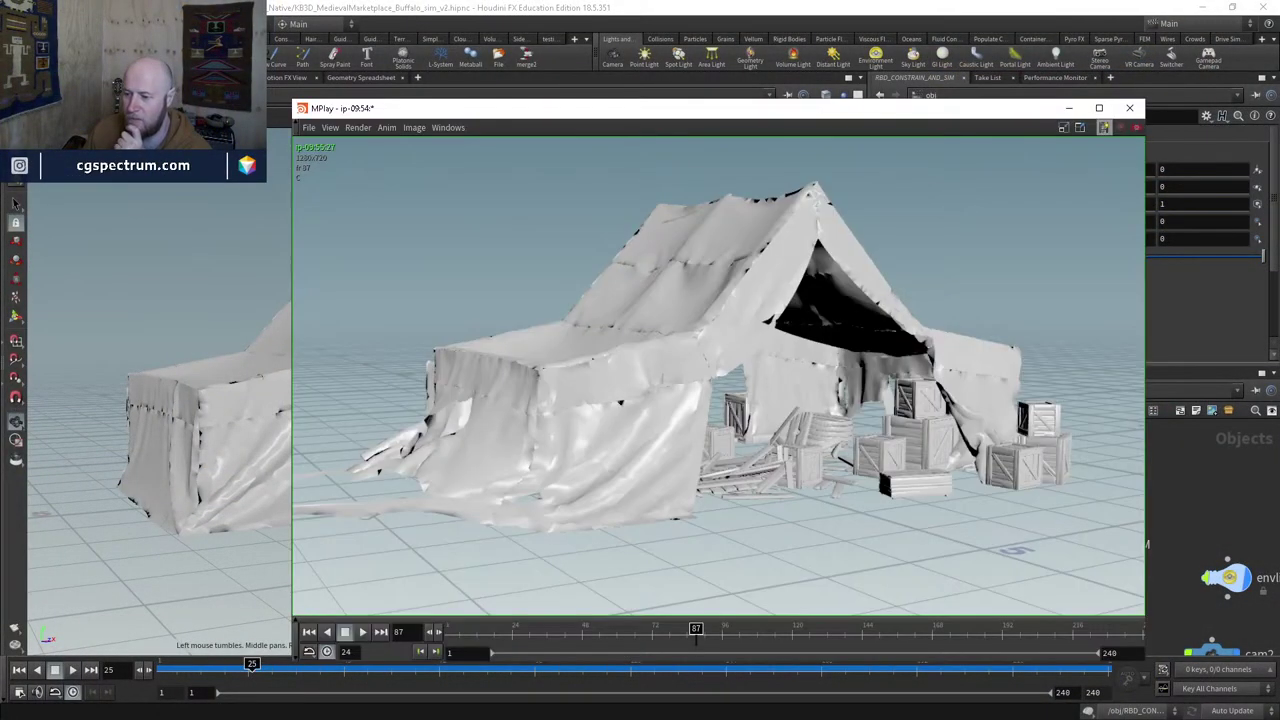
# Step: Restart and replay the tent-and-crates flipbook, scrubbing from frame 23 to about 72
pyautogui.click(464, 632)
pyautogui.click(362, 631)
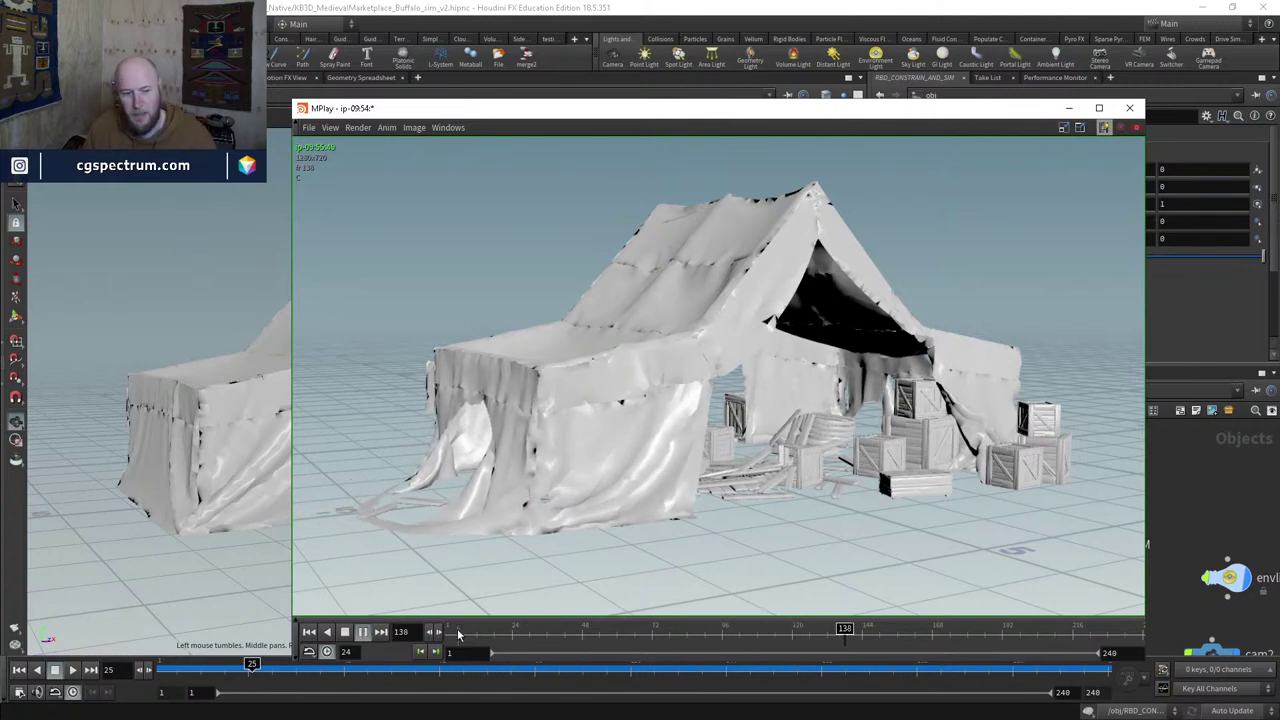
pyautogui.click(362, 632)
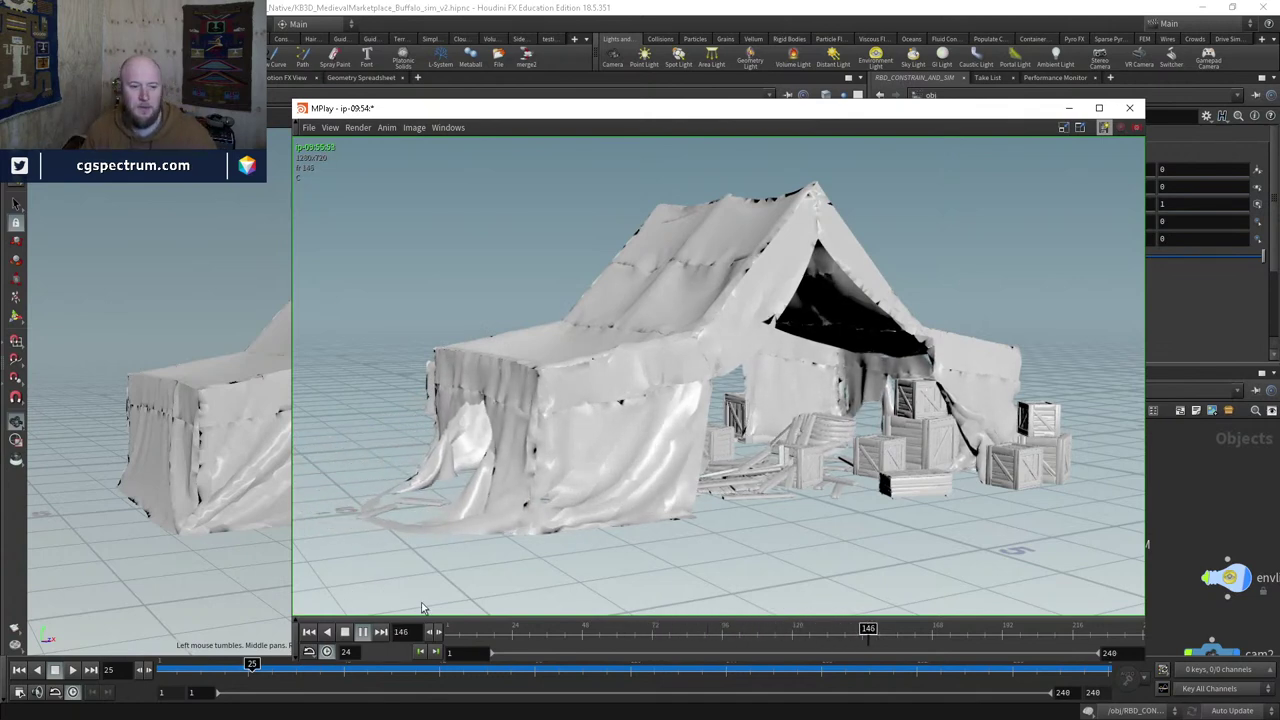
pyautogui.moveTo(556, 606)
pyautogui.mouseDown()
pyautogui.moveTo(894, 606)
pyautogui.moveTo(525, 625)
pyautogui.moveTo(535, 610)
pyautogui.moveTo(686, 601)
pyautogui.moveTo(510, 605)
pyautogui.mouseUp()
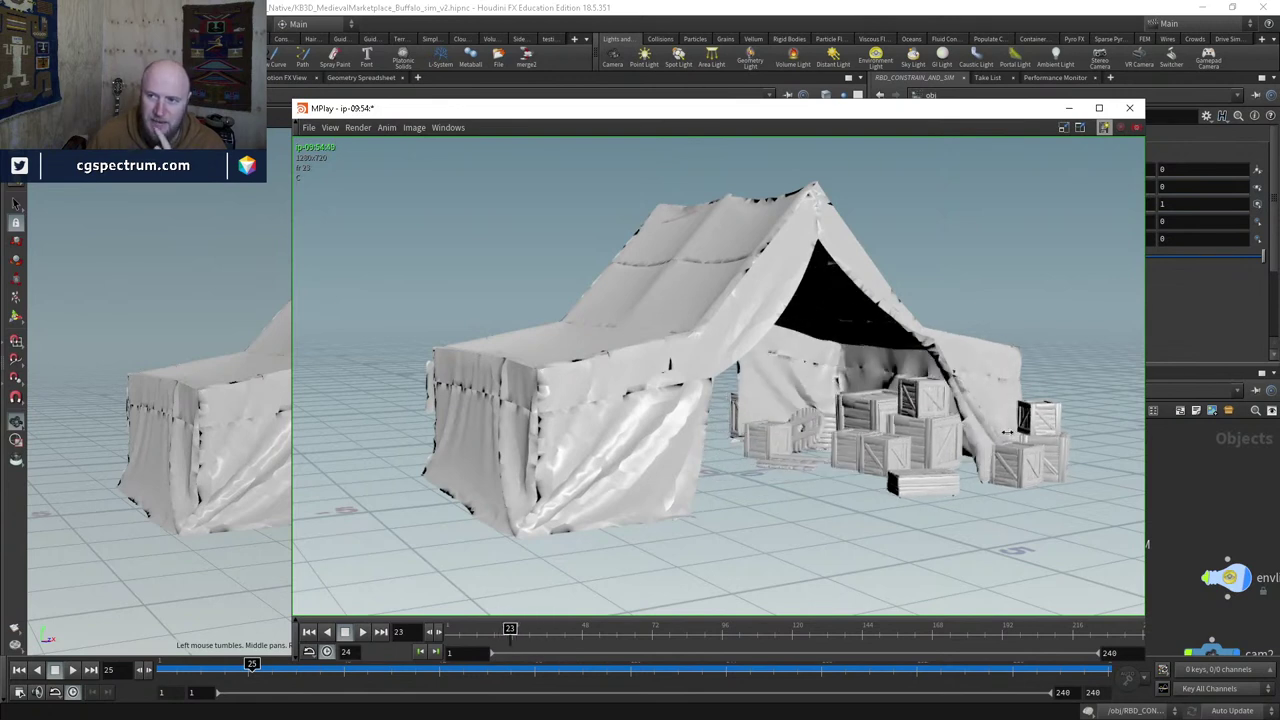
pyautogui.moveTo(509, 628)
pyautogui.mouseDown()
pyautogui.moveTo(653, 628)
pyautogui.moveTo(490, 618)
pyautogui.moveTo(657, 591)
pyautogui.moveTo(803, 588)
pyautogui.moveTo(499, 588)
pyautogui.moveTo(519, 590)
pyautogui.mouseUp()
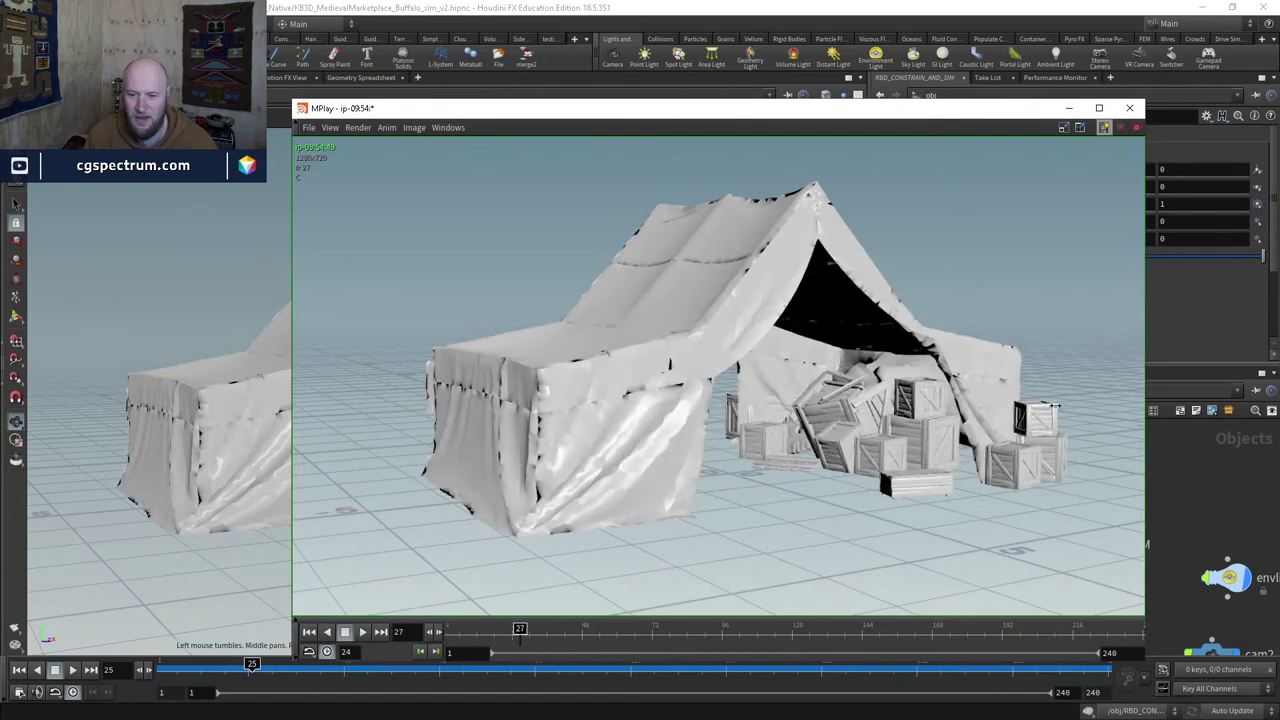
# Step: Step through the tent collapse between frames 12 and 104, then close MPlay
pyautogui.click(517, 630)
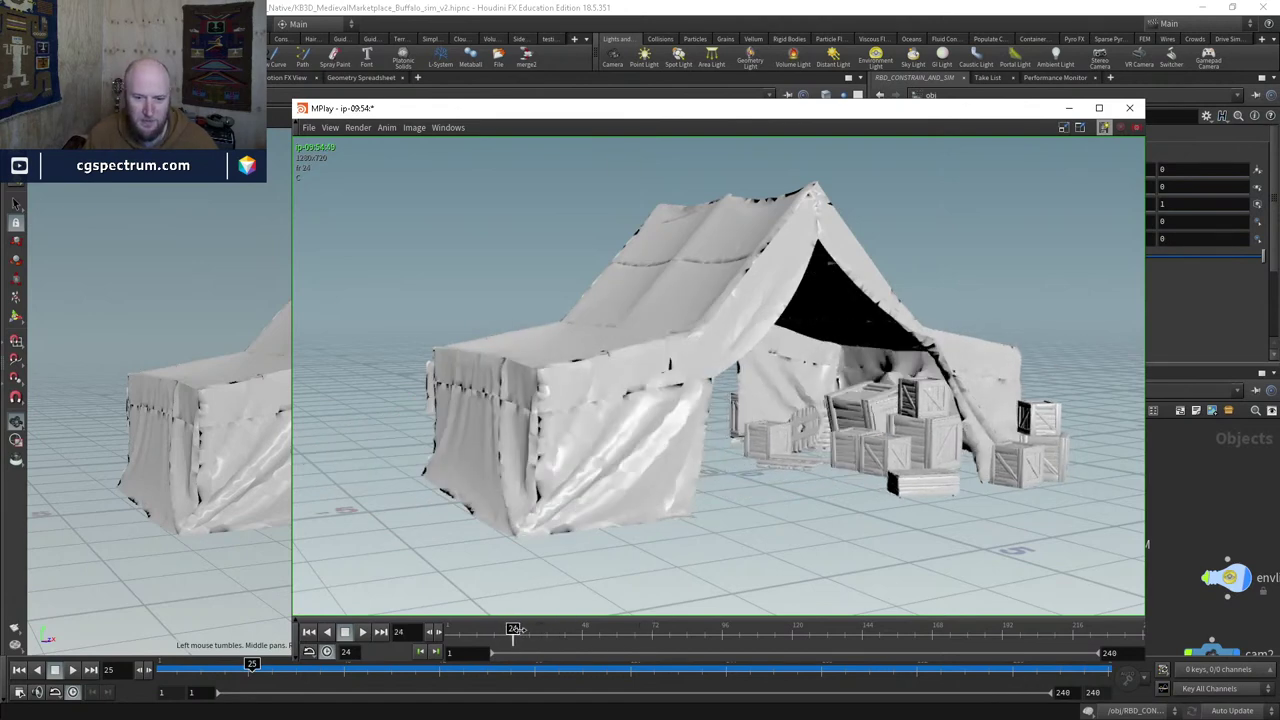
pyautogui.moveTo(518, 632); pyautogui.dragTo(512, 636)
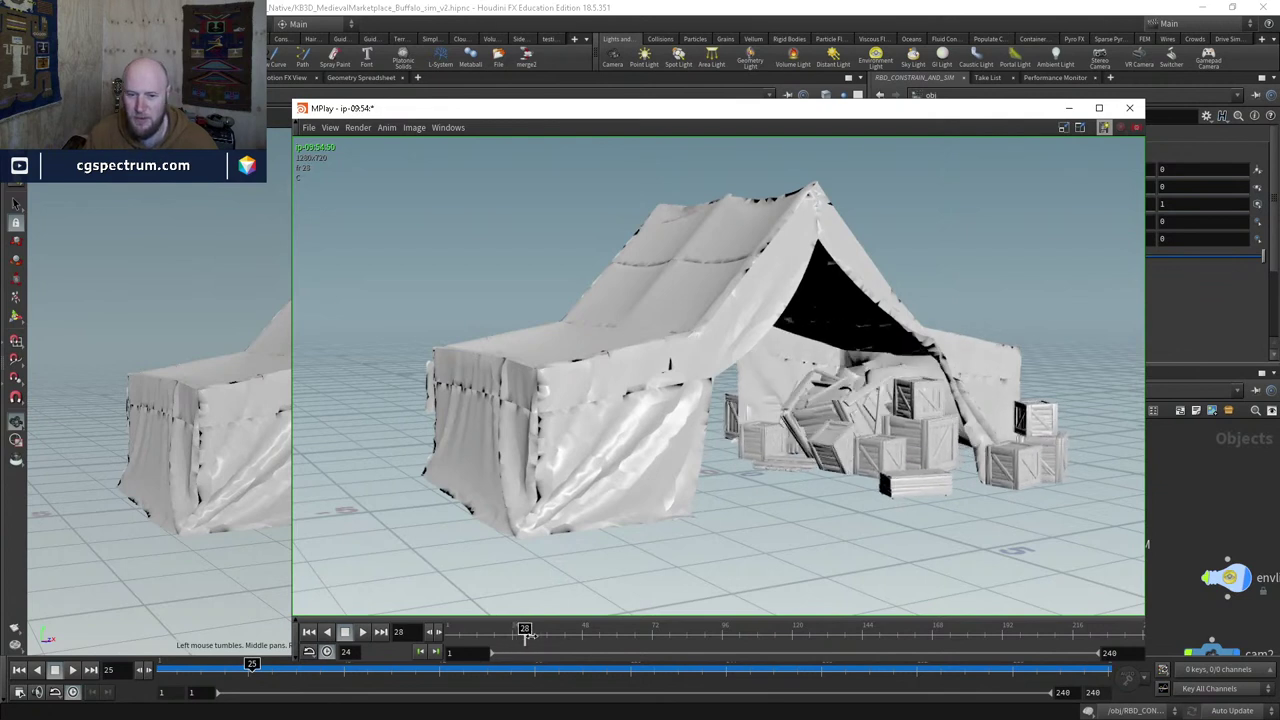
pyautogui.moveTo(573, 630); pyautogui.dragTo(529, 633)
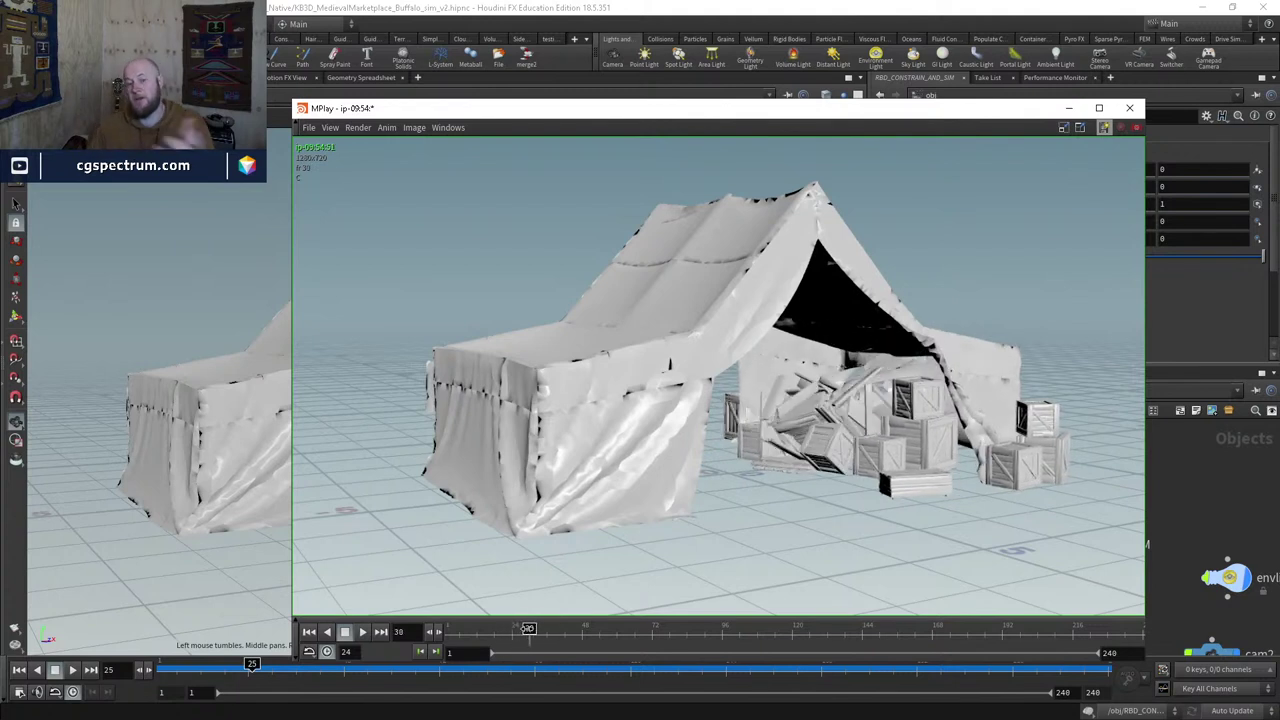
pyautogui.moveTo(534, 633); pyautogui.dragTo(478, 629)
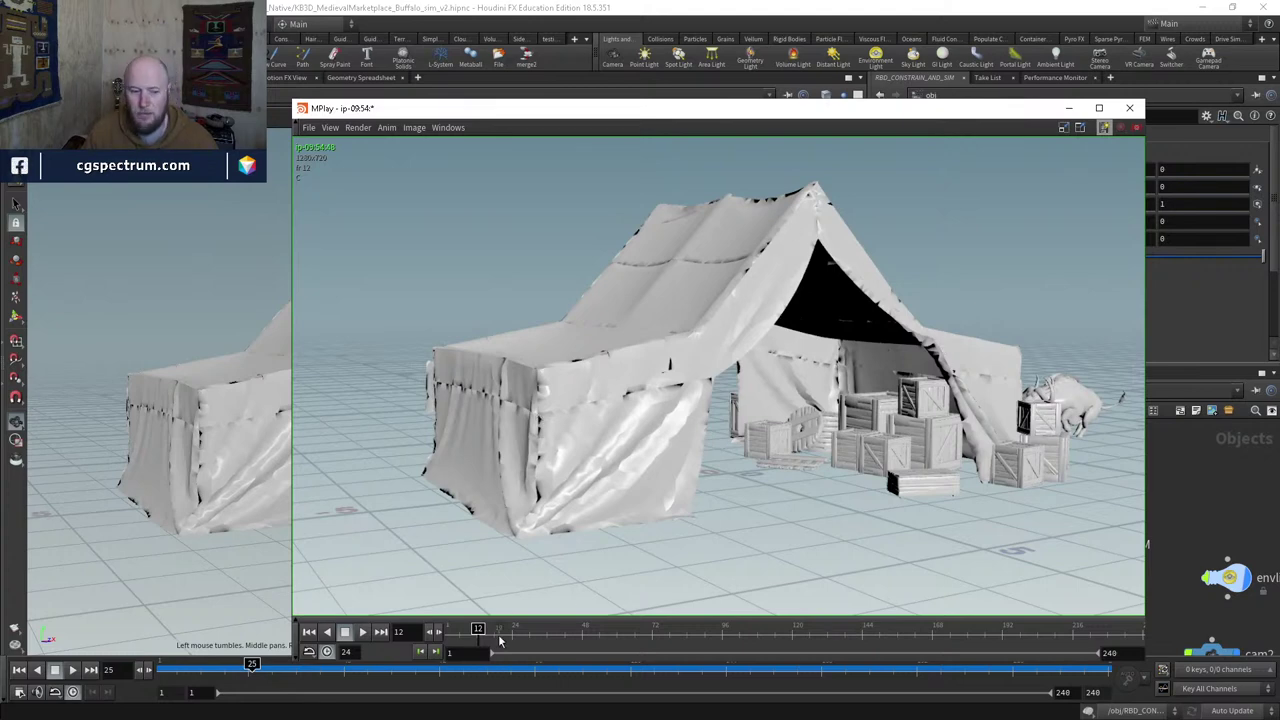
pyautogui.moveTo(500, 641); pyautogui.dragTo(566, 629)
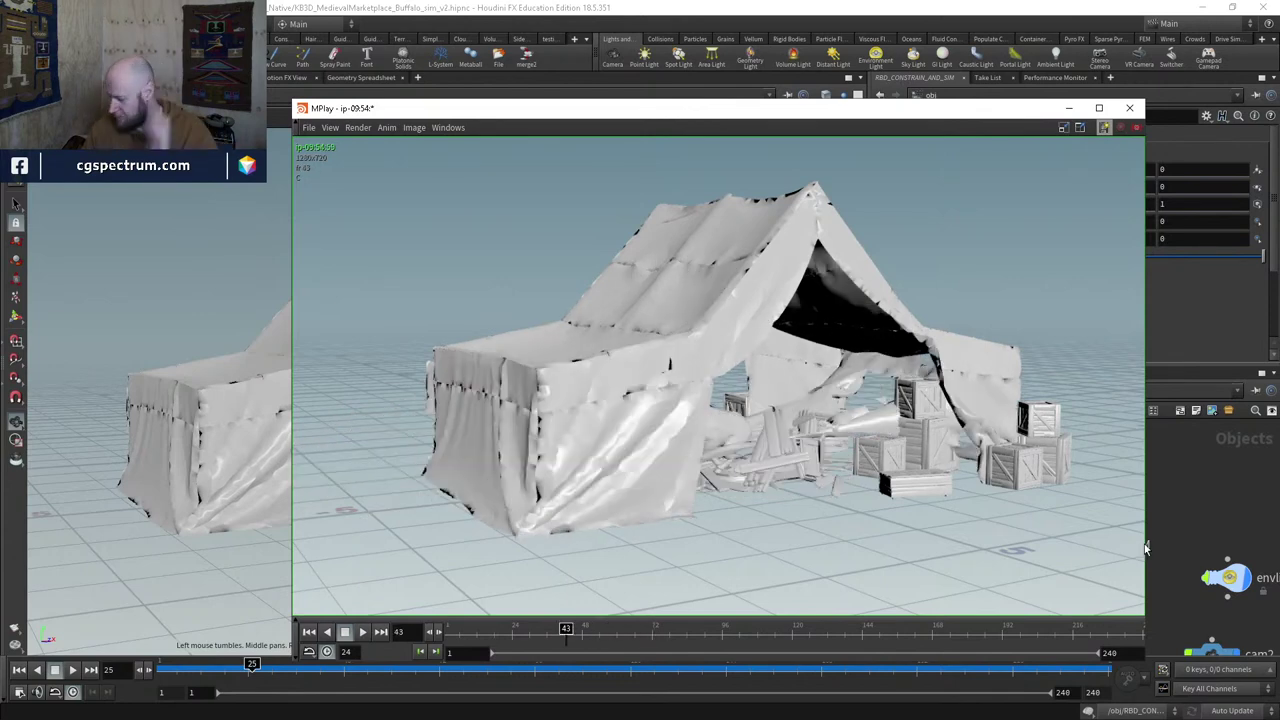
pyautogui.click(1176, 520)
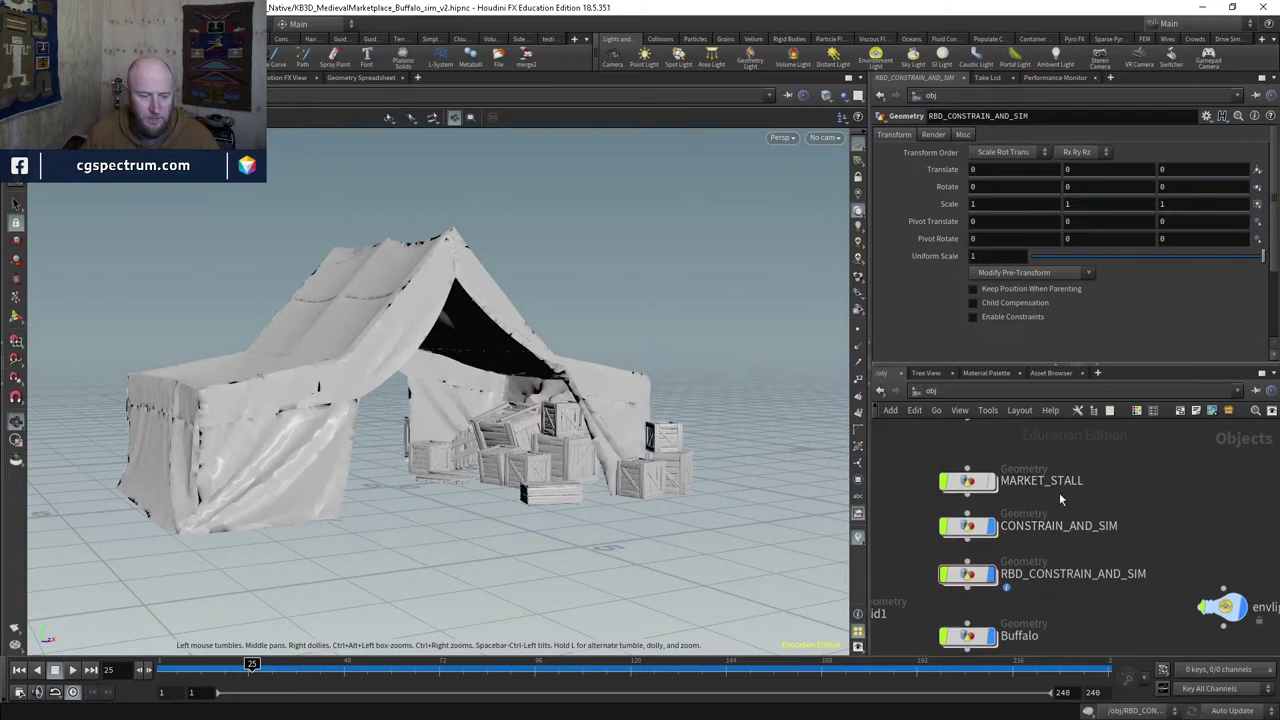
# Step: Dive into MARKET_STALL and display the OUT_FRAME and OUT_BARRELS nulls
pyautogui.doubleClick(978, 491)
pyautogui.scroll(3, 968, 538)
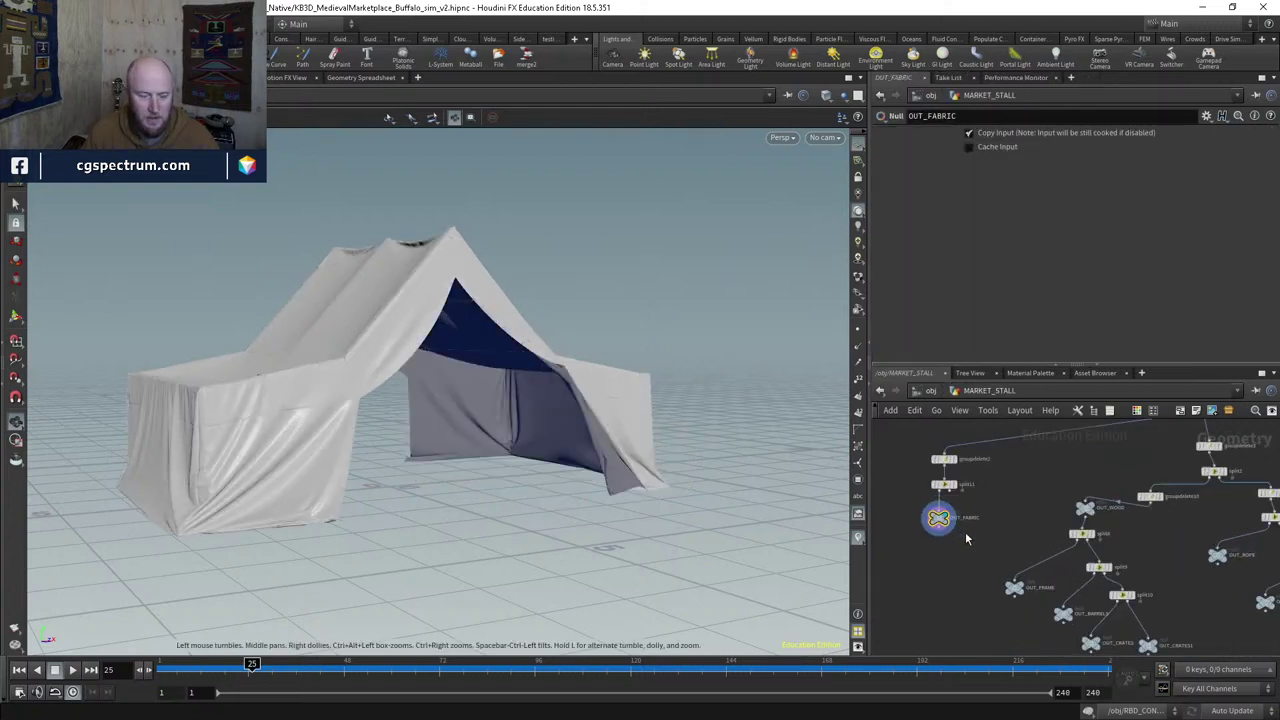
pyautogui.scroll(1, 968, 545)
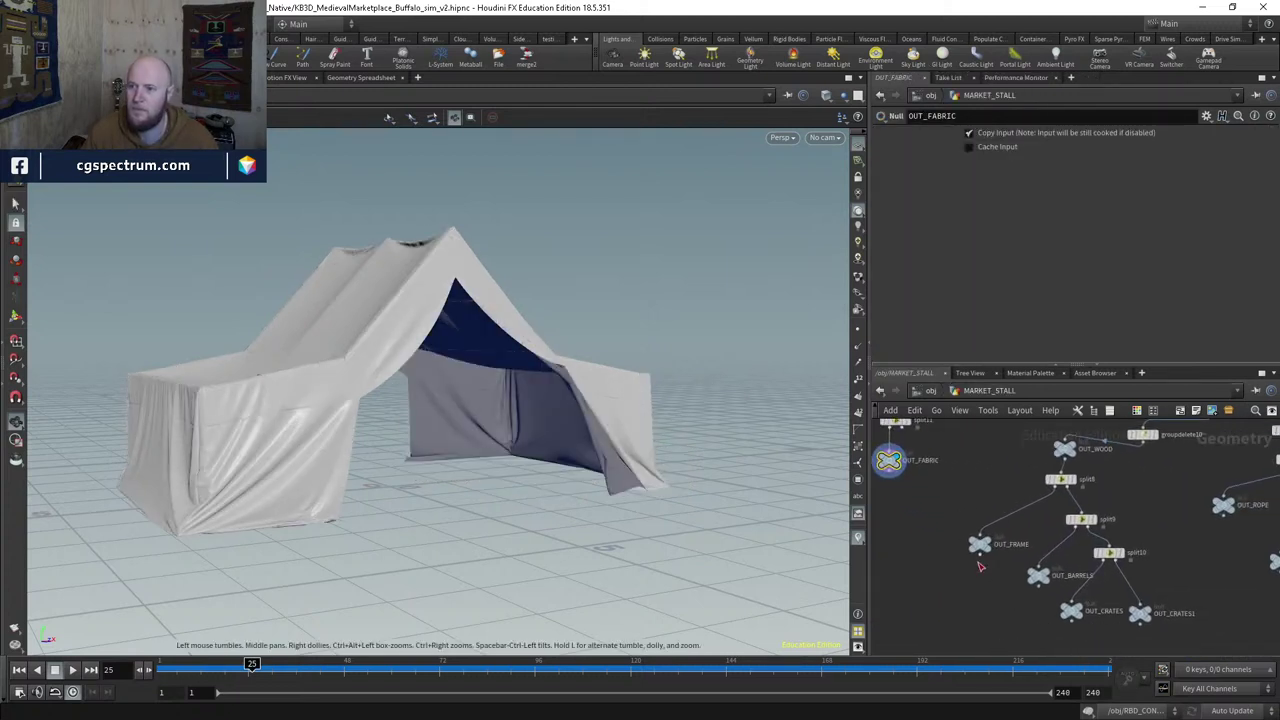
pyautogui.scroll(3, 981, 560)
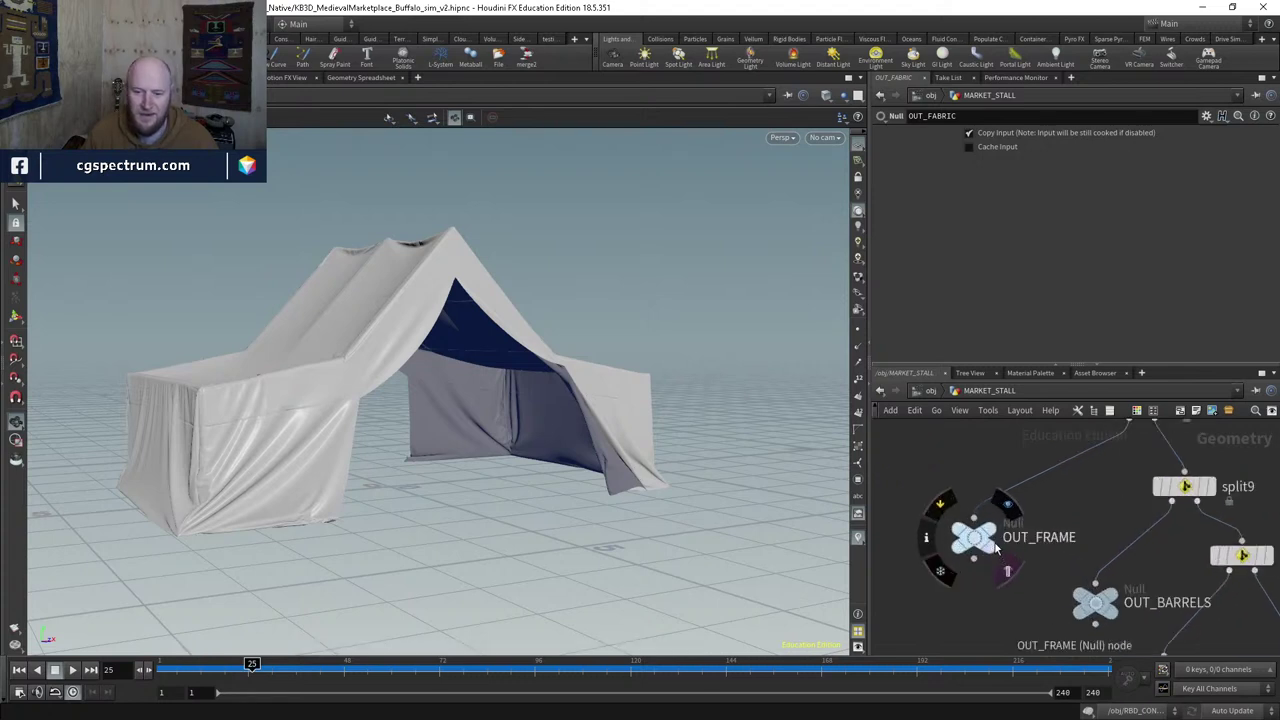
pyautogui.click(1006, 506)
pyautogui.moveTo(1014, 586); pyautogui.dragTo(950, 550, button='middle')
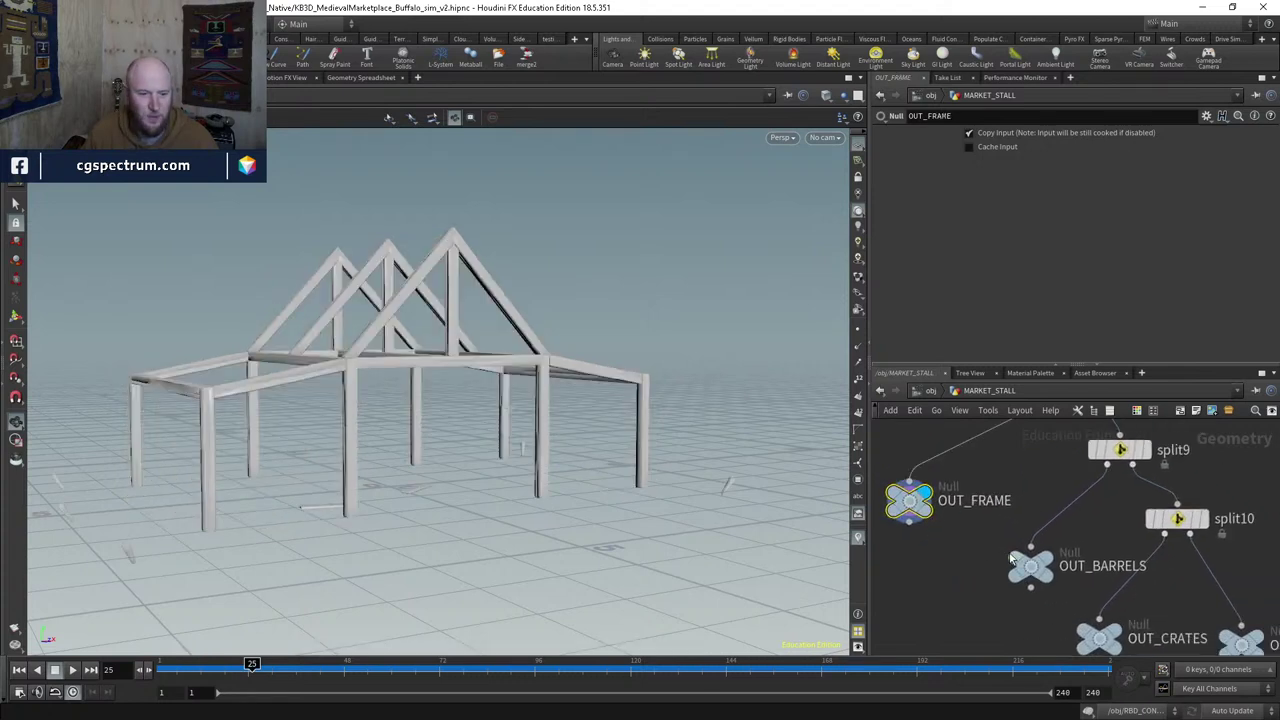
pyautogui.click(1047, 565)
# Step: Display OUT_CRATES and OUT_CRATES1, then start renaming OUT_CRATES1
pyautogui.moveTo(1047, 565); pyautogui.dragTo(960, 491, button='middle')
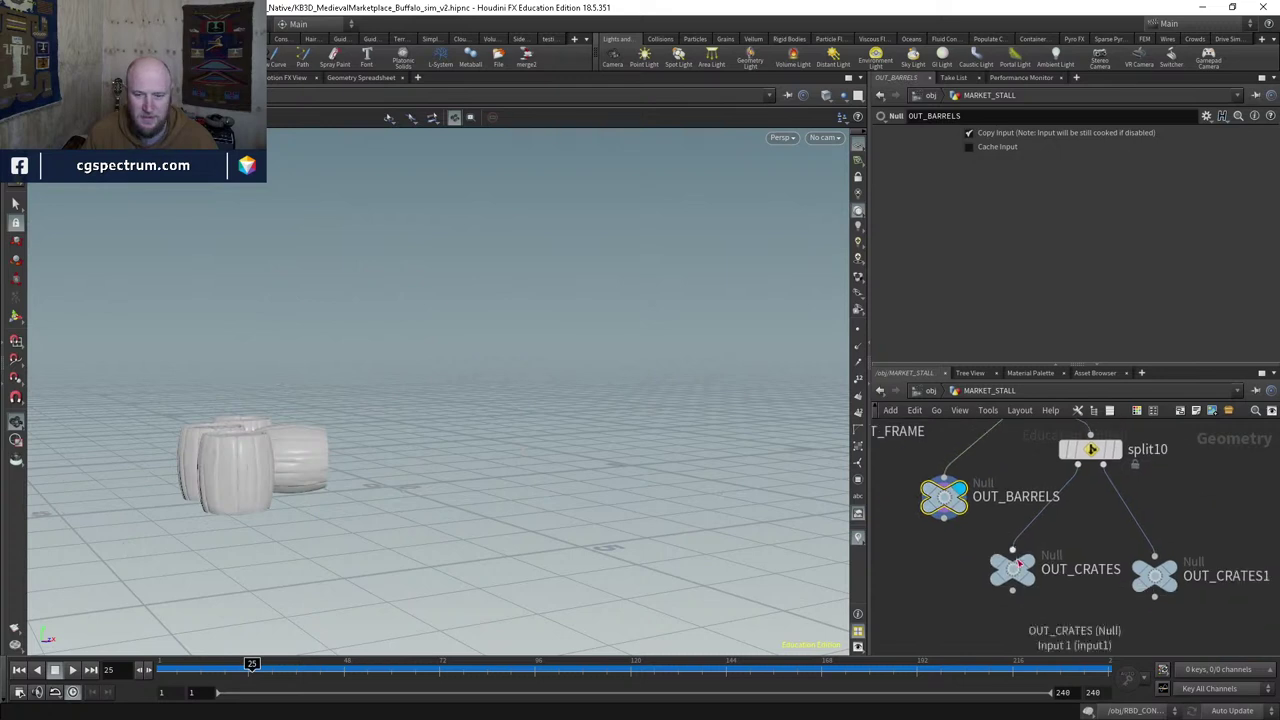
pyautogui.click(1026, 569)
pyautogui.moveTo(1136, 598); pyautogui.dragTo(1024, 561, button='middle')
pyautogui.click(1058, 540)
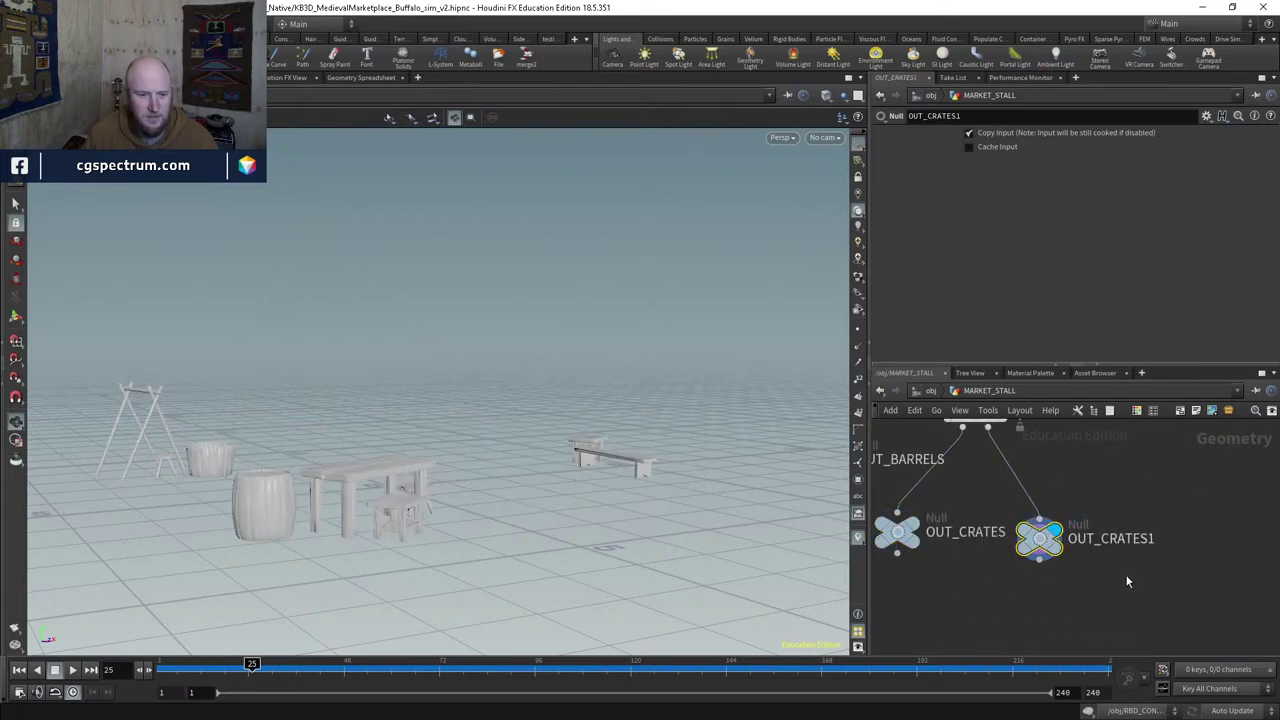
pyautogui.moveTo(1118, 533); pyautogui.dragTo(1078, 555, button='middle')
pyautogui.doubleClick(1078, 555)
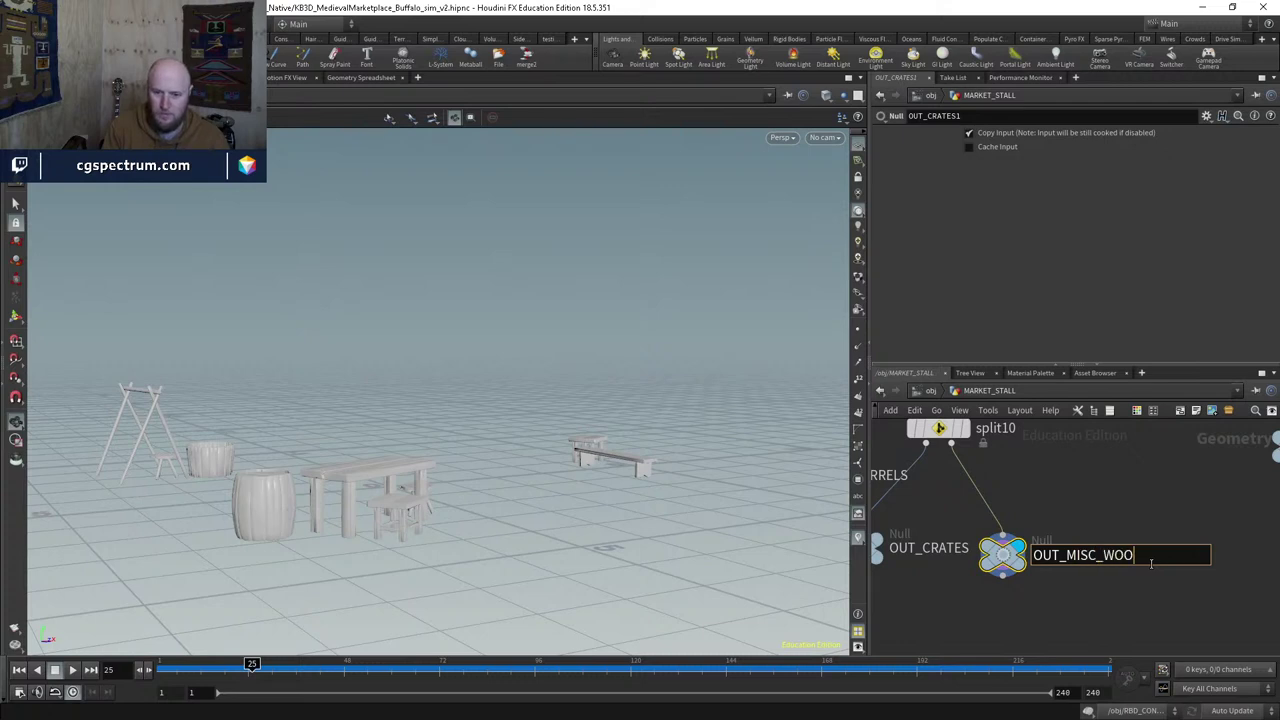
# Step: Finish renaming the furniture null to OUT_MISC_WOOD
pyautogui.write('D')
pyautogui.press('Return')
pyautogui.scroll(-4, 1110, 525)
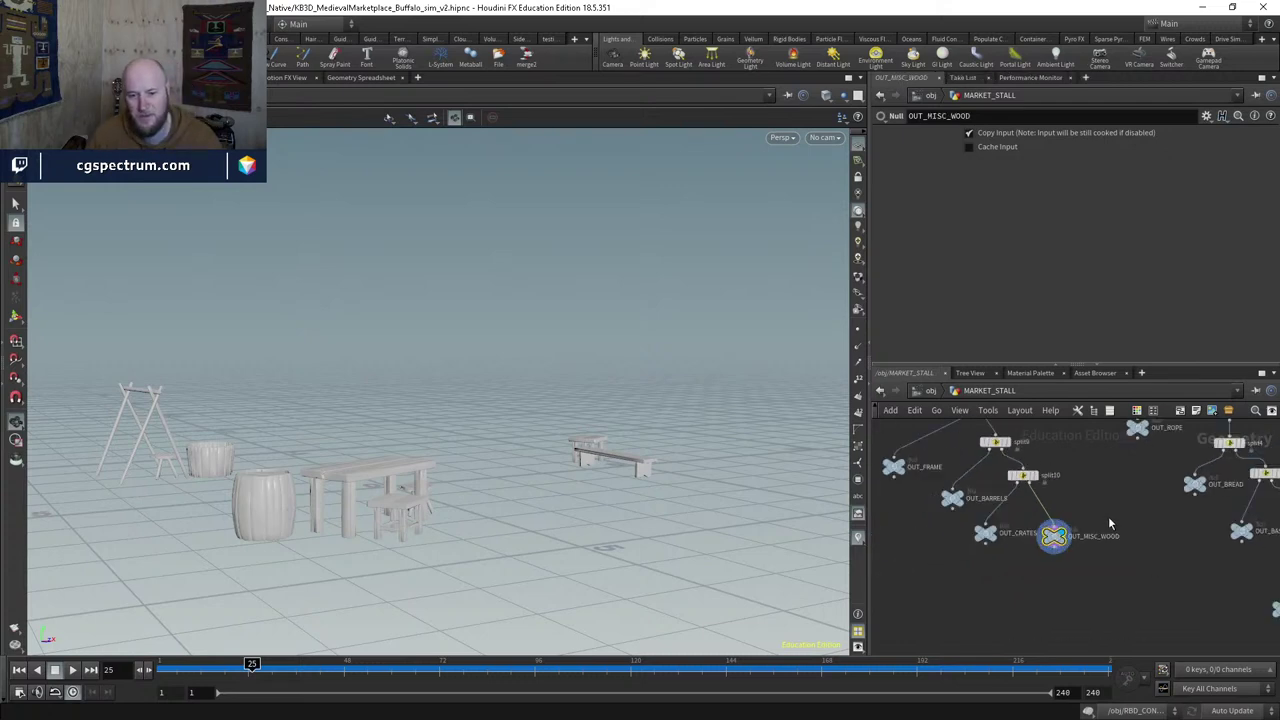
pyautogui.scroll(4, 1108, 523)
# Step: Display OUT_ROPE, OUT_BREAD, OUT_BASKETS and OUT_METAL in turn
pyautogui.click(1030, 530)
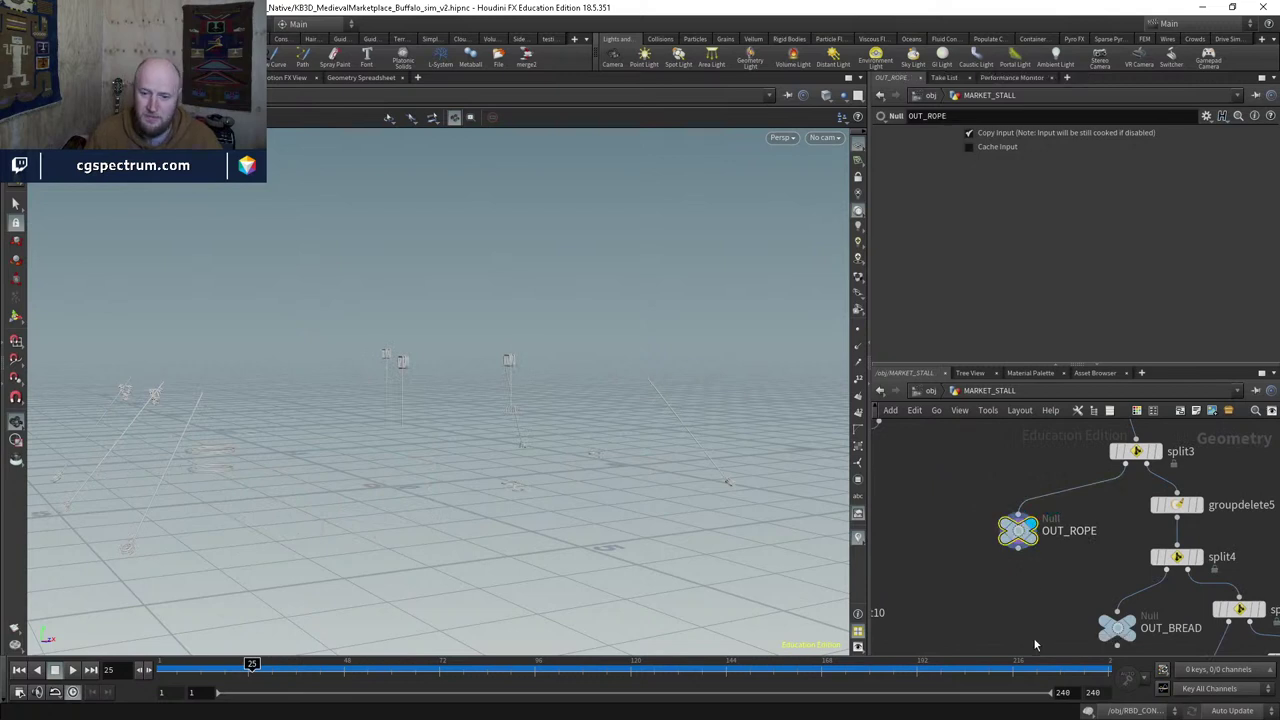
pyautogui.moveTo(1035, 645); pyautogui.dragTo(945, 466, button='middle')
pyautogui.click(1015, 515)
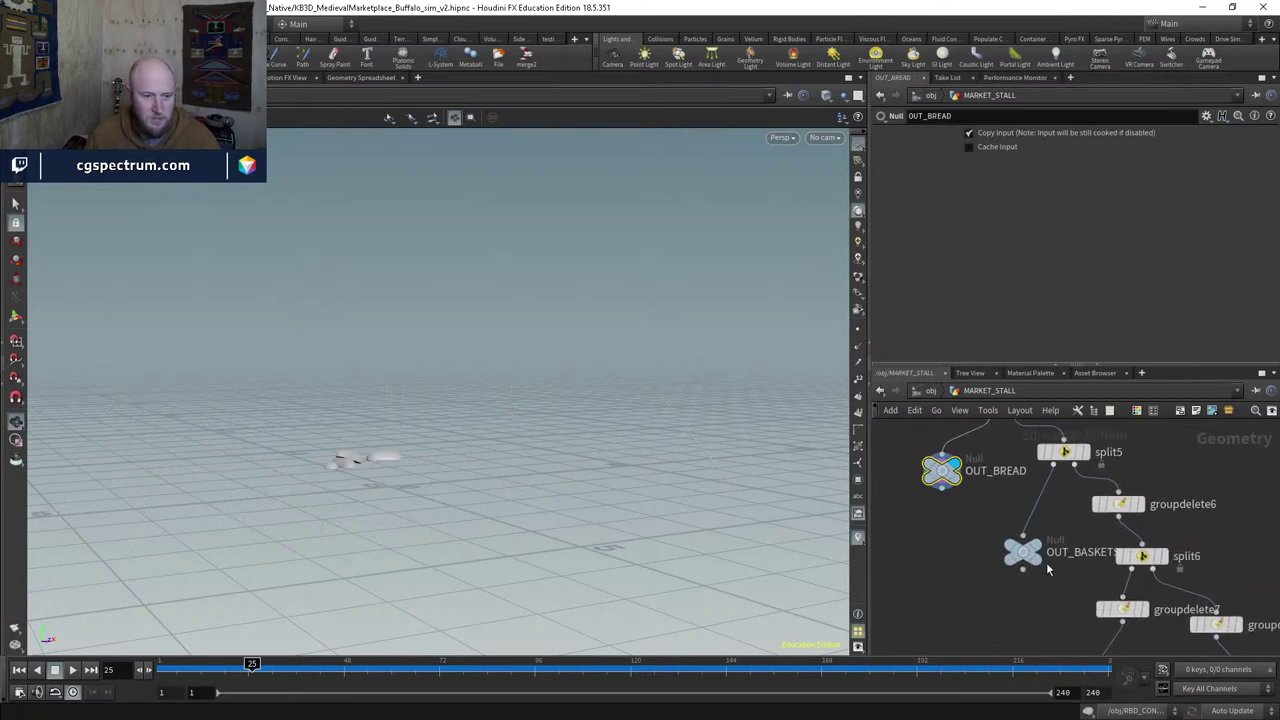
pyautogui.scroll(2, 1022, 540)
pyautogui.click(1022, 557)
pyautogui.moveTo(1080, 600); pyautogui.dragTo(823, 431, button='middle')
pyautogui.click(960, 543)
# Step: Display OUT_ROCKS, OUT_CERAMIC, OUT_CRATES and OUT_MISC_WOOD in turn
pyautogui.moveTo(960, 545); pyautogui.dragTo(868, 427, button='middle')
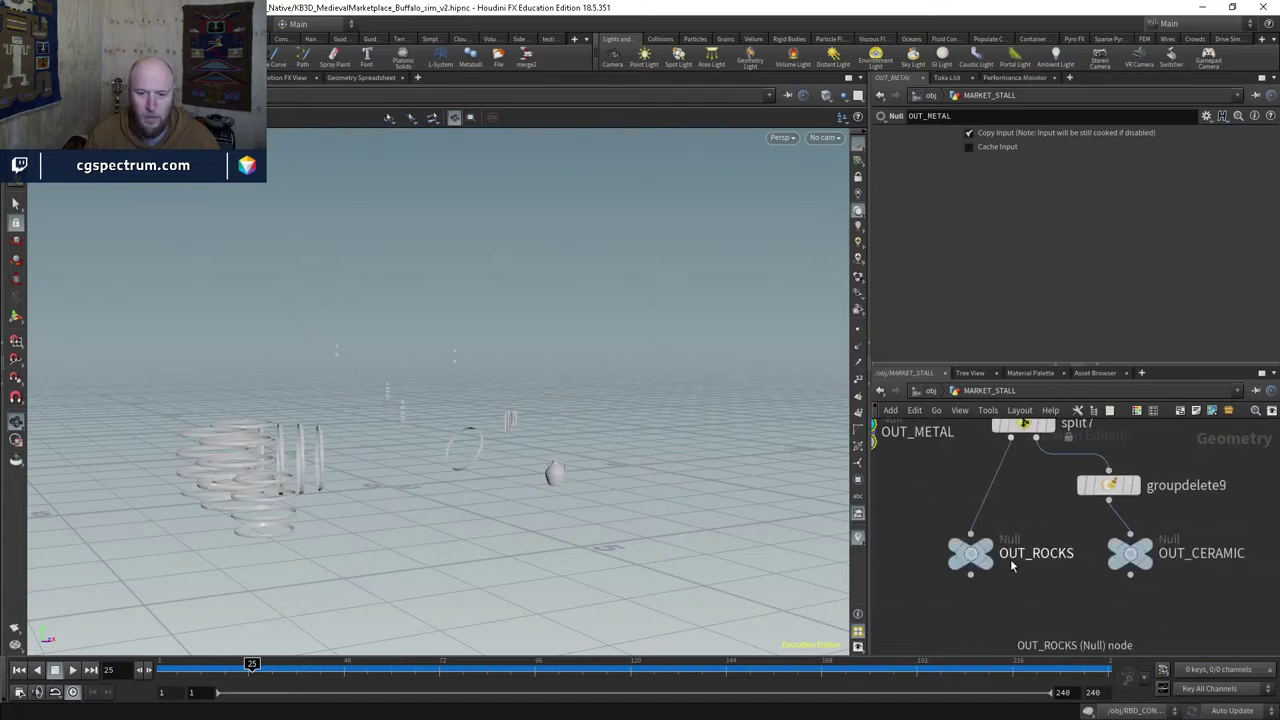
pyautogui.click(978, 551)
pyautogui.moveTo(978, 551); pyautogui.dragTo(1043, 595, button='middle')
pyautogui.click(1023, 503)
pyautogui.scroll(-3, 1000, 528)
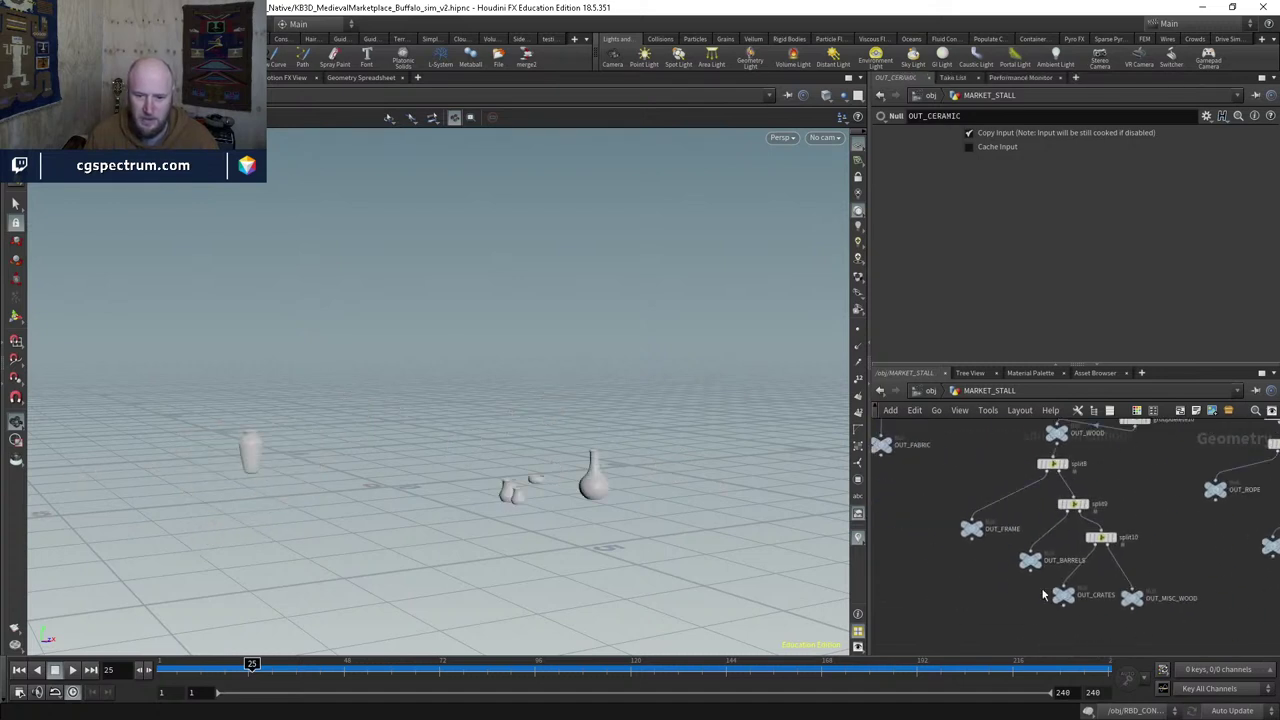
pyautogui.moveTo(1013, 540); pyautogui.dragTo(1013, 612, button='middle')
pyautogui.scroll(3, 1000, 600)
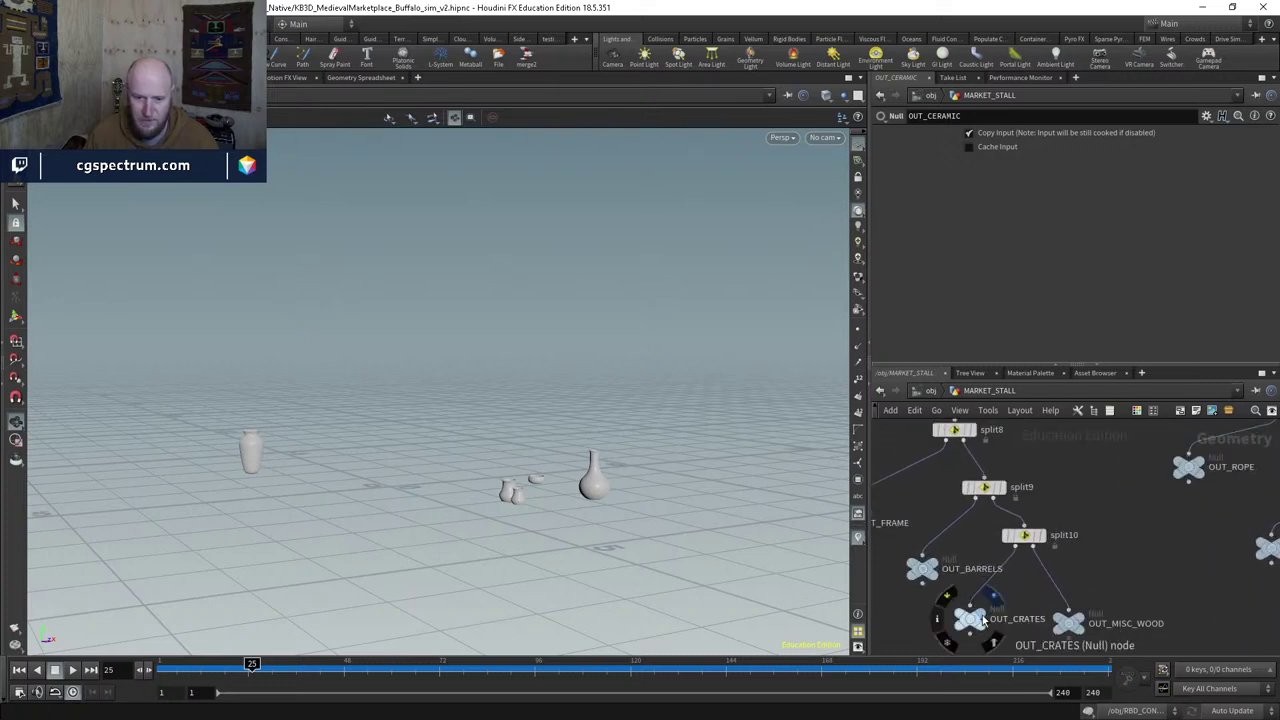
pyautogui.click(969, 620)
pyautogui.moveTo(1068, 625); pyautogui.dragTo(1082, 595, button='middle')
pyautogui.click(1020, 577)
# Step: Display OUT_BARRELS and OUT_FRAME, then settle the display flag on OUT_METAL
pyautogui.moveTo(1030, 589); pyautogui.dragTo(1013, 594)
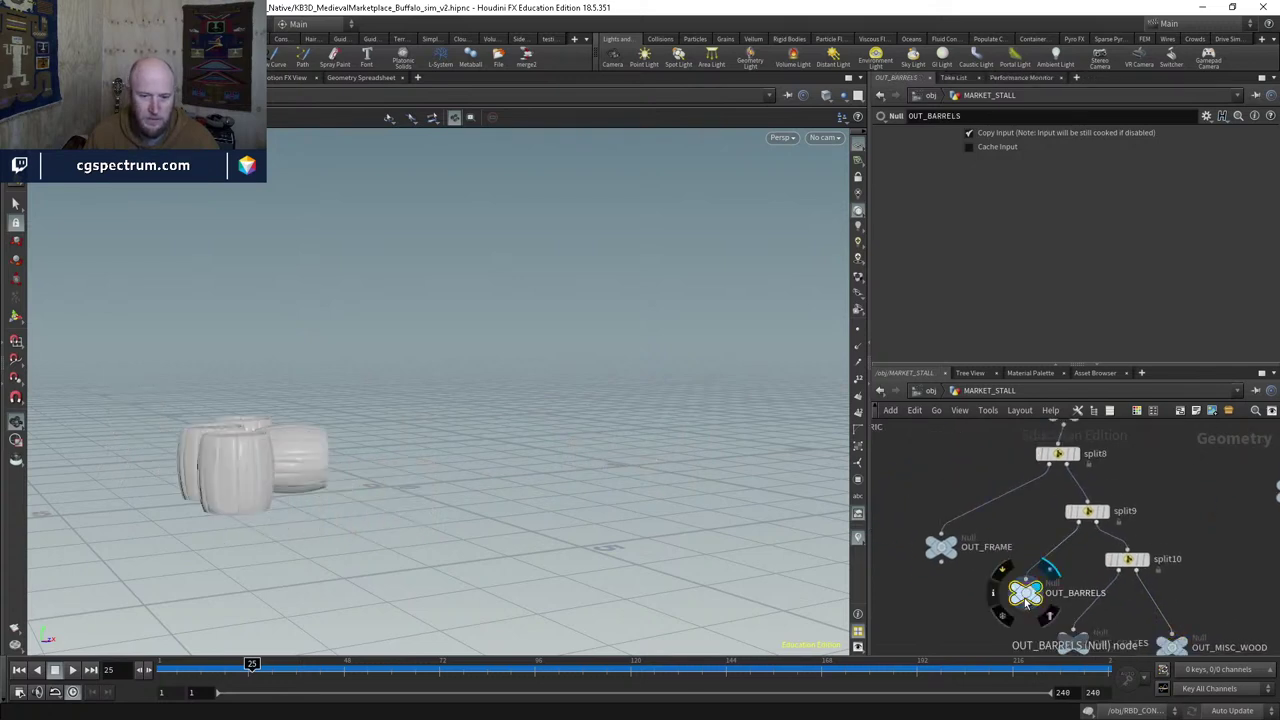
pyautogui.click(941, 546)
pyautogui.scroll(-1, 940, 550)
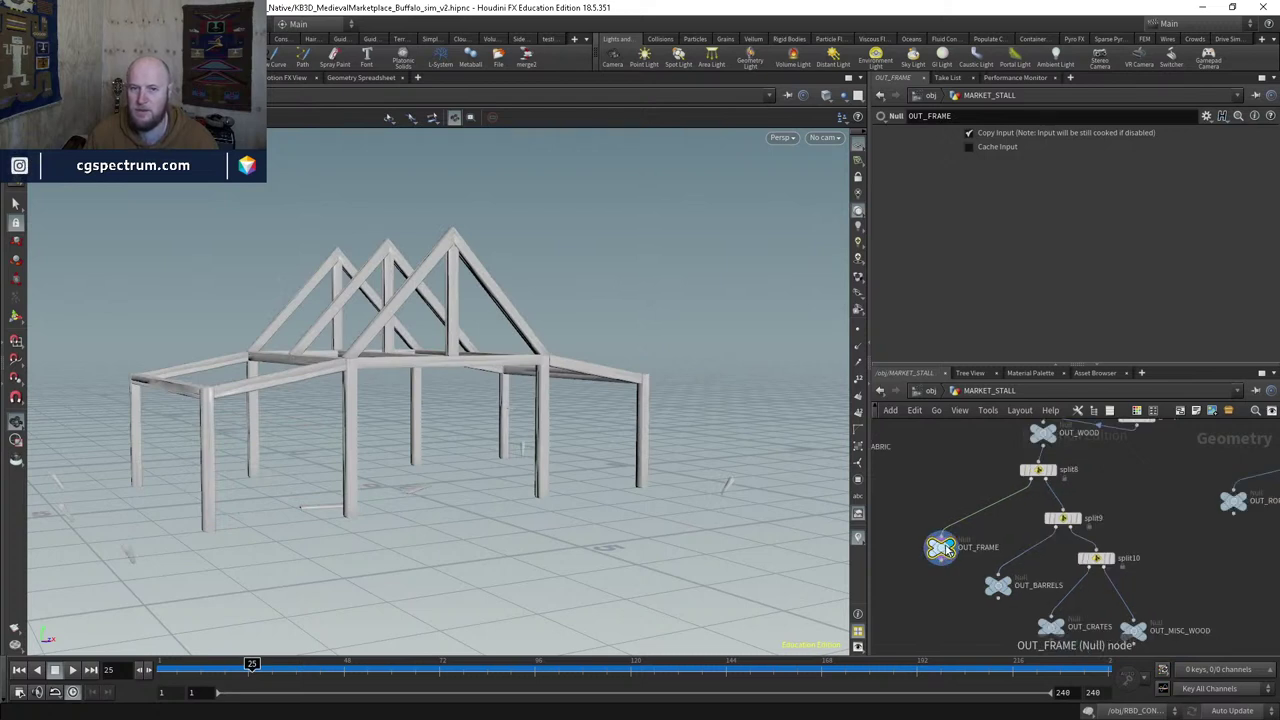
pyautogui.moveTo(921, 482); pyautogui.dragTo(1044, 533, button='middle')
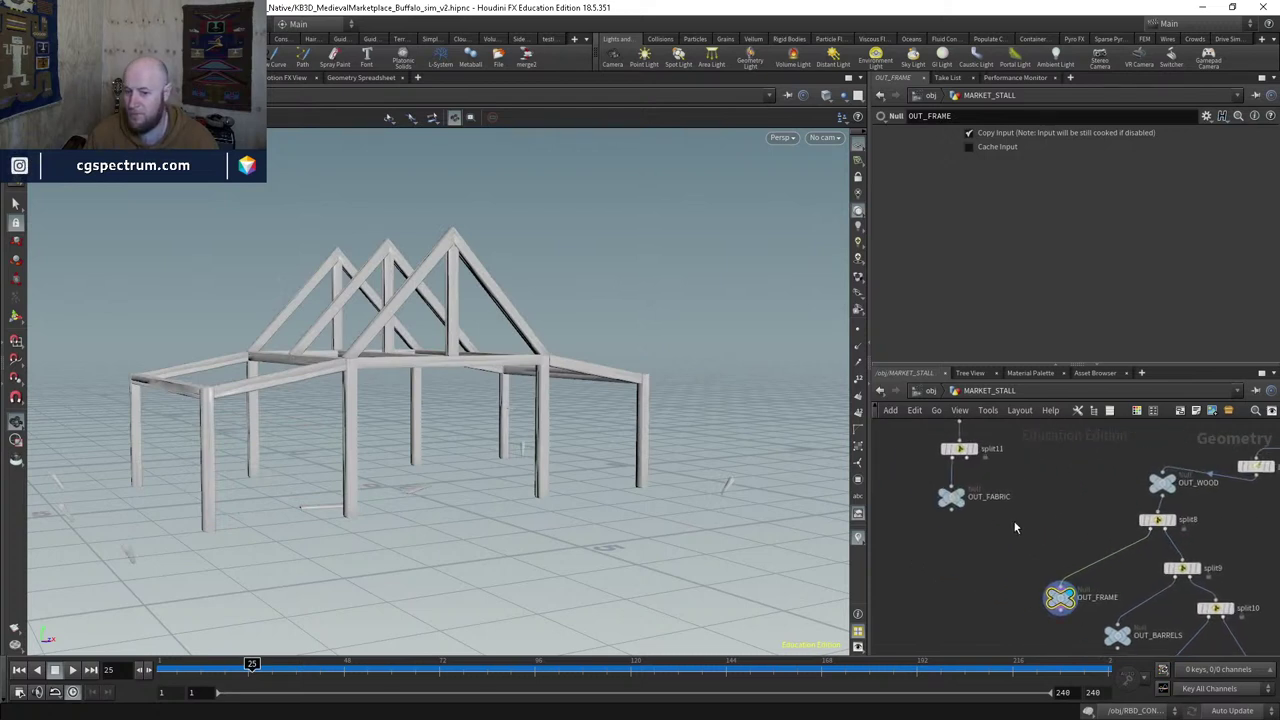
pyautogui.moveTo(1203, 562); pyautogui.dragTo(1009, 505, button='middle')
pyautogui.click(1064, 548)
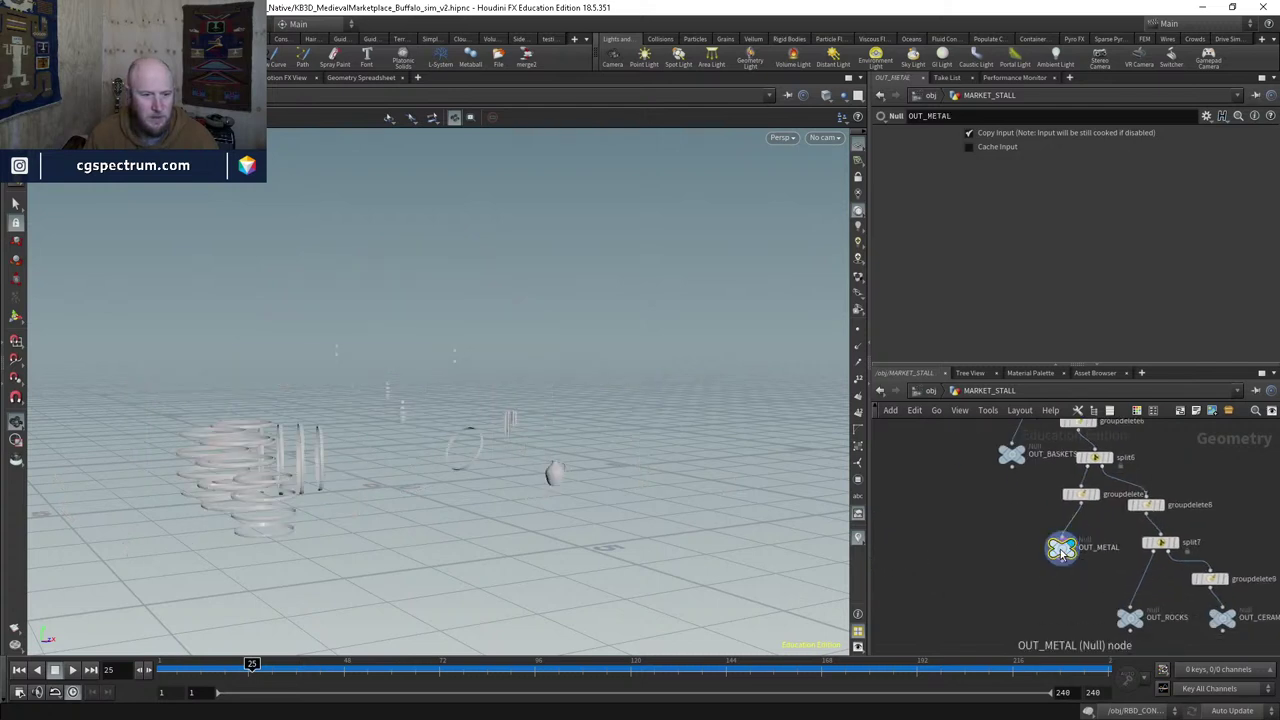
pyautogui.moveTo(1060, 555)
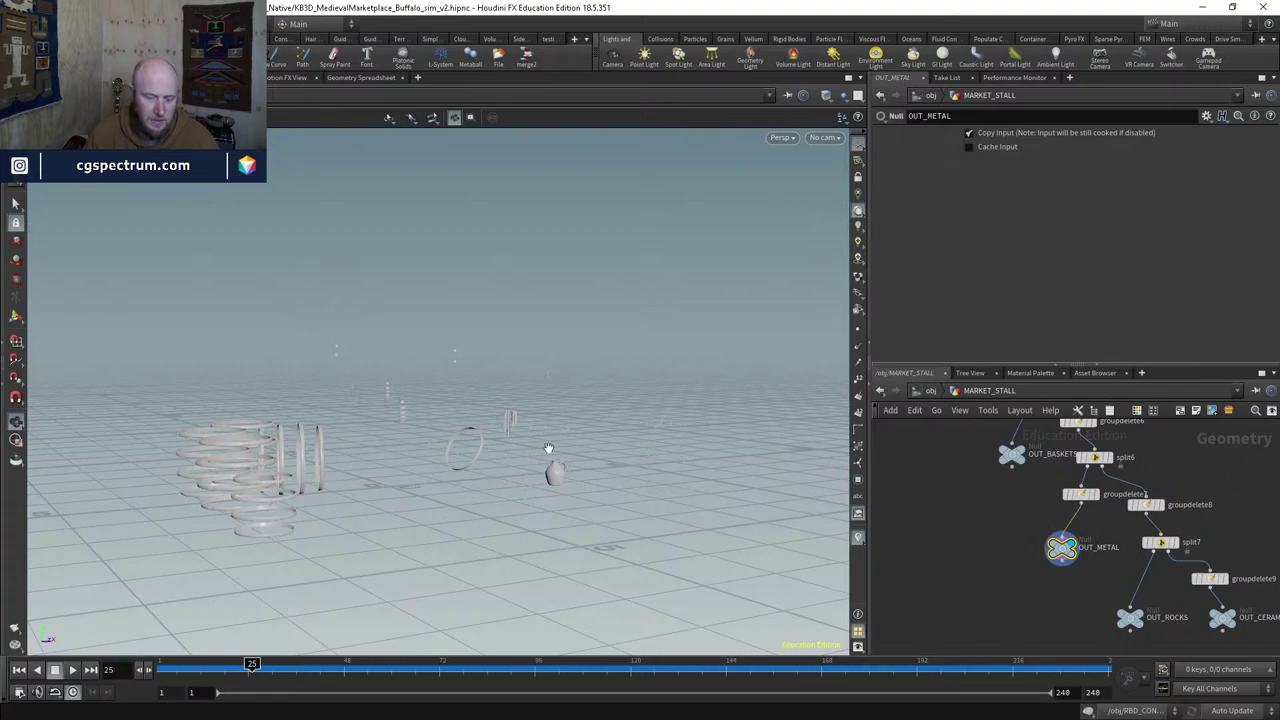
# Step: Orbit closer to the metal rings and jug and show the geometry as points
pyautogui.moveTo(548, 447); pyautogui.dragTo(583, 366)
pyautogui.moveTo(594, 441); pyautogui.dragTo(612, 400)
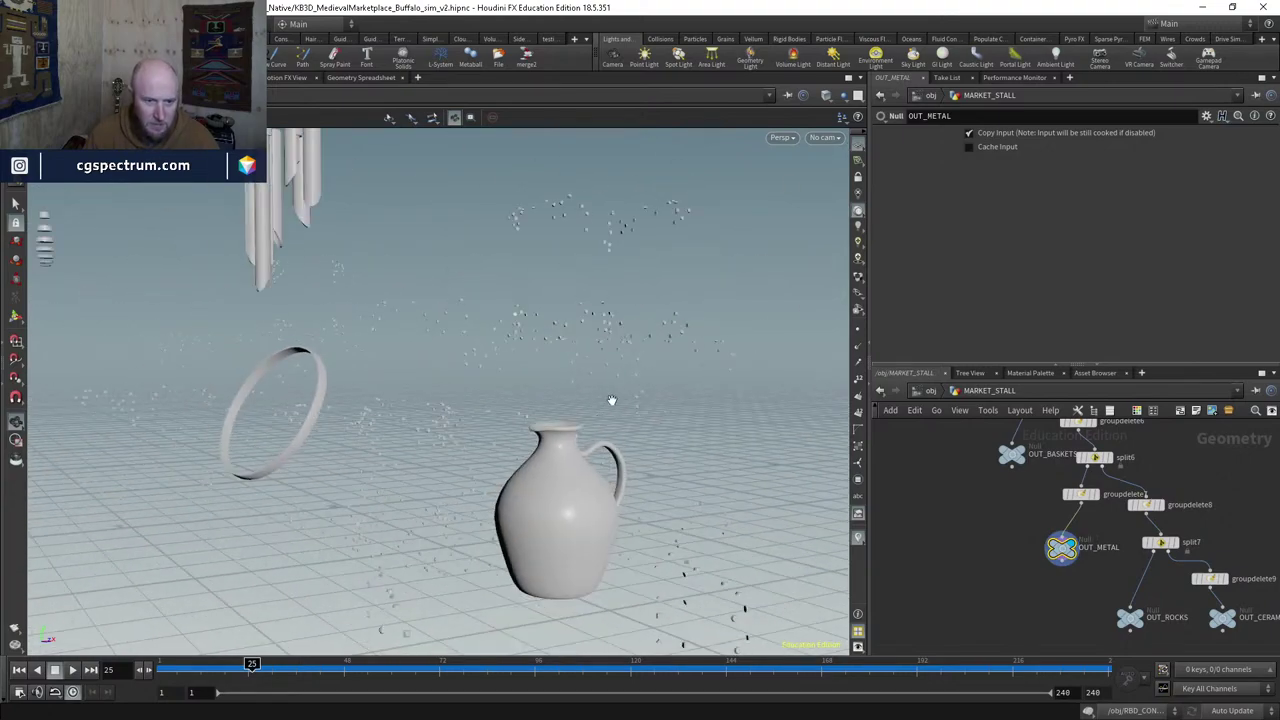
pyautogui.click(858, 362)
pyautogui.moveTo(730, 370); pyautogui.dragTo(671, 422)
# Step: Turn off point display and orbit in close on the metal hoops and jug
pyautogui.scroll(-3, 985, 545)
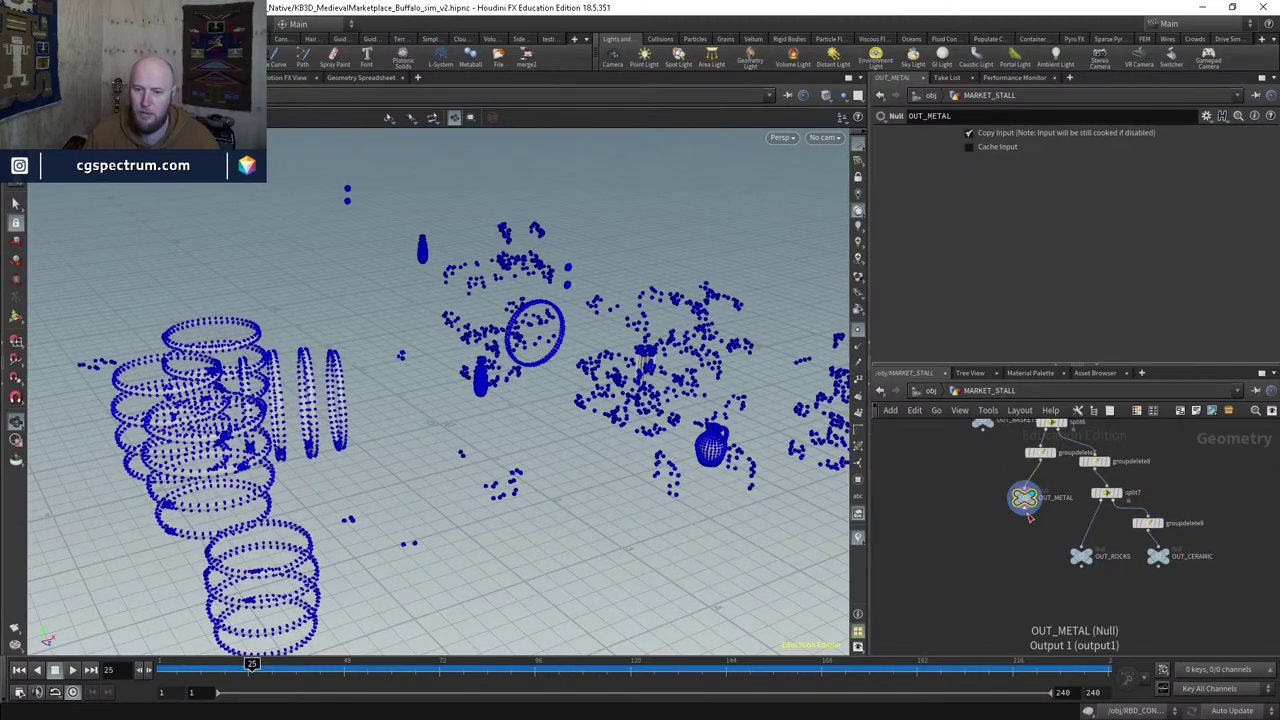
pyautogui.moveTo(951, 560); pyautogui.dragTo(1101, 543, button='middle')
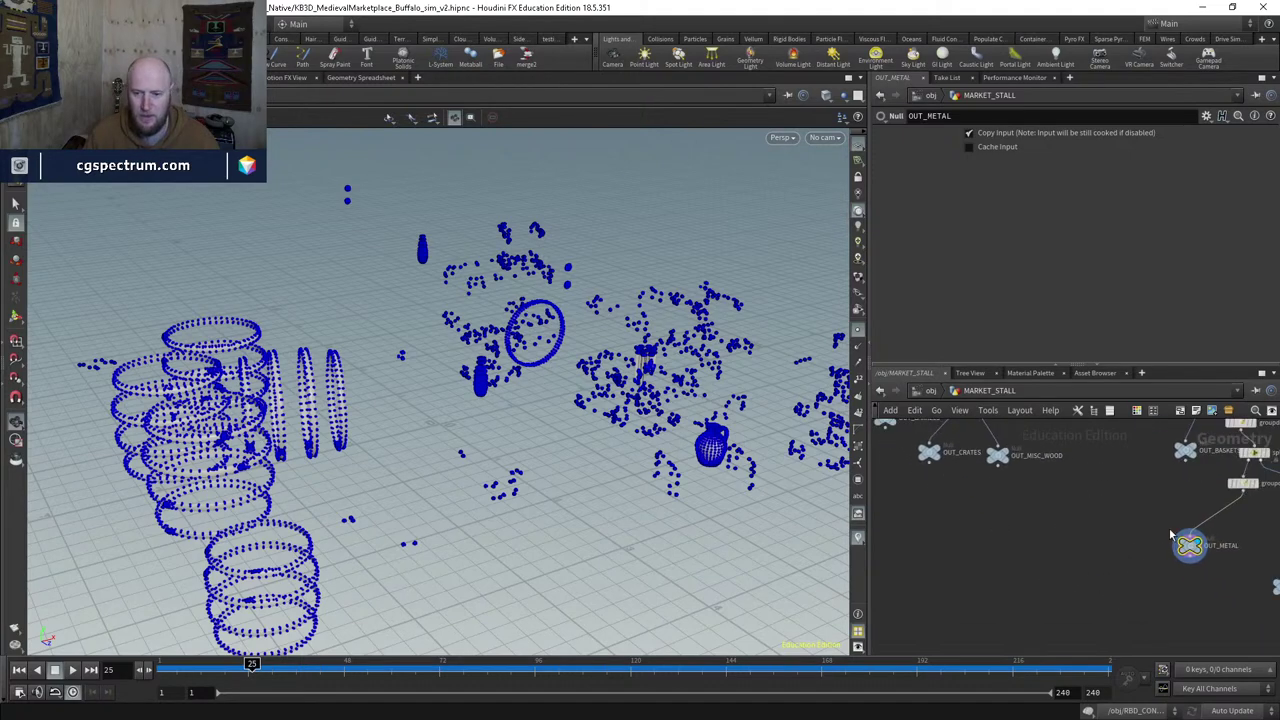
pyautogui.moveTo(1185, 541)
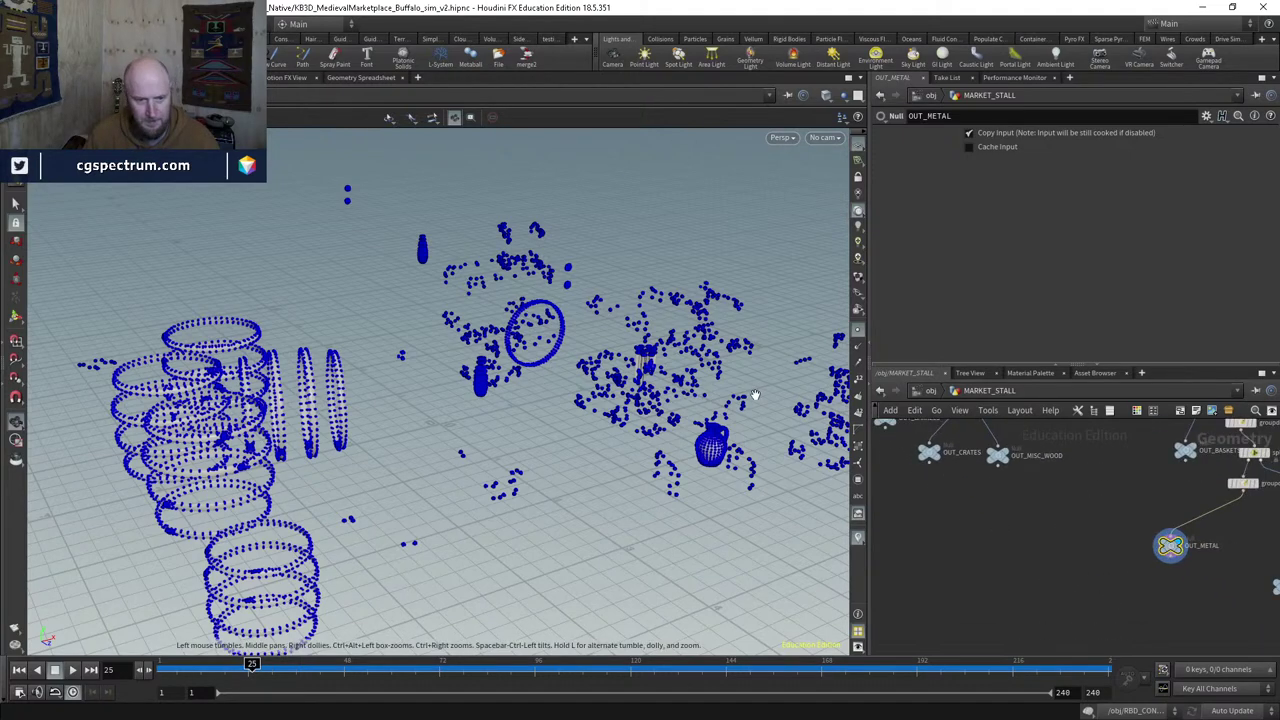
pyautogui.moveTo(560, 400); pyautogui.dragTo(582, 363)
pyautogui.click(857, 330)
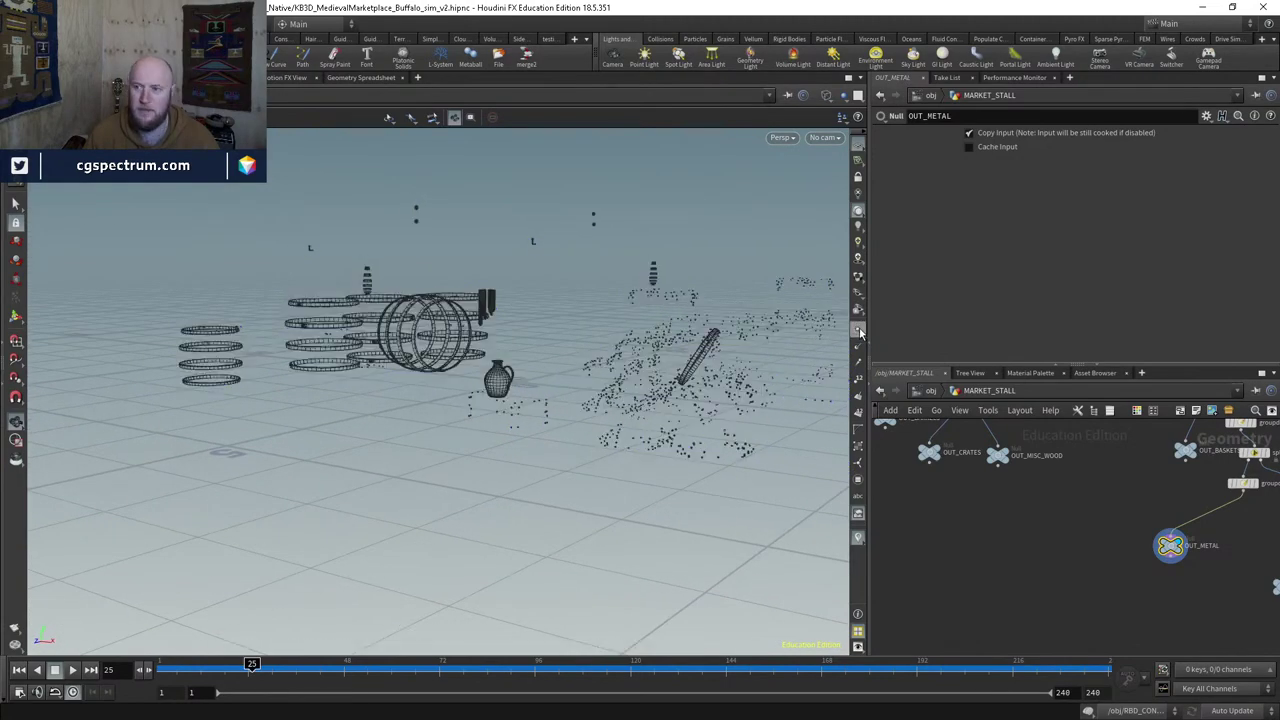
pyautogui.moveTo(615, 323); pyautogui.dragTo(657, 342)
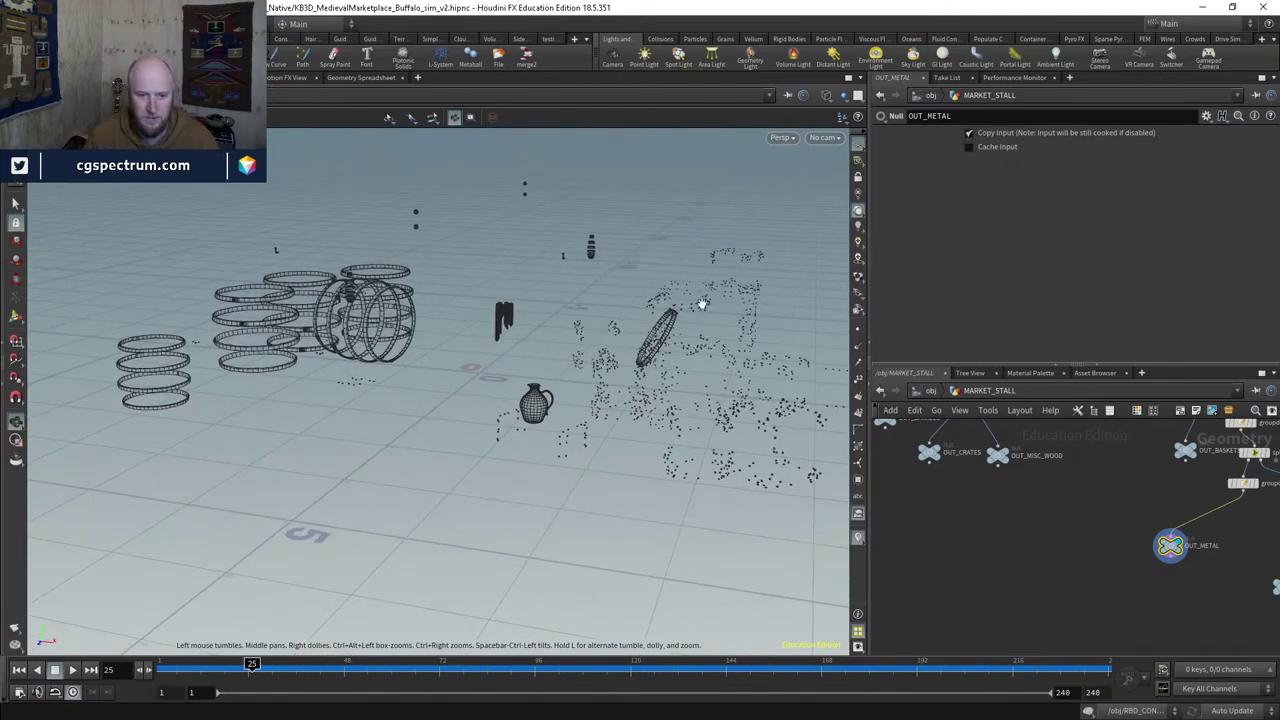
pyautogui.moveTo(518, 405); pyautogui.dragTo(521, 352, button='right')
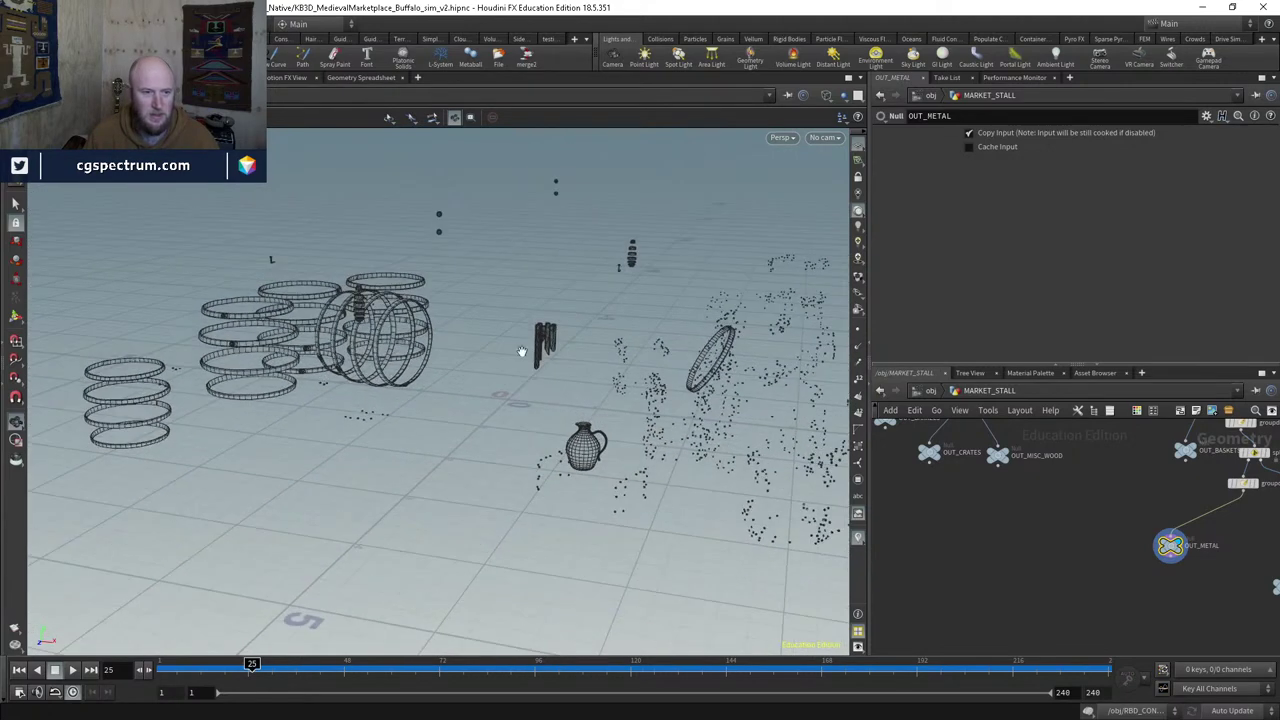
# Step: Marquee-select the jug and the small scattered metal pieces, checking from several angles
pyautogui.click(16, 204)
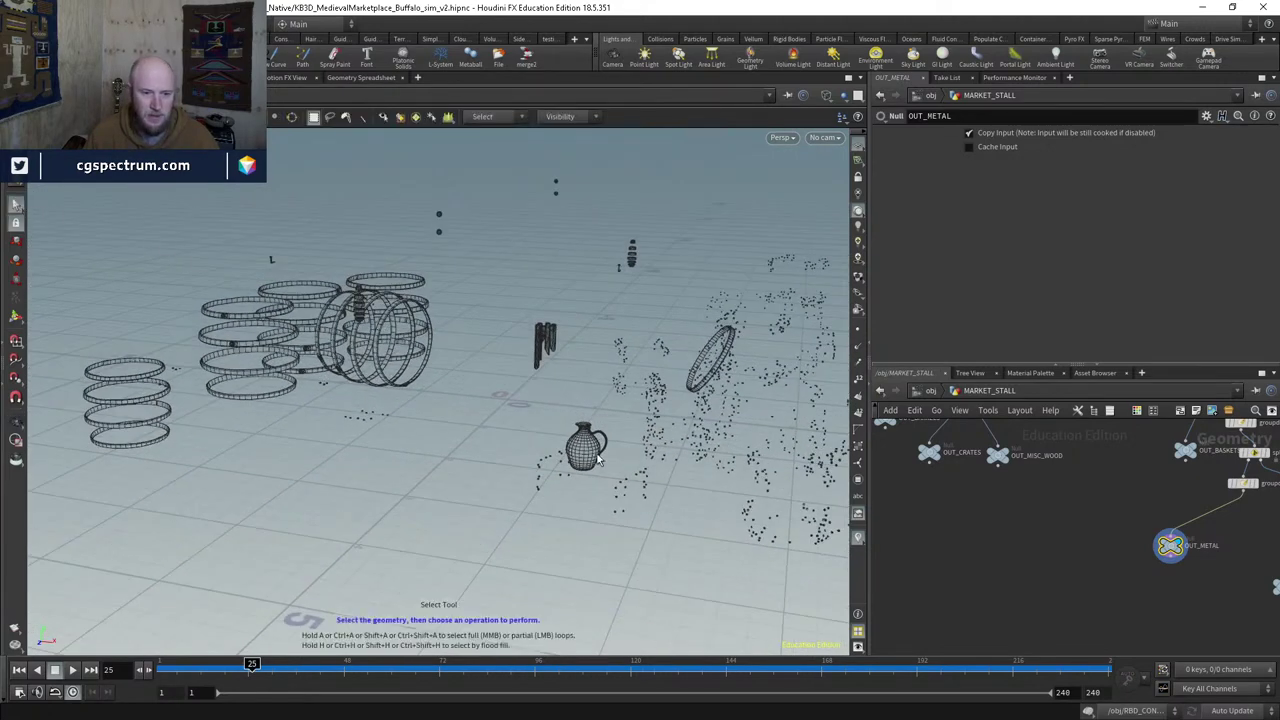
pyautogui.moveTo(590, 462)
pyautogui.keyDown('alt'); pyautogui.mouseDown()
pyautogui.moveTo(586, 449)
pyautogui.moveTo(604, 443)
pyautogui.mouseUp(); pyautogui.keyUp('alt')
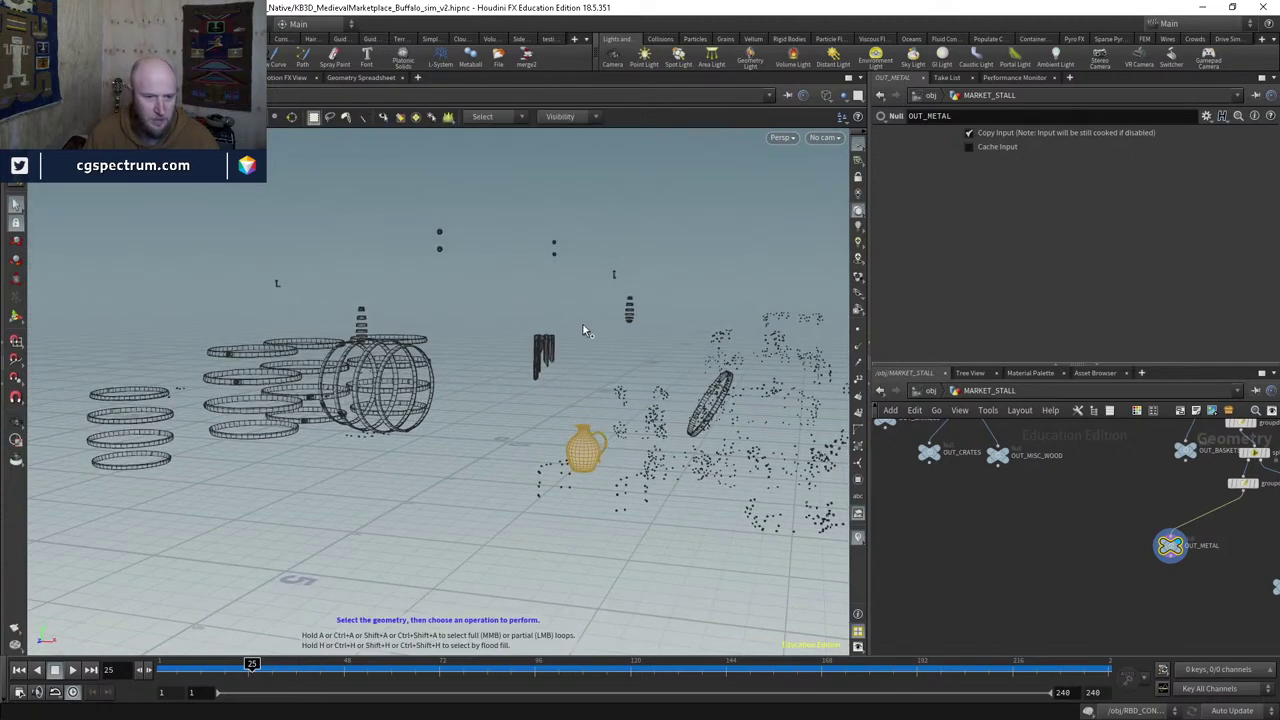
pyautogui.moveTo(572, 316); pyautogui.dragTo(509, 394)
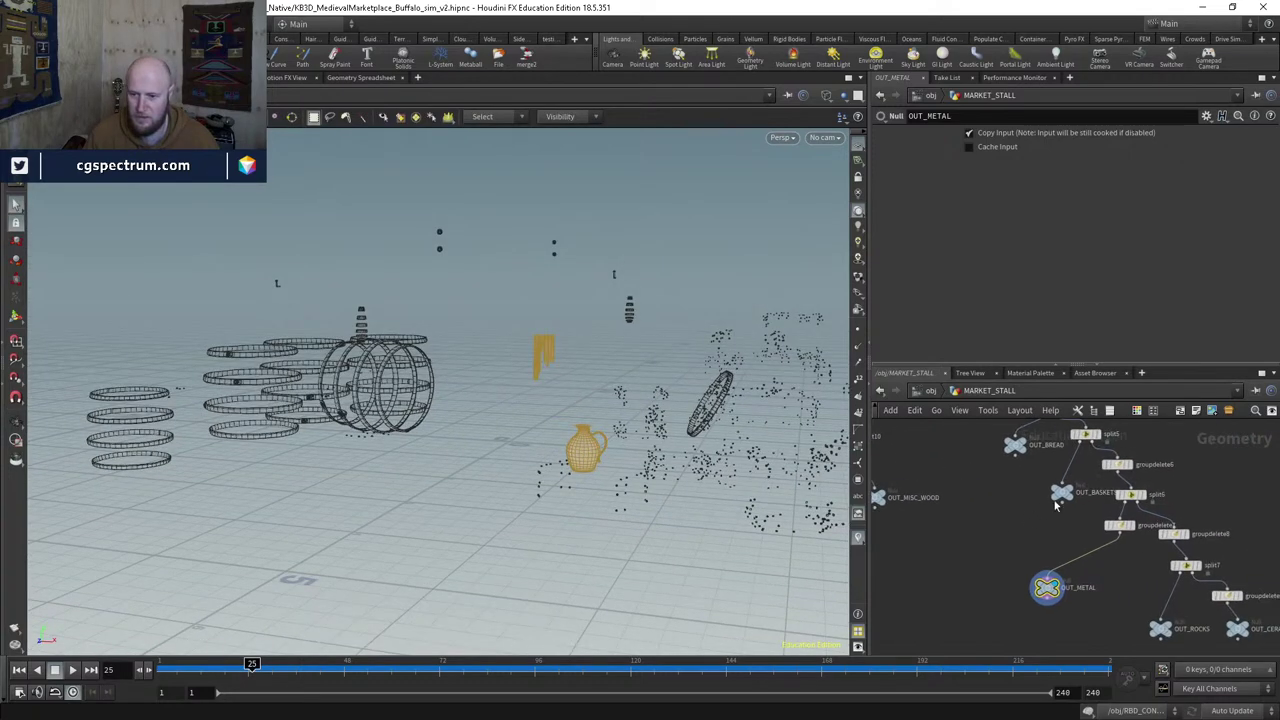
pyautogui.moveTo(645, 340); pyautogui.dragTo(430, 224)
pyautogui.keyDown('alt'); pyautogui.moveTo(471, 289); pyautogui.dragTo(503, 286); pyautogui.keyUp('alt')
pyautogui.keyDown('alt'); pyautogui.moveTo(382, 207); pyautogui.dragTo(340, 397); pyautogui.keyUp('alt')
pyautogui.keyDown('alt'); pyautogui.moveTo(286, 317); pyautogui.dragTo(383, 366); pyautogui.keyUp('alt')
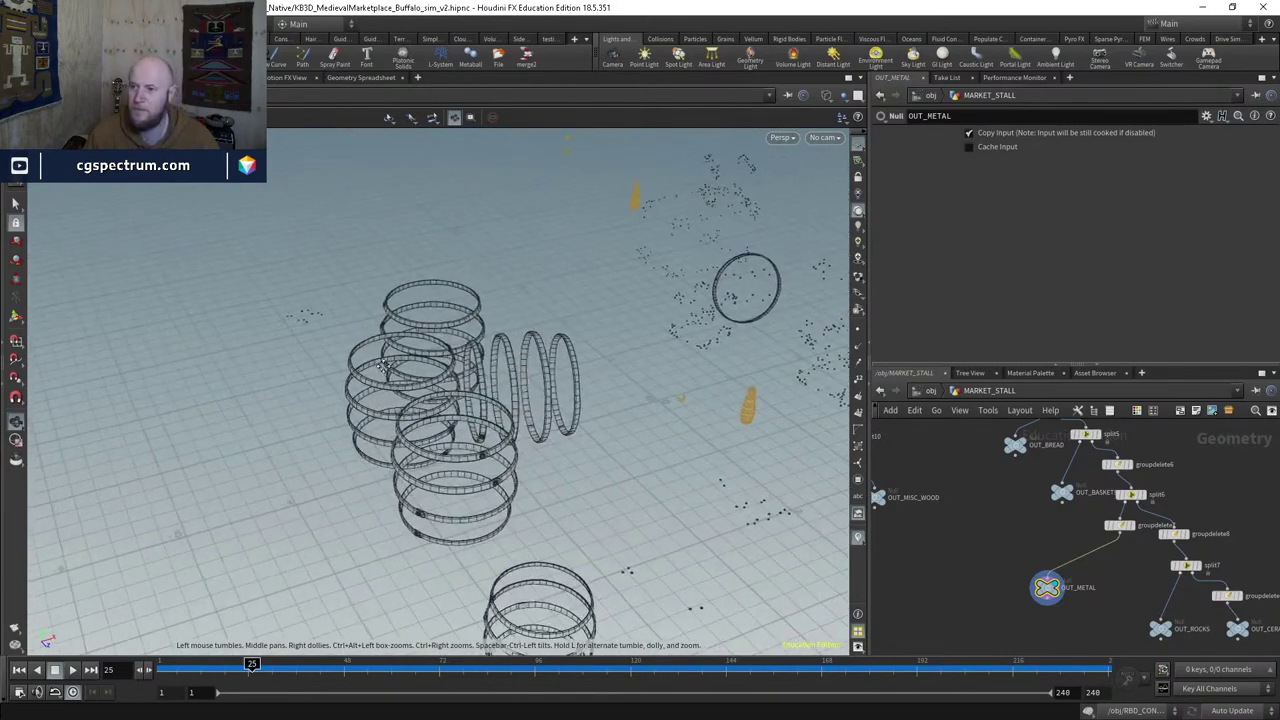
pyautogui.keyDown('alt'); pyautogui.moveTo(515, 339); pyautogui.dragTo(460, 357); pyautogui.keyUp('alt')
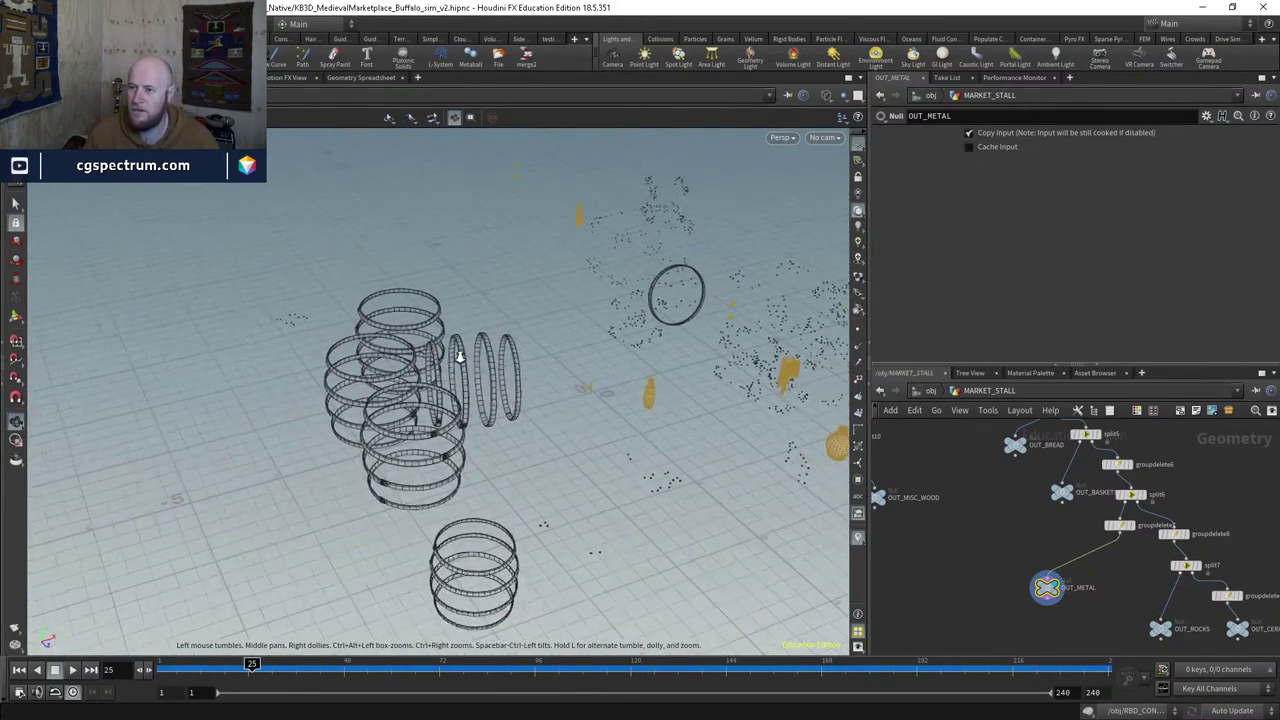
pyautogui.keyDown('alt'); pyautogui.moveTo(527, 318); pyautogui.dragTo(437, 341); pyautogui.keyUp('alt')
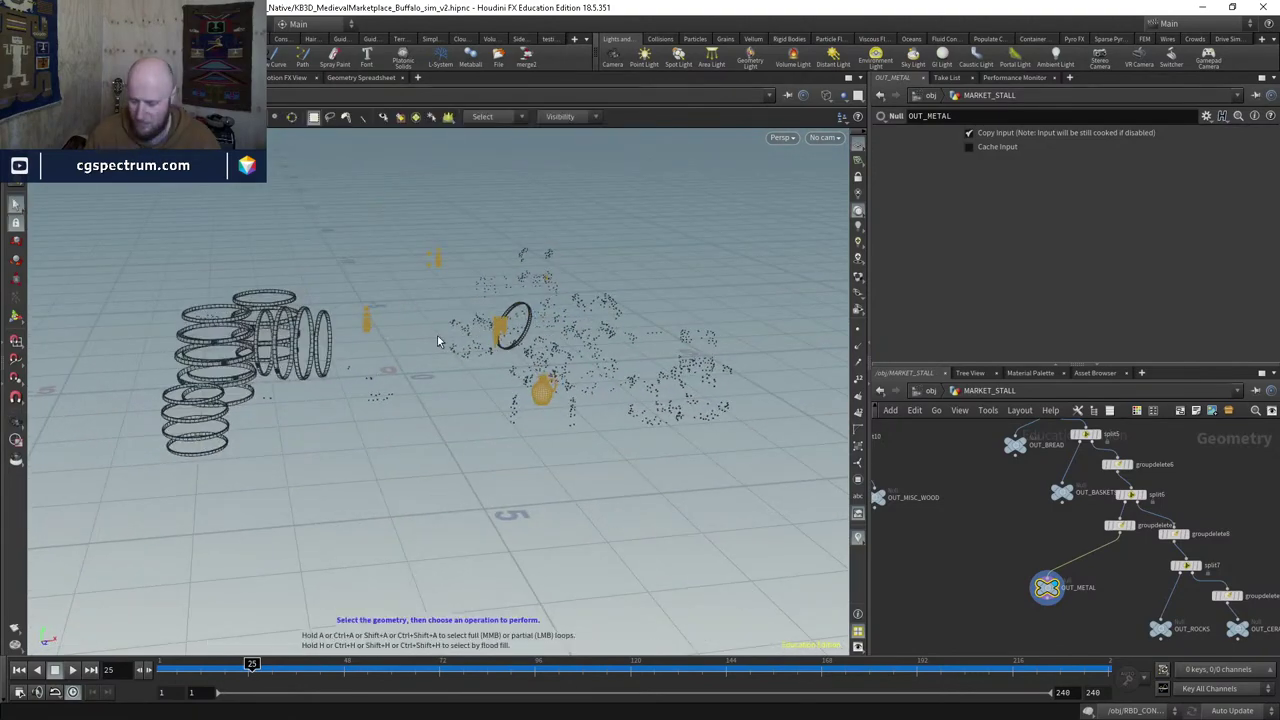
# Step: Delete the selection to create blast1 under OUT_METAL, then view split1 and groupdelete1
pyautogui.press('Delete')
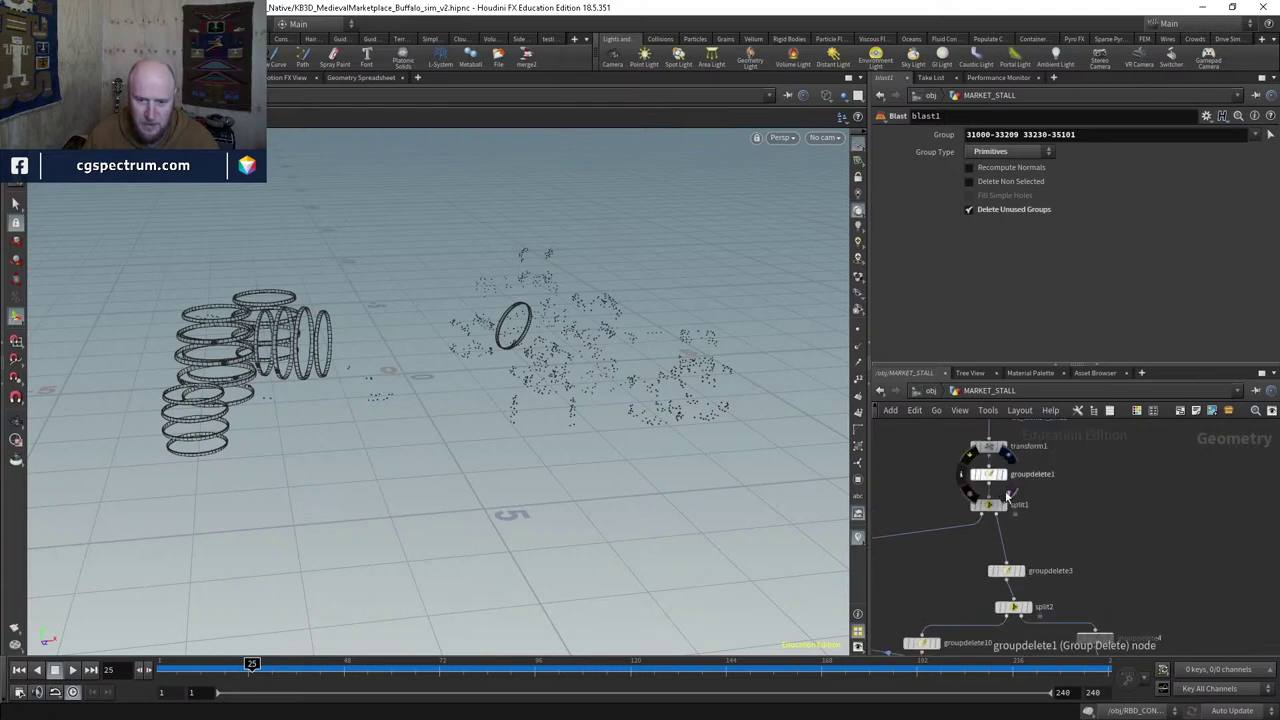
pyautogui.click(1004, 505)
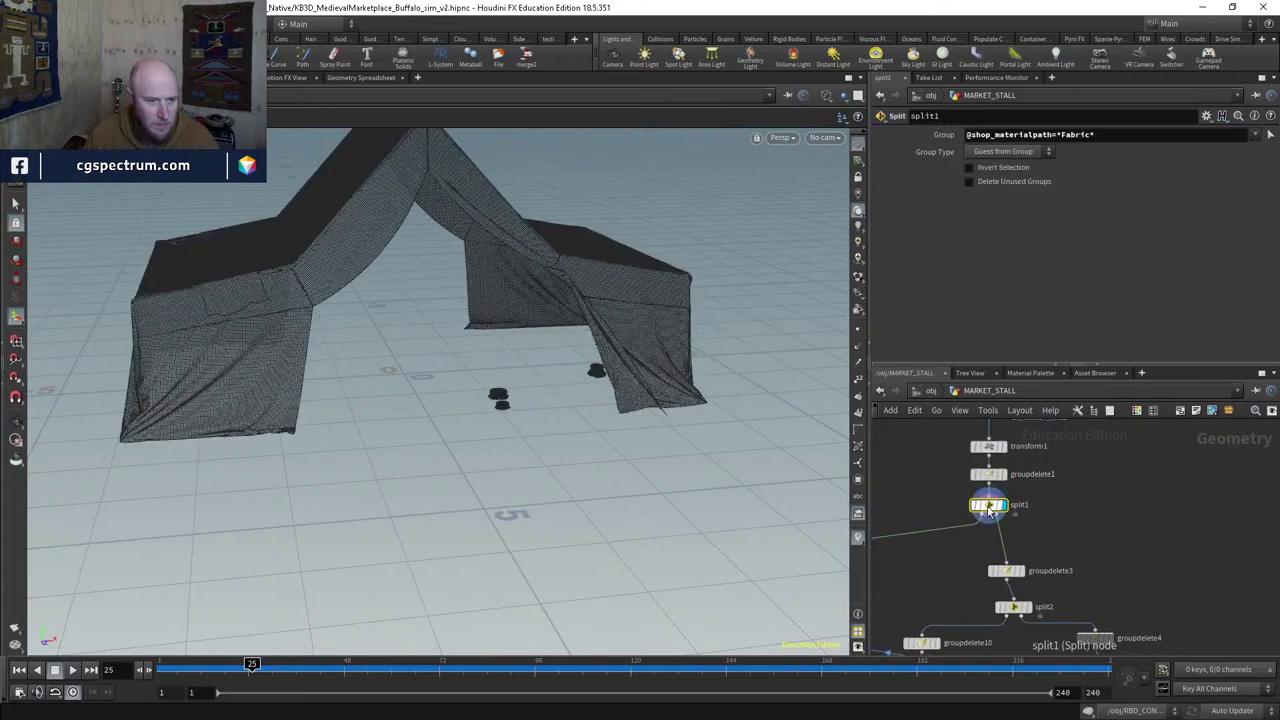
pyautogui.click(1005, 482)
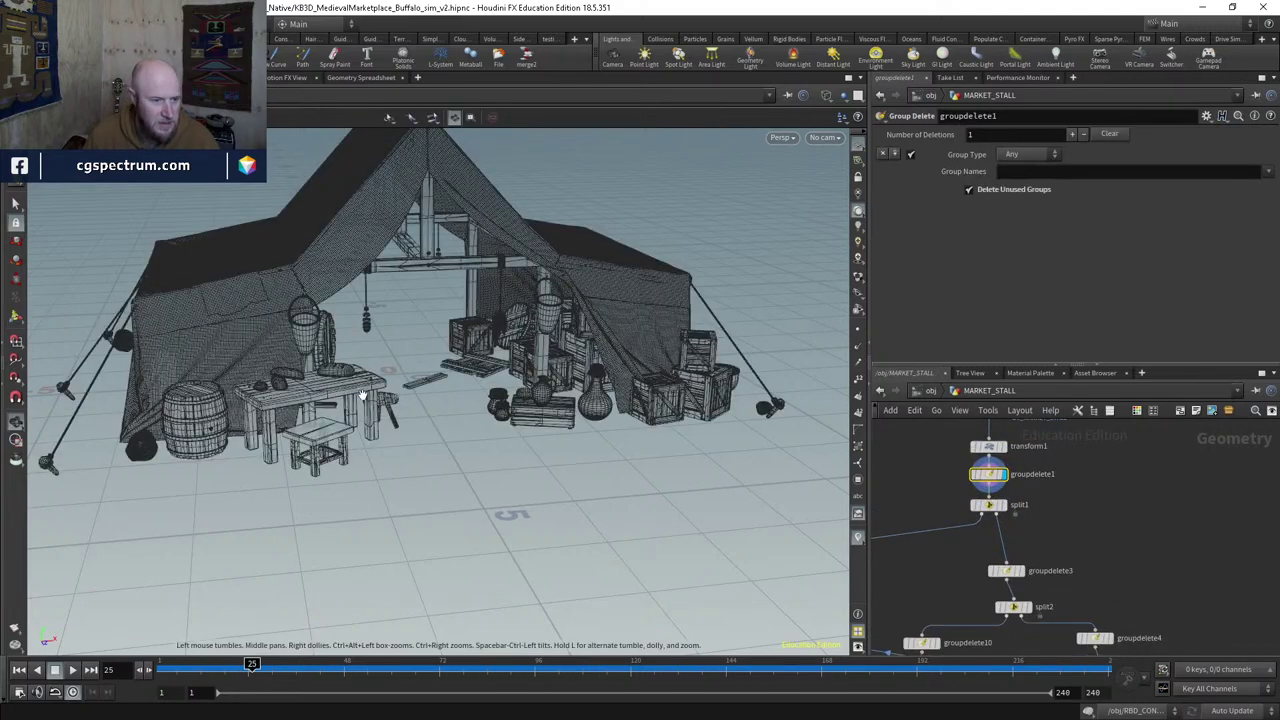
# Step: Orbit the full stall at groupdelete1 to inspect the barrel, table and stools
pyautogui.scroll(5, 335, 420)
pyautogui.scroll(-2, 335, 420)
pyautogui.moveTo(335, 420); pyautogui.dragTo(480, 469)
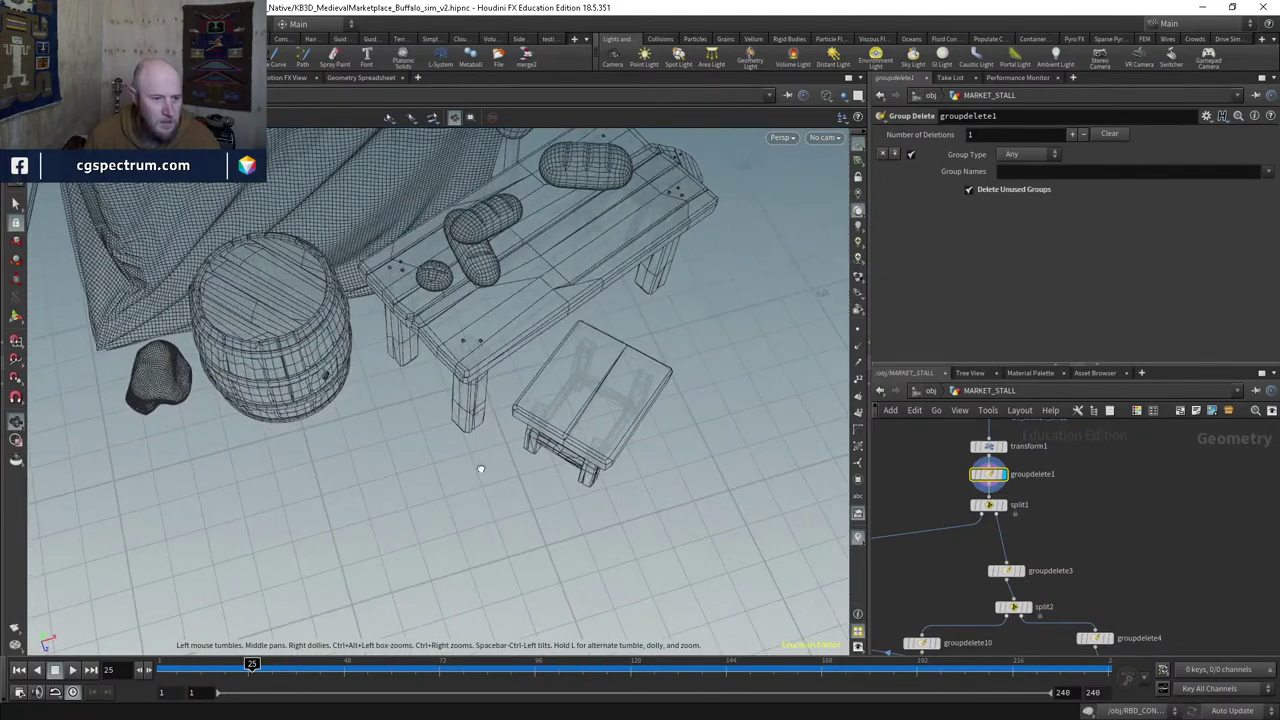
pyautogui.moveTo(384, 264); pyautogui.dragTo(594, 396)
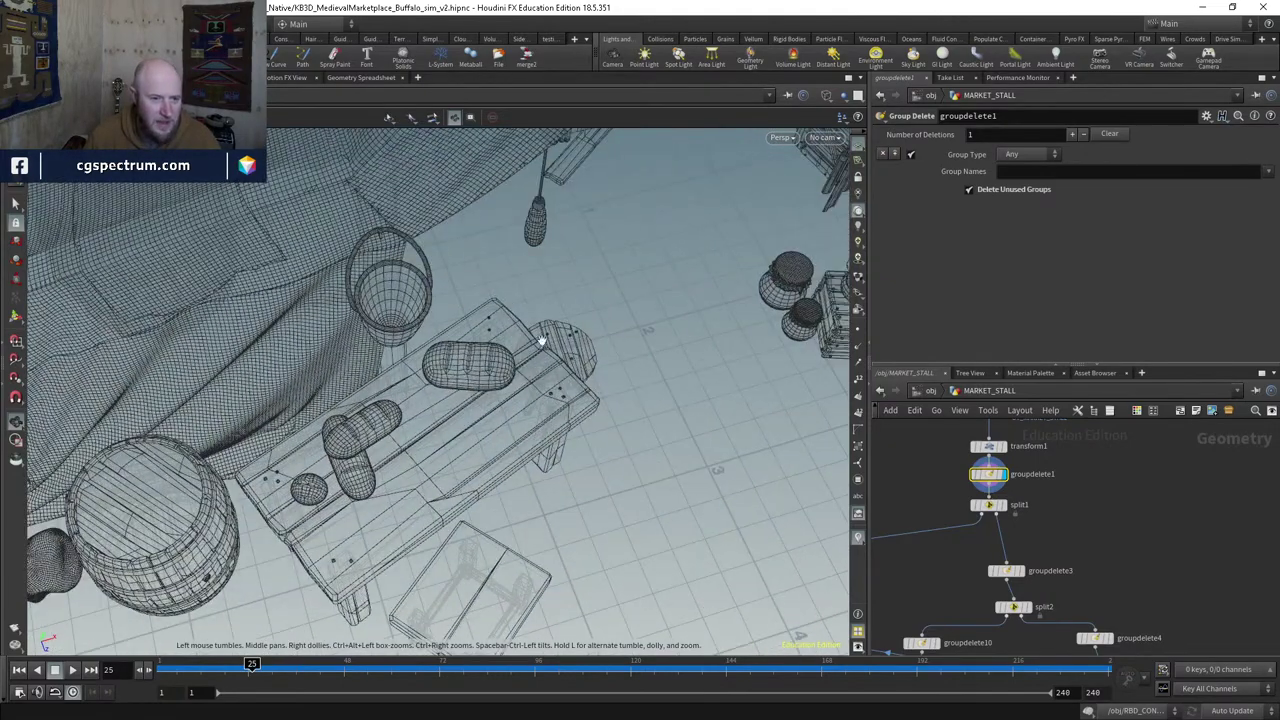
pyautogui.moveTo(541, 342); pyautogui.dragTo(650, 350)
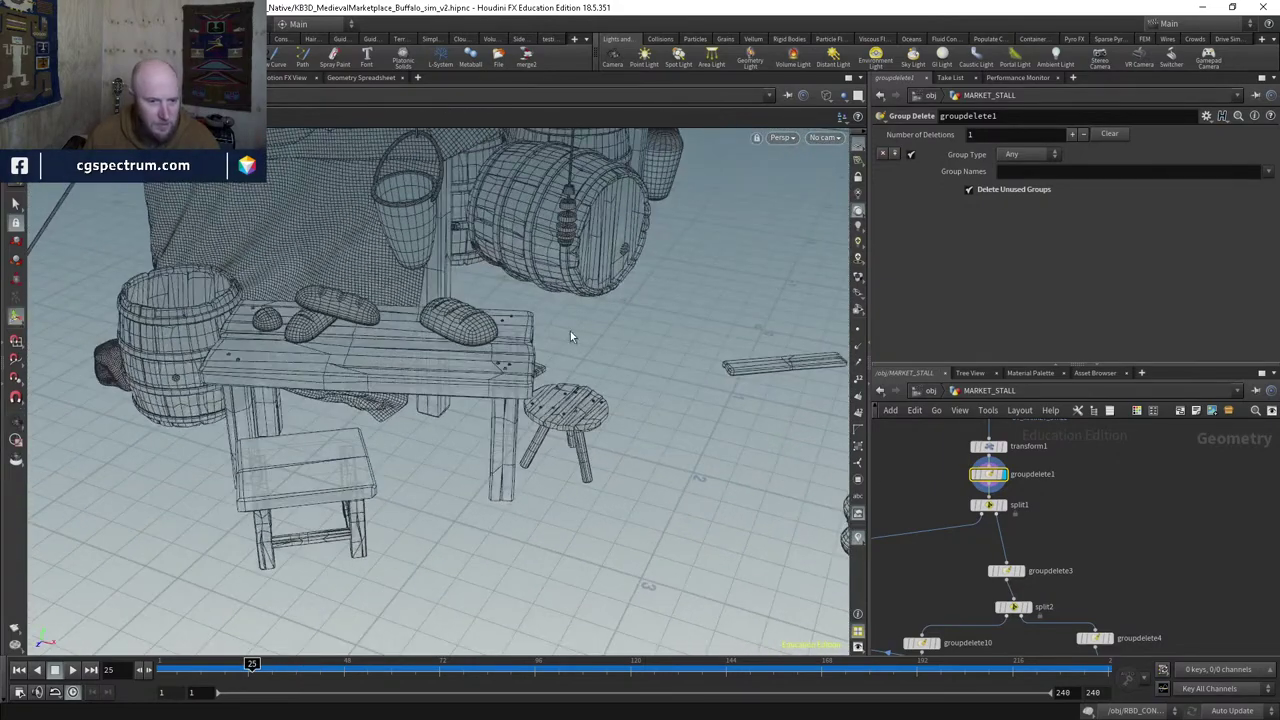
# Step: Move the display flag back onto blast1
pyautogui.moveTo(1027, 539); pyautogui.dragTo(1095, 572, button='middle')
pyautogui.scroll(3, 1095, 572)
pyautogui.click(1003, 507)
pyautogui.click(978, 507)
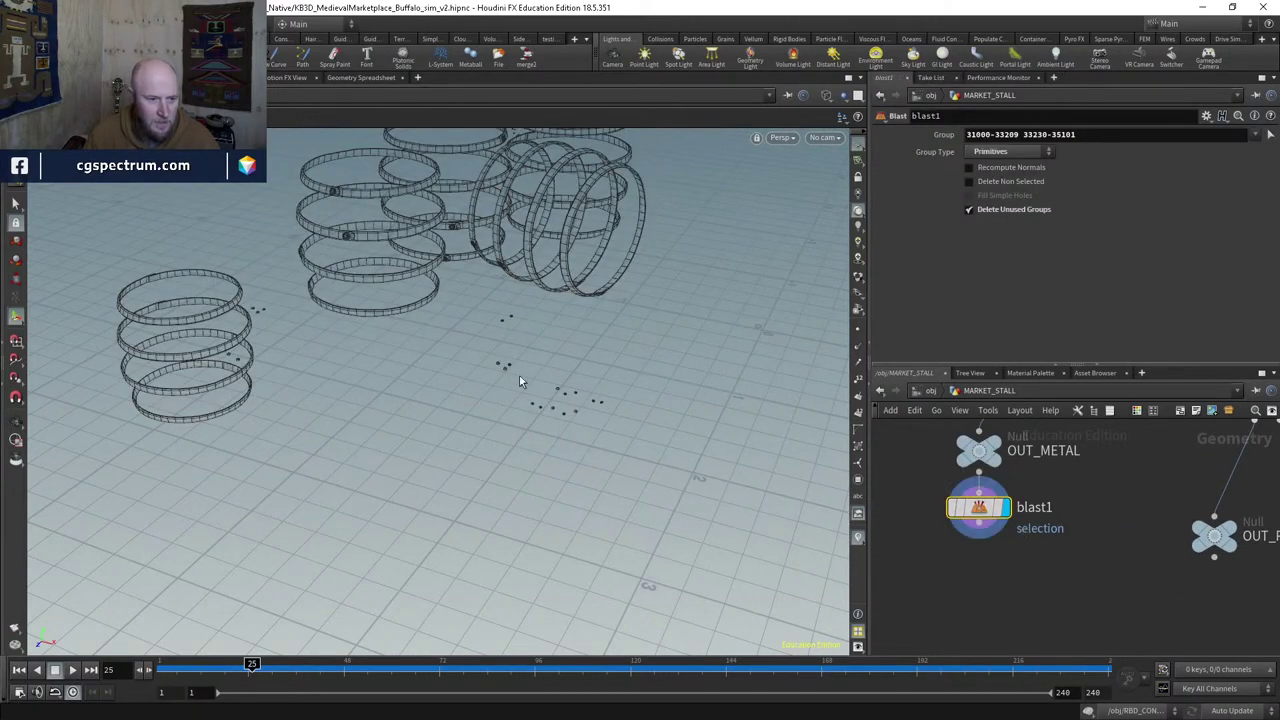
pyautogui.scroll(5, 506, 346)
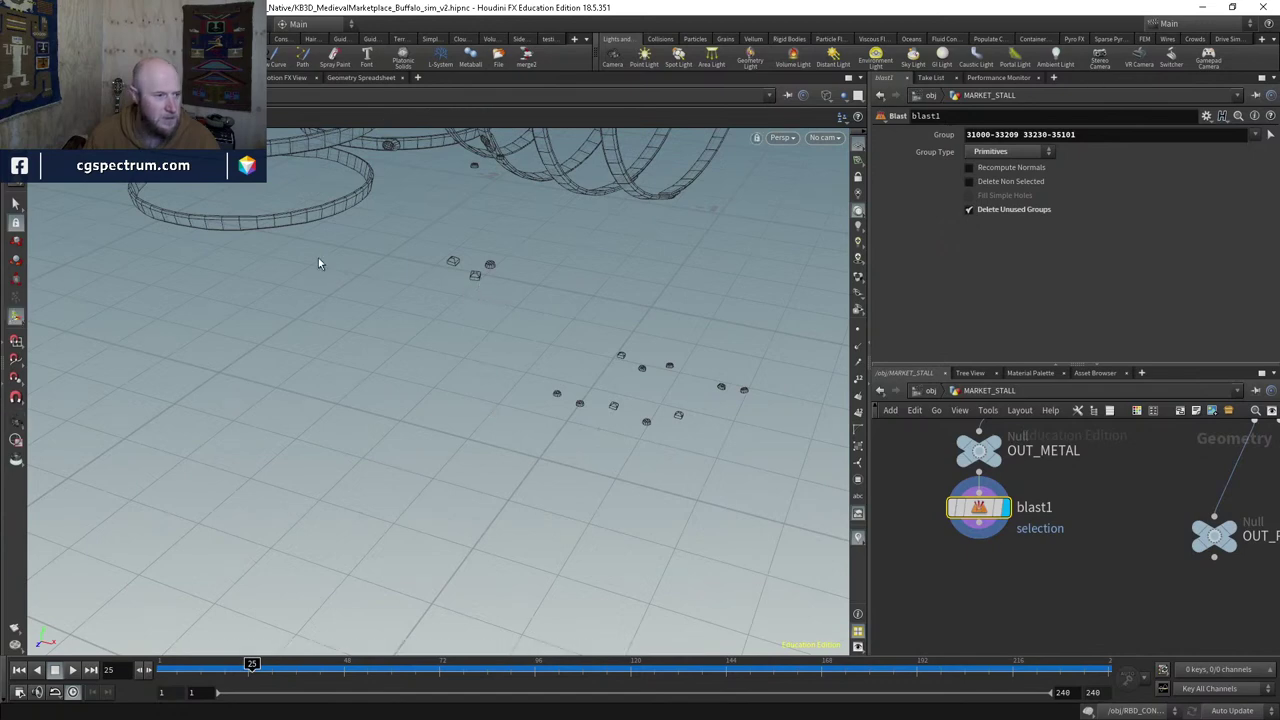
# Step: Switch to the Select tool and frame the remaining hoops and leftover pieces
pyautogui.click(14, 202)
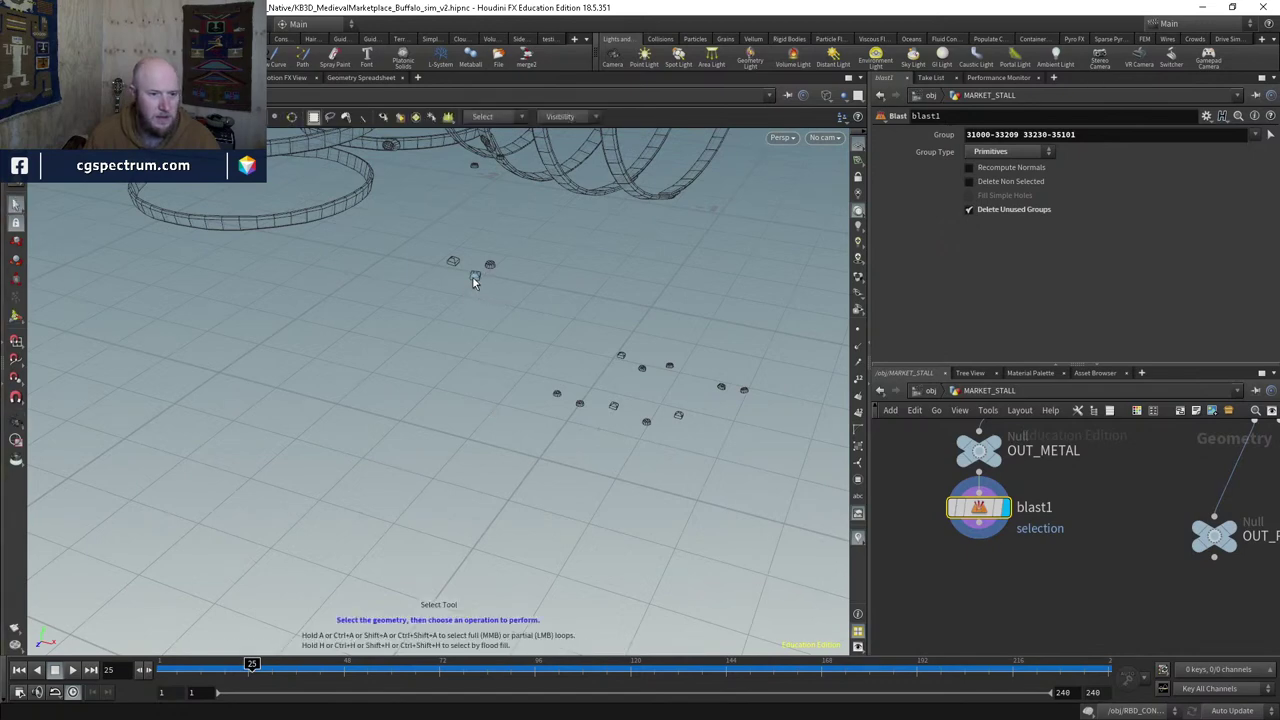
pyautogui.press('space')
pyautogui.moveTo(523, 294); pyautogui.dragTo(514, 337)
pyautogui.press('space')
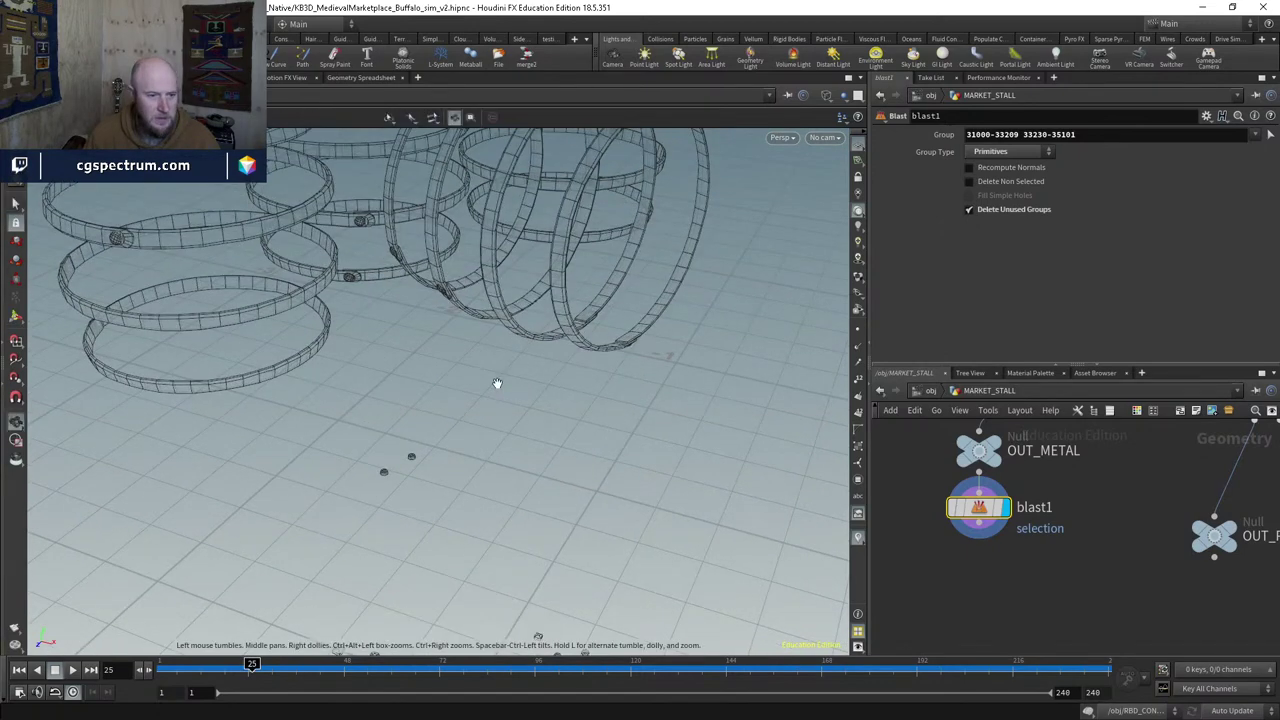
pyautogui.moveTo(497, 383); pyautogui.dragTo(366, 180)
# Step: Show blast1's data in the spreadsheet filtered to Only Selected and widen the path column
pyautogui.click(360, 78)
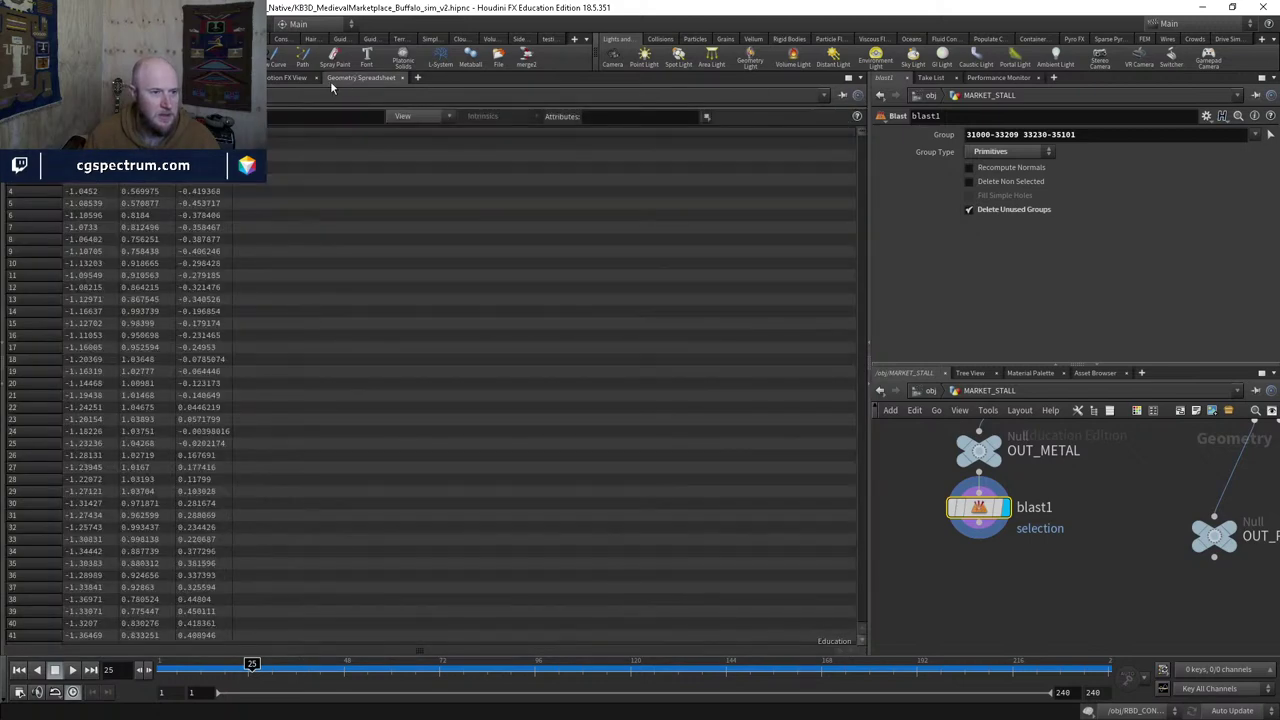
pyautogui.click(403, 120)
pyautogui.click(425, 138)
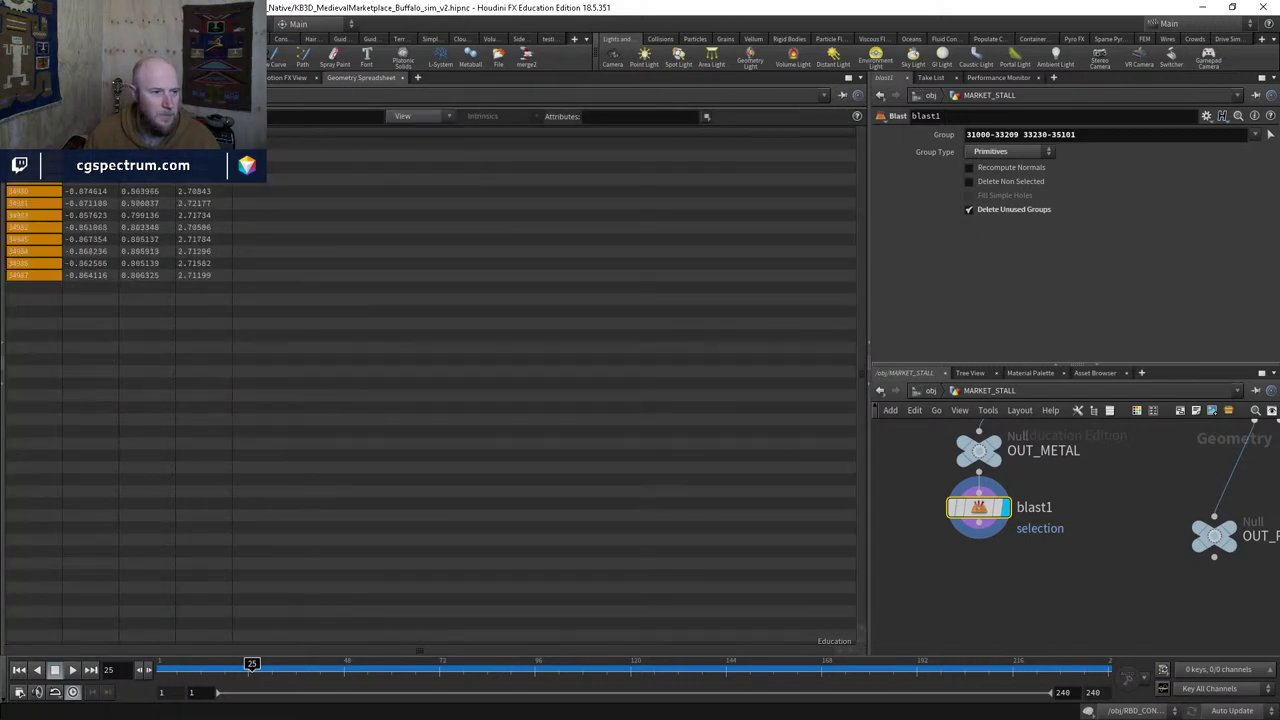
pyautogui.moveTo(120, 135); pyautogui.dragTo(351, 152)
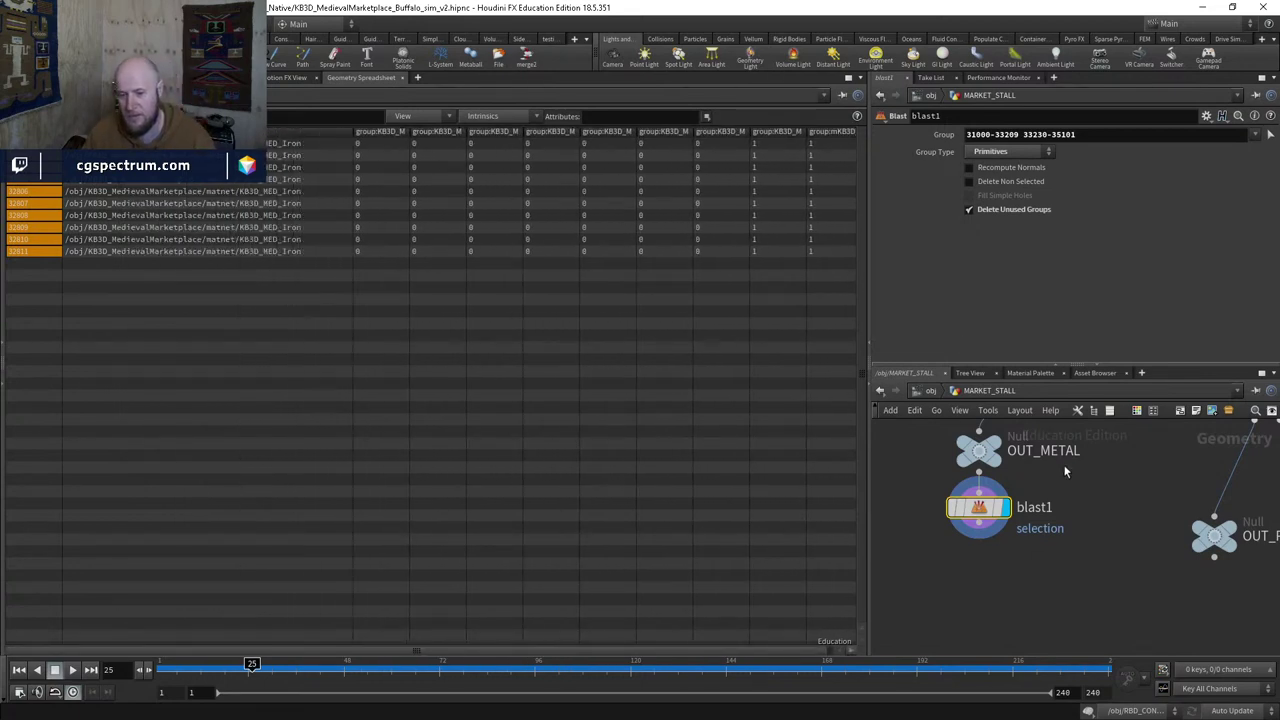
# Step: Compare split6's data, then return to inspecting blast1
pyautogui.moveTo(1063, 464); pyautogui.dragTo(1000, 538, button='middle')
pyautogui.click(1028, 509)
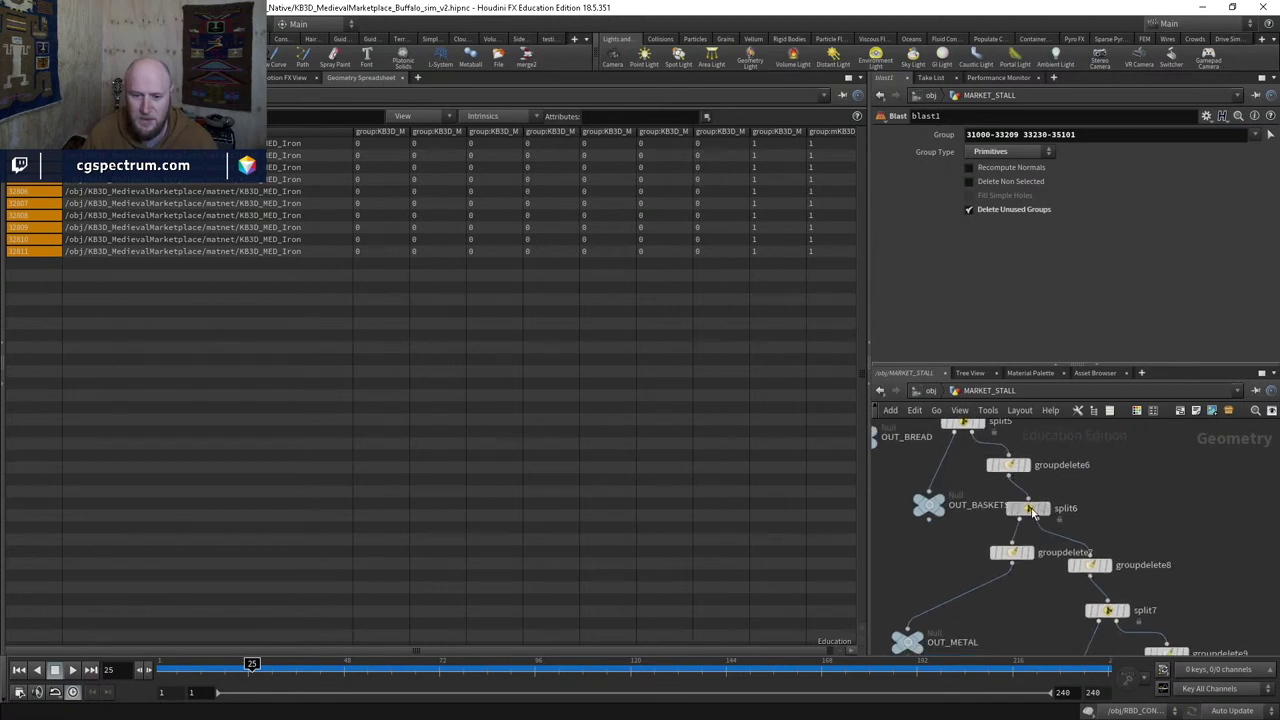
pyautogui.moveTo(981, 586); pyautogui.dragTo(988, 467, button='middle')
pyautogui.click(917, 564)
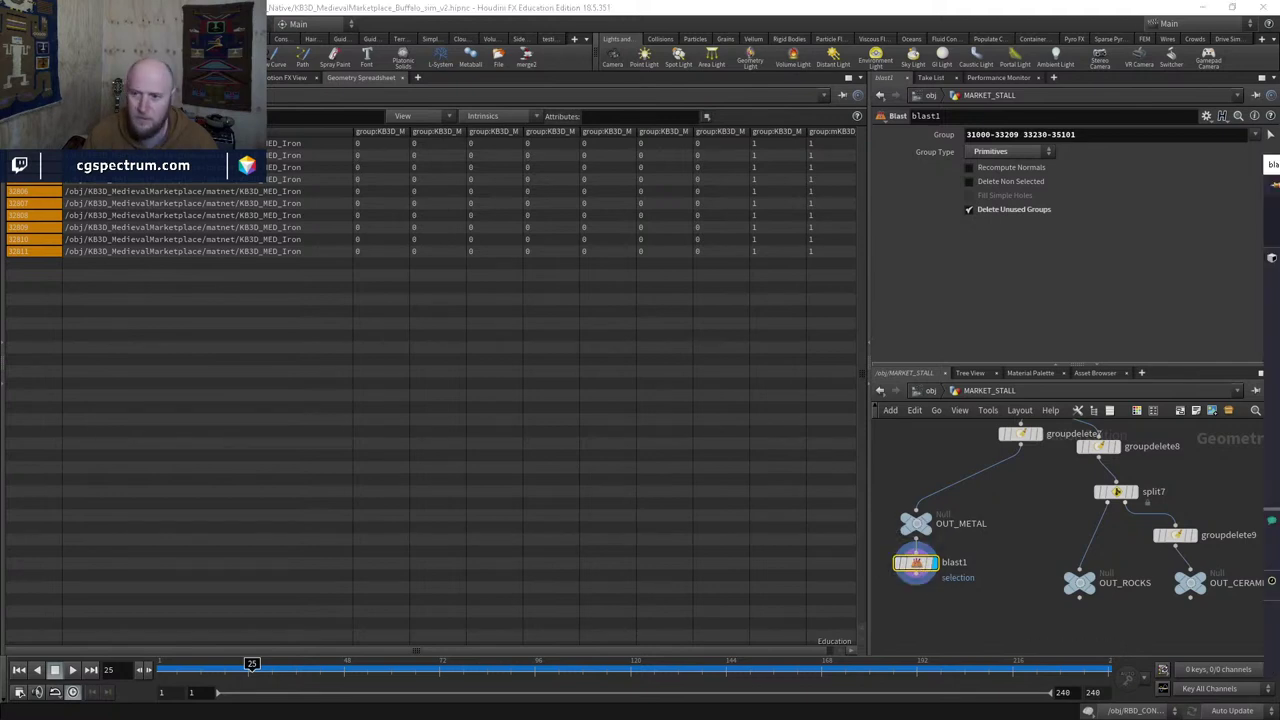
pyautogui.scroll(-1, 618, 338)
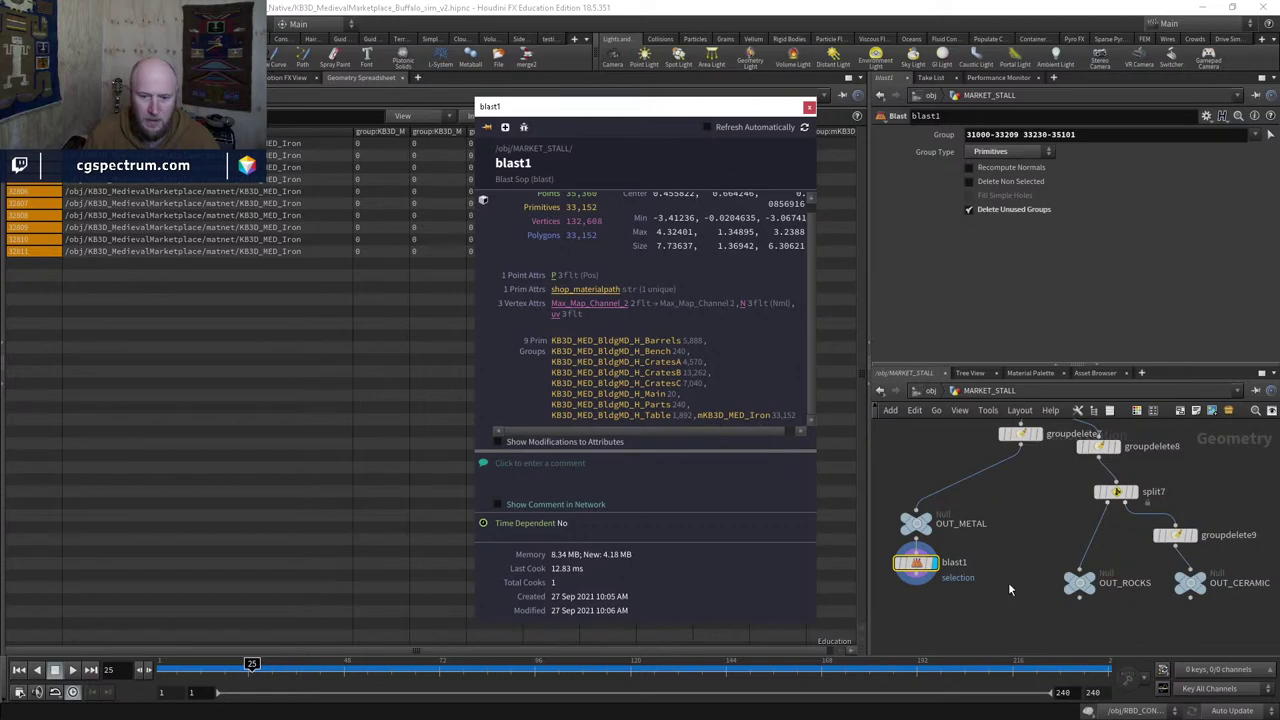
# Step: Add a blast2 node wired beneath blast1
pyautogui.press('Tab')
pyautogui.press('Return')
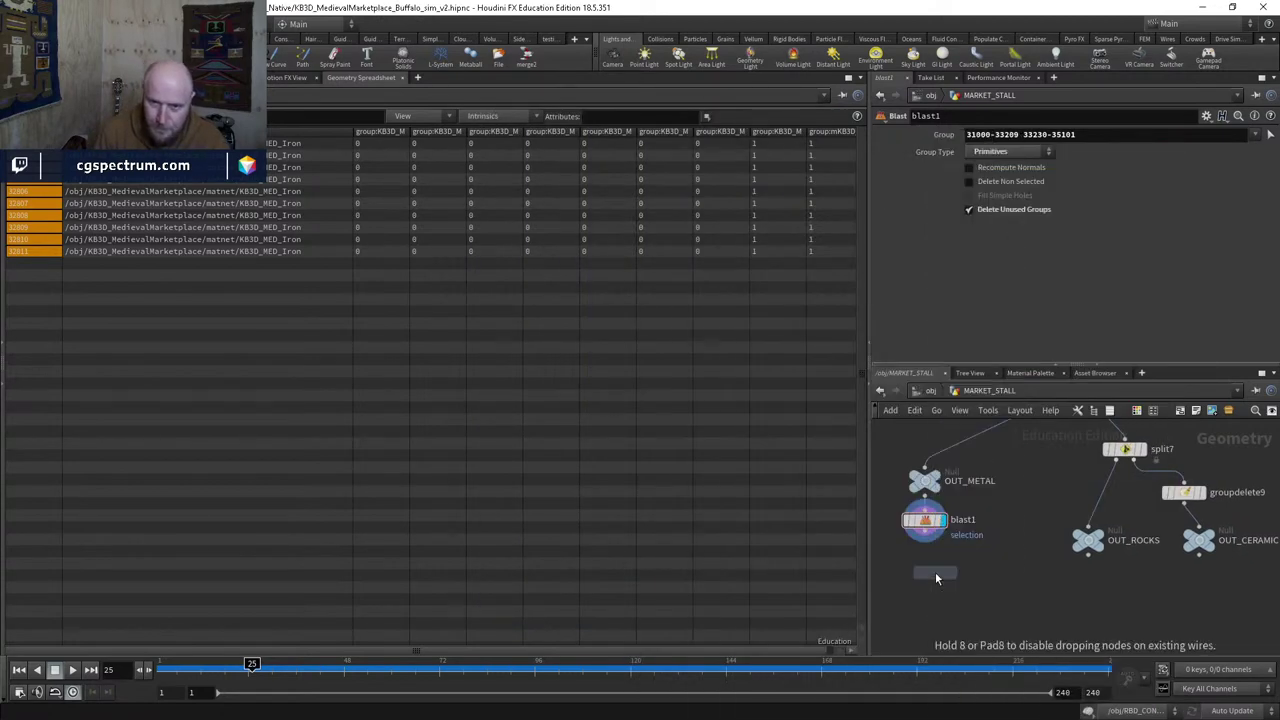
pyautogui.click(936, 576)
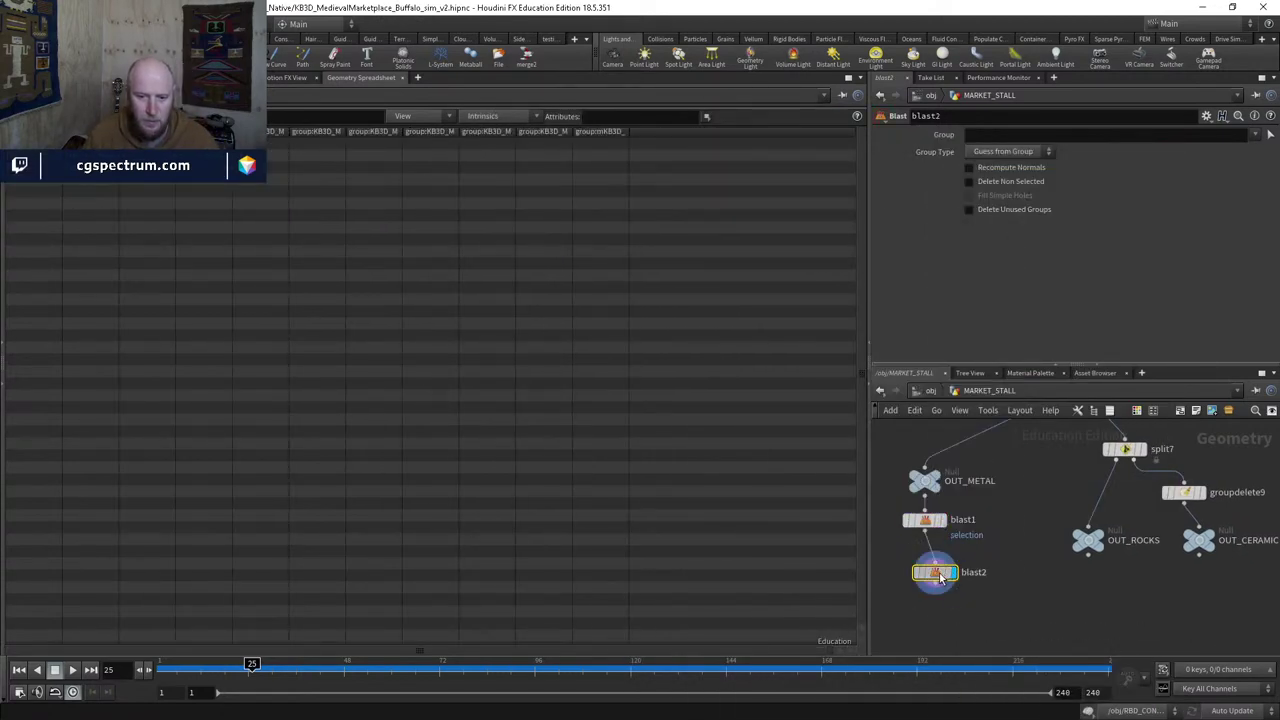
# Step: Set blast2's Group to mKB3D_MED_Iron from the group list
pyautogui.click(230, 77)
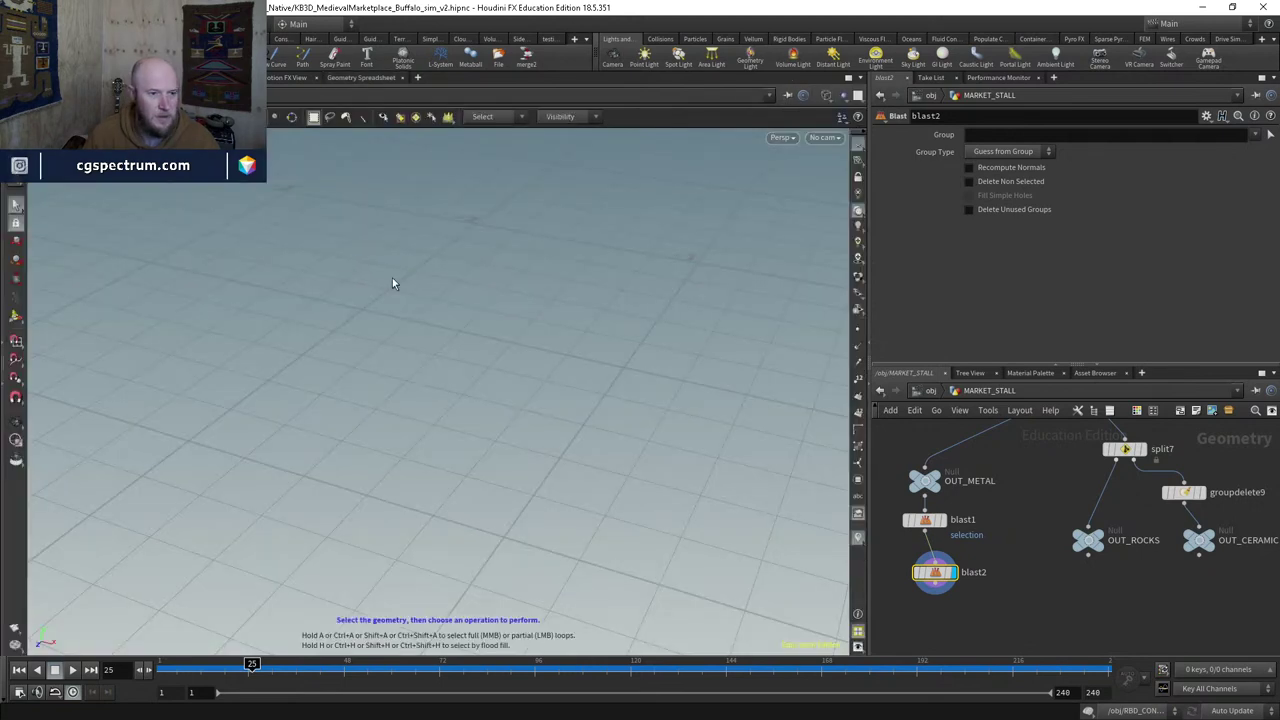
pyautogui.press('g')
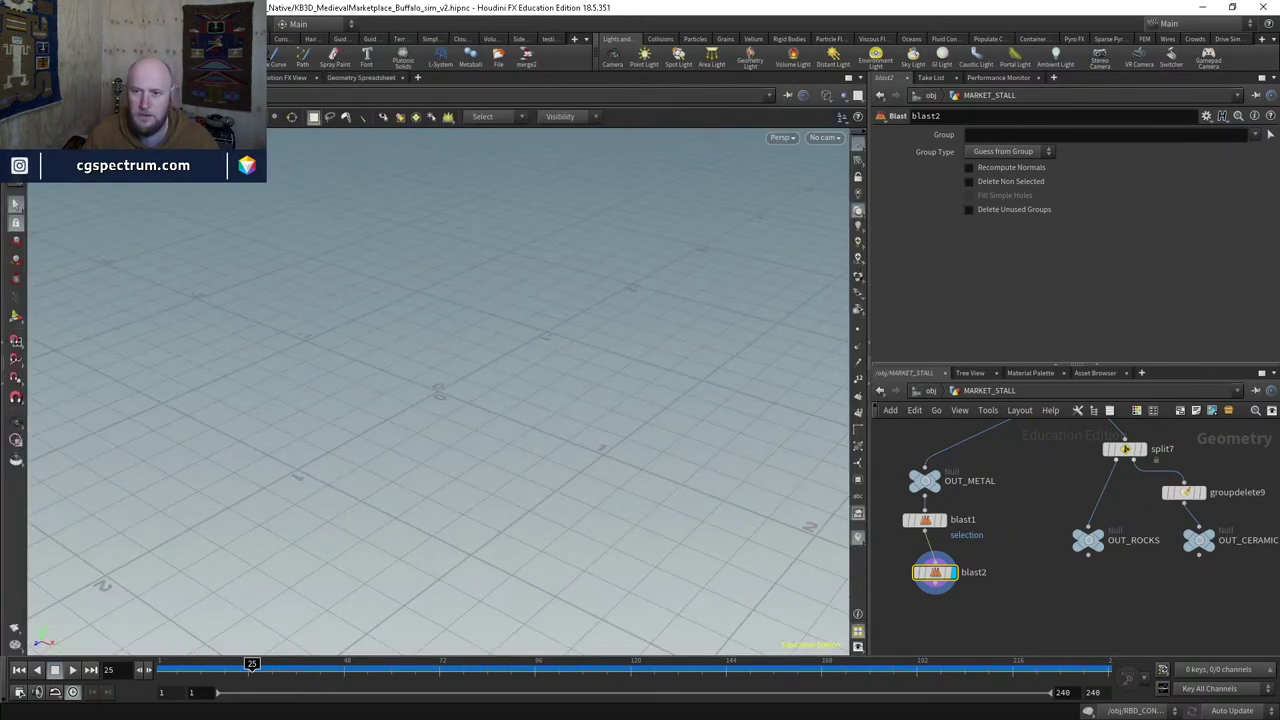
pyautogui.click(1252, 134)
pyautogui.click(1198, 252)
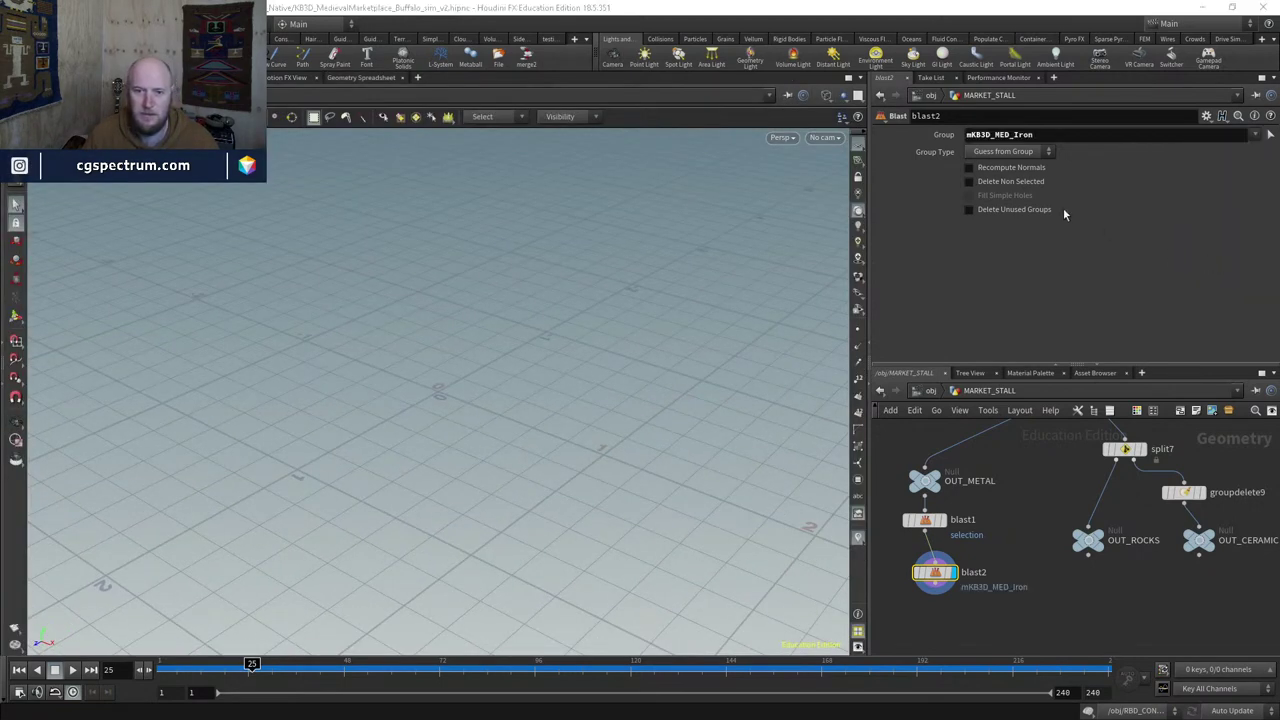
pyautogui.press('space')
# Step: Display and frame blast1's hoops, then reselect blast2 for editing
pyautogui.click(948, 520)
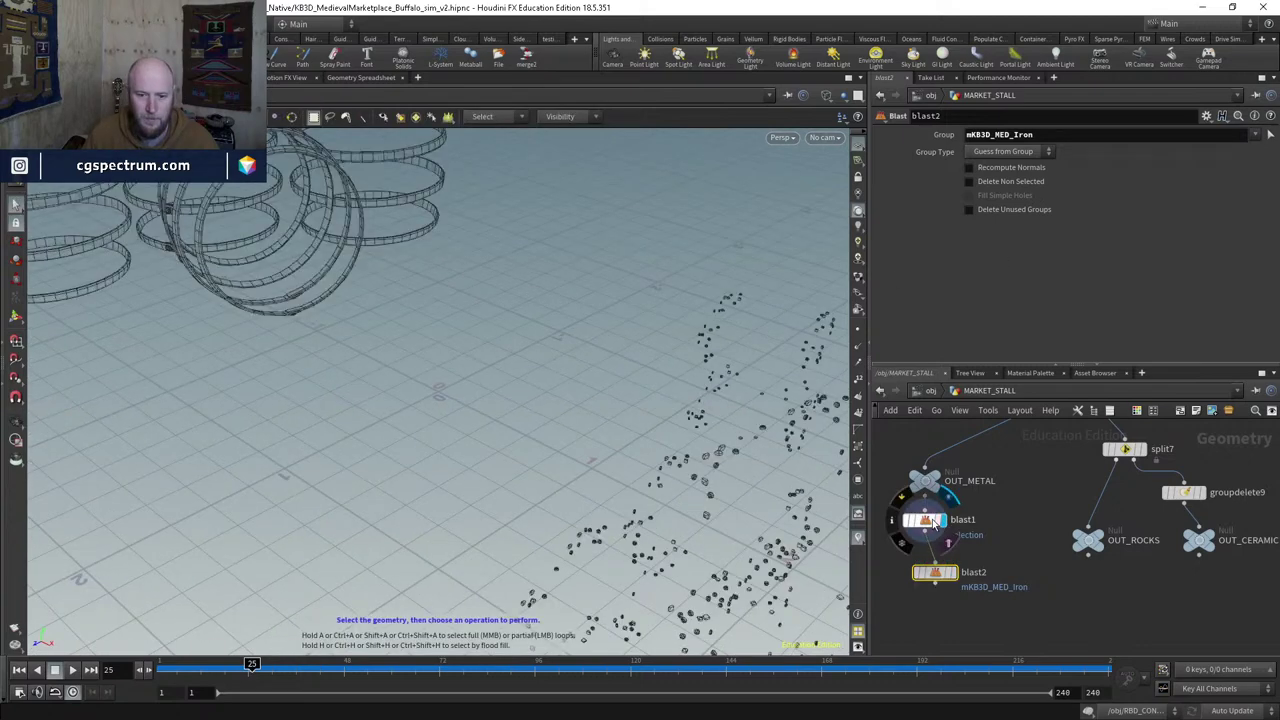
pyautogui.press('g')
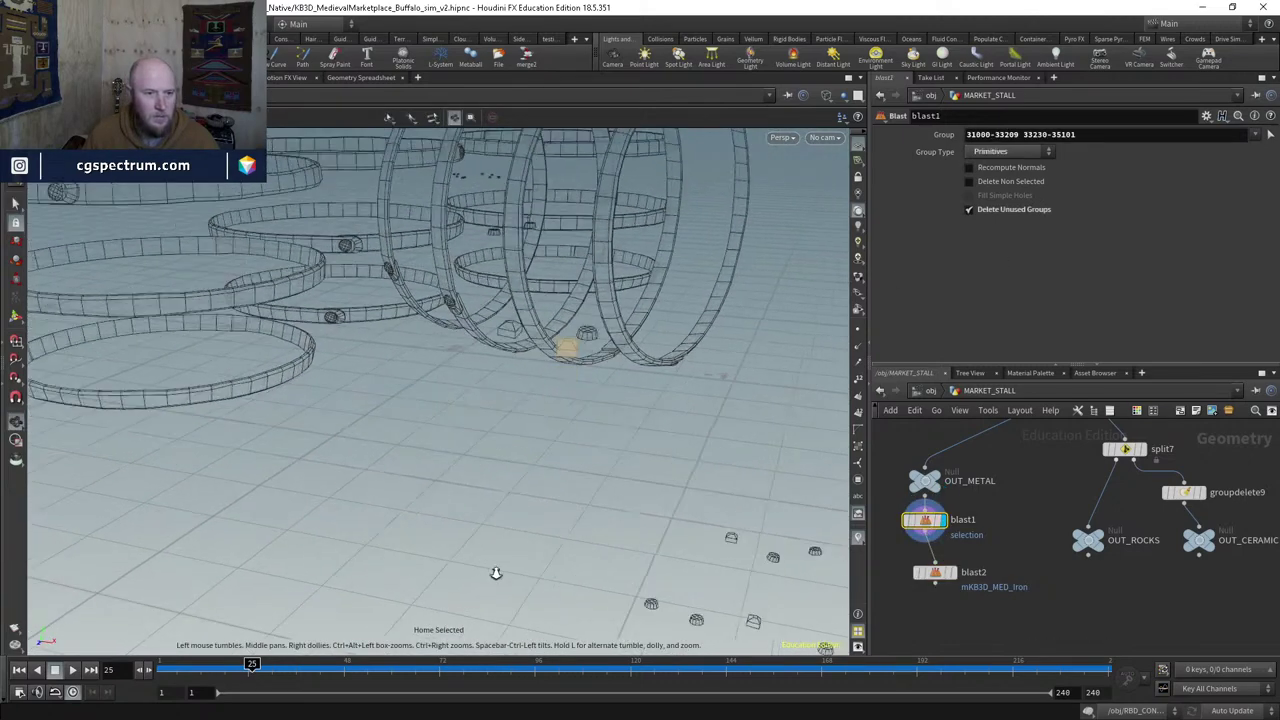
pyautogui.press('h')
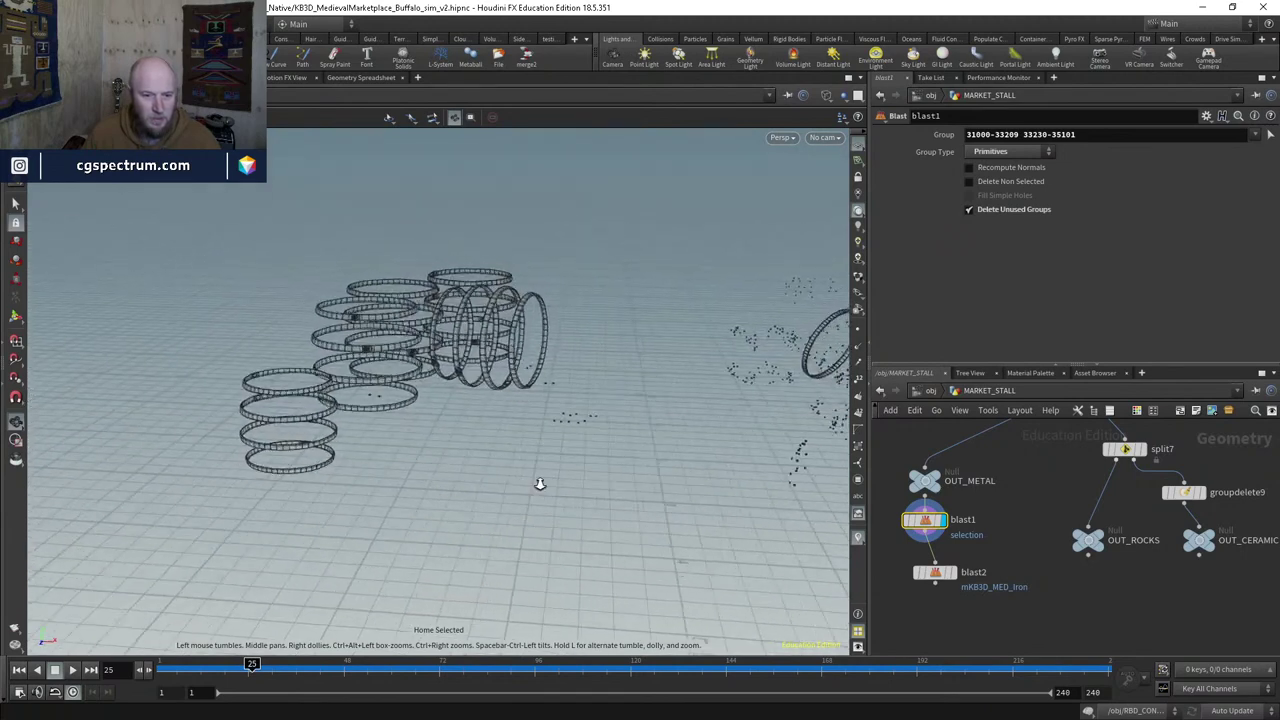
pyautogui.click(938, 577)
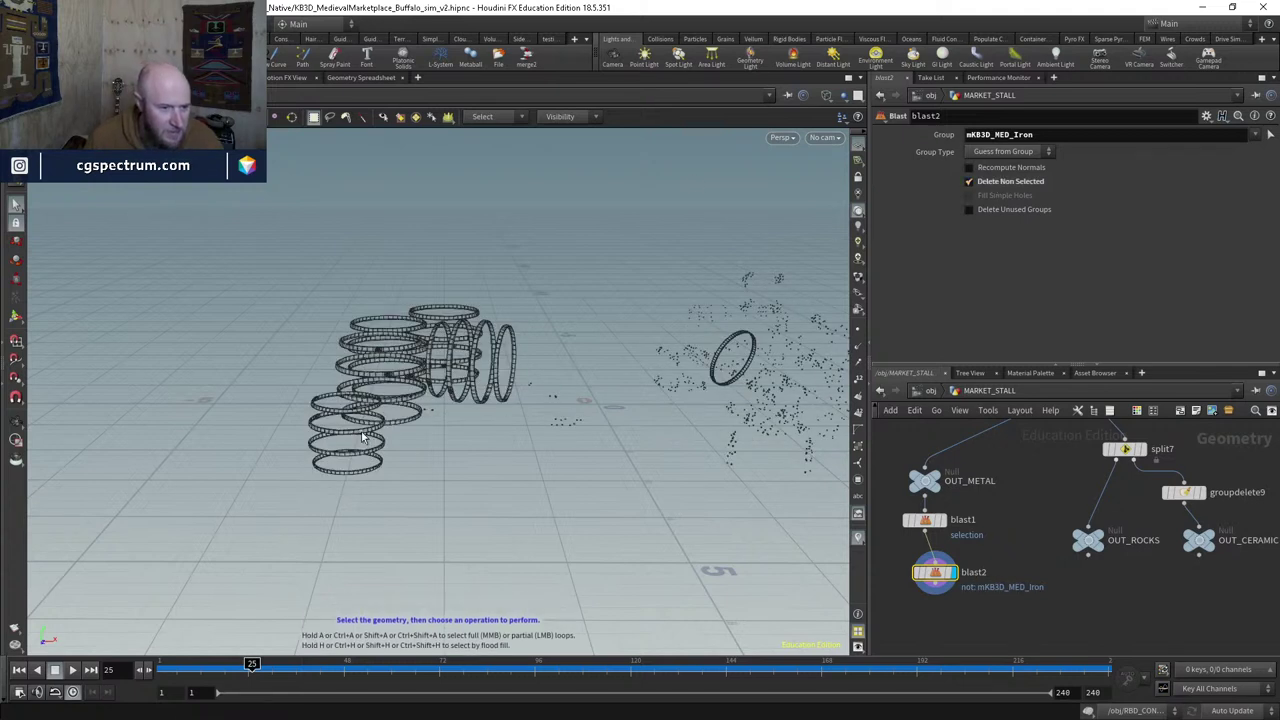
# Step: Inspect the group columns in the Geometry Spreadsheet and reopen the group name list
pyautogui.click(361, 77)
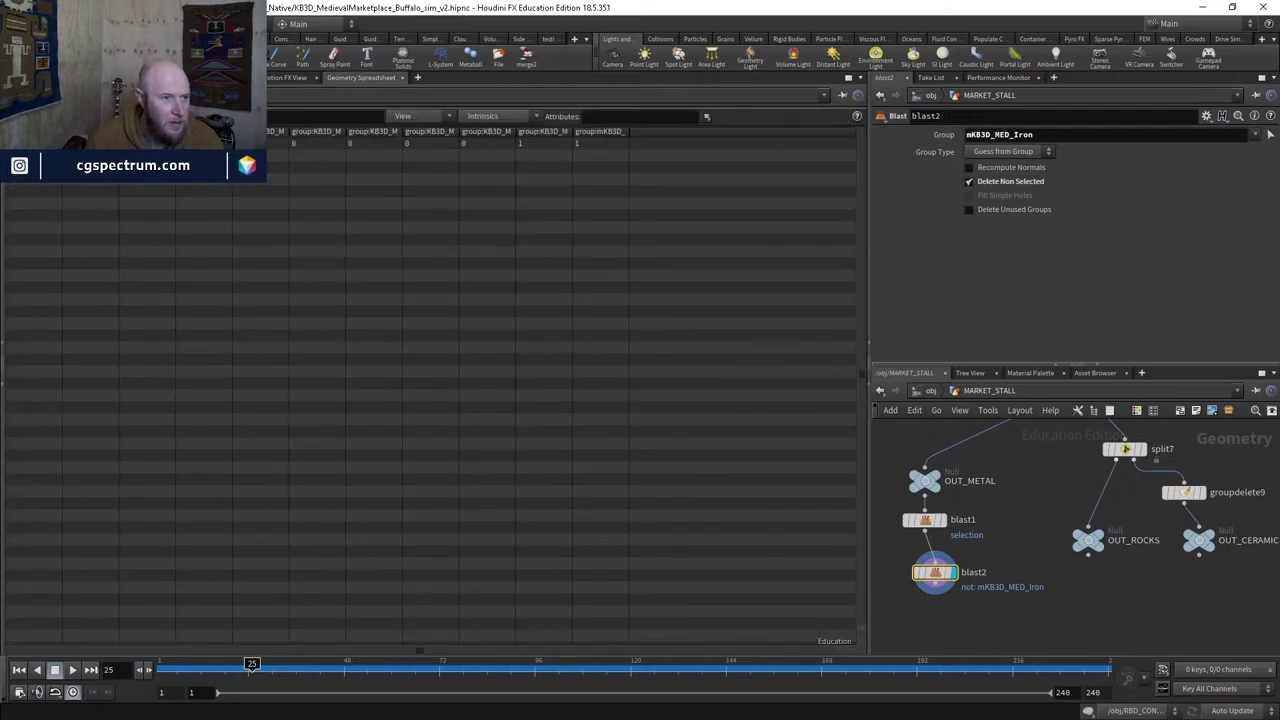
pyautogui.moveTo(640, 651); pyautogui.dragTo(792, 651)
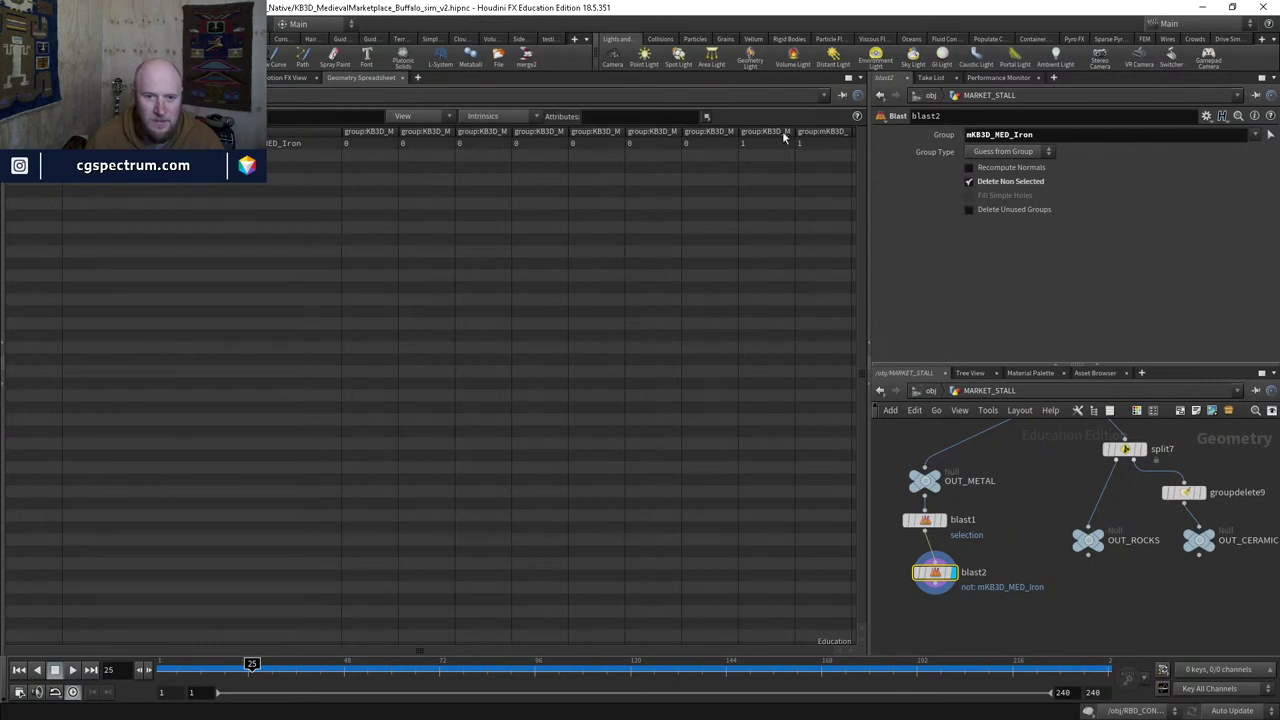
pyautogui.moveTo(796, 131); pyautogui.dragTo(878, 119)
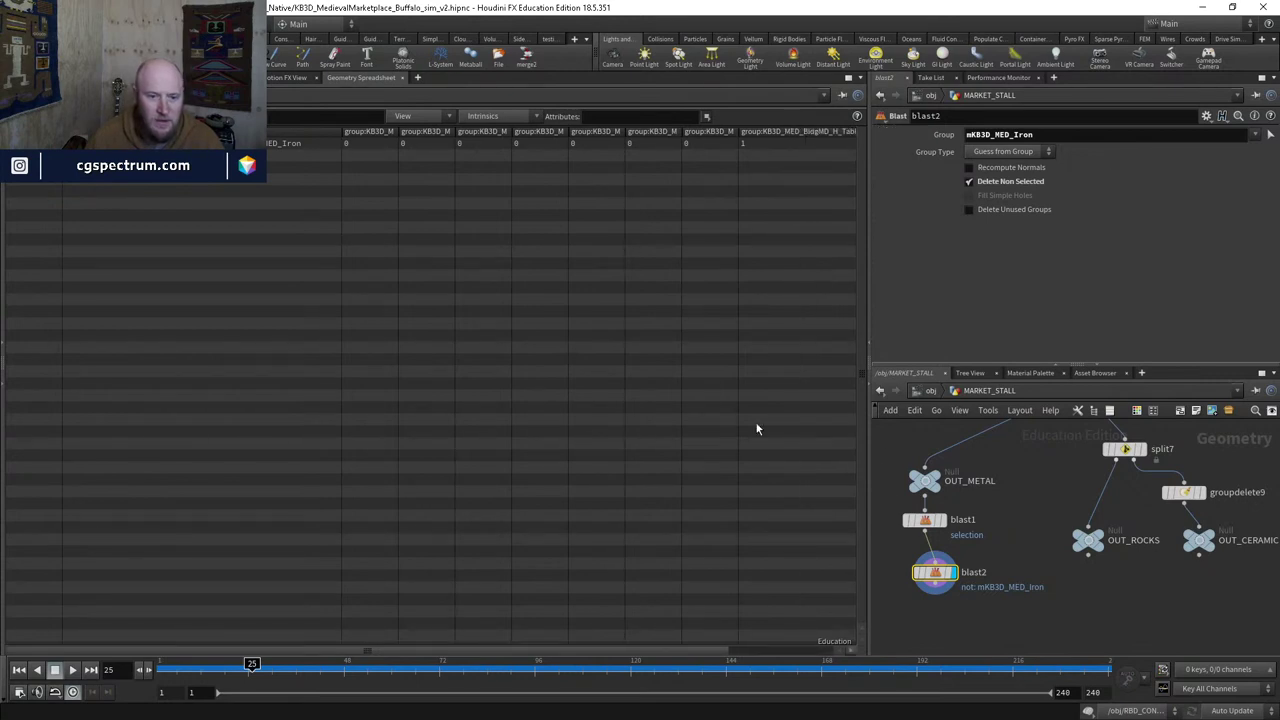
pyautogui.moveTo(618, 651); pyautogui.dragTo(745, 668)
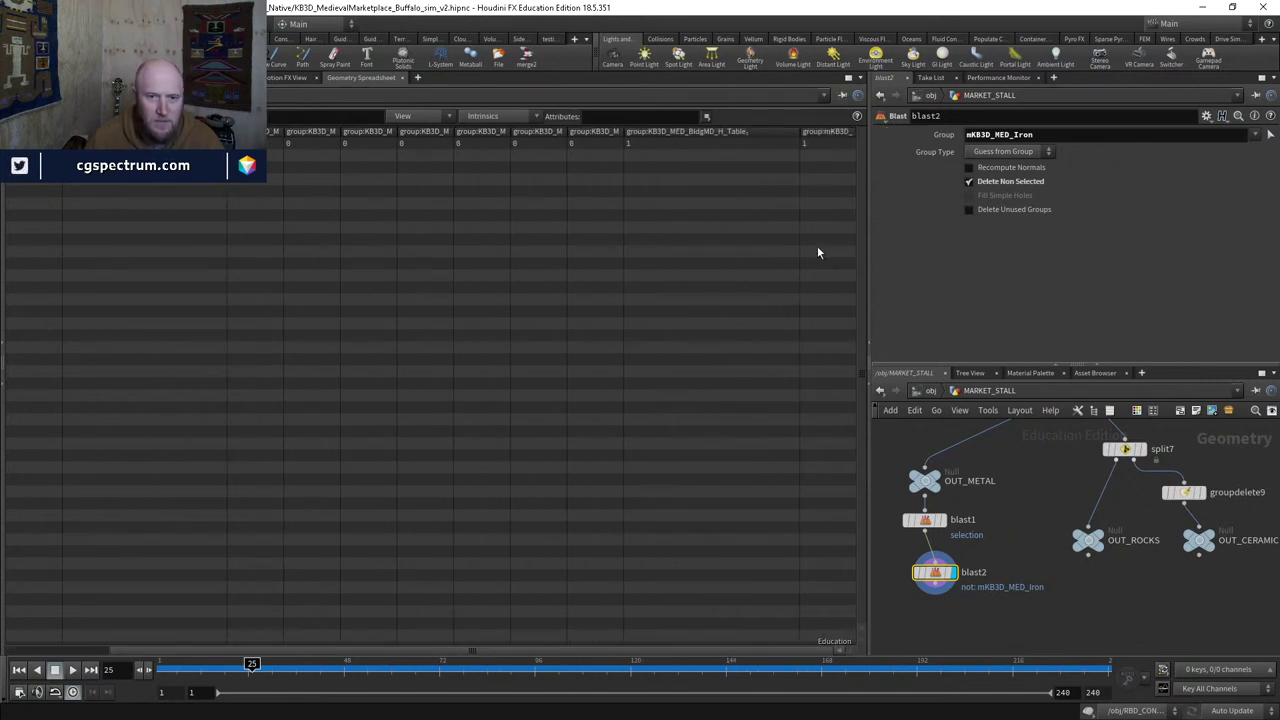
pyautogui.moveTo(796, 136); pyautogui.dragTo(680, 136)
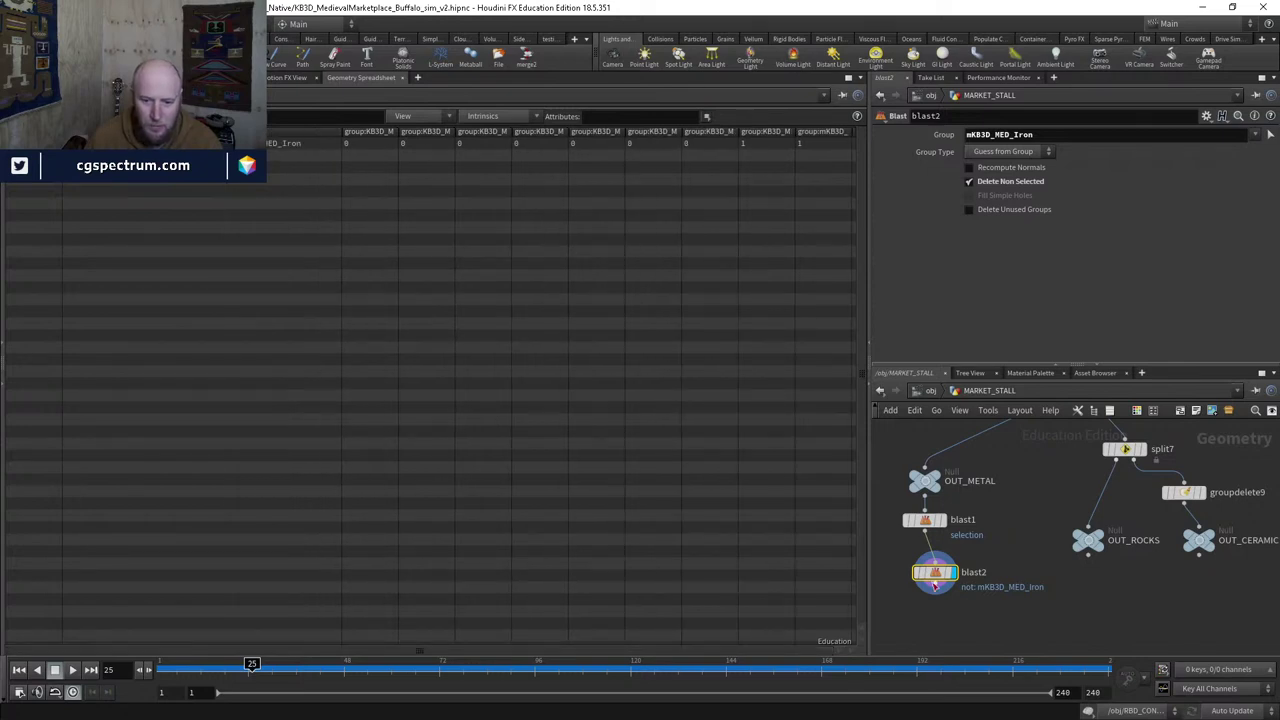
pyautogui.click(1254, 136)
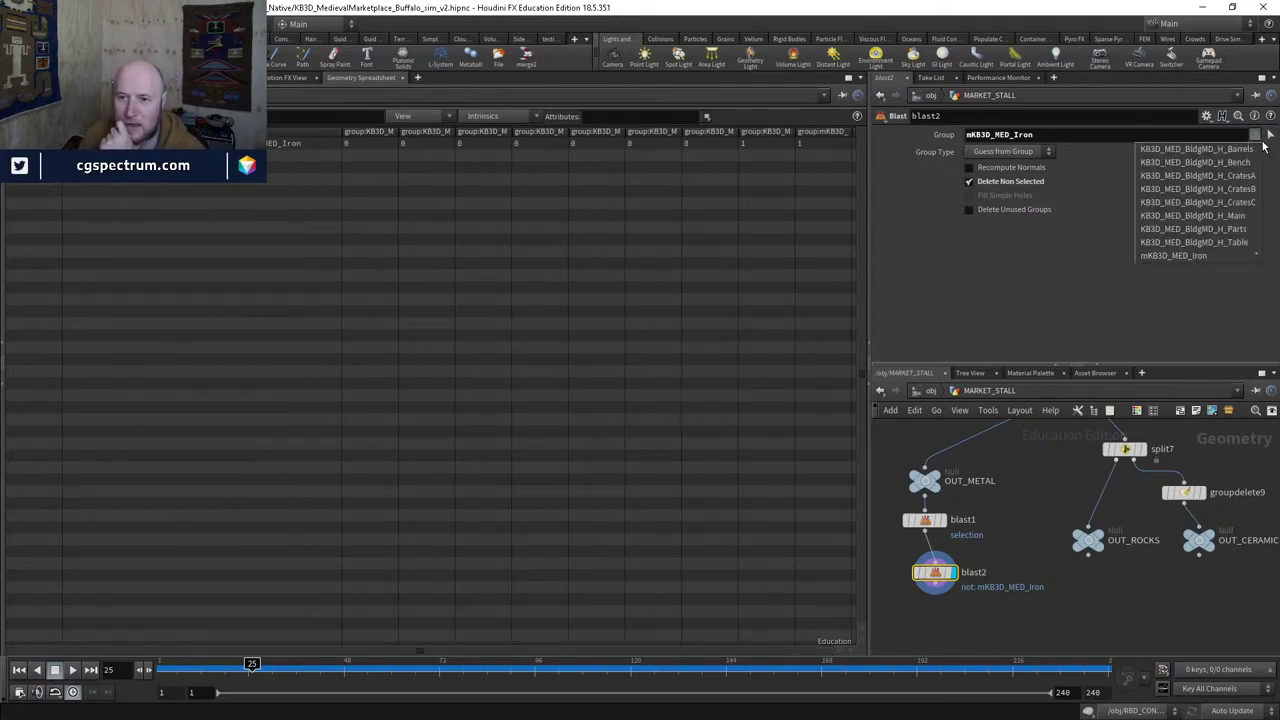
# Step: Change blast2's group to KB3D_MED_BldgMD_H_Barrels so it keeps the barrel hoops
pyautogui.click(1250, 134)
pyautogui.press('BackSpace')
pyautogui.press('Return')
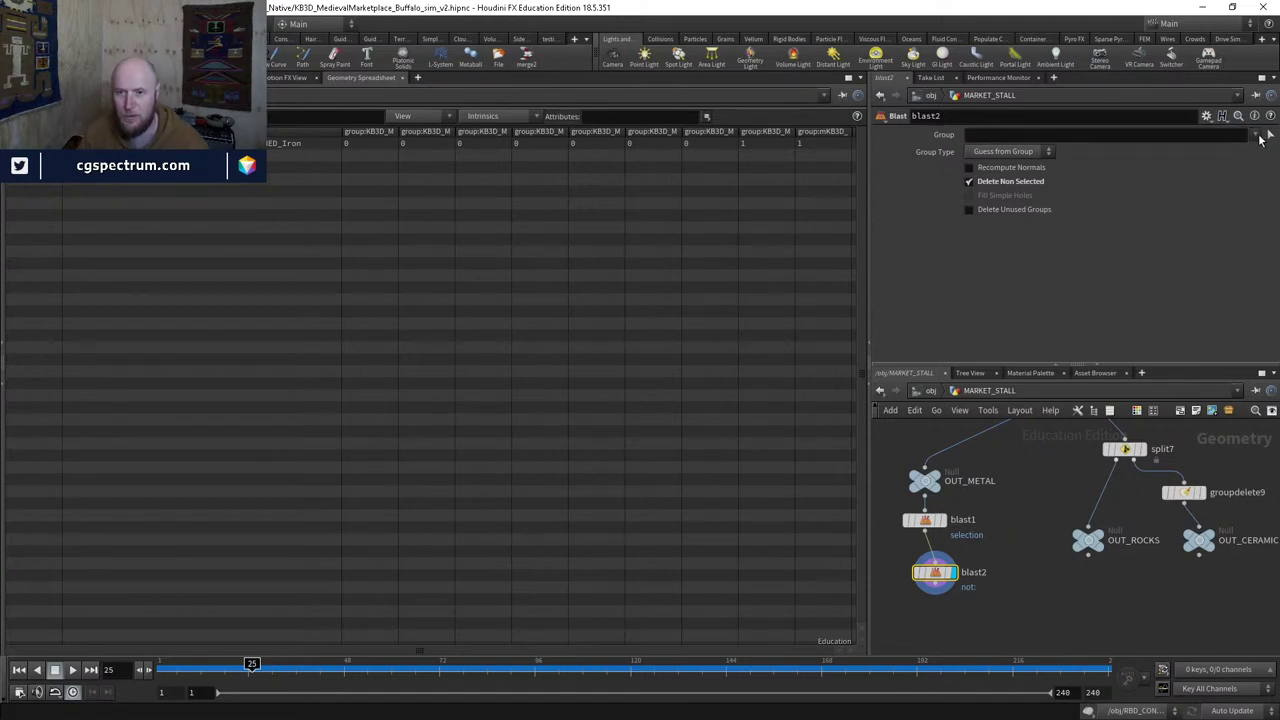
pyautogui.click(1258, 138)
pyautogui.click(1195, 149)
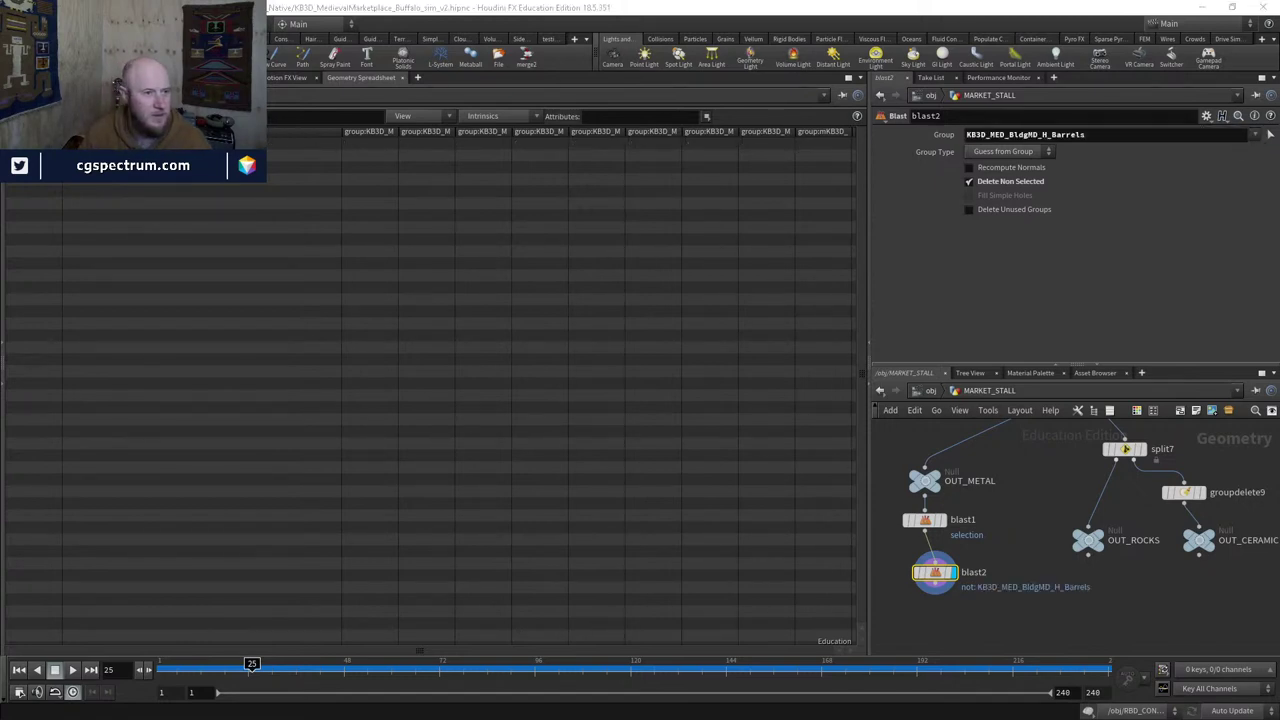
pyautogui.click(240, 77)
pyautogui.scroll(-2, 603, 428)
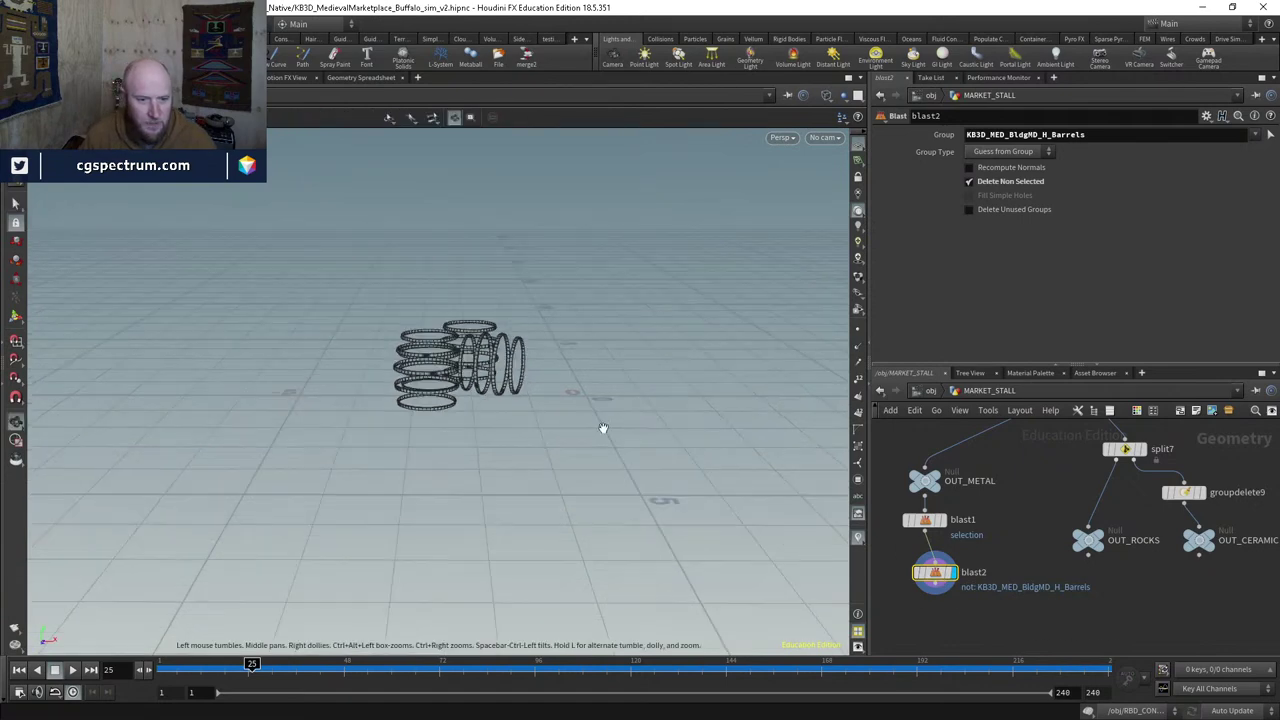
pyautogui.moveTo(603, 428); pyautogui.dragTo(506, 500)
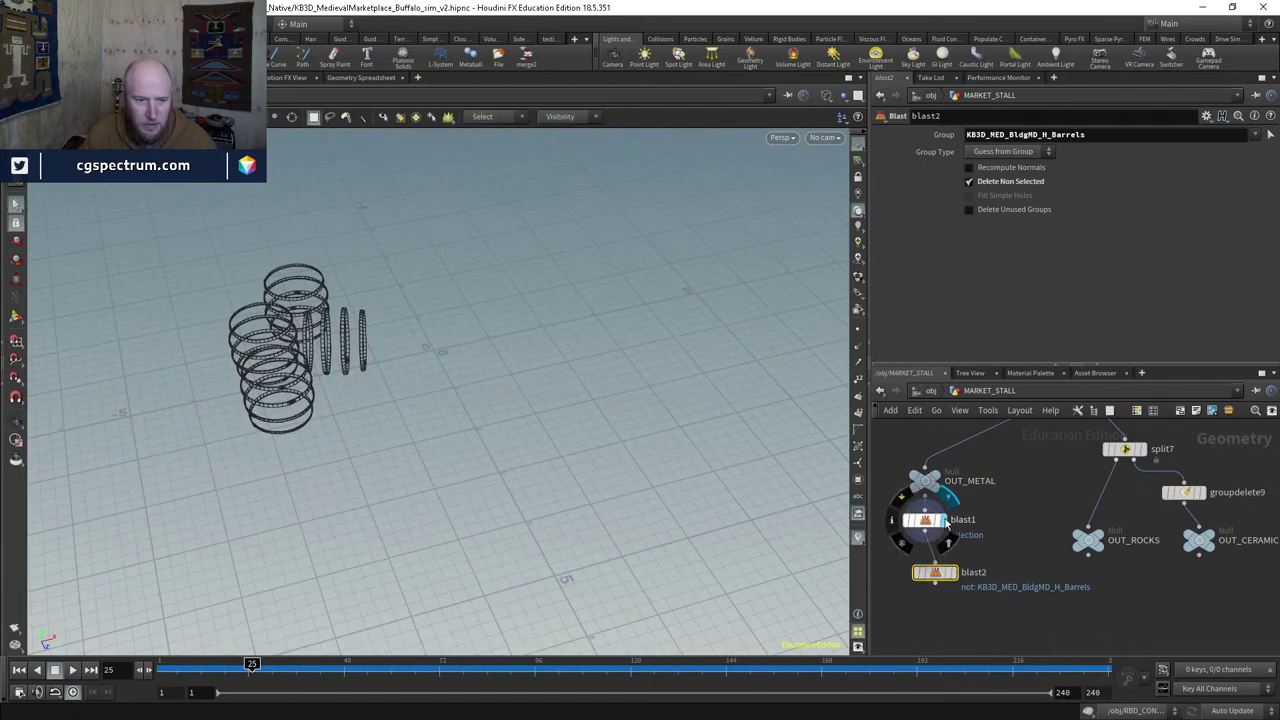
pyautogui.click(944, 521)
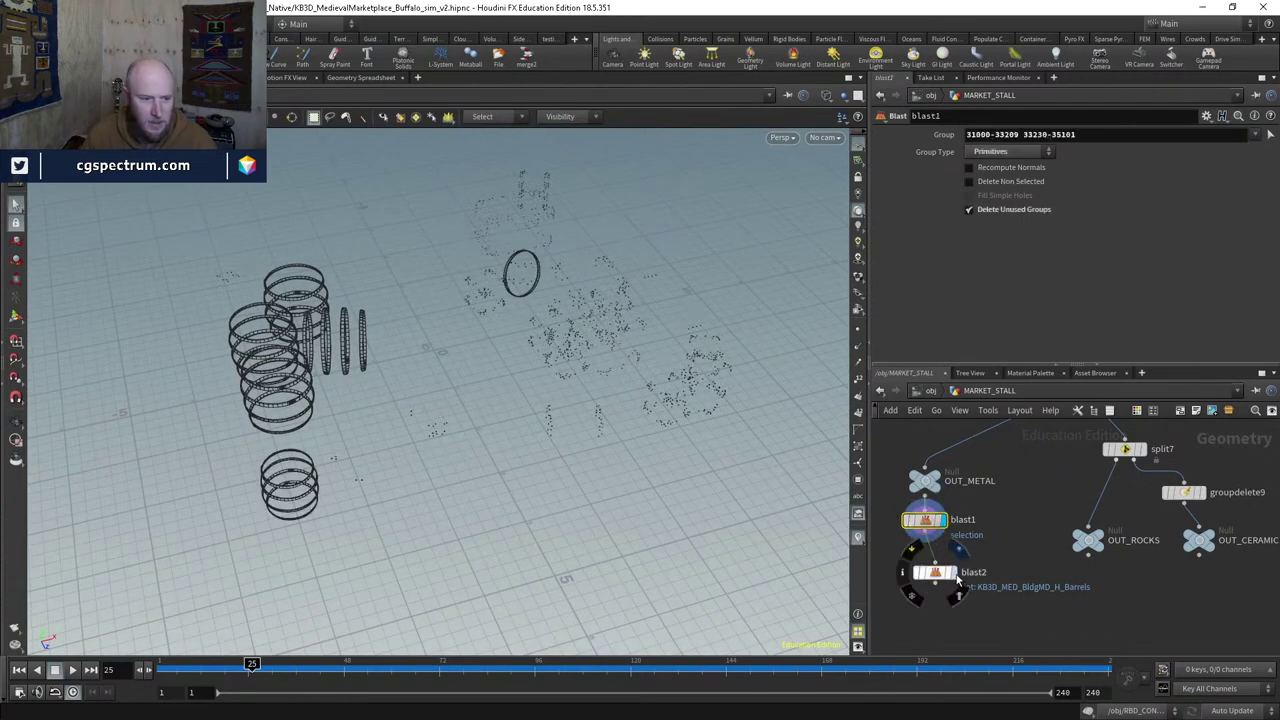
pyautogui.click(955, 576)
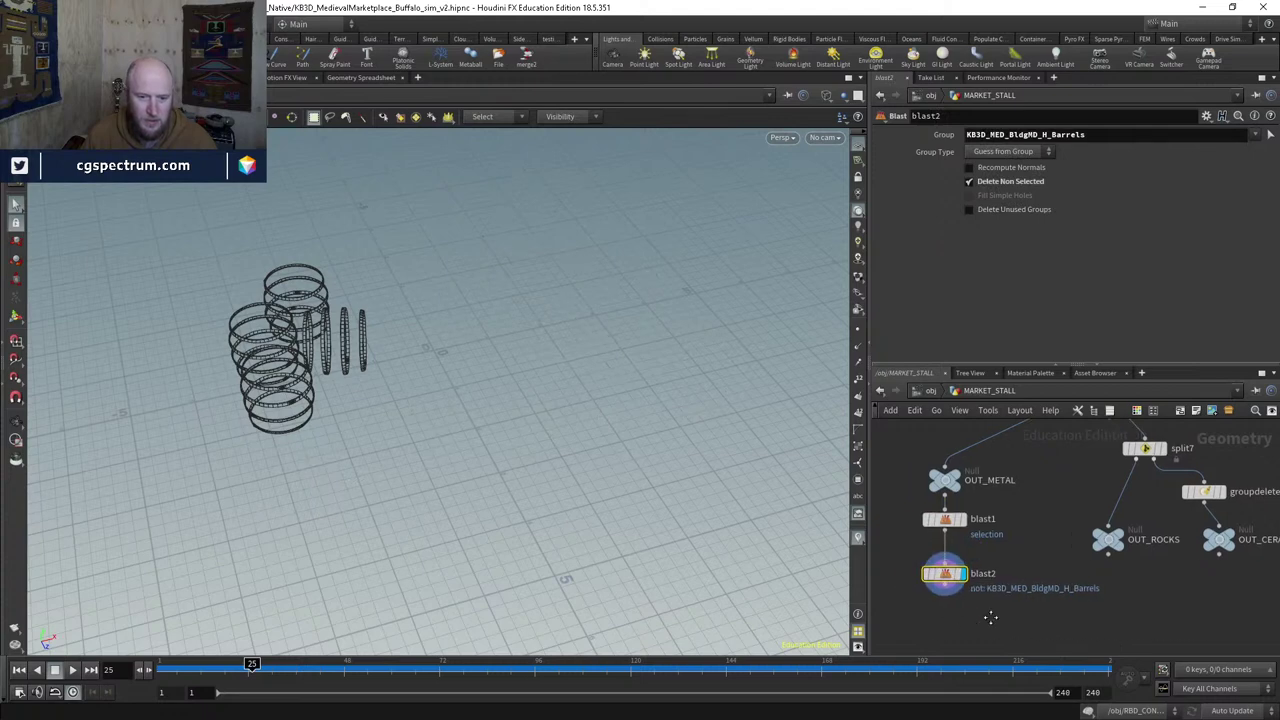
# Step: Duplicate blast2 as blast3, branching it from blast1
pyautogui.hotkey('ctrl', 'c')
pyautogui.hotkey('ctrl', 'v')
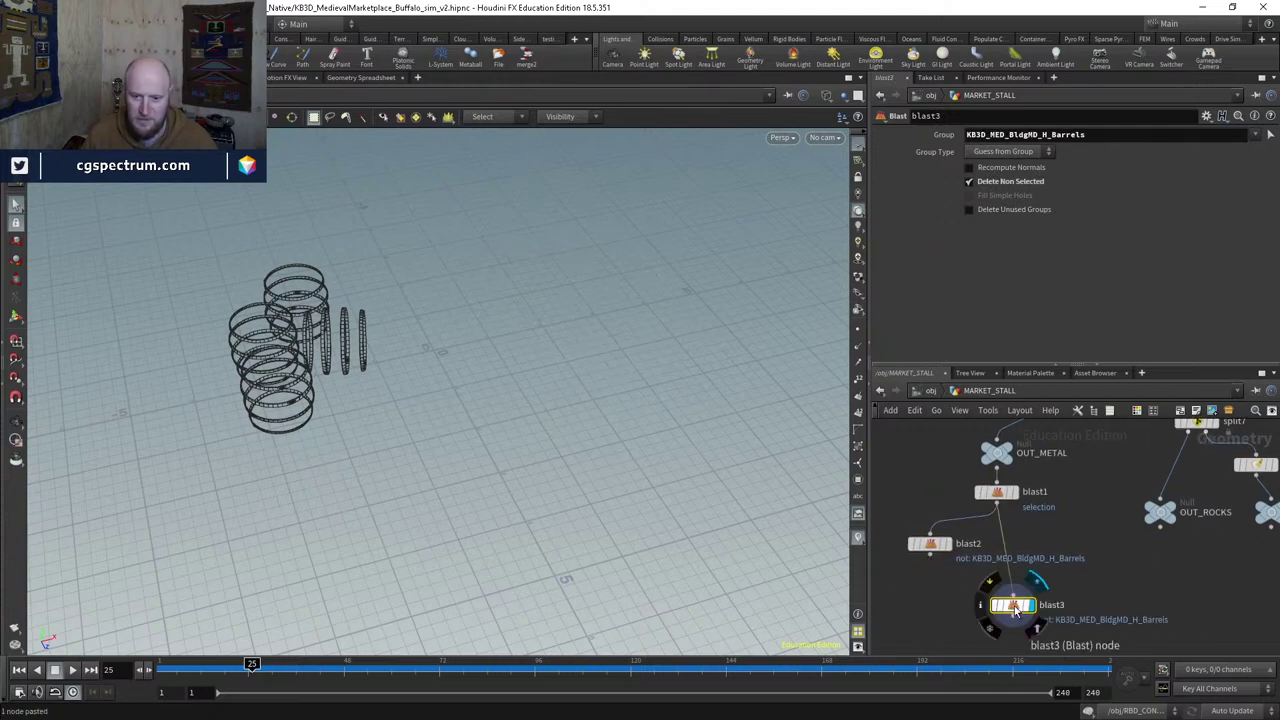
pyautogui.moveTo(1013, 604); pyautogui.dragTo(1046, 572)
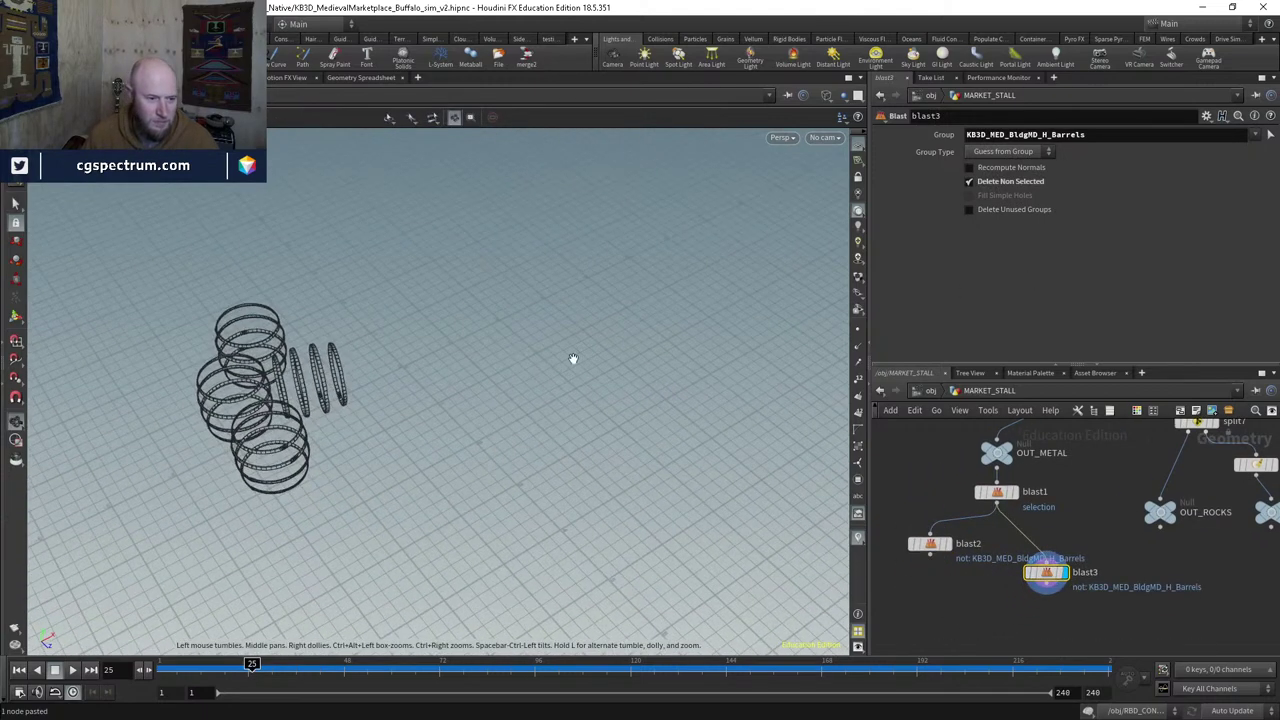
# Step: Replace blast3's copied barrels group with the small ring stack picked in the viewport
pyautogui.click(1270, 137)
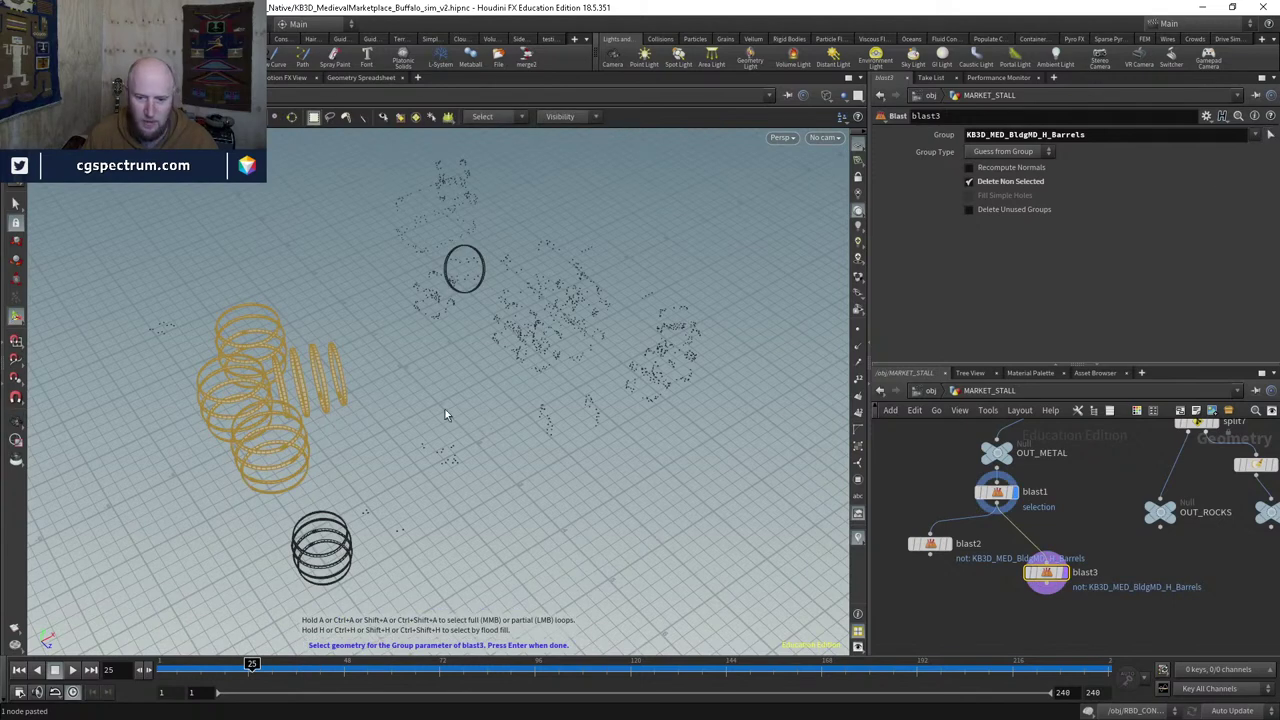
pyautogui.keyDown('alt'); pyautogui.moveTo(375, 435); pyautogui.dragTo(363, 428); pyautogui.keyUp('alt')
pyautogui.press('Return')
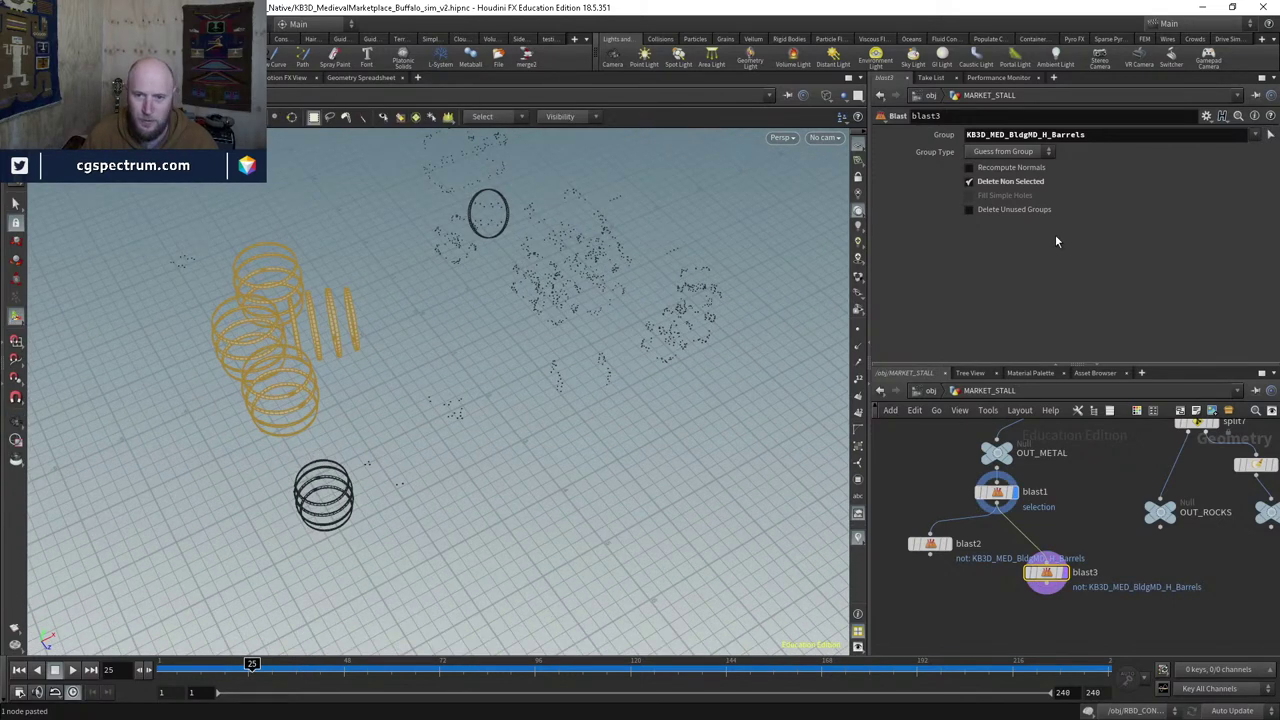
pyautogui.click(1118, 134)
pyautogui.hotkey('ctrl', 'a')
pyautogui.press('BackSpace')
pyautogui.press('Return')
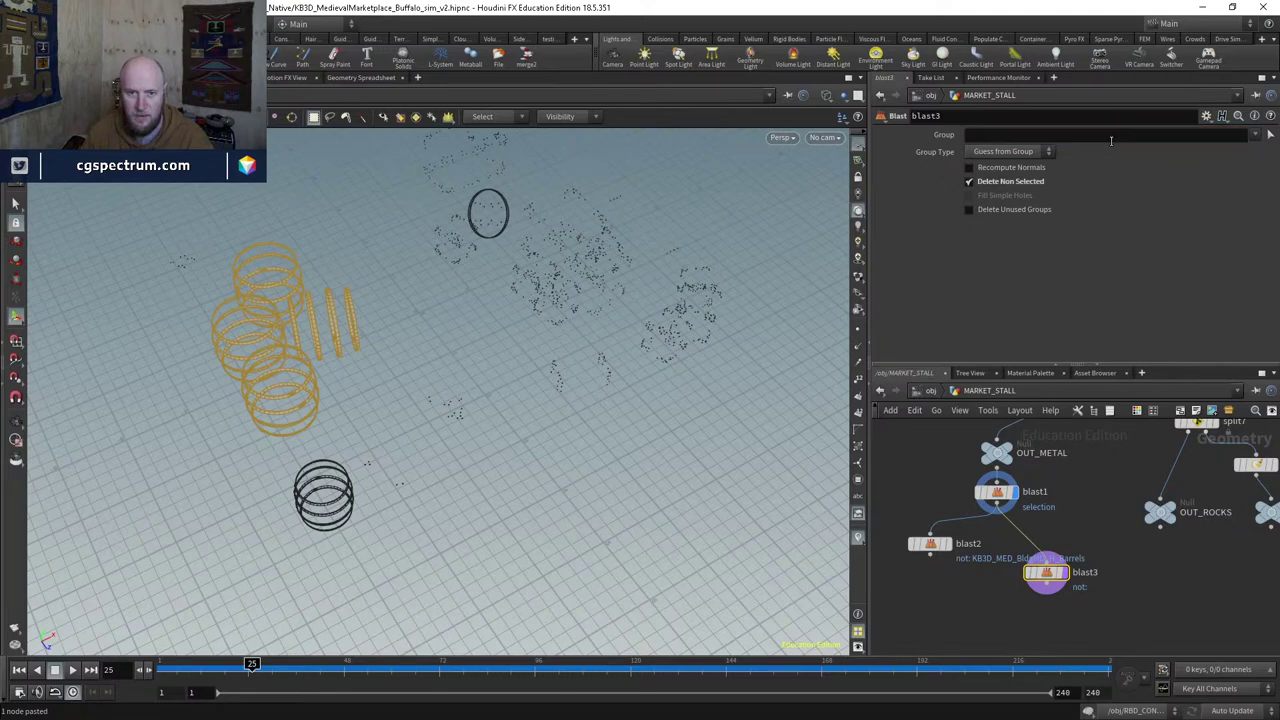
pyautogui.click(340, 518)
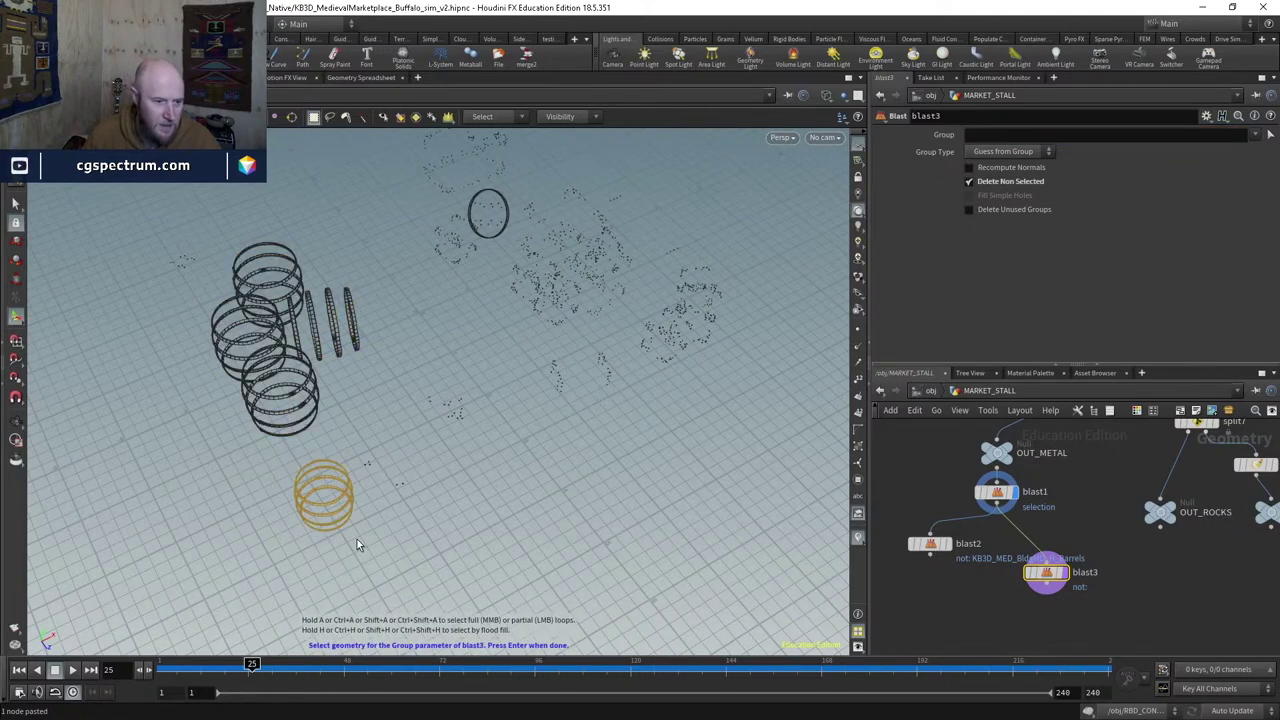
pyautogui.moveTo(488, 333)
pyautogui.keyDown('alt'); pyautogui.mouseDown()
pyautogui.moveTo(423, 314)
pyautogui.moveTo(577, 224)
pyautogui.moveTo(494, 280)
pyautogui.moveTo(476, 337)
pyautogui.mouseUp(); pyautogui.keyUp('alt')
pyautogui.click(563, 245)
pyautogui.press('Return')
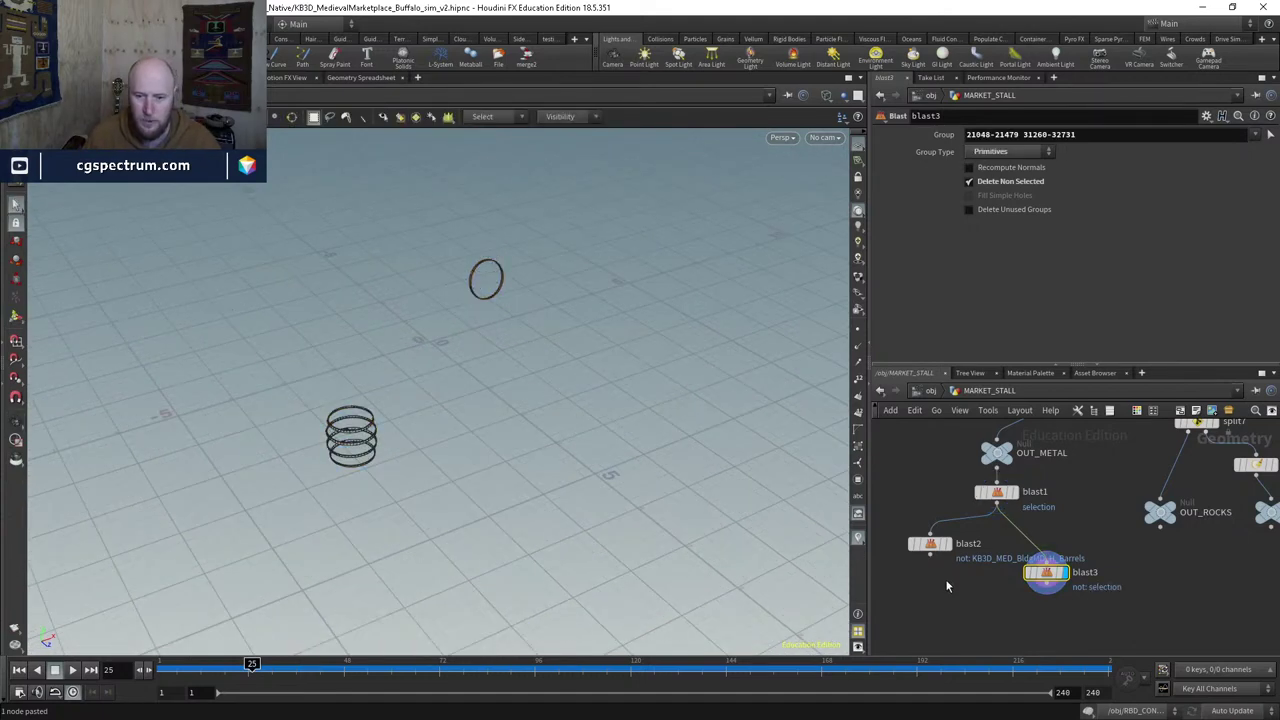
# Step: Combine blast2 and blast3 into a new merge1 node
pyautogui.moveTo(967, 588); pyautogui.dragTo(971, 557, button='middle')
pyautogui.press('Tab')
pyautogui.click(975, 571)
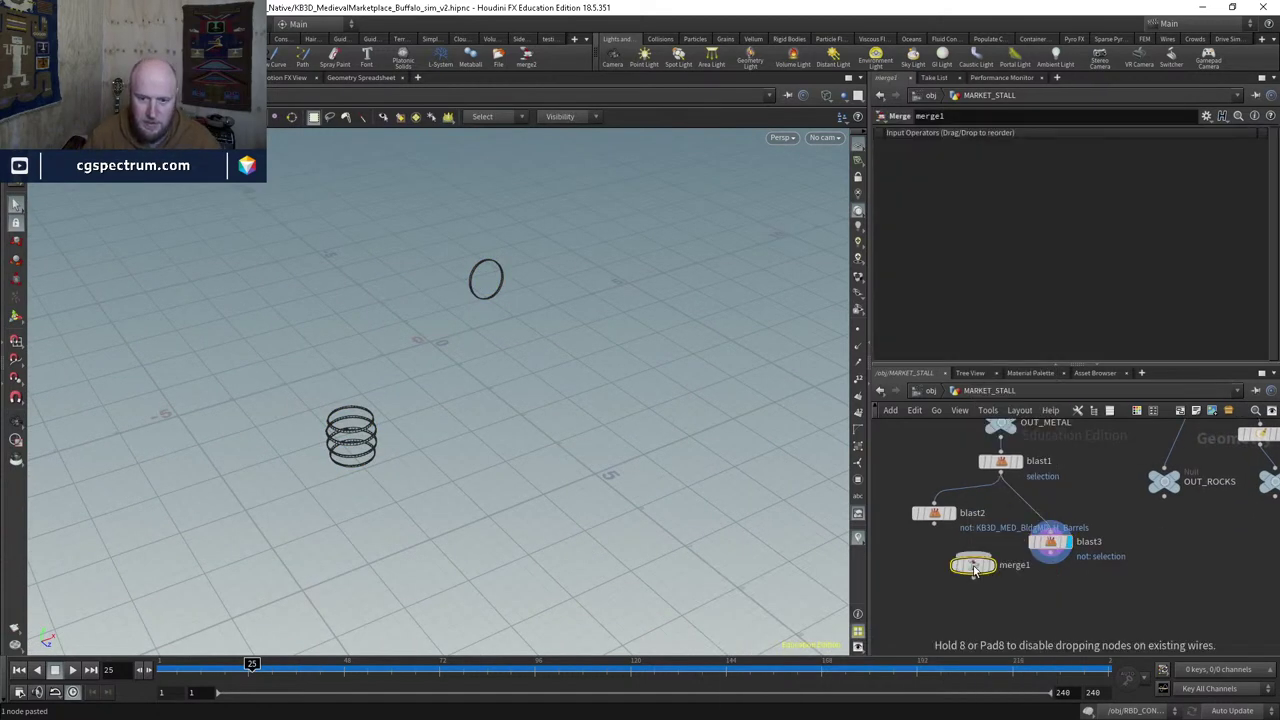
pyautogui.click(975, 597)
pyautogui.click(934, 521)
pyautogui.click(975, 588)
pyautogui.click(1050, 553)
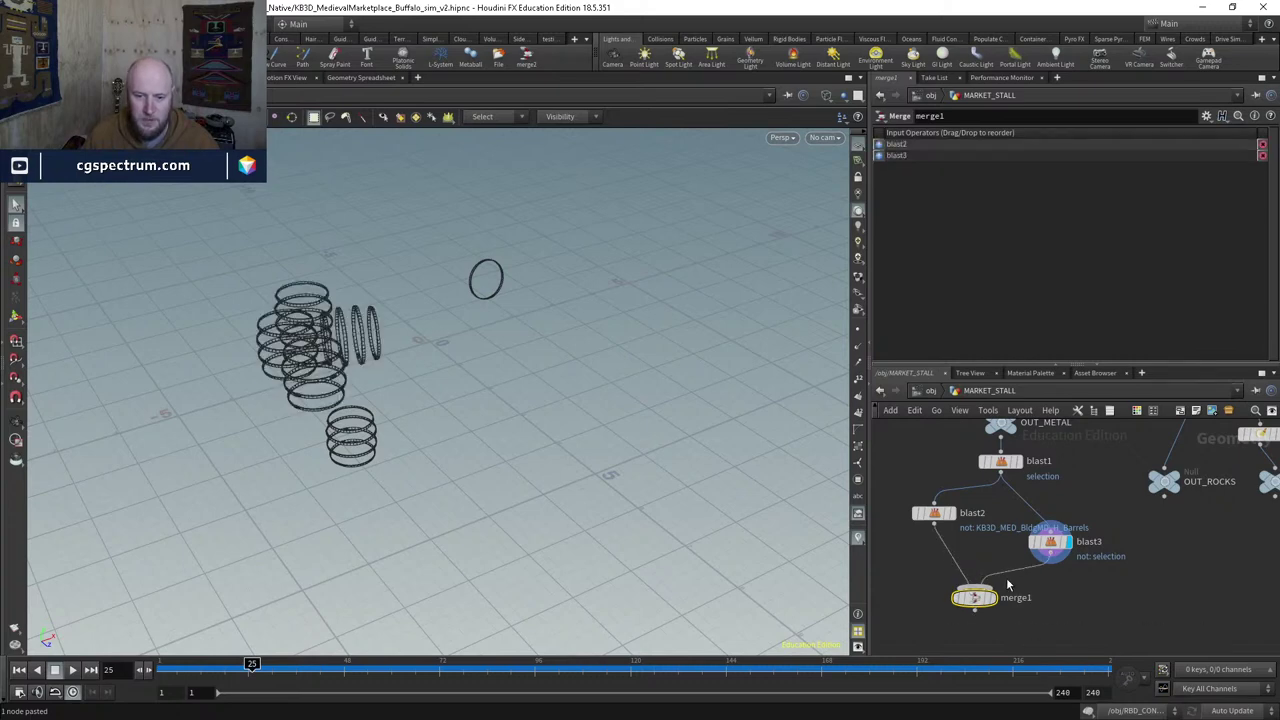
pyautogui.click(975, 590)
pyautogui.press('Escape')
pyautogui.moveTo(460, 449); pyautogui.dragTo(520, 450)
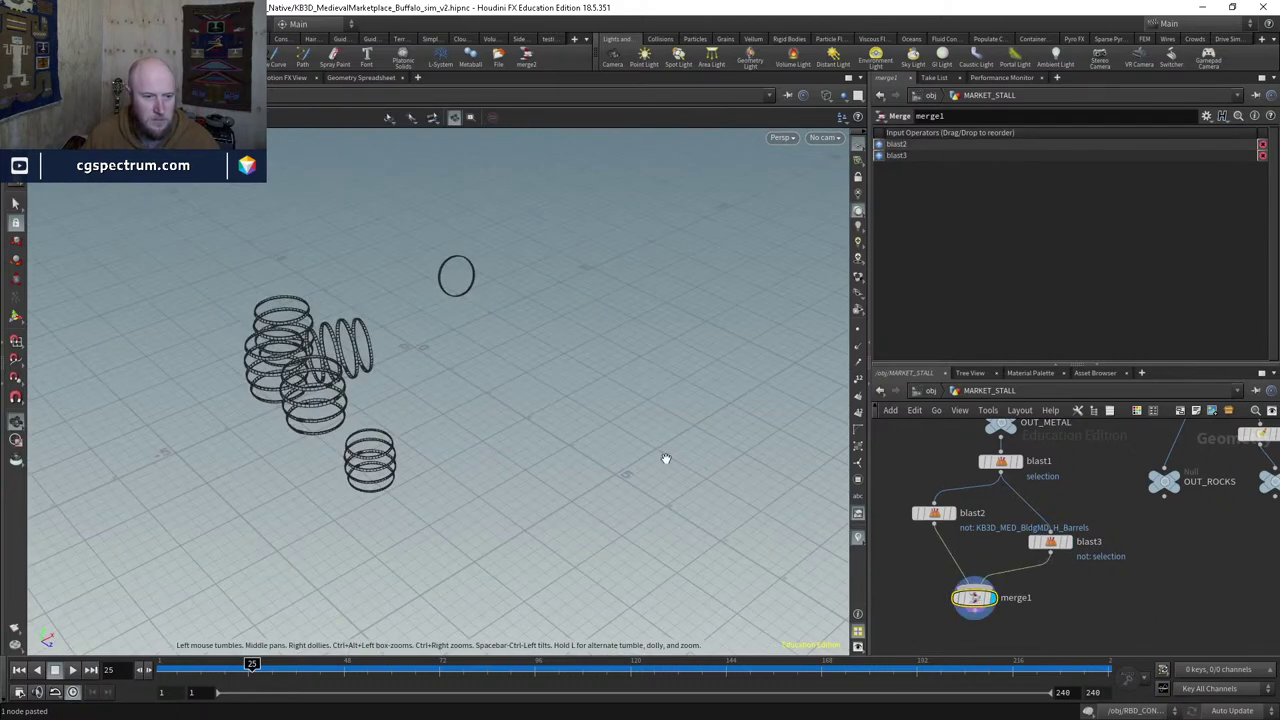
# Step: Duplicate blast1 as blast4 with Delete Non Selected enabled to isolate the jug and metal props
pyautogui.press('s')
pyautogui.moveTo(1024, 435); pyautogui.dragTo(993, 508, button='middle')
pyautogui.click(982, 494)
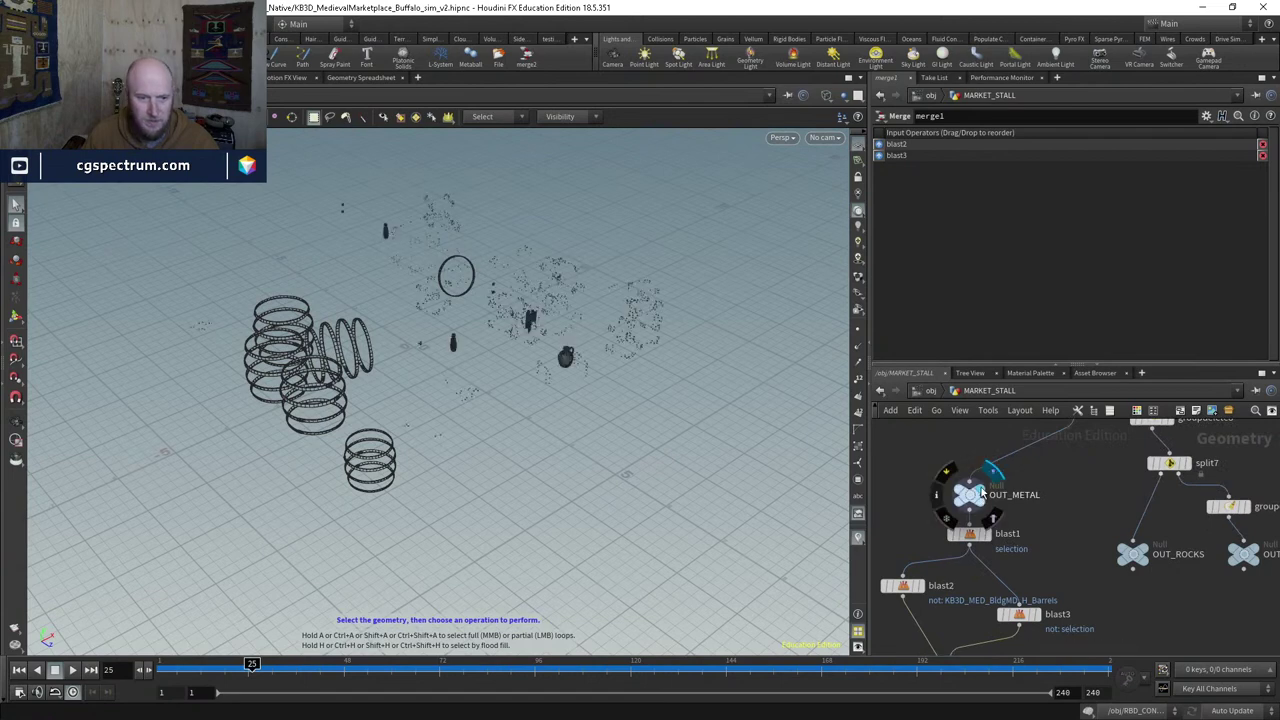
pyautogui.click(968, 494)
pyautogui.scroll(2, 995, 533)
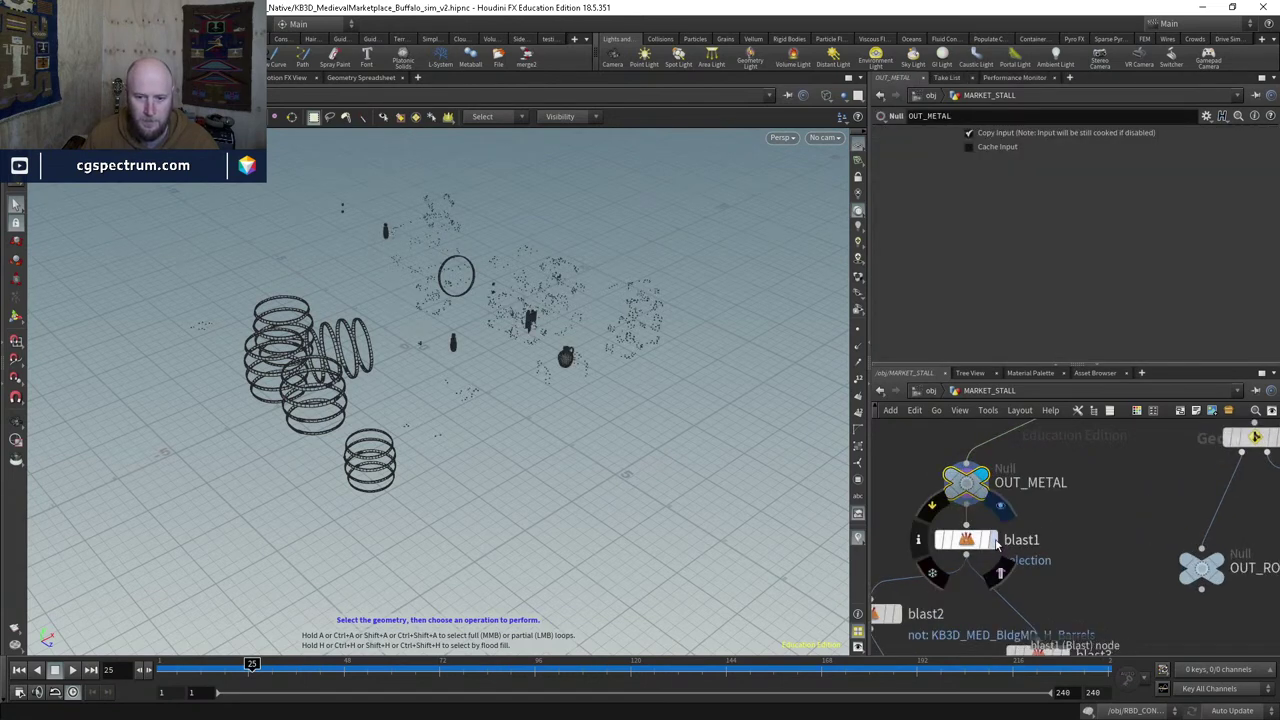
pyautogui.click(986, 533)
pyautogui.click(970, 533)
pyautogui.hotkey('ctrl', 'c')
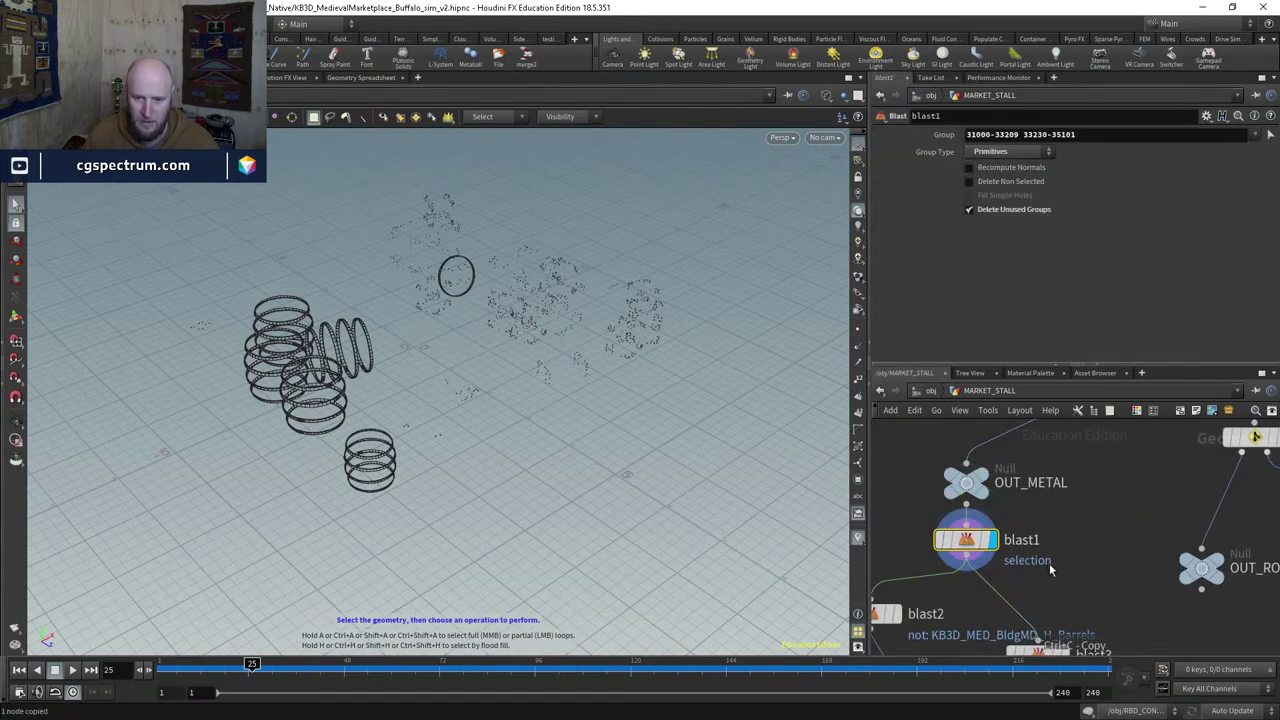
pyautogui.scroll(-4, 1049, 563)
pyautogui.hotkey('ctrl', 'v')
pyautogui.moveTo(961, 562); pyautogui.dragTo(952, 541)
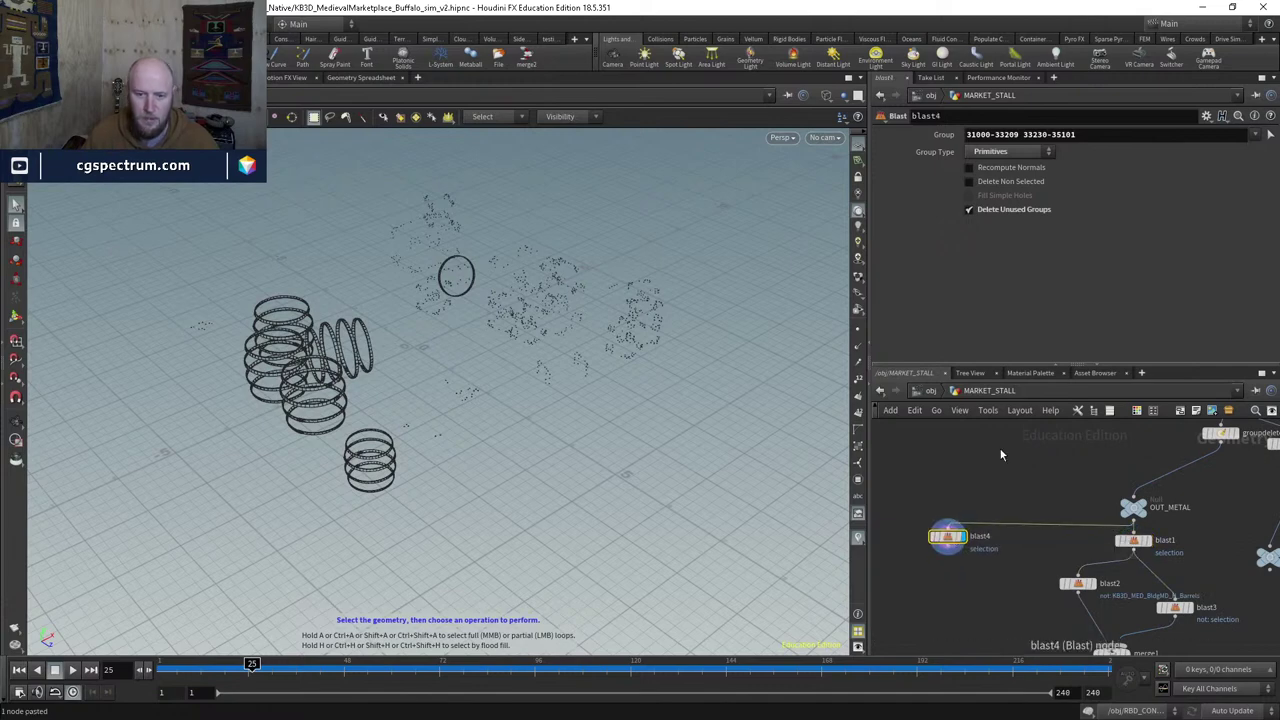
pyautogui.click(1000, 184)
# Step: Duplicate blast2 as blast5, switched to remove the KB3D_MED_BldgMD_H_Barrels group
pyautogui.moveTo(508, 317); pyautogui.dragTo(330, 245)
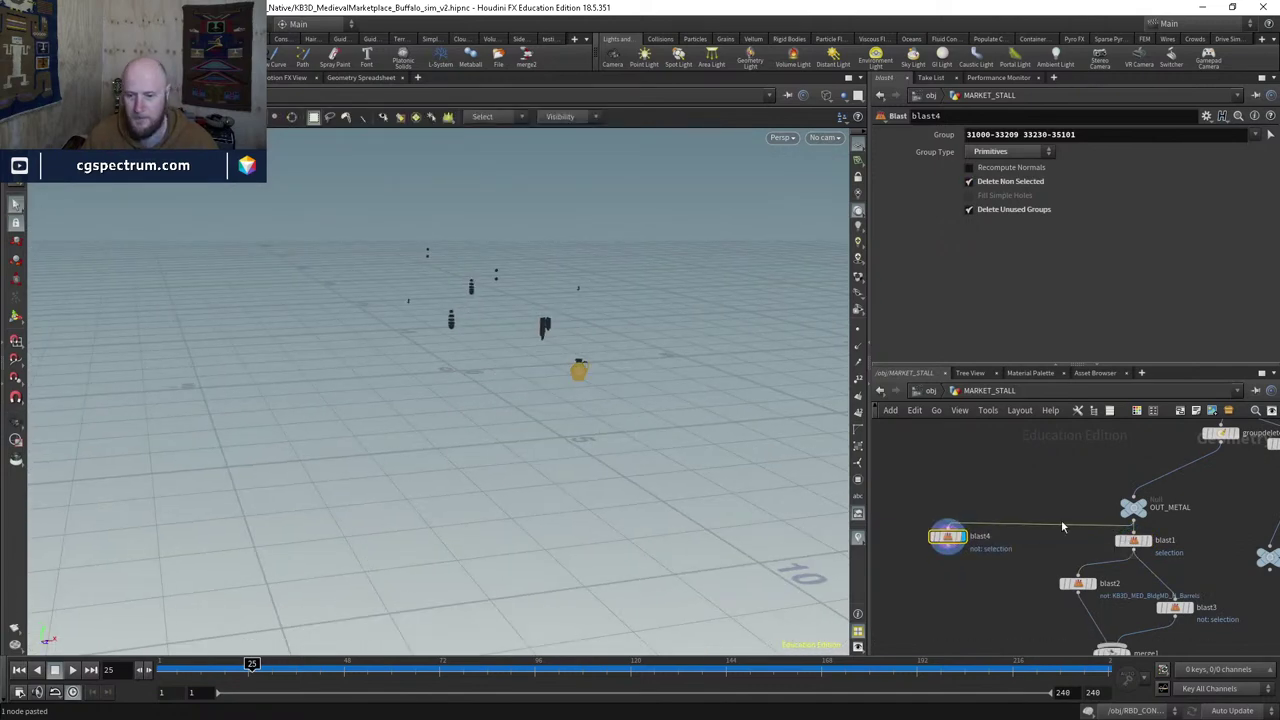
pyautogui.moveTo(1021, 610); pyautogui.dragTo(958, 522, button='middle')
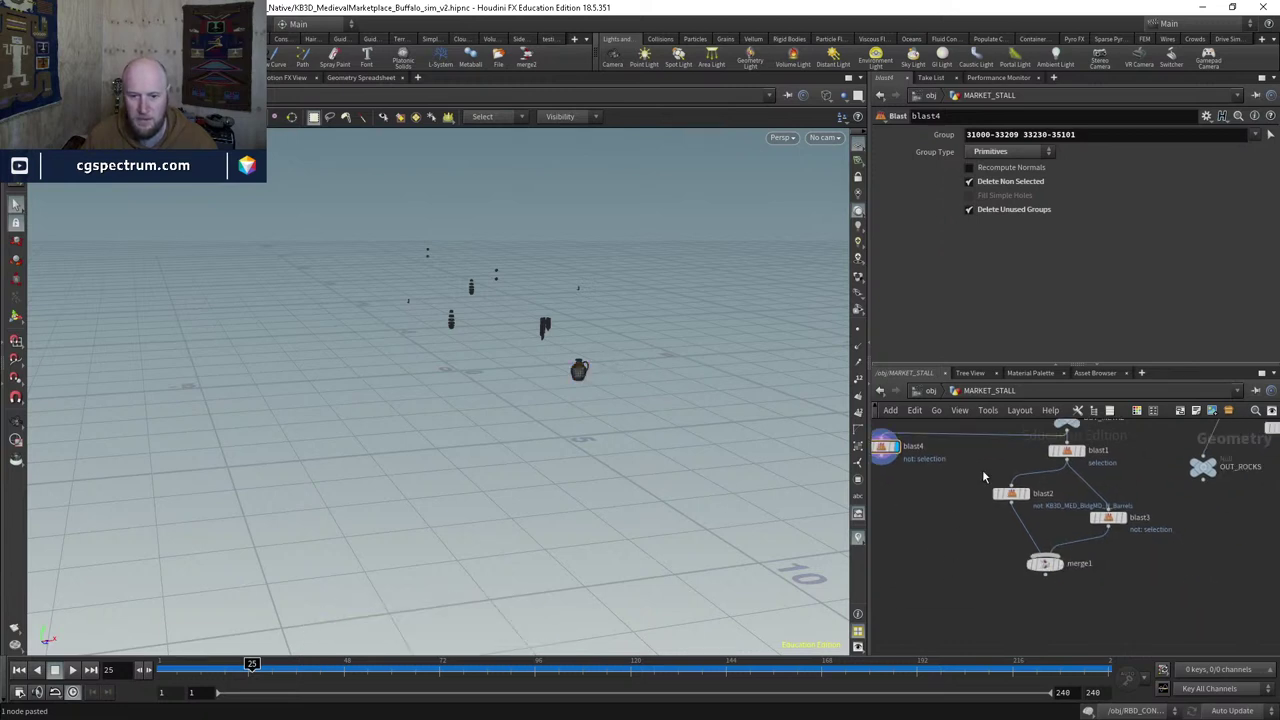
pyautogui.click(1024, 497)
pyautogui.click(1024, 497)
pyautogui.hotkey('ctrl', 'c')
pyautogui.hotkey('ctrl', 'v')
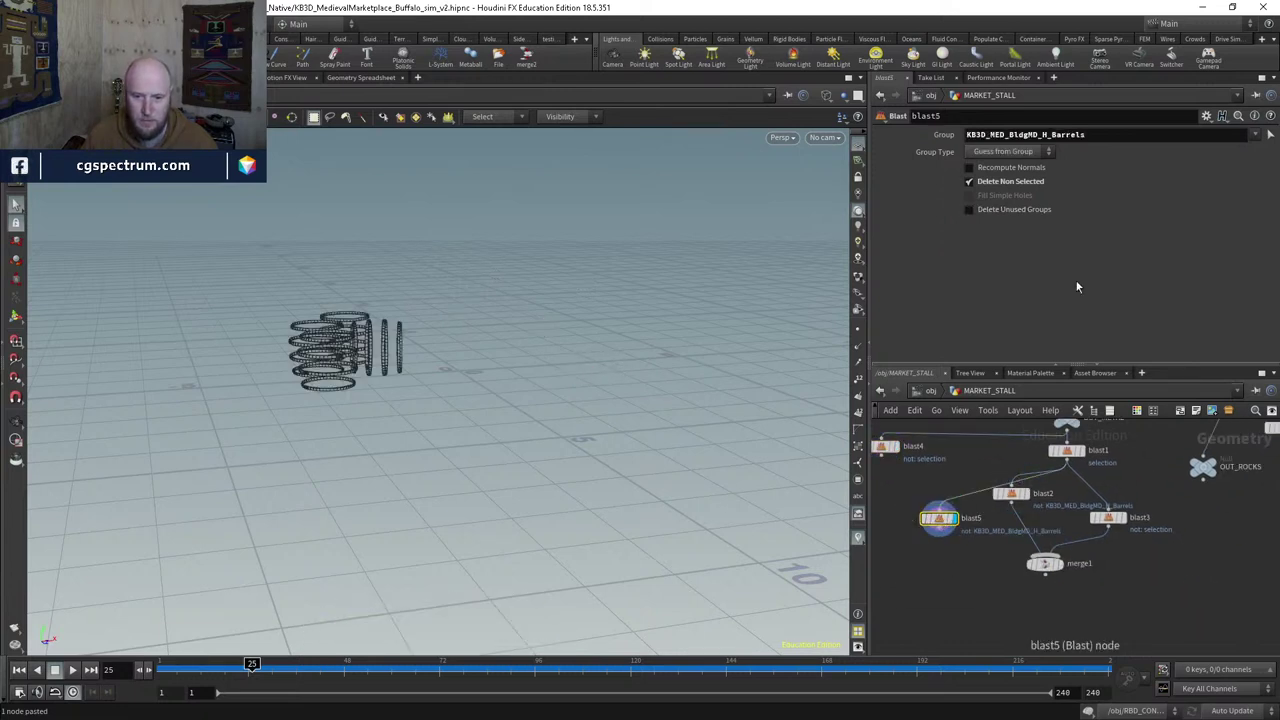
pyautogui.click(1004, 181)
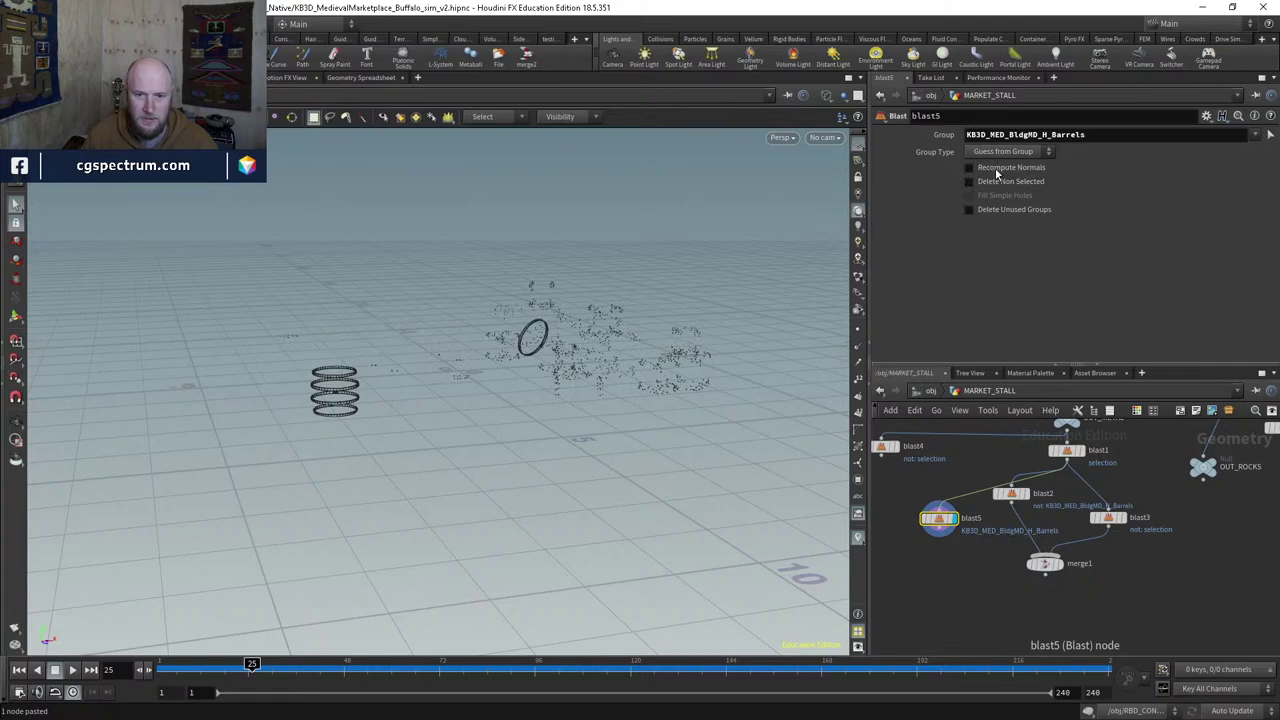
# Step: Delete the leftover coil and ring in the viewport, creating blast6 so only nails remain
pyautogui.keyDown('alt'); pyautogui.moveTo(640, 370); pyautogui.dragTo(434, 434); pyautogui.keyUp('alt')
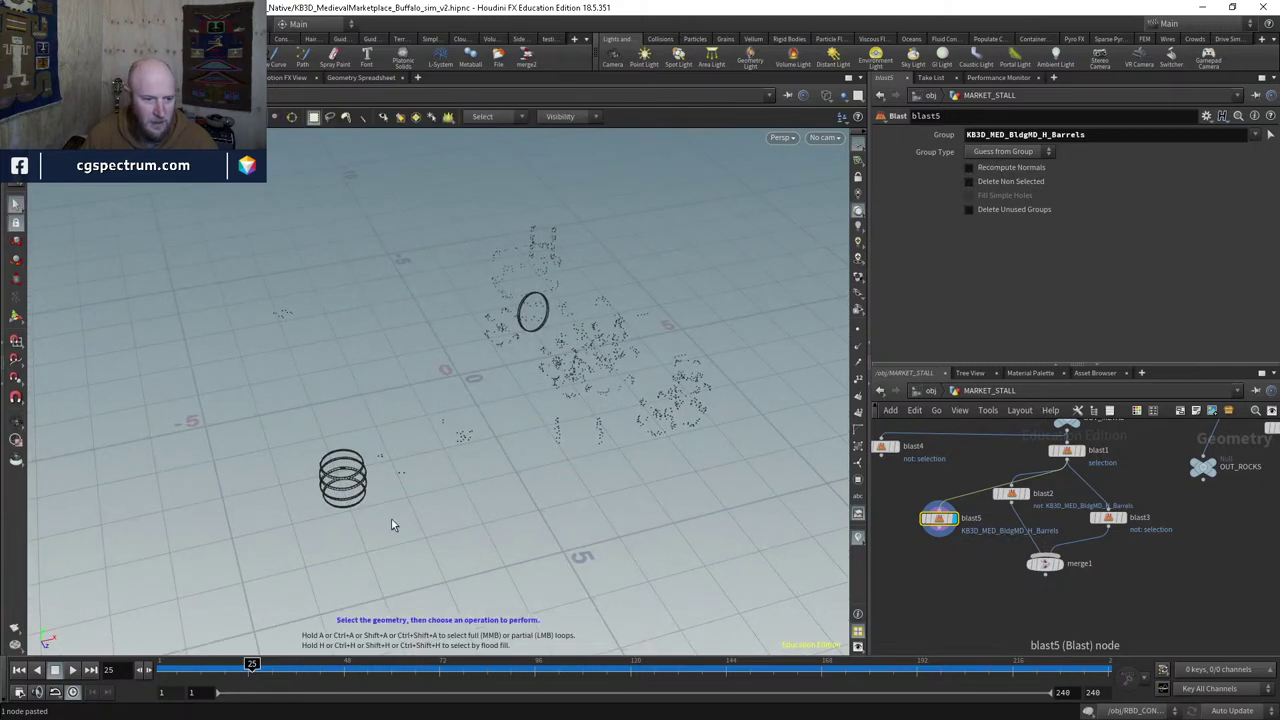
pyautogui.moveTo(298, 431); pyautogui.dragTo(372, 532)
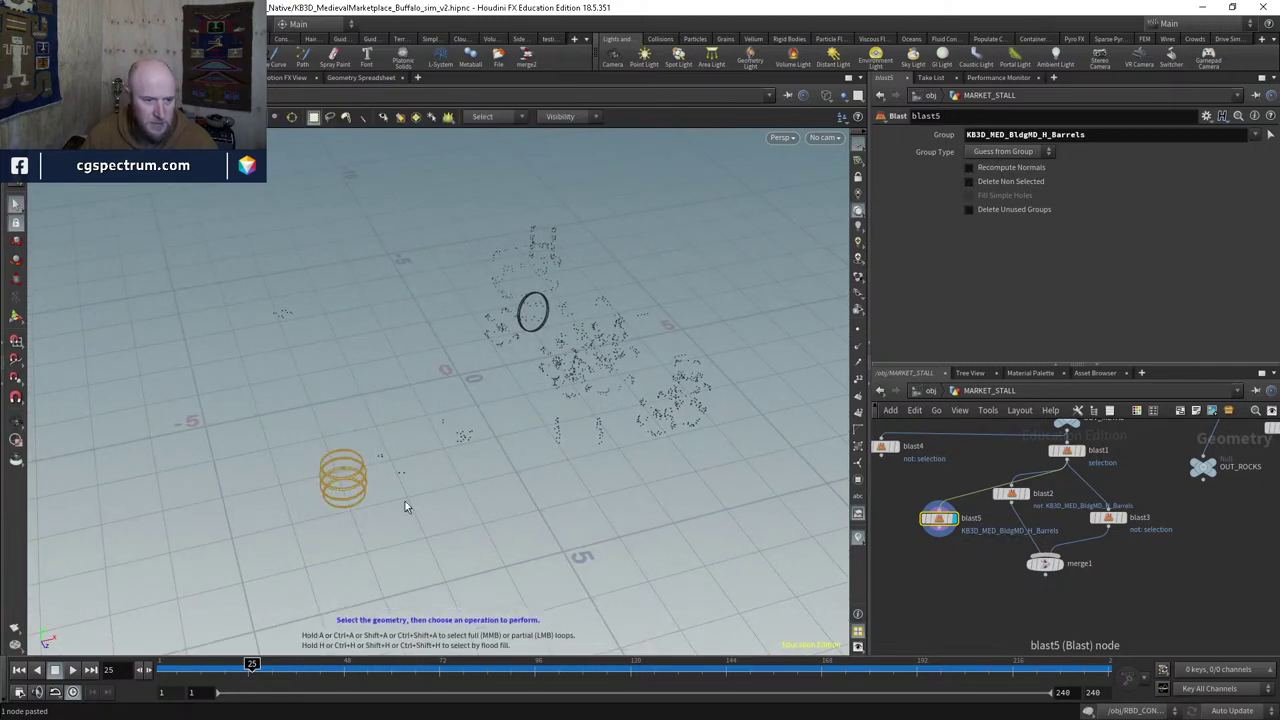
pyautogui.keyDown('shift'); pyautogui.click(545, 327); pyautogui.keyUp('shift')
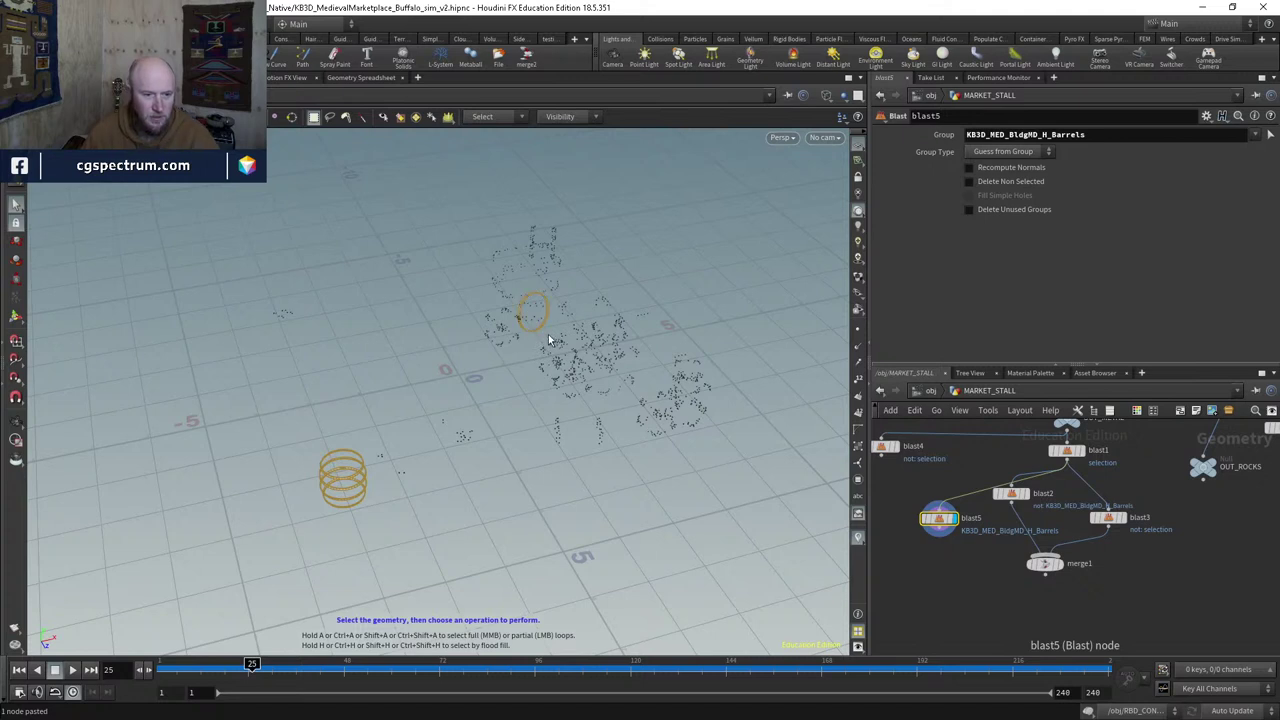
pyautogui.press('Delete')
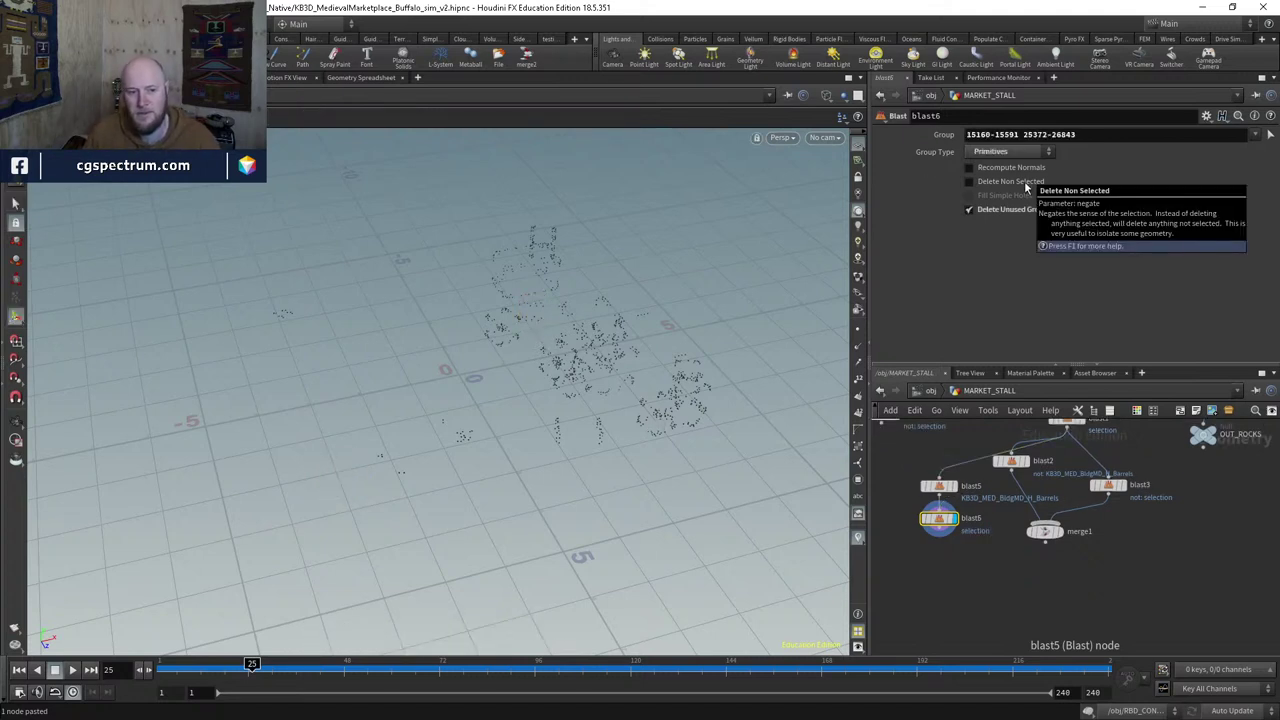
pyautogui.press('Tab')
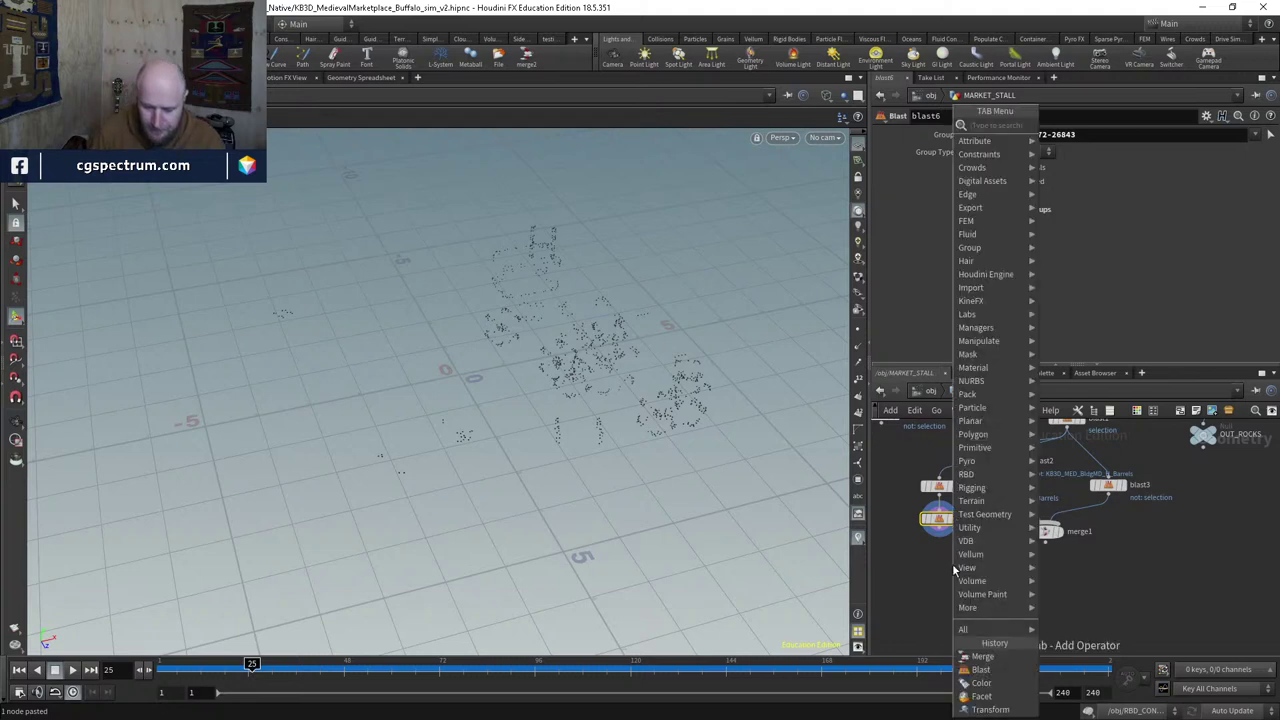
# Step: Add a null named OUT_NAILS under blast6
pyautogui.write('null')
pyautogui.press('Return')
pyautogui.click(952, 567)
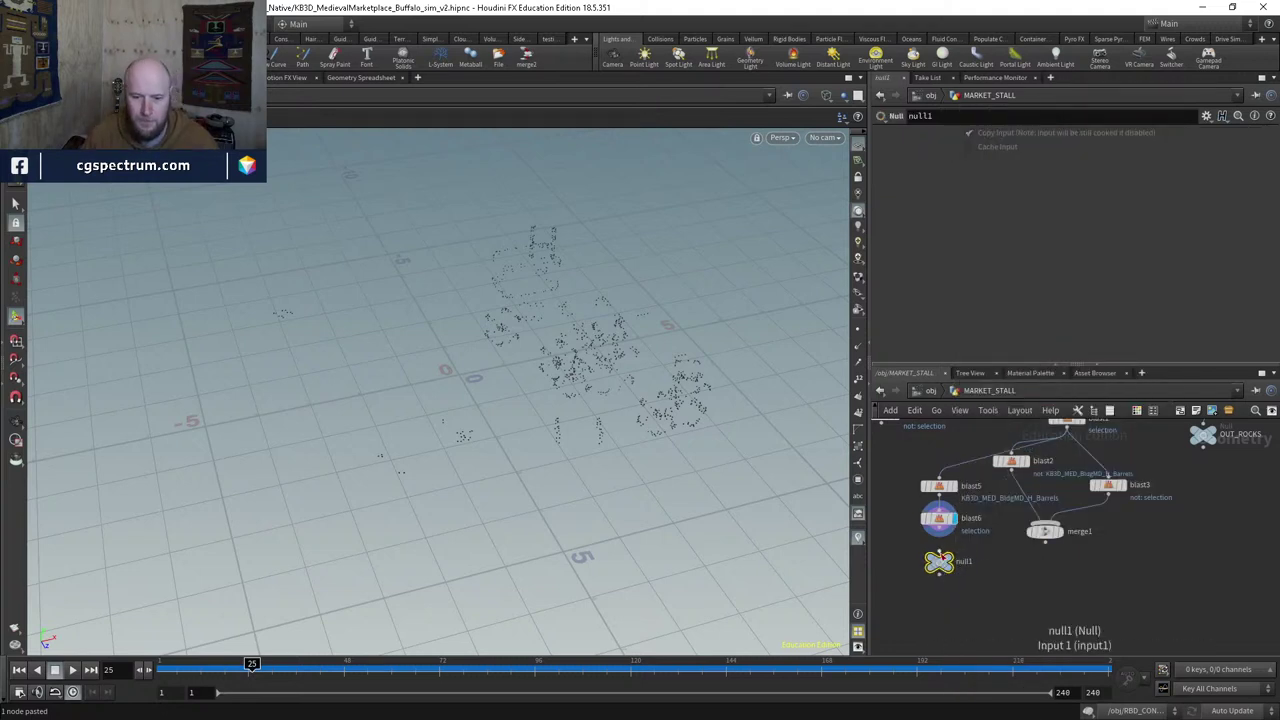
pyautogui.scroll(4, 952, 570)
pyautogui.doubleClick(1000, 574)
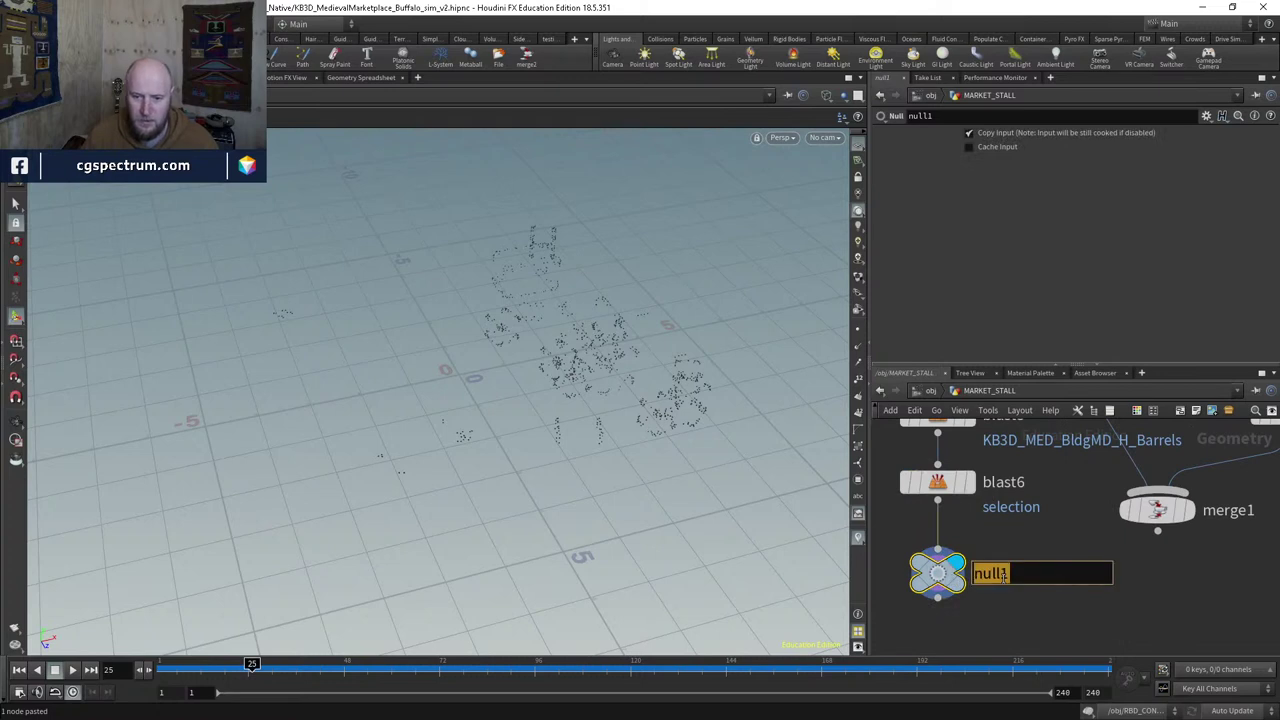
pyautogui.write('OUT')
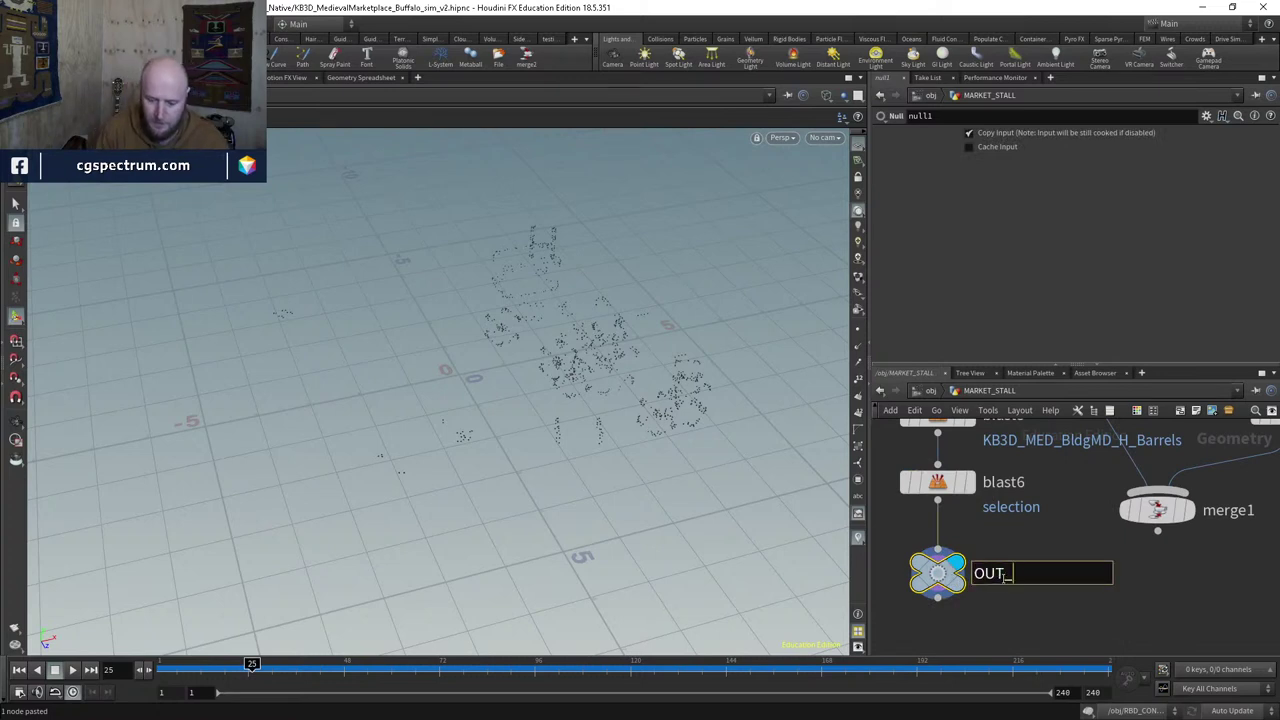
pyautogui.write('_NAI')
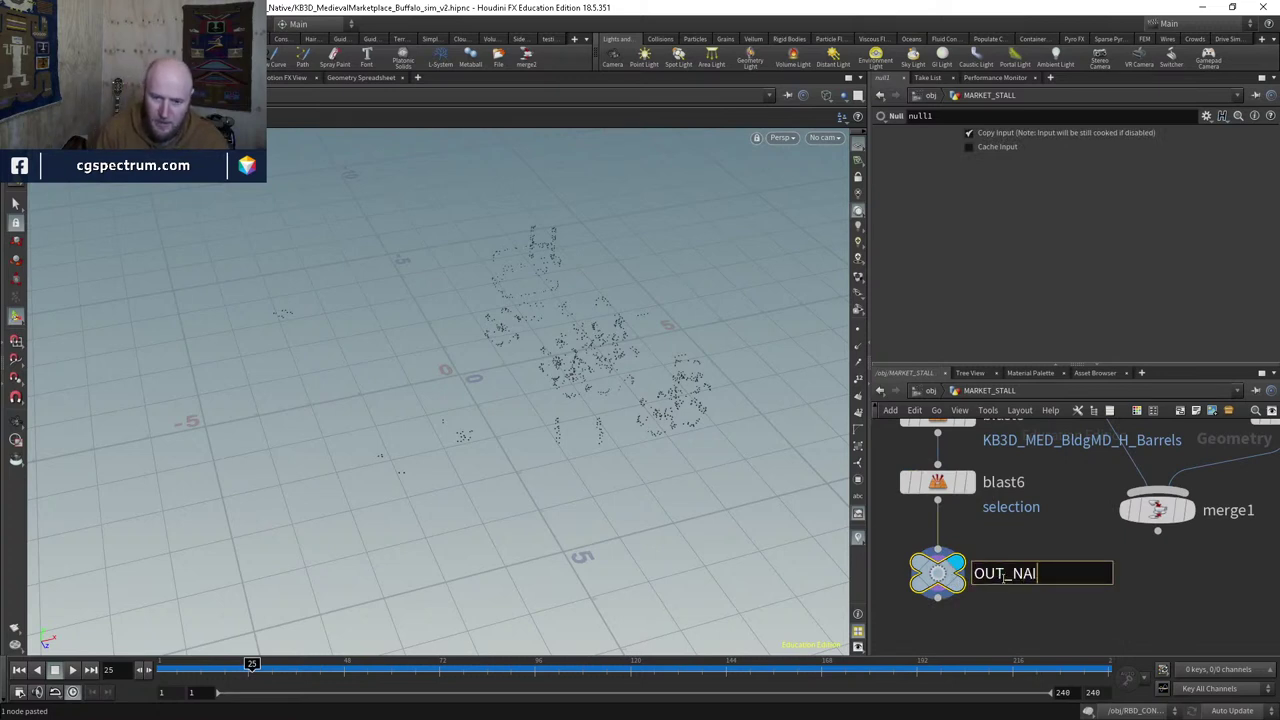
pyautogui.write('LS')
pyautogui.press('Return')
# Step: Duplicate the null, wire merge1 into it, and rename it OUT_BARREL
pyautogui.hotkey('ctrl', 'c')
pyautogui.hotkey('ctrl', 'v')
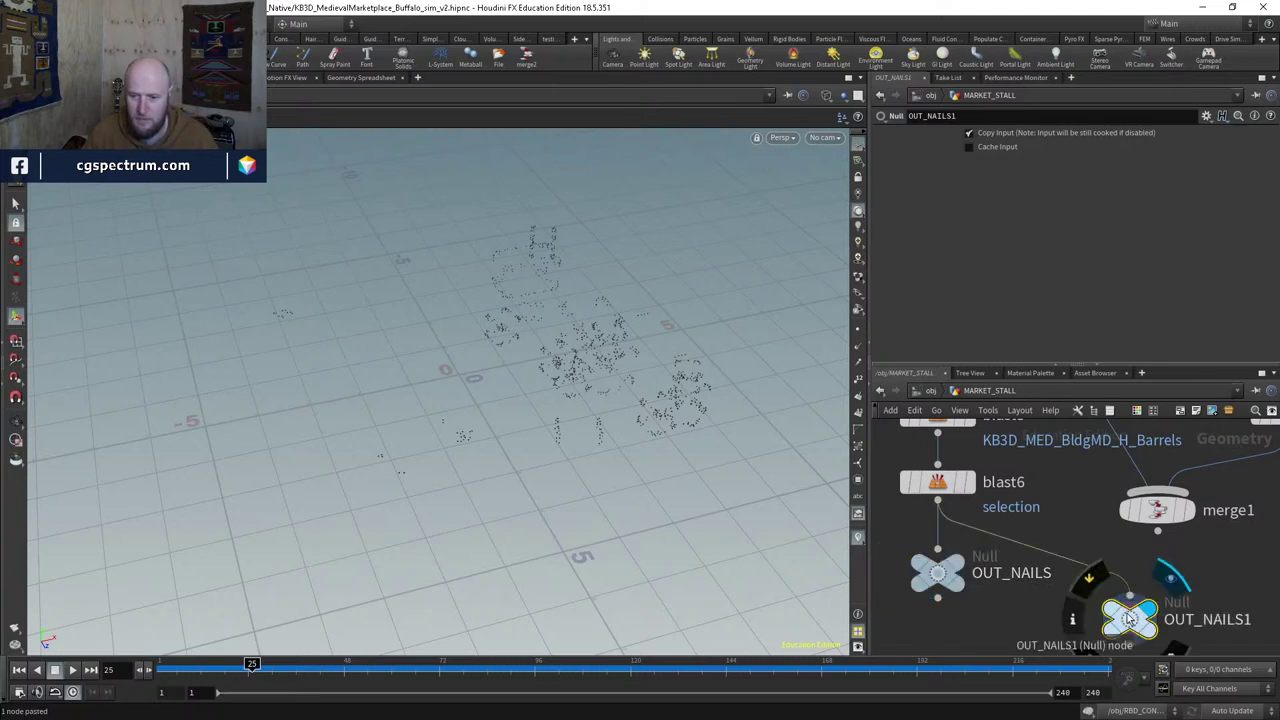
pyautogui.moveTo(1157, 531); pyautogui.dragTo(1151, 570)
pyautogui.click(1168, 578)
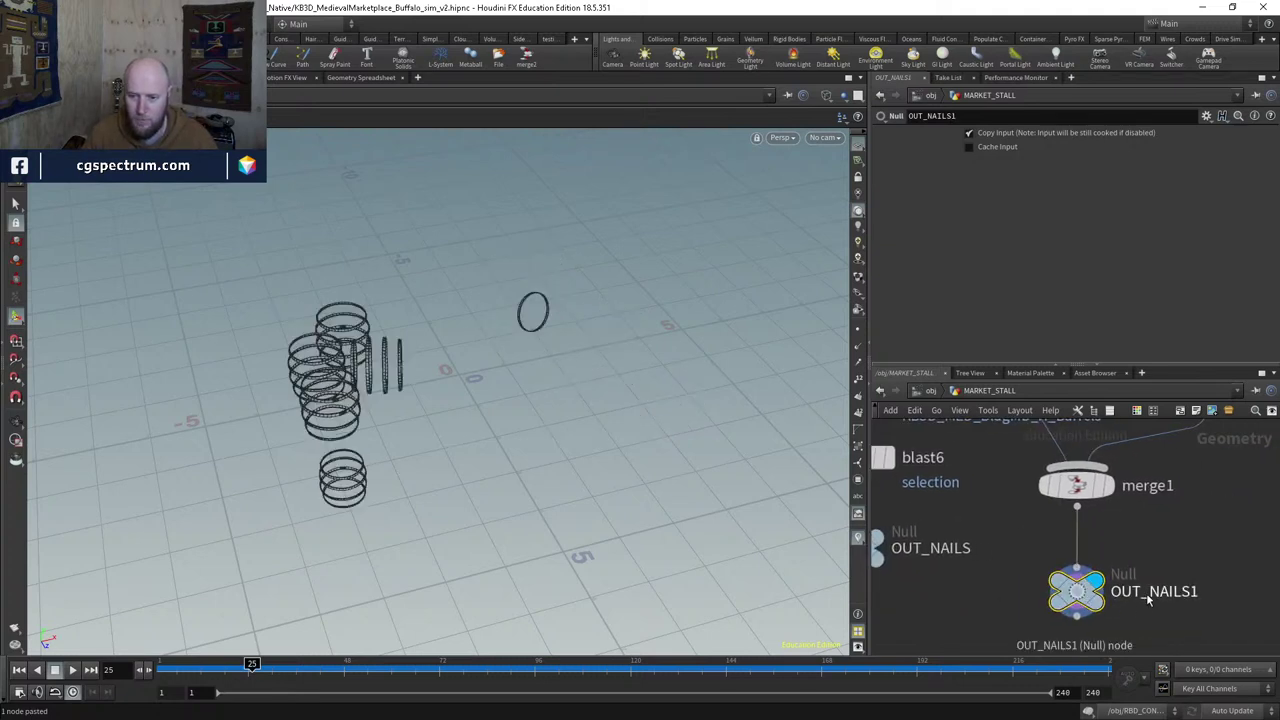
pyautogui.doubleClick(1146, 593)
pyautogui.write('BARREL')
pyautogui.press('Return')
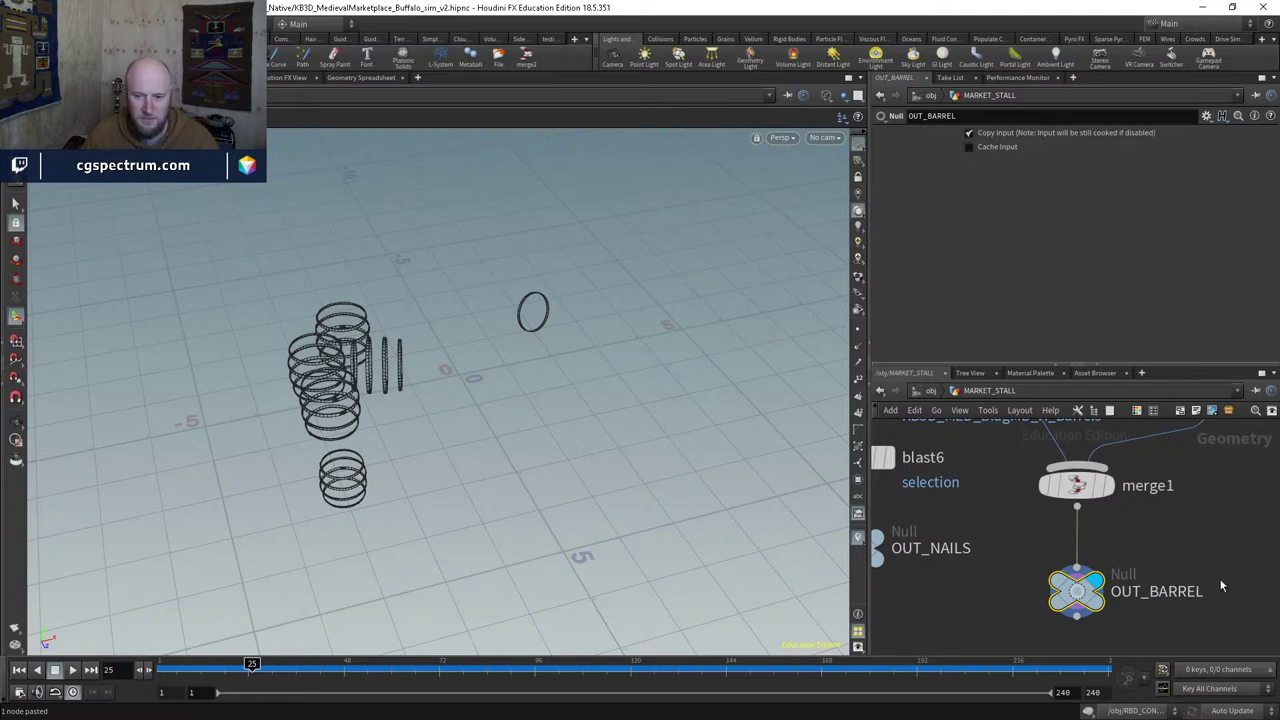
# Step: Copy the OUT_BARREL null and check the blast3, blast2 and blast4 outputs
pyautogui.moveTo(1205, 554); pyautogui.dragTo(1138, 572, button='middle')
pyautogui.moveTo(990, 588)
pyautogui.hotkey('ctrl', 'c')
pyautogui.scroll(-3, 990, 588)
pyautogui.scroll(2, 1050, 567)
pyautogui.click(1050, 492)
pyautogui.click(947, 477)
pyautogui.moveTo(912, 521); pyautogui.dragTo(1125, 643, button='middle')
pyautogui.click(986, 492)
pyautogui.moveTo(943, 557); pyautogui.dragTo(948, 551, button='middle')
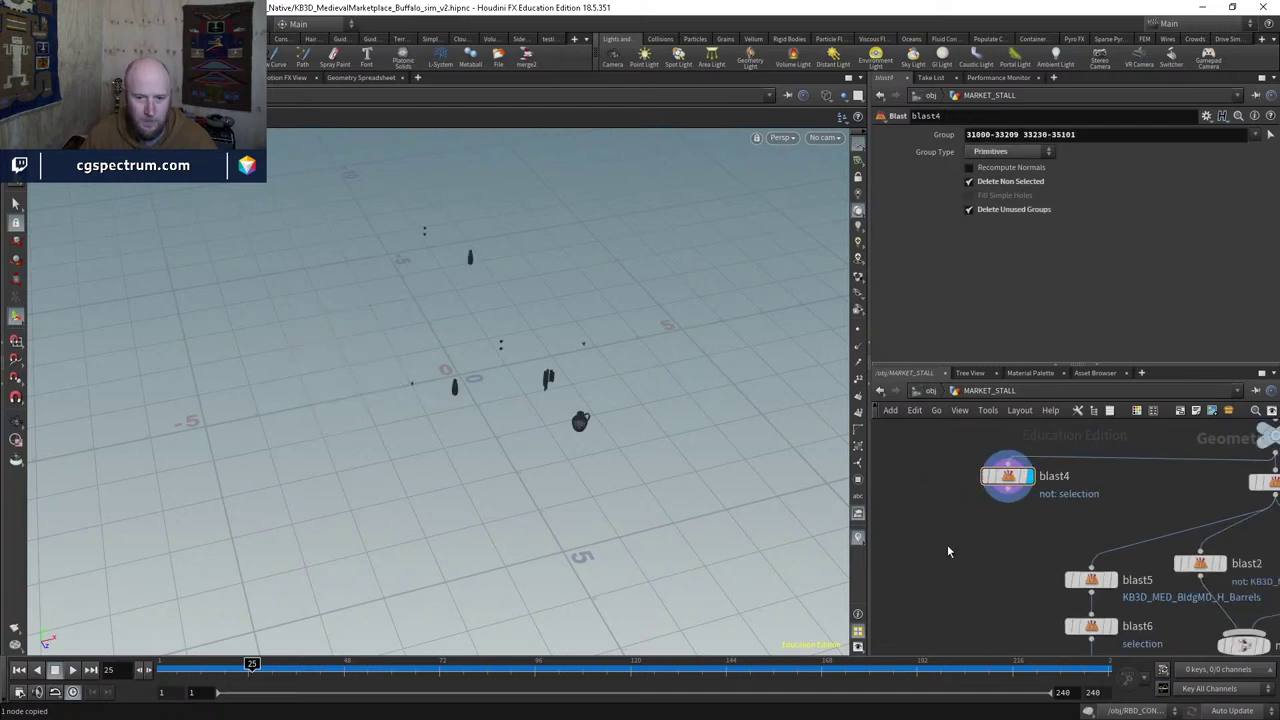
# Step: Paste the null under blast4, wire it in, and rename it OUT_METAL_MISC
pyautogui.hotkey('ctrl', 'v')
pyautogui.click(1007, 489)
pyautogui.click(943, 530)
pyautogui.moveTo(1000, 548); pyautogui.dragTo(960, 549)
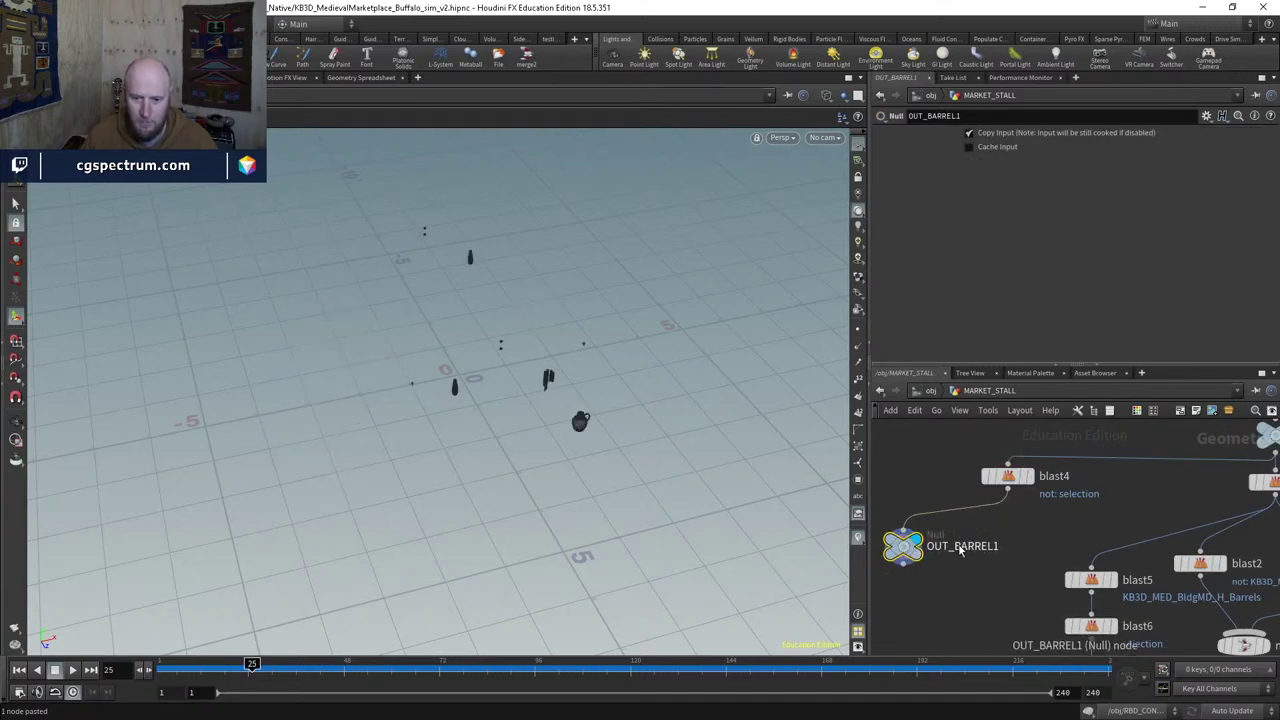
pyautogui.doubleClick(960, 549)
pyautogui.write('OUT_METAL')
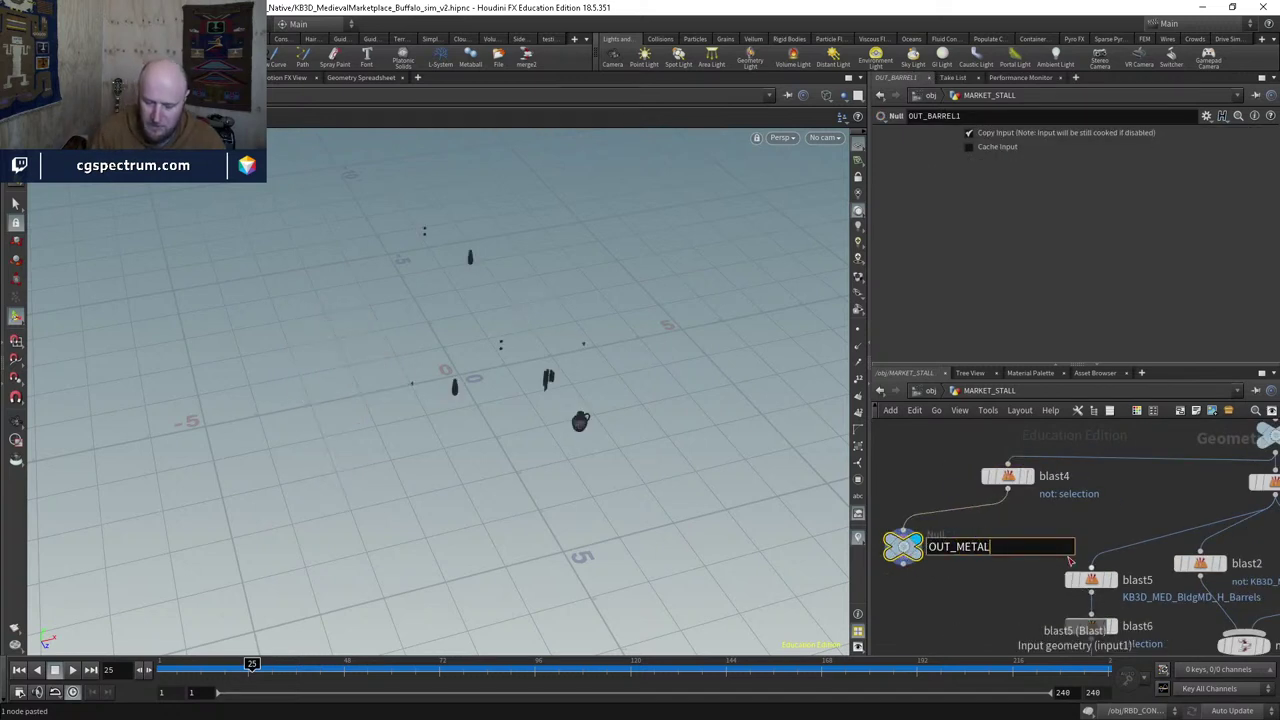
pyautogui.write('_MISC')
pyautogui.press('Return')
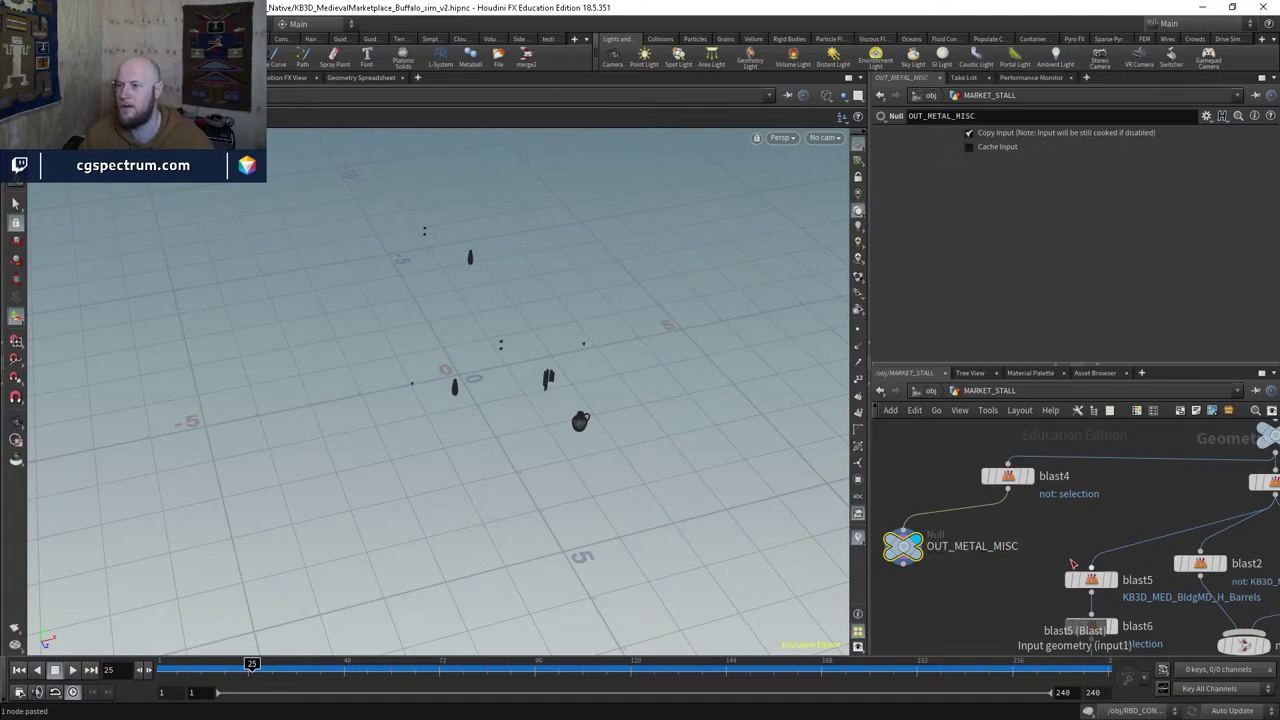
# Step: Move blast4 above OUT_METAL_MISC and frame the displayed props in the viewport
pyautogui.scroll(-2, 1073, 562)
pyautogui.moveTo(1054, 494); pyautogui.dragTo(935, 507)
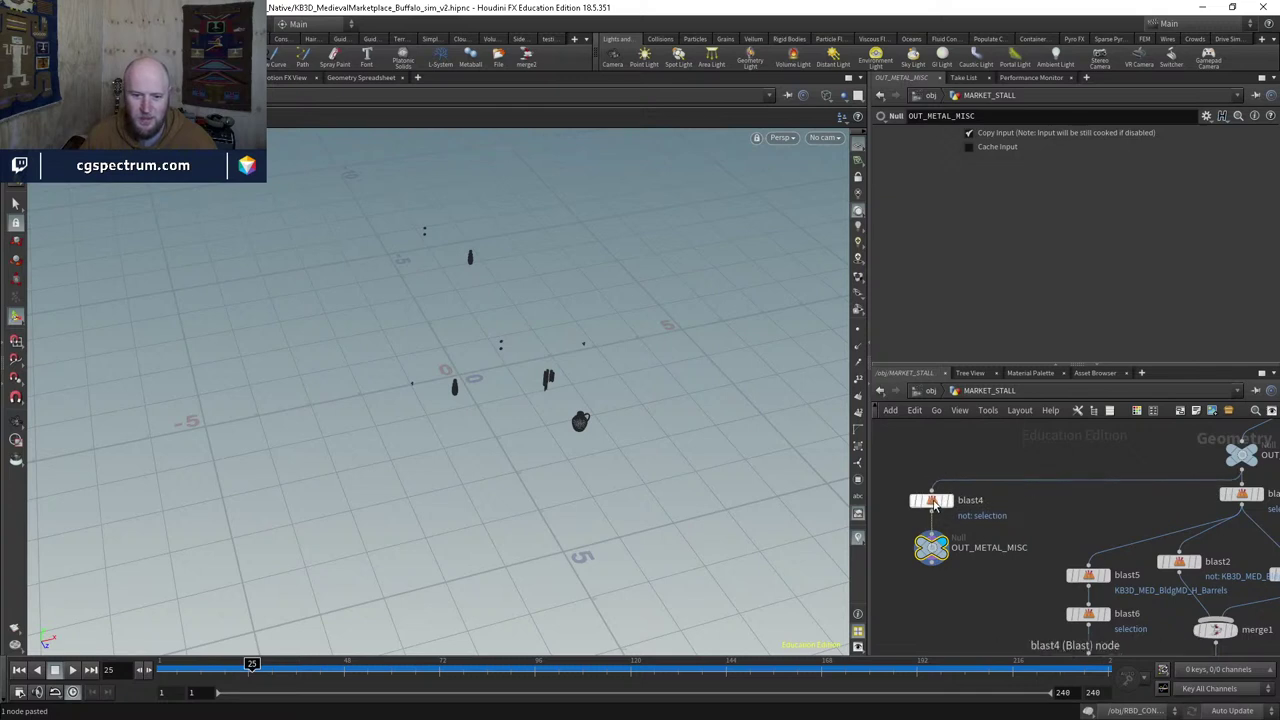
pyautogui.moveTo(935, 507); pyautogui.dragTo(907, 459, button='middle')
pyautogui.moveTo(949, 551); pyautogui.dragTo(979, 577, button='middle')
pyautogui.scroll(-1, 952, 545)
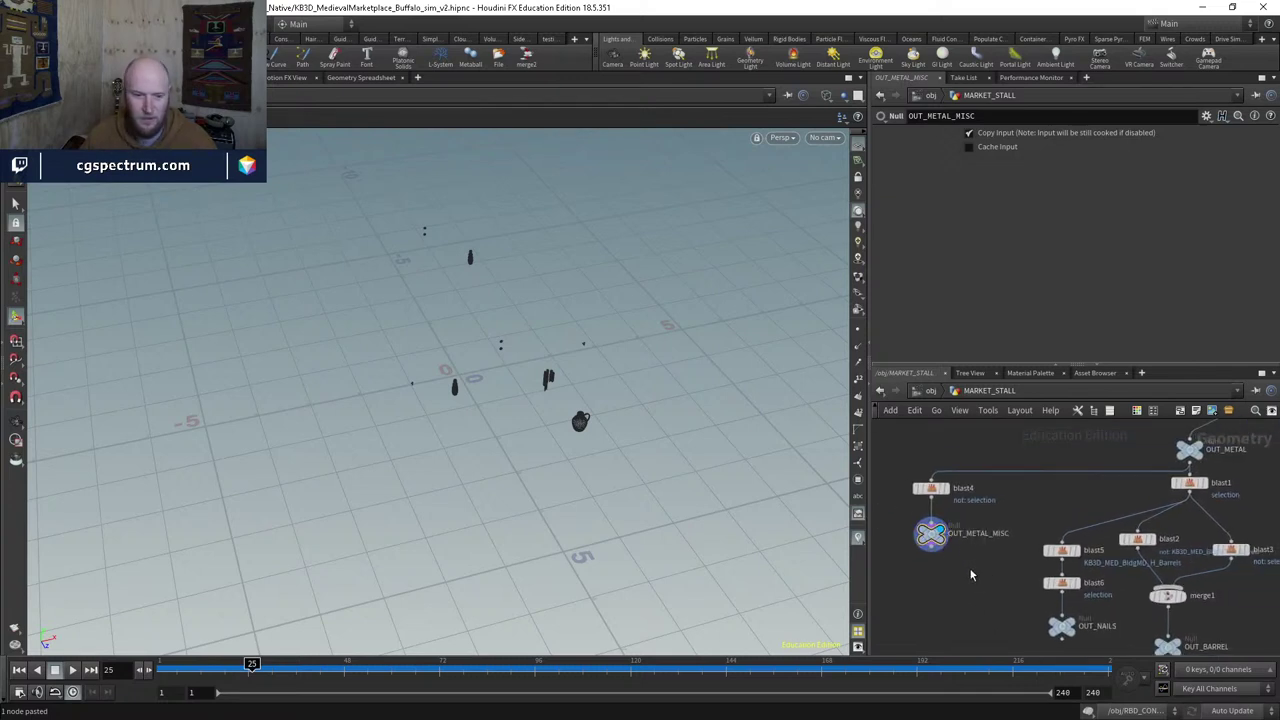
pyautogui.press('g')
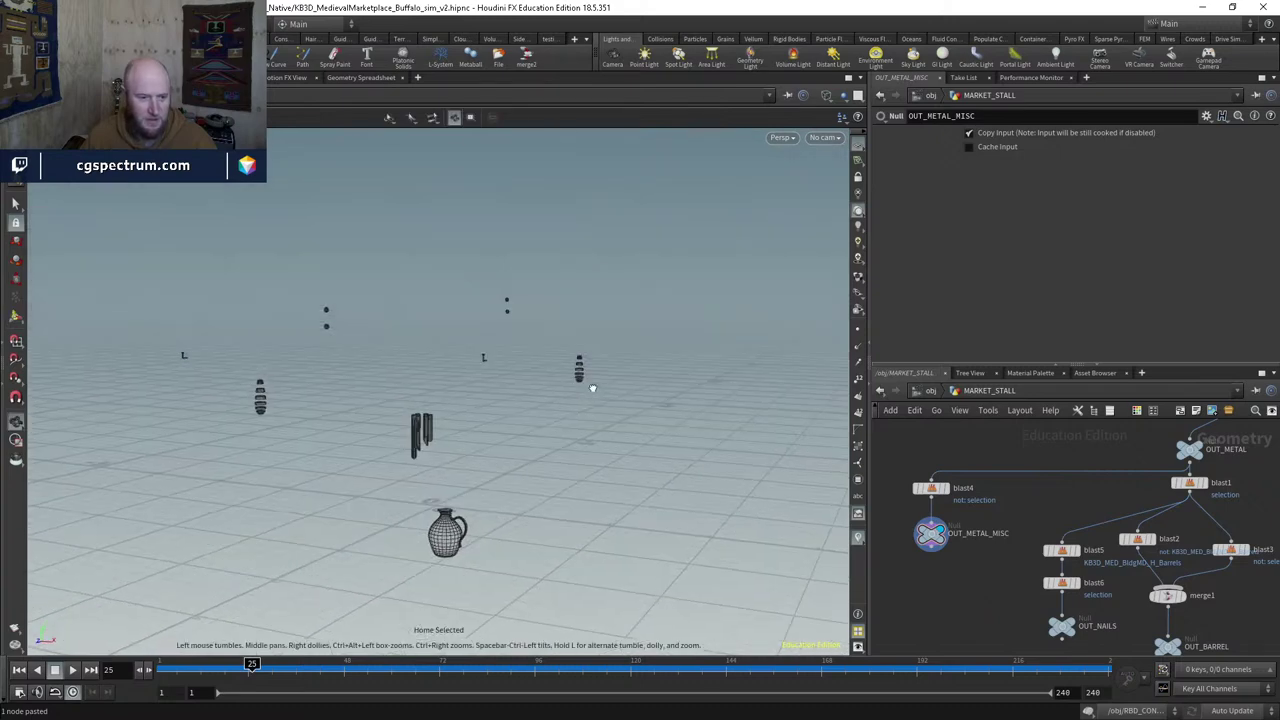
pyautogui.moveTo(531, 400); pyautogui.dragTo(560, 400)
pyautogui.moveTo(1027, 528); pyautogui.dragTo(998, 494, button='middle')
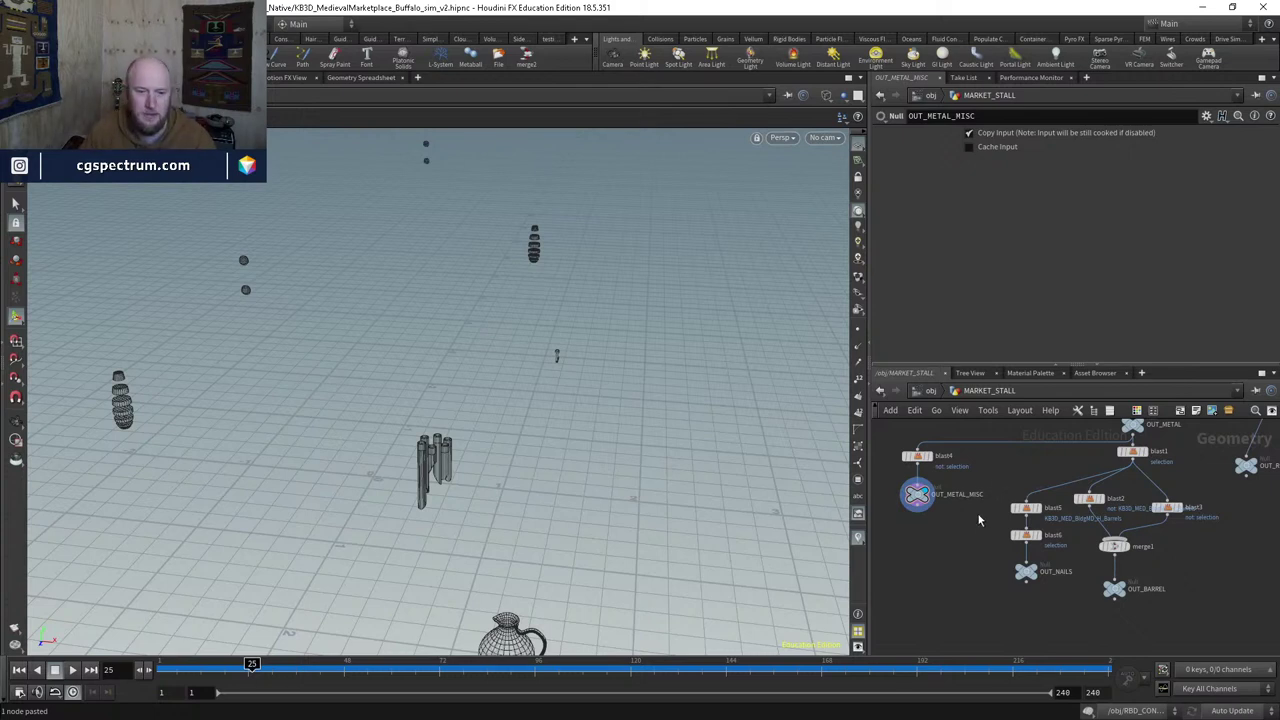
# Step: Switch the viewport camera to cam2, then back to cam1
pyautogui.click(826, 139)
pyautogui.click(835, 214)
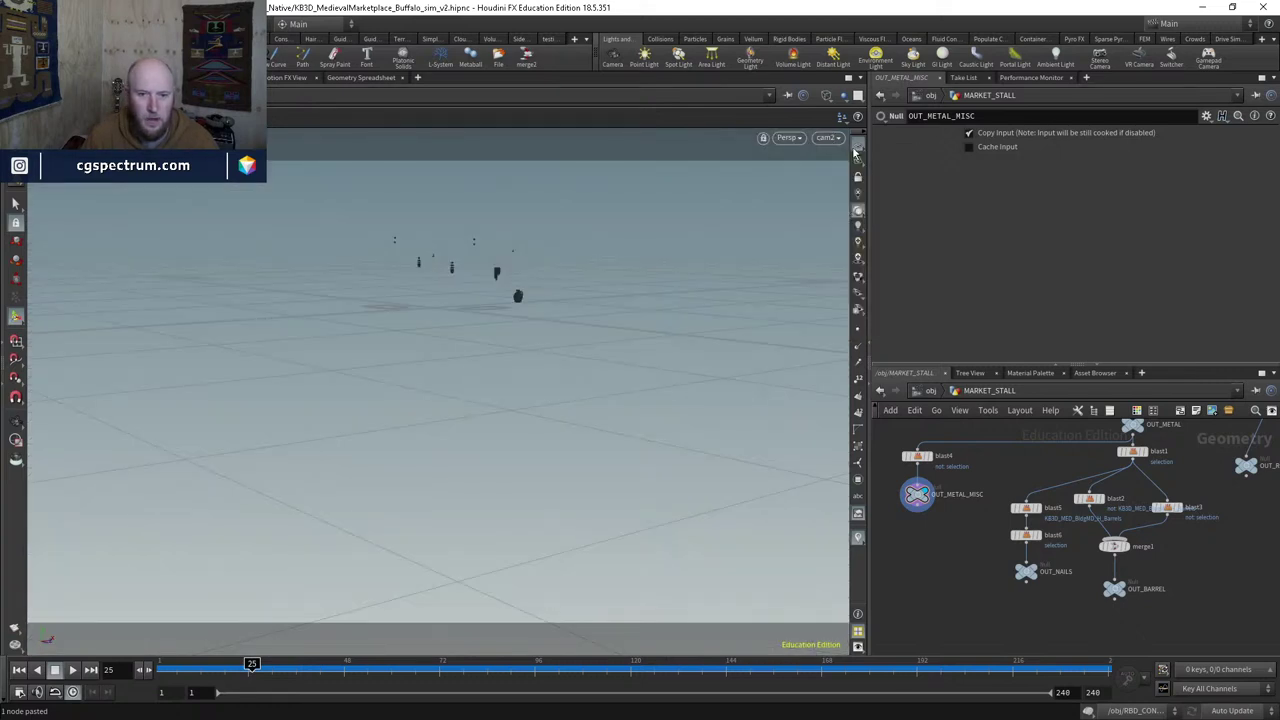
pyautogui.click(827, 138)
pyautogui.click(835, 199)
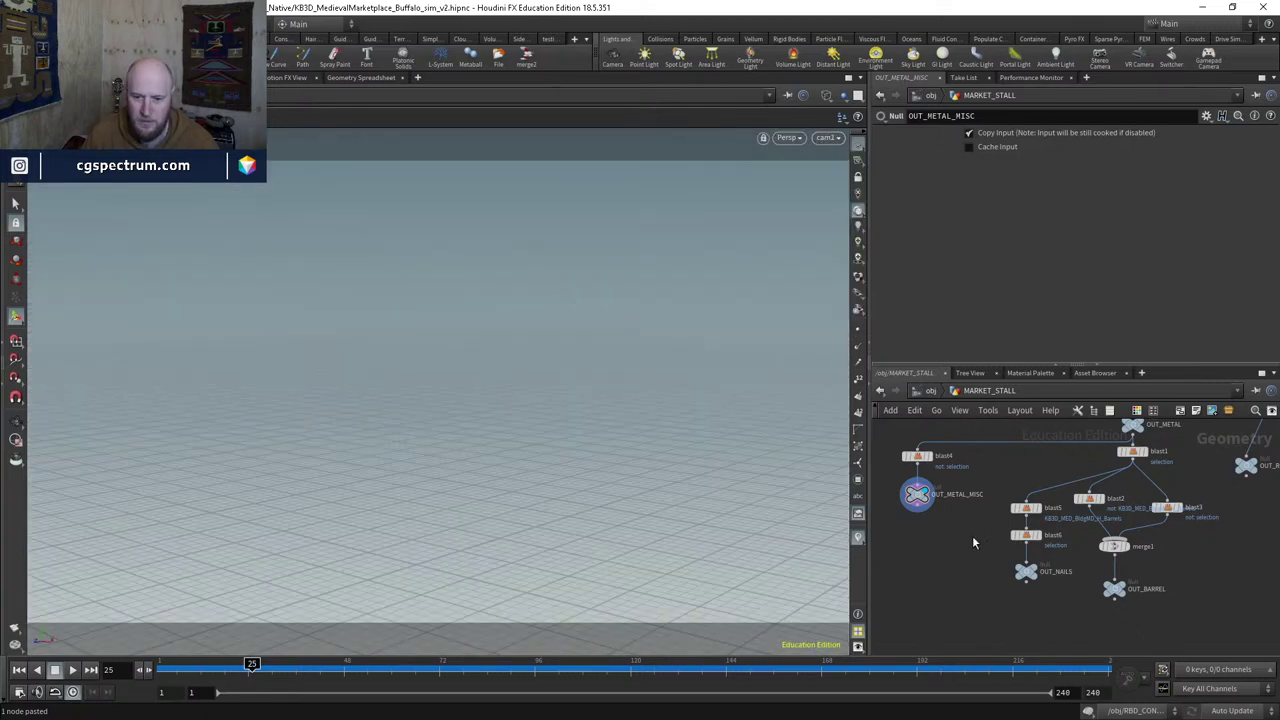
# Step: Display the OUT_BARREL null and rename it OUT_BARREL_RINGS
pyautogui.scroll(3, 1037, 583)
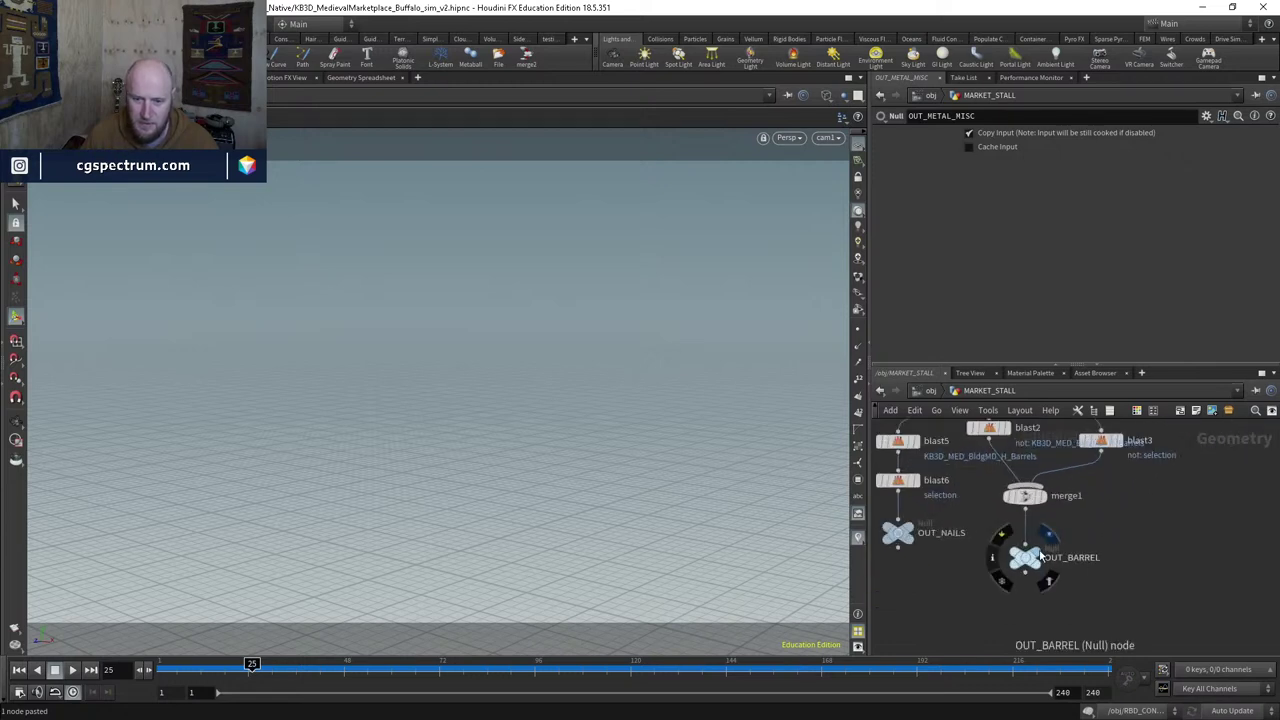
pyautogui.click(1045, 537)
pyautogui.doubleClick(1071, 558)
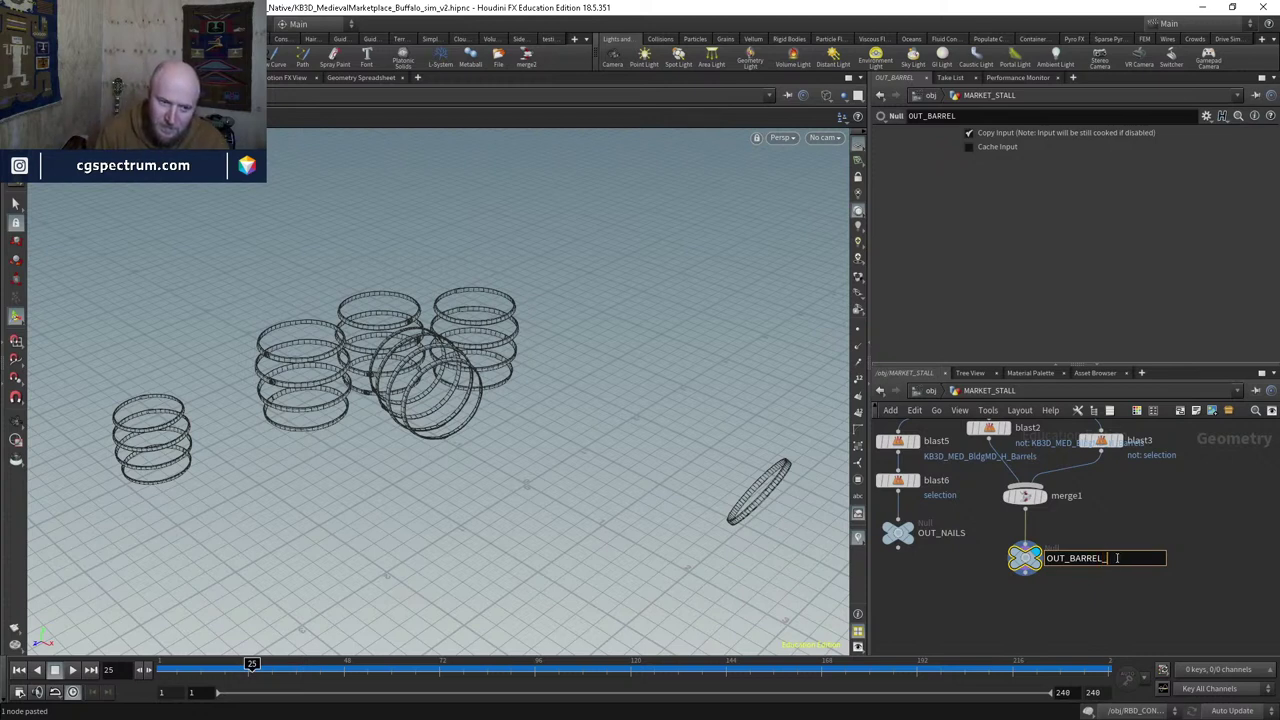
pyautogui.press('Return')
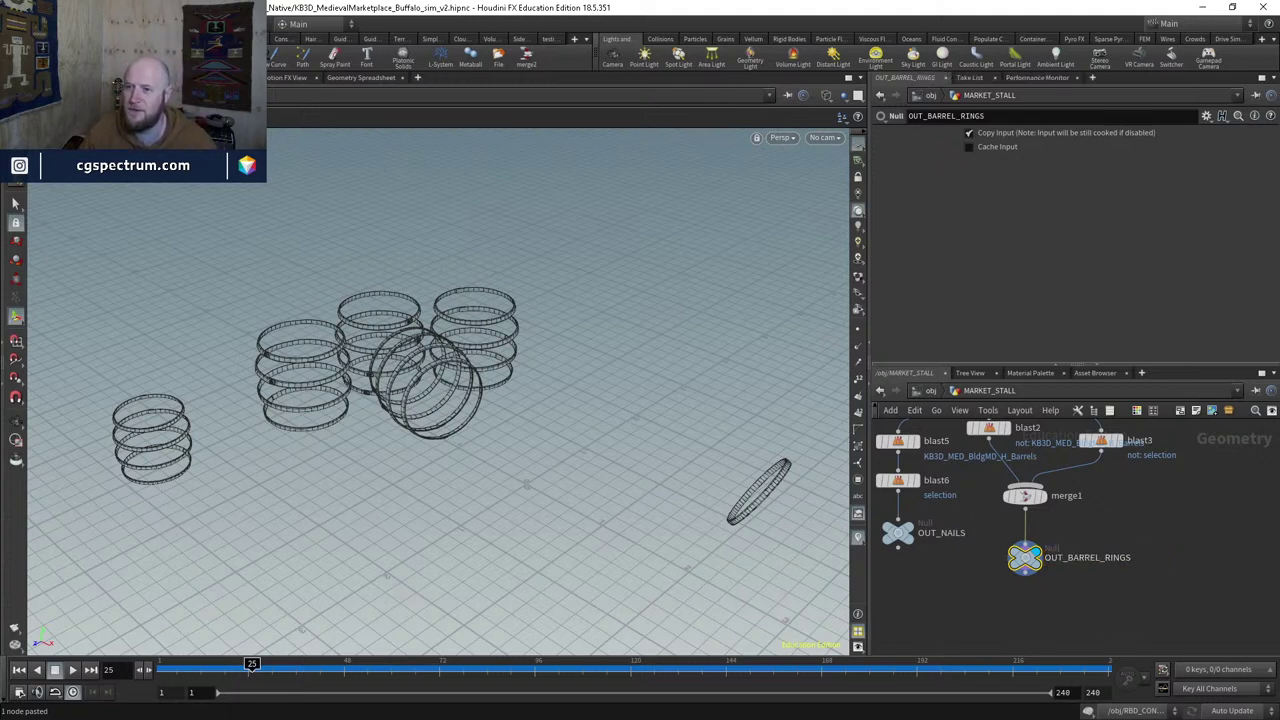
# Step: Display OUT_BARRELS, OUT_MISC_WOOD and the barrel rings outputs one at a time
pyautogui.scroll(-4, 1033, 553)
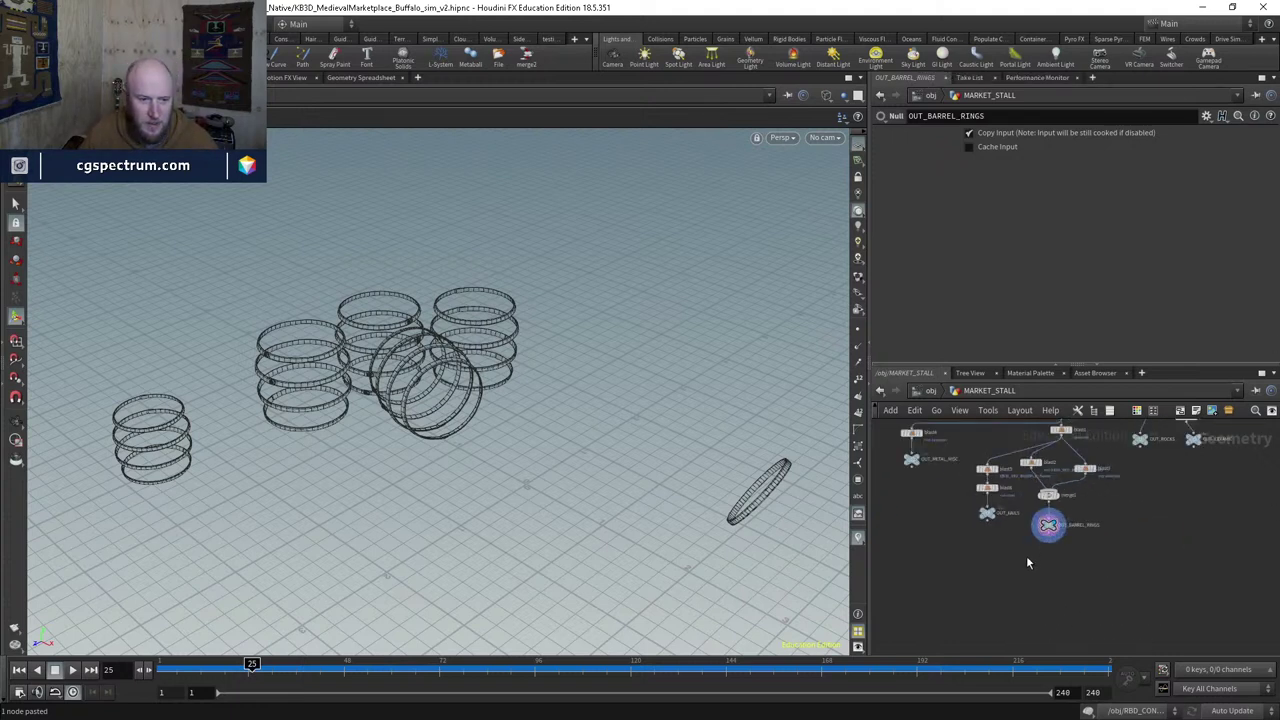
pyautogui.moveTo(1029, 563)
pyautogui.mouseDown(button='middle')
pyautogui.moveTo(1166, 583)
pyautogui.moveTo(1023, 606)
pyautogui.moveTo(1060, 557)
pyautogui.moveTo(1018, 478)
pyautogui.moveTo(1052, 556)
pyautogui.mouseUp(button='middle')
pyautogui.scroll(3, 1166, 583)
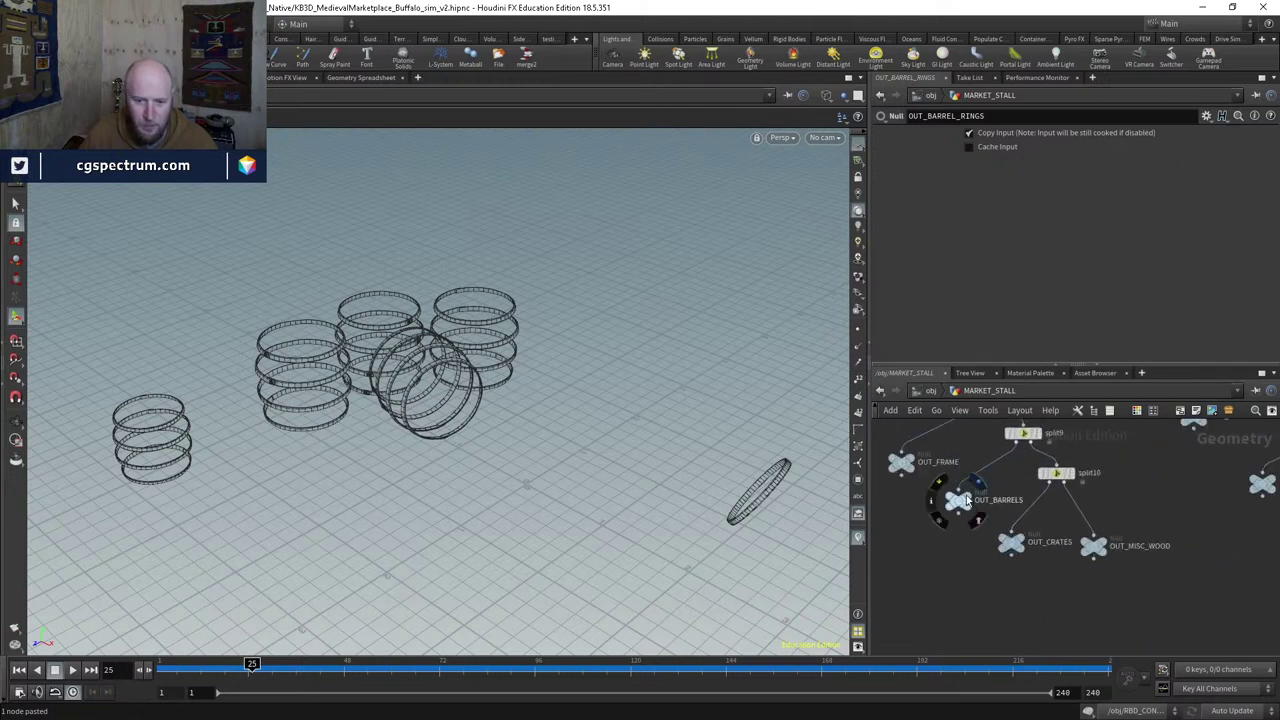
pyautogui.click(965, 498)
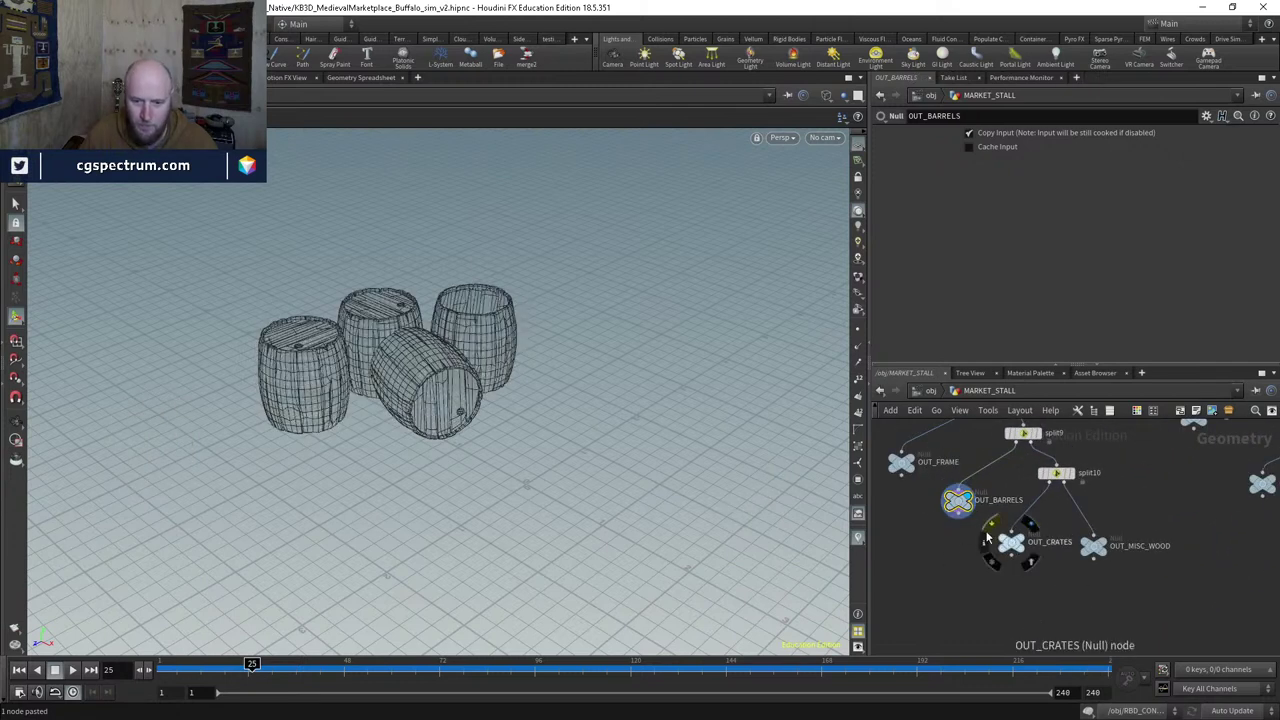
pyautogui.click(1093, 545)
pyautogui.moveTo(714, 501); pyautogui.dragTo(274, 485)
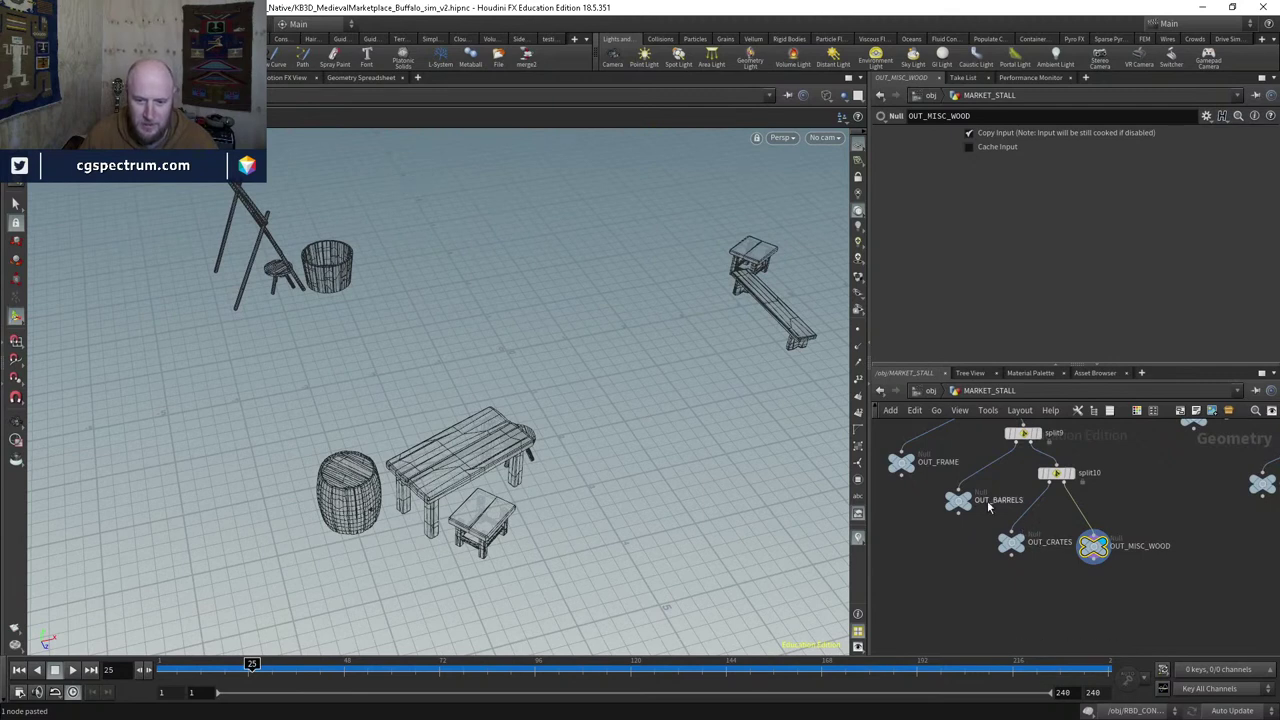
pyautogui.moveTo(1061, 599); pyautogui.dragTo(1086, 563, button='middle')
pyautogui.click(1002, 578)
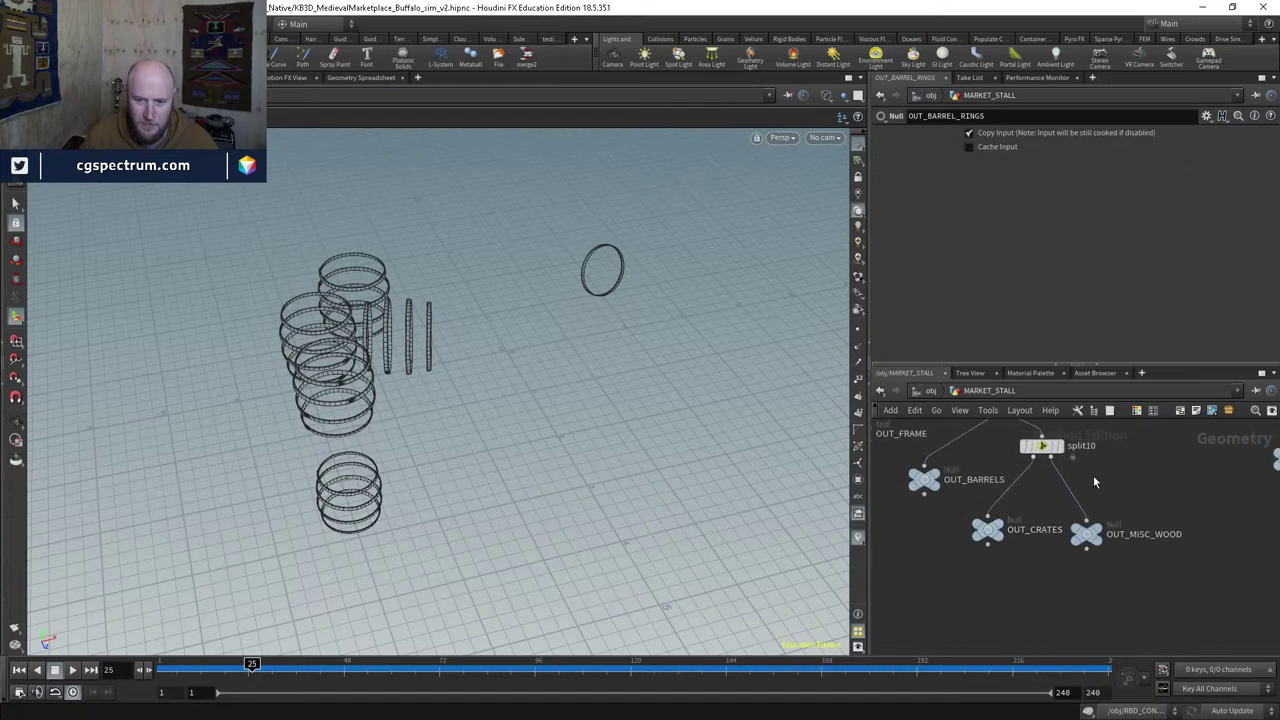
# Step: Display split8, split9, OUT_WOOD, split1 and finally groupdelete3's full market stall
pyautogui.moveTo(1094, 482); pyautogui.dragTo(1136, 630, button='middle')
pyautogui.click(1034, 489)
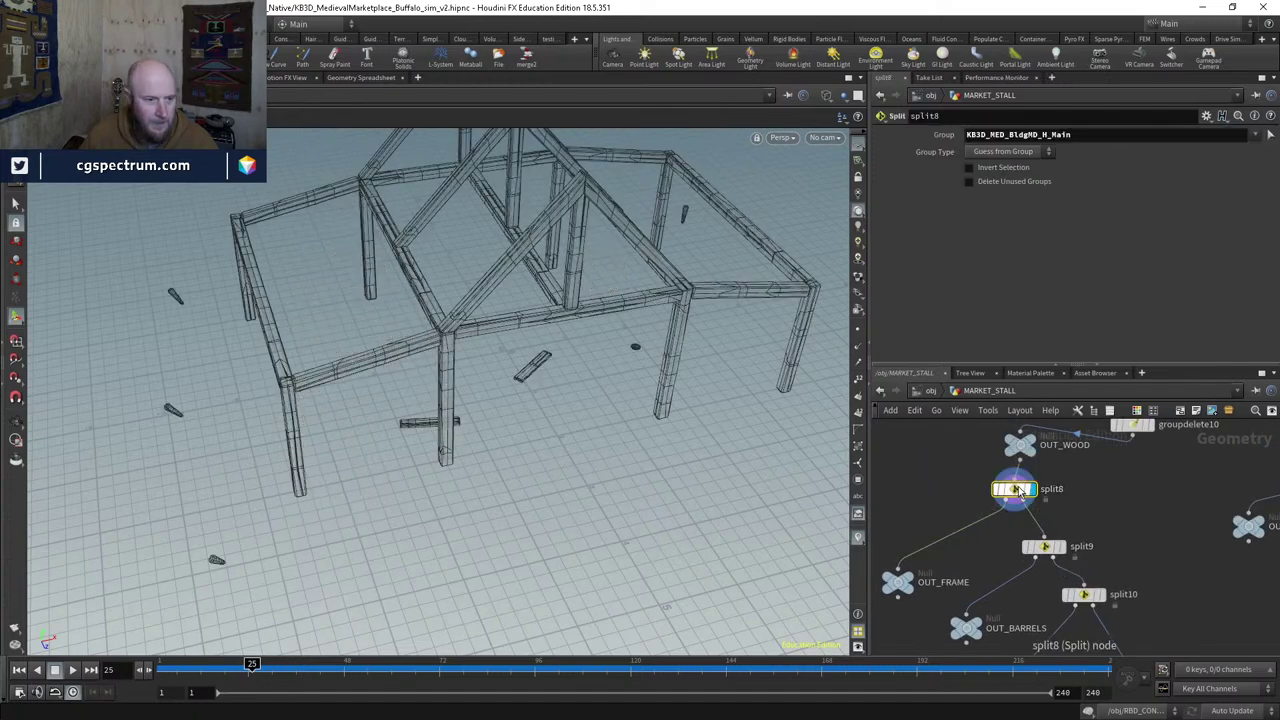
pyautogui.click(1066, 547)
pyautogui.moveTo(1039, 442); pyautogui.dragTo(1010, 490, button='middle')
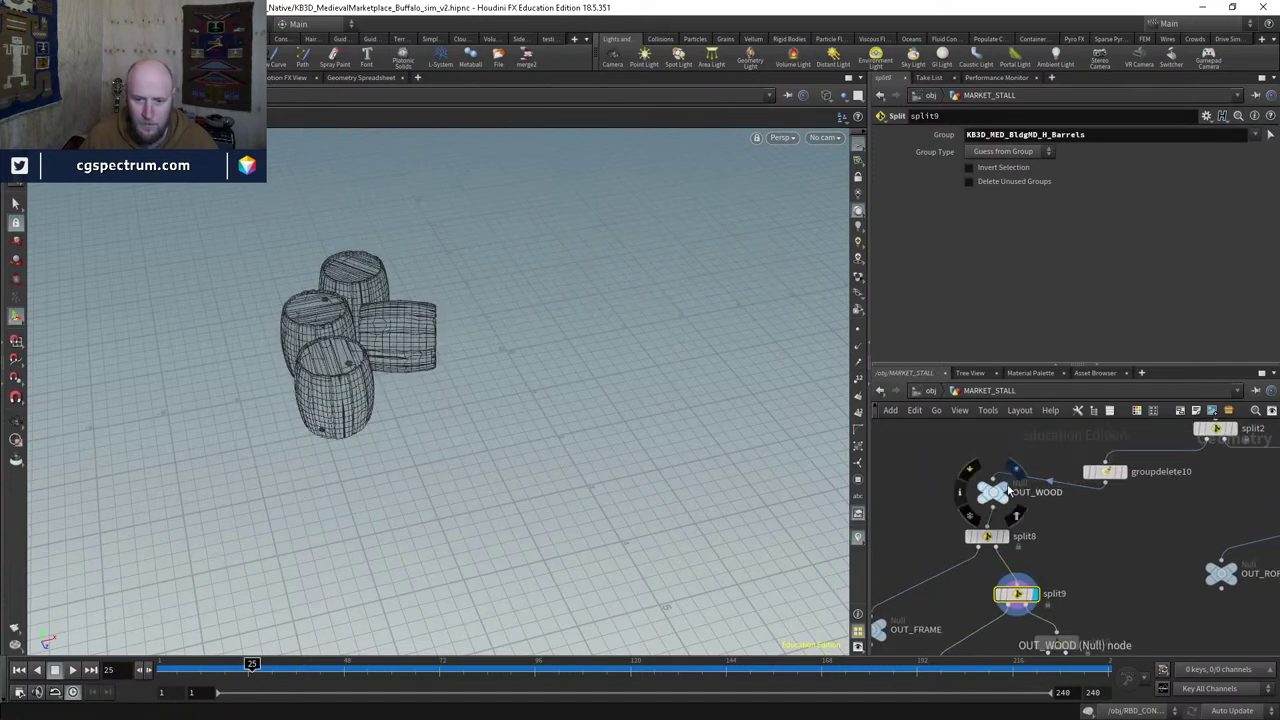
pyautogui.click(1010, 490)
pyautogui.click(995, 492)
pyautogui.moveTo(575, 425); pyautogui.dragTo(405, 377)
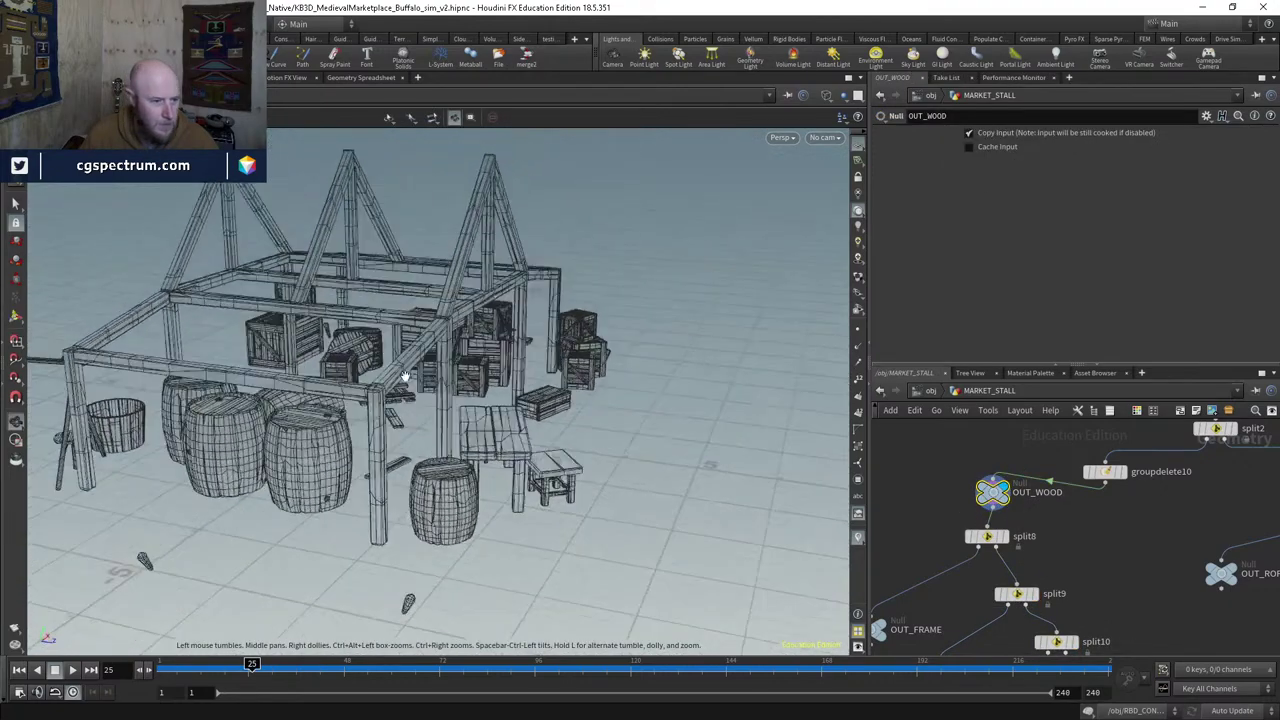
pyautogui.moveTo(1015, 472); pyautogui.dragTo(937, 543, button='middle')
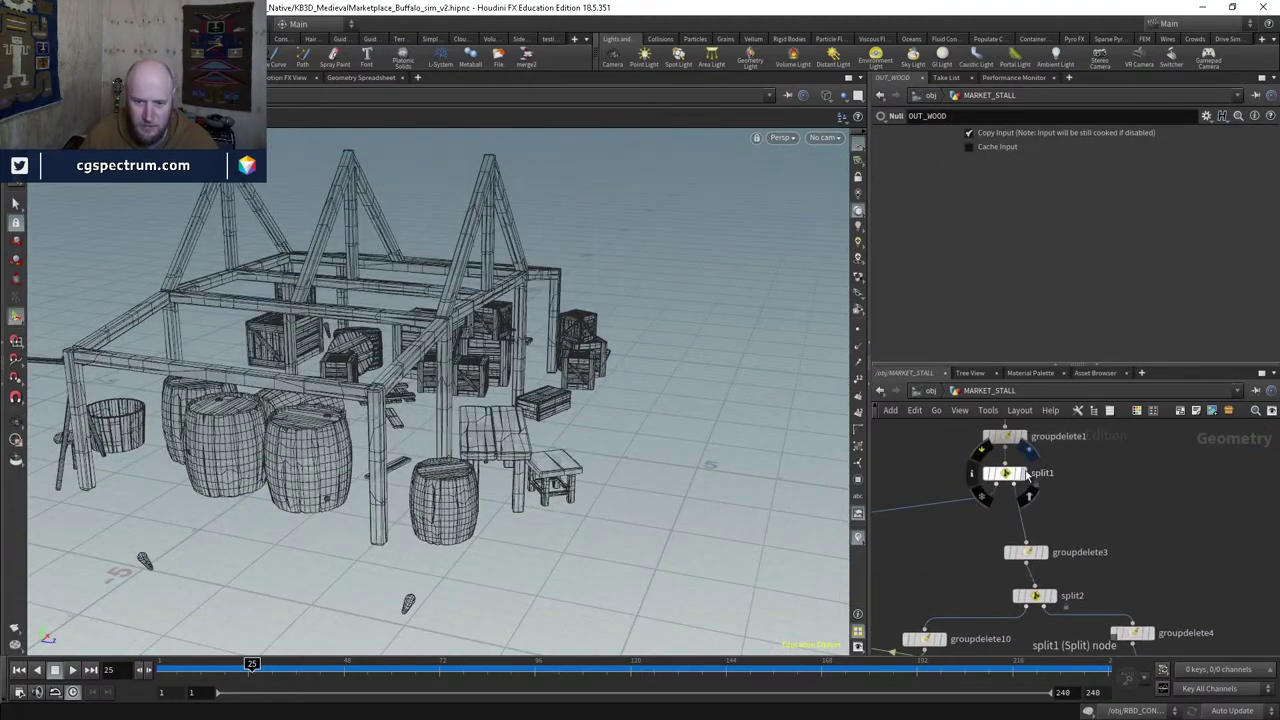
pyautogui.click(1027, 474)
pyautogui.click(1040, 552)
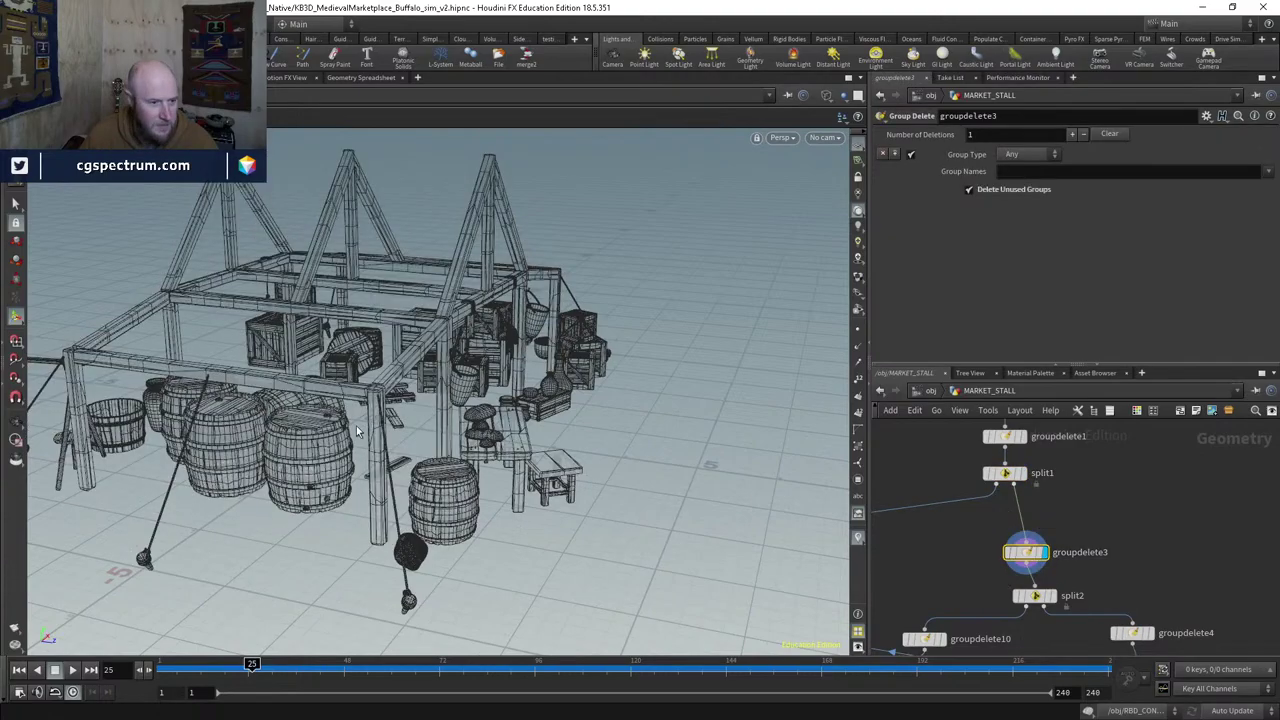
pyautogui.moveTo(355, 430); pyautogui.dragTo(400, 365)
pyautogui.scroll(8, 400, 363)
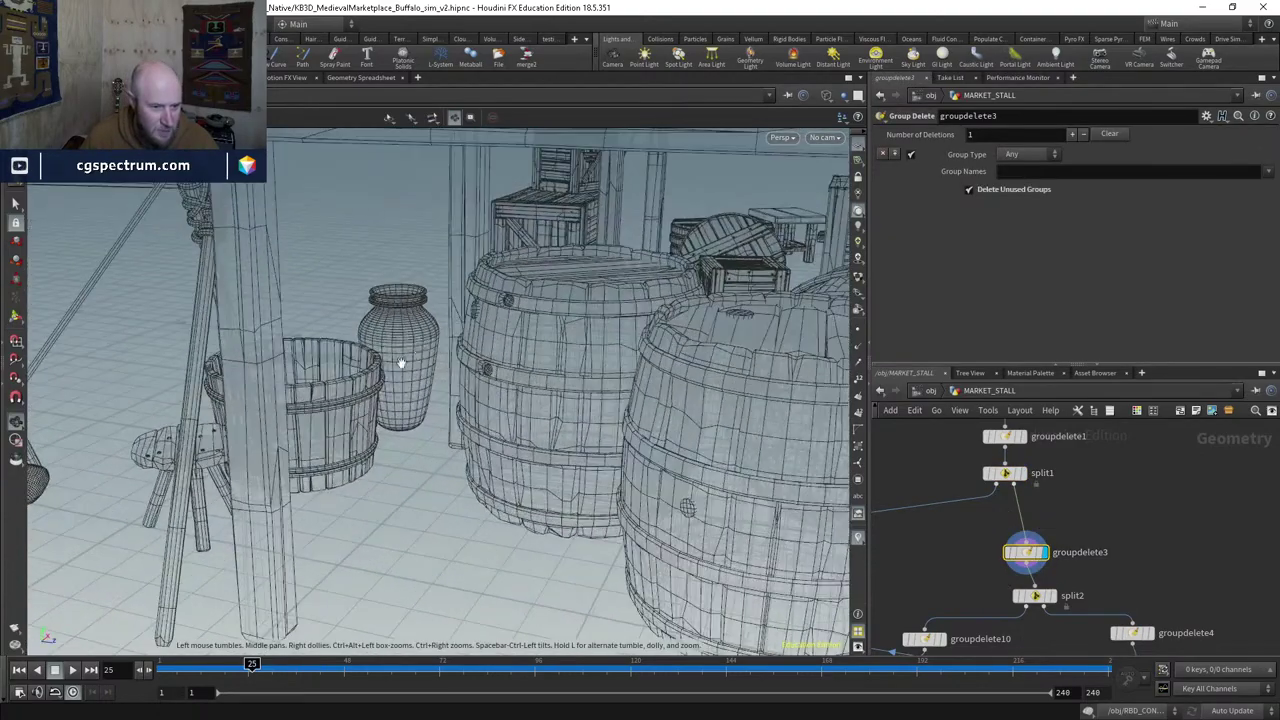
pyautogui.scroll(6, 297, 415)
pyautogui.scroll(3, 300, 402)
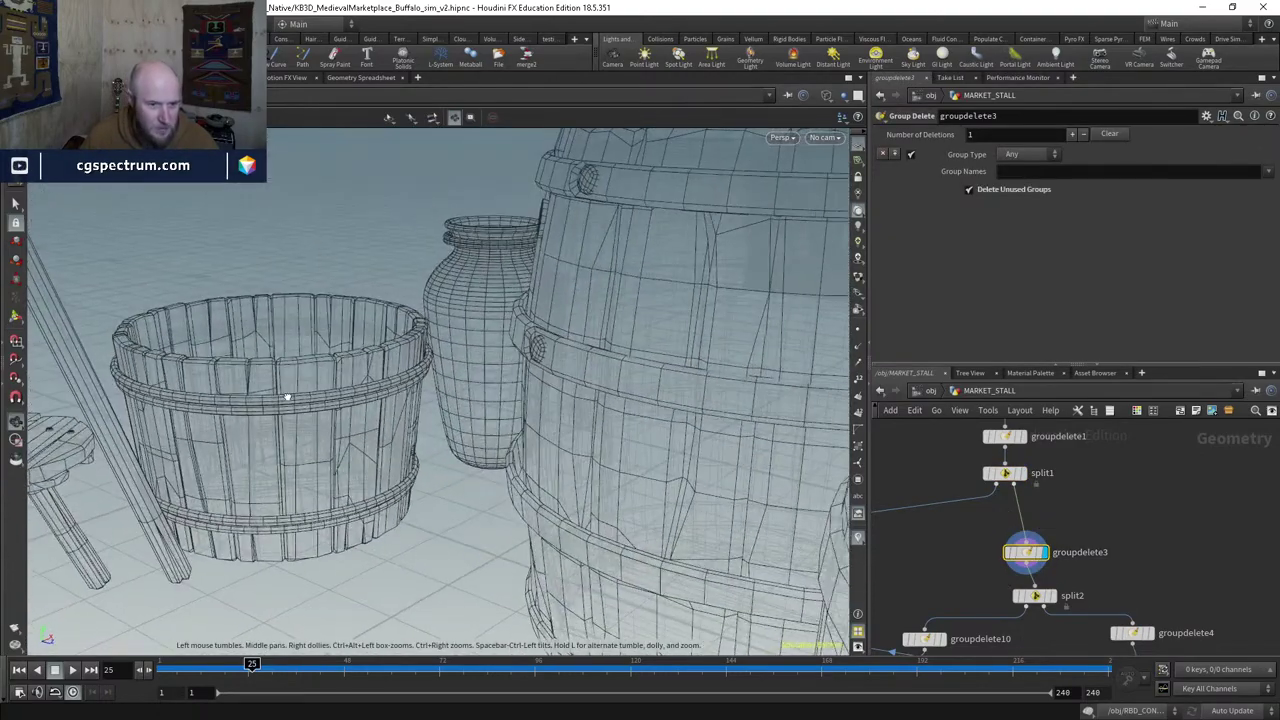
pyautogui.scroll(-15, 287, 397)
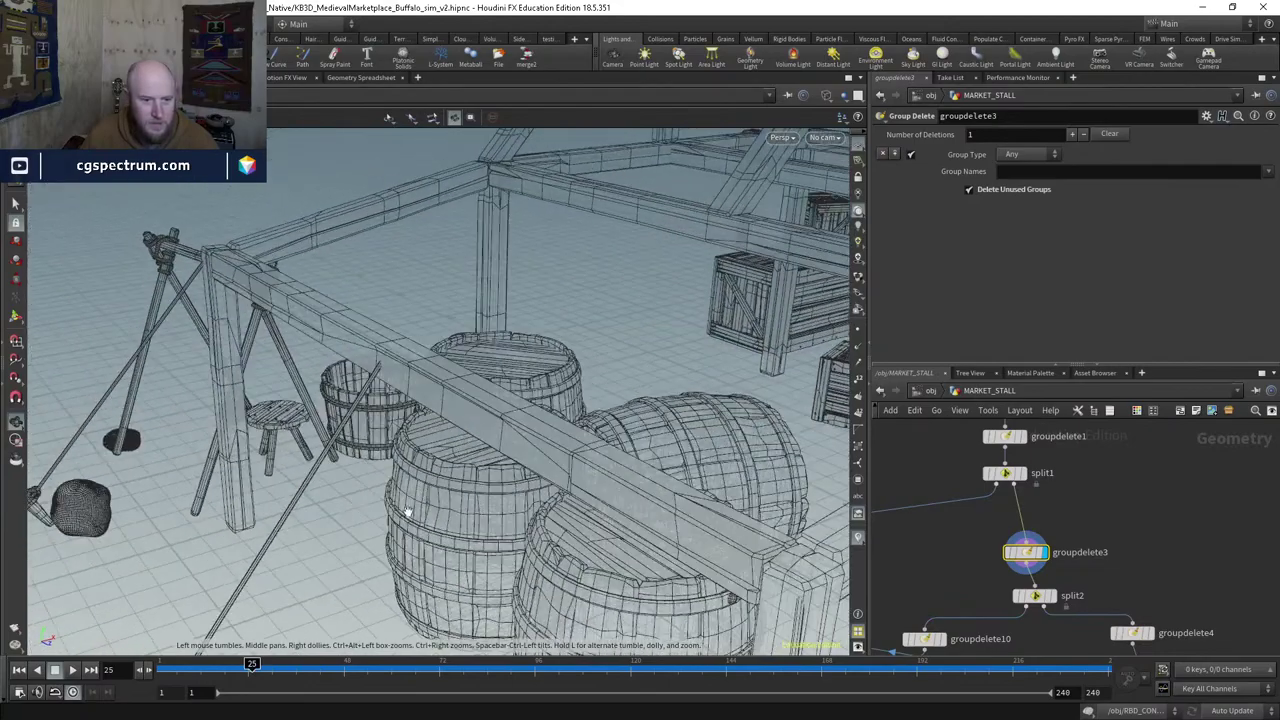
pyautogui.moveTo(407, 512); pyautogui.dragTo(510, 423)
pyautogui.scroll(-6, 443, 463)
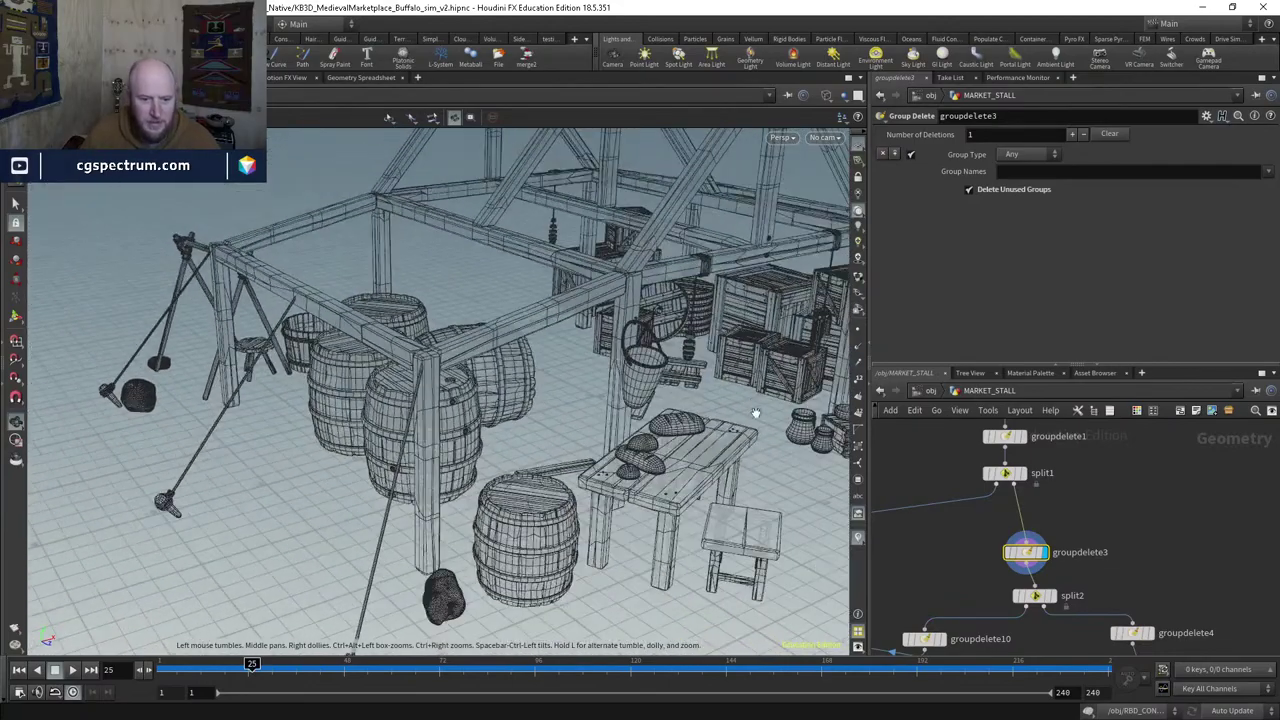
pyautogui.moveTo(756, 413); pyautogui.dragTo(735, 372)
pyautogui.scroll(-4, 1063, 575)
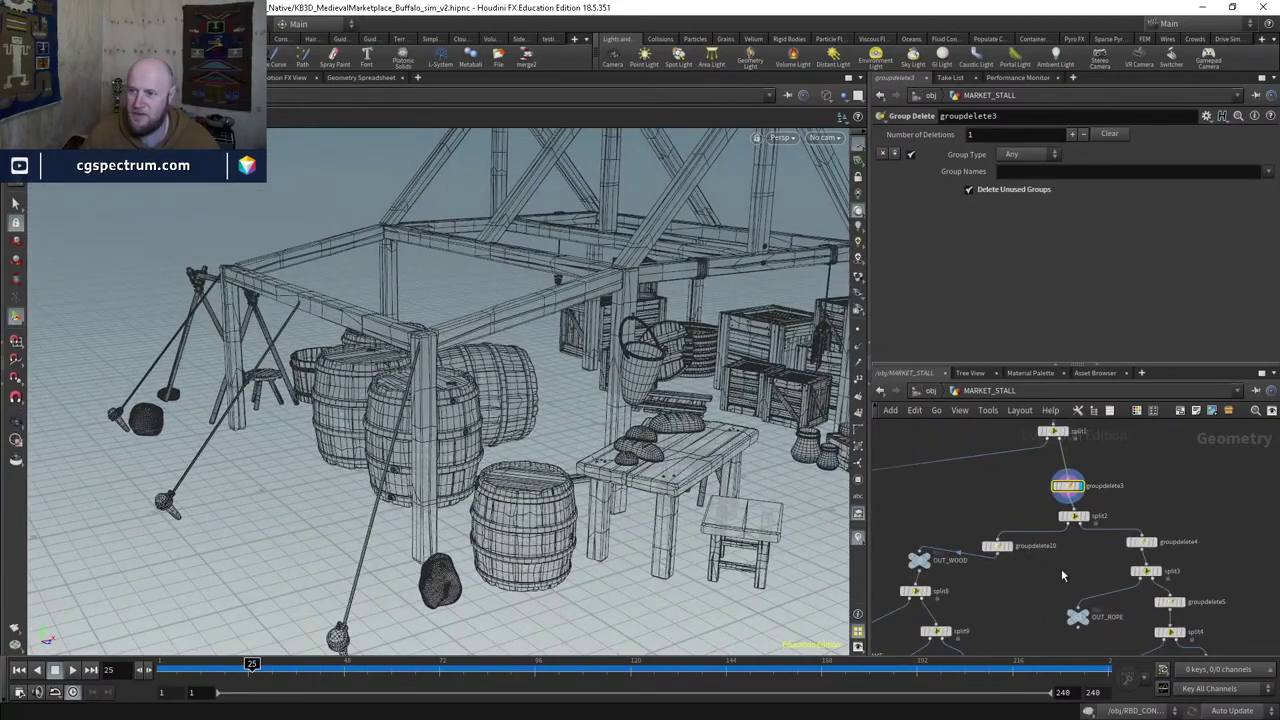
pyautogui.moveTo(1046, 593); pyautogui.dragTo(974, 558, button='middle')
pyautogui.scroll(3, 938, 506)
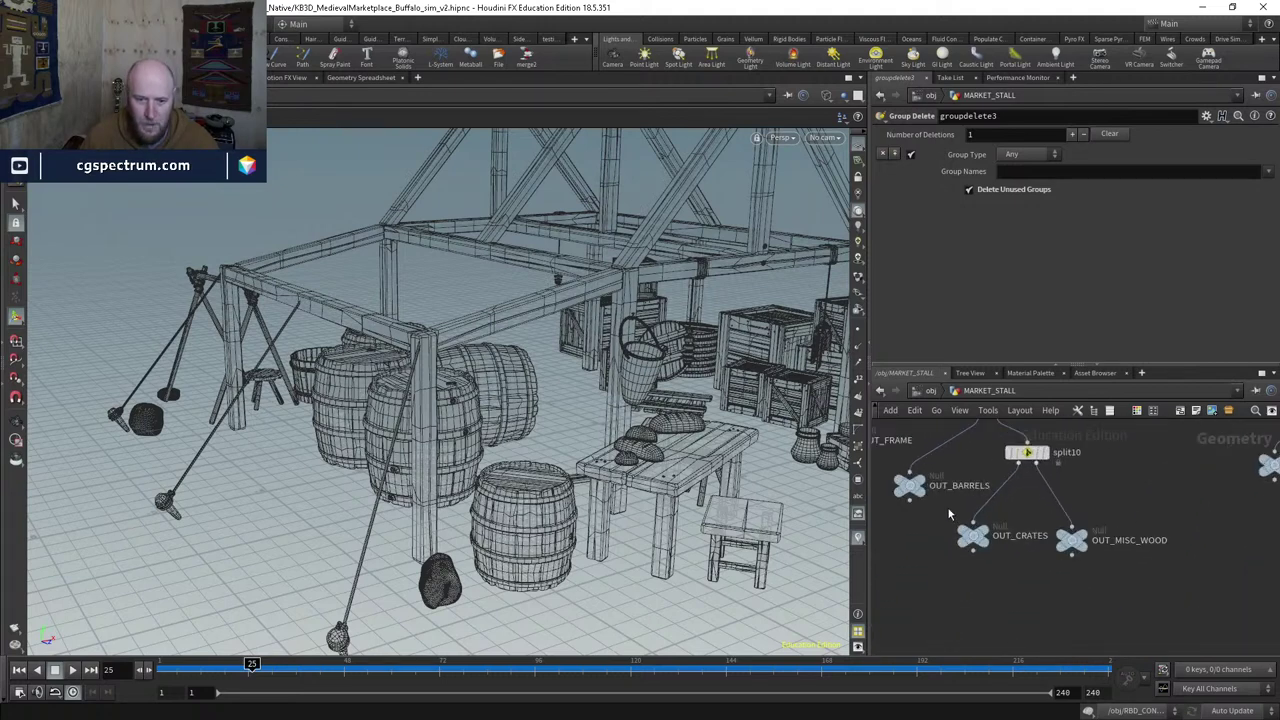
pyautogui.moveTo(967, 512); pyautogui.dragTo(995, 522, button='middle')
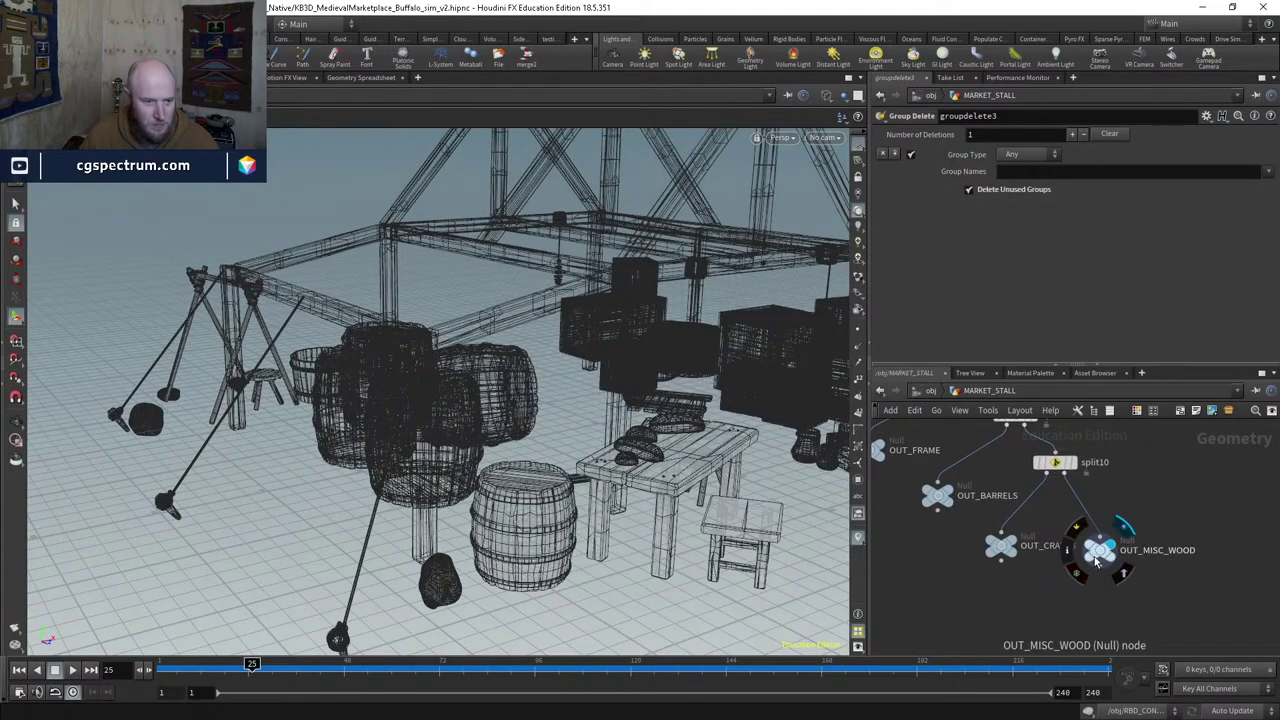
# Step: Display OUT_MISC_WOOD and box-select the barrel beside the table
pyautogui.click(1099, 553)
pyautogui.moveTo(600, 580); pyautogui.dragTo(562, 481)
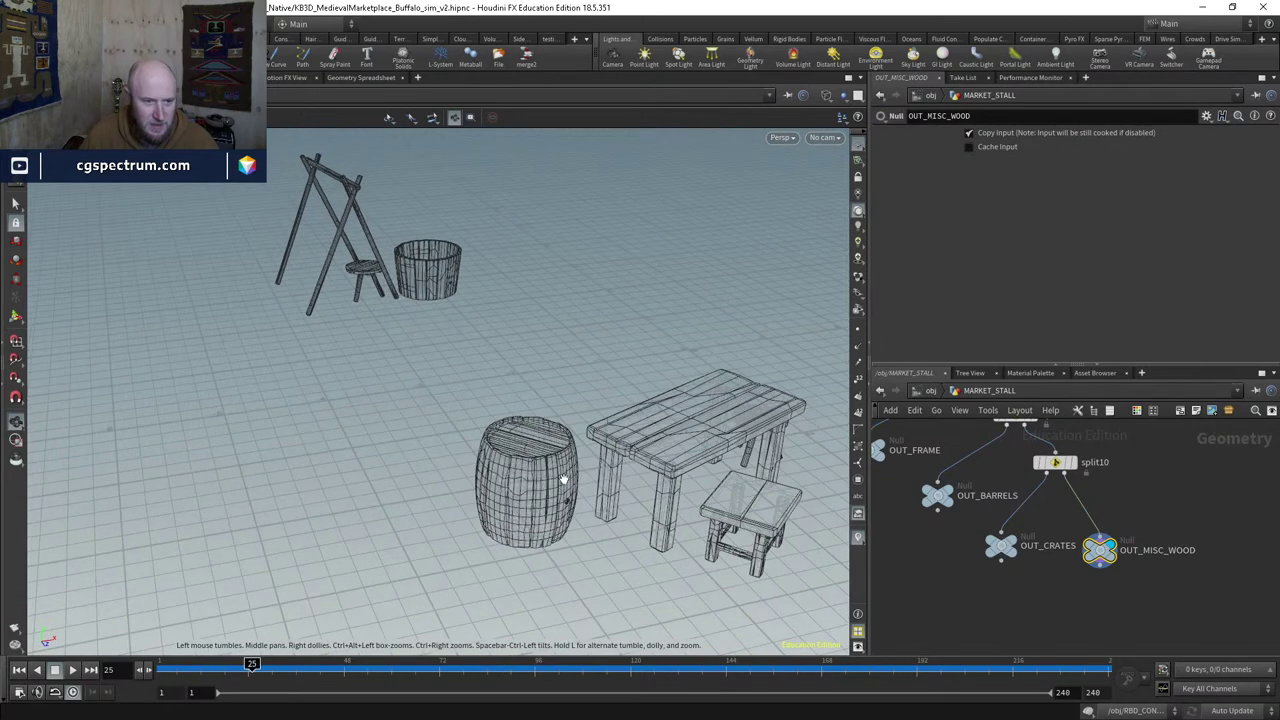
pyautogui.click(15, 203)
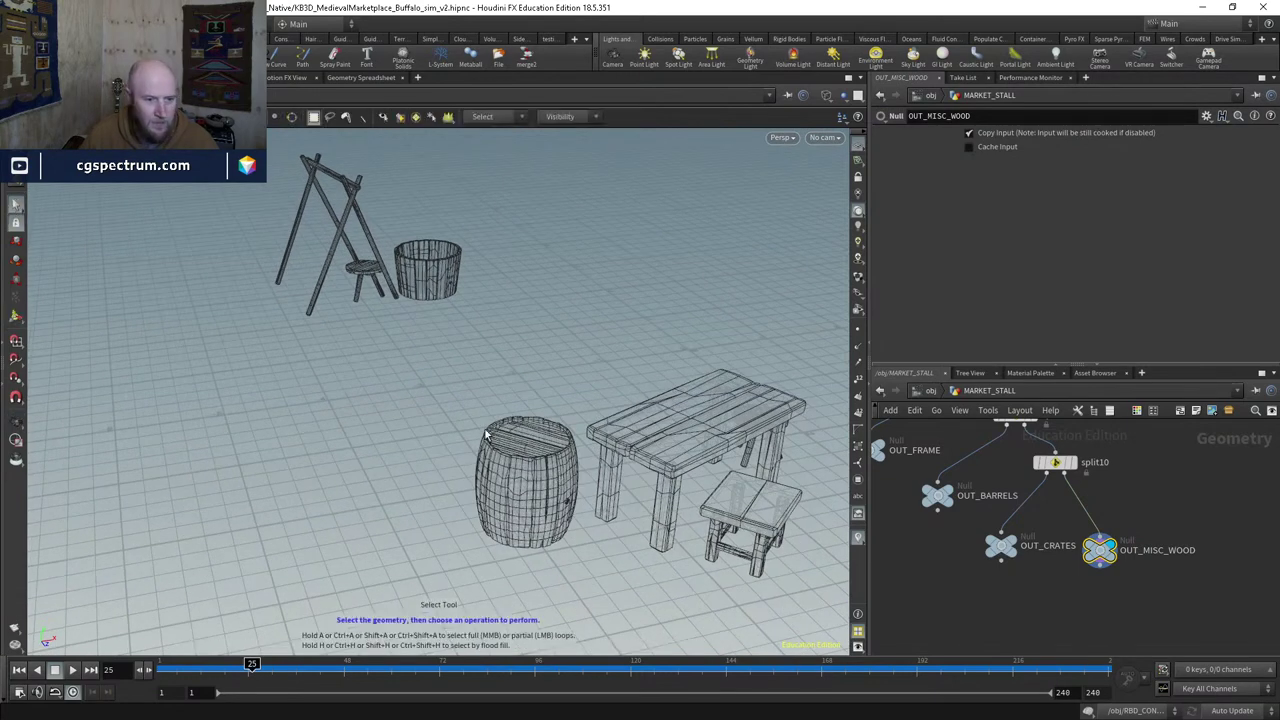
pyautogui.moveTo(448, 384); pyautogui.dragTo(494, 406)
pyautogui.press('Escape')
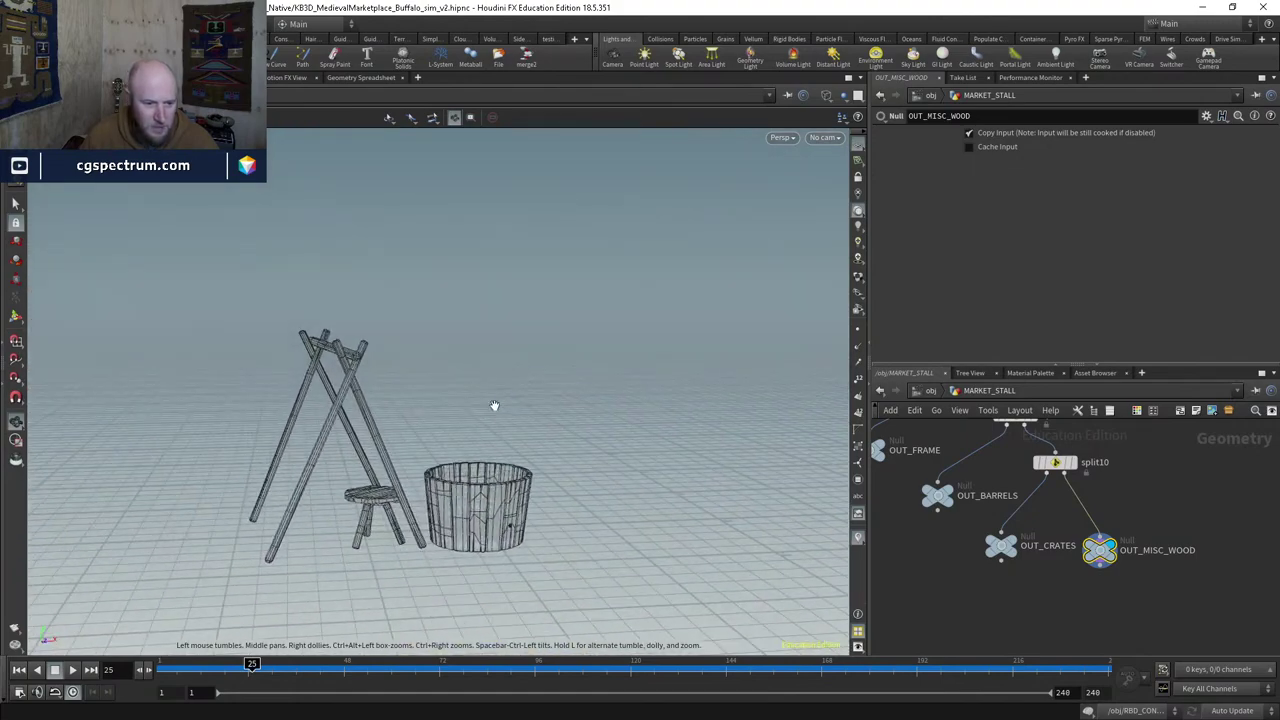
# Step: Add the wooden bucket near the tripod and delete both, creating blast7
pyautogui.press('s')
pyautogui.moveTo(571, 403); pyautogui.dragTo(526, 381)
pyautogui.press('Escape')
pyautogui.press('s')
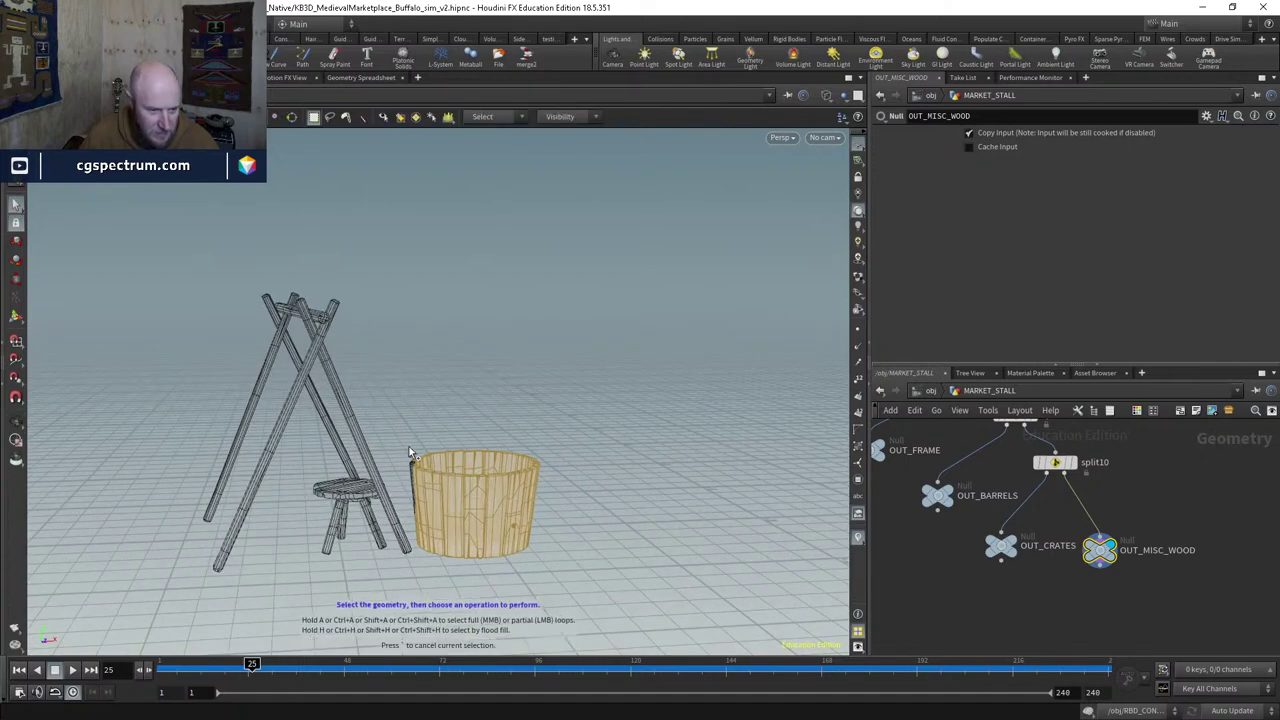
pyautogui.press('Escape')
pyautogui.moveTo(455, 545); pyautogui.dragTo(497, 466)
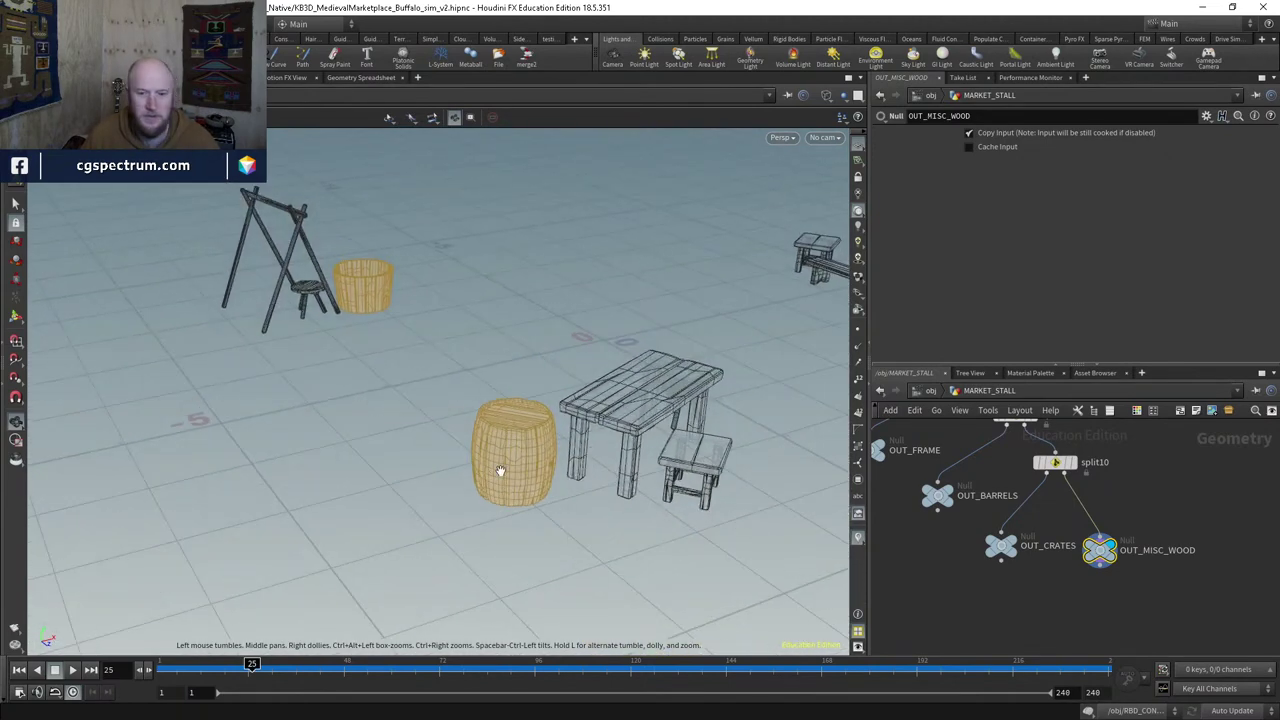
pyautogui.press('s')
pyautogui.press('Delete')
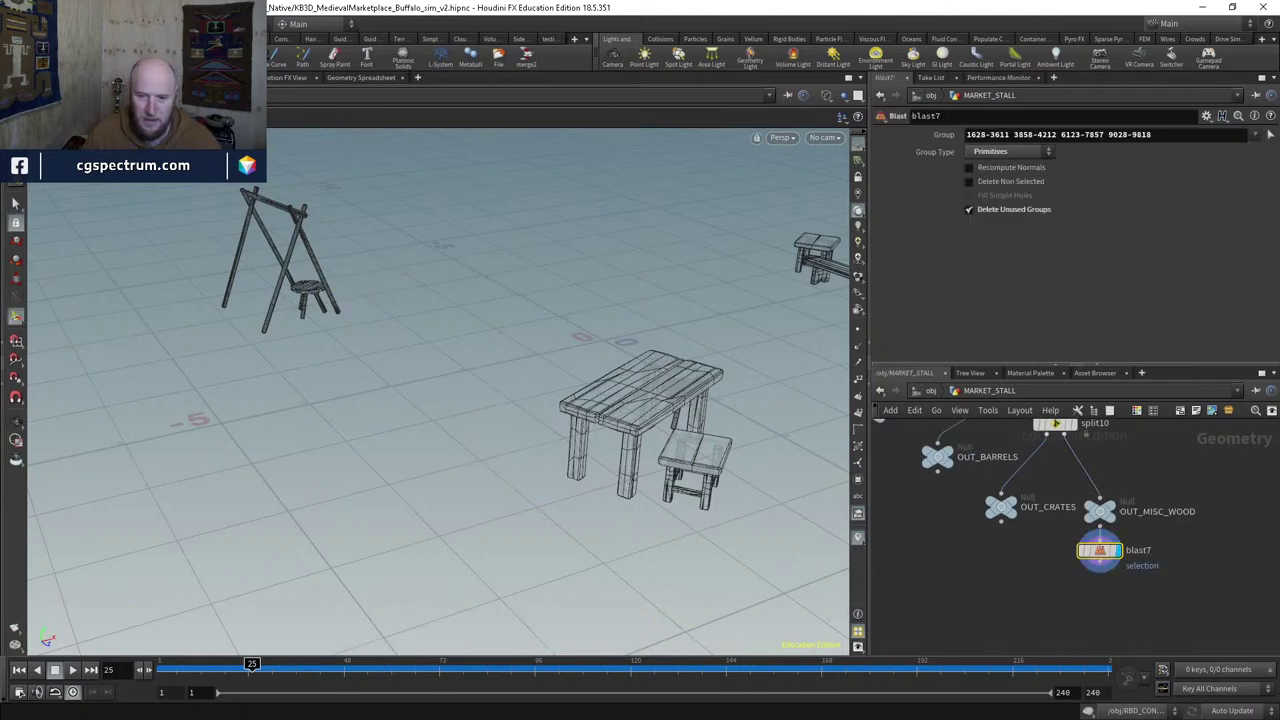
# Step: Add a Merge node, merge2, and insert it between split10 and OUT_BARRELS
pyautogui.press('Tab')
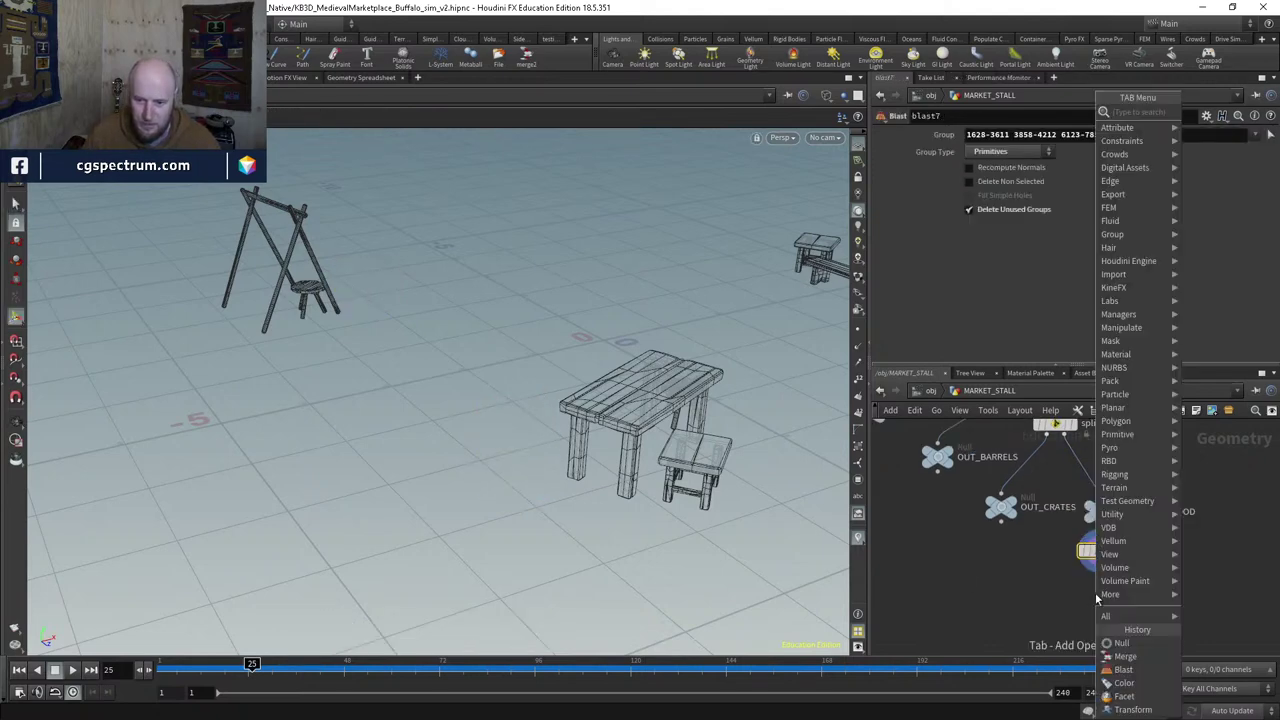
pyautogui.click(1125, 656)
pyautogui.click(1046, 595)
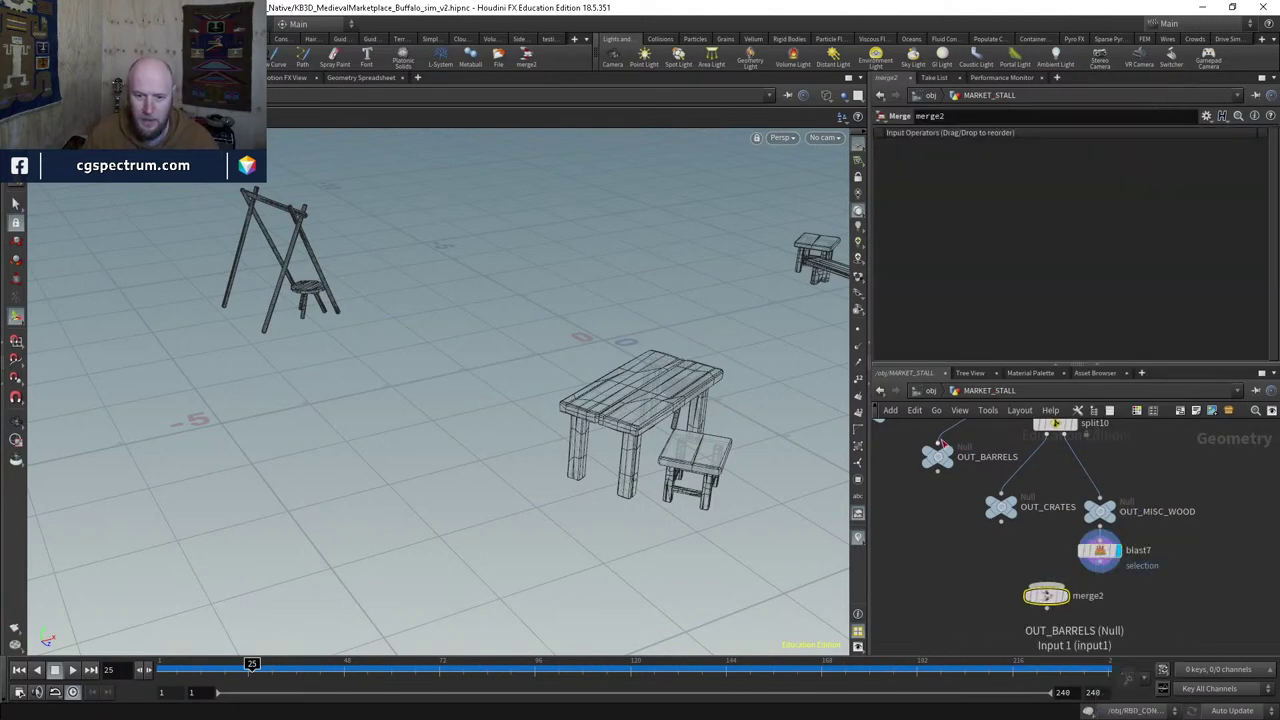
pyautogui.moveTo(937, 456); pyautogui.dragTo(899, 581)
pyautogui.moveTo(1046, 595); pyautogui.dragTo(905, 559)
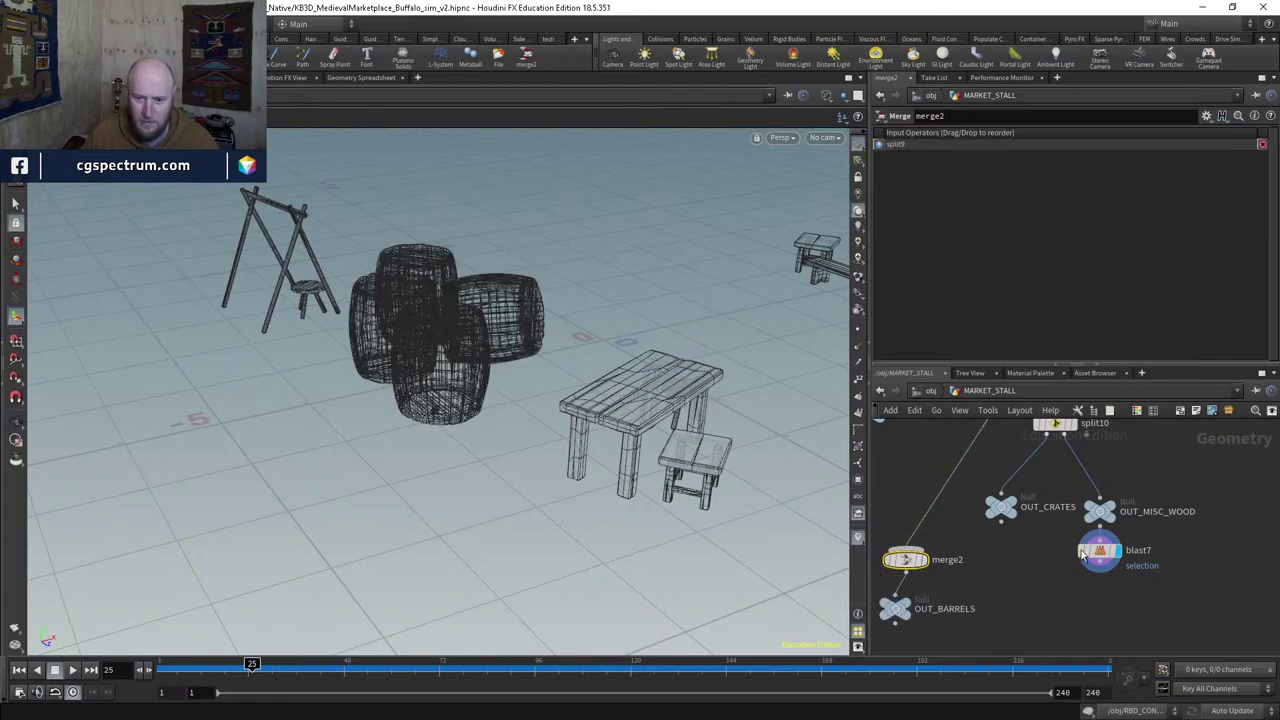
# Step: Set blast7 to keep only the barrel and bucket and wire it into merge2
pyautogui.click(1100, 550)
pyautogui.click(968, 181)
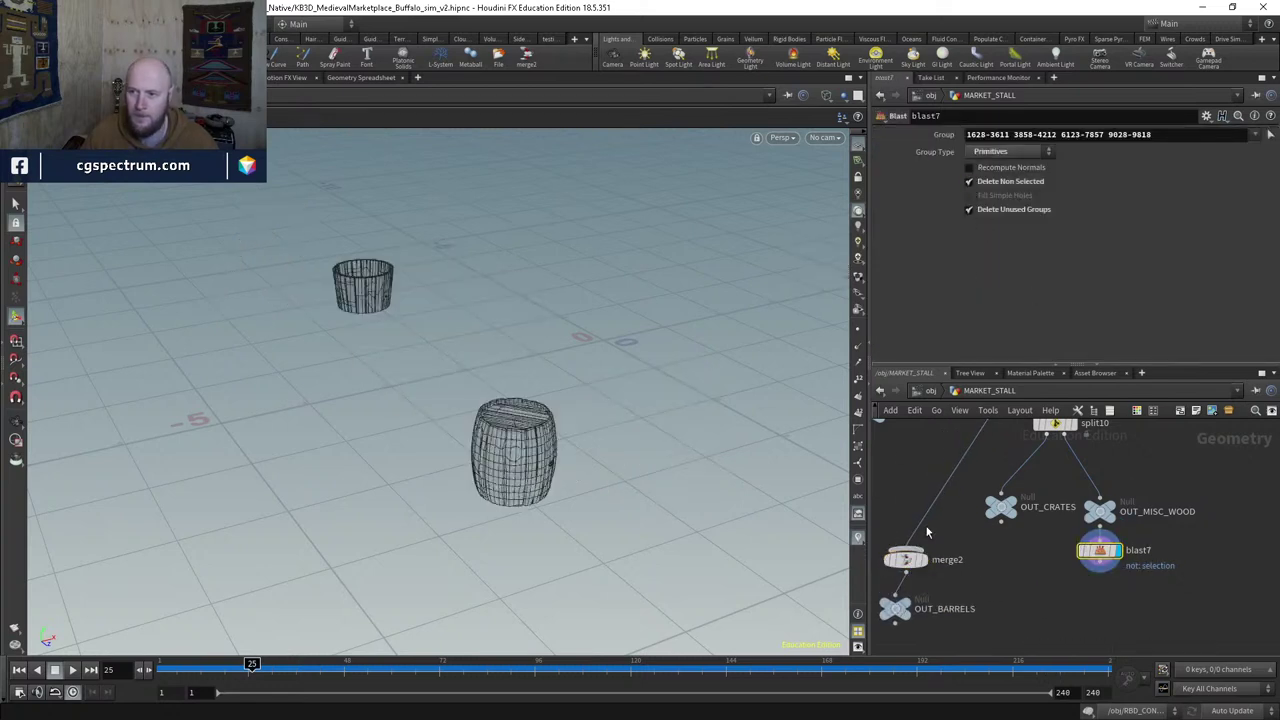
pyautogui.click(905, 545)
pyautogui.click(1100, 572)
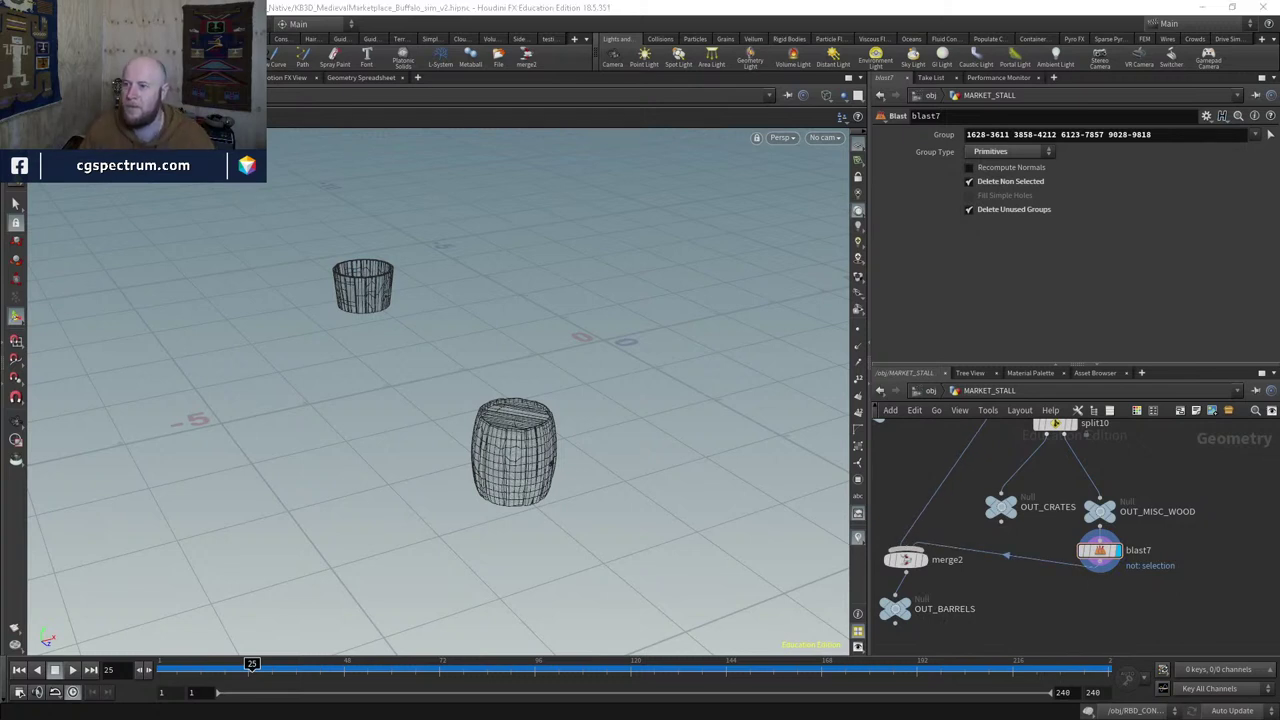
# Step: Rearrange the network so OUT_BARRELS sits directly below merge2
pyautogui.moveTo(992, 565); pyautogui.dragTo(1024, 504, button='middle')
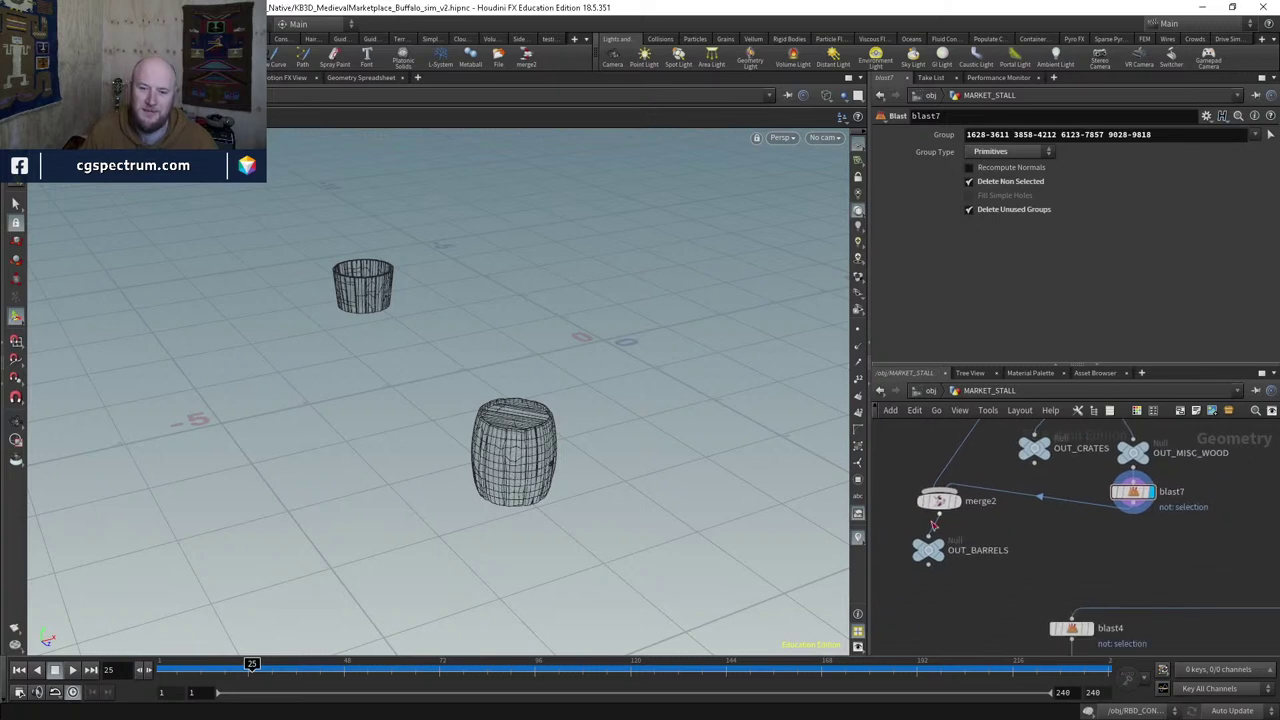
pyautogui.moveTo(934, 507); pyautogui.dragTo(915, 507)
pyautogui.moveTo(933, 549); pyautogui.dragTo(915, 570)
# Step: Display OUT_BARRELS, orbit around the barrels and toggle wireframe with W
pyautogui.click(935, 570)
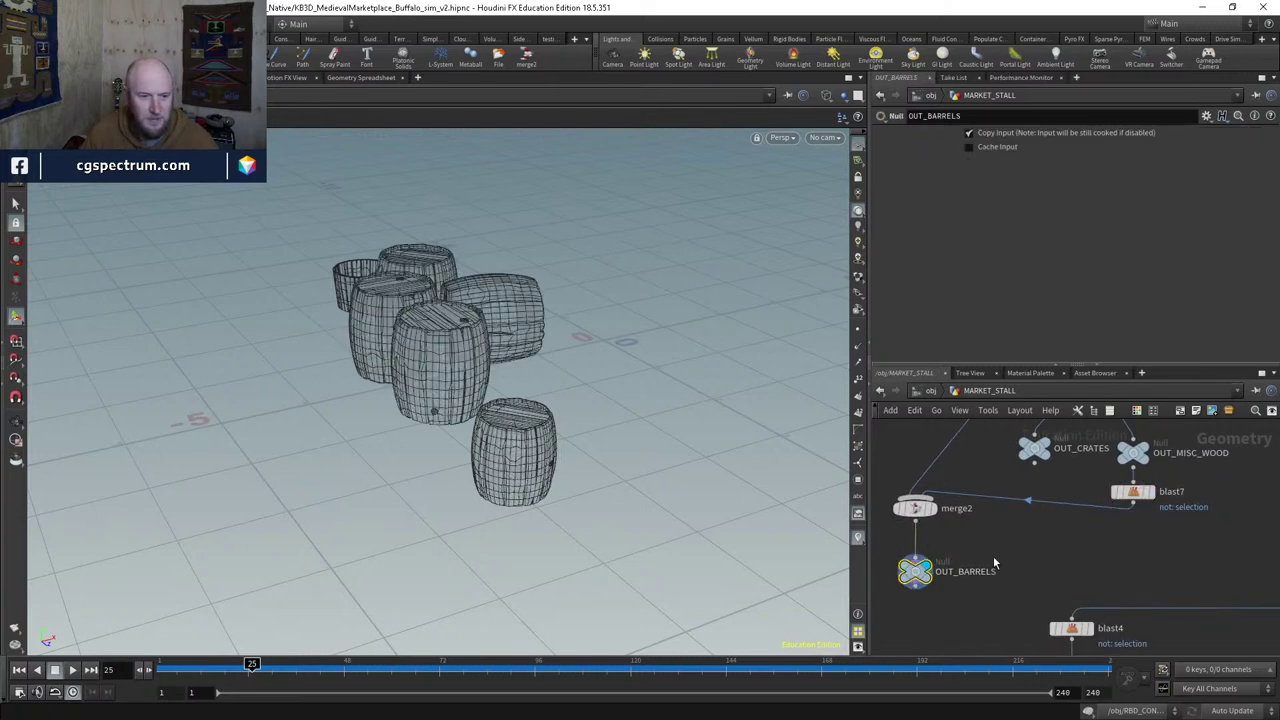
pyautogui.scroll(-3, 951, 430)
pyautogui.press('Escape')
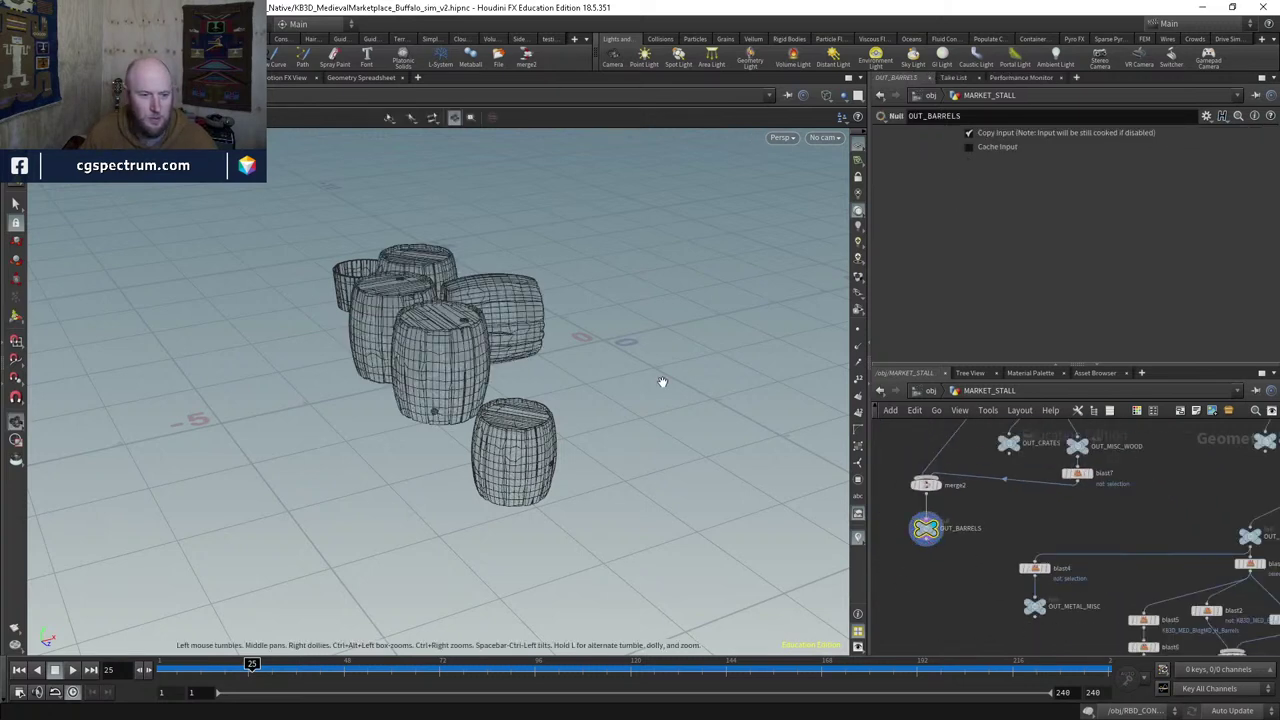
pyautogui.moveTo(663, 380); pyautogui.dragTo(843, 457)
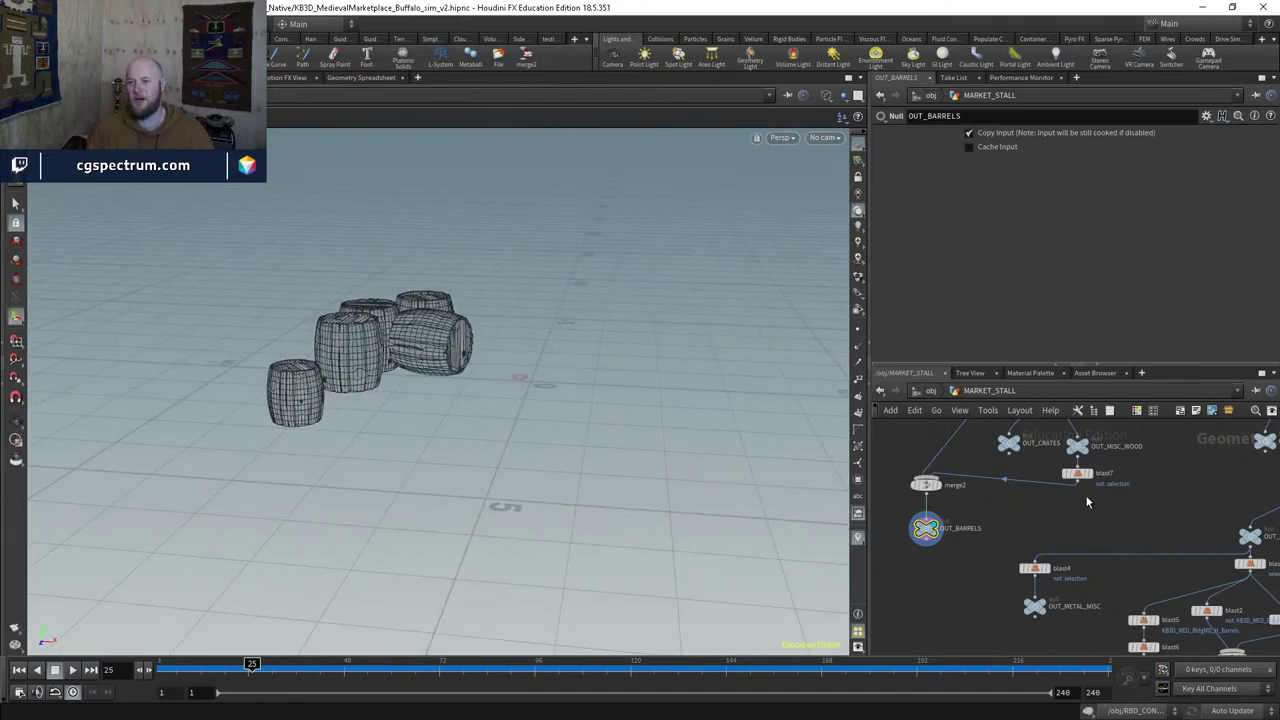
pyautogui.press('w')
pyautogui.press('w')
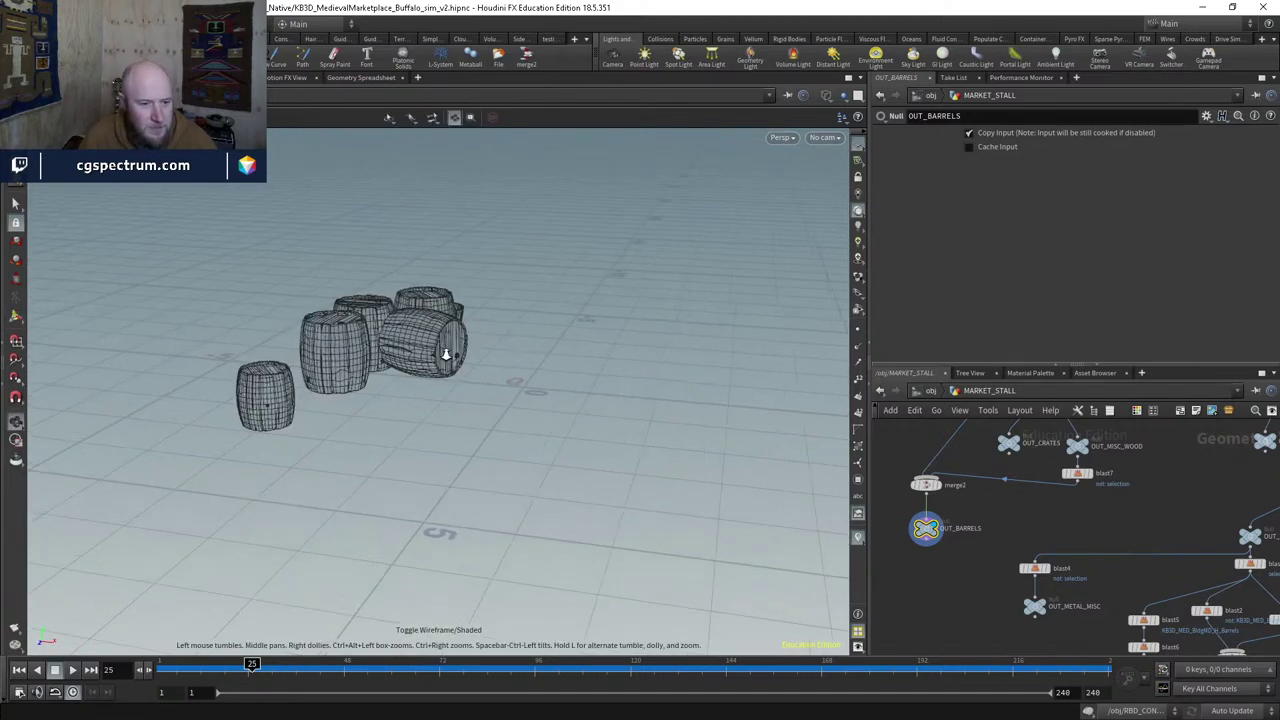
pyautogui.scroll(5, 486, 338)
pyautogui.moveTo(486, 340)
pyautogui.mouseDown()
pyautogui.moveTo(549, 346)
pyautogui.moveTo(569, 409)
pyautogui.moveTo(597, 346)
pyautogui.moveTo(491, 354)
pyautogui.mouseUp()
pyautogui.press('w')
pyautogui.press('w')
pyautogui.scroll(-5, 749, 491)
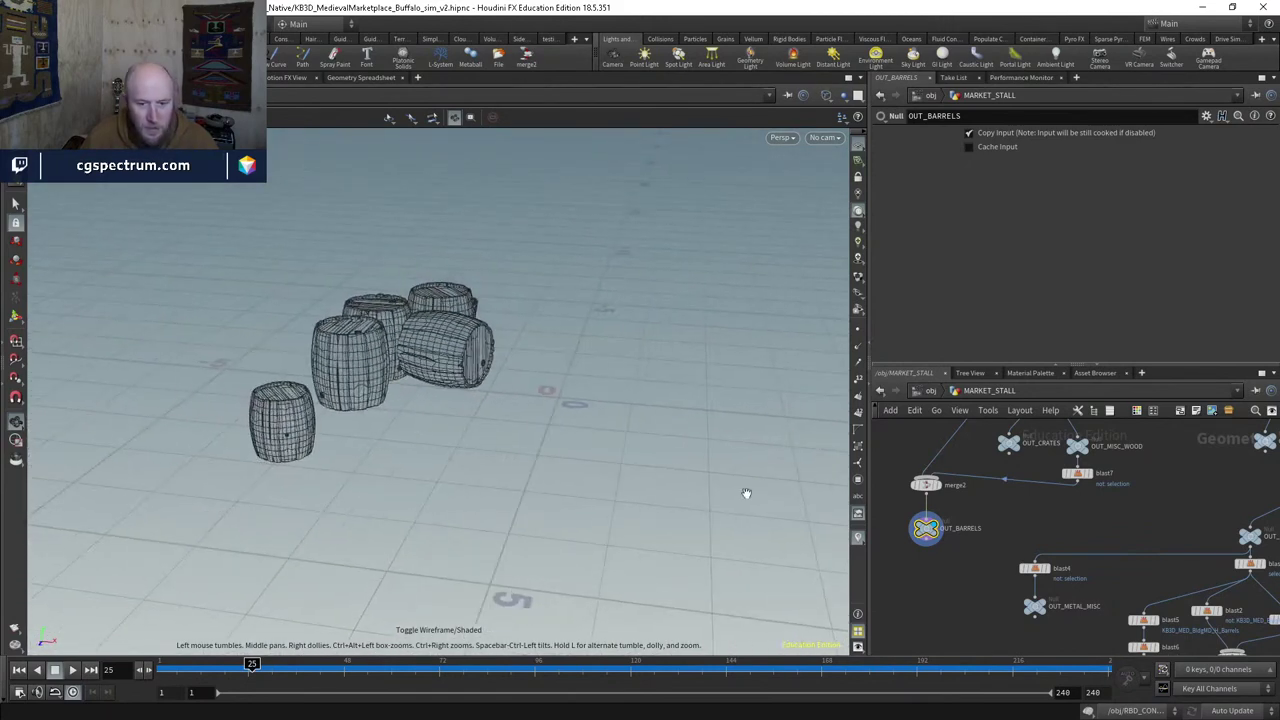
pyautogui.scroll(2, 1088, 611)
# Step: Display and select OUT_BARREL_RINGS to show the hoops, then go up to /obj
pyautogui.moveTo(1088, 611); pyautogui.dragTo(1086, 560)
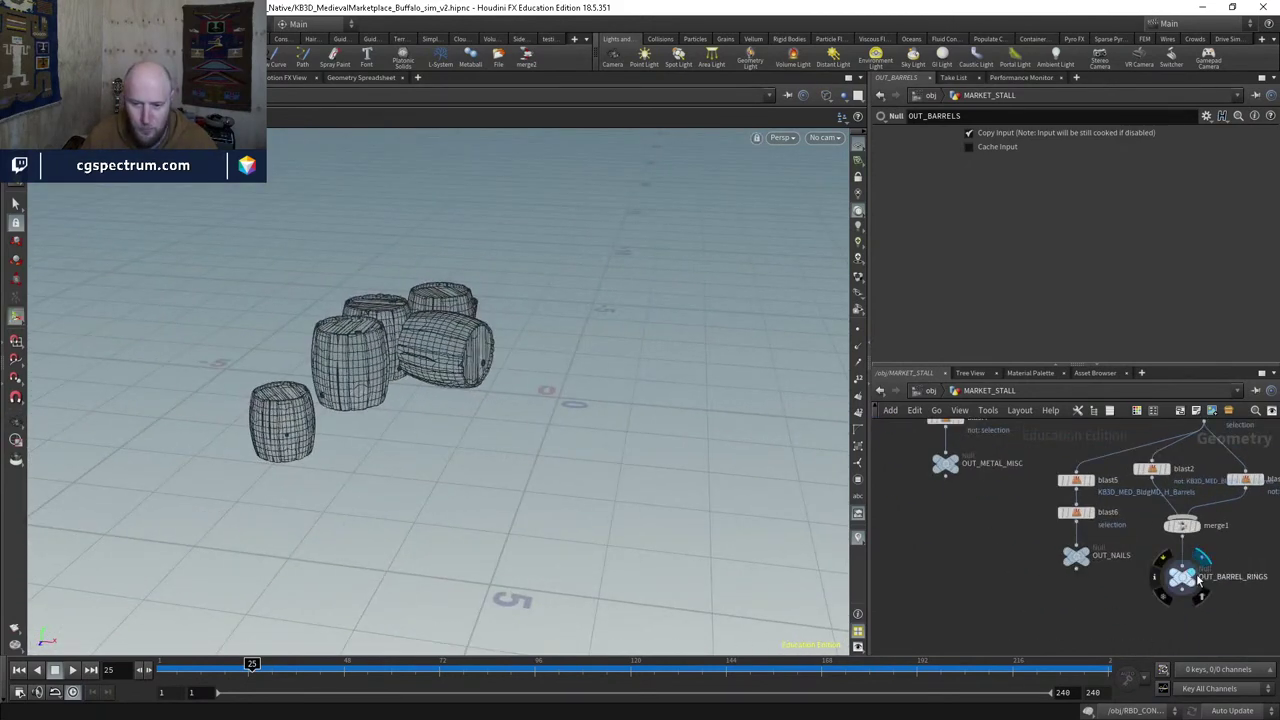
pyautogui.click(1197, 562)
pyautogui.click(1182, 578)
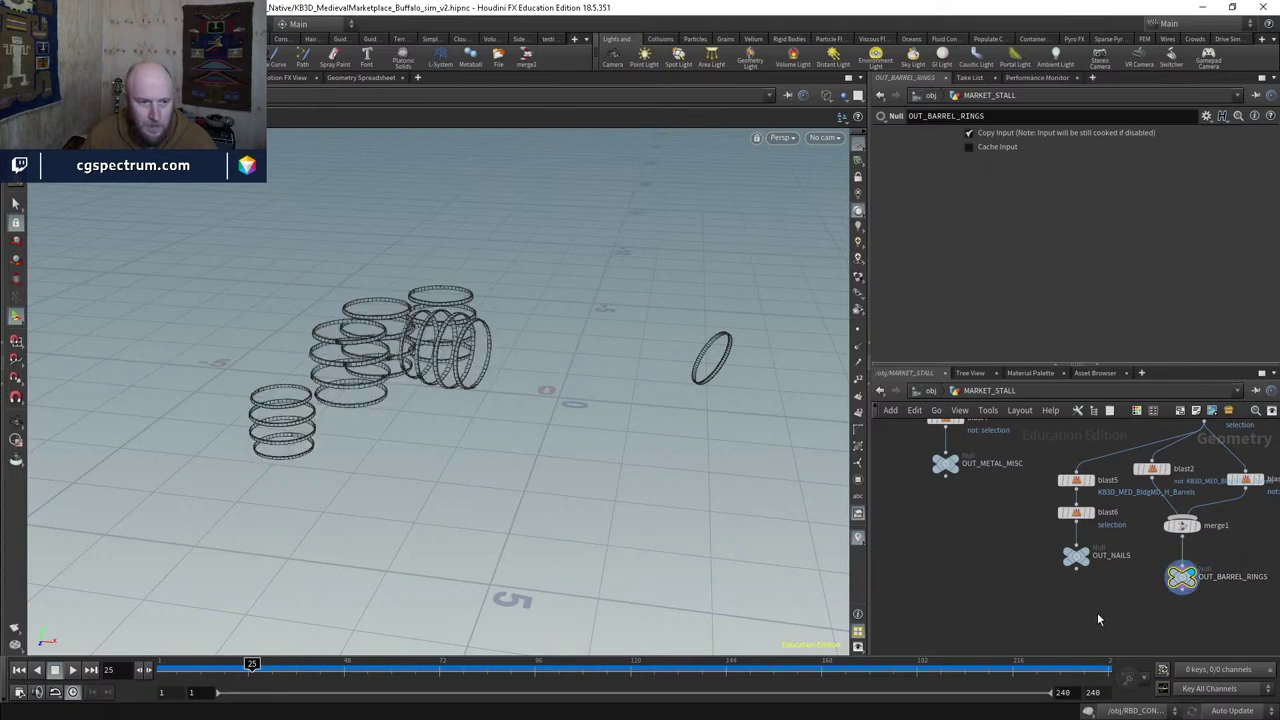
pyautogui.click(937, 393)
# Step: Enter RBD_CONSTRAIN_AND_SIM and select and display object_merge2
pyautogui.doubleClick(952, 530)
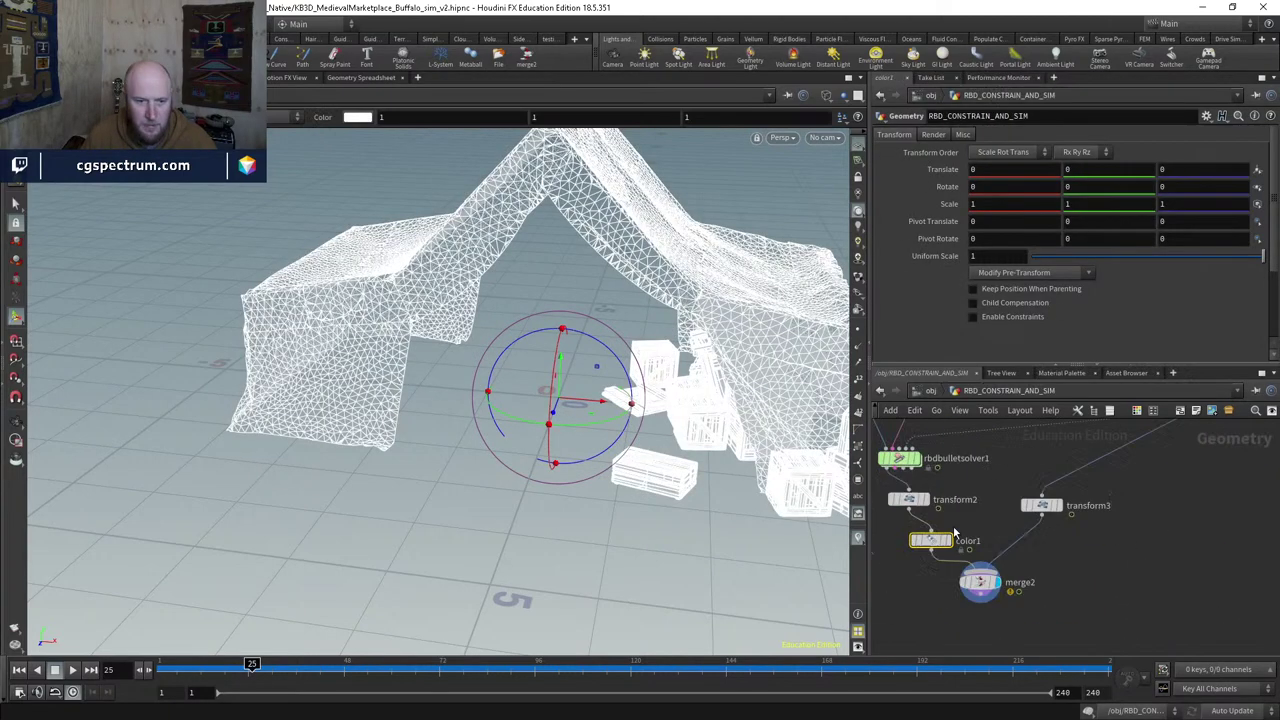
pyautogui.click(932, 540)
pyautogui.scroll(-3, 1047, 538)
pyautogui.moveTo(1047, 538); pyautogui.dragTo(1019, 614, button='middle')
pyautogui.scroll(4, 1068, 510)
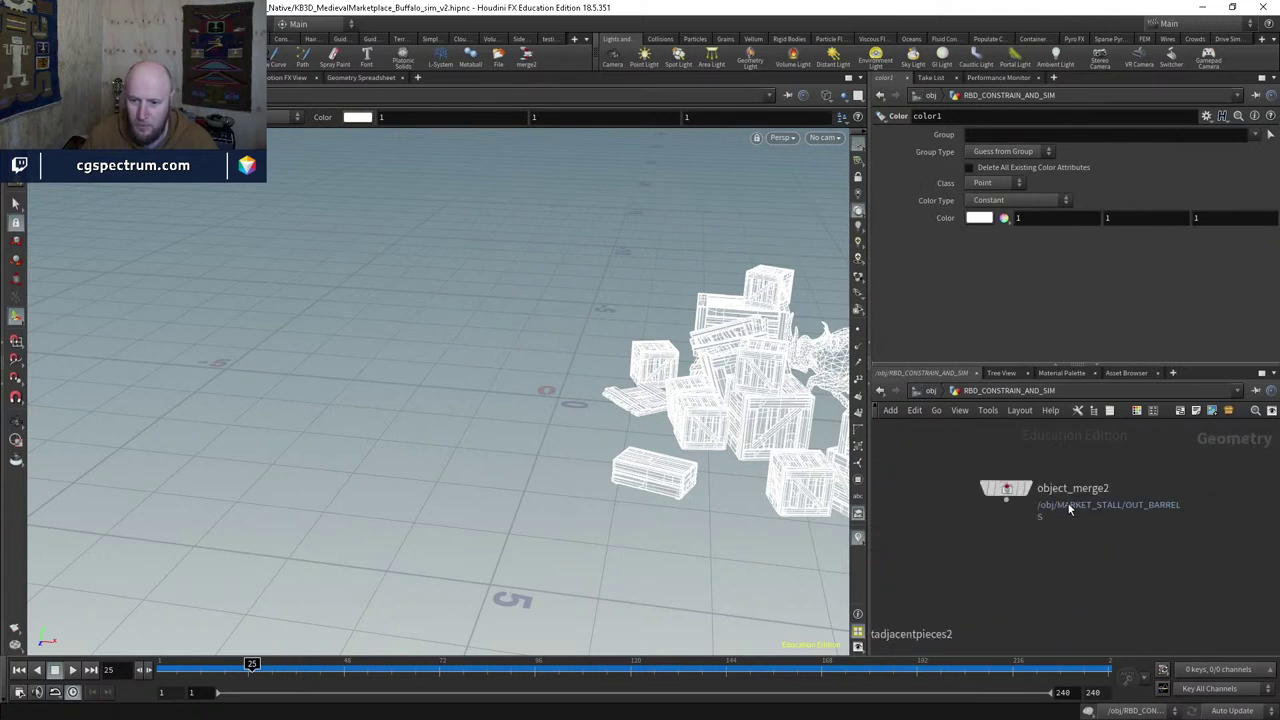
pyautogui.click(1008, 489)
# Step: Duplicate object_merge2 as object_merge4 with Object 1 set to /obj/MARKET_STALL/OUT_BARREL_RINGS/
pyautogui.hotkey('ctrl', 'c')
pyautogui.moveTo(1124, 543); pyautogui.dragTo(1049, 568, button='middle')
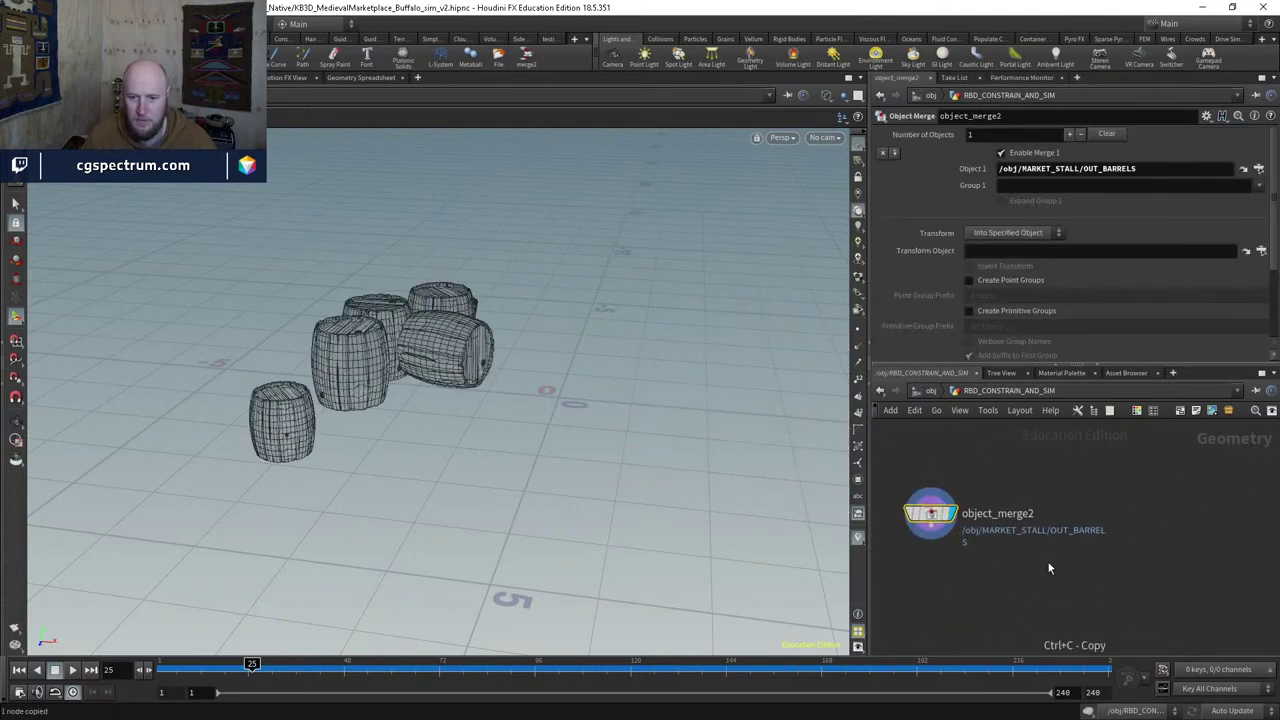
pyautogui.hotkey('ctrl', 'v')
pyautogui.click(1162, 519)
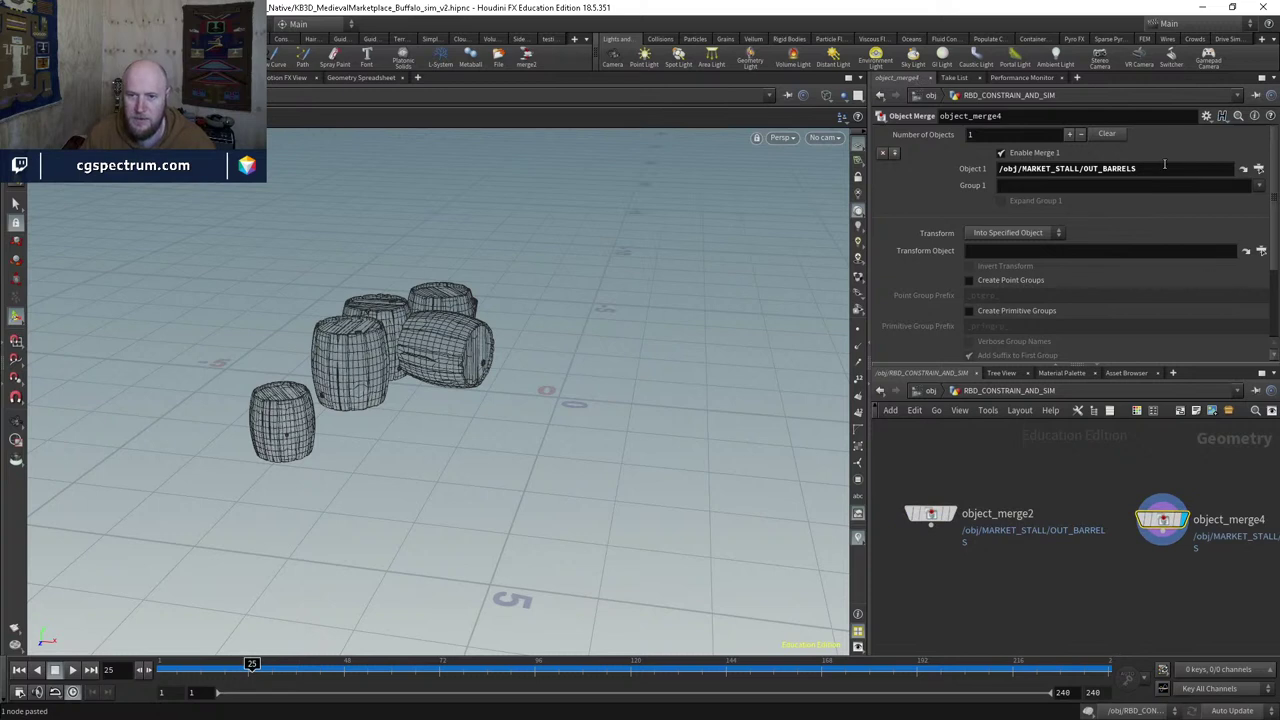
pyautogui.click(1164, 167)
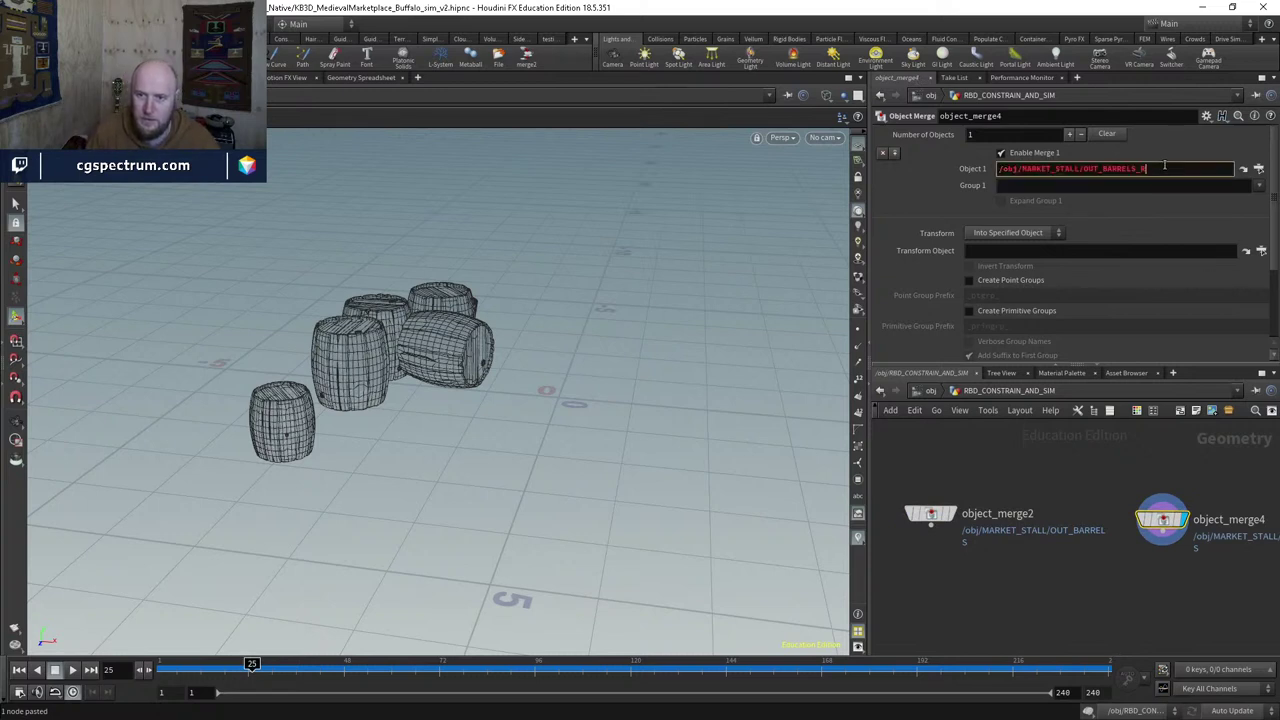
pyautogui.press('BackSpace')
pyautogui.press('BackSpace')
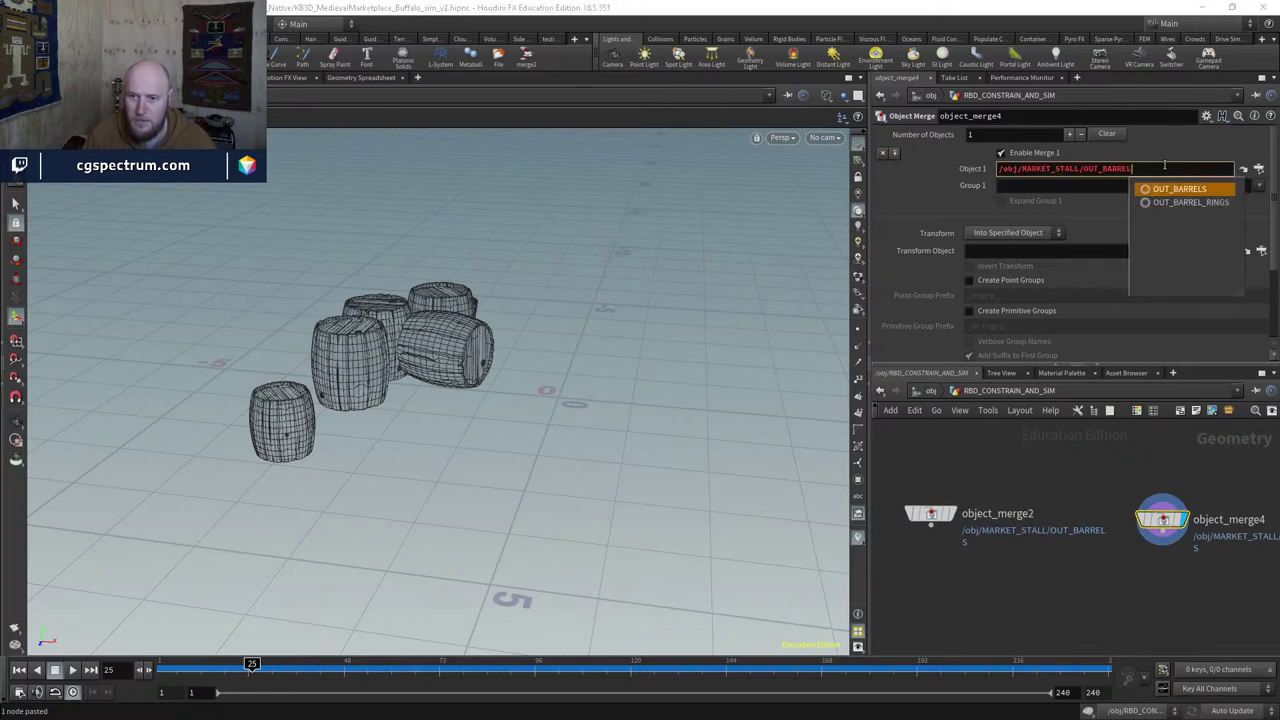
pyautogui.press('Down')
pyautogui.press('Return')
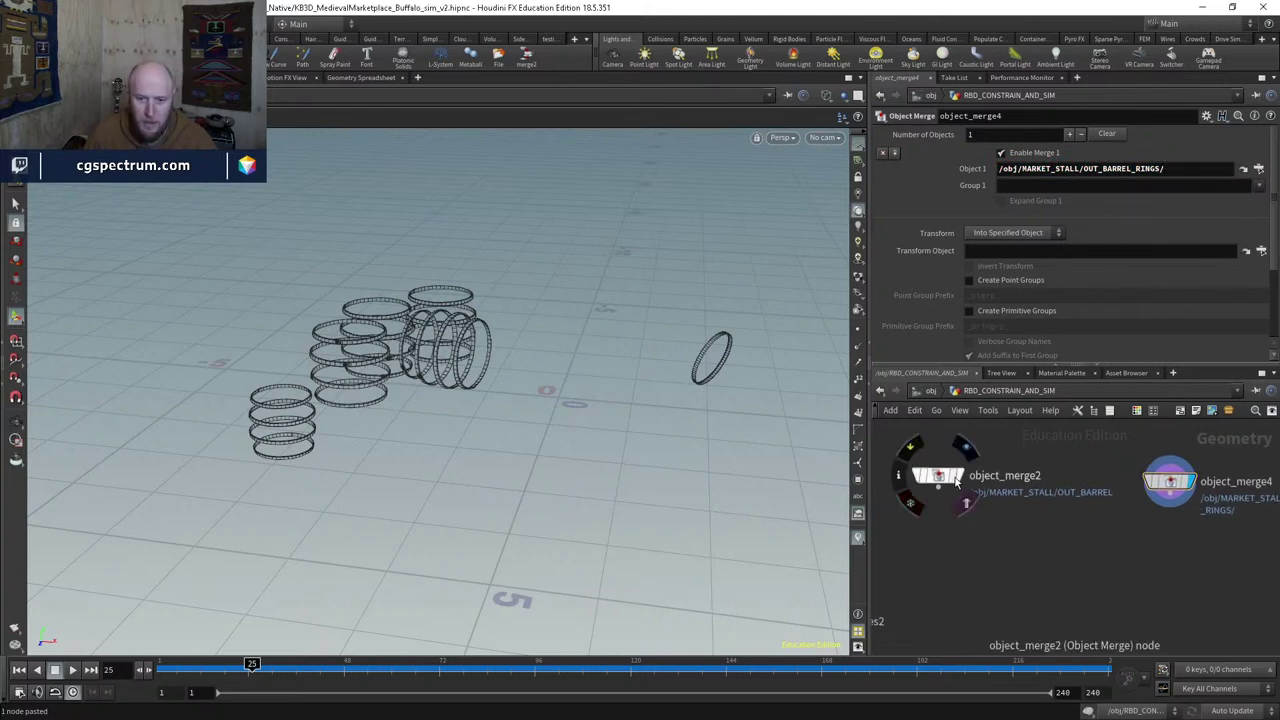
pyautogui.scroll(-5, 1086, 549)
# Step: Paste a copy of rbdbulletsolver1 as rbdbulletsolver2, fed by object_merge2
pyautogui.click(920, 580)
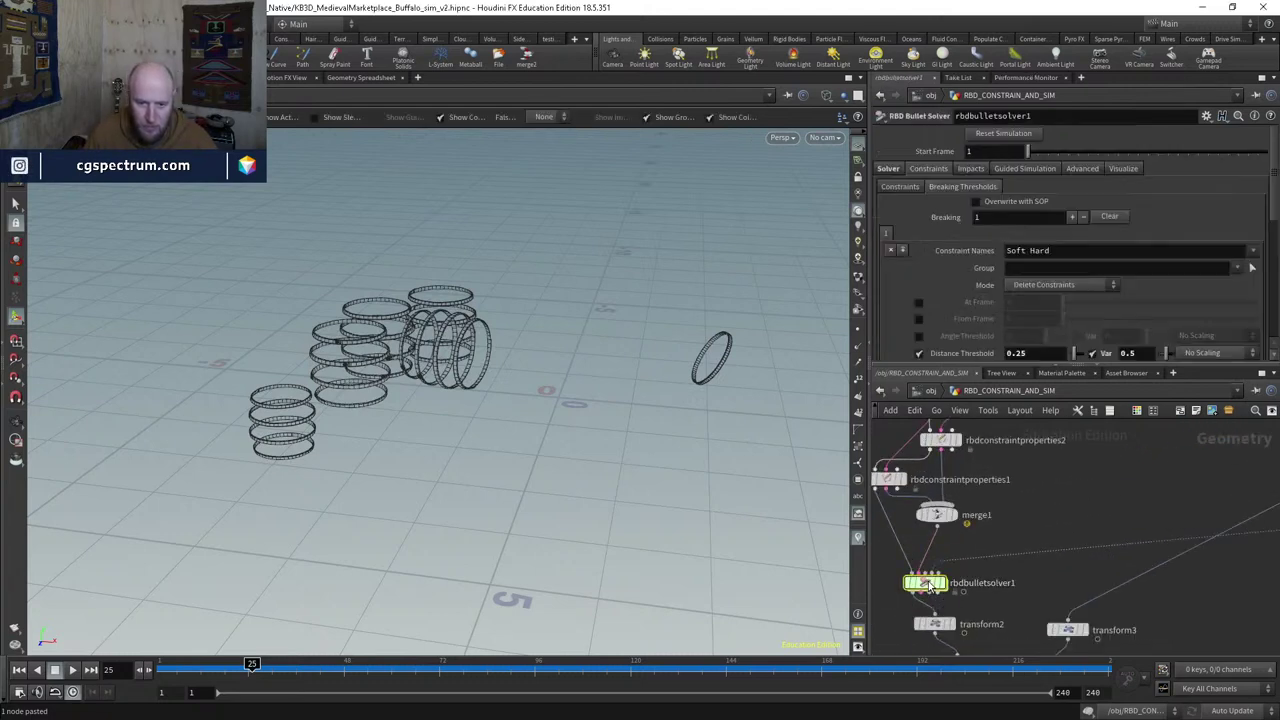
pyautogui.scroll(5, 1056, 566)
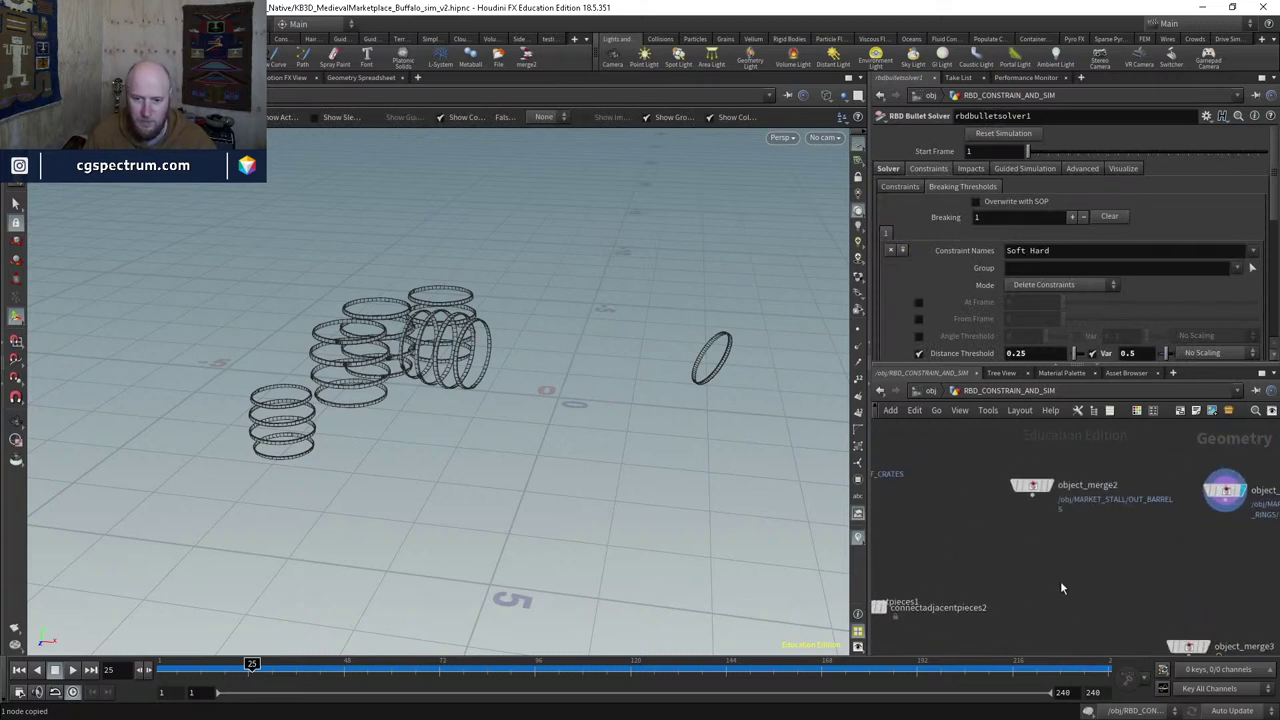
pyautogui.hotkey('ctrl', 'v')
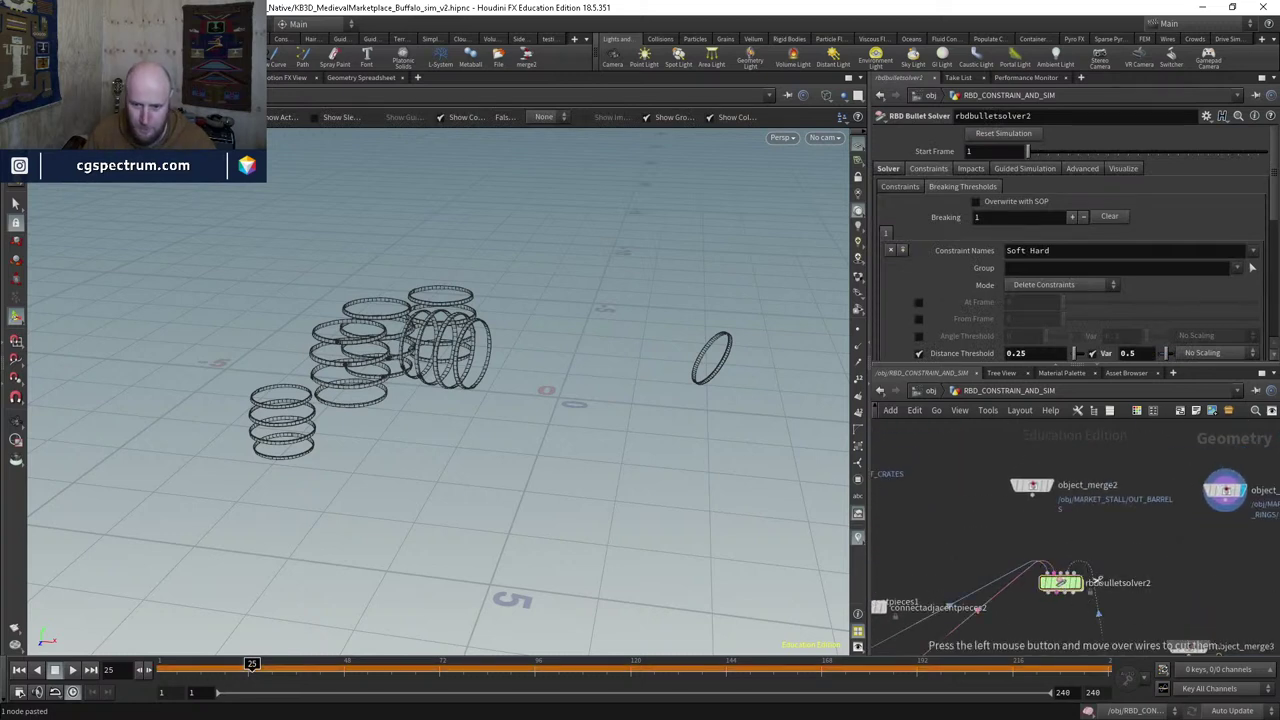
pyautogui.click(1032, 493)
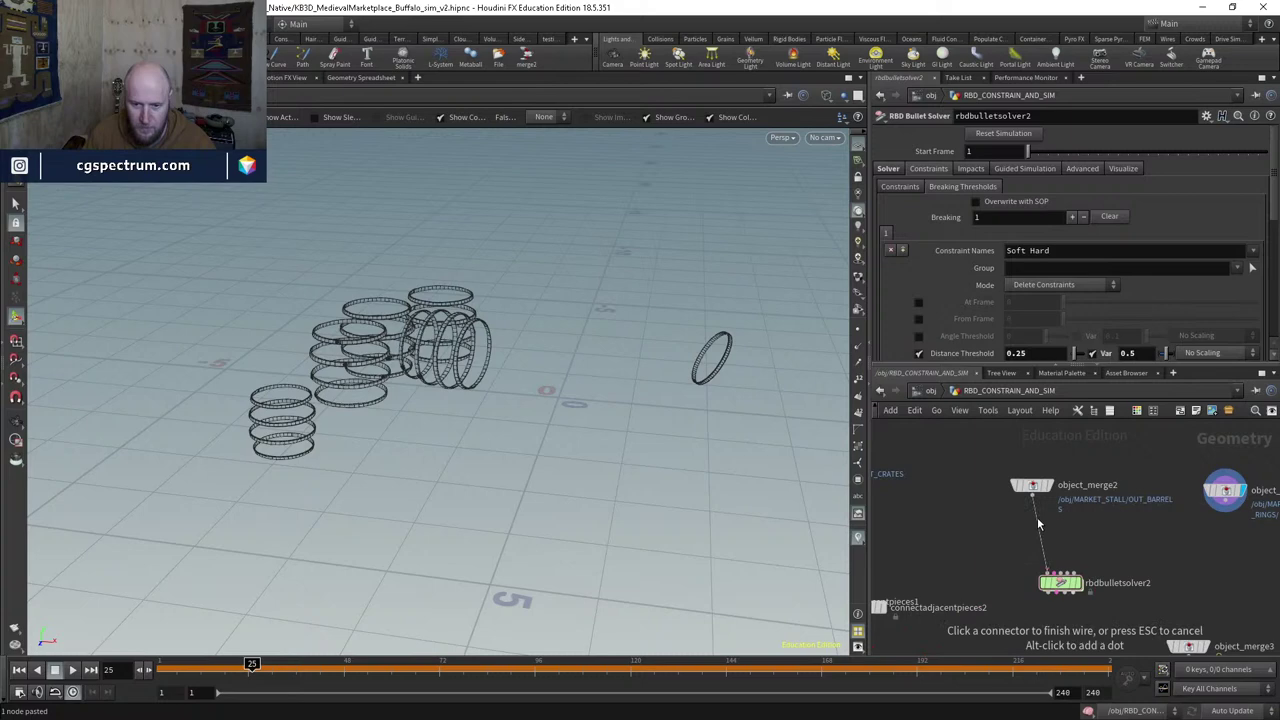
pyautogui.click(1060, 582)
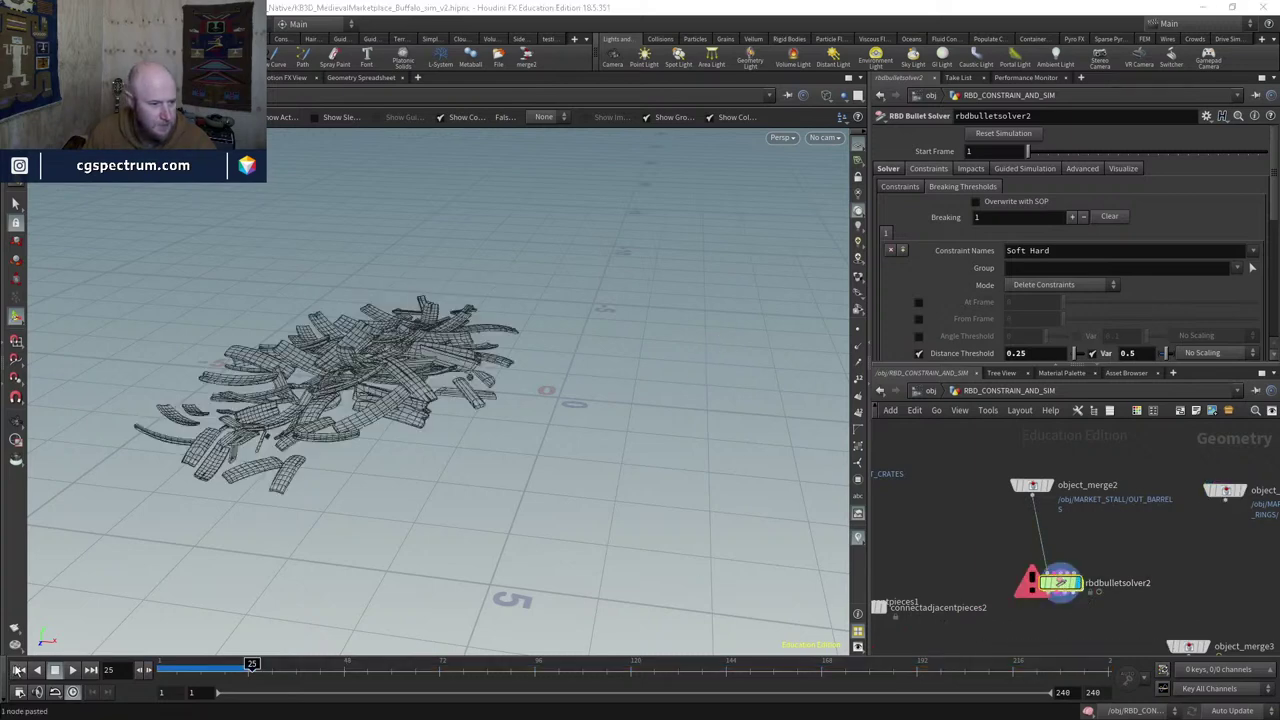
# Step: Play the barrel simulation from frame 1, then stop and scrub back to the start
pyautogui.click(36, 671)
pyautogui.click(72, 671)
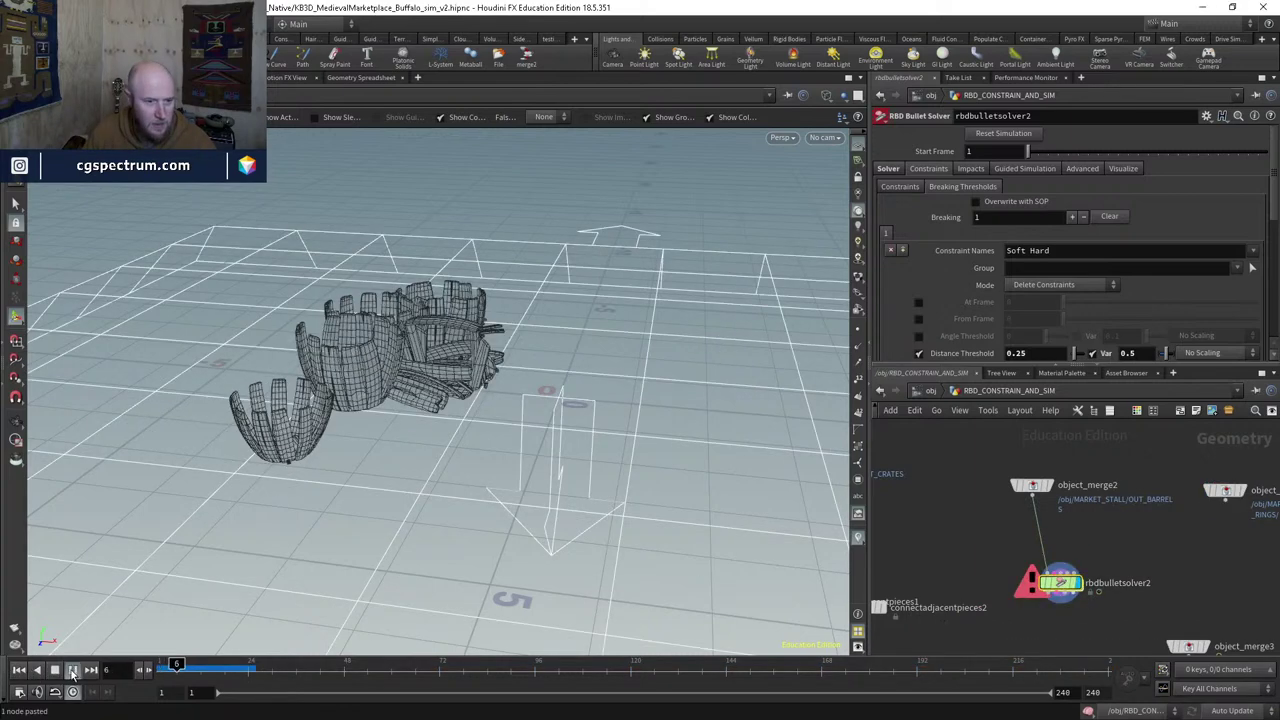
pyautogui.click(72, 671)
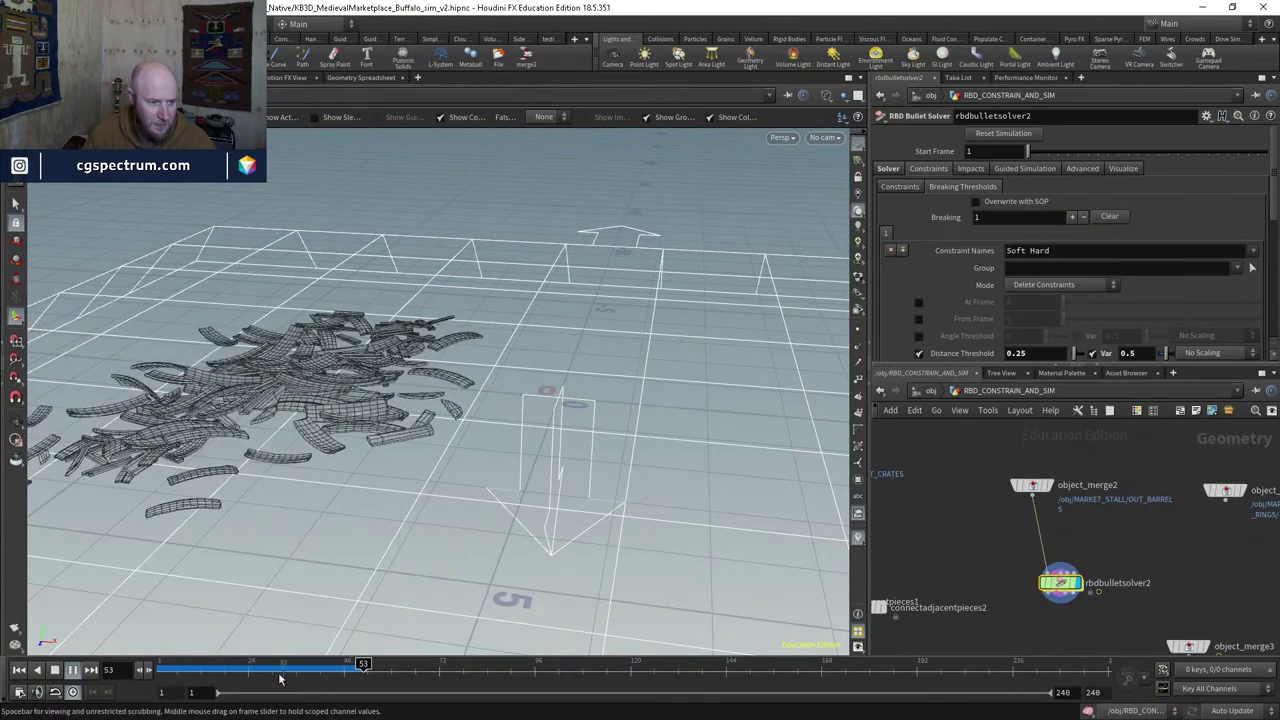
pyautogui.moveTo(262, 664); pyautogui.dragTo(165, 664)
# Step: Bypass popwrangle1 in rbdbulletsolver2's forces network, then return and replay the simulation
pyautogui.doubleClick(1061, 583)
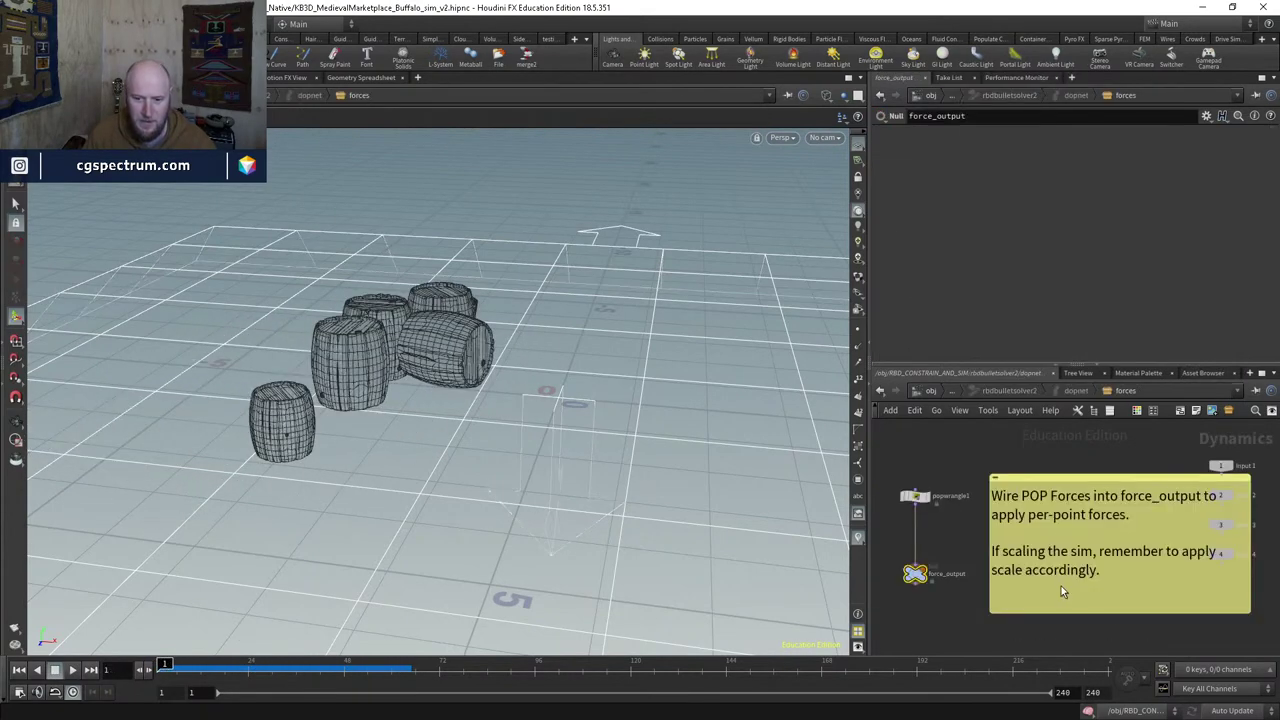
pyautogui.click(898, 491)
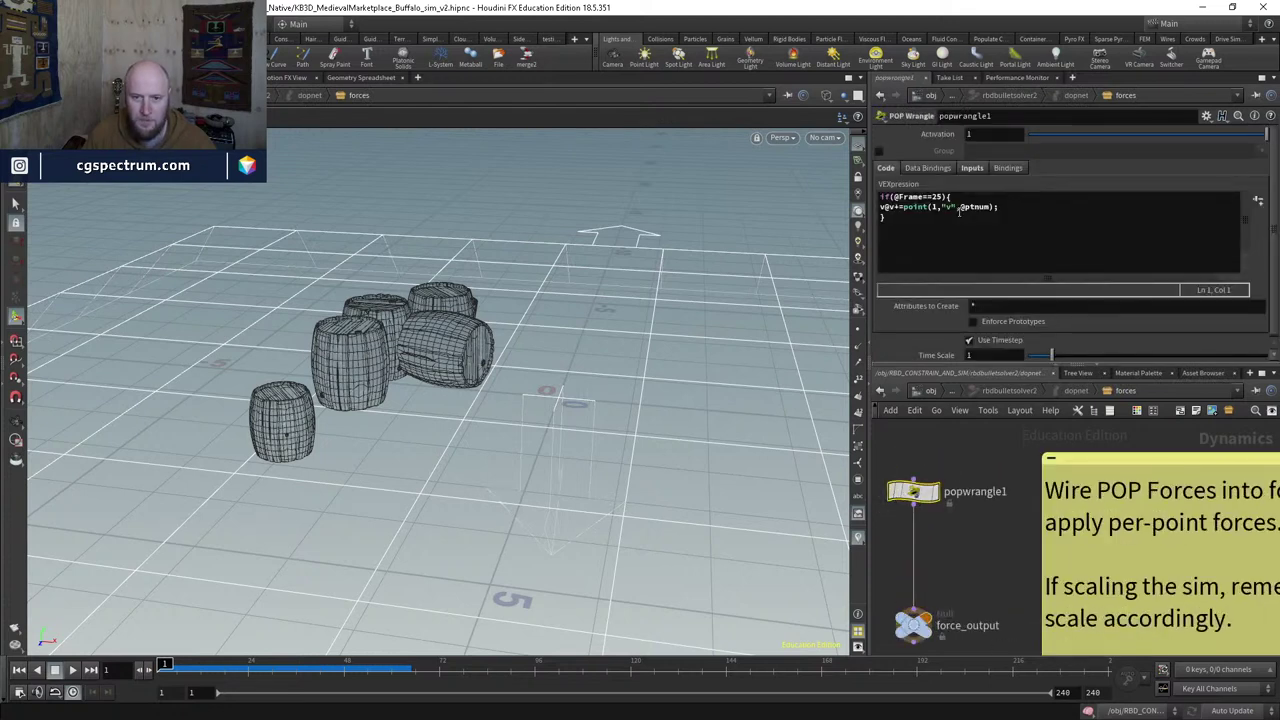
pyautogui.click(892, 486)
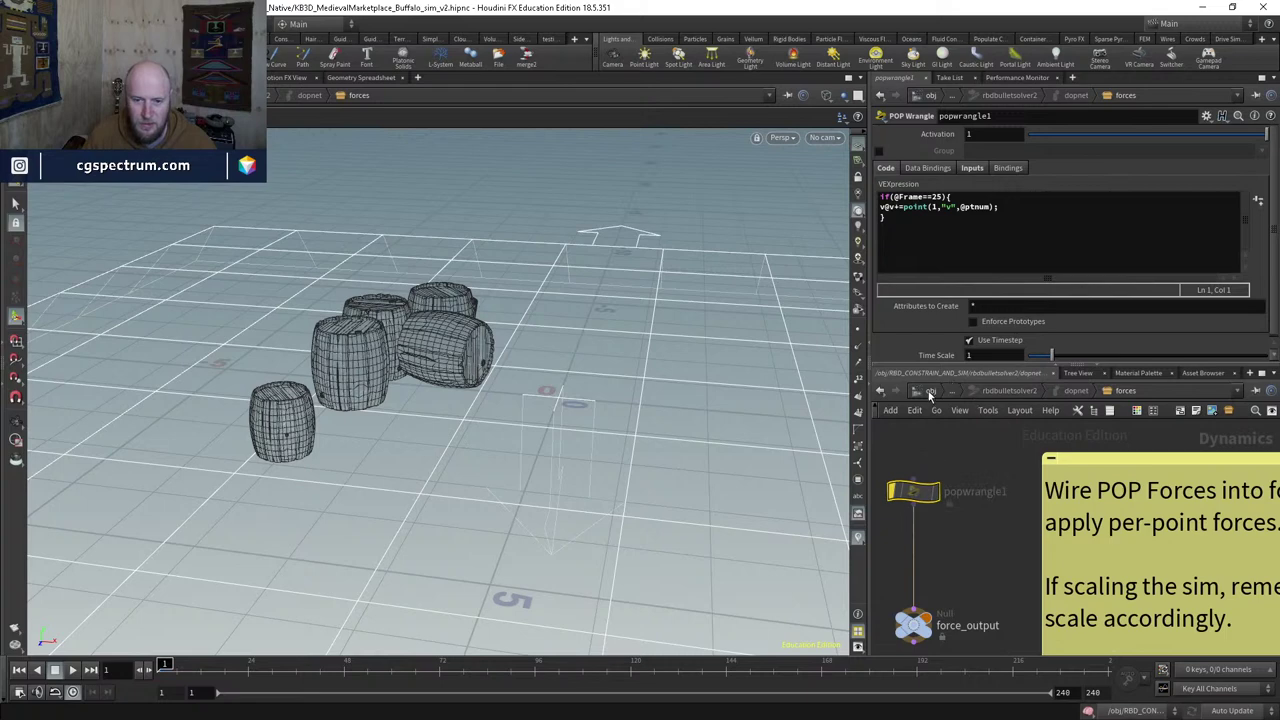
pyautogui.click(998, 392)
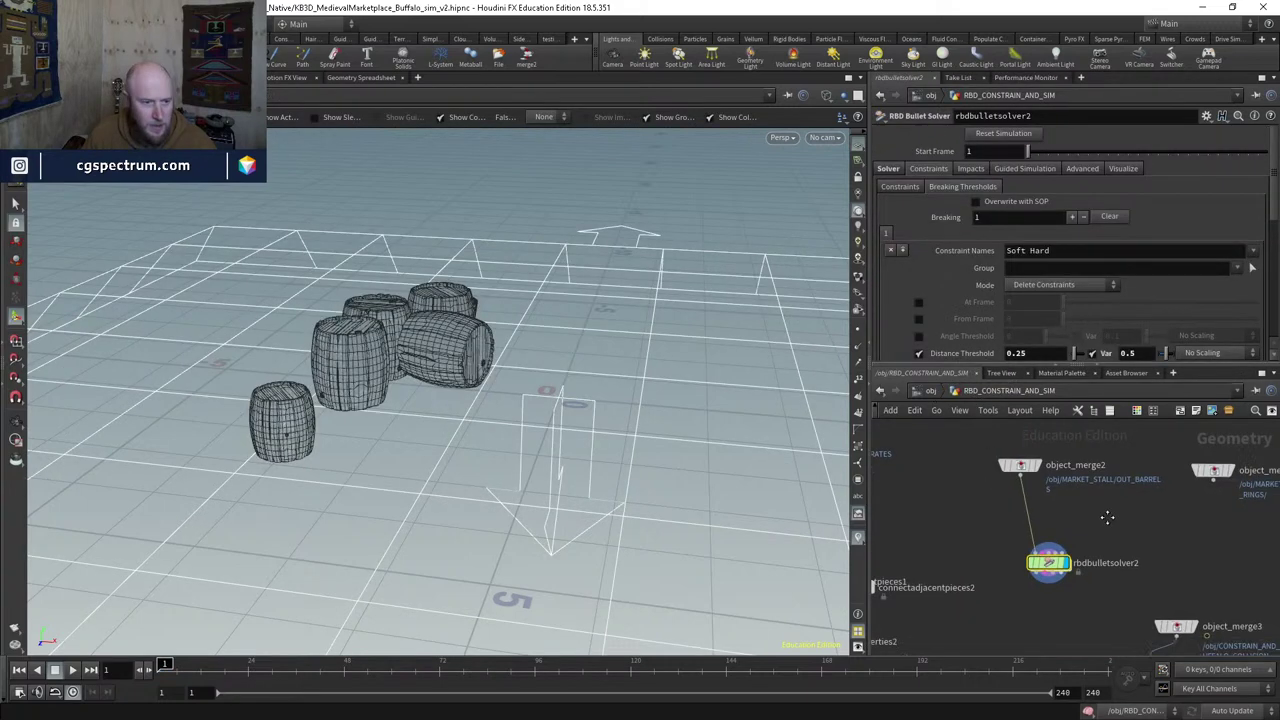
pyautogui.click(74, 670)
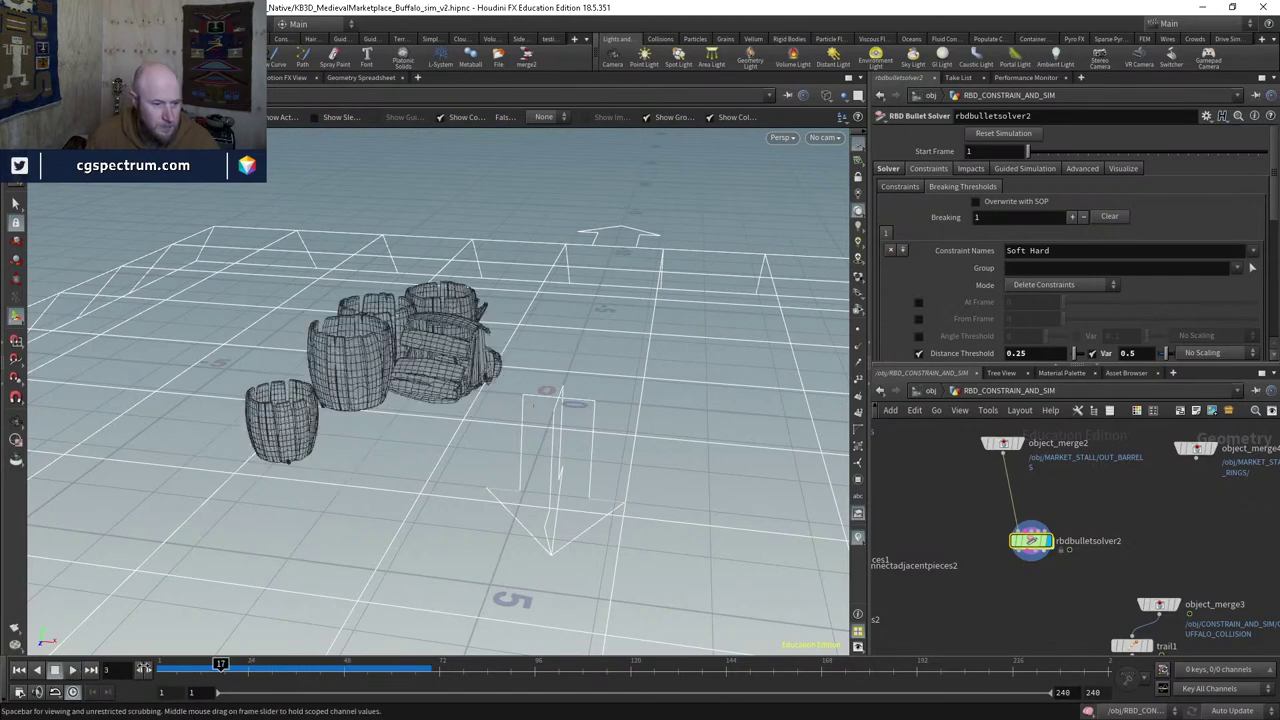
# Step: Duplicate transform1 as transform4 and insert it between object_merge2 and rbdbulletsolver2
pyautogui.hotkey('ctrl', 'Up')
pyautogui.scroll(-3, 1063, 531)
pyautogui.moveTo(1063, 531); pyautogui.dragTo(1033, 520, button='middle')
pyautogui.scroll(3, 1150, 500)
pyautogui.click(1022, 458)
pyautogui.hotkey('ctrl', 'c')
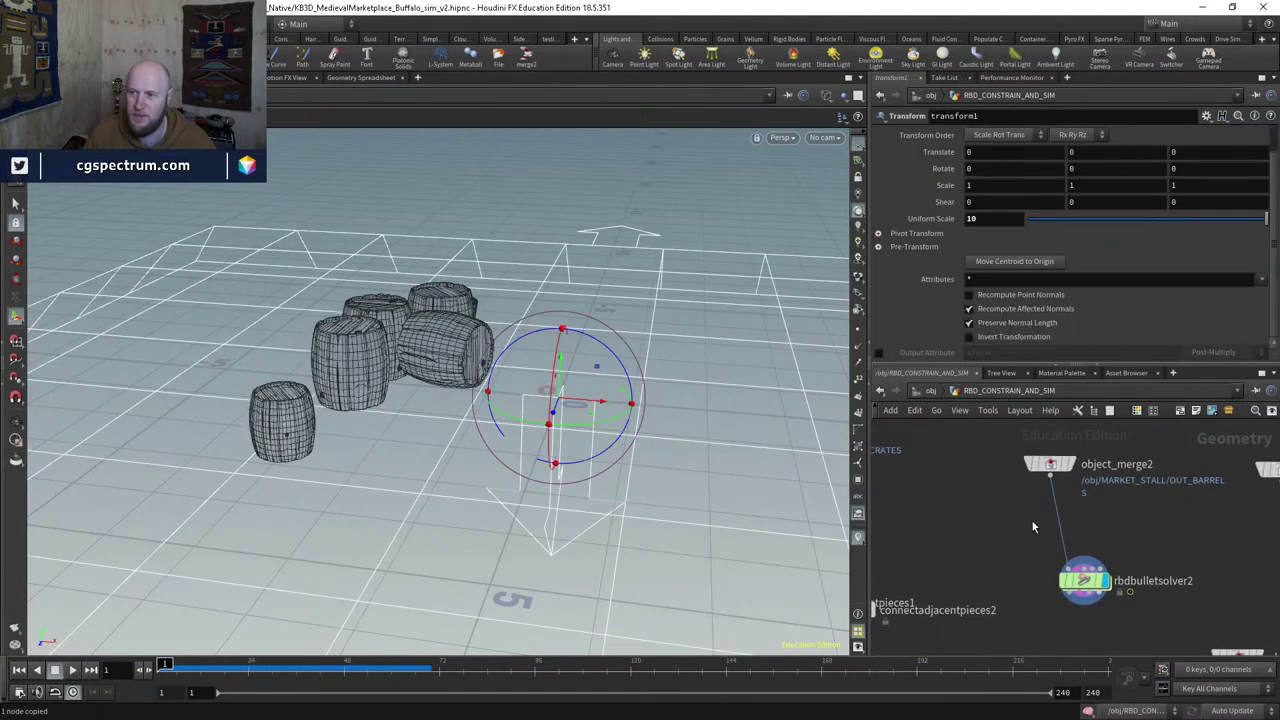
pyautogui.hotkey('ctrl', 'v')
pyautogui.moveTo(1033, 527); pyautogui.dragTo(1066, 514)
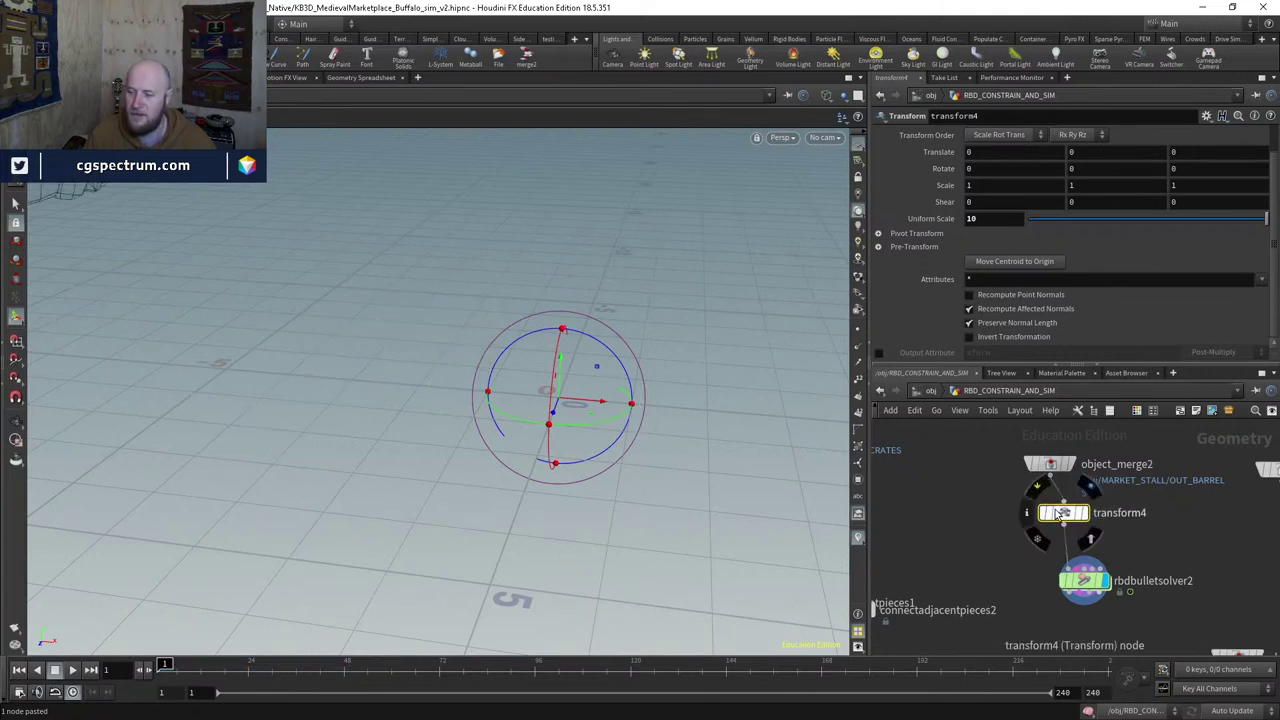
pyautogui.moveTo(1050, 463); pyautogui.dragTo(1073, 456)
pyautogui.moveTo(1066, 514); pyautogui.dragTo(1077, 512)
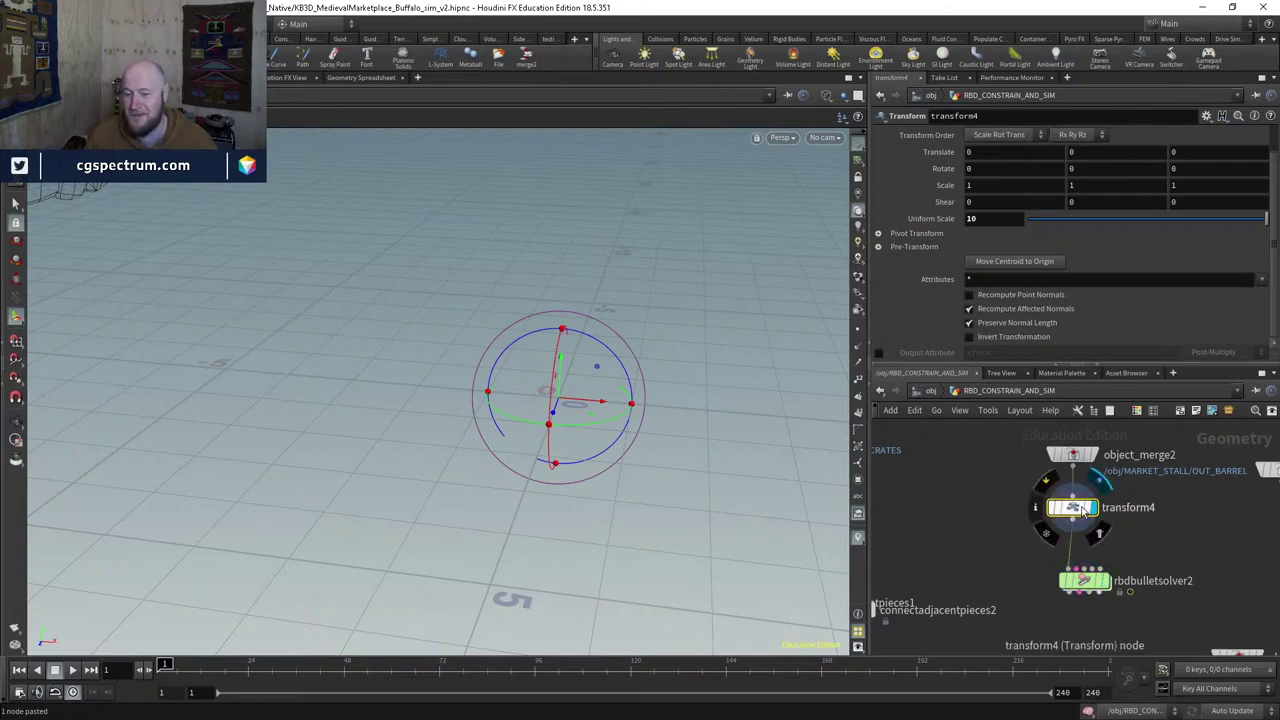
# Step: Display transform4's scaled barrels, frame them in the viewport and orbit around
pyautogui.click(1091, 507)
pyautogui.hotkey('space', 'g')
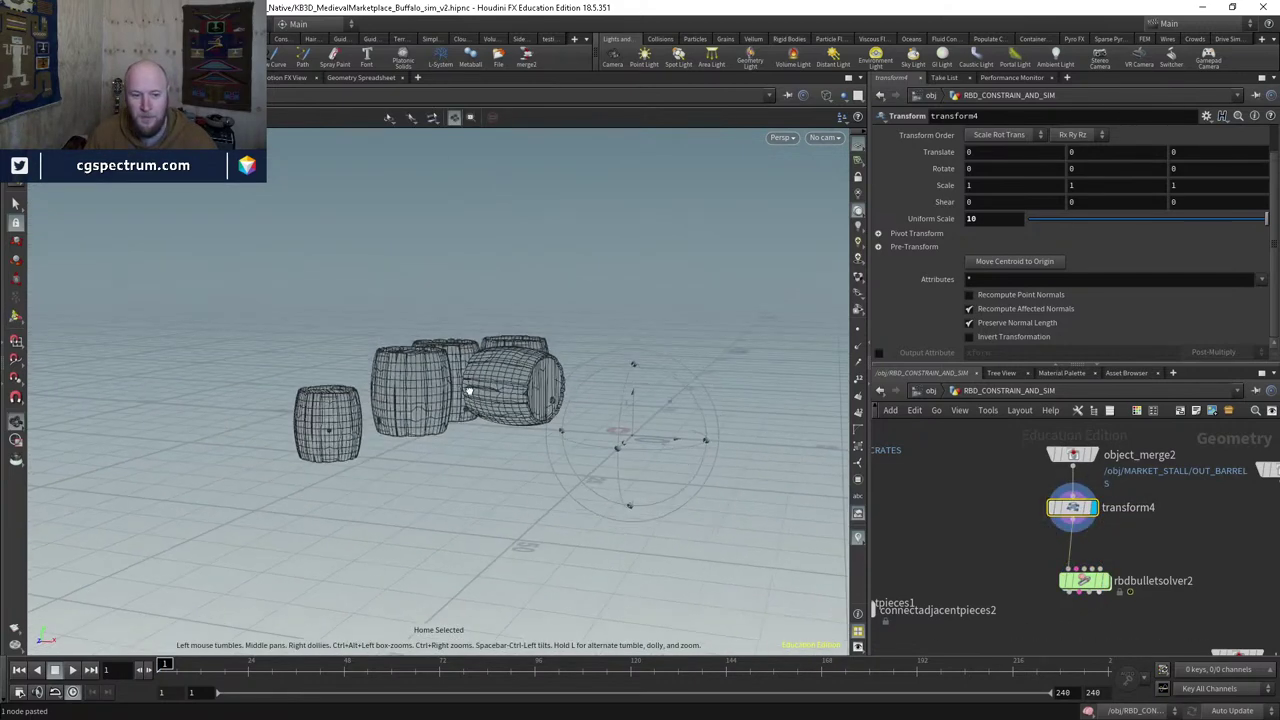
pyautogui.press('Return')
pyautogui.scroll(2, 1078, 549)
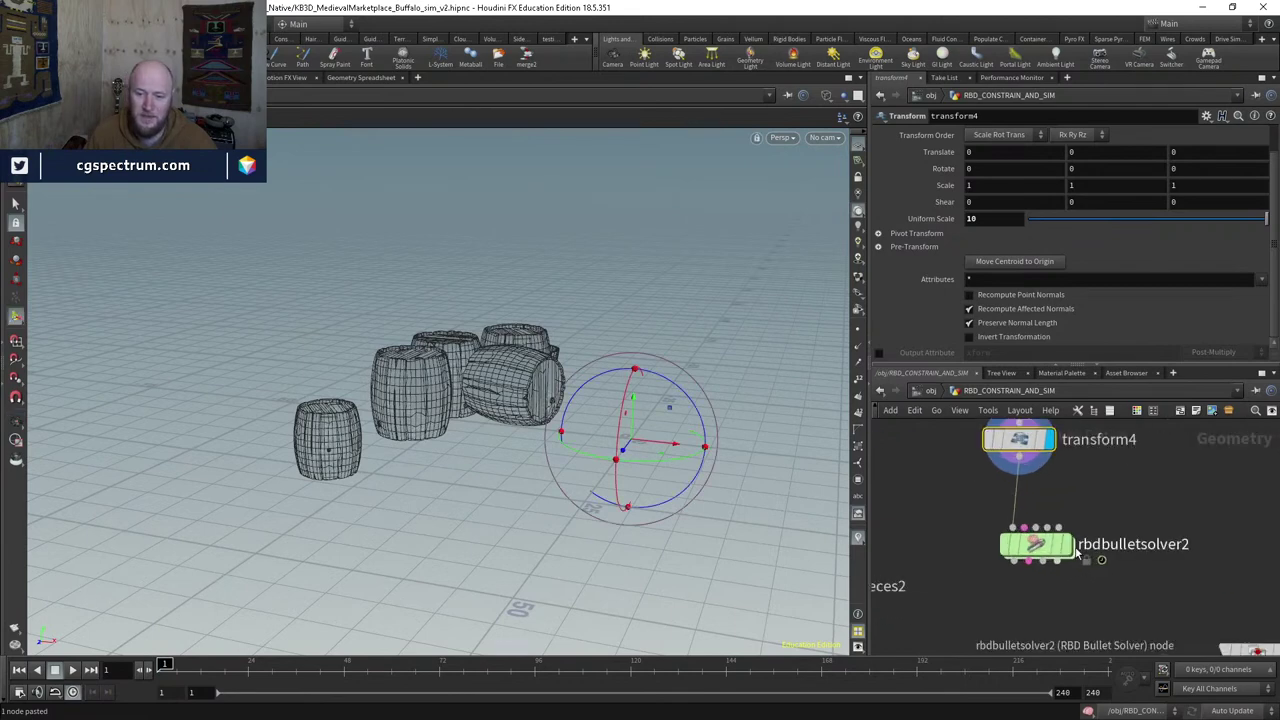
pyautogui.scroll(-2, 1078, 549)
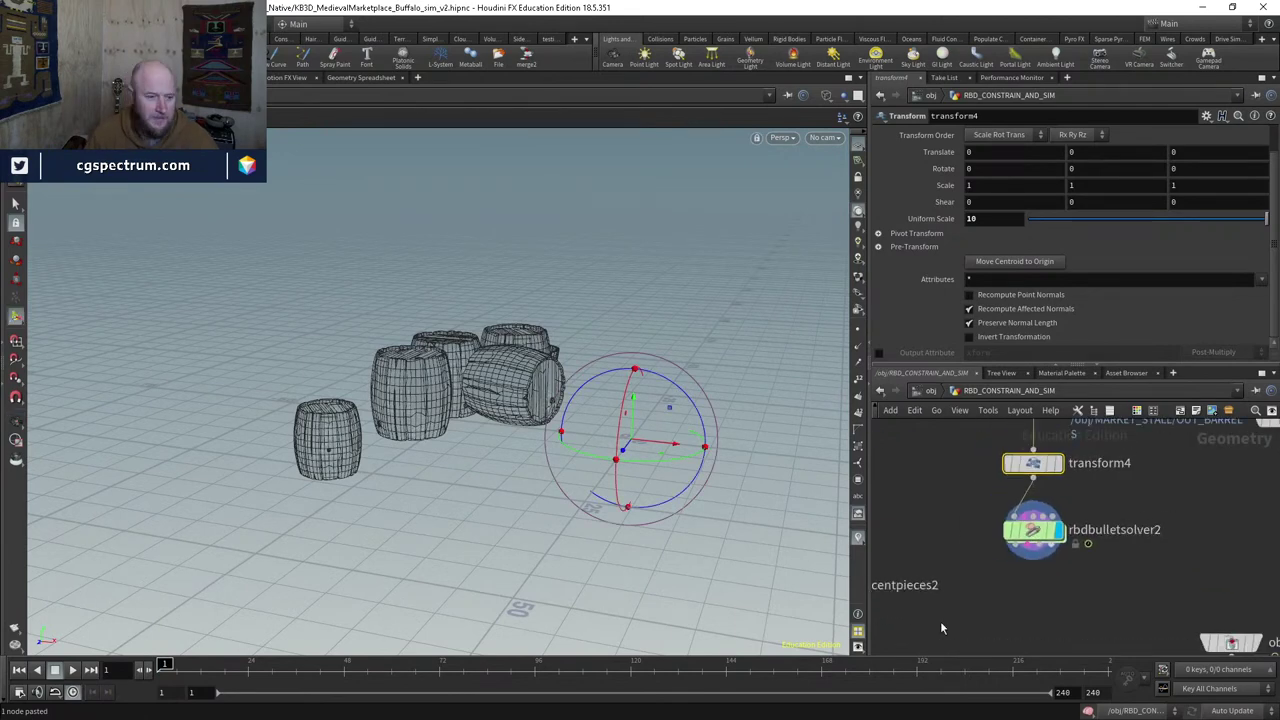
pyautogui.moveTo(610, 545); pyautogui.dragTo(471, 466)
pyautogui.press('Escape')
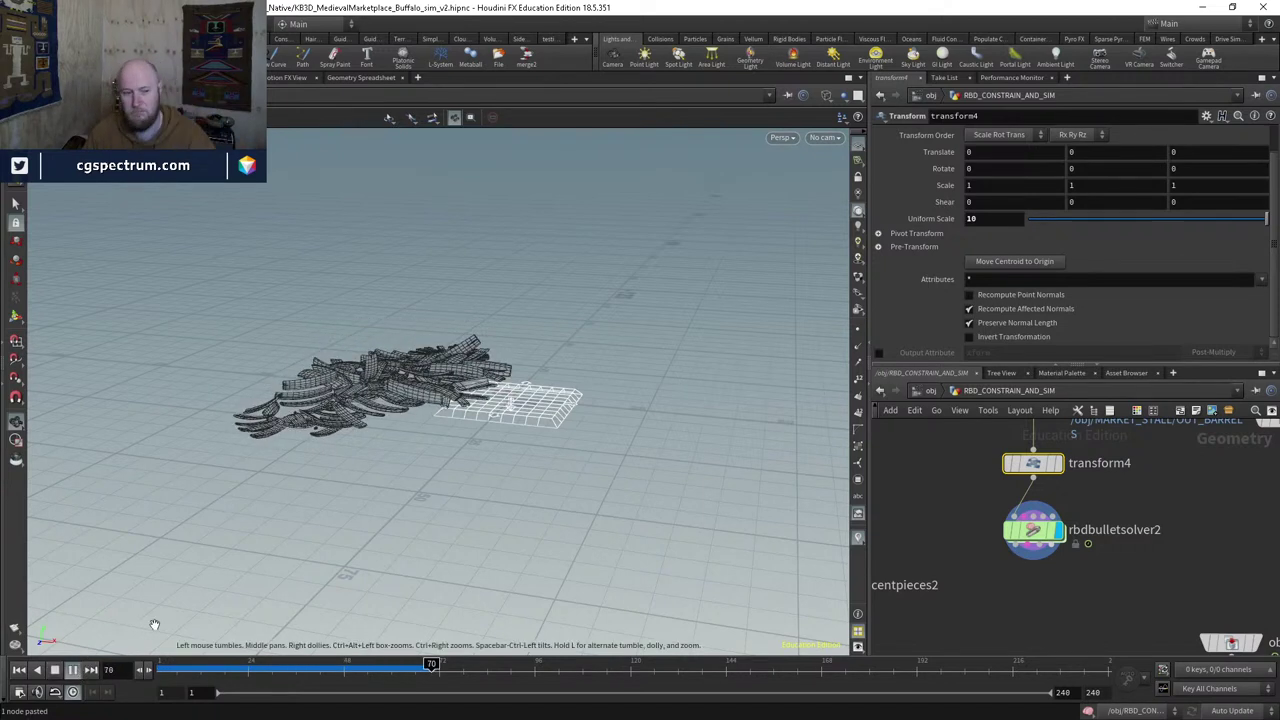
# Step: Scrub through the simulation to inspect the broken staves, then rewind to frame 1
pyautogui.moveTo(413, 679); pyautogui.dragTo(284, 664)
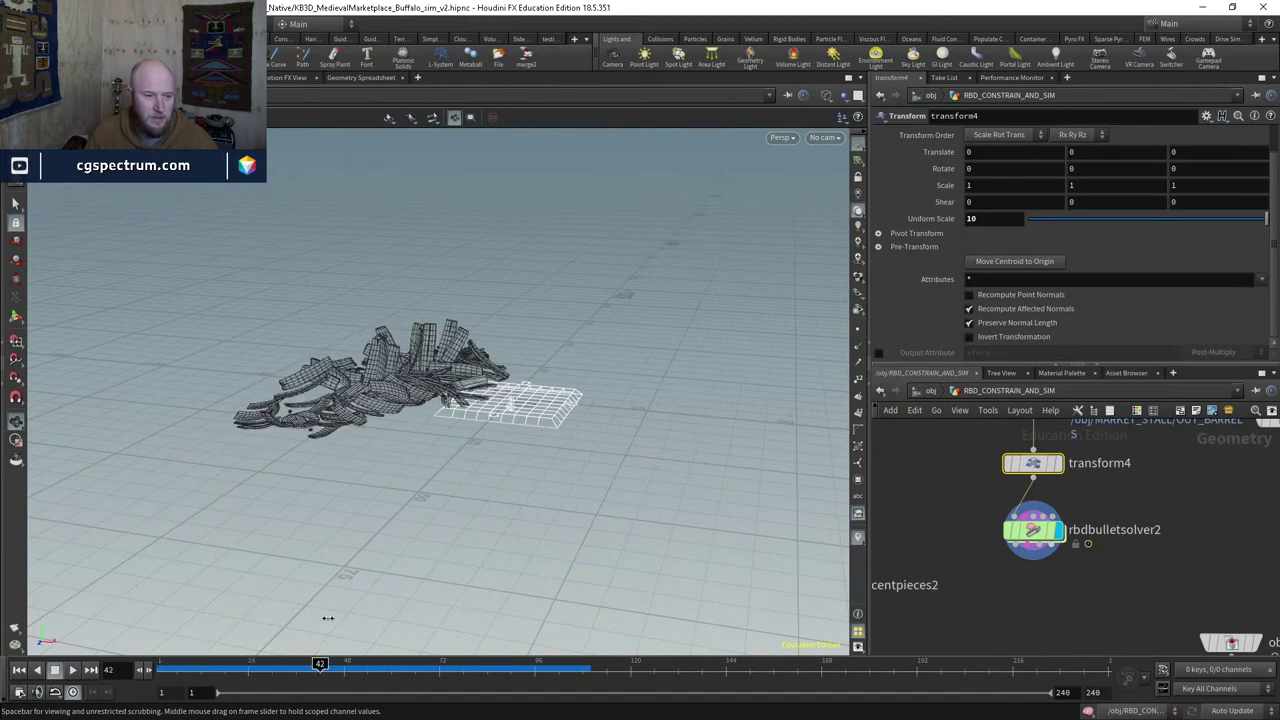
pyautogui.moveTo(382, 624); pyautogui.dragTo(485, 390)
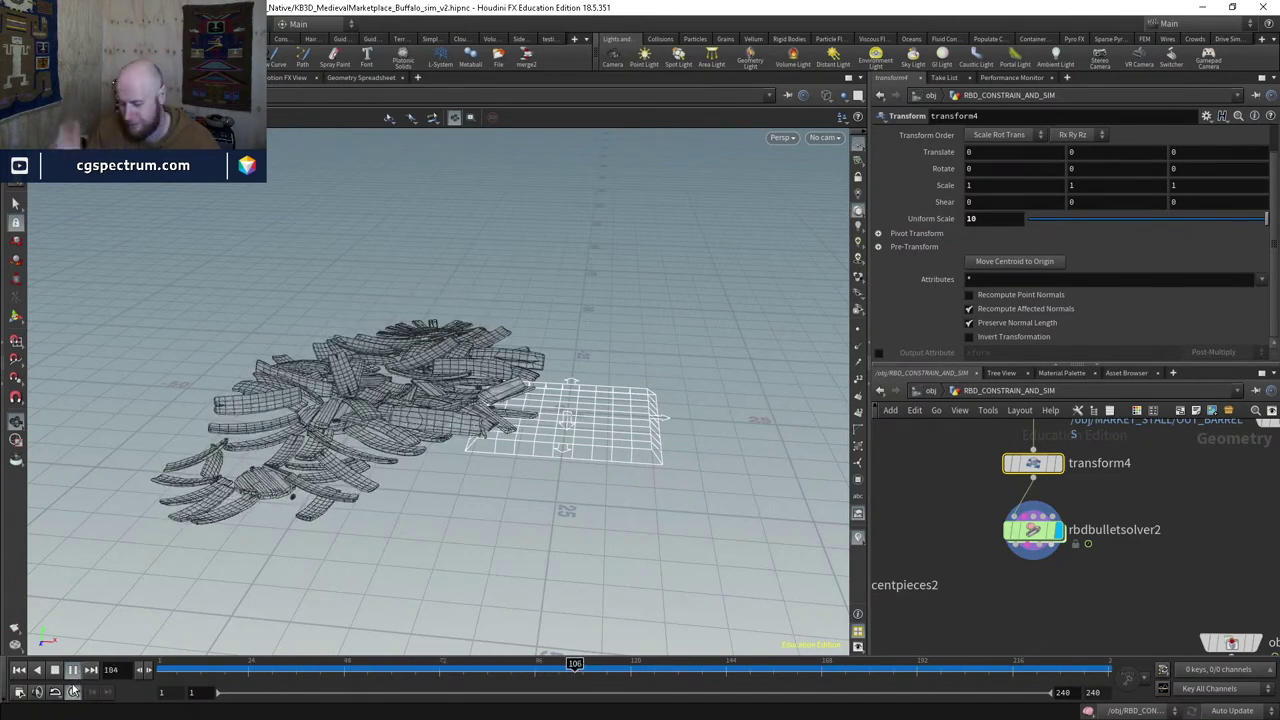
pyautogui.click(172, 670)
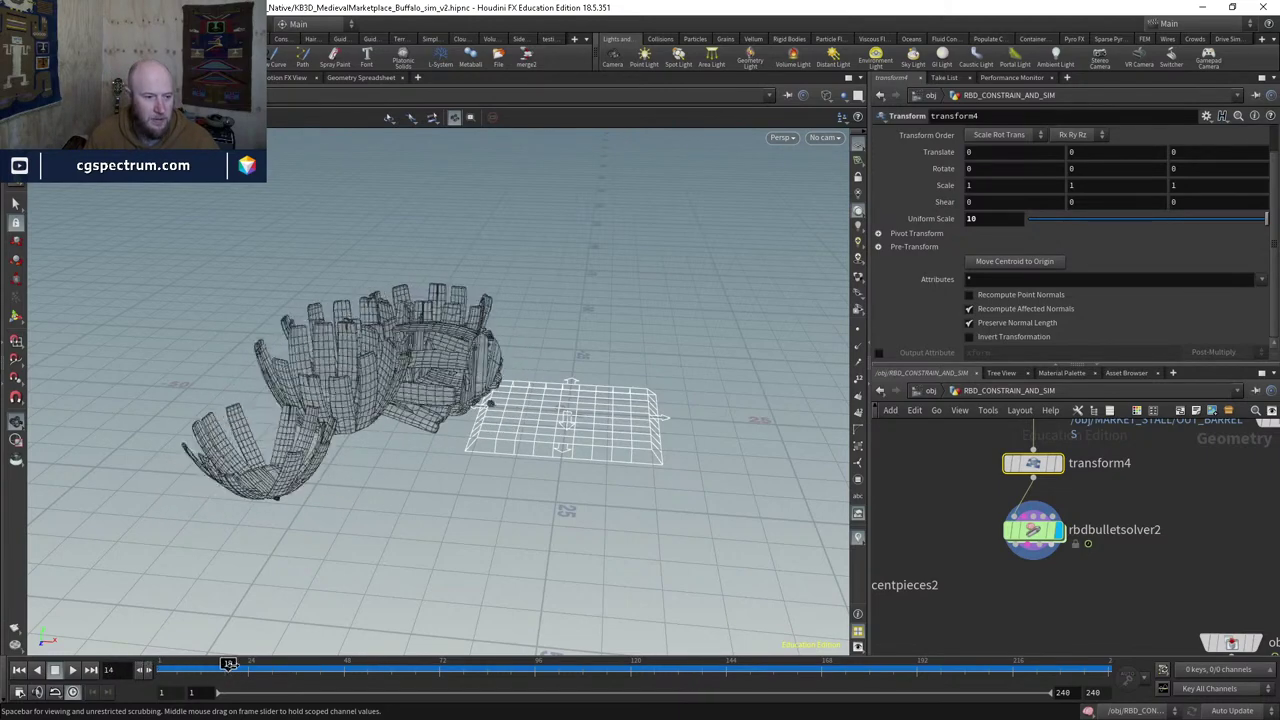
pyautogui.moveTo(452, 664); pyautogui.dragTo(165, 664)
# Step: Switch to shaded display, replay the break, and pan toward object_merge3 and object_merge4
pyautogui.moveTo(1194, 493); pyautogui.dragTo(1156, 543, button='middle')
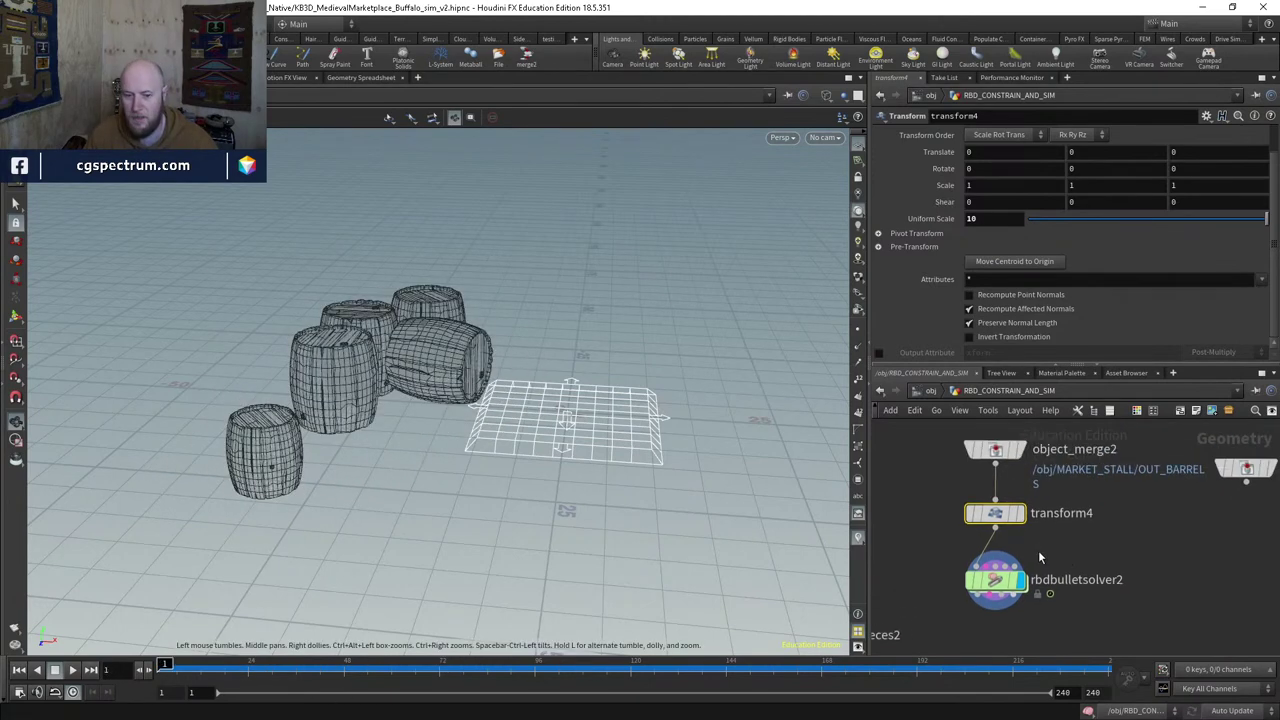
pyautogui.moveTo(430, 440)
pyautogui.mouseDown()
pyautogui.moveTo(463, 447)
pyautogui.moveTo(468, 413)
pyautogui.mouseUp()
pyautogui.press('w')
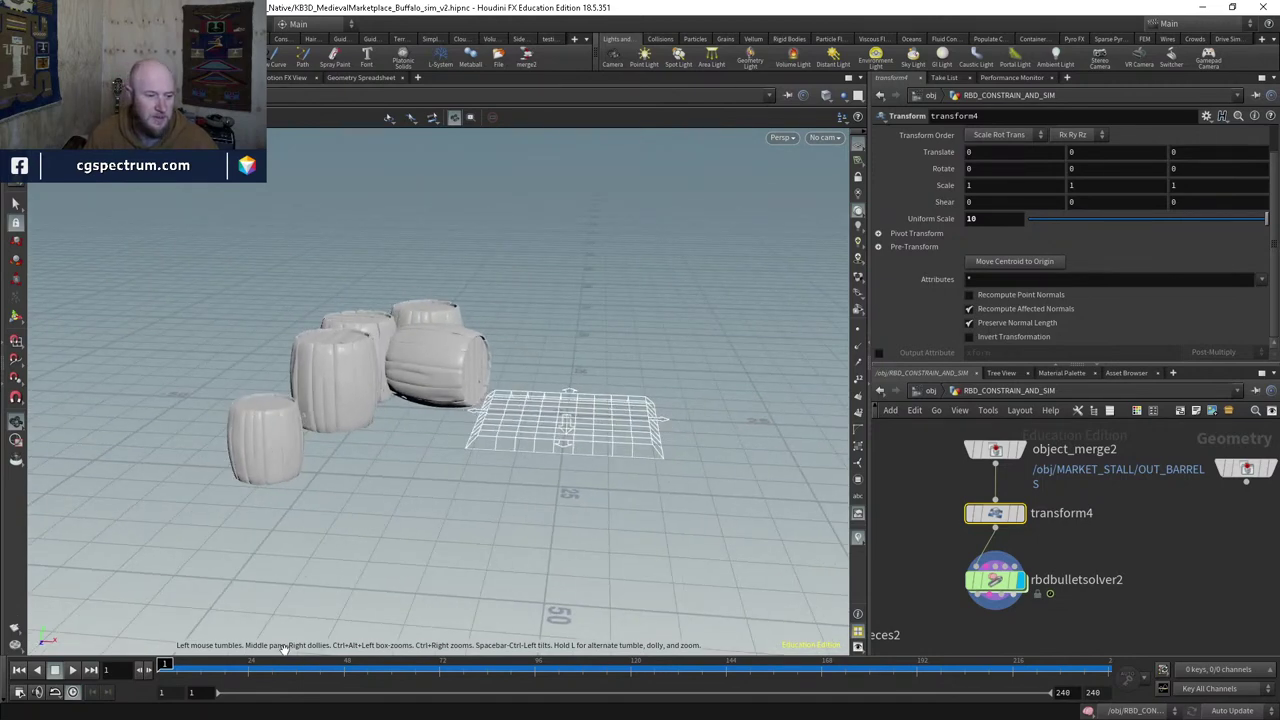
pyautogui.moveTo(165, 664); pyautogui.dragTo(209, 594)
pyautogui.moveTo(1100, 543); pyautogui.dragTo(1074, 458, button='middle')
pyautogui.moveTo(1056, 495); pyautogui.dragTo(1068, 552)
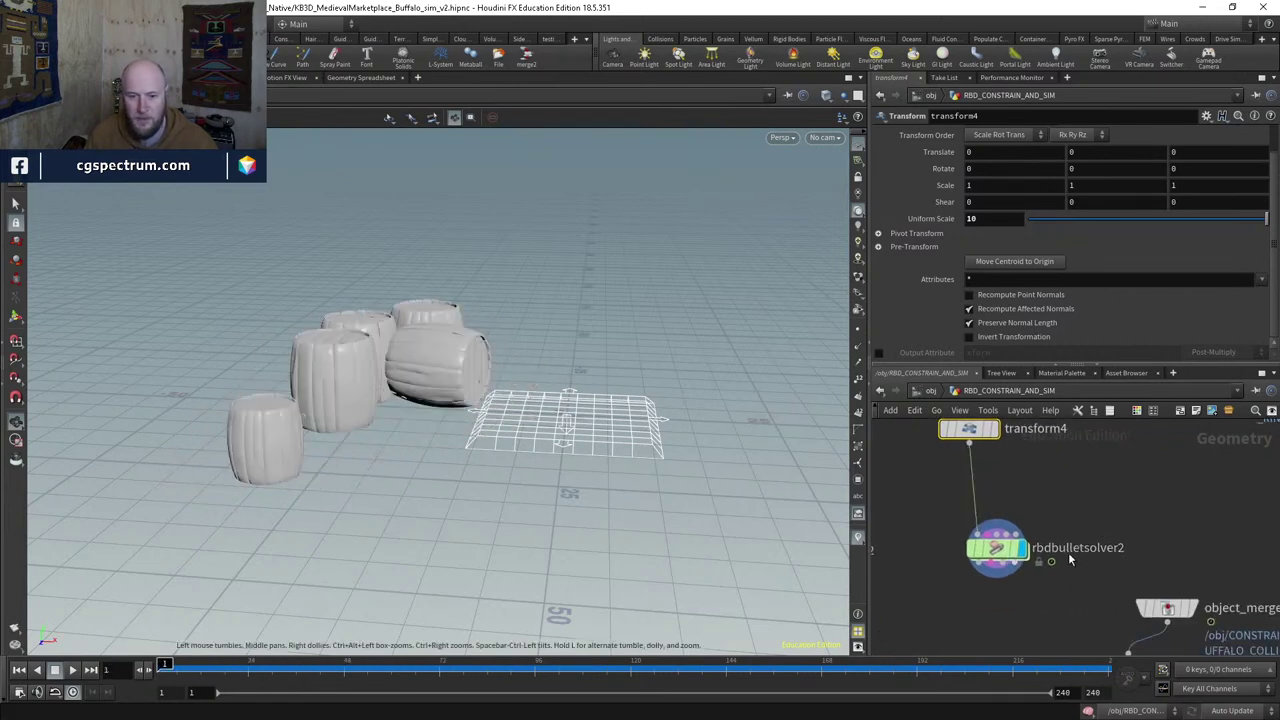
pyautogui.moveTo(1068, 558); pyautogui.dragTo(1072, 529, button='middle')
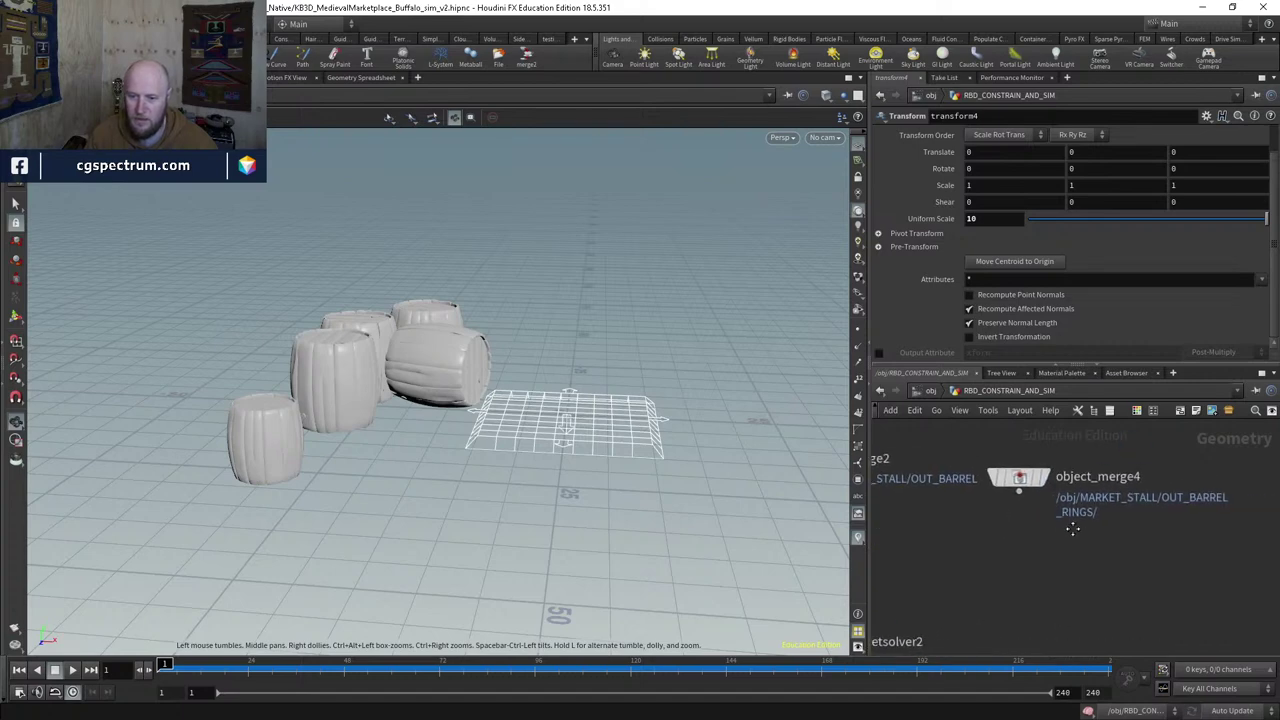
# Step: Inspect object_merge4's rings in the viewport, then redisplay transform4's barrels
pyautogui.click(1044, 477)
pyautogui.click(1016, 477)
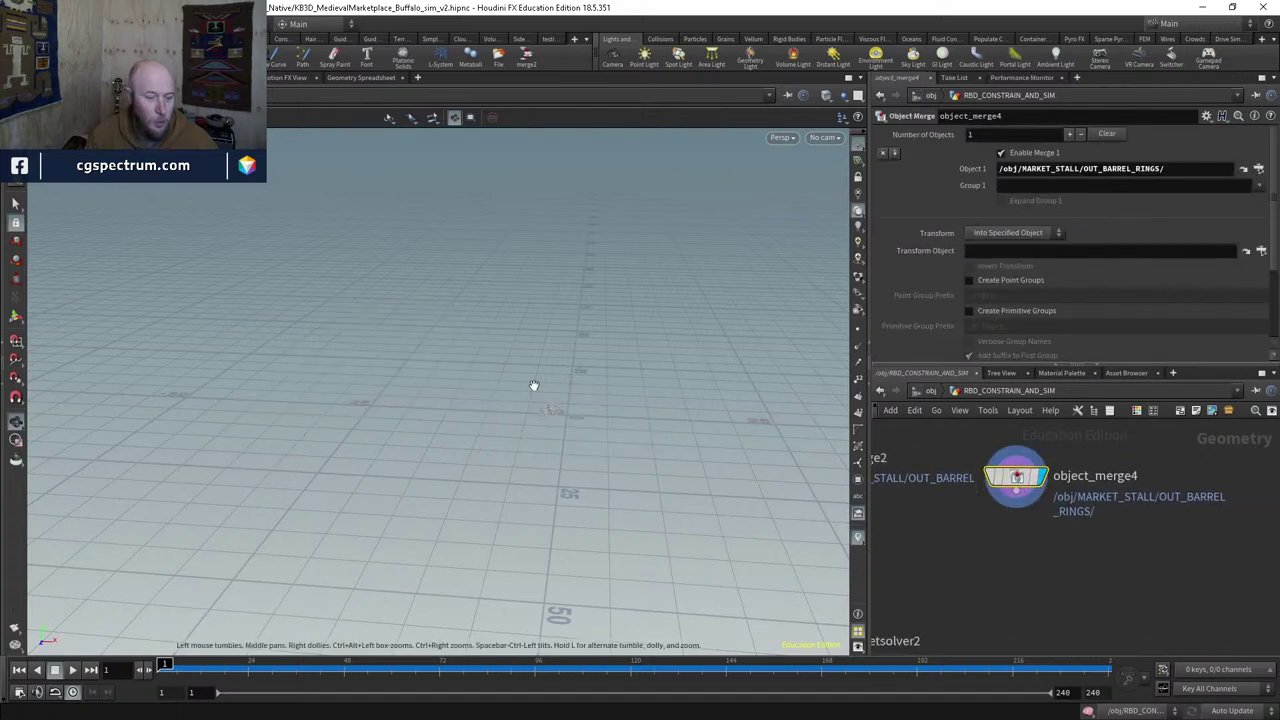
pyautogui.moveTo(534, 383)
pyautogui.mouseDown()
pyautogui.moveTo(546, 417)
pyautogui.moveTo(560, 414)
pyautogui.moveTo(618, 465)
pyautogui.moveTo(643, 417)
pyautogui.moveTo(571, 403)
pyautogui.moveTo(600, 410)
pyautogui.mouseUp()
pyautogui.press('w')
pyautogui.moveTo(1040, 570); pyautogui.dragTo(1165, 517, button='middle')
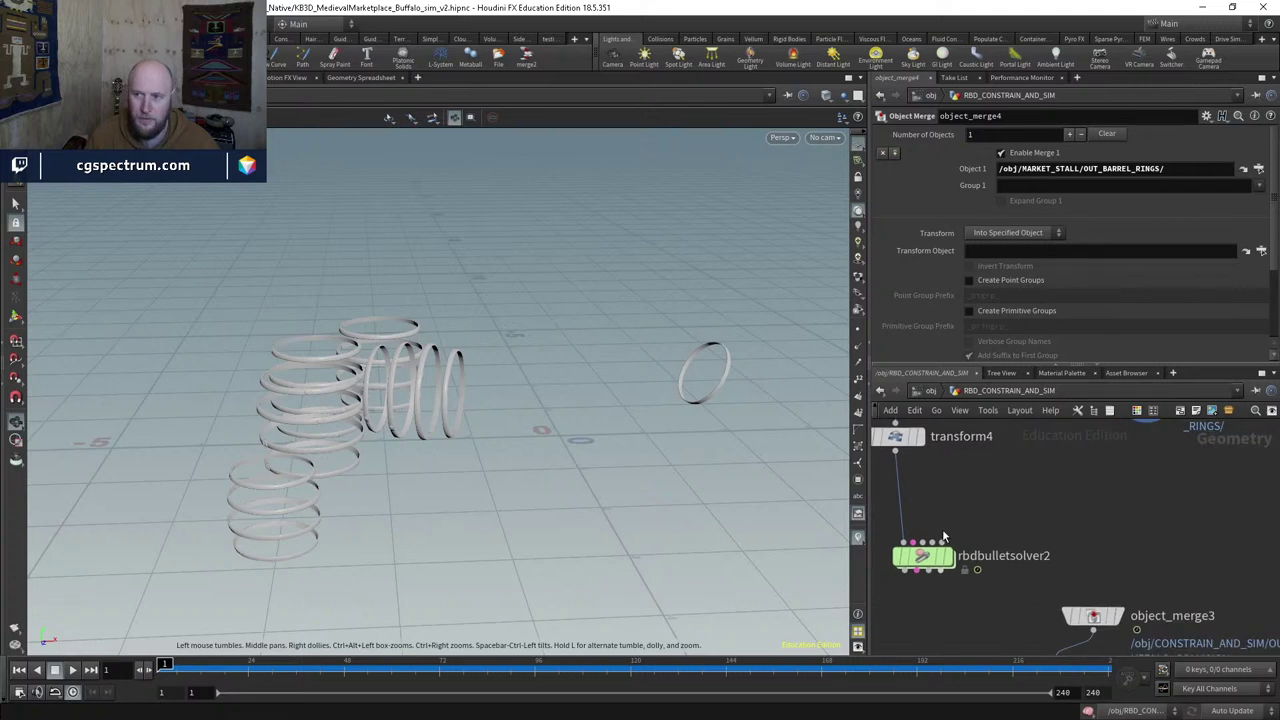
pyautogui.moveTo(1055, 537); pyautogui.dragTo(1006, 473, button='middle')
pyautogui.click(985, 440)
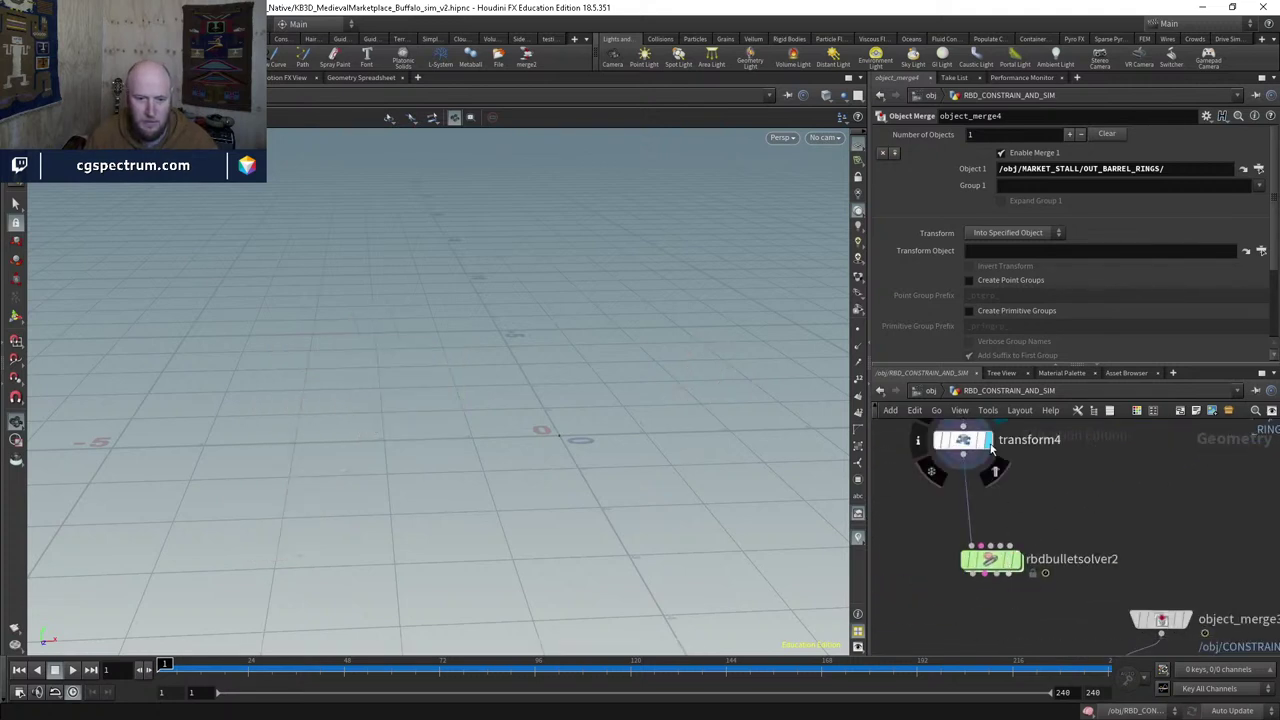
# Step: Duplicate transform4 as transform5 beneath object_merge4 to scale the rings by 10
pyautogui.moveTo(1095, 524); pyautogui.dragTo(1011, 594, button='middle')
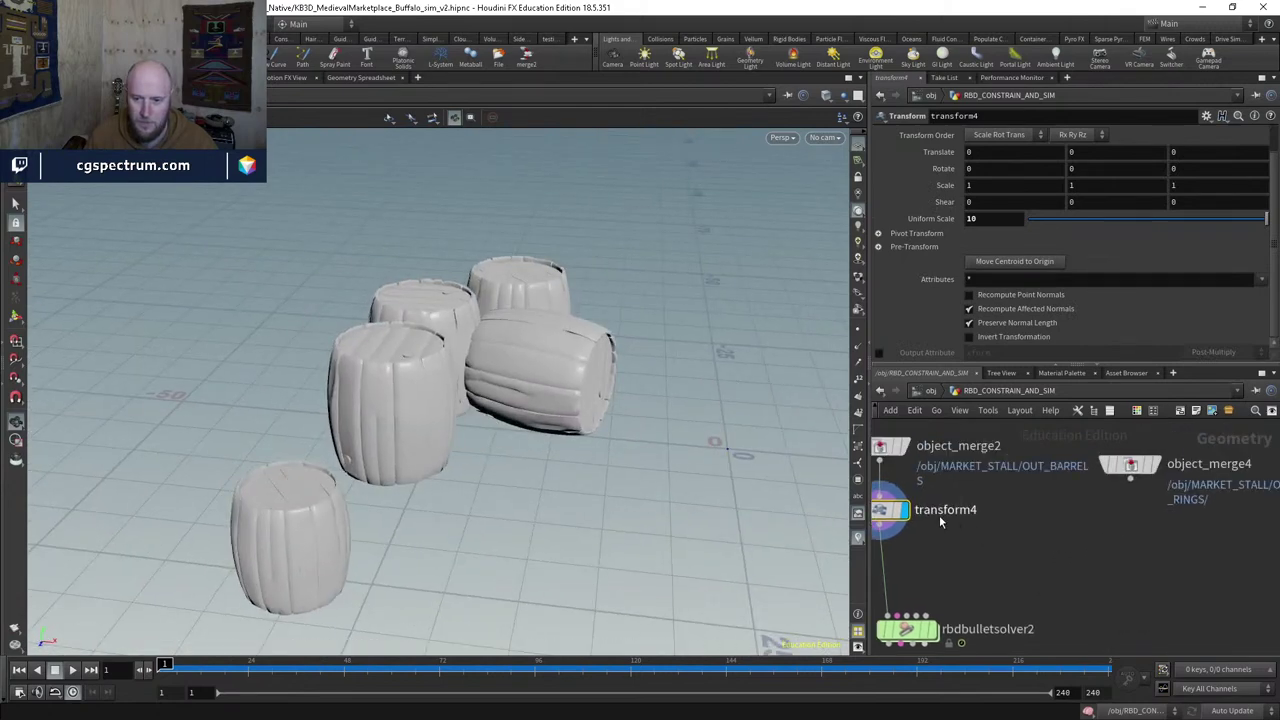
pyautogui.hotkey('ctrl', 'c')
pyautogui.hotkey('ctrl', 'v')
pyautogui.click(1181, 531)
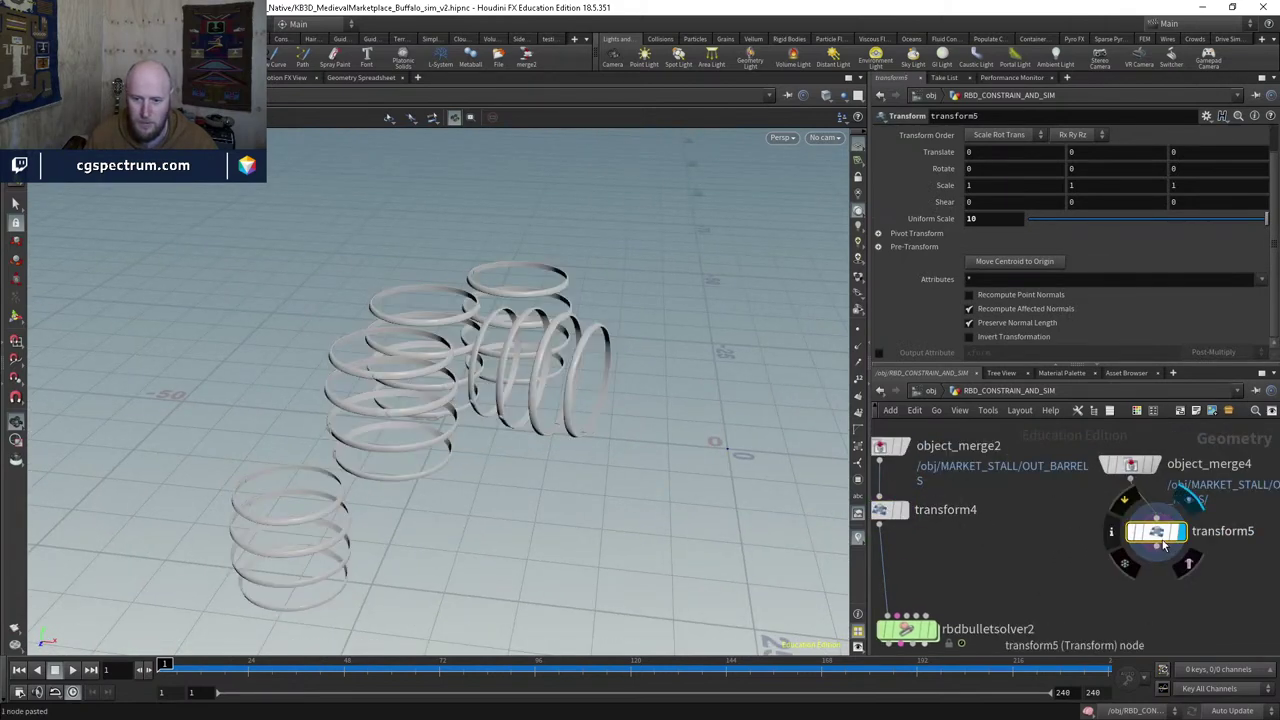
pyautogui.moveTo(1158, 531); pyautogui.dragTo(1140, 521)
pyautogui.moveTo(649, 409); pyautogui.dragTo(660, 470)
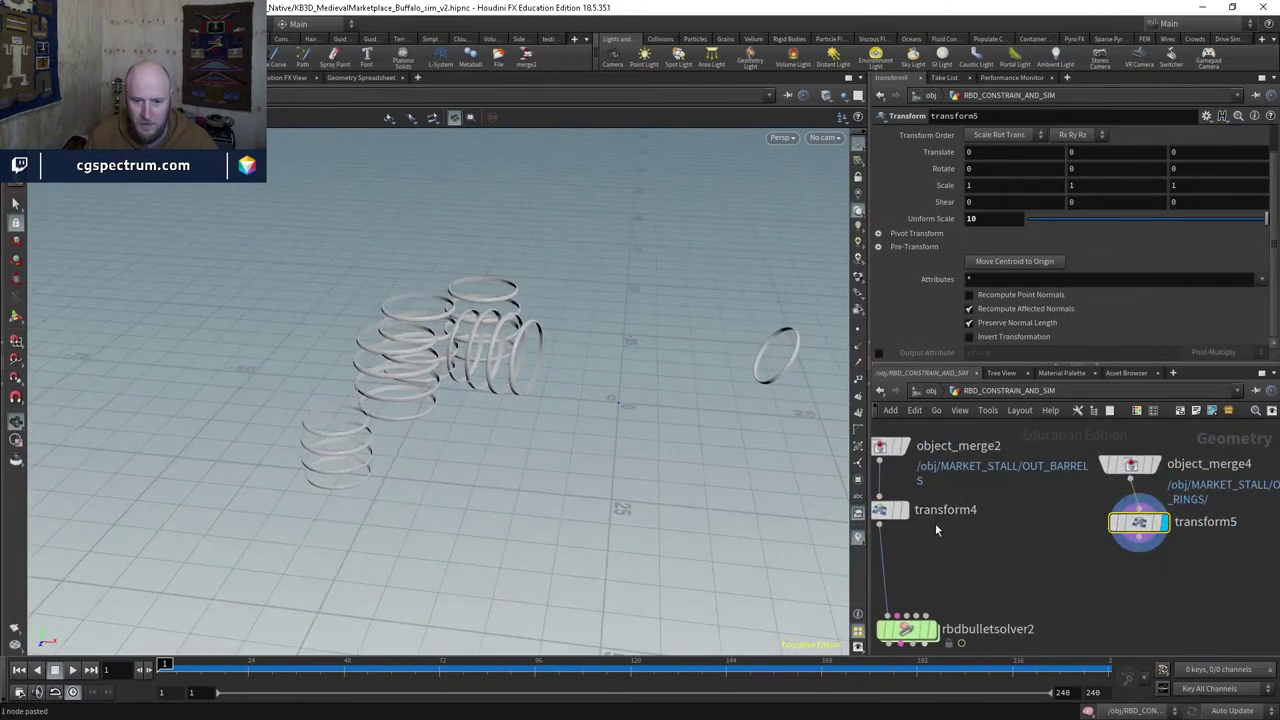
pyautogui.click(903, 510)
pyautogui.click(1160, 521)
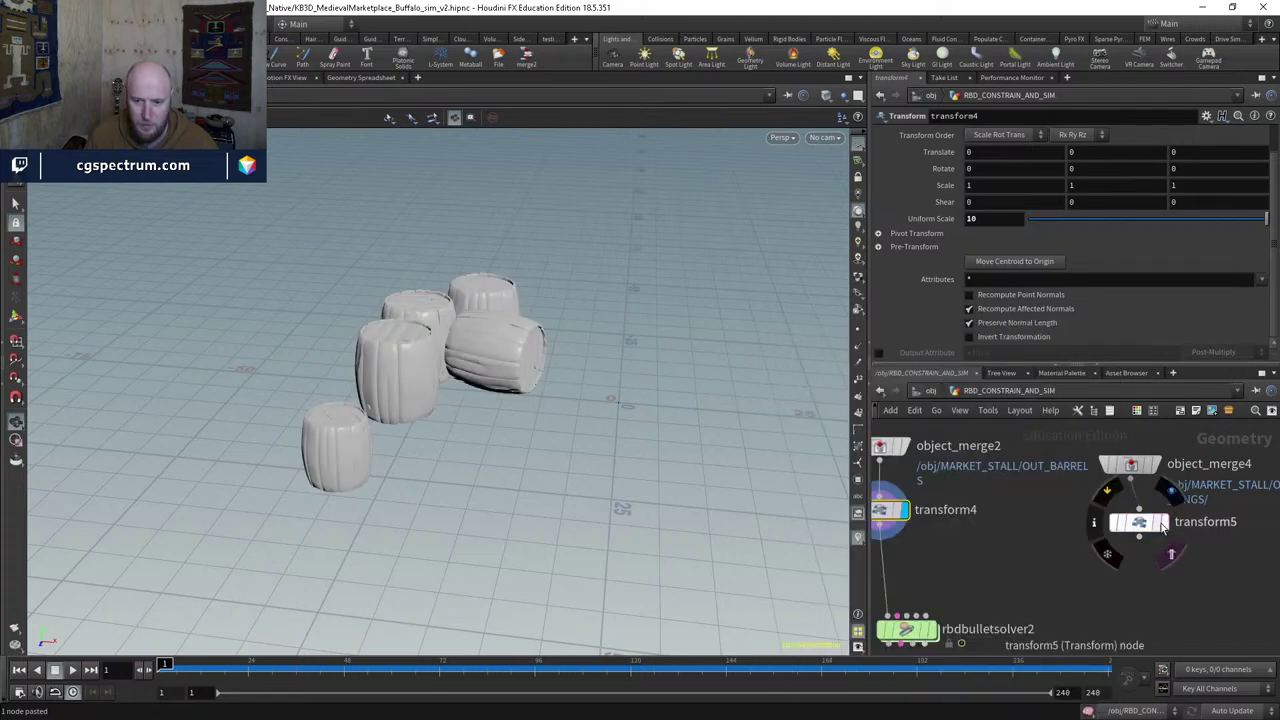
pyautogui.moveTo(480, 380); pyautogui.dragTo(715, 330)
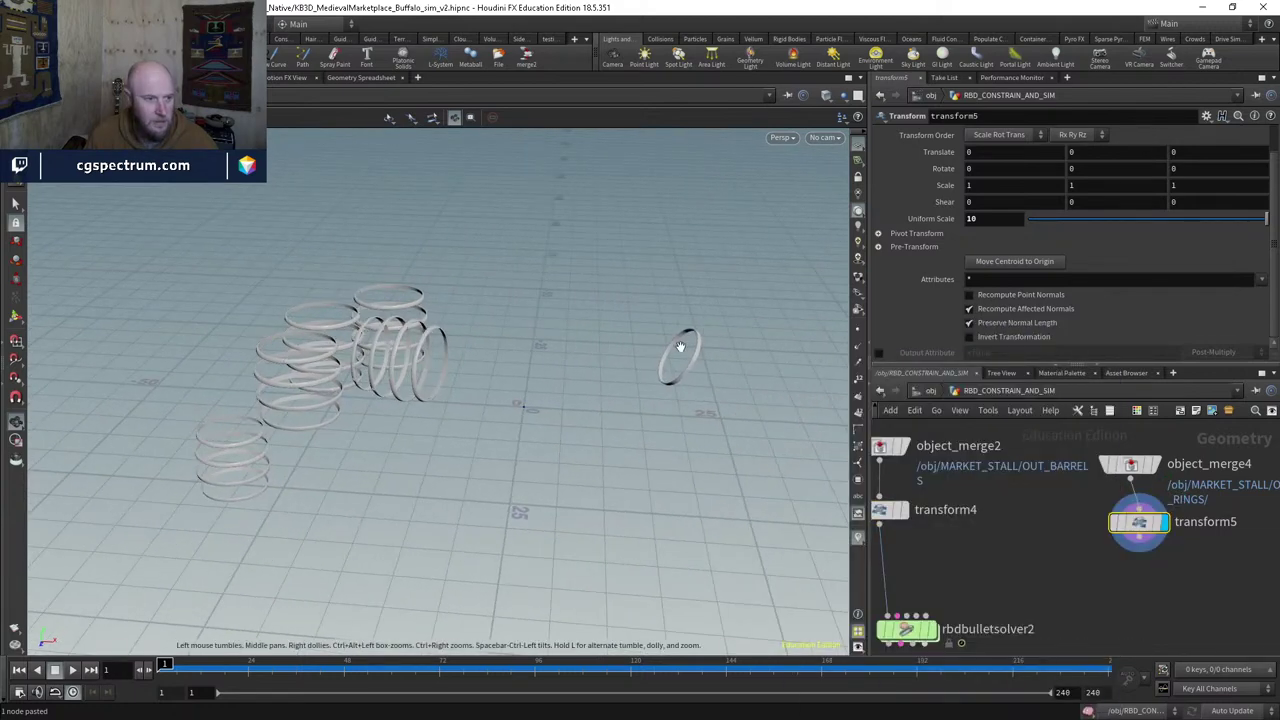
# Step: Box-select the lone ring and delete it, creating blast1
pyautogui.click(14, 205)
pyautogui.moveTo(622, 262); pyautogui.dragTo(724, 412)
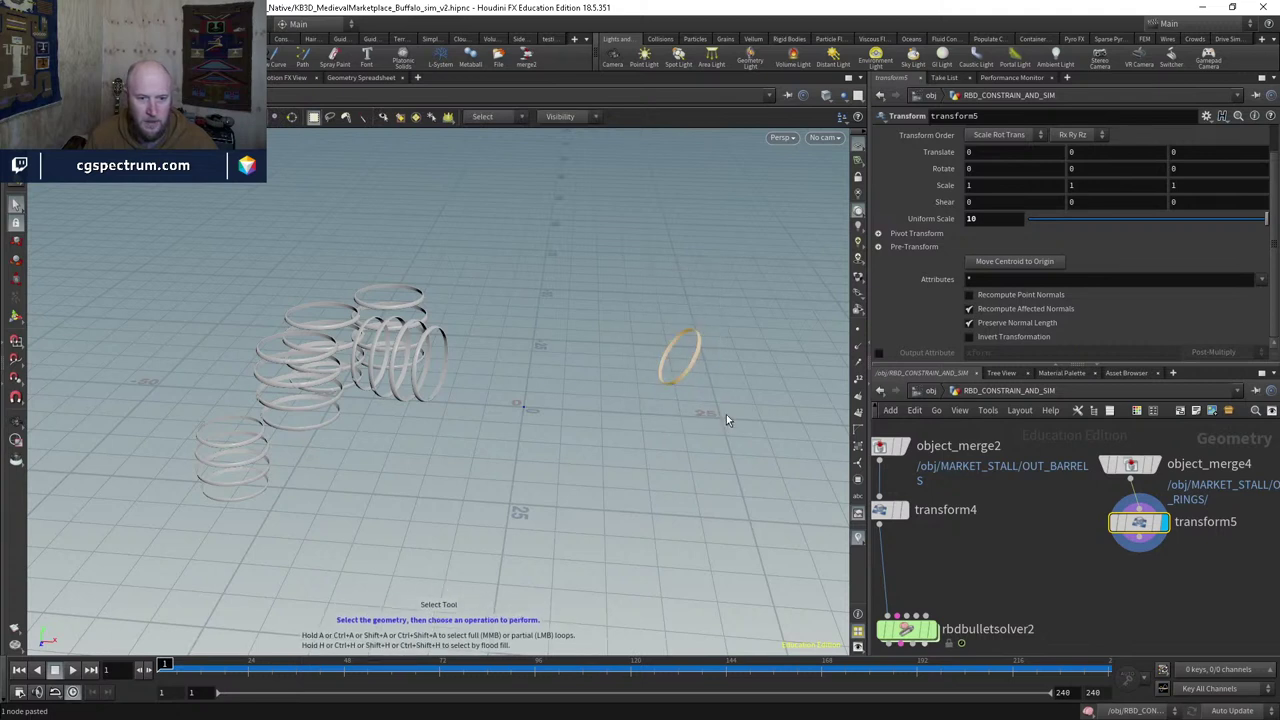
pyautogui.press('Delete')
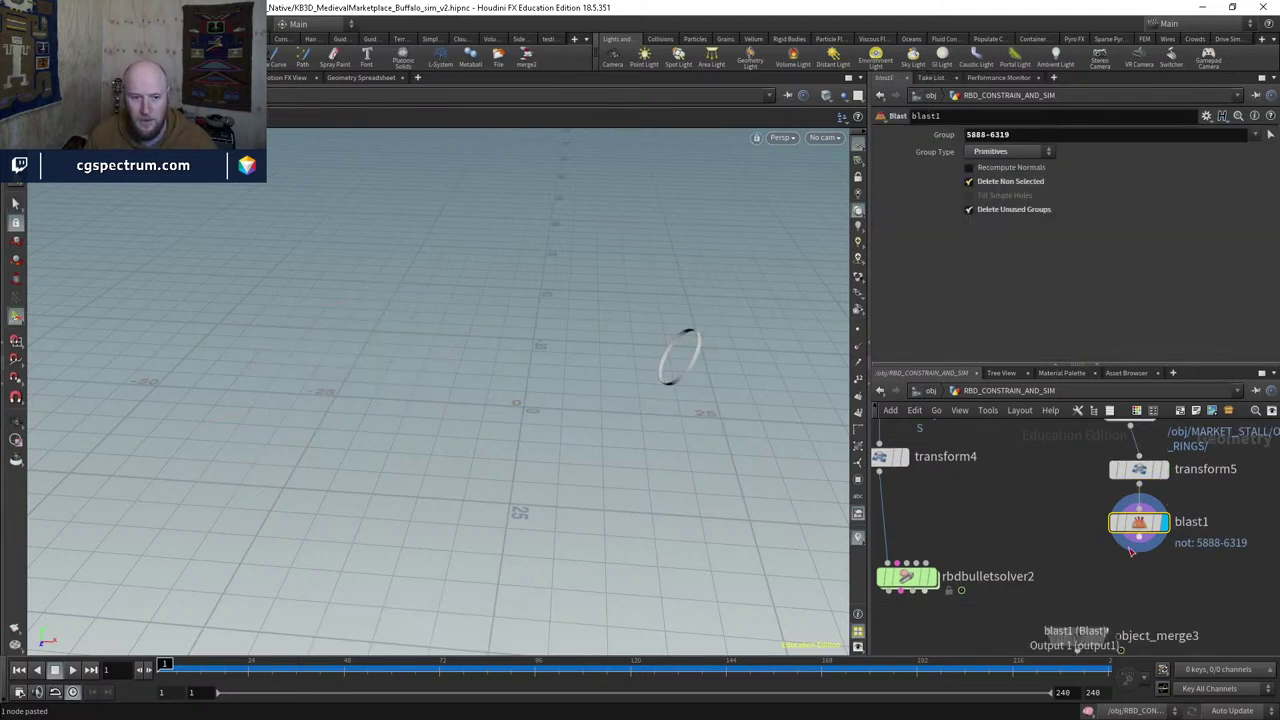
pyautogui.scroll(-5, 1075, 520)
pyautogui.scroll(5, 1042, 527)
# Step: Arrange the ring nodes and uncheck Delete Non Selected so blast1 removes primitives 5888-6319
pyautogui.click(1040, 524)
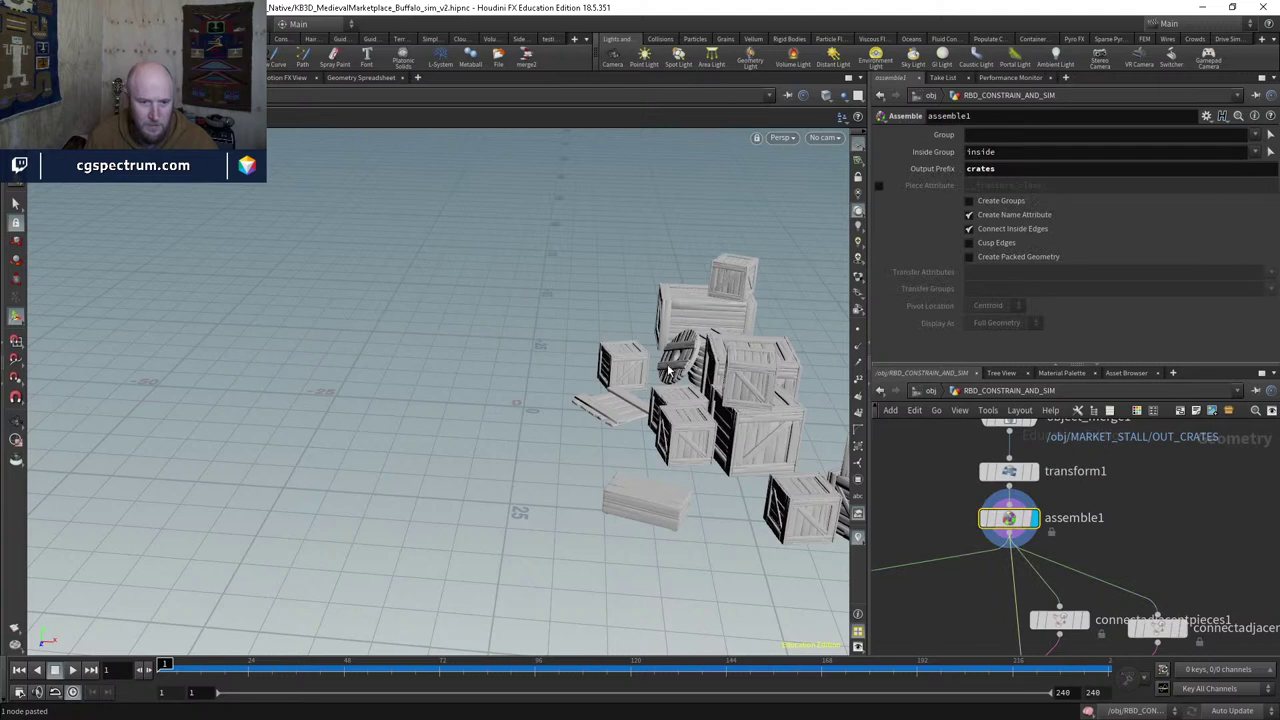
pyautogui.scroll(-3, 1186, 534)
pyautogui.moveTo(1186, 534); pyautogui.dragTo(1009, 582, button='middle')
pyautogui.scroll(3, 1177, 514)
pyautogui.moveTo(994, 448); pyautogui.dragTo(1134, 616)
pyautogui.moveTo(1060, 600); pyautogui.dragTo(1114, 529, button='middle')
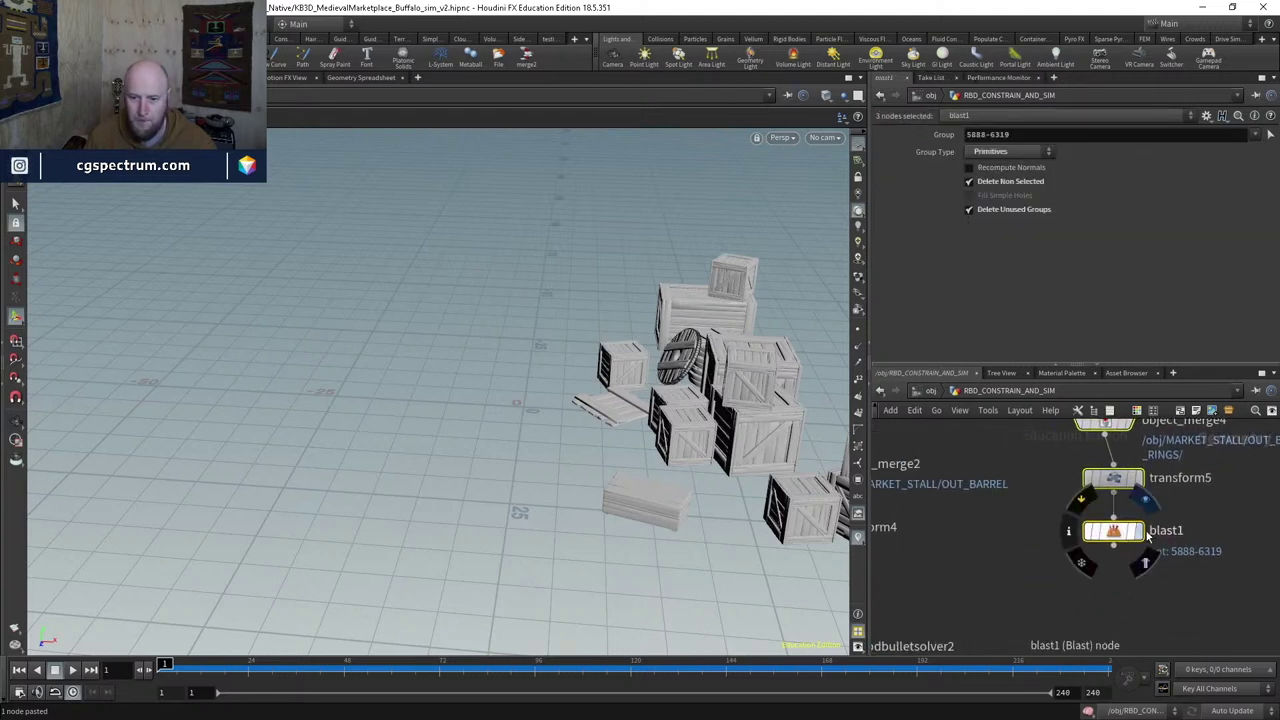
pyautogui.click(1138, 531)
pyautogui.click(1120, 535)
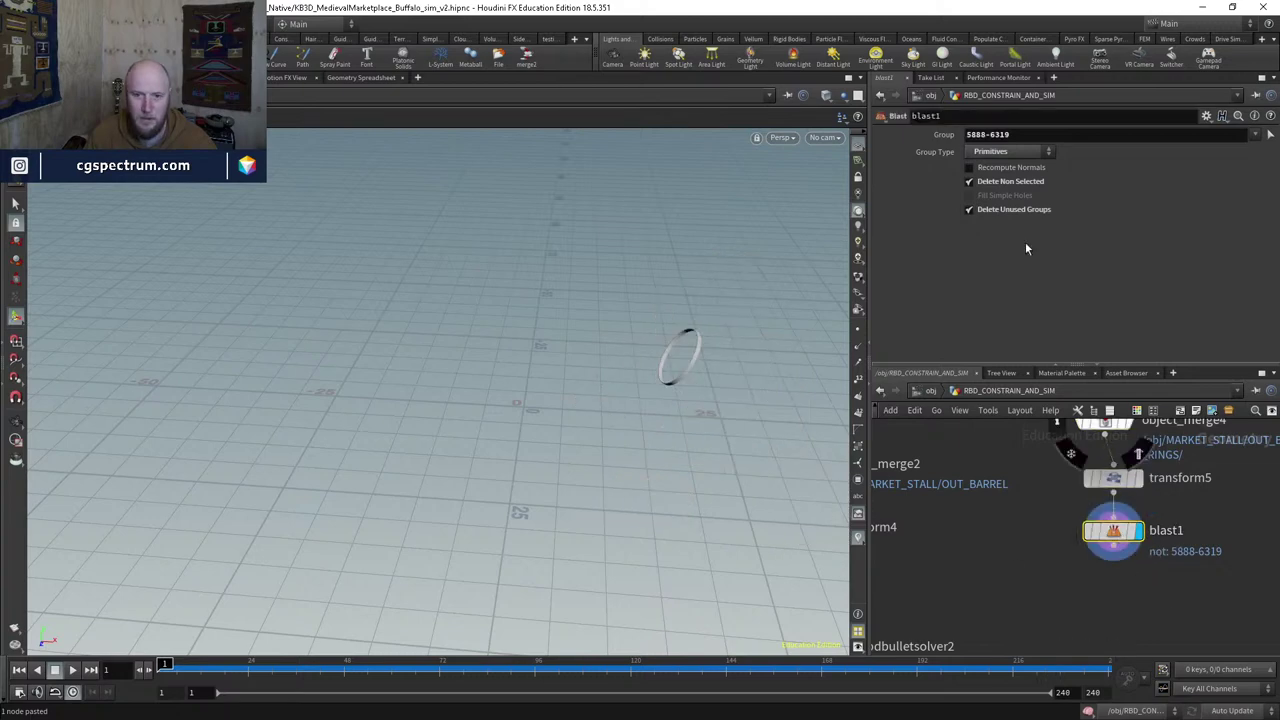
pyautogui.click(1003, 182)
# Step: Start wiring the ring branch into rbdbulletsolver2
pyautogui.keyDown('alt'); pyautogui.moveTo(566, 463); pyautogui.dragTo(540, 420); pyautogui.keyUp('alt')
pyautogui.moveTo(955, 549); pyautogui.dragTo(1092, 511, button='middle')
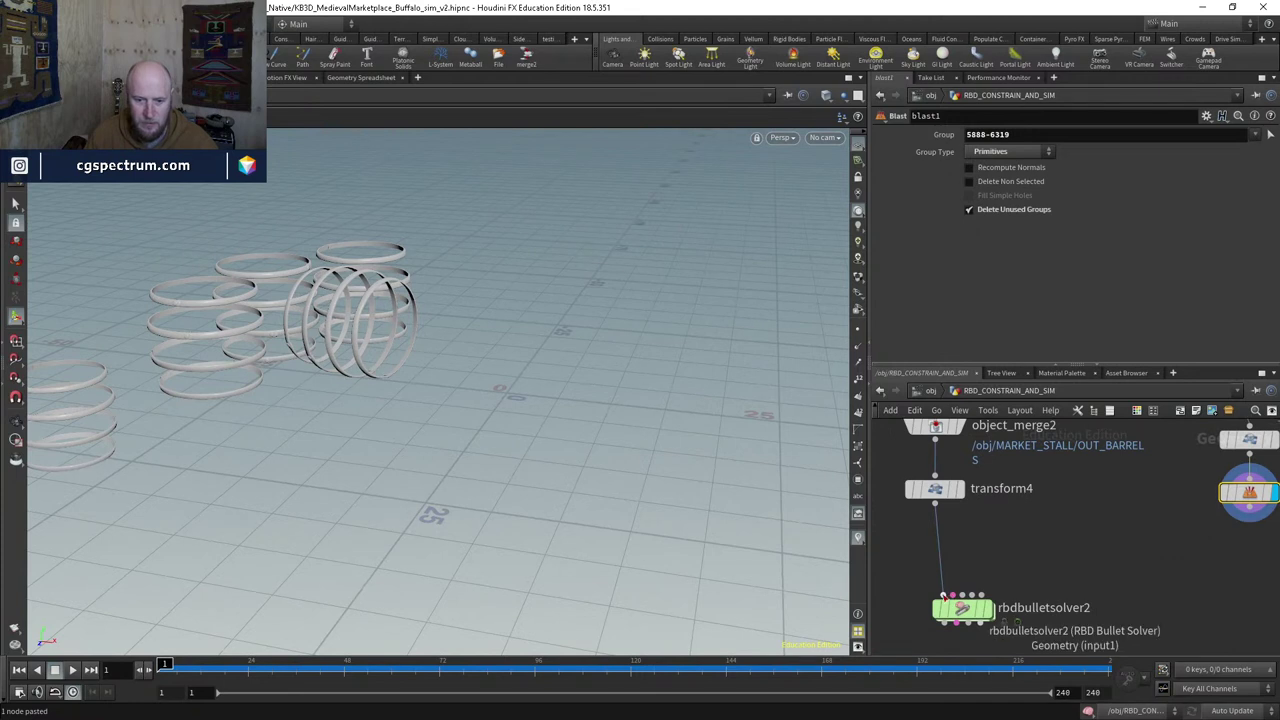
pyautogui.click(944, 596)
# Step: Display rbdbulletsolver2's result and look over its collision settings around the rings
pyautogui.click(990, 607)
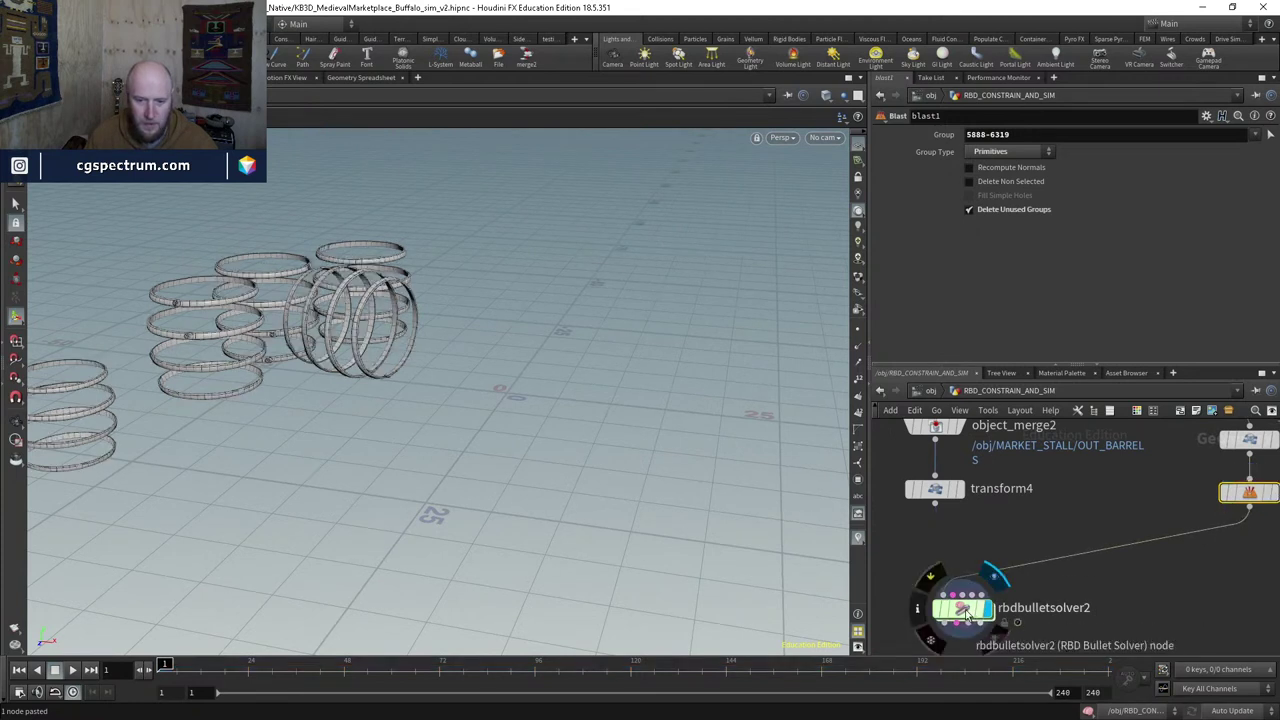
pyautogui.click(890, 169)
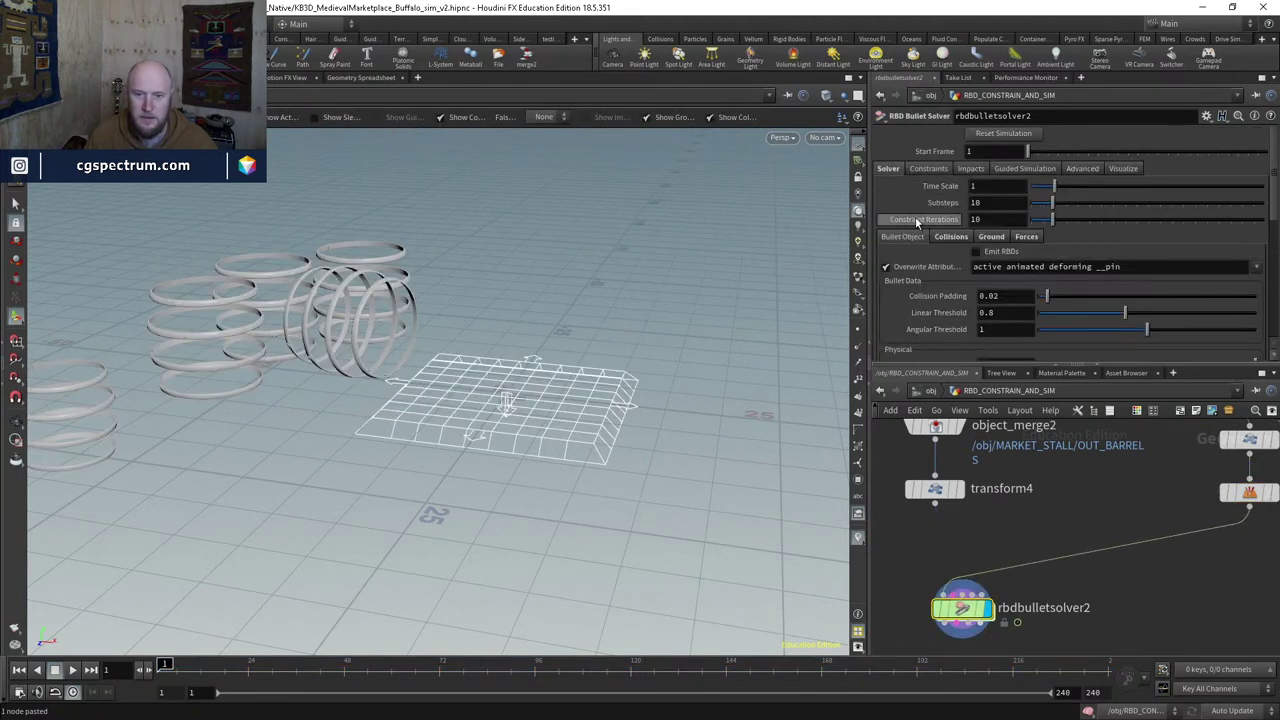
pyautogui.click(949, 236)
pyautogui.scroll(-2, 937, 246)
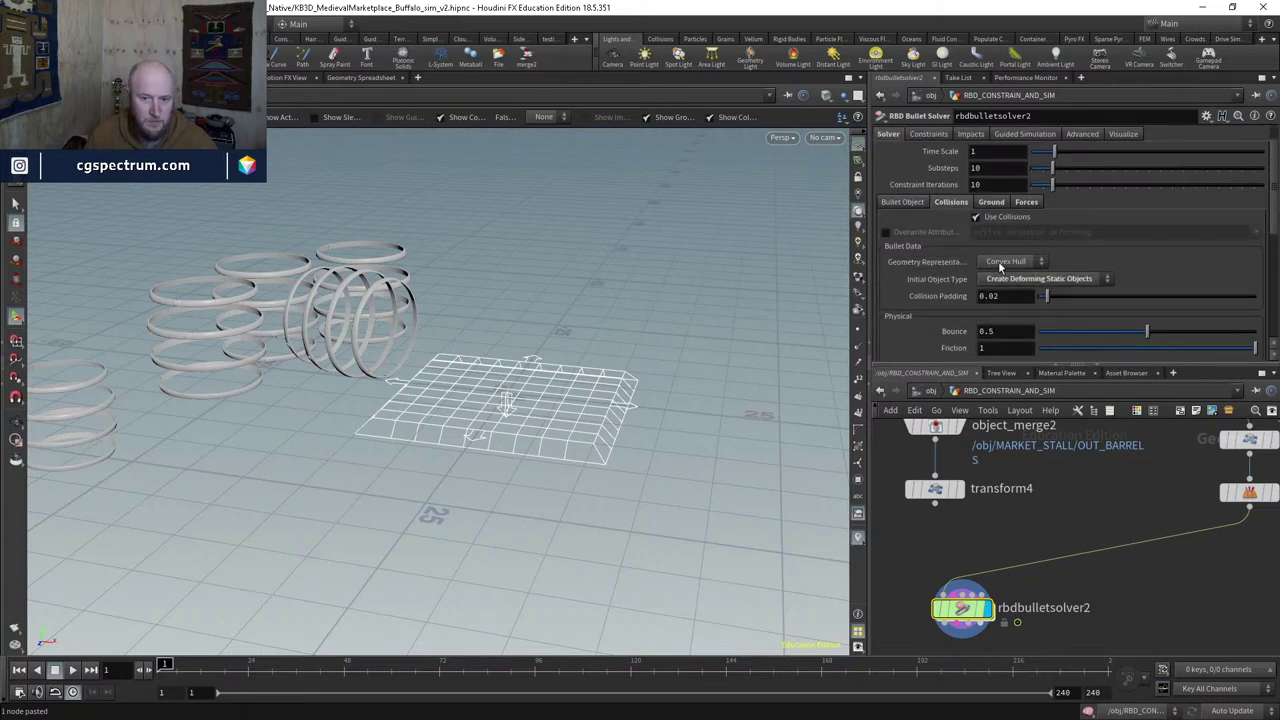
pyautogui.scroll(-1, 985, 265)
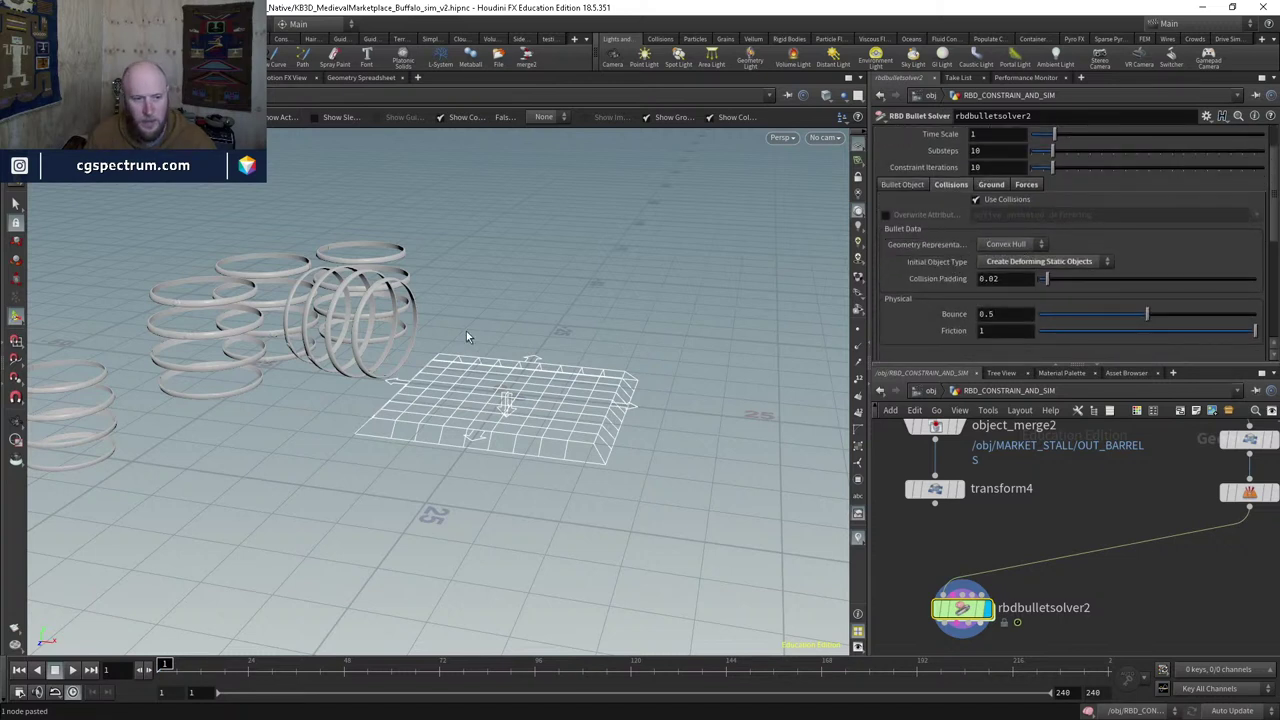
pyautogui.press('Escape')
pyautogui.moveTo(466, 335); pyautogui.dragTo(180, 318)
pyautogui.press('Escape')
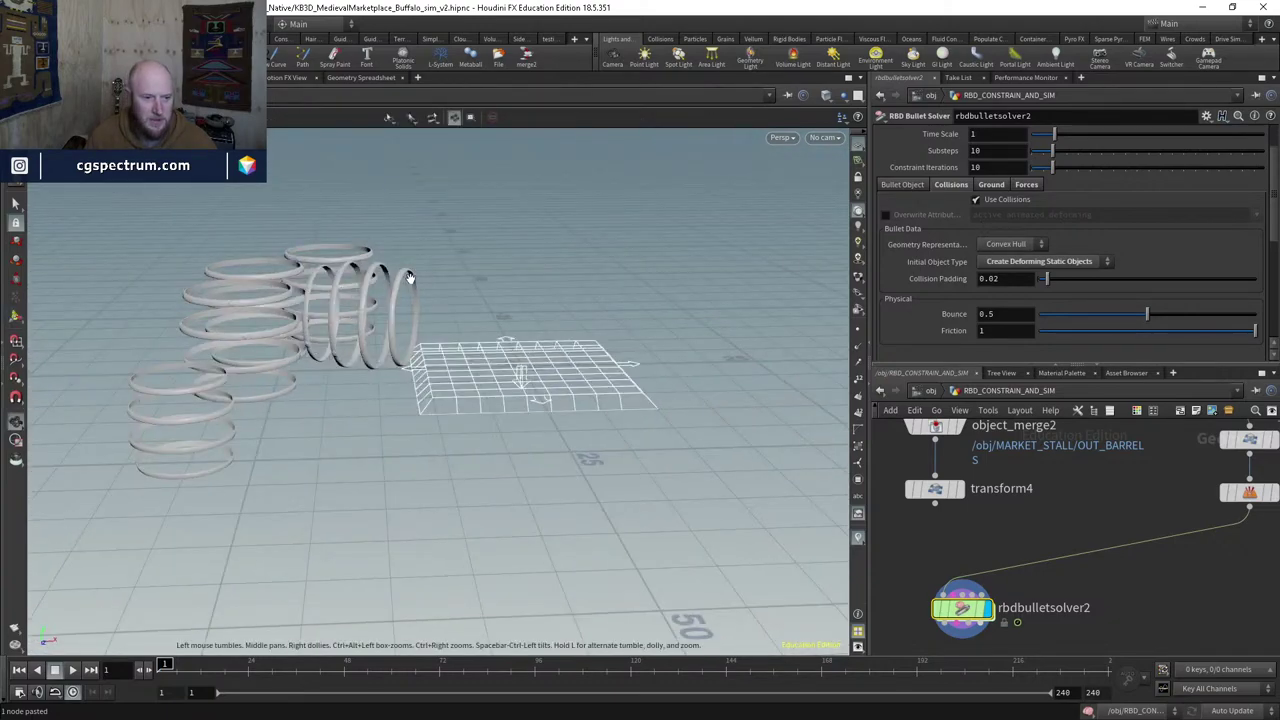
pyautogui.moveTo(343, 290); pyautogui.dragTo(390, 281)
pyautogui.press('Return')
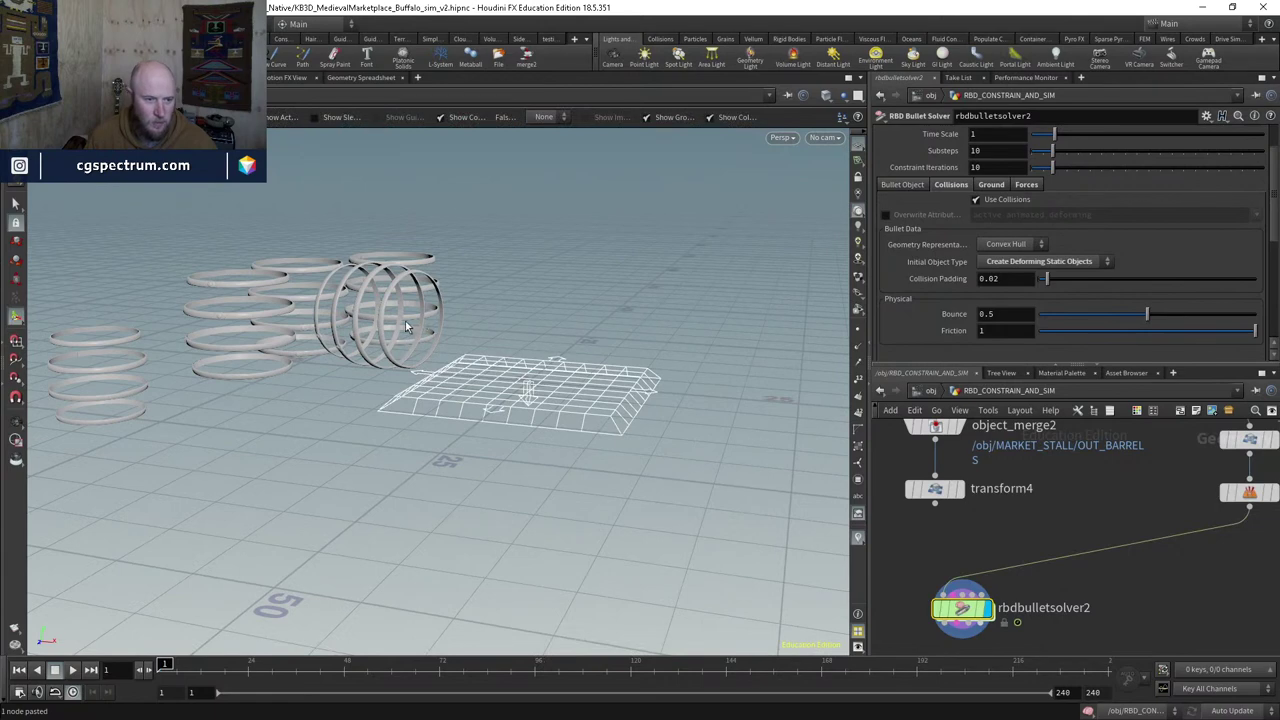
# Step: Check the Bullet object settings and show the collision shapes through the Visualize settings
pyautogui.moveTo(420, 323); pyautogui.dragTo(571, 329)
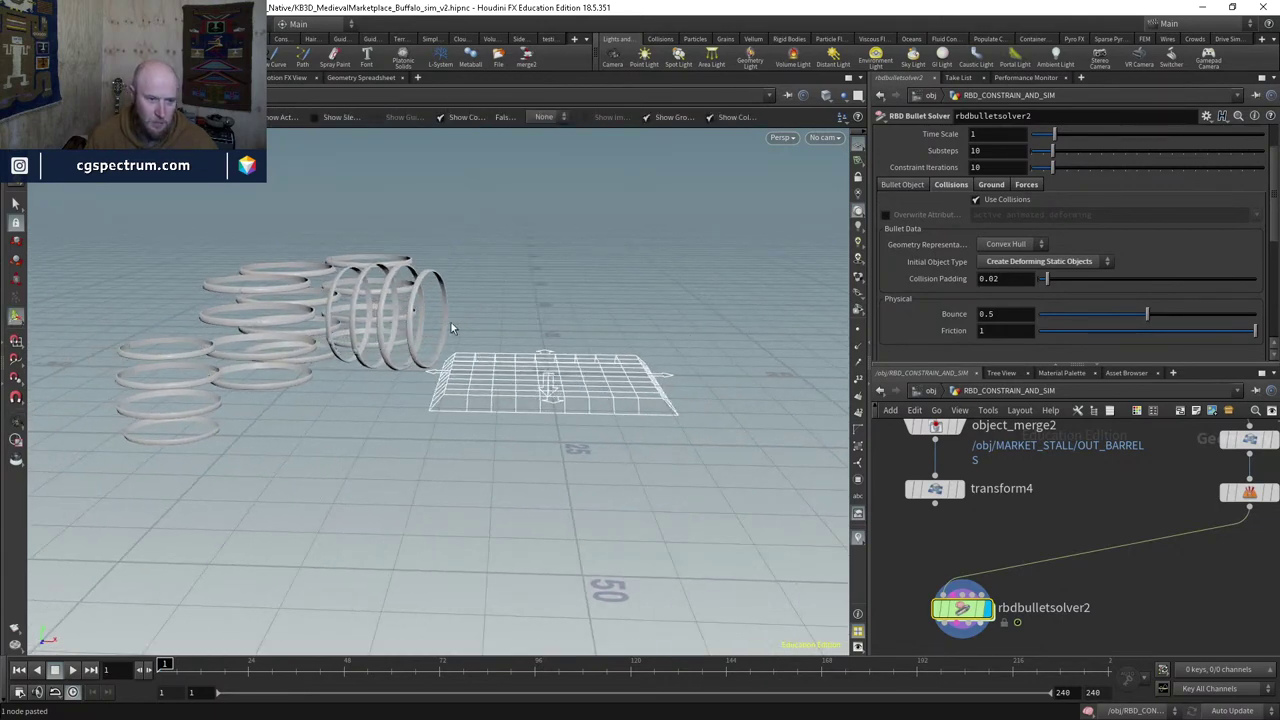
pyautogui.press('Escape')
pyautogui.moveTo(463, 323)
pyautogui.mouseDown()
pyautogui.moveTo(457, 280)
pyautogui.moveTo(449, 313)
pyautogui.mouseUp()
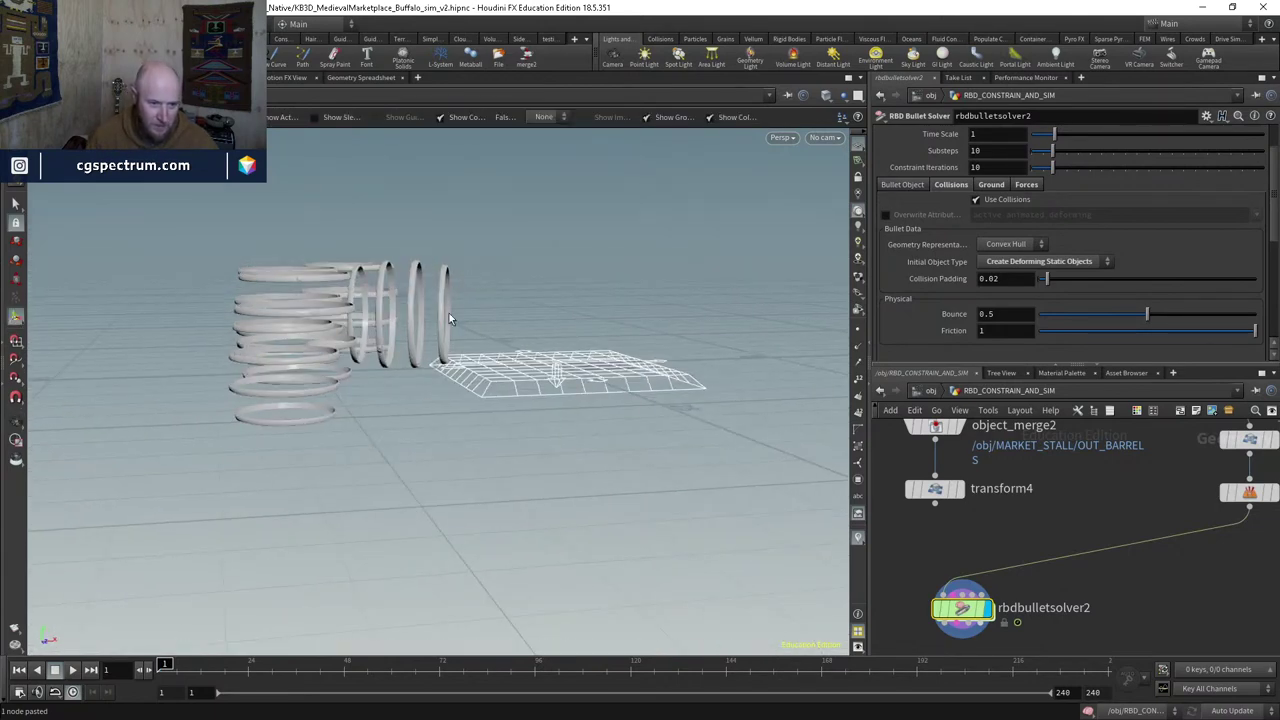
pyautogui.moveTo(449, 313); pyautogui.dragTo(484, 184, button='right')
pyautogui.moveTo(484, 184); pyautogui.dragTo(419, 240)
pyautogui.press('Return')
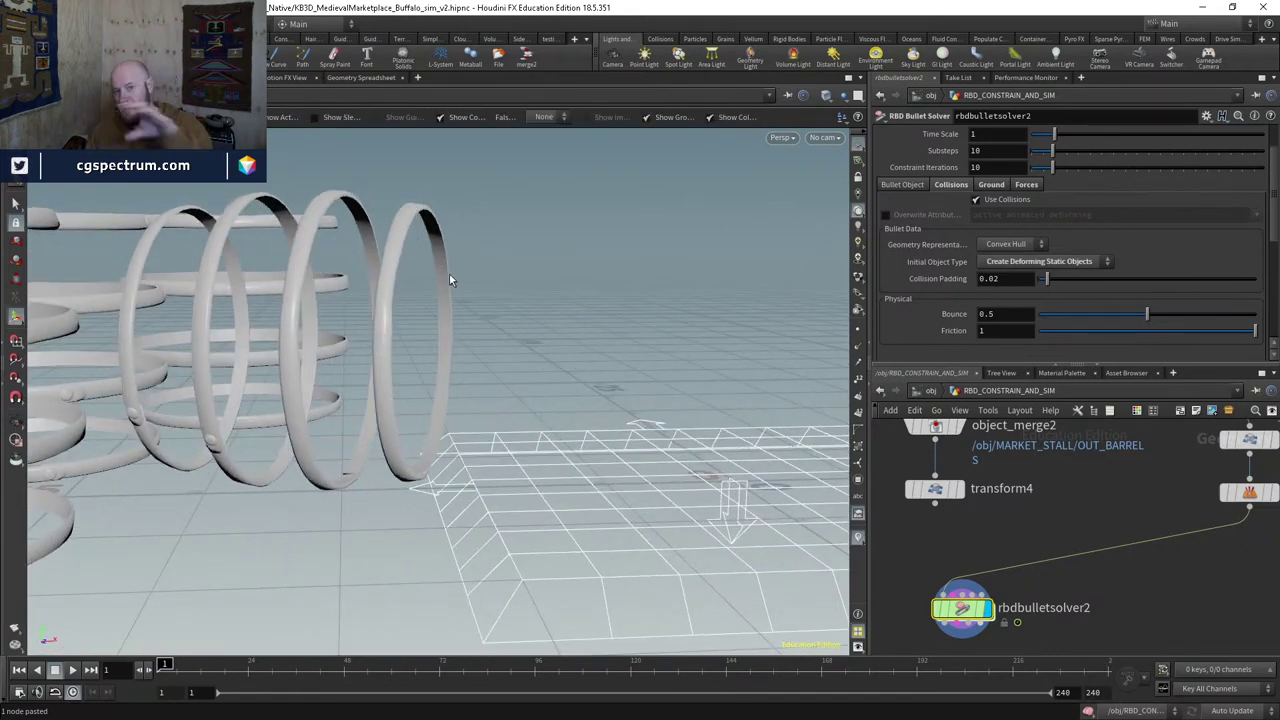
pyautogui.scroll(-3, 932, 298)
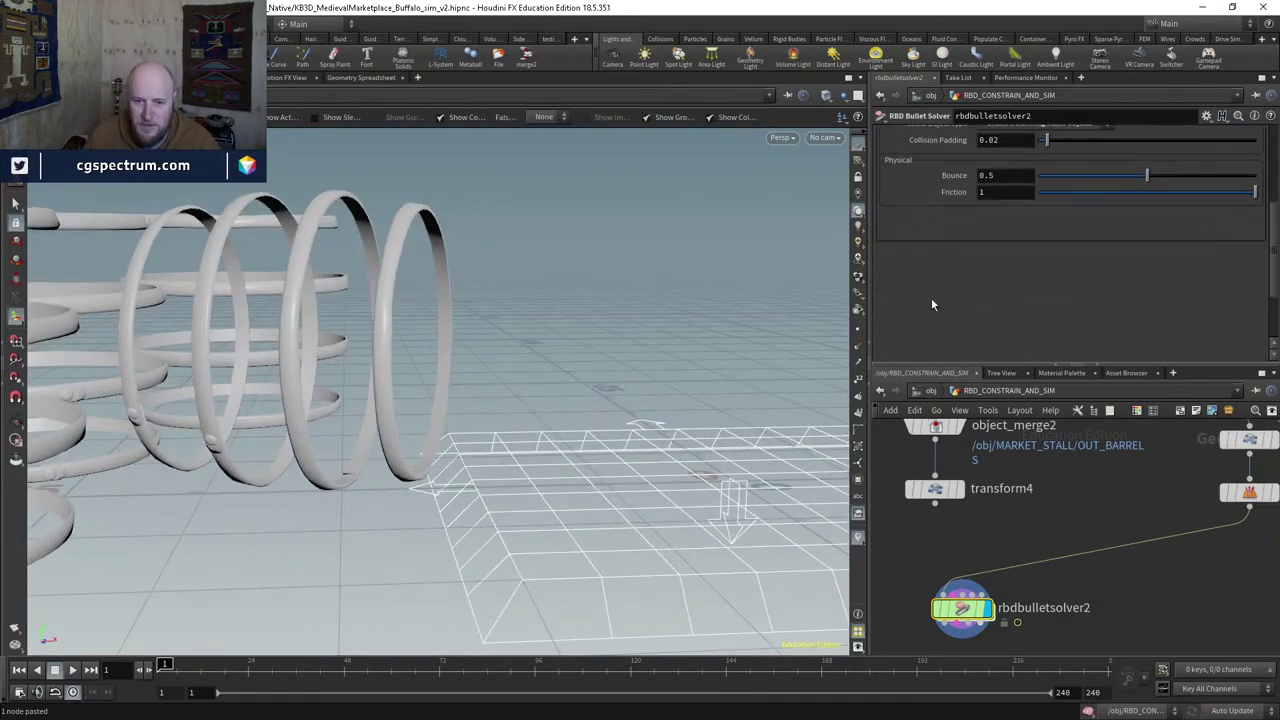
pyautogui.scroll(5, 932, 298)
pyautogui.click(895, 236)
pyautogui.scroll(-4, 894, 248)
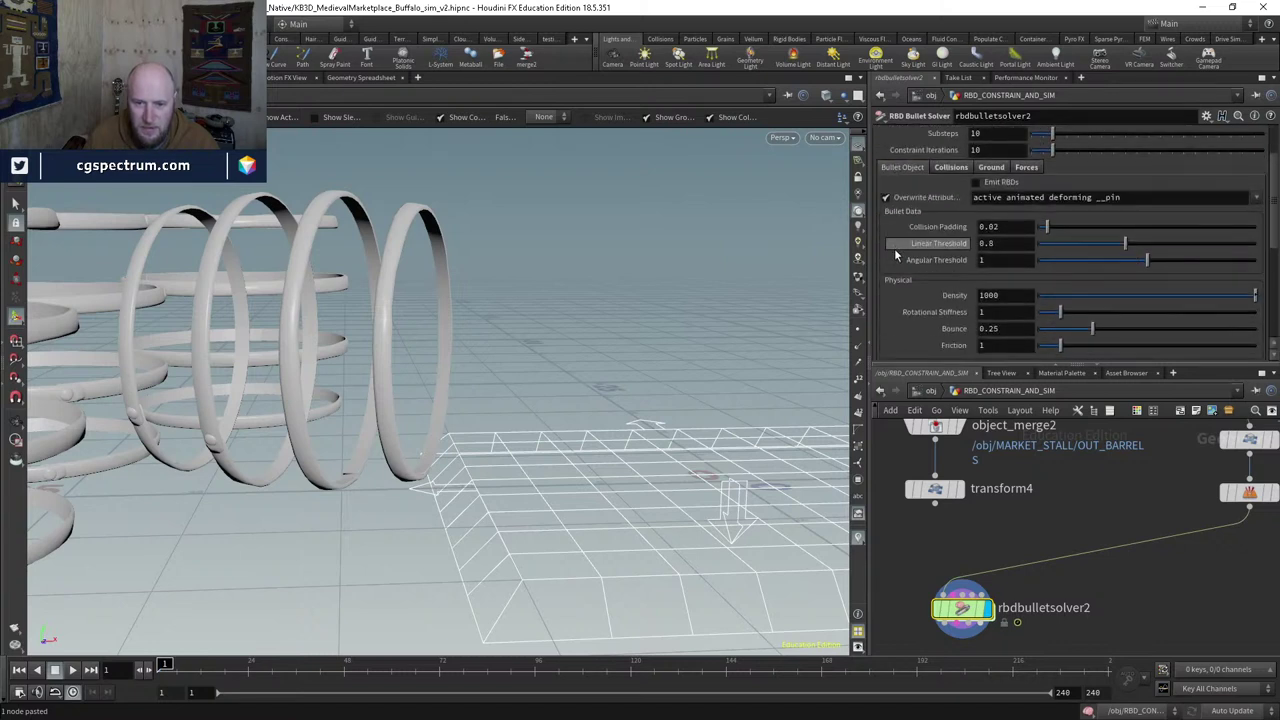
pyautogui.scroll(4, 895, 256)
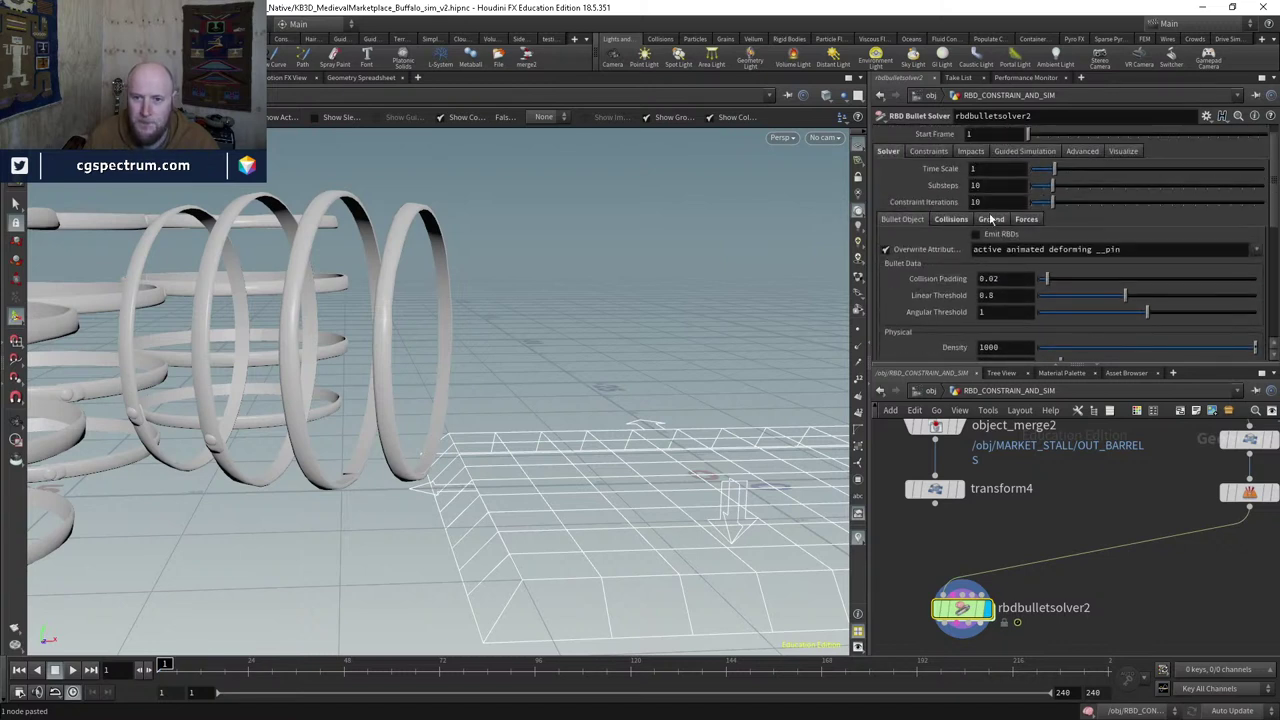
pyautogui.click(1121, 151)
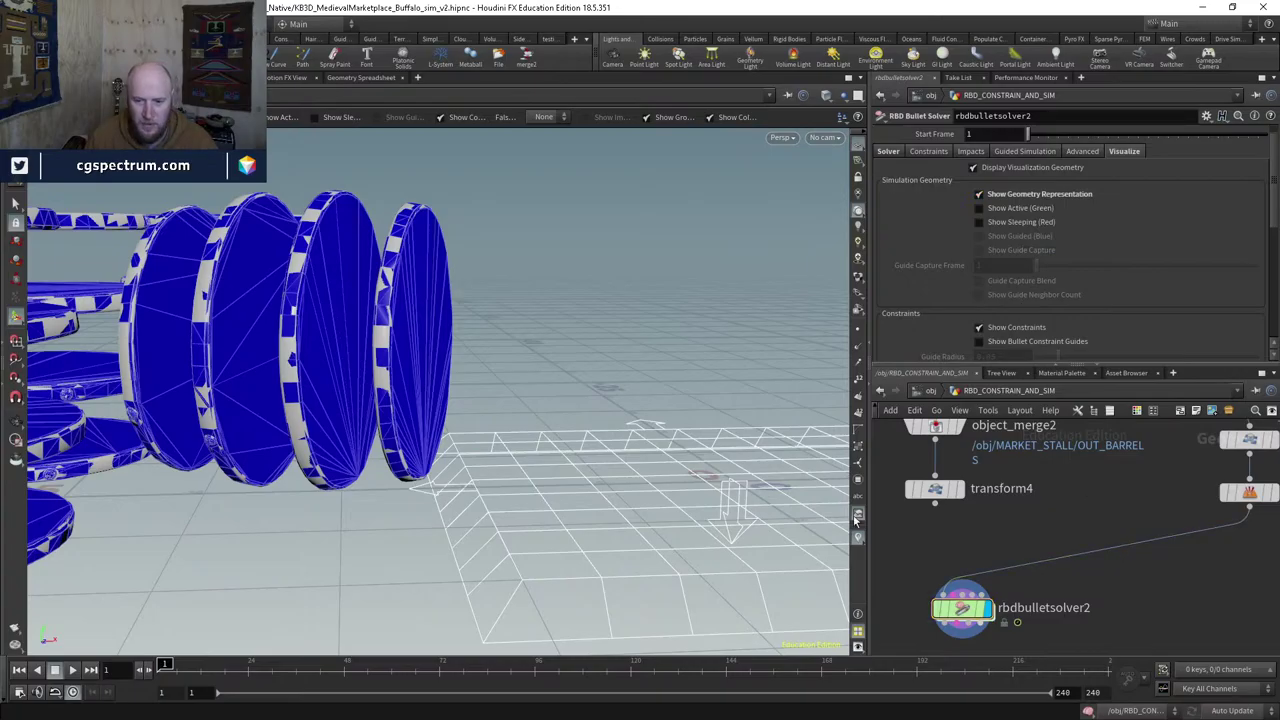
pyautogui.moveTo(450, 375); pyautogui.dragTo(420, 363)
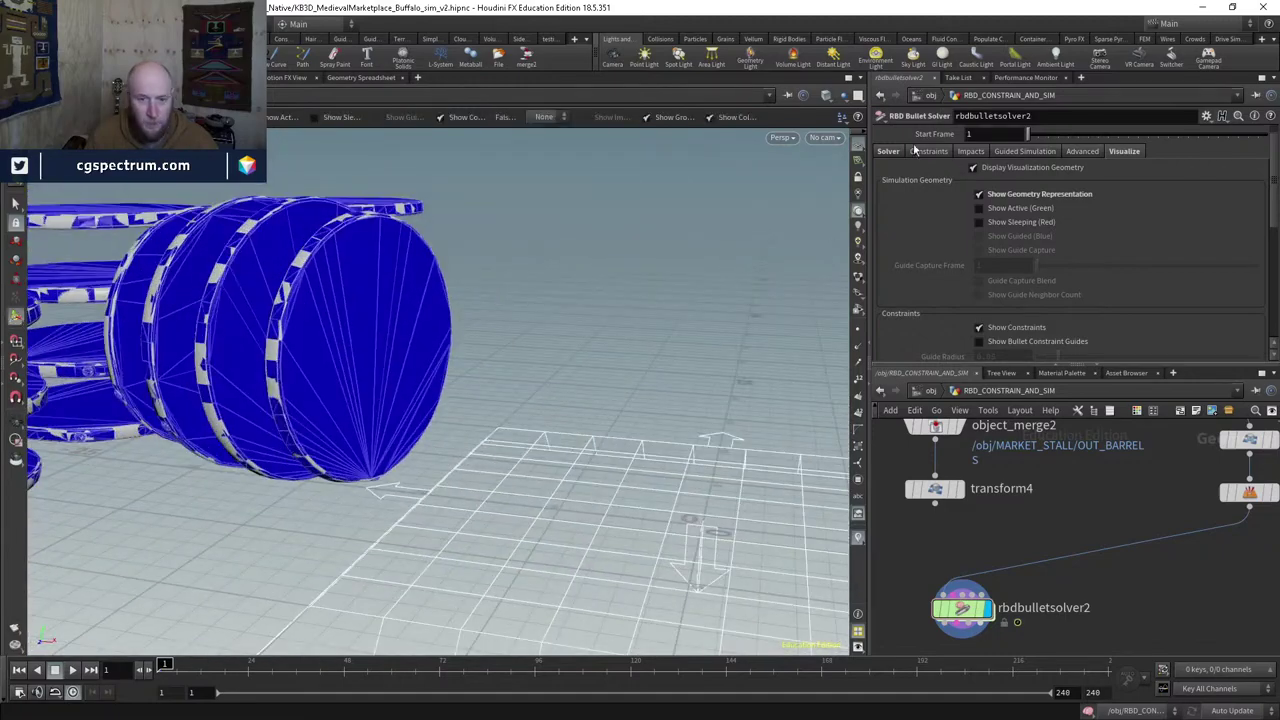
# Step: Try Concave collision geometry with Create Static Objects as the initial object type
pyautogui.click(889, 151)
pyautogui.click(949, 220)
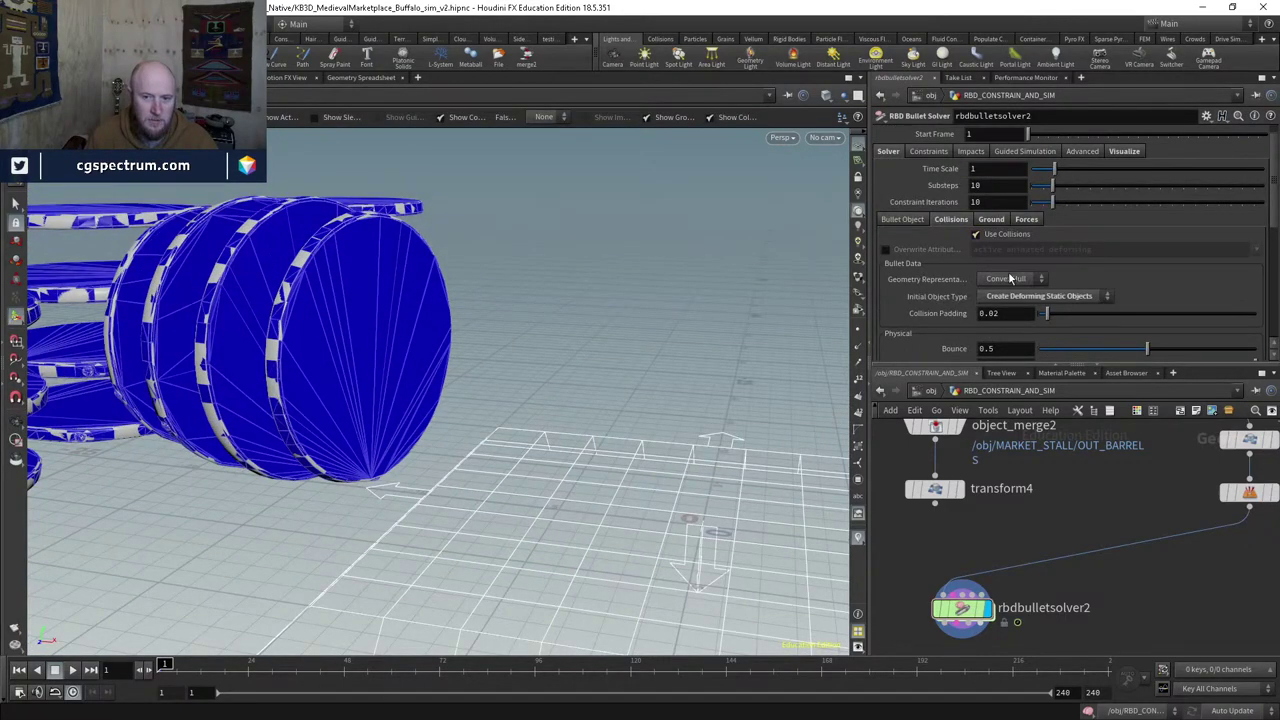
pyautogui.click(1010, 279)
pyautogui.click(1005, 294)
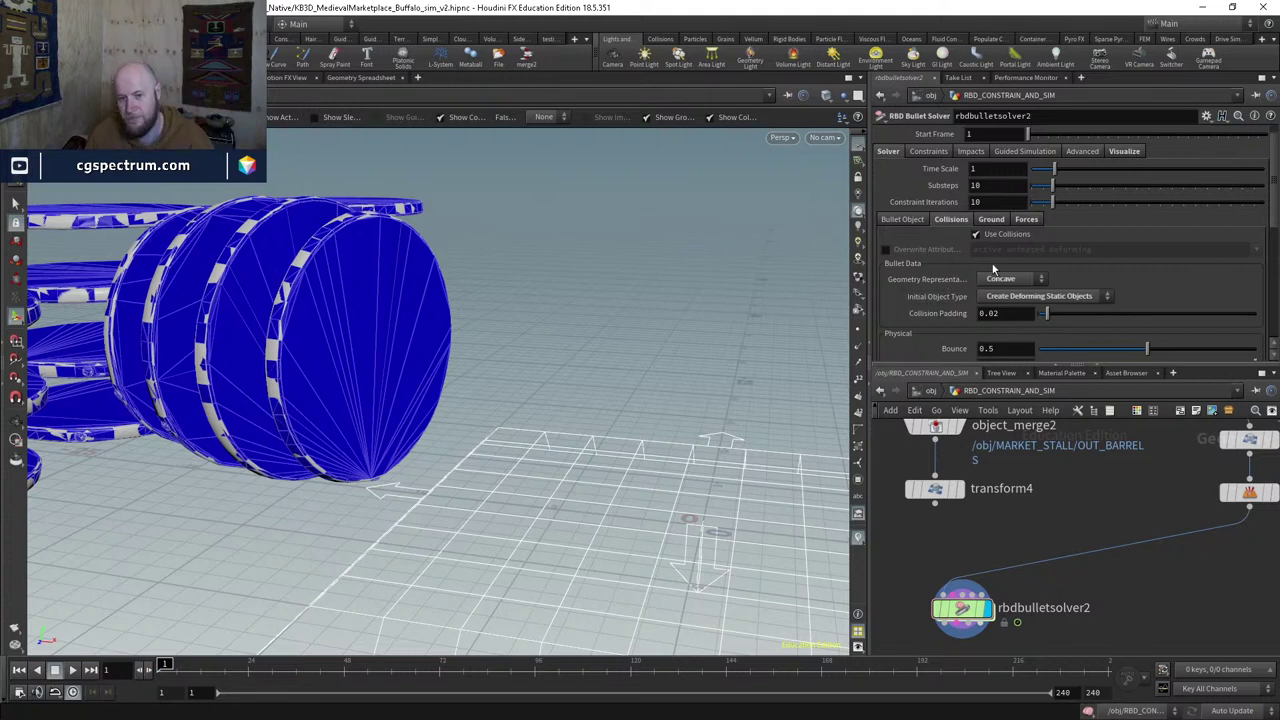
pyautogui.click(1019, 297)
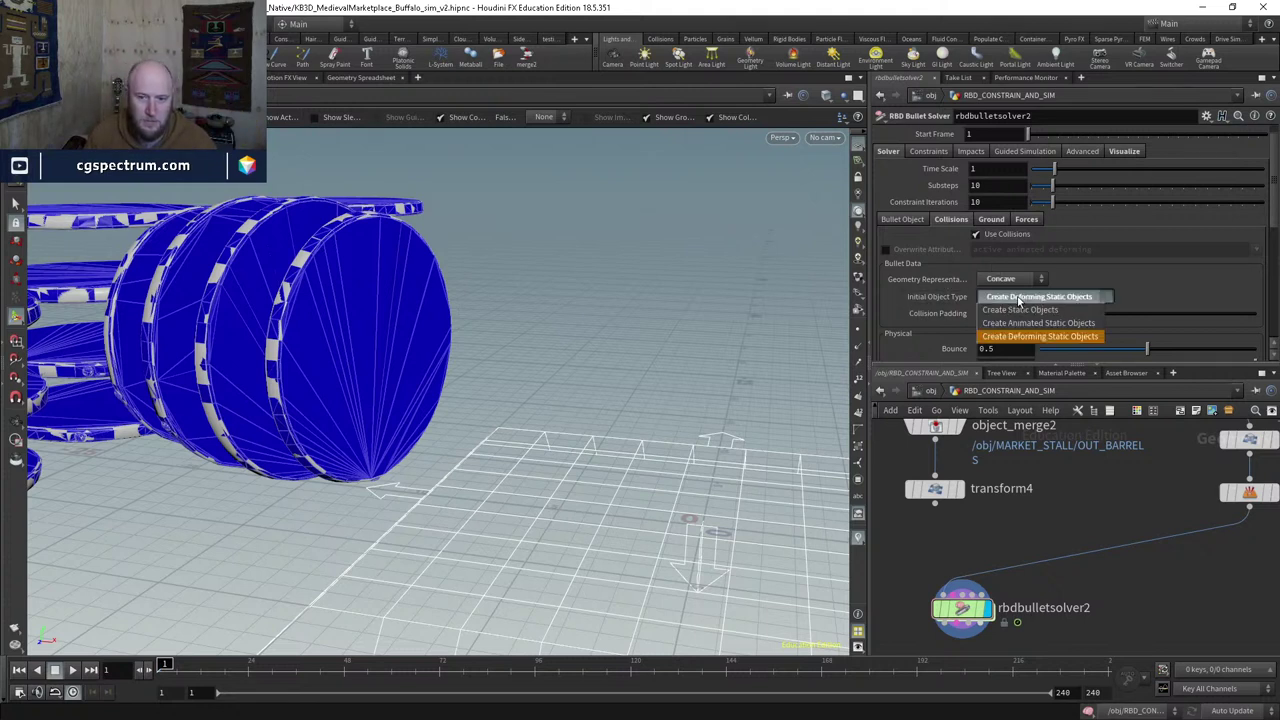
pyautogui.click(1019, 310)
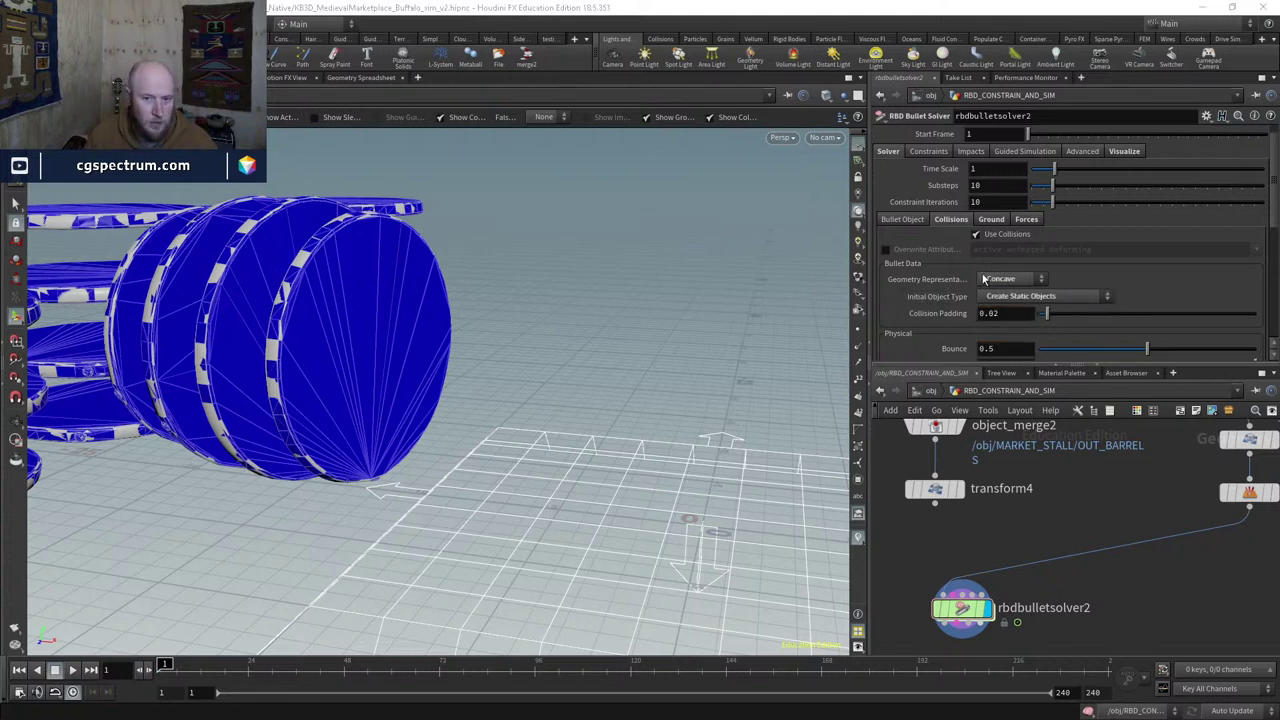
pyautogui.keyDown('alt'); pyautogui.moveTo(549, 334); pyautogui.dragTo(620, 320); pyautogui.keyUp('alt')
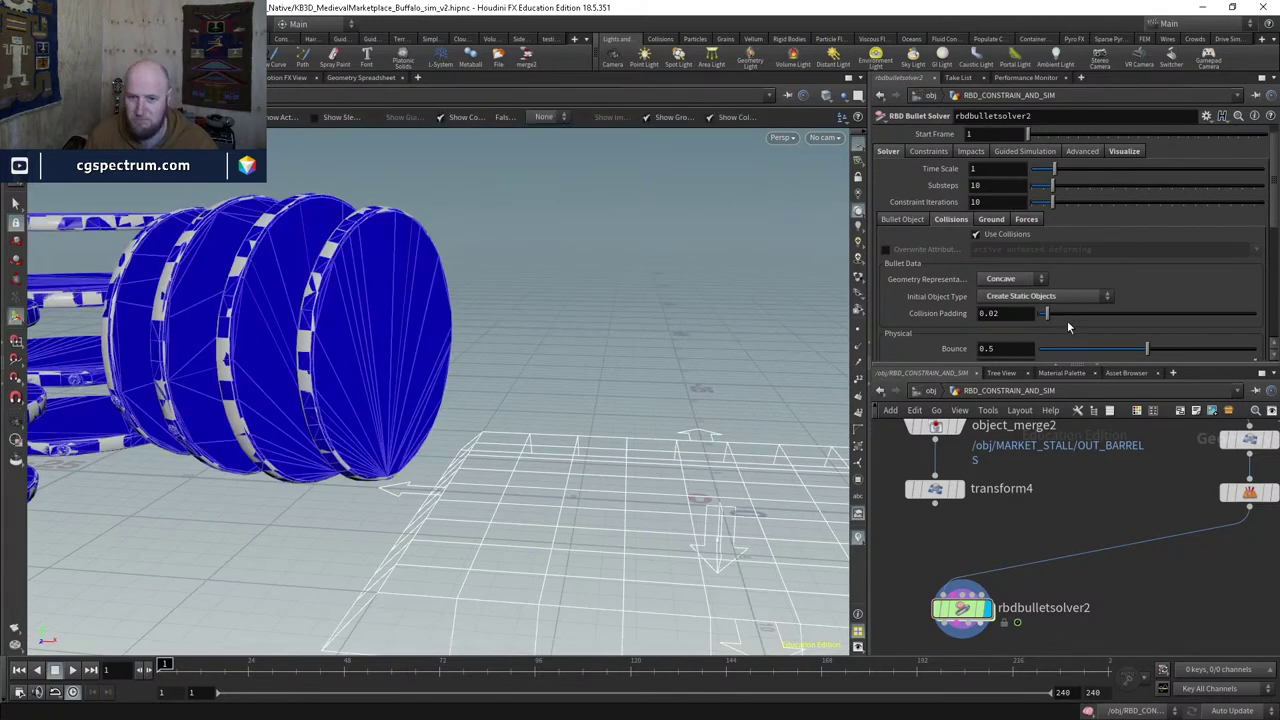
# Step: Review the Bullet object physical values and collision settings
pyautogui.click(884, 249)
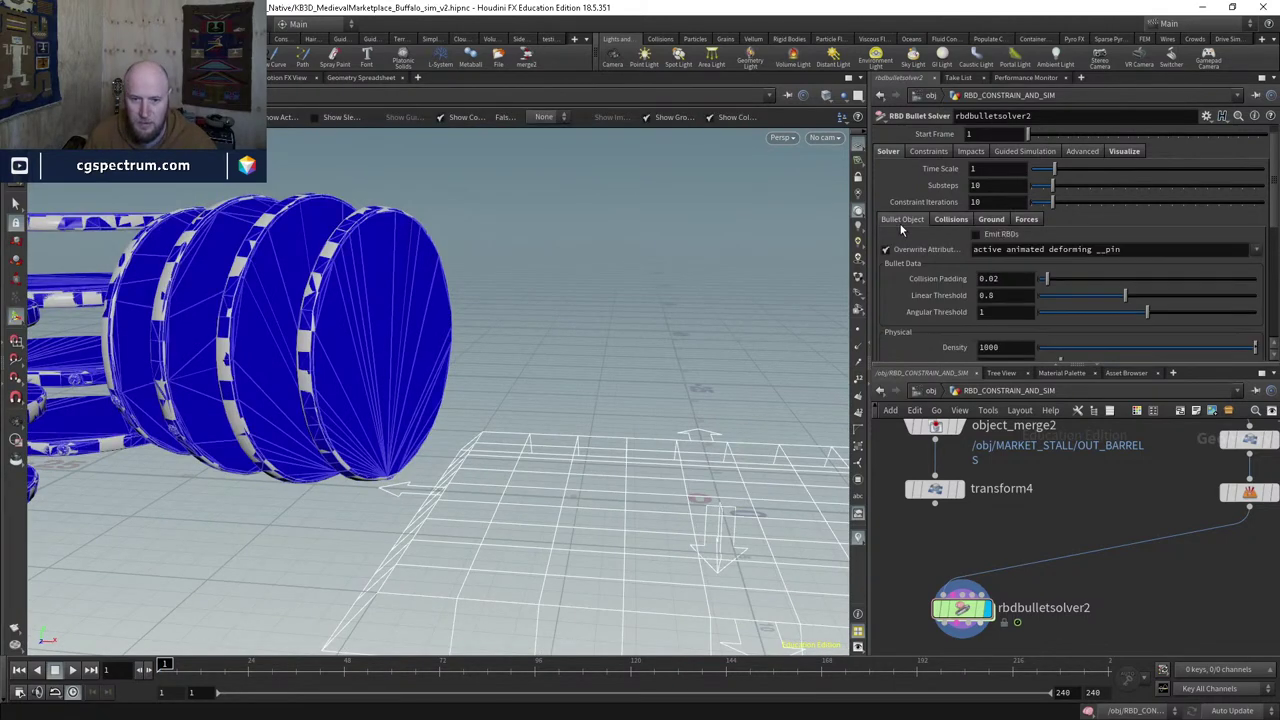
pyautogui.scroll(-3, 936, 277)
pyautogui.scroll(3, 929, 298)
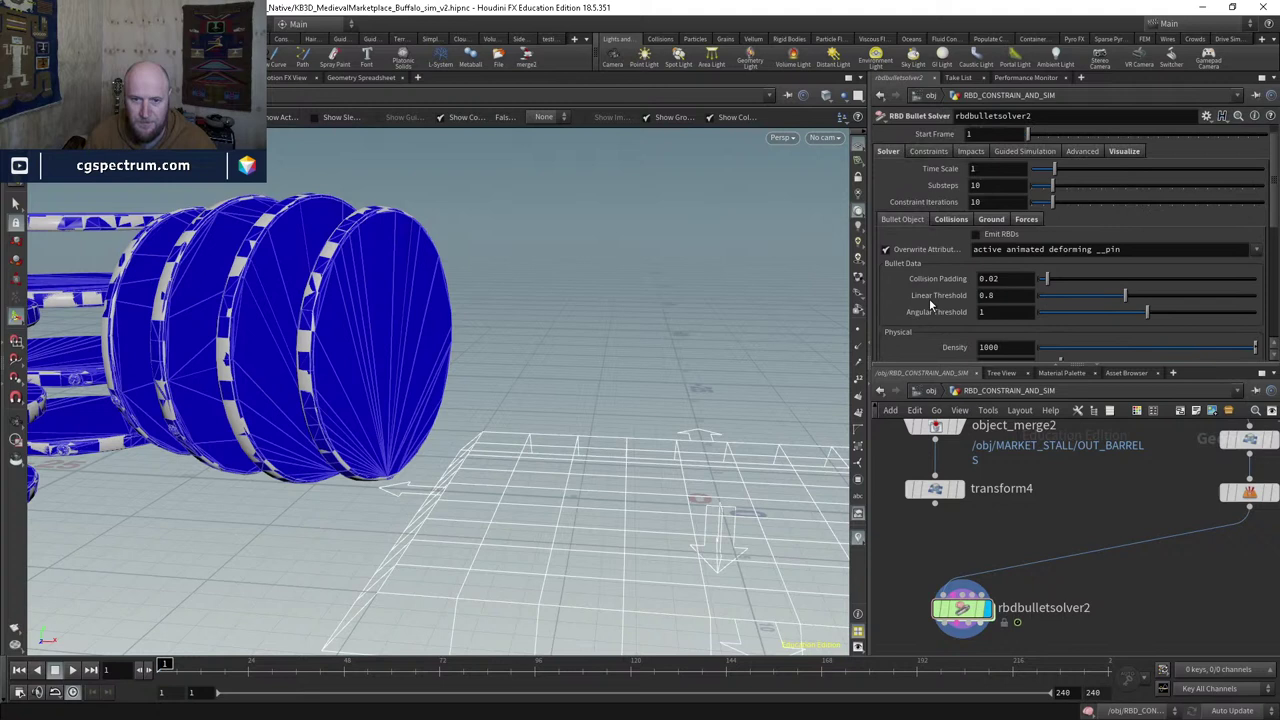
pyautogui.click(948, 219)
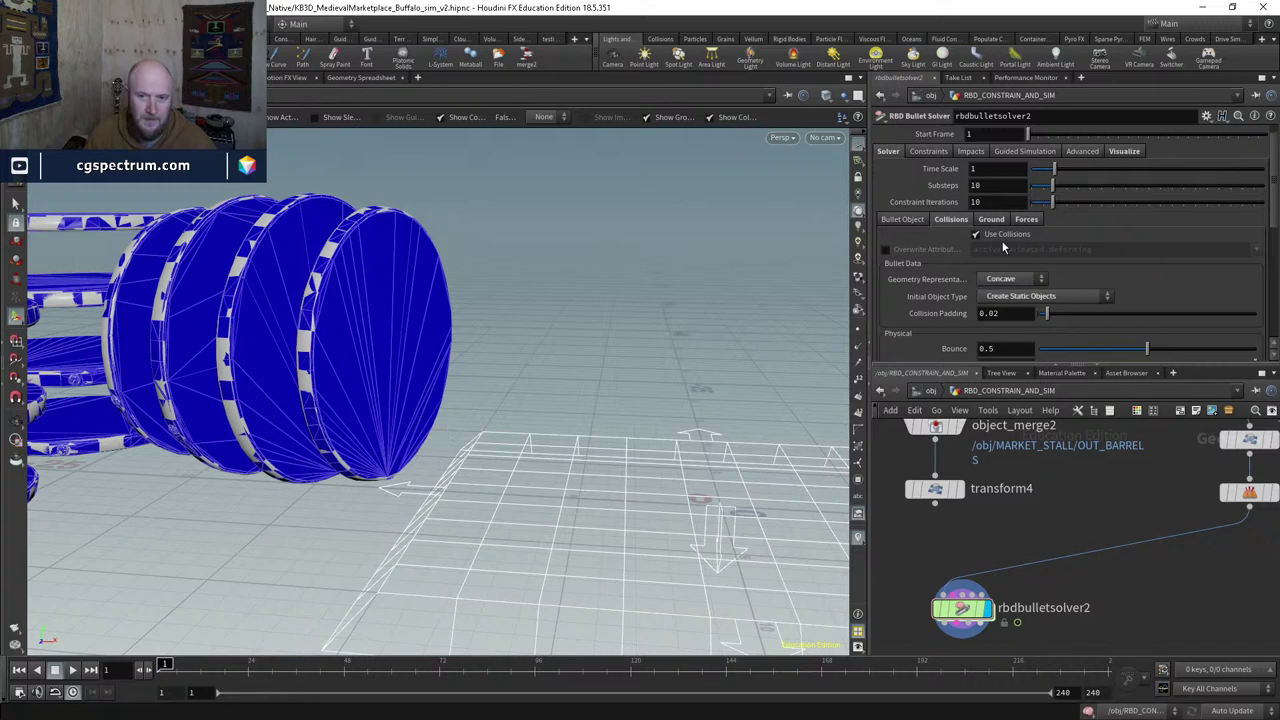
pyautogui.click(911, 220)
pyautogui.scroll(-5, 910, 265)
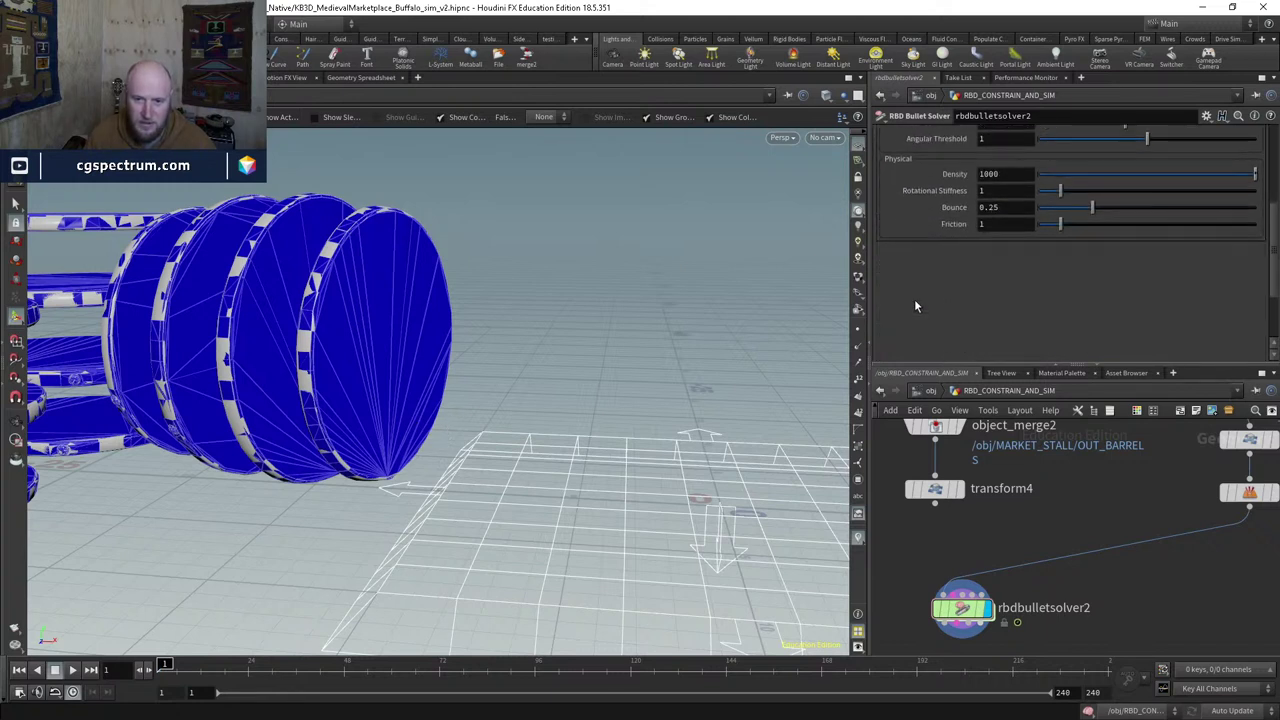
pyautogui.scroll(5, 915, 310)
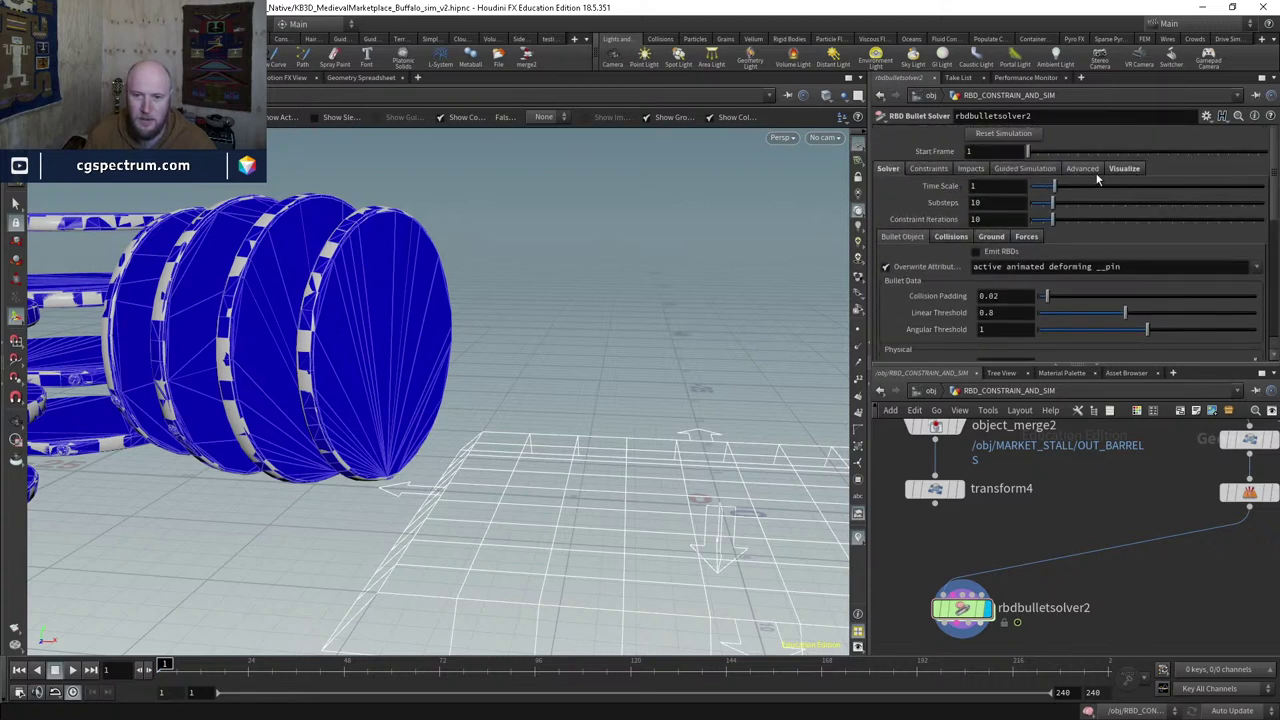
# Step: Browse the solver's Advanced, Guided Simulation, Impacts and Constraints settings
pyautogui.click(1085, 169)
pyautogui.click(882, 201)
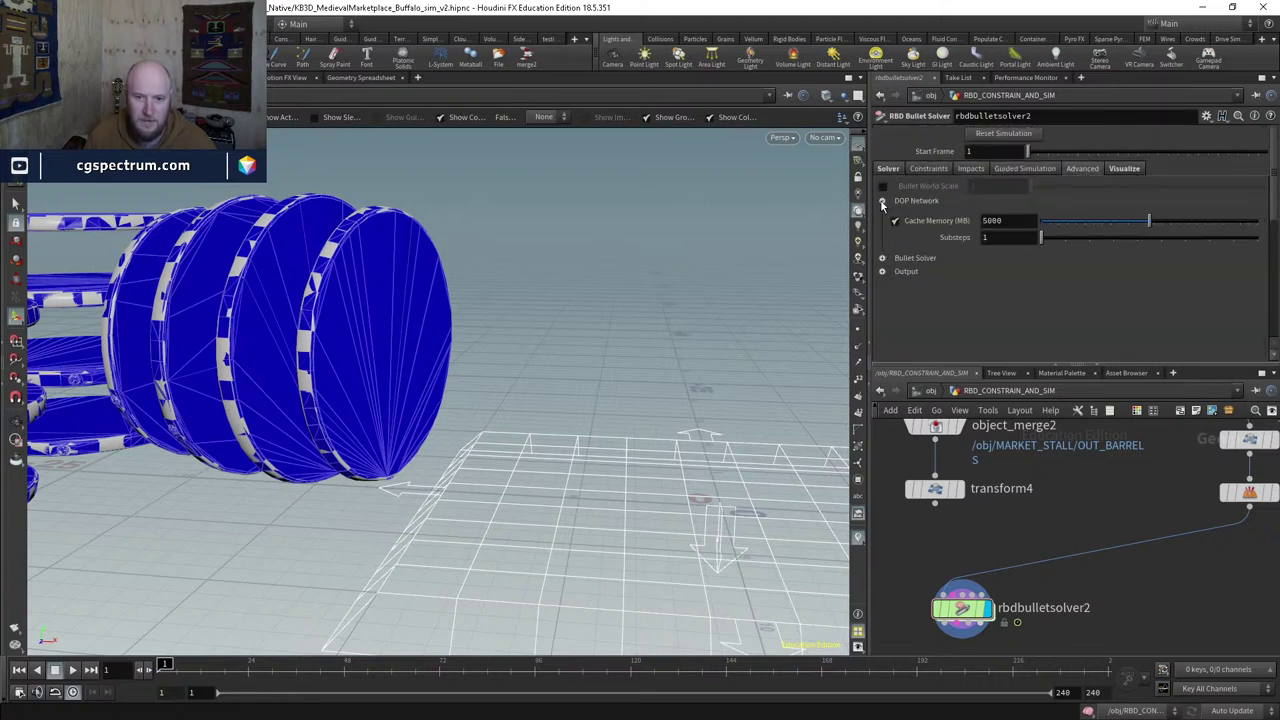
pyautogui.click(882, 258)
pyautogui.scroll(-5, 883, 264)
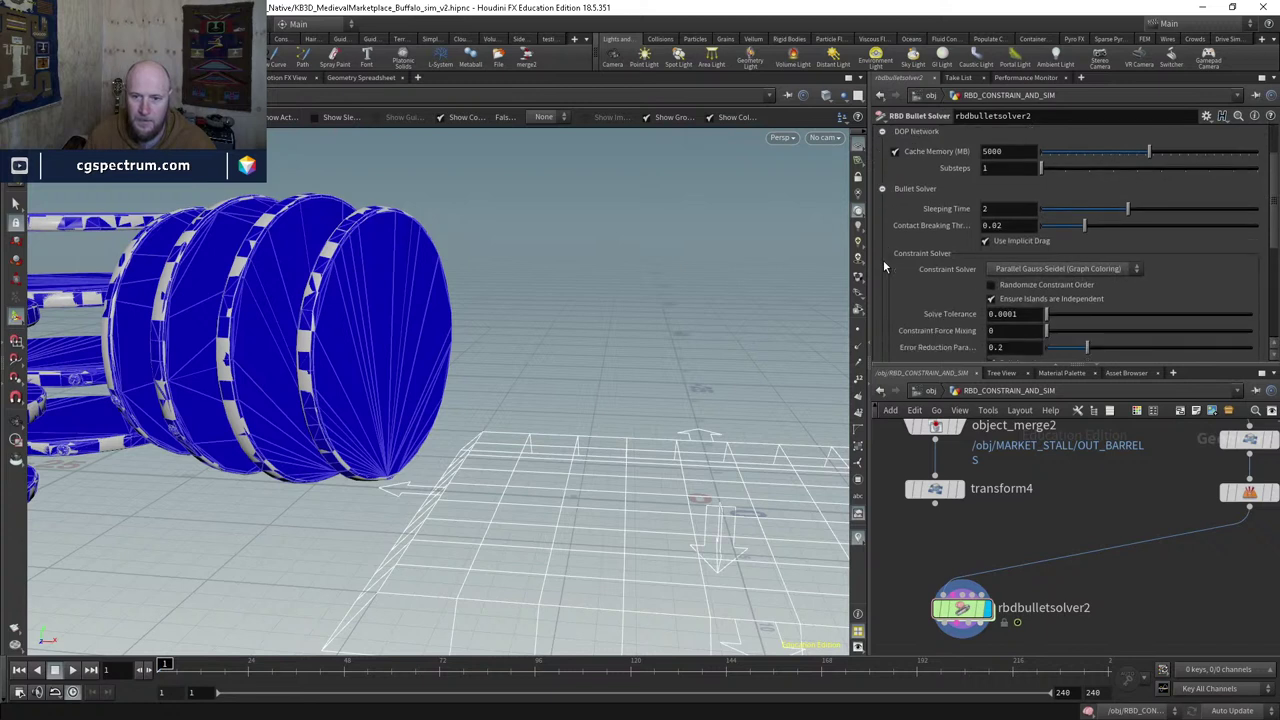
pyautogui.scroll(4, 905, 298)
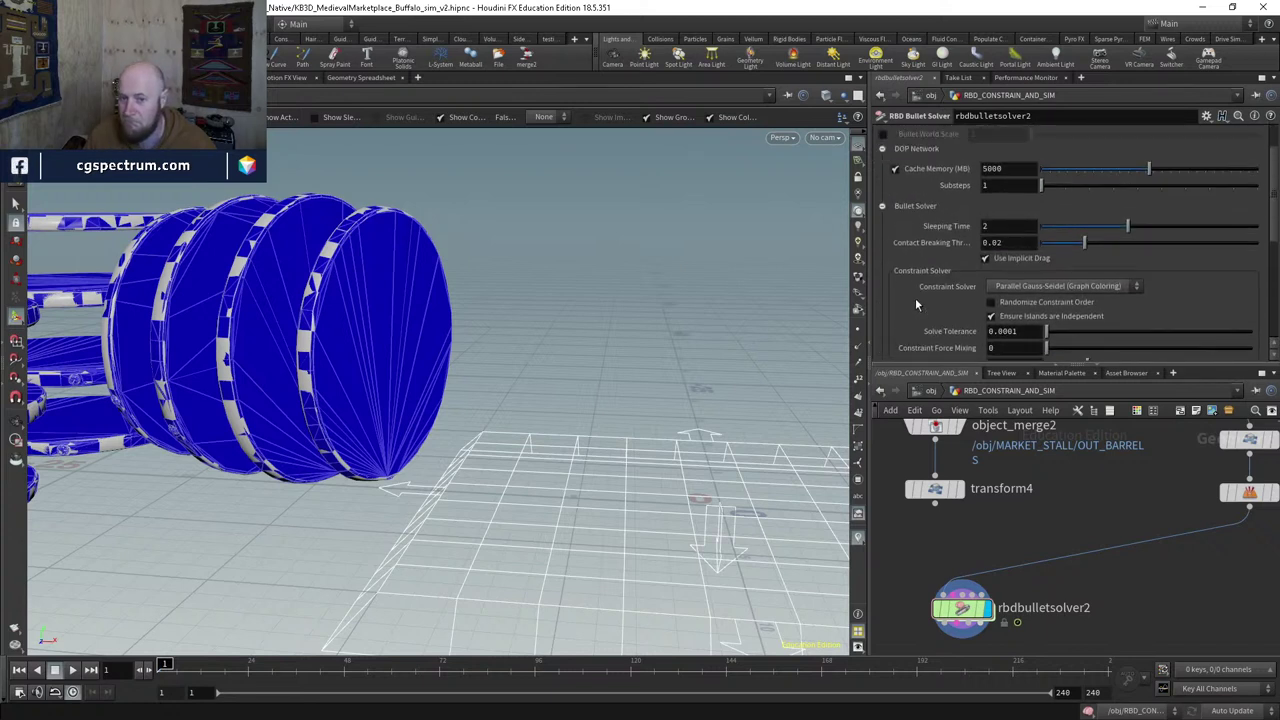
pyautogui.click(1029, 170)
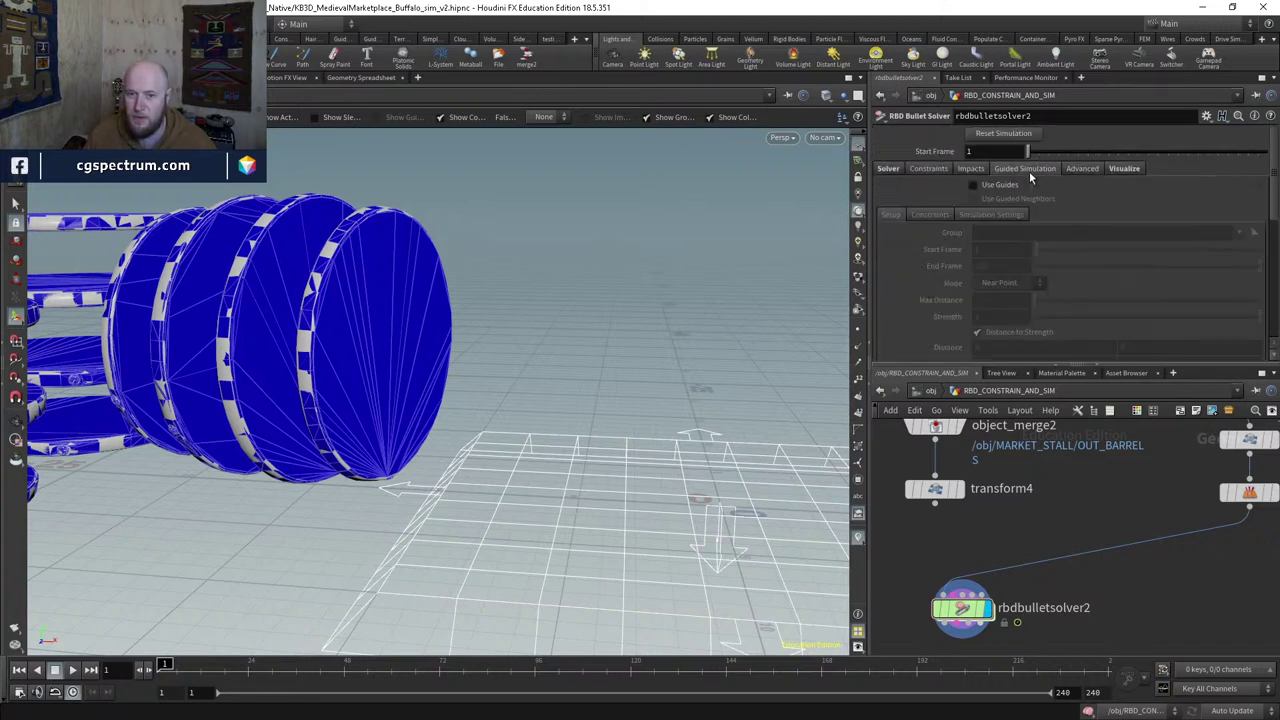
pyautogui.click(962, 169)
pyautogui.click(928, 168)
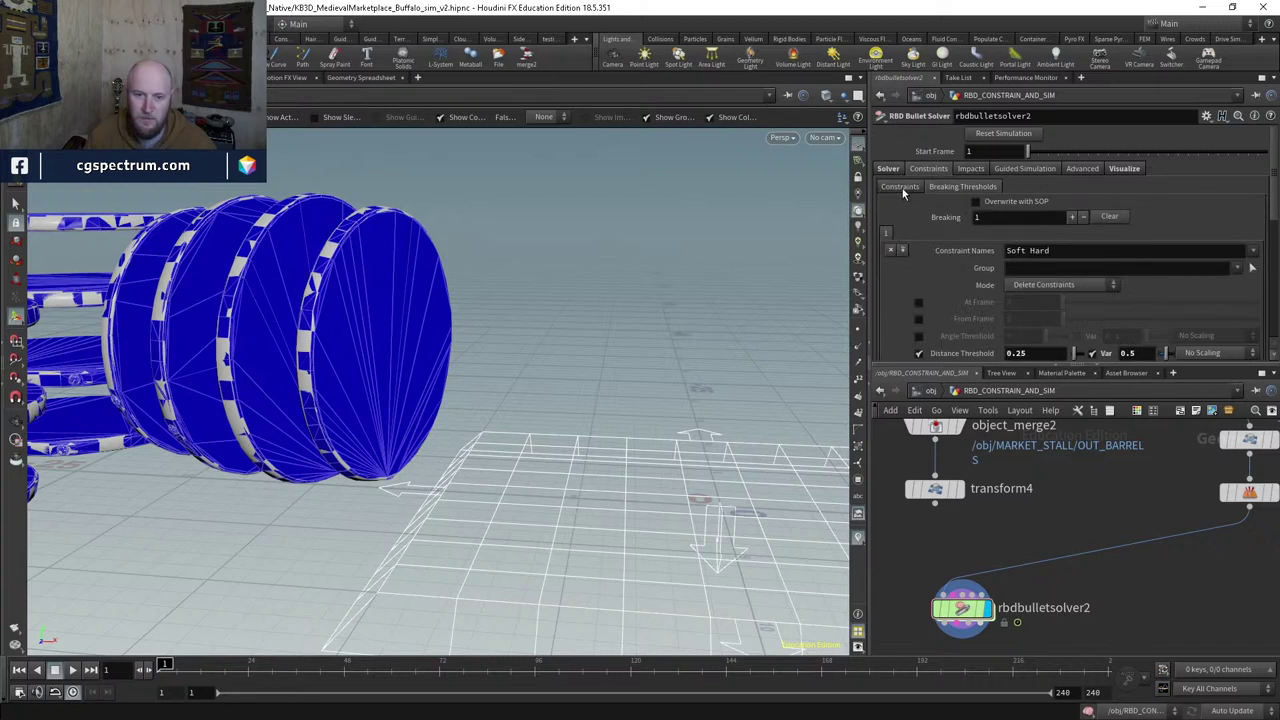
pyautogui.click(889, 168)
pyautogui.click(889, 168)
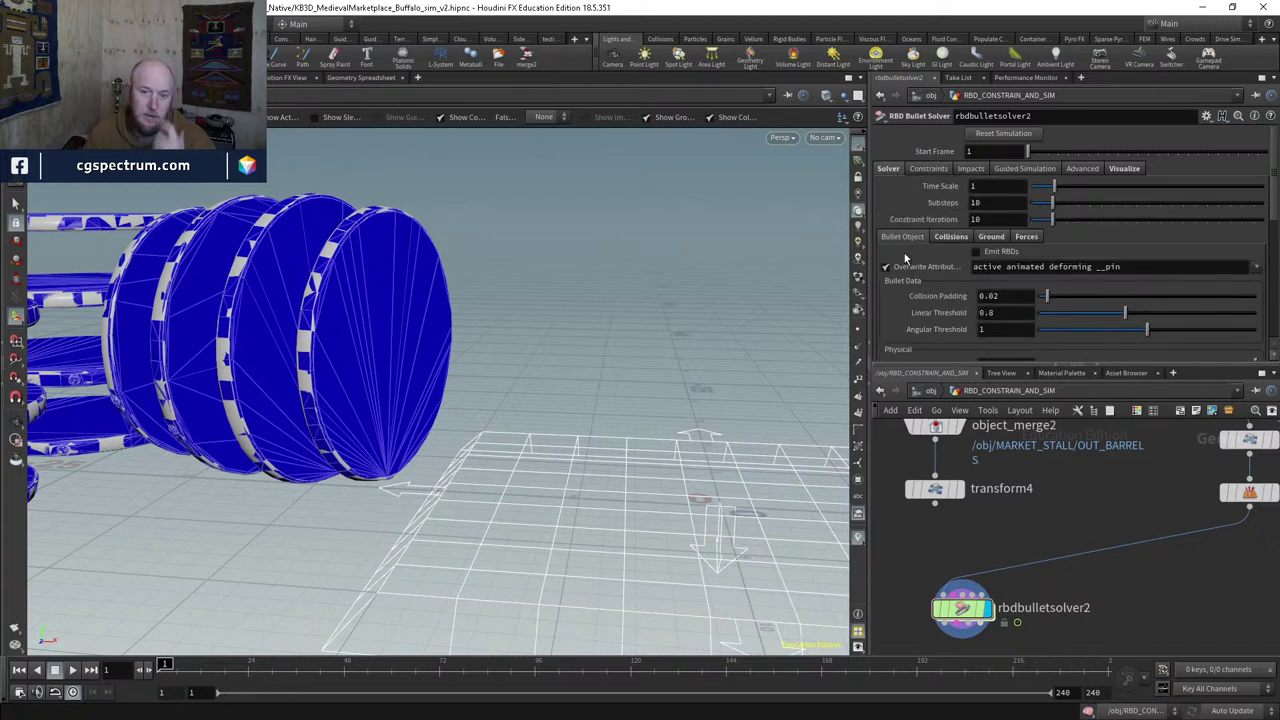
# Step: Revert collision geometry to Convex Hull with Create Deforming Static Objects
pyautogui.click(952, 237)
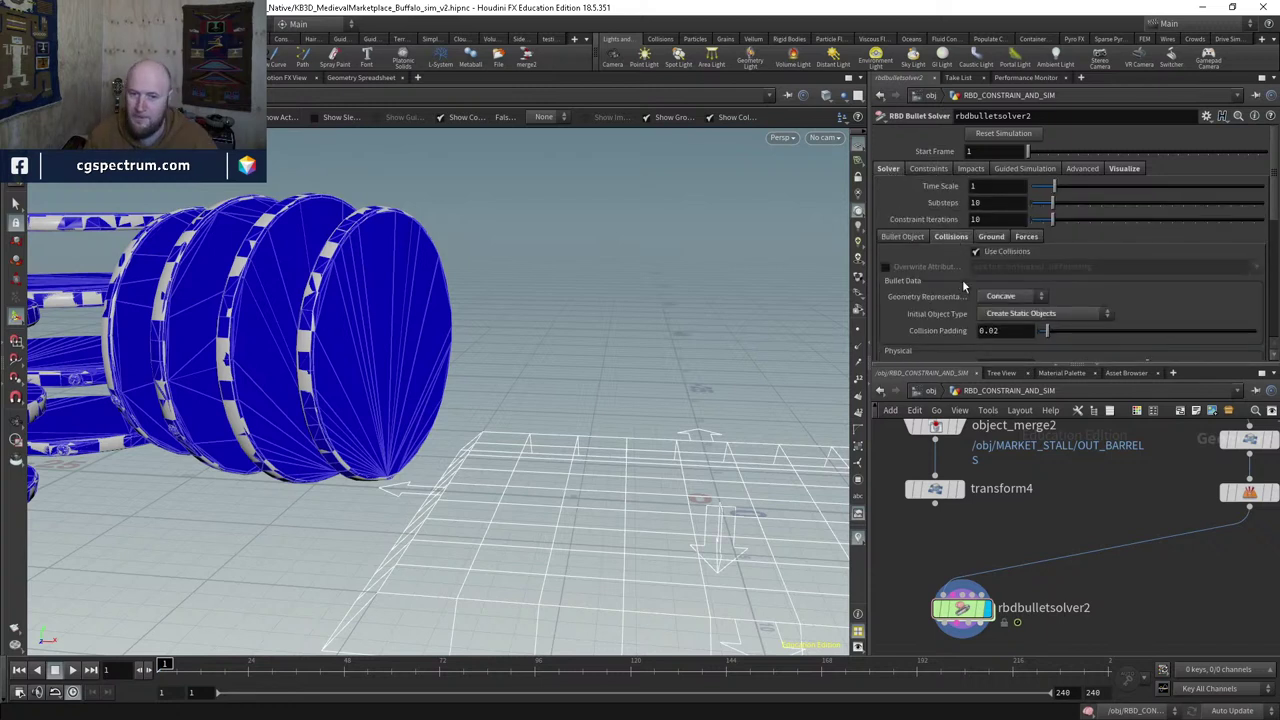
pyautogui.scroll(-1, 958, 277)
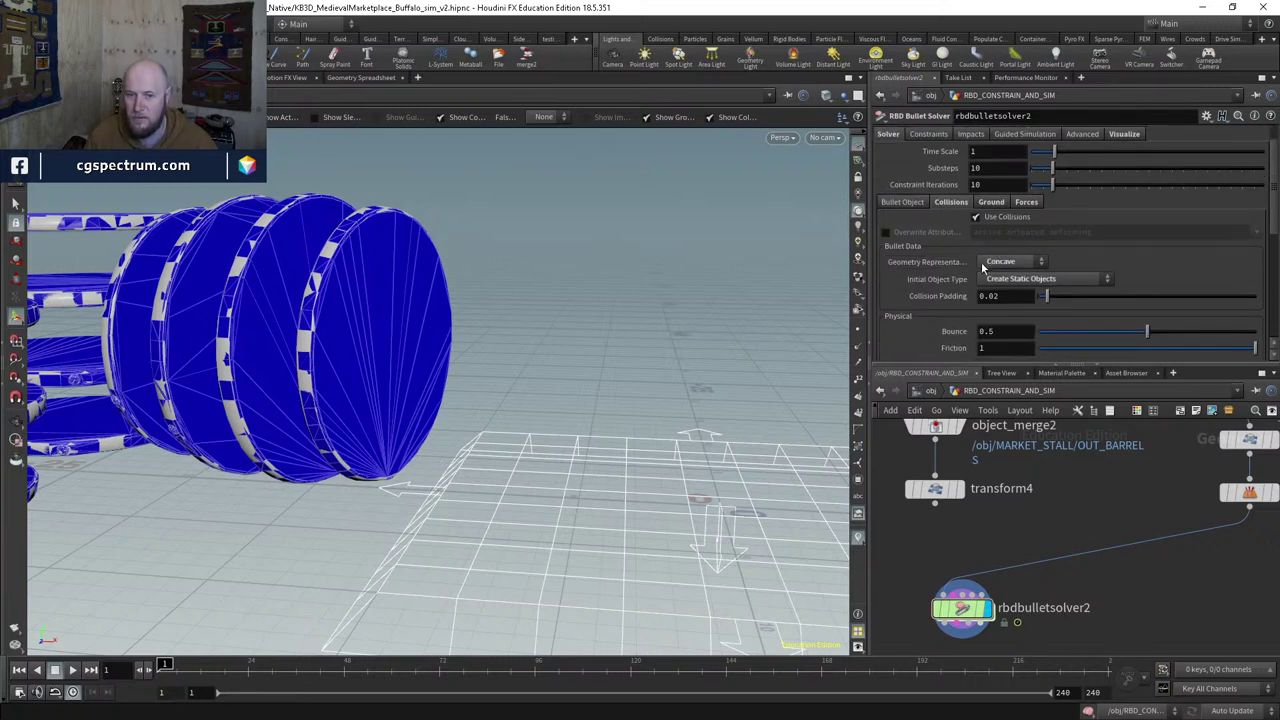
pyautogui.click(983, 262)
pyautogui.click(995, 282)
pyautogui.click(998, 281)
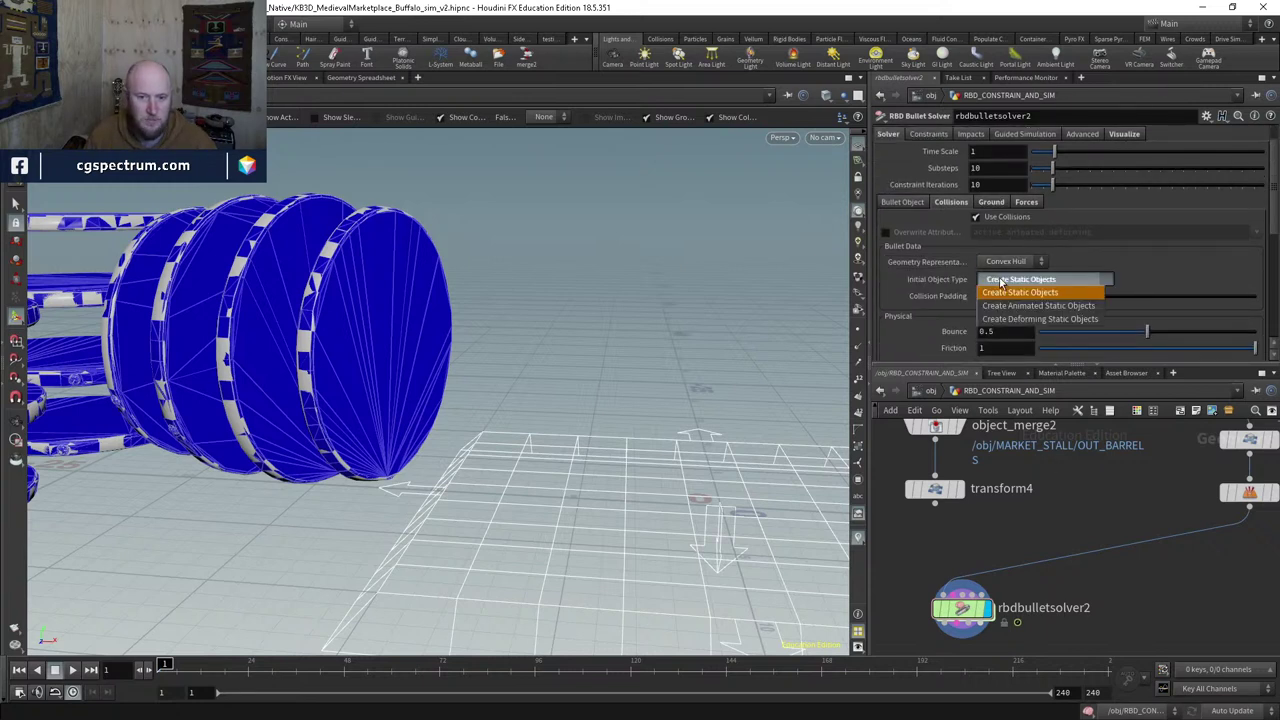
pyautogui.click(1004, 318)
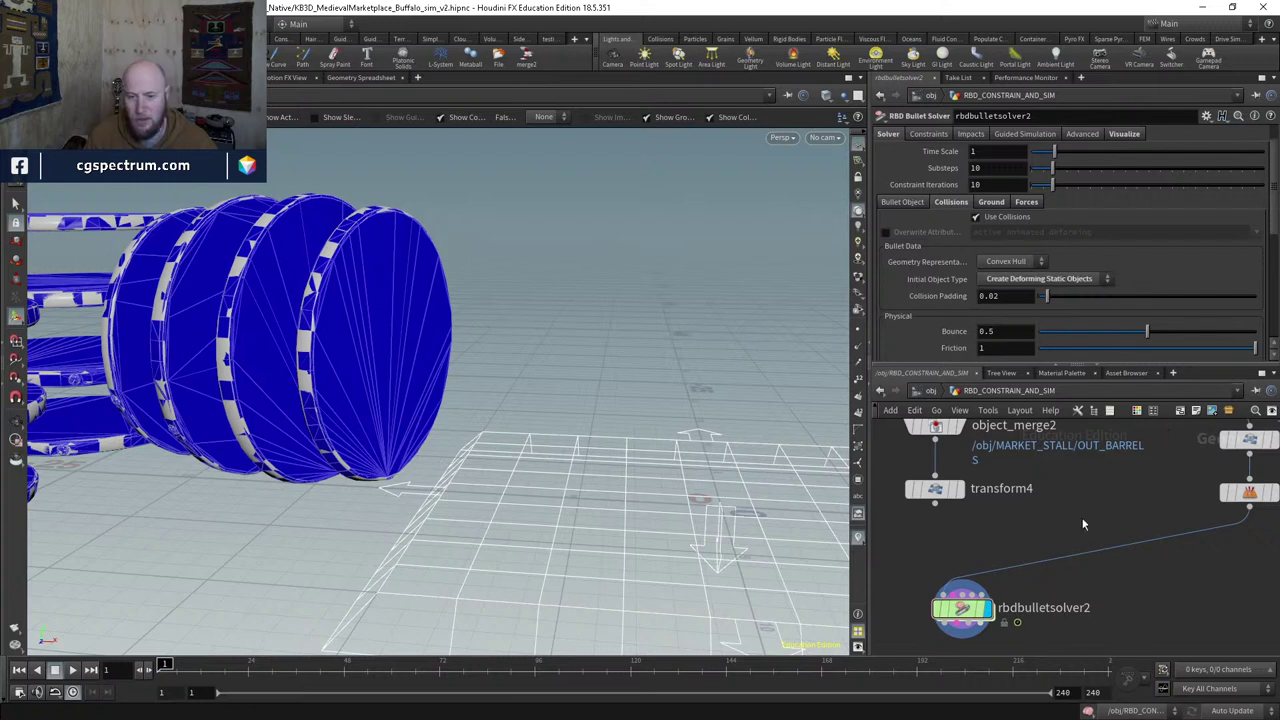
pyautogui.scroll(-3, 1083, 524)
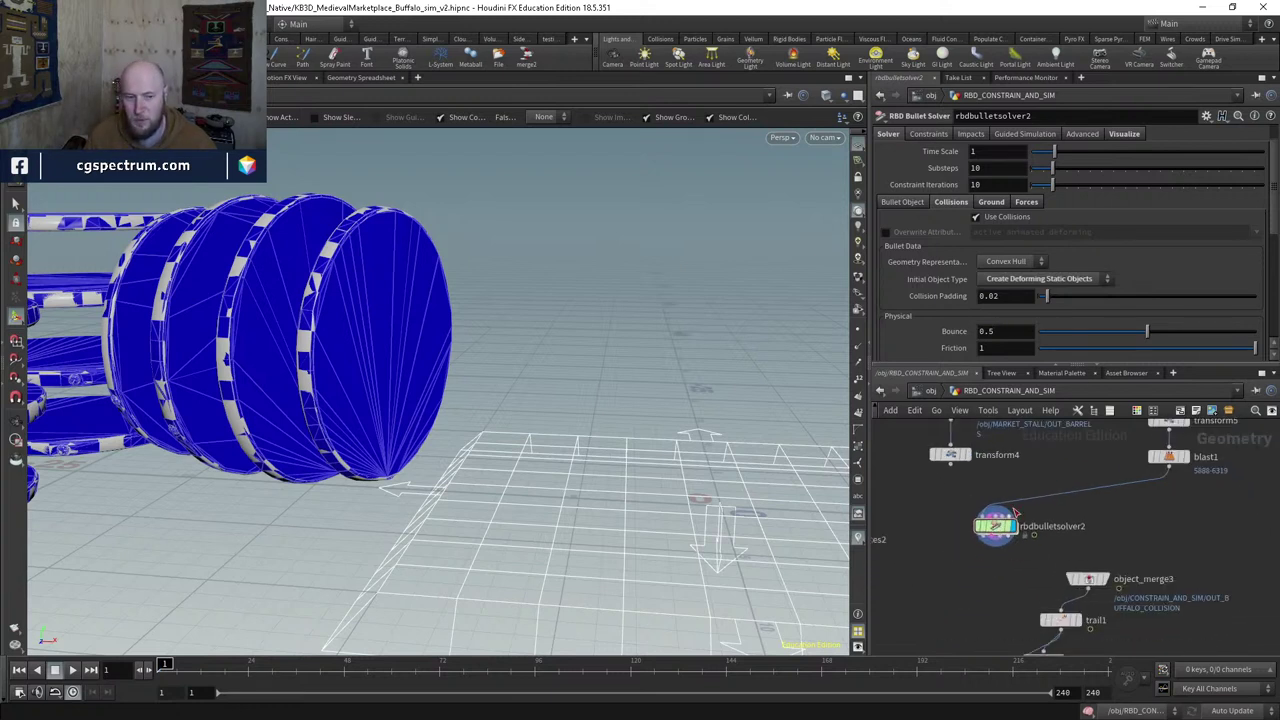
pyautogui.moveTo(1005, 532)
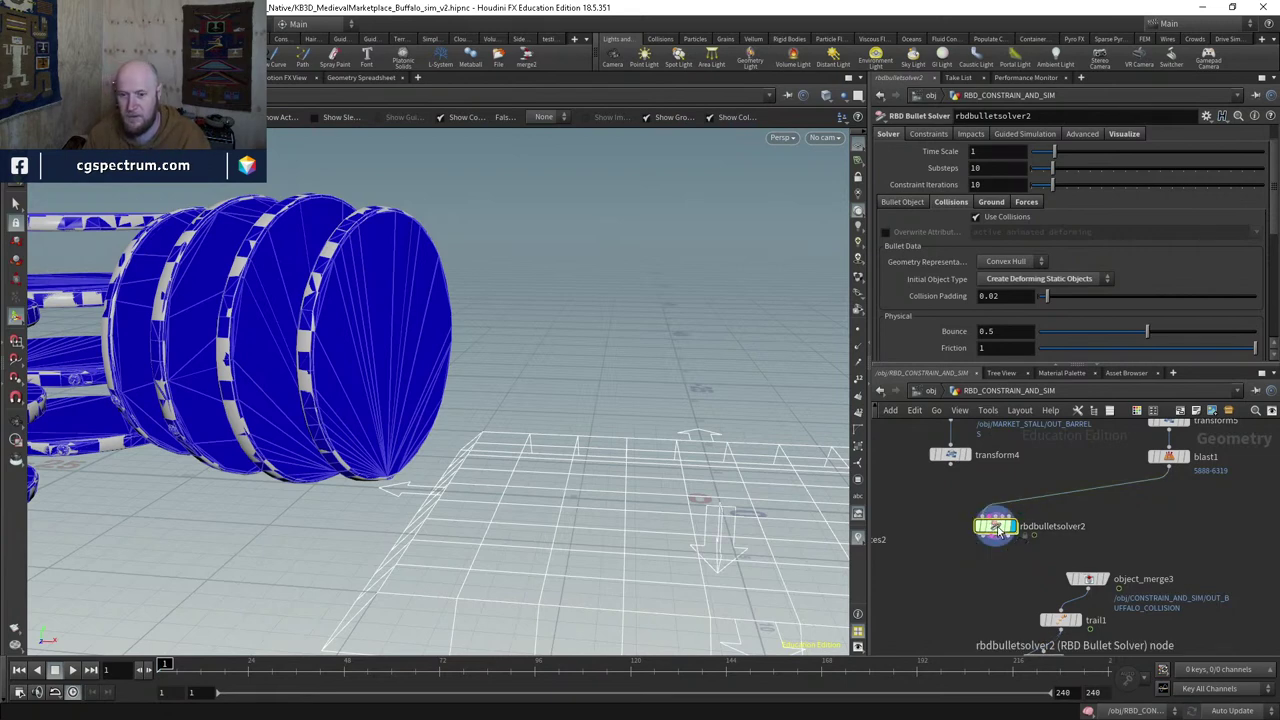
# Step: Replace rbdbulletsolver2 with a new DOP Network, dopnet1
pyautogui.press('Delete')
pyautogui.press('Tab')
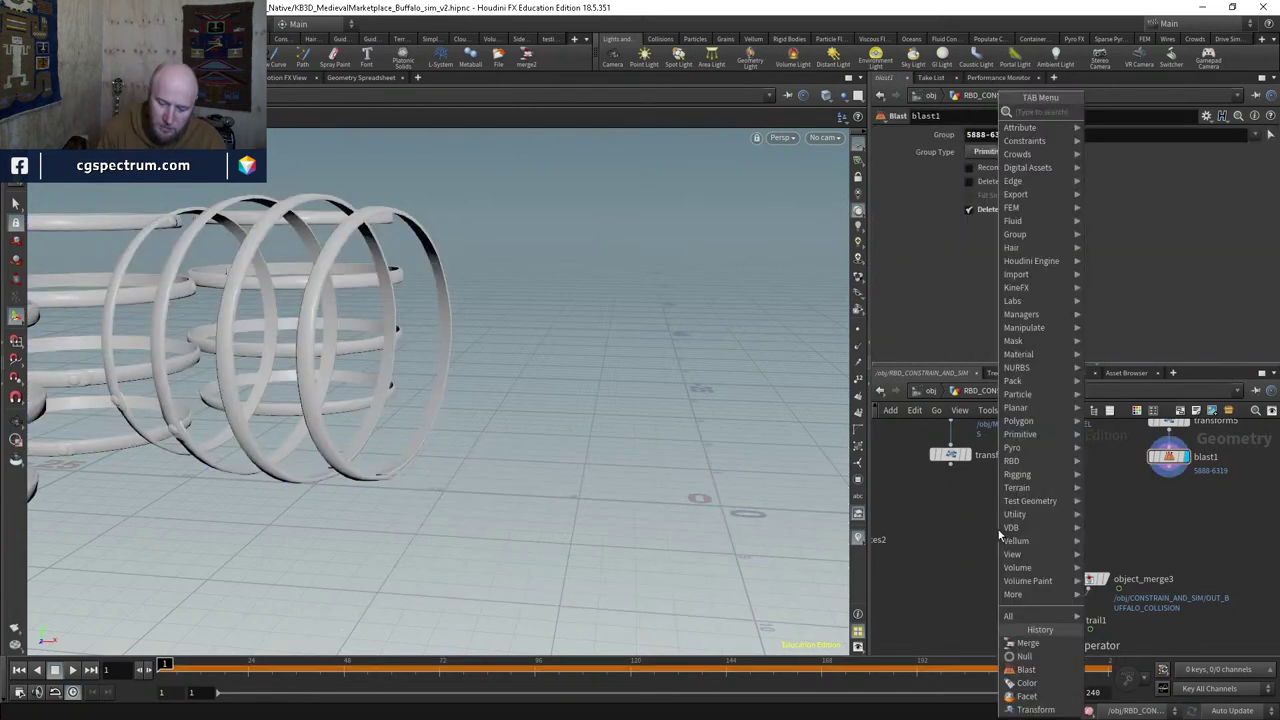
pyautogui.write('dopnet')
pyautogui.press('Return')
pyautogui.click(997, 529)
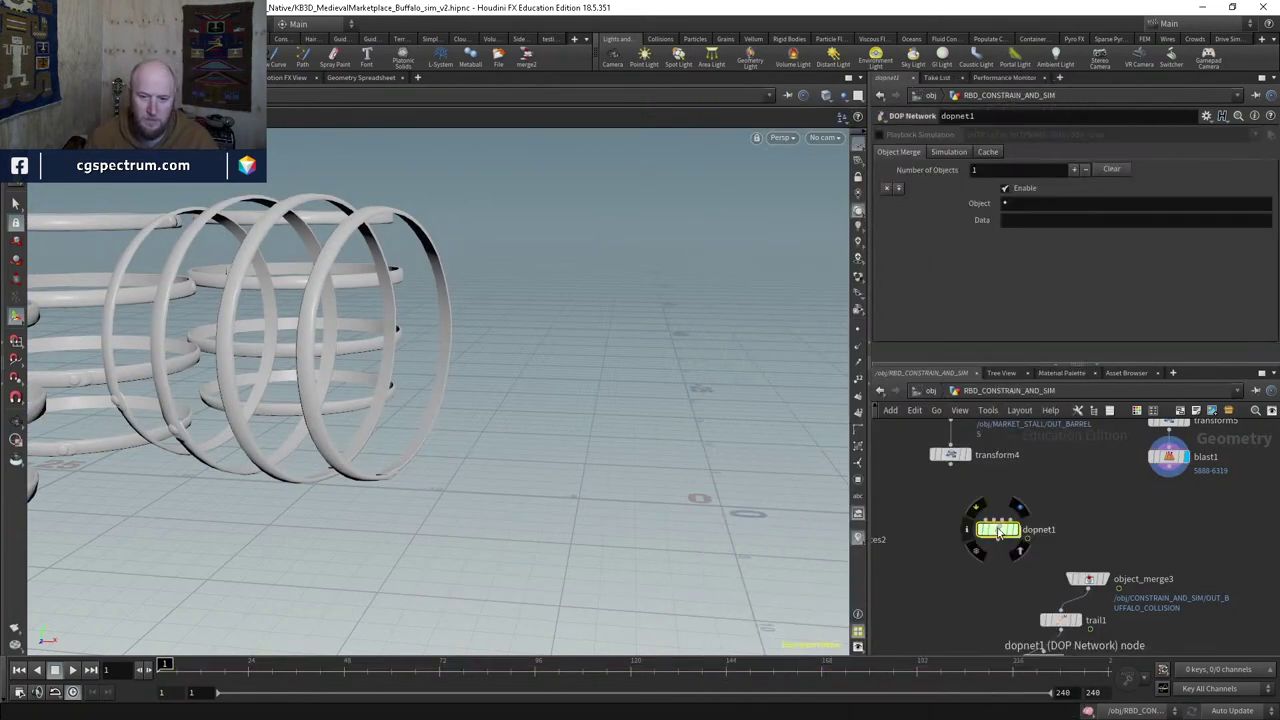
pyautogui.moveTo(931, 580); pyautogui.dragTo(1002, 578, button='middle')
pyautogui.moveTo(1042, 560)
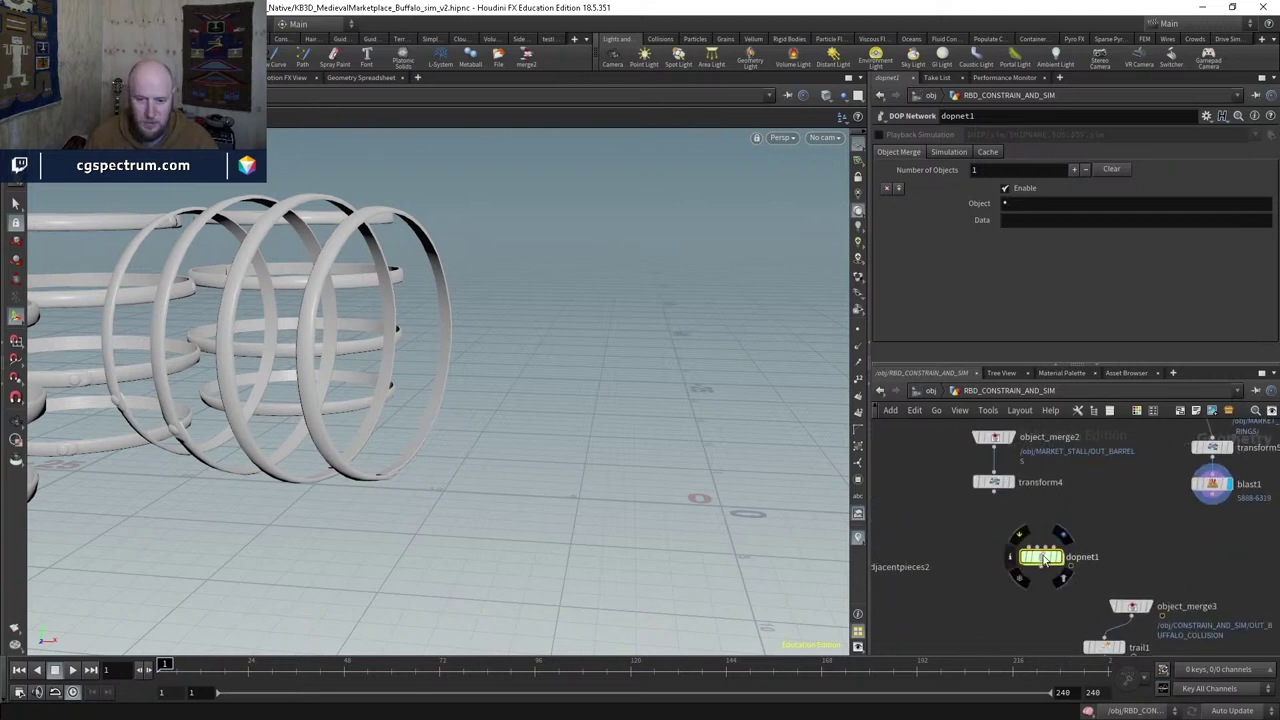
# Step: Move the hoops nodes up in the network and select blast1
pyautogui.moveTo(1025, 505); pyautogui.dragTo(1027, 529, button='middle')
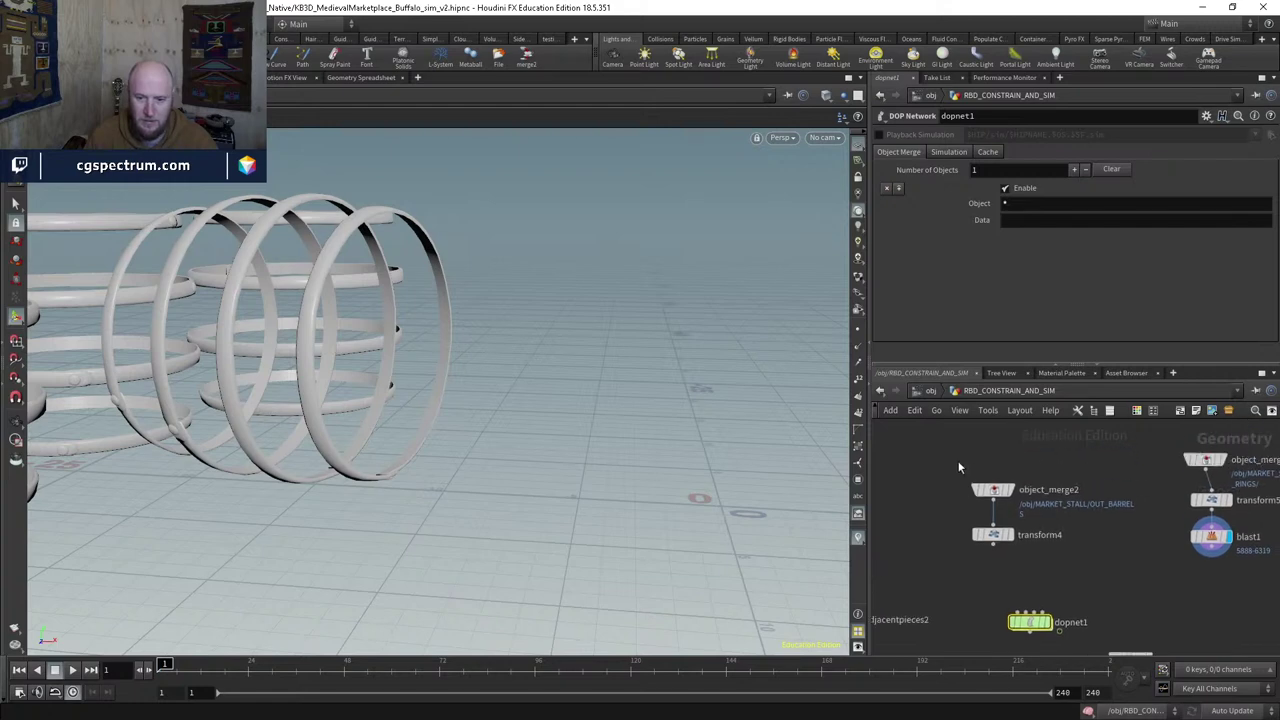
pyautogui.moveTo(955, 445); pyautogui.dragTo(1062, 547)
pyautogui.moveTo(1163, 571); pyautogui.dragTo(981, 617, button='middle')
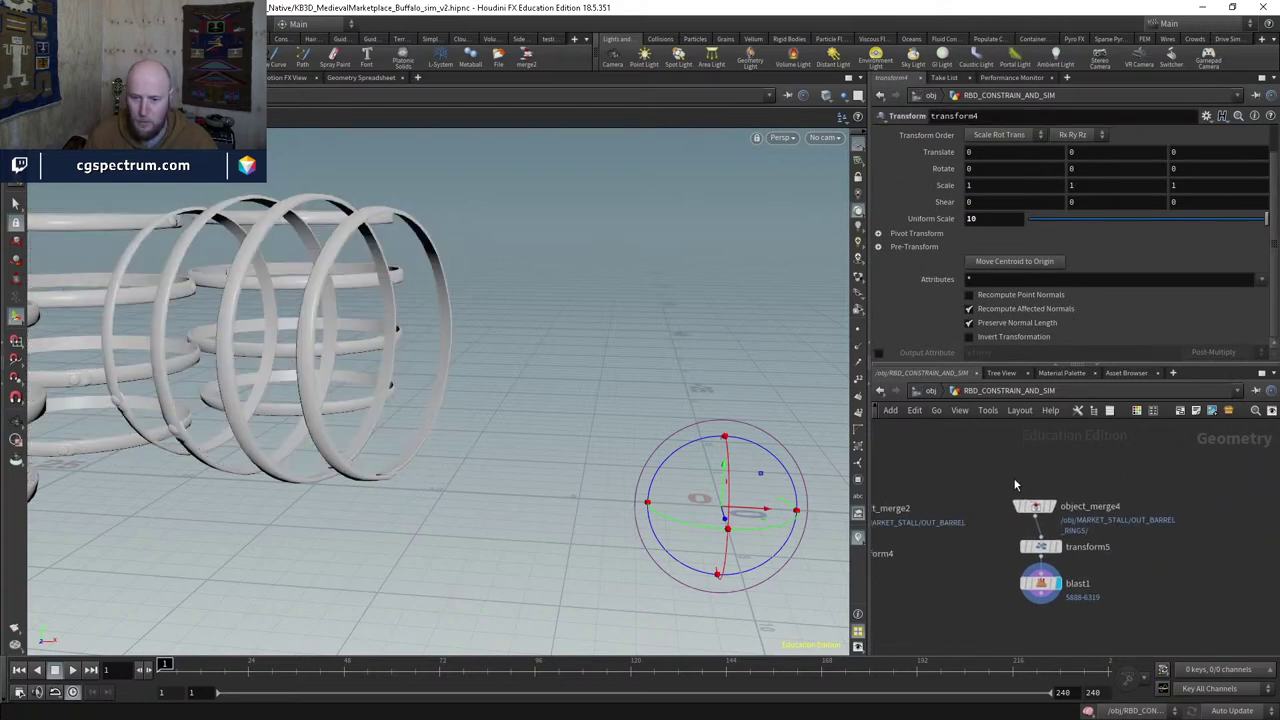
pyautogui.moveTo(990, 470); pyautogui.dragTo(1069, 561)
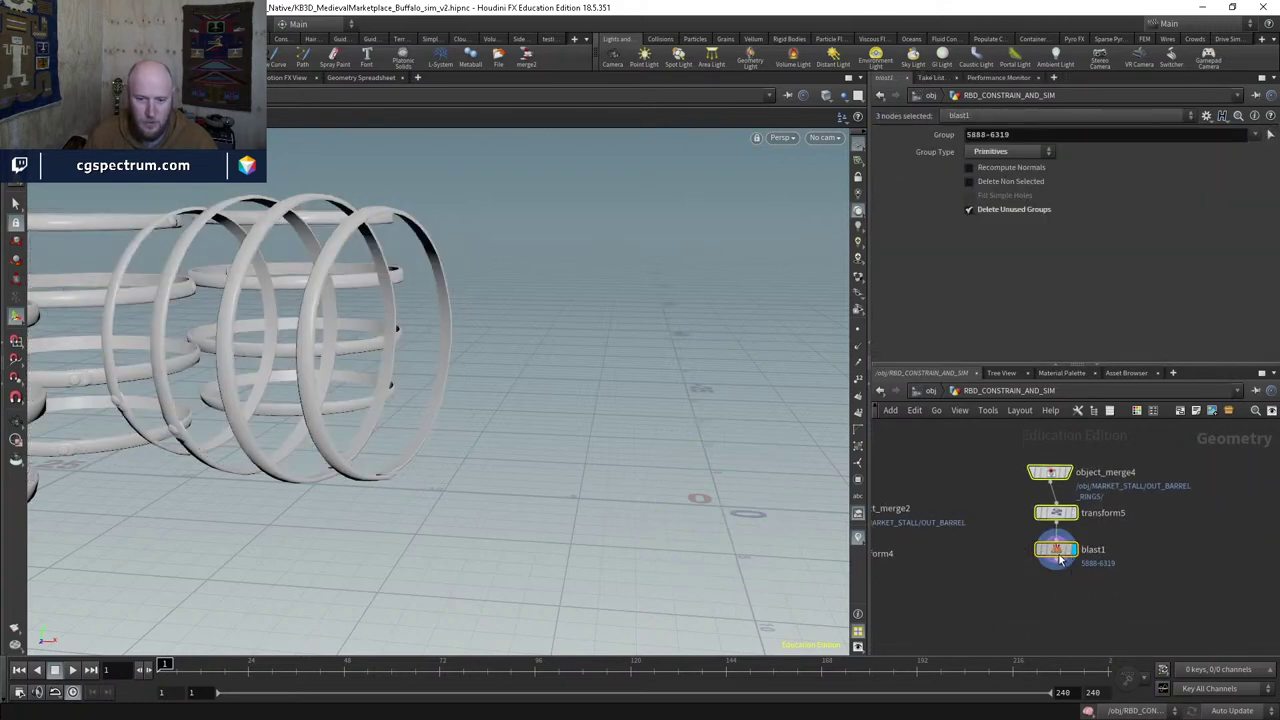
pyautogui.click(1062, 560)
pyautogui.moveTo(1077, 597); pyautogui.dragTo(1122, 592, button='middle')
# Step: Add a Null named OUT_HOOPS wired below blast1
pyautogui.press('Tab')
pyautogui.write('null')
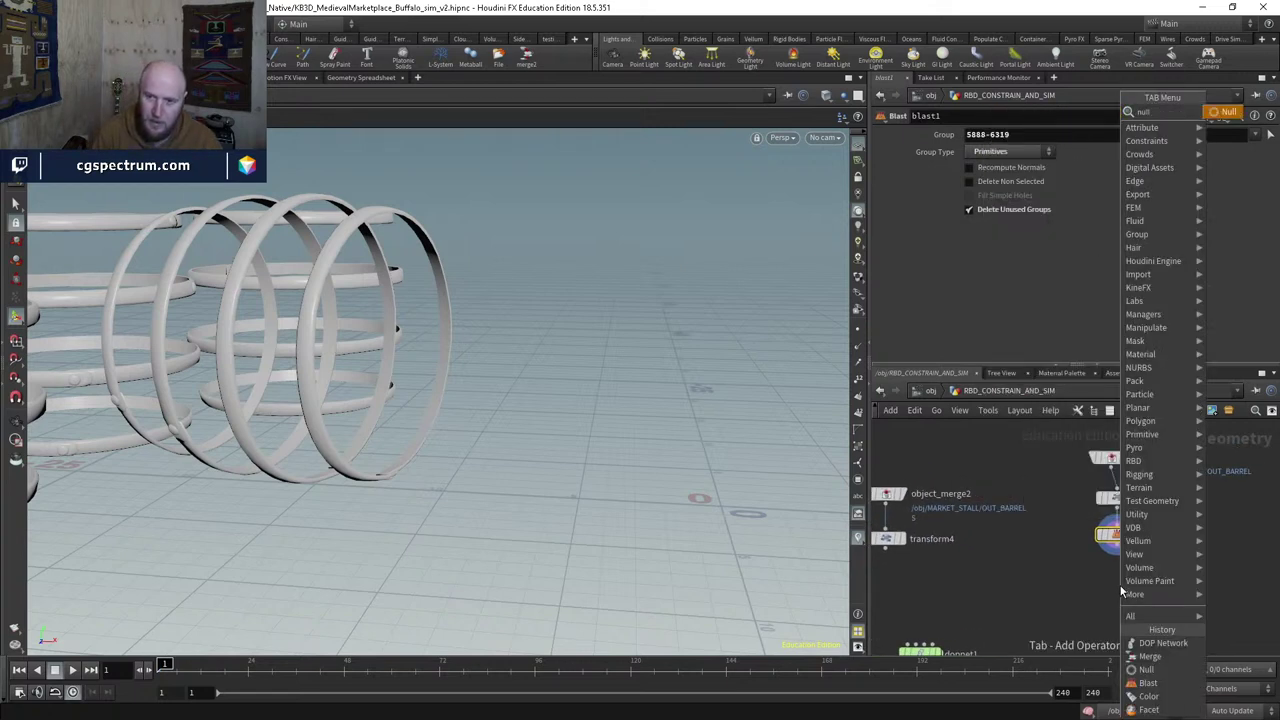
pyautogui.press('Return')
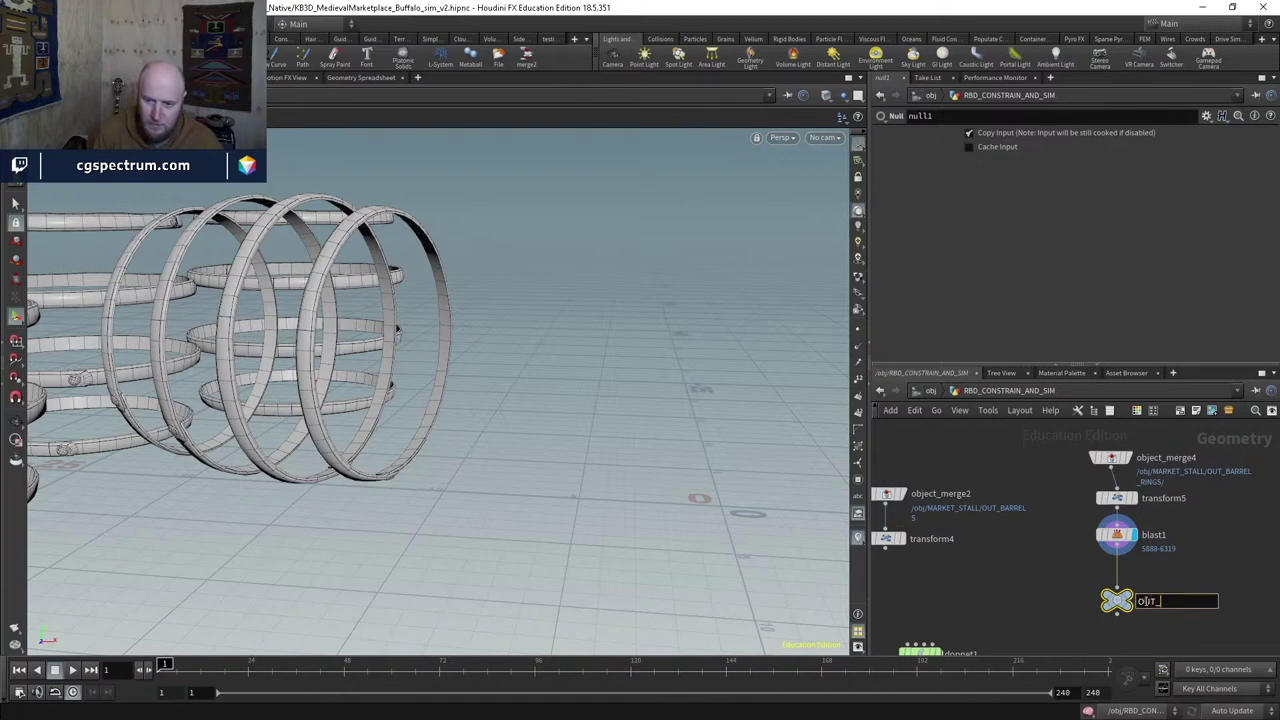
pyautogui.click(1141, 601)
pyautogui.write('OUT_HOOPS')
pyautogui.press('Return')
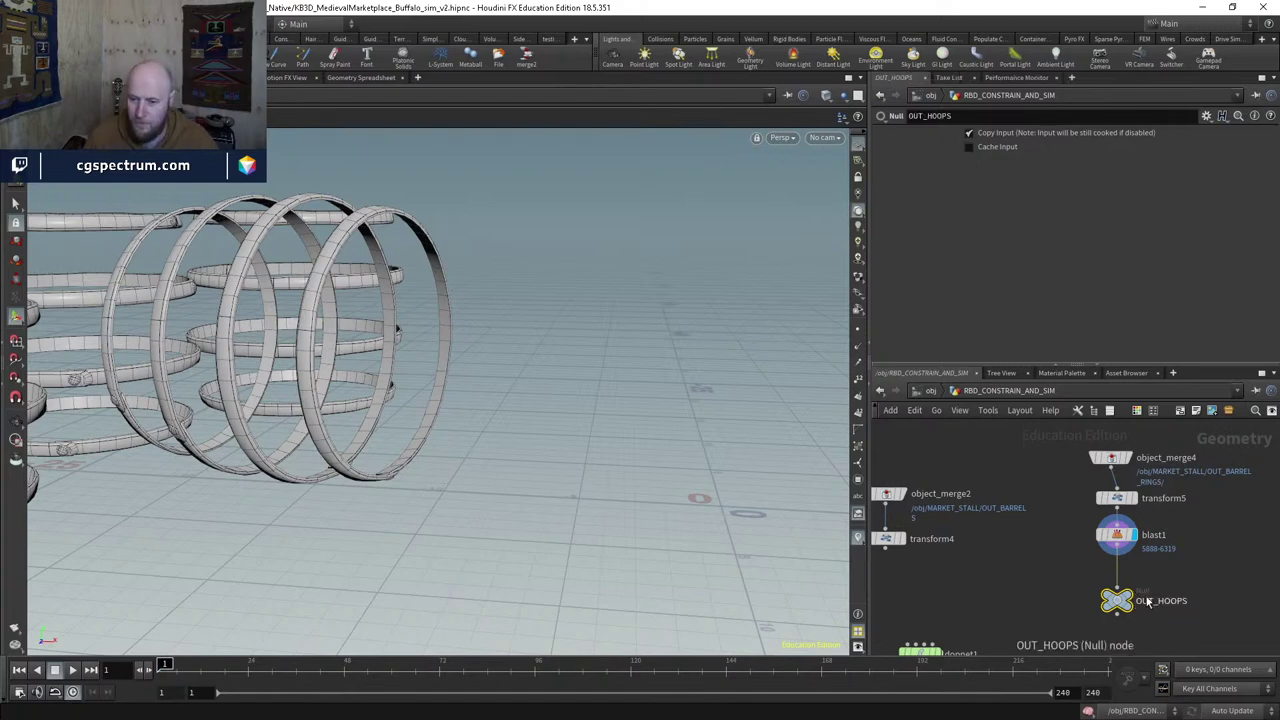
# Step: Insert assemble3 before OUT_HOOPS with prefix 'hoops' and Create Packed Geometry on
pyautogui.press('Tab')
pyautogui.write('assemble')
pyautogui.press('Return')
pyautogui.click(1140, 585)
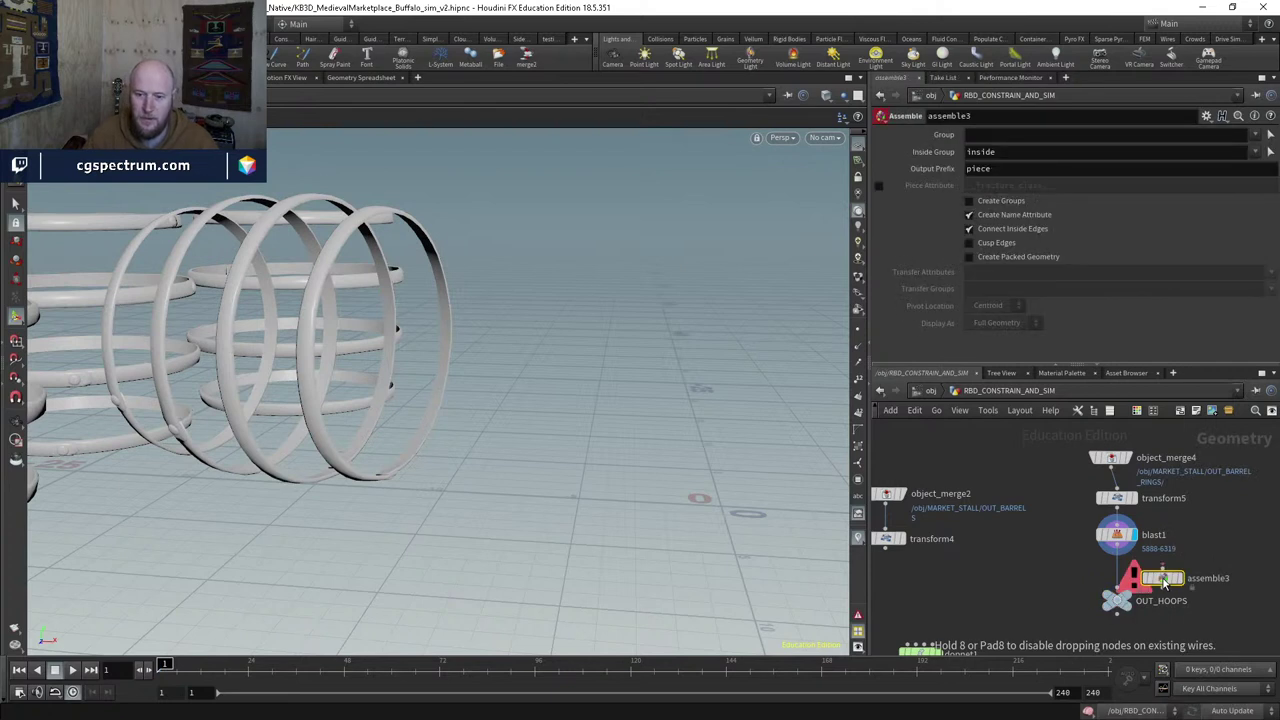
pyautogui.click(1030, 169)
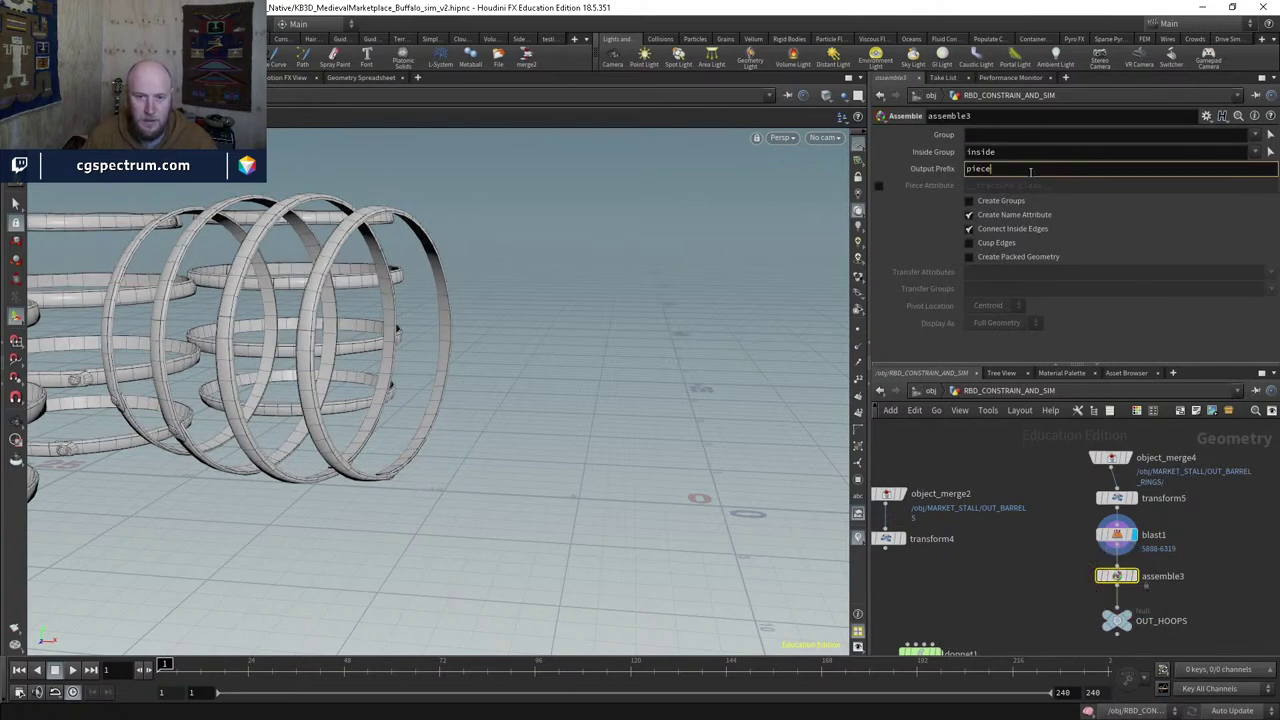
pyautogui.write('hoops')
pyautogui.press('Return')
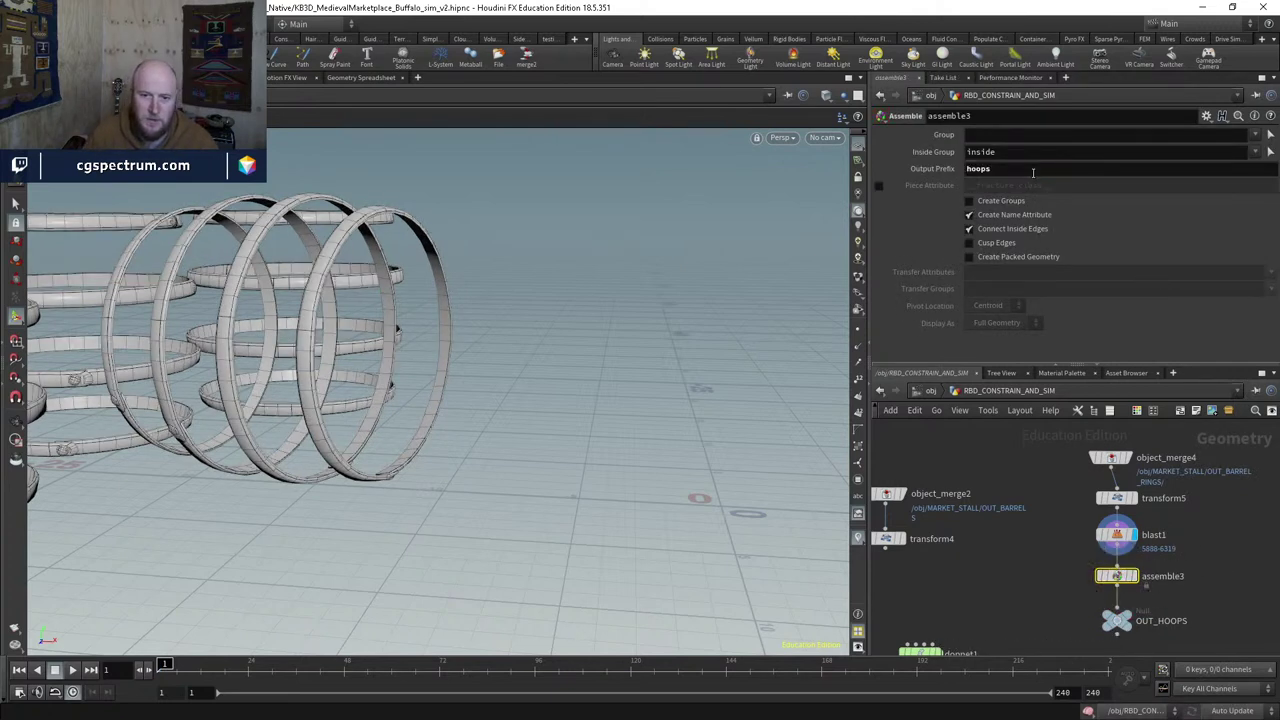
pyautogui.click(1003, 258)
# Step: Inspect assemble3's point and primitive counts and reposition dopnet1
pyautogui.moveTo(1127, 580); pyautogui.dragTo(1083, 540, button='middle')
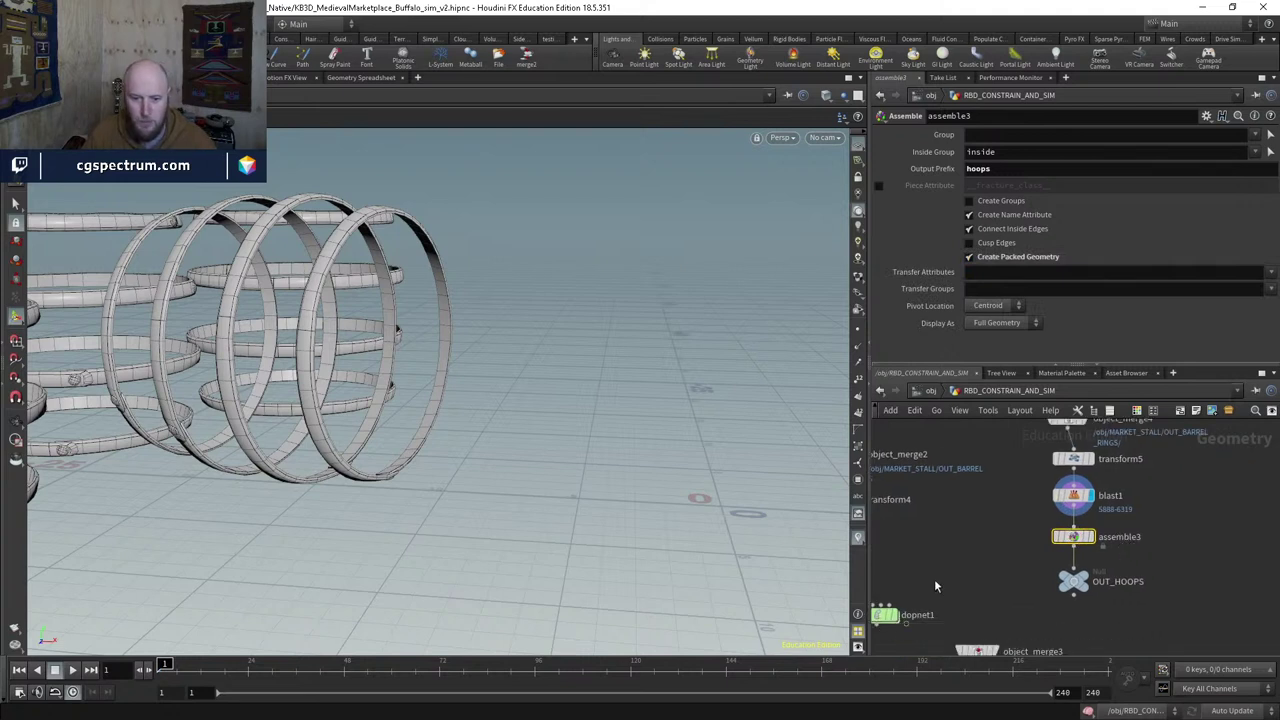
pyautogui.middleClick(1083, 538)
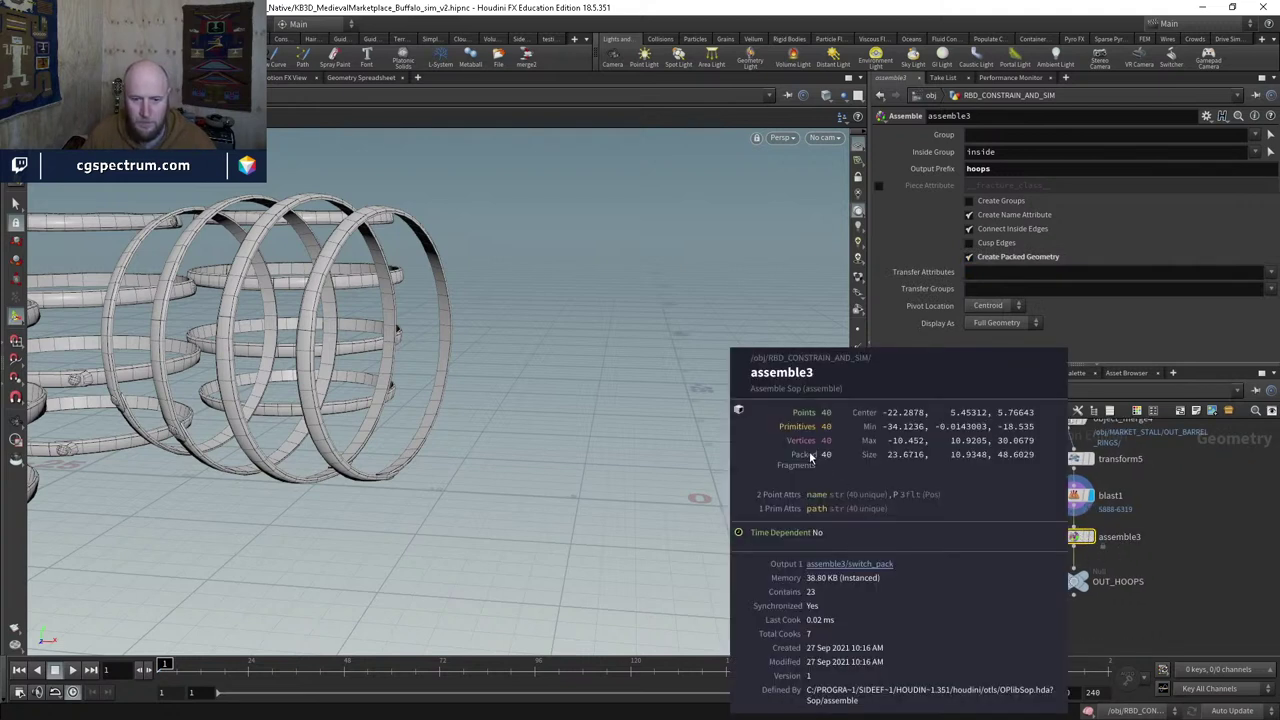
pyautogui.moveTo(987, 554); pyautogui.dragTo(1059, 522, button='middle')
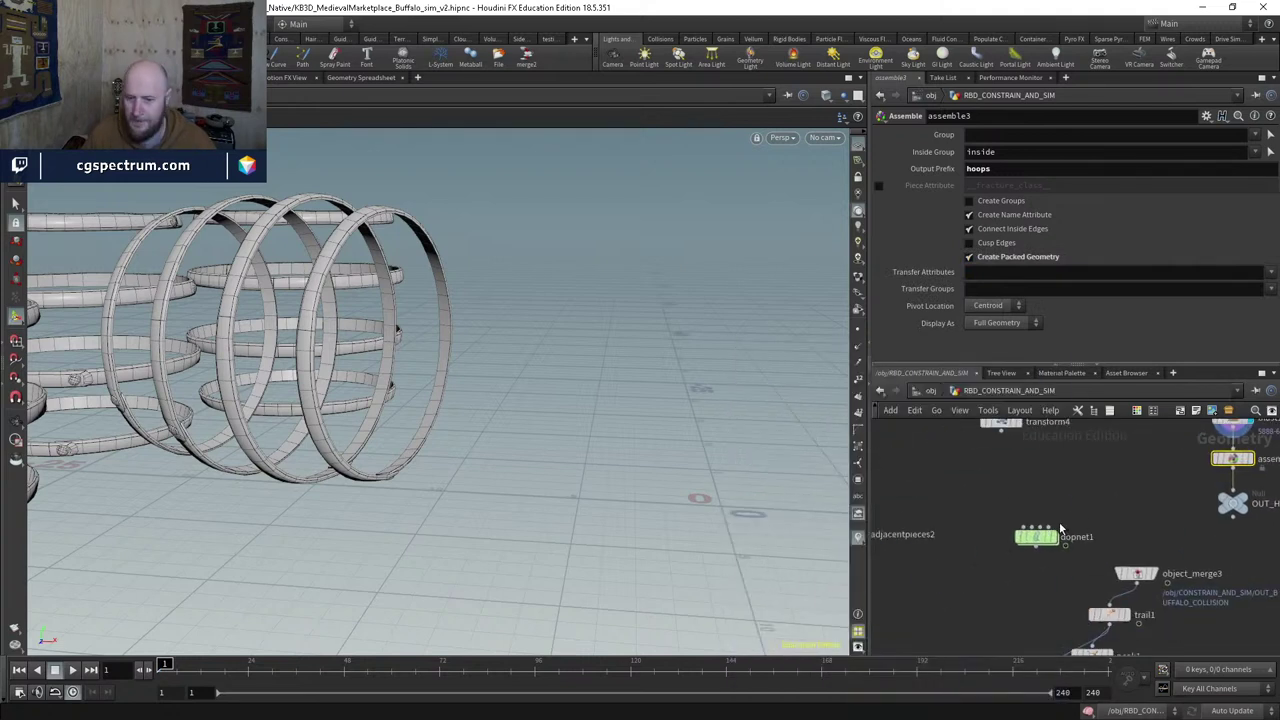
pyautogui.moveTo(1040, 525)
pyautogui.mouseDown()
pyautogui.moveTo(1033, 535)
pyautogui.moveTo(1037, 515)
pyautogui.mouseUp()
# Step: Inside dopnet1, add rigidbodysolver1 and wire it to the output
pyautogui.doubleClick(1037, 515)
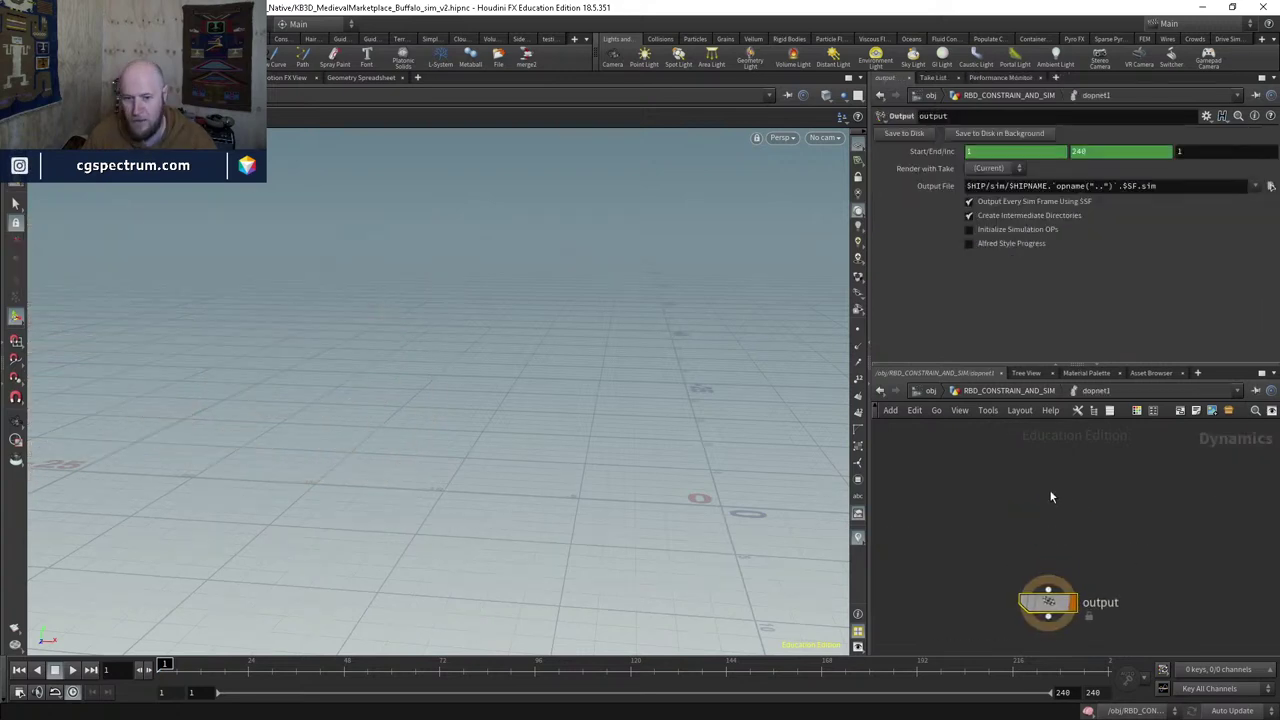
pyautogui.press('Tab')
pyautogui.write('bu')
pyautogui.press('BackSpace')
pyautogui.press('BackSpace')
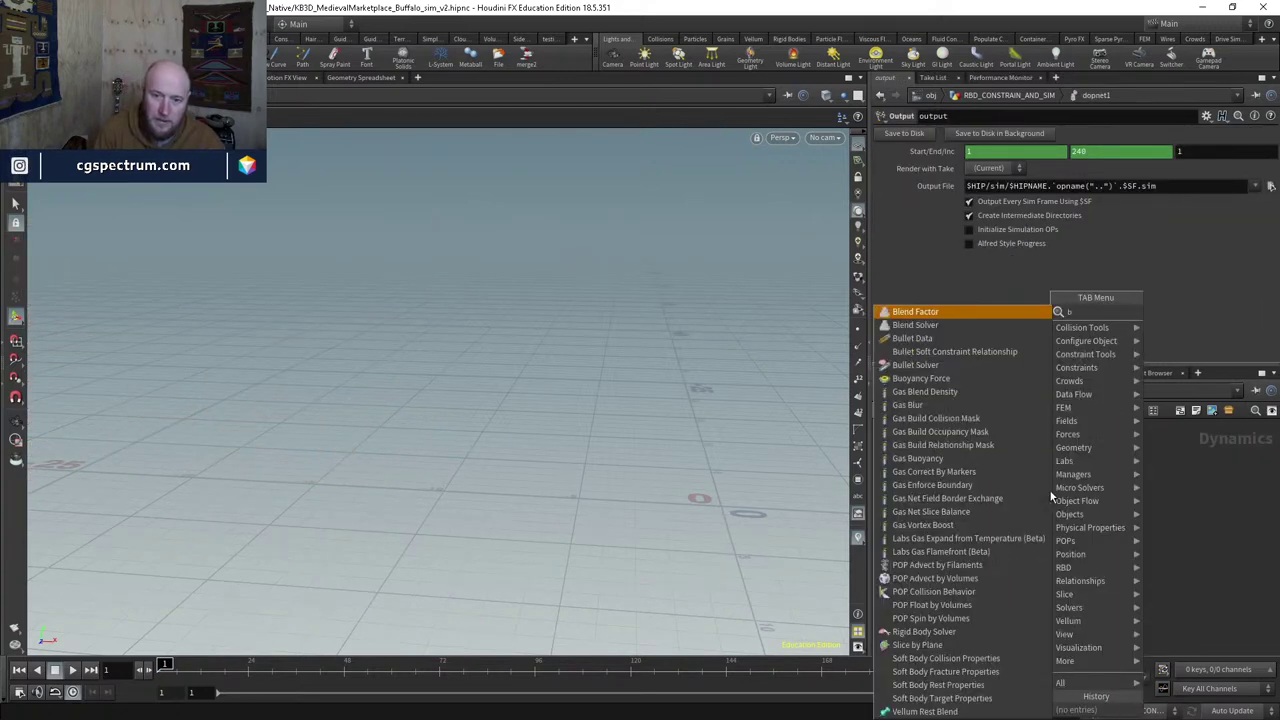
pyautogui.write('rigid')
pyautogui.press('Return')
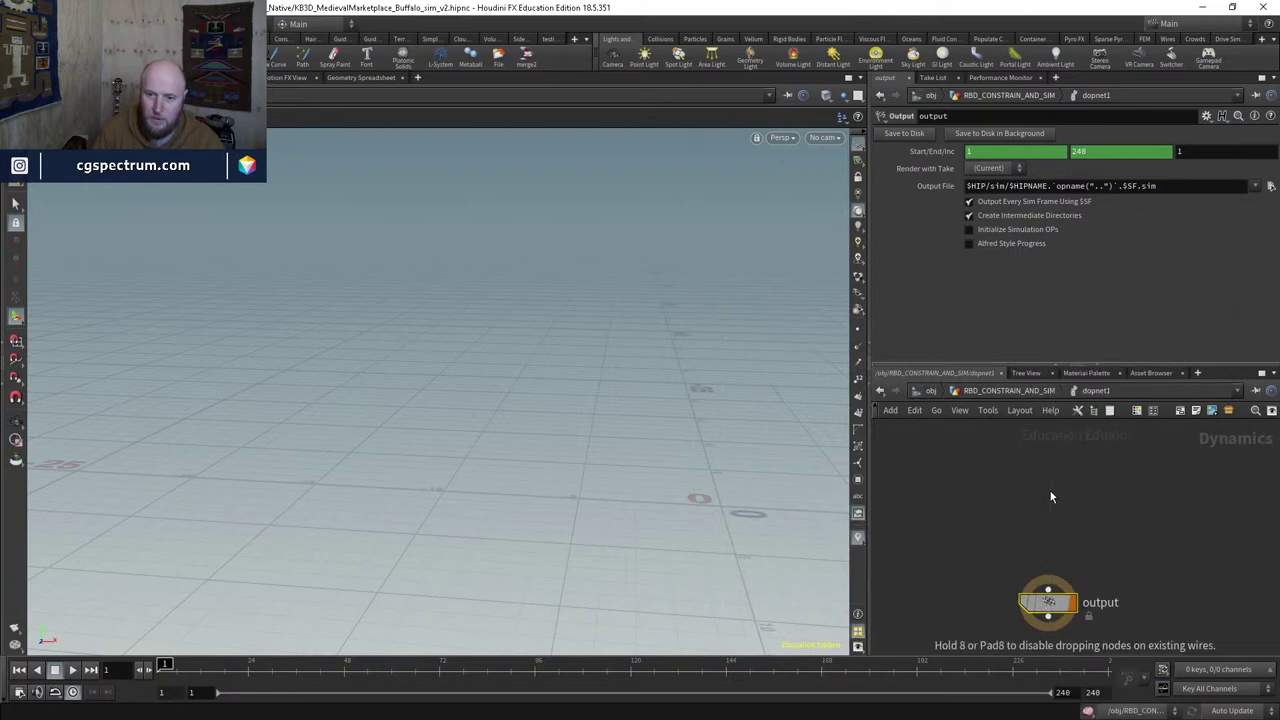
pyautogui.click(1048, 492)
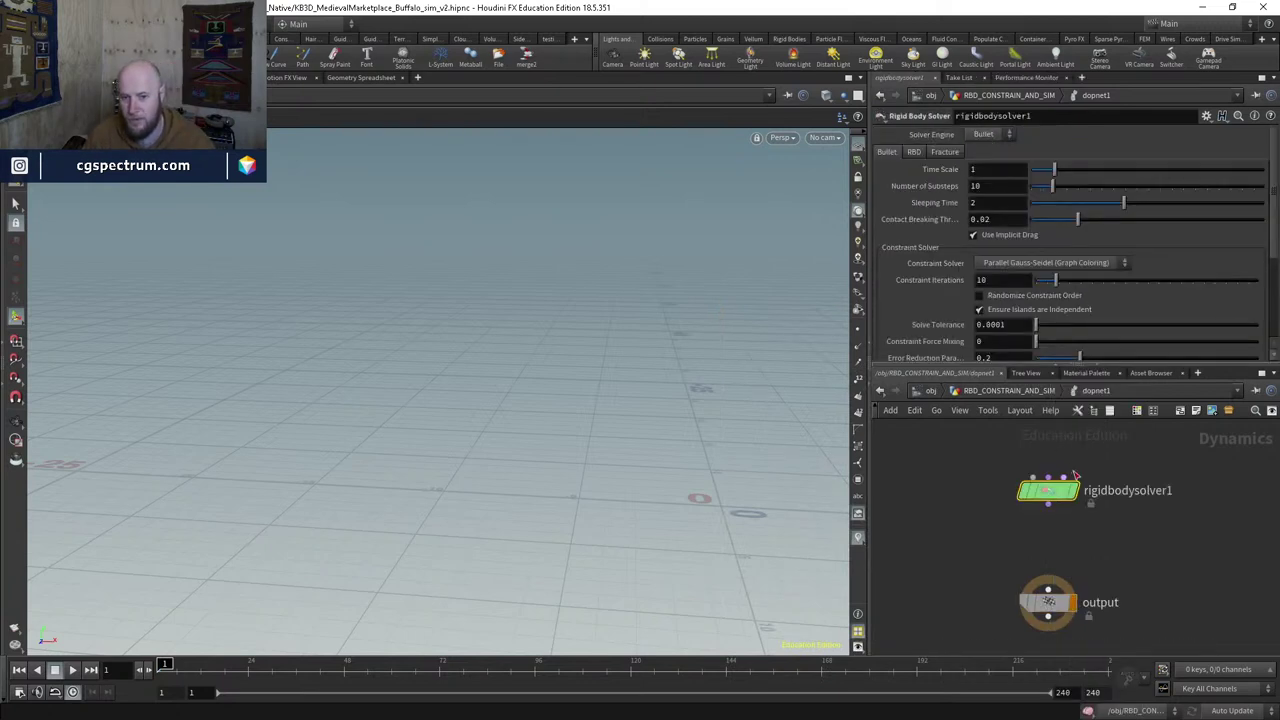
pyautogui.click(1048, 504)
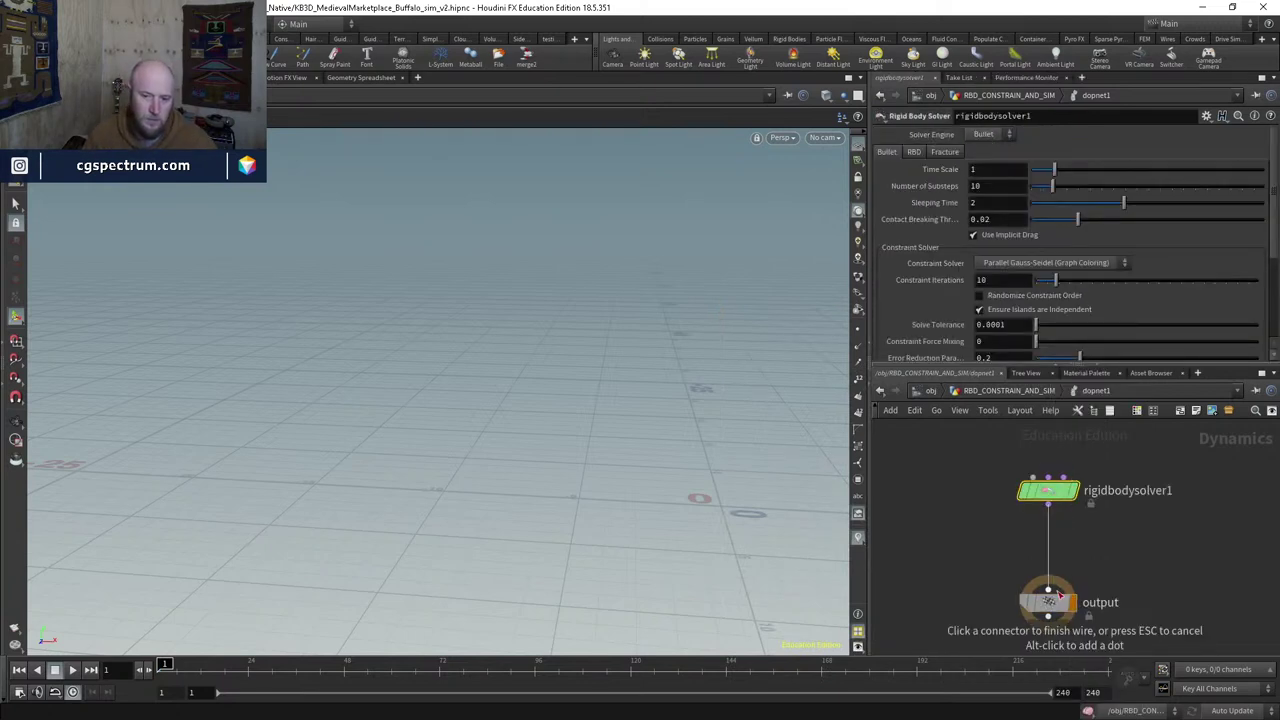
# Step: Add a Bullet Solver, bulletrbdsolver1, above rigidbodysolver1
pyautogui.press('Tab')
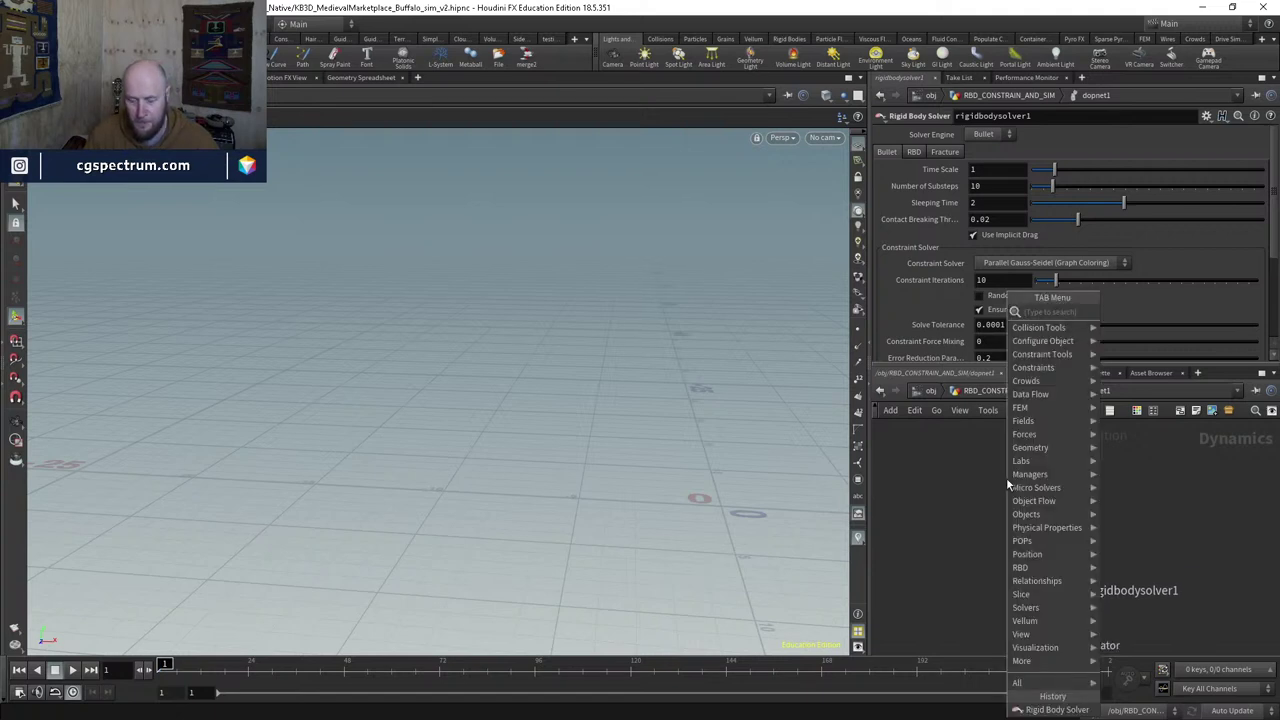
pyautogui.write('bullet')
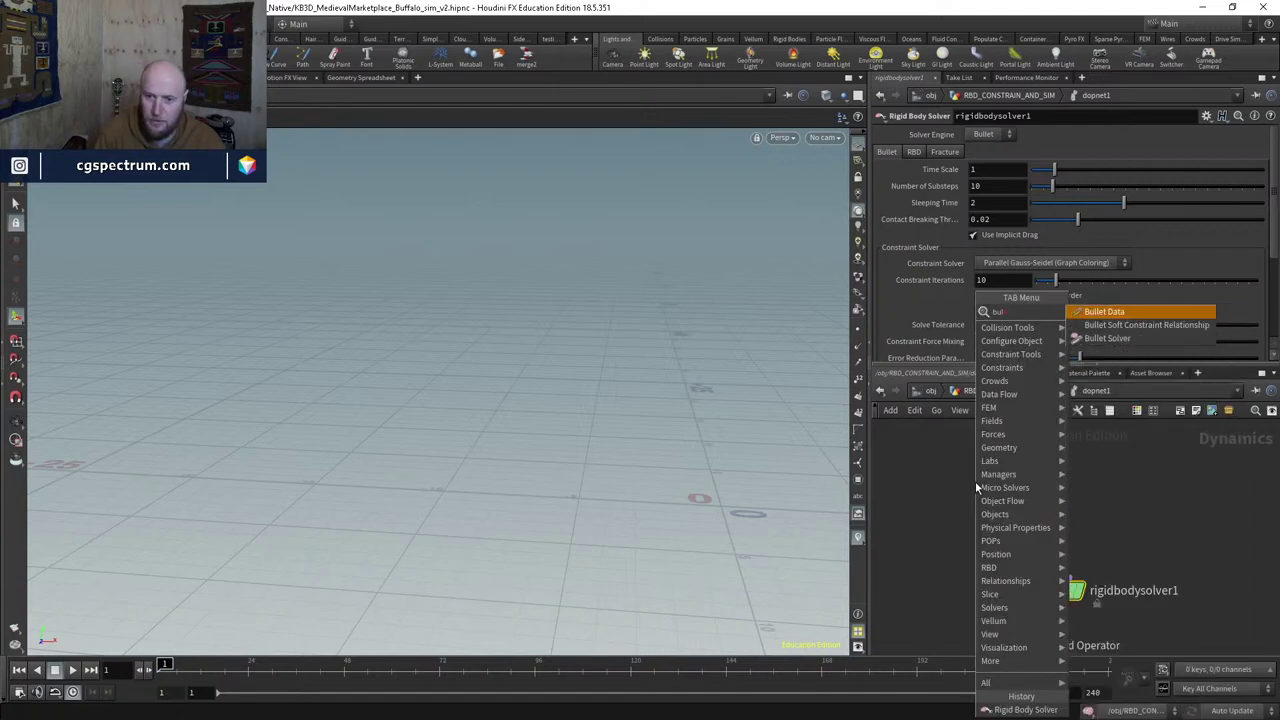
pyautogui.press('Return')
pyautogui.click(993, 500)
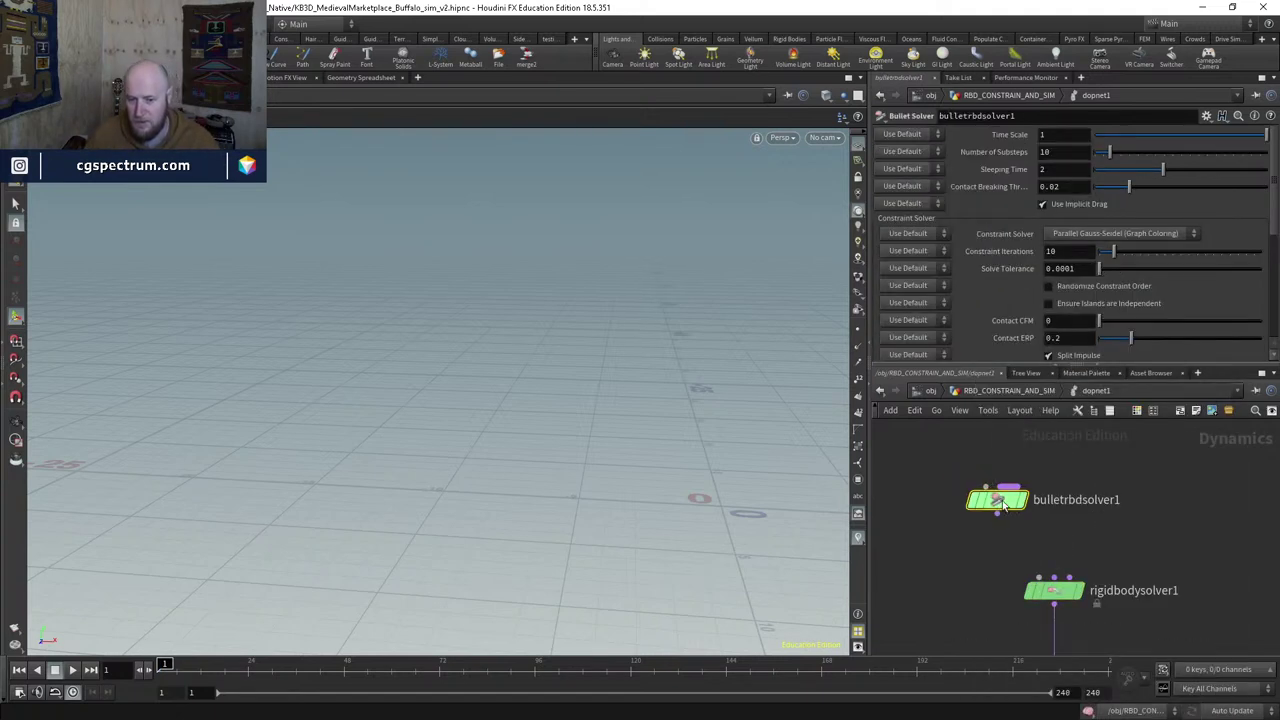
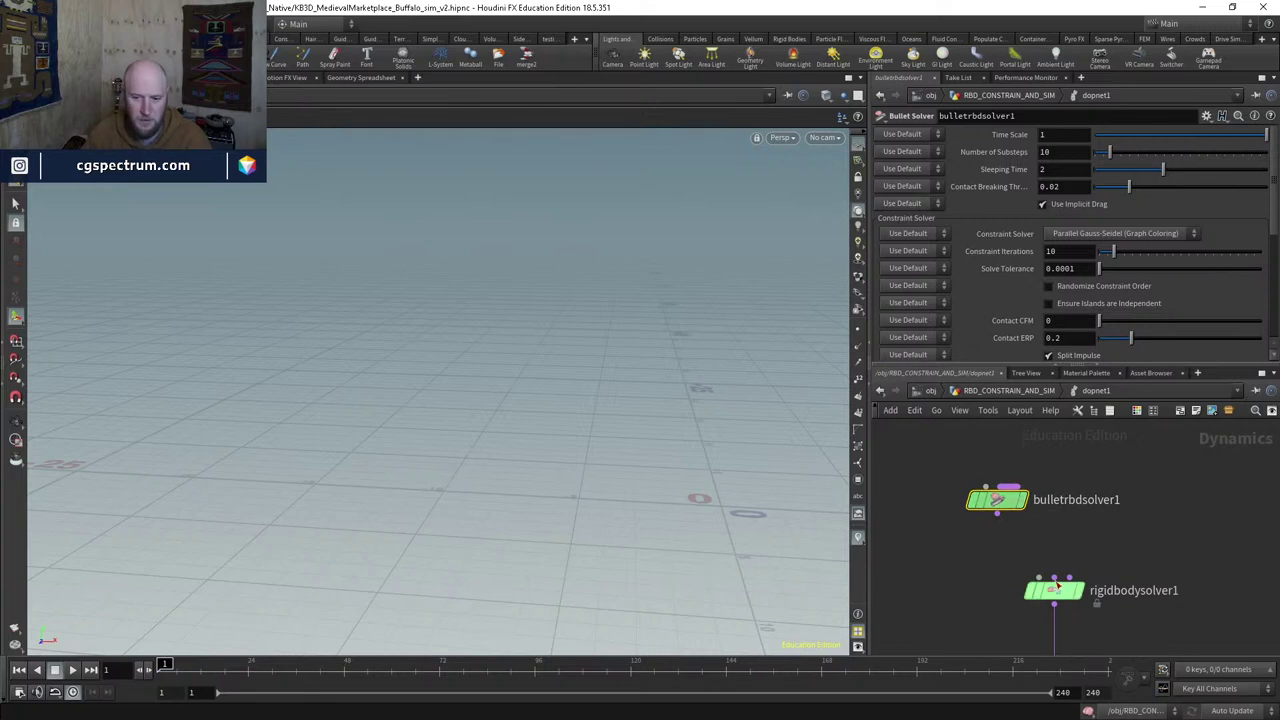
# Step: Replace bulletrbdsolver1 with an RBD Packed Object wired into rigidbodysolver1
pyautogui.press('Delete')
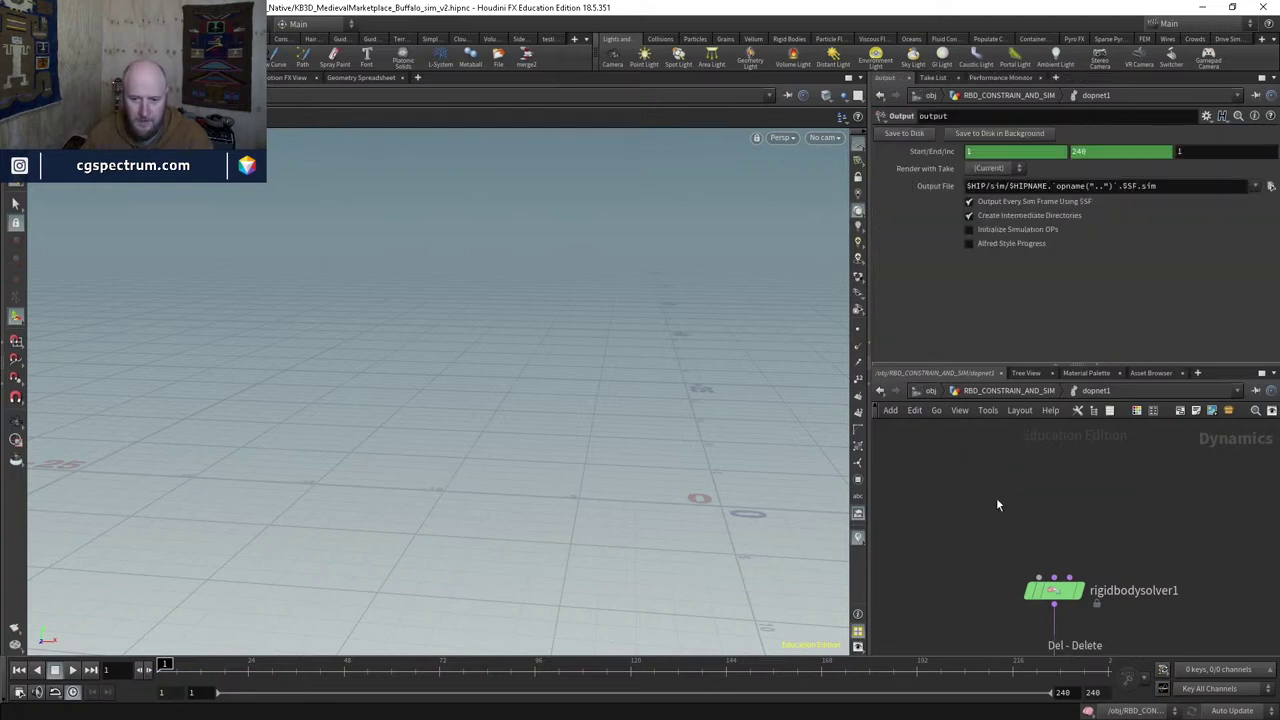
pyautogui.press('Tab')
pyautogui.write('rbd pack')
pyautogui.press('Return')
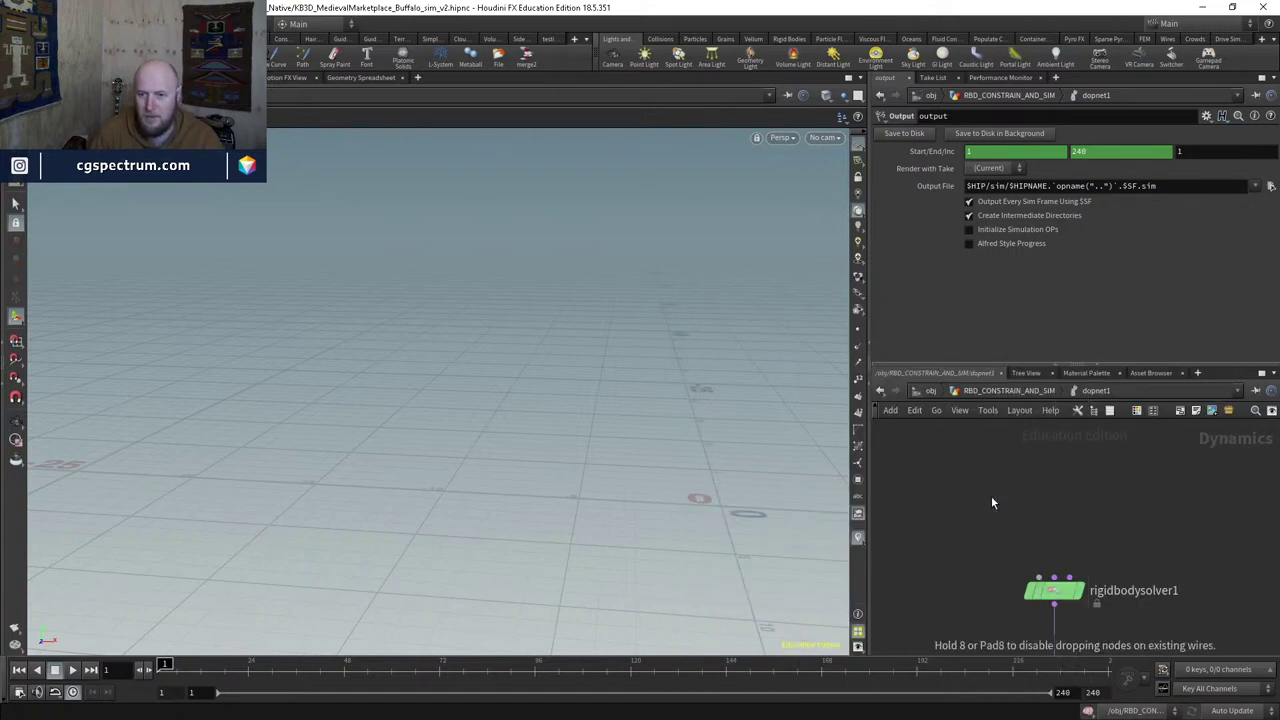
pyautogui.click(991, 496)
pyautogui.moveTo(1007, 541); pyautogui.dragTo(1040, 578)
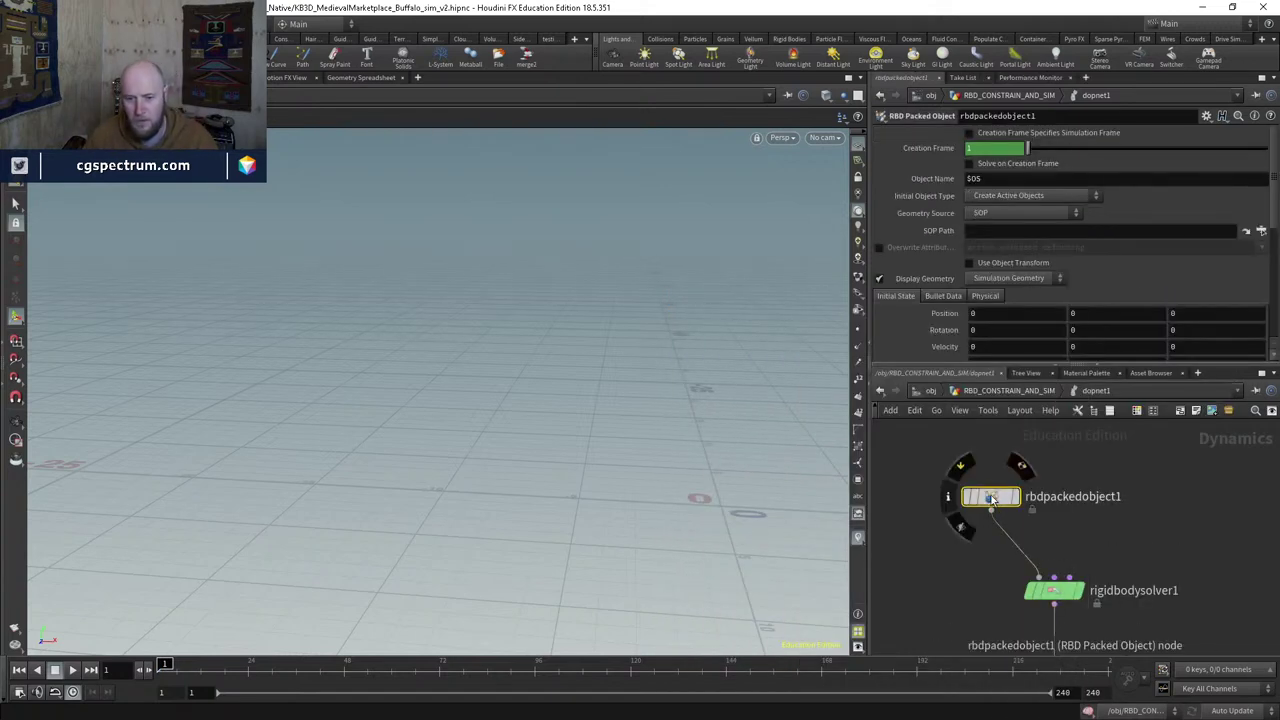
# Step: Keep the geometry source as SOP and set the SOP Path to ../../OUT_HOOPS/
pyautogui.click(990, 213)
pyautogui.click(996, 226)
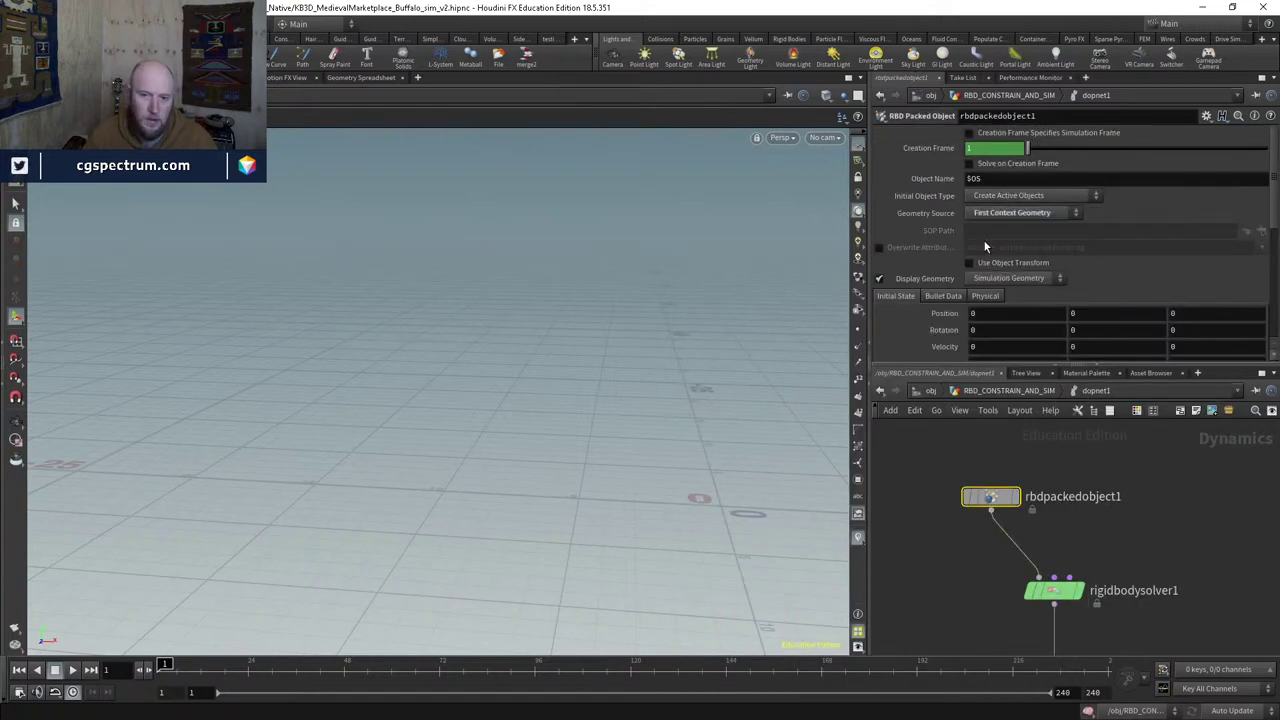
pyautogui.click(1000, 213)
pyautogui.click(1020, 228)
pyautogui.click(1020, 230)
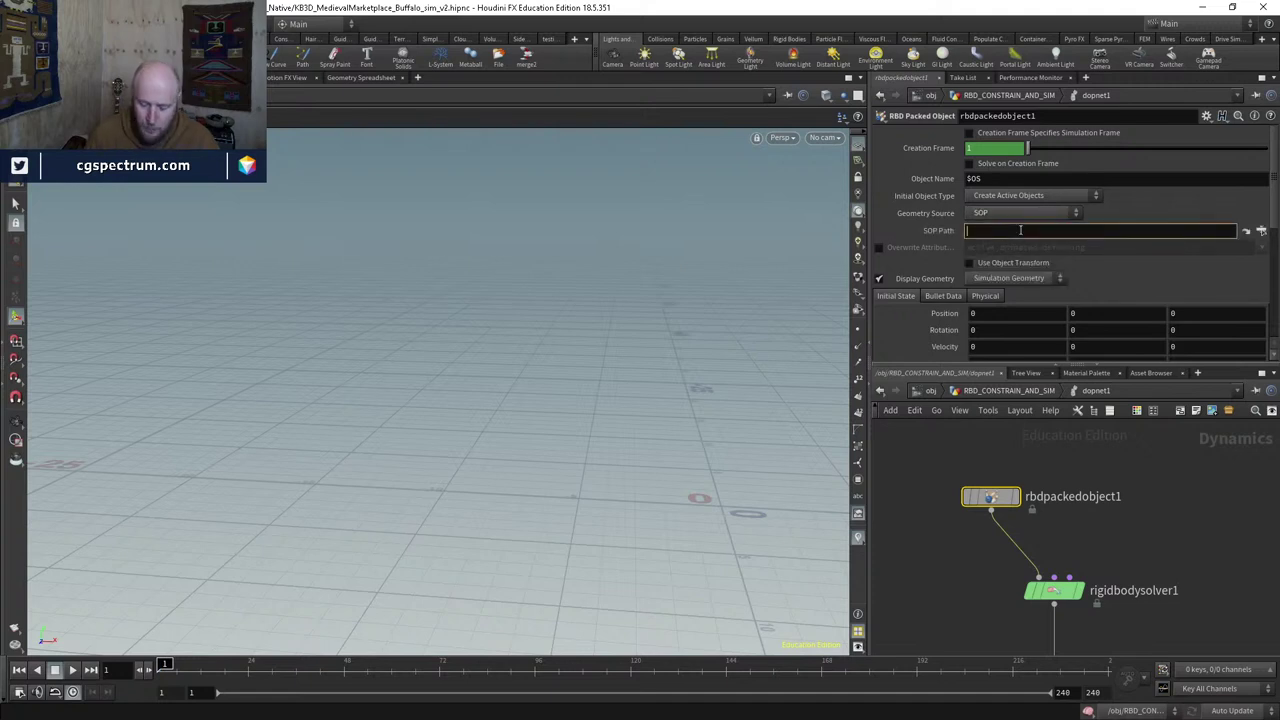
pyautogui.write('../../')
pyautogui.press('Down')
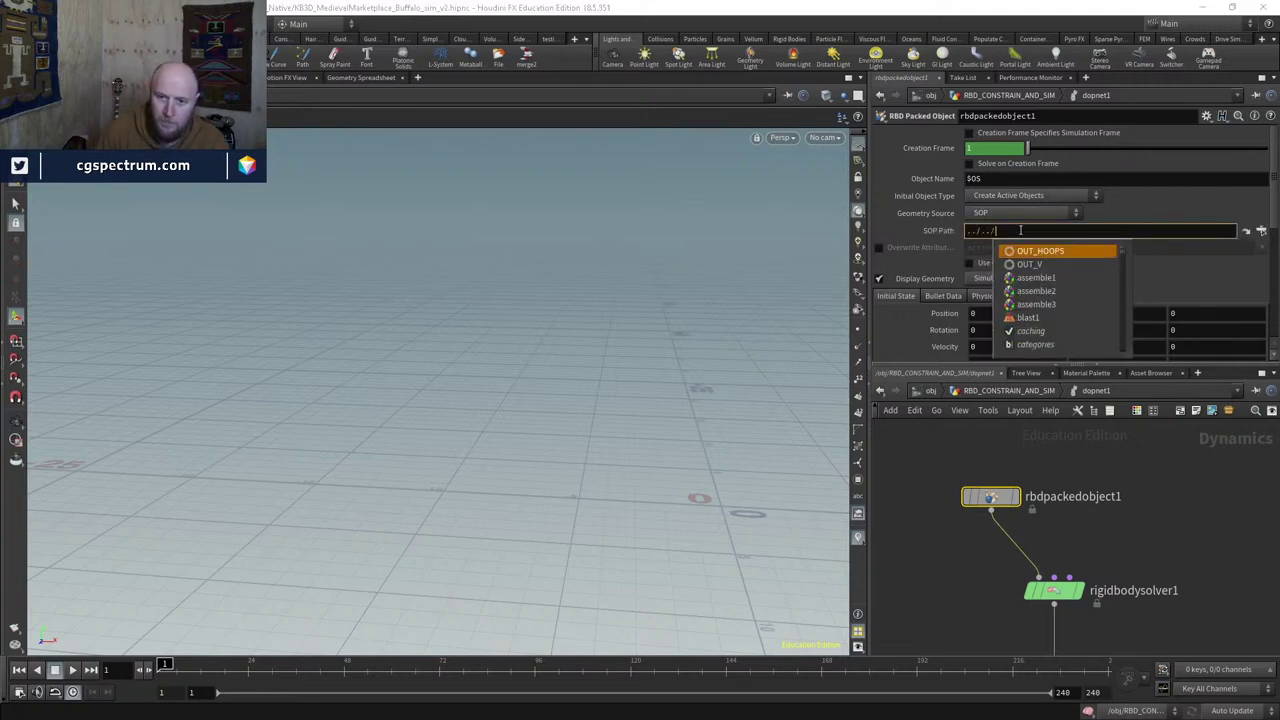
pyautogui.press('Return')
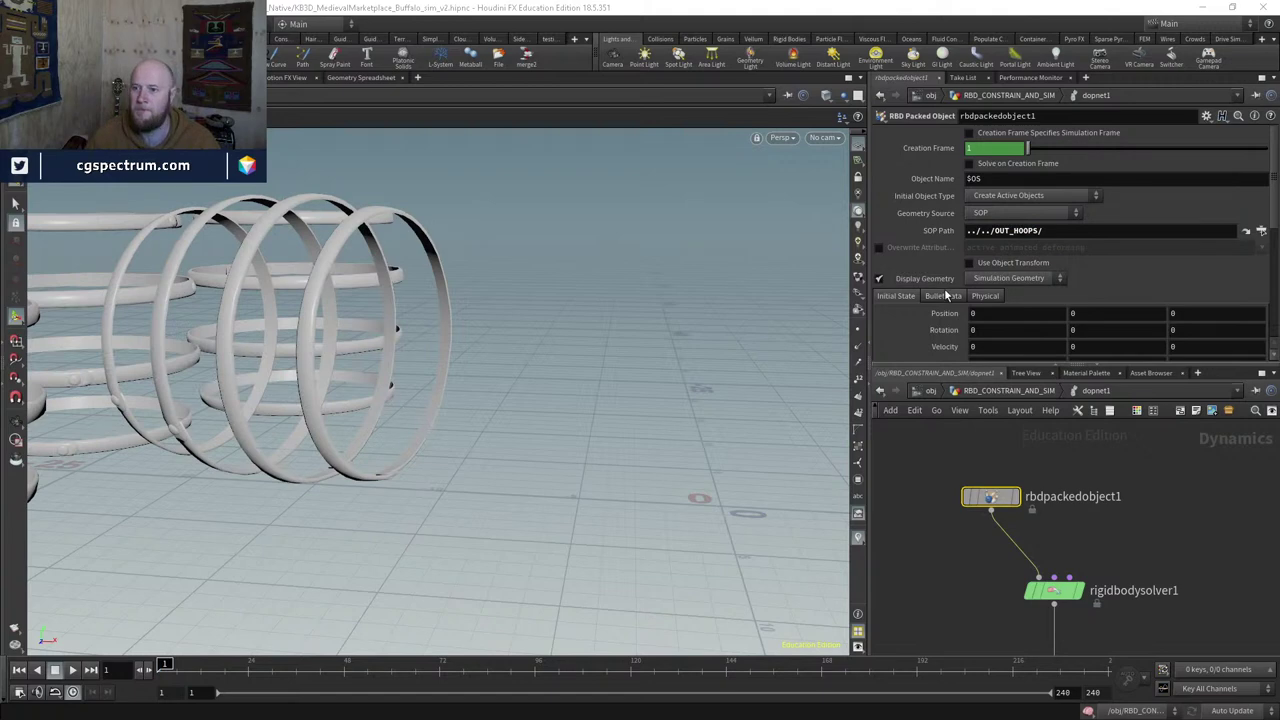
# Step: Compare Concave and Convex Hull collision guides, keeping Convex Hull for the hoops
pyautogui.moveTo(445, 273); pyautogui.dragTo(681, 262)
pyautogui.click(985, 296)
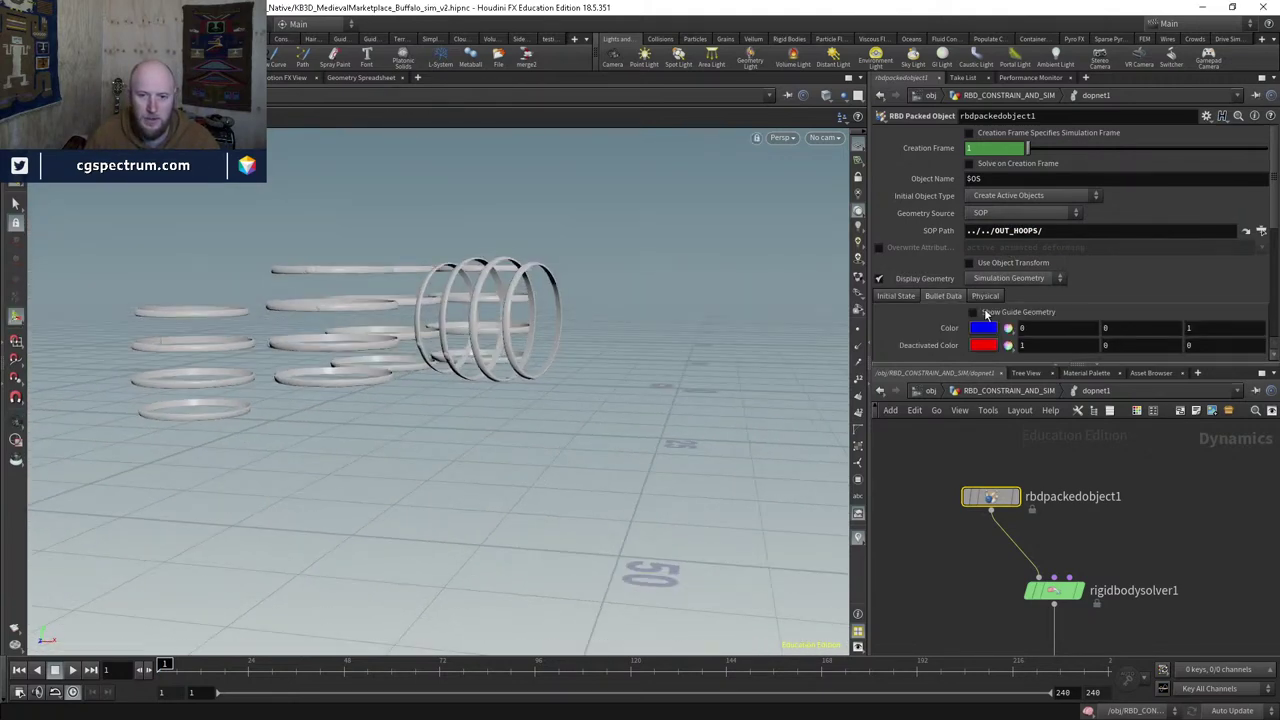
pyautogui.moveTo(663, 249); pyautogui.dragTo(607, 205)
pyautogui.scroll(-2, 1000, 300)
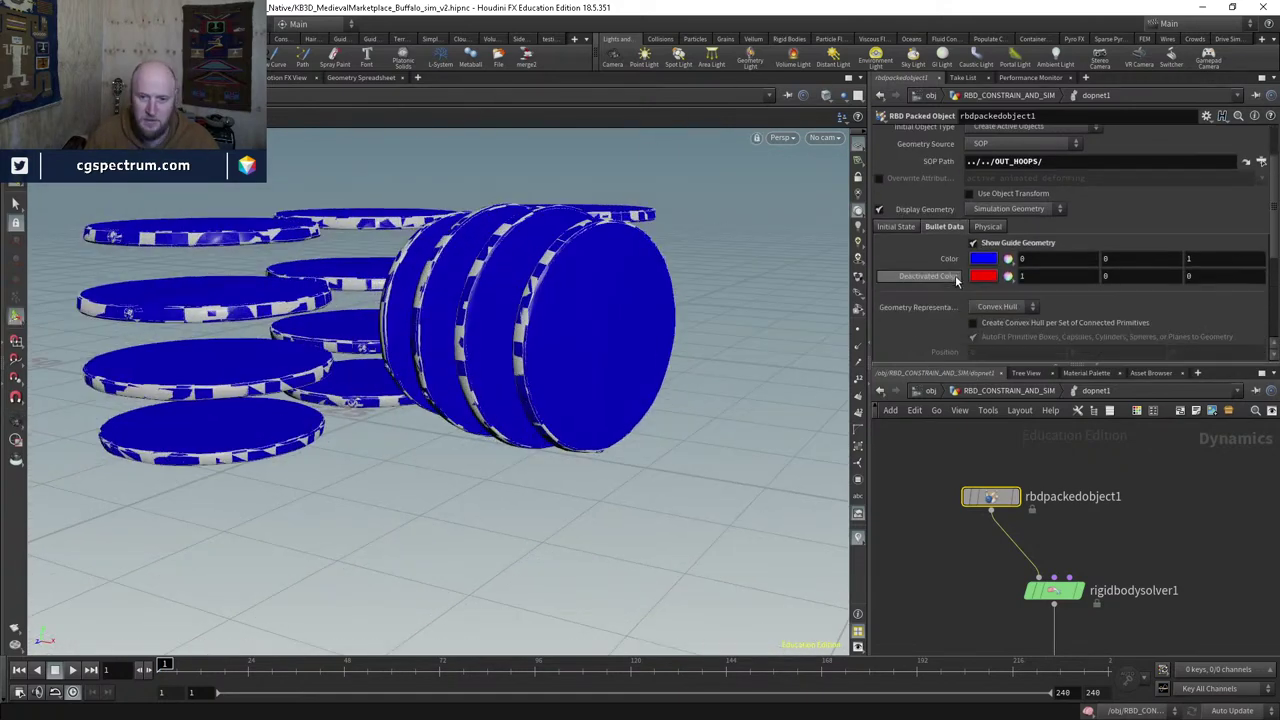
pyautogui.click(1003, 307)
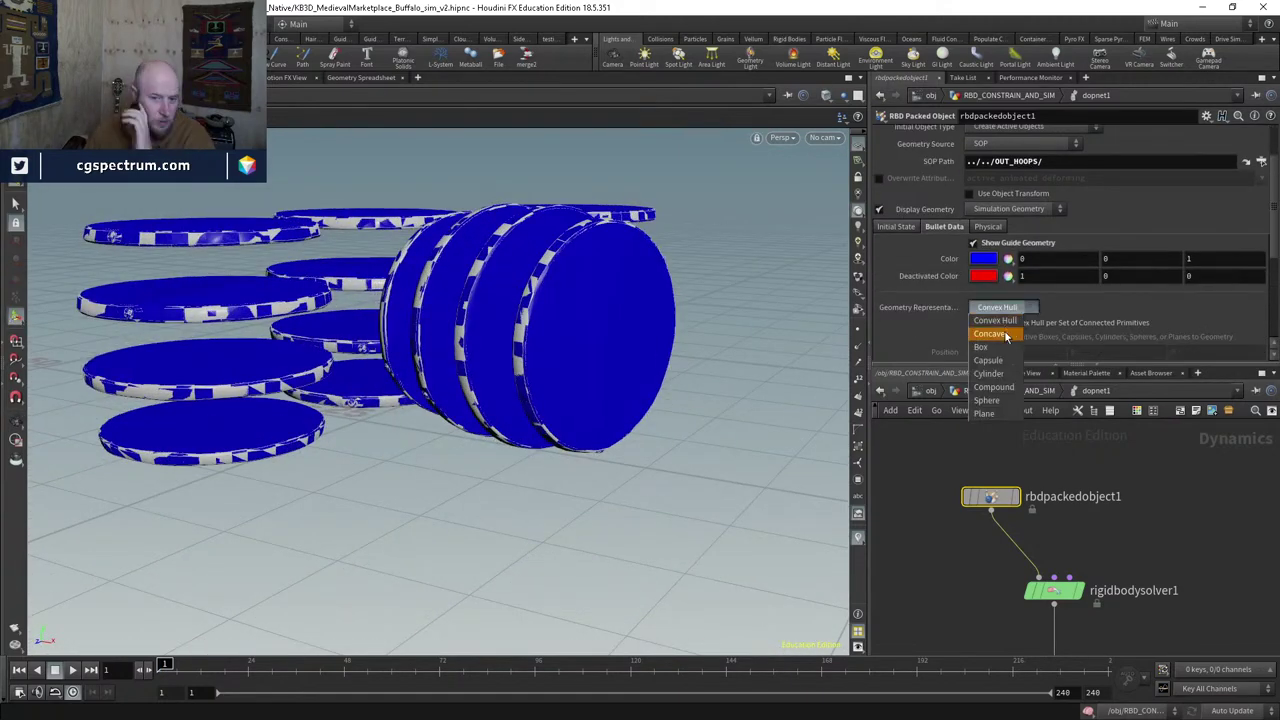
pyautogui.click(1004, 334)
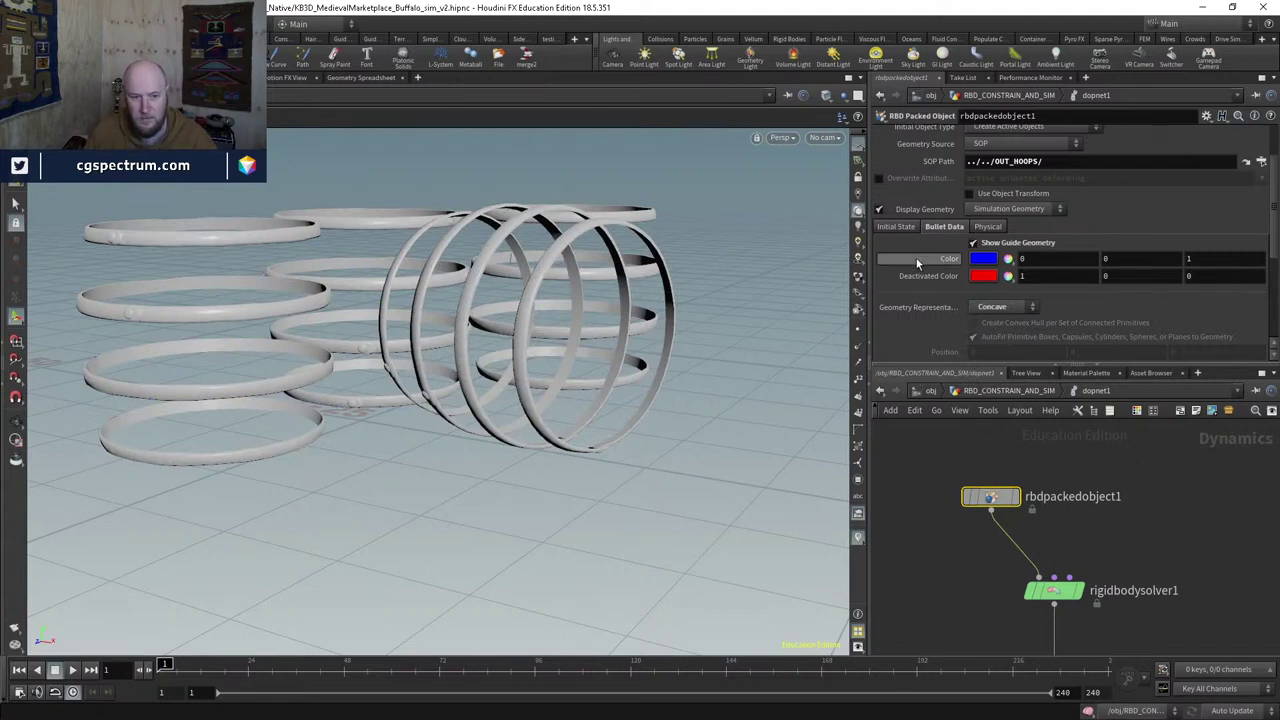
pyautogui.click(878, 211)
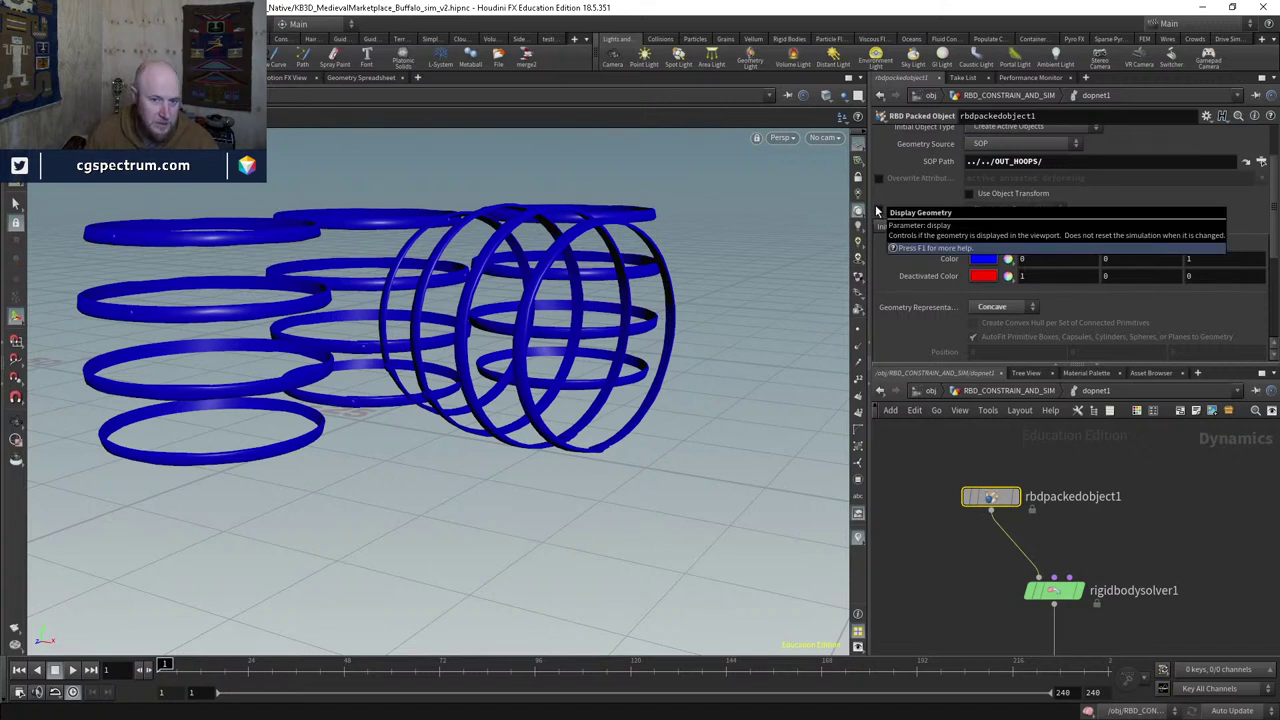
pyautogui.click(878, 211)
pyautogui.click(997, 306)
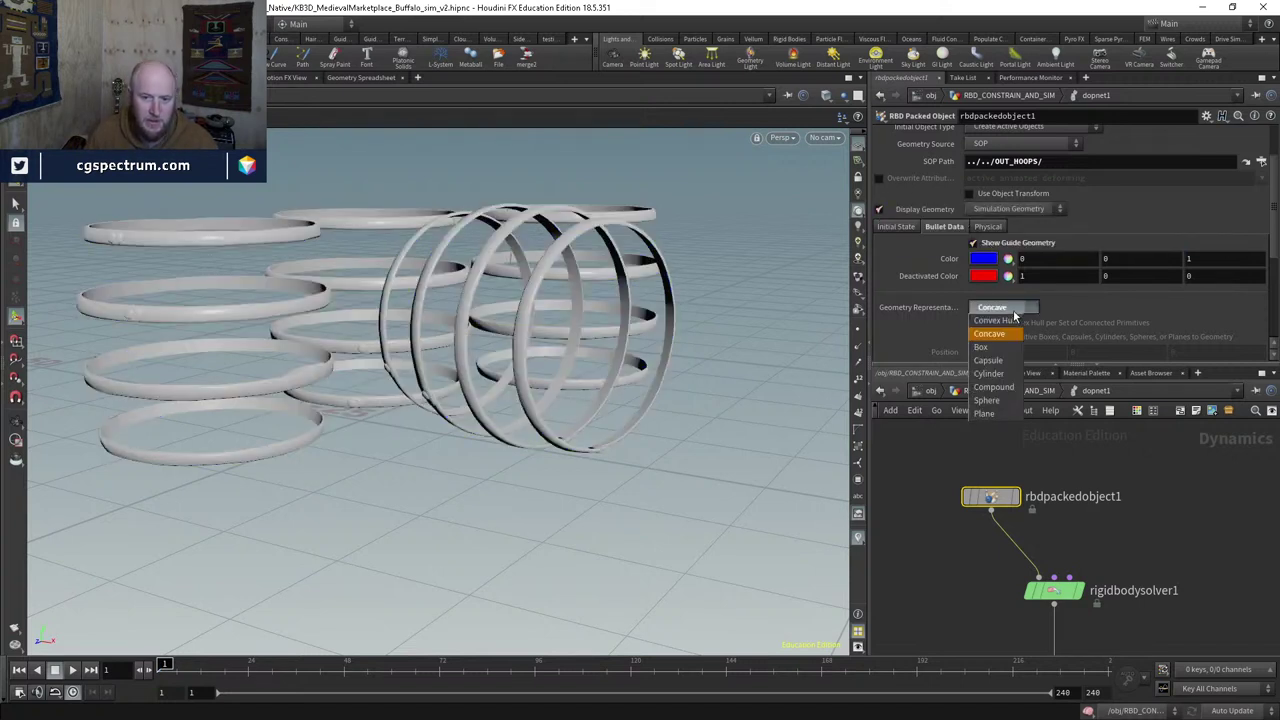
pyautogui.click(993, 328)
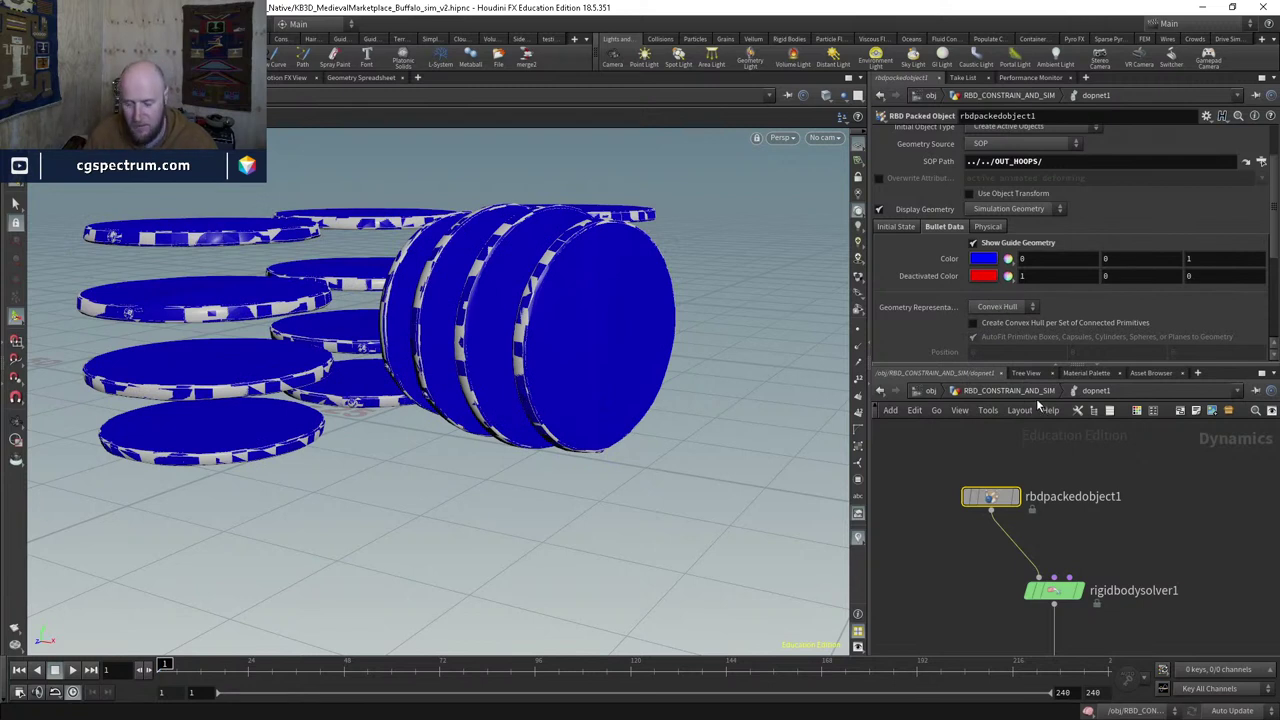
pyautogui.moveTo(1151, 597); pyautogui.dragTo(1208, 657, button='middle')
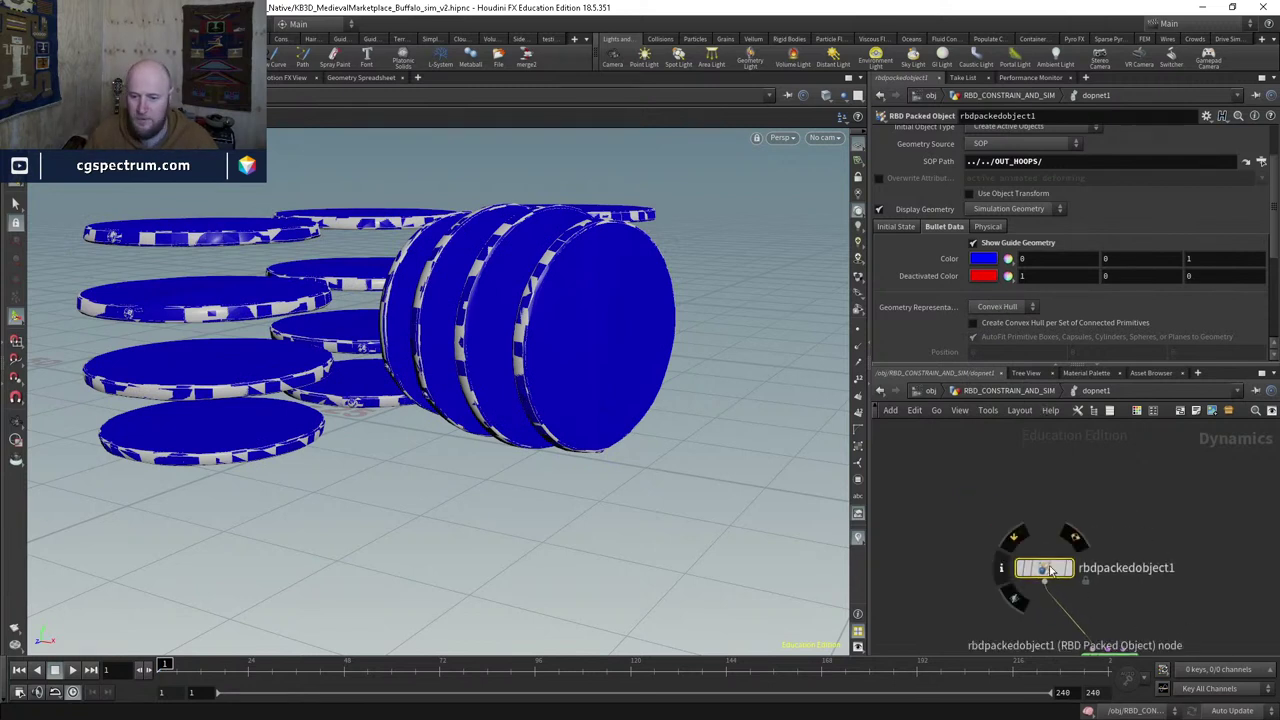
# Step: Duplicate the RBD Packed Object and feed both into rigidbodysolver1 through merge1
pyautogui.moveTo(1055, 557); pyautogui.dragTo(1095, 480)
pyautogui.hotkey('ctrl', 'c')
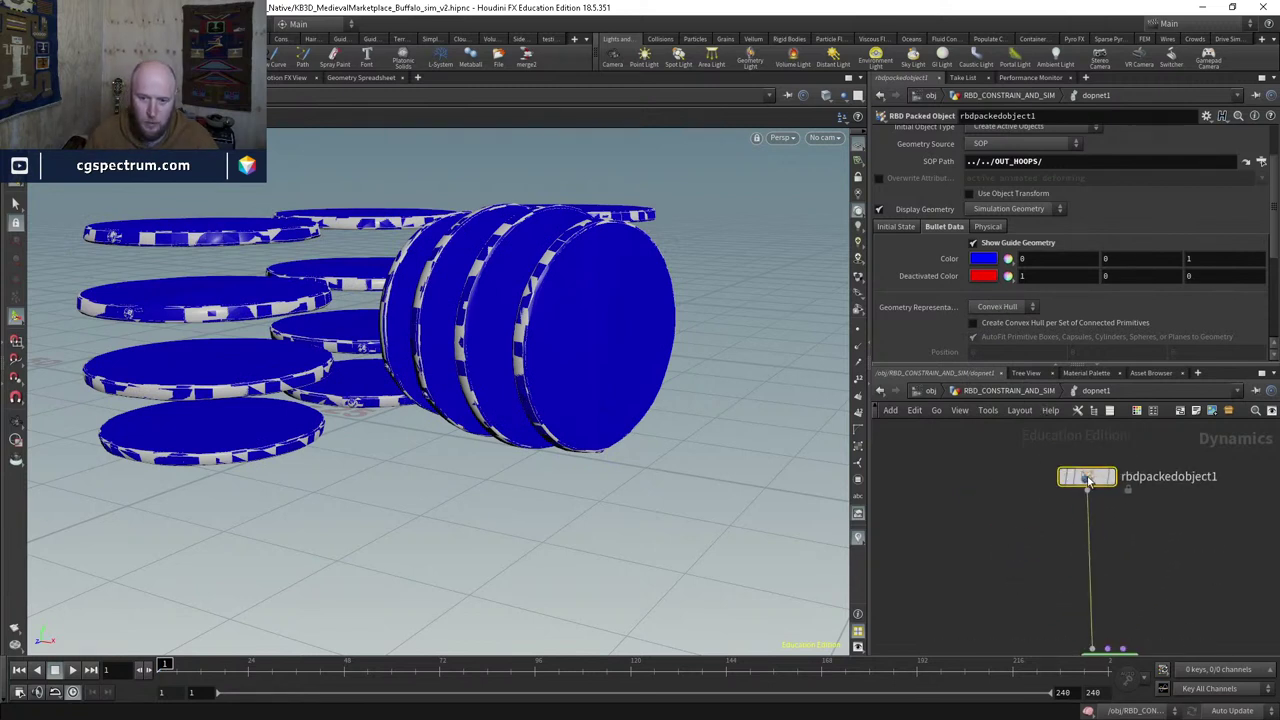
pyautogui.hotkey('ctrl', 'v')
pyautogui.press('Tab')
pyautogui.write('merge')
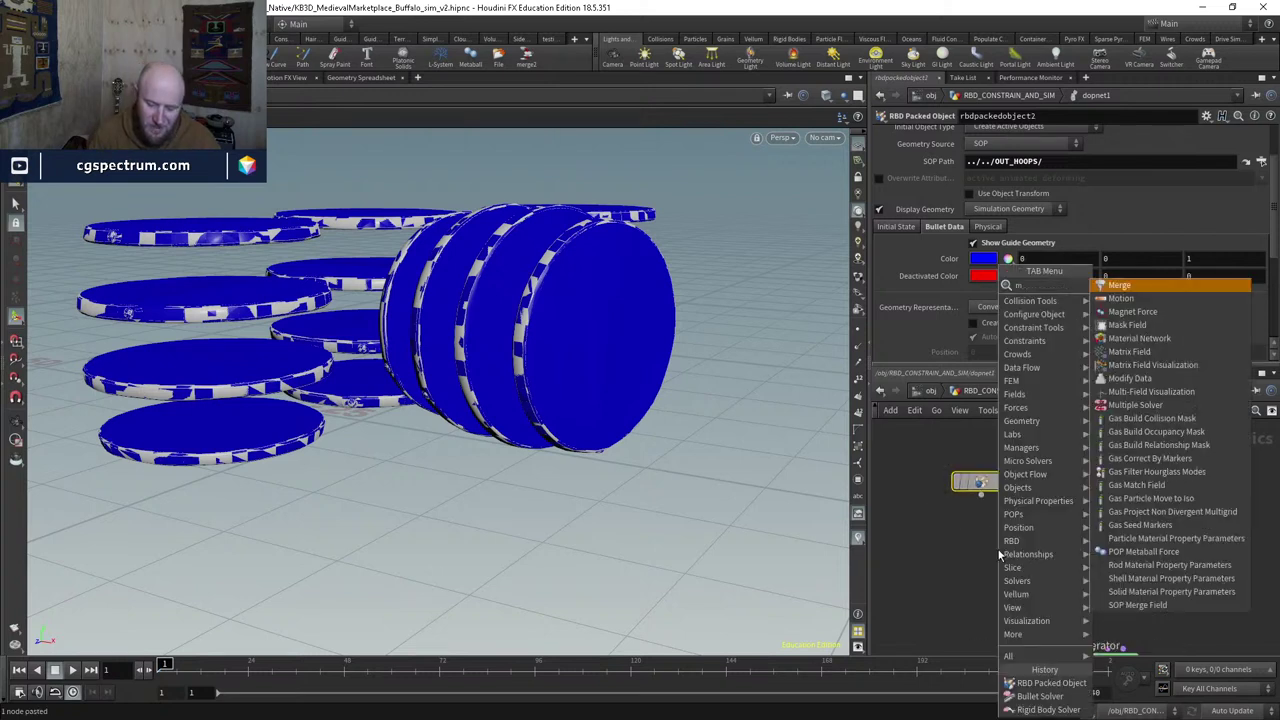
pyautogui.press('Return')
pyautogui.click(998, 554)
pyautogui.moveTo(998, 554)
pyautogui.mouseDown()
pyautogui.moveTo(1083, 549)
pyautogui.moveTo(1020, 564)
pyautogui.mouseUp()
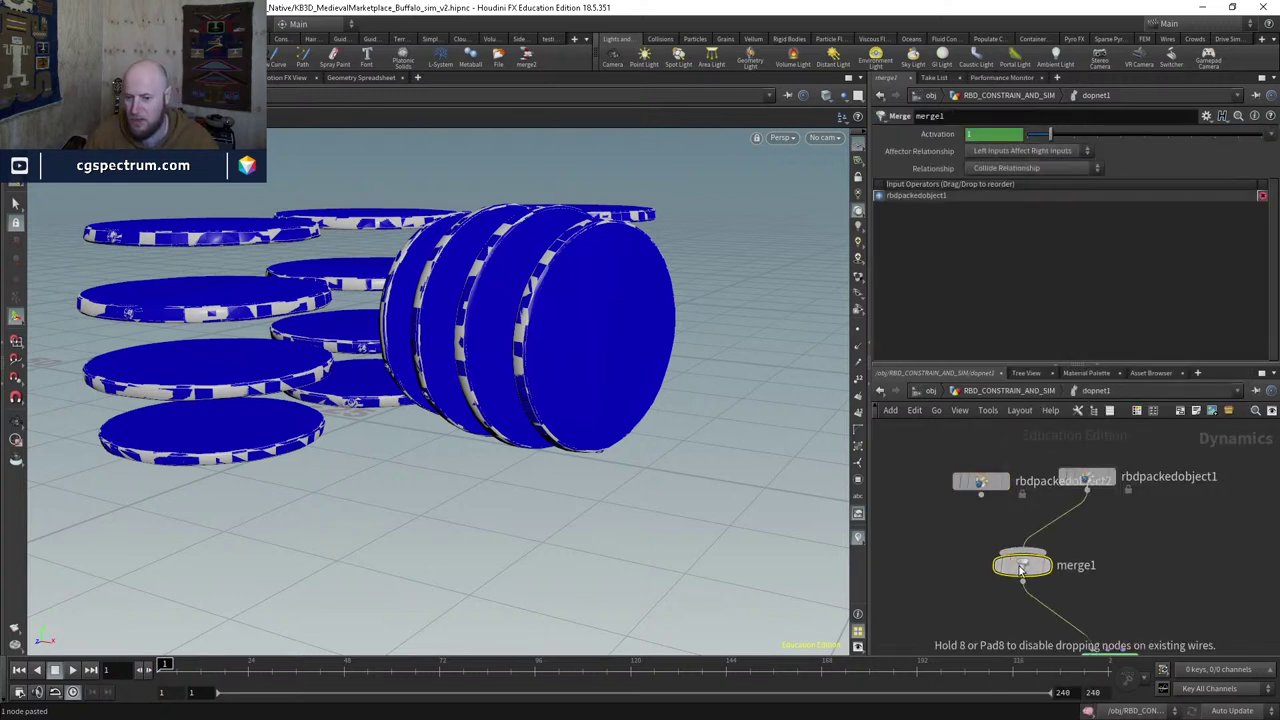
pyautogui.hotkey('shift', 'r')
pyautogui.moveTo(1080, 477); pyautogui.dragTo(1073, 540, button='middle')
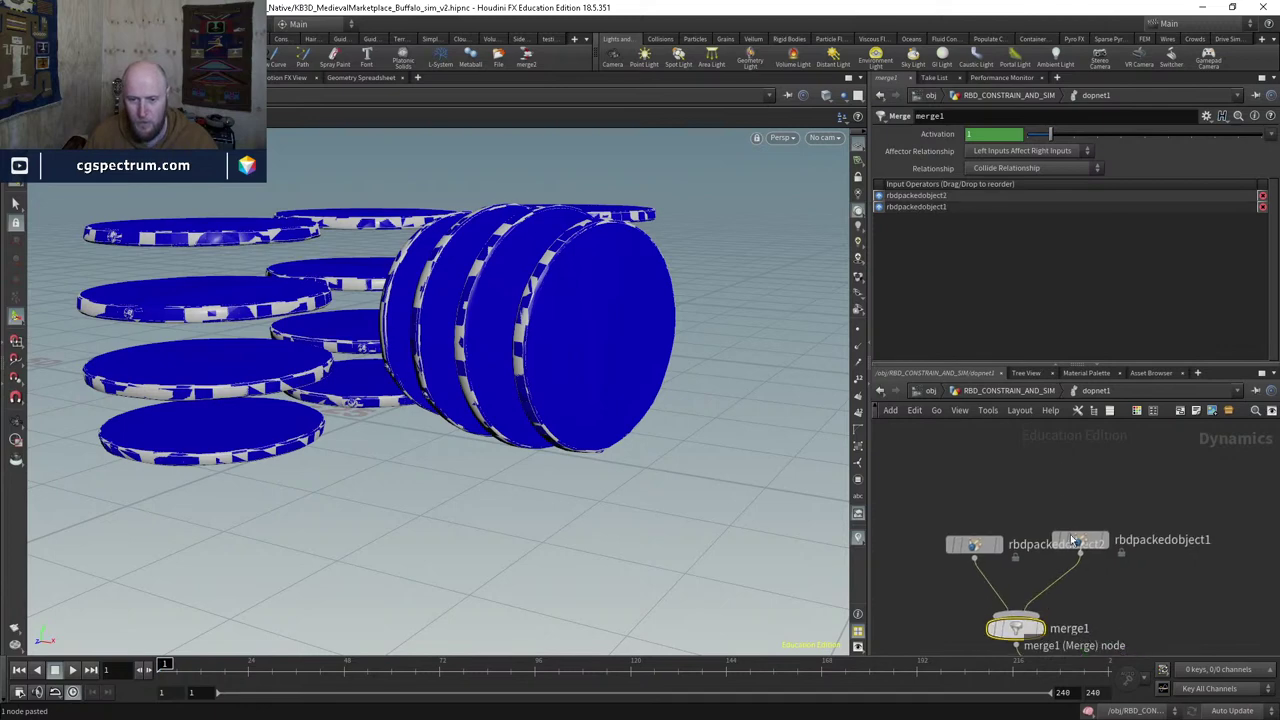
# Step: Copy assemble3 into the barrel branch as assemble4 under transform4 and display it
pyautogui.click(995, 392)
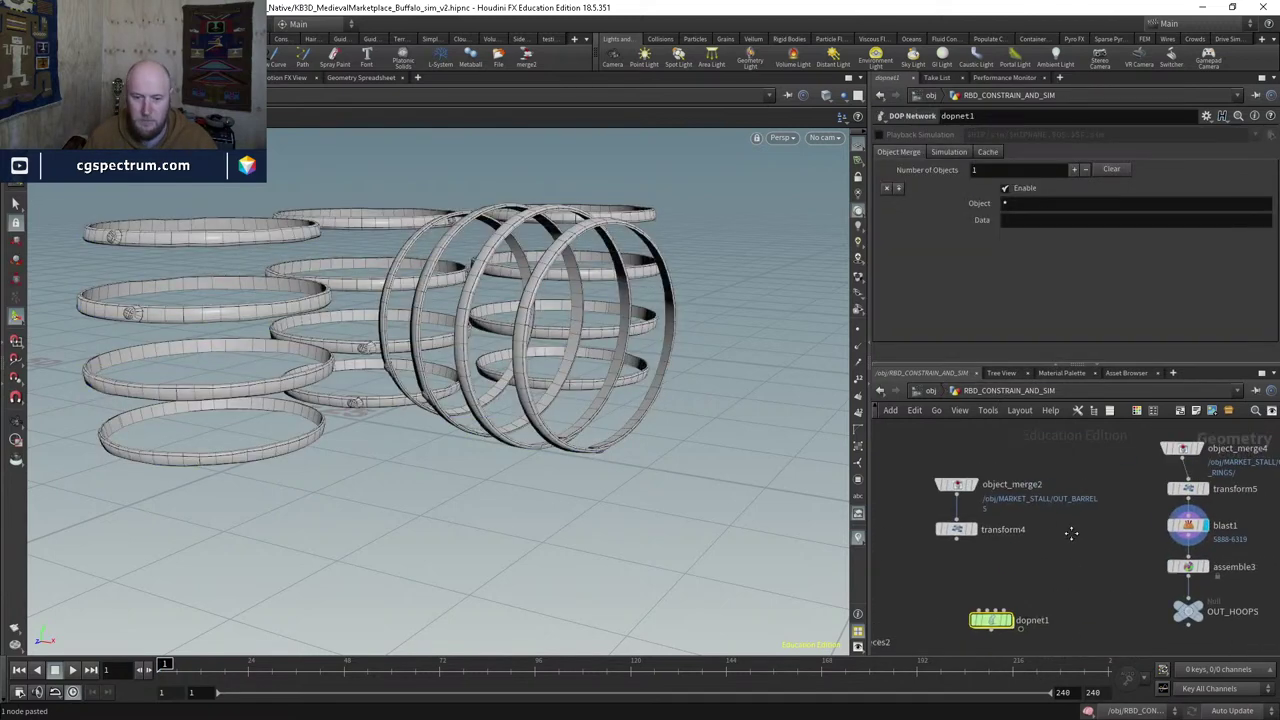
pyautogui.moveTo(878, 444); pyautogui.dragTo(962, 509)
pyautogui.click(1019, 555)
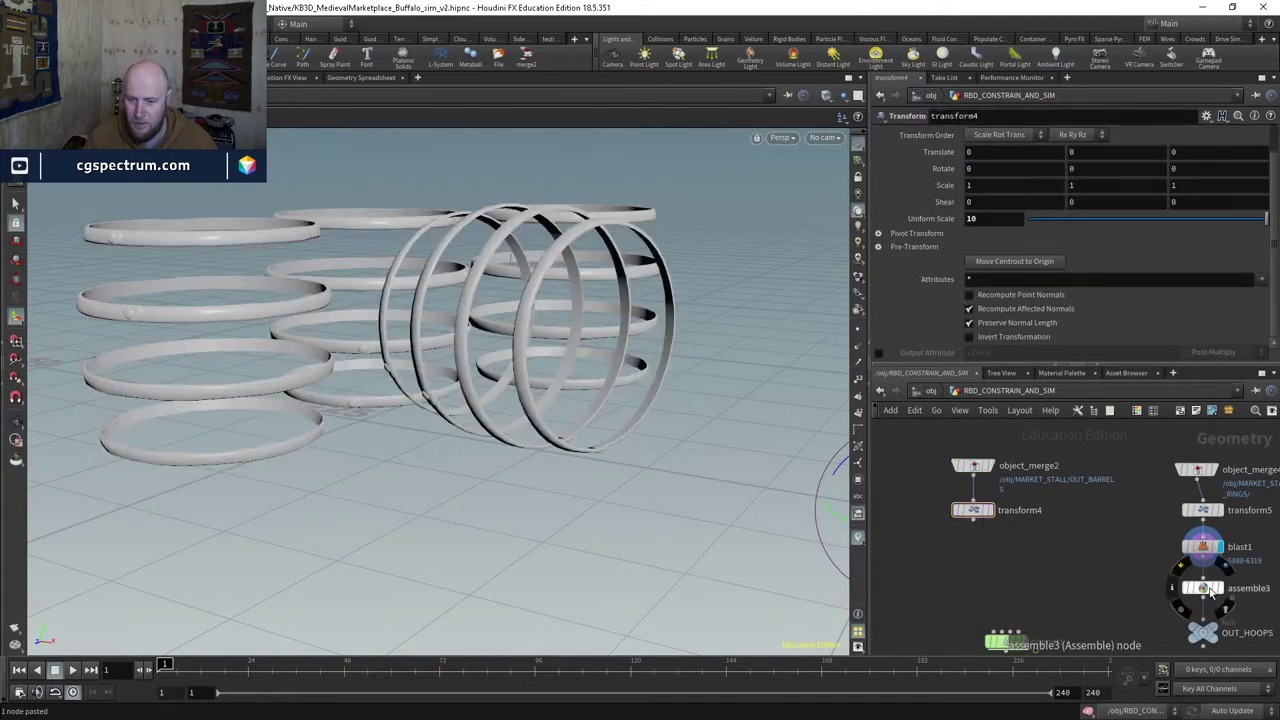
pyautogui.click(1202, 588)
pyautogui.hotkey('ctrl', 'c')
pyautogui.hotkey('ctrl', 'v')
pyautogui.click(984, 578)
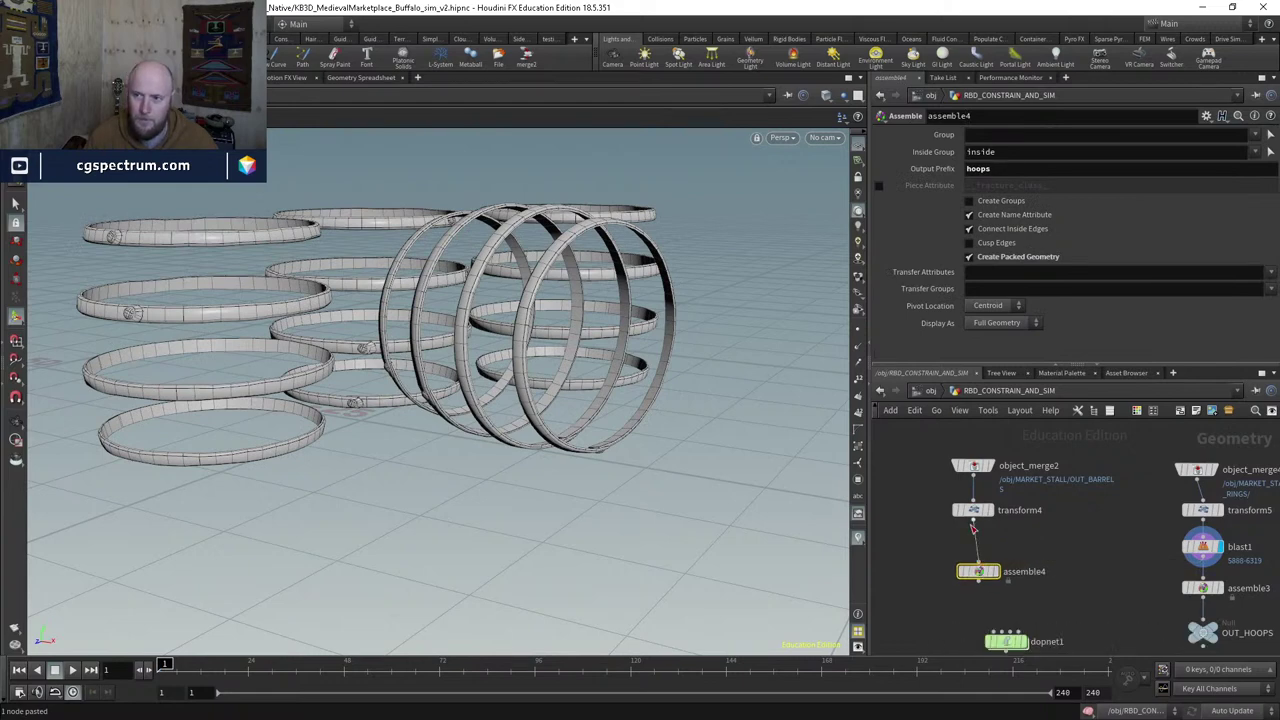
pyautogui.click(982, 573)
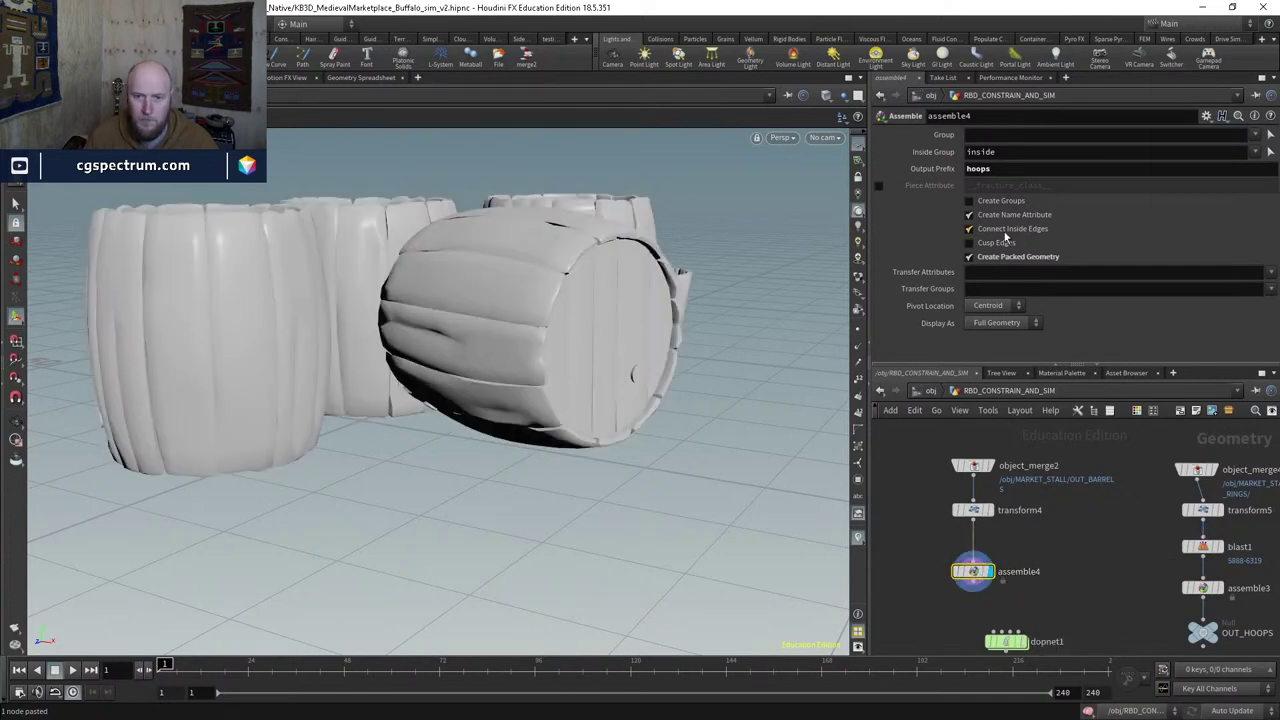
# Step: Set assemble4's output prefix to barrels and check its packed pieces
pyautogui.doubleClick(997, 168)
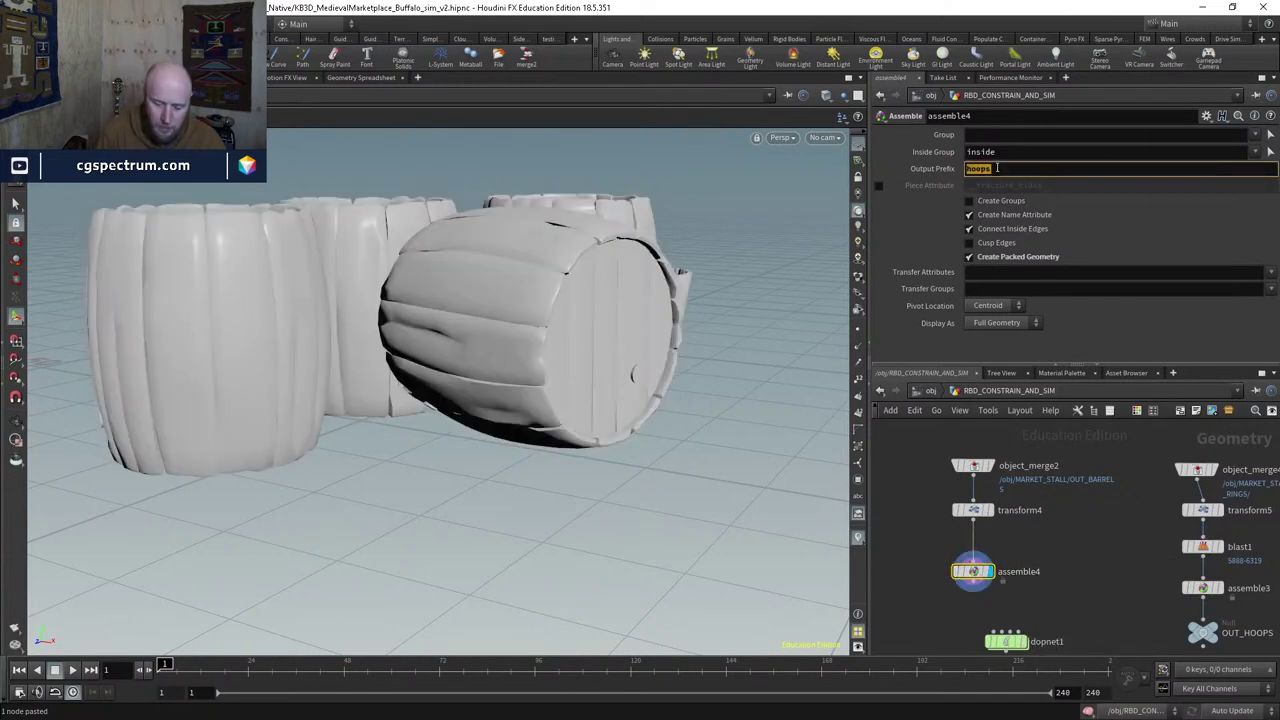
pyautogui.press('Return')
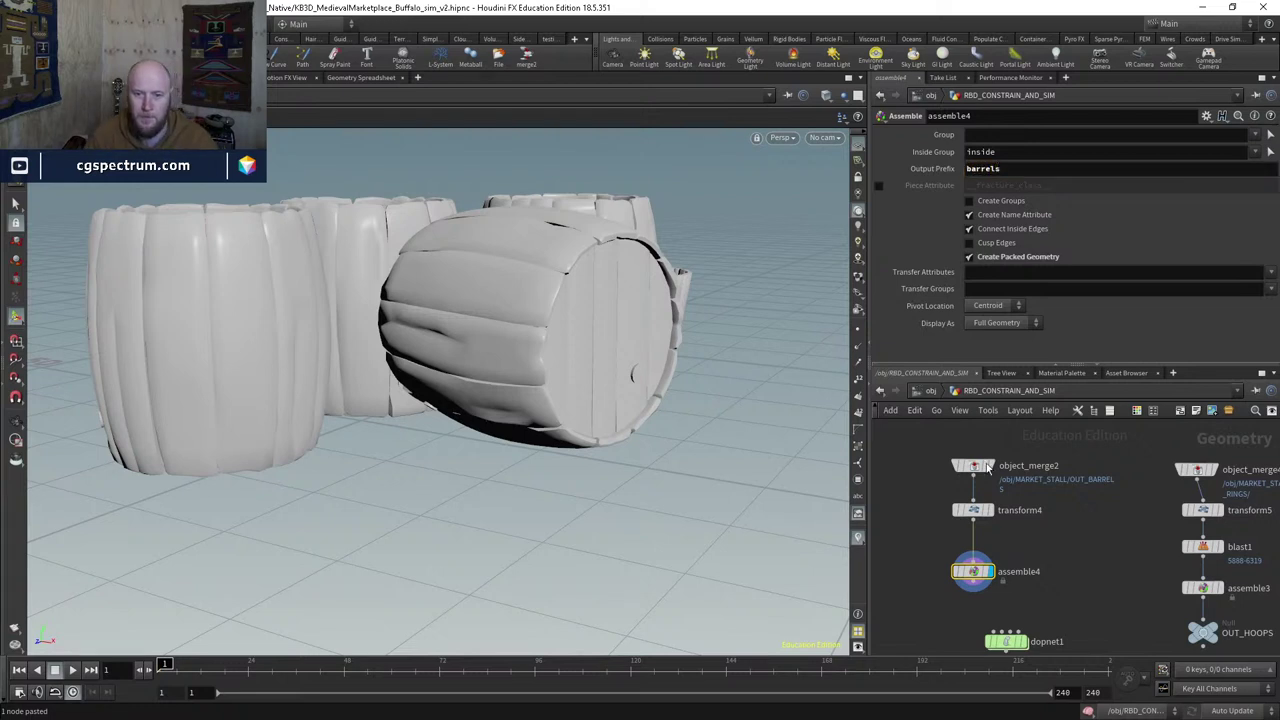
pyautogui.moveTo(988, 468); pyautogui.dragTo(988, 402, button='middle')
pyautogui.middleClick(967, 517)
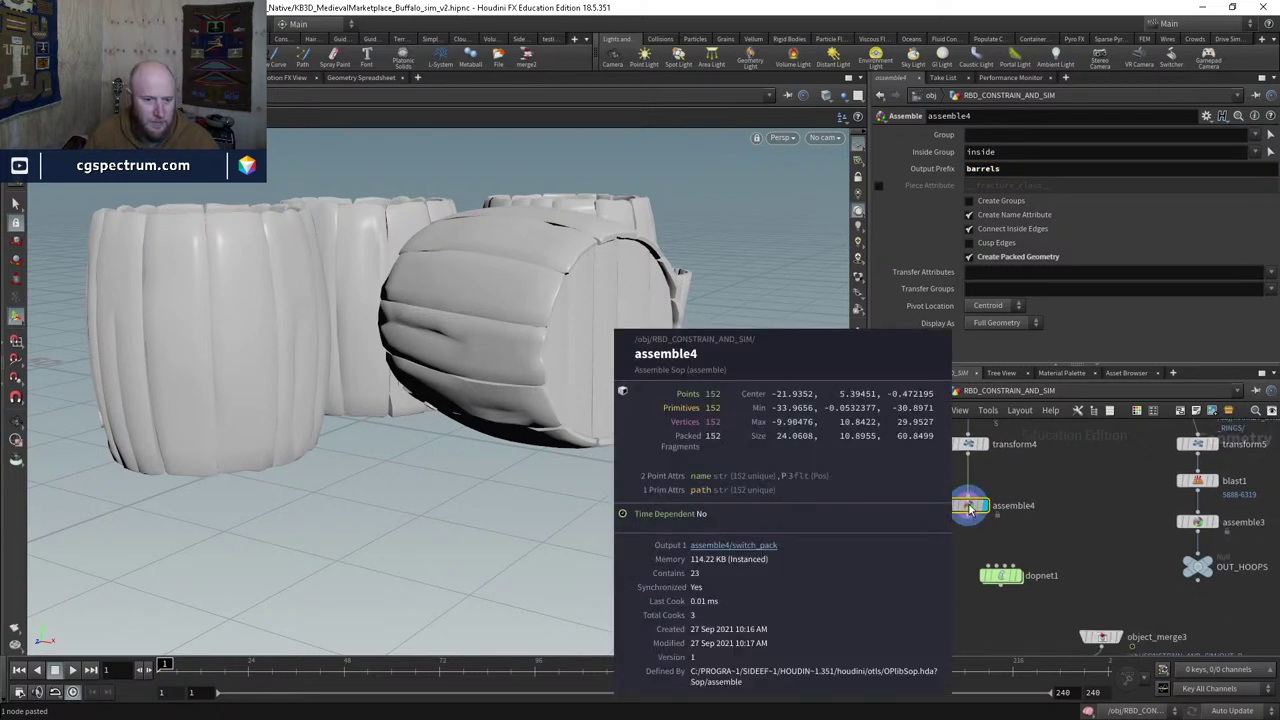
pyautogui.moveTo(970, 508); pyautogui.dragTo(971, 486)
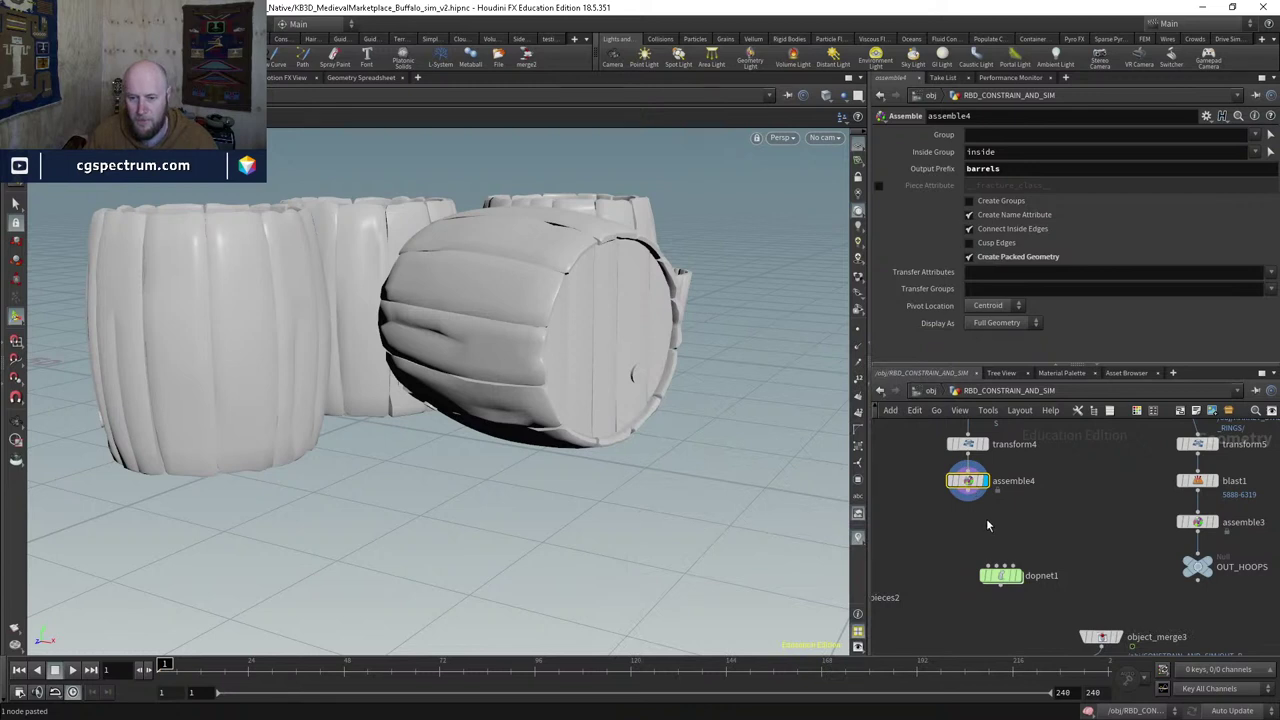
# Step: Wire a null under assemble4 named OUT_BARRELS, then return inside dopnet1
pyautogui.moveTo(1198, 565)
pyautogui.mouseDown()
pyautogui.moveTo(994, 519)
pyautogui.moveTo(968, 529)
pyautogui.mouseUp()
pyautogui.click(995, 508)
pyautogui.click(971, 495)
pyautogui.doubleClick(1025, 529)
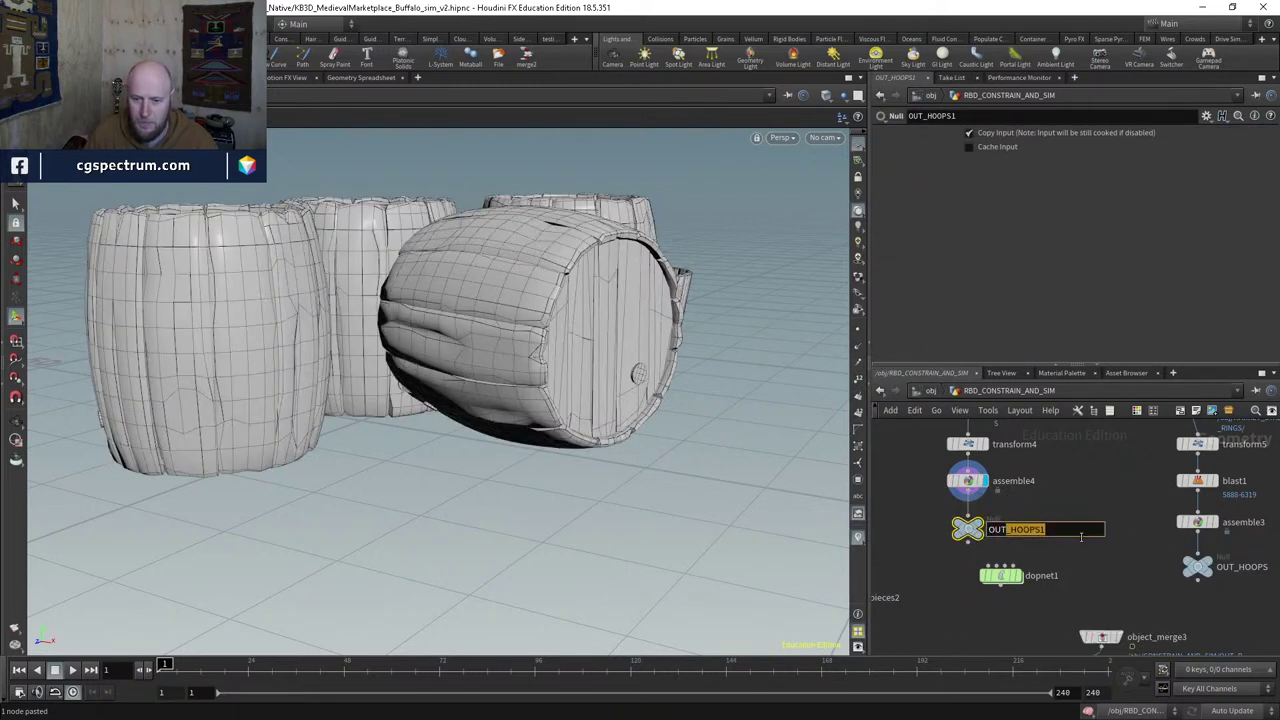
pyautogui.write('BARREL')
pyautogui.press('Return')
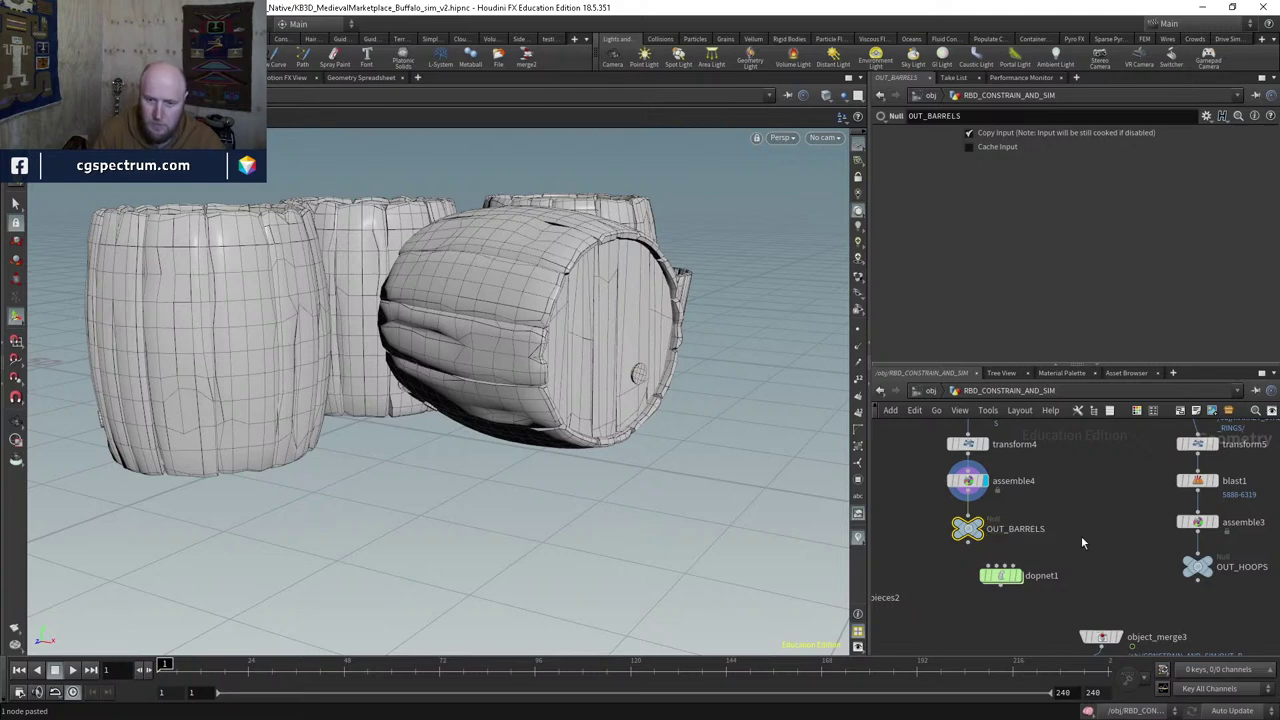
pyautogui.doubleClick(1001, 576)
# Step: Point rbdpackedobject2's SOP Path to ../../OUT_BARRELS/
pyautogui.click(975, 545)
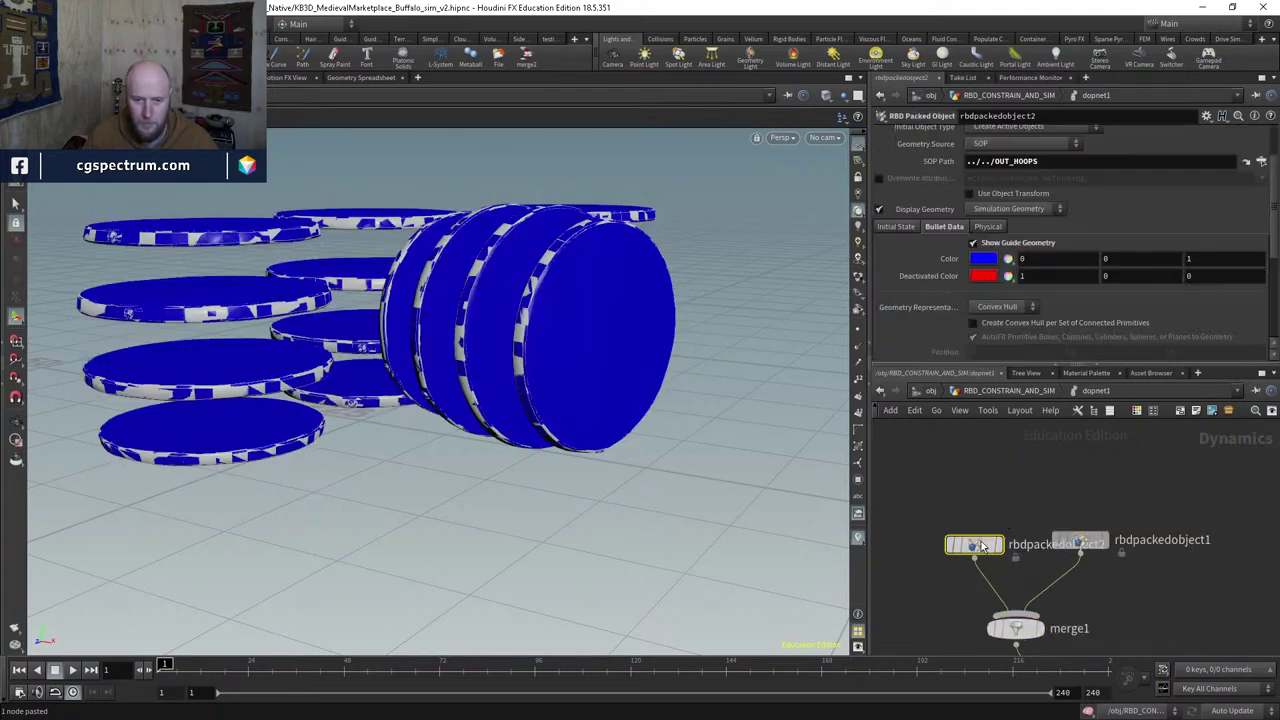
pyautogui.moveTo(1013, 161); pyautogui.dragTo(1074, 170)
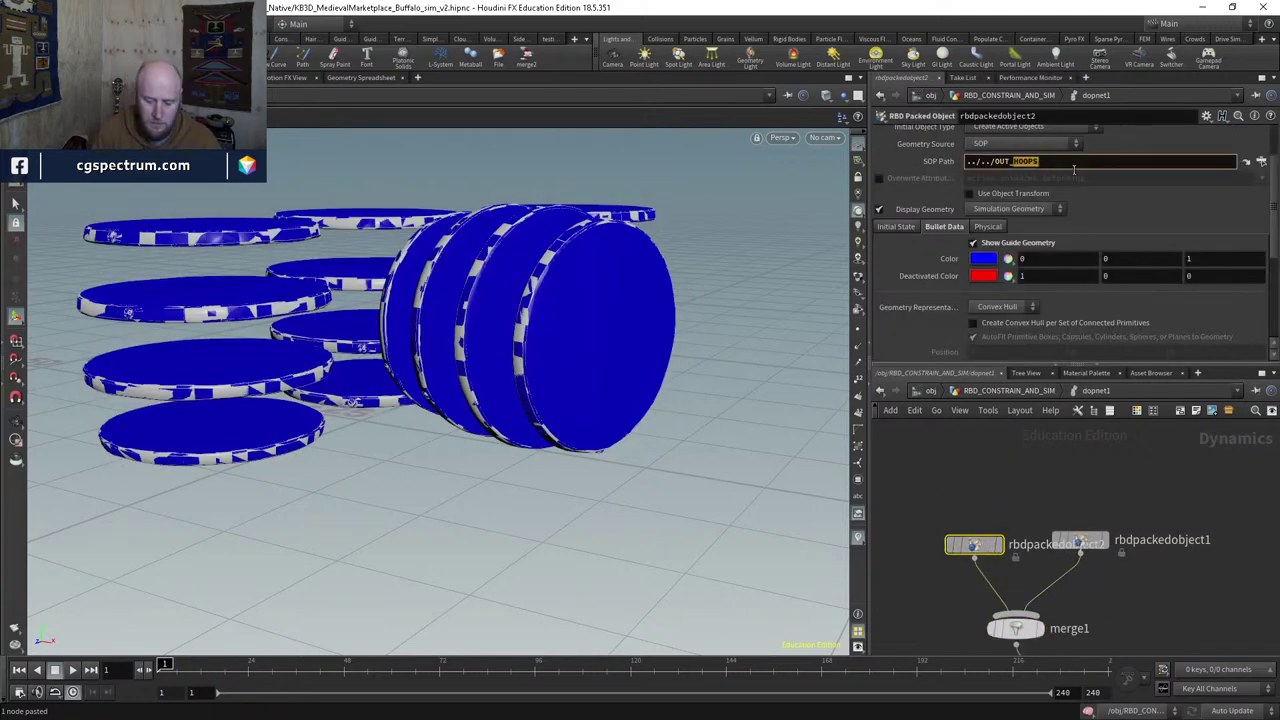
pyautogui.write('BARRELS/')
pyautogui.press('Return')
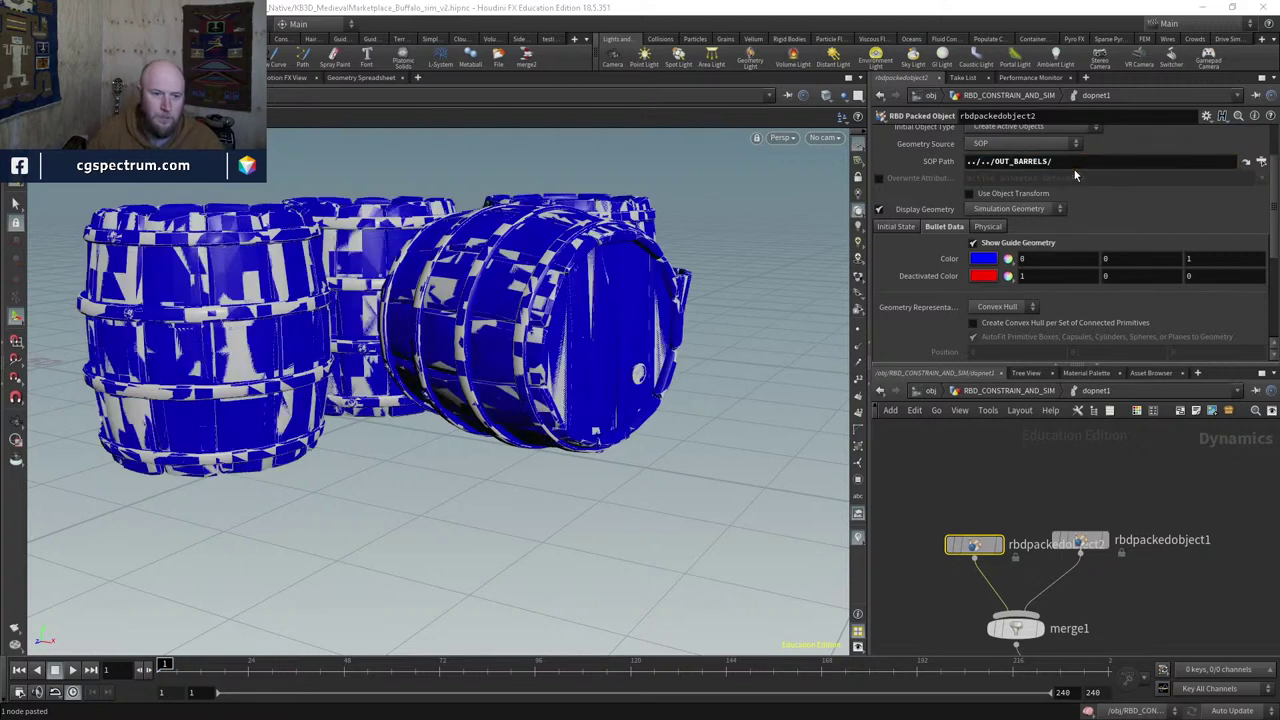
# Step: Set the hoops packed object's Geometry Representation to Concave
pyautogui.click(1080, 541)
pyautogui.click(1000, 307)
pyautogui.click(998, 337)
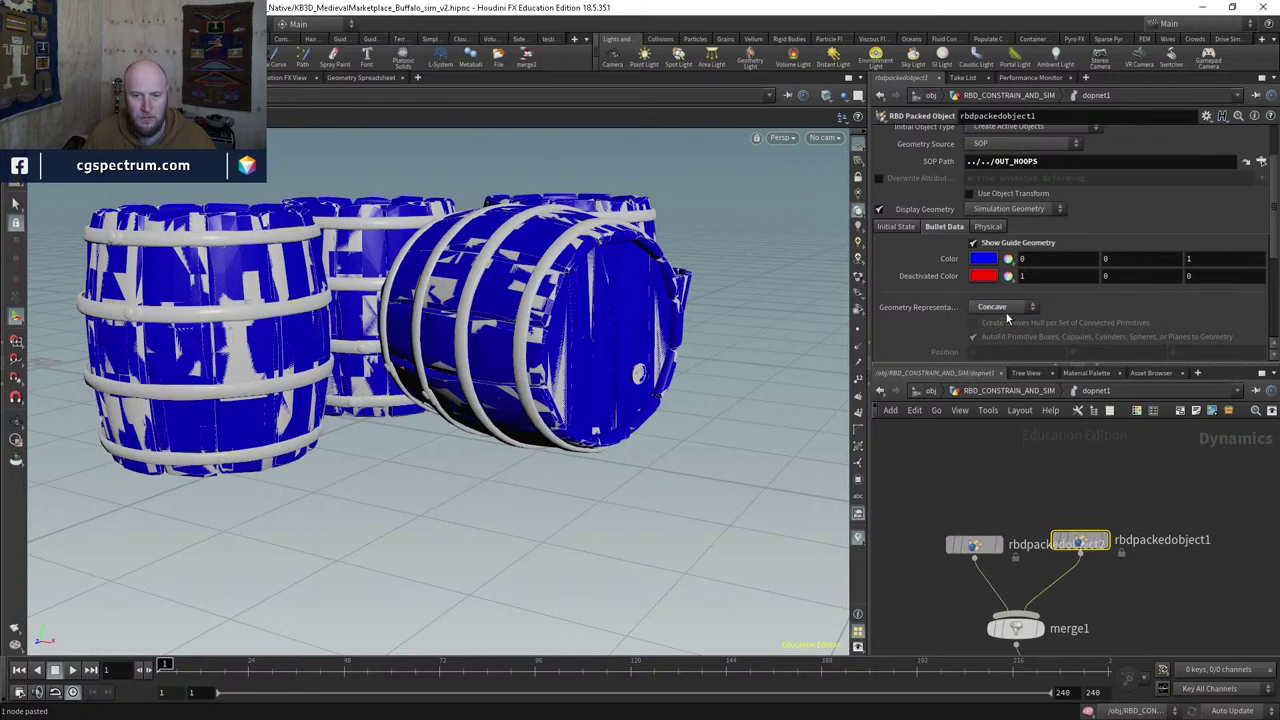
pyautogui.moveTo(975, 545); pyautogui.dragTo(943, 517)
# Step: Rename the packed objects RBD_HOOPS and RBD_BARRELS
pyautogui.doubleClick(1150, 540)
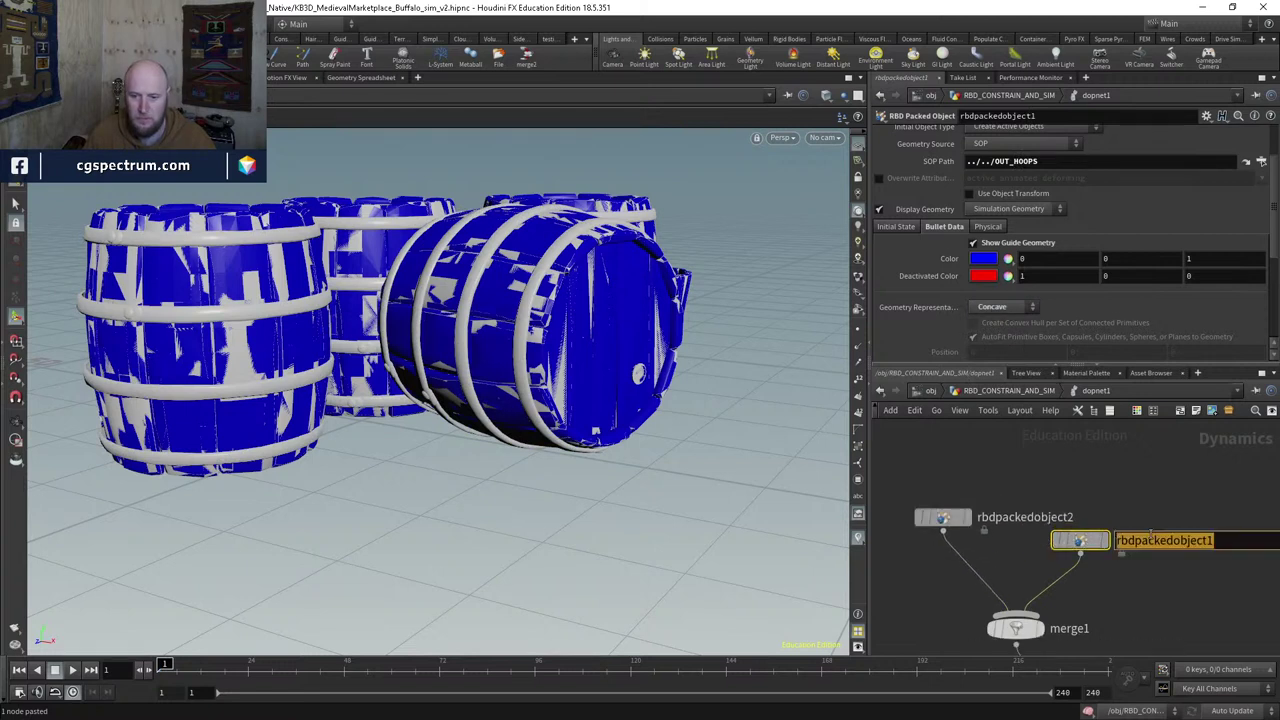
pyautogui.write('R')
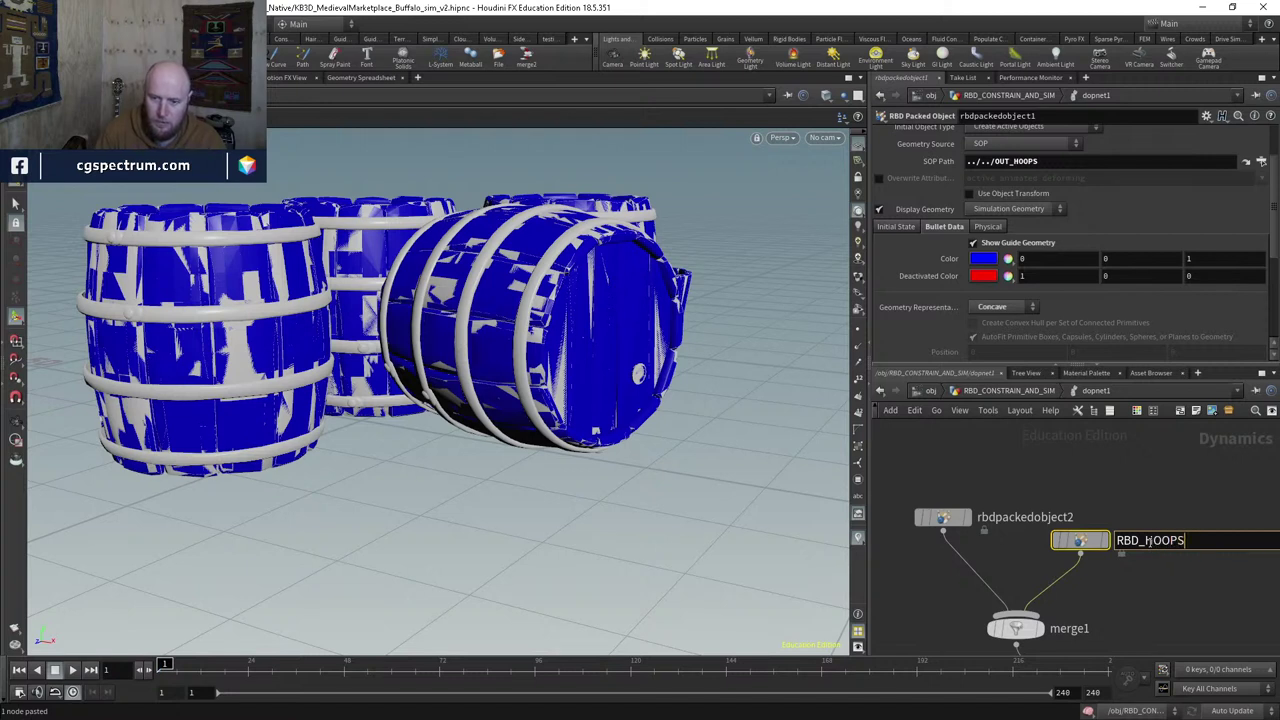
pyautogui.write('BD_HOOPS')
pyautogui.press('Return')
pyautogui.doubleClick(1148, 540)
pyautogui.hotkey('ctrl', 'c')
pyautogui.doubleClick(1025, 517)
pyautogui.hotkey('ctrl', 'v')
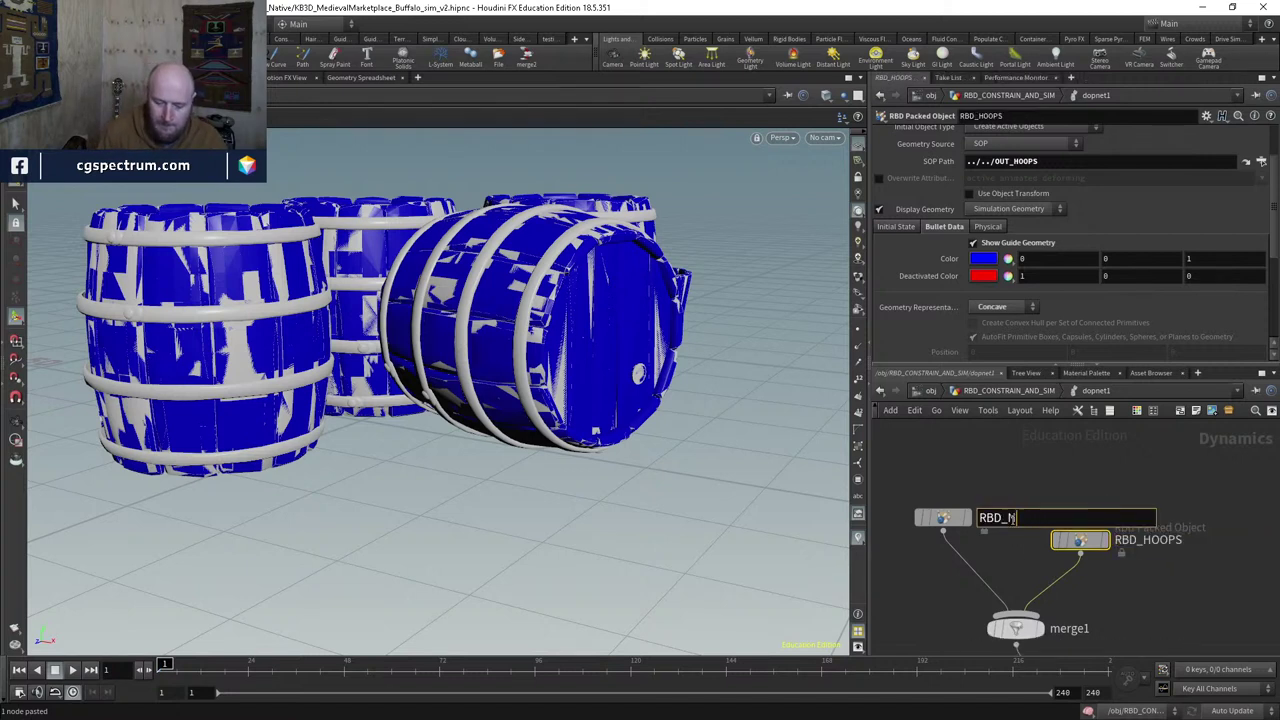
pyautogui.write('BARRELS')
pyautogui.press('Return')
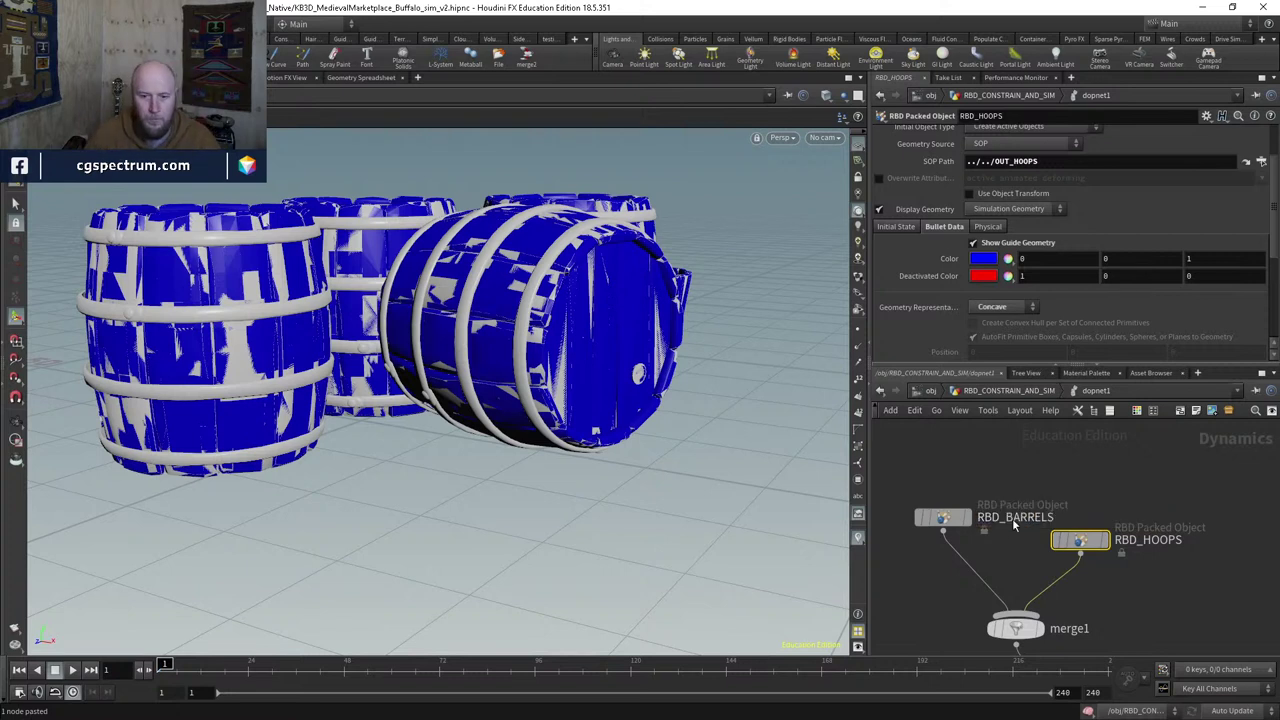
pyautogui.moveTo(1011, 518); pyautogui.dragTo(979, 437, button='middle')
pyautogui.moveTo(1094, 534); pyautogui.dragTo(1094, 625, button='middle')
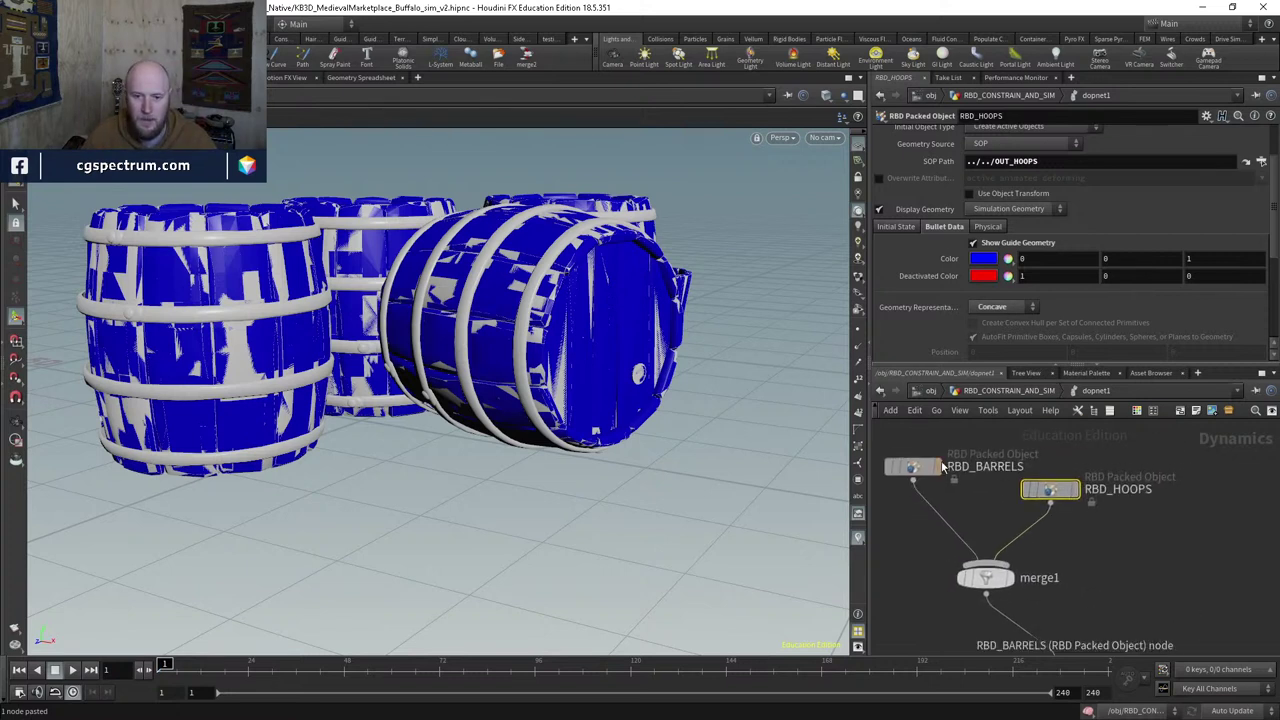
pyautogui.click(912, 467)
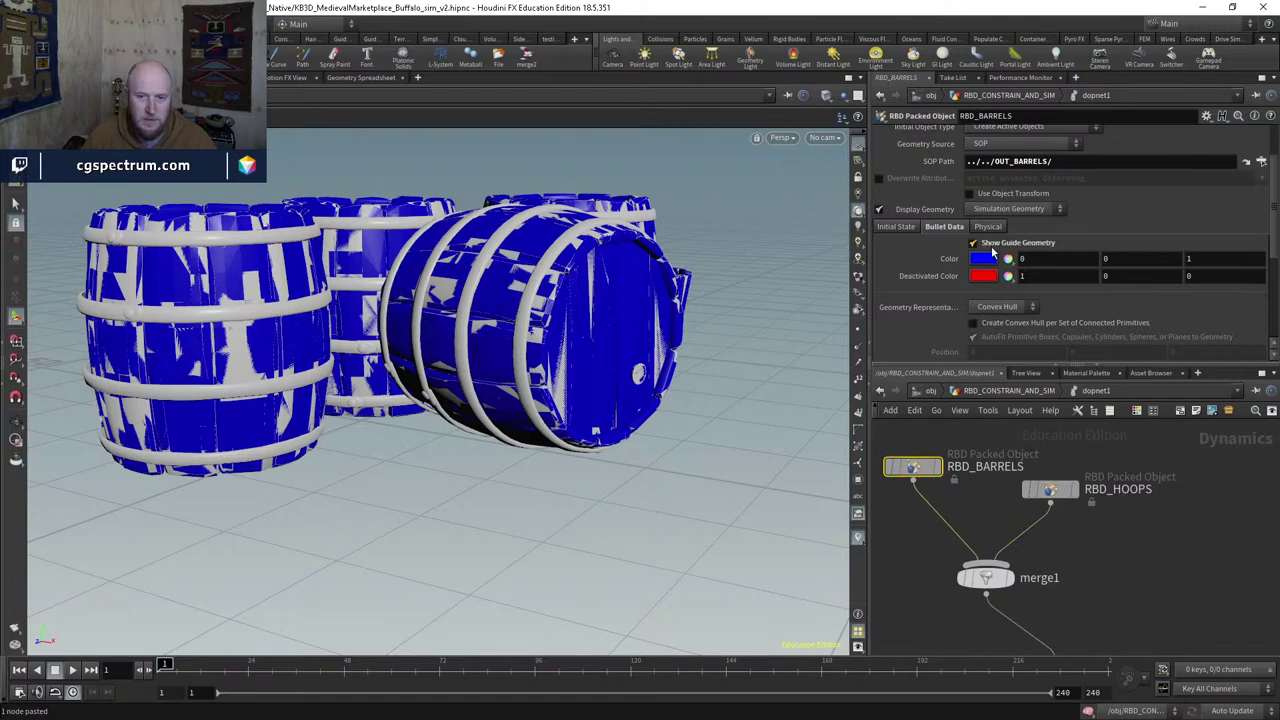
# Step: Bypass RBD_HOOPS and inspect the barrel collision guides in wireframe close-up
pyautogui.click(1027, 489)
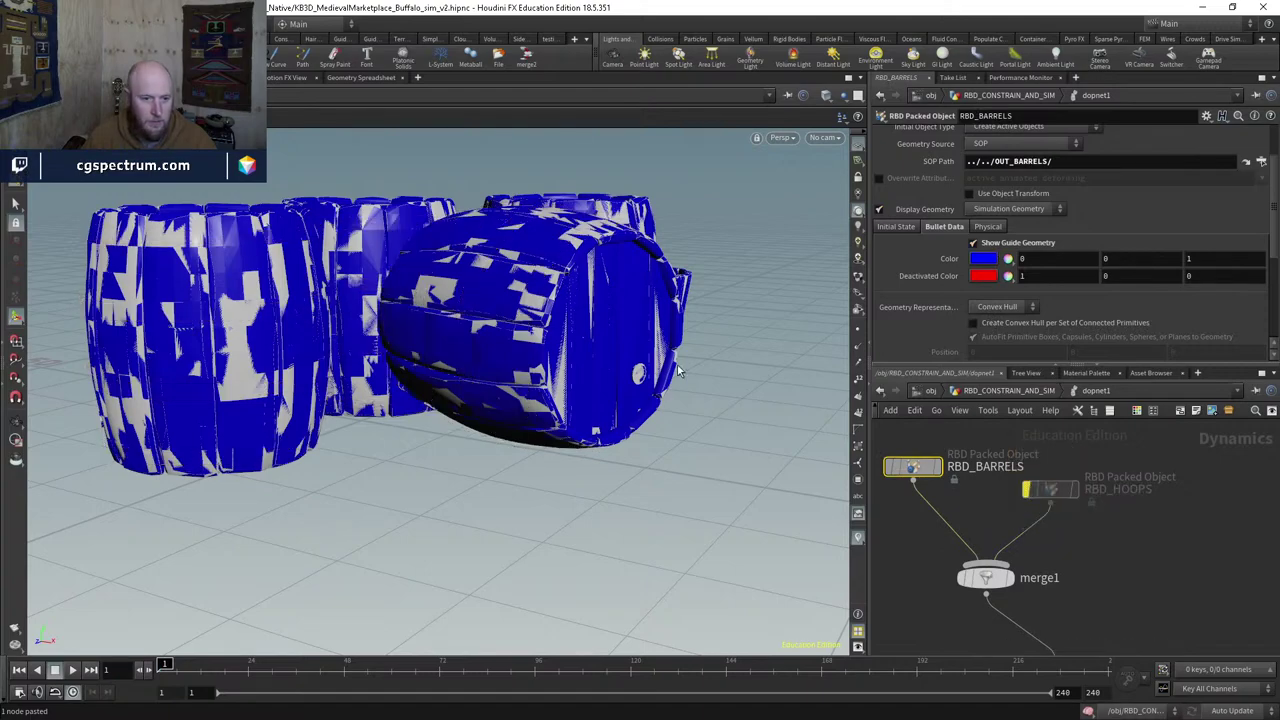
pyautogui.moveTo(520, 340)
pyautogui.mouseDown()
pyautogui.moveTo(640, 362)
pyautogui.moveTo(666, 414)
pyautogui.moveTo(626, 371)
pyautogui.moveTo(541, 373)
pyautogui.moveTo(594, 406)
pyautogui.moveTo(734, 363)
pyautogui.moveTo(751, 337)
pyautogui.moveTo(605, 350)
pyautogui.moveTo(618, 278)
pyautogui.mouseUp()
pyautogui.press('w')
pyautogui.press('w')
pyautogui.press('w')
pyautogui.press('w')
pyautogui.scroll(5, 623, 254)
pyautogui.scroll(8, 623, 254)
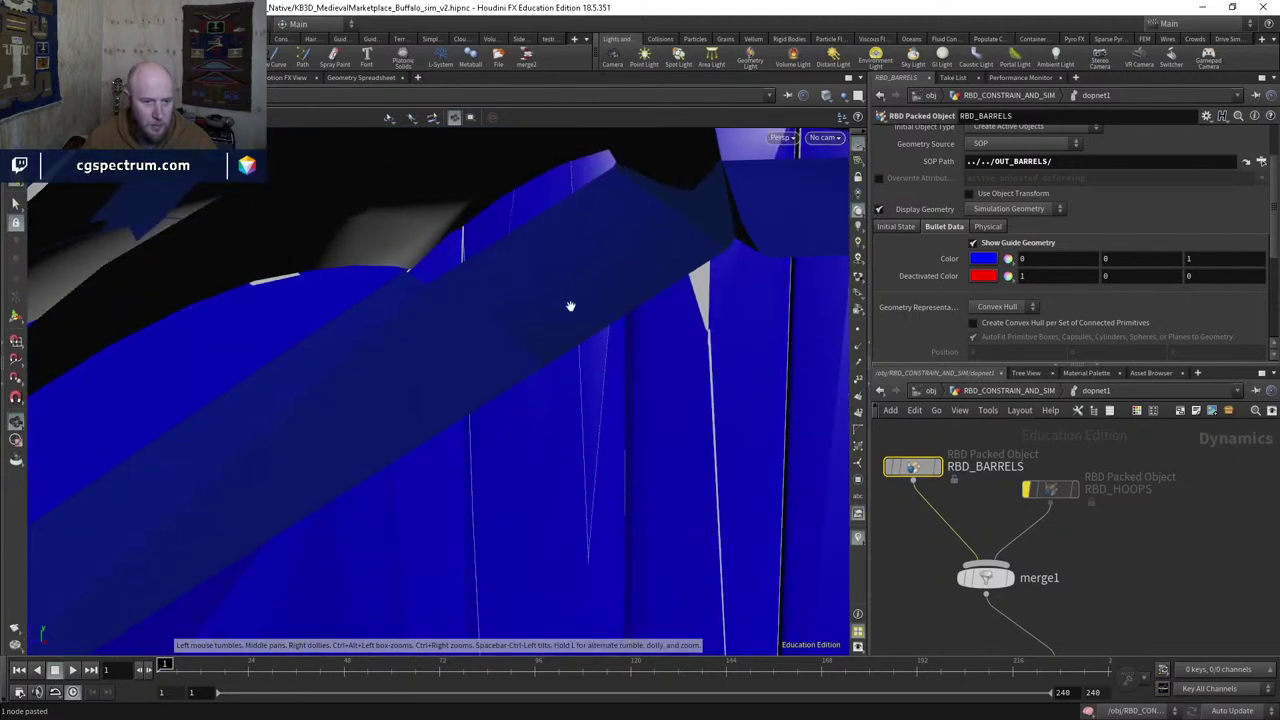
pyautogui.moveTo(570, 306); pyautogui.dragTo(511, 281)
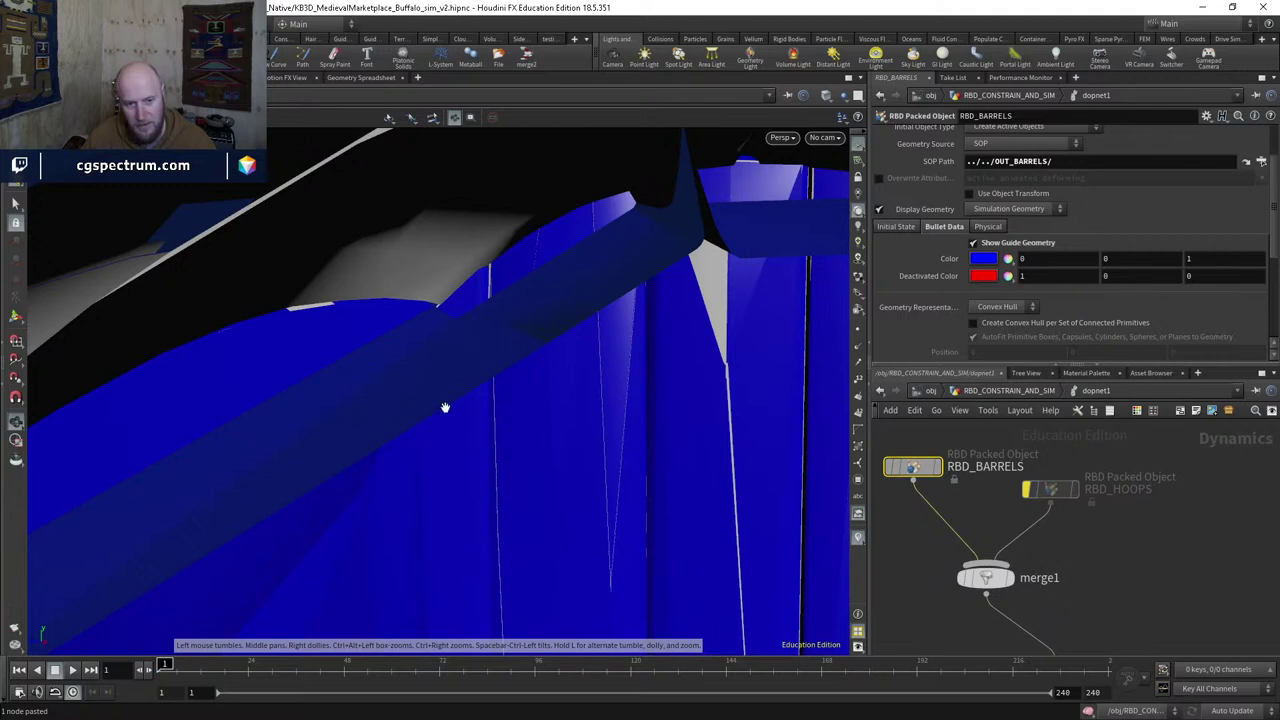
# Step: Try Concave on the barrels, restore Convex Hull, and un-bypass RBD_HOOPS
pyautogui.click(996, 306)
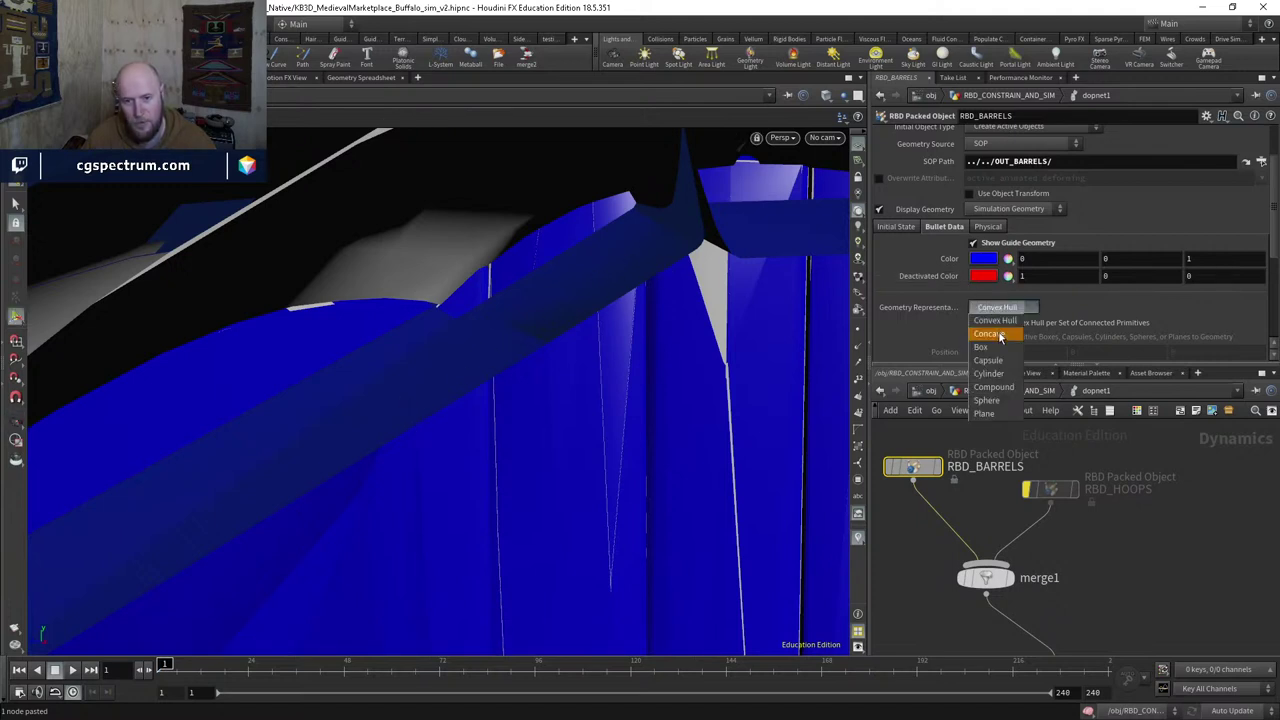
pyautogui.click(999, 336)
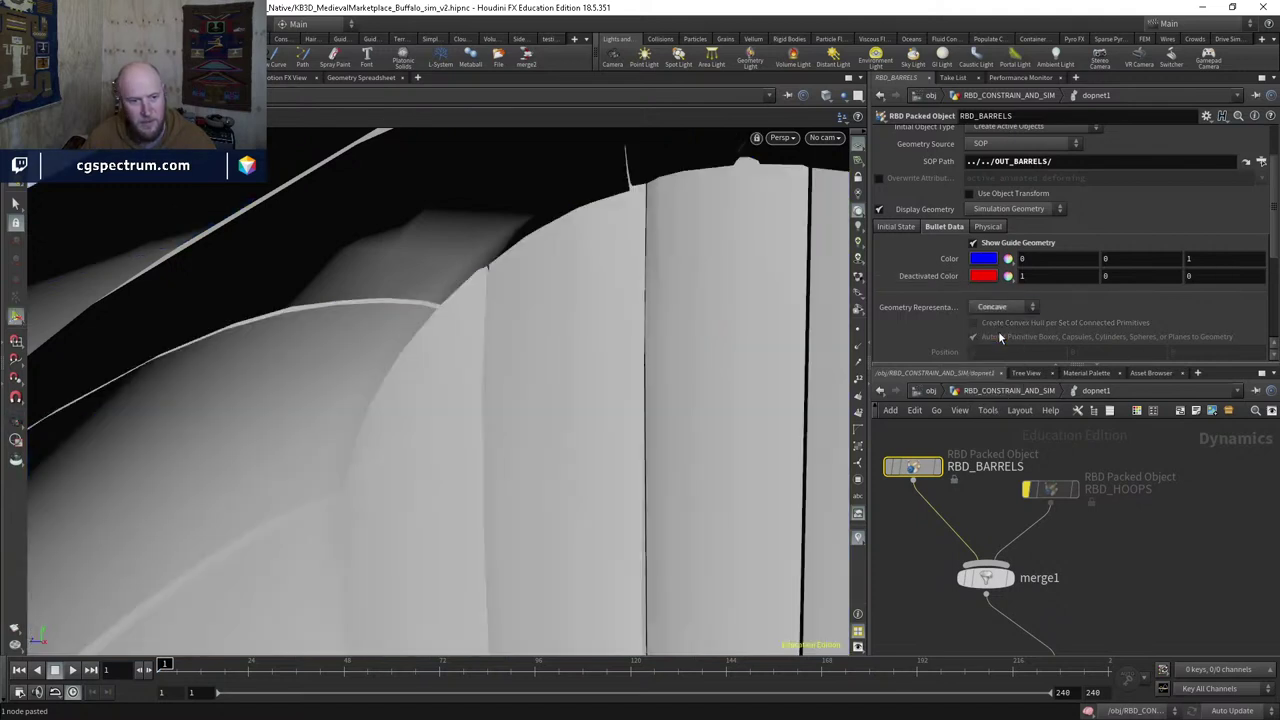
pyautogui.click(879, 210)
pyautogui.click(879, 211)
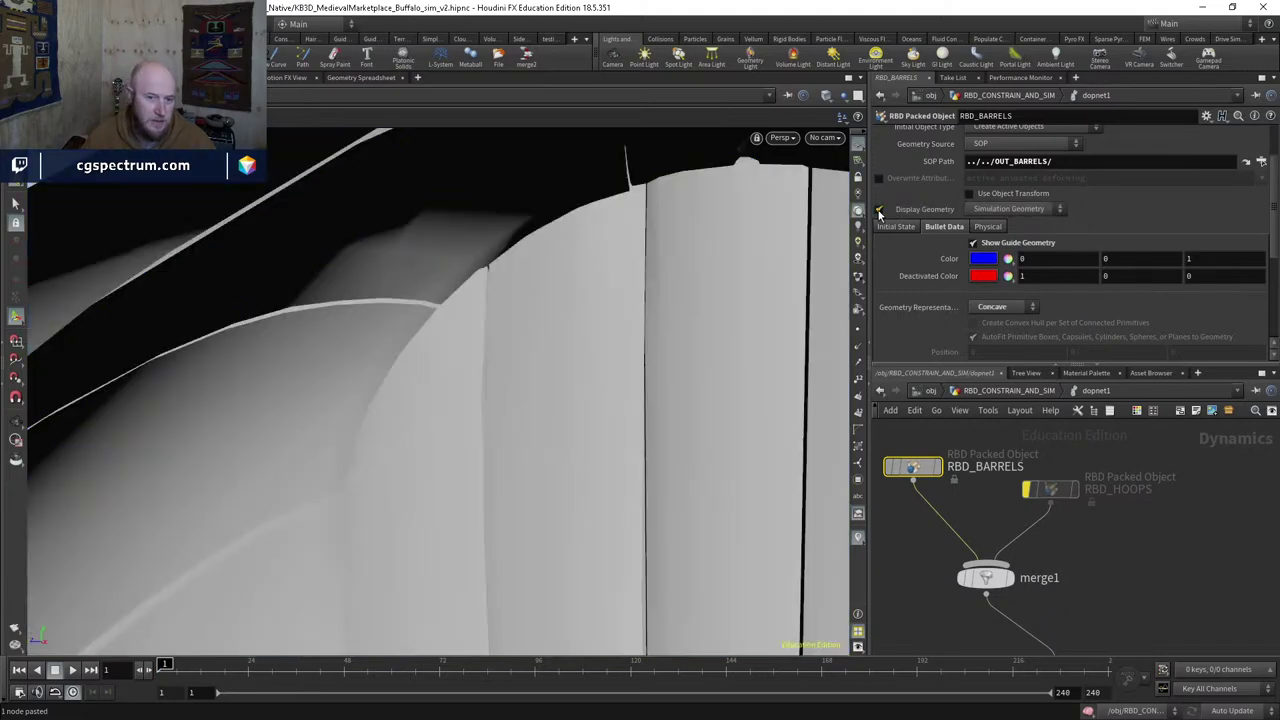
pyautogui.click(1012, 307)
pyautogui.click(1010, 320)
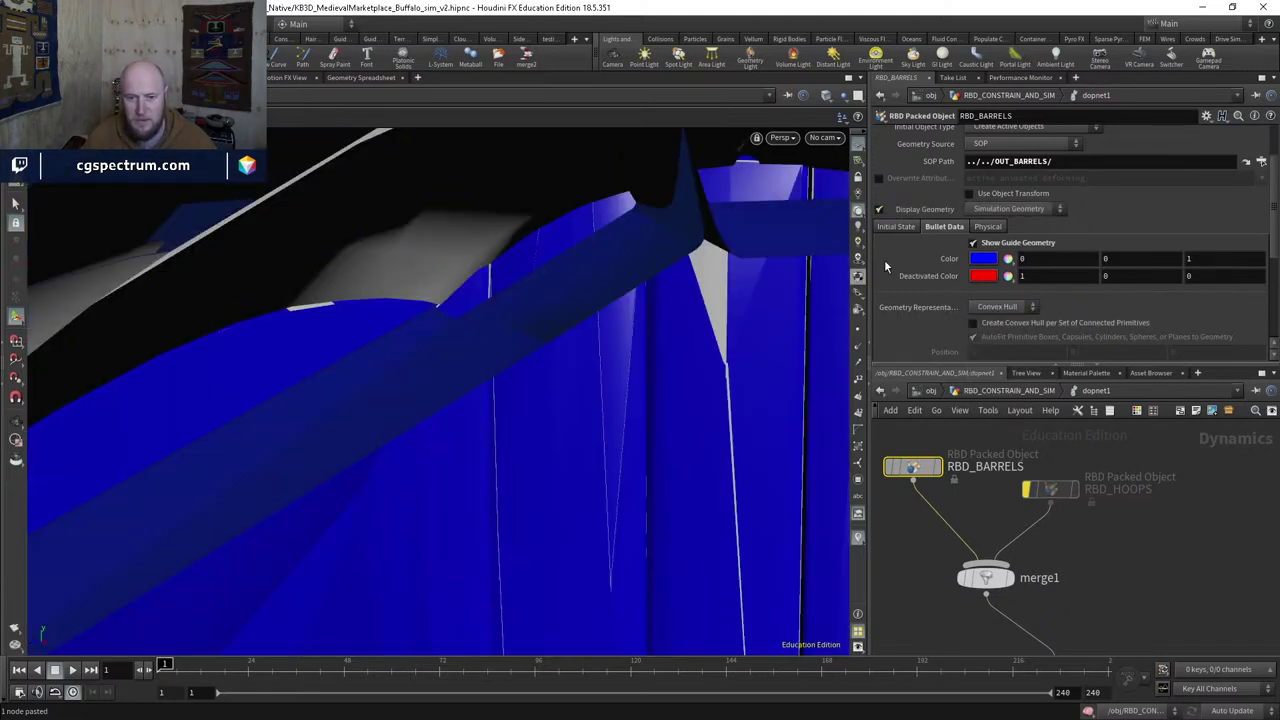
pyautogui.scroll(-10, 543, 414)
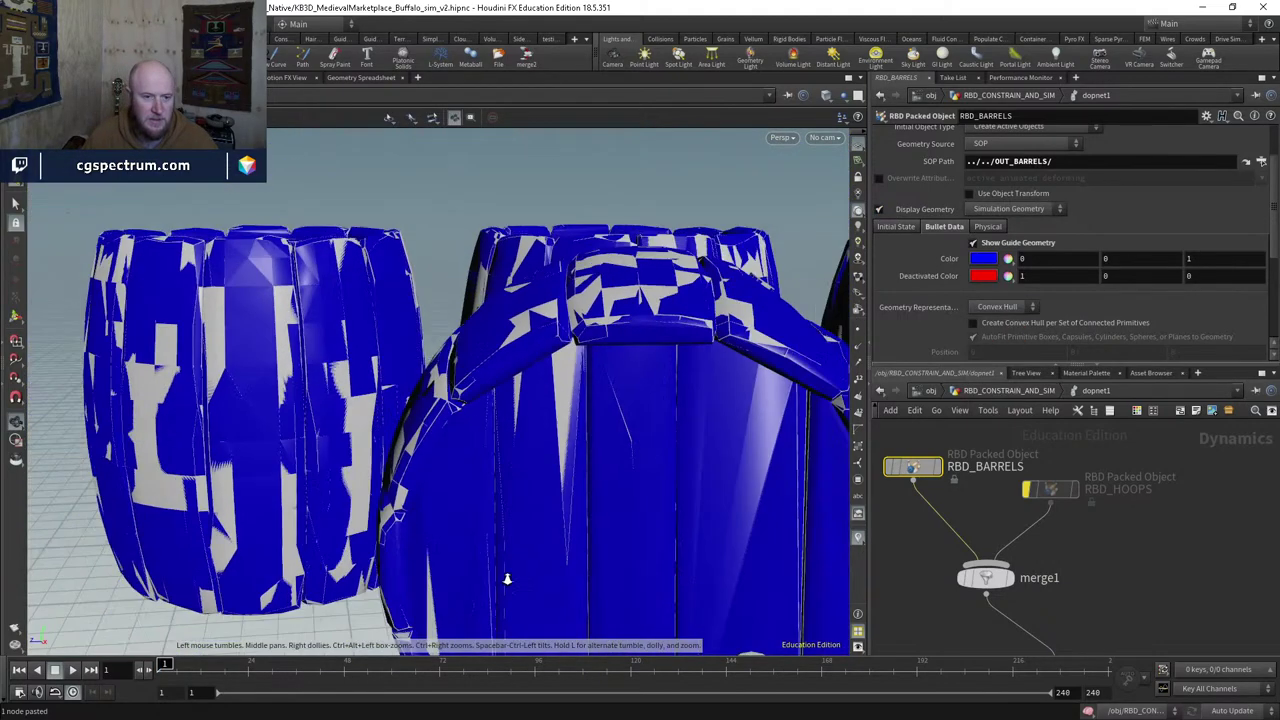
pyautogui.moveTo(531, 421); pyautogui.dragTo(545, 490)
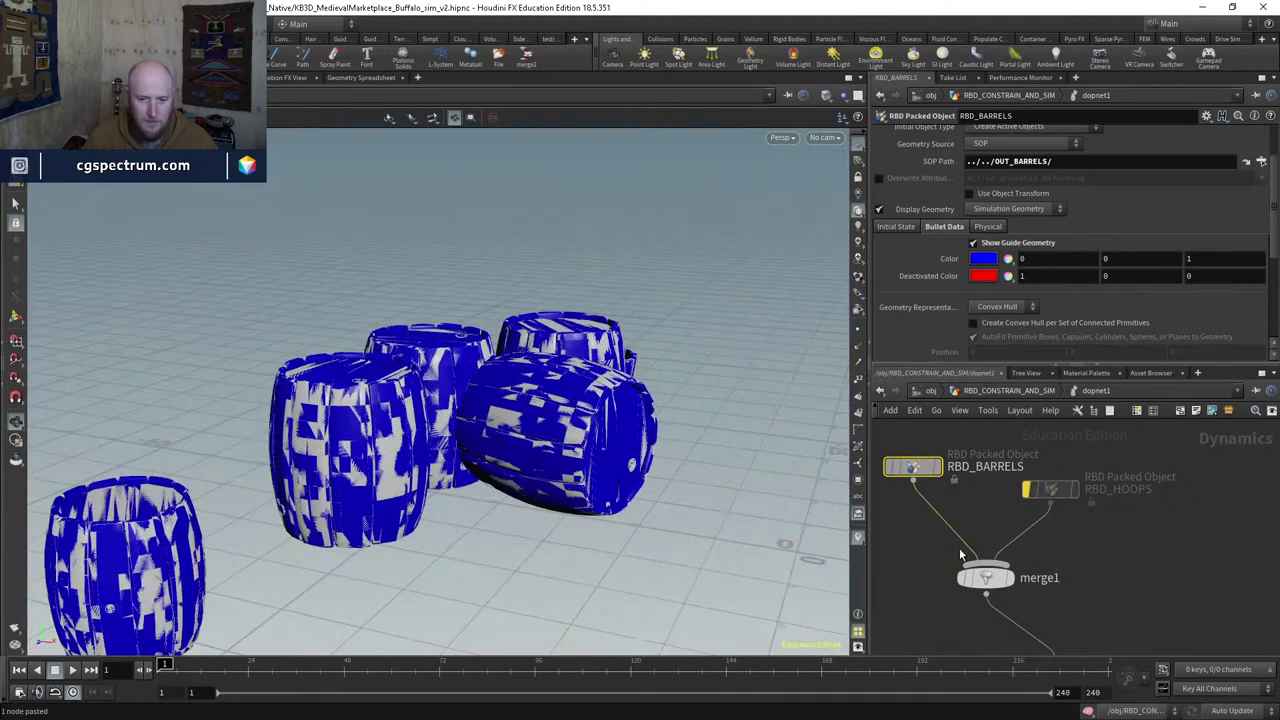
pyautogui.click(1022, 492)
pyautogui.scroll(-10, 1115, 480)
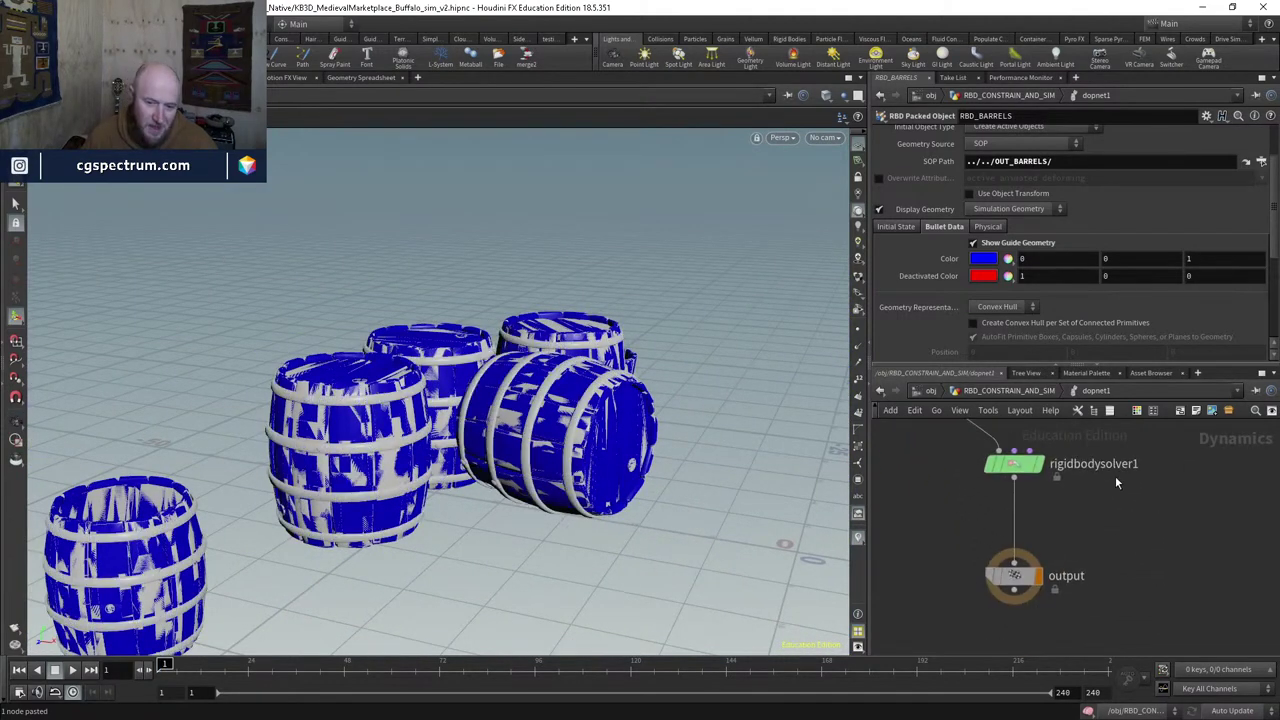
# Step: Insert a gravity1 Gravity Force above the output node
pyautogui.press('Tab')
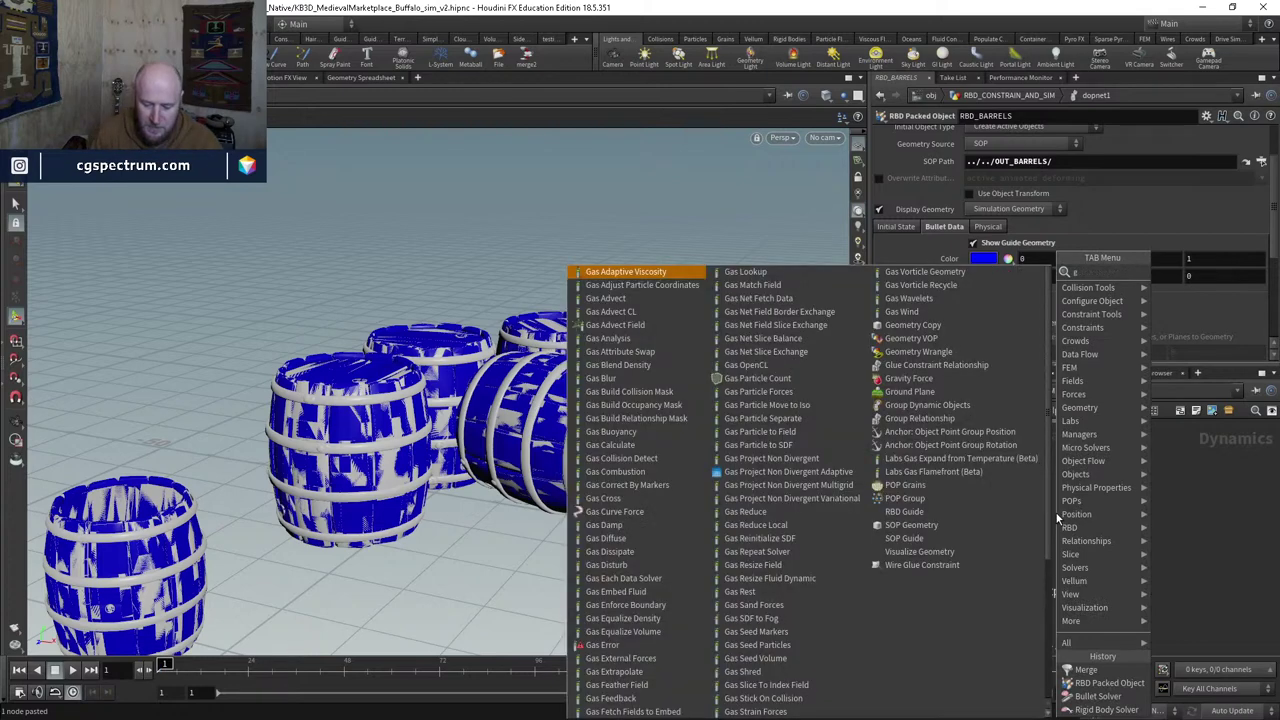
pyautogui.write('gravi')
pyautogui.press('Return')
pyautogui.click(1056, 513)
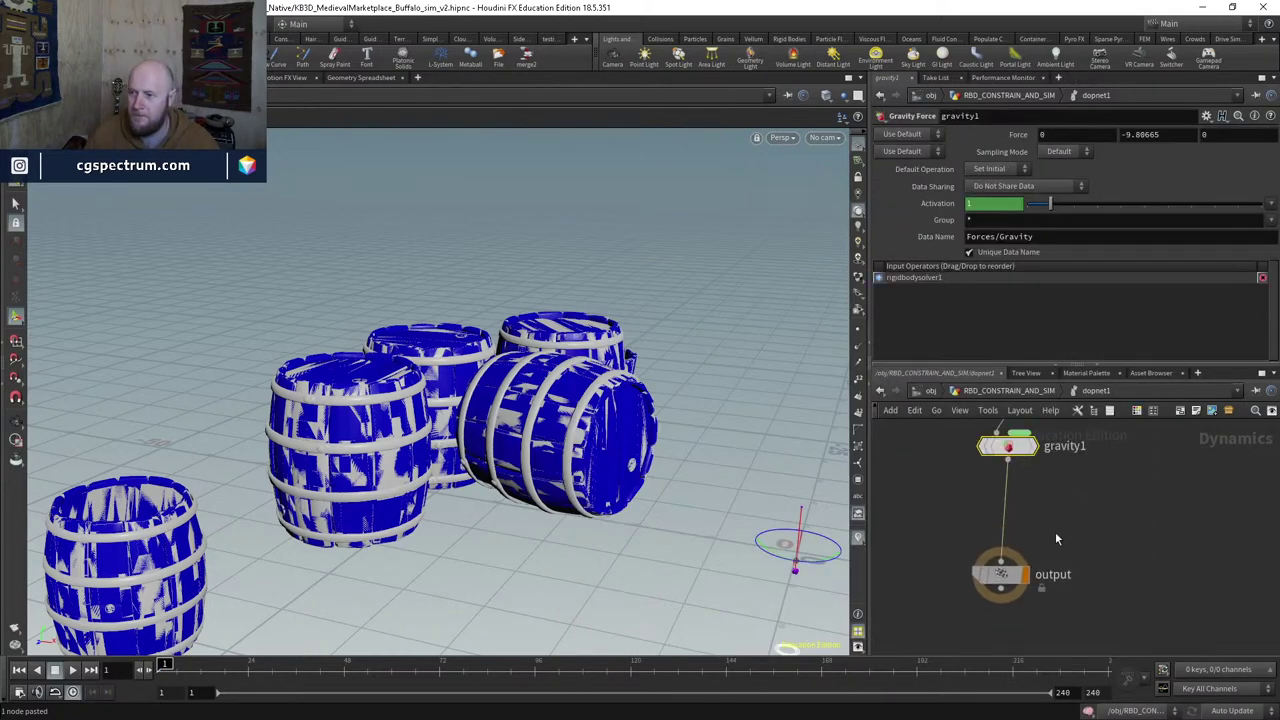
pyautogui.press('l')
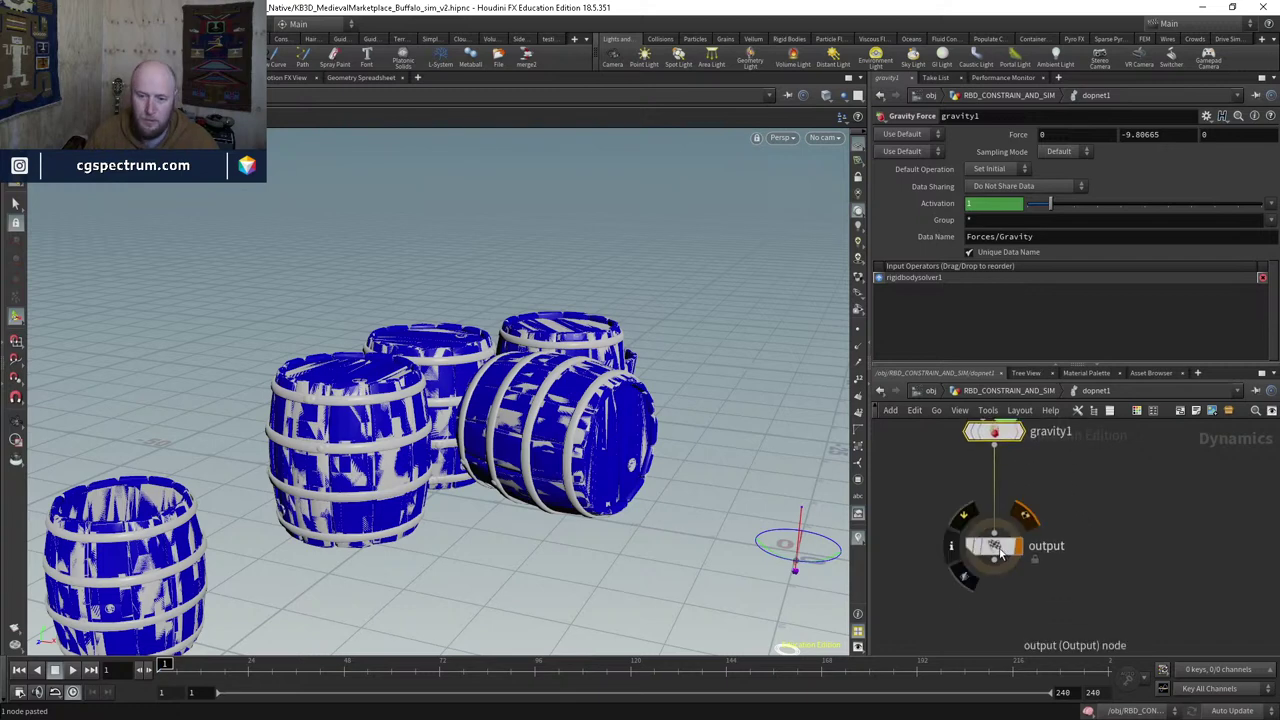
# Step: Add groundplane1 and combine it with gravity1 through merge2
pyautogui.press('Tab')
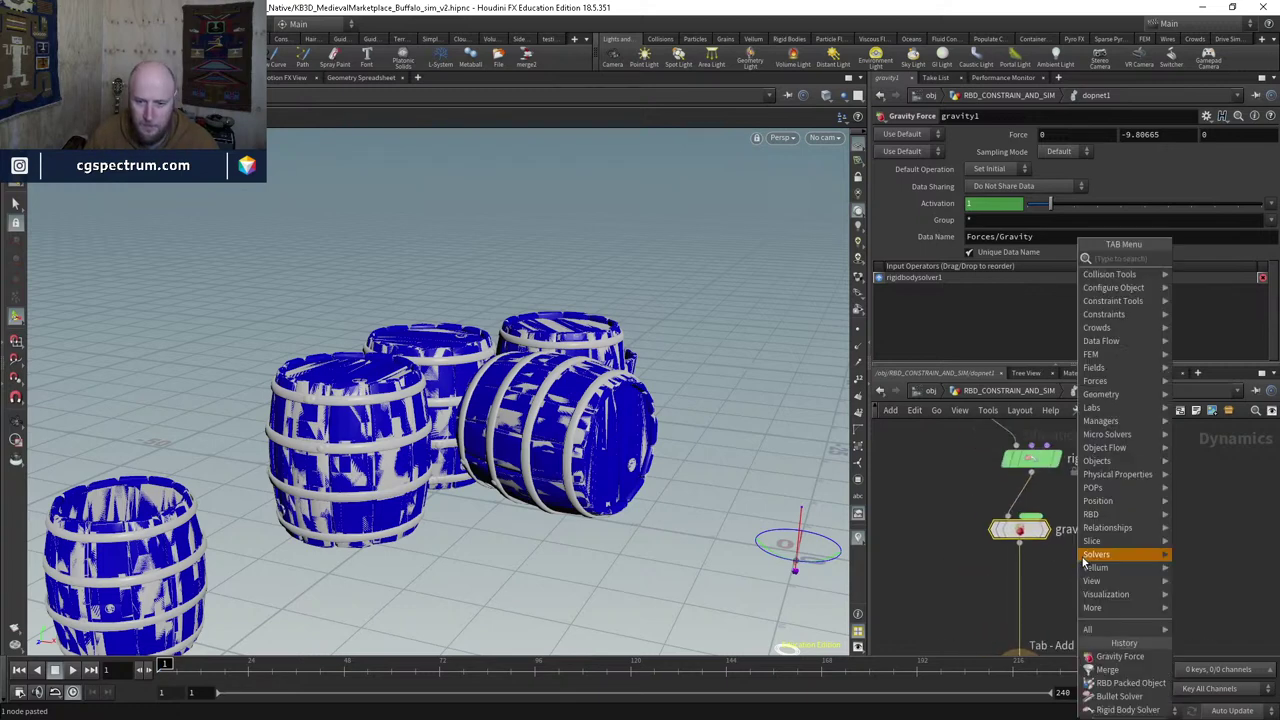
pyautogui.click(950, 318)
pyautogui.click(1082, 562)
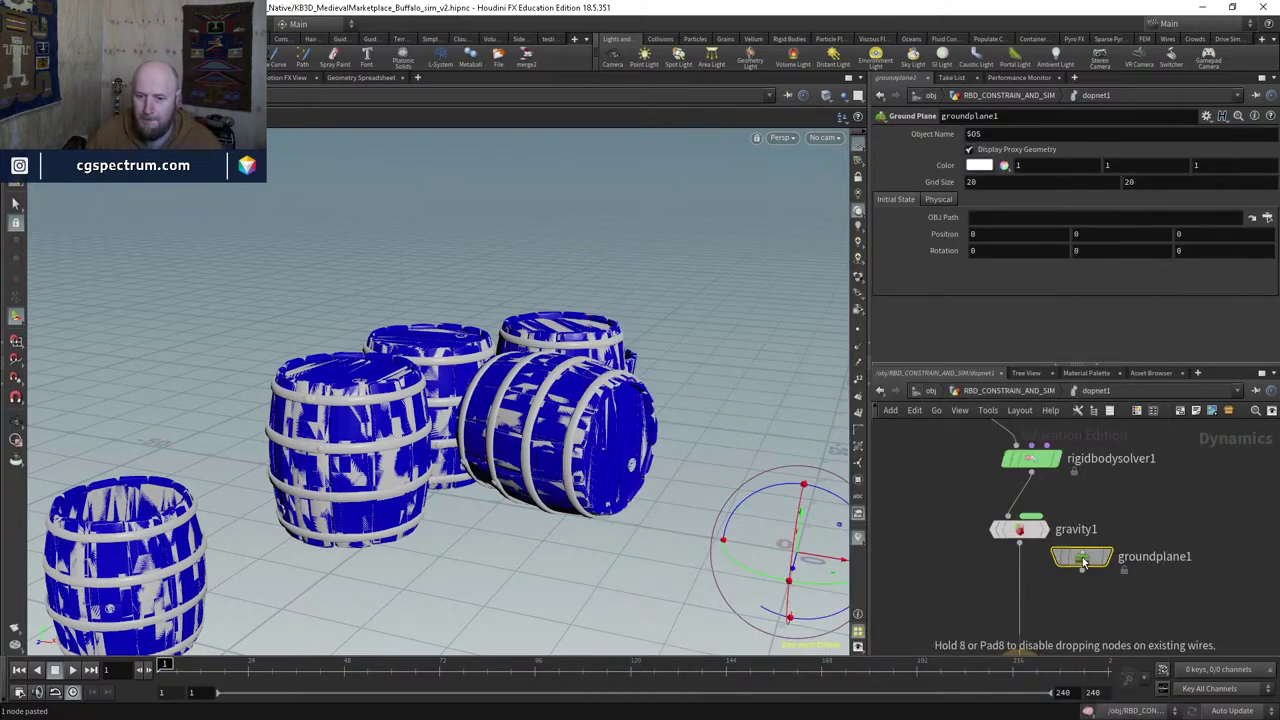
pyautogui.moveTo(1082, 562); pyautogui.dragTo(908, 530)
pyautogui.press('Tab')
pyautogui.press('Escape')
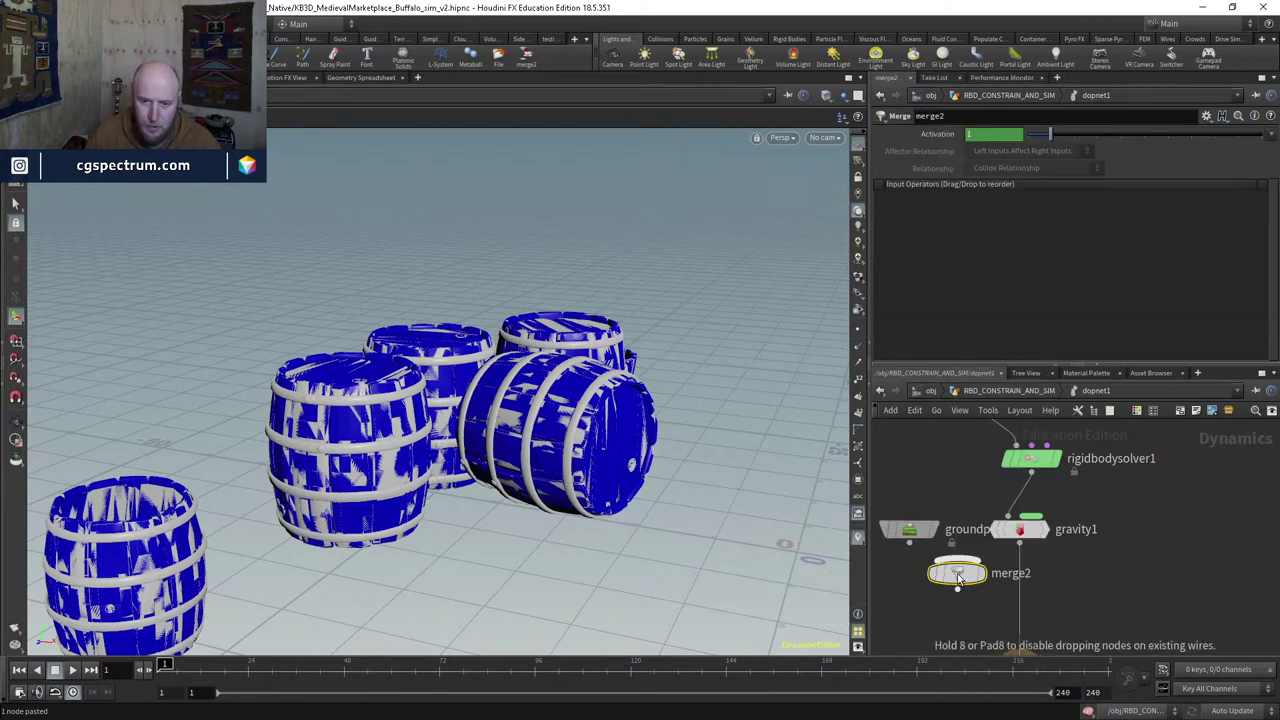
pyautogui.click(1005, 600)
pyautogui.moveTo(1019, 588); pyautogui.dragTo(936, 556)
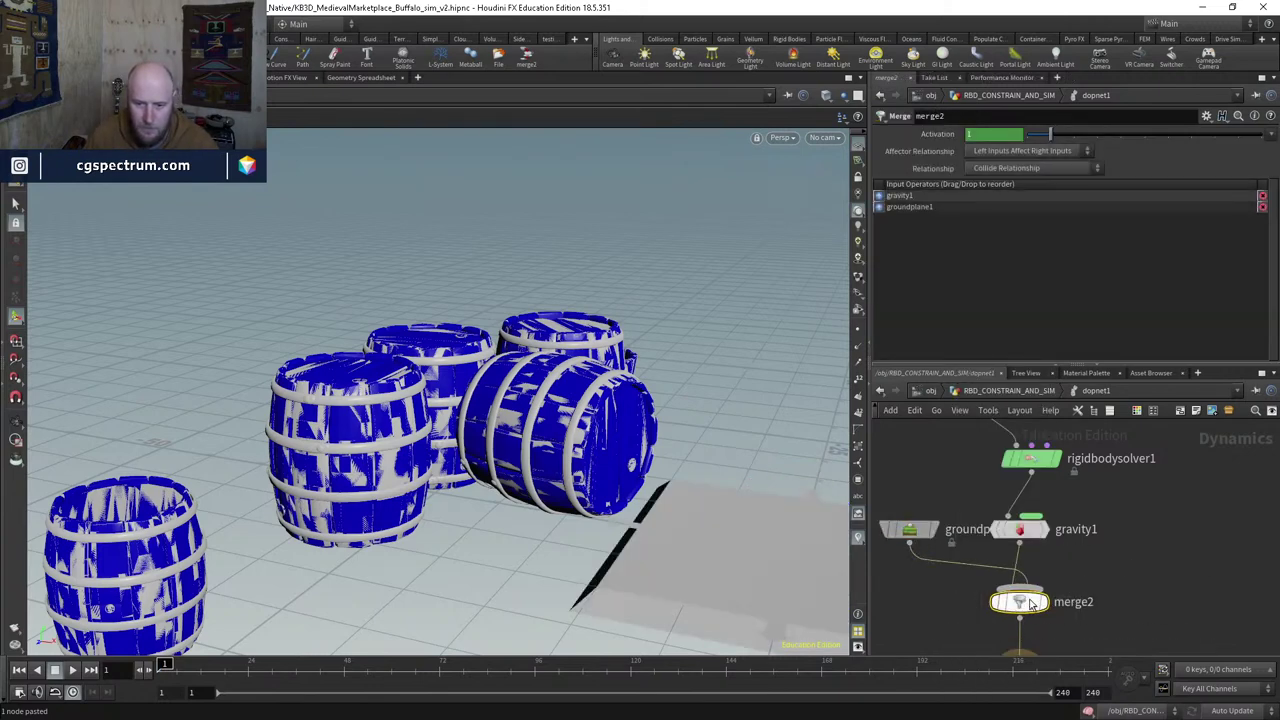
pyautogui.moveTo(600, 540)
pyautogui.mouseDown()
pyautogui.moveTo(591, 571)
pyautogui.moveTo(604, 512)
pyautogui.moveTo(600, 540)
pyautogui.mouseUp()
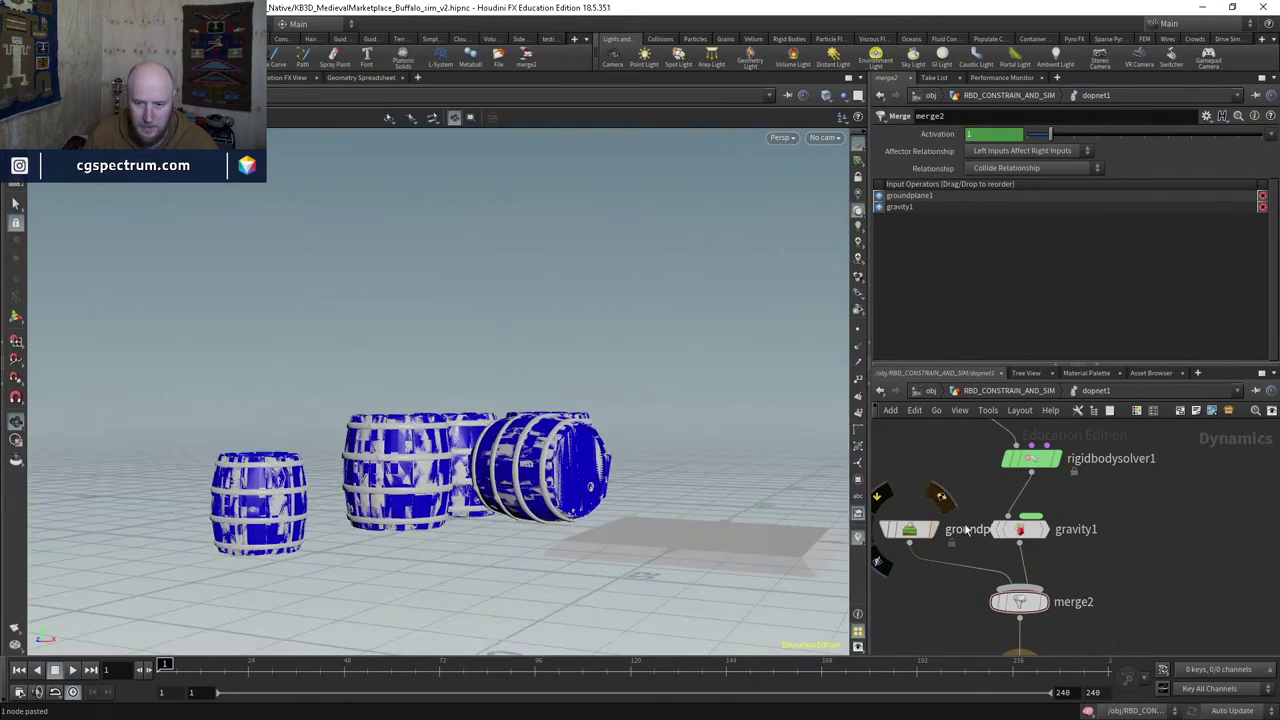
pyautogui.moveTo(1157, 549)
pyautogui.mouseDown(button='middle')
pyautogui.moveTo(1138, 519)
pyautogui.moveTo(1143, 552)
pyautogui.mouseUp(button='middle')
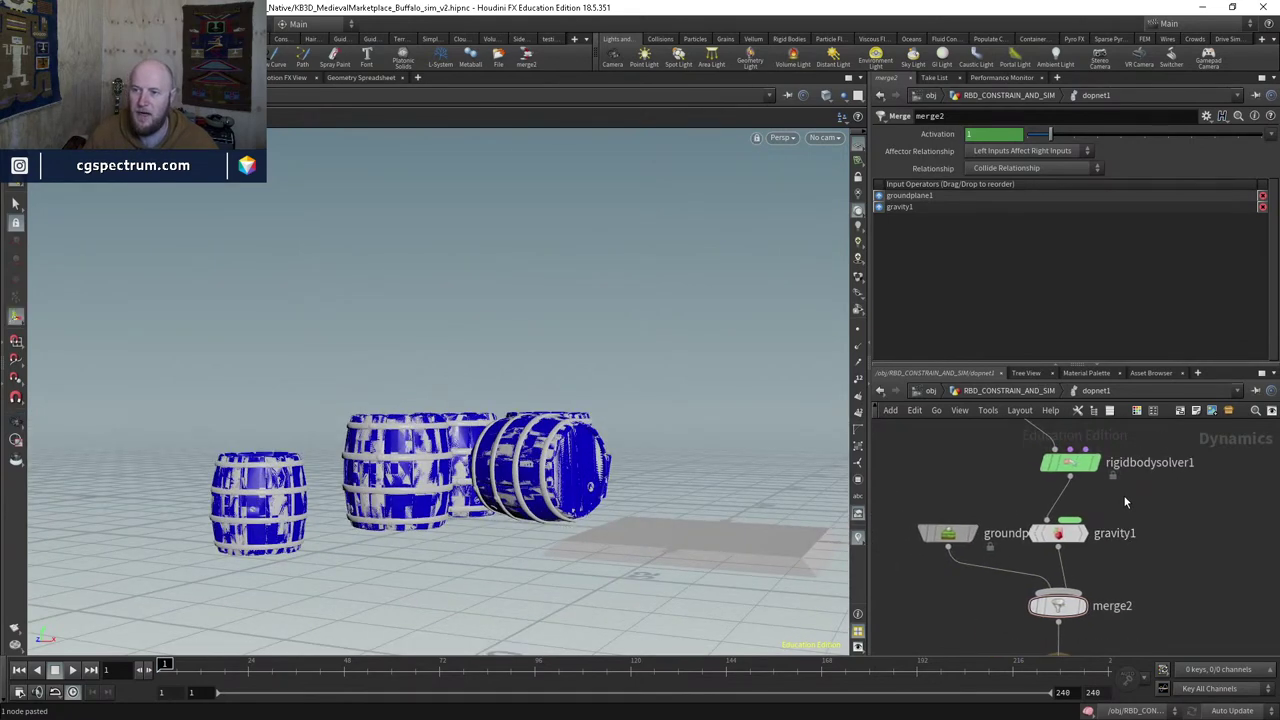
# Step: Play the simulation a few frames, rewind to frame 1, and bring RBD_BARRELS into view
pyautogui.moveTo(603, 432); pyautogui.dragTo(640, 400)
pyautogui.scroll(5, 640, 400)
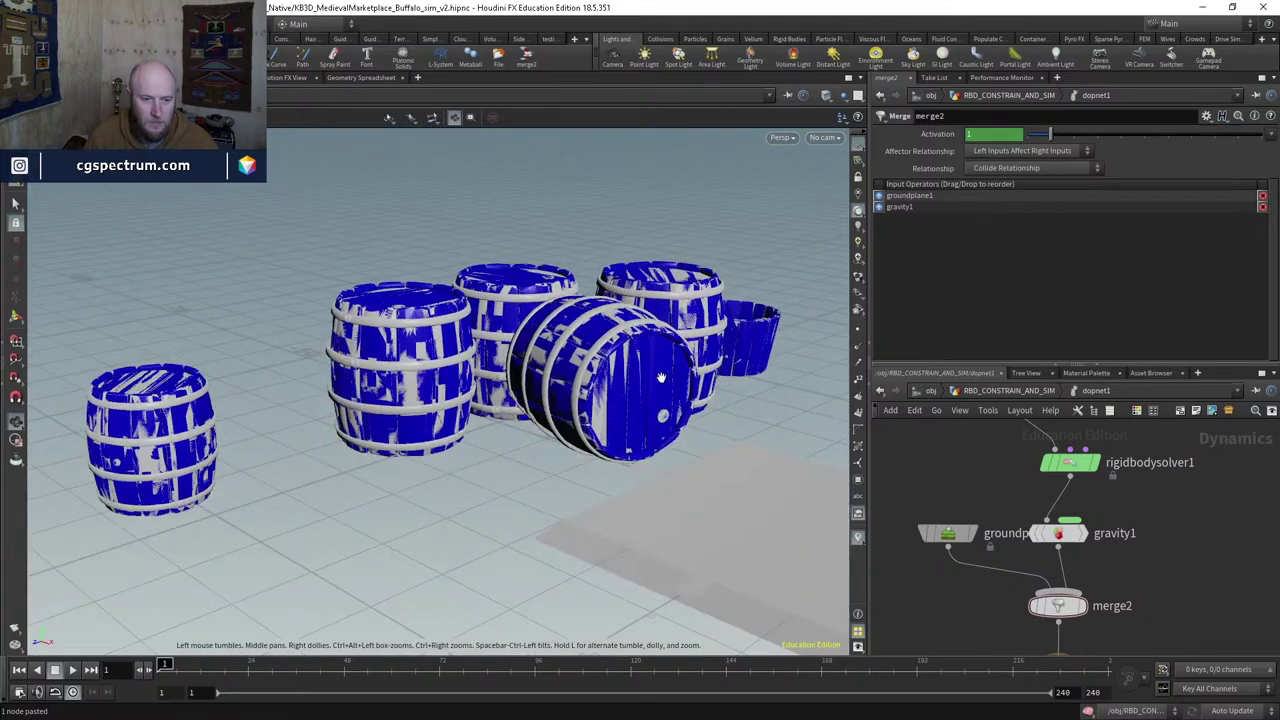
pyautogui.scroll(-3, 700, 330)
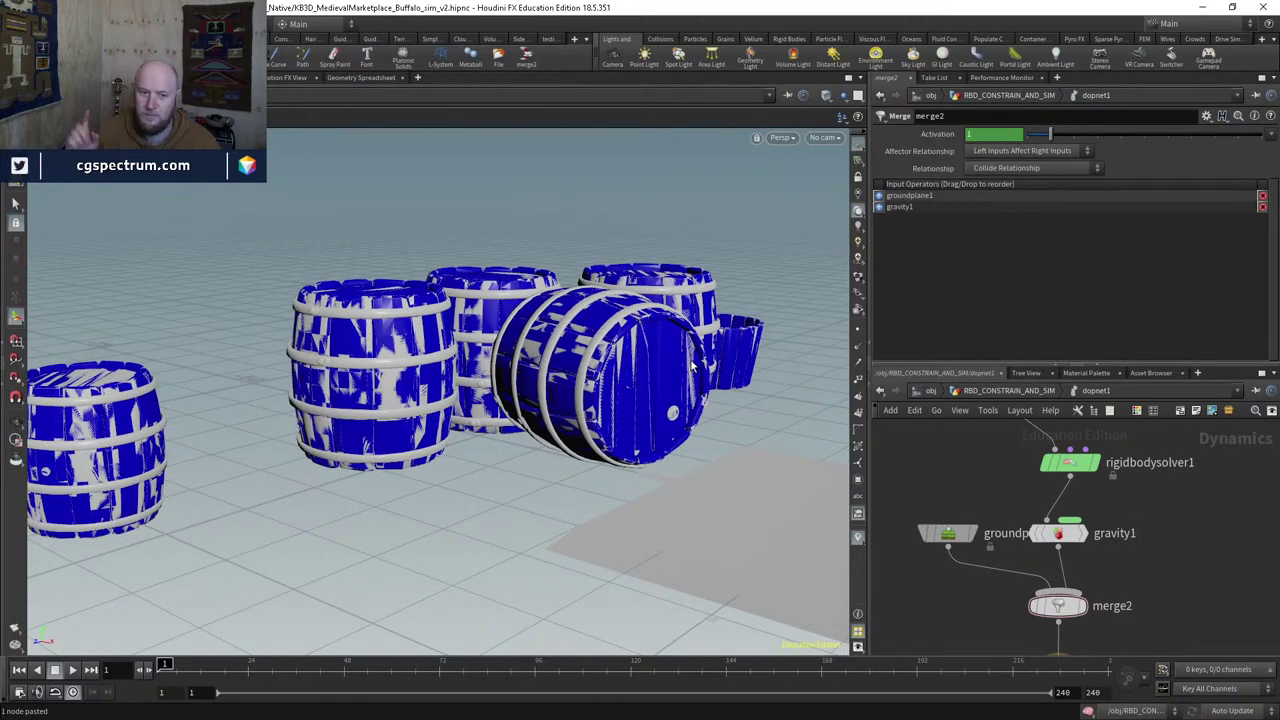
pyautogui.moveTo(1027, 400); pyautogui.dragTo(970, 530, button='middle')
pyautogui.moveTo(970, 530)
pyautogui.mouseDown()
pyautogui.moveTo(1000, 527)
pyautogui.moveTo(982, 534)
pyautogui.mouseUp()
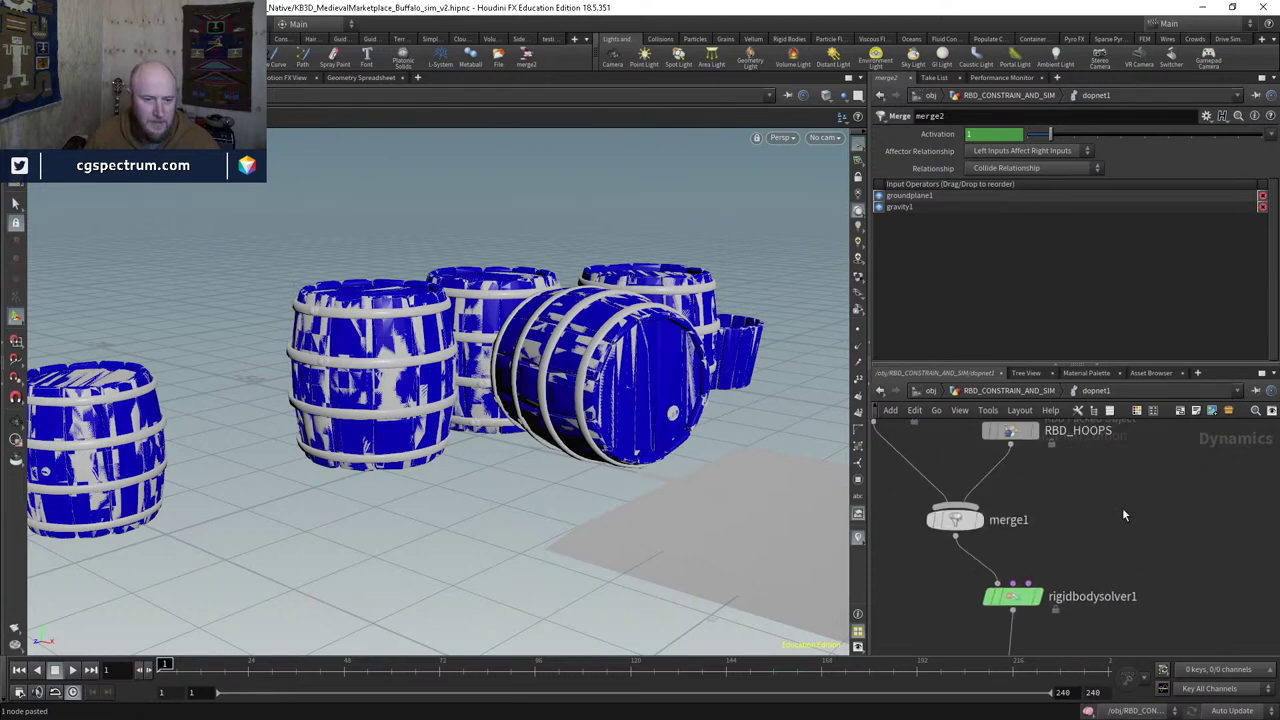
pyautogui.scroll(-3, 472, 432)
pyautogui.moveTo(473, 435); pyautogui.dragTo(491, 498)
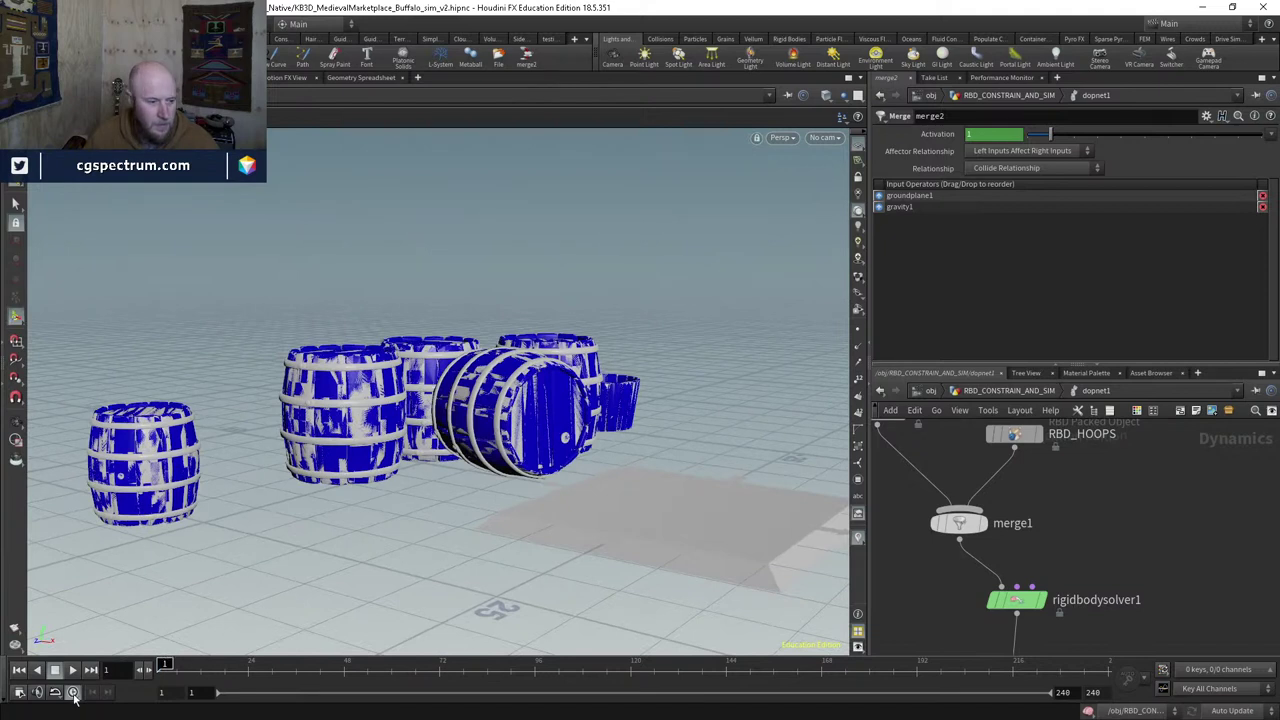
pyautogui.click(73, 670)
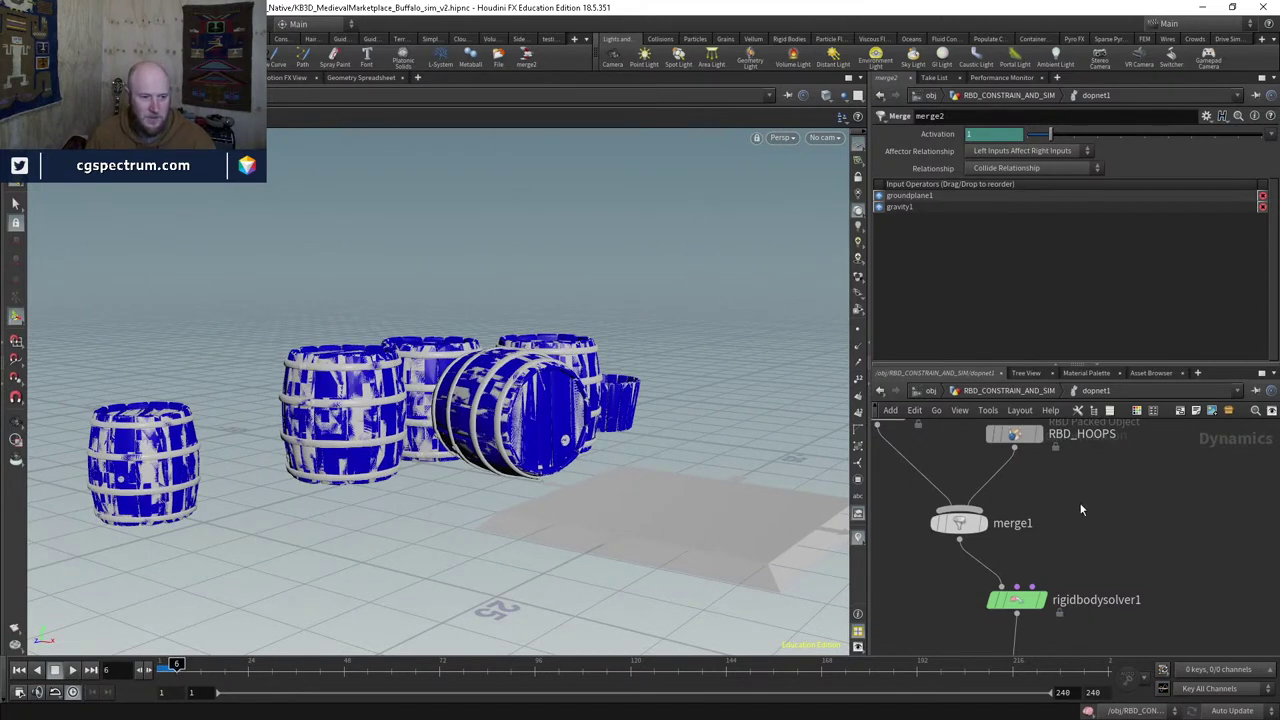
pyautogui.click(19, 670)
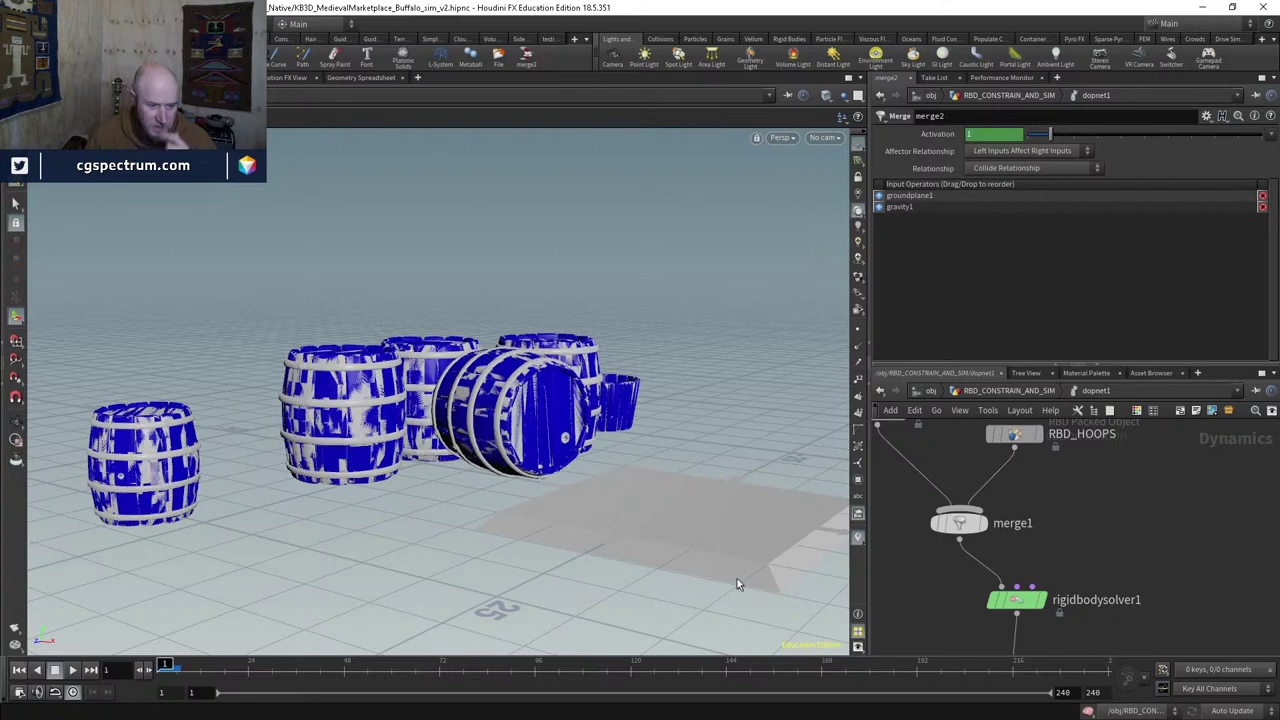
pyautogui.moveTo(1097, 571); pyautogui.dragTo(1128, 634, button='middle')
# Step: Turn off Show Guide Geometry on RBD_BARRELS
pyautogui.click(943, 505)
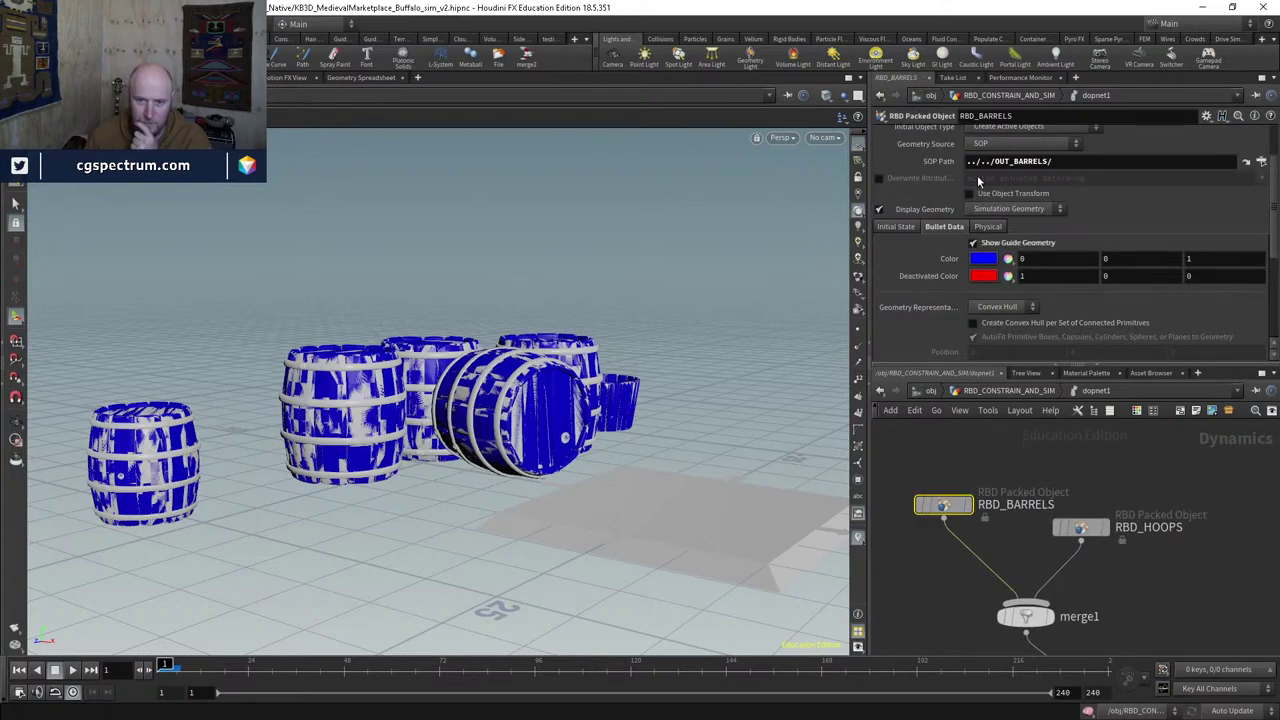
pyautogui.click(973, 242)
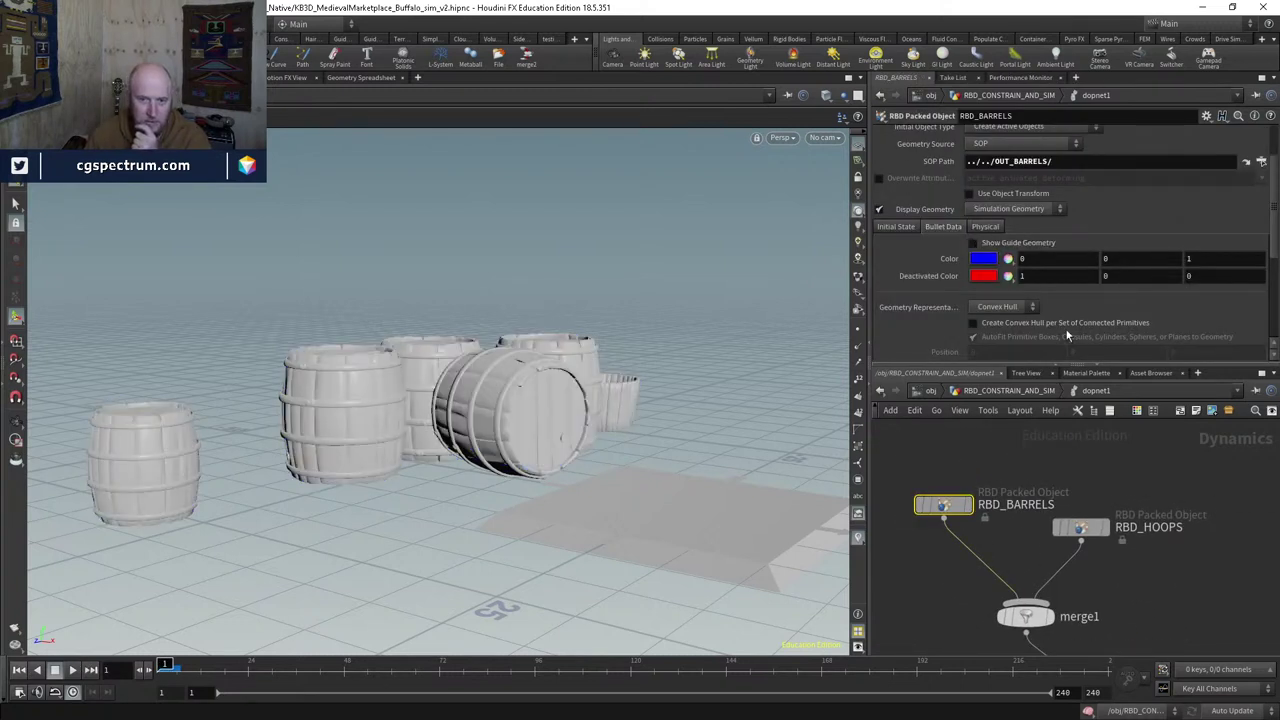
pyautogui.moveTo(1165, 541); pyautogui.dragTo(1141, 481, button='middle')
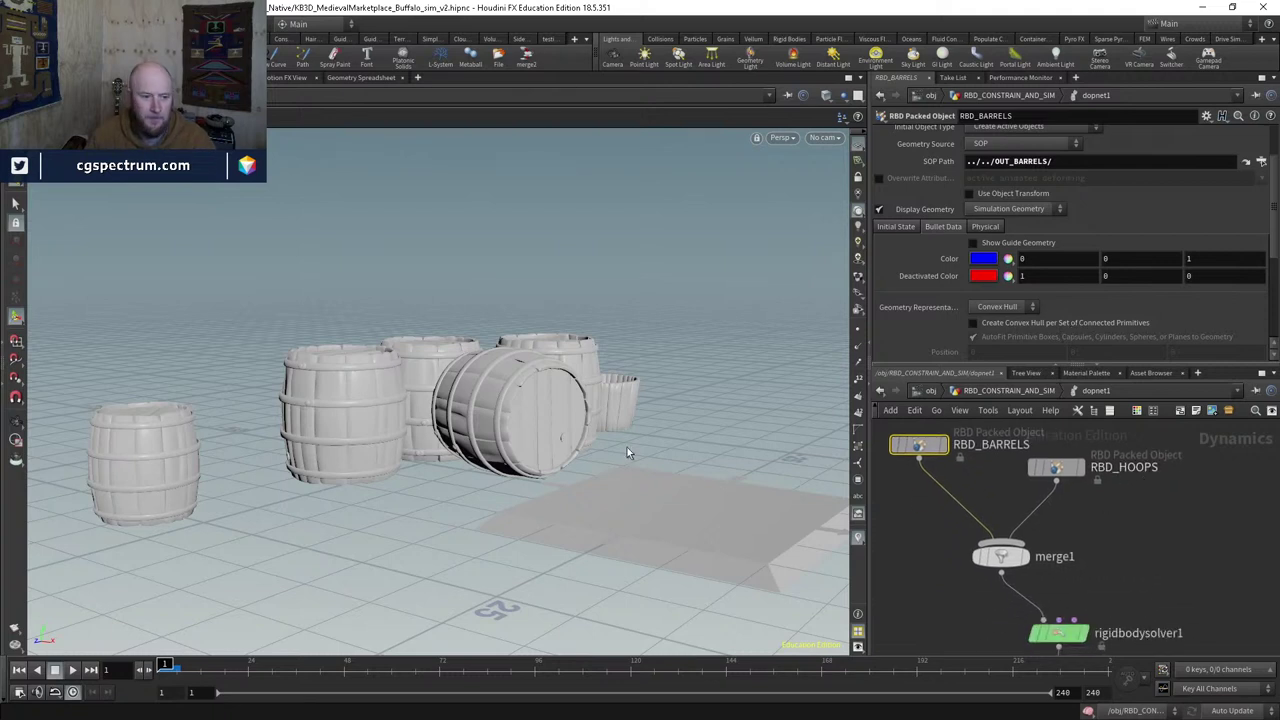
# Step: Play and scrub the simulation to watch the hoops burst apart, then return to frame 1
pyautogui.click(72, 671)
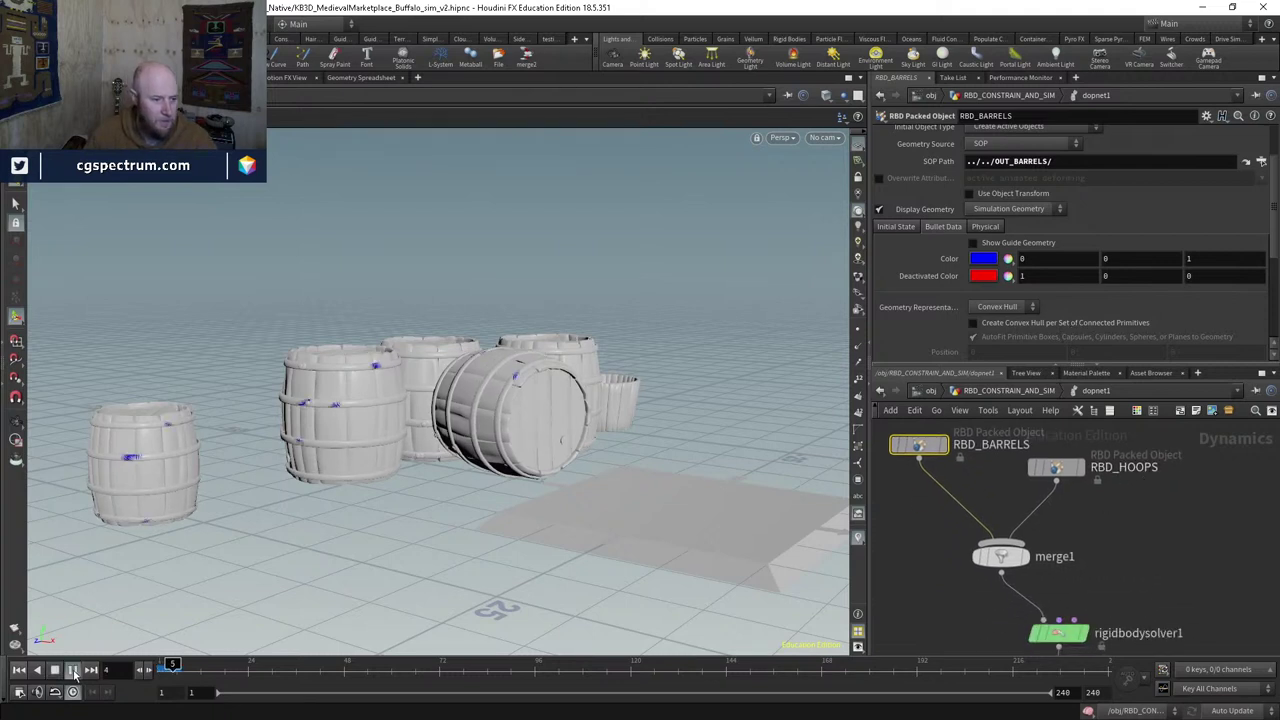
pyautogui.click(167, 670)
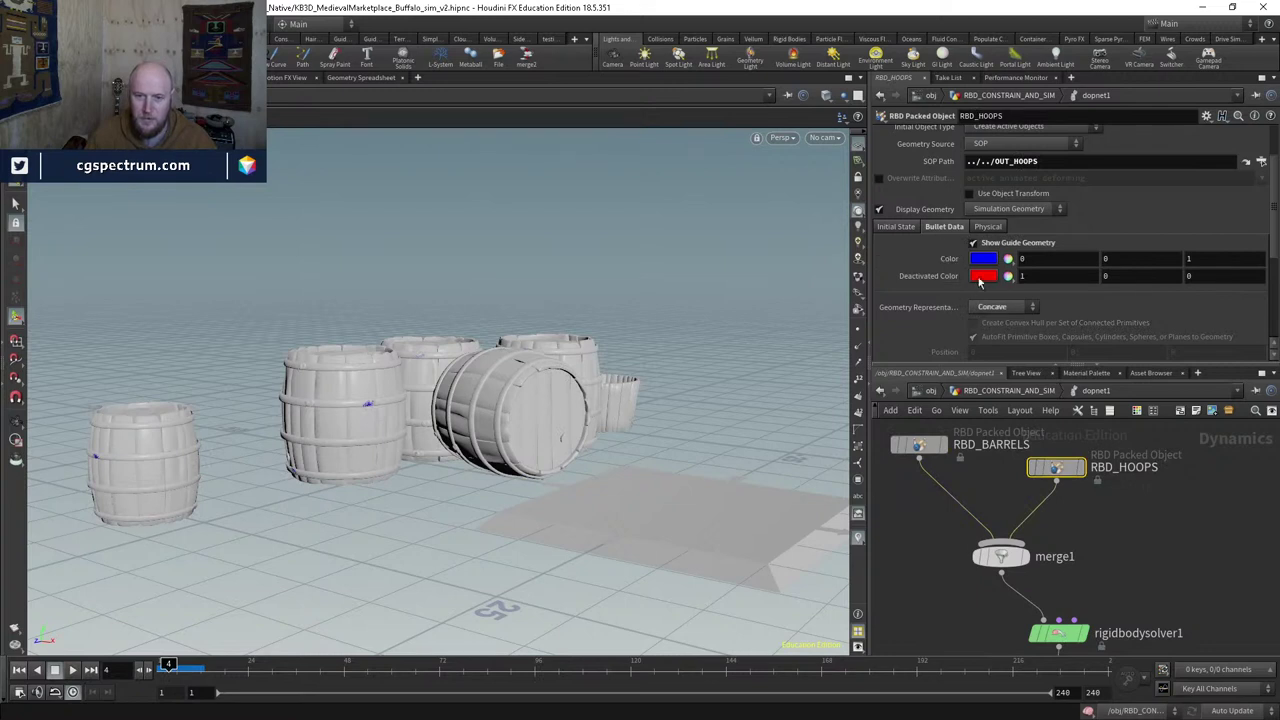
pyautogui.click(72, 671)
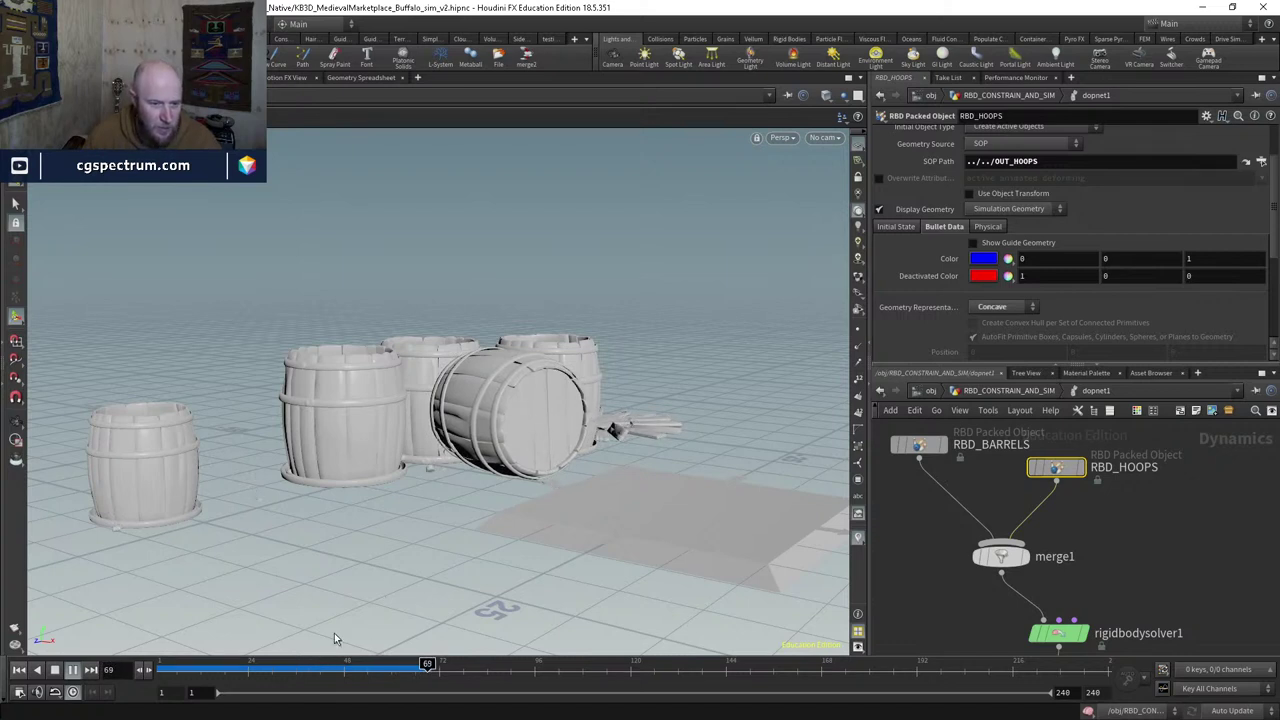
pyautogui.moveTo(170, 668); pyautogui.dragTo(198, 665)
pyautogui.moveTo(651, 380); pyautogui.dragTo(690, 388)
pyautogui.moveTo(232, 664); pyautogui.dragTo(100, 622)
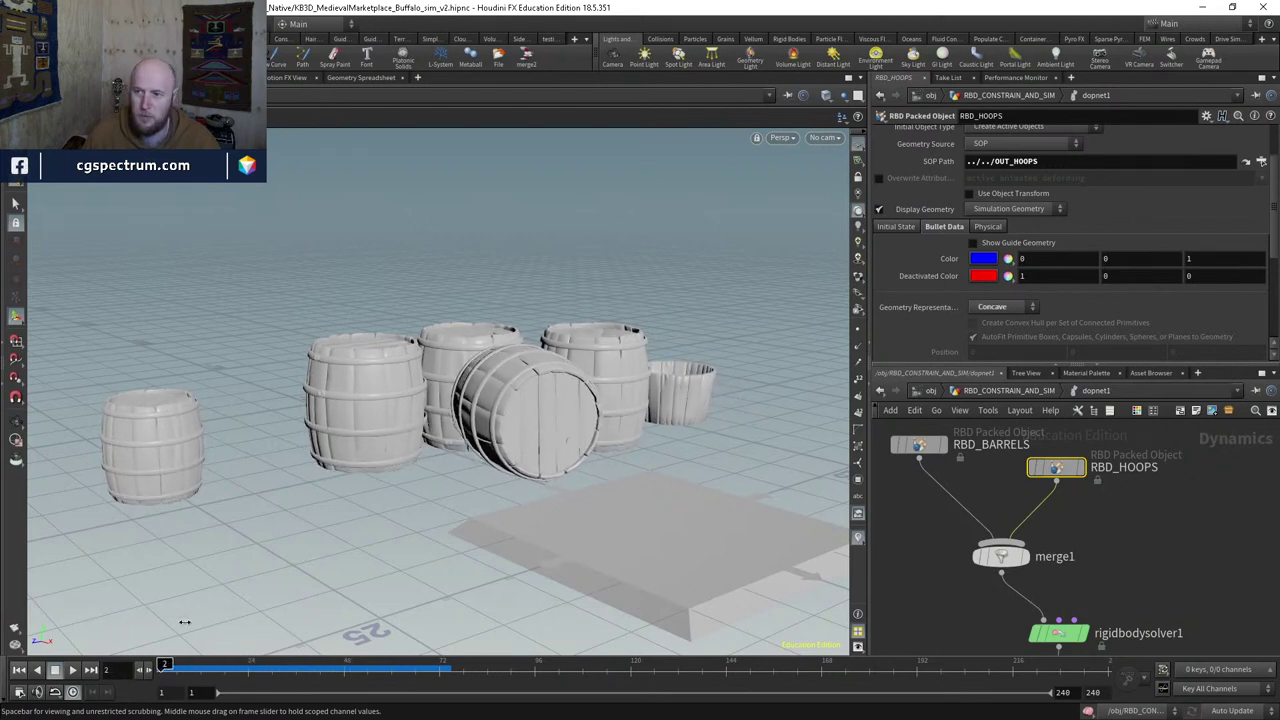
pyautogui.moveTo(184, 622)
pyautogui.mouseDown()
pyautogui.moveTo(309, 611)
pyautogui.moveTo(180, 620)
pyautogui.mouseUp()
pyautogui.moveTo(1221, 492); pyautogui.dragTo(1148, 556, button='middle')
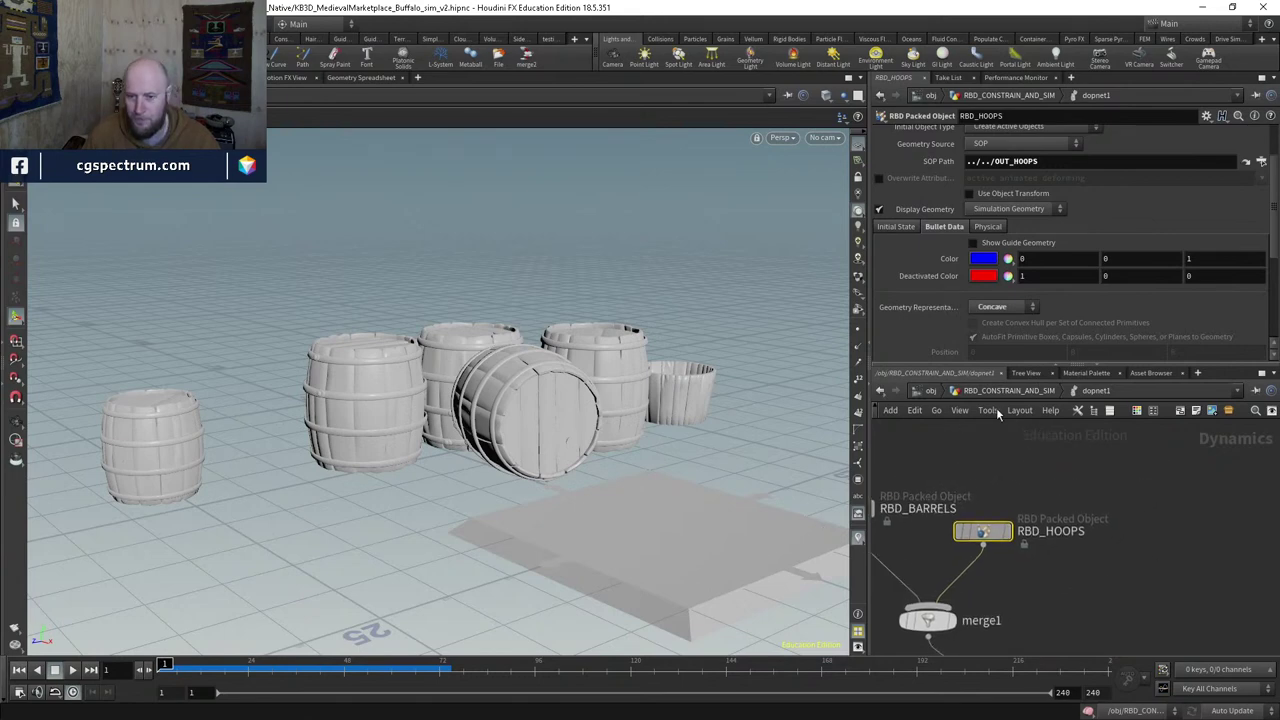
# Step: Go up to the parent network and display trail1 so the buffalo appears in the viewport
pyautogui.press('u')
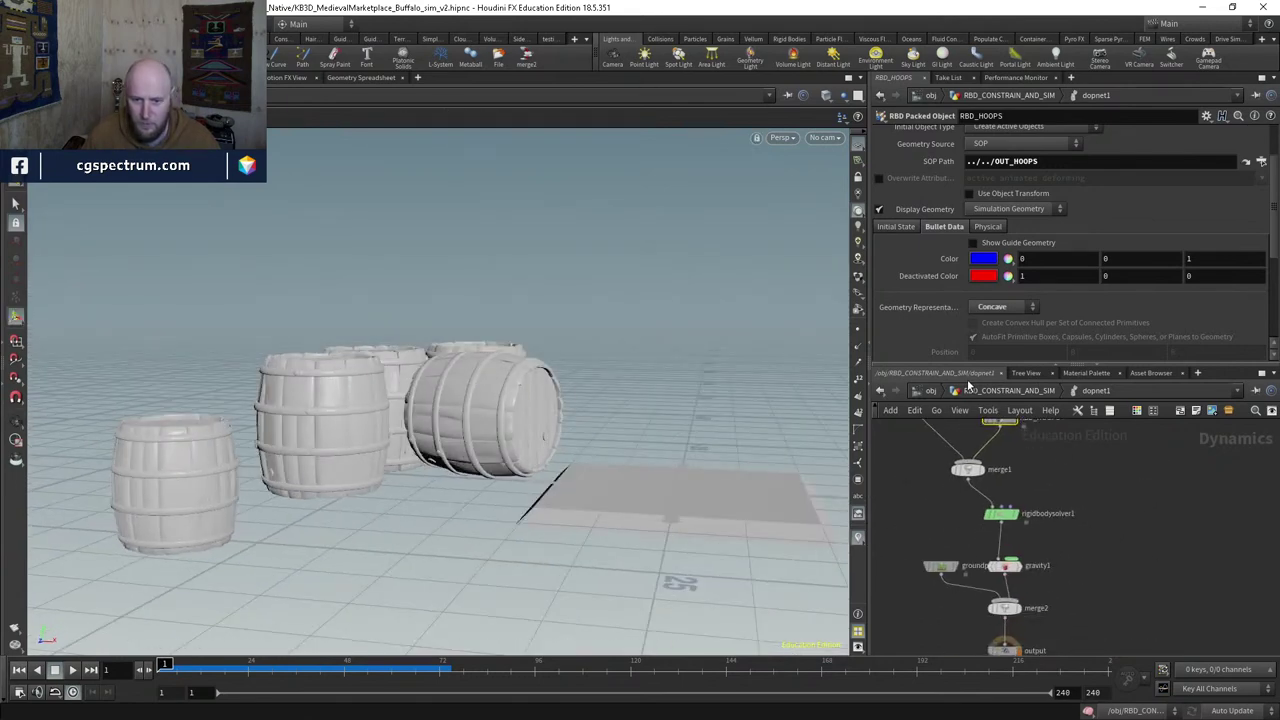
pyautogui.scroll(-3, 1094, 628)
pyautogui.scroll(5, 1022, 527)
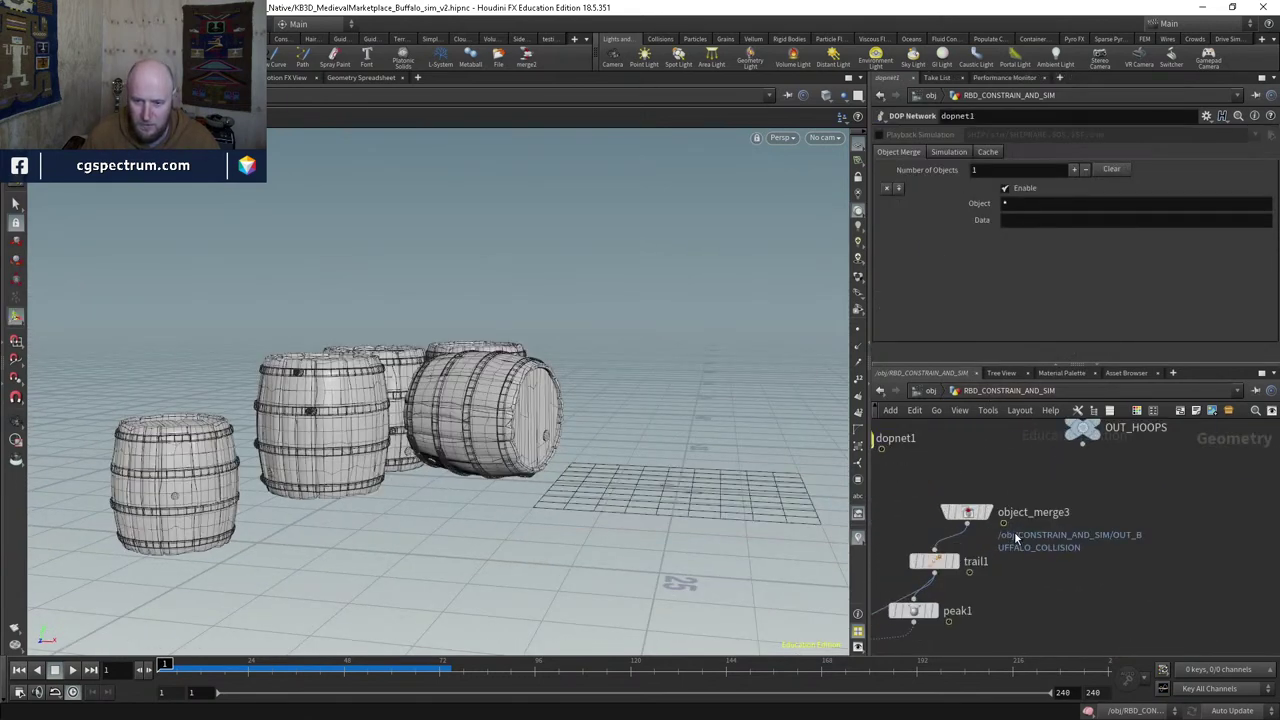
pyautogui.moveTo(1011, 551); pyautogui.dragTo(1186, 504, button='middle')
pyautogui.scroll(-3, 1186, 504)
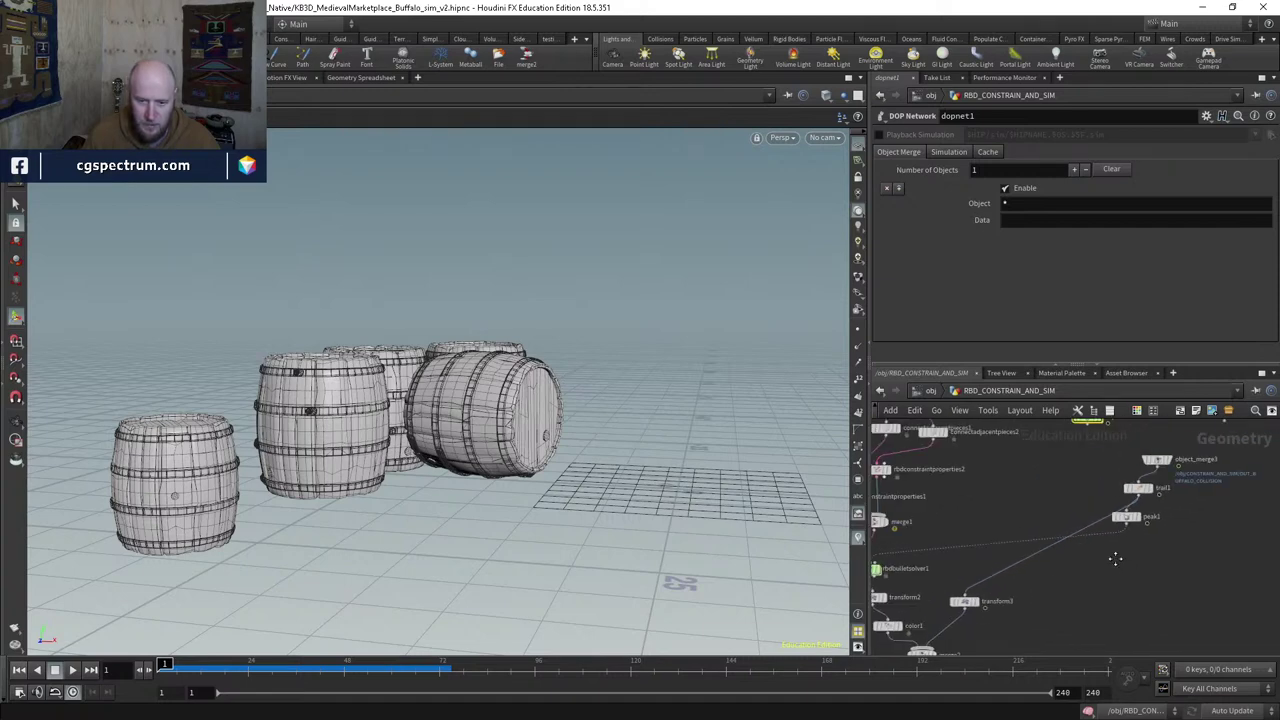
pyautogui.moveTo(1114, 557); pyautogui.dragTo(1022, 599, button='middle')
pyautogui.scroll(3, 1022, 599)
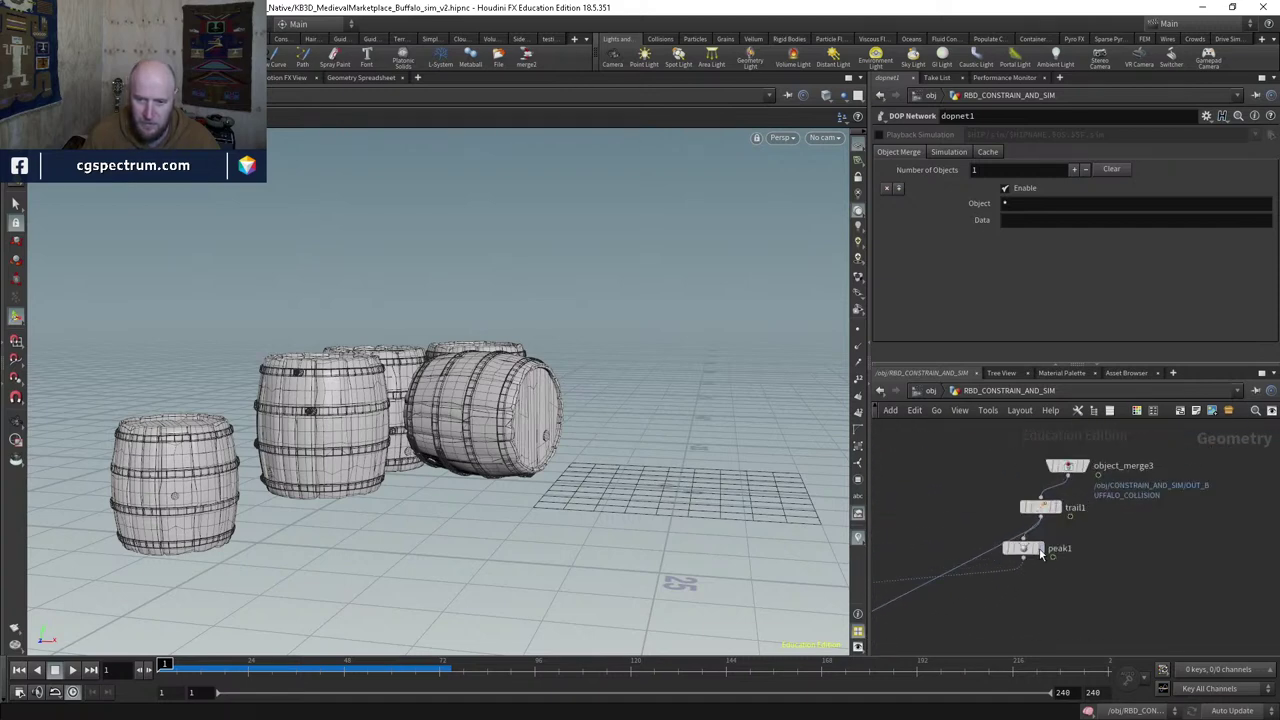
pyautogui.click(1046, 509)
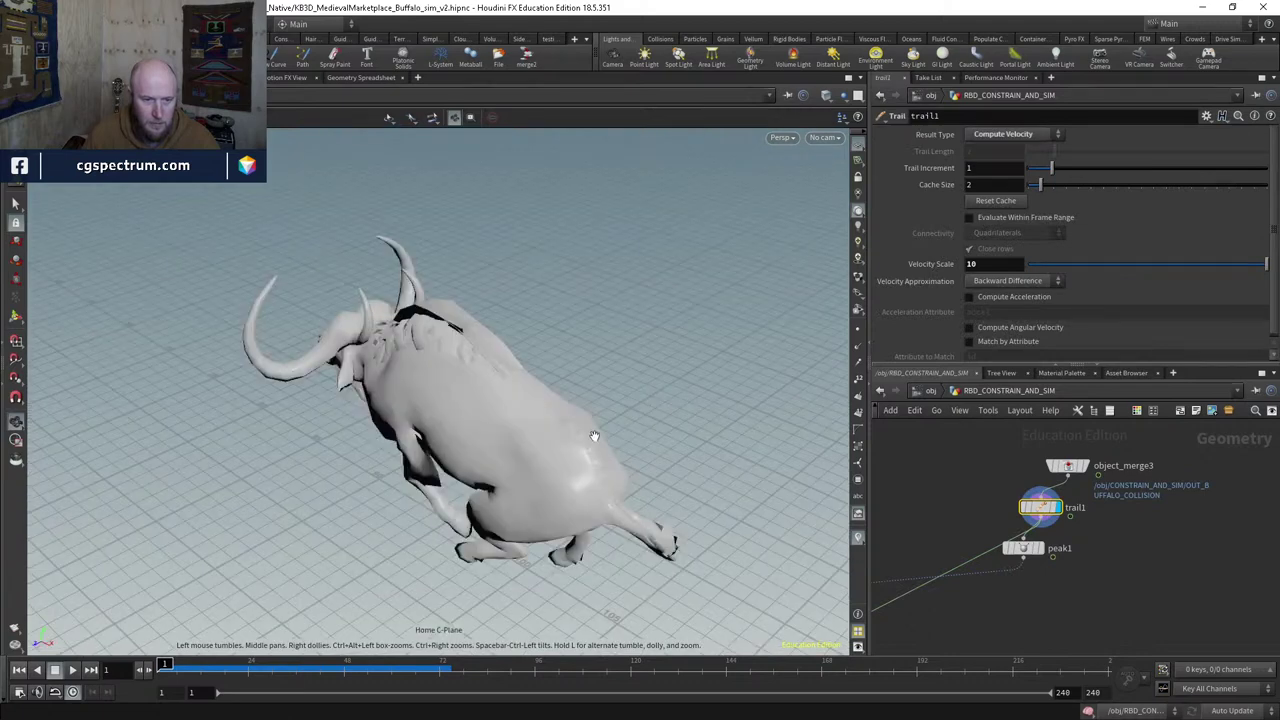
# Step: Template OUT_BARRELS so ghosted barrels show around the buffalo
pyautogui.moveTo(651, 406); pyautogui.dragTo(600, 470)
pyautogui.moveTo(1152, 518); pyautogui.dragTo(1194, 533, button='middle')
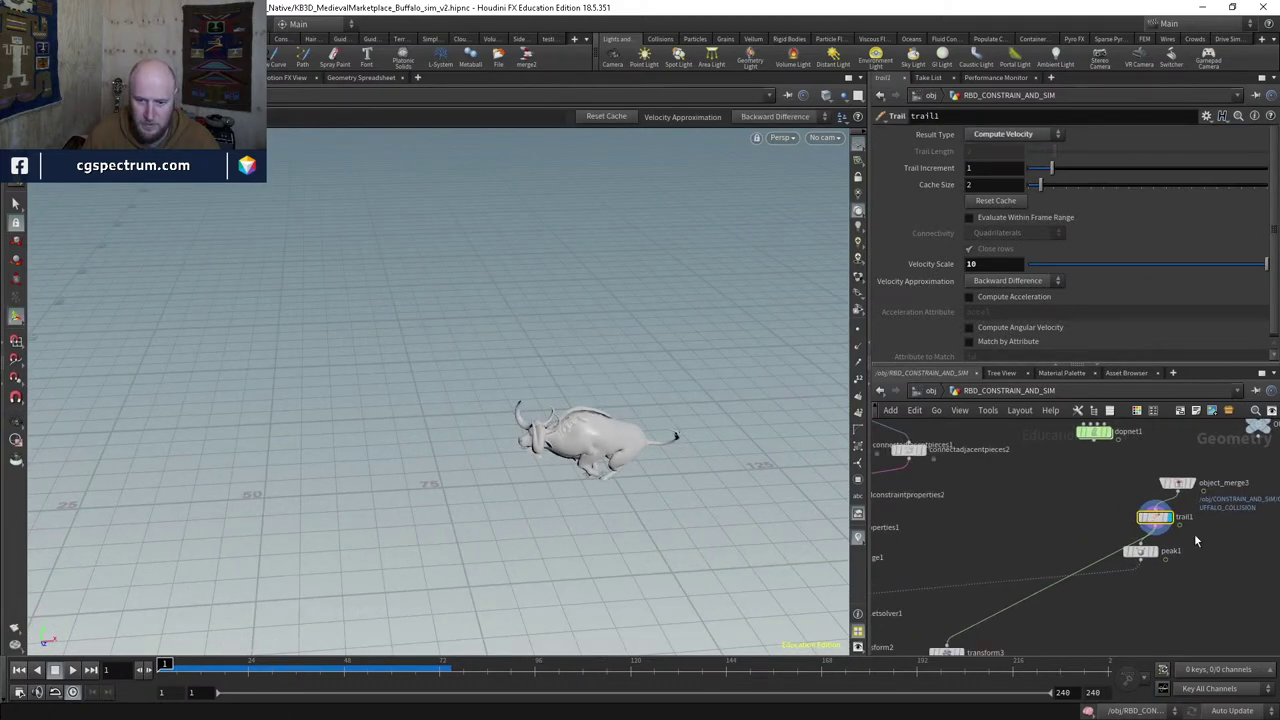
pyautogui.scroll(-2, 1194, 533)
pyautogui.scroll(3, 960, 535)
pyautogui.click(986, 549)
pyautogui.moveTo(520, 560); pyautogui.dragTo(569, 471)
pyautogui.moveTo(1120, 600); pyautogui.dragTo(1036, 483, button='middle')
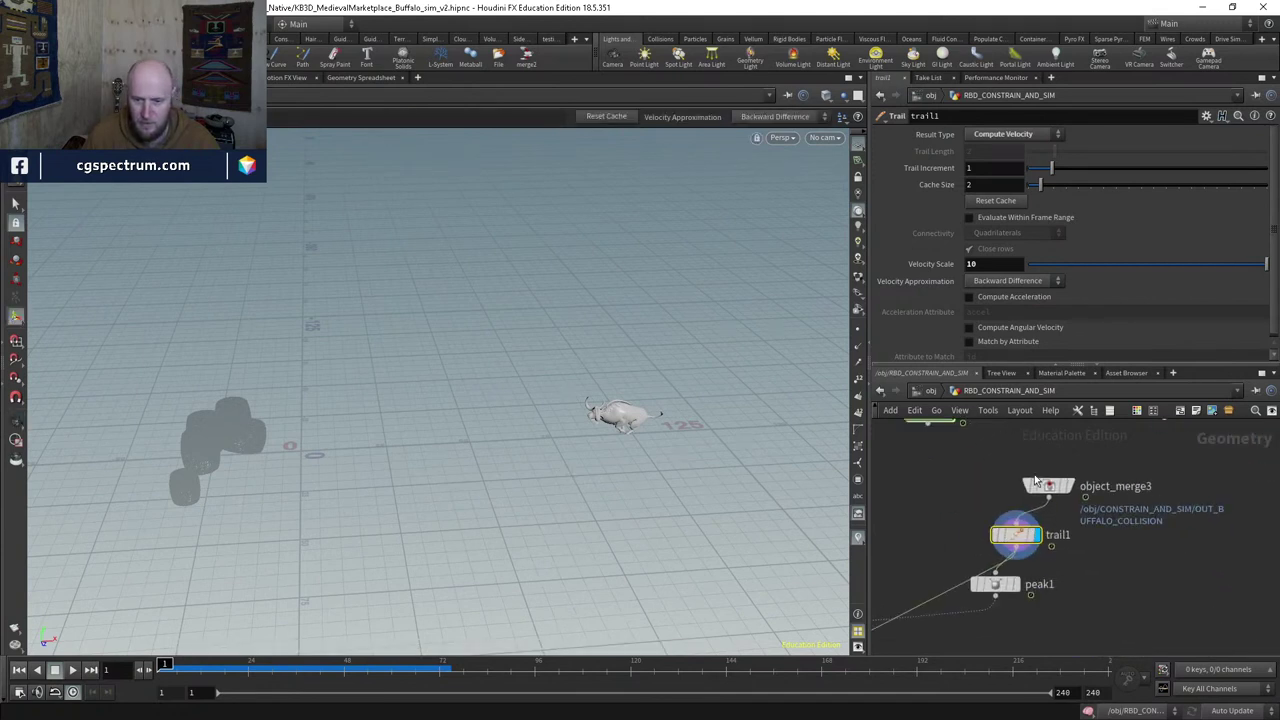
pyautogui.moveTo(1035, 571); pyautogui.dragTo(1130, 646, button='middle')
pyautogui.moveTo(1062, 598)
pyautogui.moveTo(1045, 608); pyautogui.dragTo(996, 523, button='middle')
# Step: Add a Null node below peak1 in the buffalo chain
pyautogui.press('Tab')
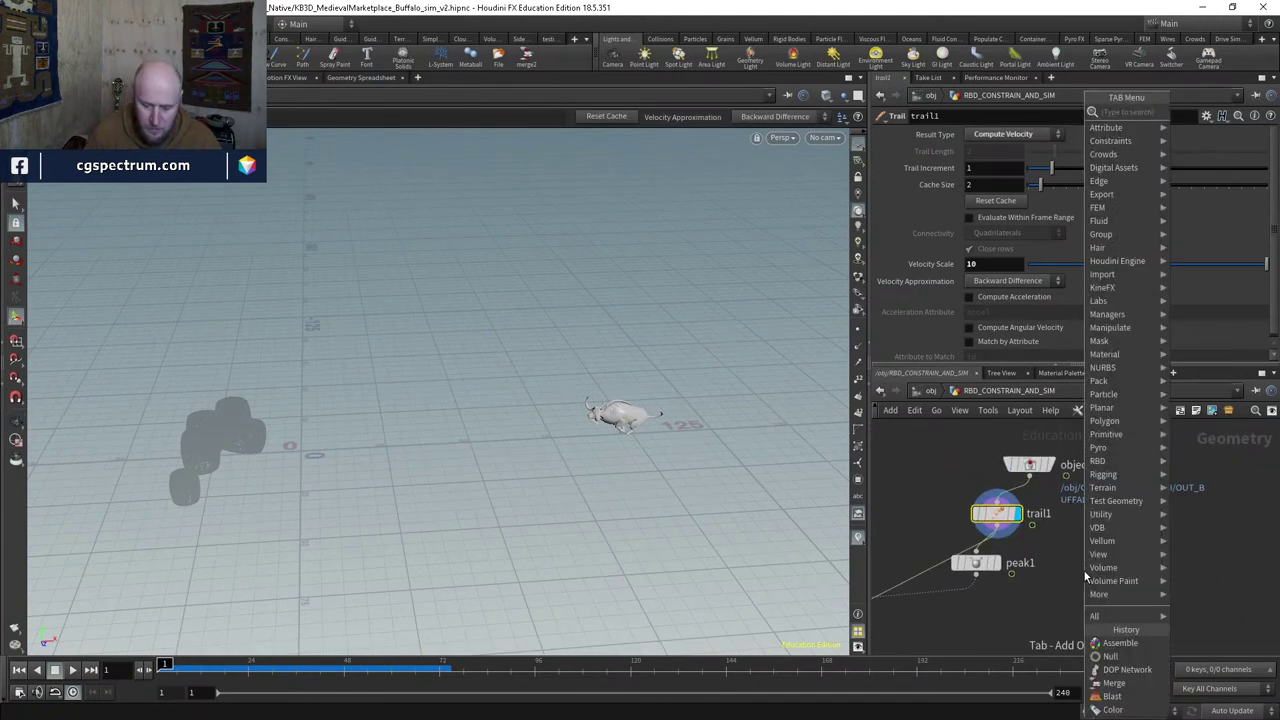
pyautogui.write('null')
pyautogui.press('Return')
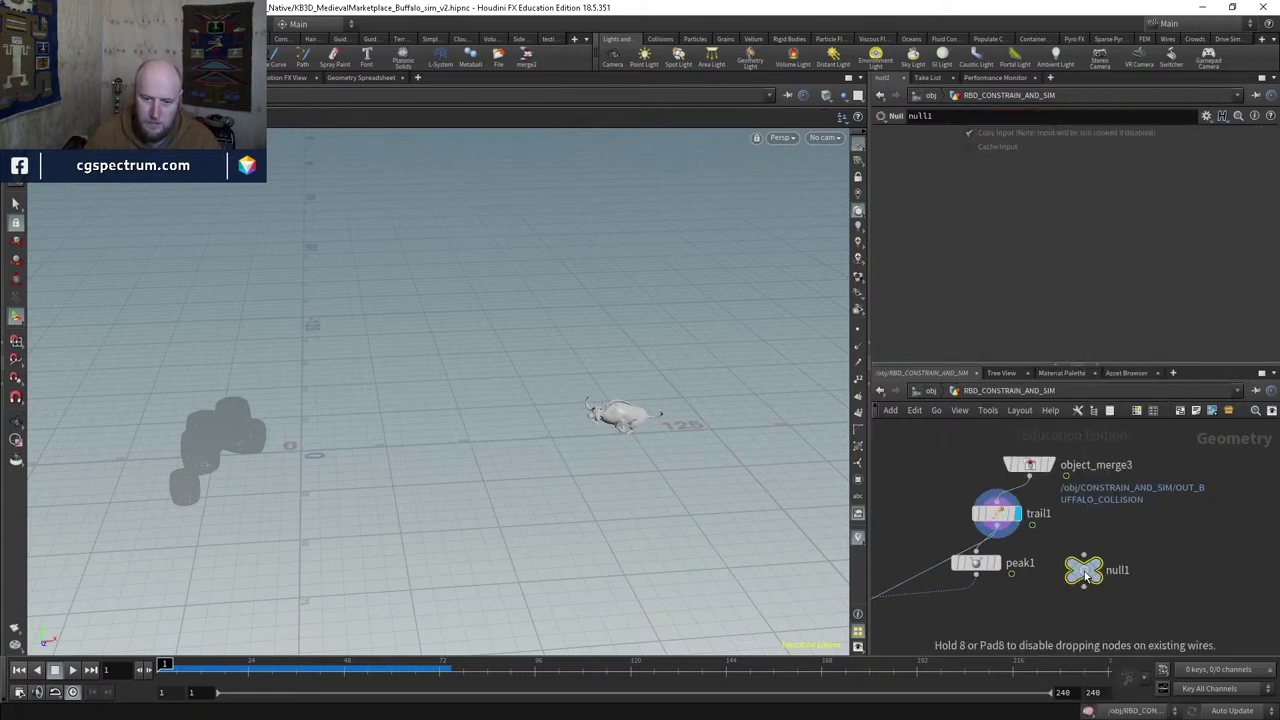
pyautogui.click(1037, 612)
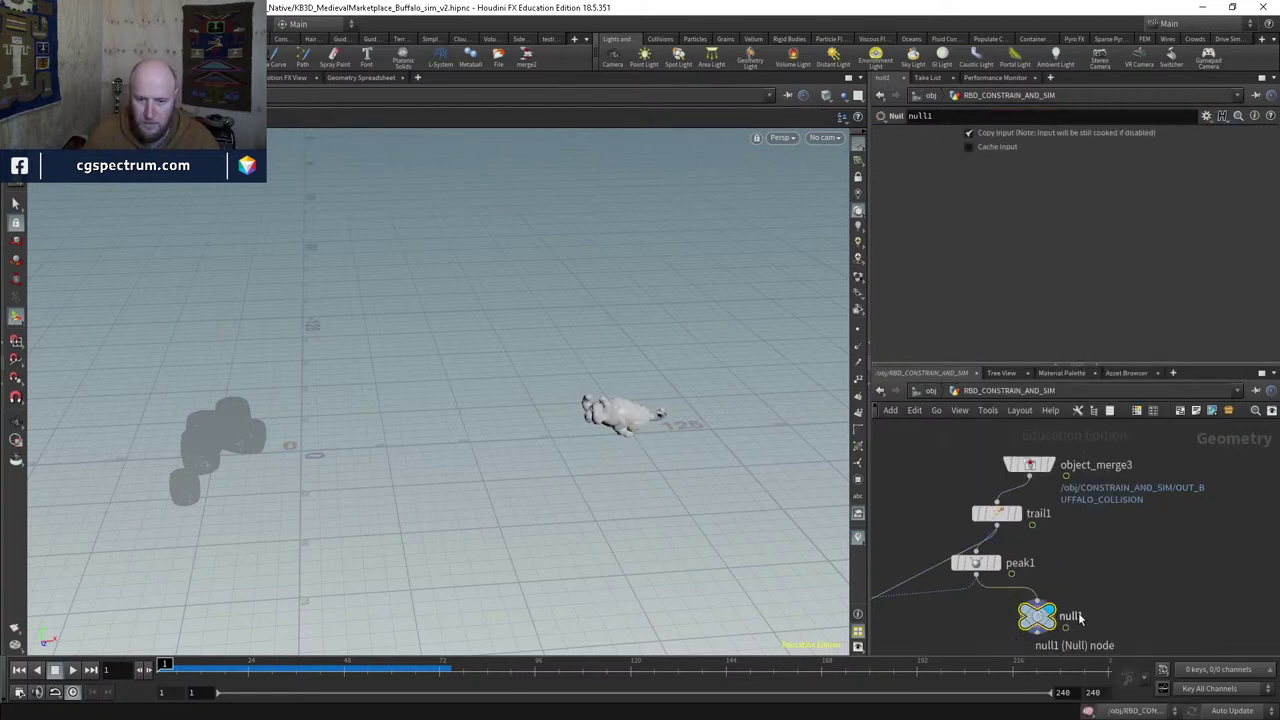
pyautogui.moveTo(705, 465); pyautogui.dragTo(661, 384)
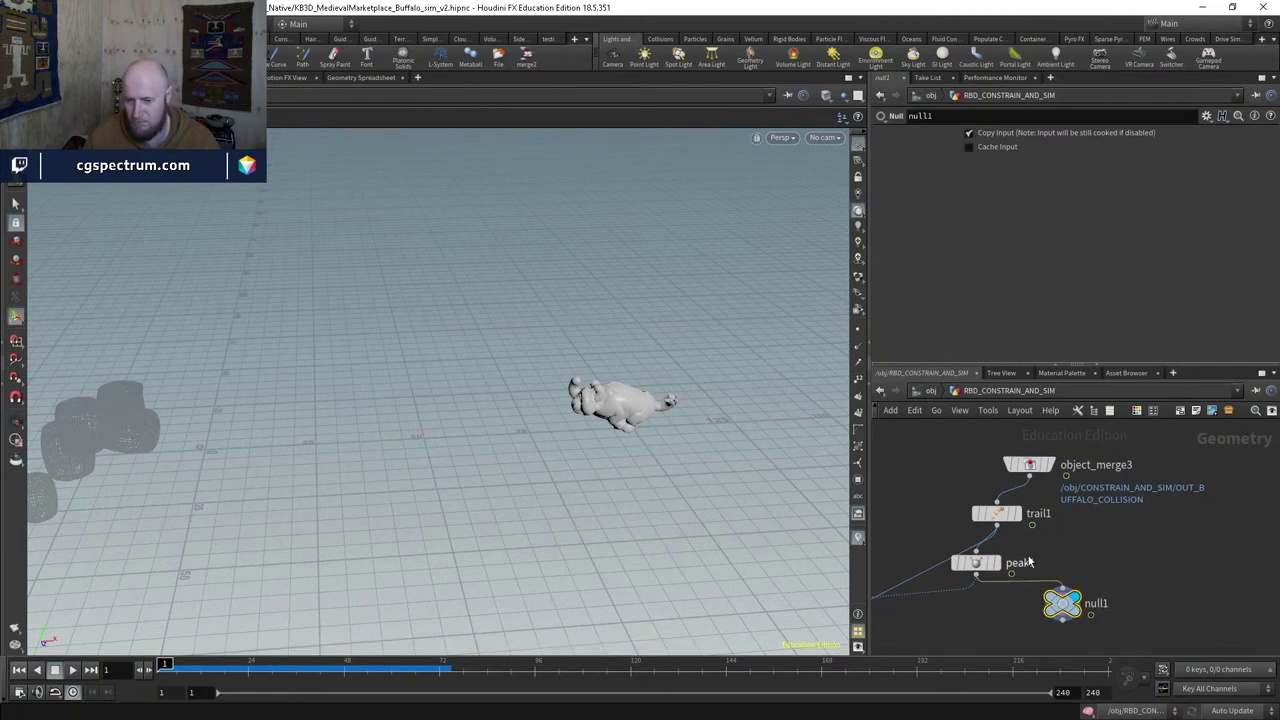
# Step: Rename the null to OUT_BUFFALO_COLLISION
pyautogui.doubleClick(1120, 602)
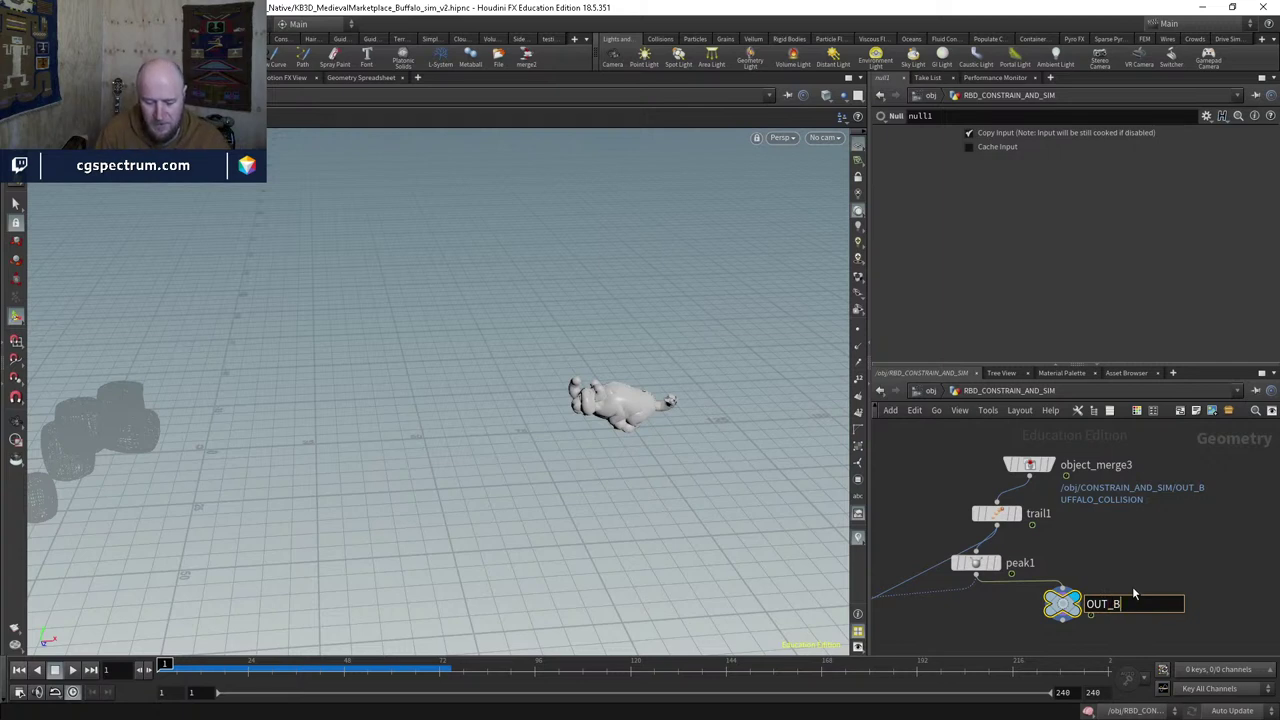
pyautogui.write('OUT_BUFFALO_C')
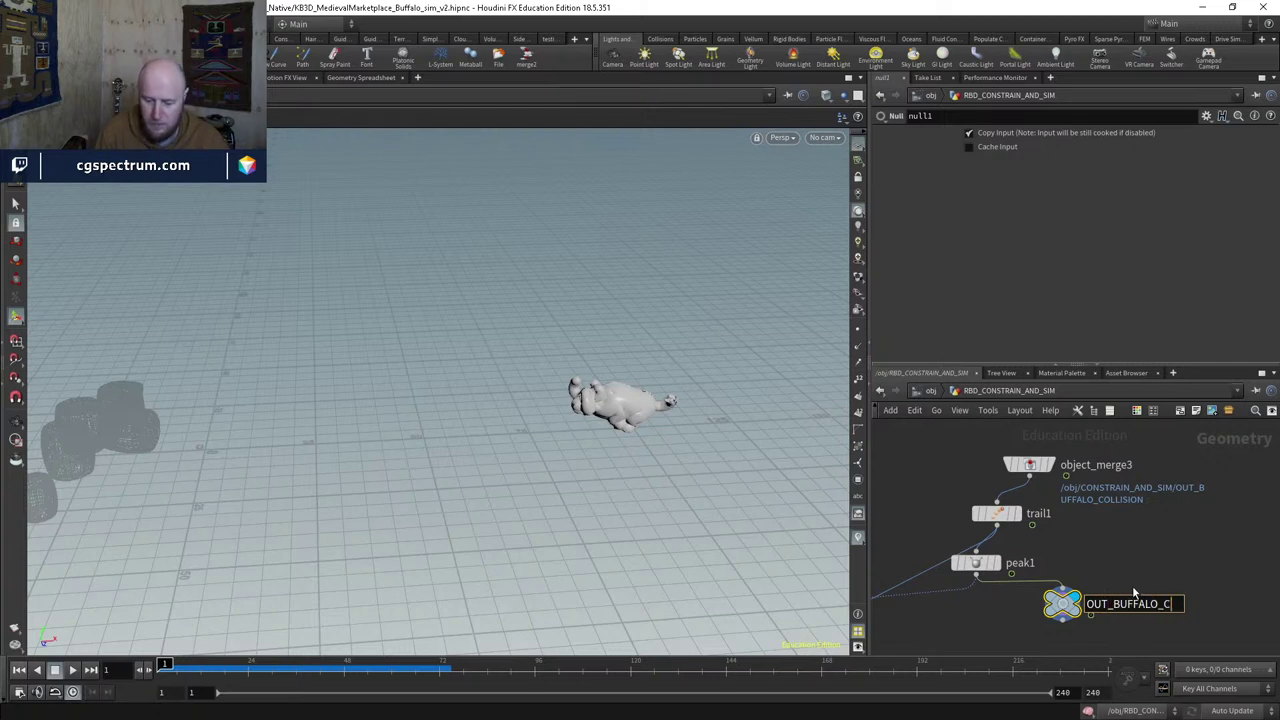
pyautogui.write('OLLISION')
pyautogui.press('Return')
# Step: Dive into dopnet1 and move groundplane1 up and to the left
pyautogui.scroll(-3, 1130, 586)
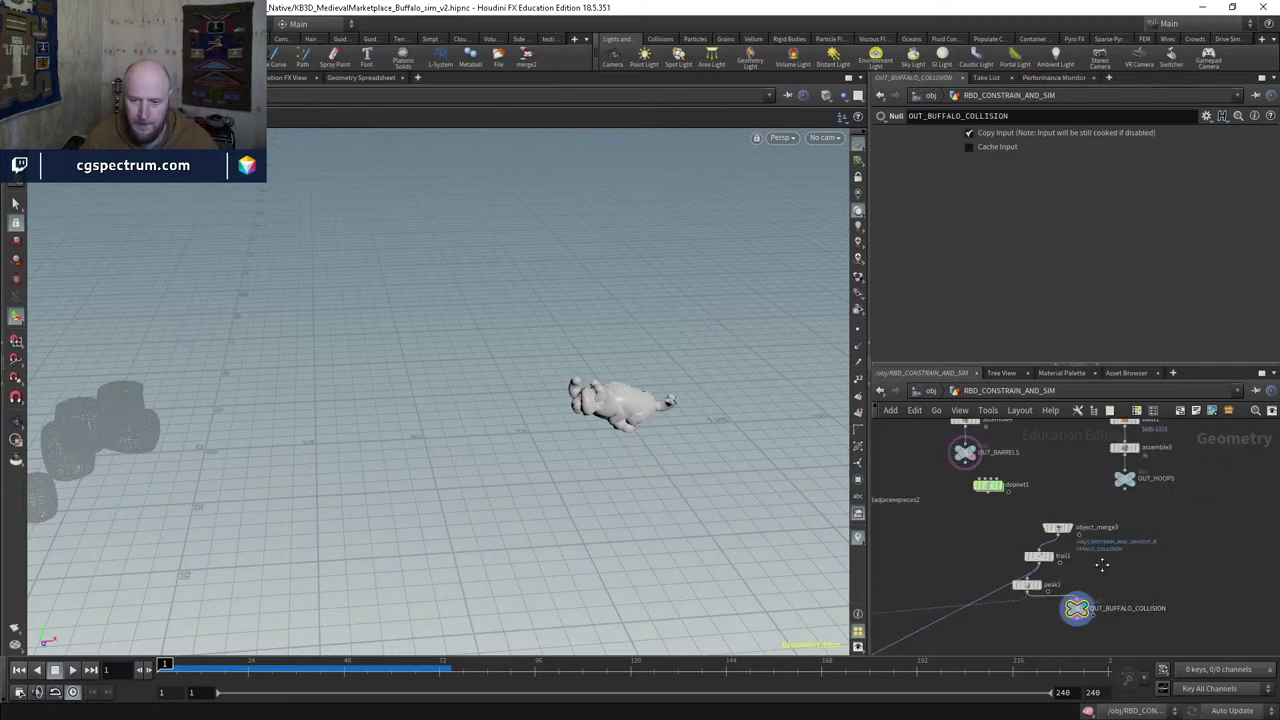
pyautogui.doubleClick(992, 510)
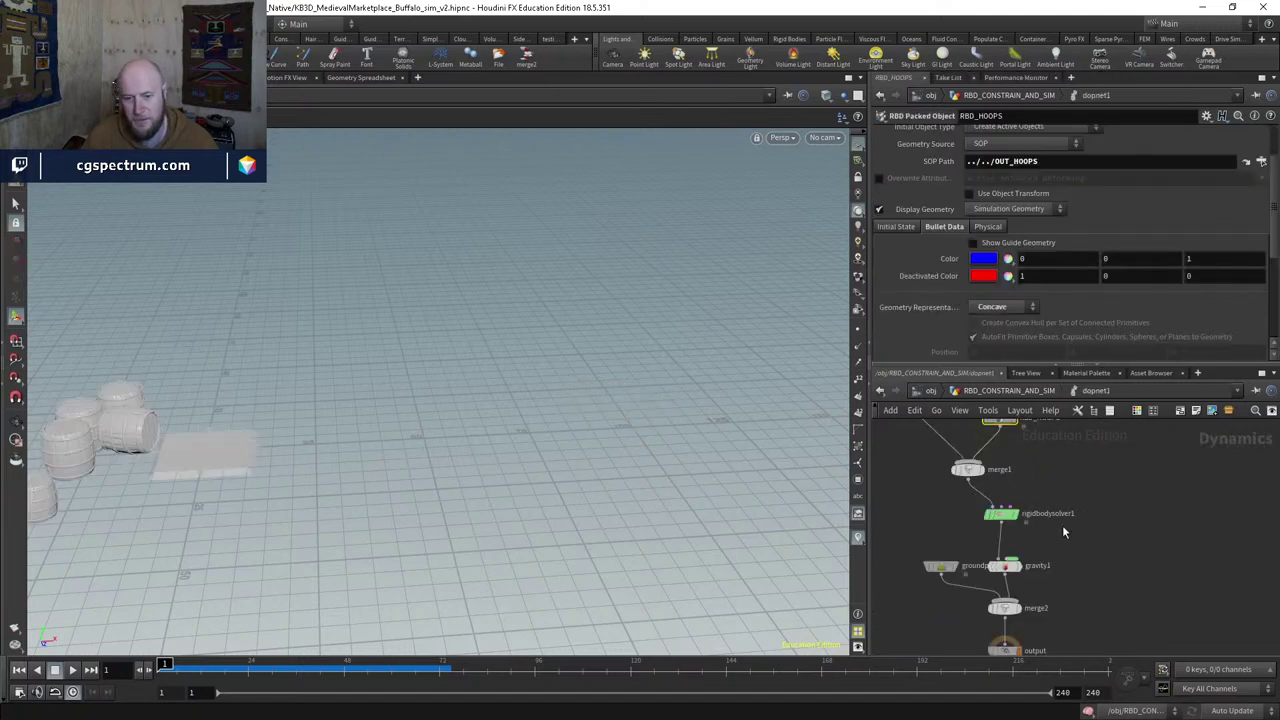
pyautogui.moveTo(1082, 553); pyautogui.dragTo(1174, 418, button='middle')
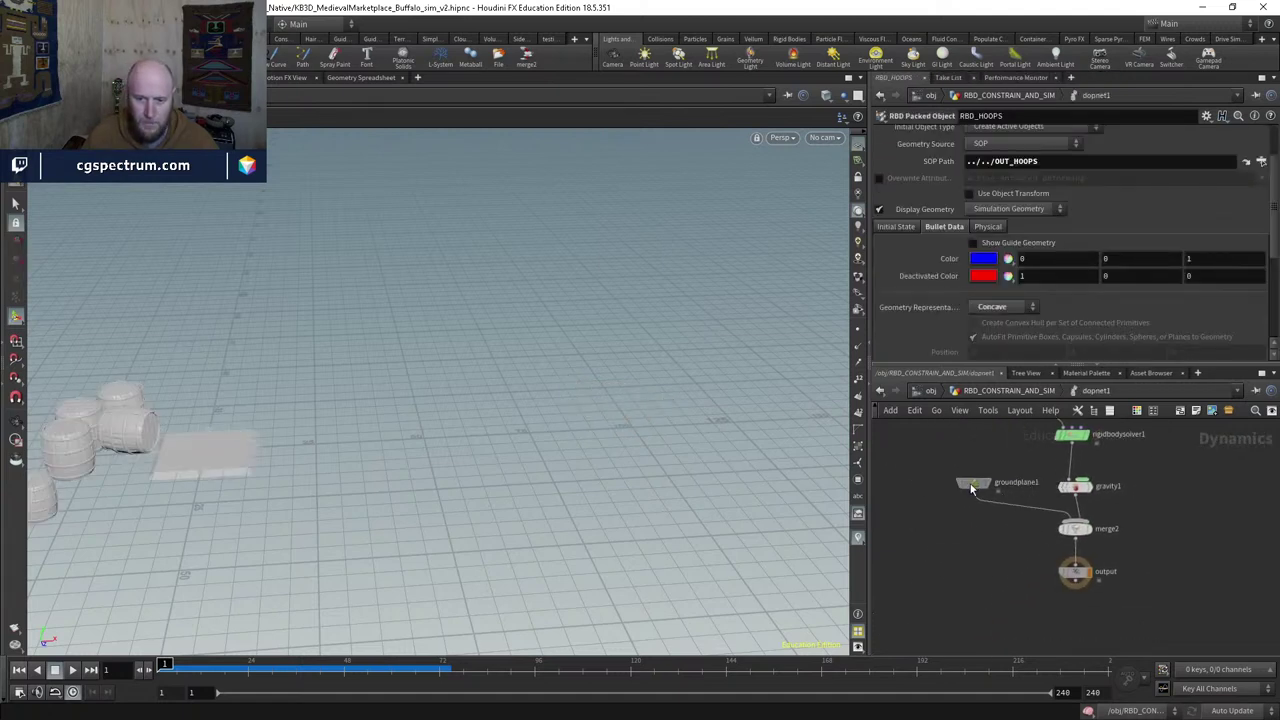
pyautogui.moveTo(970, 485); pyautogui.dragTo(881, 457)
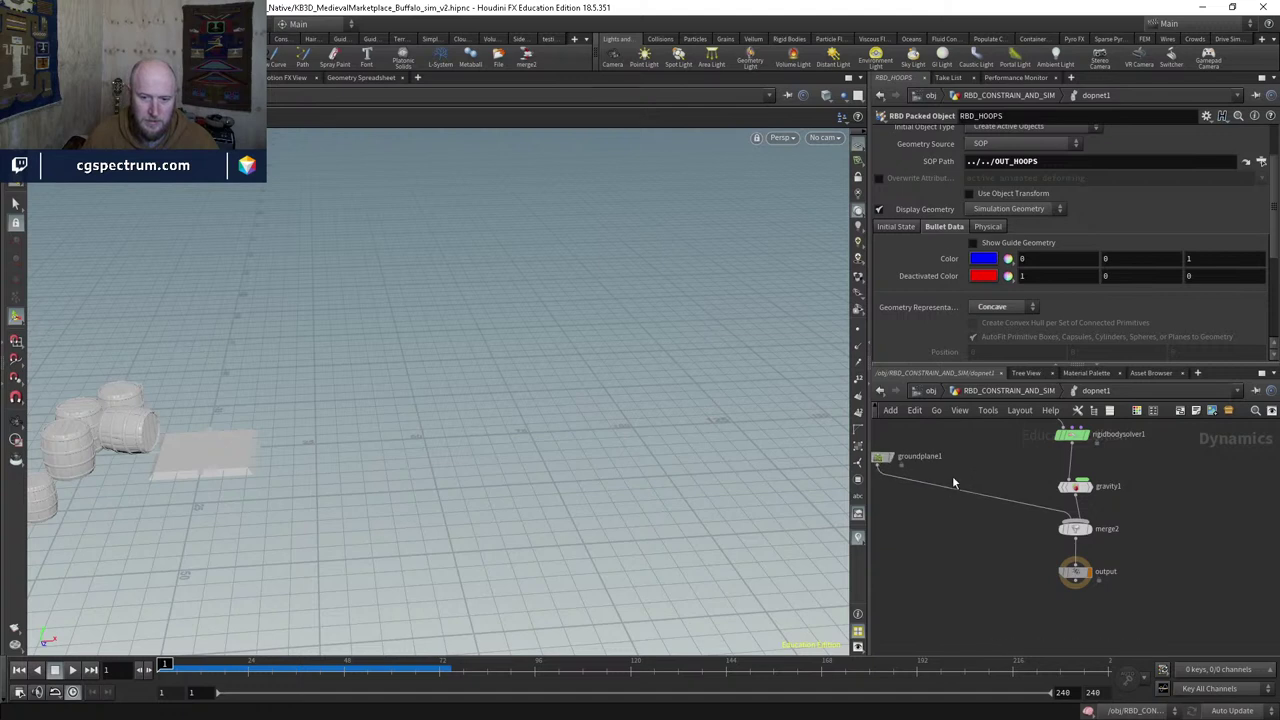
pyautogui.scroll(5, 1009, 501)
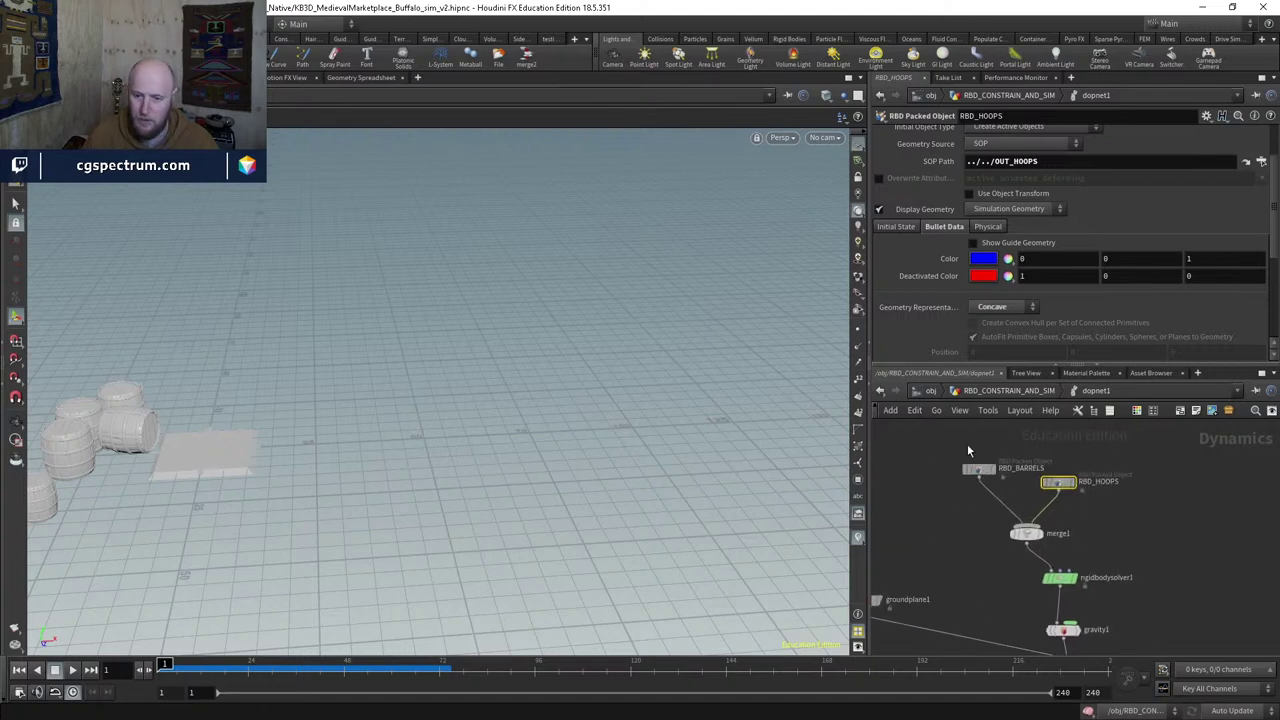
pyautogui.scroll(-3, 1015, 510)
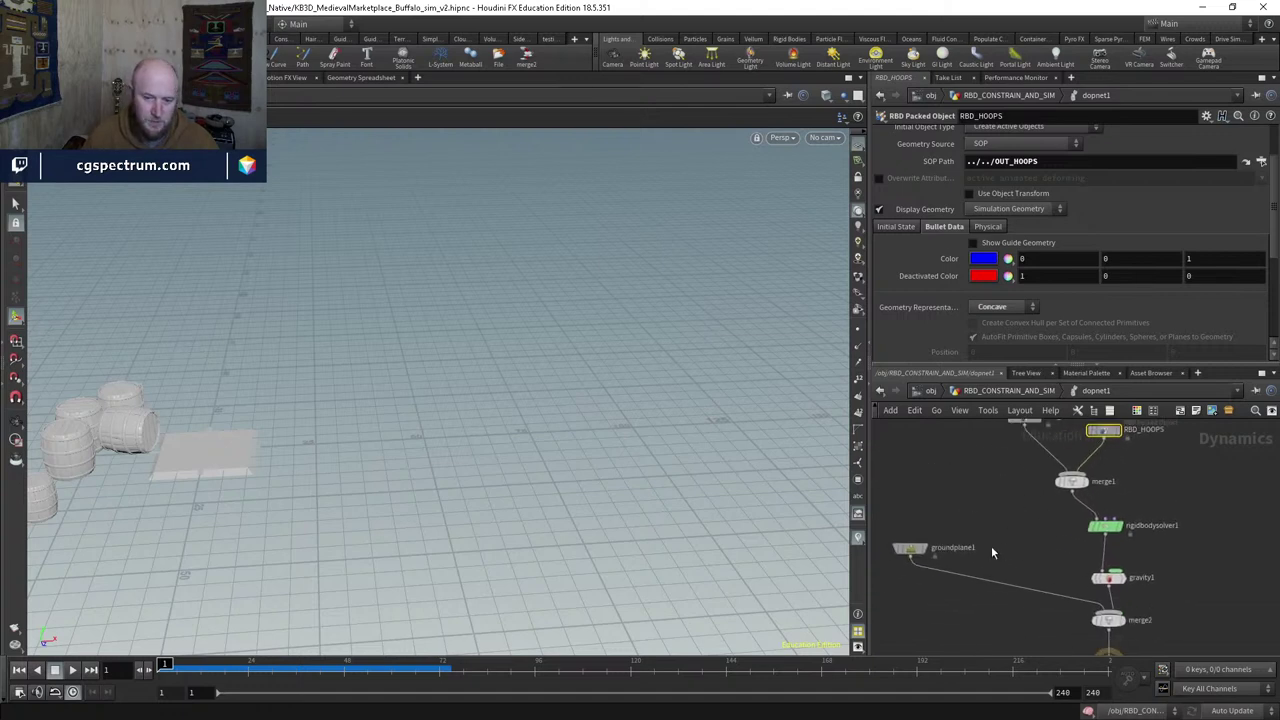
pyautogui.press('Tab')
# Step: Add staticobject1 beside groundplane1 and merge both through a new merge3 node
pyautogui.write('static')
pyautogui.press('Return')
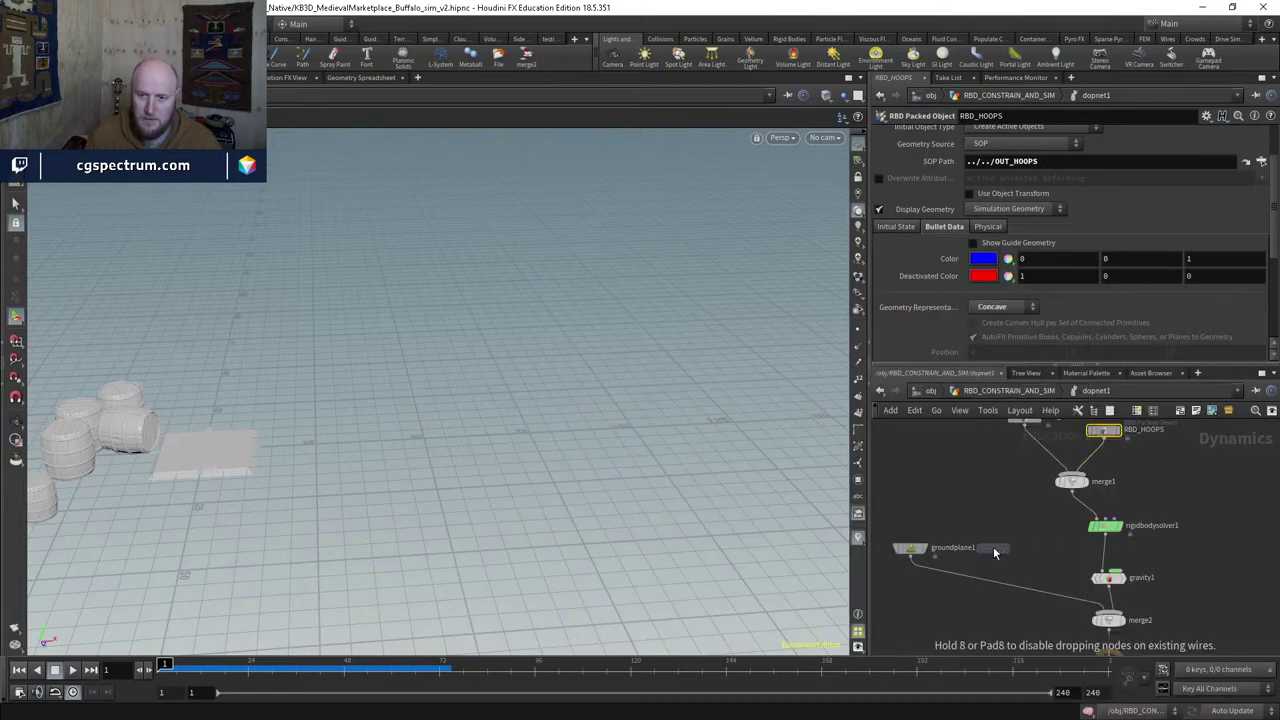
pyautogui.click(993, 548)
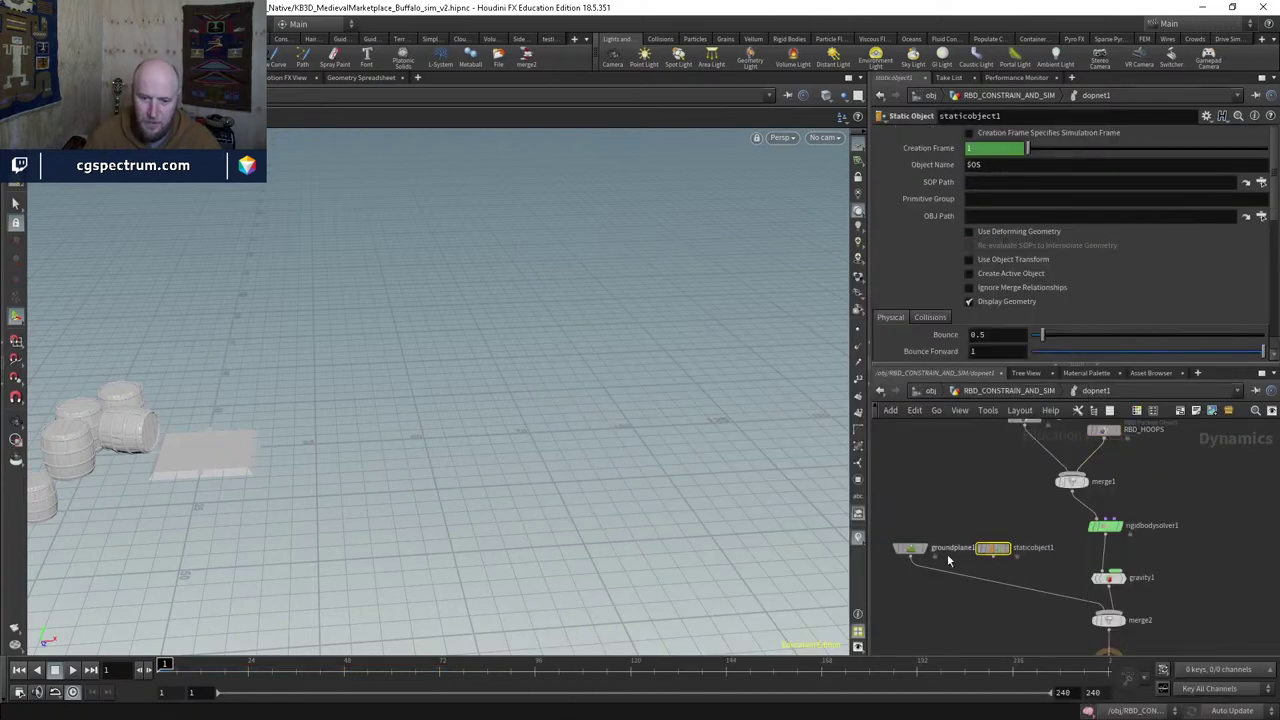
pyautogui.press('Tab')
pyautogui.write('merge')
pyautogui.press('Return')
pyautogui.click(960, 608)
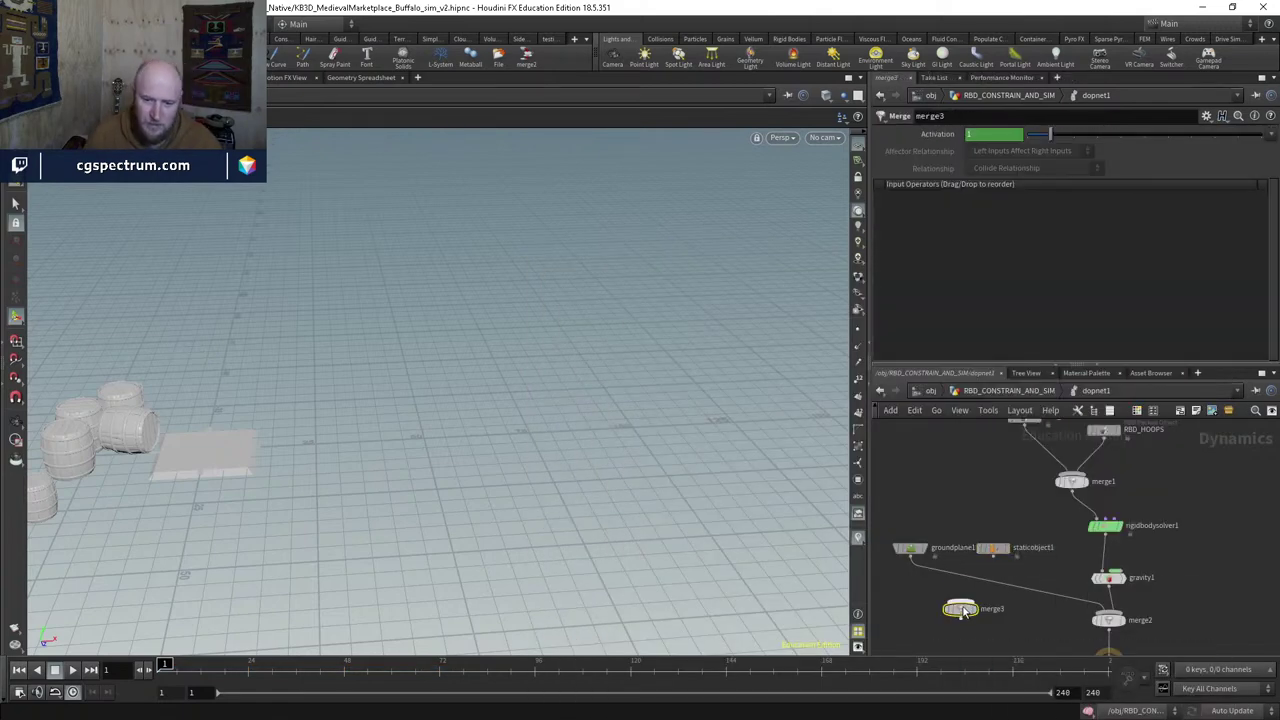
pyautogui.moveTo(963, 612); pyautogui.dragTo(972, 582)
pyautogui.click(993, 557)
pyautogui.click(970, 573)
# Step: Set staticobject1's SOP Path to ../../OUT_BUFFALO_COLLISION/ and enable Use Deforming Geometry
pyautogui.click(996, 552)
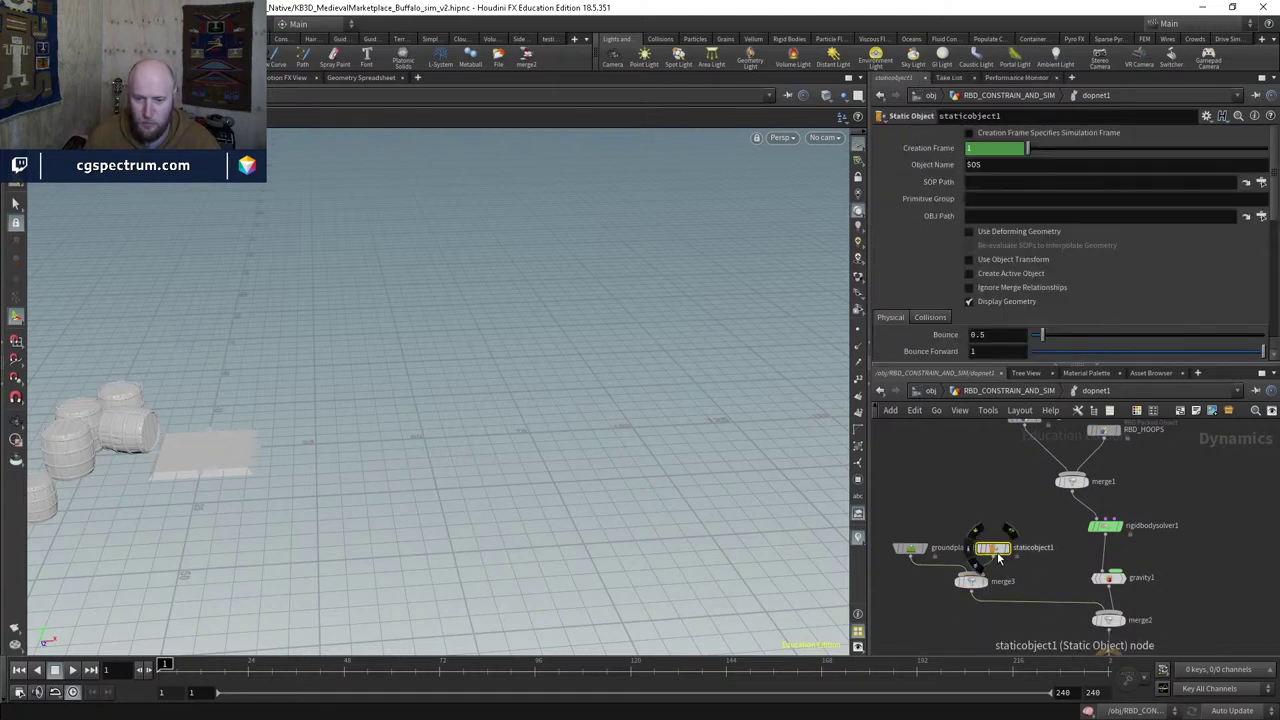
pyautogui.click(1054, 187)
pyautogui.write('../../')
pyautogui.press('Down')
pyautogui.press('Down')
pyautogui.press('Return')
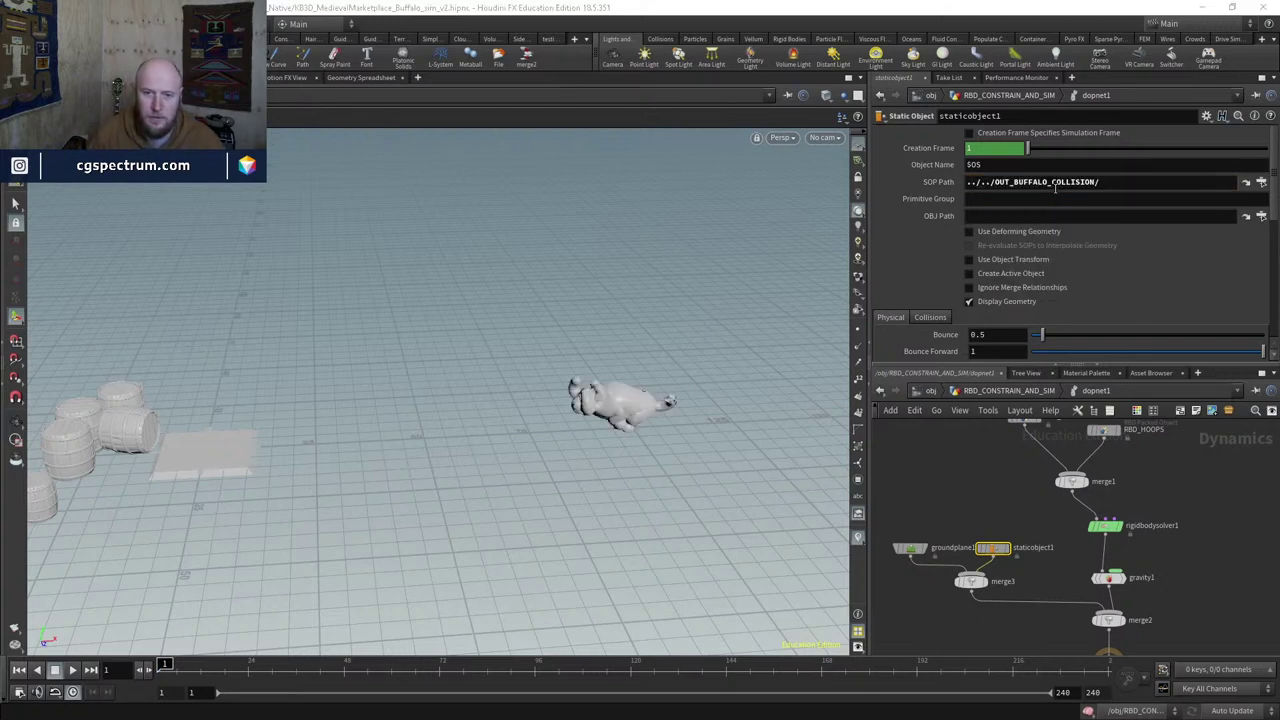
pyautogui.click(975, 233)
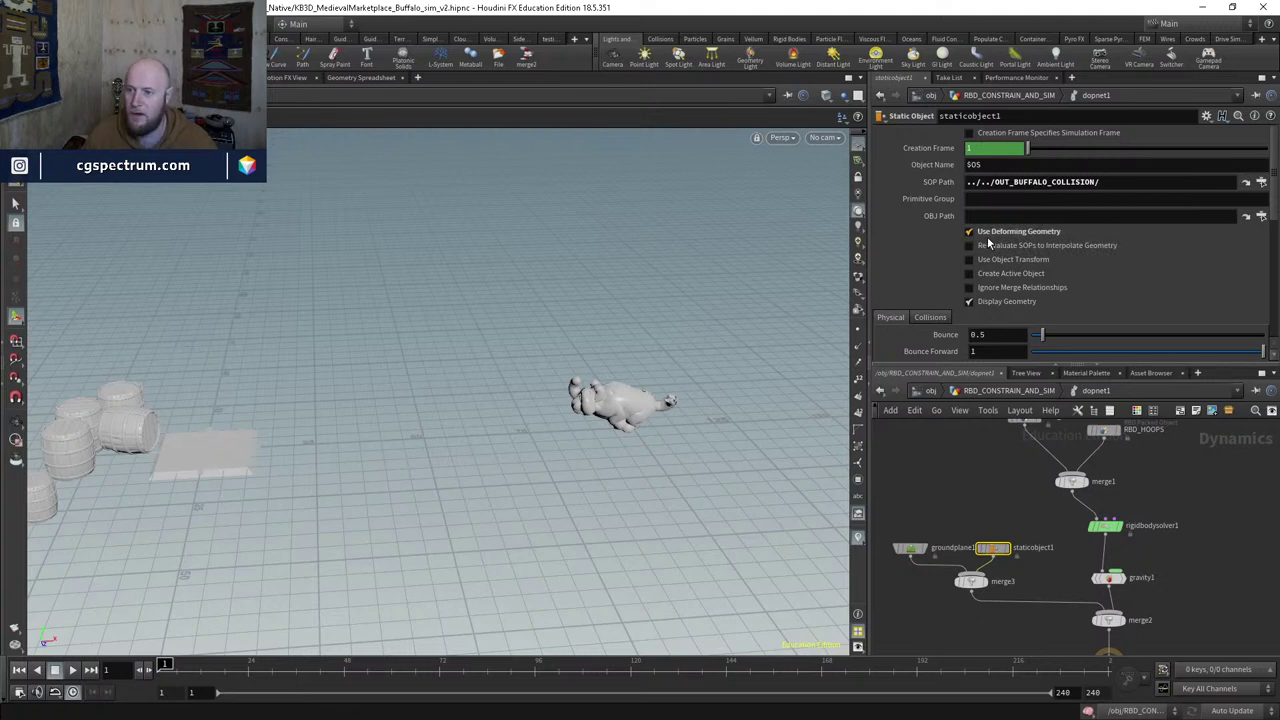
# Step: In the Collisions tab, preview the Collision Guide and turn it back off
pyautogui.click(929, 317)
pyautogui.scroll(-2, 925, 318)
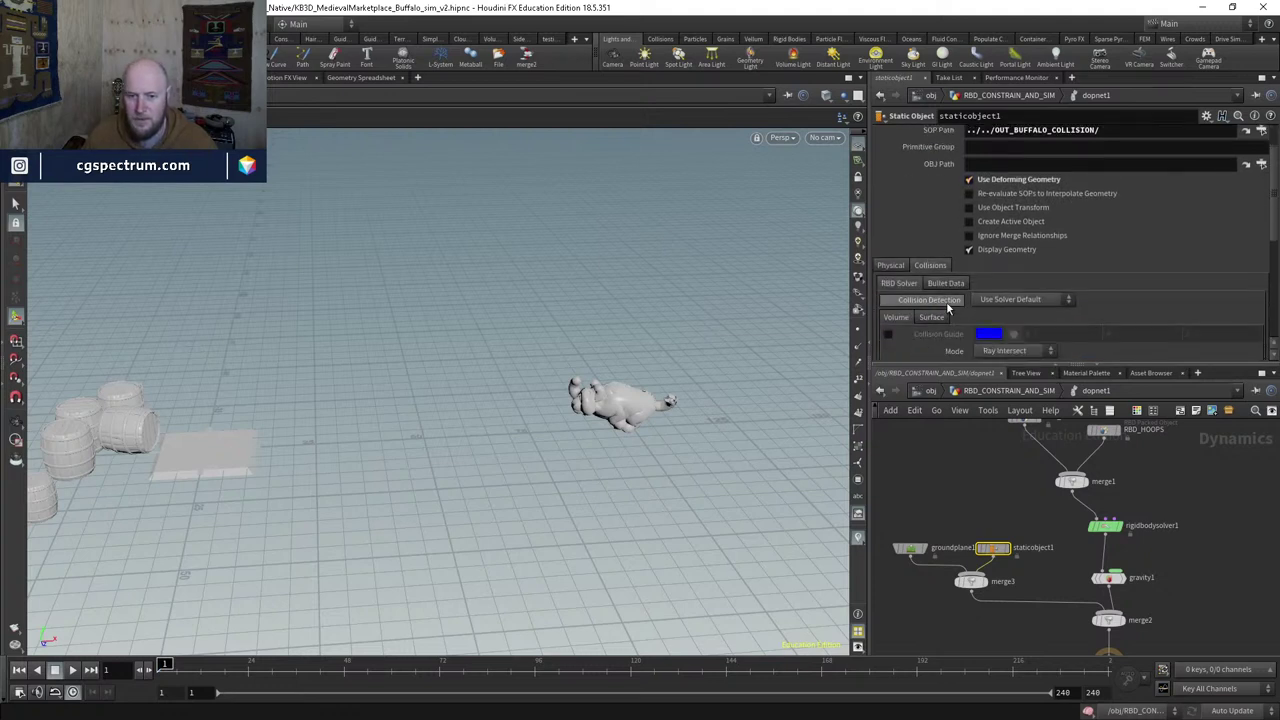
pyautogui.scroll(-4, 997, 301)
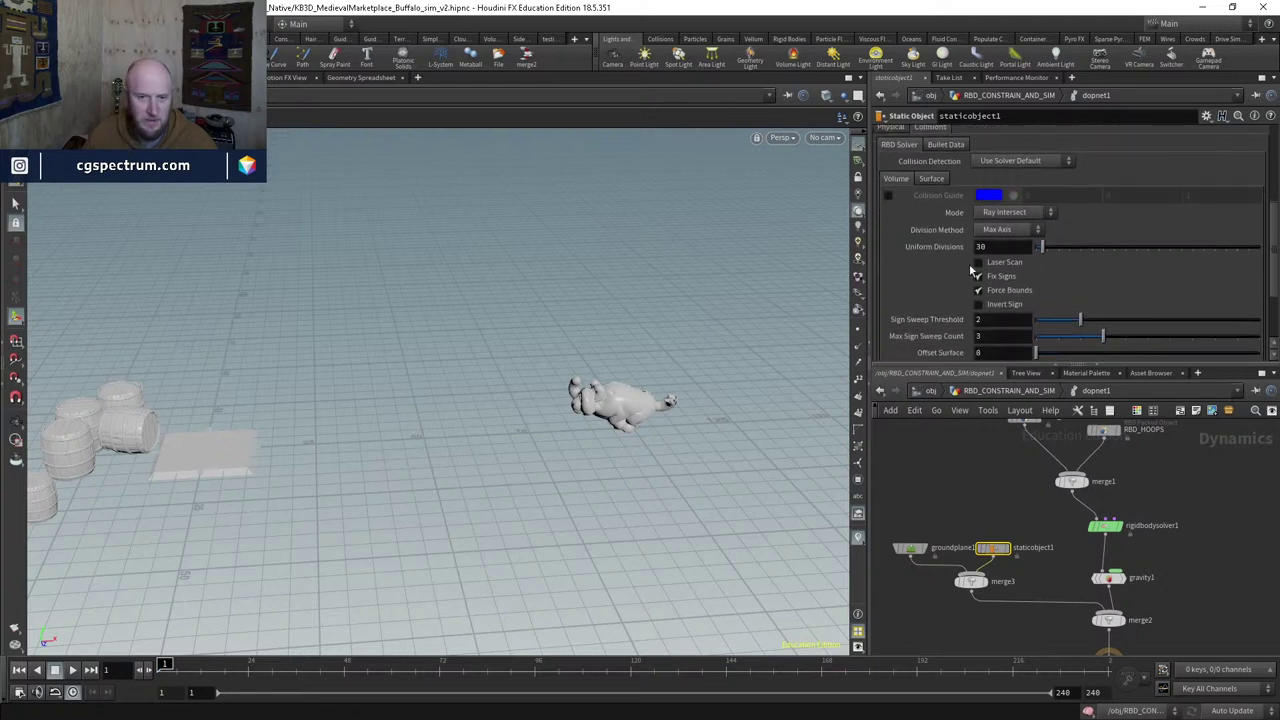
pyautogui.click(888, 196)
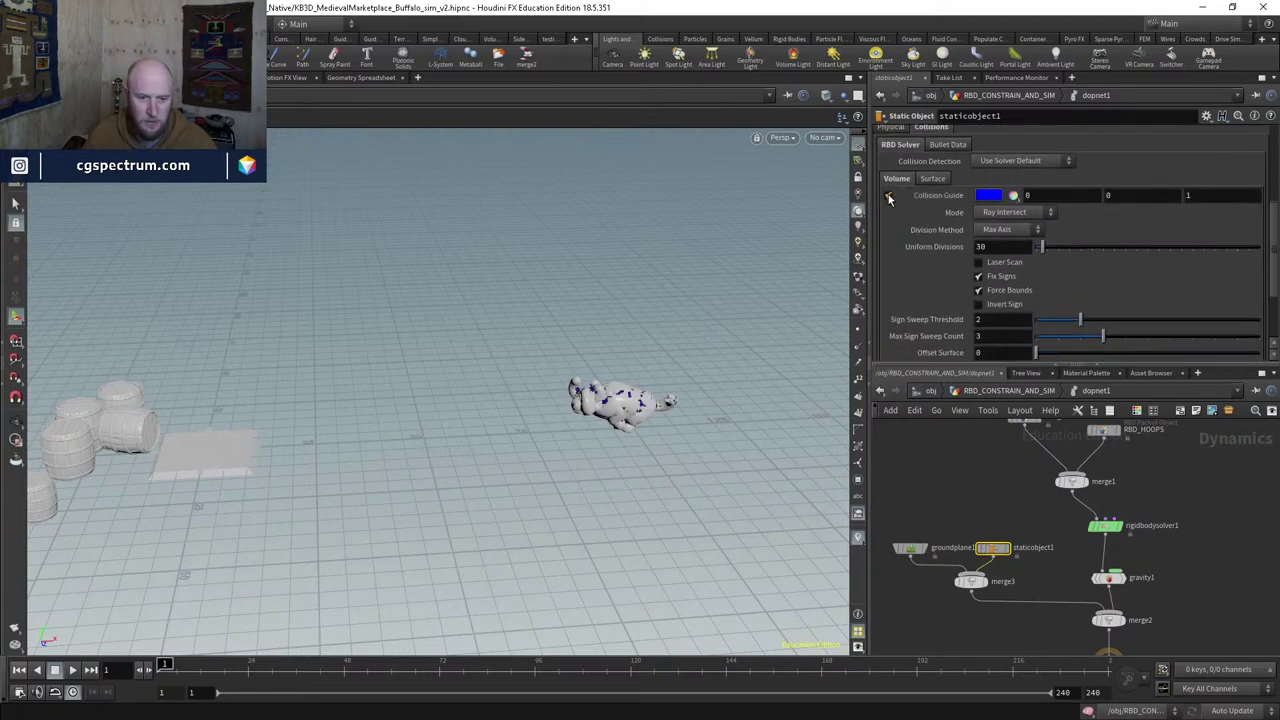
pyautogui.click(888, 196)
# Step: Turn on Show Guide Geometry in the Bullet Data settings
pyautogui.scroll(-1, 930, 335)
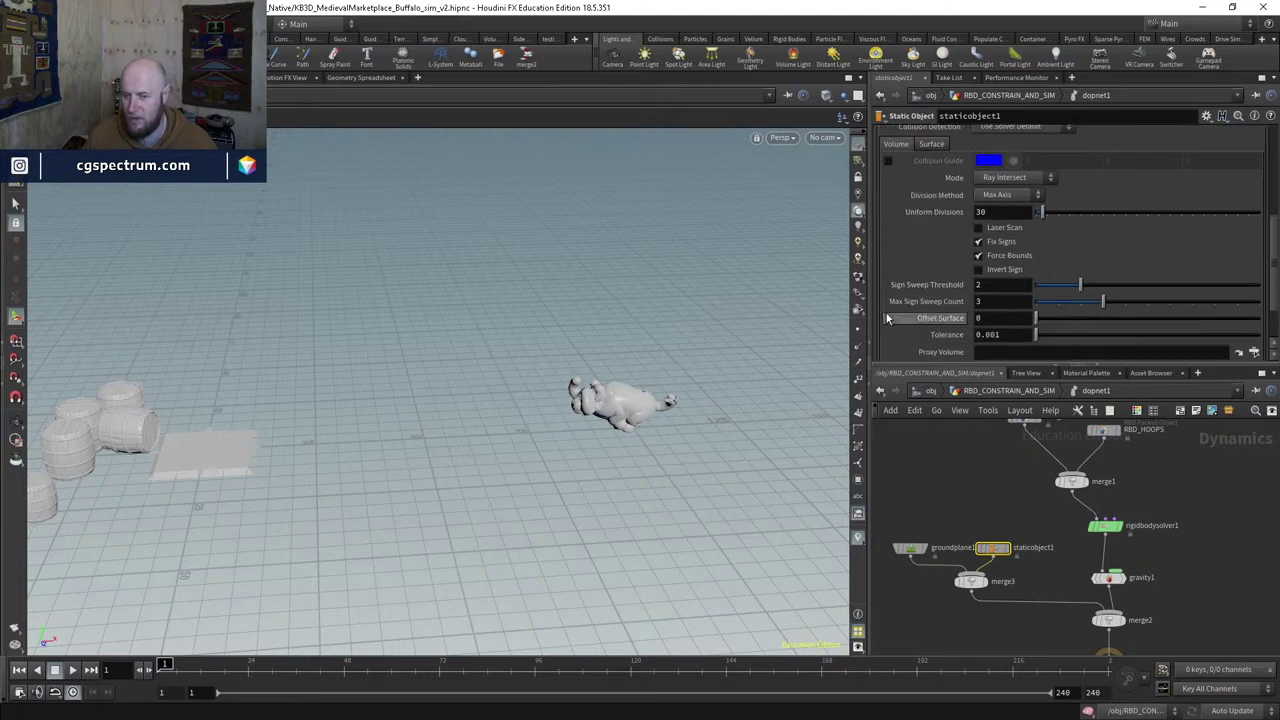
pyautogui.scroll(2, 1022, 230)
pyautogui.click(945, 180)
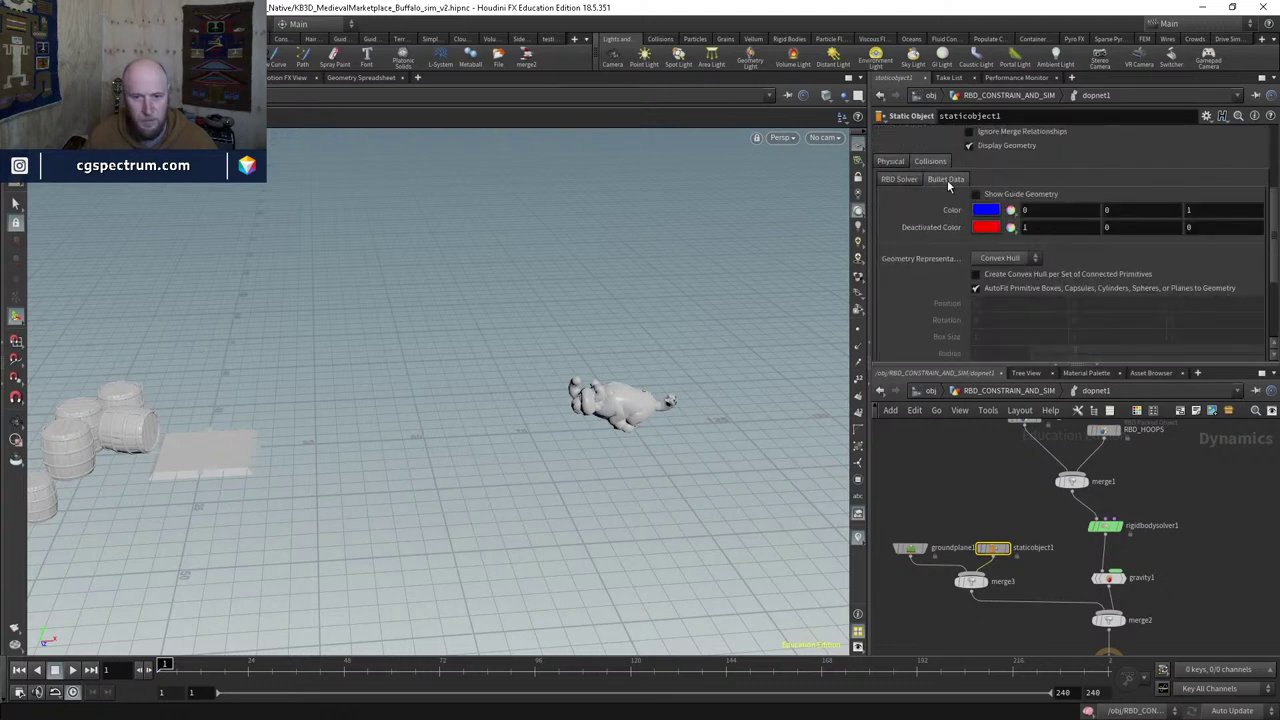
pyautogui.click(977, 195)
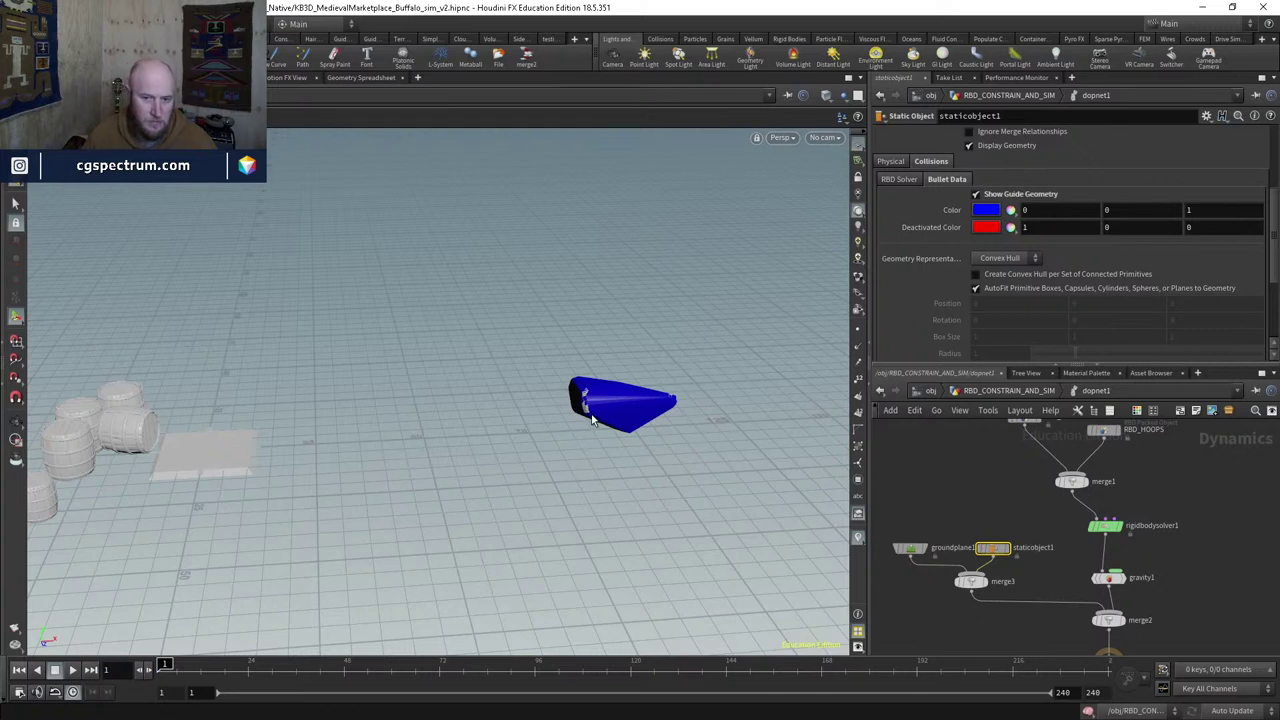
# Step: Try Concave and Sphere collision shapes, then settle on Convex Hull
pyautogui.click(1006, 259)
pyautogui.click(1000, 286)
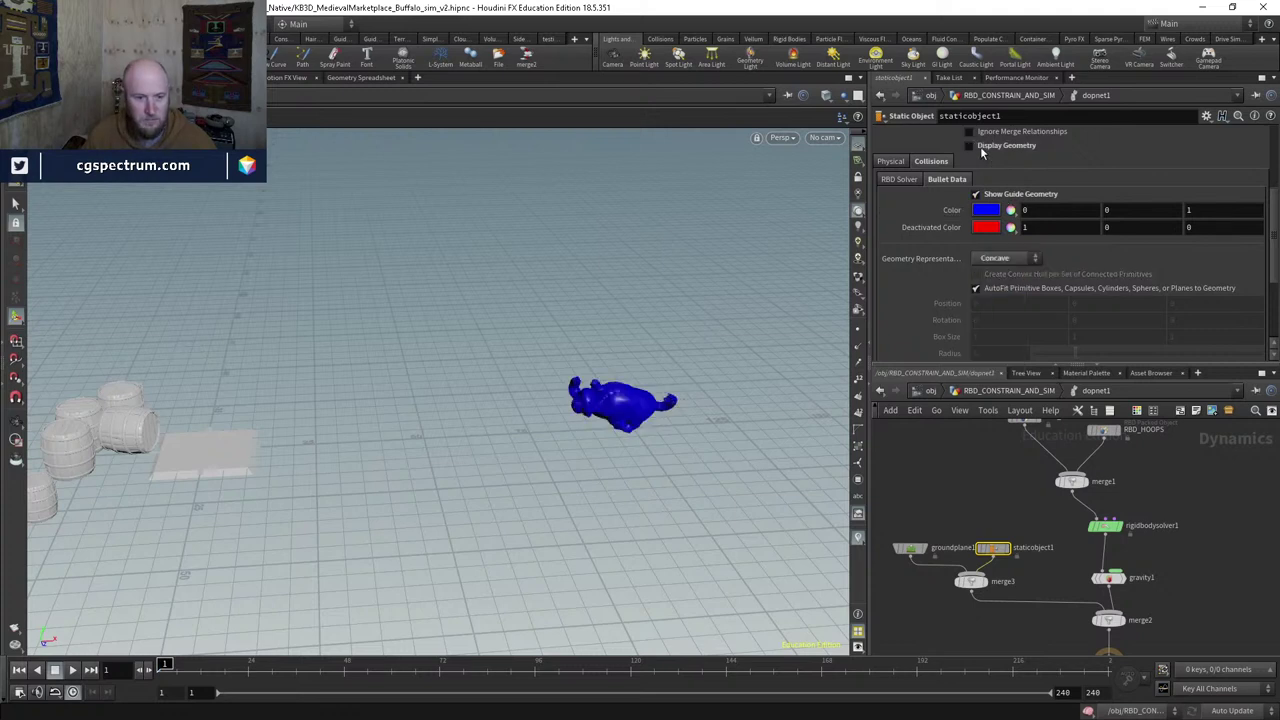
pyautogui.click(978, 147)
pyautogui.click(1000, 259)
pyautogui.click(988, 357)
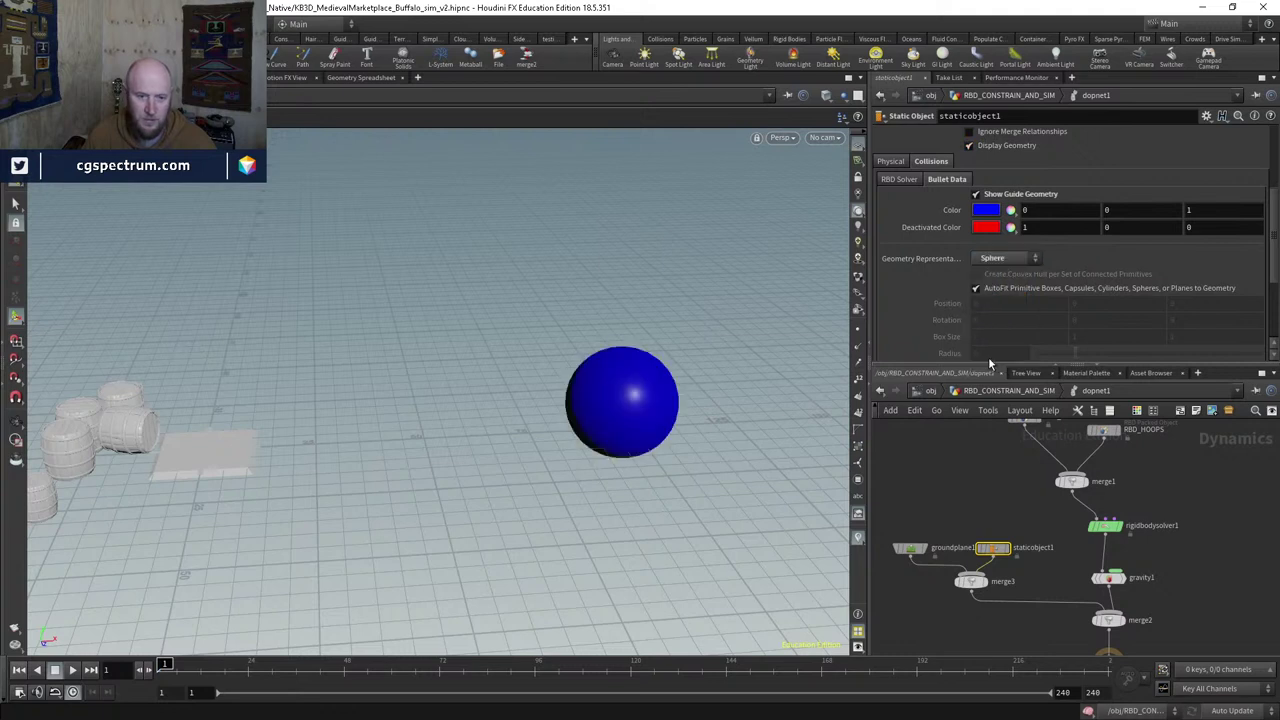
pyautogui.keyDown('alt'); pyautogui.moveTo(789, 357); pyautogui.dragTo(700, 410); pyautogui.keyUp('alt')
pyautogui.click(1000, 258)
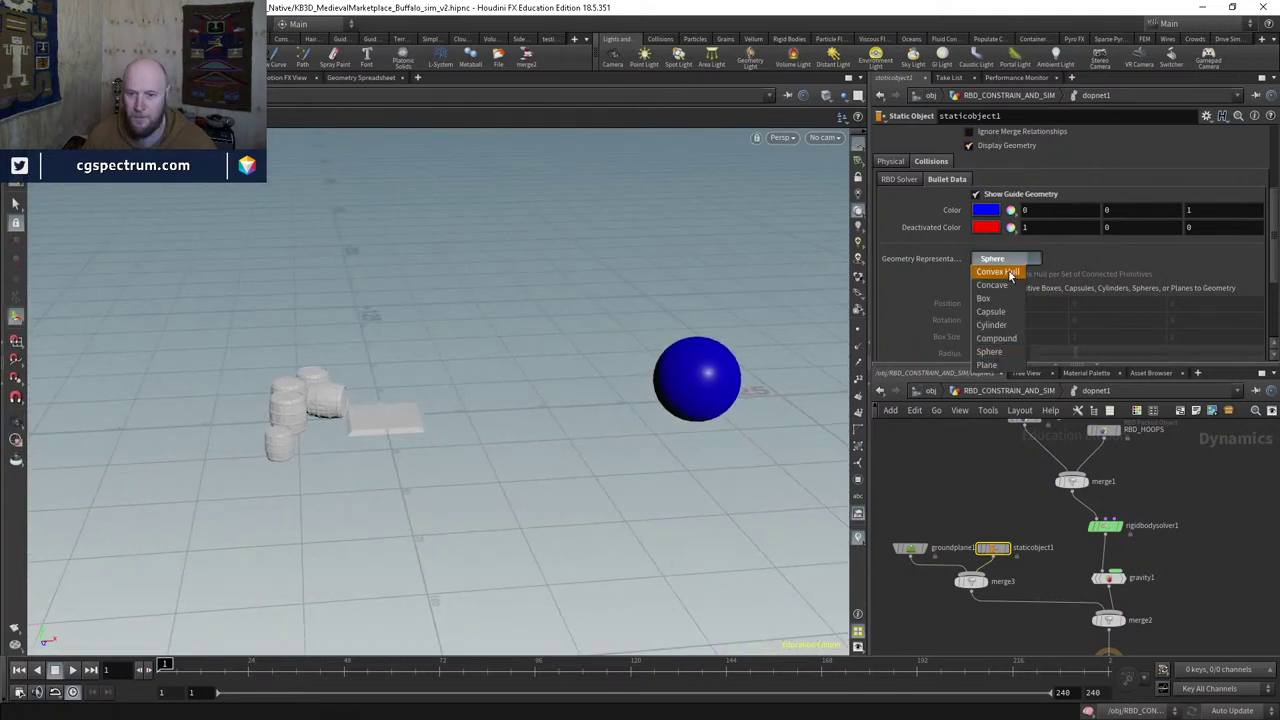
pyautogui.click(996, 262)
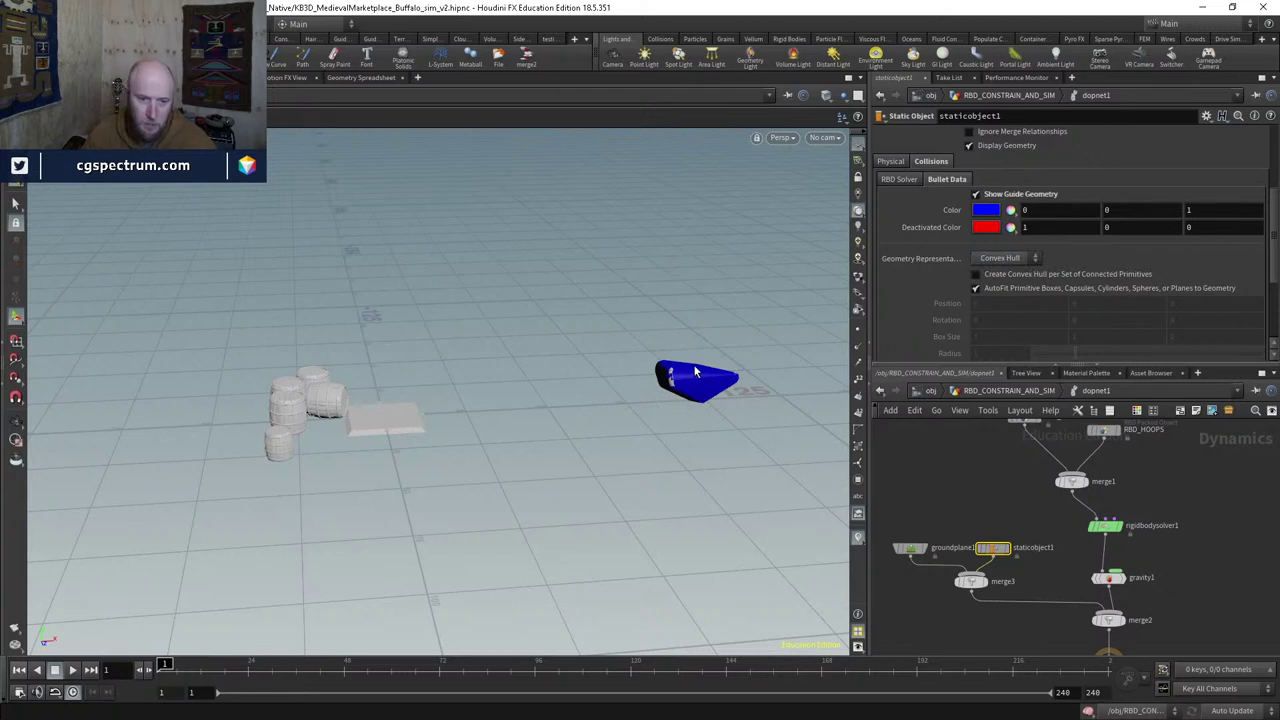
# Step: Turn off Shrink Collision Geometry and set Collision Padding to 1 after trying .1, .5 and 2
pyautogui.scroll(-3, 1195, 282)
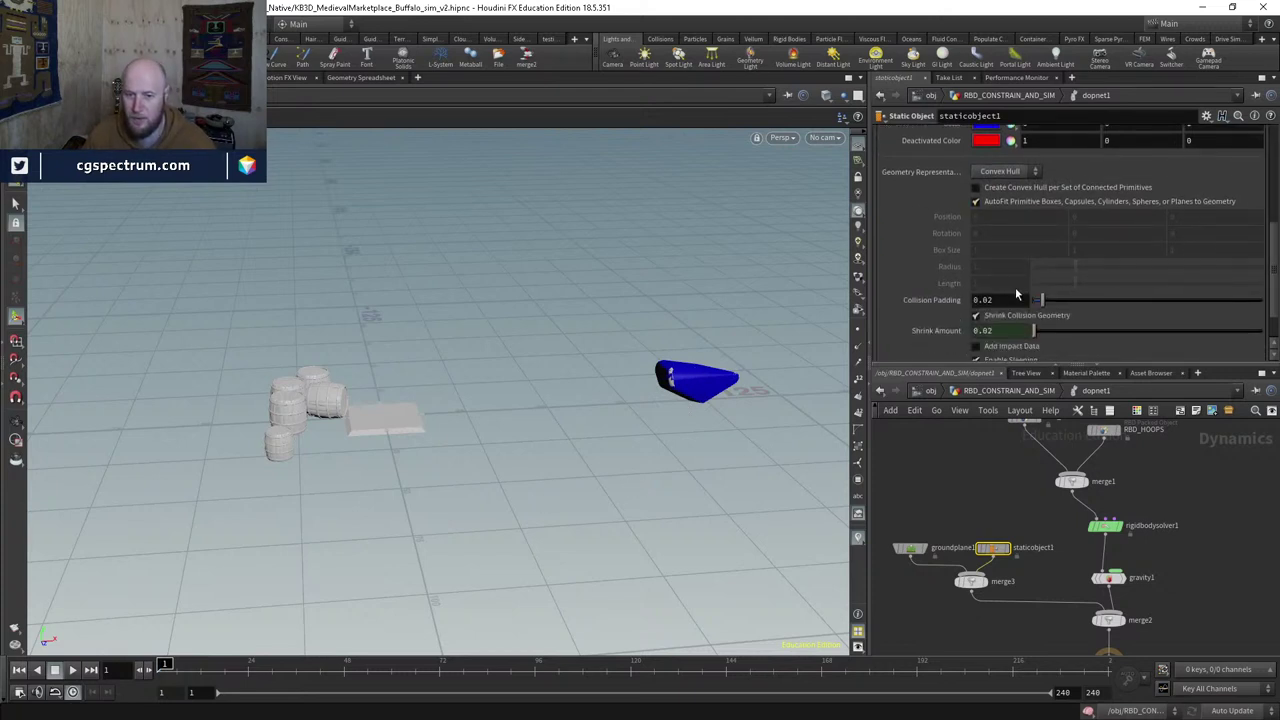
pyautogui.click(993, 313)
pyautogui.click(993, 313)
pyautogui.click(995, 313)
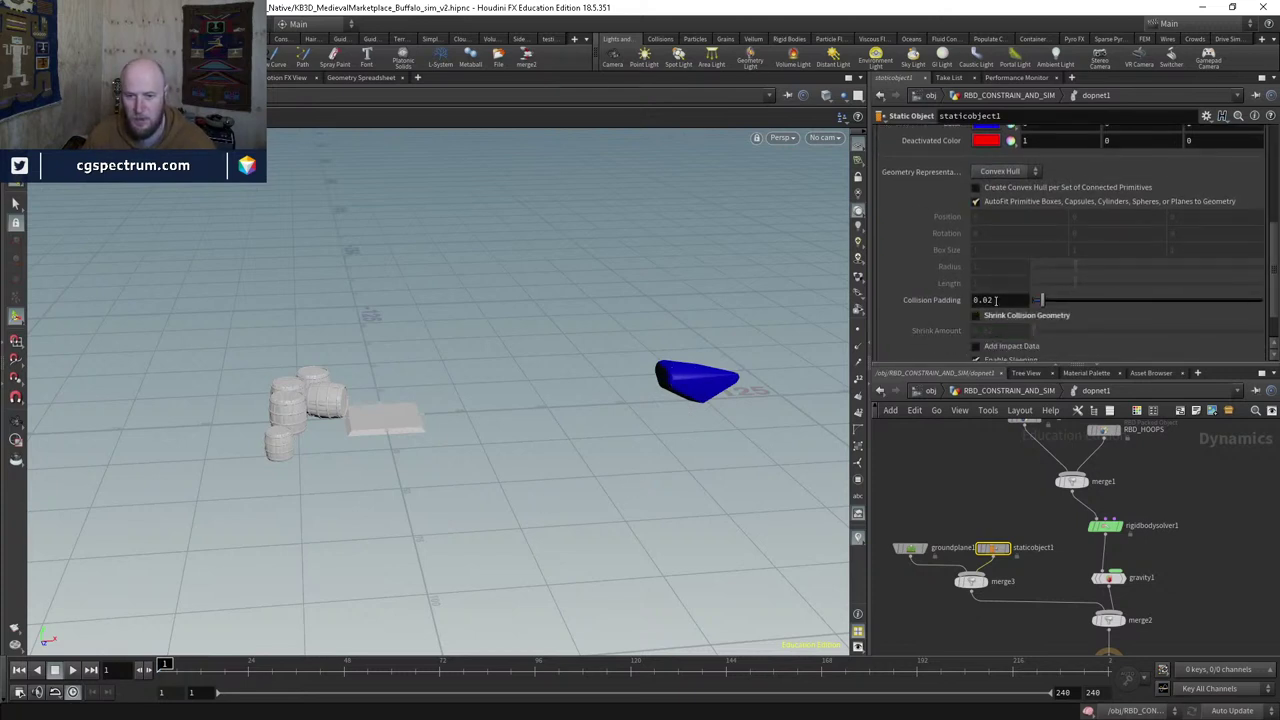
pyautogui.press('Return')
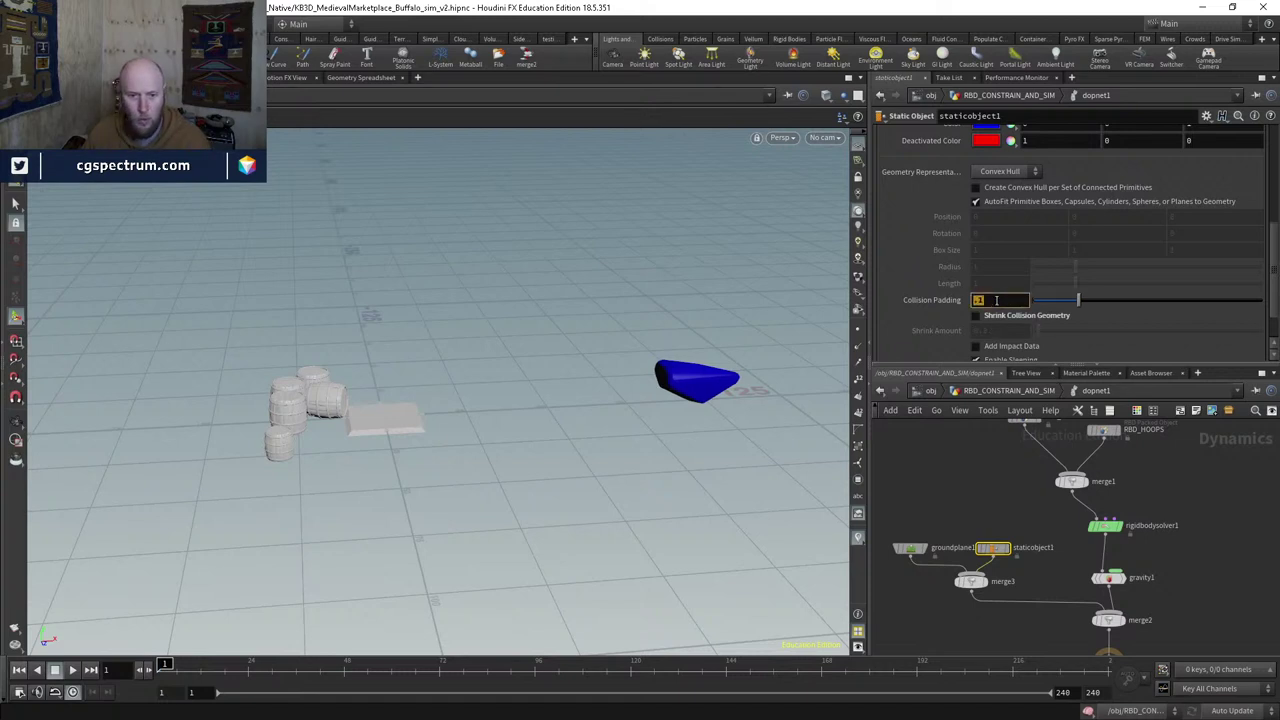
pyautogui.write('.5')
pyautogui.press('Return')
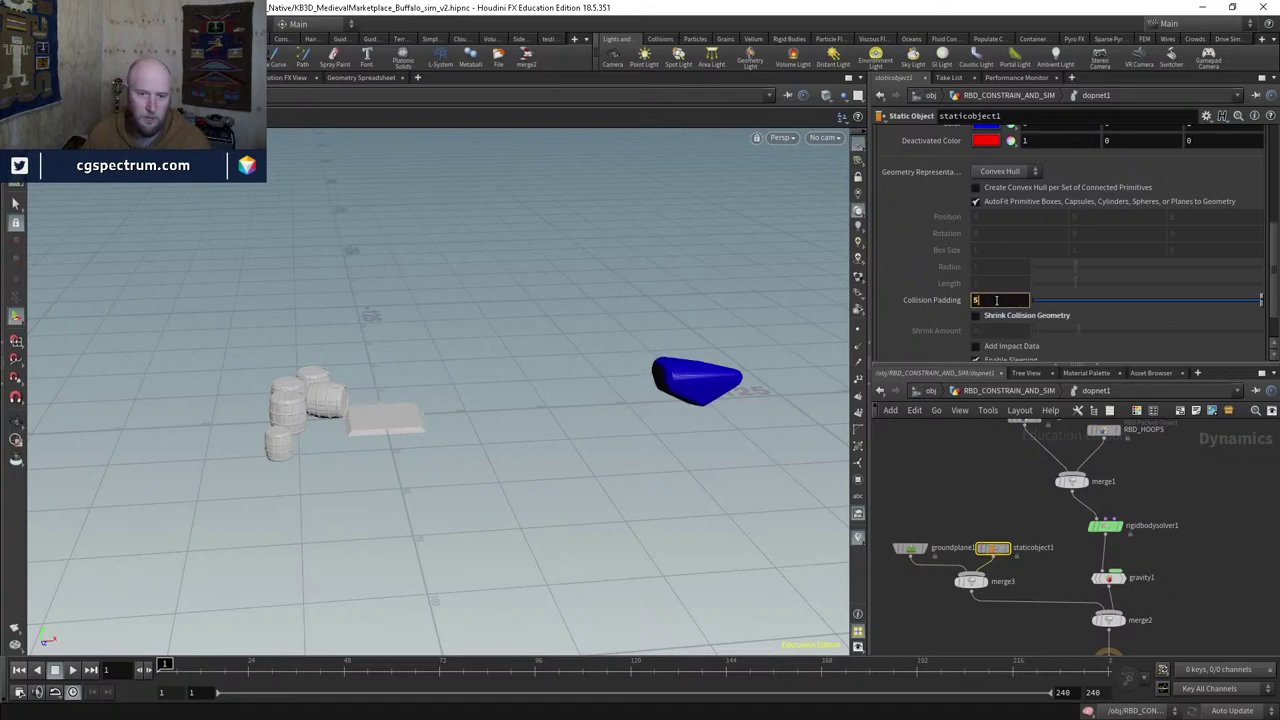
pyautogui.write('2')
pyautogui.press('Return')
pyautogui.doubleClick(996, 300)
pyautogui.write('1')
pyautogui.press('Return')
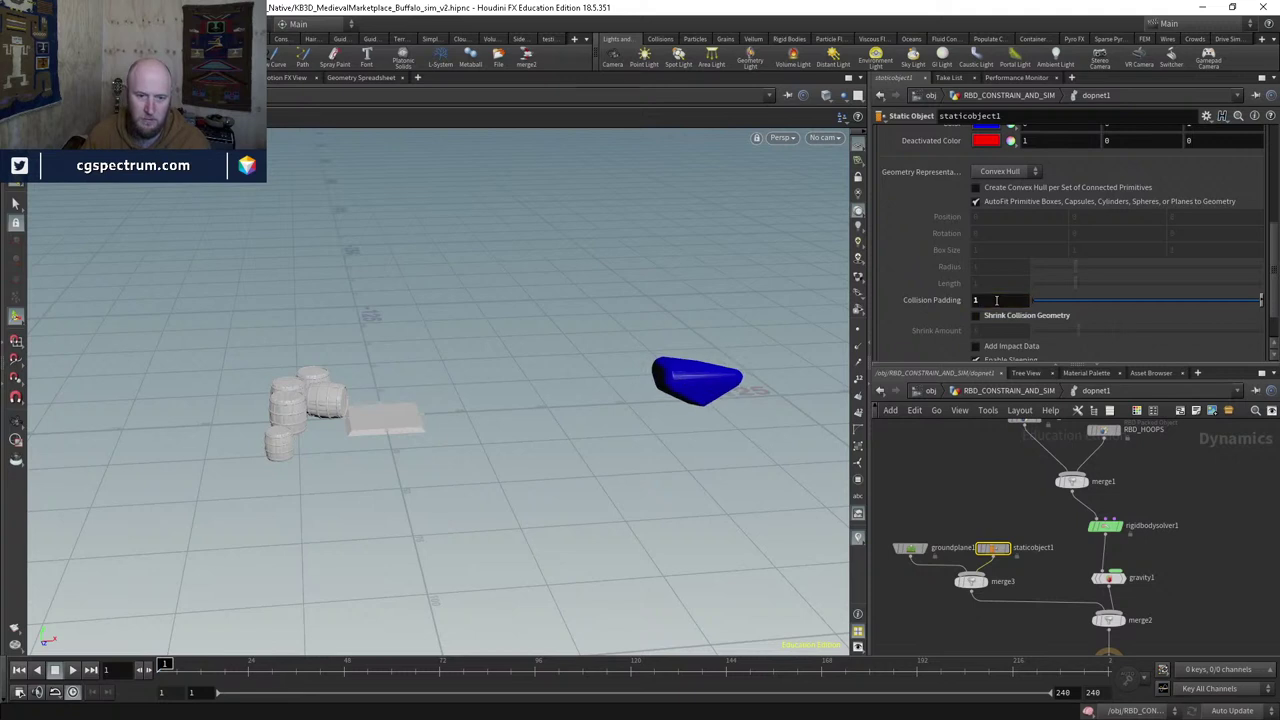
pyautogui.scroll(3, 1006, 323)
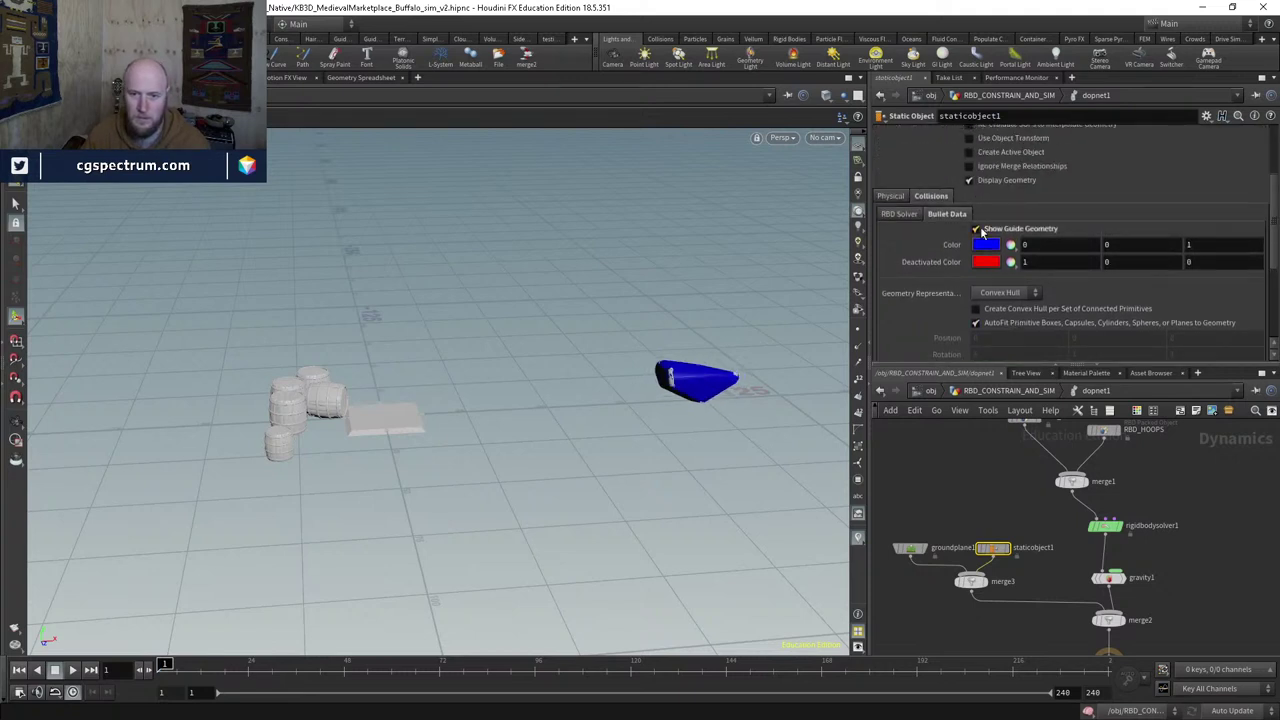
pyautogui.click(982, 229)
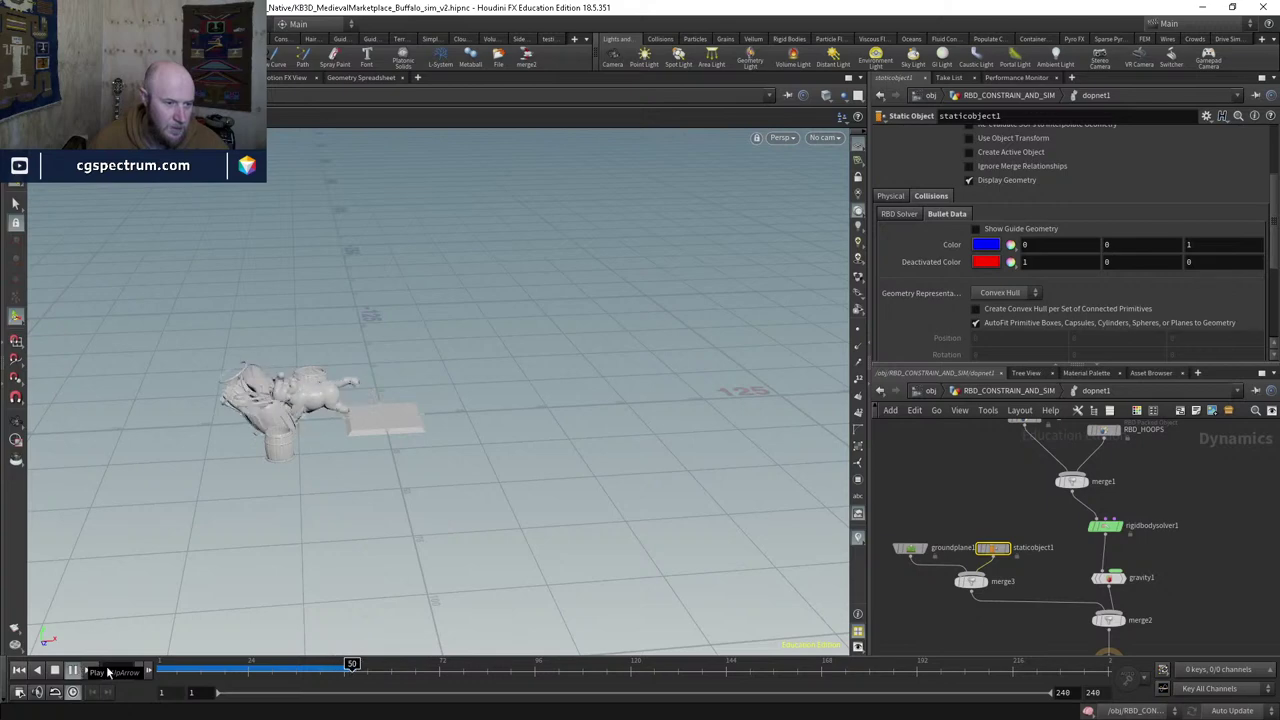
pyautogui.click(265, 663)
pyautogui.scroll(3, 334, 381)
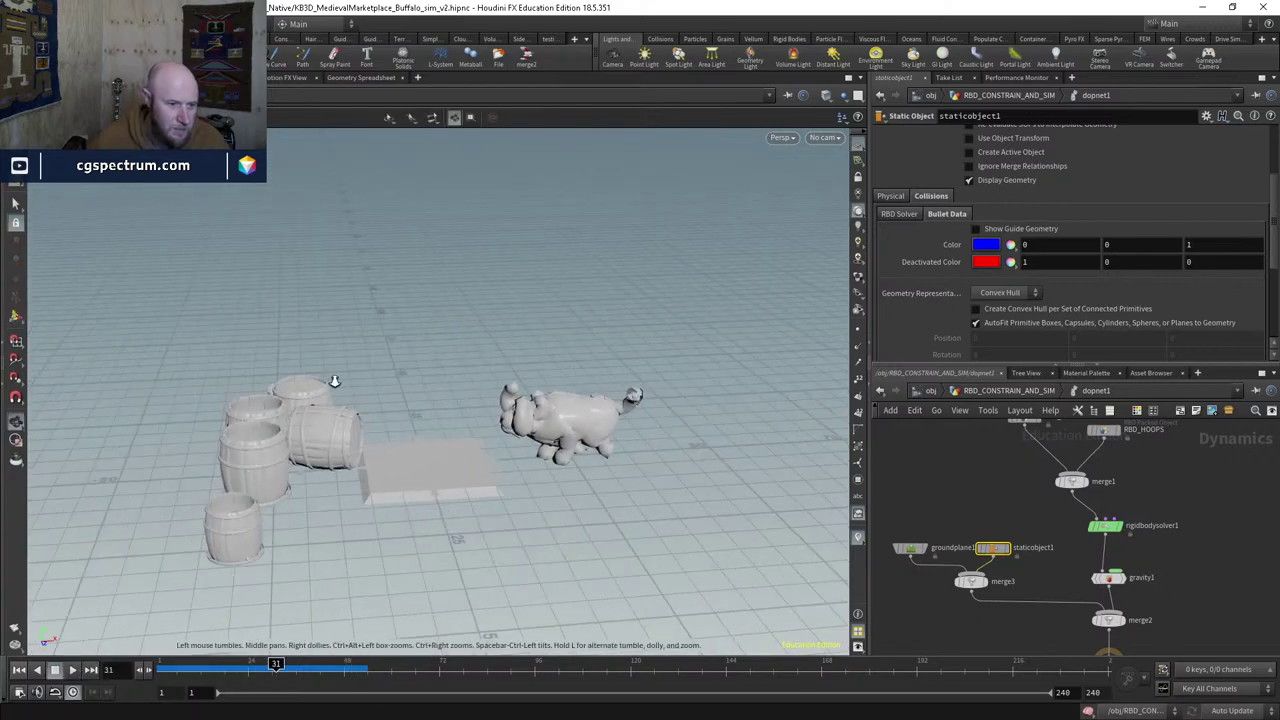
pyautogui.scroll(5, 334, 381)
pyautogui.scroll(-2, 334, 381)
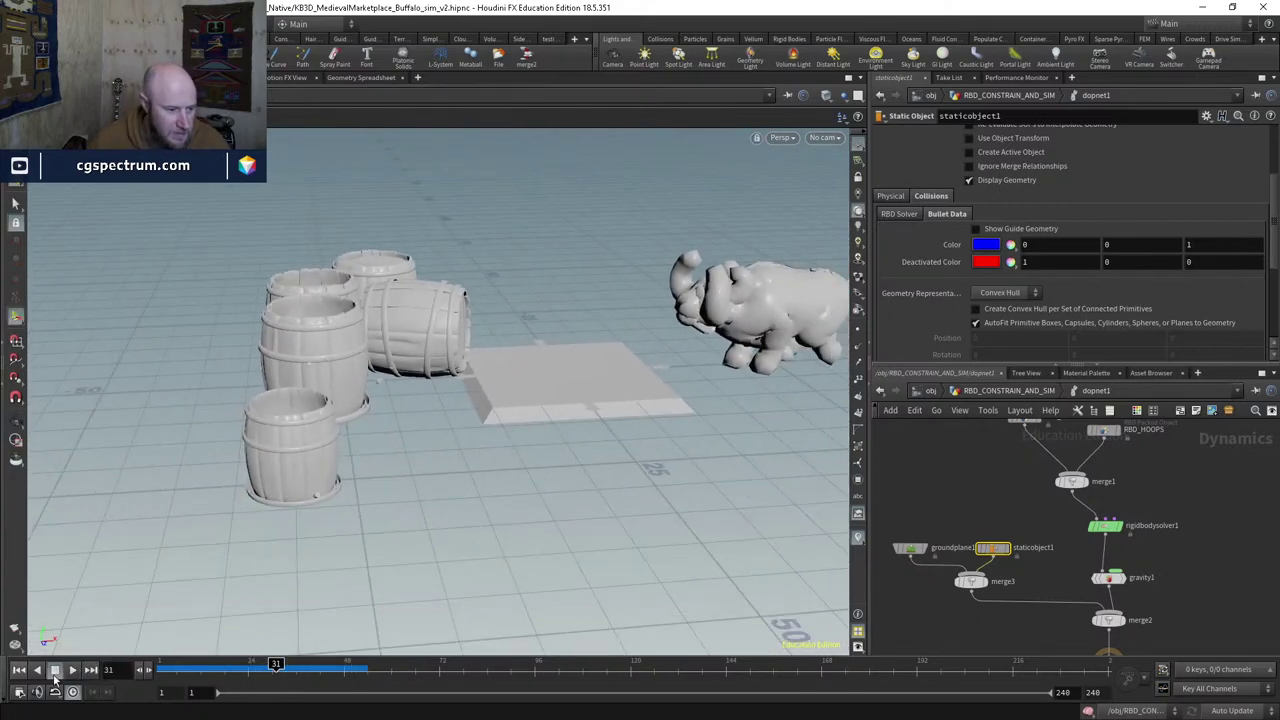
pyautogui.click(72, 670)
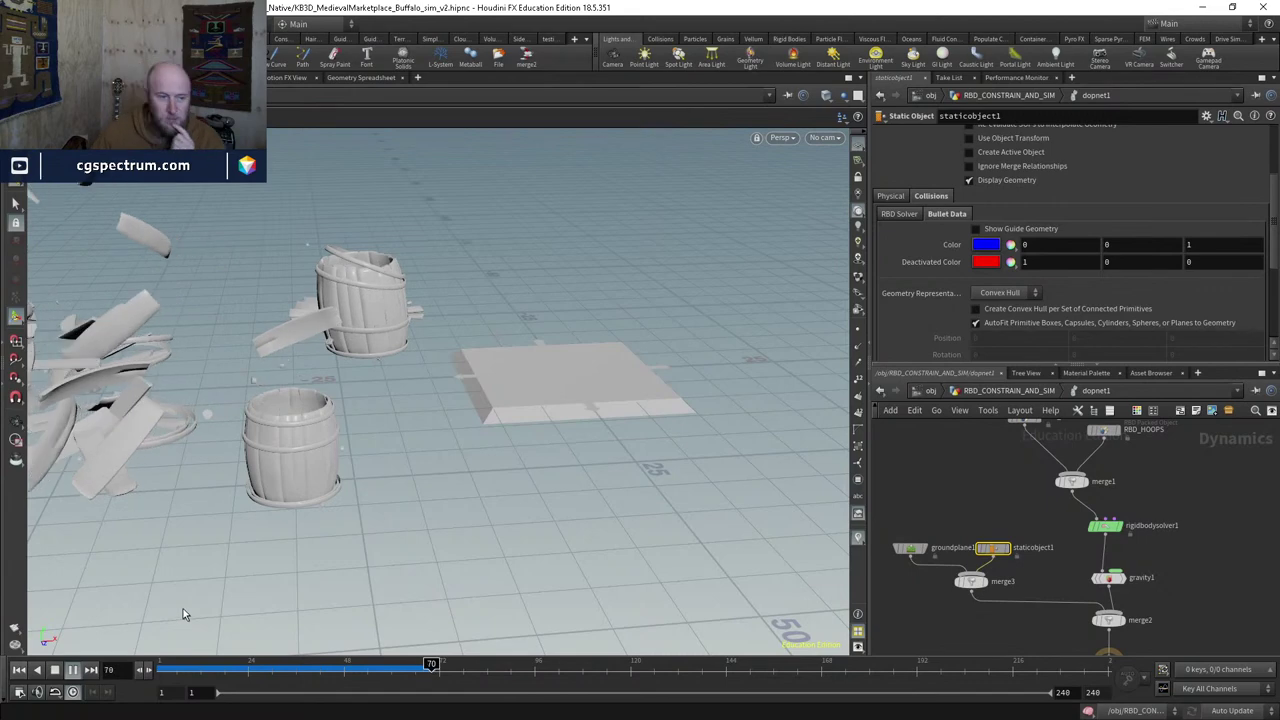
pyautogui.moveTo(183, 608); pyautogui.dragTo(352, 667)
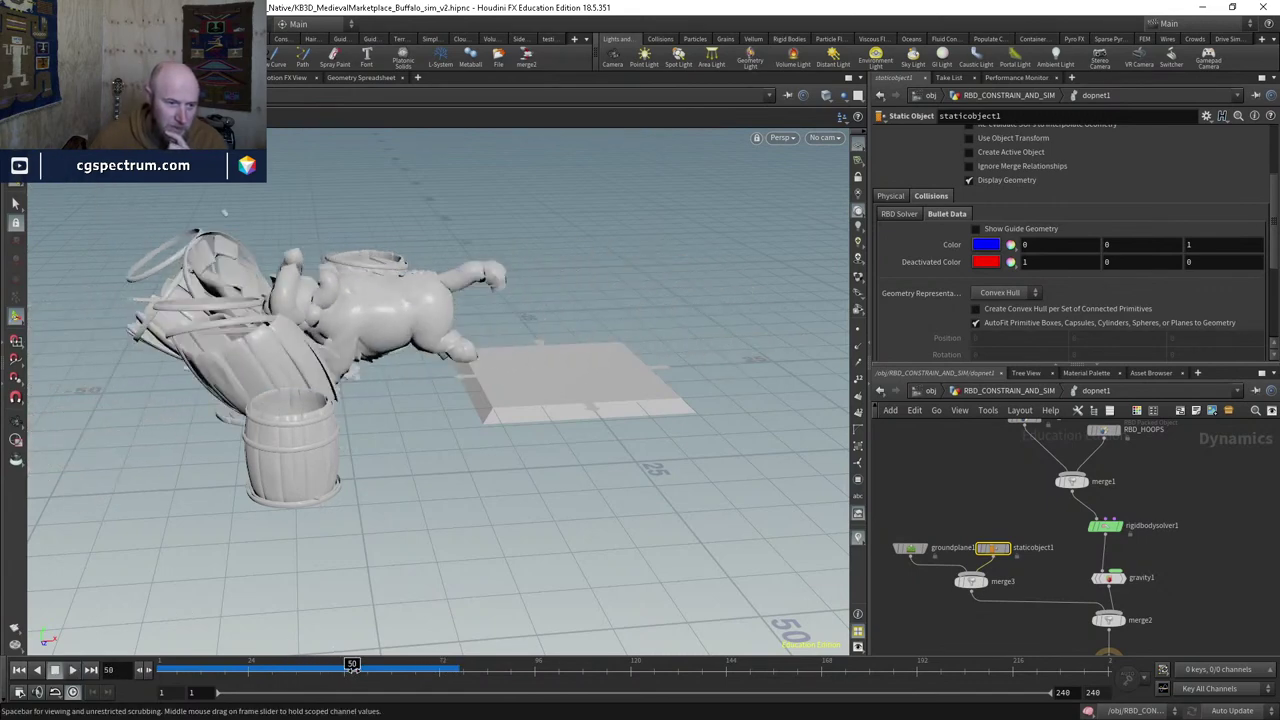
pyautogui.moveTo(286, 391); pyautogui.dragTo(583, 448)
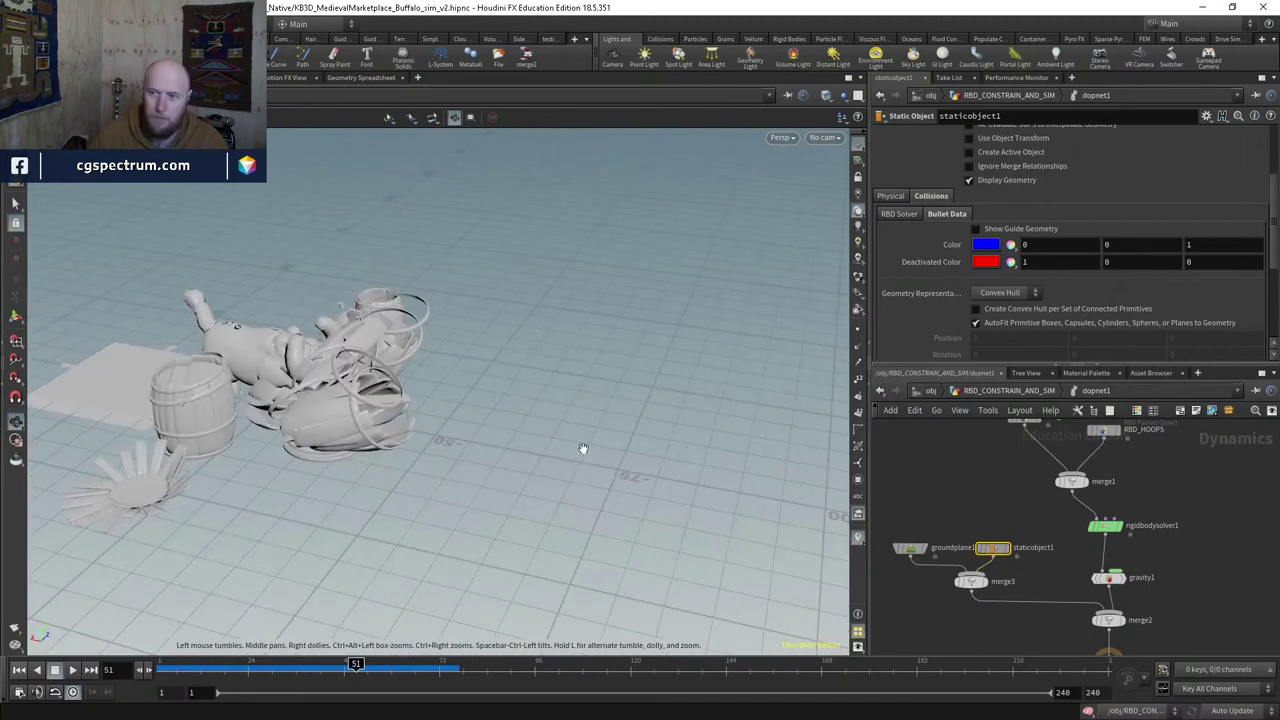
pyautogui.moveTo(373, 663); pyautogui.dragTo(490, 520)
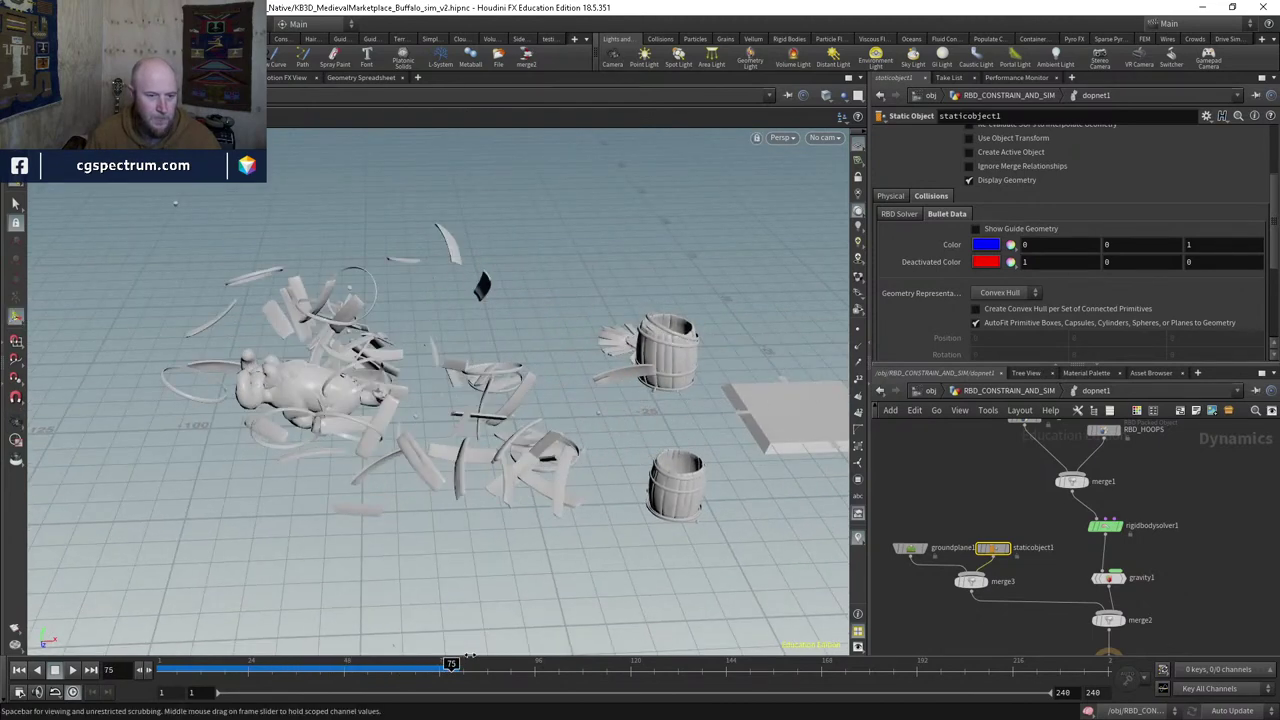
pyautogui.click(165, 665)
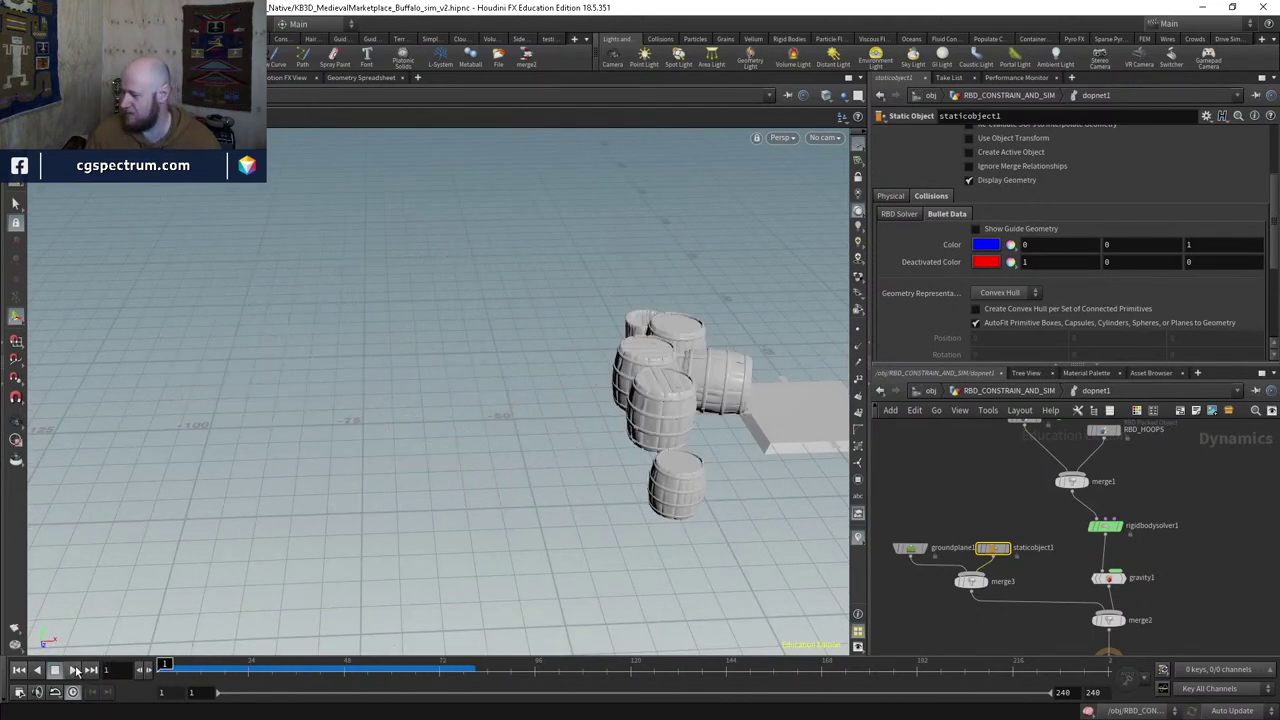
pyautogui.moveTo(290, 667); pyautogui.dragTo(410, 655)
pyautogui.click(72, 670)
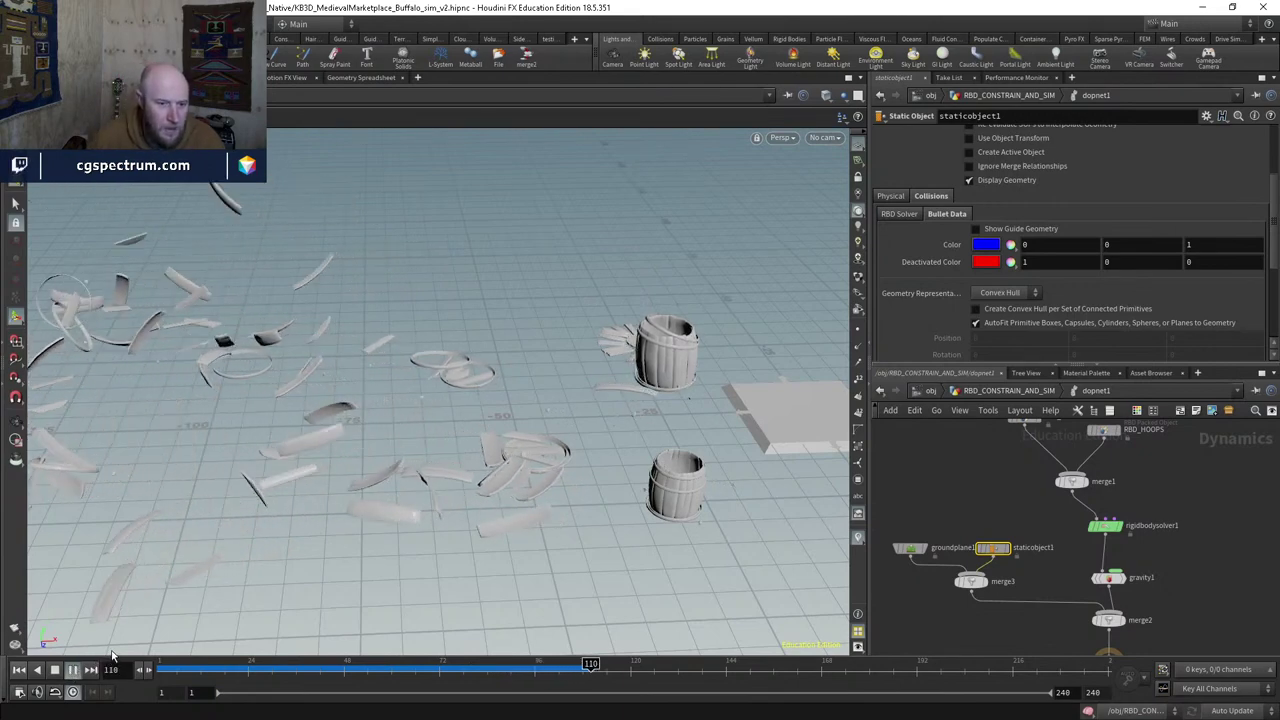
pyautogui.click(164, 663)
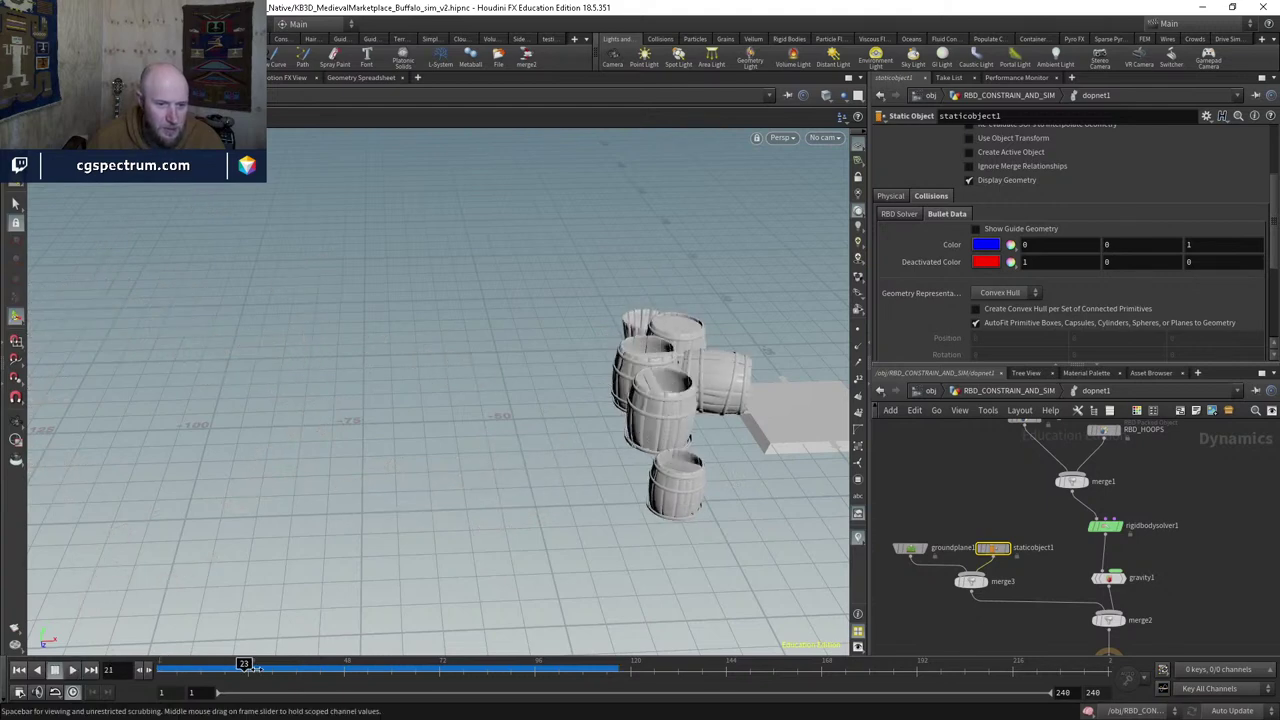
pyautogui.moveTo(250, 668); pyautogui.dragTo(126, 667)
pyautogui.moveTo(483, 569); pyautogui.dragTo(669, 296, button='right')
# Step: Switch the barrels to wireframe while orbiting underneath, then go up to RBD_CONSTRAIN_AND_SIM
pyautogui.press('w')
pyautogui.moveTo(669, 296)
pyautogui.mouseDown()
pyautogui.moveTo(809, 294)
pyautogui.moveTo(817, 425)
pyautogui.moveTo(640, 330)
pyautogui.moveTo(583, 329)
pyautogui.moveTo(574, 286)
pyautogui.moveTo(393, 274)
pyautogui.moveTo(818, 344)
pyautogui.moveTo(811, 374)
pyautogui.moveTo(574, 314)
pyautogui.moveTo(471, 451)
pyautogui.moveTo(549, 478)
pyautogui.mouseUp()
pyautogui.press('w')
pyautogui.press('w')
pyautogui.press('w')
pyautogui.press('w')
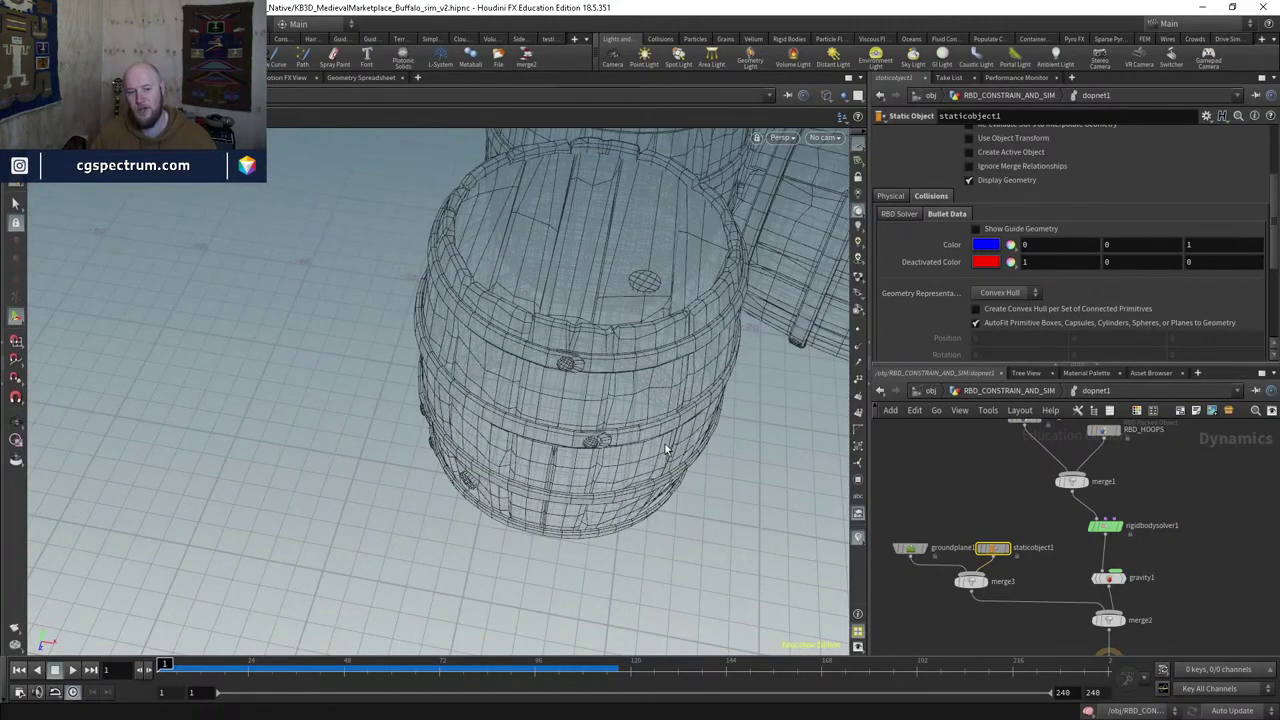
pyautogui.click(1025, 392)
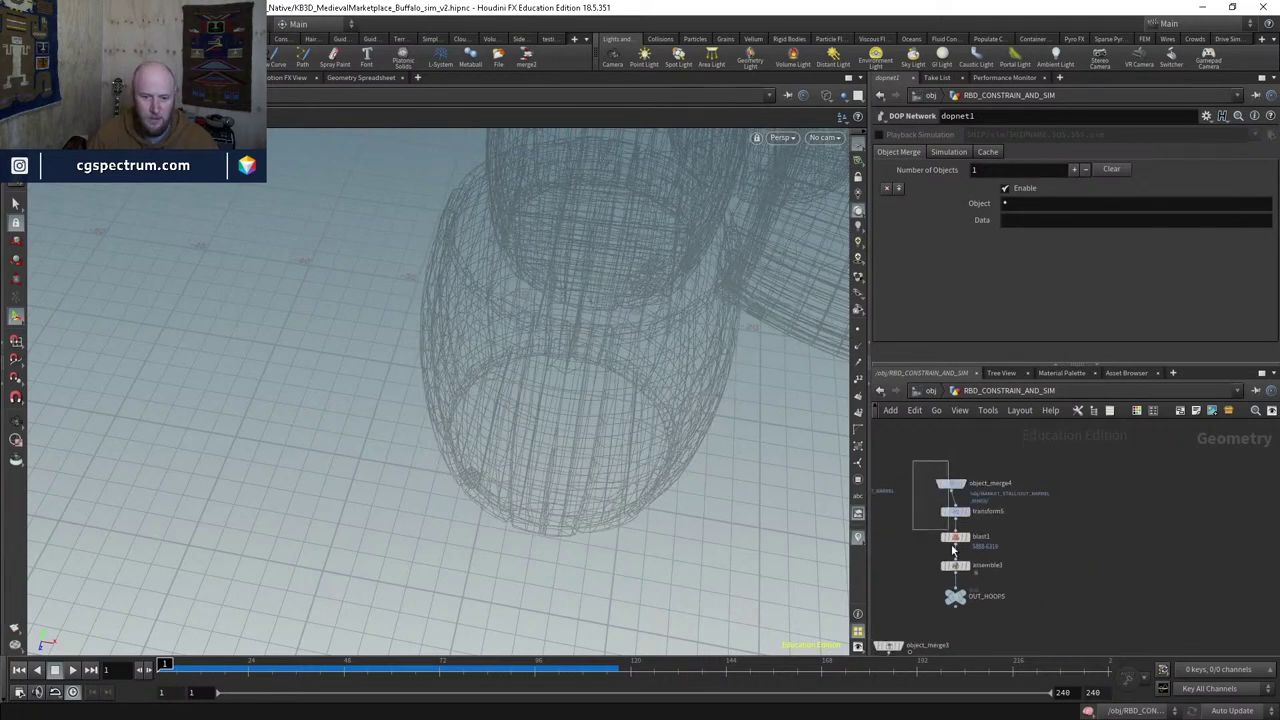
# Step: Select OUT_HOOPS to view the hoops shaded over the wireframe barrels
pyautogui.moveTo(953, 549); pyautogui.dragTo(968, 604)
pyautogui.scroll(5, 972, 595)
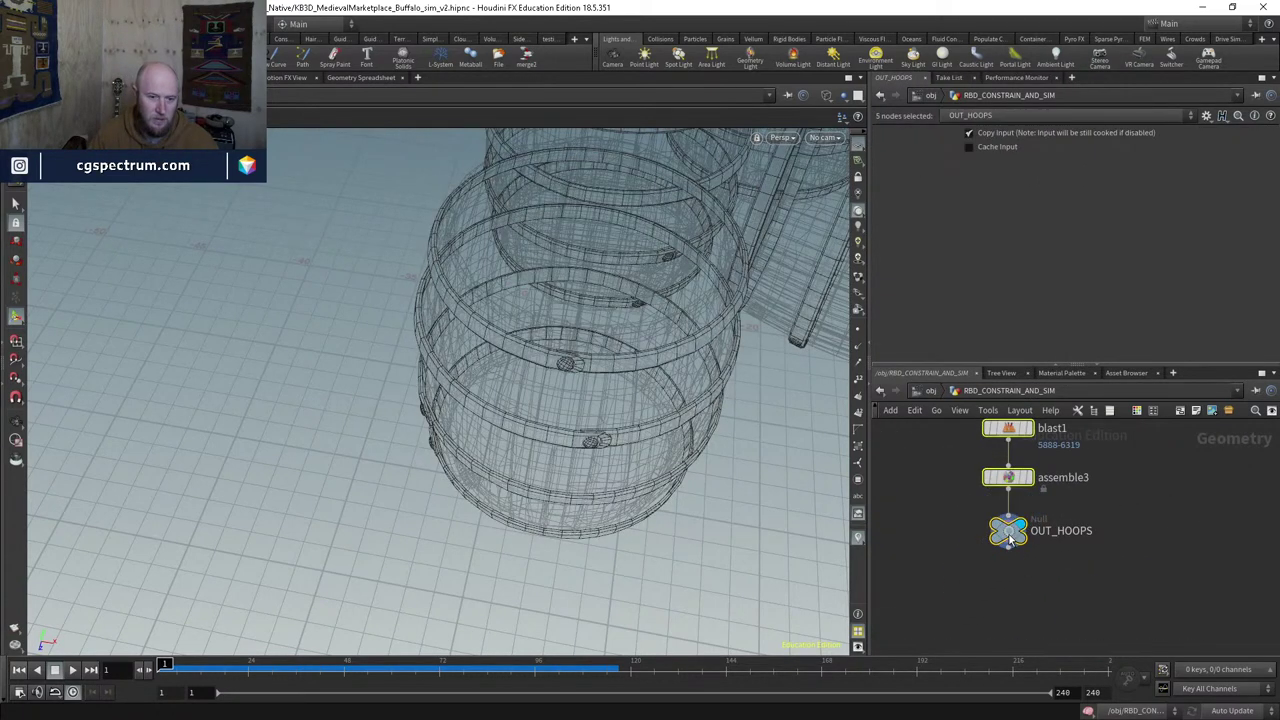
pyautogui.click(1009, 532)
pyautogui.press('w')
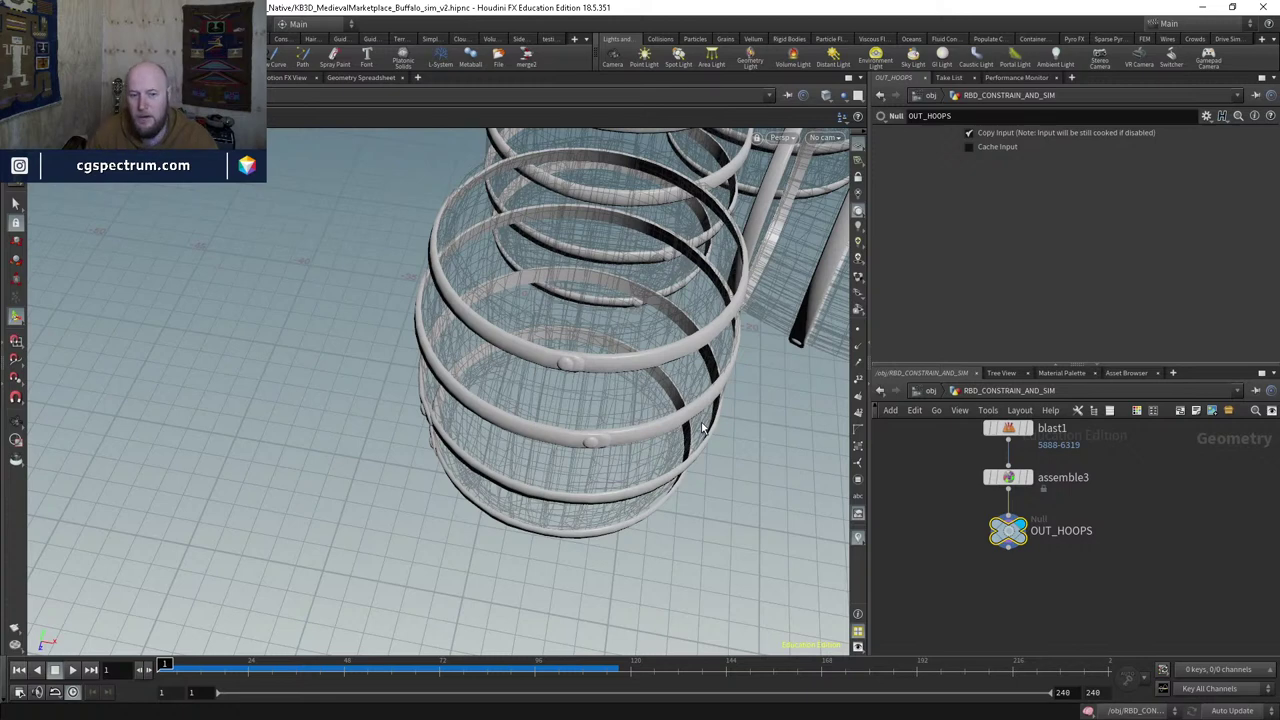
# Step: Rearrange the upstream nodes and place assemble3 directly under blast1
pyautogui.moveTo(1080, 565); pyautogui.dragTo(1020, 558, button='middle')
pyautogui.scroll(2, 951, 549)
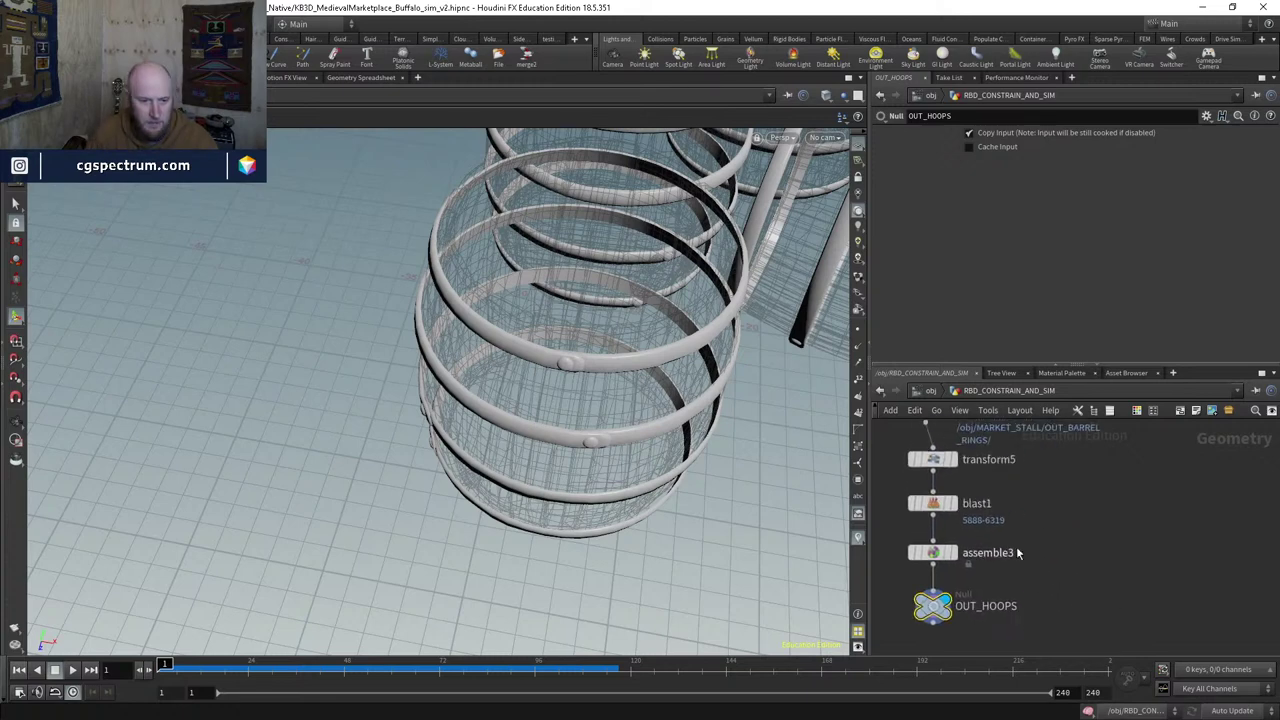
pyautogui.scroll(2, 1005, 508)
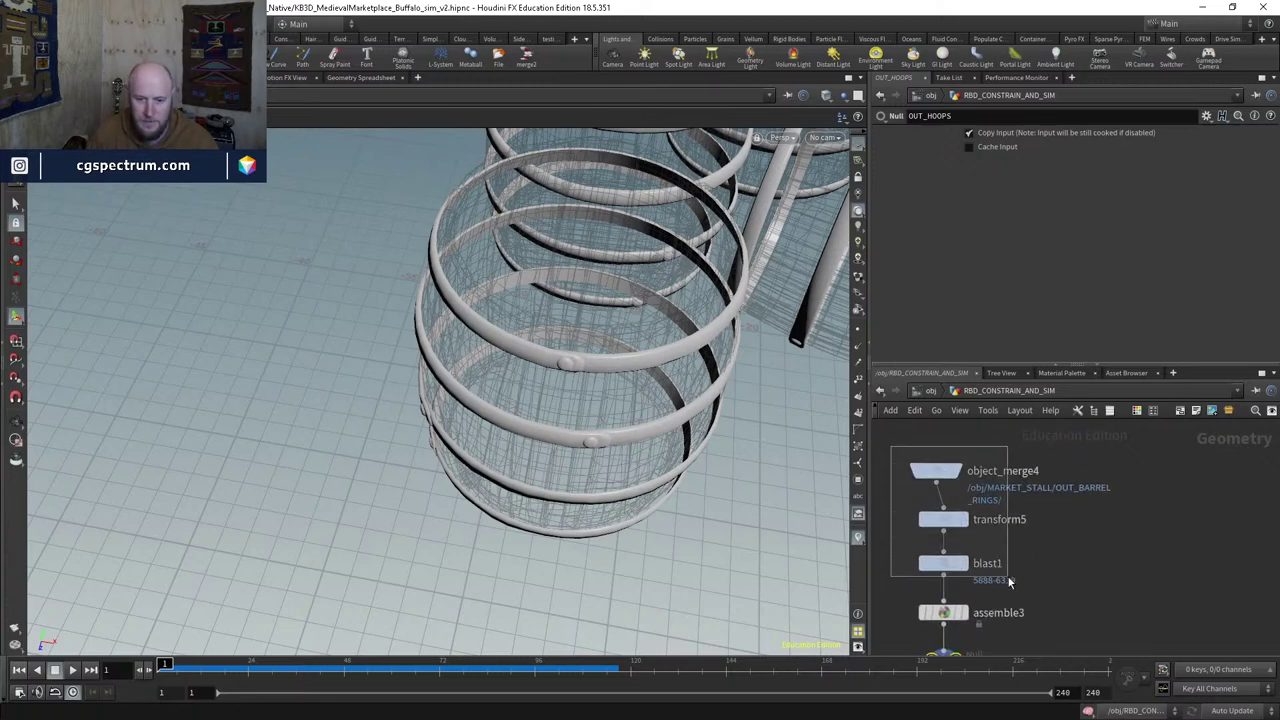
pyautogui.moveTo(1010, 582); pyautogui.dragTo(1105, 567)
pyautogui.moveTo(1105, 567); pyautogui.dragTo(1071, 548, button='middle')
pyautogui.click(1025, 497)
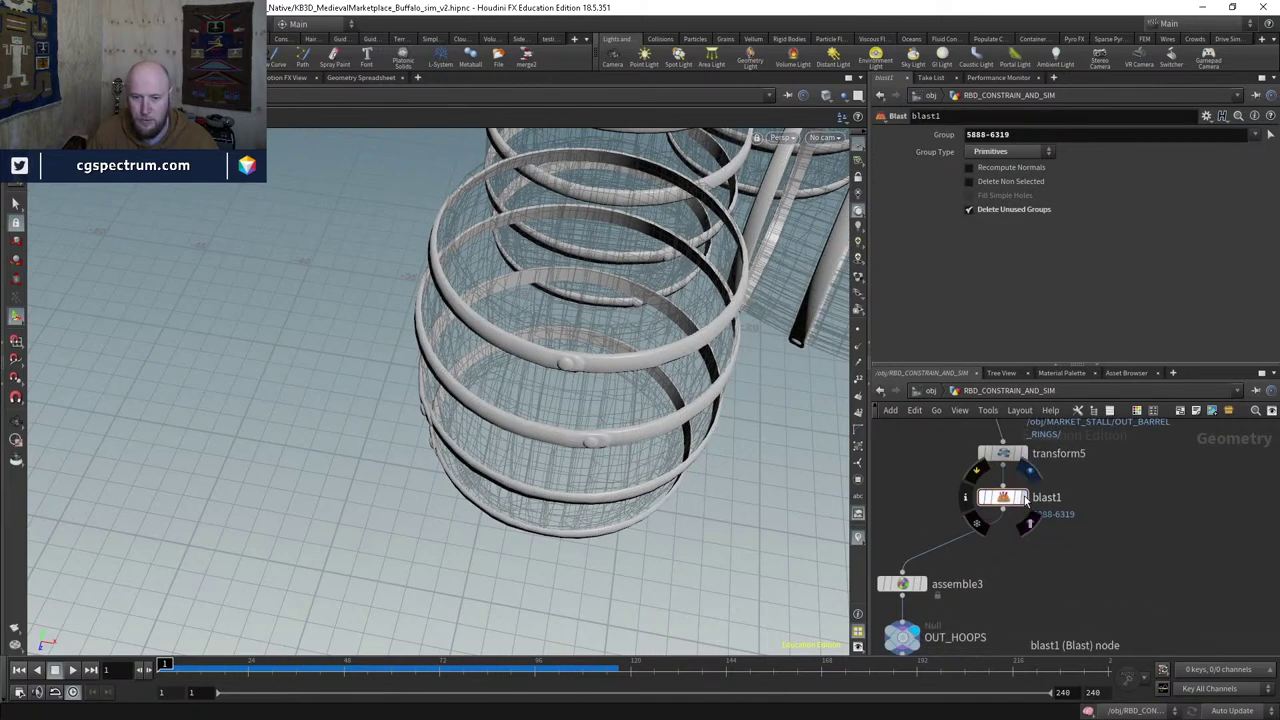
pyautogui.moveTo(1025, 497); pyautogui.dragTo(1045, 439, button='middle')
pyautogui.moveTo(934, 529); pyautogui.dragTo(1033, 485)
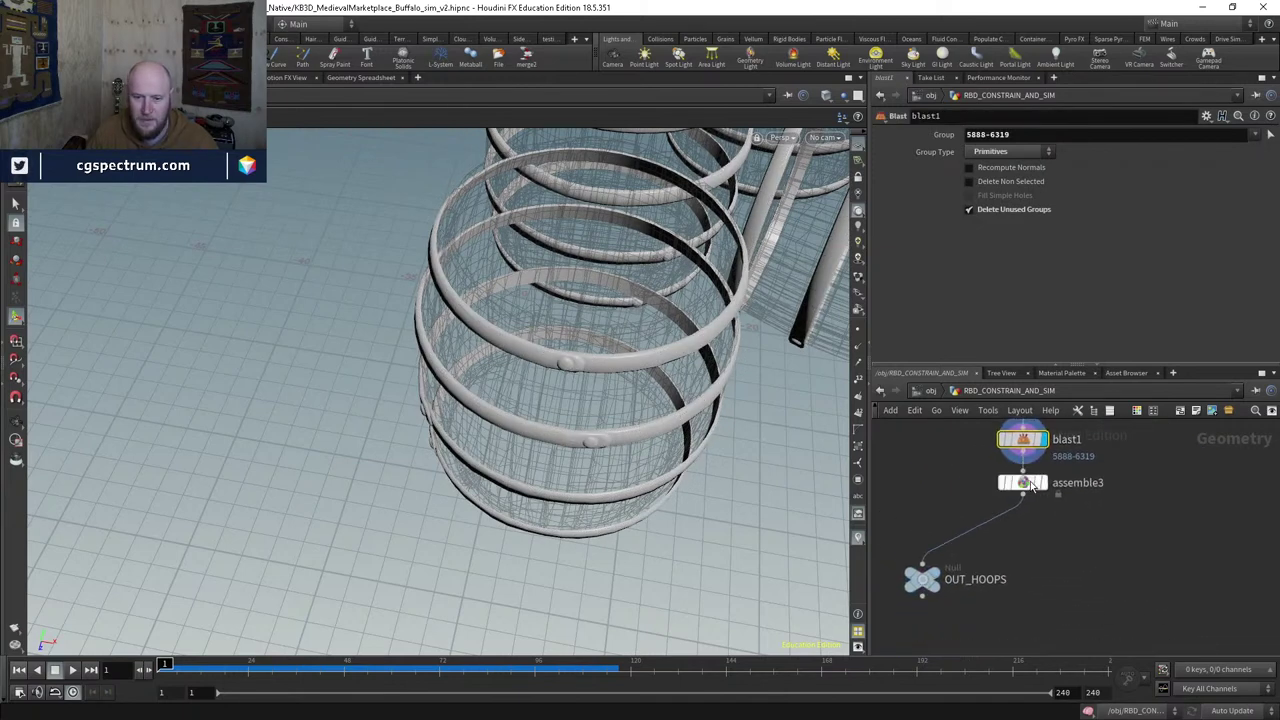
# Step: Turn off Create Packed Geometry on assemble3 and display its result
pyautogui.click(1033, 485)
pyautogui.click(969, 257)
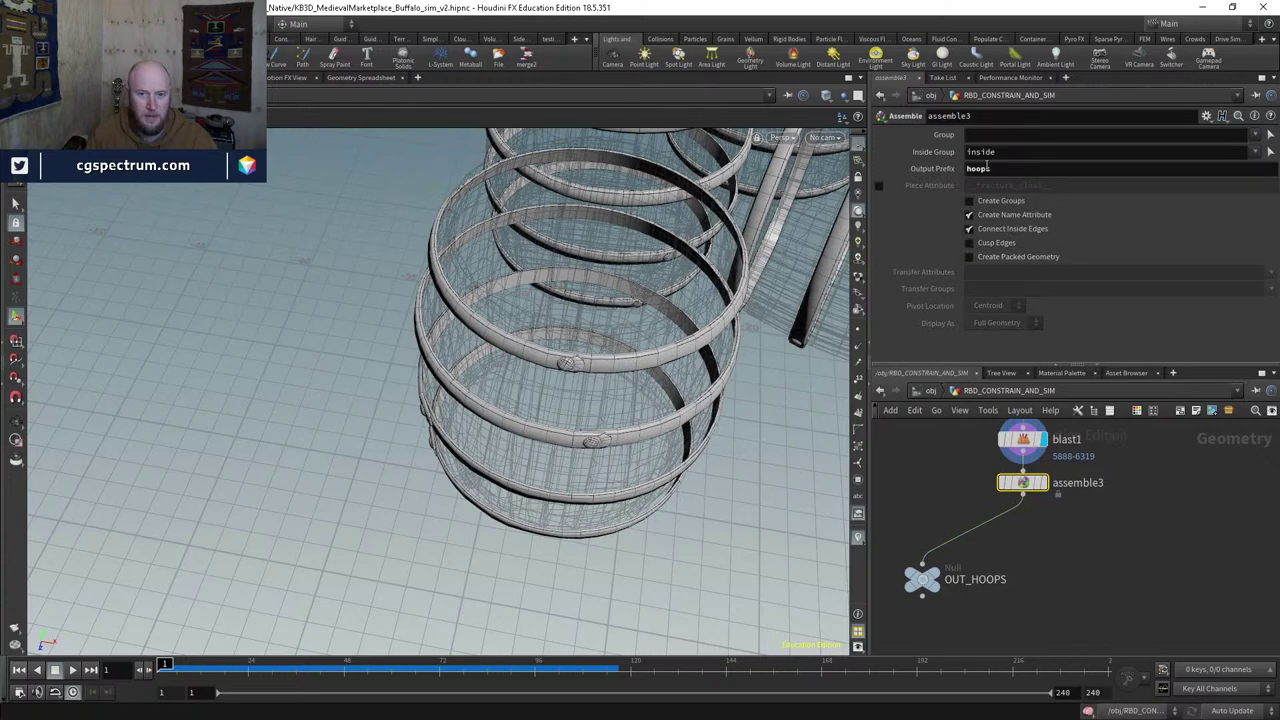
pyautogui.moveTo(1108, 522); pyautogui.dragTo(1100, 486, button='middle')
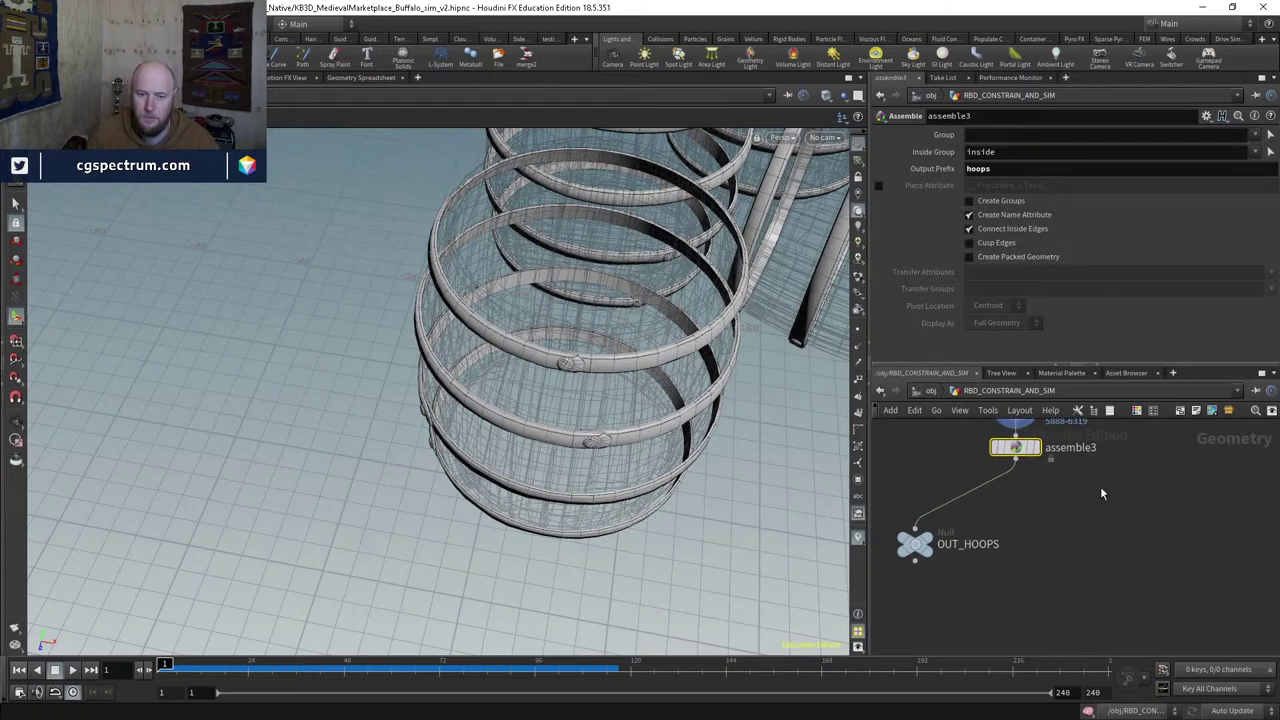
pyautogui.click(1035, 443)
pyautogui.moveTo(1088, 549); pyautogui.dragTo(1078, 524, button='middle')
pyautogui.press('Tab')
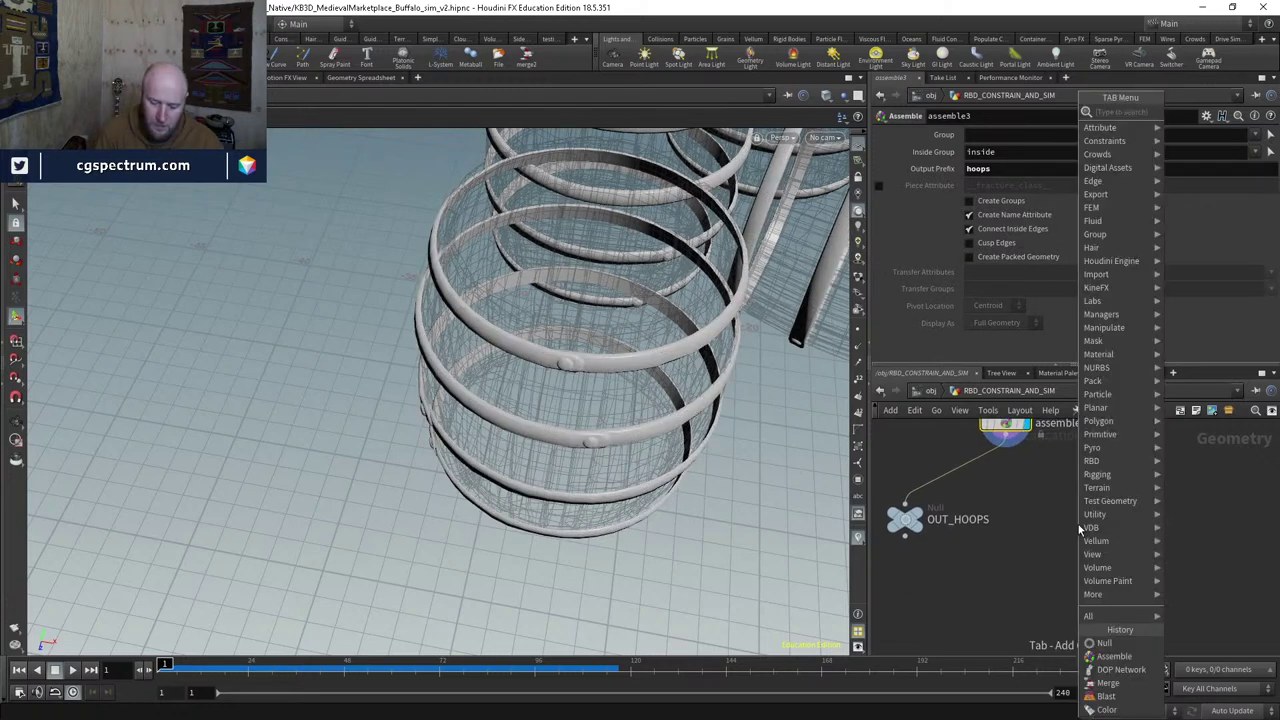
# Step: Add voronoifracture1 and a 100-point scatter1 wired into its second input
pyautogui.write('voro')
pyautogui.press('Down')
pyautogui.press('Return')
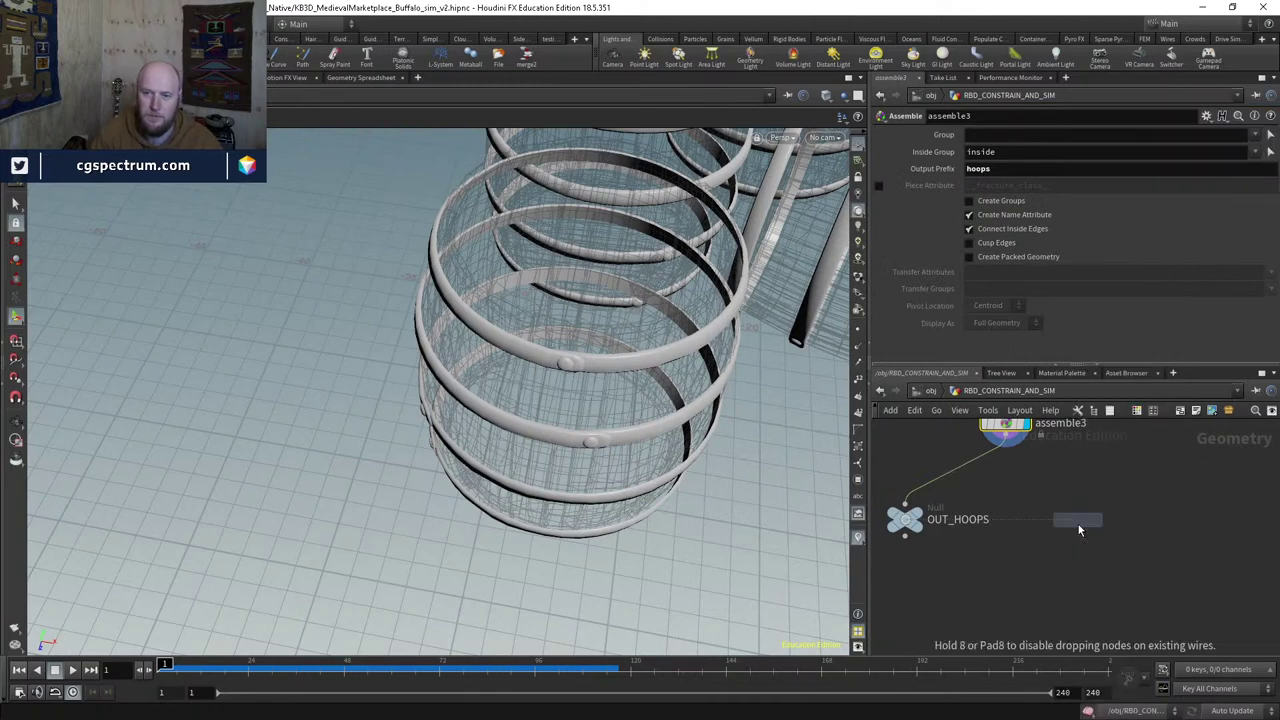
pyautogui.click(1078, 524)
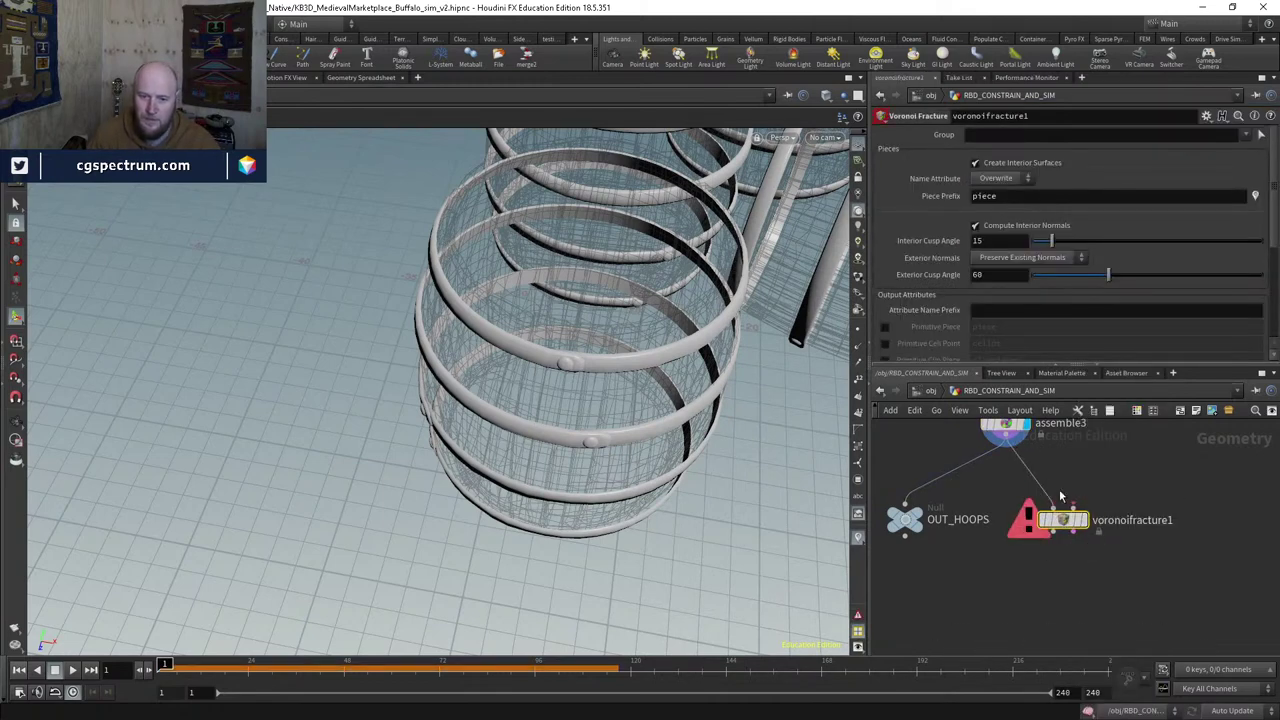
pyautogui.moveTo(1062, 517); pyautogui.dragTo(1050, 550)
pyautogui.press('Tab')
pyautogui.write('sc')
pyautogui.press('Return')
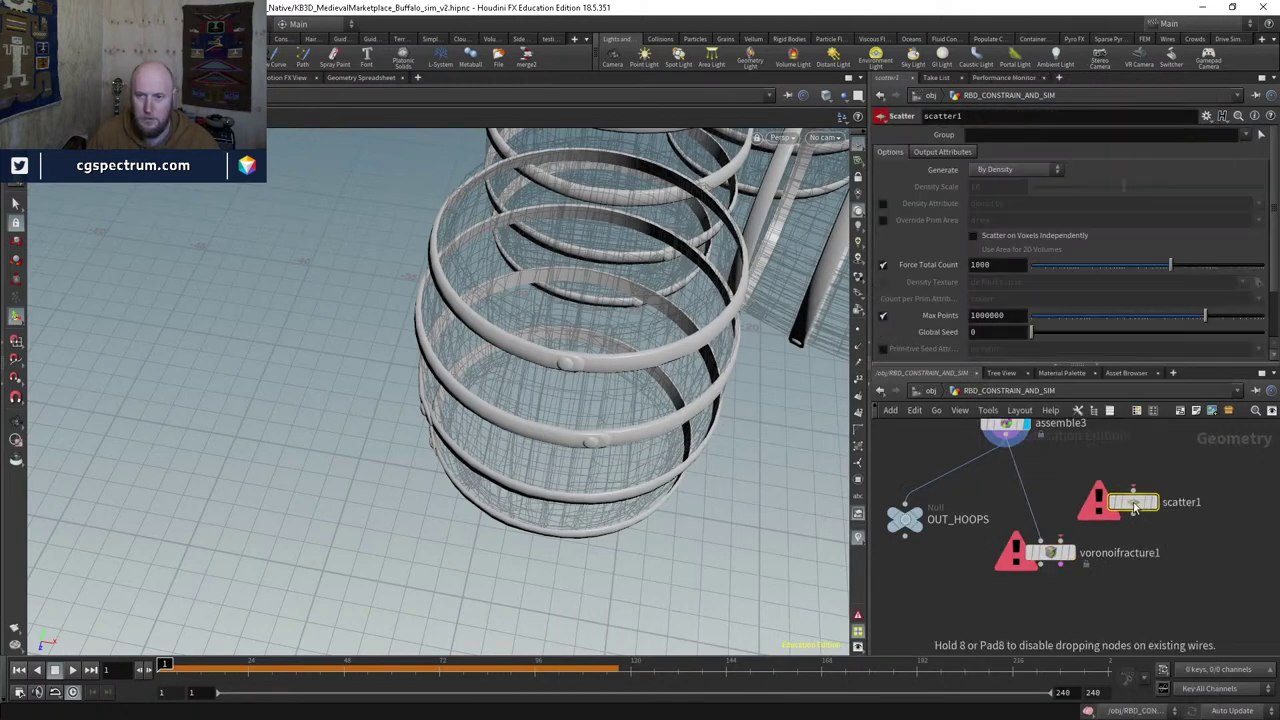
pyautogui.click(1131, 500)
pyautogui.moveTo(1133, 513); pyautogui.dragTo(1062, 542)
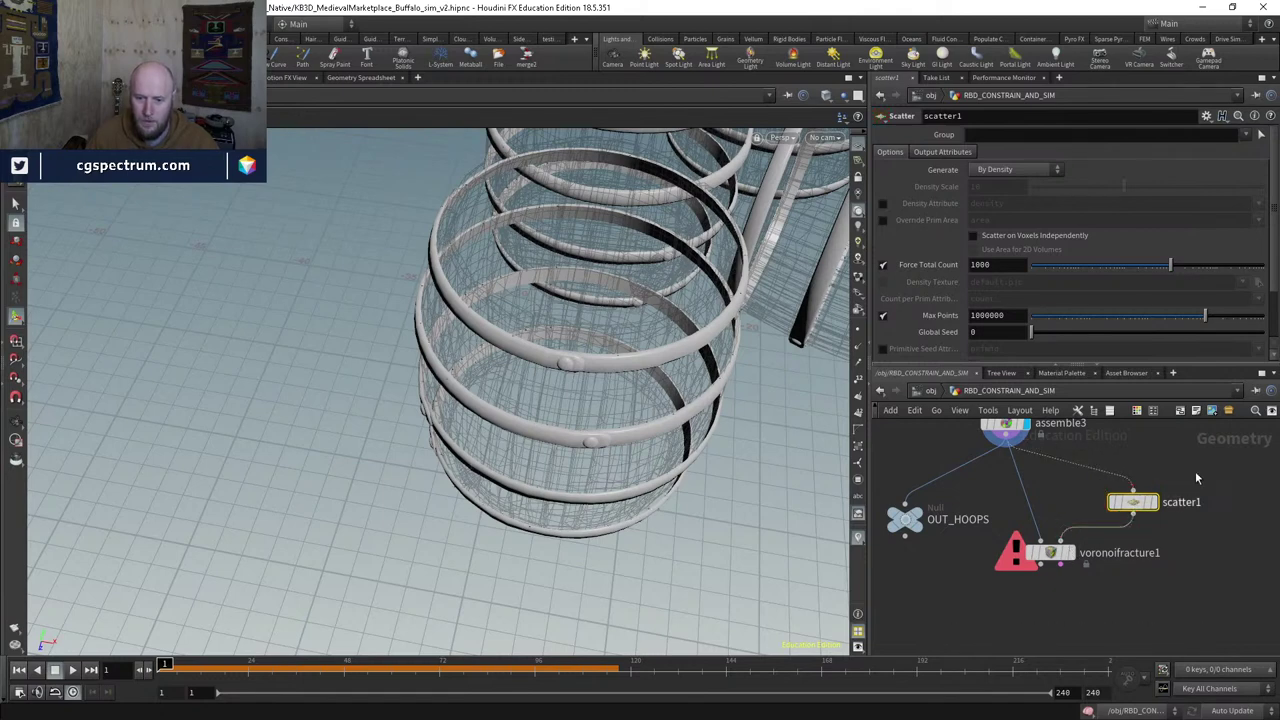
# Step: Color each fractured piece separately and orbit around the fractured hoops
pyautogui.click(1050, 553)
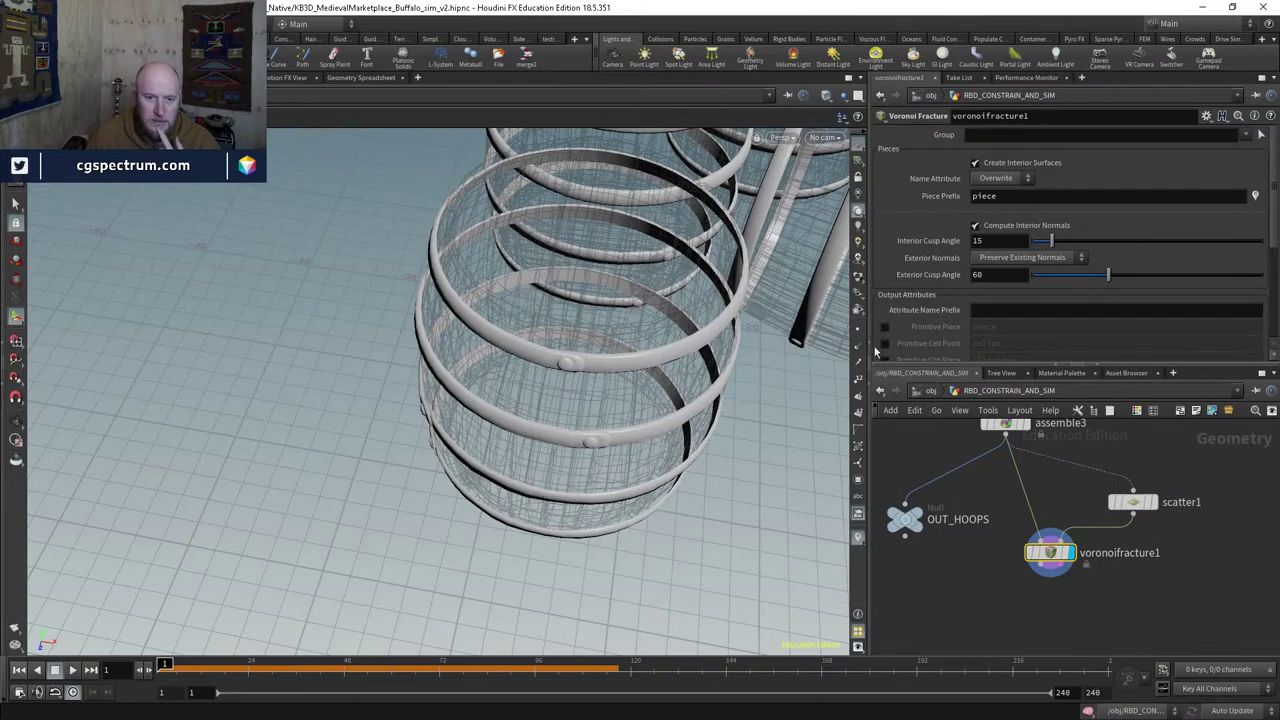
pyautogui.click(1254, 197)
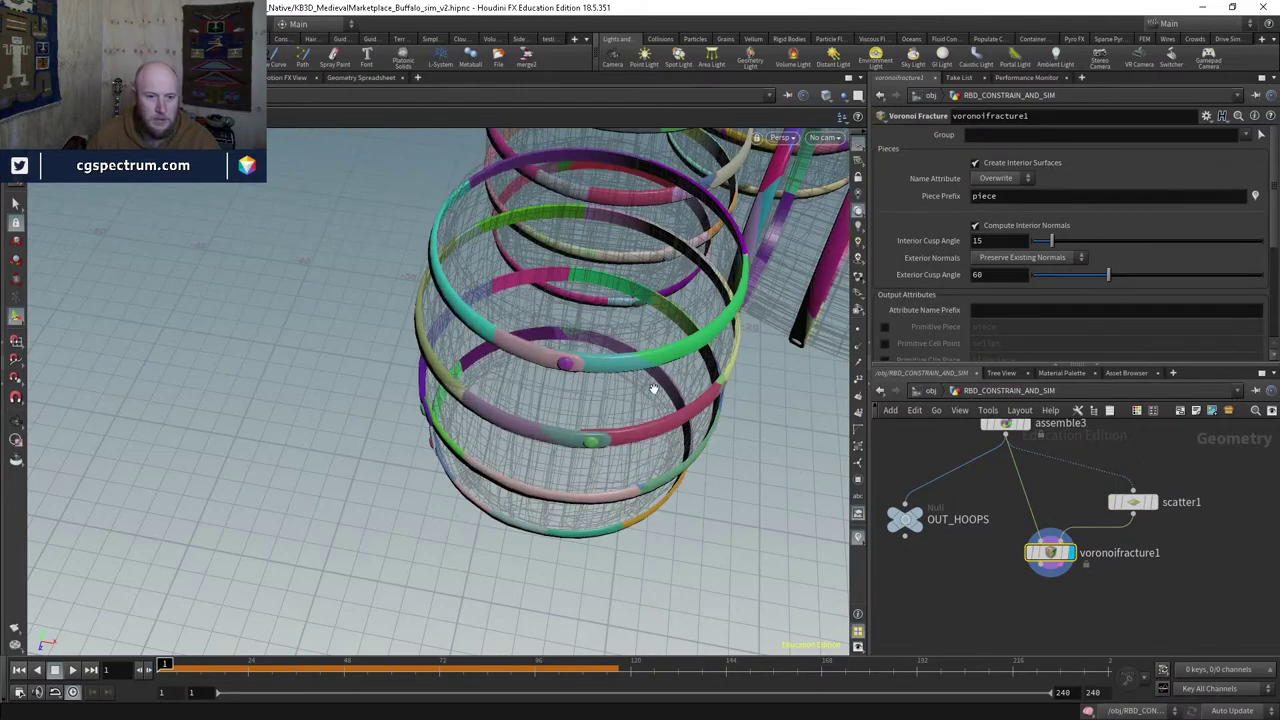
pyautogui.moveTo(652, 388)
pyautogui.mouseDown()
pyautogui.moveTo(495, 290)
pyautogui.moveTo(563, 337)
pyautogui.moveTo(614, 449)
pyautogui.moveTo(640, 366)
pyautogui.moveTo(541, 315)
pyautogui.moveTo(645, 386)
pyautogui.moveTo(543, 397)
pyautogui.moveTo(674, 360)
pyautogui.moveTo(758, 526)
pyautogui.moveTo(650, 410)
pyautogui.mouseUp()
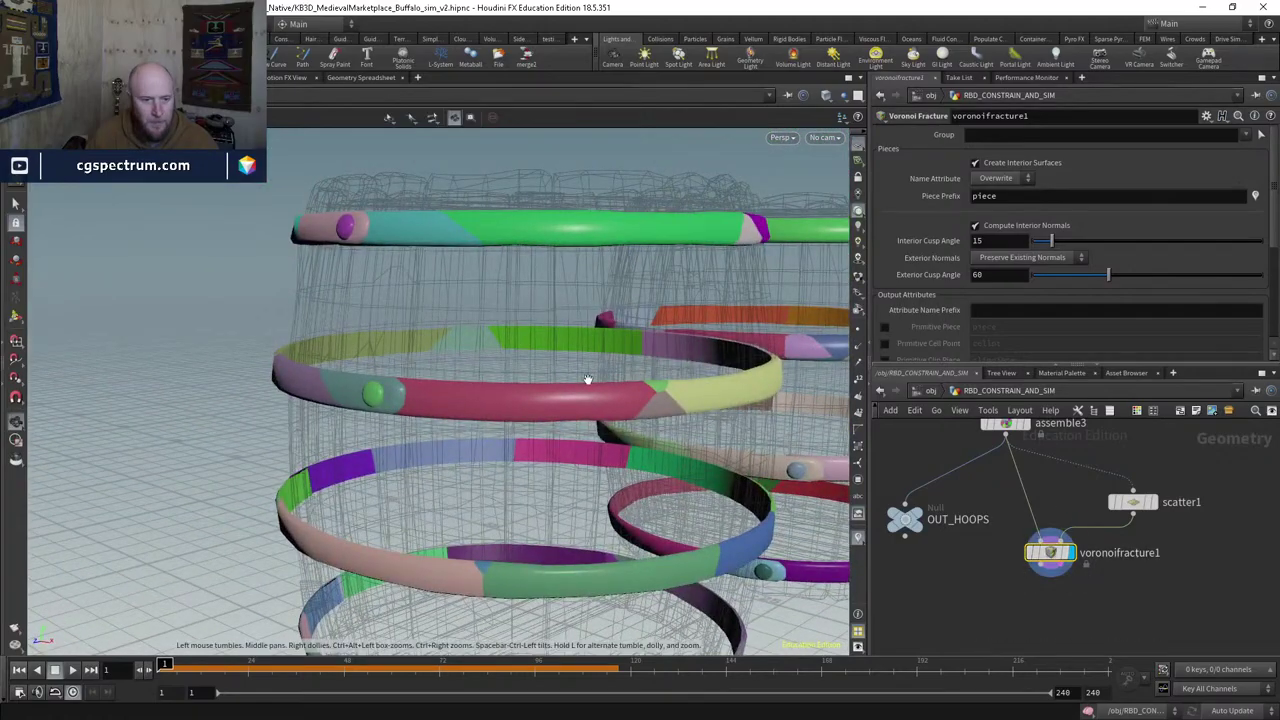
pyautogui.scroll(-5, 587, 380)
pyautogui.moveTo(587, 380); pyautogui.dragTo(545, 355)
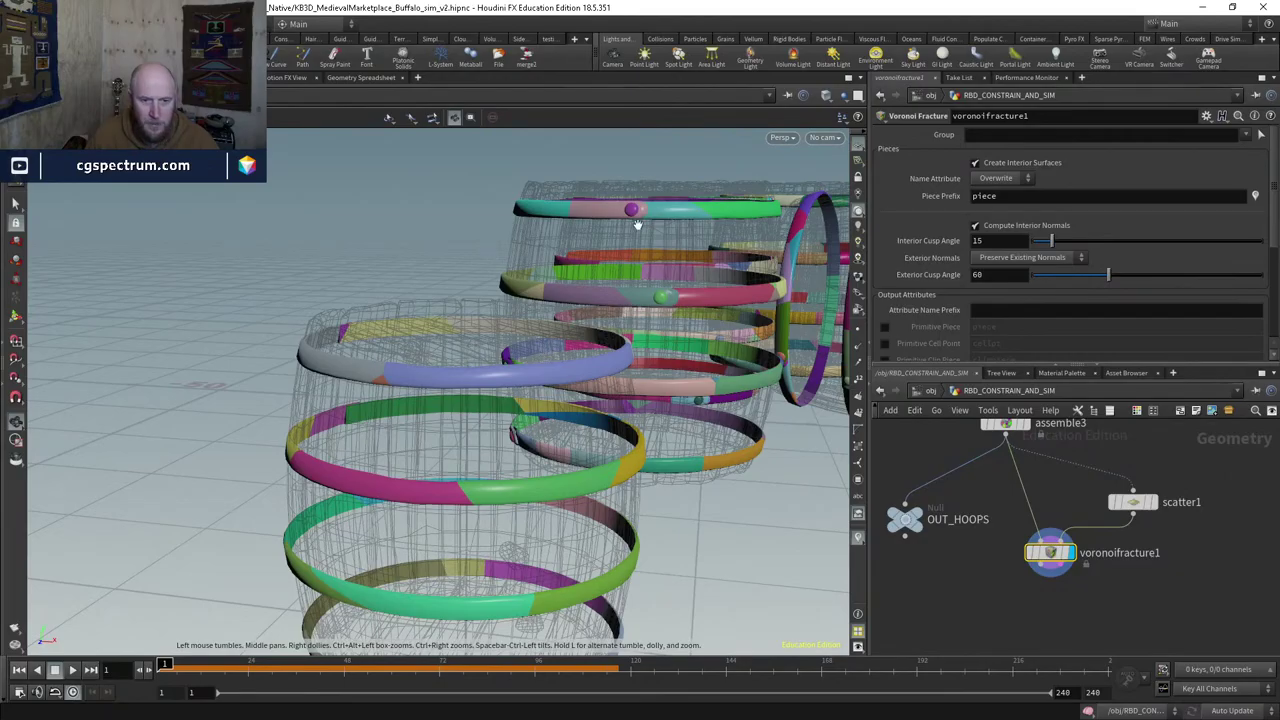
pyautogui.moveTo(631, 216); pyautogui.dragTo(855, 333)
pyautogui.moveTo(1175, 571); pyautogui.dragTo(1171, 511, button='middle')
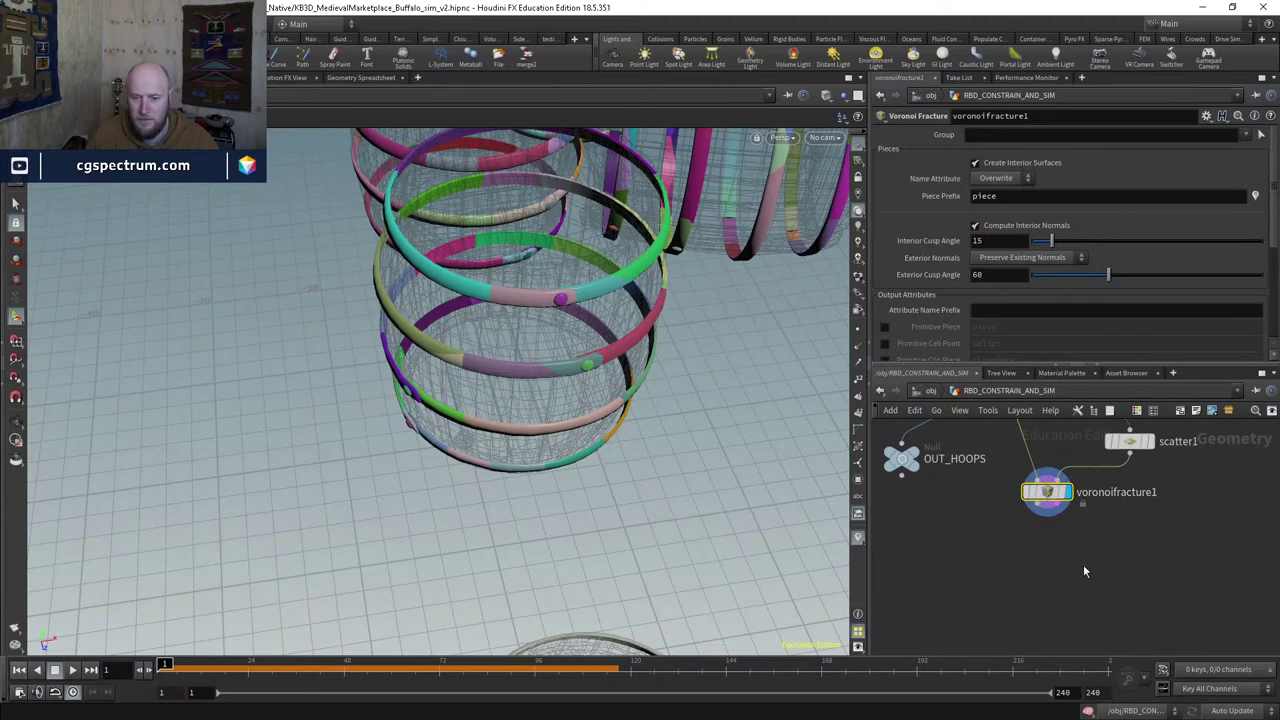
pyautogui.moveTo(1083, 571); pyautogui.dragTo(1075, 655, button='middle')
# Step: Cut assemble3 and paste it just under voronoifracture1
pyautogui.click(993, 445)
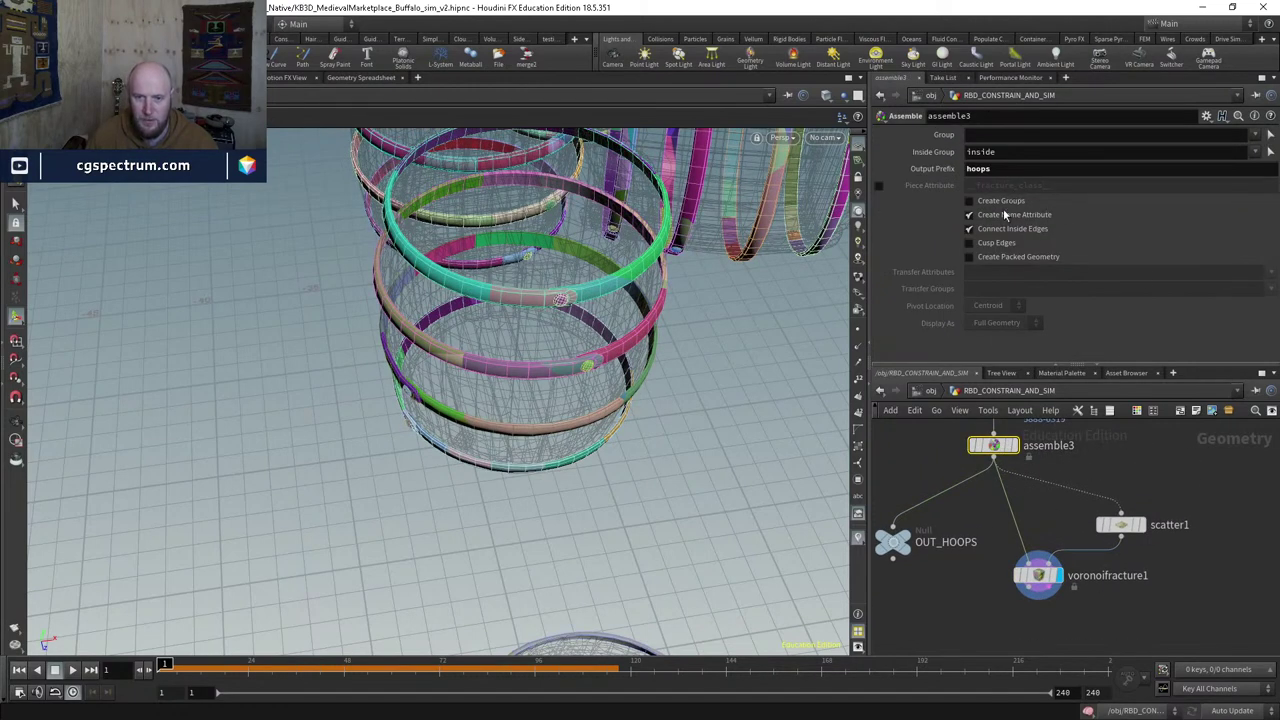
pyautogui.moveTo(1040, 578)
pyautogui.moveTo(1040, 540); pyautogui.dragTo(1046, 604, button='middle')
pyautogui.moveTo(997, 510)
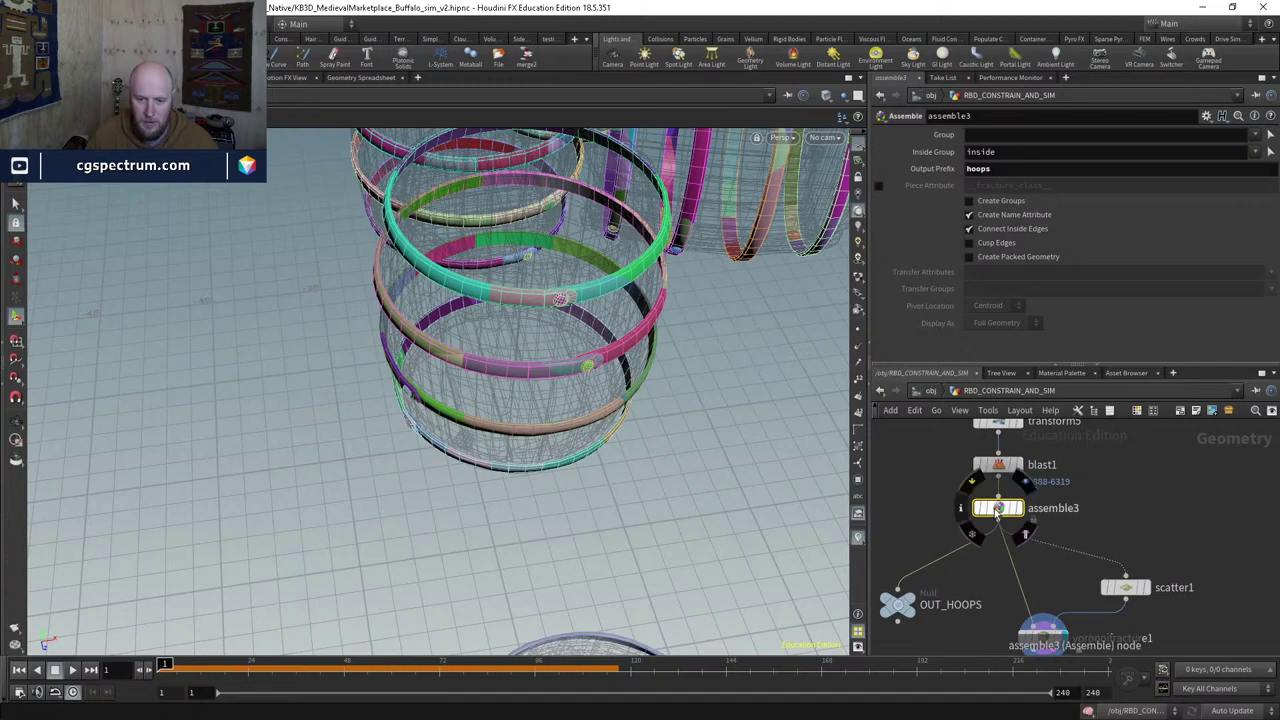
pyautogui.click(980, 510)
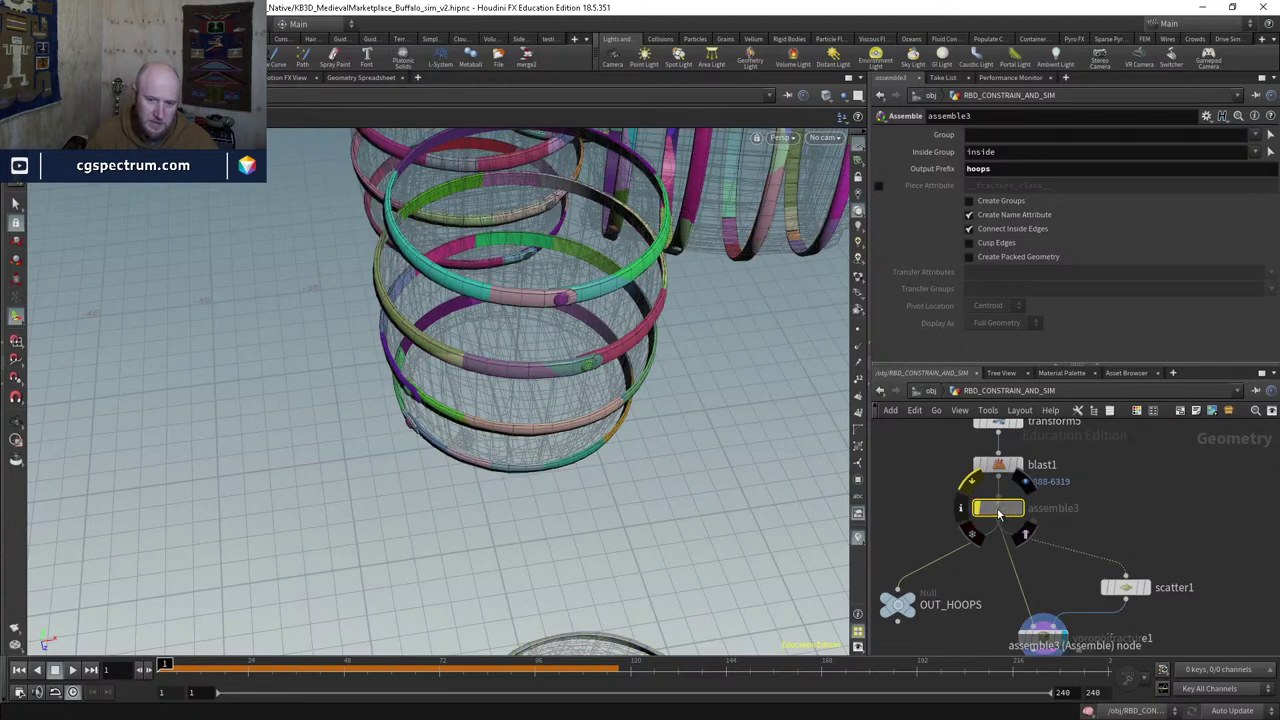
pyautogui.press('Down')
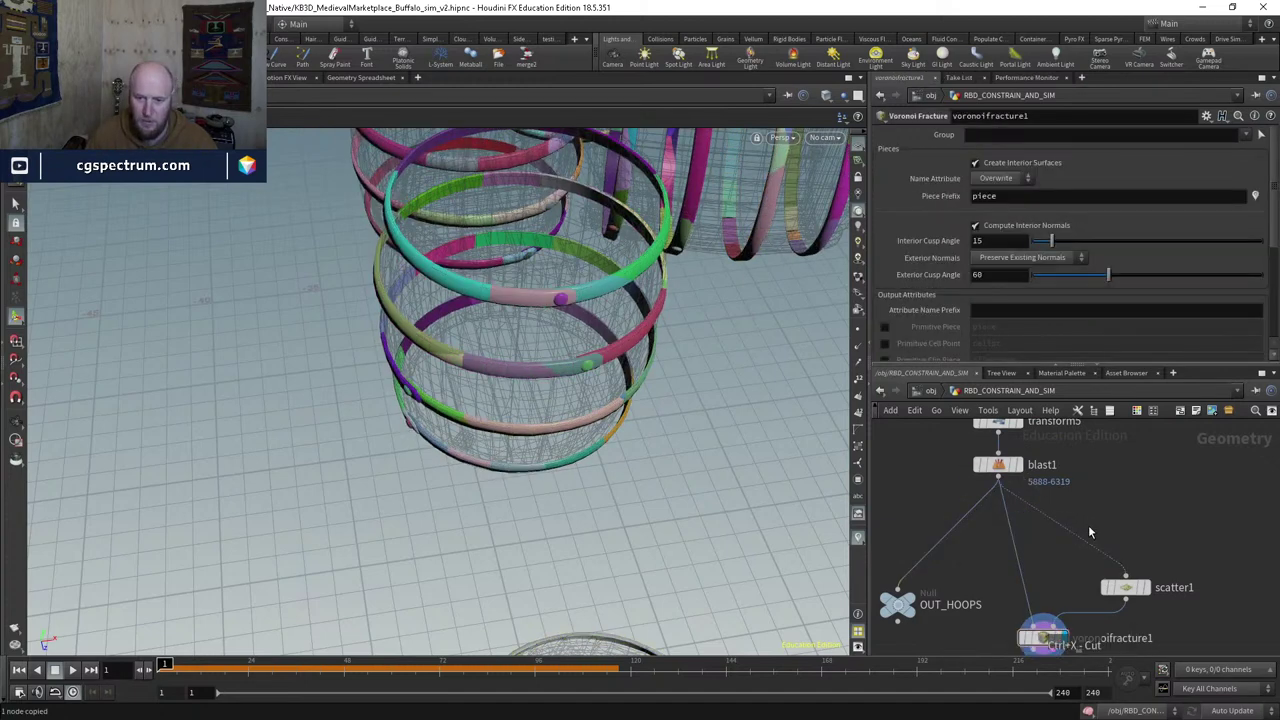
pyautogui.hotkey('ctrl', 'v')
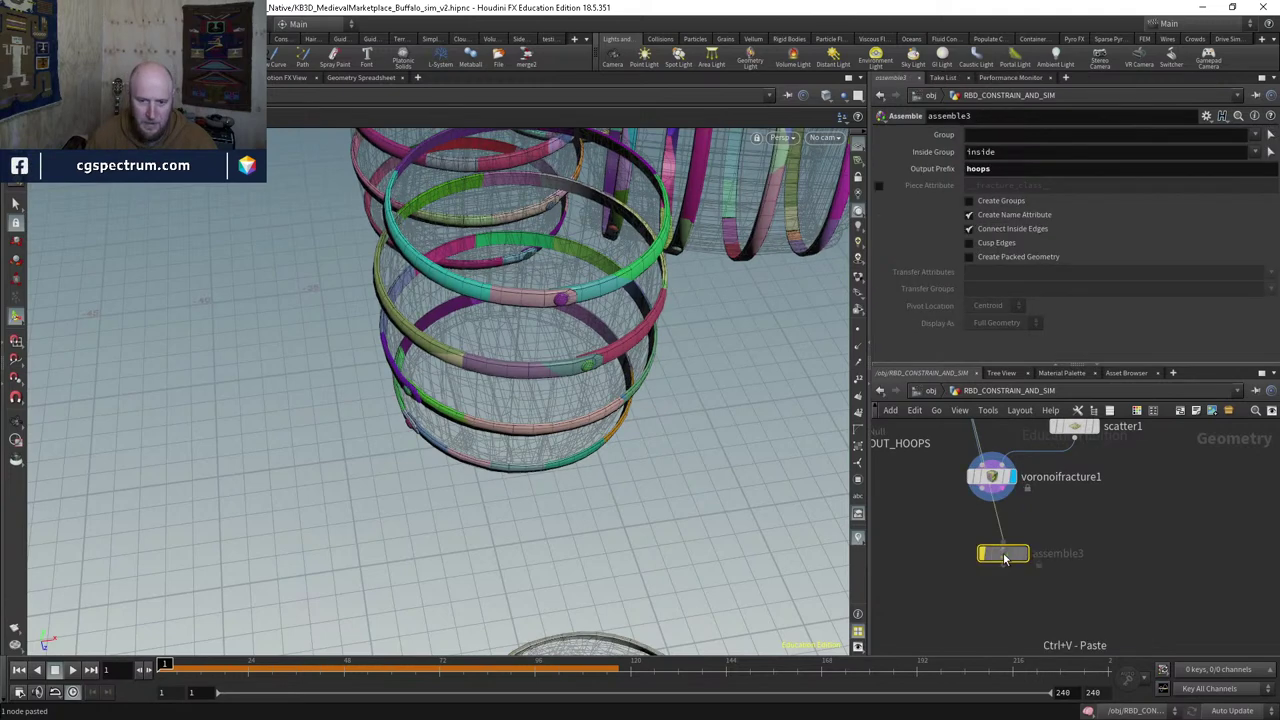
pyautogui.click(985, 555)
pyautogui.moveTo(985, 558)
pyautogui.mouseDown()
pyautogui.moveTo(990, 528)
pyautogui.moveTo(993, 549)
pyautogui.mouseUp()
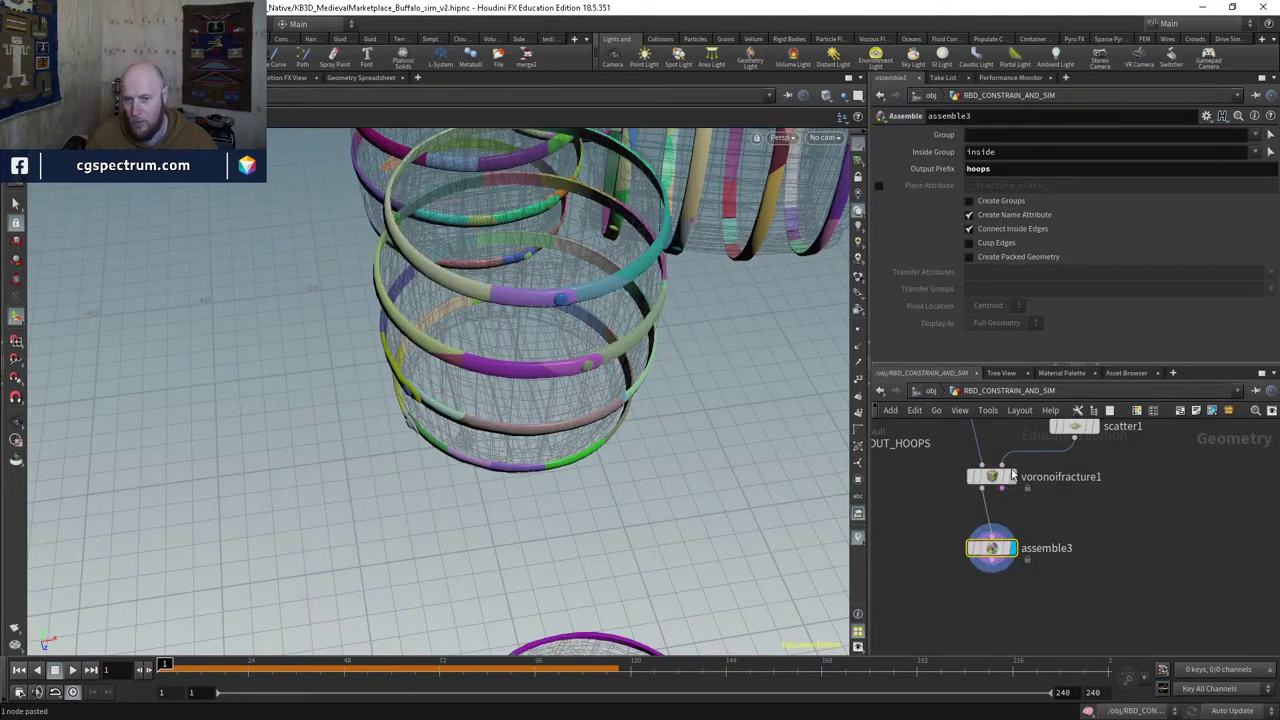
# Step: Set piece prefix hoops_, disable assemble3's name attribute and packed output, display voronoifracture1
pyautogui.click(993, 477)
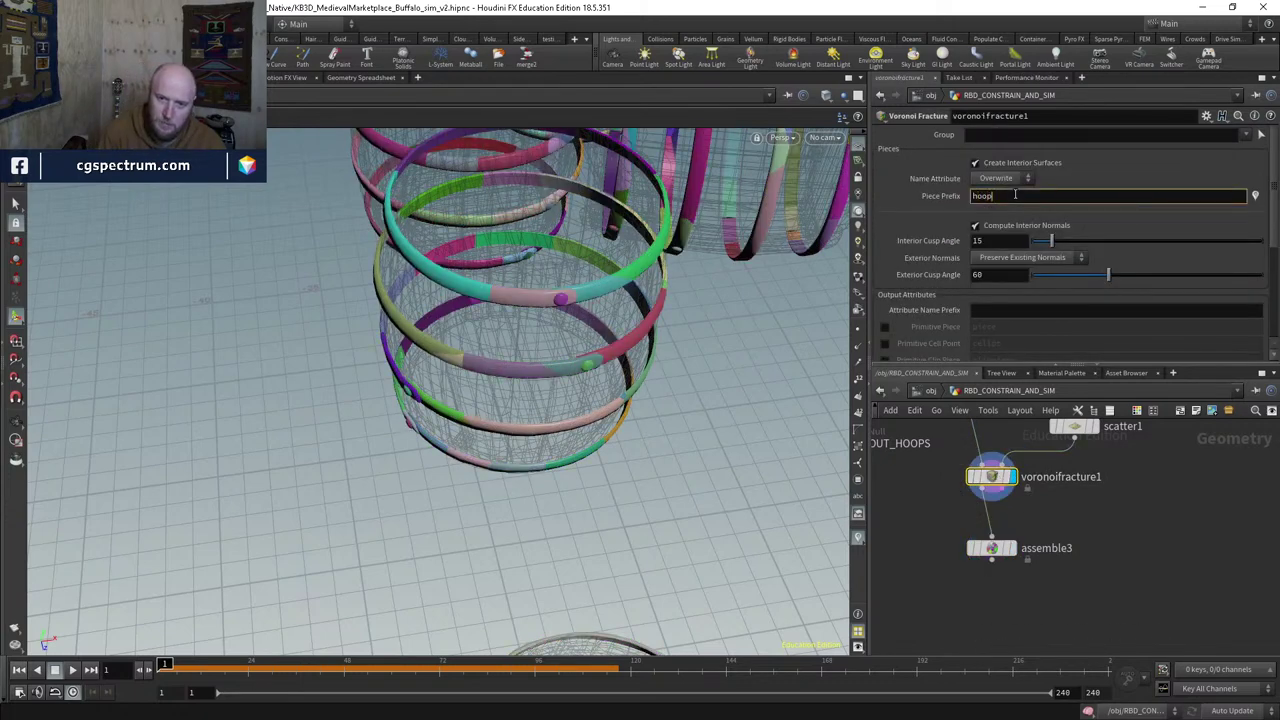
pyautogui.press('Return')
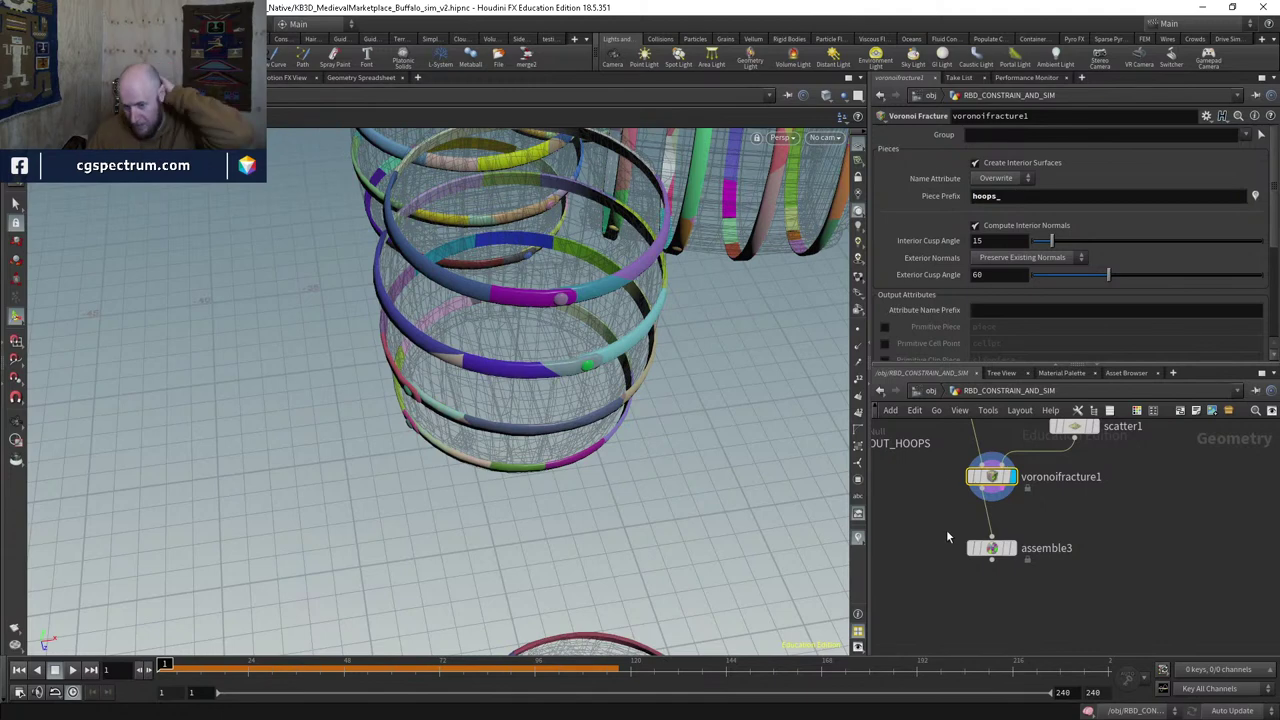
pyautogui.moveTo(990, 548); pyautogui.dragTo(999, 606)
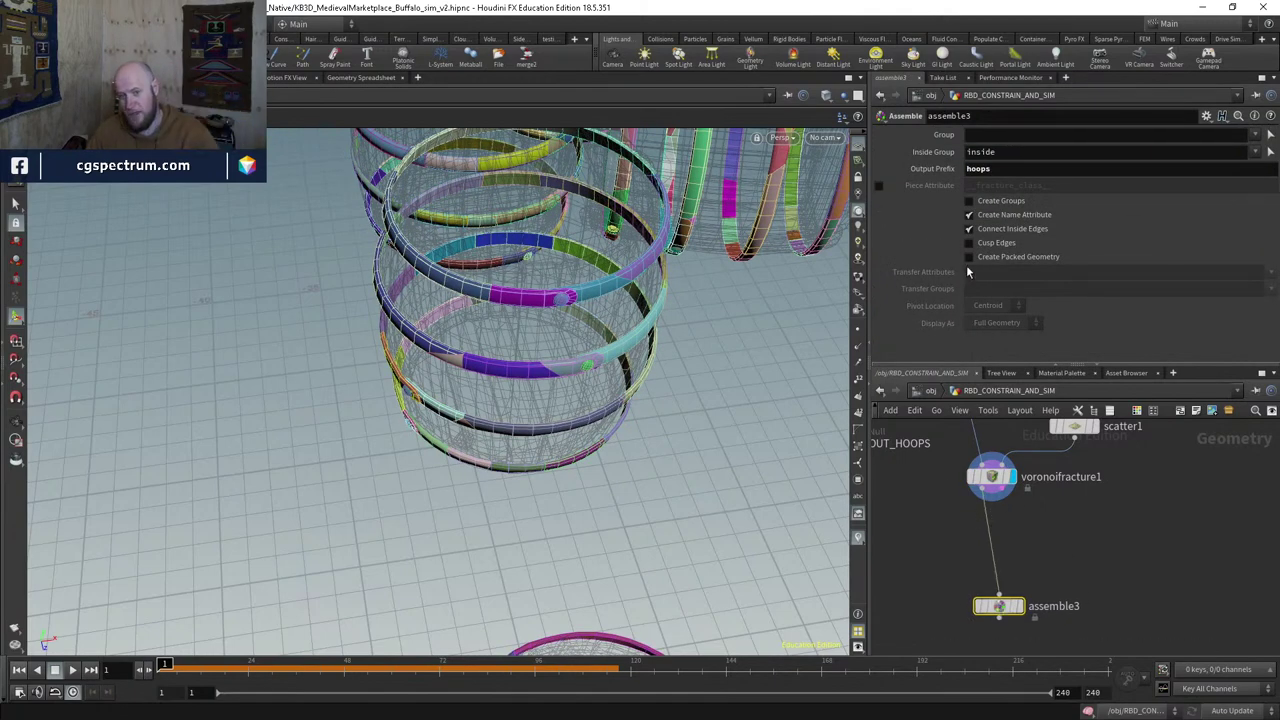
pyautogui.click(969, 215)
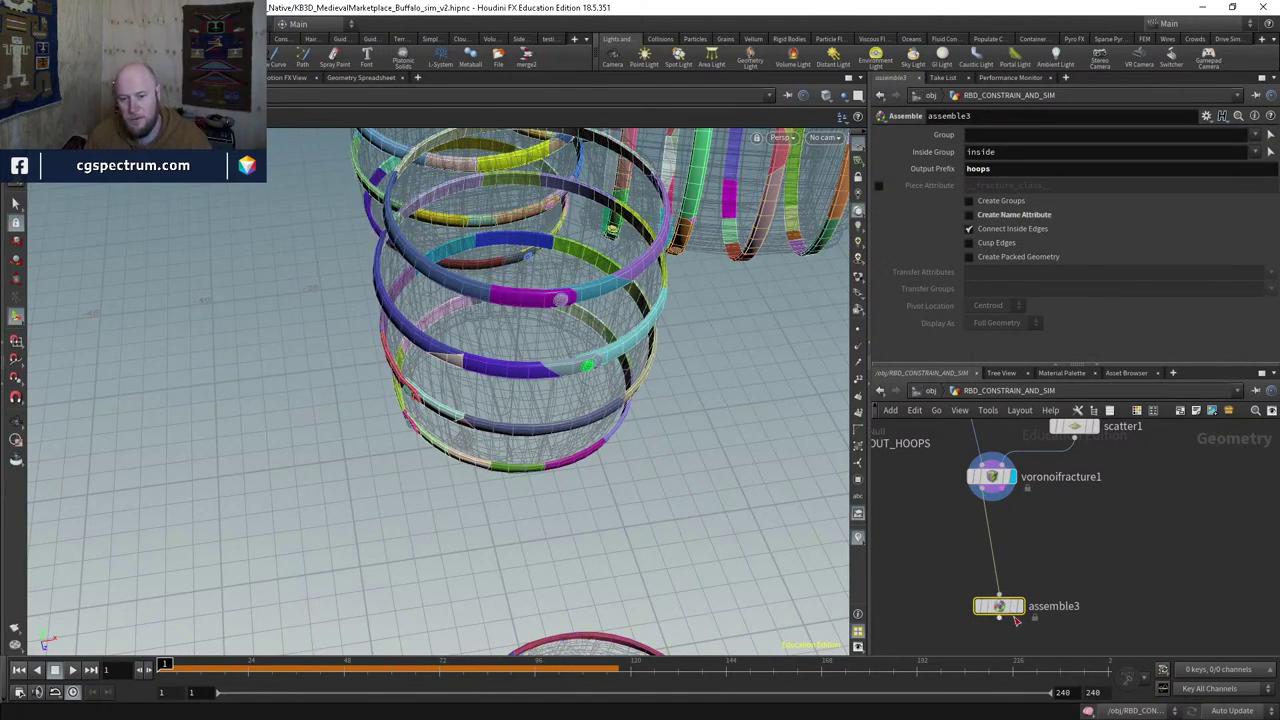
pyautogui.click(975, 258)
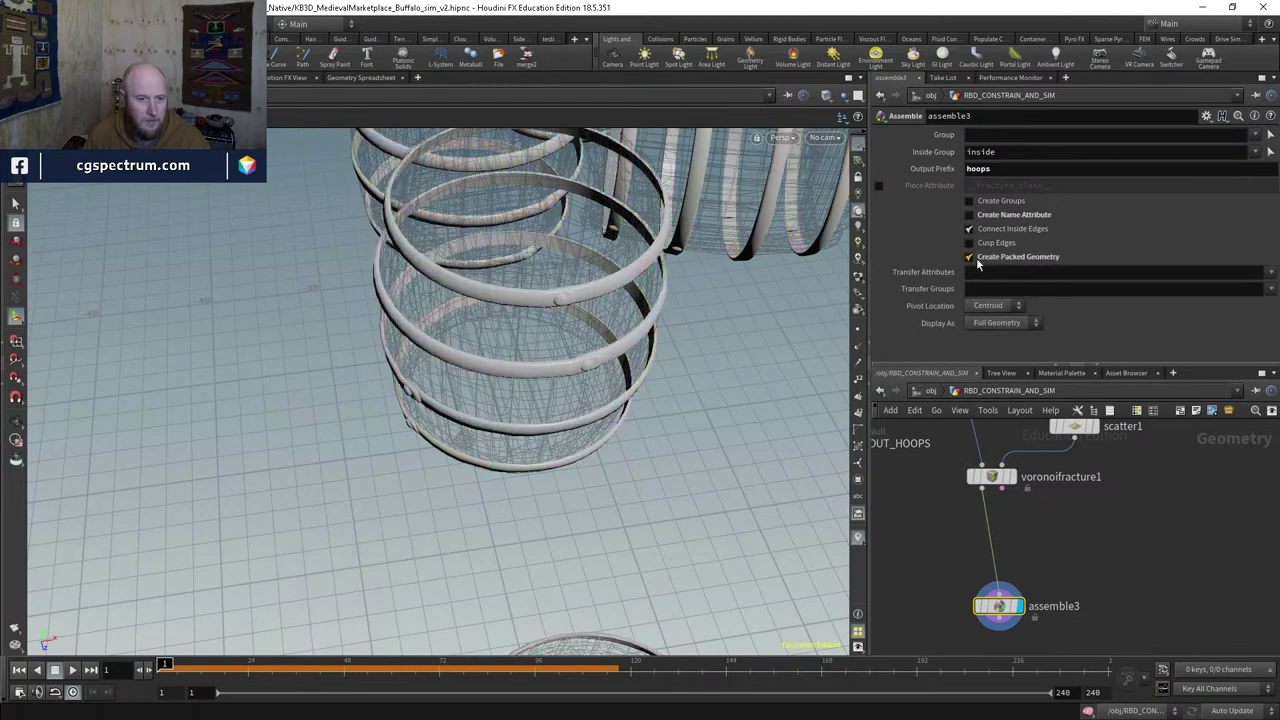
pyautogui.moveTo(1019, 481)
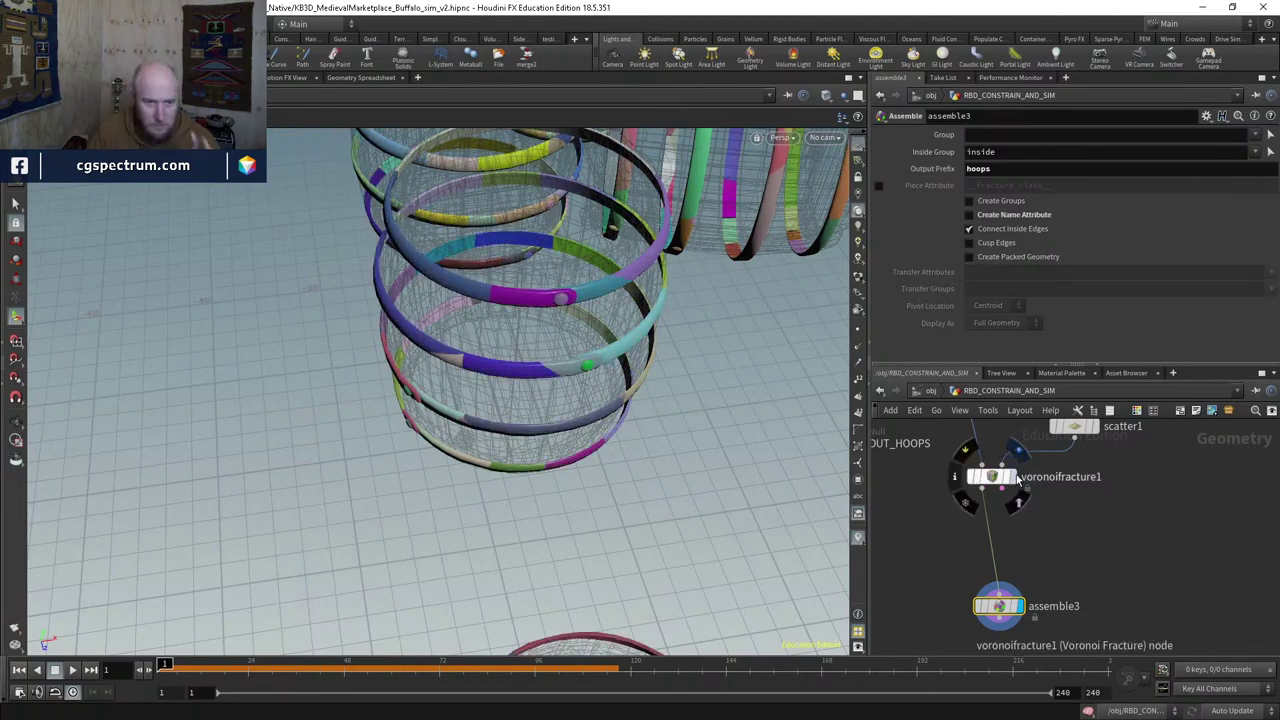
pyautogui.click(1019, 481)
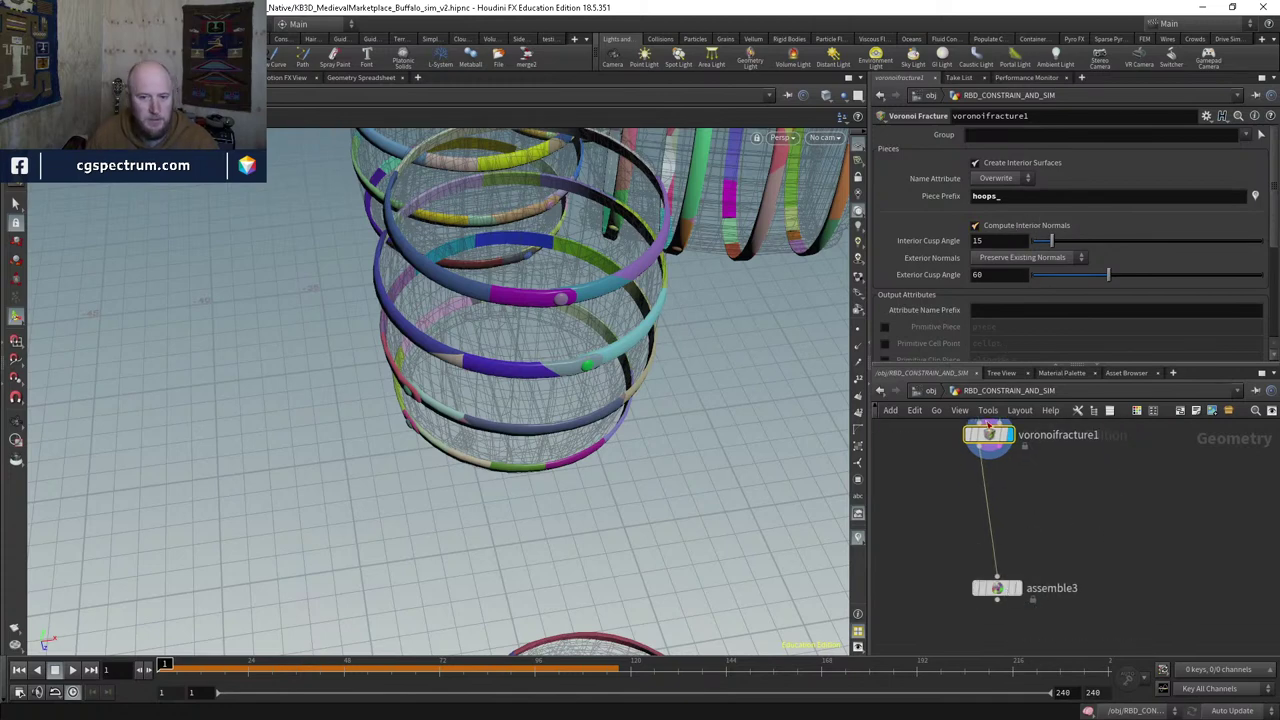
# Step: Show primitive data in the geometry spreadsheet
pyautogui.click(361, 79)
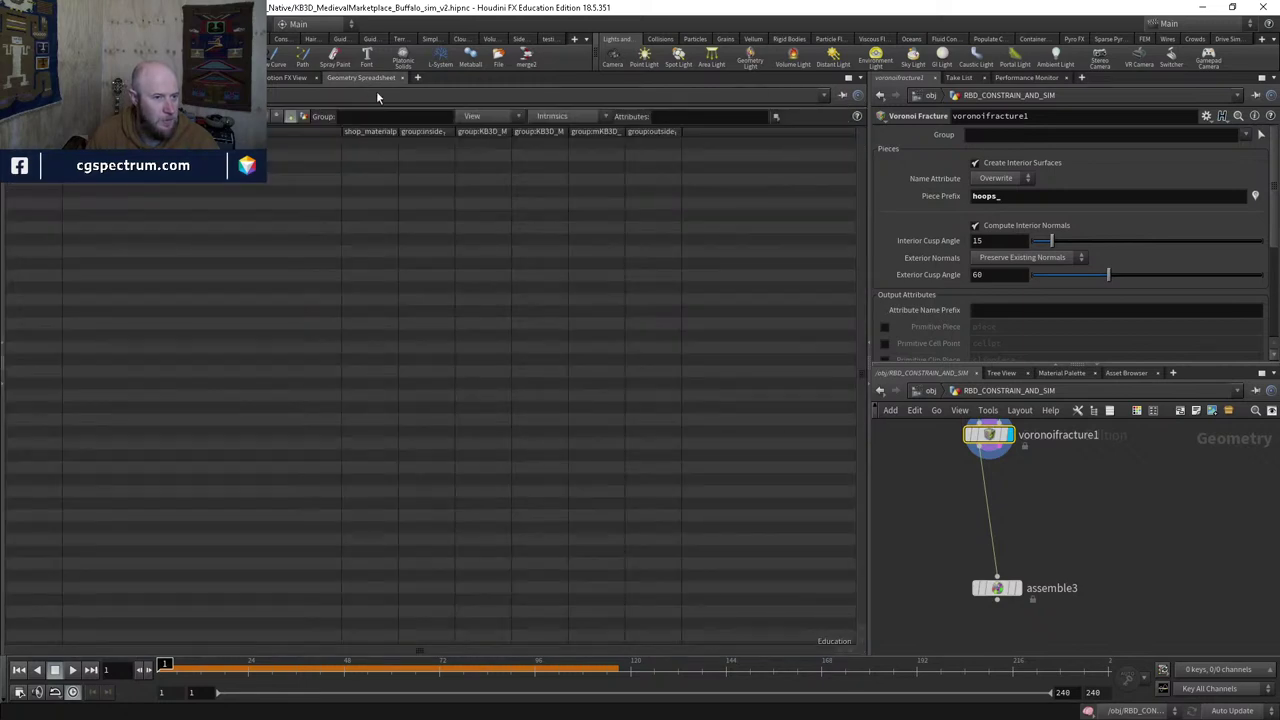
pyautogui.click(485, 118)
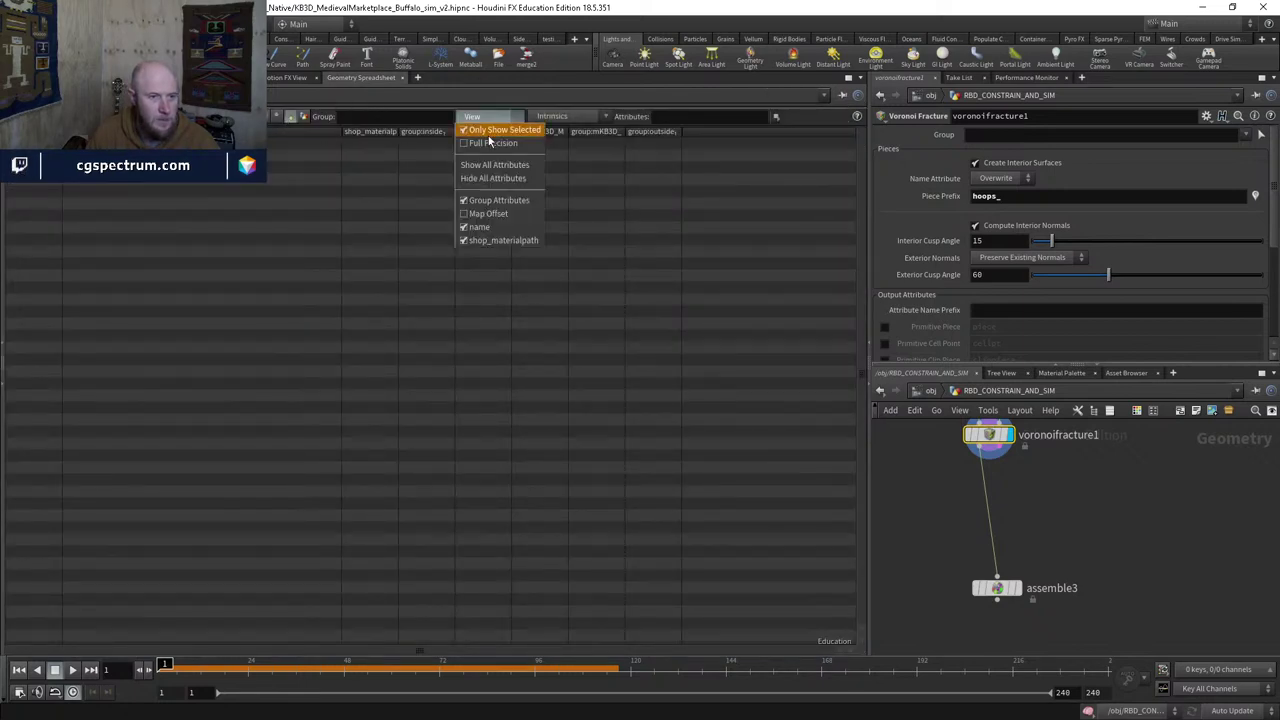
pyautogui.click(285, 178)
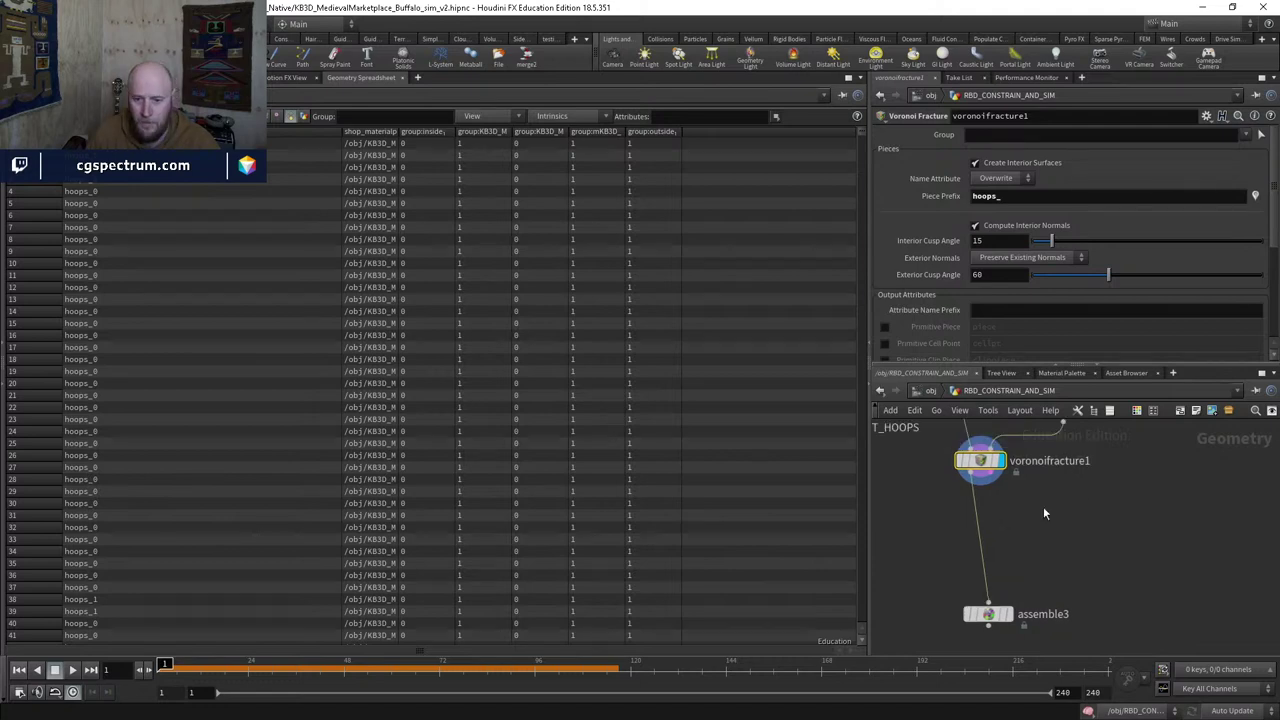
# Step: Branch a null1 node off voronoifracture1's output
pyautogui.click(980, 482)
pyautogui.press('Tab')
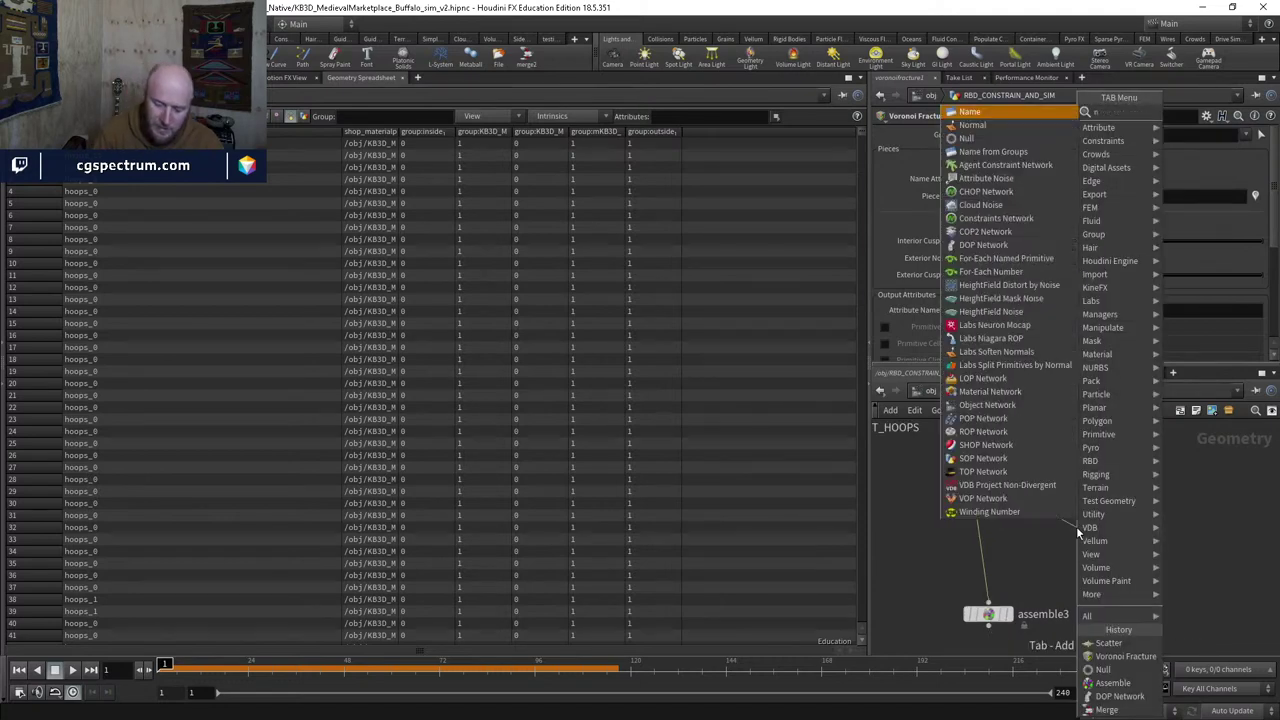
pyautogui.write('null')
pyautogui.press('Return')
pyautogui.click(1085, 537)
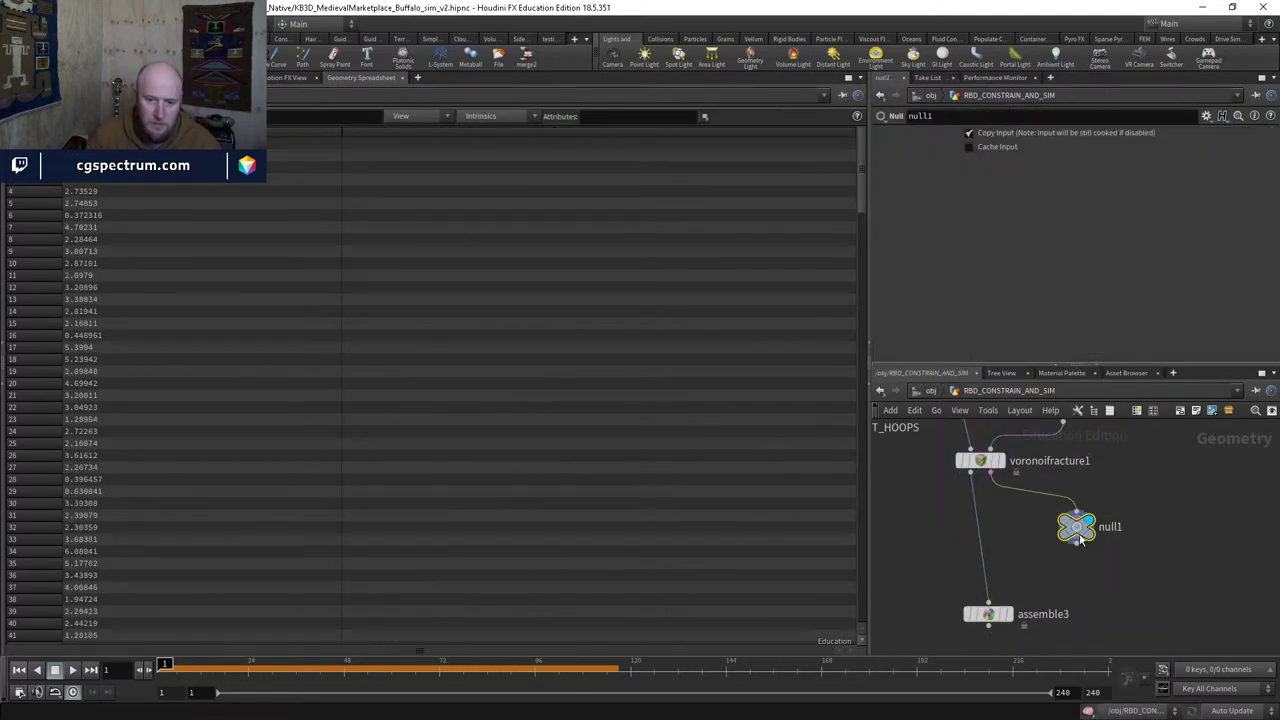
# Step: View the barrels as wireframes in the Scene View and shift null1 to the right
pyautogui.click(230, 77)
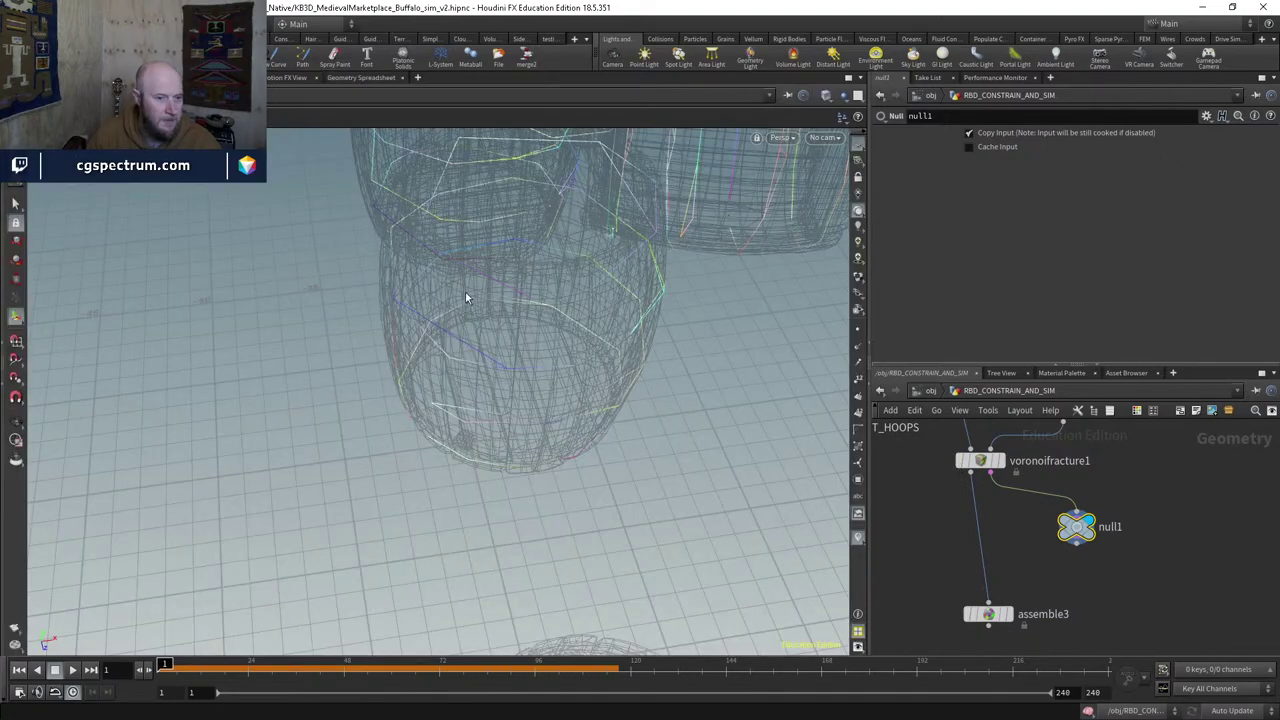
pyautogui.moveTo(468, 296)
pyautogui.mouseDown()
pyautogui.moveTo(563, 269)
pyautogui.moveTo(577, 229)
pyautogui.moveTo(538, 275)
pyautogui.moveTo(574, 326)
pyautogui.moveTo(691, 303)
pyautogui.moveTo(666, 406)
pyautogui.moveTo(540, 363)
pyautogui.moveTo(606, 451)
pyautogui.moveTo(757, 454)
pyautogui.mouseUp()
pyautogui.press('w')
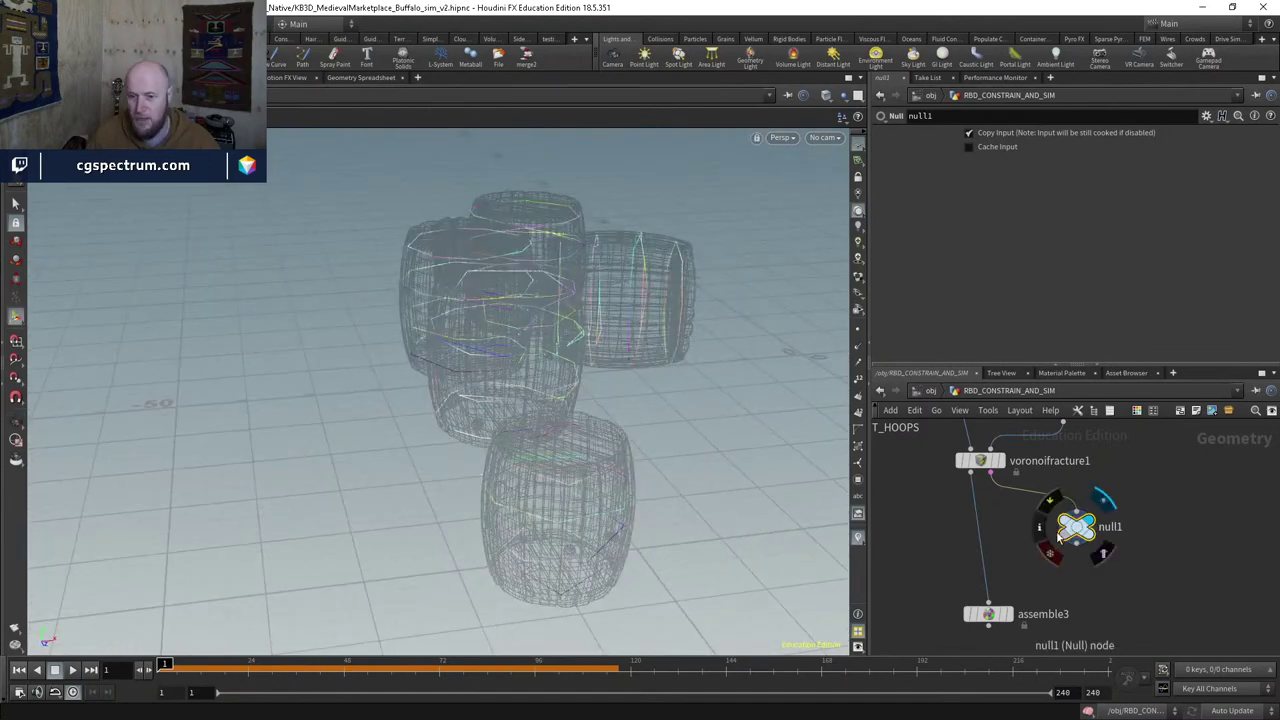
pyautogui.moveTo(1076, 525); pyautogui.dragTo(1177, 530)
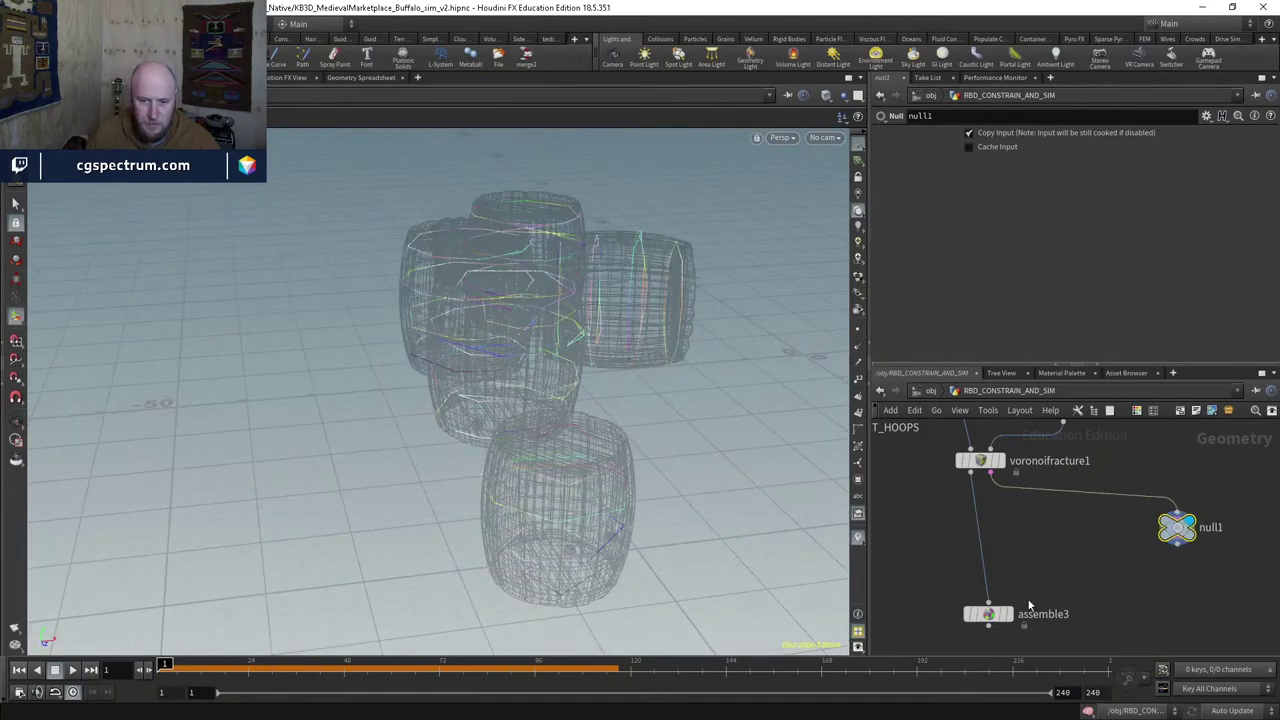
# Step: Insert a connectadjacentpieces3 node on voronoifracture1's wire and display it
pyautogui.moveTo(988, 614); pyautogui.dragTo(980, 626)
pyautogui.click(997, 465)
pyautogui.click(988, 462)
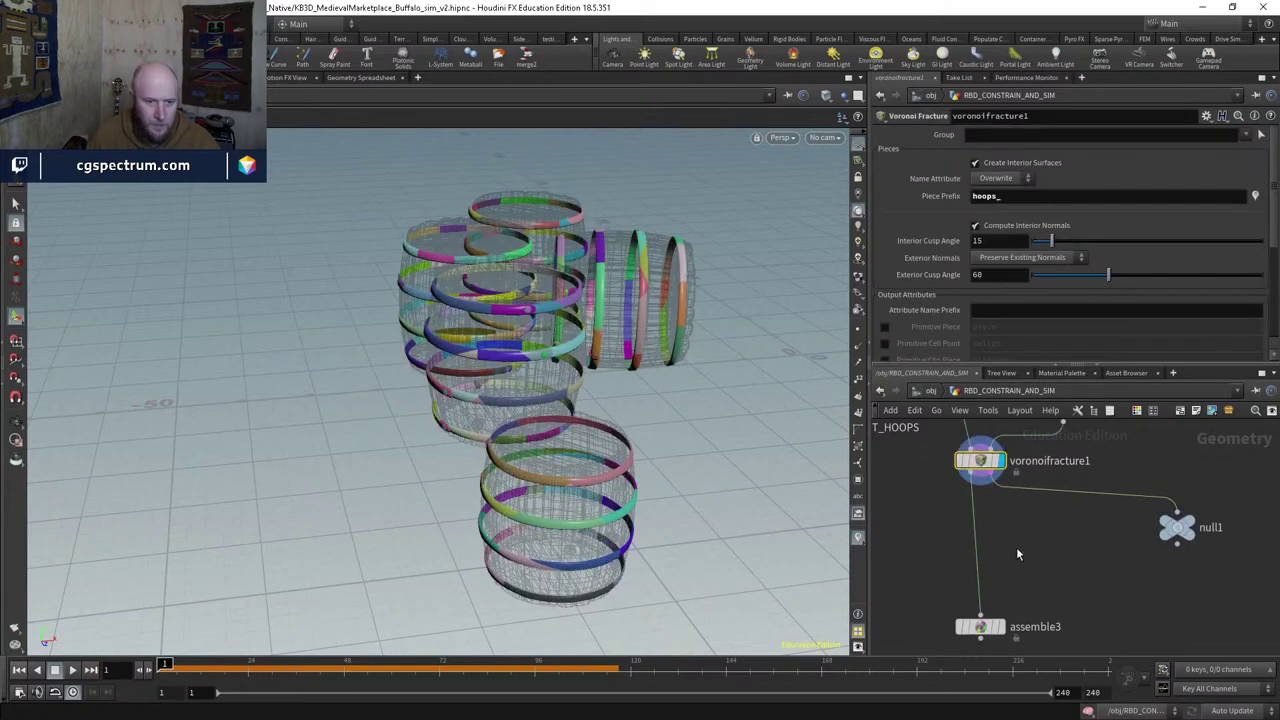
pyautogui.press('Tab')
pyautogui.write('connec')
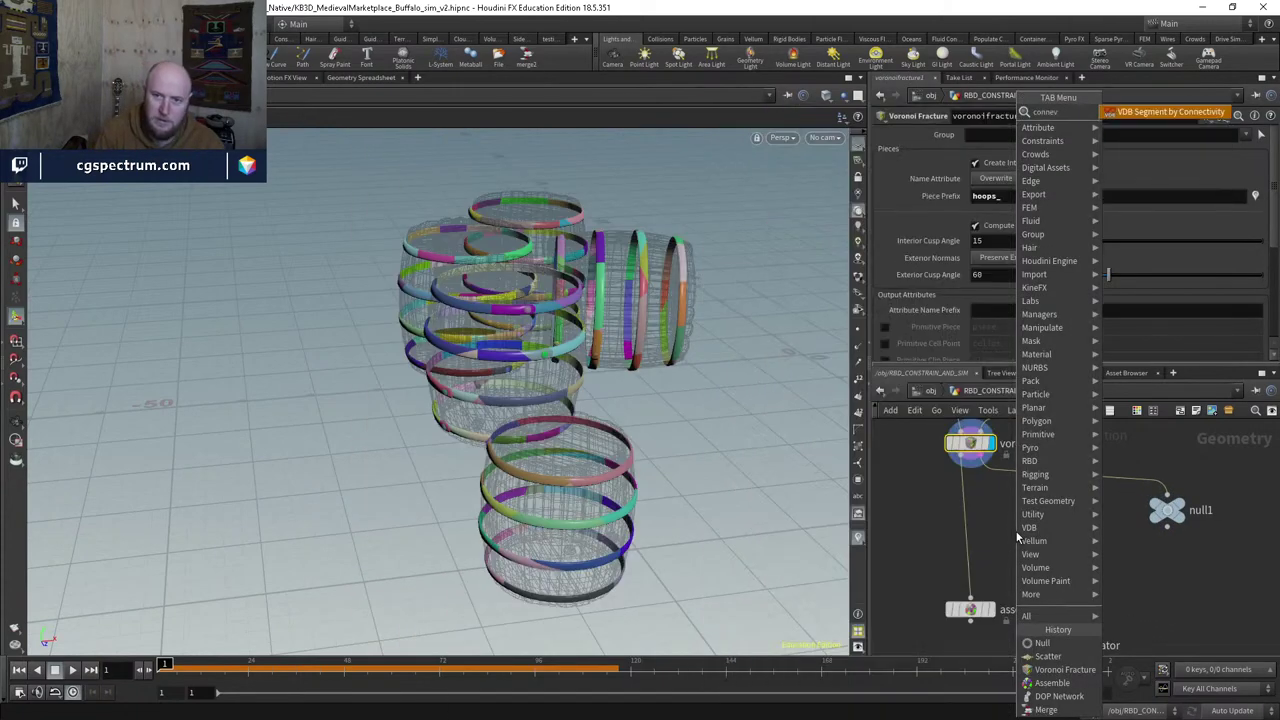
pyautogui.write('t')
pyautogui.press('Down')
pyautogui.press('Return')
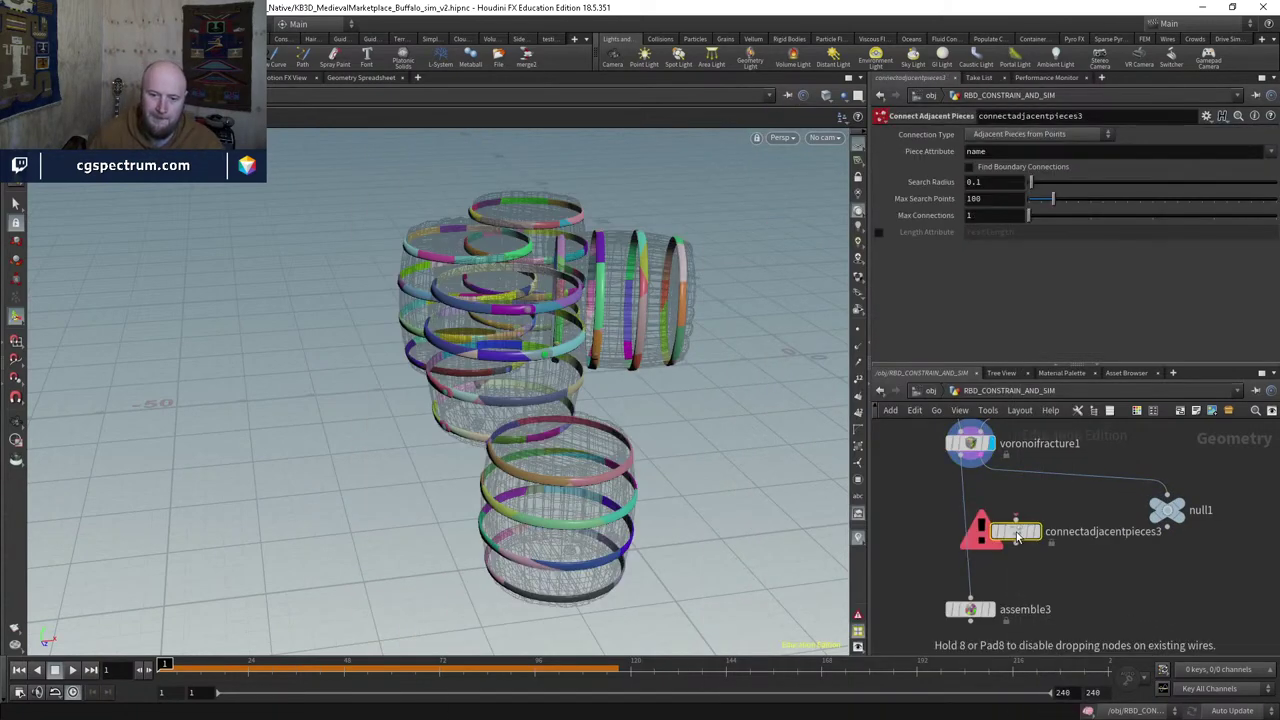
pyautogui.click(1017, 528)
pyautogui.click(1030, 530)
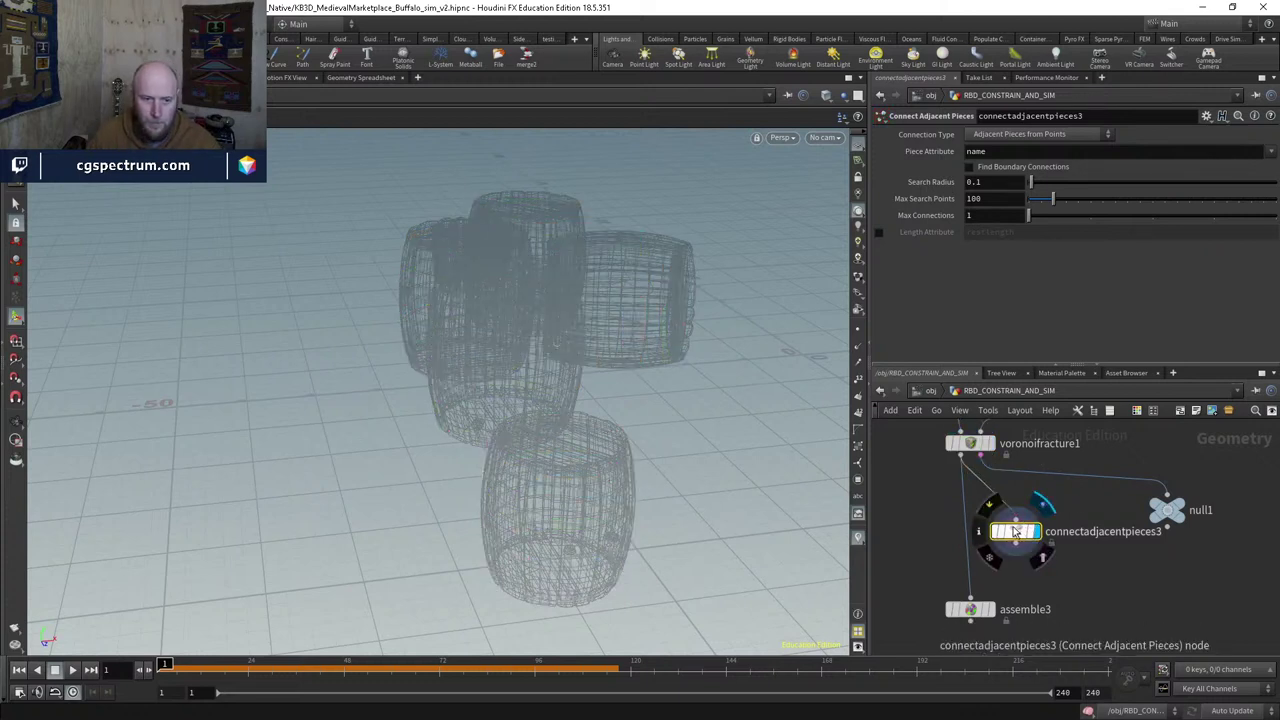
pyautogui.moveTo(1015, 530); pyautogui.dragTo(1035, 532)
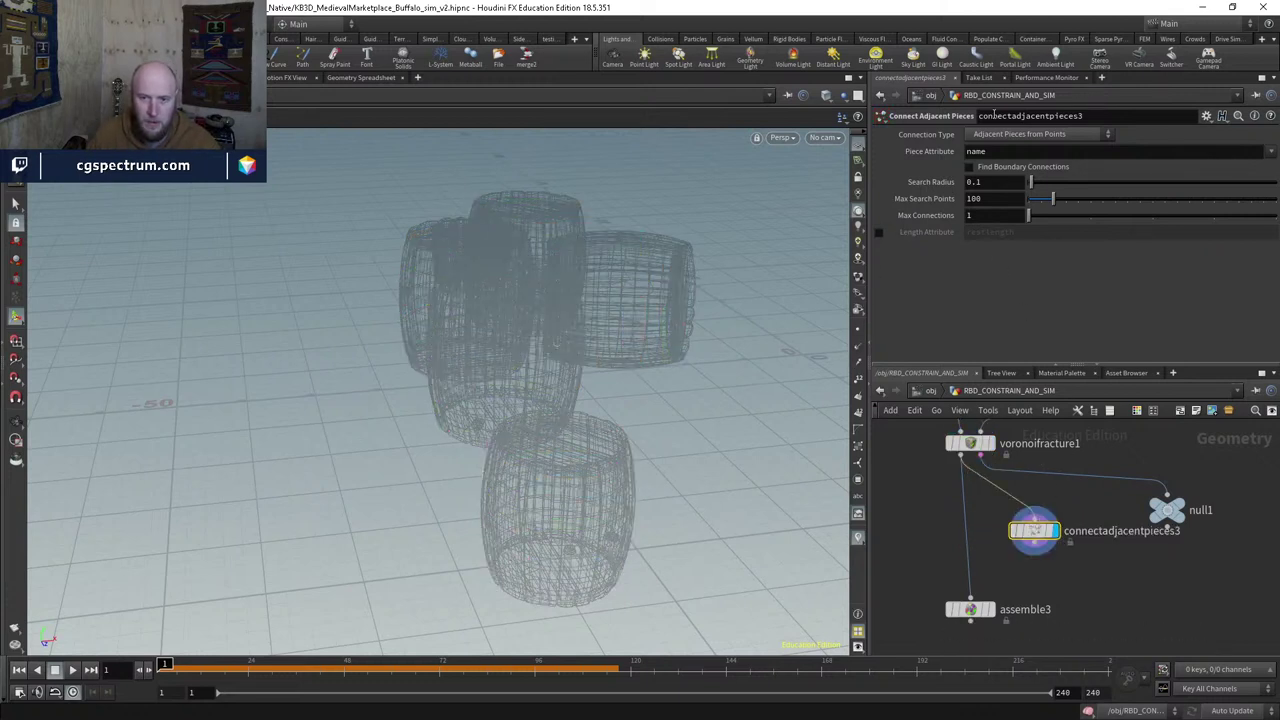
# Step: Turn on point markers and inspect the fractured hoops up close near the green sphere
pyautogui.click(857, 329)
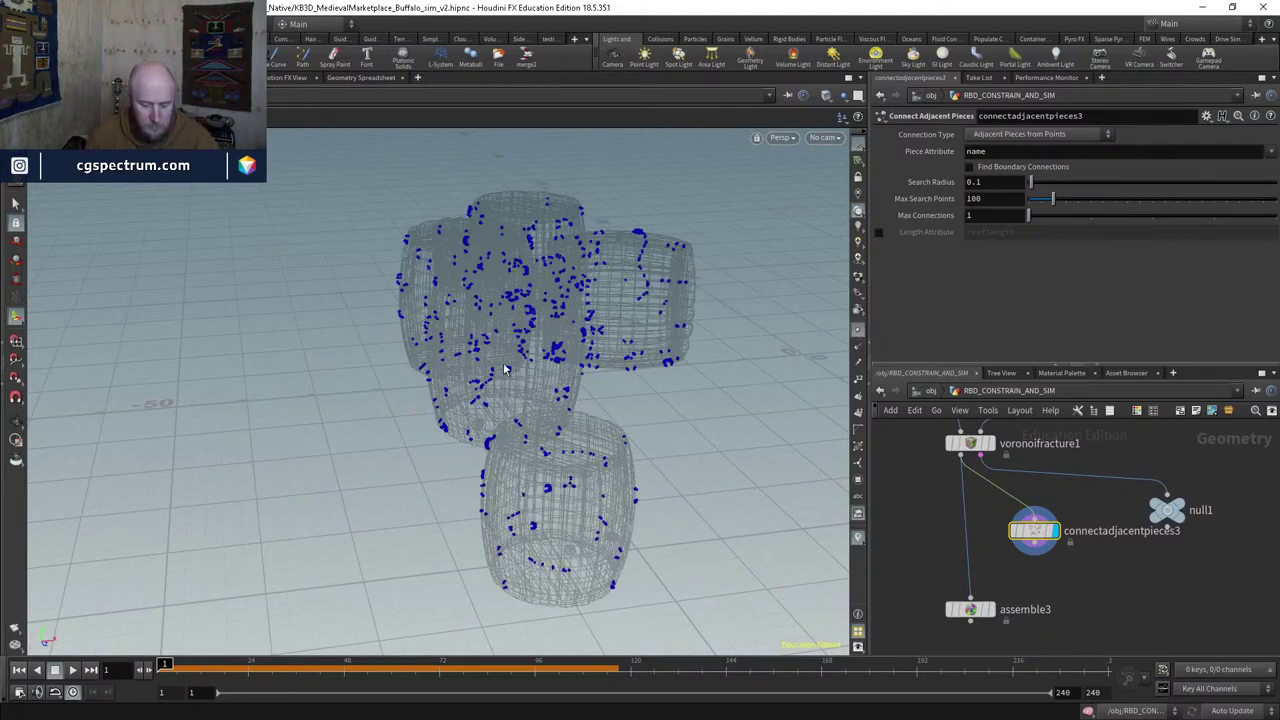
pyautogui.moveTo(505, 370); pyautogui.dragTo(663, 354, button='right')
pyautogui.click(988, 443)
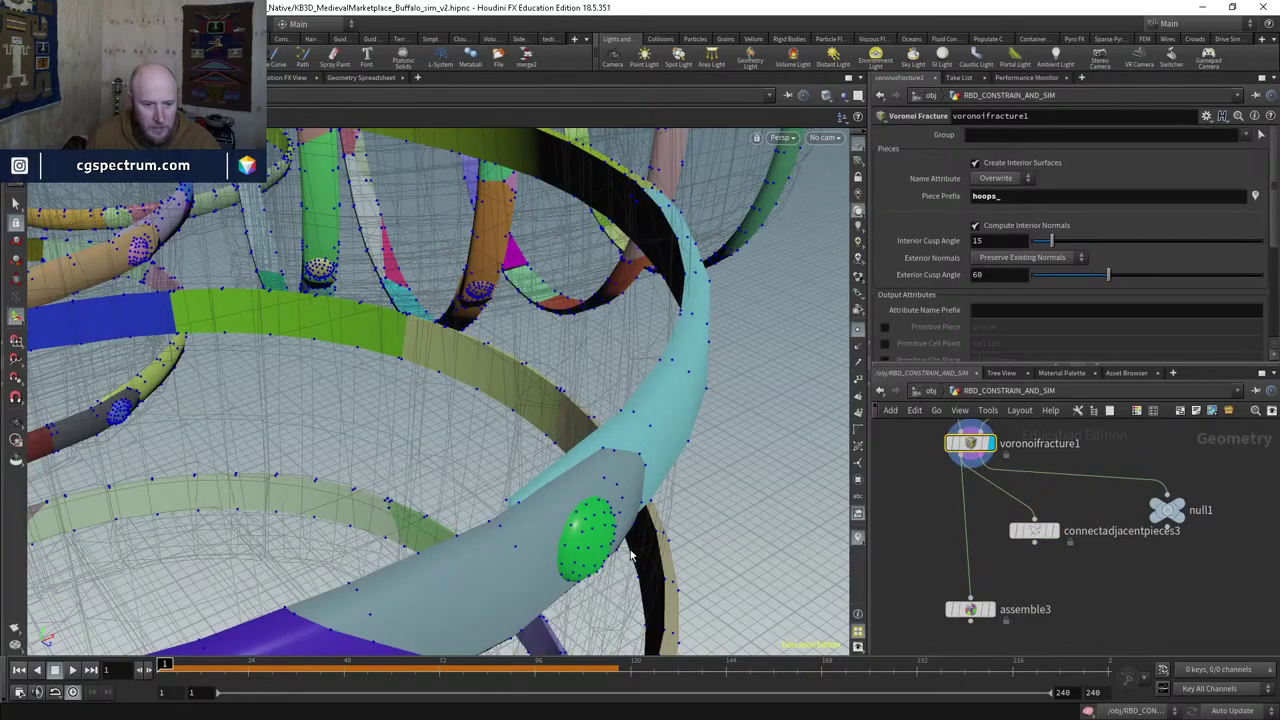
pyautogui.moveTo(630, 555); pyautogui.dragTo(646, 466)
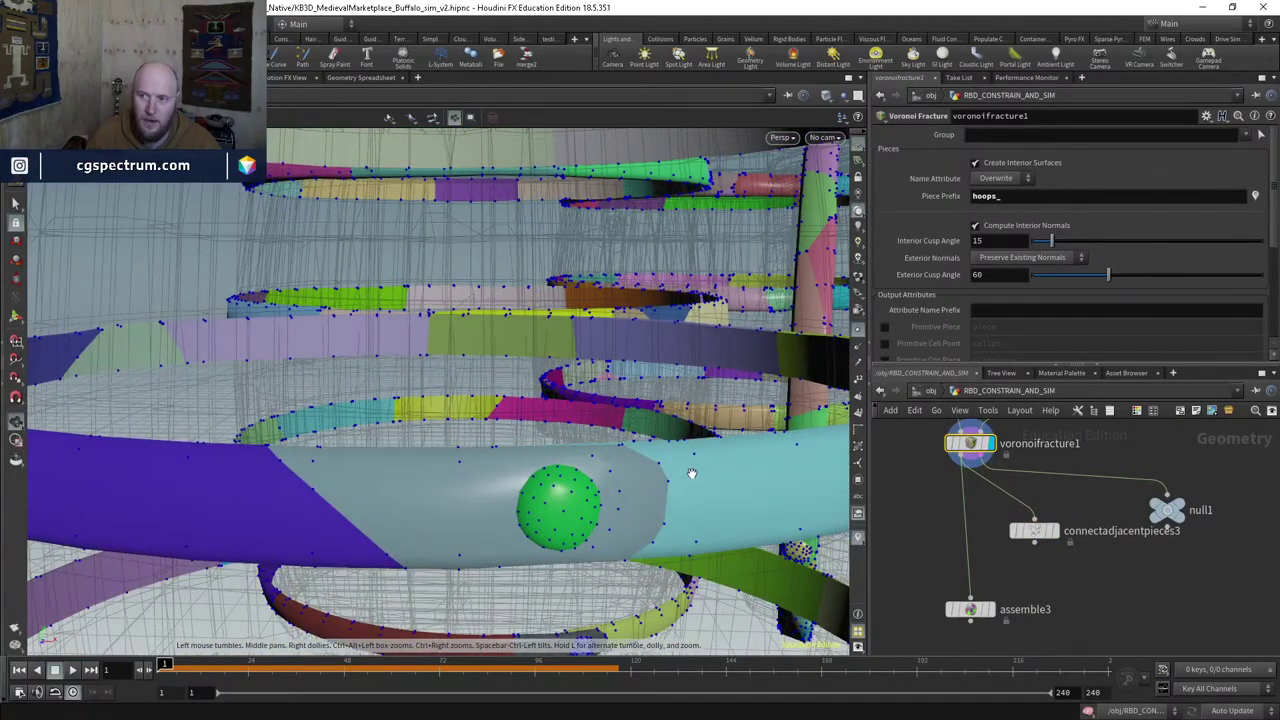
pyautogui.moveTo(525, 515); pyautogui.dragTo(585, 440)
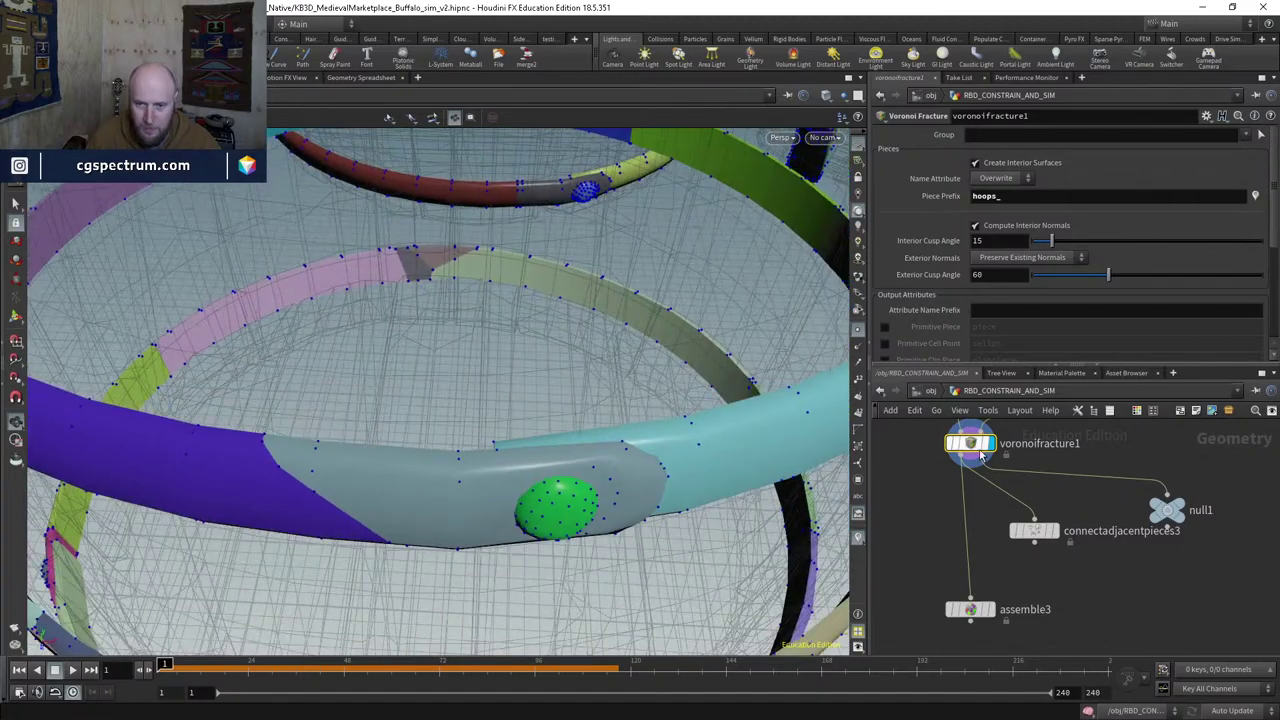
pyautogui.click(1044, 529)
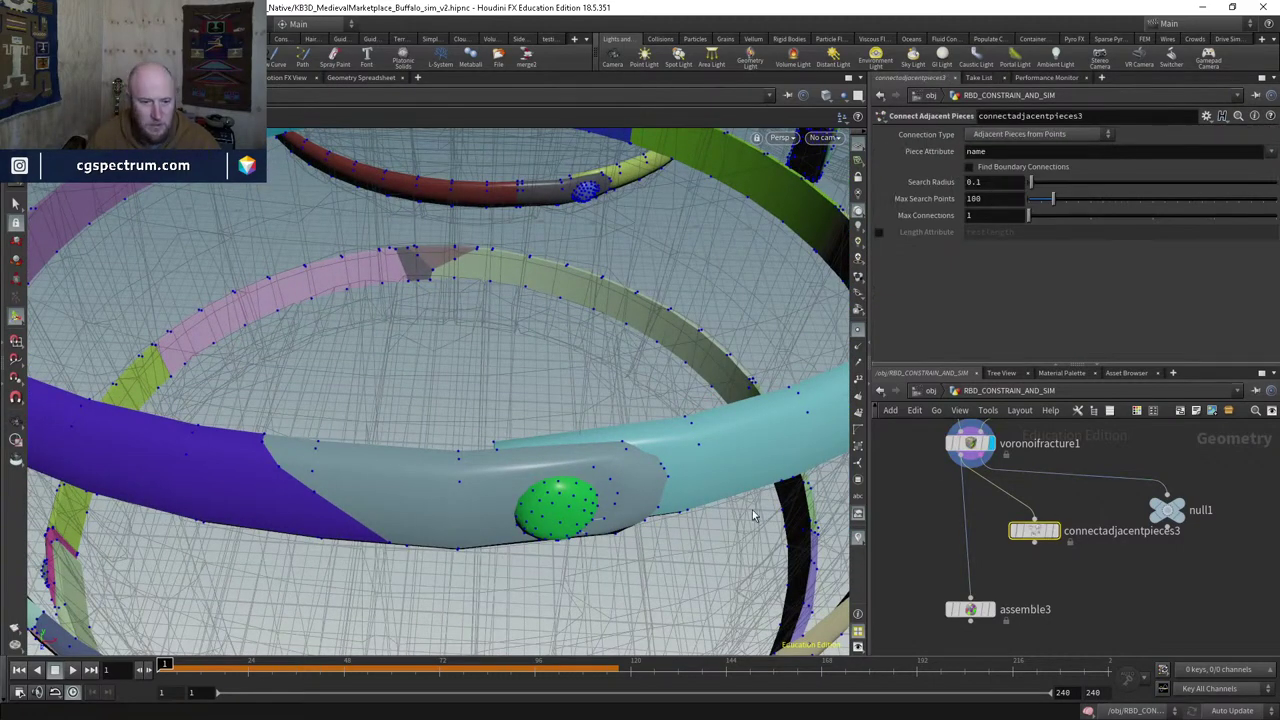
pyautogui.moveTo(753, 515); pyautogui.dragTo(680, 569)
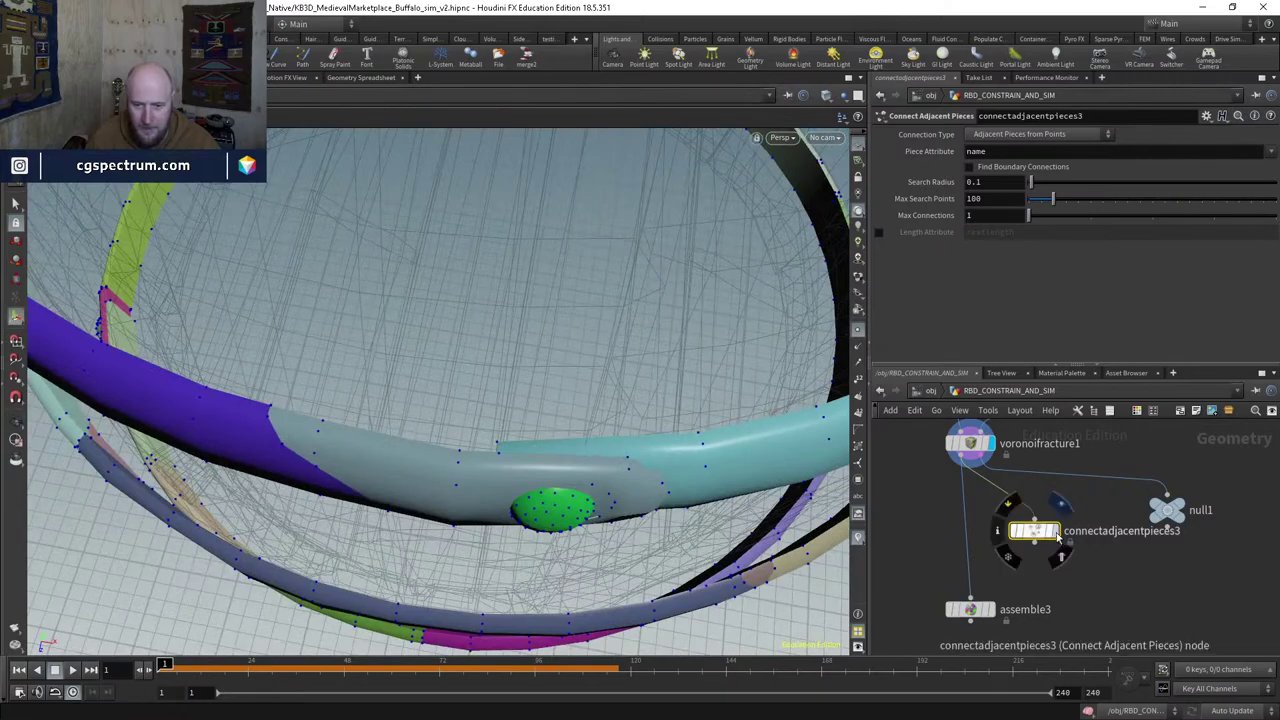
pyautogui.moveTo(560, 465); pyautogui.dragTo(615, 500)
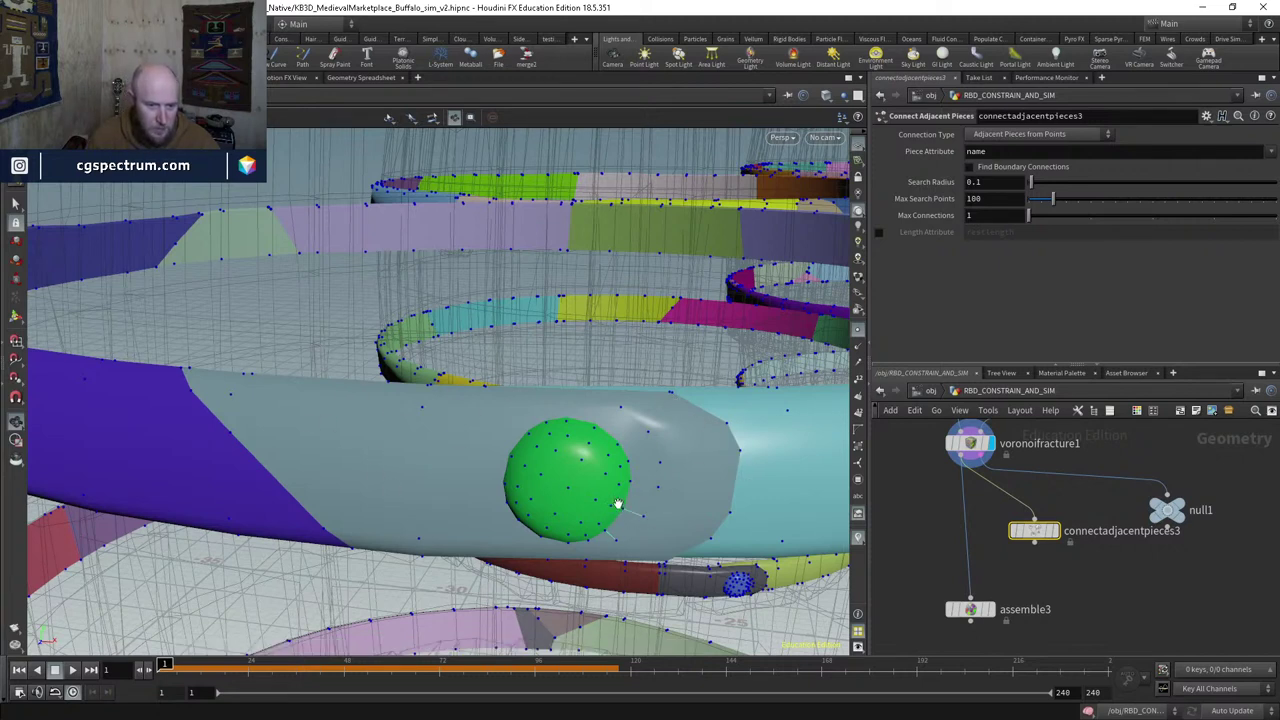
# Step: Display connectadjacentpieces3 and set its Search Radius to 0.01
pyautogui.click(1053, 530)
pyautogui.moveTo(1034, 530); pyautogui.dragTo(1071, 520)
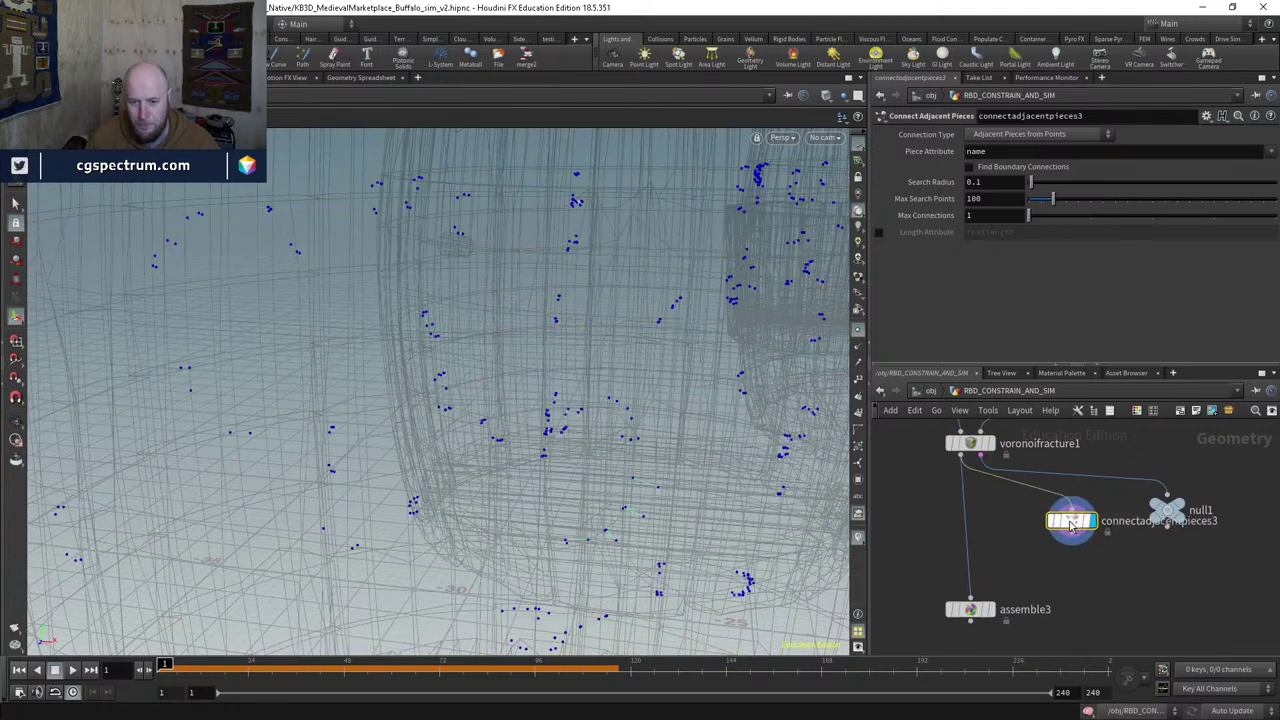
pyautogui.write('0.01')
pyautogui.press('Return')
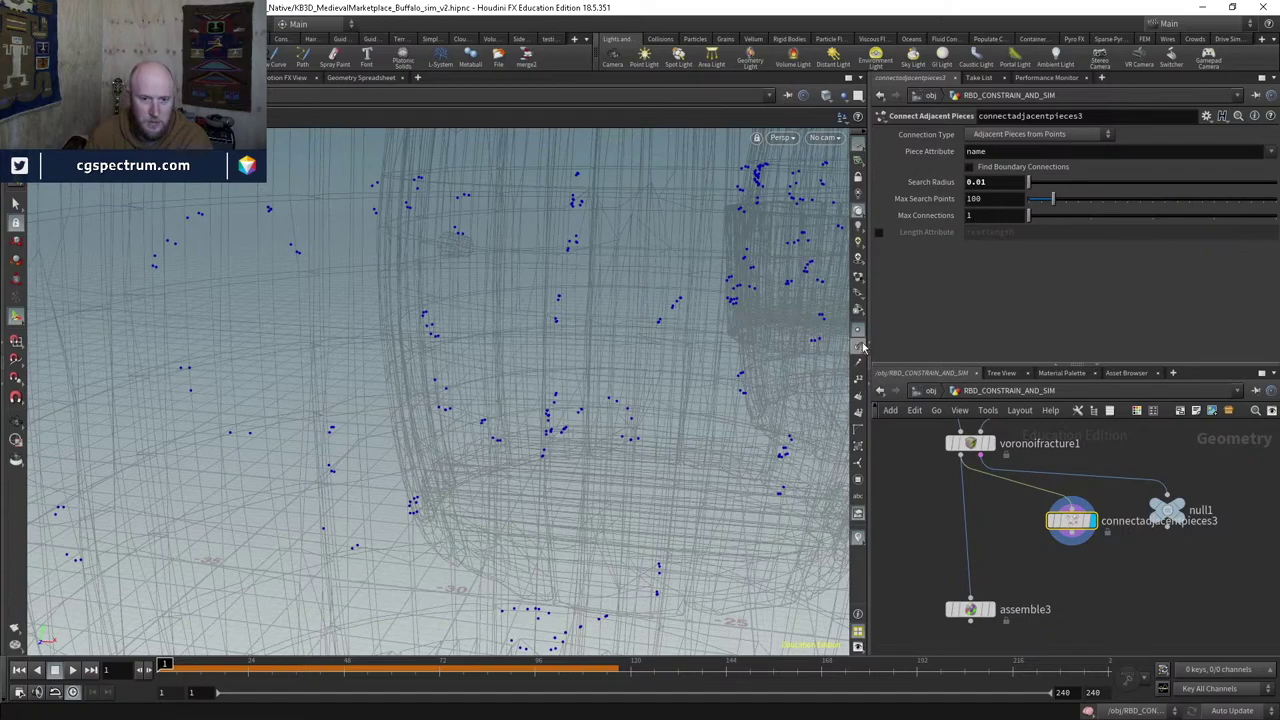
# Step: Enable the restlength Length Attribute and review the barrels from several angles
pyautogui.moveTo(661, 357); pyautogui.dragTo(714, 443)
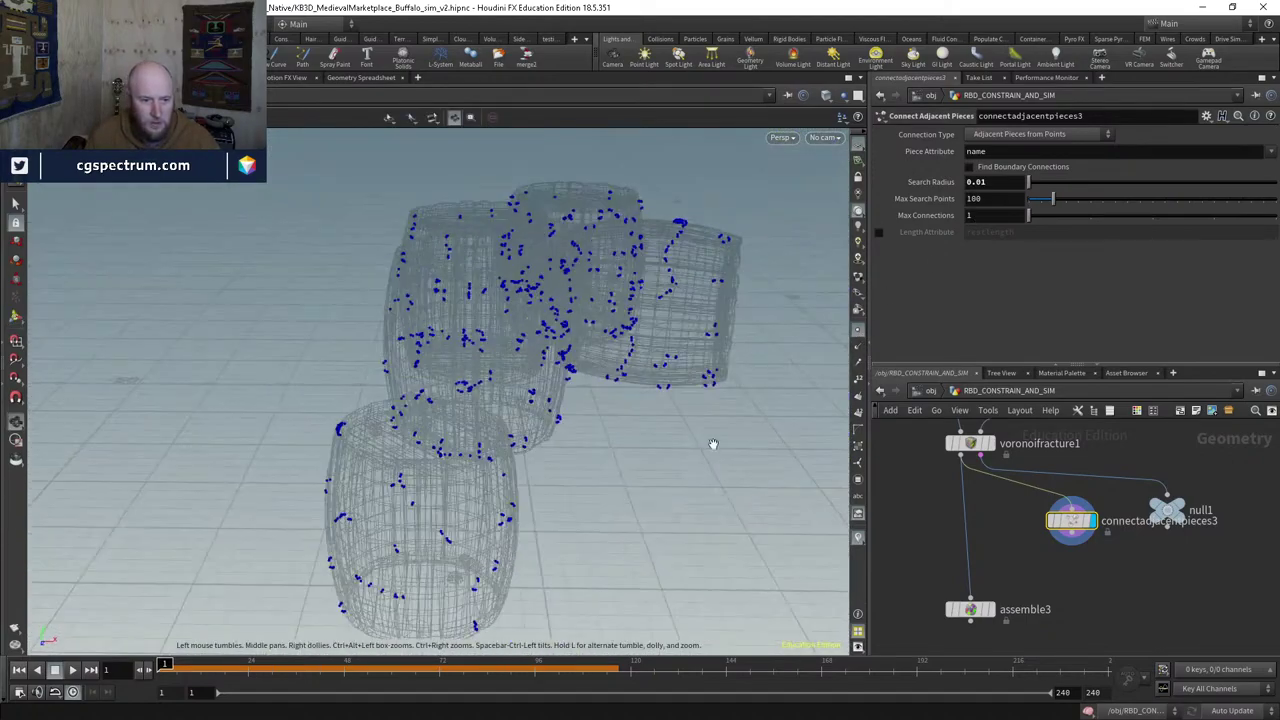
pyautogui.click(879, 232)
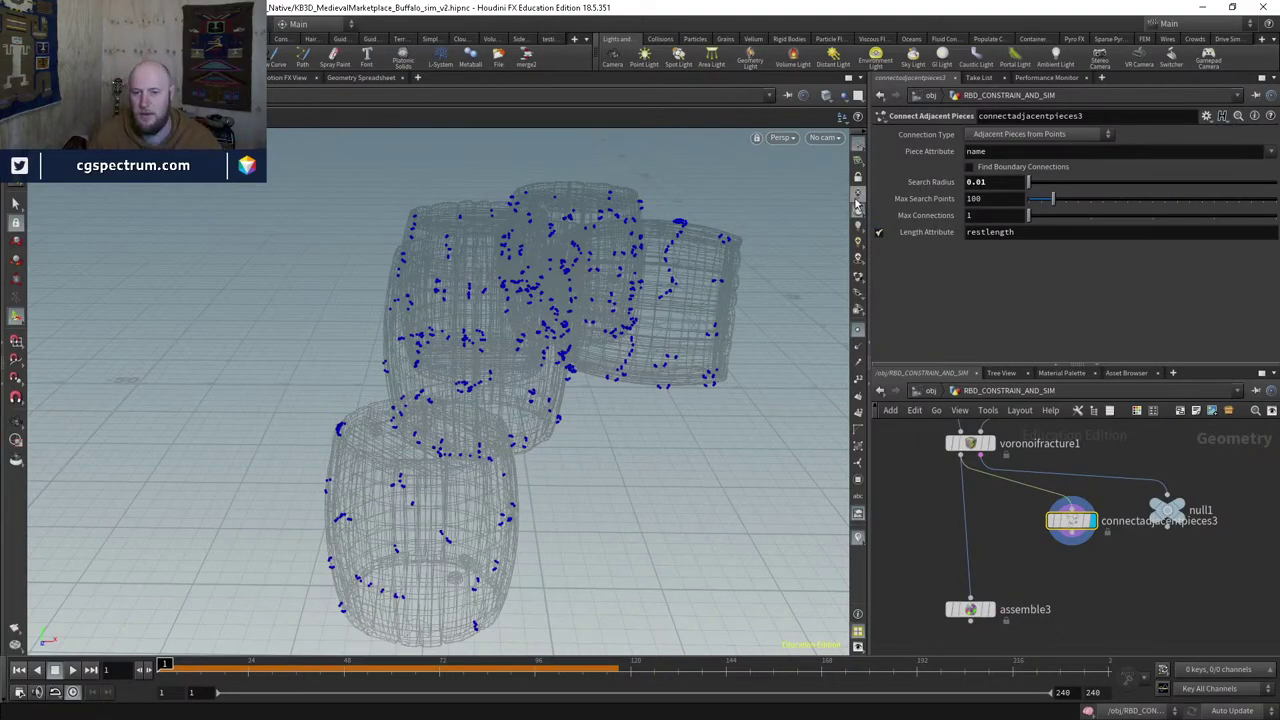
pyautogui.moveTo(777, 323)
pyautogui.mouseDown()
pyautogui.moveTo(760, 336)
pyautogui.moveTo(834, 386)
pyautogui.moveTo(831, 443)
pyautogui.moveTo(700, 470)
pyautogui.moveTo(592, 448)
pyautogui.moveTo(707, 394)
pyautogui.moveTo(629, 409)
pyautogui.moveTo(606, 443)
pyautogui.moveTo(631, 429)
pyautogui.moveTo(720, 466)
pyautogui.moveTo(790, 410)
pyautogui.mouseUp()
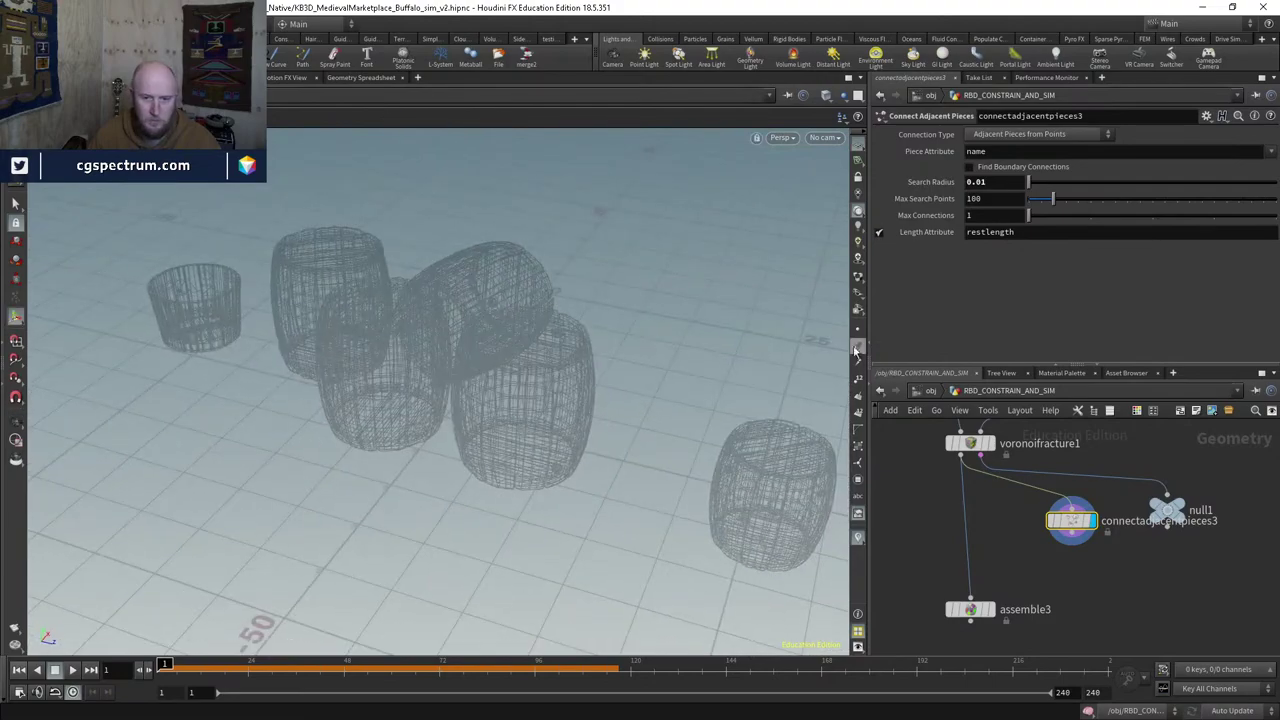
pyautogui.moveTo(845, 338); pyautogui.dragTo(720, 300)
pyautogui.moveTo(1039, 577); pyautogui.dragTo(1025, 531, button='middle')
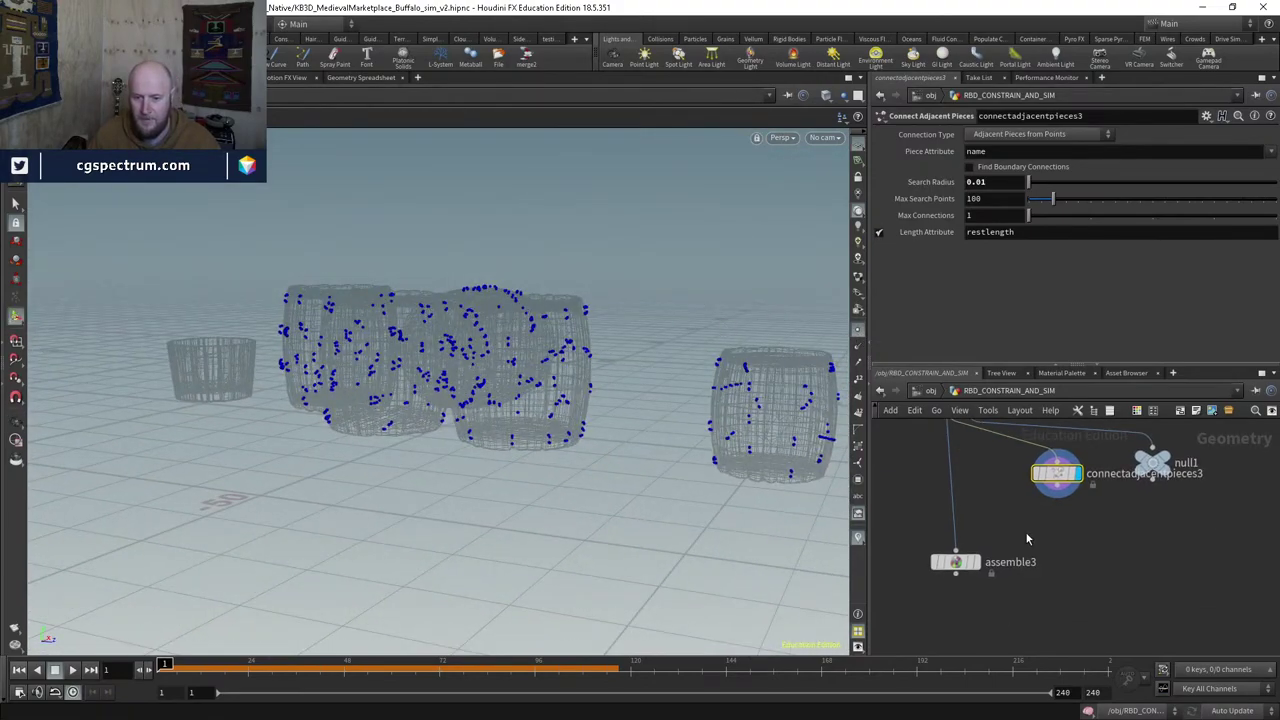
pyautogui.moveTo(963, 563); pyautogui.dragTo(931, 615, button='middle')
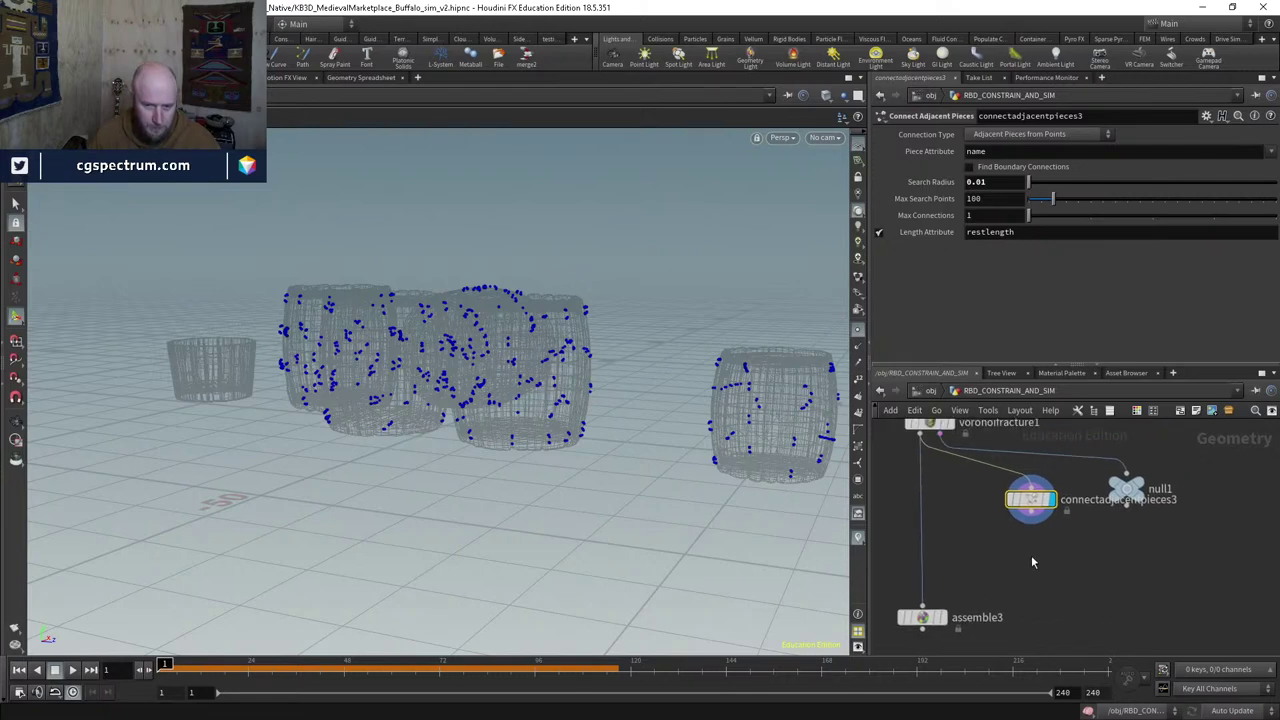
pyautogui.press('Tab')
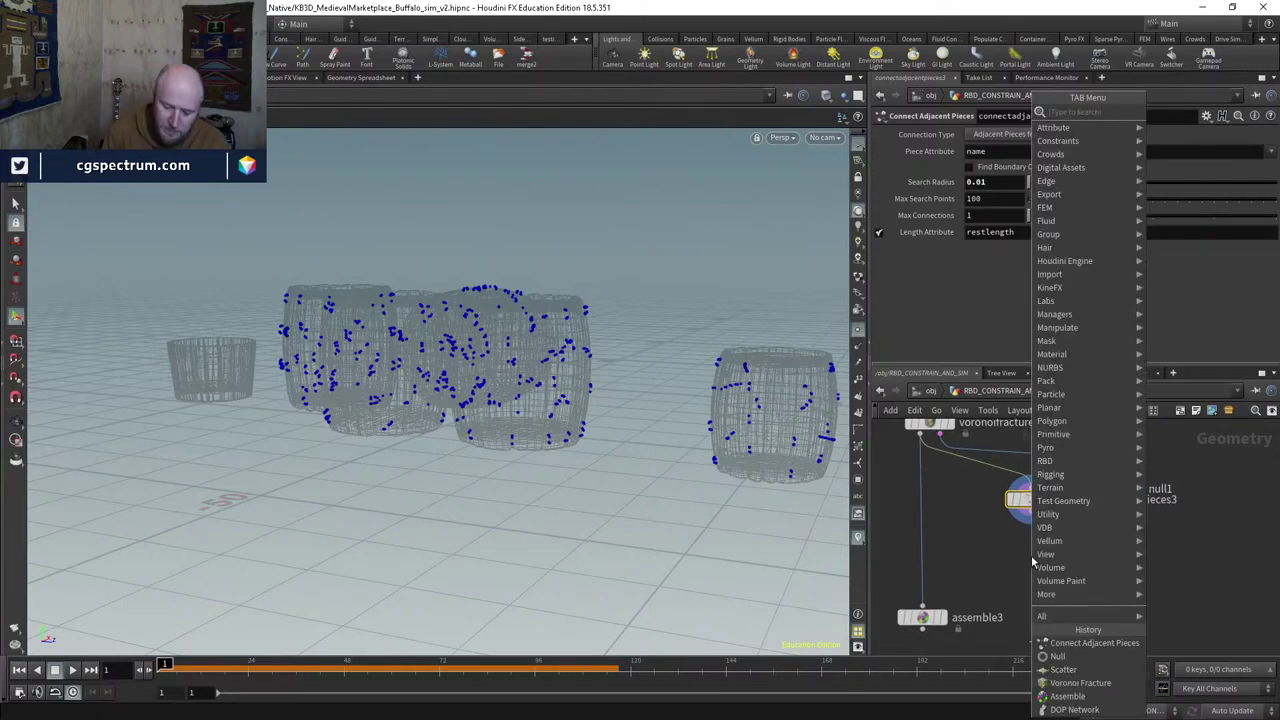
# Step: Add an attribwrangle1 node below connectadjacentpieces3
pyautogui.write('attribw')
pyautogui.press('Return')
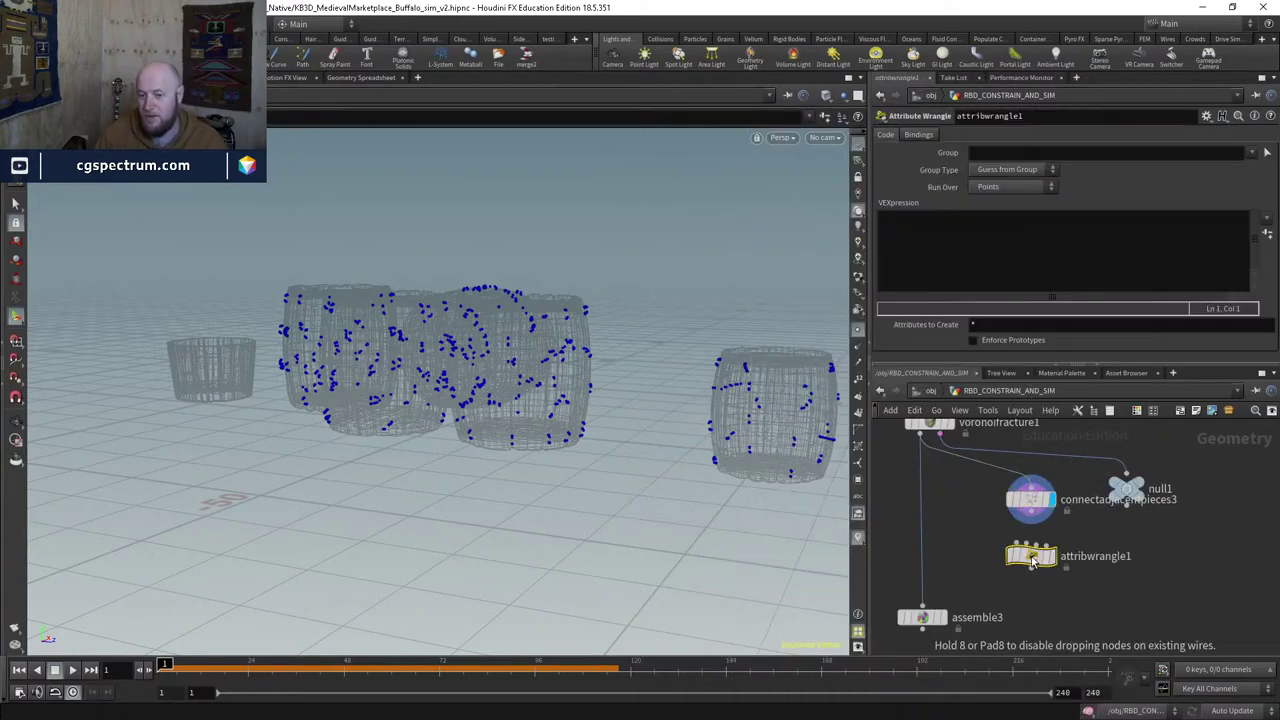
pyautogui.click(1033, 560)
pyautogui.scroll(-6, 1068, 560)
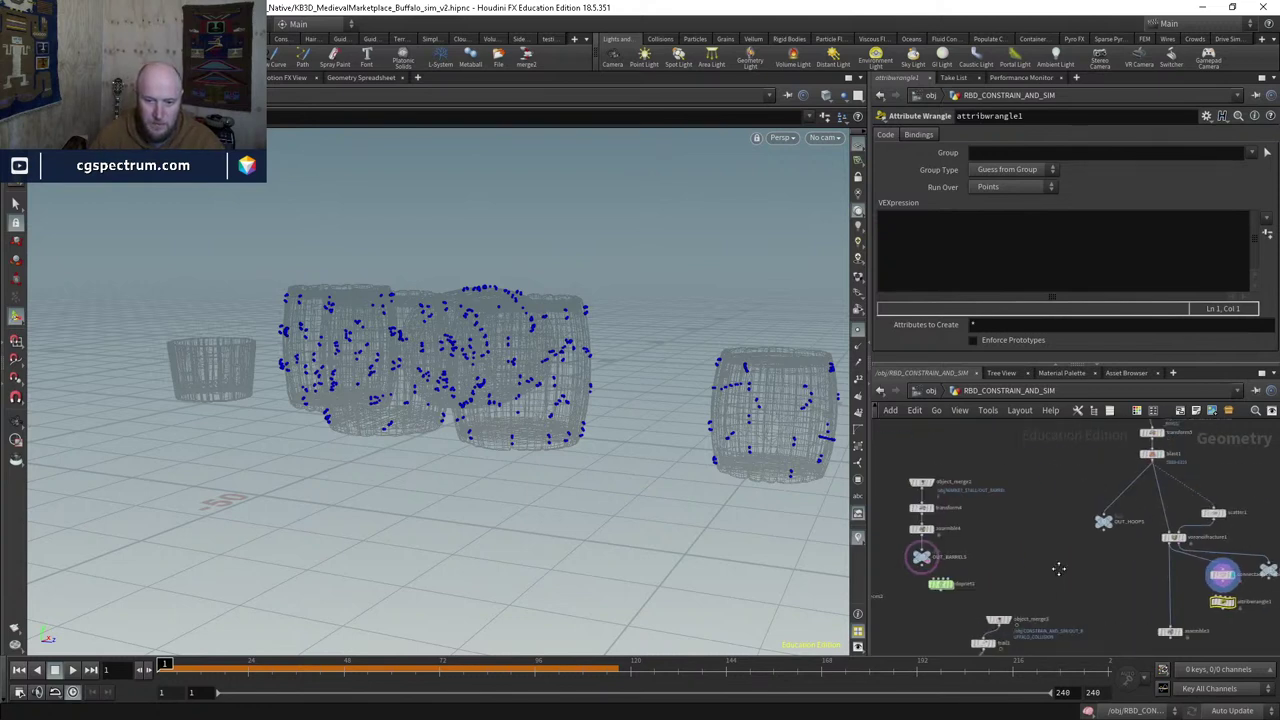
pyautogui.moveTo(1095, 576); pyautogui.dragTo(1150, 540, button='middle')
pyautogui.scroll(5, 1017, 548)
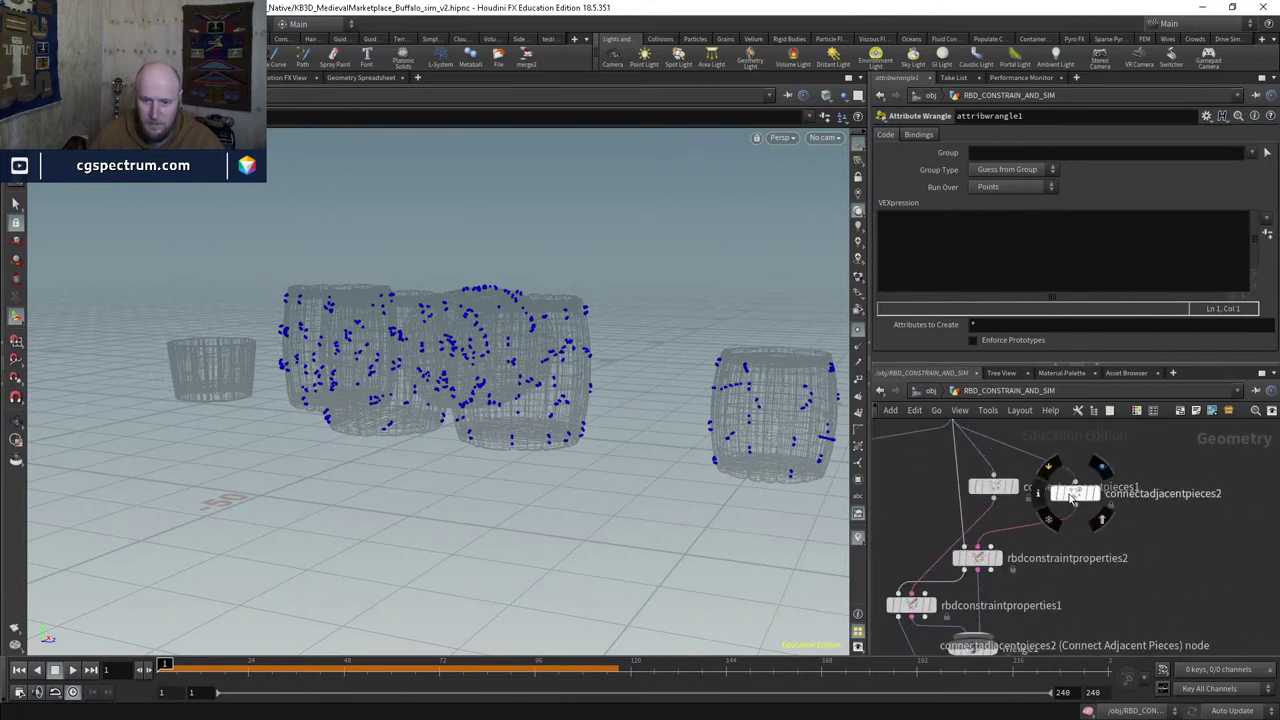
# Step: Copy rbdconstraintproperties2 and paste it as rbdconstraintproperties3 near OUT_BARRELS
pyautogui.click(979, 560)
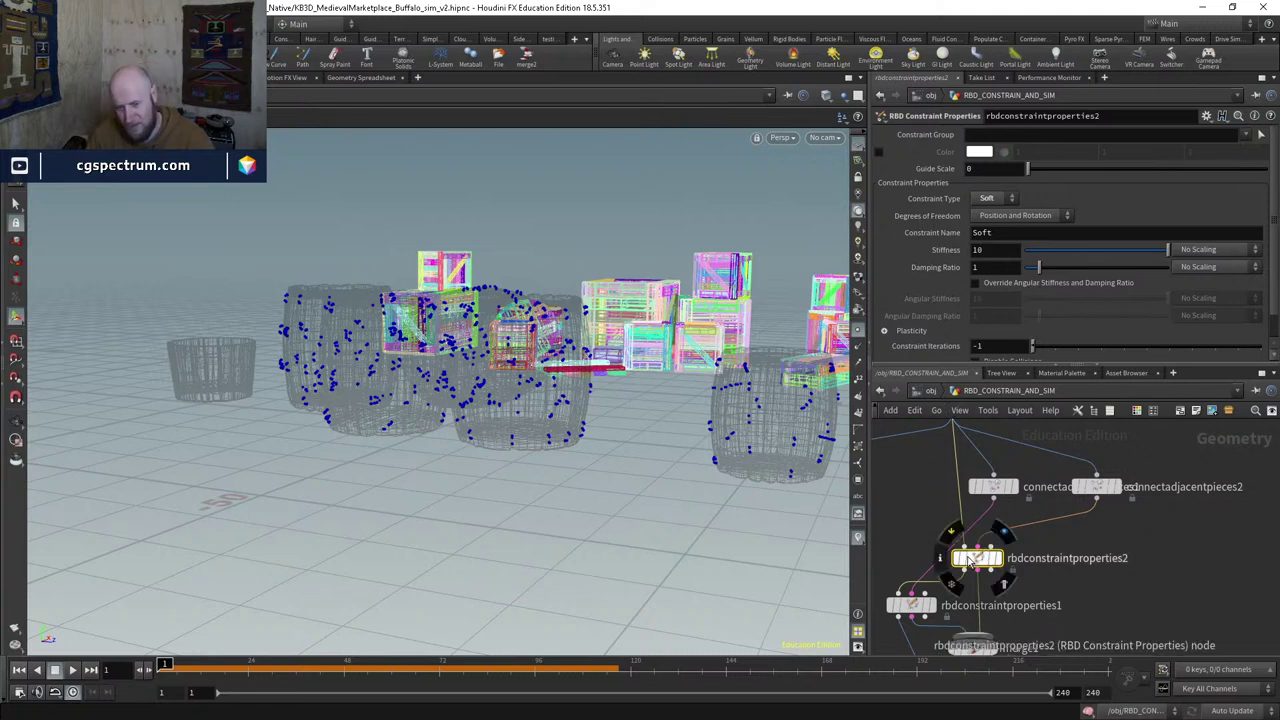
pyautogui.hotkey('ctrl', 'c')
pyautogui.moveTo(1060, 567)
pyautogui.mouseDown(button='middle')
pyautogui.moveTo(913, 555)
pyautogui.moveTo(1110, 575)
pyautogui.moveTo(1068, 585)
pyautogui.mouseUp(button='middle')
pyautogui.hotkey('ctrl', 'v')
pyautogui.scroll(3, 1068, 585)
# Step: Wire attribwrangle1 into rbdconstraintproperties3 and rearrange the two nodes
pyautogui.click(958, 508)
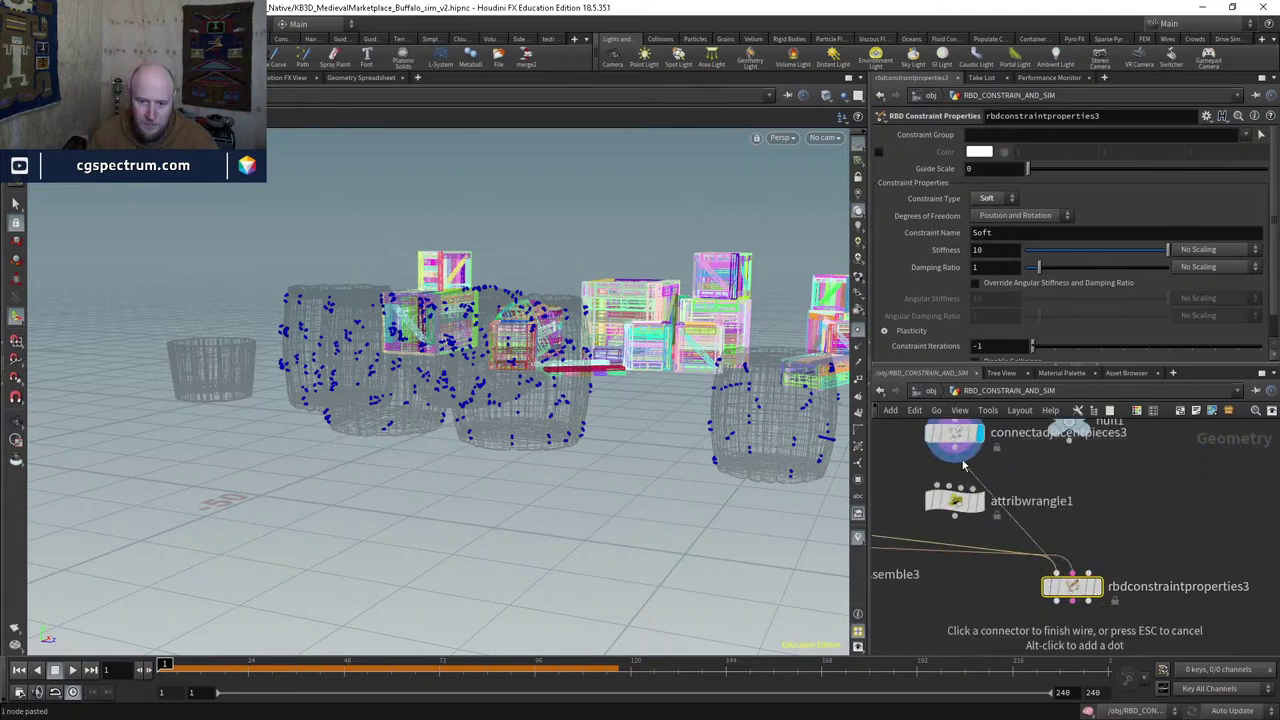
pyautogui.click(1059, 575)
pyautogui.moveTo(1027, 594); pyautogui.dragTo(1138, 580, button='middle')
pyautogui.moveTo(1144, 608); pyautogui.dragTo(1073, 545)
pyautogui.moveTo(1140, 580); pyautogui.dragTo(1074, 566)
pyautogui.moveTo(1048, 478); pyautogui.dragTo(1206, 519)
pyautogui.moveTo(1074, 566); pyautogui.dragTo(1048, 519)
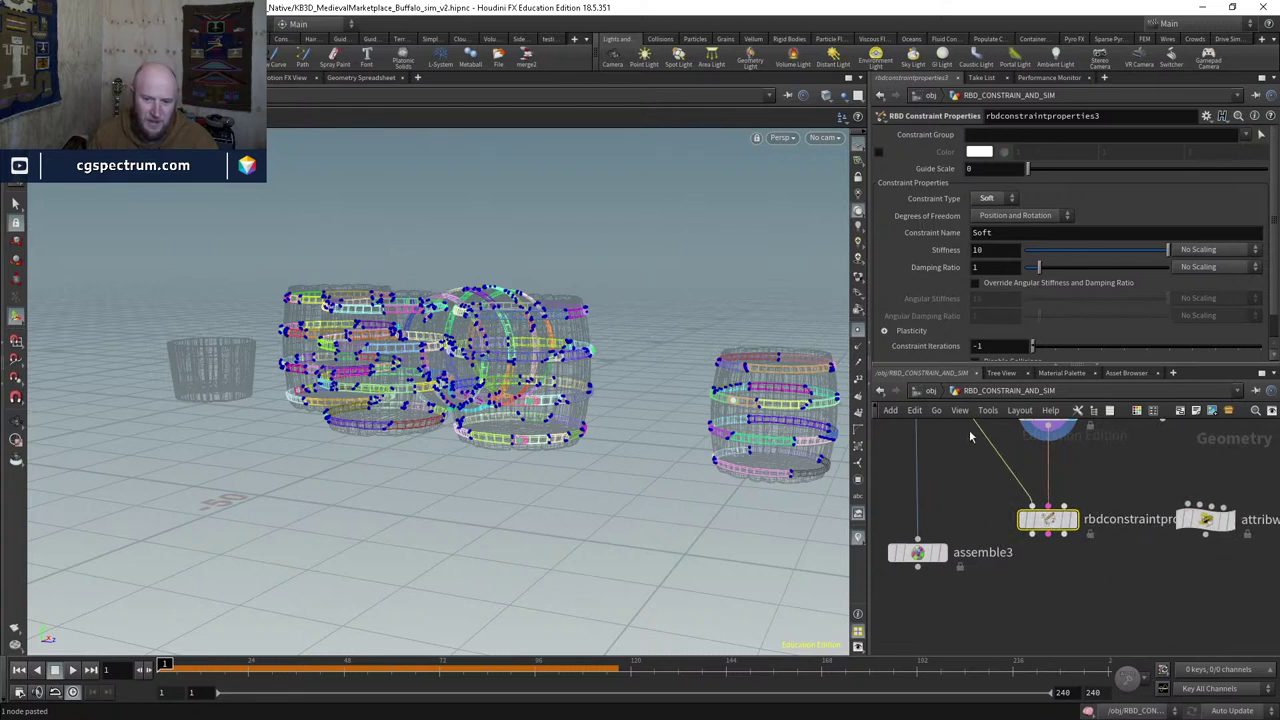
pyautogui.moveTo(969, 430); pyautogui.dragTo(1000, 536, button='middle')
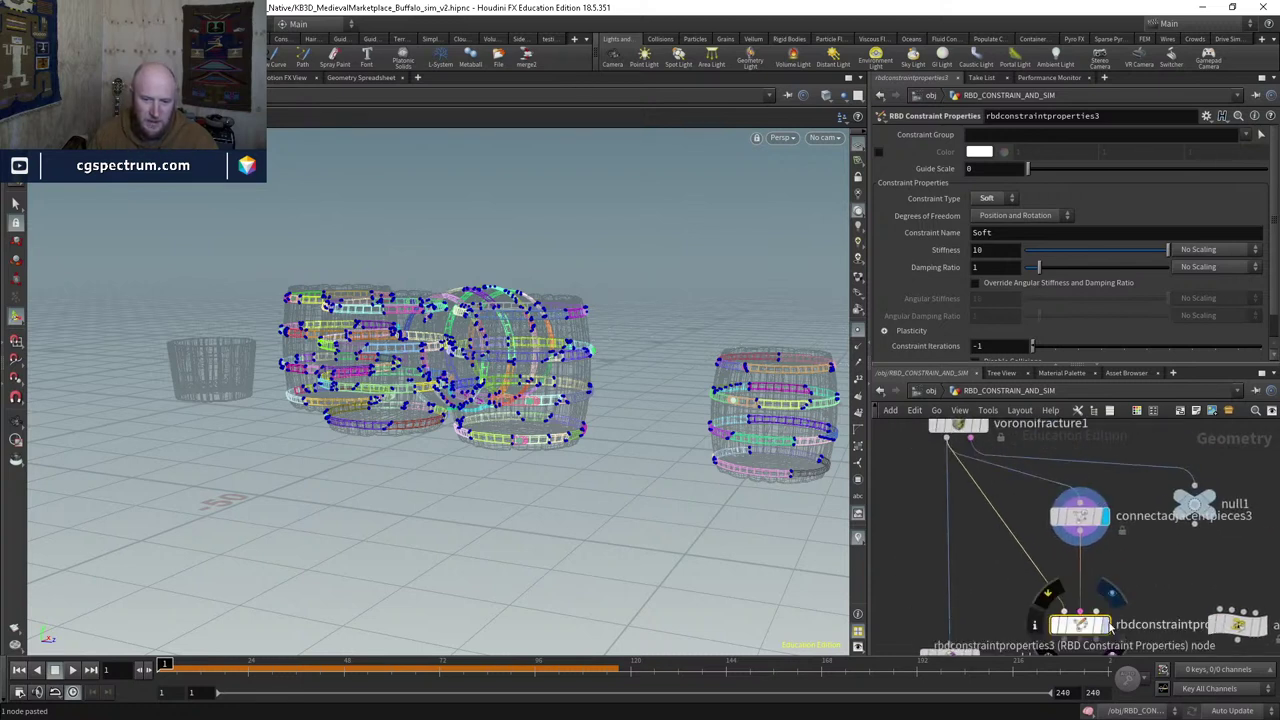
# Step: Display rbdconstraintproperties3 to show the soft constraint rings around the hoops
pyautogui.click(1104, 625)
pyautogui.moveTo(1104, 625); pyautogui.dragTo(1112, 512, button='middle')
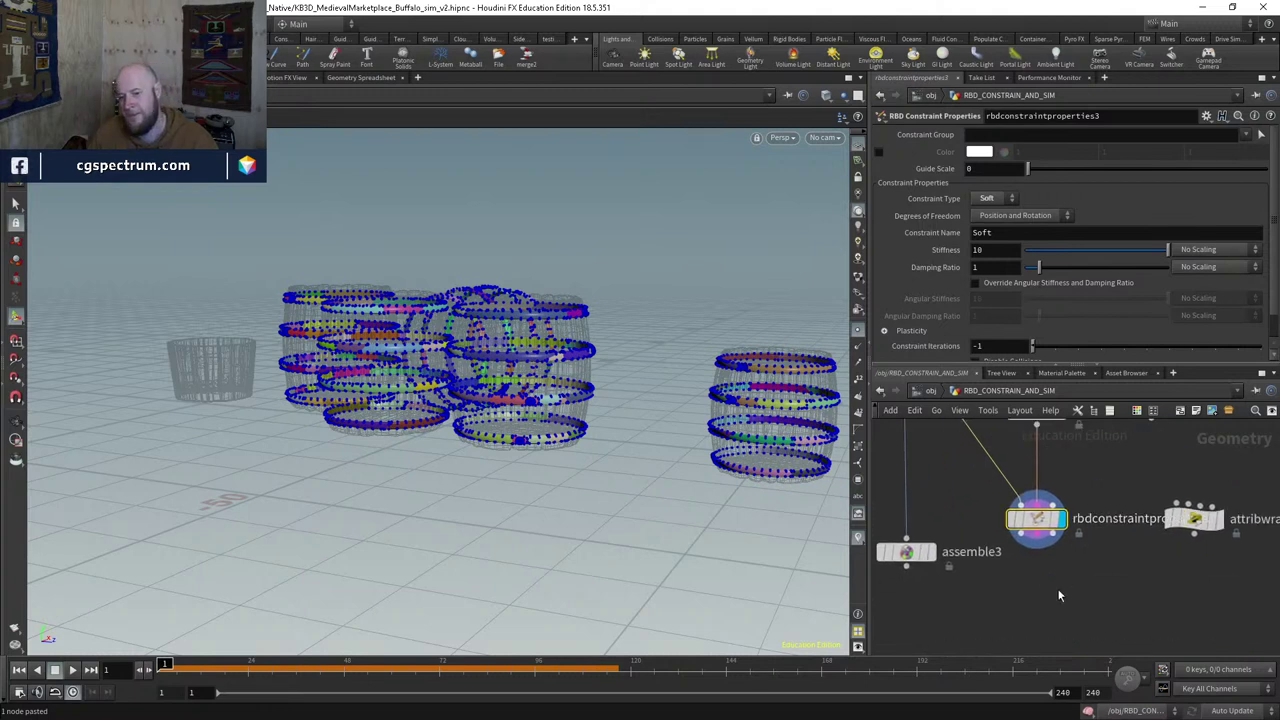
pyautogui.click(1040, 540)
pyautogui.press('Tab')
# Step: Add a null below rbdconstraintproperties3 named OUT_HOOP_CON and display it
pyautogui.write('null')
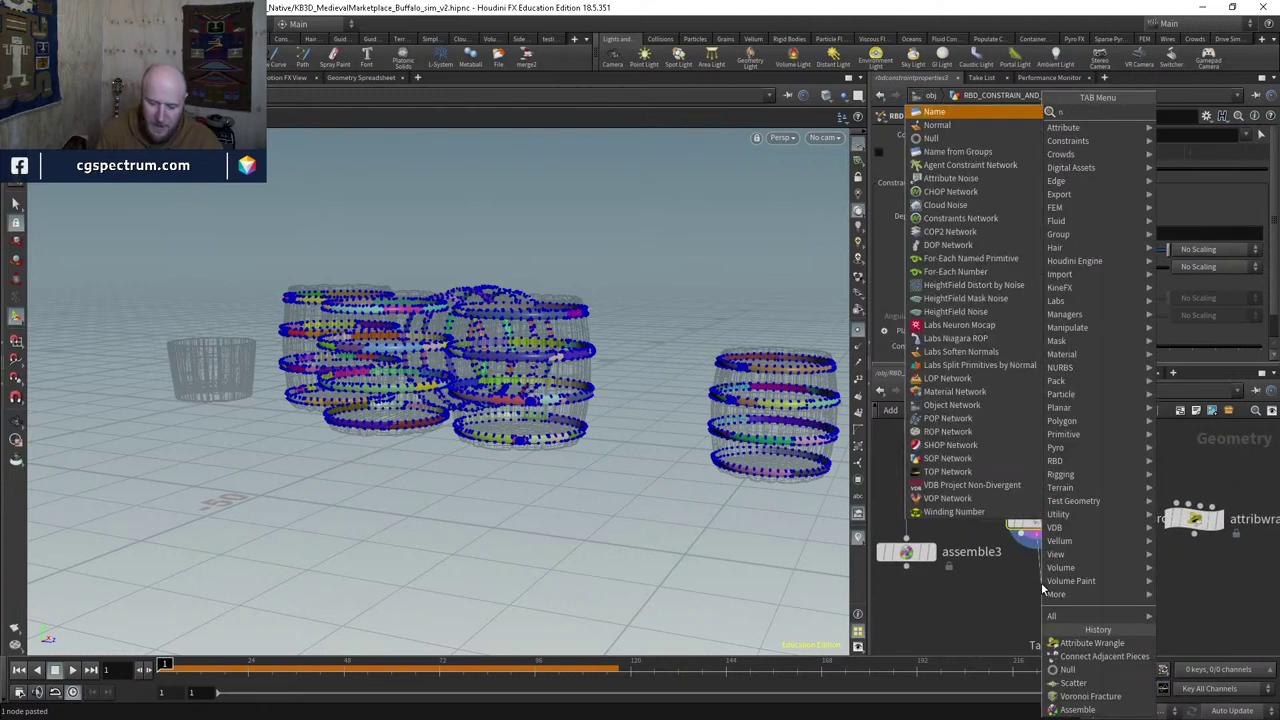
pyautogui.press('Return')
pyautogui.click(1041, 583)
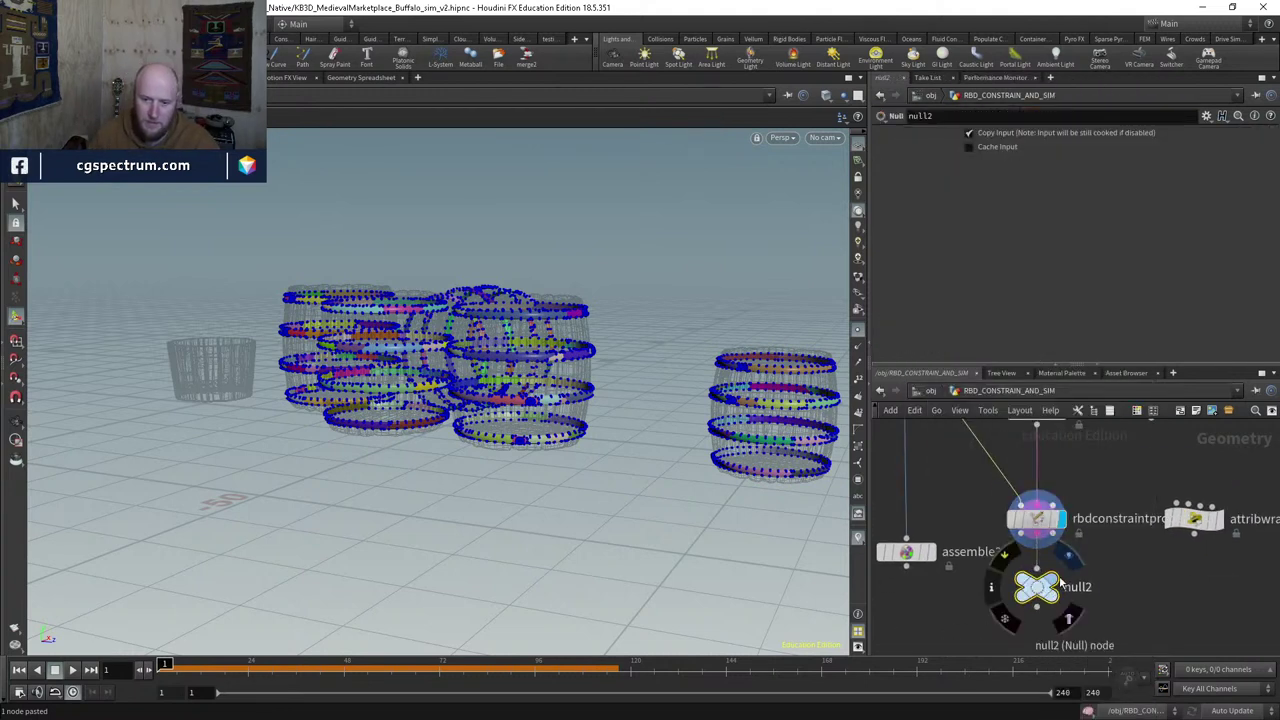
pyautogui.click(1053, 588)
pyautogui.doubleClick(1081, 584)
pyautogui.write('OUT_HOOP_CON')
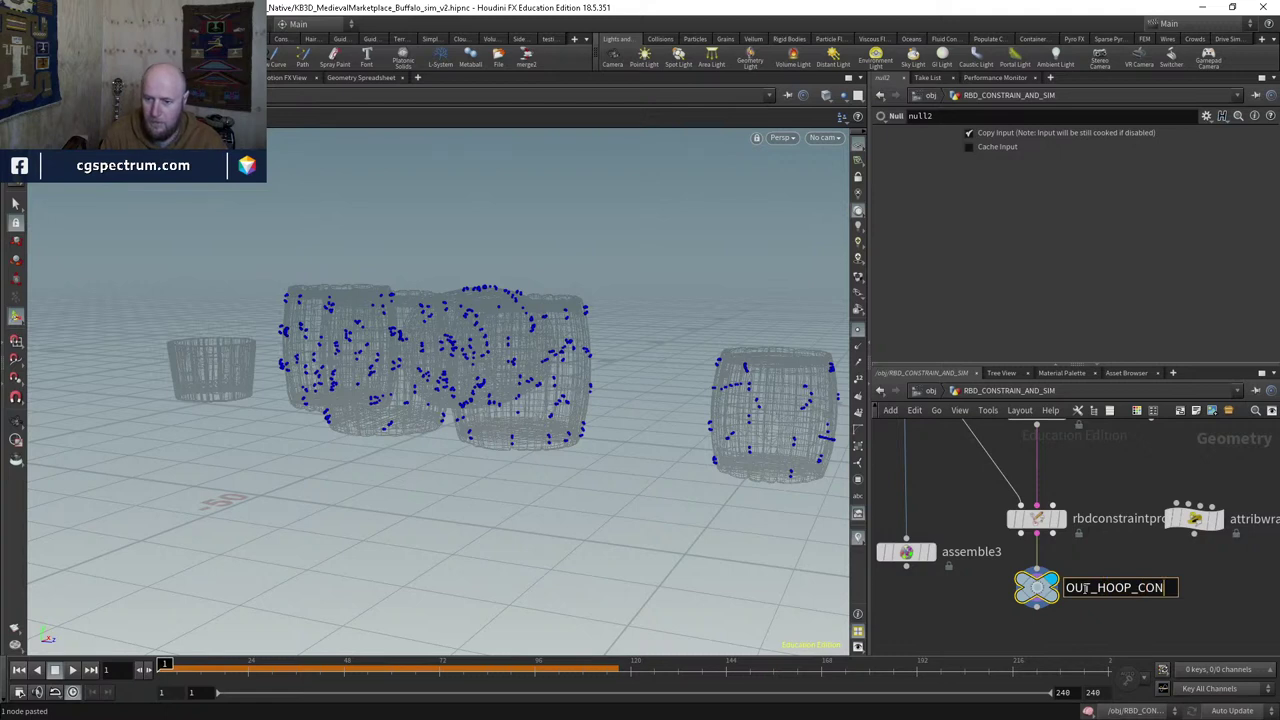
pyautogui.press('Return')
# Step: Reconnect OUT_HOOPS to assemble3 instead of voronoifracture1 and check its point counts
pyautogui.moveTo(906, 552); pyautogui.dragTo(905, 506)
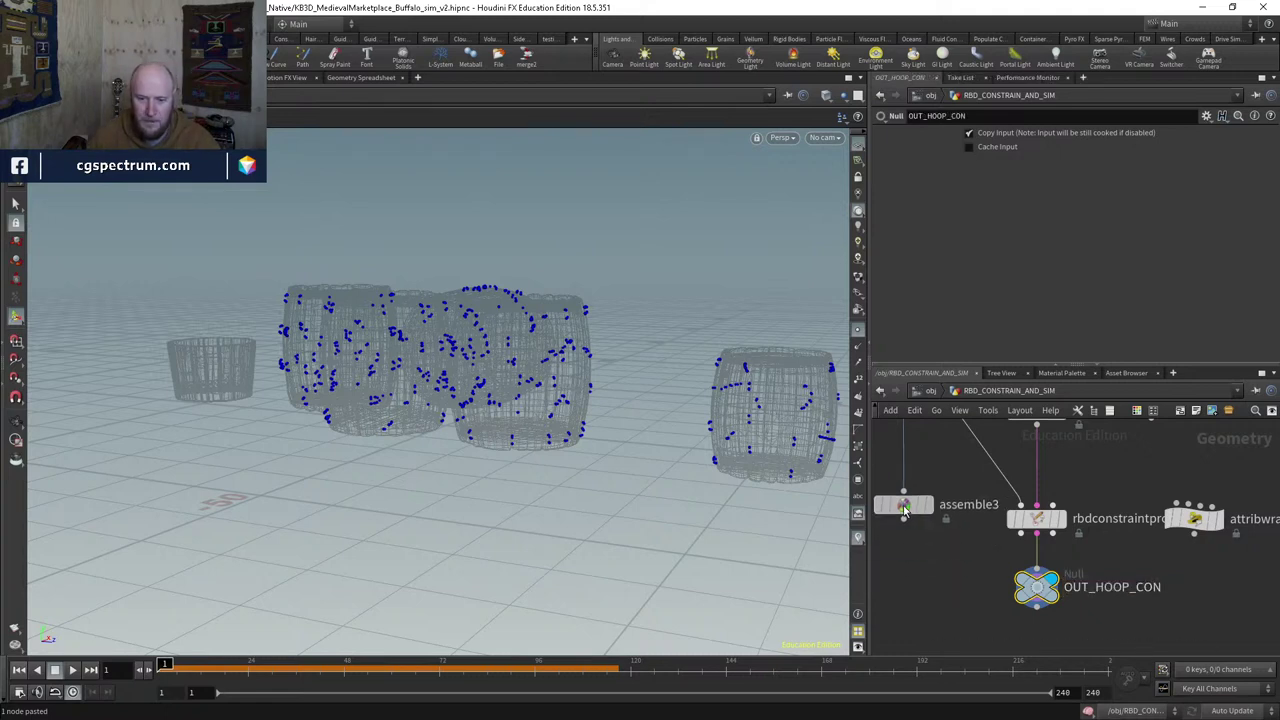
pyautogui.click(905, 508)
pyautogui.moveTo(1003, 480); pyautogui.dragTo(980, 459, button='middle')
pyautogui.moveTo(950, 460); pyautogui.dragTo(1025, 511)
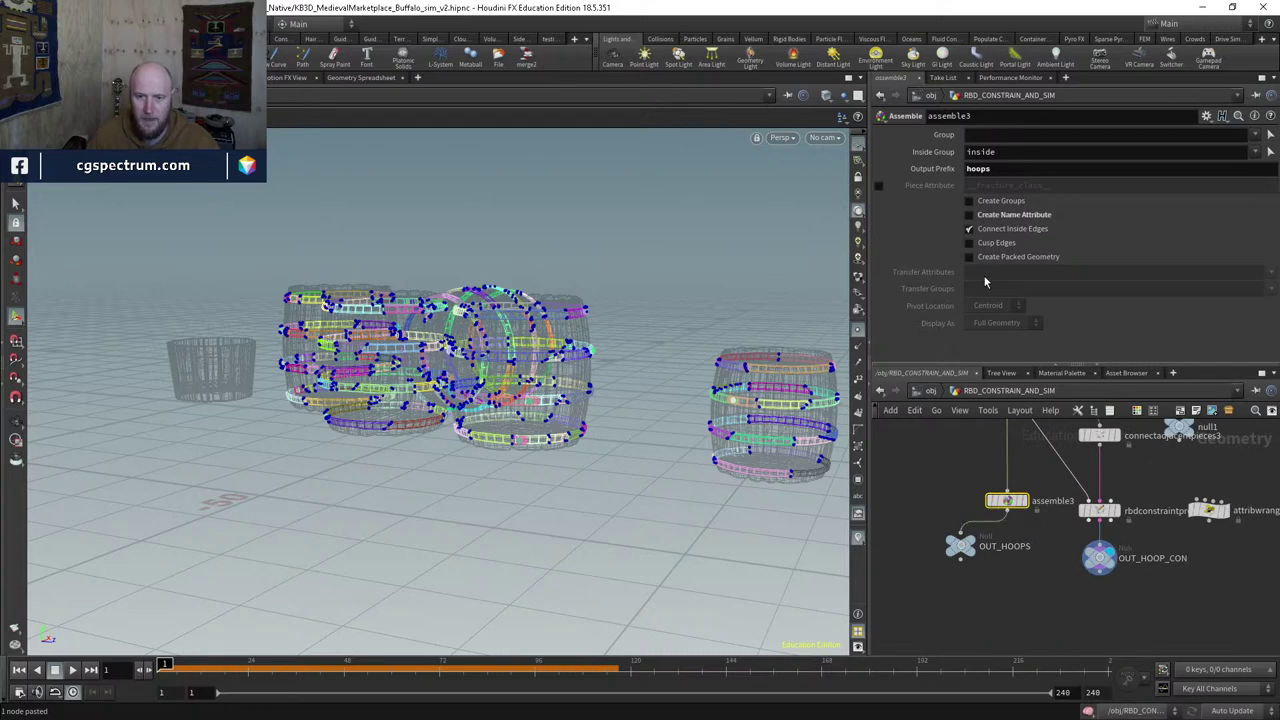
pyautogui.click(992, 550)
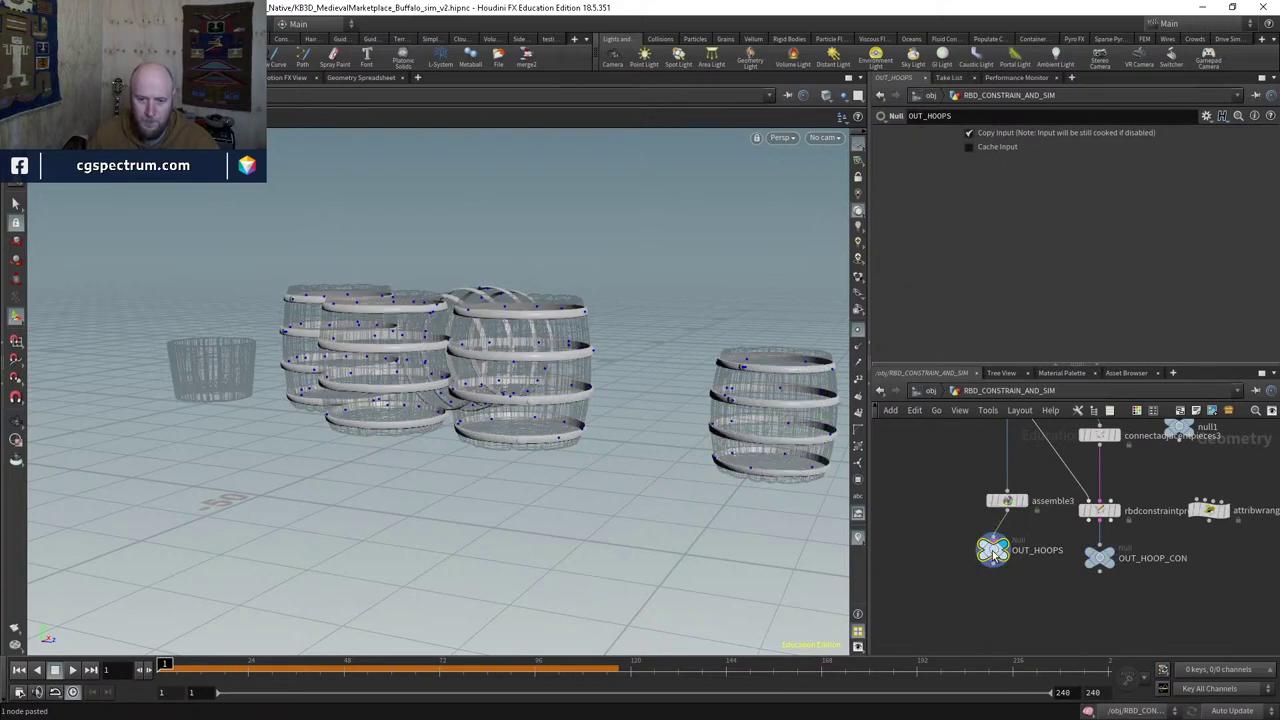
pyautogui.middleClick(992, 550)
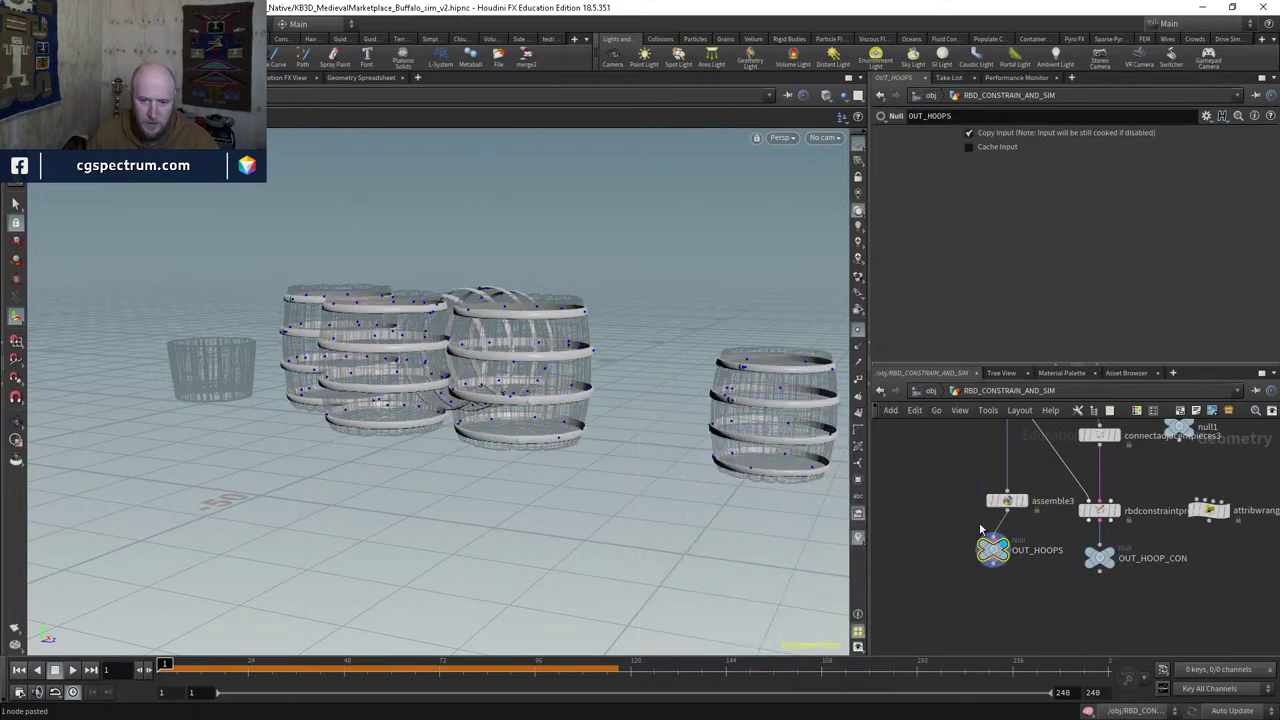
pyautogui.moveTo(979, 522); pyautogui.dragTo(942, 327, button='middle')
pyautogui.moveTo(1094, 524); pyautogui.dragTo(1069, 532, button='middle')
# Step: Select dopnet1 with its neighbouring geometry nodes and move them aside
pyautogui.scroll(-8, 1069, 532)
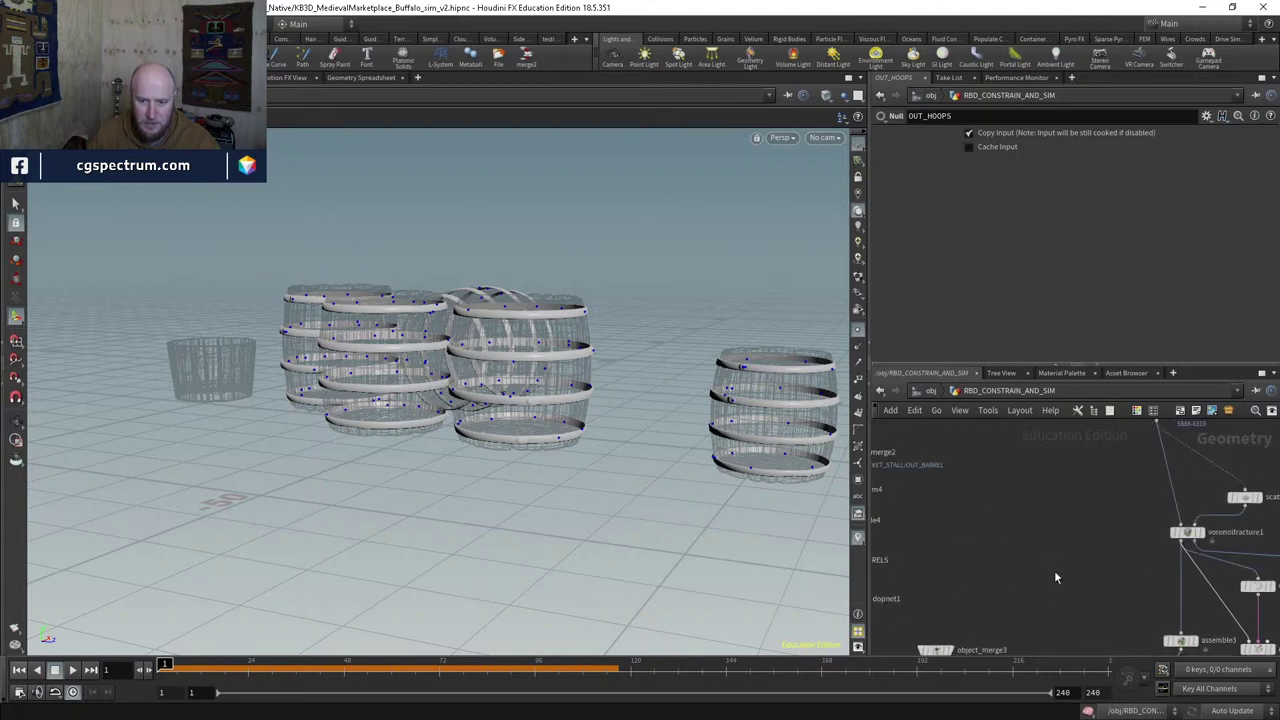
pyautogui.moveTo(965, 470); pyautogui.dragTo(1105, 632)
pyautogui.moveTo(953, 630); pyautogui.dragTo(1001, 556, button='middle')
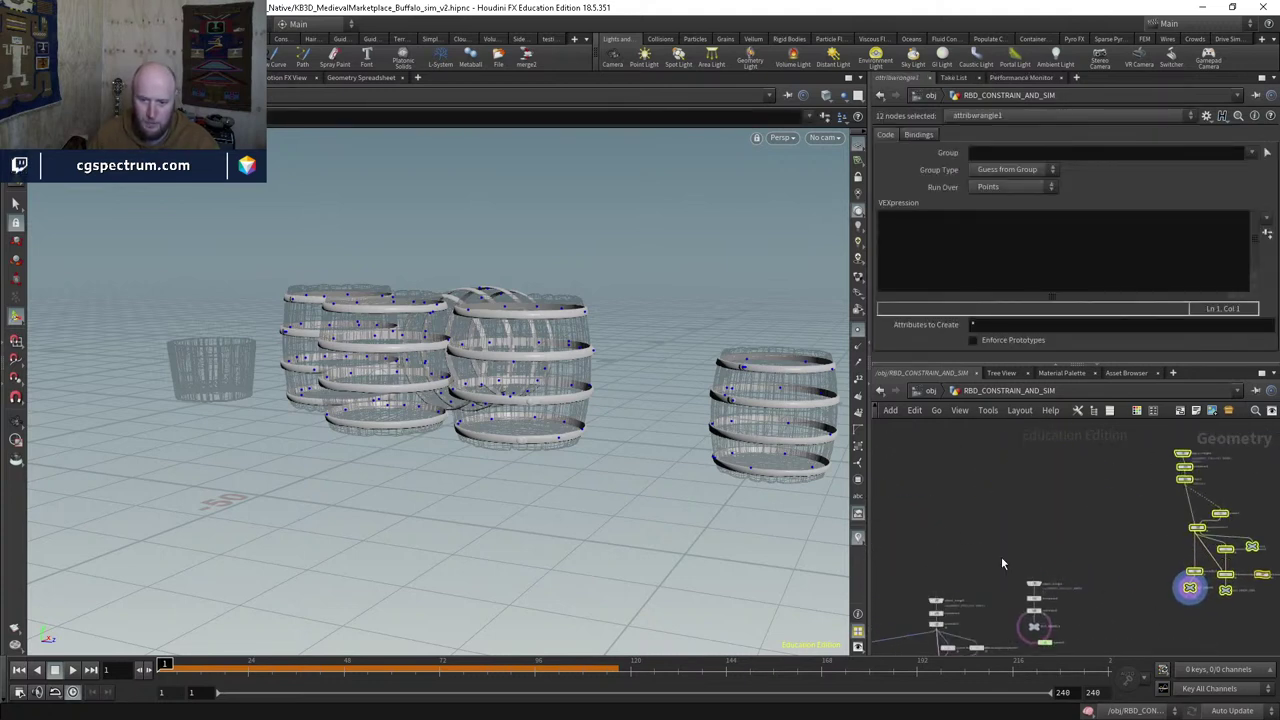
pyautogui.moveTo(1001, 556); pyautogui.dragTo(1068, 664)
pyautogui.moveTo(1062, 612); pyautogui.dragTo(1111, 593)
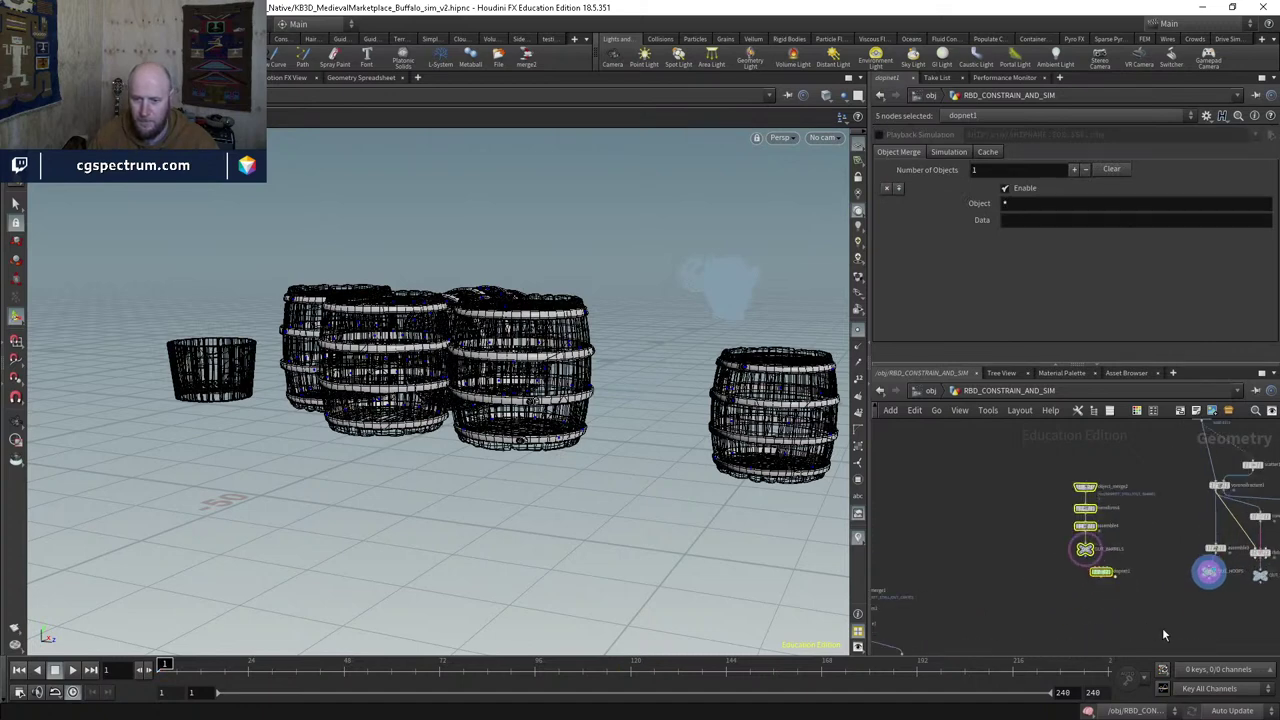
# Step: Inside dopnet1, move output, merge2 and gravity1 lower beneath the solver
pyautogui.doubleClick(1190, 587)
pyautogui.click(995, 548)
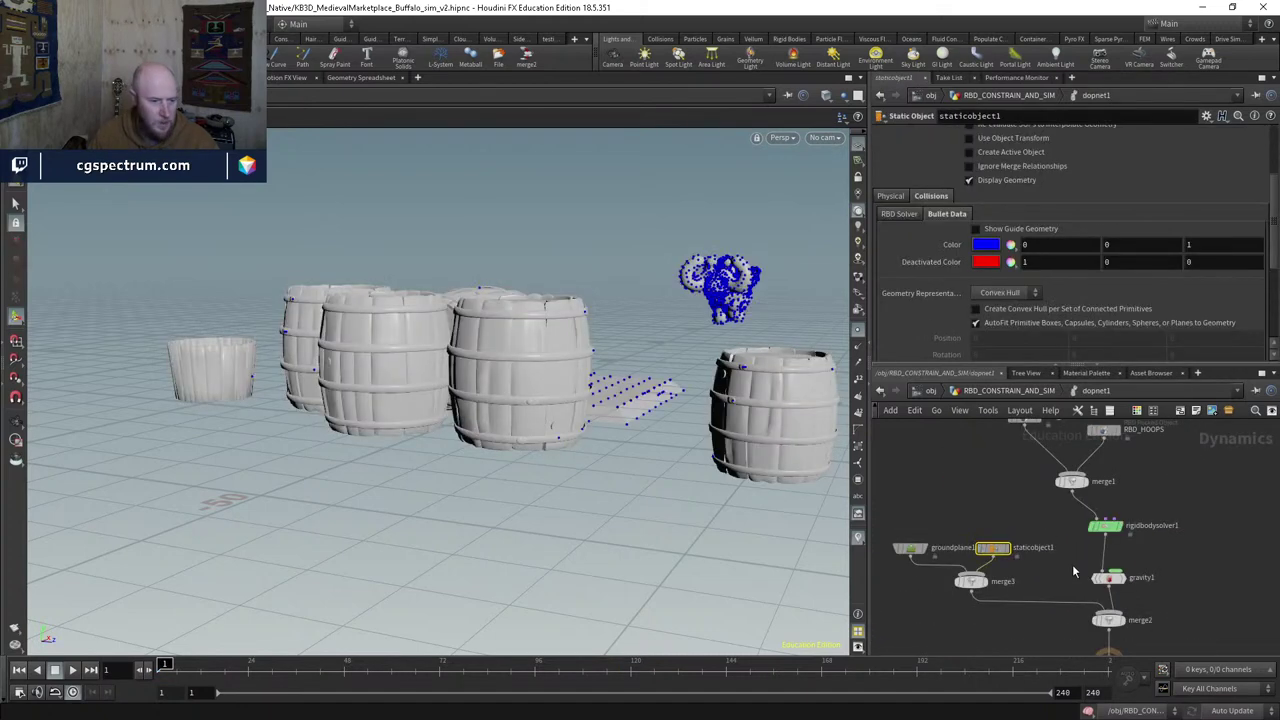
pyautogui.moveTo(1165, 531); pyautogui.dragTo(1027, 443, button='middle')
pyautogui.moveTo(970, 582); pyautogui.dragTo(972, 628)
pyautogui.moveTo(972, 531); pyautogui.dragTo(968, 578)
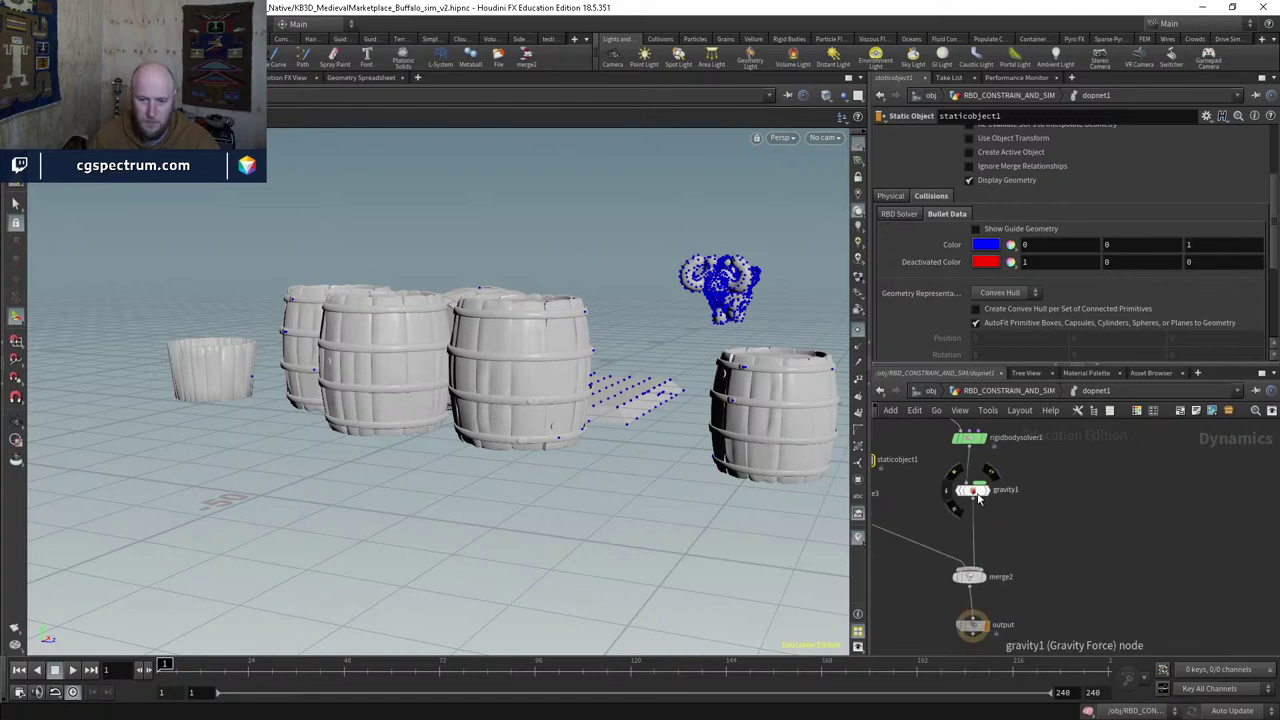
pyautogui.moveTo(972, 489); pyautogui.dragTo(965, 535)
# Step: Insert a constraintnetwork1 node between the rigid body solver and gravity1
pyautogui.moveTo(1010, 514); pyautogui.dragTo(1018, 572, button='middle')
pyautogui.press('Tab')
pyautogui.write('cons')
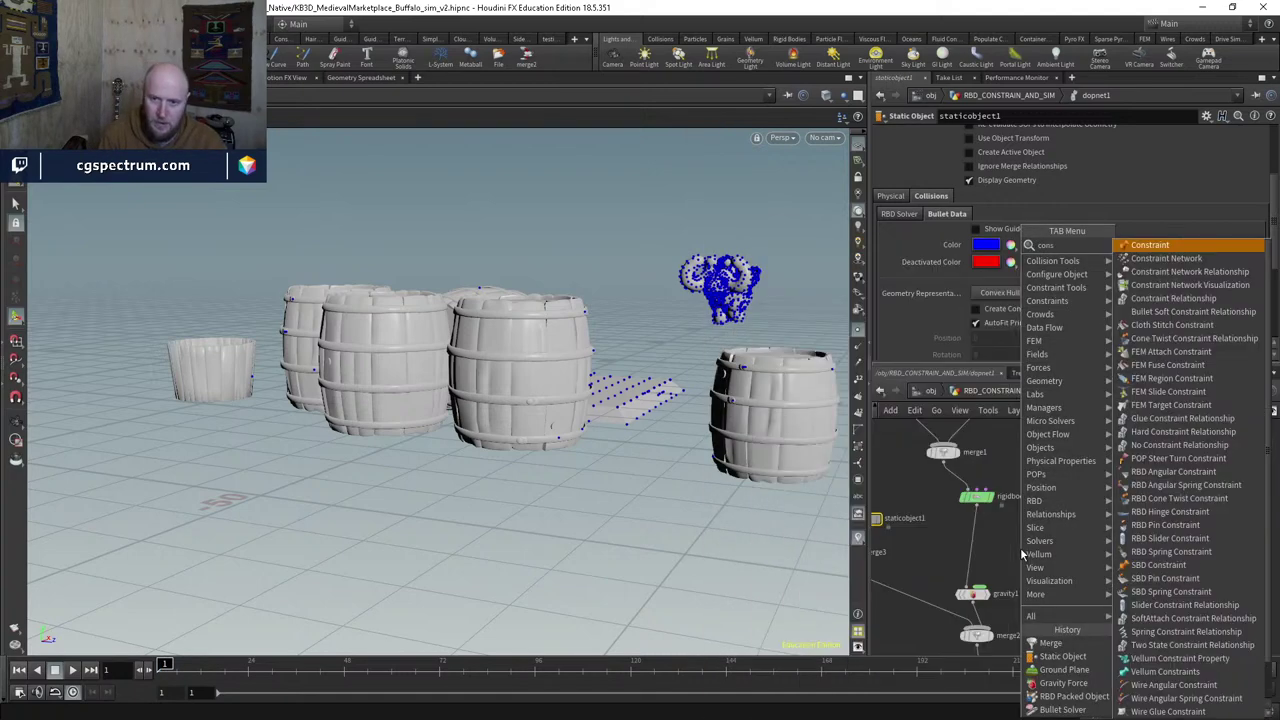
pyautogui.press('Down')
pyautogui.press('Return')
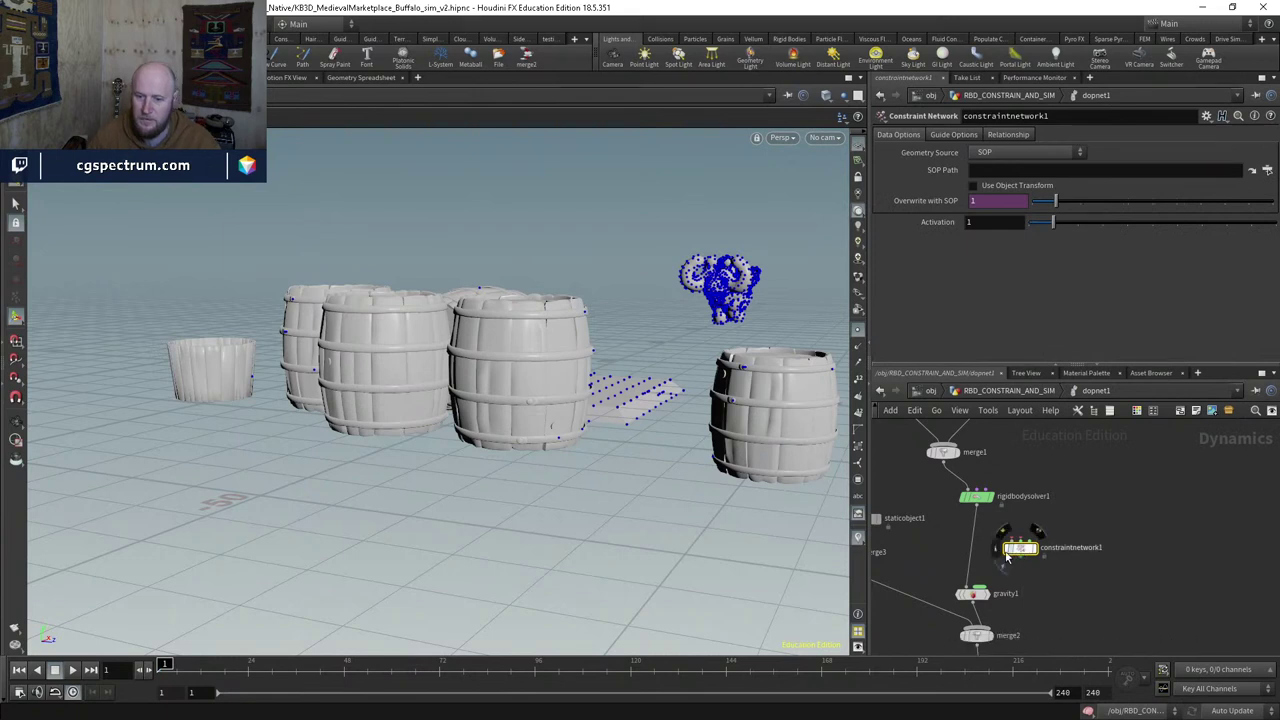
pyautogui.click(1014, 552)
pyautogui.moveTo(1016, 557); pyautogui.dragTo(986, 566)
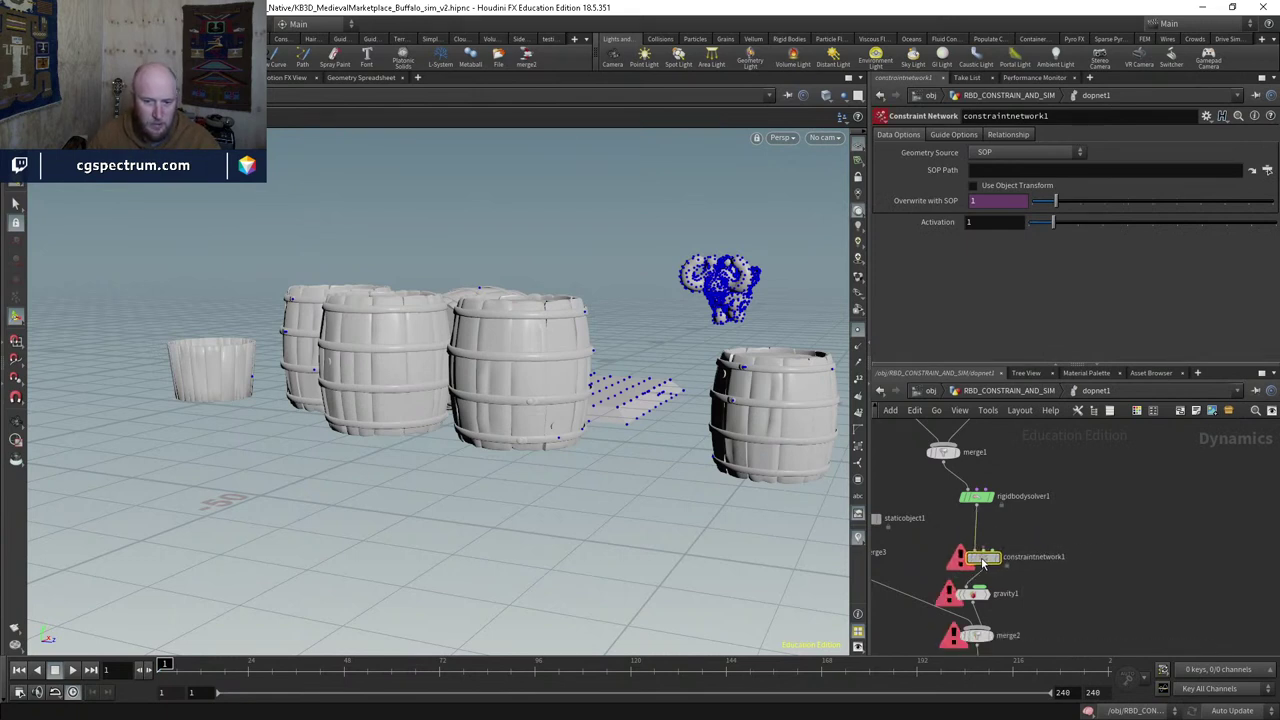
# Step: Add a bulletsoftconrel1 node and connect it into constraintnetwork1
pyautogui.press('Tab')
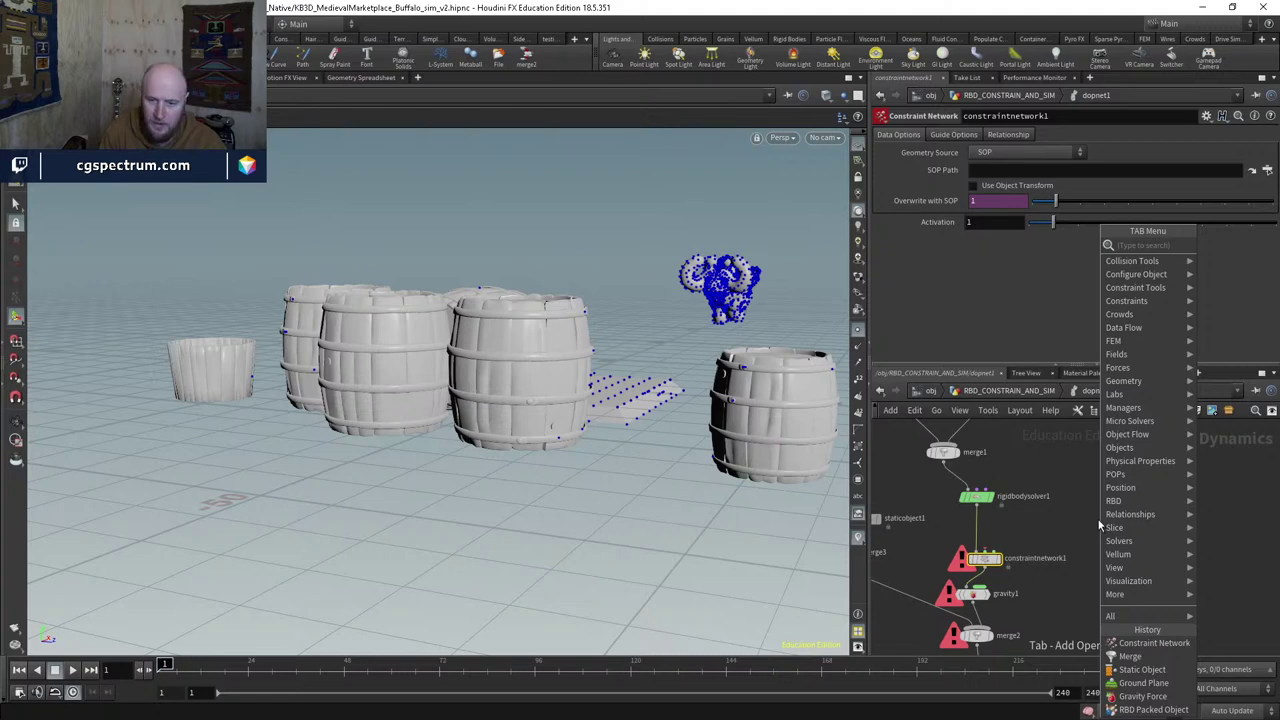
pyautogui.write('soft')
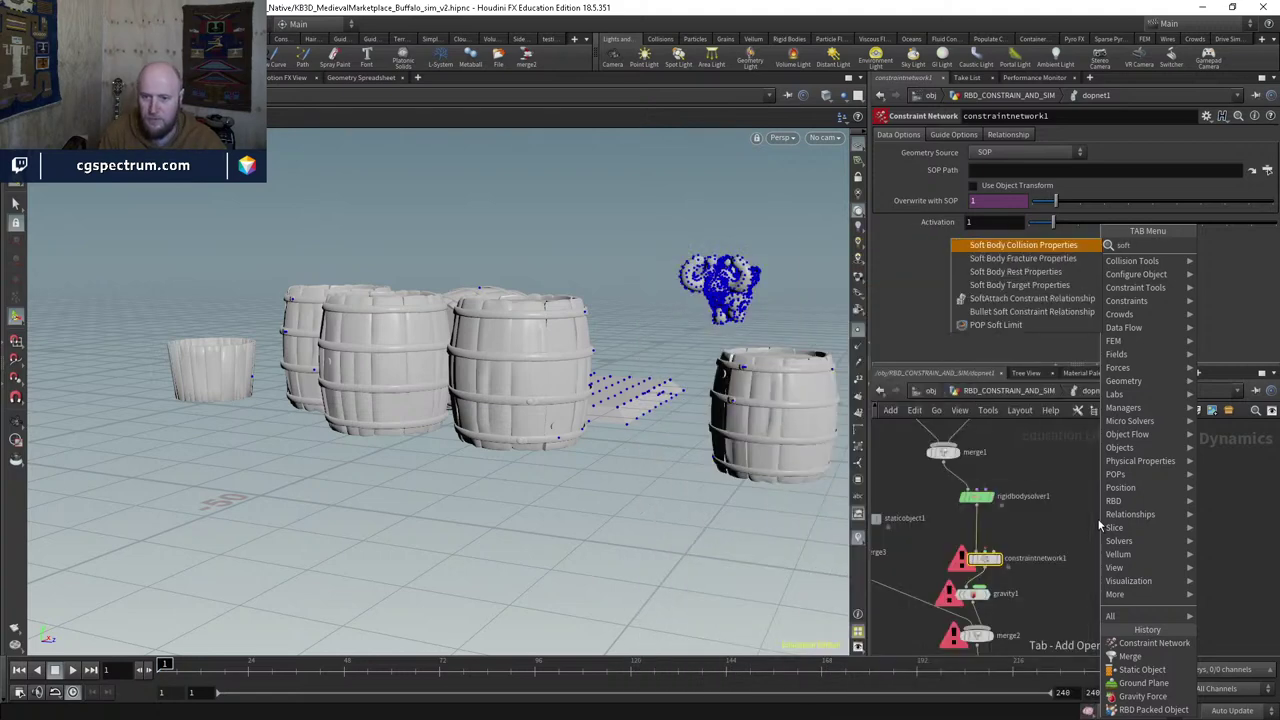
pyautogui.write('c')
pyautogui.press('Down')
pyautogui.press('Down')
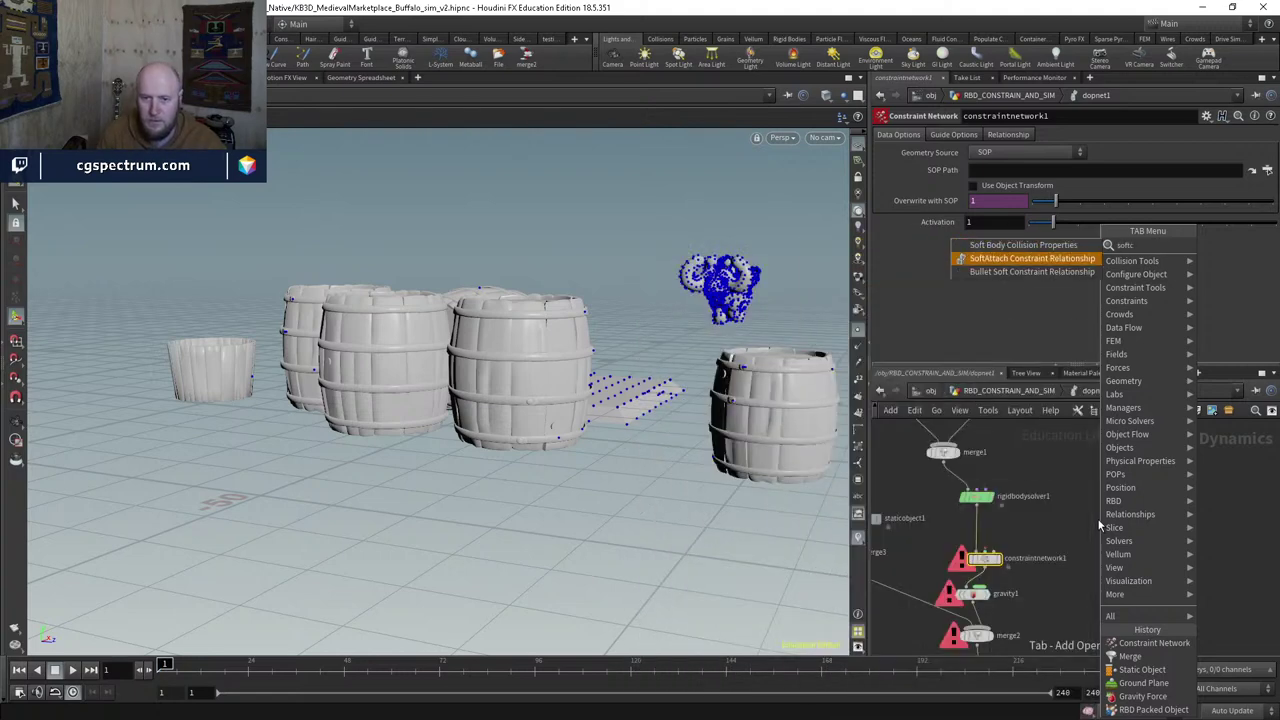
pyautogui.press('Return')
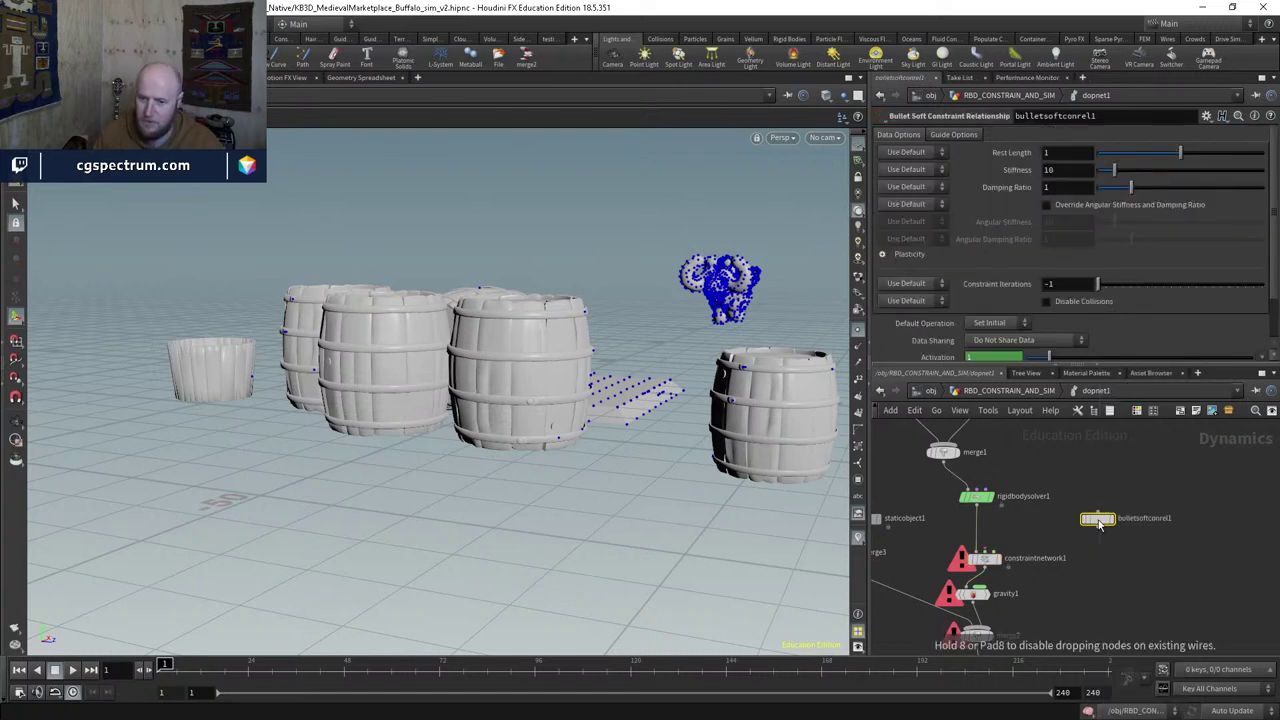
pyautogui.click(1098, 522)
pyautogui.click(1097, 527)
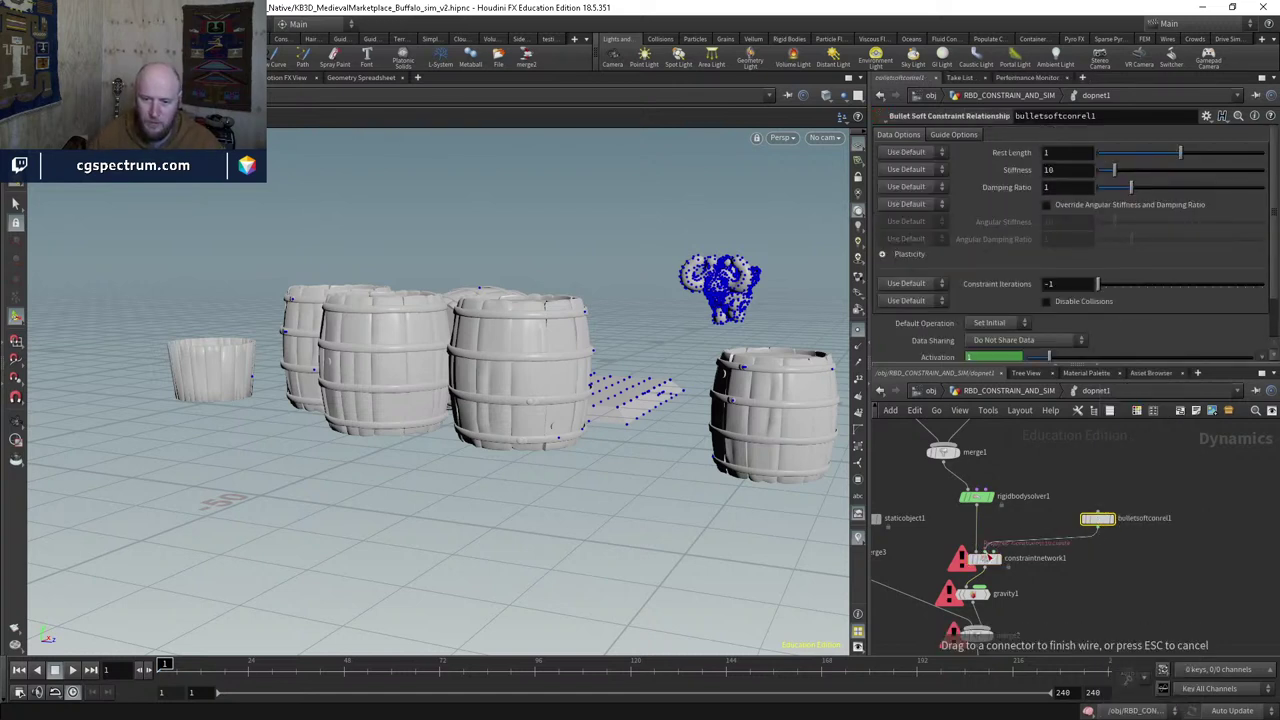
# Step: Set constraintnetwork1's constraint geometry path to ../../OUT_HOOP_CON/
pyautogui.click(985, 560)
pyautogui.click(1017, 170)
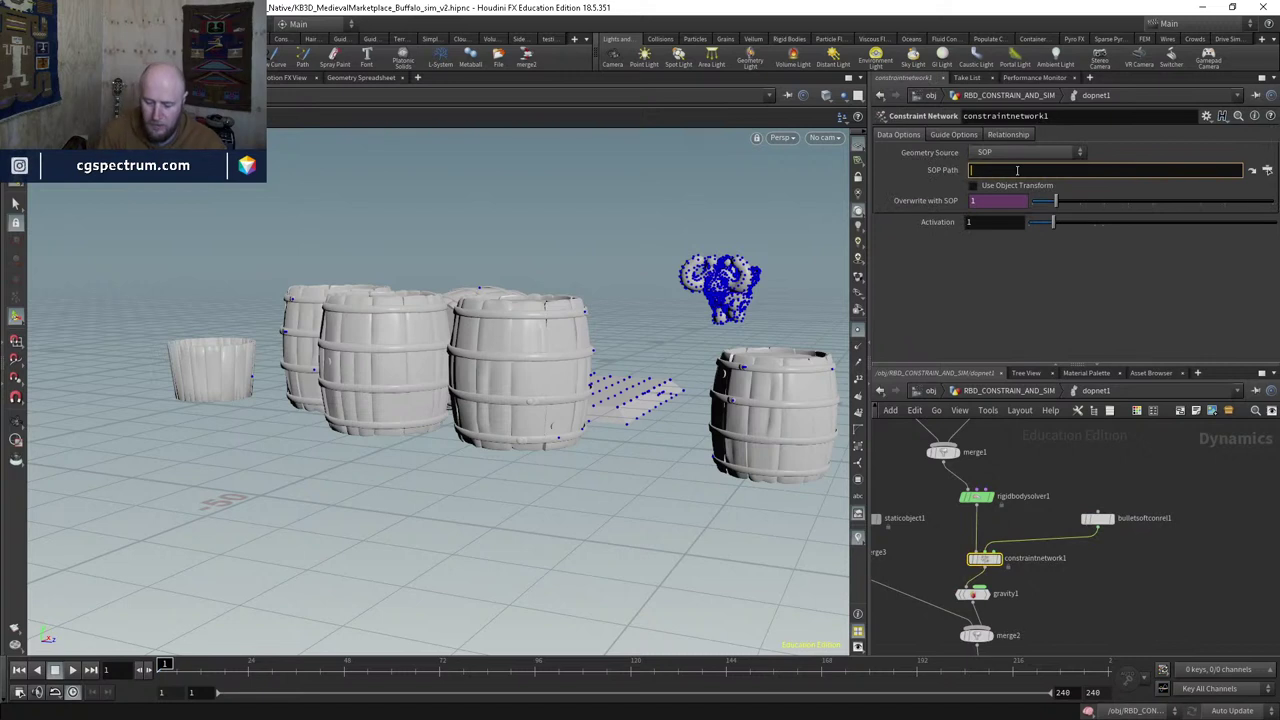
pyautogui.write('../../')
pyautogui.press('Down')
pyautogui.press('Down')
pyautogui.press('Down')
pyautogui.press('Down')
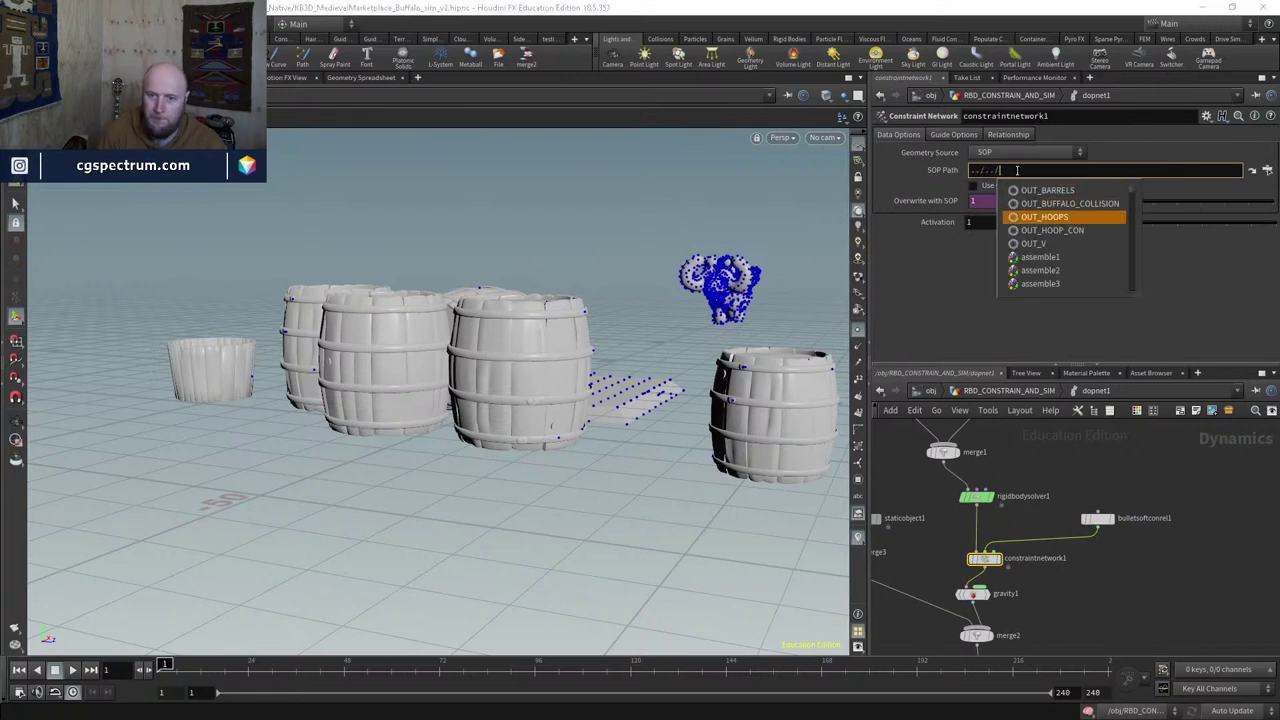
pyautogui.press('Return')
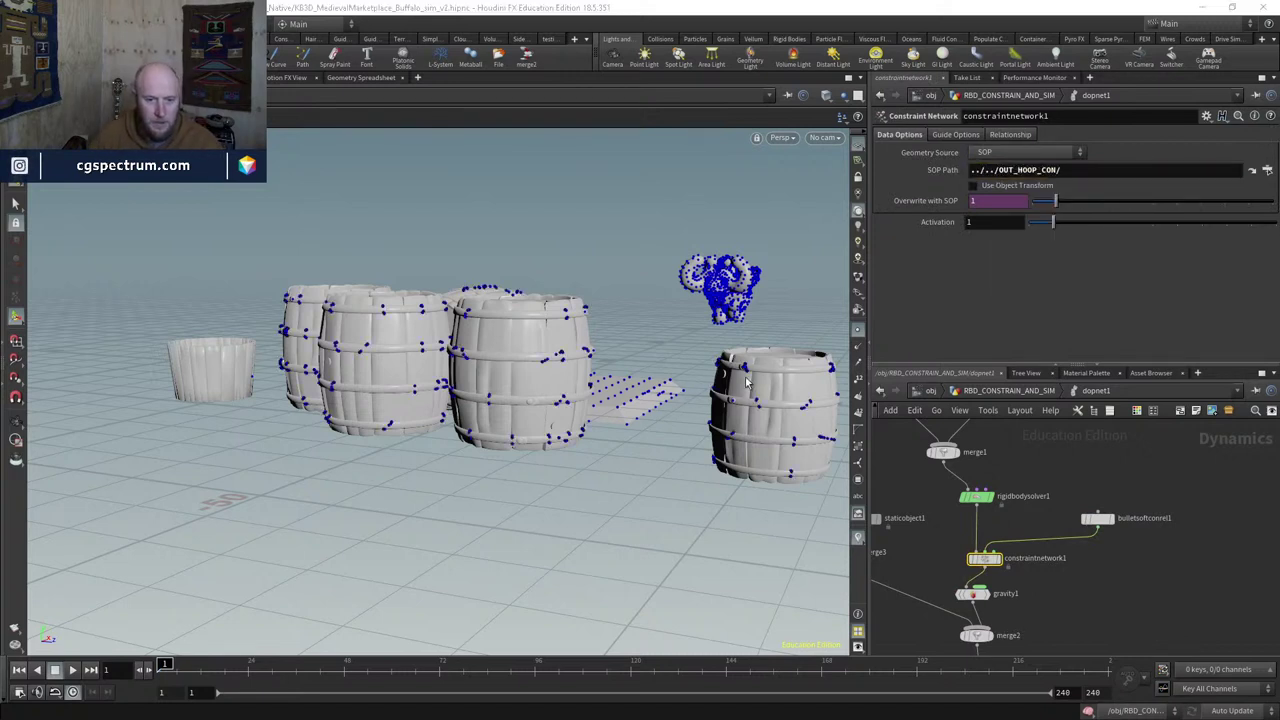
pyautogui.scroll(2, 1090, 533)
pyautogui.click(1100, 511)
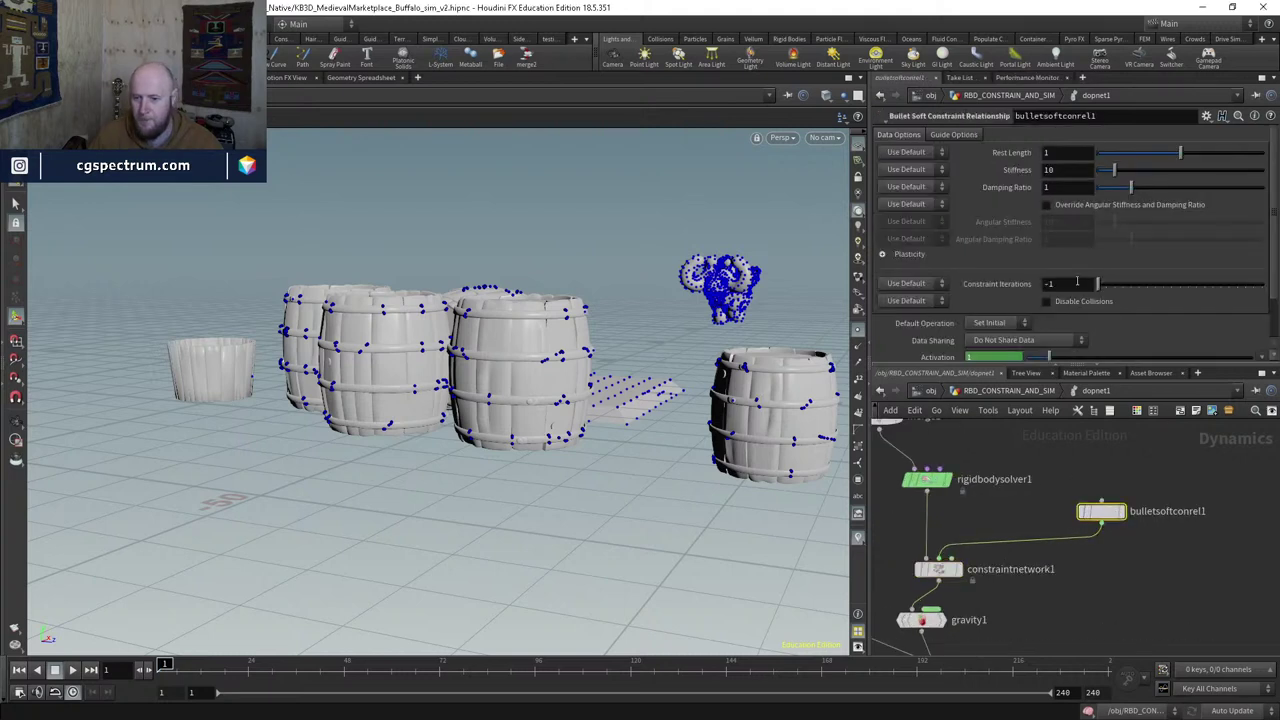
pyautogui.scroll(-2, 1007, 304)
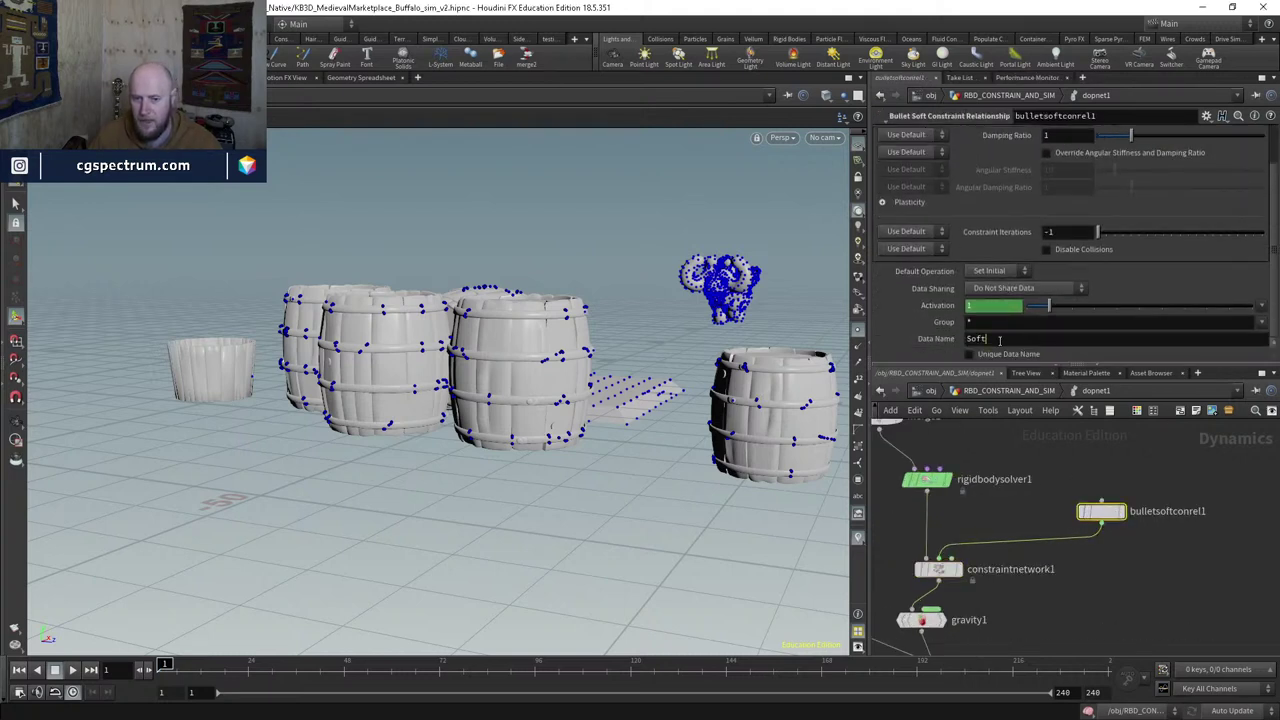
# Step: Back at top level, confirm rbdconstraintproperties3 keeps Position and Rotation degrees of freedom
pyautogui.press('u')
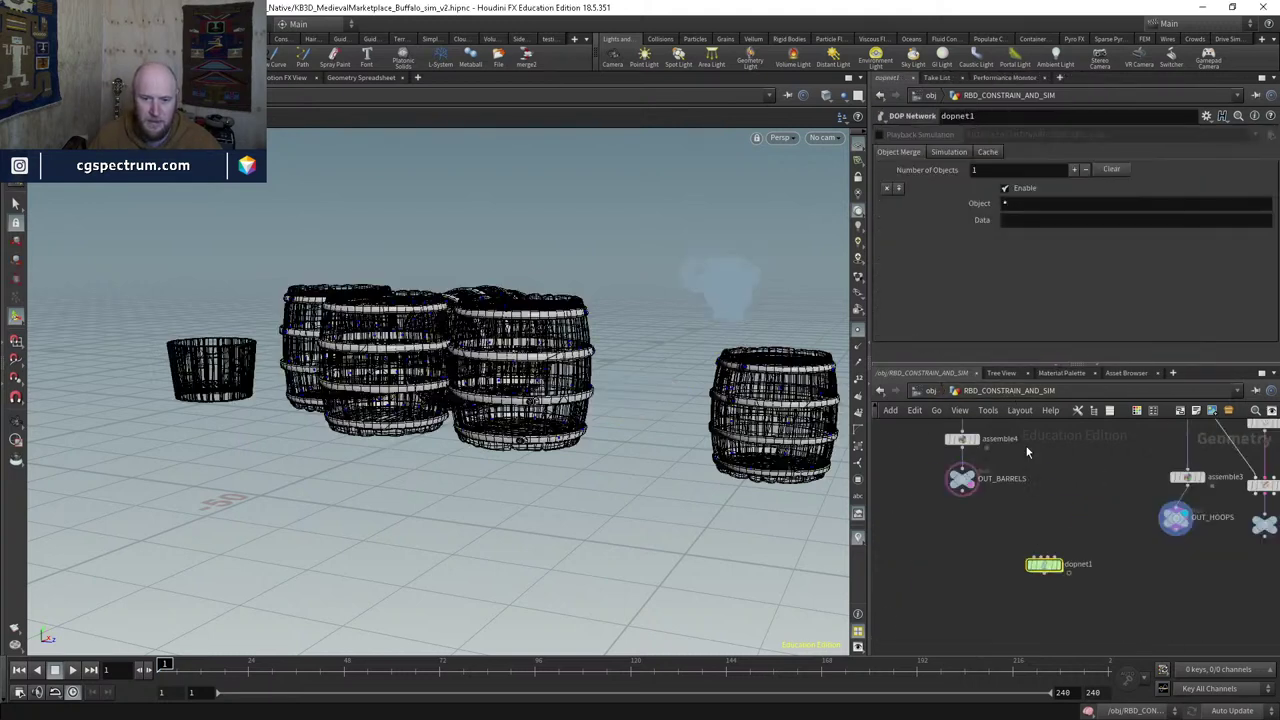
pyautogui.moveTo(1049, 518); pyautogui.dragTo(834, 544, button='middle')
pyautogui.click(1040, 516)
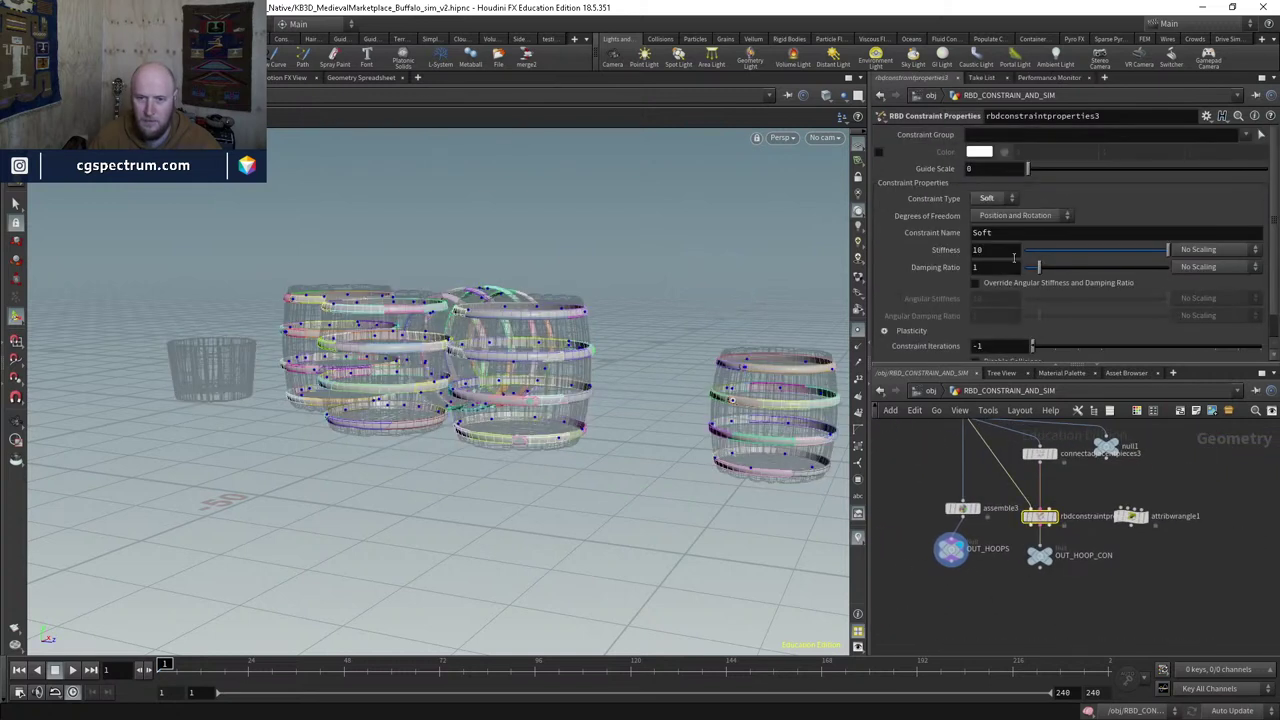
pyautogui.click(983, 233)
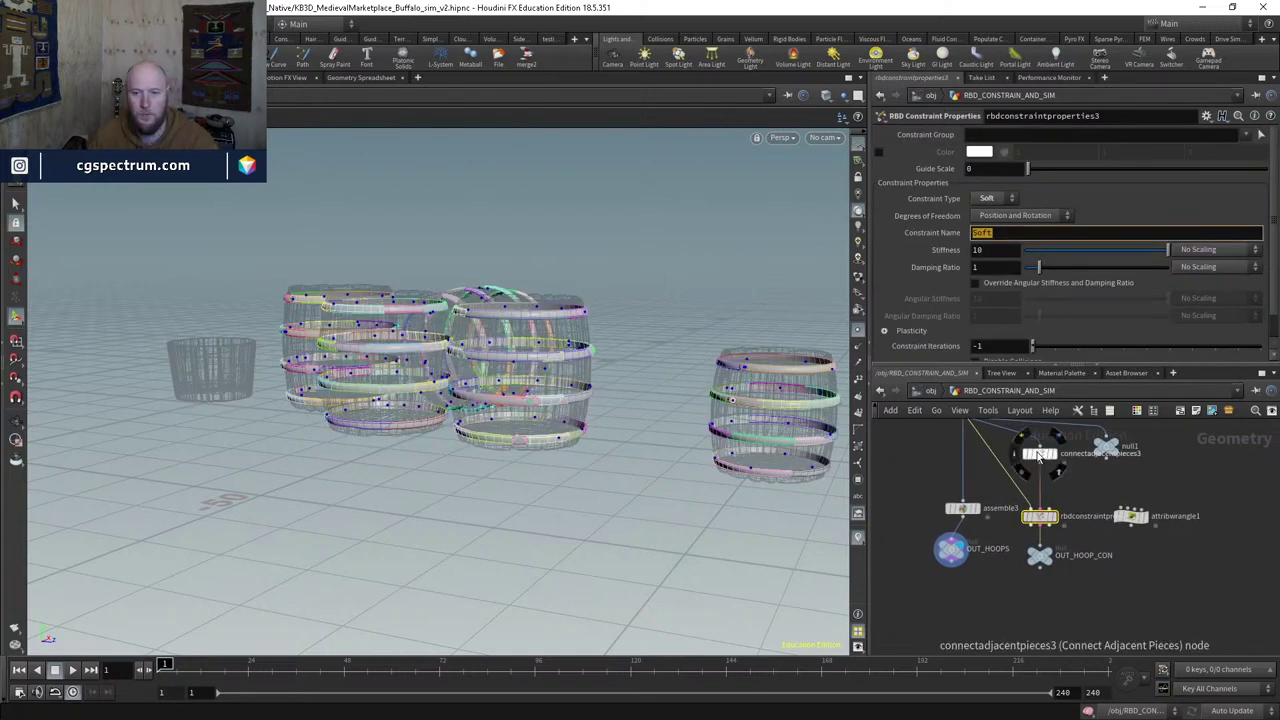
pyautogui.moveTo(1106, 563); pyautogui.dragTo(1106, 441, button='middle')
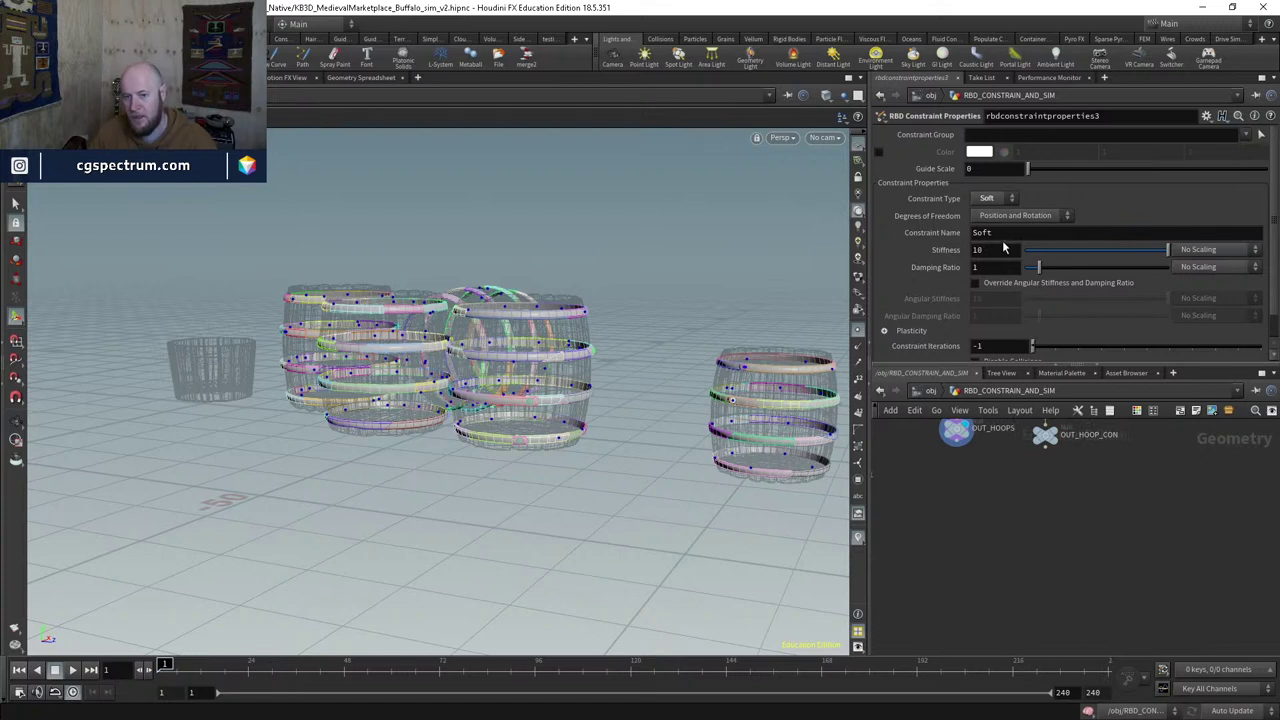
pyautogui.scroll(-1, 963, 285)
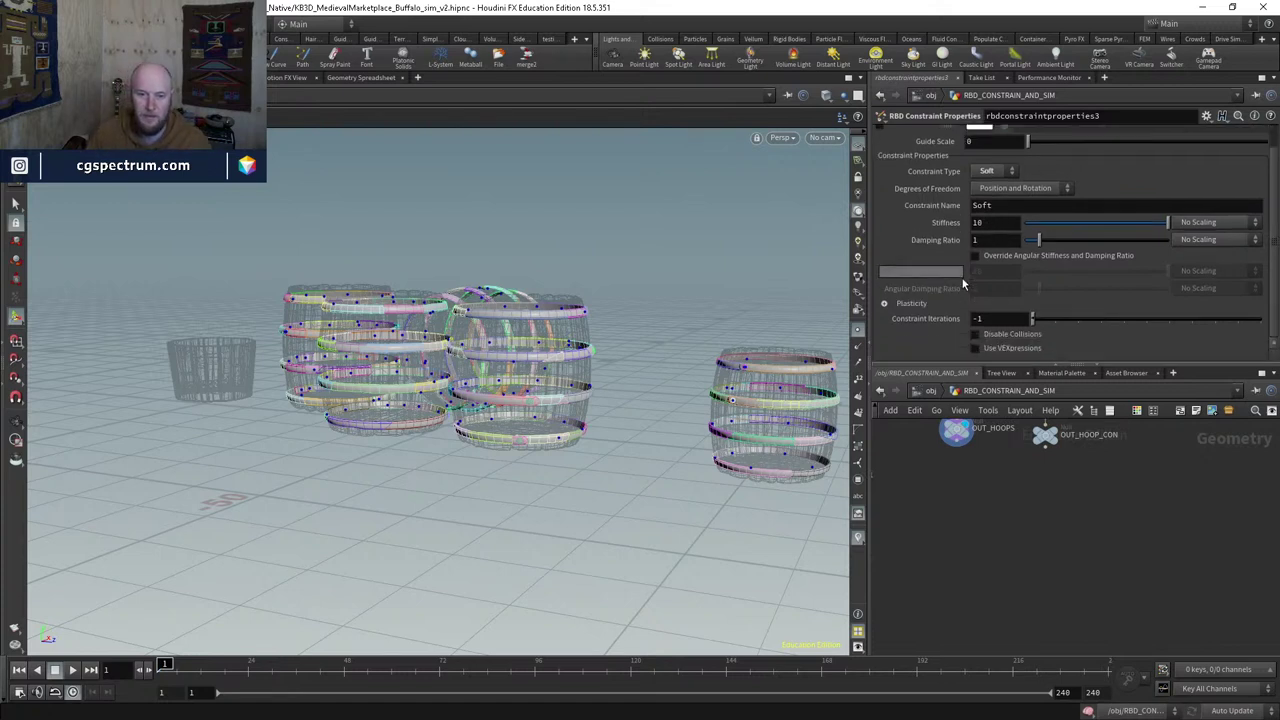
pyautogui.scroll(1, 991, 221)
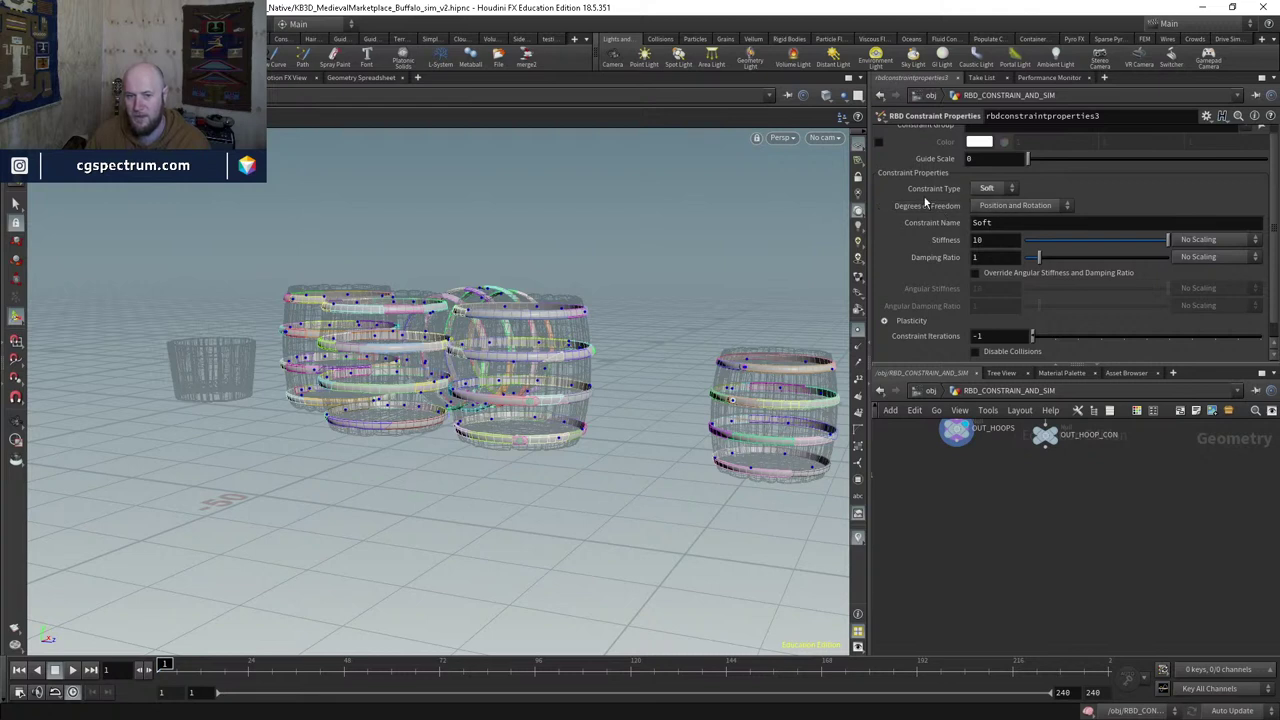
pyautogui.click(1018, 210)
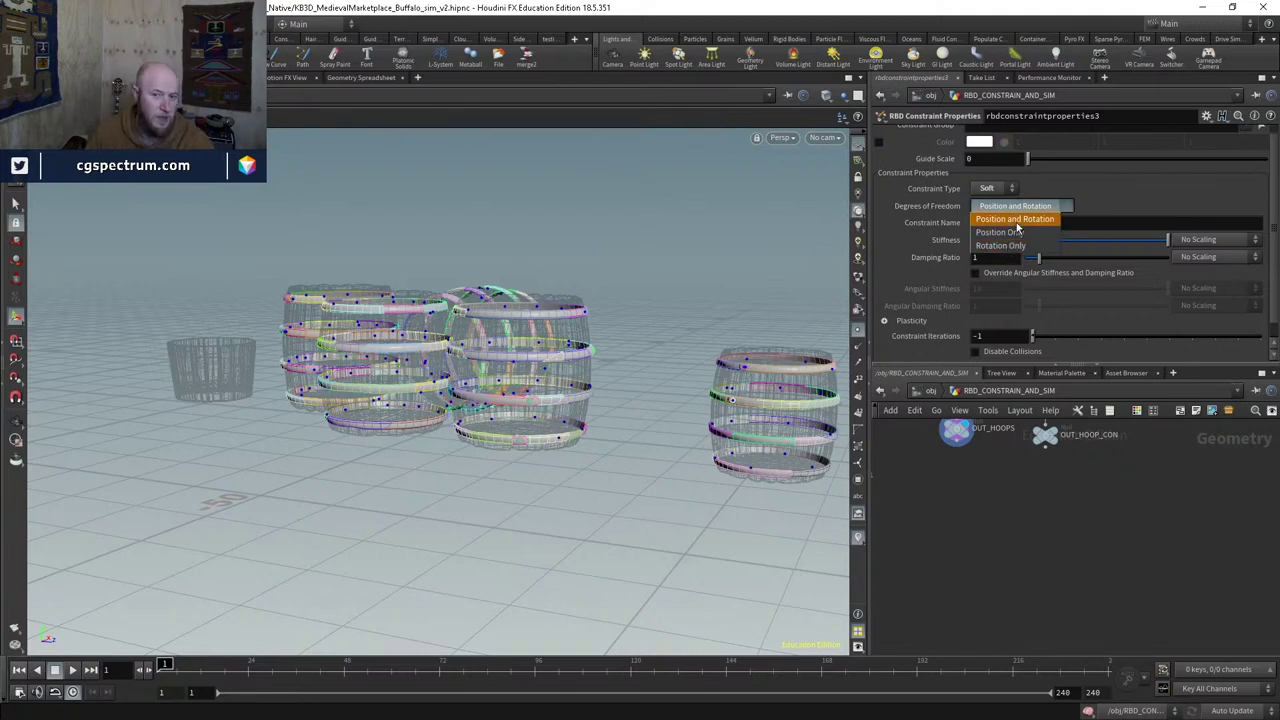
pyautogui.click(1015, 219)
pyautogui.scroll(-4, 1095, 510)
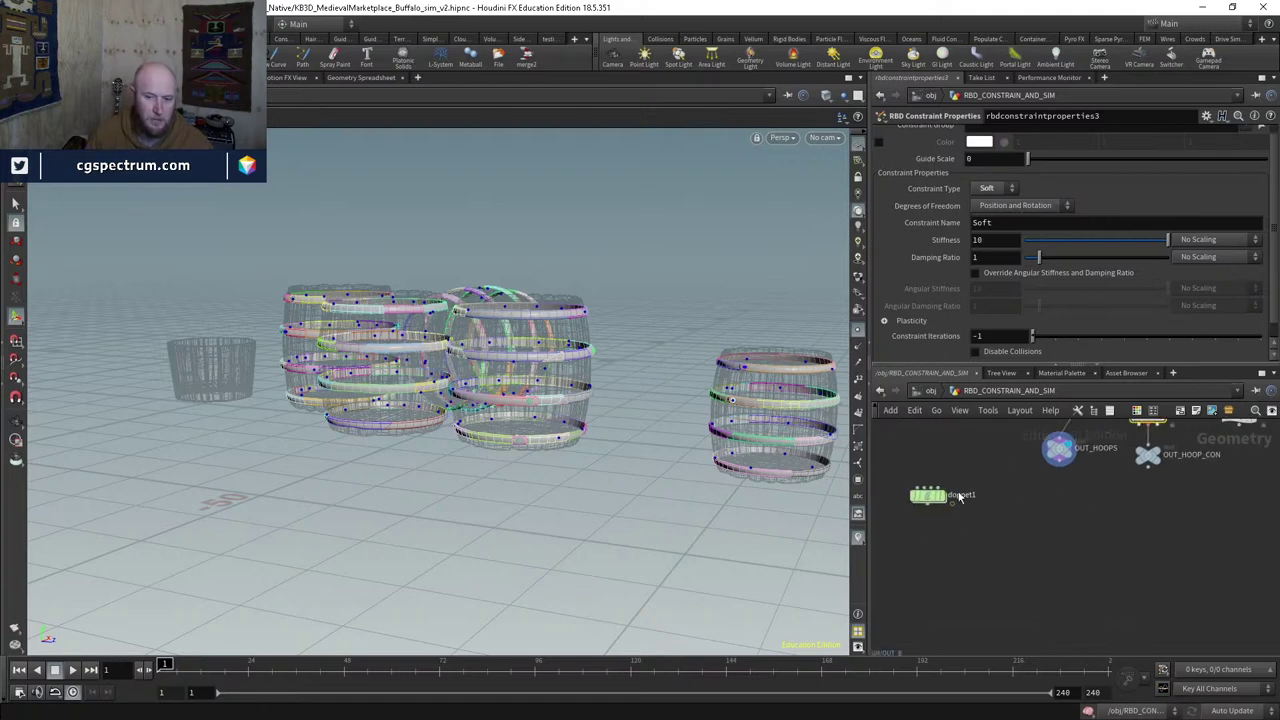
# Step: Enter dopnet1, frame all the barrels and start the simulation playing
pyautogui.doubleClick(929, 491)
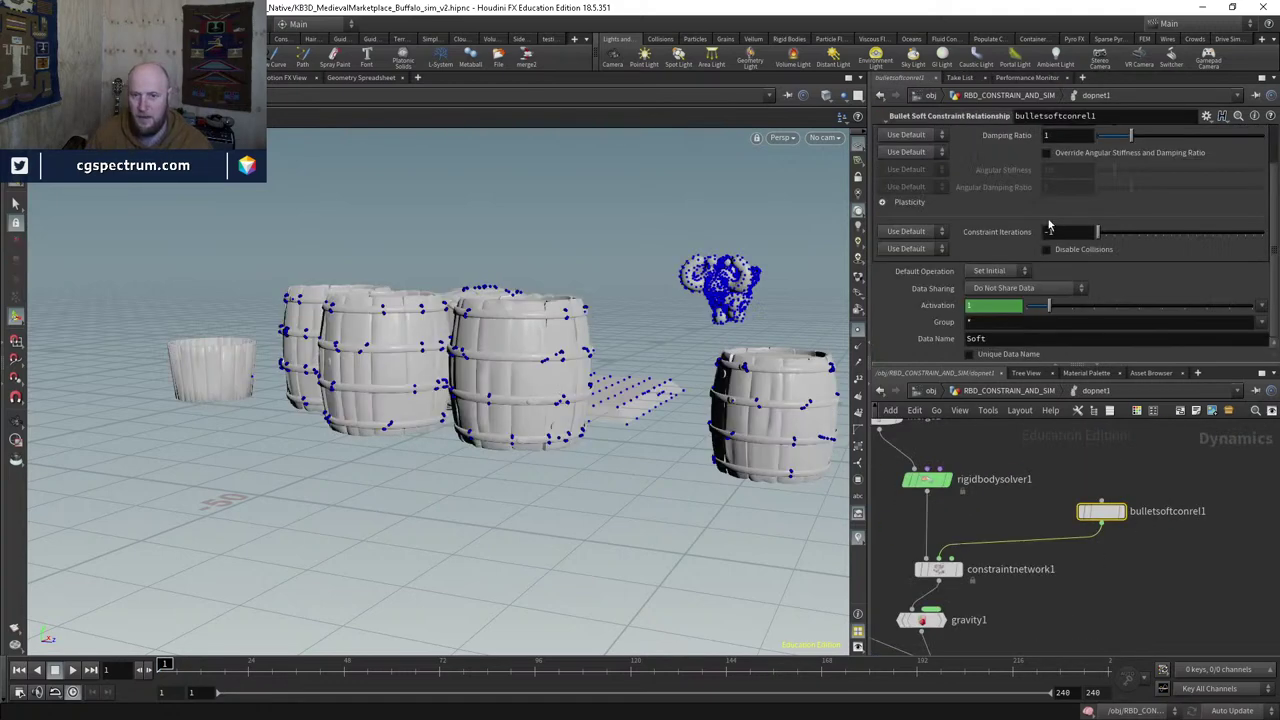
pyautogui.scroll(2, 1045, 226)
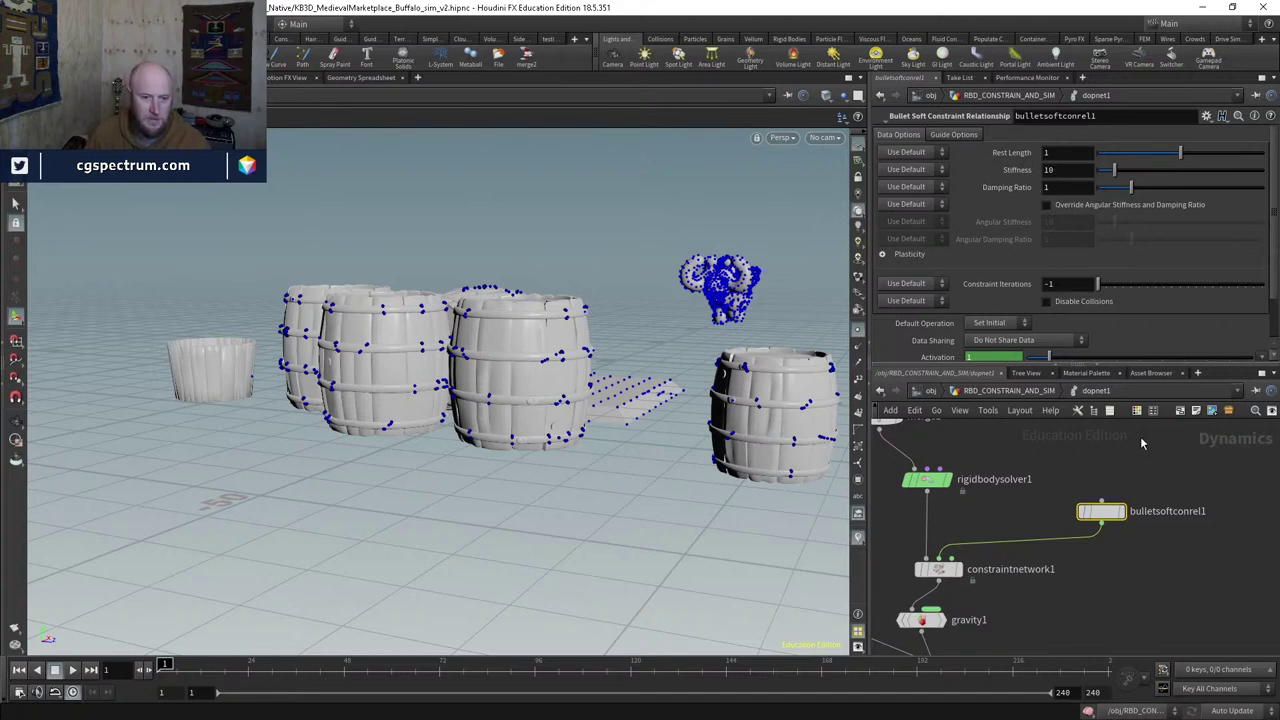
pyautogui.moveTo(1142, 443); pyautogui.dragTo(1133, 412, button='middle')
pyautogui.moveTo(560, 430); pyautogui.dragTo(640, 600)
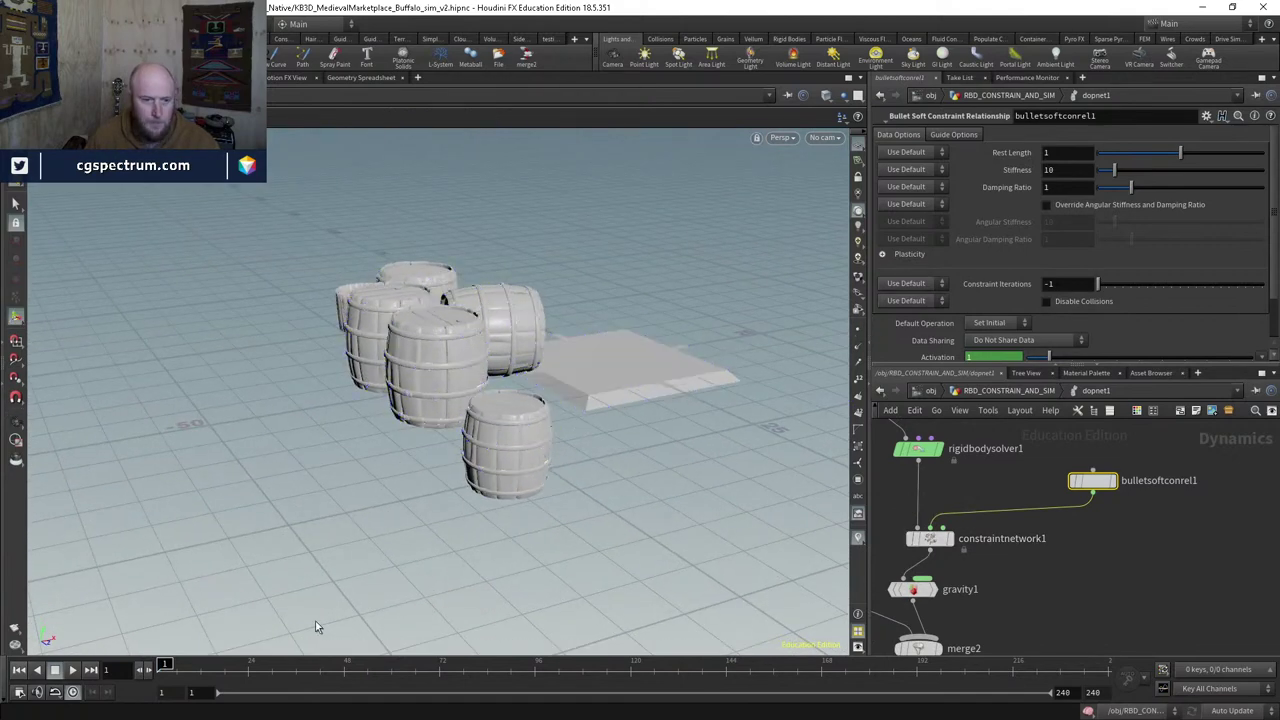
pyautogui.moveTo(315, 627); pyautogui.dragTo(260, 580)
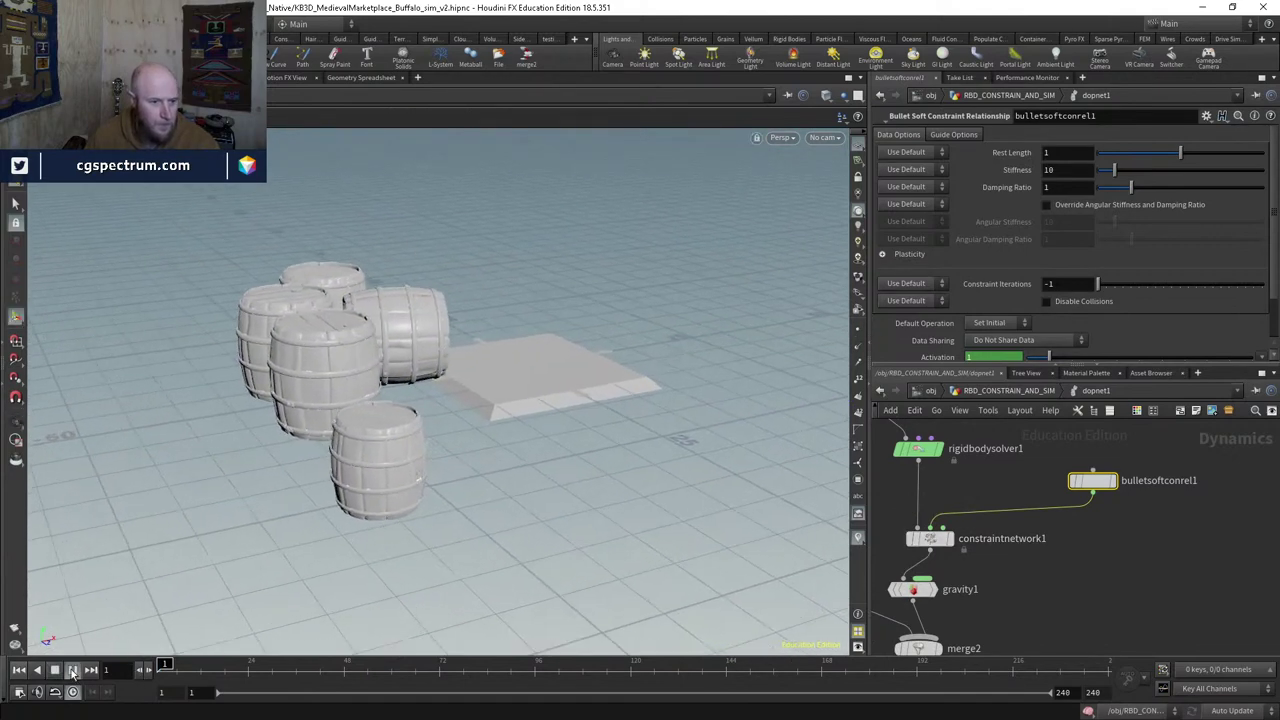
pyautogui.click(72, 670)
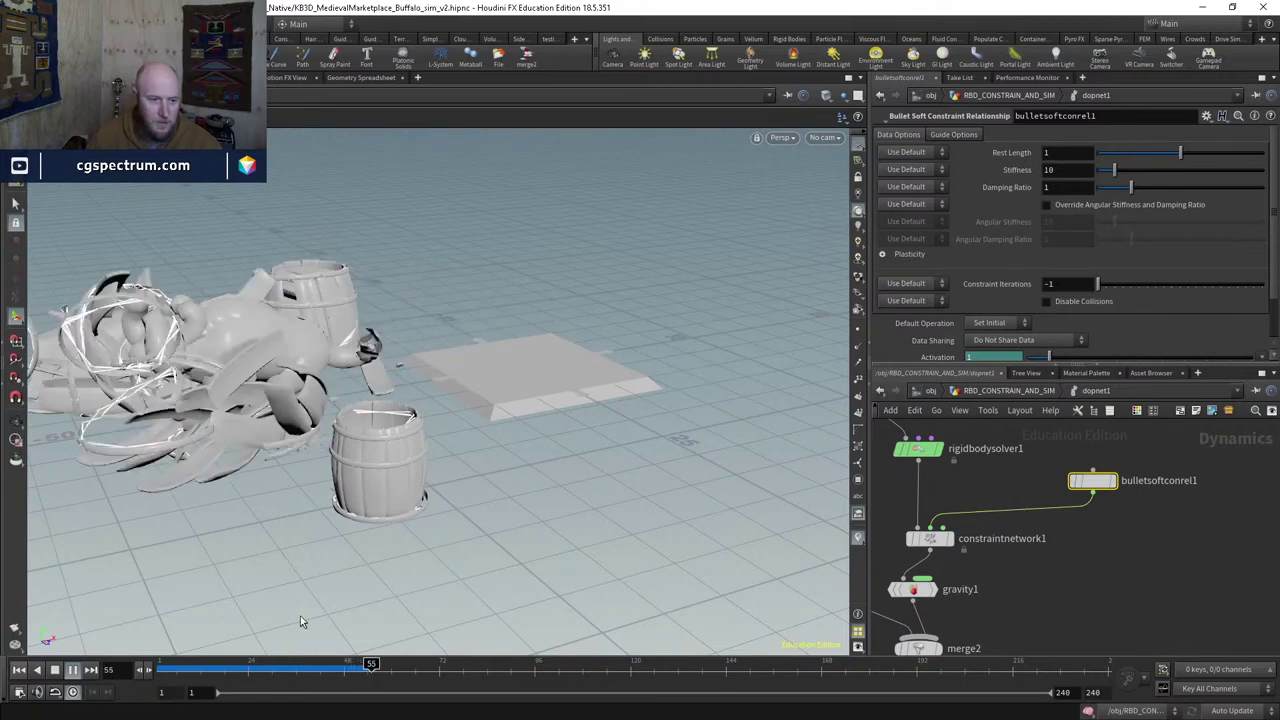
# Step: Scrub to frame 53, orbit over the scattered buffalo and barrel pieces, then resume playback
pyautogui.moveTo(171, 661); pyautogui.dragTo(371, 670)
pyautogui.moveTo(430, 570); pyautogui.dragTo(485, 318)
pyautogui.moveTo(471, 457); pyautogui.dragTo(288, 387)
pyautogui.moveTo(393, 332); pyautogui.dragTo(405, 373)
pyautogui.moveTo(491, 426); pyautogui.dragTo(479, 533)
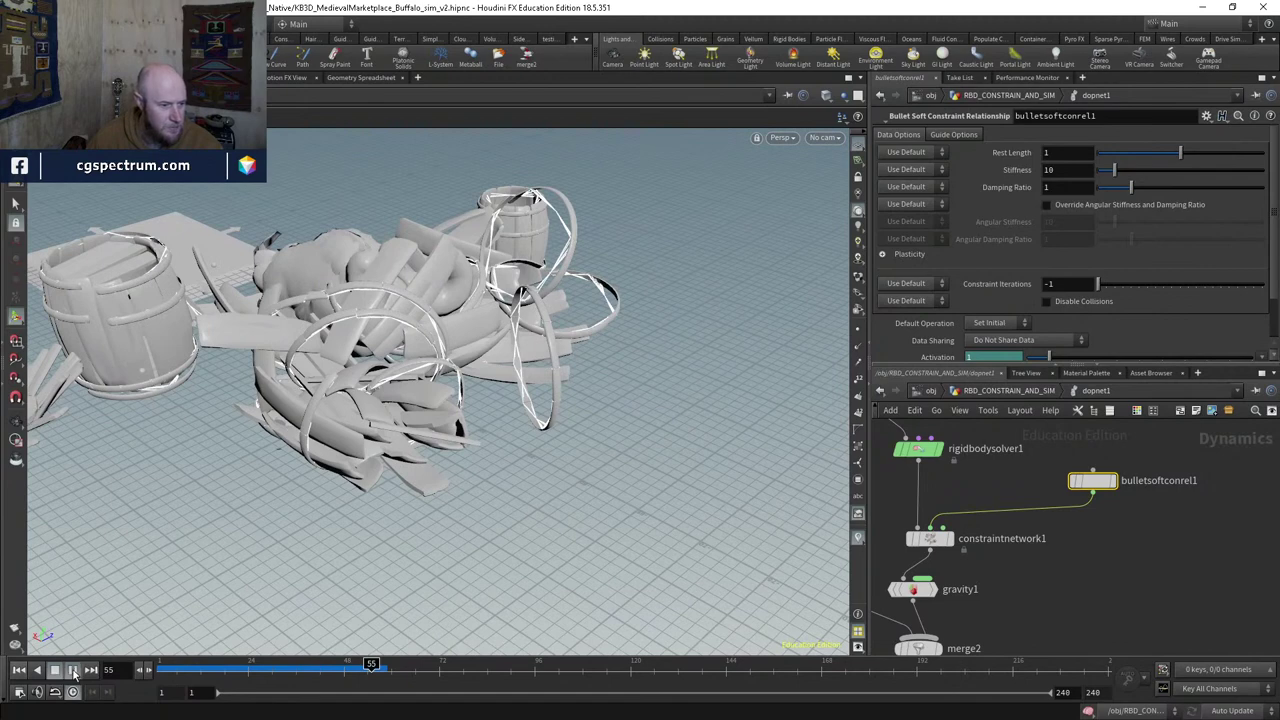
pyautogui.click(72, 670)
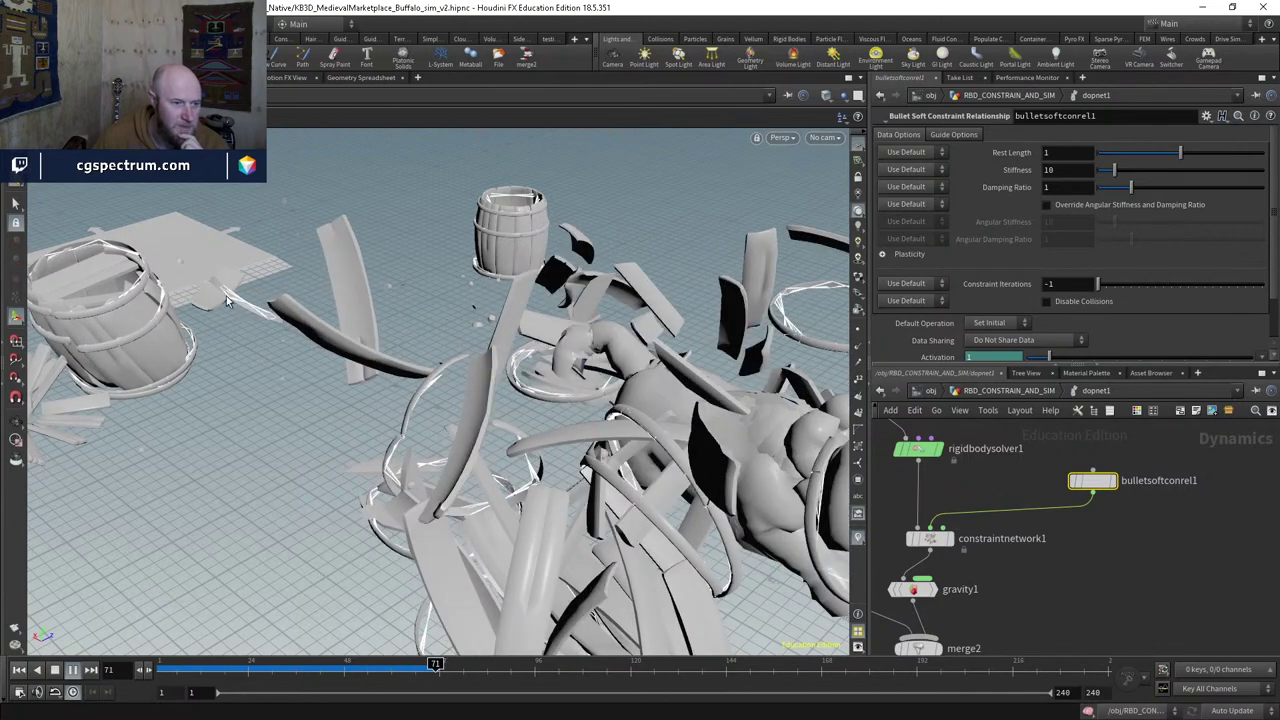
# Step: Jump back to frame 30, orbit the debris, then advance to frame 71 and resume playing
pyautogui.click(272, 666)
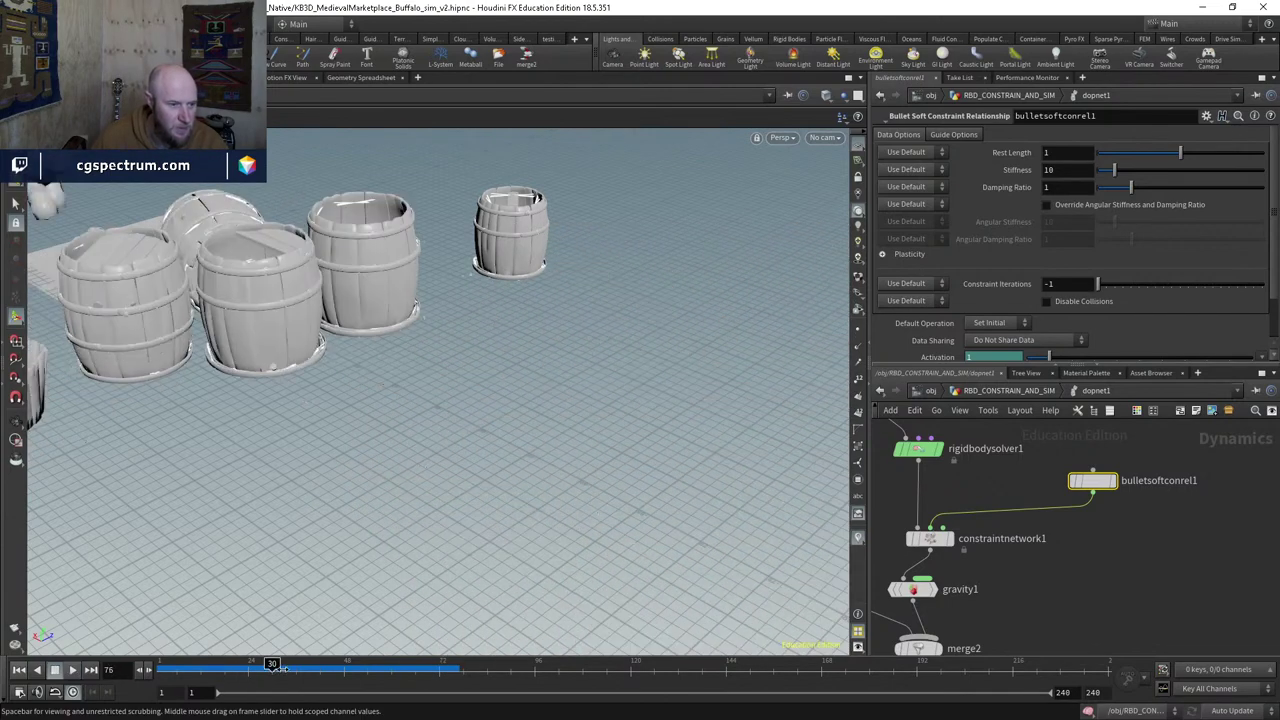
pyautogui.scroll(3, 242, 312)
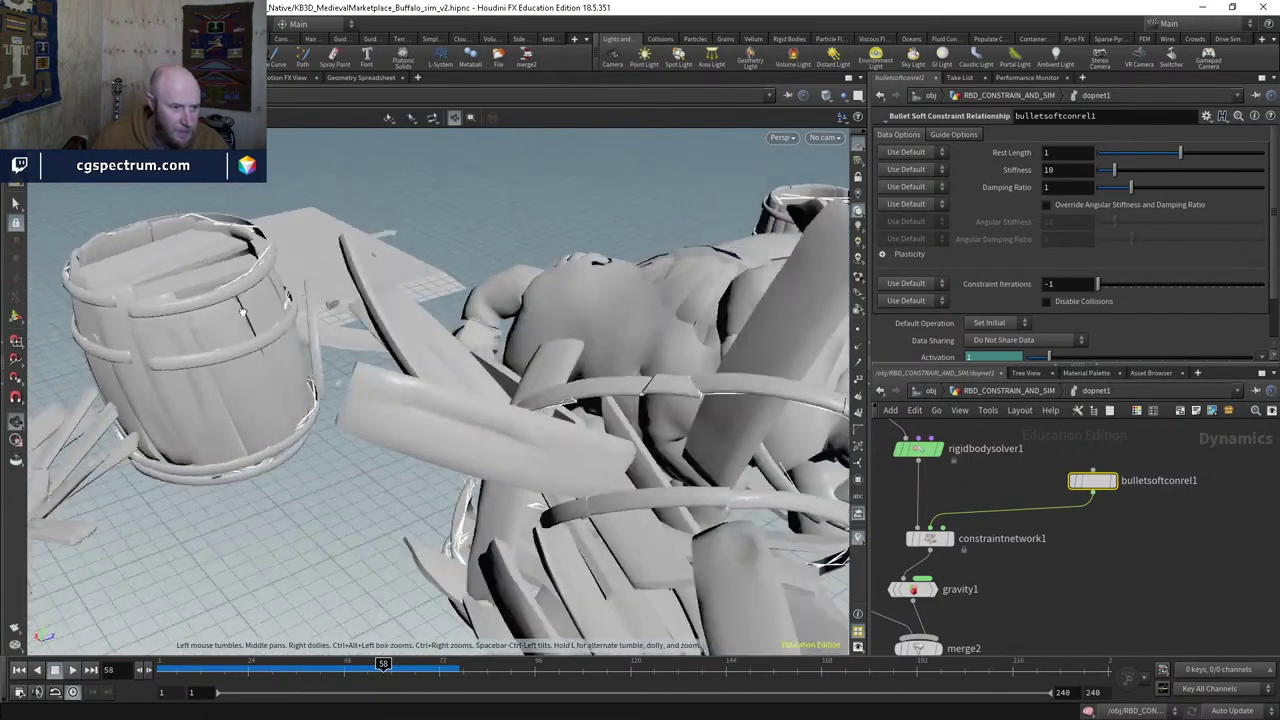
pyautogui.moveTo(242, 312); pyautogui.dragTo(400, 620)
pyautogui.moveTo(405, 668); pyautogui.dragTo(435, 665)
pyautogui.moveTo(343, 529); pyautogui.dragTo(477, 559)
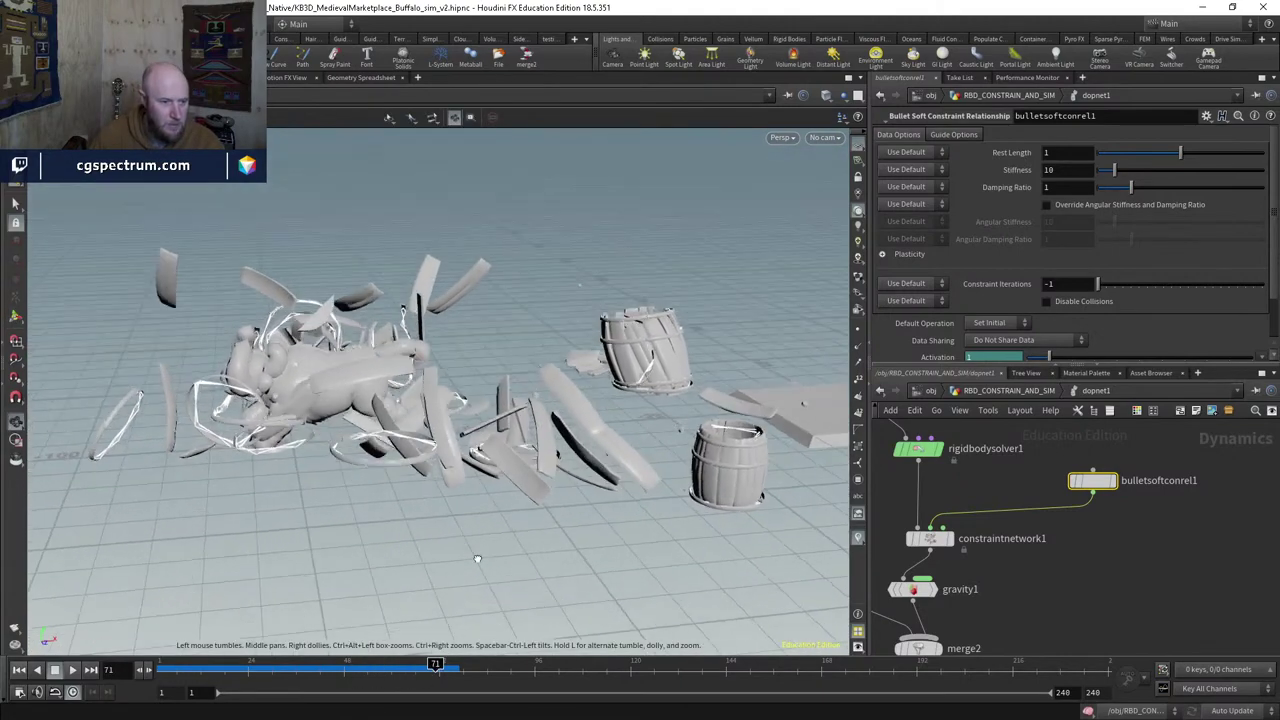
pyautogui.click(72, 670)
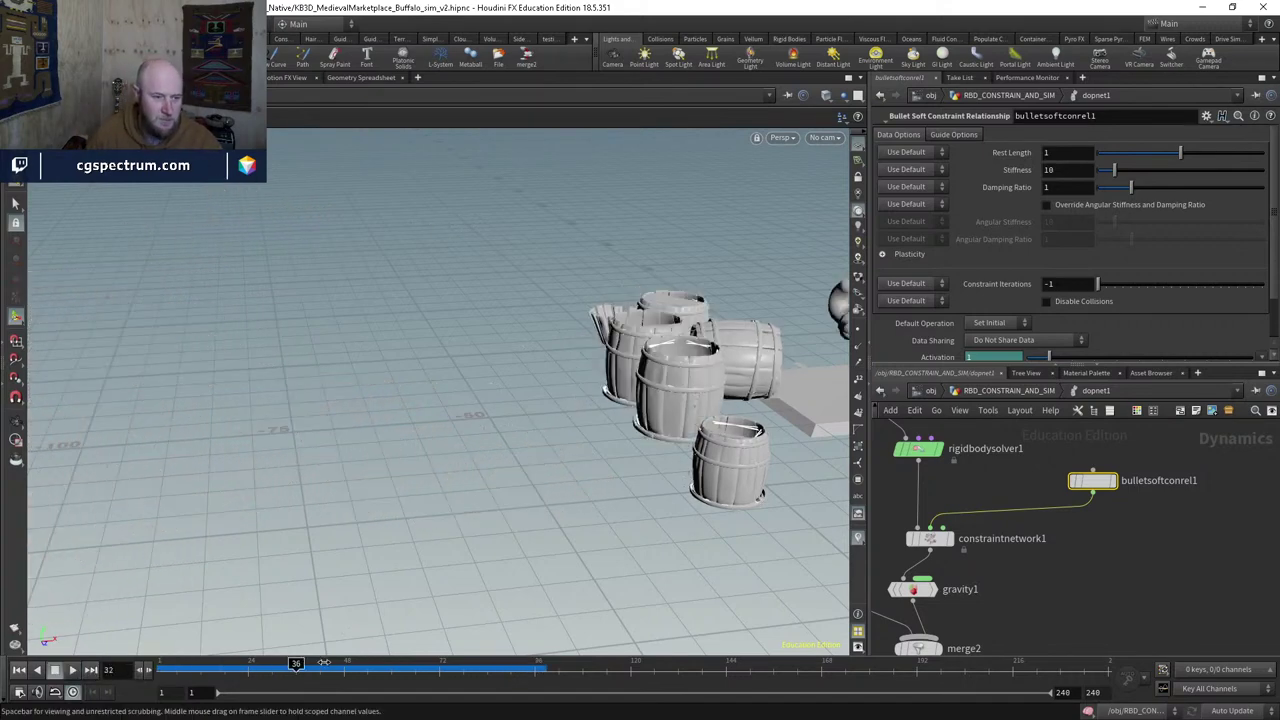
# Step: Inspect the debris at frame 86, step through the collision frames, and rewind to frame 1
pyautogui.moveTo(490, 600); pyautogui.dragTo(460, 516)
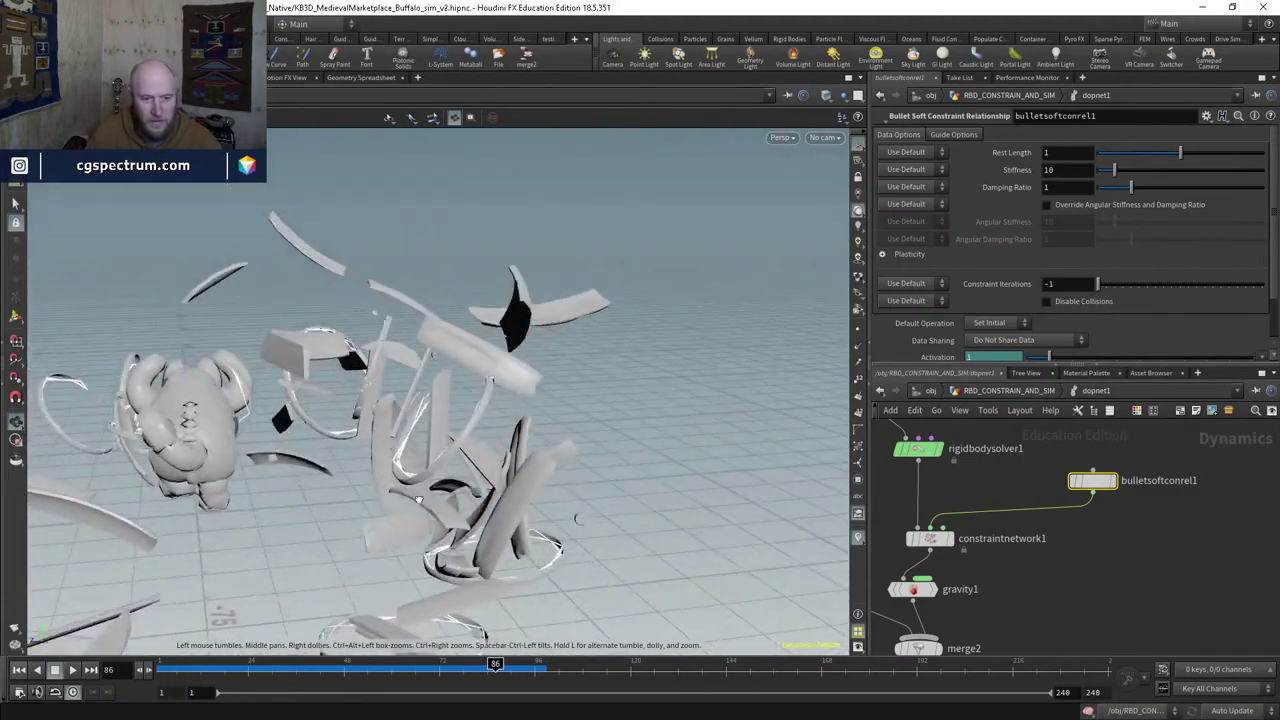
pyautogui.moveTo(274, 462); pyautogui.dragTo(378, 417)
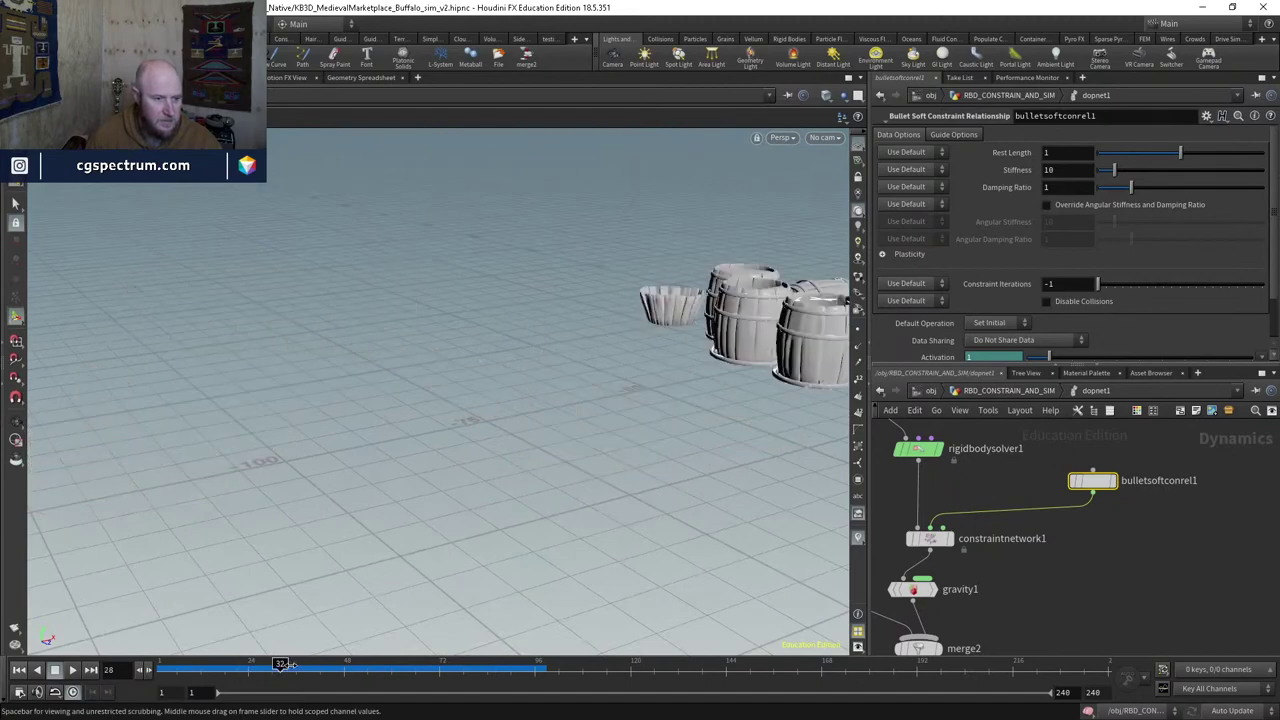
pyautogui.moveTo(420, 663); pyautogui.dragTo(495, 662)
pyautogui.moveTo(485, 590); pyautogui.dragTo(367, 477)
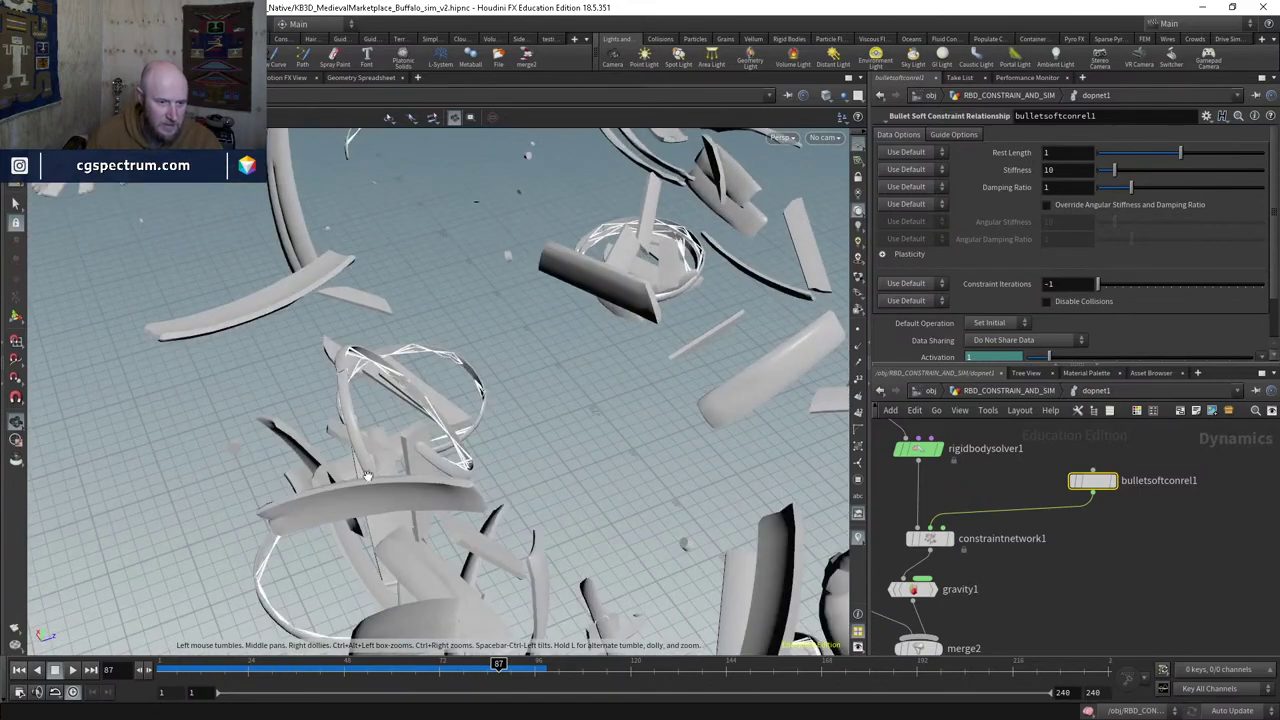
pyautogui.moveTo(384, 402); pyautogui.dragTo(280, 634)
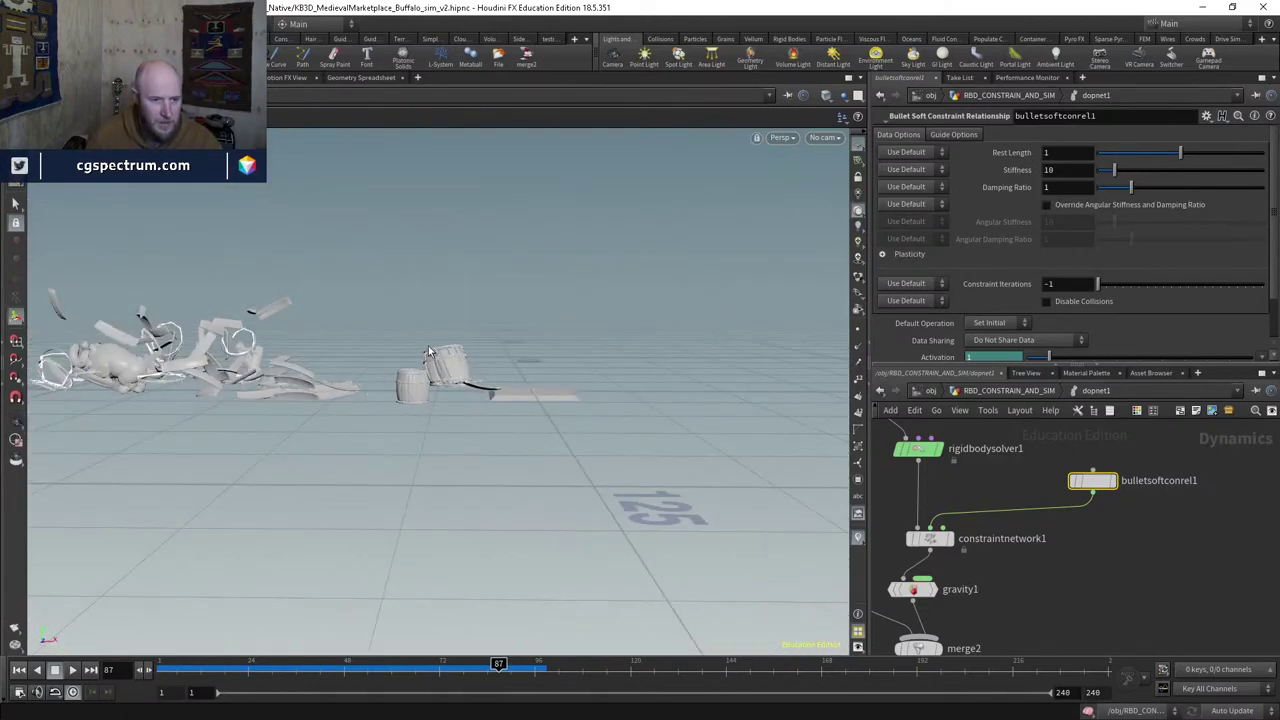
pyautogui.moveTo(226, 673); pyautogui.dragTo(324, 674)
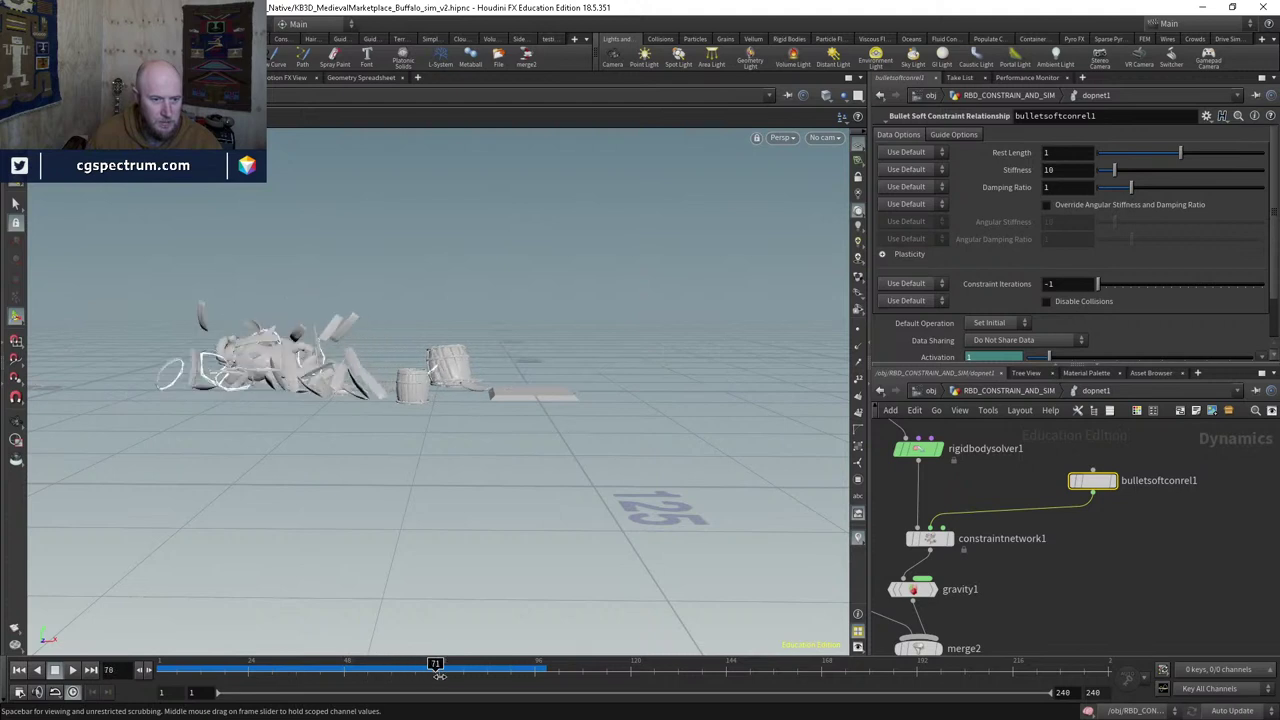
pyautogui.moveTo(463, 680); pyautogui.dragTo(530, 462)
pyautogui.moveTo(414, 676); pyautogui.dragTo(89, 618)
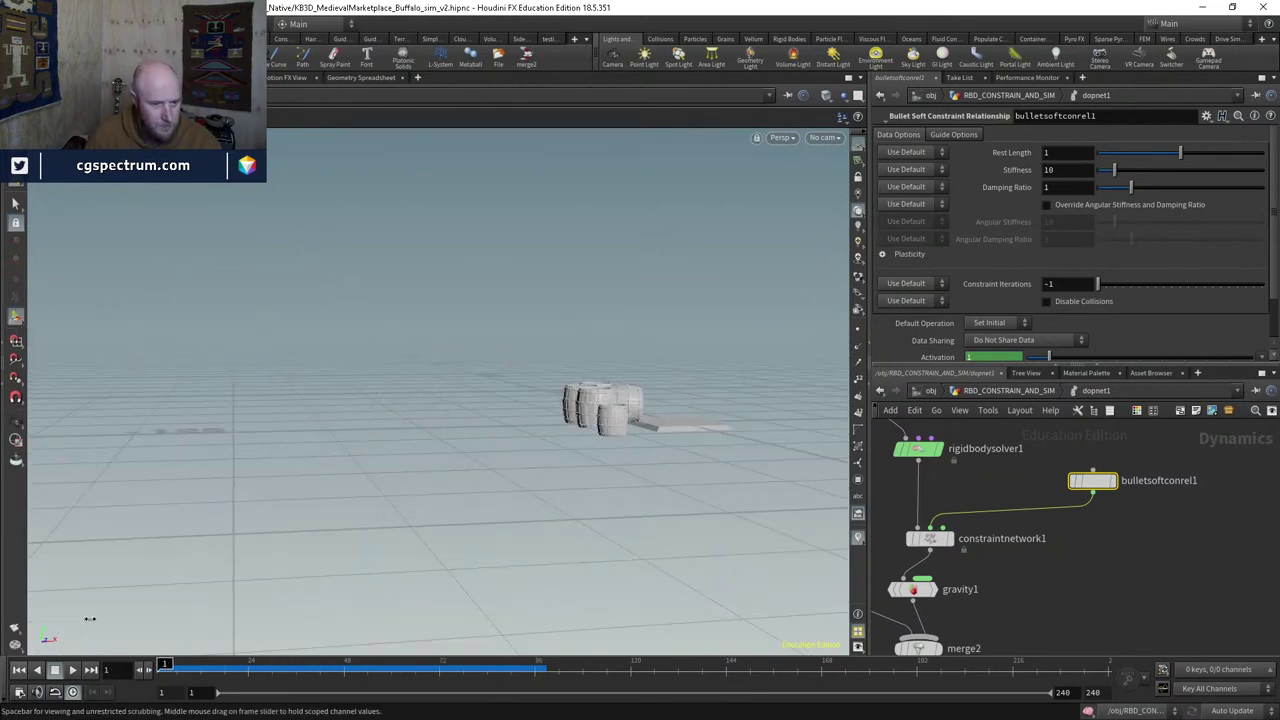
# Step: Set rbdconstraintproperties3's Degrees of Freedom to Rotation Only and re-enter dopnet1
pyautogui.click(1011, 392)
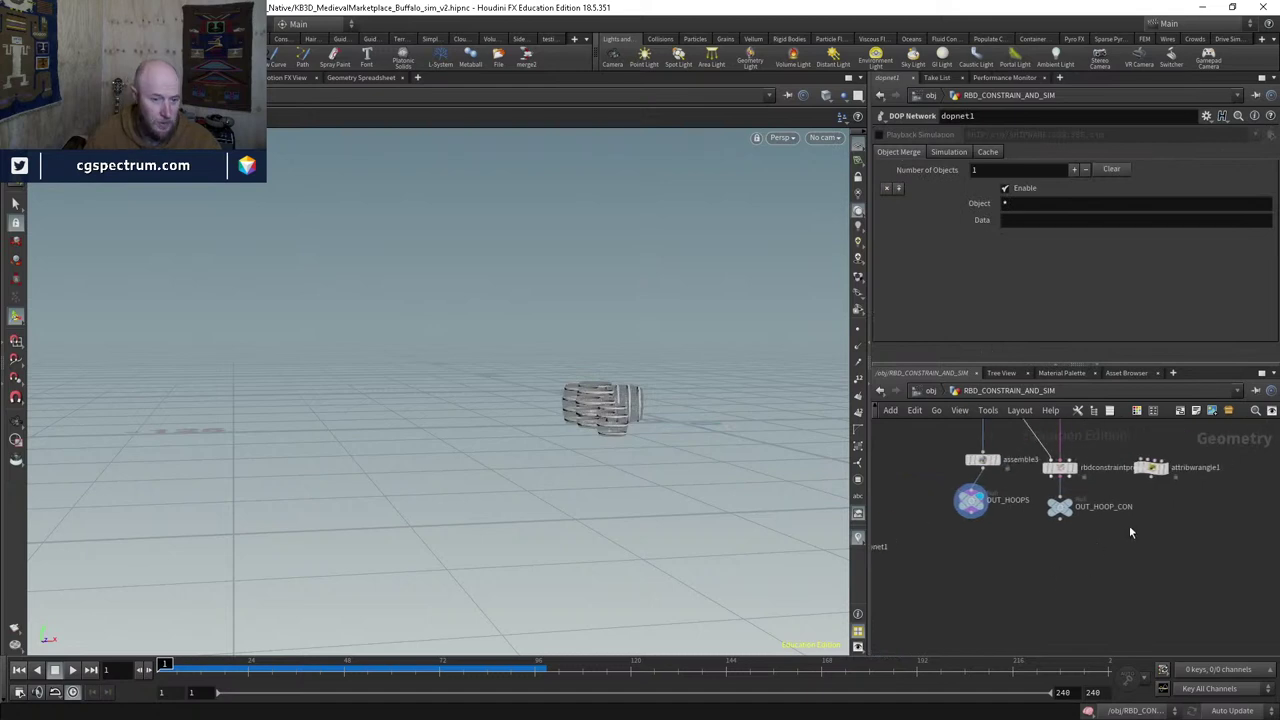
pyautogui.click(1025, 494)
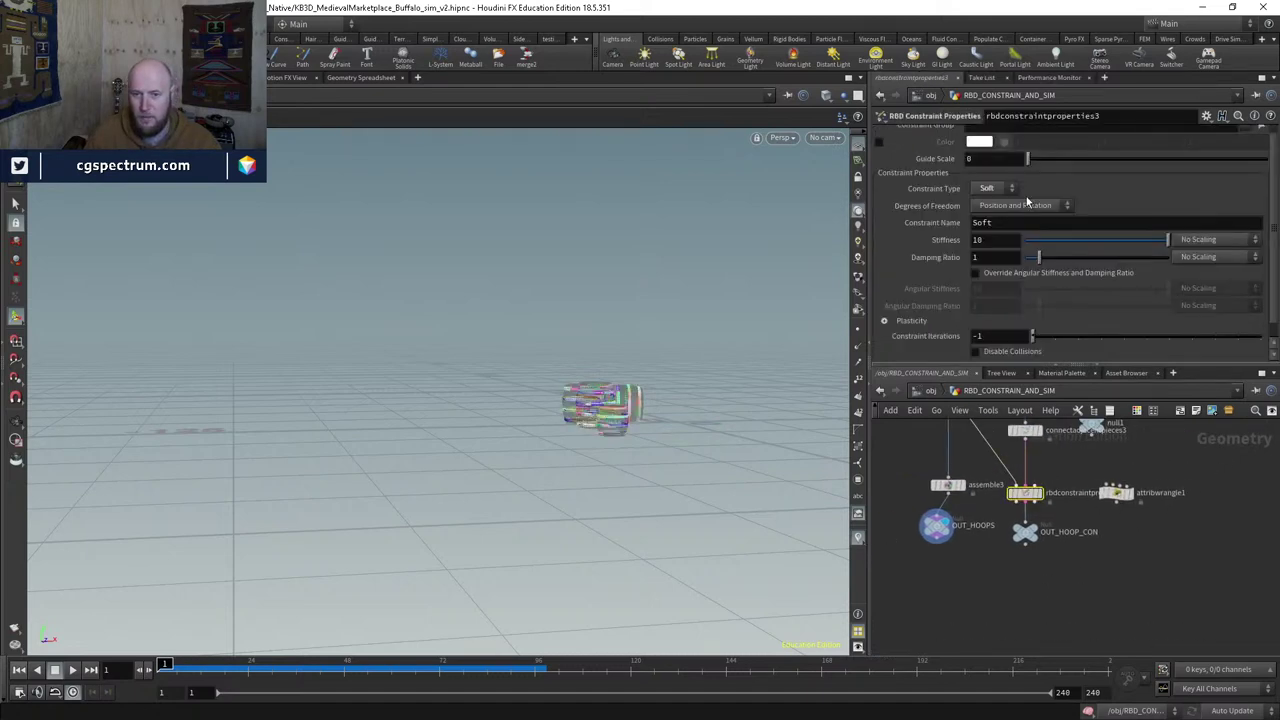
pyautogui.click(1020, 206)
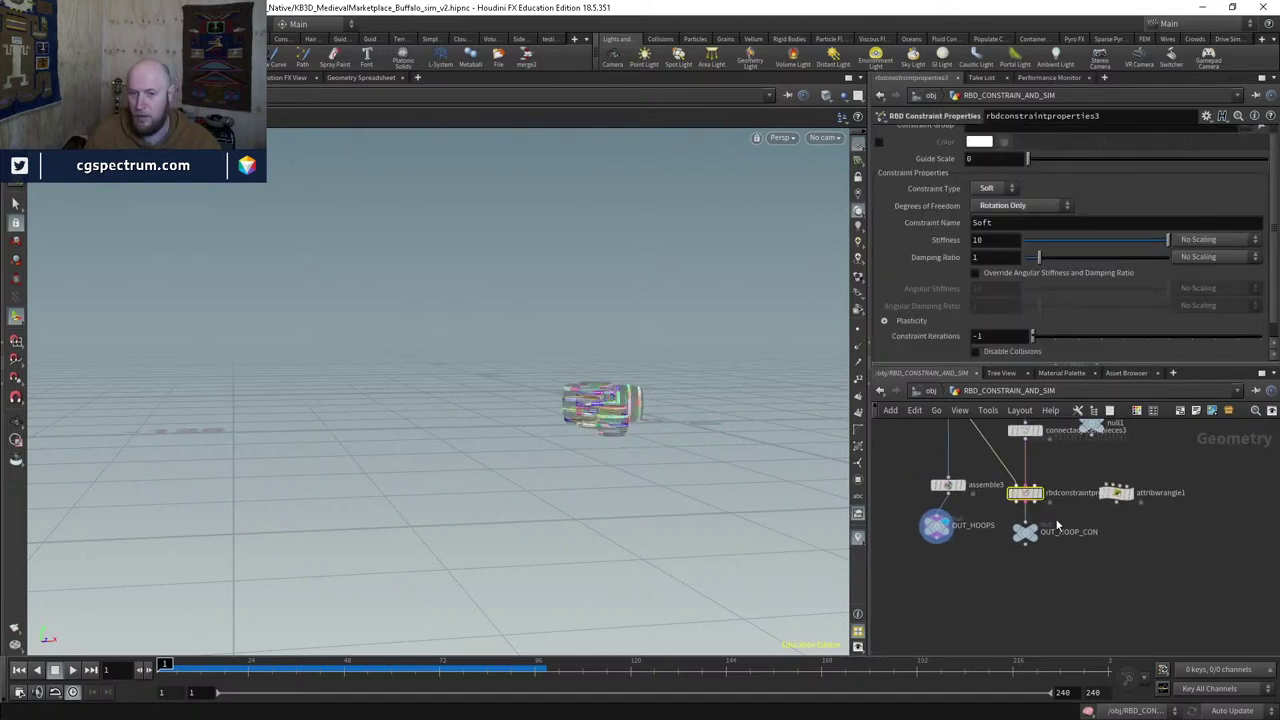
pyautogui.moveTo(972, 594); pyautogui.dragTo(1190, 545, button='middle')
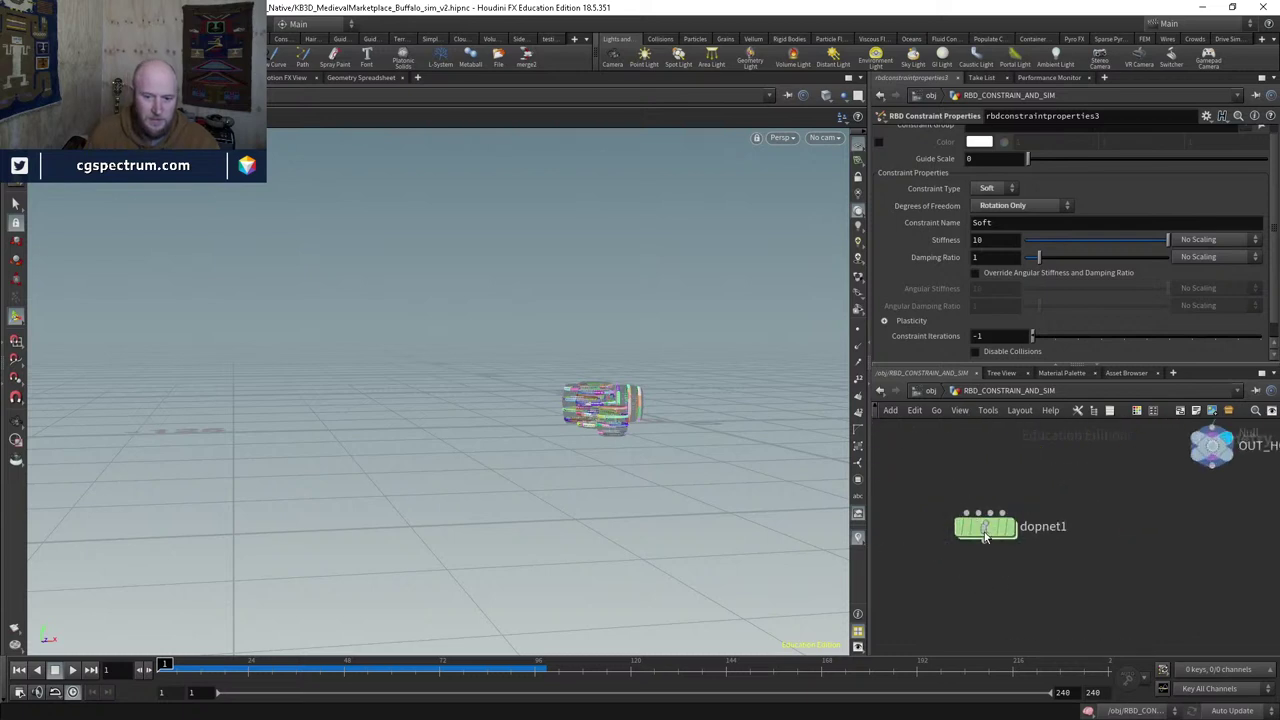
pyautogui.doubleClick(986, 523)
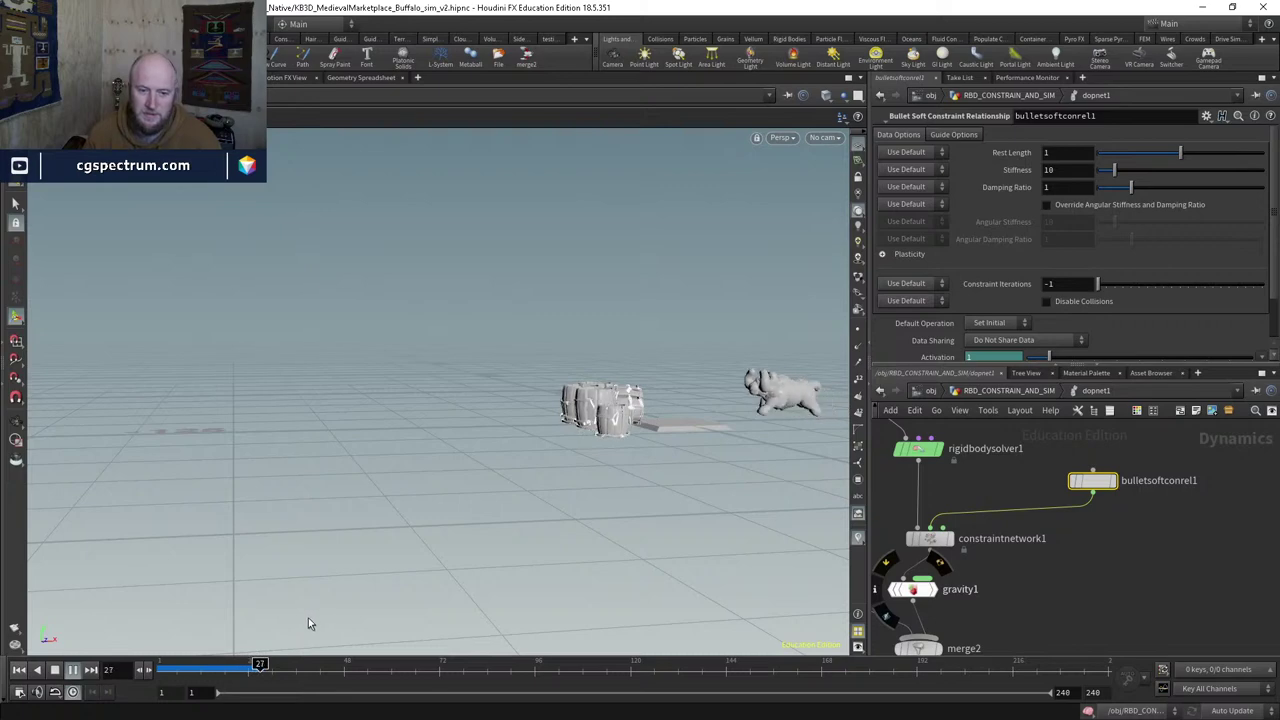
# Step: Stop the Rotation Only playback at frame 24, orbit the barrels and scrub through the fracture frames
pyautogui.click(240, 670)
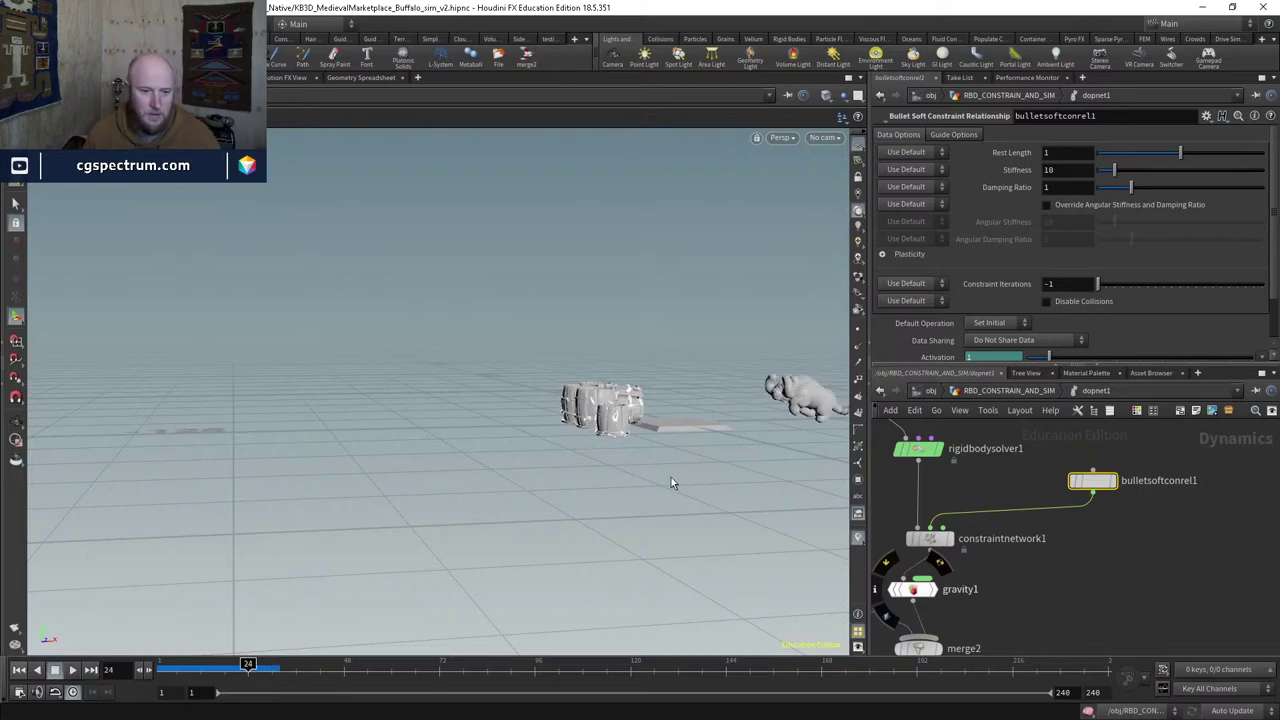
pyautogui.scroll(6, 662, 350)
pyautogui.moveTo(659, 366); pyautogui.dragTo(577, 328)
pyautogui.moveTo(248, 665); pyautogui.dragTo(165, 665)
# Step: Switch rbdconstraintproperties3's Degrees of Freedom to Position Only and go back inside dopnet1
pyautogui.click(997, 391)
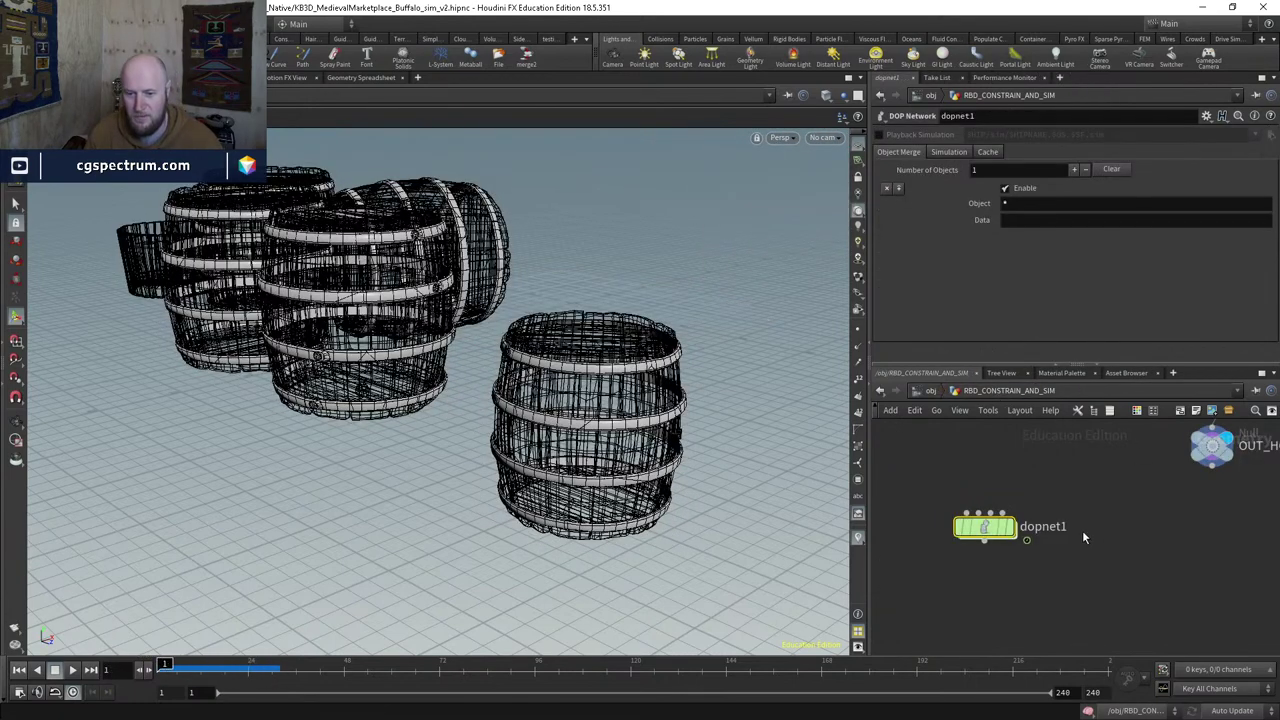
pyautogui.moveTo(1185, 515); pyautogui.dragTo(1067, 548, button='middle')
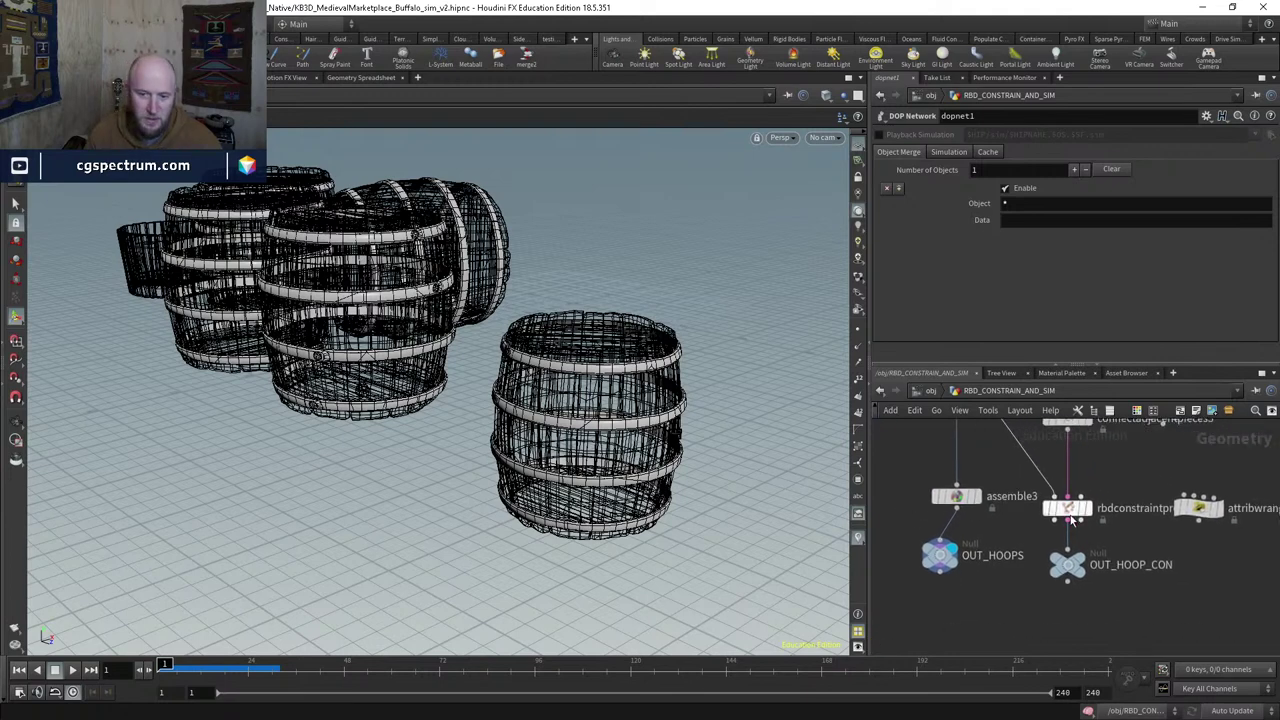
pyautogui.click(1070, 512)
pyautogui.click(1015, 216)
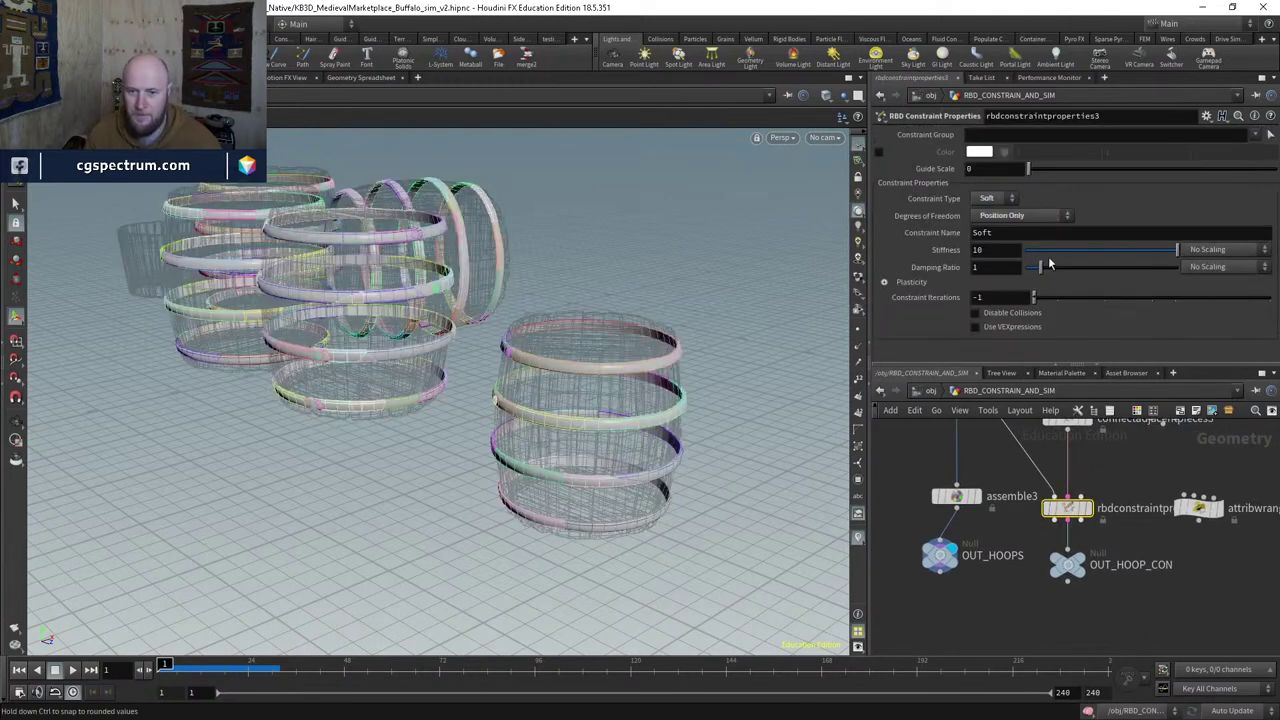
pyautogui.moveTo(1006, 604); pyautogui.dragTo(1087, 542, button='middle')
pyautogui.doubleClick(1020, 494)
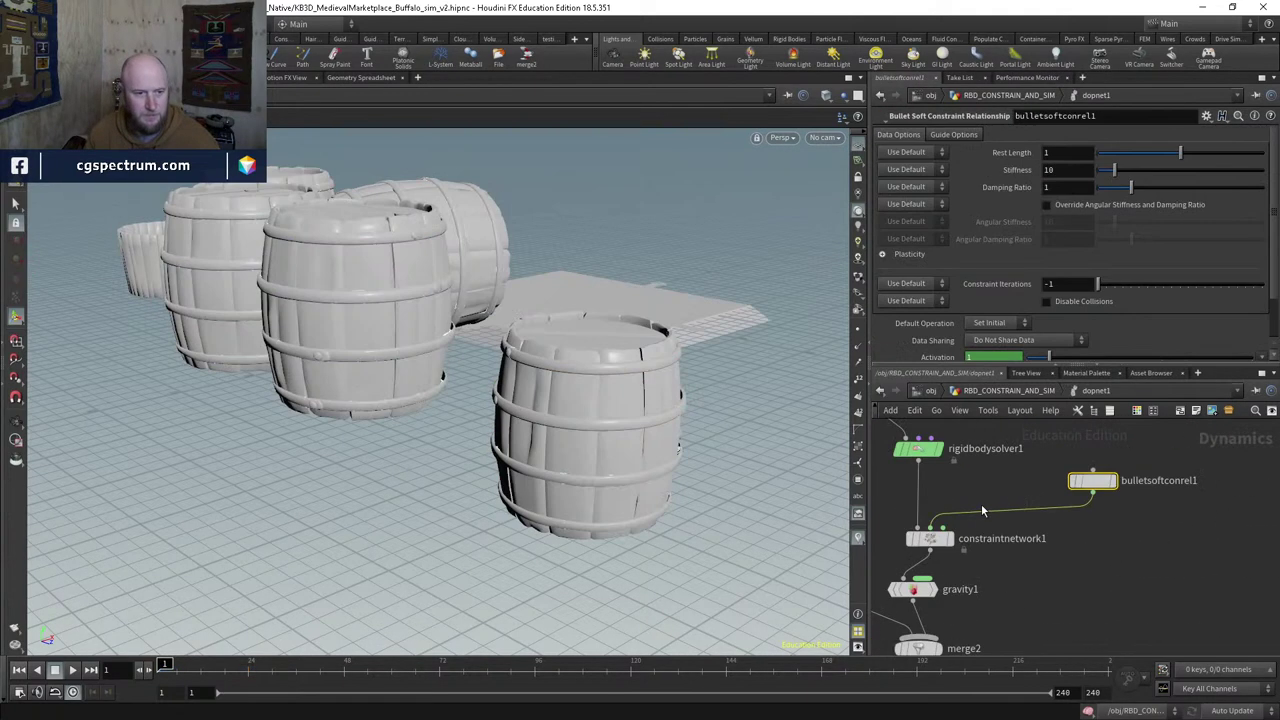
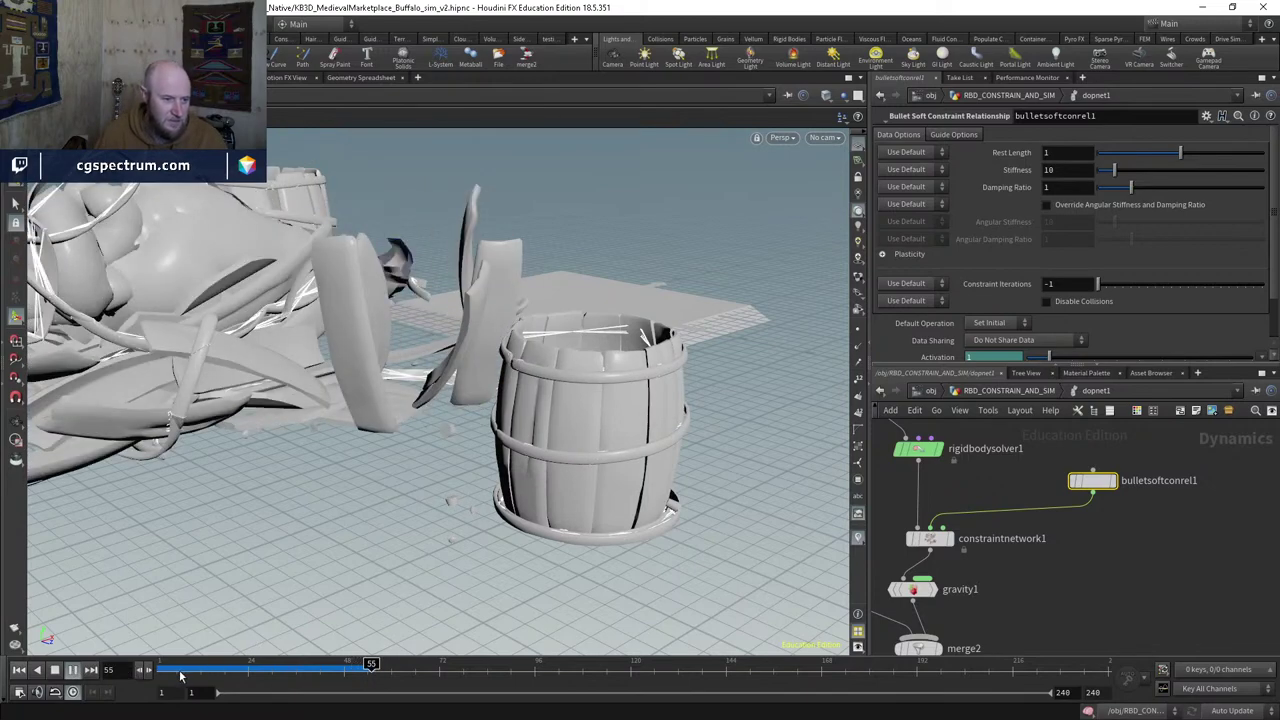
# Step: Scrub the simulation and orbit the view to inspect the smashed barrel debris
pyautogui.click(295, 670)
pyautogui.moveTo(309, 675); pyautogui.dragTo(360, 668)
pyautogui.moveTo(540, 510); pyautogui.dragTo(628, 470)
pyautogui.moveTo(720, 466); pyautogui.dragTo(270, 263)
pyautogui.moveTo(371, 410); pyautogui.dragTo(447, 452)
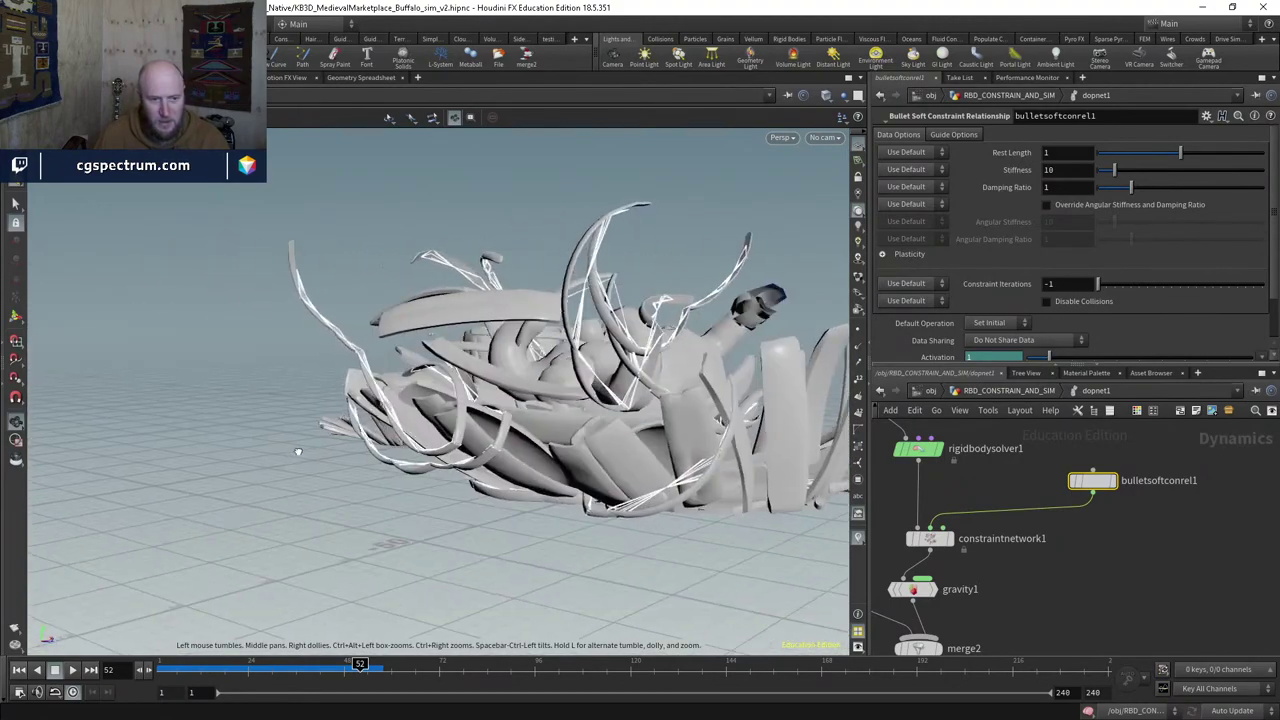
pyautogui.click(210, 668)
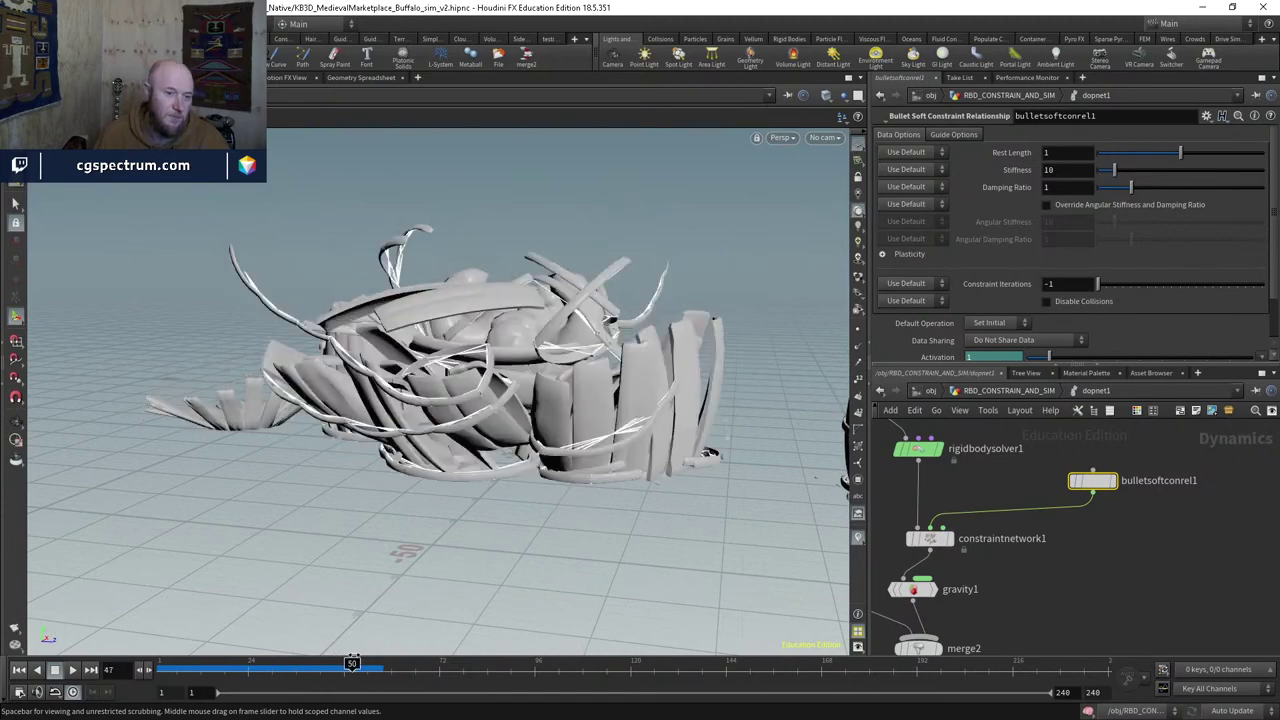
pyautogui.moveTo(505, 392); pyautogui.dragTo(389, 531, button='right')
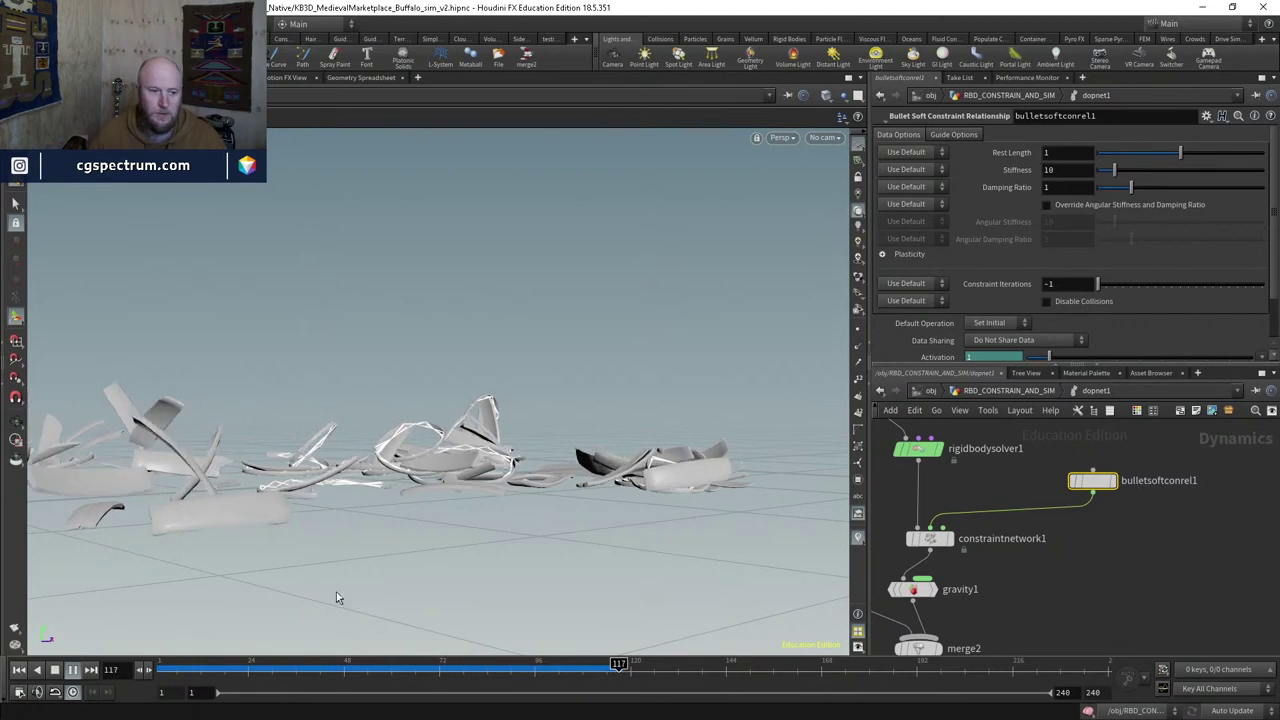
pyautogui.moveTo(182, 673); pyautogui.dragTo(408, 664)
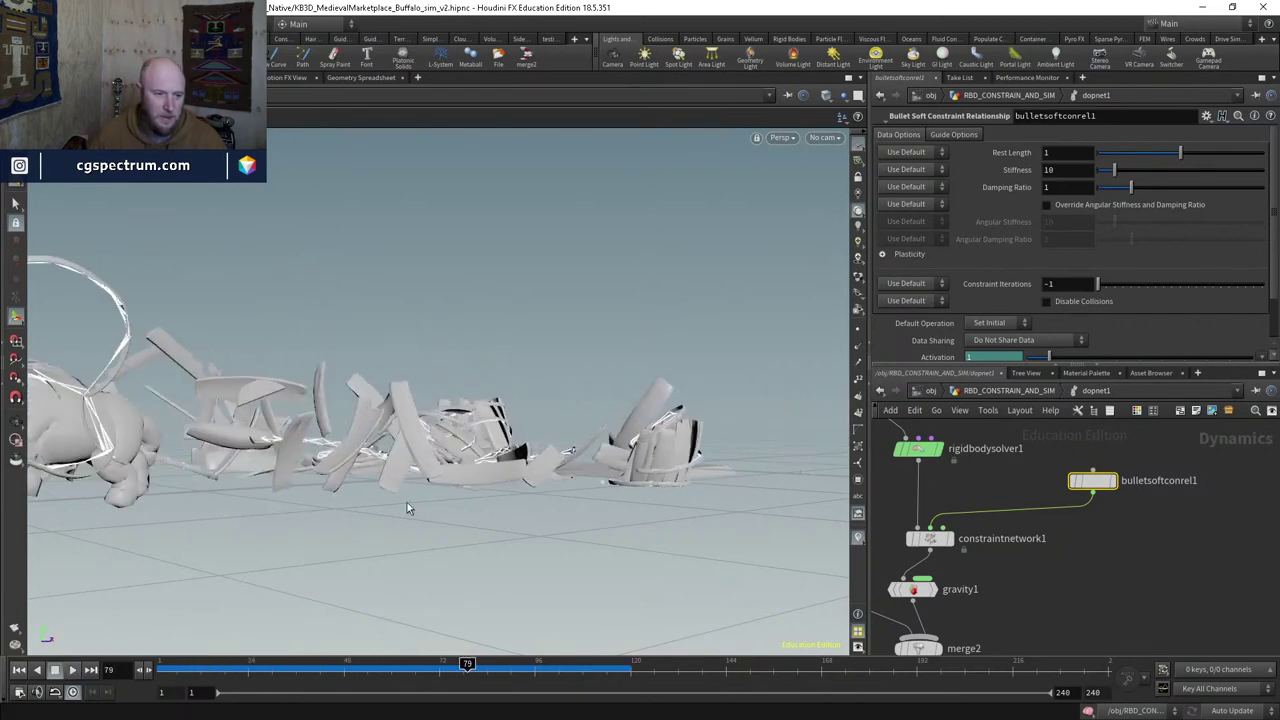
pyautogui.moveTo(649, 436); pyautogui.dragTo(440, 540)
pyautogui.moveTo(467, 664); pyautogui.dragTo(531, 460)
pyautogui.moveTo(377, 665); pyautogui.dragTo(168, 615)
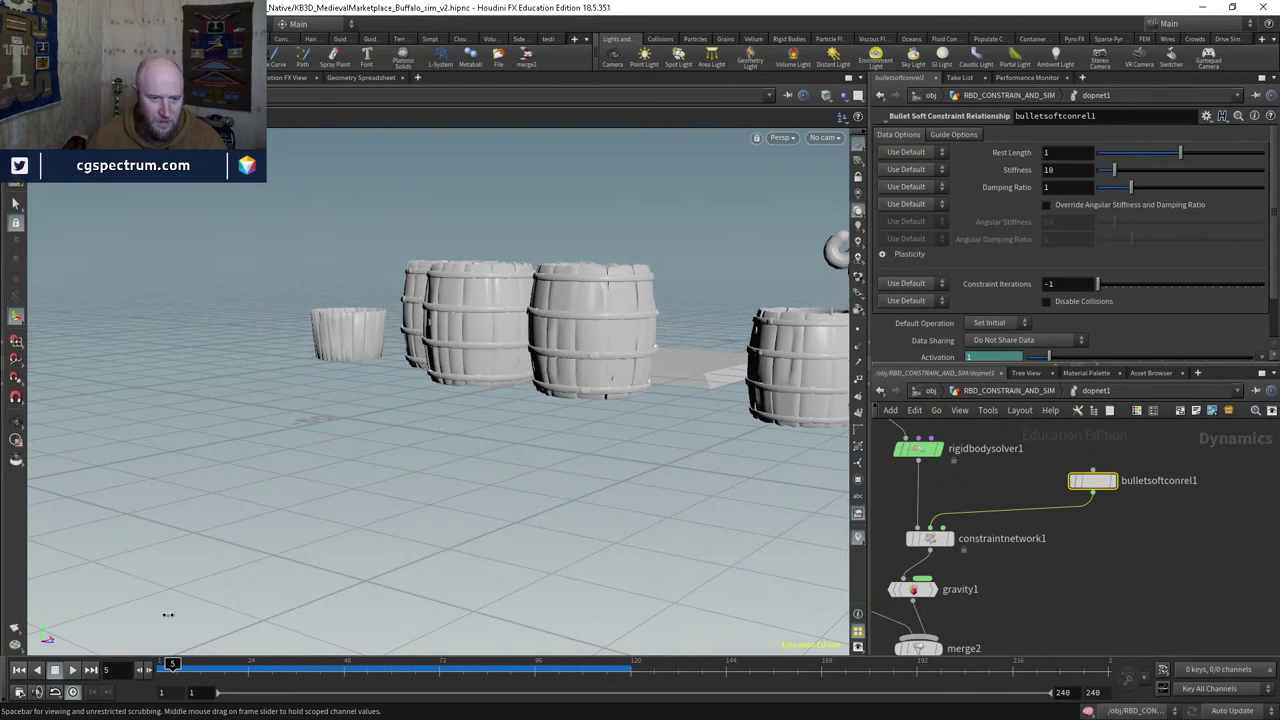
pyautogui.moveTo(324, 612); pyautogui.dragTo(200, 611)
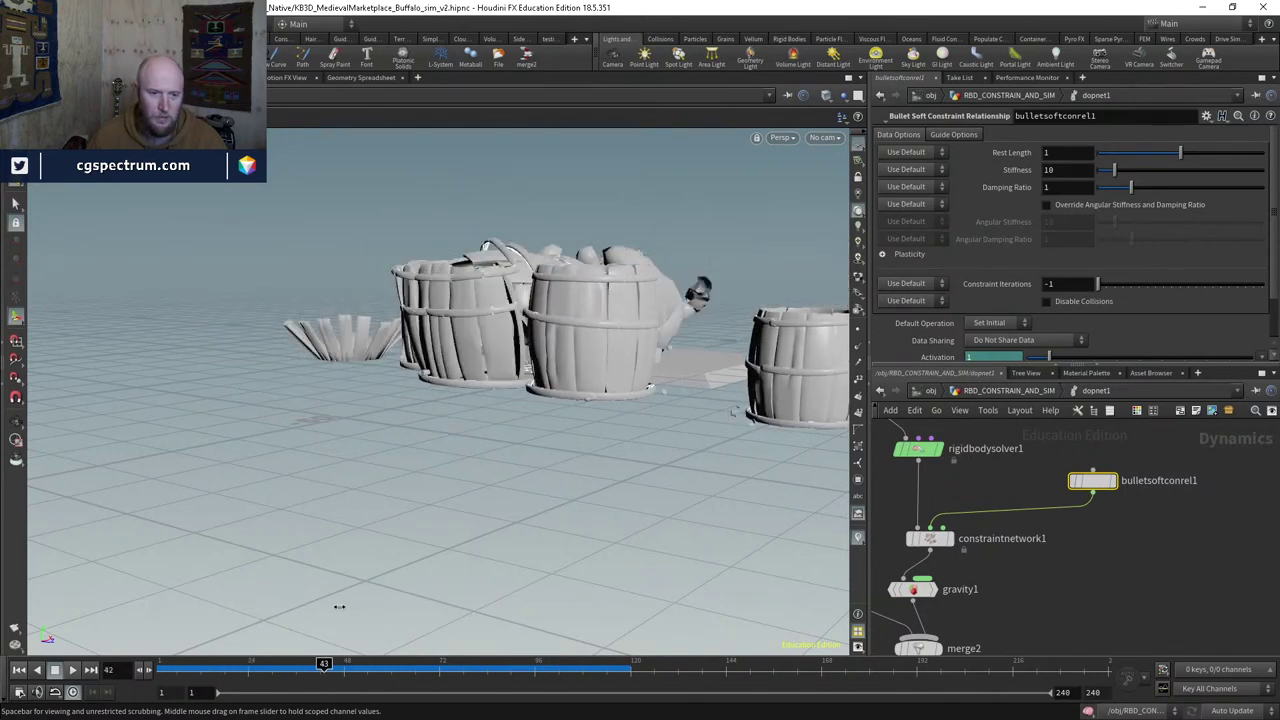
pyautogui.moveTo(339, 606); pyautogui.dragTo(150, 615)
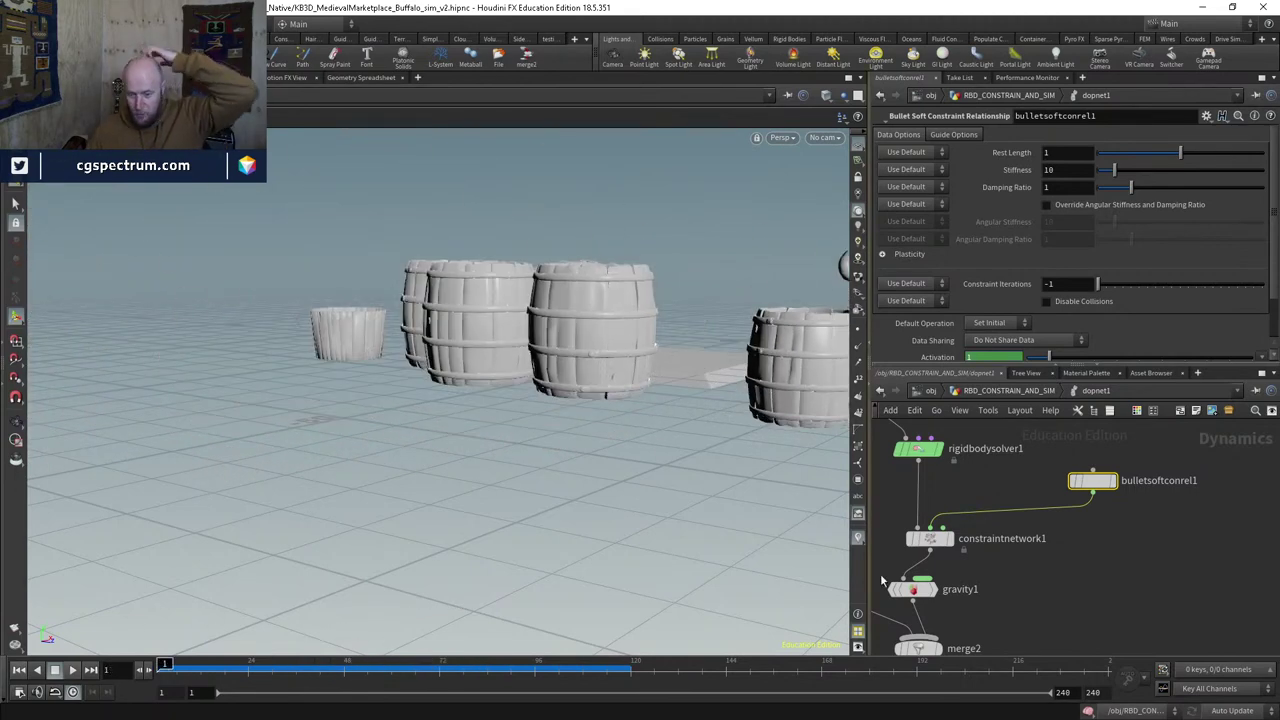
# Step: In RBD_CONSTRAIN_AND_SIM, turn off Create Packed Geometry on assemble4
pyautogui.moveTo(1229, 518); pyautogui.dragTo(1199, 584, button='middle')
pyautogui.click(1020, 391)
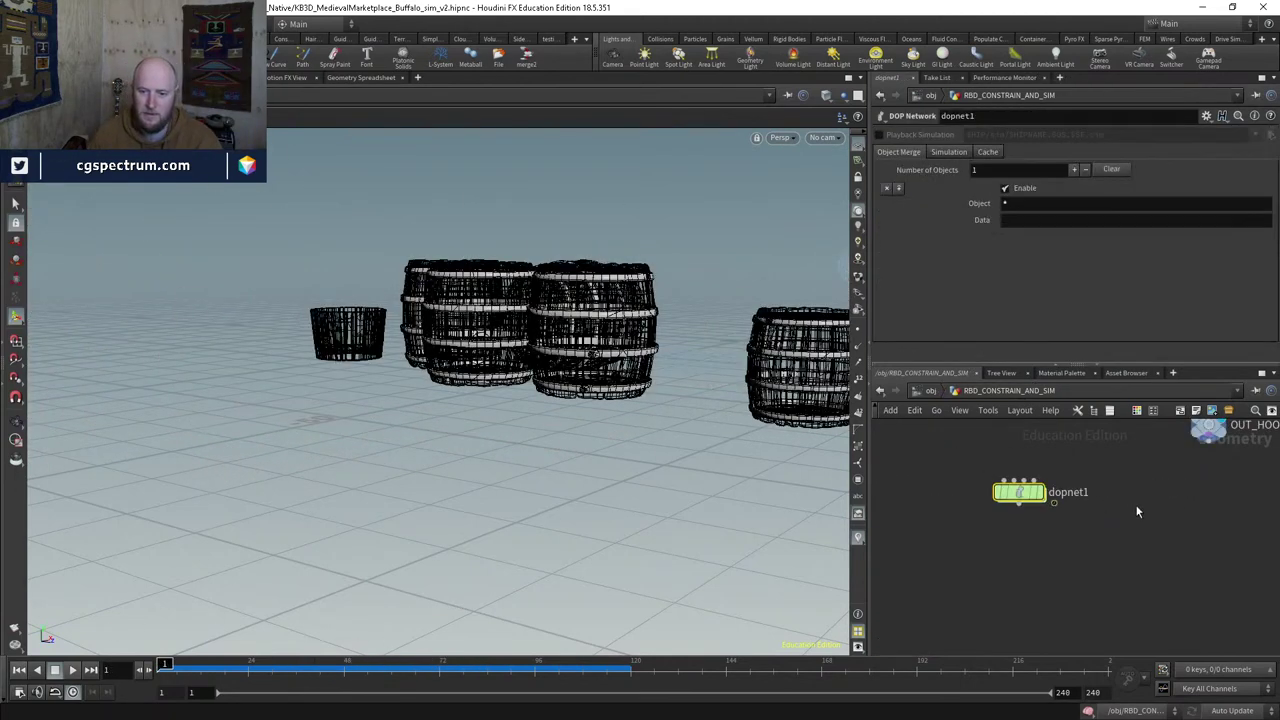
pyautogui.moveTo(1134, 511); pyautogui.dragTo(1043, 582, button='middle')
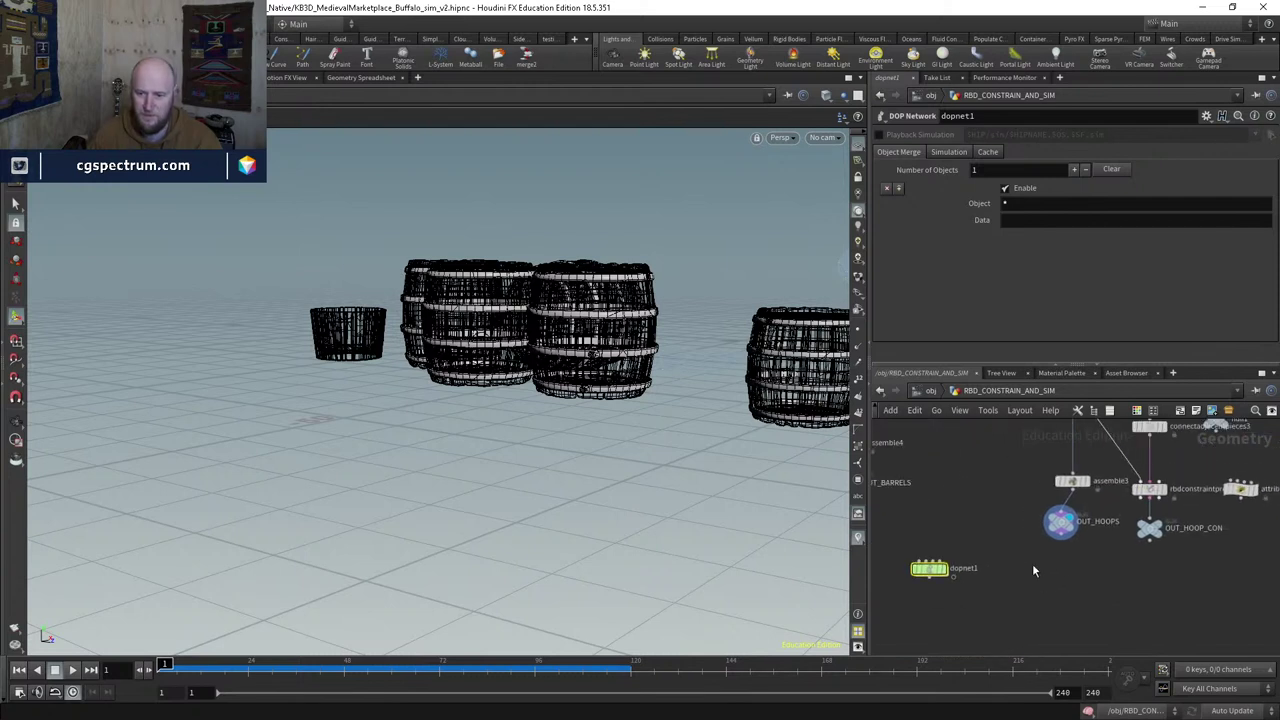
pyautogui.moveTo(933, 578); pyautogui.dragTo(935, 640)
pyautogui.moveTo(871, 474); pyautogui.dragTo(918, 543, button='middle')
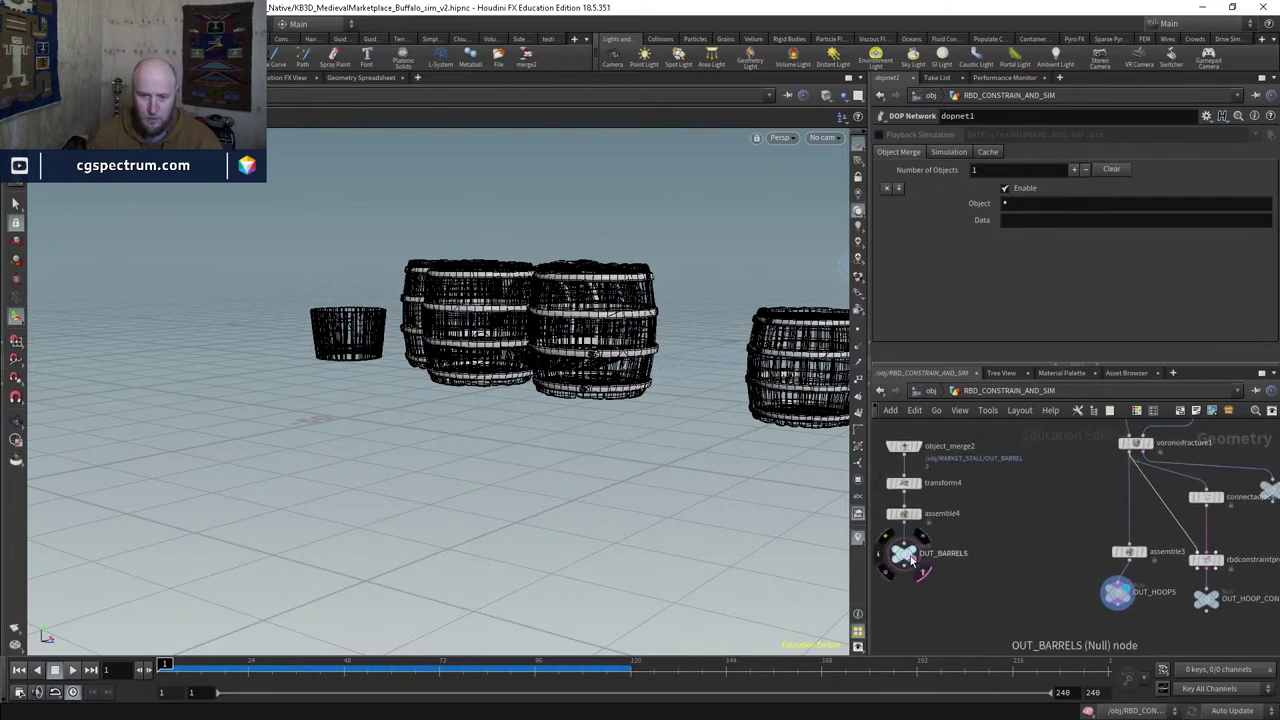
pyautogui.moveTo(911, 562); pyautogui.dragTo(911, 594)
pyautogui.click(1120, 598)
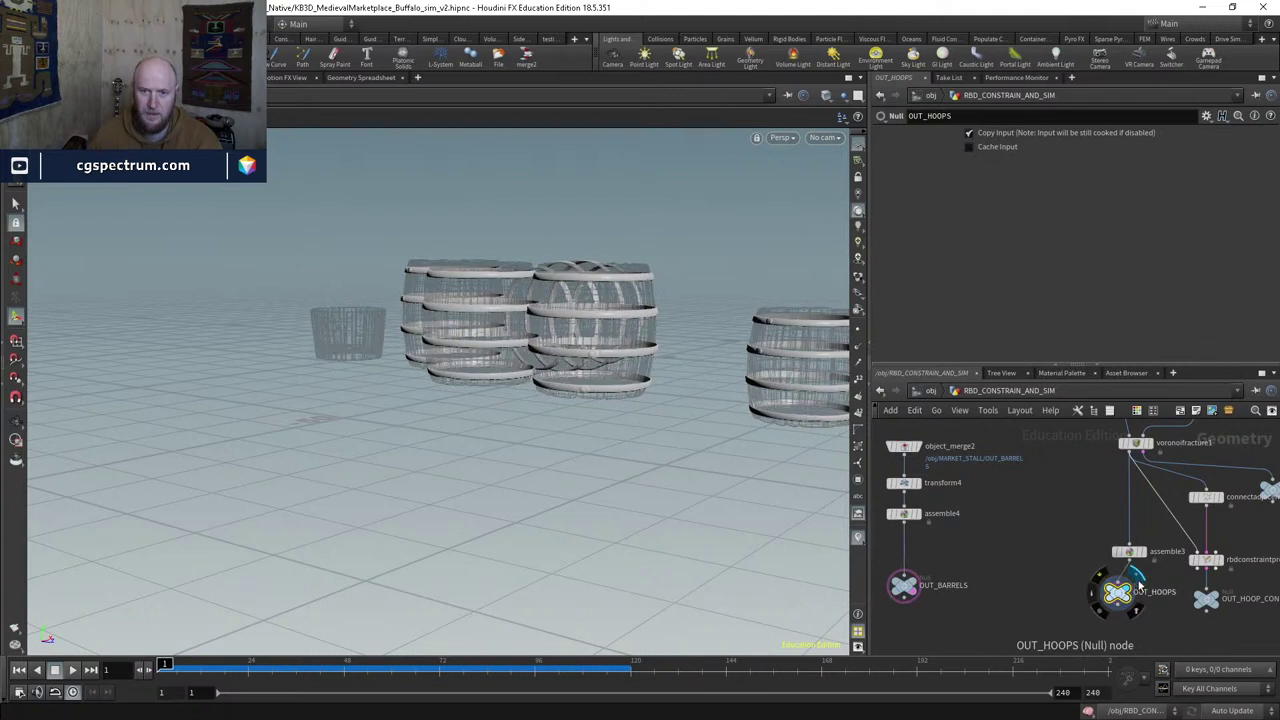
pyautogui.click(1128, 551)
pyautogui.click(905, 515)
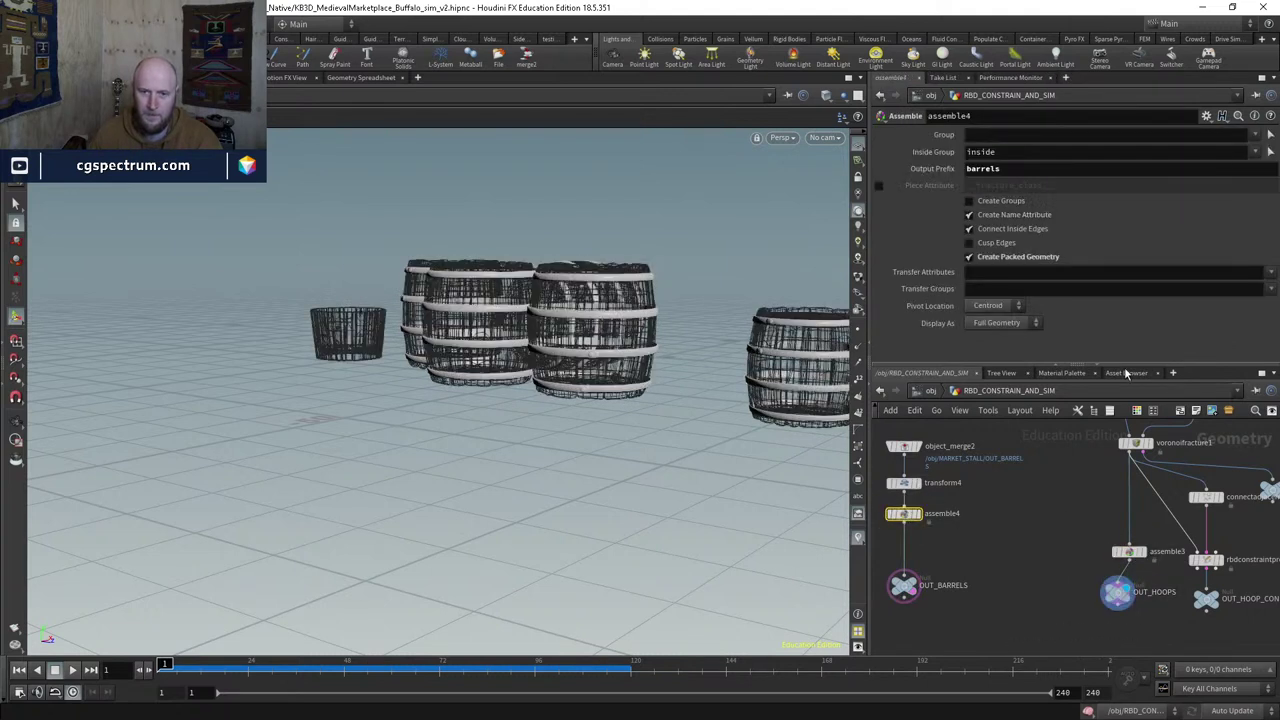
pyautogui.click(969, 257)
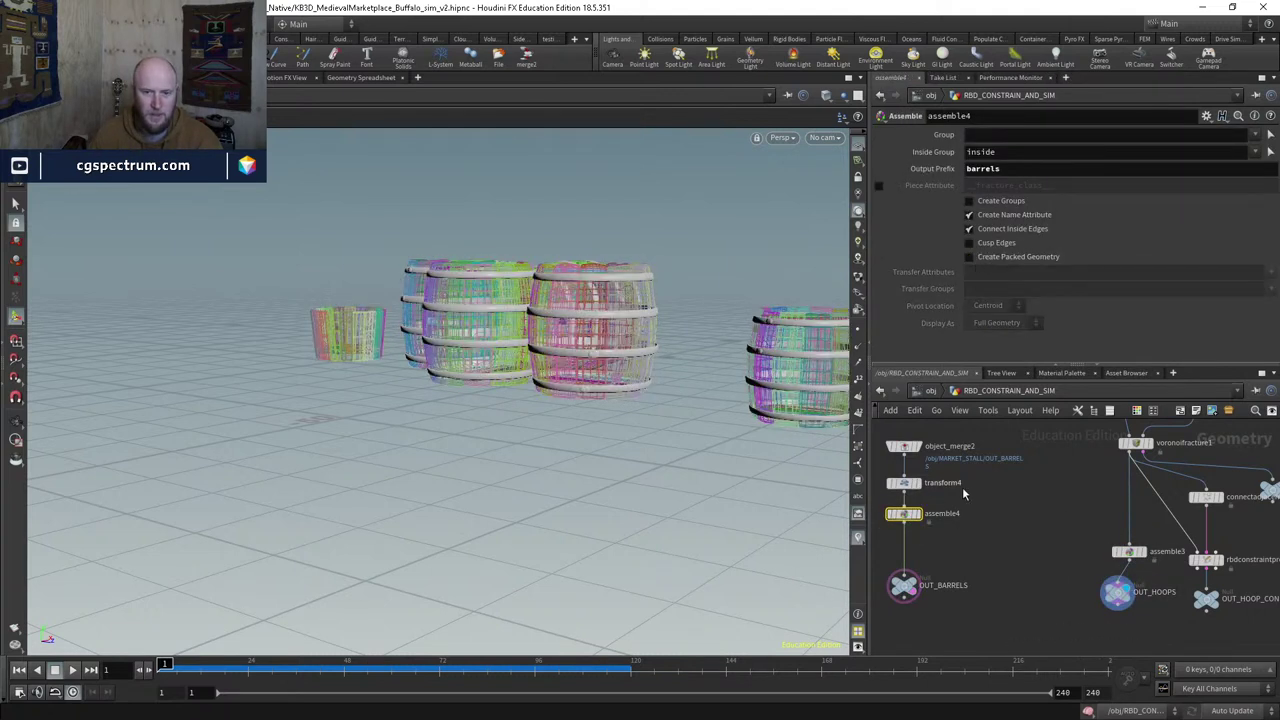
pyautogui.scroll(2, 917, 478)
pyautogui.click(914, 477)
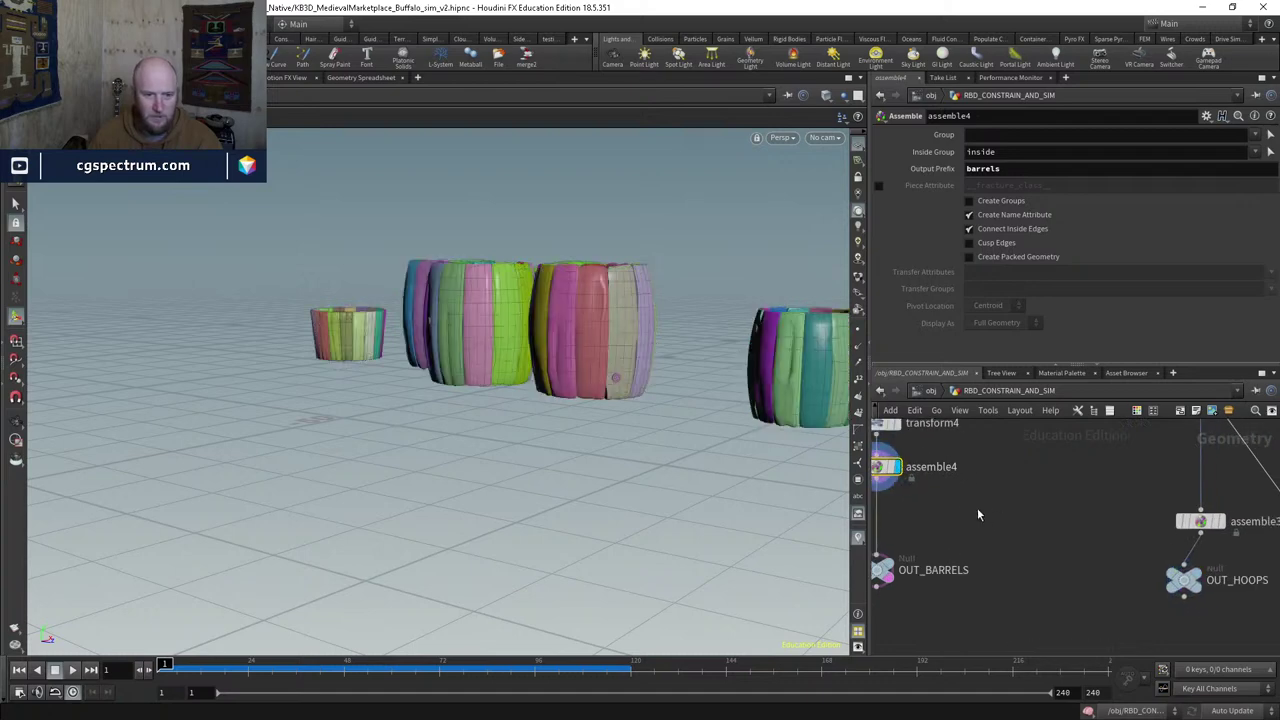
# Step: Add merge3 combining assemble4 and voronoifracture1, about 25,417 points
pyautogui.press('Tab')
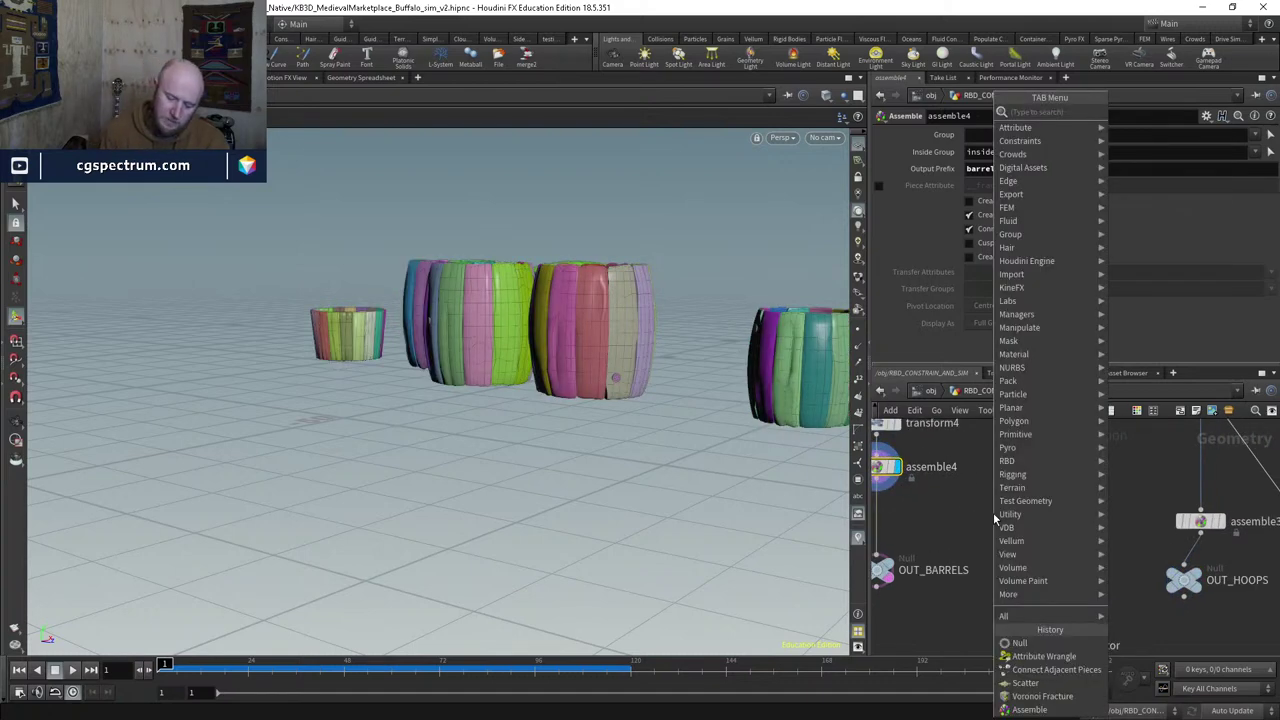
pyautogui.write('merge')
pyautogui.press('Return')
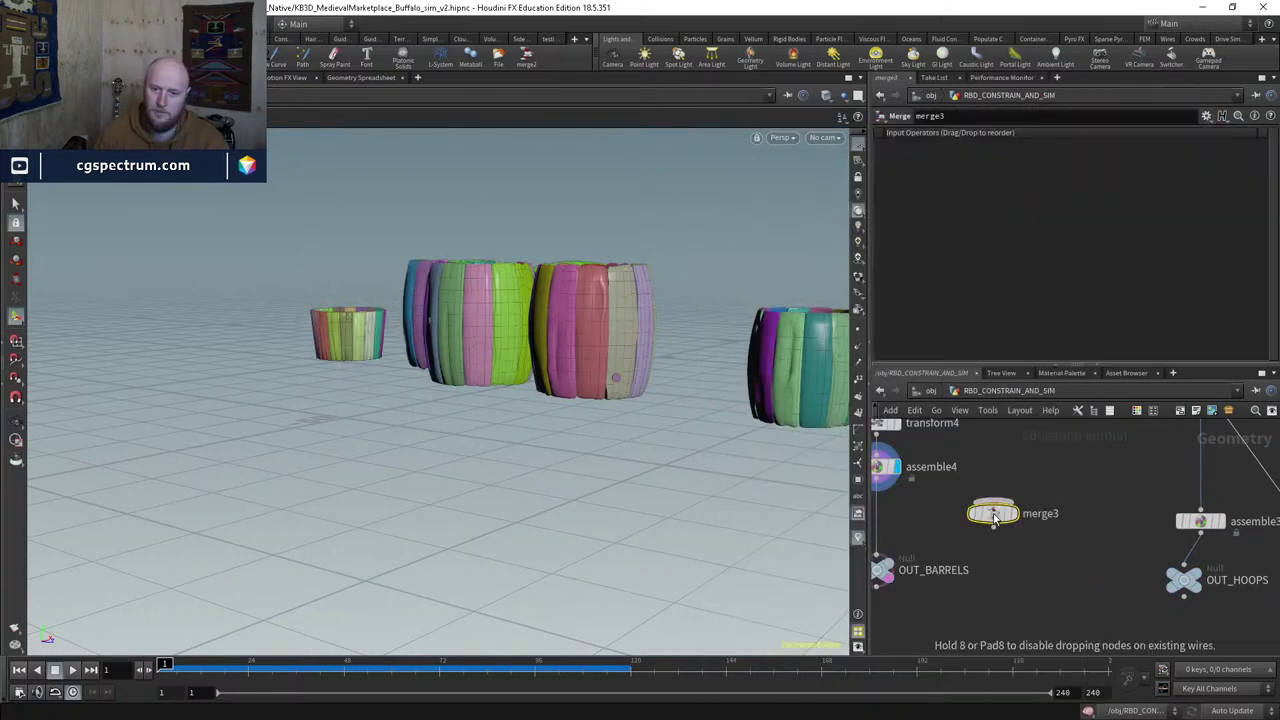
pyautogui.click(993, 512)
pyautogui.click(992, 504)
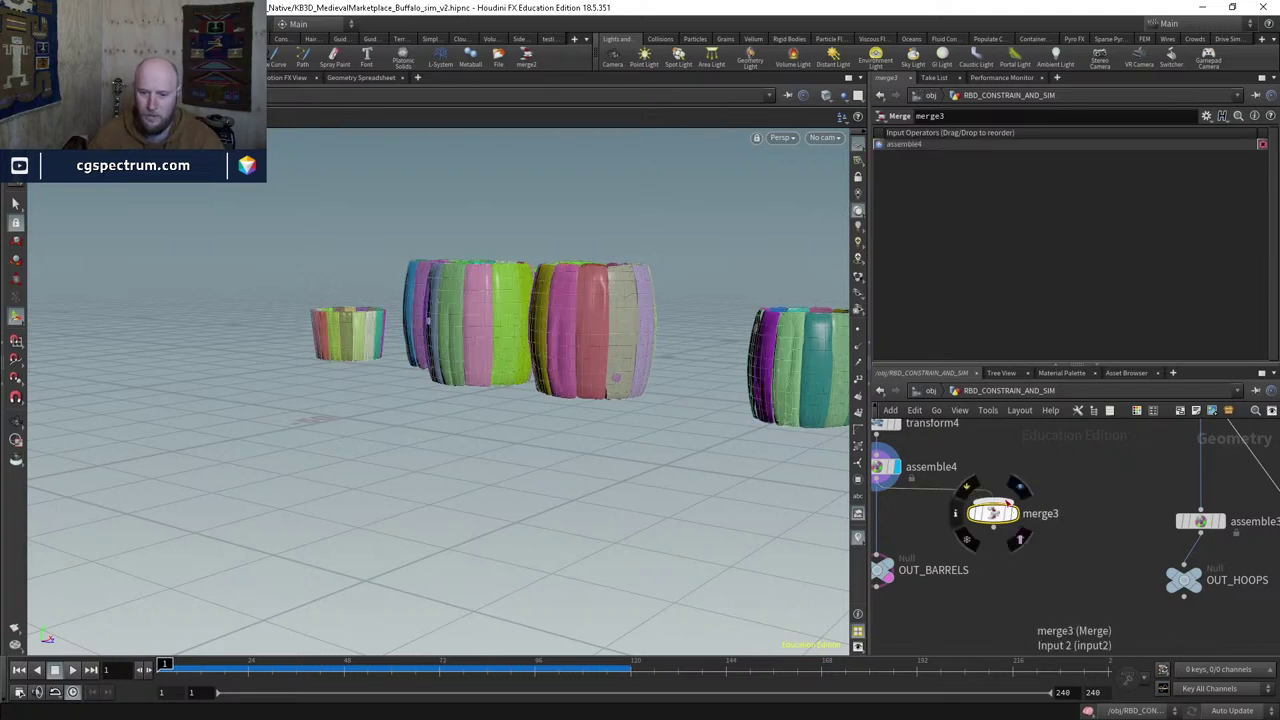
pyautogui.moveTo(992, 502); pyautogui.dragTo(1022, 514)
pyautogui.middleClick(1023, 515)
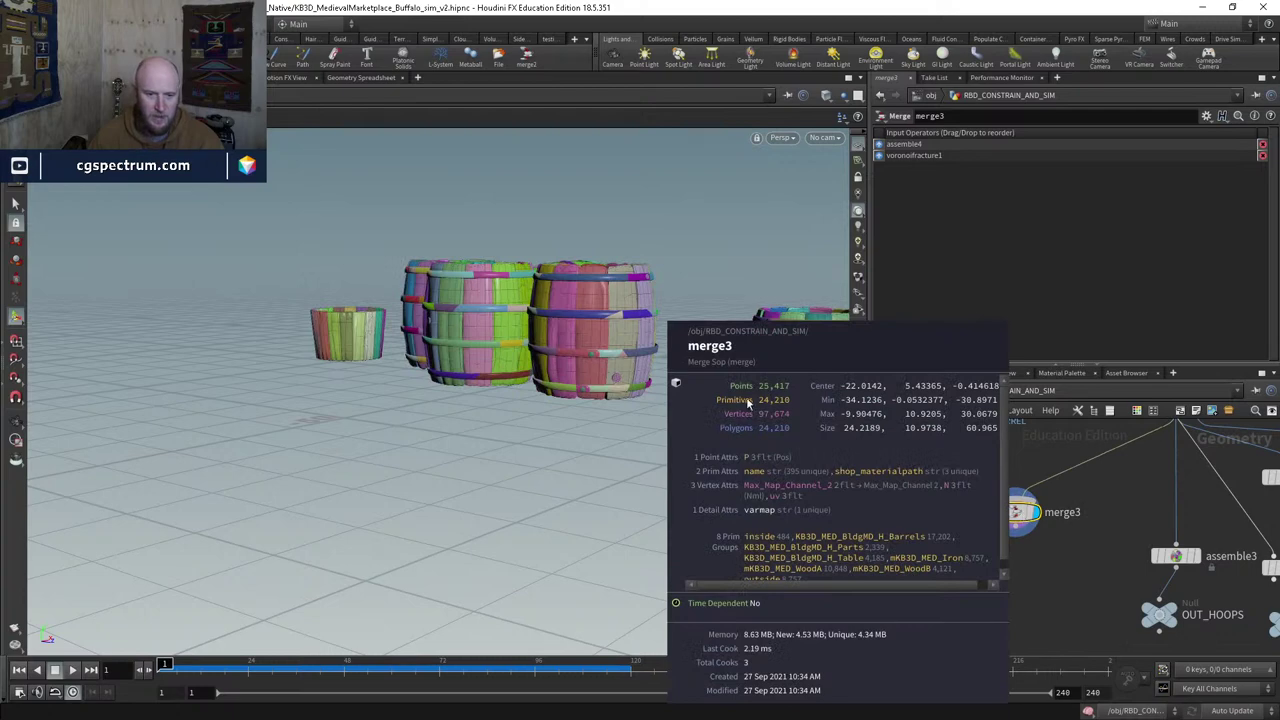
# Step: Add connectadjacentpieces4 under merge3 using Adjacent Pieces from Surface Points
pyautogui.press('Tab')
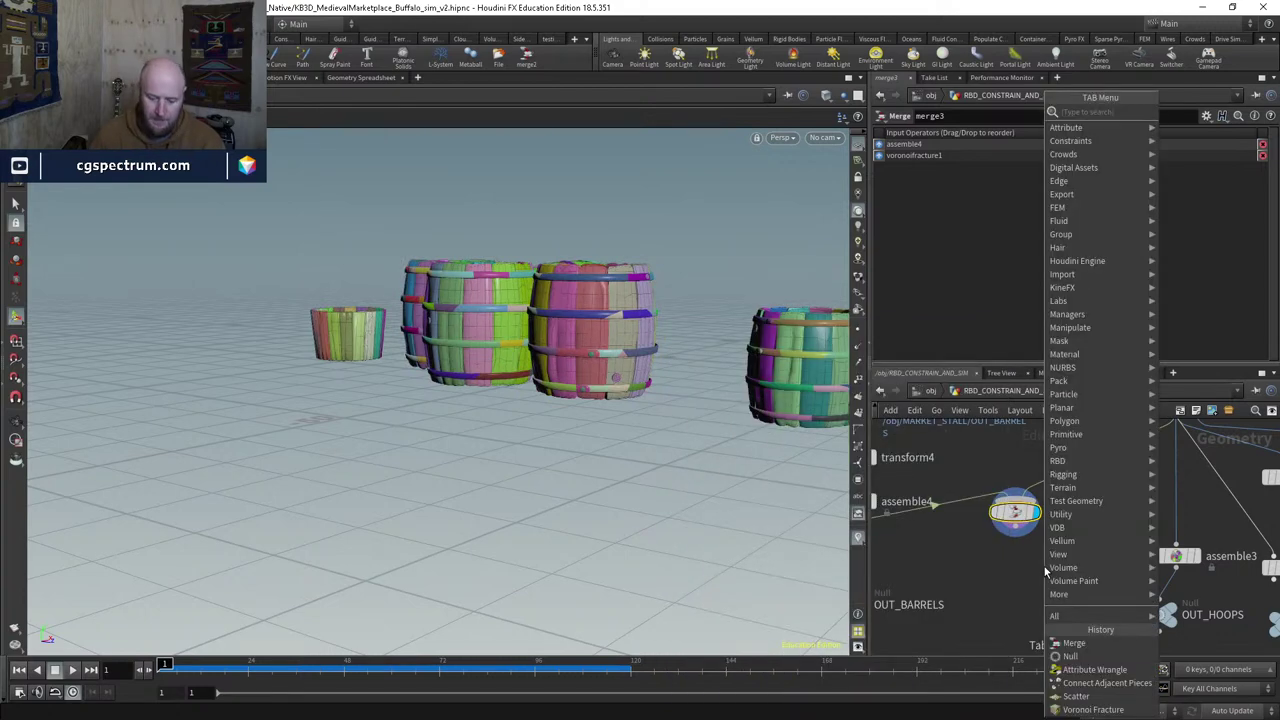
pyautogui.write('connec')
pyautogui.press('Down')
pyautogui.press('Return')
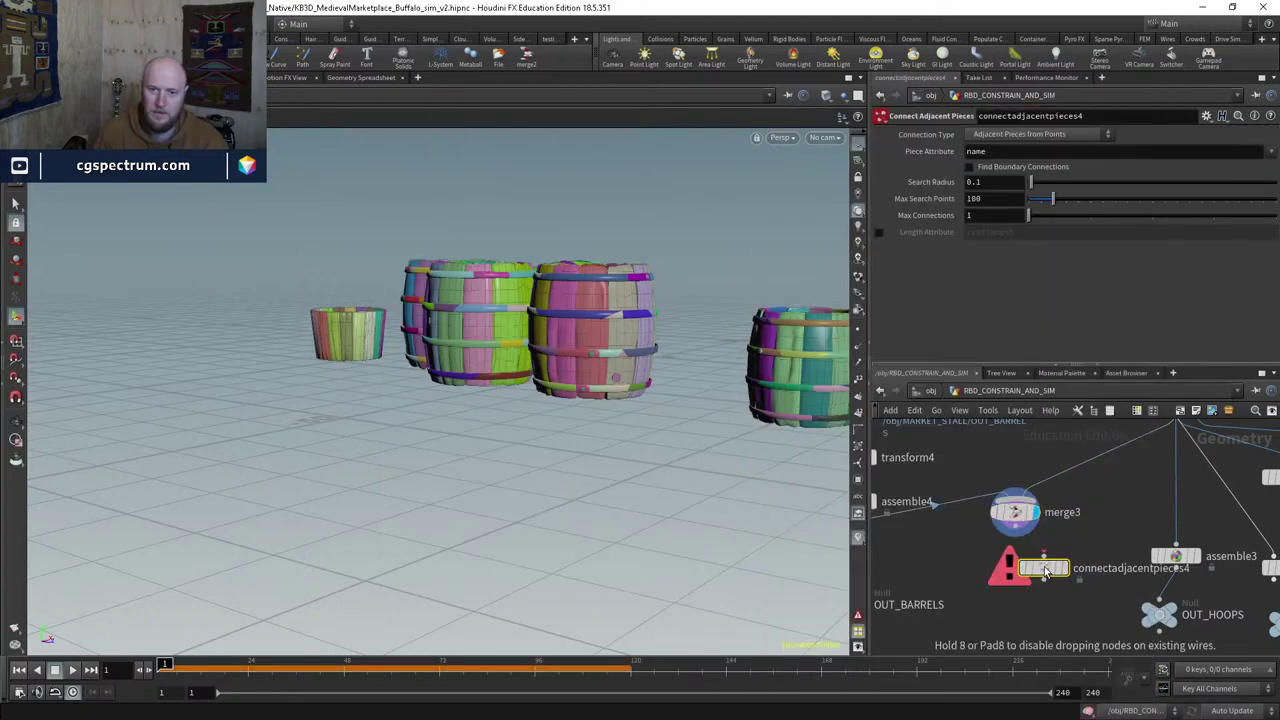
pyautogui.click(1015, 568)
pyautogui.click(1015, 524)
pyautogui.click(1015, 556)
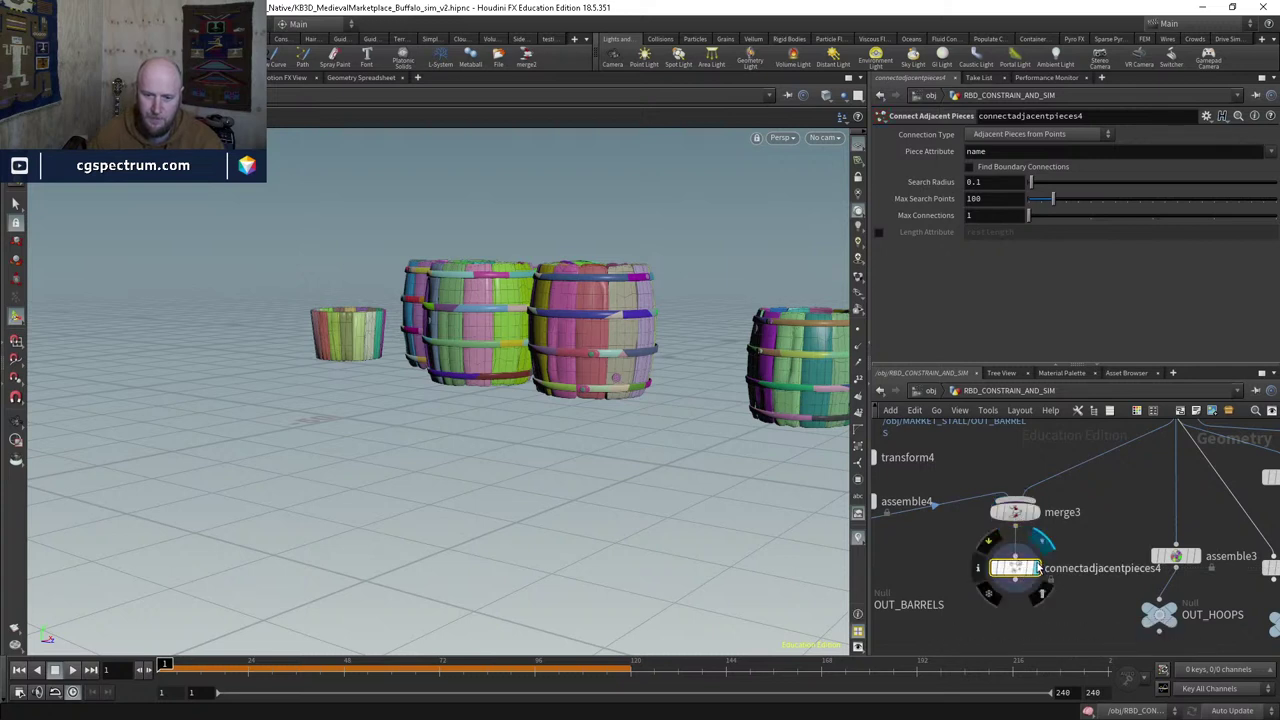
pyautogui.click(1036, 568)
pyautogui.click(1012, 136)
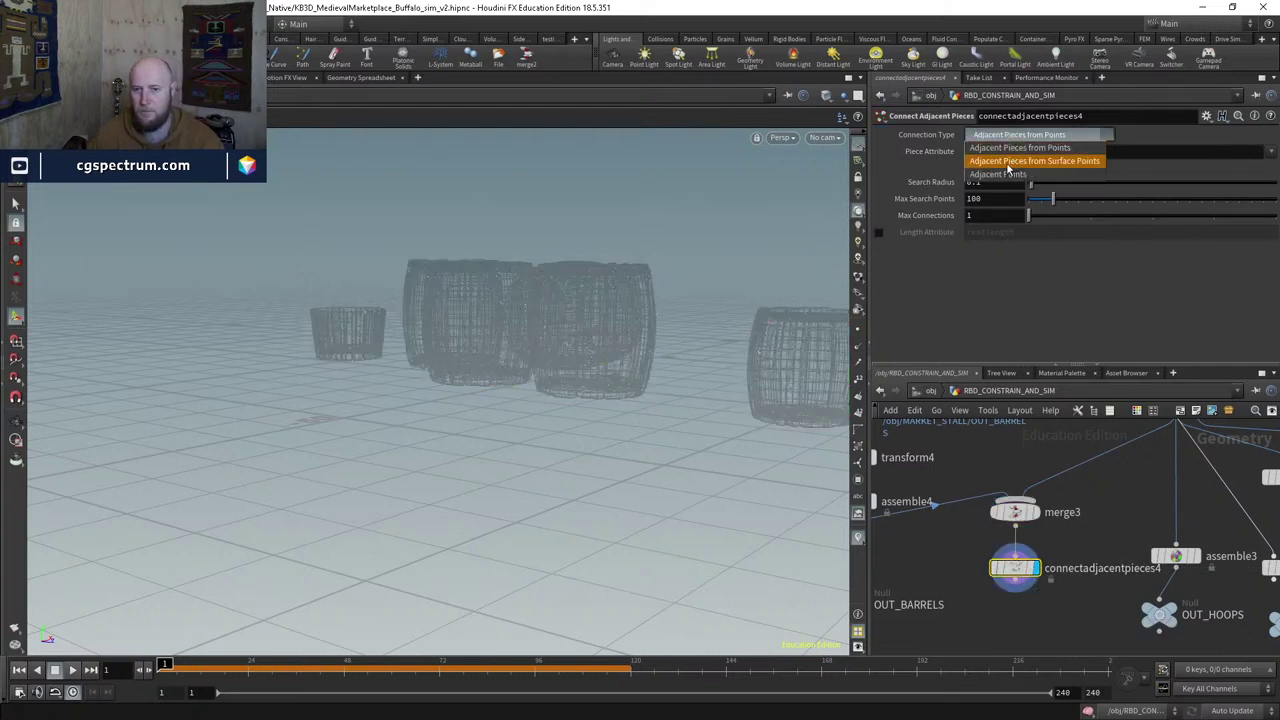
pyautogui.click(1084, 162)
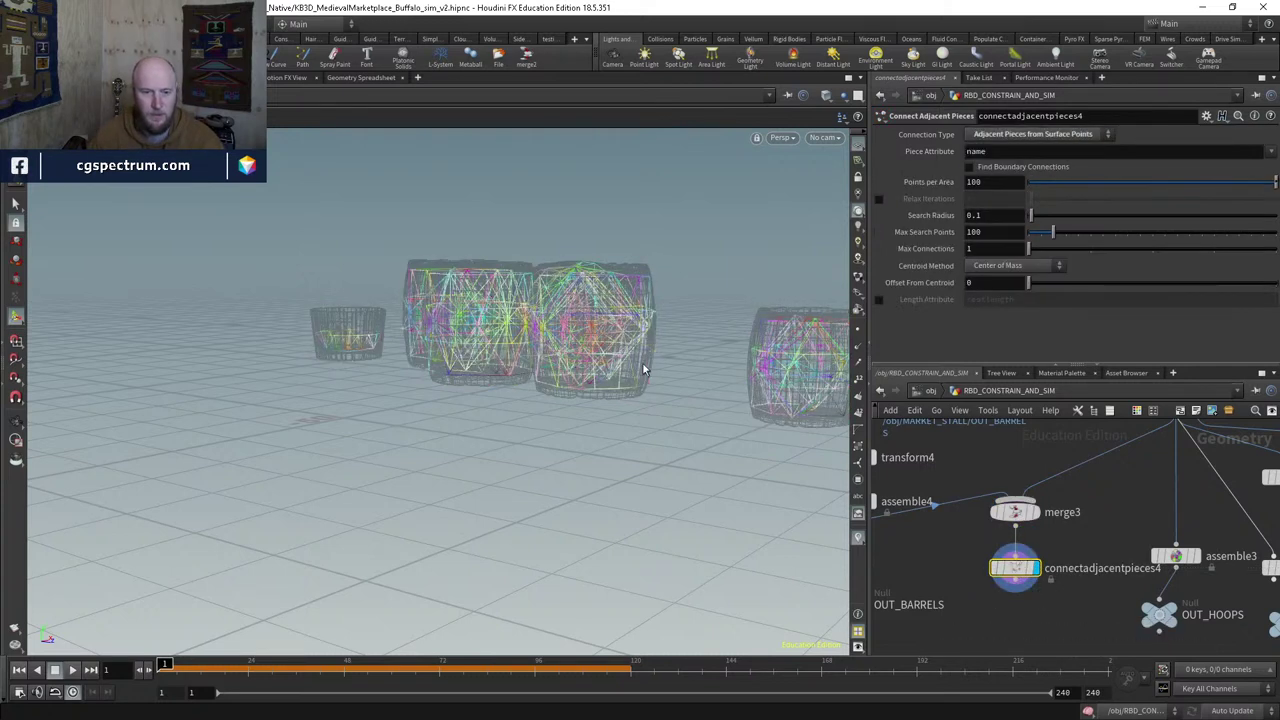
# Step: Place attribwrangle1 directly below connectadjacentpieces4
pyautogui.moveTo(643, 370); pyautogui.dragTo(832, 481, button='right')
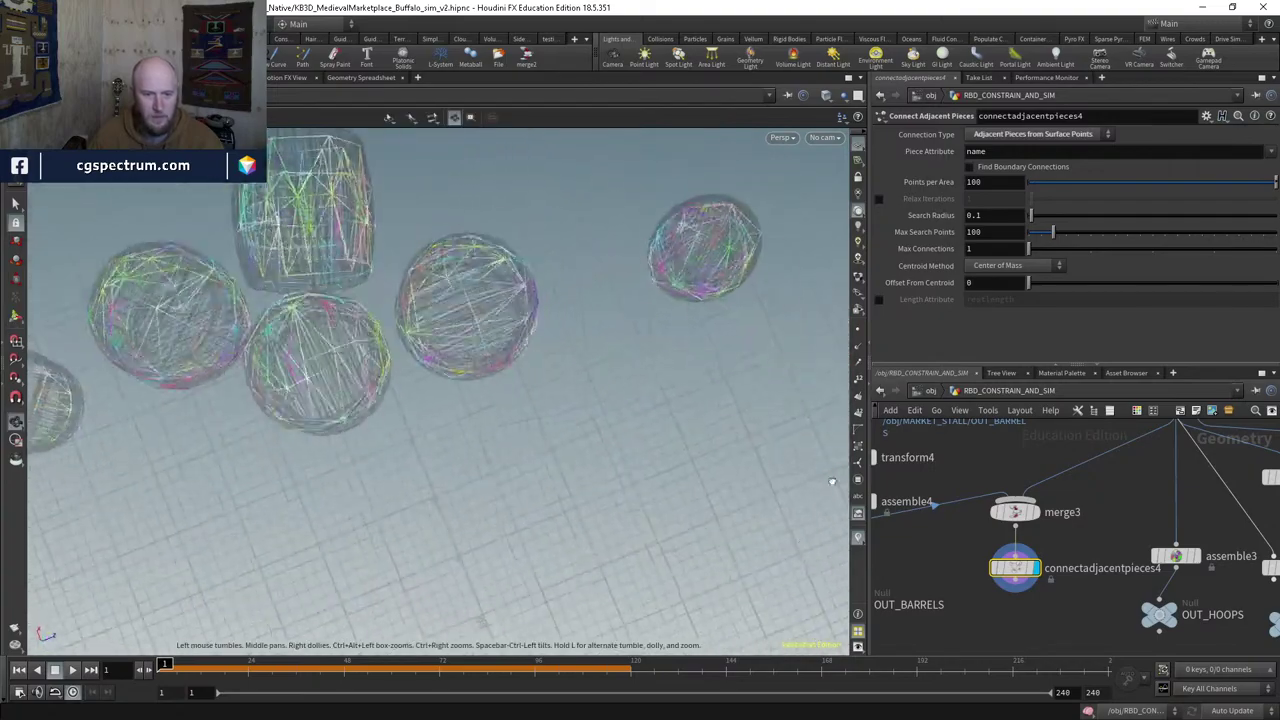
pyautogui.moveTo(832, 481); pyautogui.dragTo(709, 371)
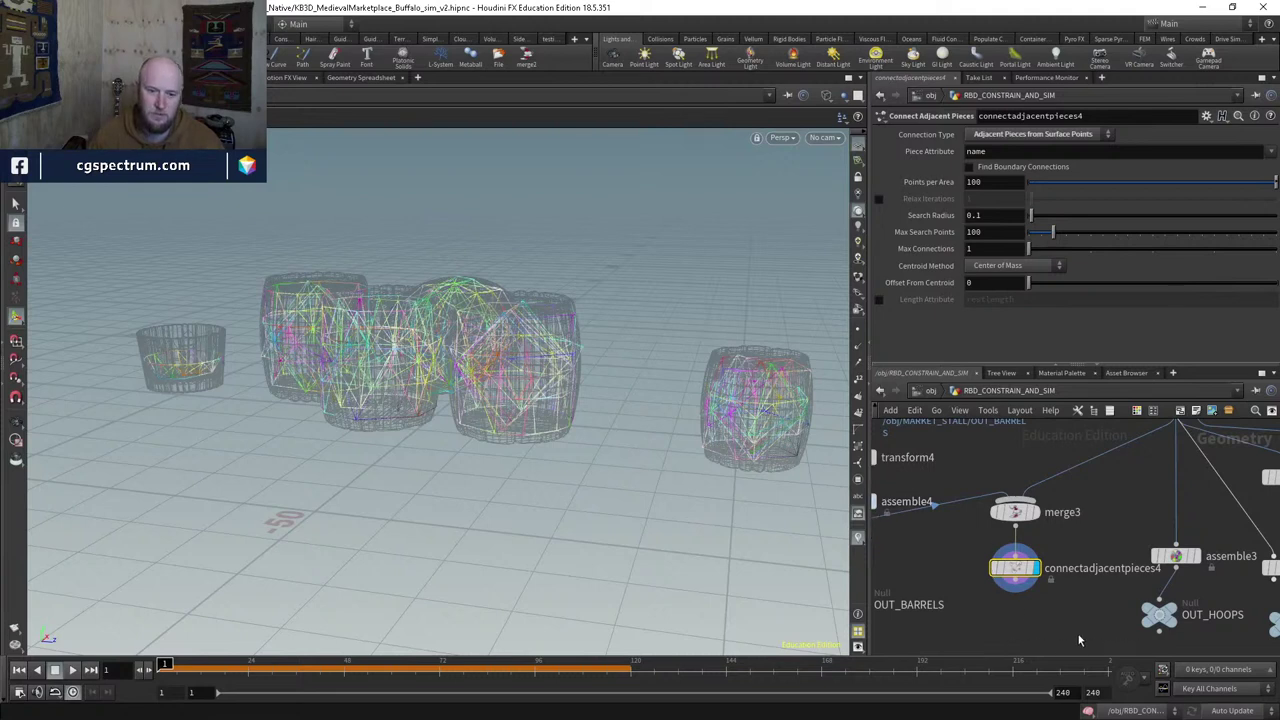
pyautogui.moveTo(1079, 640); pyautogui.dragTo(1200, 542, button='middle')
pyautogui.scroll(-2, 1200, 600)
pyautogui.moveTo(1244, 512); pyautogui.dragTo(995, 568)
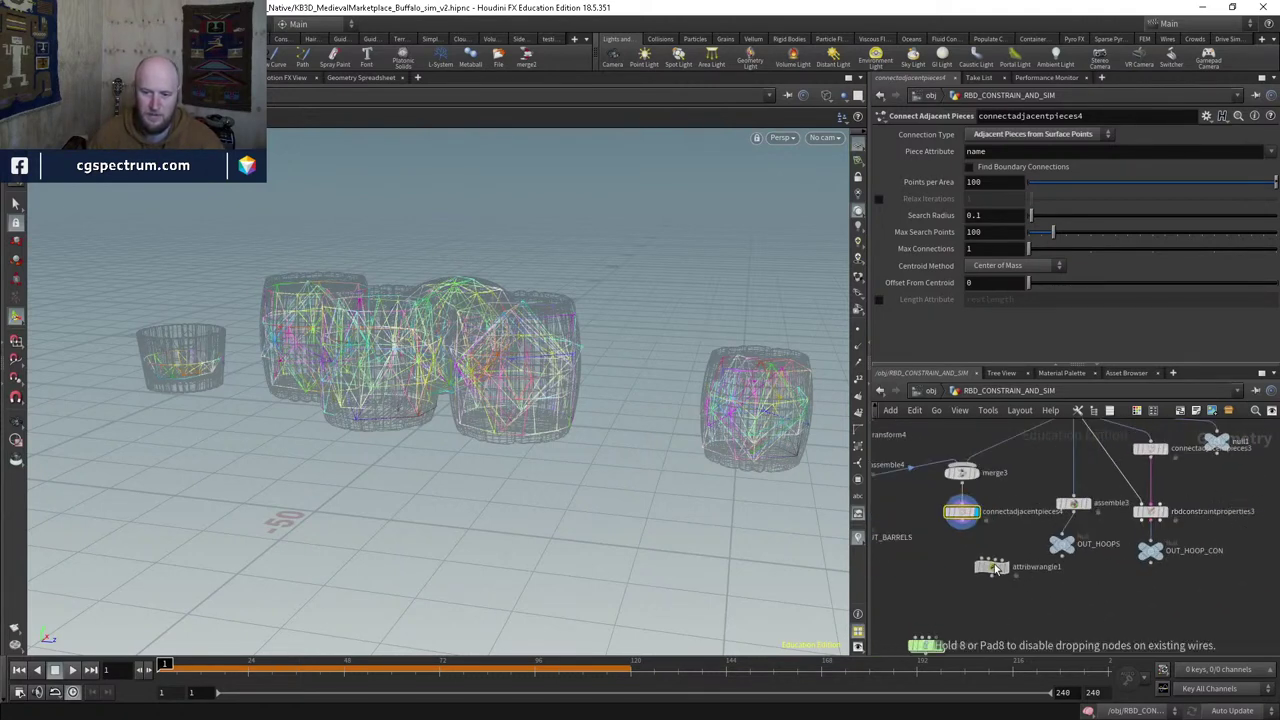
pyautogui.scroll(2, 961, 548)
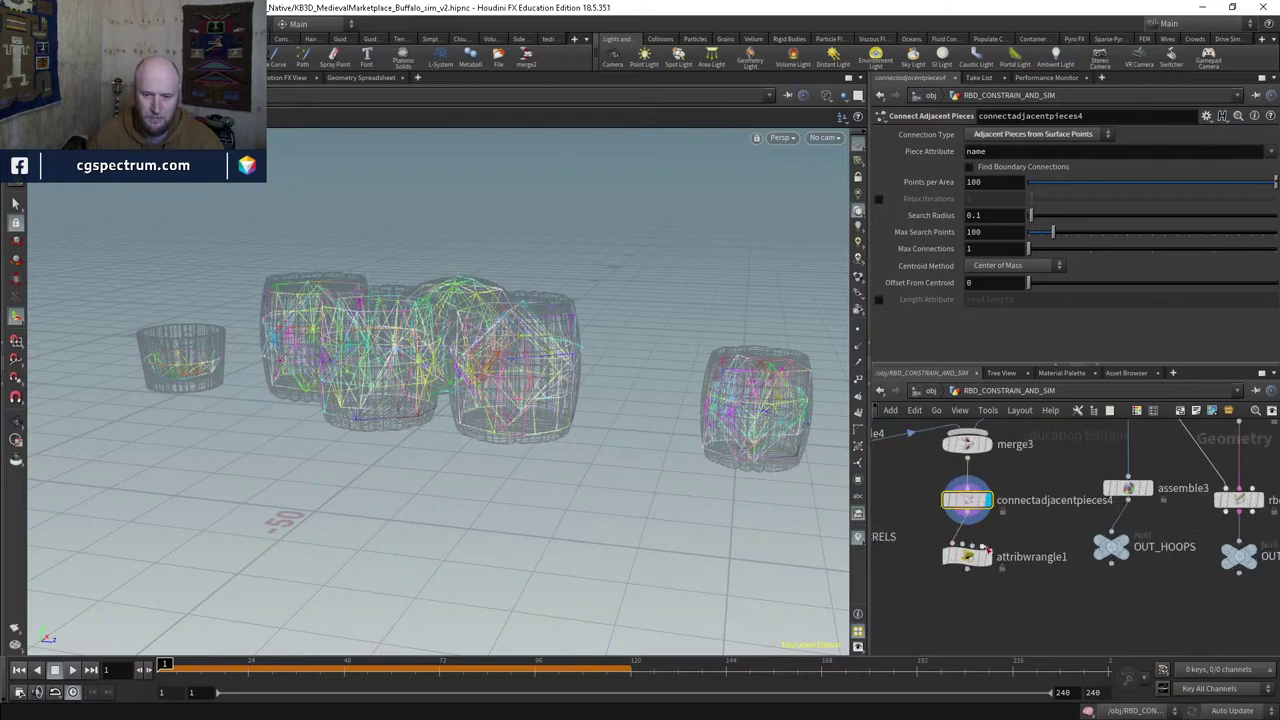
# Step: Run attribwrangle1 over primitives, setting constraint_type to "all" and constraint_name to "Glue"
pyautogui.click(961, 550)
pyautogui.click(990, 187)
pyautogui.click(995, 204)
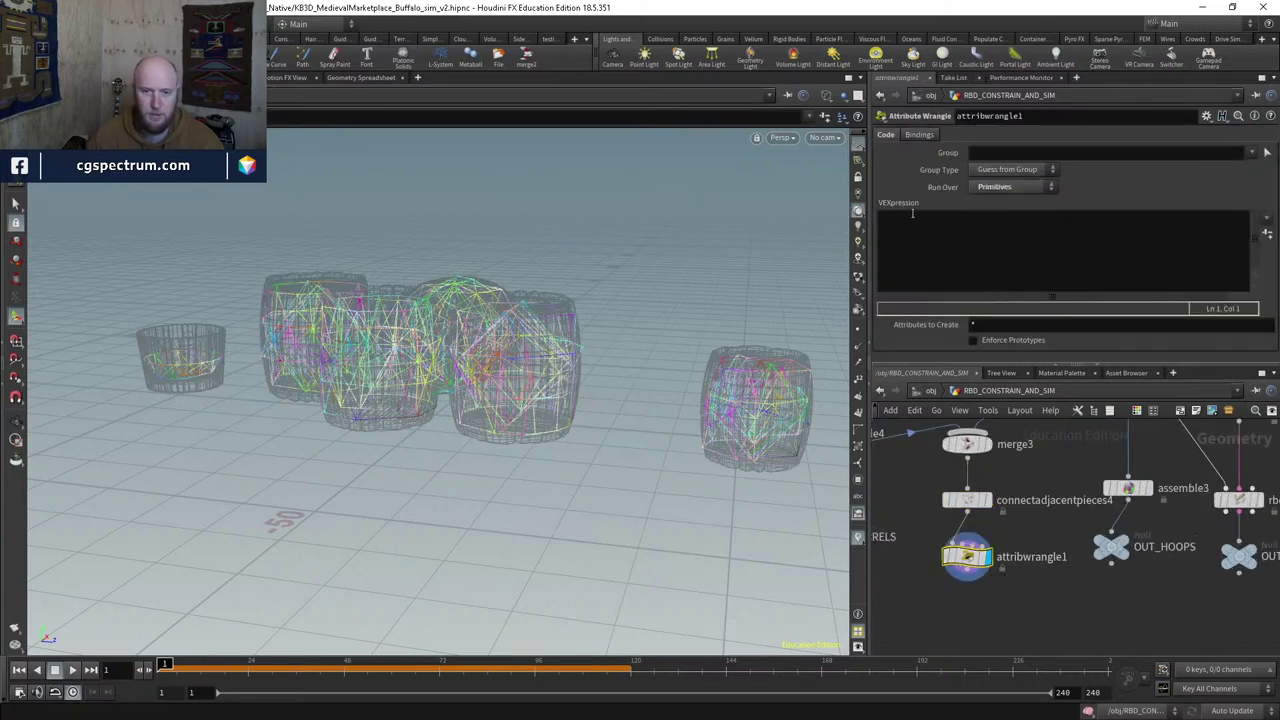
pyautogui.write('@constraint')
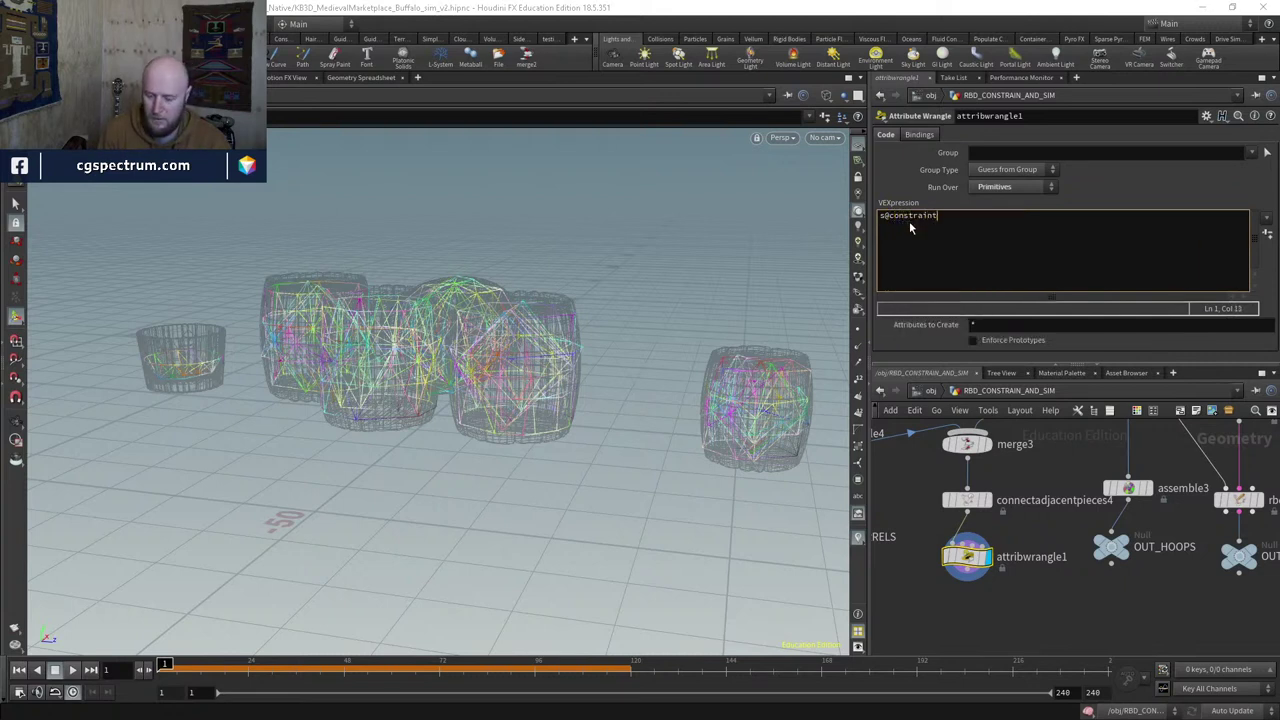
pyautogui.write('_type')
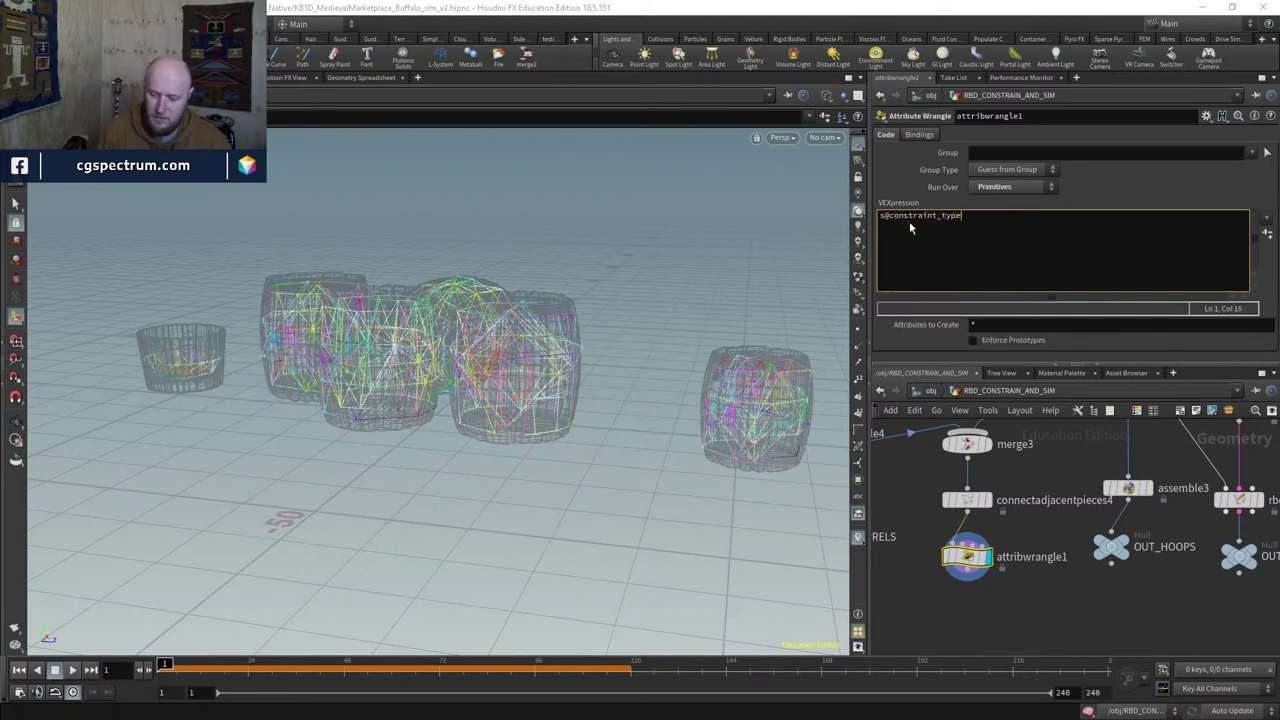
pyautogui.write('=')
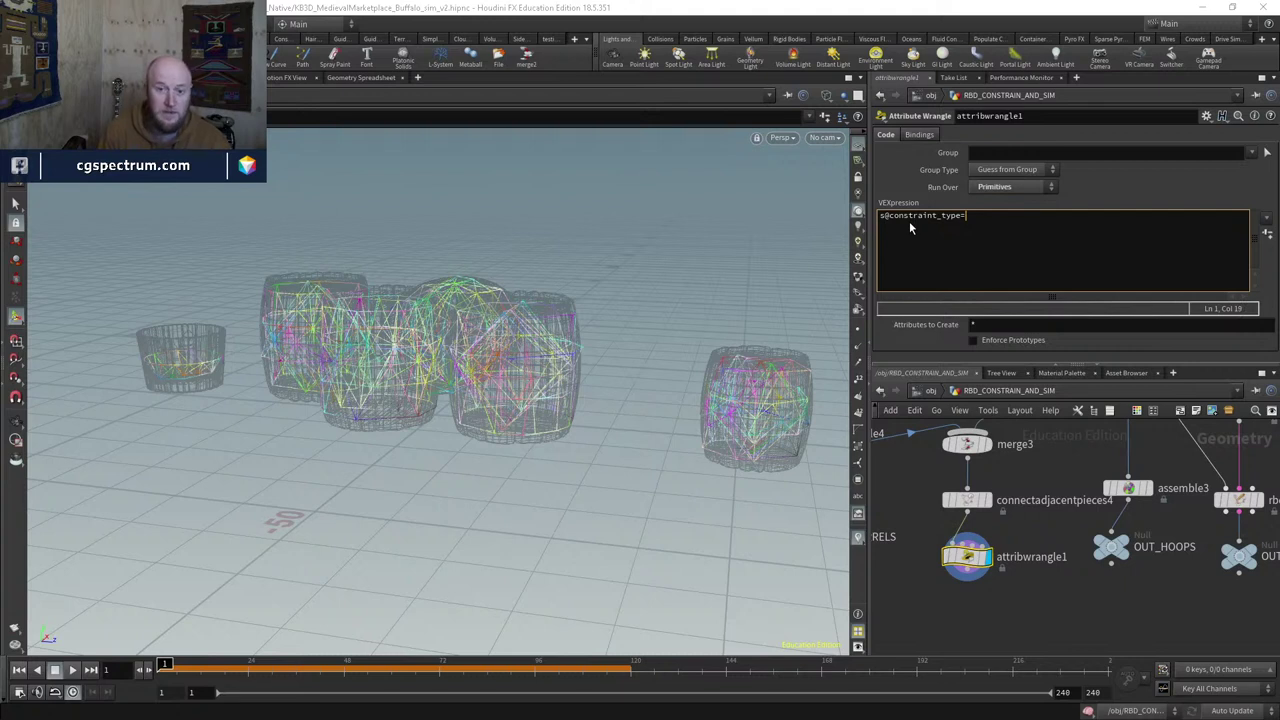
pyautogui.write('"')
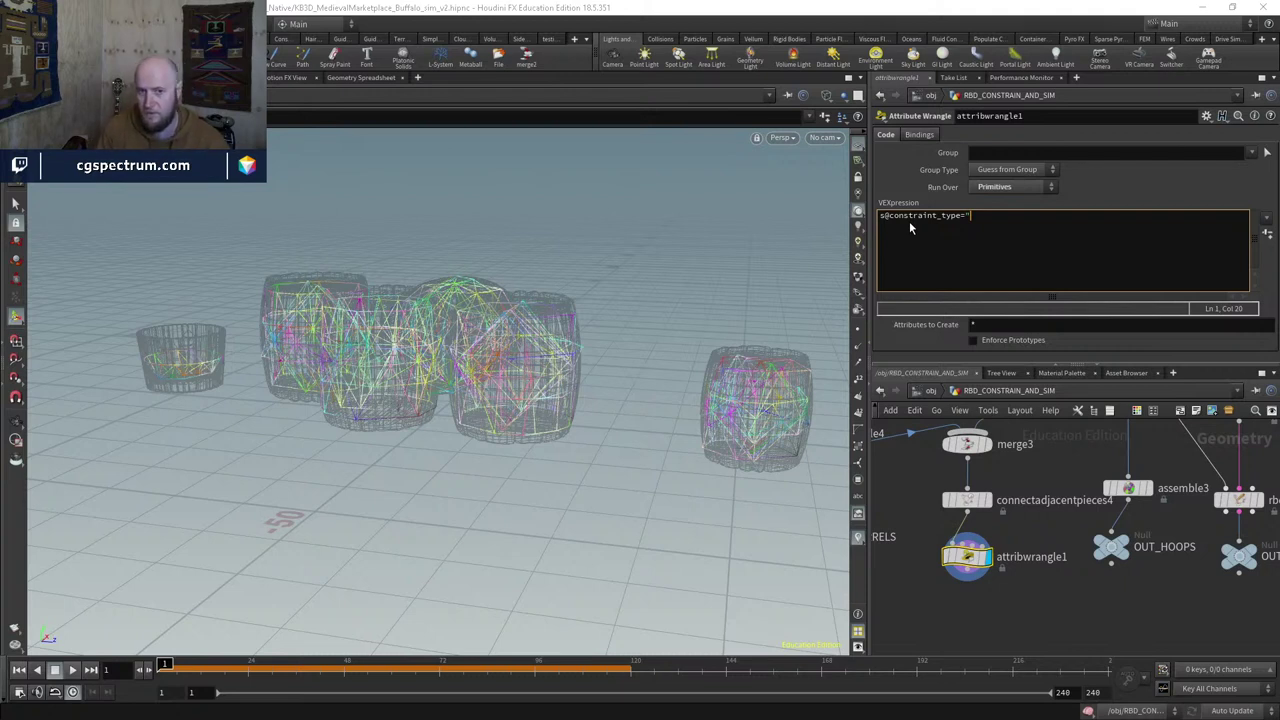
pyautogui.write('a')
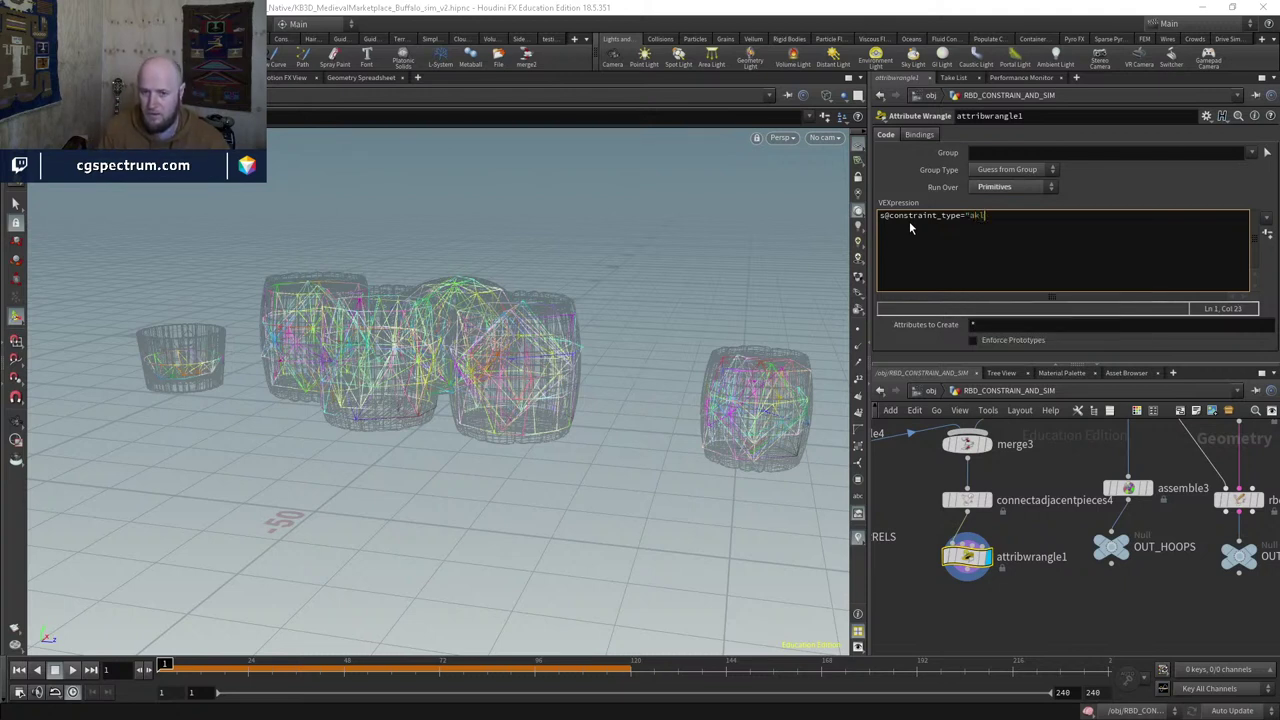
pyautogui.write('ll";')
pyautogui.press('Return')
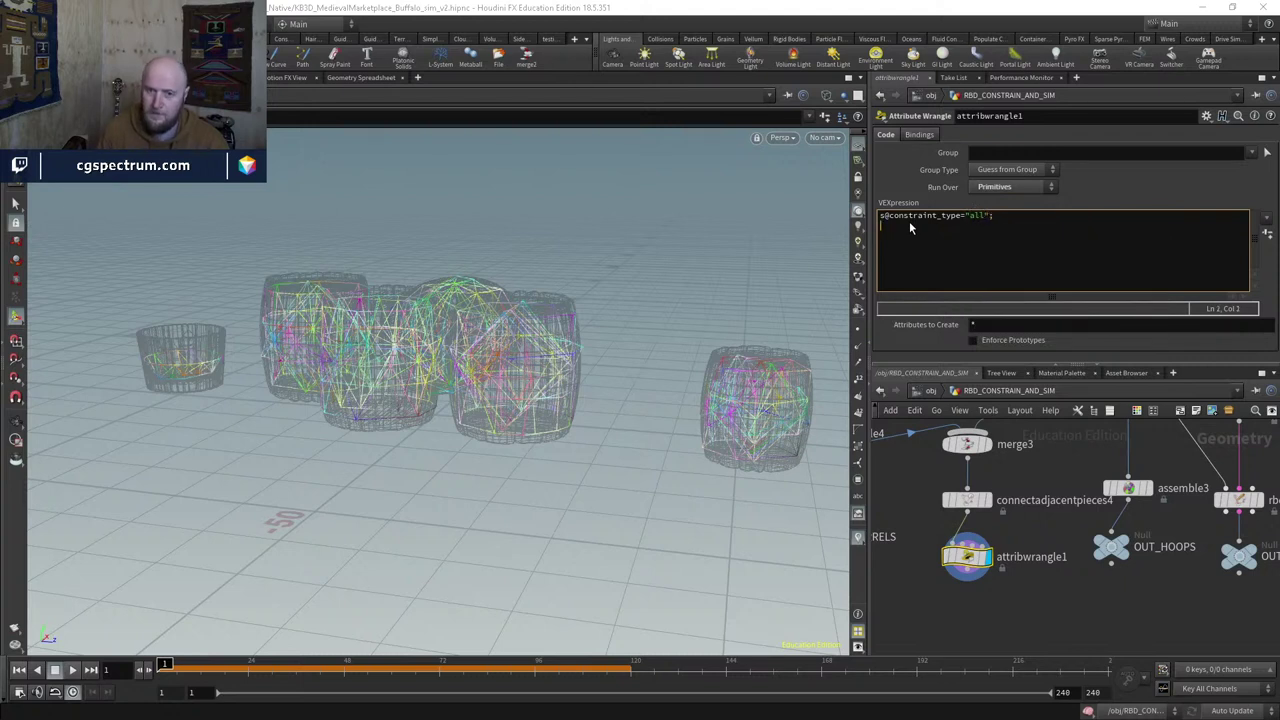
pyautogui.write('s@constraint_name="Glue";')
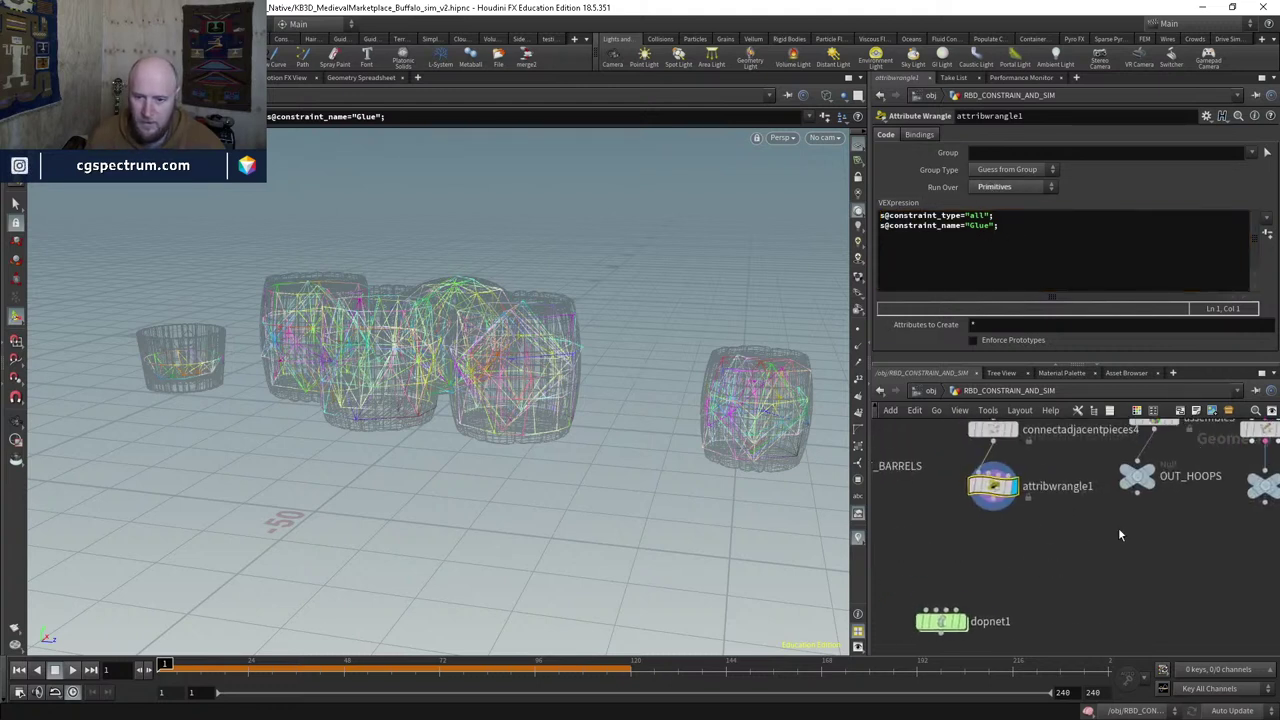
# Step: Copy the OUT_HOOP_CON null below attribwrangle1 as OUT_BARREL_GLUE, then enter dopnet1
pyautogui.click(1171, 490)
pyautogui.hotkey('ctrl', 'c')
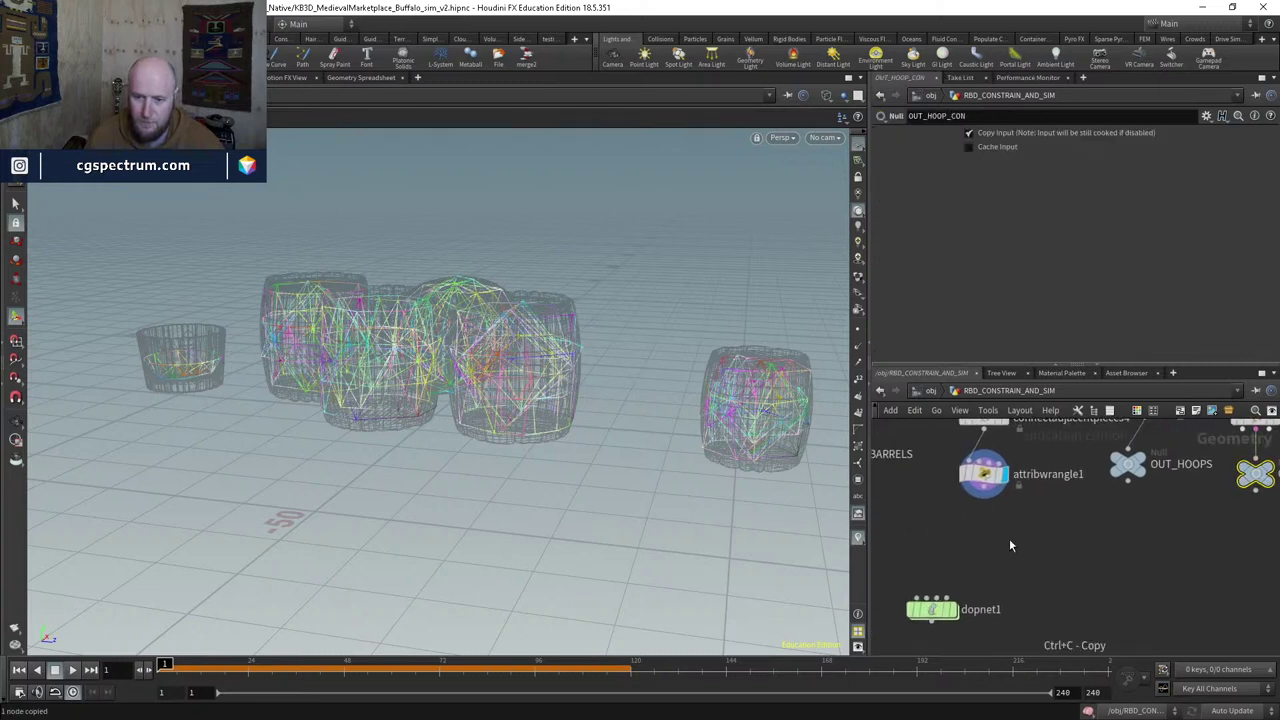
pyautogui.hotkey('ctrl', 'v')
pyautogui.click(1008, 521)
pyautogui.moveTo(1011, 545); pyautogui.dragTo(1143, 527)
pyautogui.doubleClick(1036, 533)
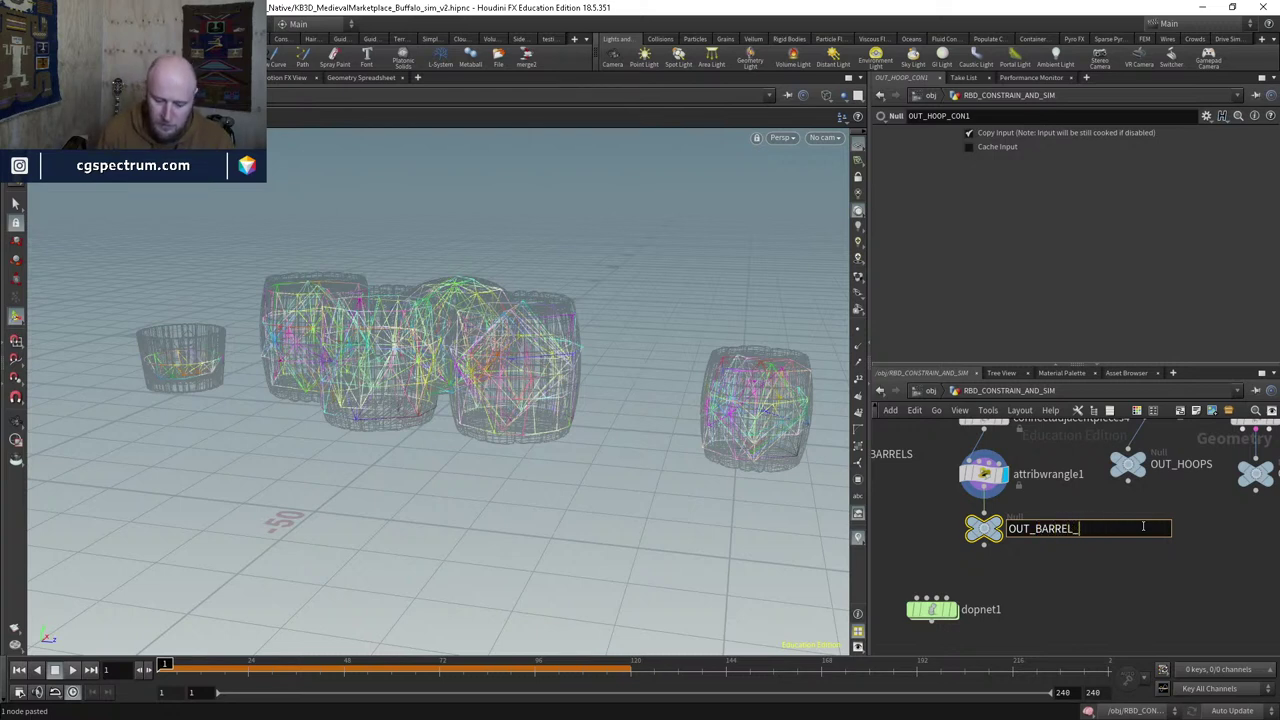
pyautogui.write('BARREL_GLUE')
pyautogui.press('Return')
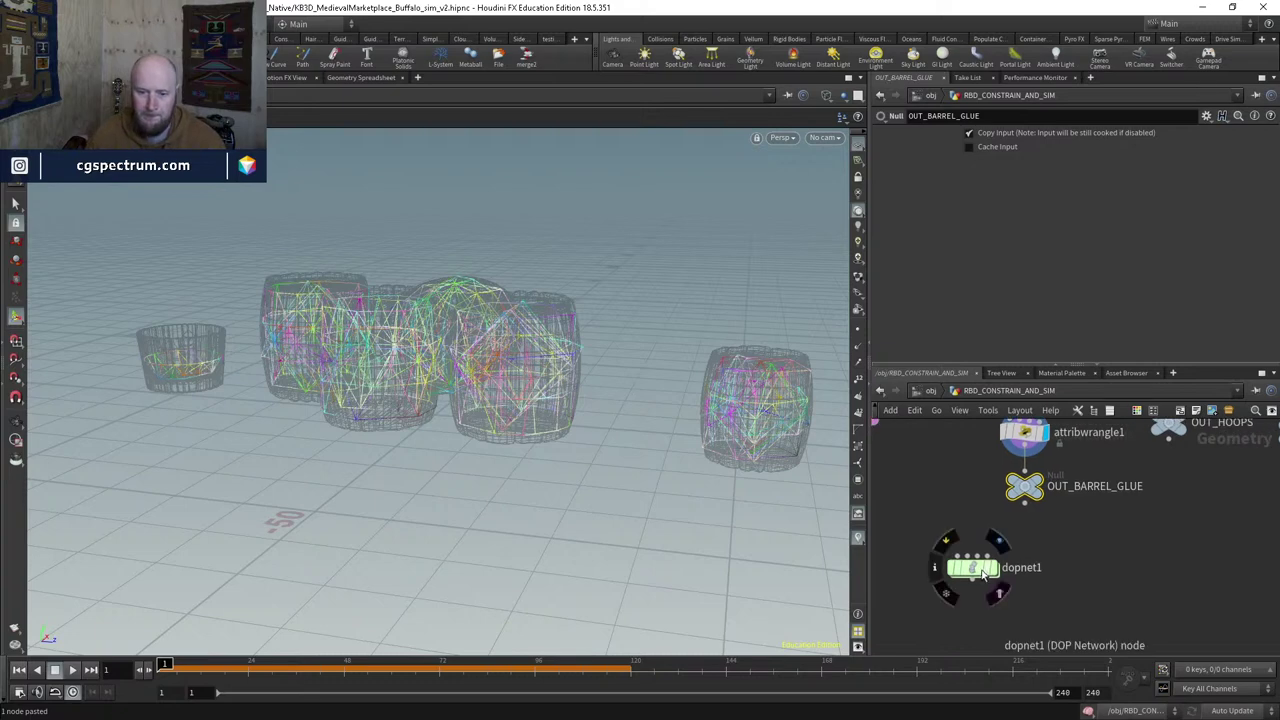
pyautogui.doubleClick(957, 565)
# Step: Duplicate constraintnetwork1 as constraintnetwork2 and wire a new glueconrel1 into it
pyautogui.click(956, 478)
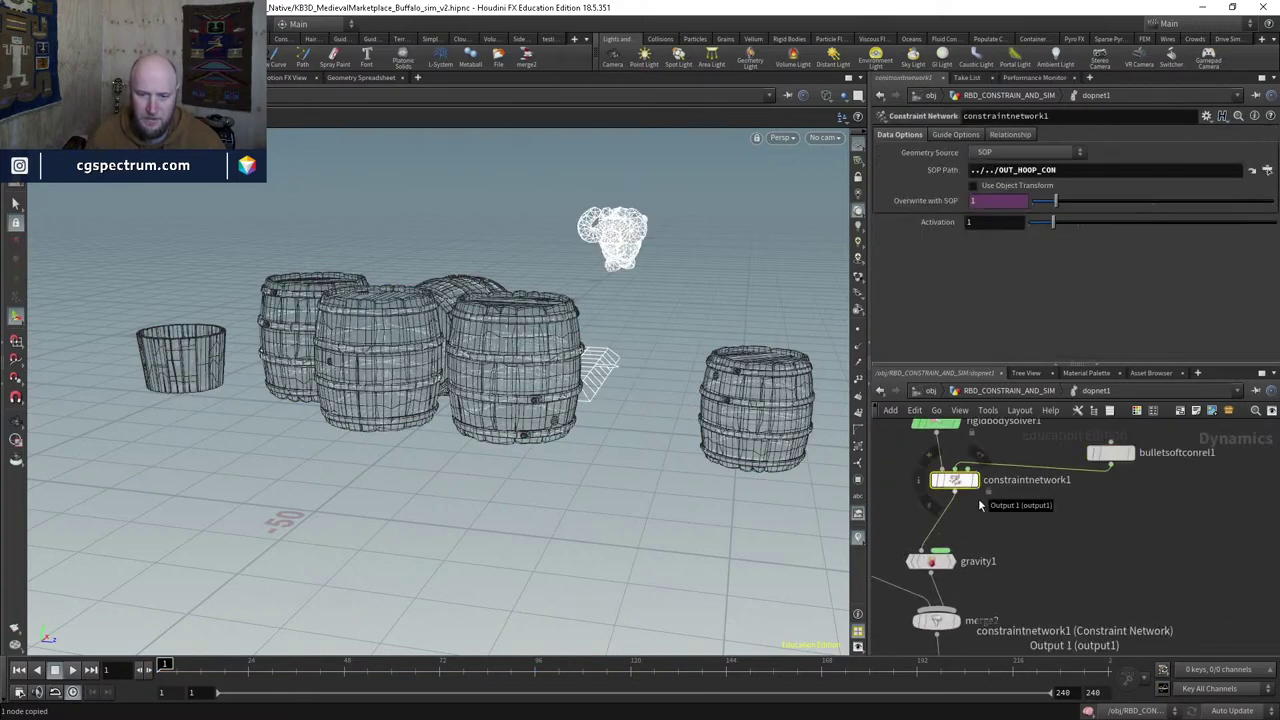
pyautogui.keyDown('alt'); pyautogui.moveTo(956, 478); pyautogui.dragTo(953, 545); pyautogui.keyUp('alt')
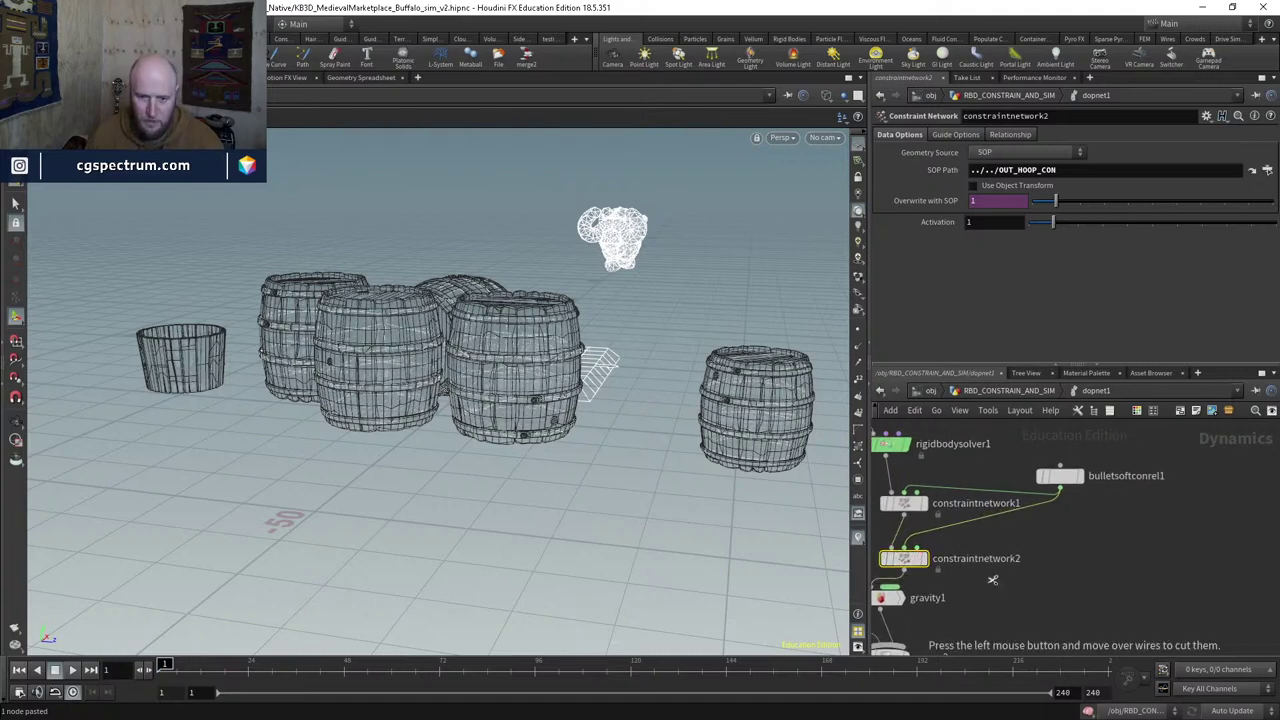
pyautogui.press('Tab')
pyautogui.press('Escape')
pyautogui.press('Tab')
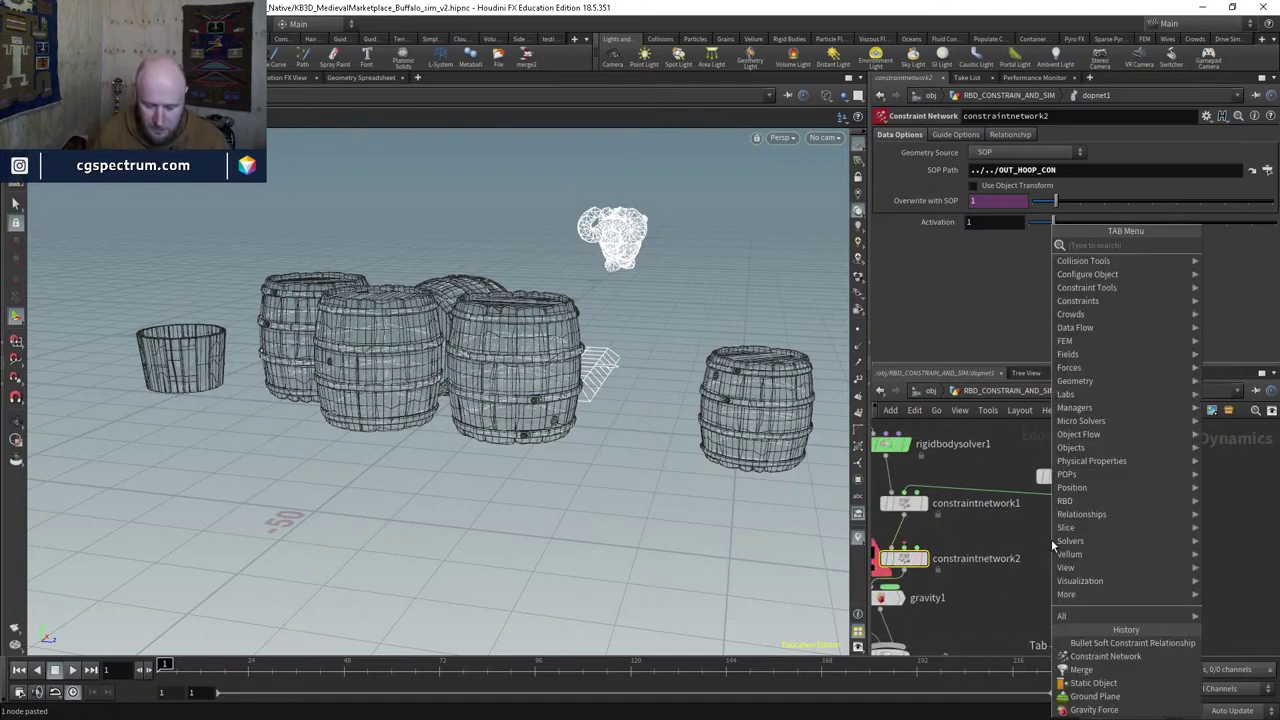
pyautogui.write('glue')
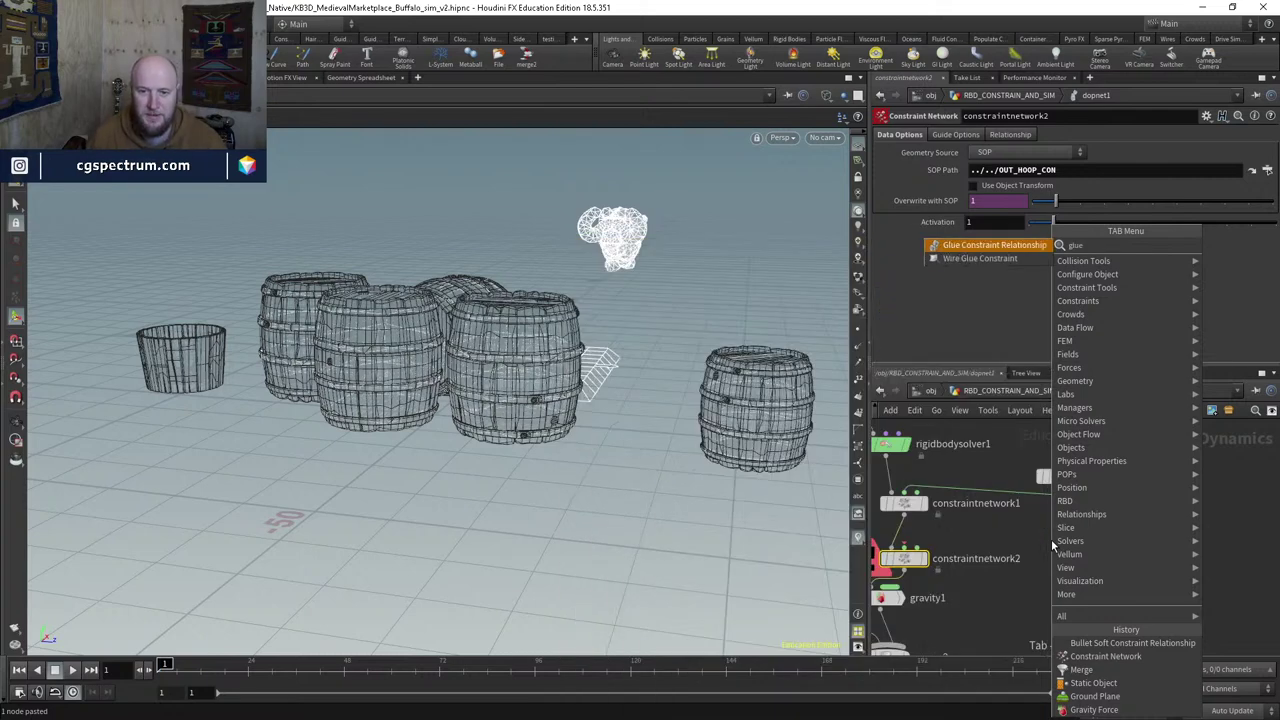
pyautogui.press('Return')
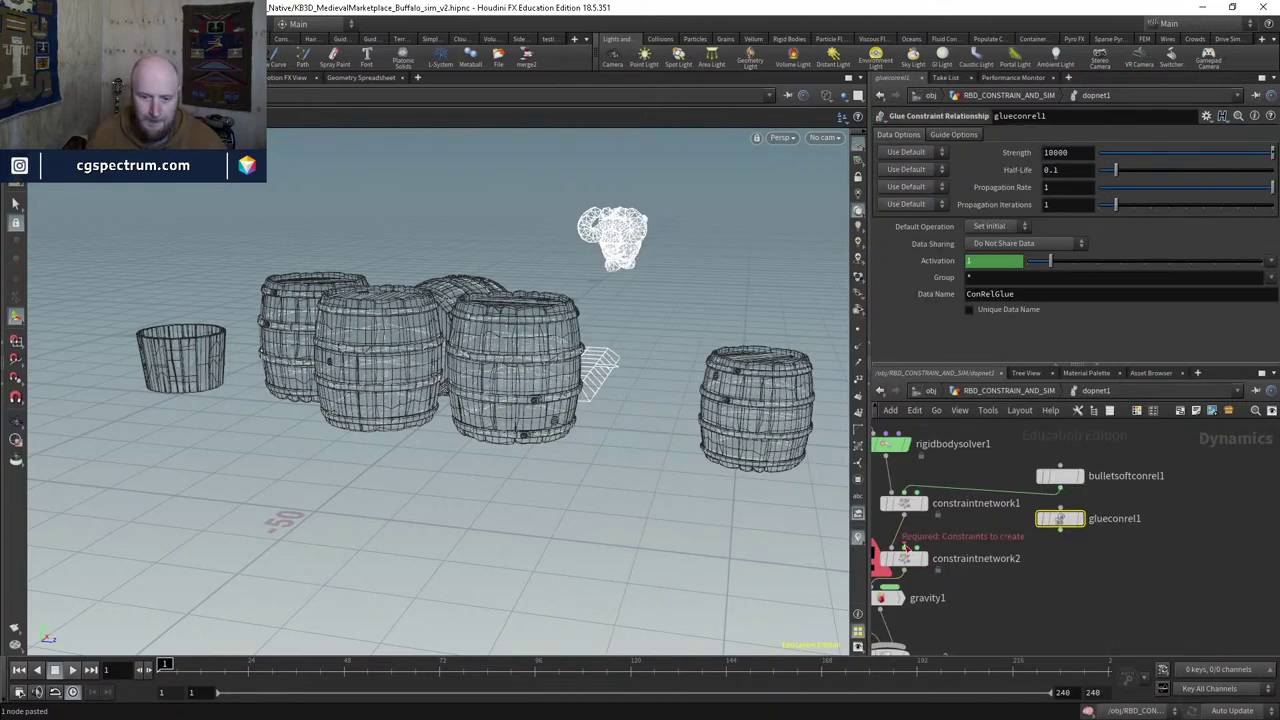
pyautogui.moveTo(905, 548); pyautogui.dragTo(905, 550)
pyautogui.moveTo(905, 550); pyautogui.dragTo(936, 560, button='middle')
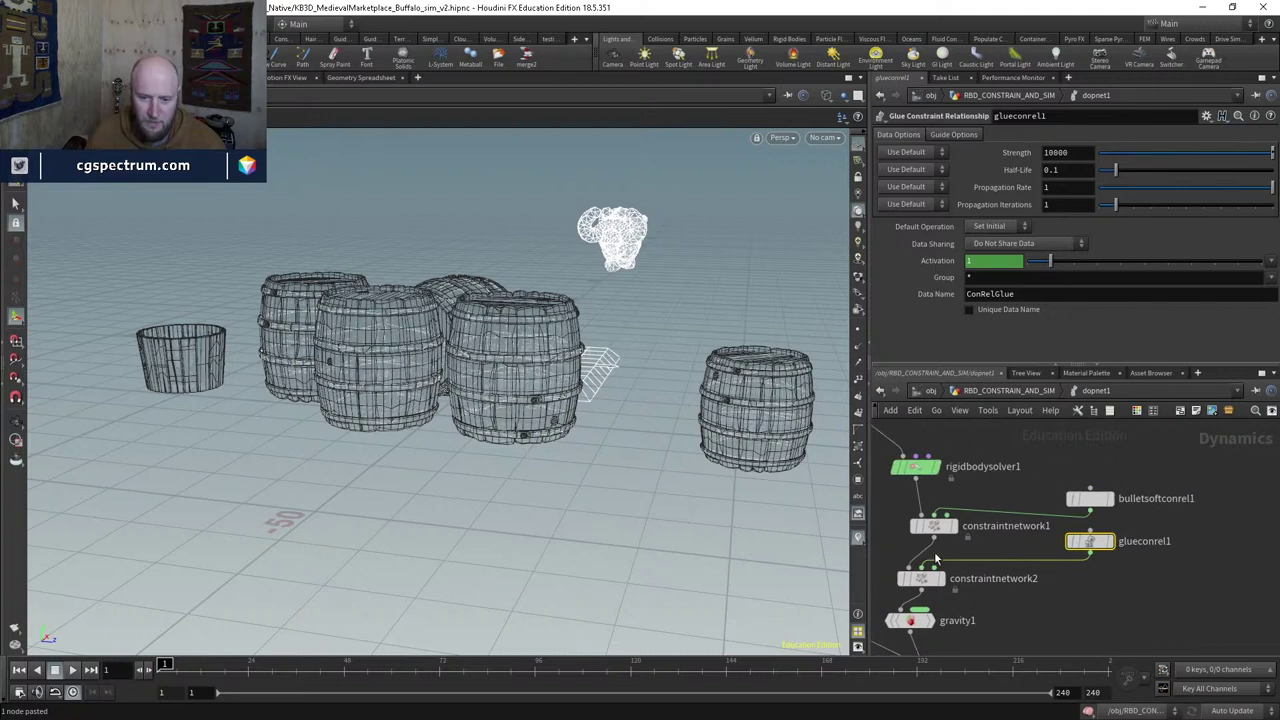
# Step: Tidy the DOP nodes and point constraintnetwork2's SOP Path at ../../OUT_BARREL_GLUE/
pyautogui.moveTo(915, 467); pyautogui.dragTo(920, 449)
pyautogui.moveTo(938, 528); pyautogui.dragTo(920, 515)
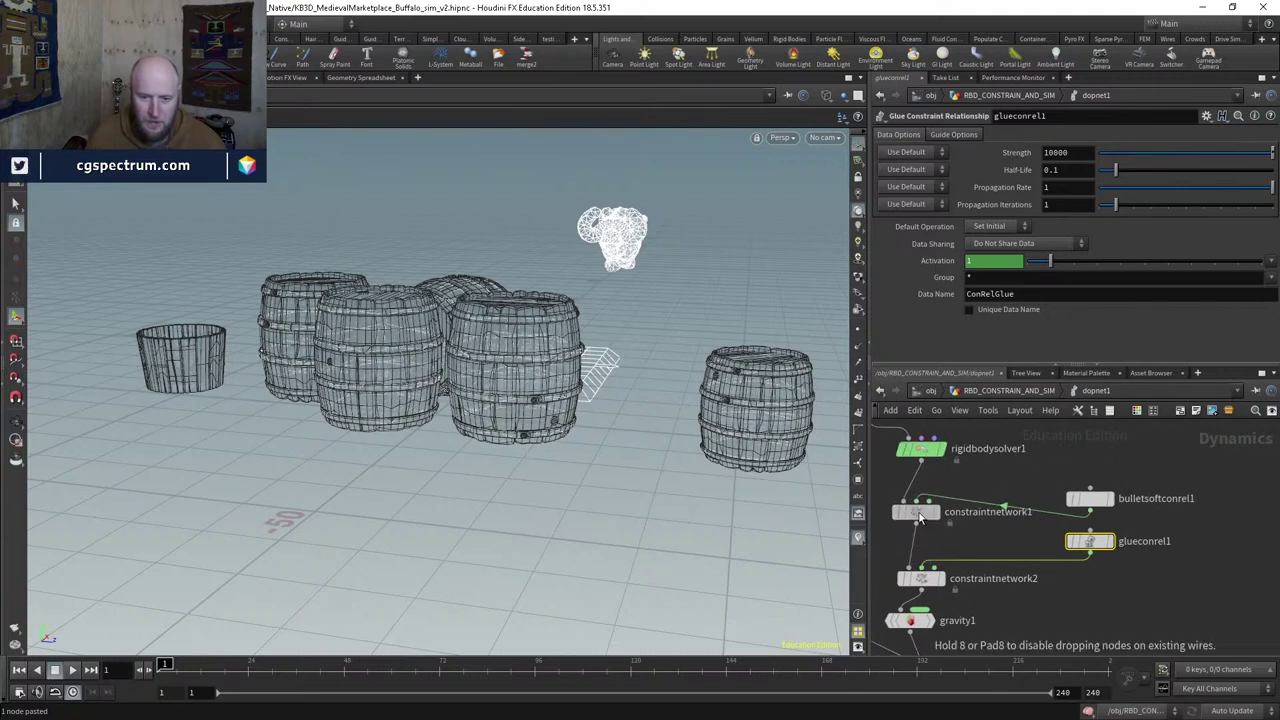
pyautogui.moveTo(1090, 498); pyautogui.dragTo(1090, 471)
pyautogui.moveTo(925, 512); pyautogui.dragTo(925, 501)
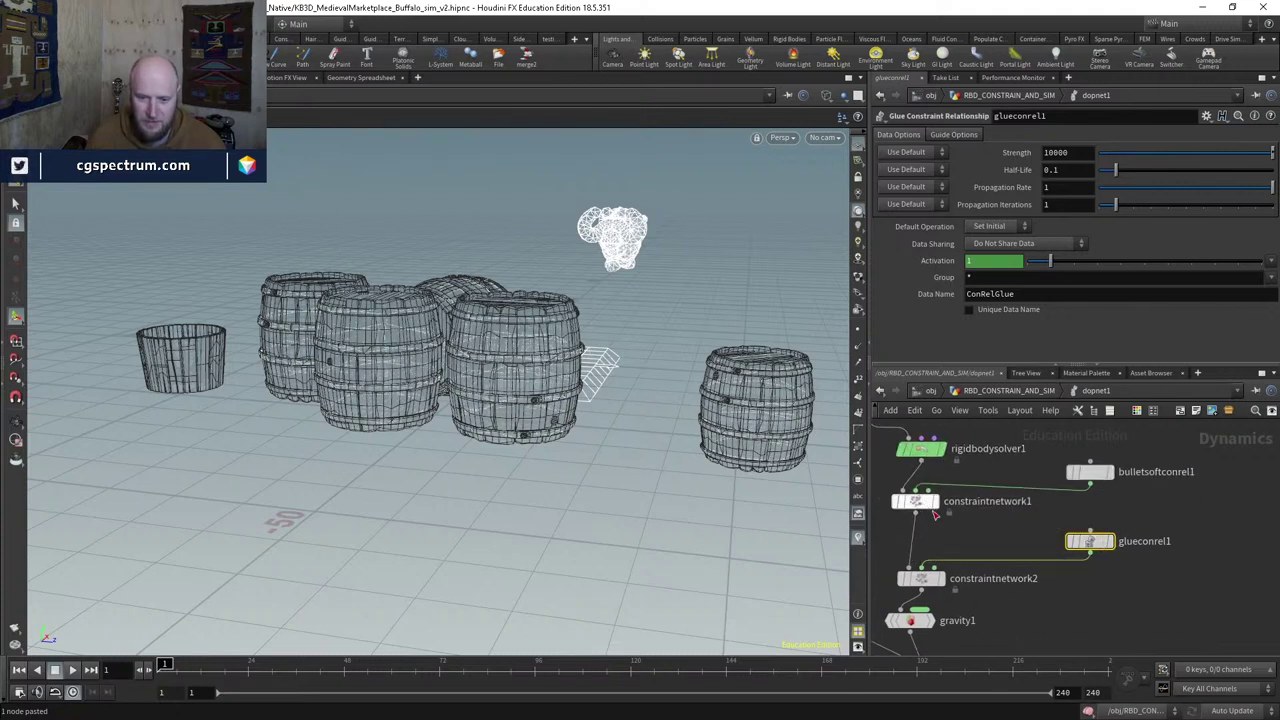
pyautogui.moveTo(935, 515); pyautogui.dragTo(959, 461, button='middle')
pyautogui.click(934, 513)
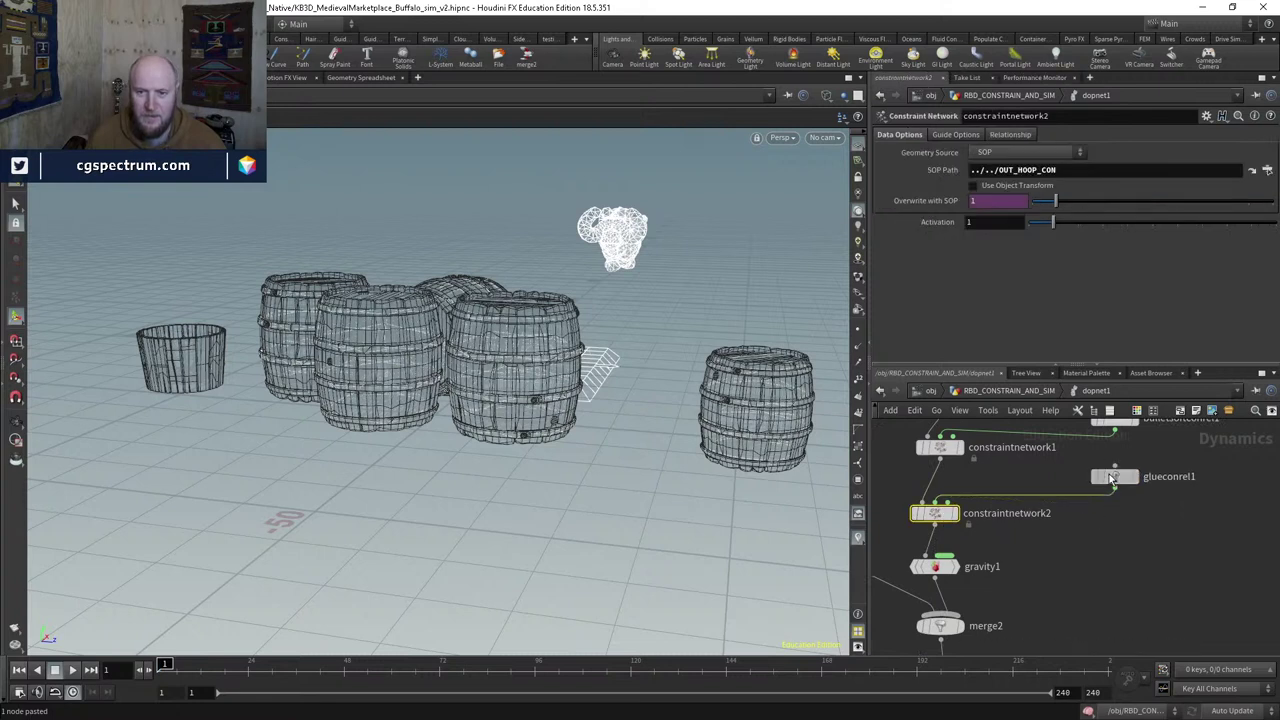
pyautogui.click(1112, 478)
pyautogui.click(934, 513)
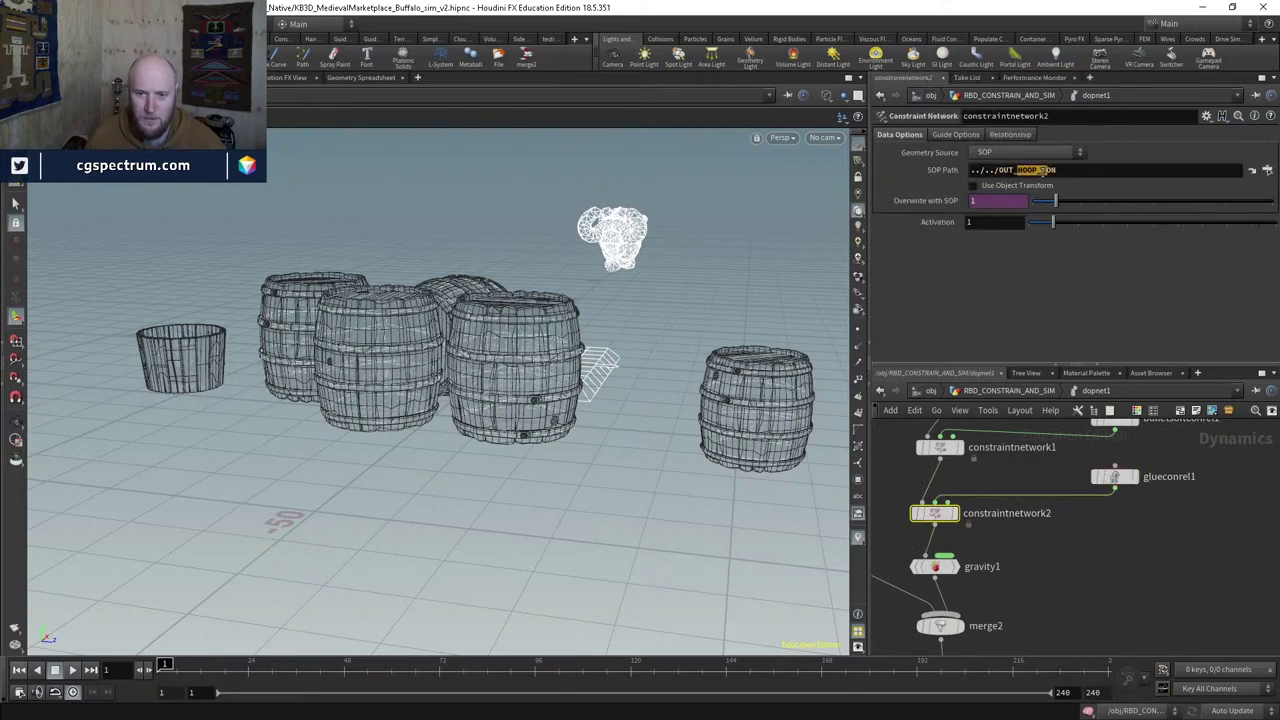
pyautogui.press('BackSpace')
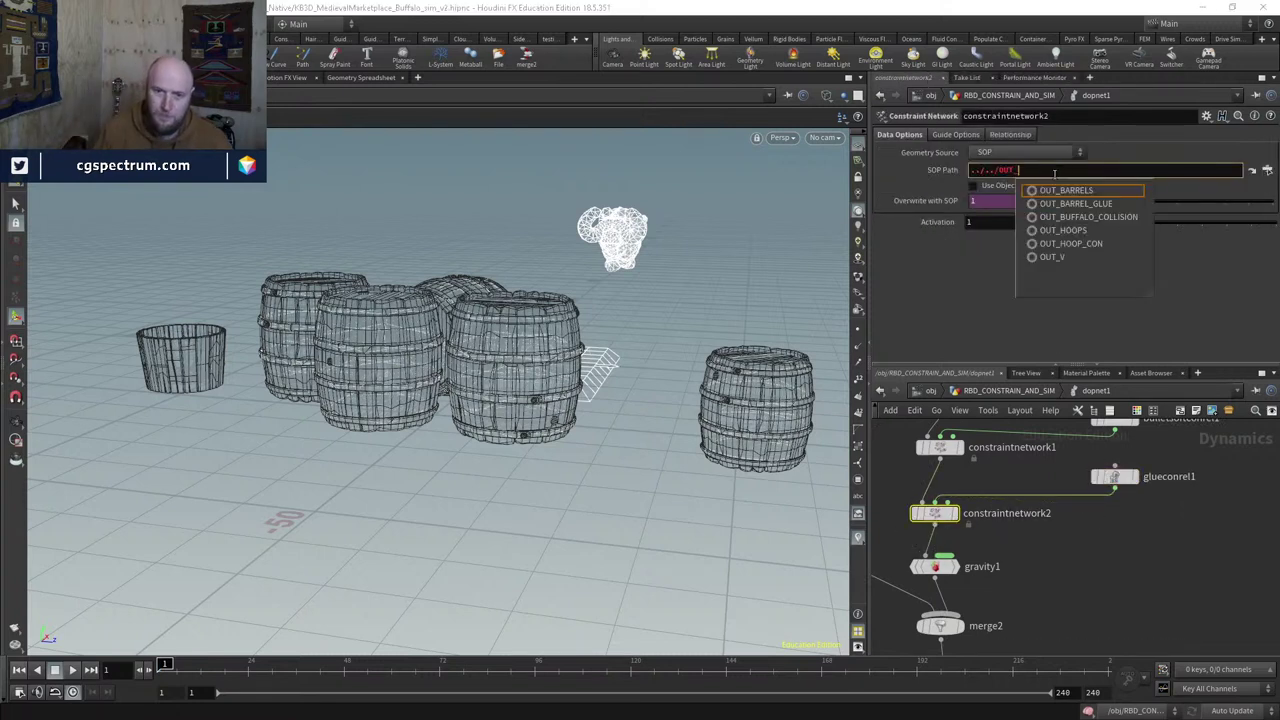
pyautogui.press('Return')
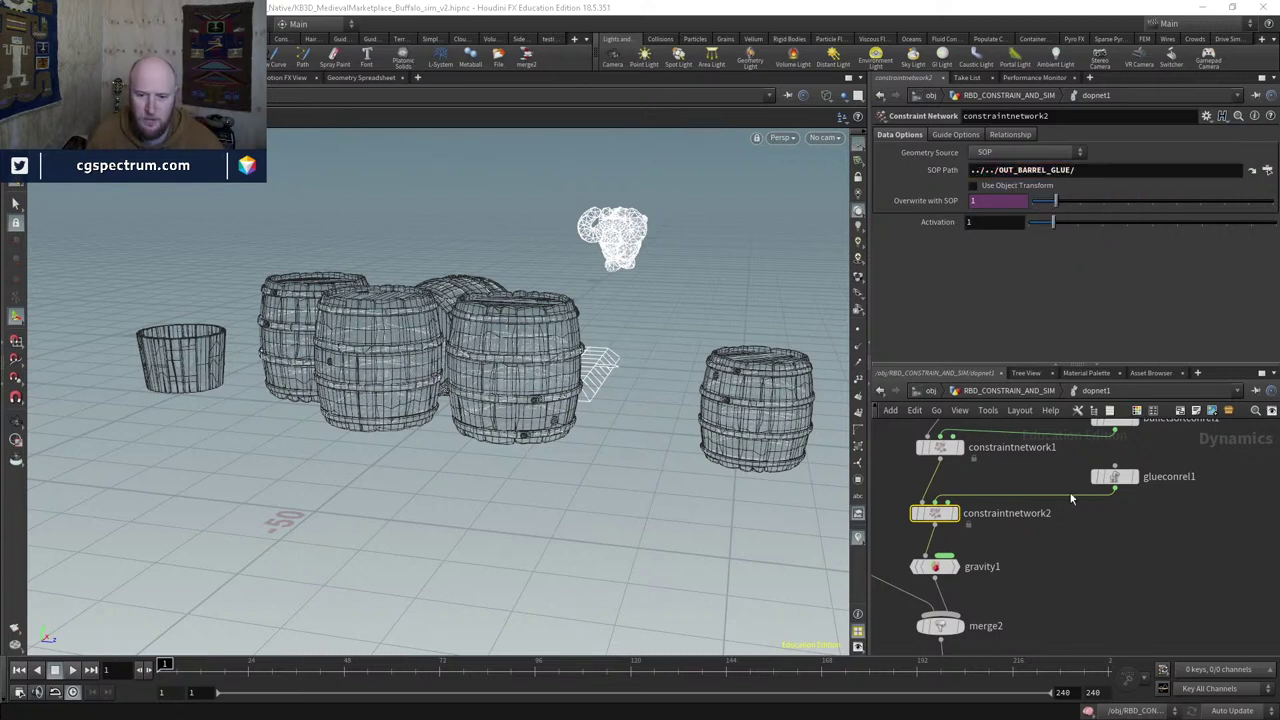
# Step: Set glueconrel1's Data Name to Glue and inspect the barrels and hoop constraints
pyautogui.click(1122, 481)
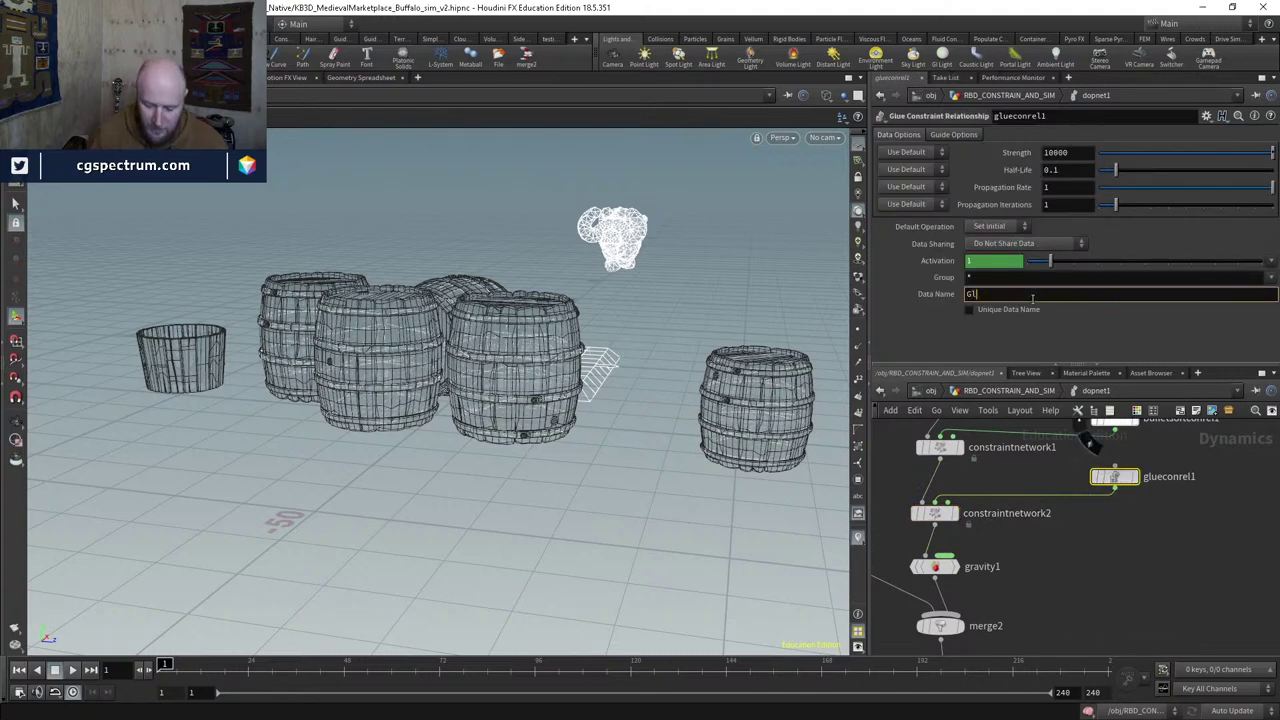
pyautogui.keyDown('alt'); pyautogui.moveTo(676, 413); pyautogui.dragTo(1011, 483); pyautogui.keyUp('alt')
pyautogui.moveTo(1011, 483); pyautogui.dragTo(1073, 609, button='middle')
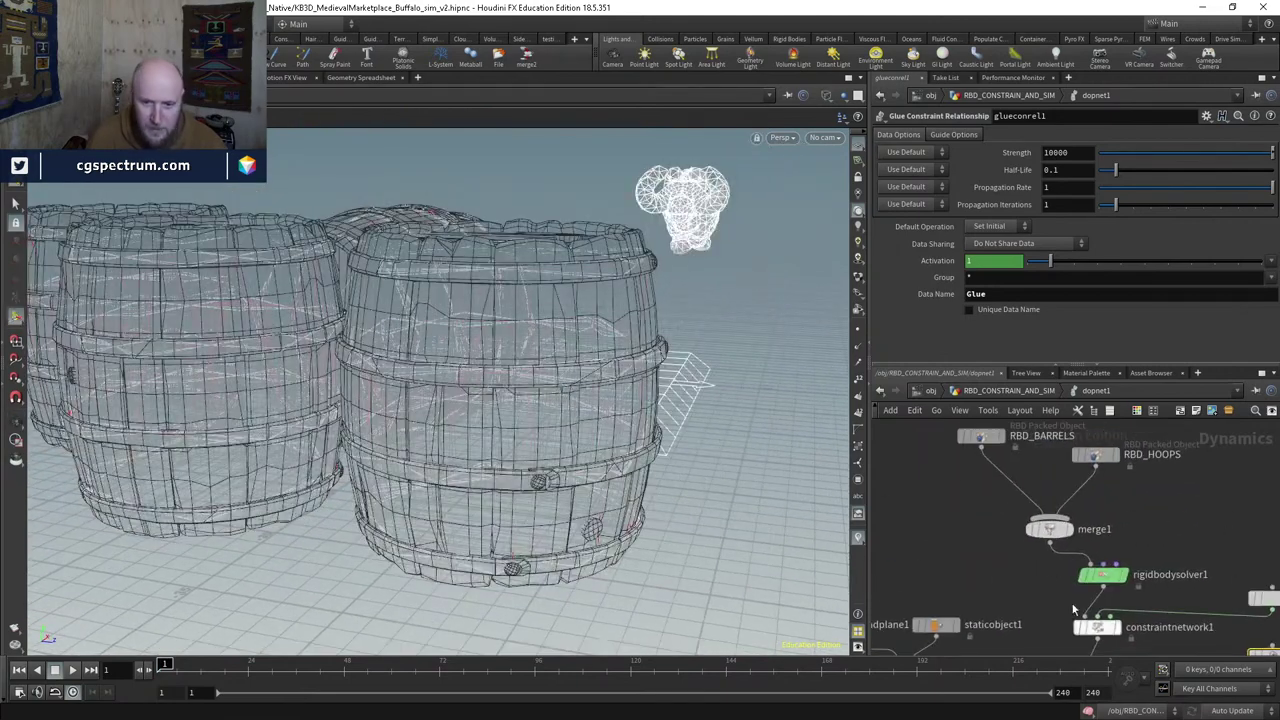
pyautogui.click(969, 440)
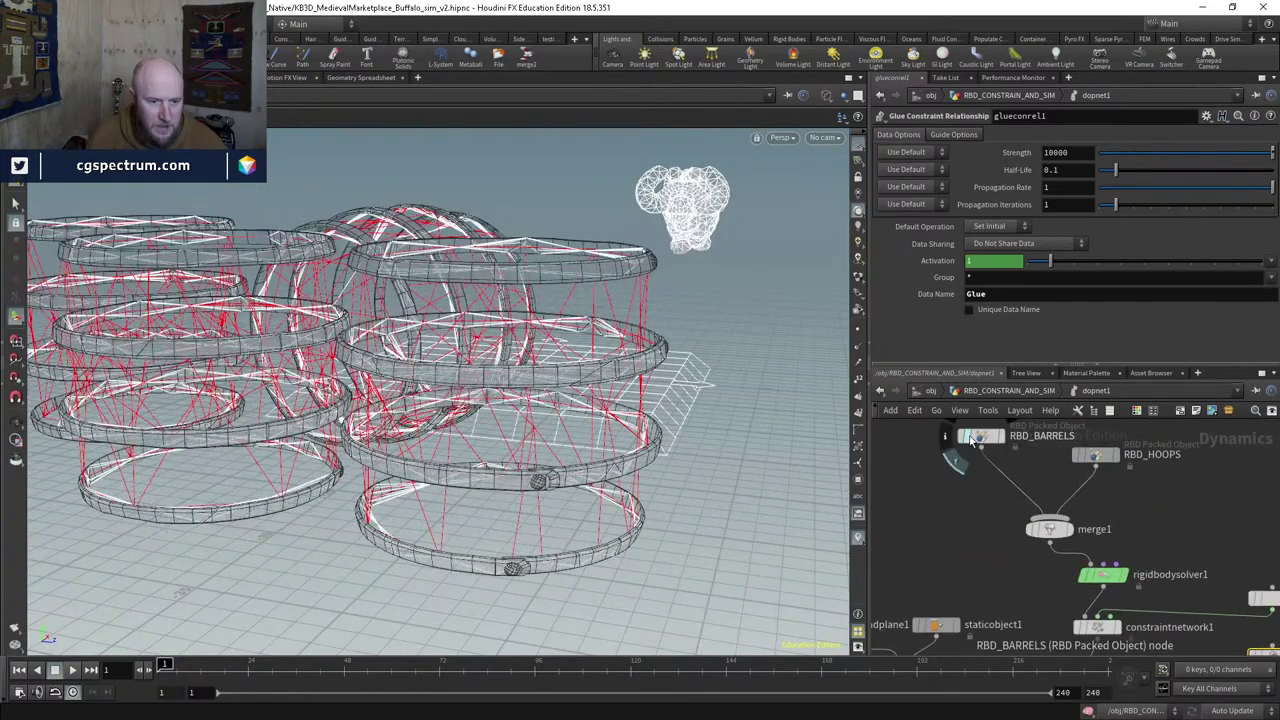
pyautogui.click(969, 440)
pyautogui.keyDown('alt'); pyautogui.moveTo(560, 480); pyautogui.dragTo(396, 649); pyautogui.keyUp('alt')
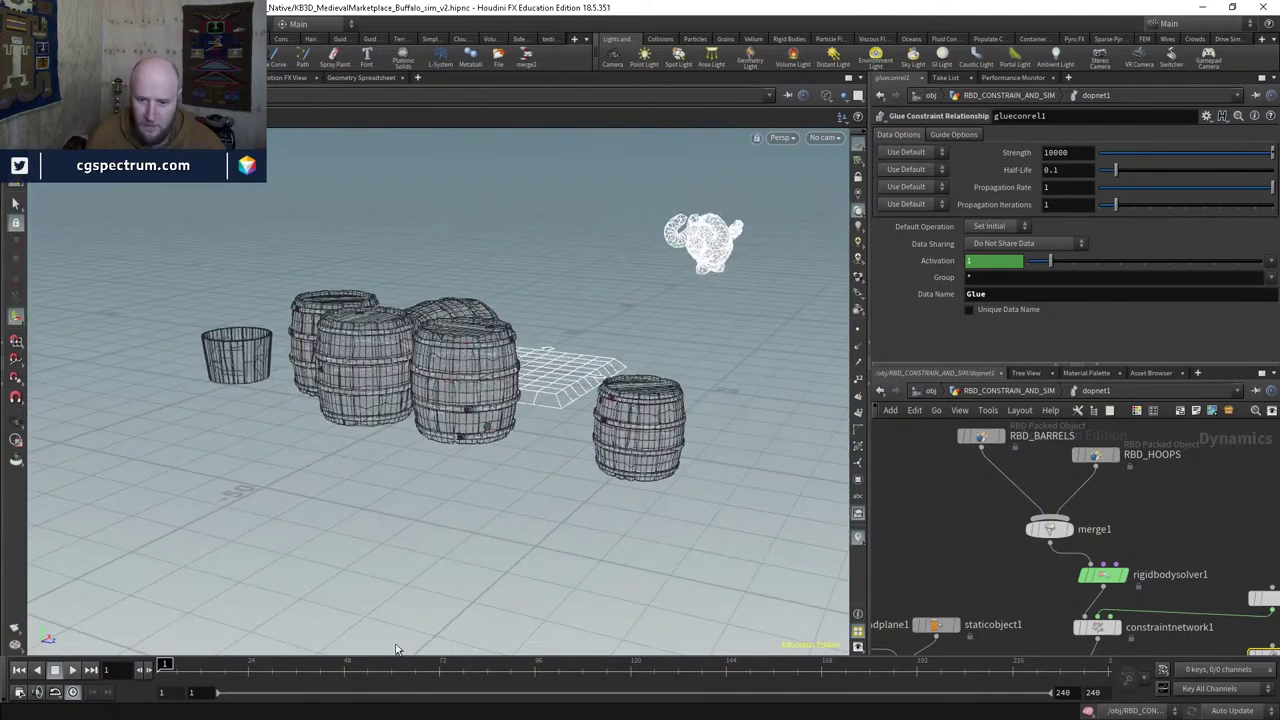
# Step: Play the simulation to test the glue, then review constraintnetwork2 and glueconrel1
pyautogui.click(73, 670)
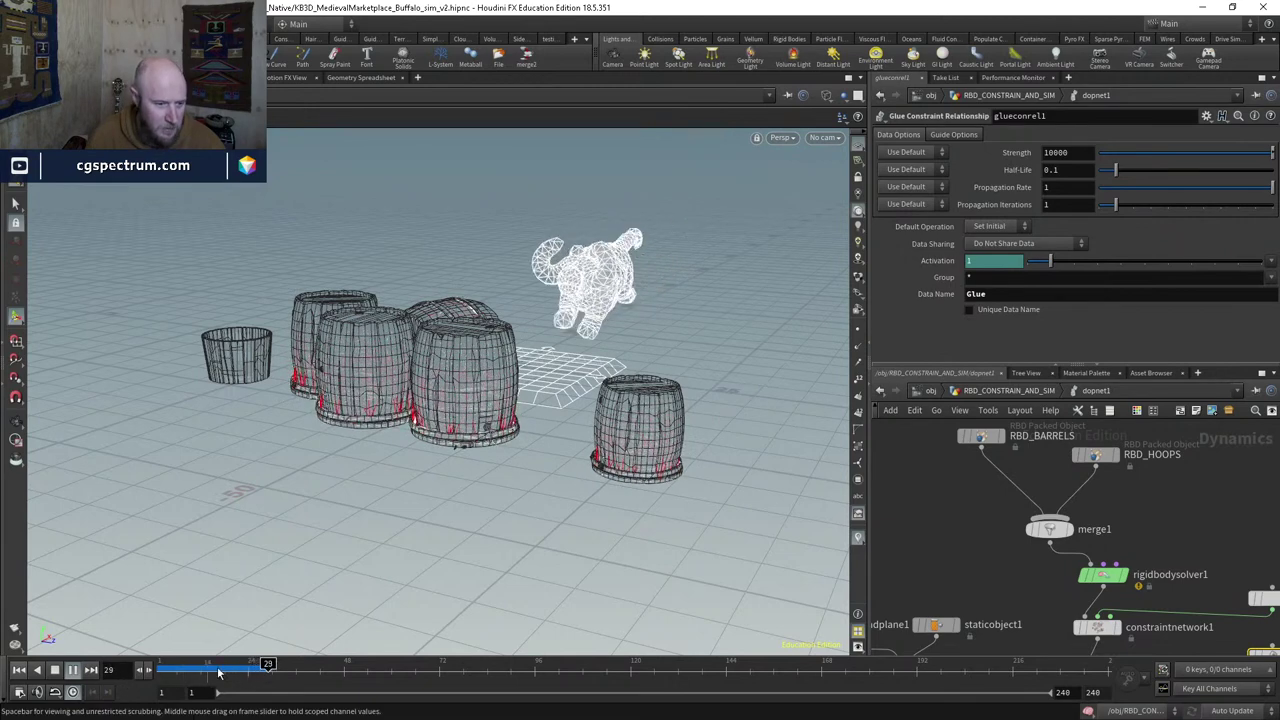
pyautogui.hotkey('ctrl', 'Up')
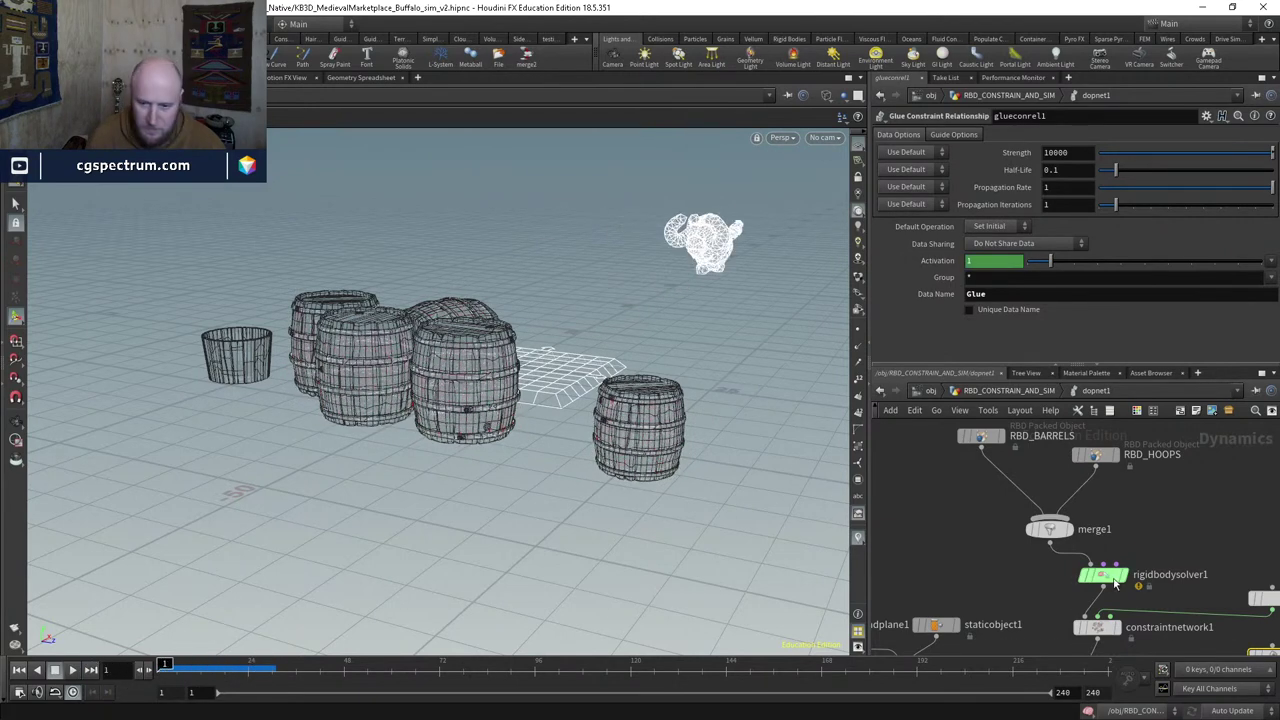
pyautogui.moveTo(1117, 585); pyautogui.dragTo(1024, 502, button='middle')
pyautogui.click(1006, 592)
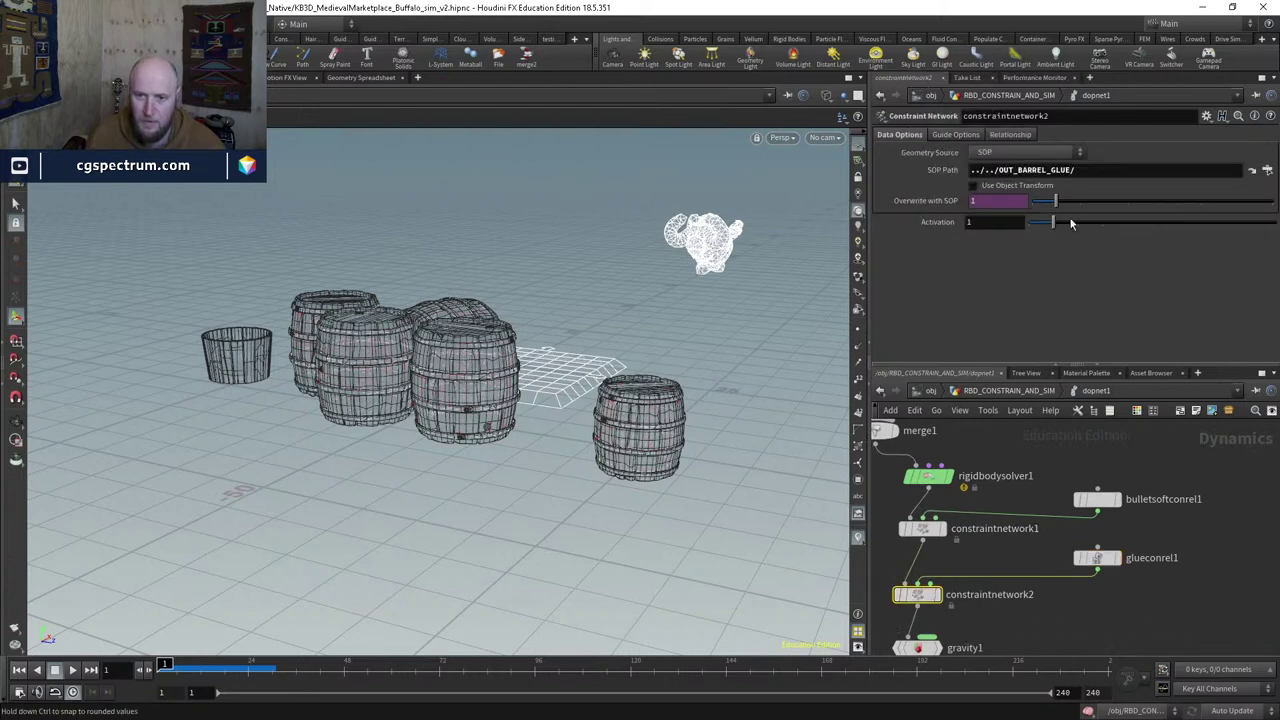
pyautogui.click(1100, 562)
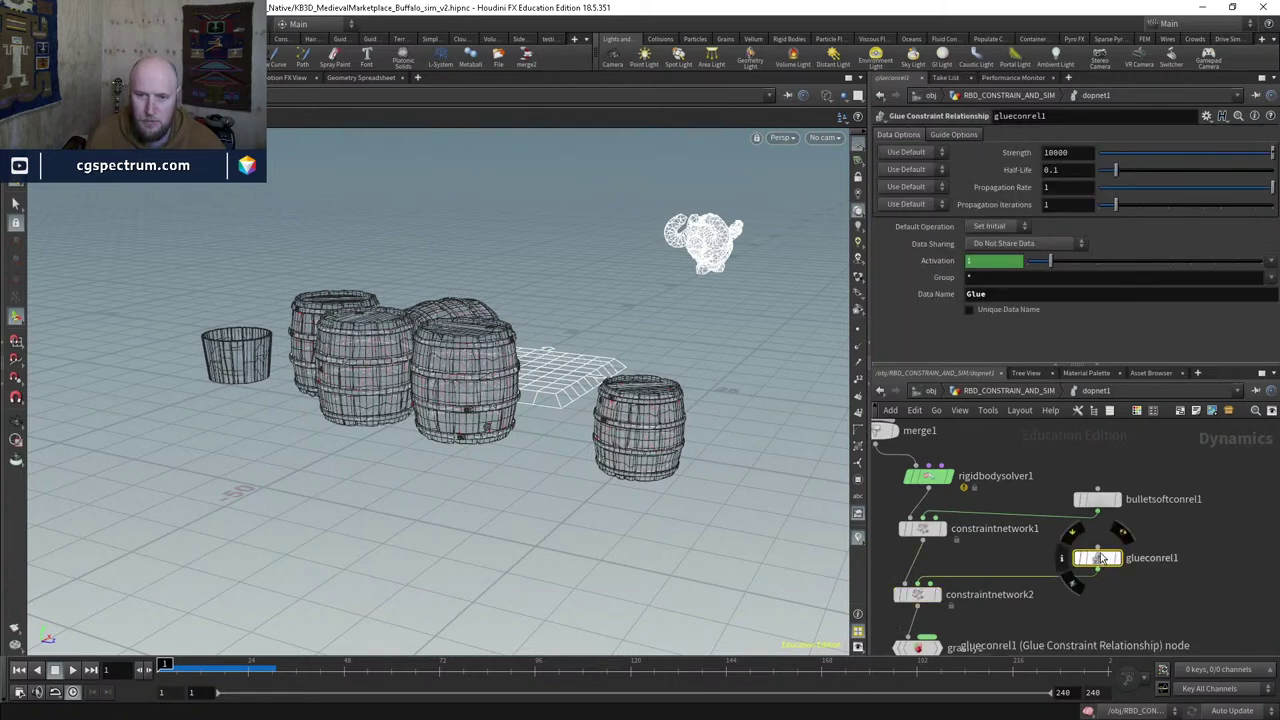
pyautogui.press('u')
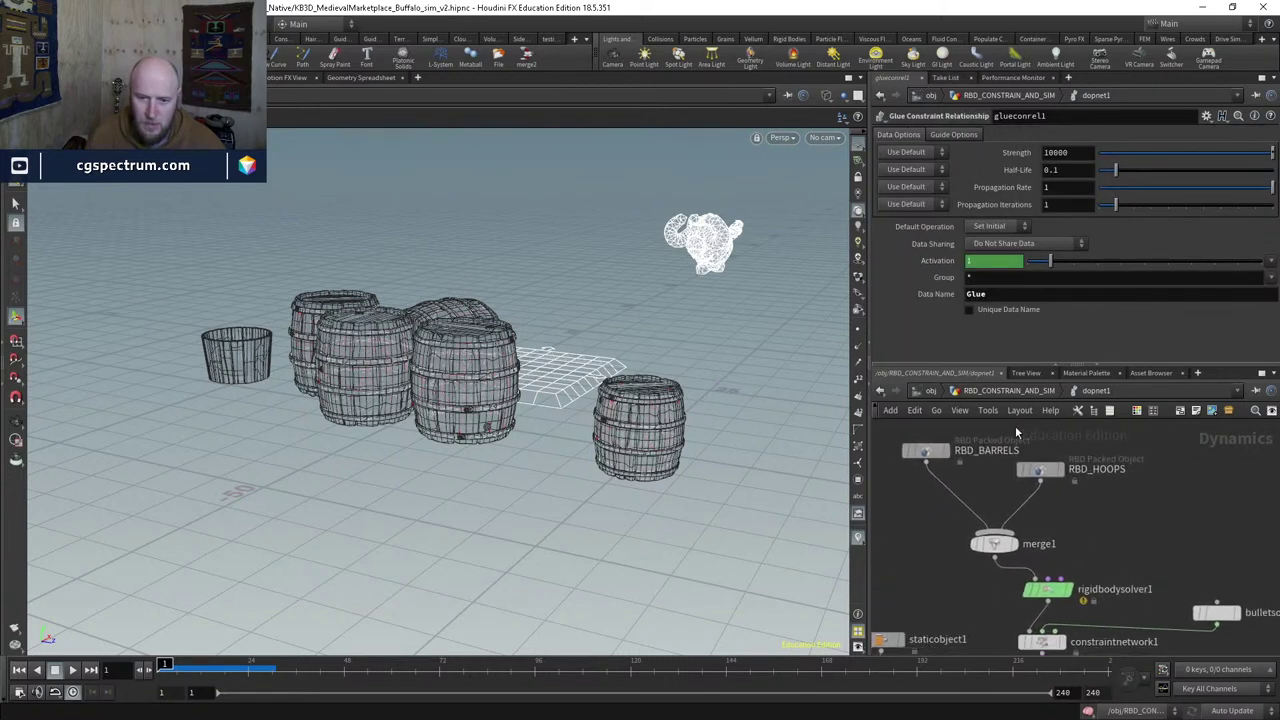
# Step: Compare the geometry info of assemble4 and assemble3
pyautogui.moveTo(966, 579)
pyautogui.mouseDown()
pyautogui.moveTo(963, 528)
pyautogui.moveTo(963, 580)
pyautogui.mouseUp()
pyautogui.middleClick(948, 483)
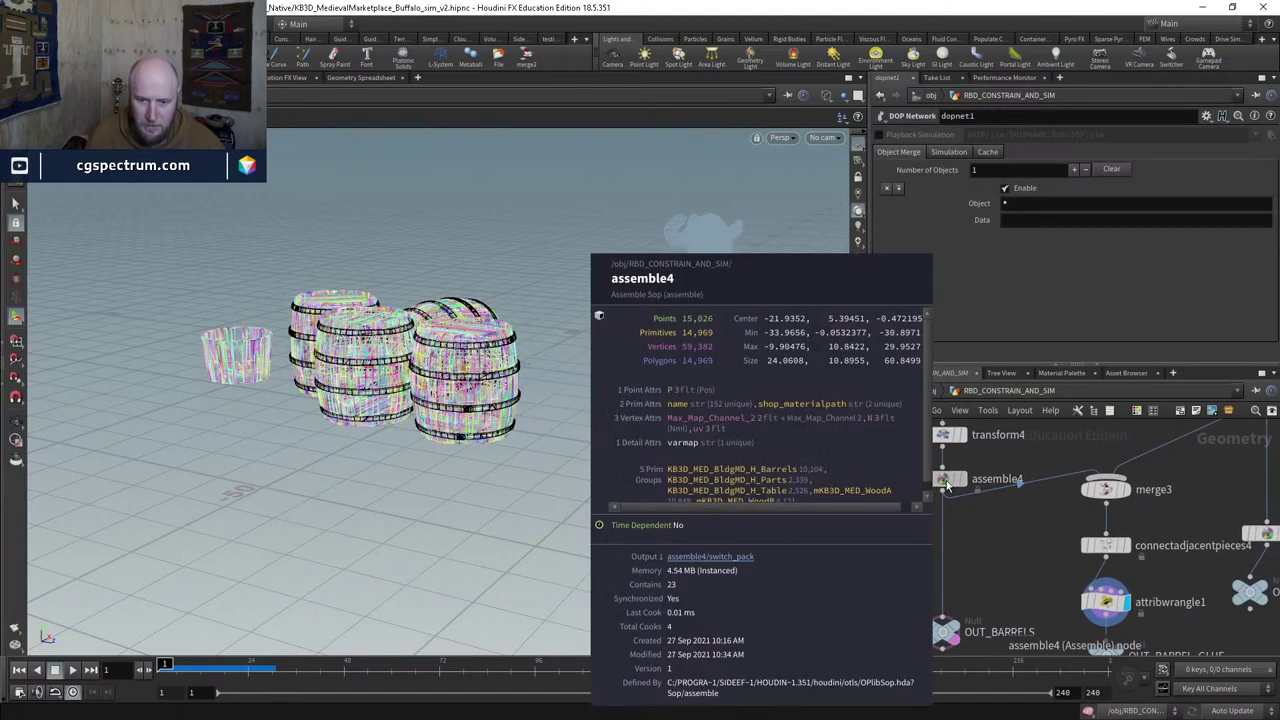
pyautogui.moveTo(948, 483); pyautogui.dragTo(728, 452, button='middle')
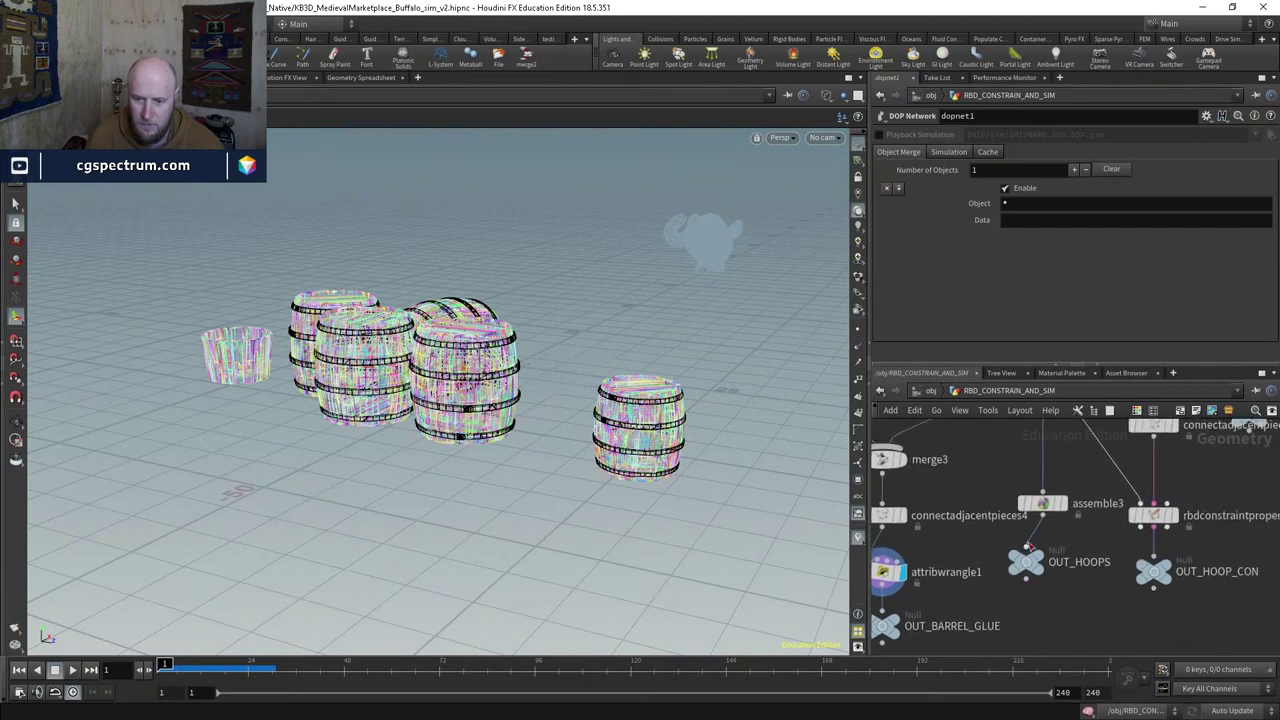
pyautogui.click(1047, 505)
pyautogui.middleClick(1047, 505)
pyautogui.moveTo(952, 560); pyautogui.dragTo(1045, 563, button='middle')
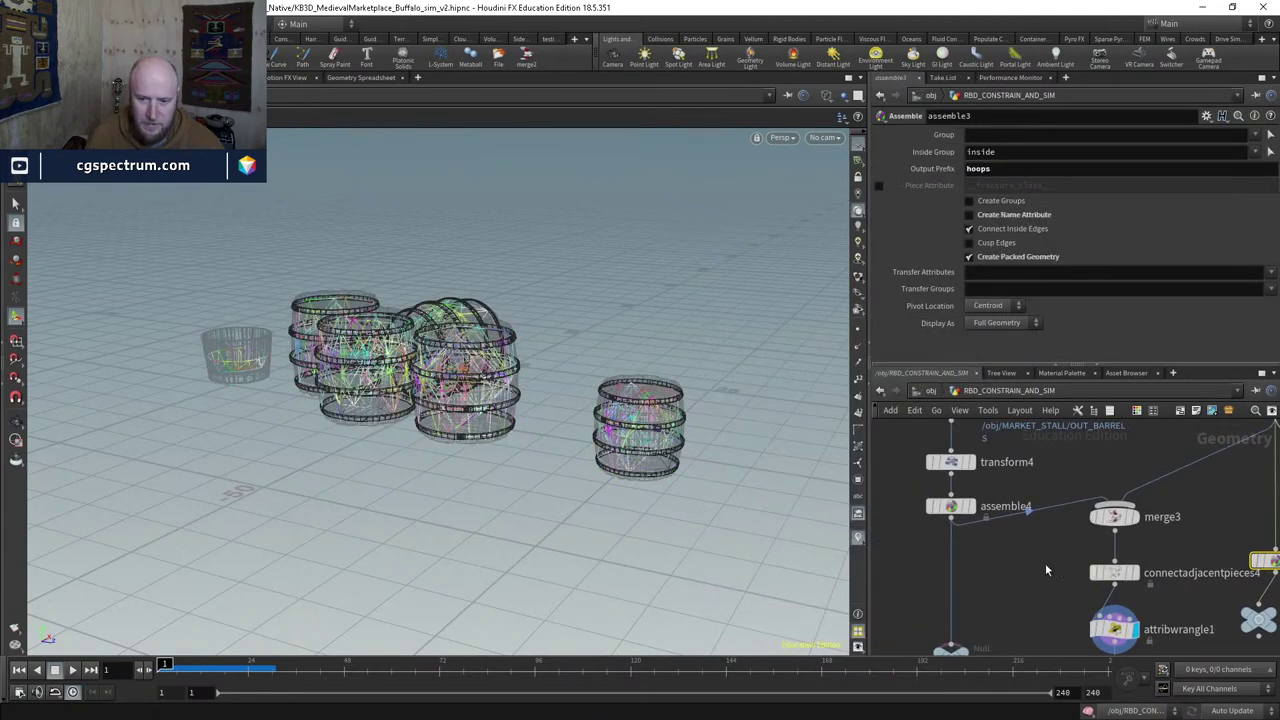
# Step: Insert assemble5 above OUT_BARRELS with Create Name Attribute off and packed geometry on
pyautogui.press('Tab')
pyautogui.write('assemble')
pyautogui.press('Return')
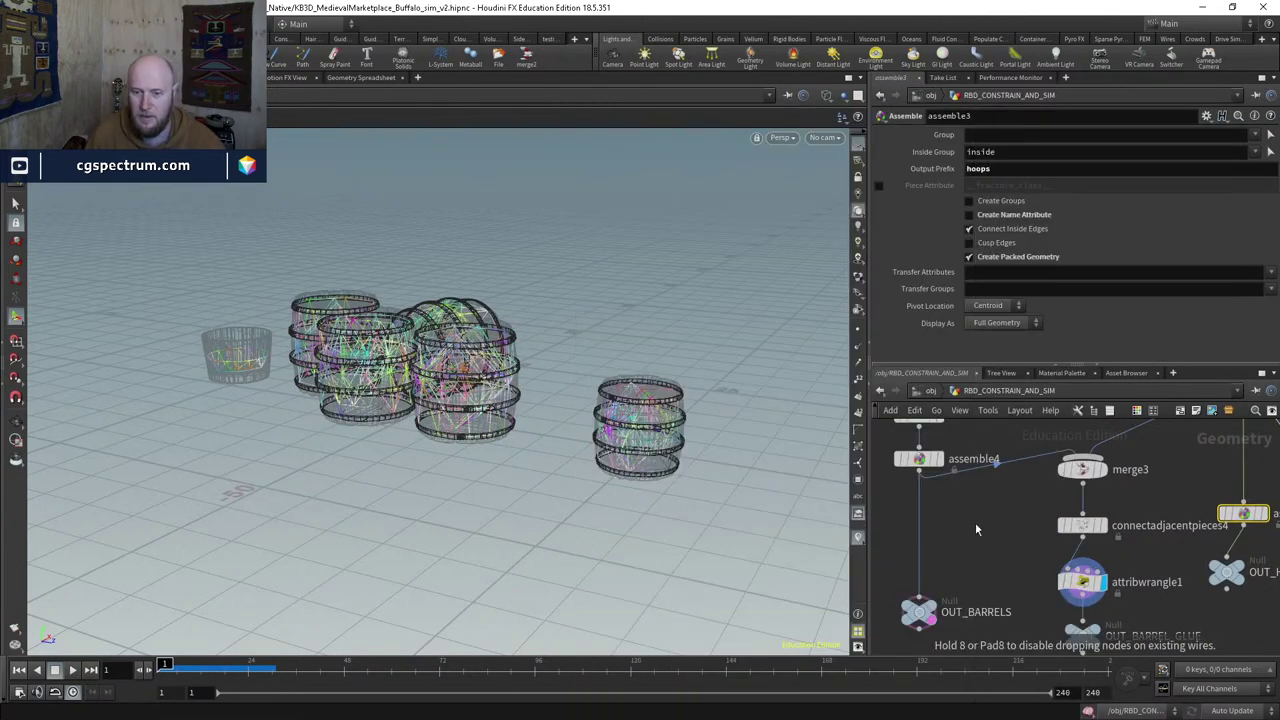
pyautogui.click(921, 545)
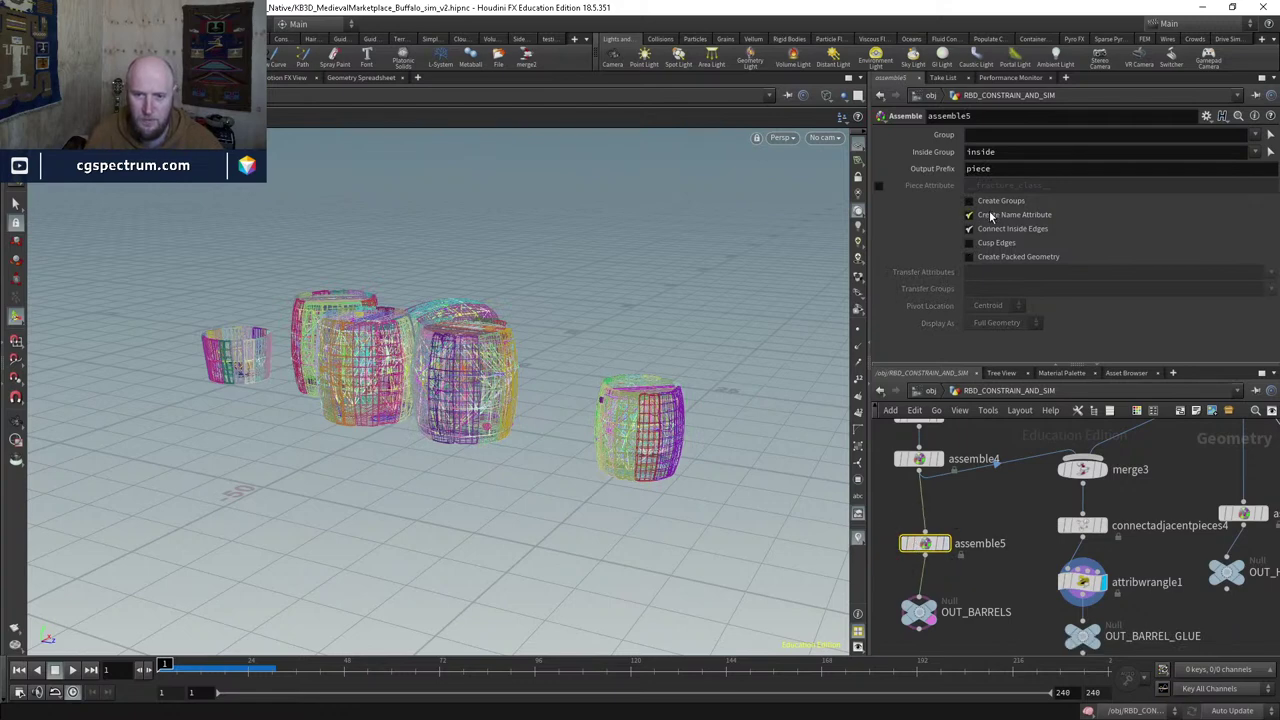
pyautogui.click(968, 215)
pyautogui.click(968, 257)
pyautogui.moveTo(1040, 640)
pyautogui.mouseDown(button='middle')
pyautogui.moveTo(1016, 561)
pyautogui.moveTo(953, 462)
pyautogui.mouseUp(button='middle')
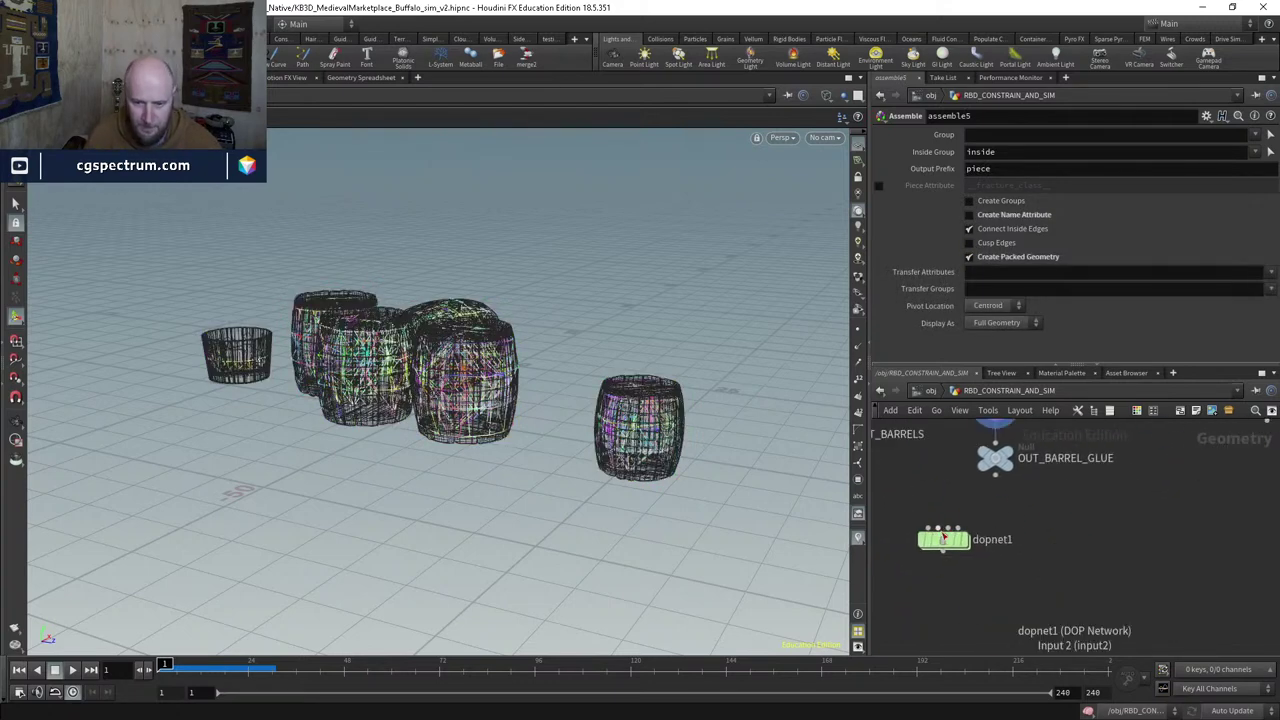
pyautogui.doubleClick(942, 539)
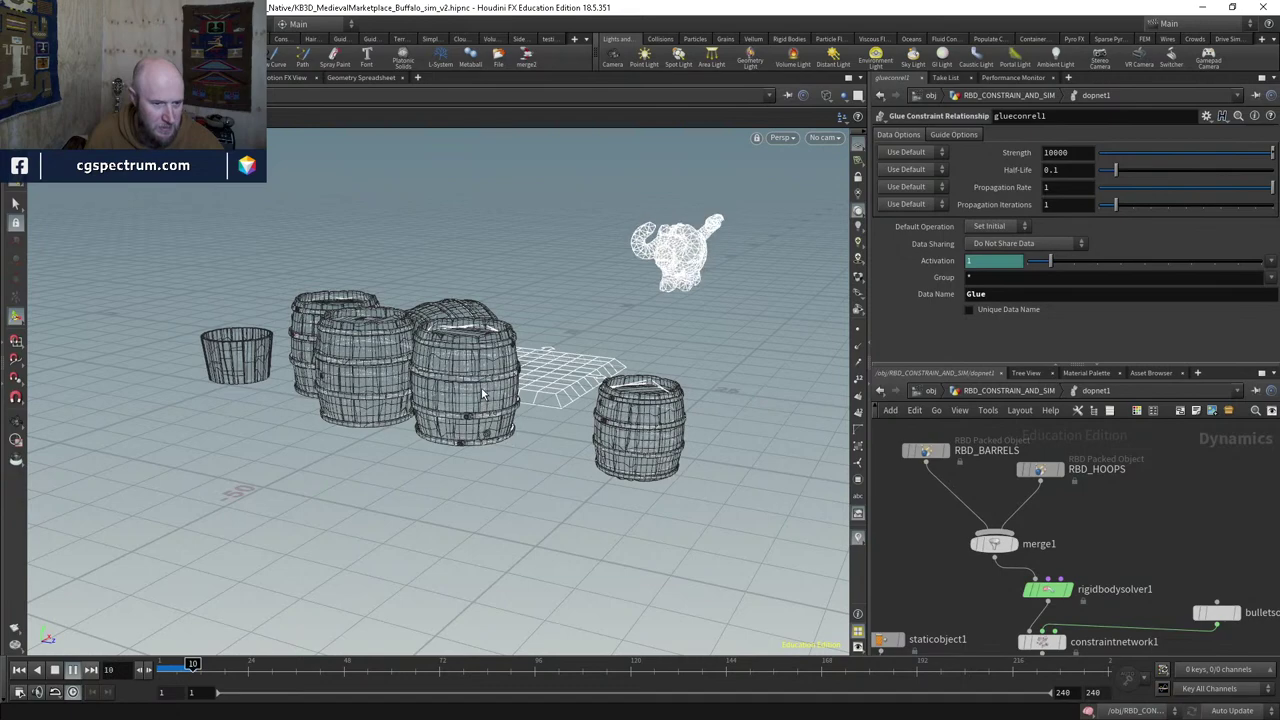
# Step: Set glueconrel1 Strength to 100000 and replay the simulation from frame 1
pyautogui.click(164, 667)
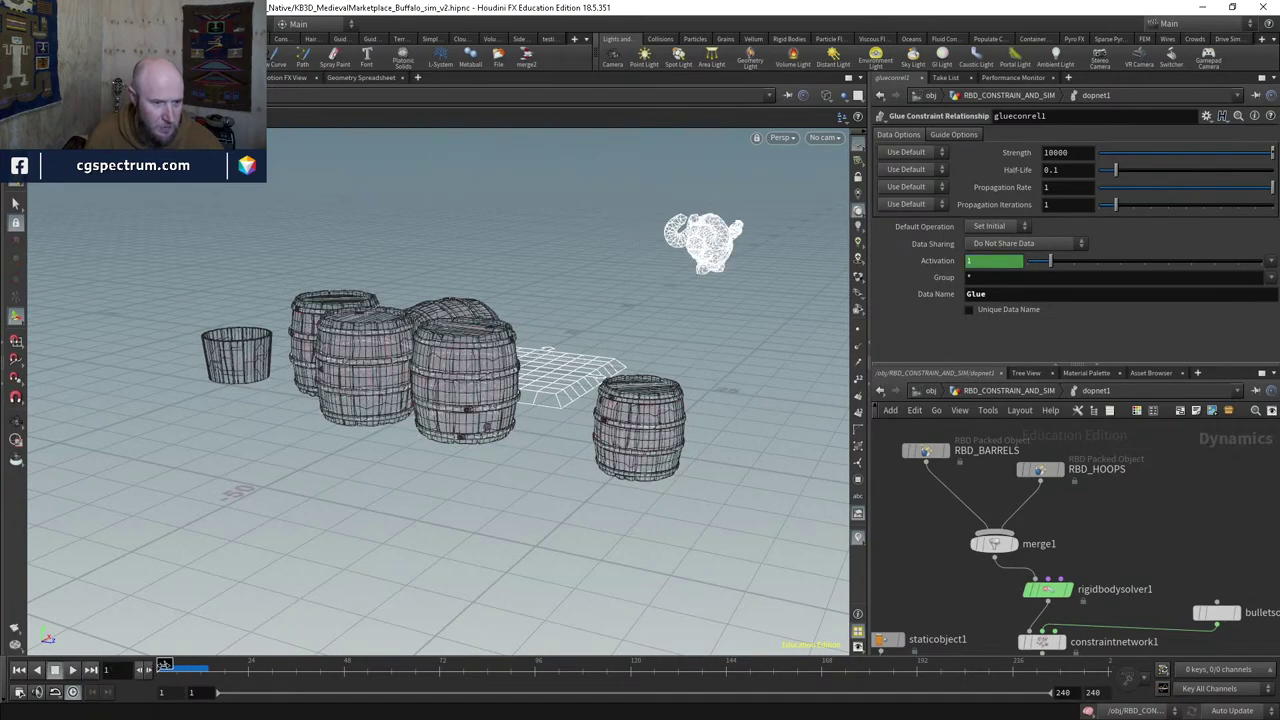
pyautogui.scroll(6, 460, 420)
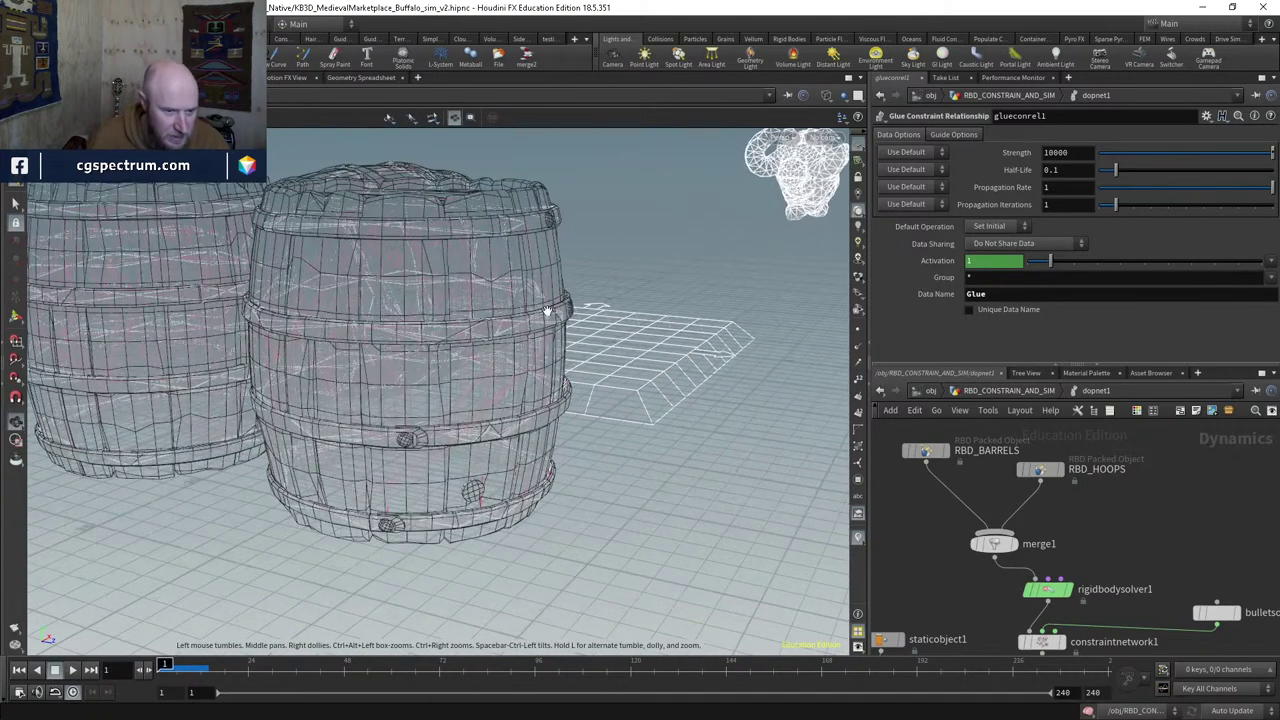
pyautogui.press('Left')
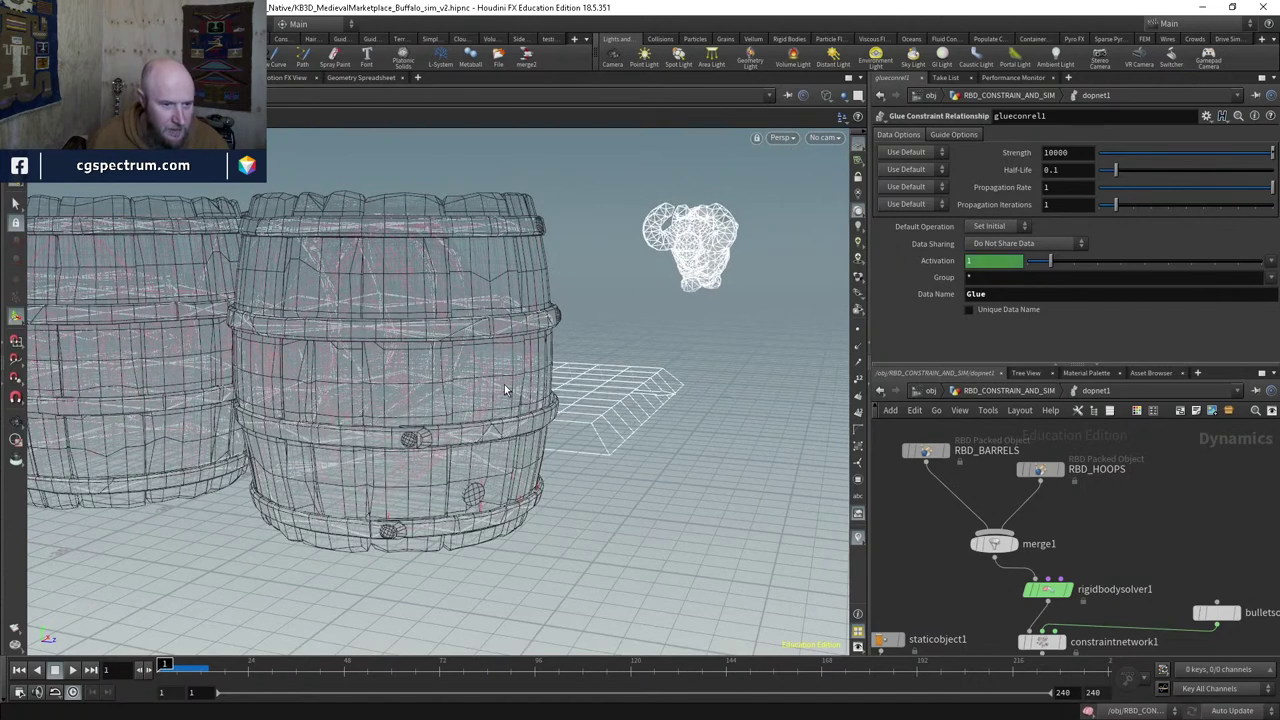
pyautogui.moveTo(1013, 518); pyautogui.dragTo(927, 475, button='middle')
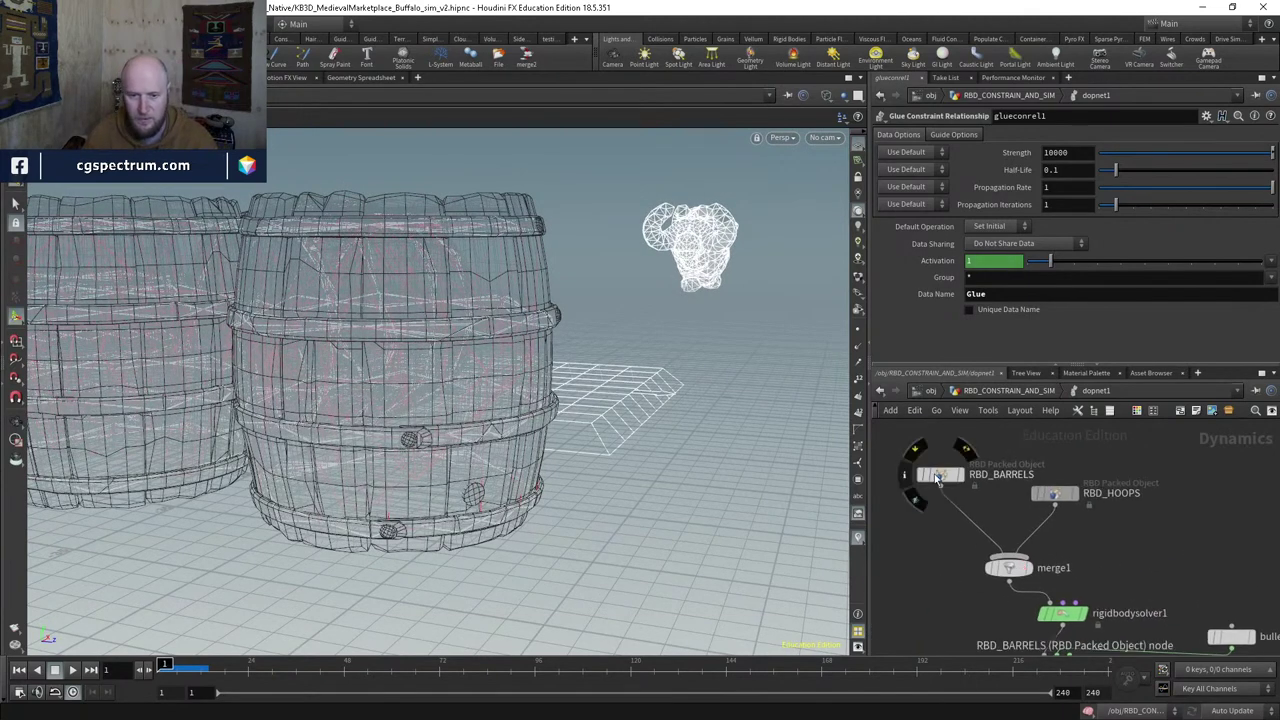
pyautogui.click(927, 475)
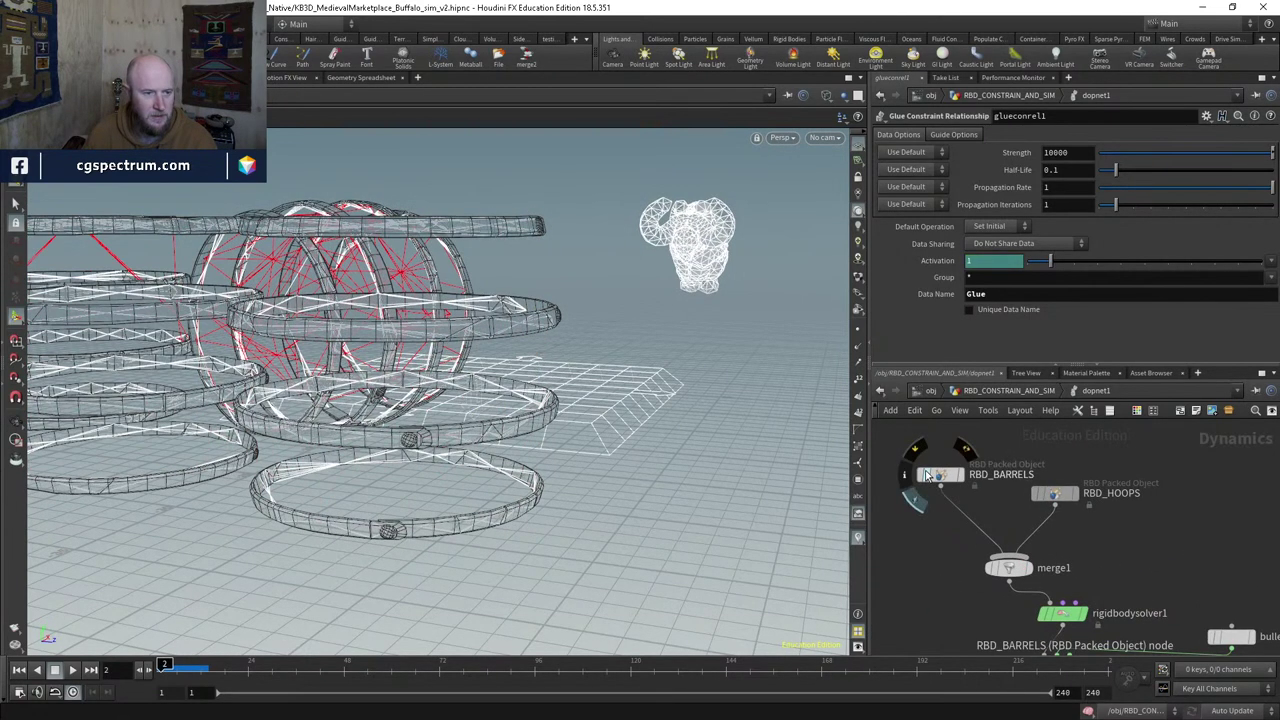
pyautogui.hotkey('ctrl', 'Up')
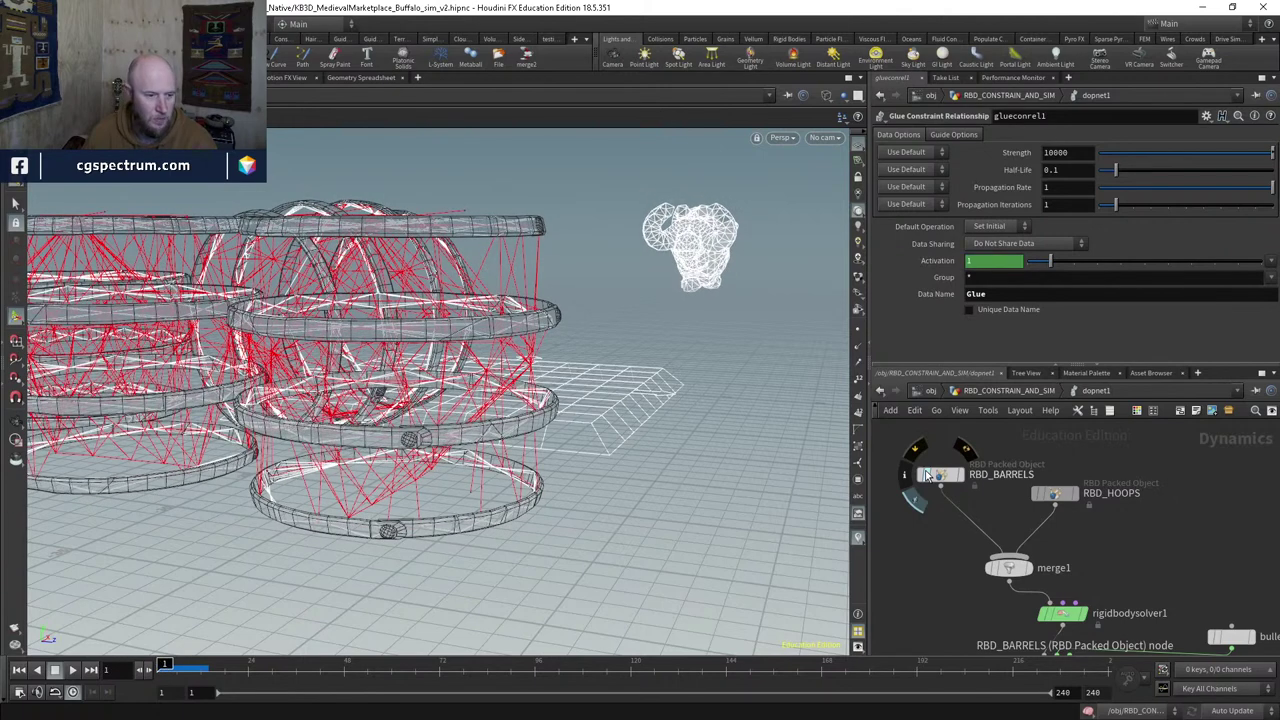
pyautogui.moveTo(1000, 520); pyautogui.dragTo(898, 416, button='middle')
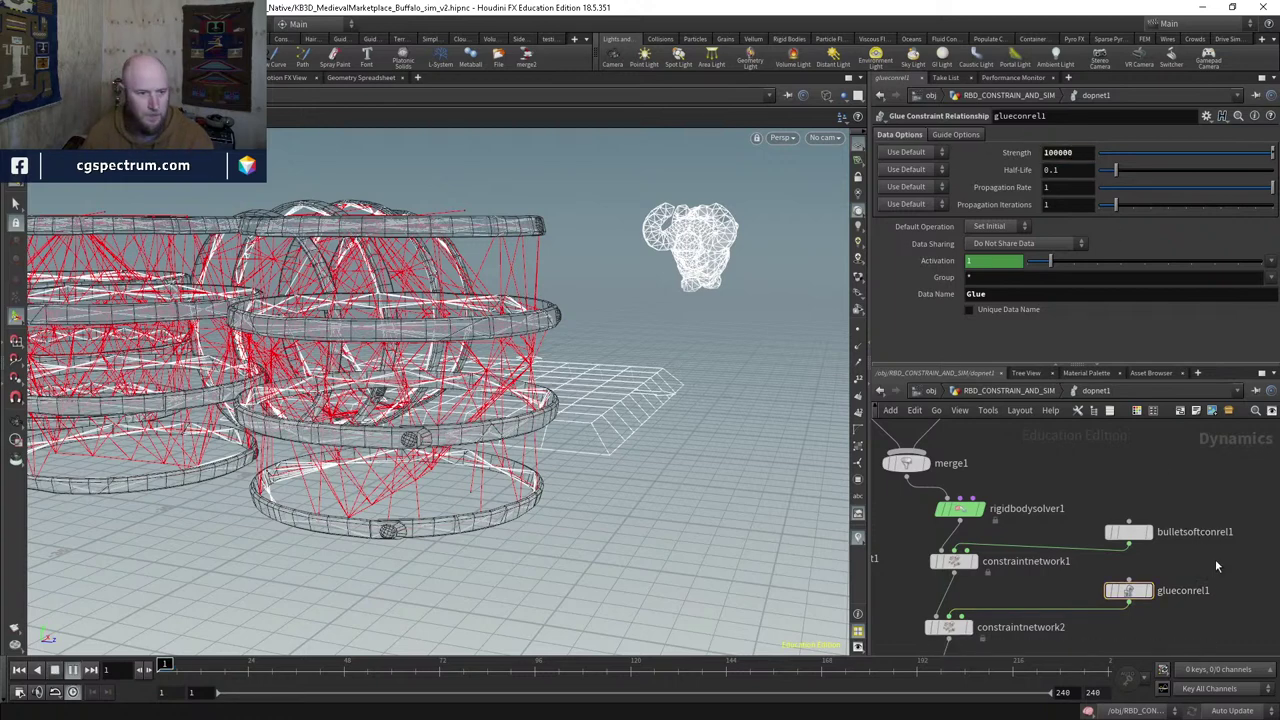
pyautogui.press('Up')
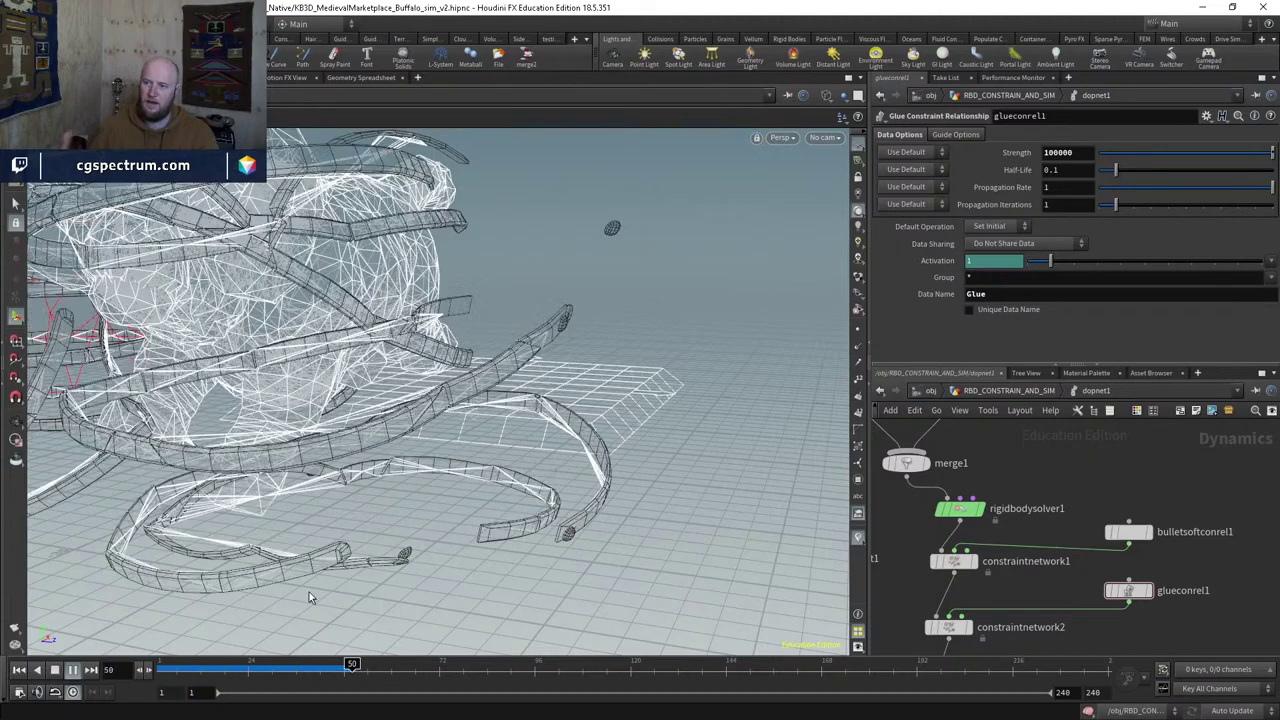
# Step: Advance to frame 51 and orbit the shaded scene around the elephant and rings
pyautogui.click(233, 664)
pyautogui.moveTo(233, 664); pyautogui.dragTo(355, 664)
pyautogui.scroll(-5, 323, 517)
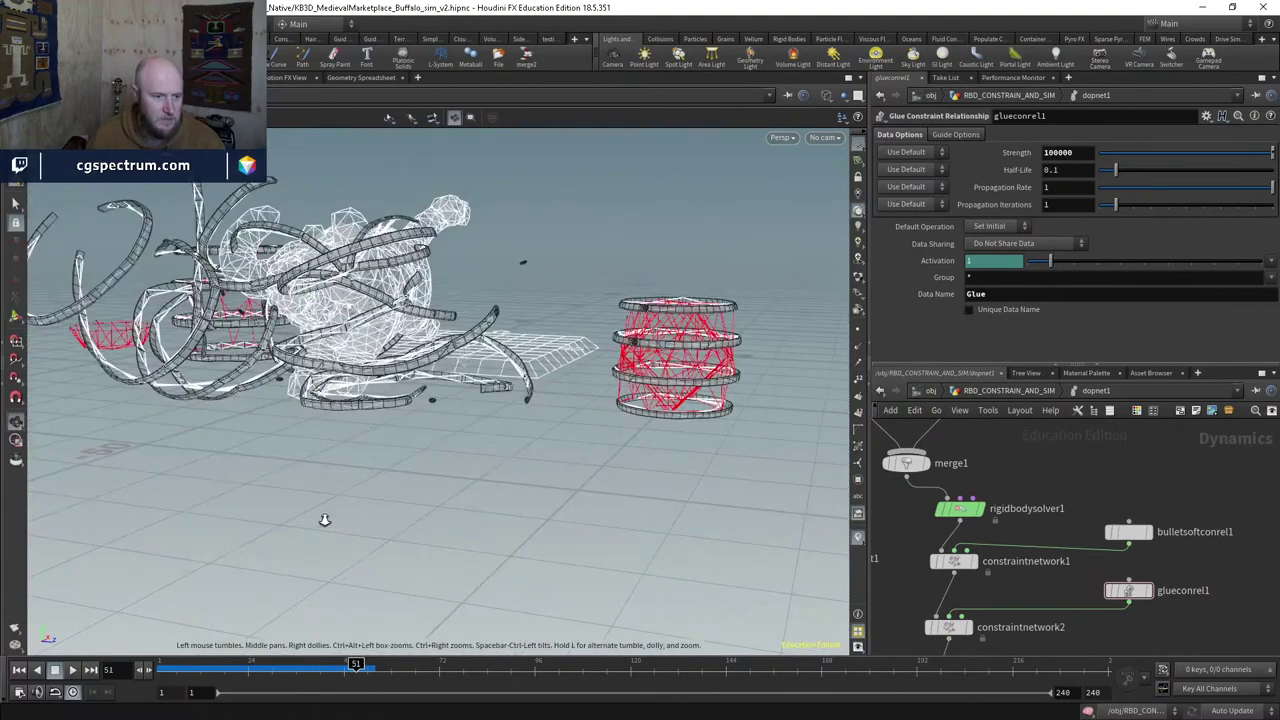
pyautogui.moveTo(333, 488); pyautogui.dragTo(338, 563)
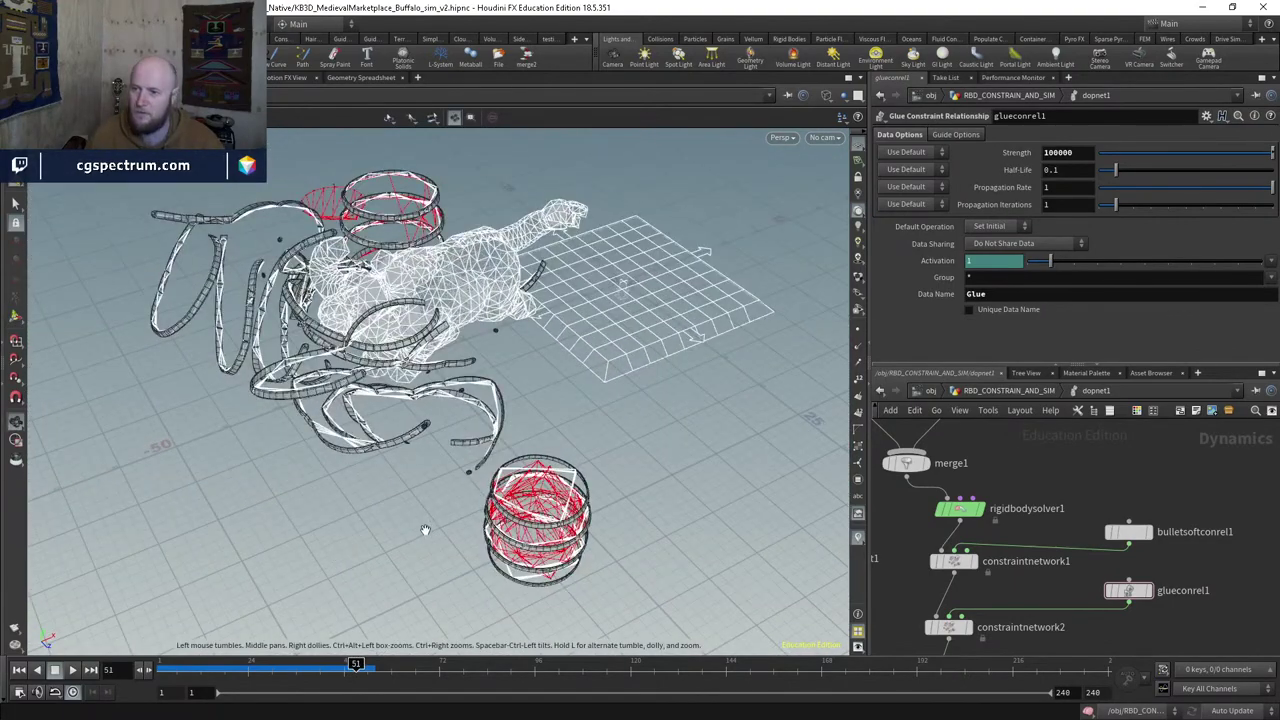
pyautogui.moveTo(425, 530)
pyautogui.mouseDown()
pyautogui.moveTo(580, 523)
pyautogui.moveTo(531, 505)
pyautogui.moveTo(462, 536)
pyautogui.mouseUp()
pyautogui.scroll(-3, 448, 530)
pyautogui.press('w')
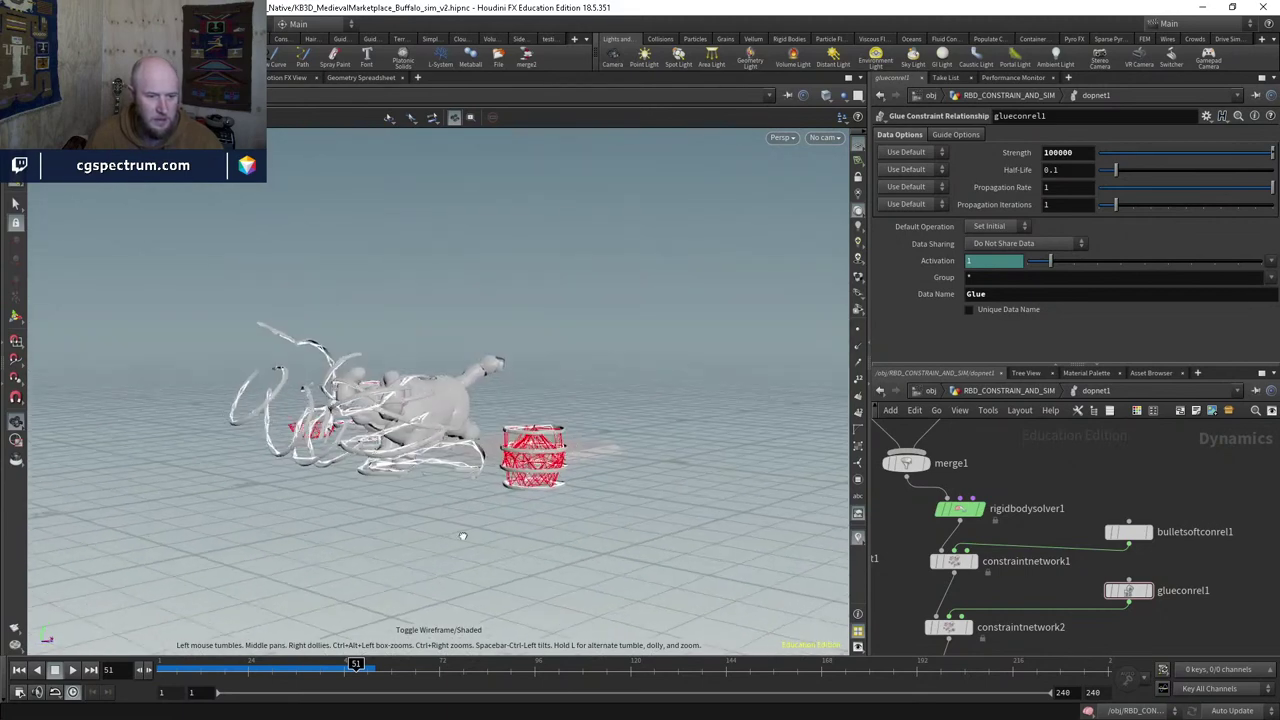
pyautogui.moveTo(355, 665); pyautogui.dragTo(127, 652)
# Step: Scrub frames 18 to 49 to find where the elephant reaches the barrels
pyautogui.moveTo(1104, 635); pyautogui.dragTo(1208, 615, button='middle')
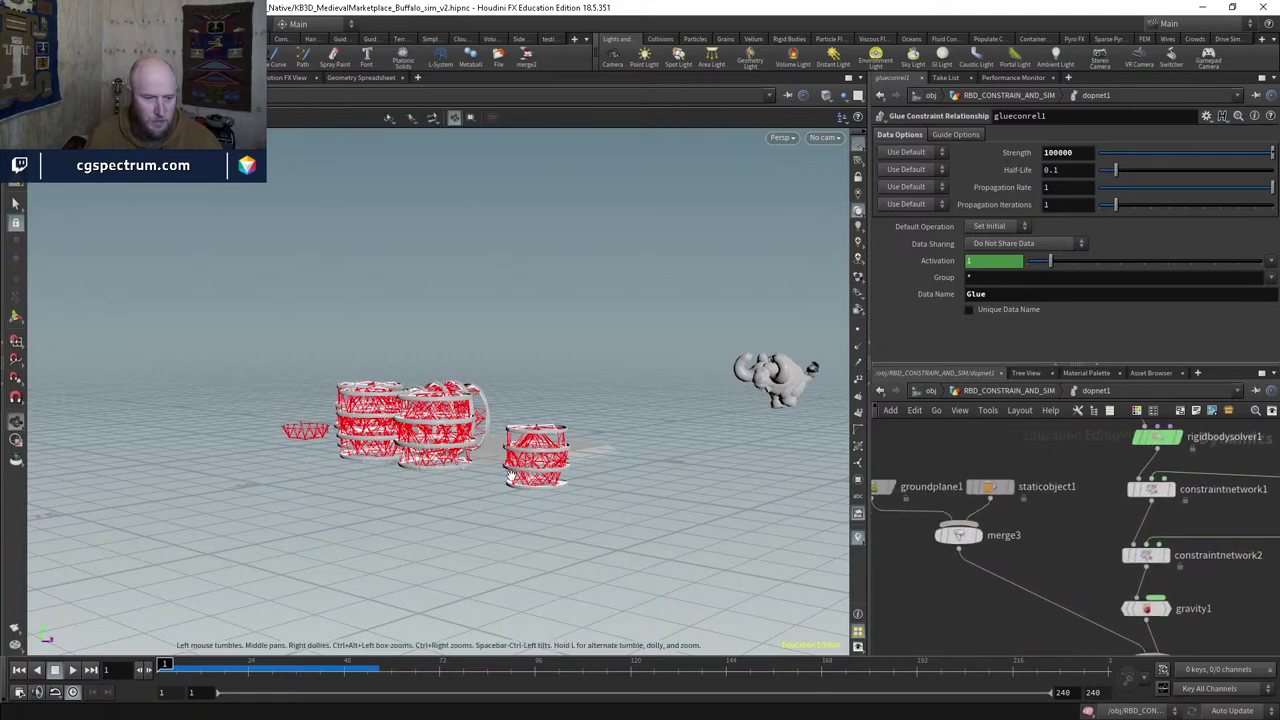
pyautogui.moveTo(560, 420); pyautogui.dragTo(400, 560)
pyautogui.moveTo(160, 668); pyautogui.dragTo(291, 666)
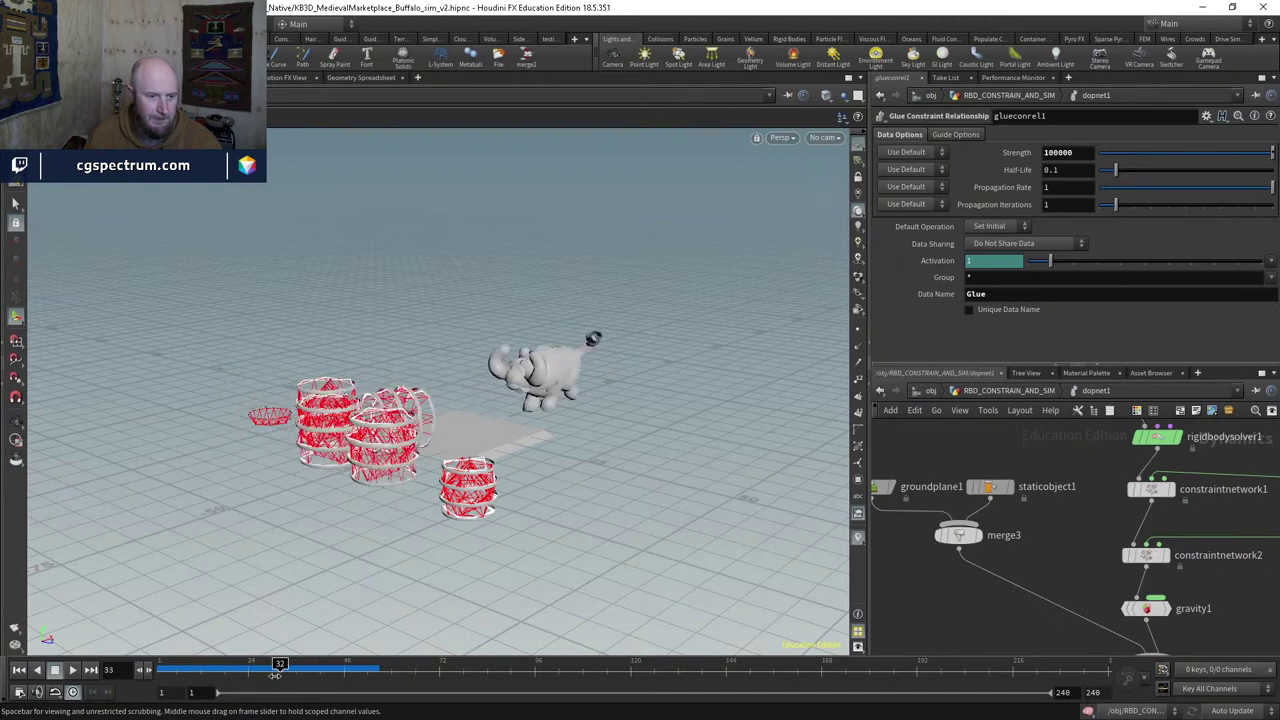
pyautogui.moveTo(1021, 535); pyautogui.dragTo(987, 493, button='middle')
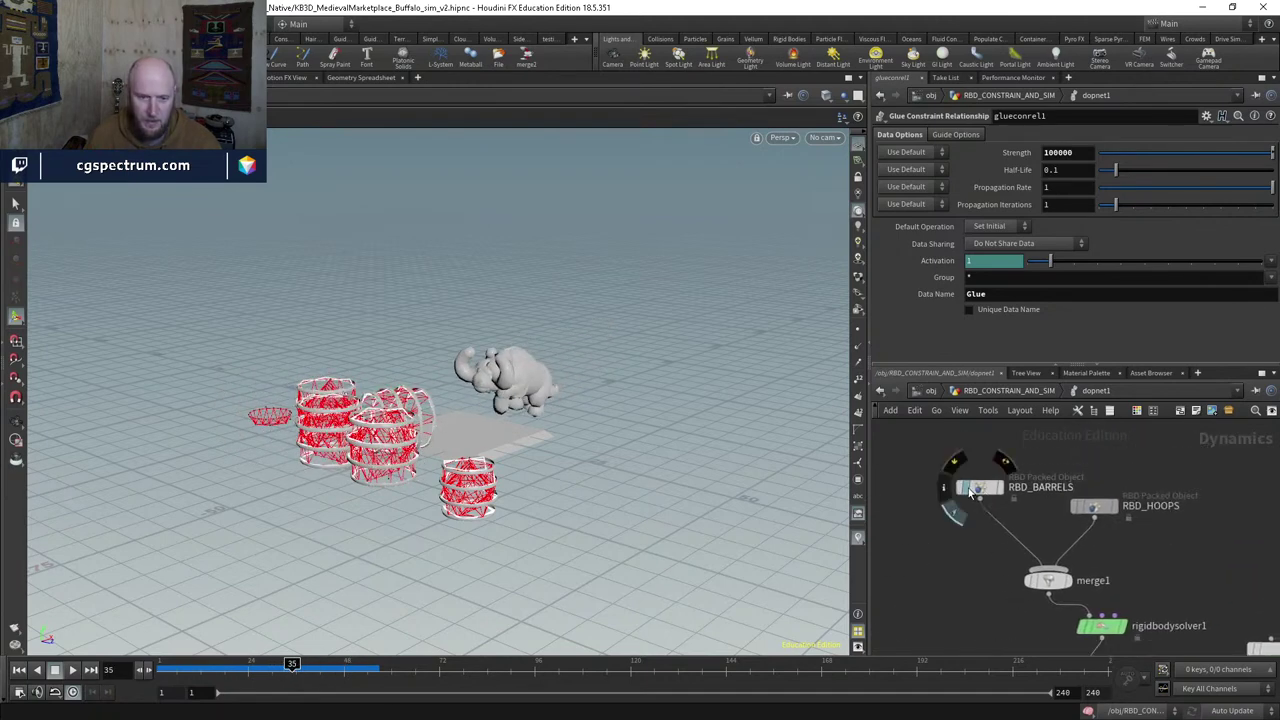
pyautogui.moveTo(517, 486); pyautogui.dragTo(458, 403)
pyautogui.moveTo(291, 663)
pyautogui.mouseDown()
pyautogui.moveTo(172, 666)
pyautogui.moveTo(340, 666)
pyautogui.moveTo(165, 666)
pyautogui.moveTo(308, 664)
pyautogui.mouseUp()
pyautogui.moveTo(530, 380); pyautogui.dragTo(532, 328)
pyautogui.scroll(3, 558, 360)
pyautogui.press('Left')
pyautogui.press('Right')
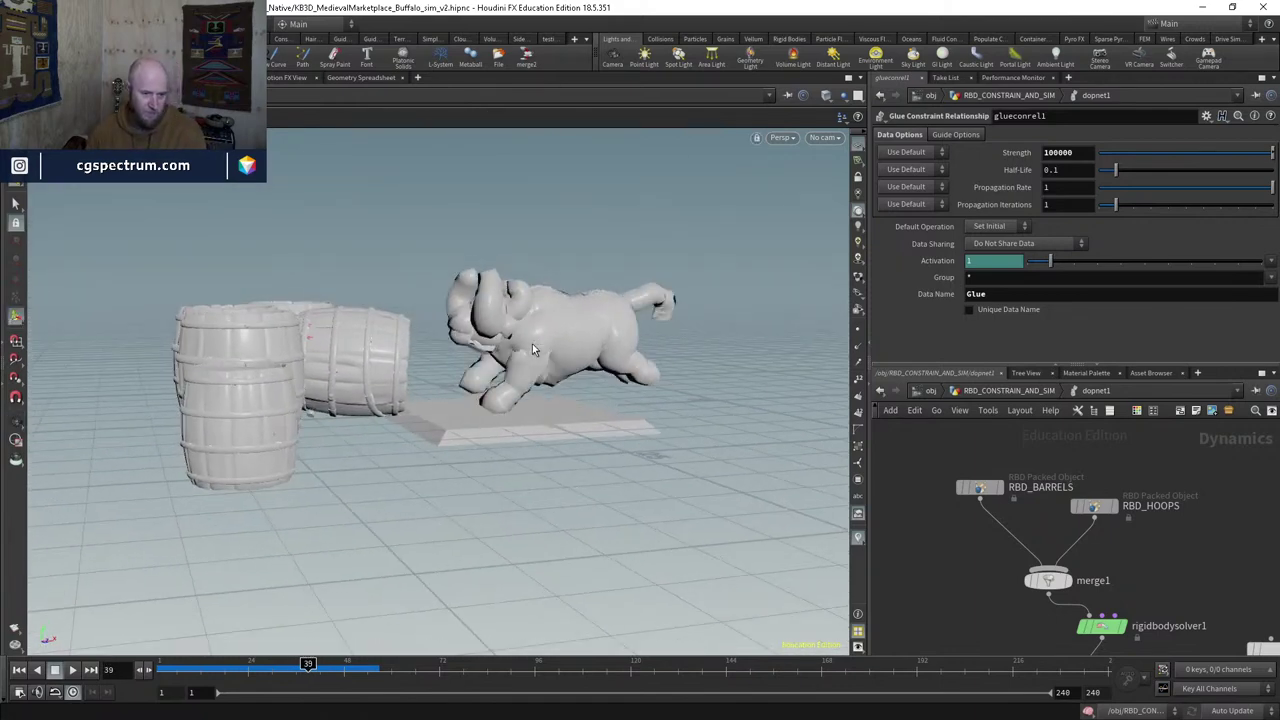
pyautogui.moveTo(1180, 577); pyautogui.dragTo(1105, 527, button='middle')
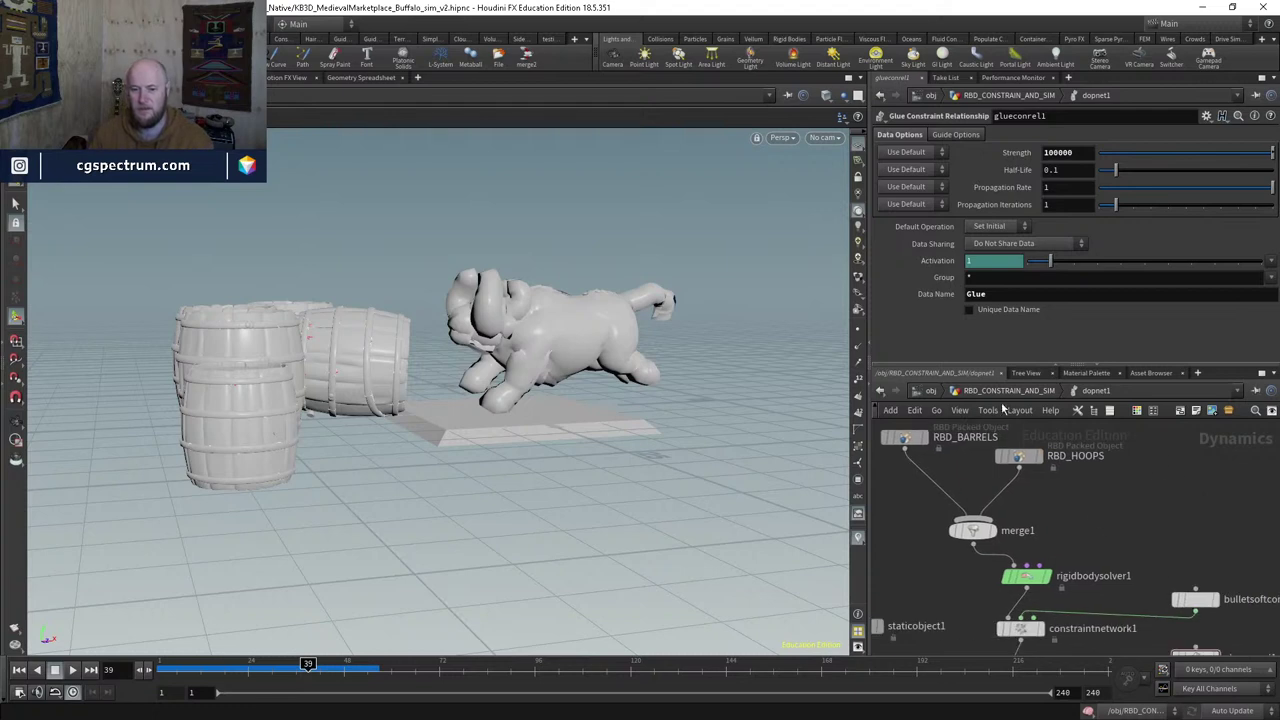
# Step: Set dopnet1's simulation Start Frame to 39 and re-enter dopnet1
pyautogui.click(1008, 390)
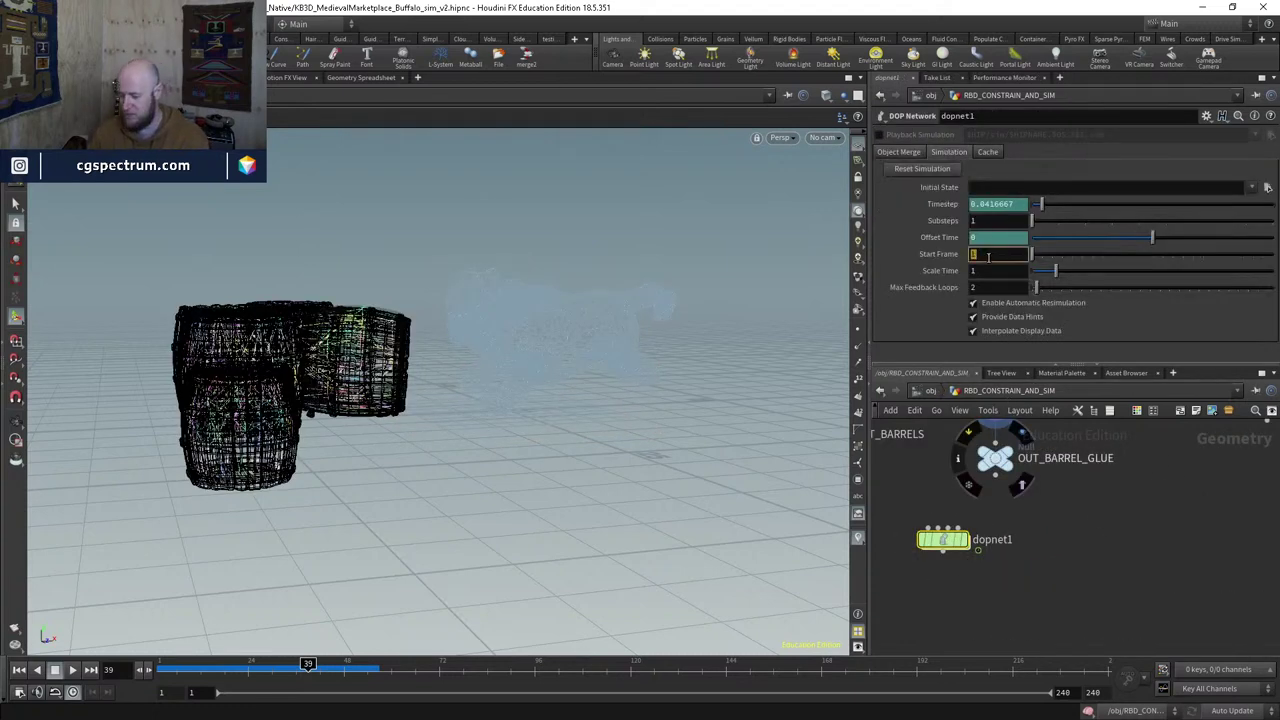
pyautogui.press('Return')
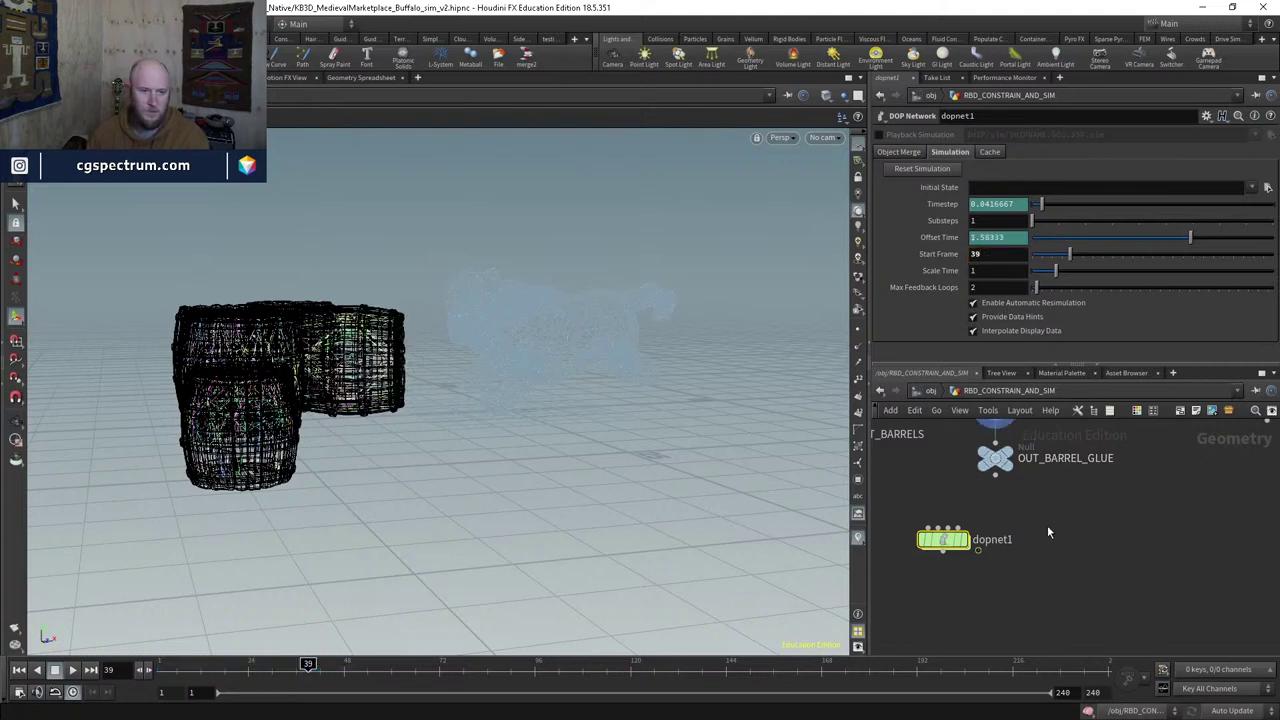
pyautogui.doubleClick(945, 539)
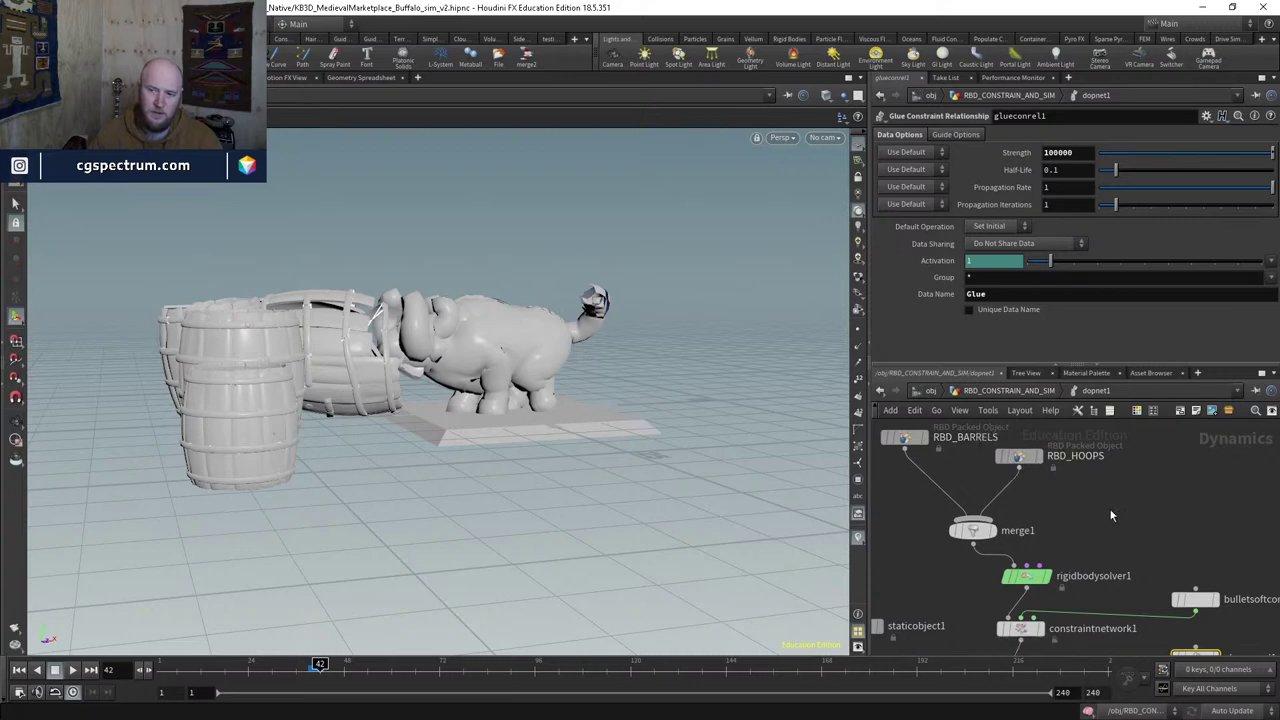
pyautogui.moveTo(548, 347); pyautogui.dragTo(533, 435)
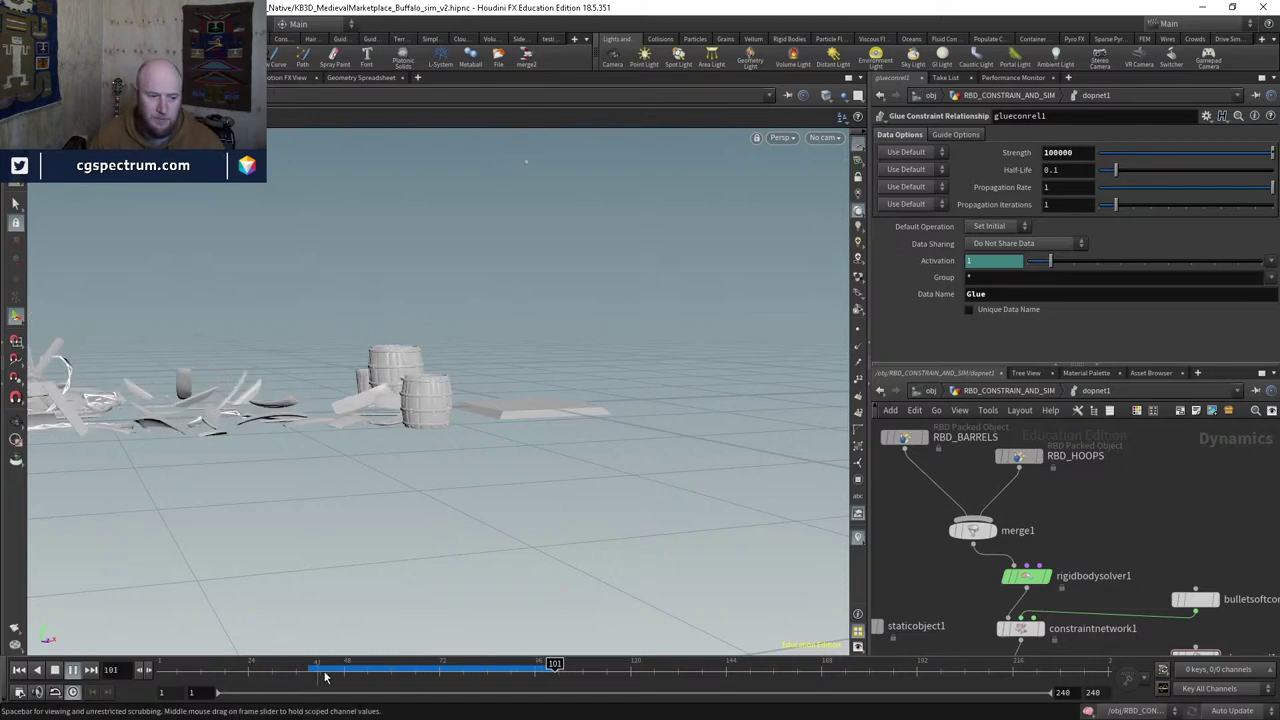
pyautogui.moveTo(324, 677); pyautogui.dragTo(428, 632)
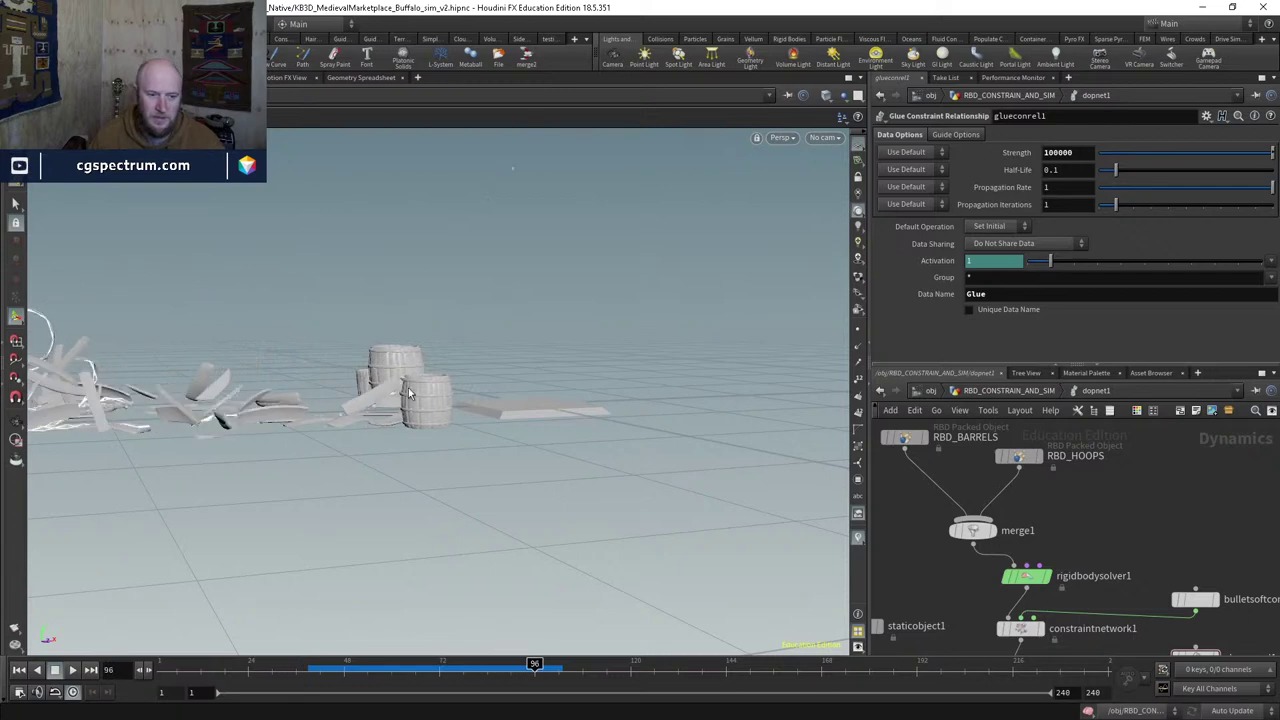
pyautogui.moveTo(408, 393); pyautogui.dragTo(469, 468)
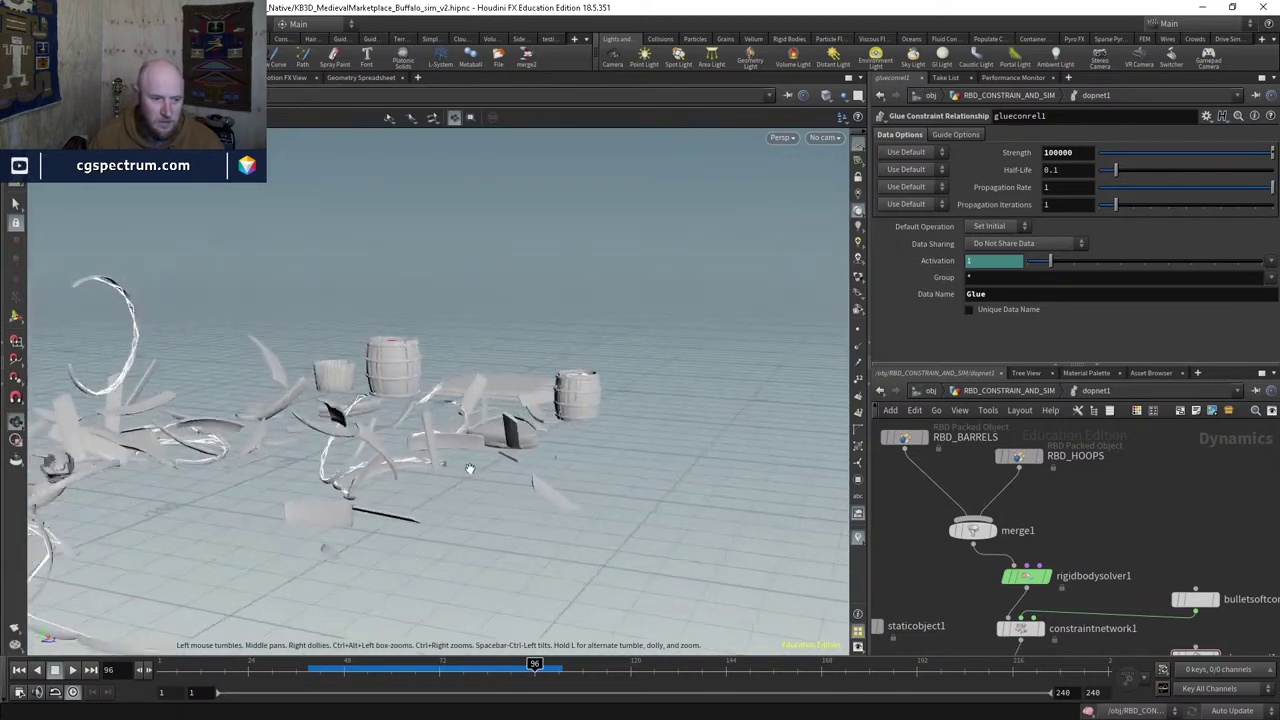
pyautogui.scroll(-5, 469, 468)
pyautogui.moveTo(314, 665); pyautogui.dragTo(379, 665)
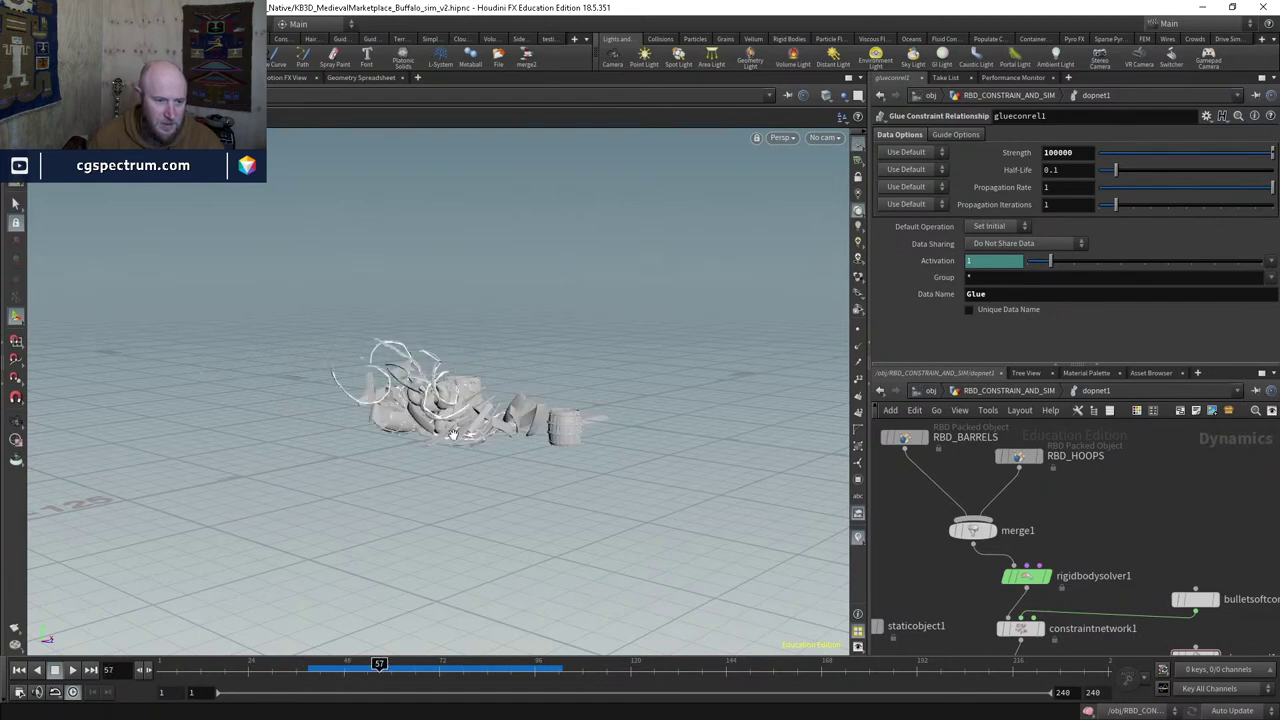
pyautogui.scroll(6, 453, 434)
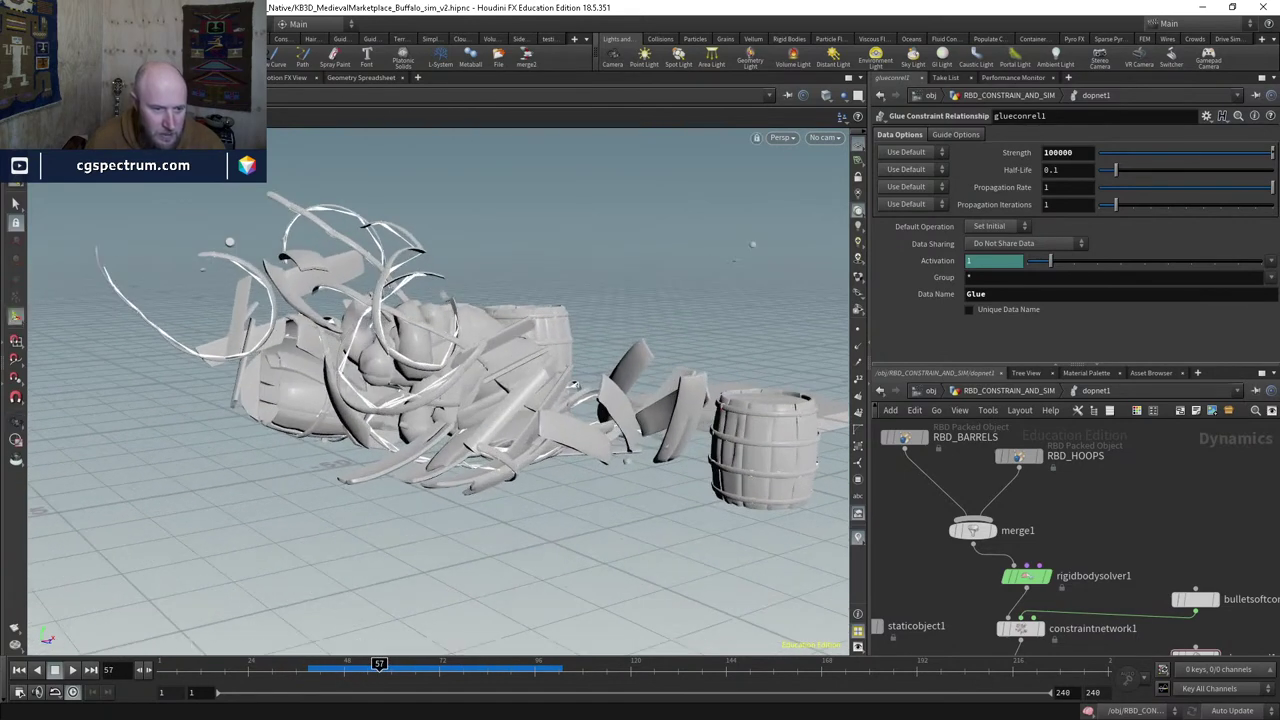
pyautogui.moveTo(323, 672); pyautogui.dragTo(445, 681)
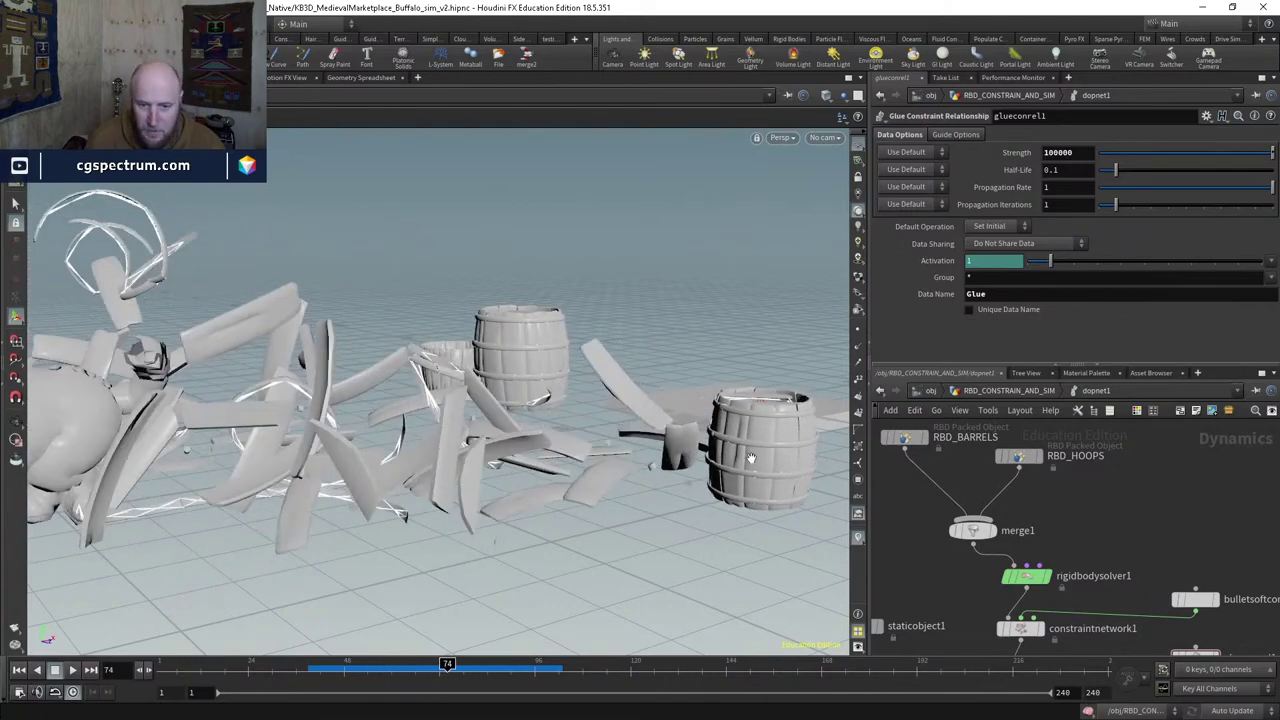
pyautogui.moveTo(690, 575)
pyautogui.mouseDown()
pyautogui.moveTo(712, 525)
pyautogui.moveTo(690, 590)
pyautogui.mouseUp()
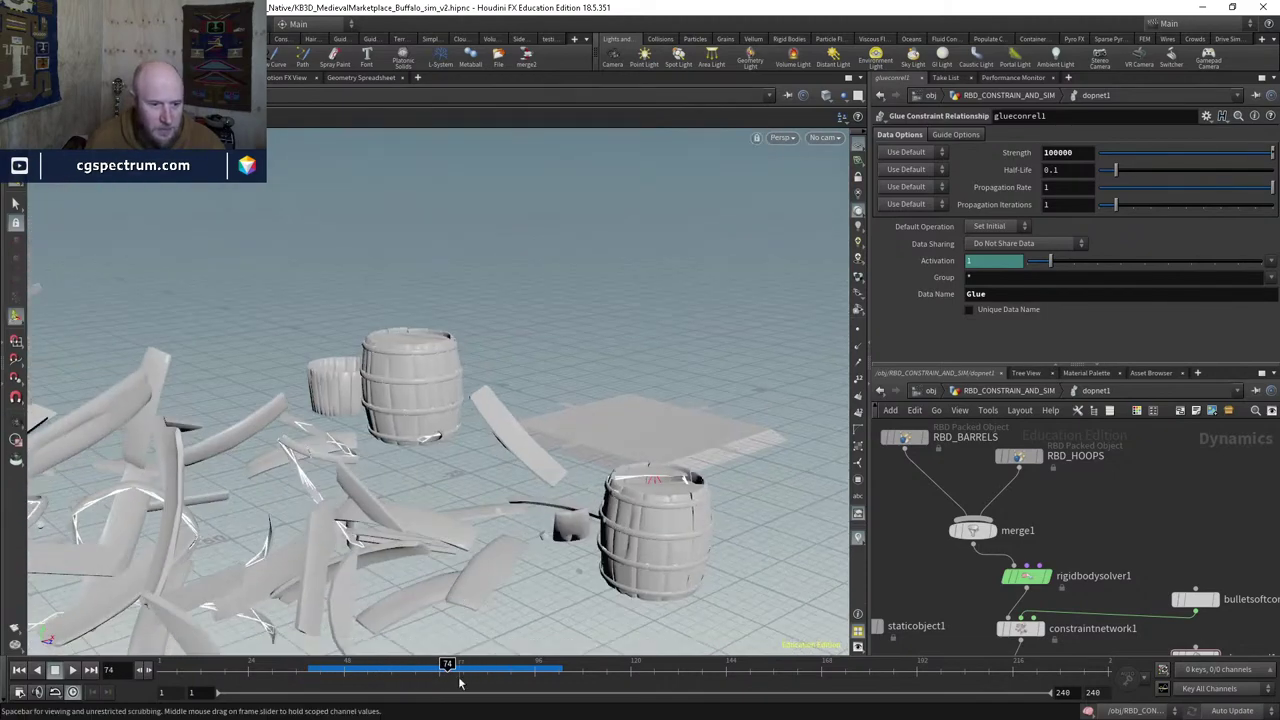
pyautogui.moveTo(448, 665); pyautogui.dragTo(505, 667)
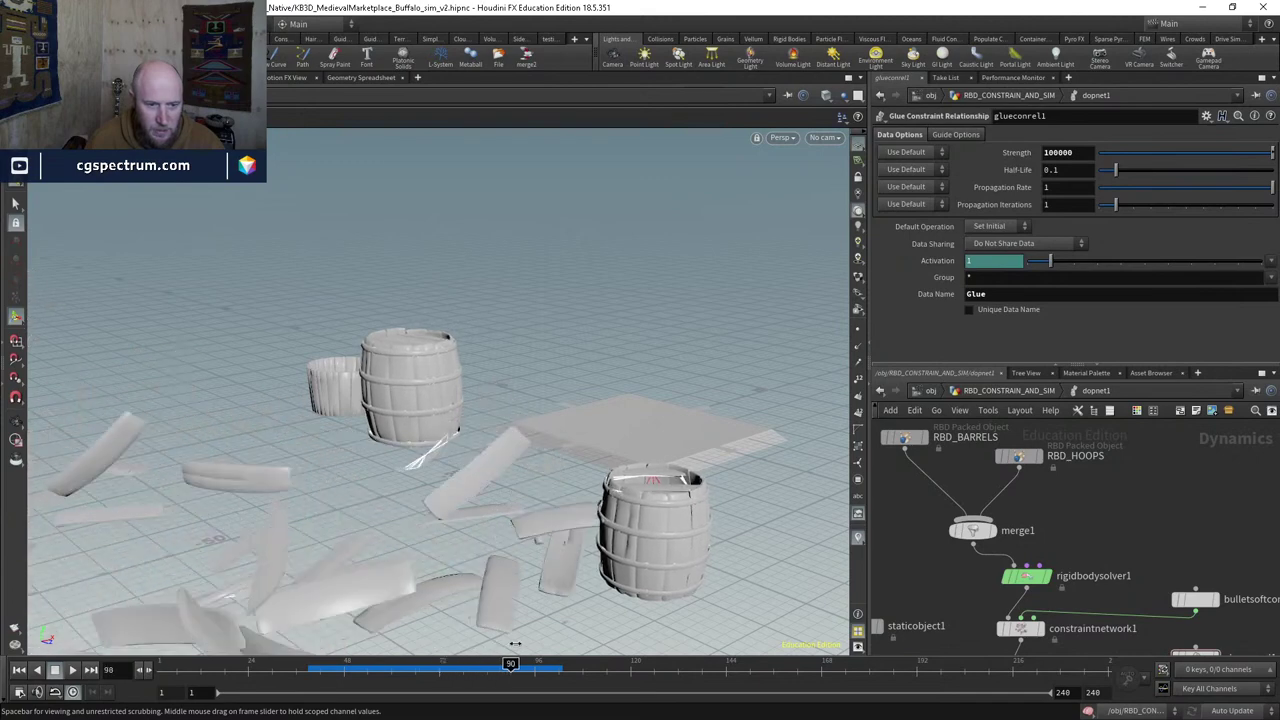
pyautogui.click(76, 672)
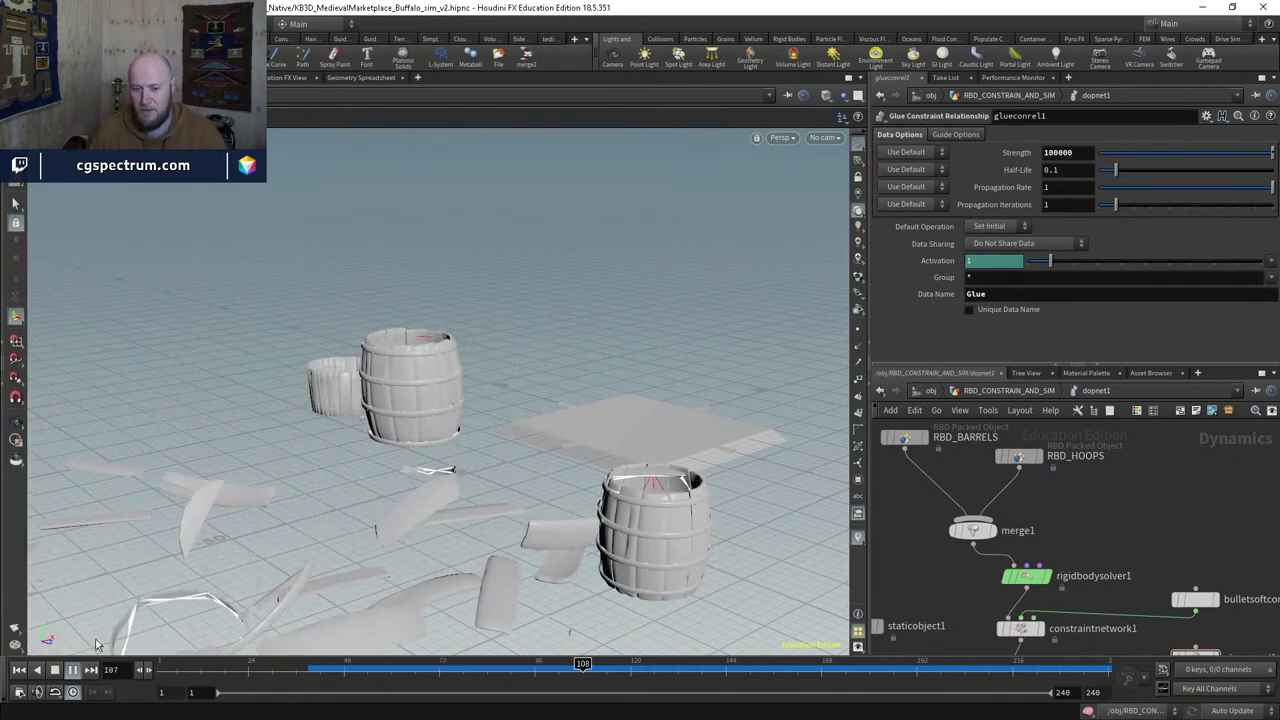
# Step: Stop playback, leave dopnet1 and show popwrangle1's velocity VEX in rbdbulletsolver1's forces network
pyautogui.click(391, 663)
pyautogui.press('u')
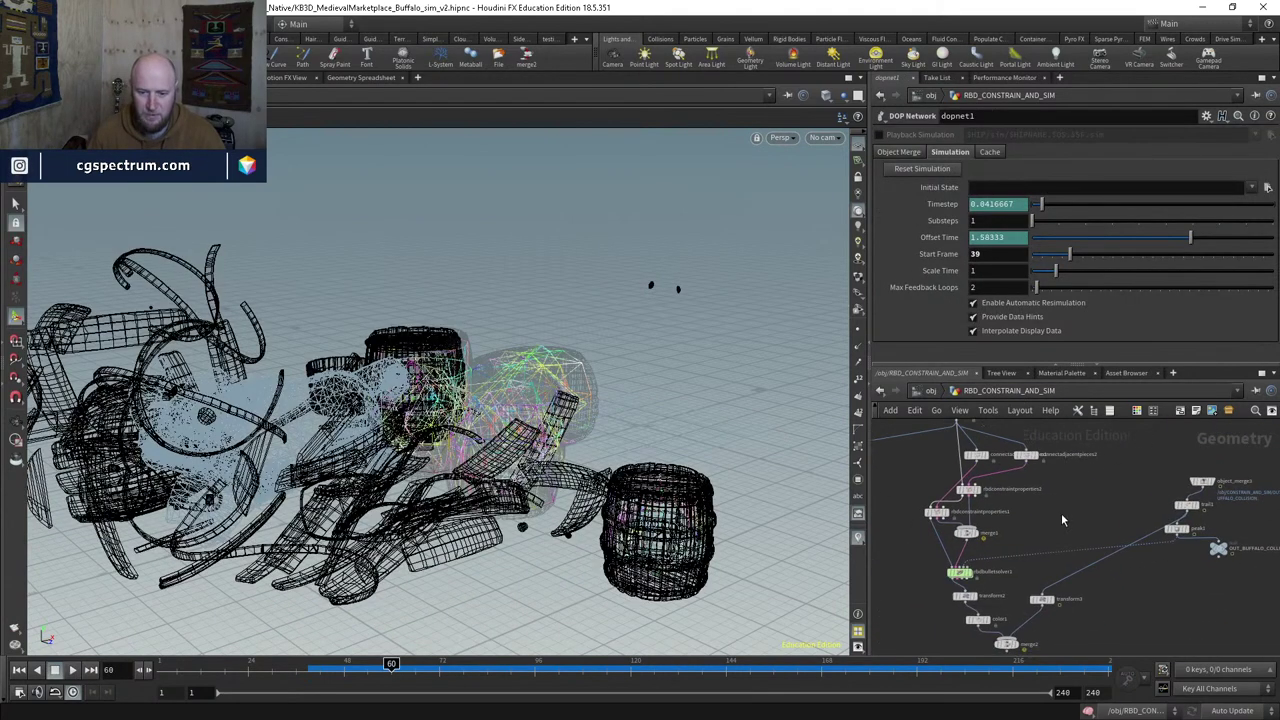
pyautogui.doubleClick(966, 622)
pyautogui.click(910, 497)
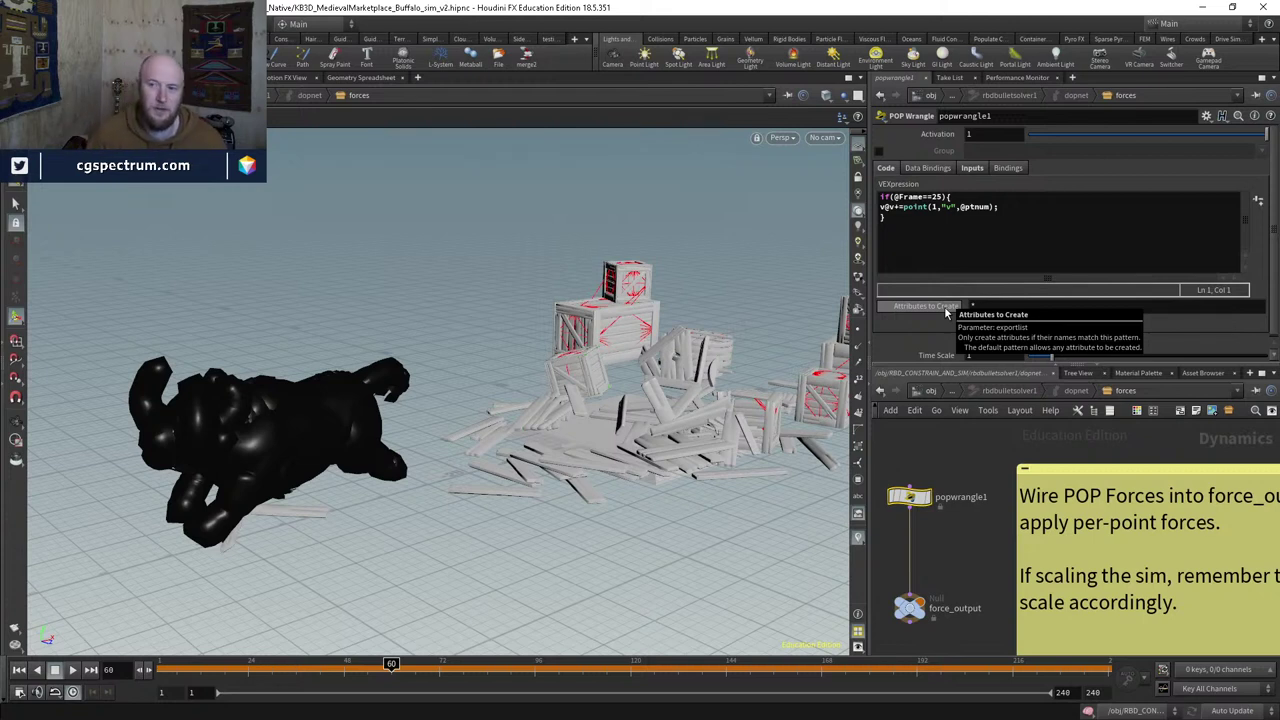
# Step: Step up from the forces subnet through the DOP network to RBD_CONSTRAIN_AND_SIM
pyautogui.moveTo(933, 455); pyautogui.dragTo(933, 385, button='middle')
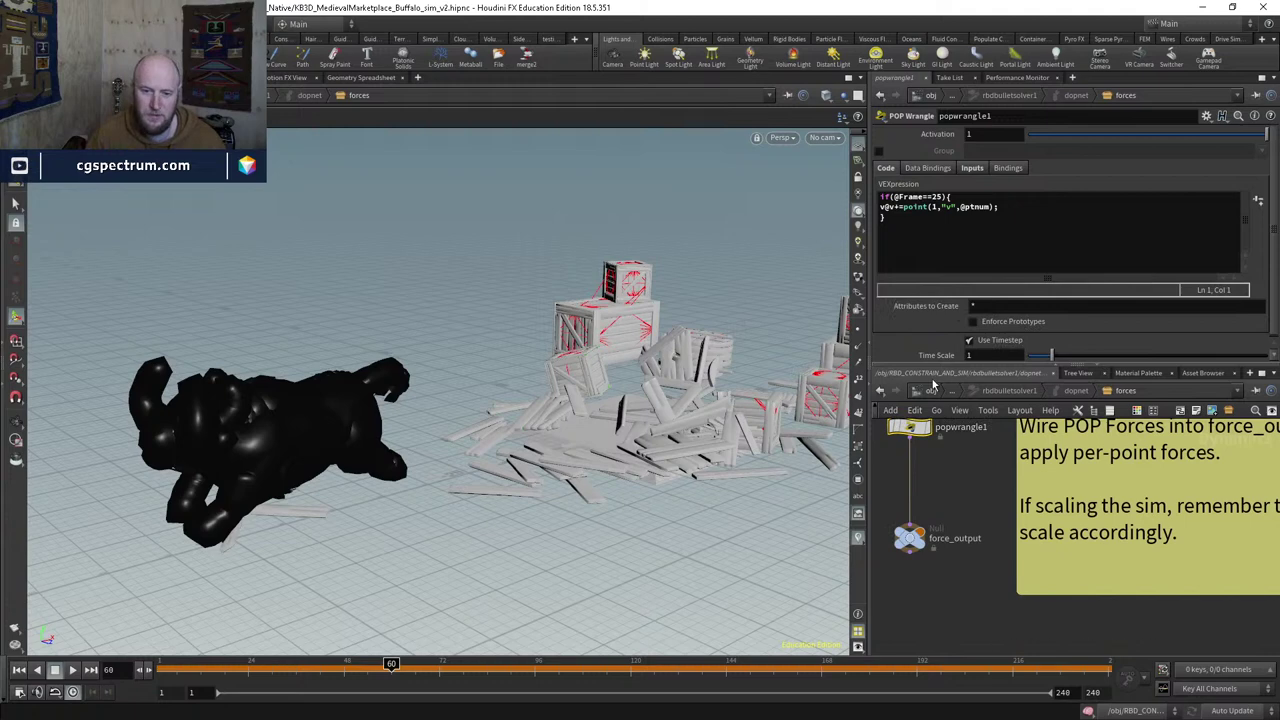
pyautogui.click(1012, 392)
pyautogui.click(971, 394)
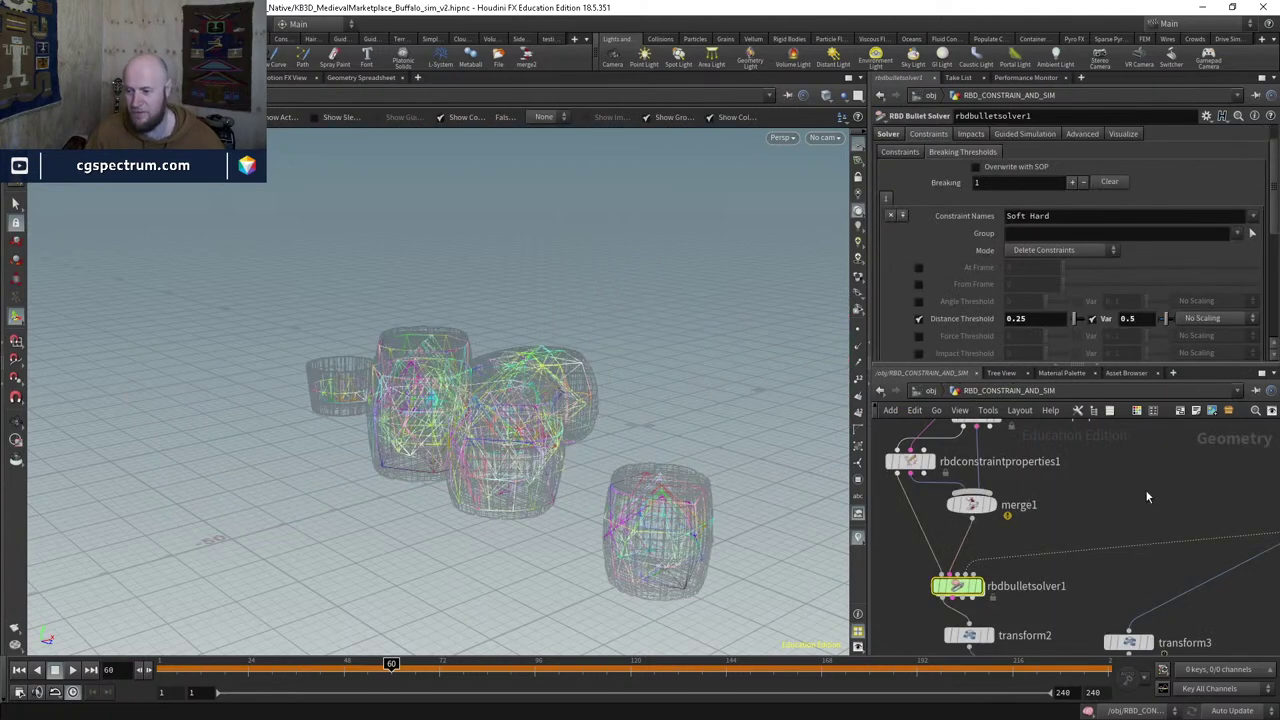
# Step: Move OUT_BUFFALO_COLLISION a little lower below rbdbulletsolver1
pyautogui.scroll(-6, 1055, 484)
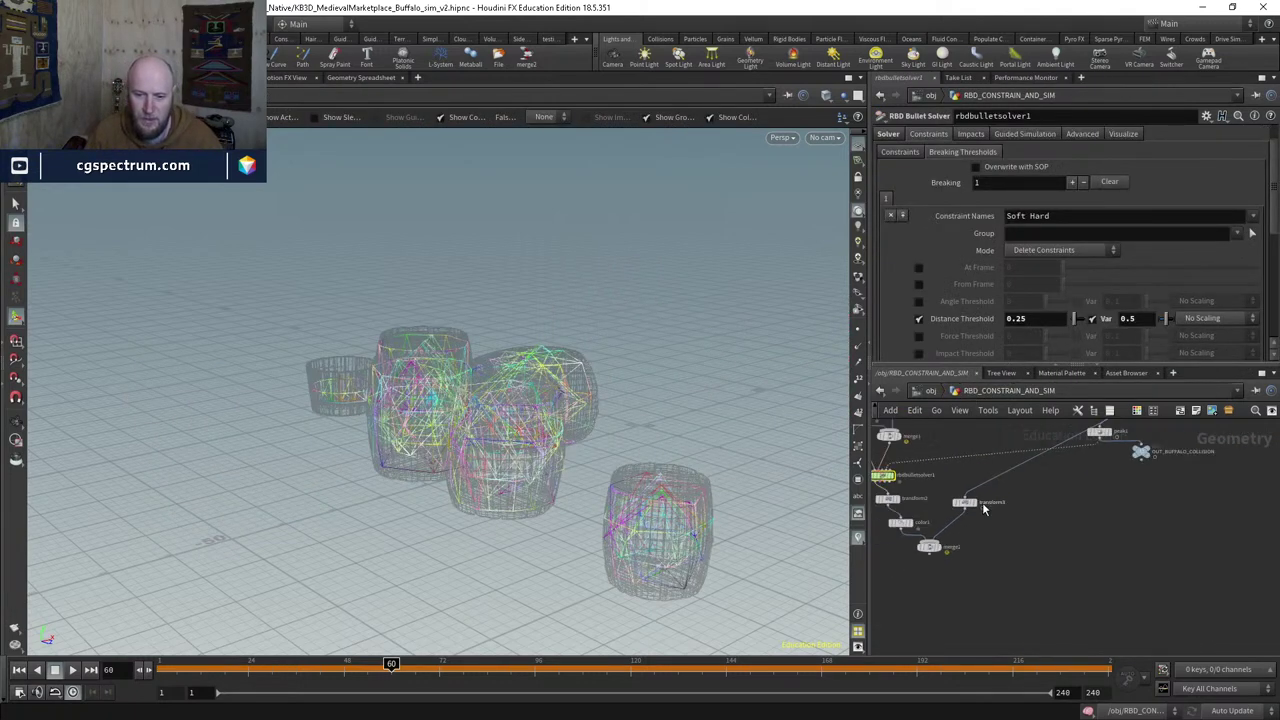
pyautogui.moveTo(1112, 548); pyautogui.dragTo(1075, 570, button='middle')
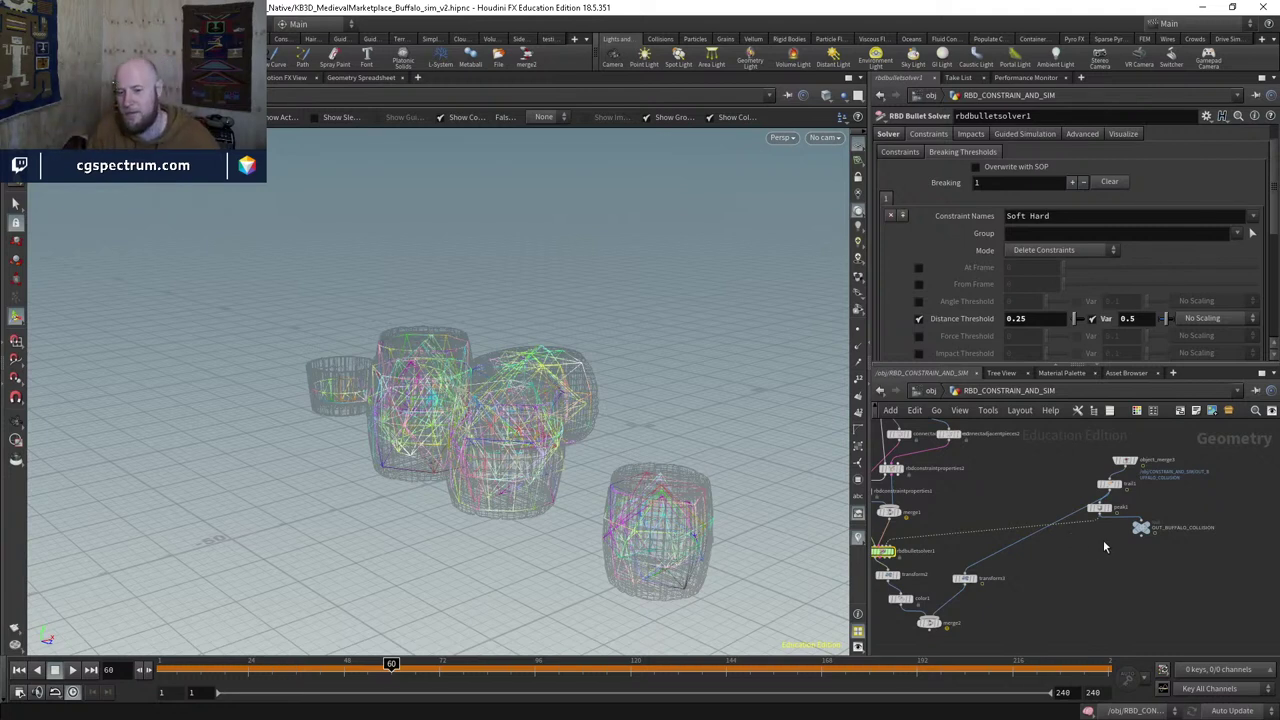
pyautogui.moveTo(1139, 527); pyautogui.dragTo(1125, 547)
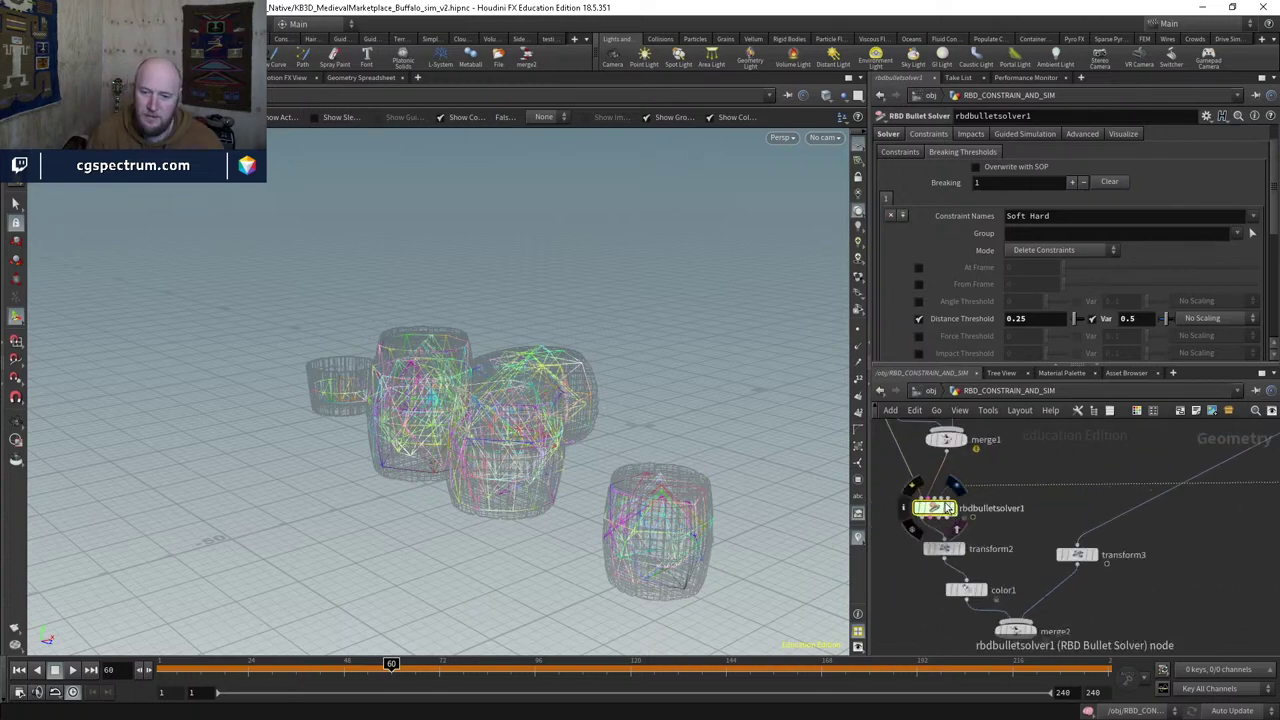
# Step: Line color1 up directly under transform2 and nudge merge2 down and right
pyautogui.scroll(4, 940, 547)
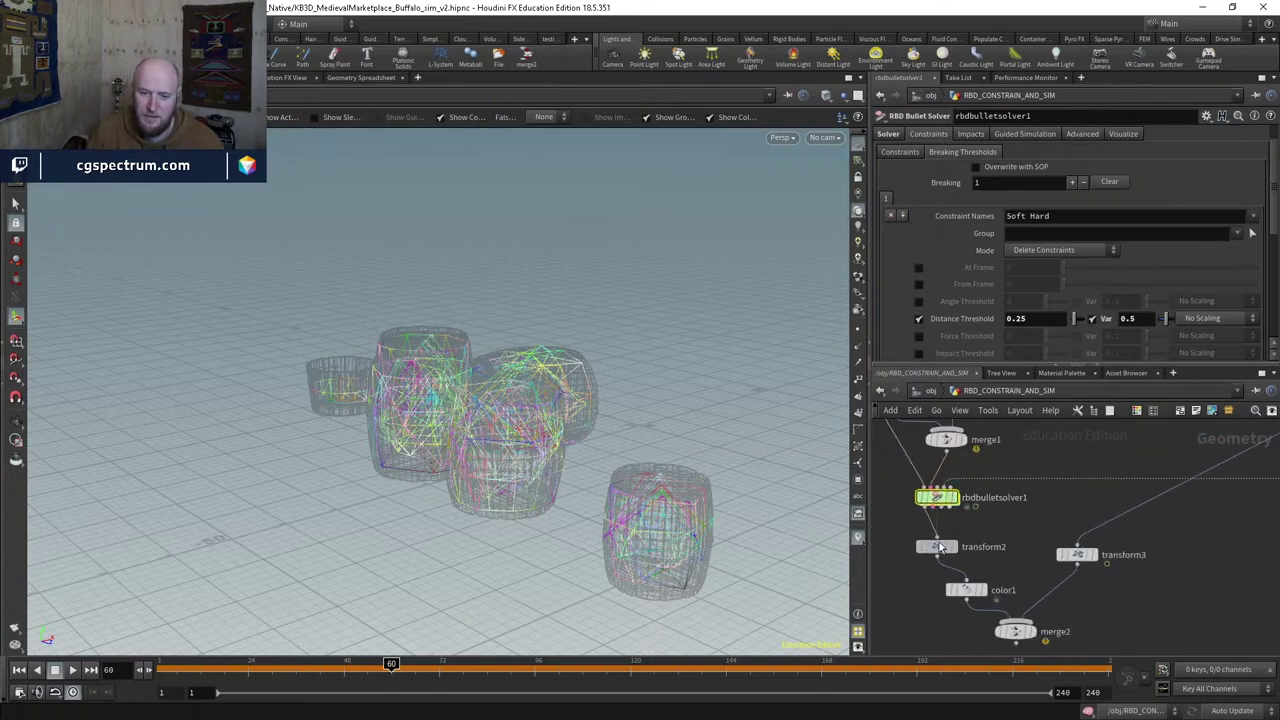
pyautogui.middleClick(940, 547)
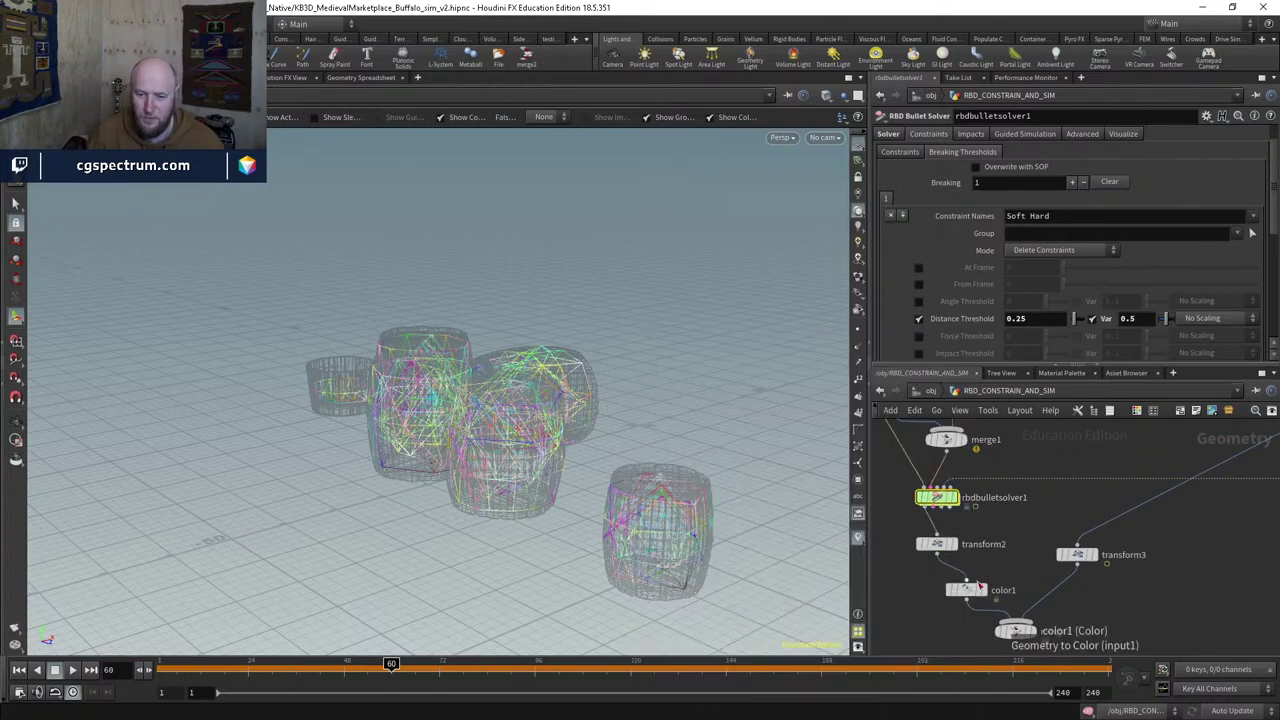
pyautogui.moveTo(965, 590); pyautogui.dragTo(937, 590)
pyautogui.moveTo(1013, 631); pyautogui.dragTo(993, 578, button='middle')
pyautogui.moveTo(993, 578); pyautogui.dragTo(1003, 590)
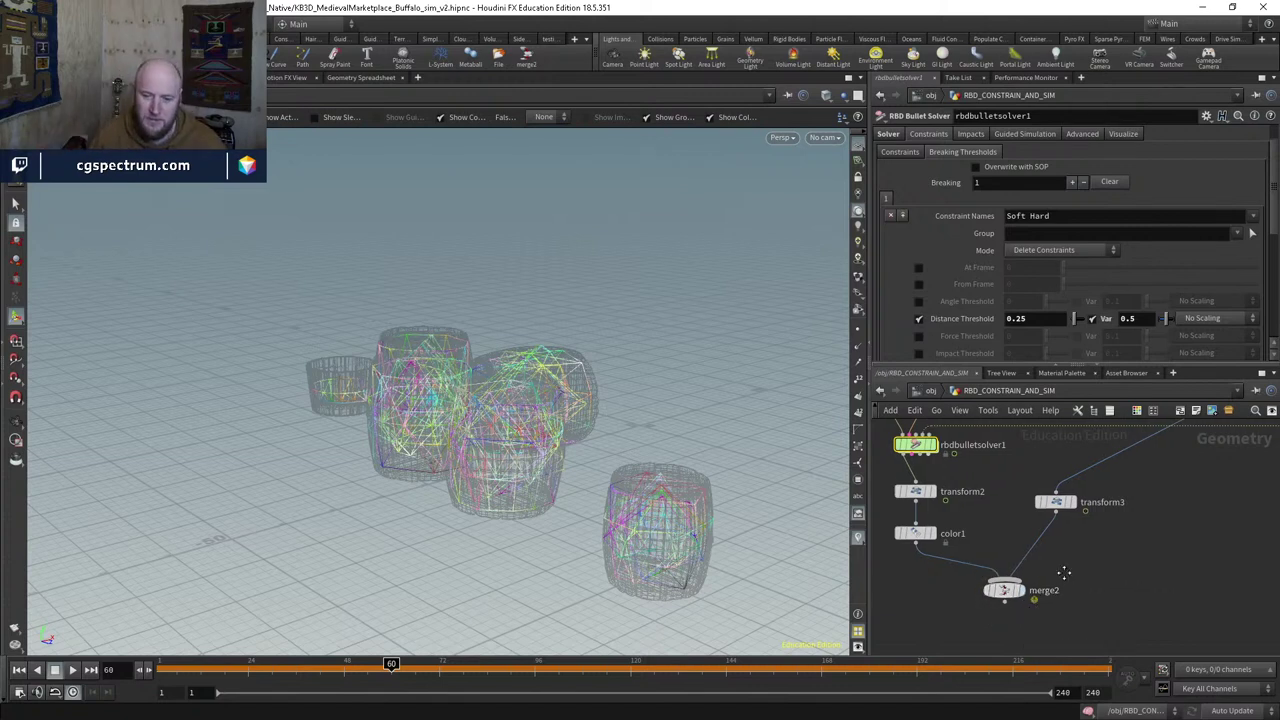
pyautogui.moveTo(1059, 552); pyautogui.dragTo(1038, 591, button='middle')
pyautogui.scroll(-6, 980, 605)
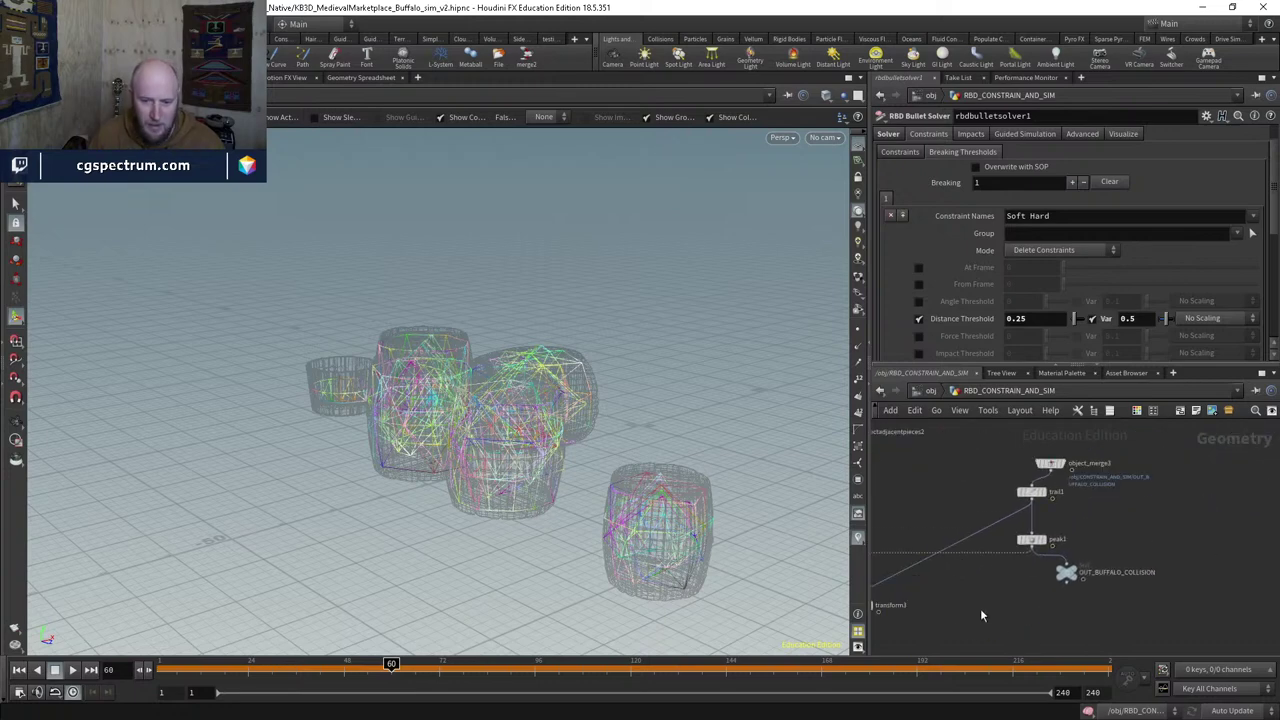
pyautogui.scroll(3, 963, 574)
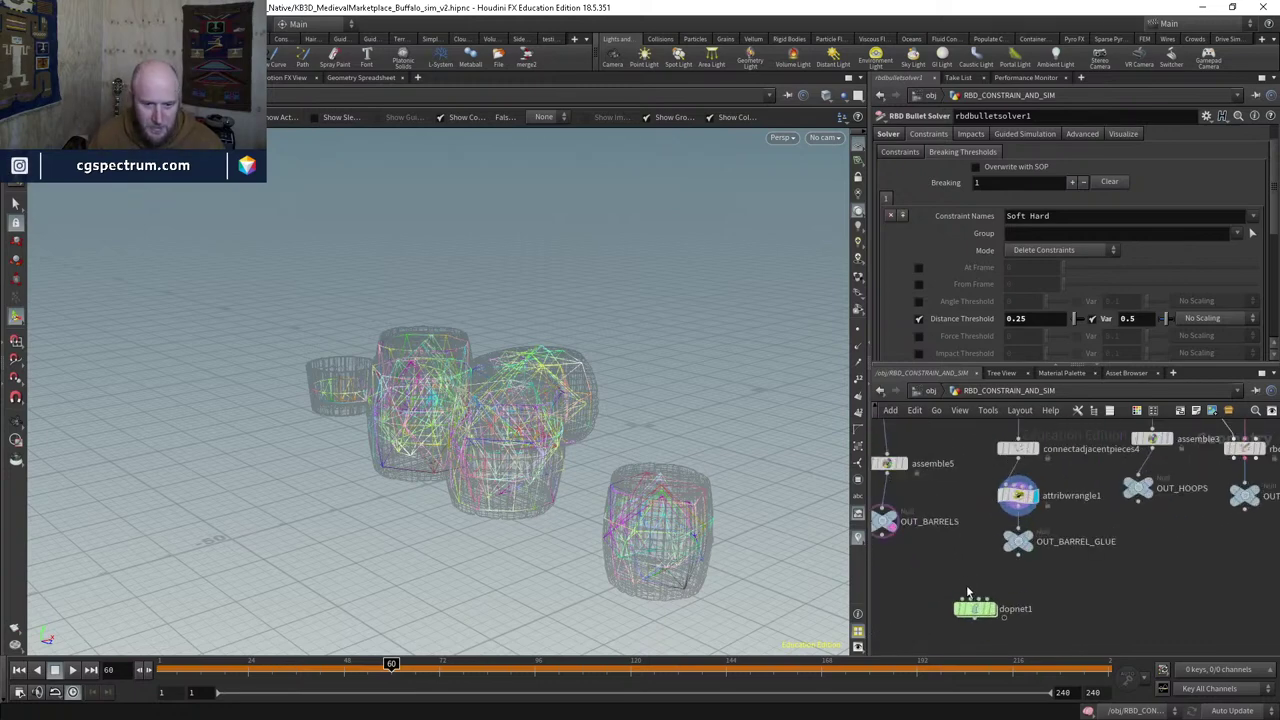
# Step: Display dopnet1 and scrub through the barrel simulation to around frame 61
pyautogui.click(990, 607)
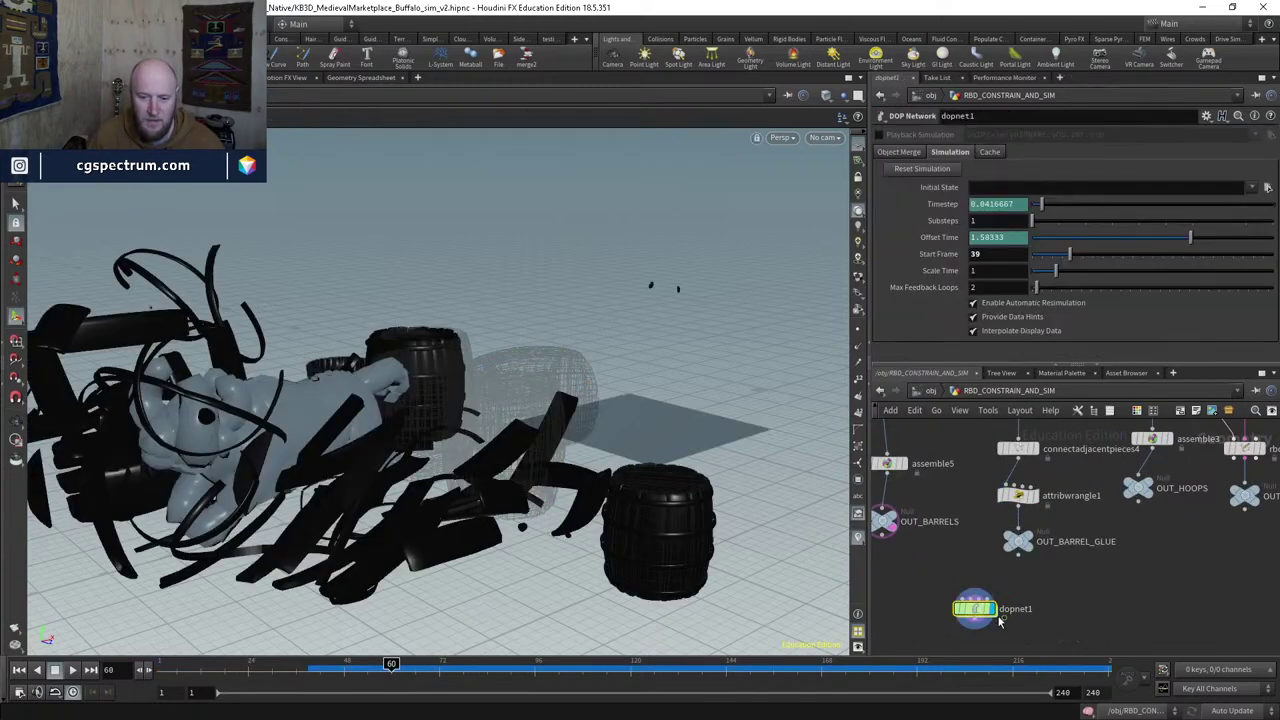
pyautogui.moveTo(340, 672); pyautogui.dragTo(480, 470)
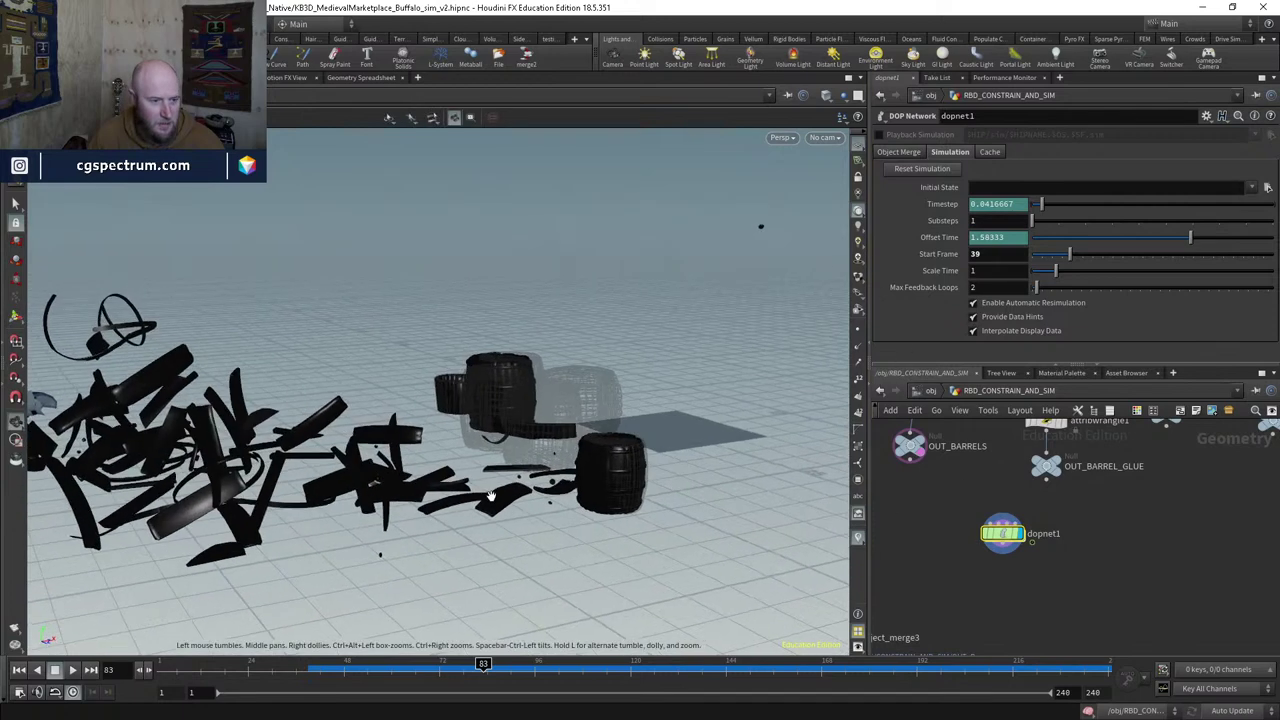
pyautogui.moveTo(331, 665); pyautogui.dragTo(459, 550)
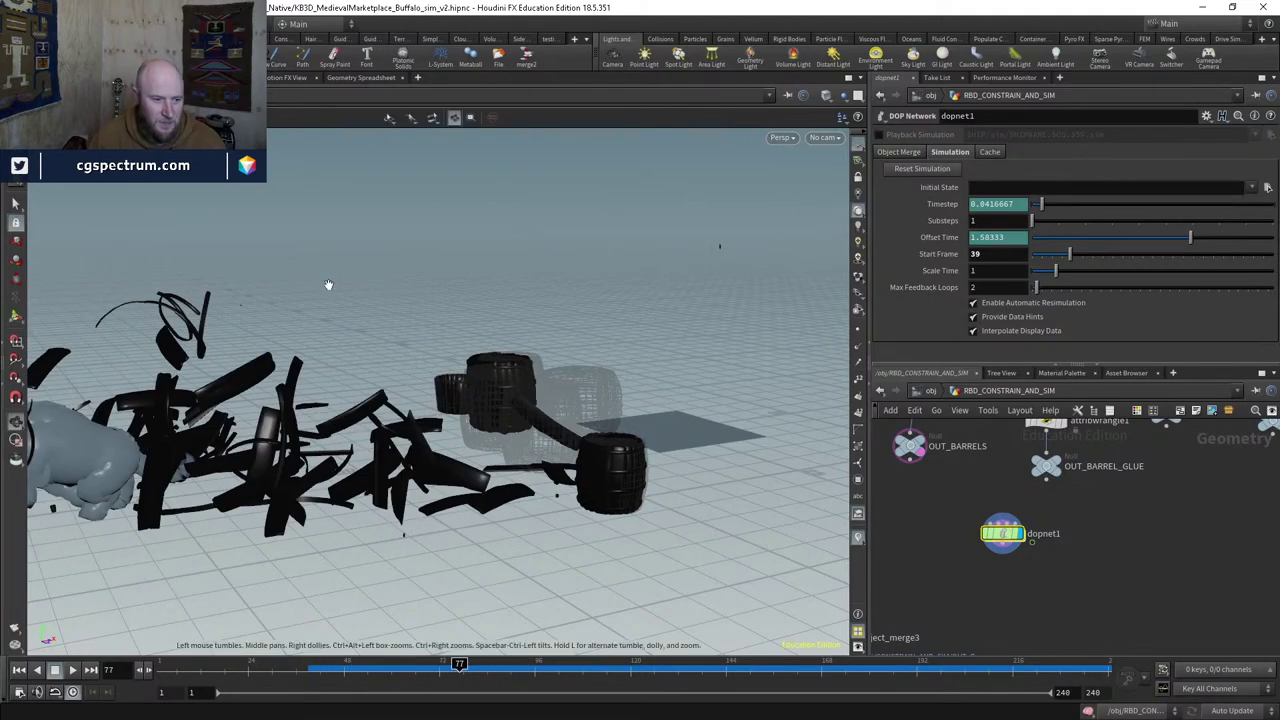
# Step: Orbit around the buffalo and debris in wireframe, back at an earlier frame
pyautogui.moveTo(329, 283)
pyautogui.mouseDown()
pyautogui.moveTo(463, 396)
pyautogui.moveTo(506, 412)
pyautogui.moveTo(333, 400)
pyautogui.moveTo(334, 450)
pyautogui.mouseUp()
pyautogui.press('w')
pyautogui.press('w')
pyautogui.press('w')
pyautogui.scroll(-5, 333, 400)
pyautogui.moveTo(345, 666); pyautogui.dragTo(397, 668)
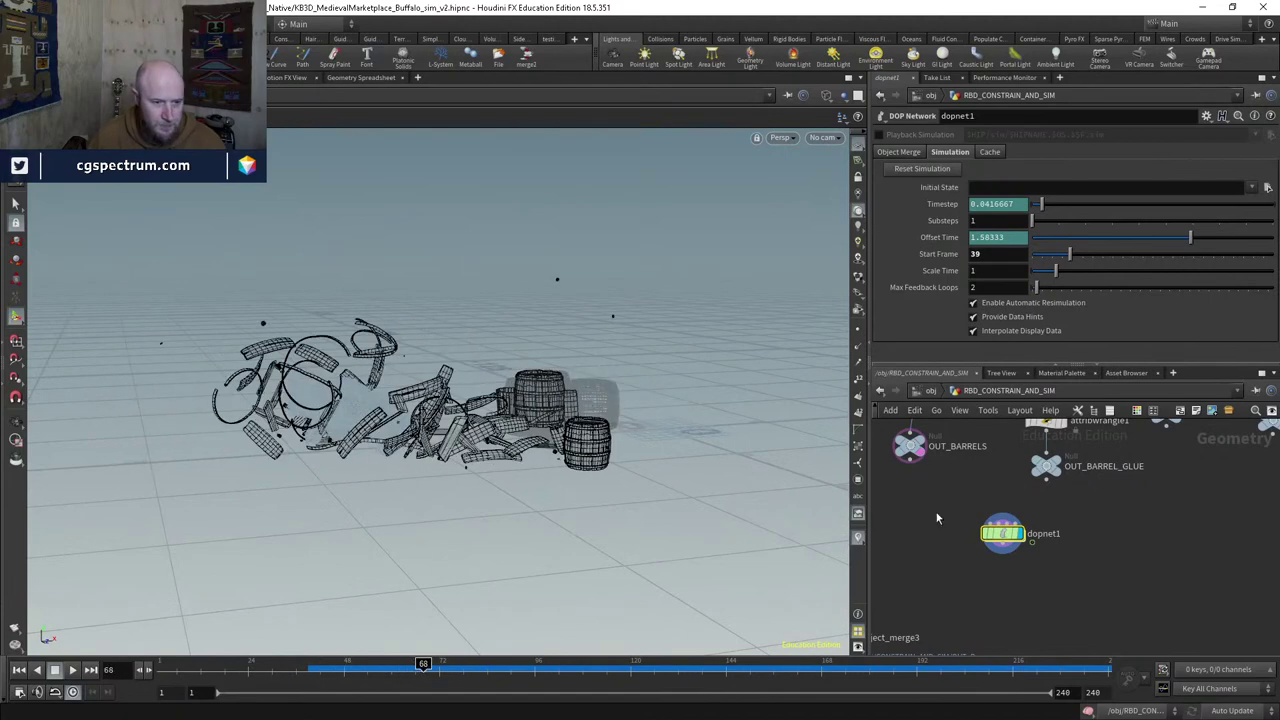
# Step: Add a dopimport1 node below dopnet1 in the network
pyautogui.moveTo(1100, 605); pyautogui.dragTo(1100, 529, button='middle')
pyautogui.press('Tab')
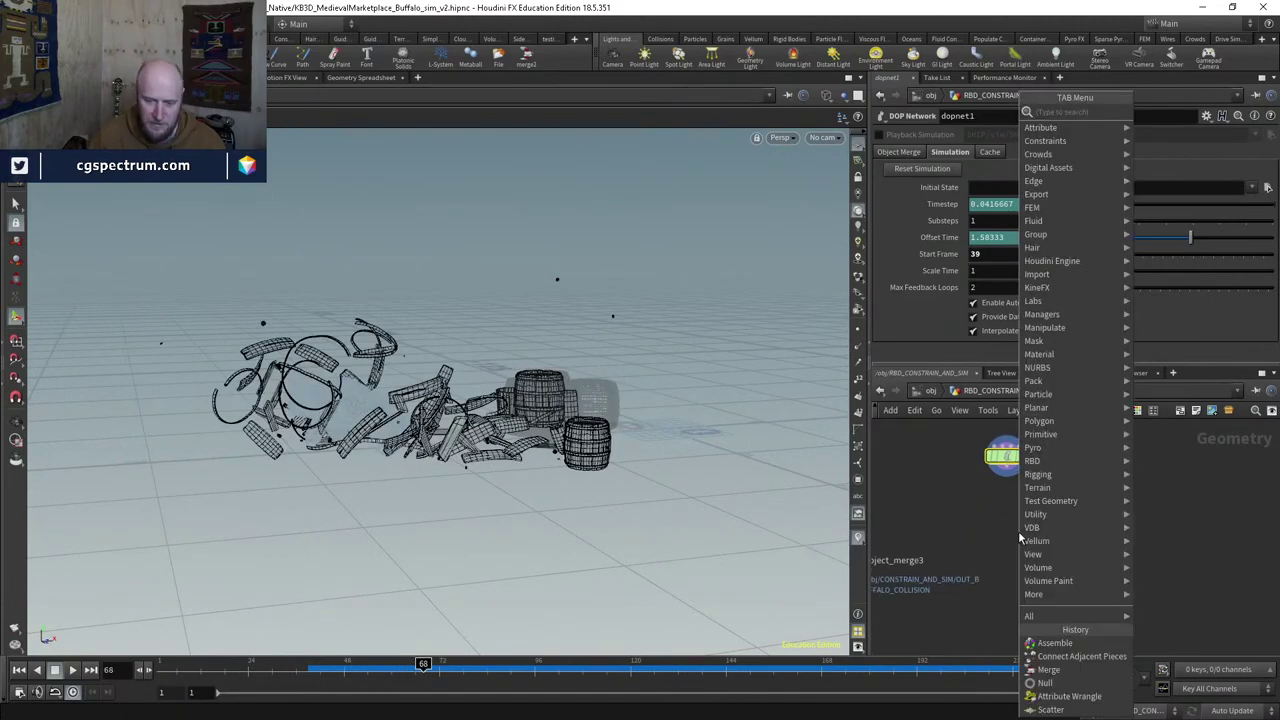
pyautogui.write('dopim')
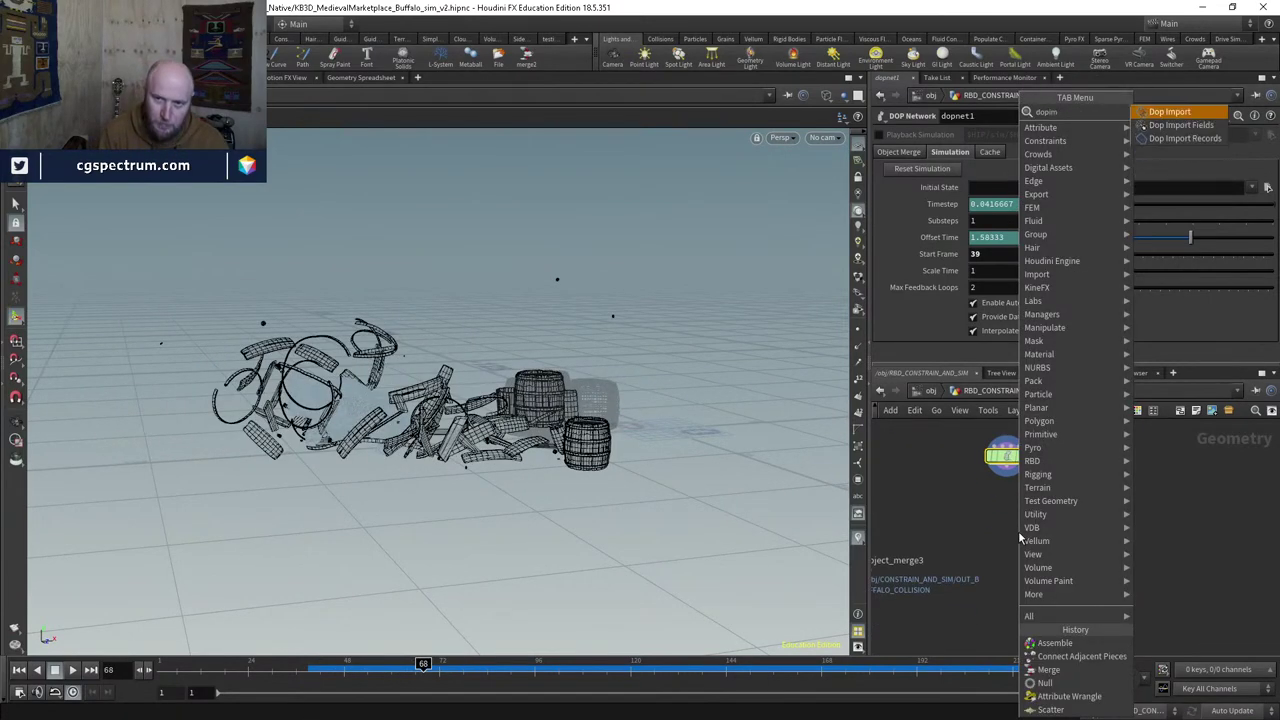
pyautogui.press('Return')
pyautogui.click(1012, 524)
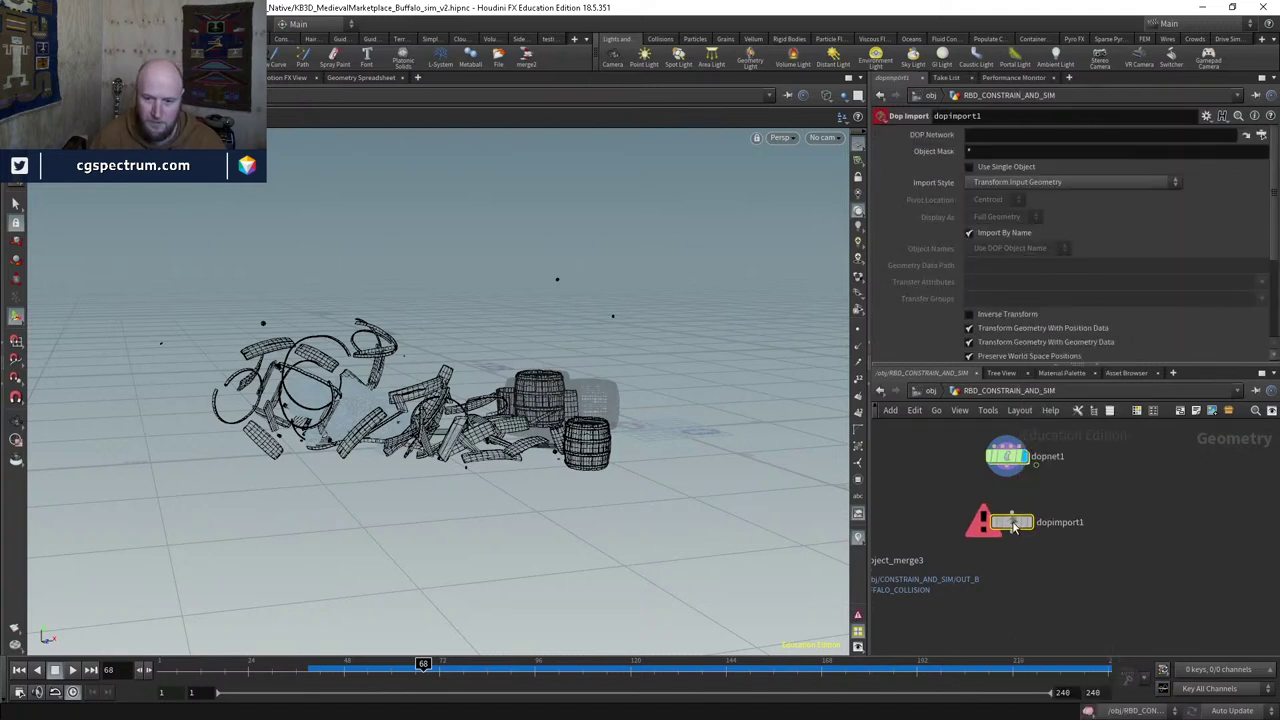
pyautogui.moveTo(1020, 530); pyautogui.dragTo(1015, 526)
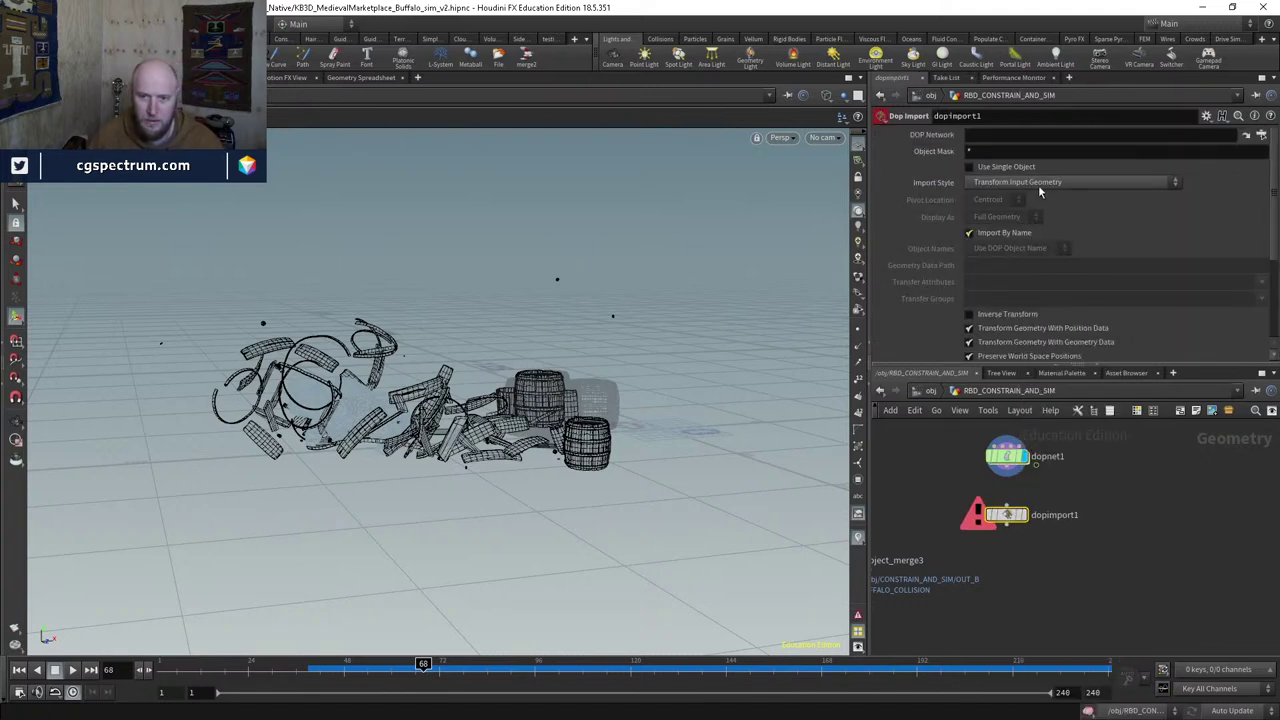
pyautogui.moveTo(1062, 315); pyautogui.dragTo(1090, 173)
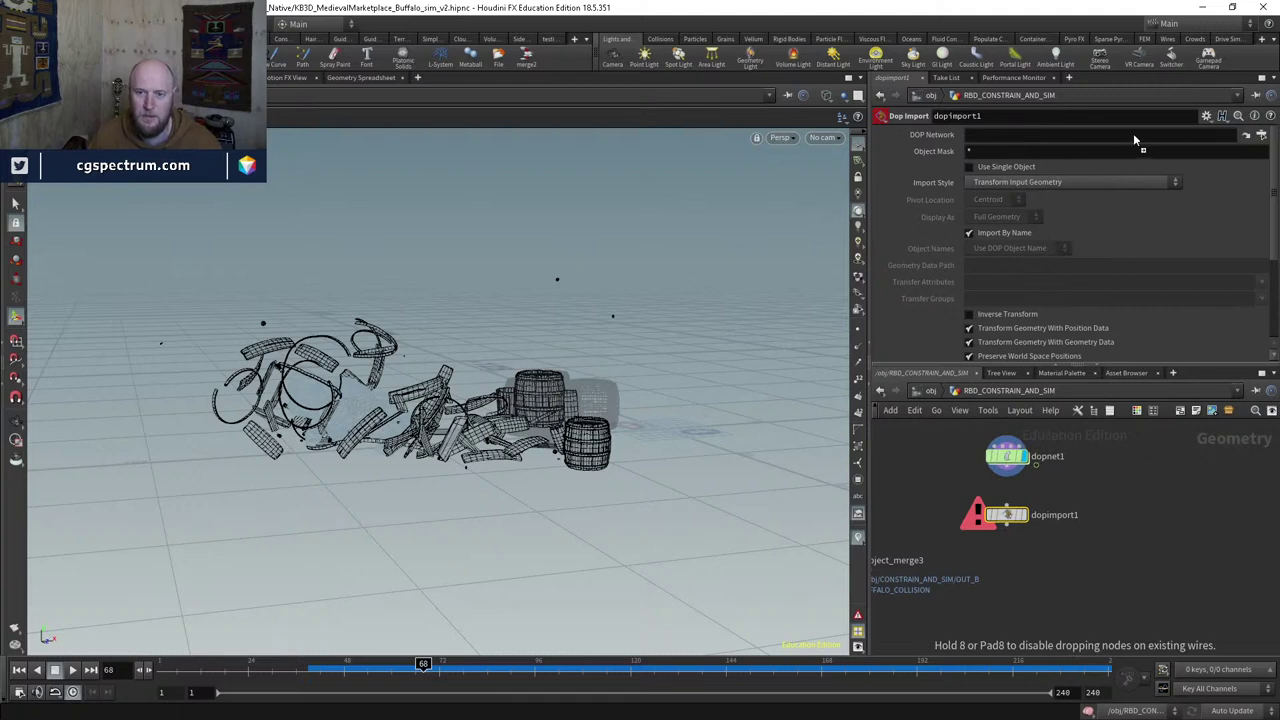
# Step: Make dopimport1 fetch geometry from dopnet1 with Object Mask RBD*, matching RBD_BARRELS and RBD_HOOPS
pyautogui.click(1091, 181)
pyautogui.click(1077, 212)
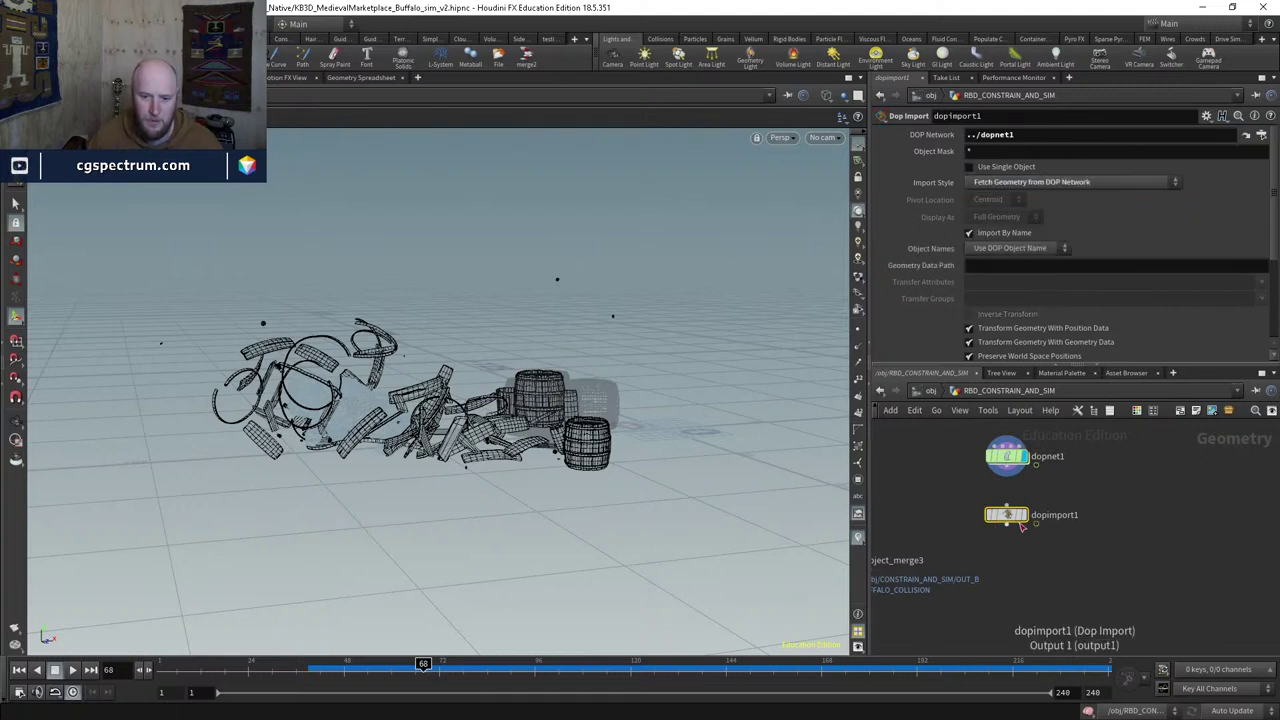
pyautogui.scroll(2, 1021, 527)
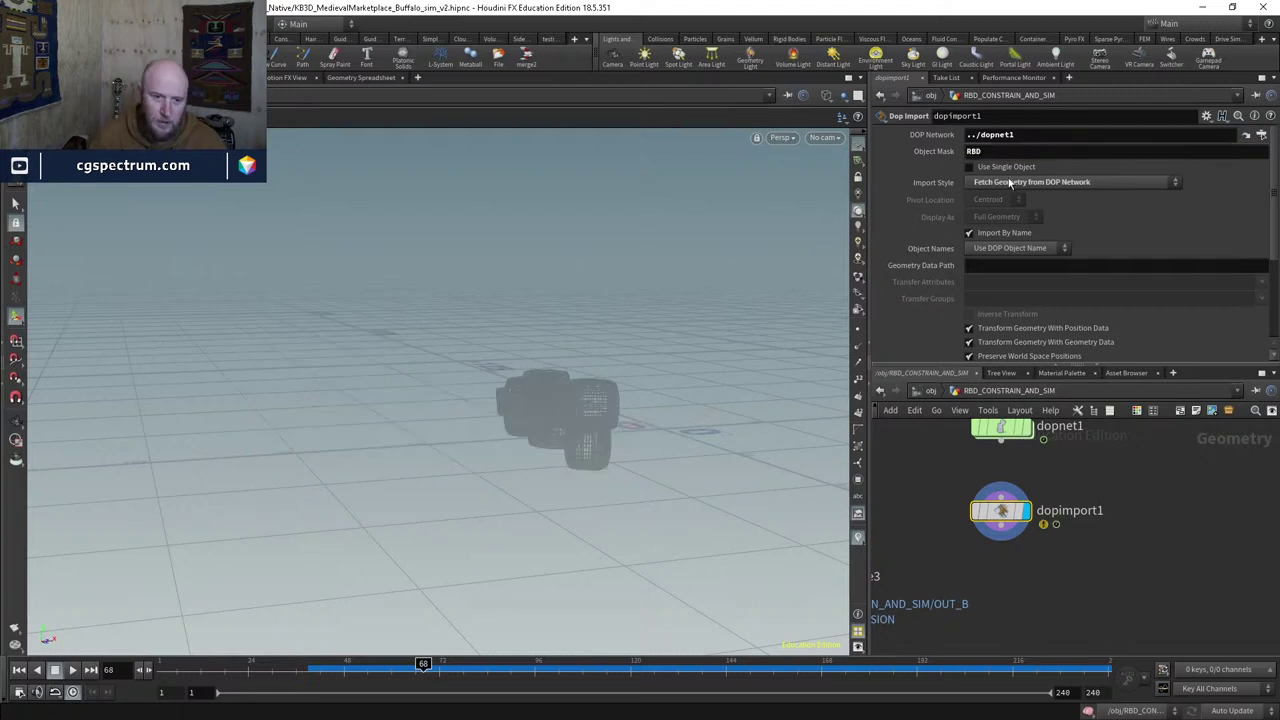
pyautogui.doubleClick(1012, 458)
pyautogui.moveTo(1015, 470); pyautogui.dragTo(1061, 542, button='middle')
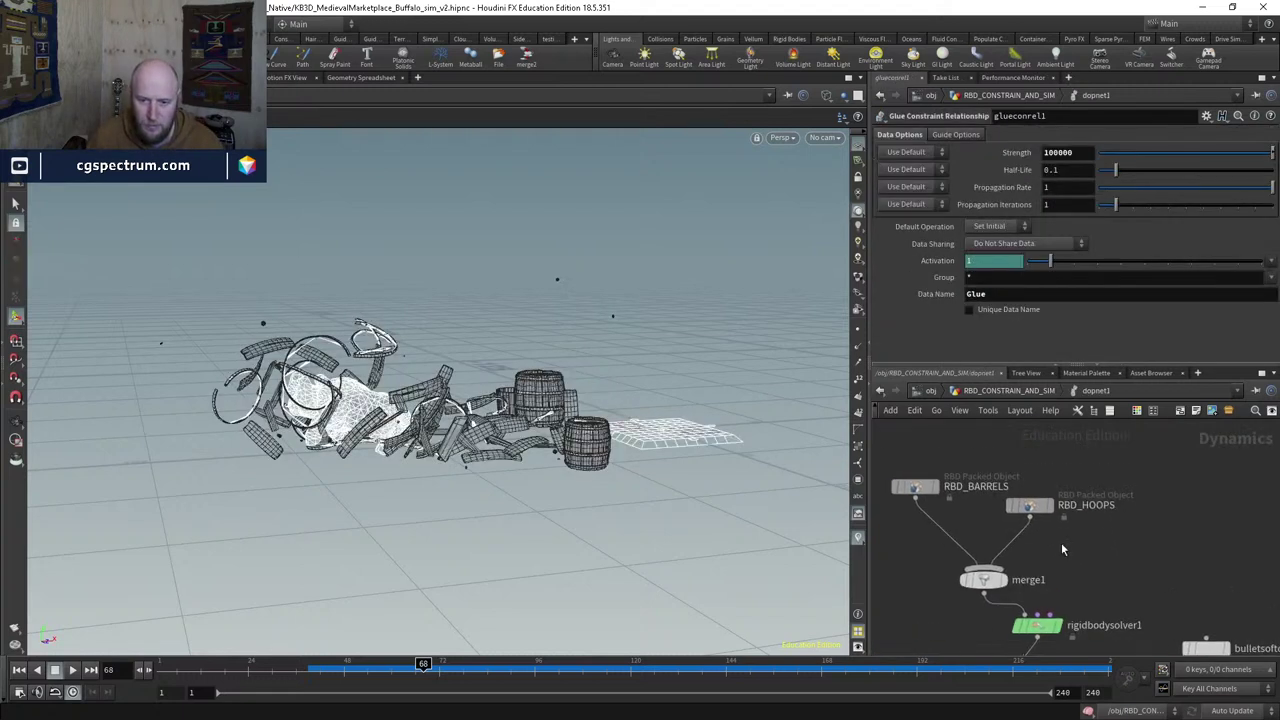
pyautogui.moveTo(1124, 566); pyautogui.dragTo(886, 456)
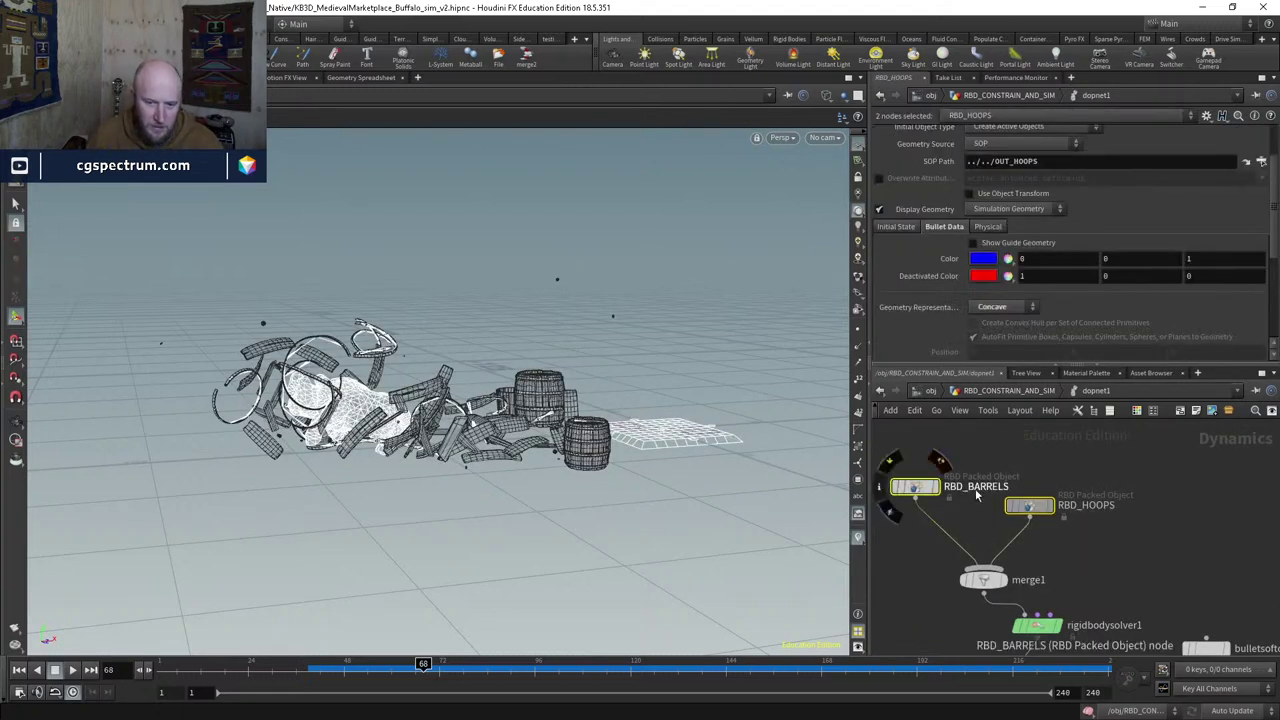
pyautogui.press('u')
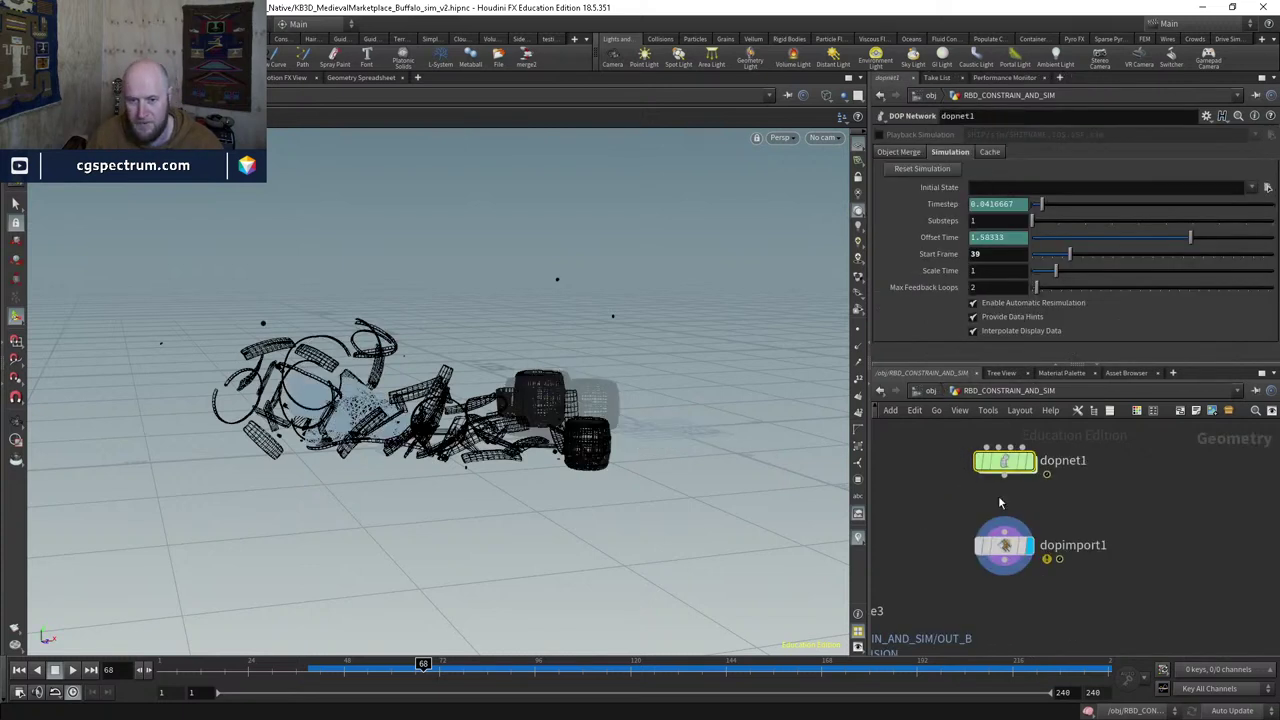
pyautogui.click(1002, 545)
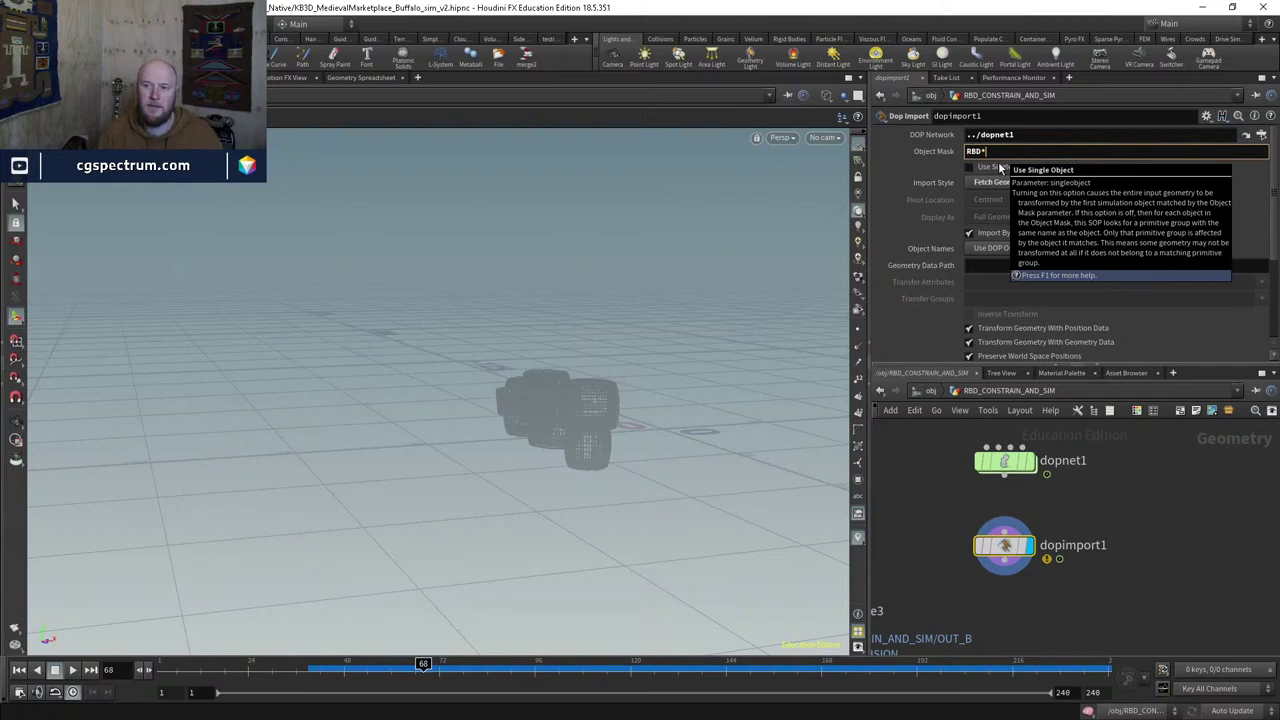
pyautogui.press('Return')
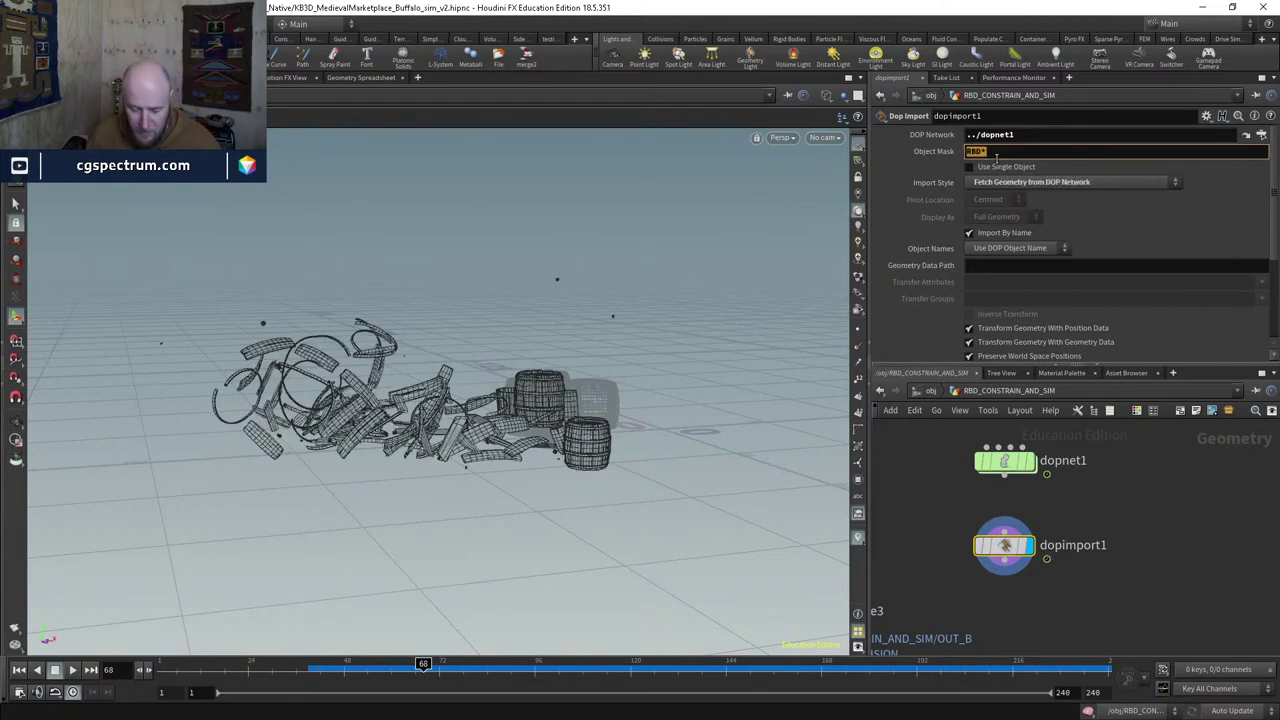
pyautogui.press('Return')
# Step: Display dopimport1 in shaded view and go to frame 39
pyautogui.press('w')
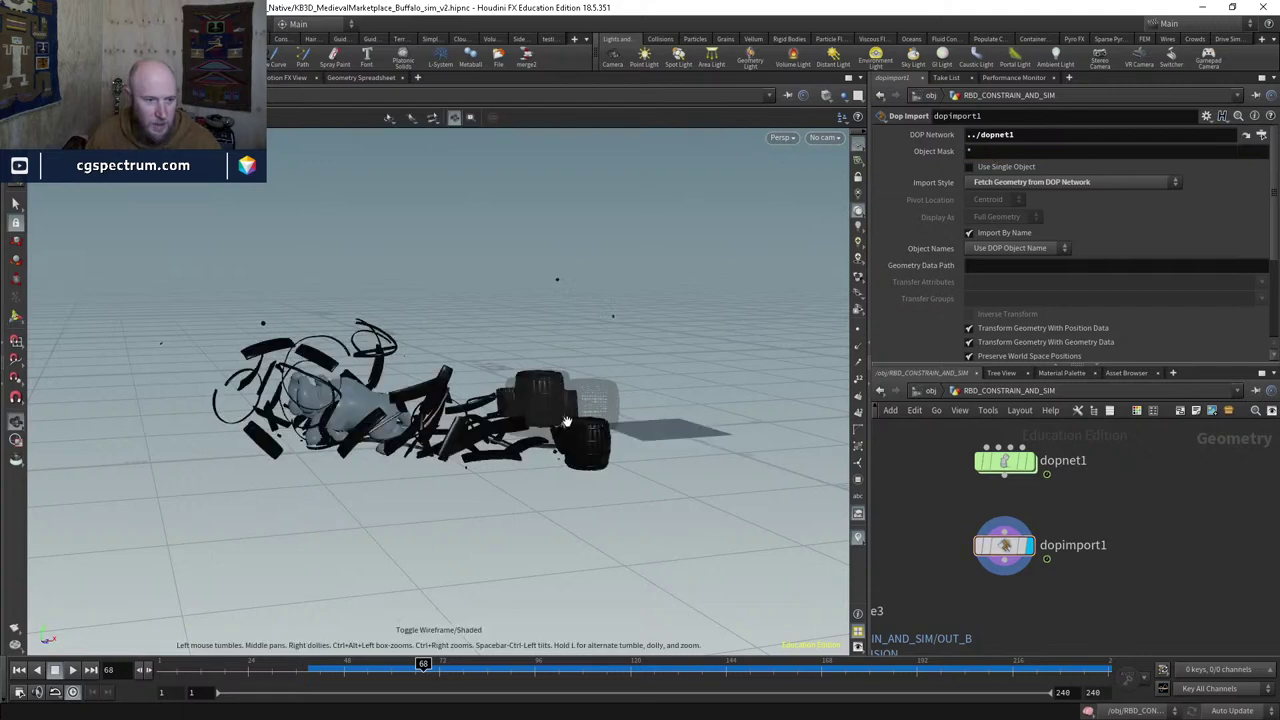
pyautogui.moveTo(370, 422); pyautogui.dragTo(743, 374)
pyautogui.moveTo(366, 410); pyautogui.dragTo(385, 370)
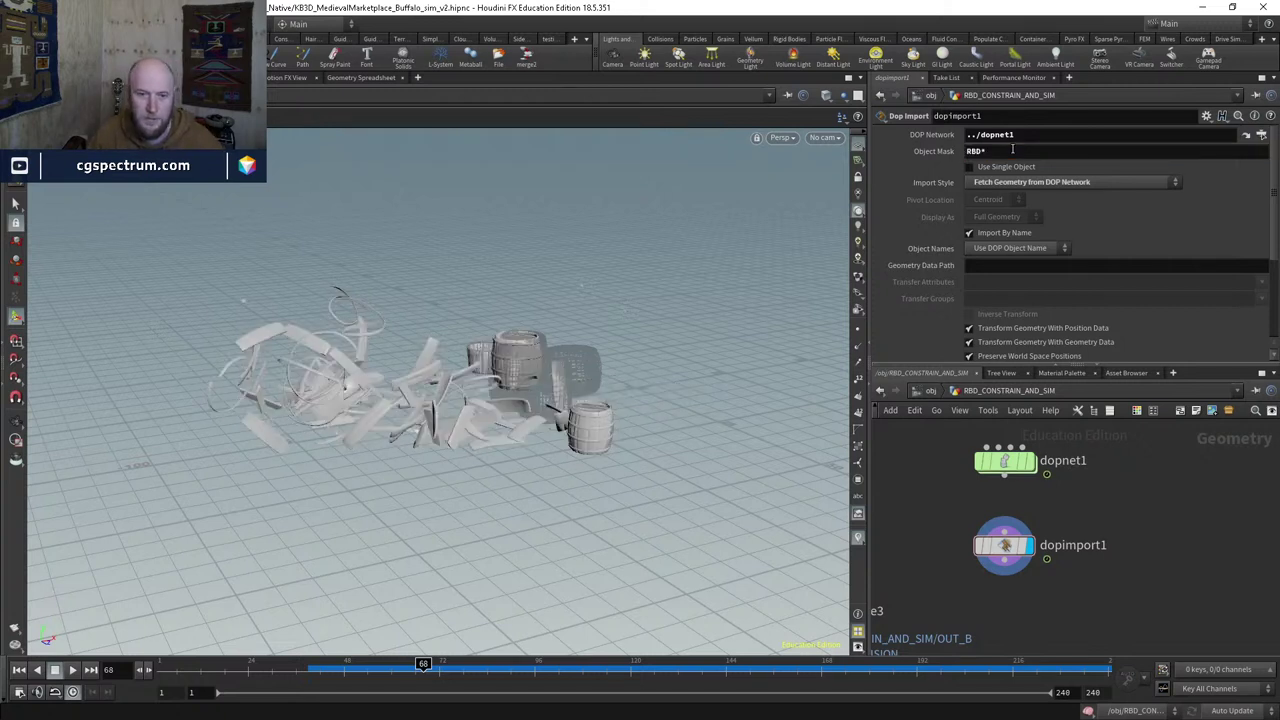
pyautogui.click(1026, 549)
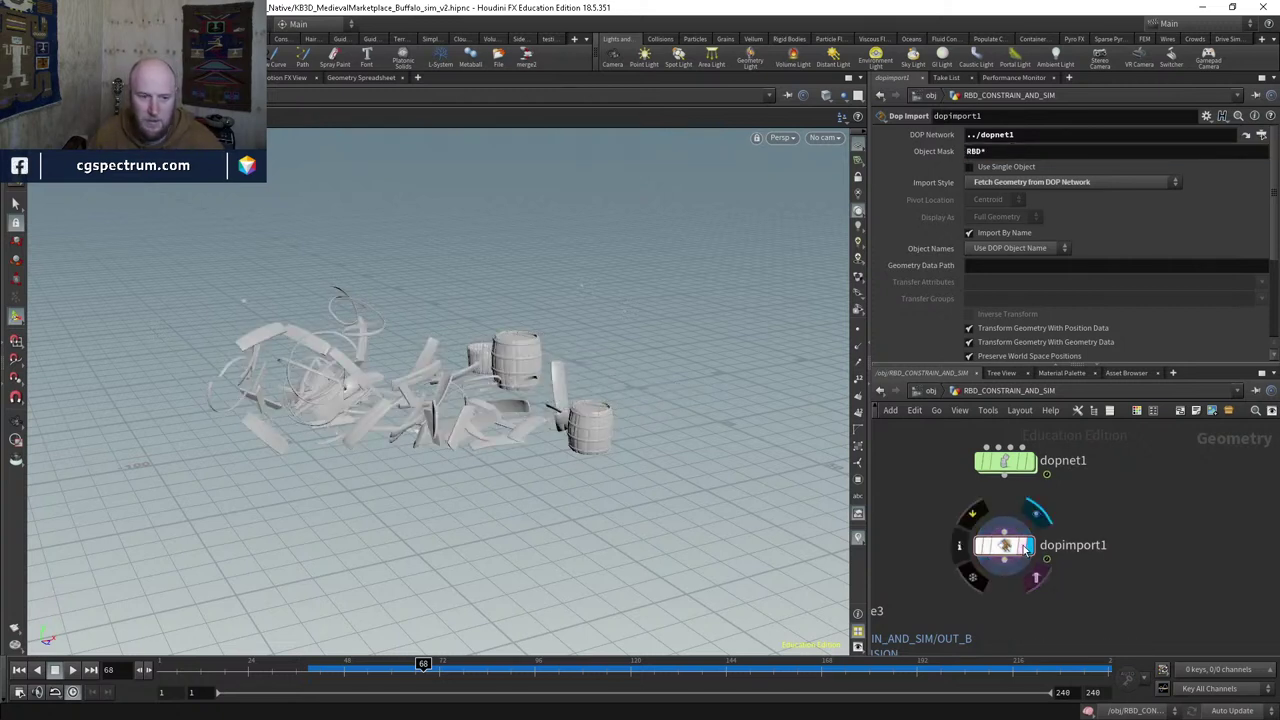
pyautogui.moveTo(1074, 594); pyautogui.dragTo(1159, 484, button='middle')
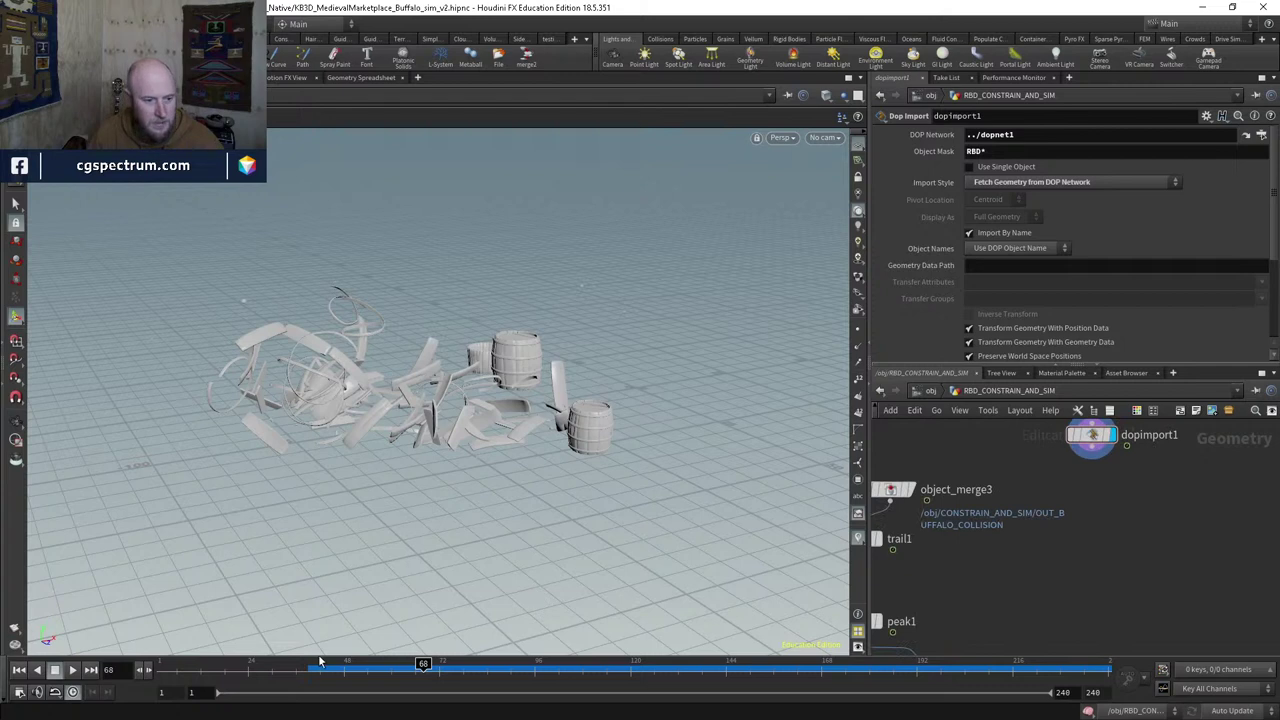
pyautogui.moveTo(320, 662)
pyautogui.mouseDown()
pyautogui.moveTo(428, 664)
pyautogui.moveTo(305, 664)
pyautogui.mouseUp()
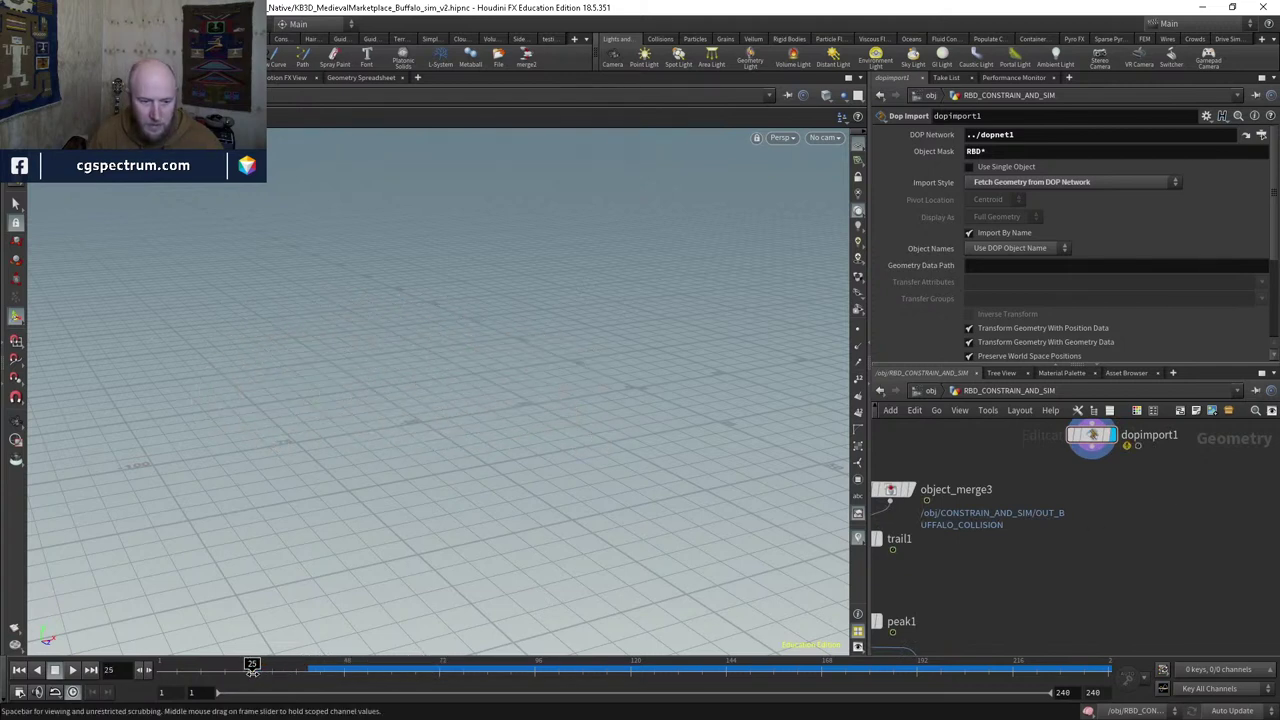
pyautogui.moveTo(300, 673); pyautogui.dragTo(308, 675)
# Step: Add a displayed timeshift1 node under dopimport1 with Clamp set to Clamp to First
pyautogui.press('Tab')
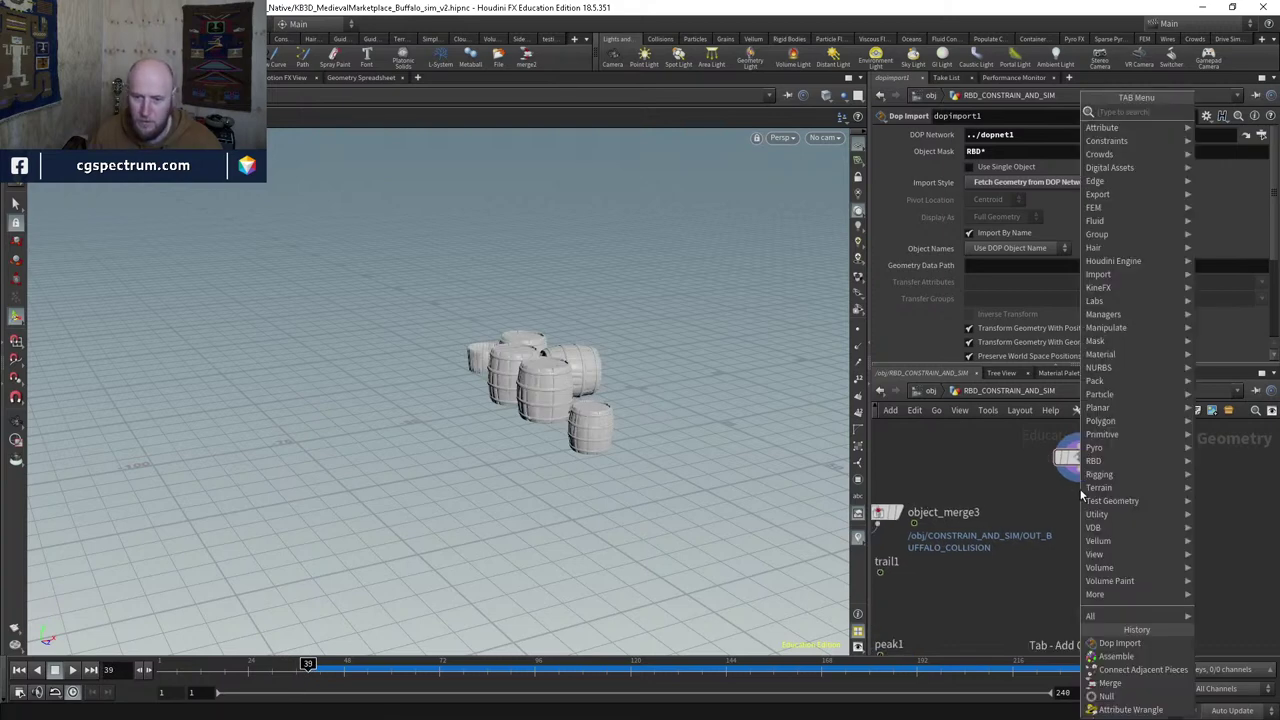
pyautogui.write('timeshift')
pyautogui.press('Return')
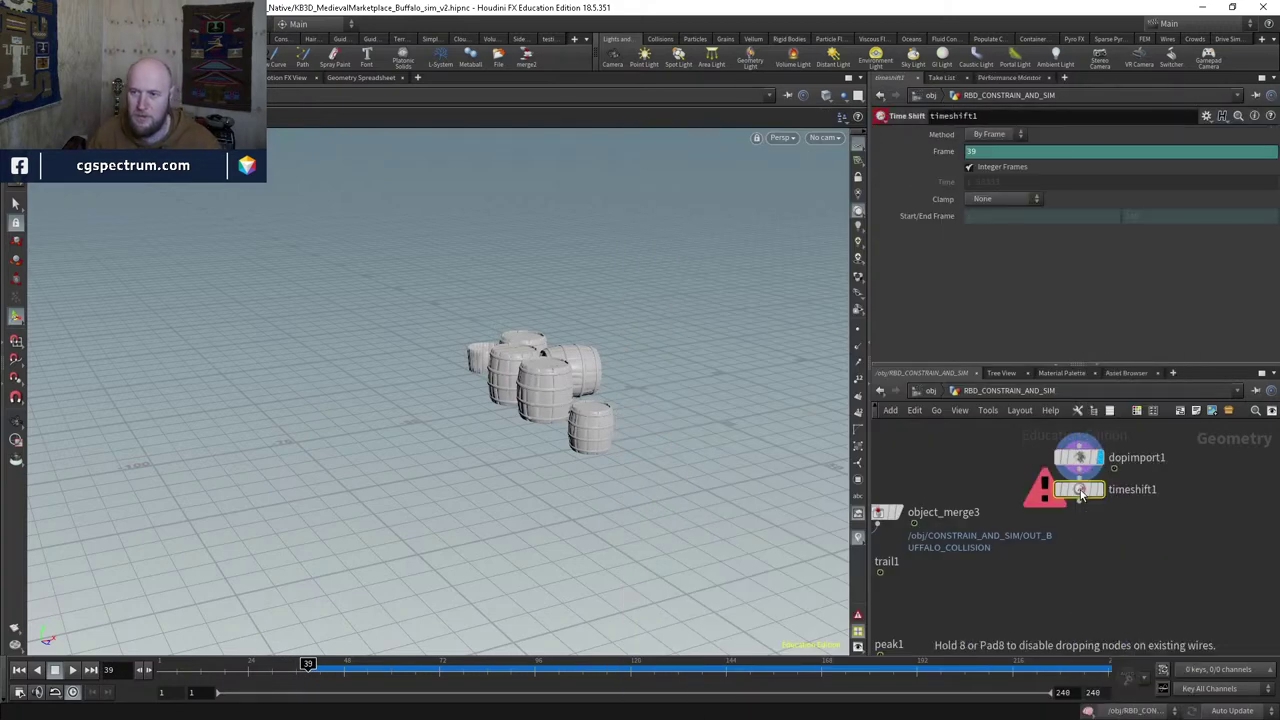
pyautogui.click(1081, 497)
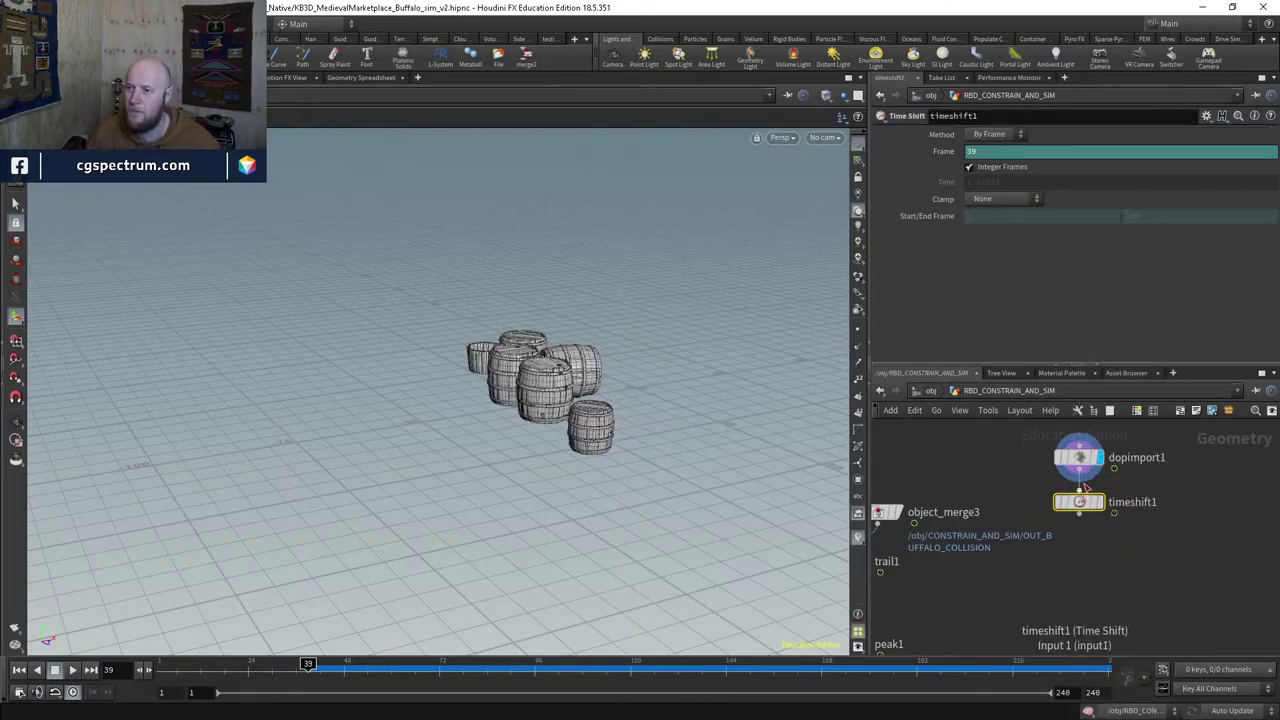
pyautogui.moveTo(1078, 501); pyautogui.dragTo(1080, 513)
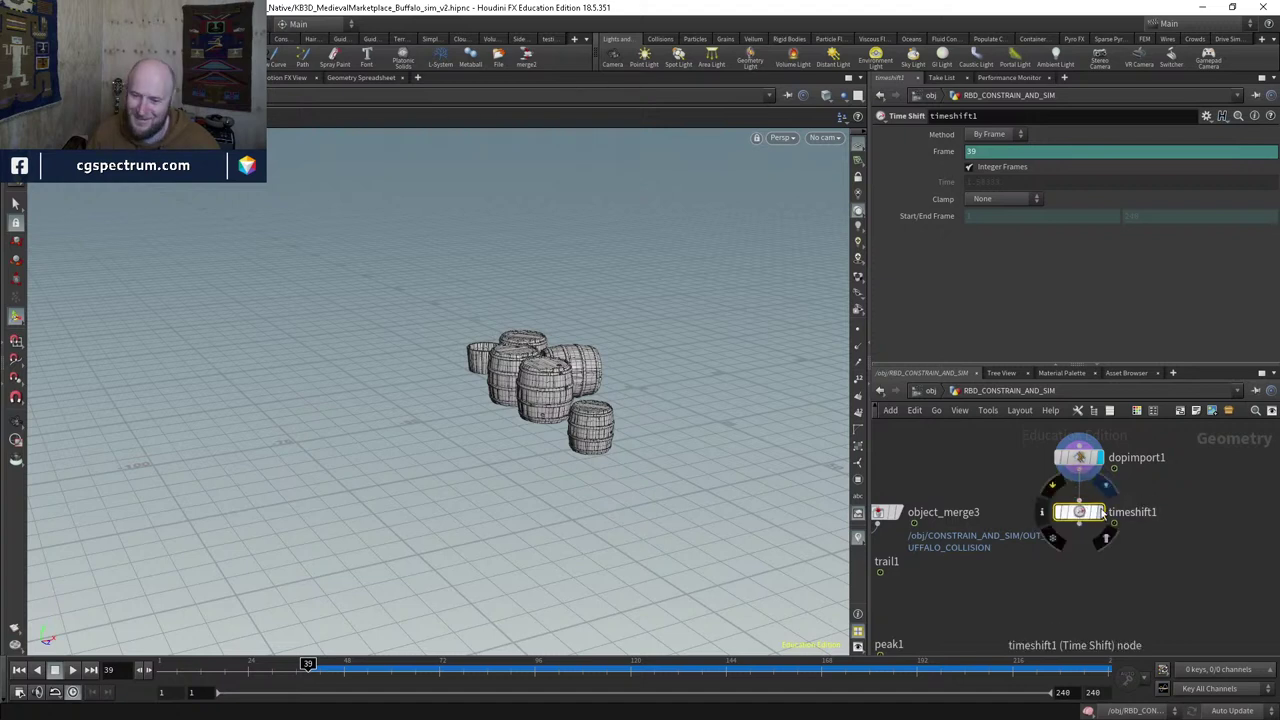
pyautogui.press('r')
pyautogui.keyDown('ctrl'); pyautogui.keyDown('shift'); pyautogui.click(993, 151); pyautogui.keyUp('shift'); pyautogui.keyUp('ctrl')
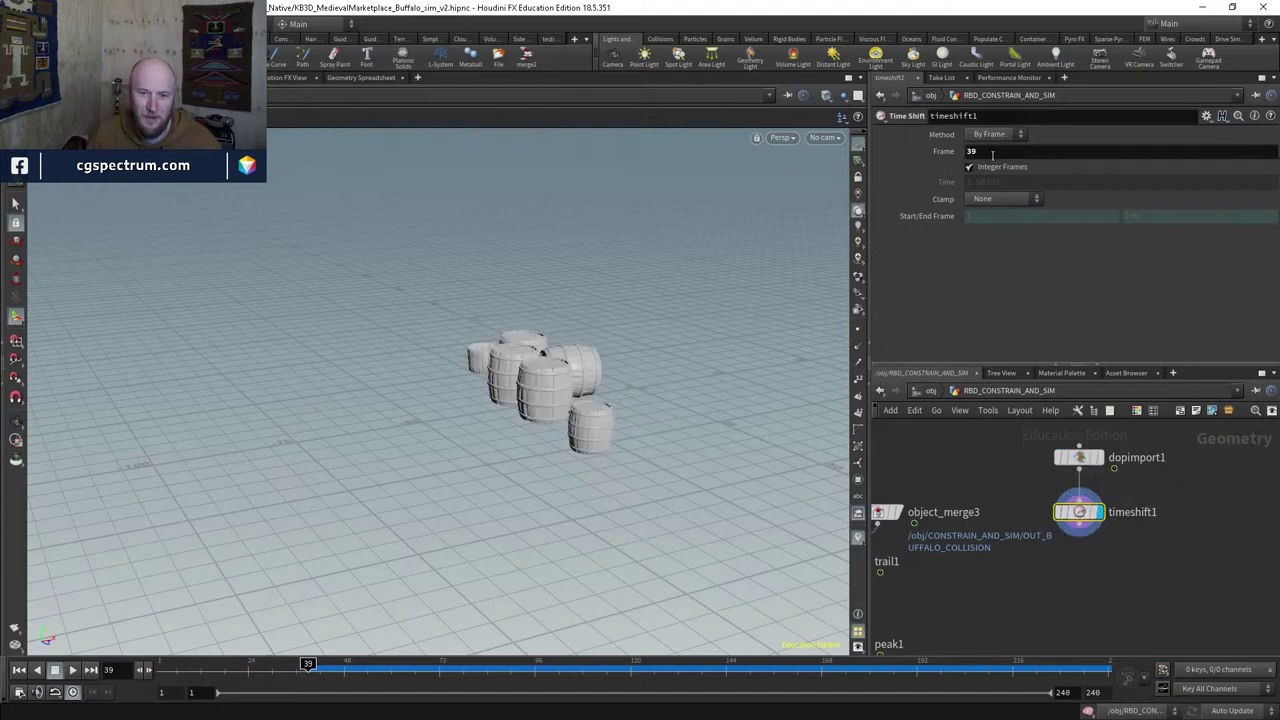
pyautogui.hotkey('ctrl', 'z')
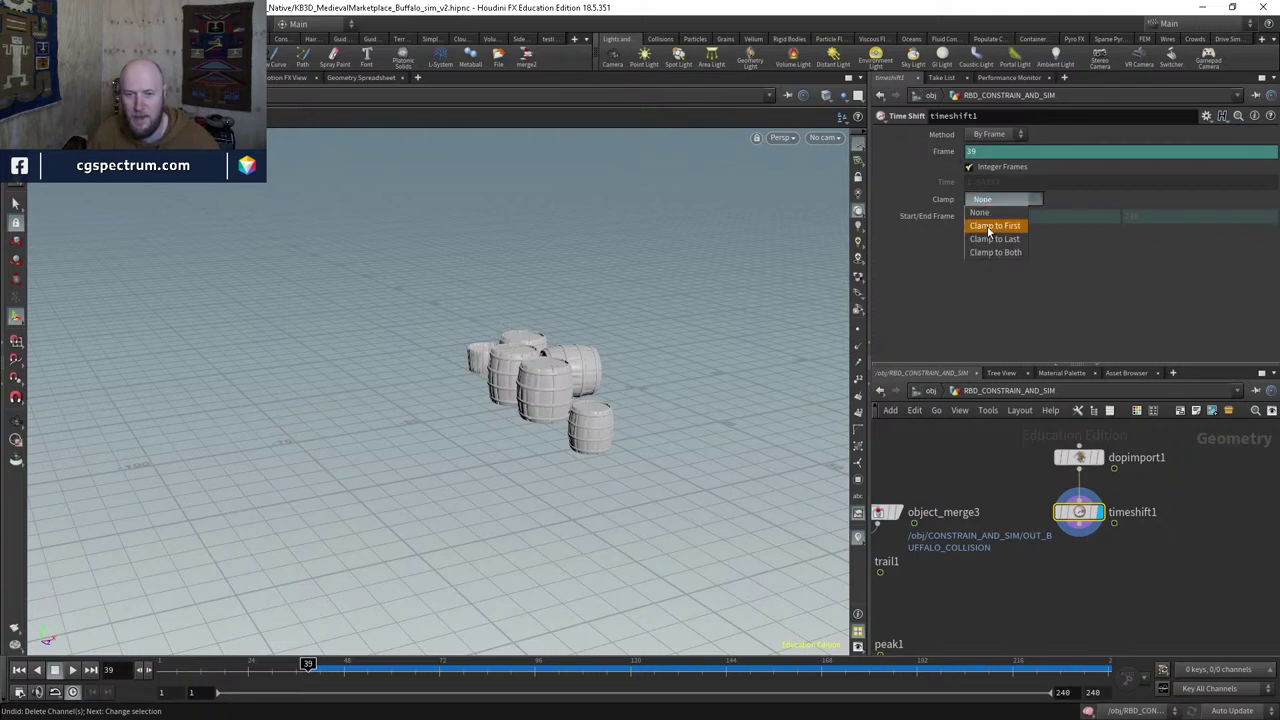
pyautogui.click(988, 226)
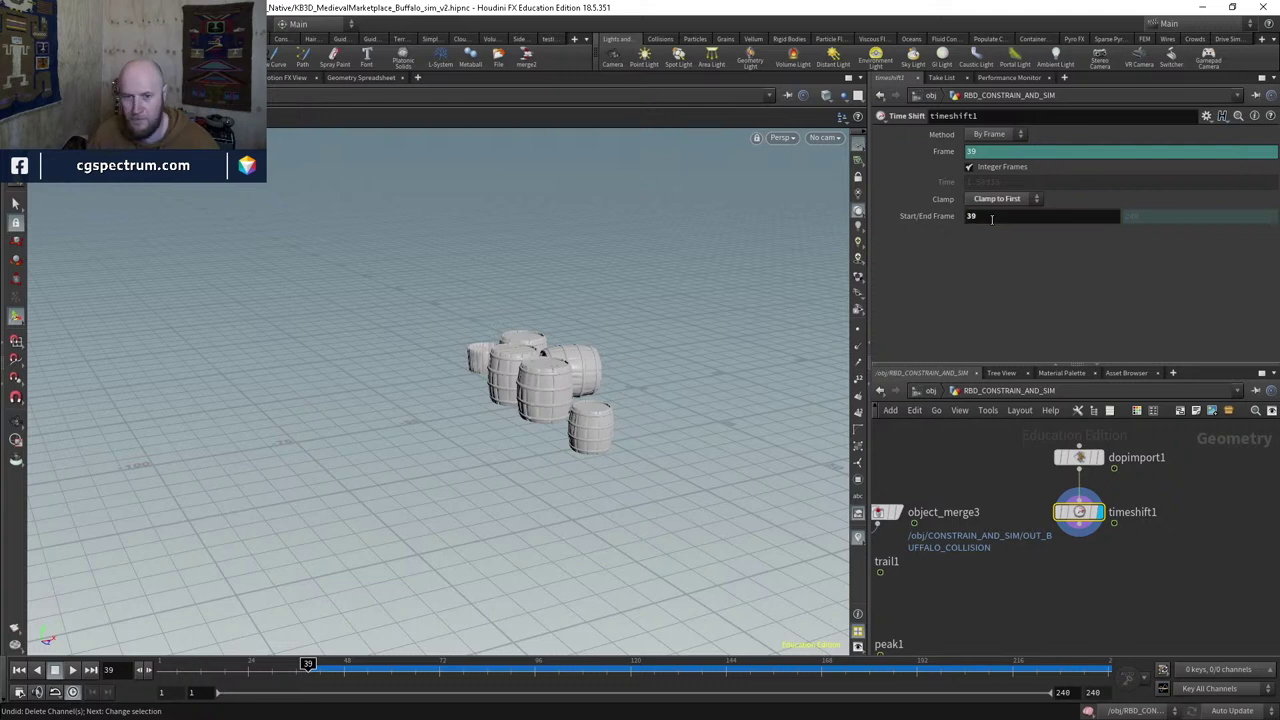
# Step: Link timeshift1's Start/End Frame to dopnet1's Start Frame with a relative reference
pyautogui.moveTo(1140, 468); pyautogui.dragTo(1114, 522, button='middle')
pyautogui.click(1054, 440)
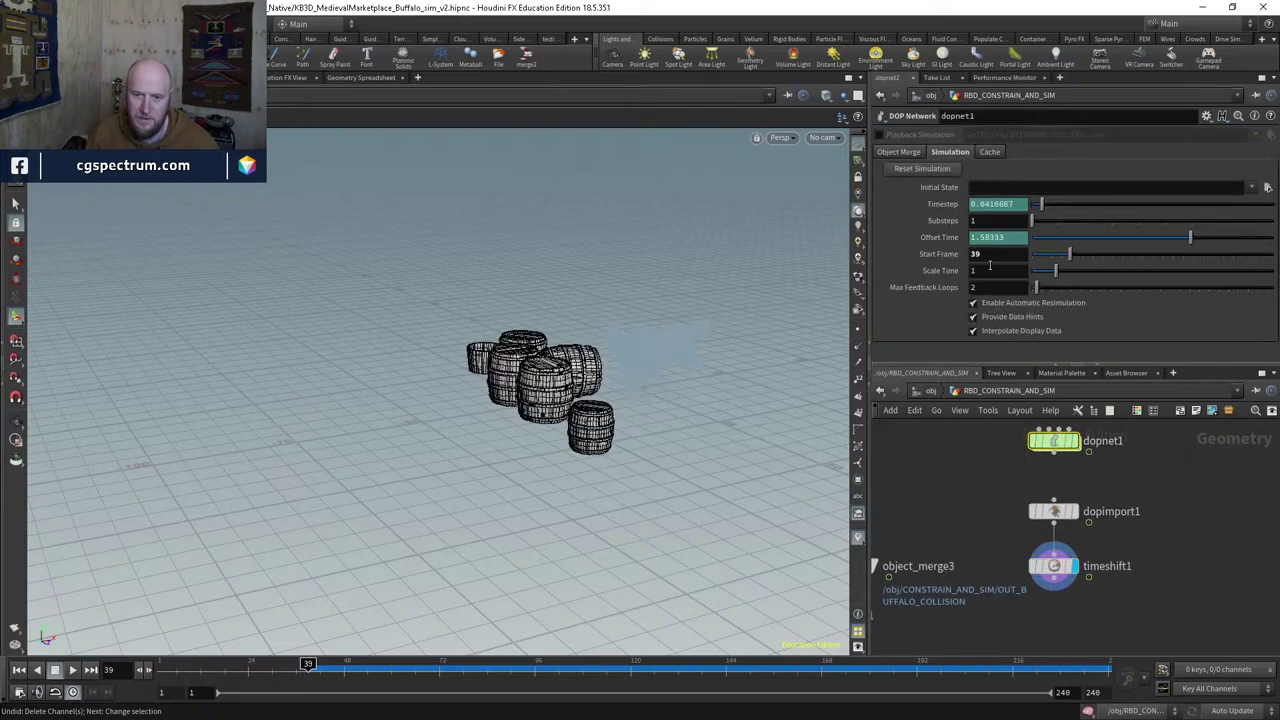
pyautogui.rightClick(978, 254)
pyautogui.click(1000, 346)
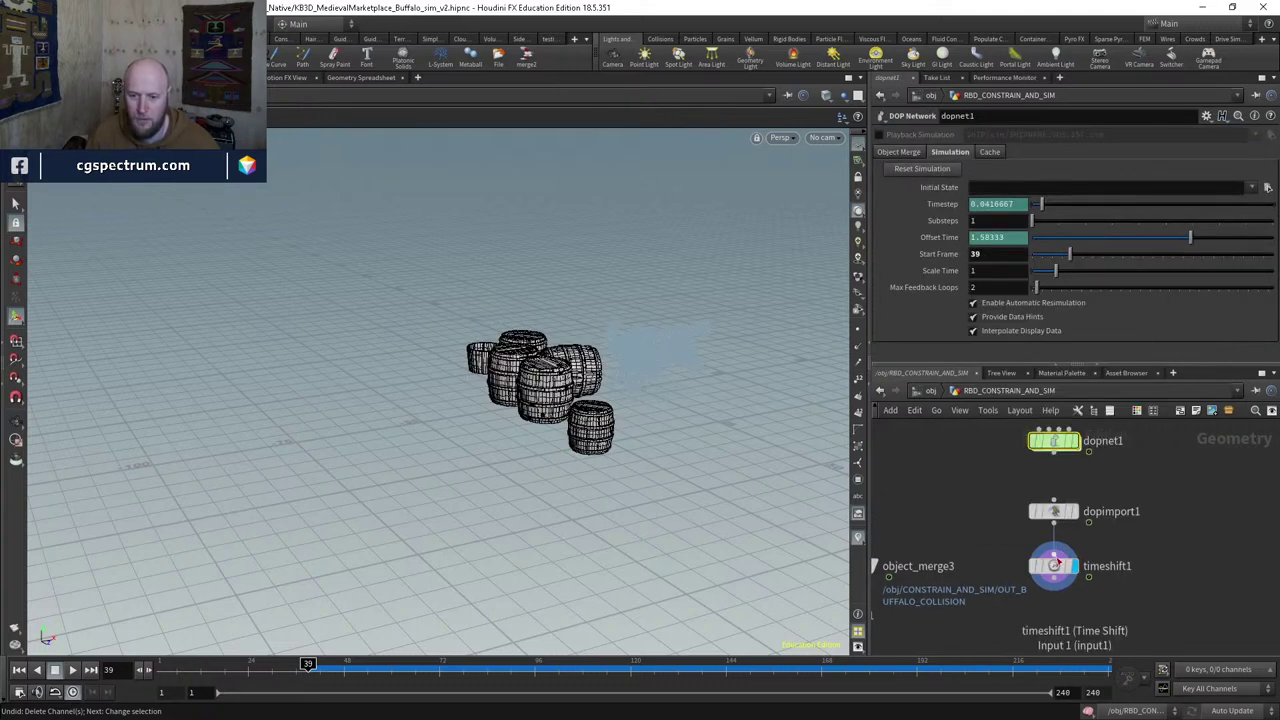
pyautogui.click(1054, 566)
pyautogui.rightClick(1000, 216)
pyautogui.click(1005, 349)
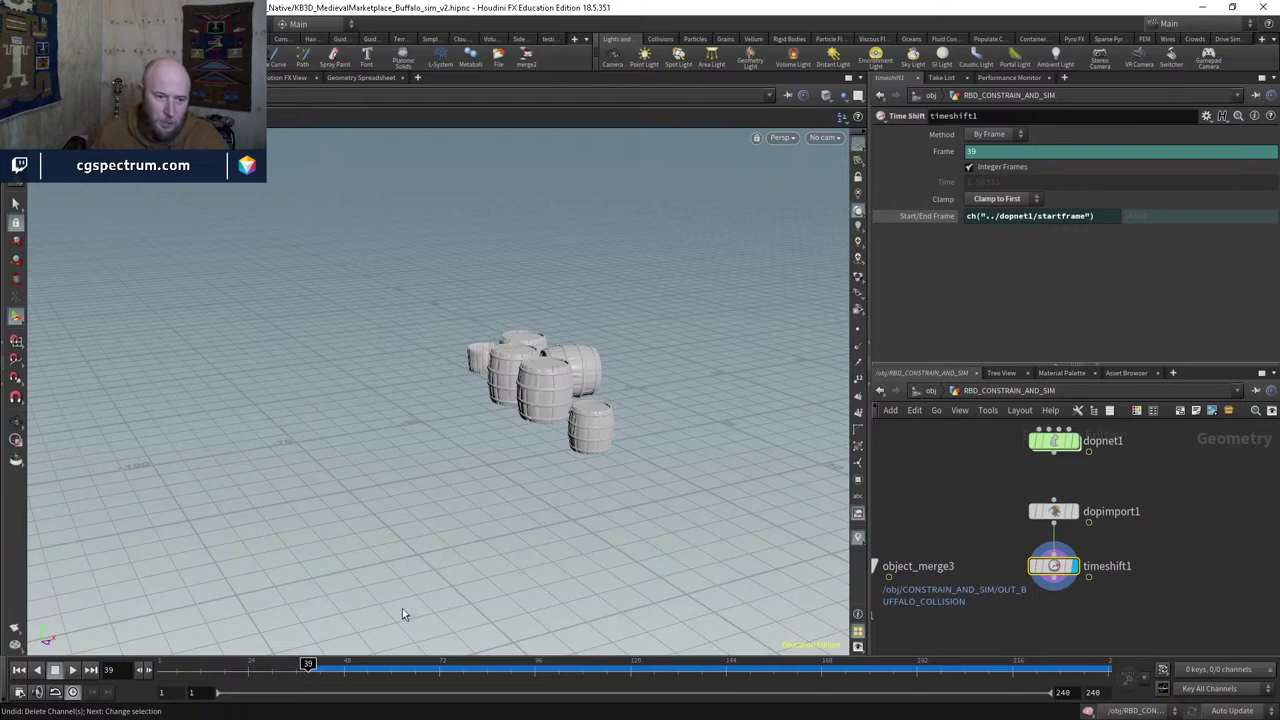
# Step: Play through the barrel destruction from about frame 39 and view the full upstream graph
pyautogui.moveTo(225, 663); pyautogui.dragTo(351, 662)
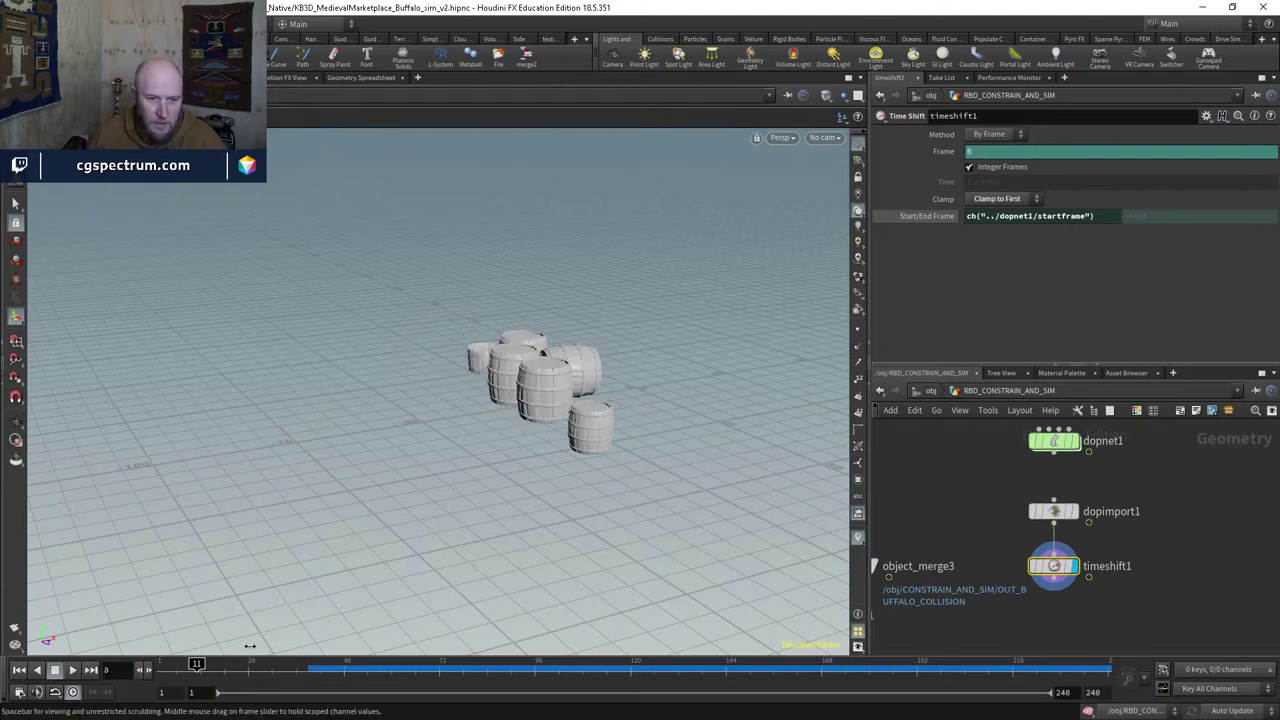
pyautogui.moveTo(250, 646); pyautogui.dragTo(194, 621)
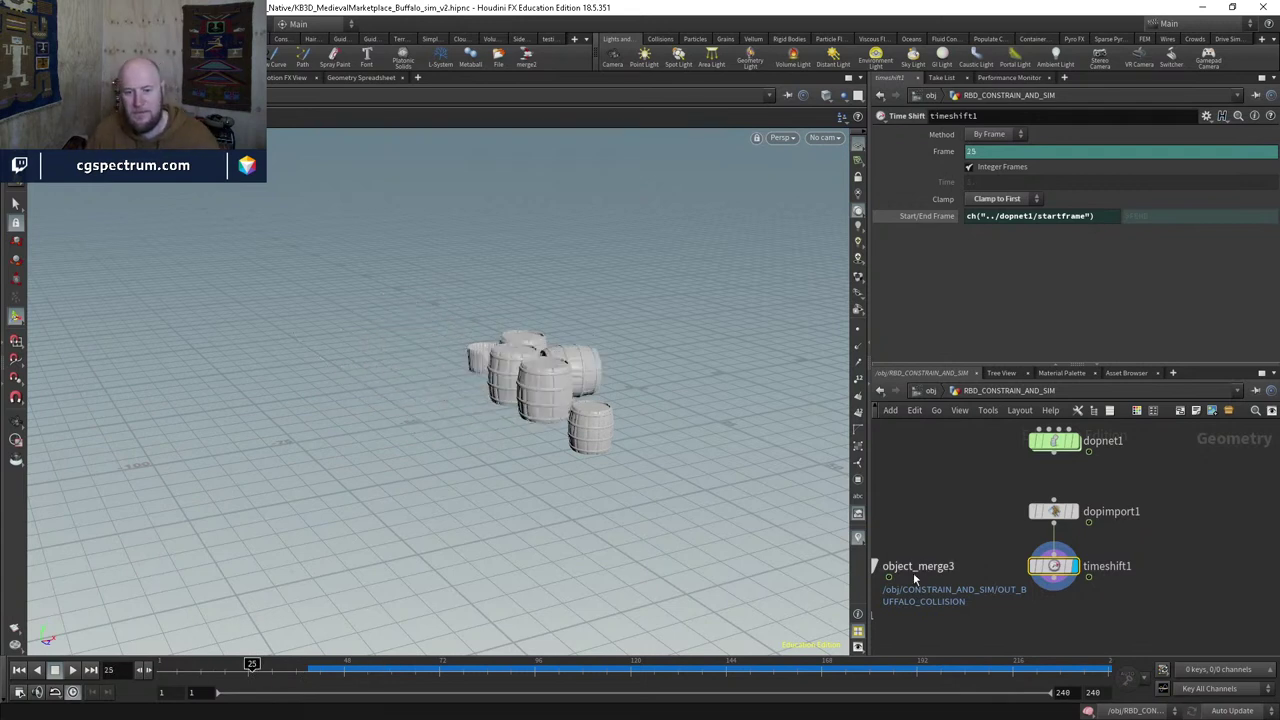
pyautogui.scroll(-2, 1042, 605)
pyautogui.moveTo(1042, 605); pyautogui.dragTo(1243, 563, button='middle')
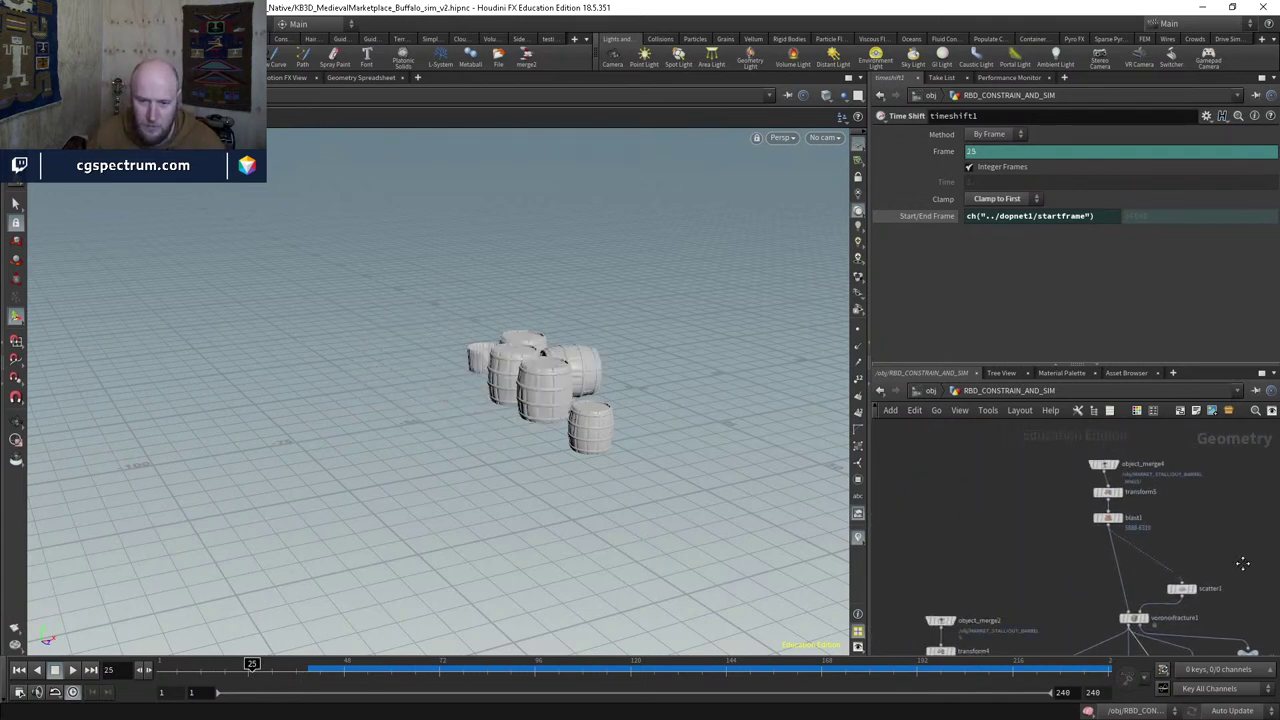
# Step: Duplicate transform3 as transform6, feed it from the upper-right branch and wire it into merge2
pyautogui.scroll(-4, 1006, 560)
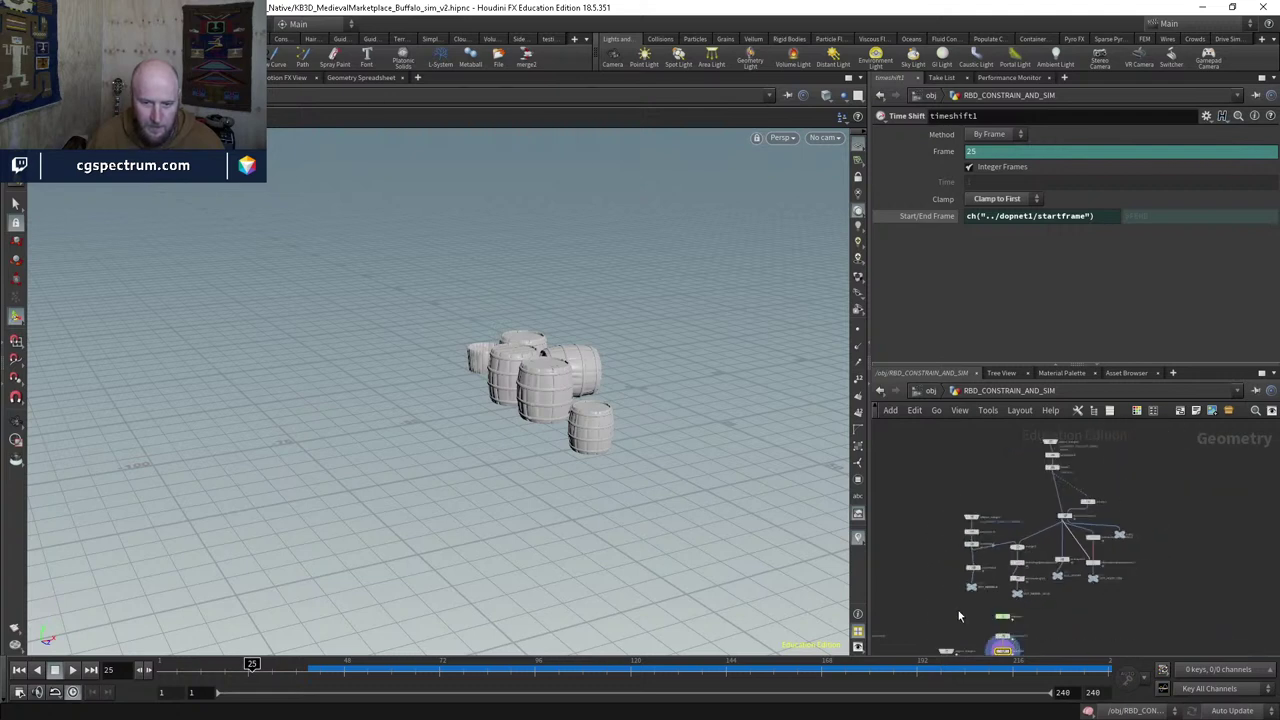
pyautogui.scroll(6, 958, 616)
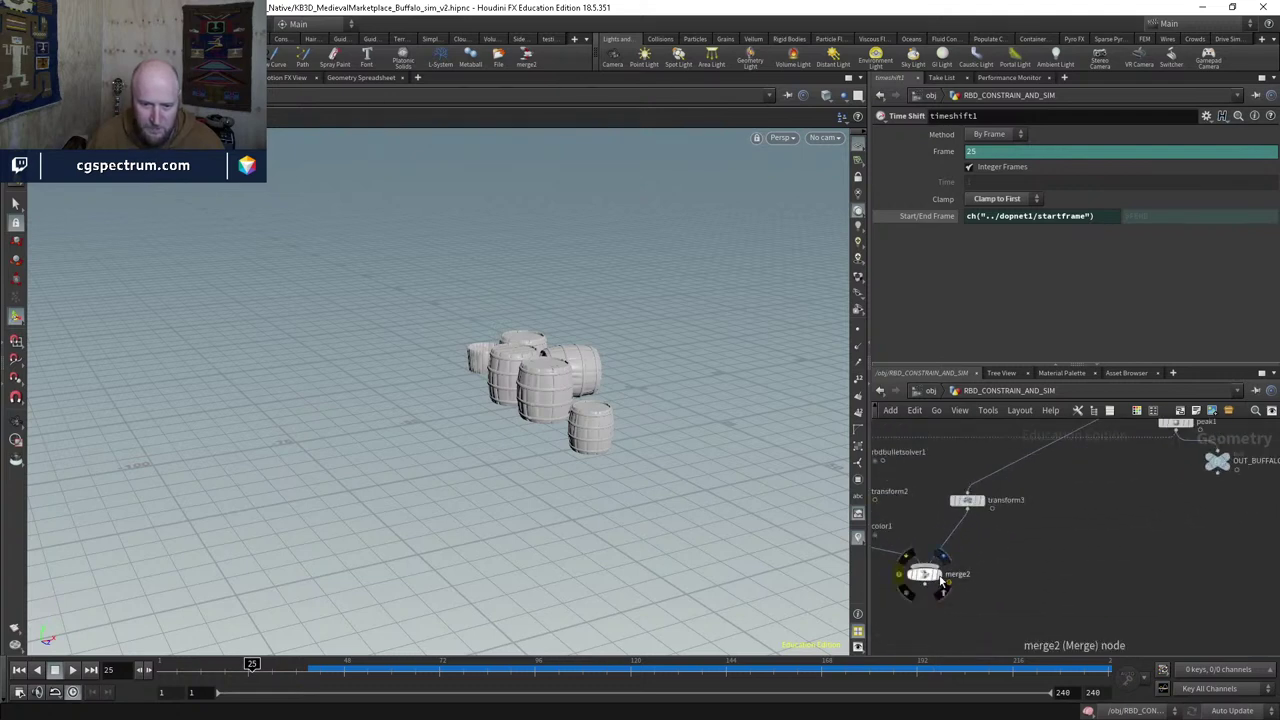
pyautogui.click(926, 578)
pyautogui.moveTo(1064, 548); pyautogui.dragTo(1097, 600, button='middle')
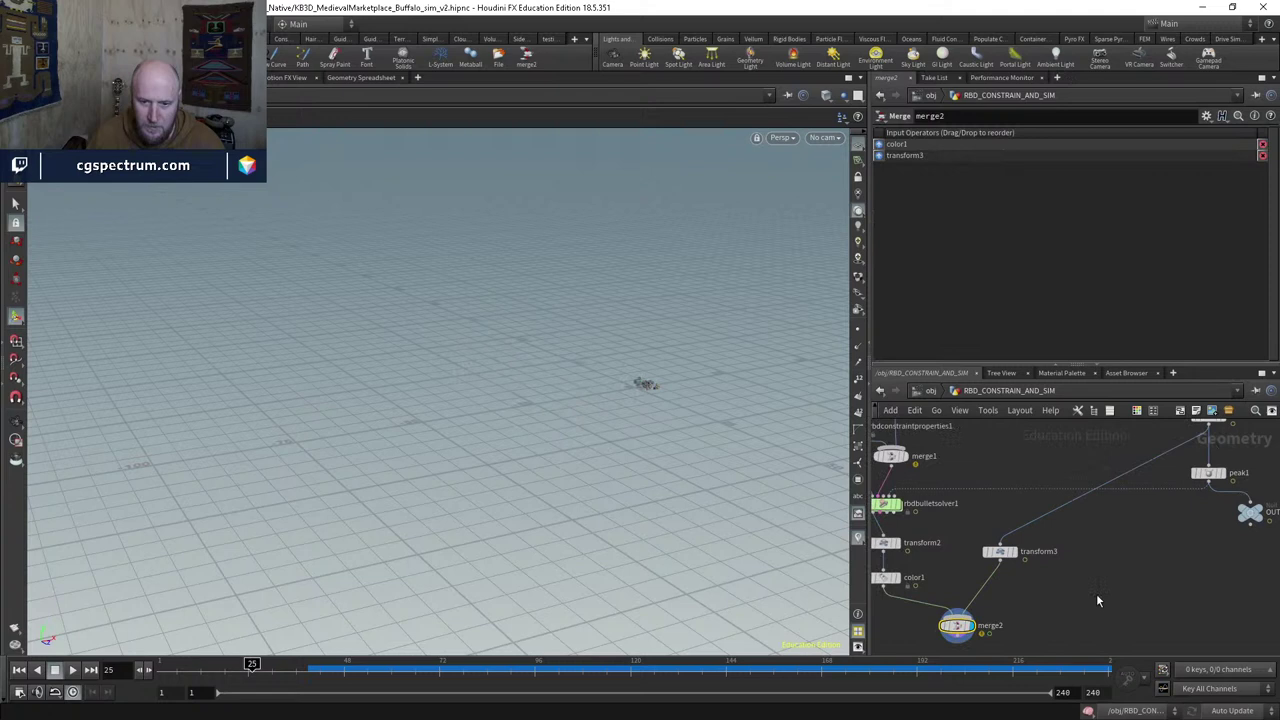
pyautogui.click(998, 556)
pyautogui.hotkey('ctrl', 'c')
pyautogui.moveTo(1098, 589); pyautogui.dragTo(1177, 509)
pyautogui.click(1129, 459)
pyautogui.click(997, 570)
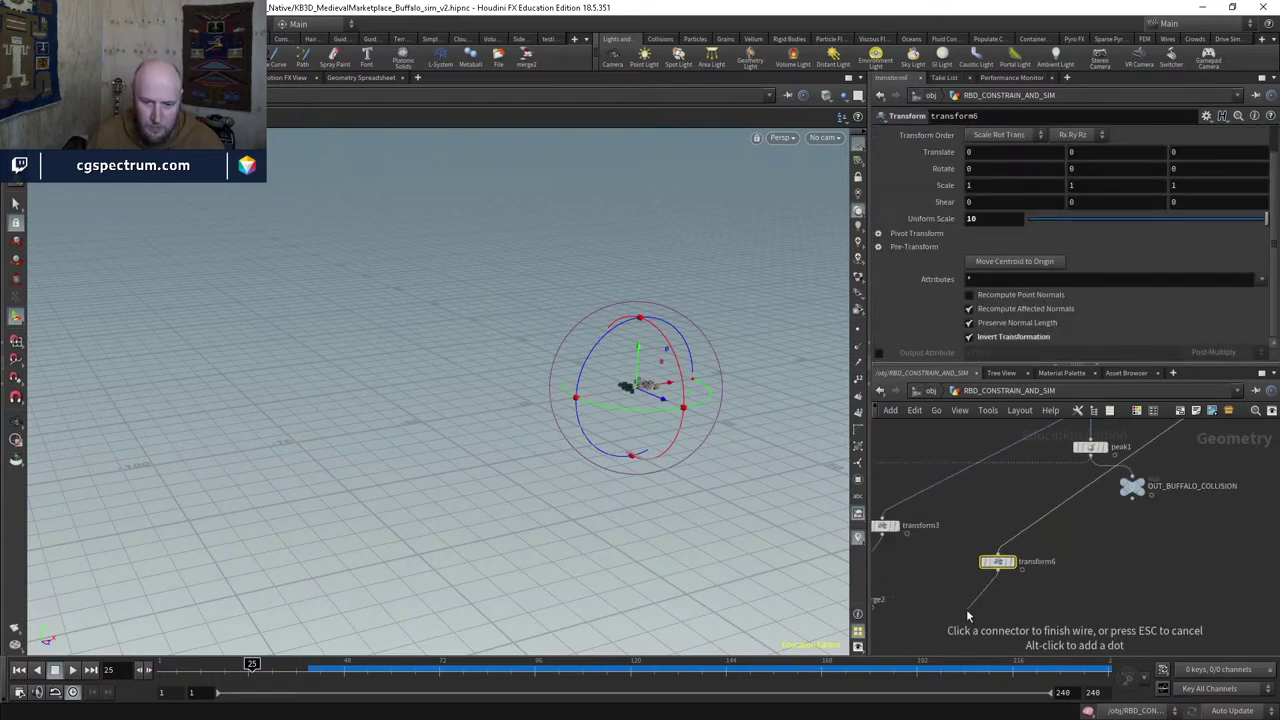
pyautogui.moveTo(997, 575); pyautogui.dragTo(1139, 513, button='middle')
pyautogui.click(981, 538)
# Step: Scrub the combined barrel, crate and buffalo sim from frame 25 to about frame 58
pyautogui.moveTo(615, 435); pyautogui.dragTo(603, 488)
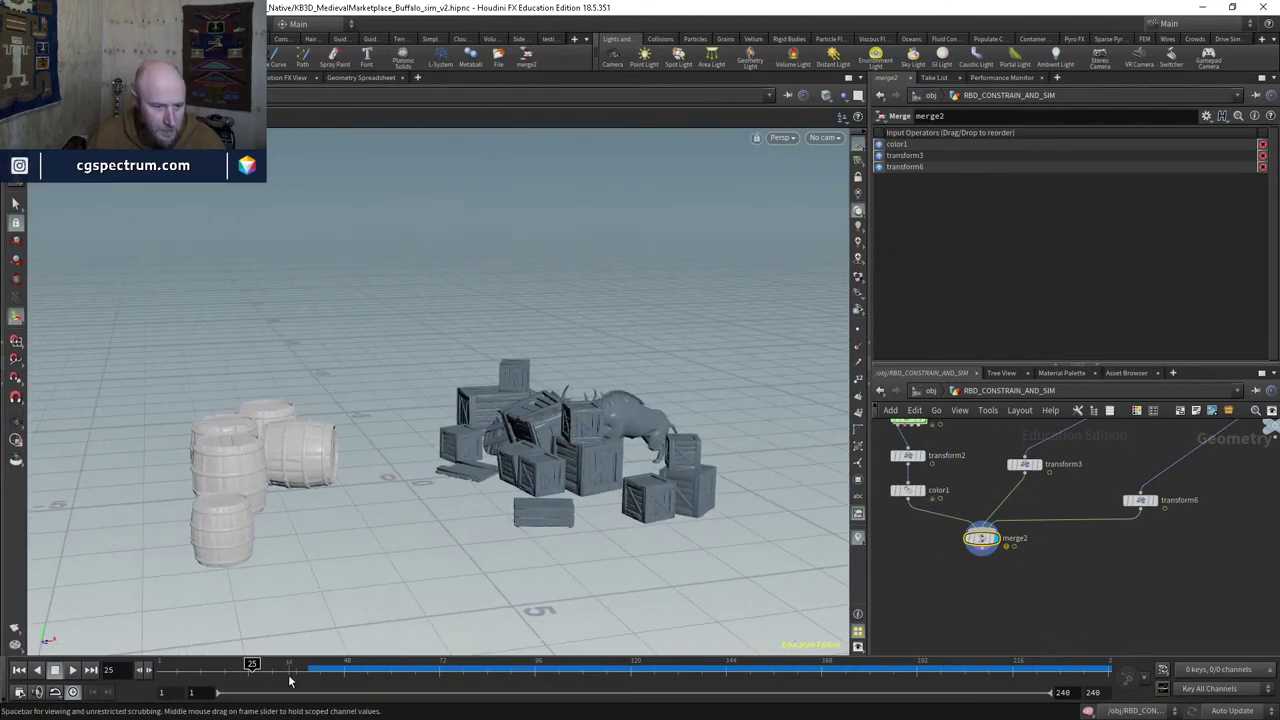
pyautogui.moveTo(255, 665); pyautogui.dragTo(296, 664)
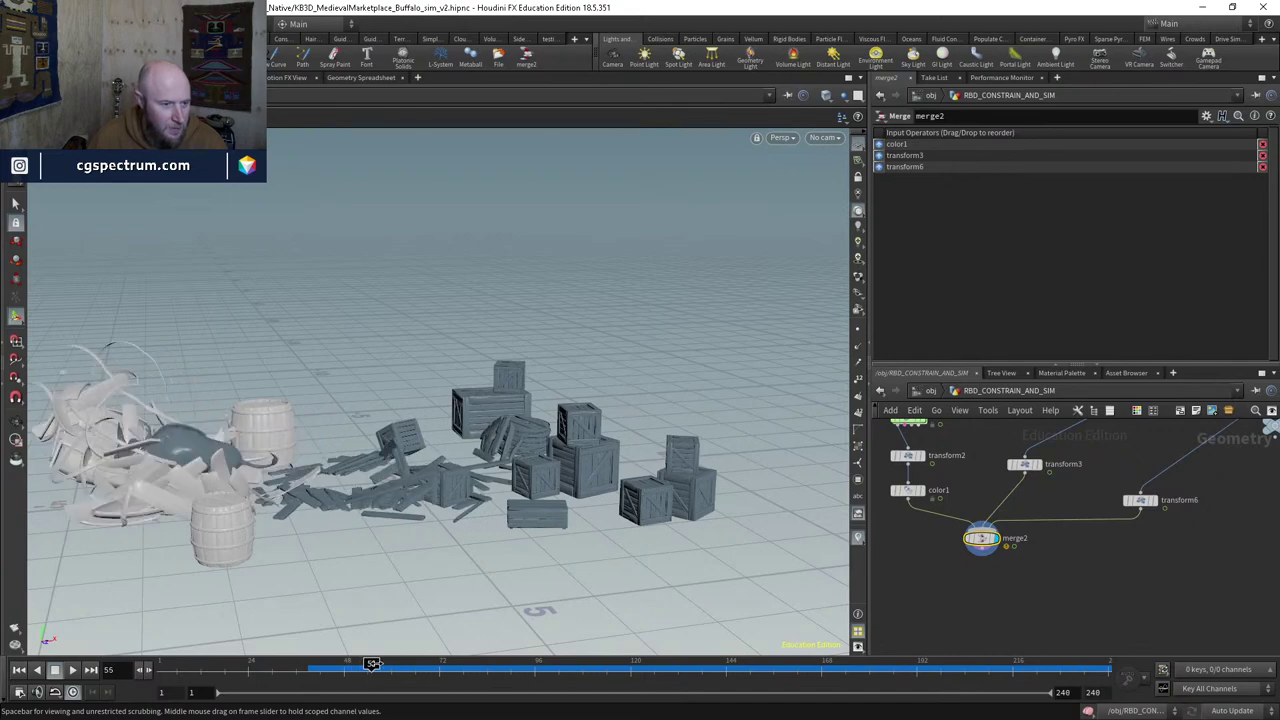
pyautogui.moveTo(475, 663); pyautogui.dragTo(427, 663)
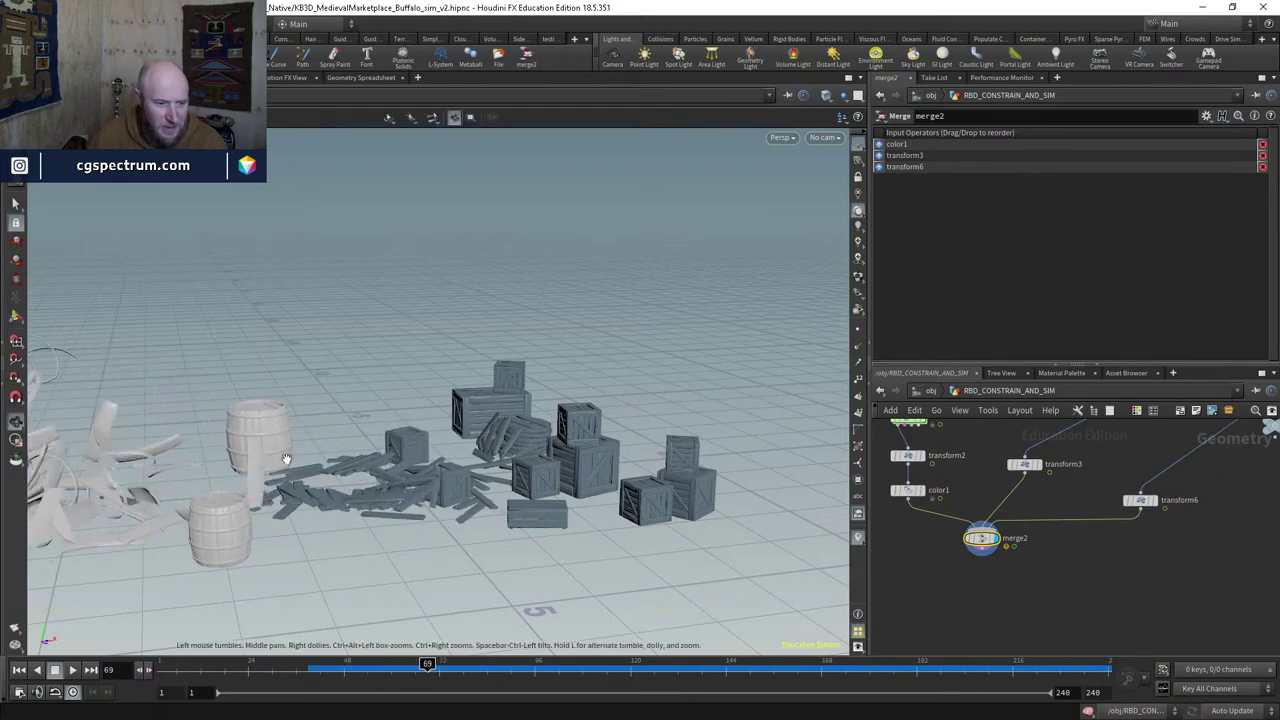
pyautogui.moveTo(380, 430); pyautogui.dragTo(554, 636)
pyautogui.moveTo(421, 664); pyautogui.dragTo(327, 665)
pyautogui.moveTo(481, 460); pyautogui.dragTo(269, 465)
pyautogui.moveTo(328, 665)
pyautogui.mouseDown()
pyautogui.moveTo(385, 665)
pyautogui.moveTo(355, 665)
pyautogui.mouseUp()
pyautogui.press('Right')
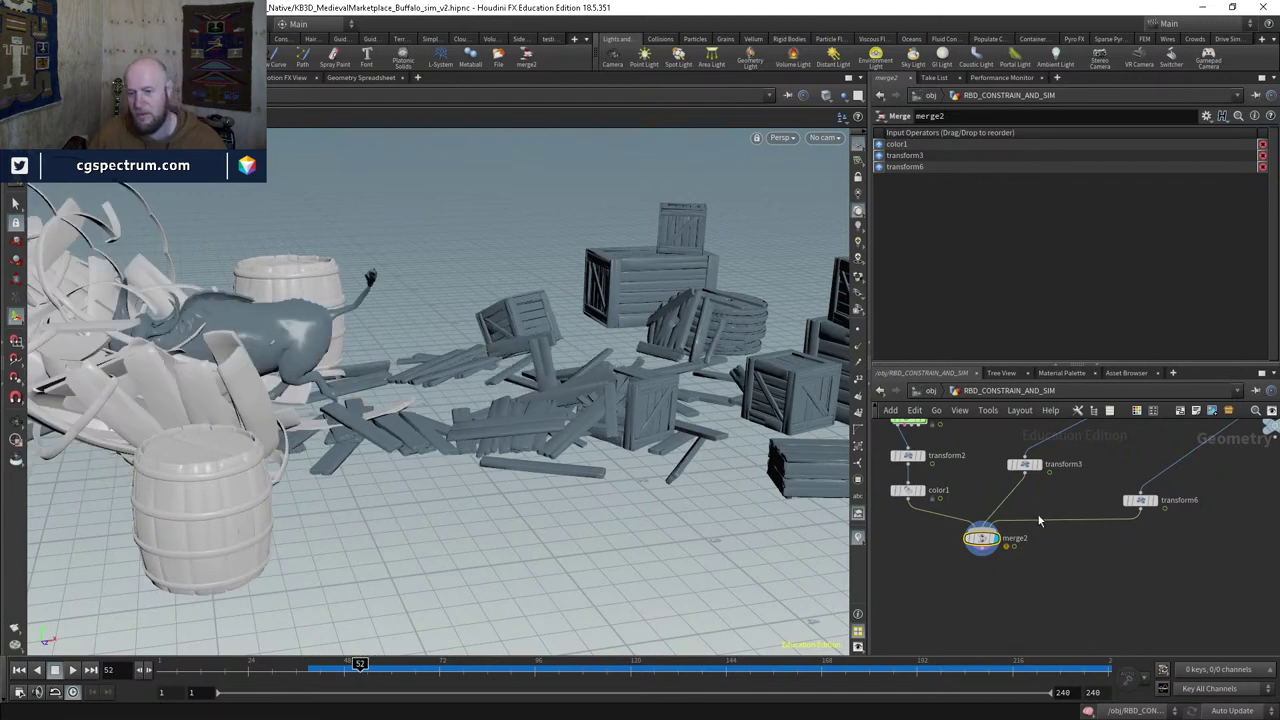
pyautogui.scroll(-3, 1039, 520)
pyautogui.moveTo(1043, 526); pyautogui.dragTo(1067, 594, button='middle')
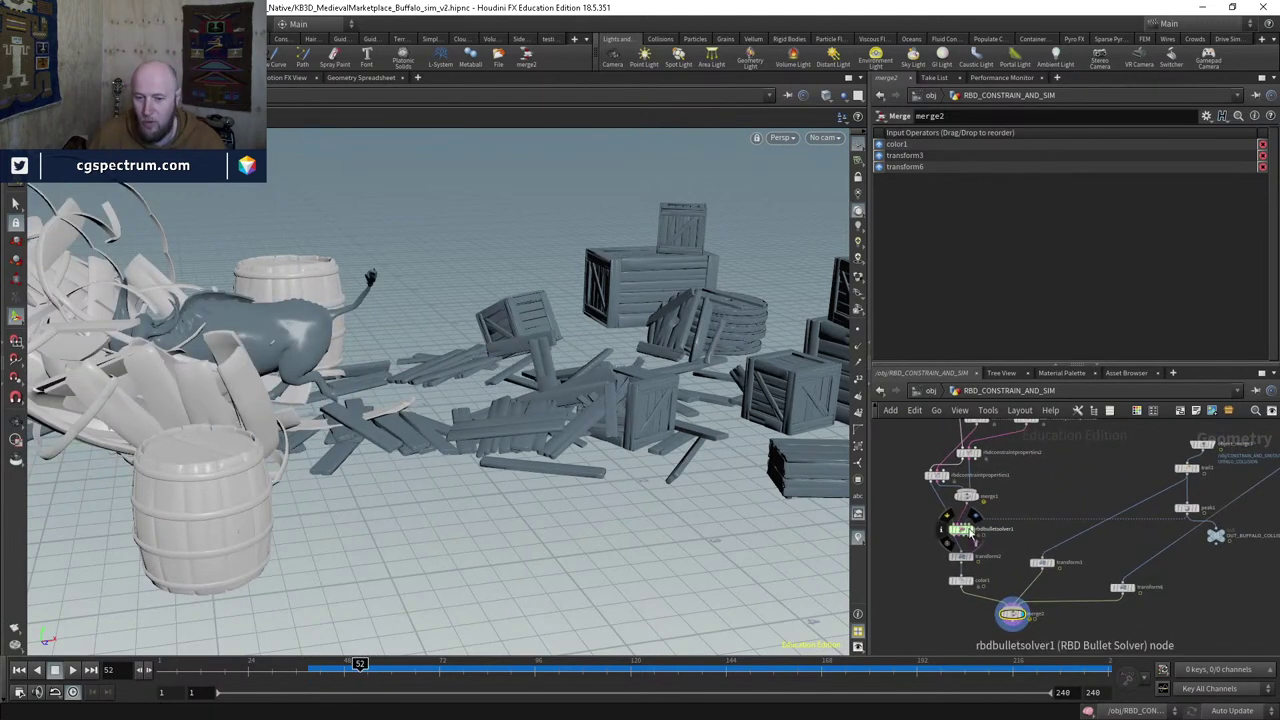
# Step: Show transform2's parameters
pyautogui.scroll(3, 980, 541)
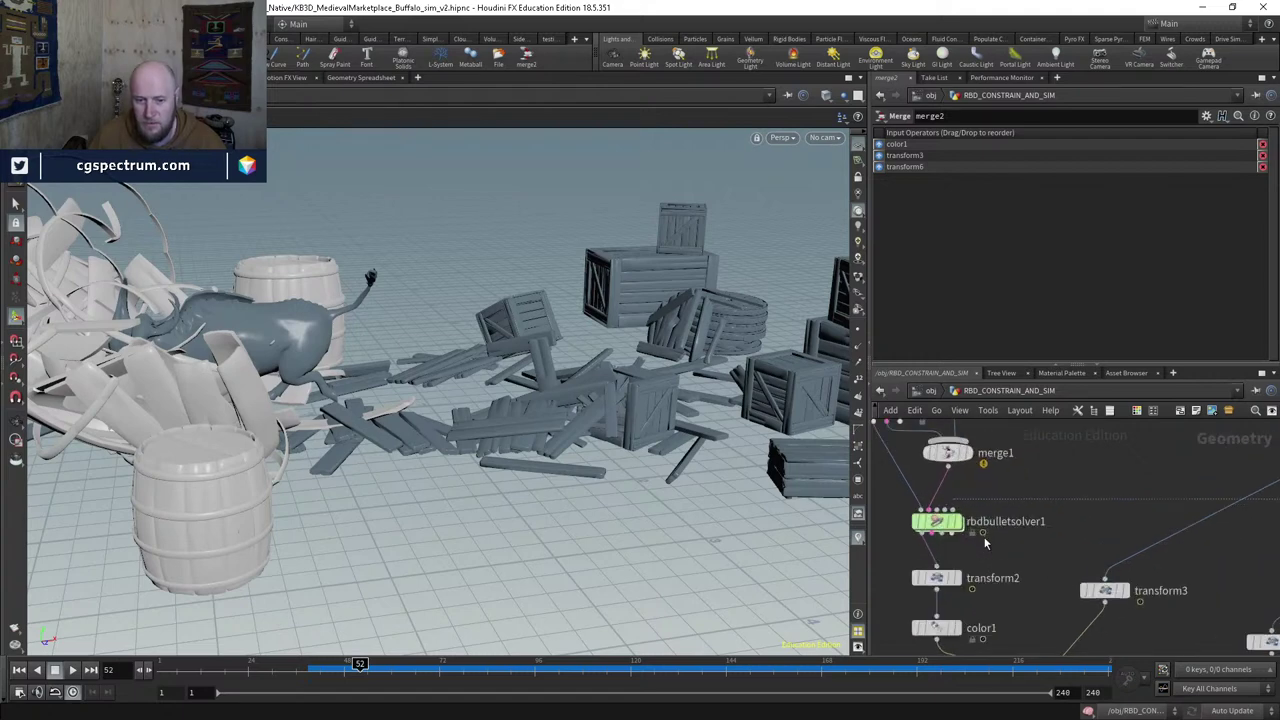
pyautogui.click(940, 579)
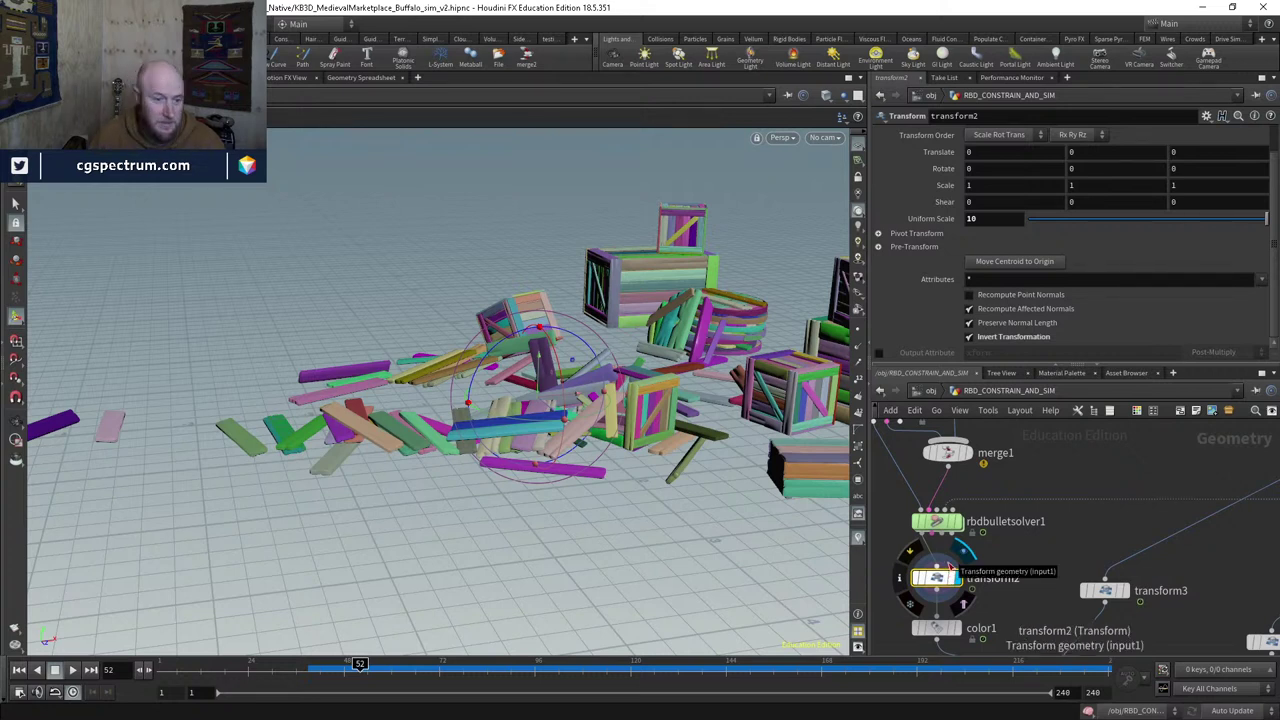
pyautogui.press('Tab')
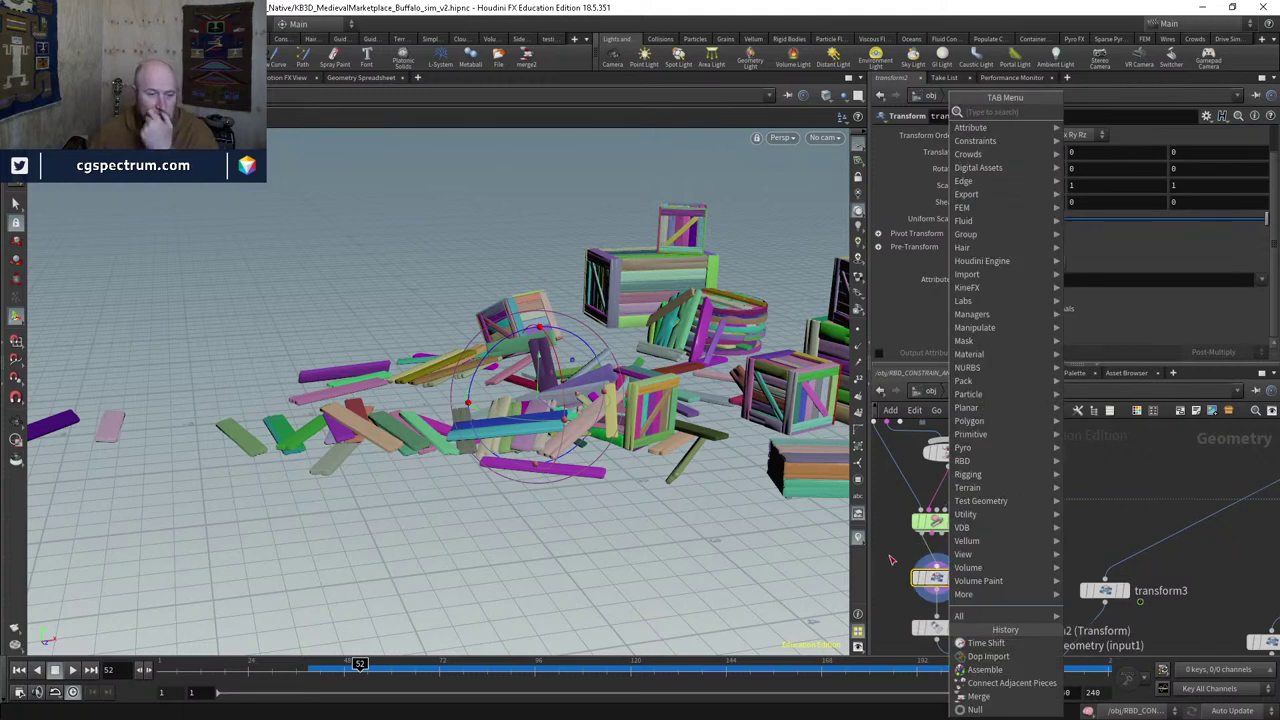
pyautogui.press('Escape')
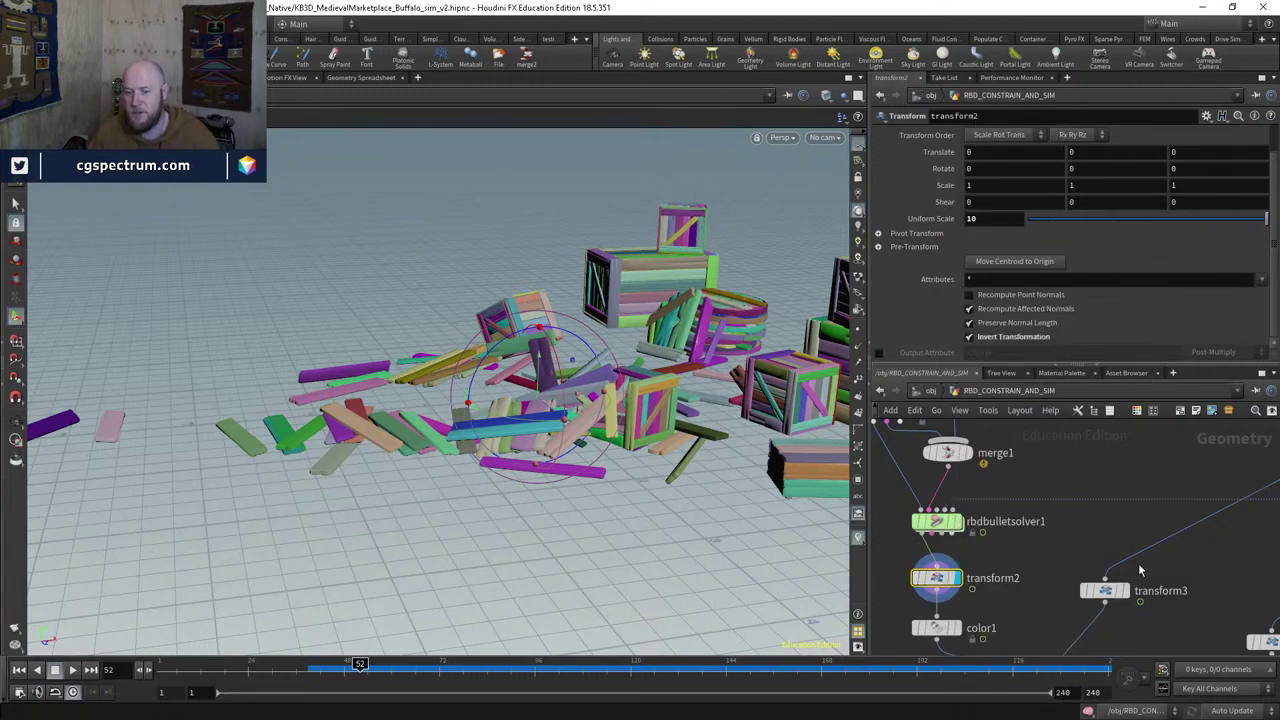
# Step: Select timeshift1 and scrub back to frame 34 with the barrels intact
pyautogui.scroll(-3, 1139, 570)
pyautogui.moveTo(1079, 568); pyautogui.dragTo(1099, 578, button='middle')
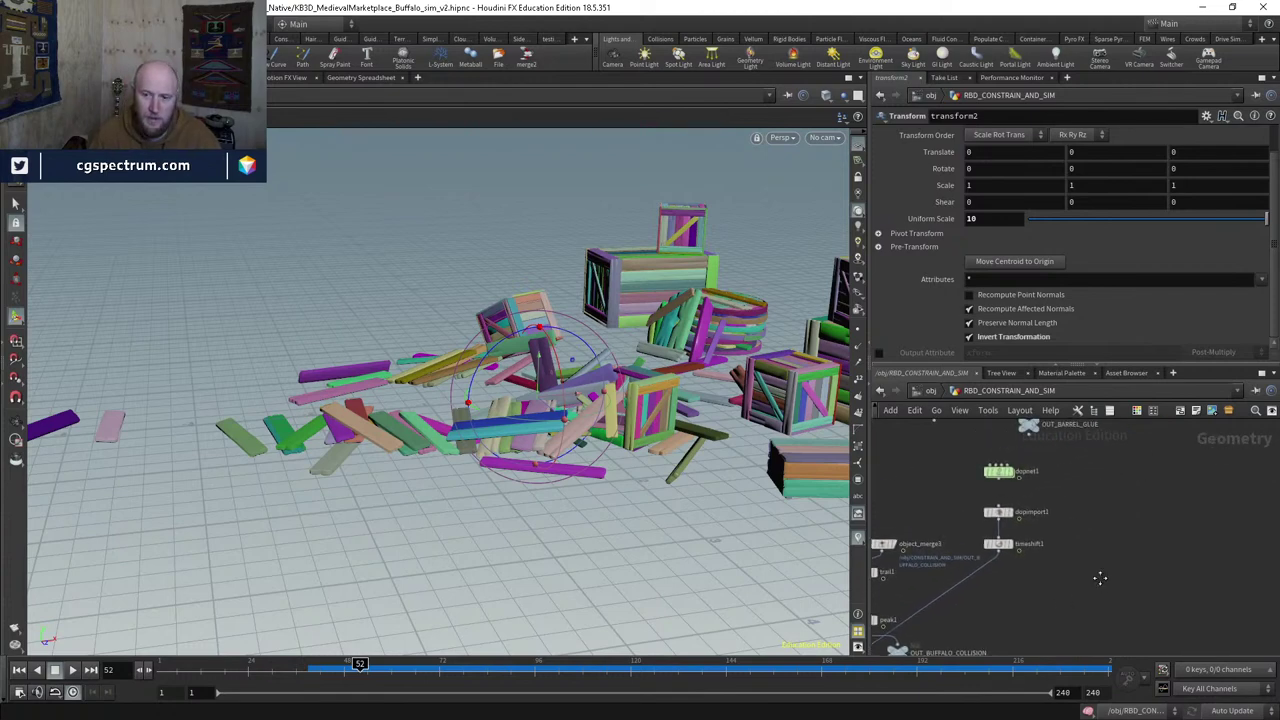
pyautogui.scroll(3, 1099, 578)
pyautogui.moveTo(1151, 490); pyautogui.dragTo(1145, 456, button='middle')
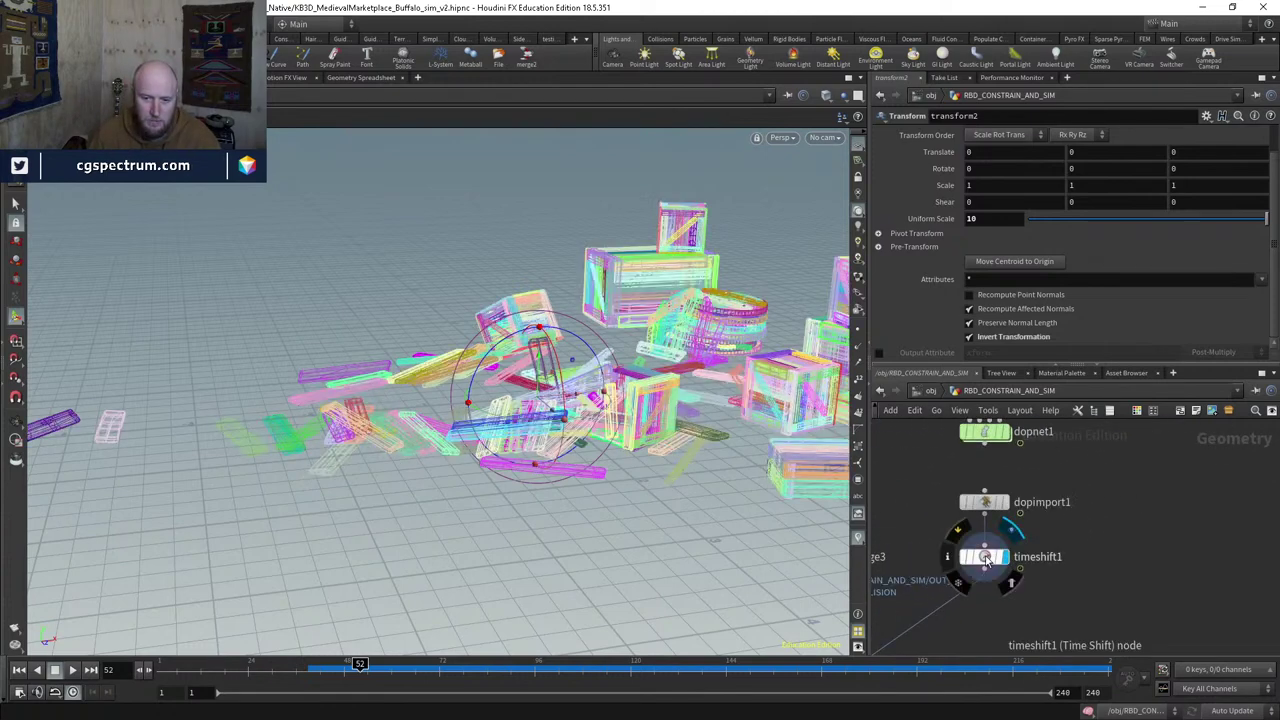
pyautogui.click(985, 558)
pyautogui.click(347, 664)
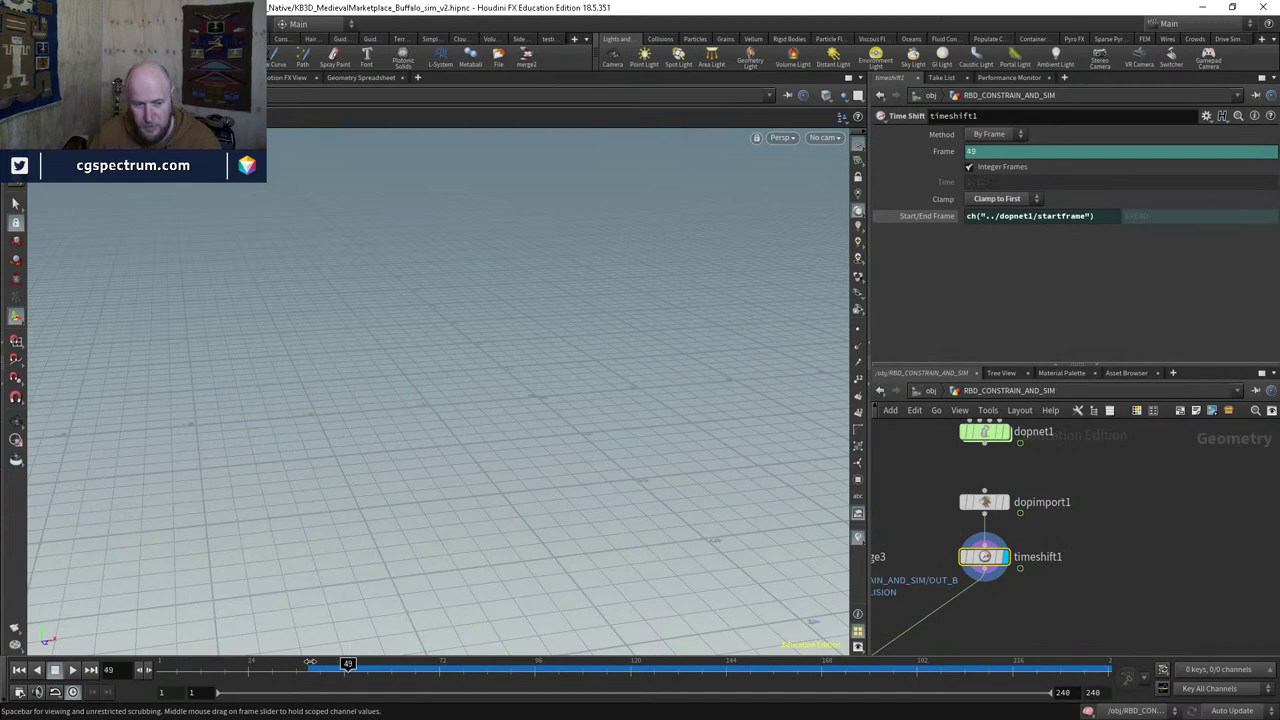
pyautogui.moveTo(296, 663); pyautogui.dragTo(300, 603)
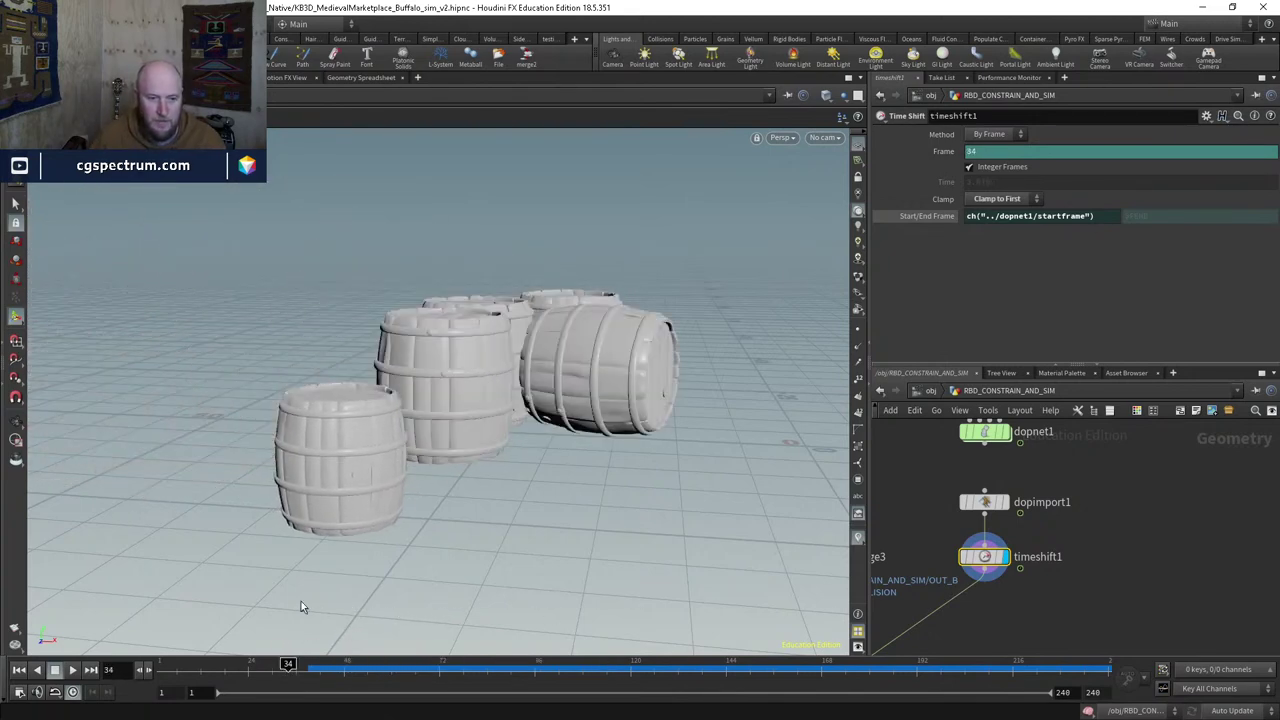
pyautogui.scroll(-5, 1140, 539)
# Step: Display merge2, frame the barrels and crates, and scrub forward to frame 62
pyautogui.scroll(5, 1050, 490)
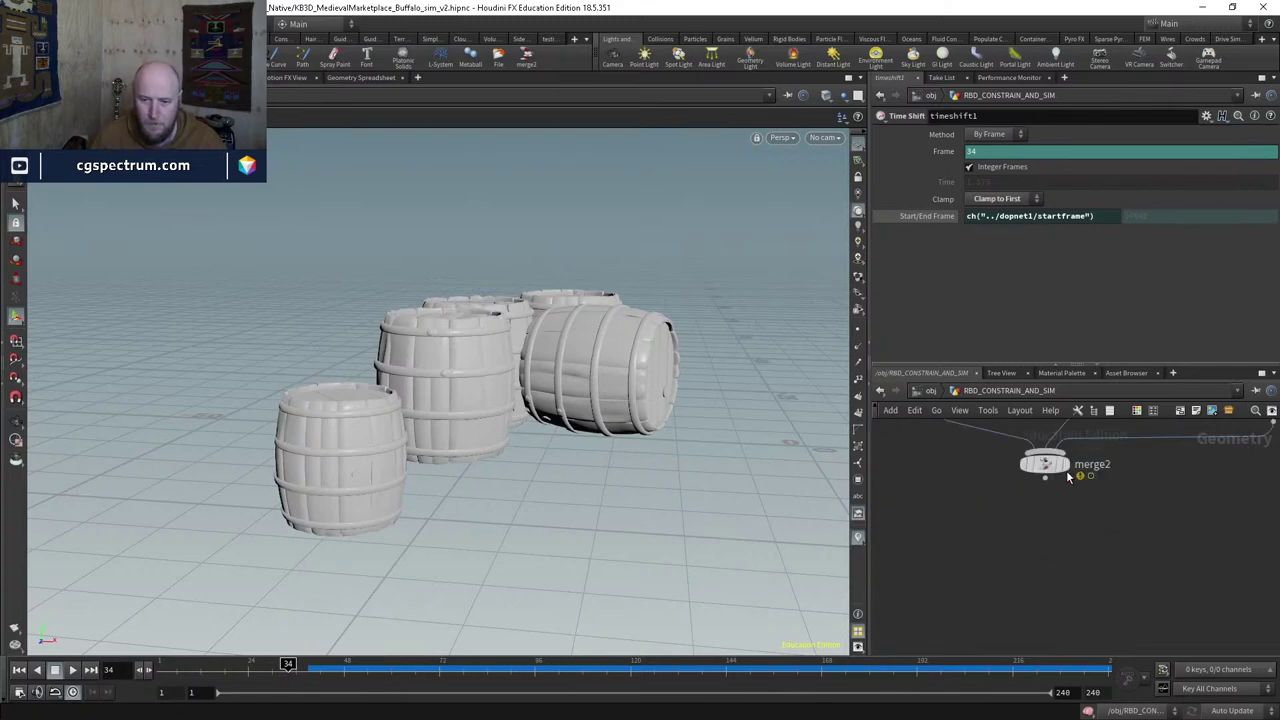
pyautogui.click(1031, 527)
pyautogui.press('h')
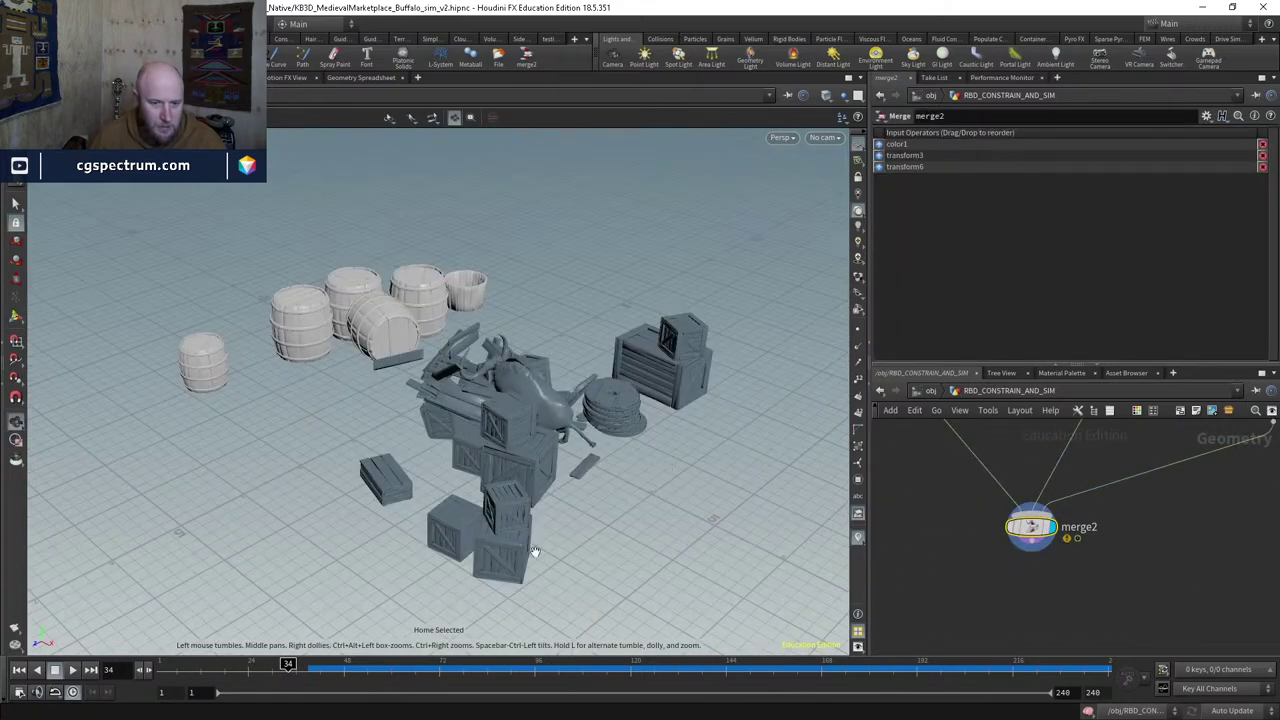
pyautogui.moveTo(288, 664); pyautogui.dragTo(375, 665)
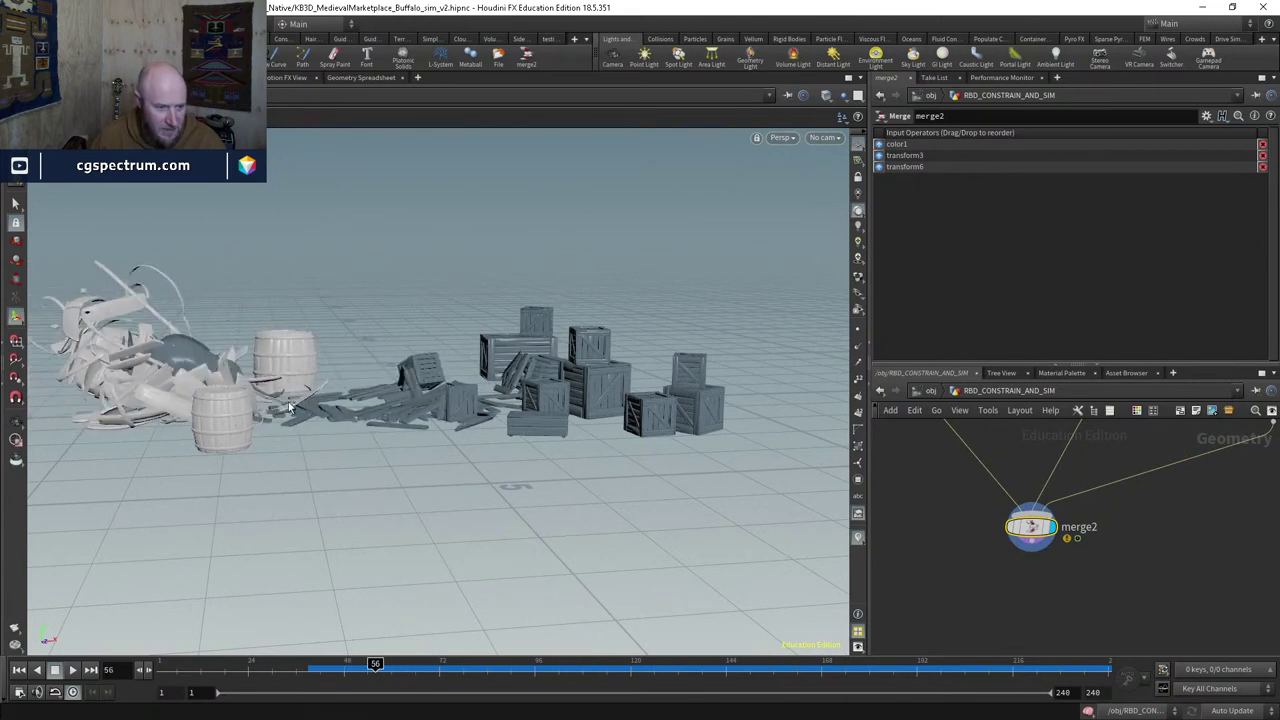
pyautogui.moveTo(386, 665); pyautogui.dragTo(399, 665)
# Step: Move transform2 and color1 lower beneath rbdbulletsolver1 and check the solver's geometry info
pyautogui.scroll(-5, 1066, 500)
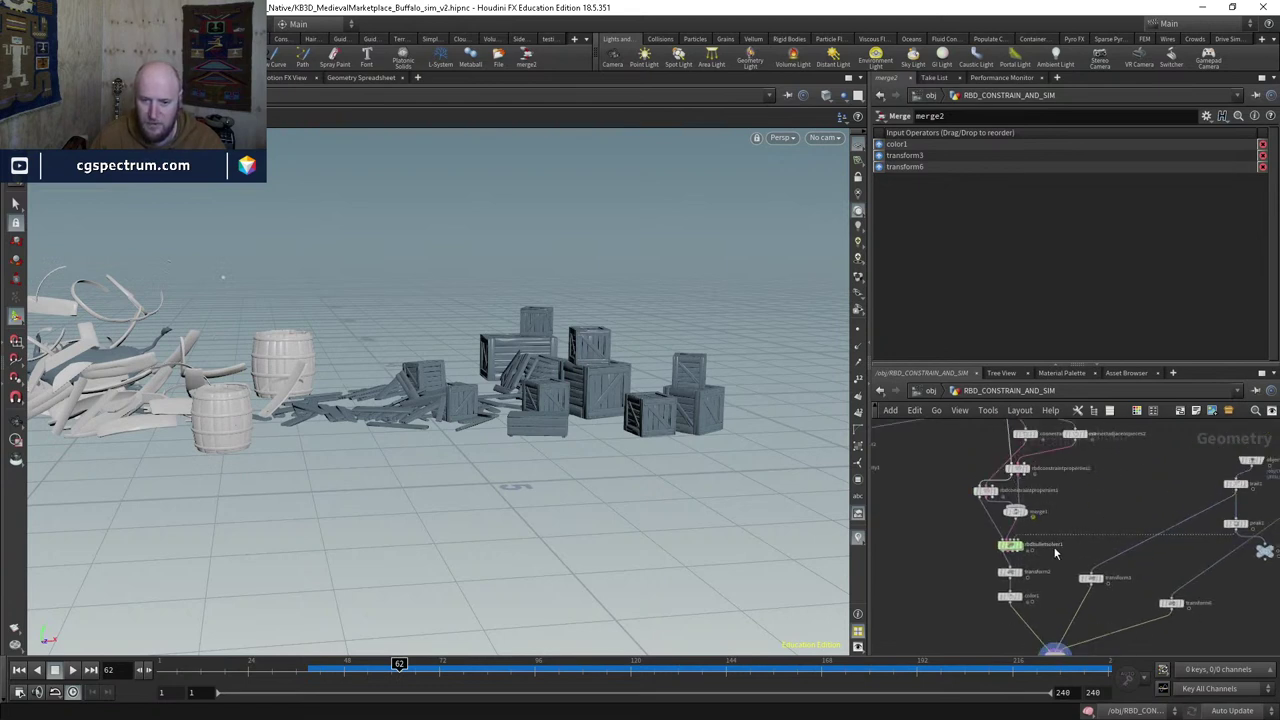
pyautogui.scroll(4, 1022, 558)
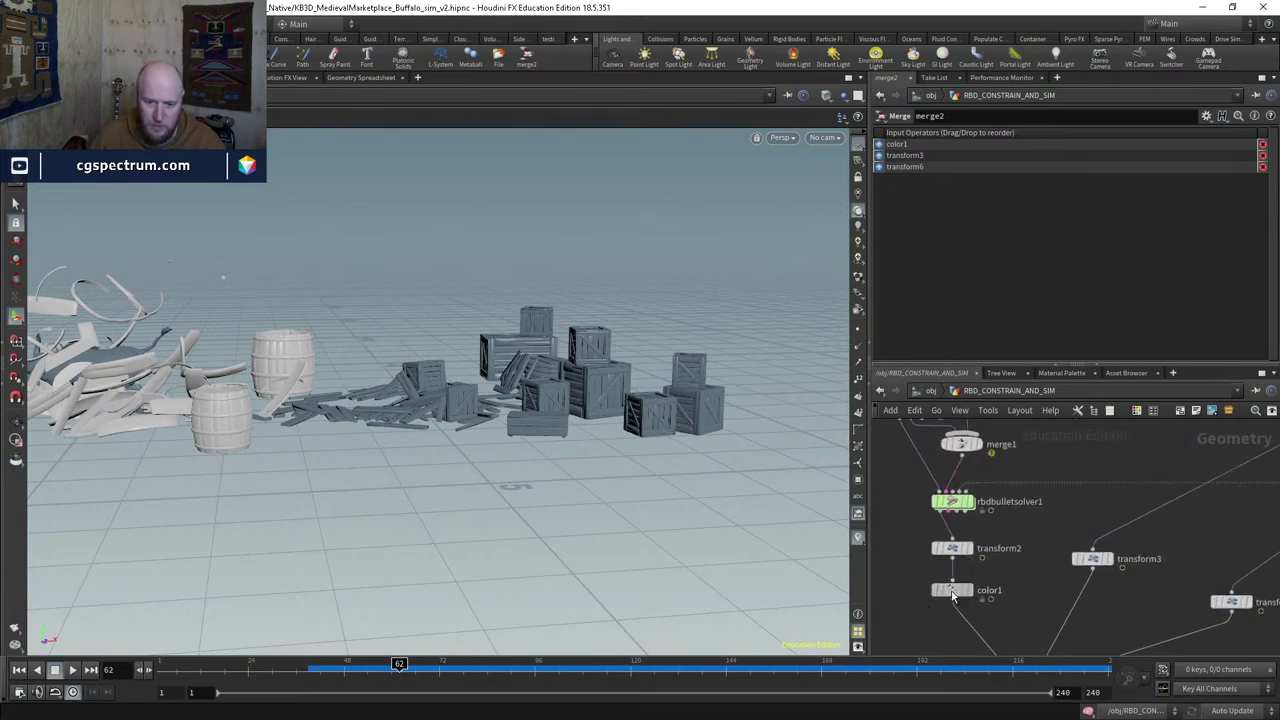
pyautogui.moveTo(953, 595); pyautogui.dragTo(953, 622)
pyautogui.moveTo(952, 548); pyautogui.dragTo(950, 583)
pyautogui.middleClick(955, 507)
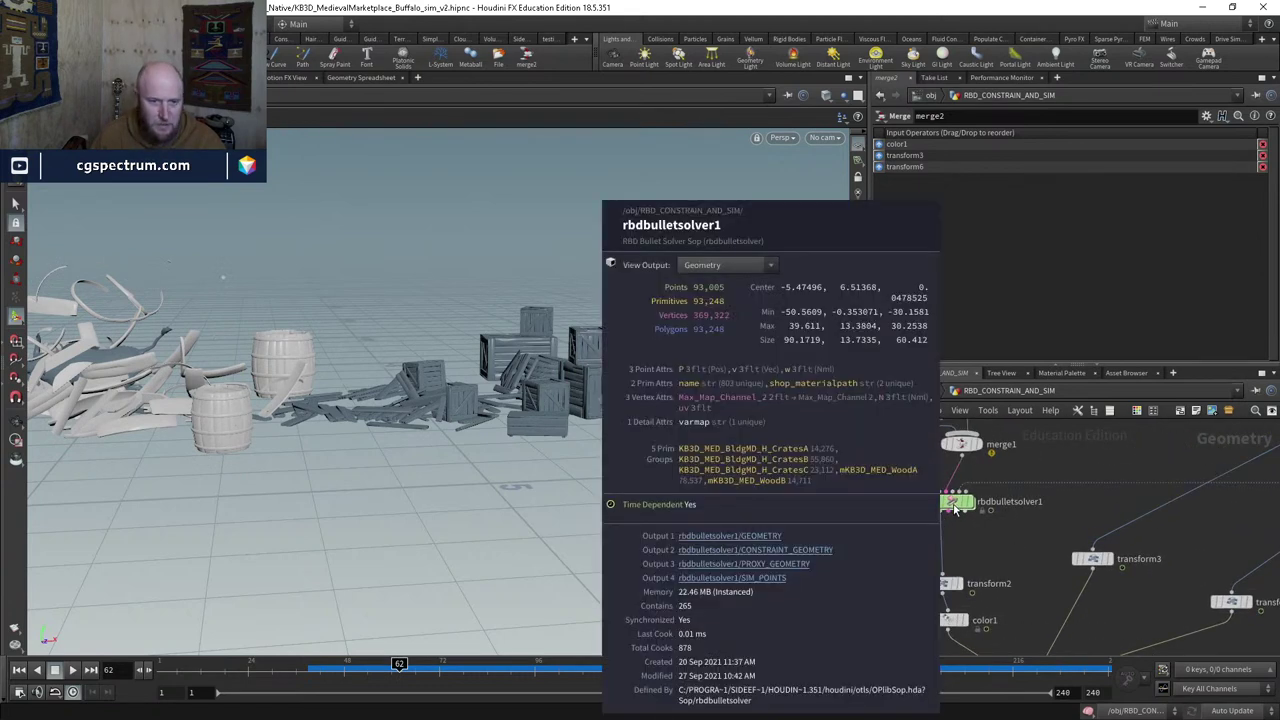
# Step: Add a displayed assemble6 node under rbdbulletsolver1 with Create Packed Geometry on
pyautogui.press('Tab')
pyautogui.write('assemble')
pyautogui.press('Return')
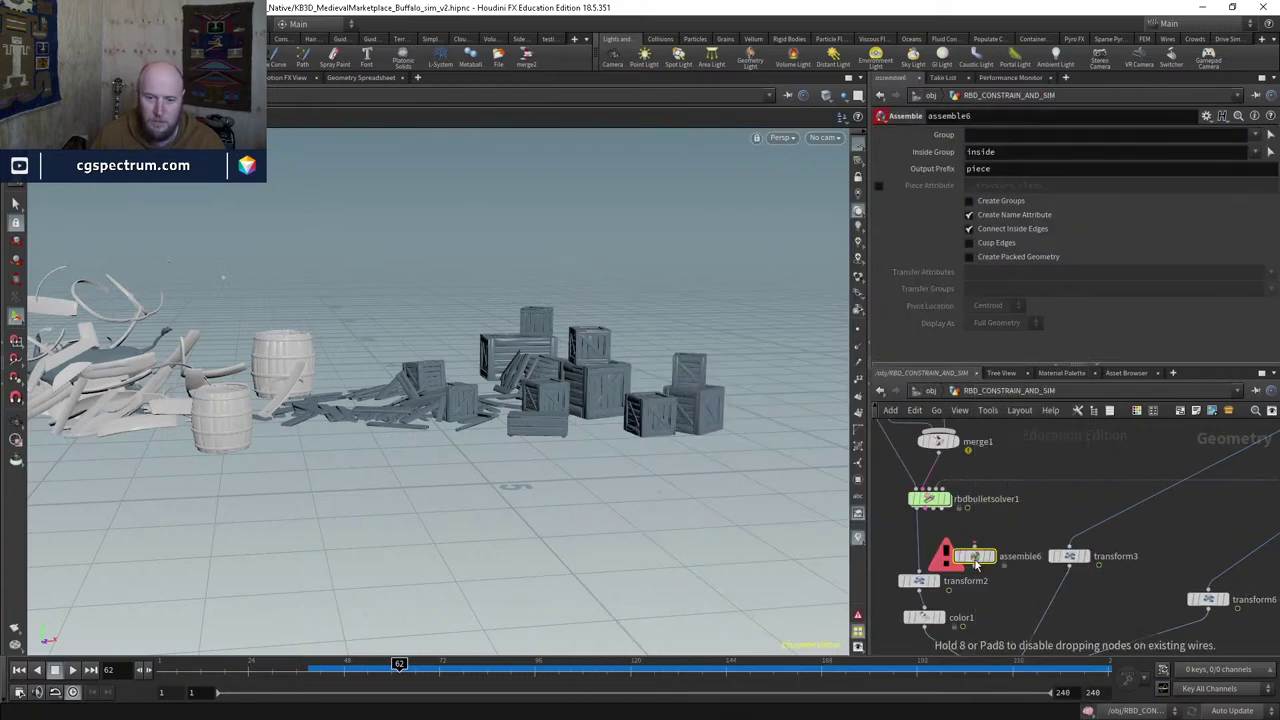
pyautogui.click(976, 560)
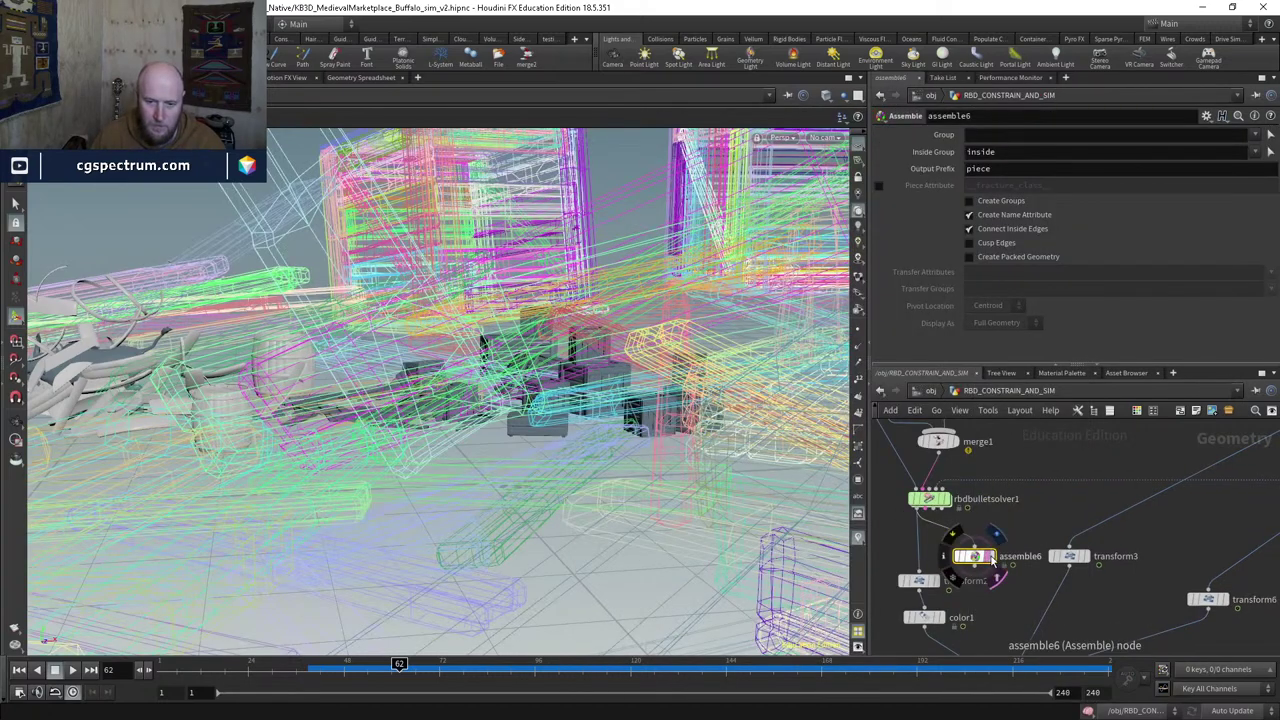
pyautogui.click(991, 557)
pyautogui.click(1006, 259)
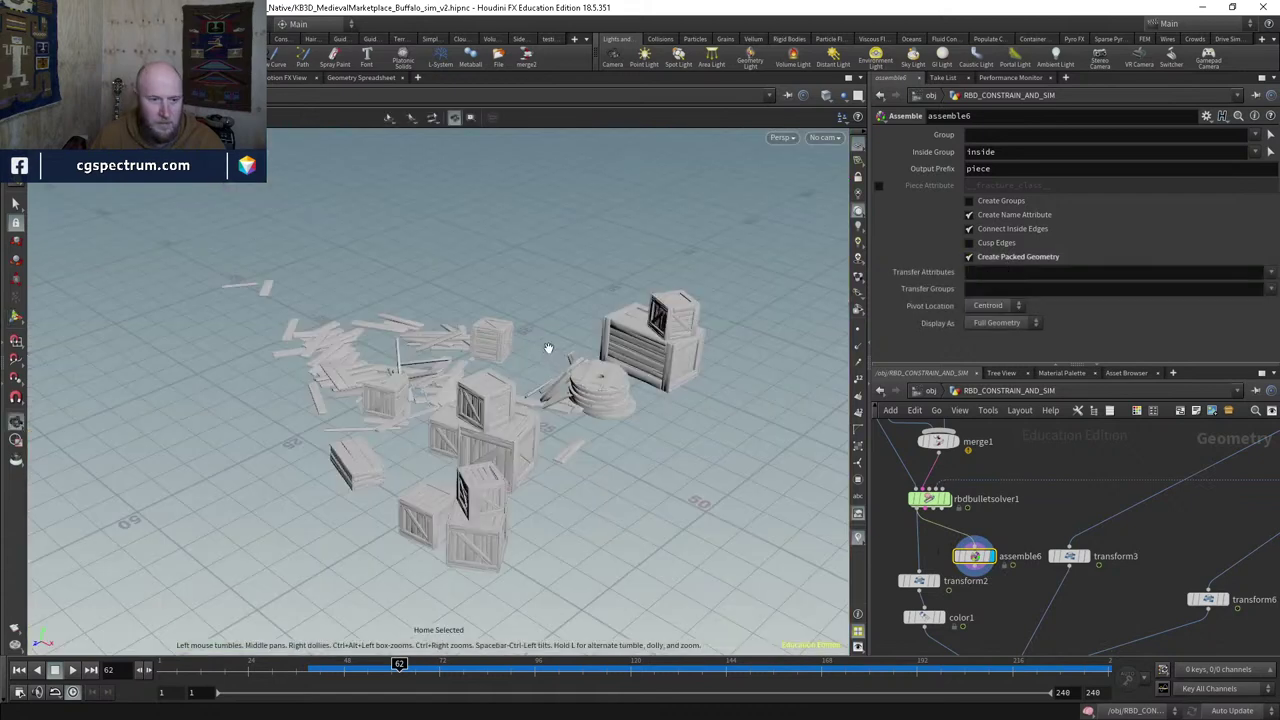
# Step: Nudge assemble6 into place and start wiring its output toward dopnet1
pyautogui.moveTo(642, 430); pyautogui.dragTo(651, 397)
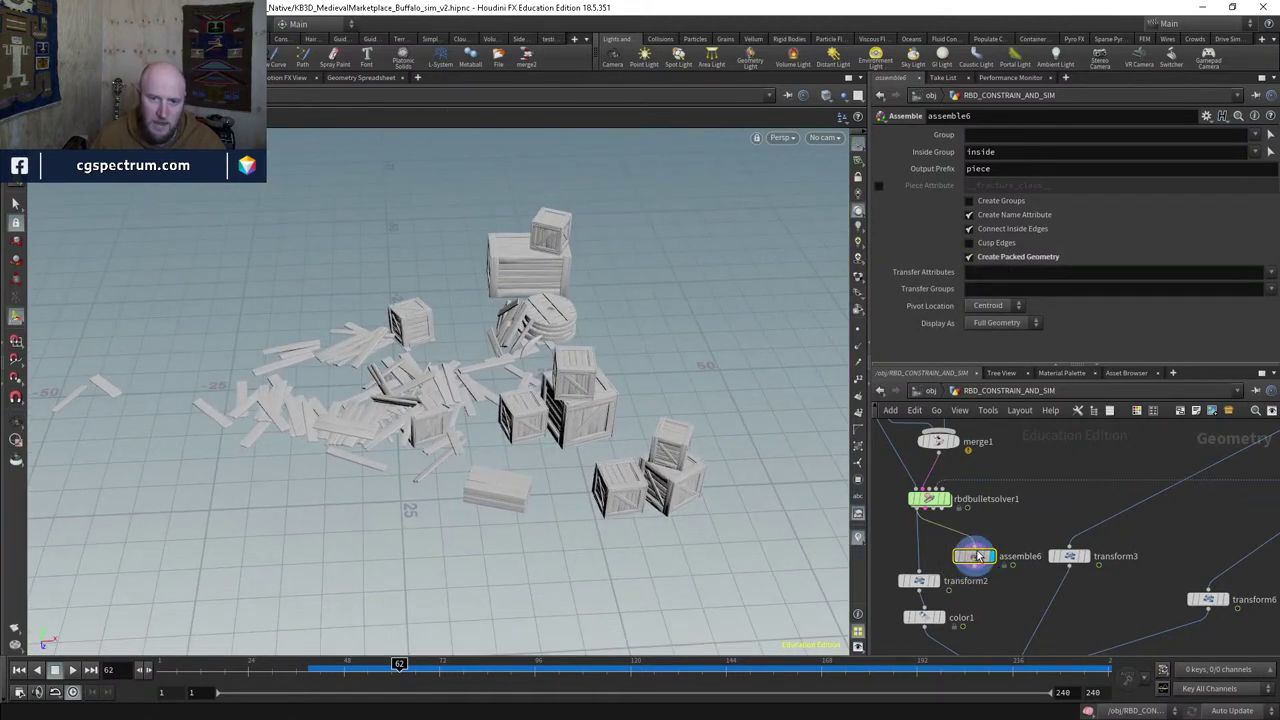
pyautogui.moveTo(986, 556); pyautogui.dragTo(984, 546)
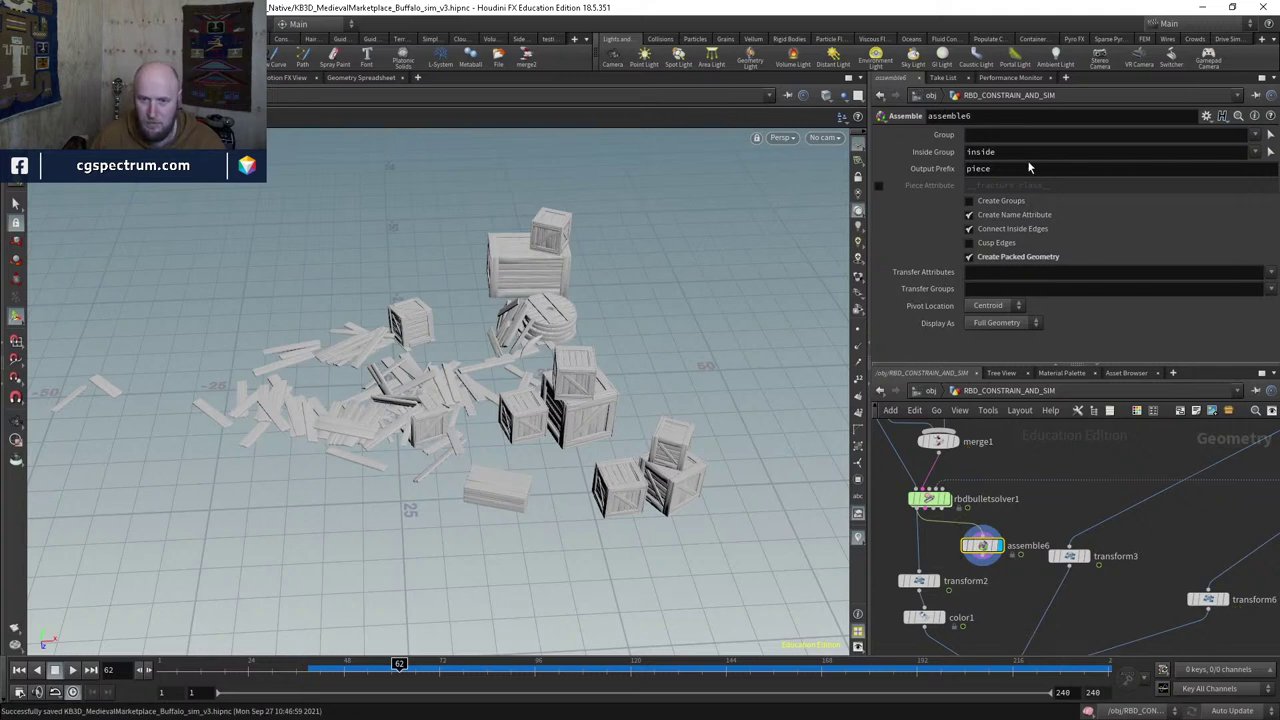
pyautogui.click(980, 556)
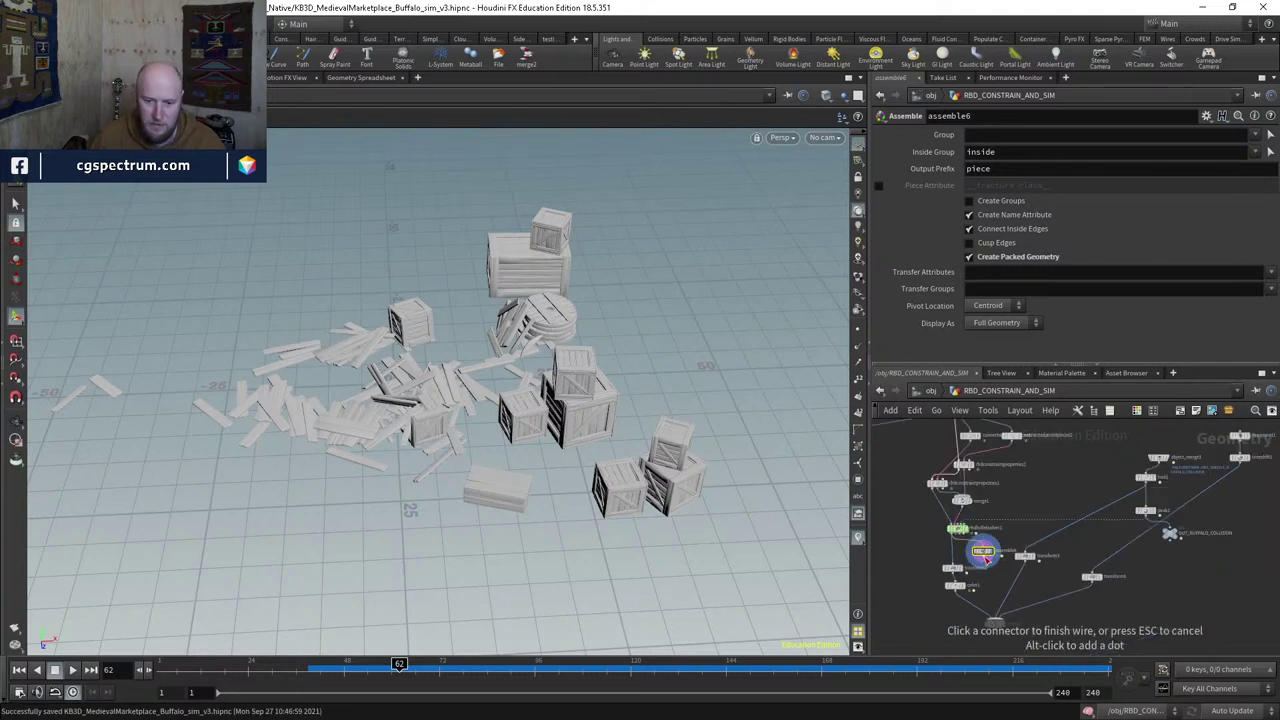
pyautogui.moveTo(987, 558); pyautogui.dragTo(898, 629, button='middle')
pyautogui.scroll(3, 1101, 488)
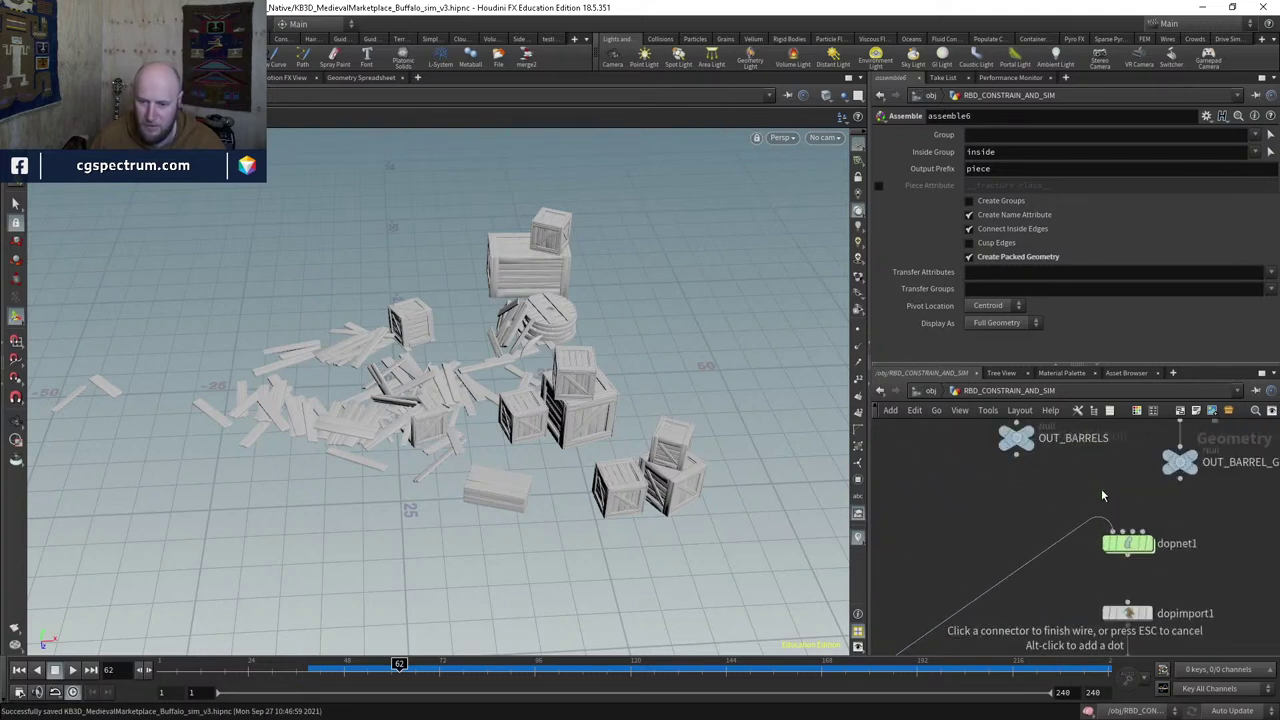
# Step: Enter dopnet1, jump to frame 39, and select the RBD_BARRELS node
pyautogui.click(1128, 541)
pyautogui.doubleClick(1130, 543)
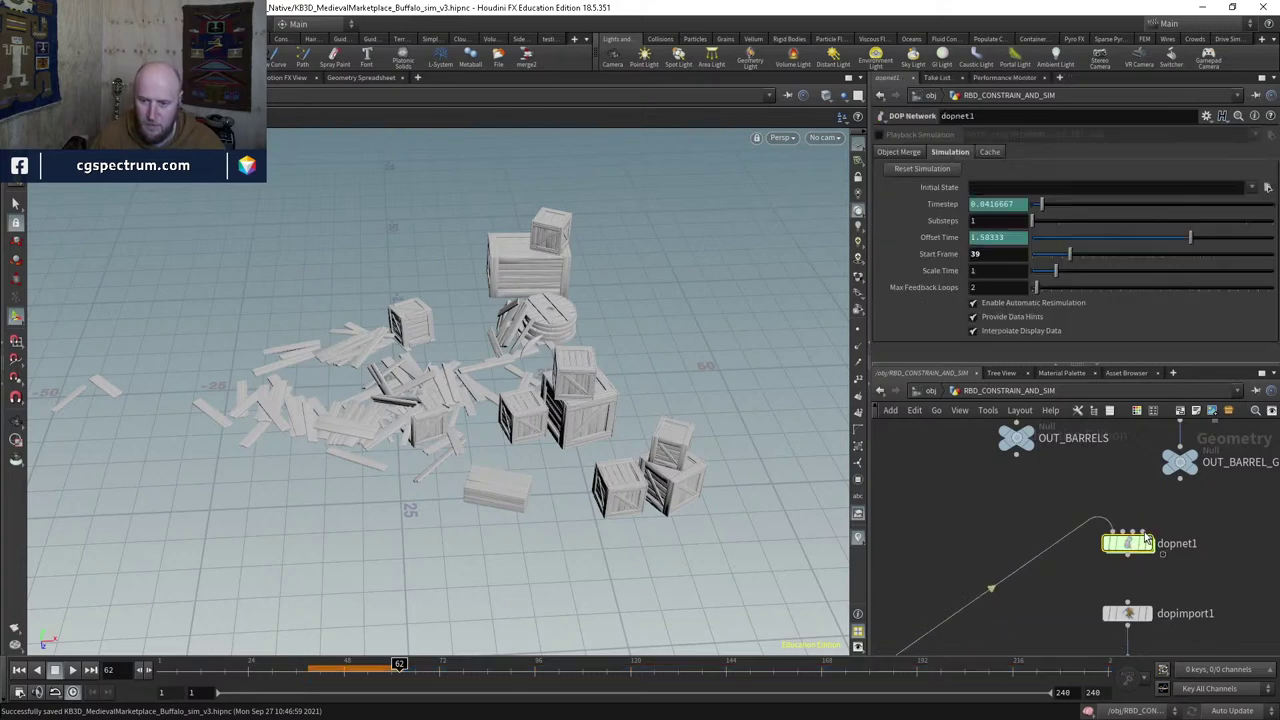
pyautogui.click(312, 676)
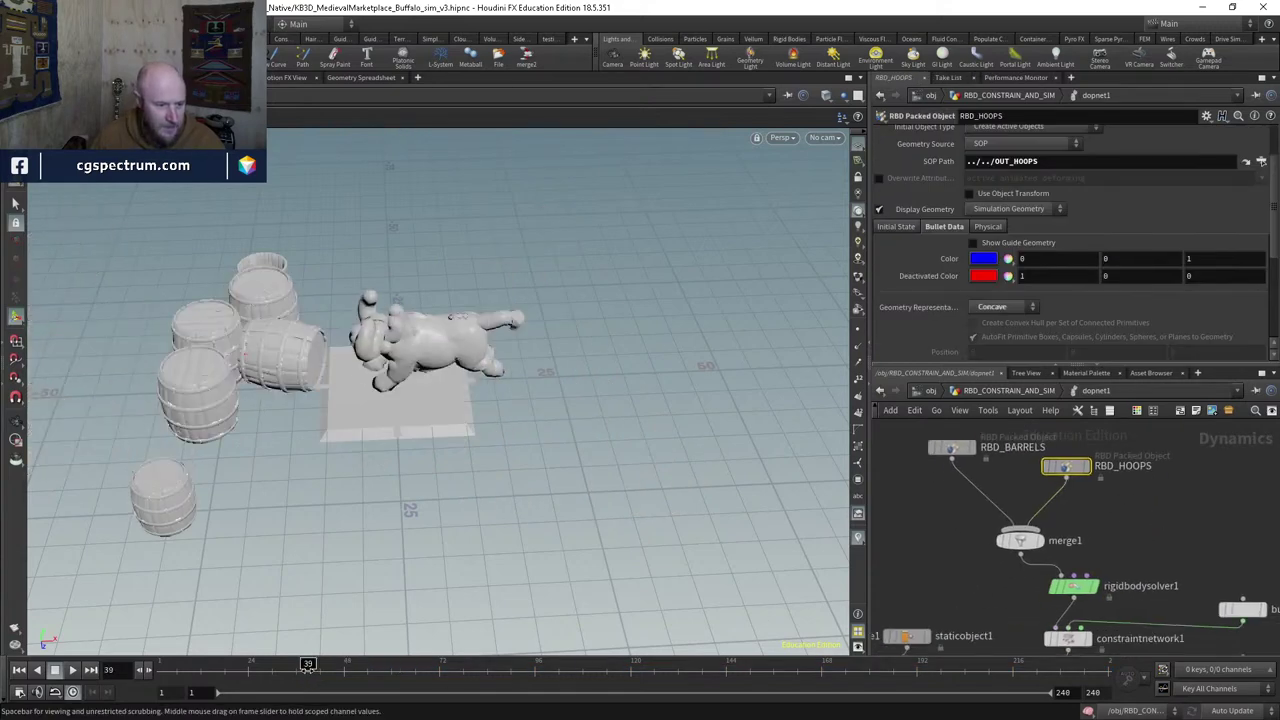
pyautogui.moveTo(1000, 476); pyautogui.dragTo(1005, 534, button='middle')
pyautogui.click(962, 506)
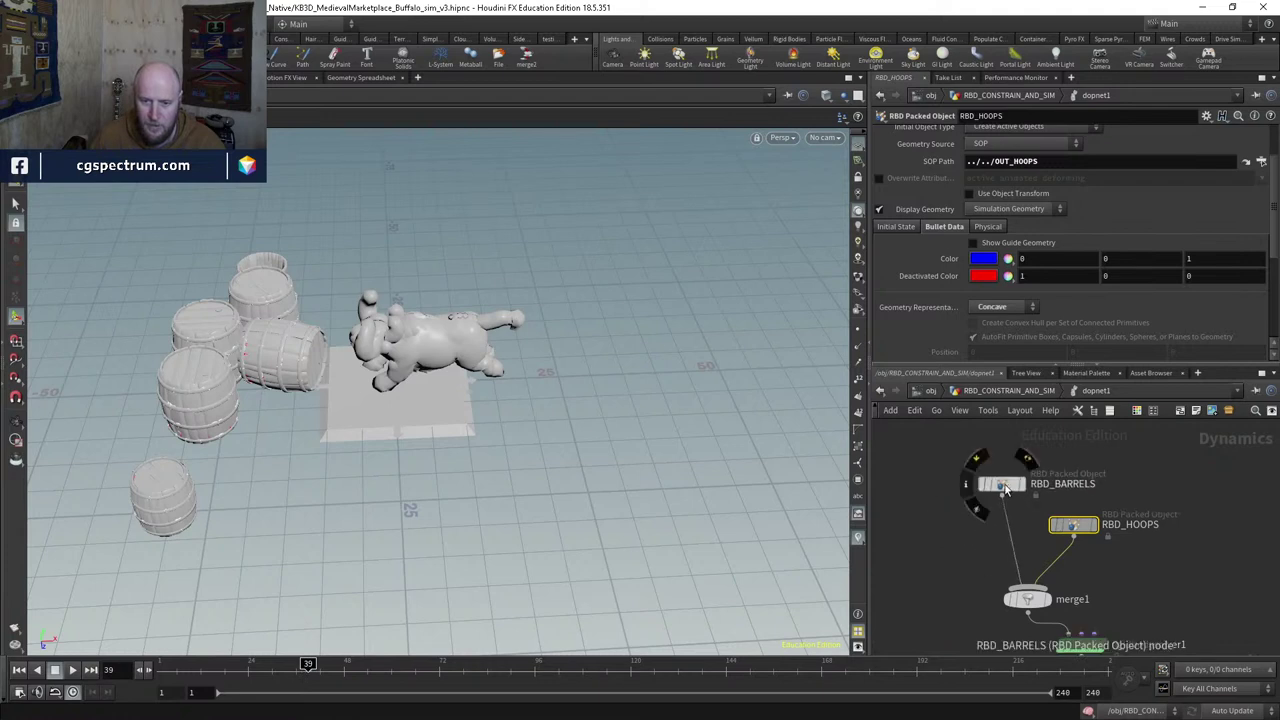
# Step: Duplicate RBD_BARRELS and wire the copy into merge1
pyautogui.hotkey('ctrl', 'c')
pyautogui.hotkey('ctrl', 'v')
pyautogui.moveTo(925, 651); pyautogui.dragTo(957, 558, button='middle')
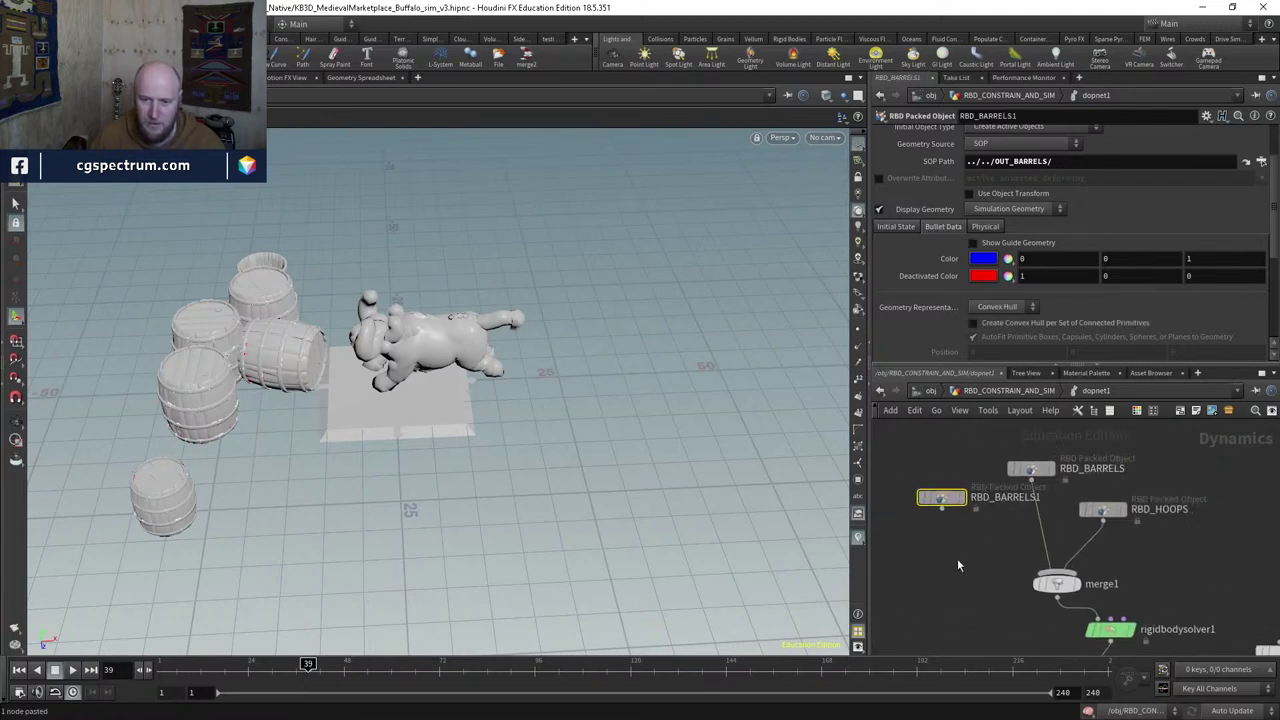
pyautogui.moveTo(933, 507); pyautogui.dragTo(1019, 558)
pyautogui.scroll(5, 943, 510)
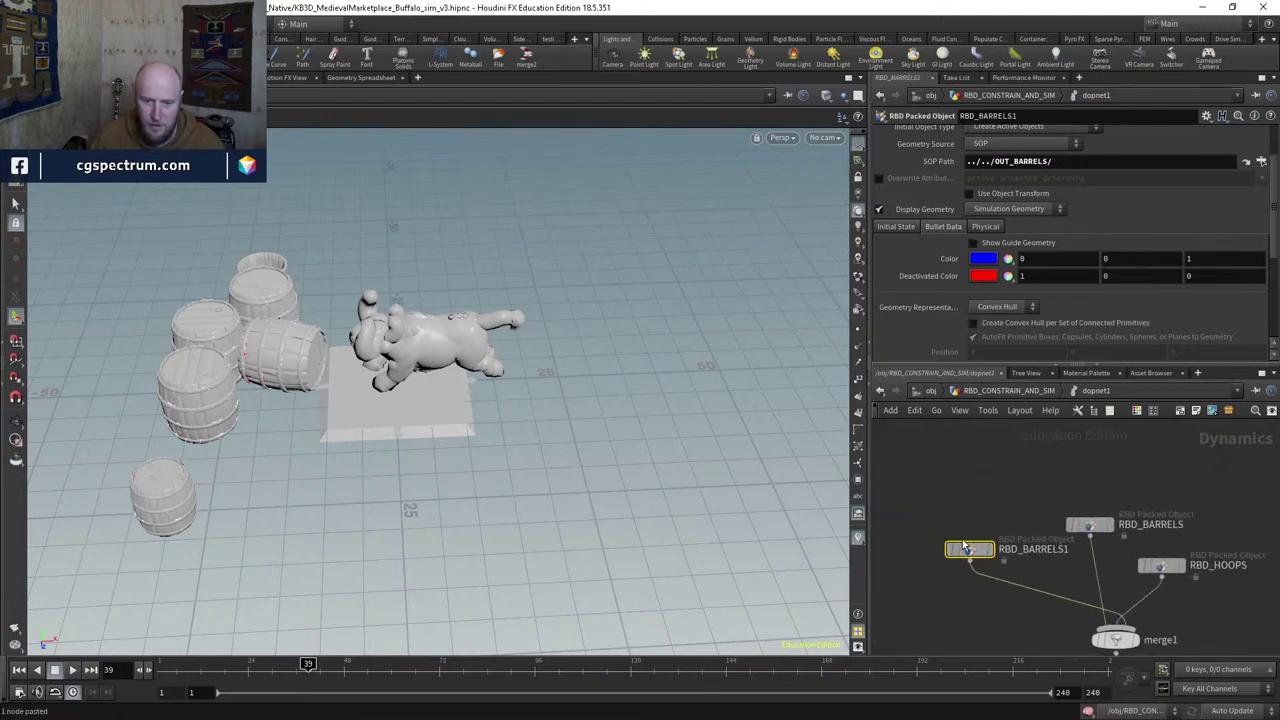
# Step: Rename the duplicate to CRATES_COLLISION and center it in the network
pyautogui.doubleClick(1066, 515)
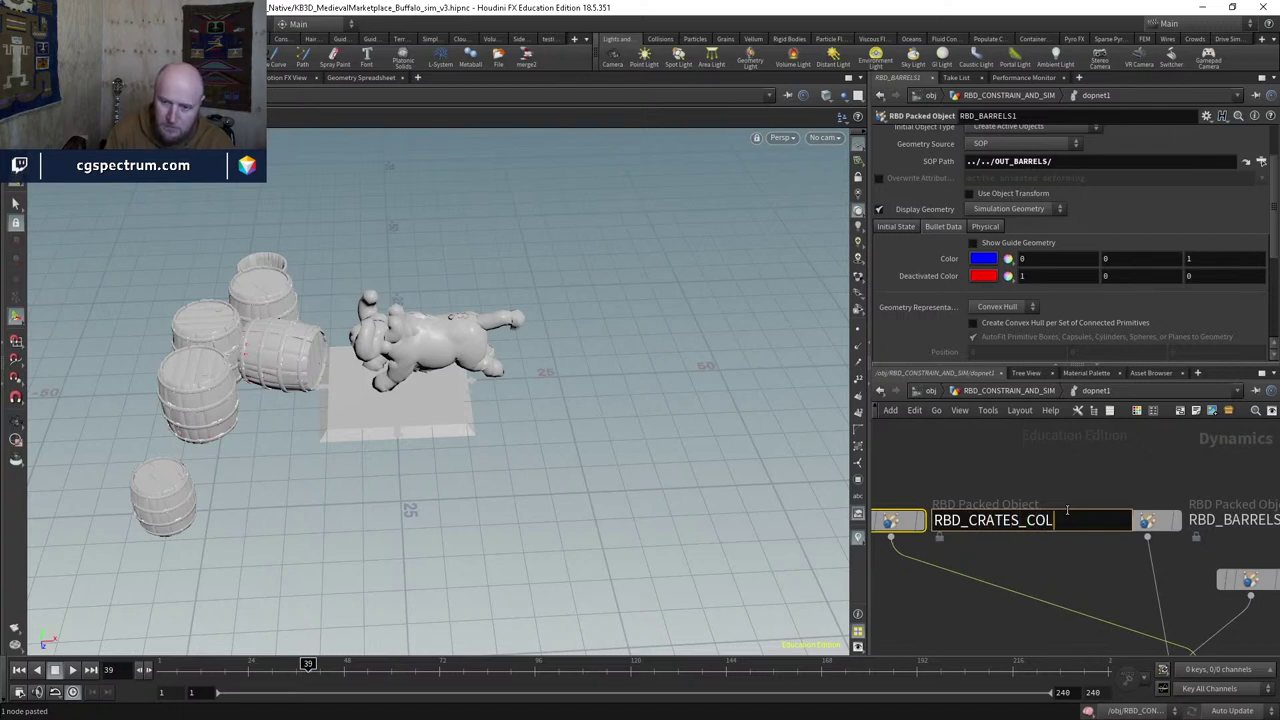
pyautogui.write('CRATES_COLLISION')
pyautogui.press('Return')
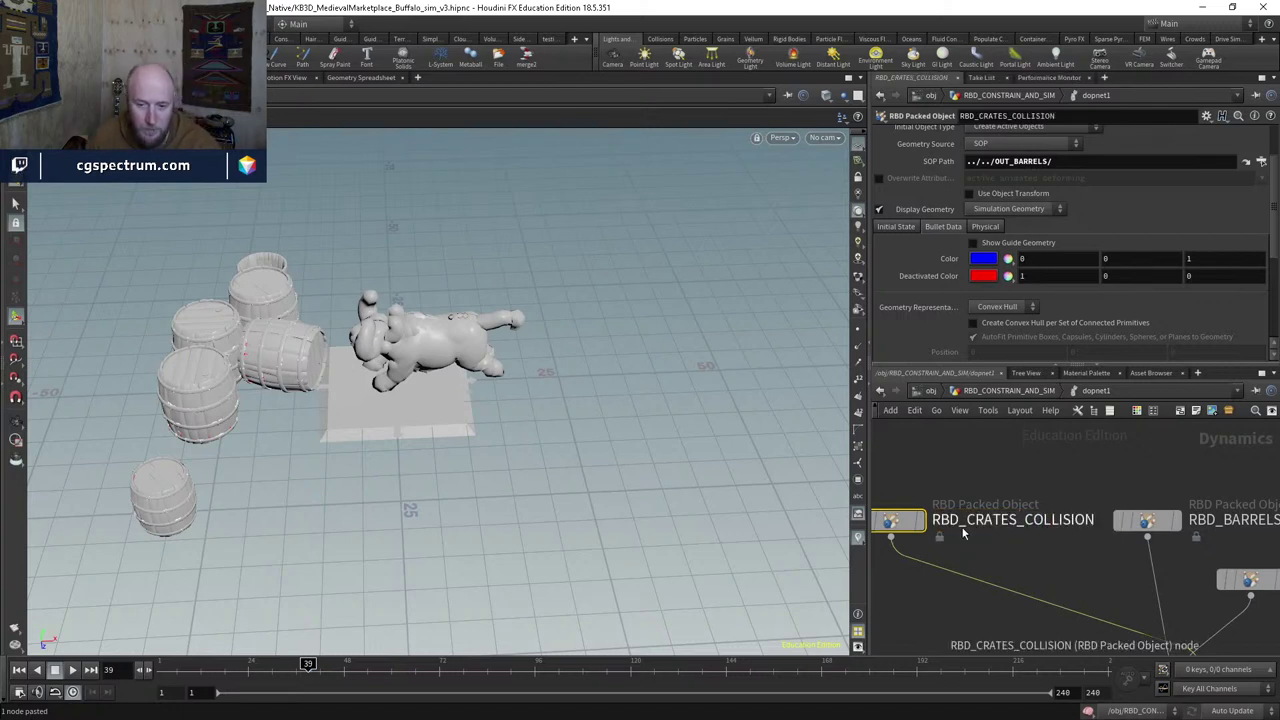
pyautogui.moveTo(970, 530); pyautogui.dragTo(910, 517, button='middle')
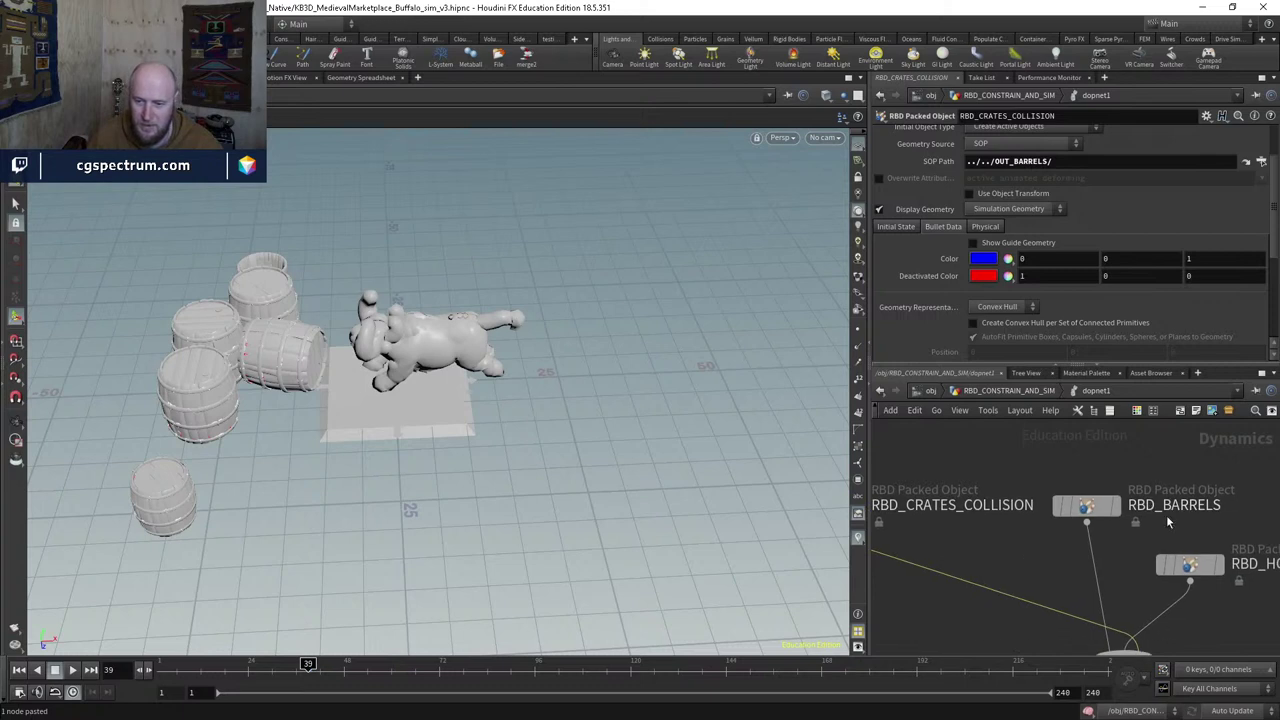
pyautogui.moveTo(1166, 518); pyautogui.dragTo(1089, 482, button='middle')
pyautogui.moveTo(885, 489); pyautogui.dragTo(1006, 503, button='middle')
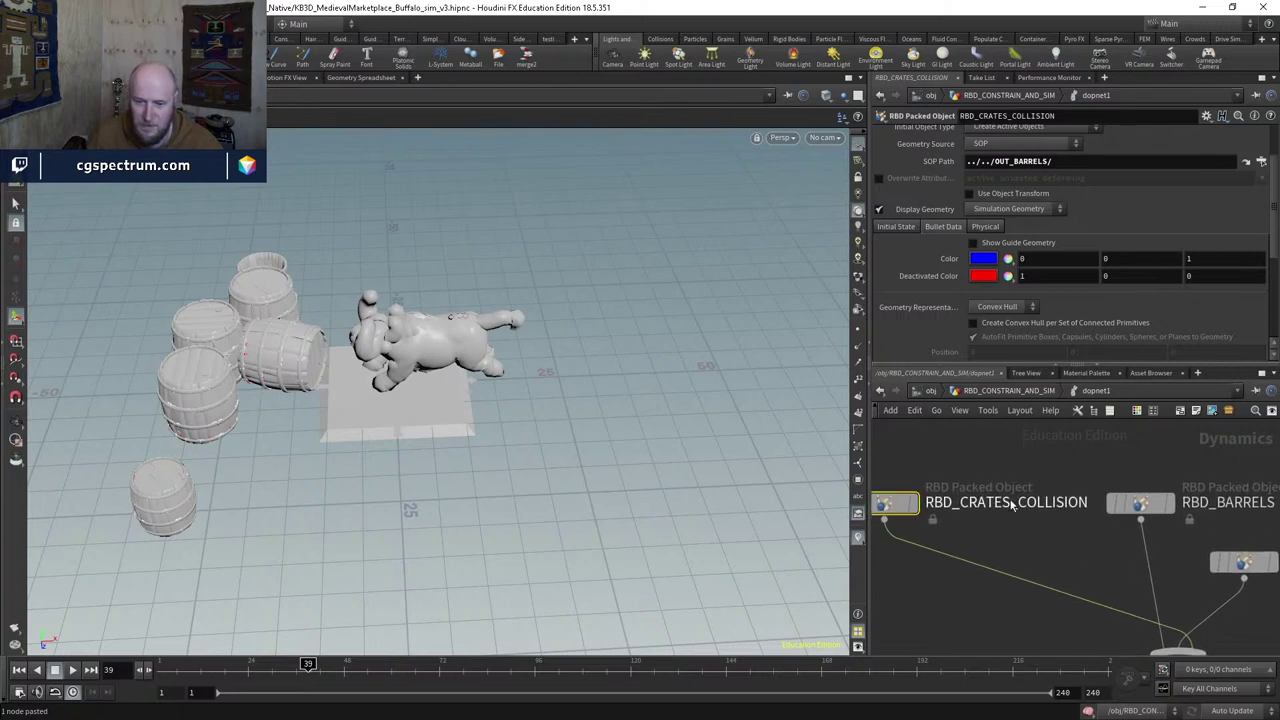
pyautogui.doubleClick(945, 503)
pyautogui.press('BackSpace')
pyautogui.press('Return')
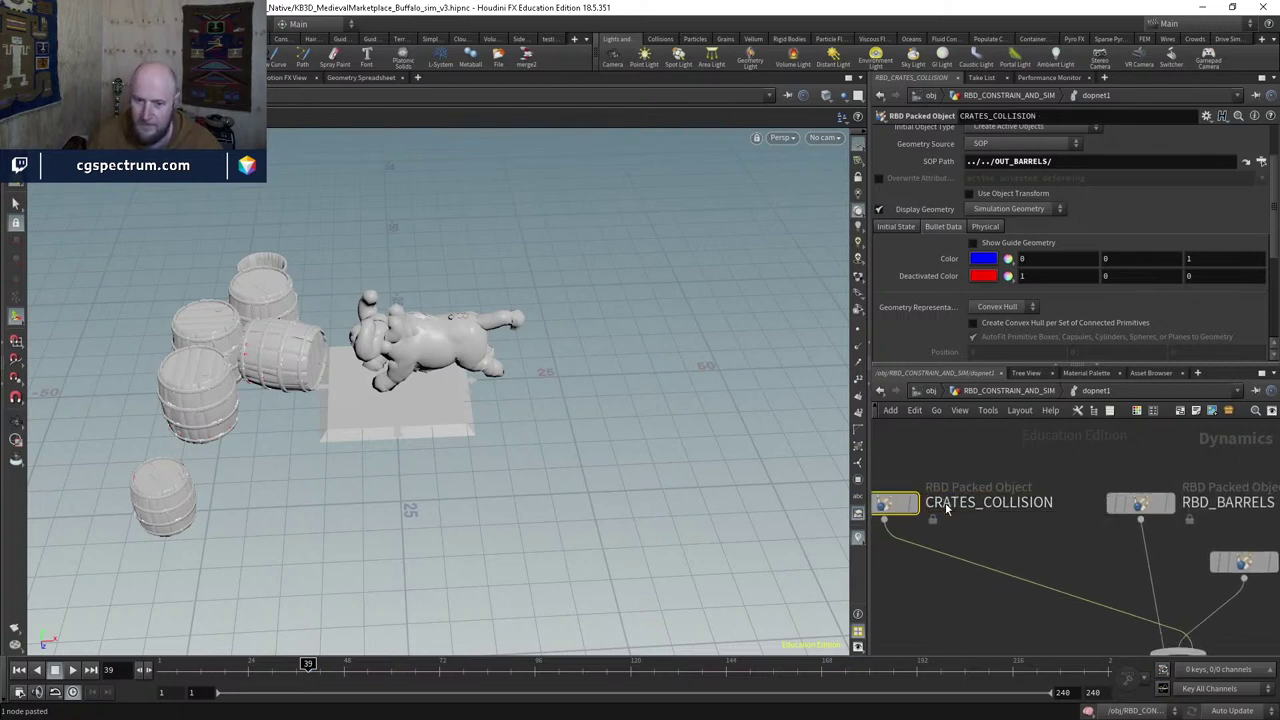
pyautogui.moveTo(948, 511); pyautogui.dragTo(1015, 501, button='middle')
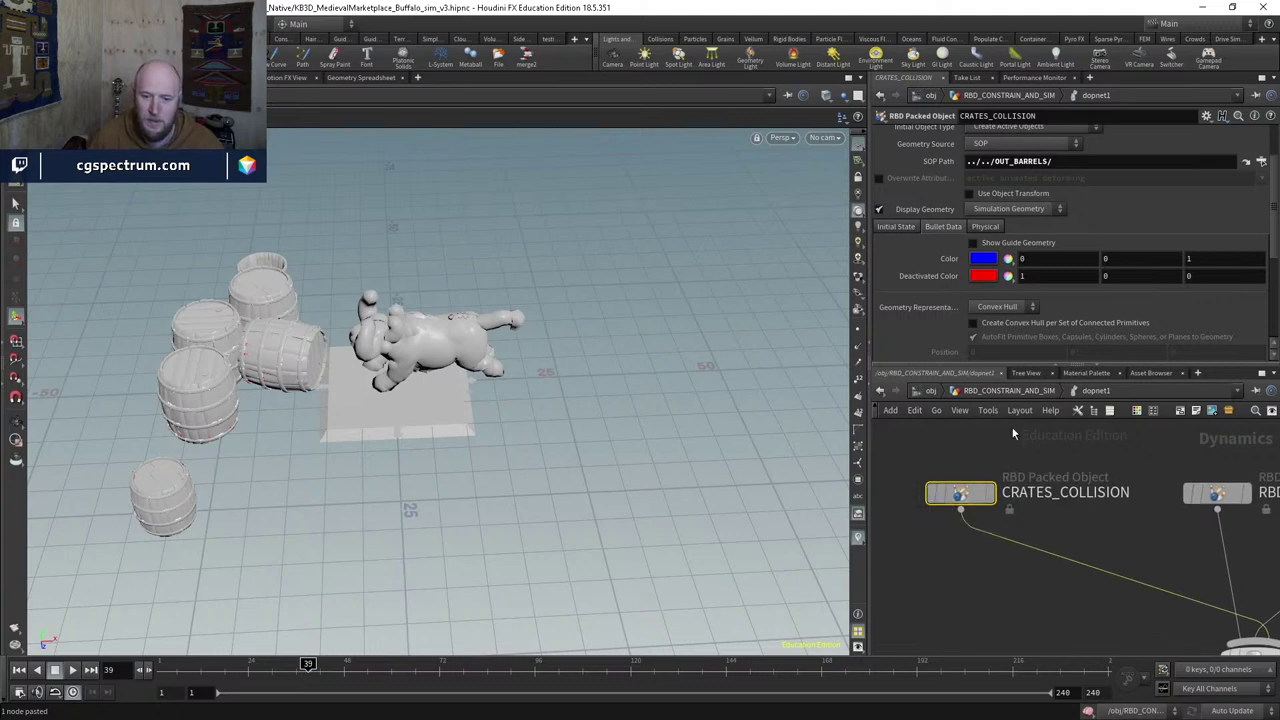
pyautogui.scroll(2, 1006, 202)
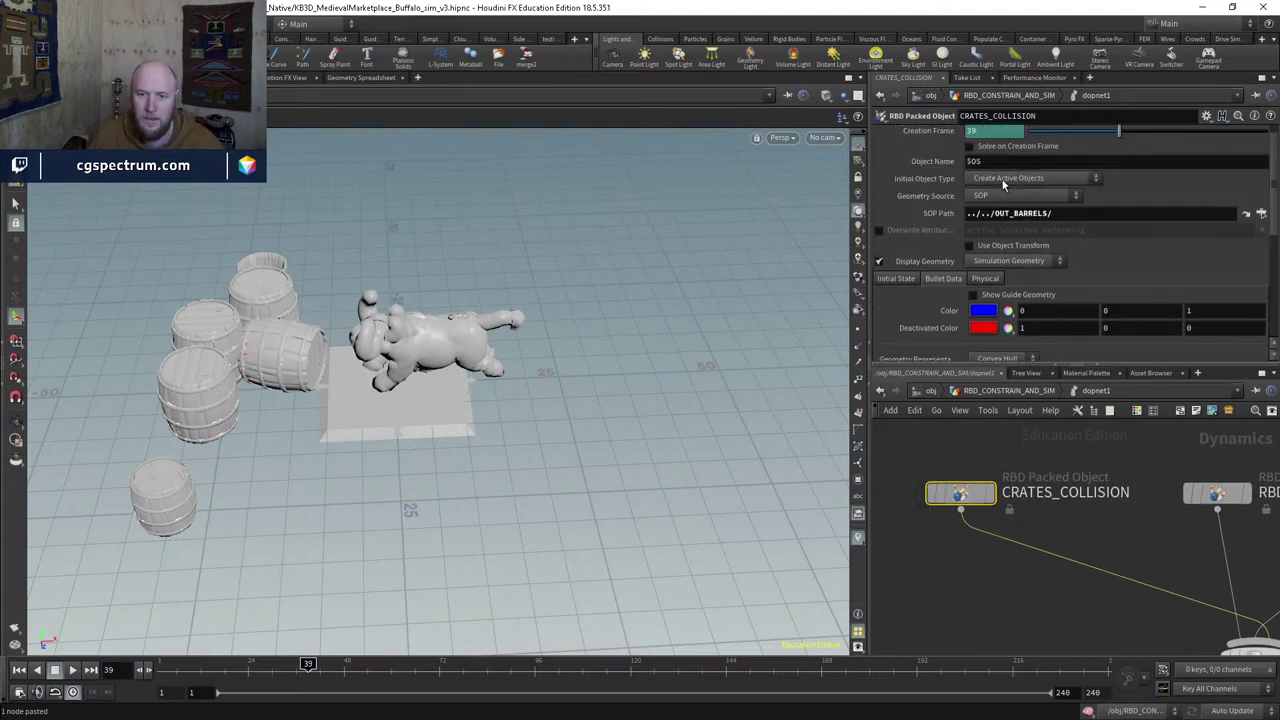
# Step: Set CRATES_COLLISION to First Context Geometry and Create Deforming Static Objects, and hide the guide geometry
pyautogui.click(999, 196)
pyautogui.click(1010, 222)
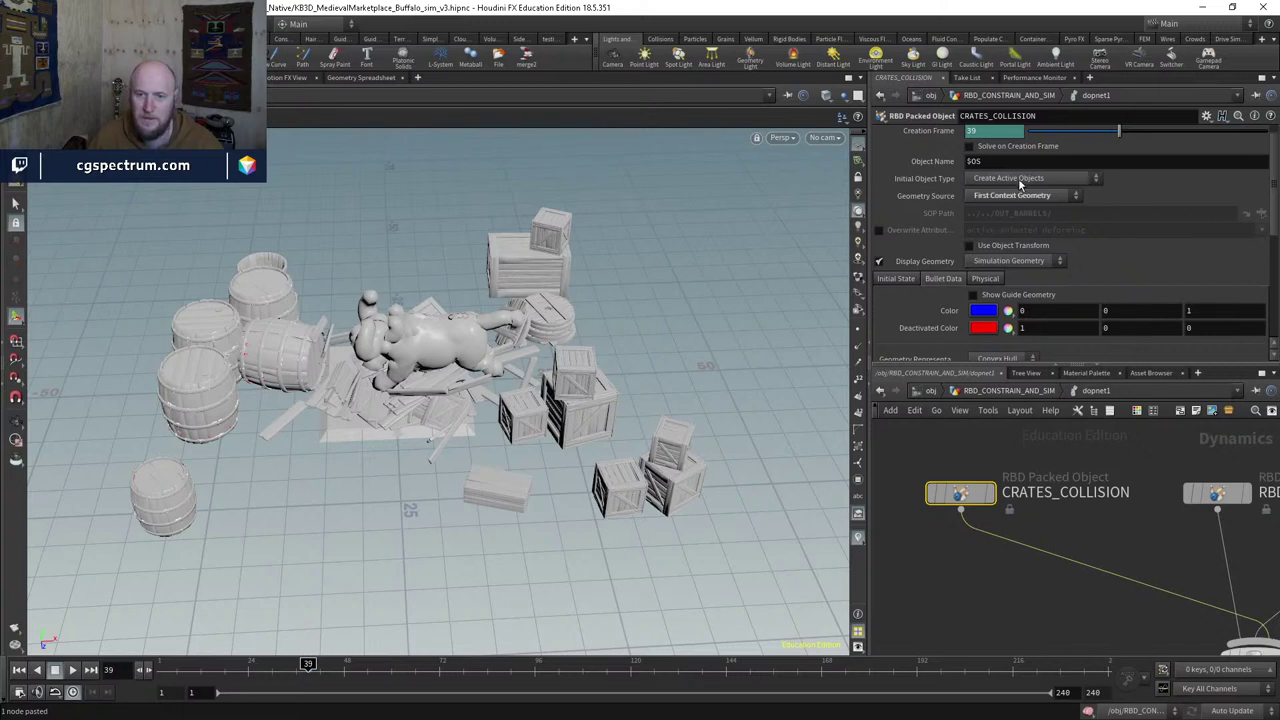
pyautogui.click(1020, 179)
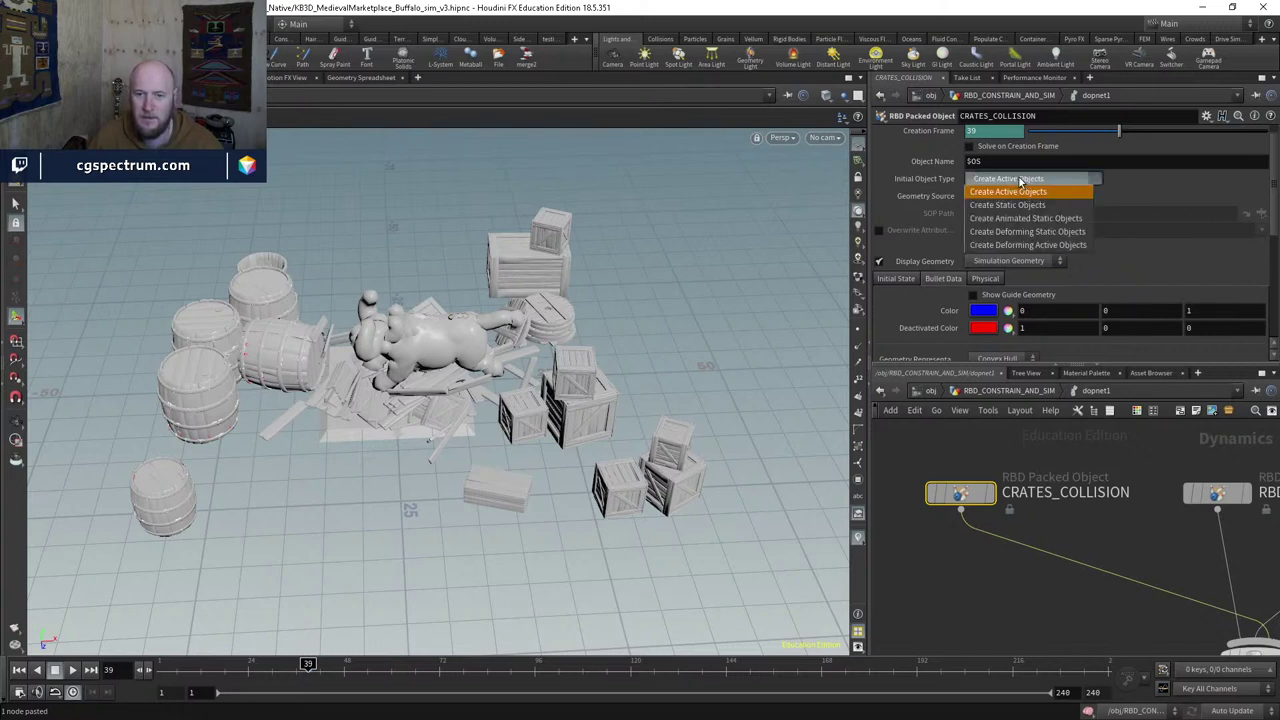
pyautogui.click(1037, 232)
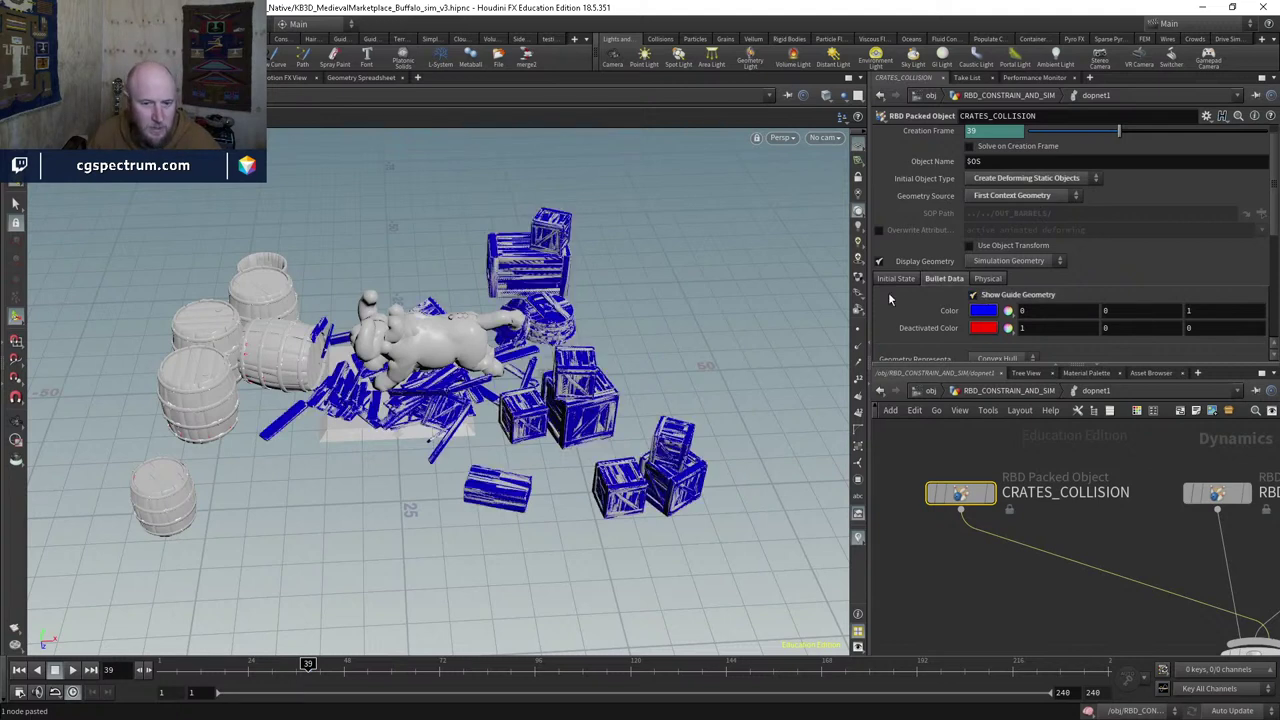
pyautogui.scroll(-2, 1026, 336)
pyautogui.click(975, 243)
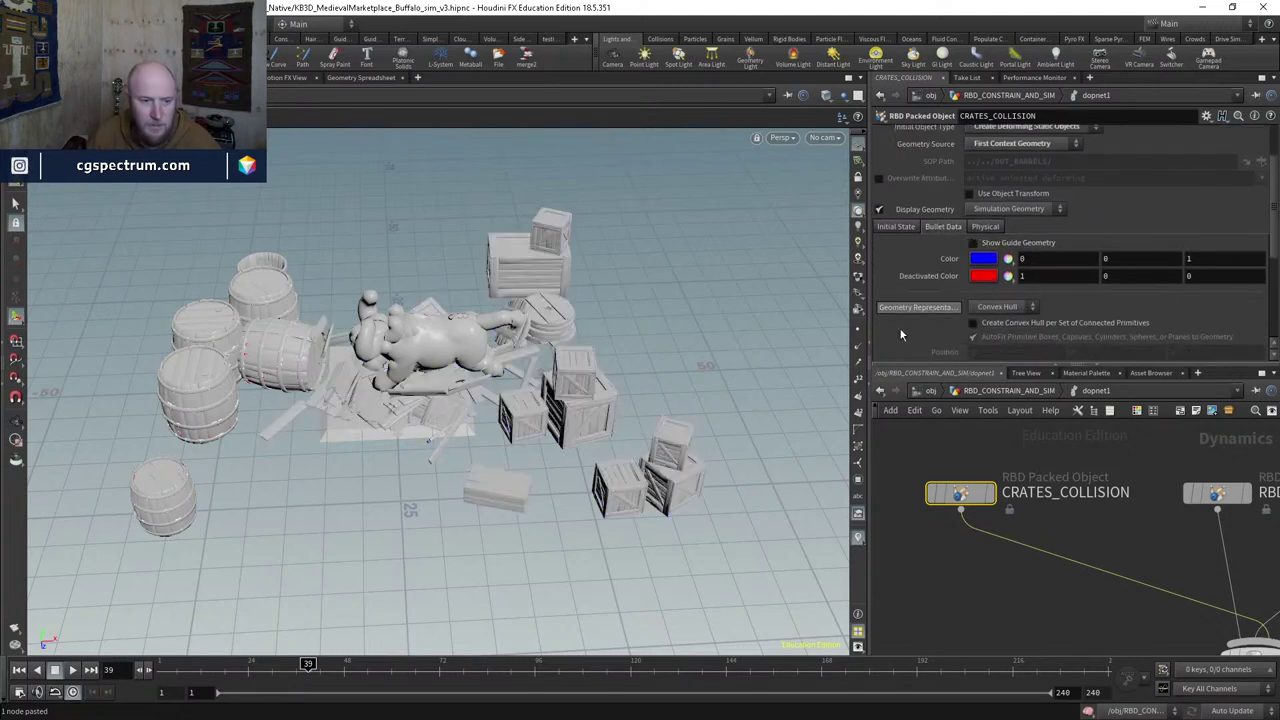
pyautogui.moveTo(340, 370)
pyautogui.mouseDown()
pyautogui.moveTo(333, 433)
pyautogui.moveTo(386, 446)
pyautogui.moveTo(425, 421)
pyautogui.moveTo(428, 434)
pyautogui.moveTo(200, 596)
pyautogui.mouseUp()
# Step: Replay and scrub the debris sim between frames 45 and 78, toggling wireframe and orbiting the wreckage
pyautogui.press('w')
pyautogui.press('w')
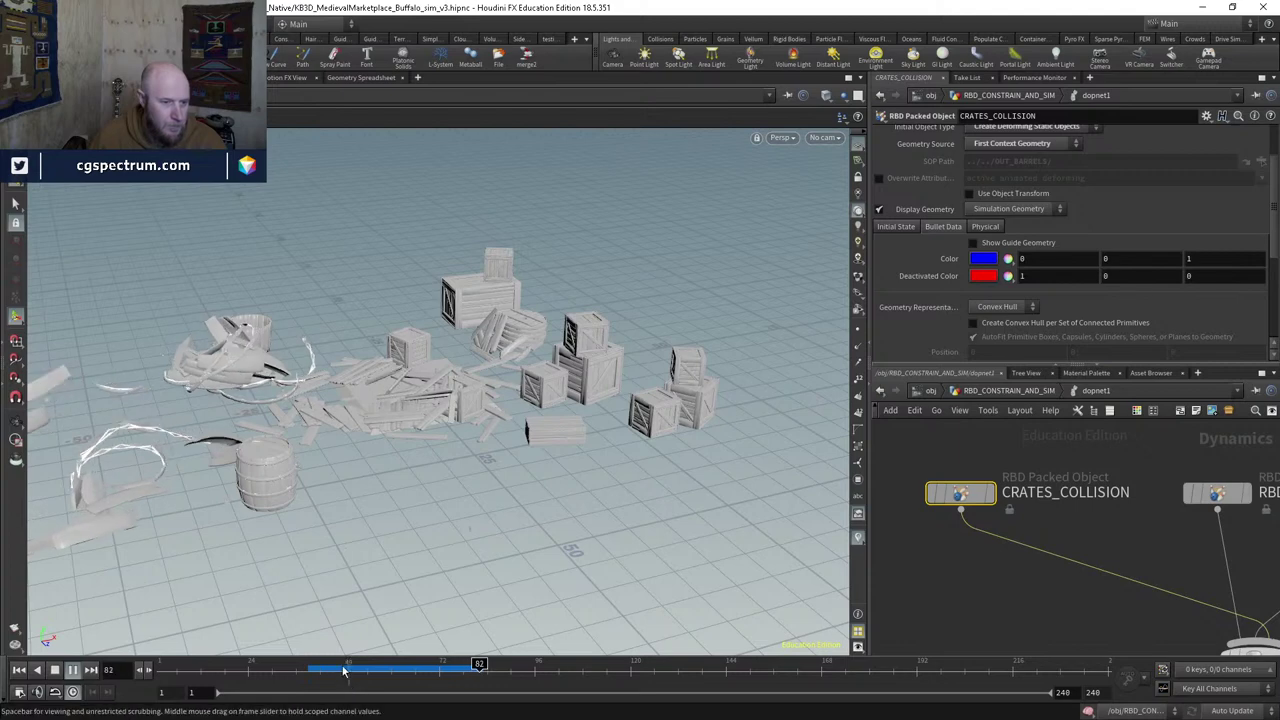
pyautogui.moveTo(323, 672); pyautogui.dragTo(466, 645)
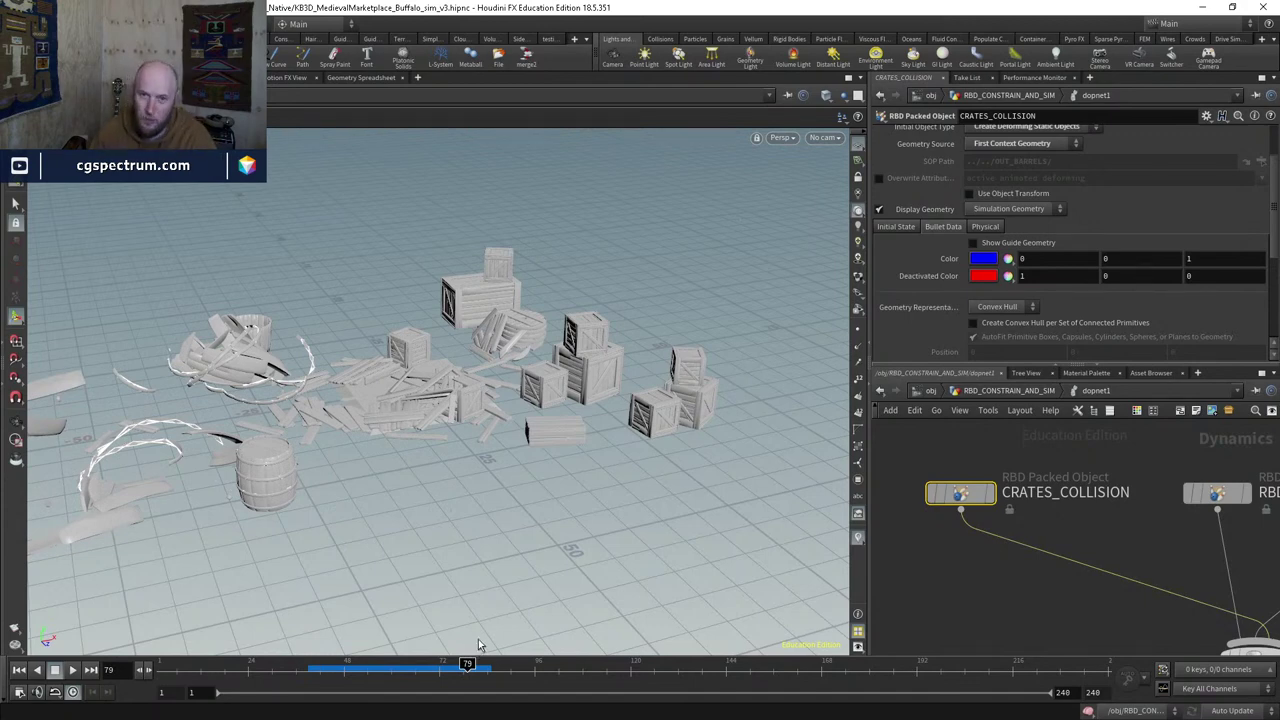
pyautogui.press('Up')
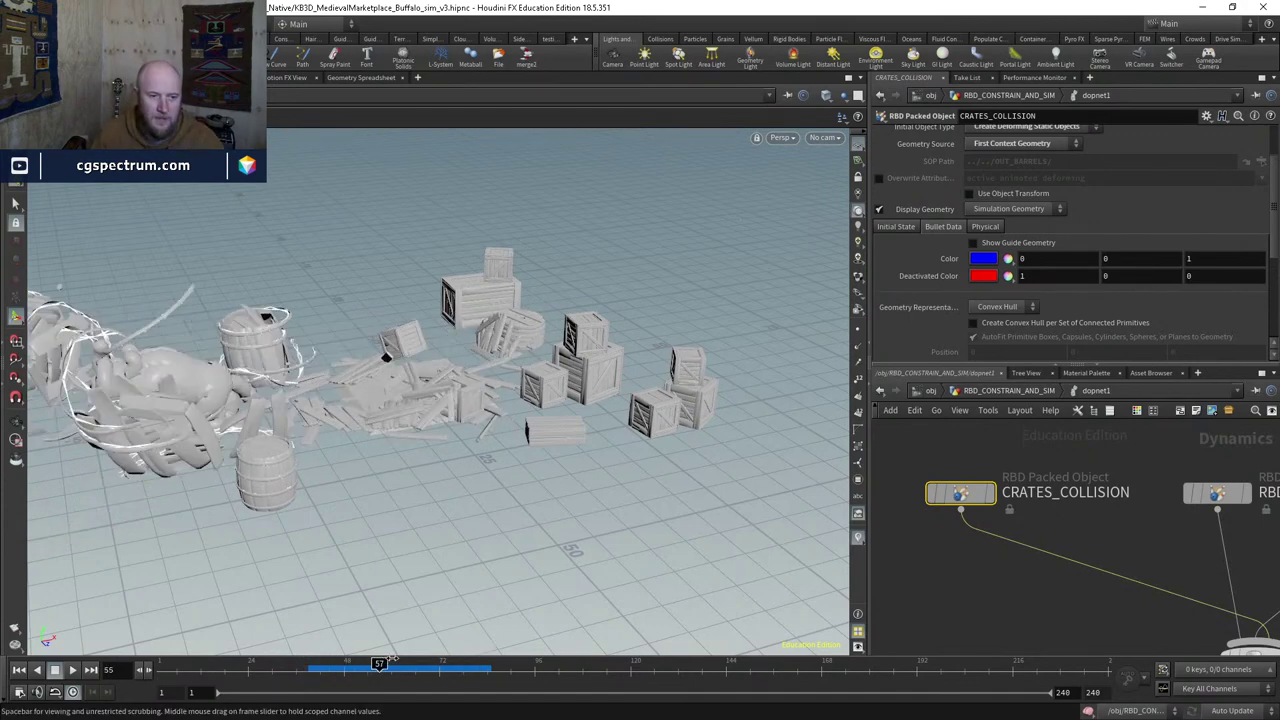
pyautogui.moveTo(319, 413); pyautogui.dragTo(560, 438)
pyautogui.moveTo(411, 665)
pyautogui.mouseDown()
pyautogui.moveTo(337, 665)
pyautogui.moveTo(457, 665)
pyautogui.mouseUp()
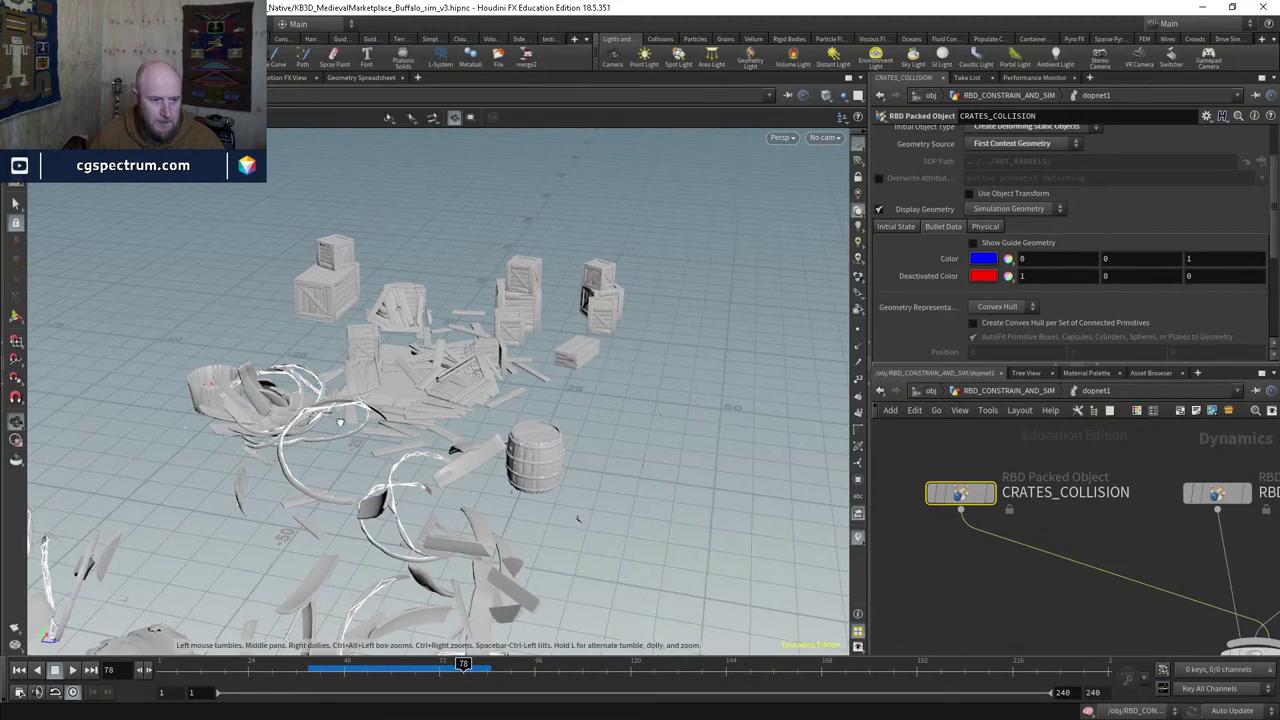
pyautogui.press('w')
pyautogui.press('w')
pyautogui.moveTo(414, 491)
pyautogui.mouseDown()
pyautogui.moveTo(534, 446)
pyautogui.moveTo(491, 491)
pyautogui.mouseUp()
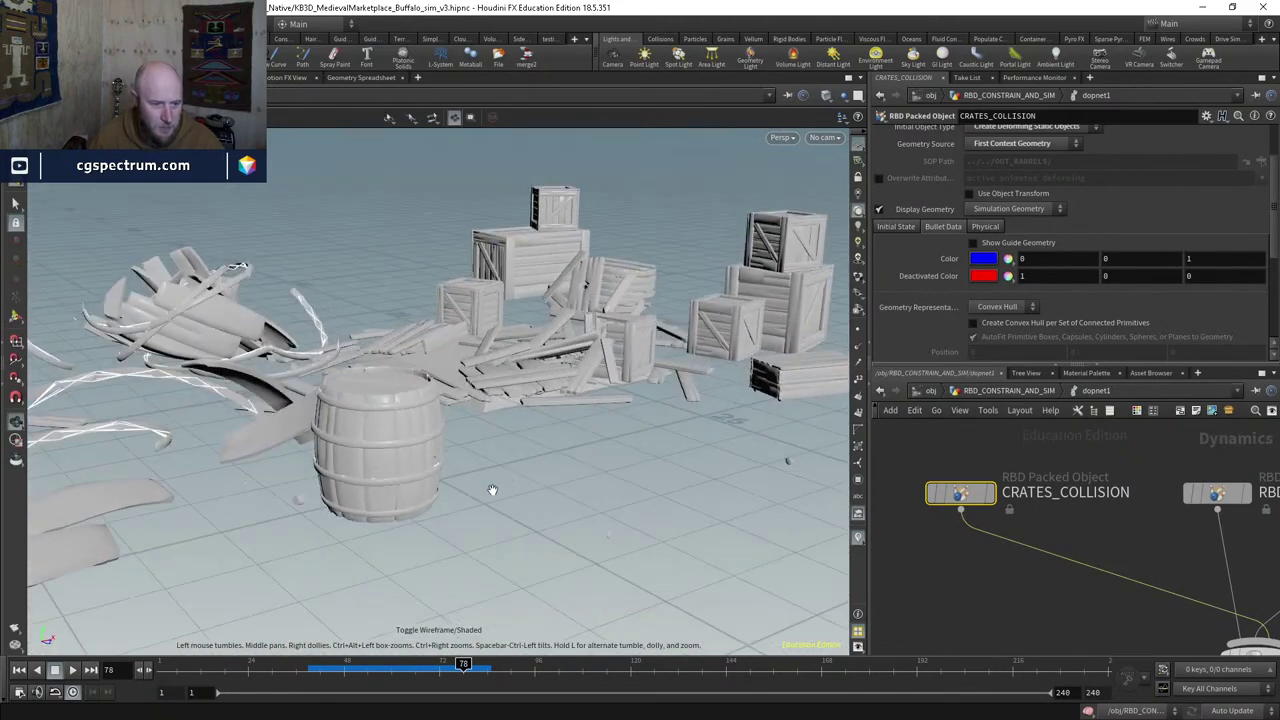
pyautogui.moveTo(317, 670)
pyautogui.mouseDown()
pyautogui.moveTo(463, 665)
pyautogui.moveTo(319, 665)
pyautogui.mouseUp()
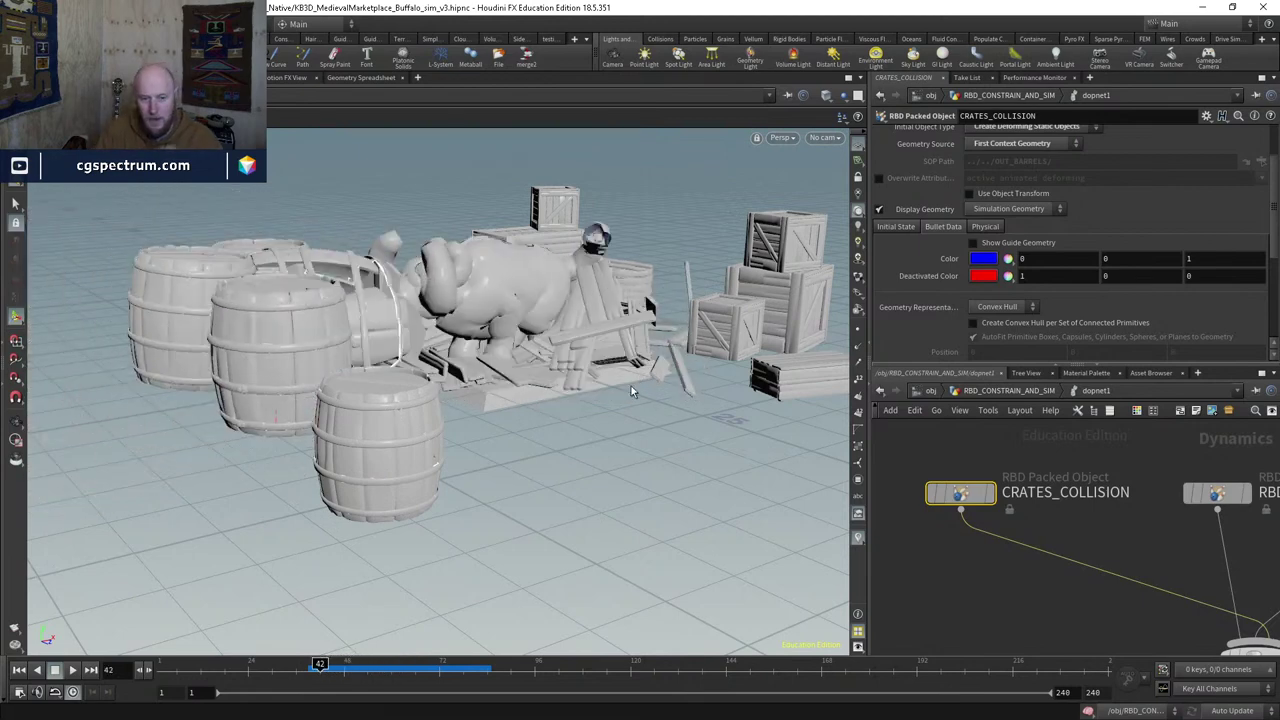
# Step: Display merge2 in RBD_CONSTRAIN_AND_SIM and scrub frames 11–67 to review the barrels shattering
pyautogui.click(1018, 392)
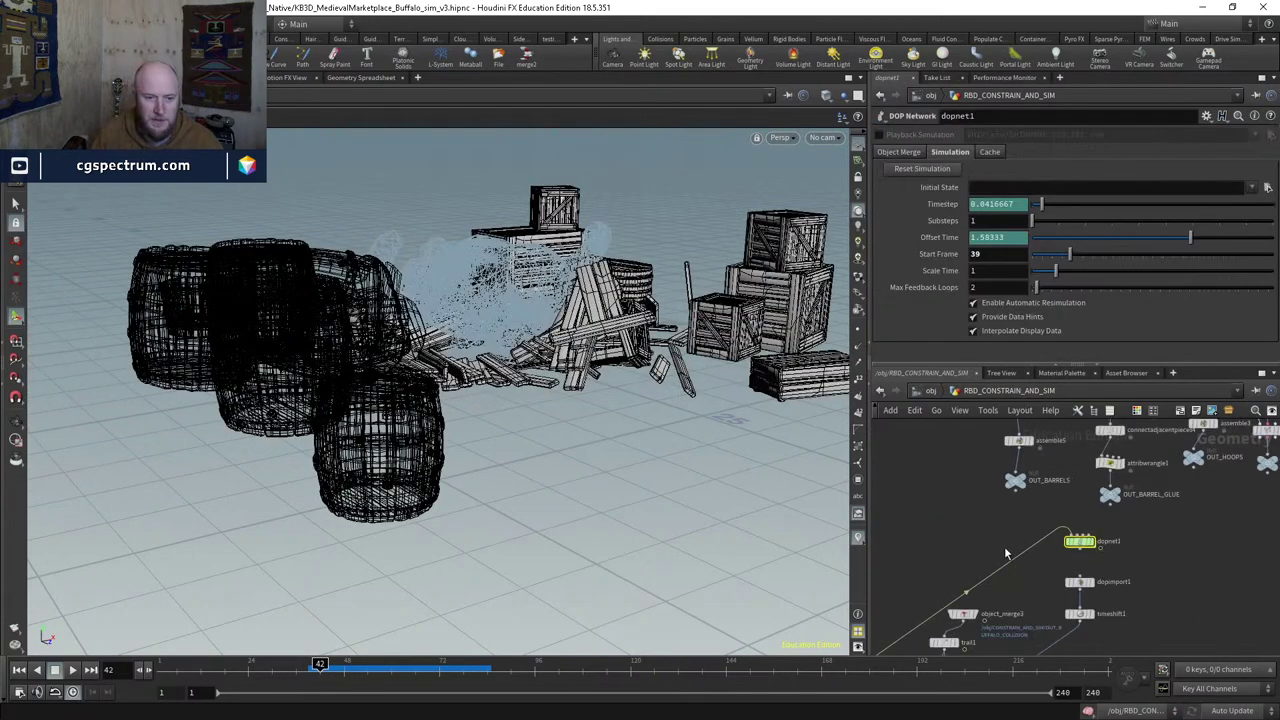
pyautogui.moveTo(1148, 517); pyautogui.dragTo(1192, 498, button='middle')
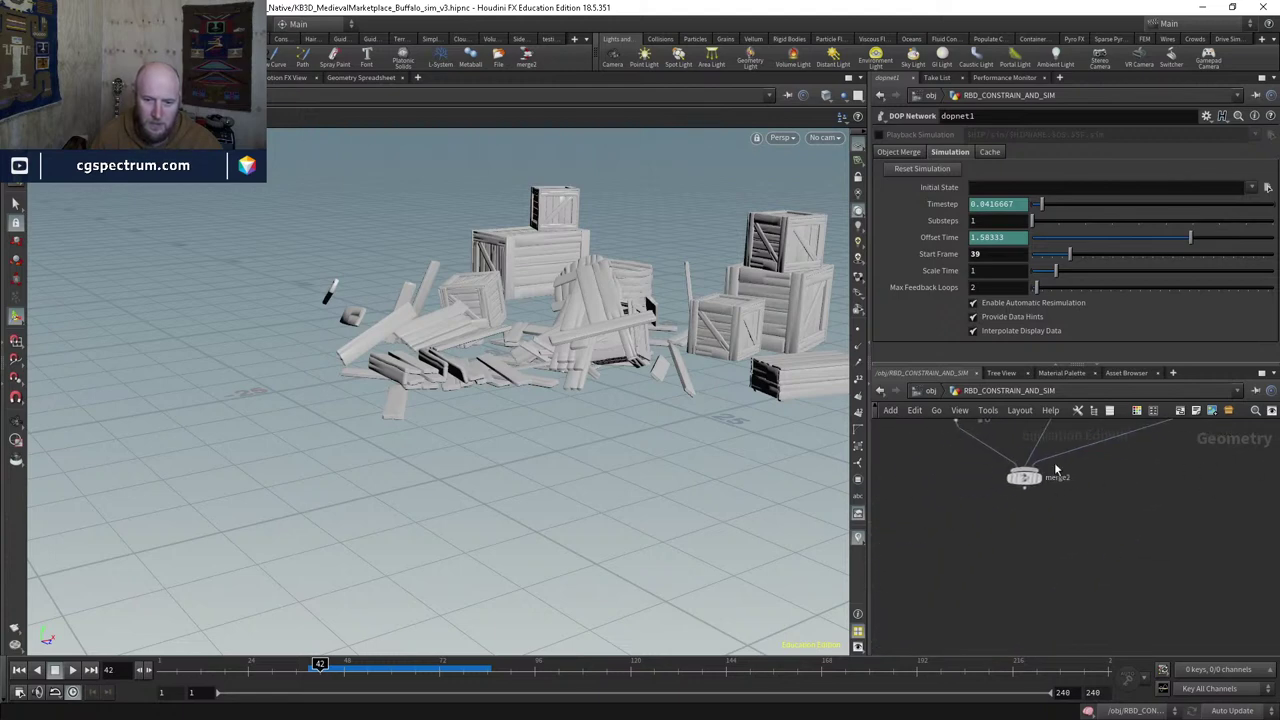
pyautogui.click(1023, 481)
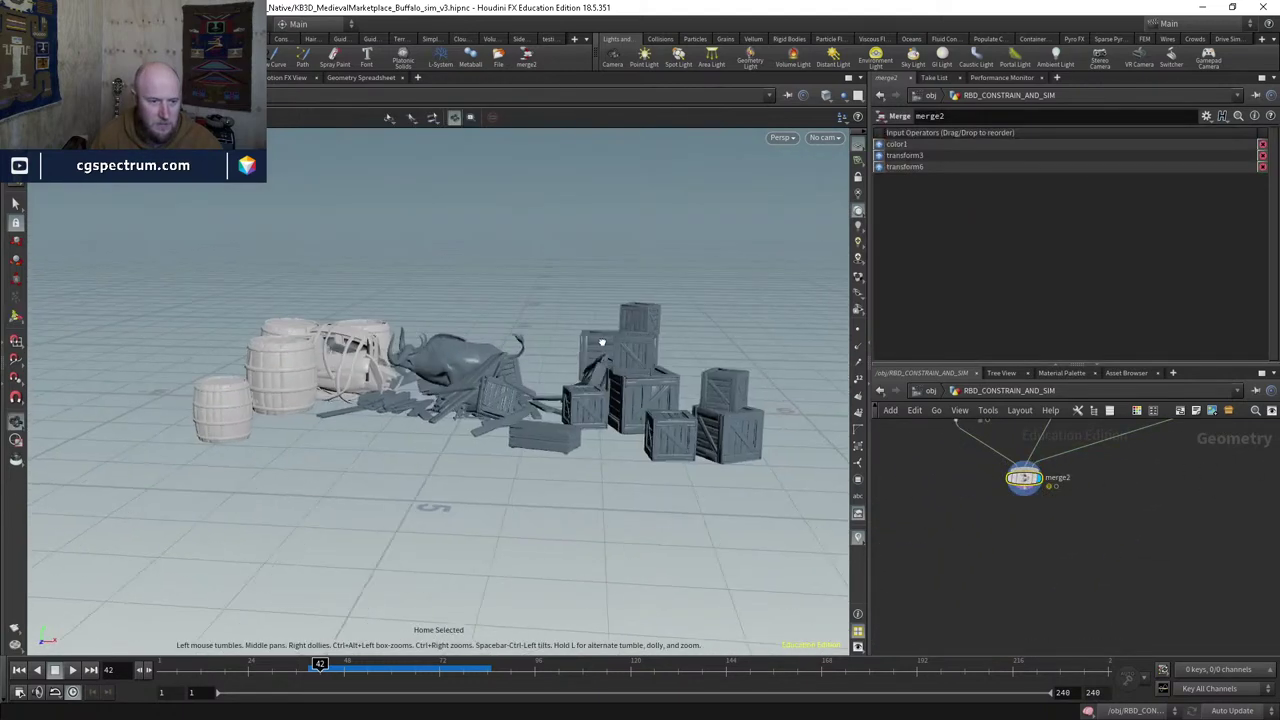
pyautogui.moveTo(368, 662)
pyautogui.mouseDown()
pyautogui.moveTo(245, 662)
pyautogui.moveTo(224, 644)
pyautogui.moveTo(438, 635)
pyautogui.moveTo(330, 640)
pyautogui.moveTo(355, 640)
pyautogui.mouseUp()
pyautogui.moveTo(334, 471); pyautogui.dragTo(379, 451)
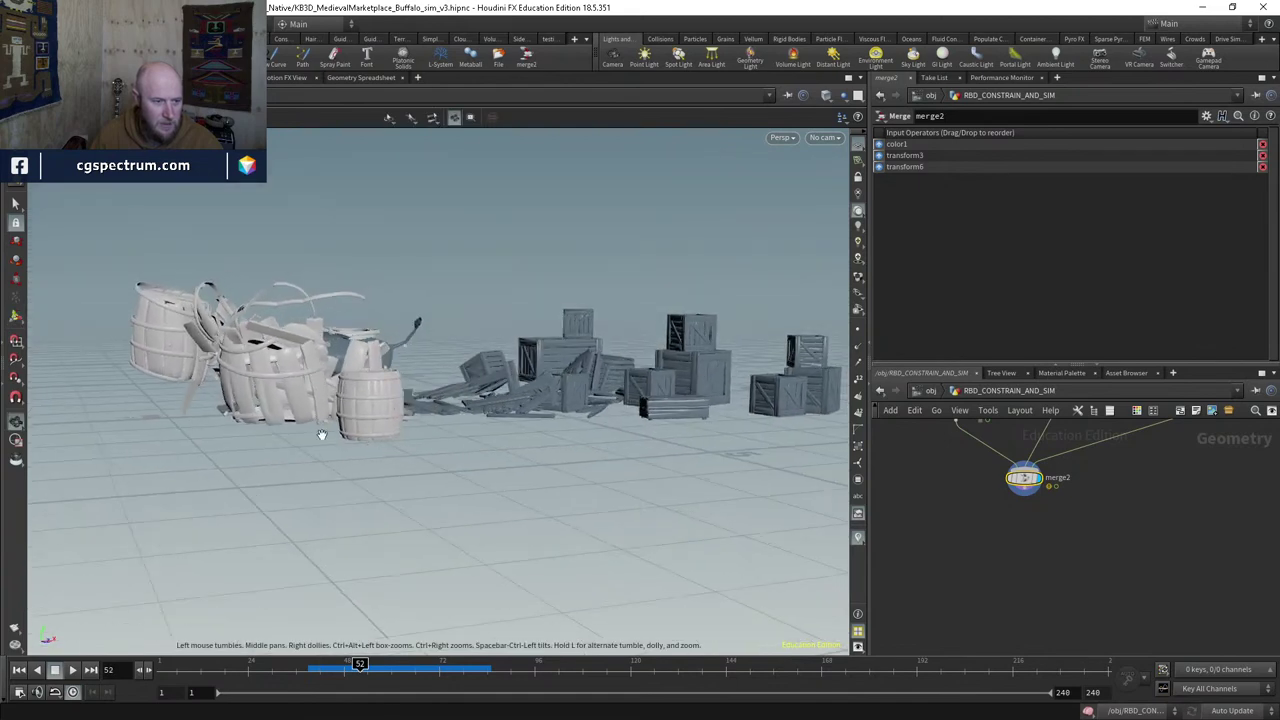
pyautogui.moveTo(360, 664)
pyautogui.mouseDown()
pyautogui.moveTo(405, 664)
pyautogui.moveTo(297, 664)
pyautogui.moveTo(399, 664)
pyautogui.moveTo(380, 664)
pyautogui.mouseUp()
pyautogui.moveTo(300, 480); pyautogui.dragTo(428, 451)
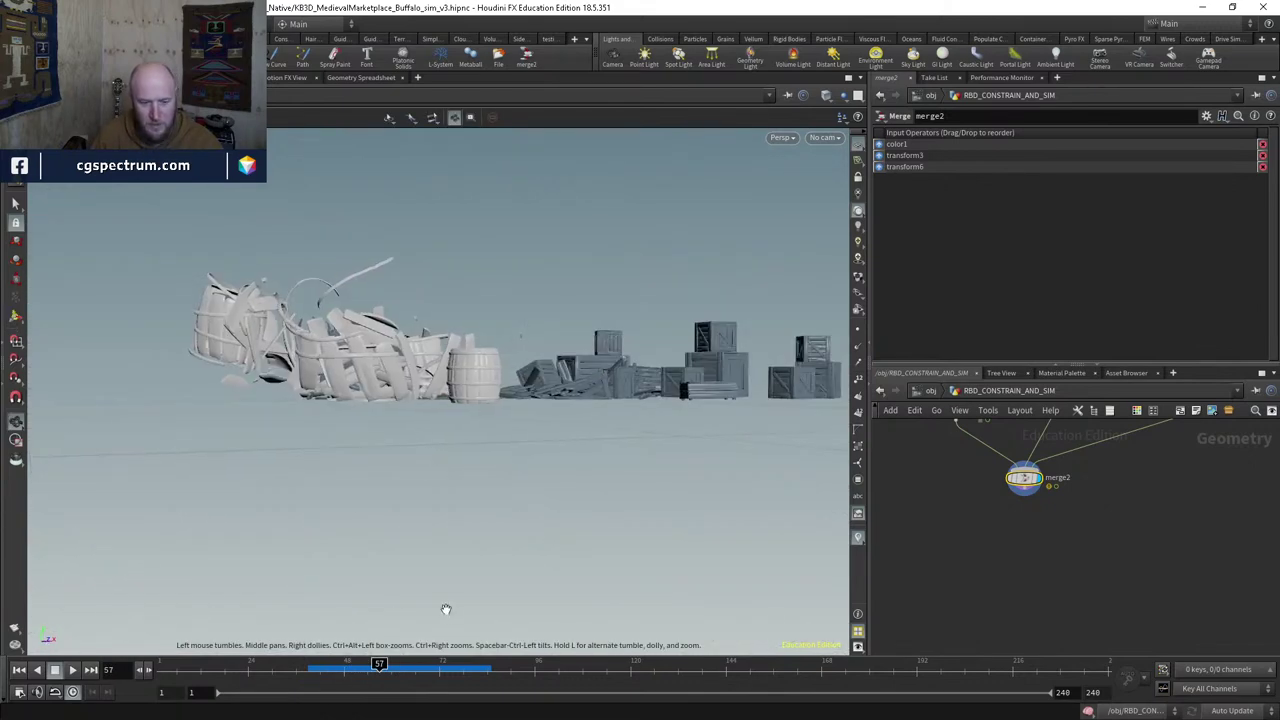
pyautogui.moveTo(380, 664); pyautogui.dragTo(165, 664)
pyautogui.scroll(-3, 1021, 507)
# Step: Inspect the info of merge2, color1, transform3, transform6 and OUT_BUFFALO_COLLISION
pyautogui.scroll(3, 1073, 470)
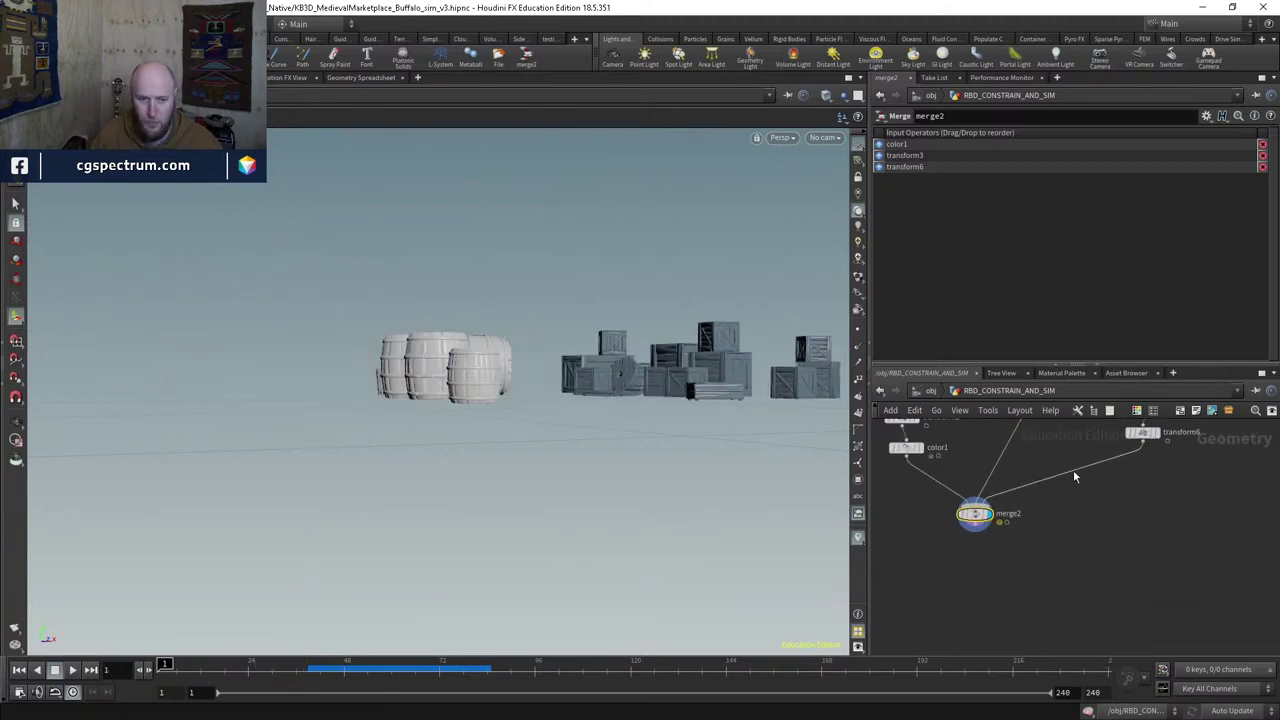
pyautogui.middleClick(995, 515)
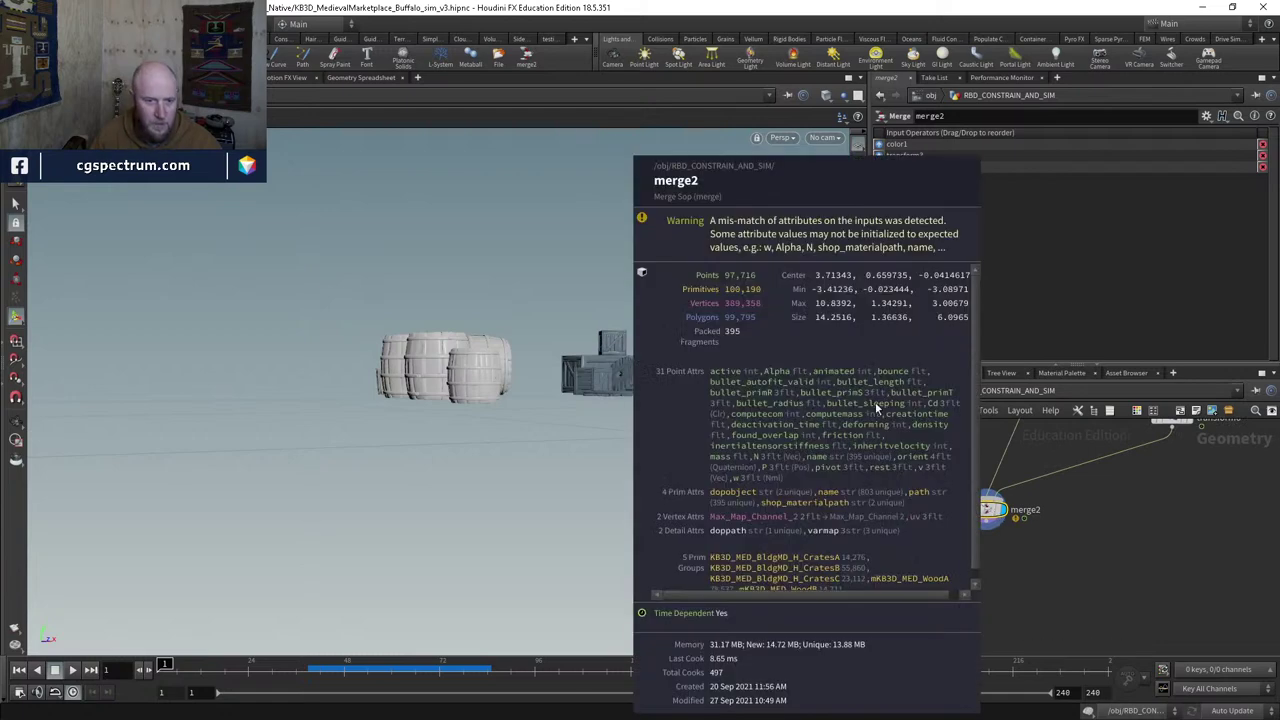
pyautogui.scroll(-3, 964, 555)
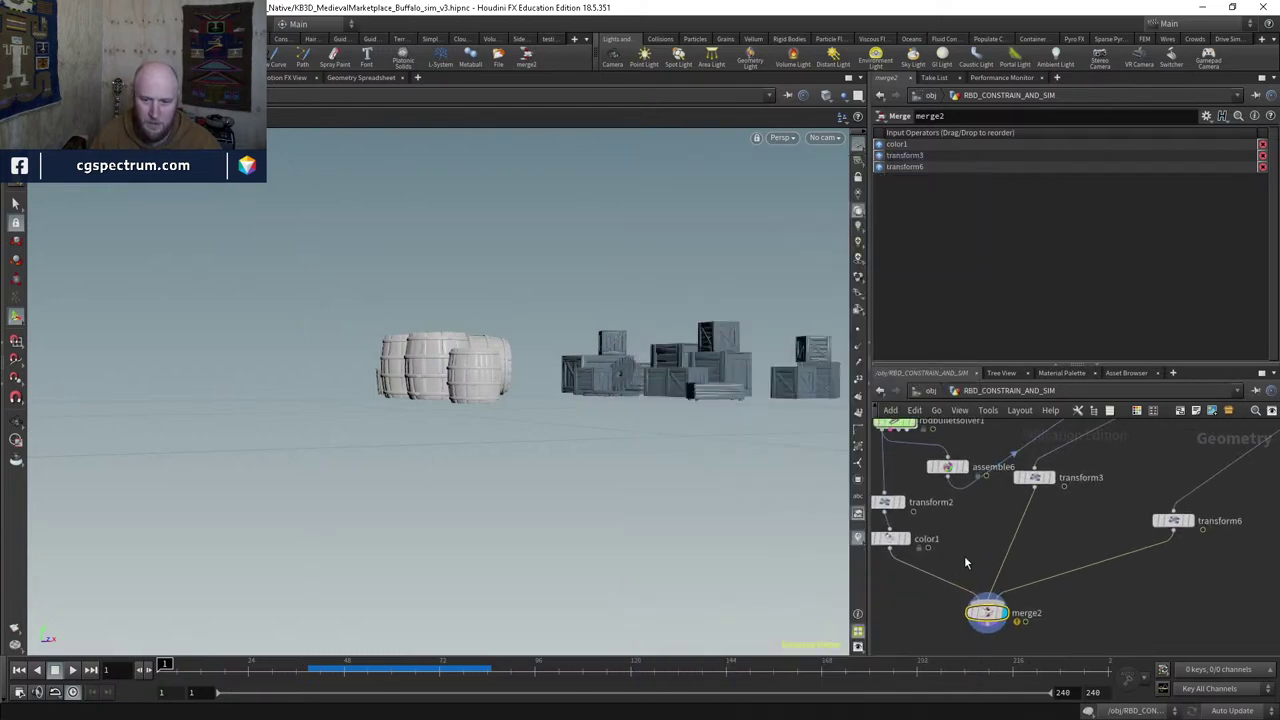
pyautogui.middleClick(890, 537)
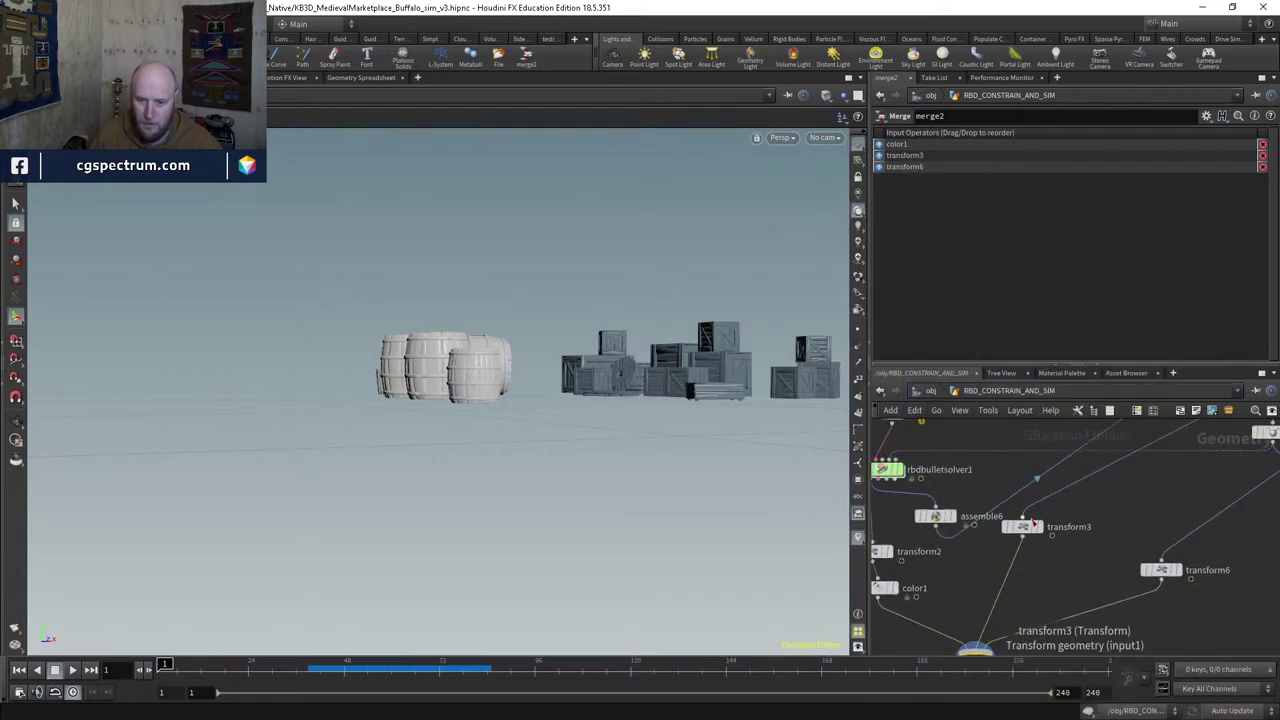
pyautogui.middleClick(1025, 519)
pyautogui.middleClick(1162, 570)
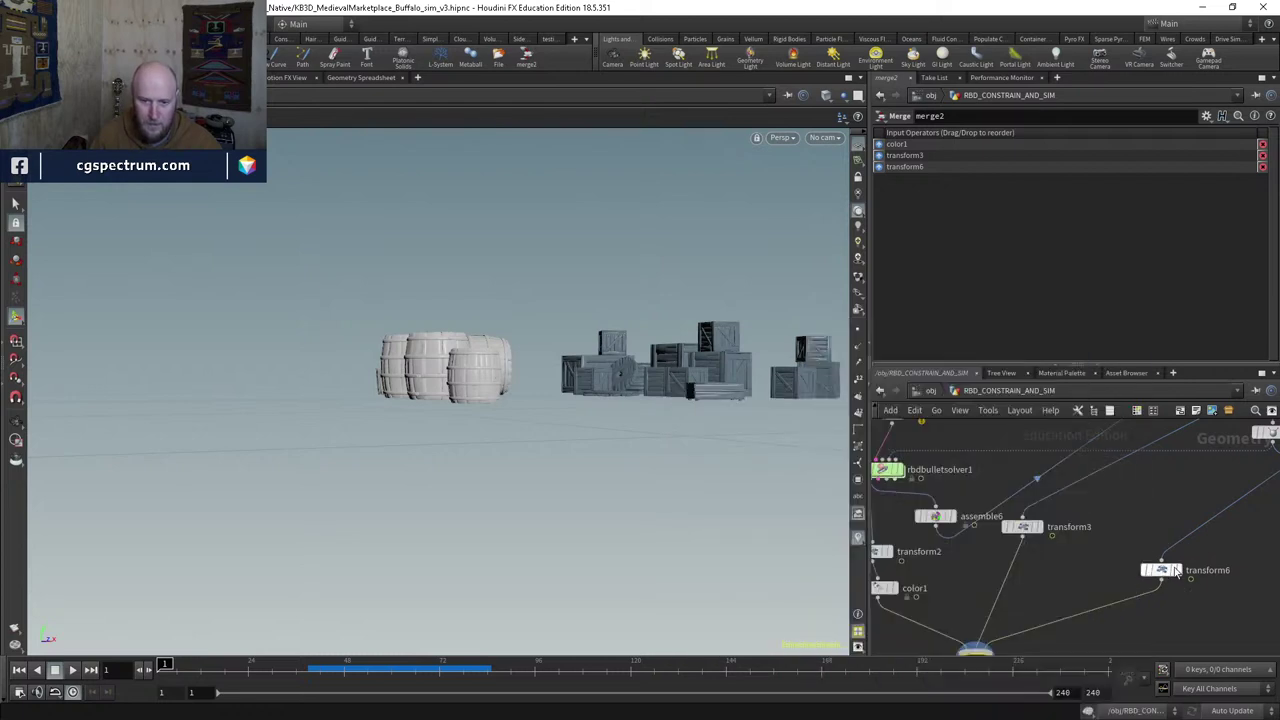
pyautogui.scroll(2, 1110, 560)
pyautogui.middleClick(1117, 545)
pyautogui.moveTo(1129, 564); pyautogui.dragTo(1037, 652, button='middle')
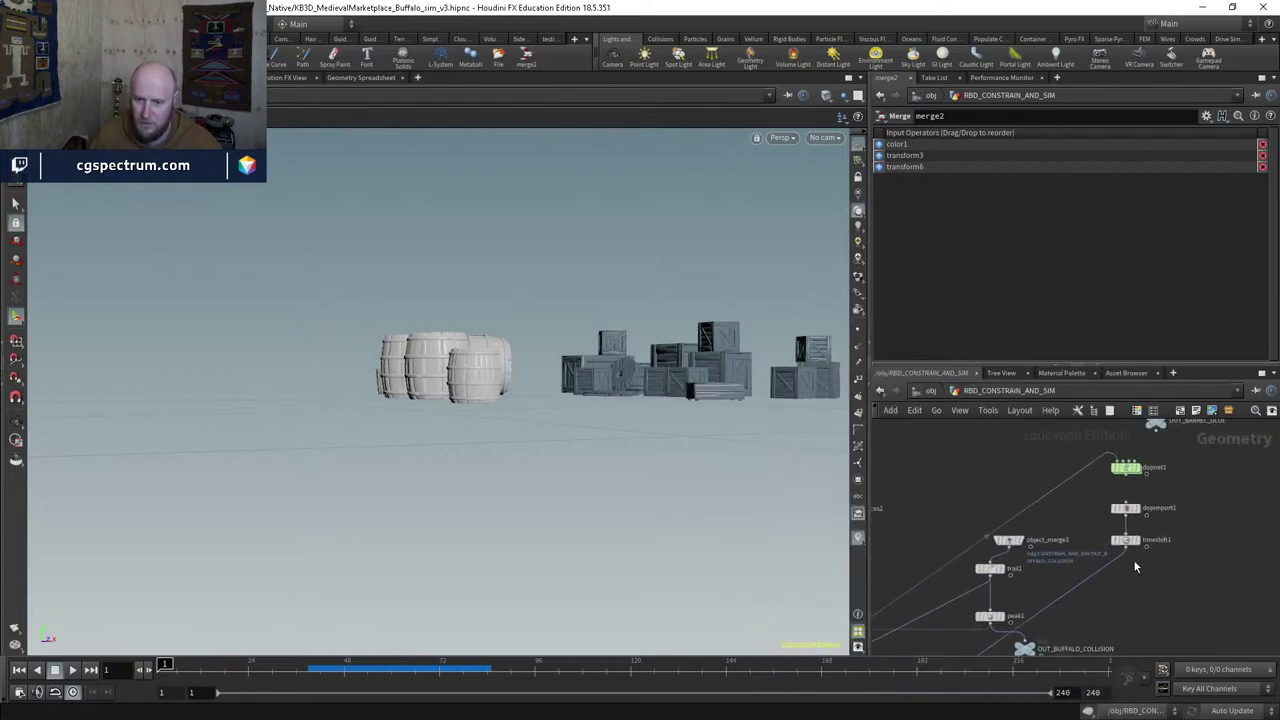
# Step: Add an Unpack node below timeshift1 and check its info
pyautogui.press('Tab')
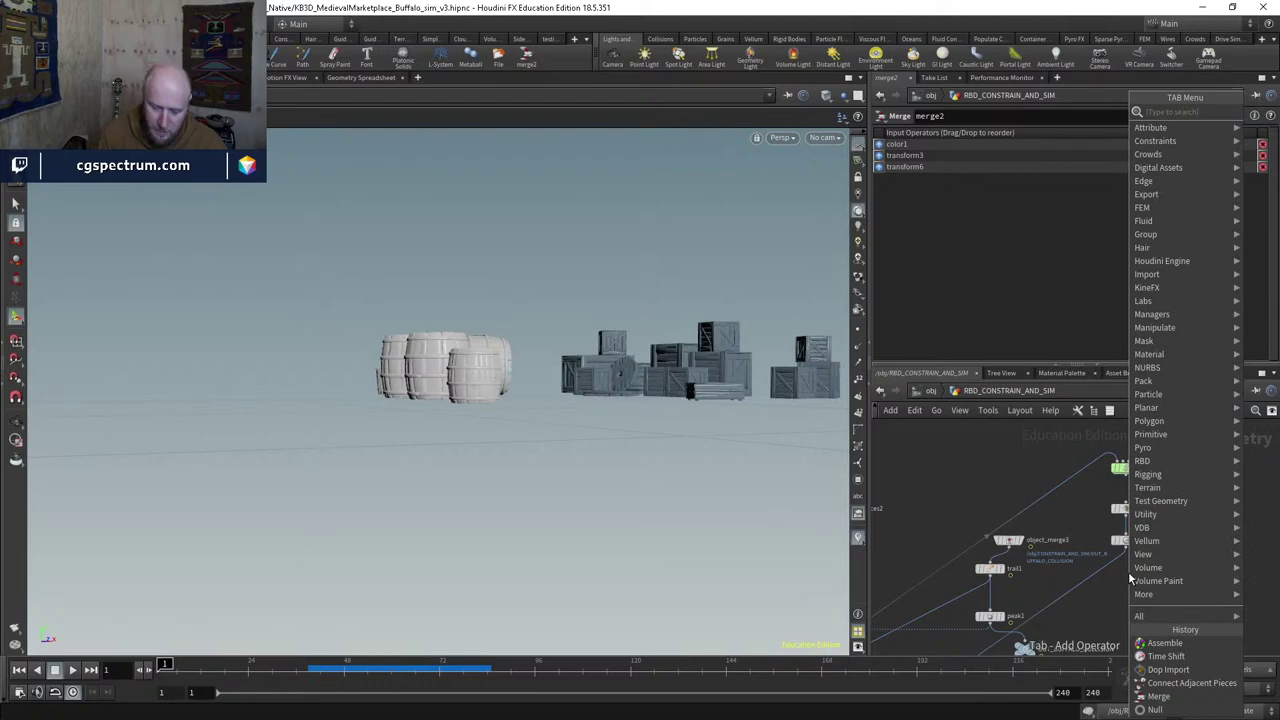
pyautogui.moveTo(1130, 568)
pyautogui.click(1090, 400)
pyautogui.click(1128, 571)
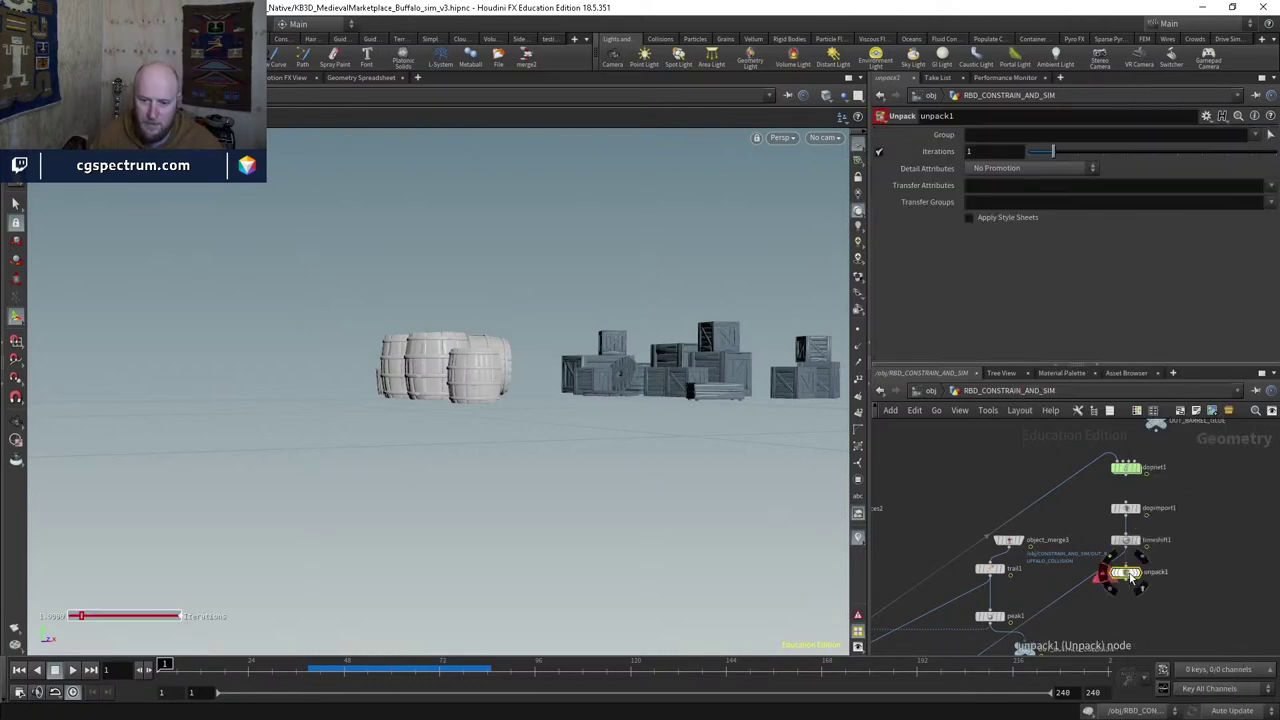
pyautogui.middleClick(1116, 570)
pyautogui.scroll(-5, 1116, 570)
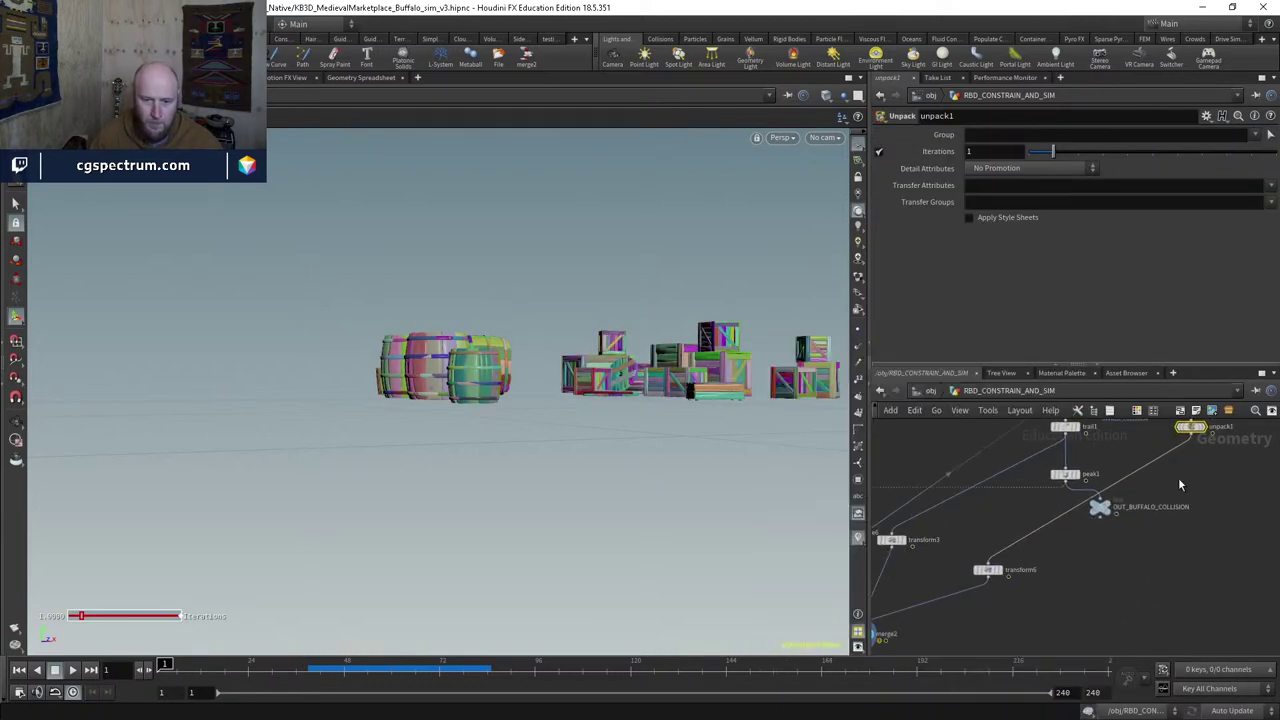
pyautogui.scroll(10, 1086, 563)
pyautogui.scroll(-3, 1038, 629)
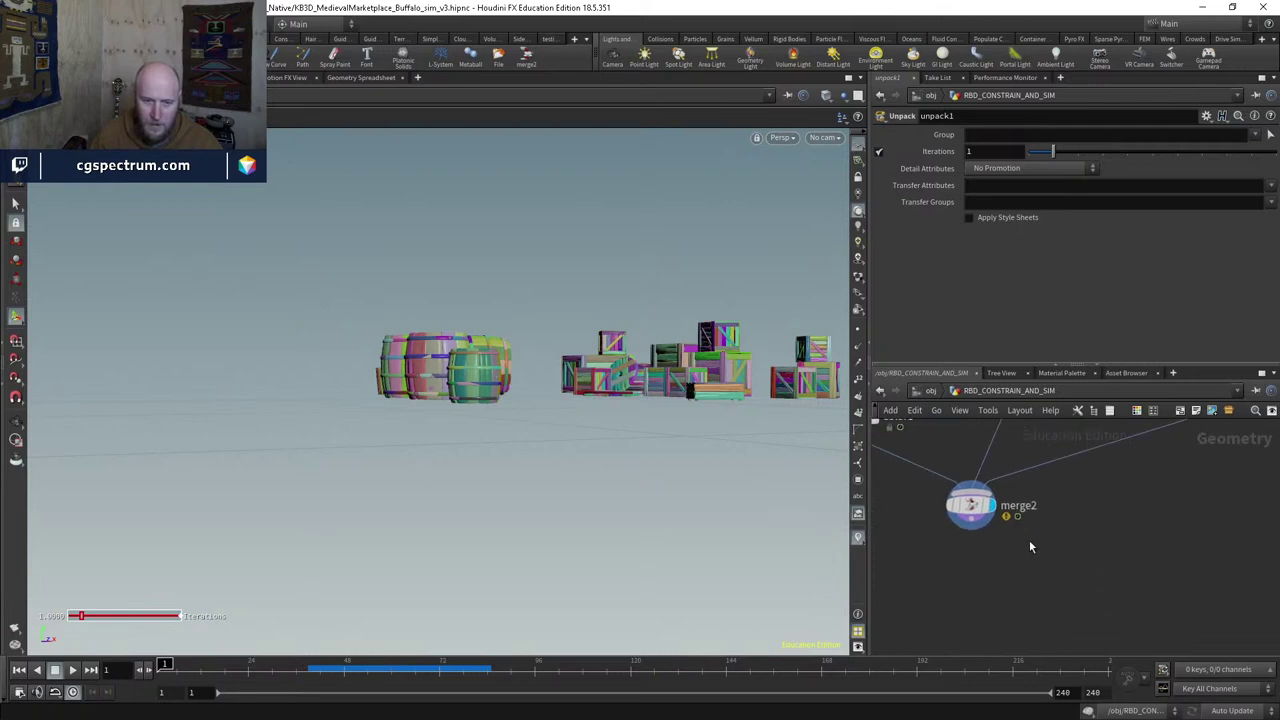
pyautogui.moveTo(1069, 592); pyautogui.dragTo(1098, 613, button='middle')
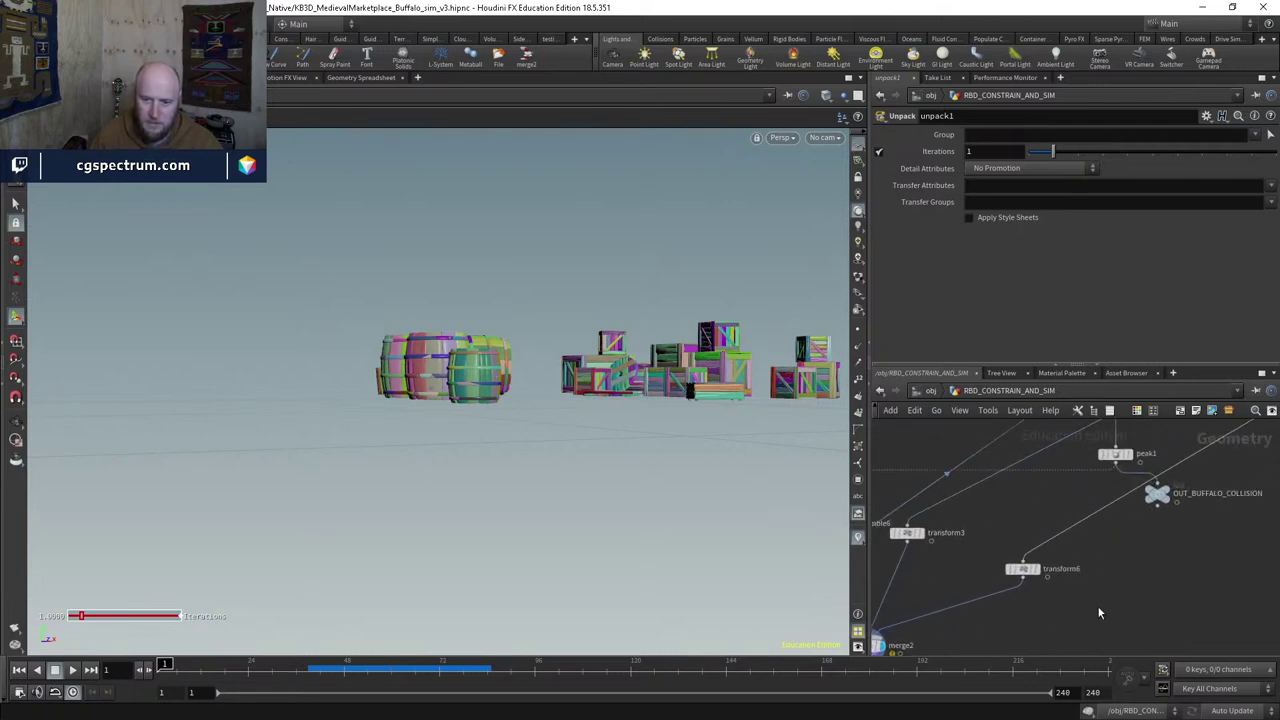
pyautogui.moveTo(938, 634); pyautogui.dragTo(1078, 568, button='middle')
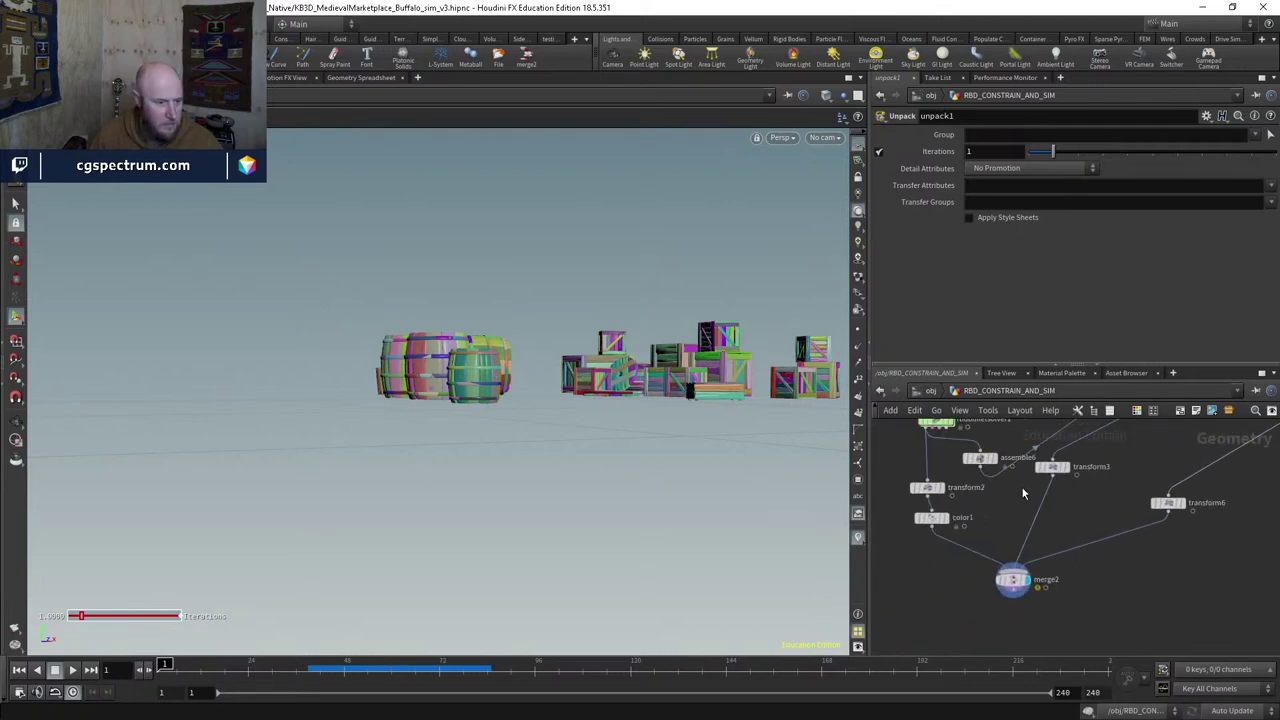
# Step: Check transform4 and vellumsolver1 in the tent's CONSTRAIN_AND_SIM network
pyautogui.click(940, 391)
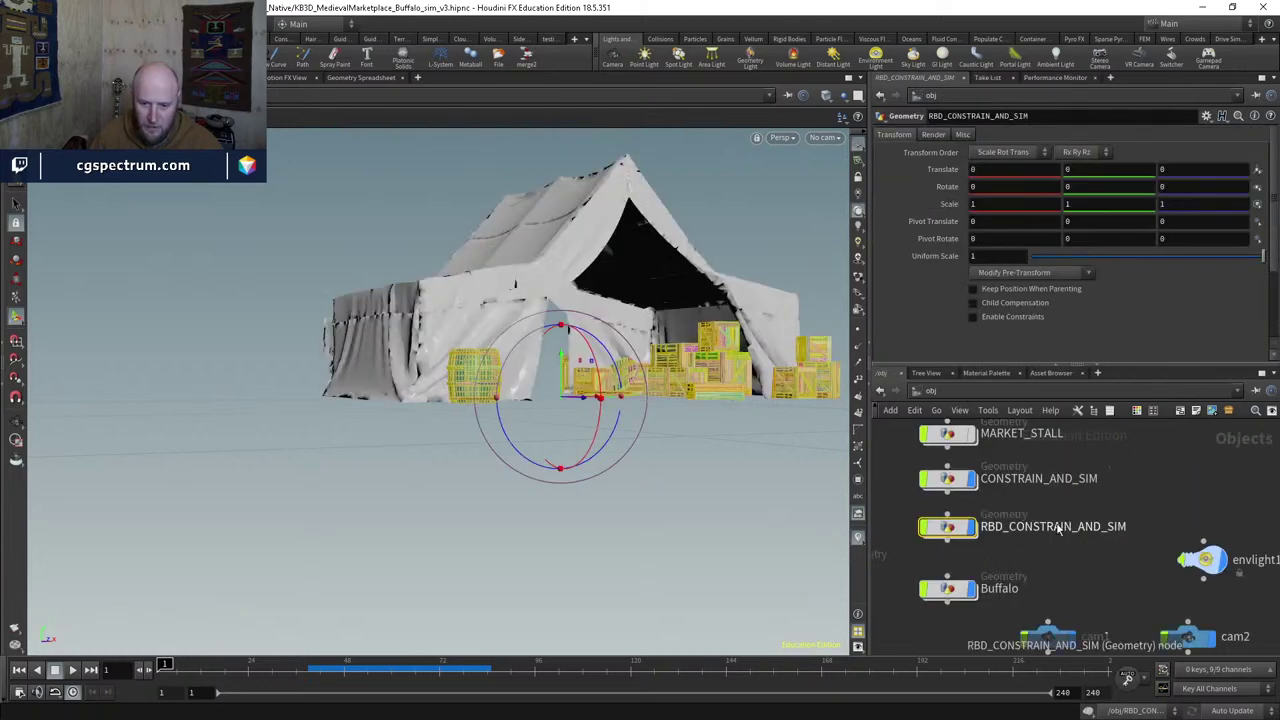
pyautogui.doubleClick(955, 485)
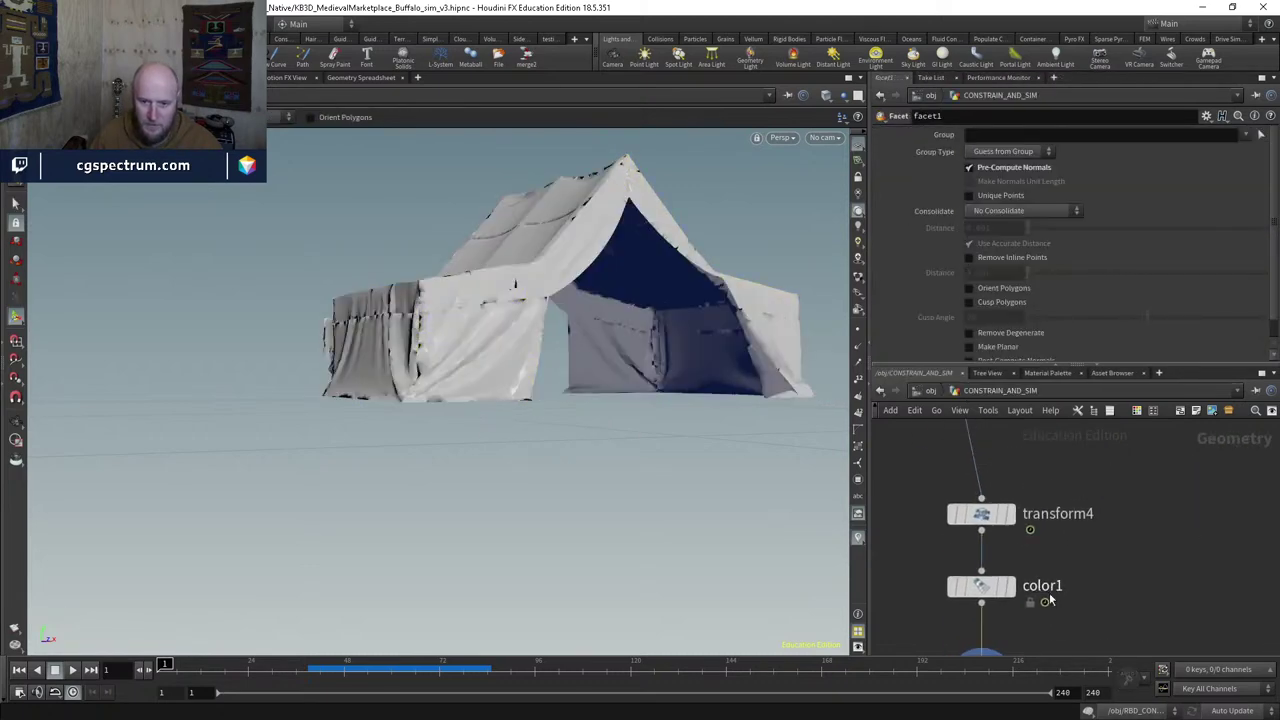
pyautogui.click(971, 514)
pyautogui.moveTo(1051, 459); pyautogui.dragTo(1076, 609, button='middle')
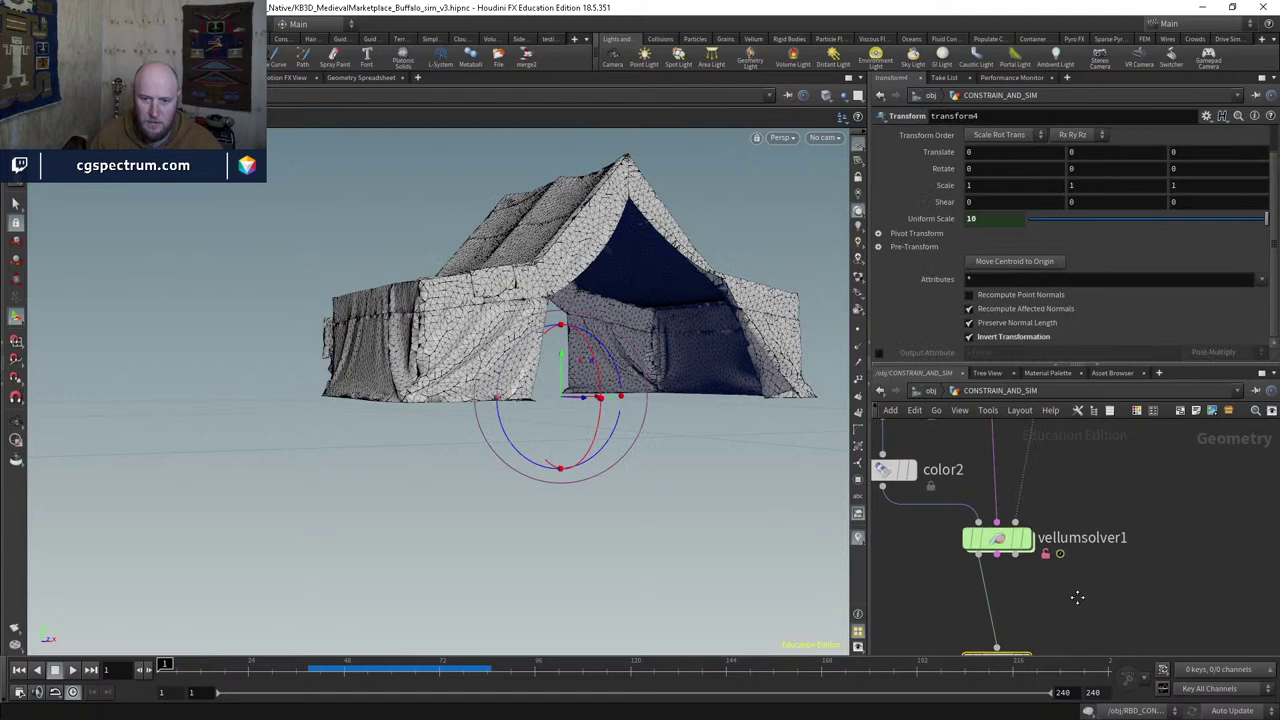
pyautogui.click(998, 539)
# Step: Bypass transform2 and transform3 in the RBD_CONSTRAIN_AND_SIM network
pyautogui.click(930, 391)
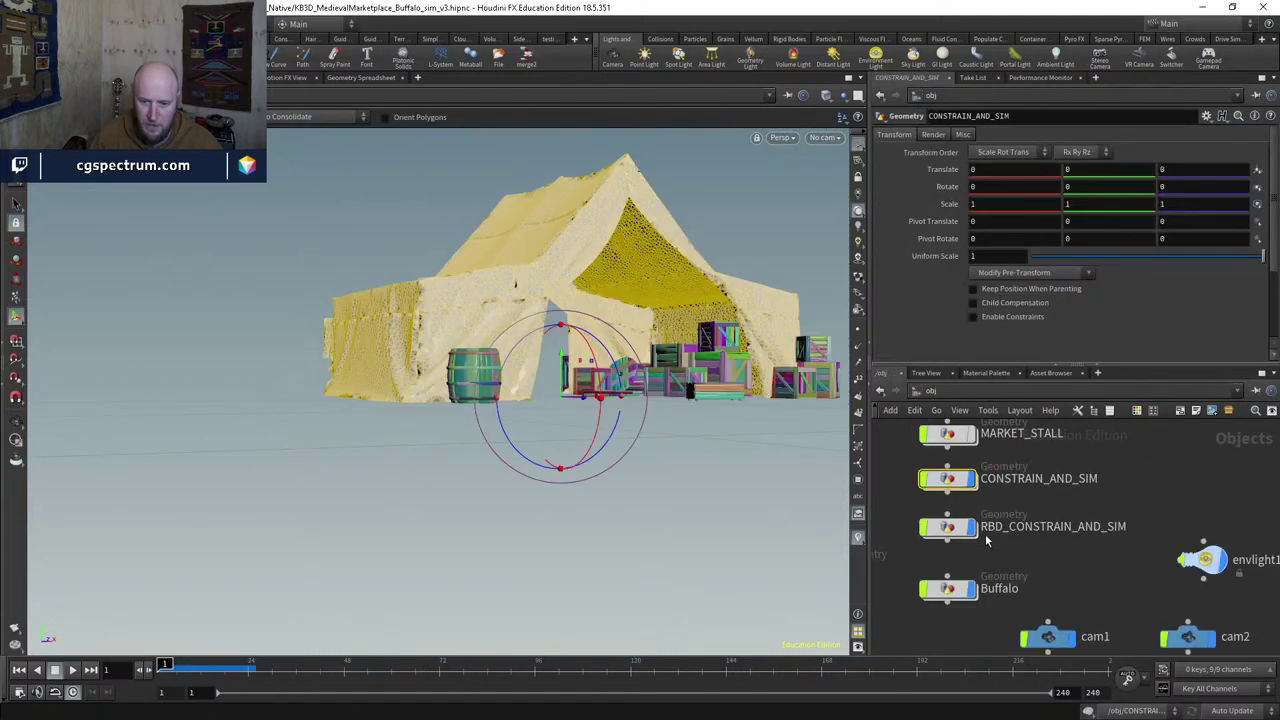
pyautogui.doubleClick(948, 527)
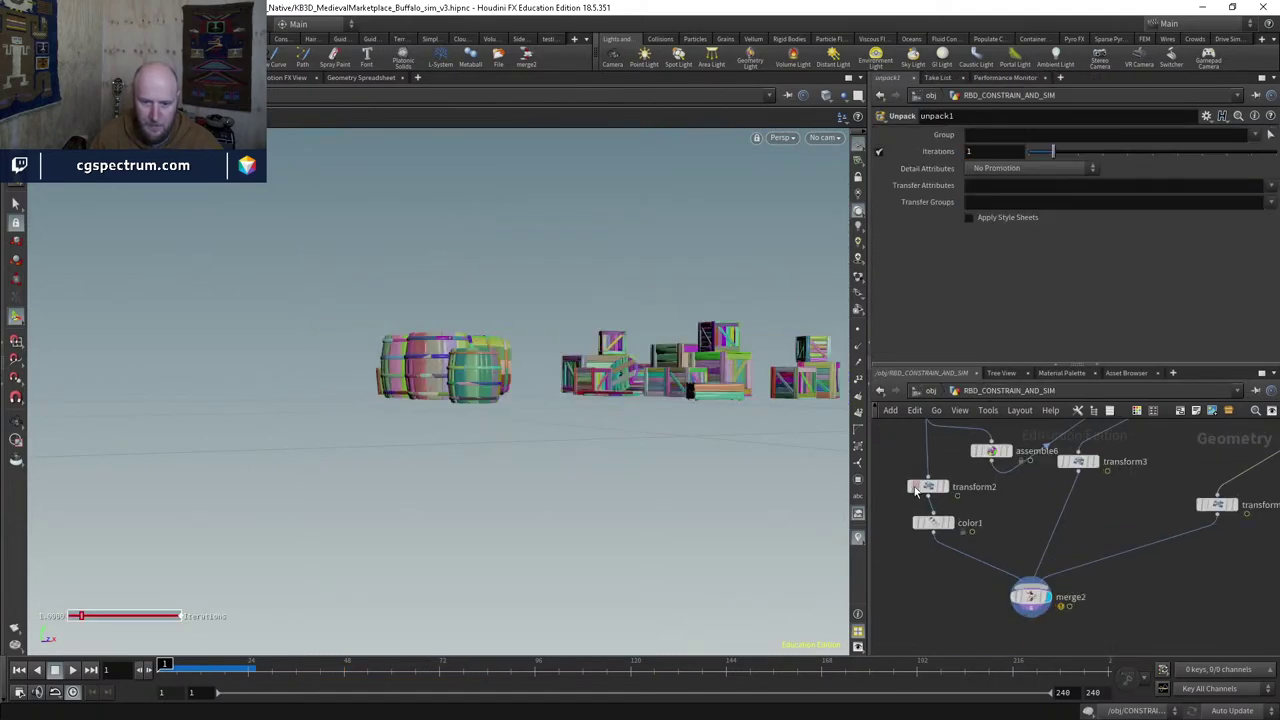
pyautogui.click(913, 487)
pyautogui.click(1063, 461)
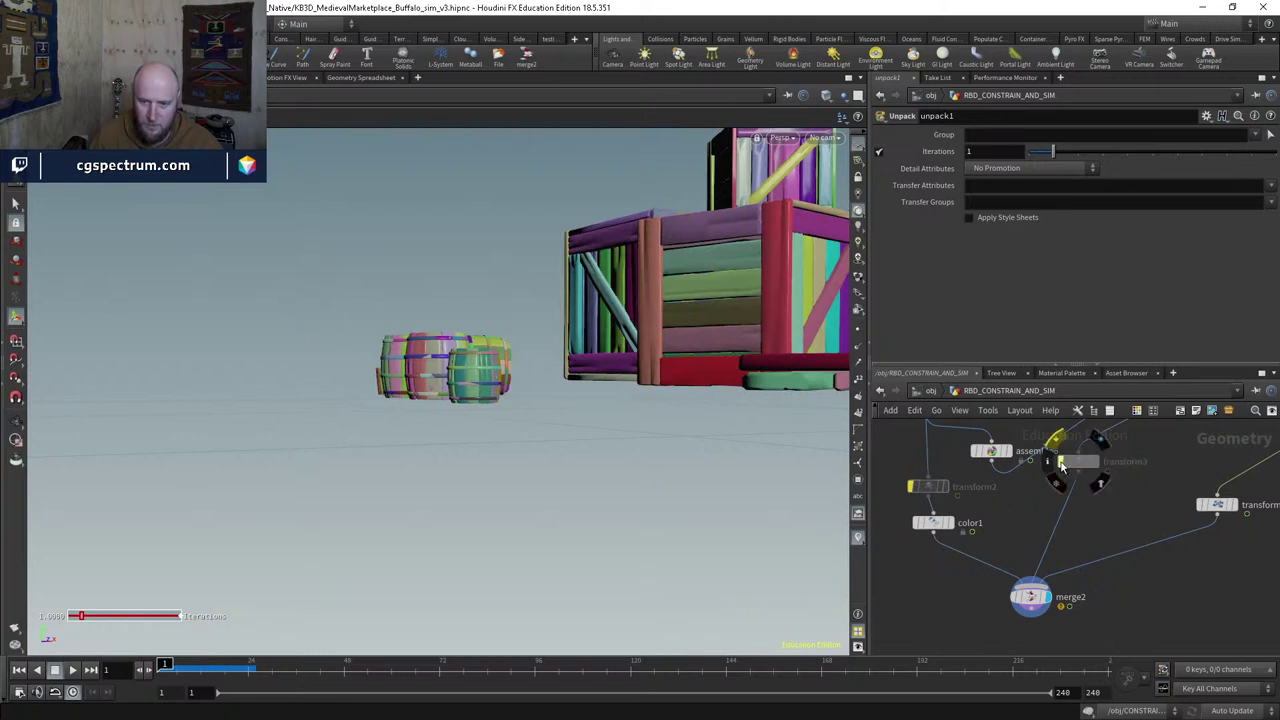
pyautogui.click(1200, 506)
# Step: Add a null below merge2 named OUT_RBD_COLLISIONS_FOR_VELLUM
pyautogui.press('Tab')
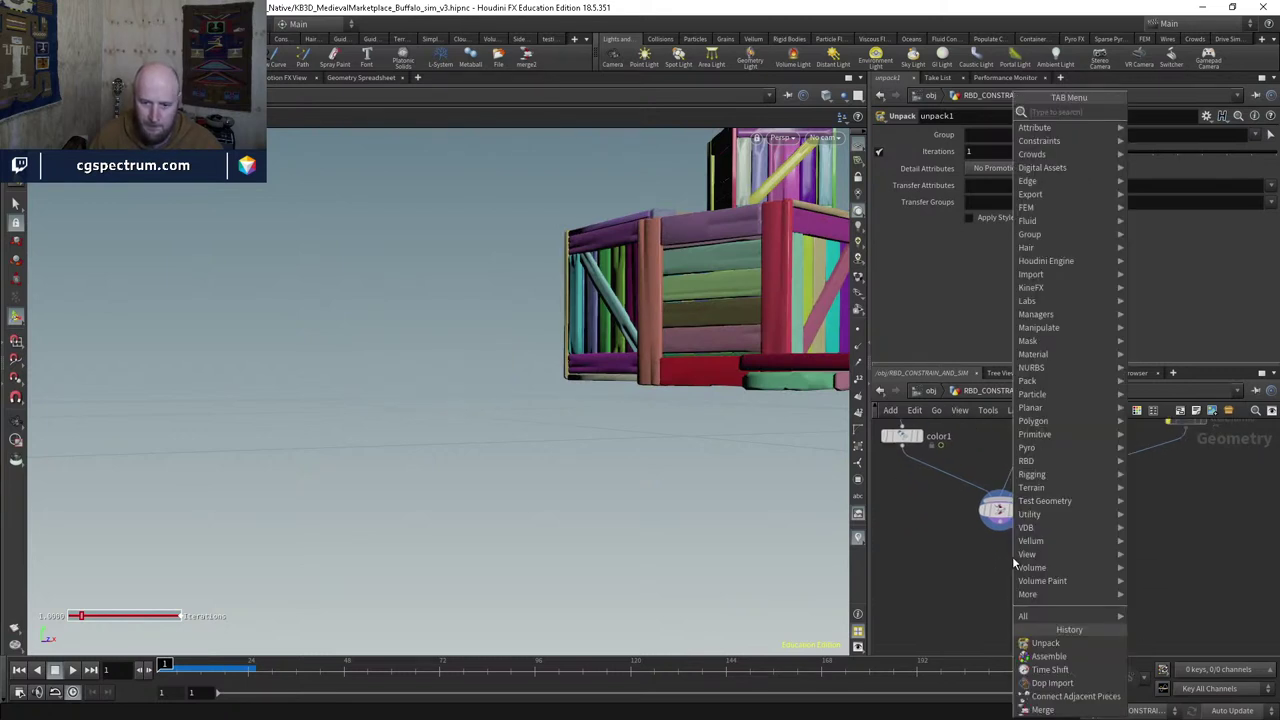
pyautogui.write('null')
pyautogui.press('Return')
pyautogui.click(1004, 567)
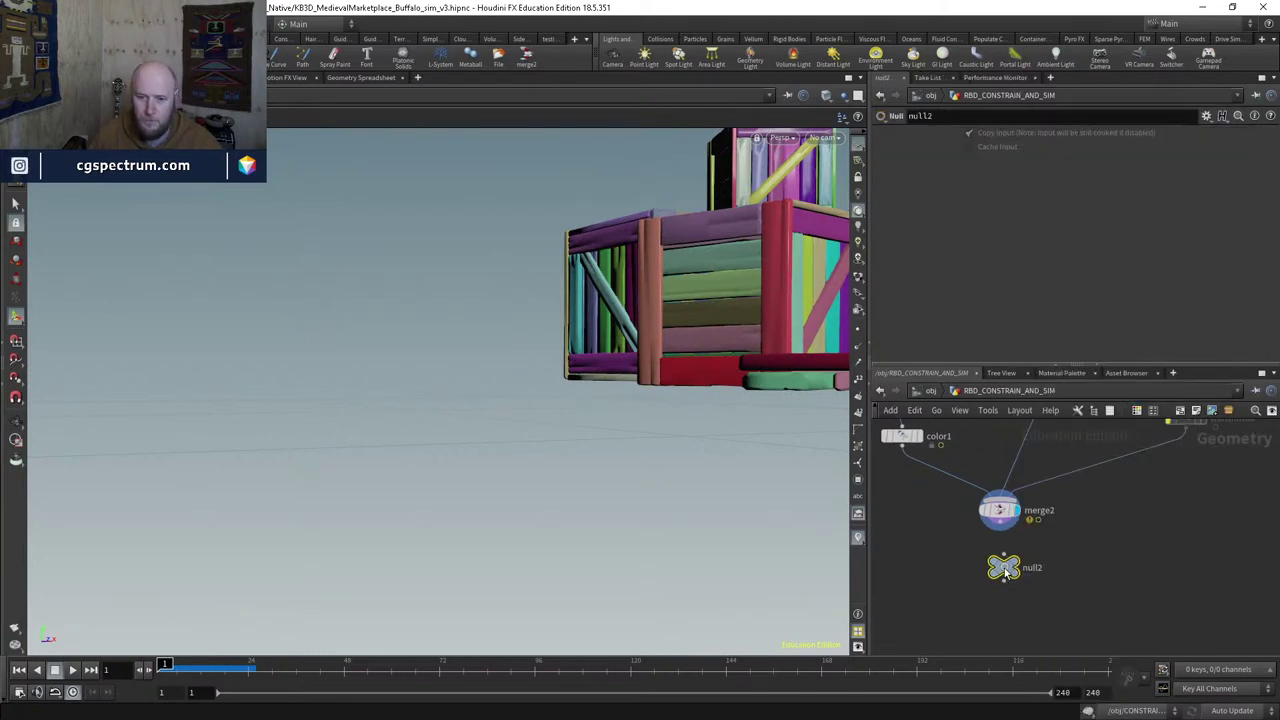
pyautogui.doubleClick(1031, 567)
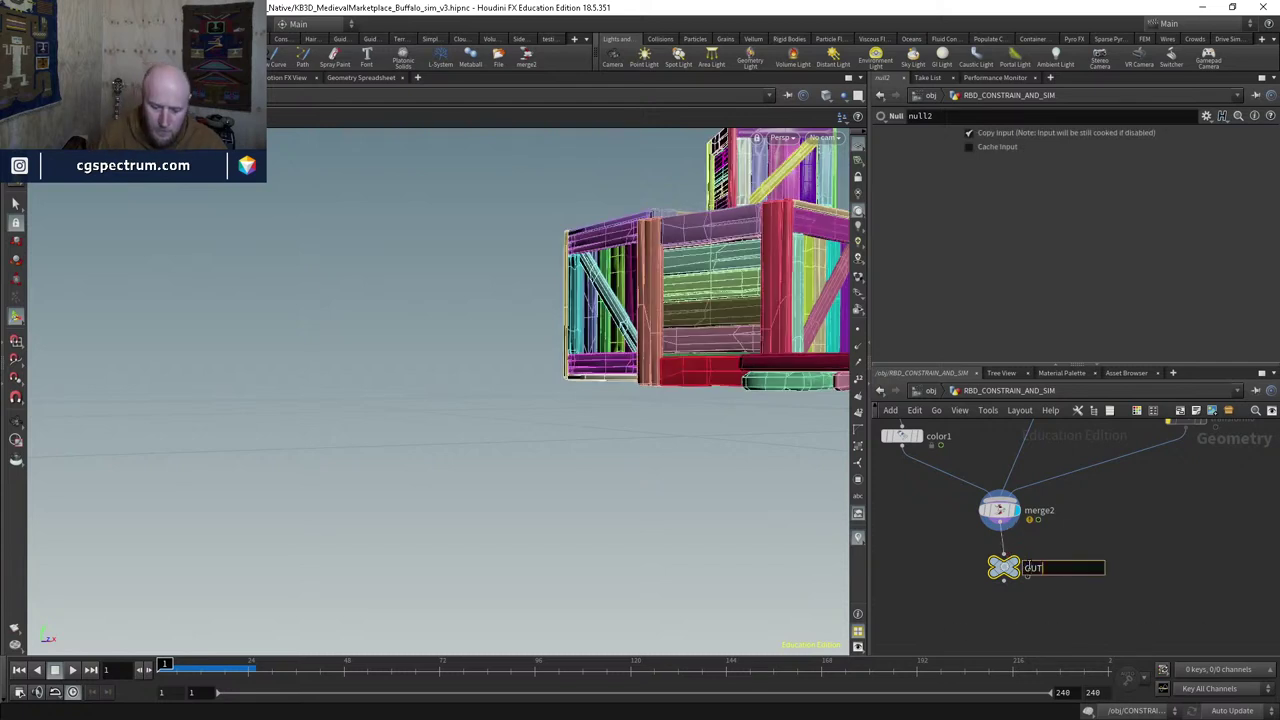
pyautogui.write('OUT_RBD_COLLI')
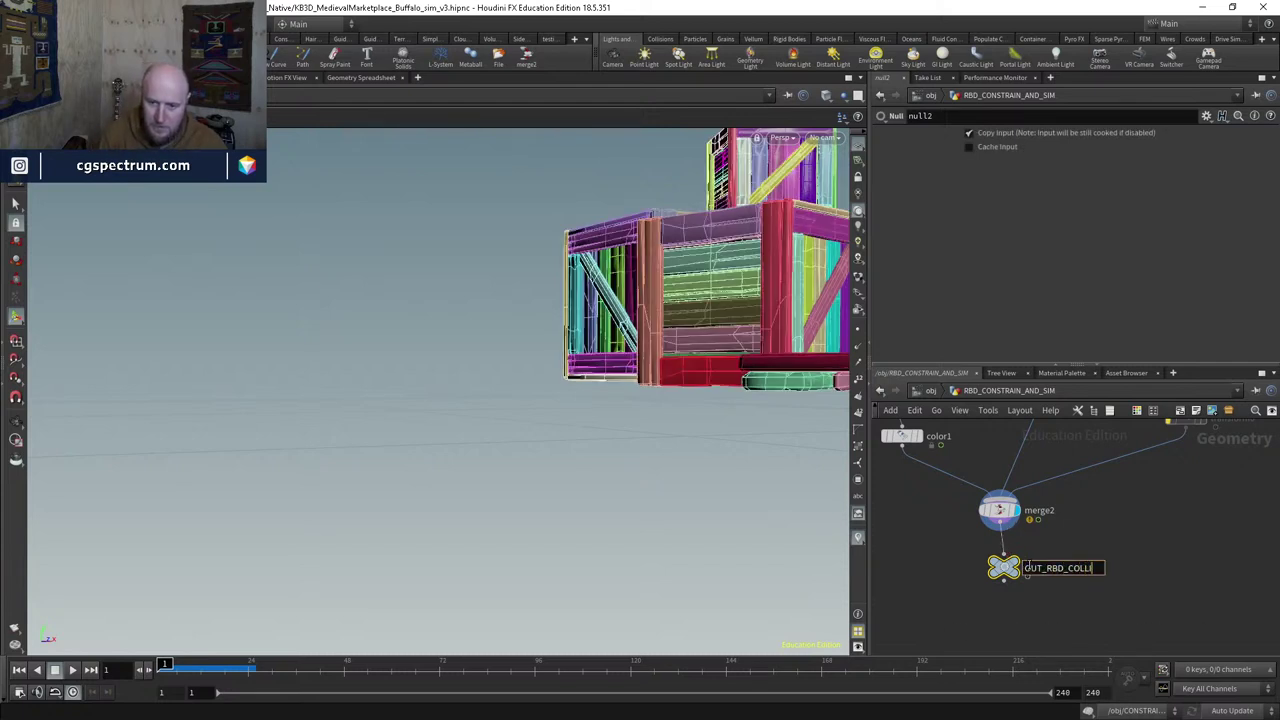
pyautogui.write('SIONS_FOR_VELLUM')
pyautogui.press('Return')
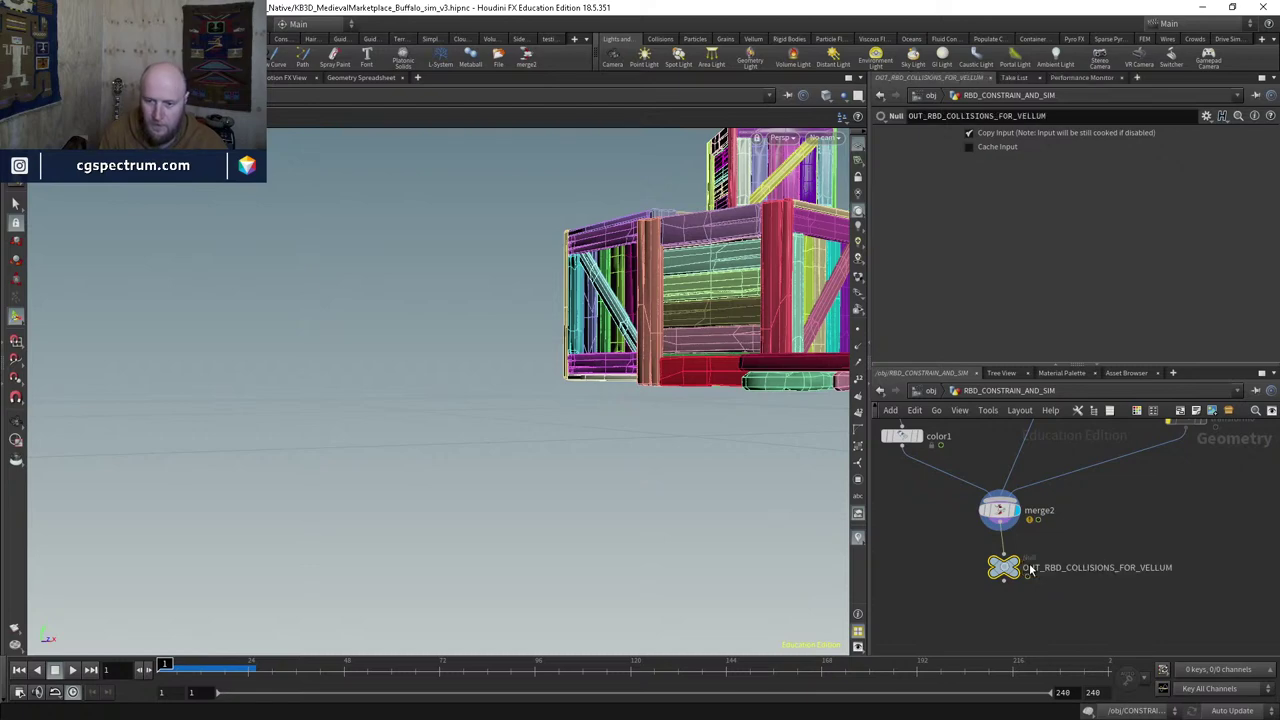
pyautogui.click(932, 391)
pyautogui.doubleClick(1015, 480)
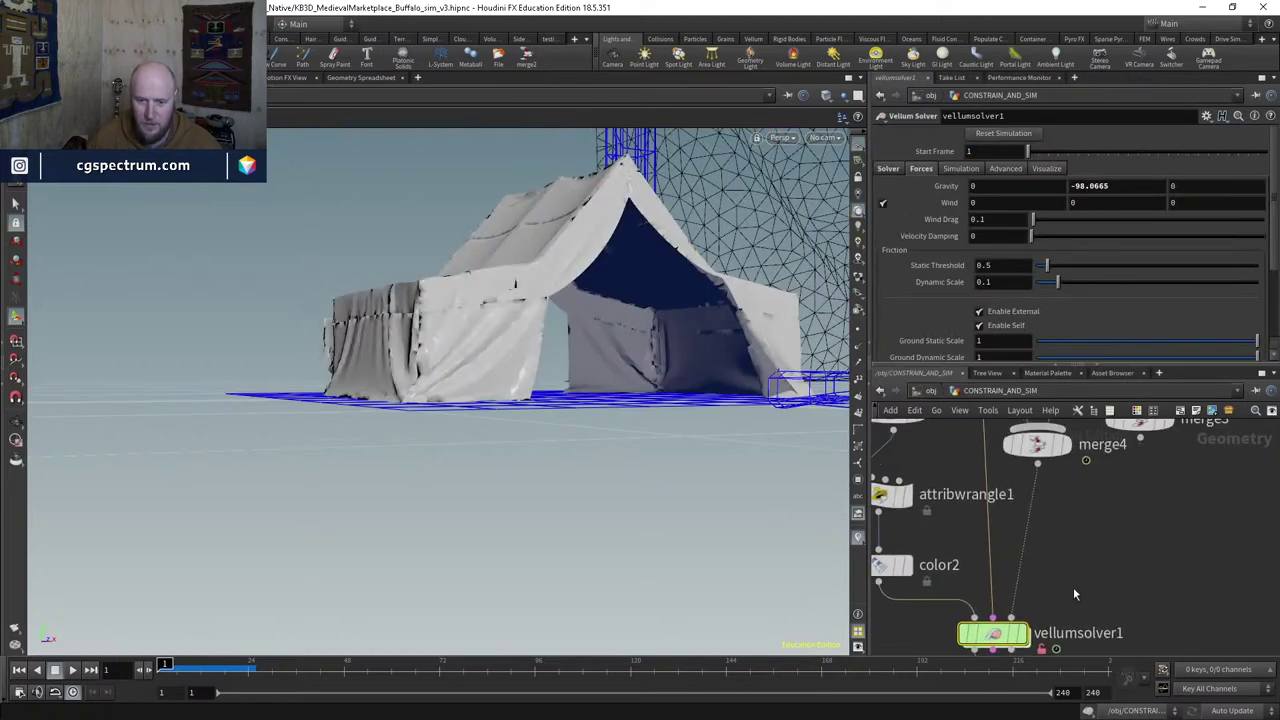
# Step: Undo an accidental node insertion and display merge4's result in the viewport
pyautogui.moveTo(1073, 594); pyautogui.dragTo(1049, 623, button='middle')
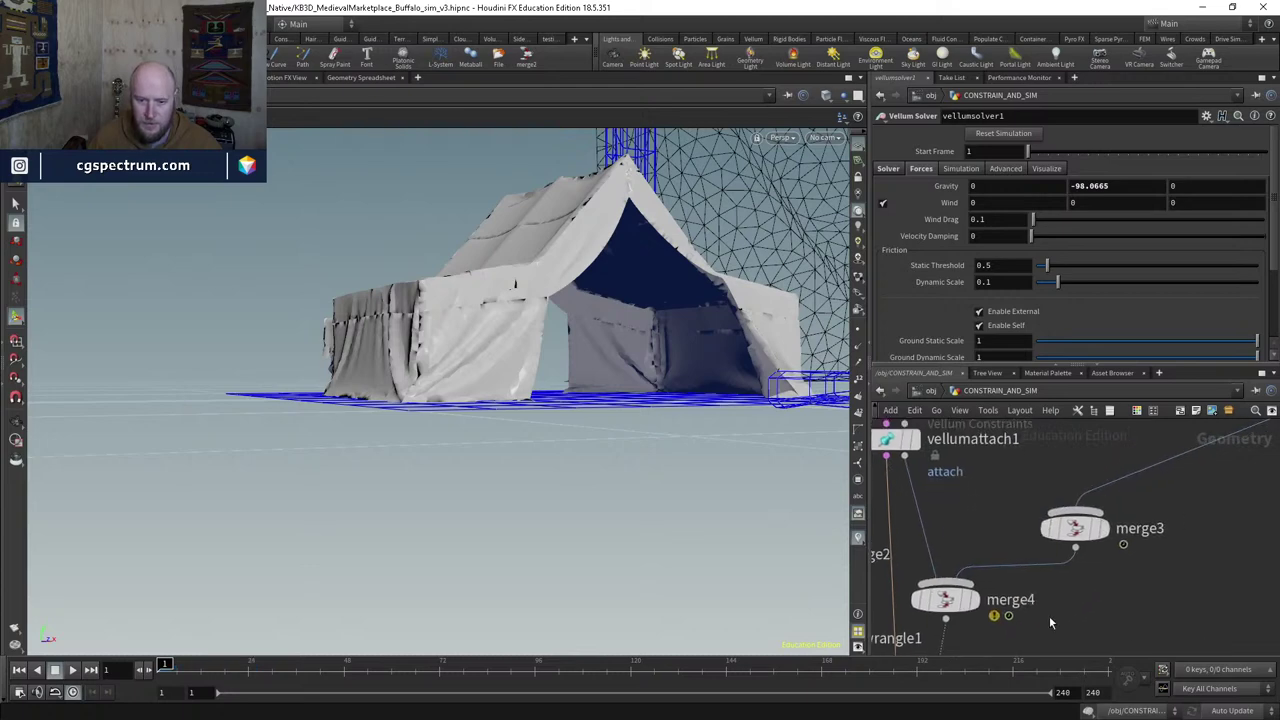
pyautogui.hotkey('ctrl', 'z')
pyautogui.click(972, 588)
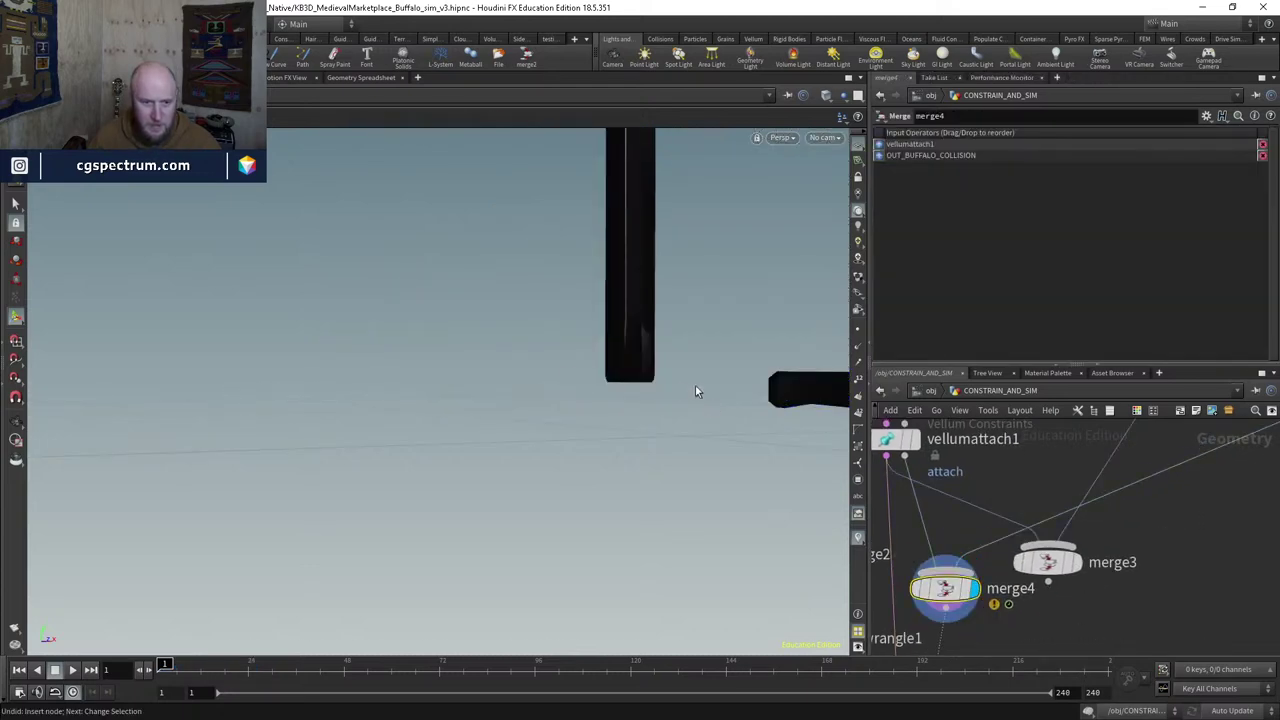
pyautogui.scroll(-10, 696, 391)
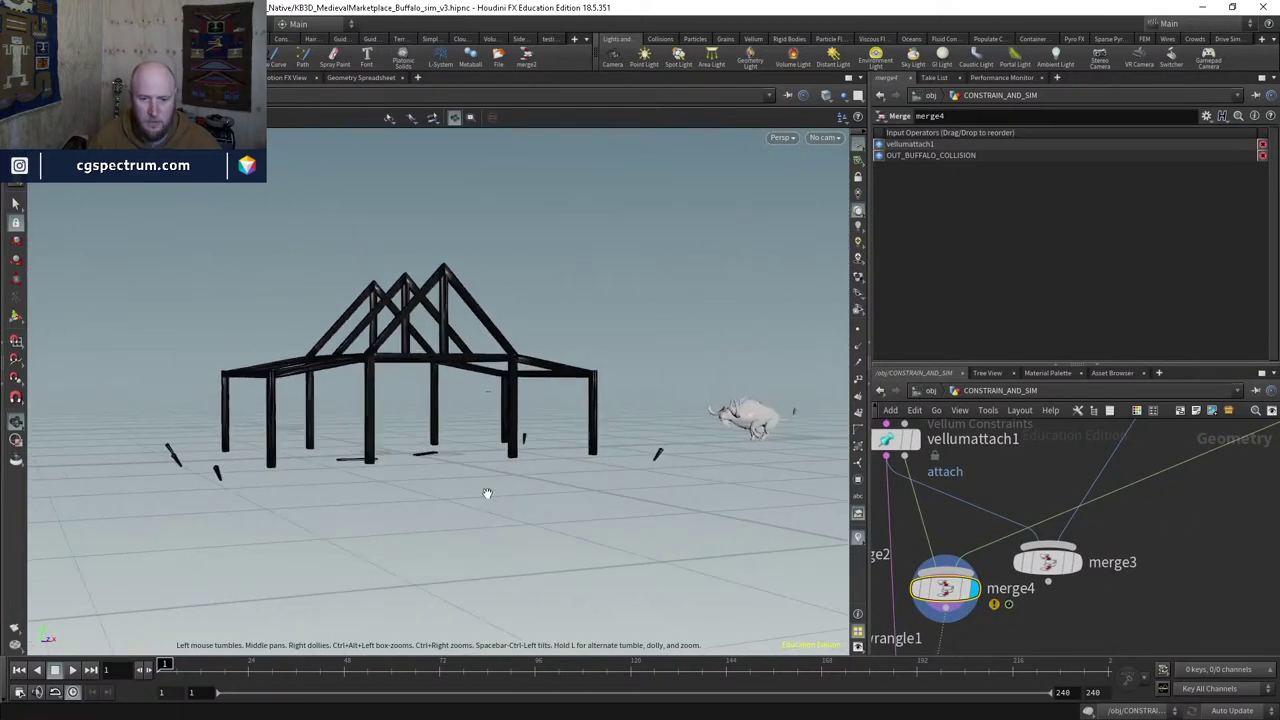
pyautogui.moveTo(487, 493); pyautogui.dragTo(480, 511)
pyautogui.moveTo(1175, 648); pyautogui.dragTo(1085, 592, button='middle')
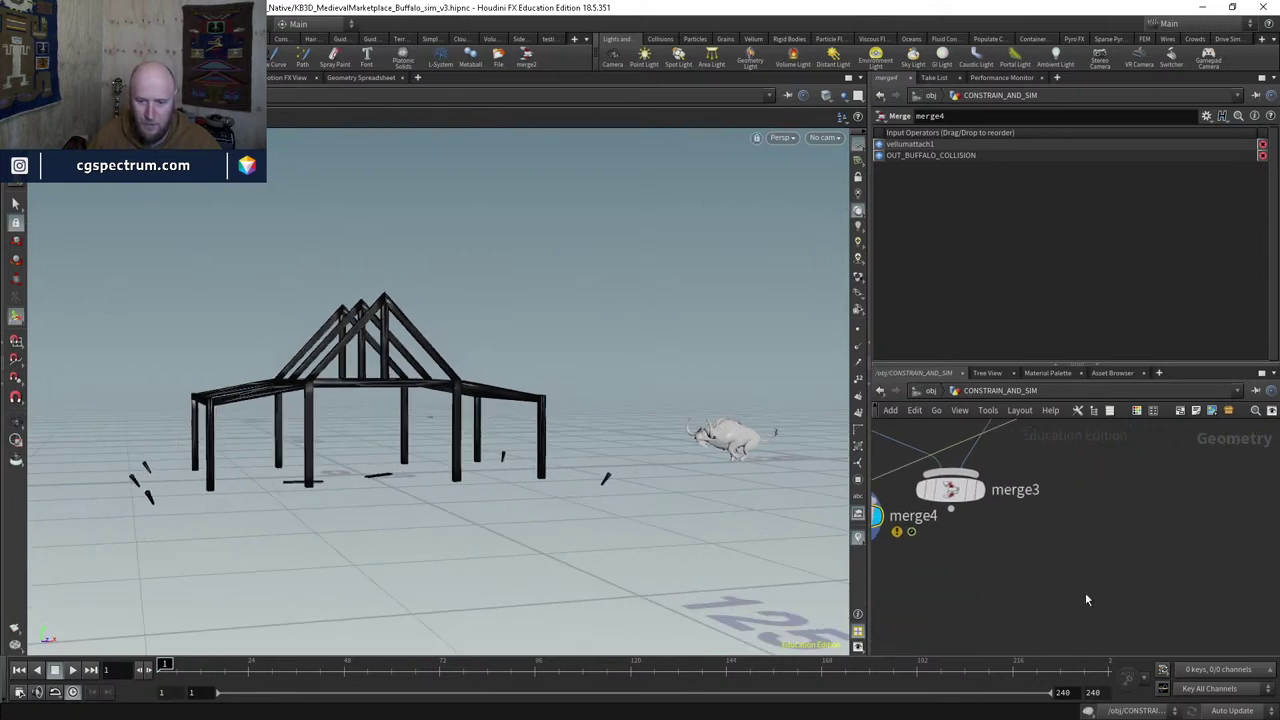
# Step: Add an Object Merge node fetching OUT_RBD_COLLISIONS_FOR_VELLUM from RBD_CONSTRAIN_AND_SIM
pyautogui.press('Tab')
pyautogui.write('obj')
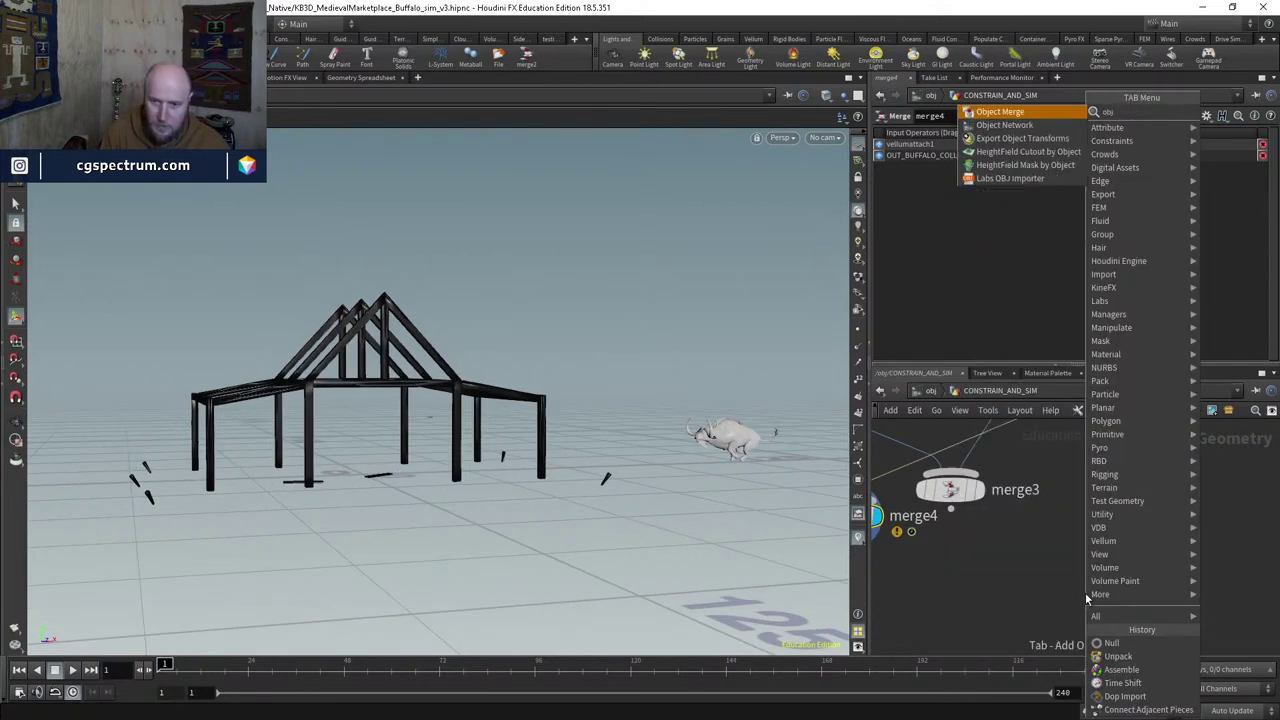
pyautogui.press('Return')
pyautogui.click(1083, 588)
pyautogui.click(1259, 169)
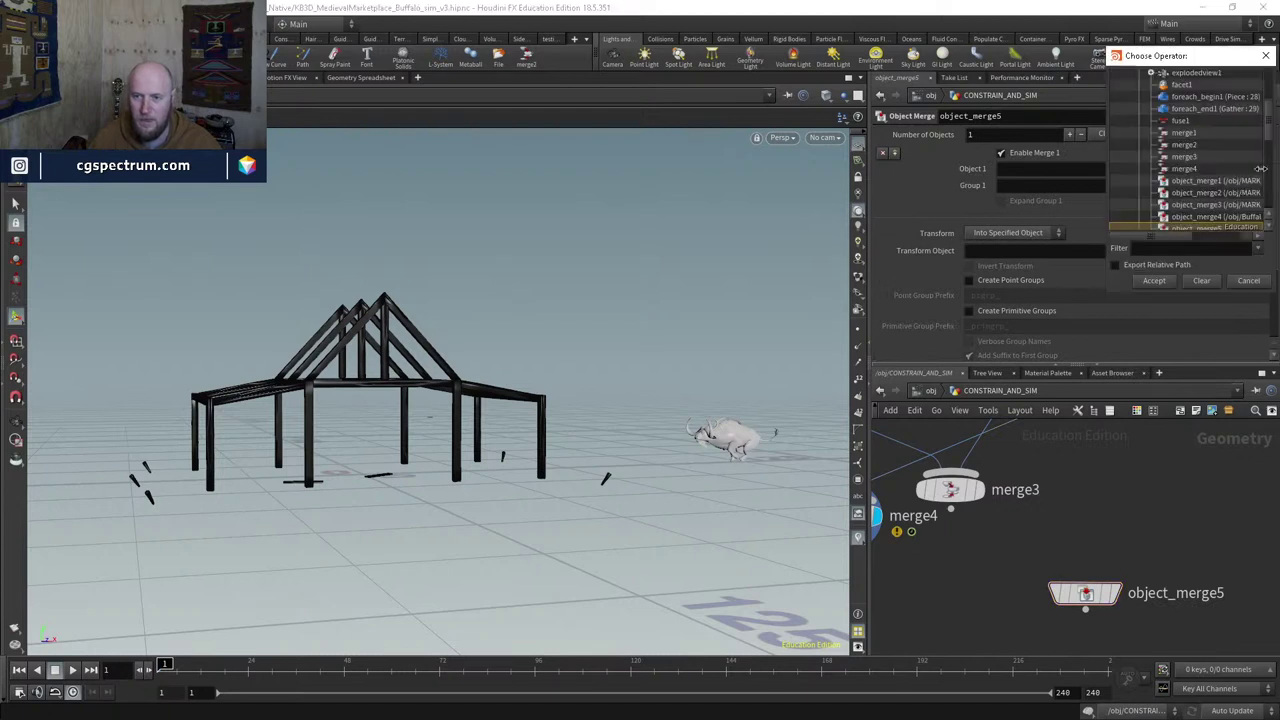
pyautogui.scroll(3, 1201, 158)
pyautogui.click(1139, 113)
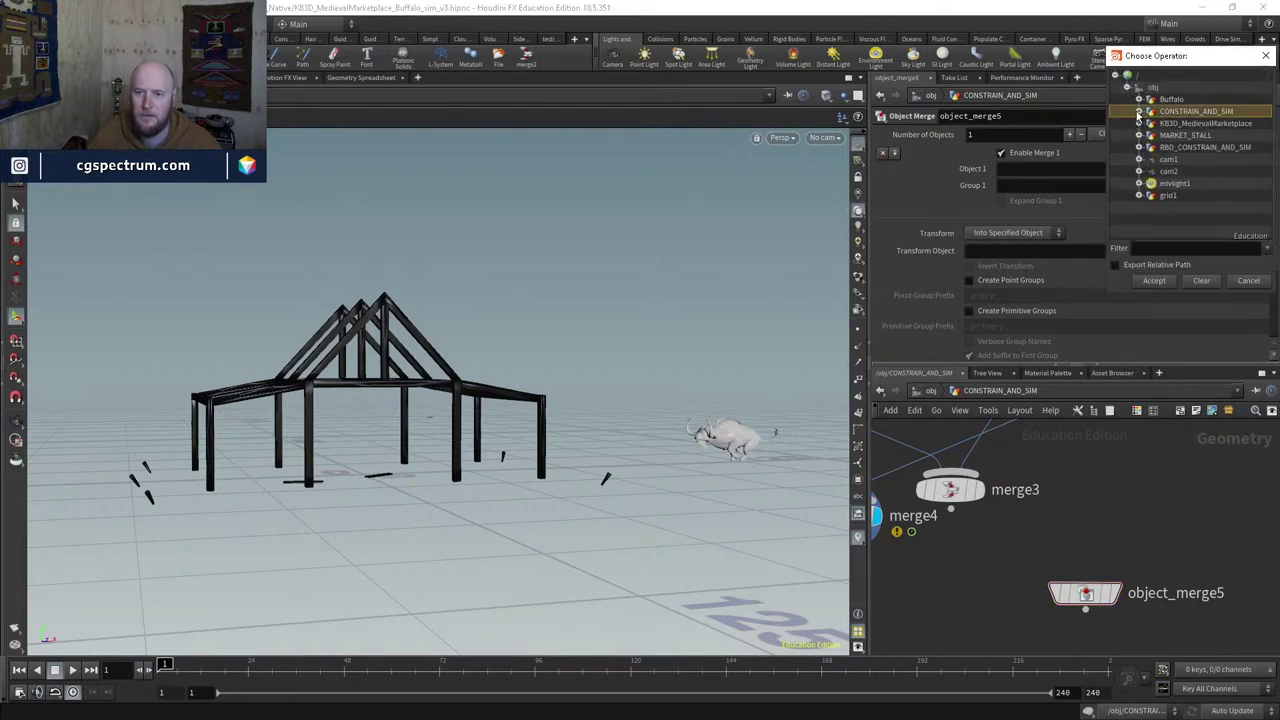
pyautogui.click(1139, 147)
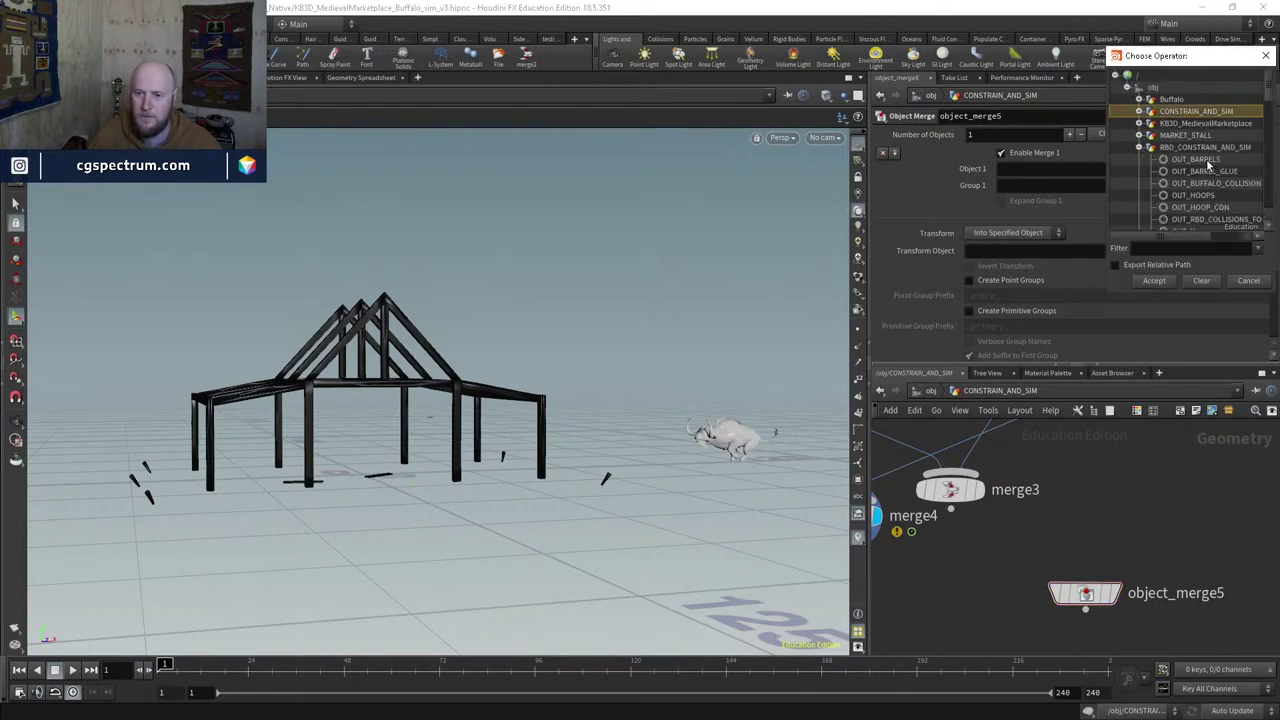
pyautogui.scroll(-1, 1208, 163)
pyautogui.doubleClick(1236, 185)
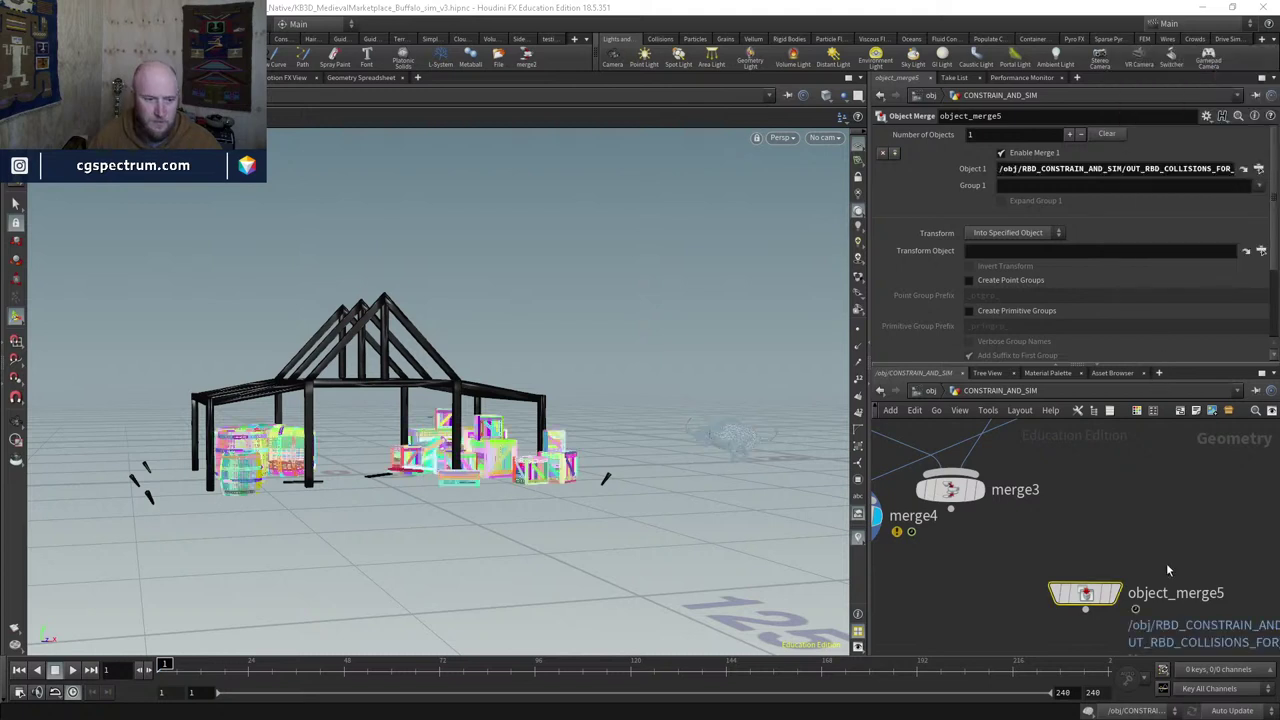
# Step: Display object_merge5, check its info, and wire it into merge4
pyautogui.click(1115, 594)
pyautogui.middleClick(1153, 519)
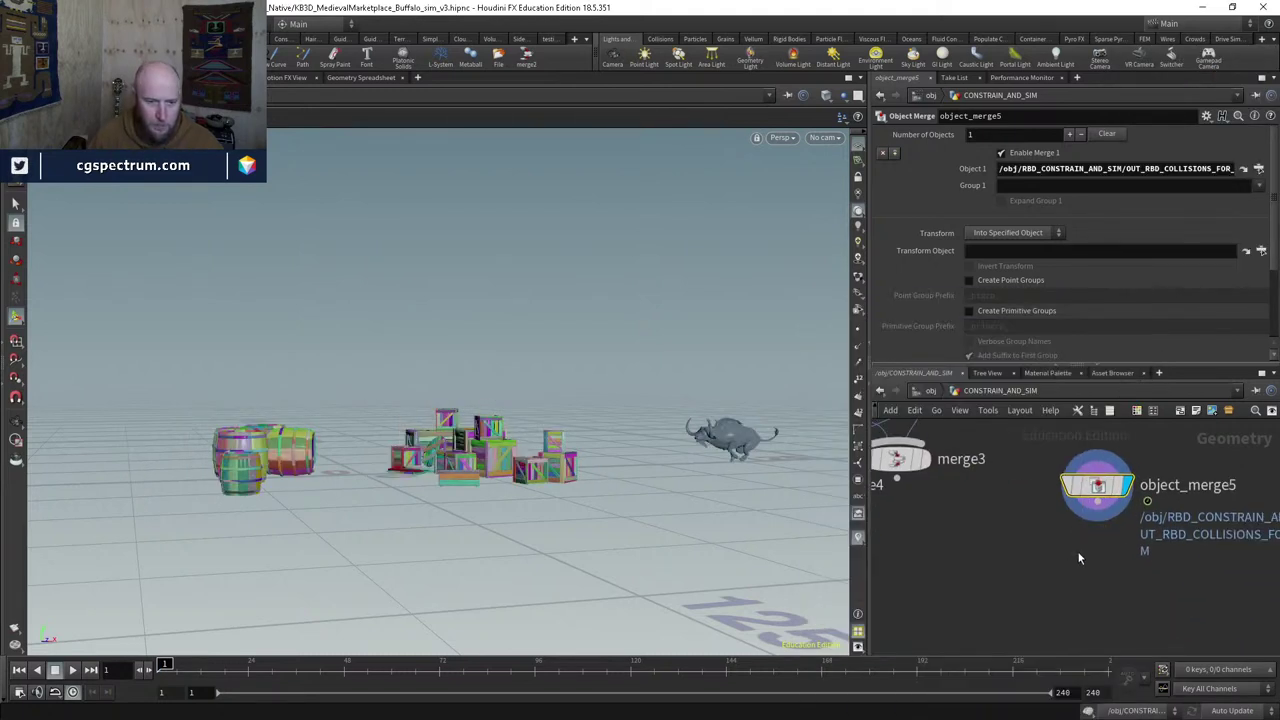
pyautogui.click(1097, 519)
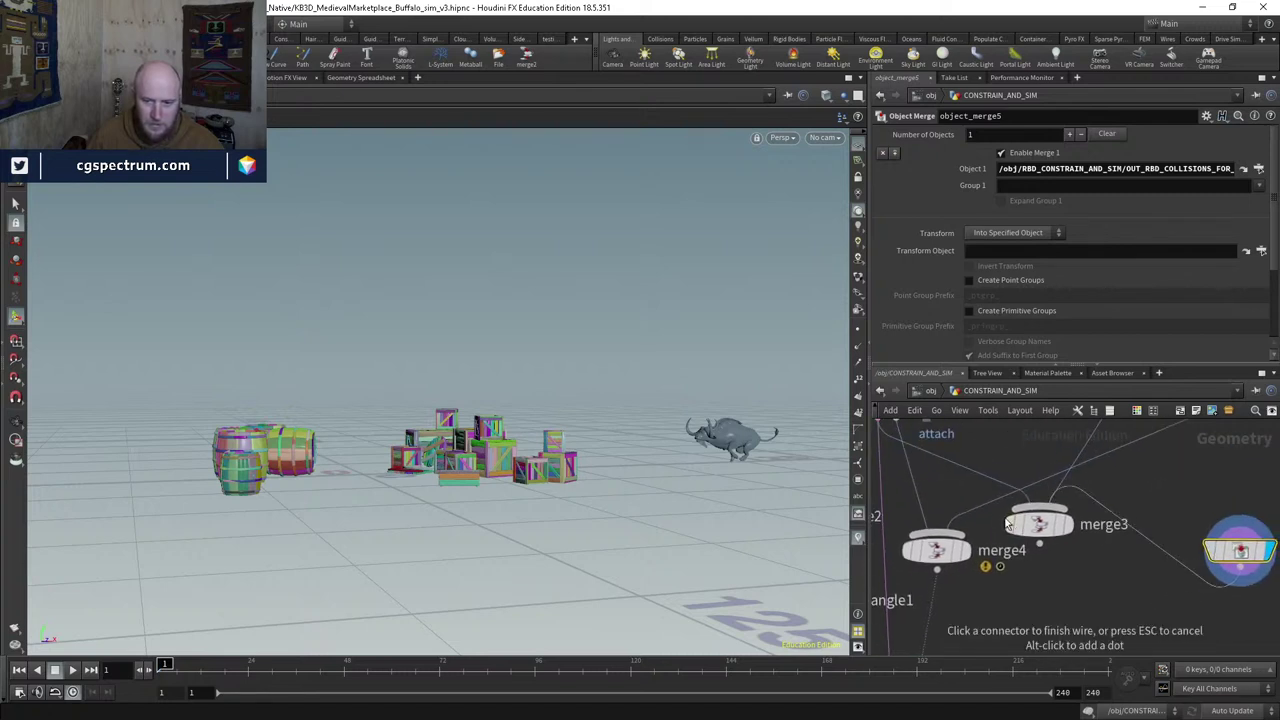
pyautogui.click(955, 555)
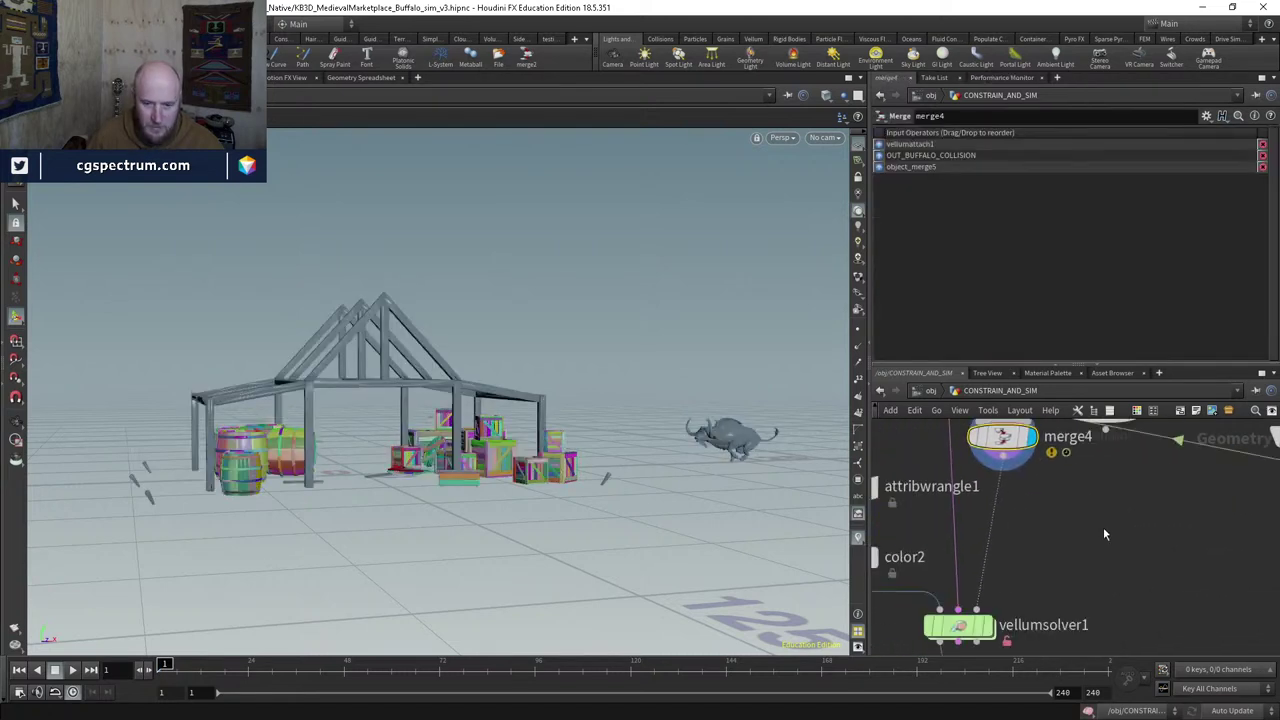
# Step: Display vellumsolver1, run the tent cloth sim to about frame 41, and orbit to inspect
pyautogui.click(1028, 493)
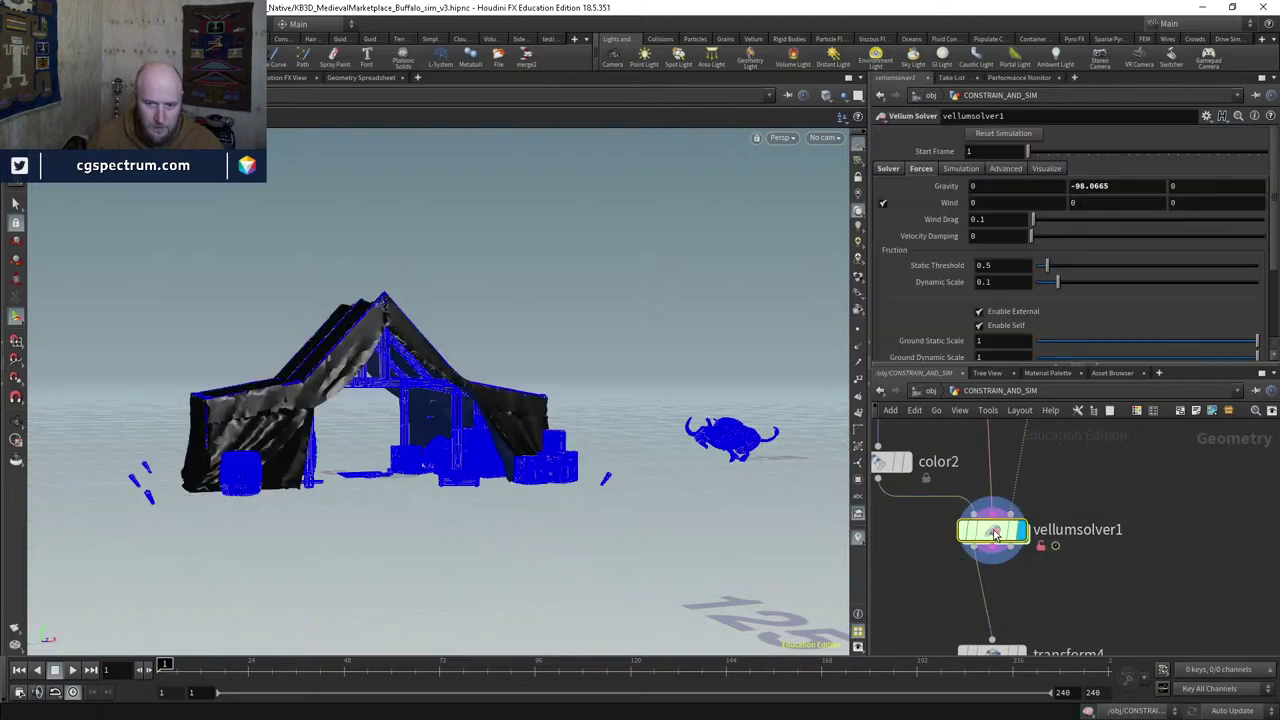
pyautogui.moveTo(400, 330); pyautogui.dragTo(472, 318)
pyautogui.scroll(5, 472, 318)
pyautogui.scroll(-4, 500, 329)
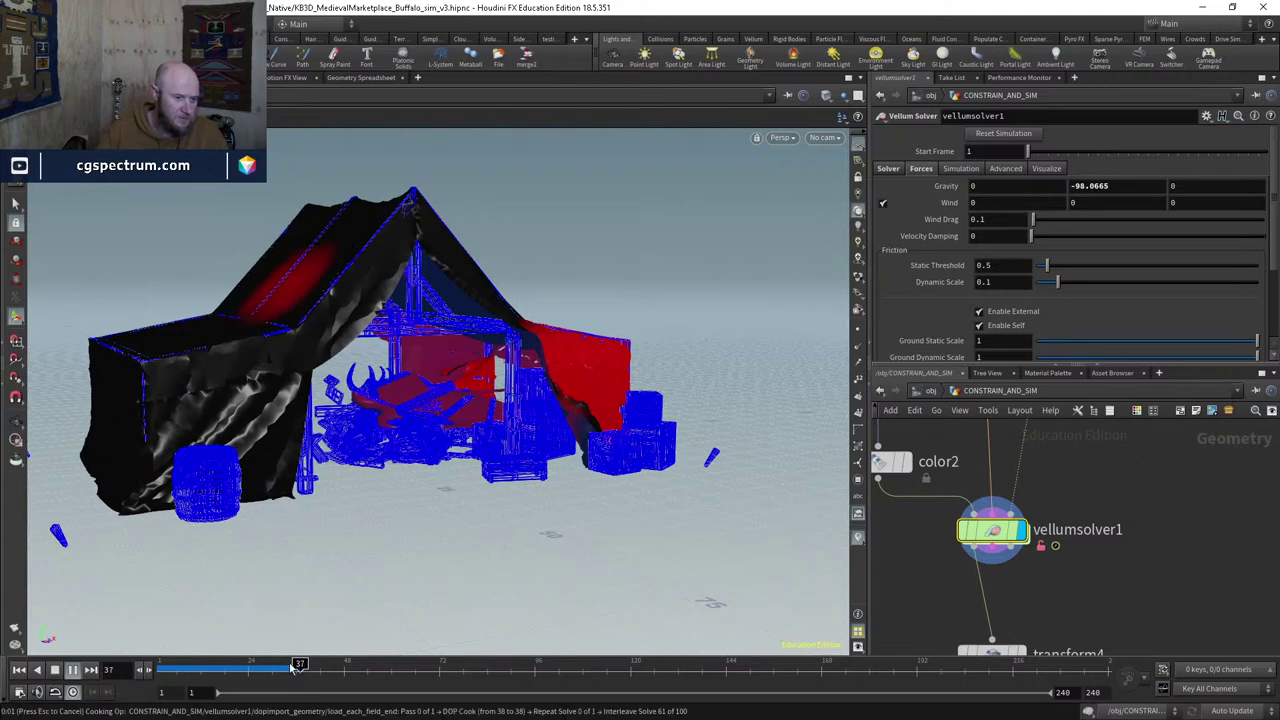
pyautogui.click(55, 671)
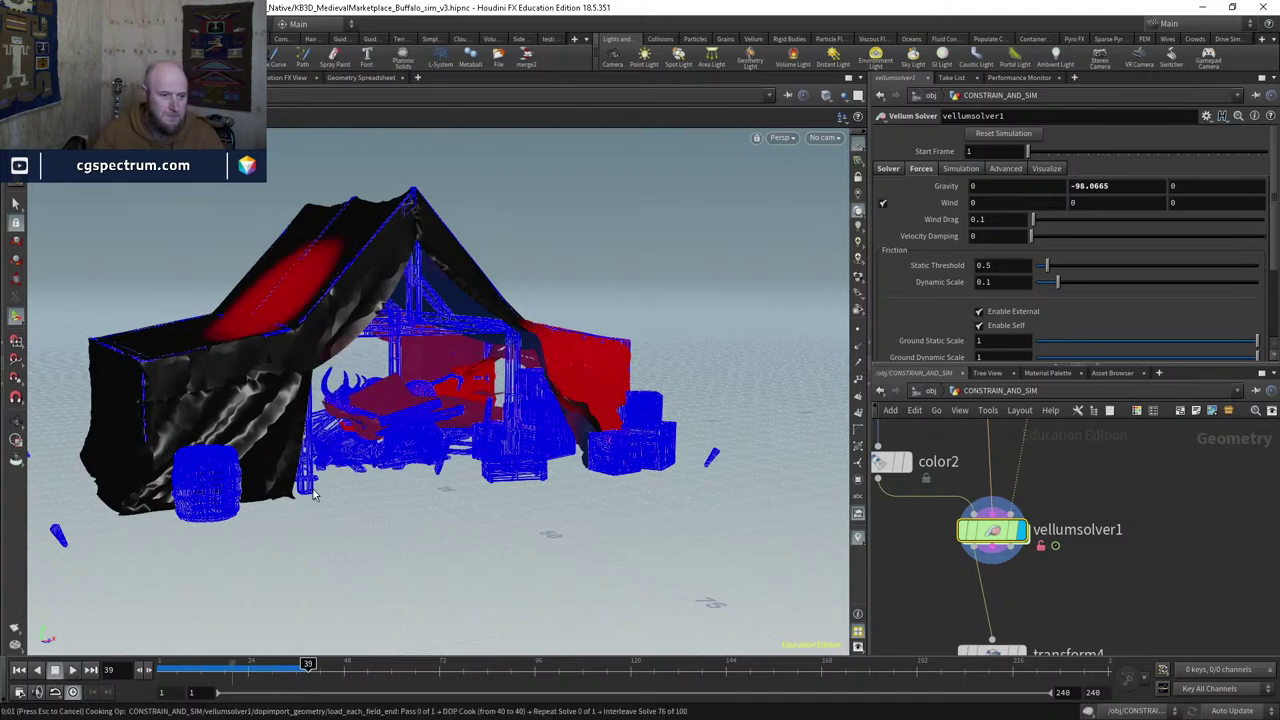
pyautogui.moveTo(310, 487); pyautogui.dragTo(380, 492)
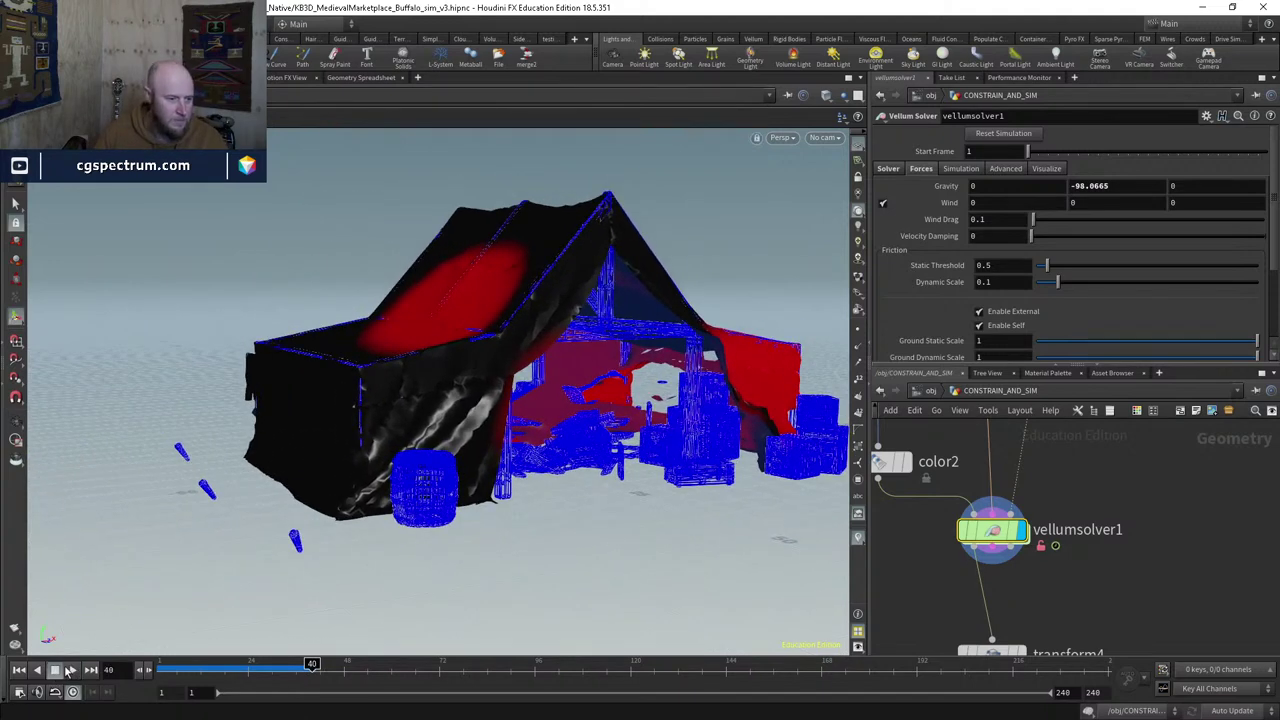
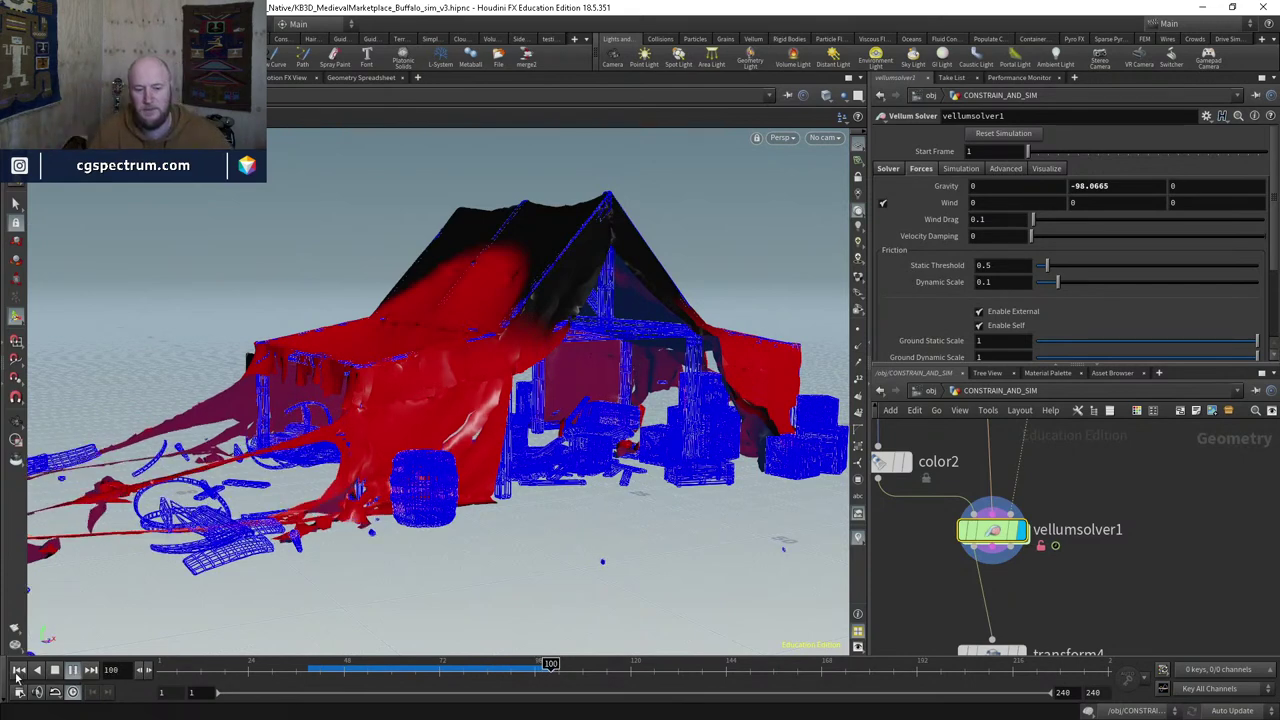
# Step: Scrub the tarp sim through frames 40–93, orbiting and toggling wireframe to review the flying debris
pyautogui.moveTo(162, 665); pyautogui.dragTo(498, 668)
pyautogui.moveTo(500, 595); pyautogui.dragTo(451, 488)
pyautogui.moveTo(386, 519)
pyautogui.mouseDown()
pyautogui.moveTo(445, 510)
pyautogui.moveTo(380, 515)
pyautogui.moveTo(389, 504)
pyautogui.mouseUp()
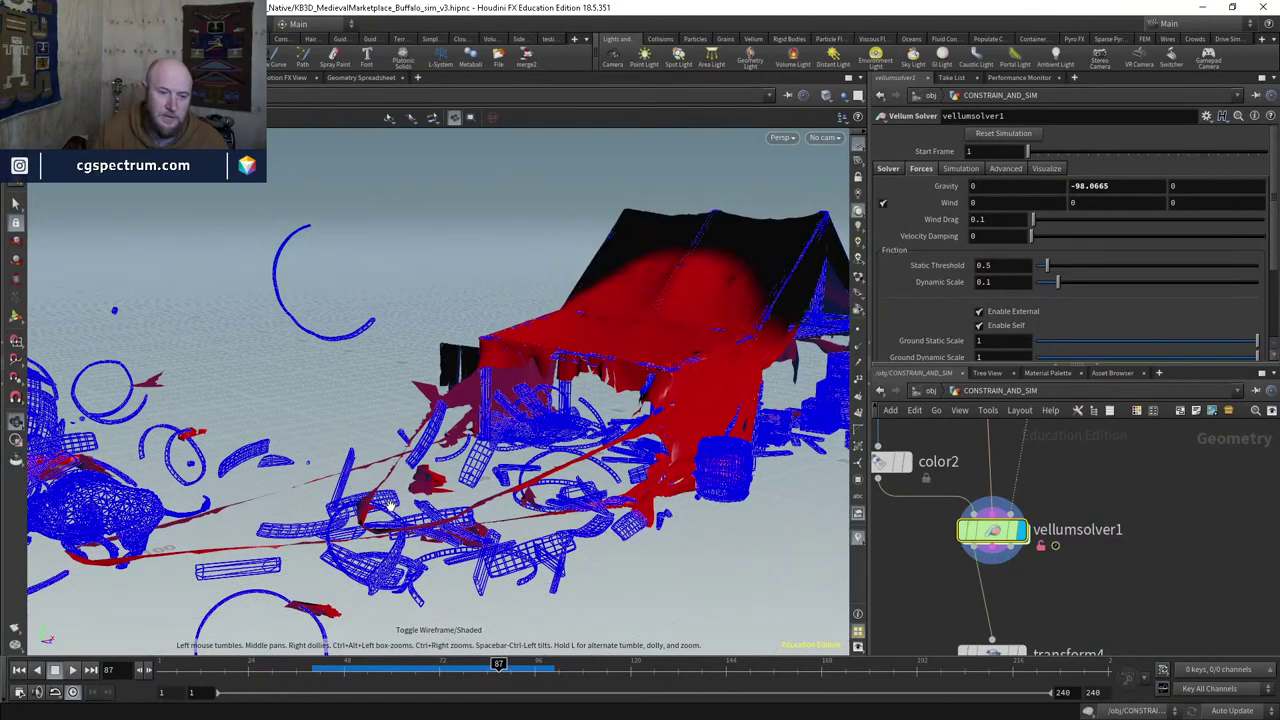
pyautogui.moveTo(498, 664); pyautogui.dragTo(520, 626)
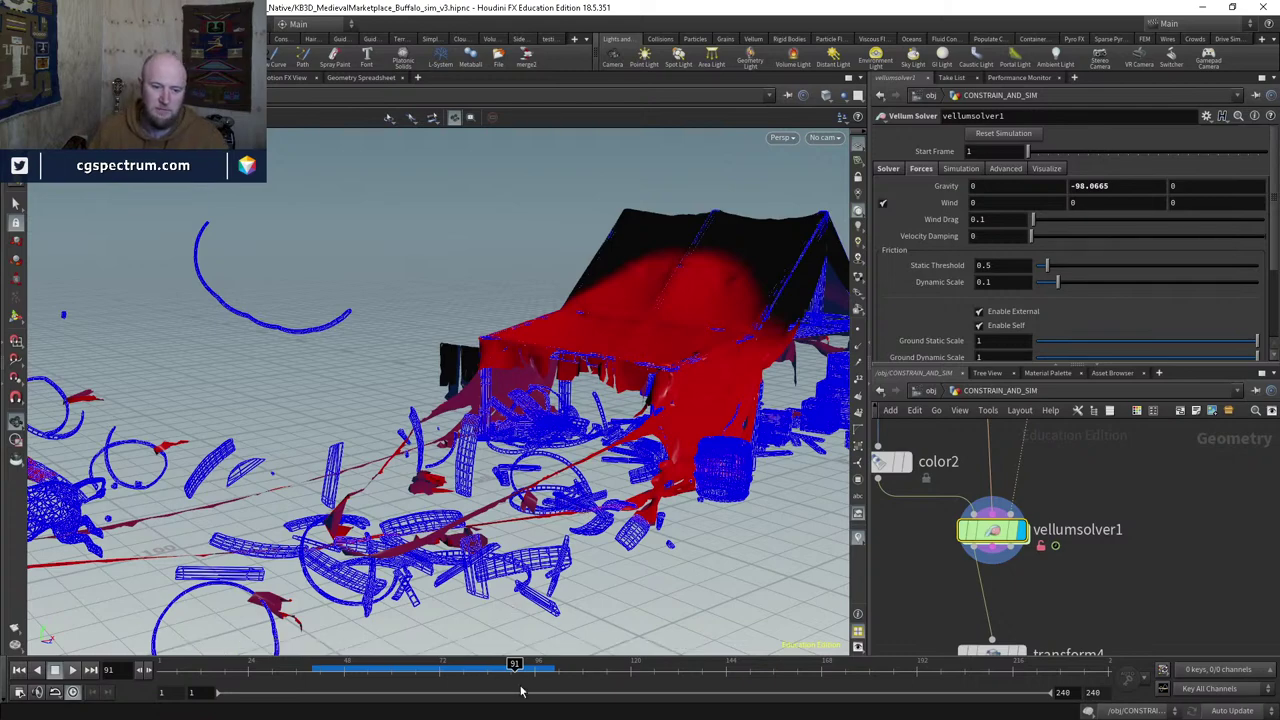
pyautogui.moveTo(514, 664); pyautogui.dragTo(448, 631)
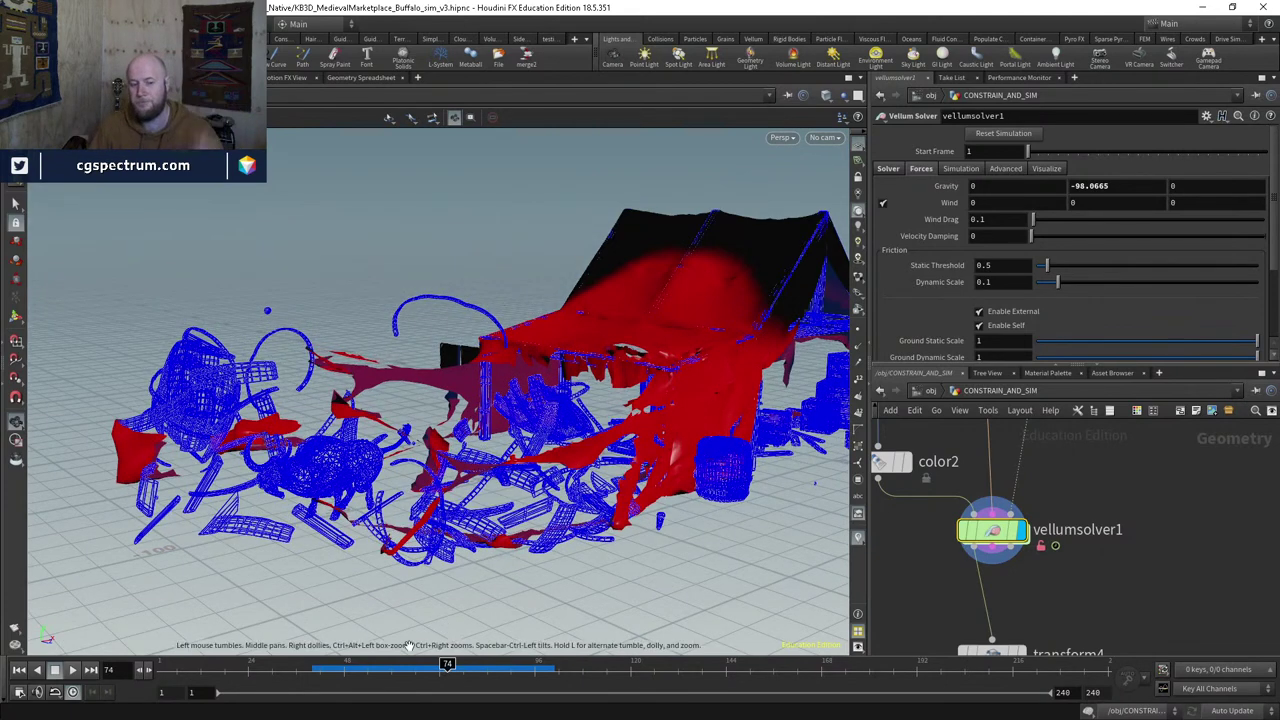
pyautogui.moveTo(314, 678); pyautogui.dragTo(362, 663)
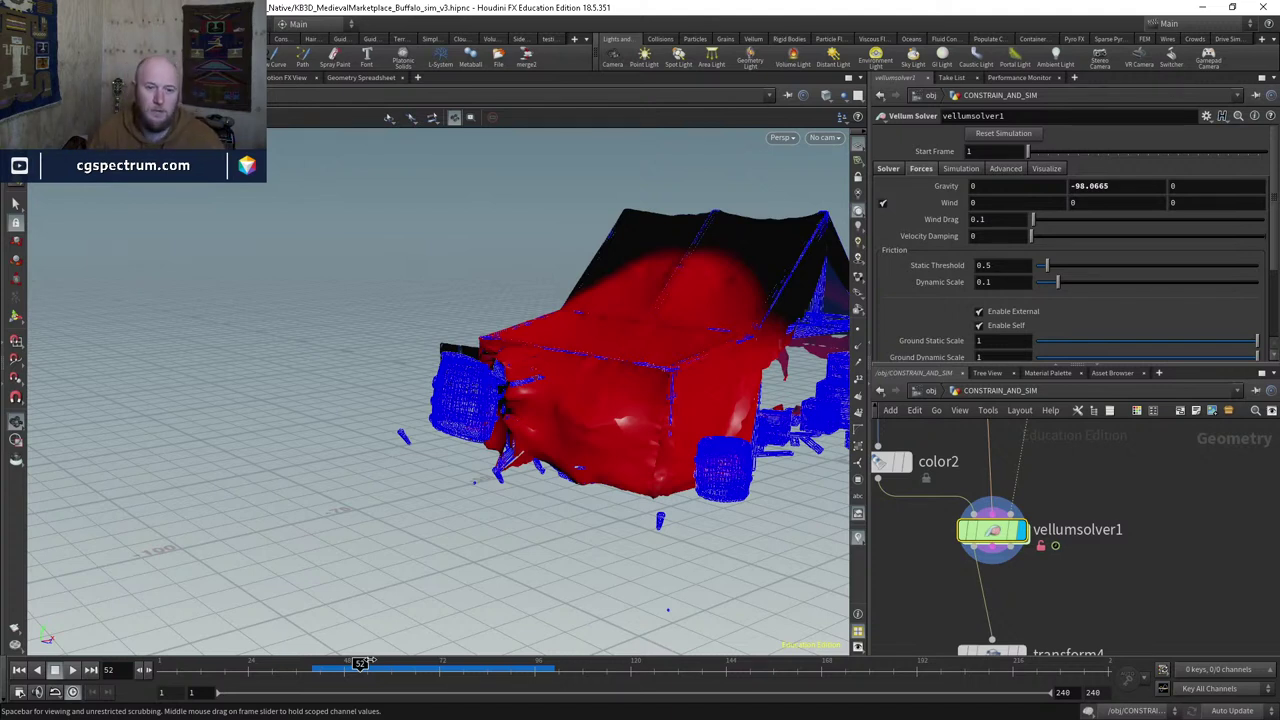
pyautogui.moveTo(408, 678); pyautogui.dragTo(455, 664)
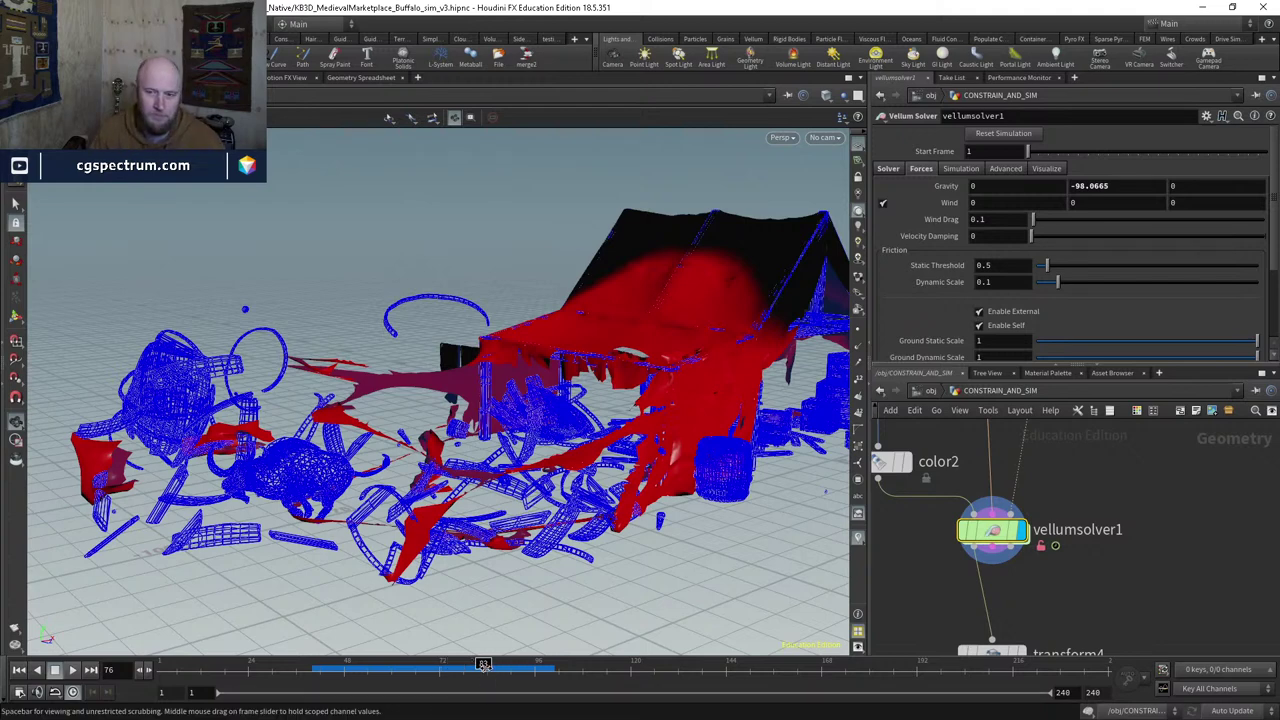
pyautogui.moveTo(456, 663); pyautogui.dragTo(451, 629)
pyautogui.moveTo(470, 450)
pyautogui.mouseDown()
pyautogui.moveTo(522, 432)
pyautogui.moveTo(470, 540)
pyautogui.moveTo(300, 600)
pyautogui.moveTo(450, 615)
pyautogui.moveTo(476, 641)
pyautogui.moveTo(460, 664)
pyautogui.moveTo(497, 663)
pyautogui.moveTo(366, 663)
pyautogui.moveTo(424, 663)
pyautogui.moveTo(436, 645)
pyautogui.mouseUp()
pyautogui.moveTo(436, 640)
pyautogui.mouseDown()
pyautogui.moveTo(428, 445)
pyautogui.moveTo(500, 529)
pyautogui.moveTo(309, 509)
pyautogui.moveTo(431, 518)
pyautogui.moveTo(414, 566)
pyautogui.moveTo(517, 583)
pyautogui.moveTo(530, 570)
pyautogui.moveTo(452, 610)
pyautogui.mouseUp()
pyautogui.press('w')
pyautogui.press('w')
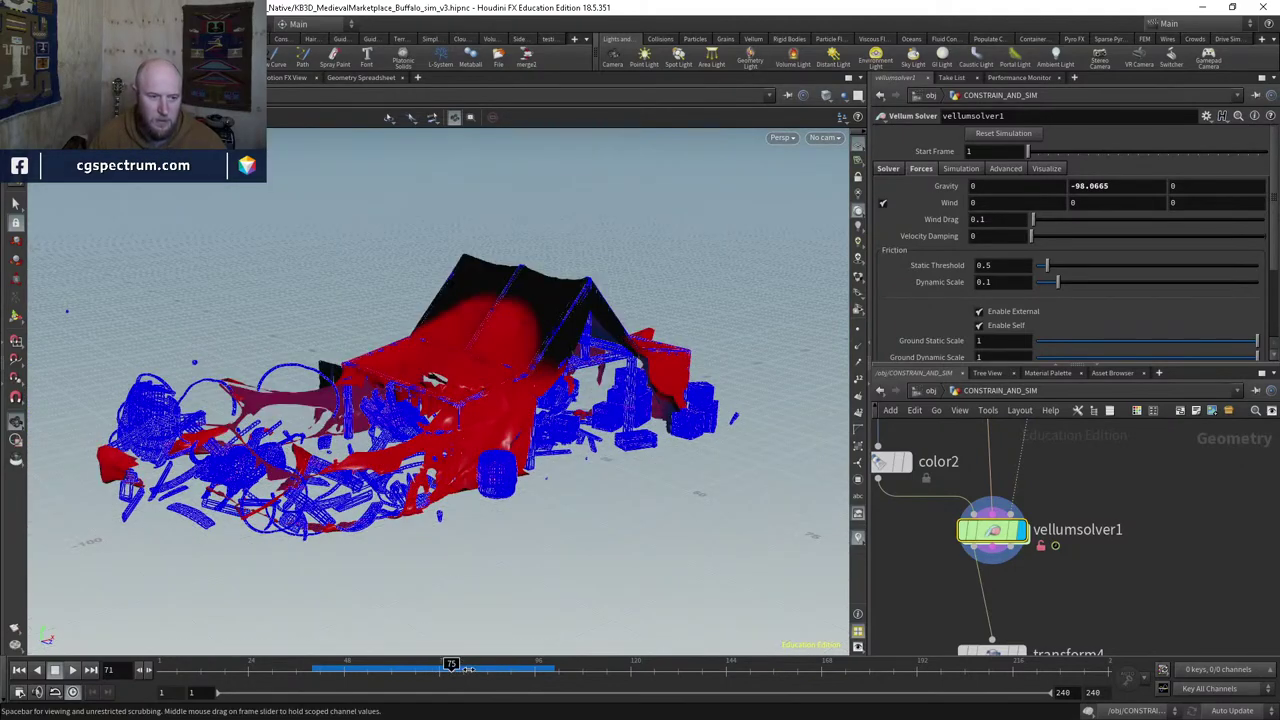
pyautogui.moveTo(467, 668); pyautogui.dragTo(465, 632)
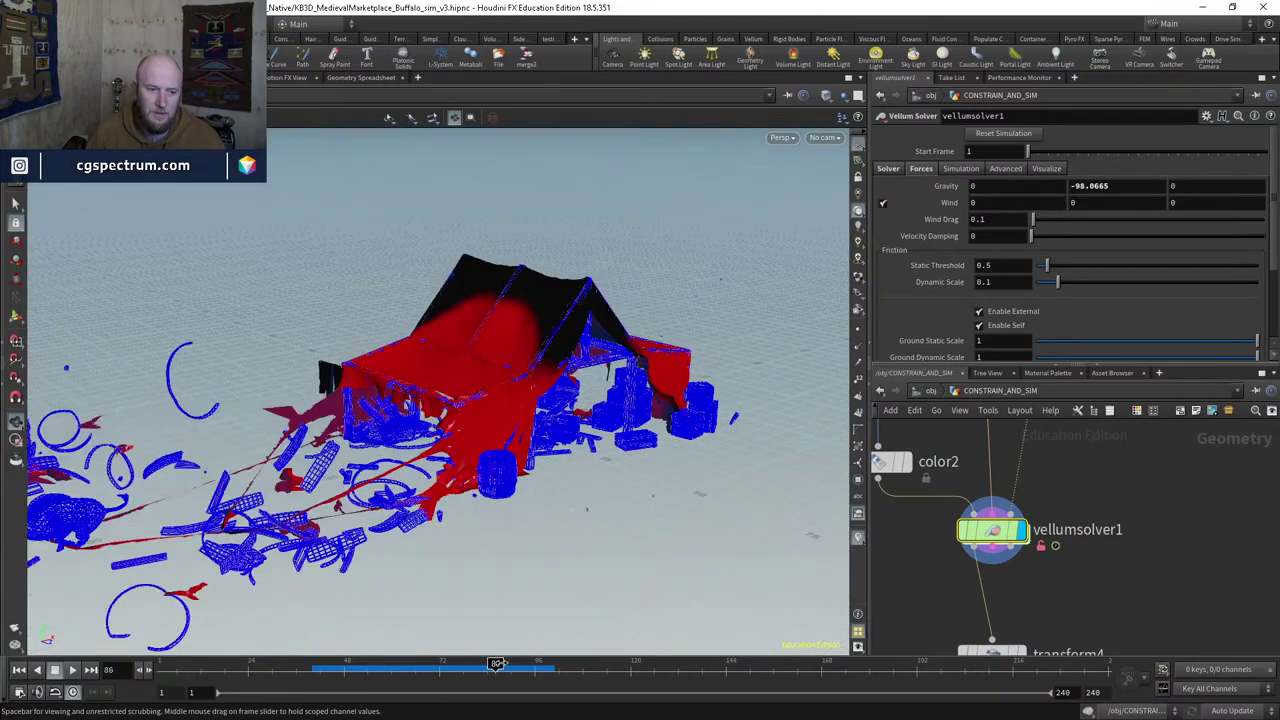
# Step: Orbit close around the tent in wireframe and scrub the sim from frame 59 to 84, then back to 40
pyautogui.moveTo(396, 462)
pyautogui.mouseDown()
pyautogui.moveTo(540, 480)
pyautogui.moveTo(600, 472)
pyautogui.moveTo(463, 470)
pyautogui.moveTo(453, 508)
pyautogui.mouseUp()
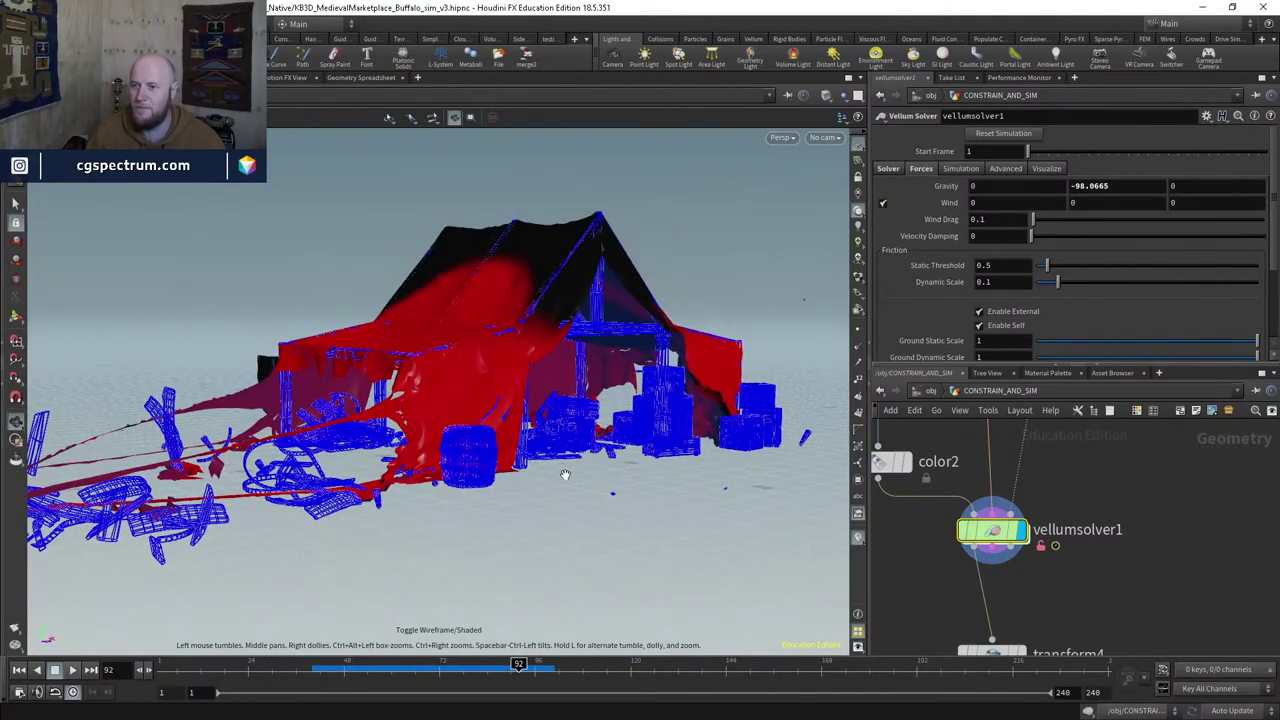
pyautogui.moveTo(565, 475); pyautogui.dragTo(559, 483)
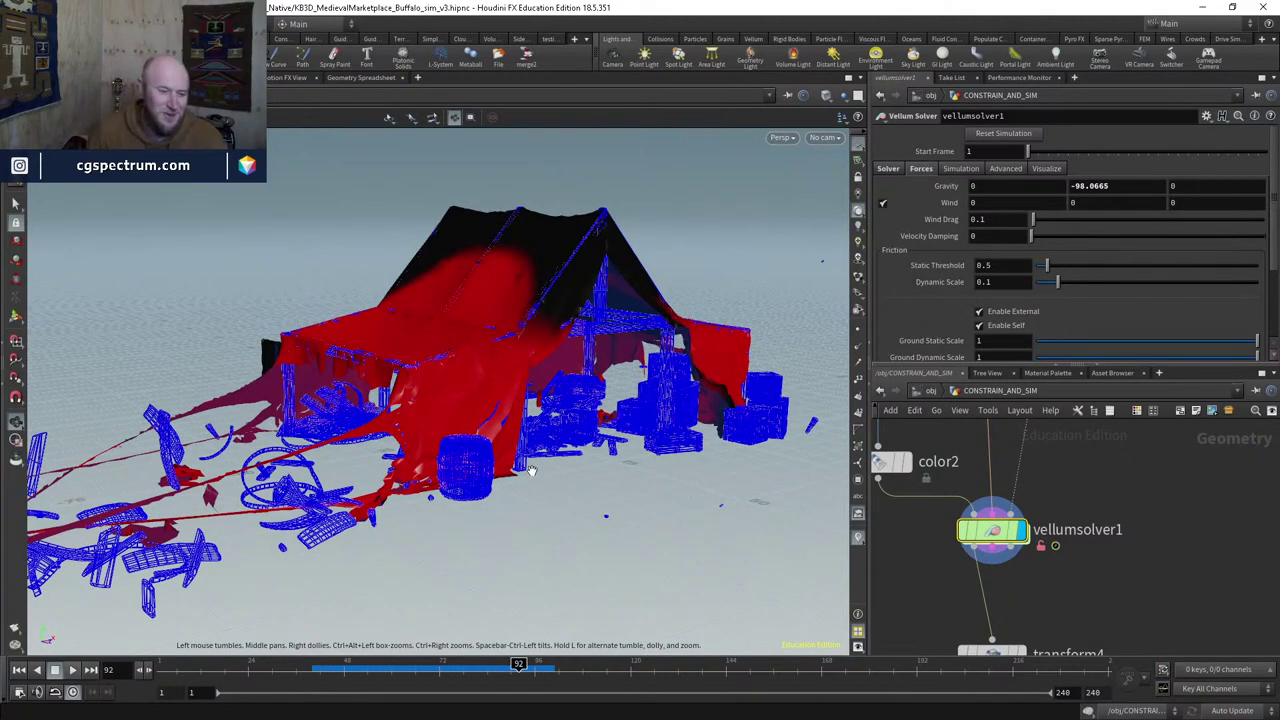
pyautogui.moveTo(415, 472)
pyautogui.mouseDown()
pyautogui.moveTo(408, 448)
pyautogui.moveTo(597, 471)
pyautogui.moveTo(598, 565)
pyautogui.moveTo(586, 606)
pyautogui.moveTo(570, 612)
pyautogui.mouseUp()
pyautogui.press('w')
pyautogui.press('w')
pyautogui.press('w')
pyautogui.press('w')
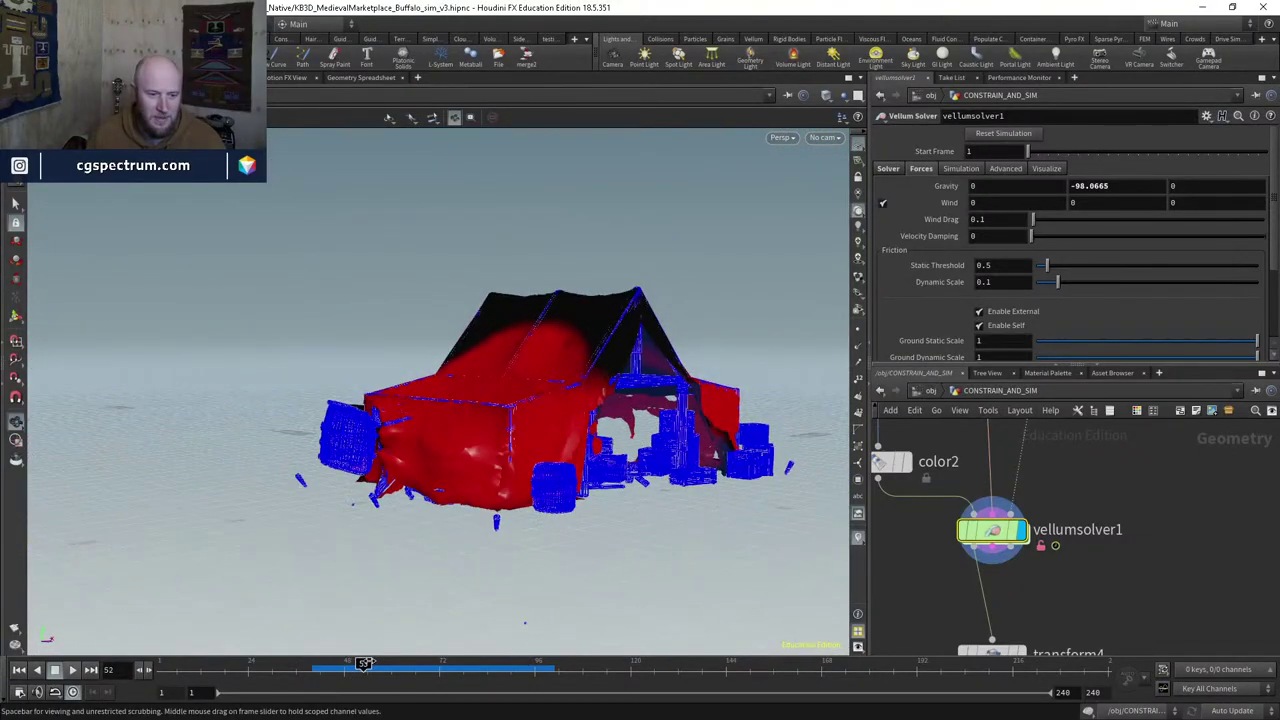
pyautogui.moveTo(405, 663); pyautogui.dragTo(526, 663)
pyautogui.moveTo(330, 540)
pyautogui.mouseDown()
pyautogui.moveTo(335, 565)
pyautogui.moveTo(330, 538)
pyautogui.mouseUp()
pyautogui.moveTo(355, 663); pyautogui.dragTo(312, 663)
pyautogui.moveTo(450, 530); pyautogui.dragTo(400, 551)
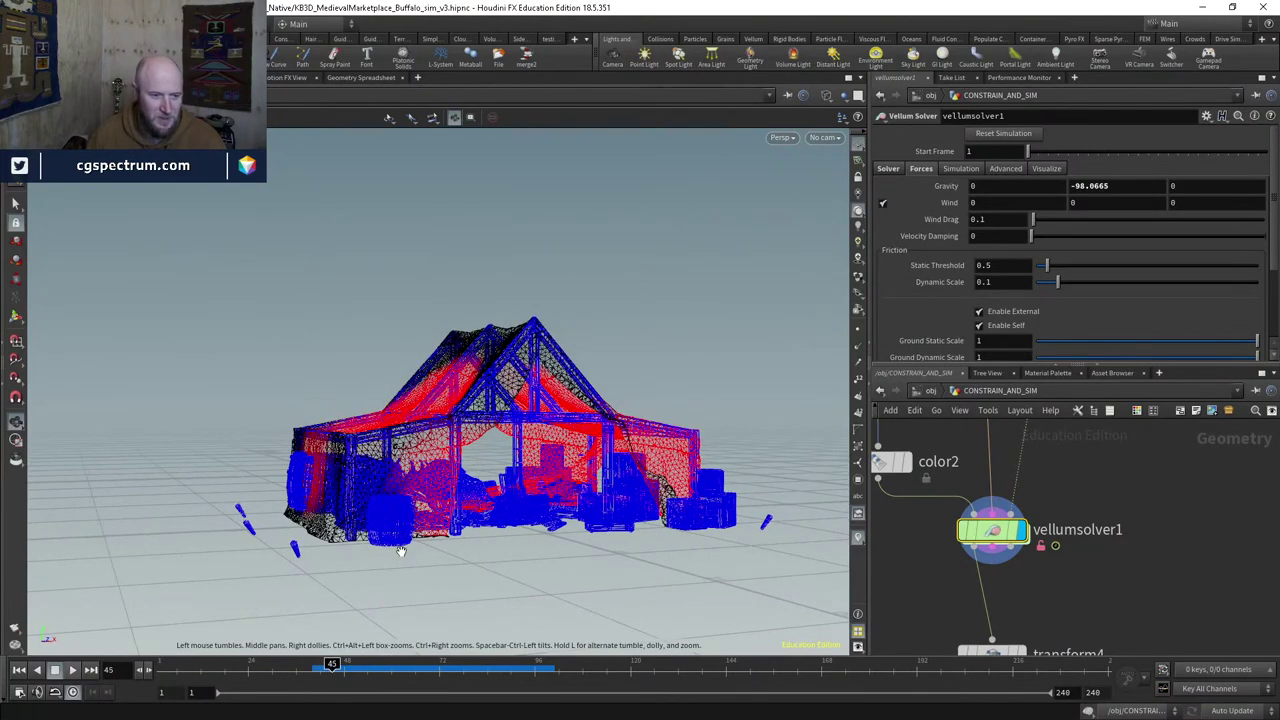
pyautogui.press('w')
# Step: Zoom in on the left of the stall and replay frames 40 to 51, returning to frame 39
pyautogui.scroll(3, 400, 551)
pyautogui.moveTo(400, 551)
pyautogui.mouseDown()
pyautogui.moveTo(352, 468)
pyautogui.moveTo(358, 455)
pyautogui.mouseUp()
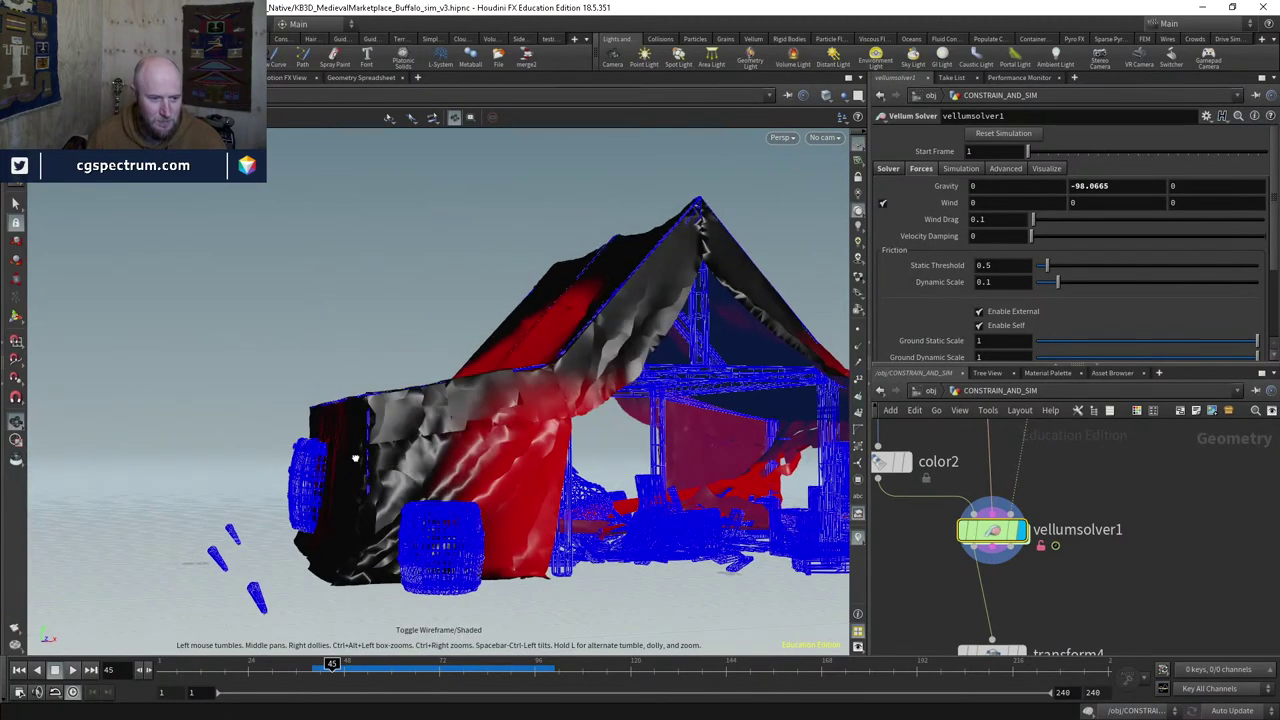
pyautogui.click(312, 670)
pyautogui.moveTo(312, 670); pyautogui.dragTo(388, 670)
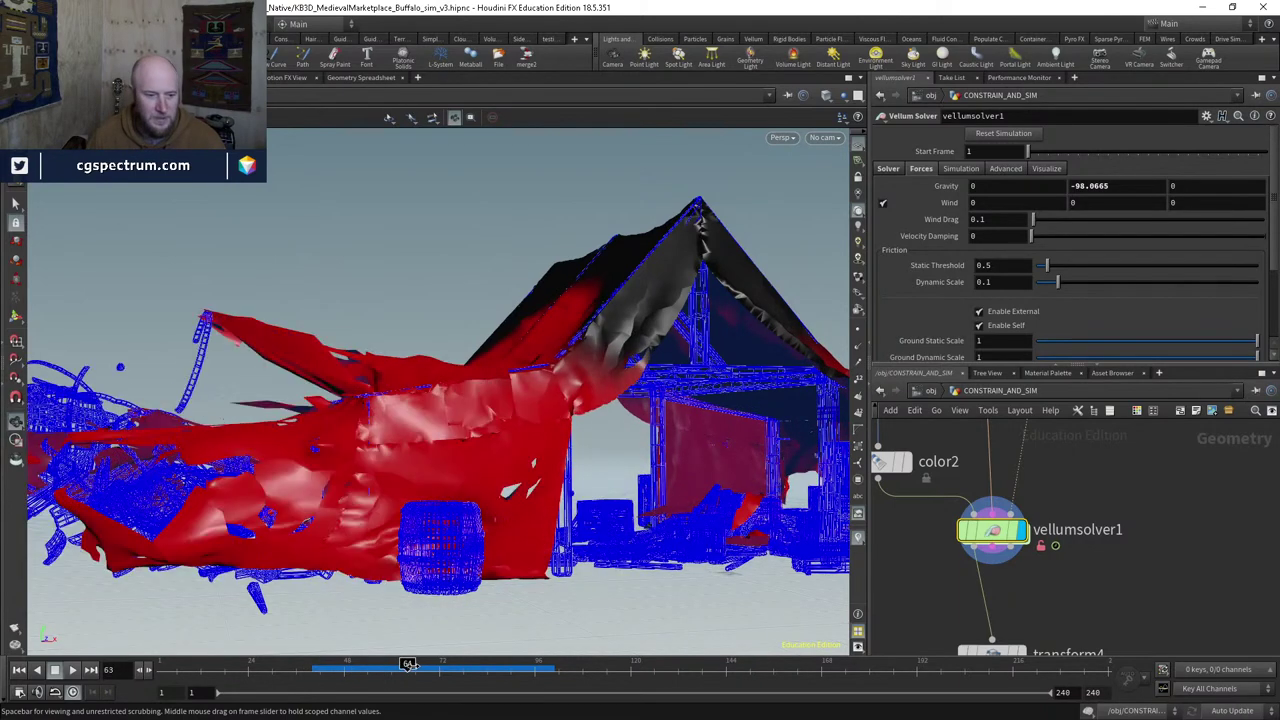
pyautogui.click(310, 667)
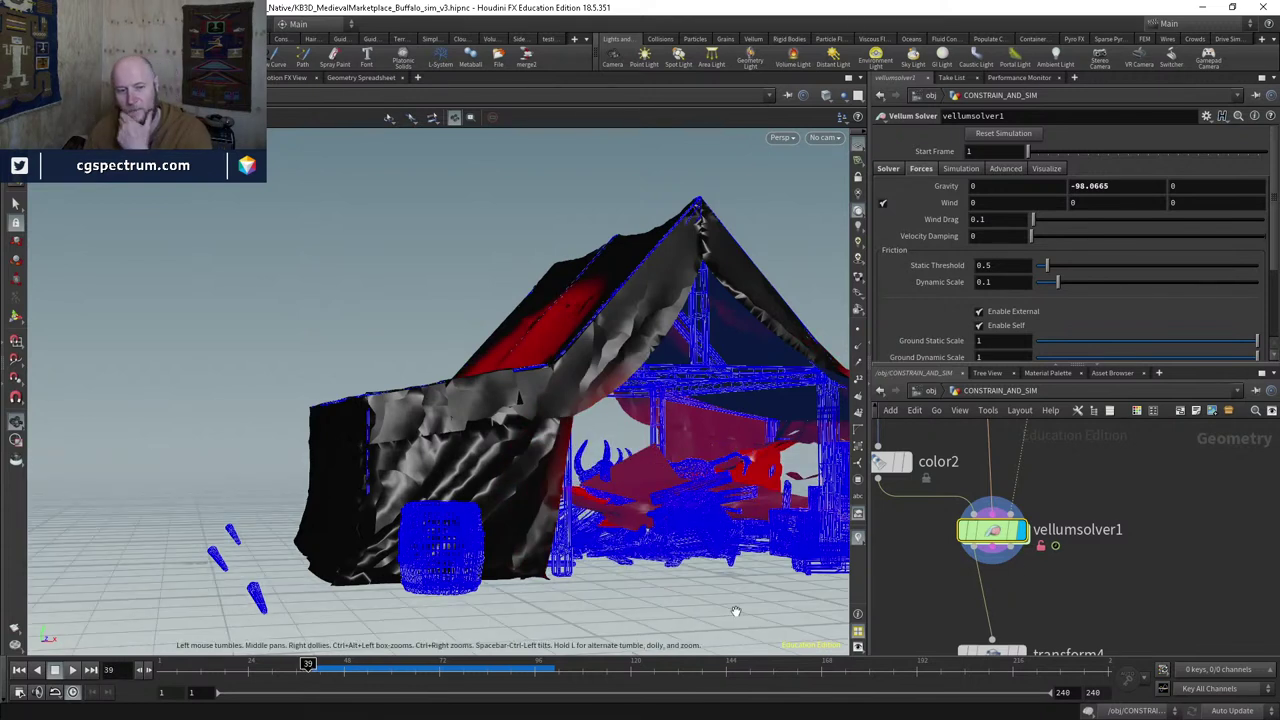
# Step: Pan the network to bring merge2, merge4 and attribwrangle1 into view, nudging merge2 down-left
pyautogui.moveTo(1097, 519); pyautogui.dragTo(1150, 609, button='middle')
pyautogui.moveTo(1060, 470); pyautogui.dragTo(1026, 522, button='middle')
pyautogui.moveTo(931, 416); pyautogui.dragTo(982, 490, button='middle')
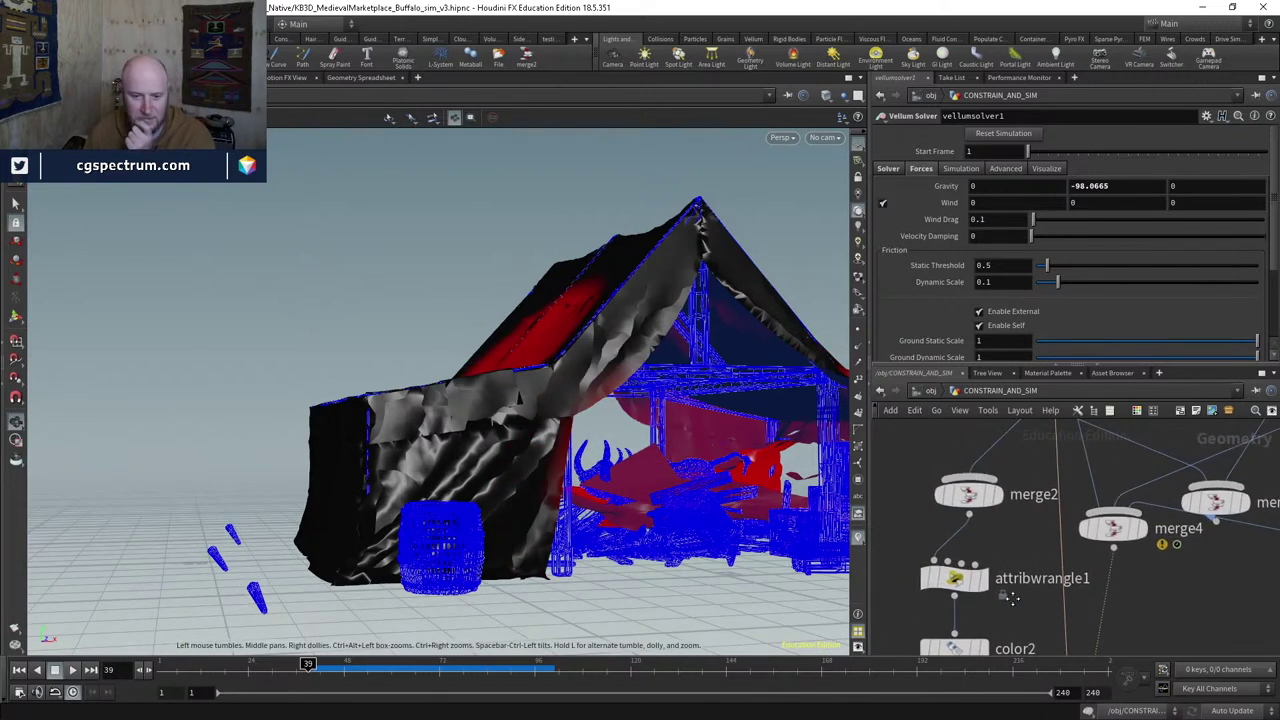
pyautogui.moveTo(982, 490); pyautogui.dragTo(968, 503)
pyautogui.moveTo(968, 503)
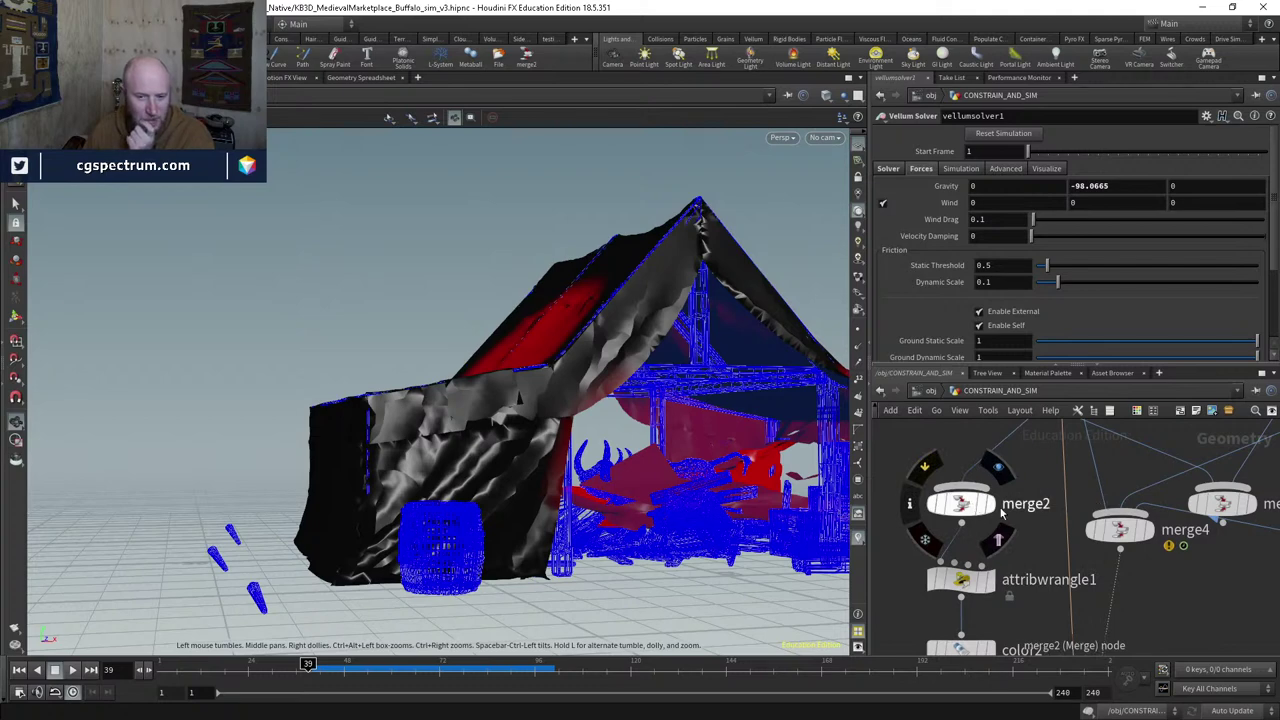
# Step: Replay frames 39–45, then display and select object_merge5 to show its Object Merge parameters
pyautogui.moveTo(307, 668); pyautogui.dragTo(331, 668)
pyautogui.moveTo(420, 530); pyautogui.dragTo(590, 527)
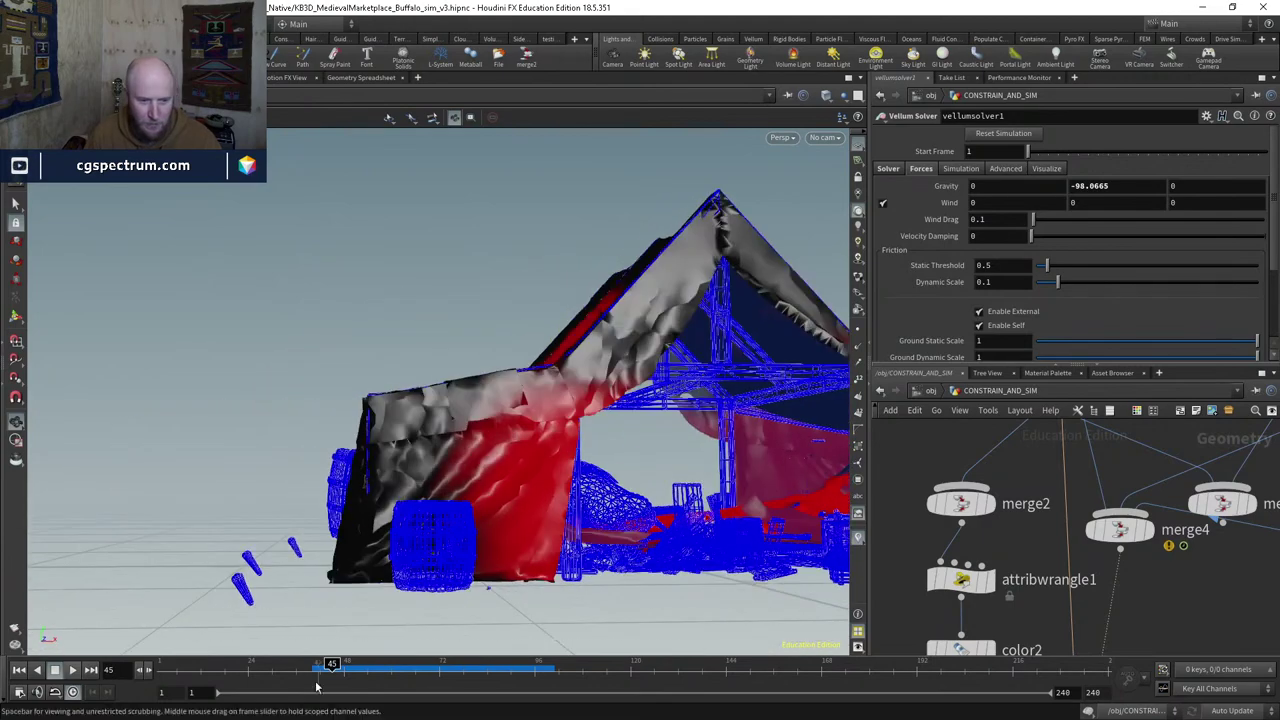
pyautogui.click(314, 668)
pyautogui.scroll(-3, 1000, 600)
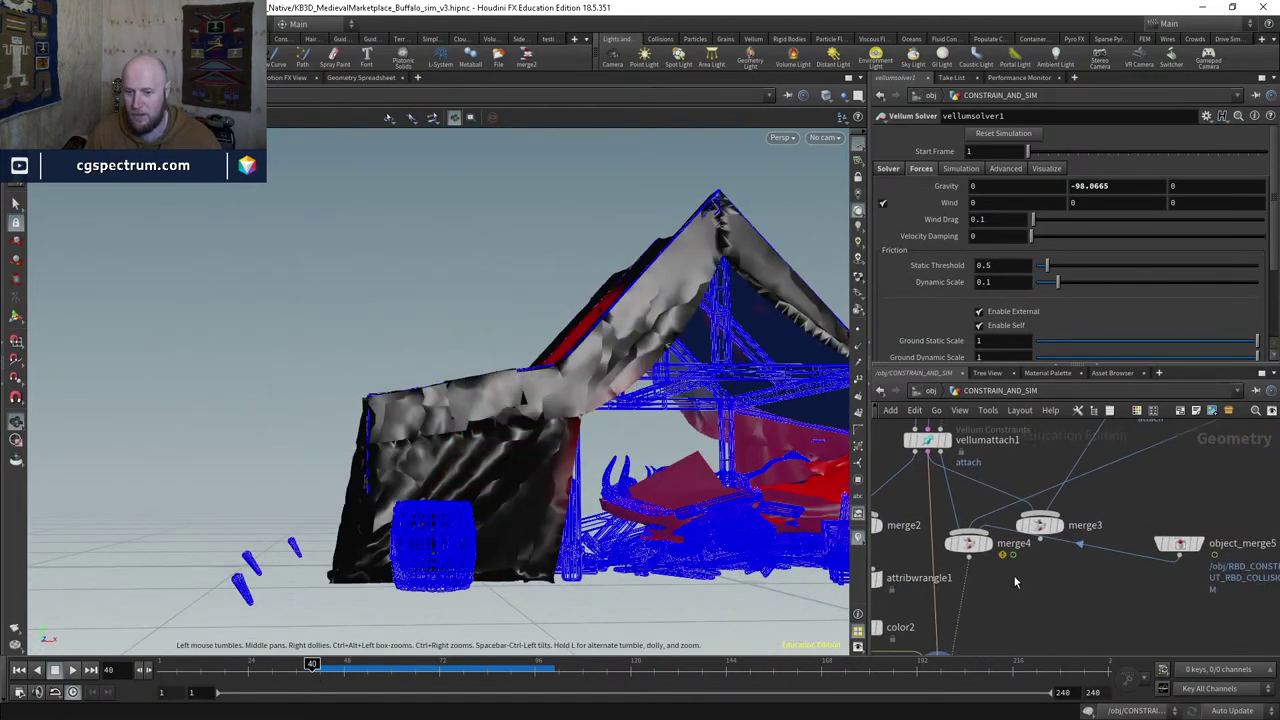
pyautogui.scroll(-4, 1038, 608)
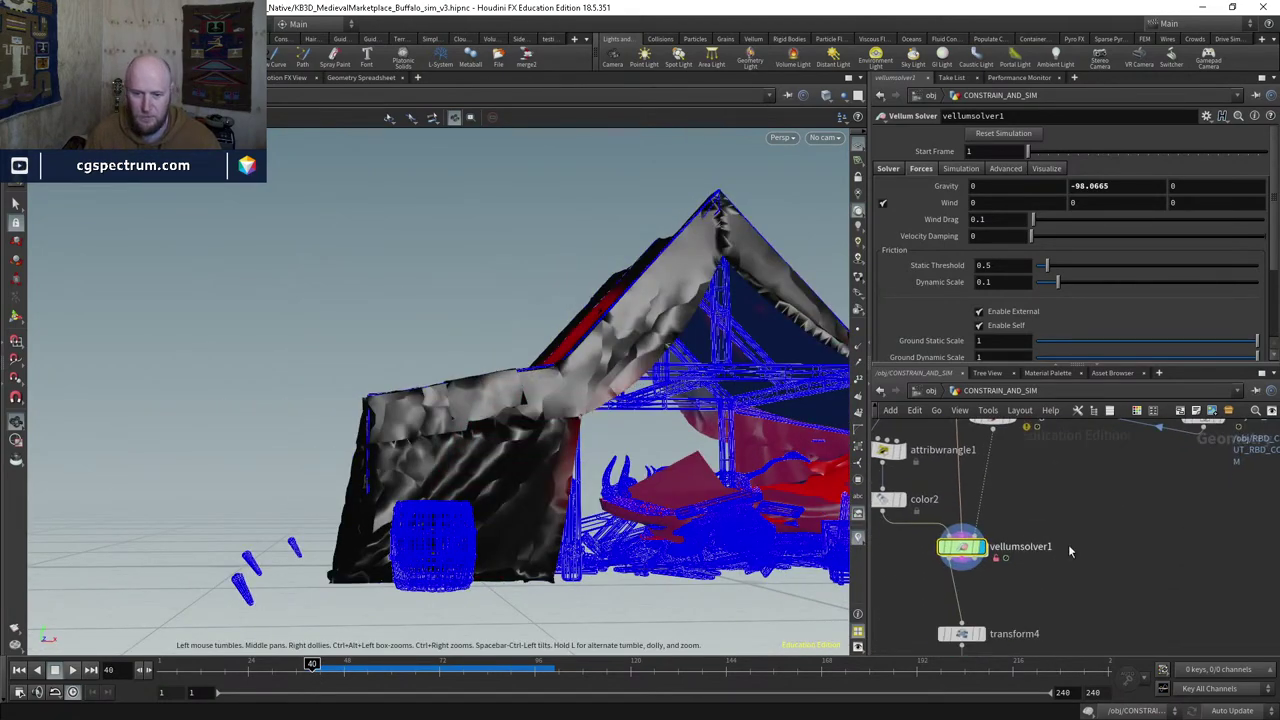
pyautogui.scroll(3, 996, 600)
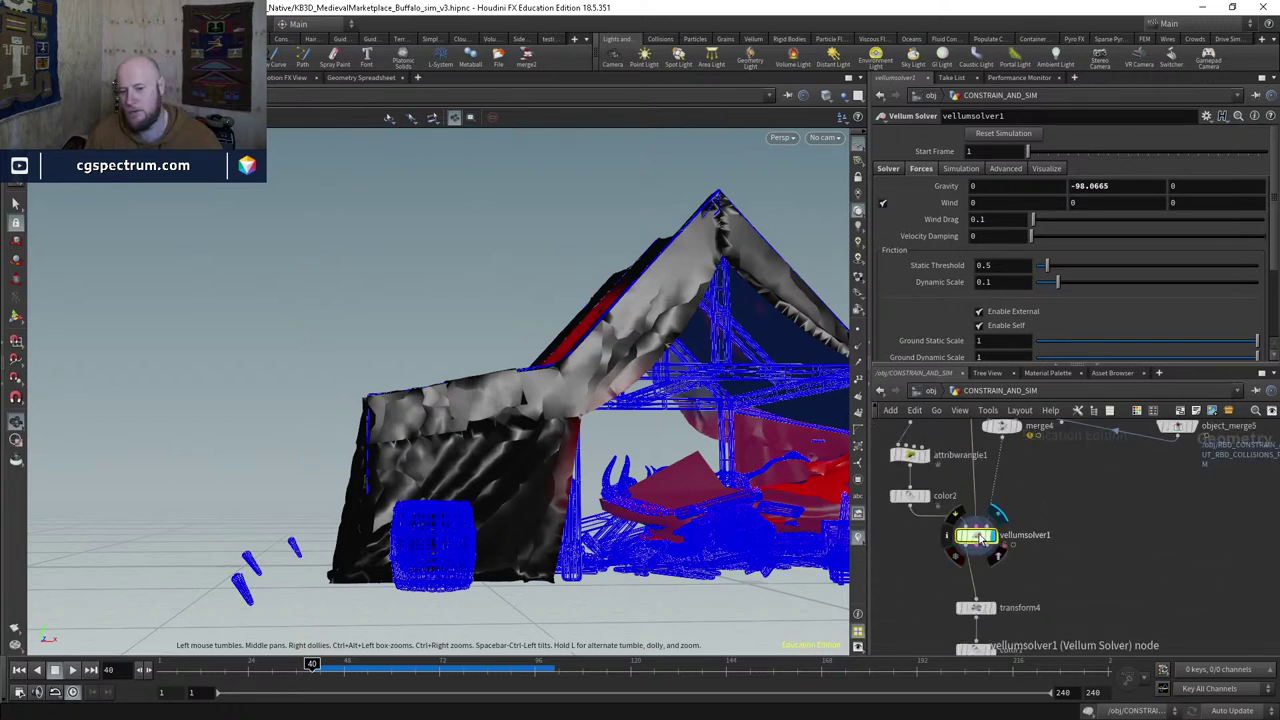
pyautogui.scroll(-3, 980, 545)
pyautogui.scroll(4, 1020, 585)
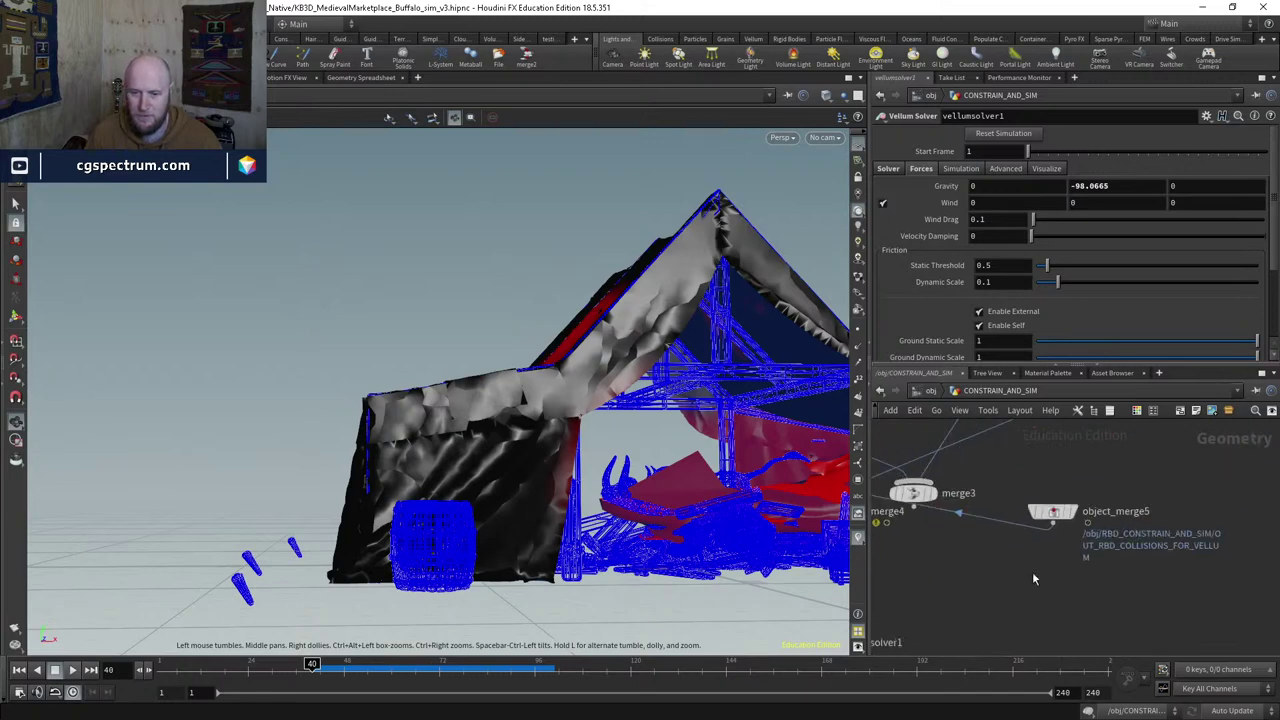
pyautogui.scroll(2, 1030, 510)
pyautogui.click(1060, 507)
pyautogui.click(1030, 507)
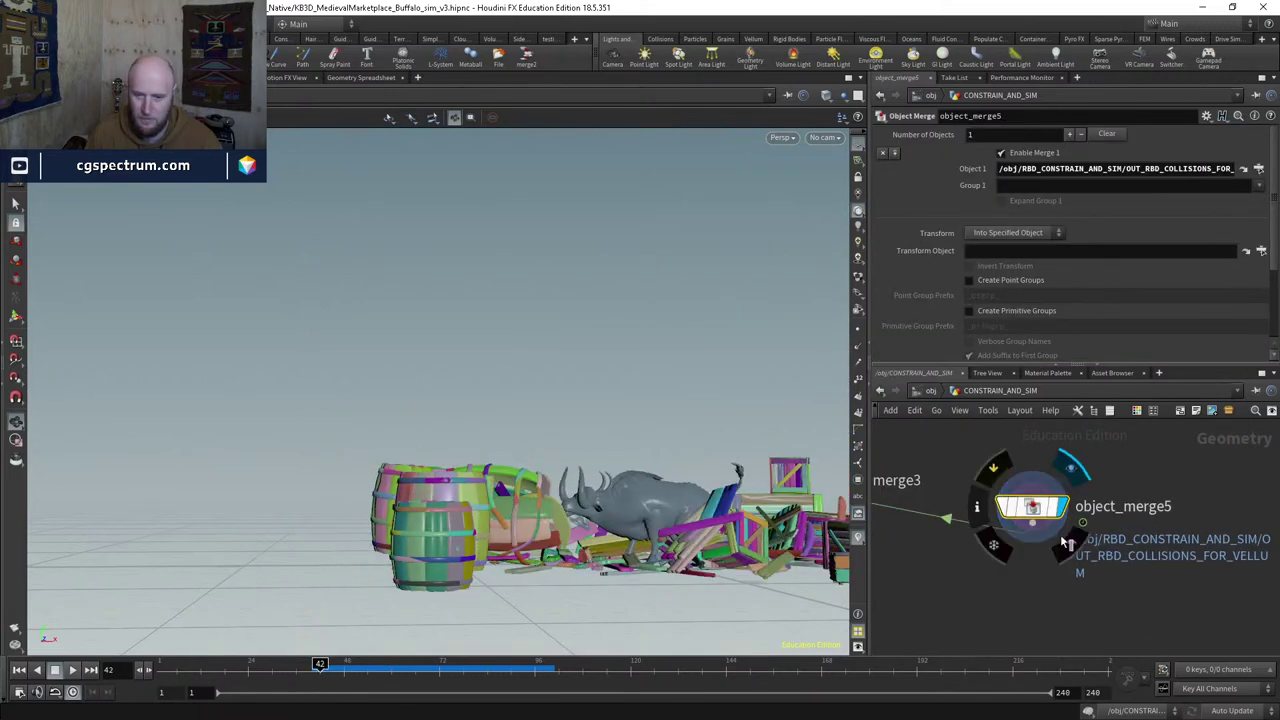
# Step: Centre object_merge5, jump to the node it pulls from, then return to the top object level
pyautogui.moveTo(1068, 543); pyautogui.dragTo(1004, 573, button='middle')
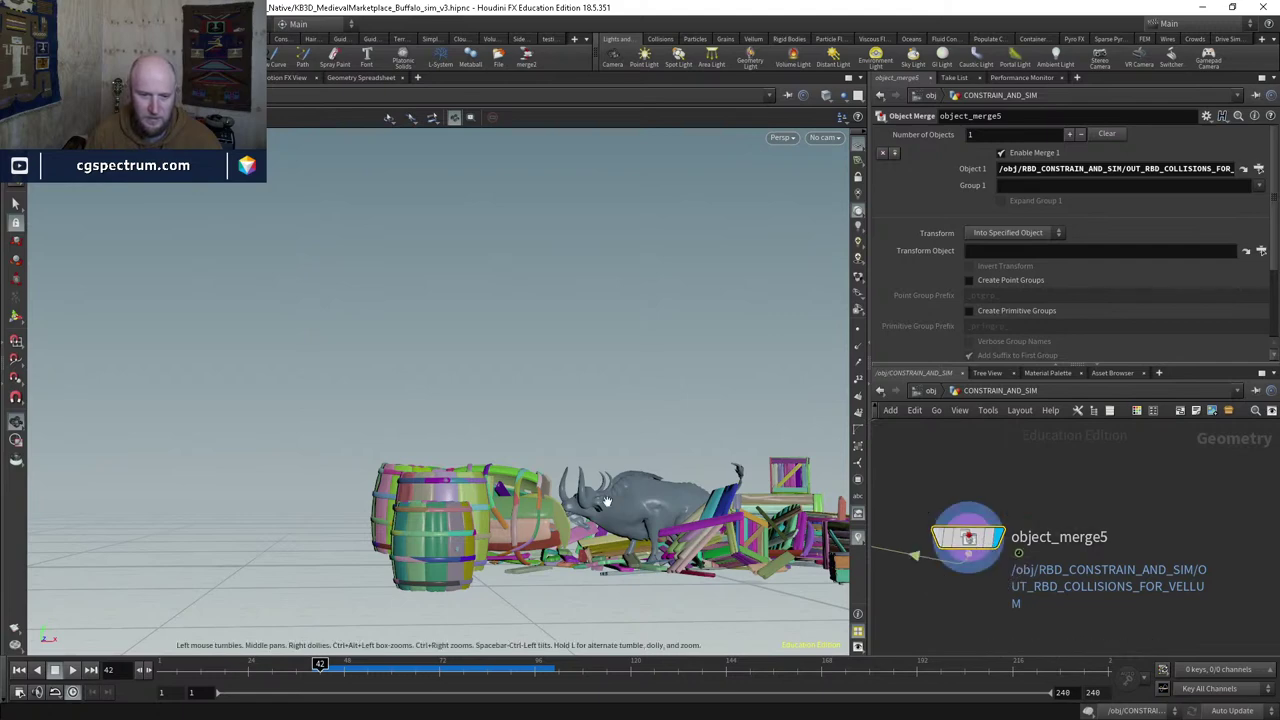
pyautogui.moveTo(605, 500); pyautogui.dragTo(524, 465)
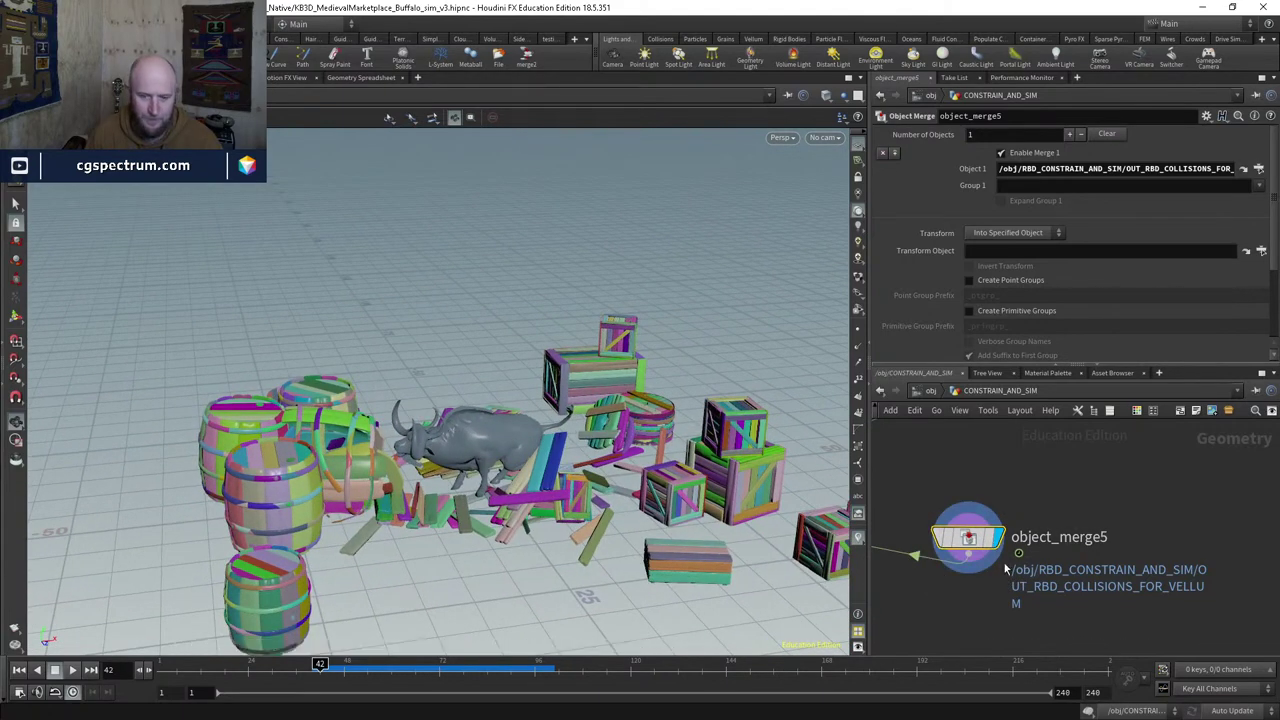
pyautogui.moveTo(972, 543)
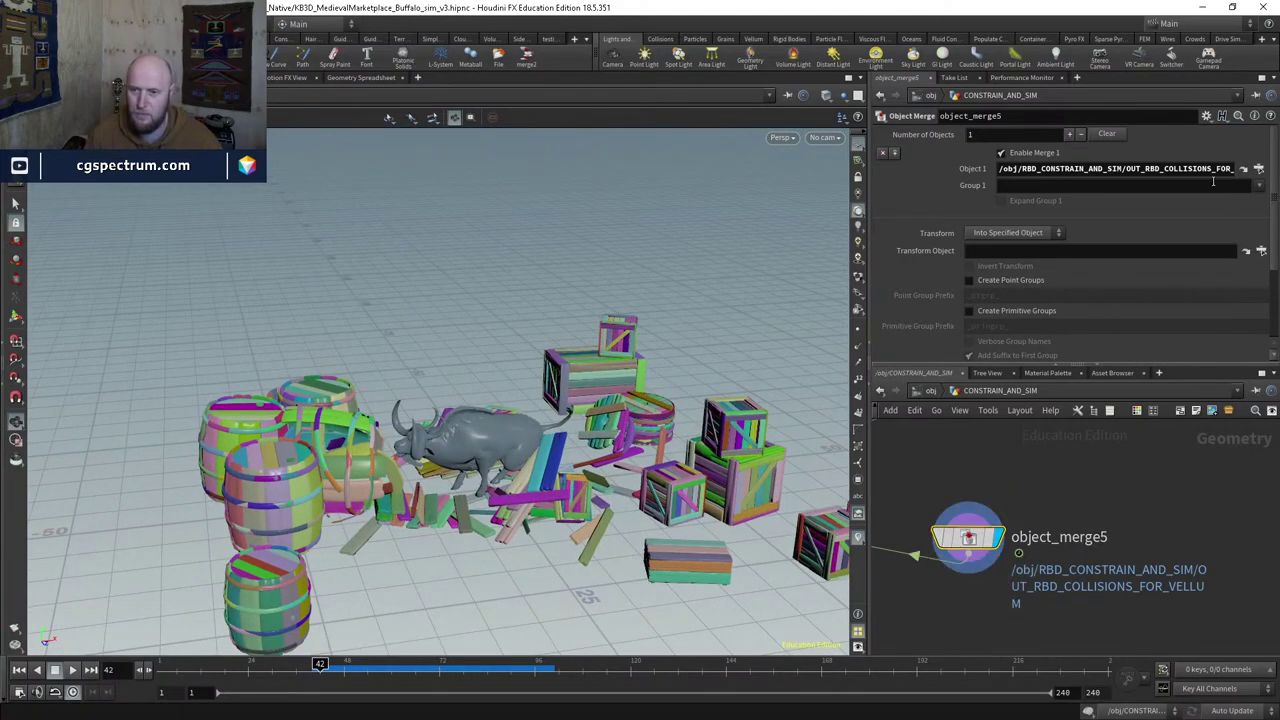
pyautogui.click(1243, 168)
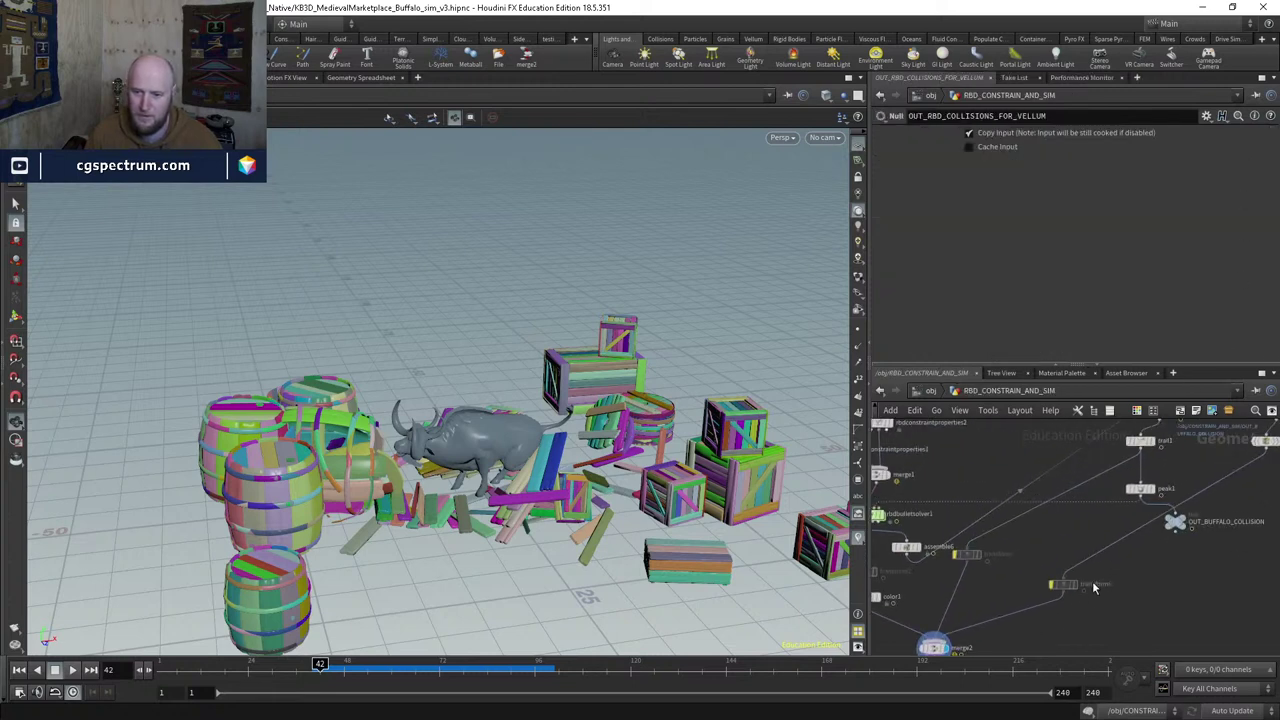
pyautogui.press('y')
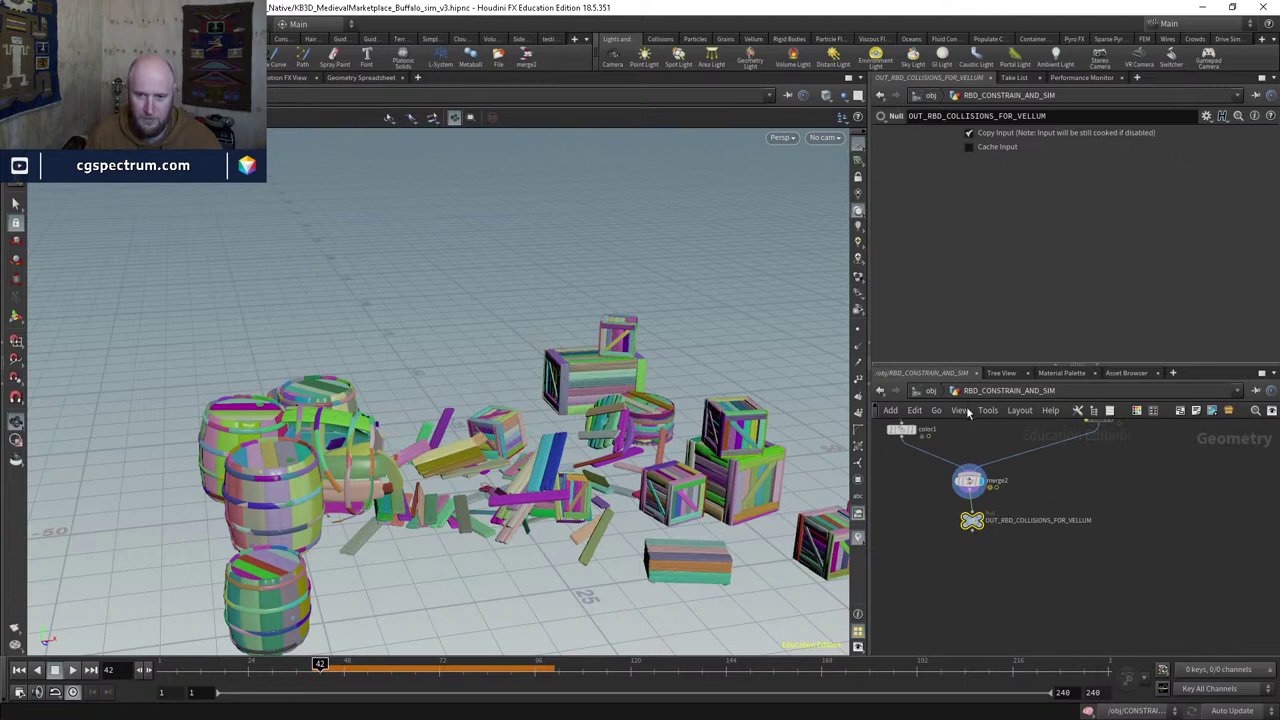
pyautogui.click(931, 391)
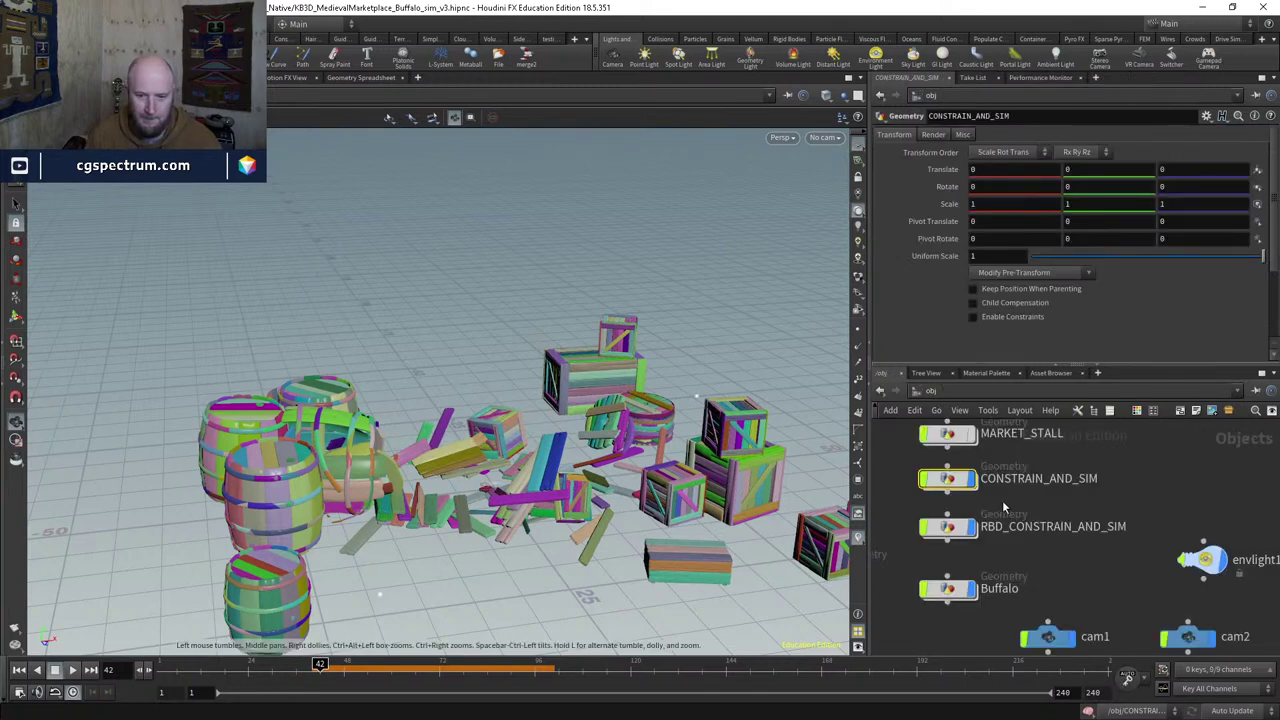
# Step: Re-enter CONSTRAIN_AND_SIM, centre on object_merge5, check its info and open the node search
pyautogui.click(948, 480)
pyautogui.doubleClick(949, 482)
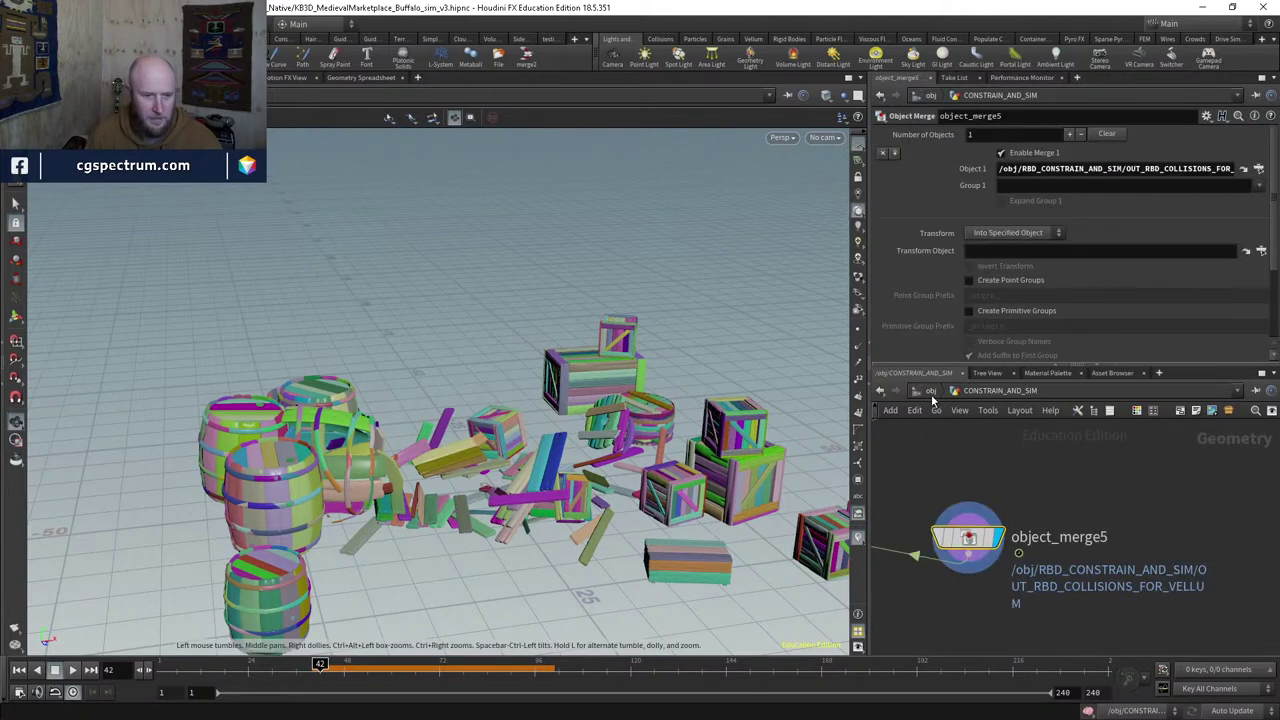
pyautogui.scroll(-3, 1158, 518)
pyautogui.scroll(2, 1127, 515)
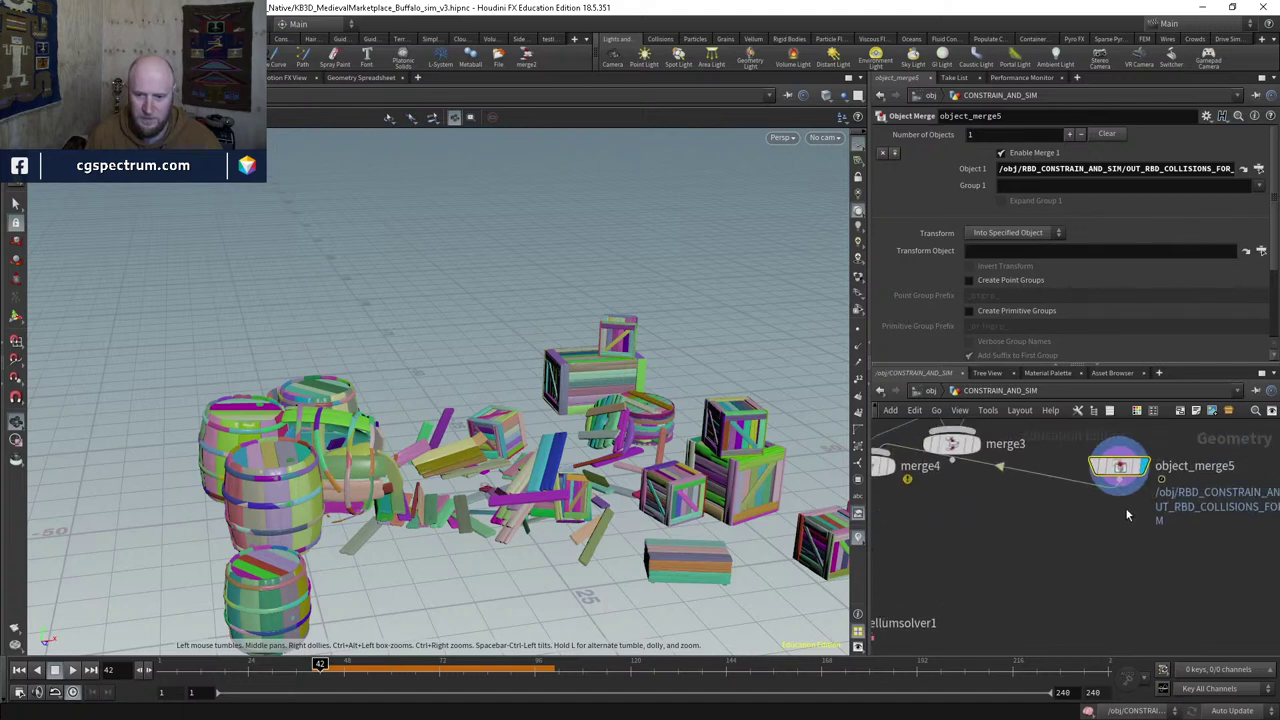
pyautogui.moveTo(1127, 515); pyautogui.dragTo(1033, 503, button='middle')
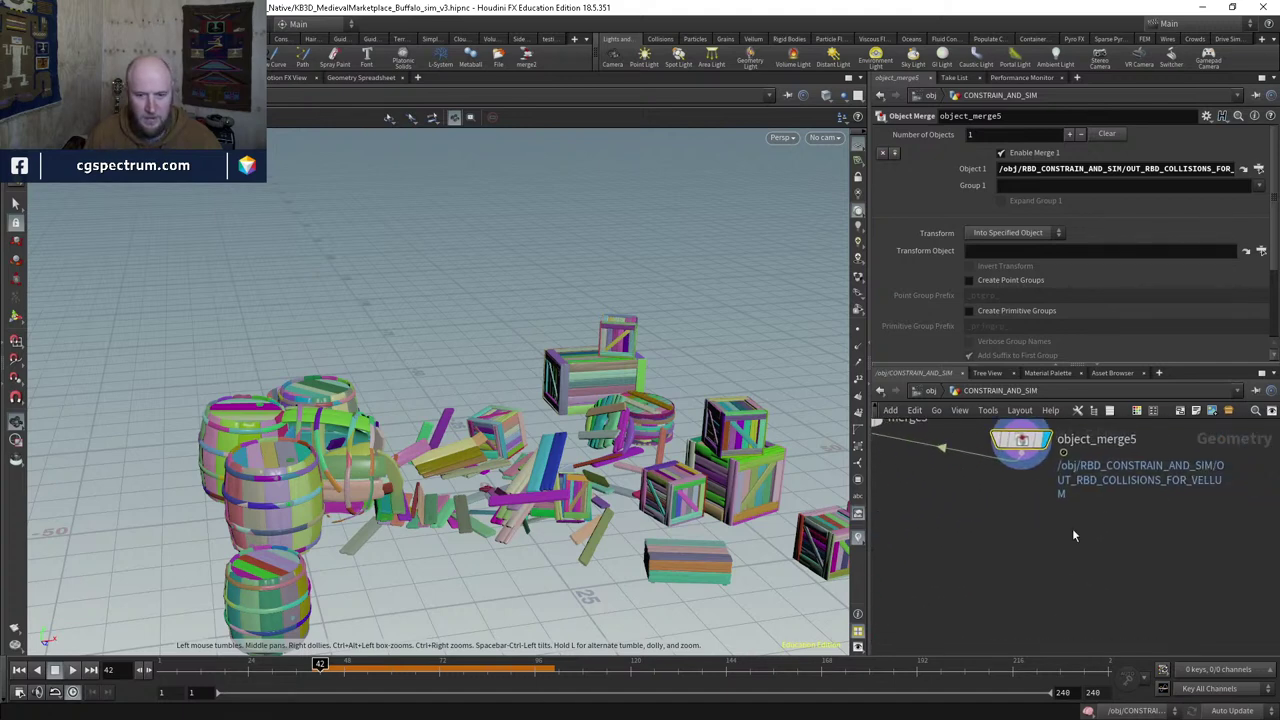
pyautogui.middleClick(1015, 458)
pyautogui.press('Tab')
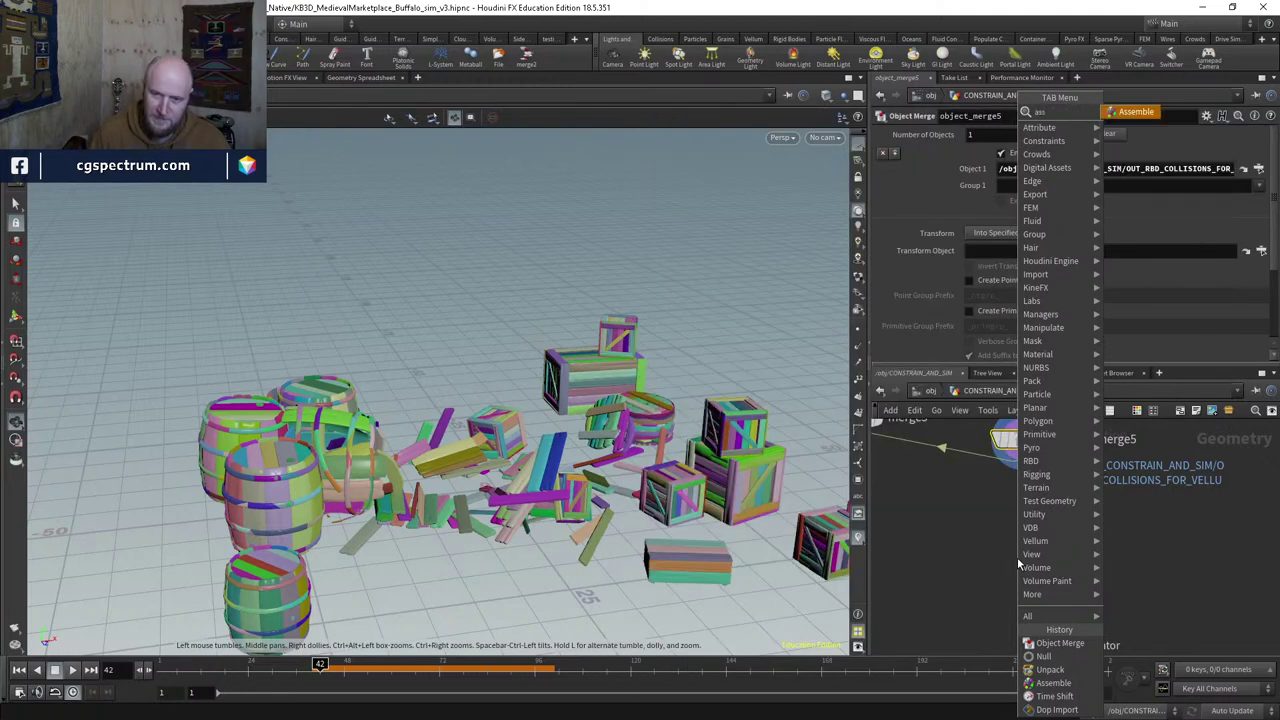
# Step: Add assemble1 wired under object_merge5, display it and enable Create Packed Geometry
pyautogui.click(1053, 682)
pyautogui.click(1021, 557)
pyautogui.click(1022, 455)
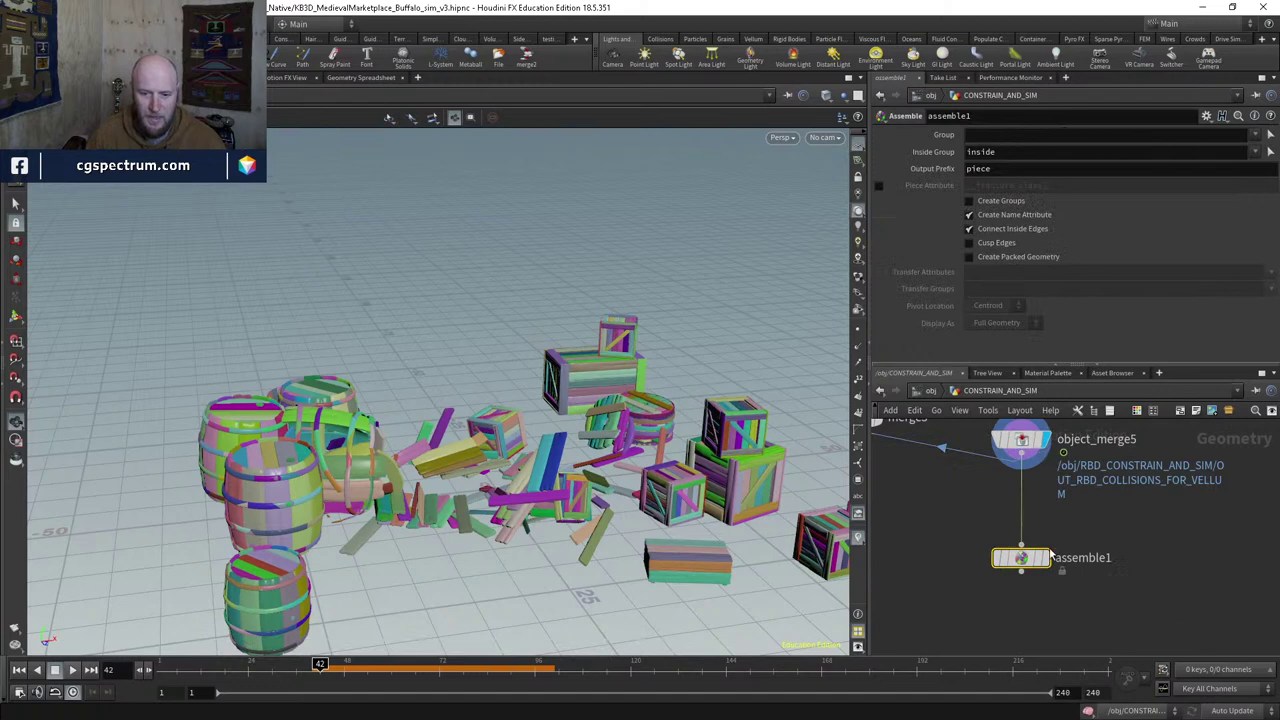
pyautogui.click(1044, 557)
pyautogui.moveTo(1015, 557); pyautogui.dragTo(1015, 493)
pyautogui.click(995, 259)
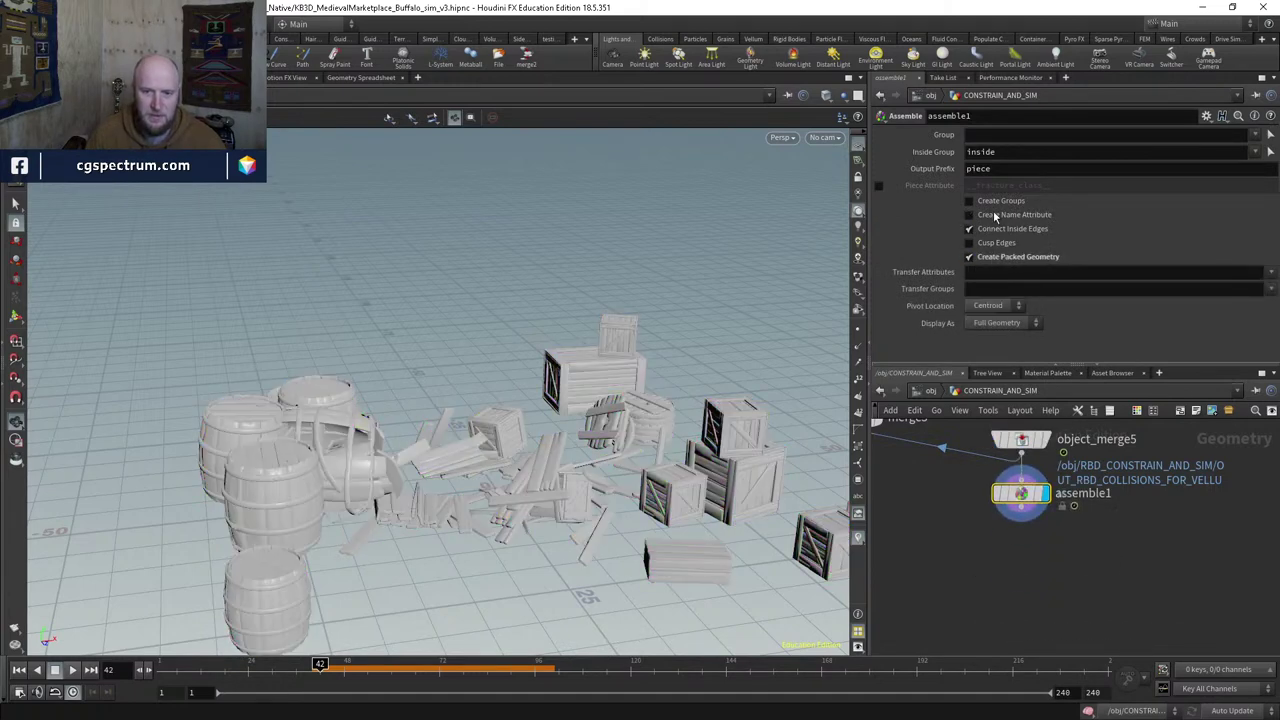
pyautogui.moveTo(1098, 535); pyautogui.dragTo(1086, 503, button='middle')
# Step: Add an Attribute Wrangle (attribwrangle2) below assemble1 and wire assemble1 into it
pyautogui.press('Tab')
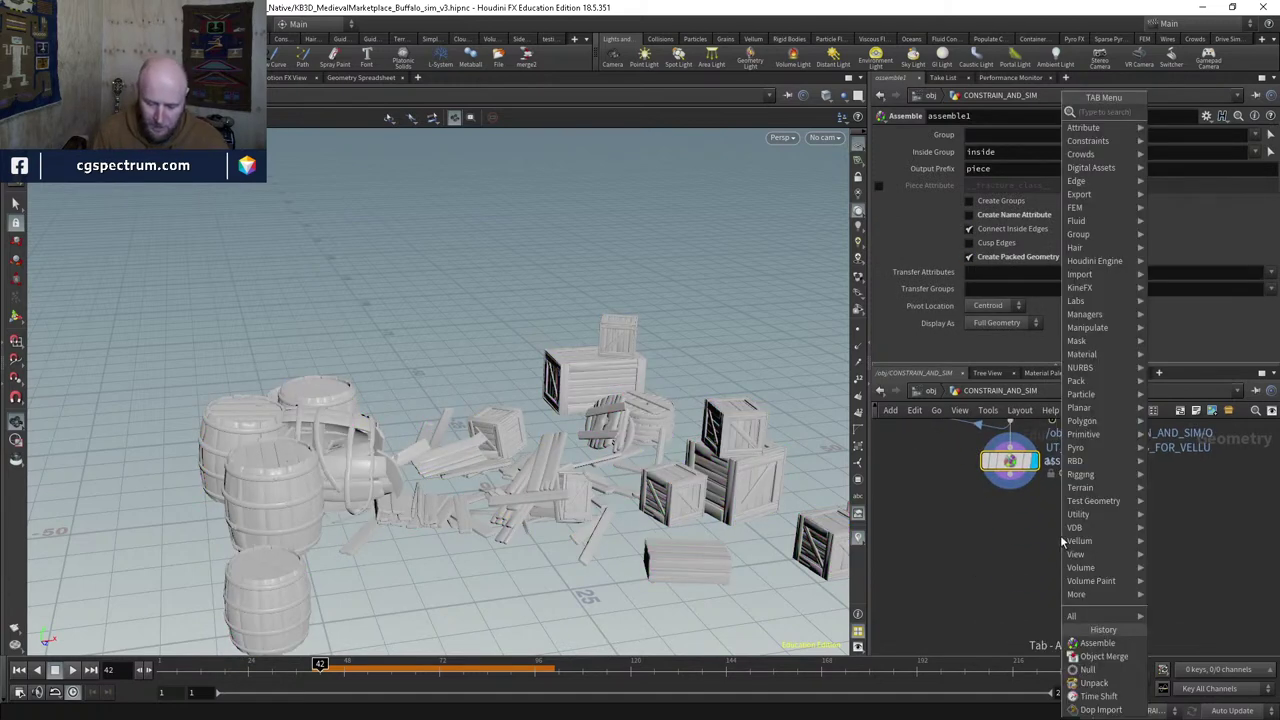
pyautogui.write('poin')
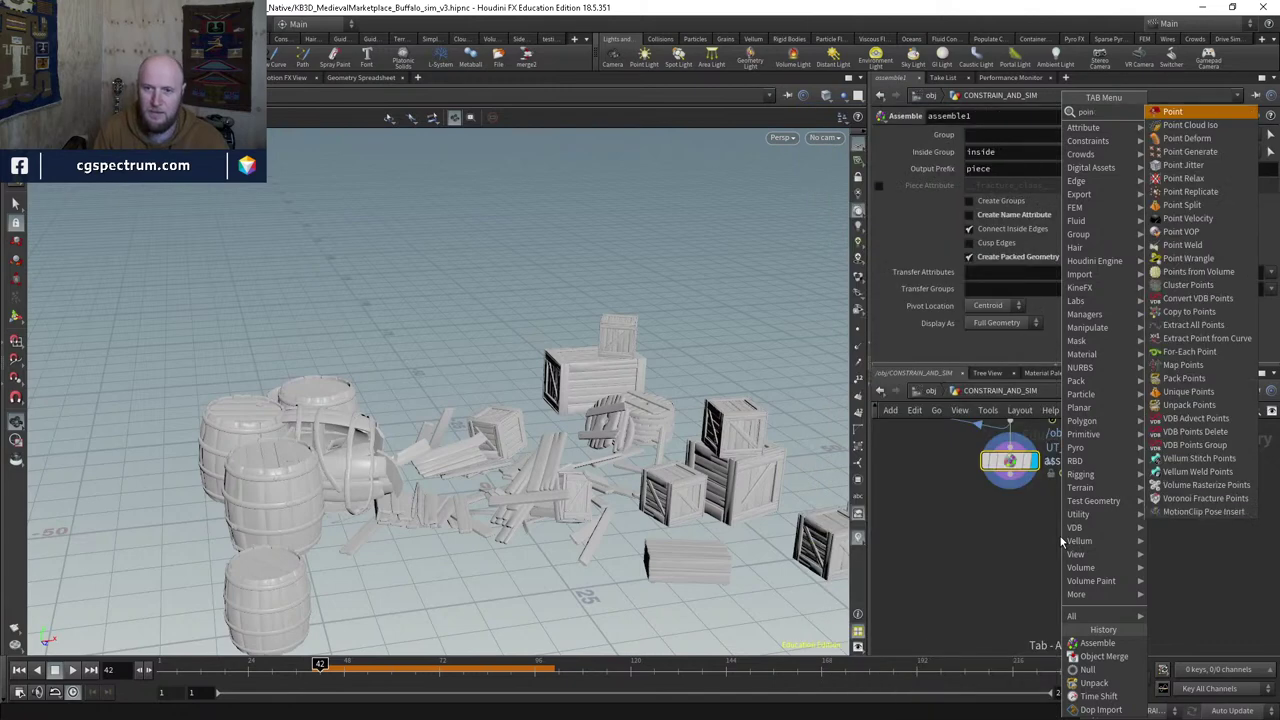
pyautogui.write('t weld')
pyautogui.press('Return')
pyautogui.press('Tab')
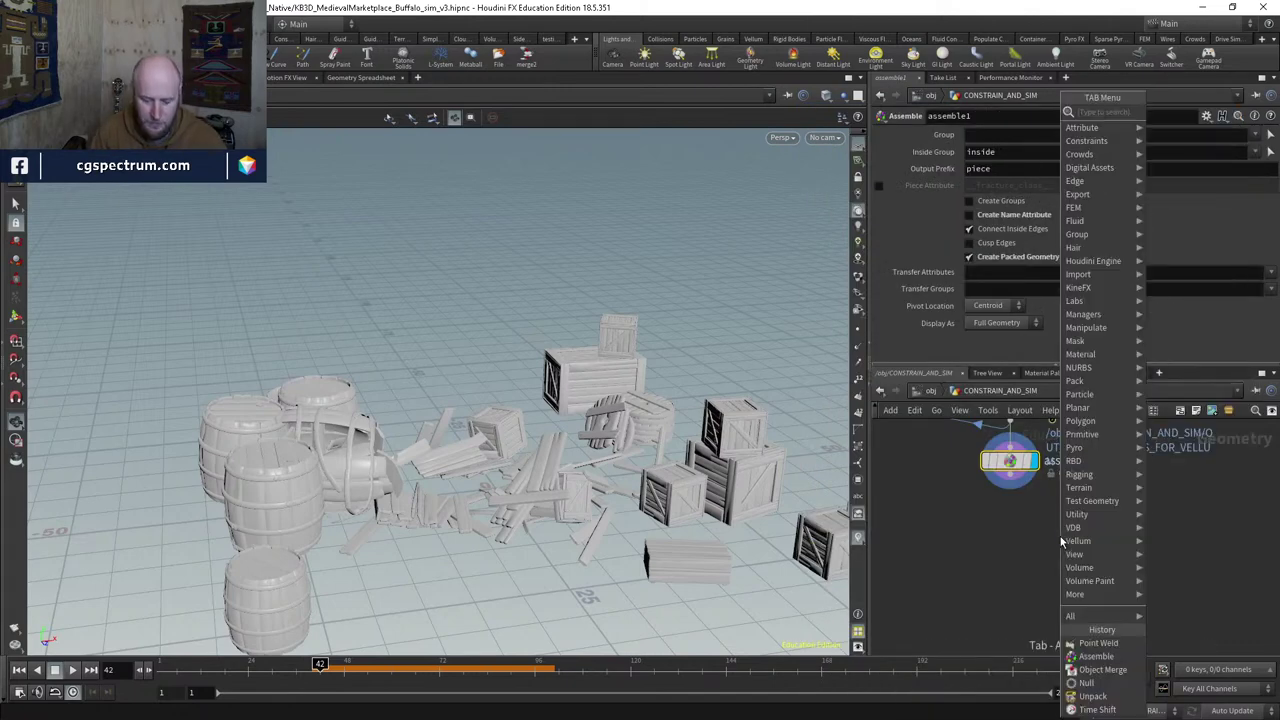
pyautogui.write('attribwr')
pyautogui.press('Return')
pyautogui.click(1018, 541)
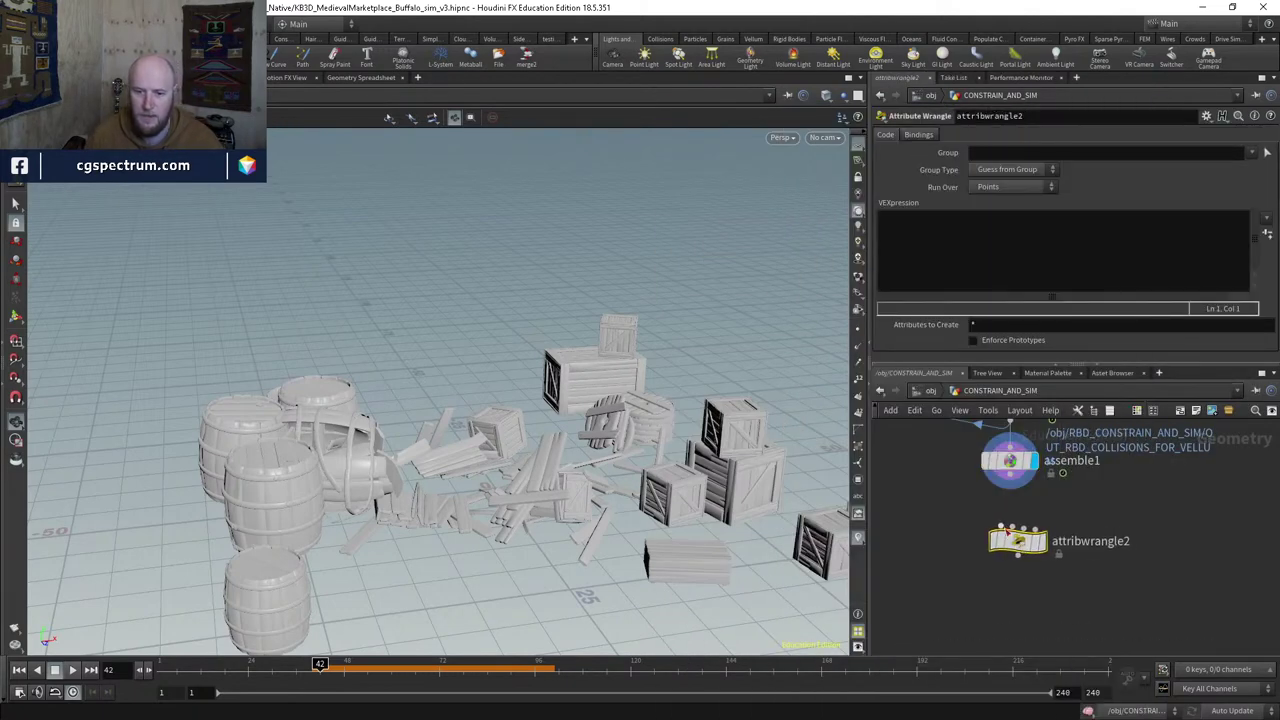
pyautogui.click(1010, 477)
pyautogui.click(1018, 530)
pyautogui.moveTo(1018, 541); pyautogui.dragTo(1010, 539)
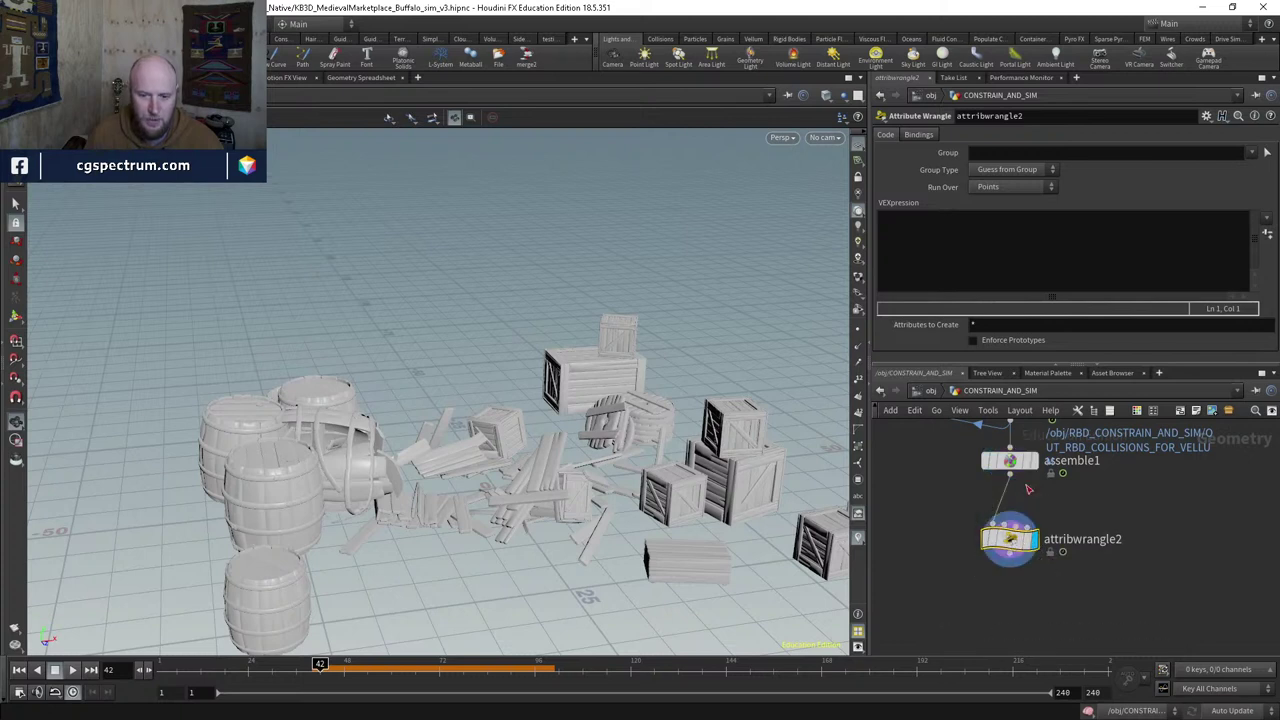
pyautogui.click(978, 254)
pyautogui.write('if')
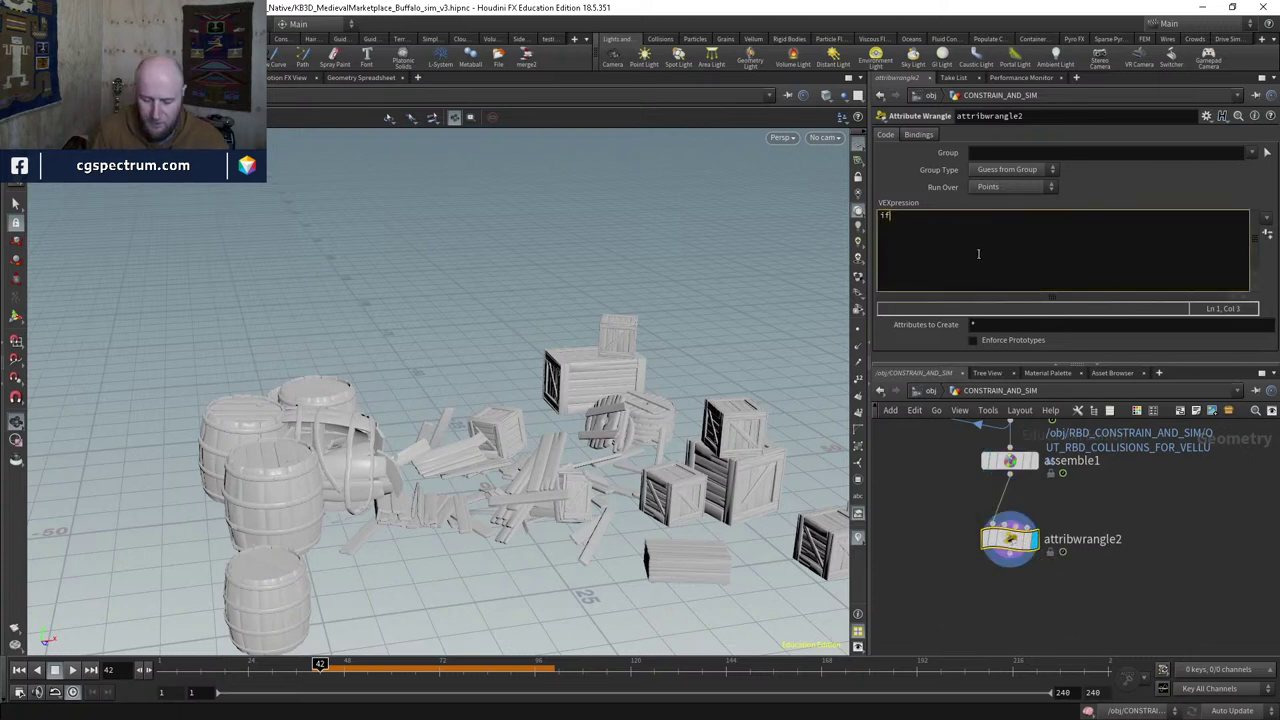
pyautogui.write('(@P')
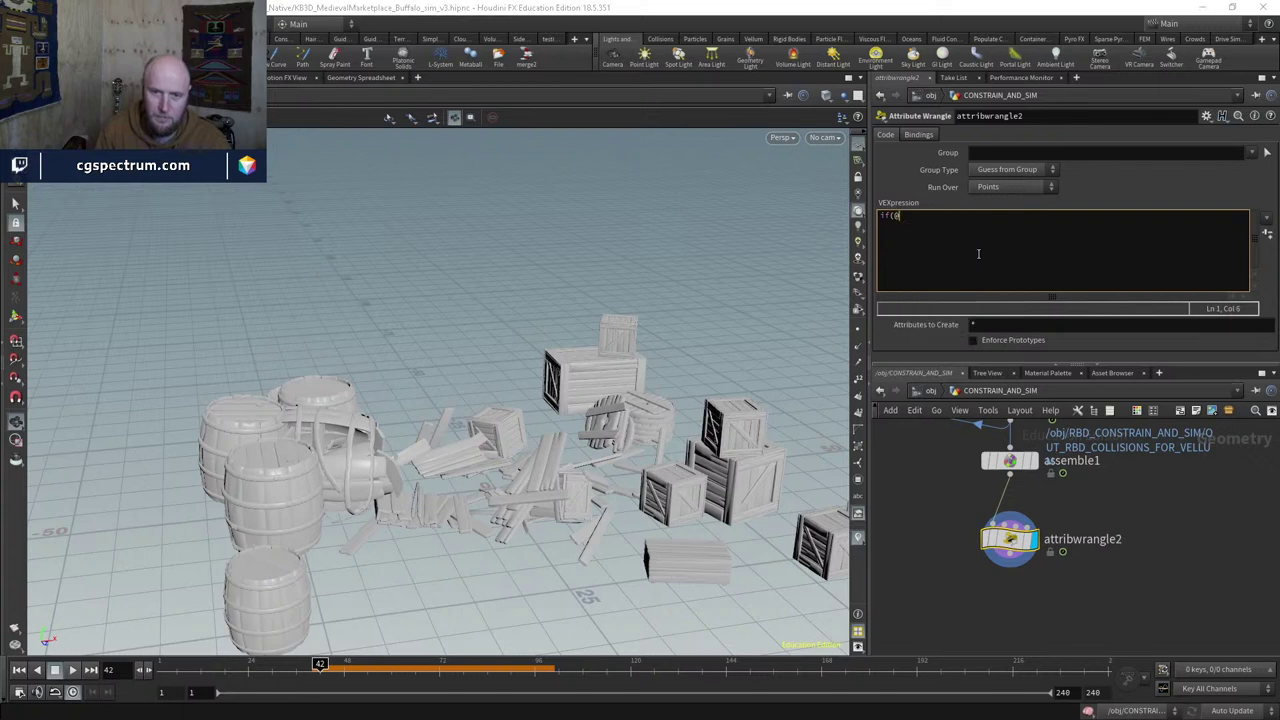
pyautogui.write('length(v2')
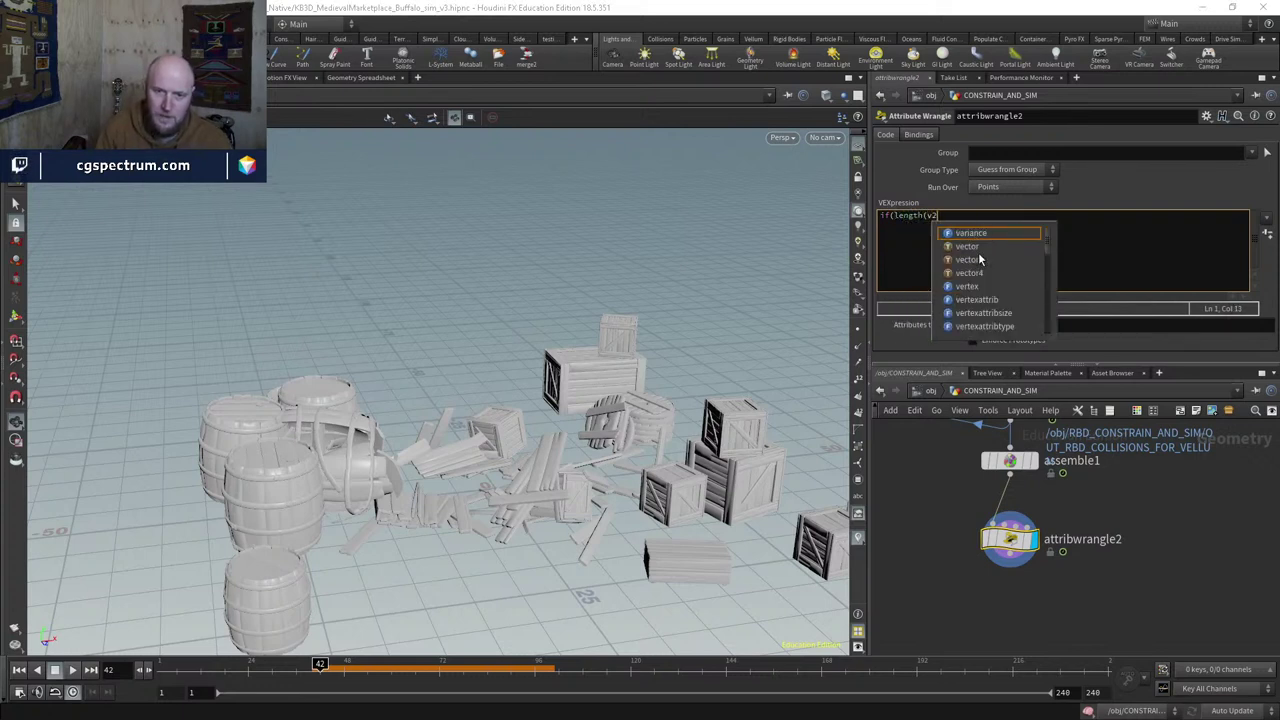
pyautogui.press('Escape')
pyautogui.write('v@v')
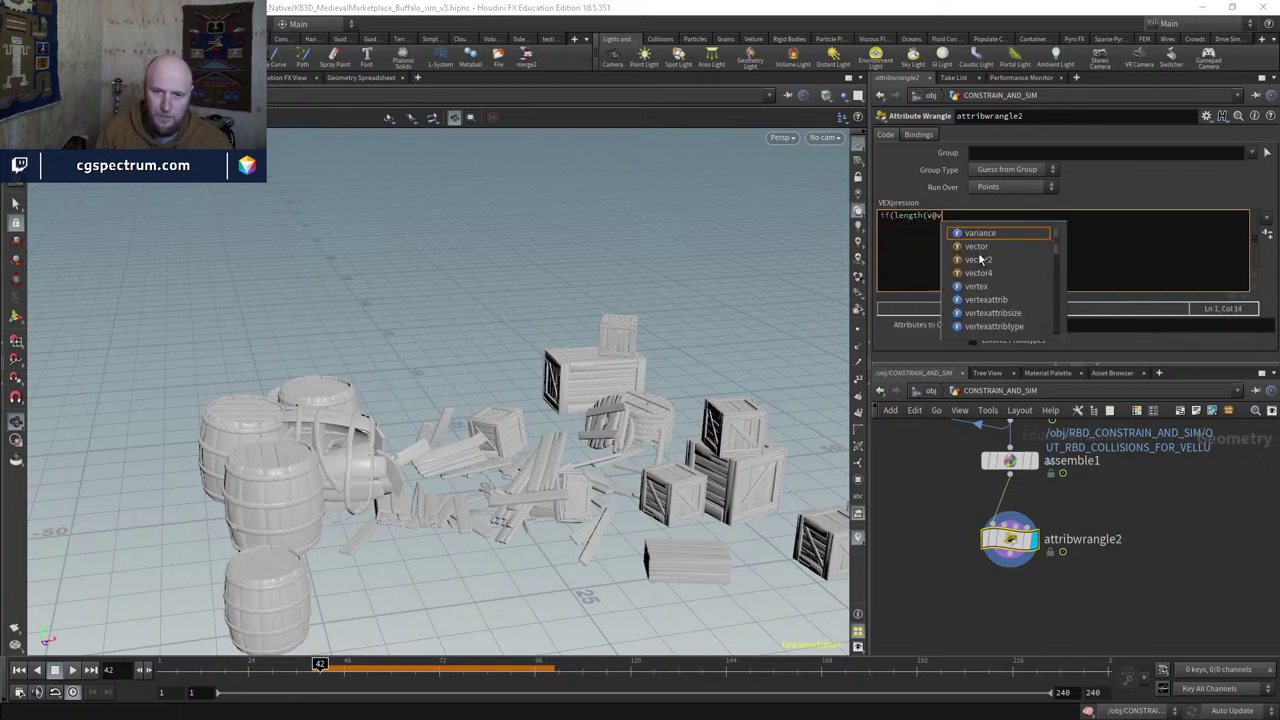
pyautogui.write('){')
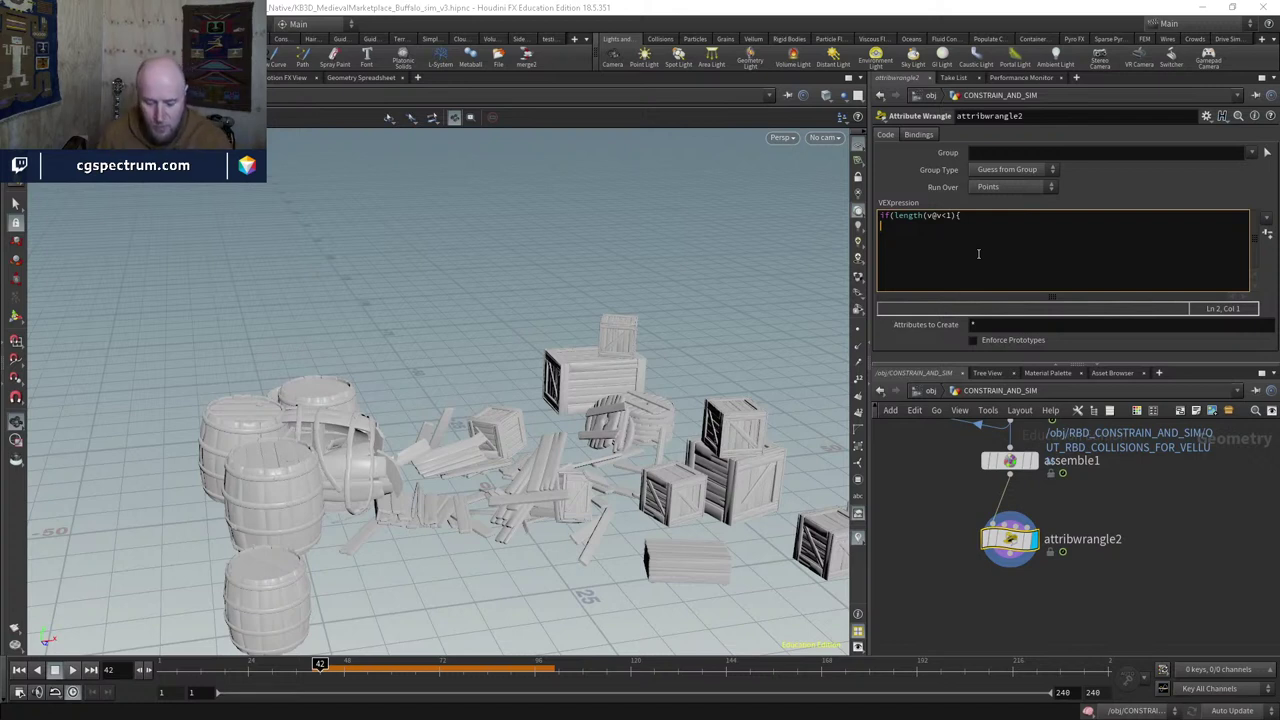
pyautogui.write('removepoint')
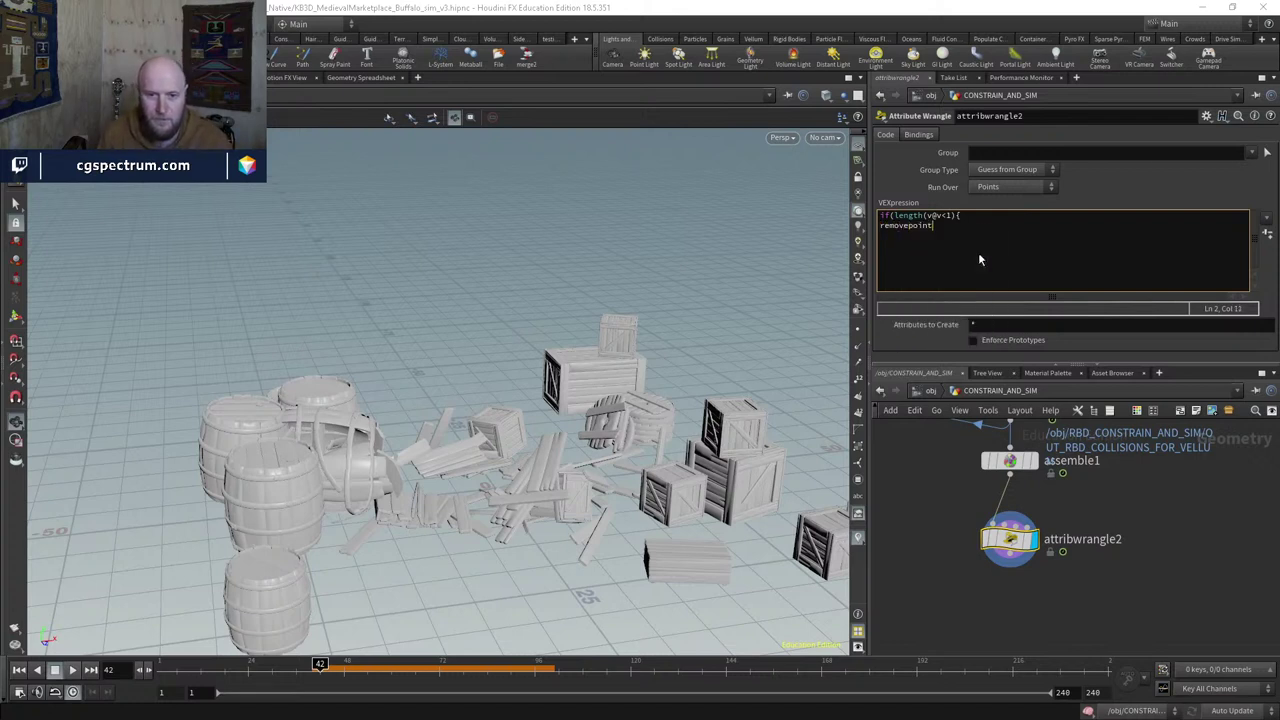
pyautogui.write('(0')
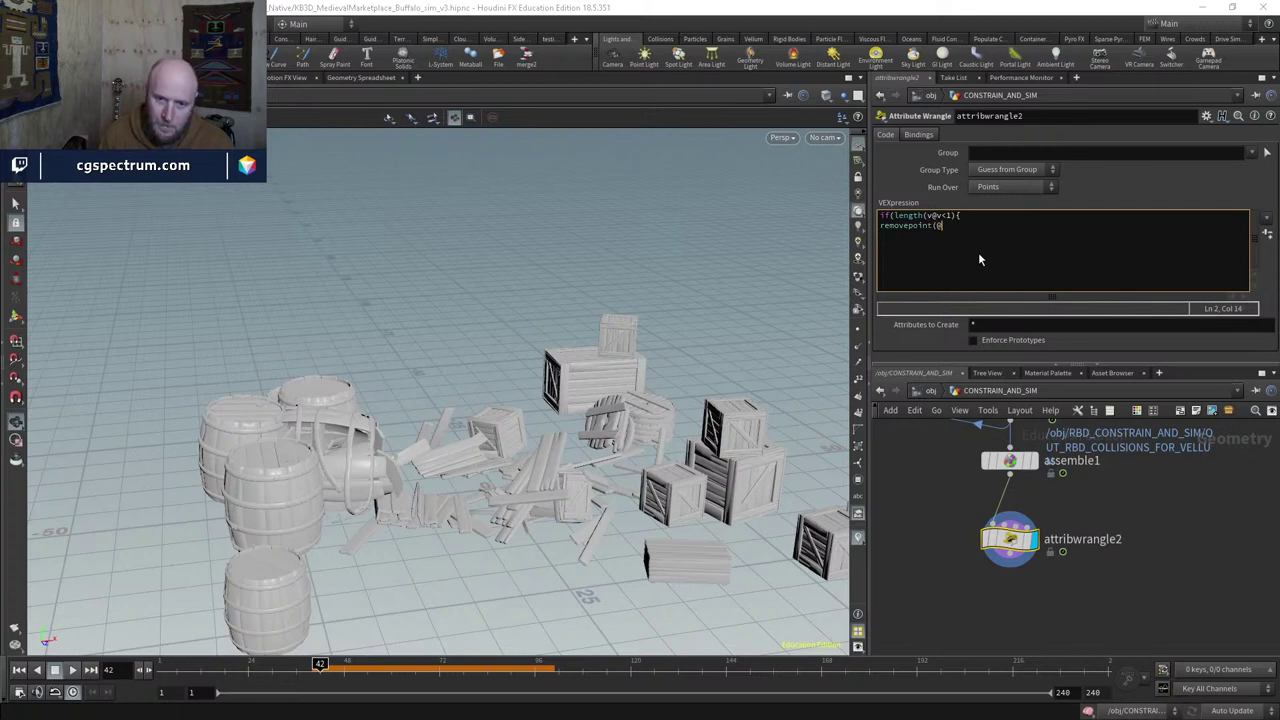
pyautogui.write(',')
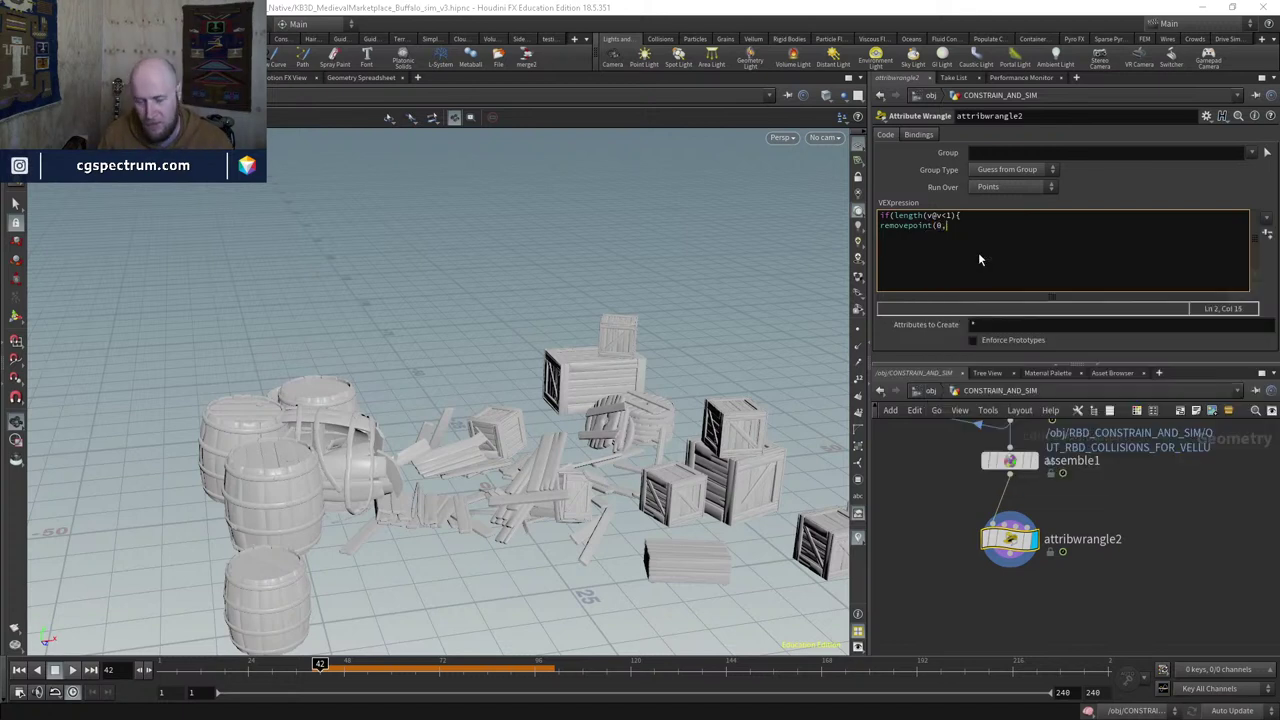
pyautogui.write('@ptnum')
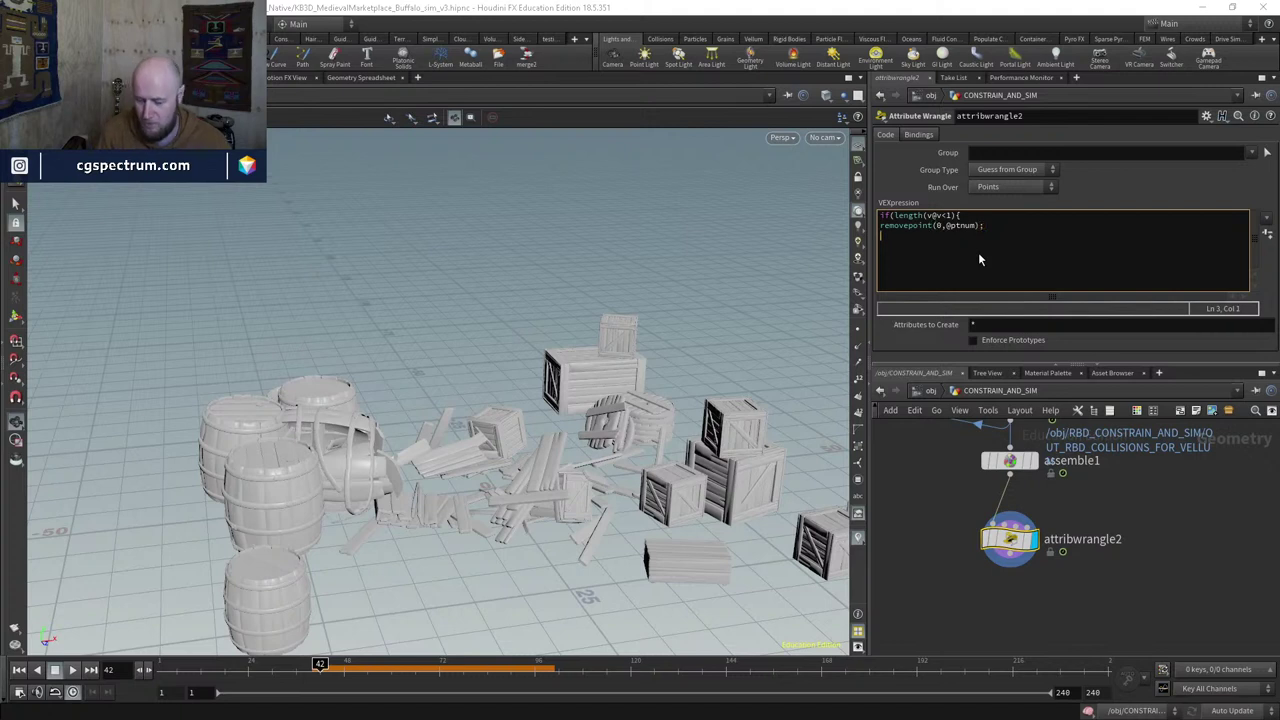
pyautogui.write('}')
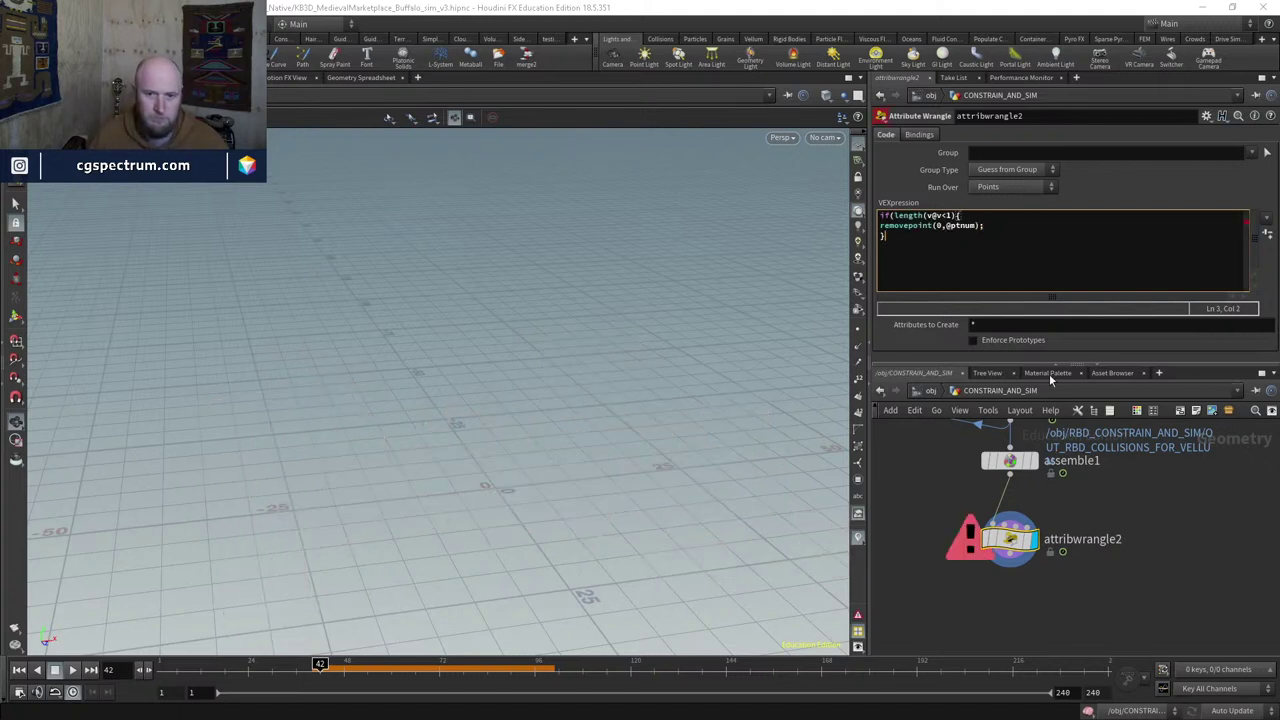
# Step: Set assemble1's Transfer Attributes to v, display it and confirm it carries v
pyautogui.middleClick(1017, 460)
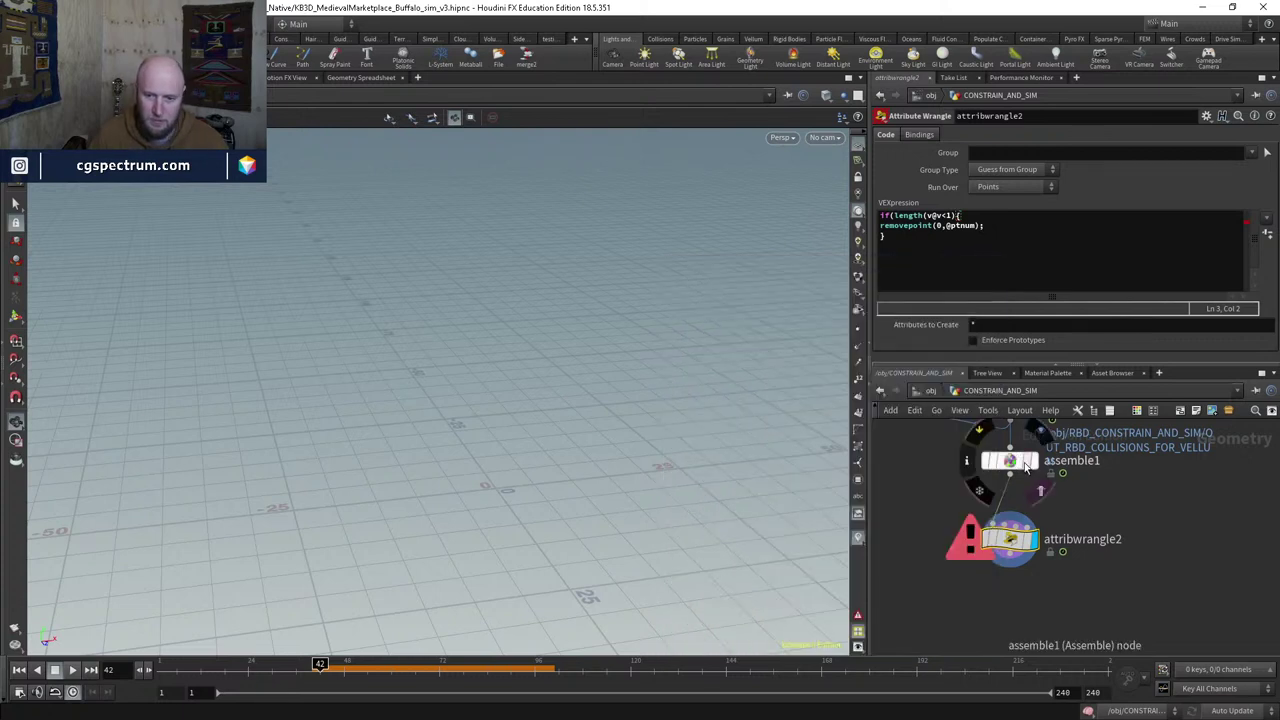
pyautogui.click(1012, 460)
pyautogui.click(1271, 273)
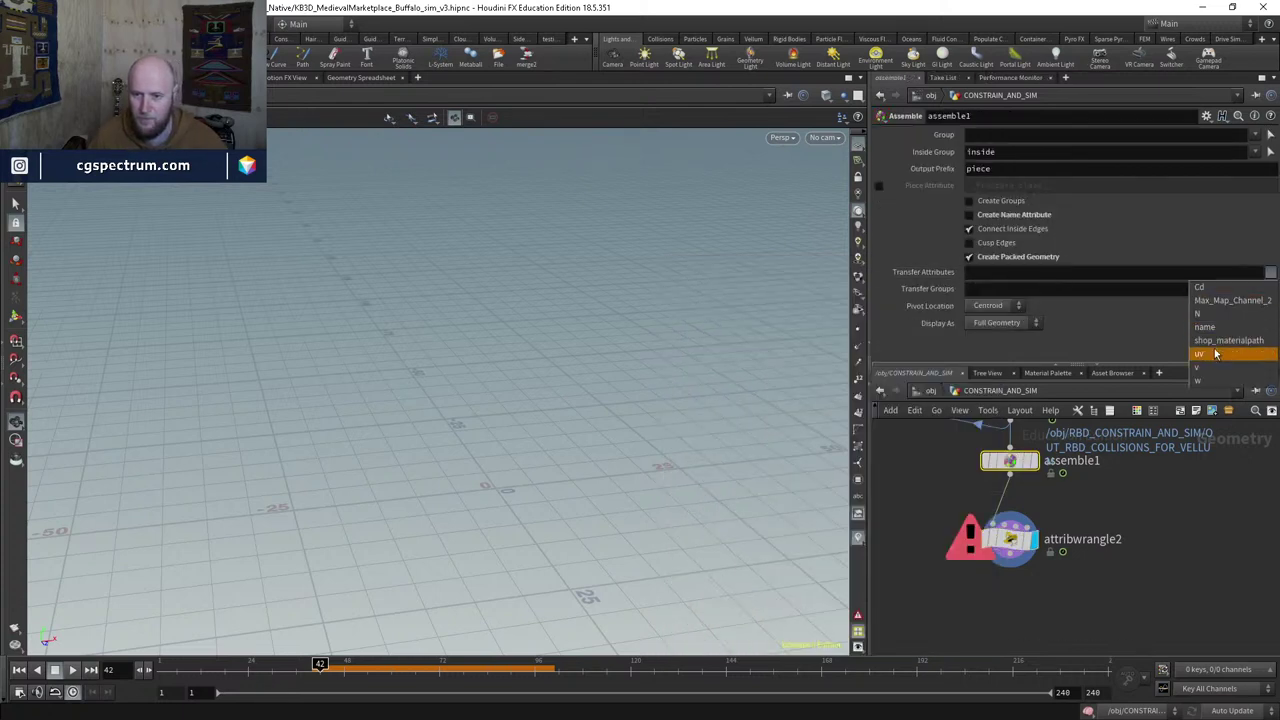
pyautogui.click(1220, 367)
pyautogui.click(1038, 462)
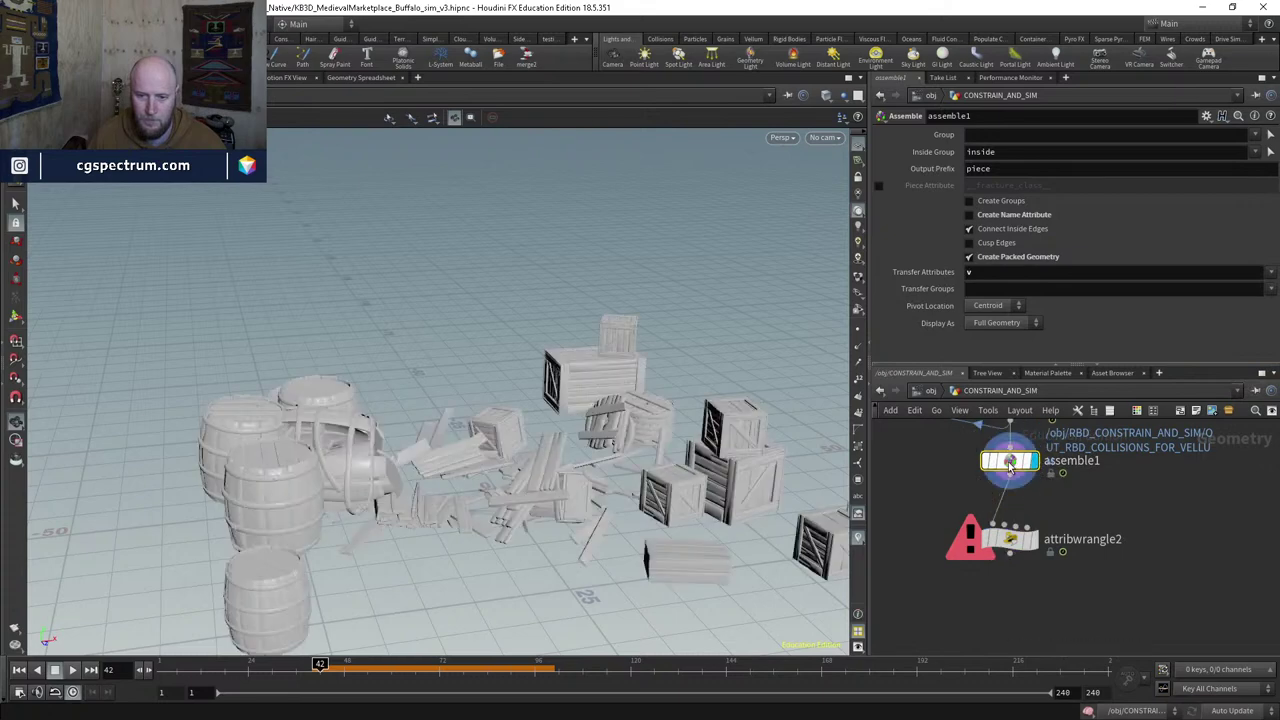
pyautogui.click(966, 460)
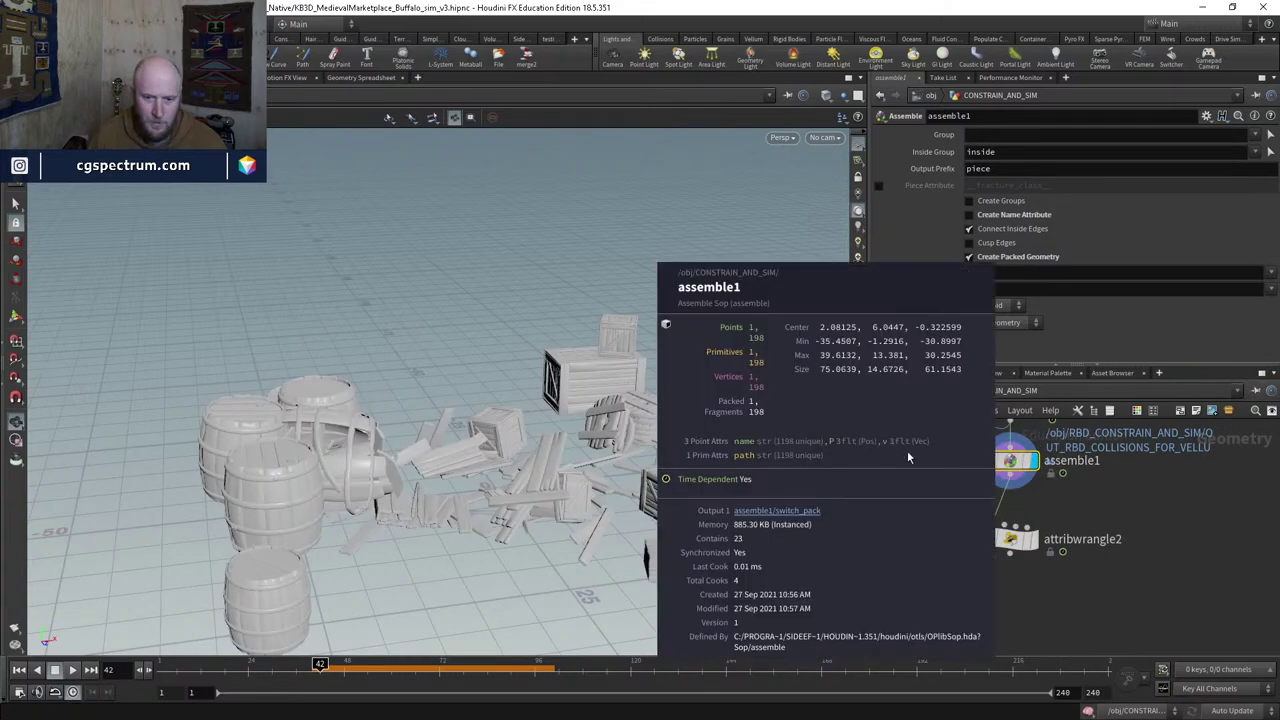
# Step: Display attribwrangle2, read its error and add the missing ')' to the if-line
pyautogui.click(1035, 540)
pyautogui.click(1008, 545)
pyautogui.middleClick(1008, 545)
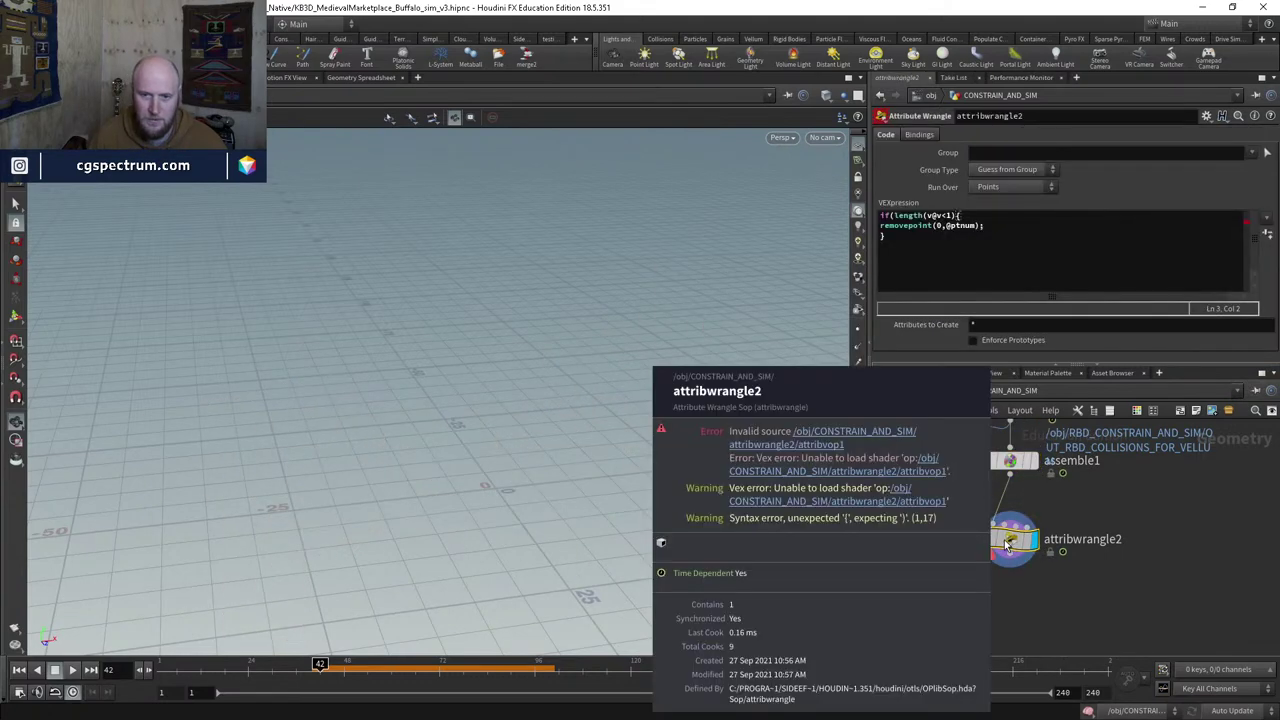
pyautogui.middleClick(1008, 545)
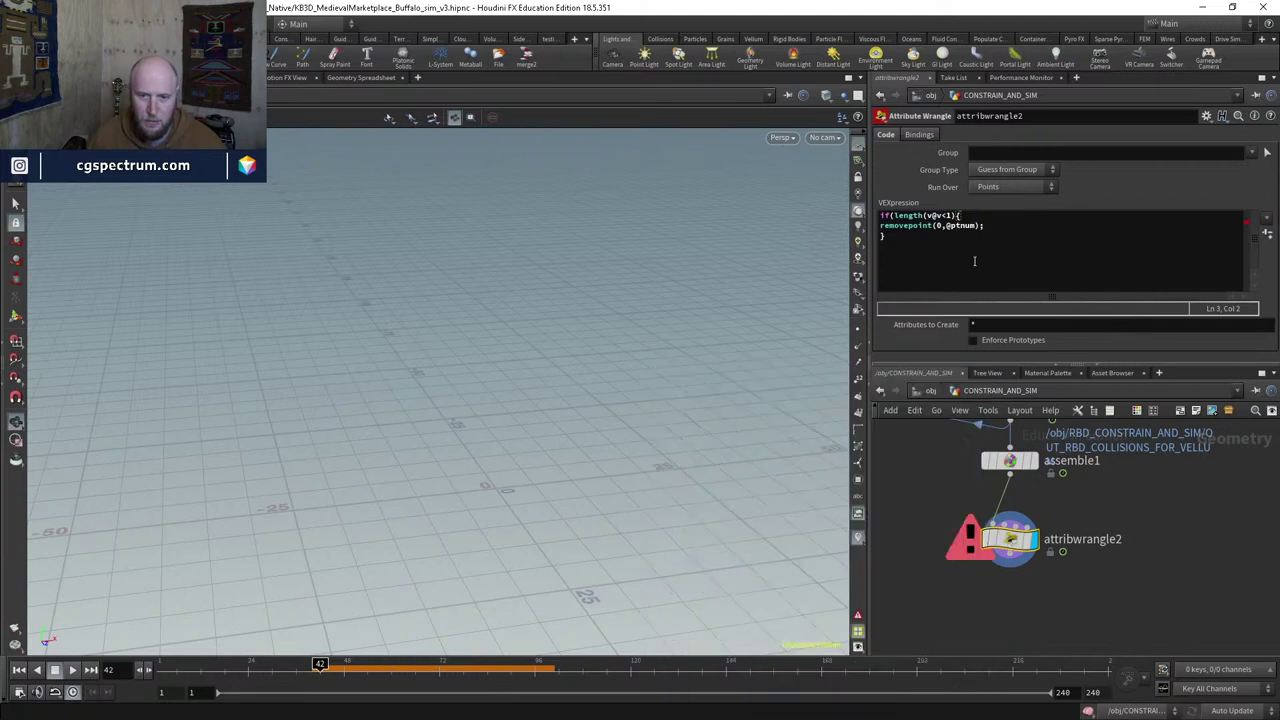
pyautogui.click(971, 241)
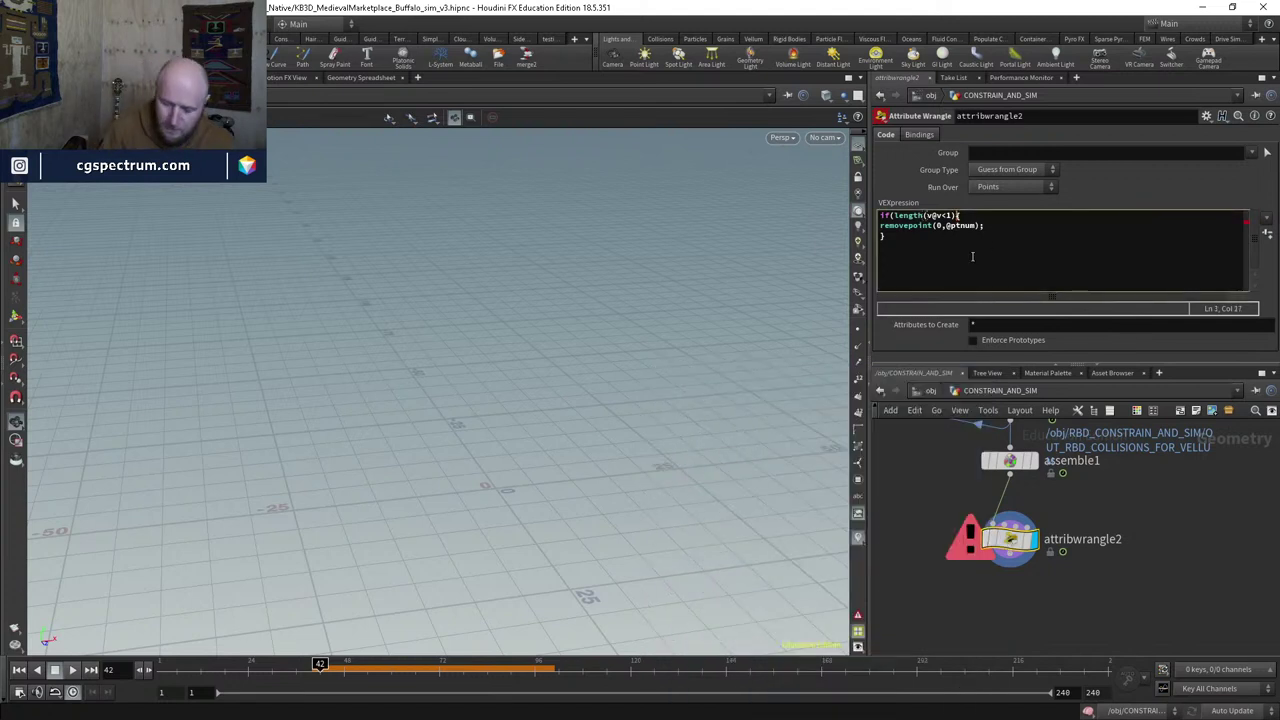
pyautogui.write(')')
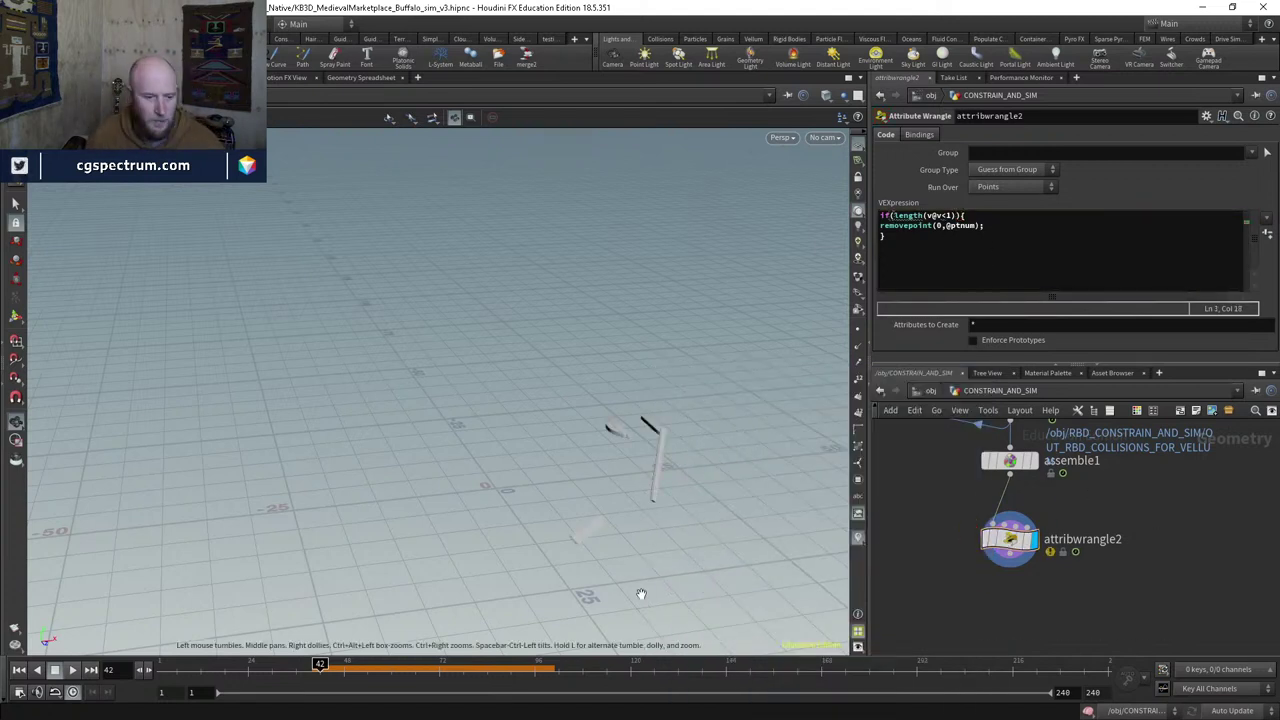
# Step: Scrub frames 25–55 to review the remaining moving pieces and check assemble1's point and primitive counts
pyautogui.click(313, 667)
pyautogui.moveTo(313, 667); pyautogui.dragTo(583, 679)
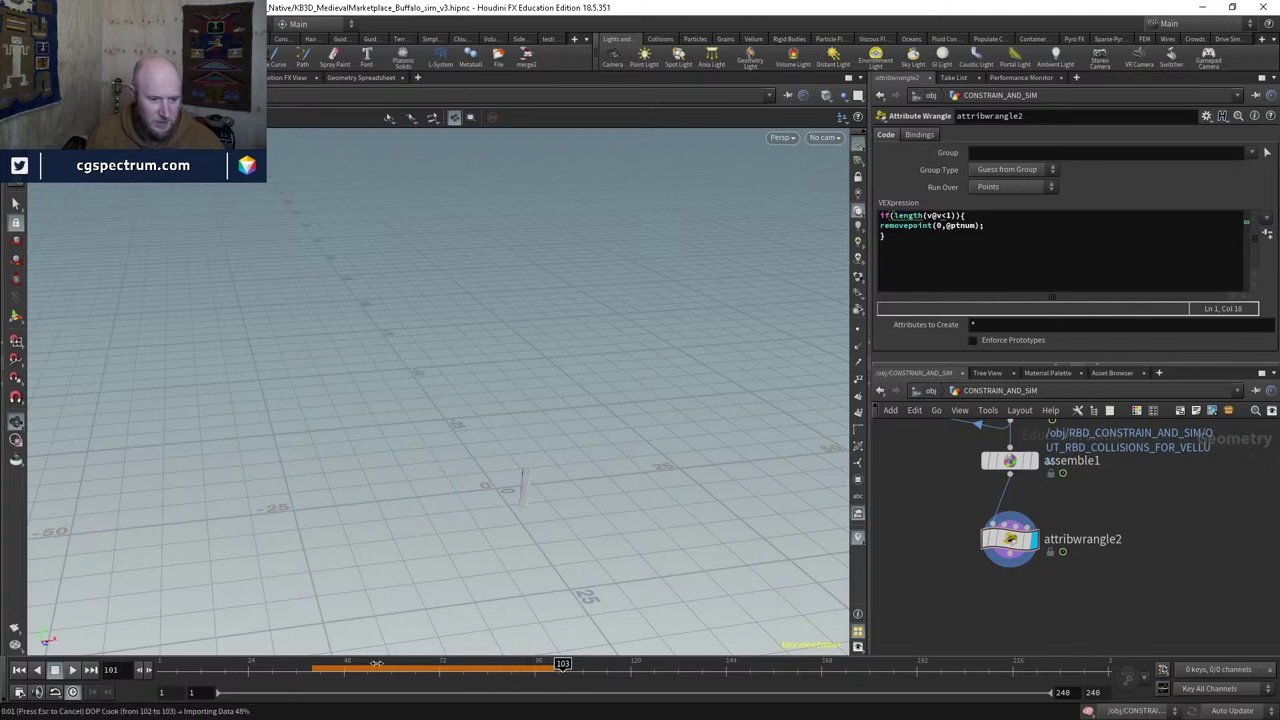
pyautogui.moveTo(372, 664)
pyautogui.mouseDown()
pyautogui.moveTo(197, 665)
pyautogui.moveTo(312, 665)
pyautogui.mouseUp()
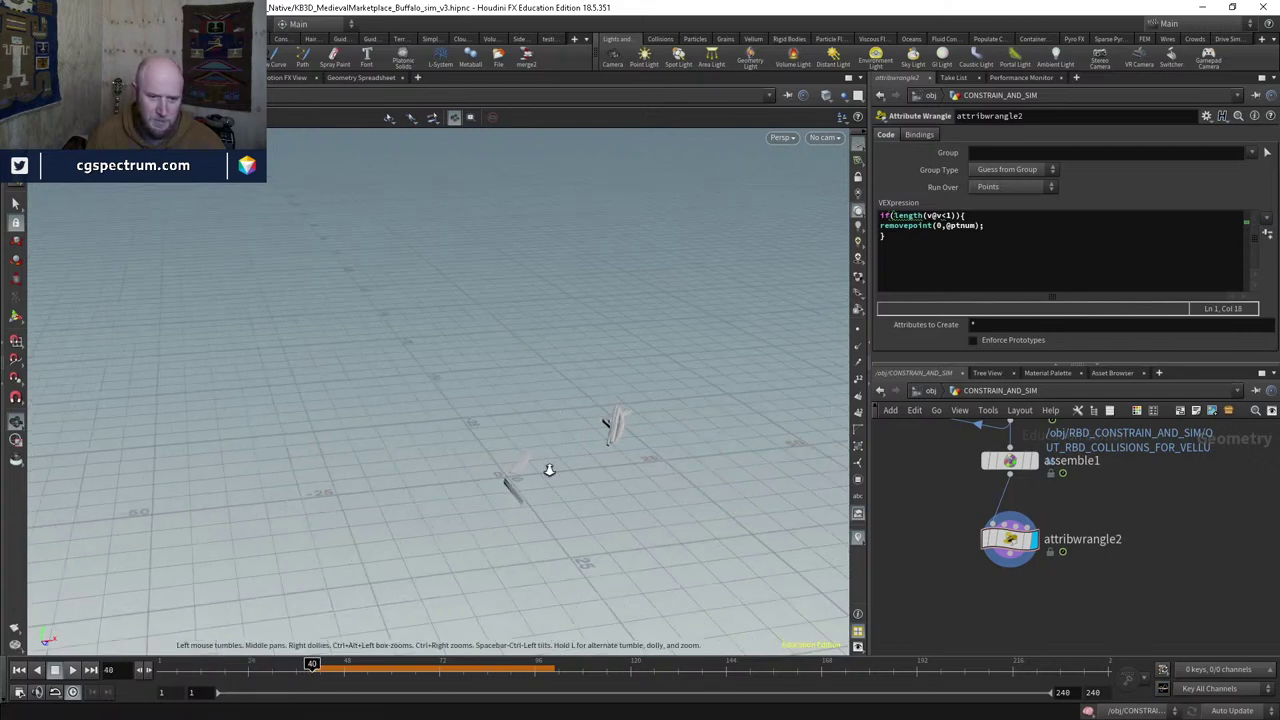
pyautogui.moveTo(549, 470); pyautogui.dragTo(565, 455)
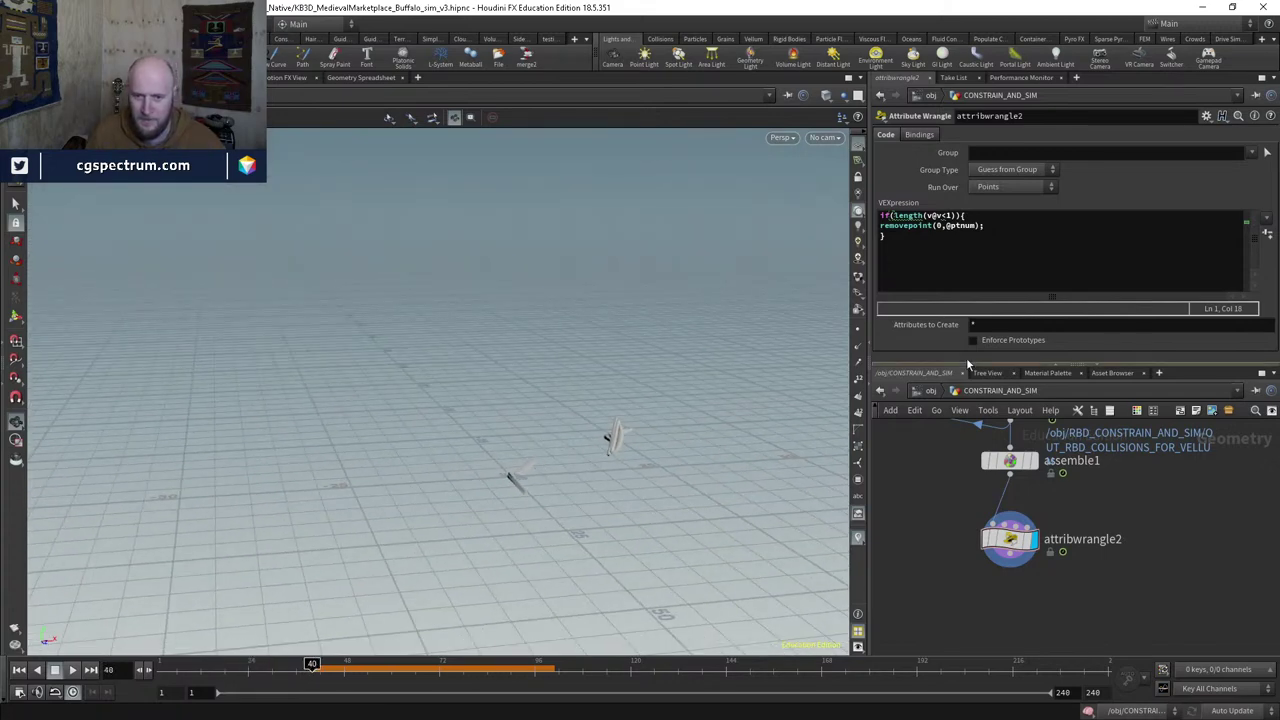
pyautogui.middleClick(1015, 463)
pyautogui.scroll(3, 1002, 454)
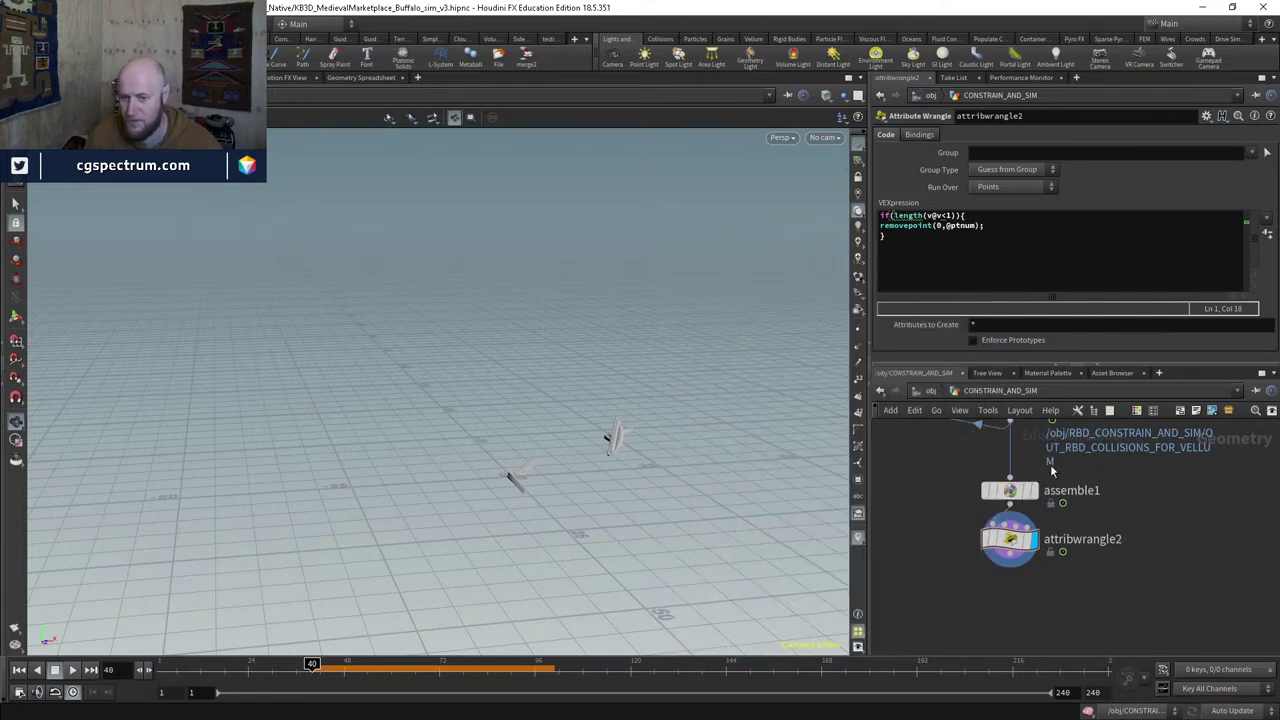
# Step: Insert a Trail node (trail2) before assemble1 with Result Type set to Compute Velocity
pyautogui.click(1028, 457)
pyautogui.press('Tab')
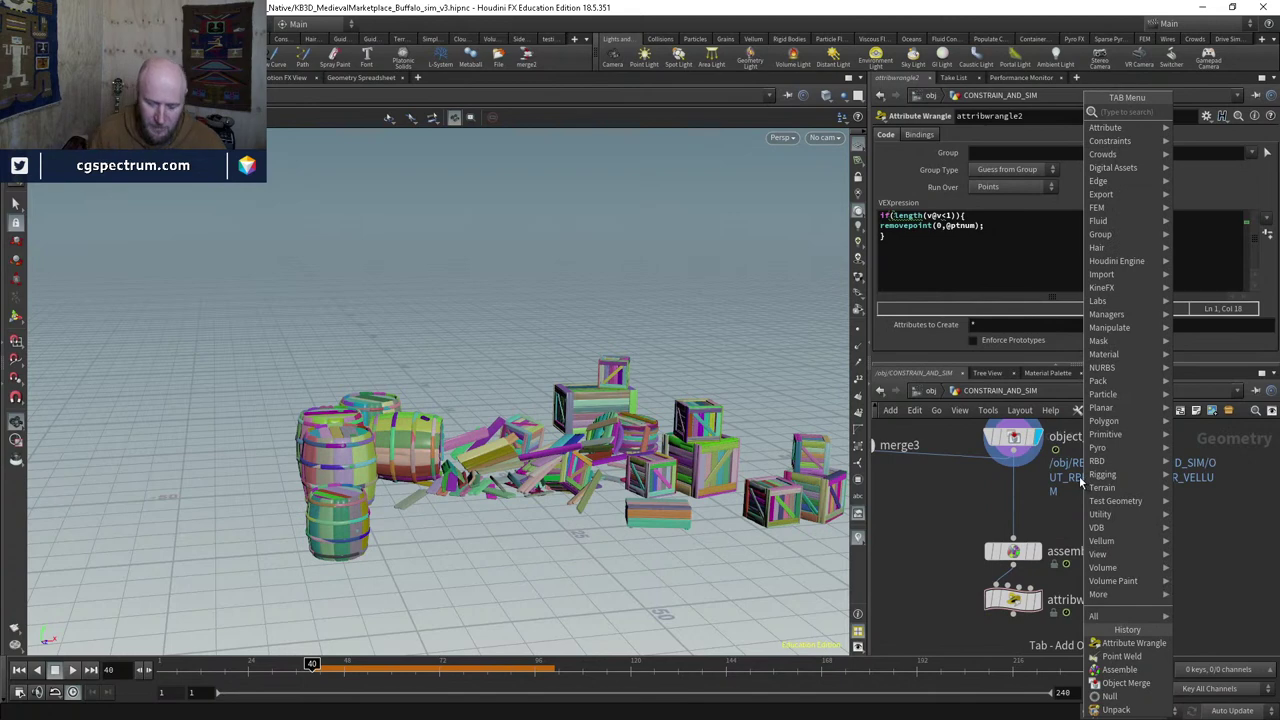
pyautogui.press('Escape')
pyautogui.moveTo(1079, 501); pyautogui.dragTo(1079, 481)
pyautogui.click(1079, 483)
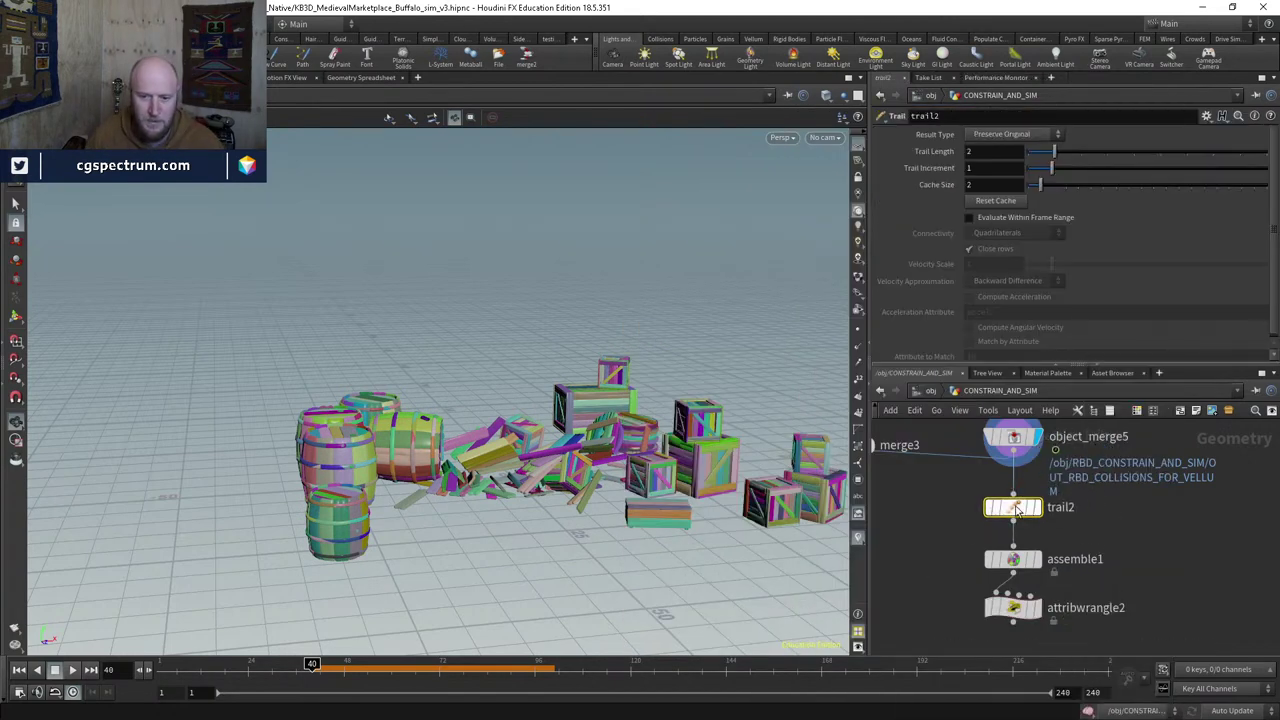
pyautogui.click(992, 135)
pyautogui.click(1001, 187)
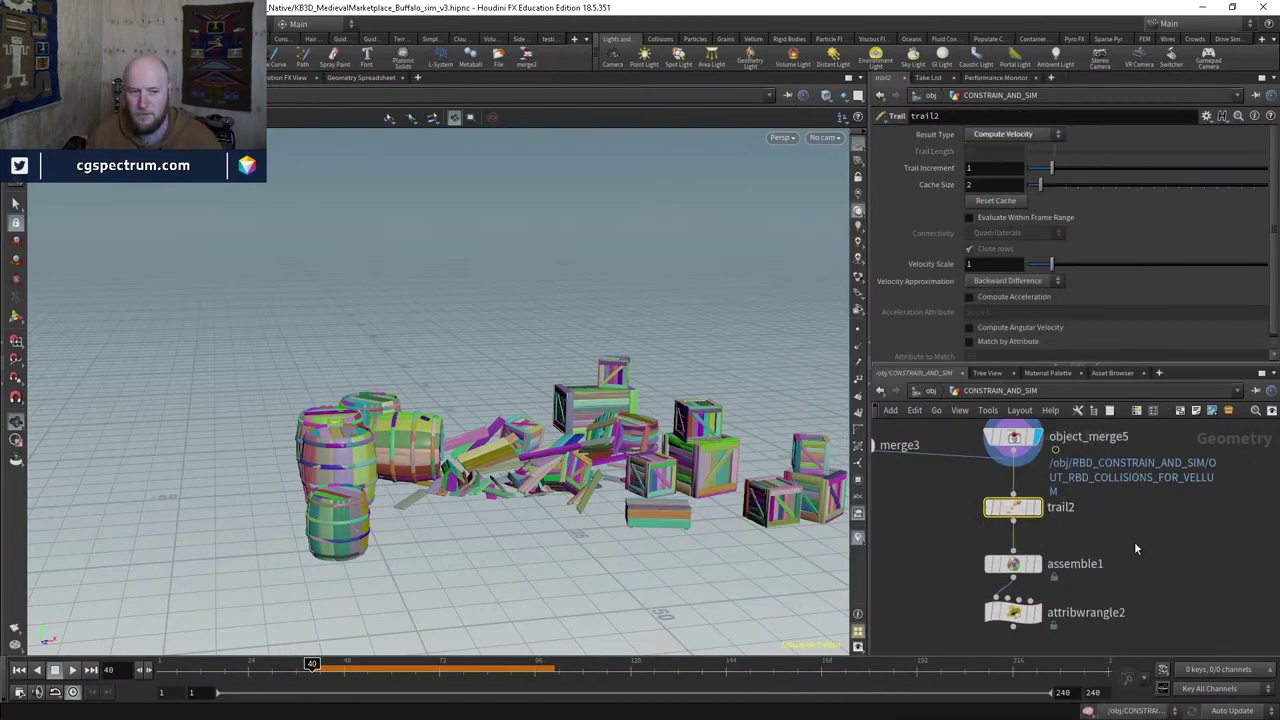
# Step: Display attribwrangle2's culled result, scrub the timeline and nudge the wrangle node down
pyautogui.moveTo(1134, 541); pyautogui.dragTo(1116, 487, button='middle')
pyautogui.click(985, 533)
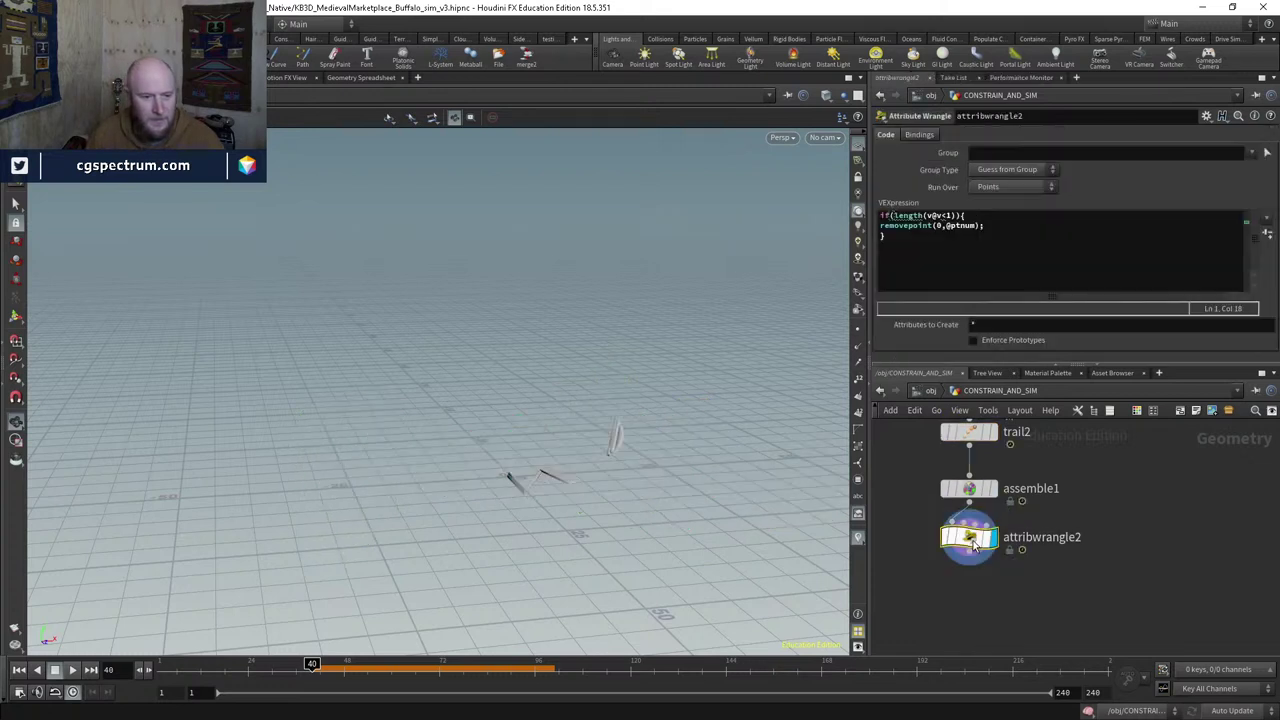
pyautogui.moveTo(313, 666)
pyautogui.mouseDown()
pyautogui.moveTo(388, 667)
pyautogui.moveTo(315, 667)
pyautogui.mouseUp()
pyautogui.moveTo(962, 545); pyautogui.dragTo(962, 559)
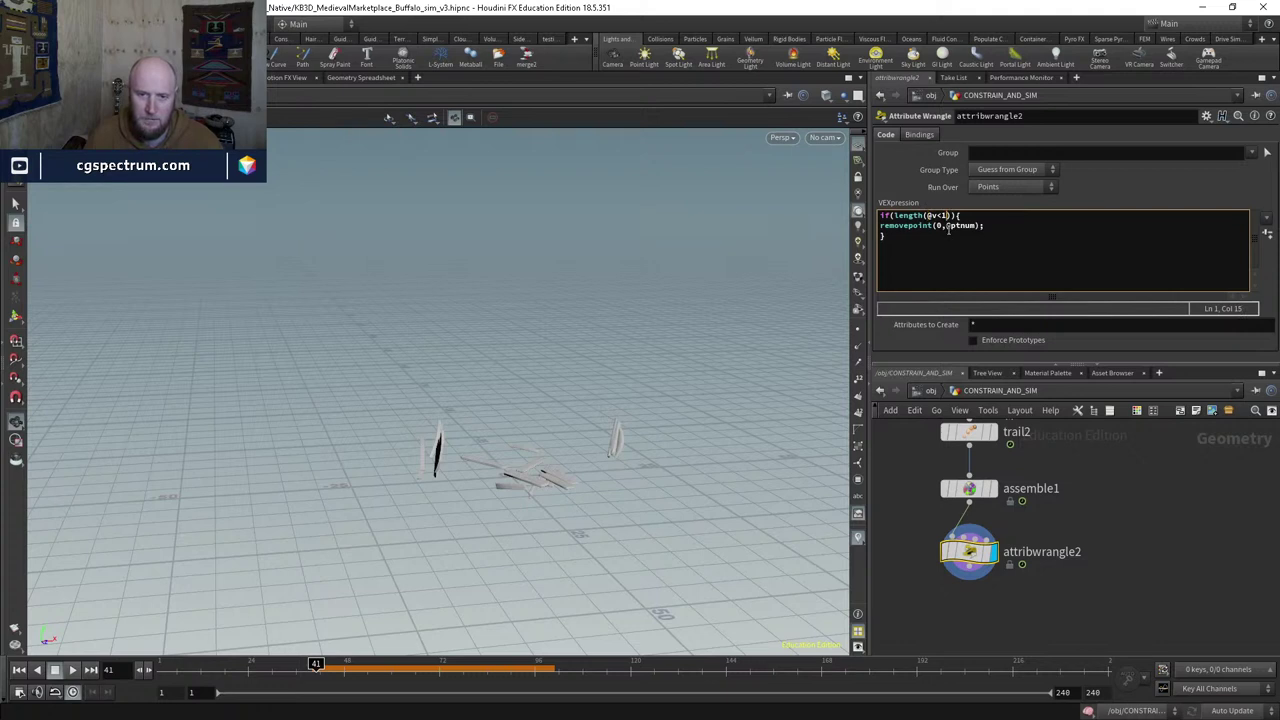
# Step: Lower the wrangle's velocity threshold from 1 to 0.1 and change @v to v@v in the condition
pyautogui.middleClick(969, 492)
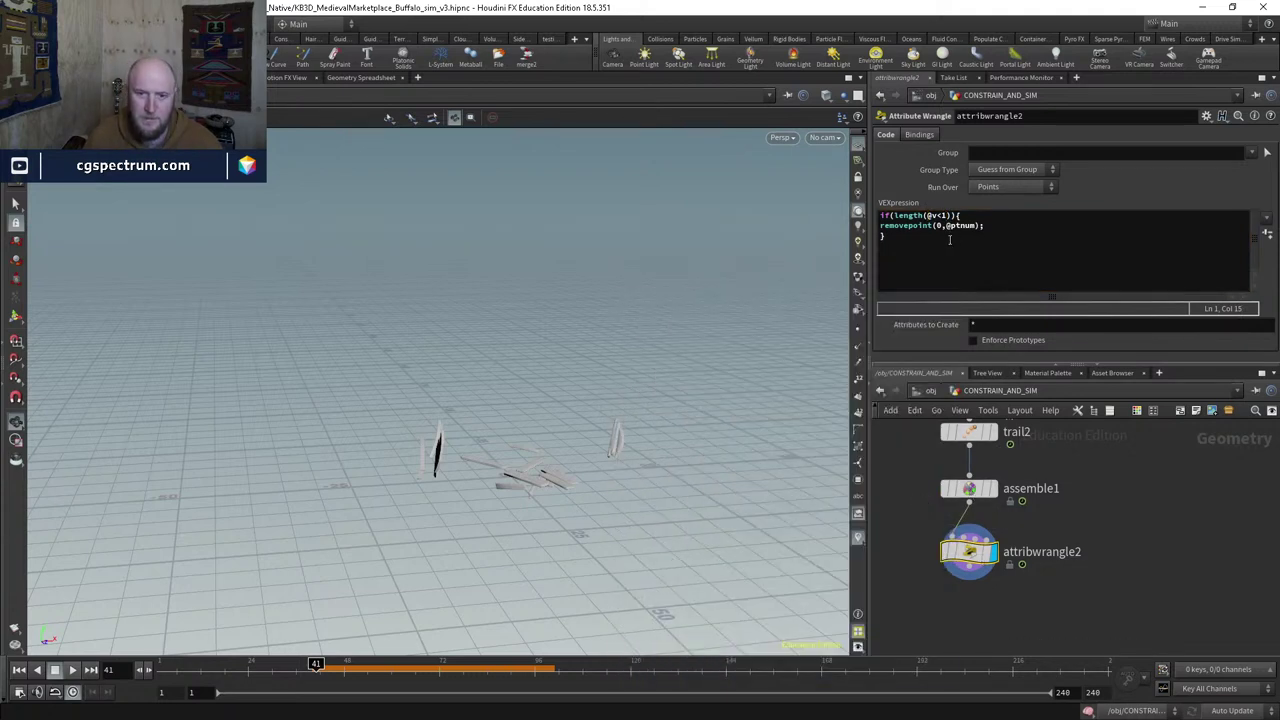
pyautogui.click(944, 214)
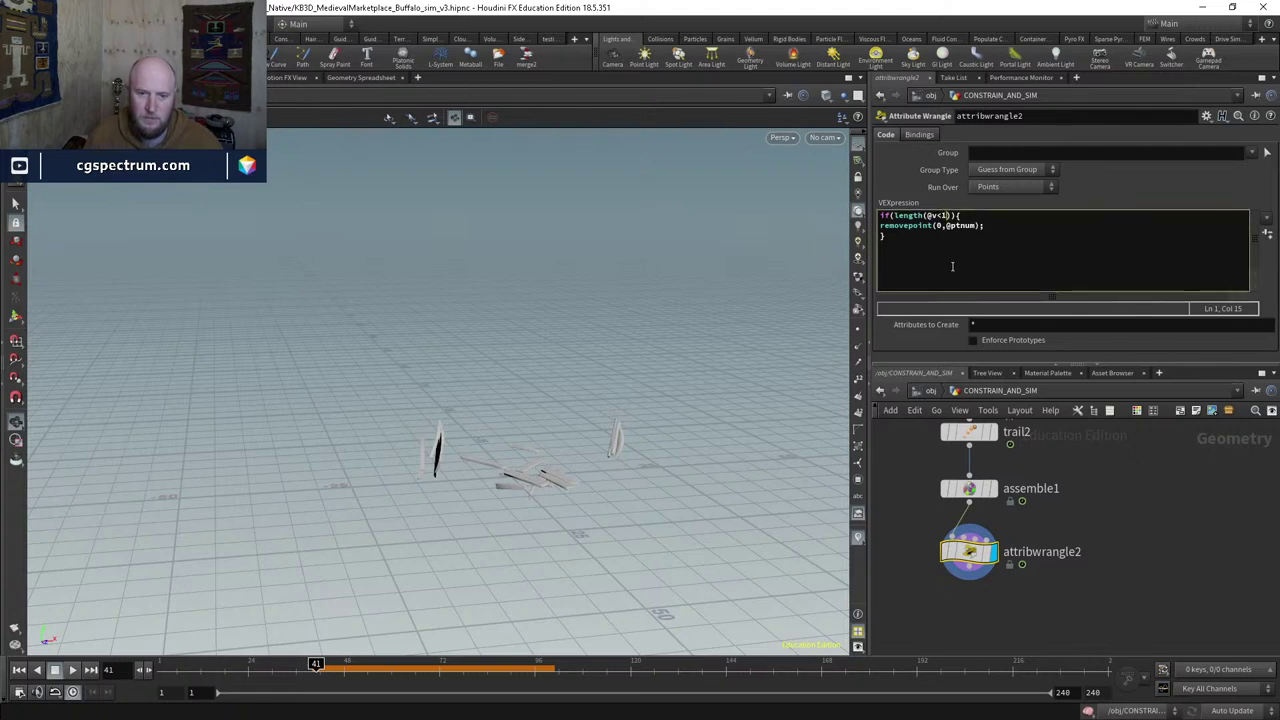
pyautogui.write('0.')
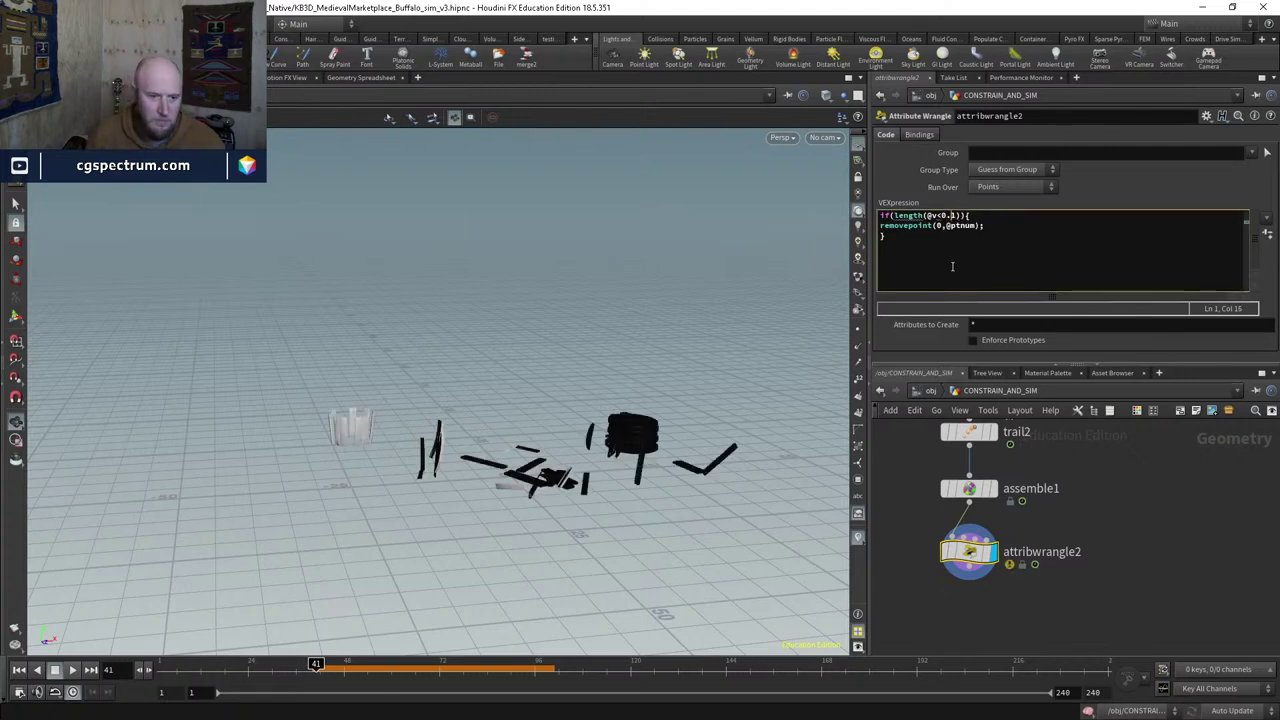
pyautogui.middleClick(968, 551)
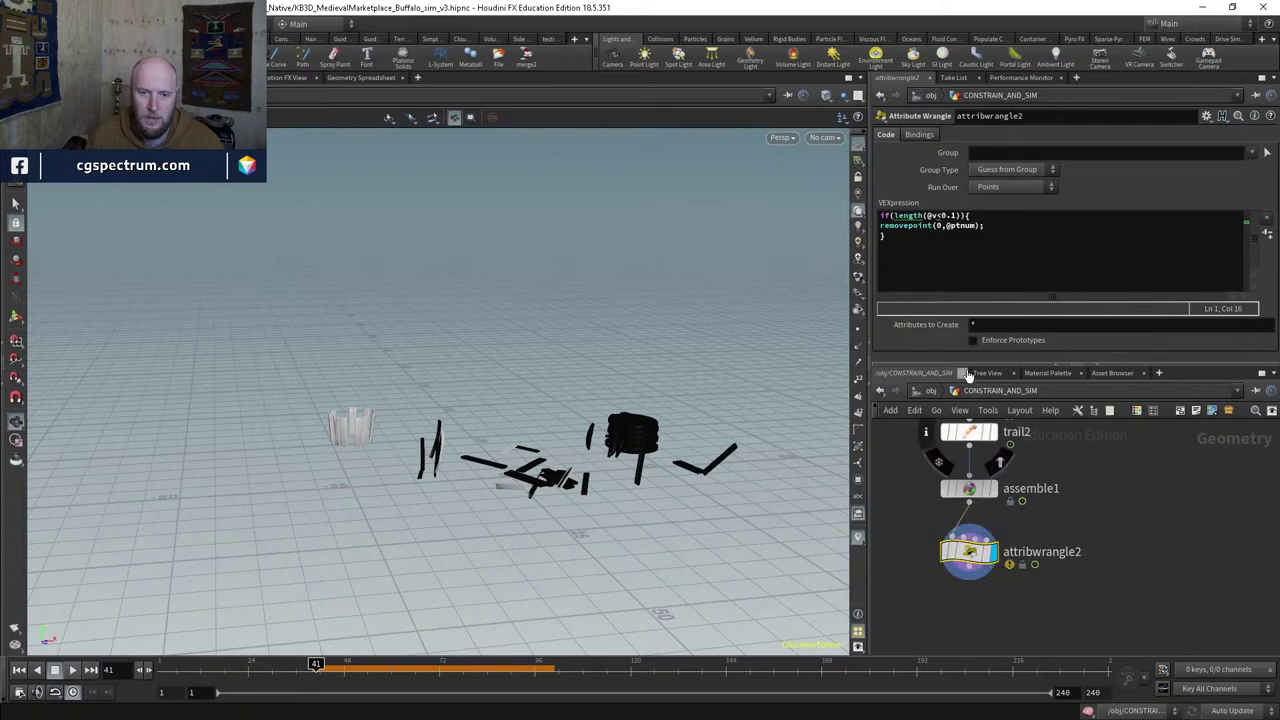
pyautogui.click(897, 215)
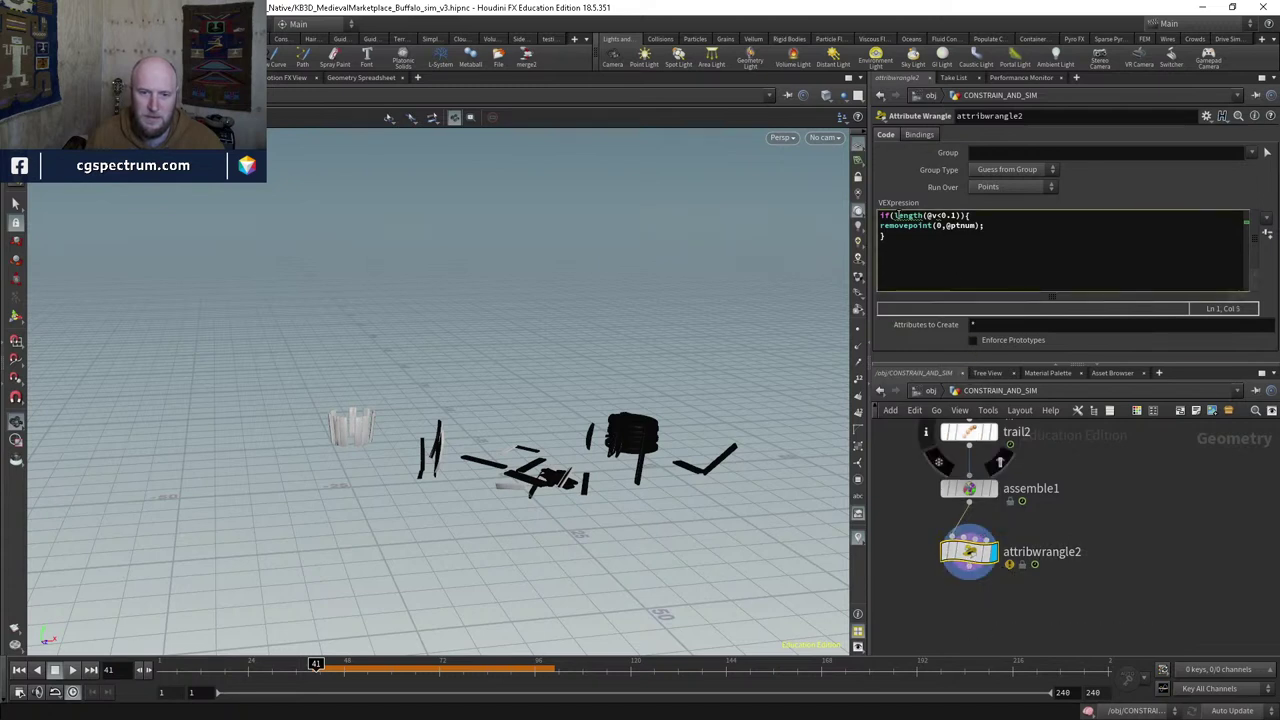
pyautogui.click(928, 215)
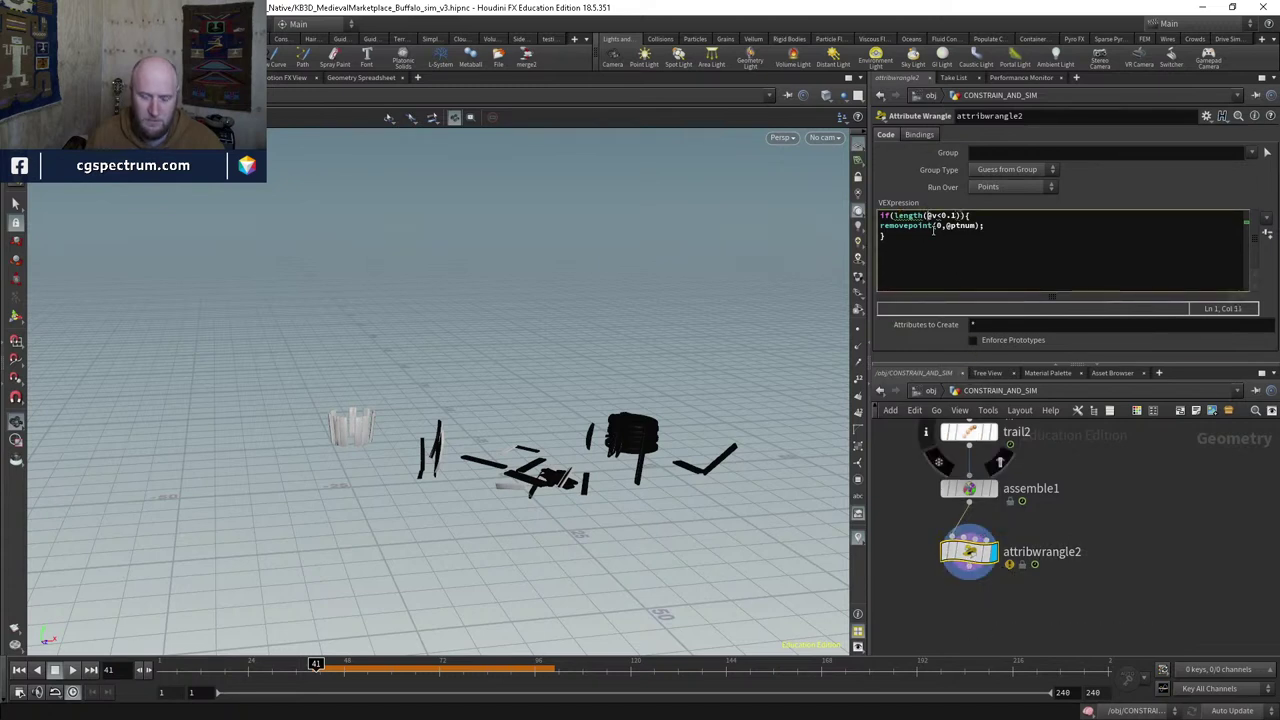
pyautogui.write('v')
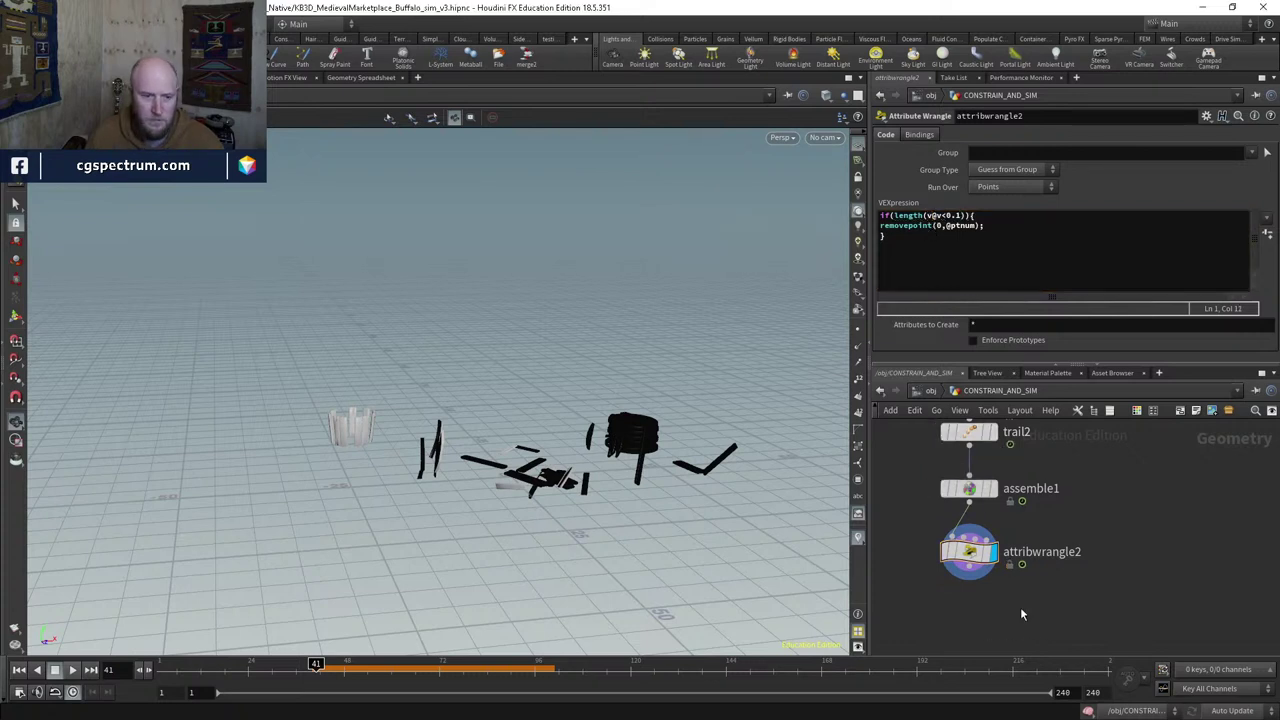
# Step: Around frames 48–54, bypass assemble1 to view the unpacked debris, then re-enable it
pyautogui.click(343, 664)
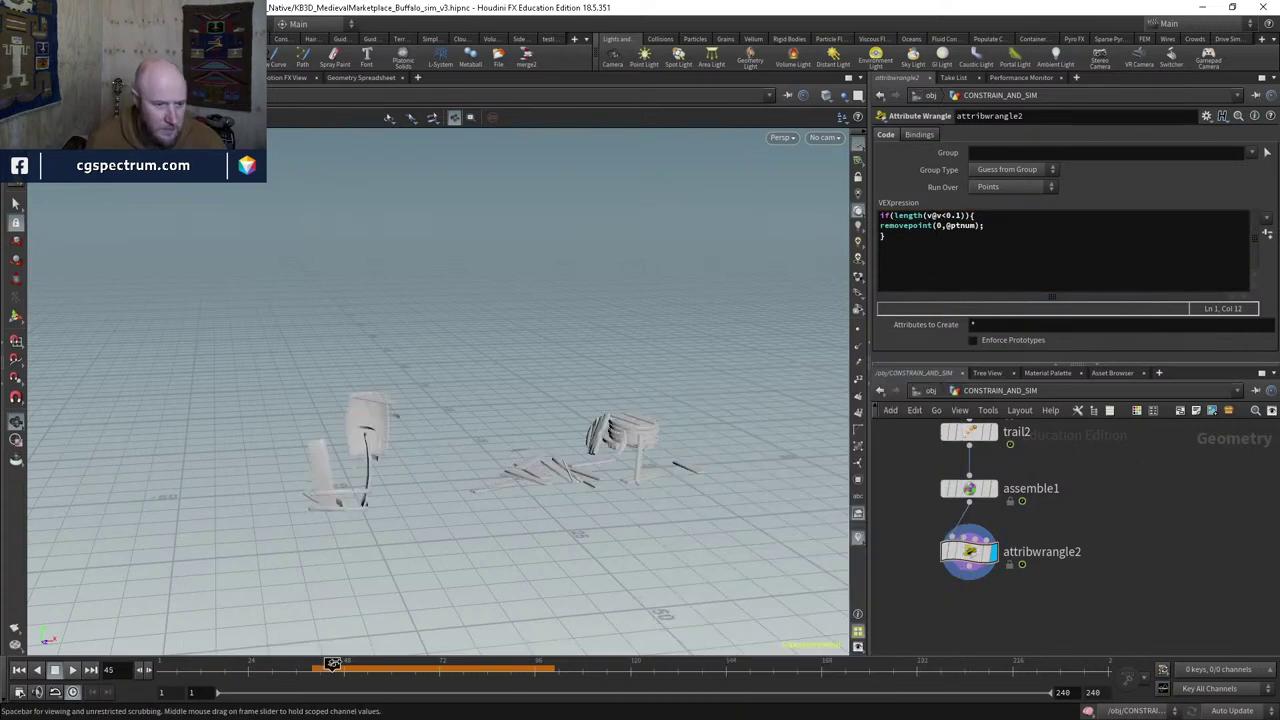
pyautogui.moveTo(343, 664)
pyautogui.mouseDown()
pyautogui.moveTo(304, 664)
pyautogui.moveTo(430, 665)
pyautogui.moveTo(353, 667)
pyautogui.mouseUp()
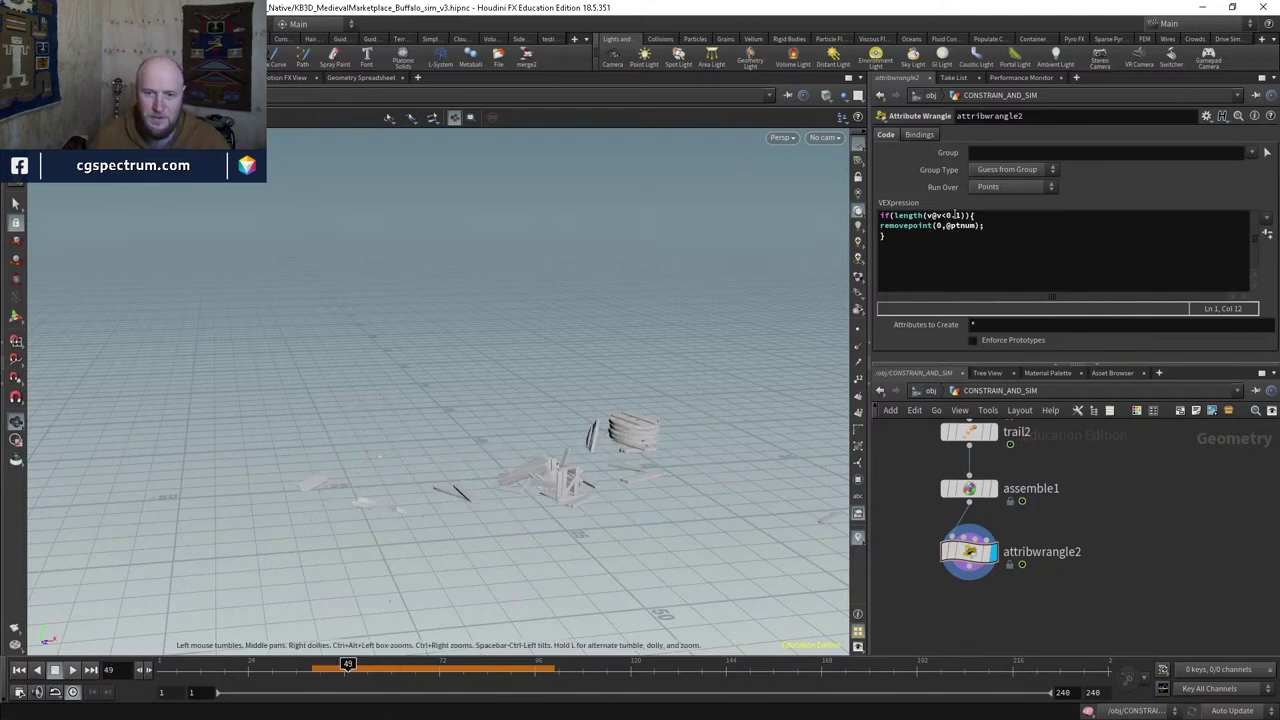
pyautogui.click(945, 488)
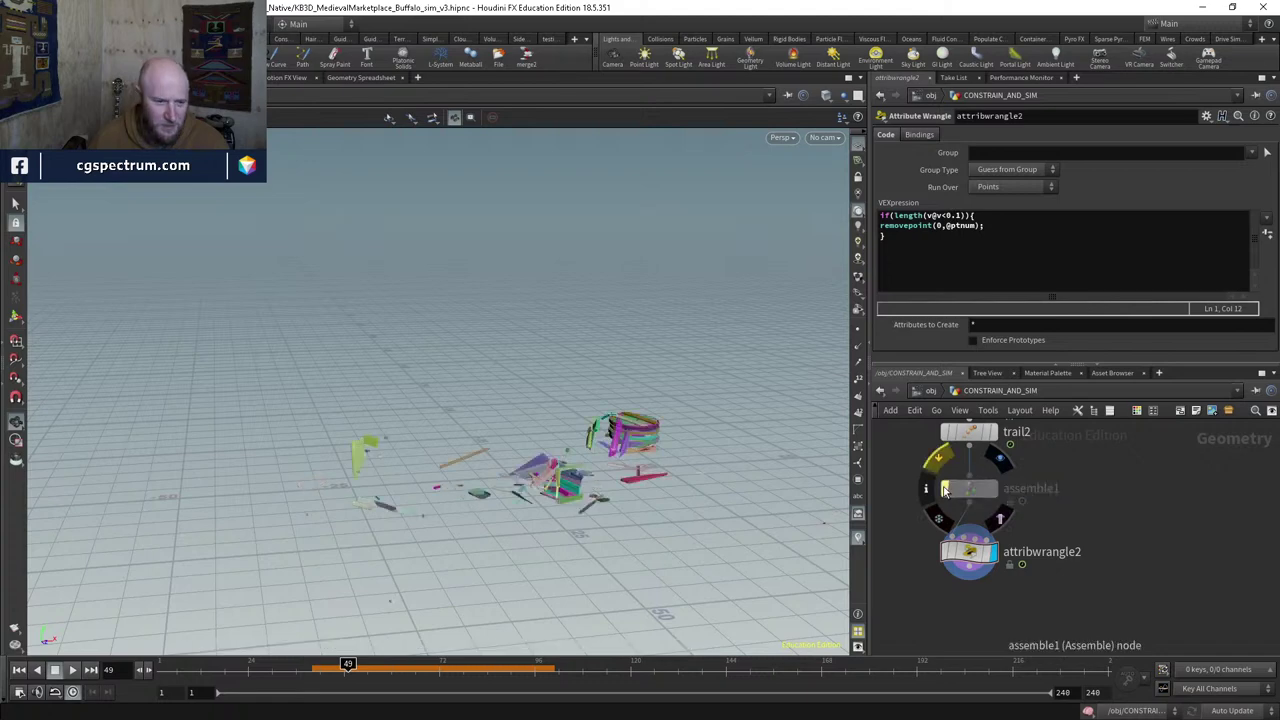
pyautogui.moveTo(348, 665)
pyautogui.mouseDown()
pyautogui.moveTo(368, 667)
pyautogui.moveTo(355, 668)
pyautogui.mouseUp()
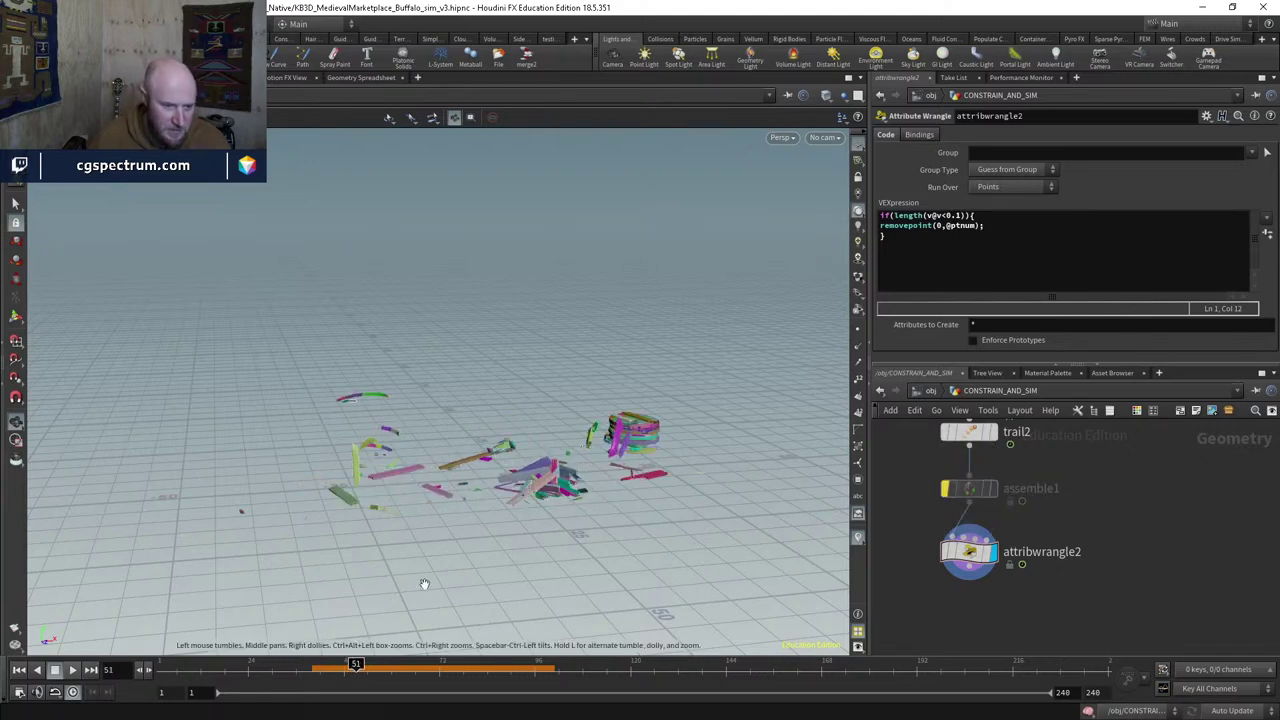
pyautogui.scroll(5, 596, 311)
pyautogui.scroll(10, 596, 311)
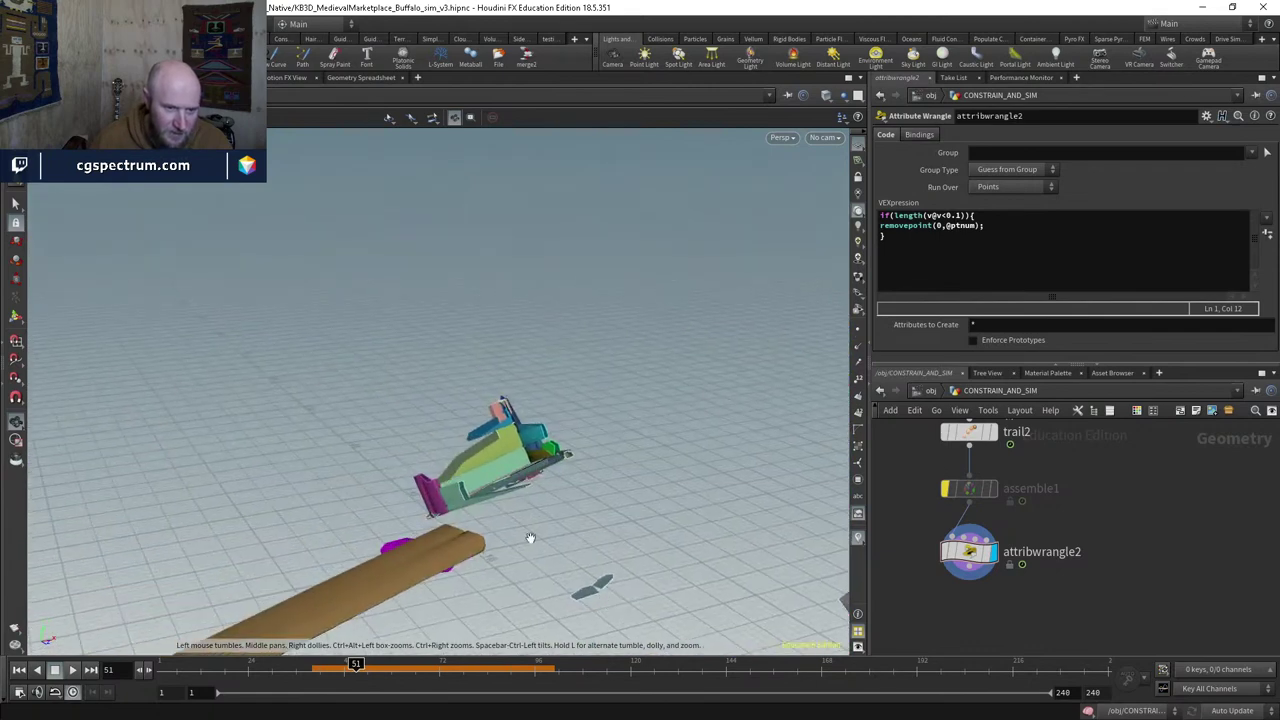
pyautogui.moveTo(571, 521); pyautogui.dragTo(537, 521)
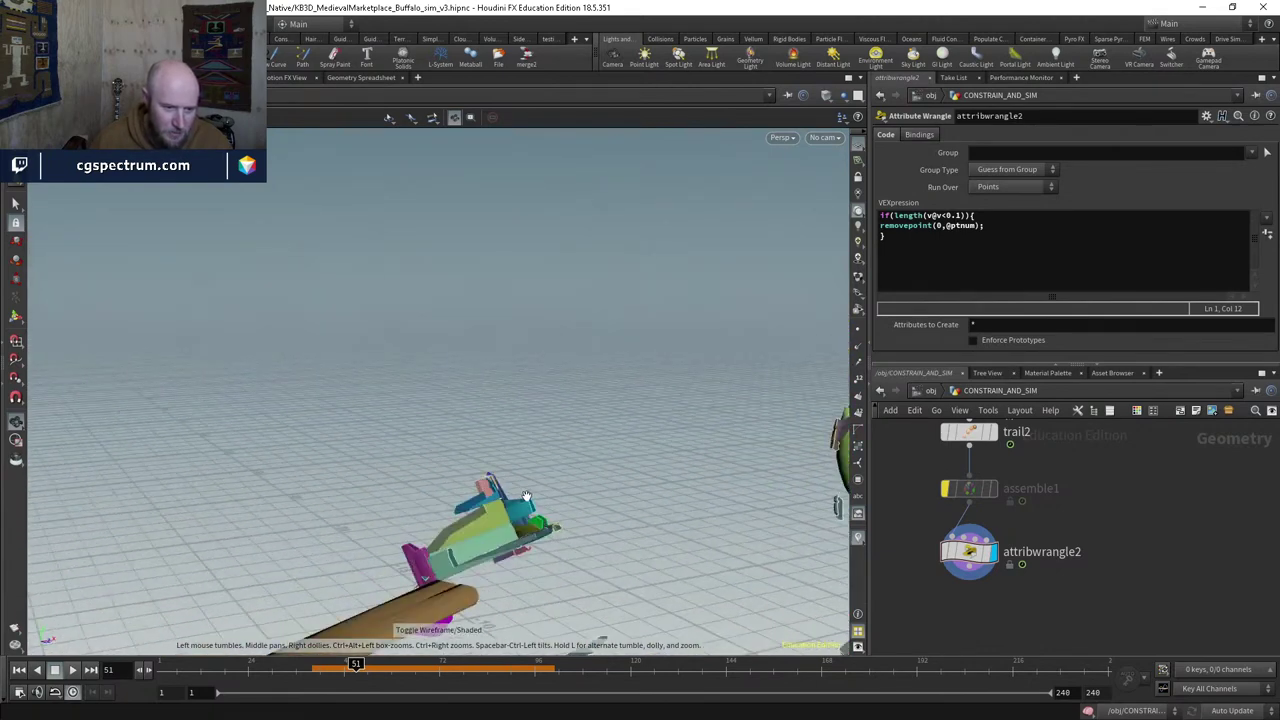
pyautogui.click(944, 493)
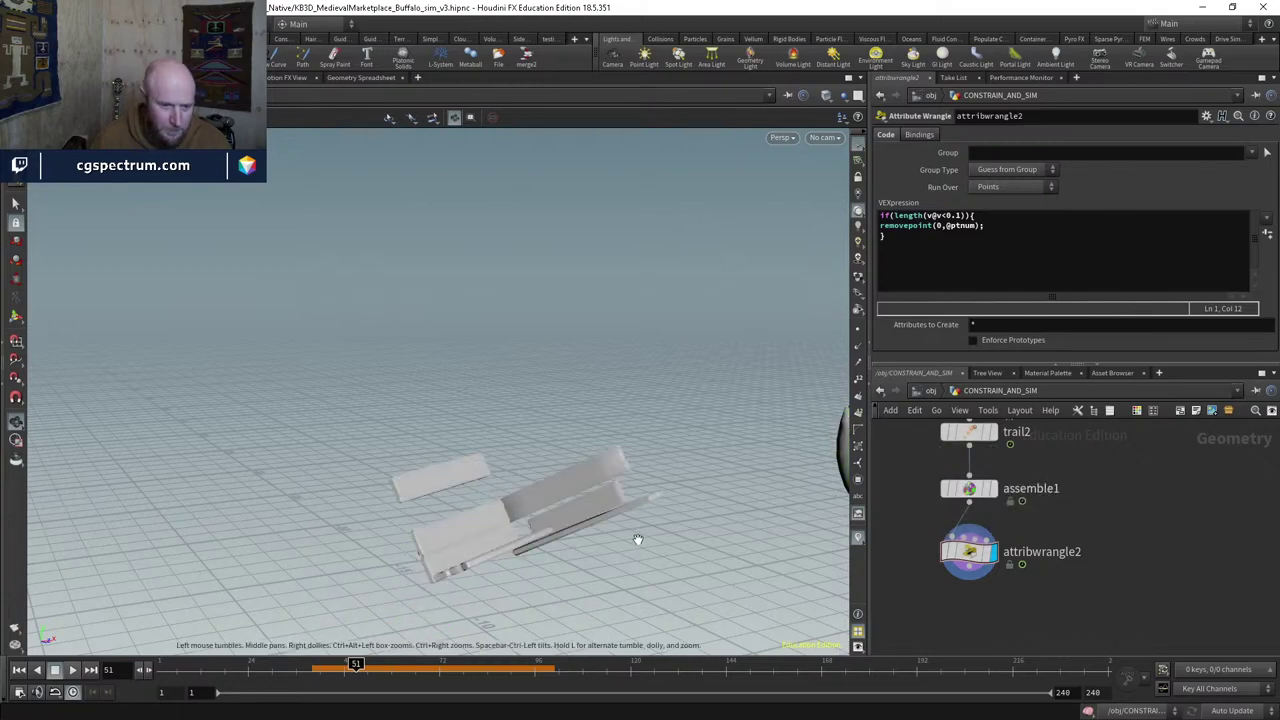
# Step: Orbit lower and closer to the debris, switching between wireframe and shaded views
pyautogui.moveTo(638, 540)
pyautogui.mouseDown()
pyautogui.moveTo(557, 580)
pyautogui.moveTo(371, 531)
pyautogui.moveTo(457, 503)
pyautogui.moveTo(471, 637)
pyautogui.moveTo(571, 616)
pyautogui.mouseUp()
pyautogui.press('w')
pyautogui.moveTo(449, 606); pyautogui.dragTo(463, 629)
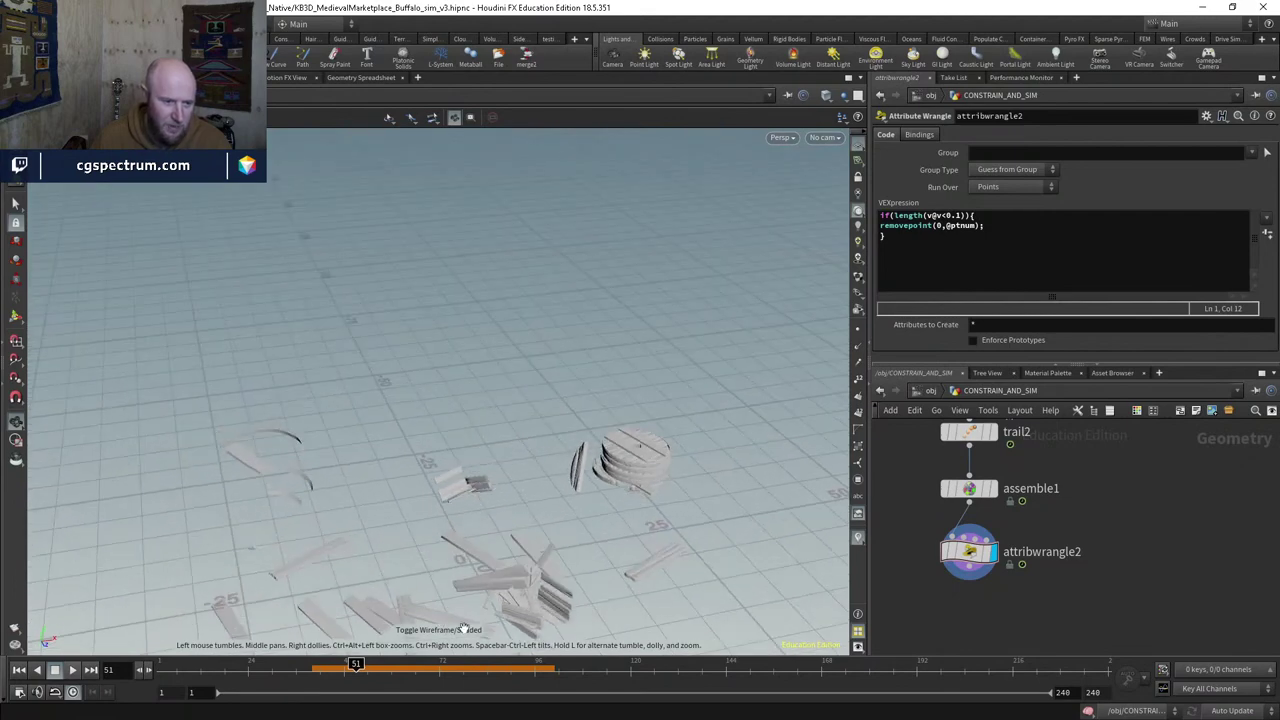
pyautogui.press('w')
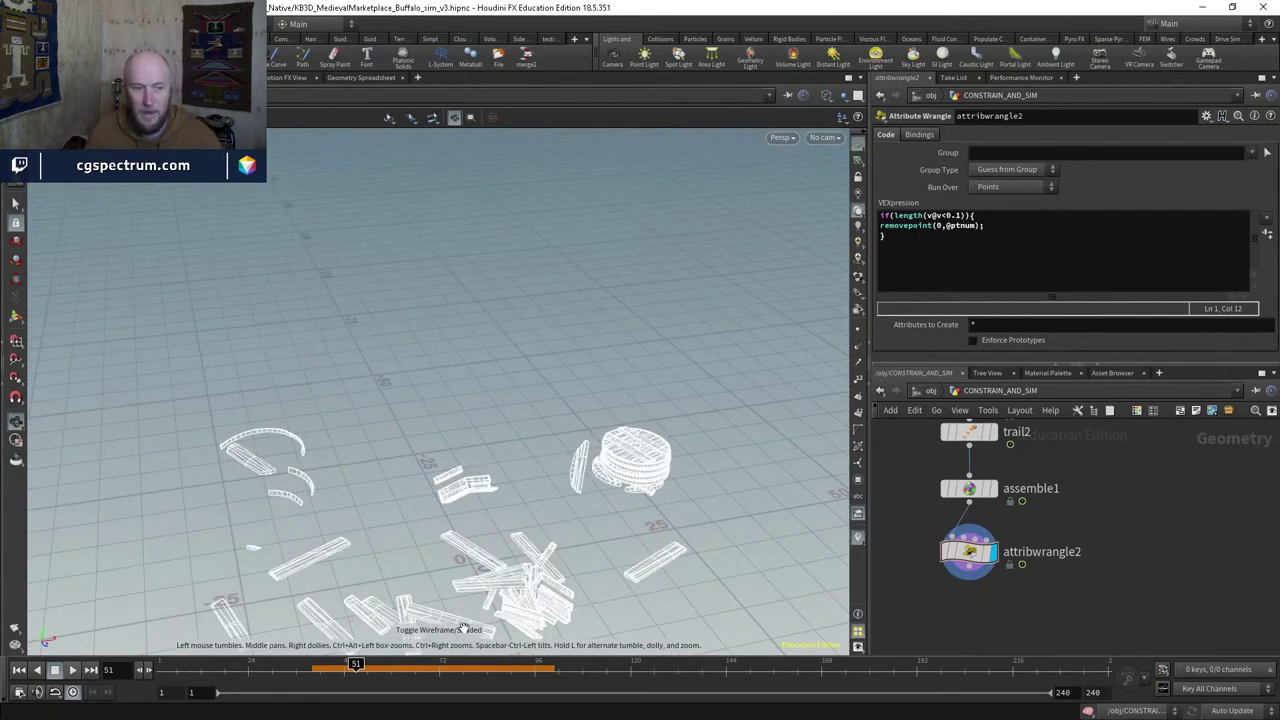
pyautogui.moveTo(449, 623); pyautogui.dragTo(496, 518)
pyautogui.press('w')
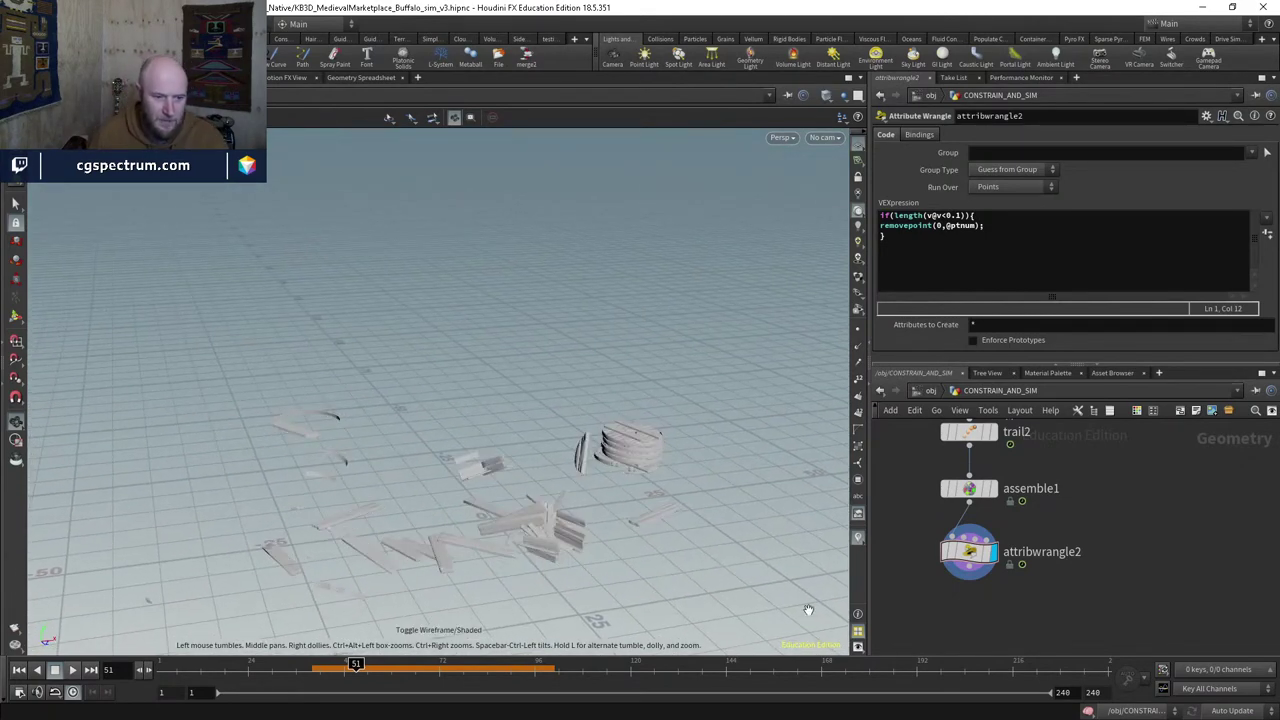
# Step: Toggle bypass on attribwrangle2 to compare the sim with and without velocity culling
pyautogui.click(945, 553)
pyautogui.click(945, 553)
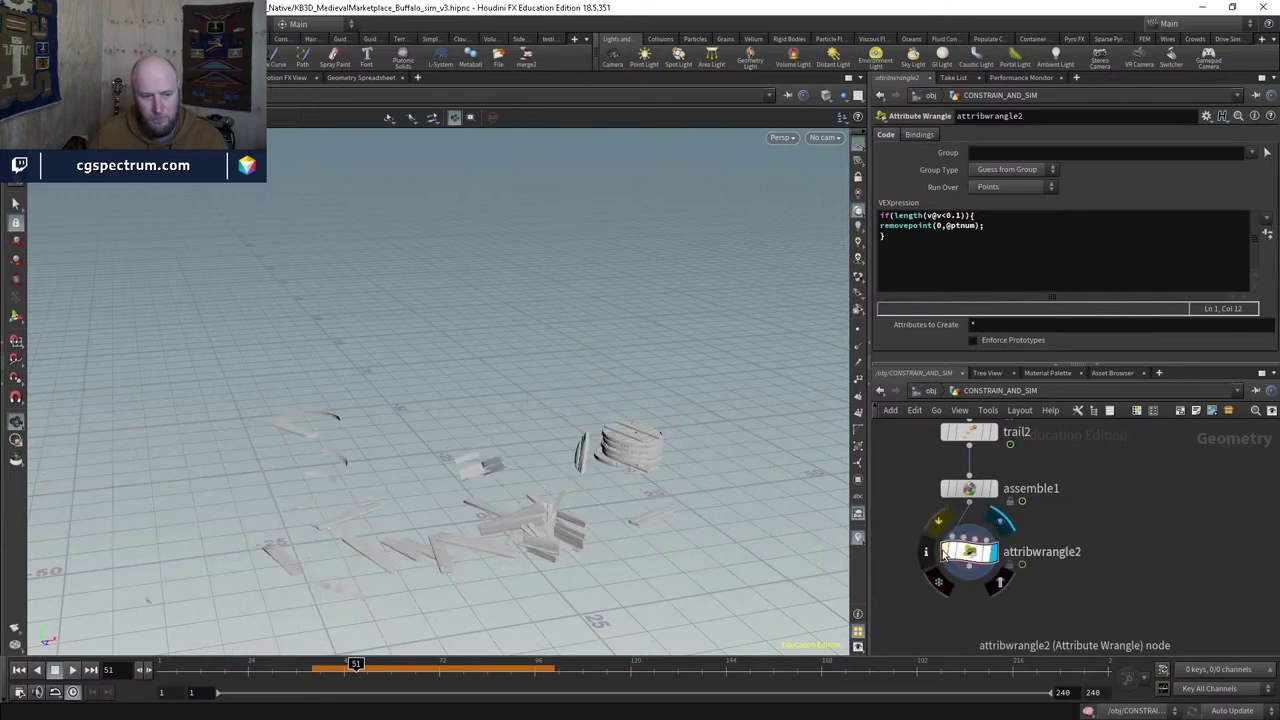
pyautogui.click(945, 553)
pyautogui.click(945, 553)
pyautogui.click(945, 553)
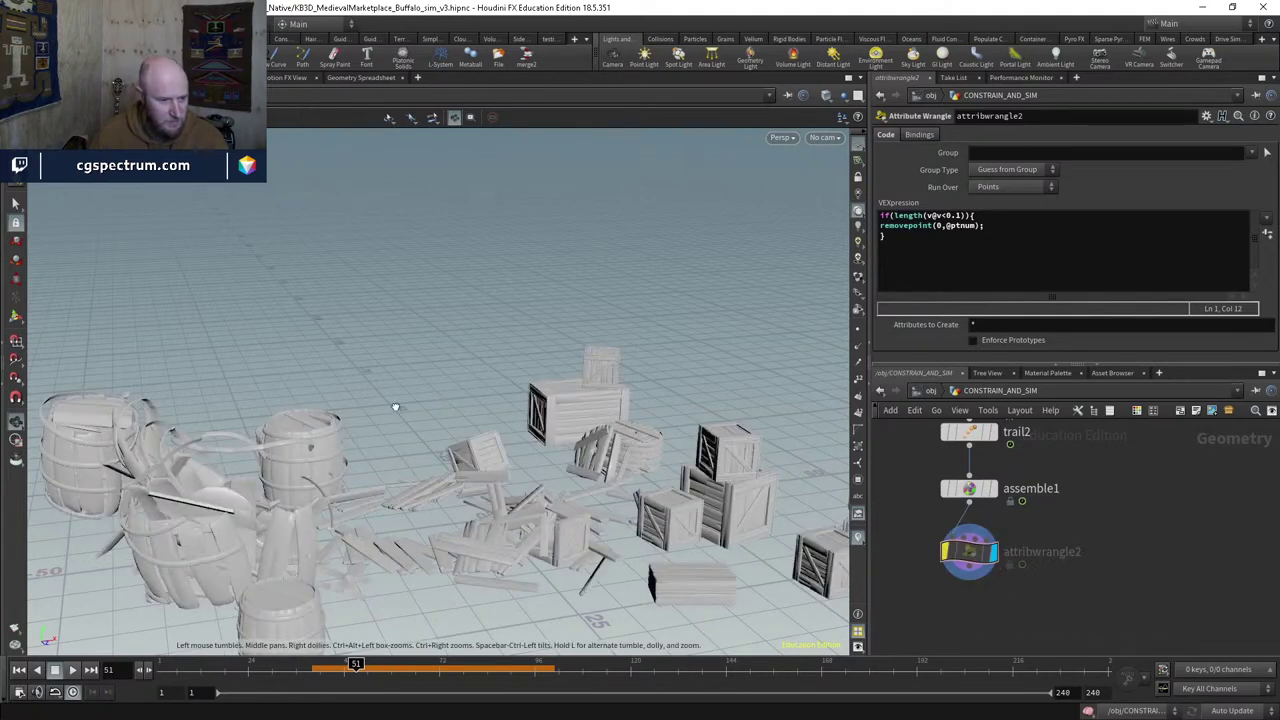
pyautogui.click(945, 553)
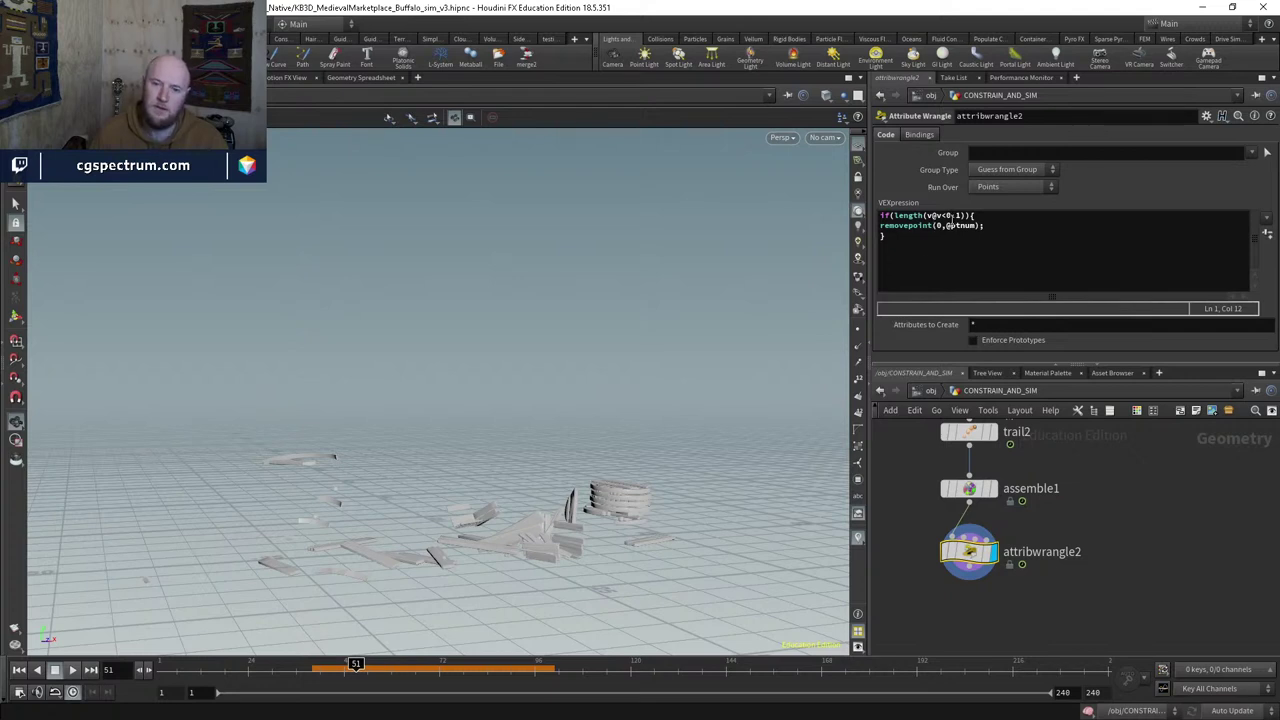
# Step: Change attribwrangle2's velocity threshold to 0.01, comparing its result with assemble1's barrels across frames
pyautogui.click(951, 216)
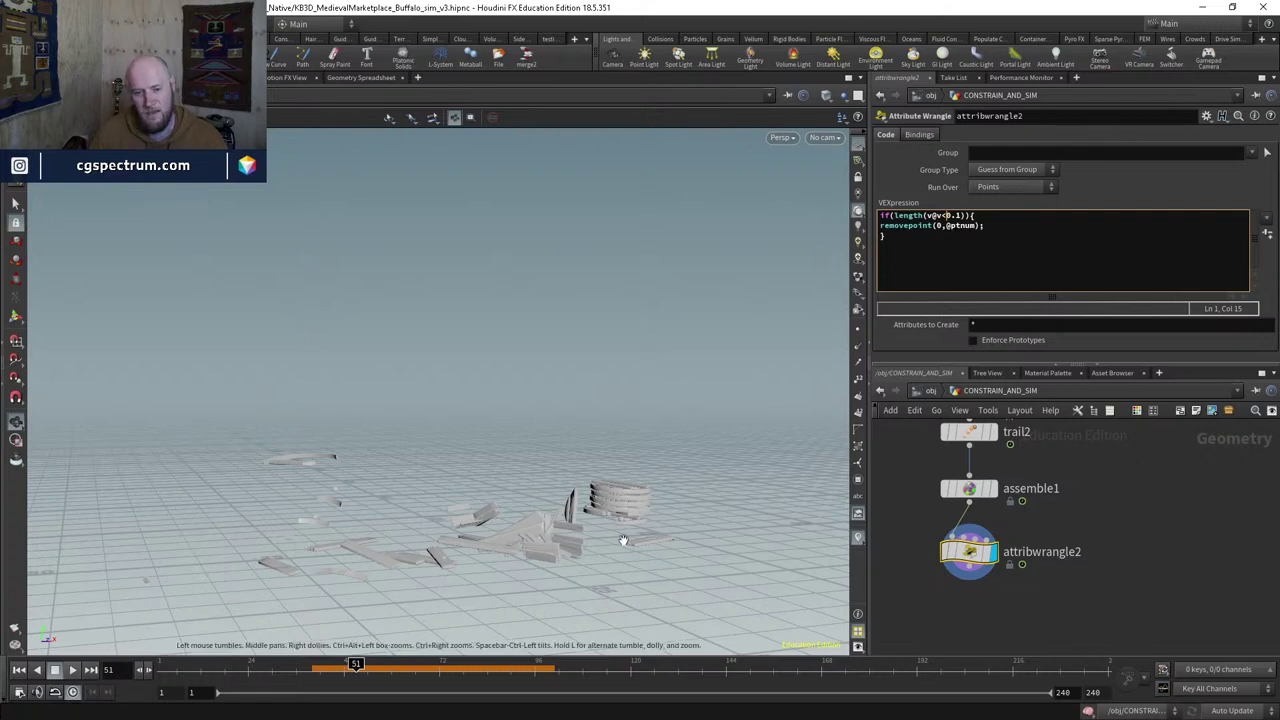
pyautogui.moveTo(352, 669)
pyautogui.mouseDown()
pyautogui.moveTo(335, 669)
pyautogui.moveTo(356, 668)
pyautogui.mouseUp()
pyautogui.click(969, 488)
pyautogui.moveTo(441, 438); pyautogui.dragTo(451, 378)
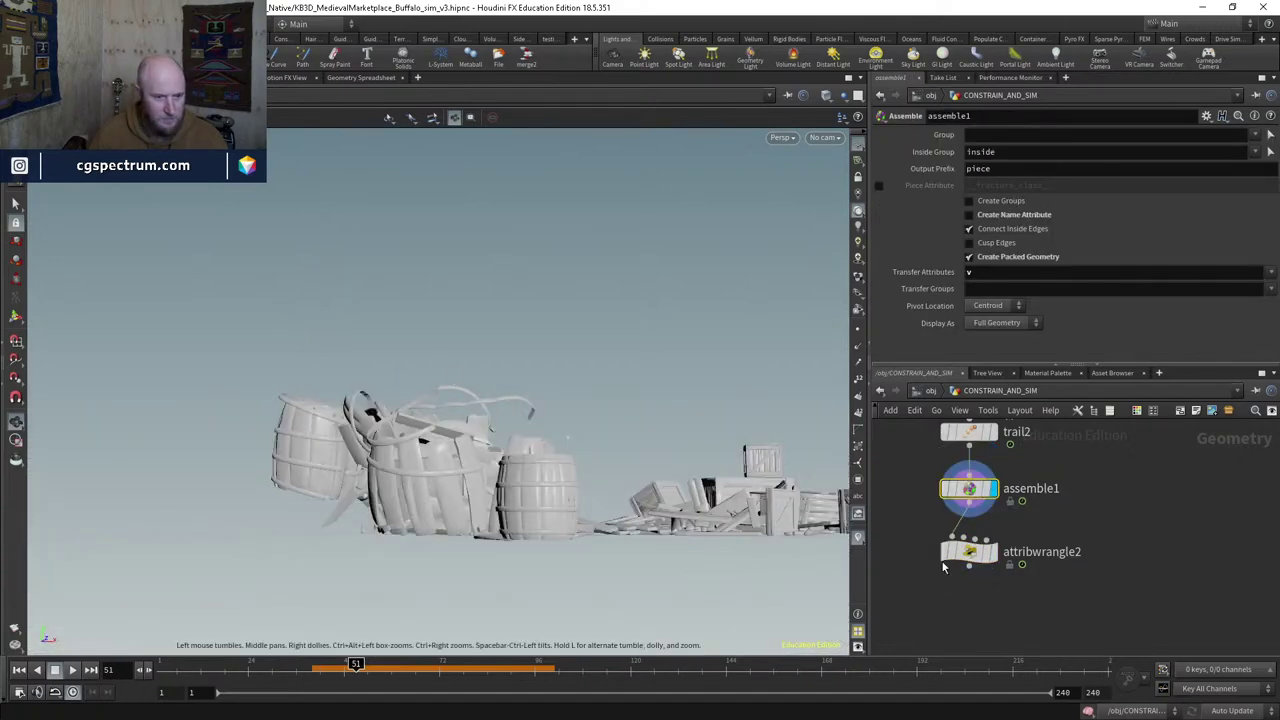
pyautogui.click(992, 549)
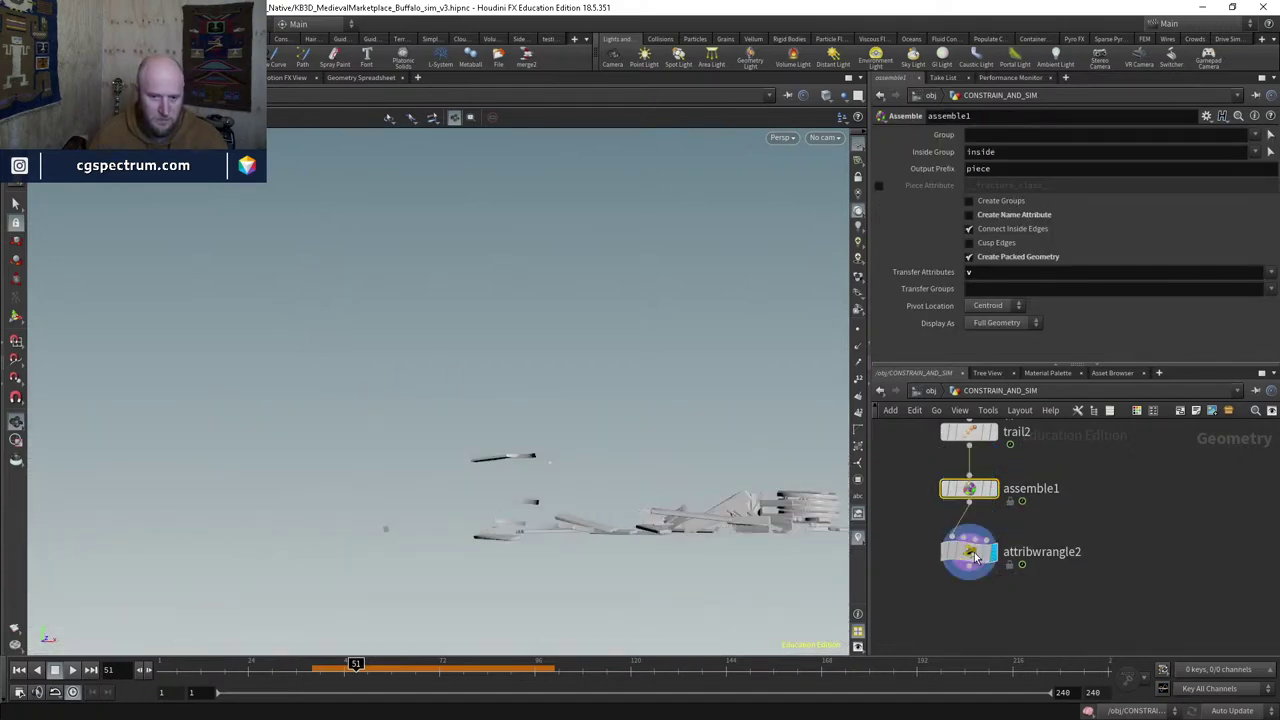
pyautogui.write('0.01)){')
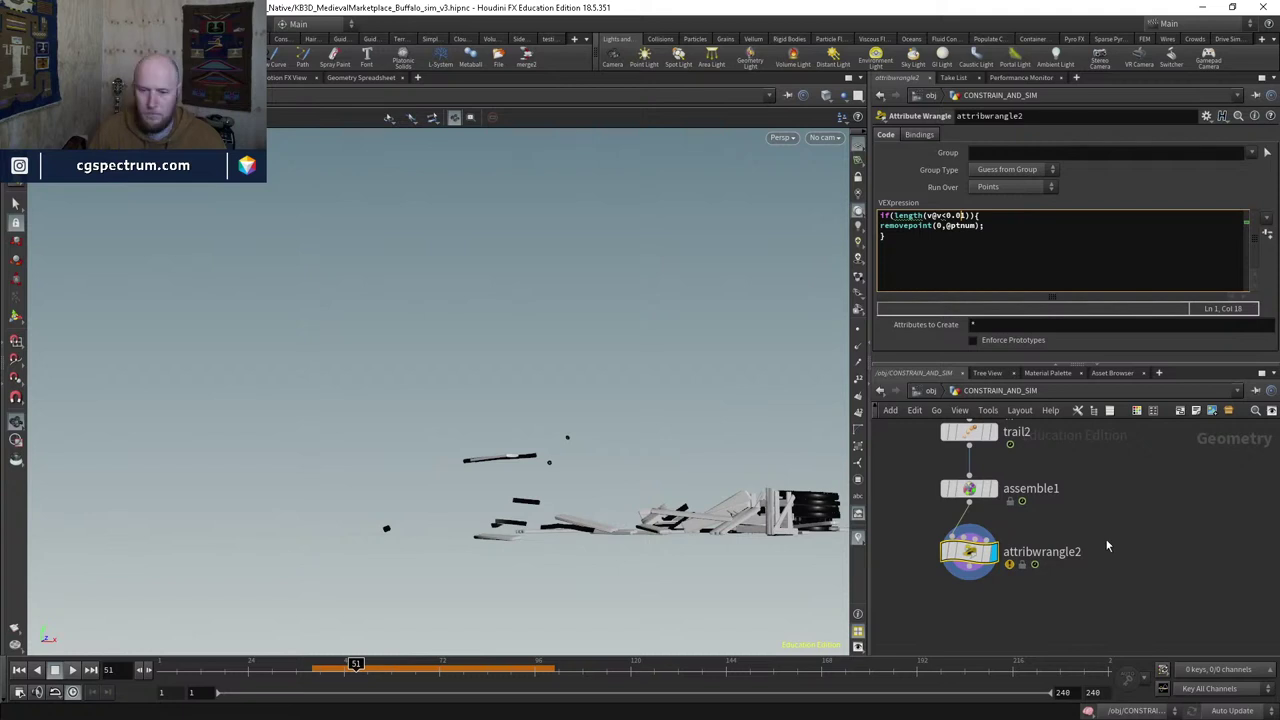
pyautogui.moveTo(335, 667); pyautogui.dragTo(370, 665)
pyautogui.moveTo(1077, 477); pyautogui.dragTo(1065, 530, button='middle')
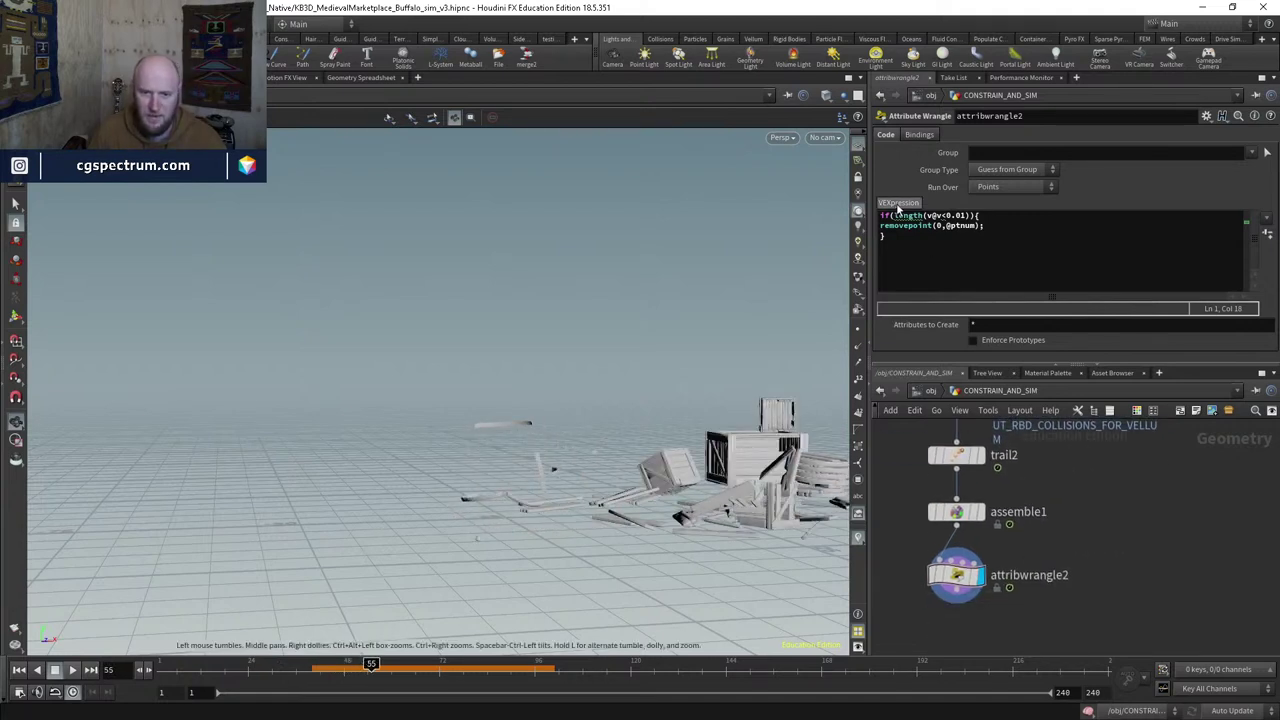
pyautogui.moveTo(903, 215)
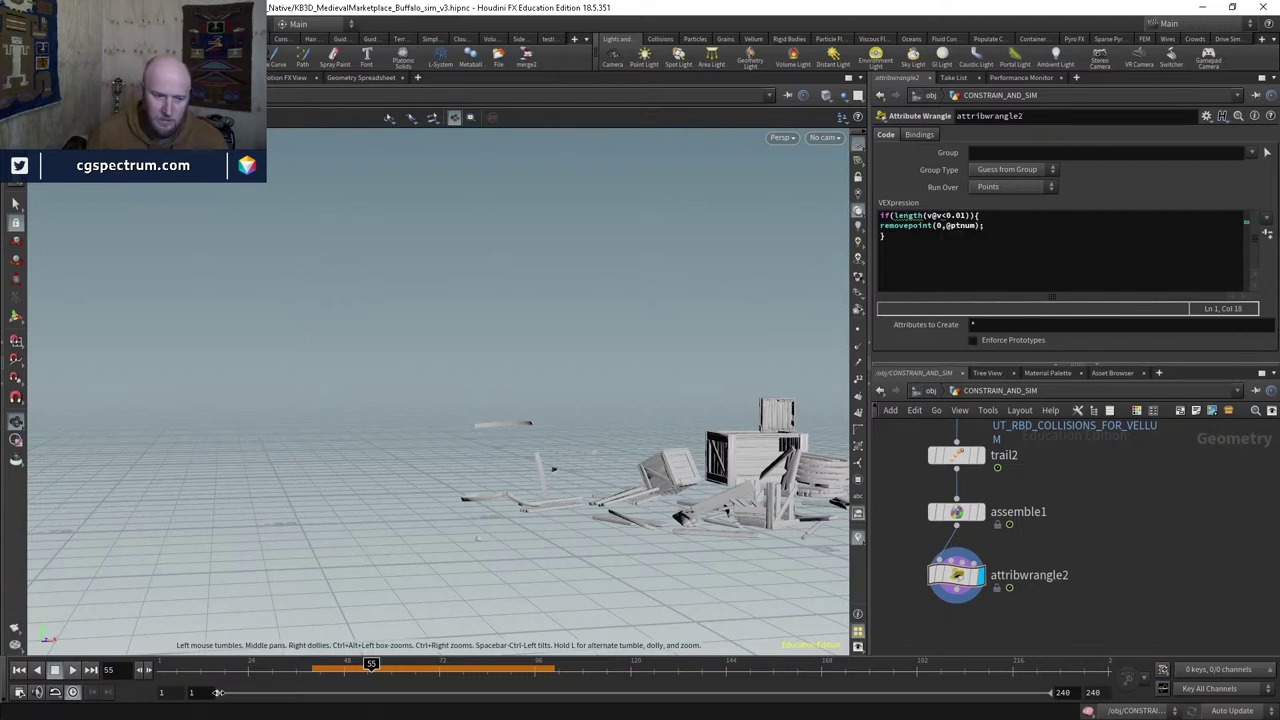
pyautogui.moveTo(1048, 692)
pyautogui.mouseDown()
pyautogui.moveTo(640, 695)
pyautogui.moveTo(1060, 700)
pyautogui.mouseUp()
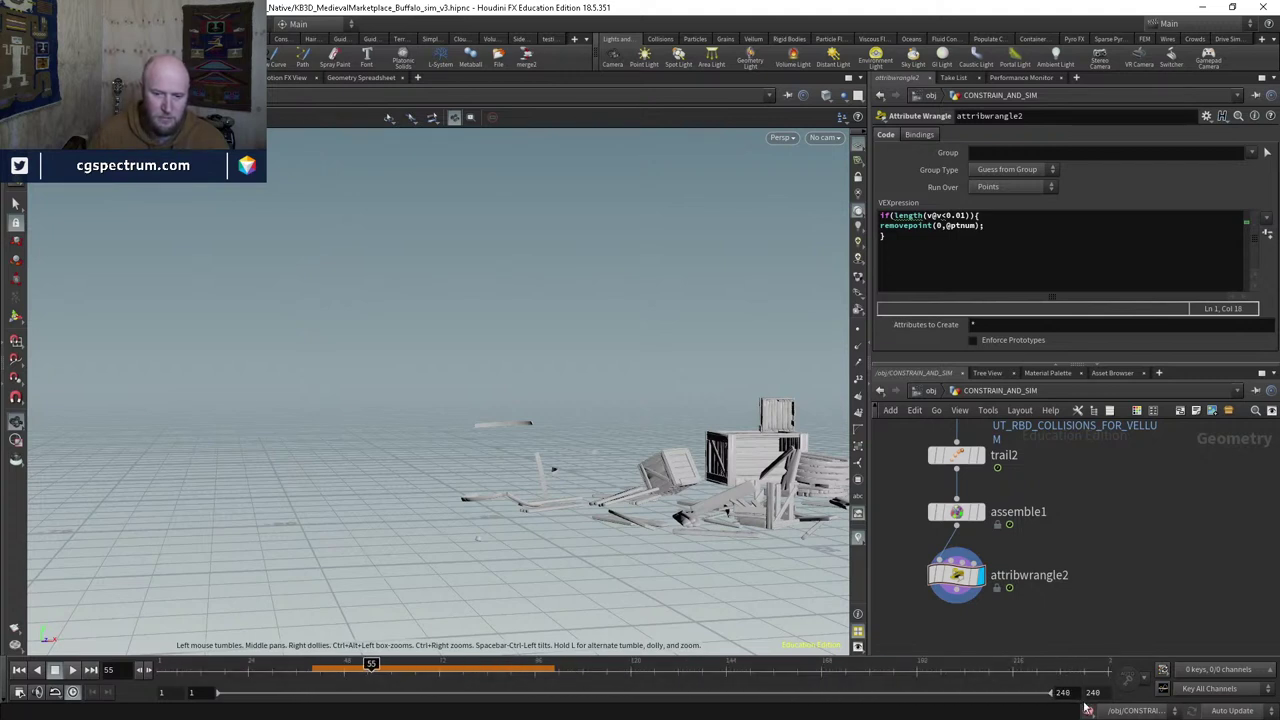
pyautogui.moveTo(218, 692); pyautogui.dragTo(172, 695)
# Step: Set the playbar start frame to 13, then back to 1
pyautogui.click(166, 692)
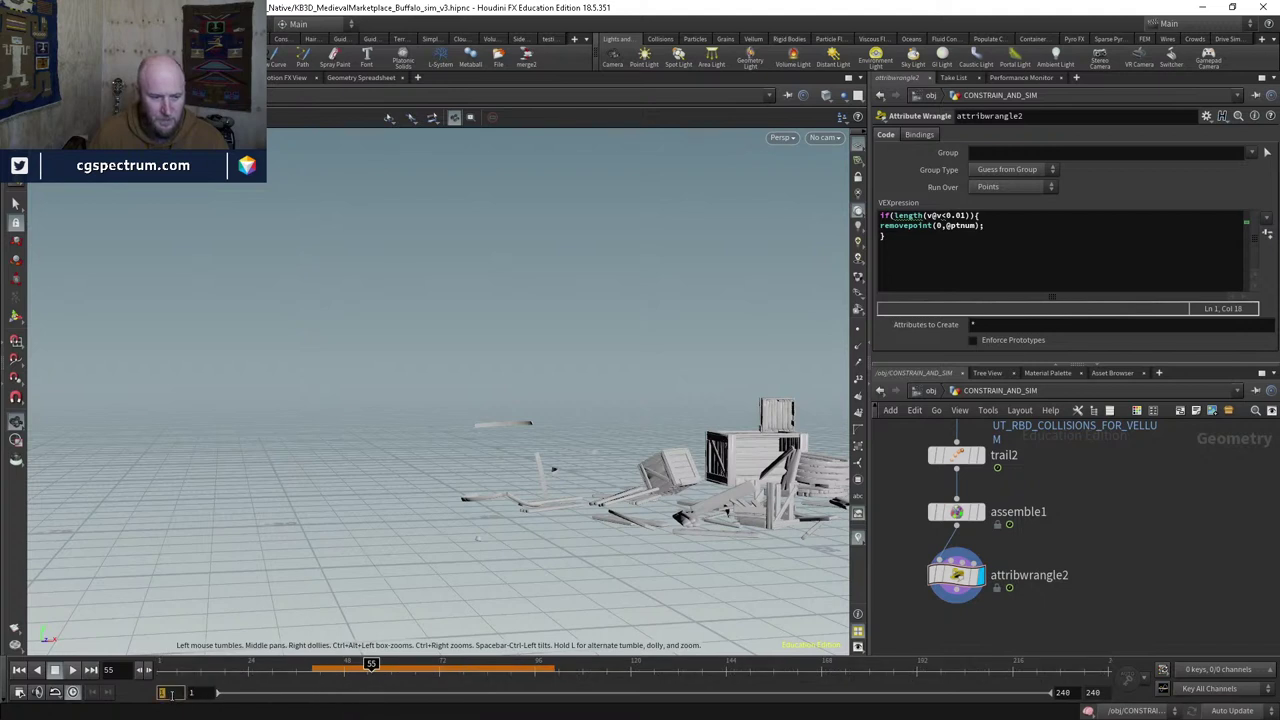
pyautogui.write('13')
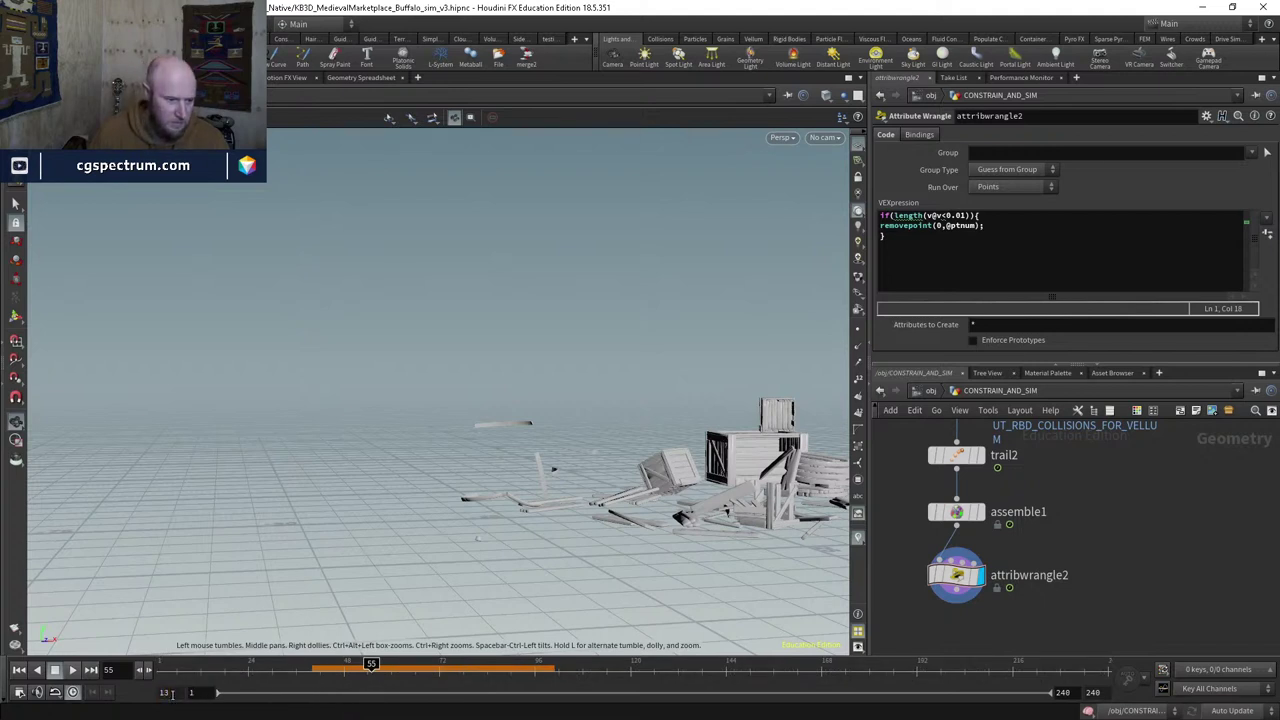
pyautogui.press('Return')
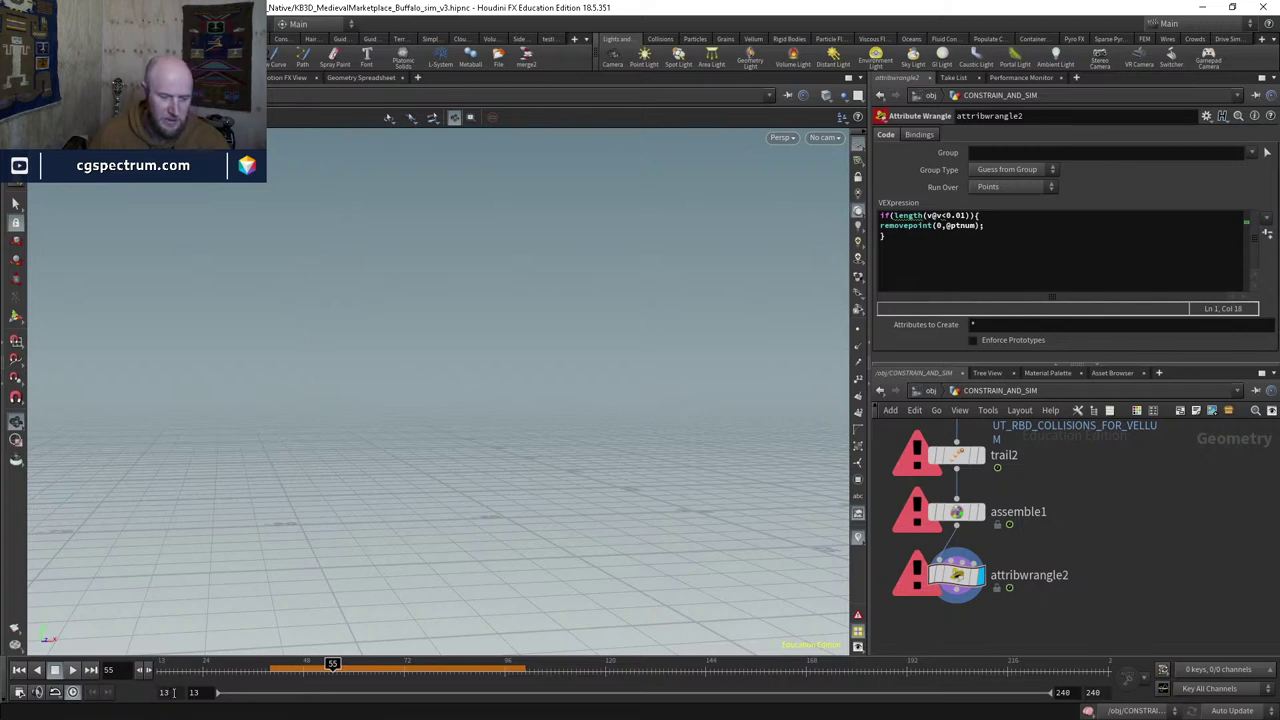
pyautogui.click(173, 692)
pyautogui.write('1')
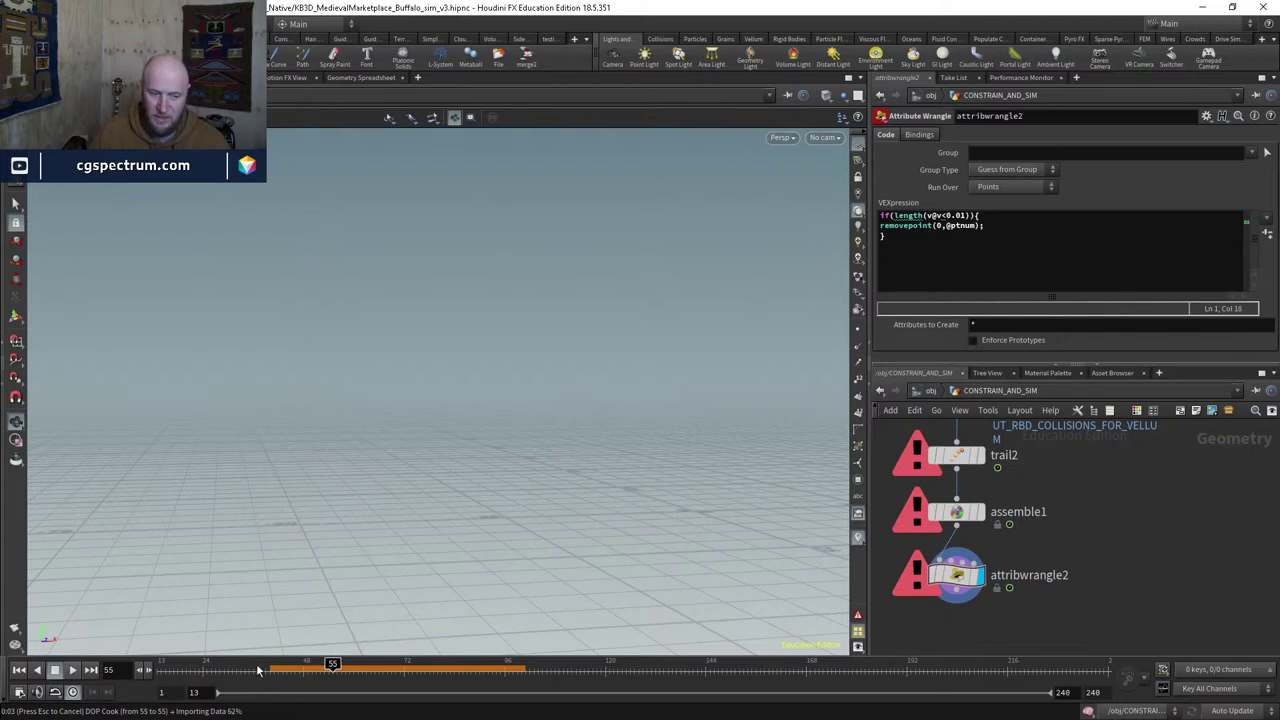
pyautogui.press('Return')
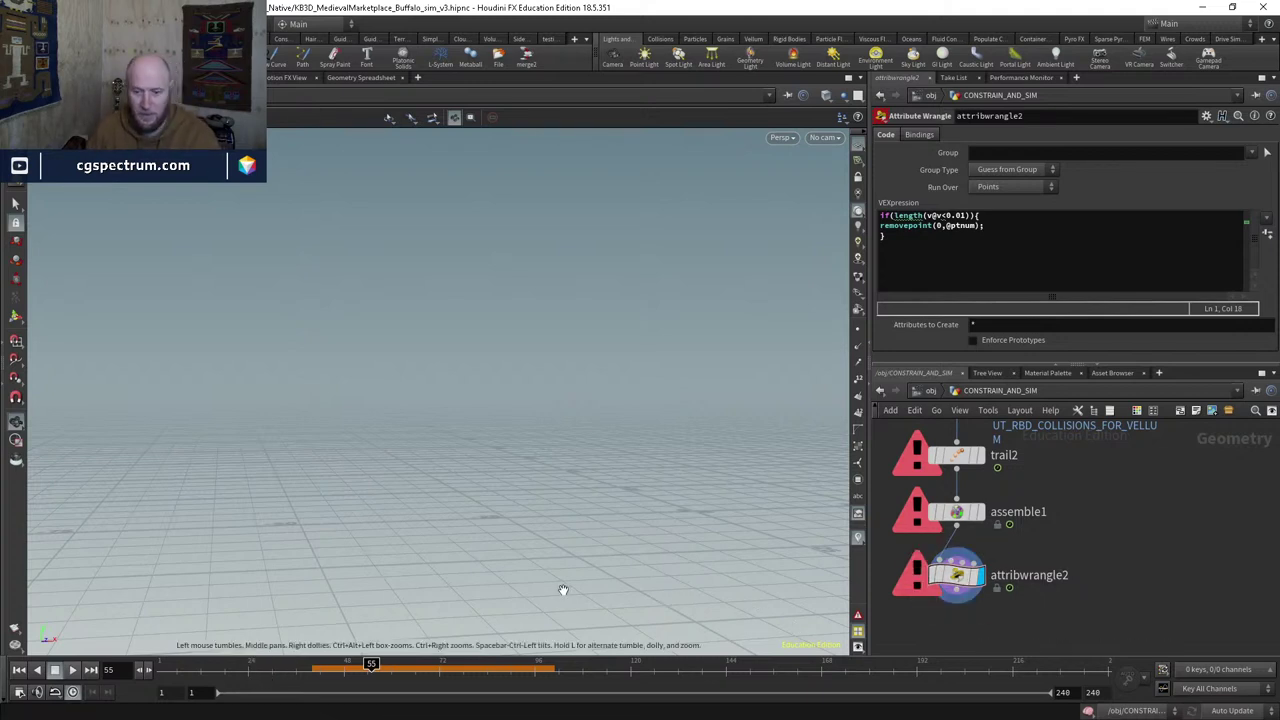
# Step: Bring vellumsolver1 into view in the network and select it to show its parameters
pyautogui.moveTo(1124, 545); pyautogui.dragTo(1108, 640, button='middle')
pyautogui.scroll(-4, 1103, 606)
pyautogui.scroll(1, 1001, 563)
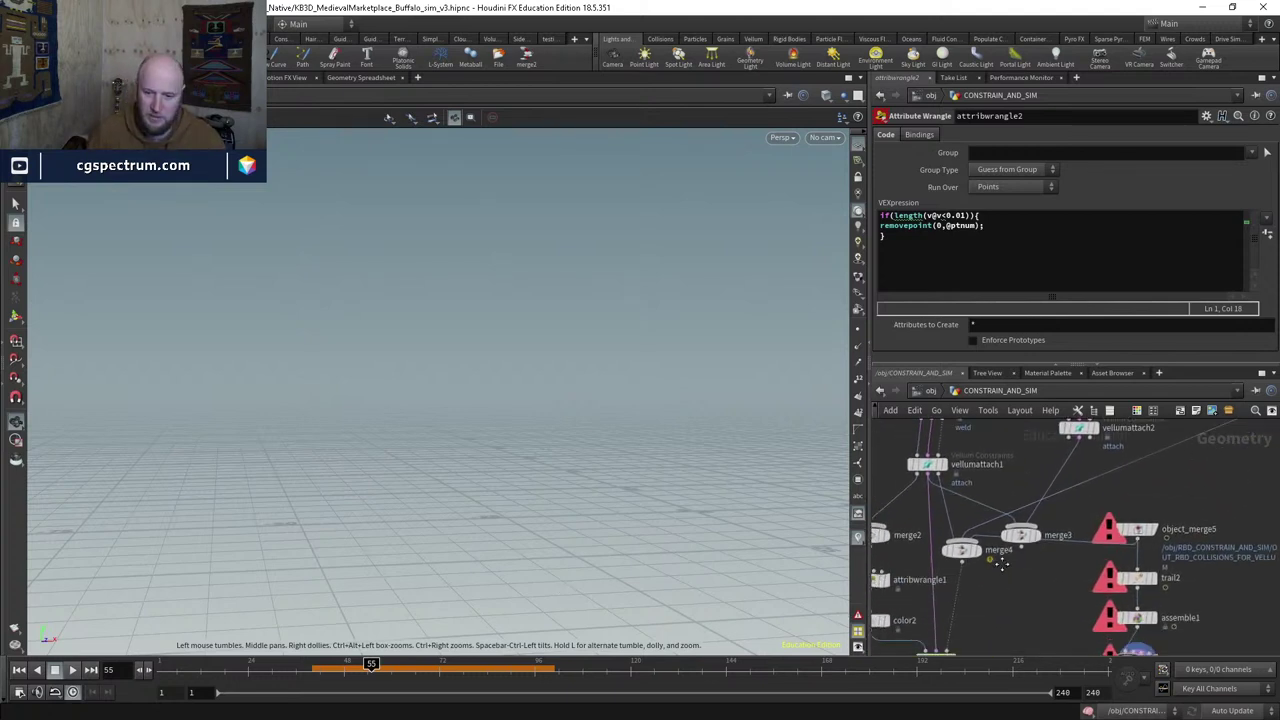
pyautogui.moveTo(1001, 563); pyautogui.dragTo(1038, 422, button='middle')
pyautogui.click(975, 519)
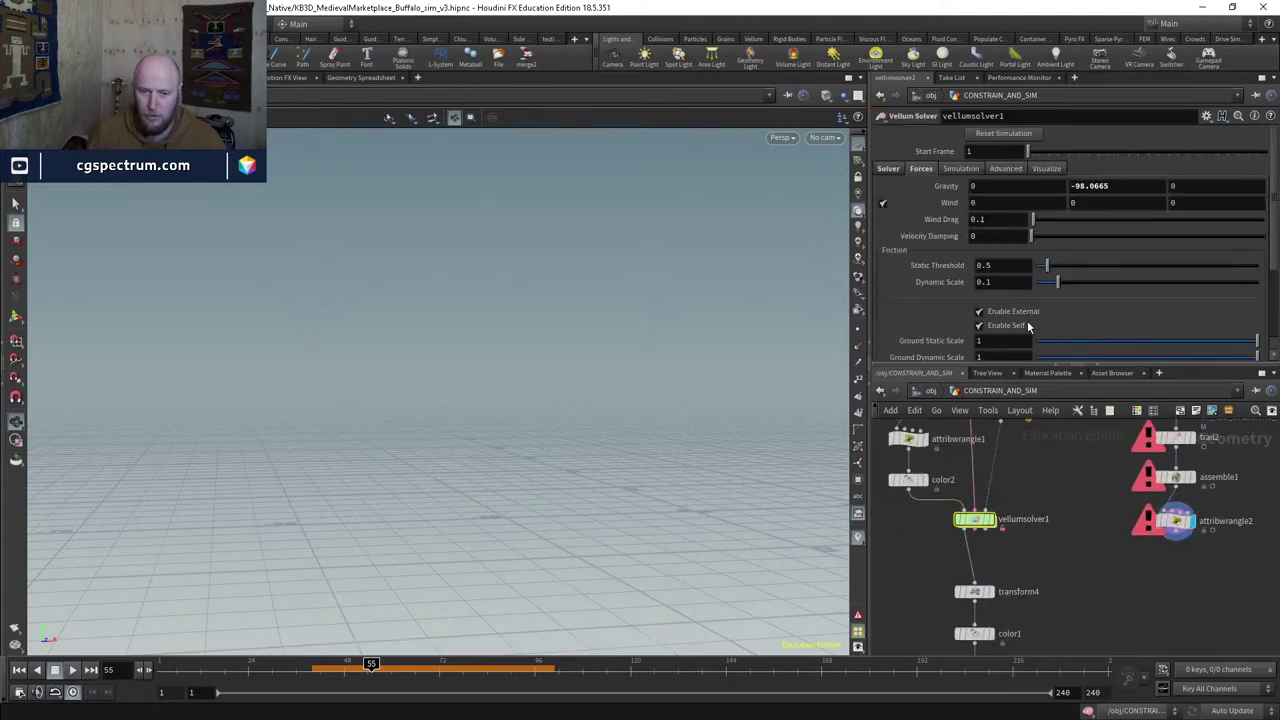
# Step: Re-enter 1 as vellumsolver1's Start Frame and set its display flag
pyautogui.doubleClick(968, 152)
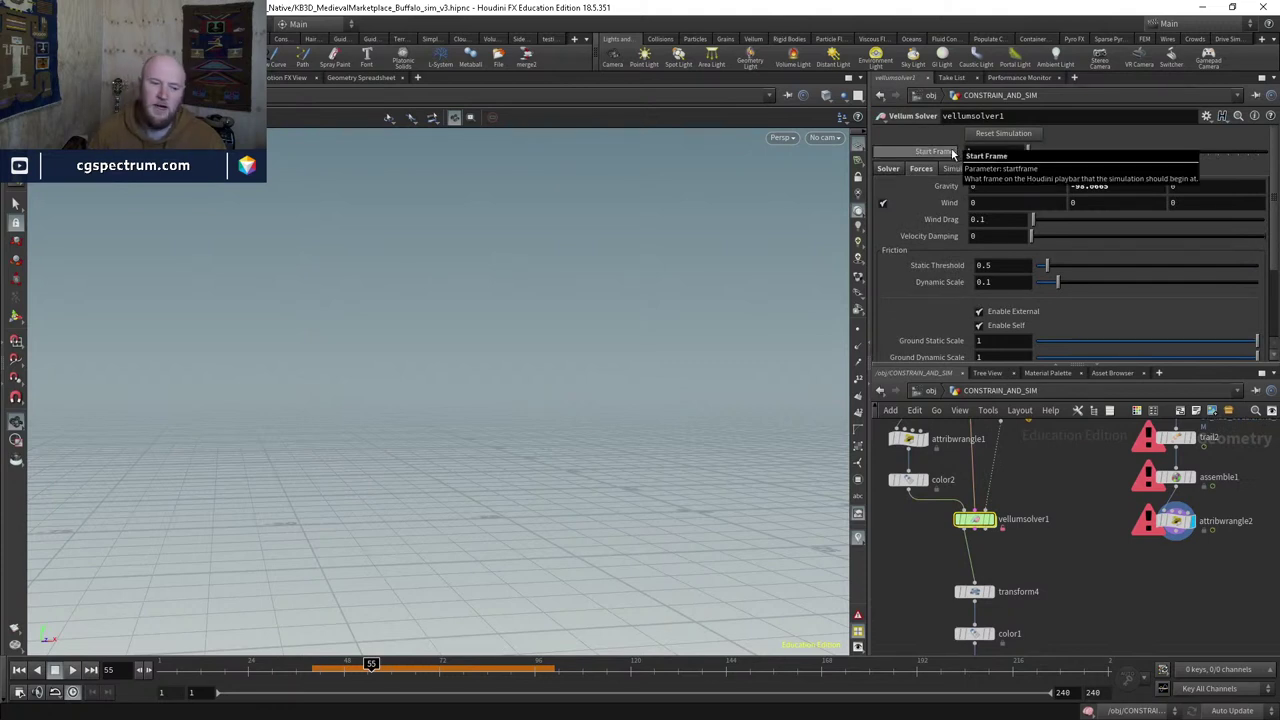
pyautogui.press('BackSpace')
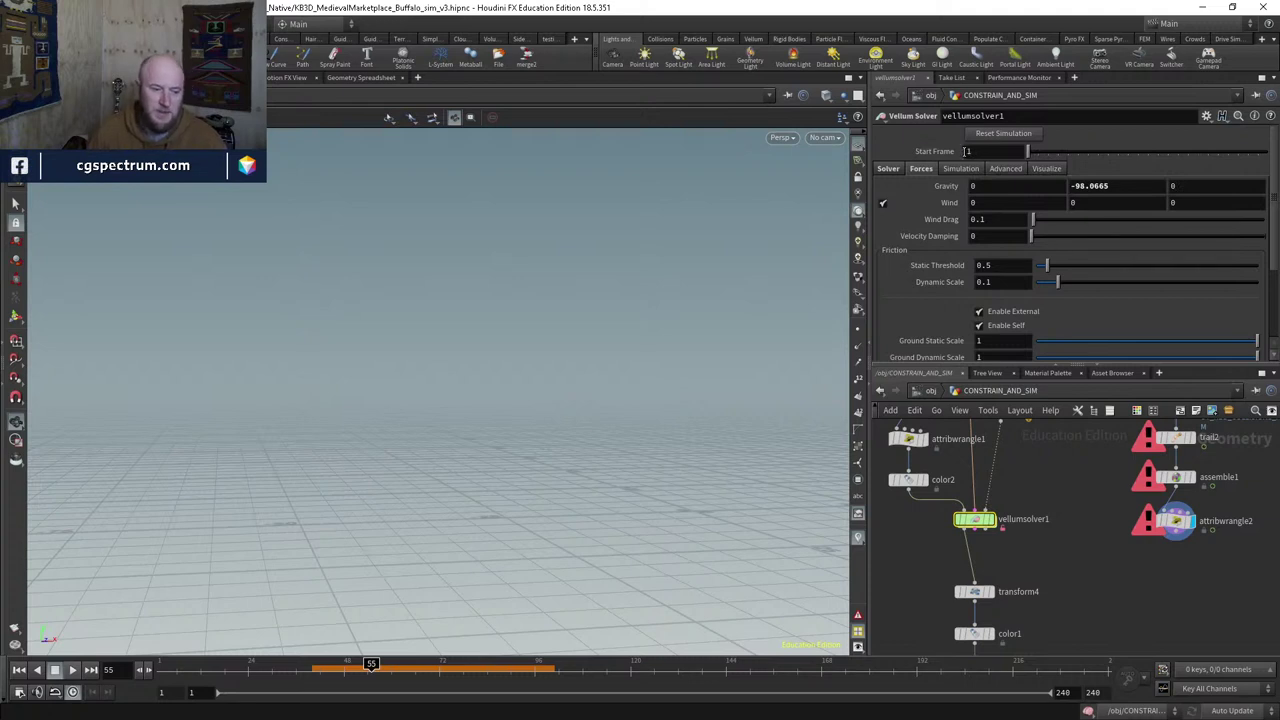
pyautogui.write('1')
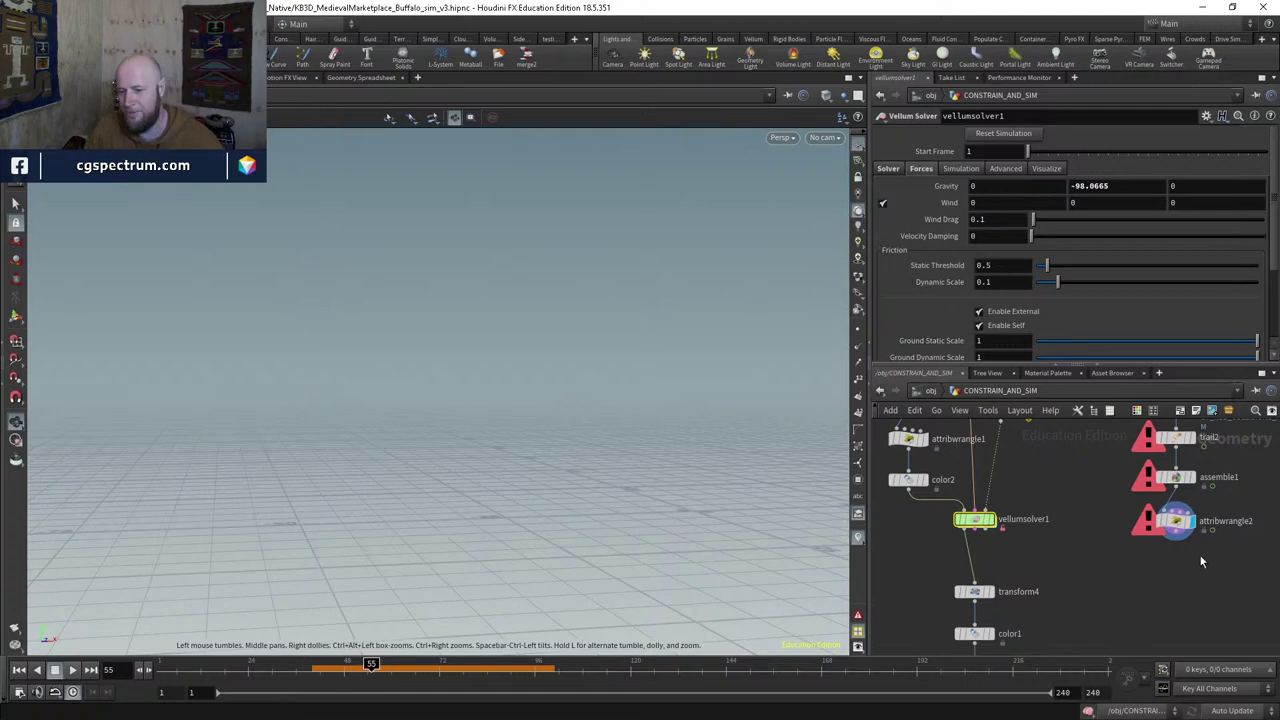
pyautogui.scroll(3, 975, 519)
pyautogui.click(984, 514)
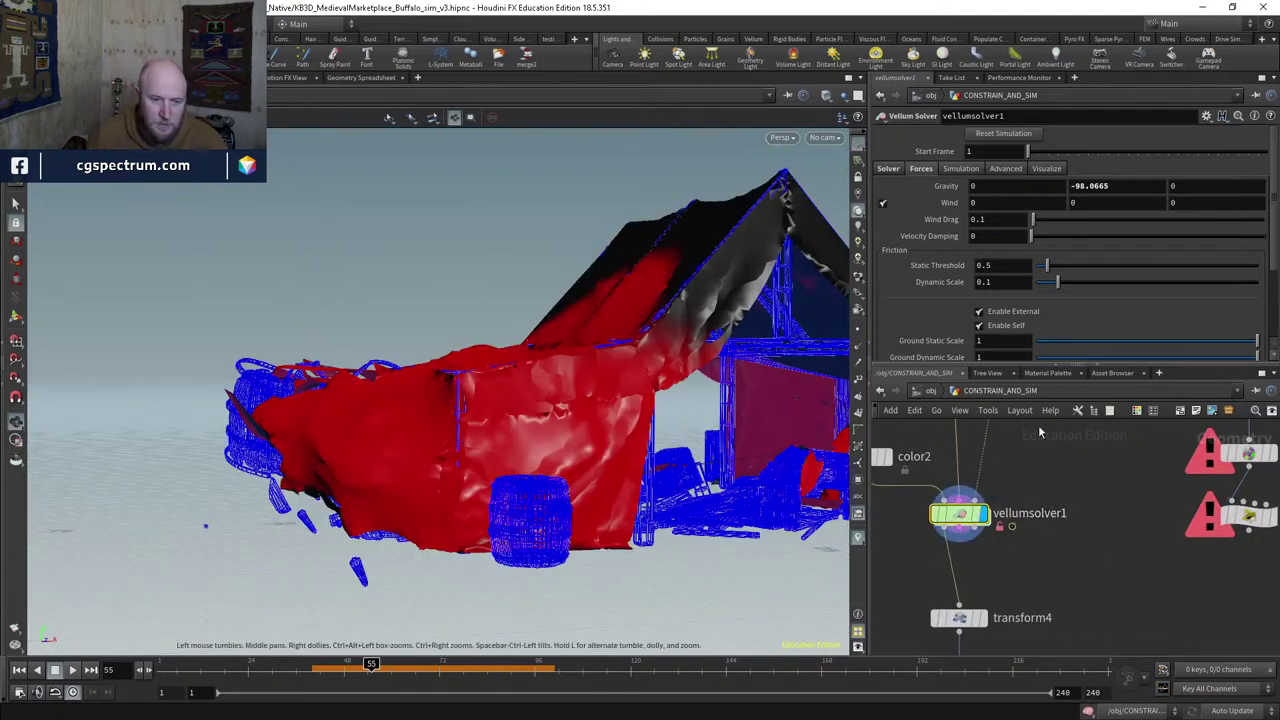
# Step: Open the Global Animation Options window, move it aside and close it
pyautogui.moveTo(1040, 432); pyautogui.dragTo(984, 517, button='middle')
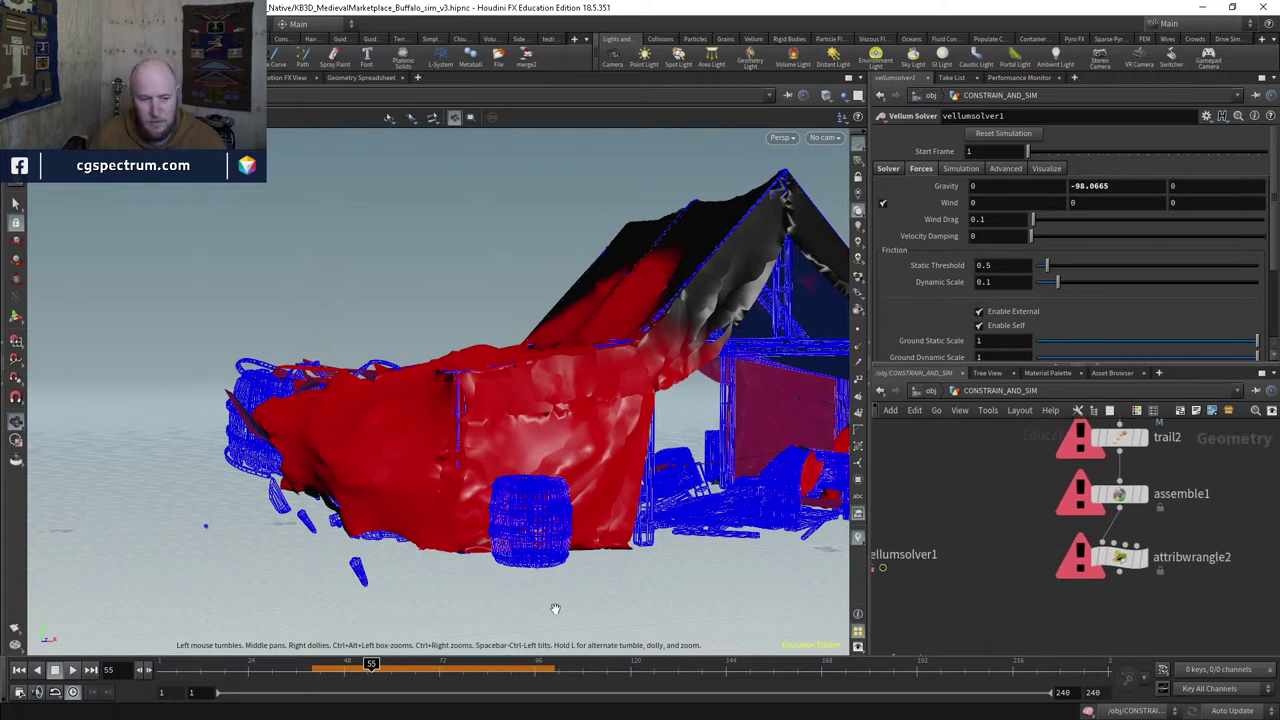
pyautogui.click(19, 692)
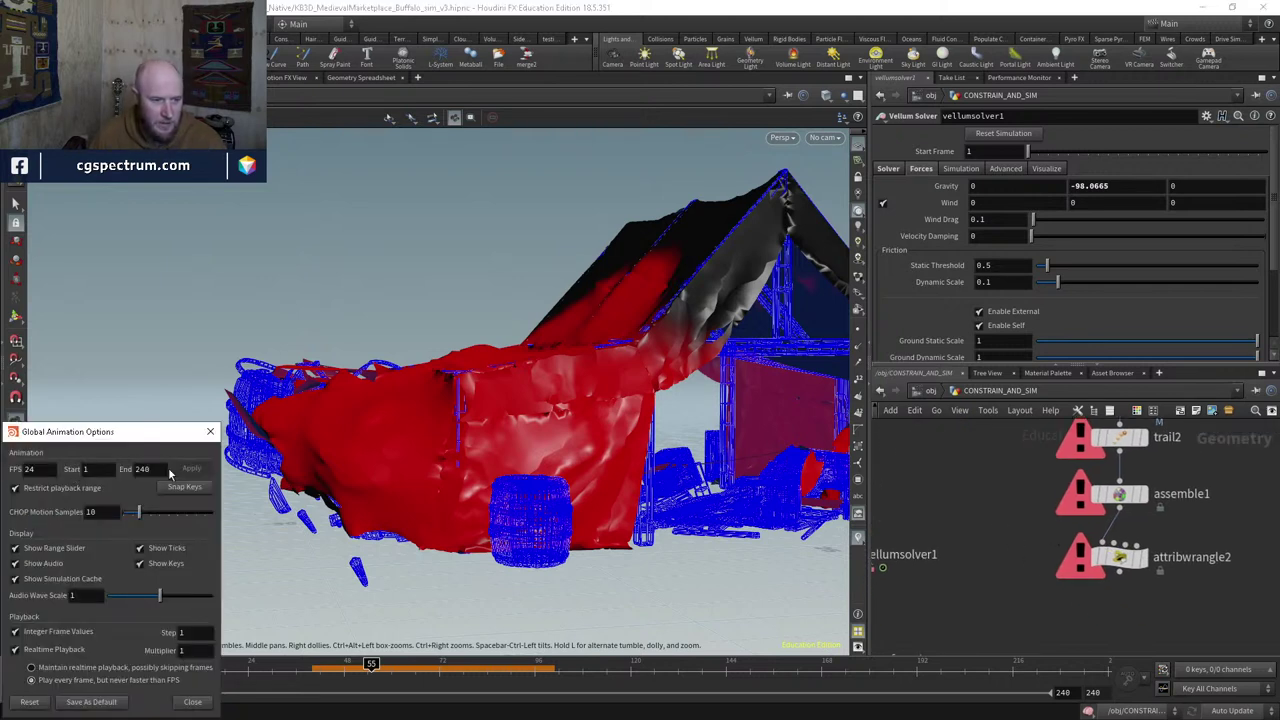
pyautogui.moveTo(119, 440); pyautogui.dragTo(243, 338)
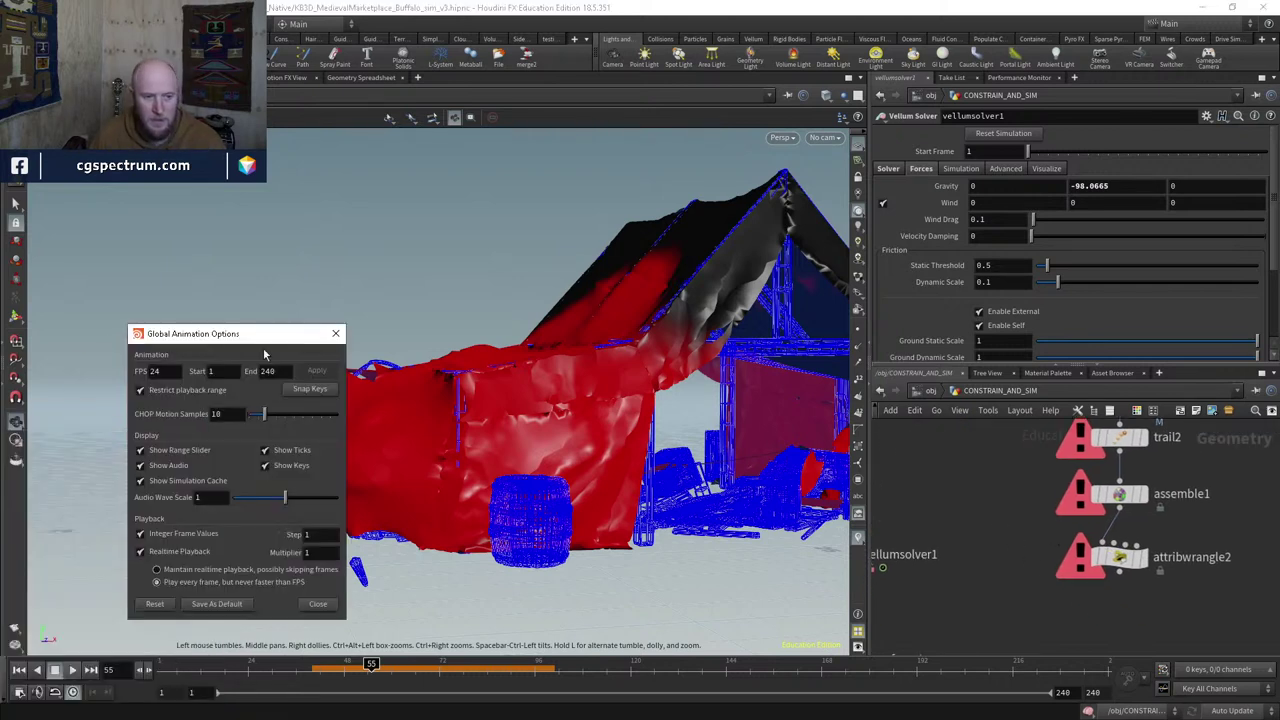
pyautogui.click(334, 329)
pyautogui.moveTo(1221, 530); pyautogui.dragTo(1149, 613, button='middle')
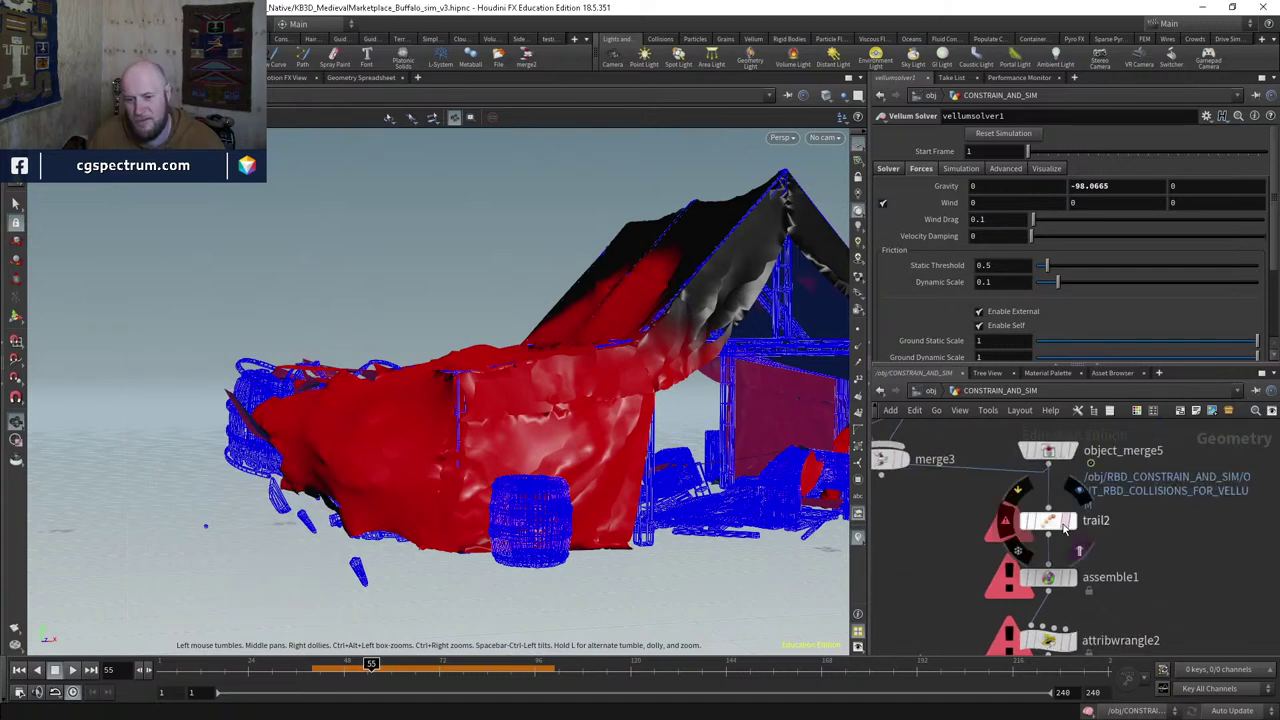
# Step: Display trail2 then assemble1, check their node info, and enable Create Name Attribute on assemble1
pyautogui.click(1070, 522)
pyautogui.click(1049, 530)
pyautogui.middleClick(1050, 529)
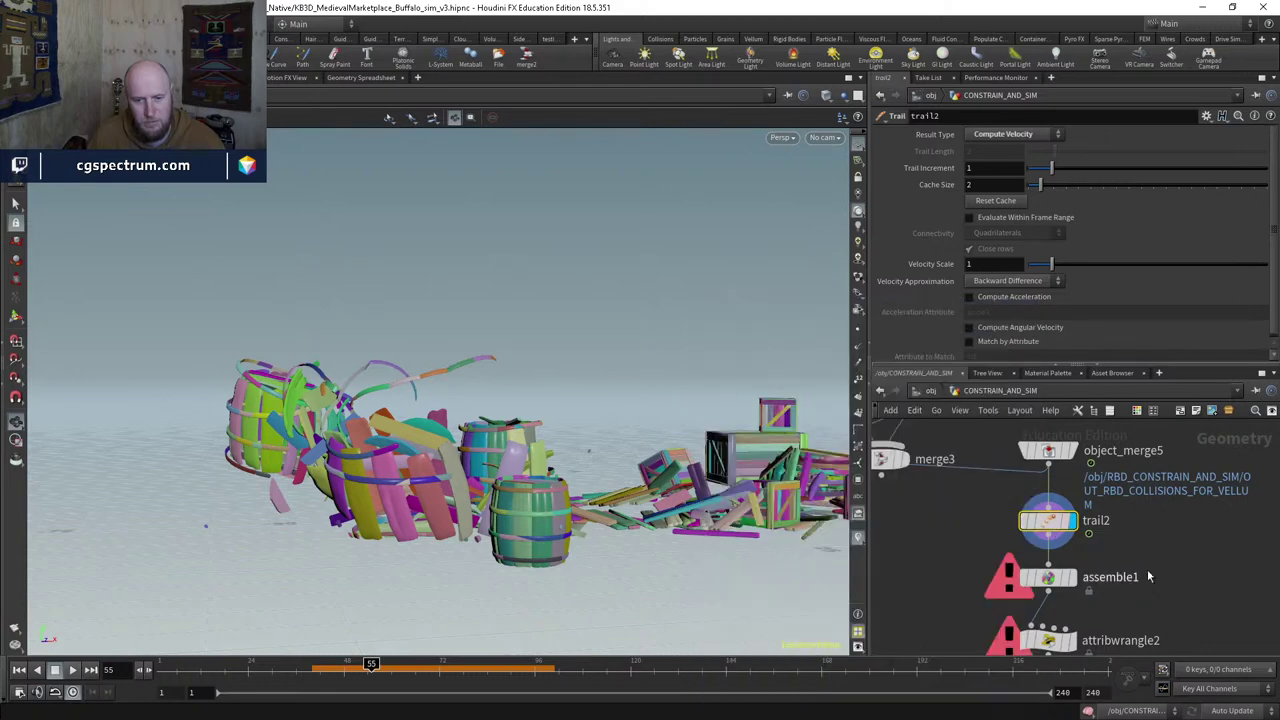
pyautogui.moveTo(1177, 571); pyautogui.dragTo(1141, 456, button='middle')
pyautogui.click(1040, 467)
pyautogui.click(1015, 467)
pyautogui.middleClick(1013, 467)
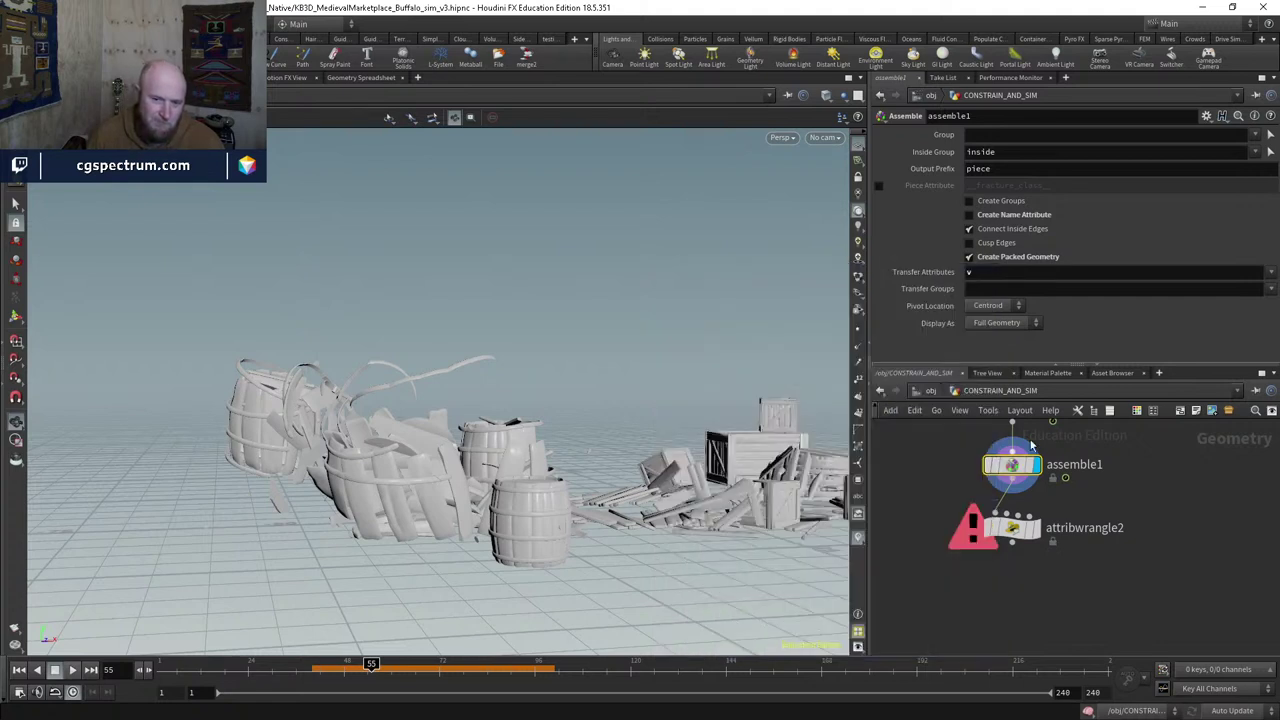
pyautogui.click(970, 214)
# Step: Display attribwrangle2, check its warnings and point counts, and review the length() condition in its VEX
pyautogui.click(1036, 530)
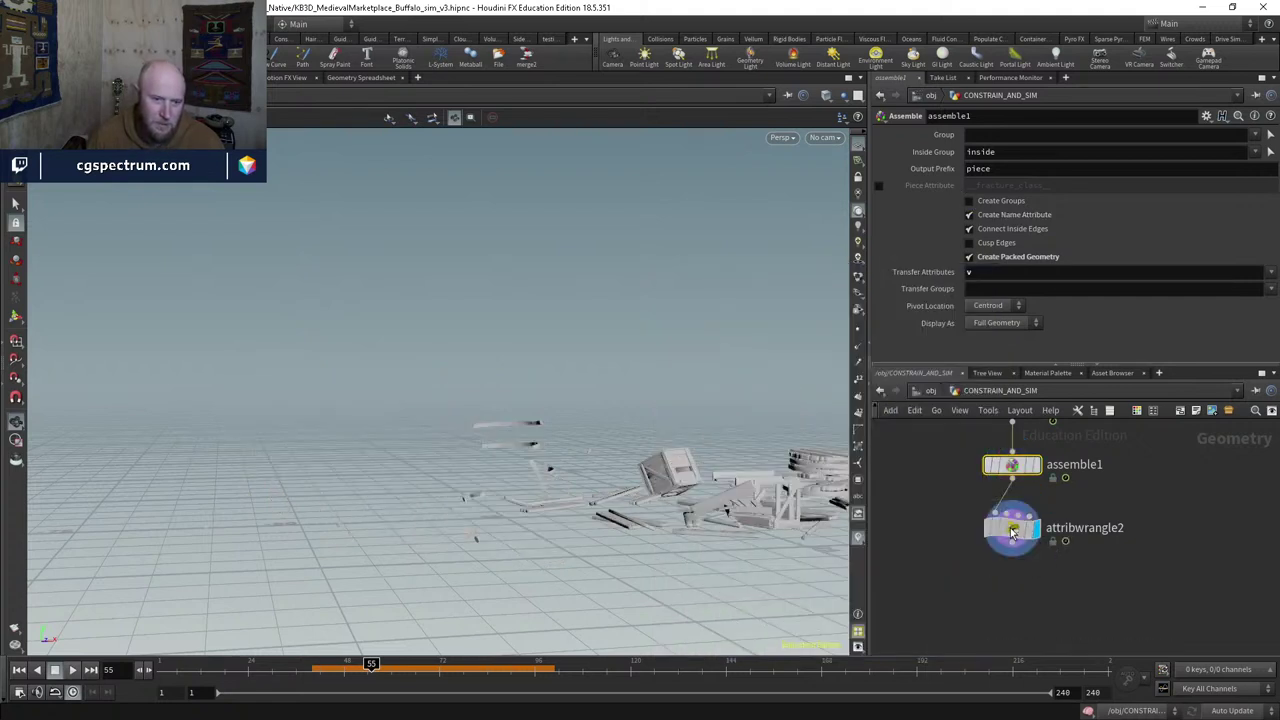
pyautogui.click(1012, 528)
pyautogui.moveTo(988, 468)
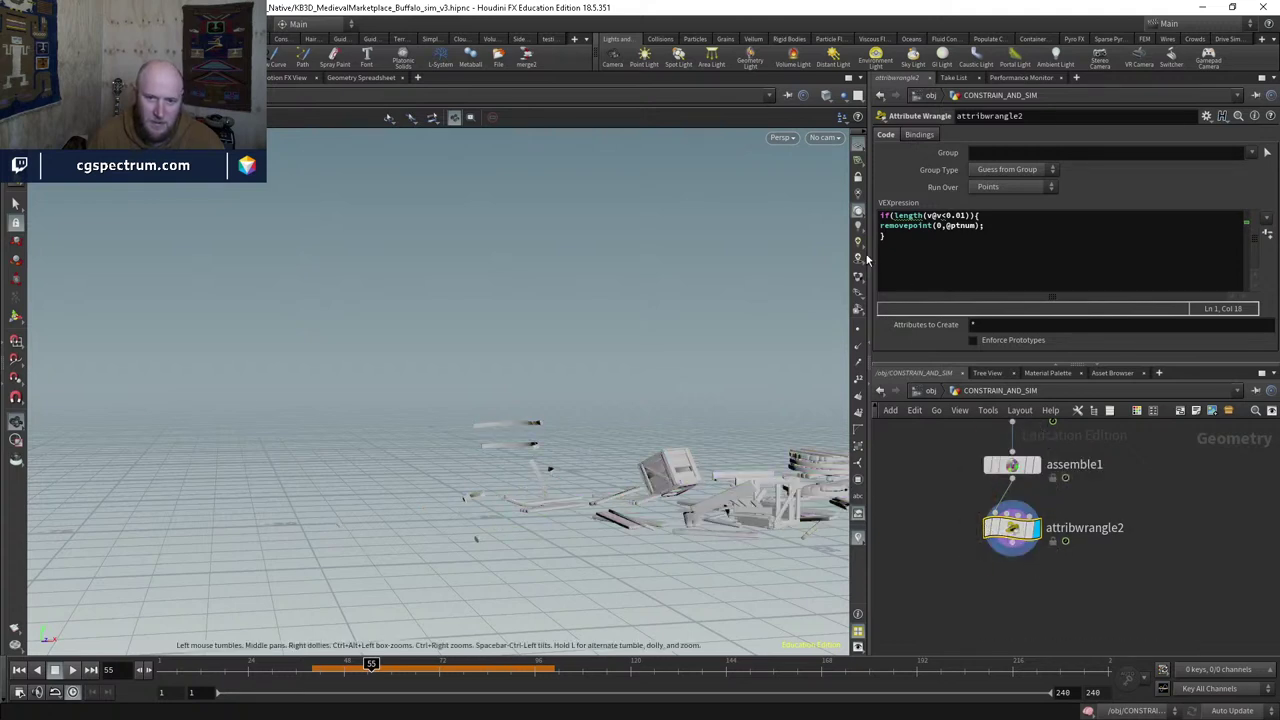
pyautogui.middleClick(1012, 535)
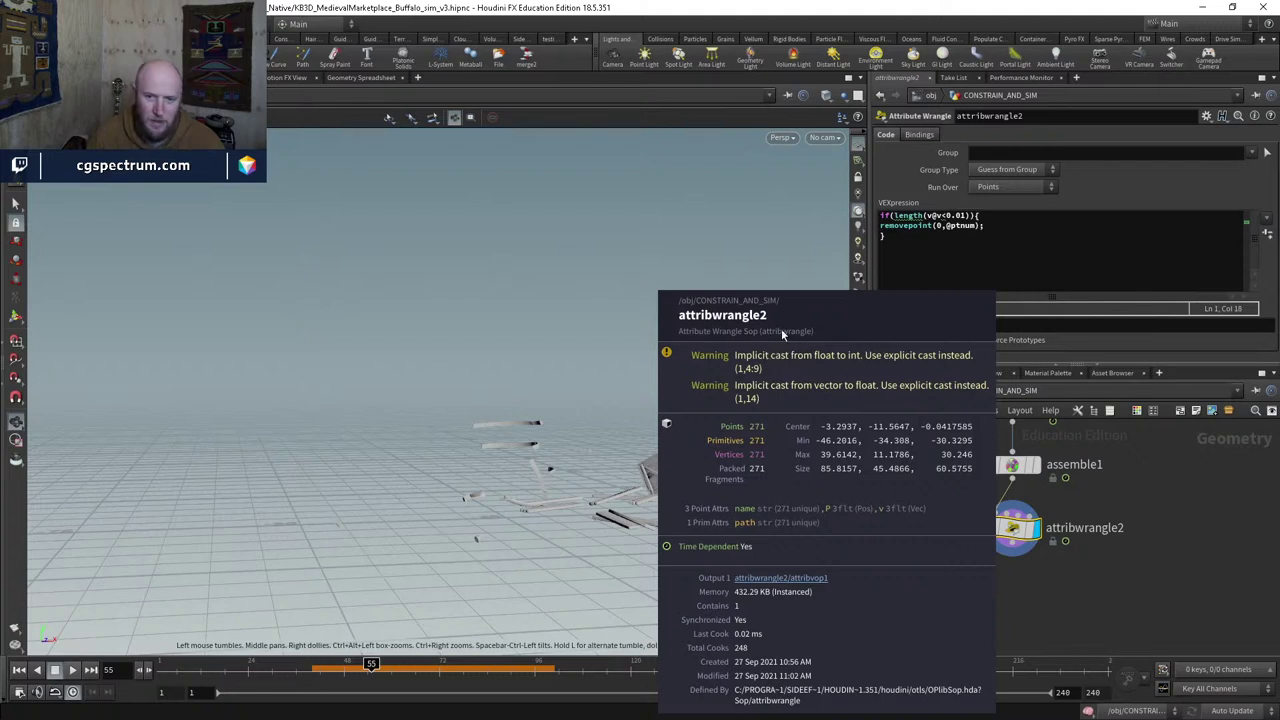
pyautogui.click(909, 215)
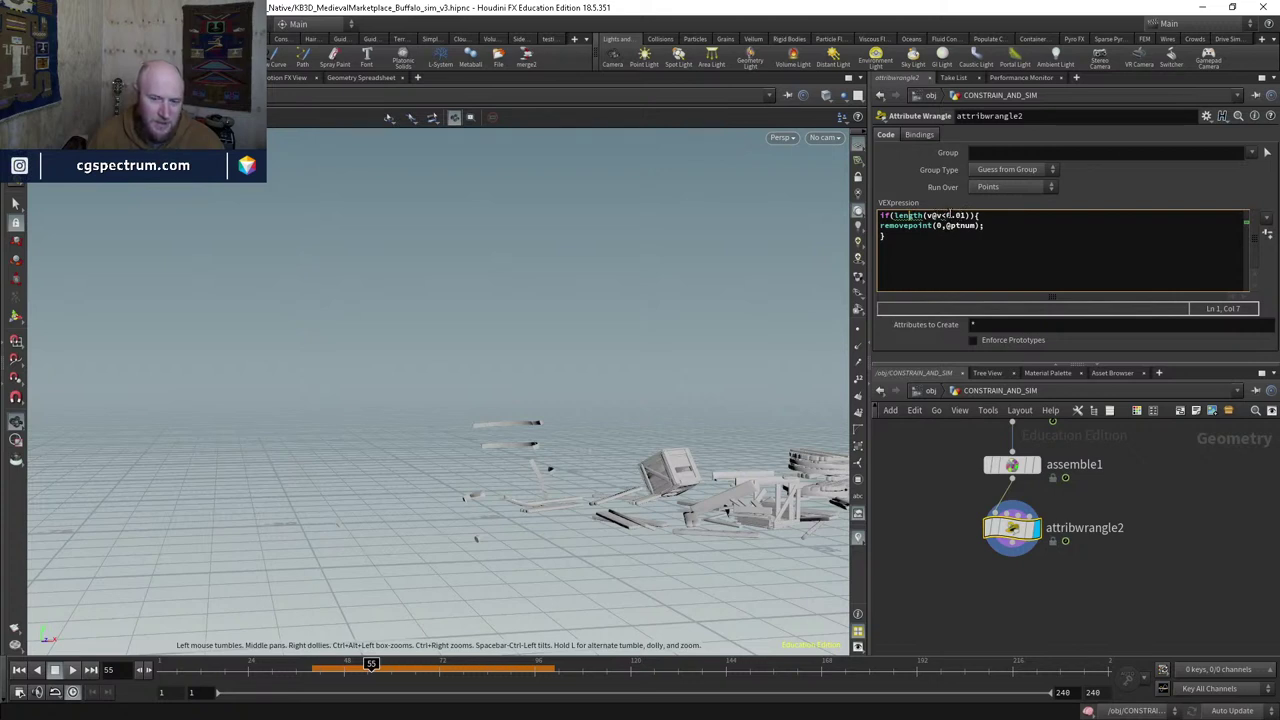
pyautogui.press('Right')
pyautogui.press('Right')
pyautogui.press('Right')
pyautogui.press('Right')
pyautogui.press('Right')
pyautogui.press('Right')
pyautogui.press('Right')
pyautogui.press('Right')
pyautogui.press('Right')
pyautogui.press('Right')
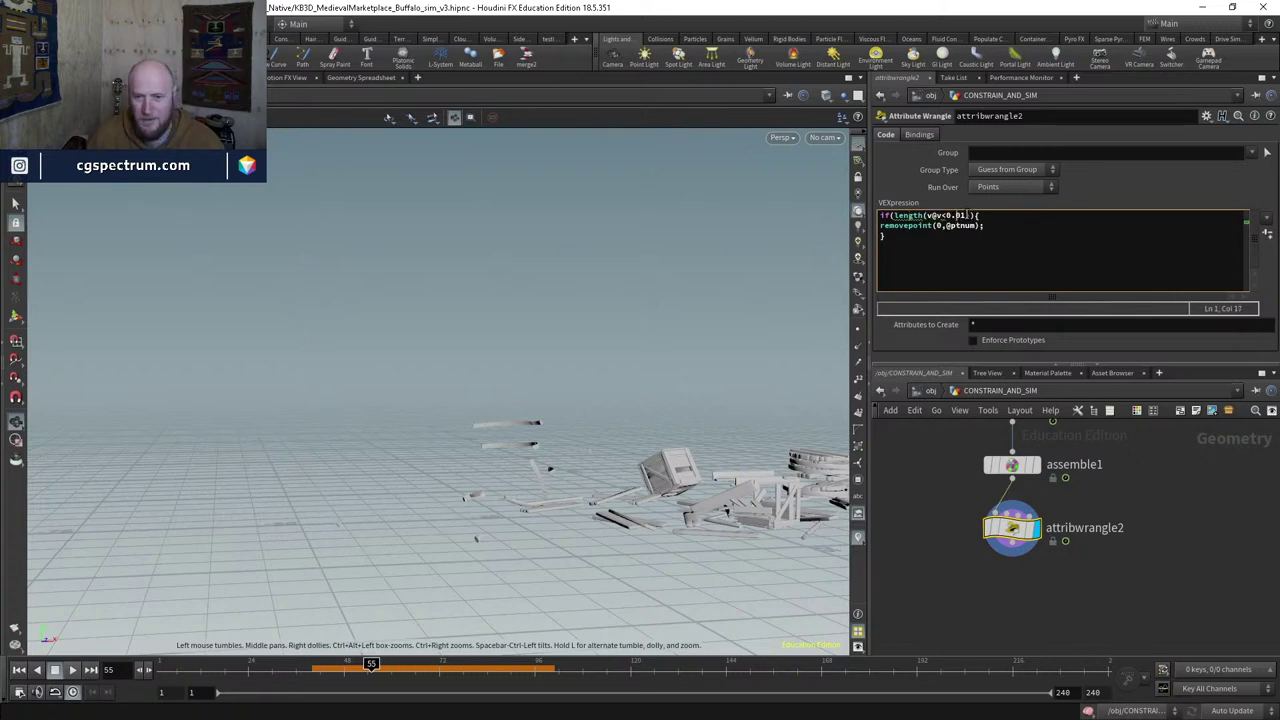
pyautogui.press('Left')
pyautogui.press('Left')
pyautogui.press('Left')
pyautogui.press('Left')
pyautogui.press('Left')
pyautogui.press('Left')
pyautogui.press('Left')
pyautogui.press('Left')
pyautogui.press('Left')
pyautogui.press('Left')
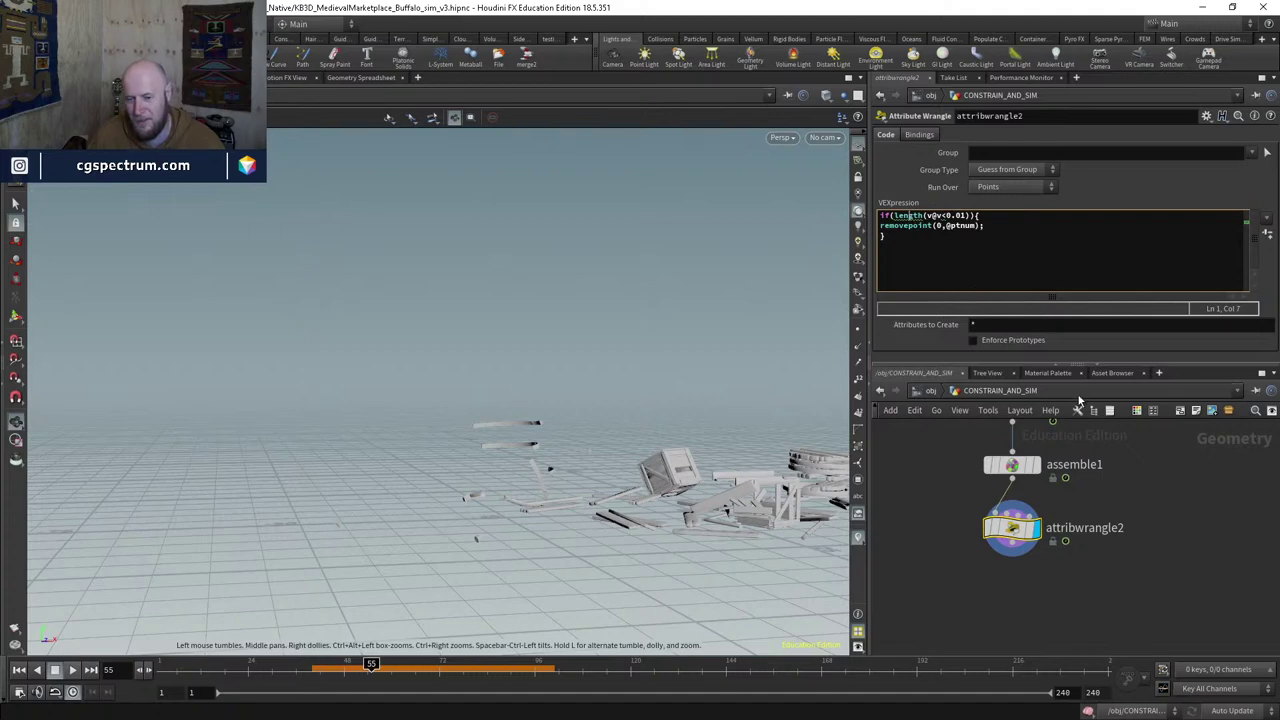
pyautogui.moveTo(1011, 530); pyautogui.dragTo(1011, 571)
# Step: Show assemble1's and attribwrangle2's point attributes in the geometry spreadsheet
pyautogui.click(1040, 467)
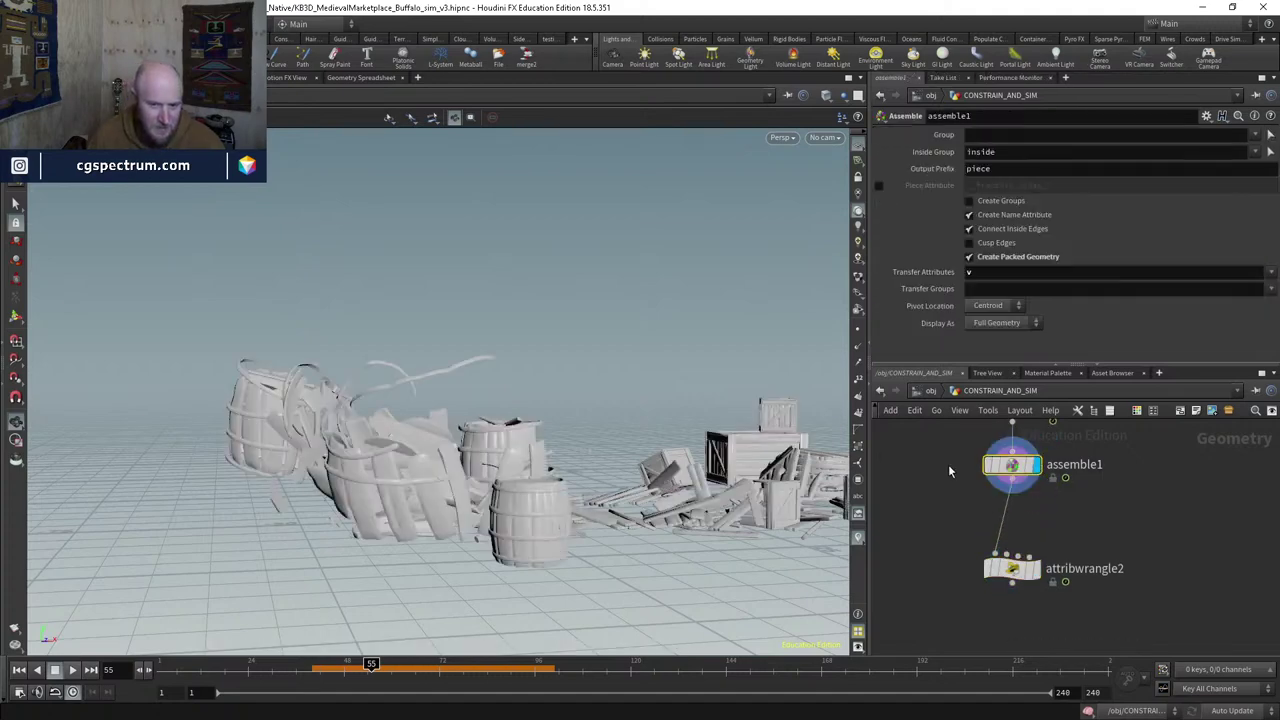
pyautogui.click(354, 78)
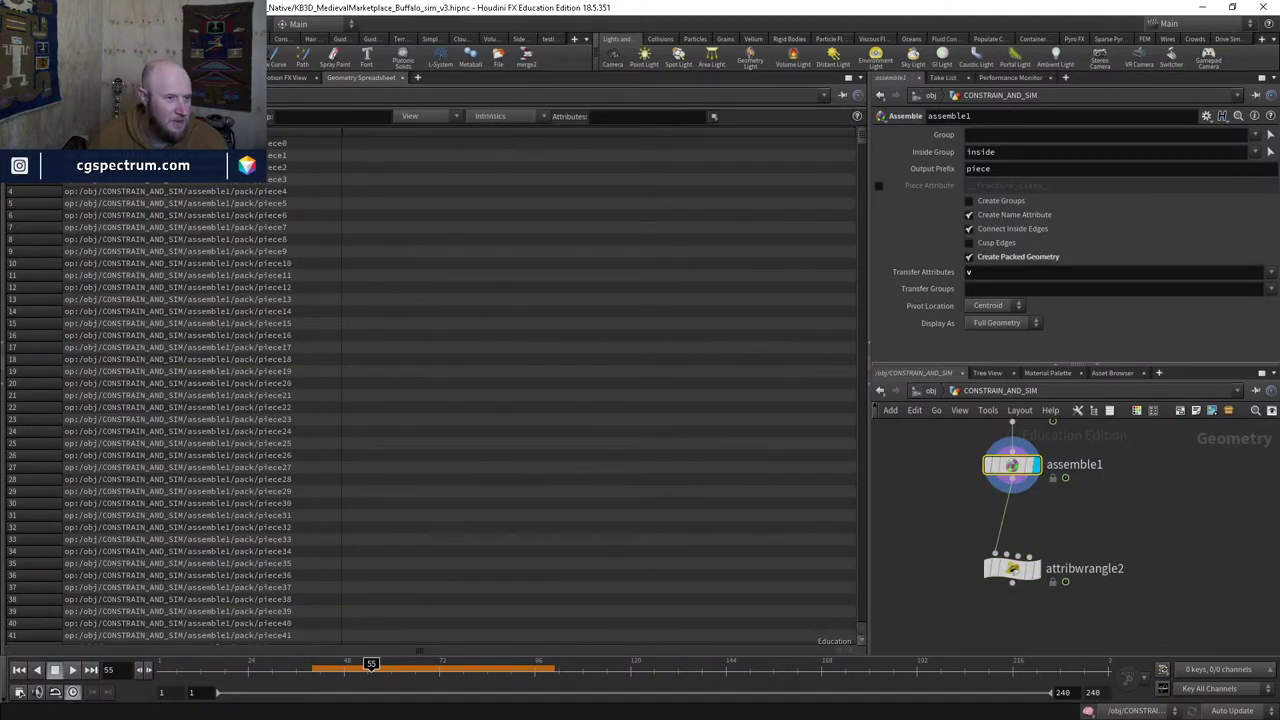
pyautogui.click(205, 116)
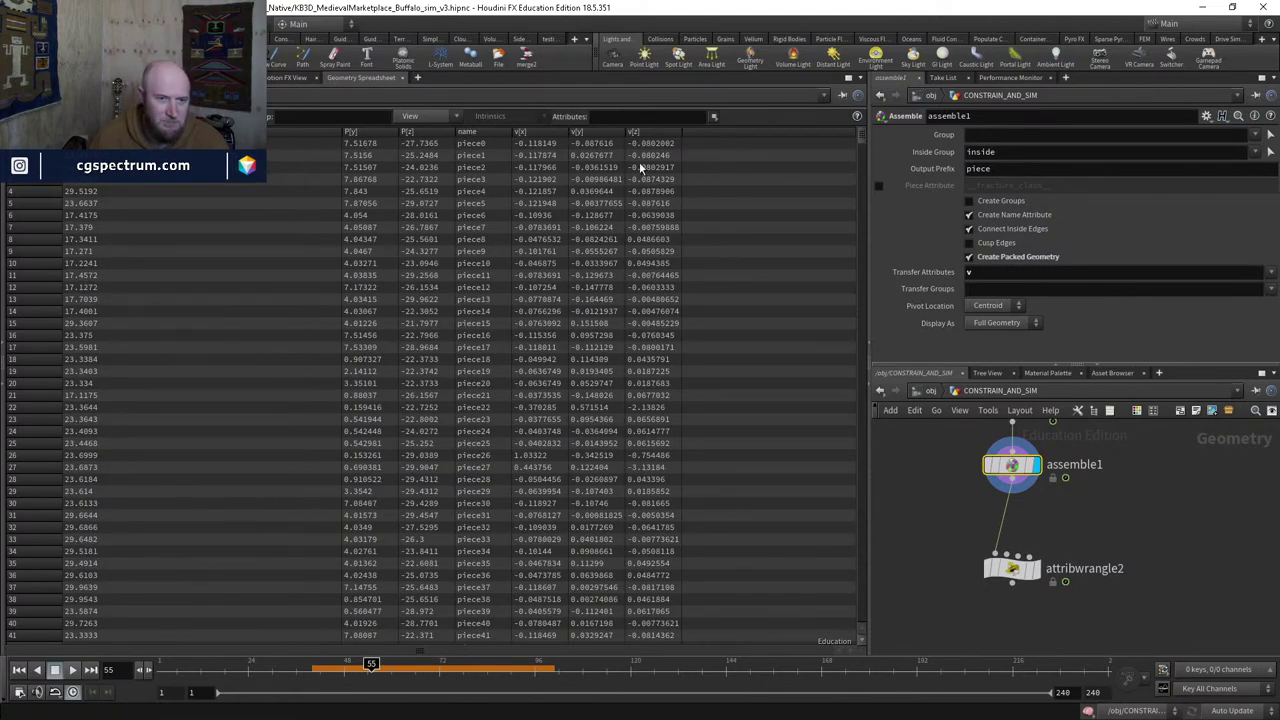
pyautogui.click(1014, 568)
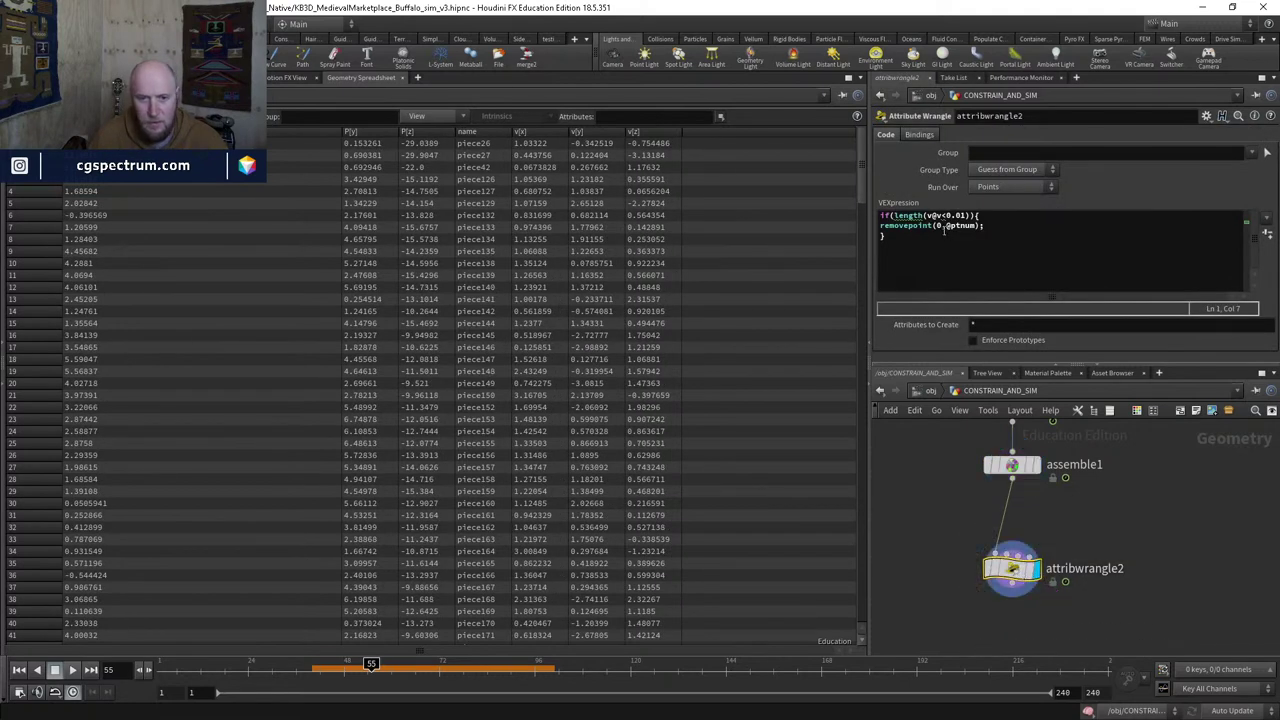
pyautogui.hotkey('ctrl', 'a')
pyautogui.press('BackSpace')
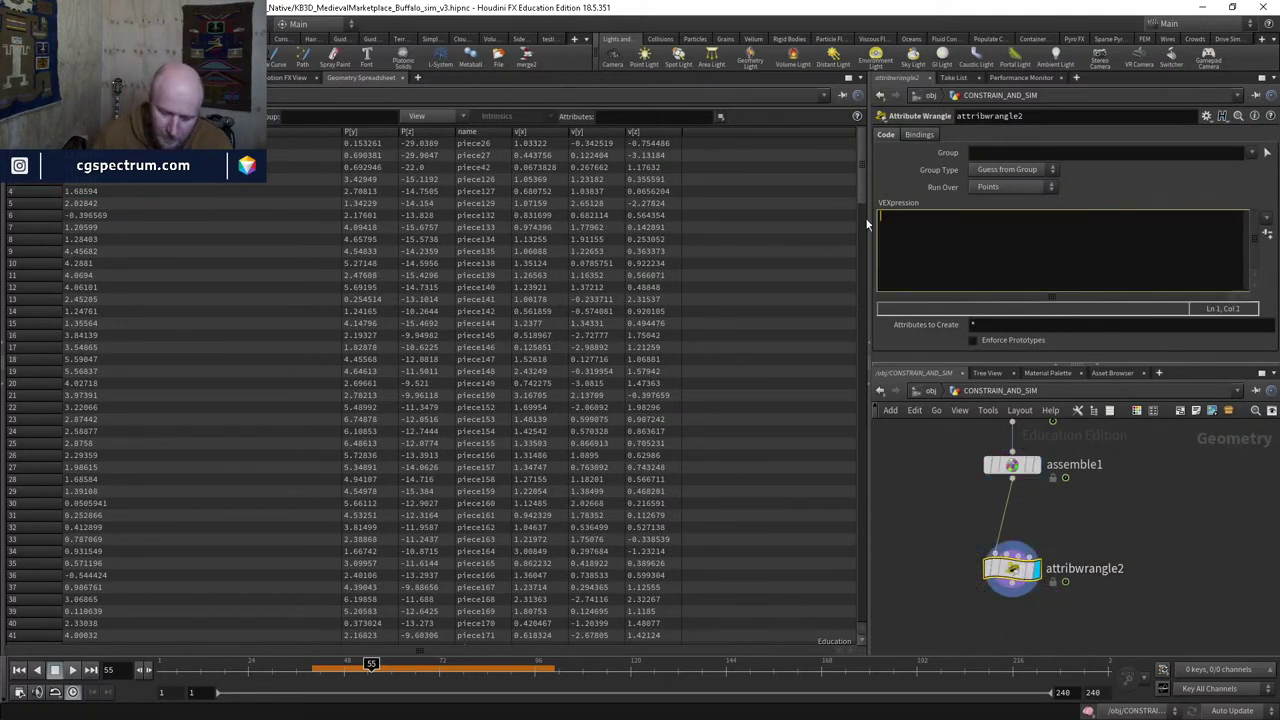
pyautogui.write('@speed')
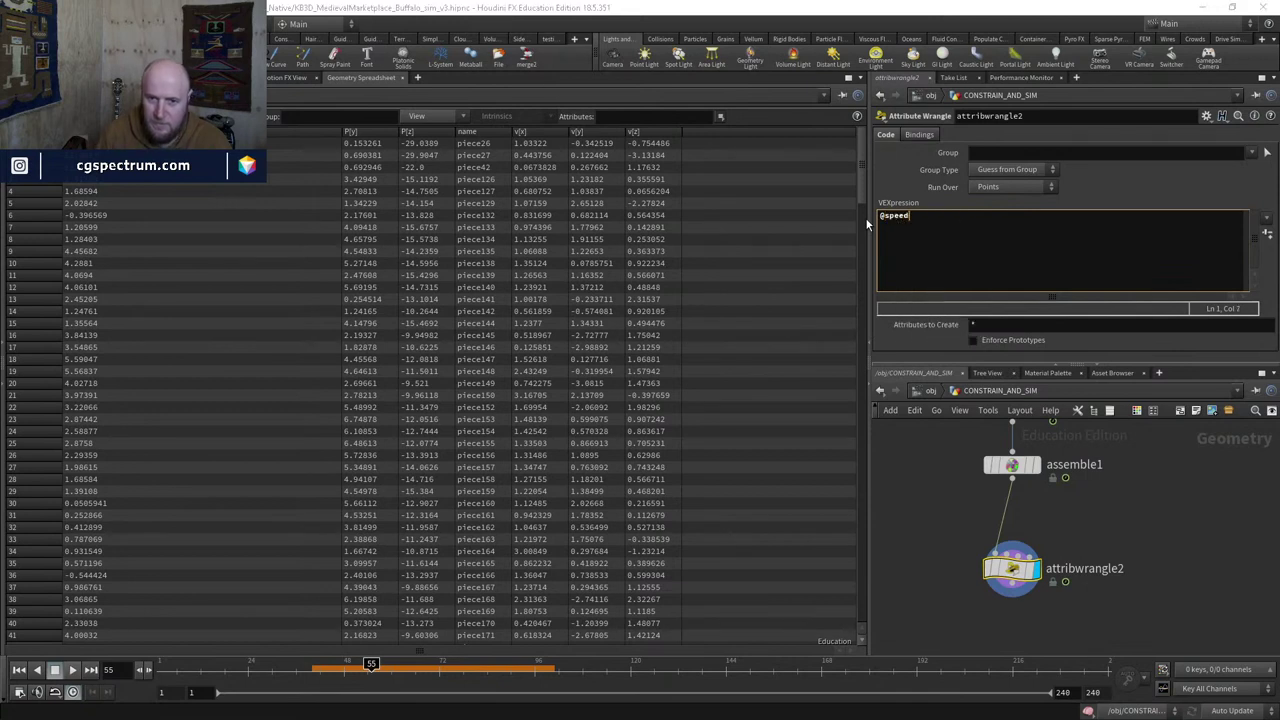
pyautogui.write('=length')
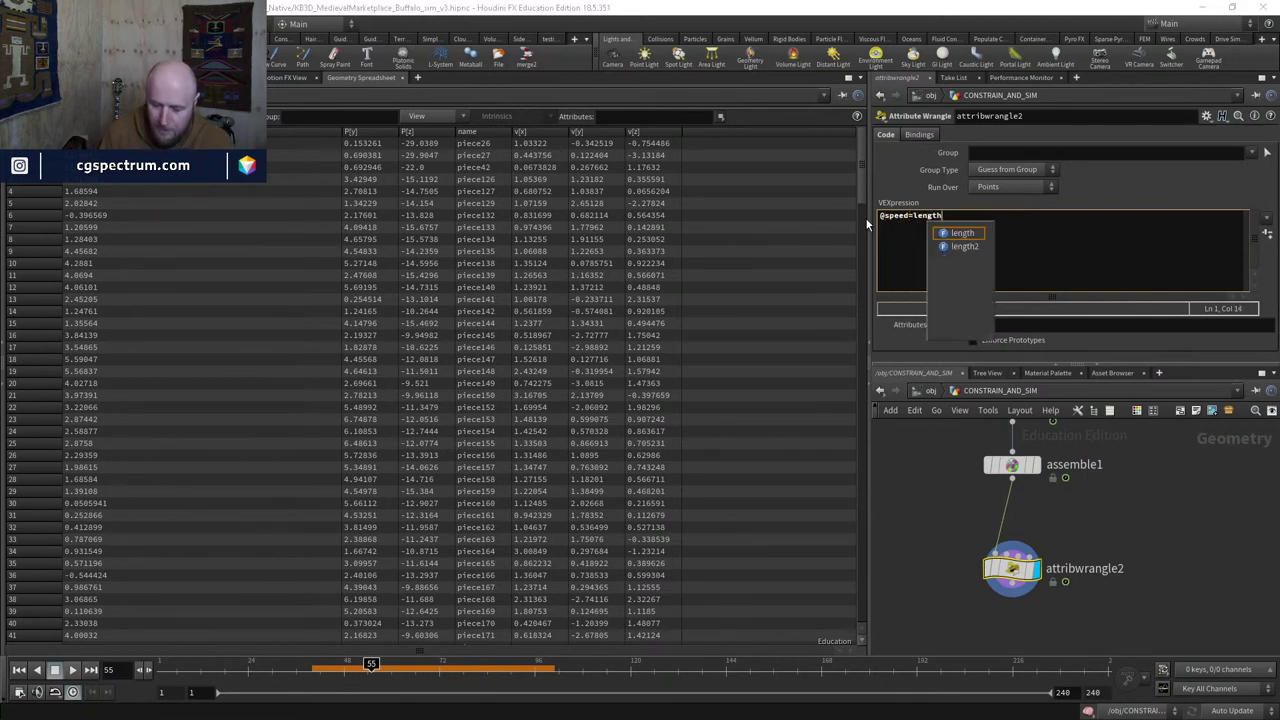
pyautogui.write('(v@v')
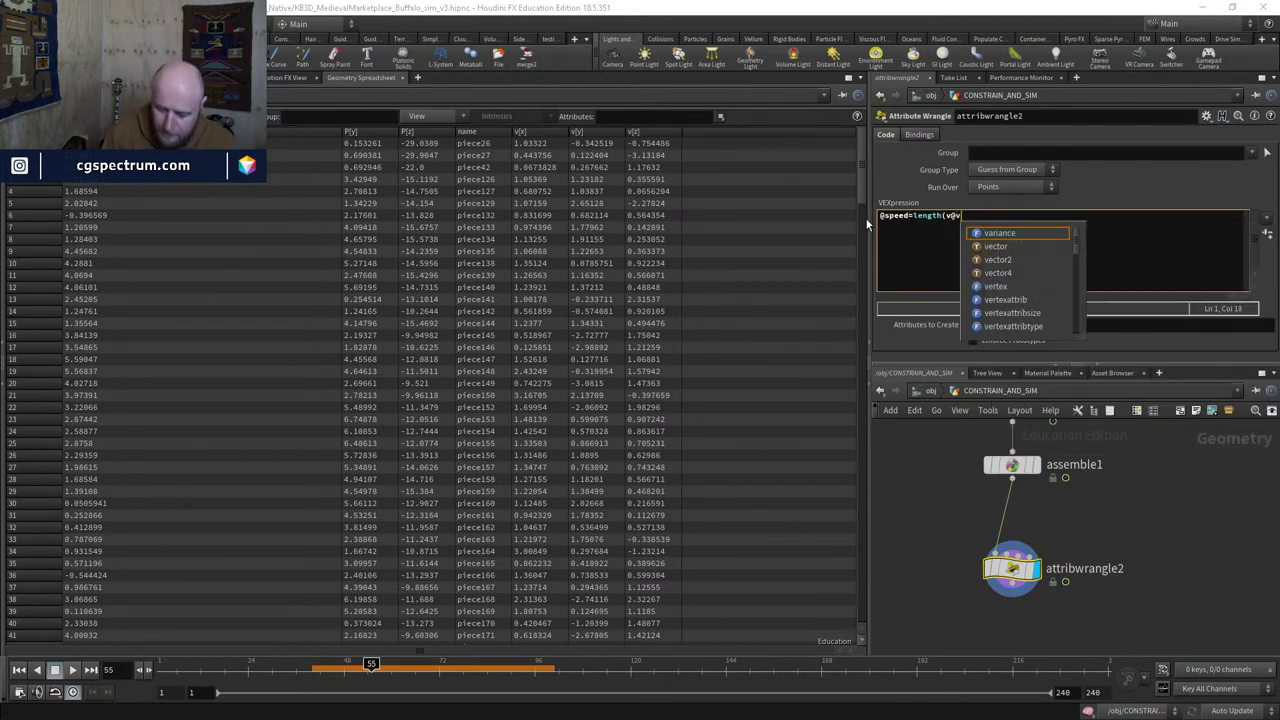
pyautogui.write(');')
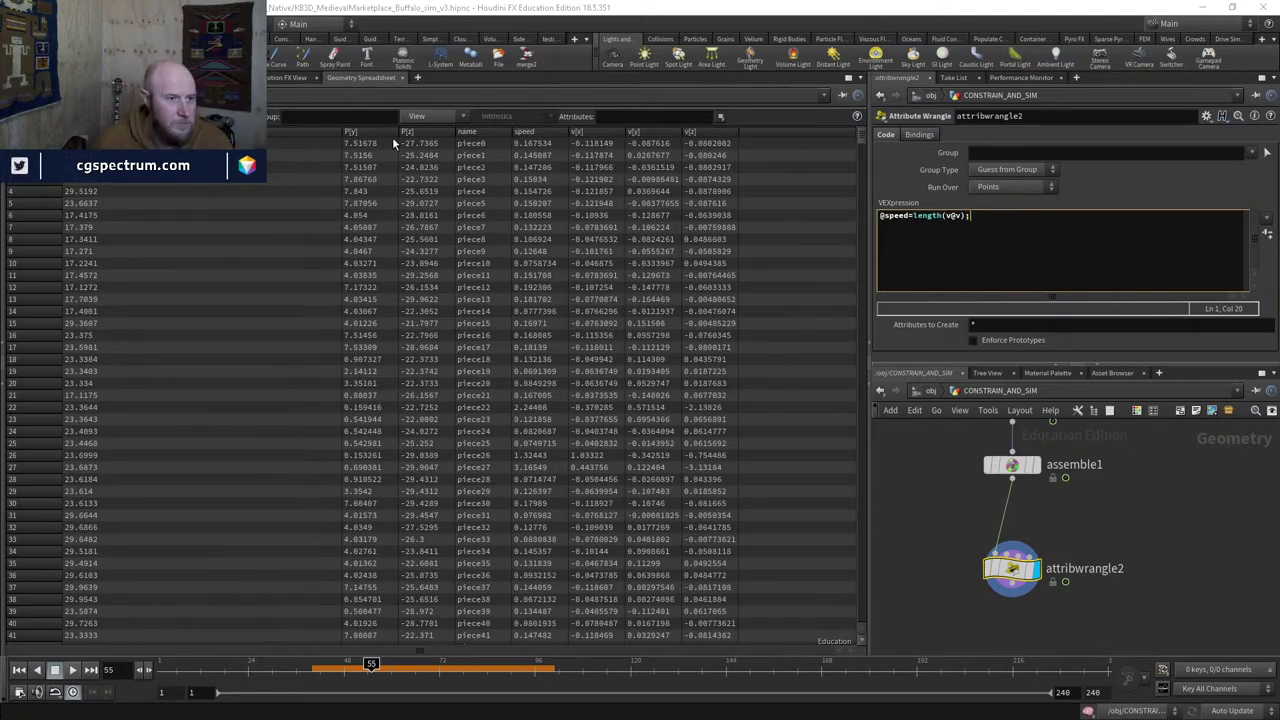
pyautogui.click(532, 135)
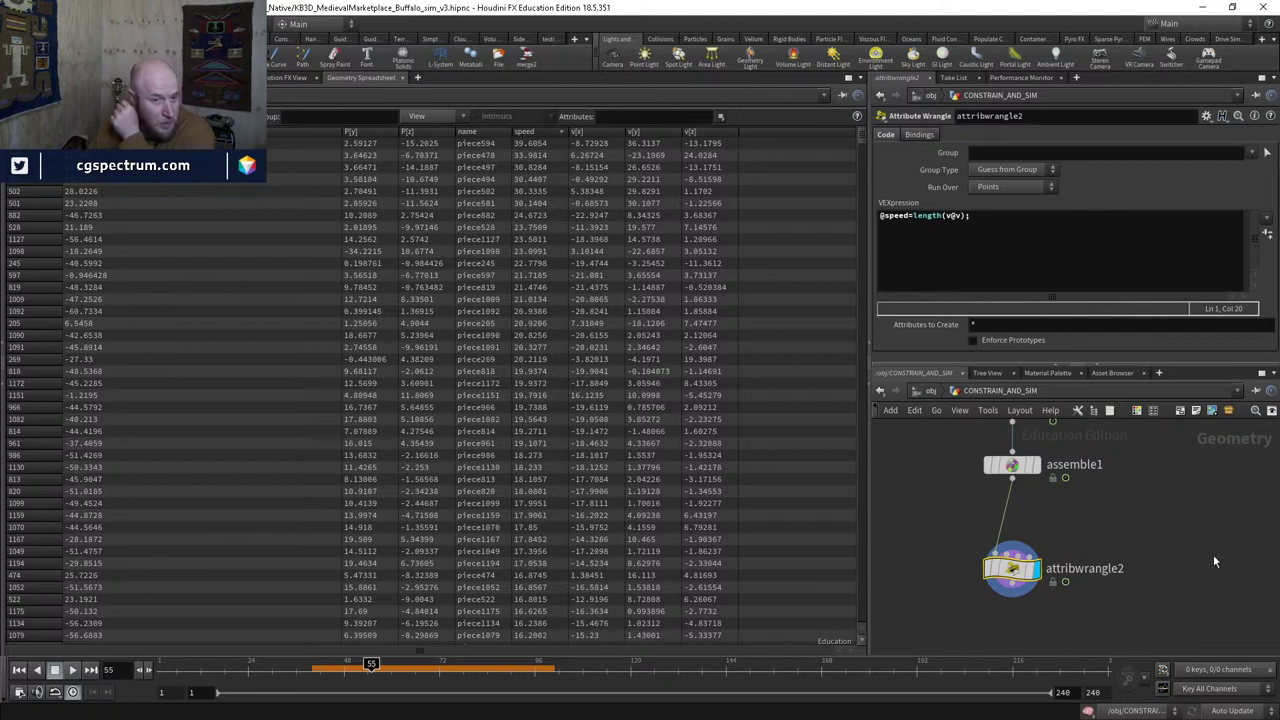
pyautogui.scroll(-2, 1213, 554)
pyautogui.scroll(-1, 1087, 546)
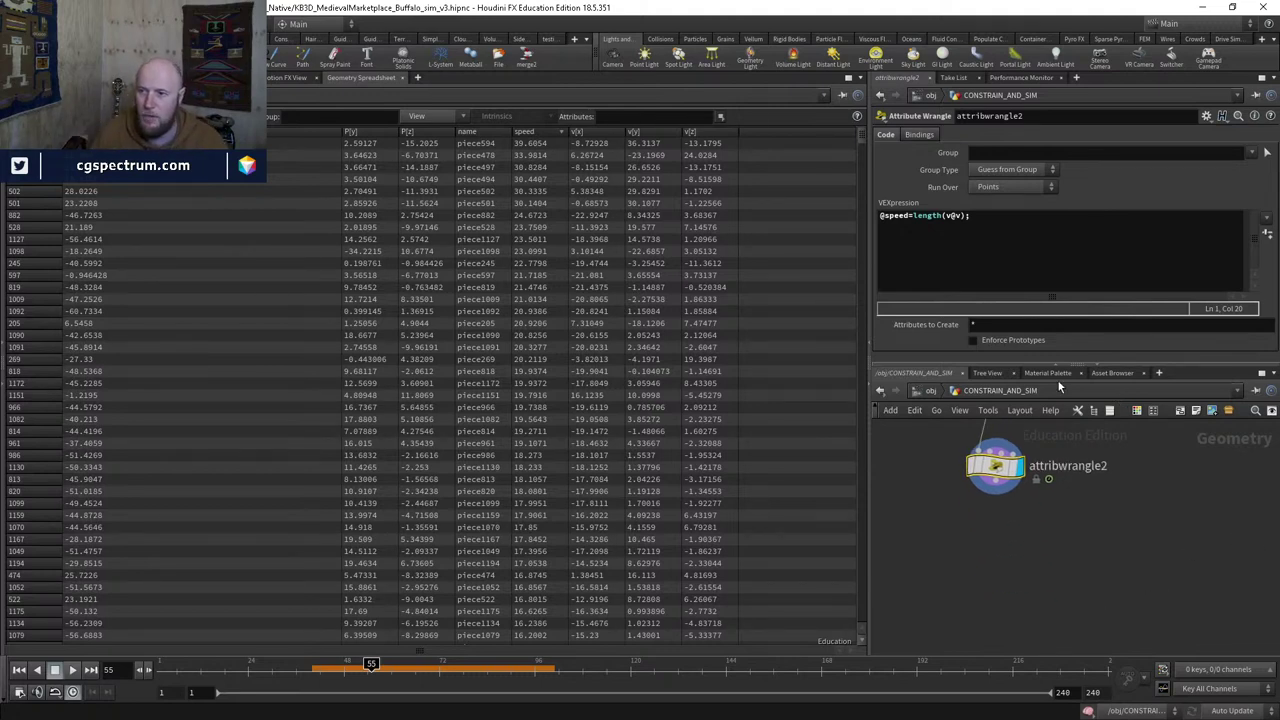
pyautogui.click(1022, 221)
pyautogui.press('Return')
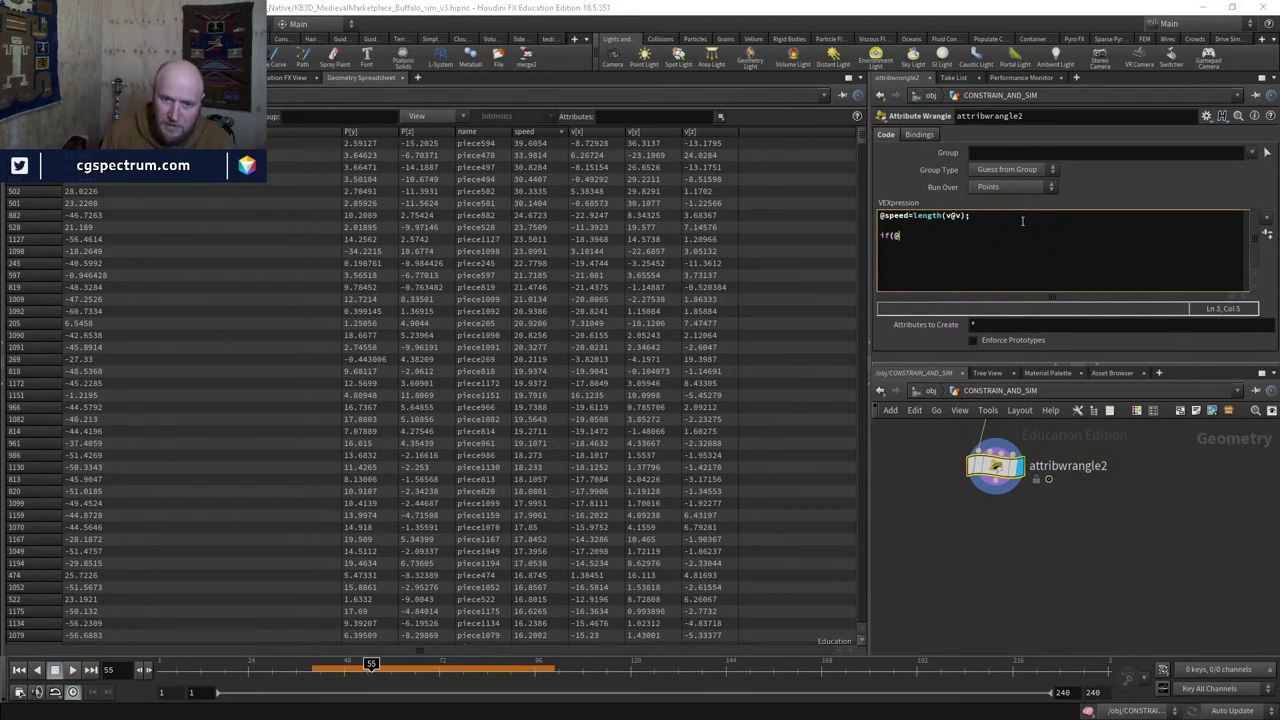
pyautogui.write('@')
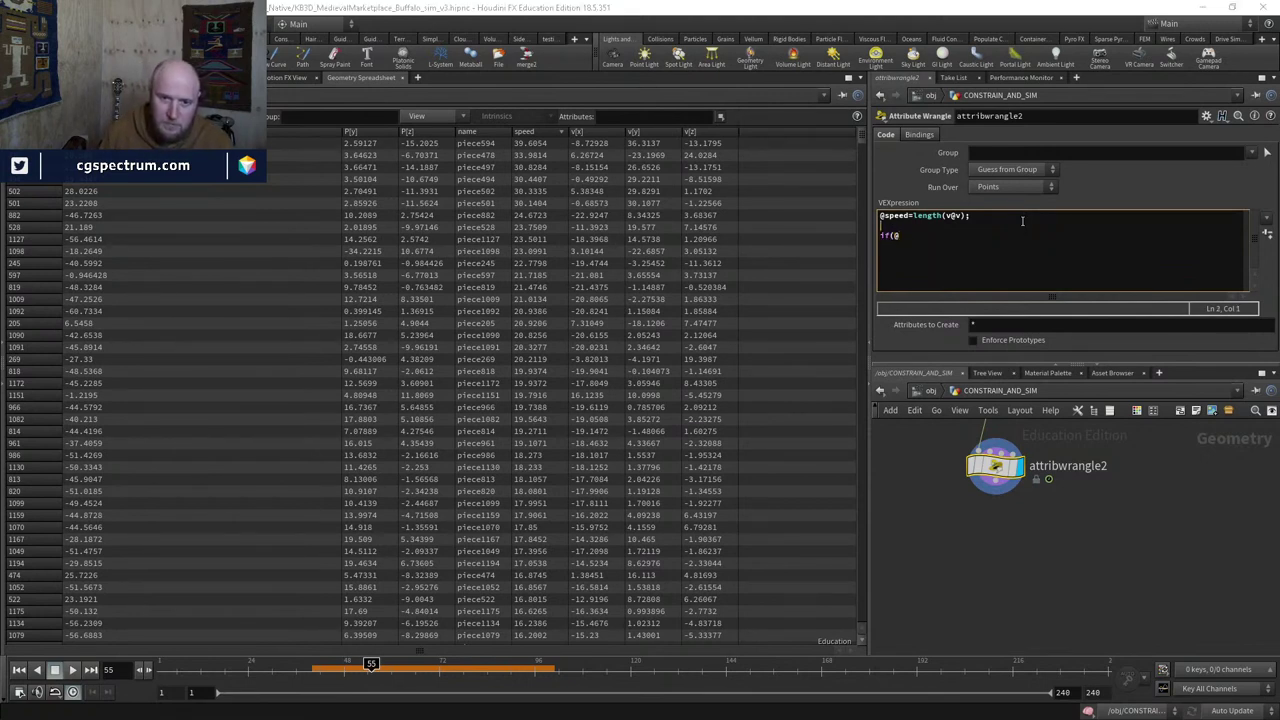
pyautogui.write('f')
pyautogui.press('Down')
pyautogui.press('Down')
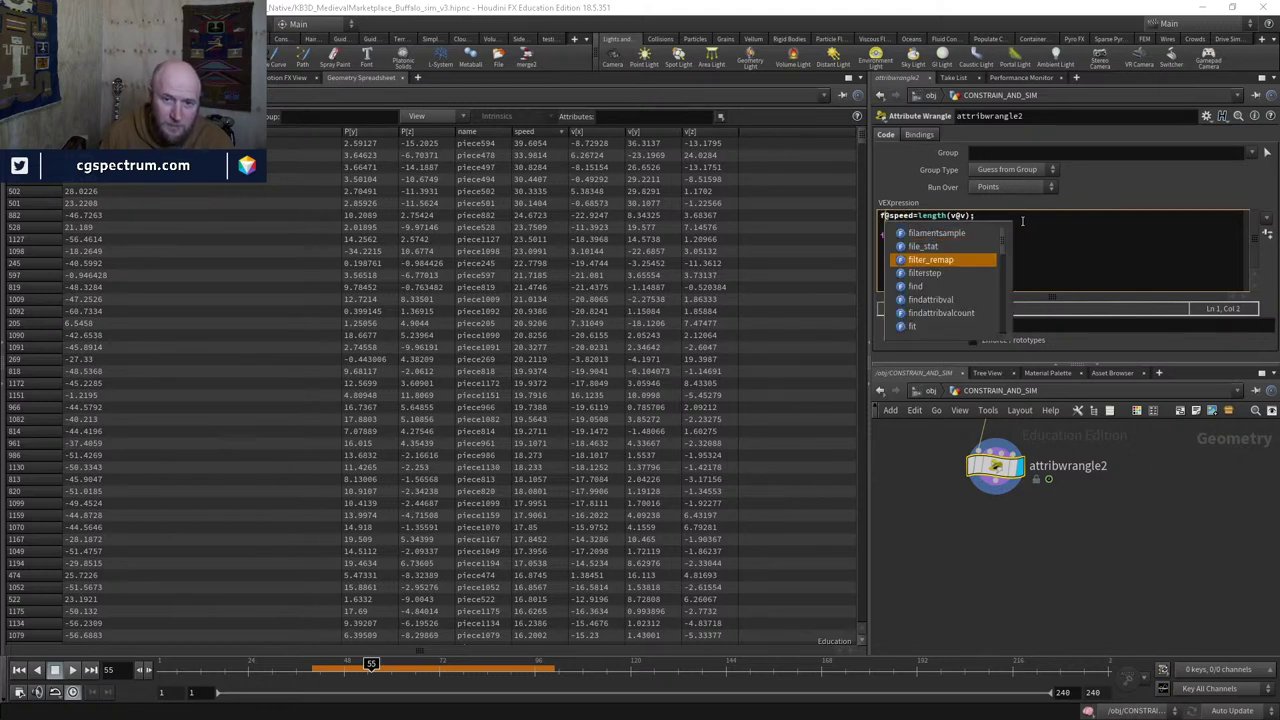
pyautogui.press('Escape')
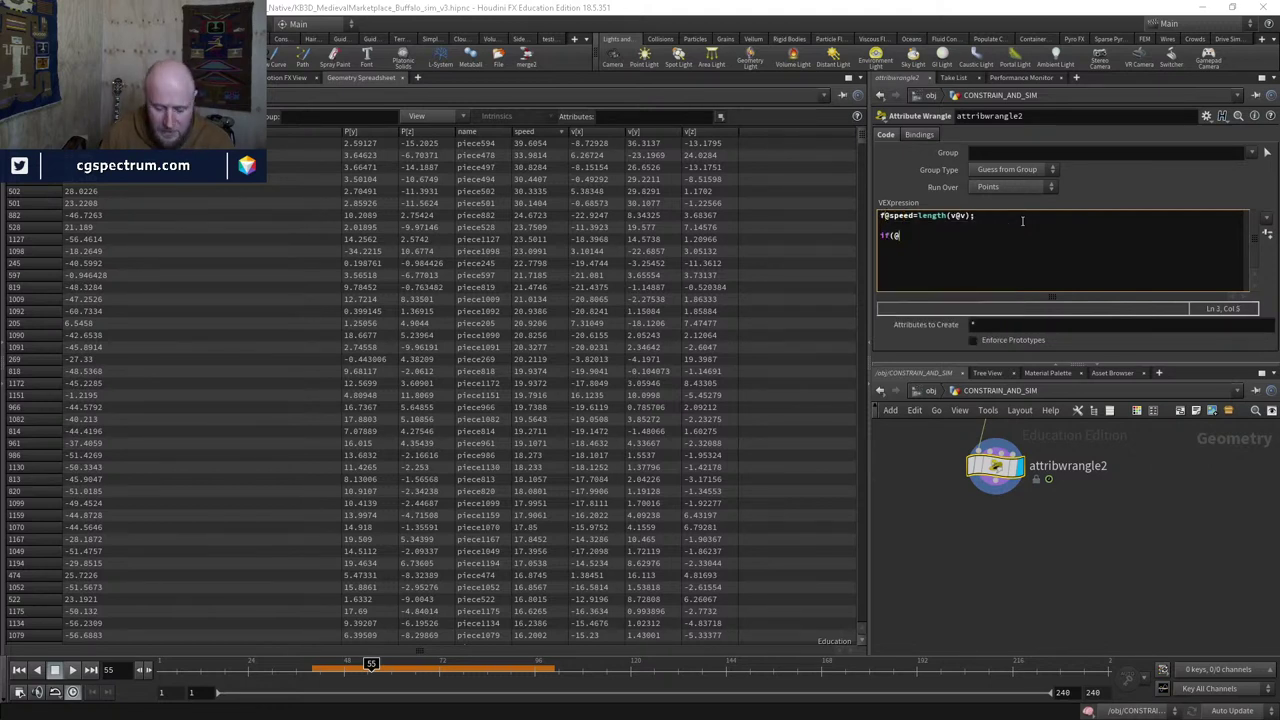
pyautogui.write('speed<1){ ')
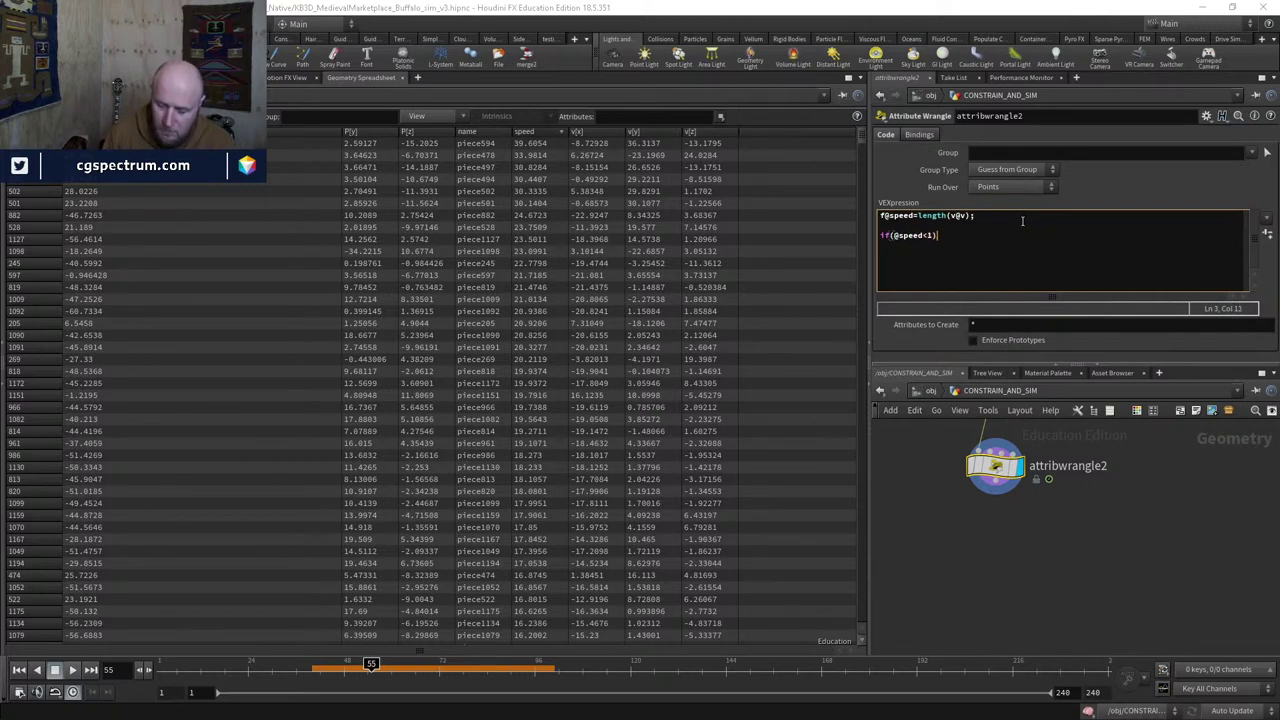
pyautogui.write('remove')
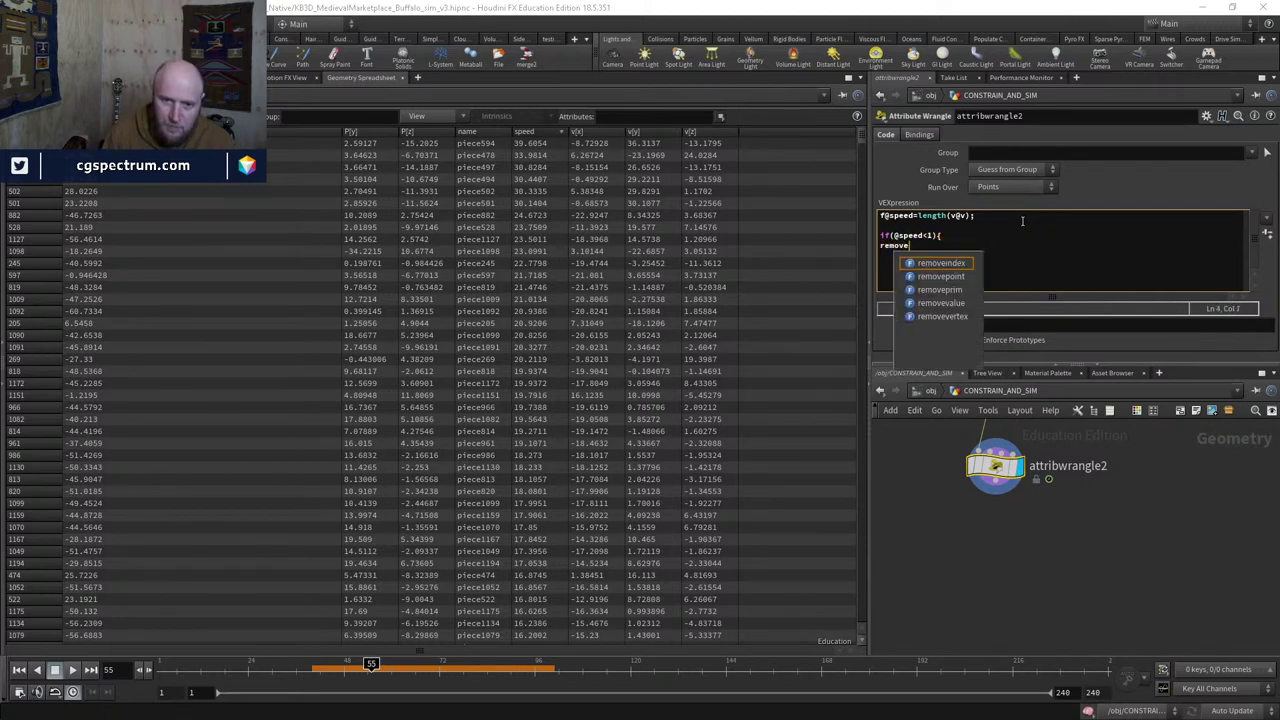
pyautogui.write('point(0')
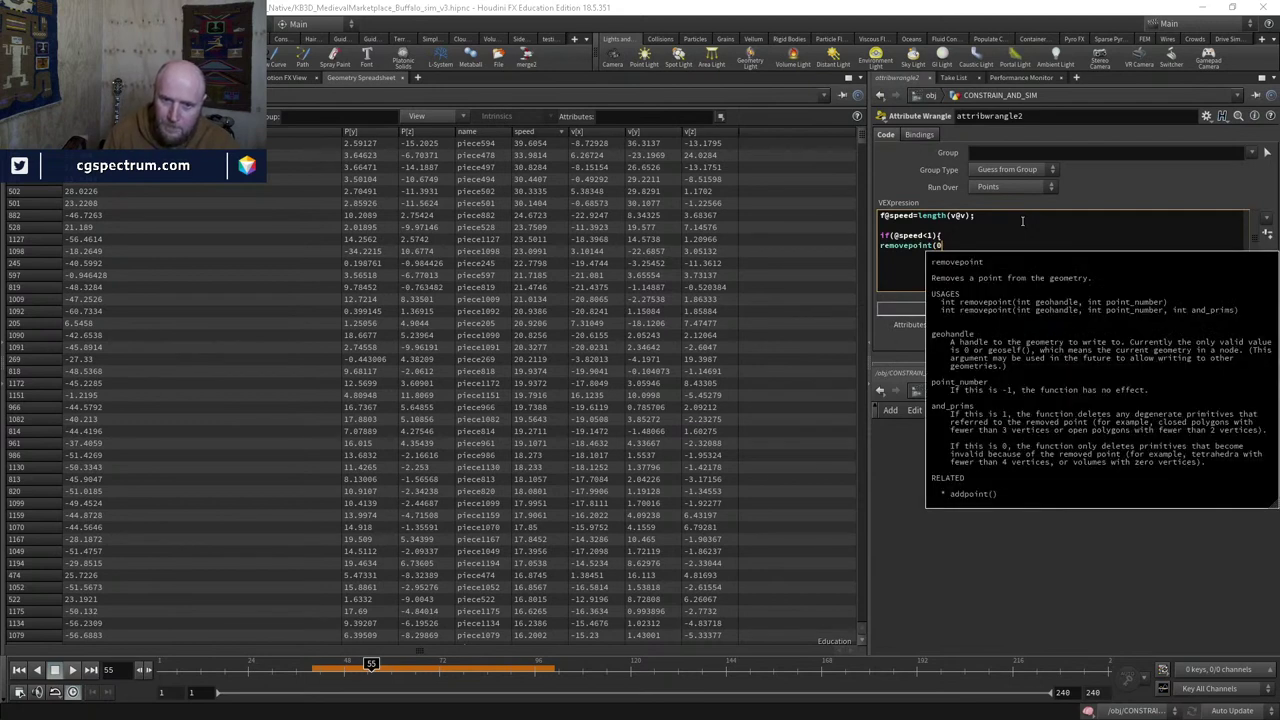
pyautogui.write(', @ptnum); ')
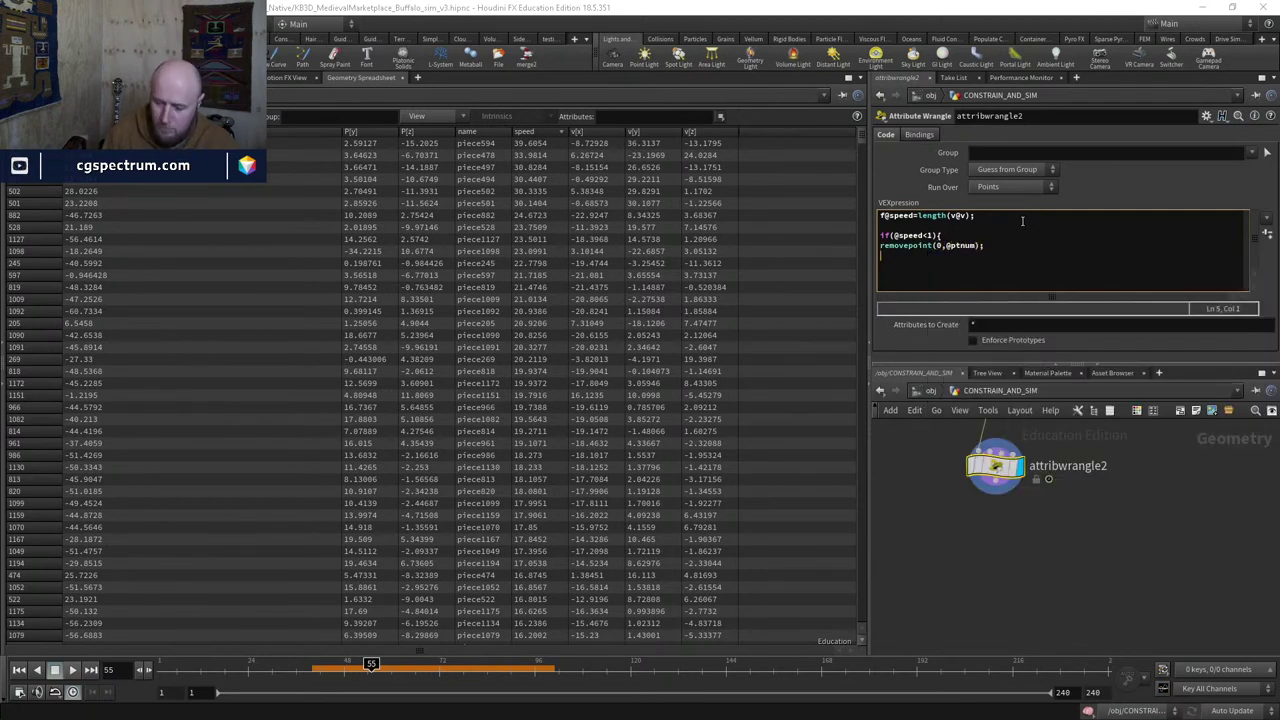
pyautogui.write('}')
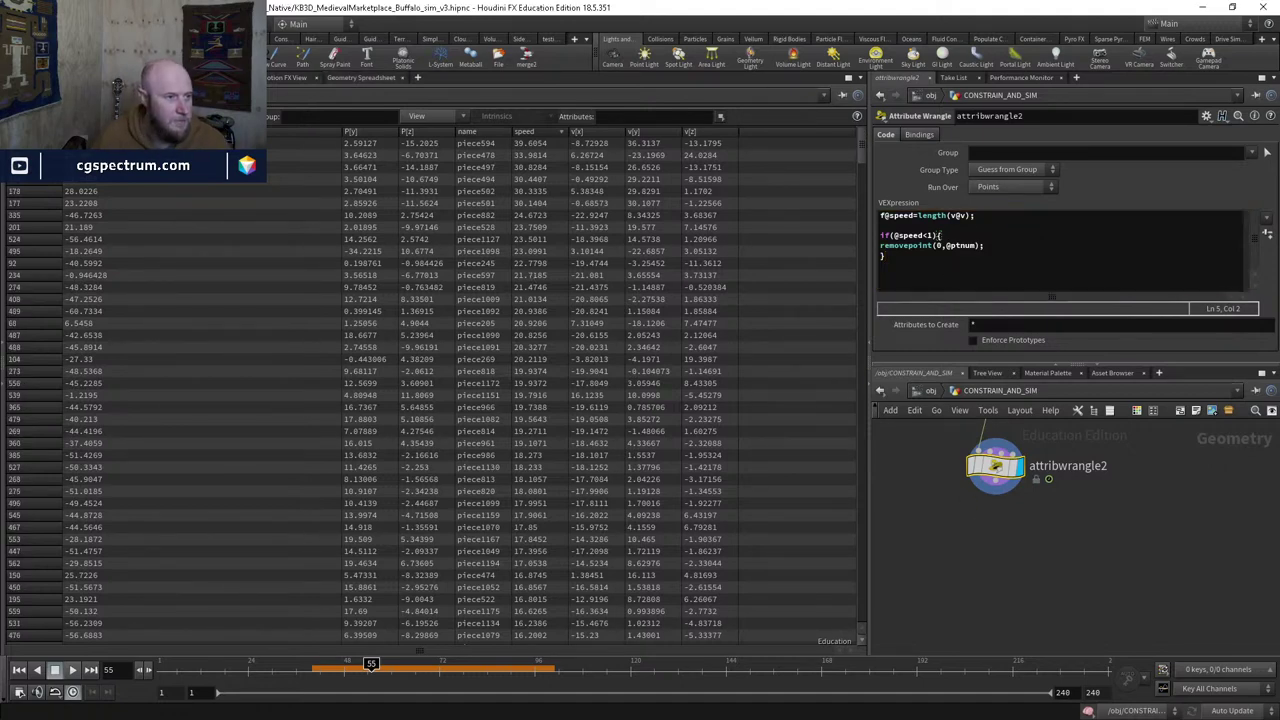
pyautogui.click(290, 77)
# Step: Scrub the simulation back to around frame 48 to inspect the filtered result
pyautogui.moveTo(1075, 525); pyautogui.dragTo(1035, 597, button='middle')
pyautogui.moveTo(912, 565)
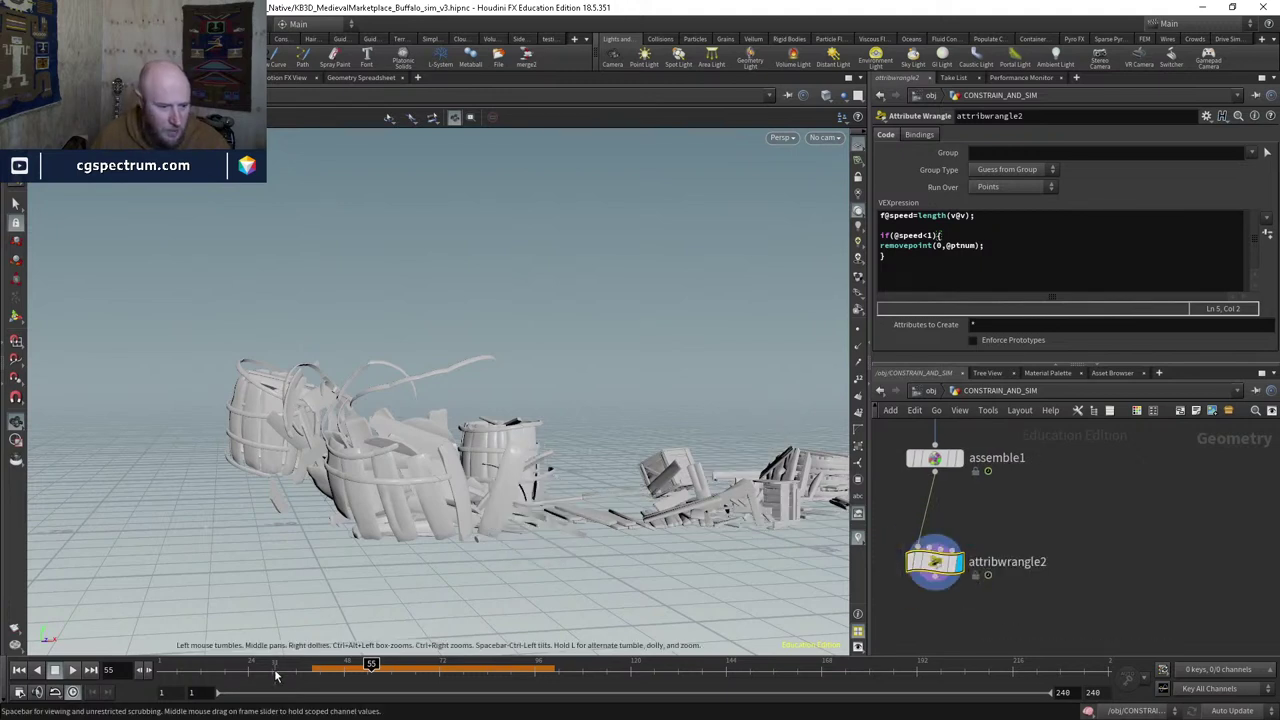
pyautogui.moveTo(371, 665)
pyautogui.mouseDown()
pyautogui.moveTo(338, 667)
pyautogui.moveTo(391, 665)
pyautogui.mouseUp()
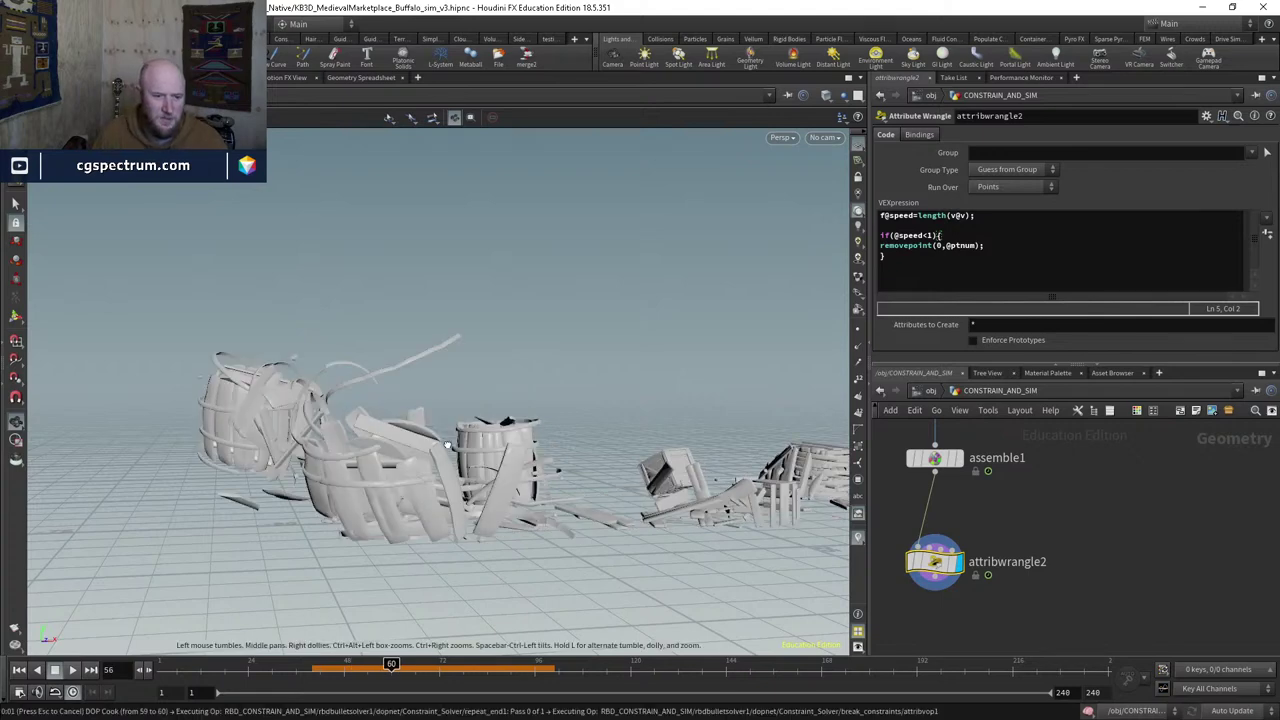
pyautogui.moveTo(337, 666); pyautogui.dragTo(248, 683)
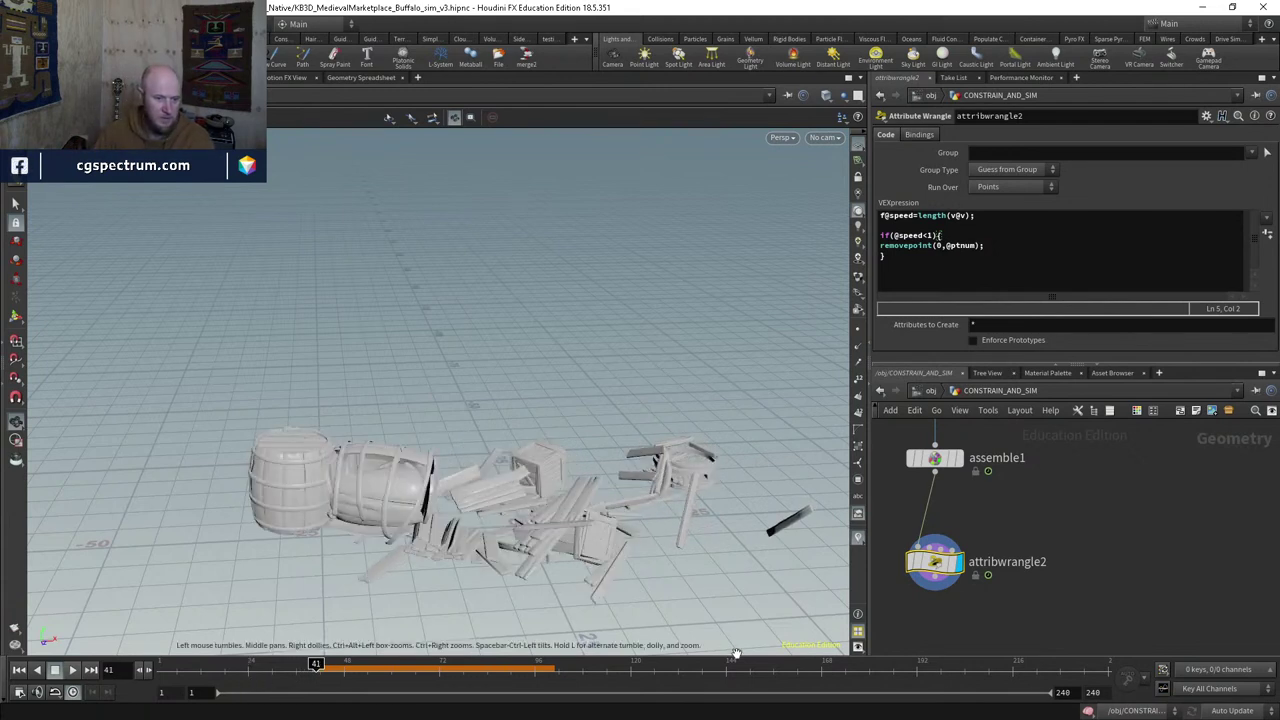
pyautogui.press('Left')
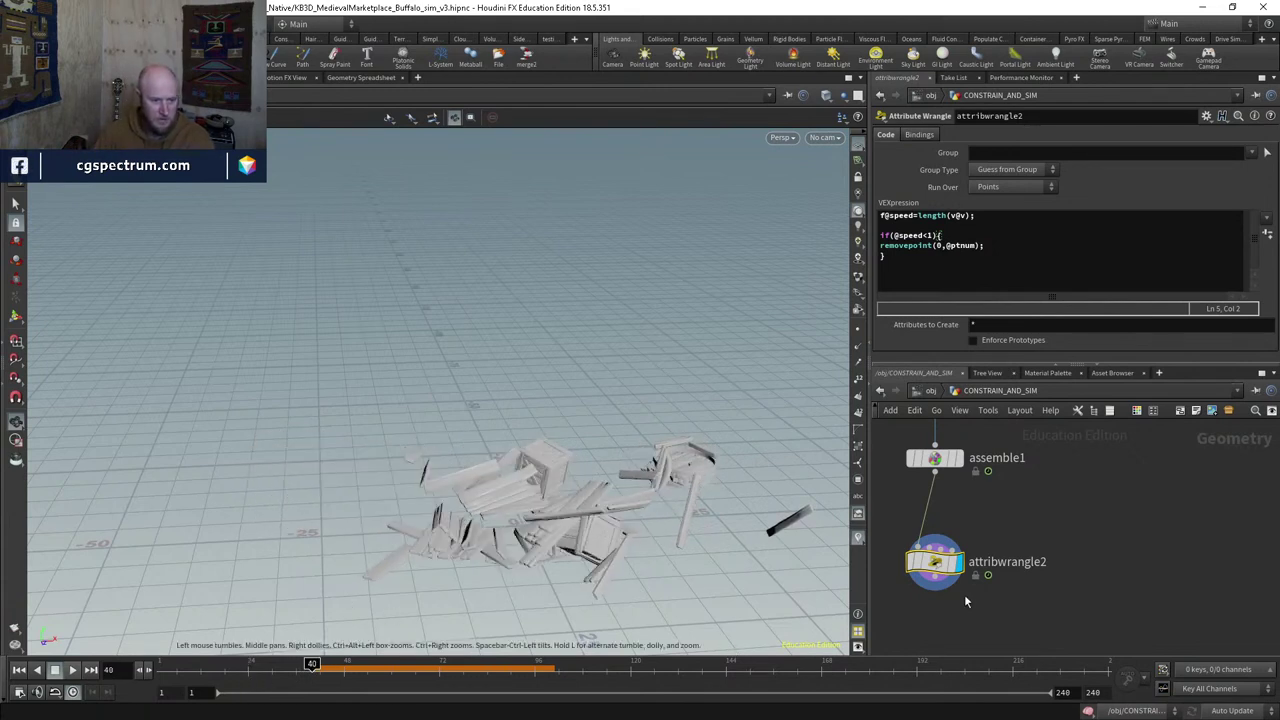
# Step: Compare assemble1's full pieces with attribwrangle2's culled result while stepping frames, ending at frame 40
pyautogui.click(955, 458)
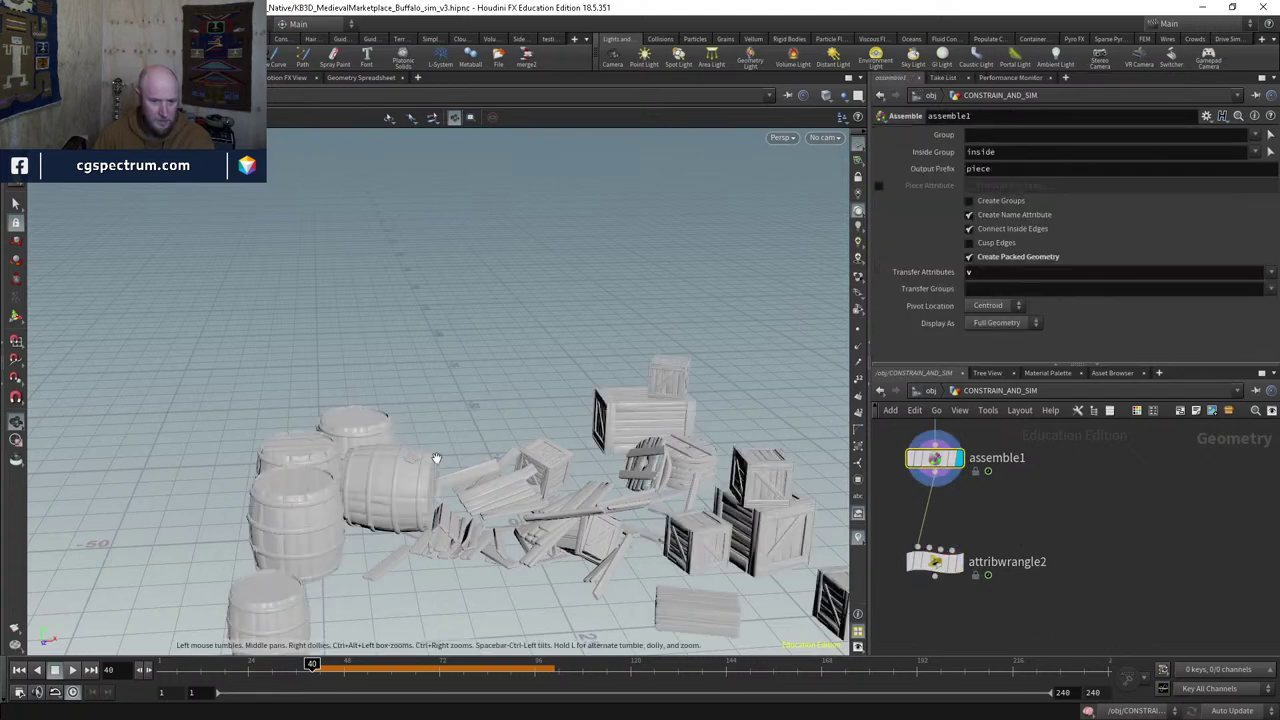
pyautogui.moveTo(395, 423); pyautogui.dragTo(410, 505, button='right')
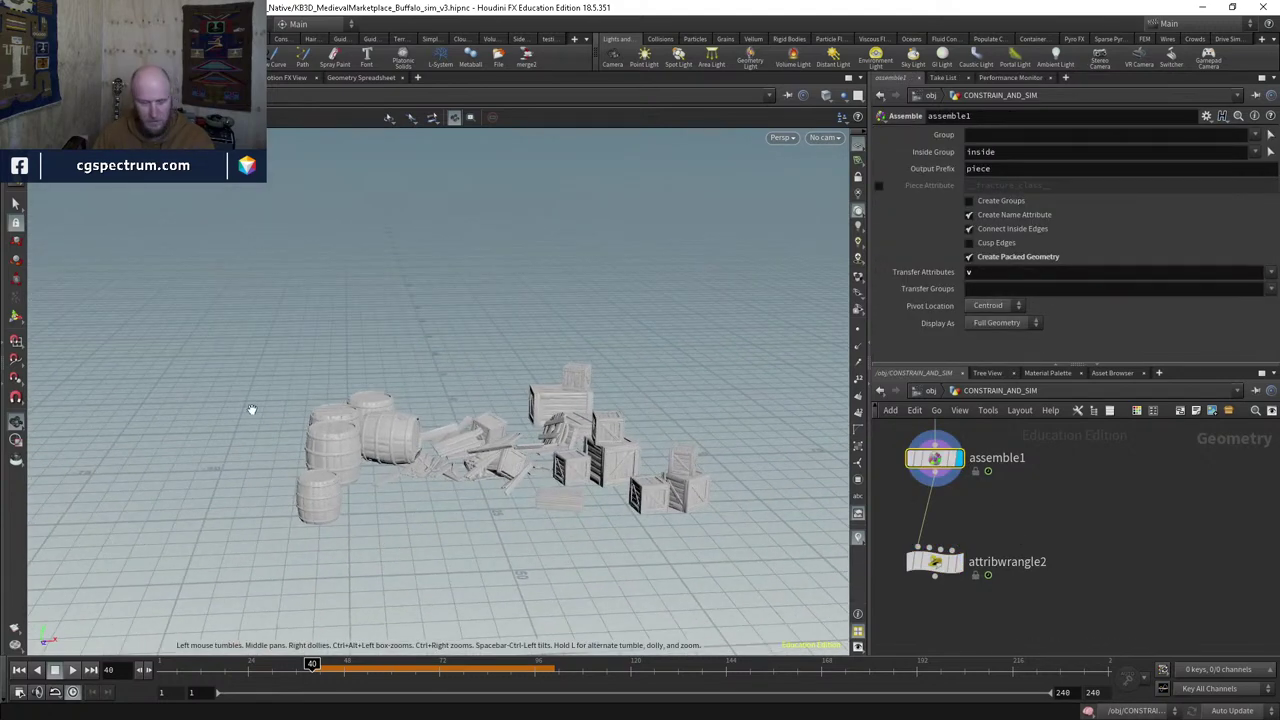
pyautogui.press('Right')
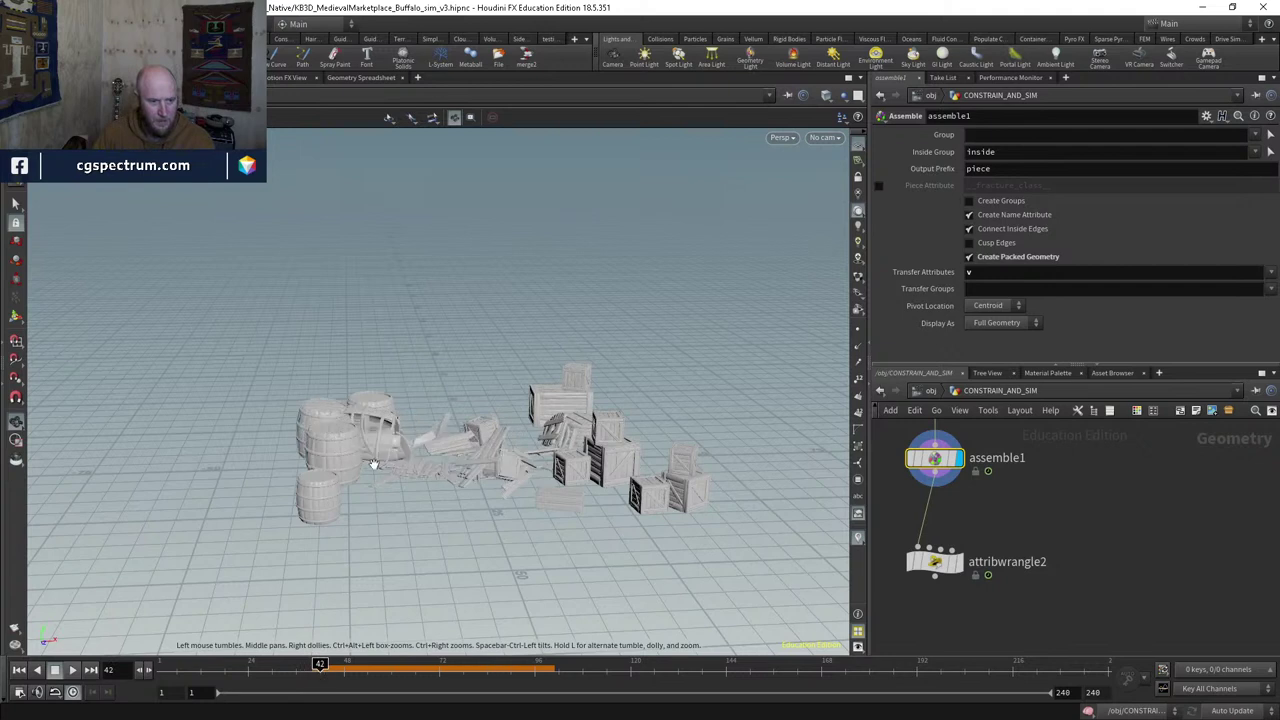
pyautogui.click(940, 564)
pyautogui.moveTo(938, 564)
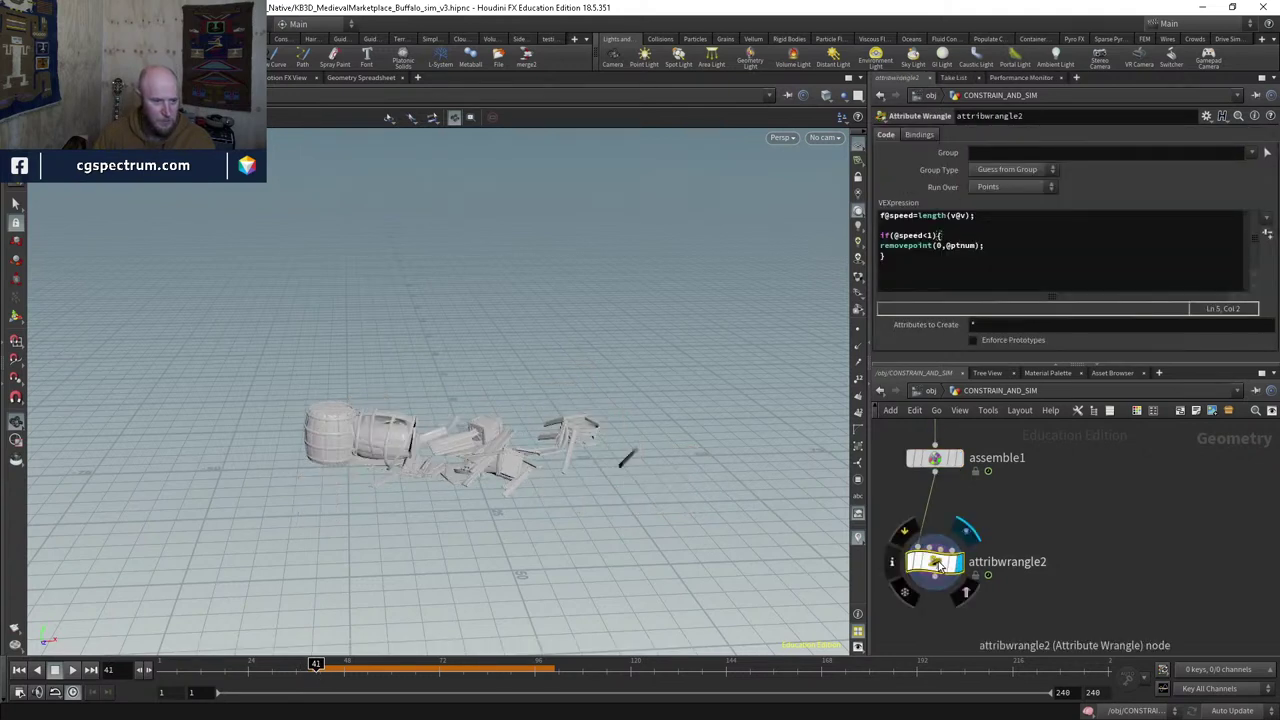
pyautogui.press('Left')
pyautogui.press('Right')
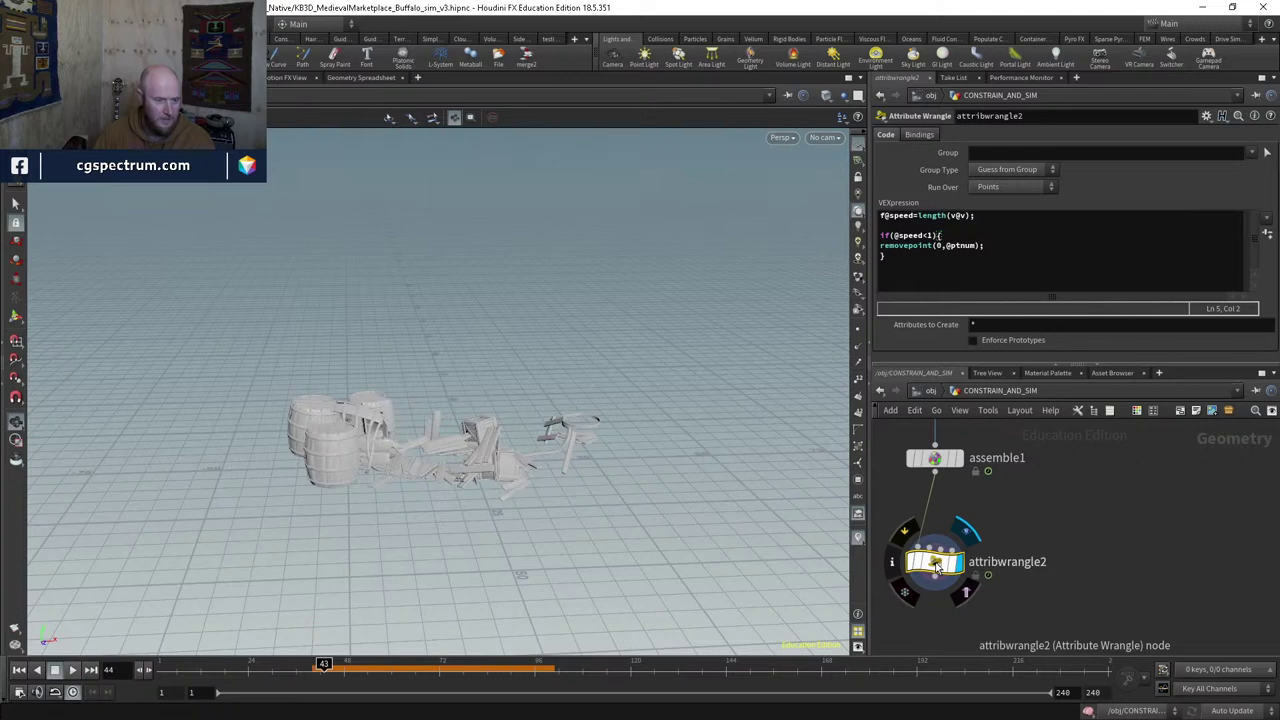
pyautogui.press('Left')
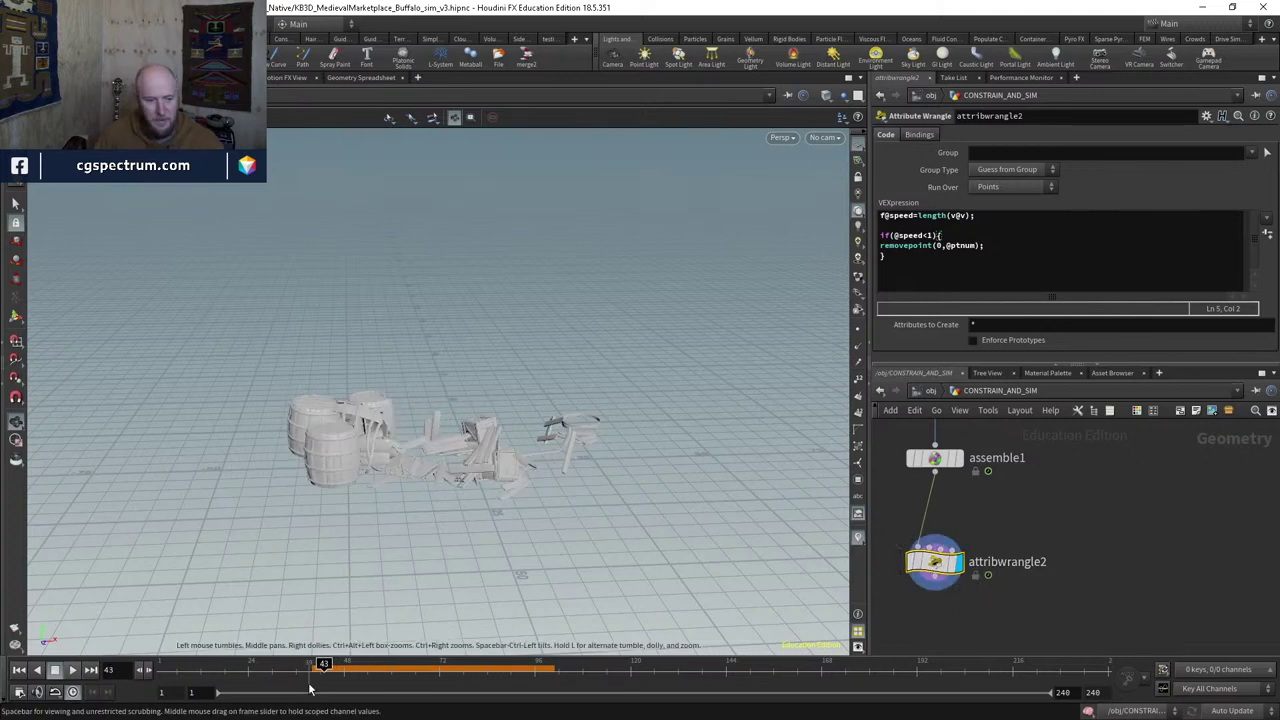
pyautogui.click(311, 664)
pyautogui.moveTo(968, 636); pyautogui.dragTo(1074, 560, button='middle')
# Step: Add a null below attribwrangle2 and name it OUT_MOVING_BARRELS
pyautogui.press('Tab')
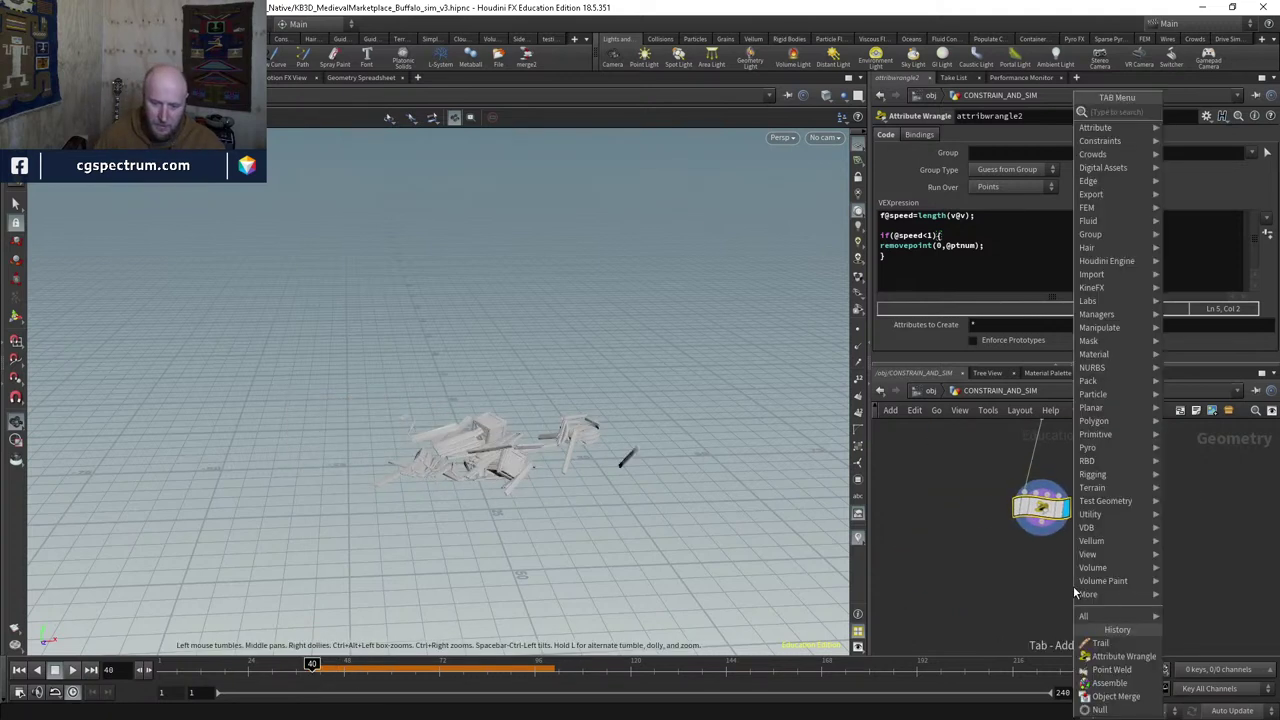
pyautogui.write('null')
pyautogui.press('Return')
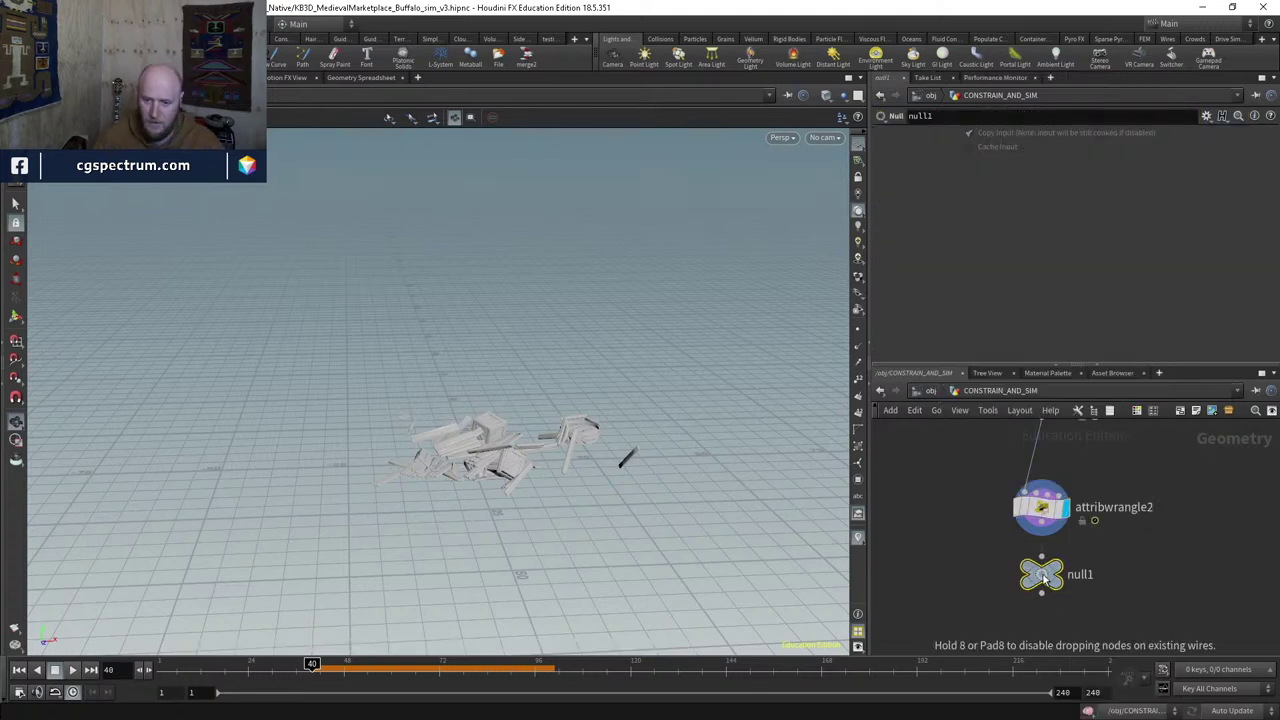
pyautogui.click(1044, 578)
pyautogui.doubleClick(1080, 574)
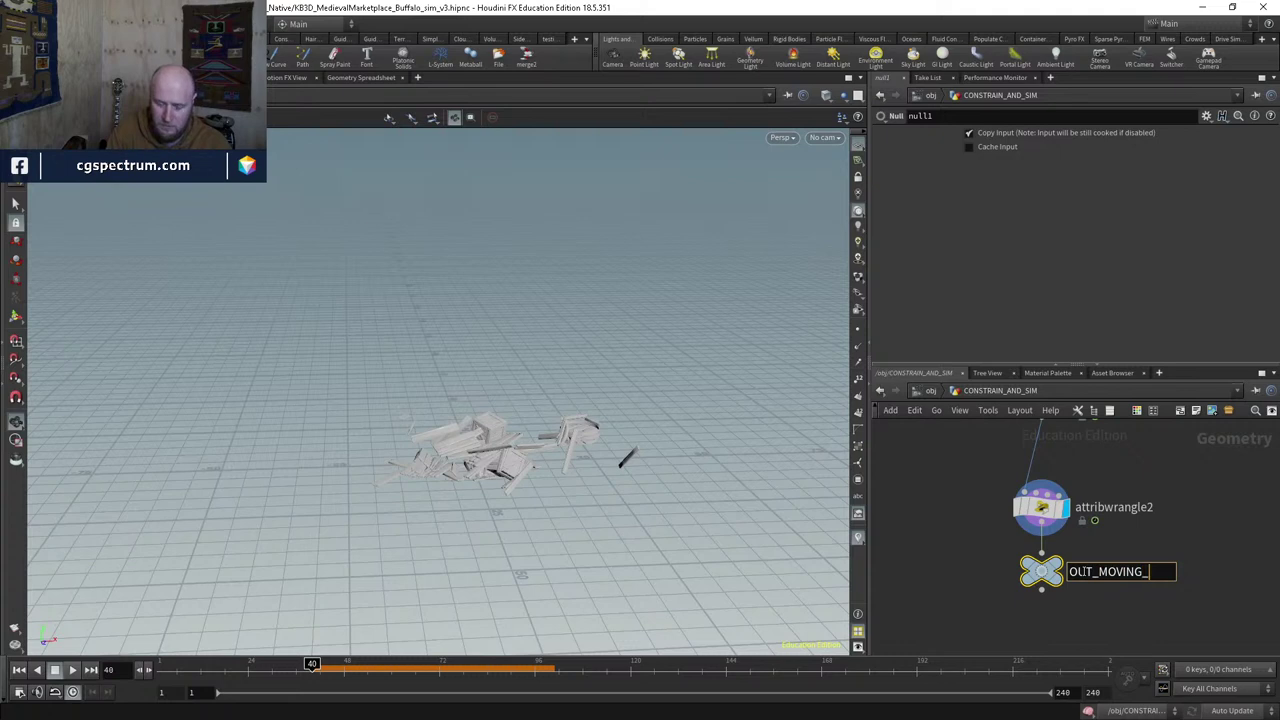
pyautogui.write('OUT_MOVING_BARRELS')
pyautogui.press('Return')
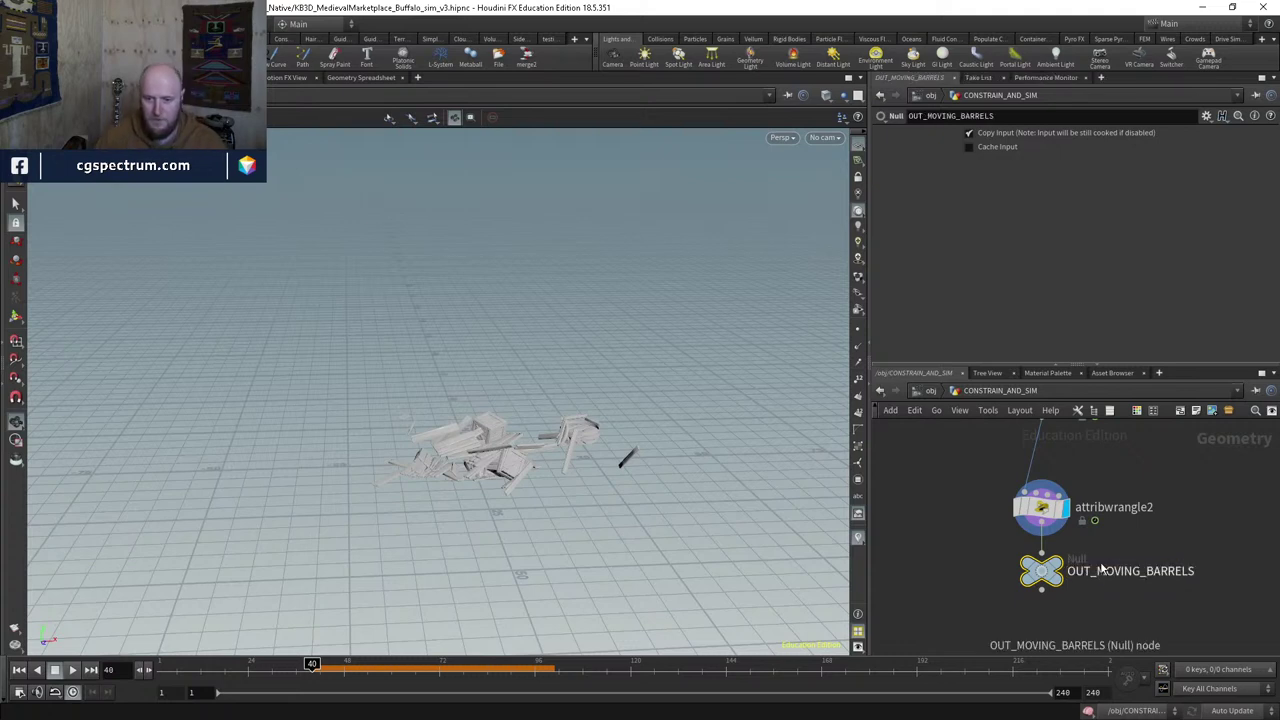
# Step: Select vellumsolver1, rewind to frame 1, and dive through dopnet1 into sopsolver1
pyautogui.scroll(-3, 1060, 570)
pyautogui.scroll(3, 1131, 603)
pyautogui.moveTo(1131, 603); pyautogui.dragTo(1009, 545, button='middle')
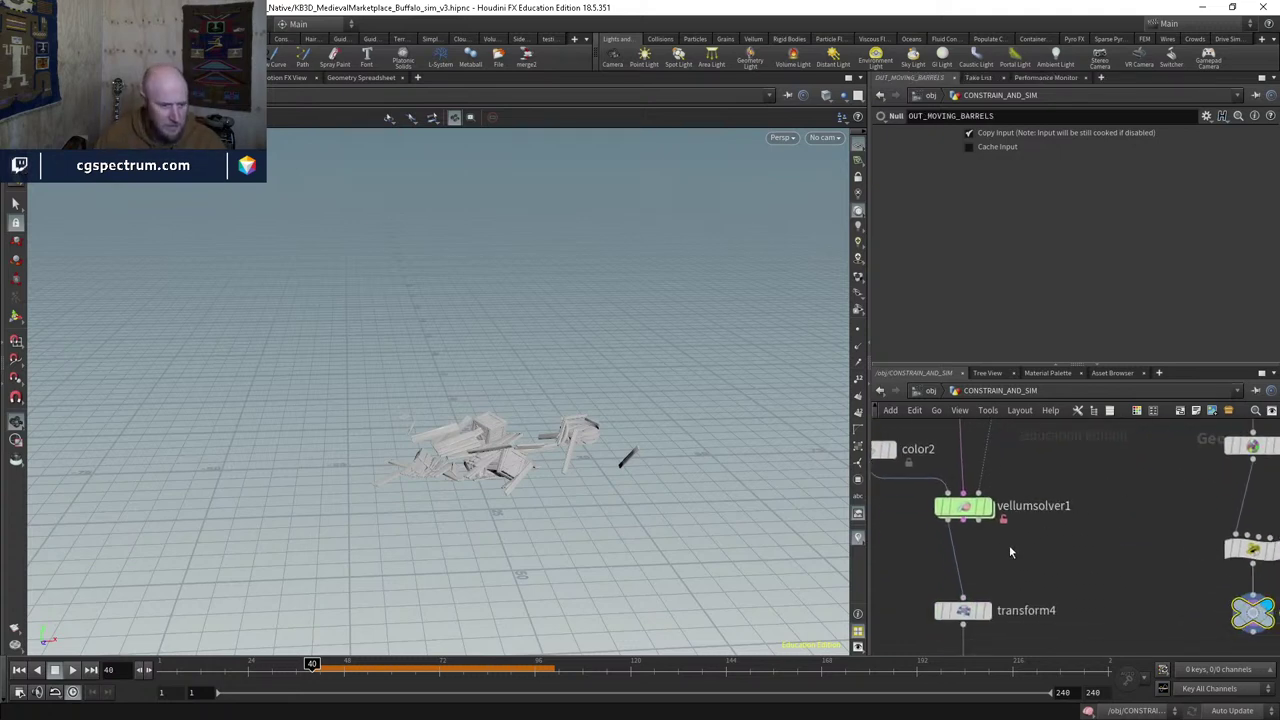
pyautogui.click(968, 508)
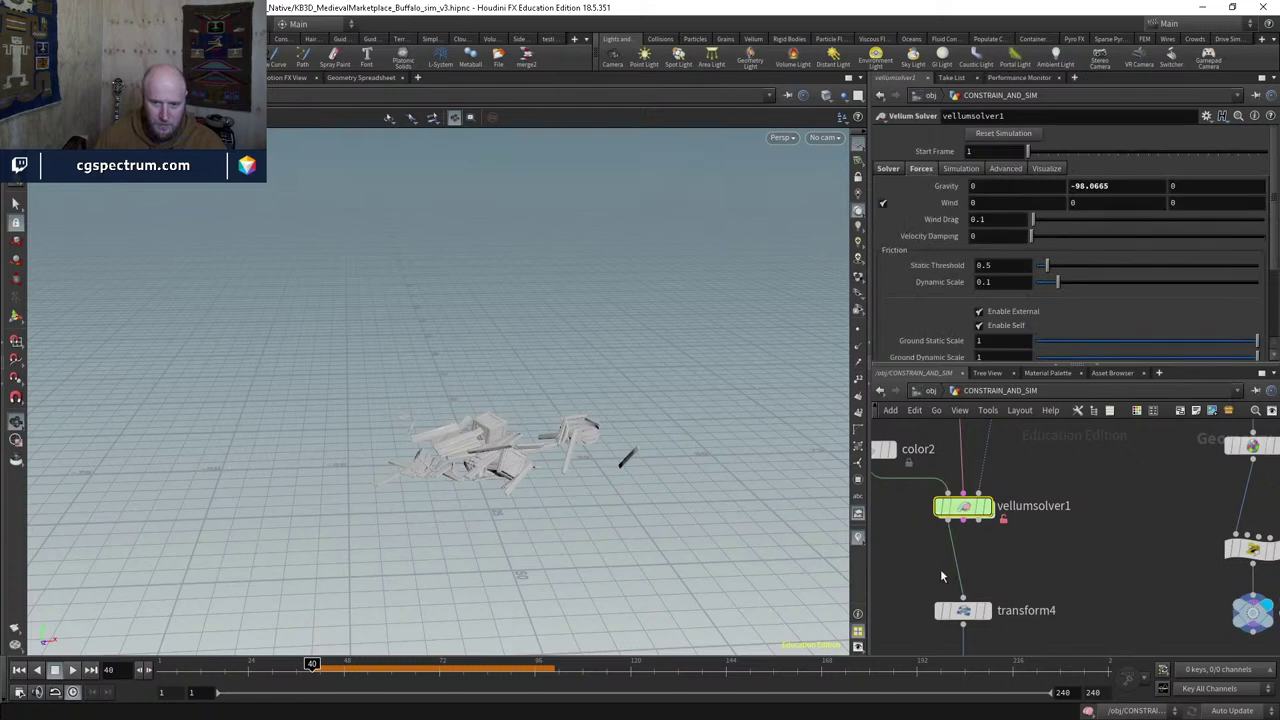
pyautogui.click(17, 670)
pyautogui.doubleClick(963, 507)
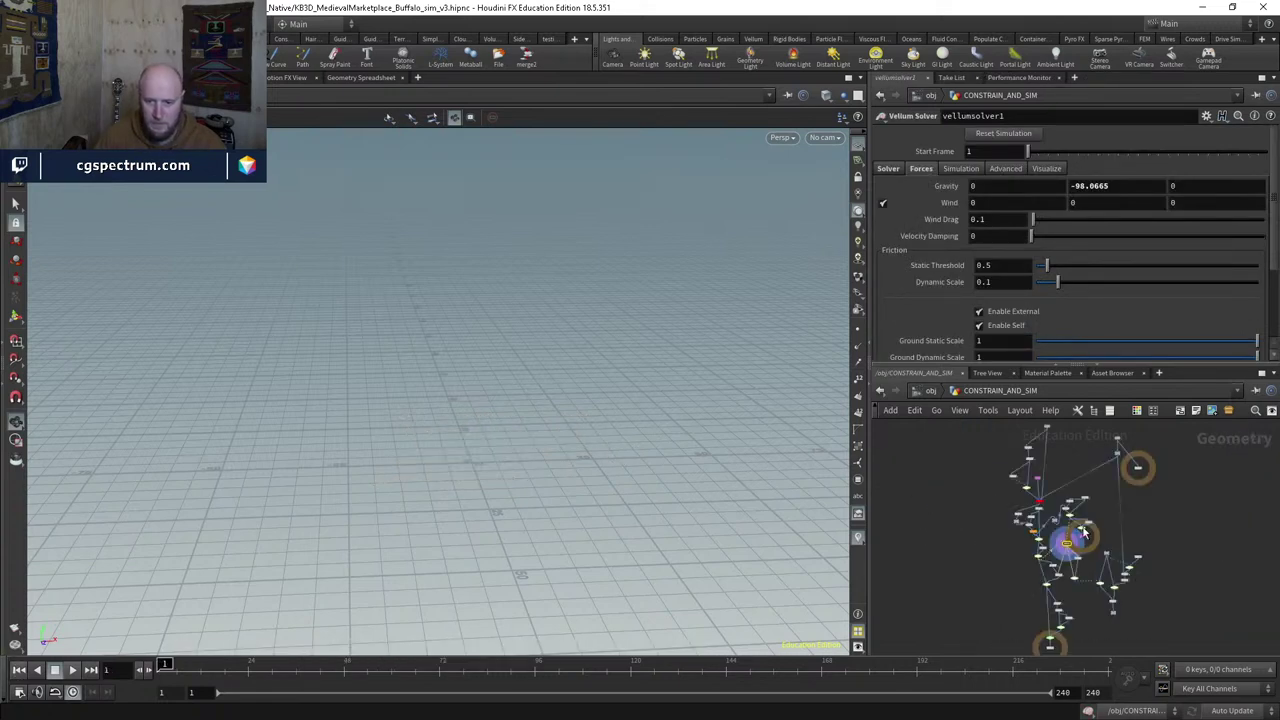
pyautogui.scroll(3, 1037, 527)
pyautogui.scroll(2, 966, 465)
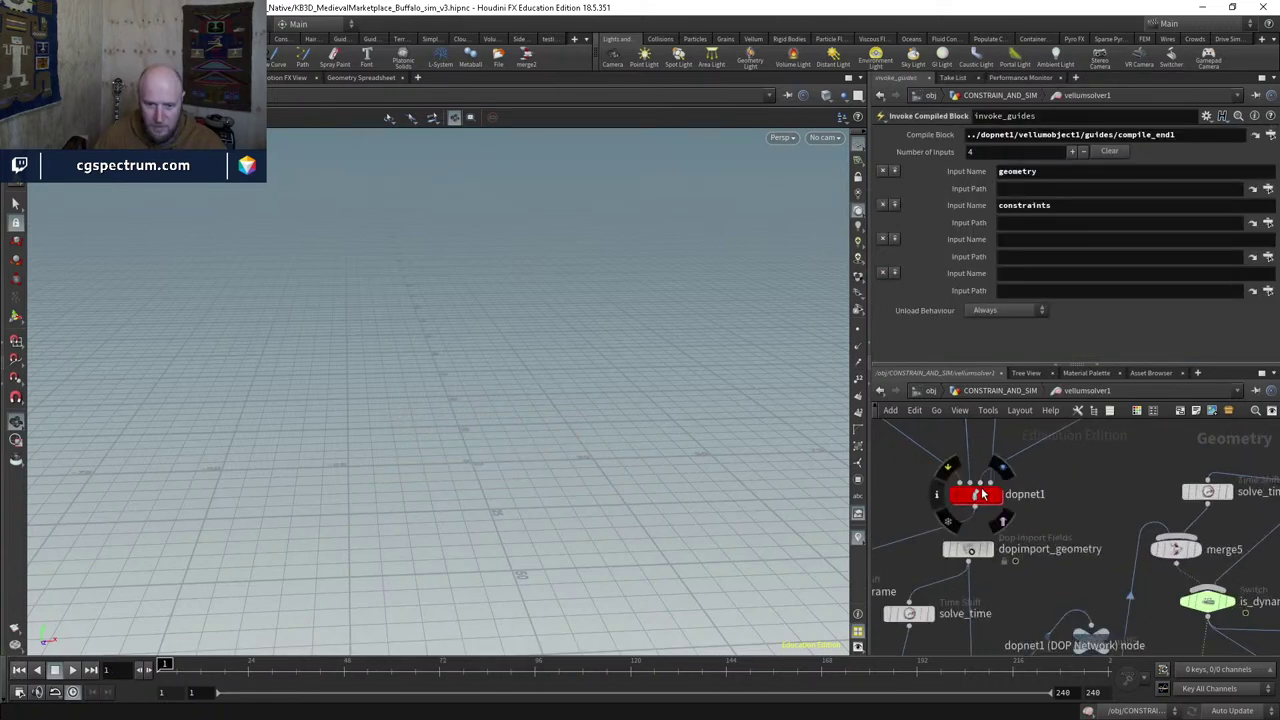
pyautogui.doubleClick(975, 488)
pyautogui.scroll(2, 1092, 532)
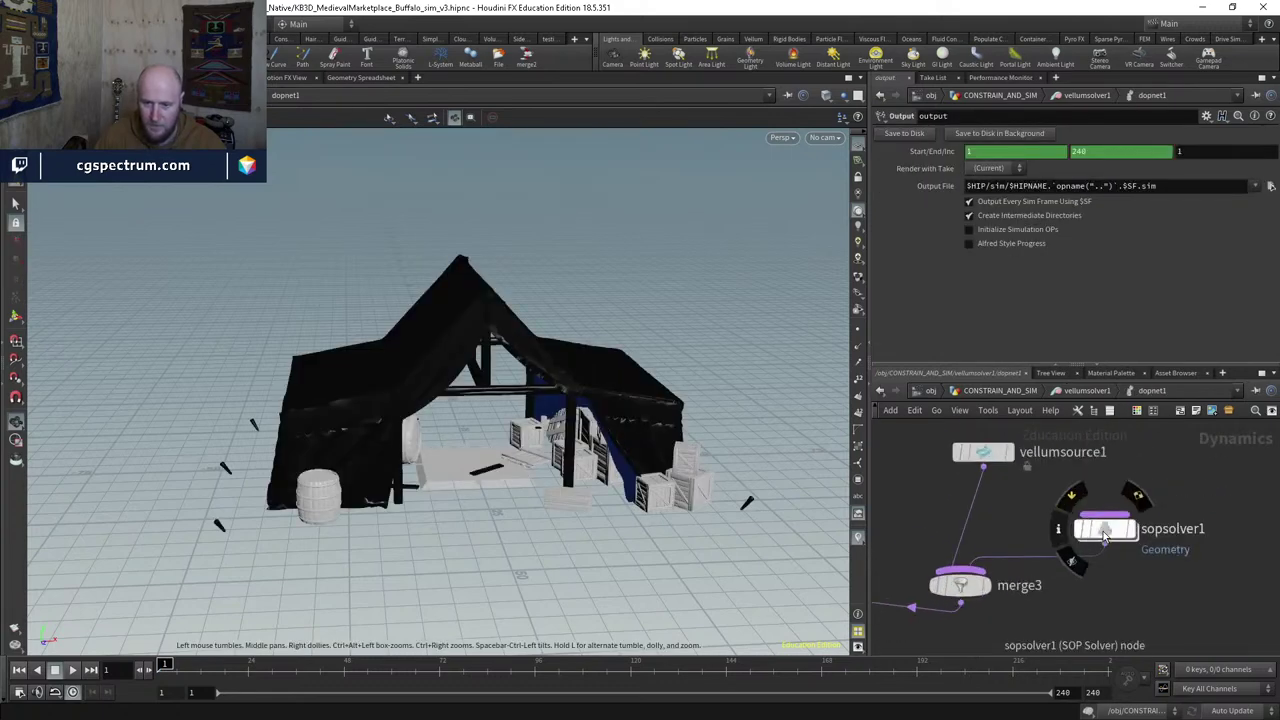
pyautogui.doubleClick(1097, 530)
pyautogui.scroll(2, 1124, 503)
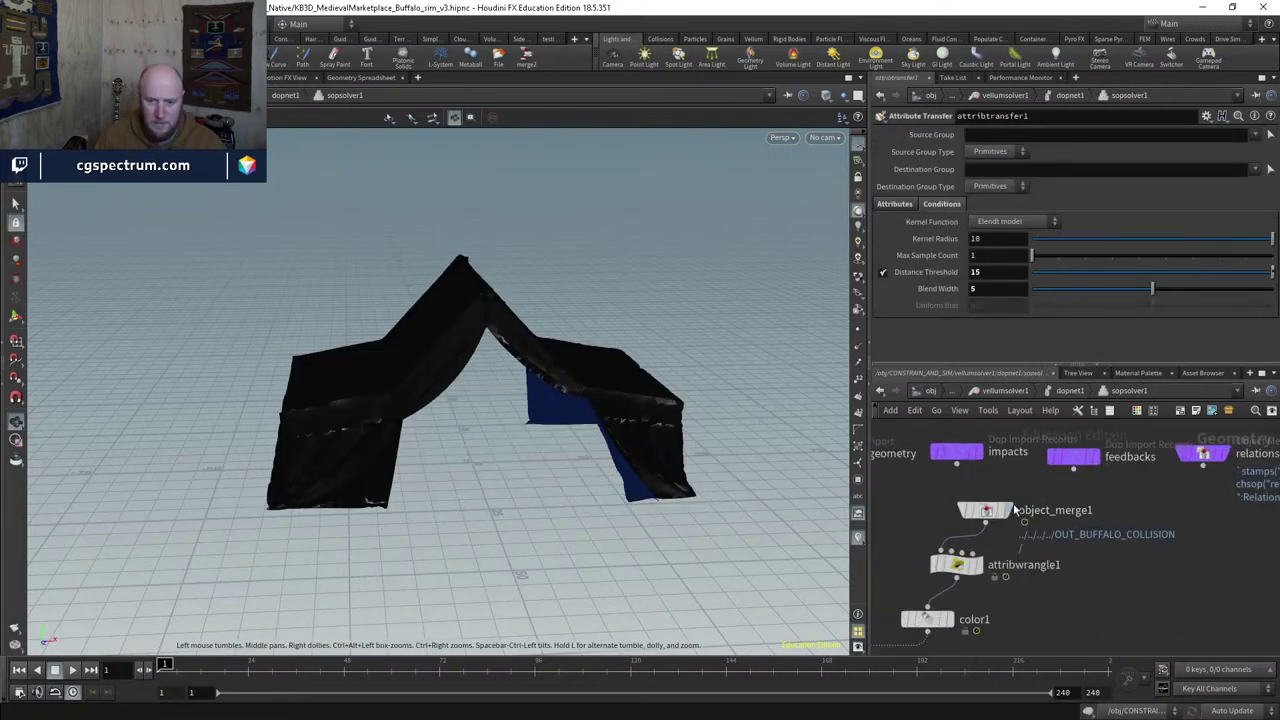
# Step: Inspect object_merge1, color1, attribwrangle1 and attribtransfer1 inside the SOP solver
pyautogui.click(1006, 510)
pyautogui.click(984, 510)
pyautogui.moveTo(671, 446); pyautogui.dragTo(689, 486)
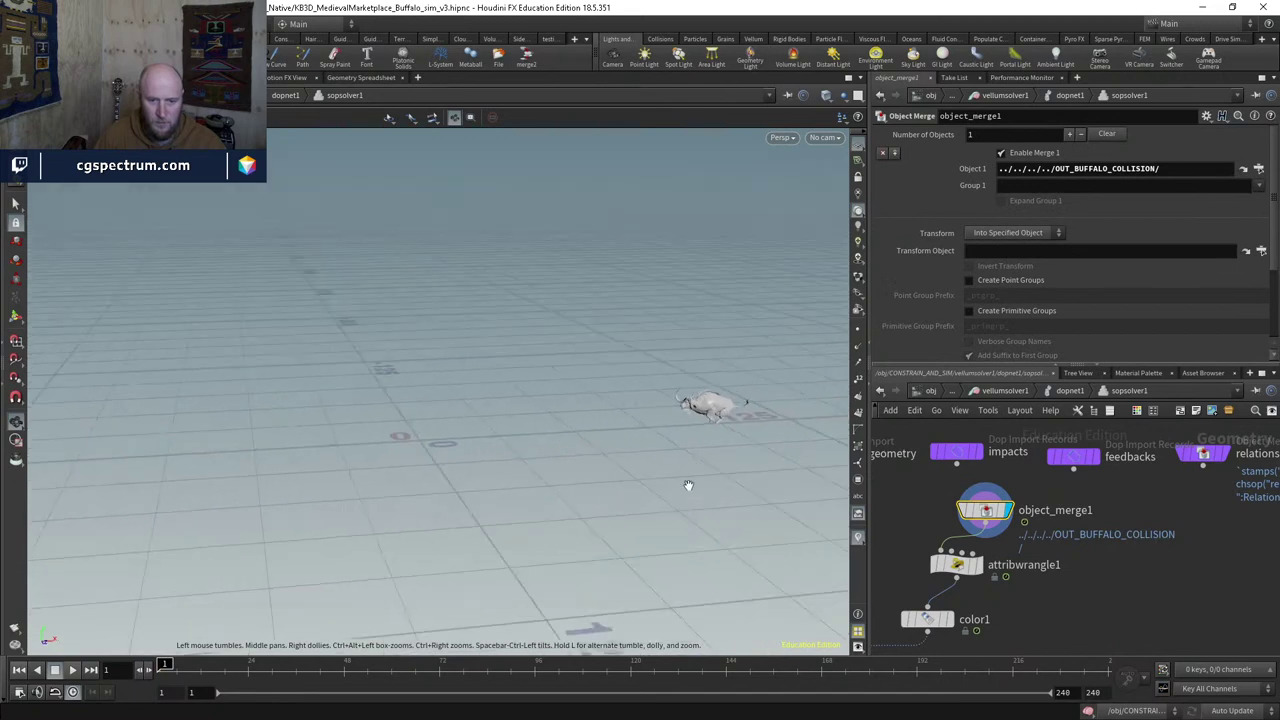
pyautogui.moveTo(1020, 594); pyautogui.dragTo(1106, 500, button='middle')
pyautogui.click(1030, 531)
pyautogui.click(1041, 479)
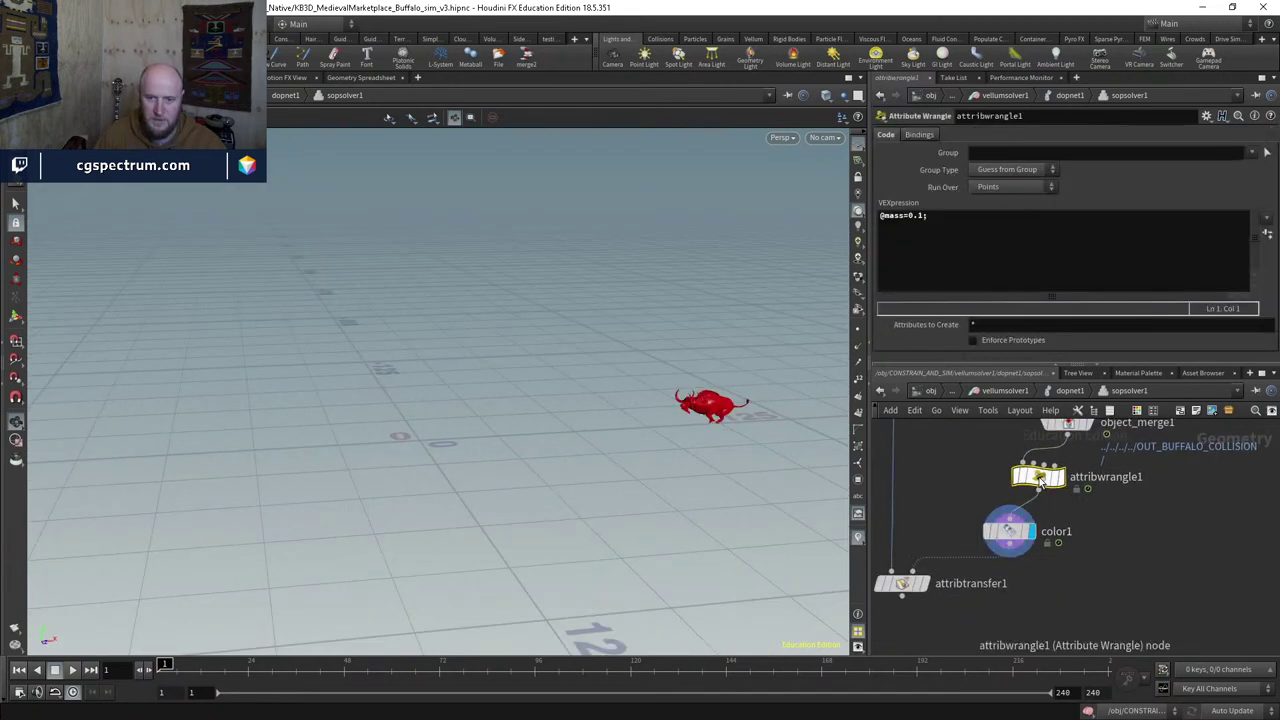
pyautogui.click(925, 583)
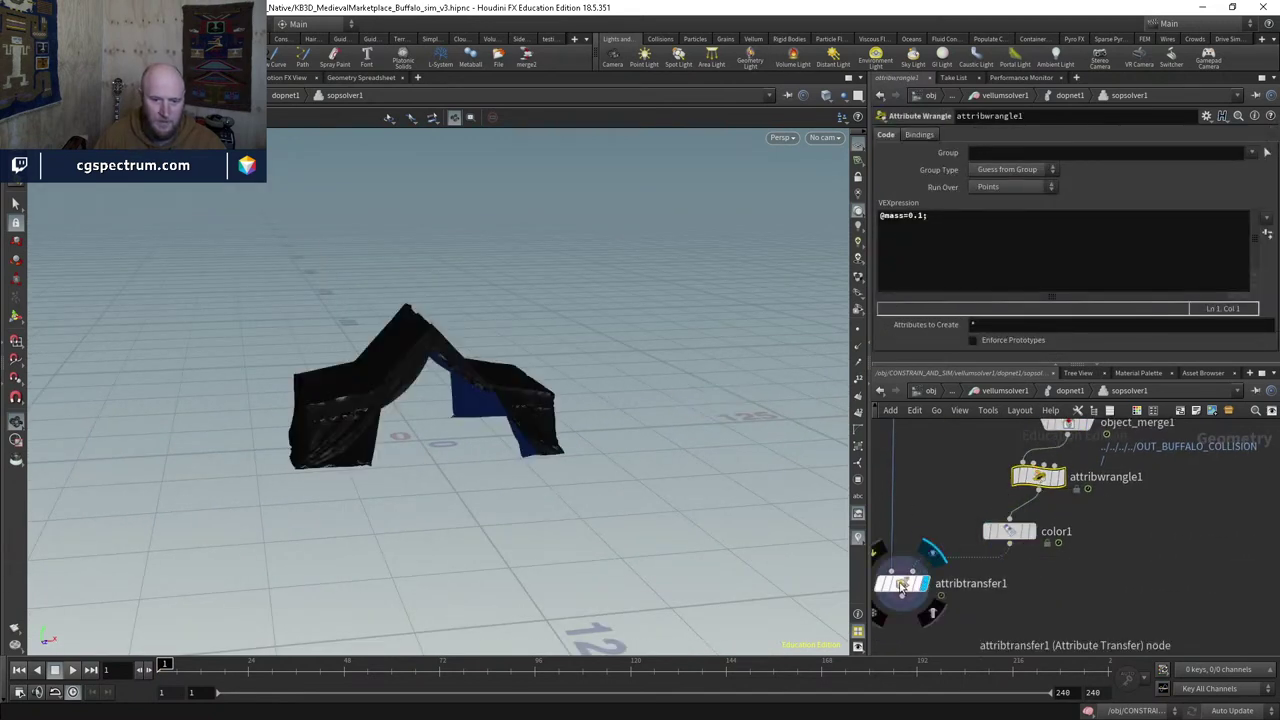
pyautogui.click(884, 574)
pyautogui.moveTo(972, 583); pyautogui.dragTo(852, 633, button='middle')
# Step: Duplicate object_merge1 as object_merge2 and point its object path to OUT_MOVING_BARRELS
pyautogui.click(957, 474)
pyautogui.hotkey('ctrl', 'c')
pyautogui.hotkey('ctrl', 'v')
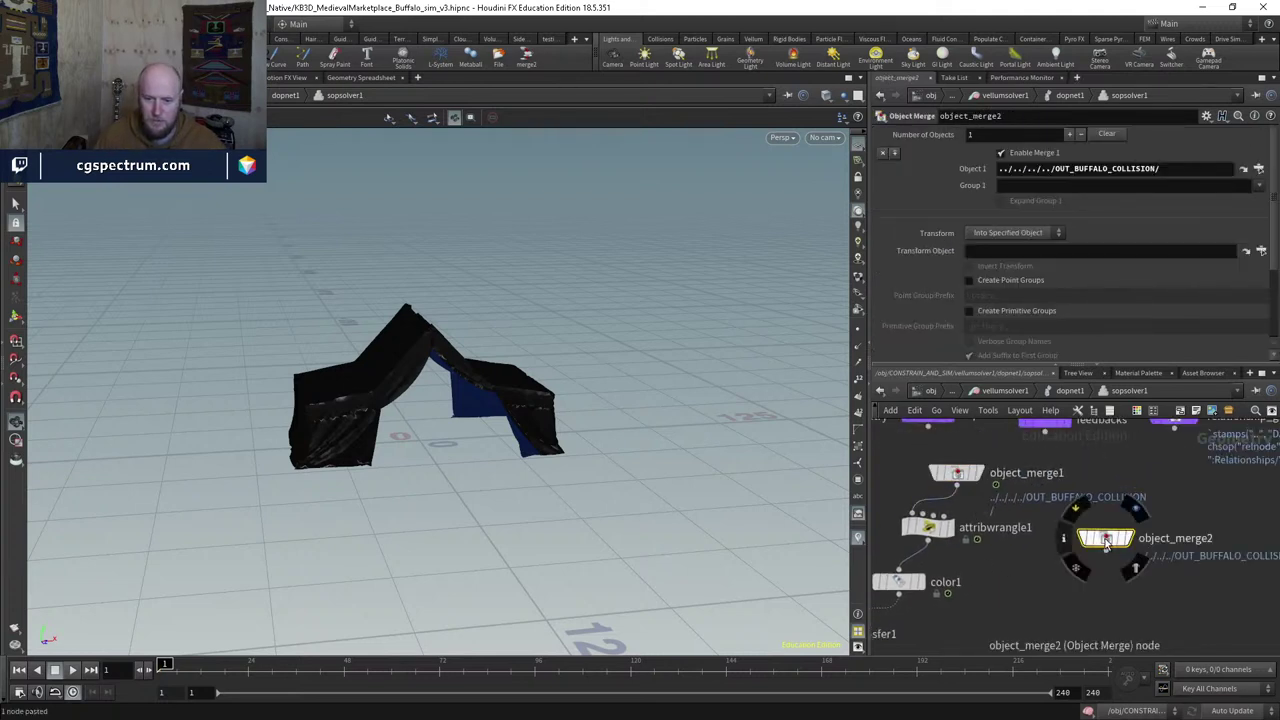
pyautogui.moveTo(1068, 170); pyautogui.dragTo(1160, 170)
pyautogui.press('BackSpace')
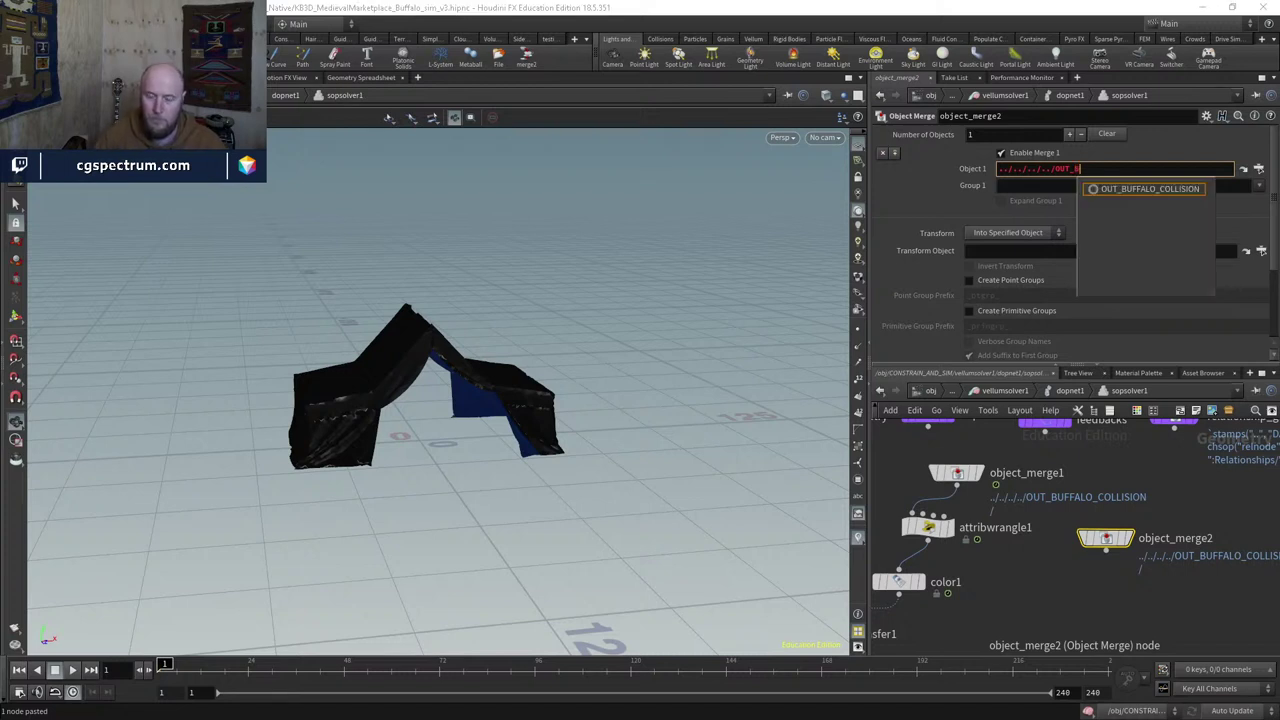
pyautogui.press('BackSpace')
pyautogui.press('BackSpace')
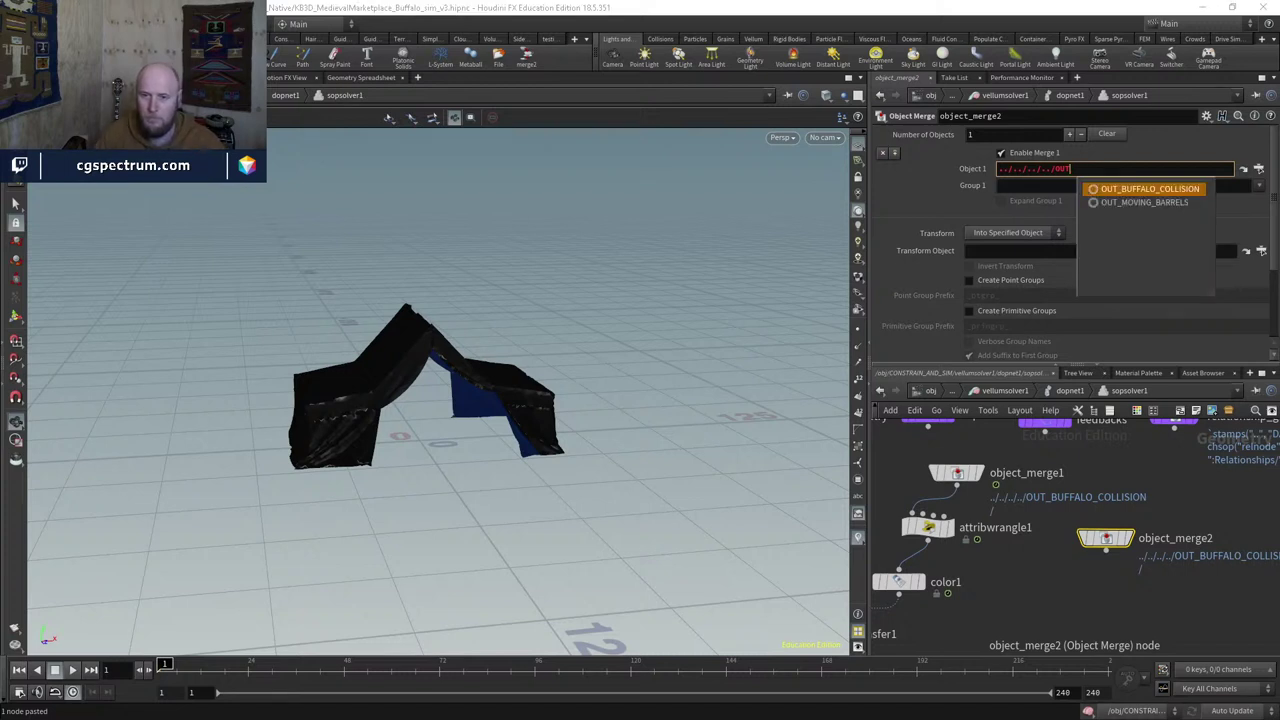
pyautogui.press('Down')
pyautogui.press('Return')
pyautogui.press('Return')
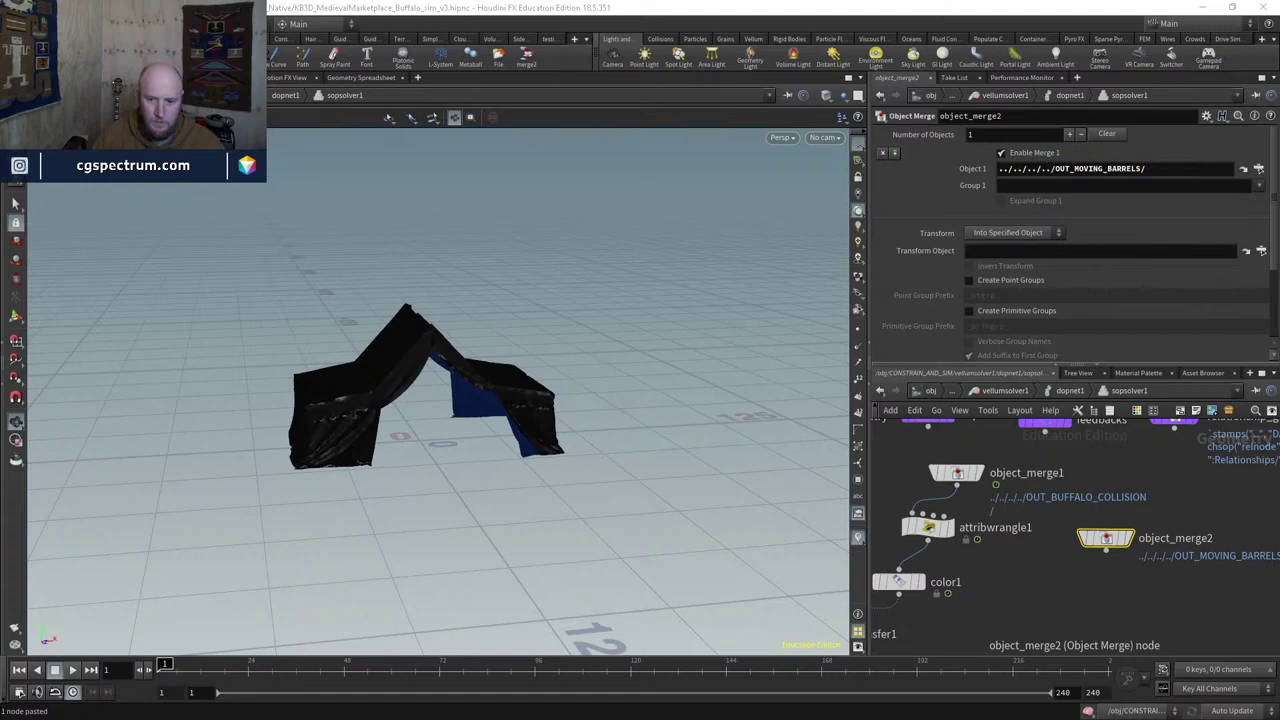
# Step: Insert merge1 below object_merge1 and wire object_merge2 into it
pyautogui.moveTo(1016, 613); pyautogui.dragTo(1016, 667, button='middle')
pyautogui.moveTo(957, 532); pyautogui.dragTo(1028, 530)
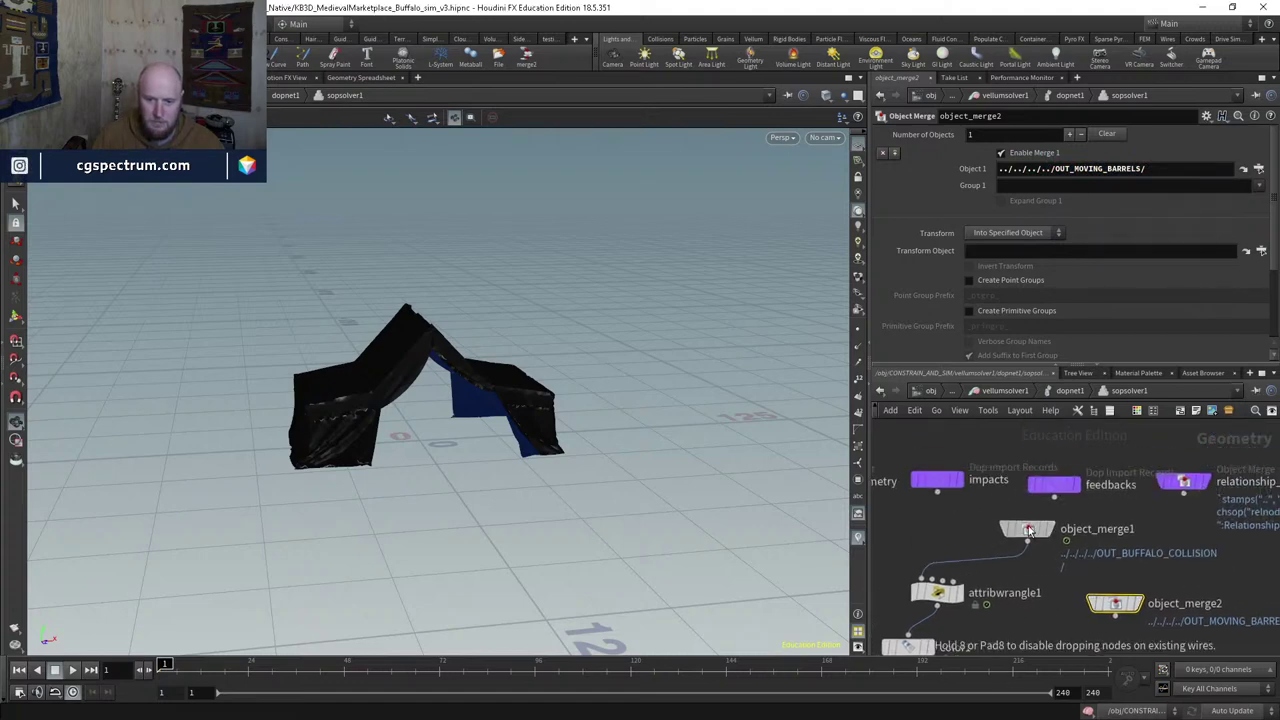
pyautogui.moveTo(1115, 603); pyautogui.dragTo(1156, 582)
pyautogui.press('Tab')
pyautogui.press('Return')
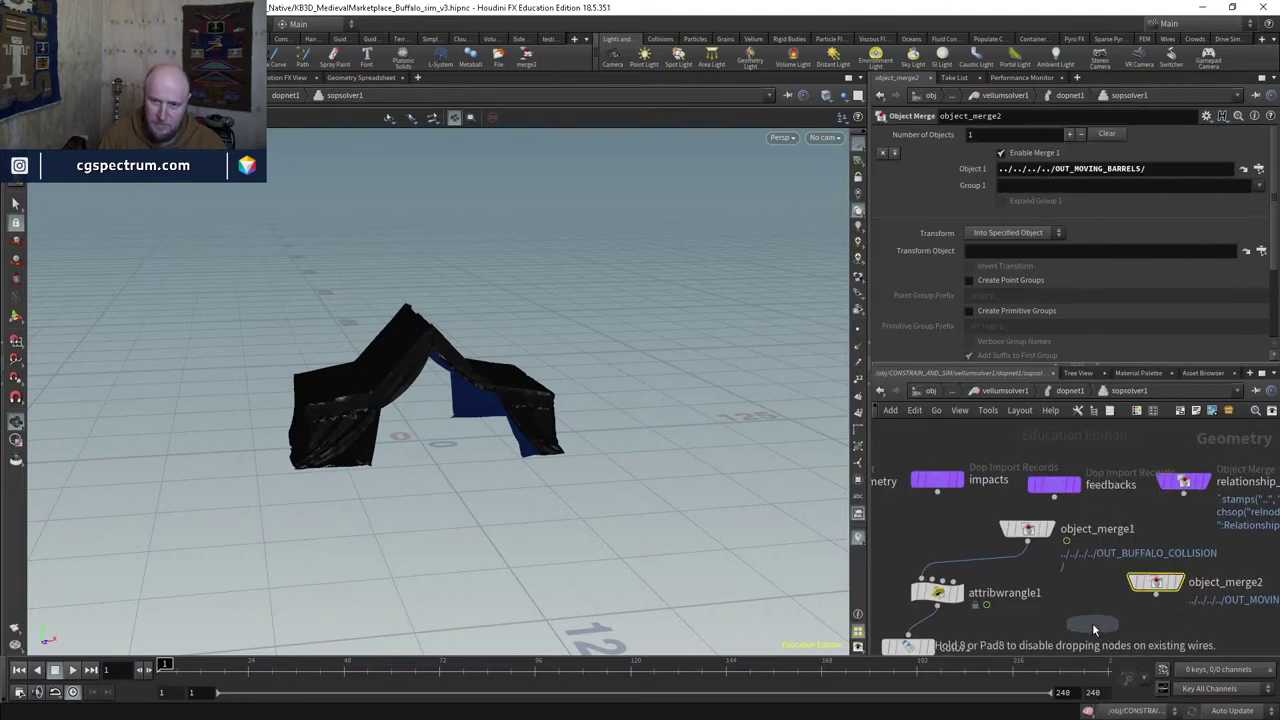
pyautogui.click(993, 578)
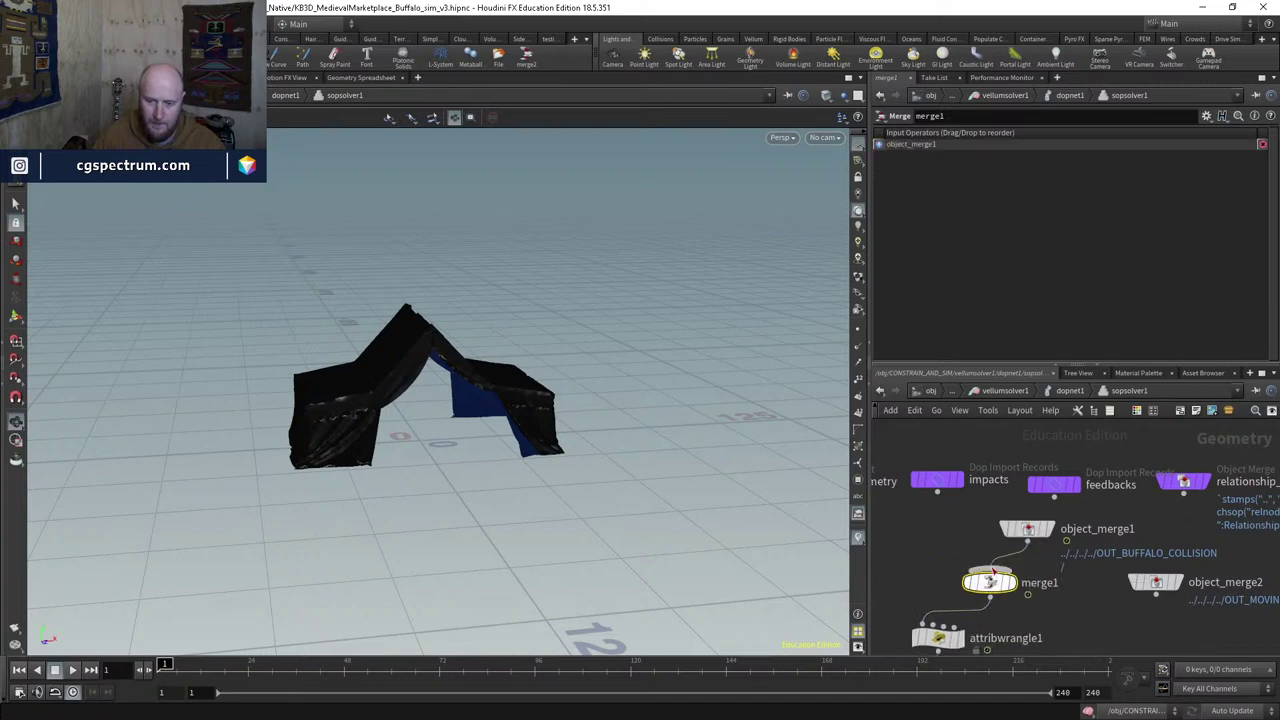
pyautogui.moveTo(1156, 594); pyautogui.dragTo(992, 572)
# Step: Check merge1's and object_merge2's node info and display the moving barrels
pyautogui.moveTo(1002, 650); pyautogui.dragTo(1021, 617, button='middle')
pyautogui.click(938, 547)
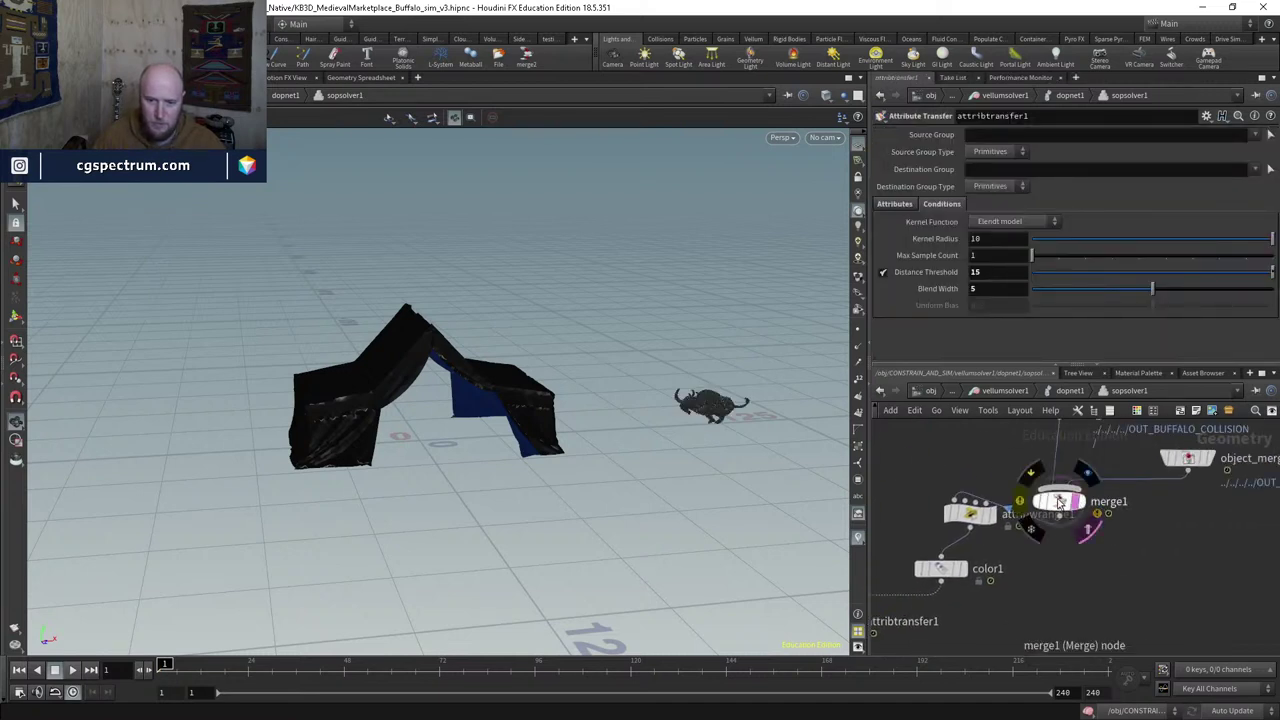
pyautogui.middleClick(1060, 503)
pyautogui.moveTo(1060, 503); pyautogui.dragTo(974, 567, button='middle')
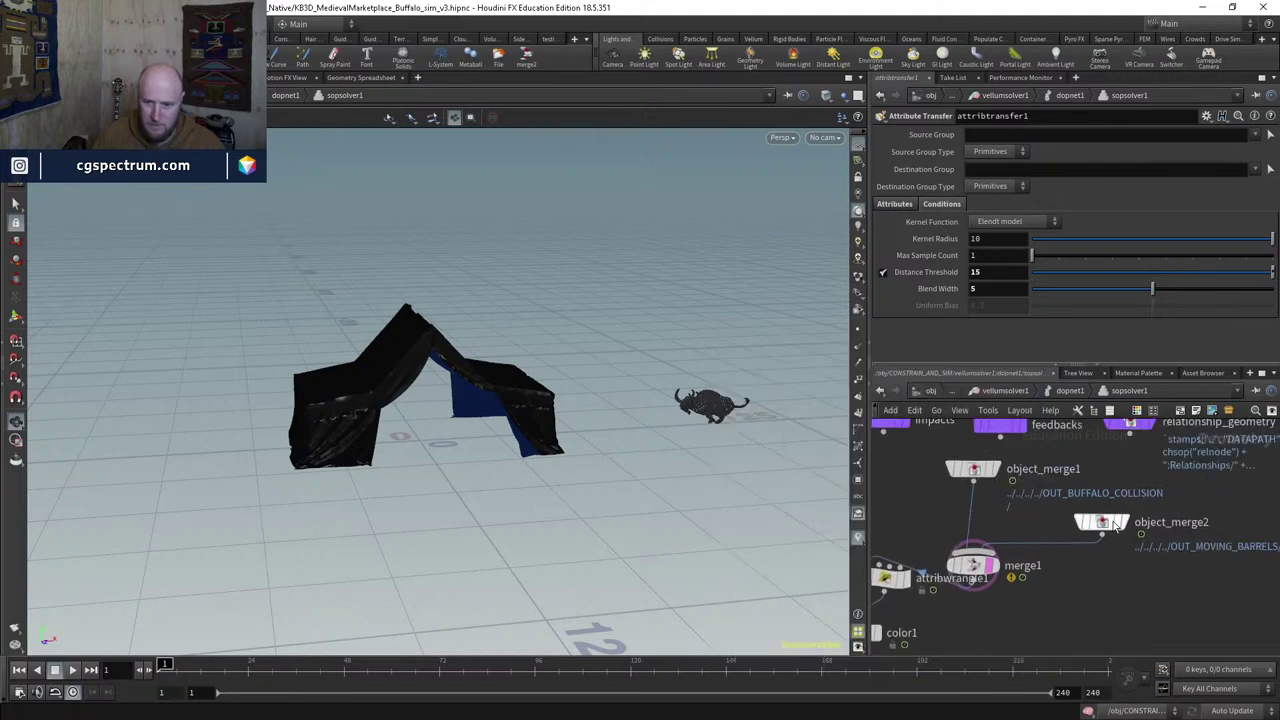
pyautogui.click(1102, 523)
pyautogui.middleClick(1102, 523)
pyautogui.click(1118, 522)
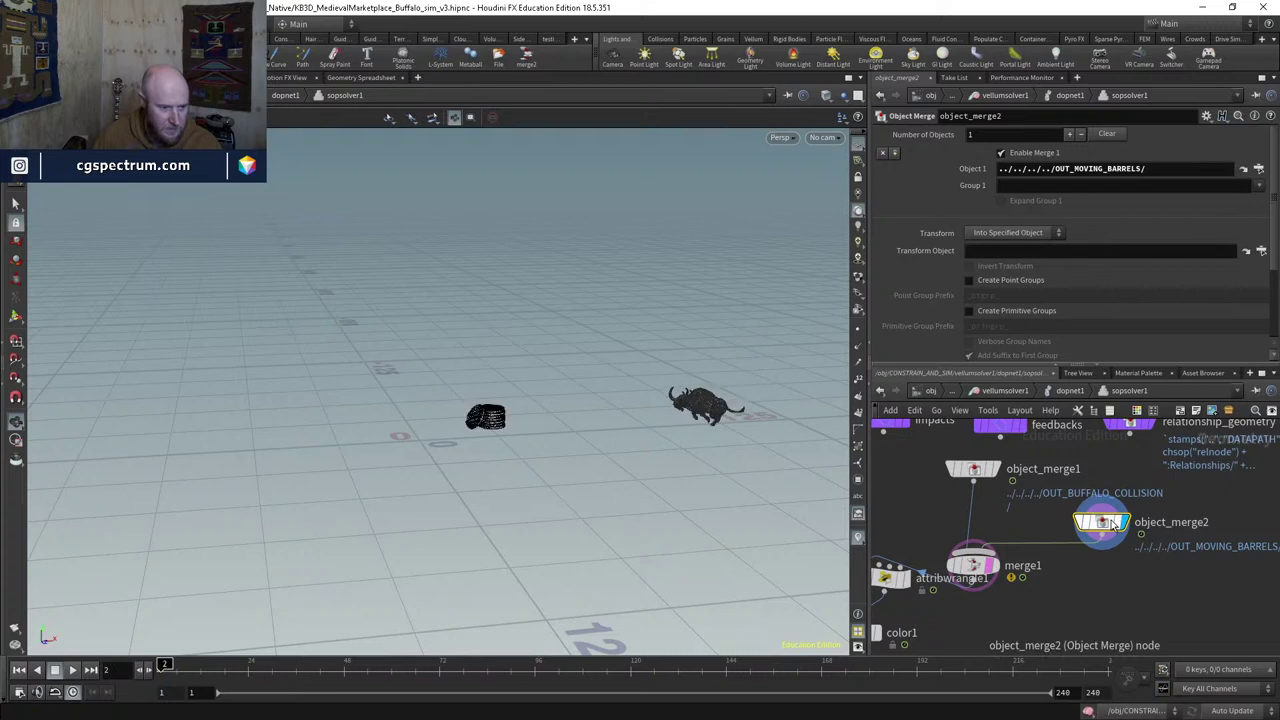
pyautogui.middleClick(1113, 523)
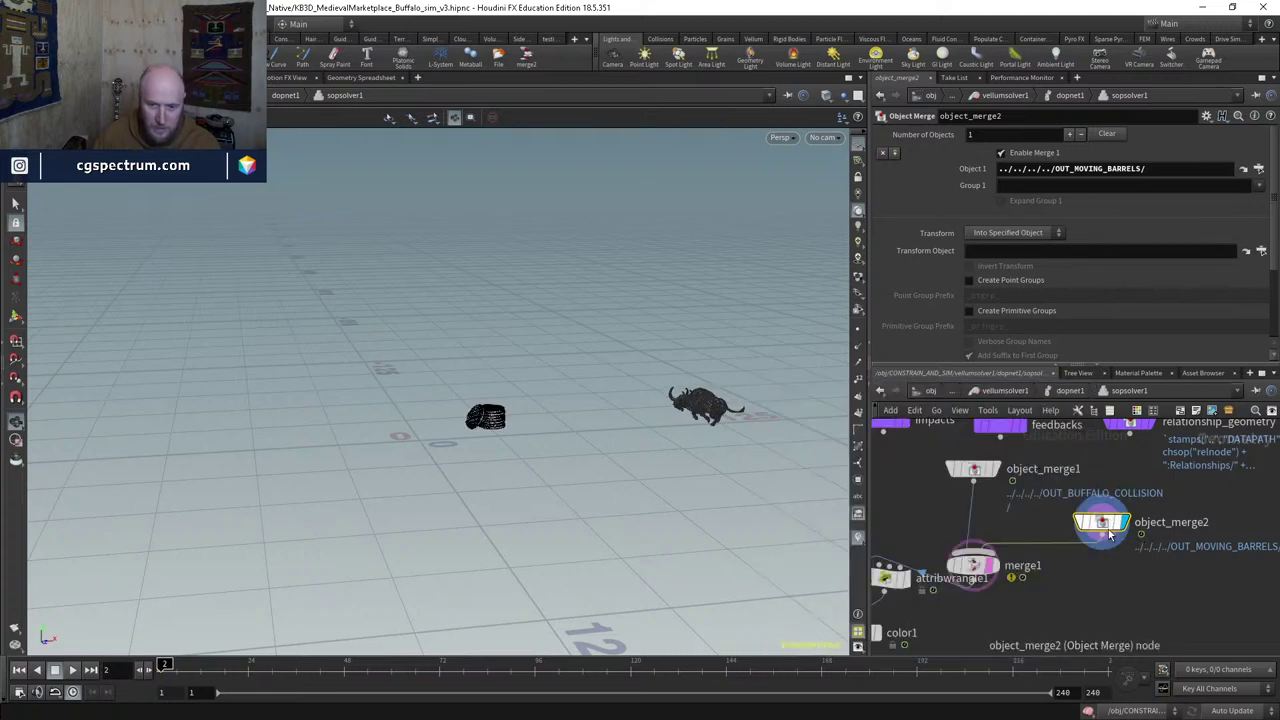
# Step: Add an unpack1 node below object_merge2 and check its node info
pyautogui.press('u')
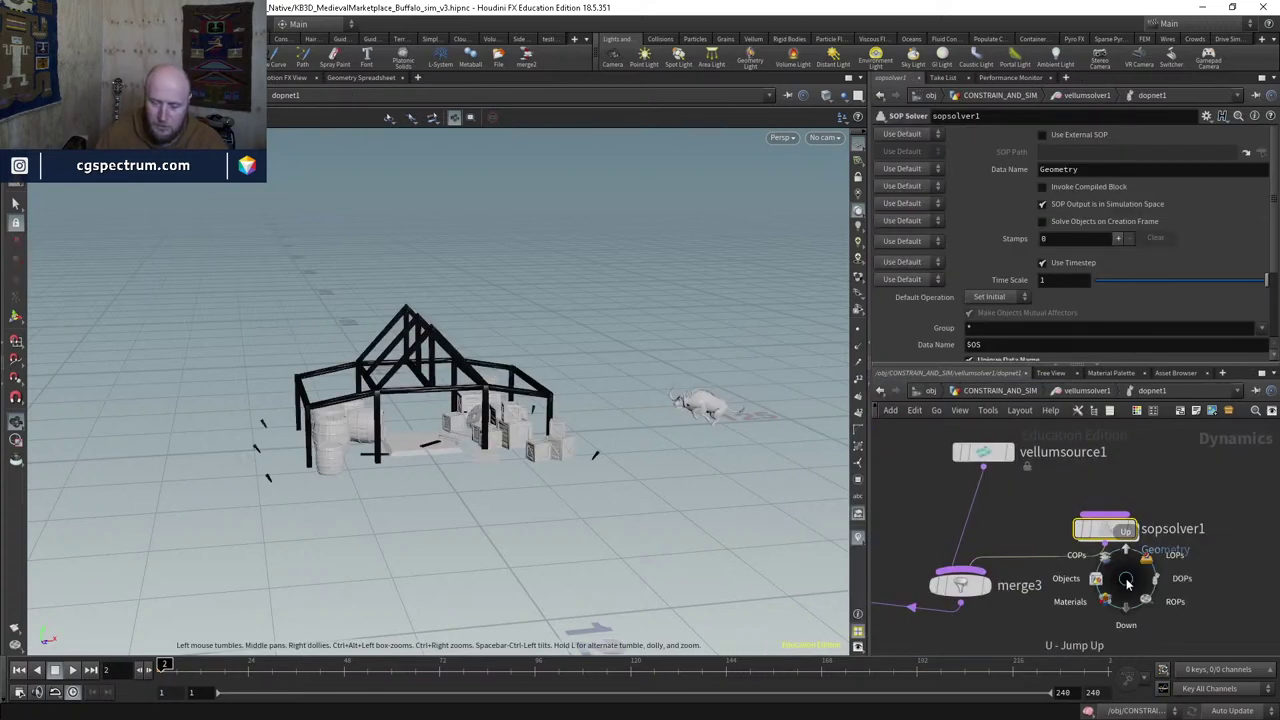
pyautogui.press('i')
pyautogui.press('Tab')
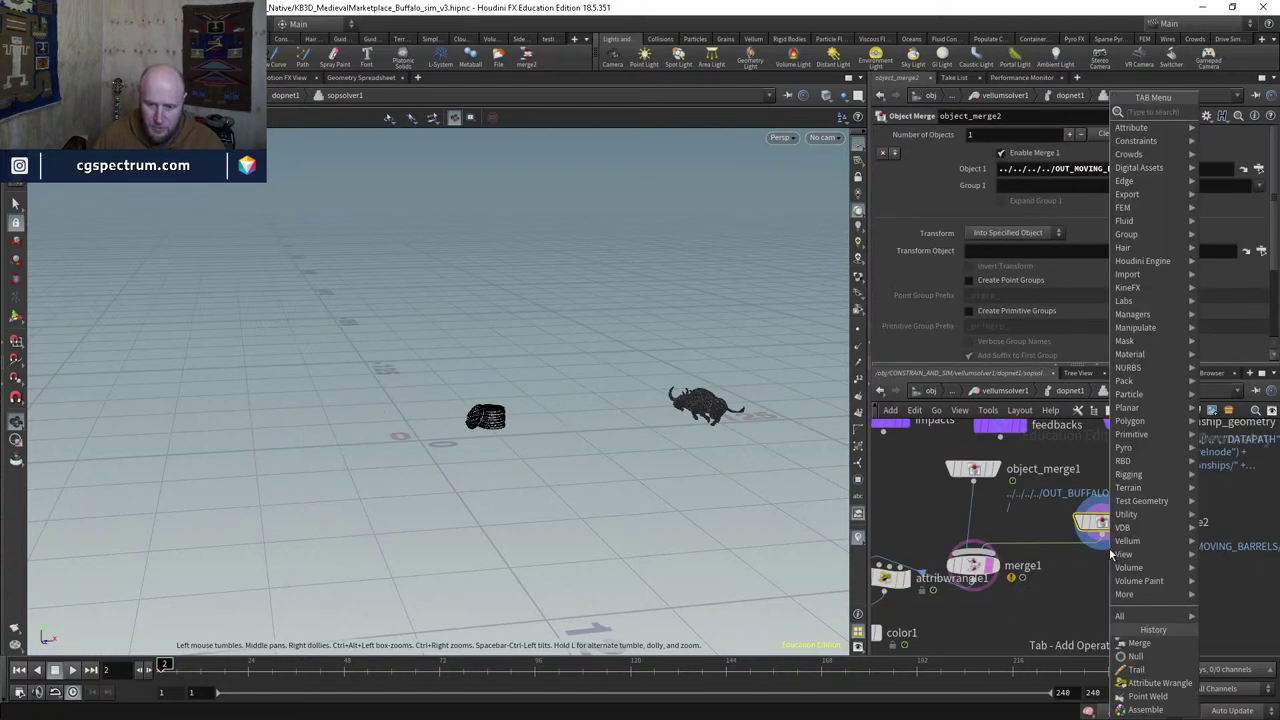
pyautogui.write('ub')
pyautogui.press('BackSpace')
pyautogui.press('BackSpace')
pyautogui.write('unp')
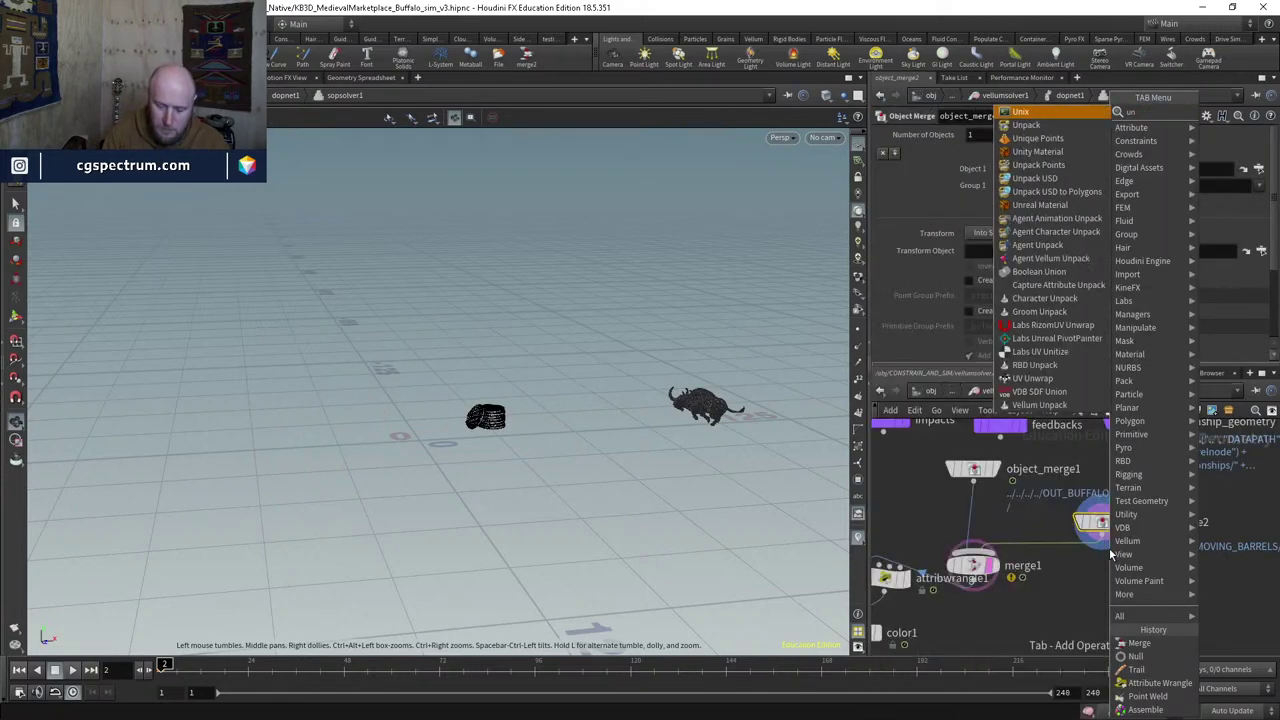
pyautogui.press('Return')
pyautogui.click(1090, 568)
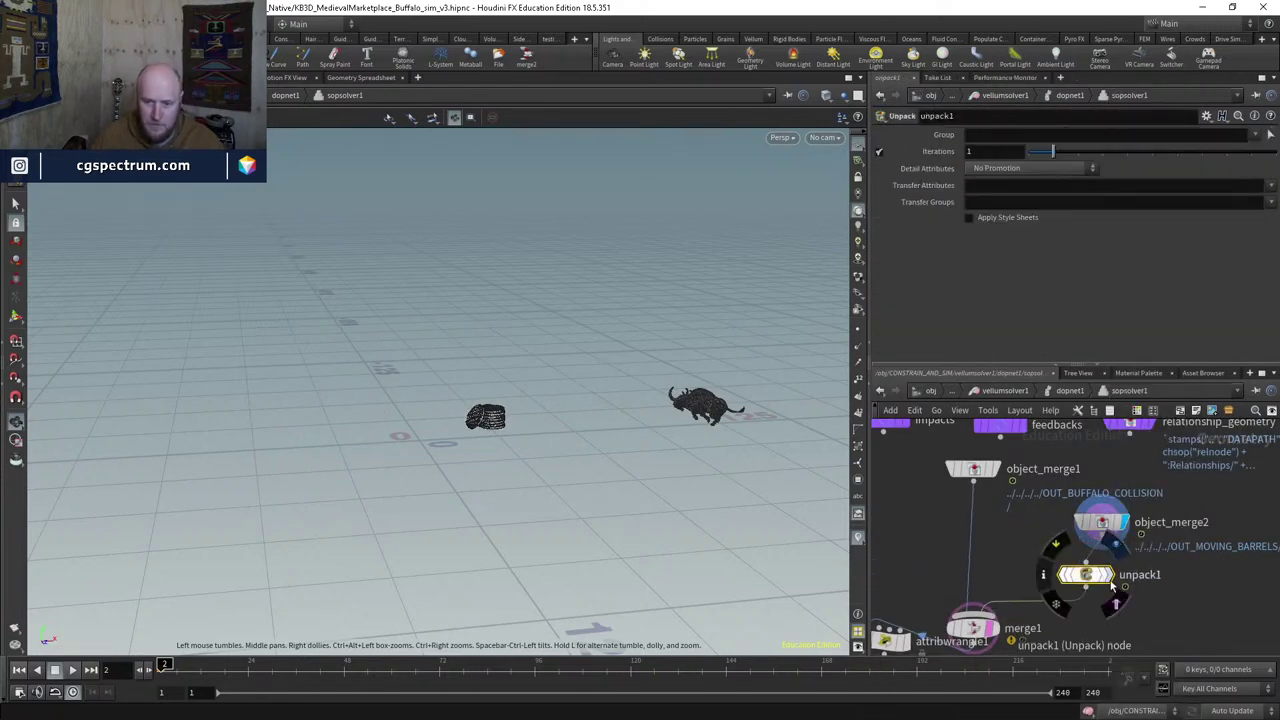
pyautogui.middleClick(1088, 577)
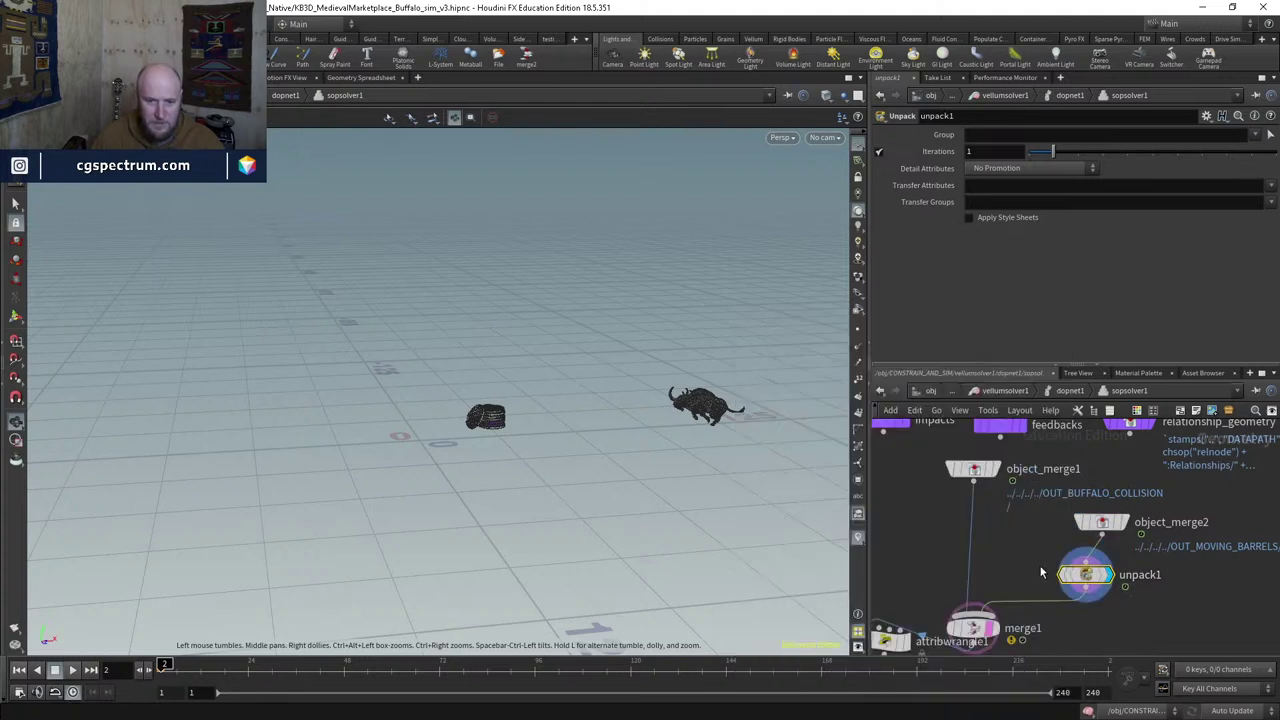
# Step: Display attribtransfer1's tarp cloth and rewind to frame 1
pyautogui.moveTo(1040, 650); pyautogui.dragTo(1087, 498, button='middle')
pyautogui.click(968, 502)
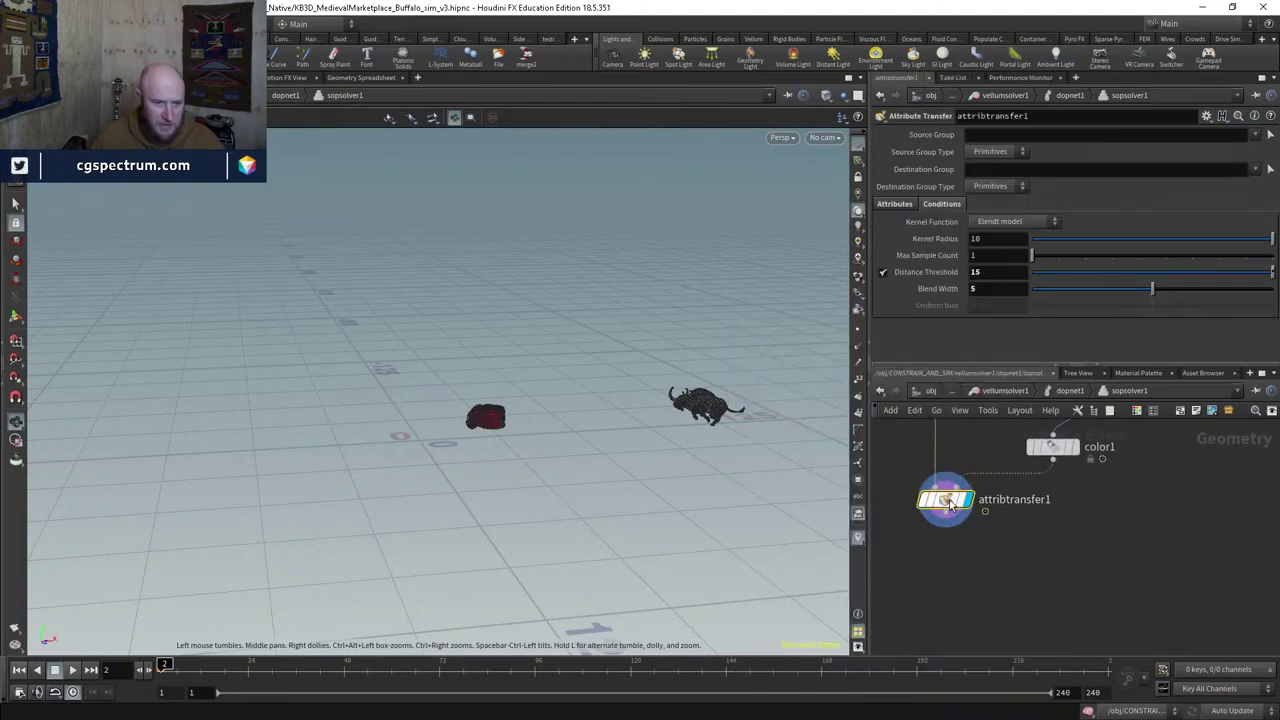
pyautogui.click(17, 671)
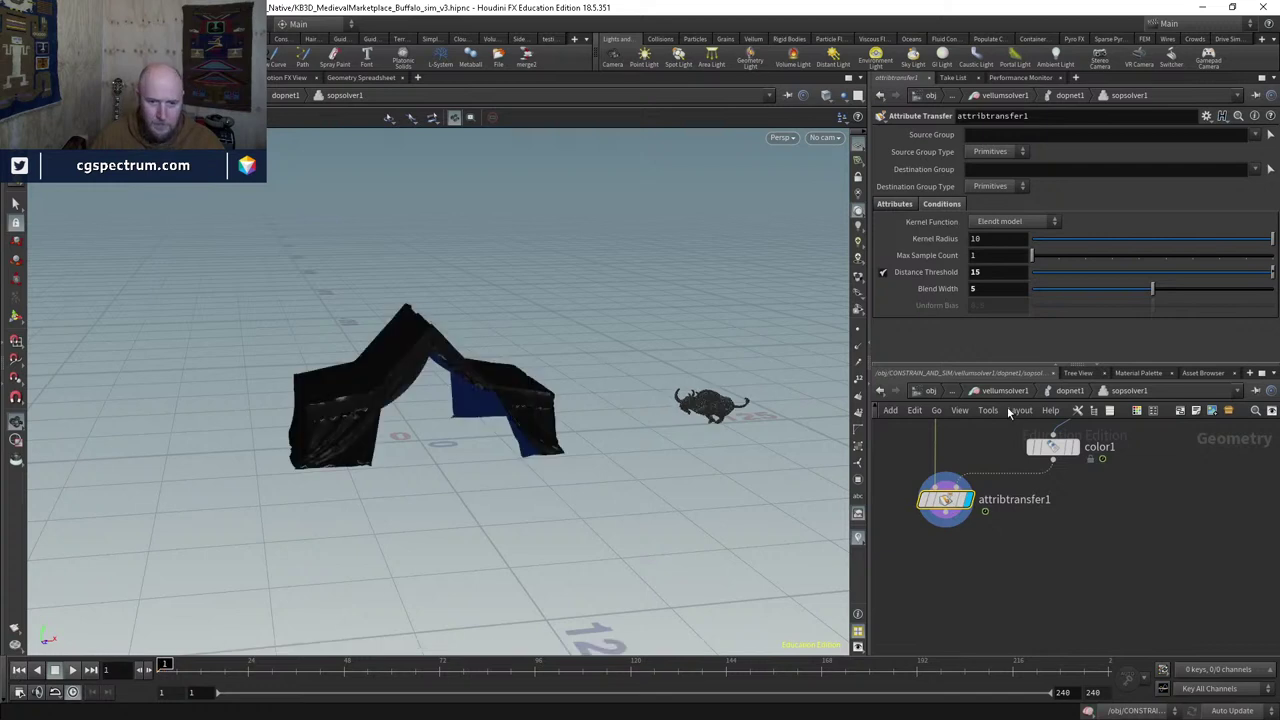
# Step: Return up to CONSTRAIN_AND_SIM and play the simulation briefly, then stop back at frame 1
pyautogui.click(1067, 391)
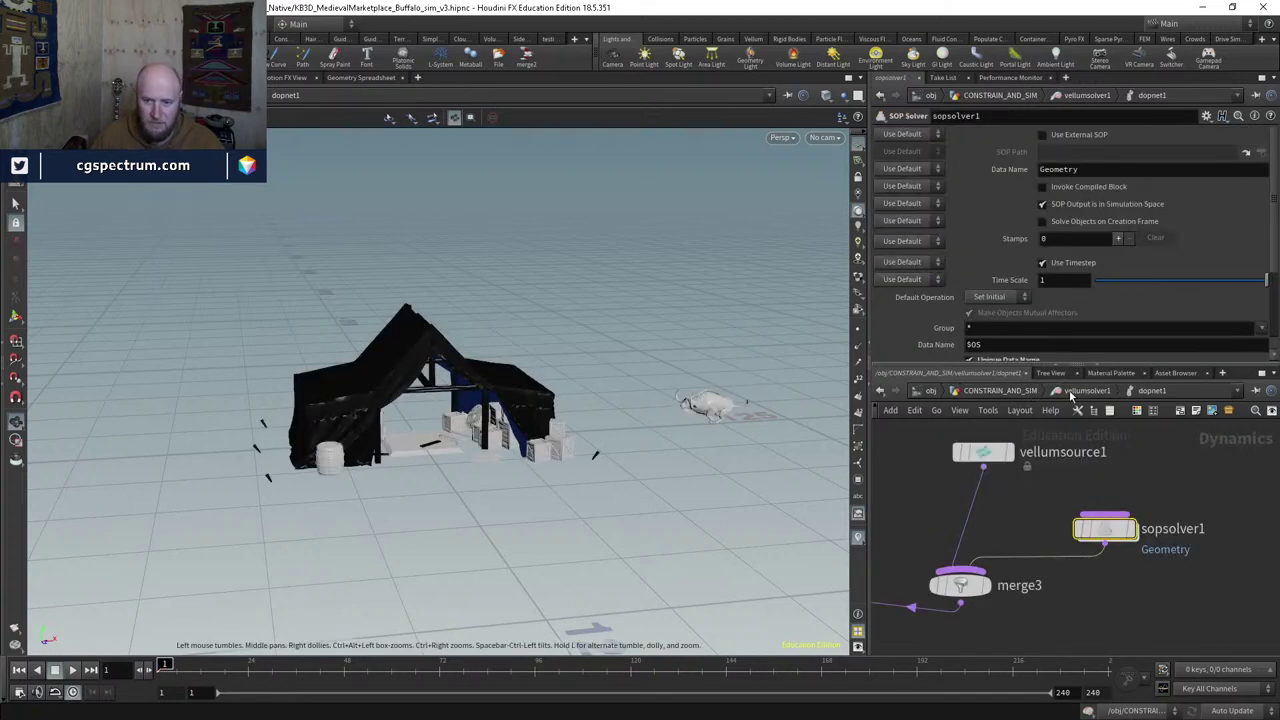
pyautogui.click(1070, 392)
pyautogui.click(1000, 391)
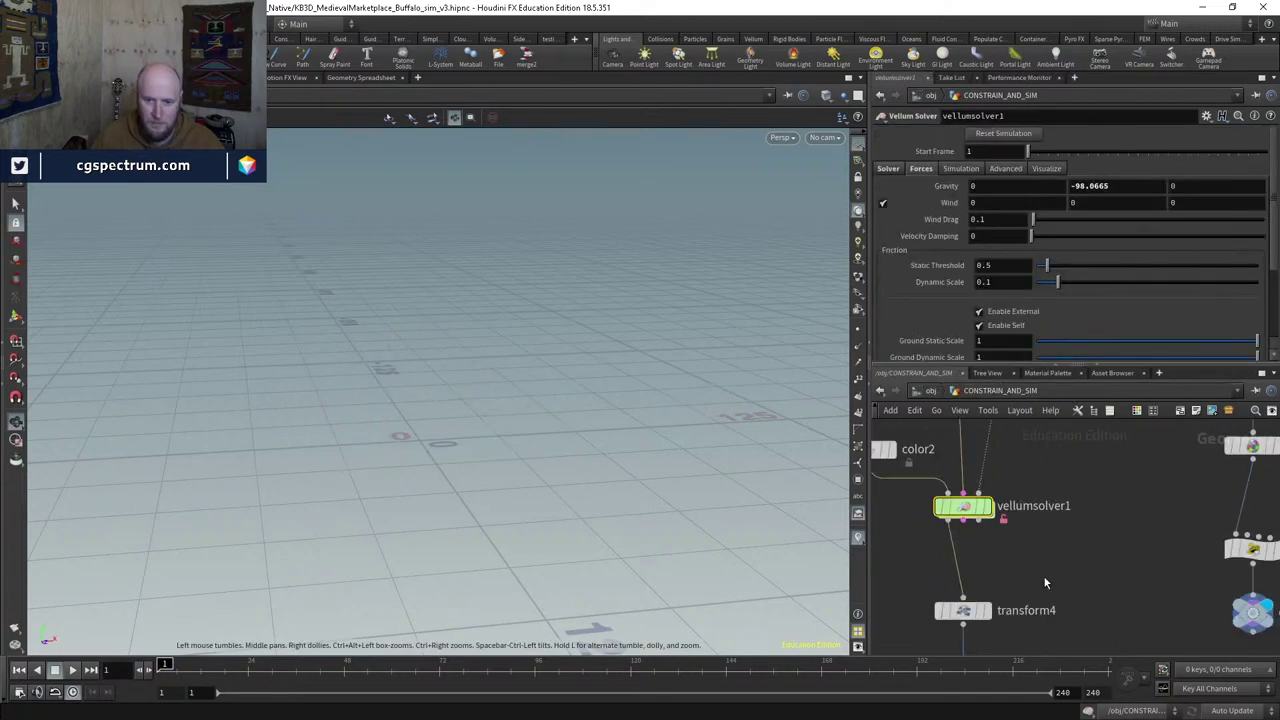
pyautogui.moveTo(395, 597); pyautogui.dragTo(499, 406)
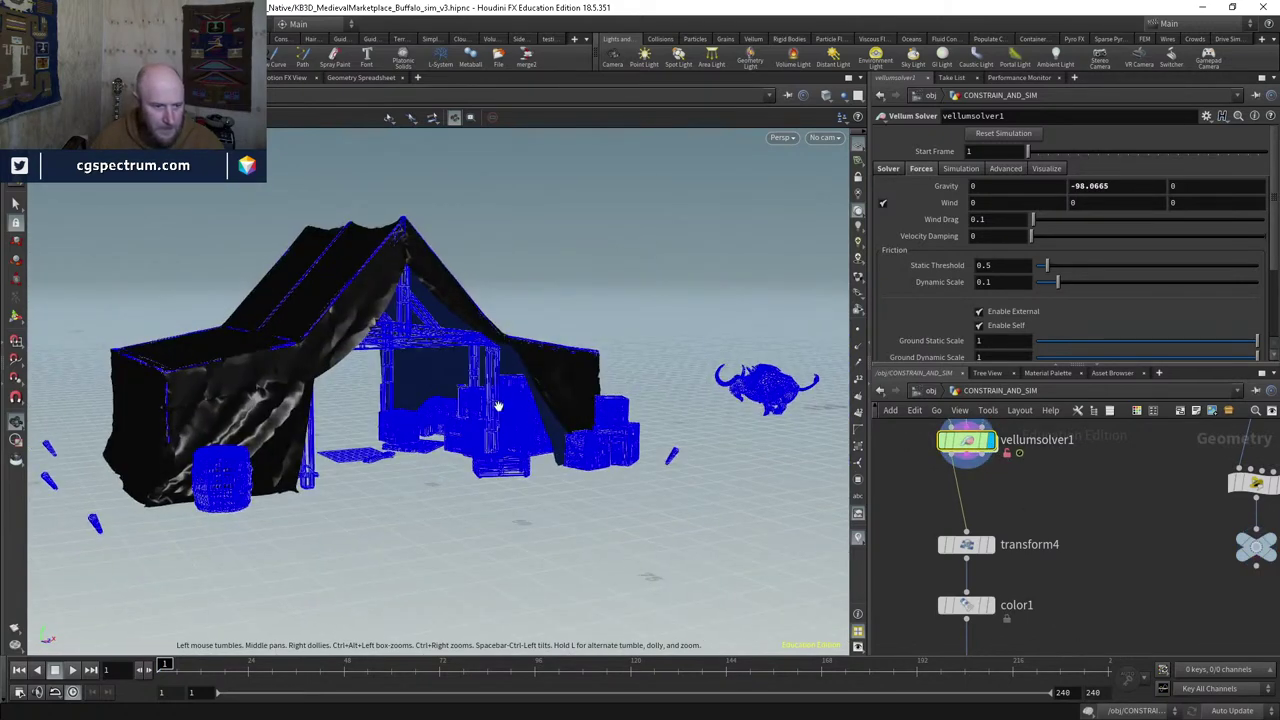
pyautogui.click(73, 671)
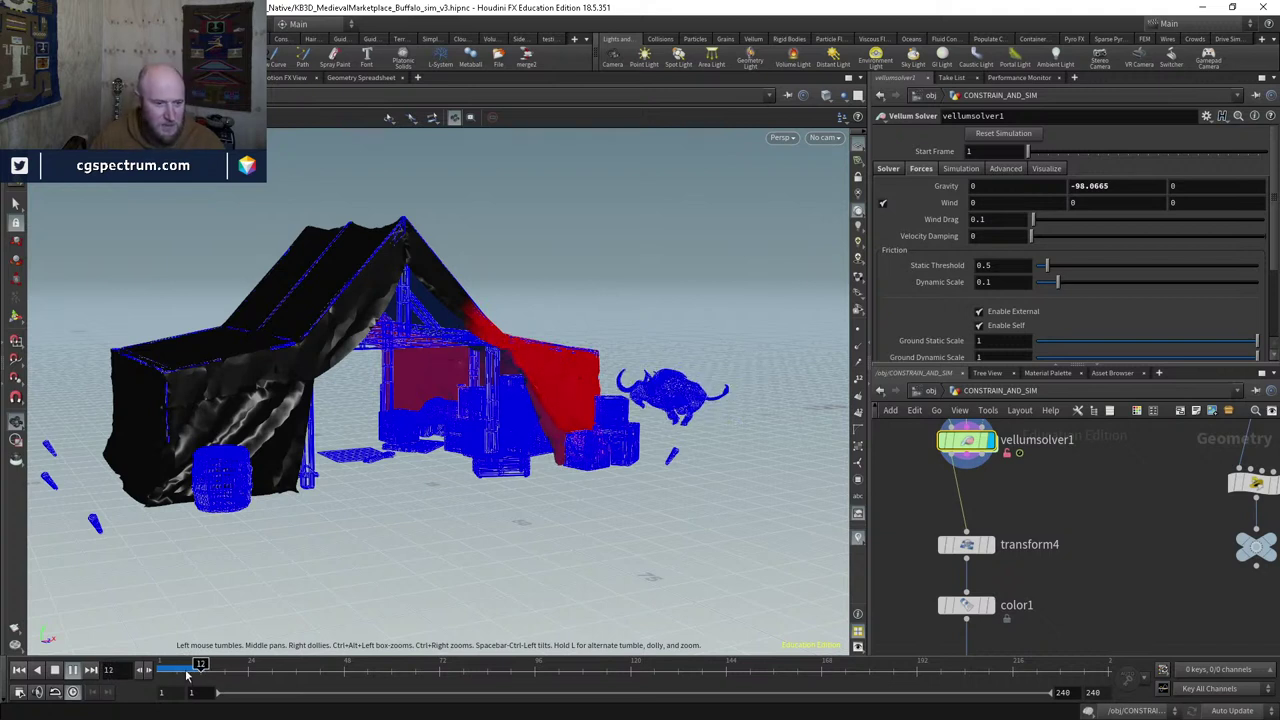
pyautogui.hotkey('ctrl', 'Left')
# Step: Dive through vellumsolver1 and dopnet1 into the sopsolver1 network
pyautogui.moveTo(1068, 511); pyautogui.dragTo(1045, 585, button='middle')
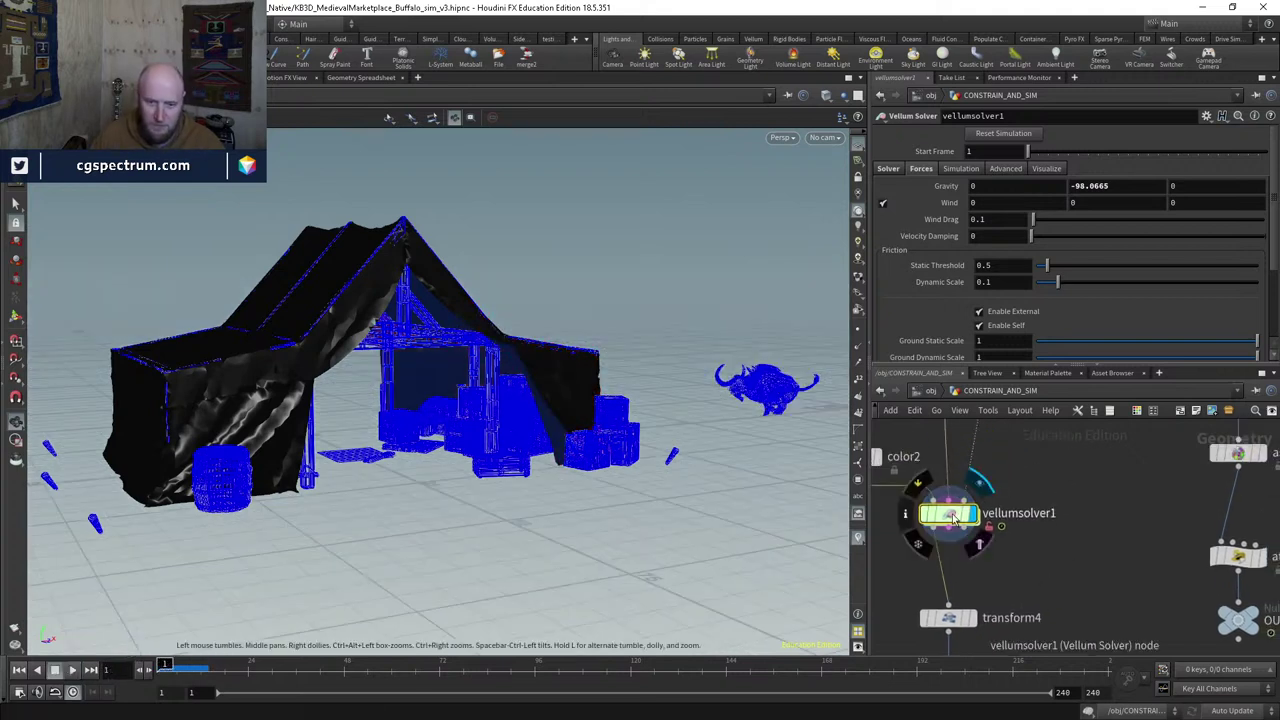
pyautogui.doubleClick(945, 515)
pyautogui.moveTo(1060, 526); pyautogui.dragTo(1044, 552, button='middle')
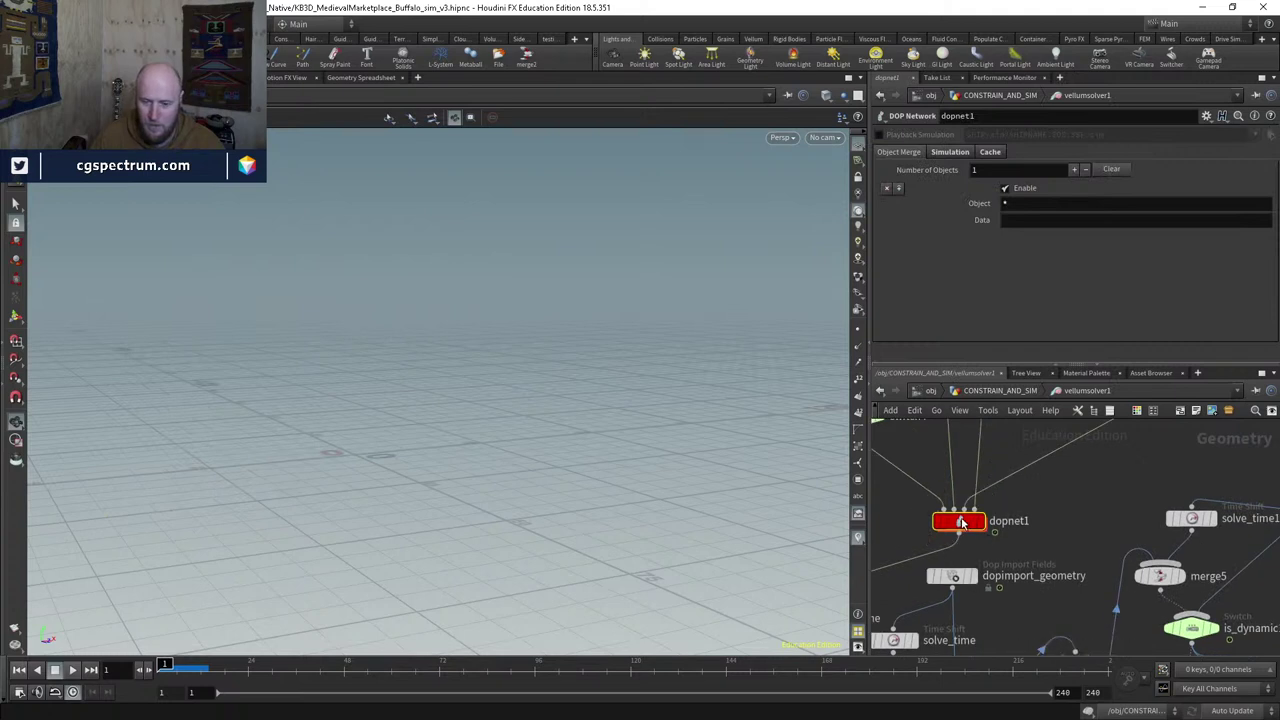
pyautogui.doubleClick(963, 522)
pyautogui.doubleClick(1108, 530)
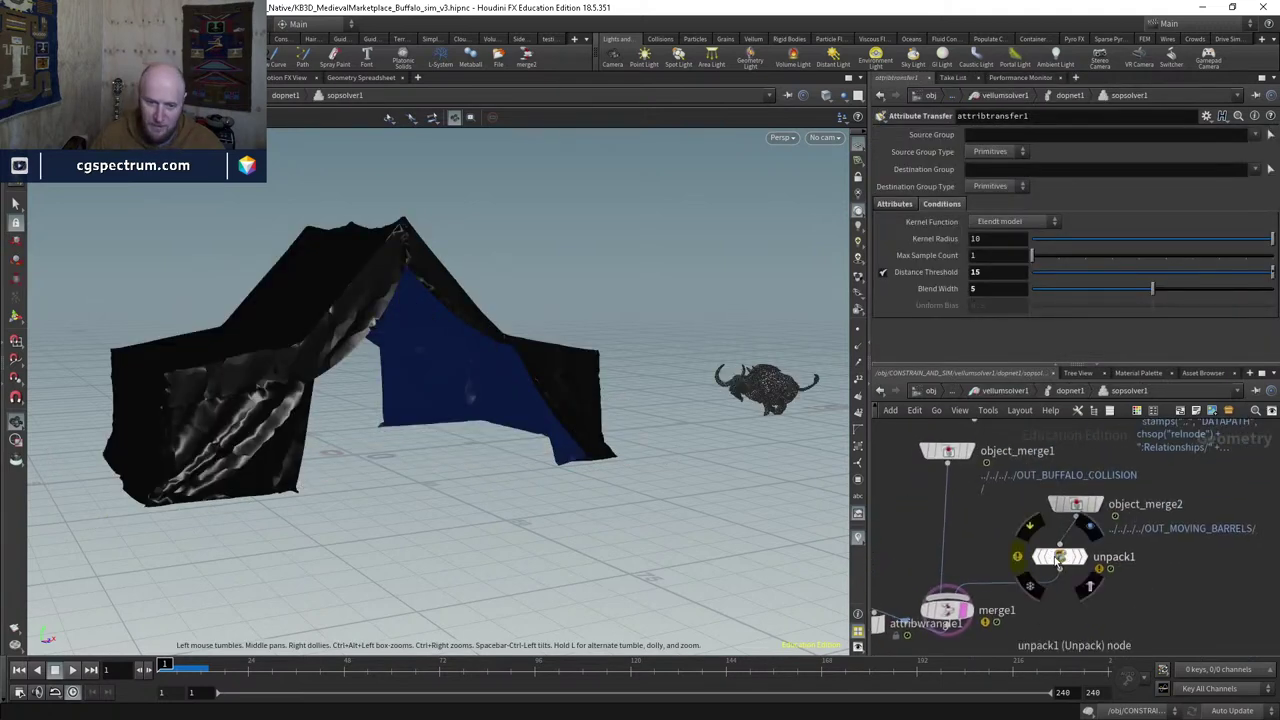
# Step: Add a Switch node (switch1) below unpack1
pyautogui.moveTo(1093, 628); pyautogui.dragTo(1079, 596, button='middle')
pyautogui.press('Tab')
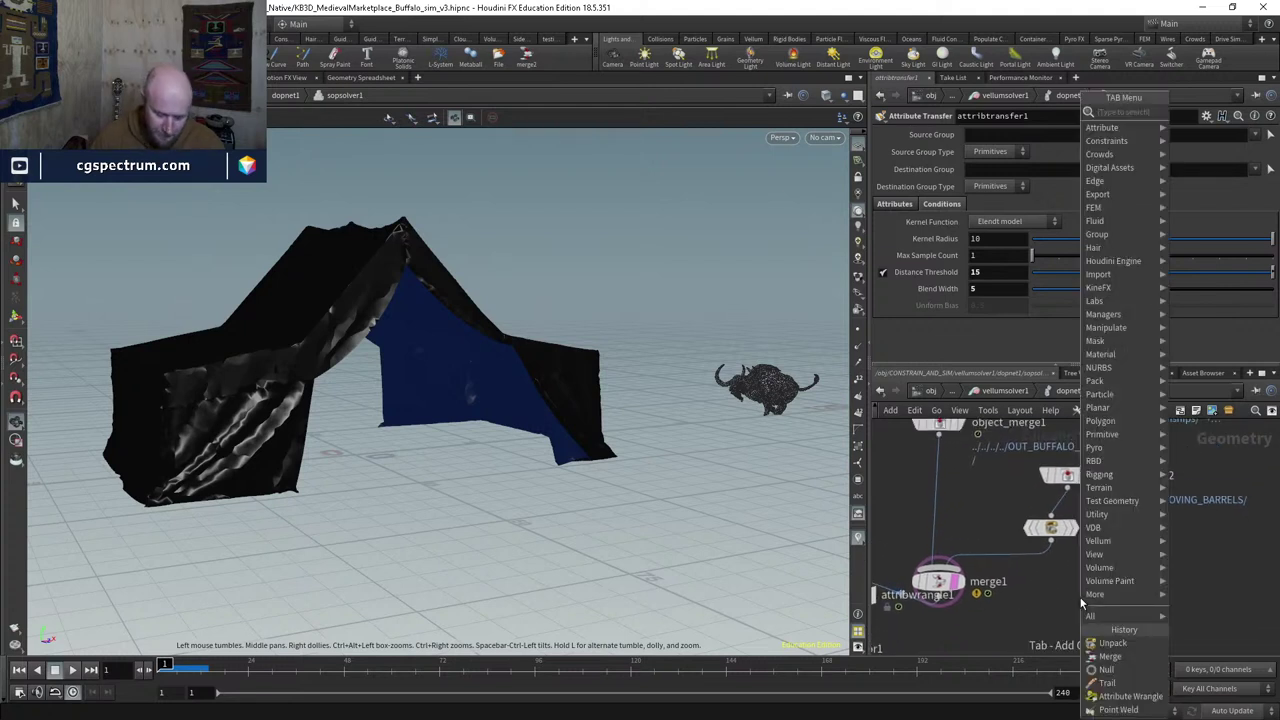
pyautogui.write('b')
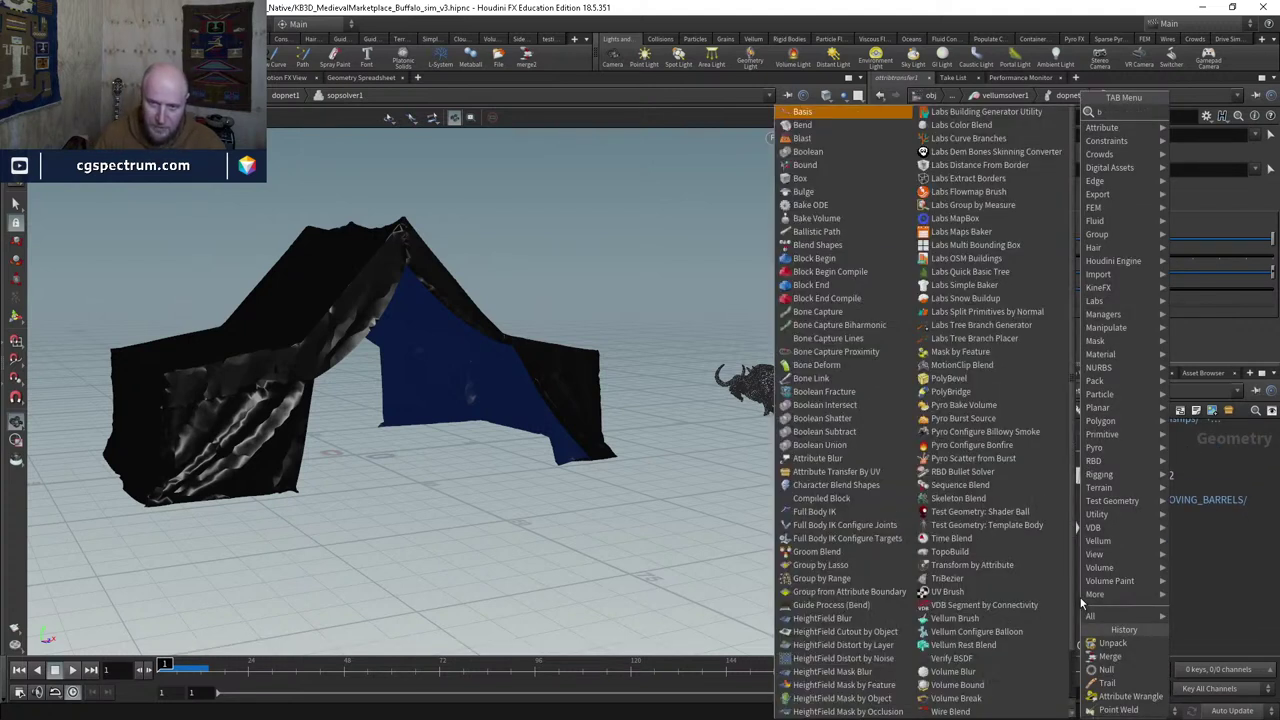
pyautogui.press('BackSpace')
pyautogui.write('sw')
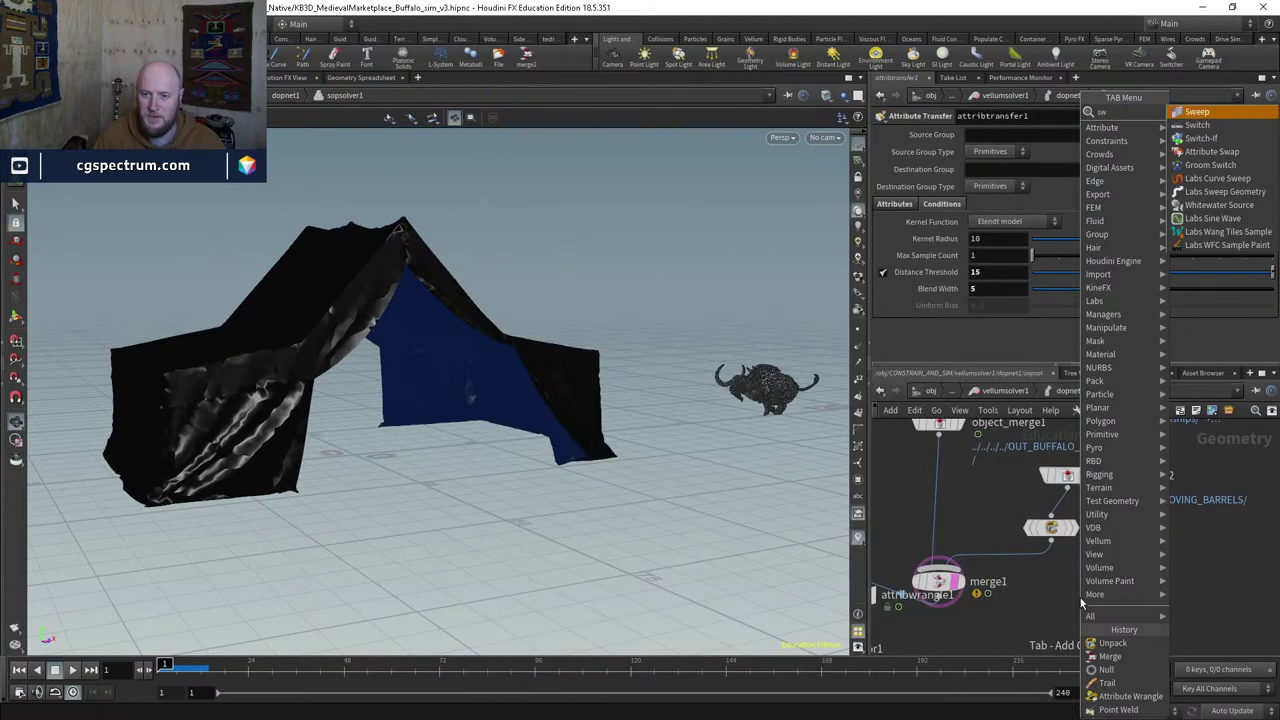
pyautogui.press('Down')
pyautogui.press('Return')
pyautogui.click(1012, 580)
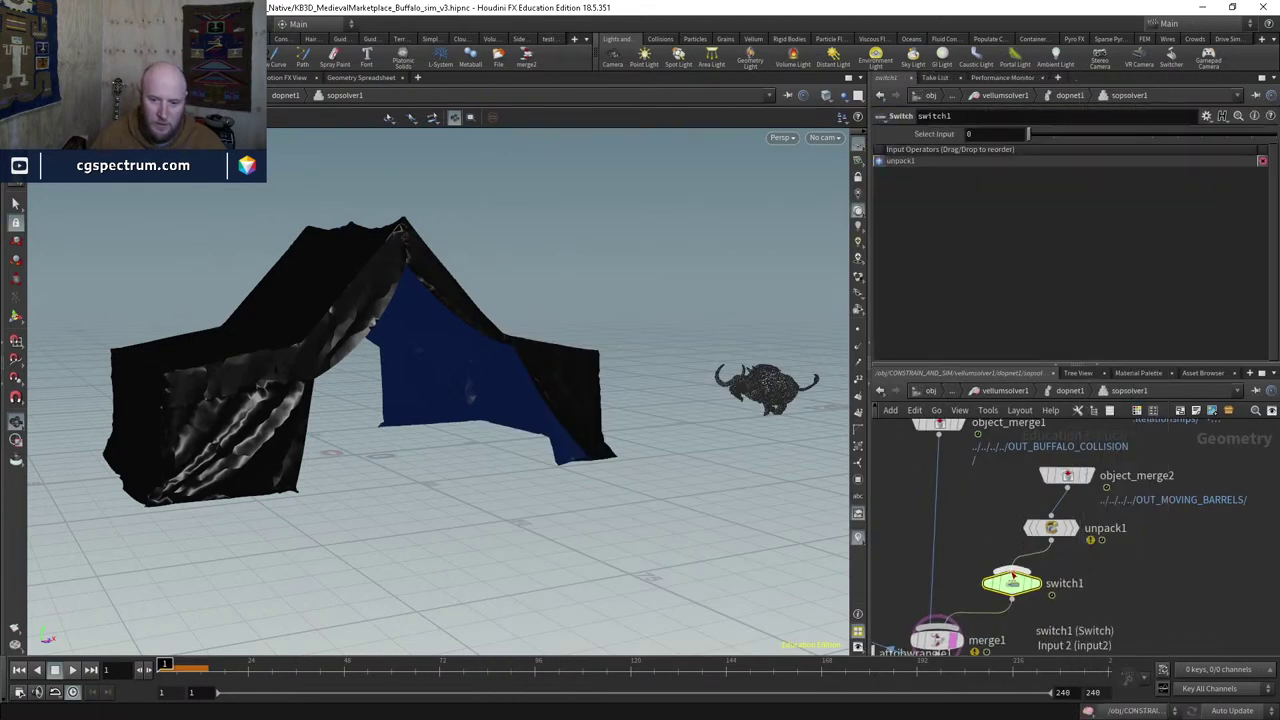
pyautogui.moveTo(1012, 583); pyautogui.dragTo(1022, 595)
# Step: Add a Null node (null1) beside unpack1 and wire it into switch1
pyautogui.press('Tab')
pyautogui.write('nu')
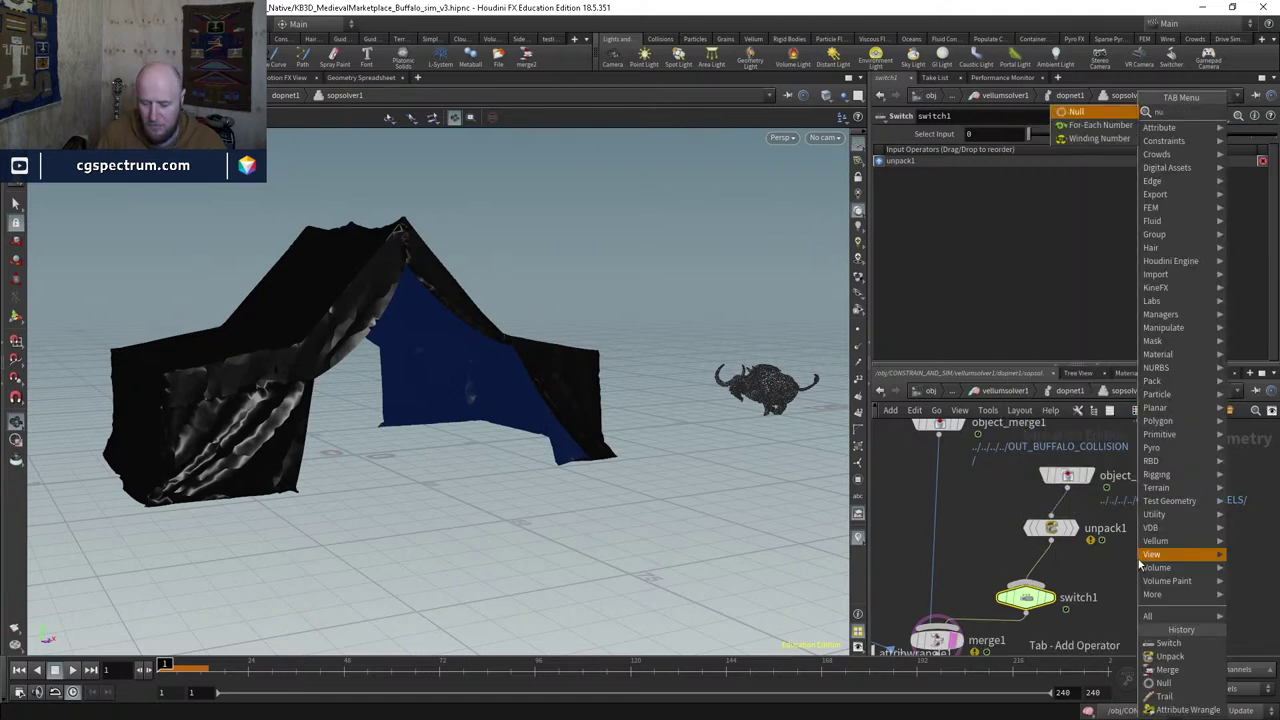
pyautogui.write('l')
pyautogui.press('Return')
pyautogui.click(1155, 548)
pyautogui.moveTo(1156, 566); pyautogui.dragTo(1065, 602)
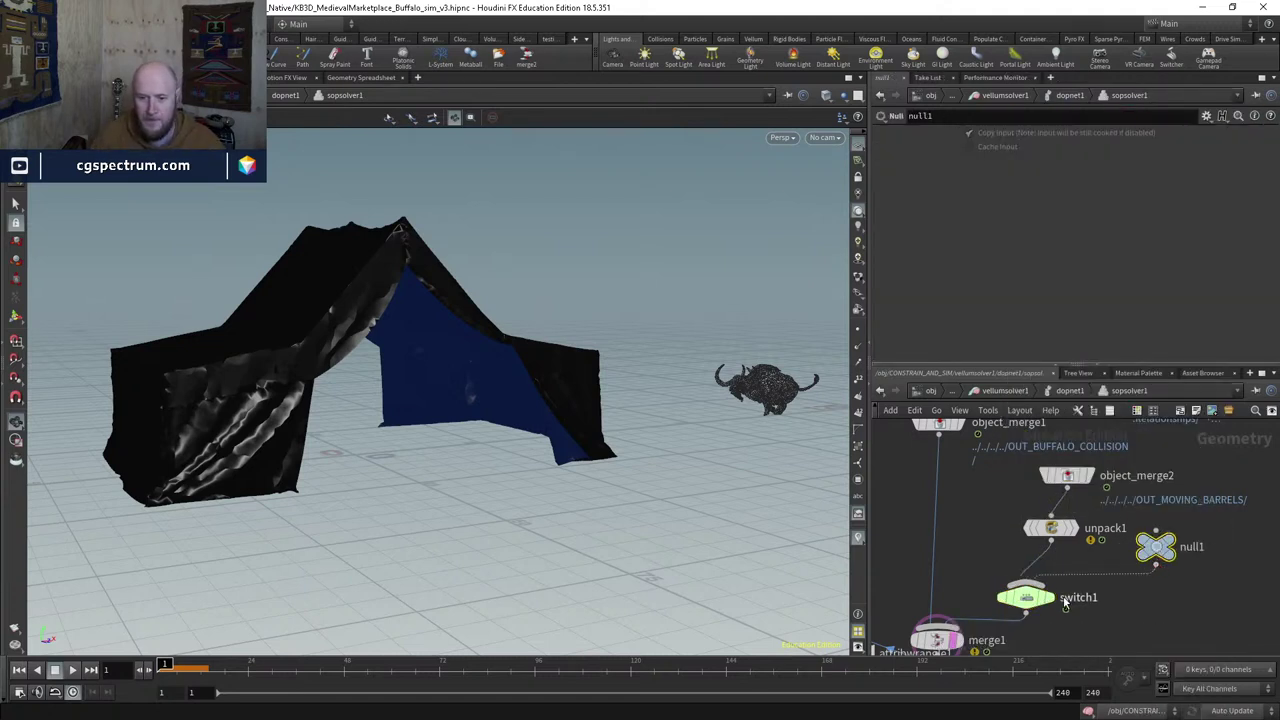
# Step: Set switch1's Select Input expression to $F>39
pyautogui.click(1025, 597)
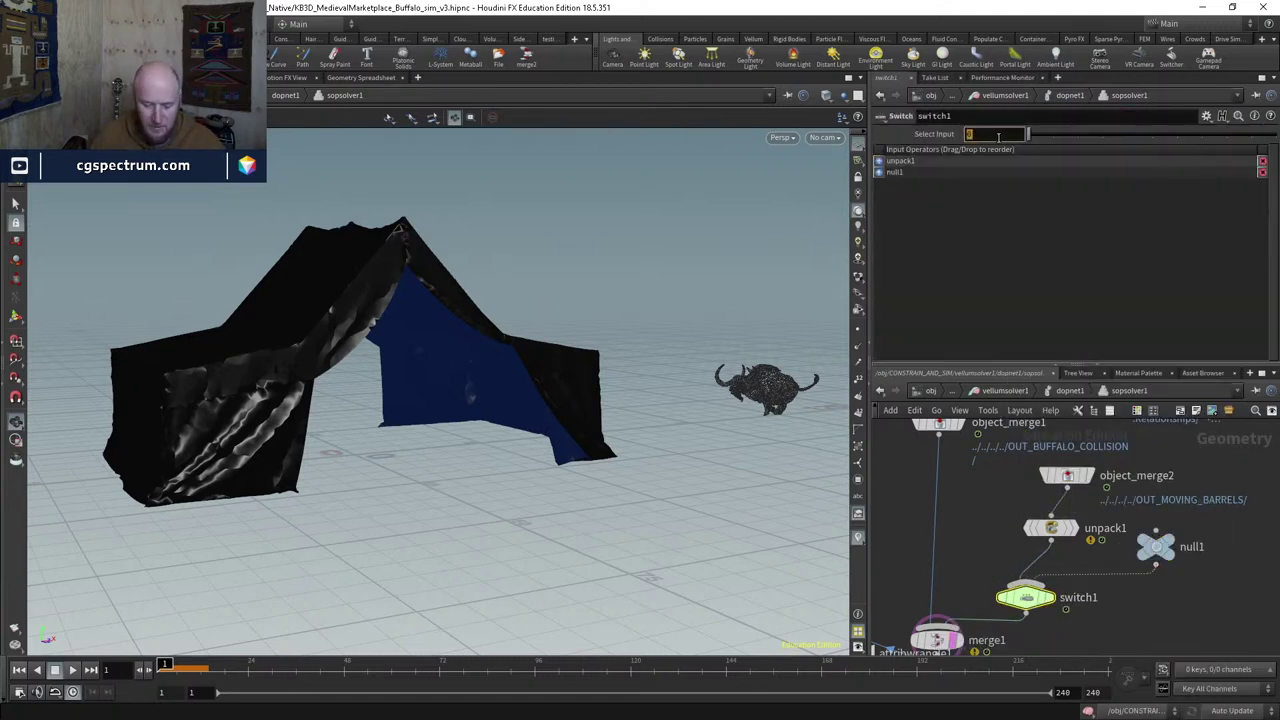
pyautogui.write('$F>')
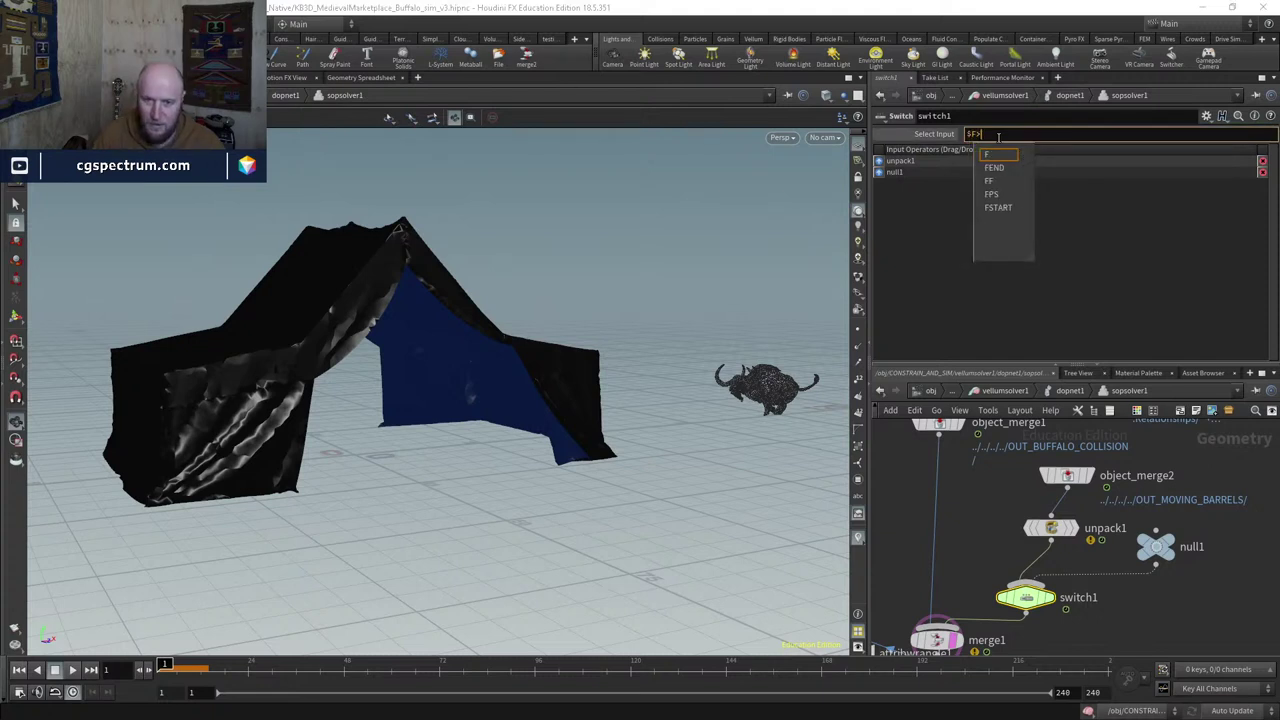
pyautogui.press('Return')
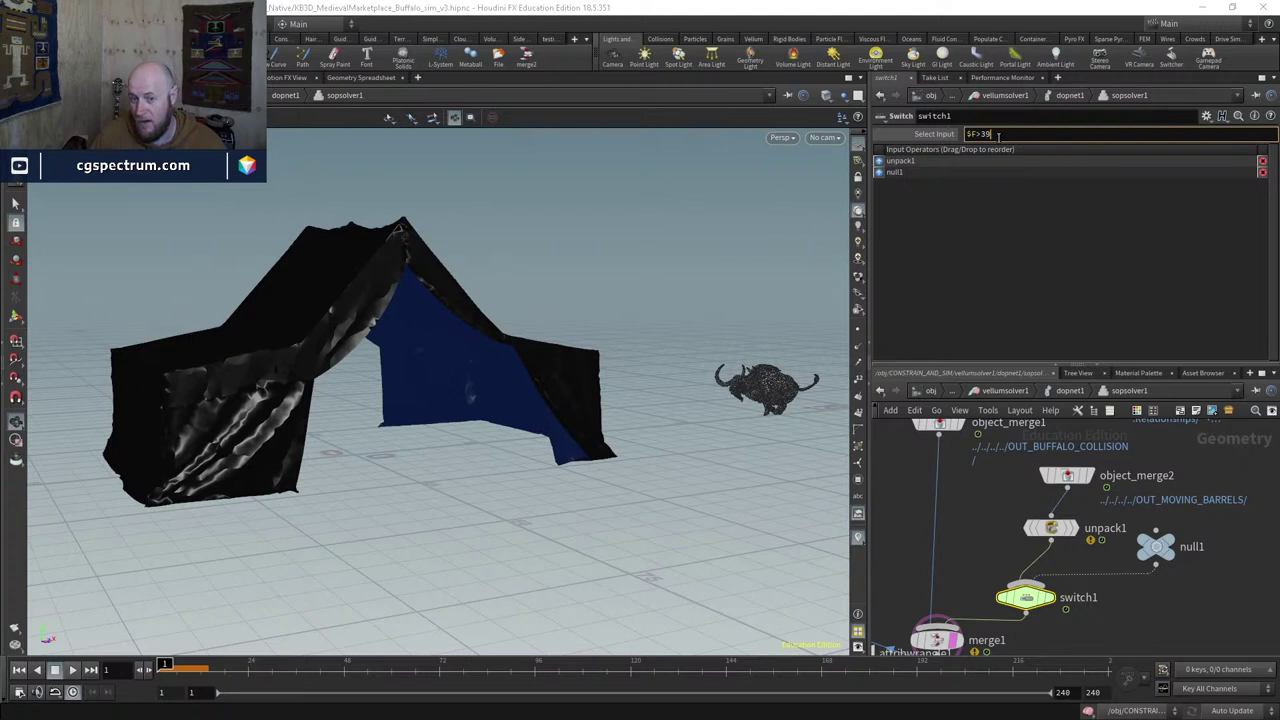
pyautogui.press('Return')
# Step: Reorder switch1's inputs so null1 comes first and unpack1 second, and tidy the nodes
pyautogui.moveTo(1124, 540); pyautogui.dragTo(1048, 452, button='middle')
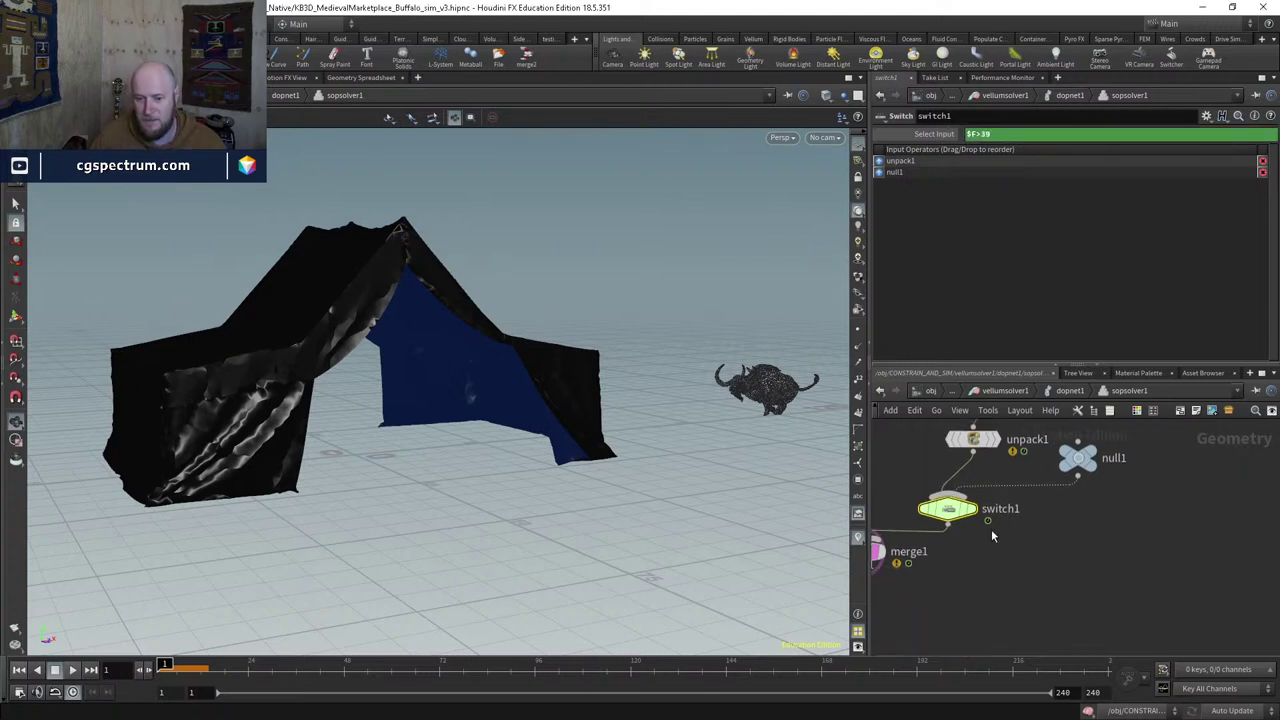
pyautogui.hotkey('shift', 'r')
pyautogui.moveTo(1001, 532); pyautogui.dragTo(1049, 566, button='middle')
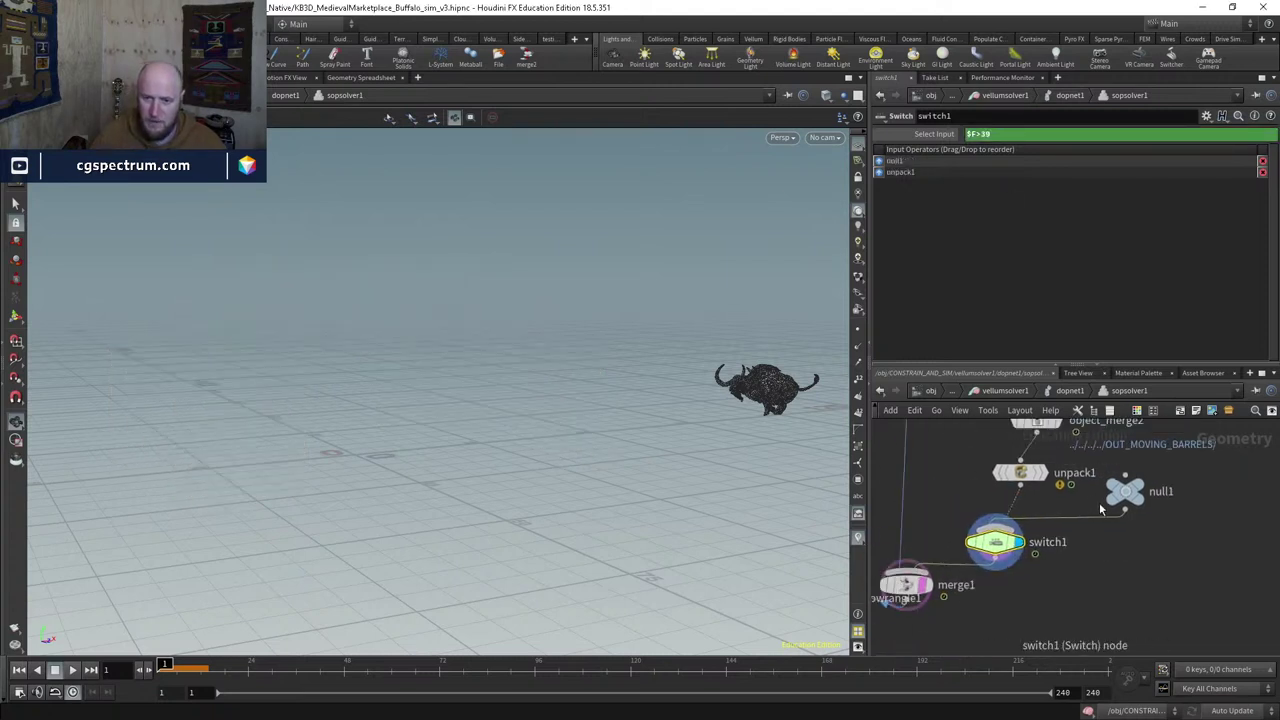
pyautogui.moveTo(1125, 490); pyautogui.dragTo(952, 472)
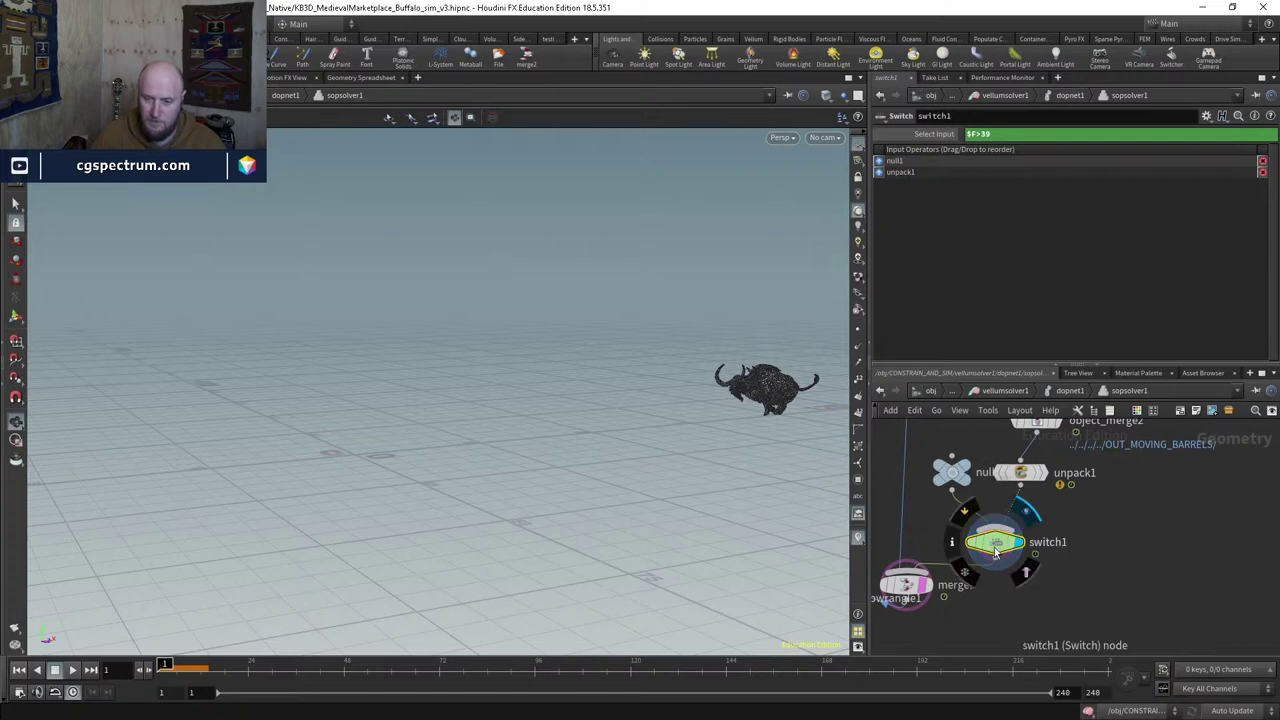
# Step: Scrub frames 39–41 comparing unpack1 and switch1 to confirm barrels appear from frame 40
pyautogui.click(284, 664)
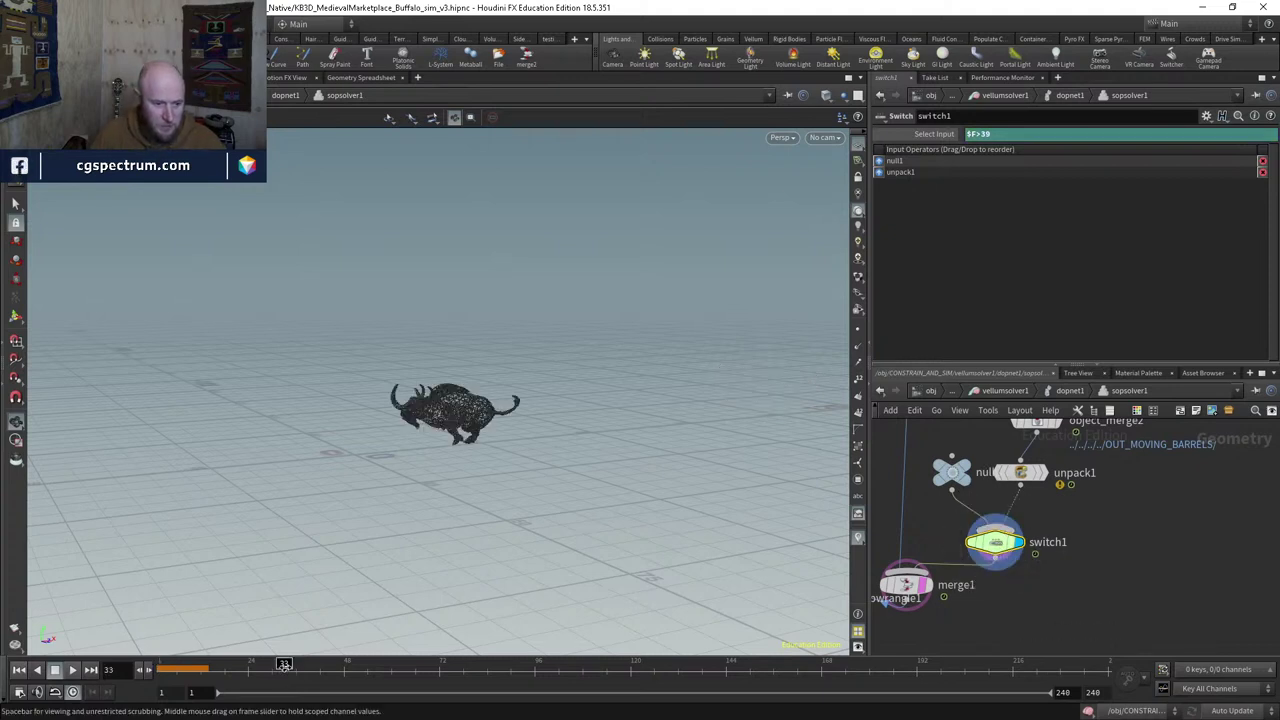
pyautogui.moveTo(284, 664); pyautogui.dragTo(320, 673)
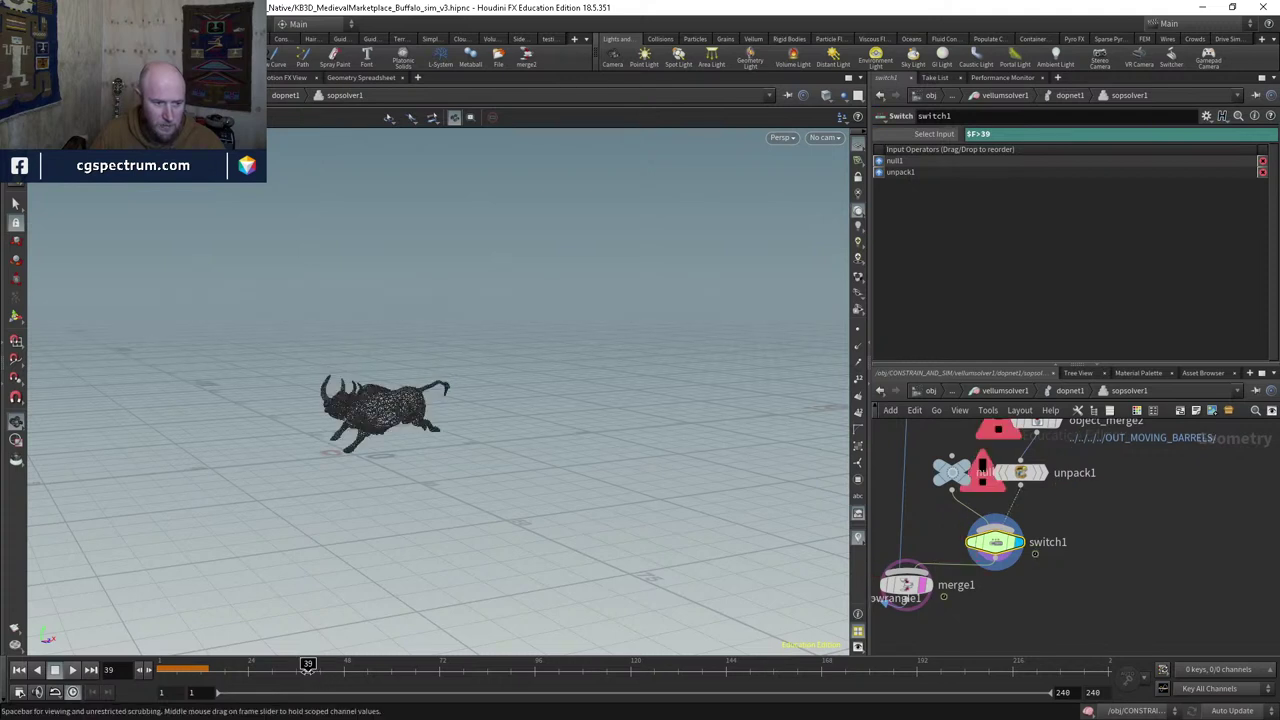
pyautogui.click(1045, 478)
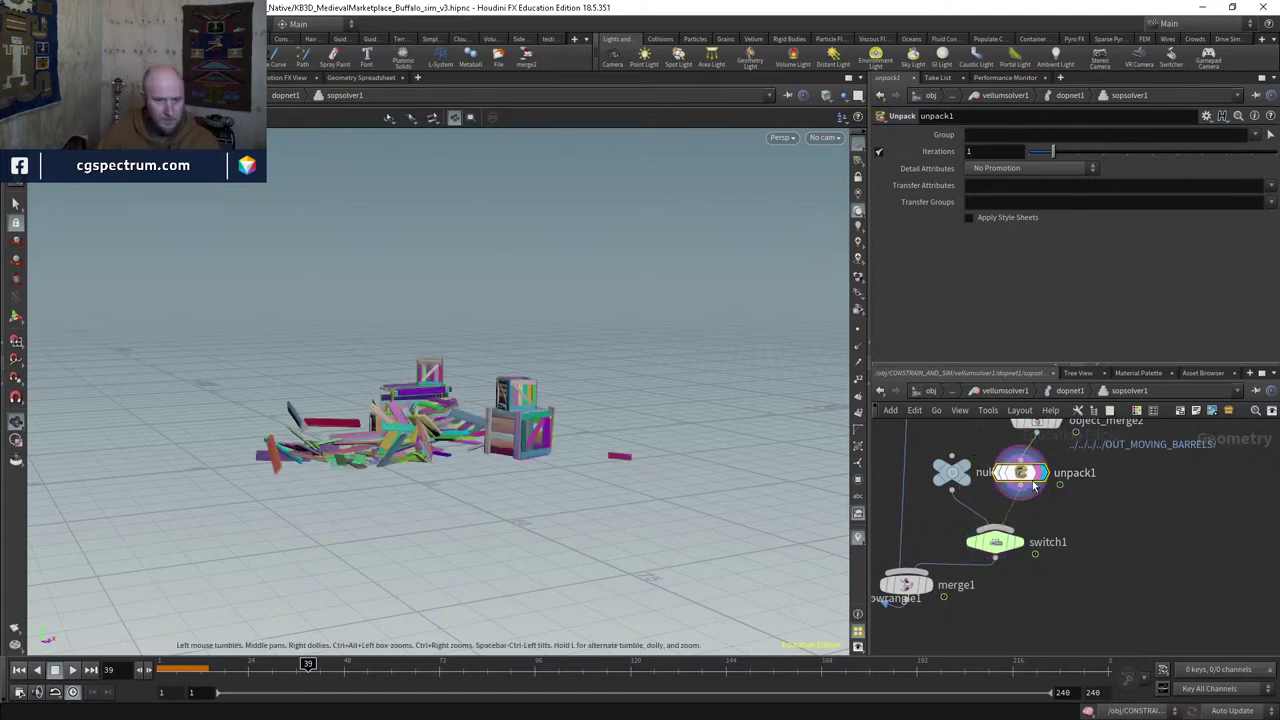
pyautogui.click(1010, 547)
pyautogui.click(998, 545)
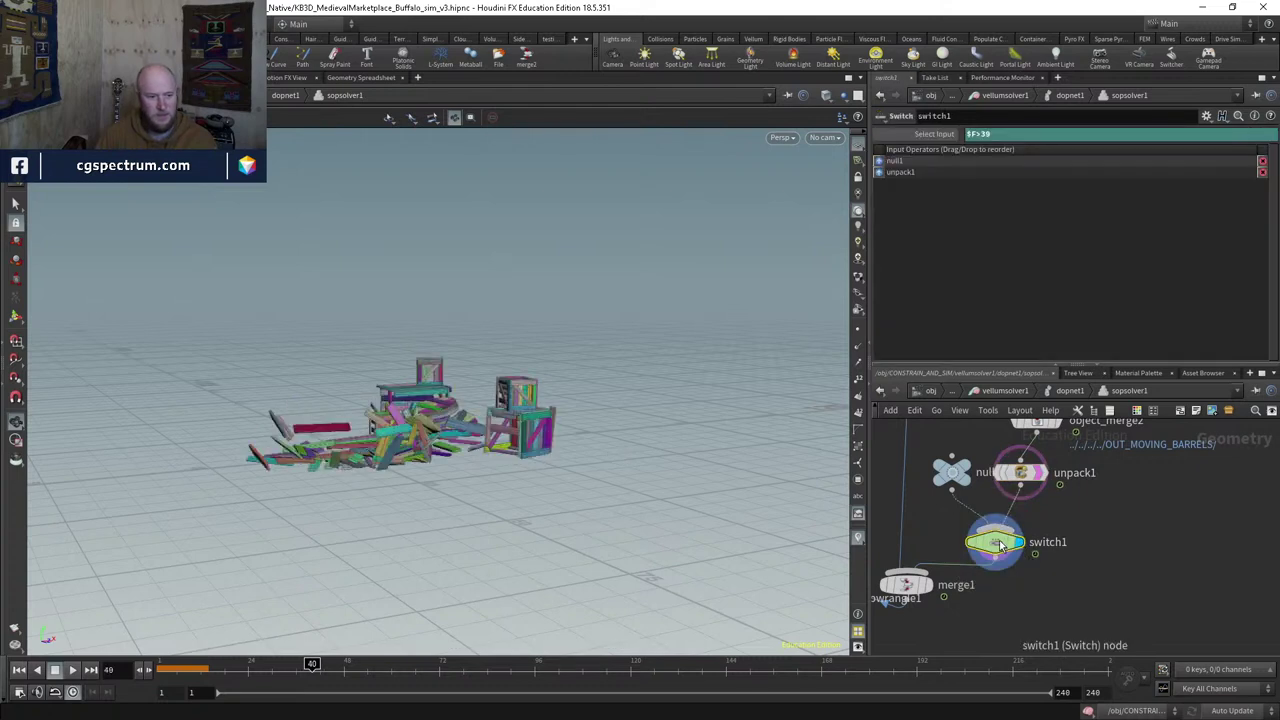
pyautogui.press('Left')
pyautogui.press('Right')
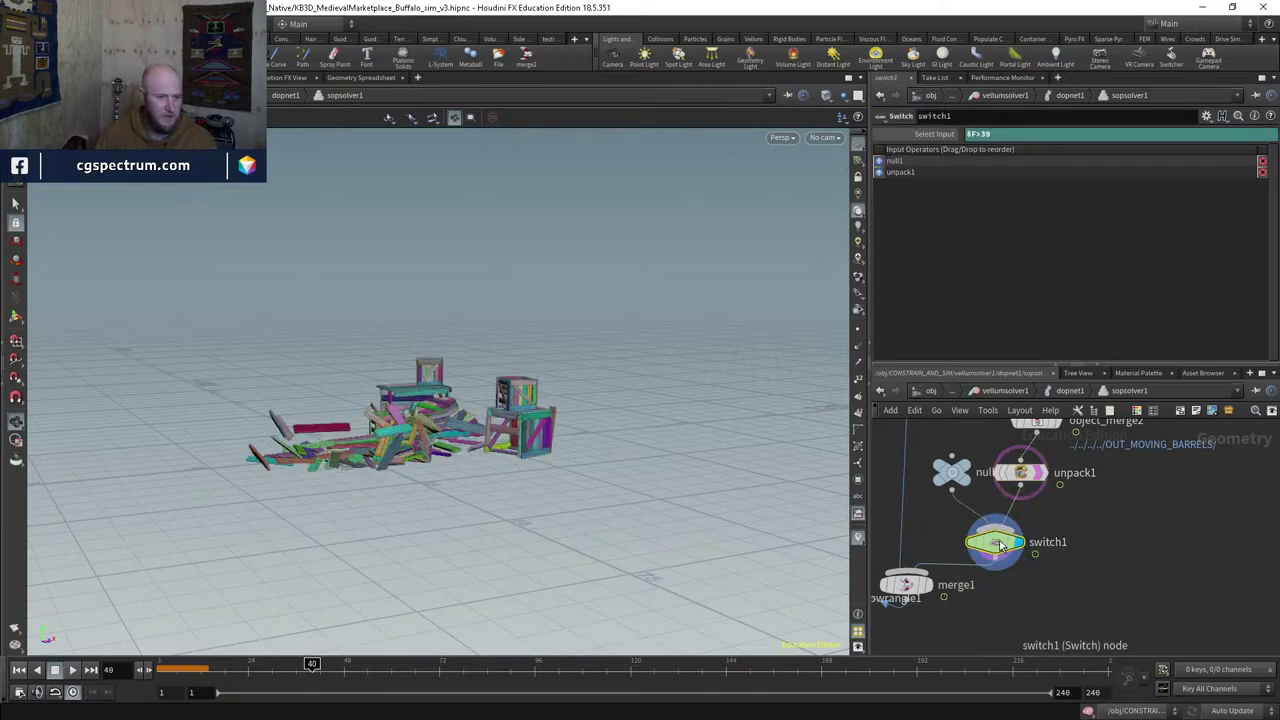
pyautogui.press('Right')
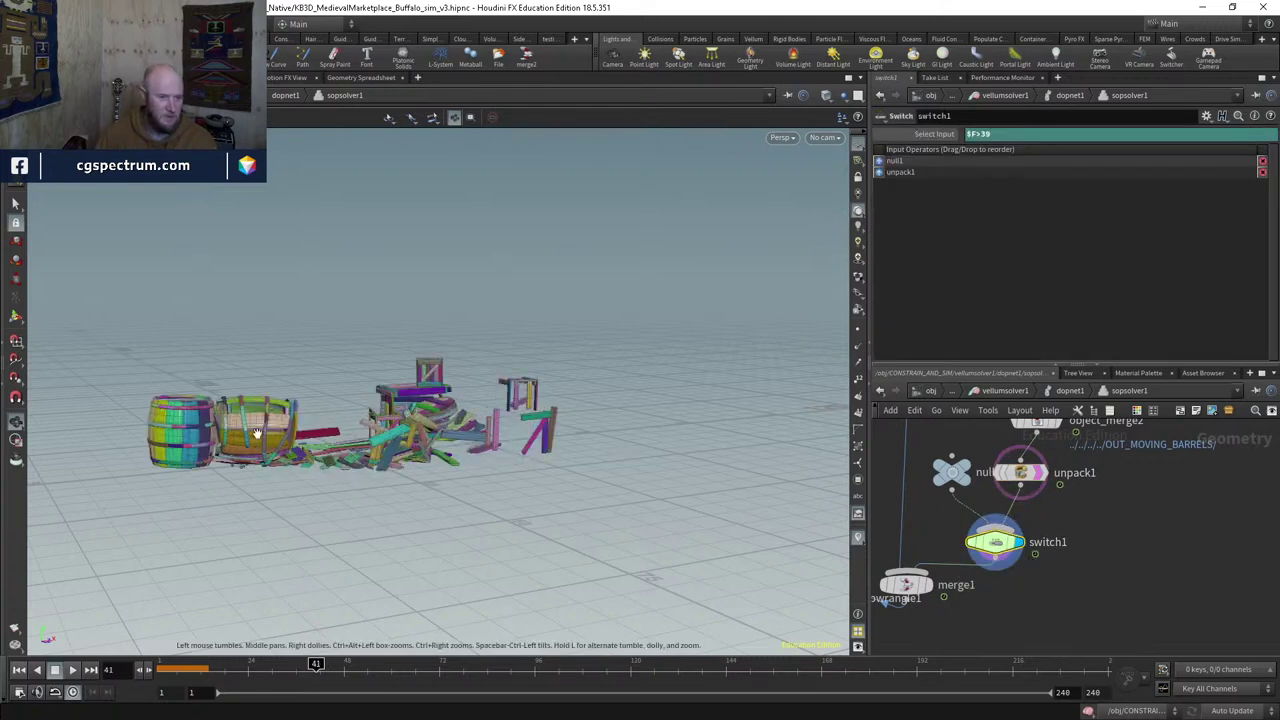
pyautogui.press('Left')
# Step: Display attribtransfer1's result and rewind the timeline to frame 1
pyautogui.moveTo(1040, 626); pyautogui.dragTo(1136, 572, button='middle')
pyautogui.click(952, 570)
pyautogui.click(928, 570)
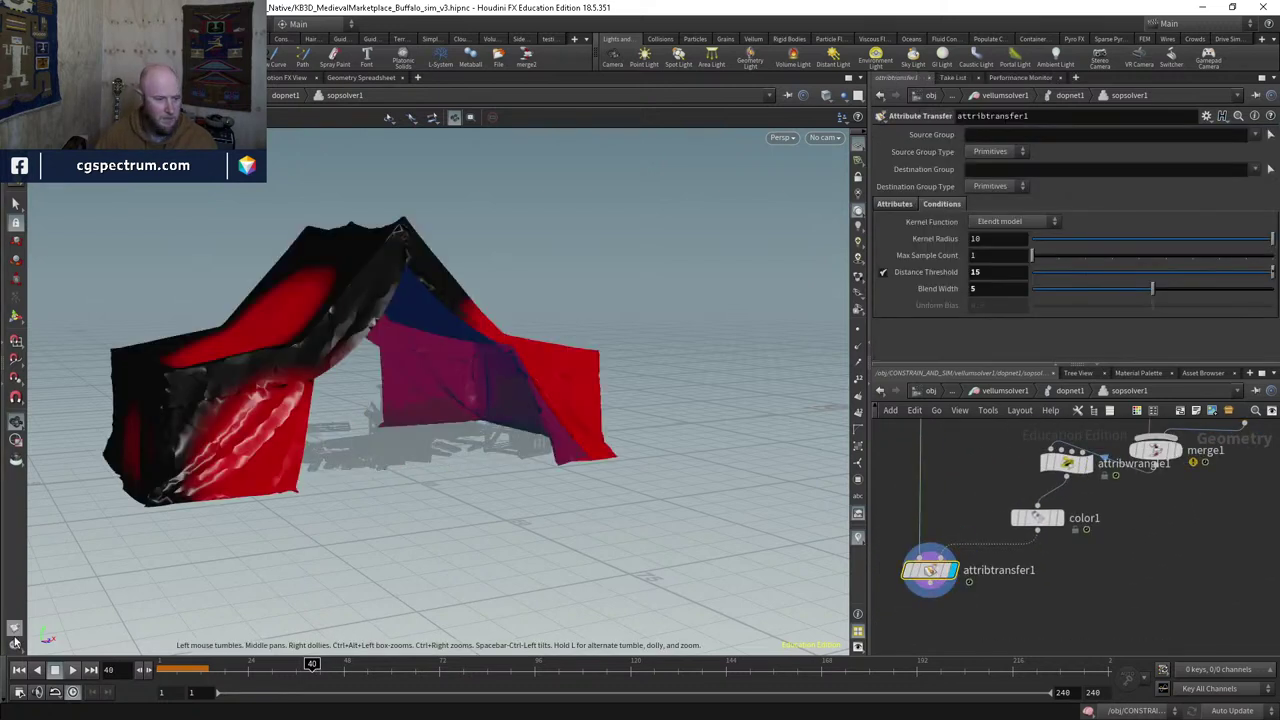
pyautogui.click(19, 671)
# Step: Back at CONSTRAIN_AND_SIM, reset and play the Vellum tarp sim, replaying from earlier frames
pyautogui.click(1028, 390)
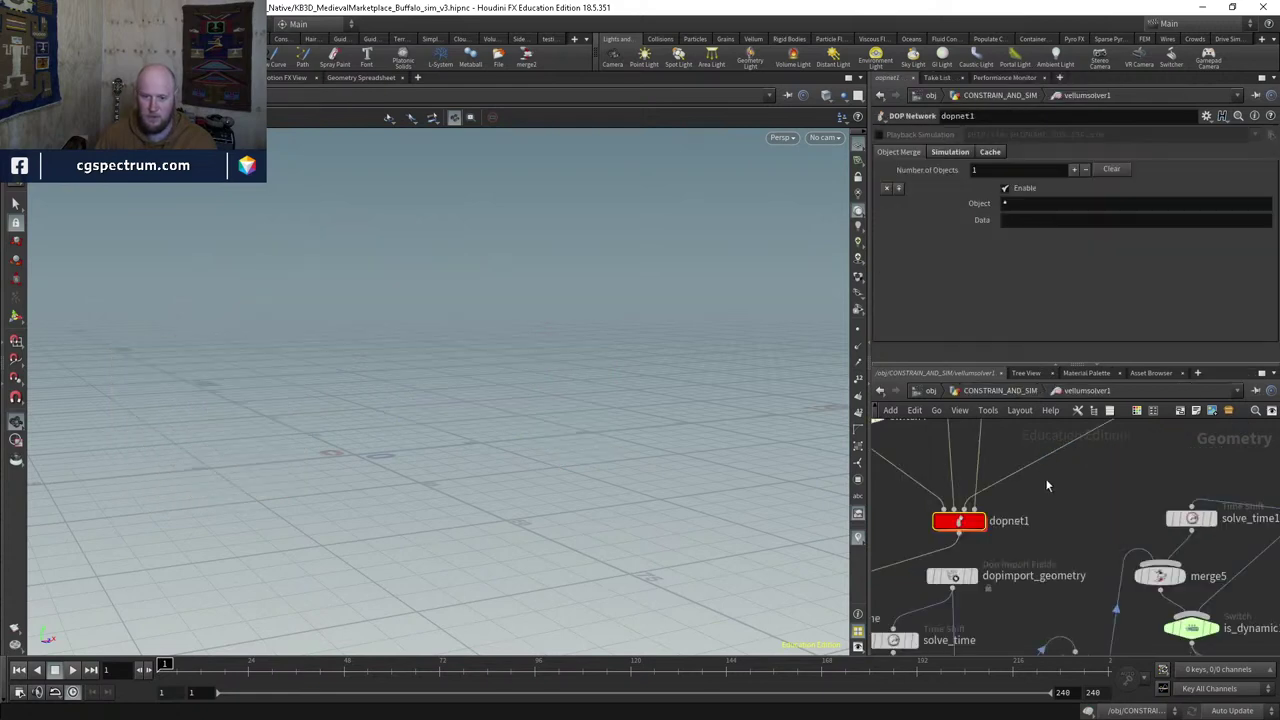
pyautogui.press('u')
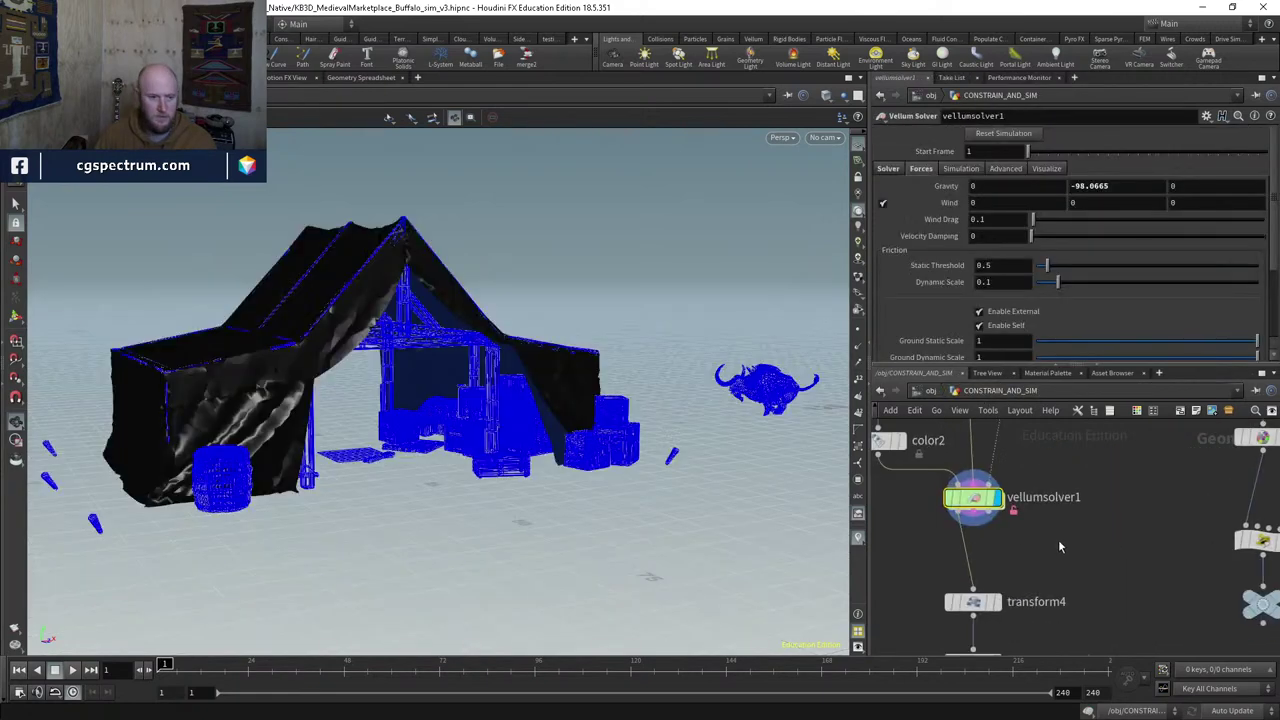
pyautogui.click(1005, 134)
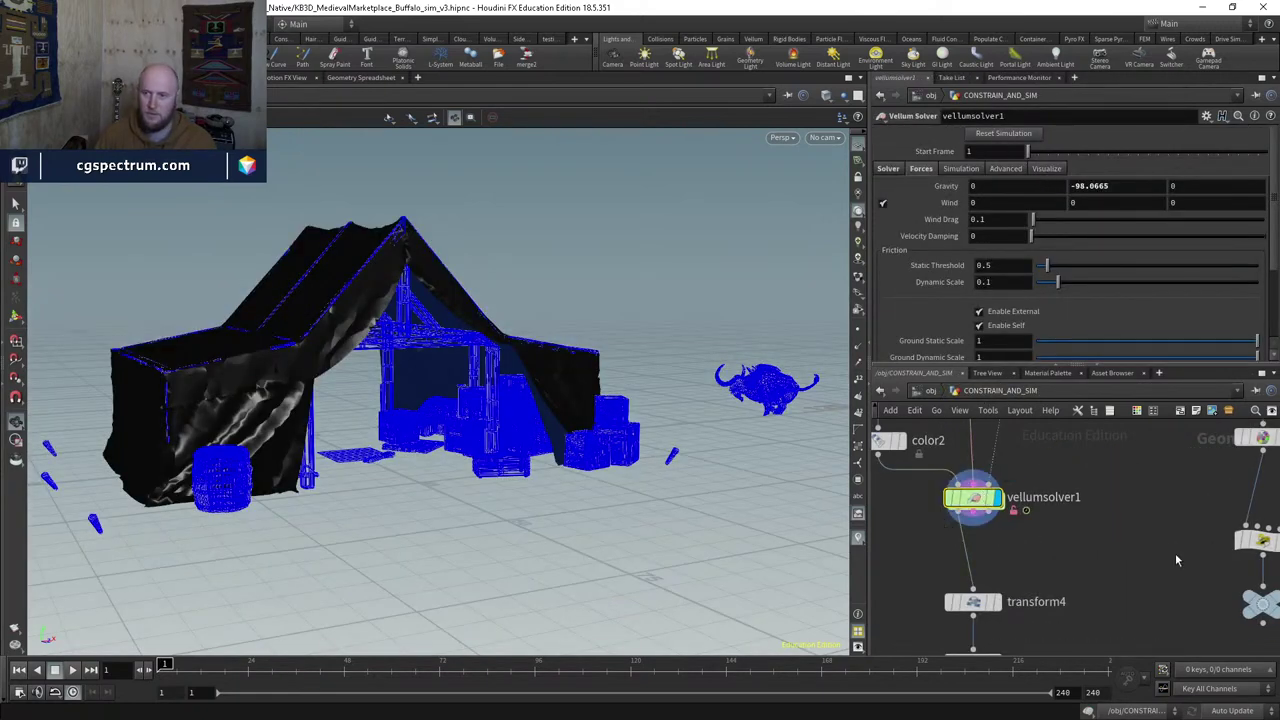
pyautogui.press('Up')
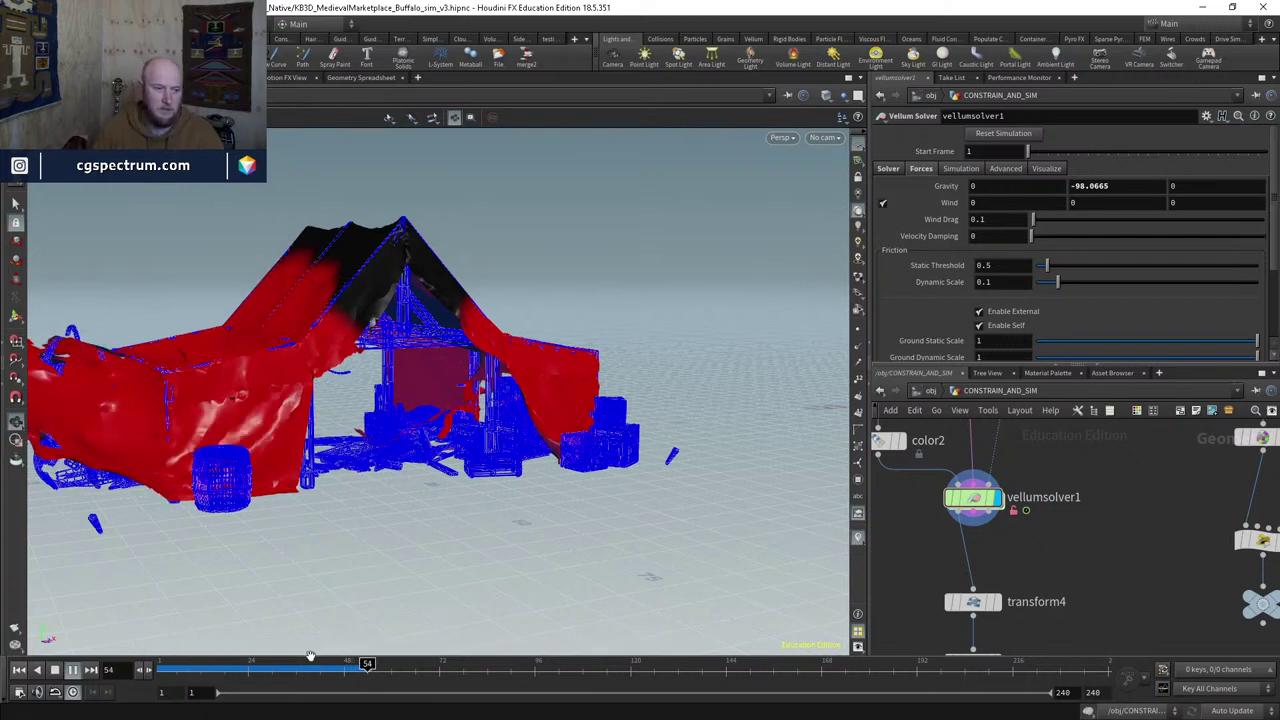
pyautogui.click(192, 665)
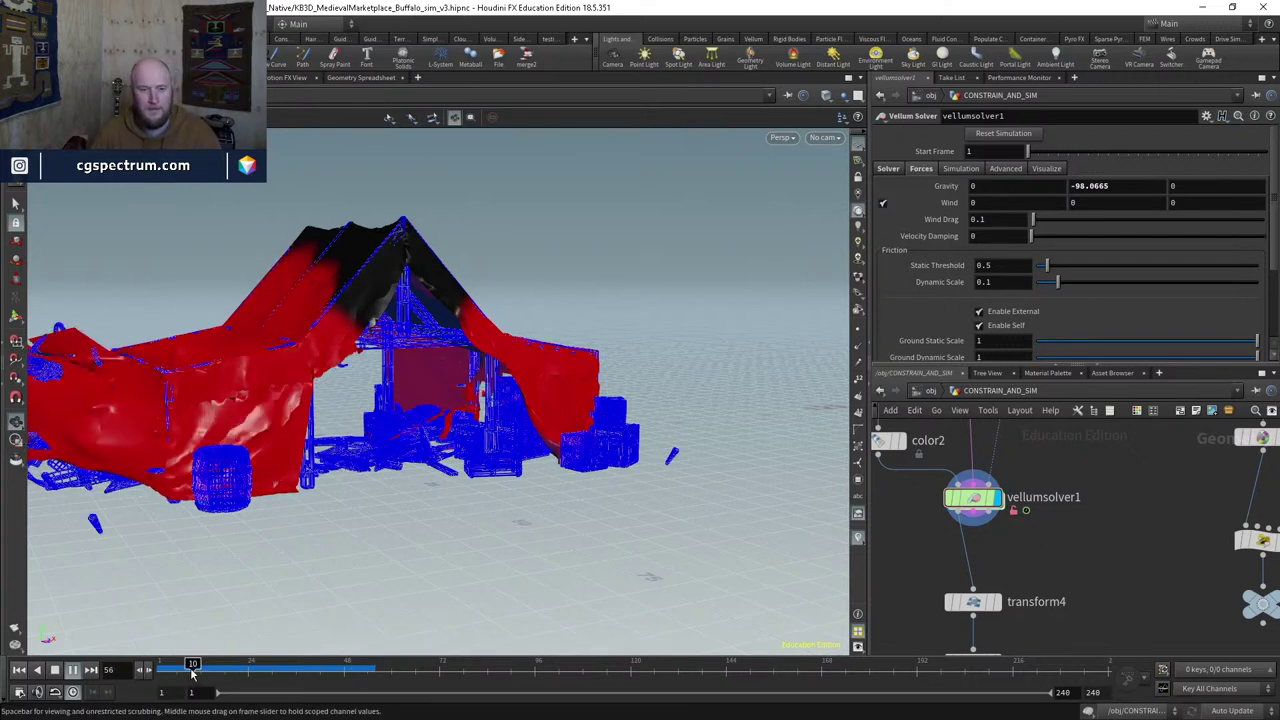
pyautogui.moveTo(414, 514); pyautogui.dragTo(492, 527)
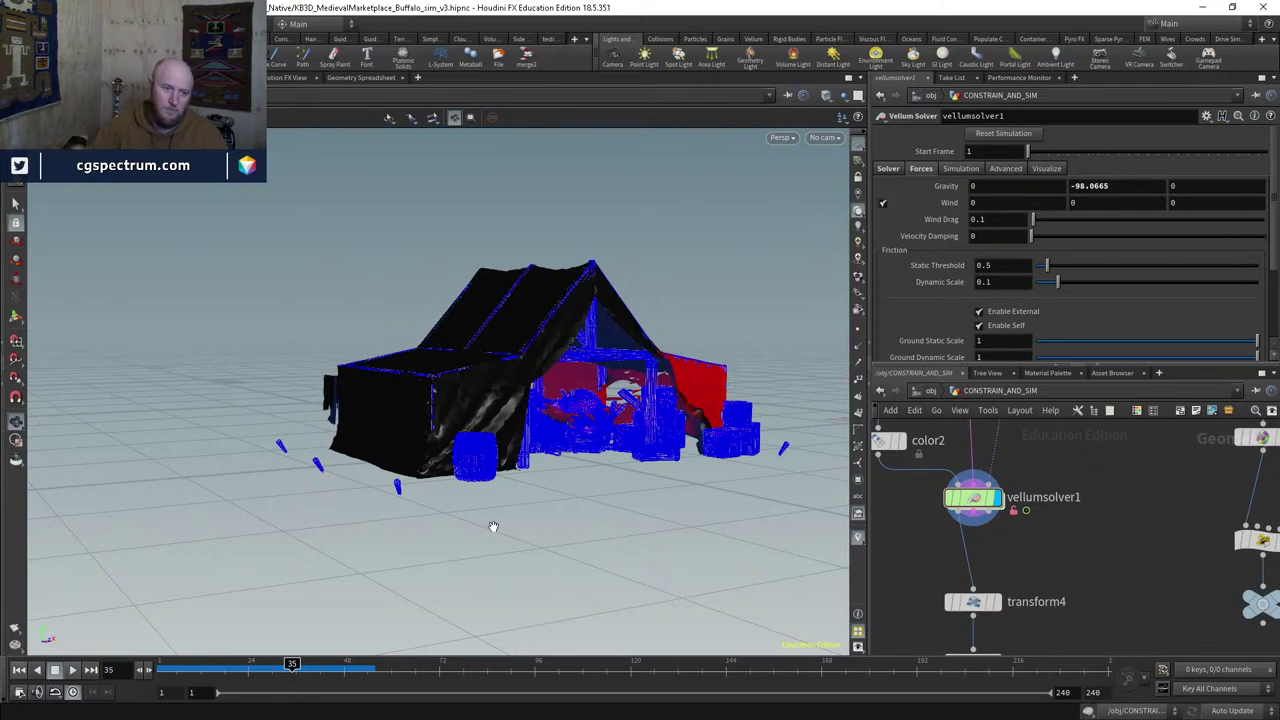
pyautogui.click(73, 671)
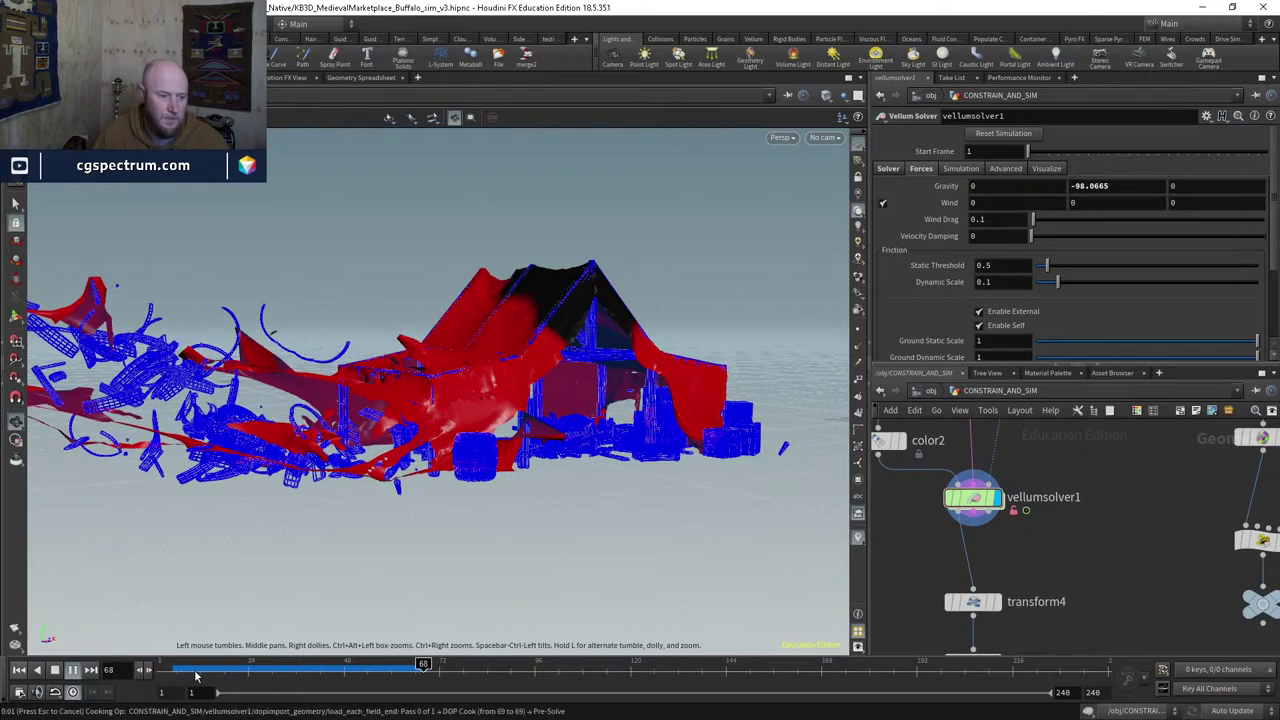
pyautogui.click(285, 670)
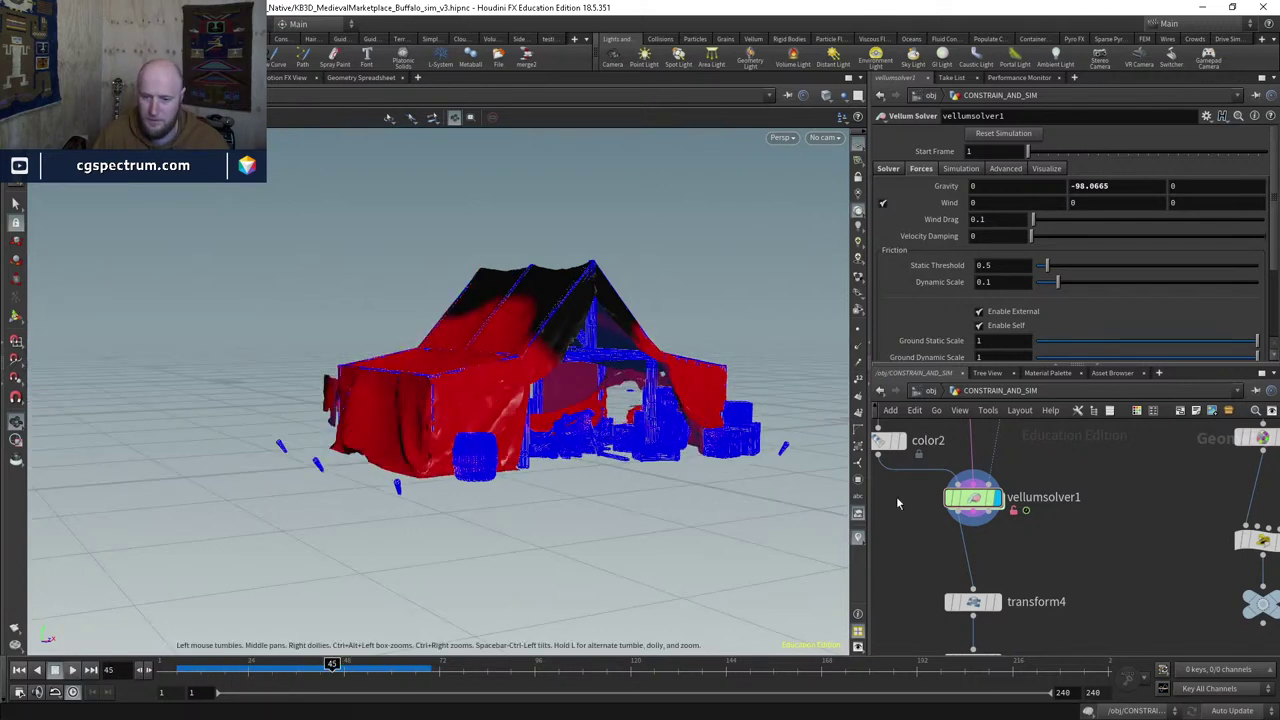
# Step: Create a Switch node fed by vellumsolver1 and attribwrangle2
pyautogui.press('Tab')
pyautogui.write('swit')
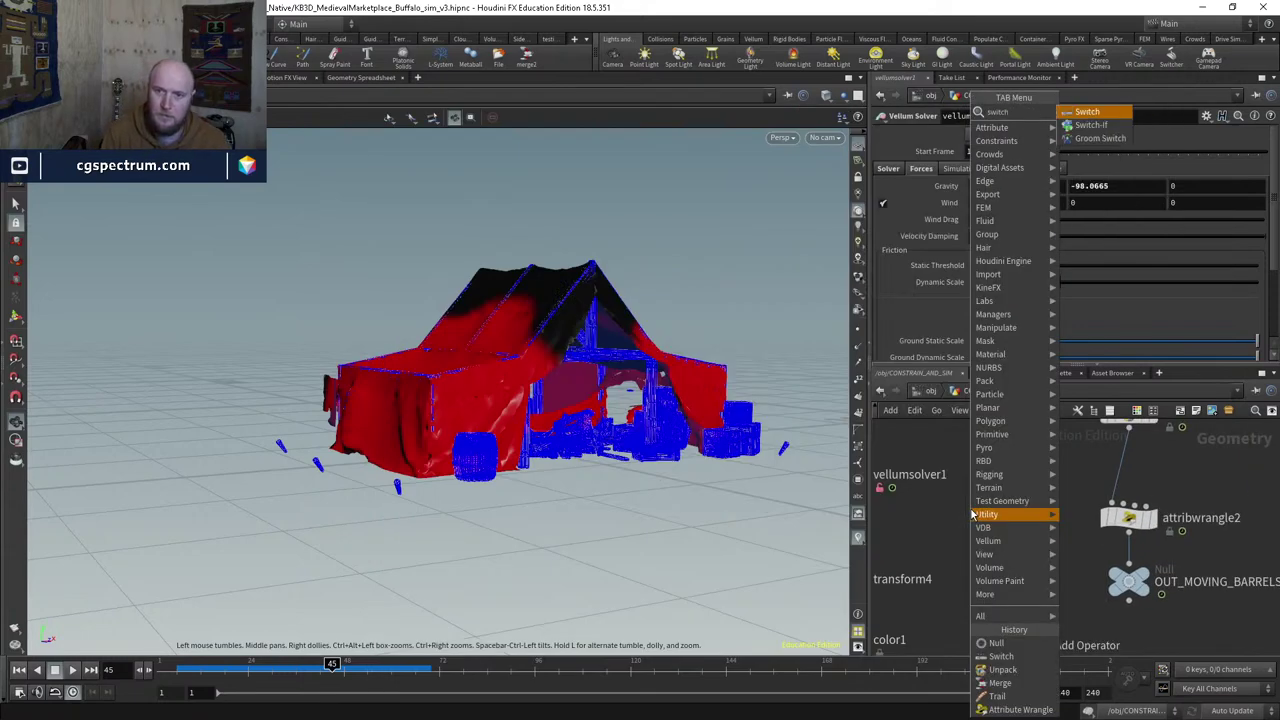
pyautogui.press('Return')
pyautogui.click(970, 551)
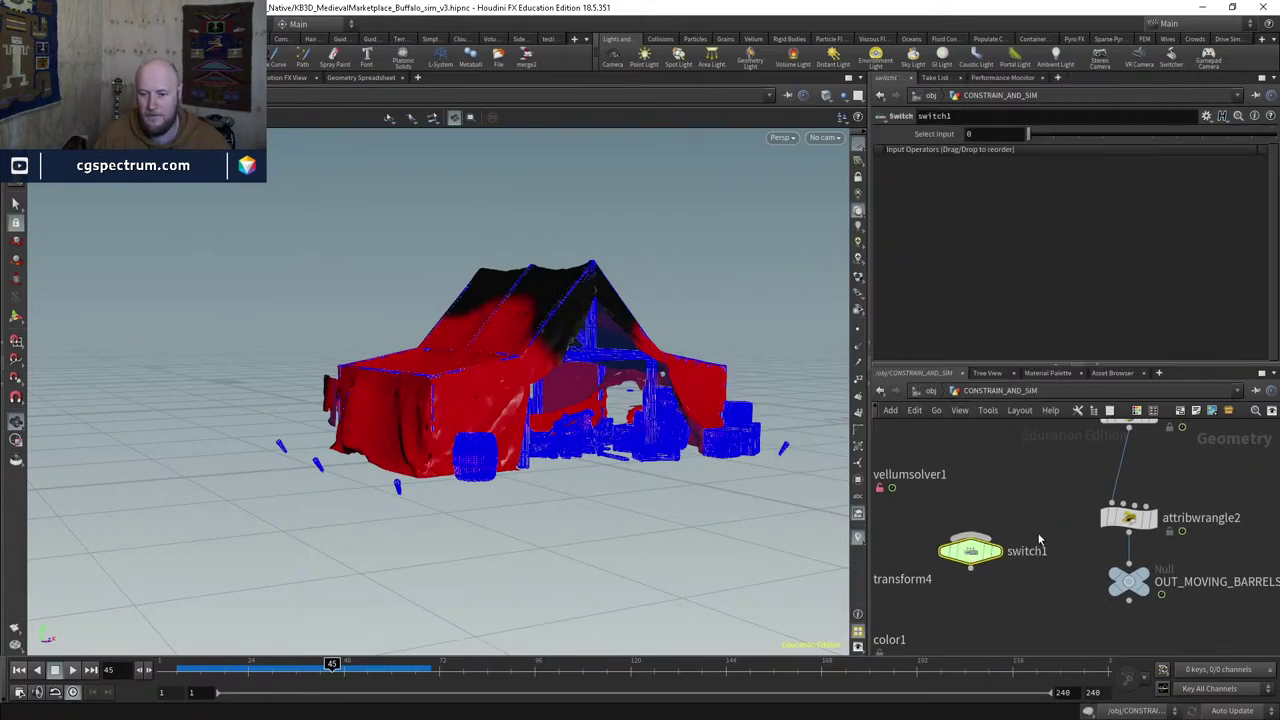
pyautogui.moveTo(1006, 488); pyautogui.dragTo(960, 456)
pyautogui.moveTo(1110, 492); pyautogui.dragTo(1255, 484)
pyautogui.moveTo(1255, 484); pyautogui.dragTo(1226, 488, button='middle')
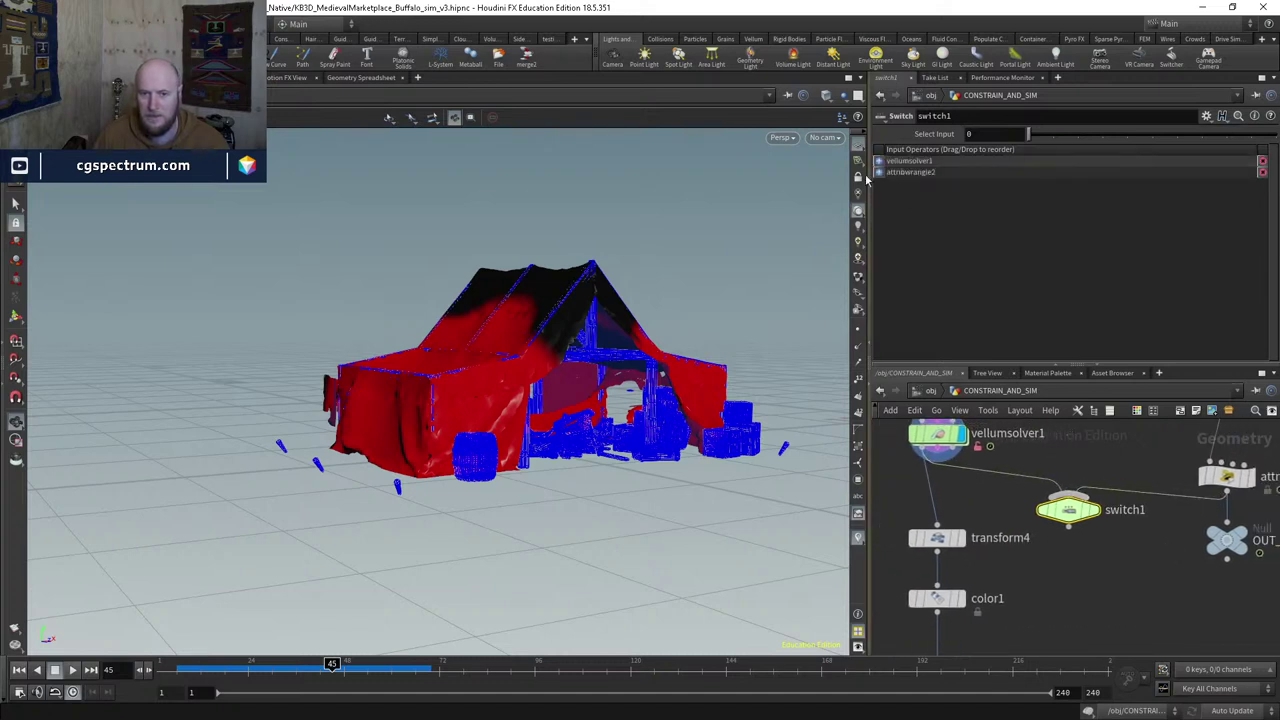
# Step: Wire OUT_MOVING_BARRELS and transform4 into the switch and display its output
pyautogui.moveTo(1087, 527); pyautogui.dragTo(1090, 551)
pyautogui.moveTo(1230, 568); pyautogui.dragTo(1142, 584, button='middle')
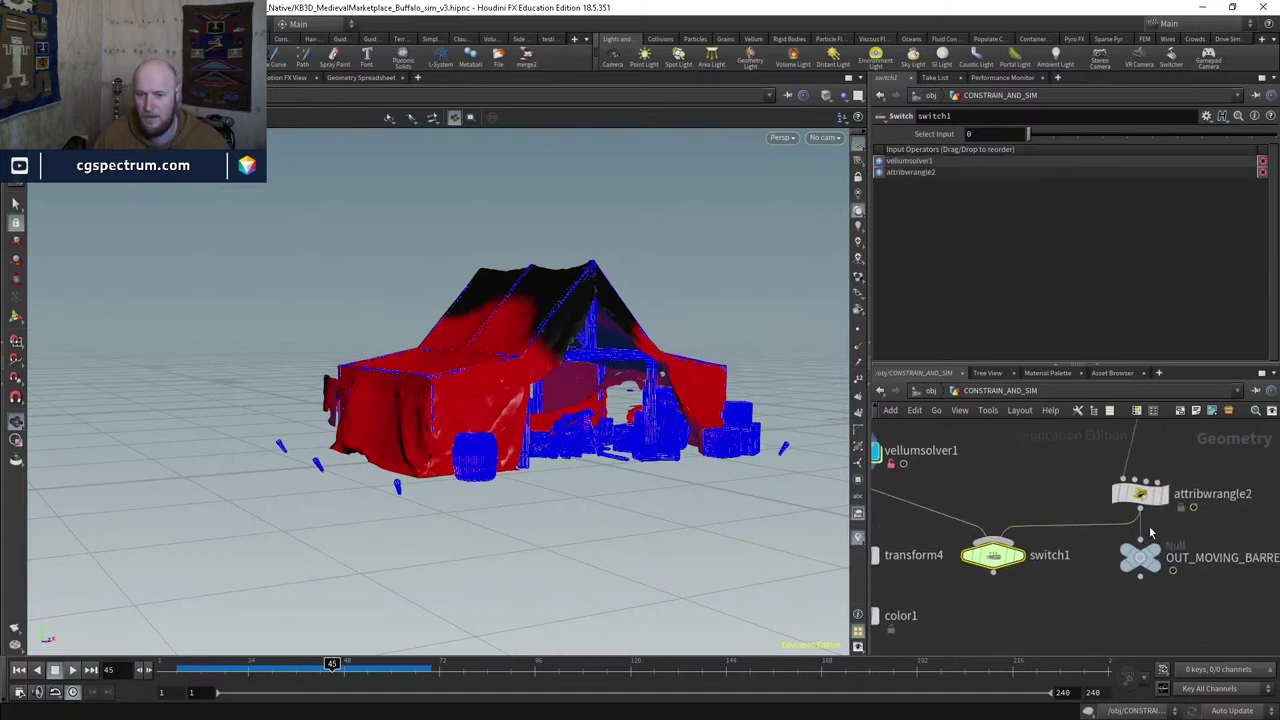
pyautogui.click(1142, 583)
pyautogui.click(993, 556)
pyautogui.moveTo(993, 556); pyautogui.dragTo(1060, 522, button='middle')
pyautogui.click(944, 540)
pyautogui.click(1098, 528)
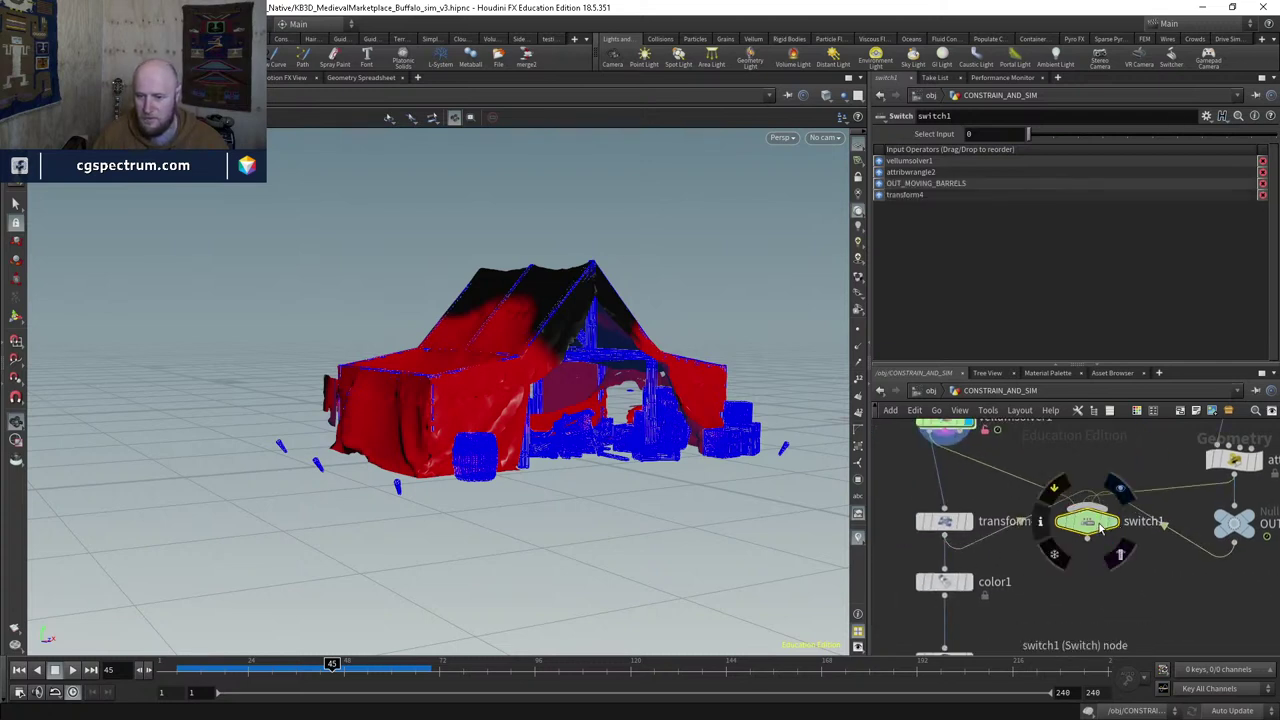
pyautogui.moveTo(1105, 540); pyautogui.dragTo(1110, 623)
pyautogui.moveTo(1142, 610); pyautogui.dragTo(1068, 547, button='middle')
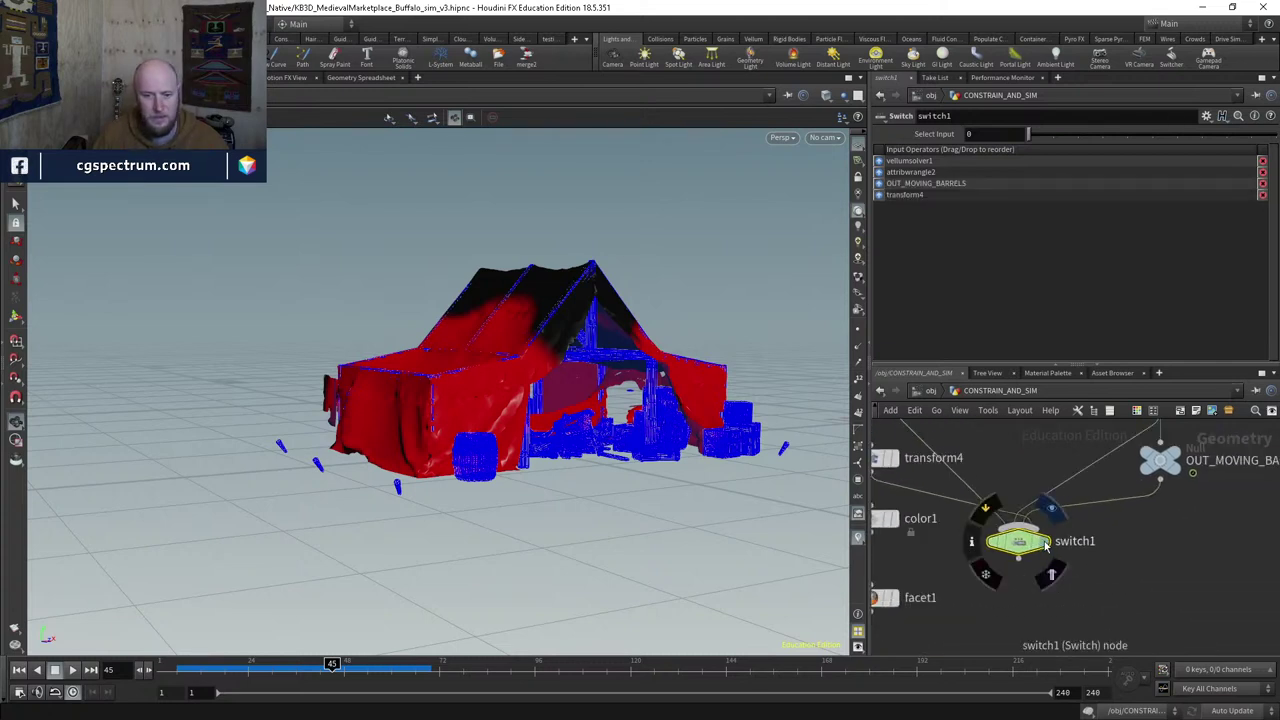
pyautogui.click(1046, 541)
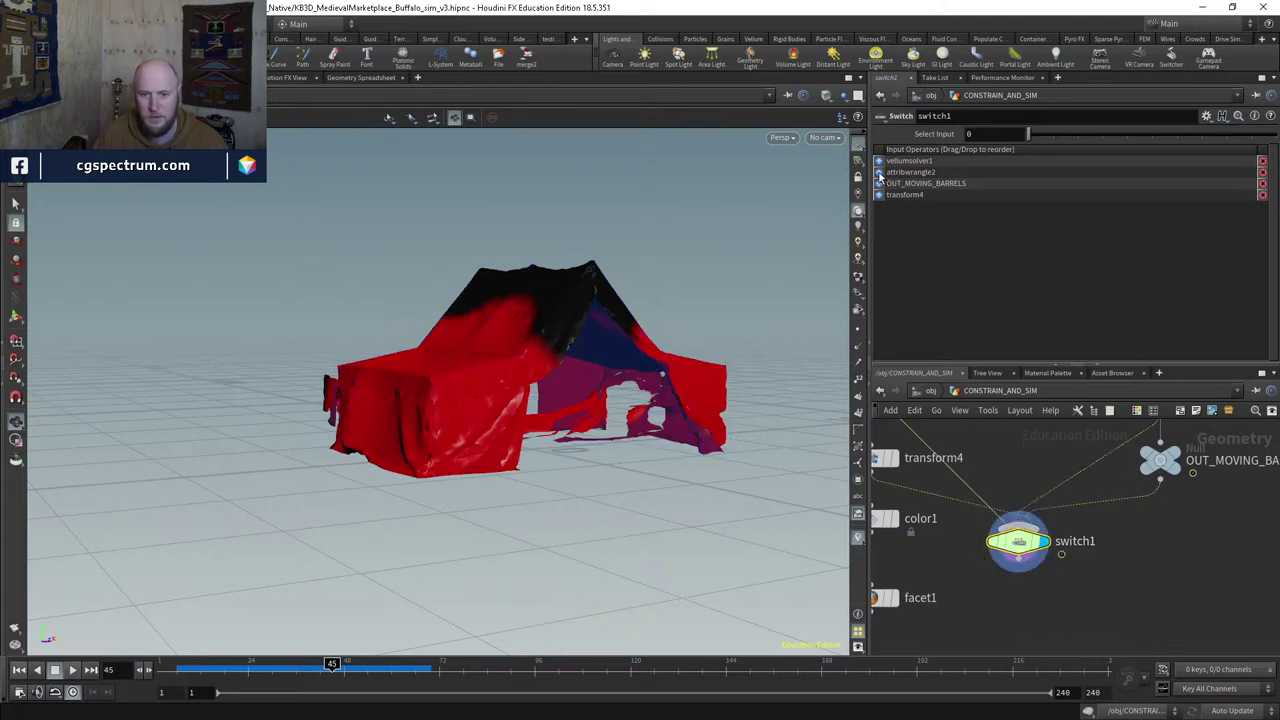
# Step: Order inputs as transform4, vellumsolver1, attribwrangle2, OUT_MOVING_BARRELS and set Select Input to 3
pyautogui.moveTo(880, 176)
pyautogui.mouseDown()
pyautogui.moveTo(880, 161)
pyautogui.moveTo(882, 194)
pyautogui.moveTo(882, 166)
pyautogui.moveTo(899, 167)
pyautogui.mouseUp()
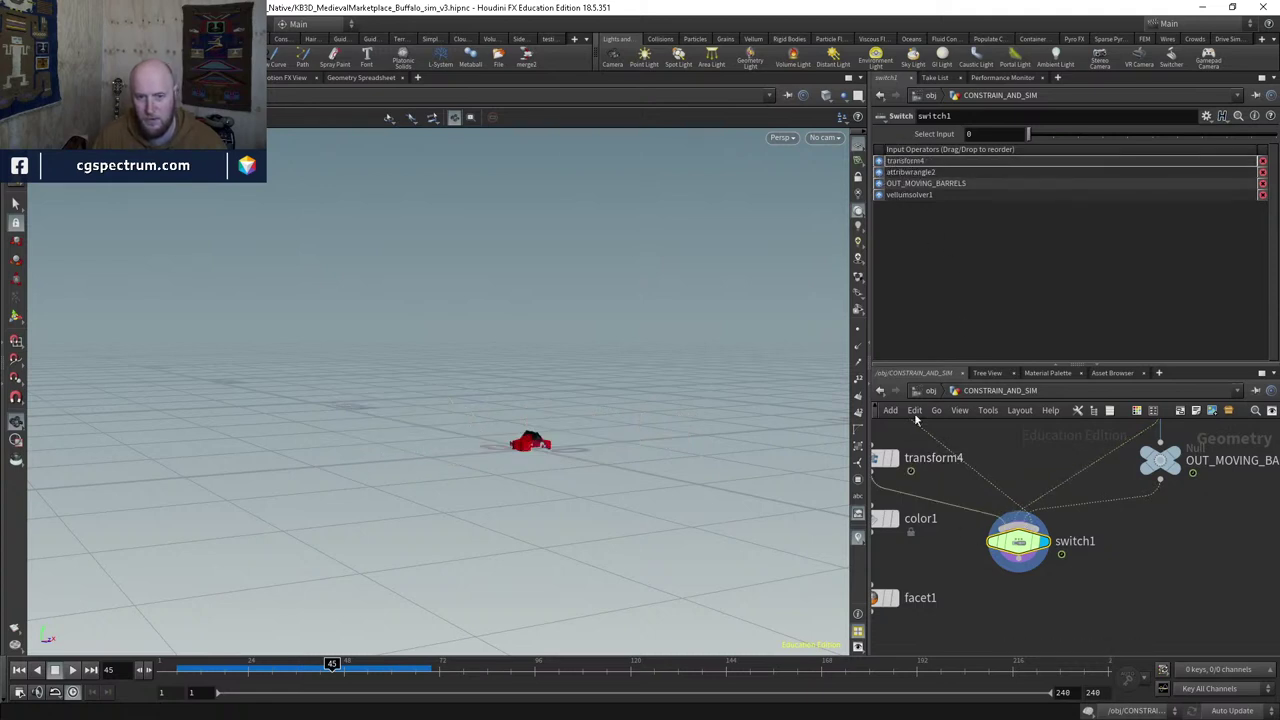
pyautogui.moveTo(883, 185); pyautogui.dragTo(881, 187)
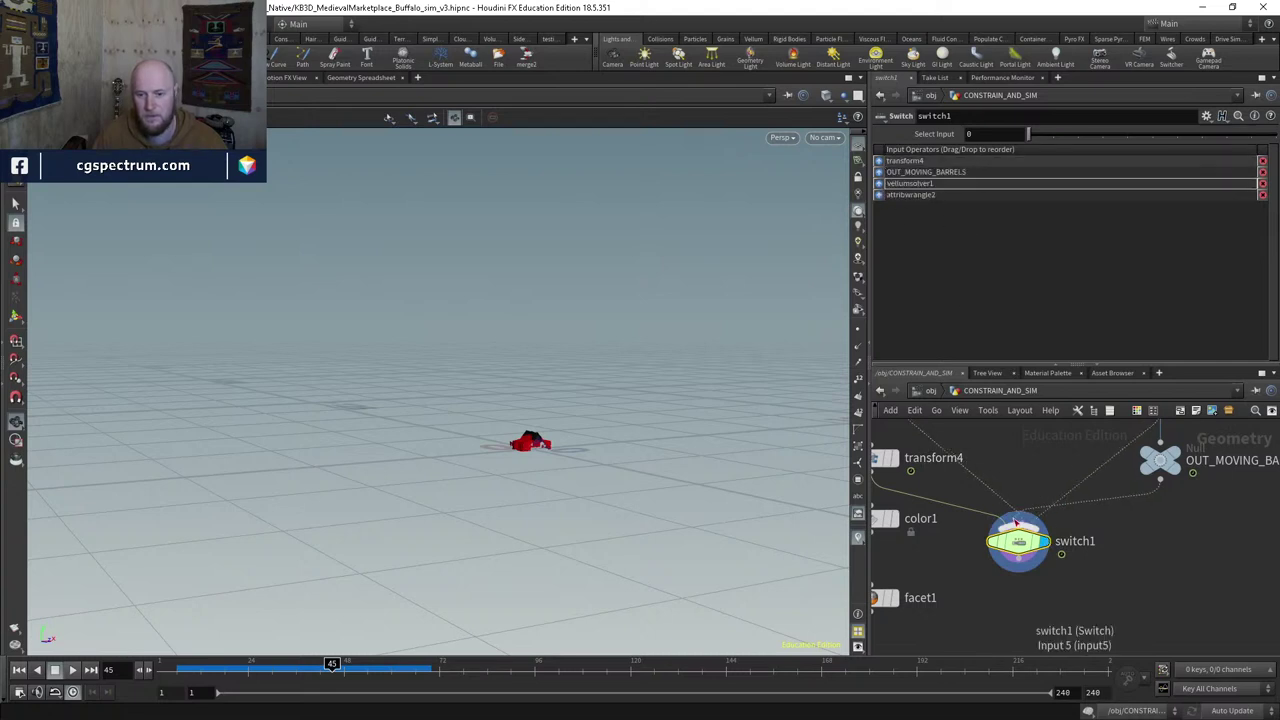
pyautogui.moveTo(1025, 530)
pyautogui.scroll(2, 981, 524)
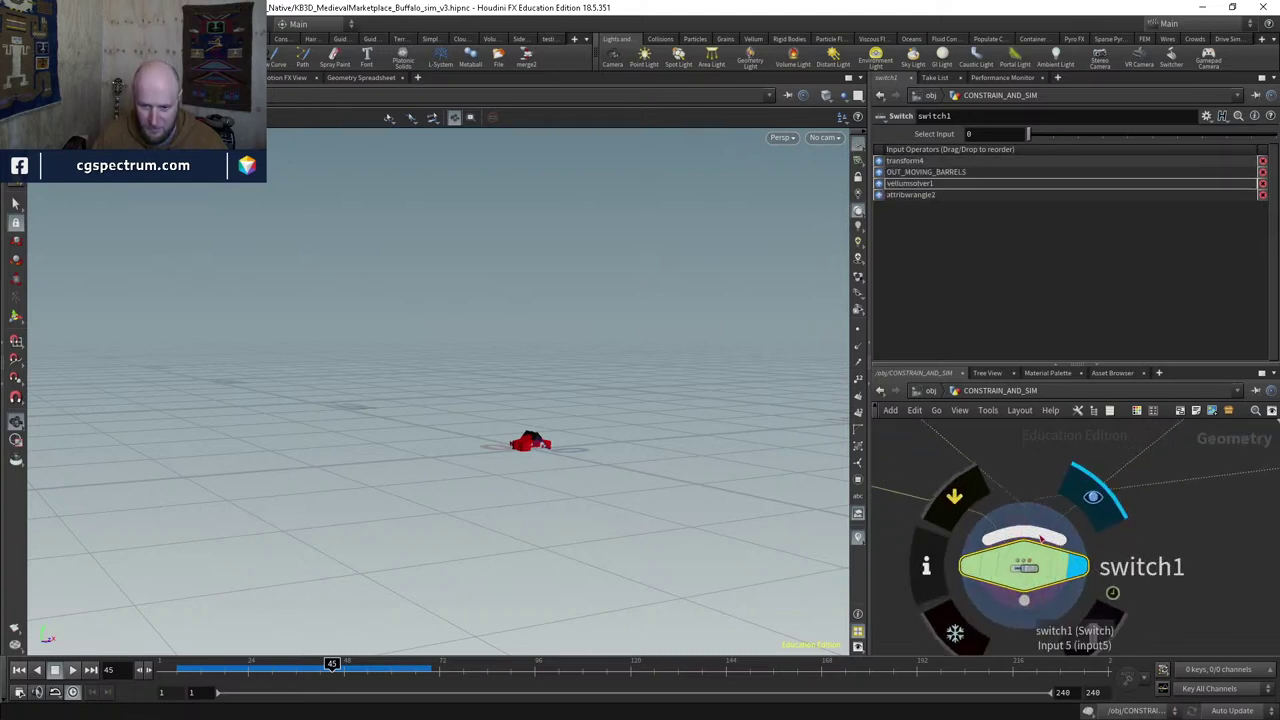
pyautogui.scroll(-2, 1030, 534)
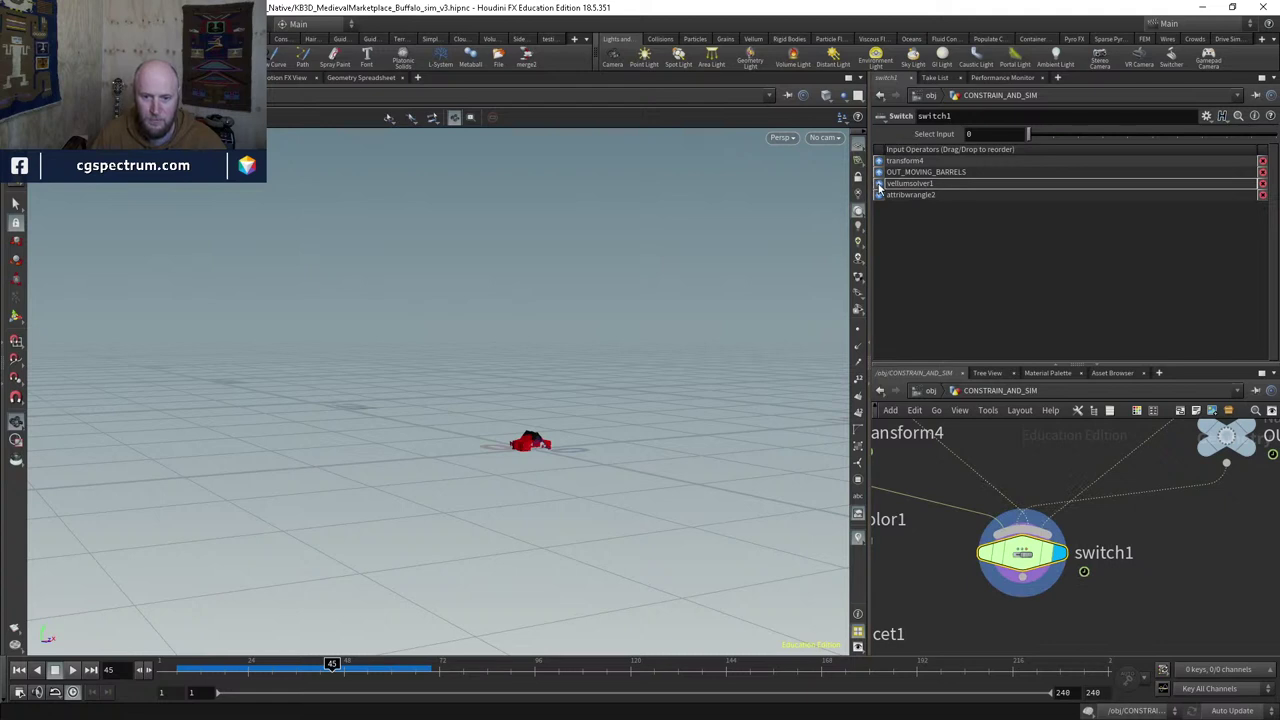
pyautogui.moveTo(880, 184); pyautogui.dragTo(880, 170)
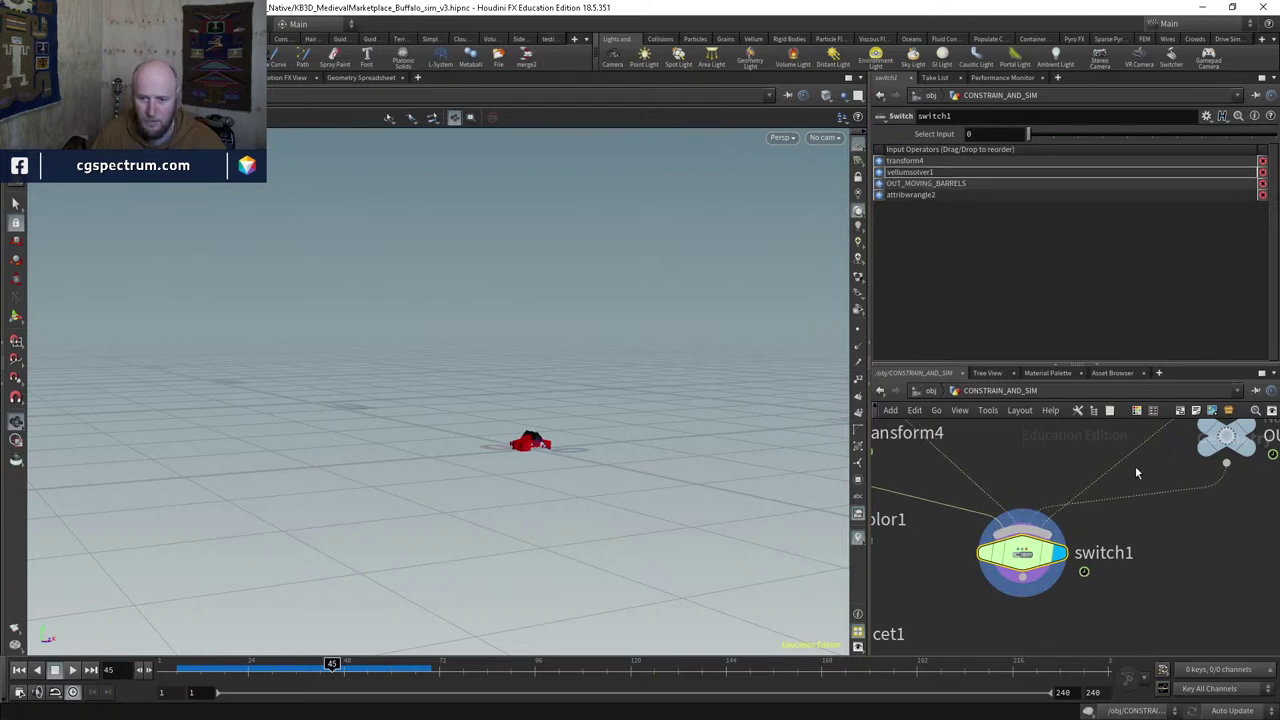
pyautogui.moveTo(879, 198); pyautogui.dragTo(879, 184)
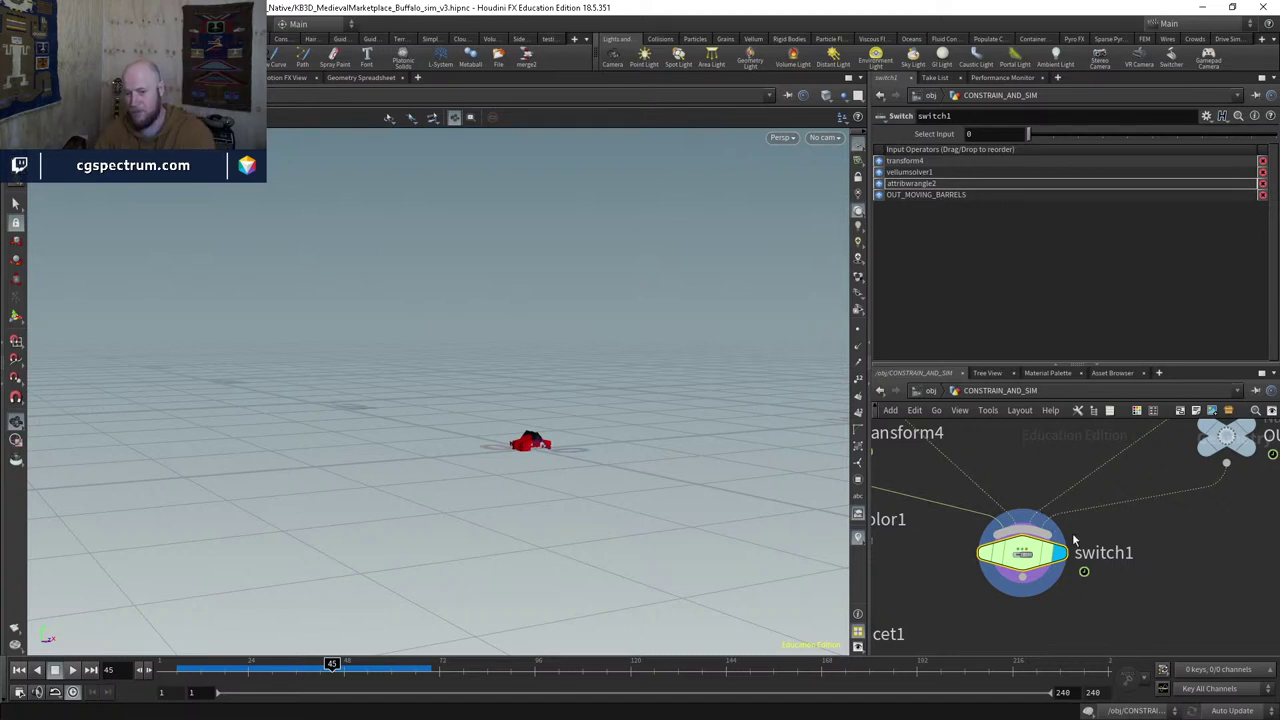
pyautogui.scroll(3, 1000, 490)
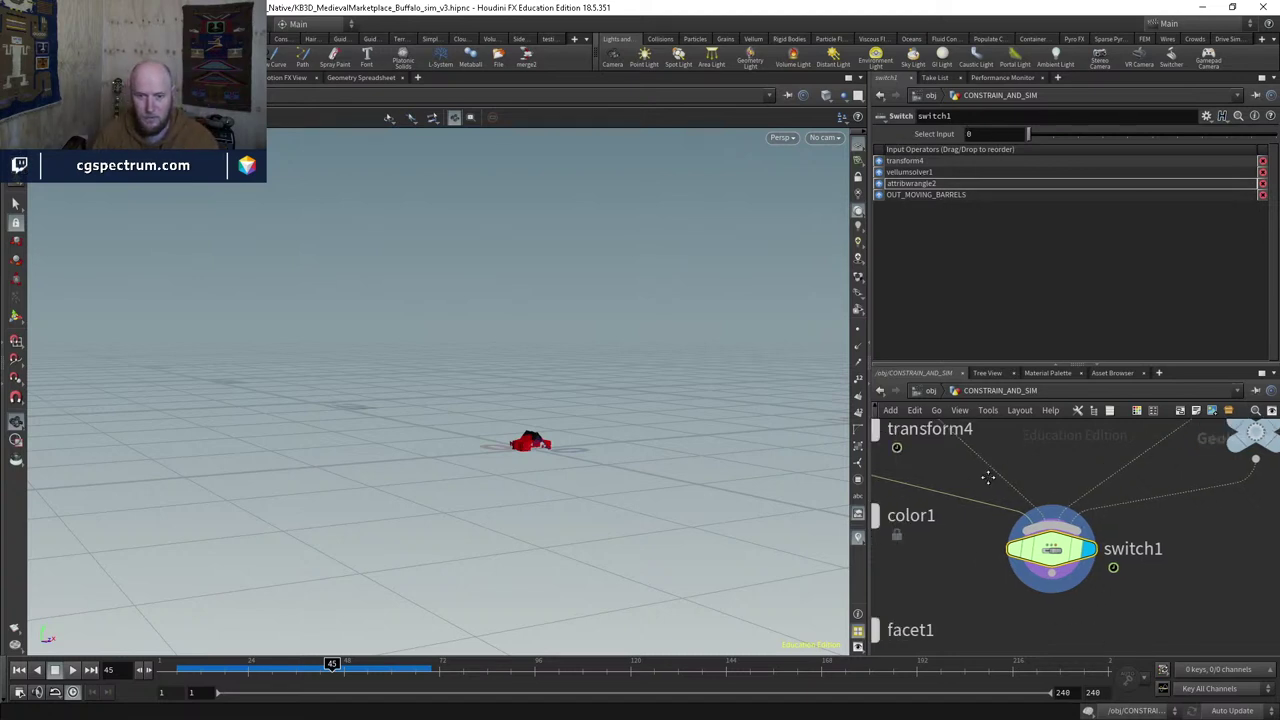
pyautogui.moveTo(1031, 133)
pyautogui.mouseDown()
pyautogui.moveTo(1088, 135)
pyautogui.moveTo(1029, 136)
pyautogui.mouseUp()
# Step: Display vellumsolver1 again and inspect the draped tarp around frame 58 from close, low angles
pyautogui.press('Up')
pyautogui.press('Up')
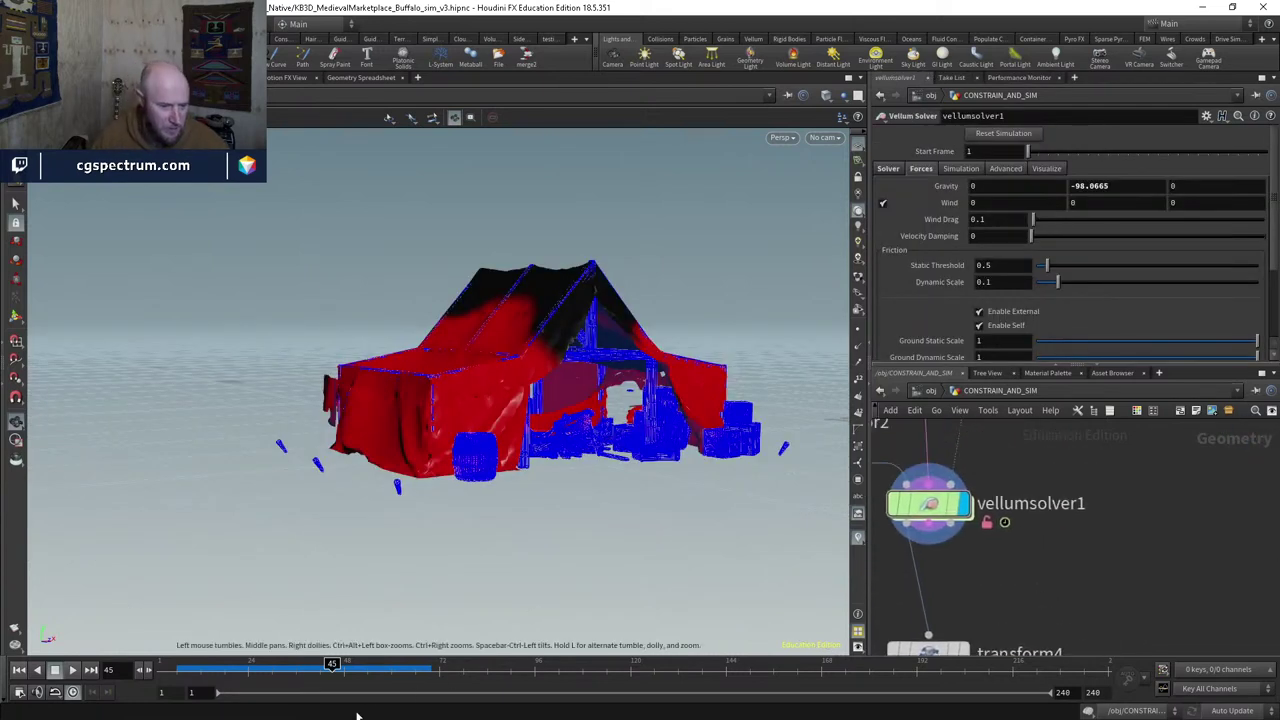
pyautogui.moveTo(333, 664); pyautogui.dragTo(383, 664)
pyautogui.moveTo(400, 380); pyautogui.dragTo(449, 354)
pyautogui.scroll(-3, 449, 354)
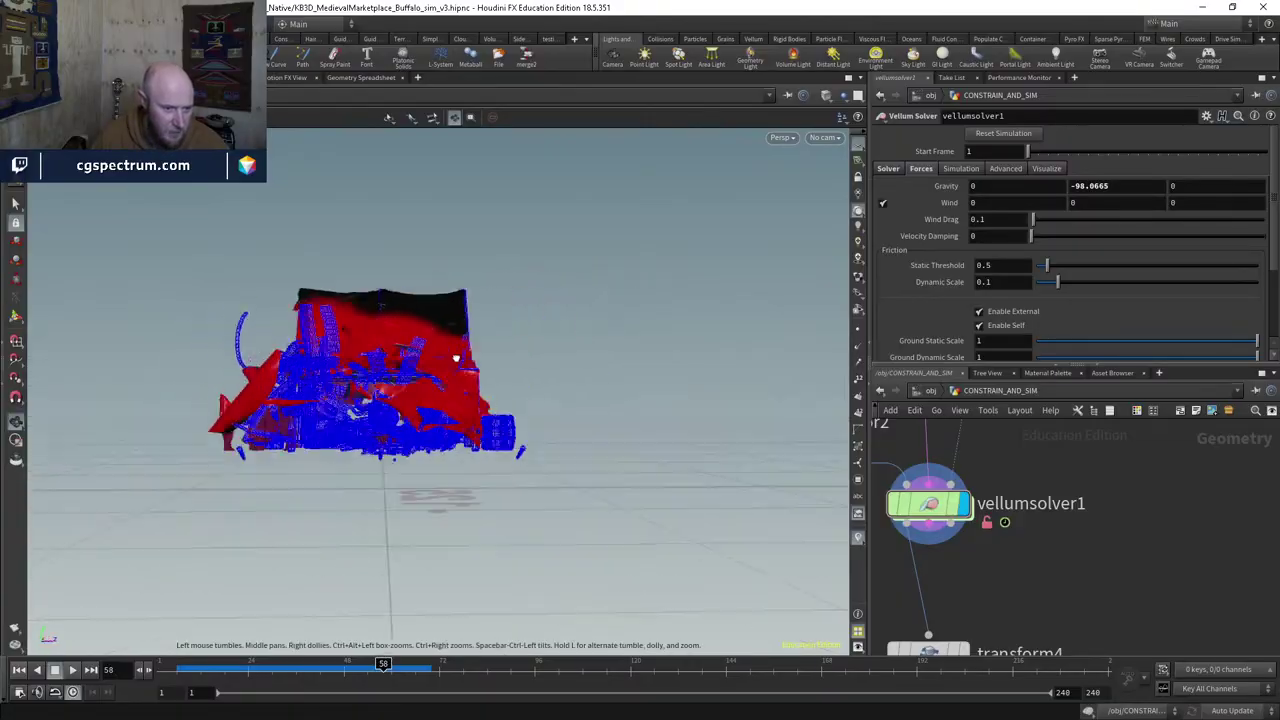
pyautogui.scroll(6, 534, 243)
pyautogui.moveTo(534, 243); pyautogui.dragTo(470, 480)
pyautogui.scroll(5, 457, 362)
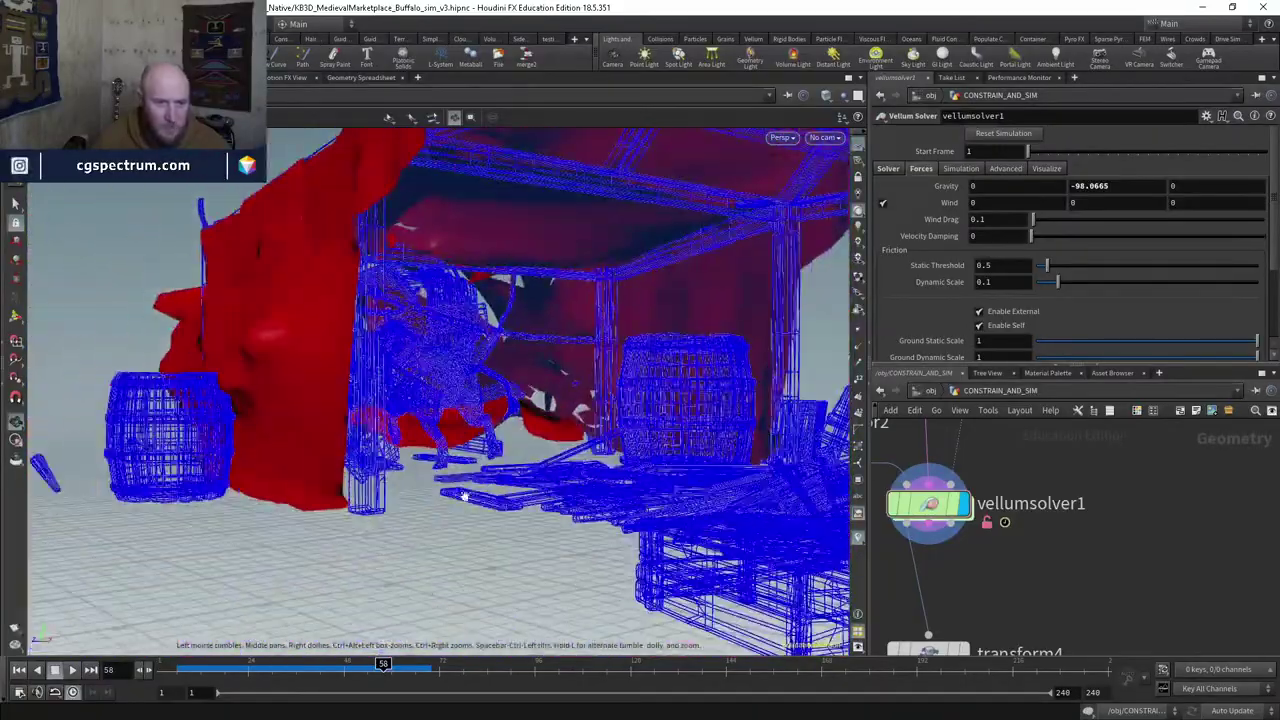
pyautogui.click(362, 666)
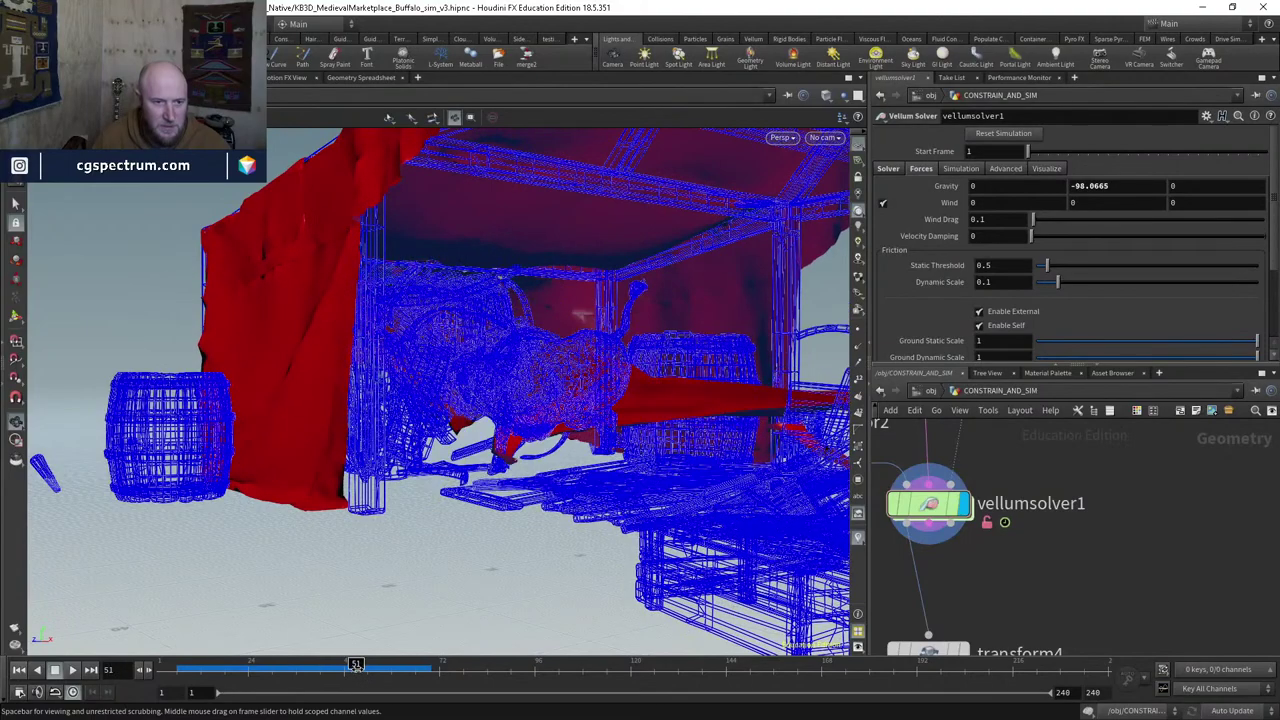
pyautogui.moveTo(375, 668); pyautogui.dragTo(374, 443)
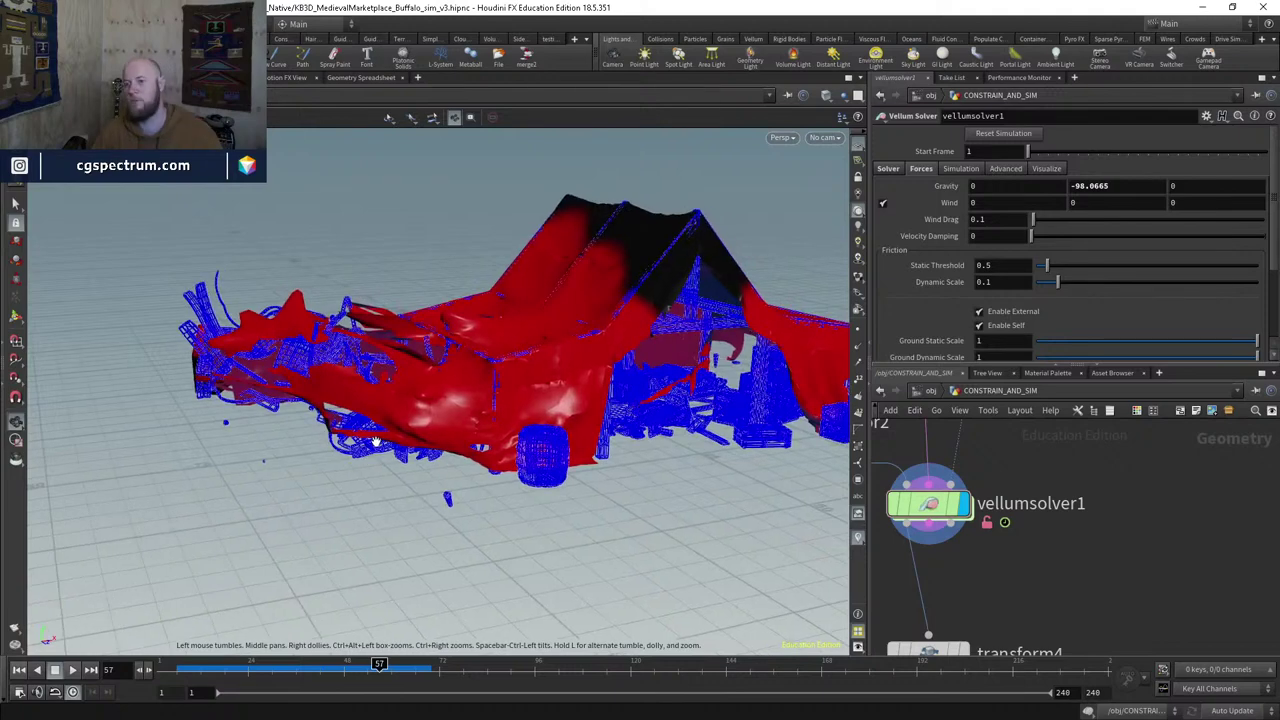
# Step: Rewind the simulation to frame 1 and pan the network around vellumsolver1
pyautogui.click(185, 665)
pyautogui.hotkey('ctrl', 'Up')
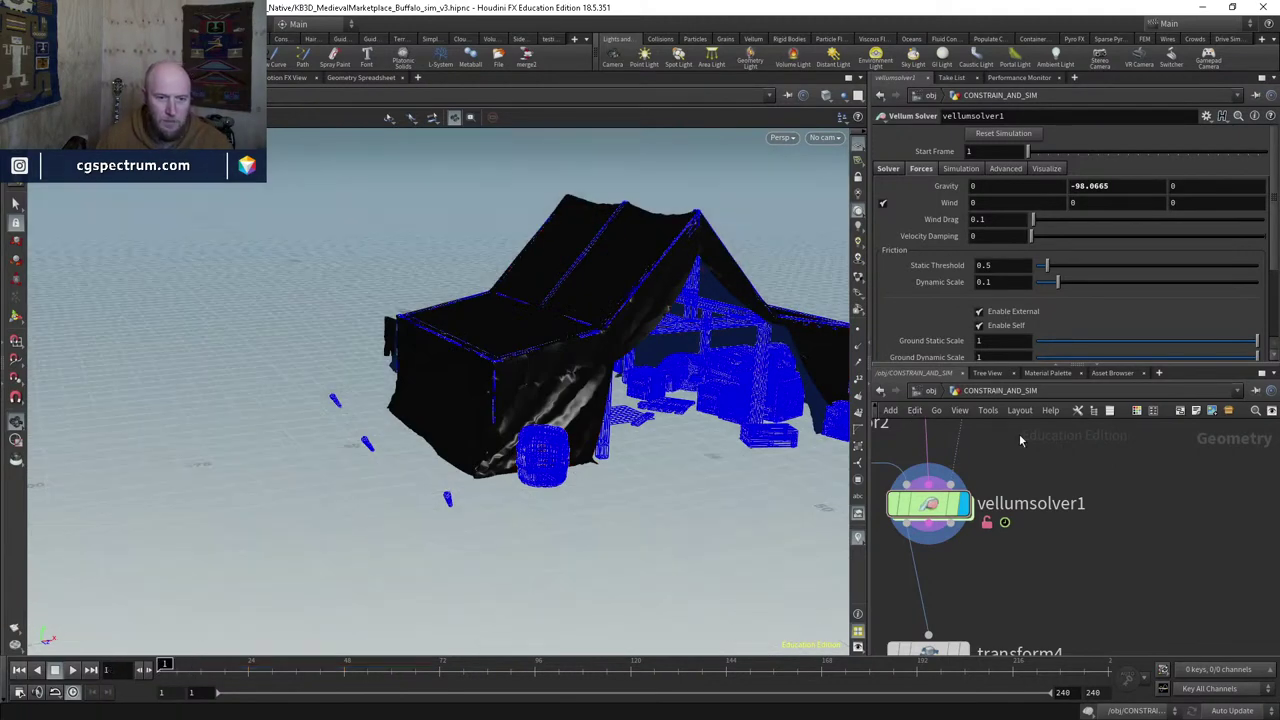
pyautogui.scroll(-3, 1019, 434)
pyautogui.moveTo(1111, 414); pyautogui.dragTo(1043, 537, button='middle')
pyautogui.scroll(-2, 1080, 503)
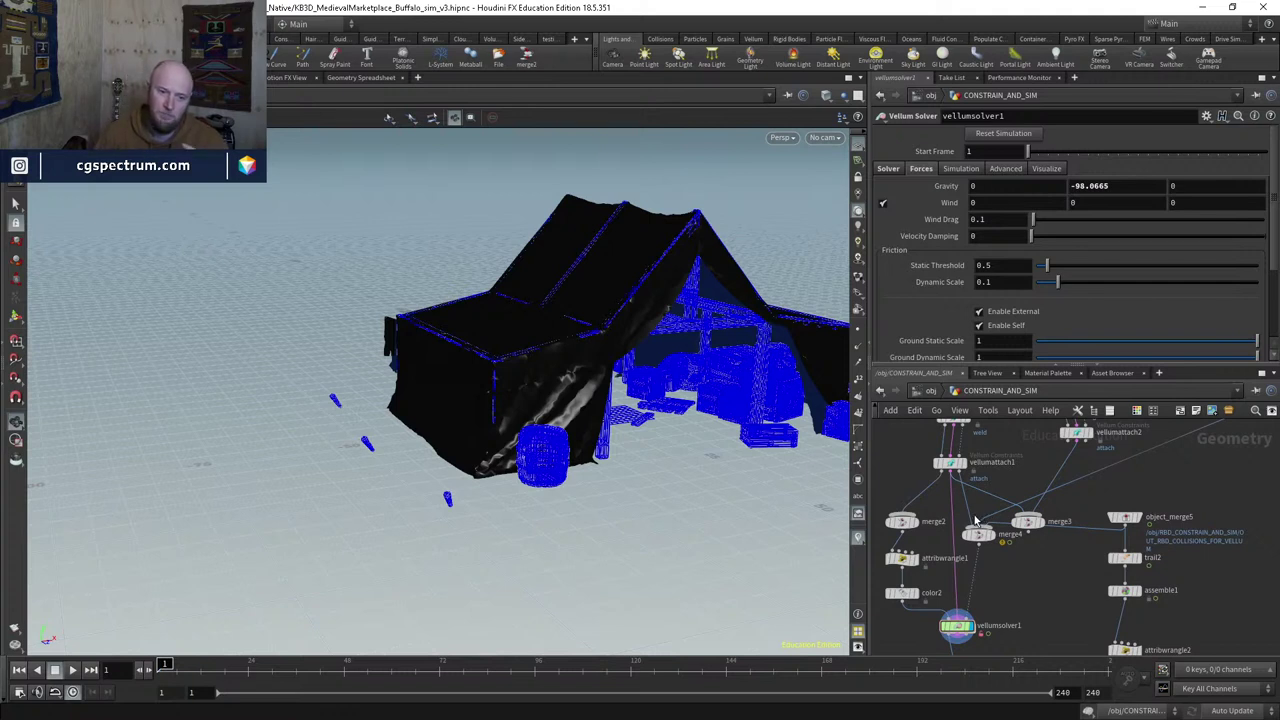
pyautogui.scroll(-3, 976, 521)
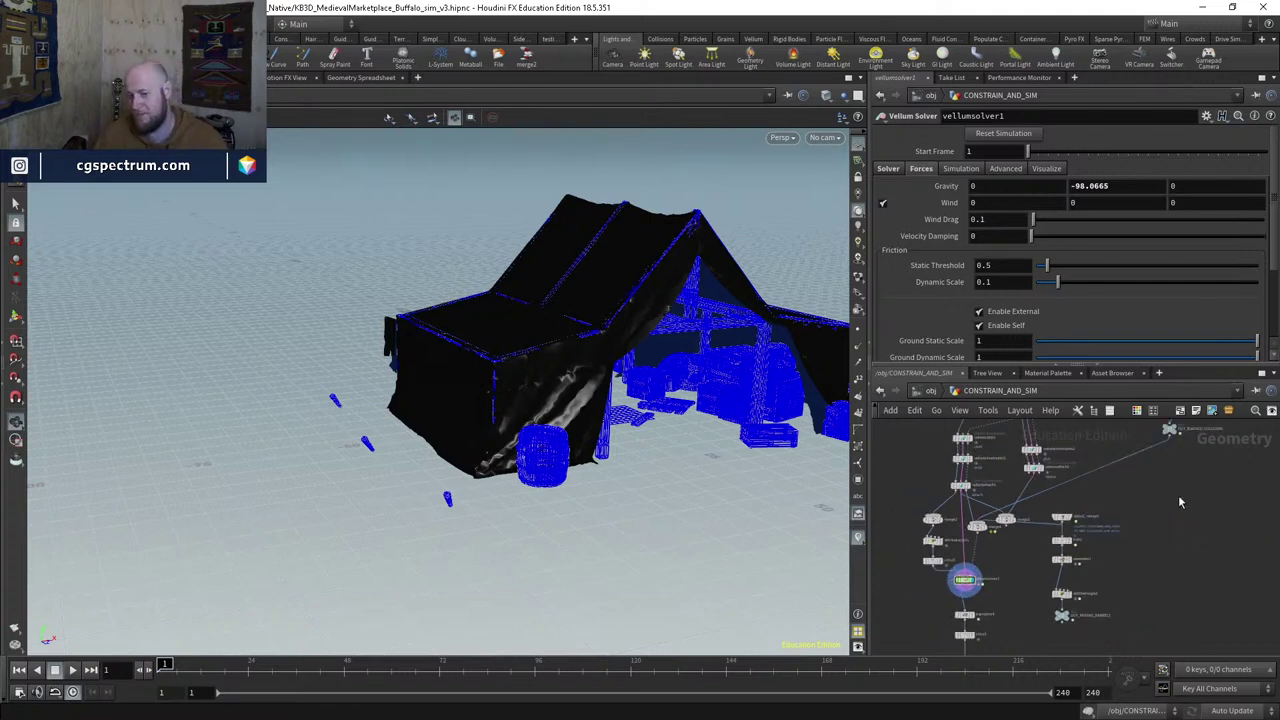
pyautogui.moveTo(1178, 495); pyautogui.dragTo(1113, 562, button='middle')
pyautogui.moveTo(1044, 534); pyautogui.dragTo(1019, 561, button='middle')
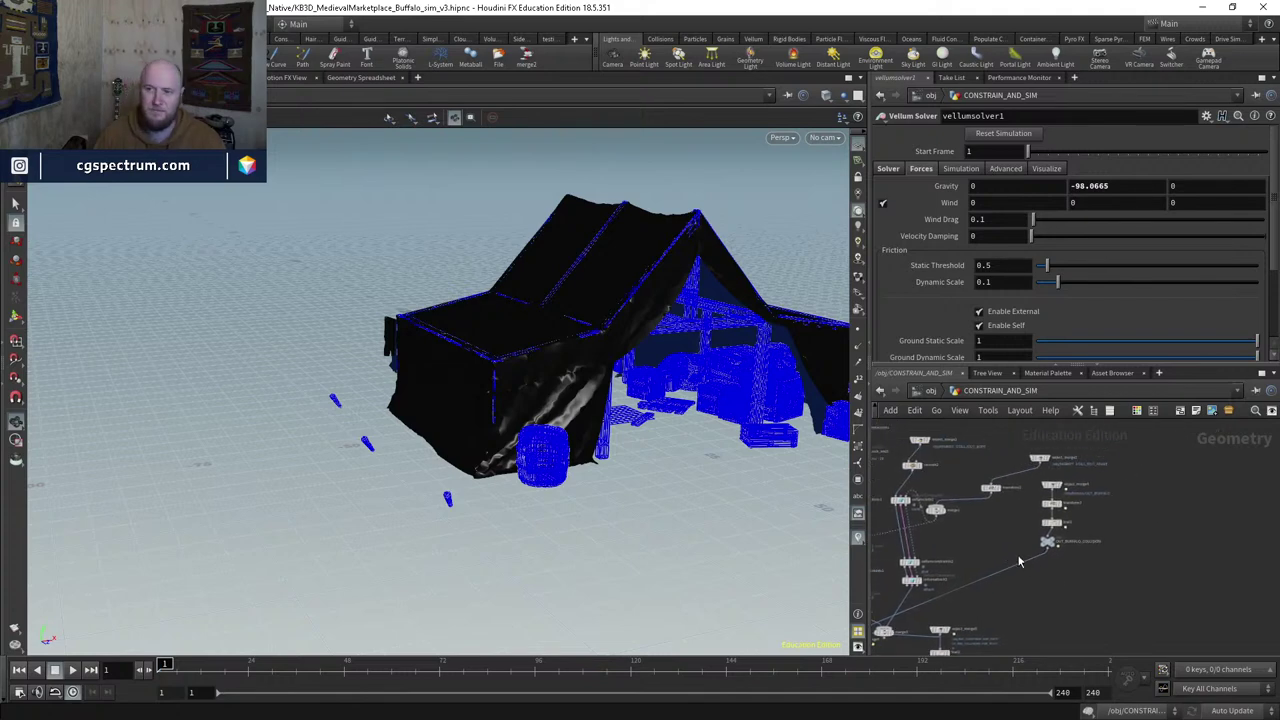
# Step: Go up to the object level and into RBD_CONSTRAIN_AND_SIM
pyautogui.click(930, 391)
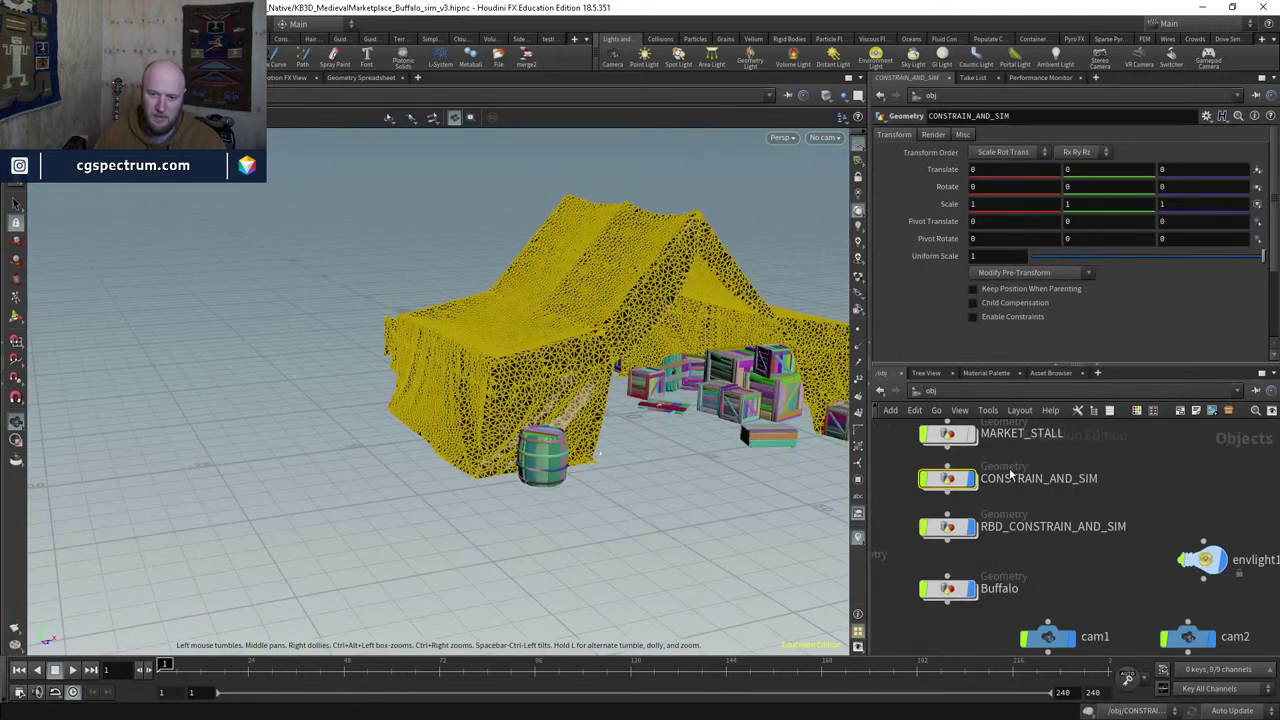
pyautogui.moveTo(1058, 511); pyautogui.dragTo(1032, 543, button='middle')
pyautogui.doubleClick(926, 563)
pyautogui.scroll(-4, 926, 563)
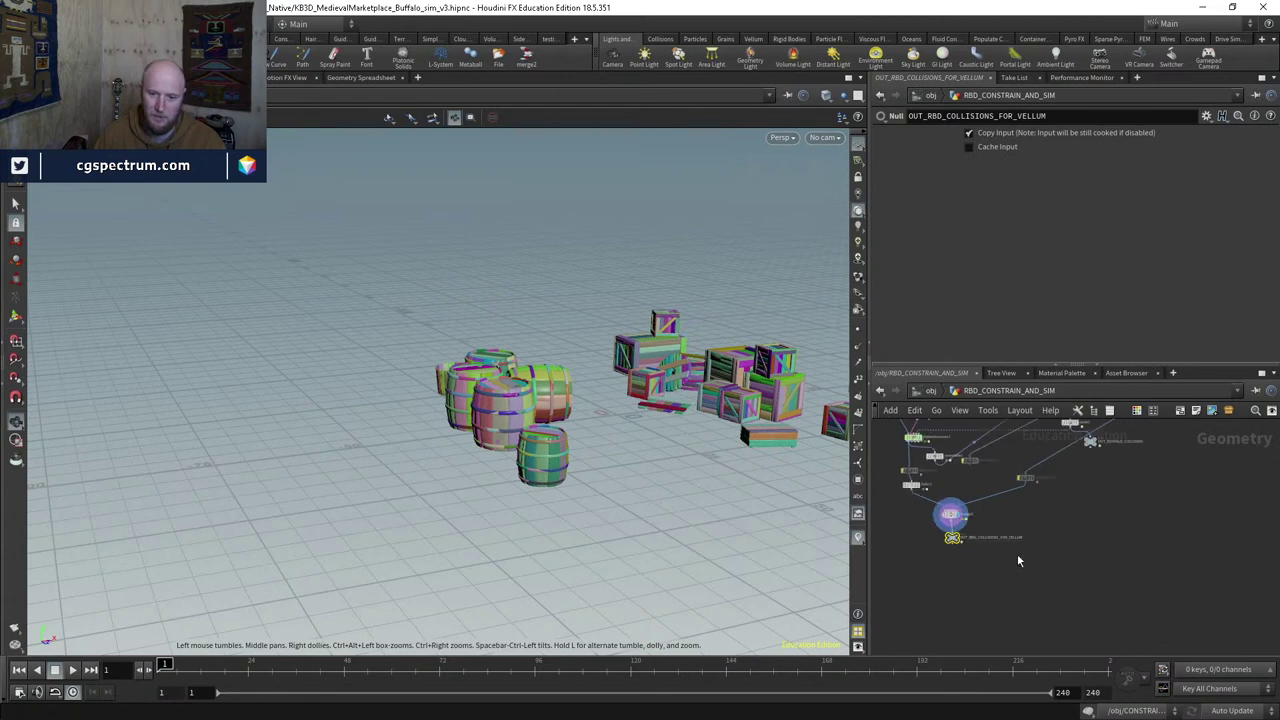
pyautogui.scroll(5, 989, 494)
# Step: Duplicate object_merge2 as object_merge5 with Object 1 set to /obj/MARKET_STALL/OUT_FRAME/
pyautogui.click(958, 539)
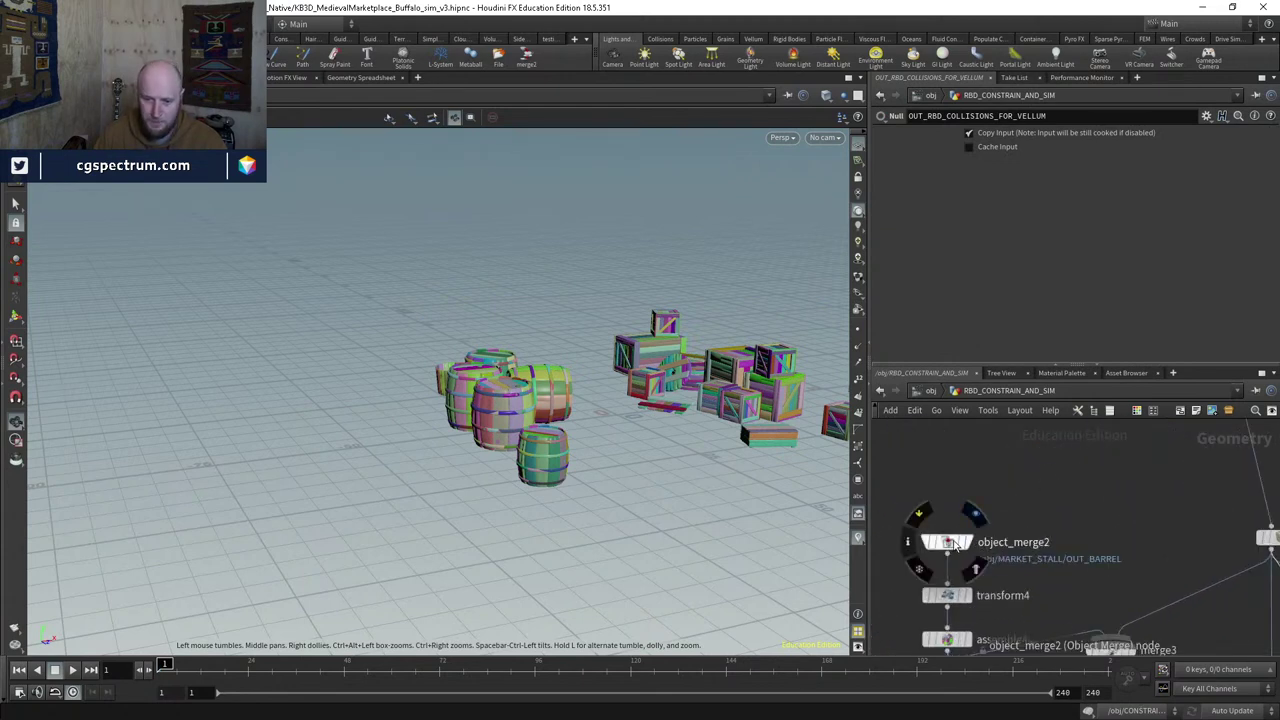
pyautogui.moveTo(958, 539); pyautogui.dragTo(1043, 483, button='middle')
pyautogui.hotkey('ctrl', 'c')
pyautogui.hotkey('ctrl', 'v')
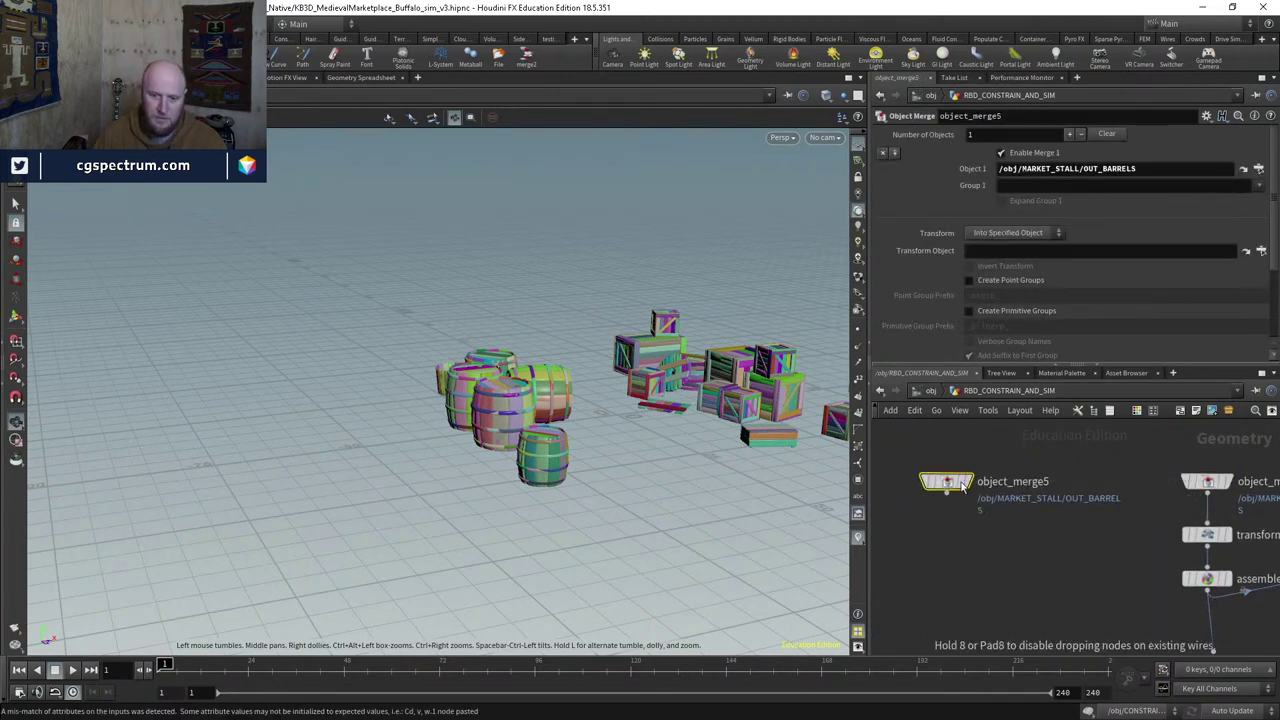
pyautogui.click(940, 484)
pyautogui.scroll(3, 940, 484)
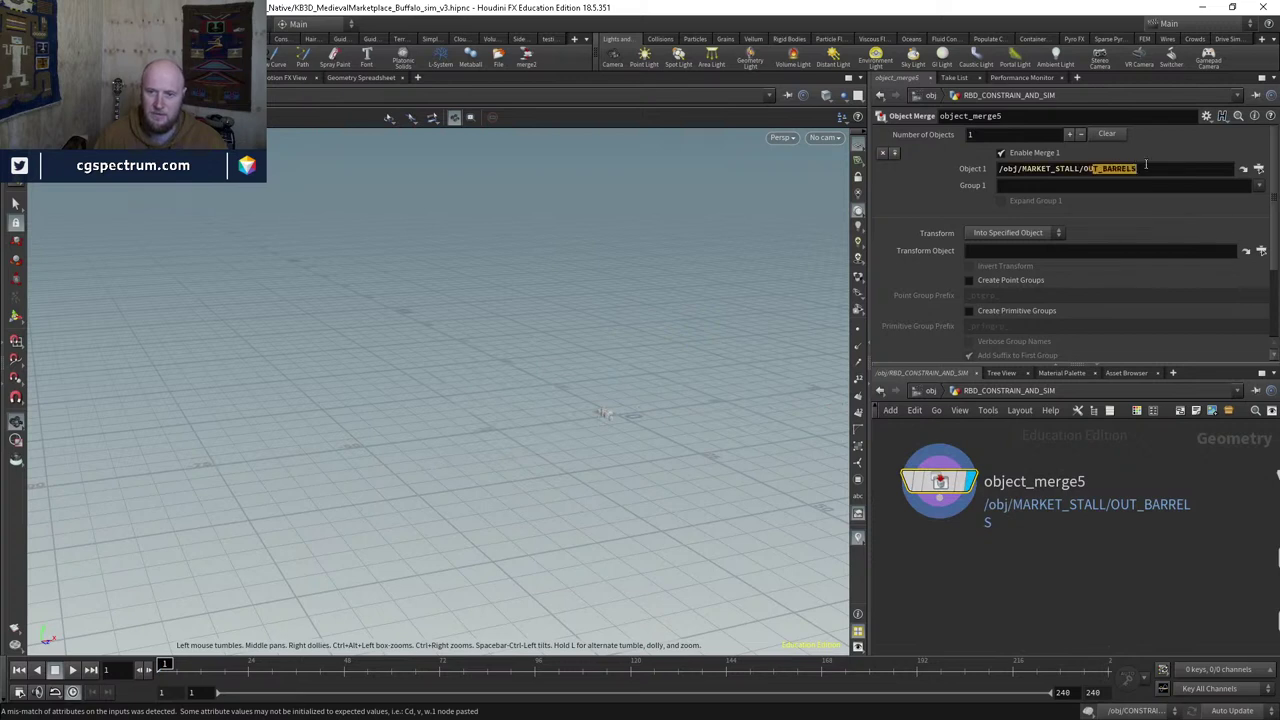
pyautogui.press('BackSpace')
pyautogui.press('BackSpace')
pyautogui.press('BackSpace')
pyautogui.press('BackSpace')
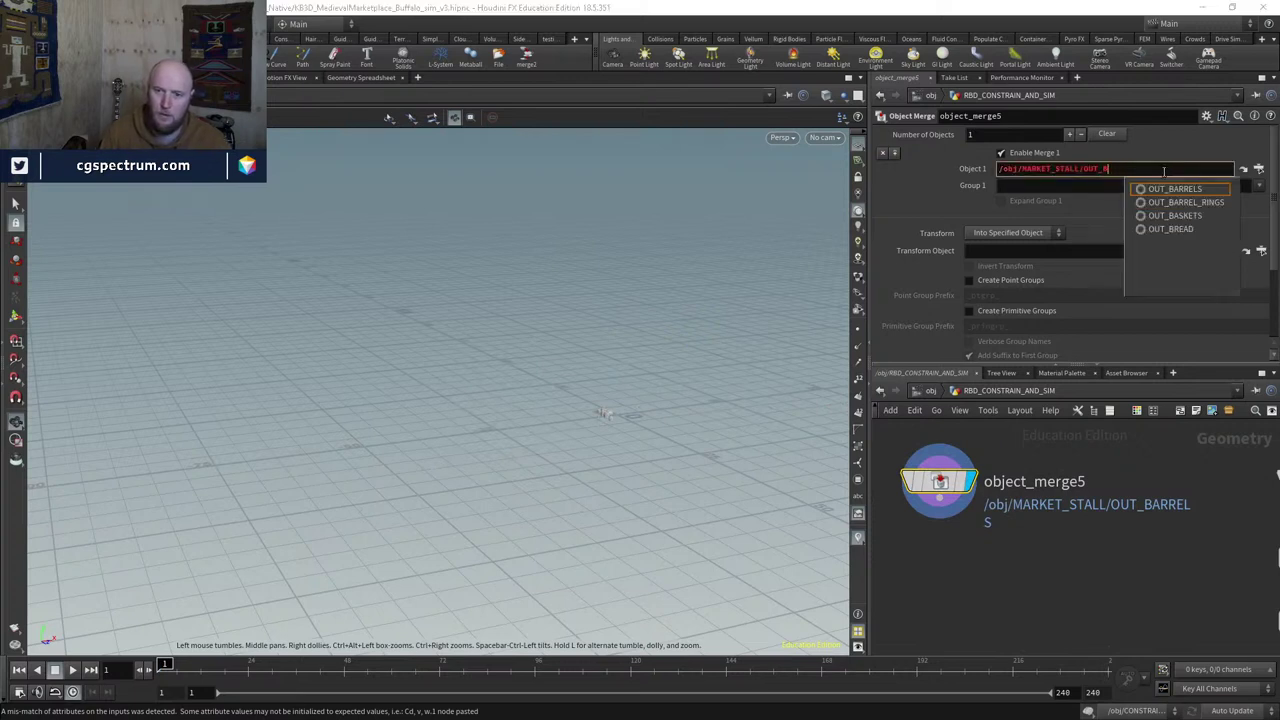
pyautogui.press('BackSpace')
pyautogui.press('Down')
pyautogui.press('Down')
pyautogui.press('Down')
pyautogui.press('Down')
pyautogui.press('Down')
pyautogui.press('Down')
pyautogui.press('Down')
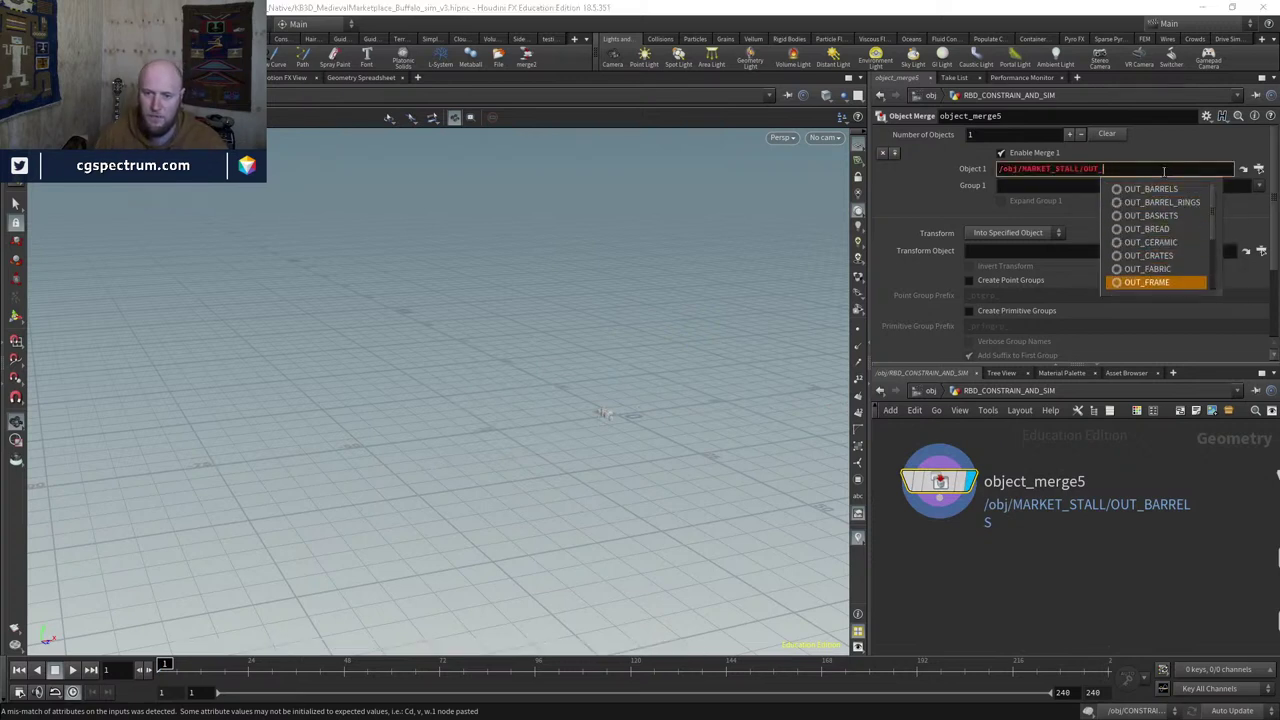
pyautogui.press('Return')
pyautogui.scroll(-3, 1021, 576)
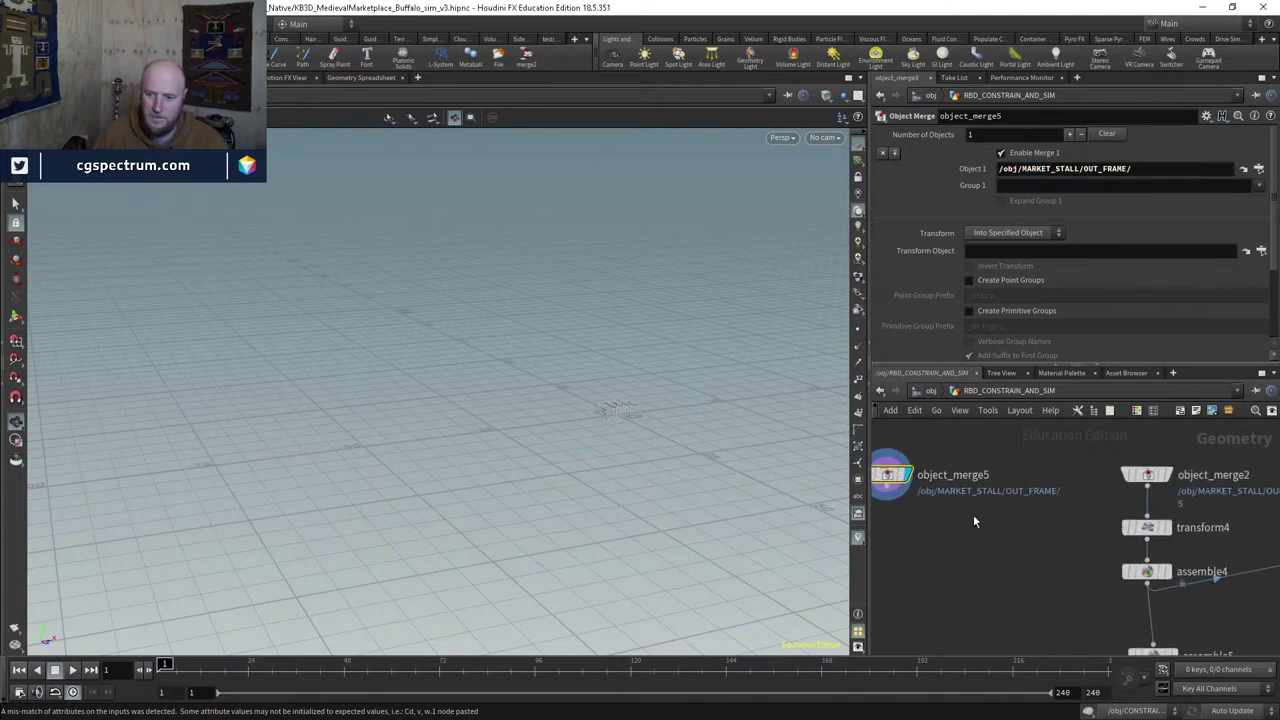
# Step: Paste a copy of transform4 (transform7) below object_merge5 and wire it in
pyautogui.press('Tab')
pyautogui.write('visualize')
pyautogui.press('Return')
pyautogui.click(997, 505)
pyautogui.press('Delete')
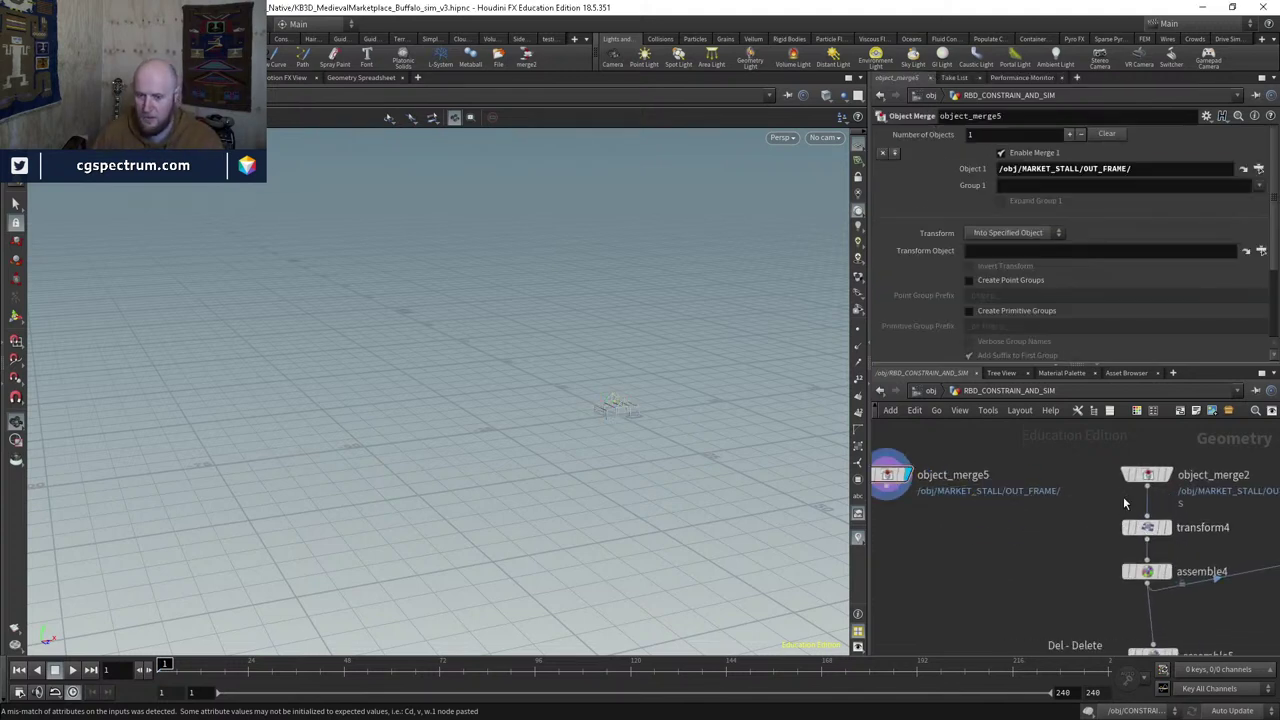
pyautogui.click(1147, 527)
pyautogui.hotkey('ctrl', 'c')
pyautogui.hotkey('ctrl', 'v')
pyautogui.click(923, 519)
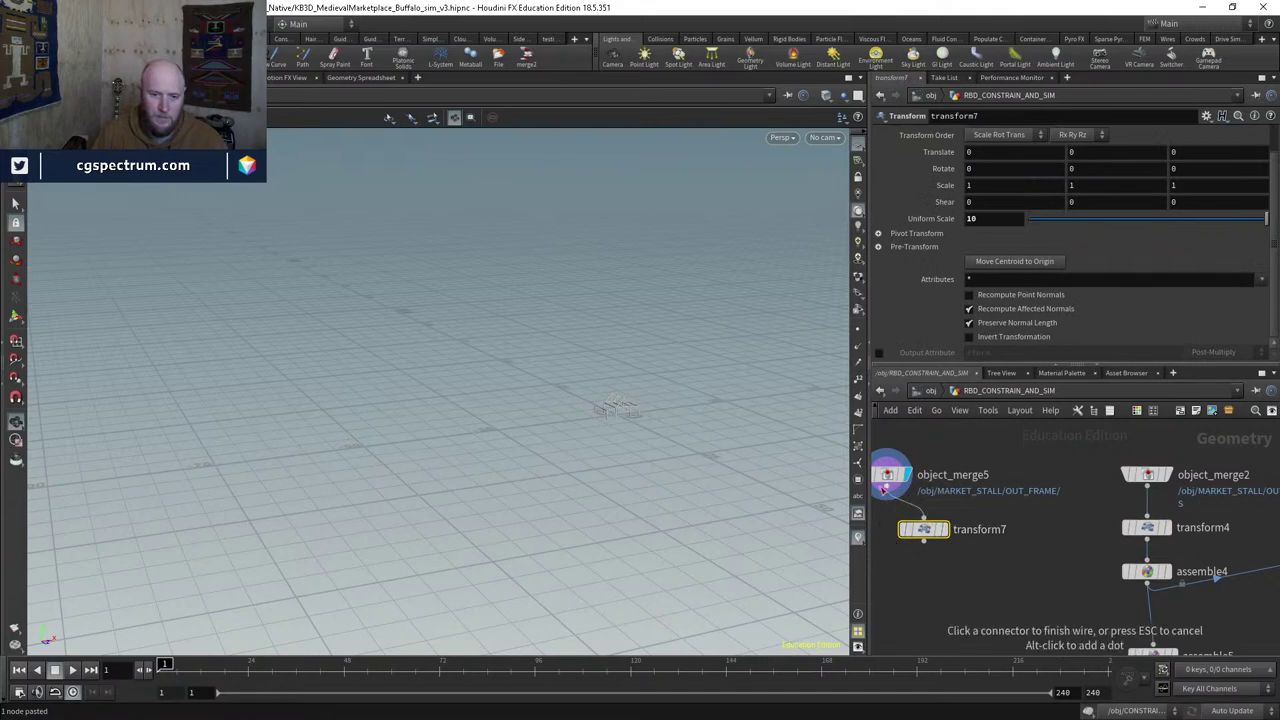
pyautogui.click(888, 478)
pyautogui.moveTo(923, 529); pyautogui.dragTo(903, 526)
pyautogui.moveTo(965, 574); pyautogui.dragTo(1013, 548, button='middle')
pyautogui.moveTo(952, 497); pyautogui.dragTo(940, 498)
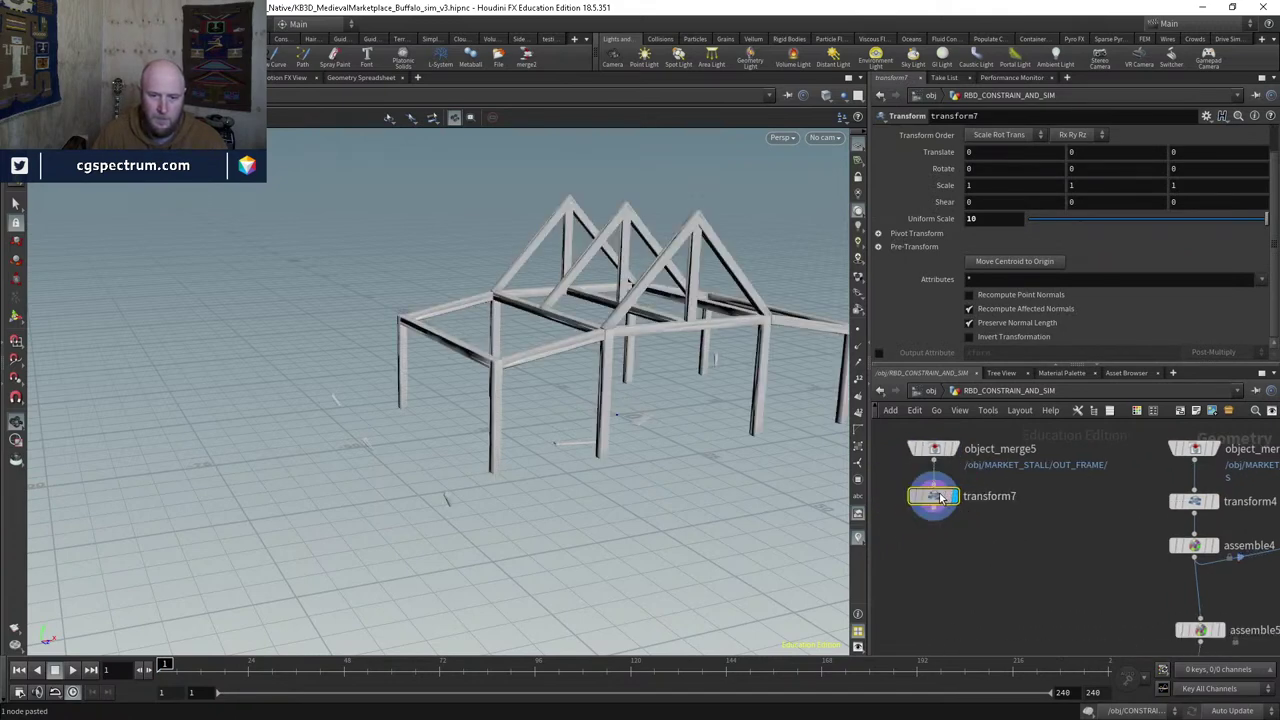
# Step: Select the loose yellow planks in the viewport and delete them with a blast
pyautogui.moveTo(636, 463); pyautogui.dragTo(274, 426)
pyautogui.click(15, 203)
pyautogui.moveTo(142, 358); pyautogui.dragTo(156, 328, button='middle')
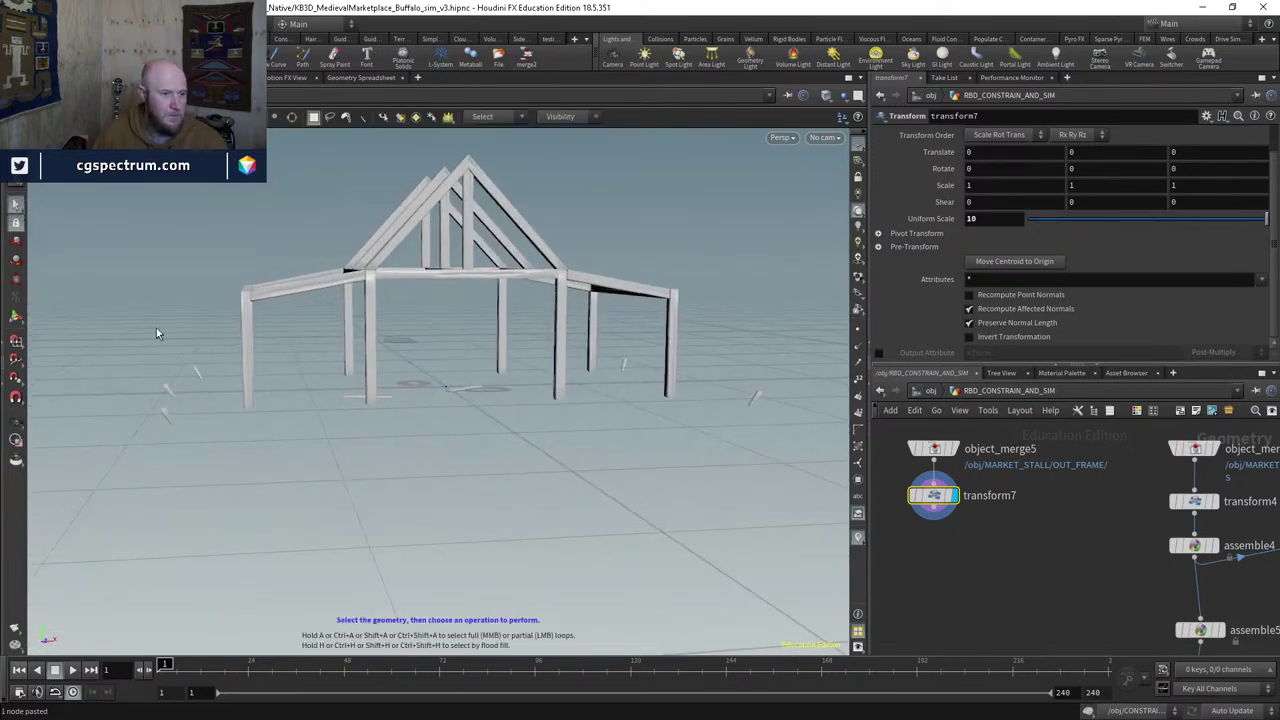
pyautogui.moveTo(137, 314)
pyautogui.mouseDown()
pyautogui.moveTo(209, 448)
pyautogui.moveTo(250, 477)
pyautogui.moveTo(389, 420)
pyautogui.moveTo(606, 471)
pyautogui.moveTo(409, 329)
pyautogui.mouseUp()
pyautogui.moveTo(409, 329); pyautogui.dragTo(394, 366, button='right')
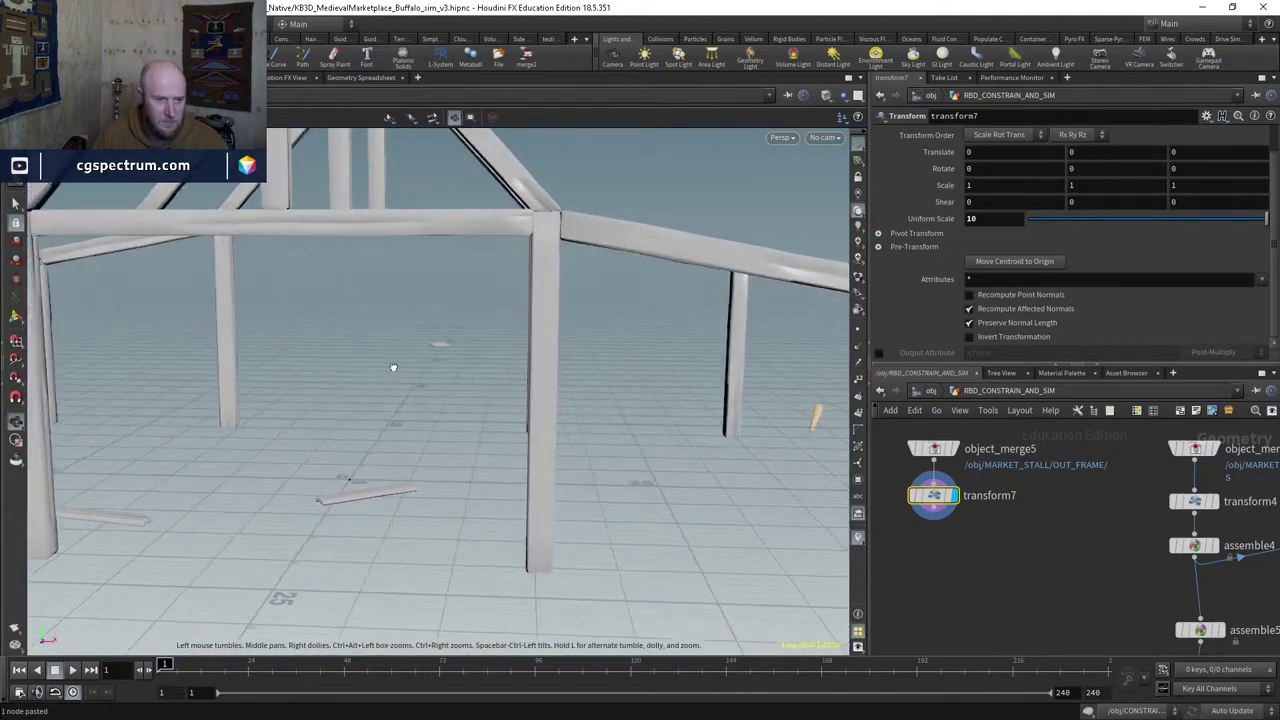
pyautogui.moveTo(380, 416); pyautogui.dragTo(469, 340, button='right')
pyautogui.moveTo(469, 340); pyautogui.dragTo(419, 462)
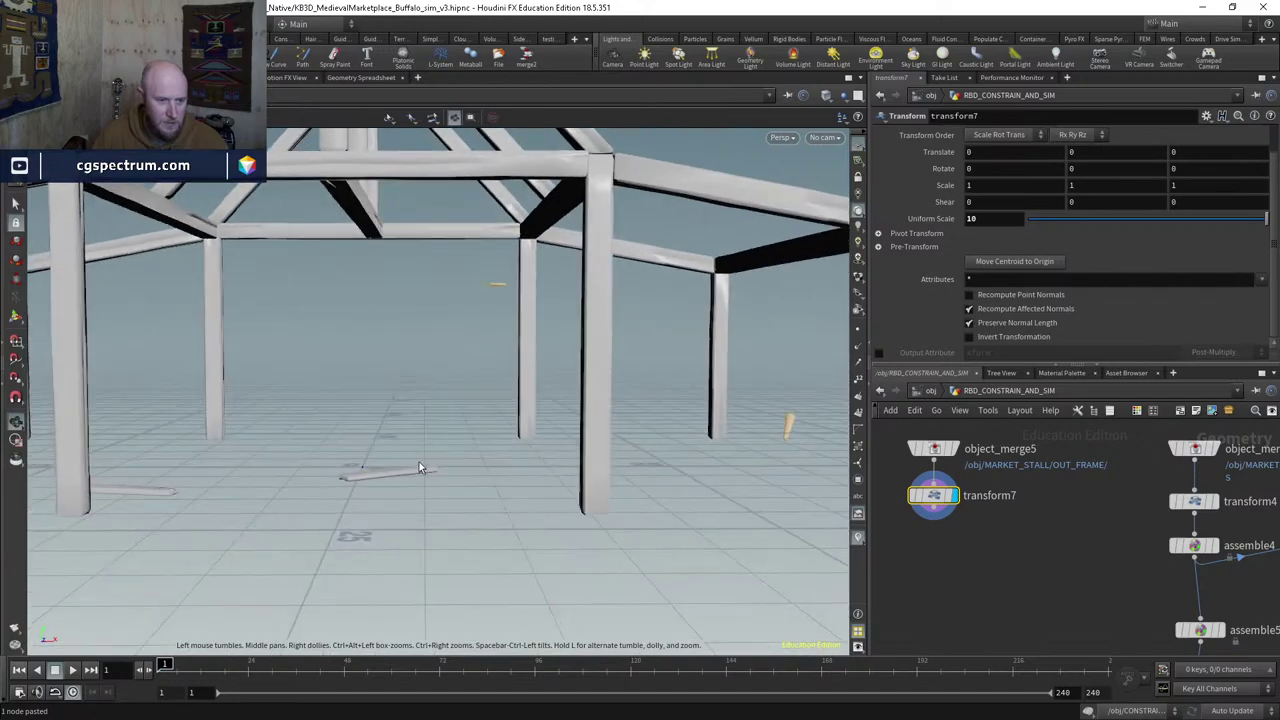
pyautogui.moveTo(321, 505); pyautogui.dragTo(433, 467)
pyautogui.press('h')
pyautogui.press('s')
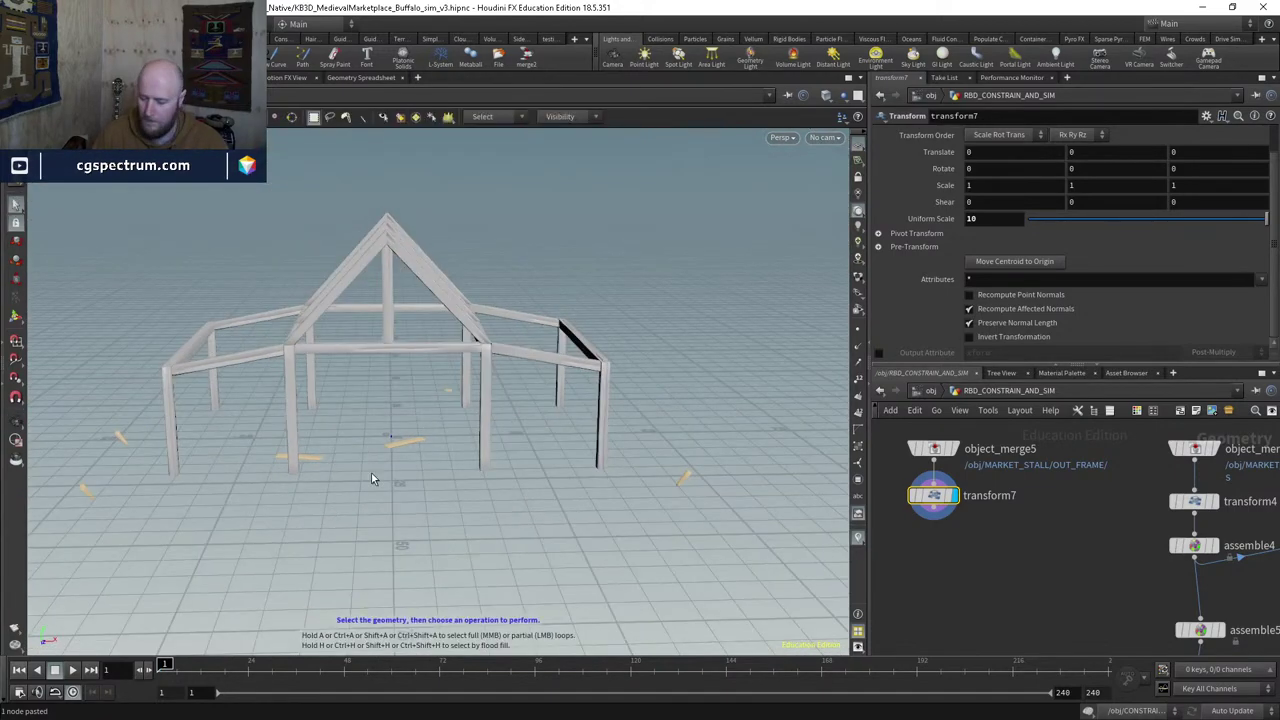
pyautogui.press('Delete')
# Step: Add an RBD Bullet Solver node to the network via an 'rbd' node search
pyautogui.moveTo(620, 290); pyautogui.dragTo(520, 300)
pyautogui.scroll(-4, 1019, 535)
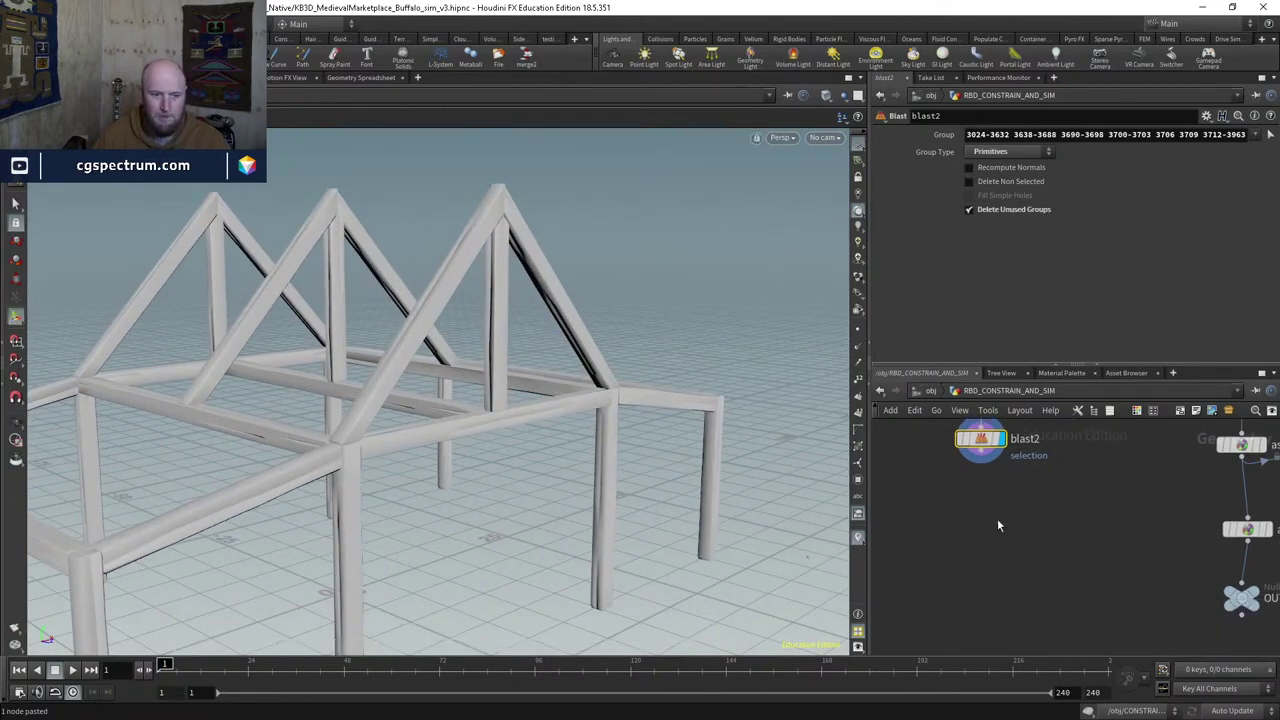
pyautogui.press('Tab')
pyautogui.write('rig')
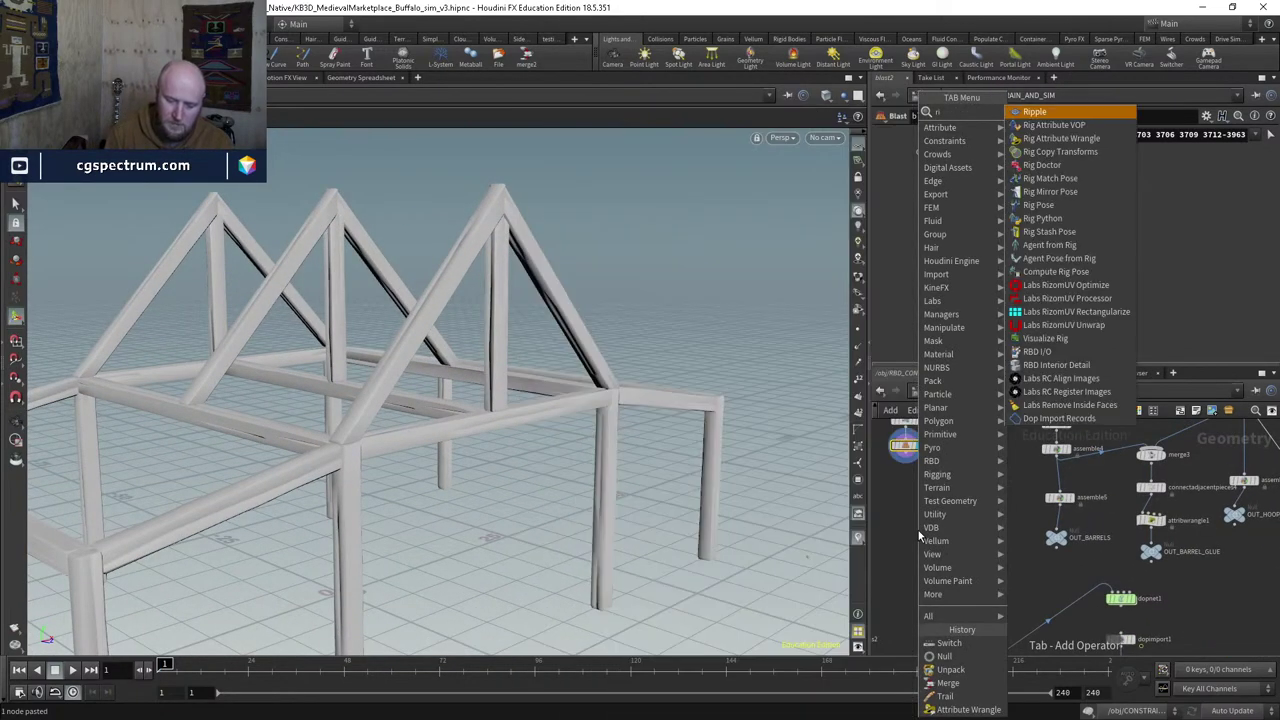
pyautogui.press('BackSpace')
pyautogui.press('BackSpace')
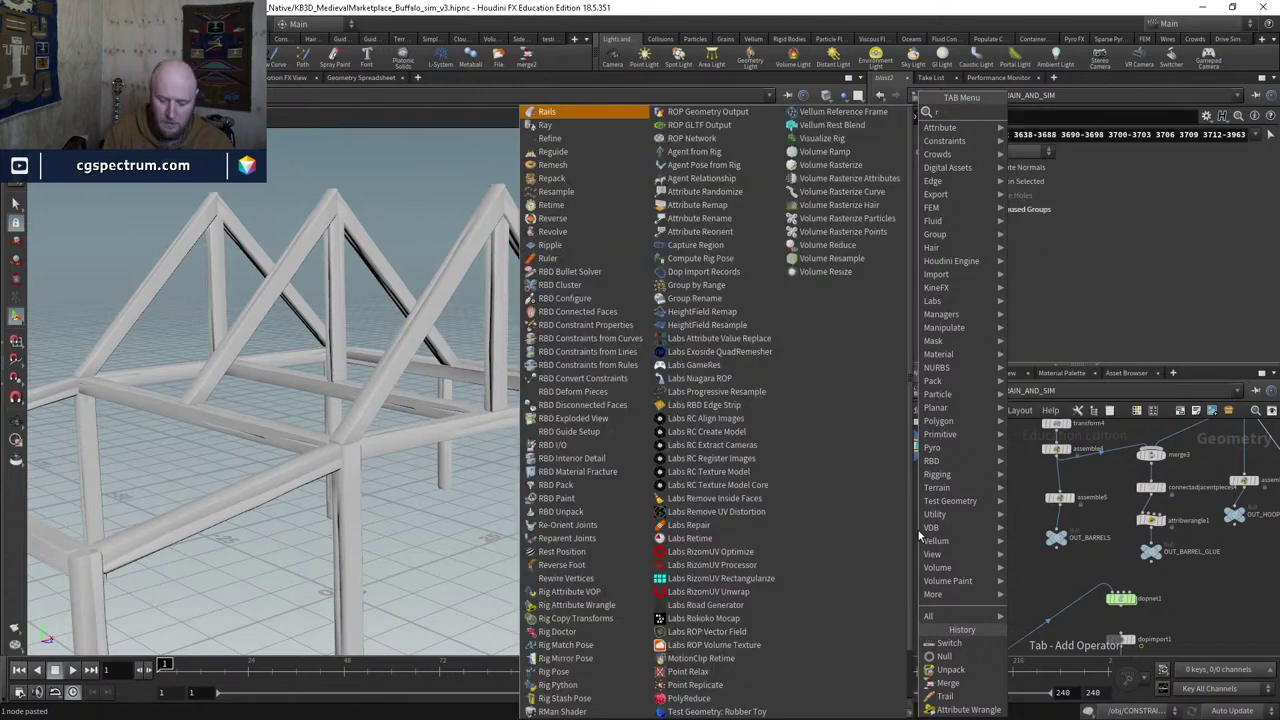
pyautogui.write('d')
pyautogui.press('BackSpace')
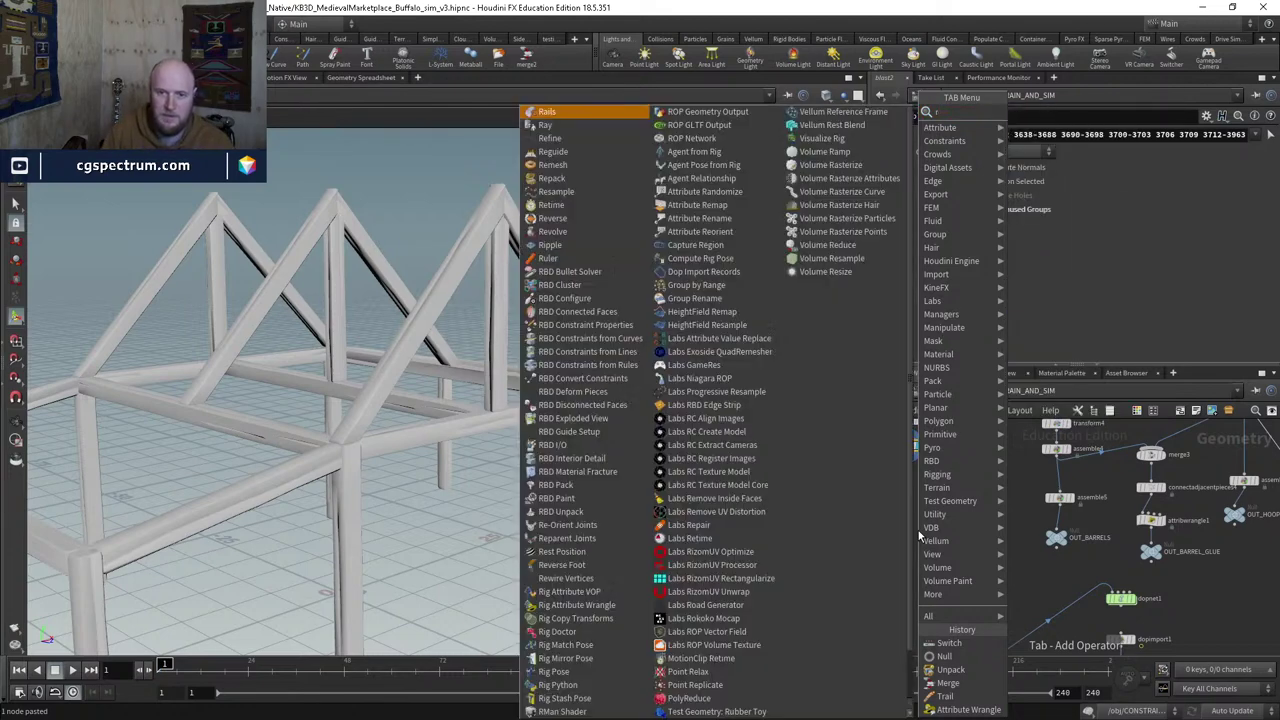
pyautogui.write('d')
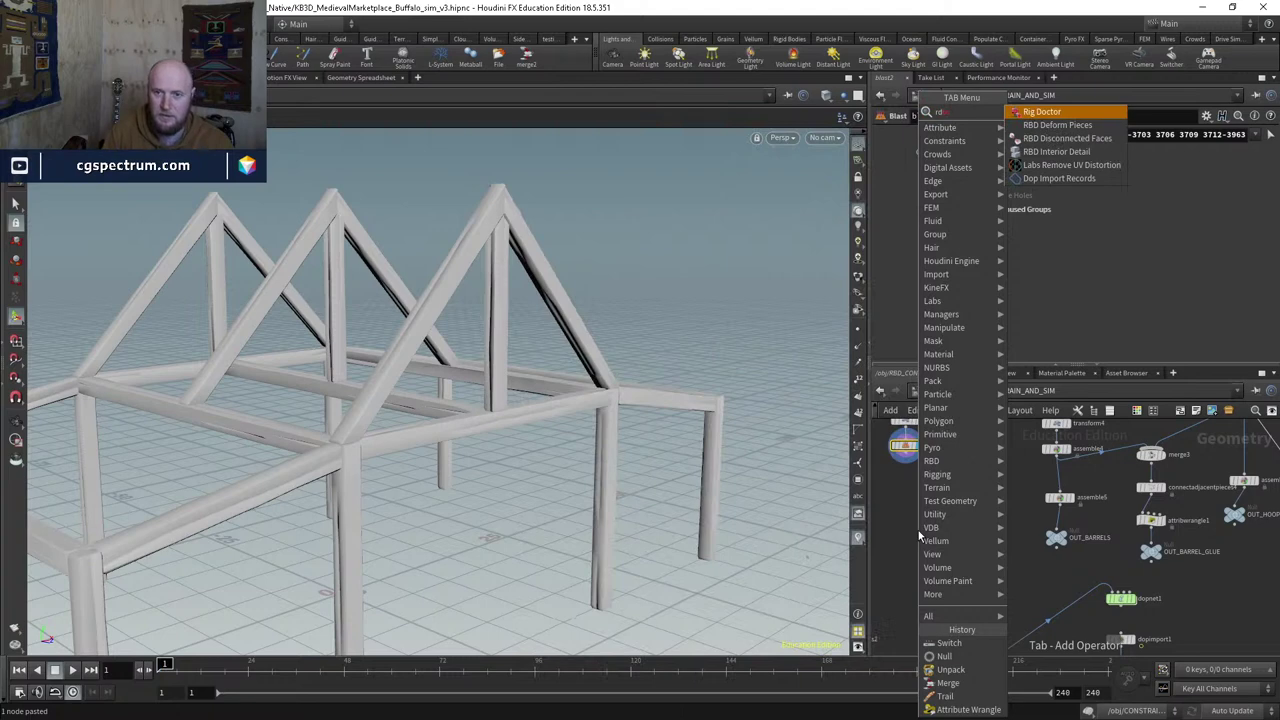
pyautogui.press('BackSpace')
pyautogui.write('bd')
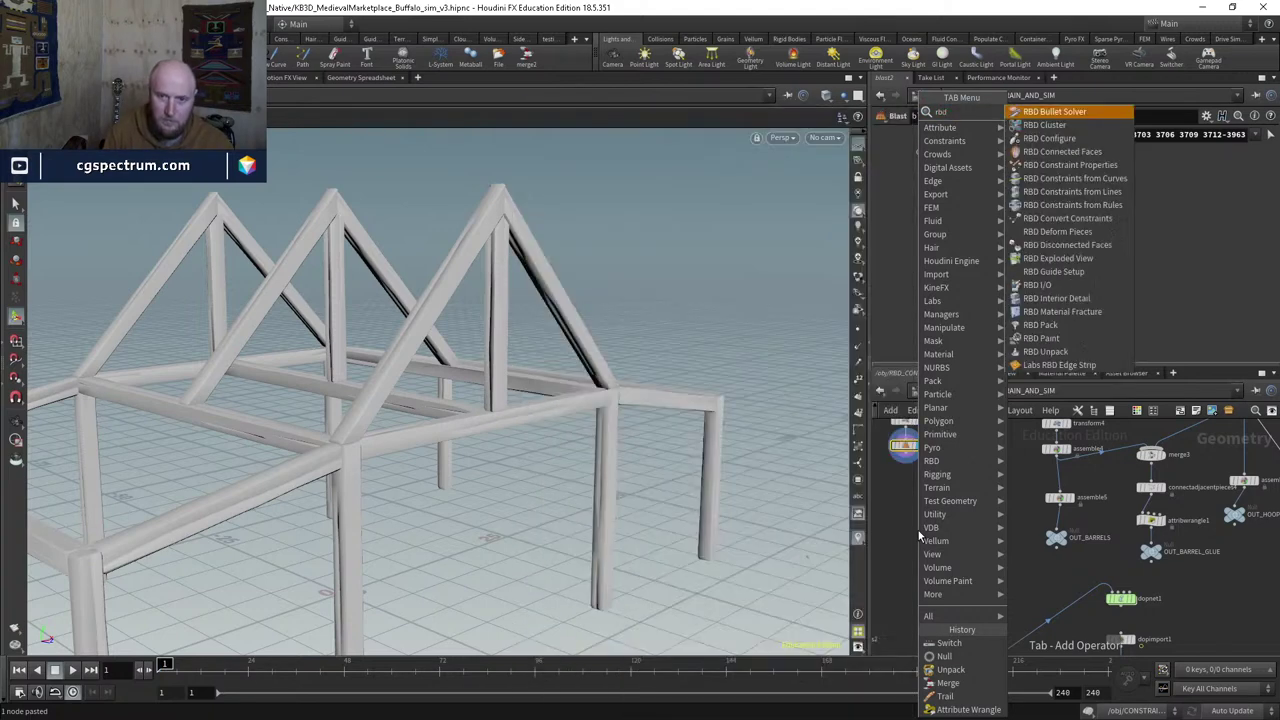
pyautogui.press('Return')
pyautogui.click(918, 530)
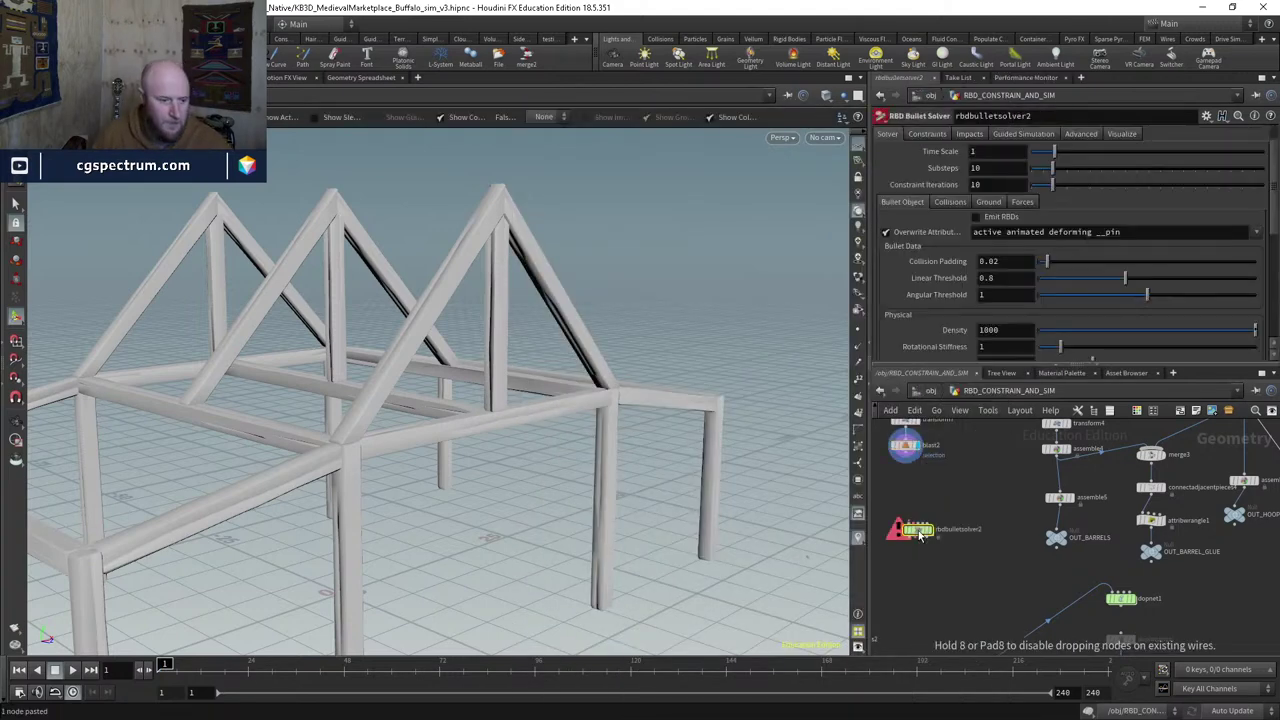
# Step: Wire blast2's output into the new solver's first input
pyautogui.scroll(2, 898, 500)
pyautogui.click(910, 506)
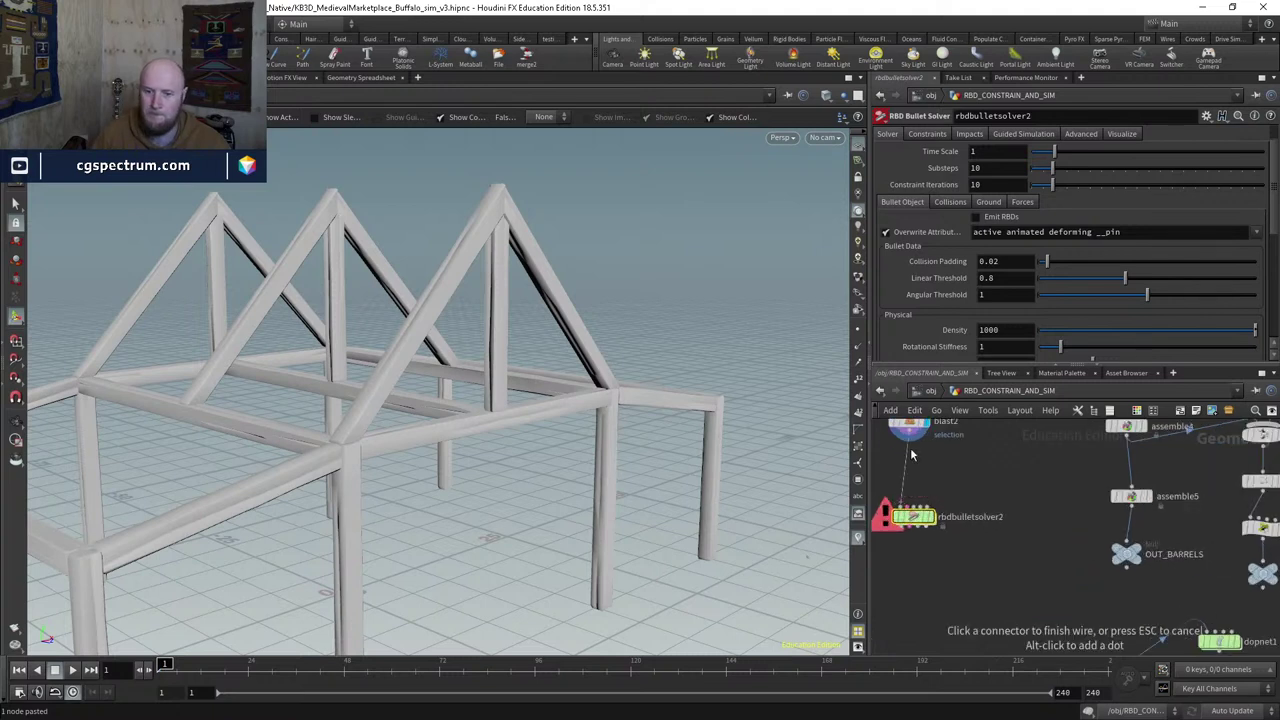
pyautogui.click(908, 440)
# Step: Display the solver's output and set its Ground tab to add a Ground Plane
pyautogui.click(932, 517)
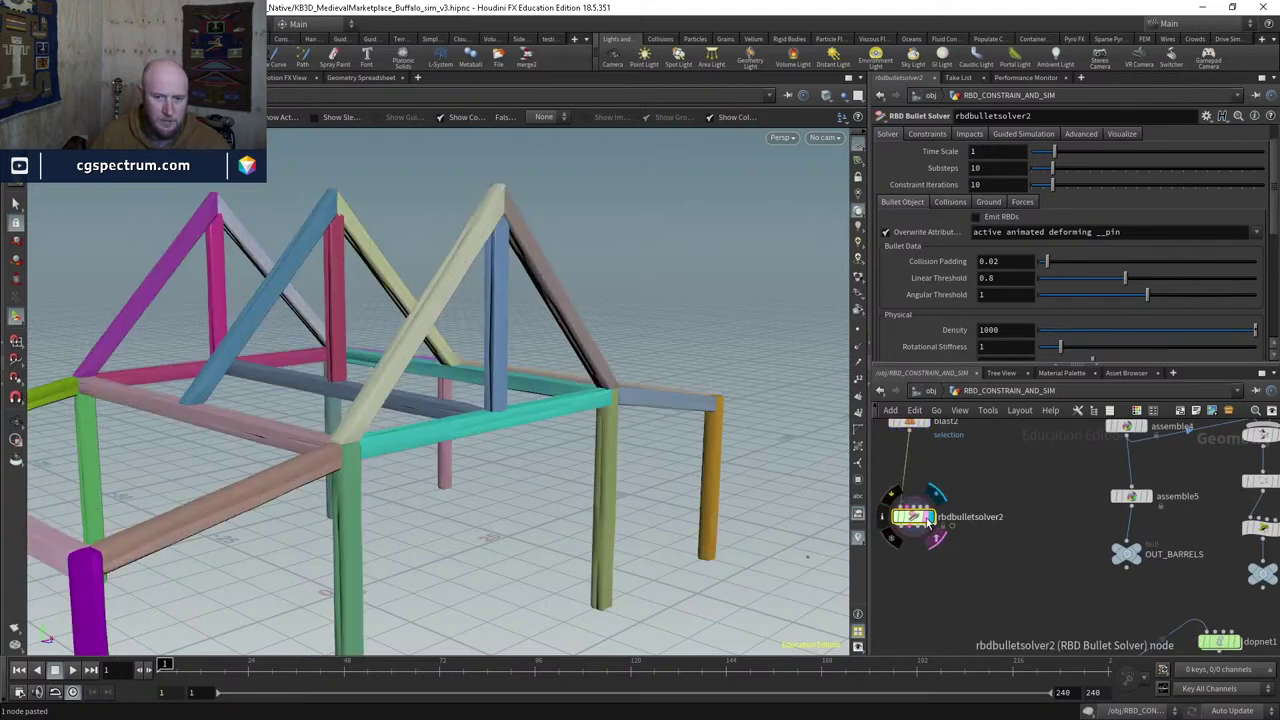
pyautogui.click(988, 202)
pyautogui.click(1003, 218)
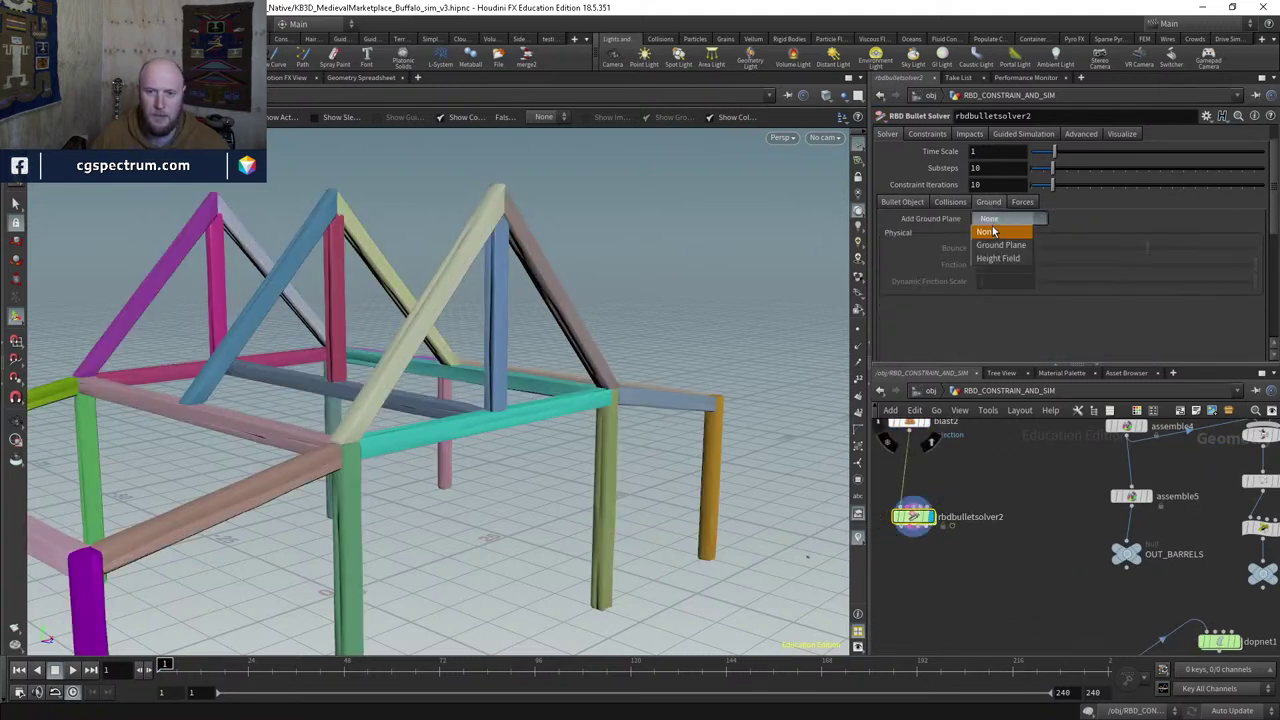
pyautogui.click(1000, 232)
pyautogui.scroll(-3, 400, 400)
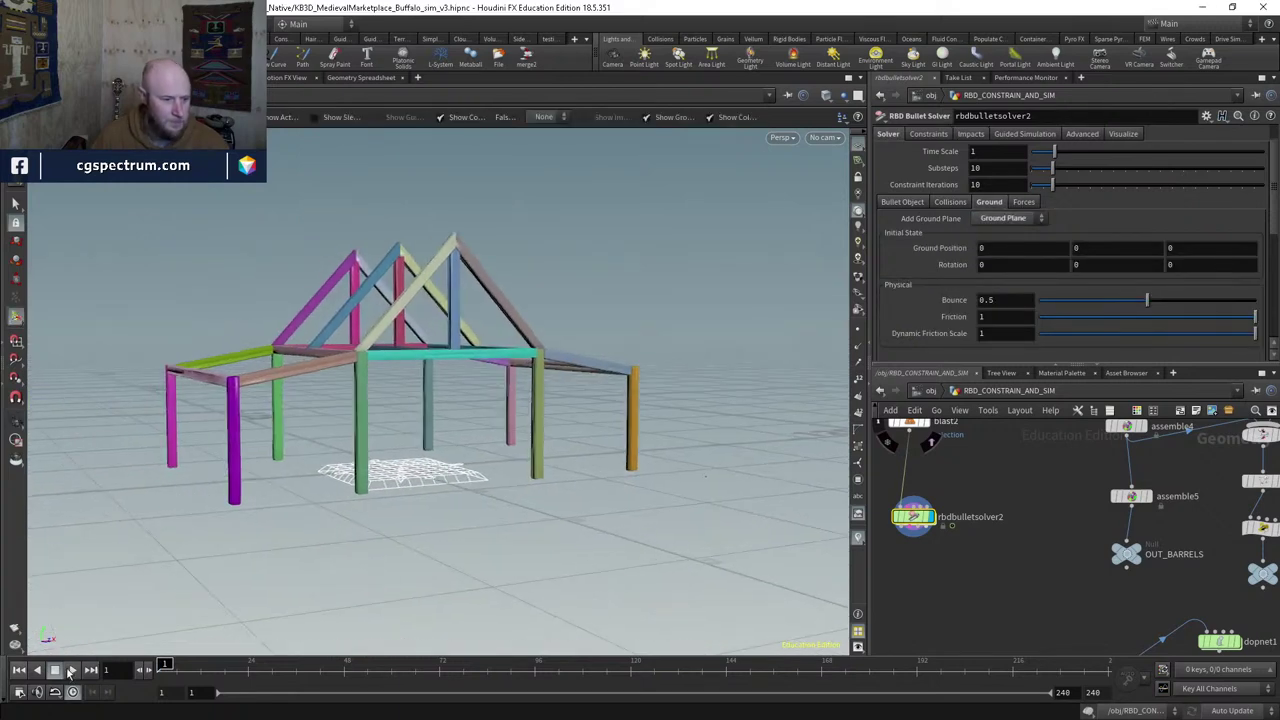
# Step: Play the simulation and scrub the timeline to frame 51 to review the collapse
pyautogui.click(72, 670)
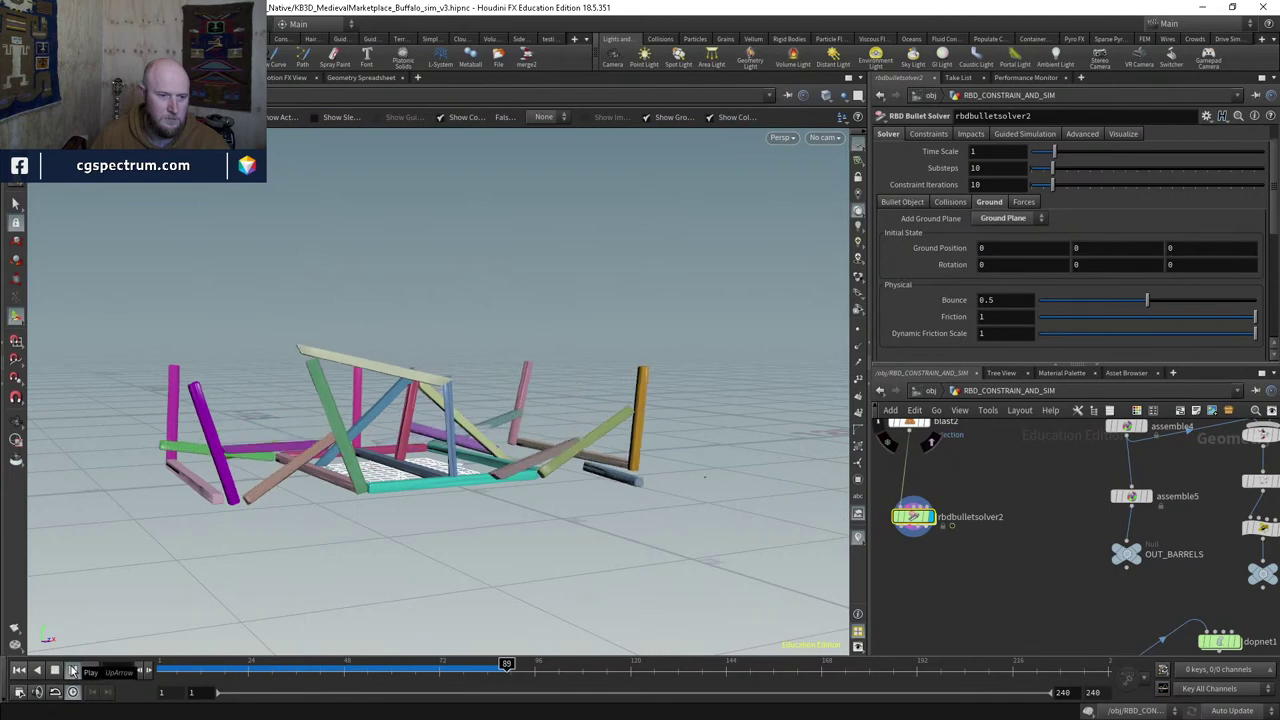
pyautogui.moveTo(313, 678); pyautogui.dragTo(276, 670)
pyautogui.moveTo(620, 320); pyautogui.dragTo(231, 318)
pyautogui.press('Escape')
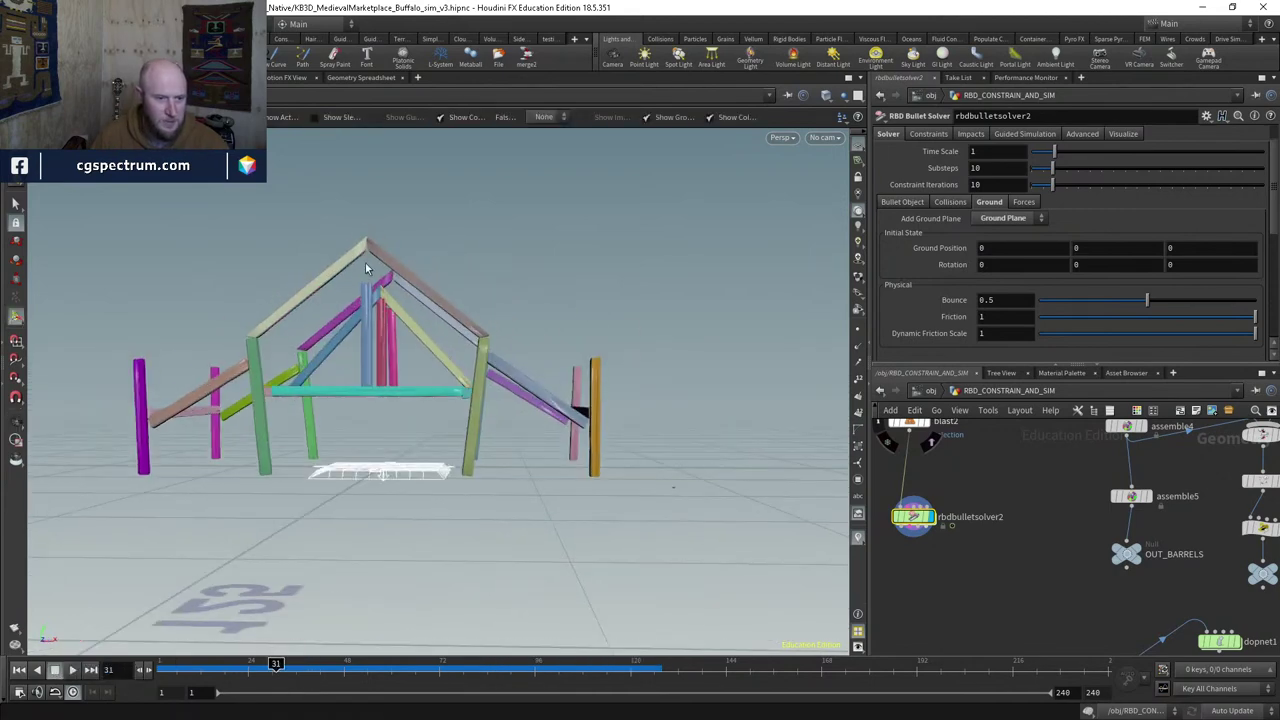
pyautogui.moveTo(272, 668); pyautogui.dragTo(165, 664)
pyautogui.moveTo(890, 539); pyautogui.dragTo(916, 559, button='middle')
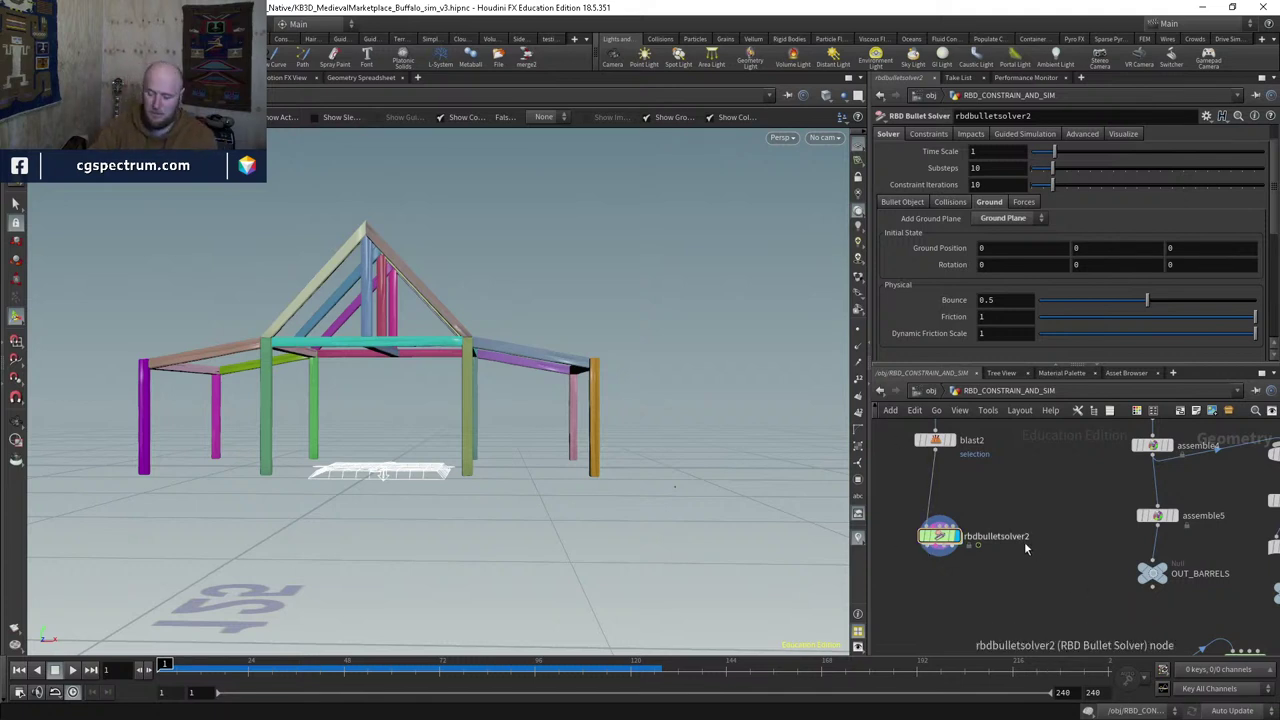
pyautogui.moveTo(1025, 545); pyautogui.dragTo(1070, 532, button='middle')
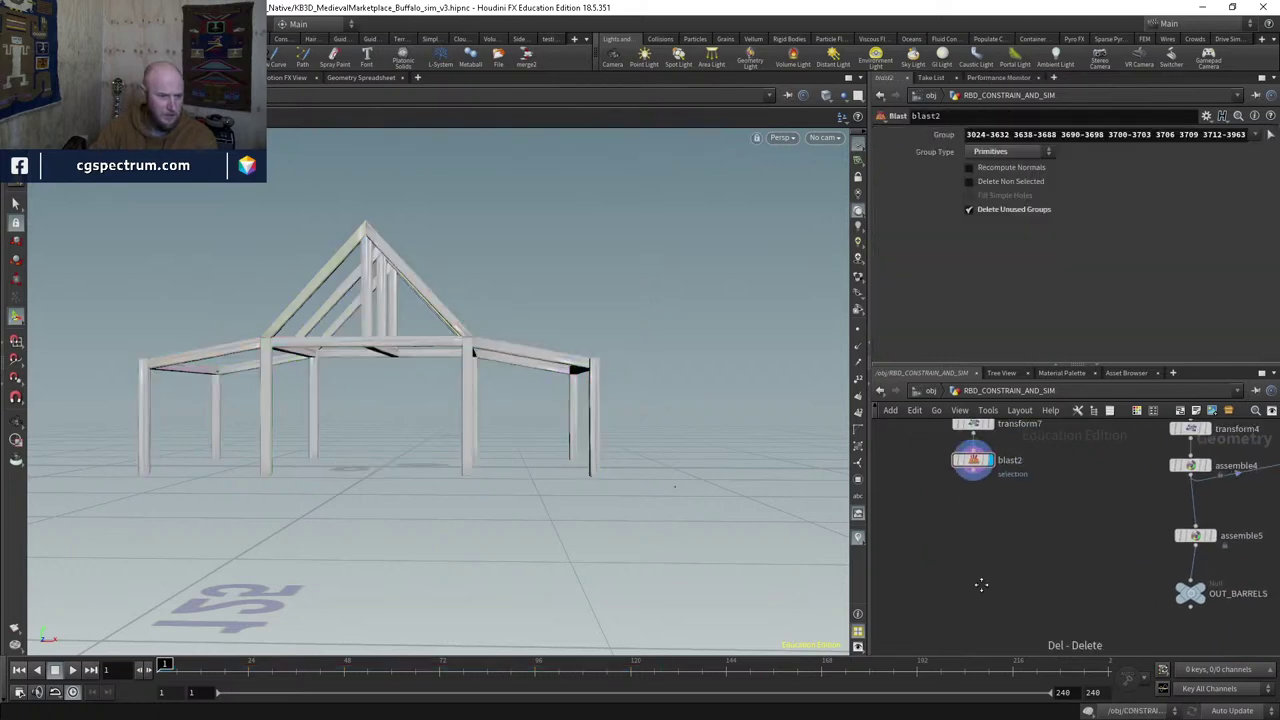
# Step: Add an Assemble node under blast2, display it, and set its name prefix to 'frame'
pyautogui.moveTo(751, 509); pyautogui.dragTo(556, 449)
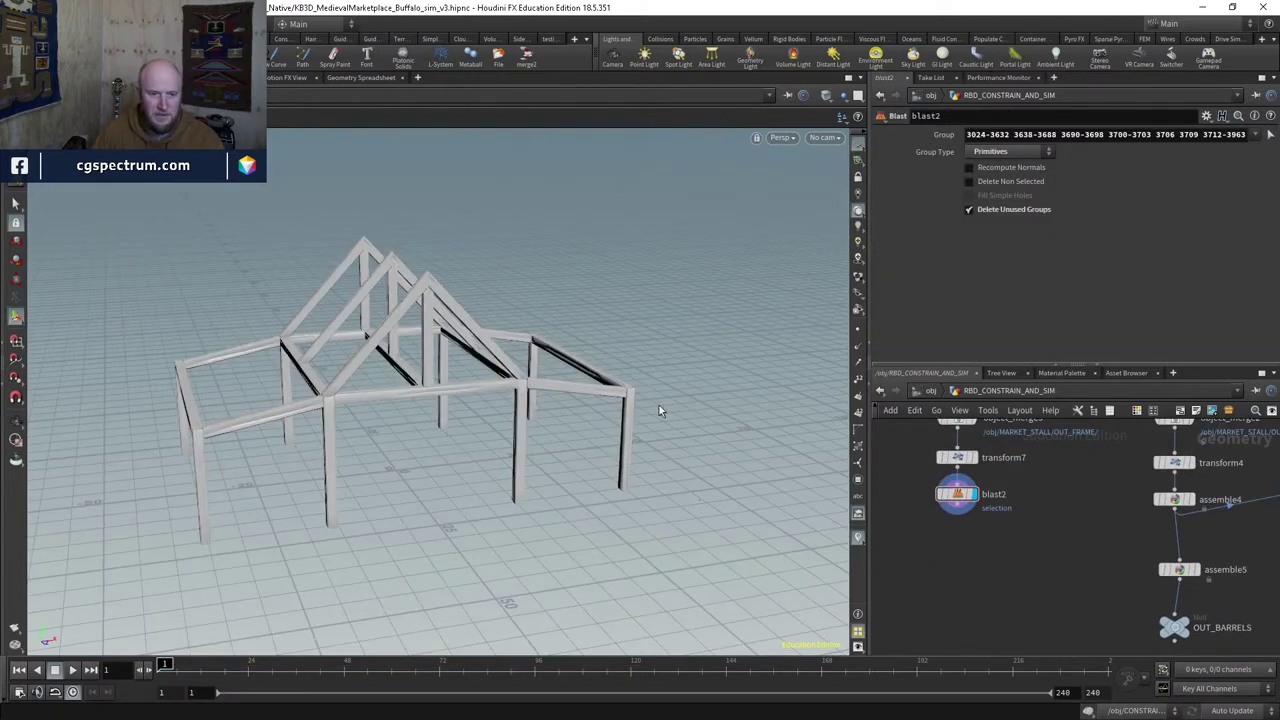
pyautogui.moveTo(939, 526); pyautogui.dragTo(966, 558, button='middle')
pyautogui.press('Tab')
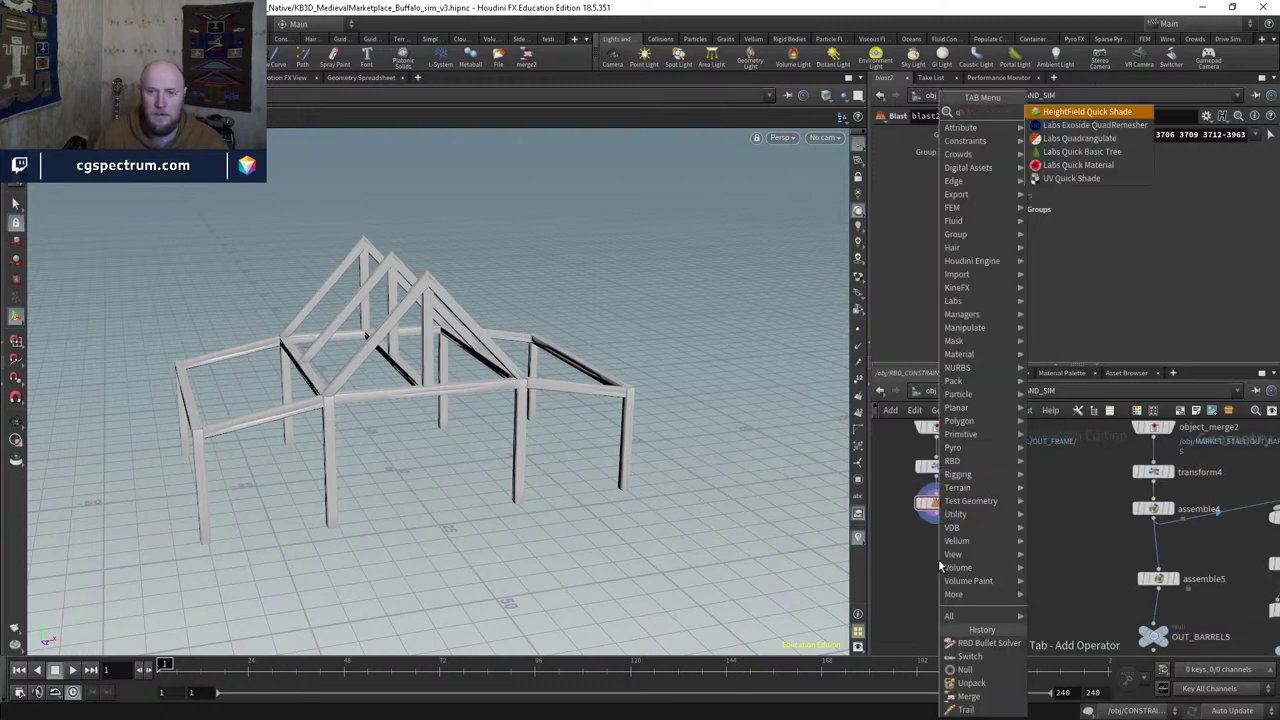
pyautogui.write('assemble')
pyautogui.press('Return')
pyautogui.click(938, 560)
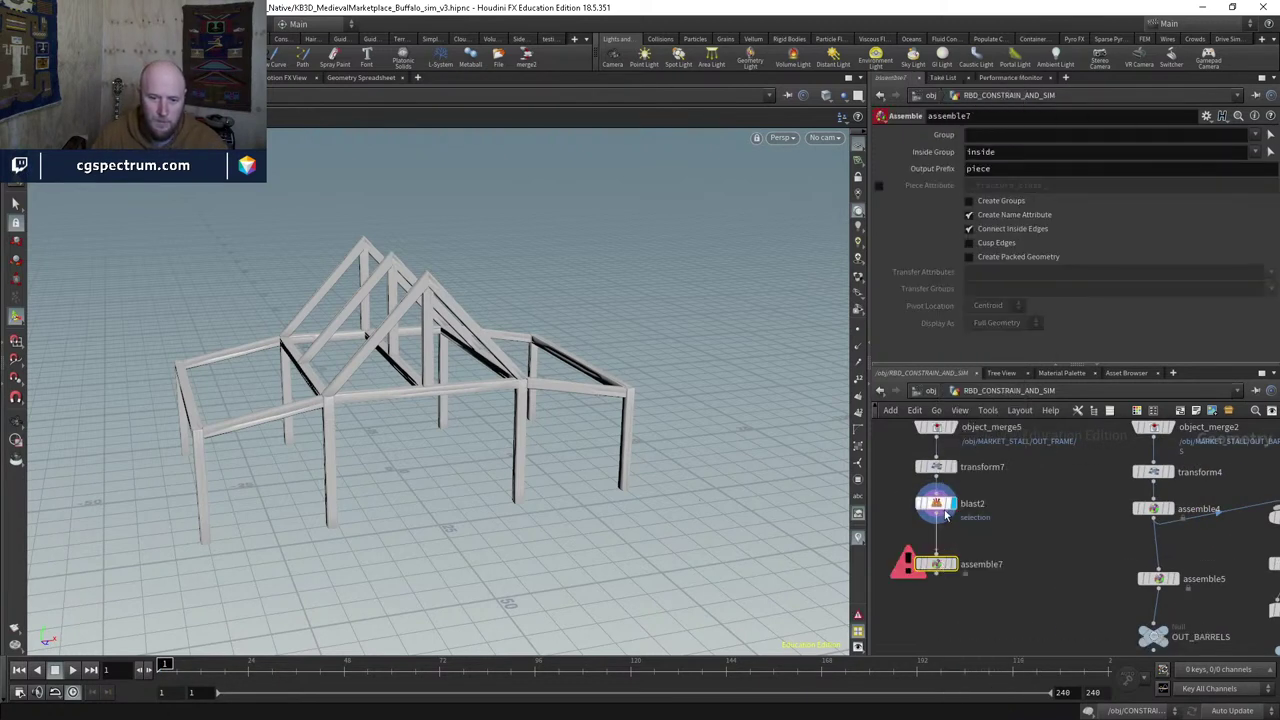
pyautogui.click(951, 564)
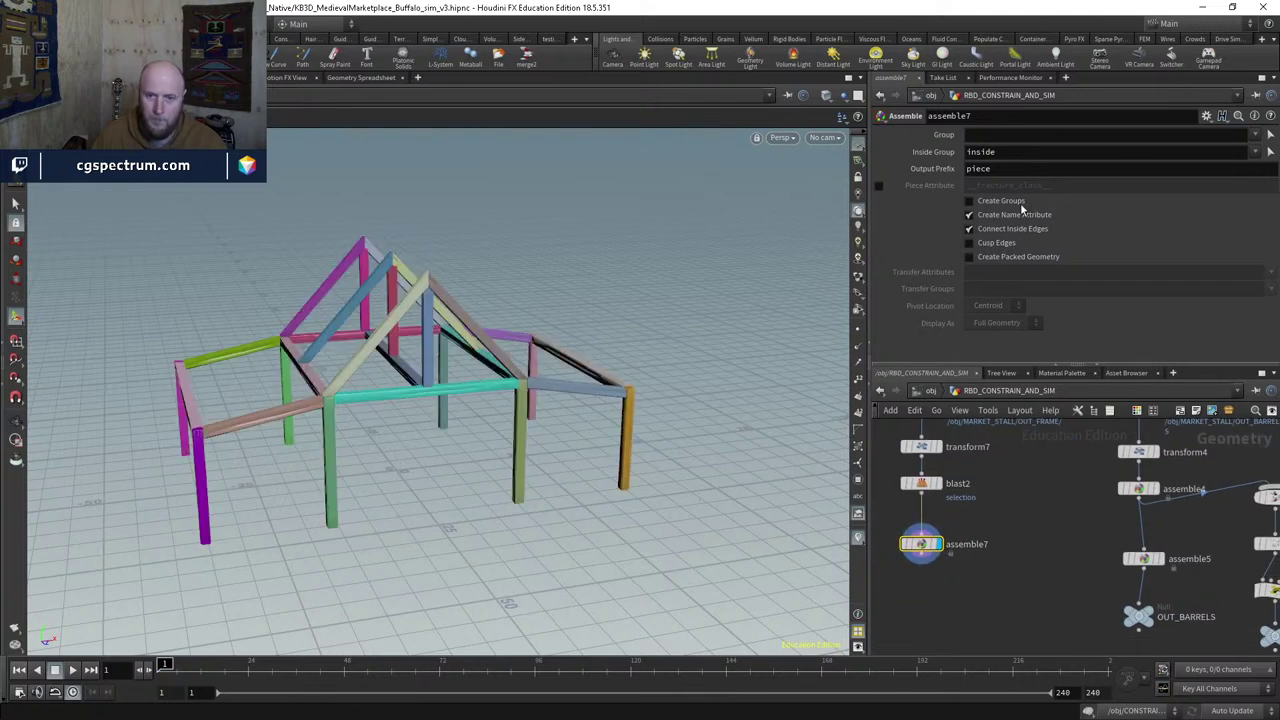
pyautogui.click(1012, 172)
pyautogui.write('fram')
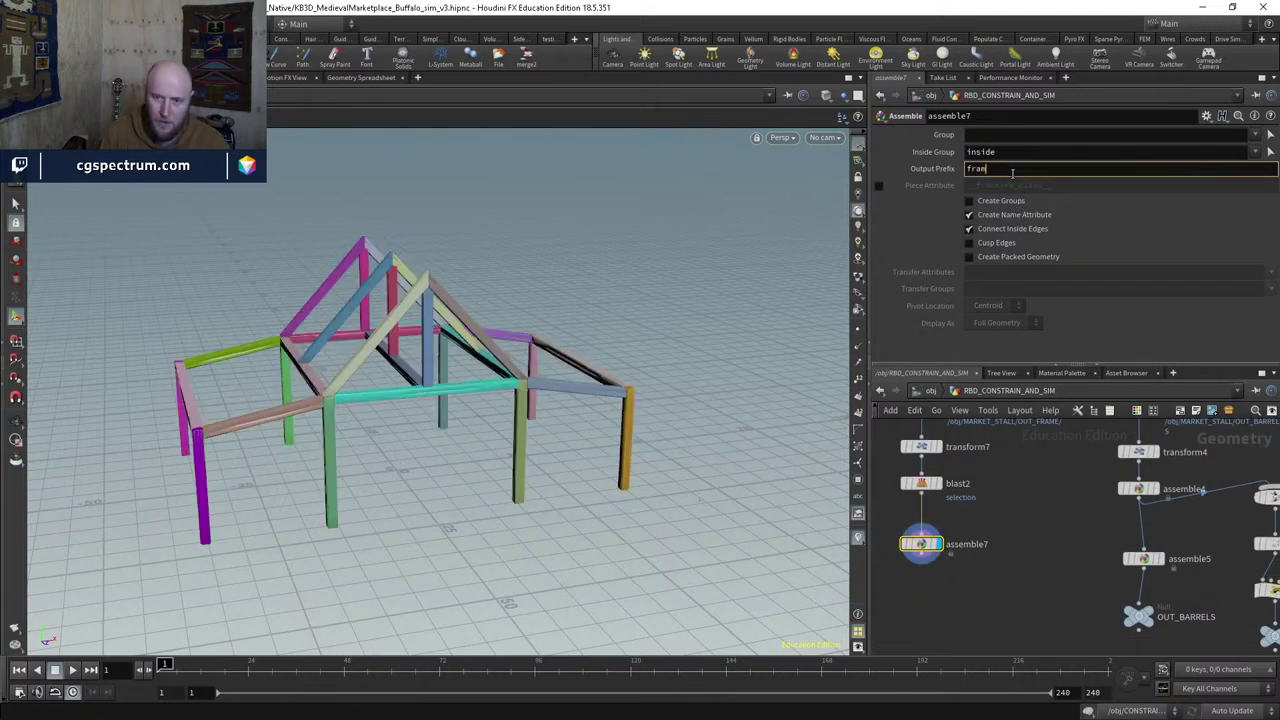
pyautogui.write('e')
pyautogui.press('Return')
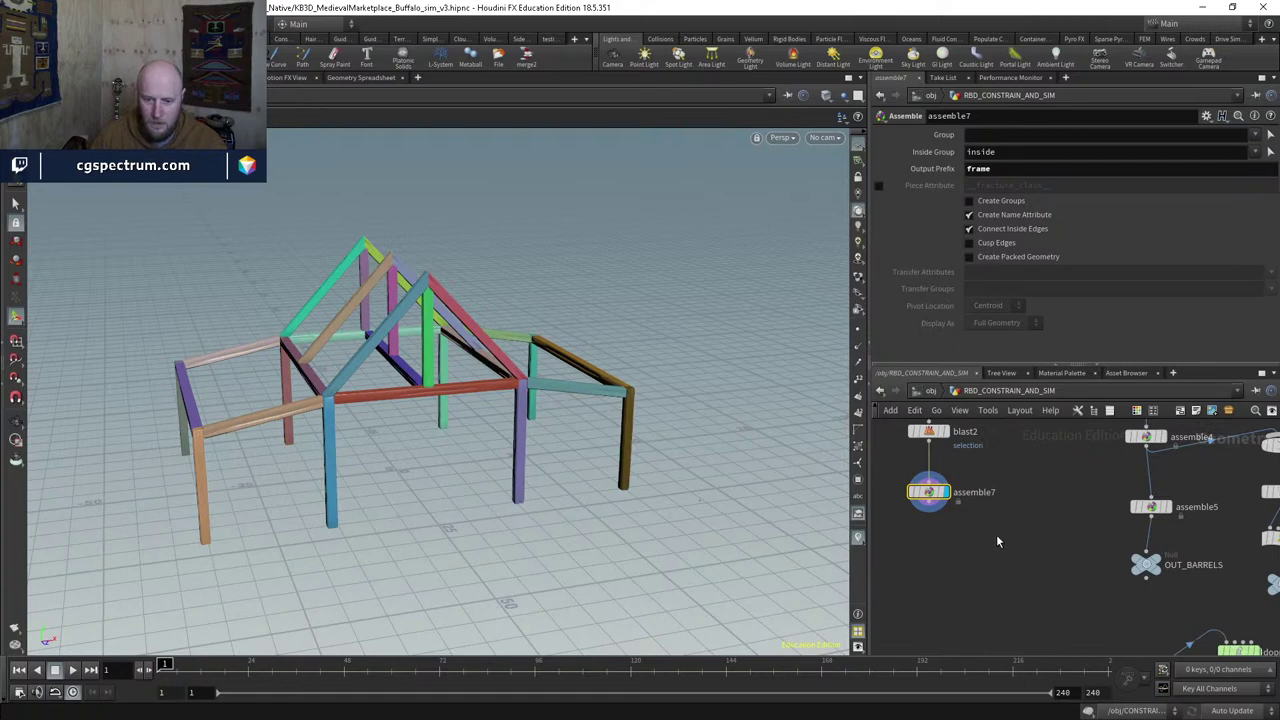
# Step: Place a Connect Adjacent Pieces node below assemble7
pyautogui.press('Tab')
pyautogui.write('connect')
pyautogui.press('Return')
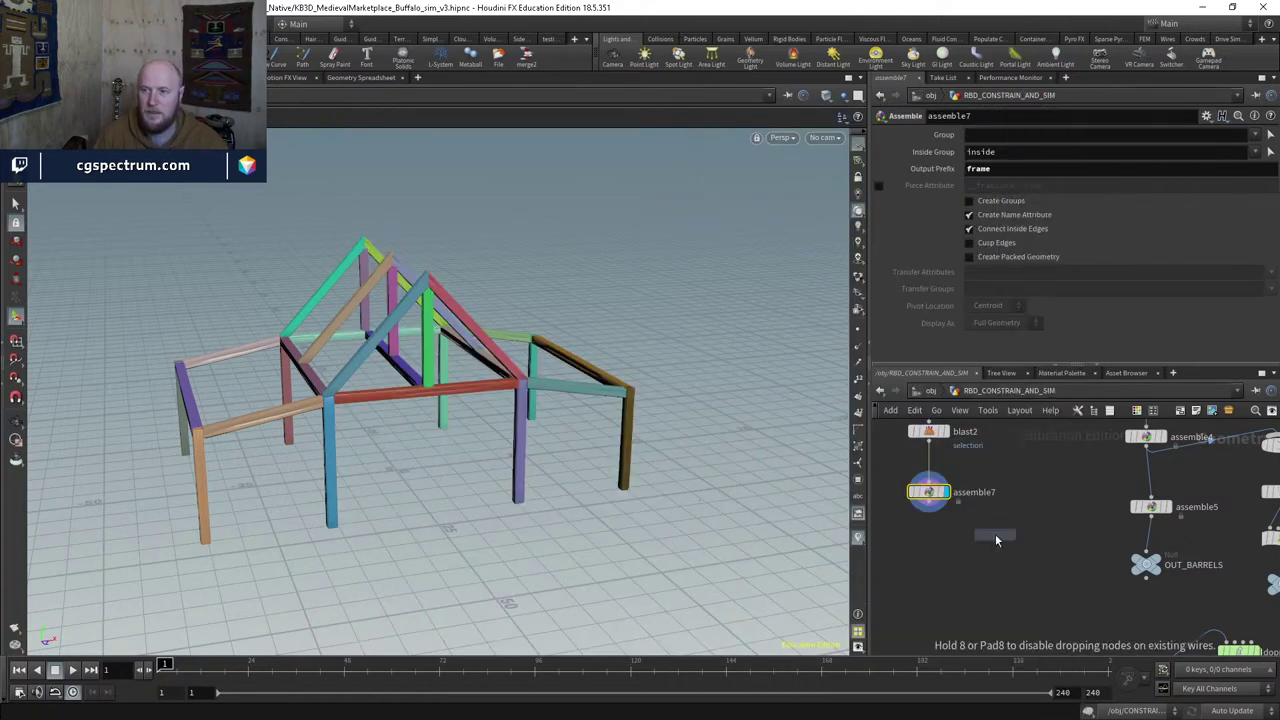
pyautogui.click(995, 534)
# Step: Wire assemble7 into connectadjacentpieces5 and template assemble7 as a wireframe reference
pyautogui.click(995, 523)
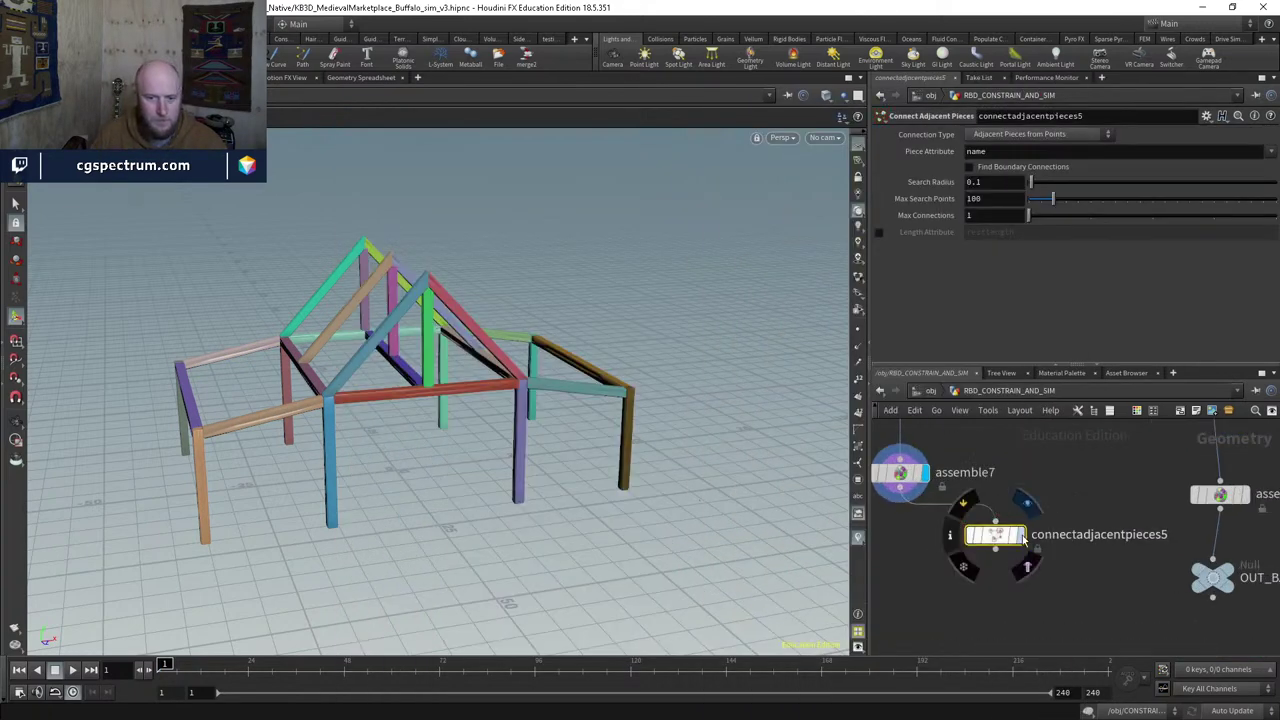
pyautogui.click(901, 487)
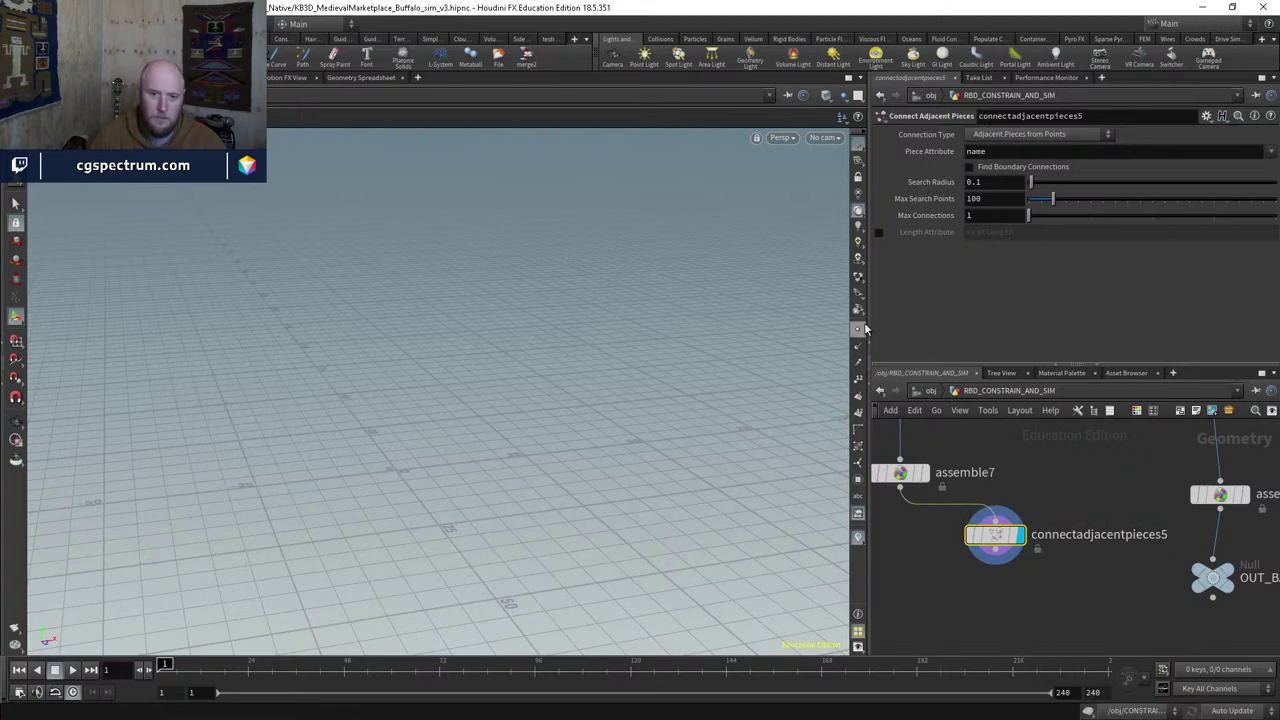
pyautogui.moveTo(752, 375); pyautogui.dragTo(700, 320)
pyautogui.click(880, 472)
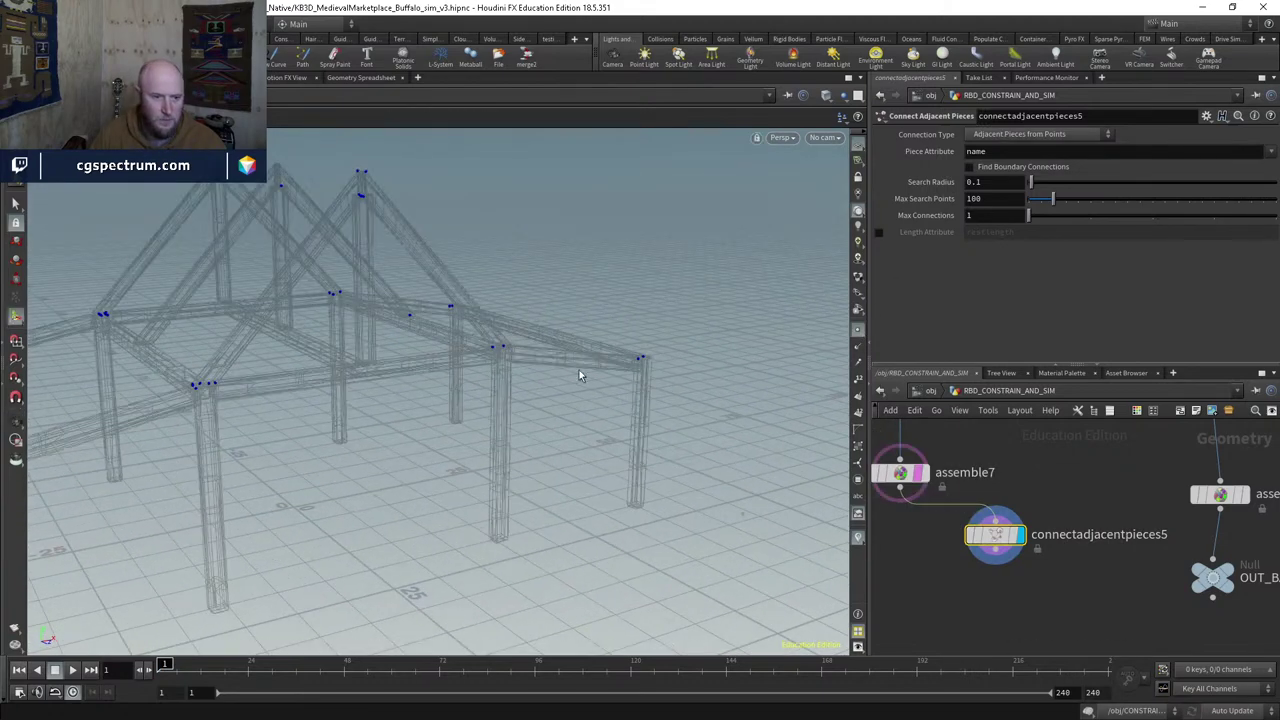
pyautogui.moveTo(579, 370); pyautogui.dragTo(700, 280)
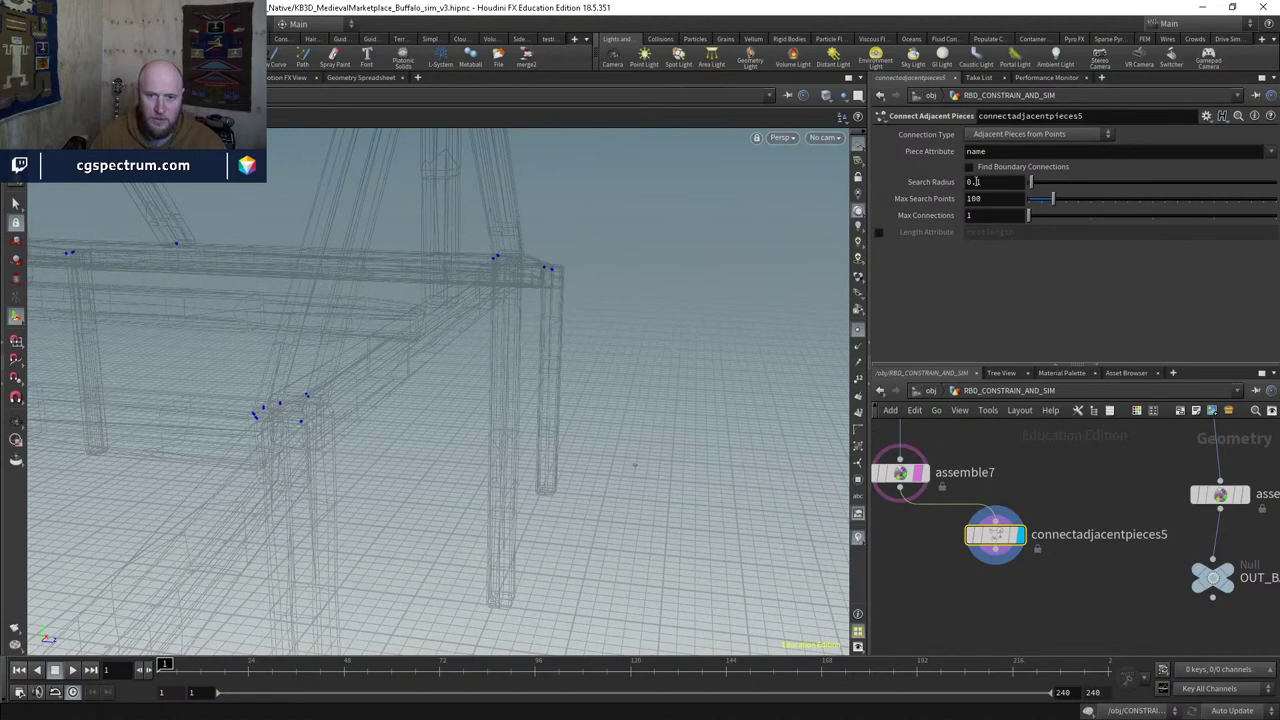
# Step: Set connectadjacentpieces5's Search Radius to 0.5 and enable the restlength Length Attribute
pyautogui.write('5')
pyautogui.press('Return')
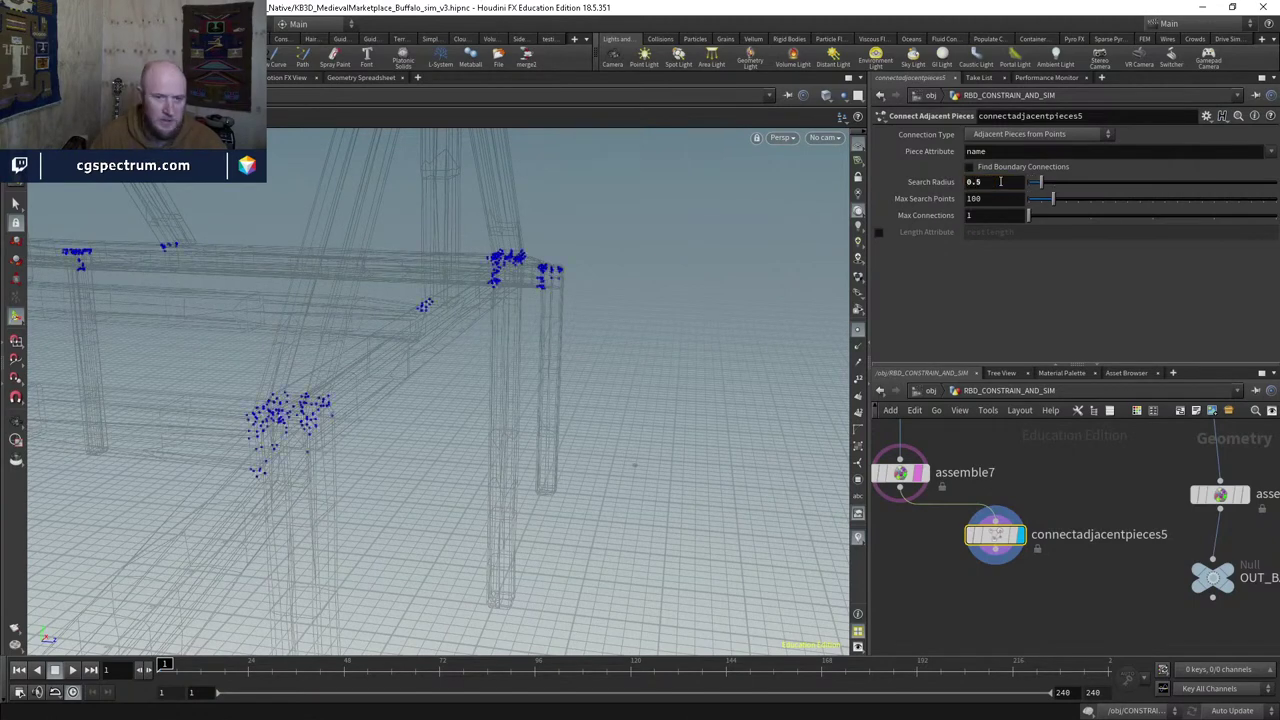
pyautogui.moveTo(577, 331); pyautogui.dragTo(586, 363)
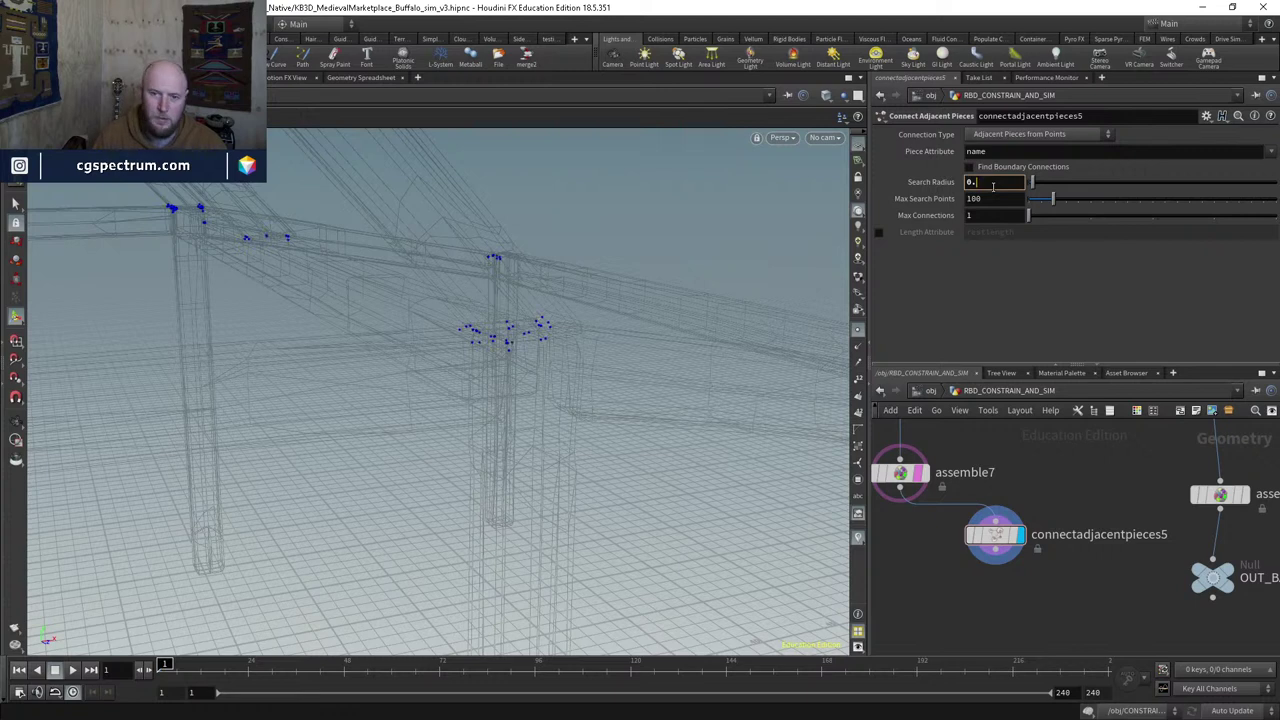
pyautogui.doubleClick(1118, 536)
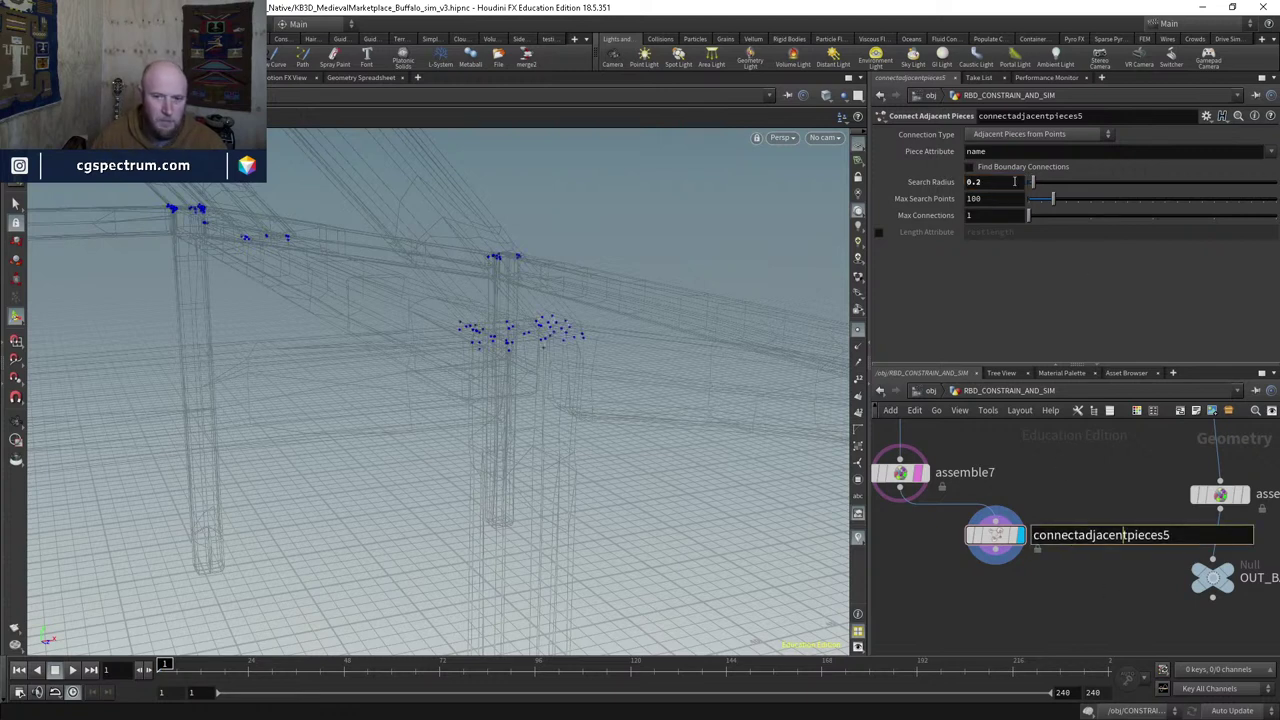
pyautogui.click(880, 233)
# Step: Find the barrel constraint nodes and select rbdconstraintproperties3 for reuse
pyautogui.moveTo(978, 490); pyautogui.dragTo(1024, 513, button='middle')
pyautogui.press('Tab')
pyautogui.press('Escape')
pyautogui.scroll(-5, 1046, 521)
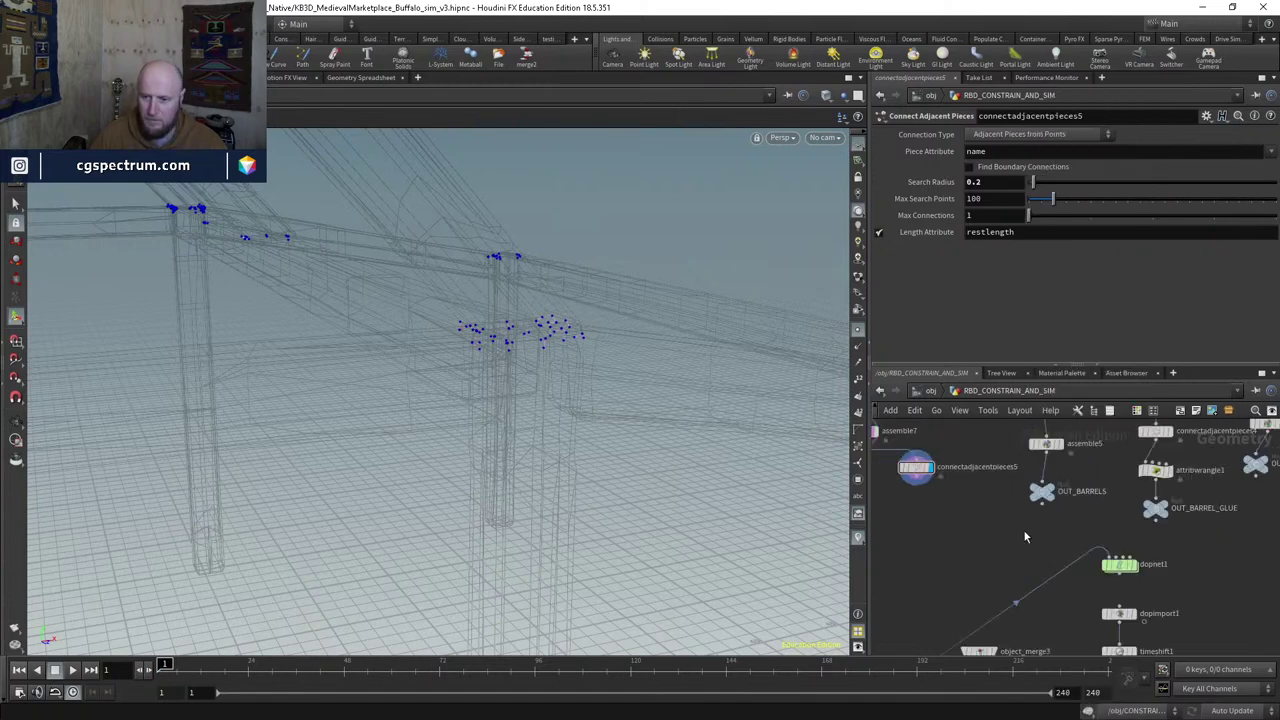
pyautogui.middleClick(1036, 488)
pyautogui.scroll(1, 1139, 531)
pyautogui.moveTo(1139, 524); pyautogui.dragTo(1110, 620, button='middle')
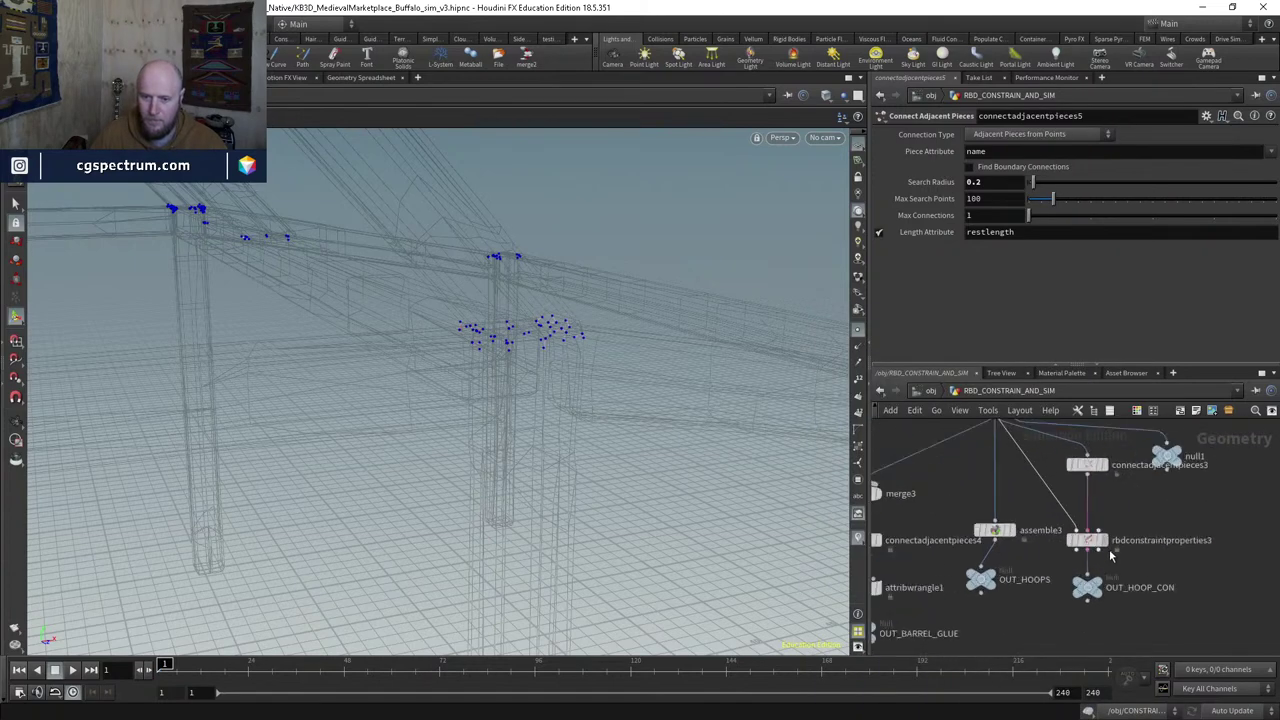
pyautogui.click(1080, 536)
# Step: Copy rbdconstraintproperties3 as rbdconstraintproperties4 and feed assemble7 into it
pyautogui.hotkey('ctrl', 'c')
pyautogui.scroll(5, 1030, 600)
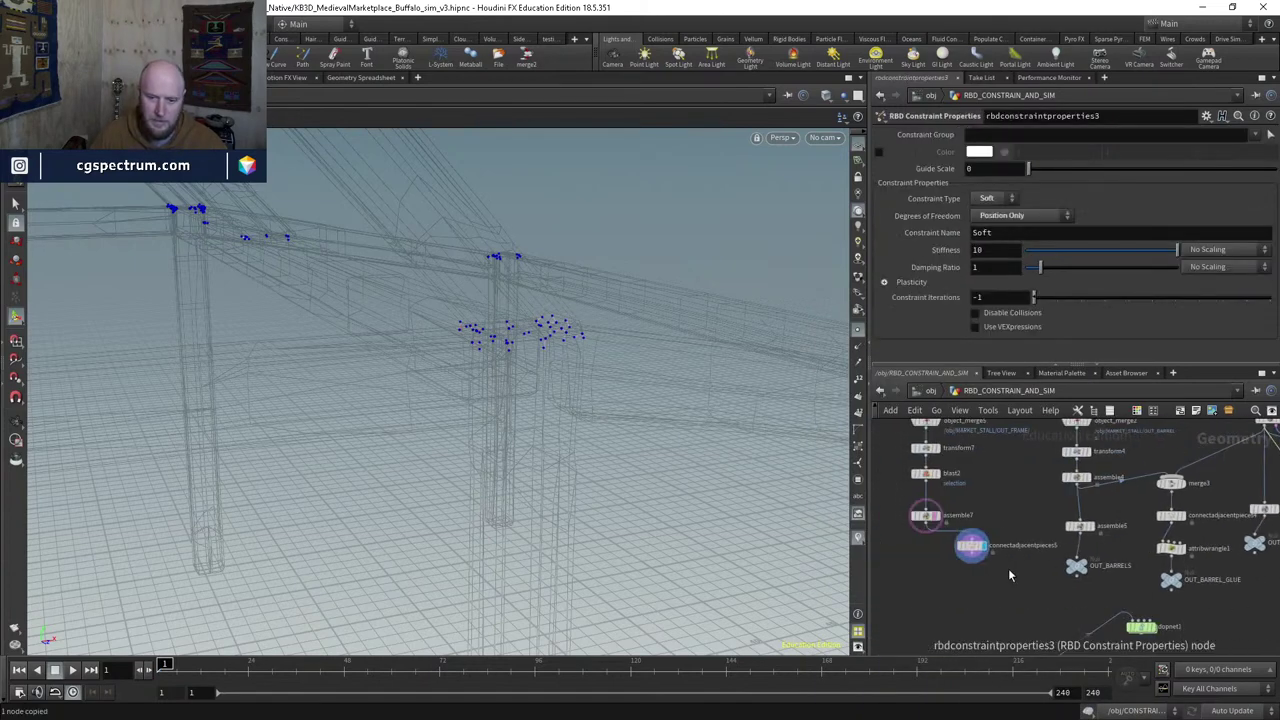
pyautogui.hotkey('ctrl', 'v')
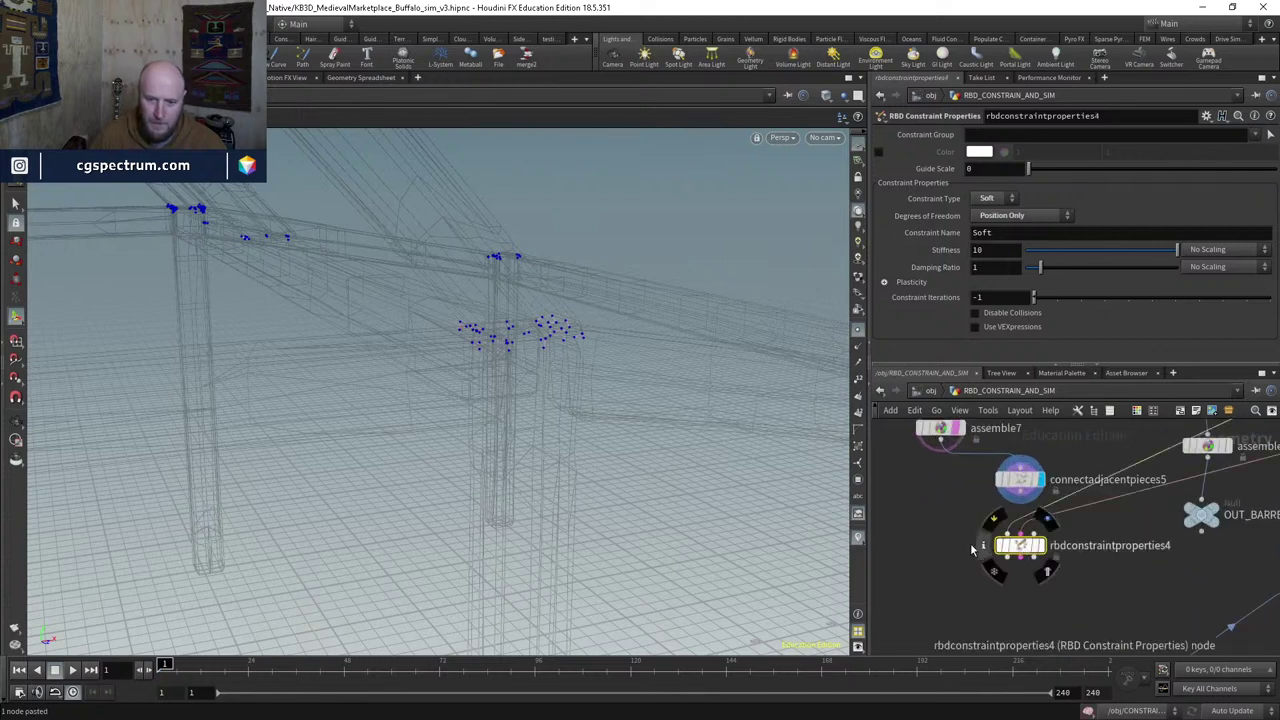
pyautogui.click(1020, 536)
pyautogui.click(941, 450)
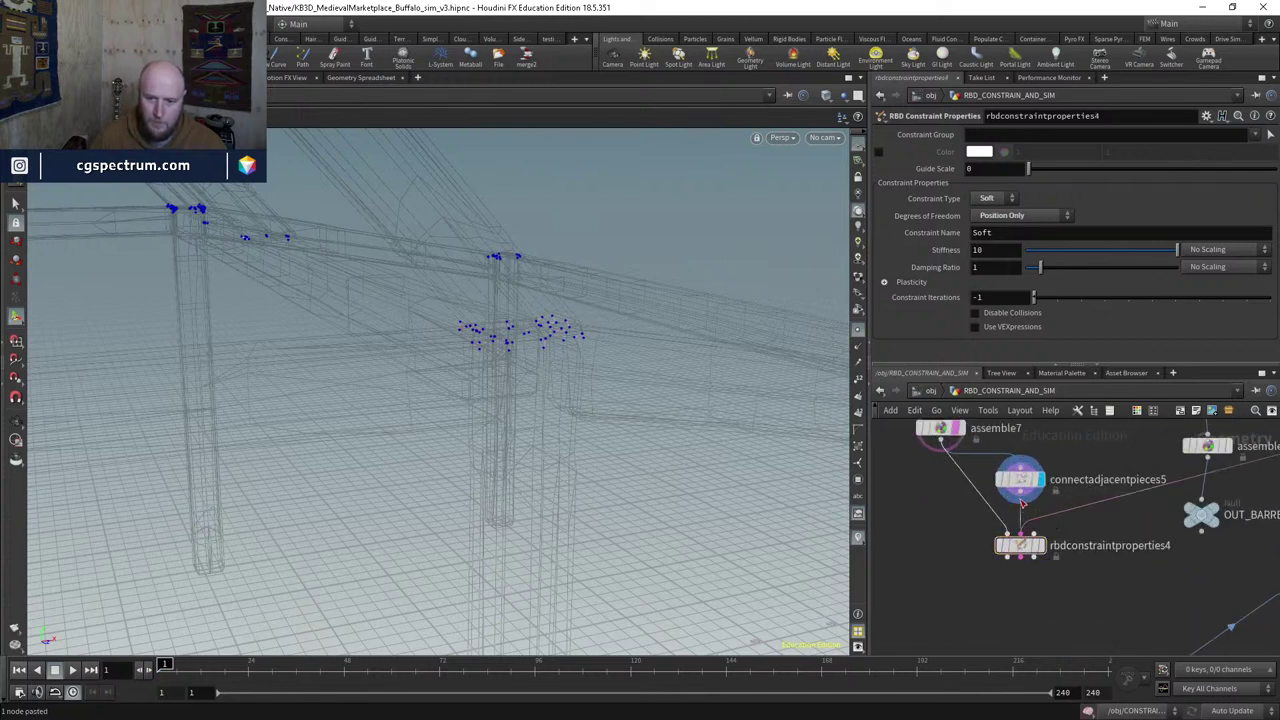
# Step: Display rbdconstraintproperties4 and set its Degrees of Freedom to Position and Rotation
pyautogui.moveTo(1005, 537)
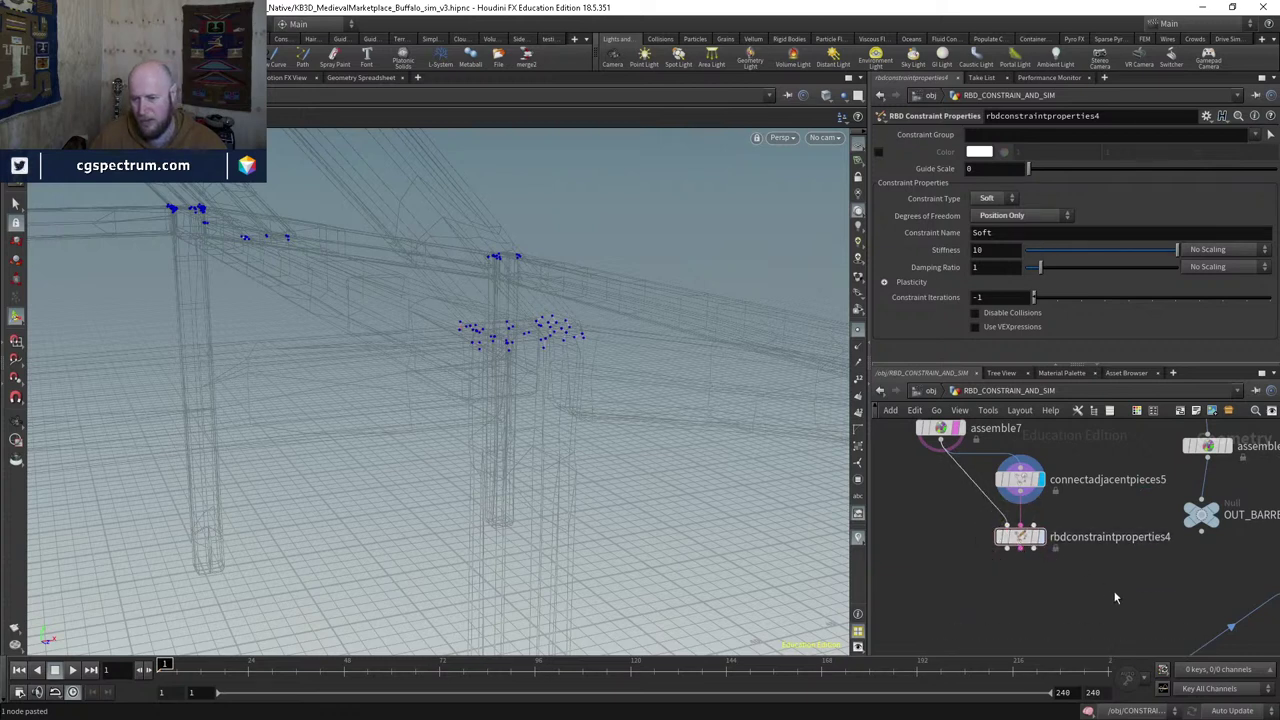
pyautogui.moveTo(1040, 548); pyautogui.dragTo(1008, 538, button='middle')
pyautogui.scroll(2, 1008, 538)
pyautogui.click(1010, 528)
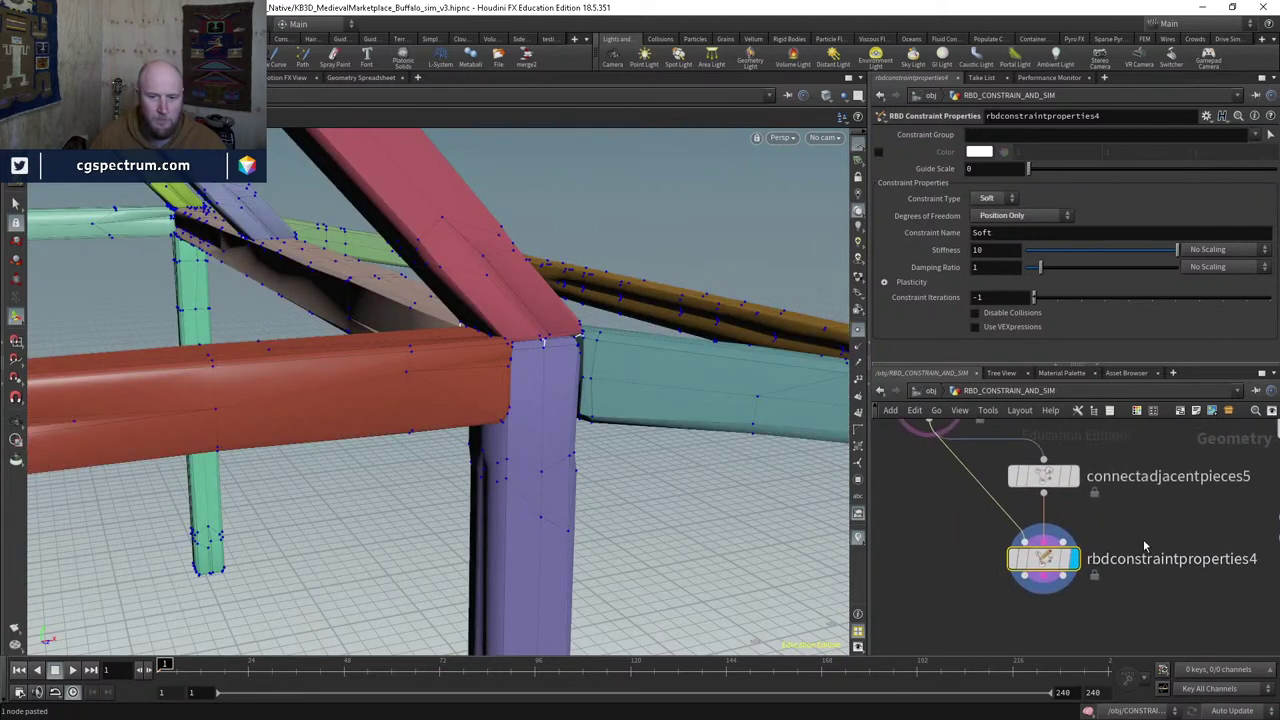
pyautogui.click(1022, 216)
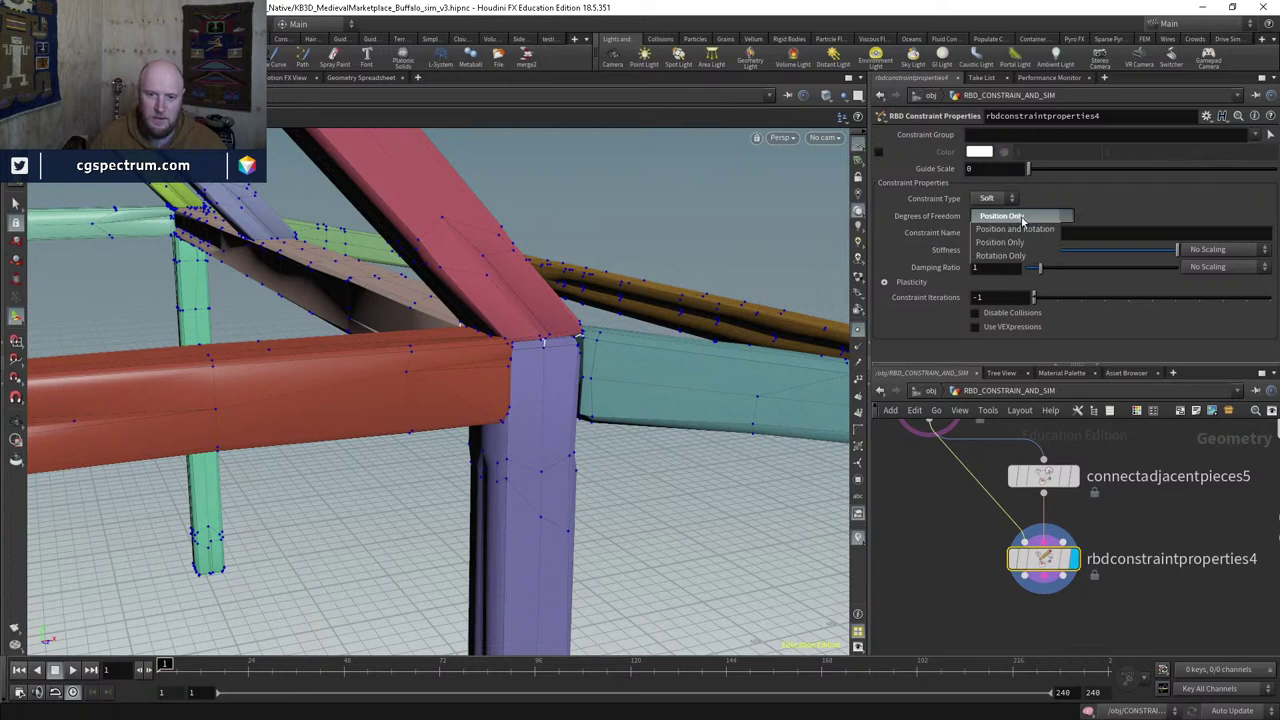
pyautogui.click(1021, 229)
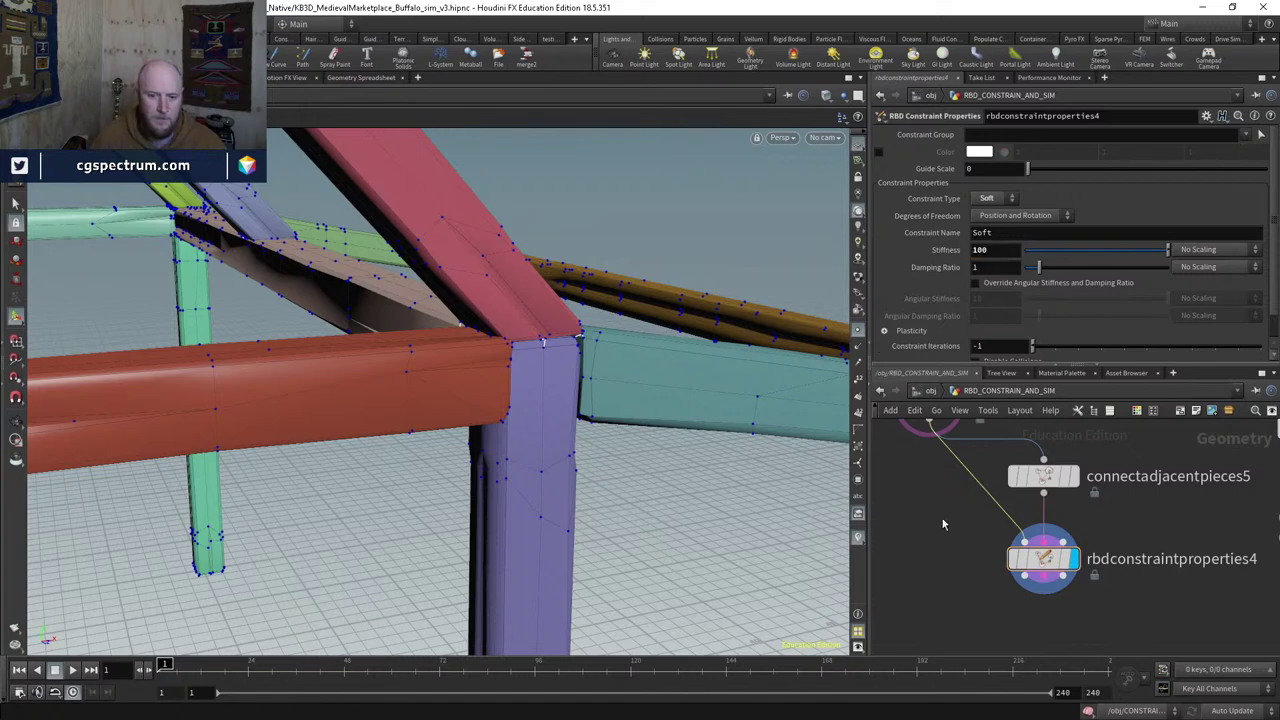
pyautogui.scroll(-3, 720, 486)
pyautogui.moveTo(1116, 649); pyautogui.dragTo(1230, 513, button='middle')
pyautogui.scroll(-2, 993, 540)
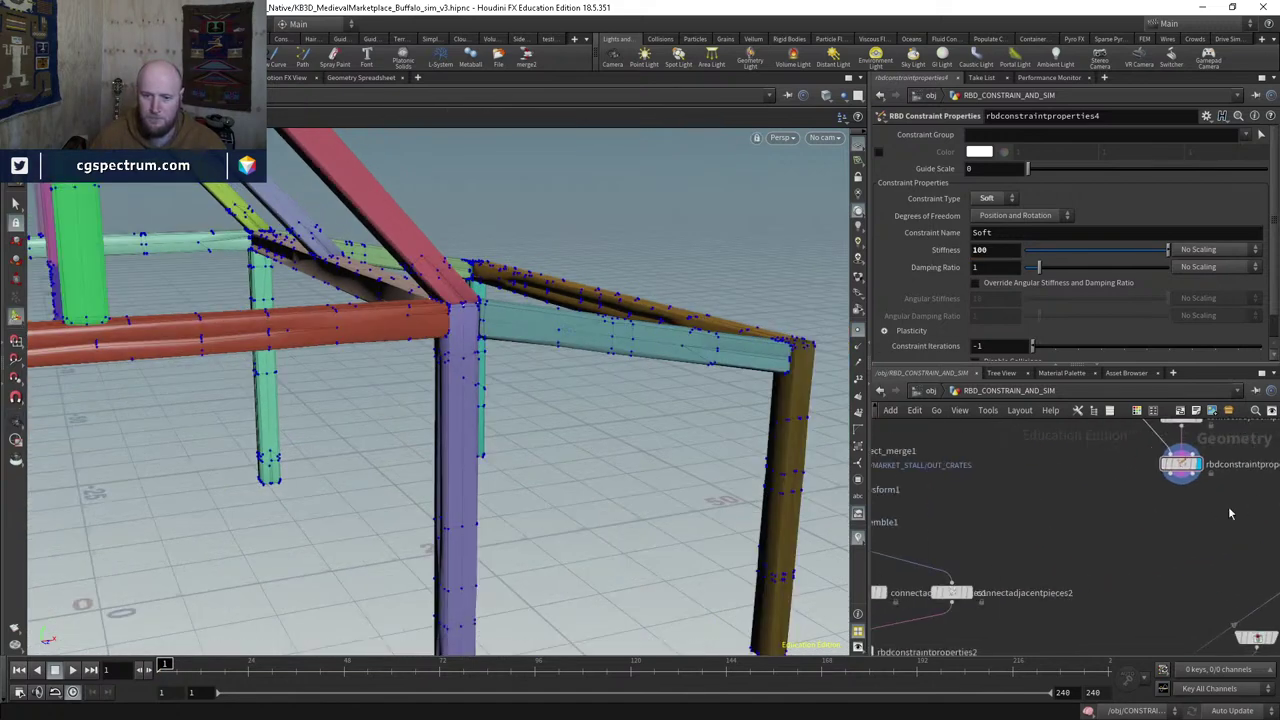
pyautogui.scroll(-3, 1140, 533)
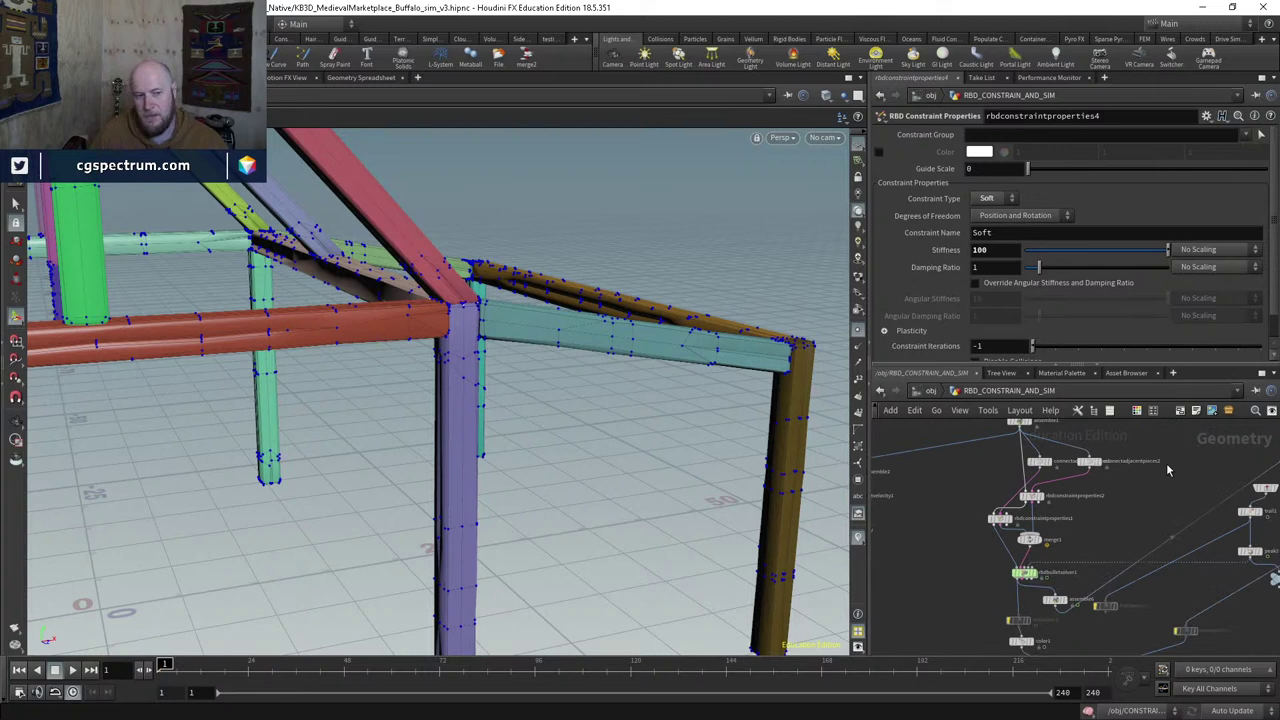
pyautogui.moveTo(1122, 484); pyautogui.dragTo(1120, 485, button='middle')
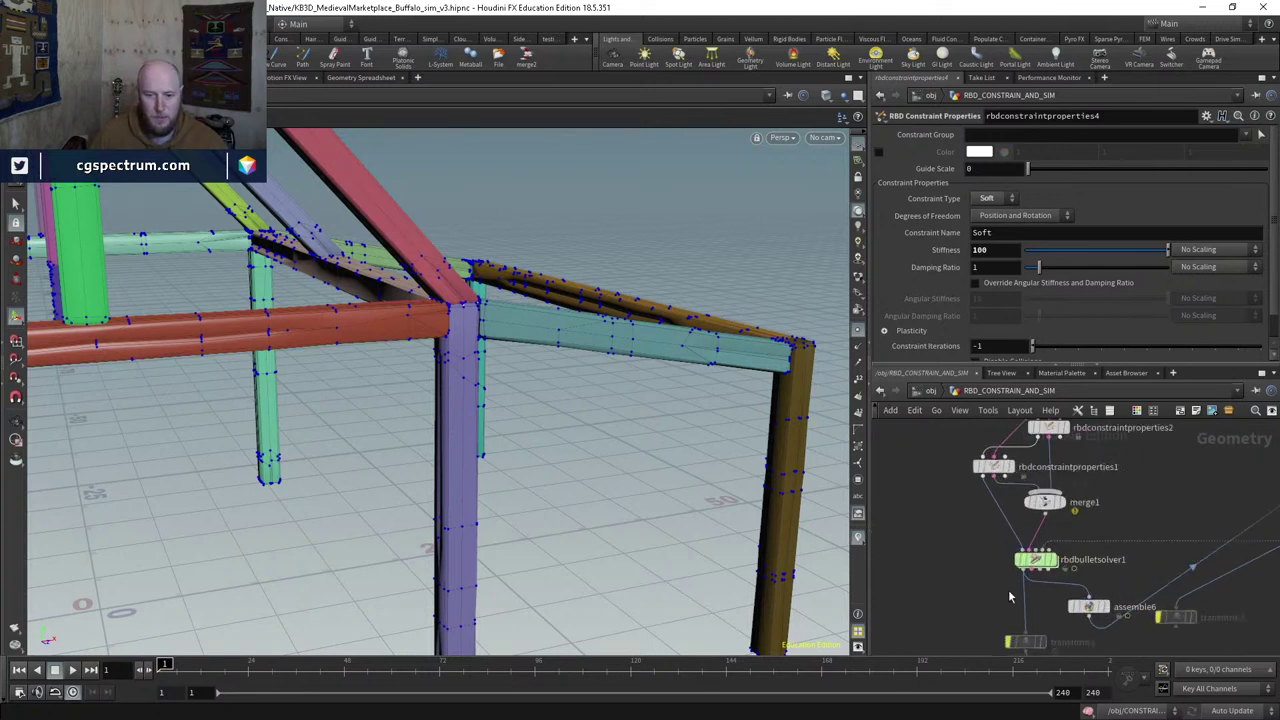
pyautogui.scroll(3, 1020, 570)
# Step: Duplicate rbdbulletsolver1 and wire rbdconstraintproperties4 into rbdbulletsolver2's geometry and constraint inputs
pyautogui.click(1040, 557)
pyautogui.hotkey('ctrl', 'c')
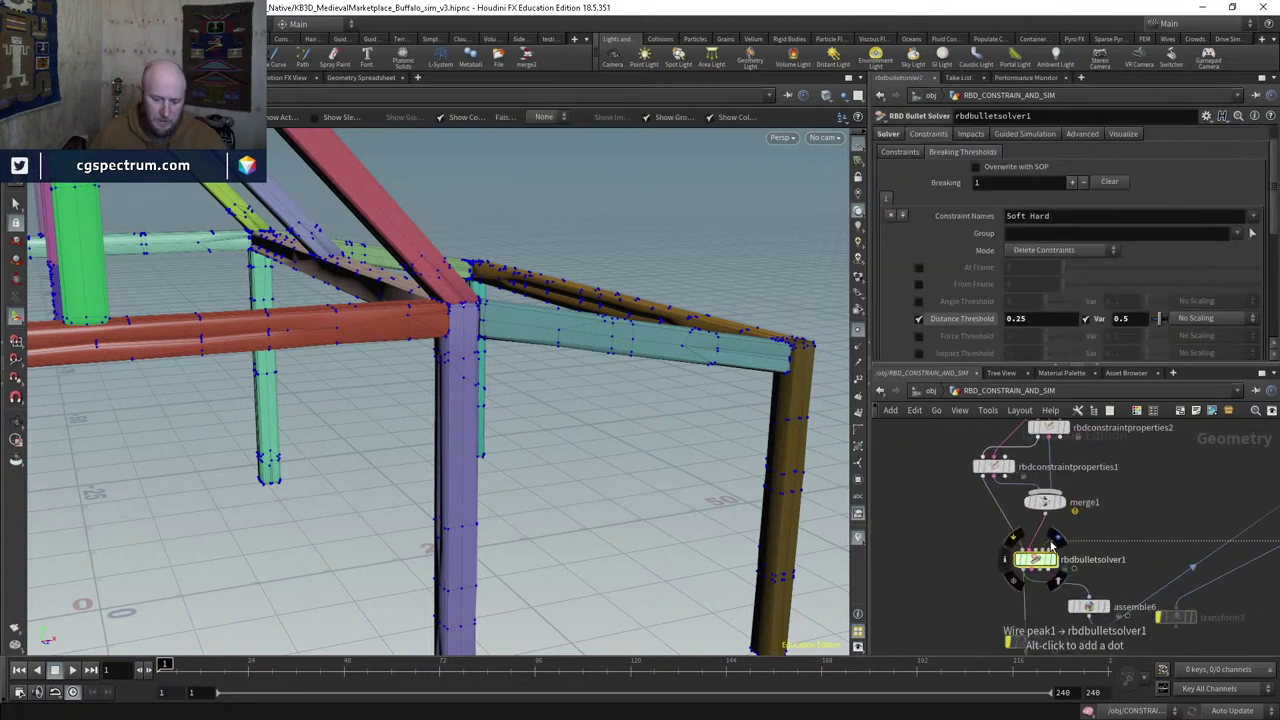
pyautogui.moveTo(1058, 545); pyautogui.dragTo(1023, 558, button='middle')
pyautogui.hotkey('ctrl', 'v')
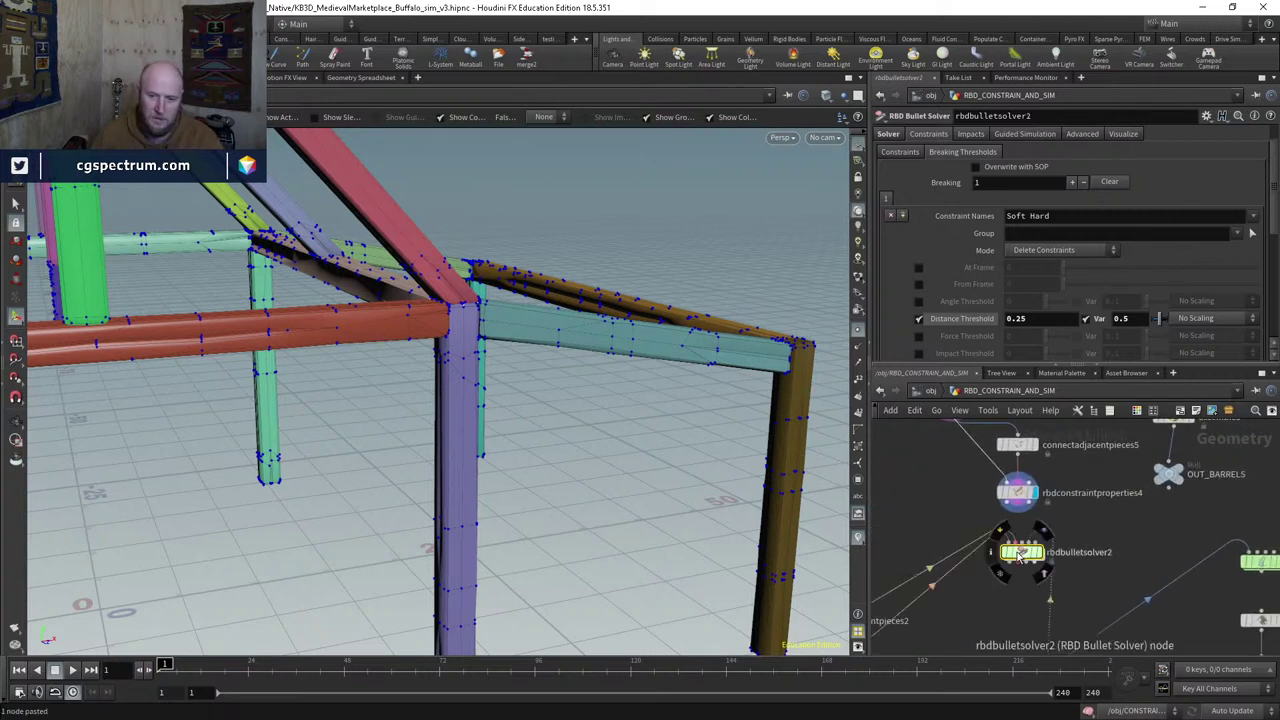
pyautogui.scroll(2, 1025, 555)
pyautogui.moveTo(1026, 535); pyautogui.dragTo(996, 548)
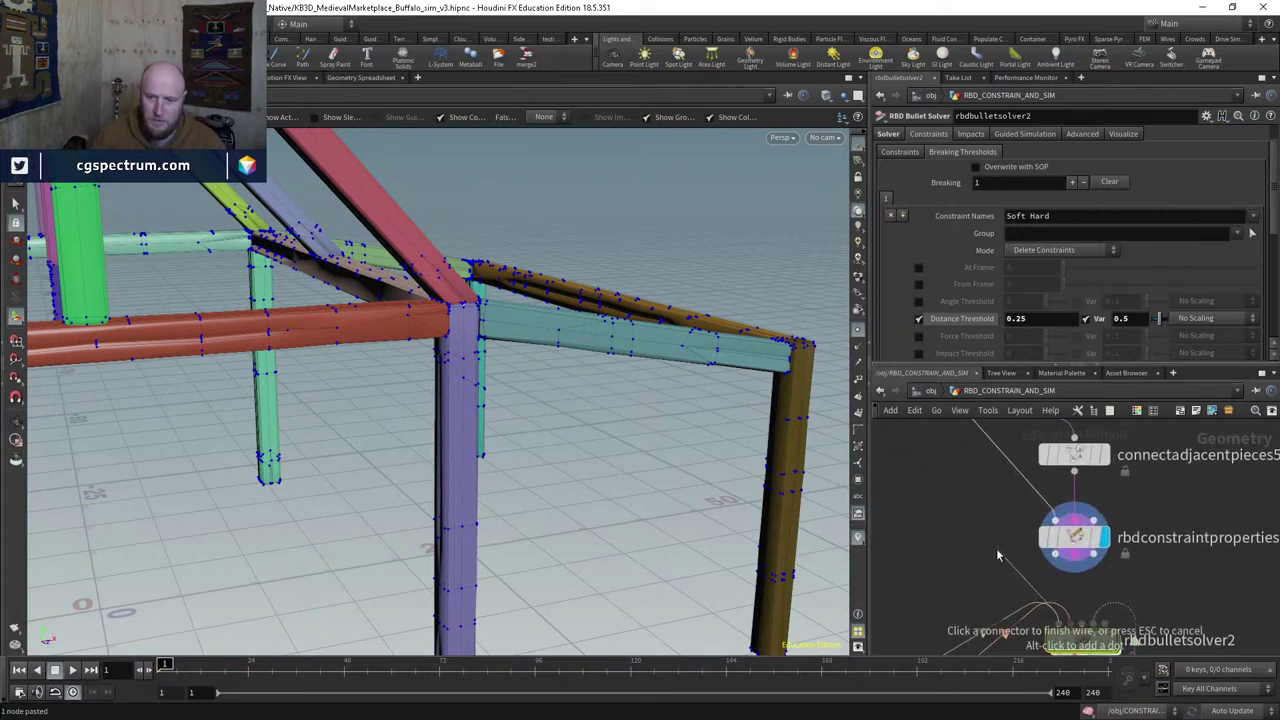
pyautogui.moveTo(1070, 614); pyautogui.dragTo(1013, 562, button='middle')
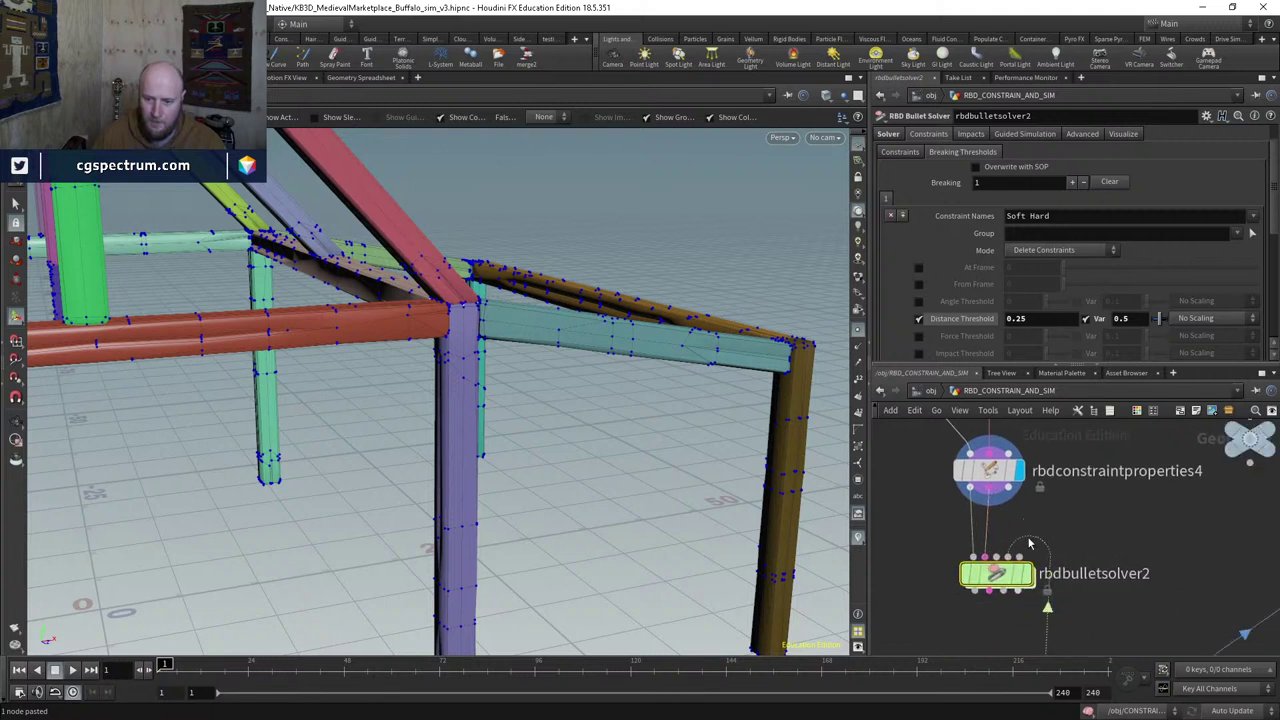
pyautogui.scroll(-3, 1025, 572)
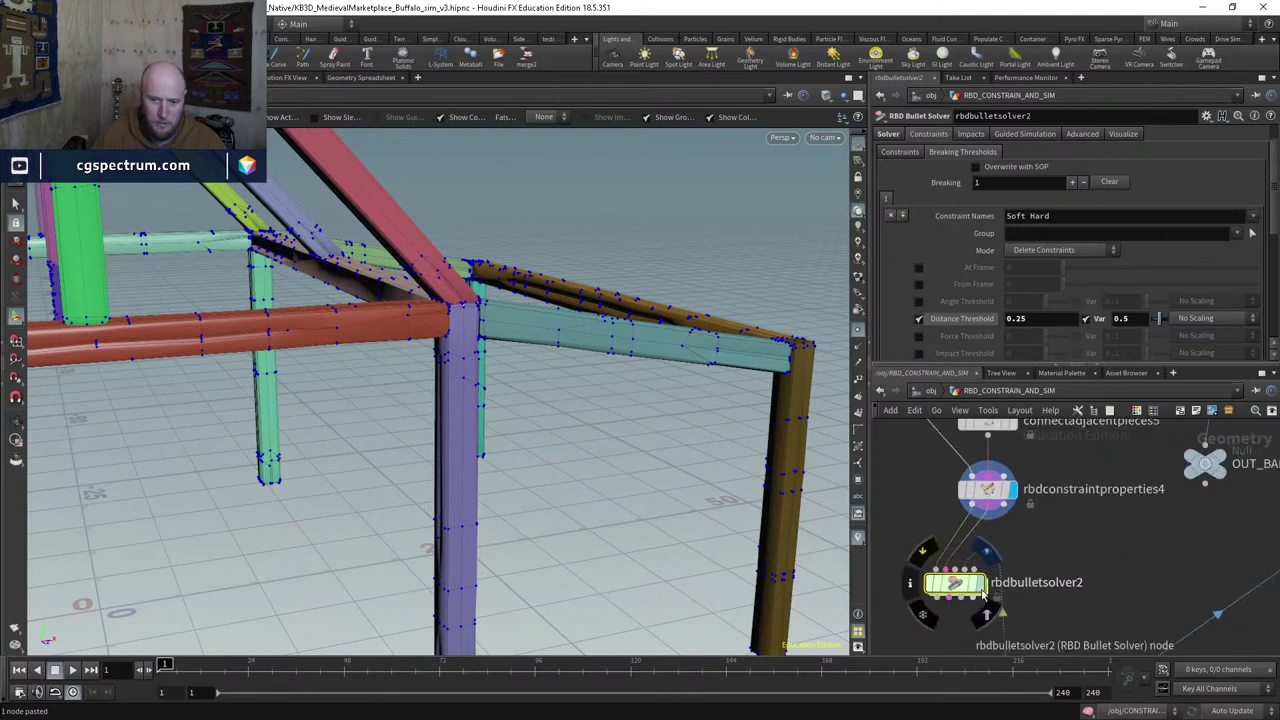
pyautogui.scroll(-3, 981, 521)
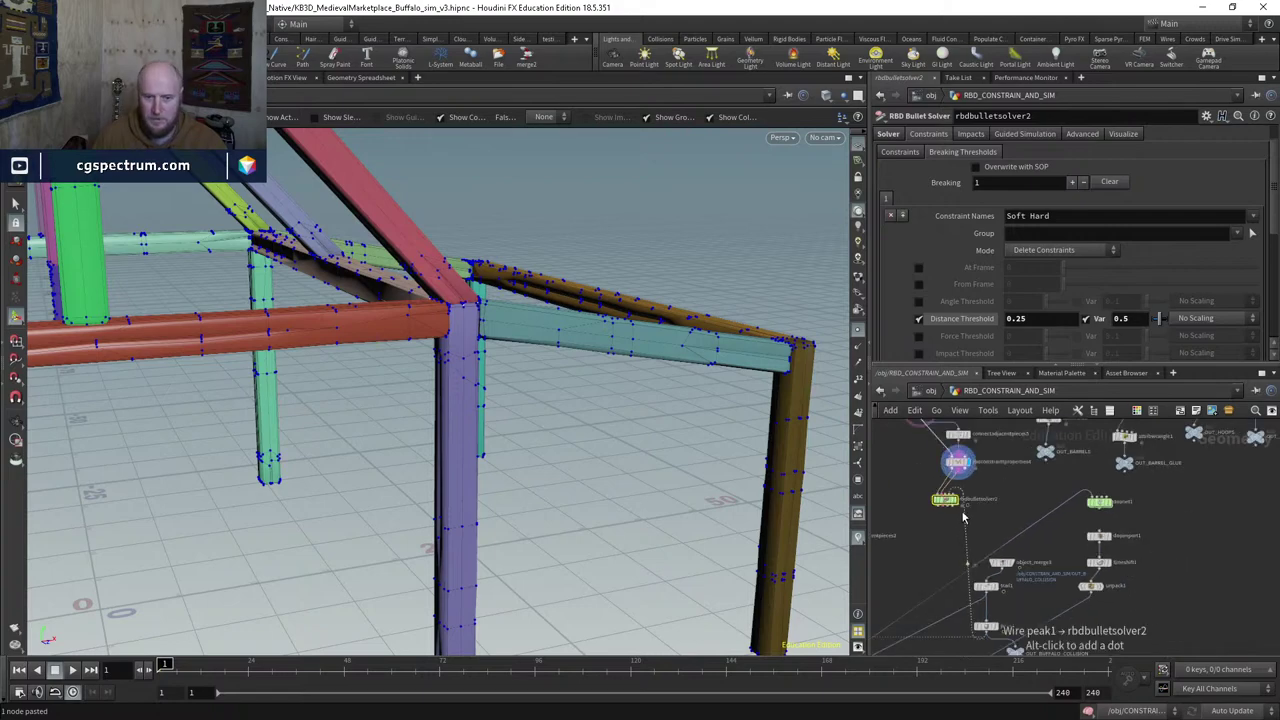
pyautogui.moveTo(710, 440); pyautogui.dragTo(677, 443)
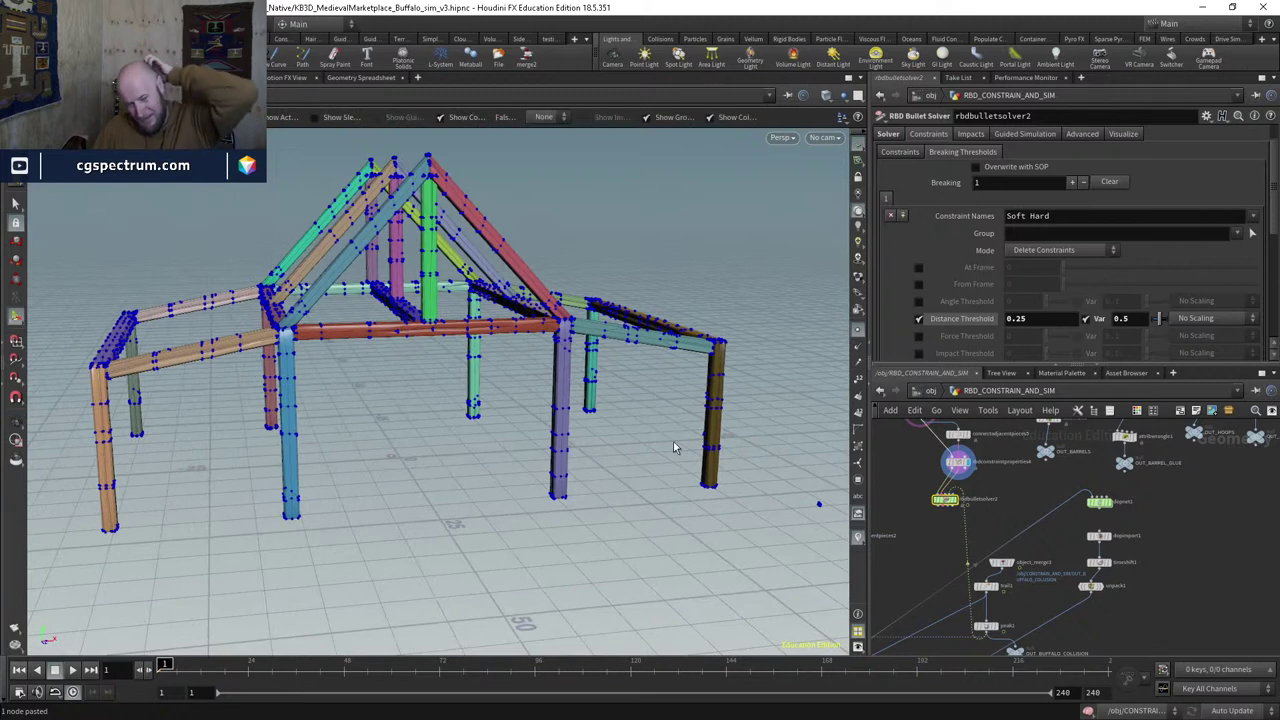
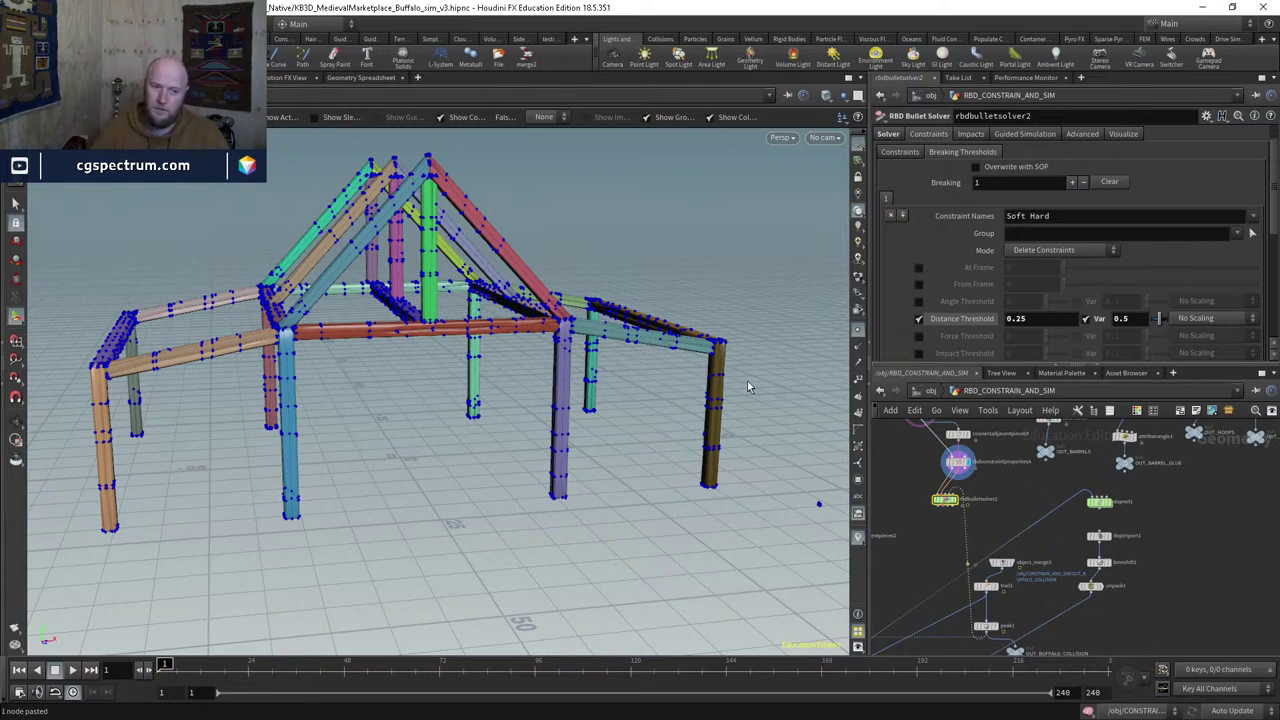
# Step: Leave RBD_CONSTRAIN_AND_SIM and return to the /obj level through the path bar
pyautogui.scroll(4, 965, 498)
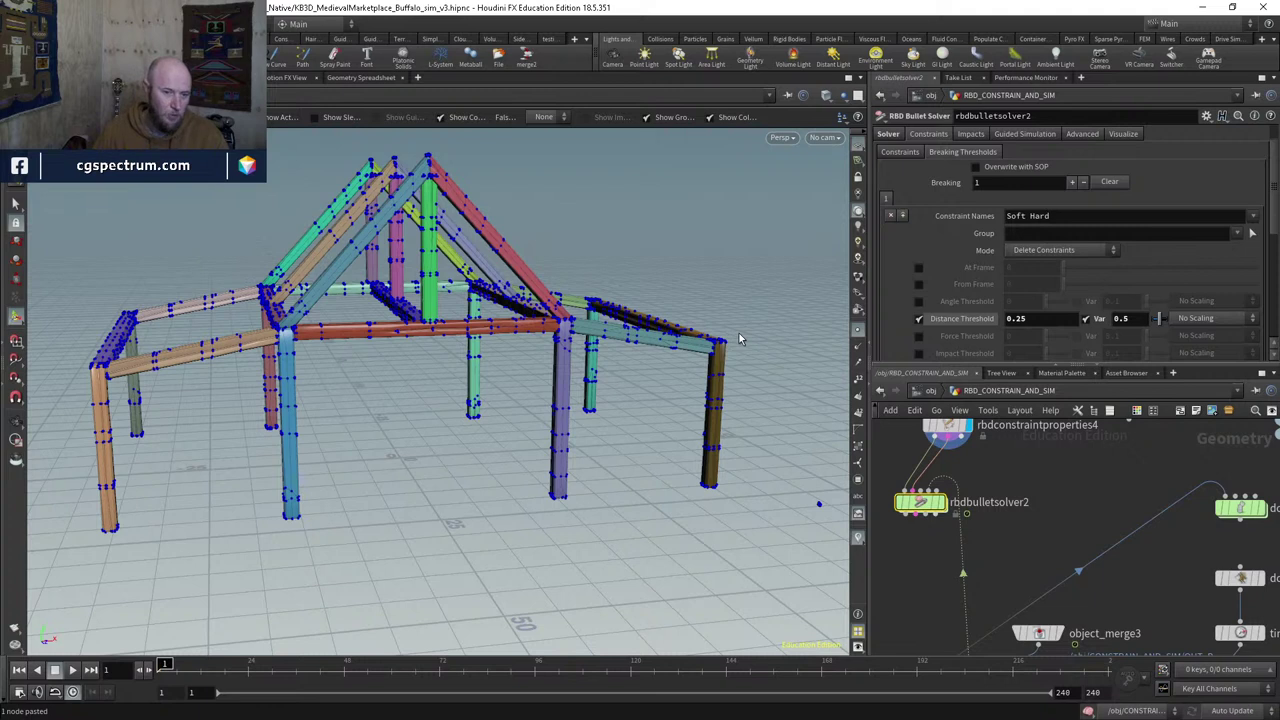
pyautogui.scroll(-3, 996, 531)
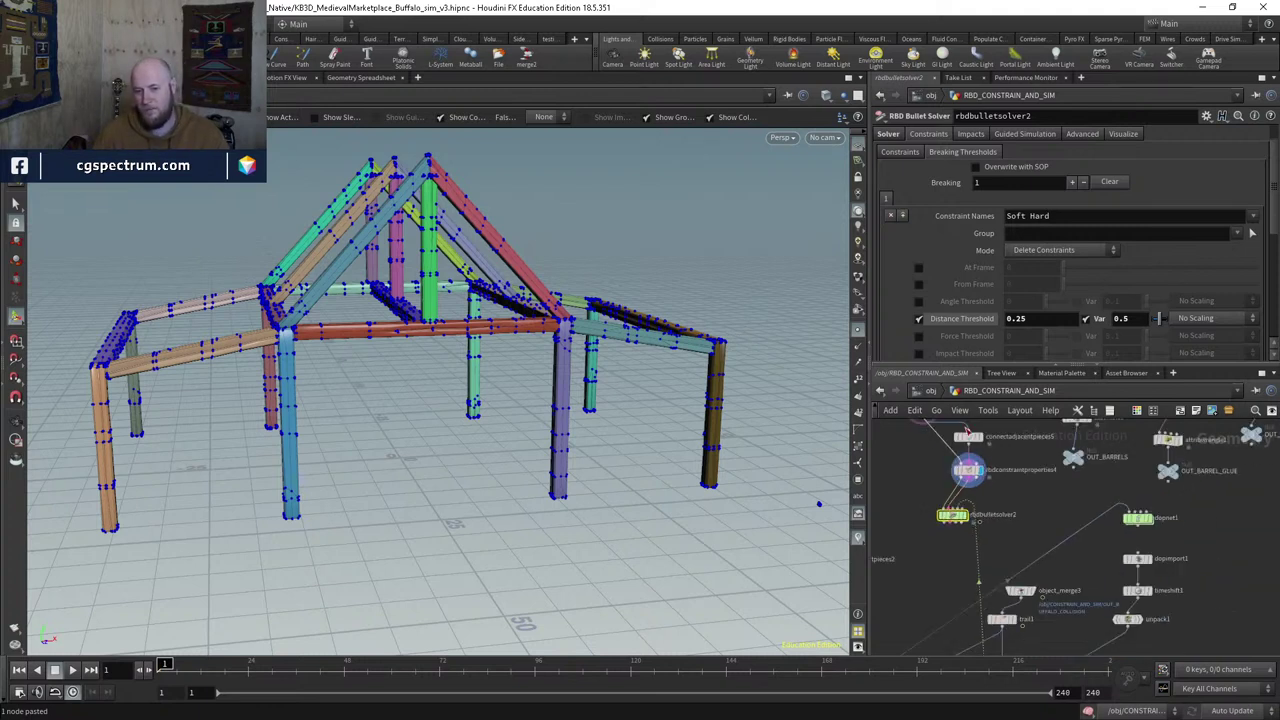
pyautogui.click(931, 393)
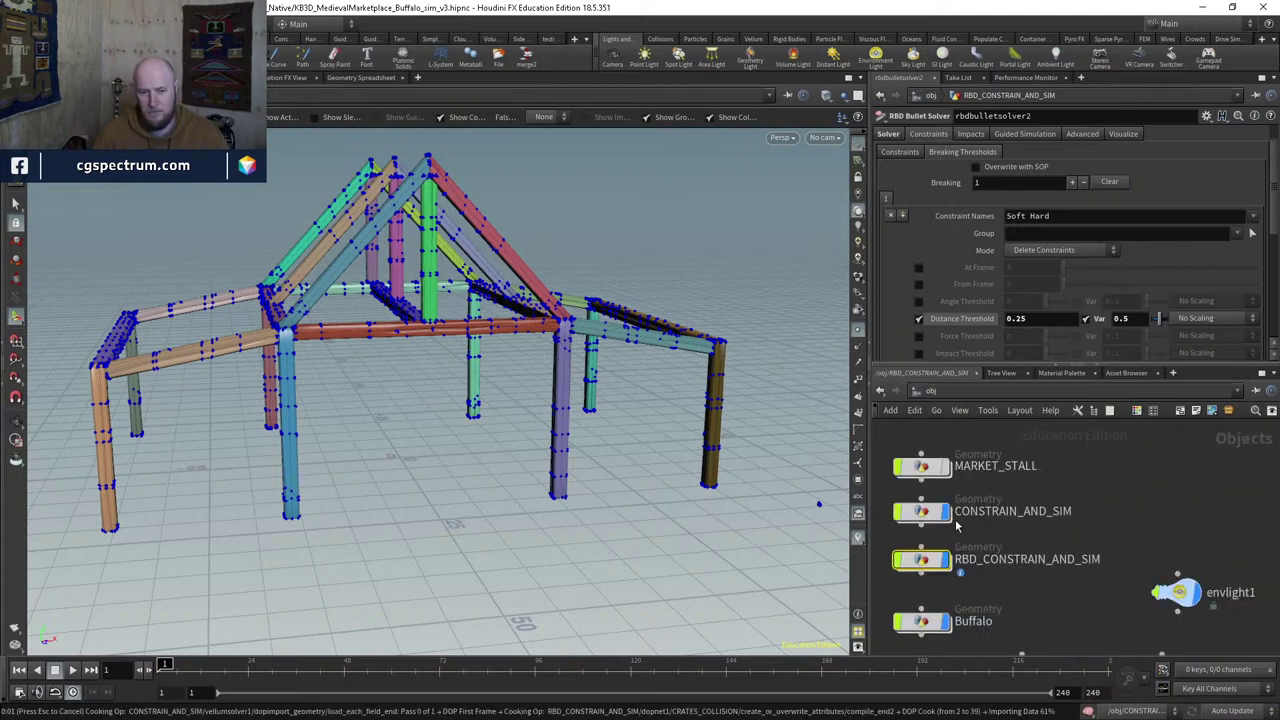
# Step: Enter CONSTRAIN_AND_SIM, view the buffalo and ground, and preview the color2 cloth mesh
pyautogui.hotkey('ctrl', 'v')
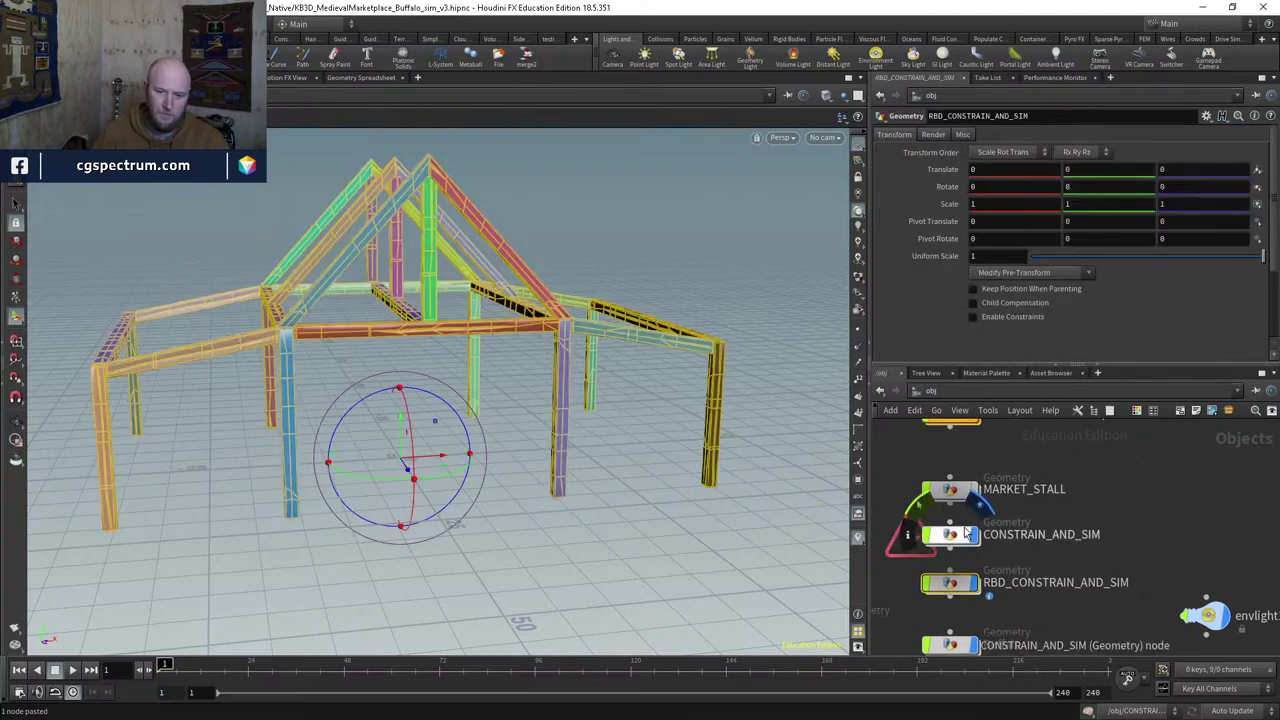
pyautogui.doubleClick(966, 535)
pyautogui.scroll(3, 975, 570)
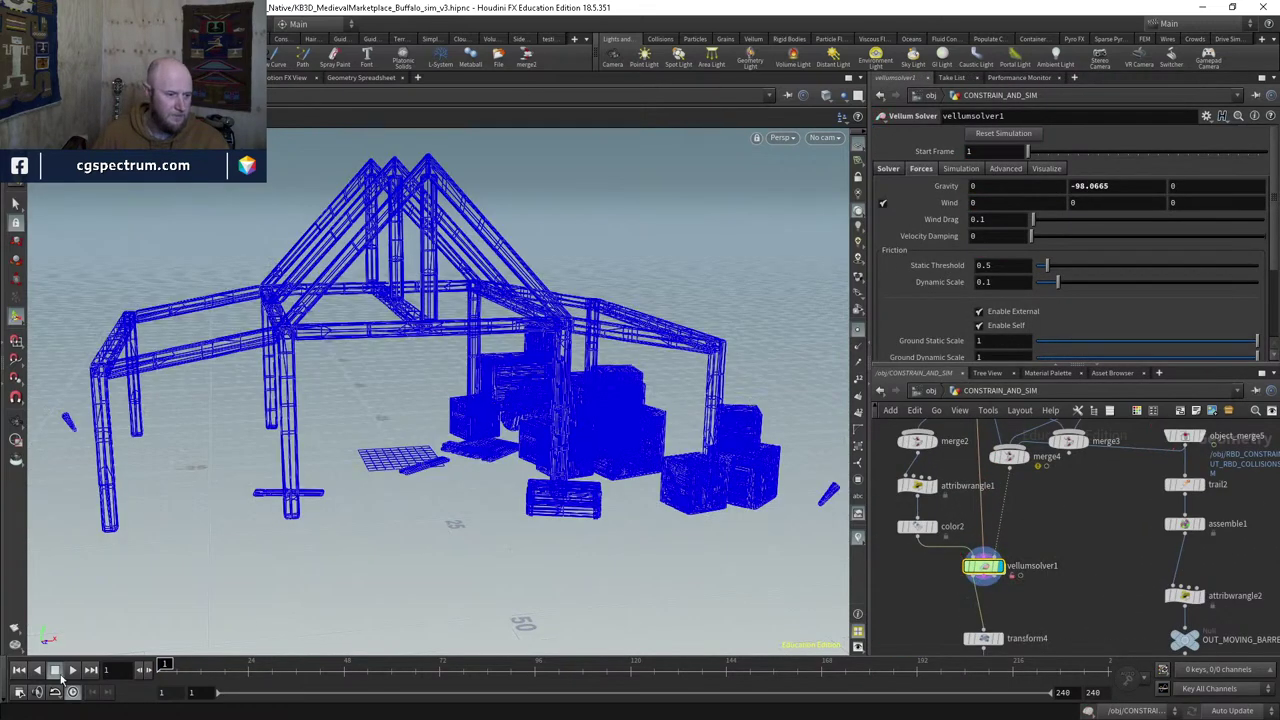
pyautogui.moveTo(300, 500); pyautogui.dragTo(490, 255)
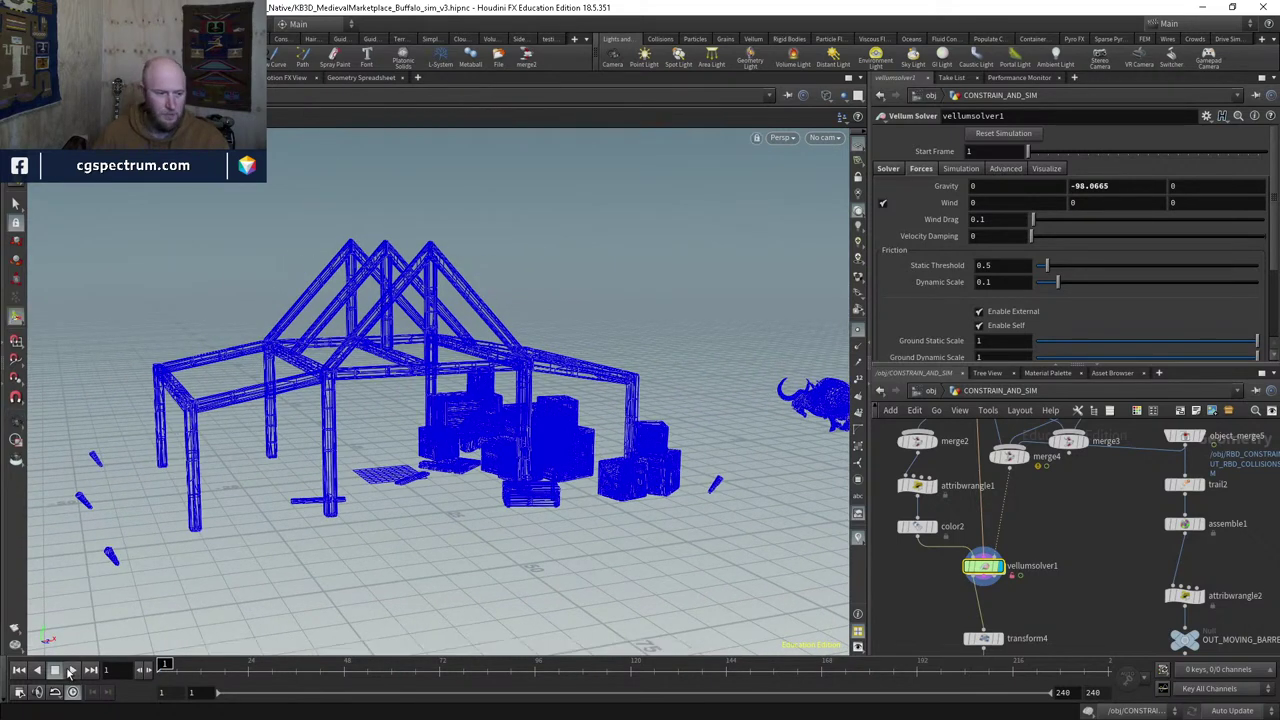
pyautogui.moveTo(975, 568)
pyautogui.scroll(2, 970, 572)
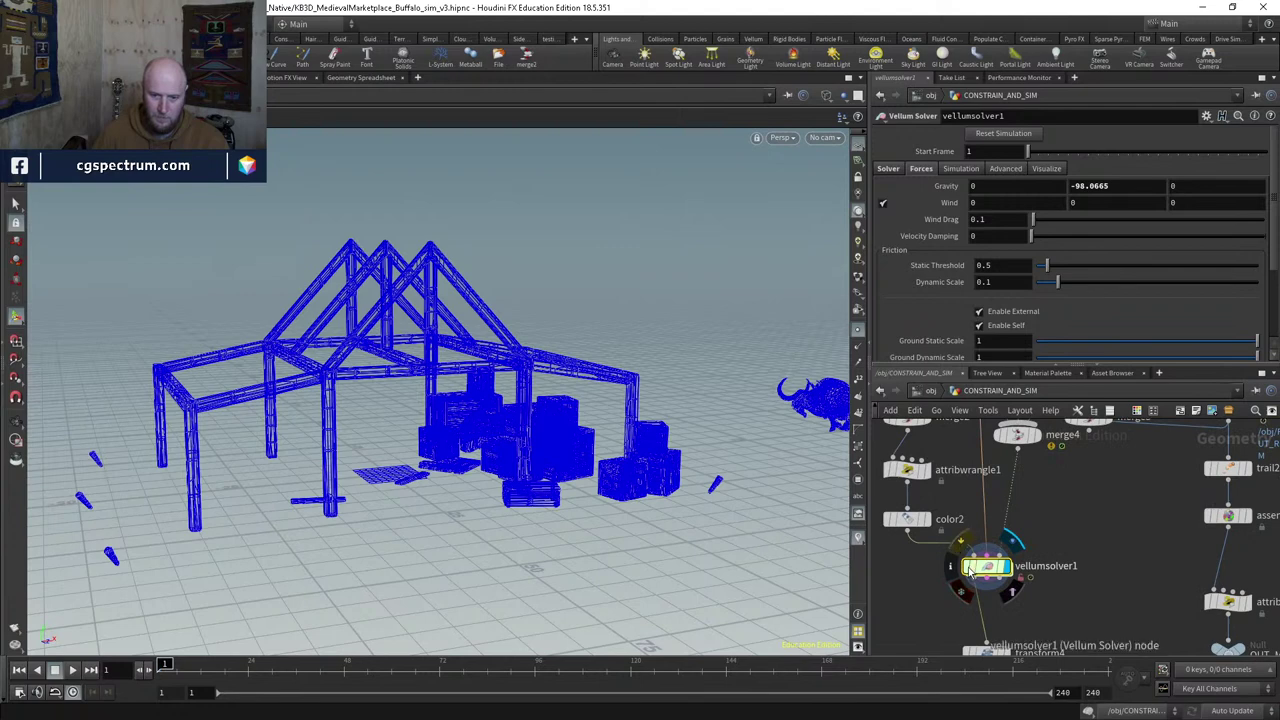
pyautogui.click(930, 530)
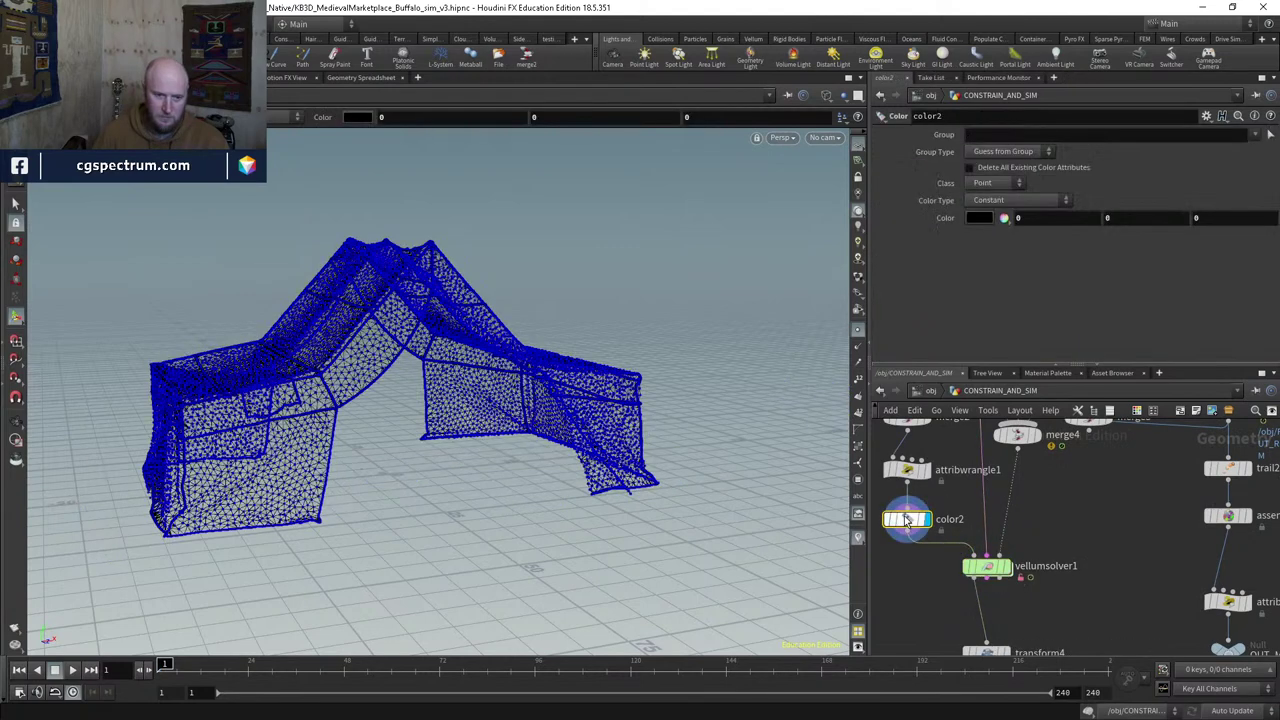
# Step: Inspect the networks inside vellumsolver1, dopnet1 and sopsolver1, then return to vellumsolver1
pyautogui.click(984, 568)
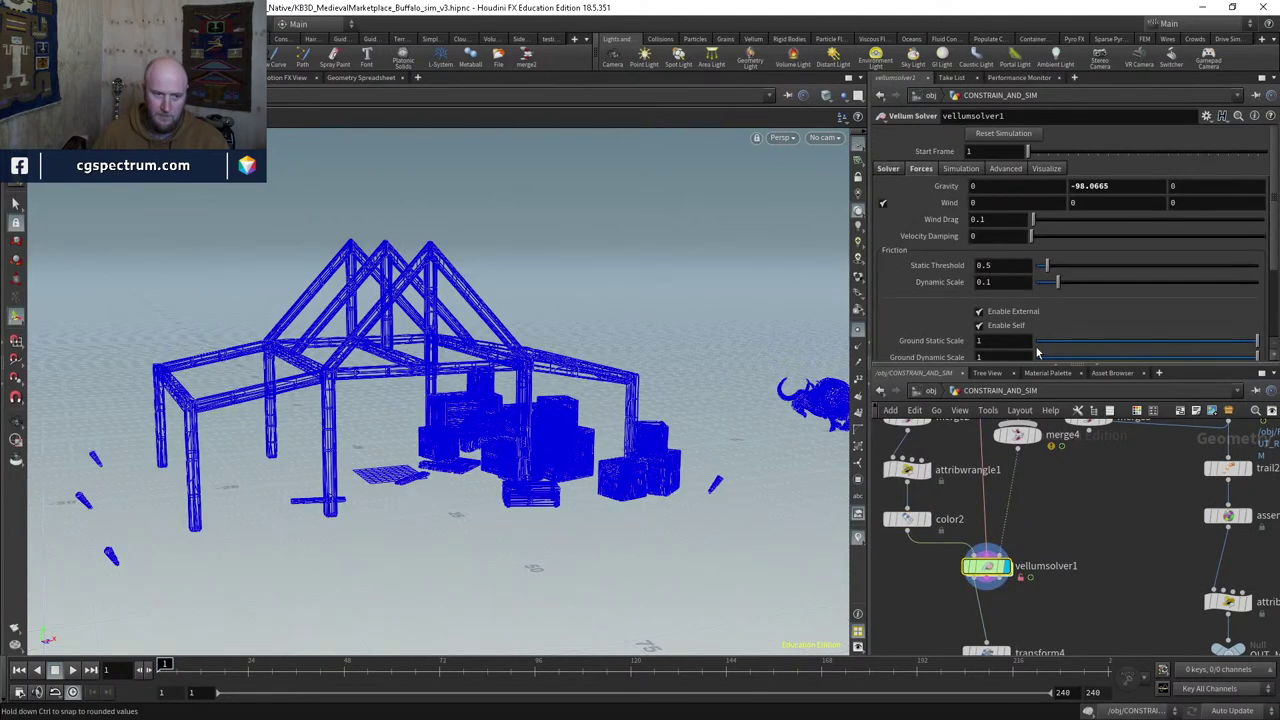
pyautogui.doubleClick(984, 568)
pyautogui.doubleClick(963, 524)
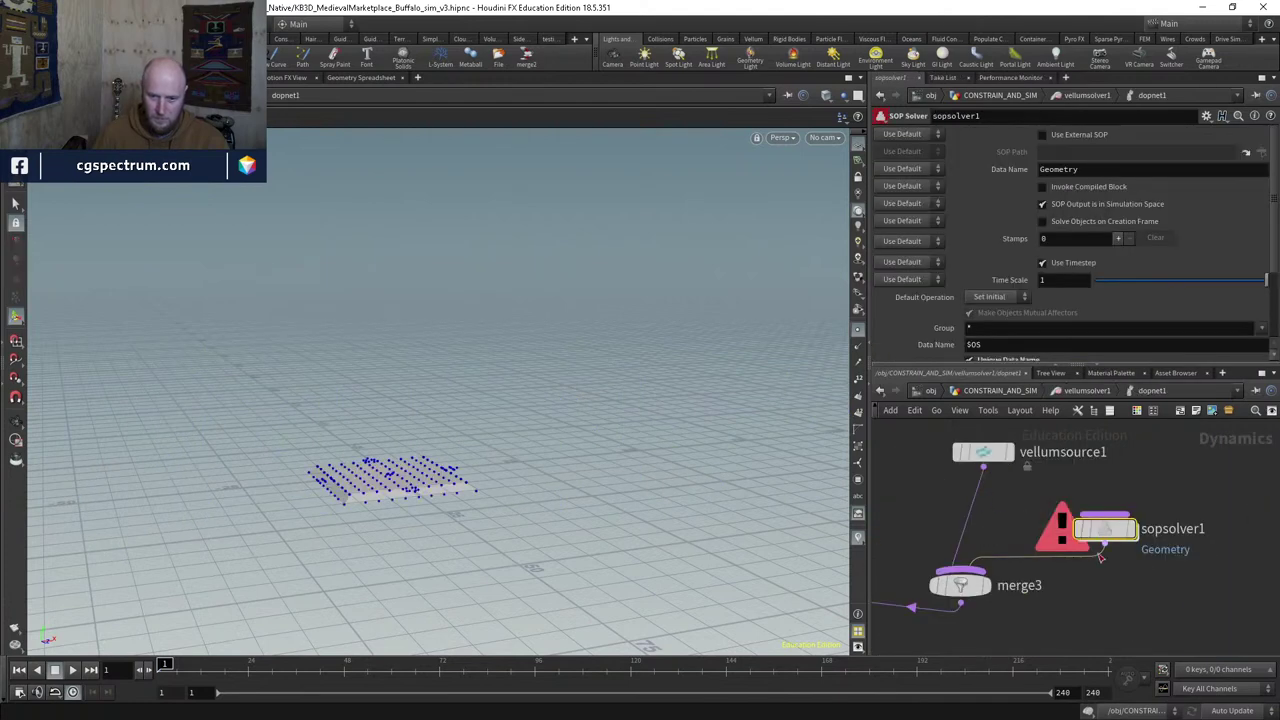
pyautogui.doubleClick(1066, 526)
pyautogui.moveTo(1047, 622); pyautogui.dragTo(1216, 558, button='middle')
pyautogui.press('u')
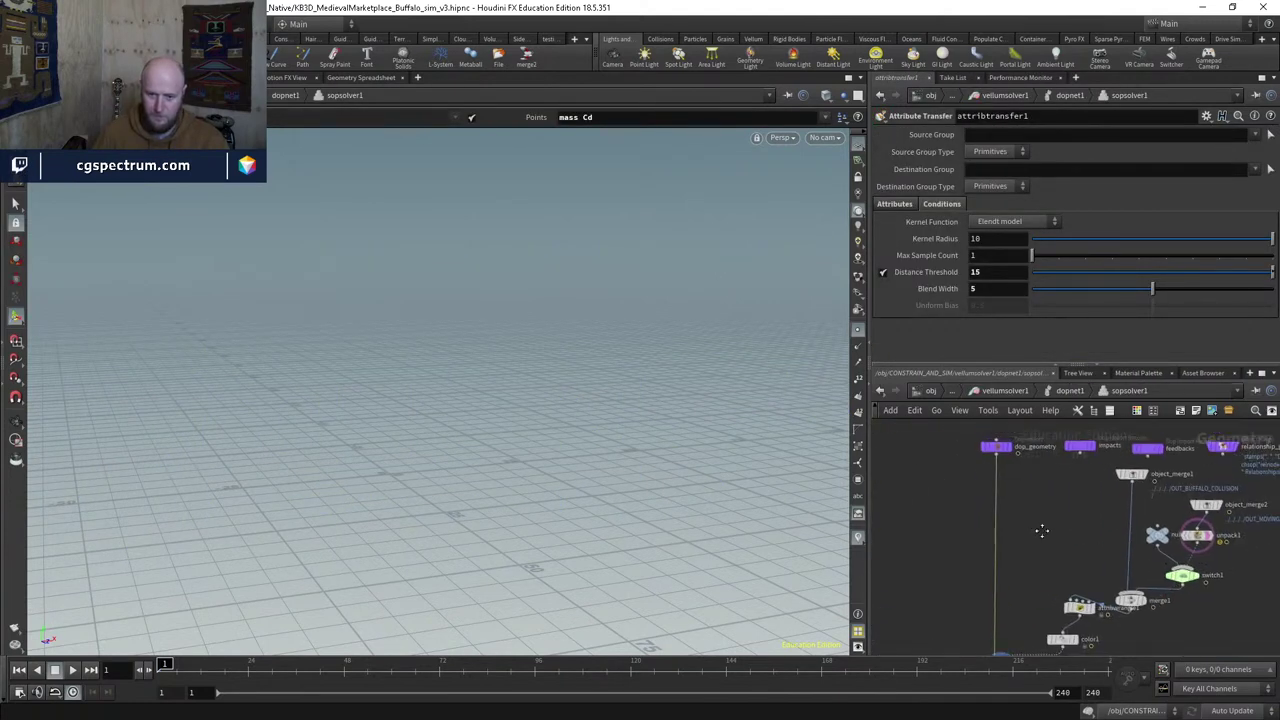
pyautogui.press('u')
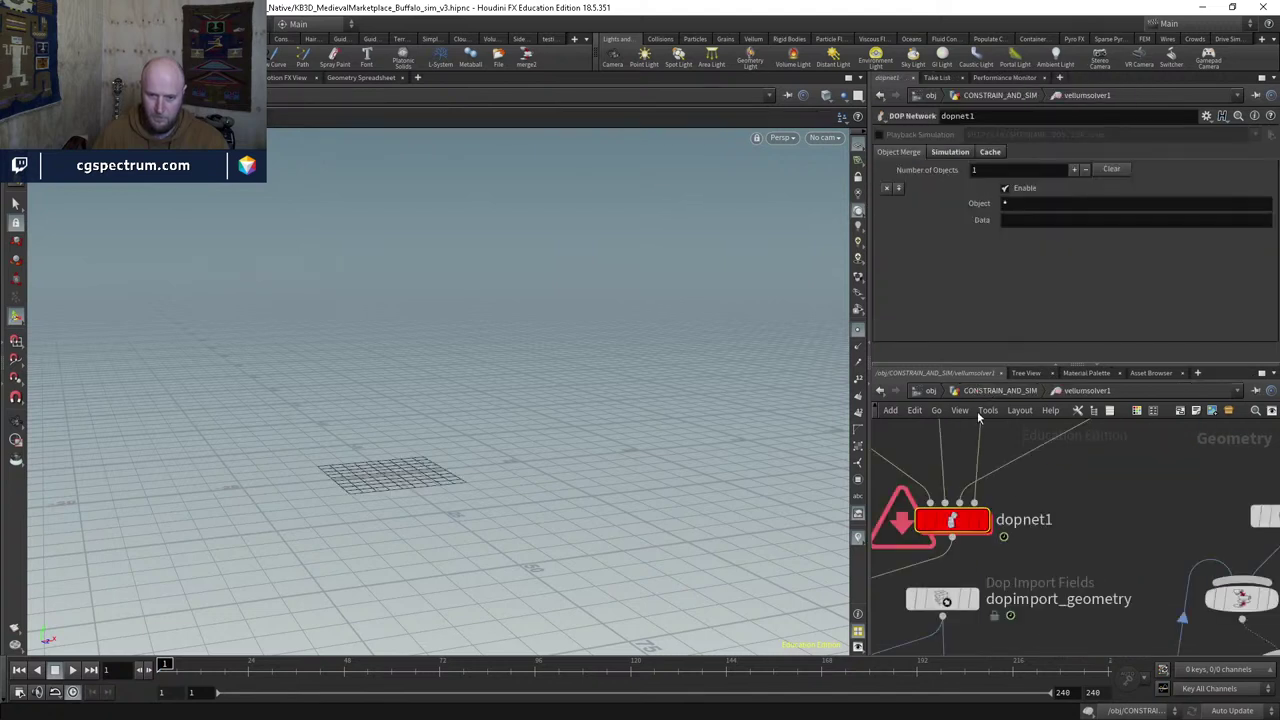
# Step: Reset dopnet1's vellum simulation, go back to CONSTRAIN_AND_SIM, and toggle wireframe display
pyautogui.middleClick(951, 522)
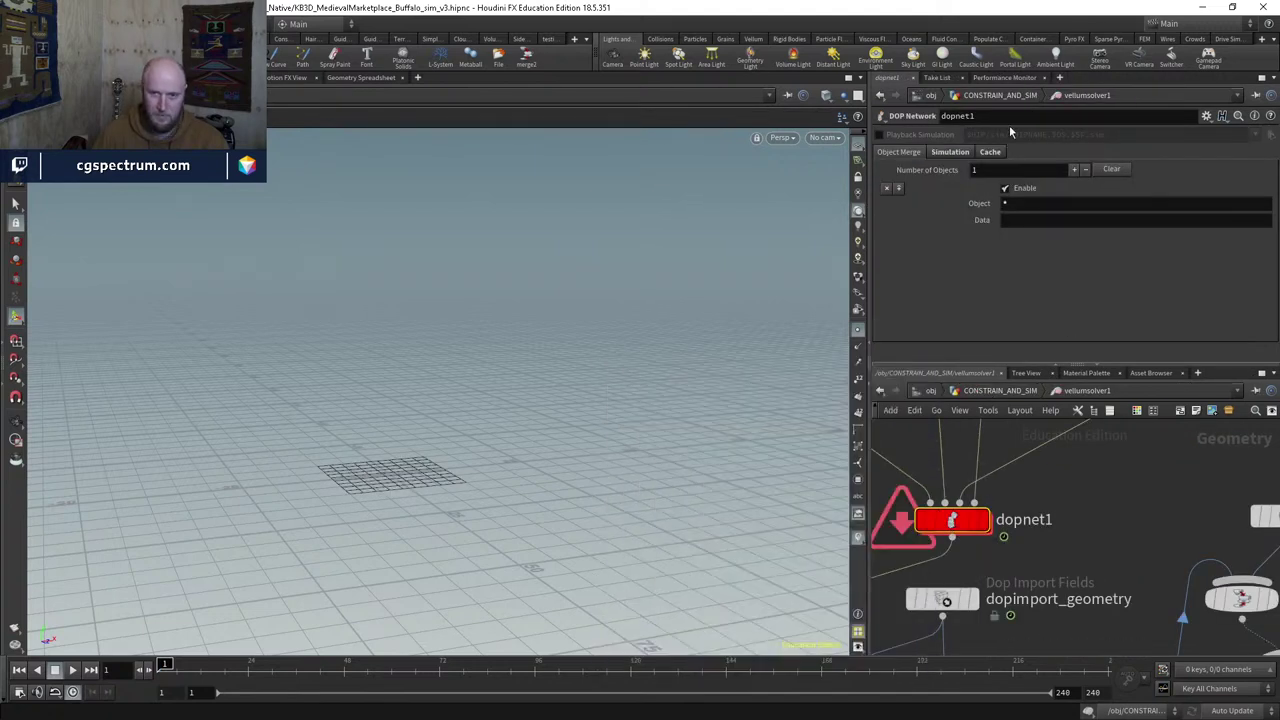
pyautogui.click(950, 152)
pyautogui.click(932, 170)
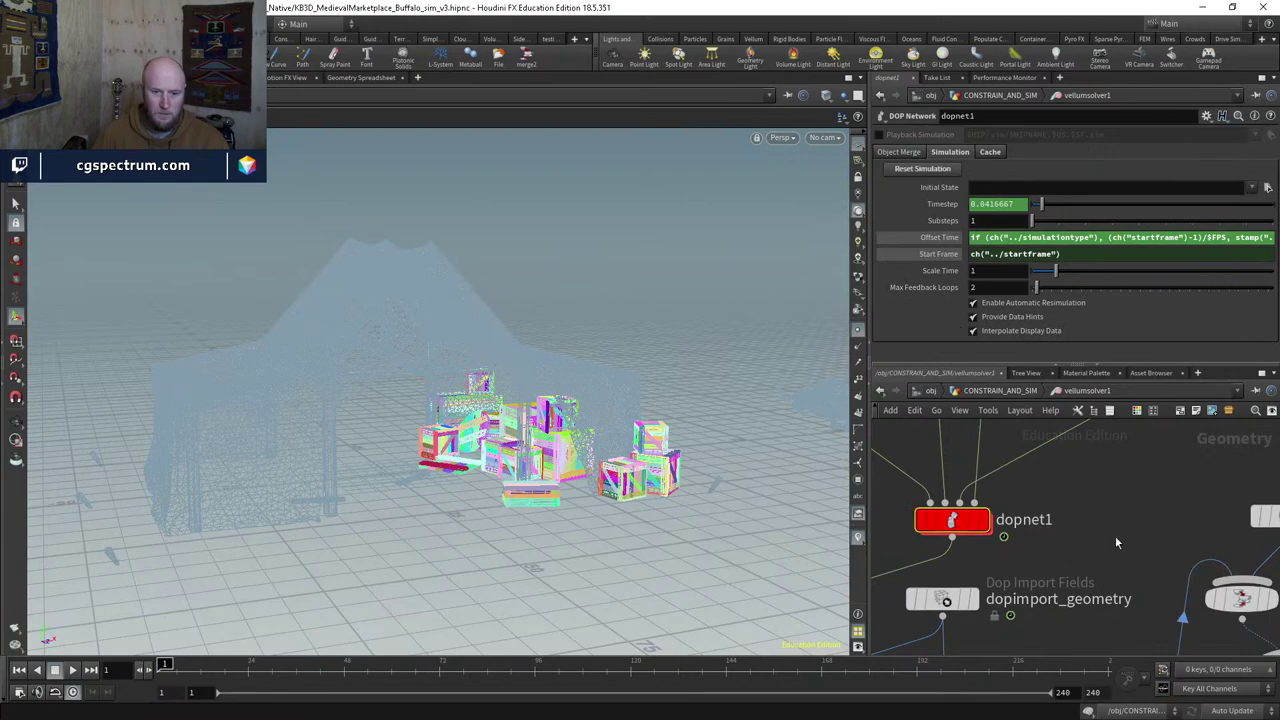
pyautogui.press('u')
pyautogui.press('w')
pyautogui.moveTo(529, 343)
pyautogui.mouseDown()
pyautogui.moveTo(577, 380)
pyautogui.moveTo(554, 514)
pyautogui.moveTo(743, 383)
pyautogui.moveTo(600, 430)
pyautogui.mouseUp()
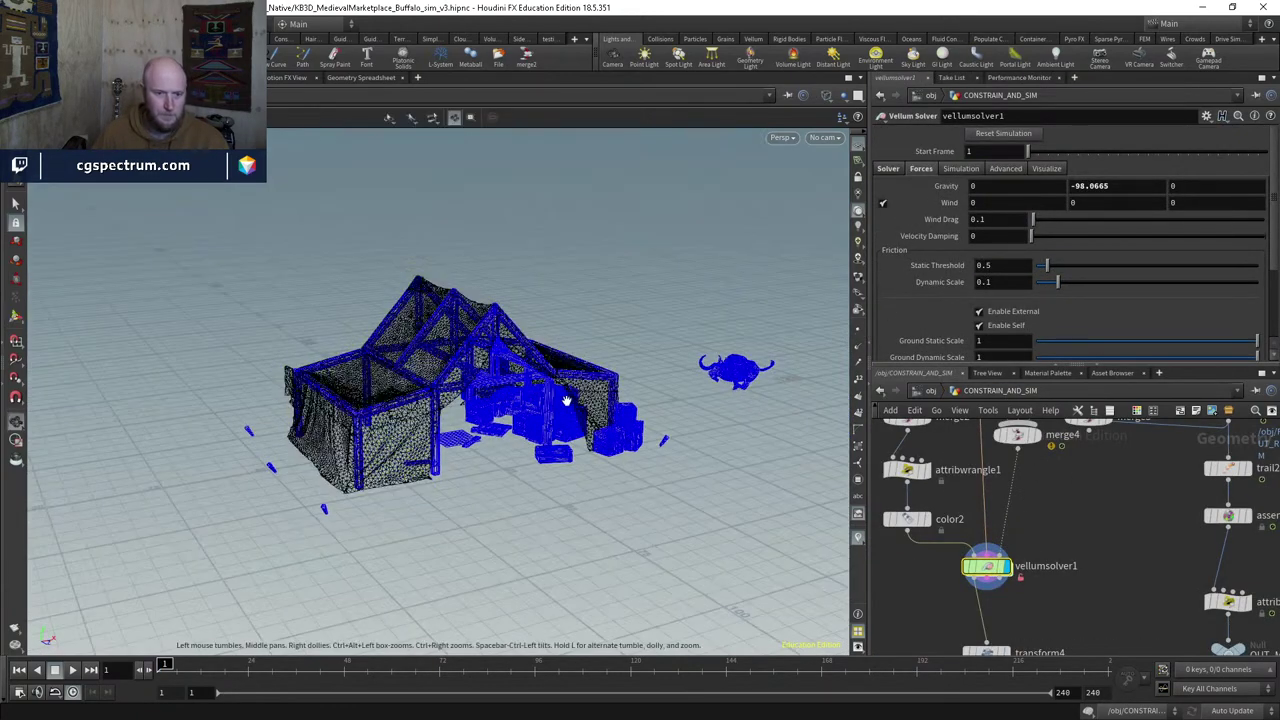
# Step: Orbit around the tent, play the vellum simulation, then scrub back to frame 27
pyautogui.scroll(3, 455, 459)
pyautogui.moveTo(455, 459); pyautogui.dragTo(300, 480)
pyautogui.click(73, 677)
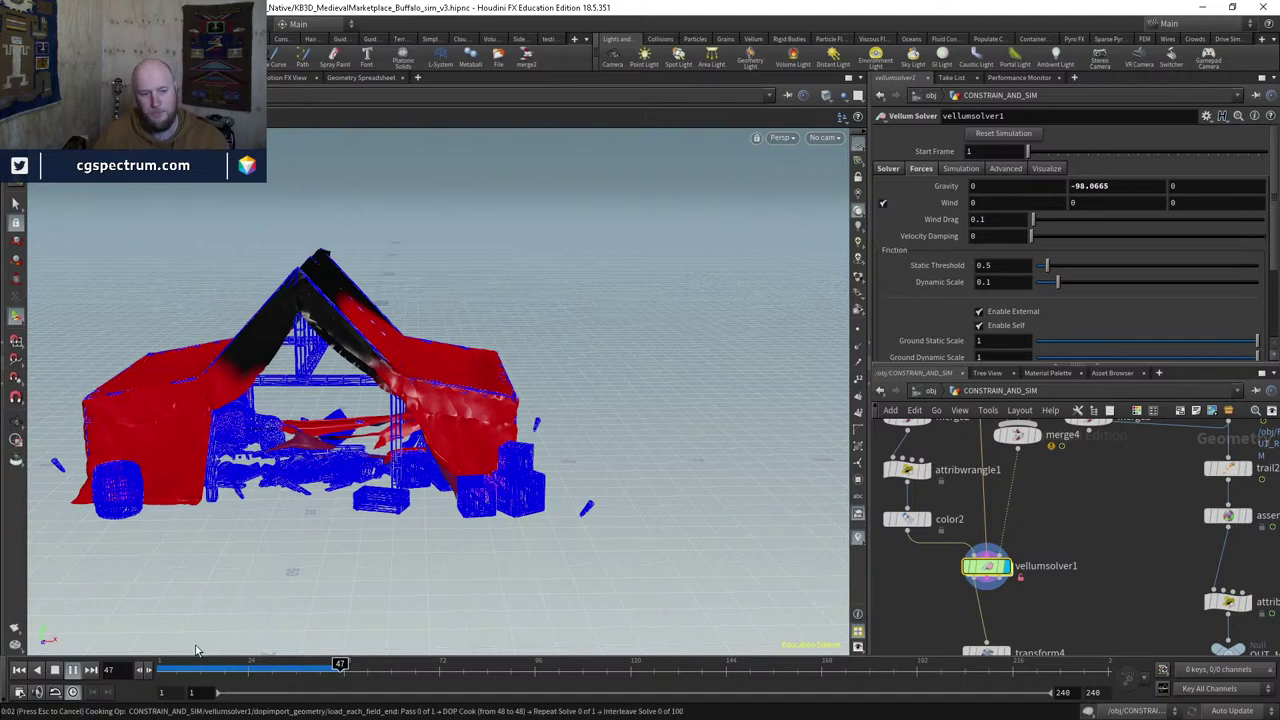
pyautogui.moveTo(198, 674); pyautogui.dragTo(260, 665)
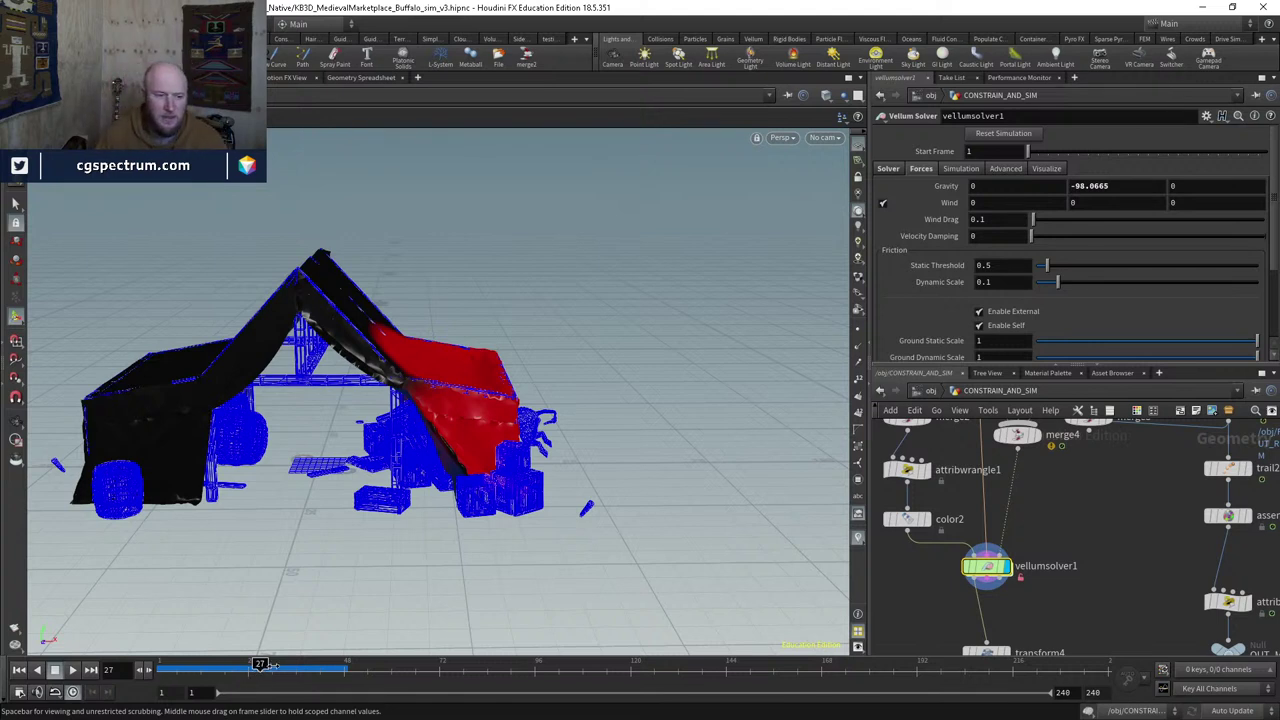
# Step: Advance the playhead from frame 27 to frame 32
pyautogui.moveTo(260, 665)
pyautogui.mouseDown()
pyautogui.moveTo(295, 665)
pyautogui.moveTo(246, 662)
pyautogui.moveTo(280, 650)
pyautogui.mouseUp()
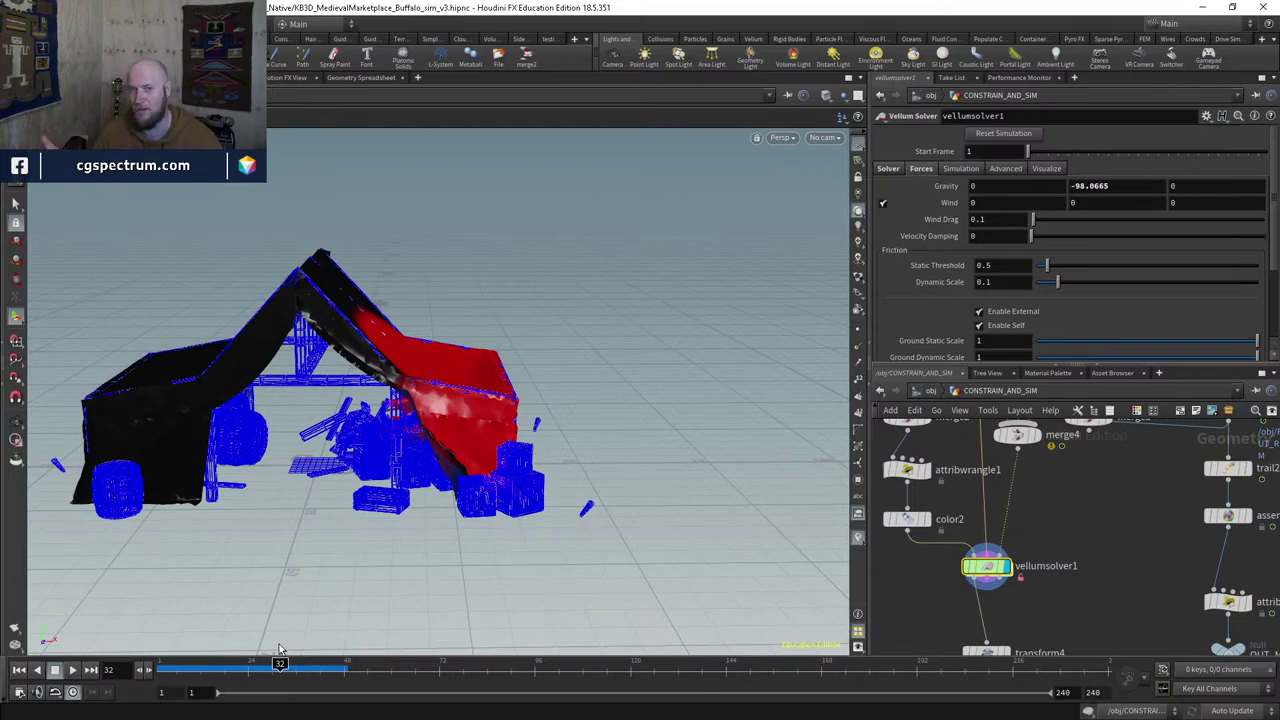
# Step: Scrub between frames 23 and 28 while orbiting to inspect the buffalo's impact, ending at 27
pyautogui.moveTo(498, 531); pyautogui.dragTo(400, 570)
pyautogui.moveTo(281, 663)
pyautogui.mouseDown()
pyautogui.moveTo(300, 663)
pyautogui.moveTo(190, 663)
pyautogui.moveTo(263, 663)
pyautogui.mouseUp()
pyautogui.moveTo(420, 470); pyautogui.dragTo(431, 436)
pyautogui.moveTo(483, 434); pyautogui.dragTo(600, 430)
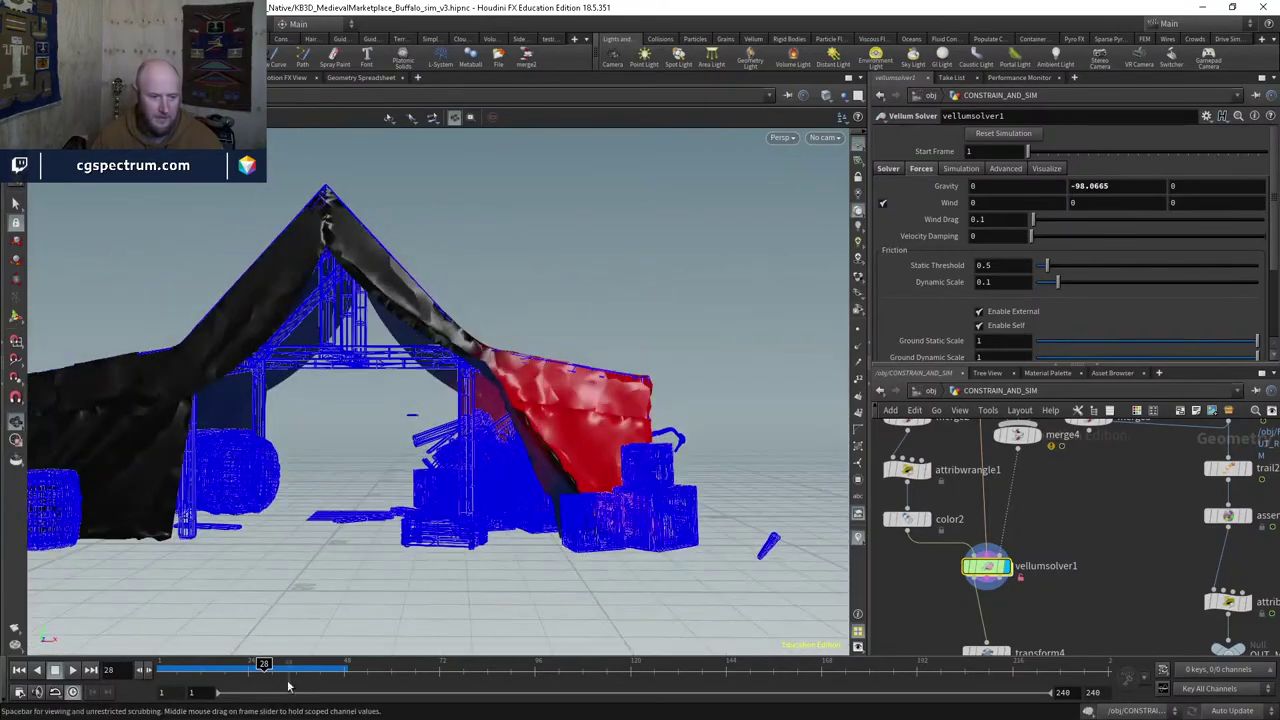
pyautogui.moveTo(264, 663)
pyautogui.mouseDown()
pyautogui.moveTo(289, 663)
pyautogui.moveTo(263, 663)
pyautogui.mouseUp()
pyautogui.moveTo(430, 500); pyautogui.dragTo(537, 526)
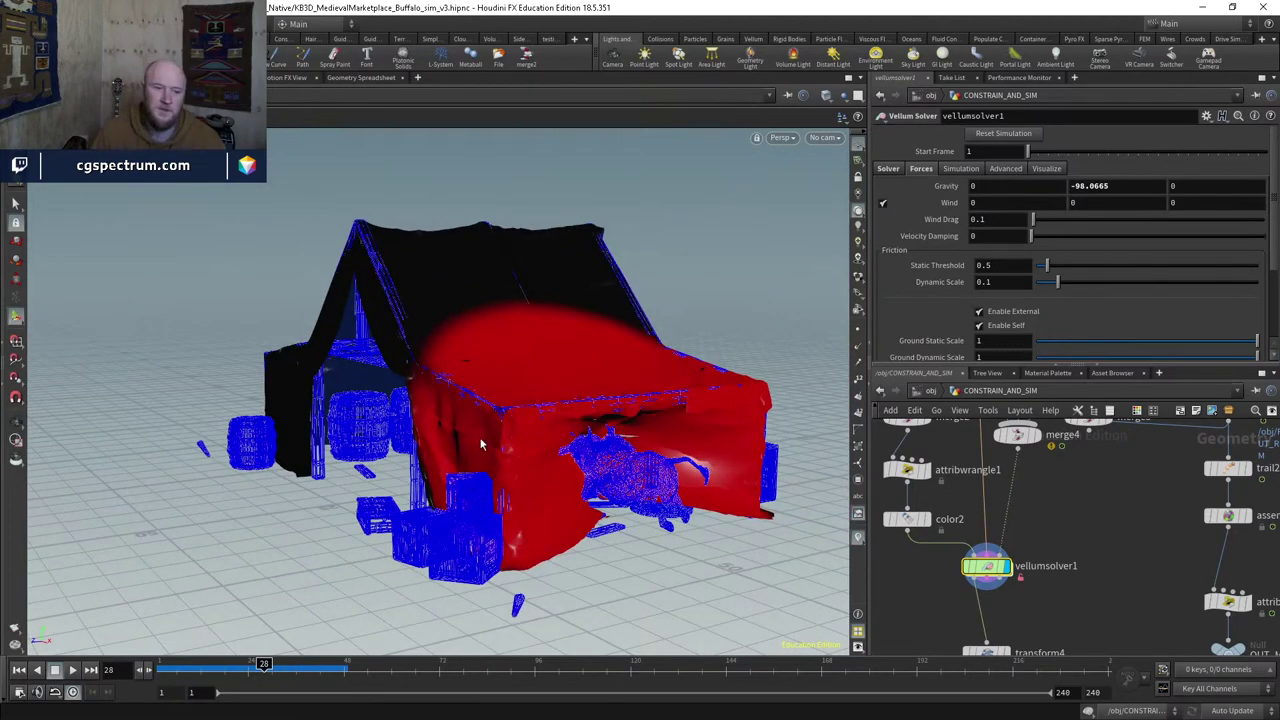
pyautogui.moveTo(481, 445); pyautogui.dragTo(612, 436)
pyautogui.moveTo(250, 665); pyautogui.dragTo(259, 670)
pyautogui.moveTo(627, 388); pyautogui.dragTo(553, 373)
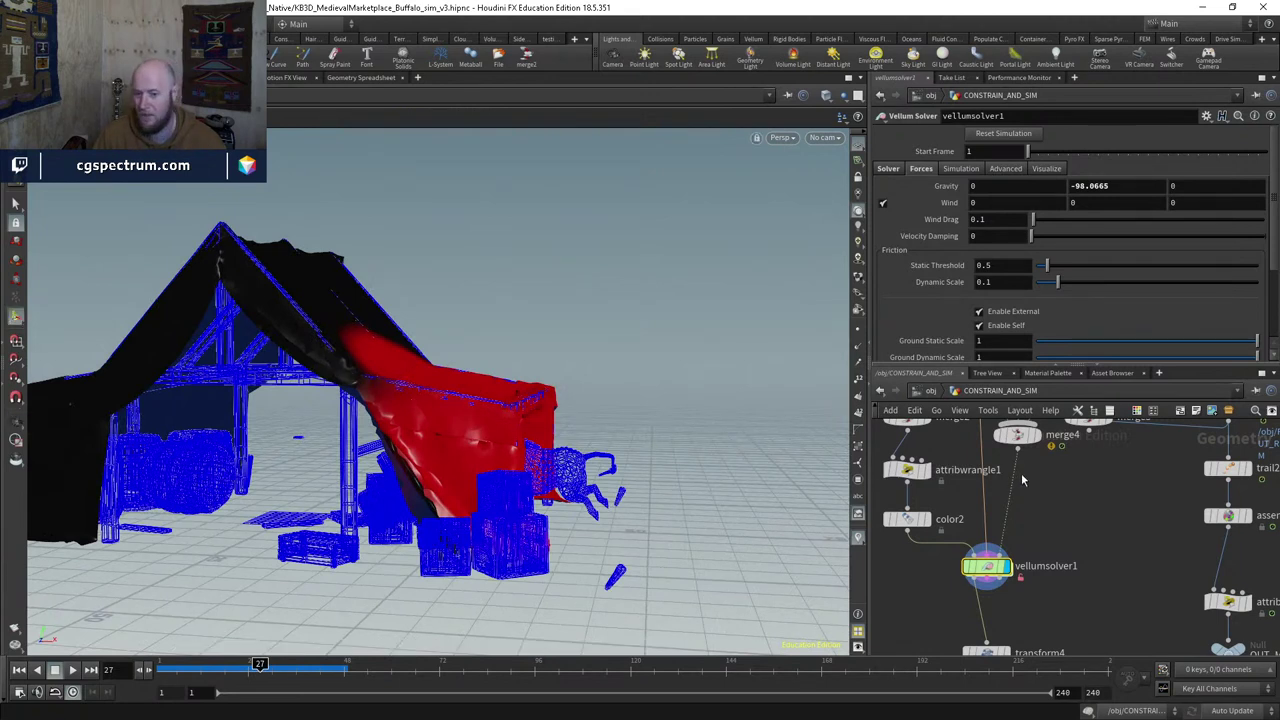
pyautogui.scroll(-5, 995, 543)
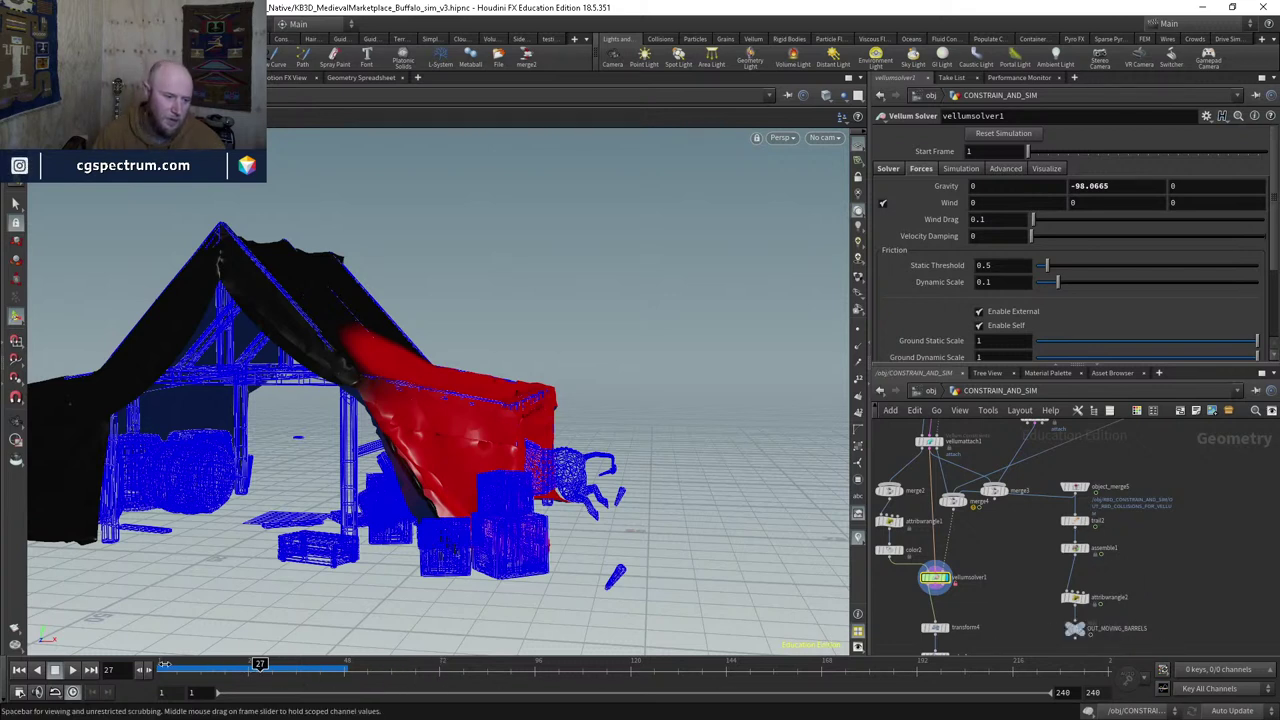
# Step: Rewind to frame 1, enter RBD_CONSTRAIN_AND_SIM and display rbdbulletsolver2's rigid body output
pyautogui.click(165, 663)
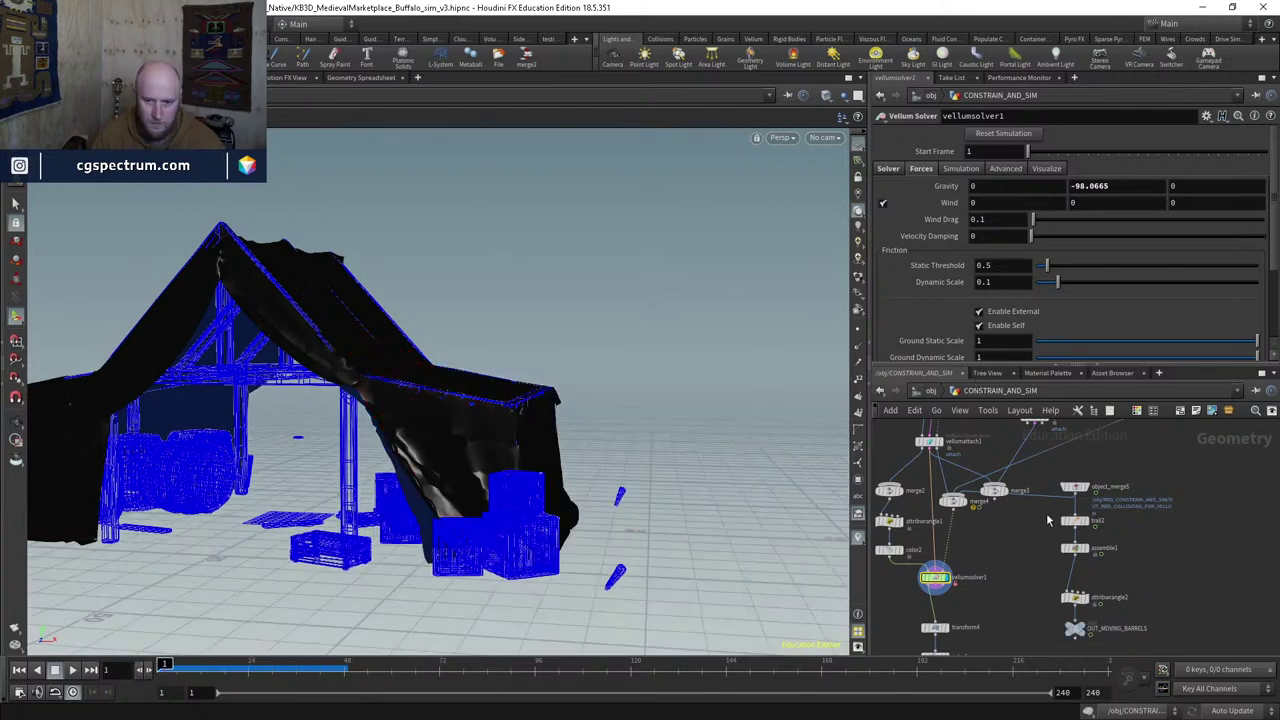
pyautogui.press('u')
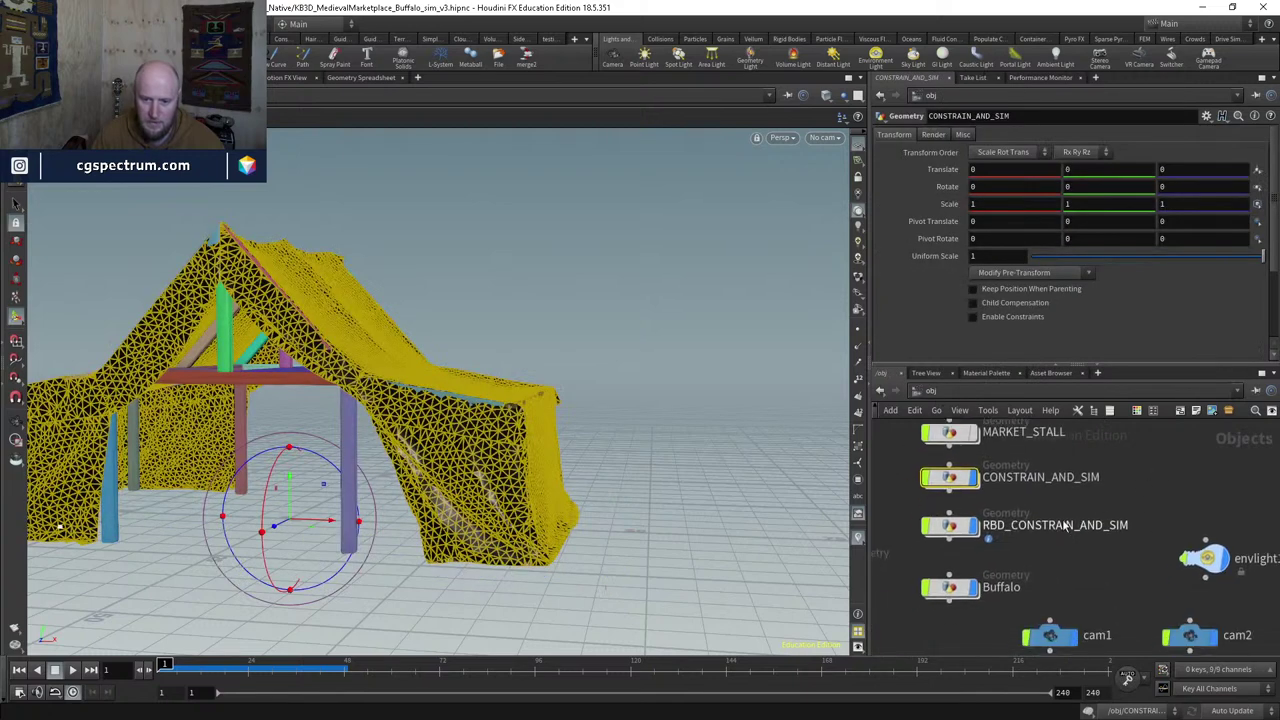
pyautogui.doubleClick(950, 526)
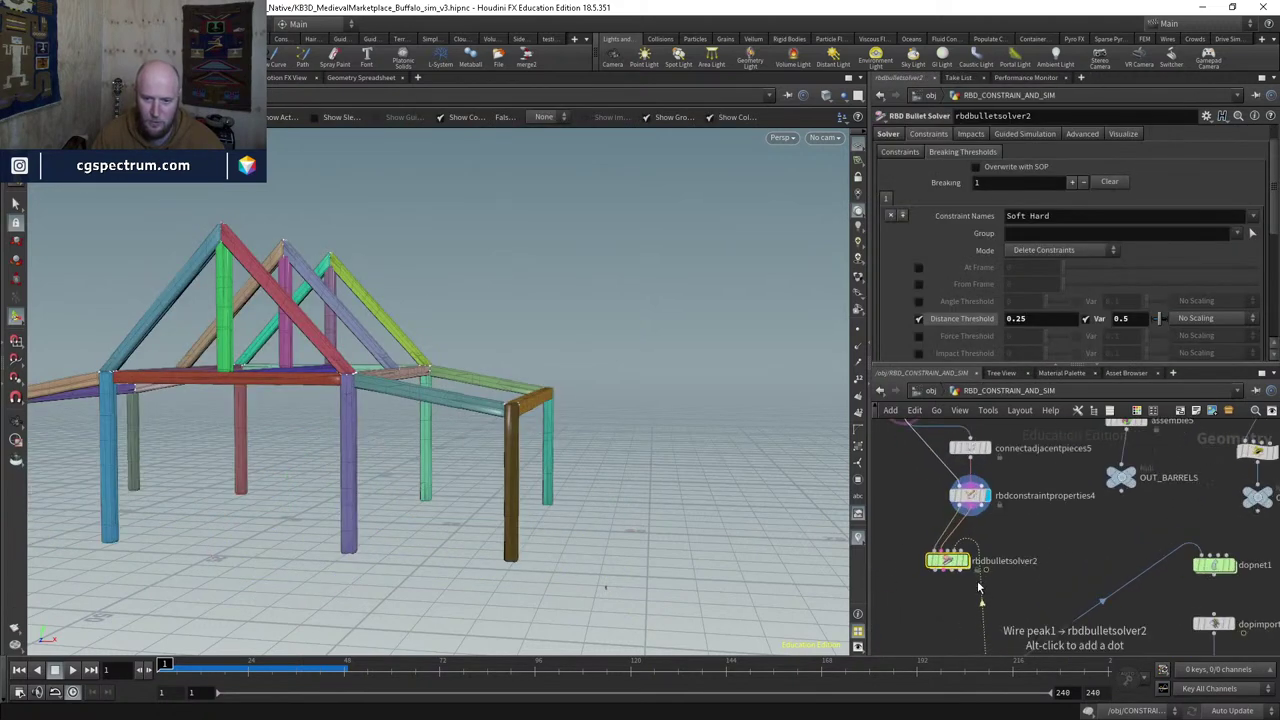
pyautogui.moveTo(1036, 585); pyautogui.dragTo(1056, 491, button='middle')
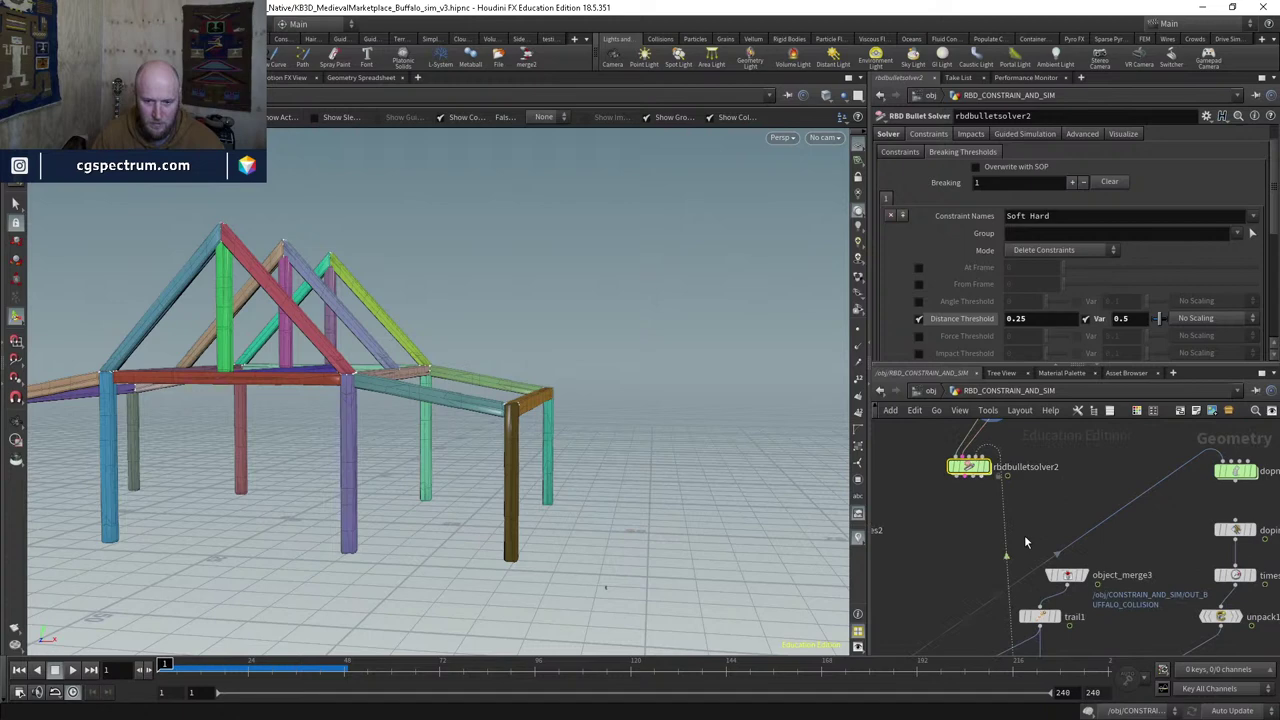
pyautogui.click(988, 468)
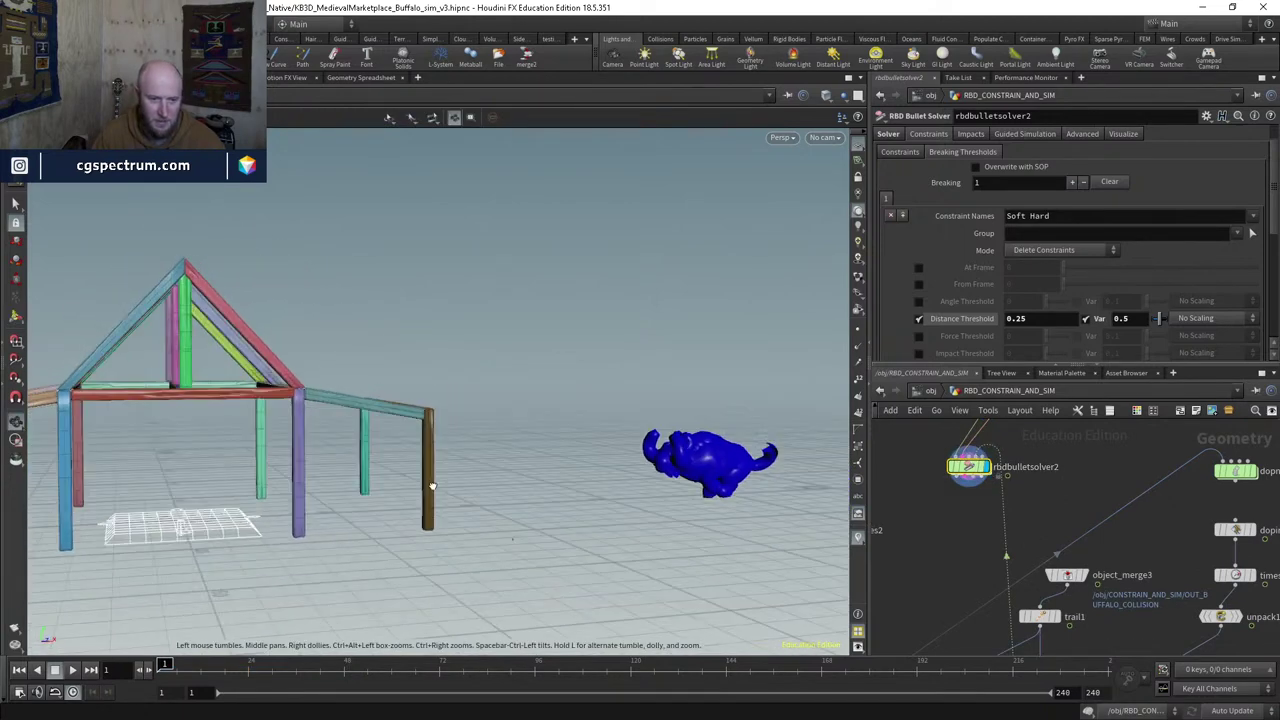
pyautogui.moveTo(431, 486); pyautogui.dragTo(480, 530)
pyautogui.scroll(3, 1014, 513)
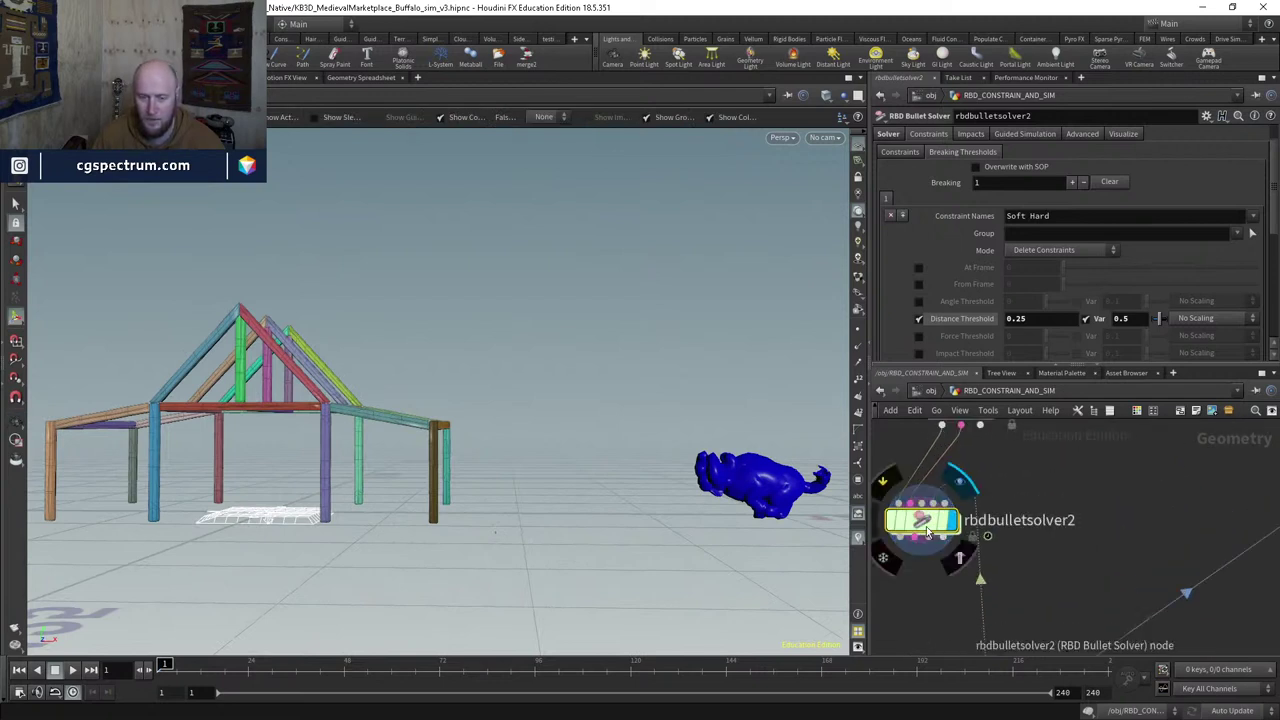
pyautogui.scroll(-2, 922, 526)
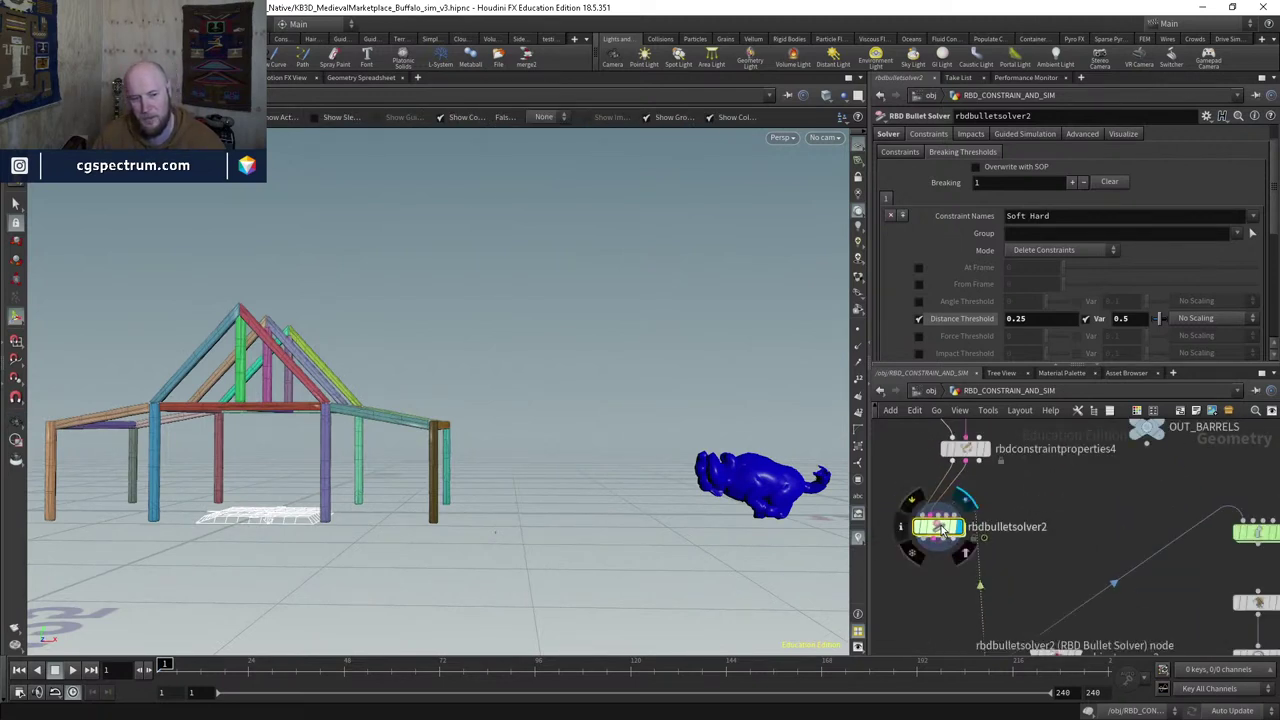
# Step: In rbdbulletsolver2's forces network, add a POP Force node below popwrangle1
pyautogui.doubleClick(940, 529)
pyautogui.scroll(2, 933, 537)
pyautogui.click(900, 494)
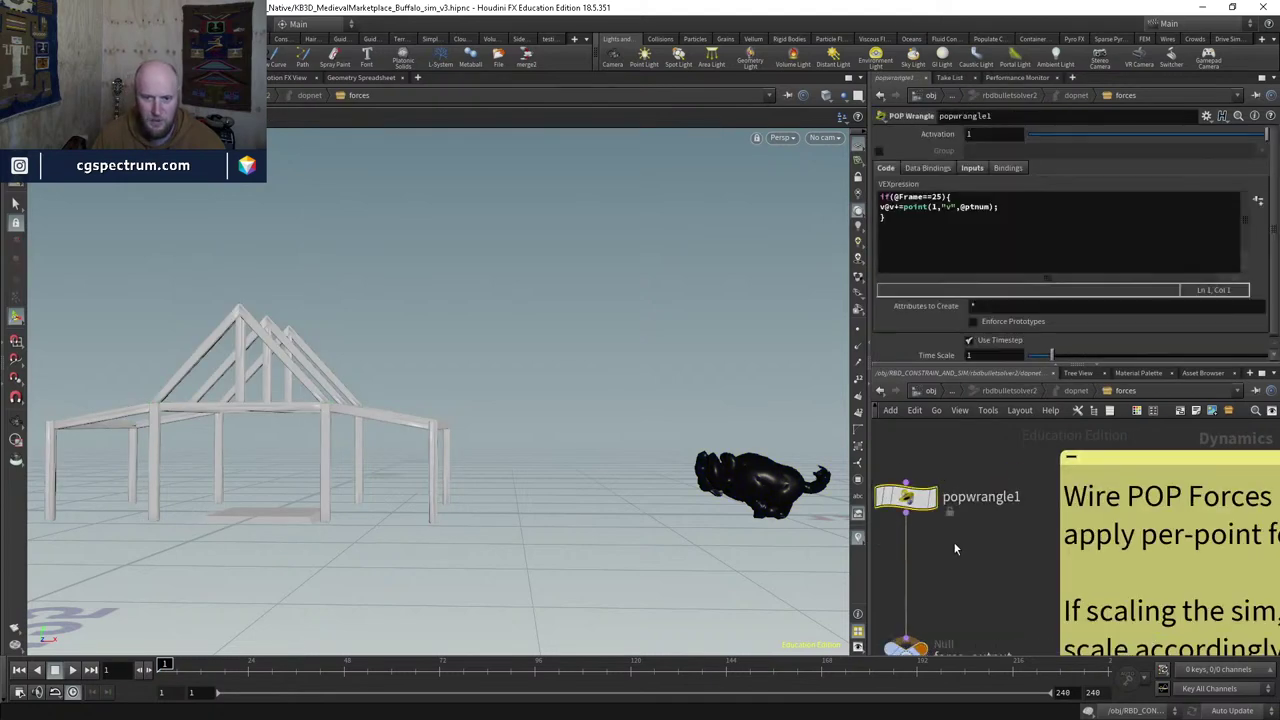
pyautogui.scroll(2, 937, 538)
pyautogui.moveTo(937, 538); pyautogui.dragTo(944, 515)
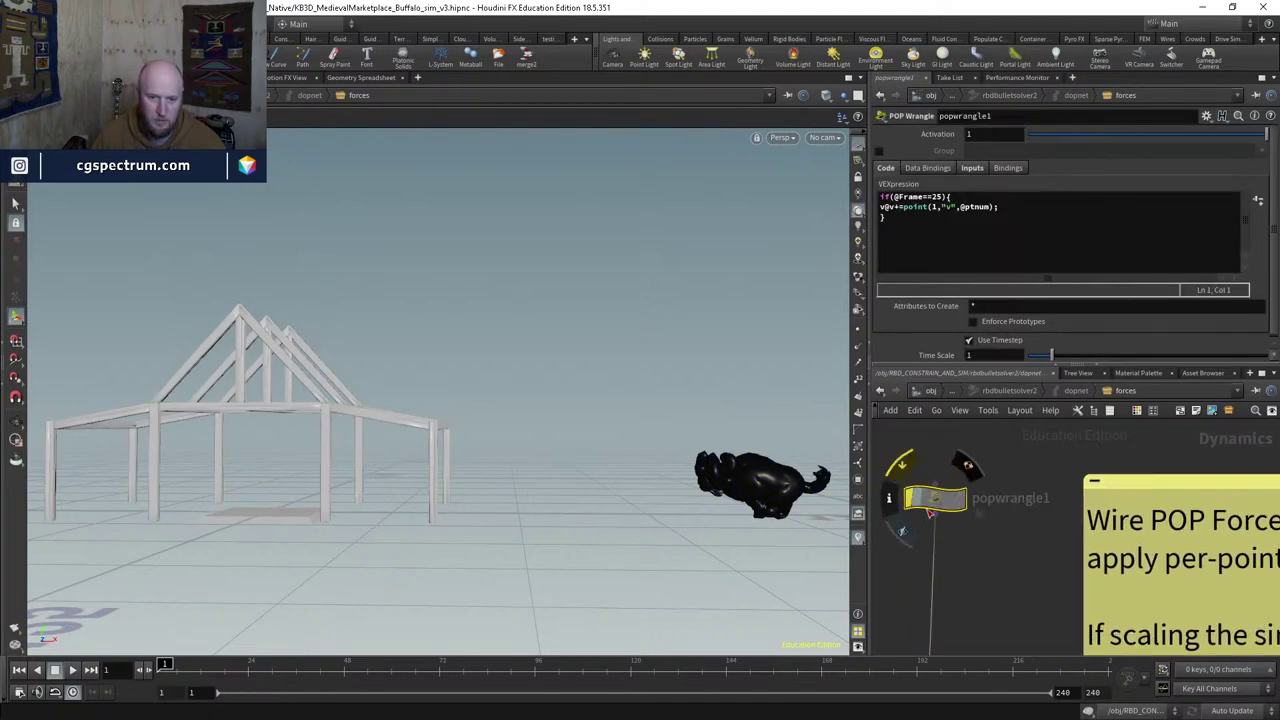
pyautogui.press('Tab')
pyautogui.write('pop')
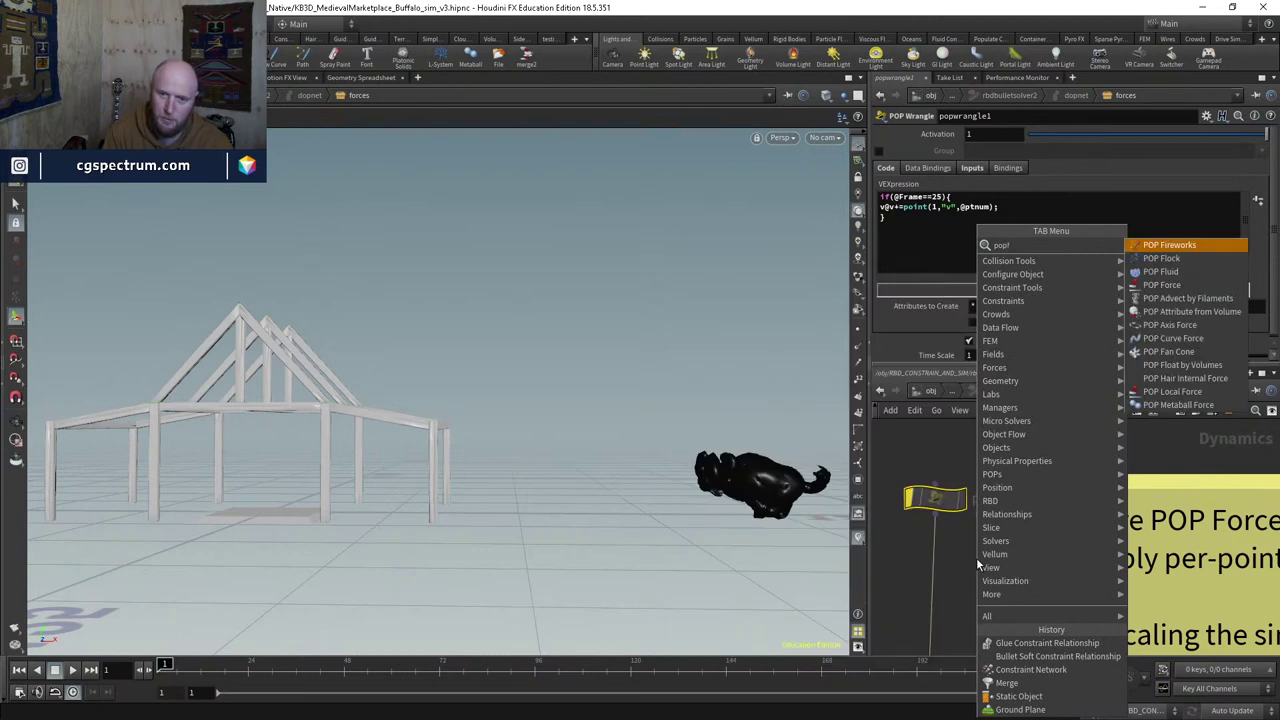
pyautogui.press('Down')
pyautogui.press('Down')
pyautogui.press('Down')
pyautogui.press('Return')
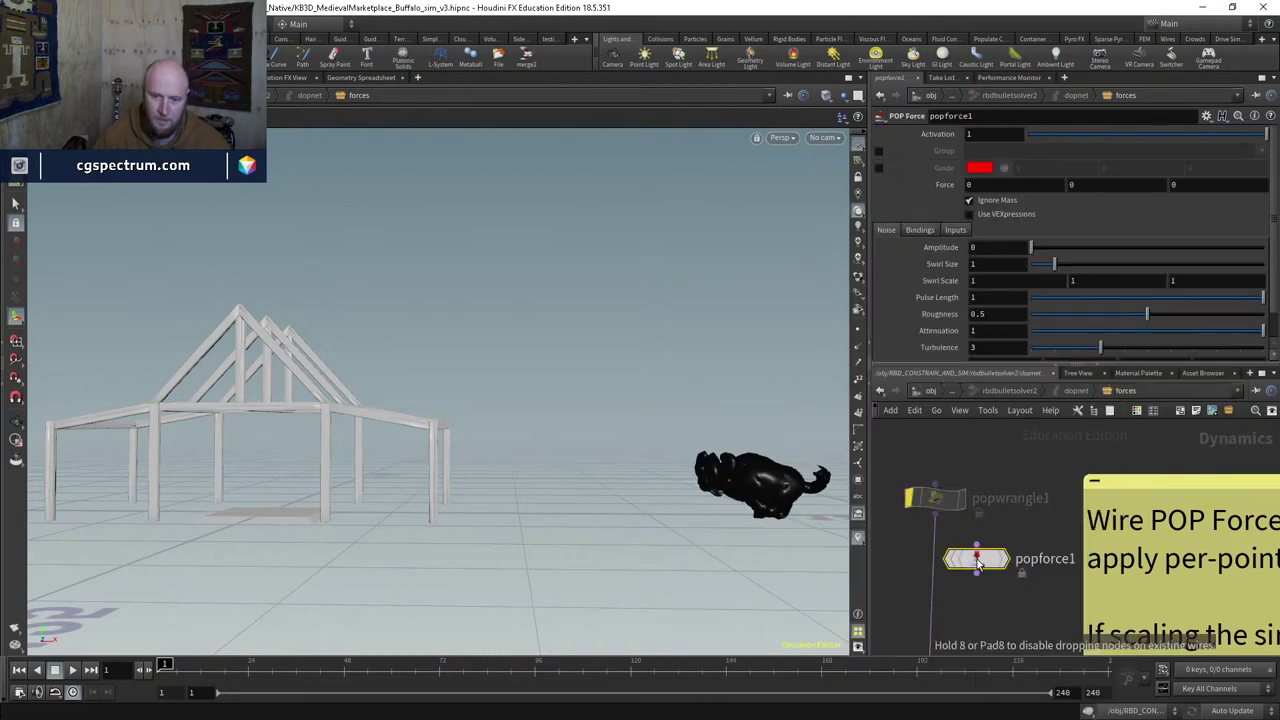
pyautogui.click(938, 576)
# Step: Re-enter the forces network to check the timber frame, then return to RBD_CONSTRAIN_AND_SIM
pyautogui.click(934, 392)
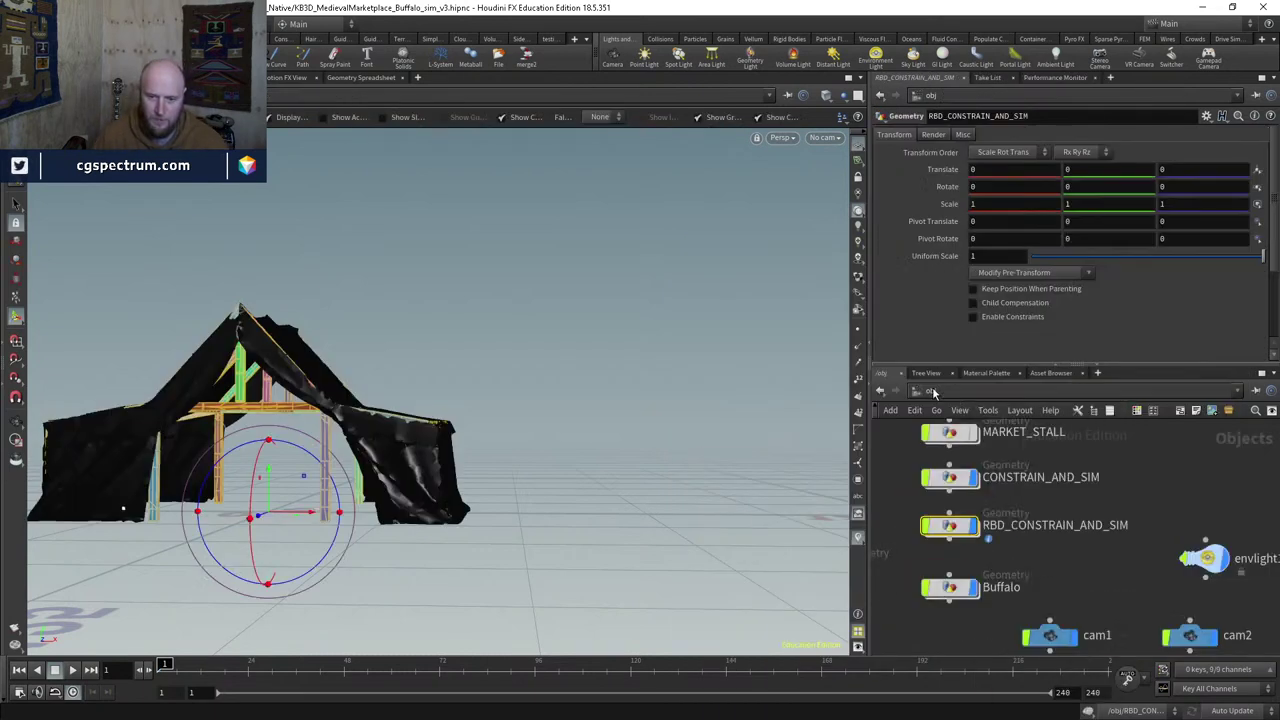
pyautogui.doubleClick(952, 527)
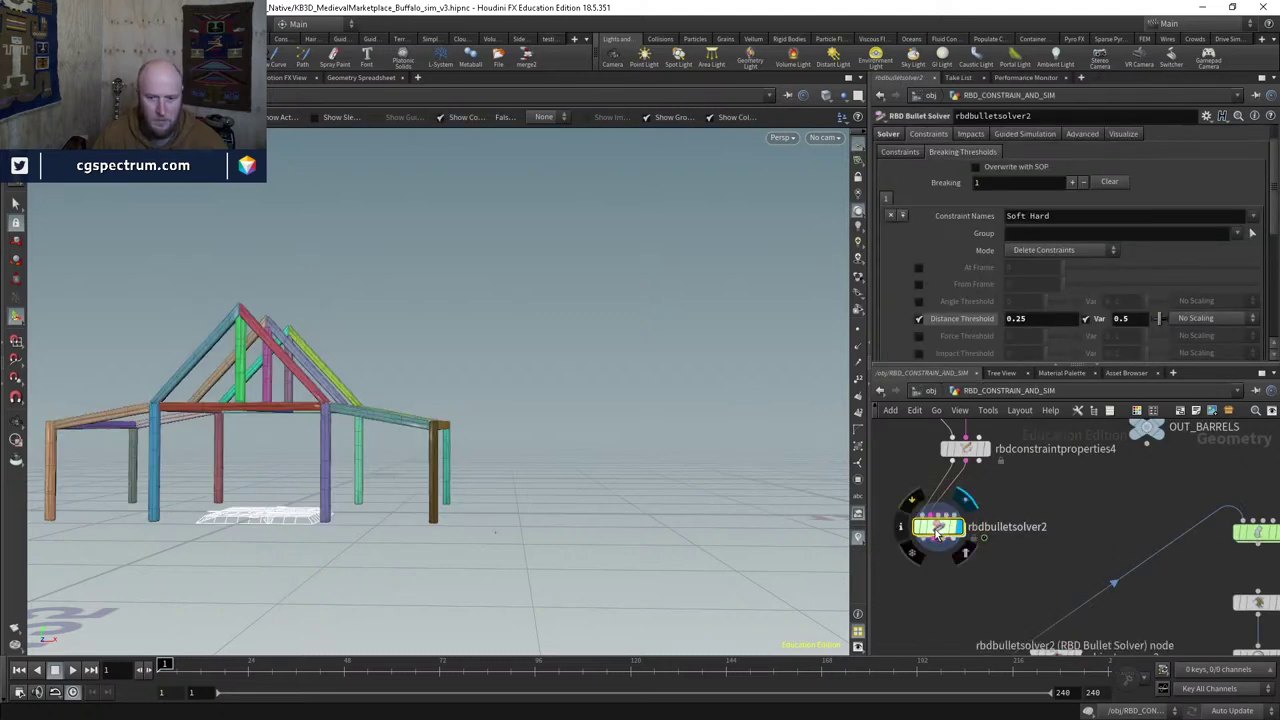
pyautogui.doubleClick(935, 529)
pyautogui.moveTo(500, 455); pyautogui.dragTo(532, 460)
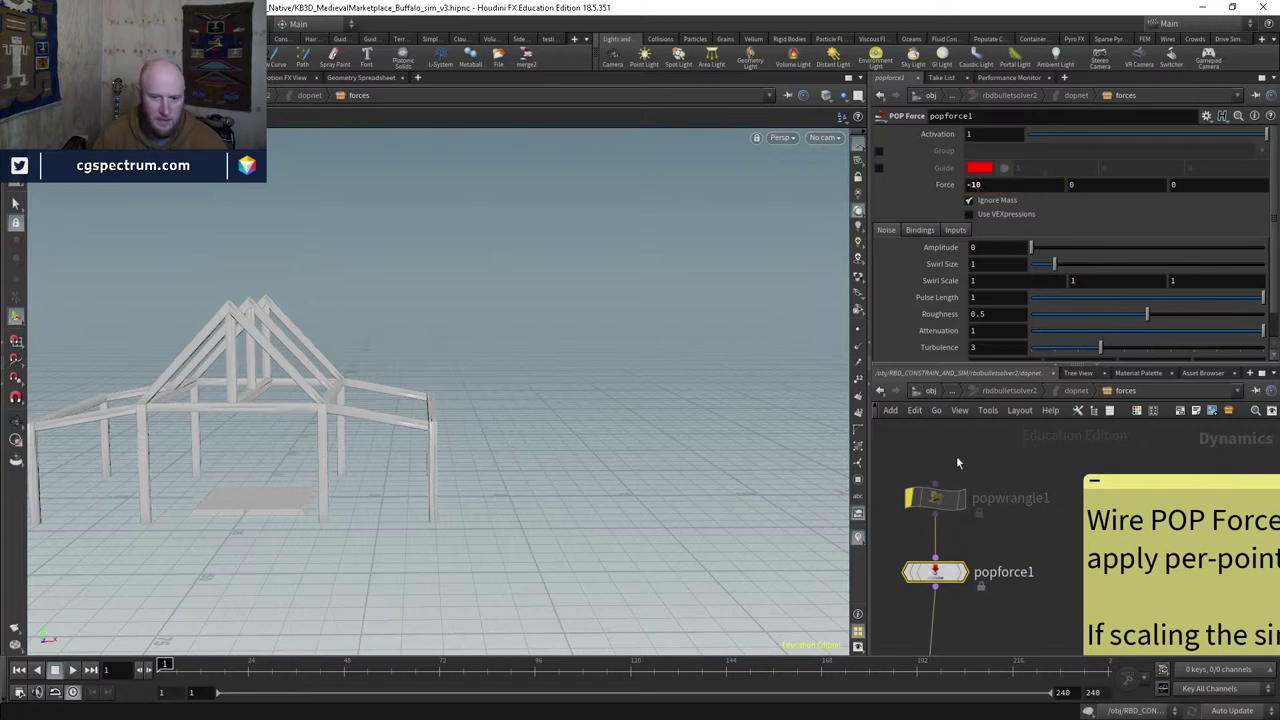
pyautogui.scroll(-3, 985, 445)
pyautogui.click(966, 394)
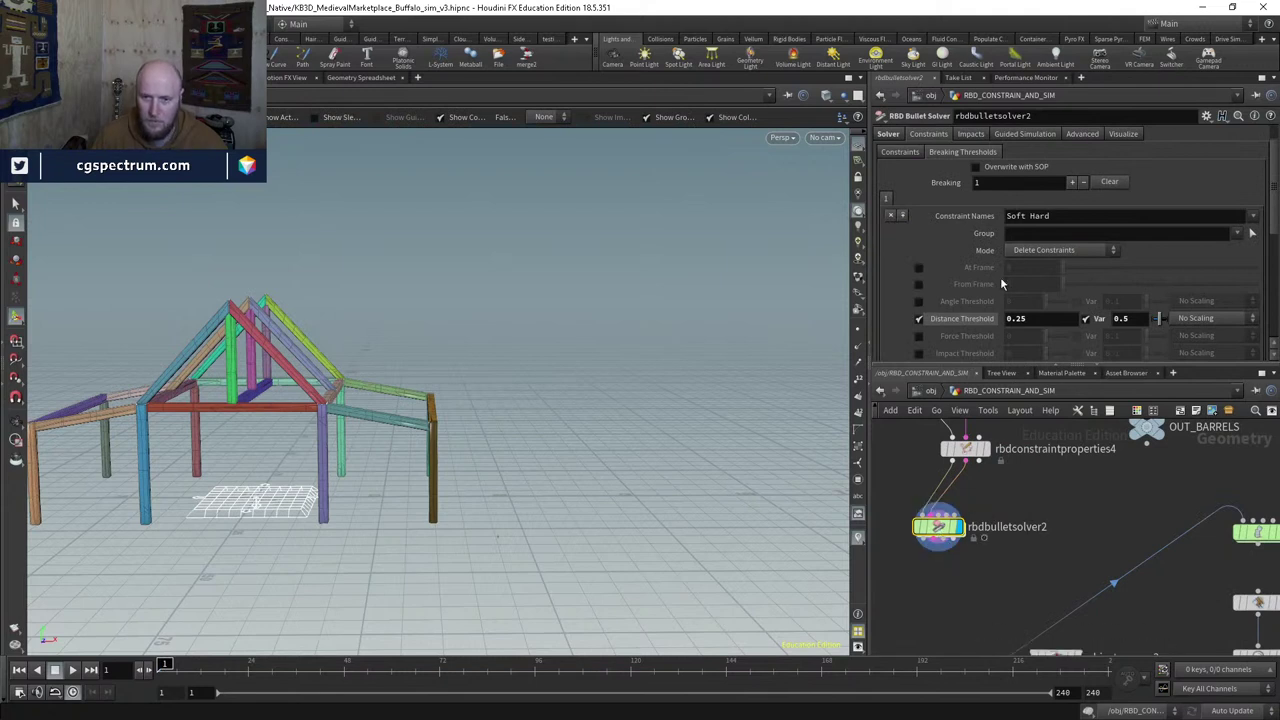
# Step: Disable rbdbulletsolver2's Distance Threshold and review its Soft and Glue constraint settings
pyautogui.click(918, 318)
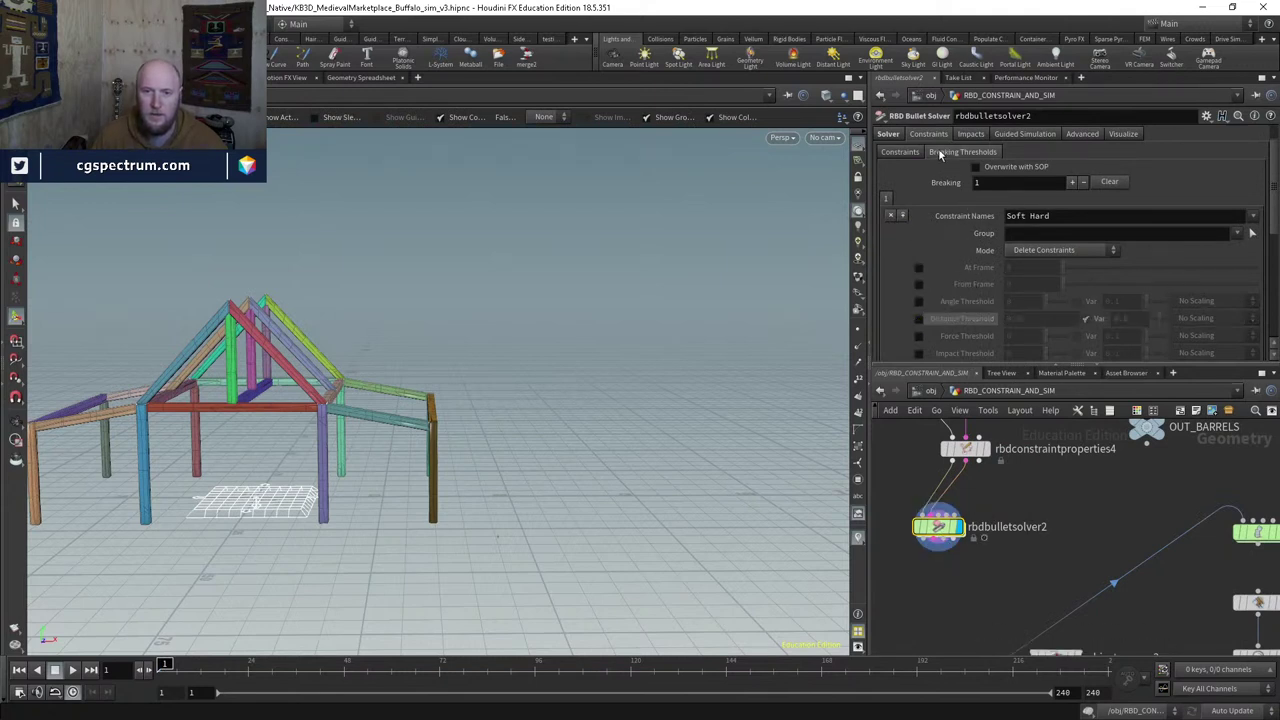
pyautogui.click(899, 152)
pyautogui.scroll(1, 1000, 238)
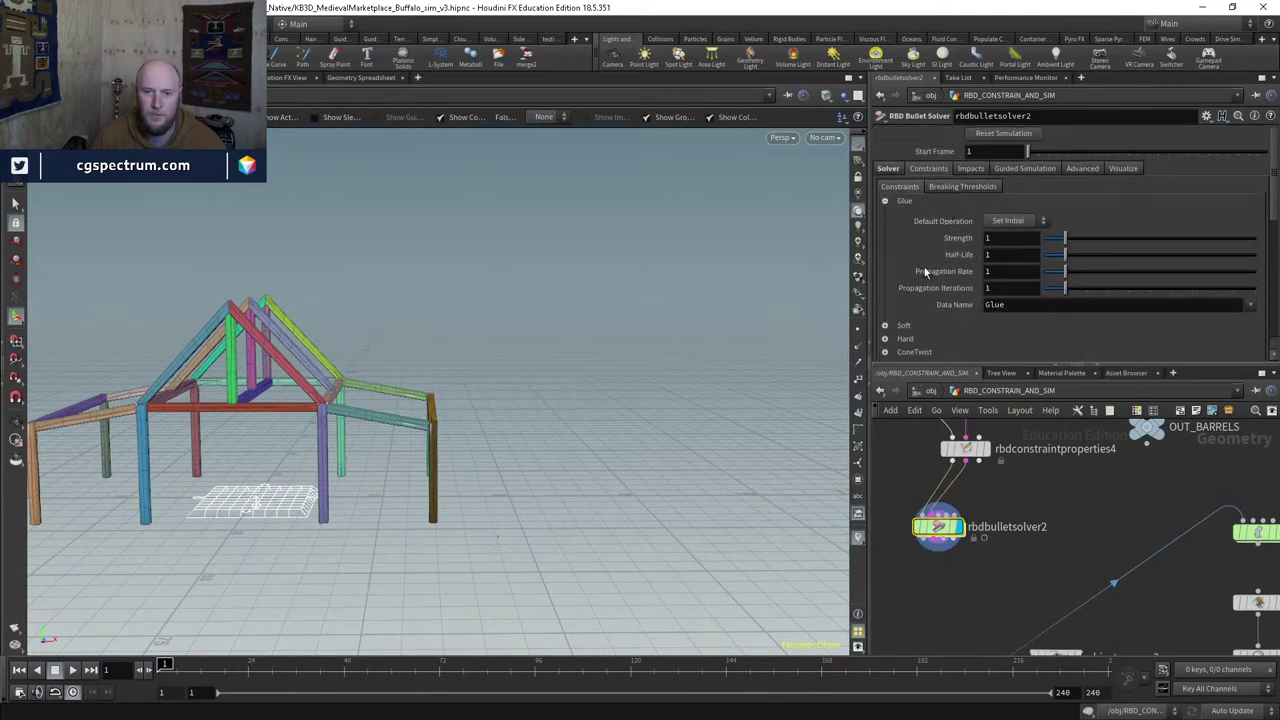
pyautogui.click(885, 326)
pyautogui.scroll(-4, 945, 318)
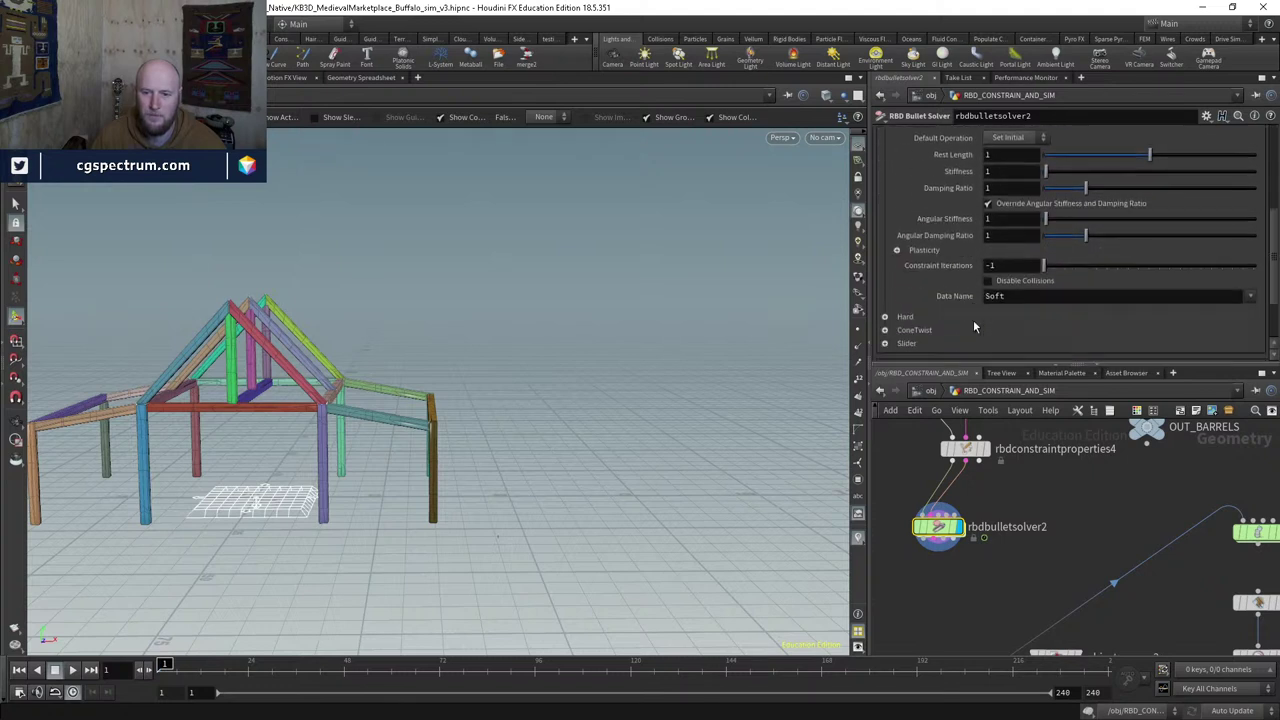
pyautogui.scroll(6, 990, 280)
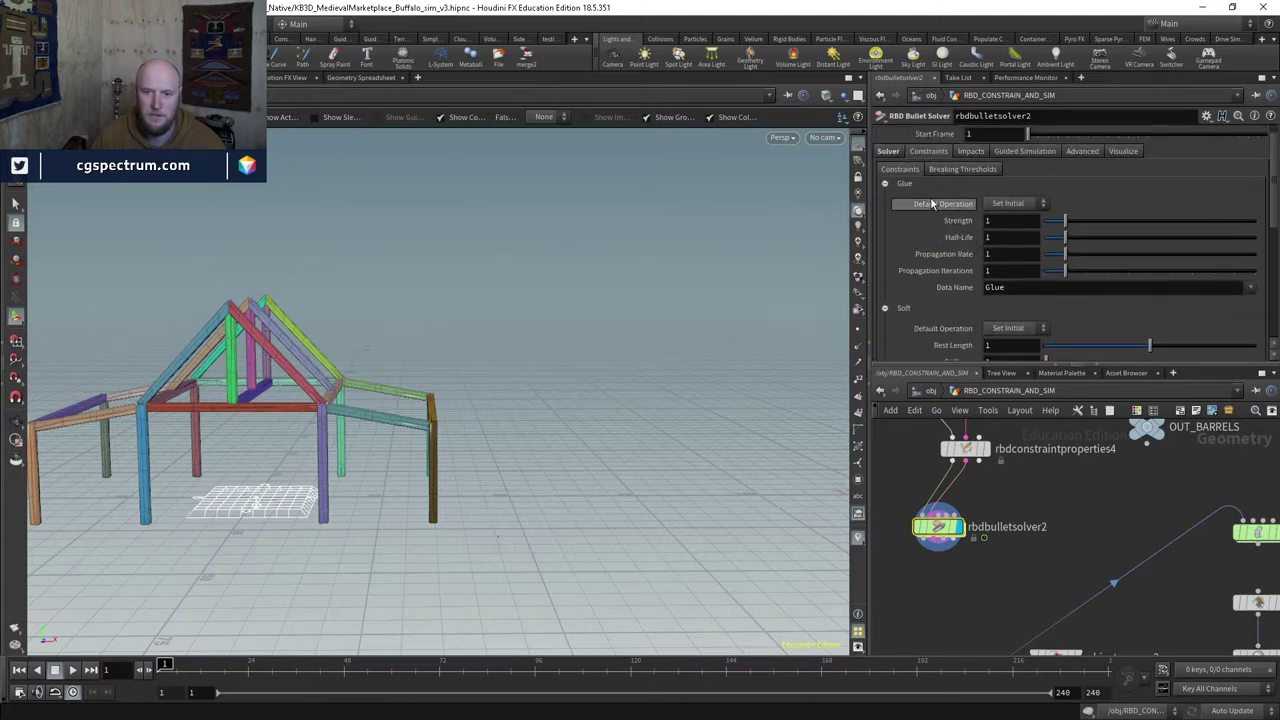
pyautogui.click(884, 186)
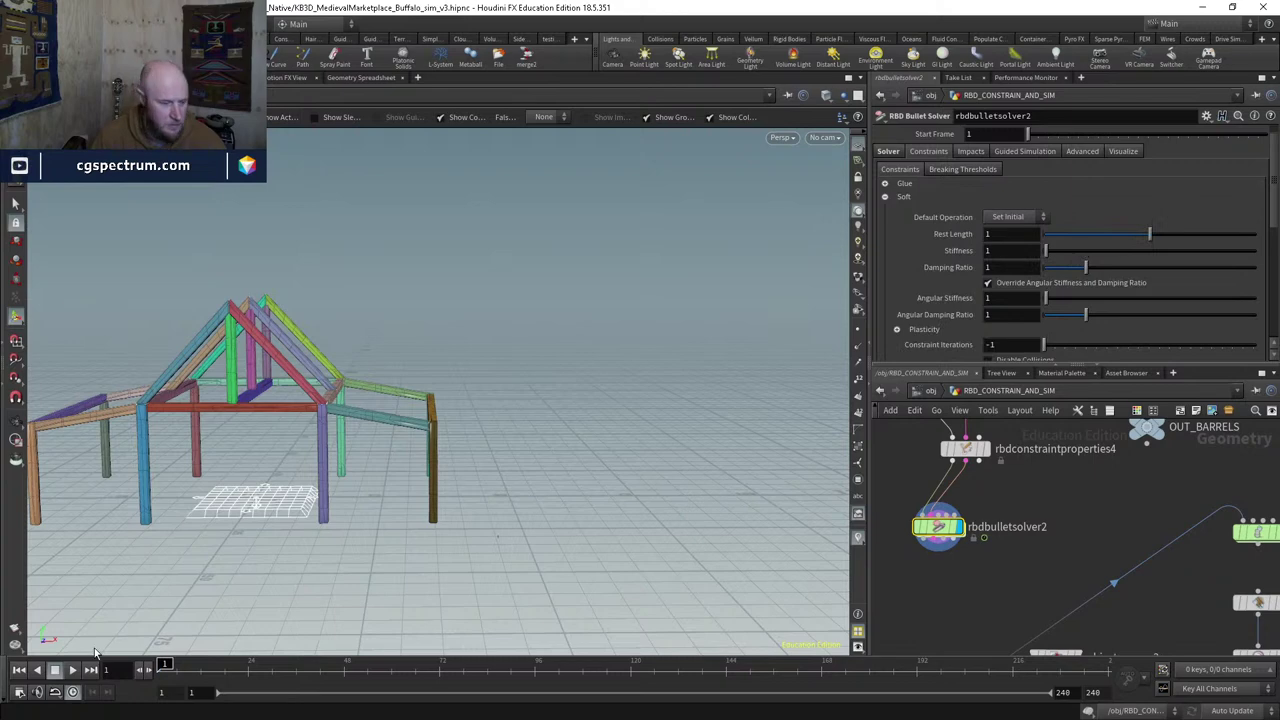
pyautogui.press('h')
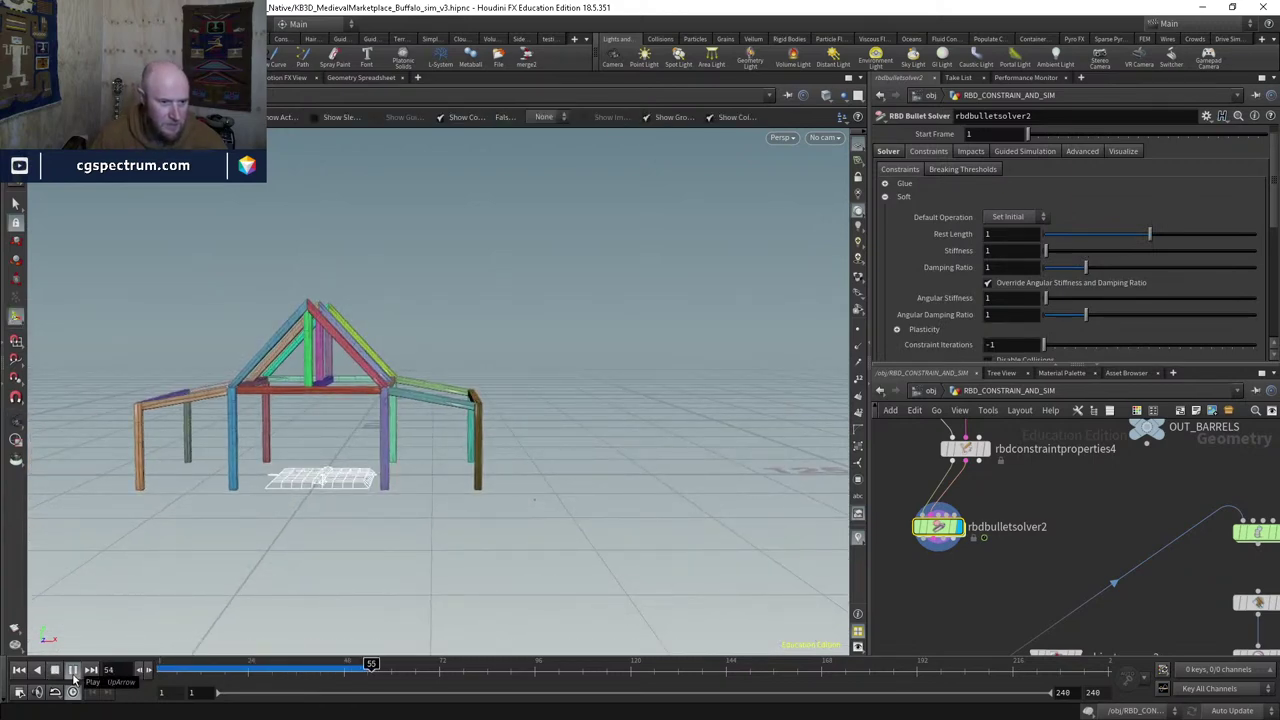
# Step: Rewind to frame 1 and raise popforce1's Force X to -100
pyautogui.hotkey('ctrl', 'Up')
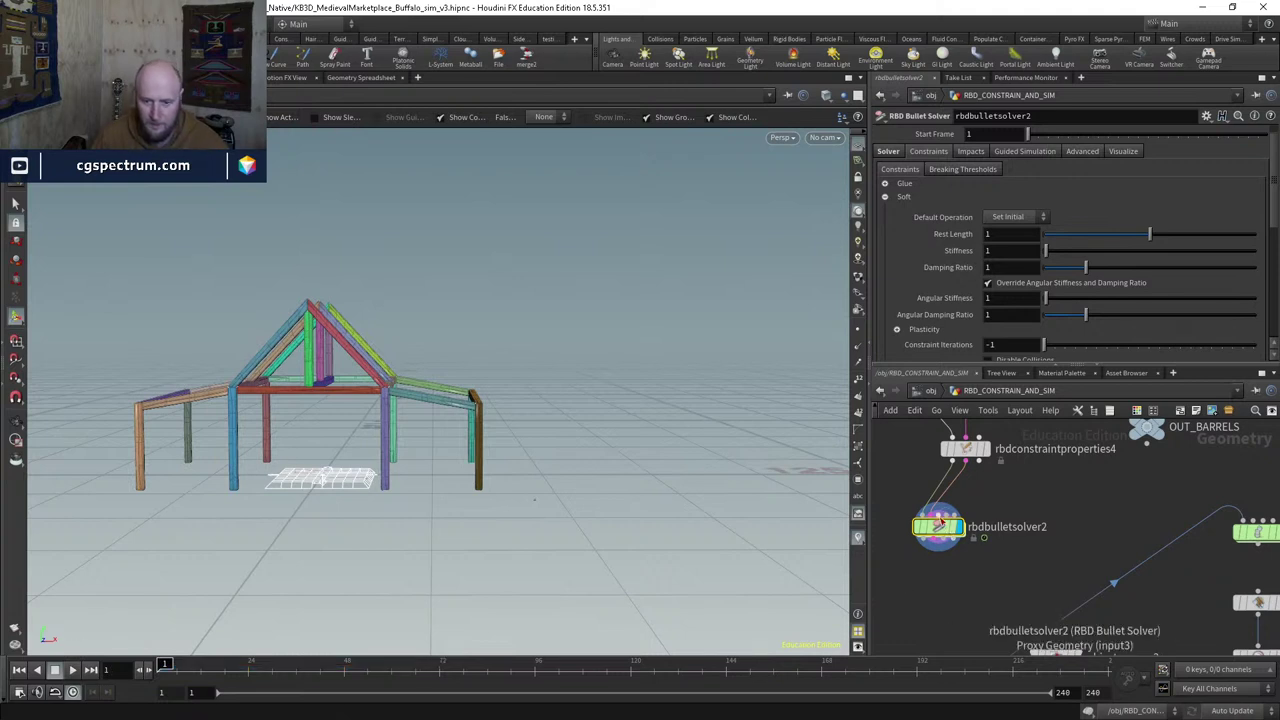
pyautogui.doubleClick(938, 525)
pyautogui.click(993, 186)
pyautogui.write('0')
pyautogui.press('Return')
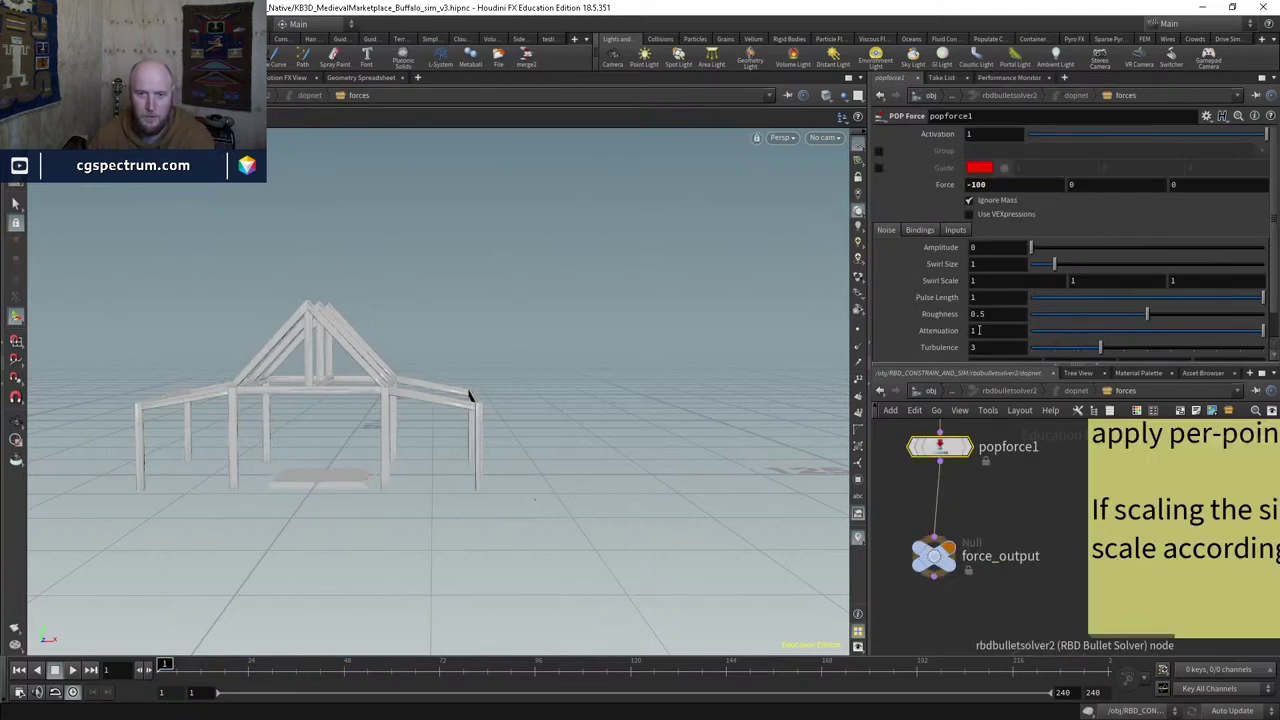
# Step: Play and scrub the stronger-push simulation out to about frame 121, then rewind to frame 1
pyautogui.click(1003, 393)
pyautogui.click(1001, 392)
pyautogui.press('Up')
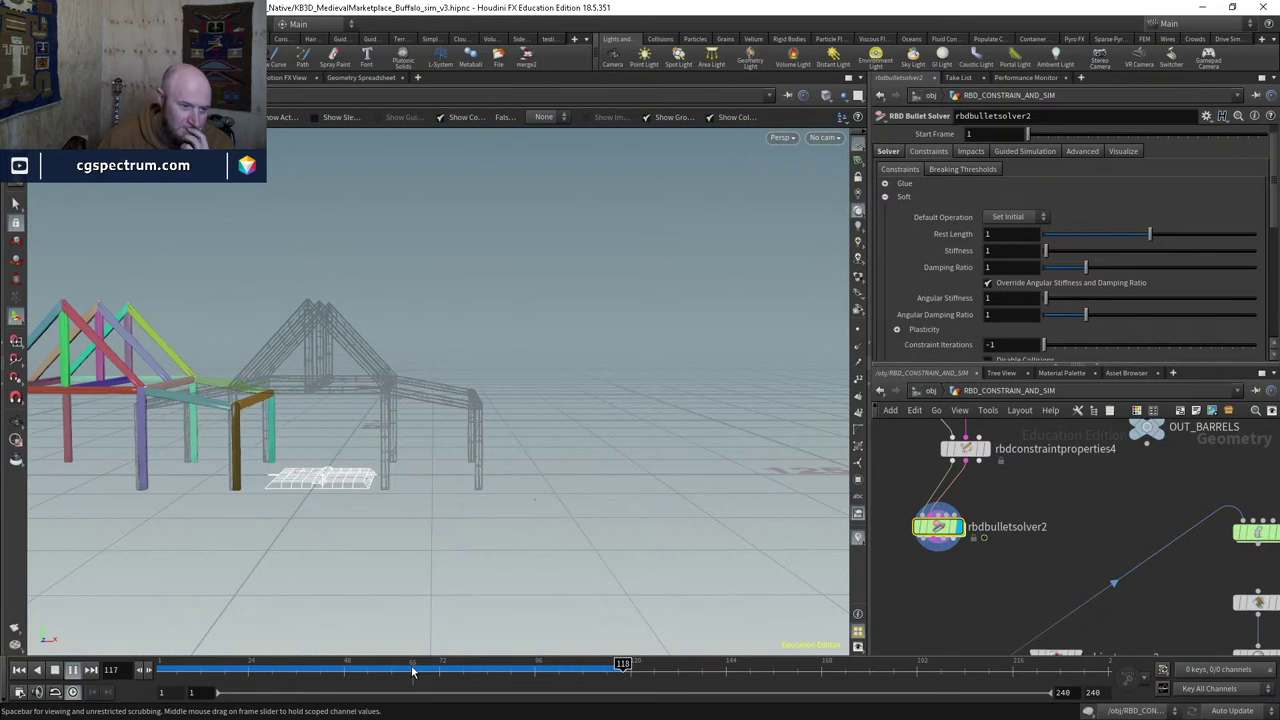
pyautogui.click(280, 667)
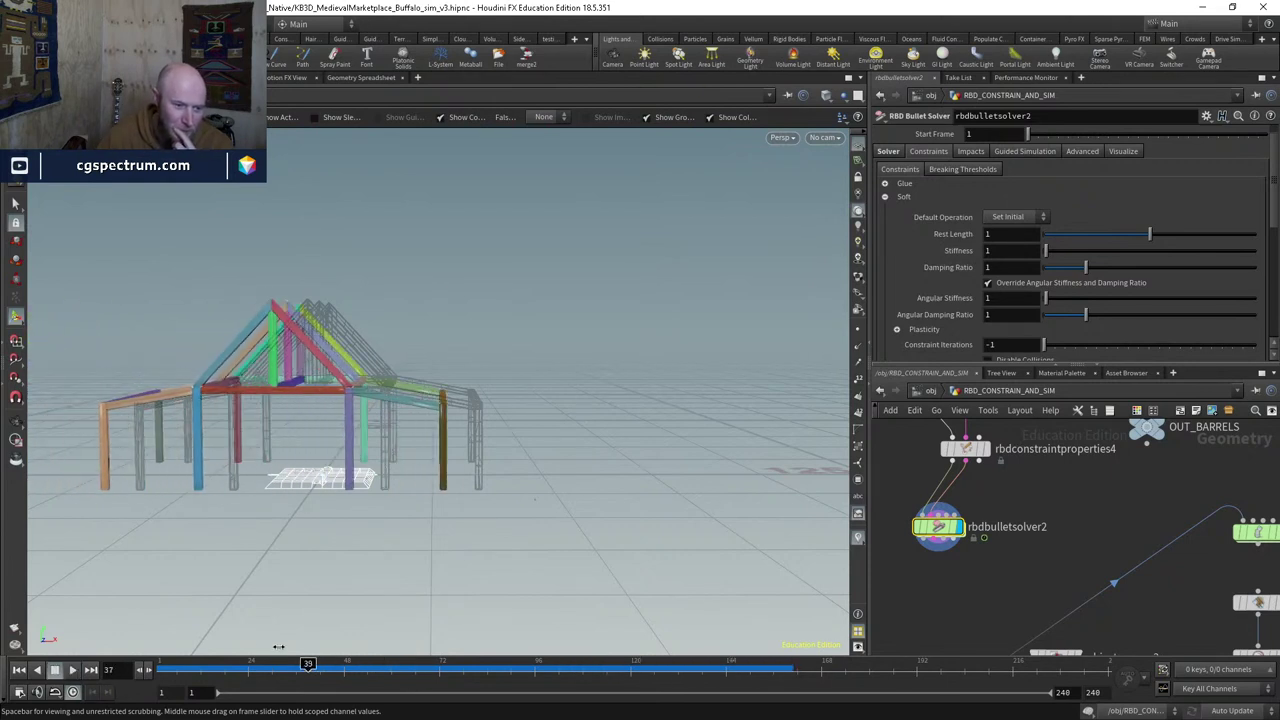
pyautogui.moveTo(280, 648); pyautogui.dragTo(160, 640)
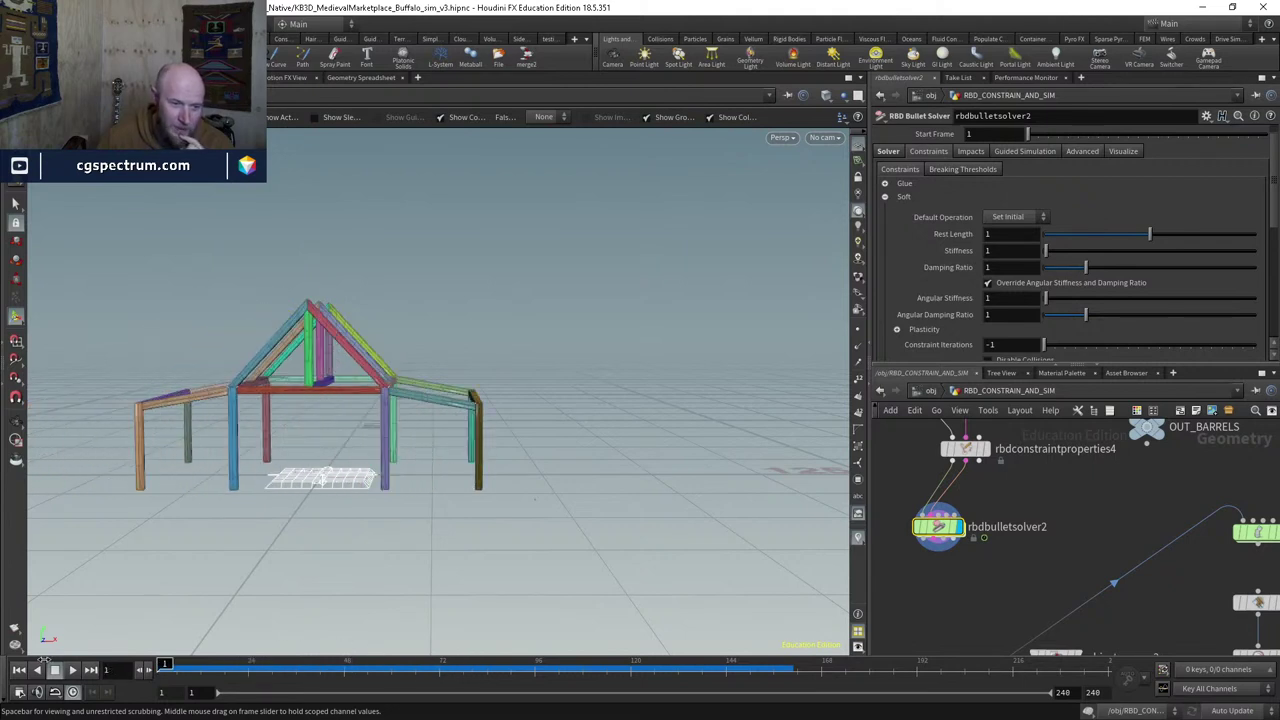
pyautogui.moveTo(197, 686); pyautogui.dragTo(162, 665)
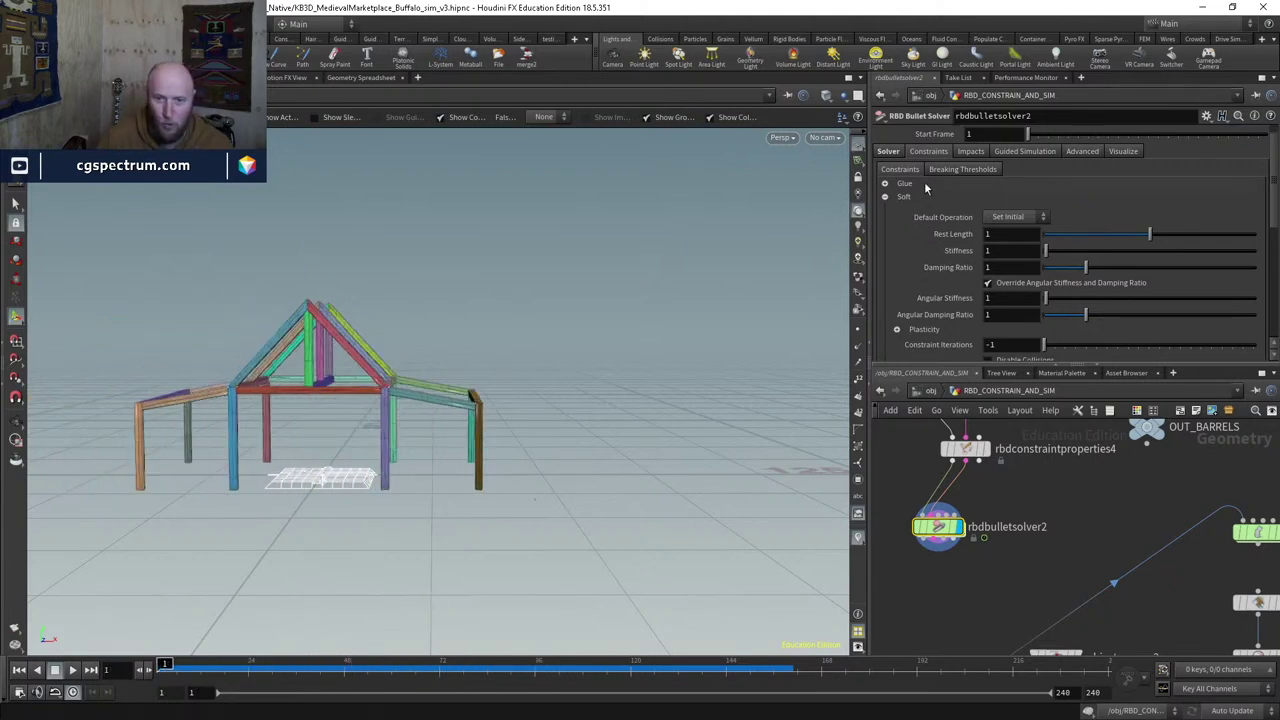
pyautogui.scroll(-5, 953, 259)
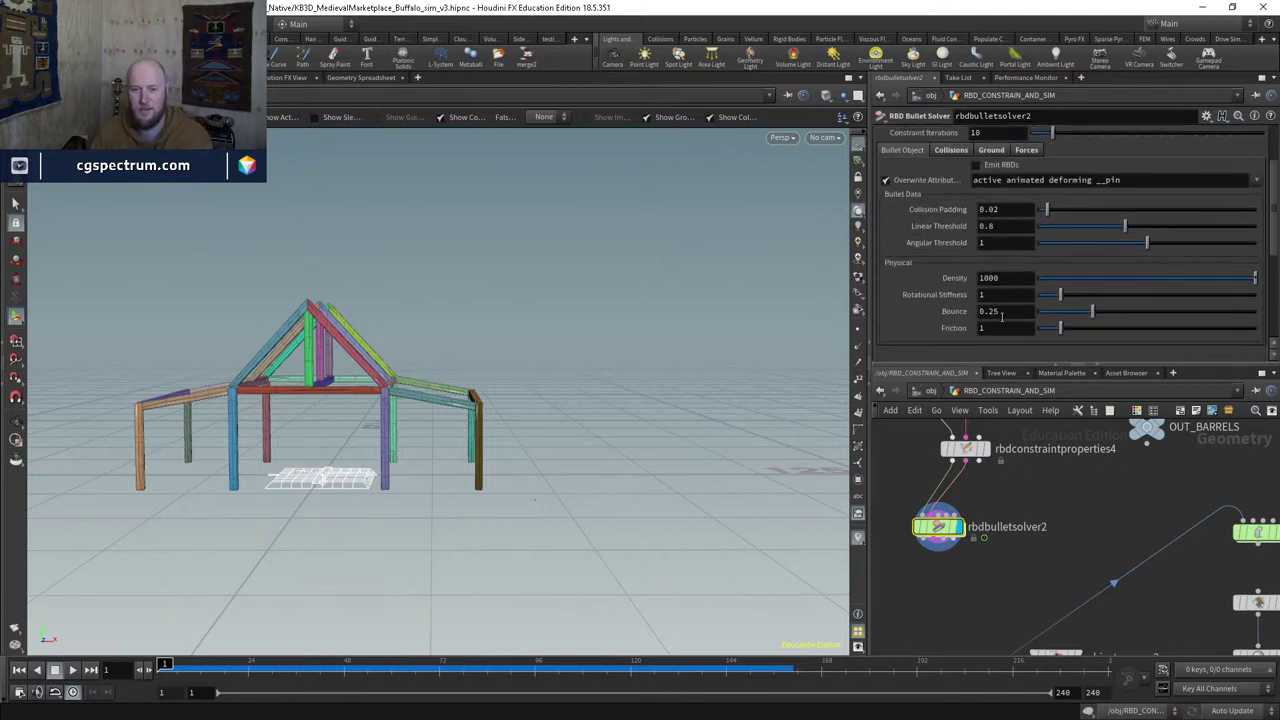
# Step: Set the ground plane Bounce to 0 and enter a new Friction value
pyautogui.doubleClick(990, 311)
pyautogui.write('0')
pyautogui.press('Tab')
pyautogui.write('10')
pyautogui.press('Return')
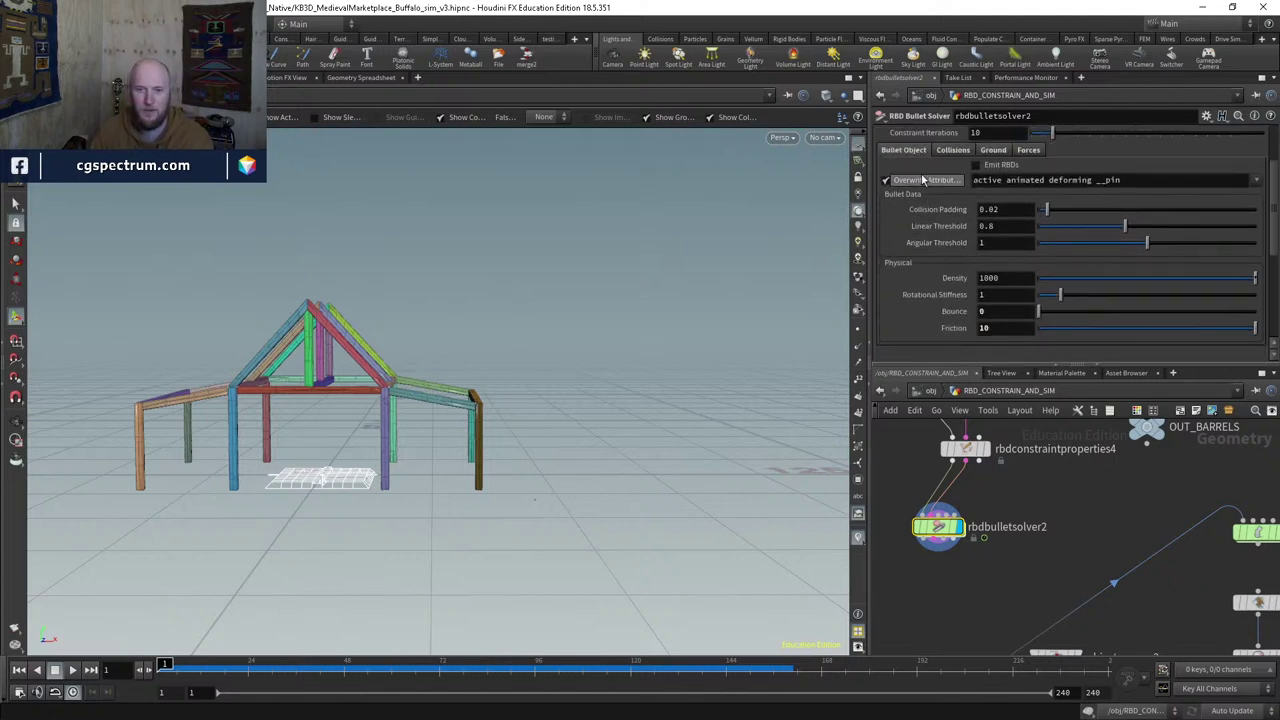
# Step: Set the solver's collision Bounce to 0 and test-play the simulation
pyautogui.click(952, 150)
pyautogui.doubleClick(1009, 281)
pyautogui.write('0')
pyautogui.press('Return')
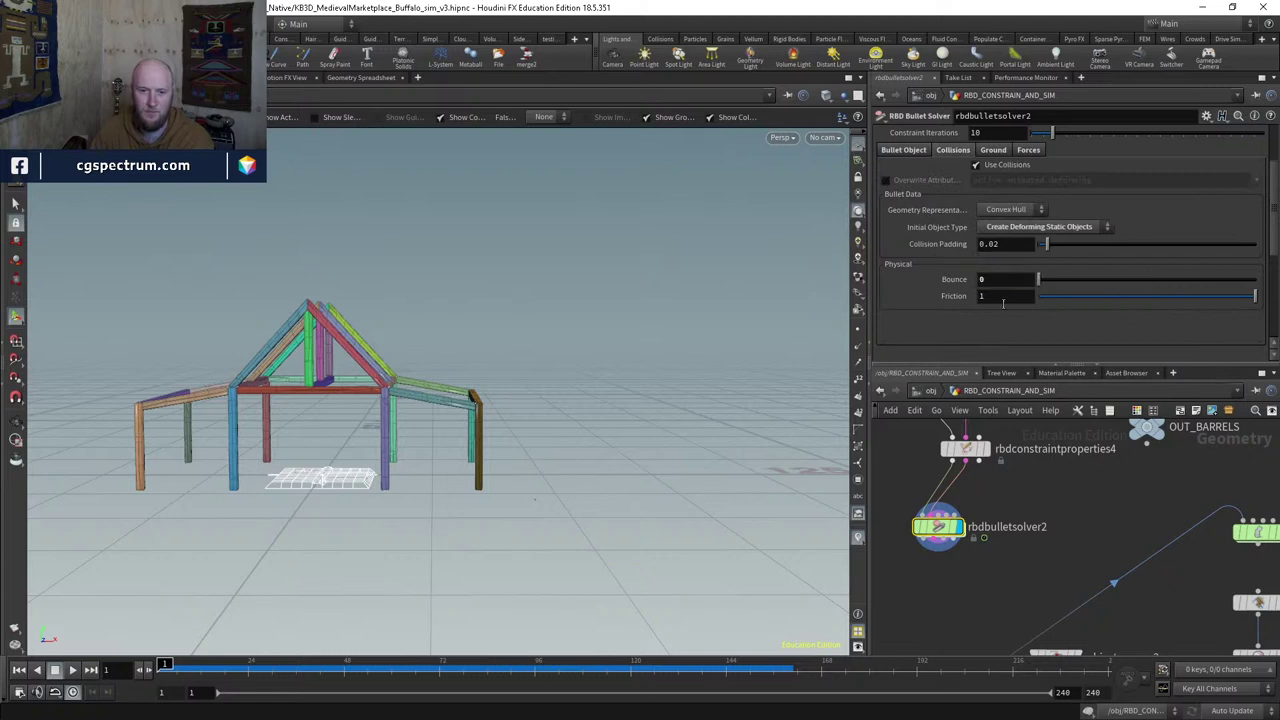
pyautogui.press('Up')
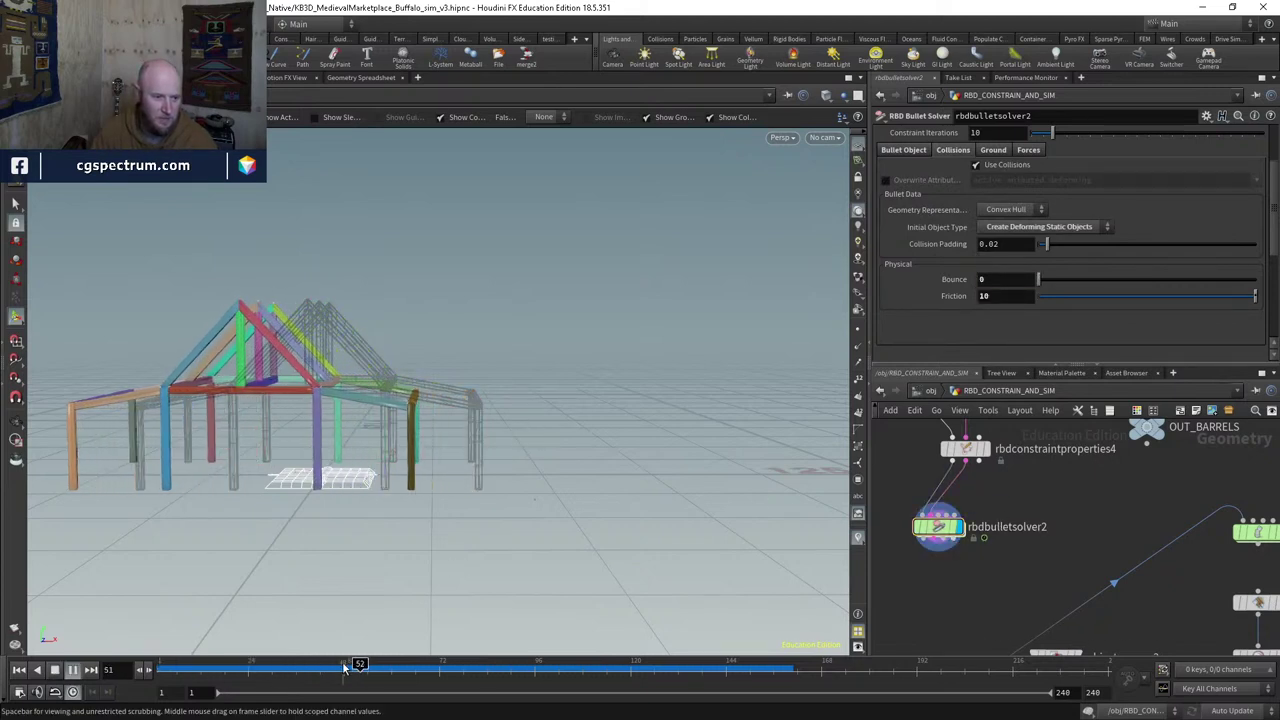
pyautogui.hotkey('ctrl', 'Up')
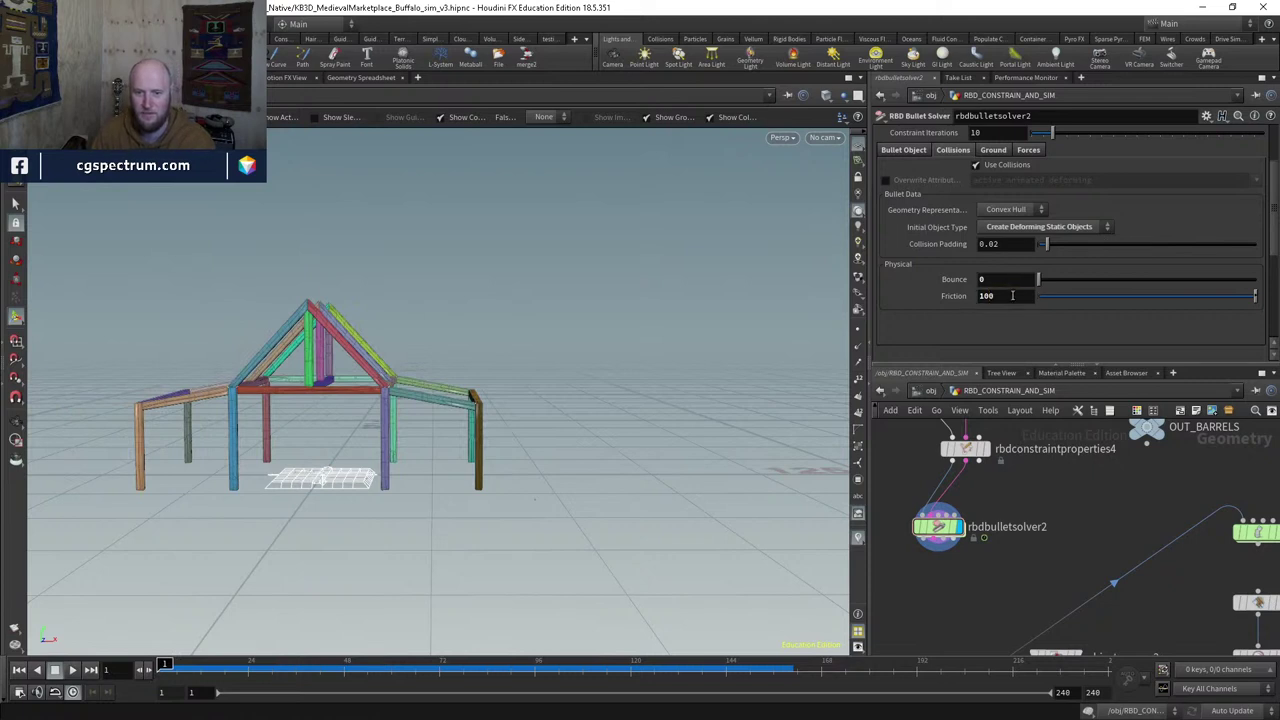
# Step: Test ground Bounce 0 and ground Friction 100000, replaying from frame 1 after each change
pyautogui.click(993, 150)
pyautogui.write('0')
pyautogui.click(1005, 264)
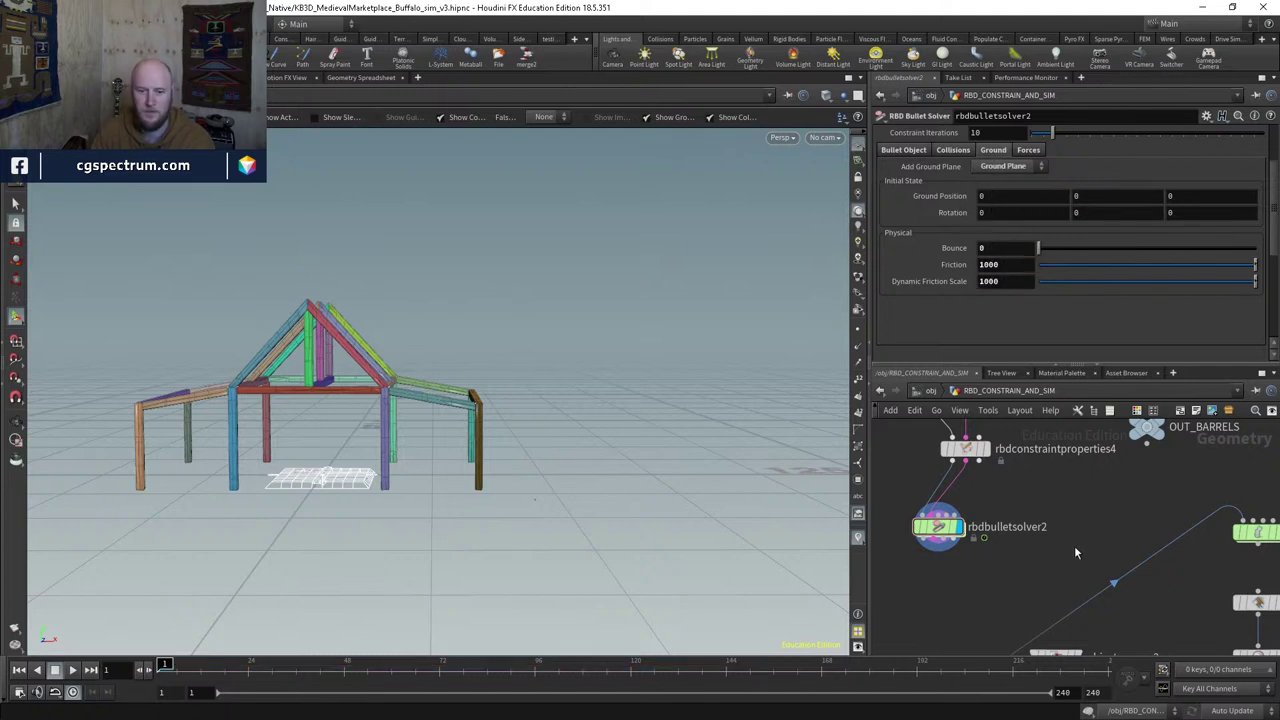
pyautogui.press('Up')
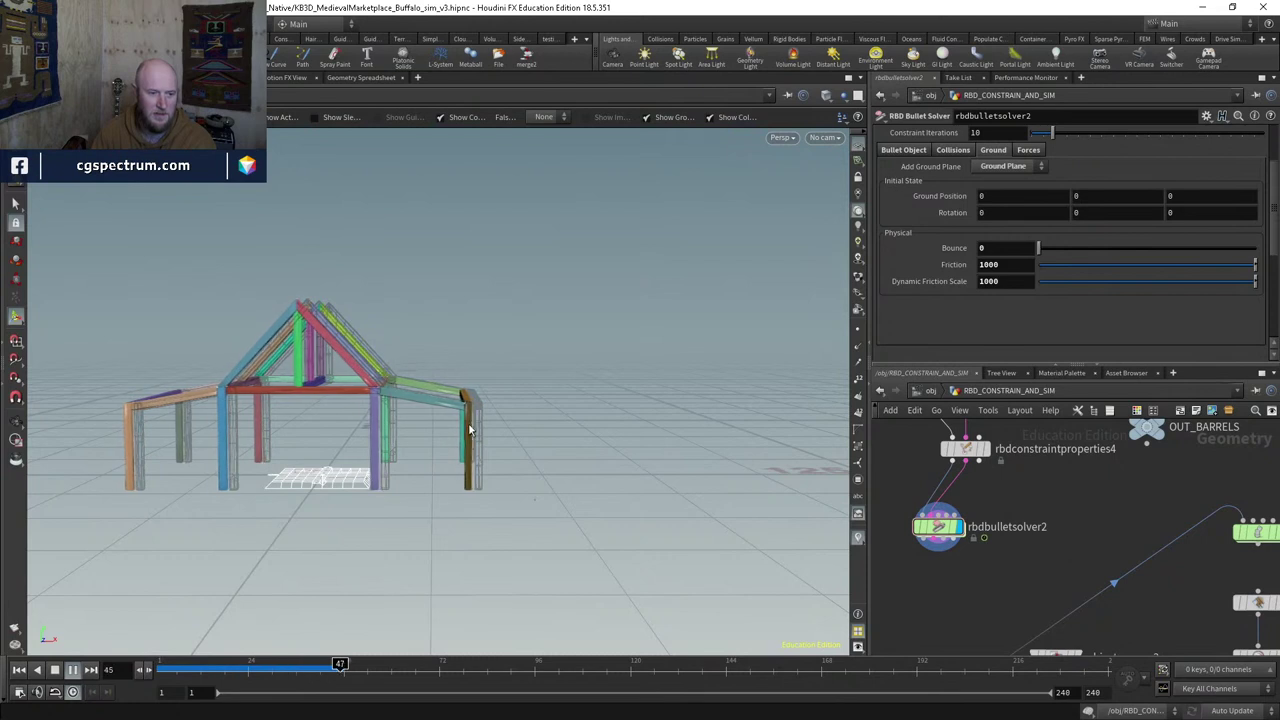
pyautogui.hotkey('ctrl', 'Up')
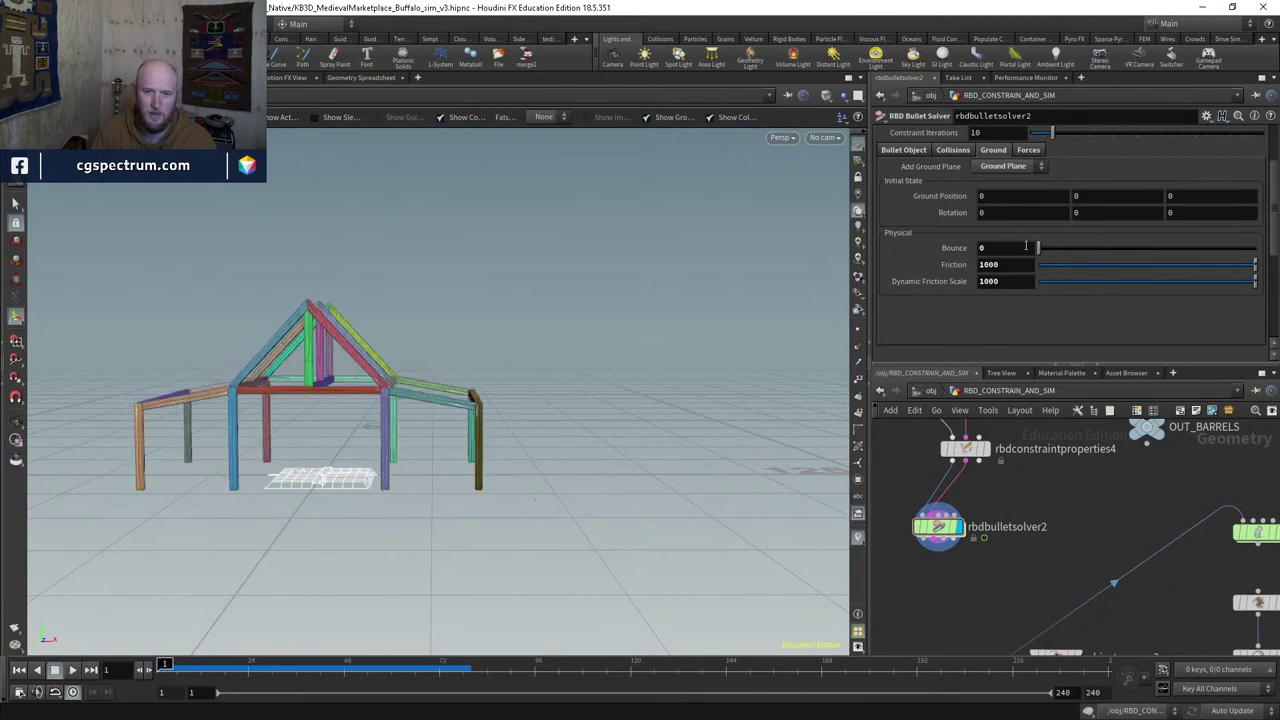
pyautogui.write('0')
pyautogui.click(1020, 285)
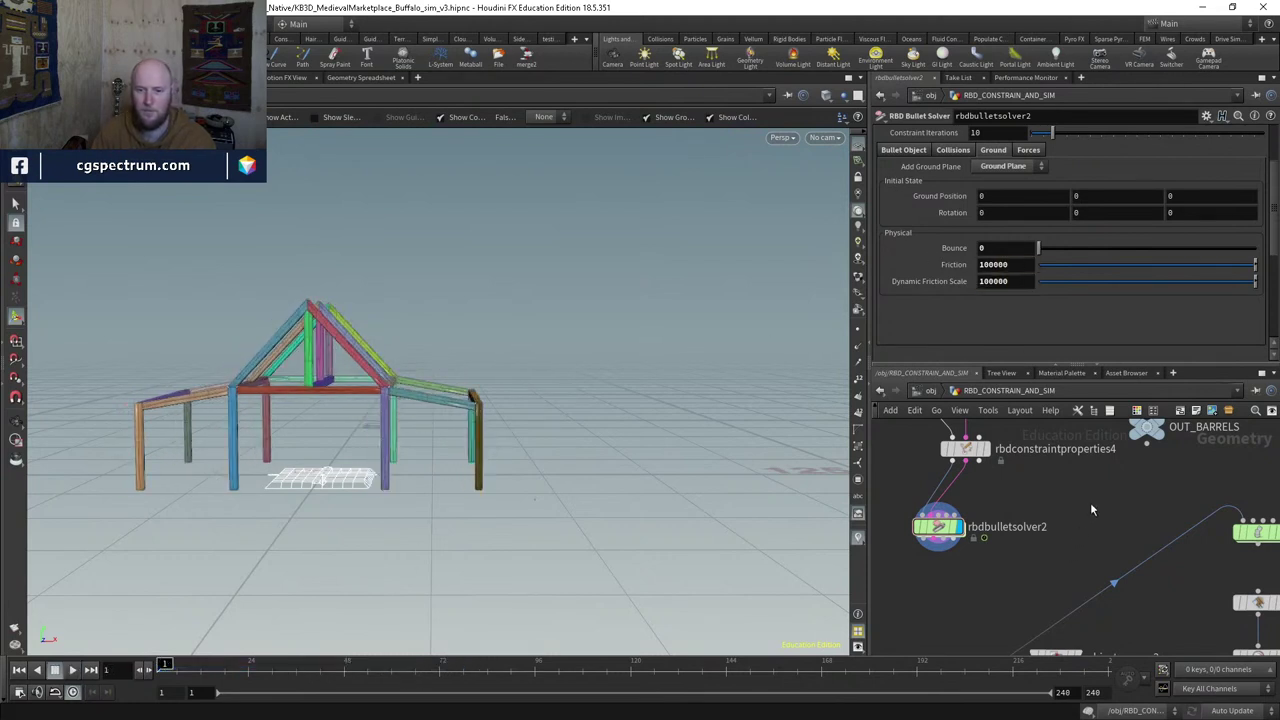
pyautogui.press('Up')
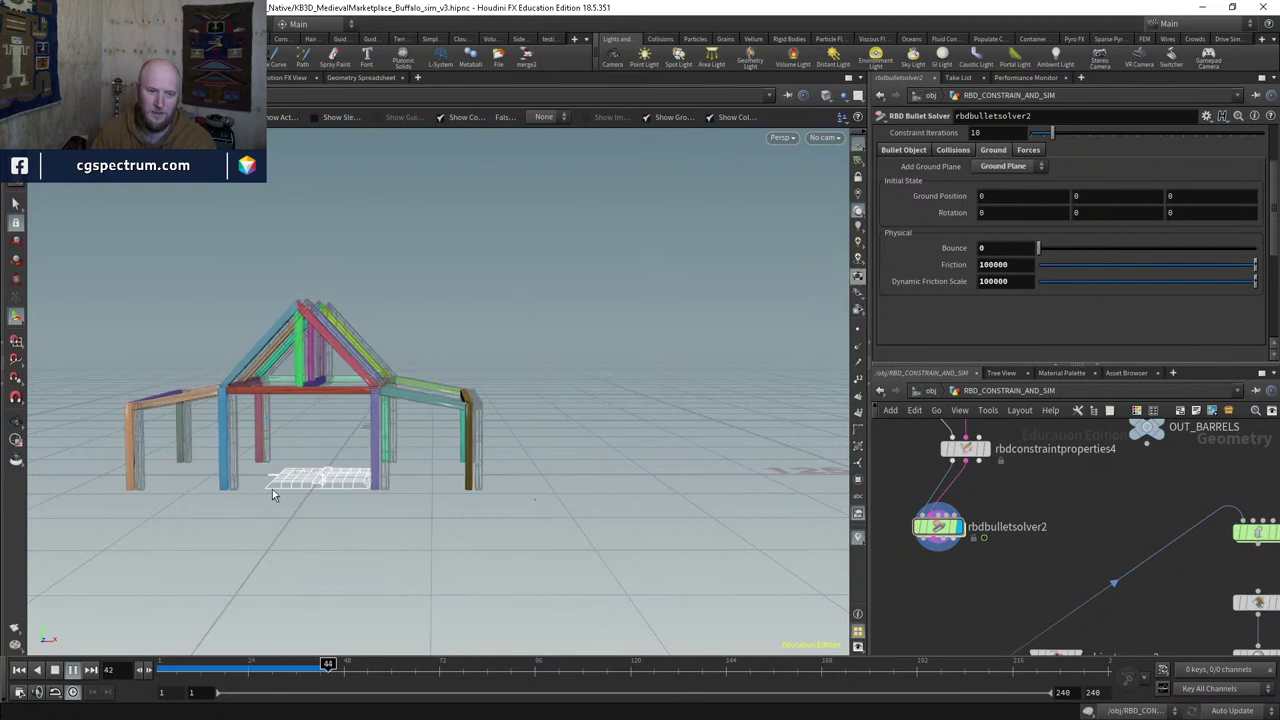
pyautogui.hotkey('ctrl', 'Up')
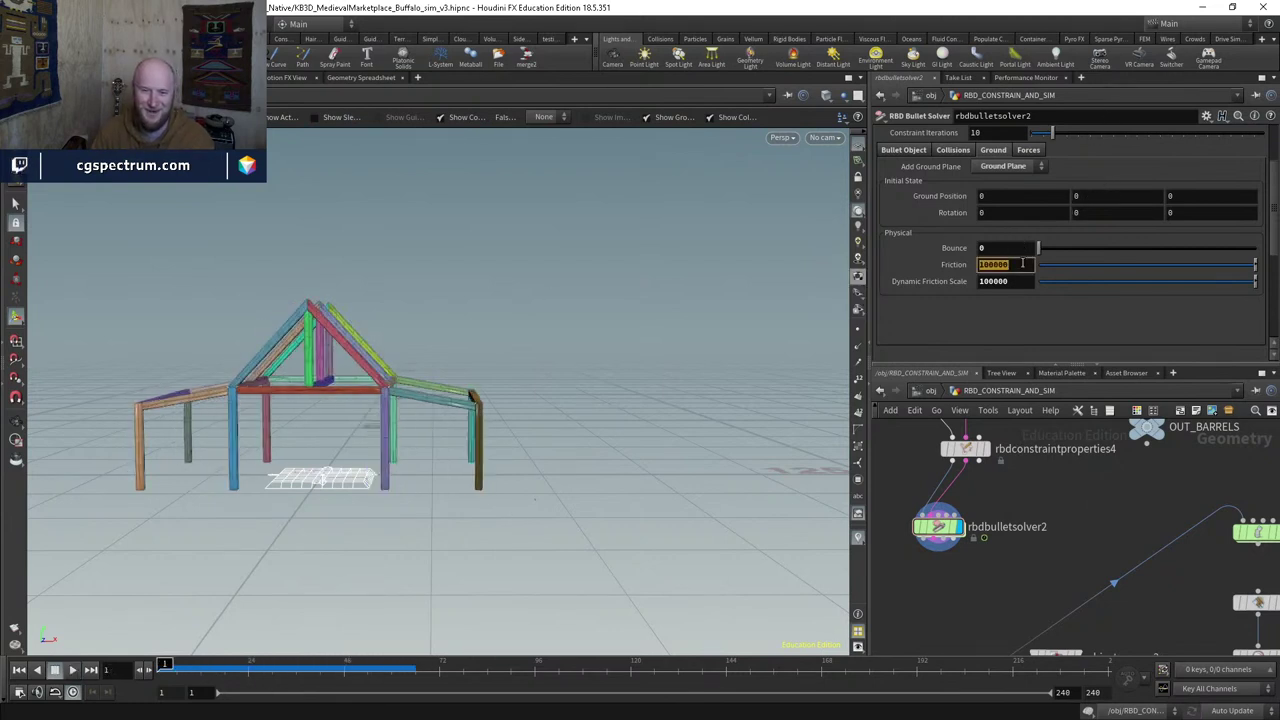
# Step: Set the ground Friction to 1 and Bounce to 0.5
pyautogui.write('1')
pyautogui.press('Return')
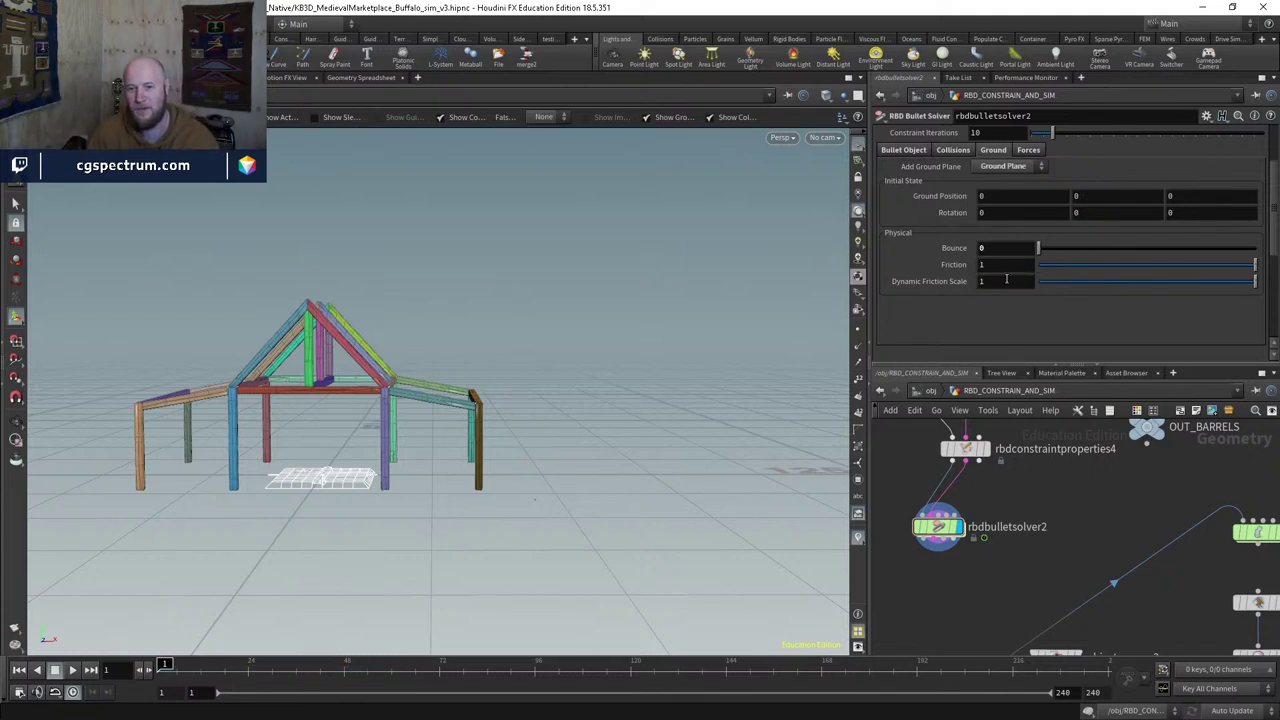
pyautogui.write('.5')
pyautogui.press('Return')
pyautogui.rightClick(953, 249)
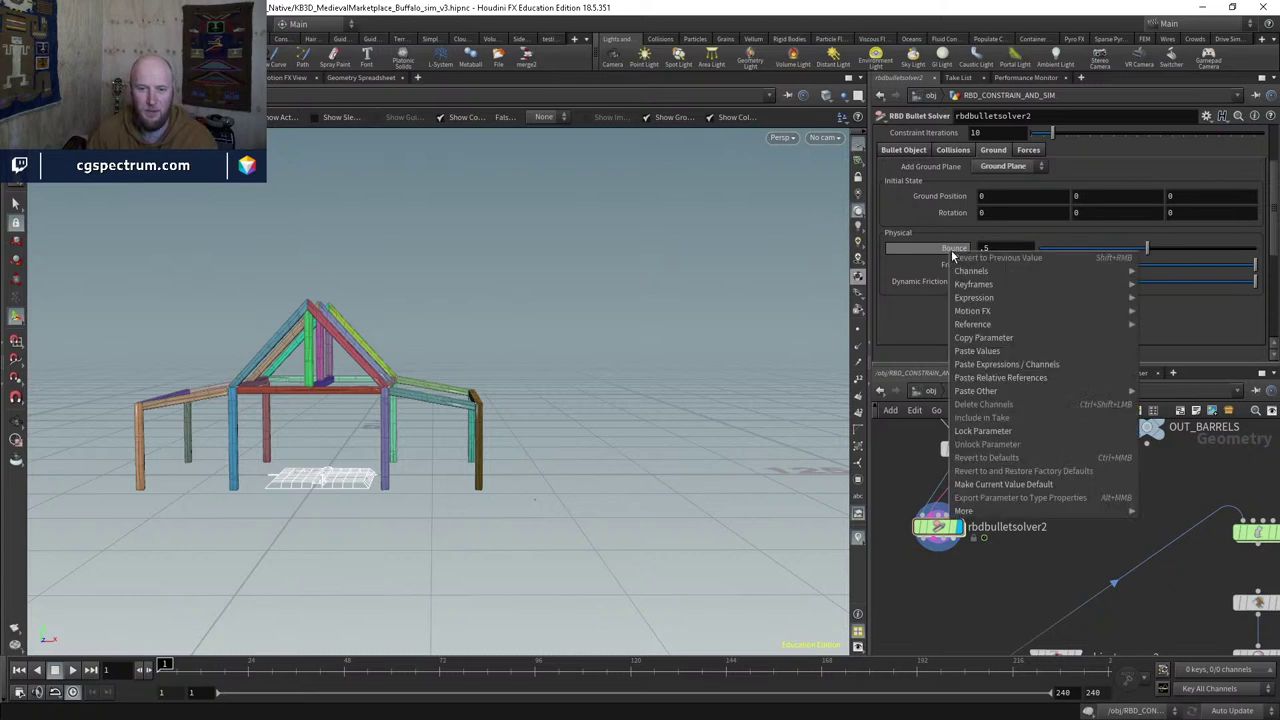
pyautogui.click(938, 233)
pyautogui.scroll(-4, 980, 499)
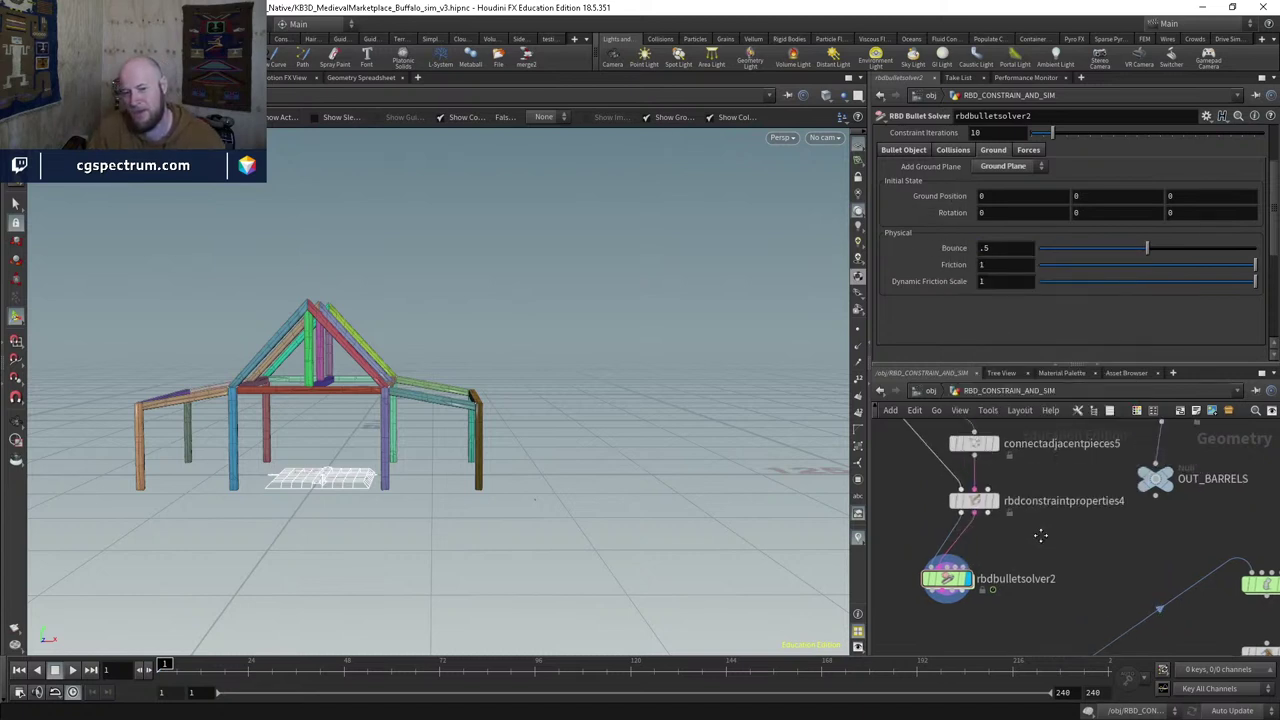
pyautogui.scroll(2, 1007, 543)
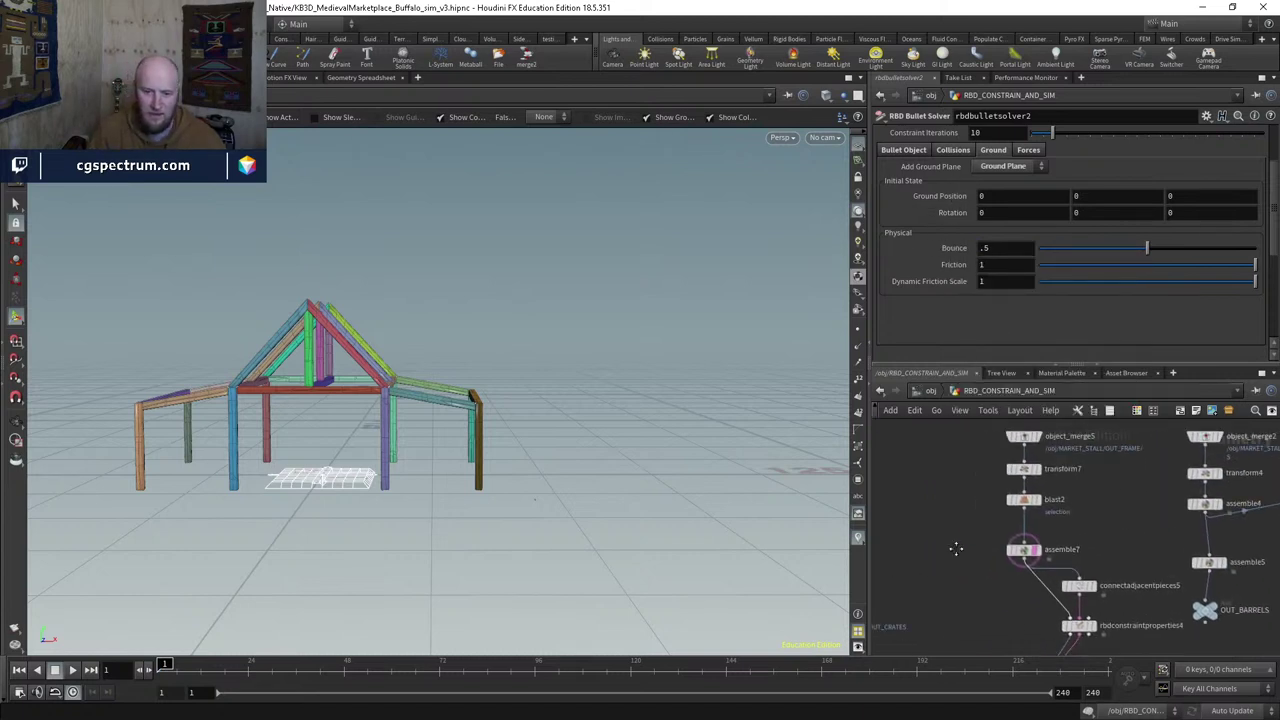
# Step: Add a Box node (box1) to the network instead of Boolean Shatter and display it
pyautogui.press('Tab')
pyautogui.write('boolean')
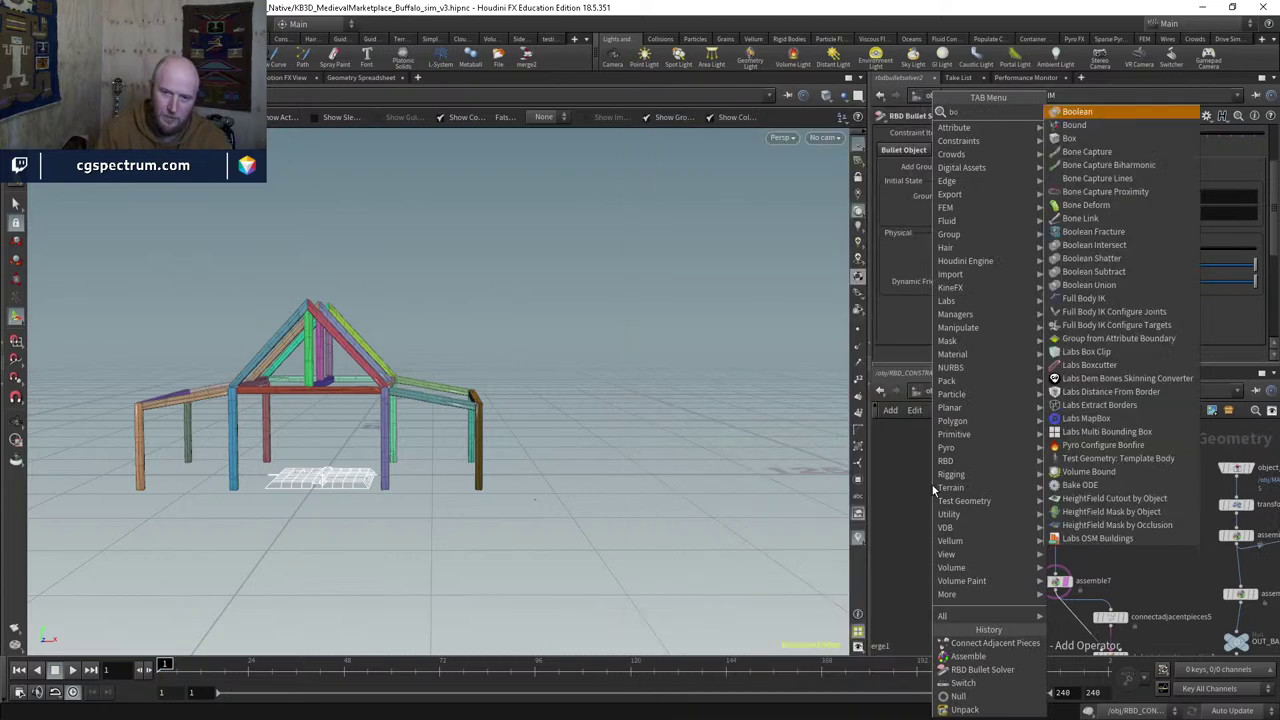
pyautogui.press('Return')
pyautogui.press('Escape')
pyautogui.press('Tab')
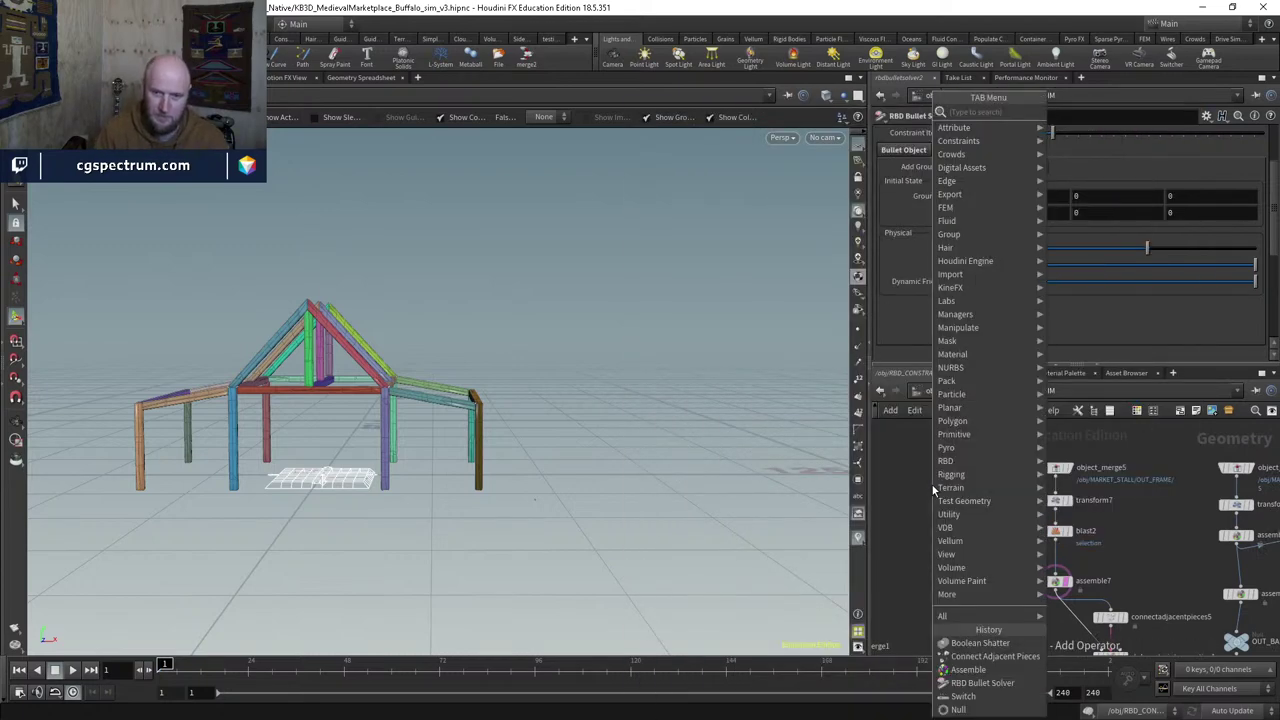
pyautogui.write('box')
pyautogui.press('Return')
pyautogui.click(932, 485)
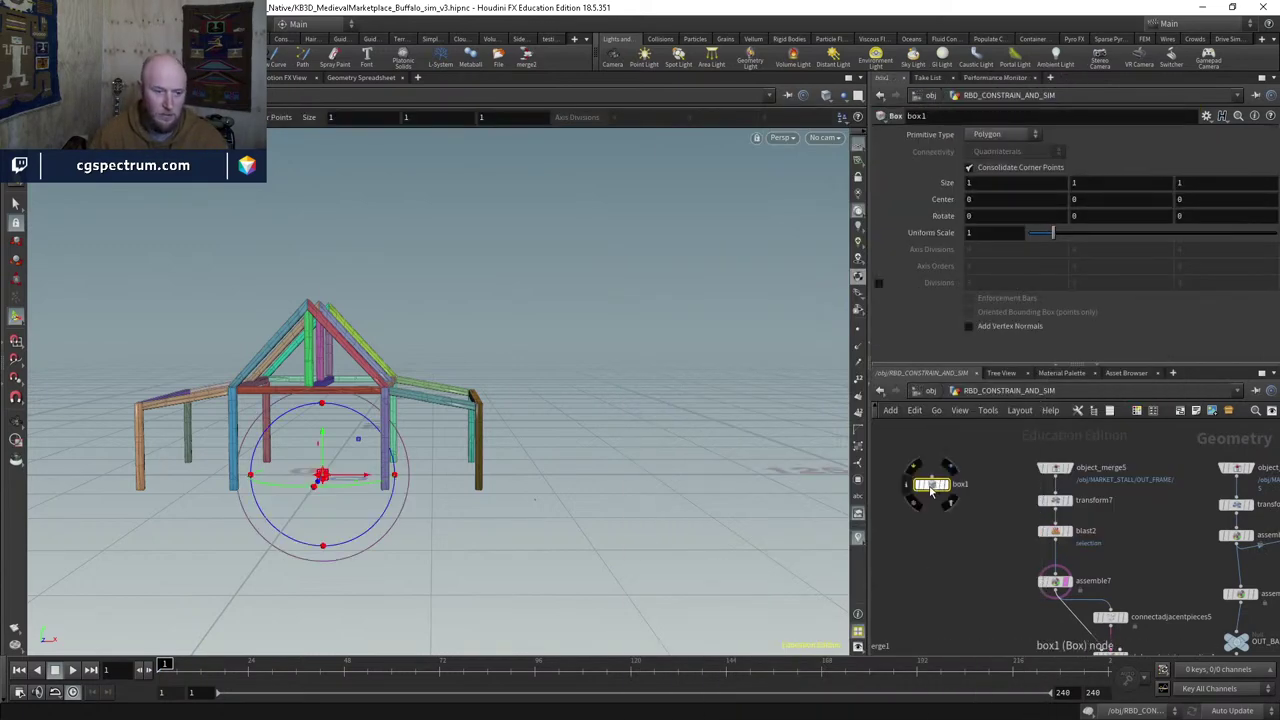
pyautogui.scroll(3, 932, 489)
pyautogui.click(950, 481)
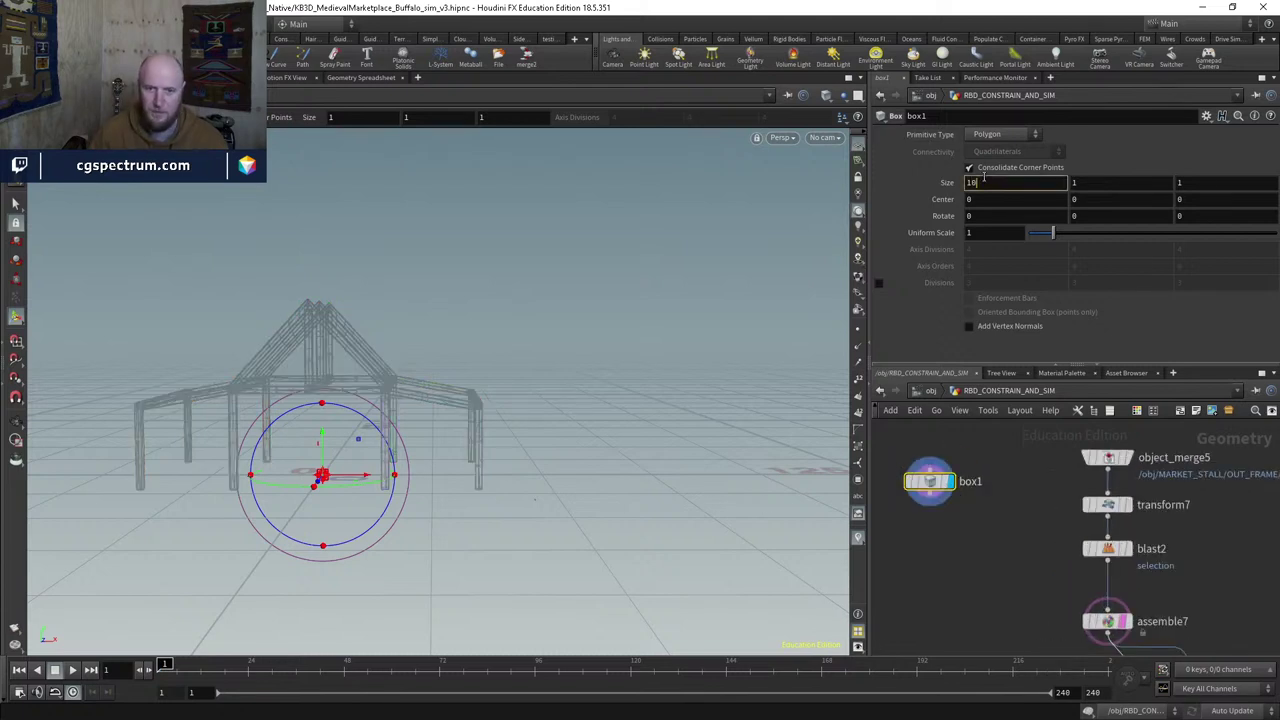
# Step: Size the box to 100 wide, 1 high and 100 deep as a flat ground slab
pyautogui.press('Tab')
pyautogui.write('10')
pyautogui.press('Tab')
pyautogui.write('10')
pyautogui.press('Return')
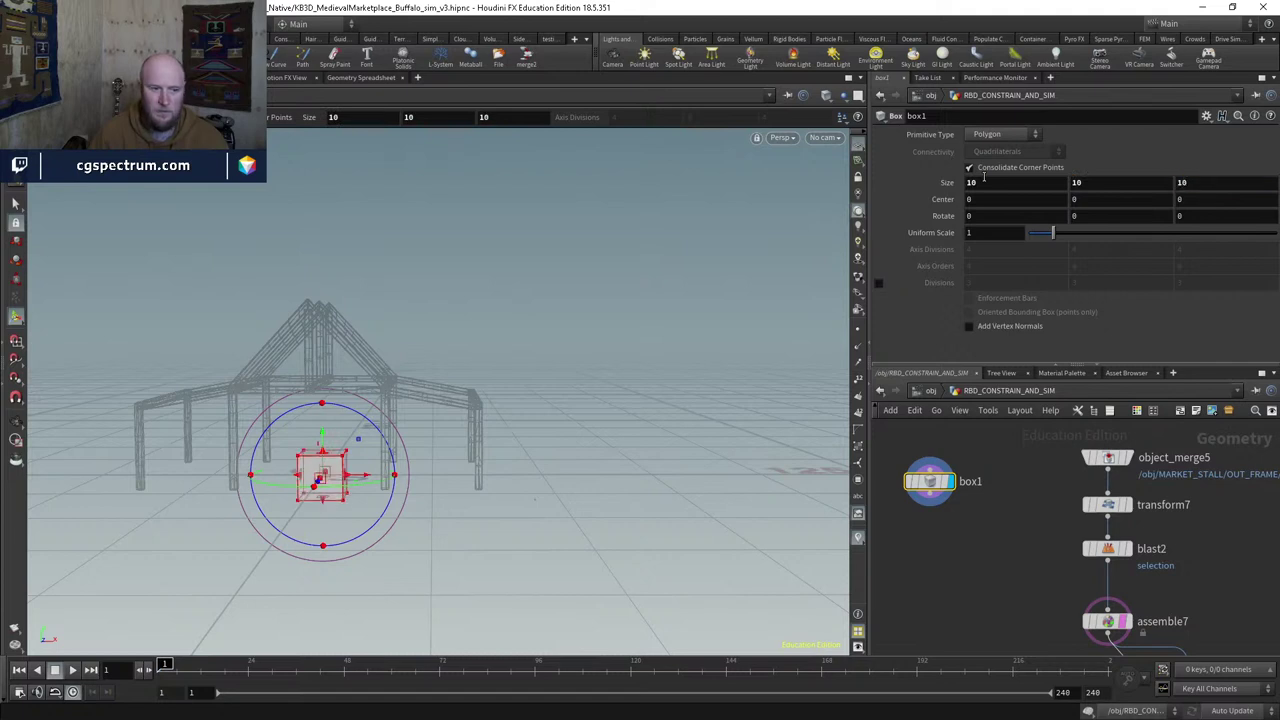
pyautogui.click(993, 182)
pyautogui.write('100')
pyautogui.press('Return')
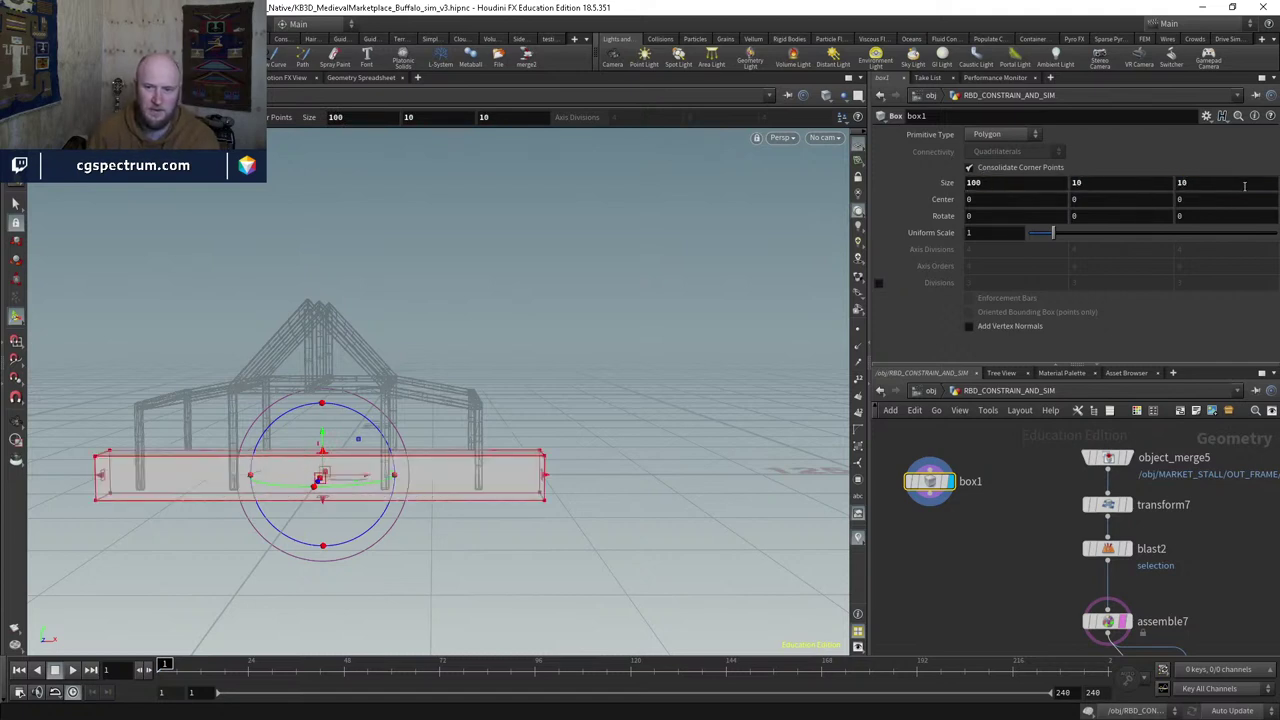
pyautogui.click(1244, 185)
pyautogui.write('100')
pyautogui.press('Return')
pyautogui.write('1')
pyautogui.press('Return')
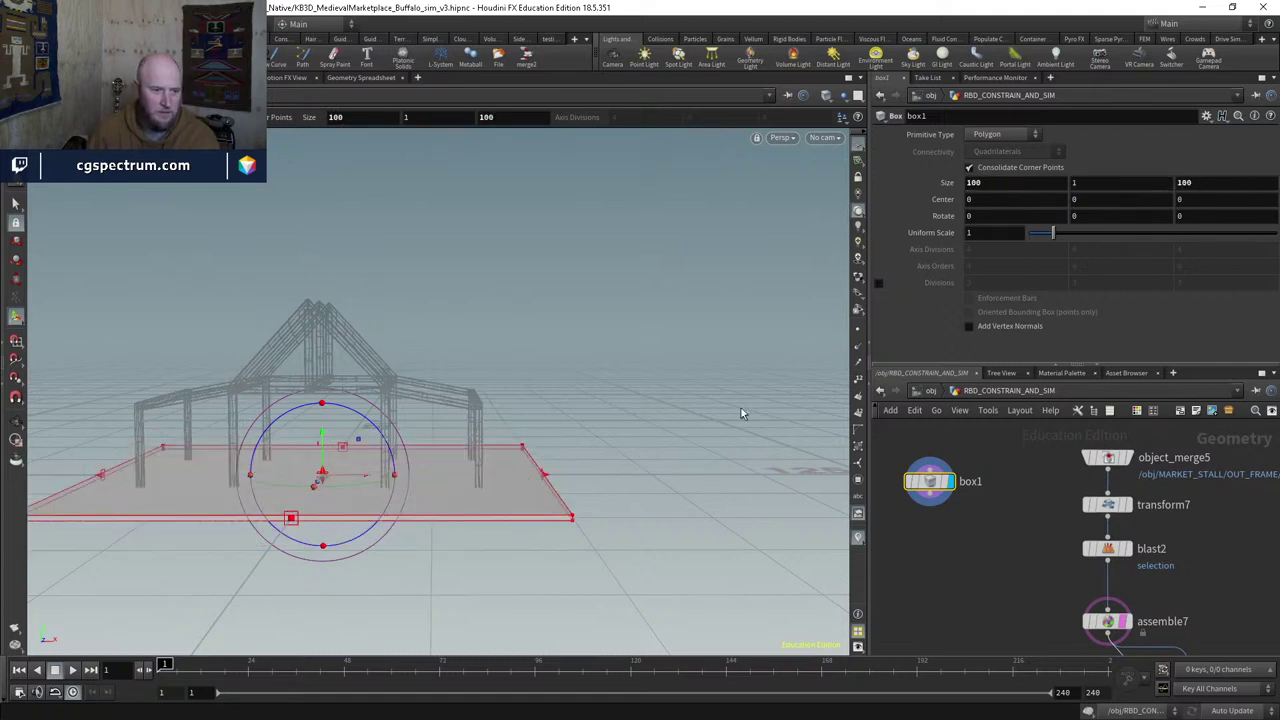
# Step: Lower the flat box in front view so it sits under the frame
pyautogui.hotkey('space', '2')
pyautogui.hotkey('space', '3')
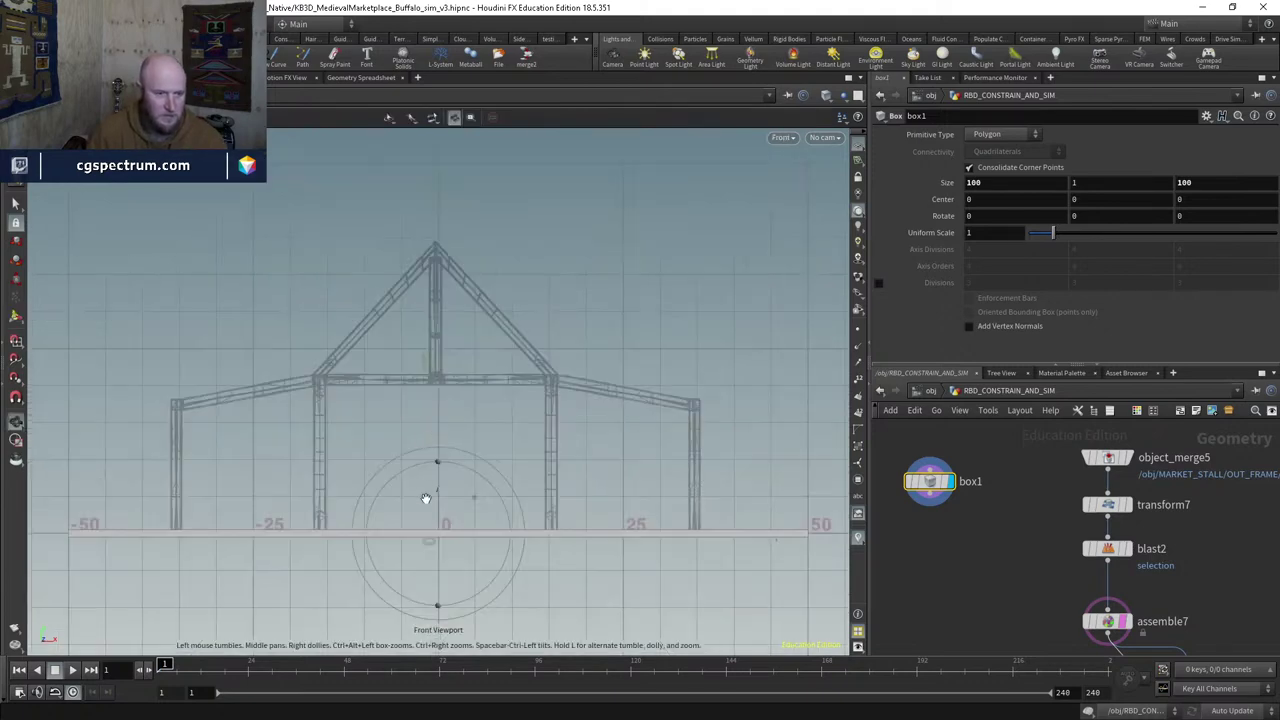
pyautogui.scroll(6, 540, 371)
pyautogui.press('Return')
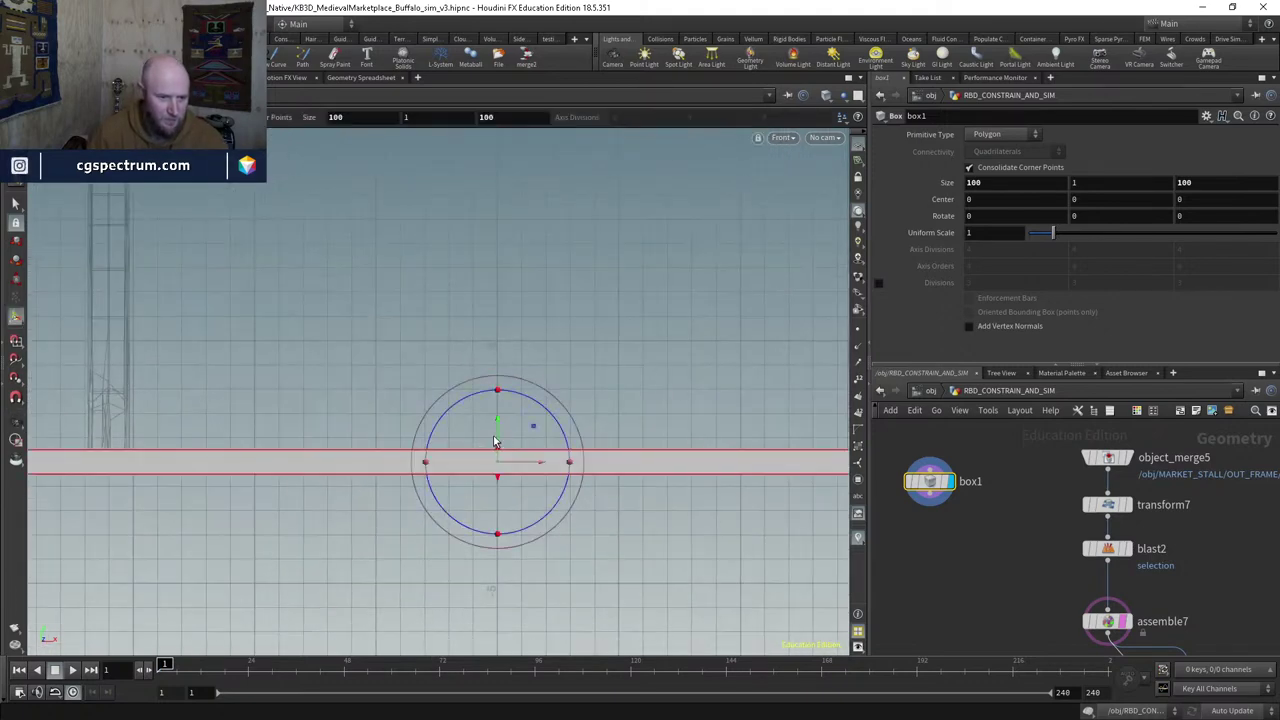
pyautogui.moveTo(494, 441); pyautogui.dragTo(505, 451)
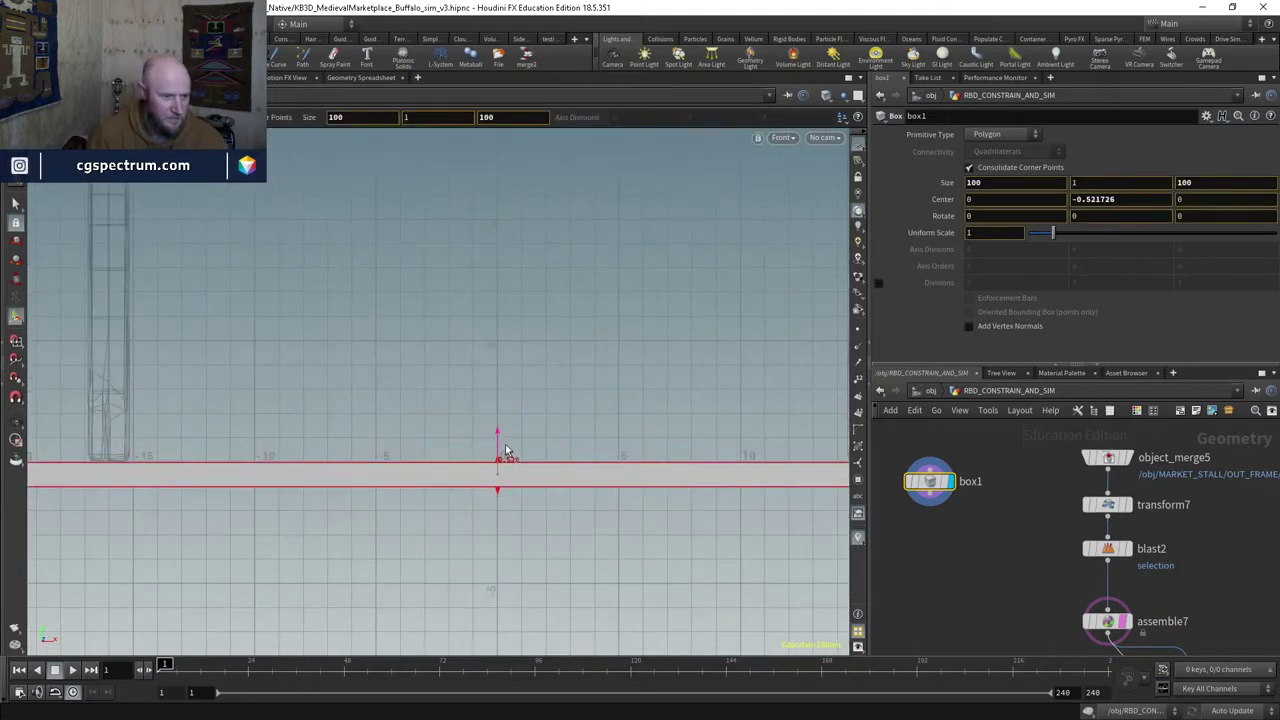
pyautogui.press('Escape')
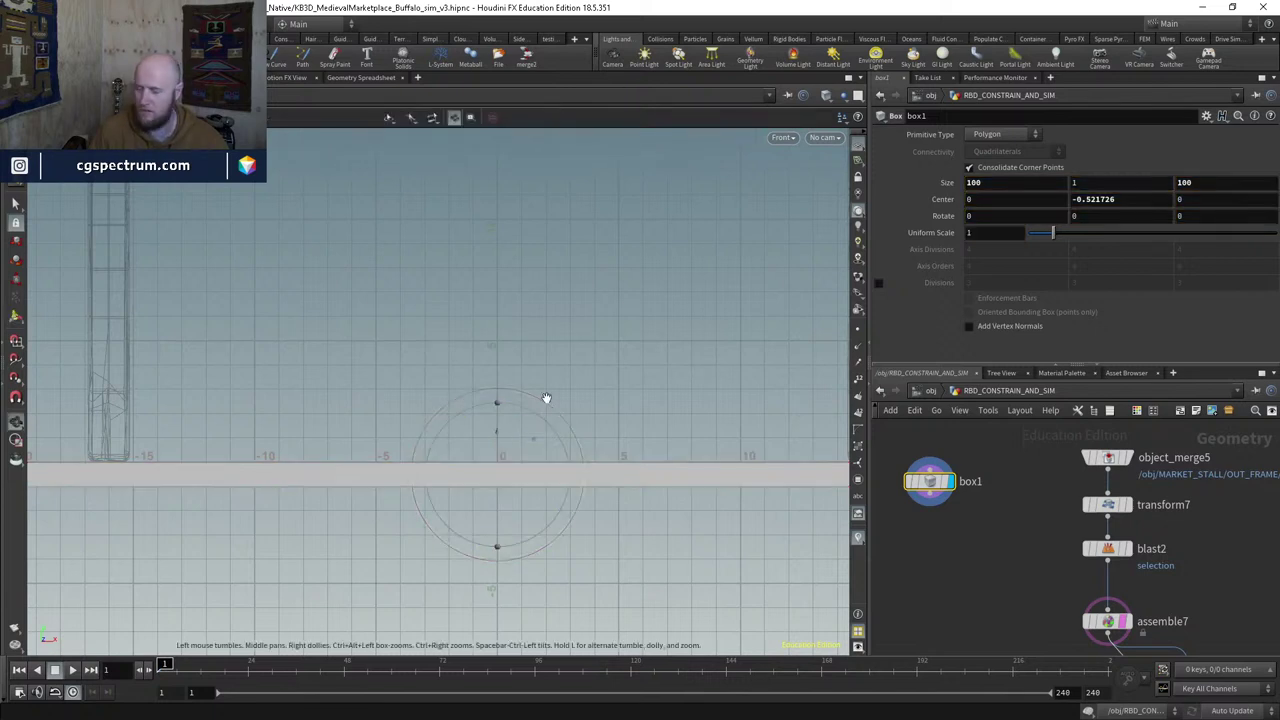
pyautogui.press('Return')
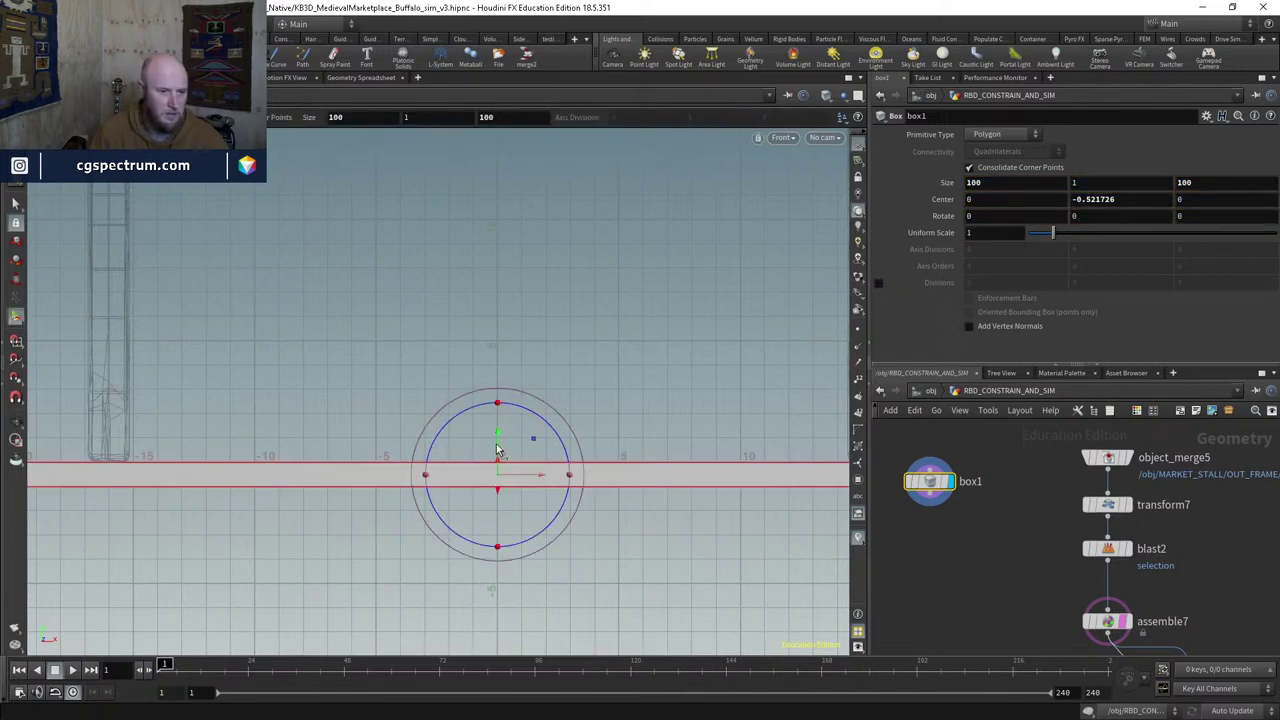
pyautogui.moveTo(497, 449); pyautogui.dragTo(508, 443)
pyautogui.press('Escape')
pyautogui.hotkey('space', '1')
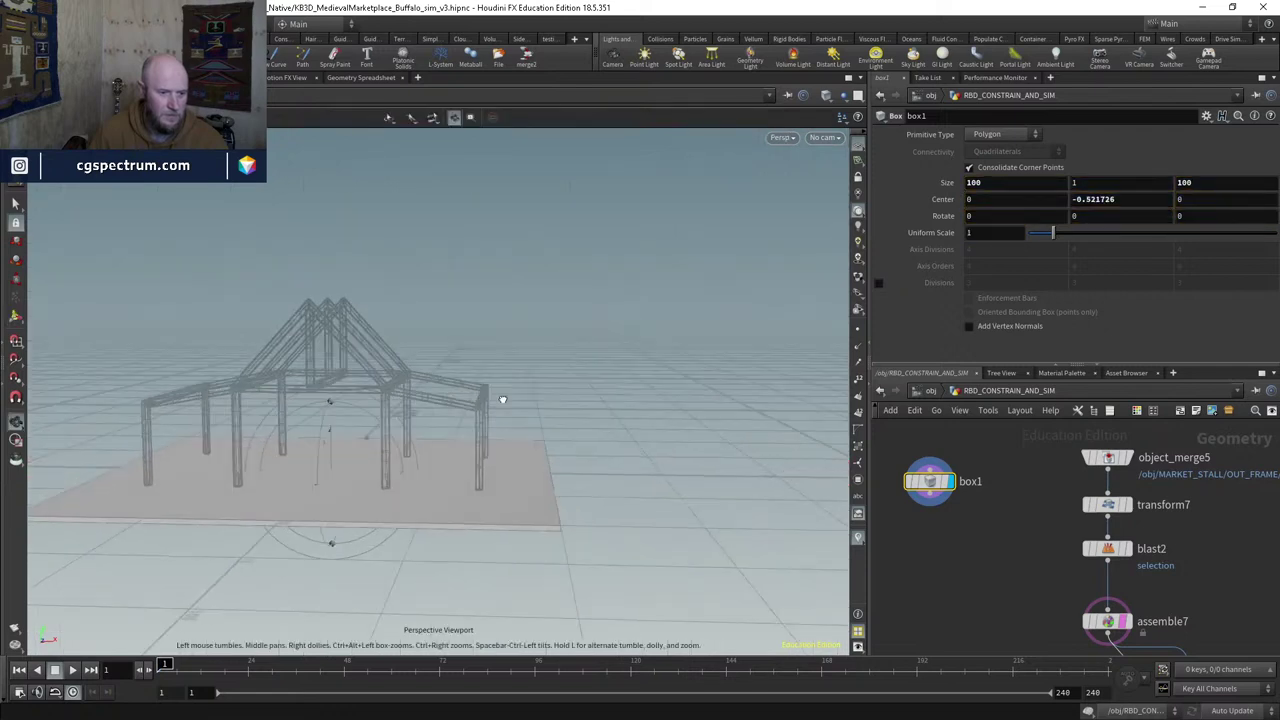
pyautogui.press('Return')
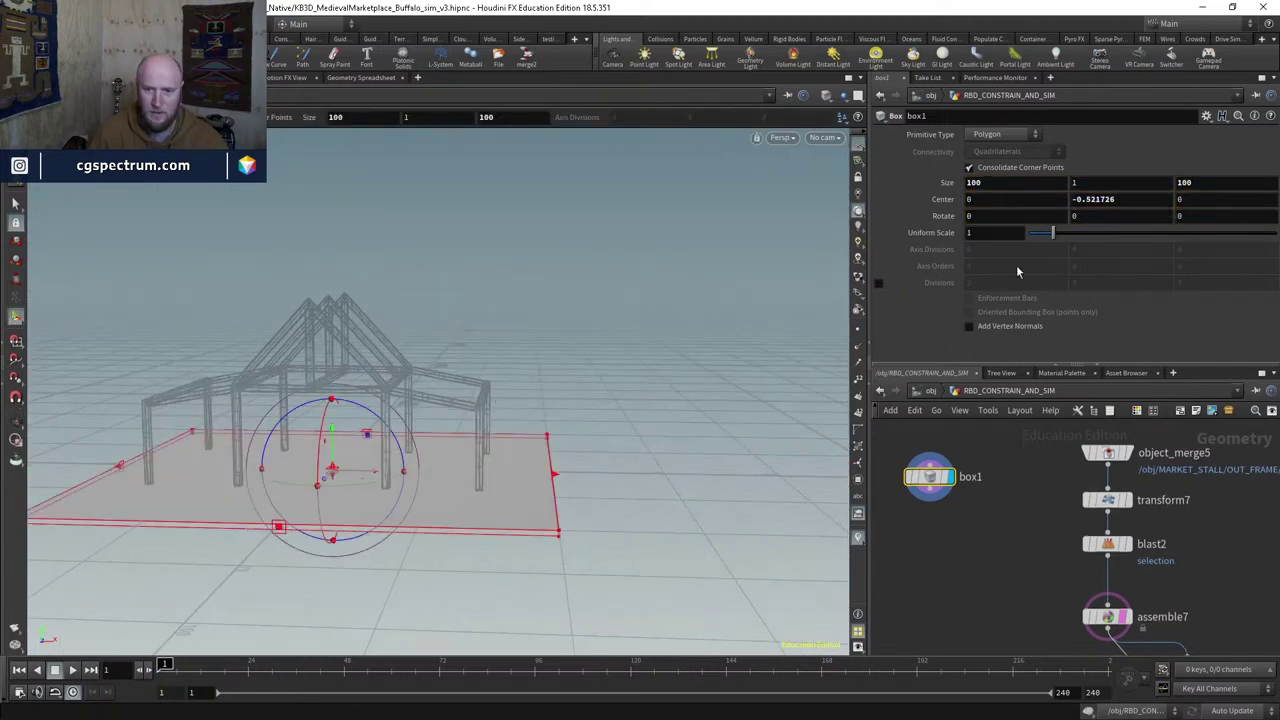
# Step: Make the box a Polygon Mesh primitive and view the scene as wireframe
pyautogui.click(995, 138)
pyautogui.click(1000, 152)
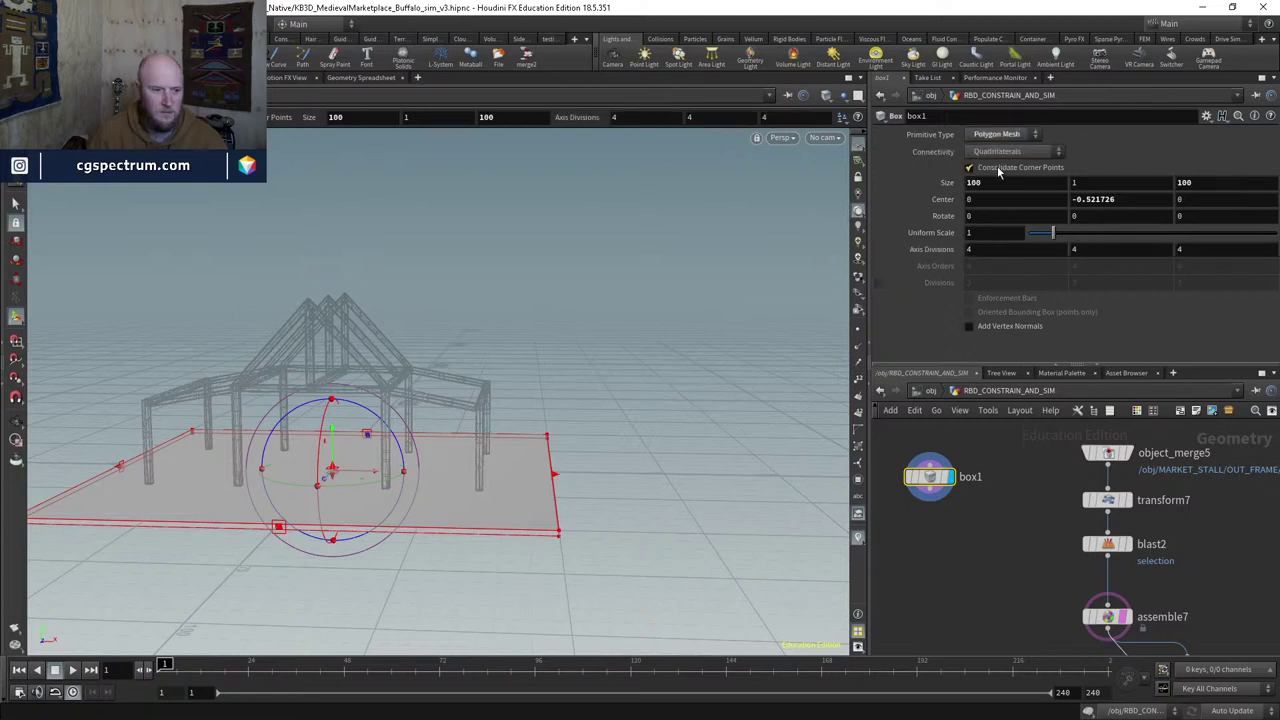
pyautogui.press('Escape')
pyautogui.press('w')
pyautogui.press('Return')
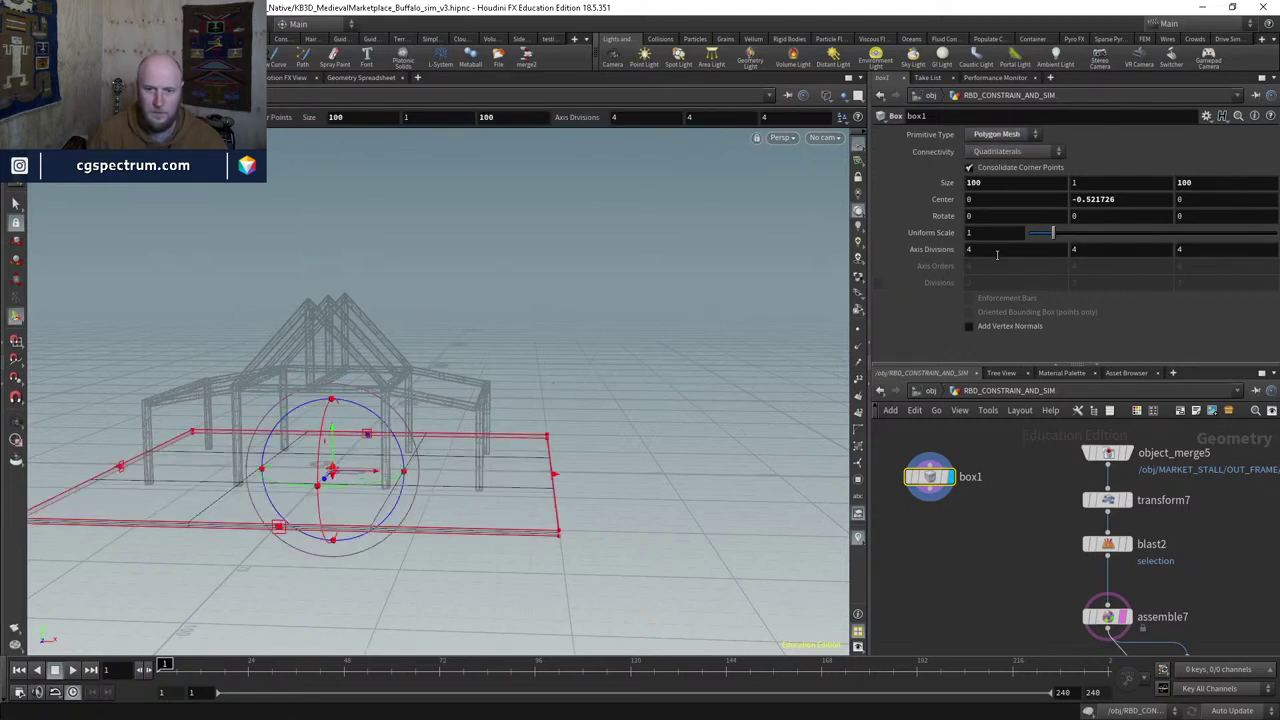
# Step: Give the box 50 divisions along both width and depth
pyautogui.press('Return')
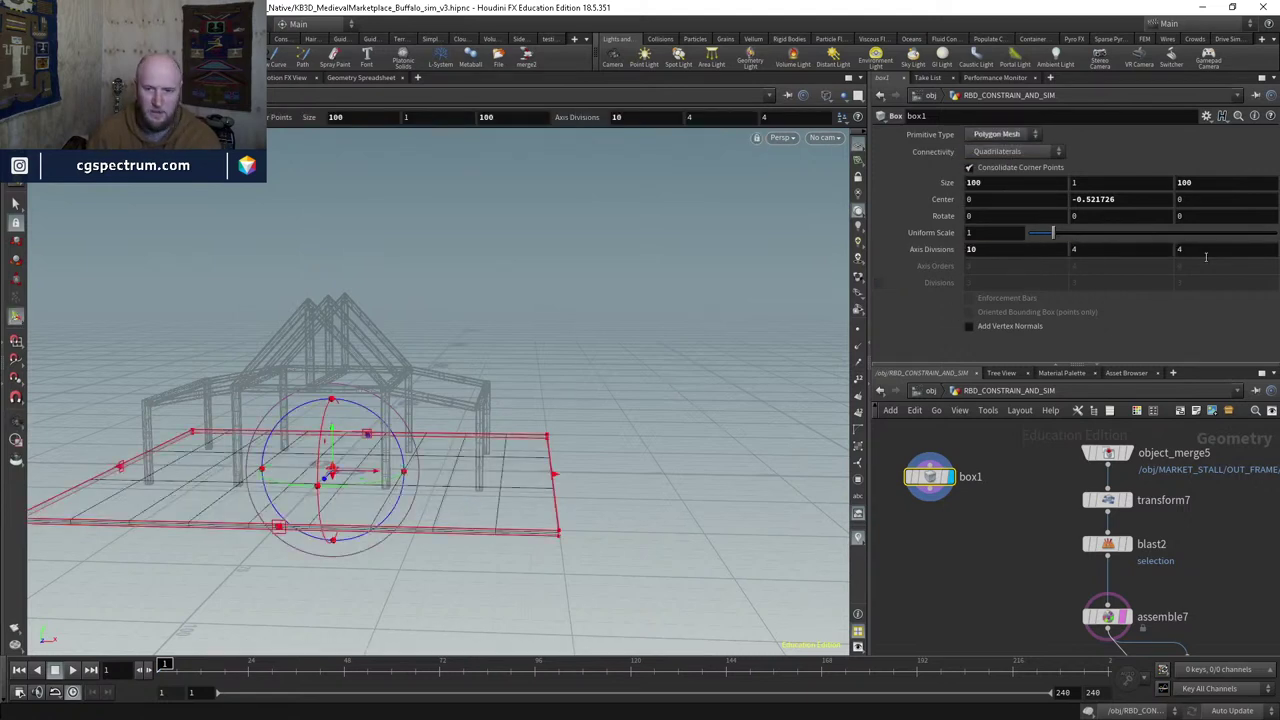
pyautogui.click(1190, 250)
pyautogui.write('10')
pyautogui.press('Return')
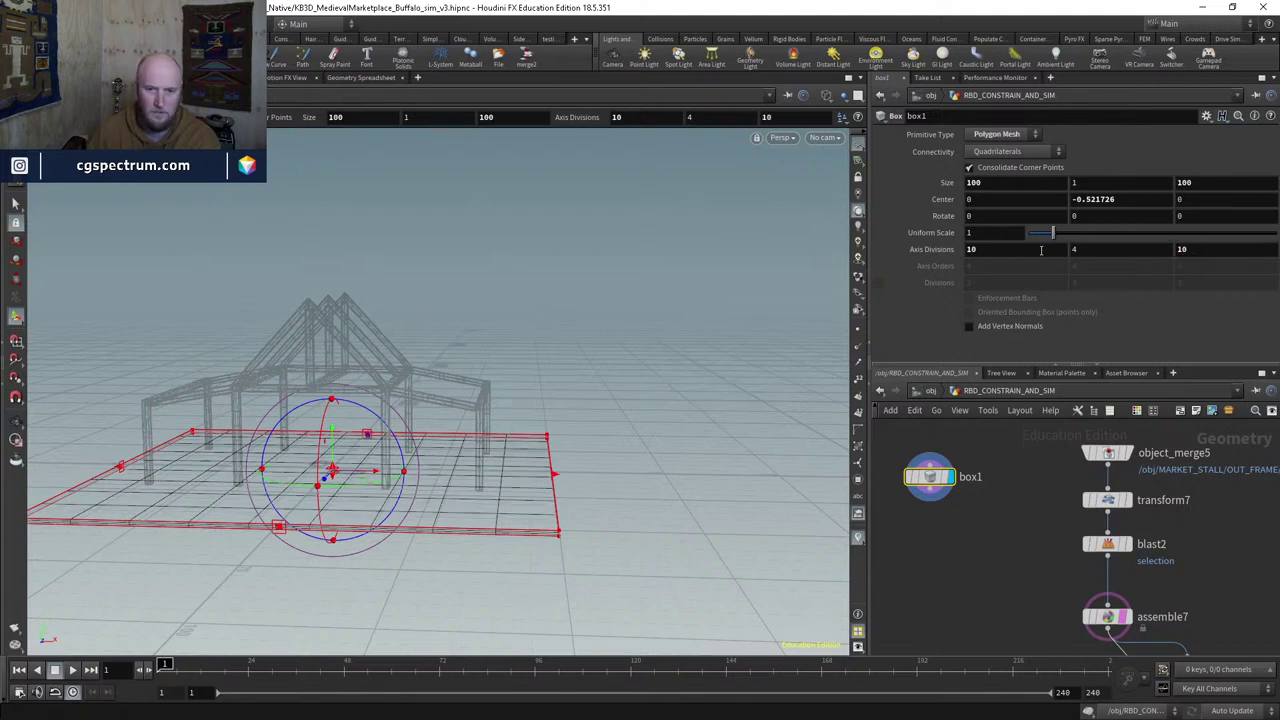
pyautogui.click(1041, 250)
pyautogui.write('50')
pyautogui.press('Return')
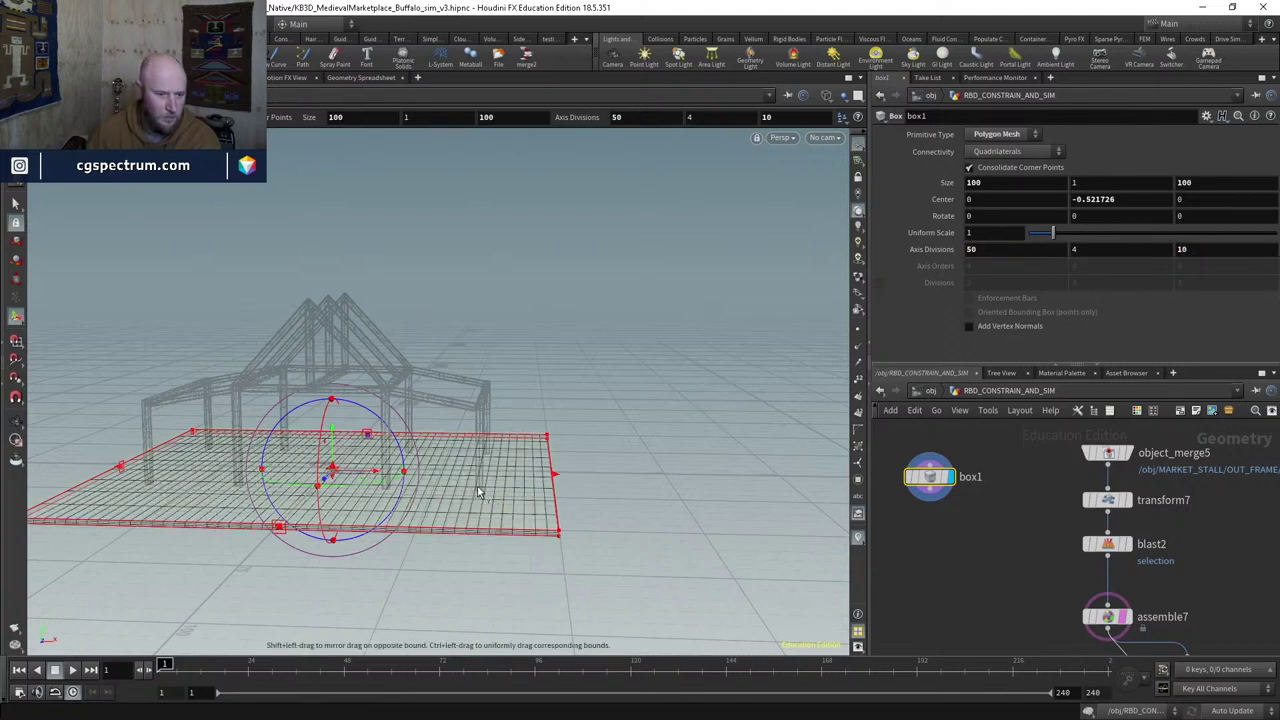
pyautogui.write('0')
pyautogui.press('Return')
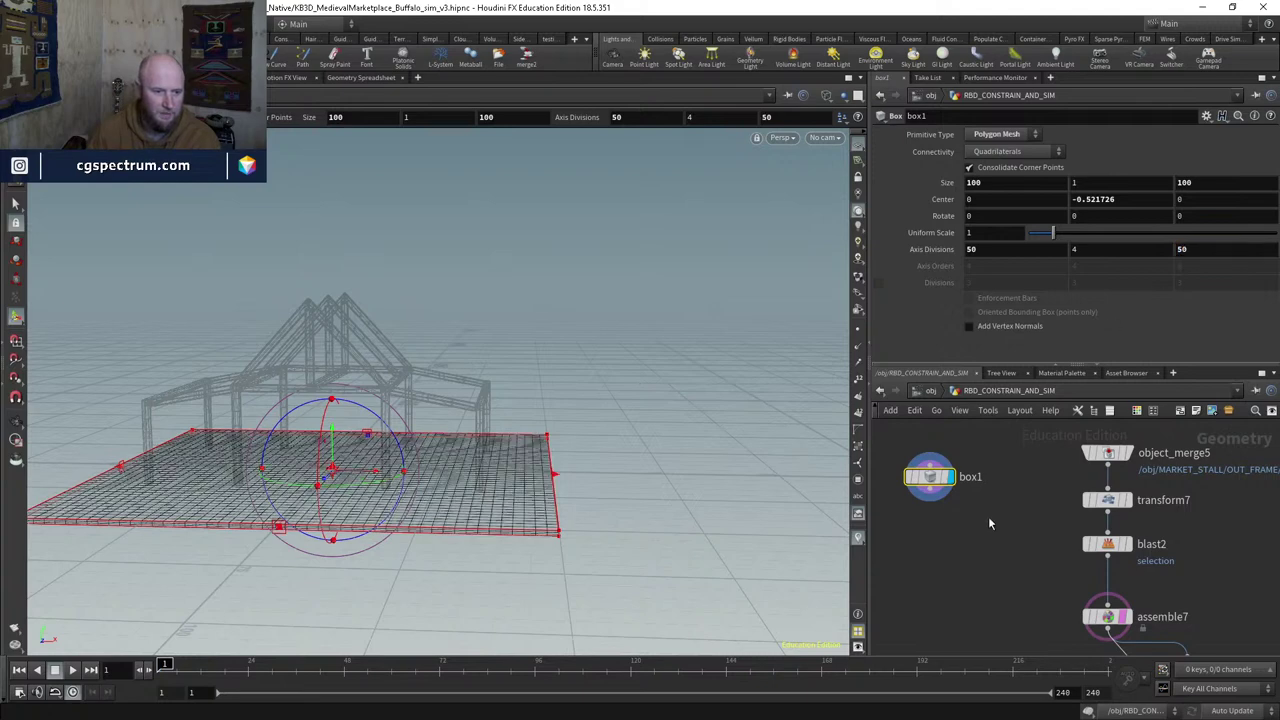
pyautogui.scroll(-1, 985, 520)
# Step: Add an Assemble node (assemble8) under box1, wire box1 into it and display it
pyautogui.press('Tab')
pyautogui.write('ass')
pyautogui.press('Return')
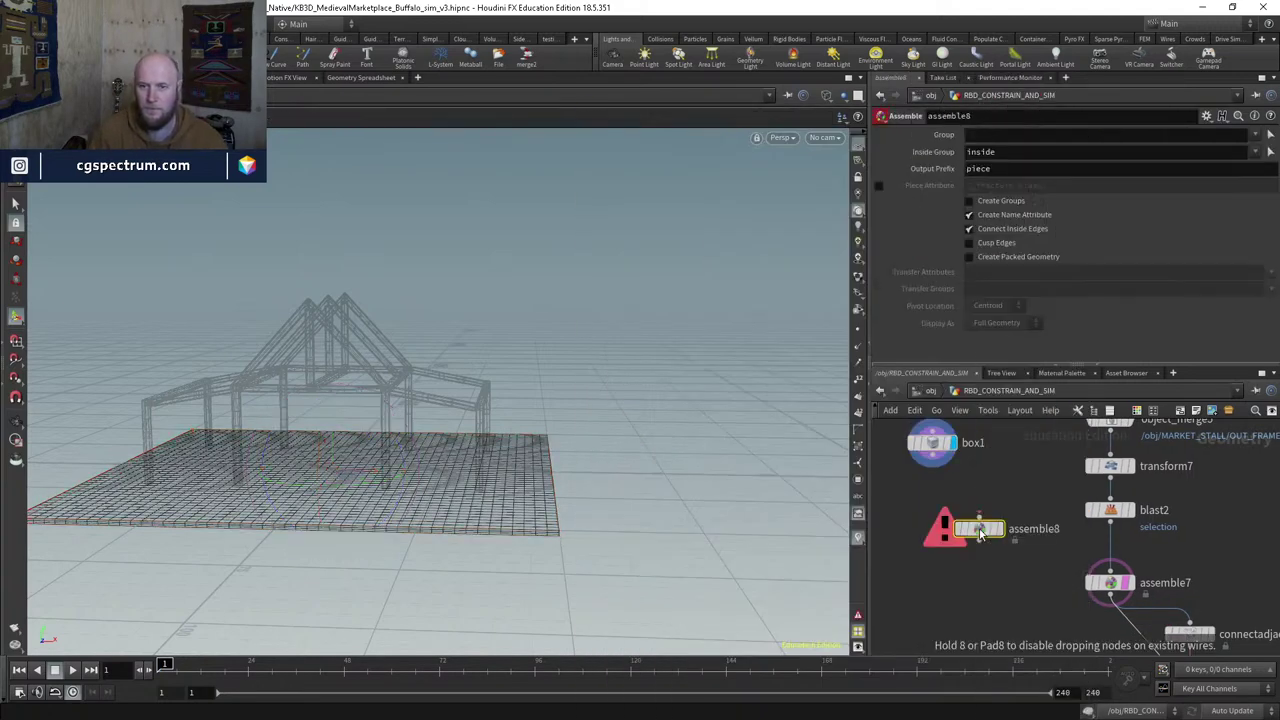
pyautogui.click(932, 519)
pyautogui.click(932, 507)
pyautogui.click(940, 452)
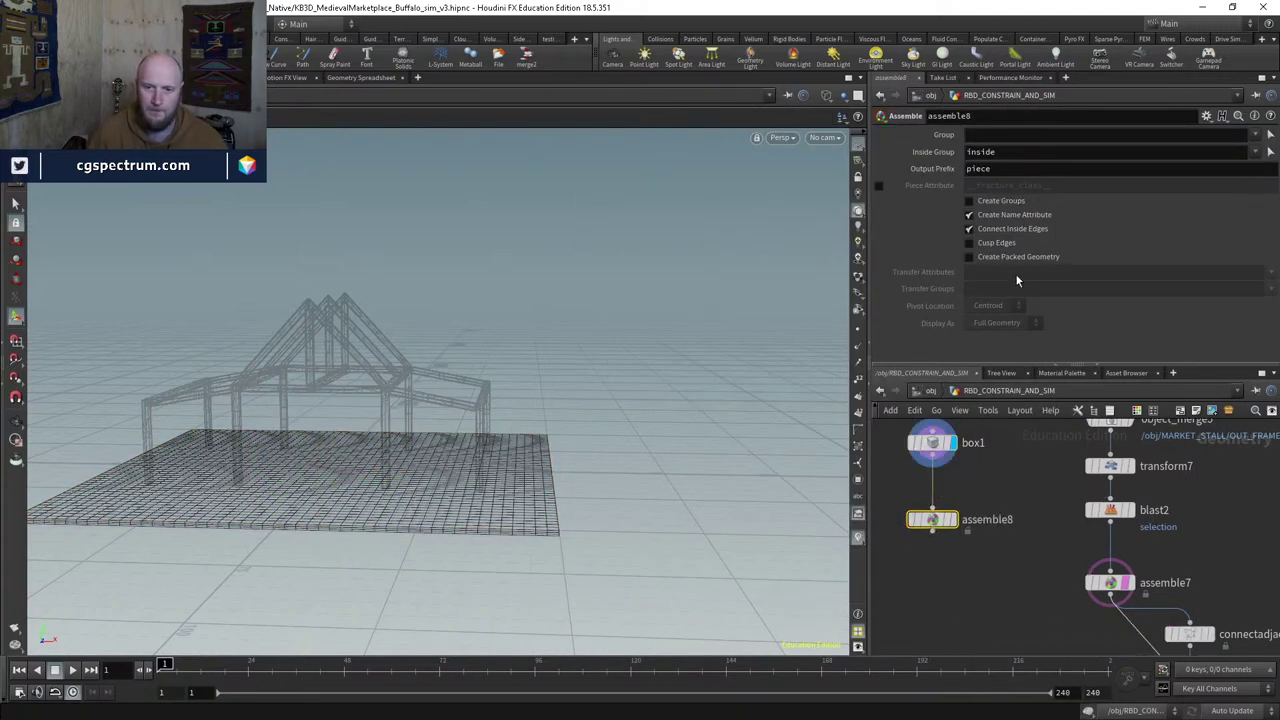
pyautogui.click(952, 519)
# Step: Place a Merge node (merge4) below assemble8 and wire assemble8 into it
pyautogui.moveTo(1006, 583); pyautogui.dragTo(996, 533, button='middle')
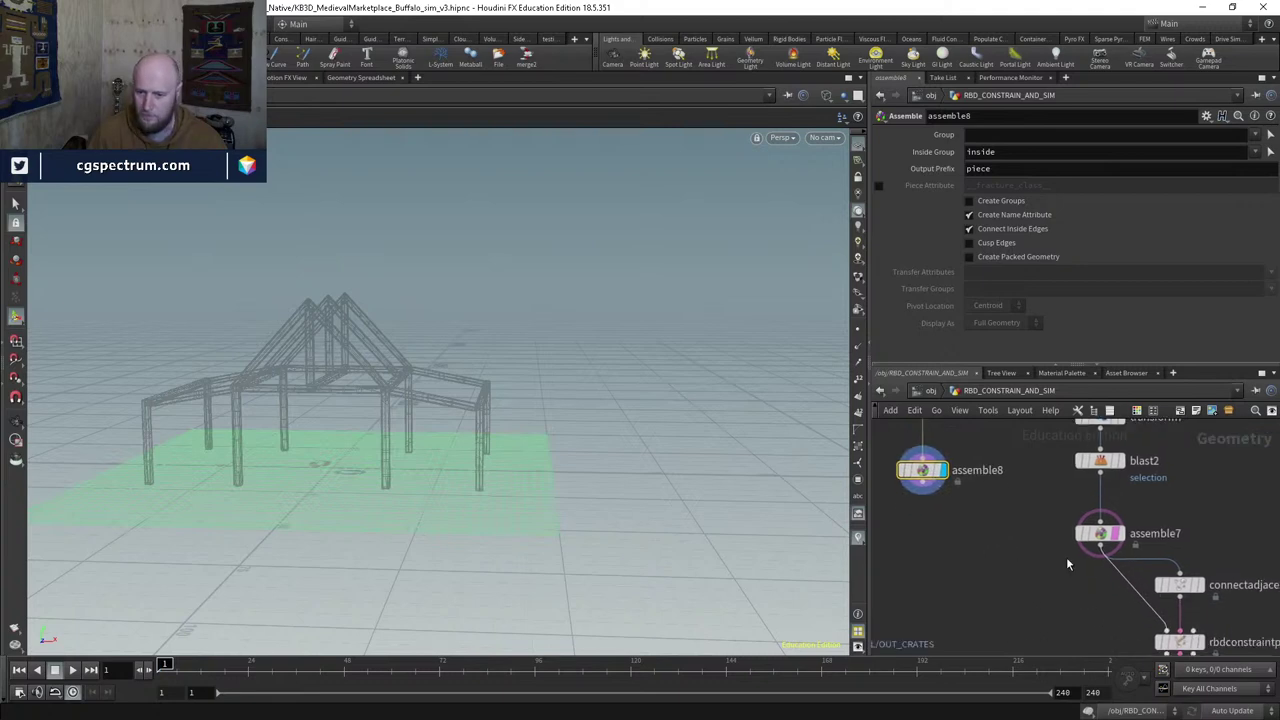
pyautogui.moveTo(1067, 565); pyautogui.dragTo(1032, 567, button='middle')
pyautogui.press('Tab')
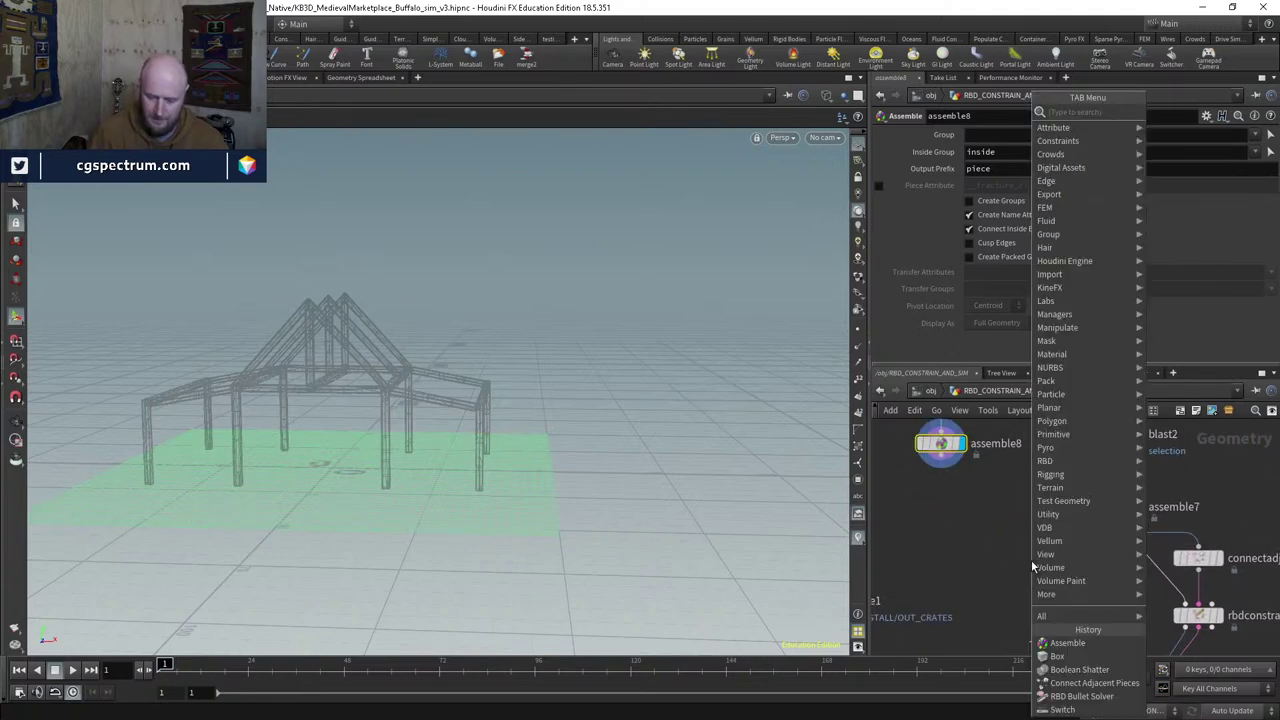
pyautogui.write('merge')
pyautogui.press('Return')
pyautogui.click(980, 554)
pyautogui.click(1120, 508)
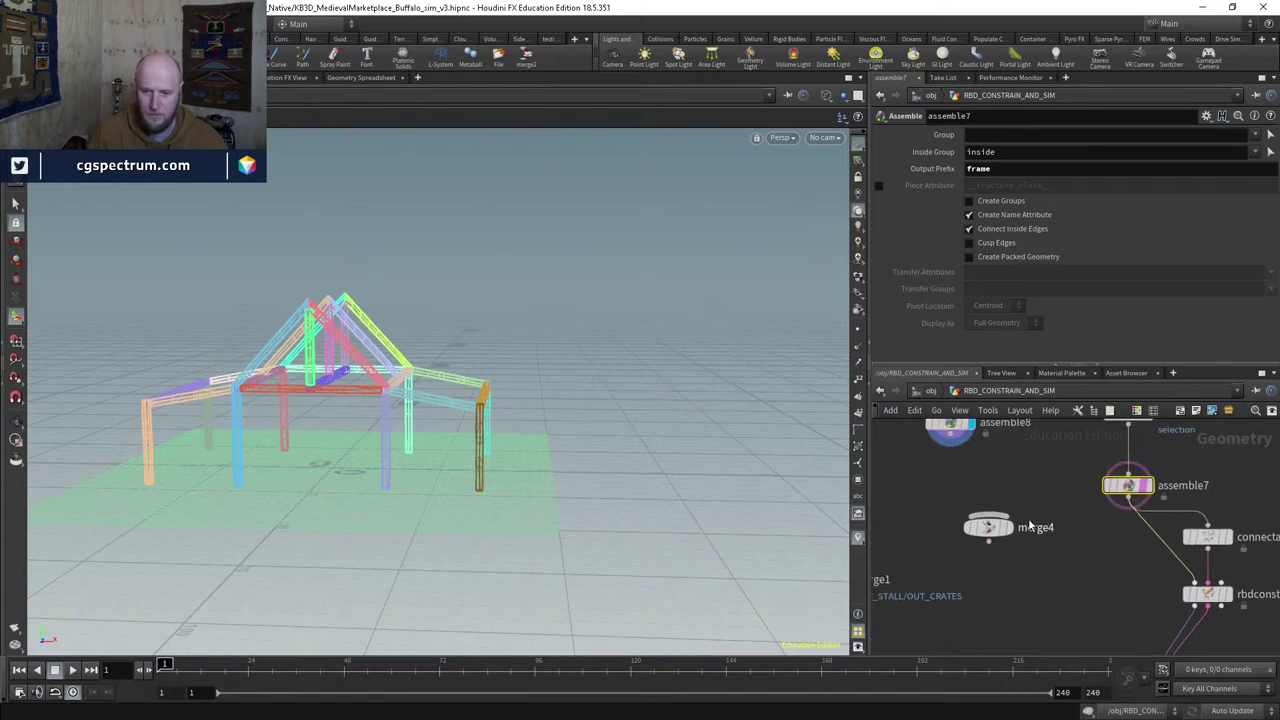
pyautogui.click(955, 490)
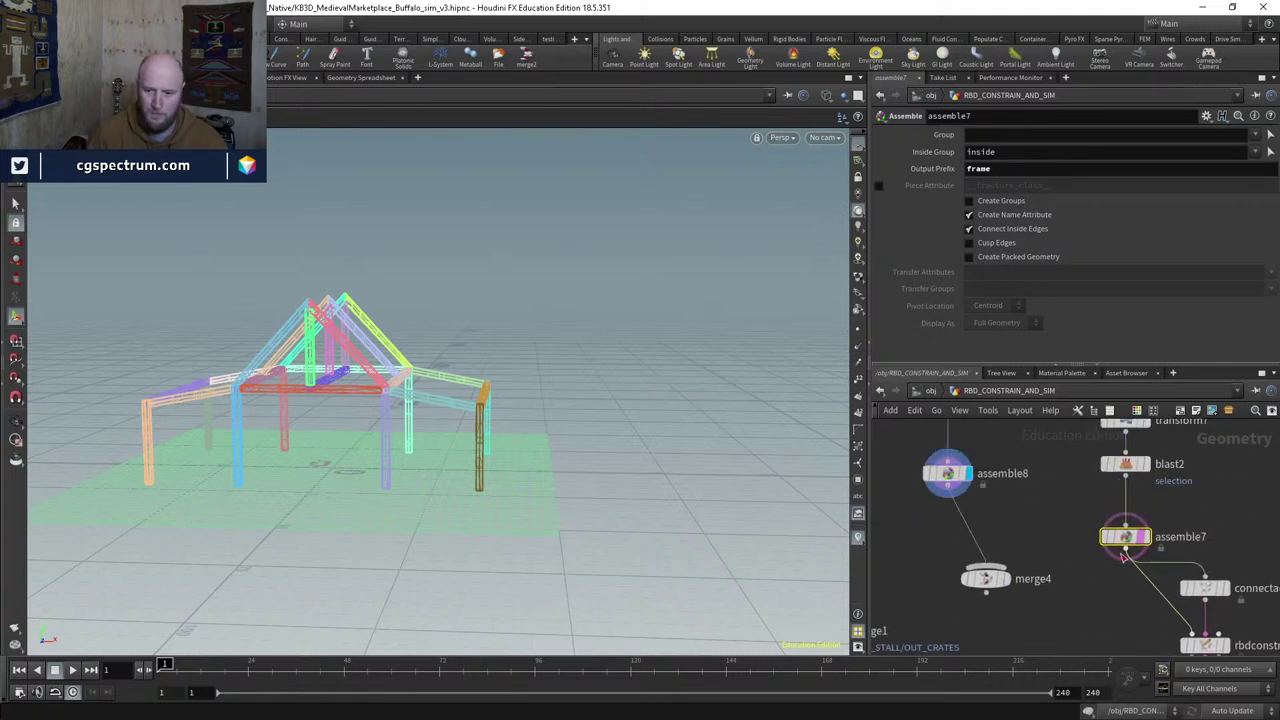
pyautogui.click(985, 574)
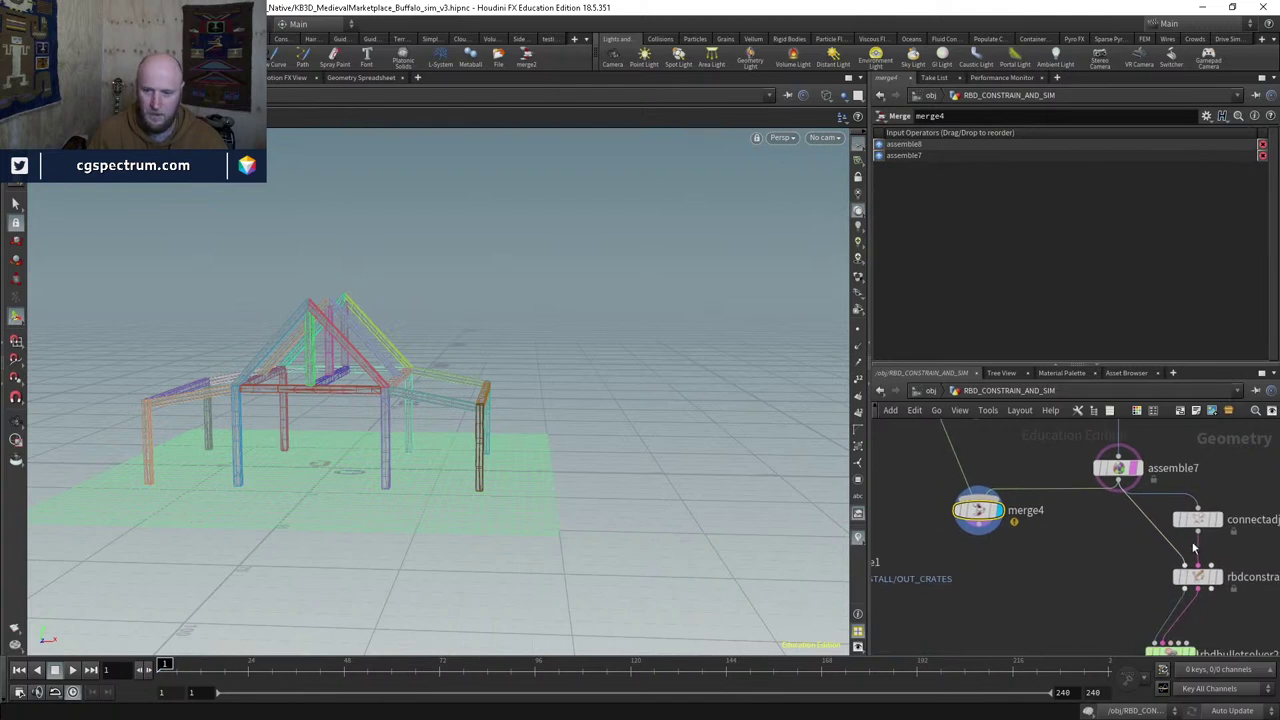
# Step: Paste a copy of connectadjacentpieces5 below merge4, keeping Adjacent Pieces from Points
pyautogui.click(1155, 507)
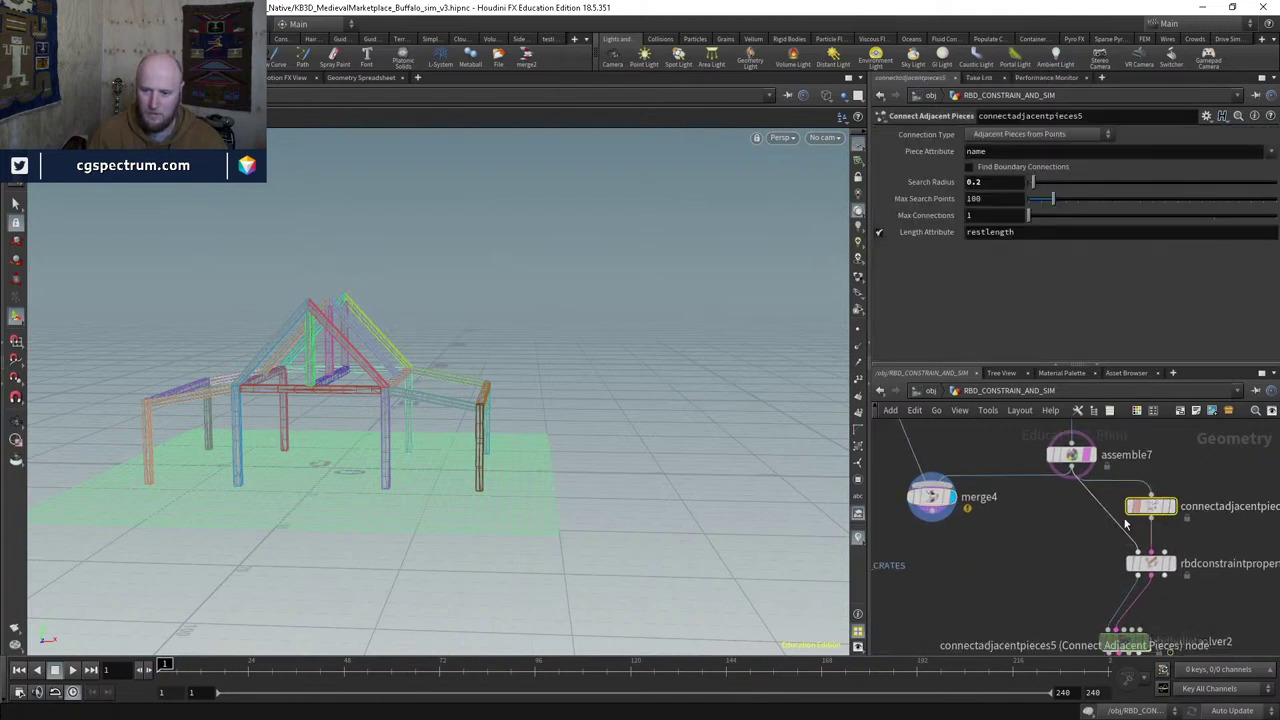
pyautogui.hotkey('ctrl', 'v')
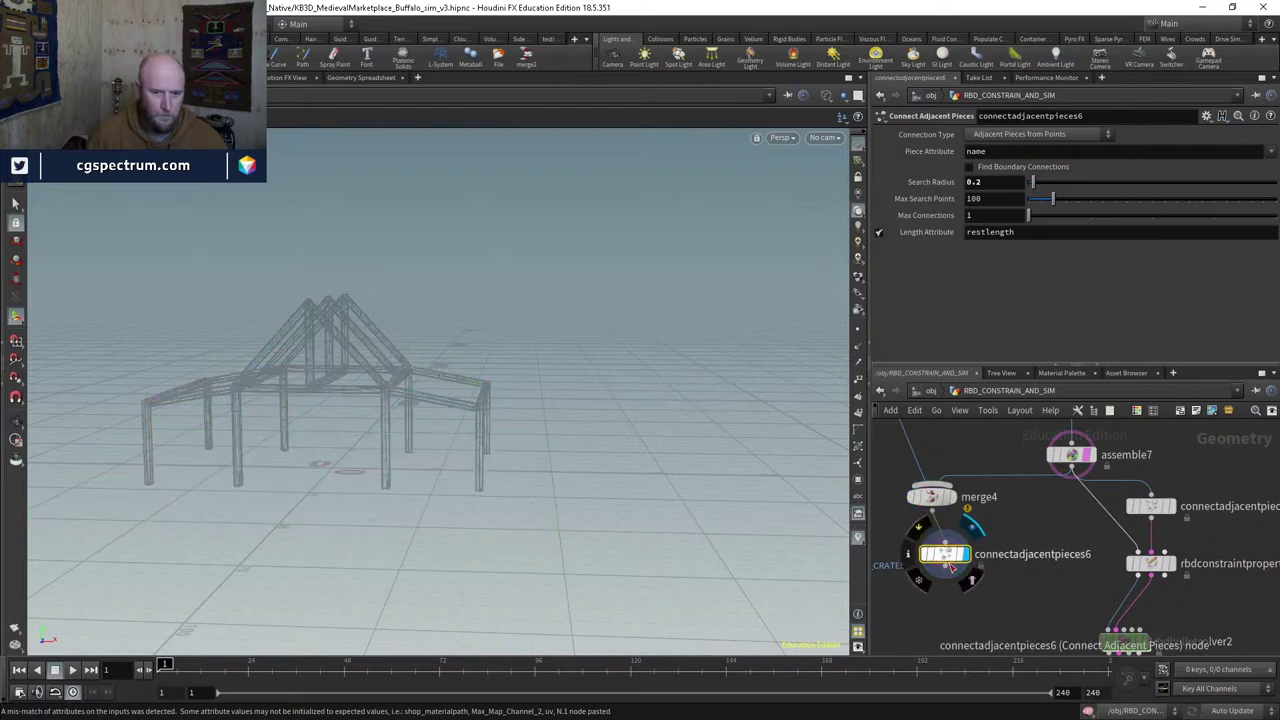
pyautogui.click(1015, 137)
pyautogui.click(1030, 150)
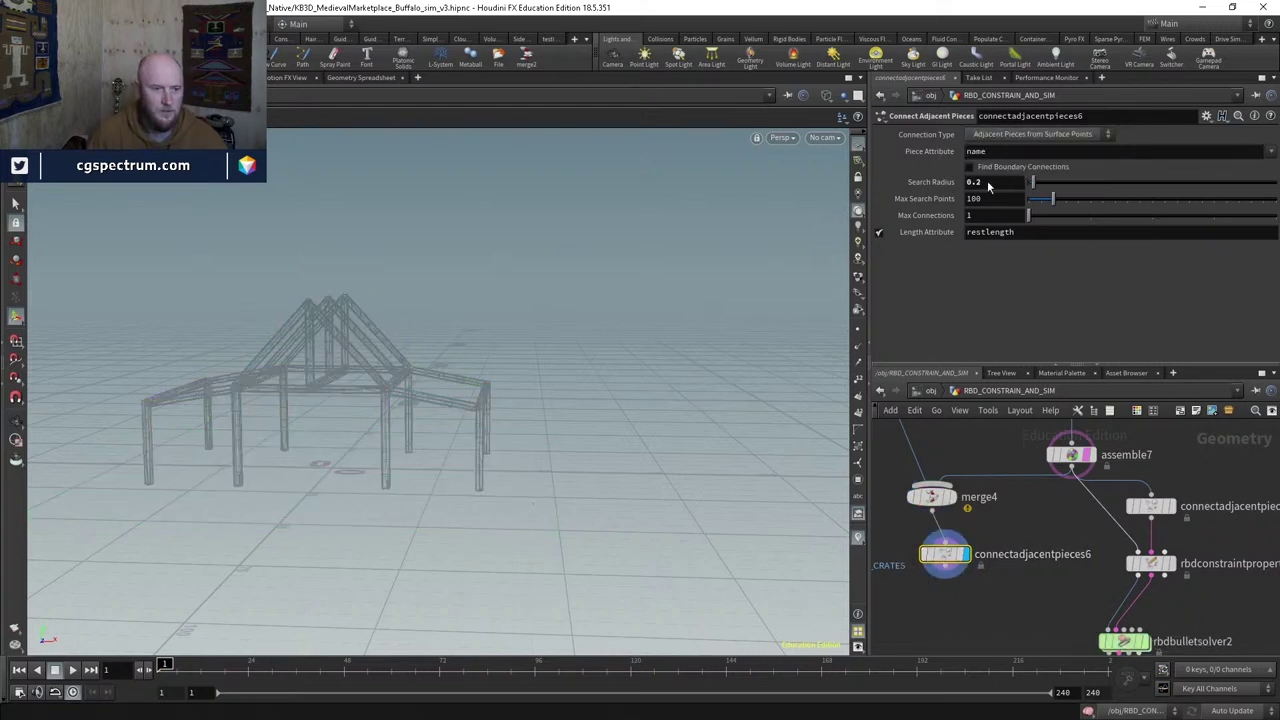
pyautogui.moveTo(450, 400); pyautogui.dragTo(380, 404)
pyautogui.click(1035, 134)
pyautogui.click(1019, 147)
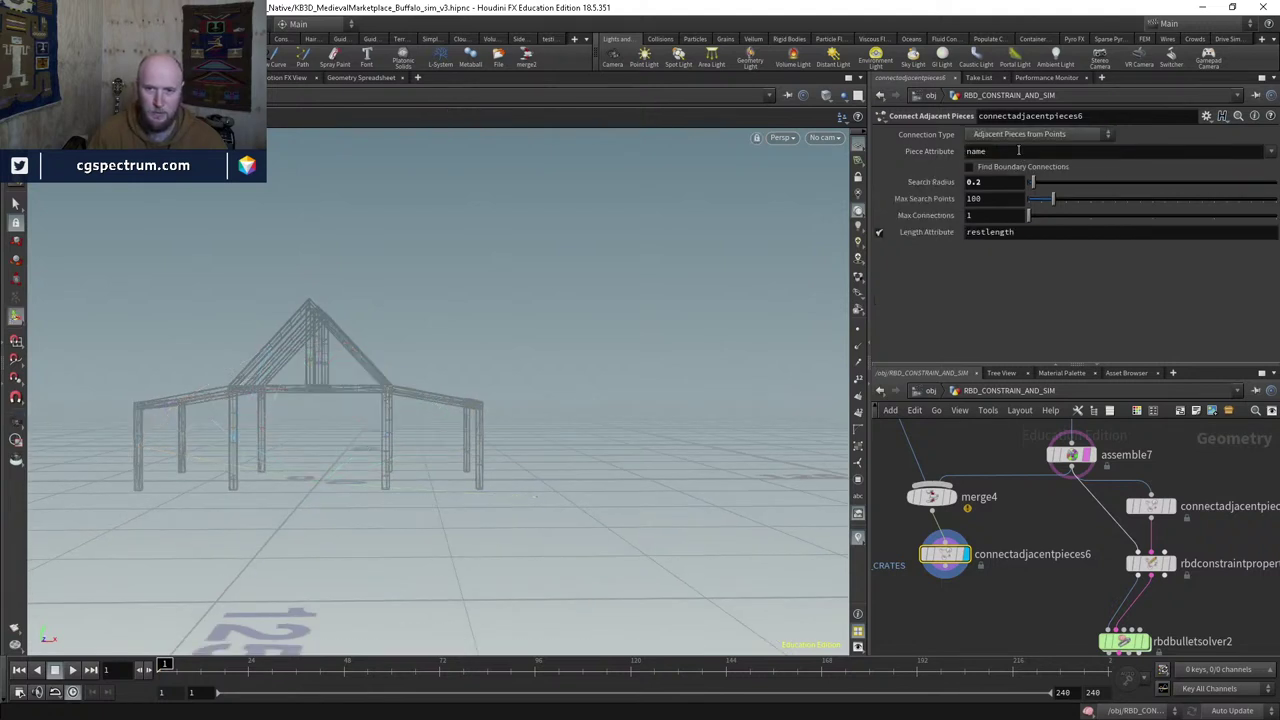
# Step: Turn the view front-on to the frame and switch to viewport selection
pyautogui.moveTo(430, 450)
pyautogui.mouseDown()
pyautogui.moveTo(391, 451)
pyautogui.moveTo(423, 471)
pyautogui.mouseUp()
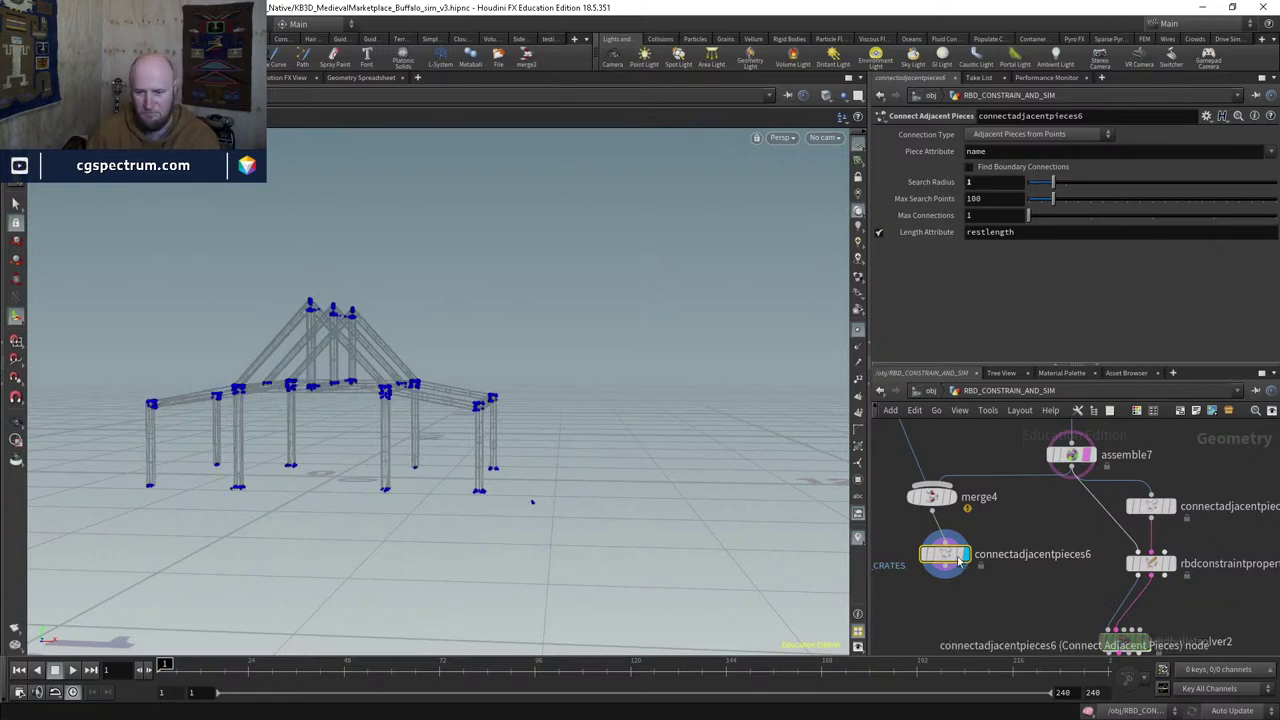
pyautogui.moveTo(528, 500); pyautogui.dragTo(62, 525)
pyautogui.press('s')
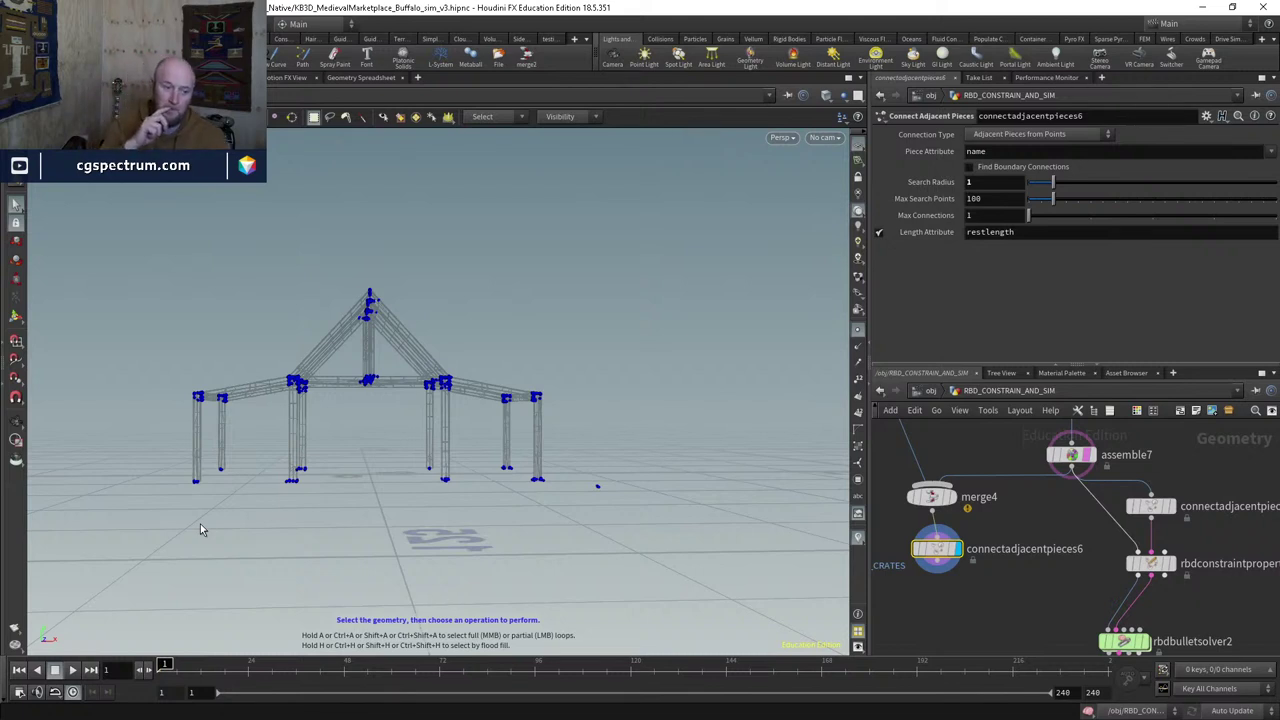
# Step: Blast the selected base primitives with Delete Non Selected enabled on blast3
pyautogui.press('Delete')
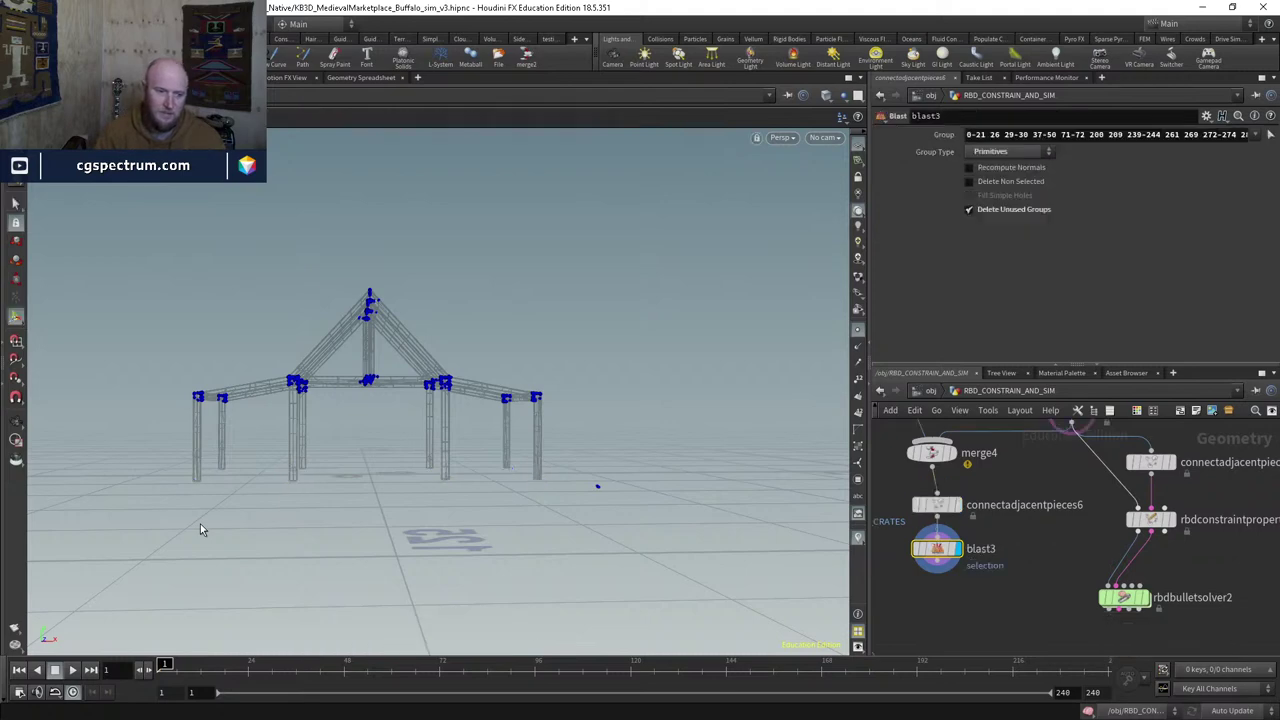
pyautogui.click(968, 181)
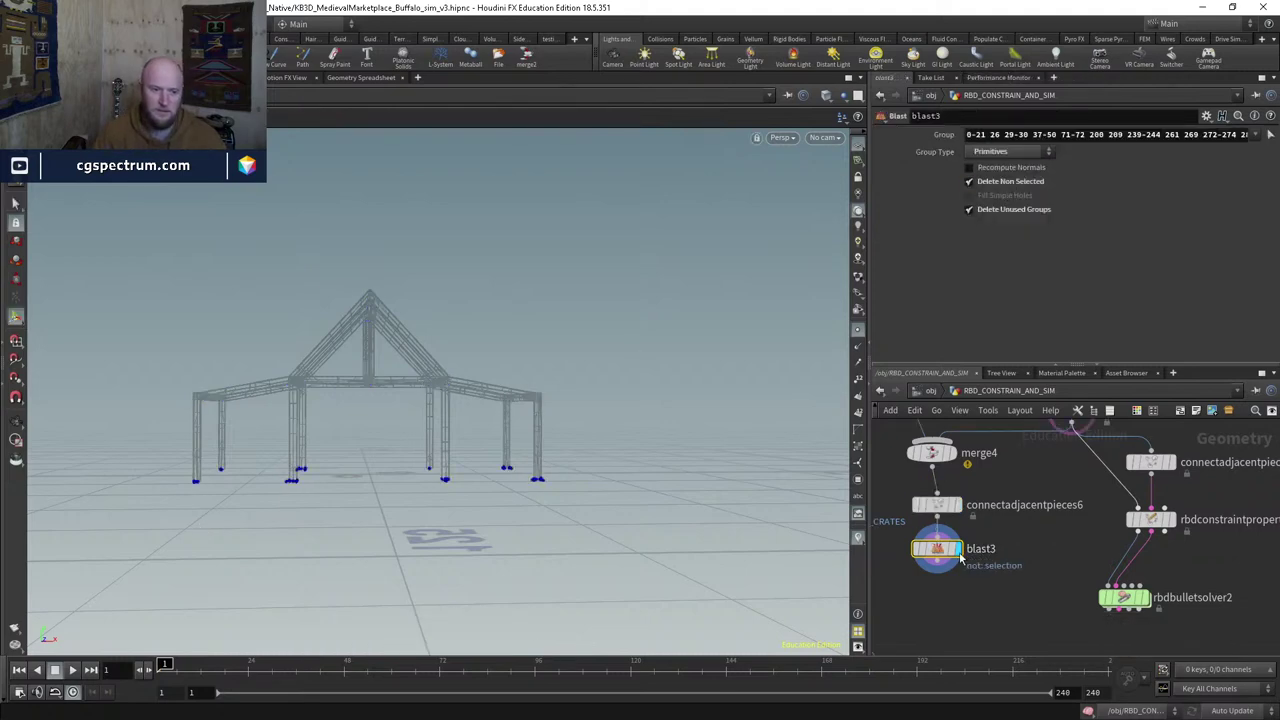
pyautogui.keyDown('alt'); pyautogui.moveTo(700, 520); pyautogui.dragTo(589, 480); pyautogui.keyUp('alt')
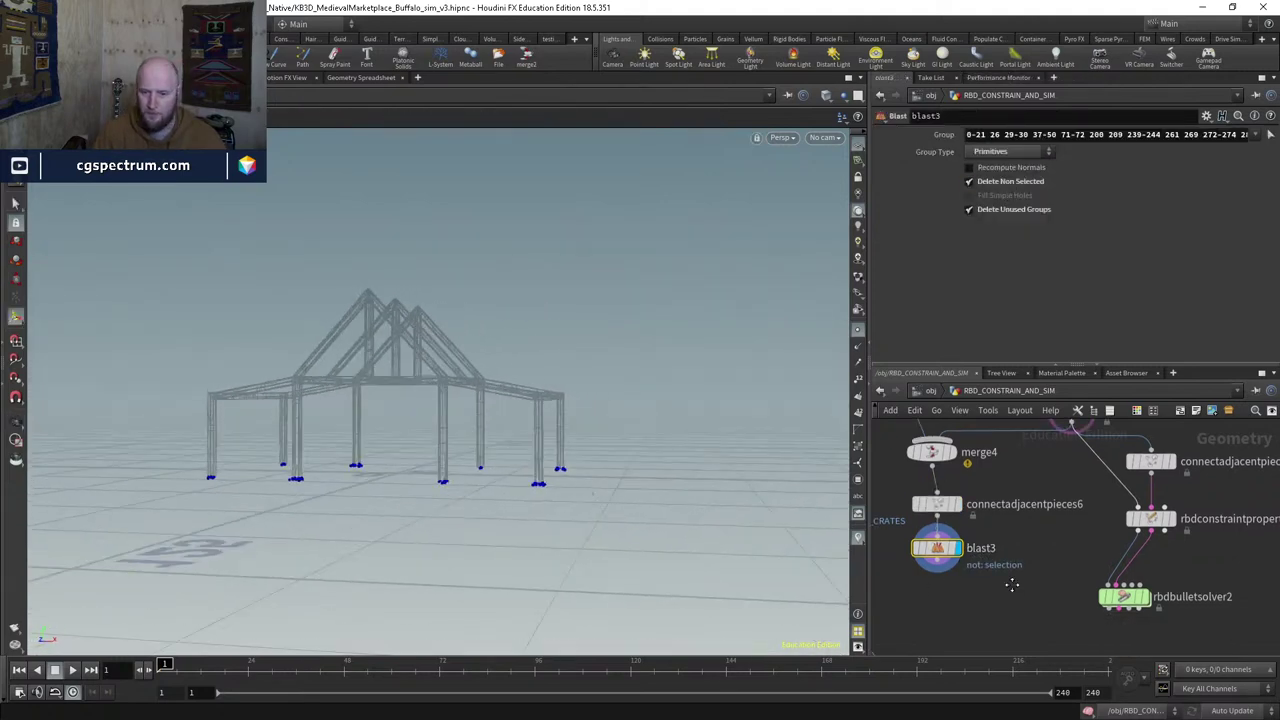
pyautogui.moveTo(1012, 585); pyautogui.dragTo(1008, 634, button='middle')
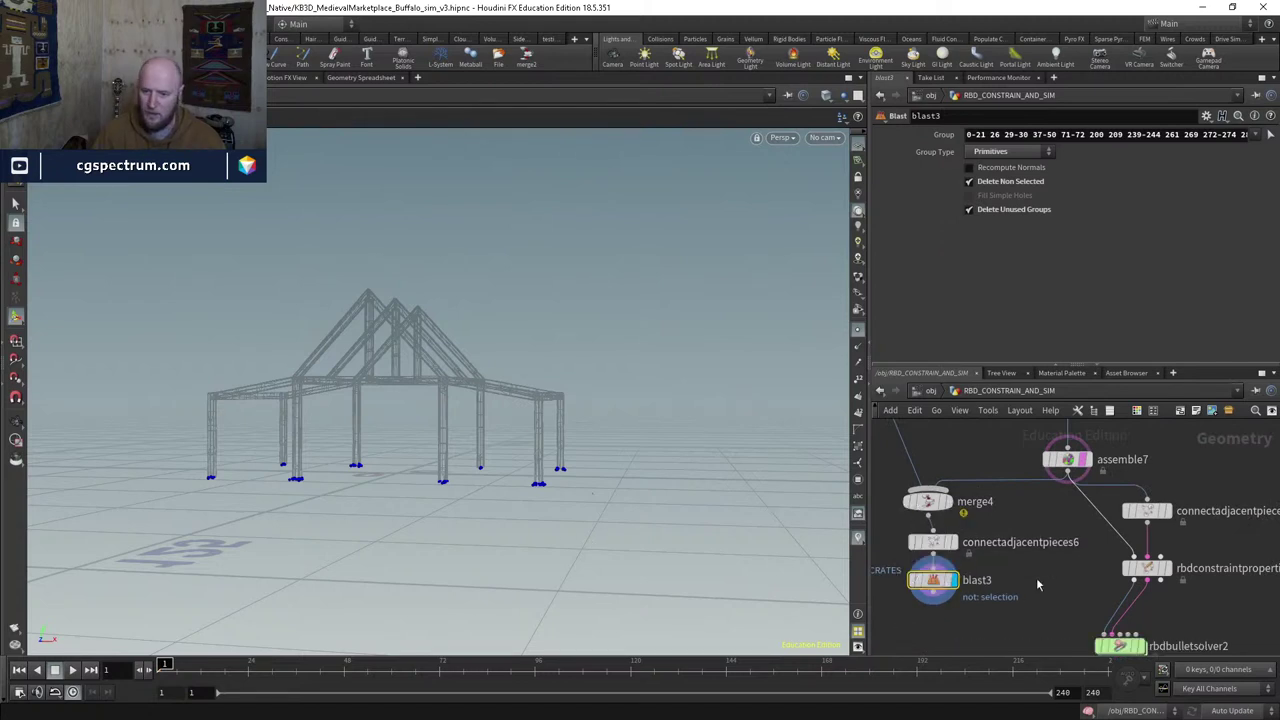
pyautogui.moveTo(1037, 585); pyautogui.dragTo(1021, 543, button='middle')
# Step: Copy rbdconstraintproperties4, paste it as rbdconstraintproperties5 and wire blast3 into it
pyautogui.click(1131, 526)
pyautogui.moveTo(1127, 615); pyautogui.dragTo(1113, 572, button='middle')
pyautogui.hotkey('ctrl', 'c')
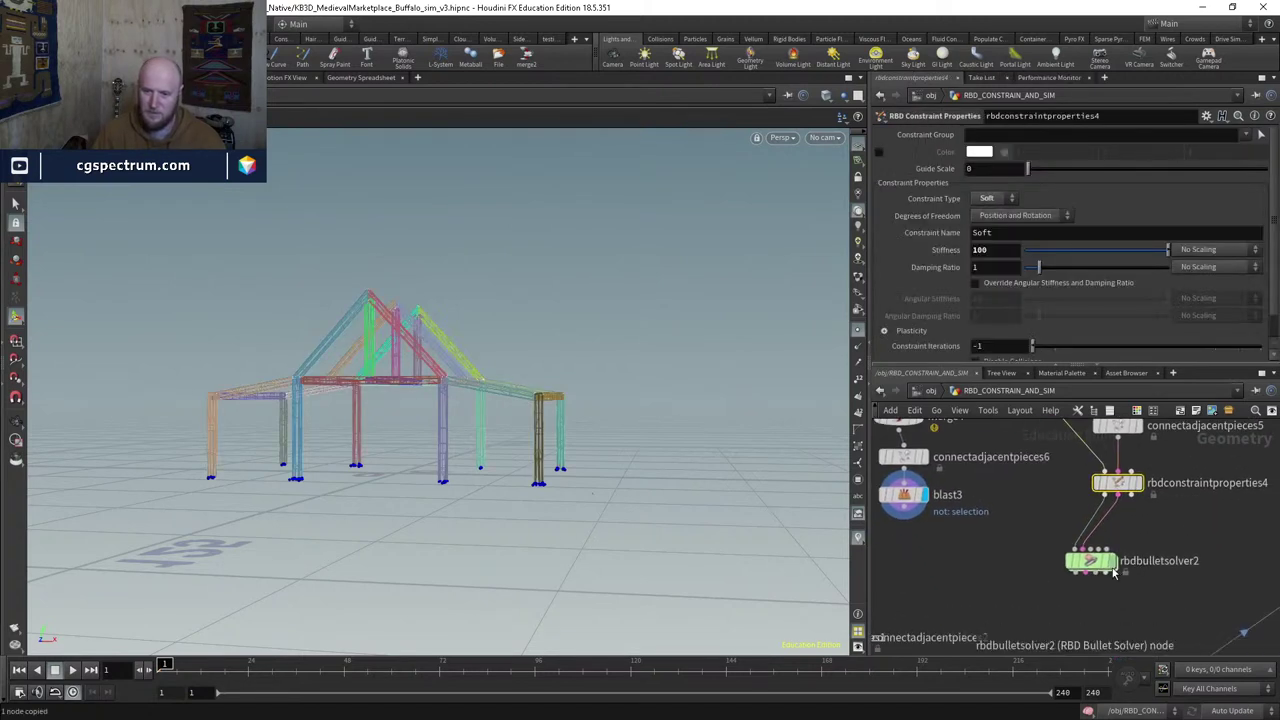
pyautogui.moveTo(1110, 568); pyautogui.dragTo(1128, 588)
pyautogui.hotkey('ctrl', 'v')
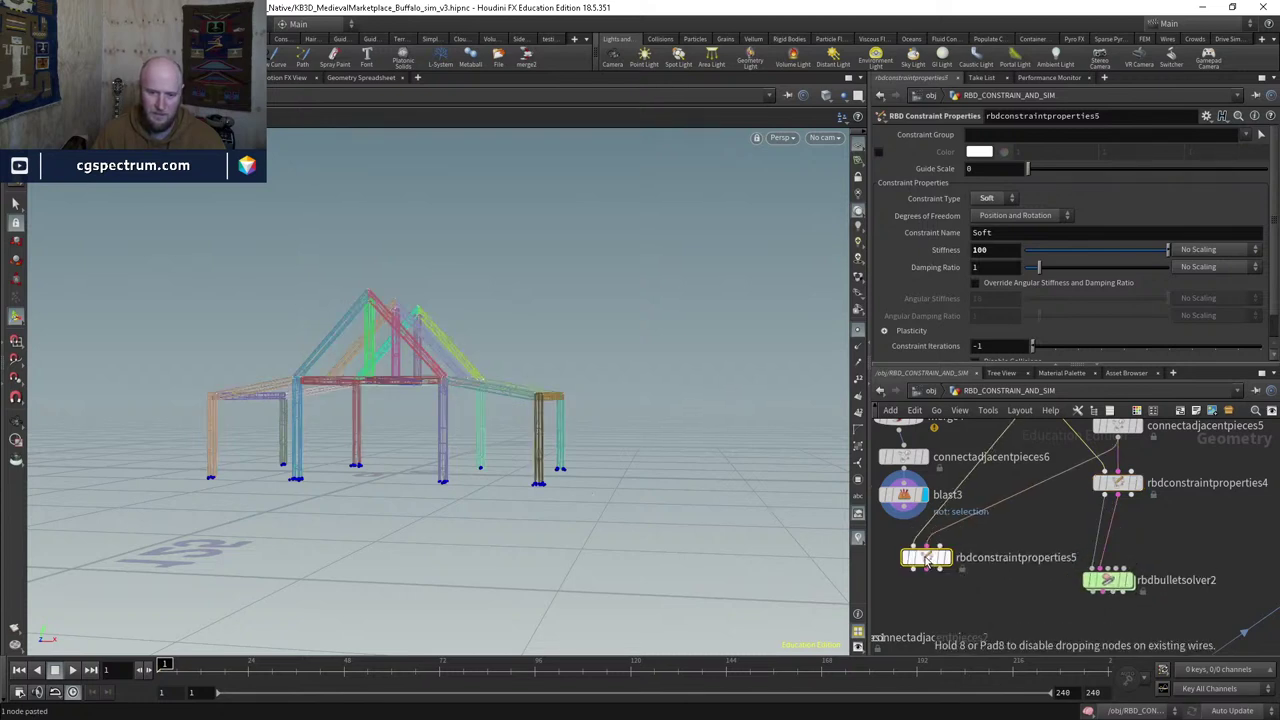
pyautogui.click(926, 562)
pyautogui.click(930, 562)
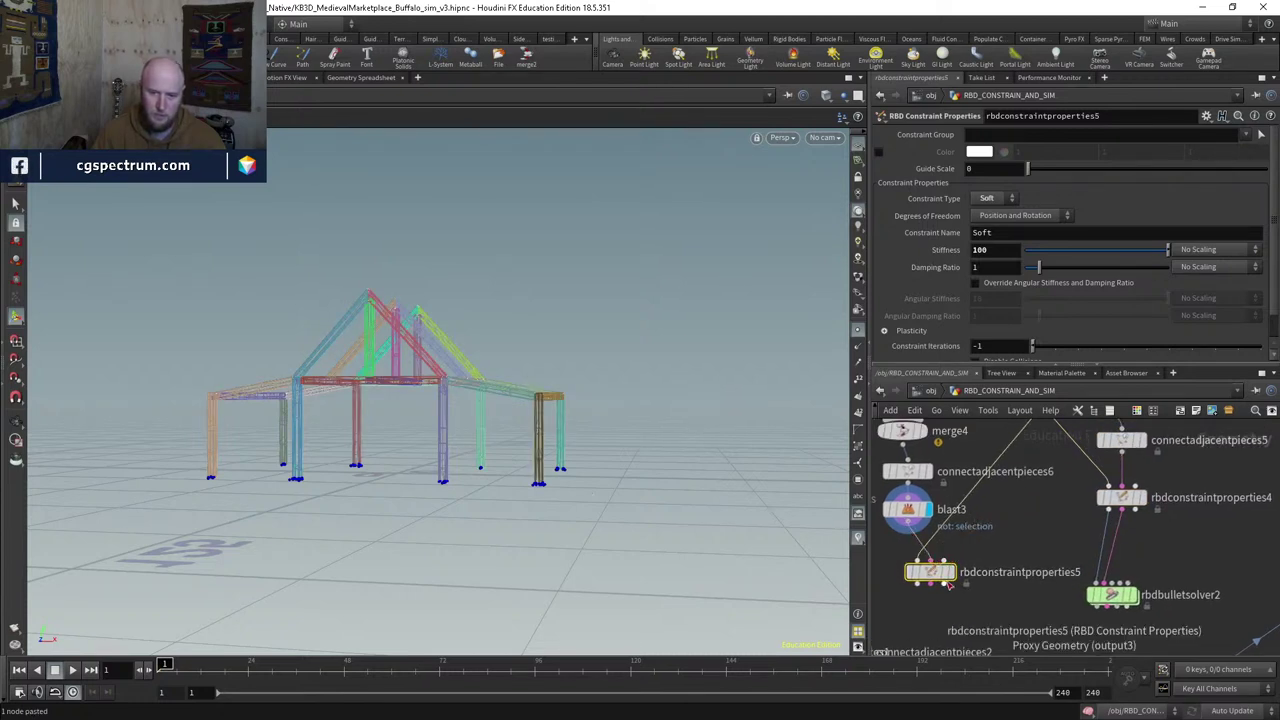
pyautogui.click(908, 523)
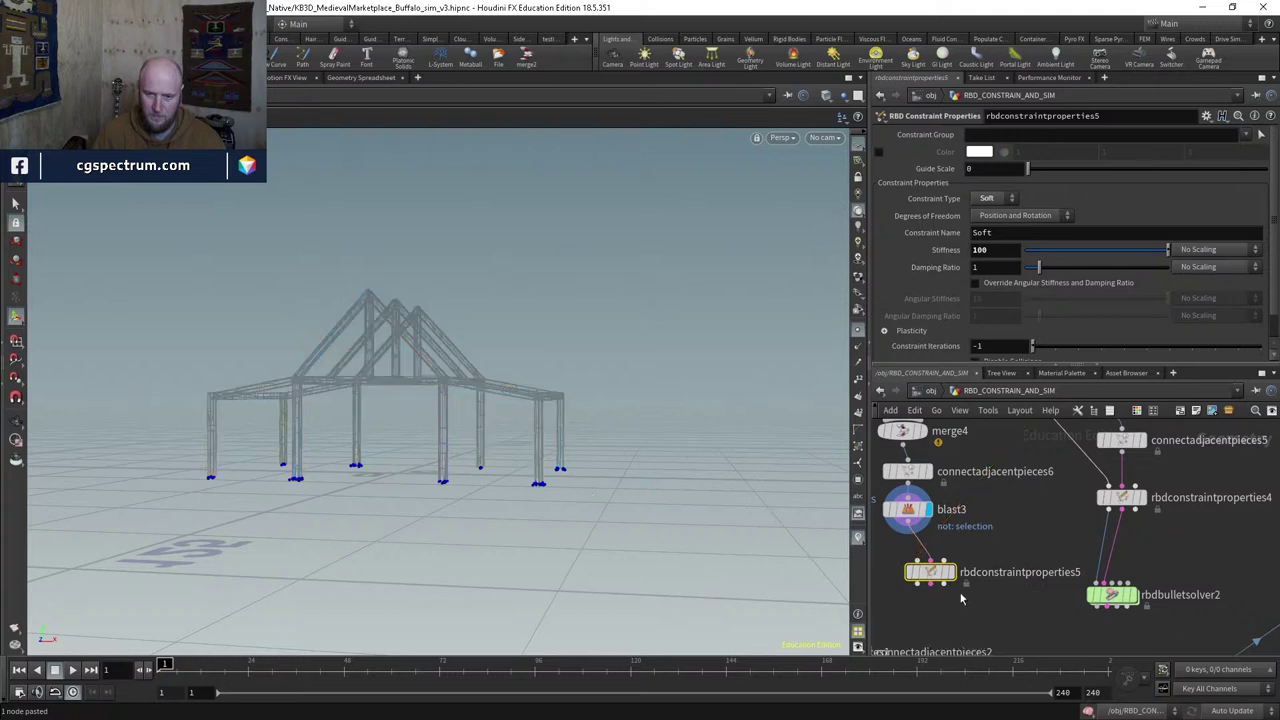
# Step: Switch rbdconstraintproperties5's constraint type to Glue and move the node to the right
pyautogui.moveTo(928, 566)
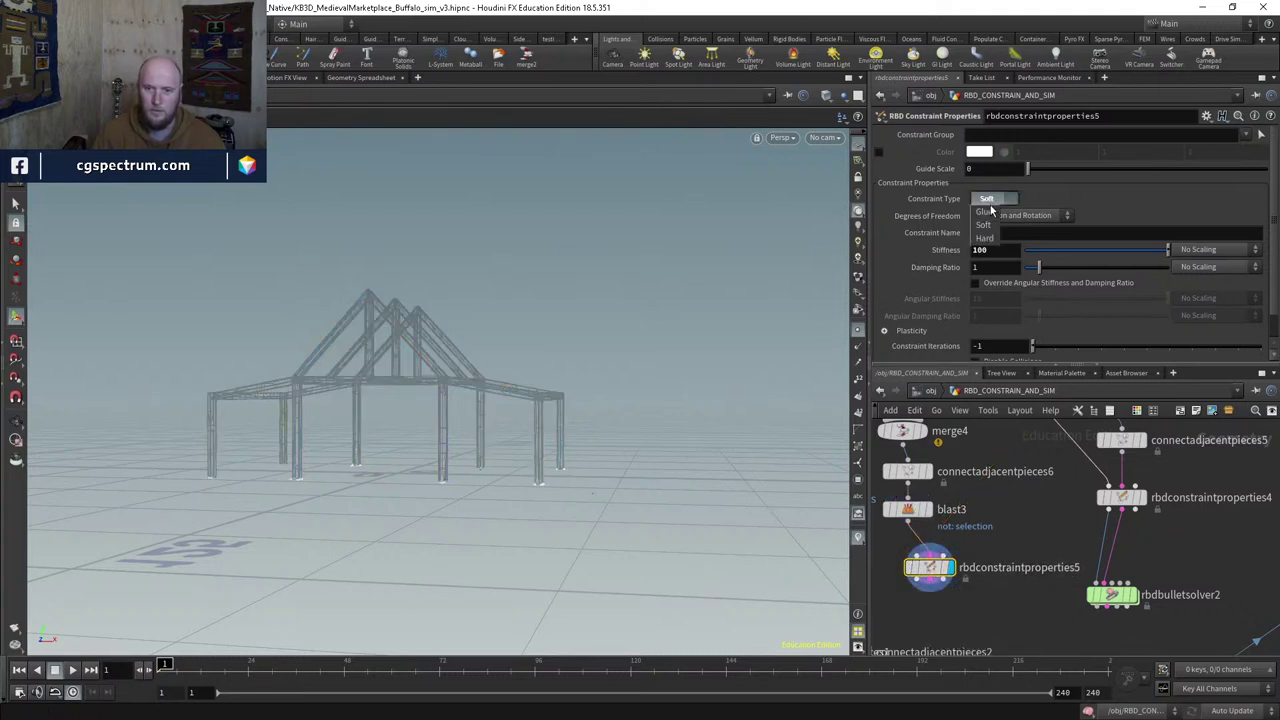
pyautogui.click(991, 213)
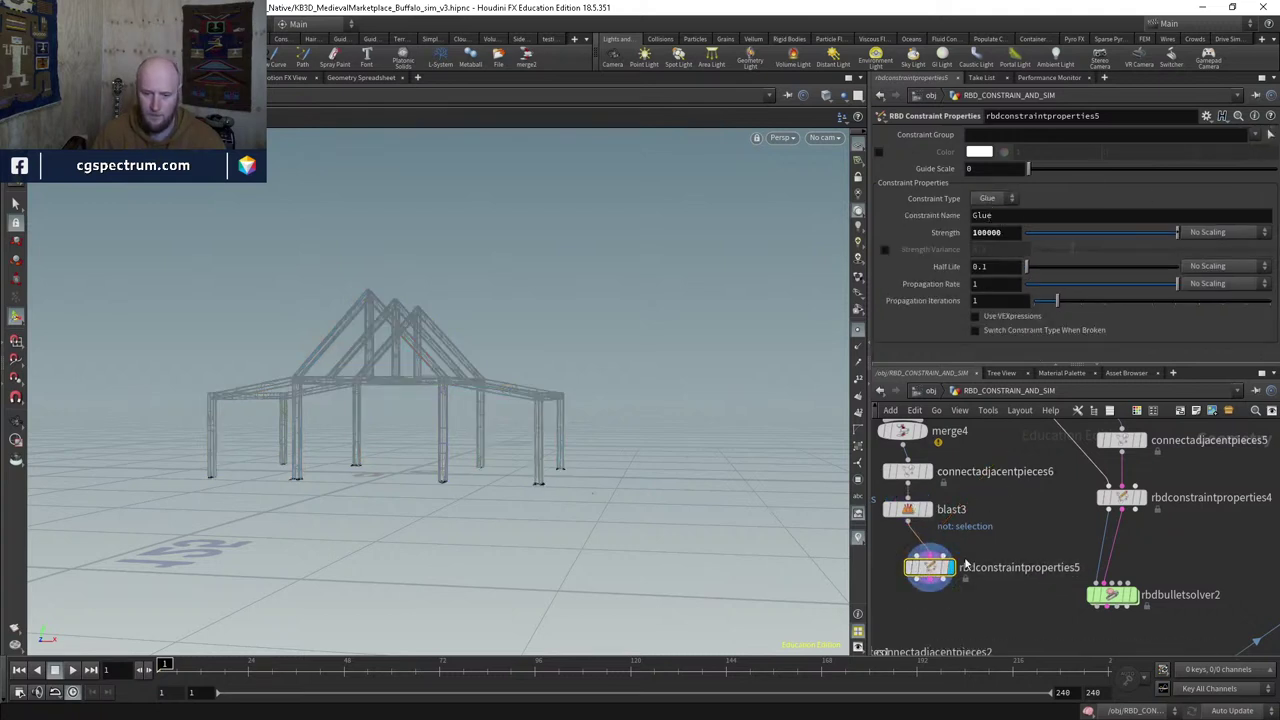
pyautogui.moveTo(927, 566); pyautogui.dragTo(912, 555)
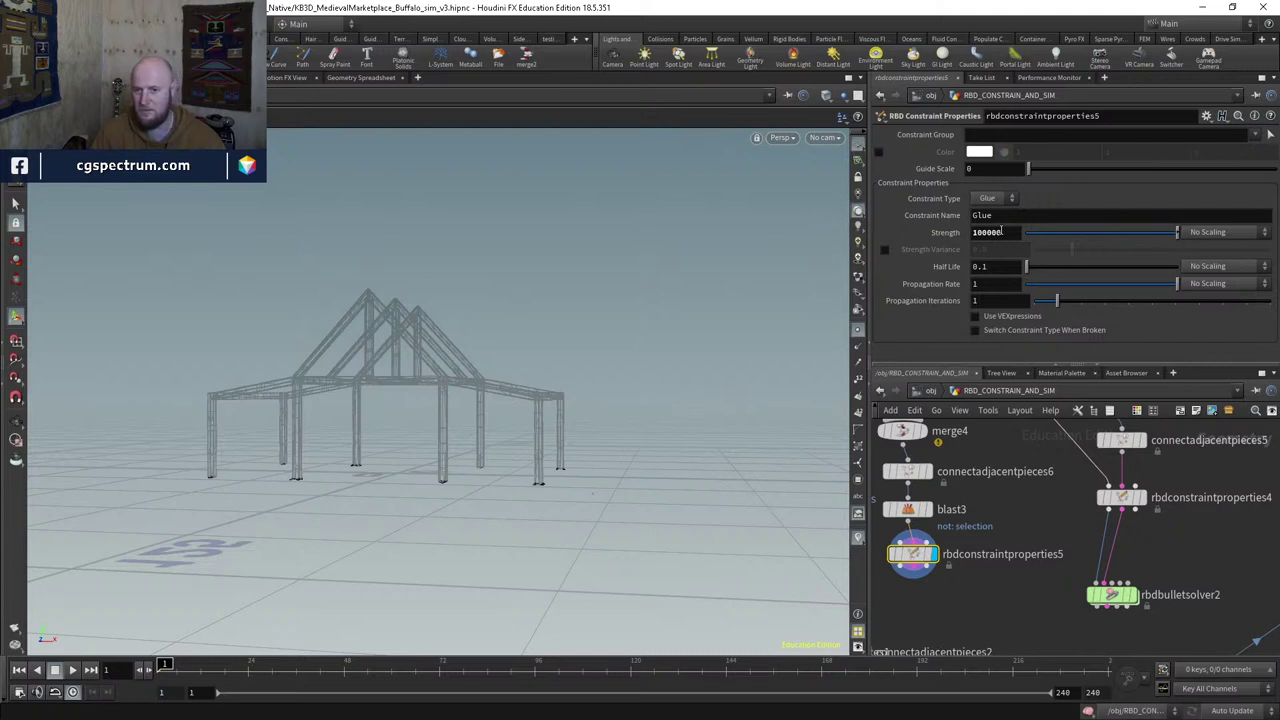
pyautogui.scroll(-1, 1024, 593)
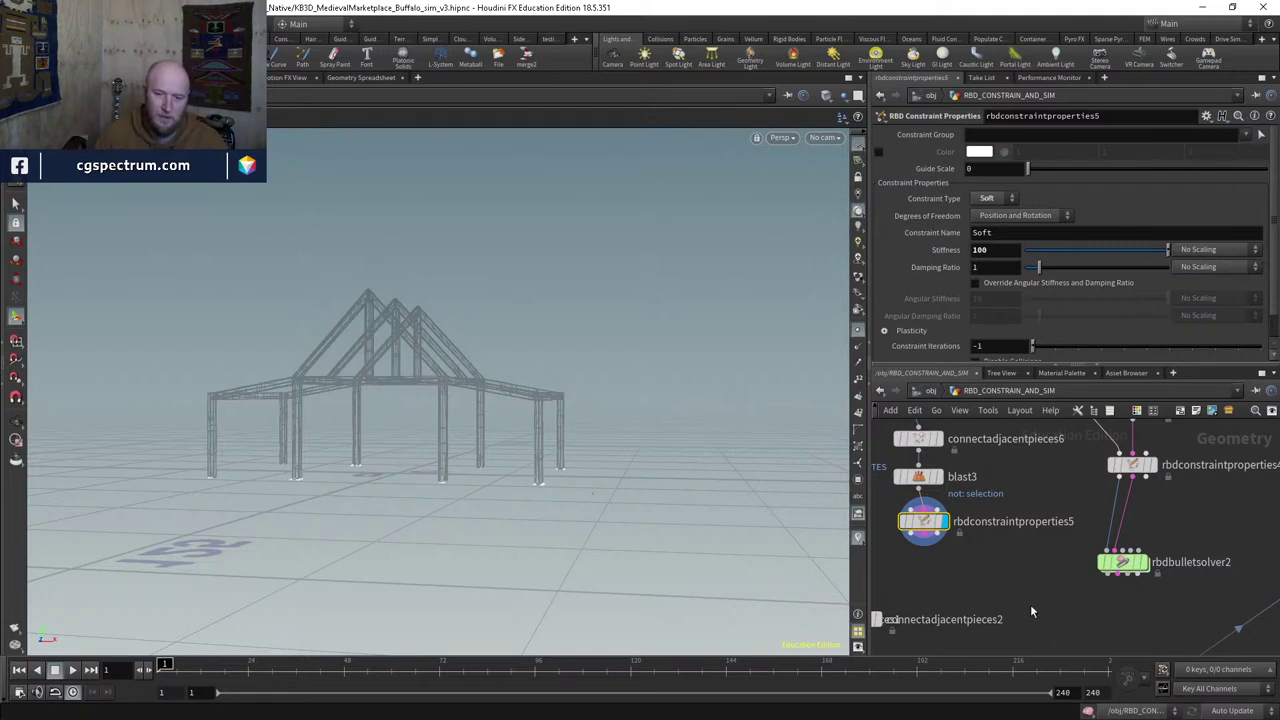
pyautogui.moveTo(922, 521); pyautogui.dragTo(972, 525)
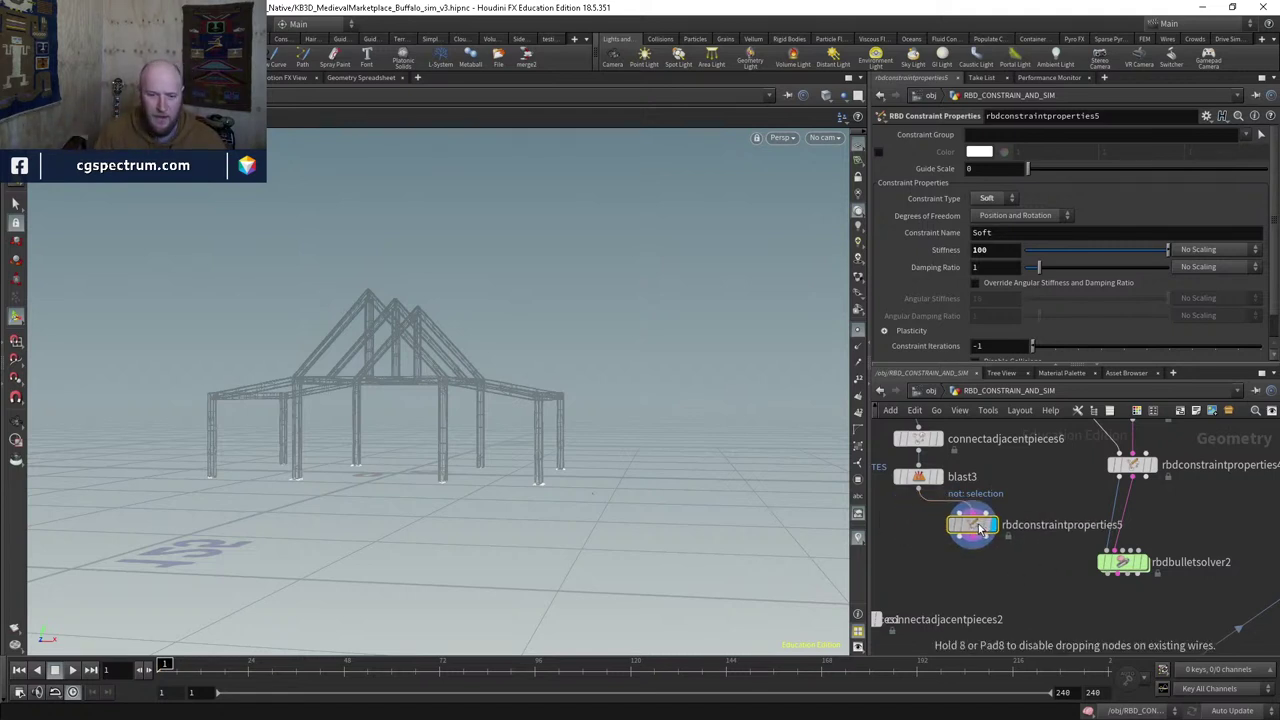
pyautogui.moveTo(1024, 494); pyautogui.dragTo(1010, 536, button='middle')
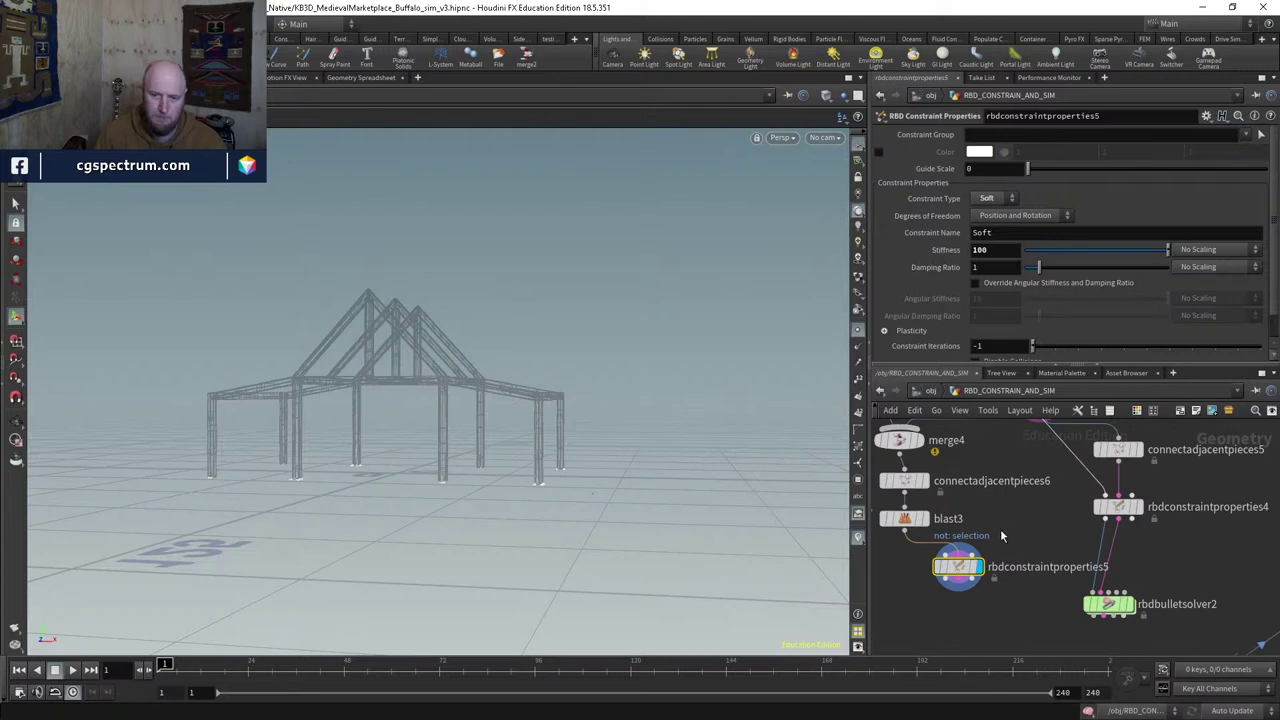
pyautogui.moveTo(958, 566); pyautogui.dragTo(1002, 542)
# Step: Add merge5 after rbdconstraintproperties4 with rbdconstraintproperties5 as its second input
pyautogui.press('Tab')
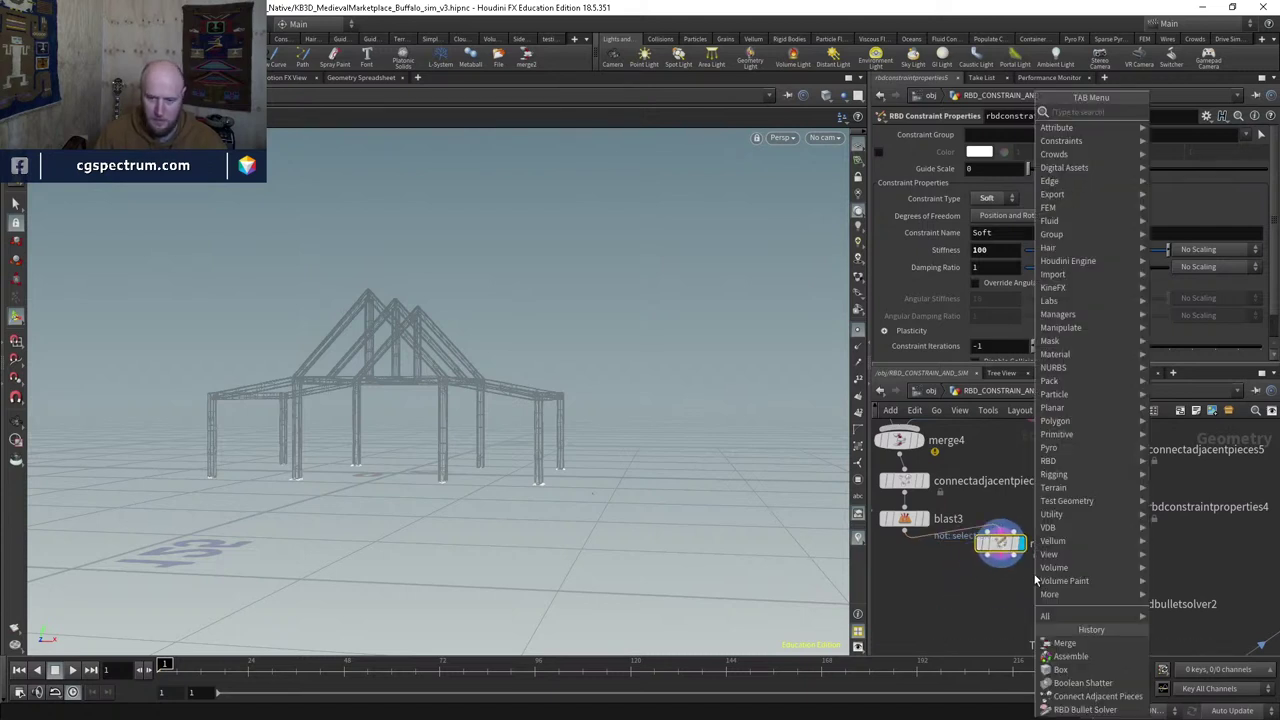
pyautogui.write('merge')
pyautogui.press('Return')
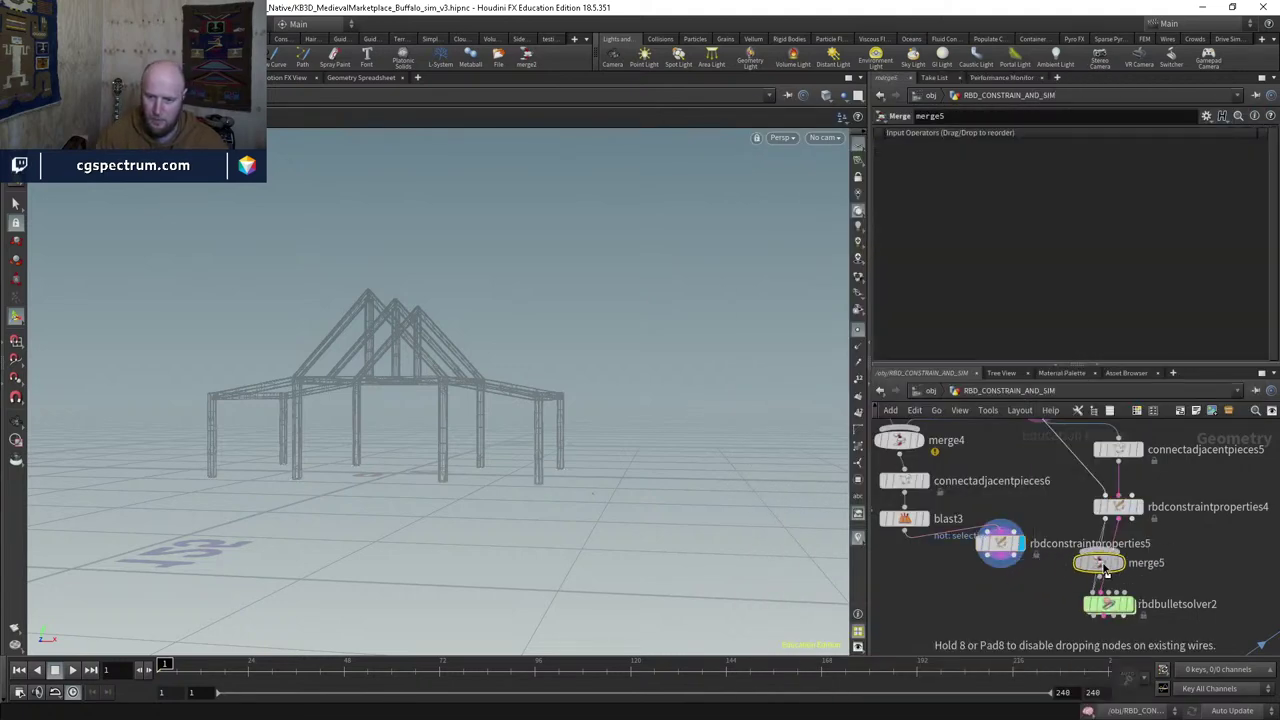
pyautogui.click(1137, 567)
pyautogui.click(1001, 556)
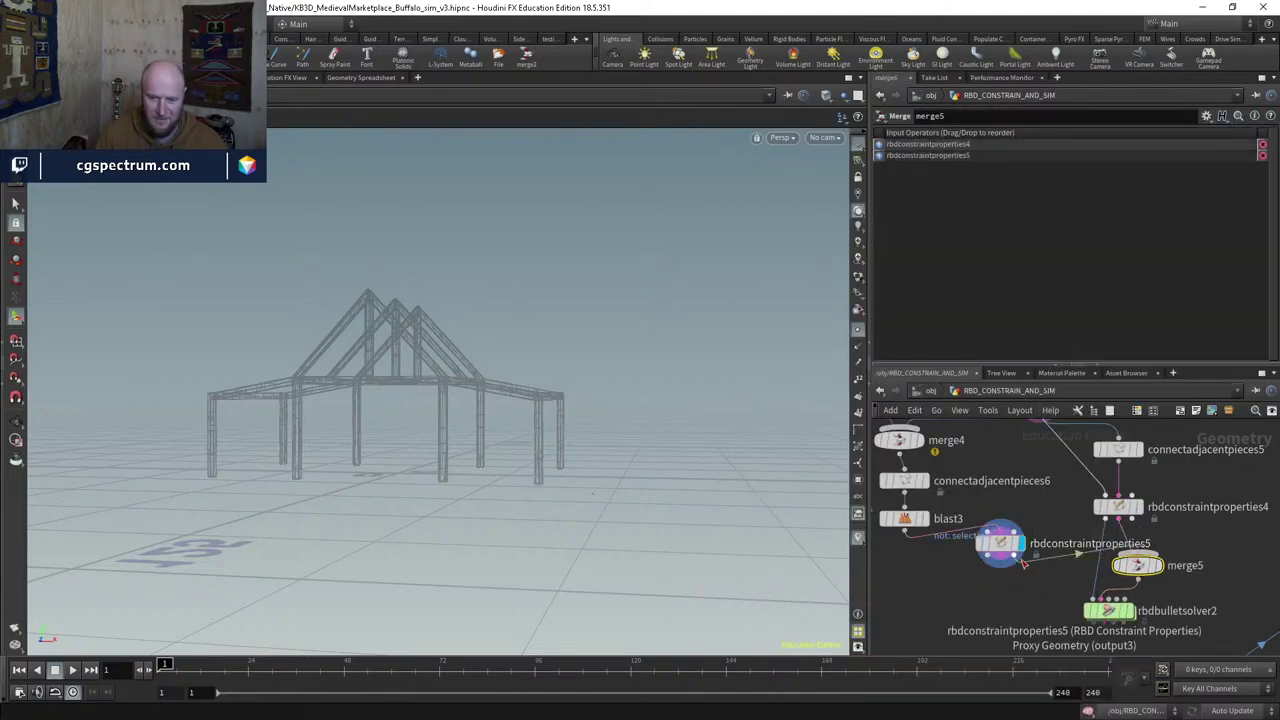
pyautogui.click(1137, 556)
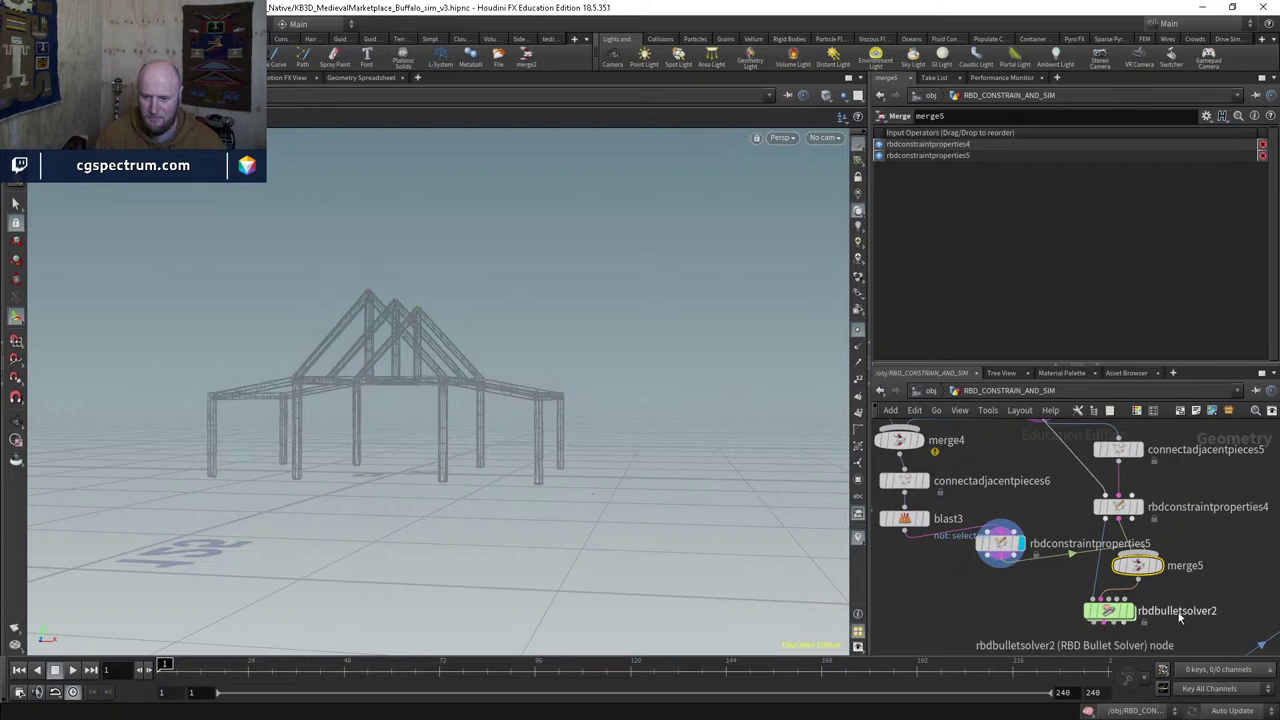
# Step: Display assemble8 to inspect the ground piece and tidy the constraint nodes
pyautogui.moveTo(1167, 624); pyautogui.dragTo(1129, 554, button='middle')
pyautogui.moveTo(1011, 533); pyautogui.dragTo(1043, 578, button='middle')
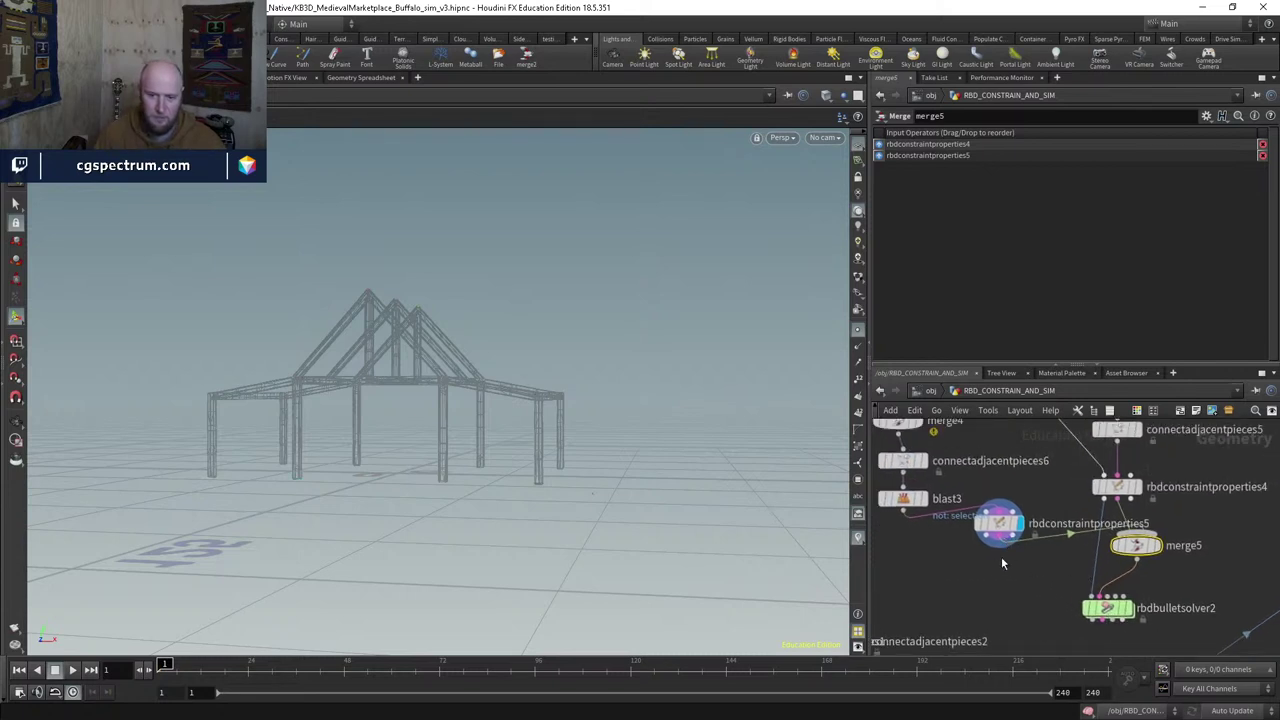
pyautogui.moveTo(964, 495); pyautogui.dragTo(1009, 586, button='middle')
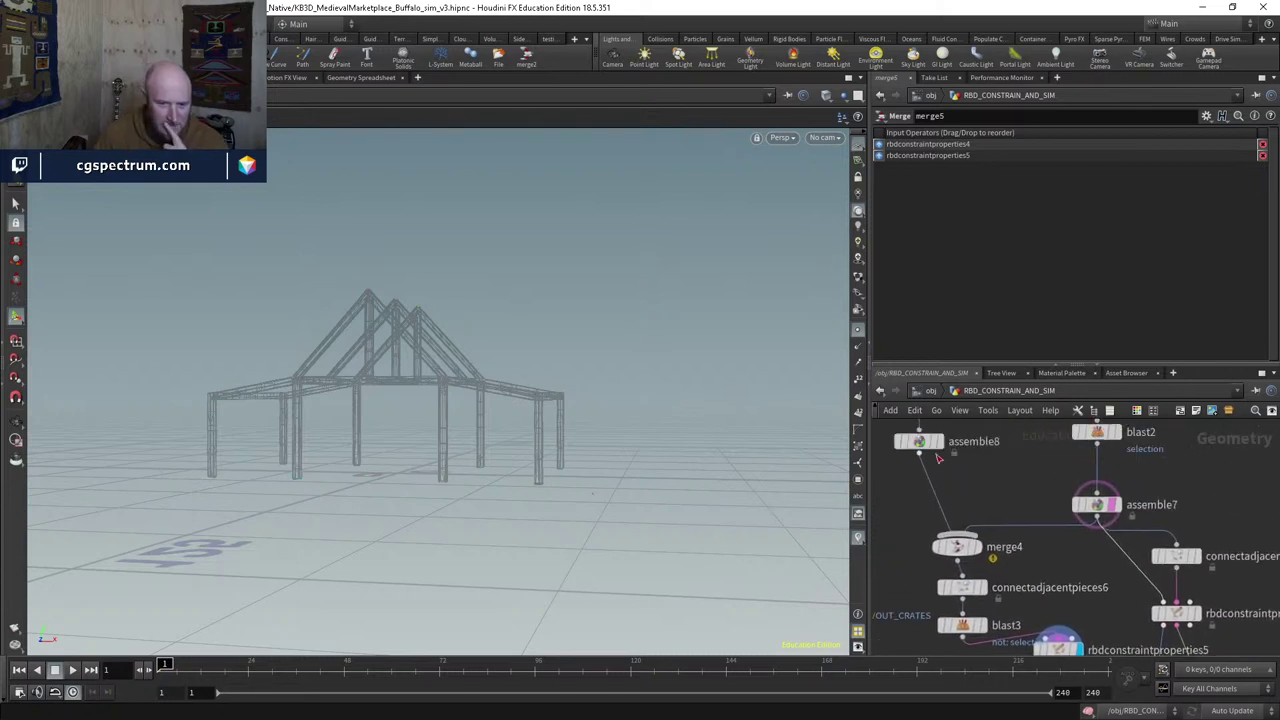
pyautogui.click(938, 441)
pyautogui.moveTo(1013, 495); pyautogui.dragTo(1018, 501, button='middle')
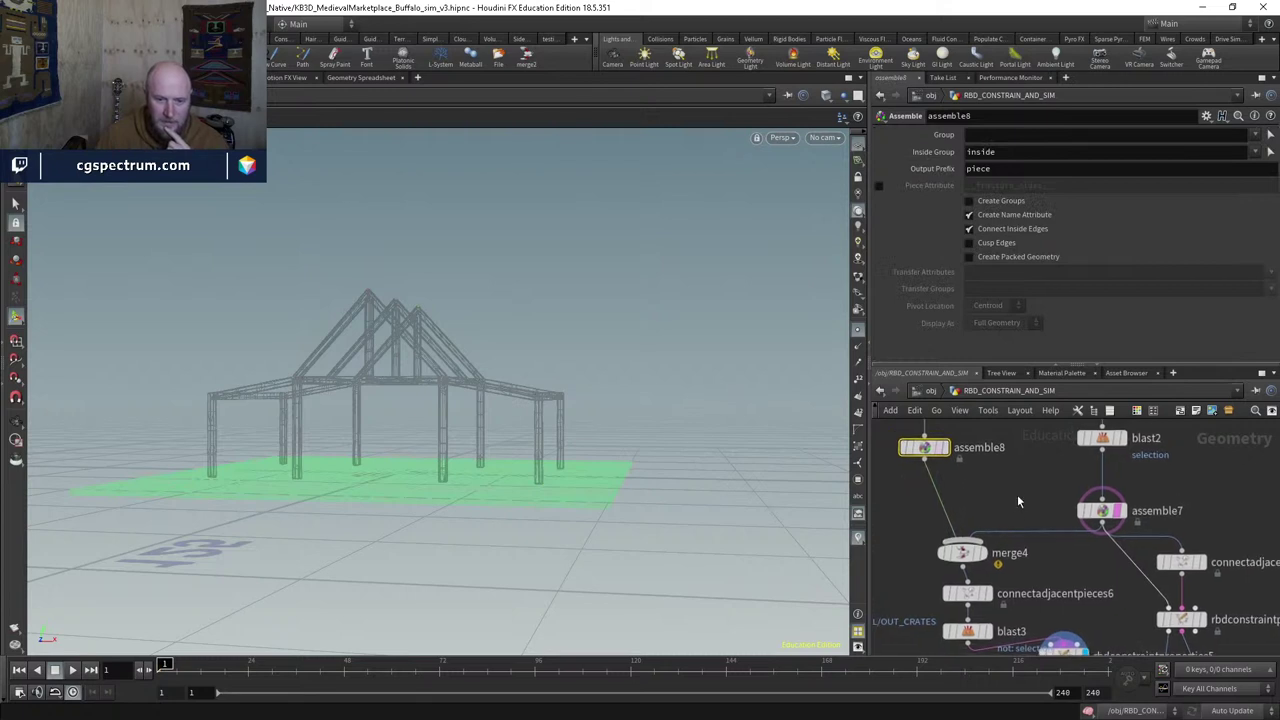
pyautogui.moveTo(1063, 555); pyautogui.dragTo(989, 450, button='middle')
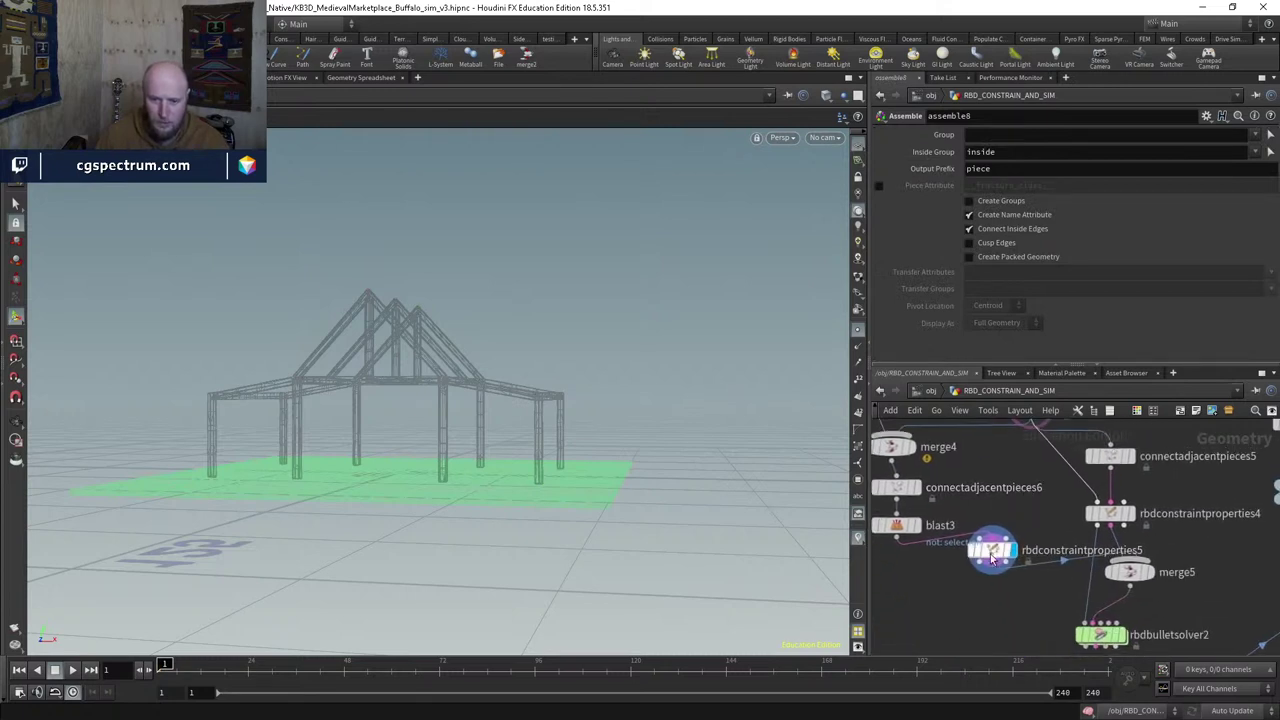
pyautogui.moveTo(991, 543); pyautogui.dragTo(965, 571)
# Step: Add a merge6 node beside the constraint nodes, then delete it as unneeded
pyautogui.press('Tab')
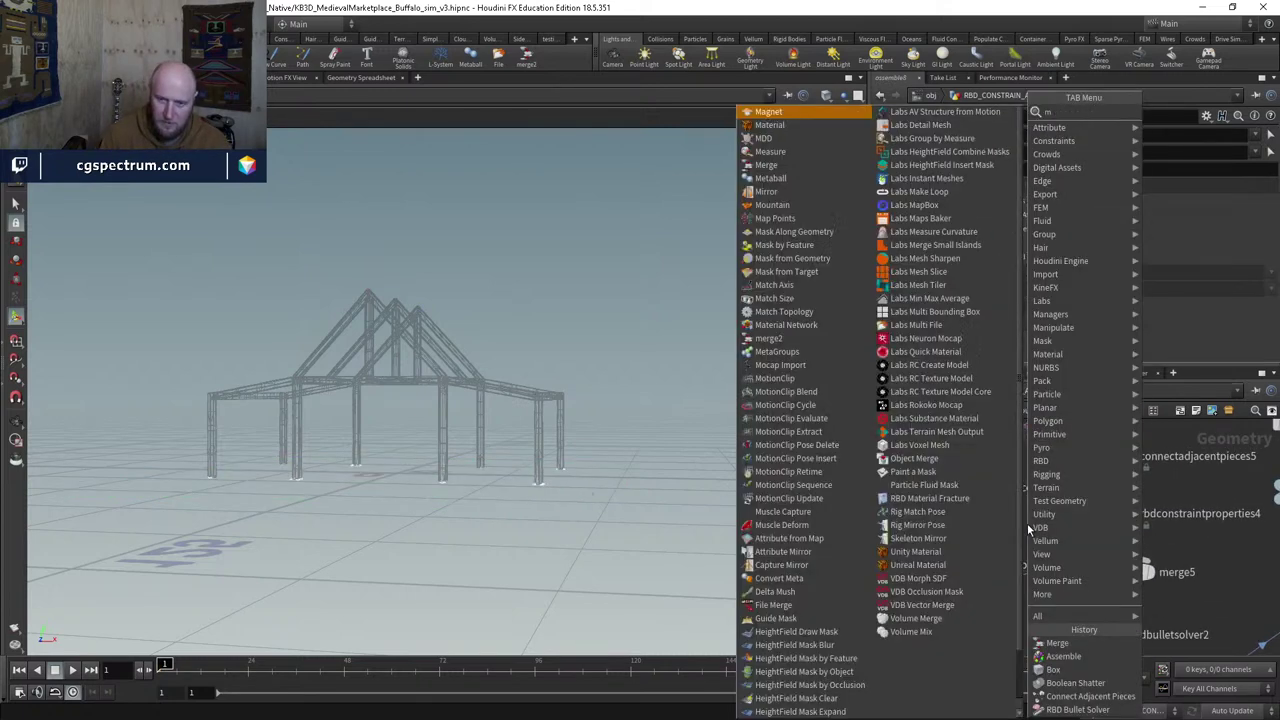
pyautogui.write('merge')
pyautogui.press('Return')
pyautogui.click(1094, 543)
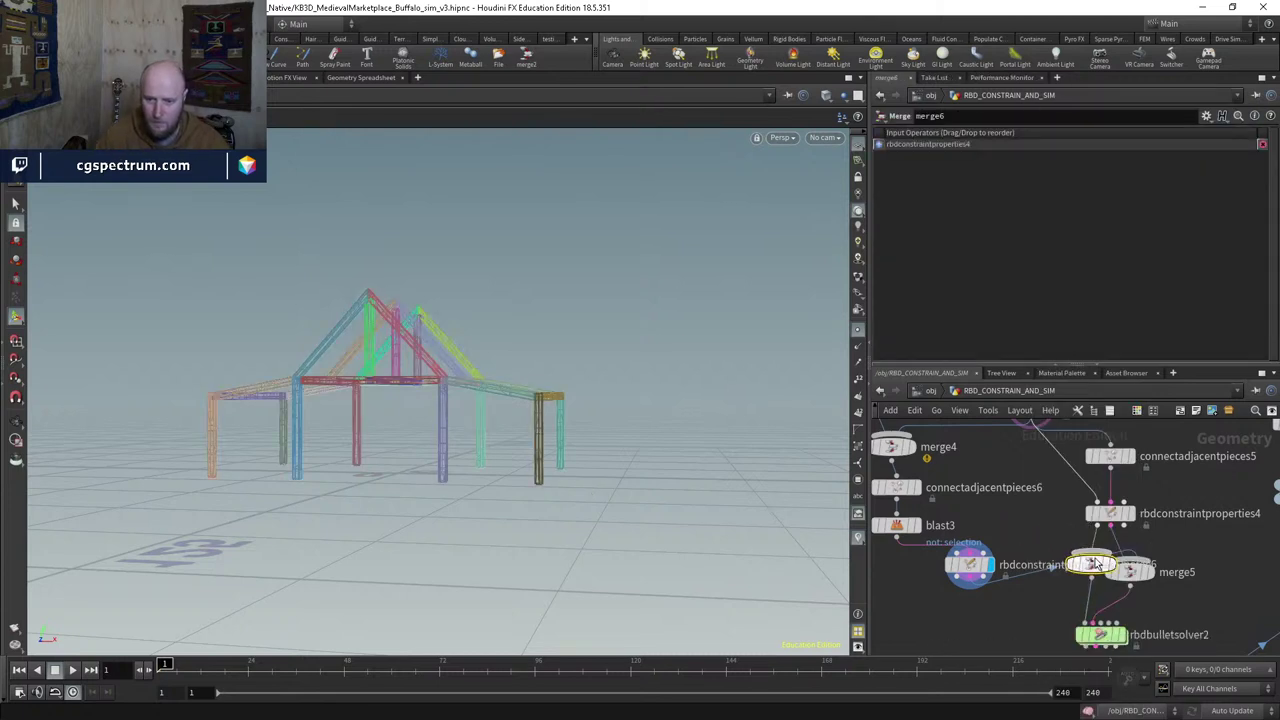
pyautogui.moveTo(1091, 543); pyautogui.dragTo(1040, 541)
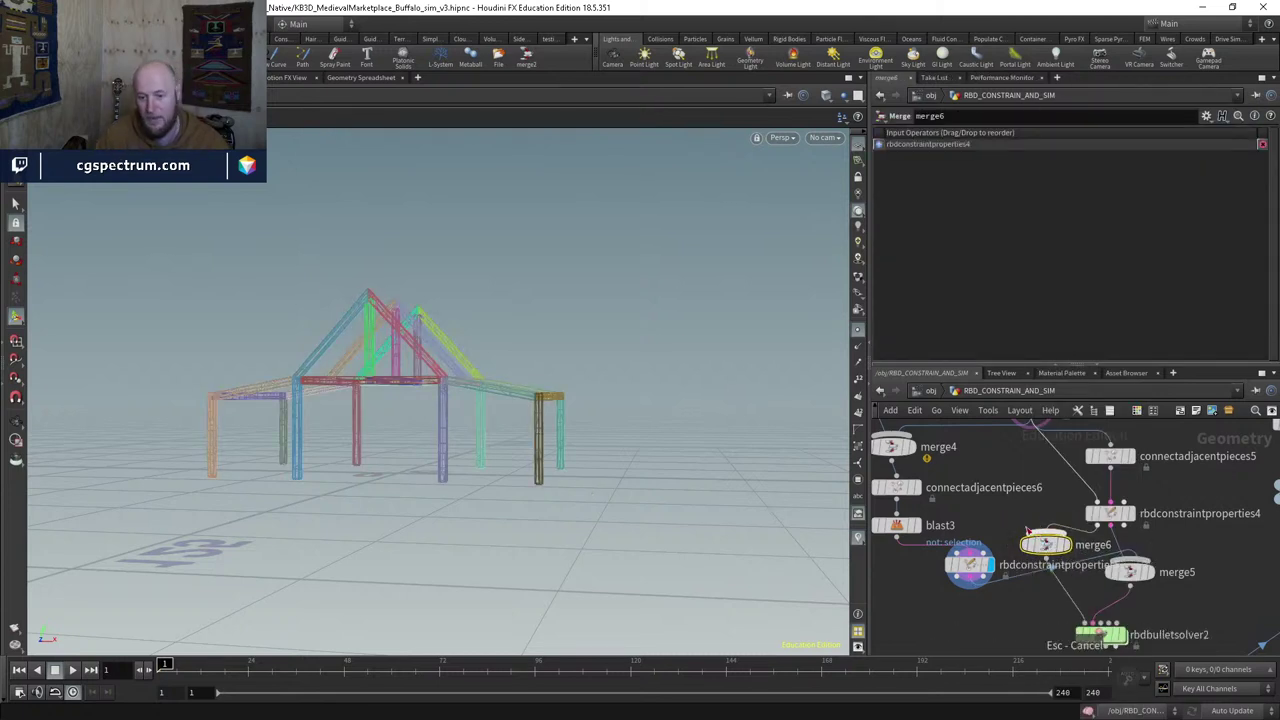
pyautogui.press('Delete')
pyautogui.middleClick(969, 565)
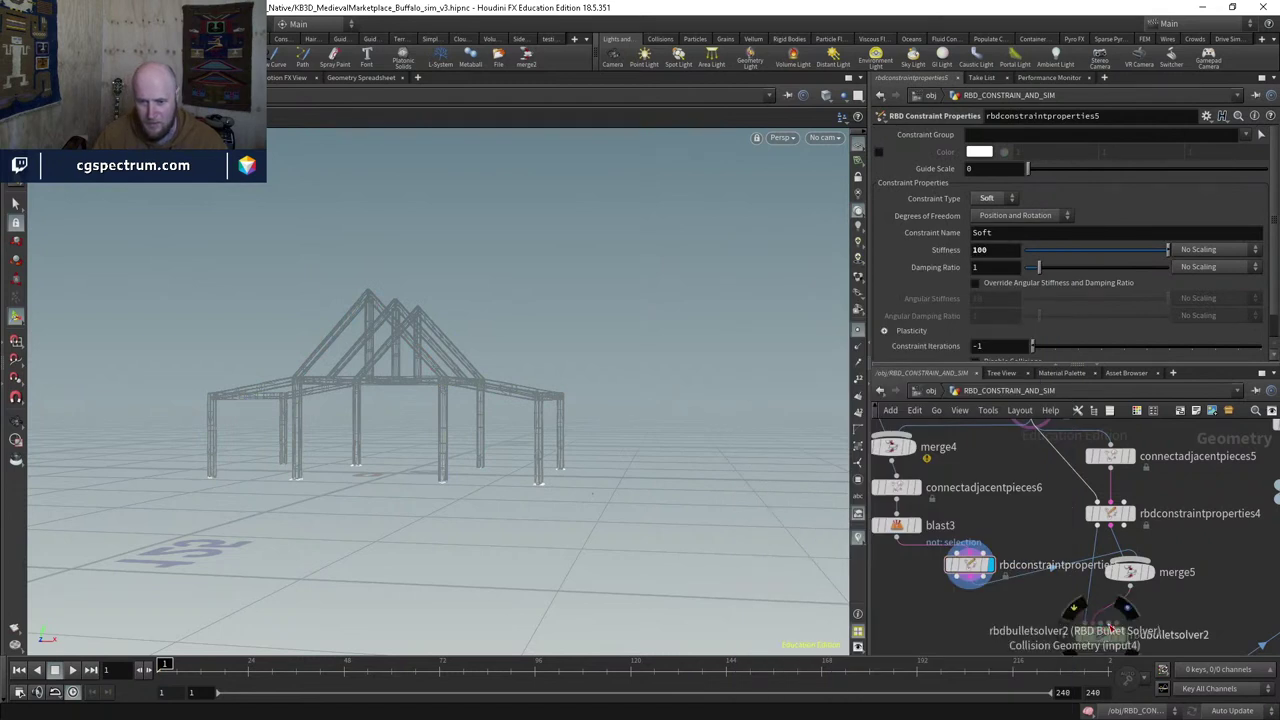
# Step: Connect assemble8 into the bullet solver's collision input and set its output prefix to 'box'
pyautogui.click(1104, 626)
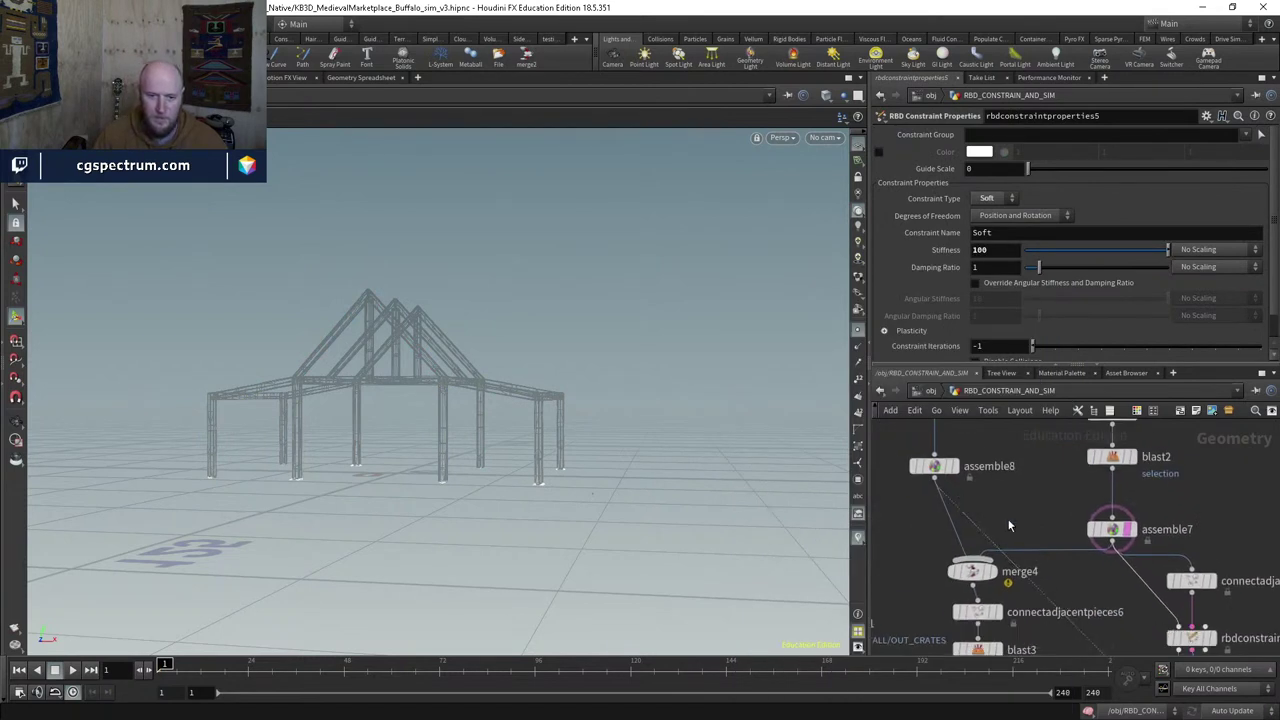
pyautogui.click(934, 478)
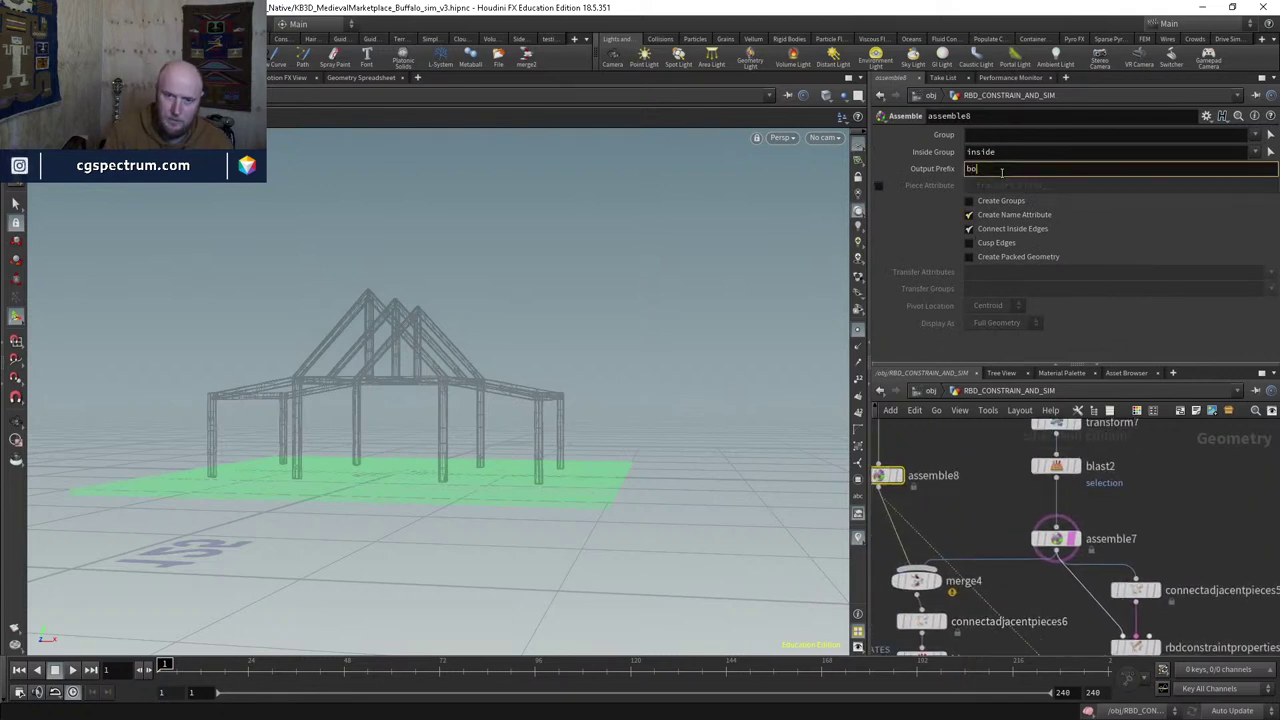
pyautogui.click(1001, 171)
pyautogui.write('box')
pyautogui.press('Return')
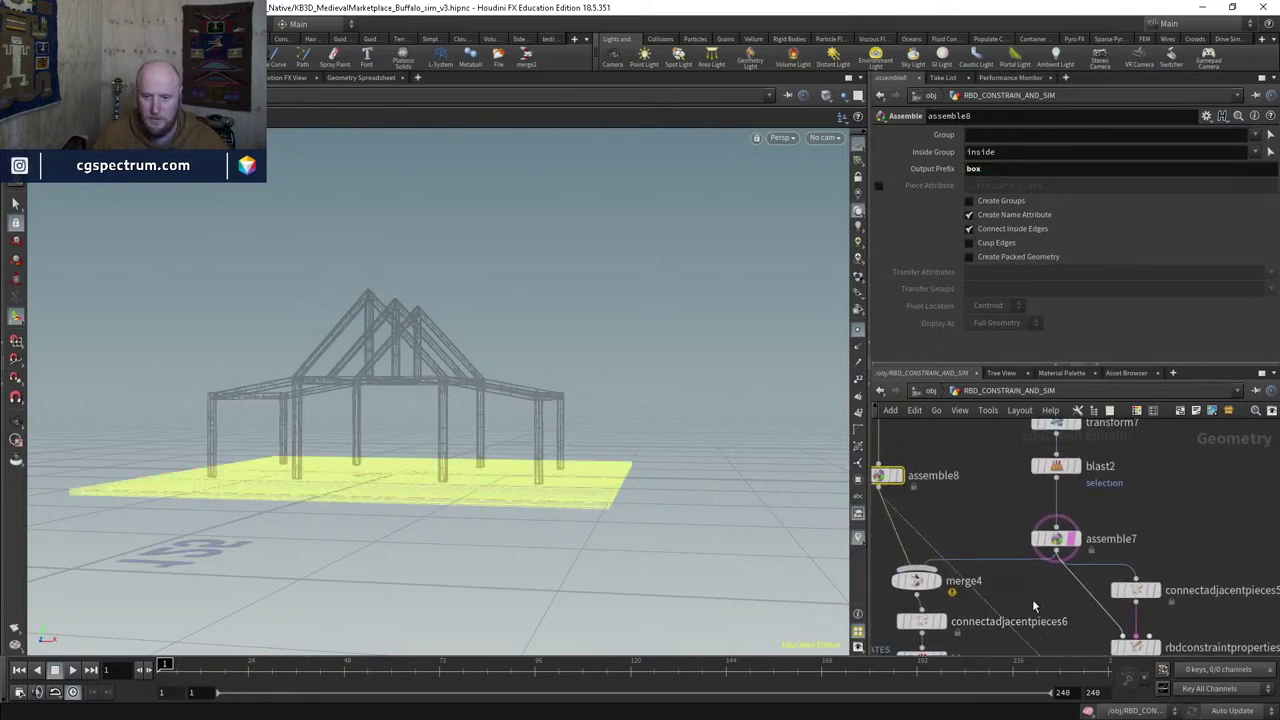
# Step: Set rbdbulletsolver2's Add Ground Plane to None
pyautogui.moveTo(1034, 606); pyautogui.dragTo(897, 425, button='middle')
pyautogui.click(990, 588)
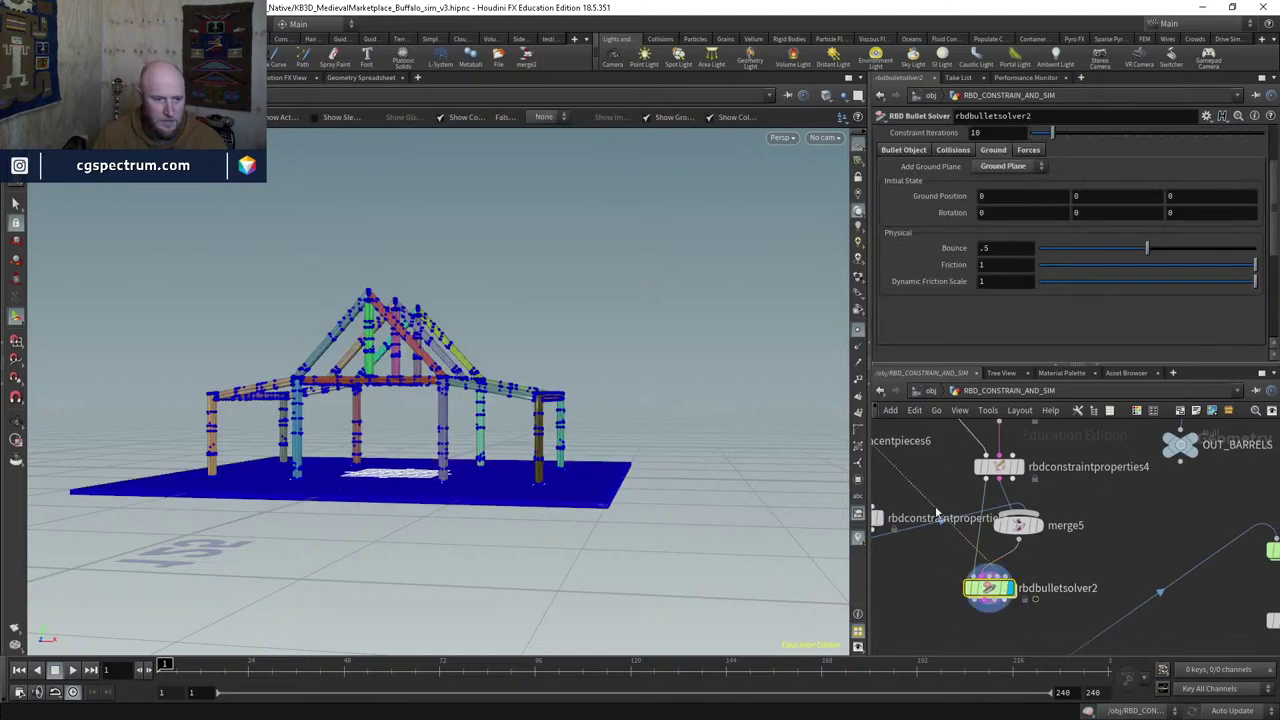
pyautogui.click(1003, 166)
pyautogui.click(1010, 180)
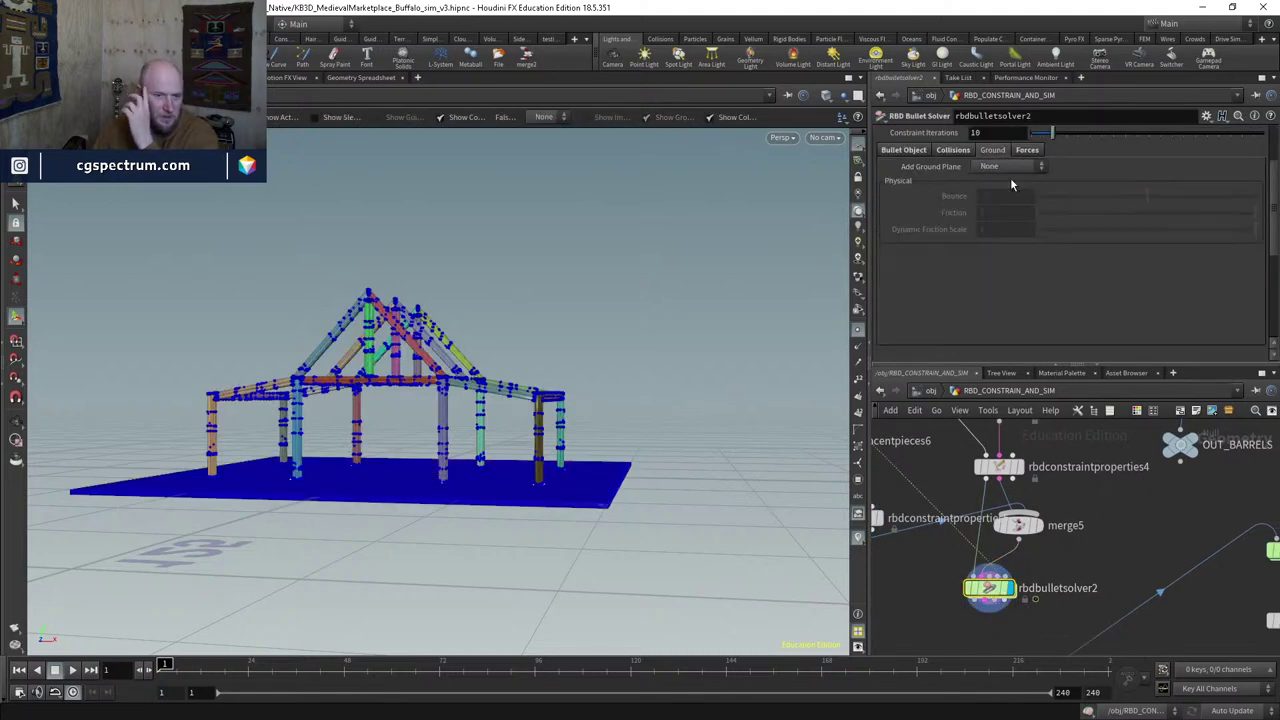
pyautogui.keyDown('alt'); pyautogui.moveTo(659, 358); pyautogui.dragTo(600, 430); pyautogui.keyUp('alt')
pyautogui.scroll(6, 546, 500)
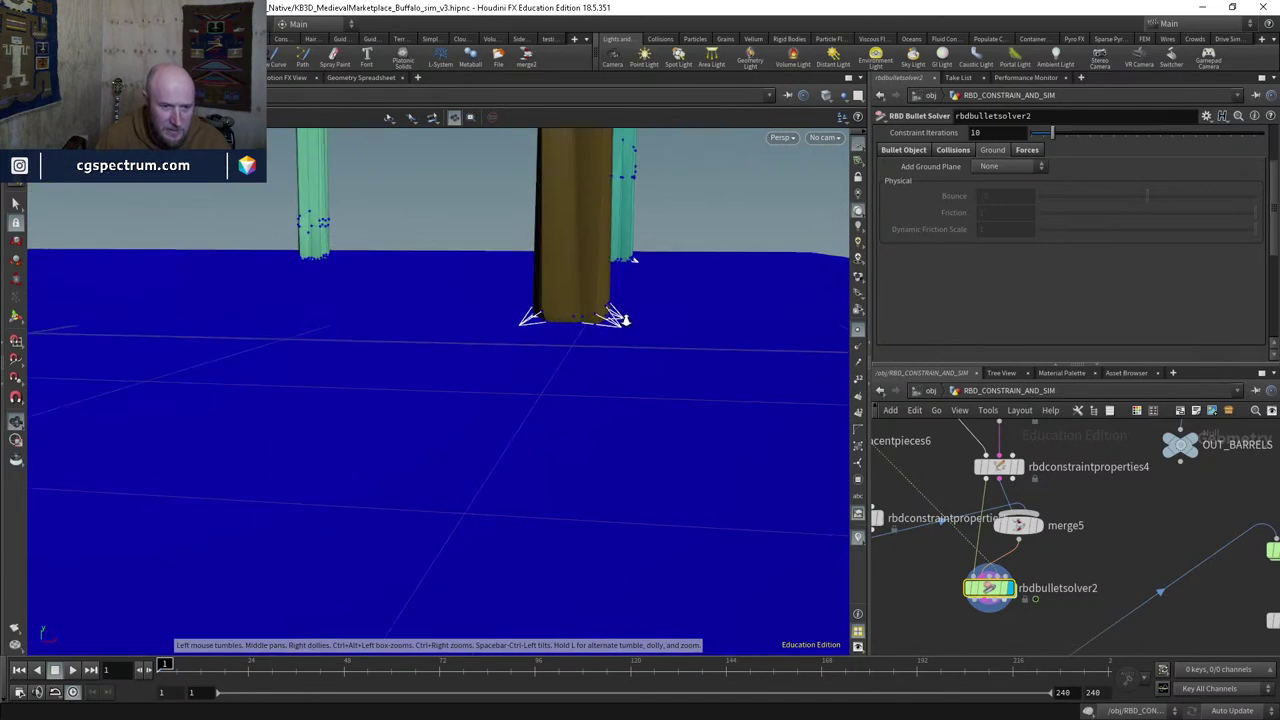
# Step: Review the solver's collision and object settings and both constraint properties nodes
pyautogui.keyDown('alt'); pyautogui.moveTo(546, 500); pyautogui.dragTo(560, 437); pyautogui.keyUp('alt')
pyautogui.scroll(-5, 562, 393)
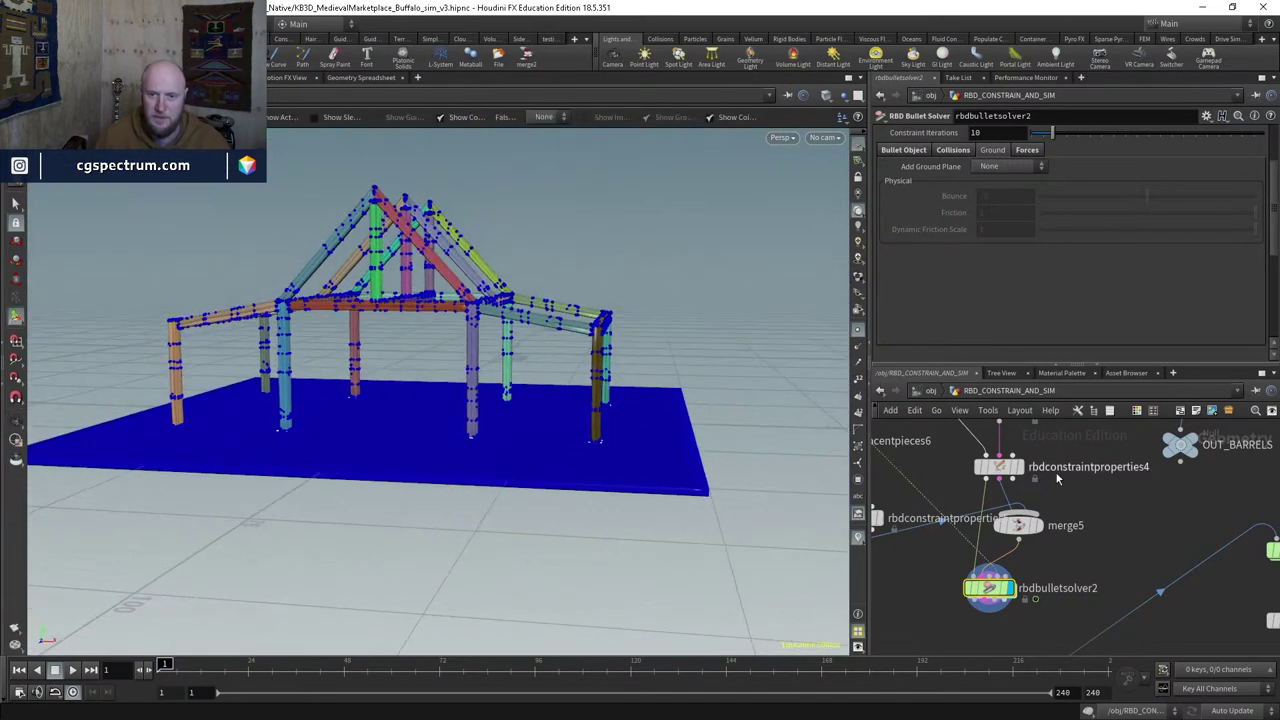
pyautogui.click(952, 150)
pyautogui.click(913, 151)
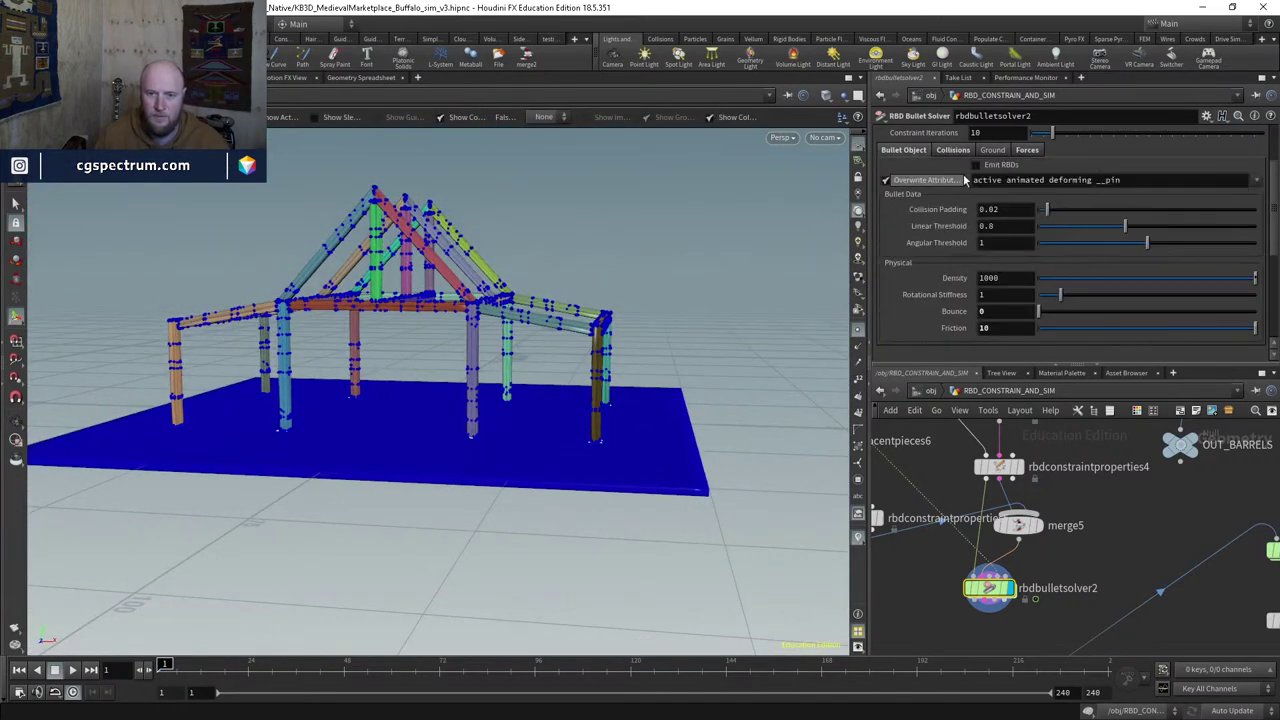
pyautogui.moveTo(968, 520); pyautogui.dragTo(1054, 529, button='middle')
pyautogui.click(963, 527)
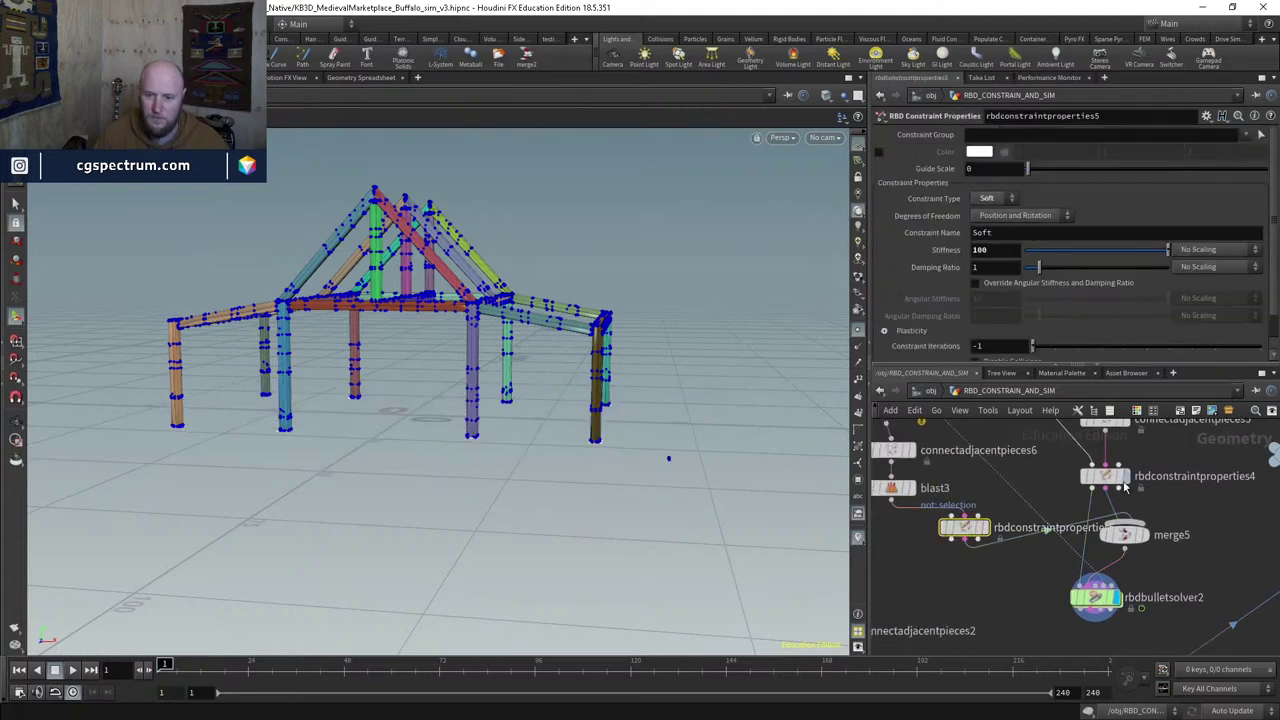
pyautogui.click(1120, 480)
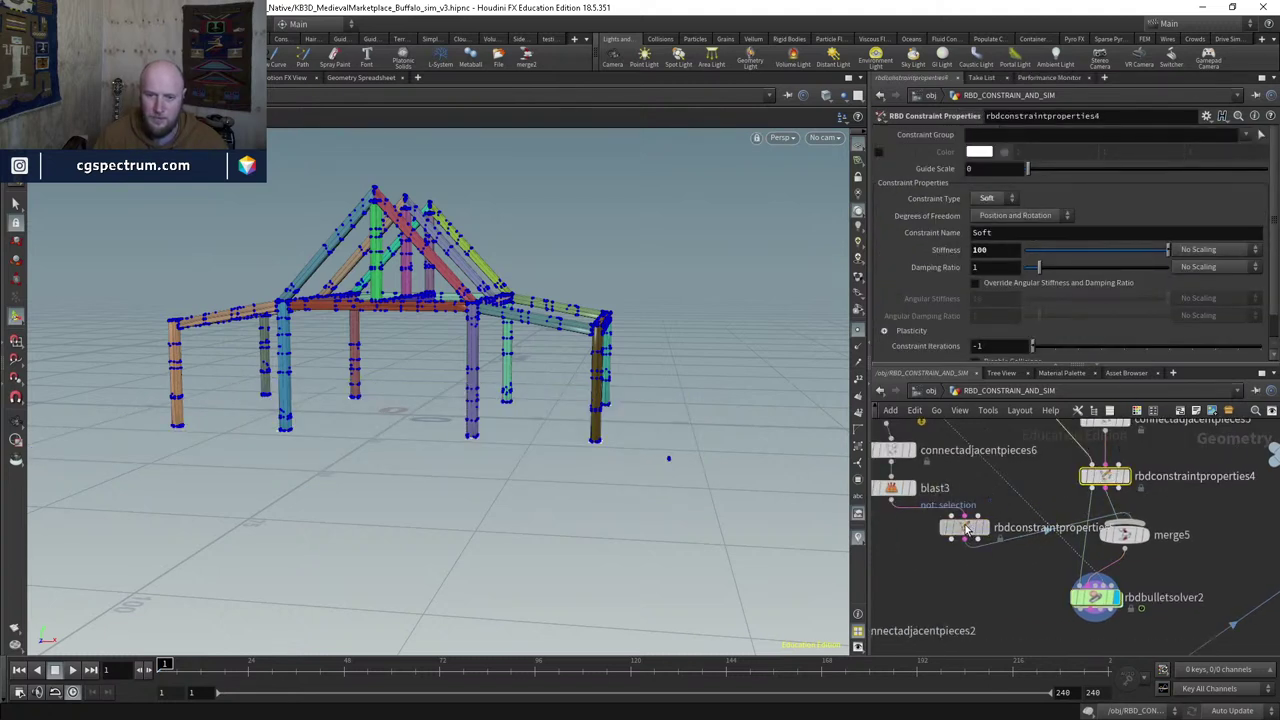
# Step: Set rbdbulletsolver2's Initial Object Type to Create Static Objects and play the simulation
pyautogui.moveTo(1131, 662); pyautogui.dragTo(1048, 573, button='middle')
pyautogui.click(1033, 517)
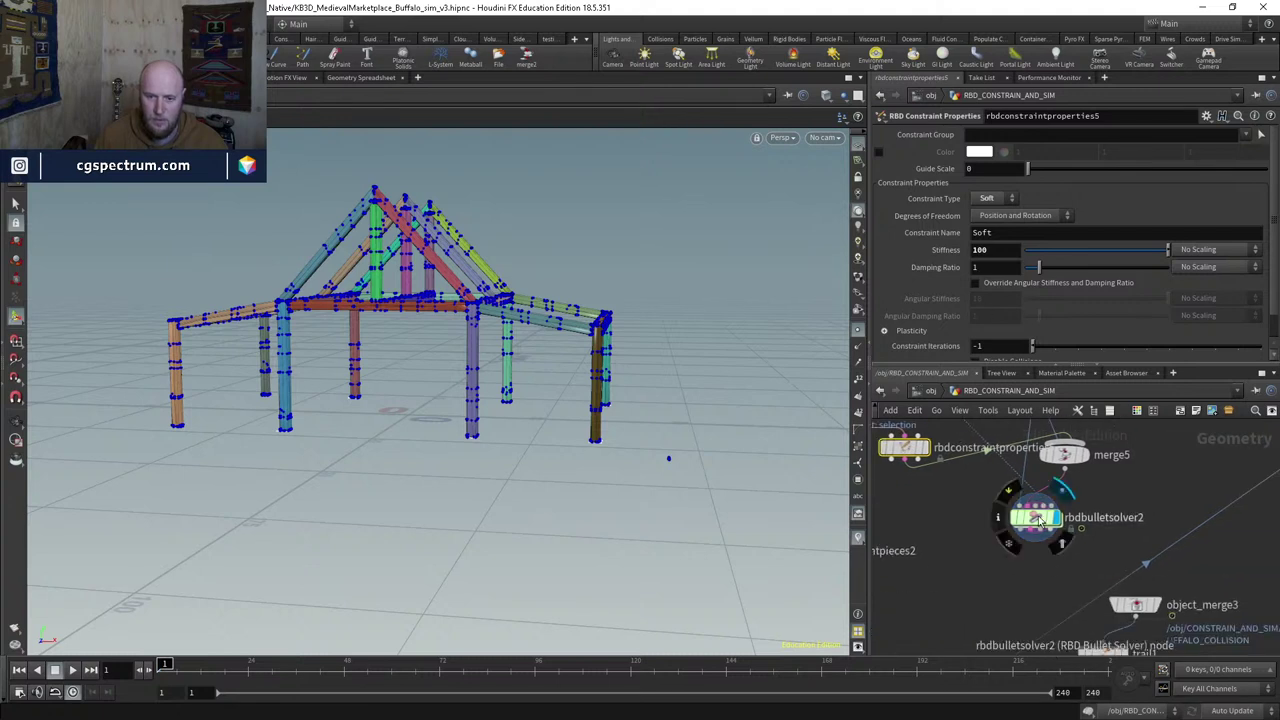
pyautogui.scroll(3, 955, 175)
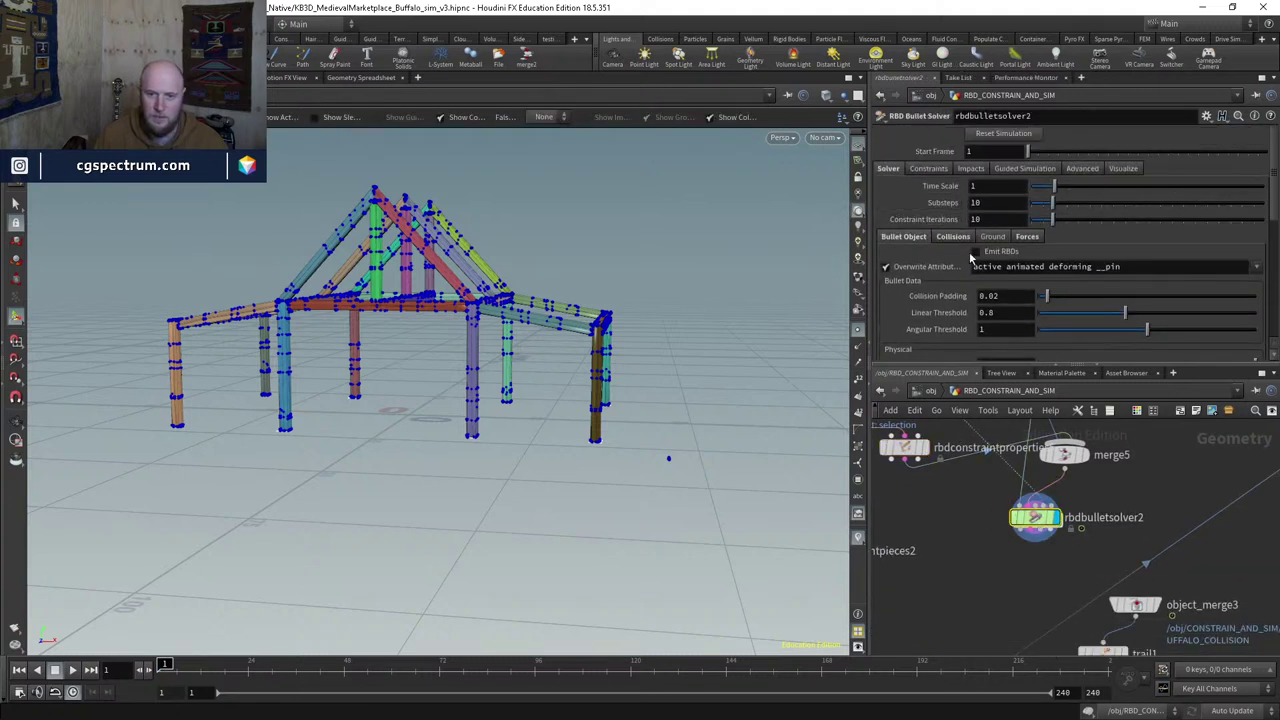
pyautogui.click(956, 238)
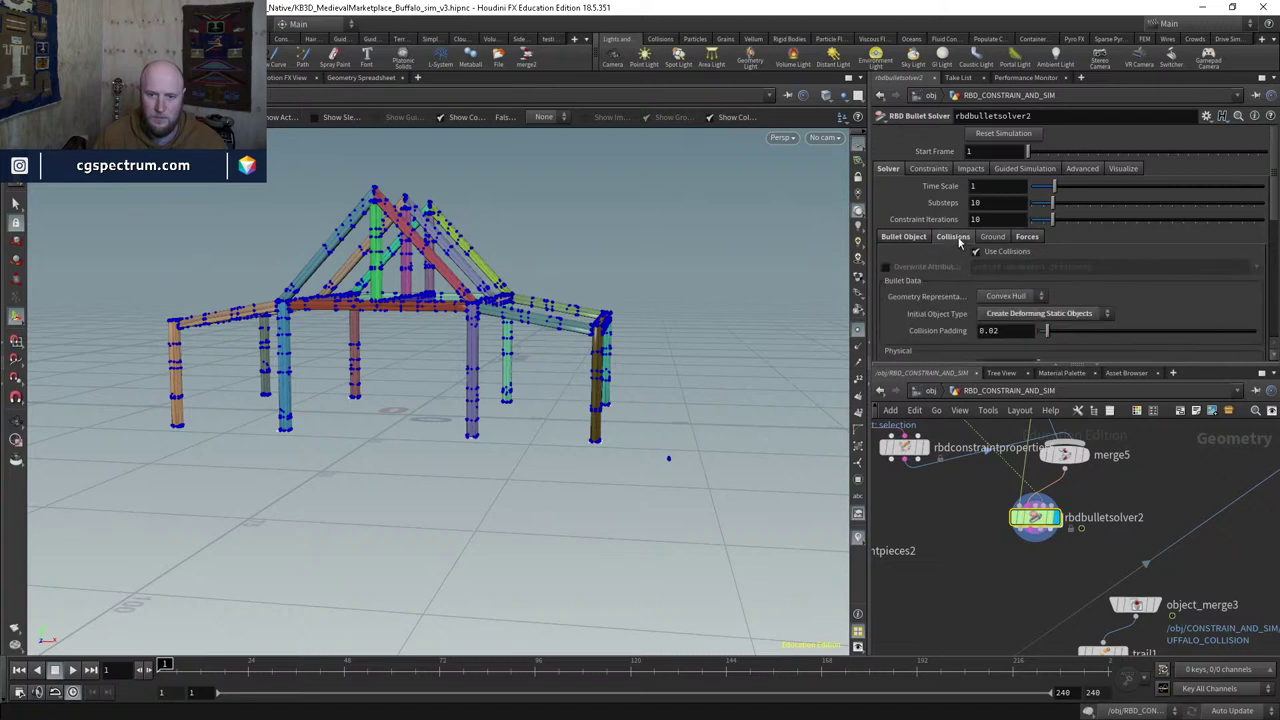
pyautogui.scroll(-1, 990, 258)
pyautogui.click(1018, 280)
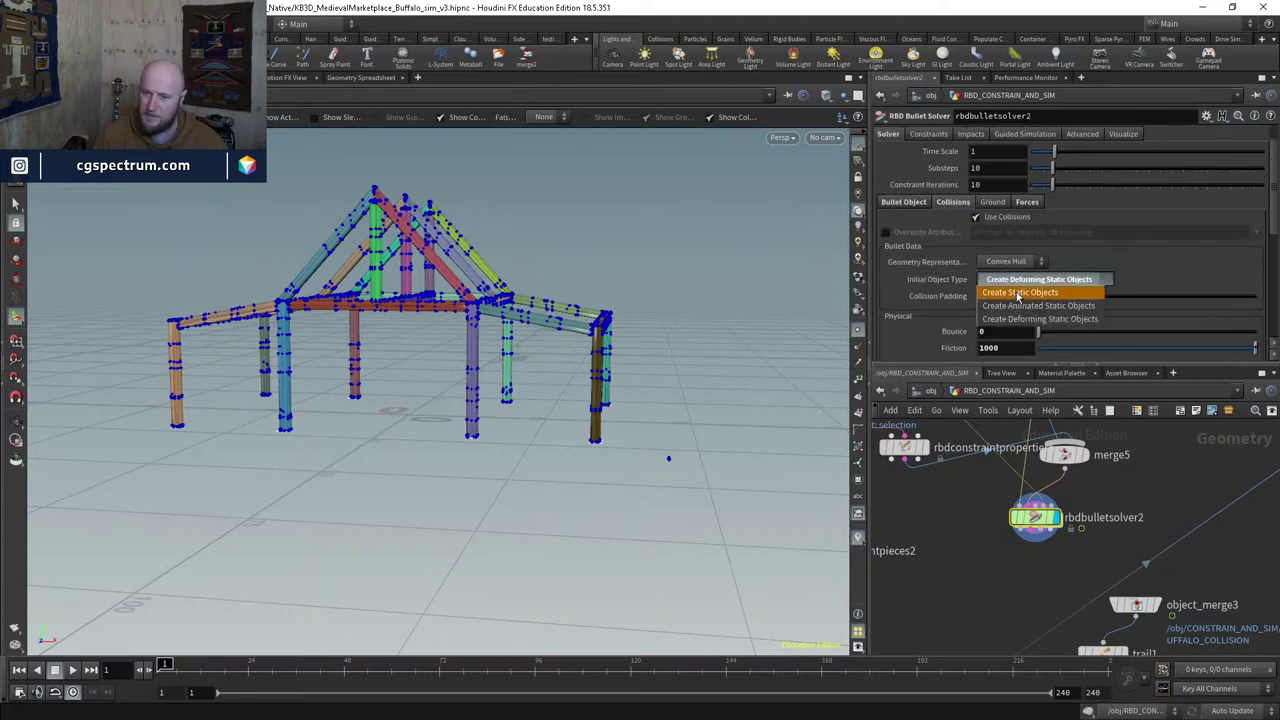
pyautogui.click(1018, 292)
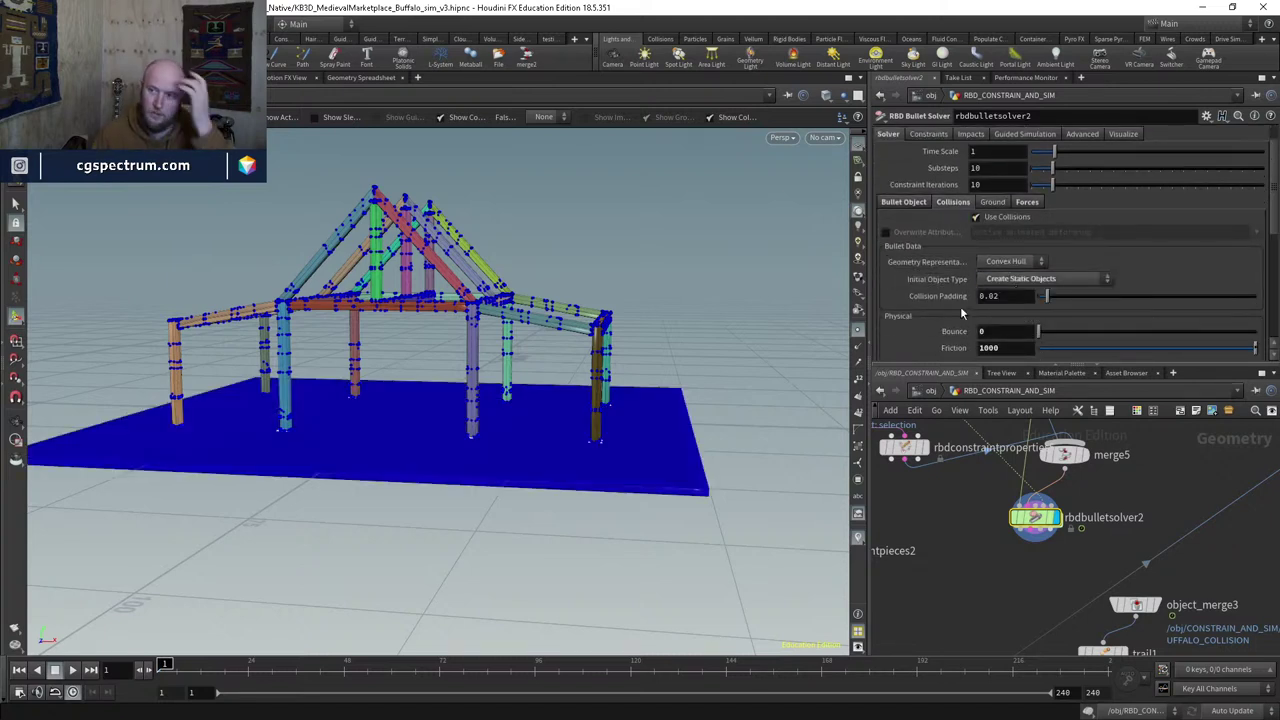
pyautogui.click(74, 670)
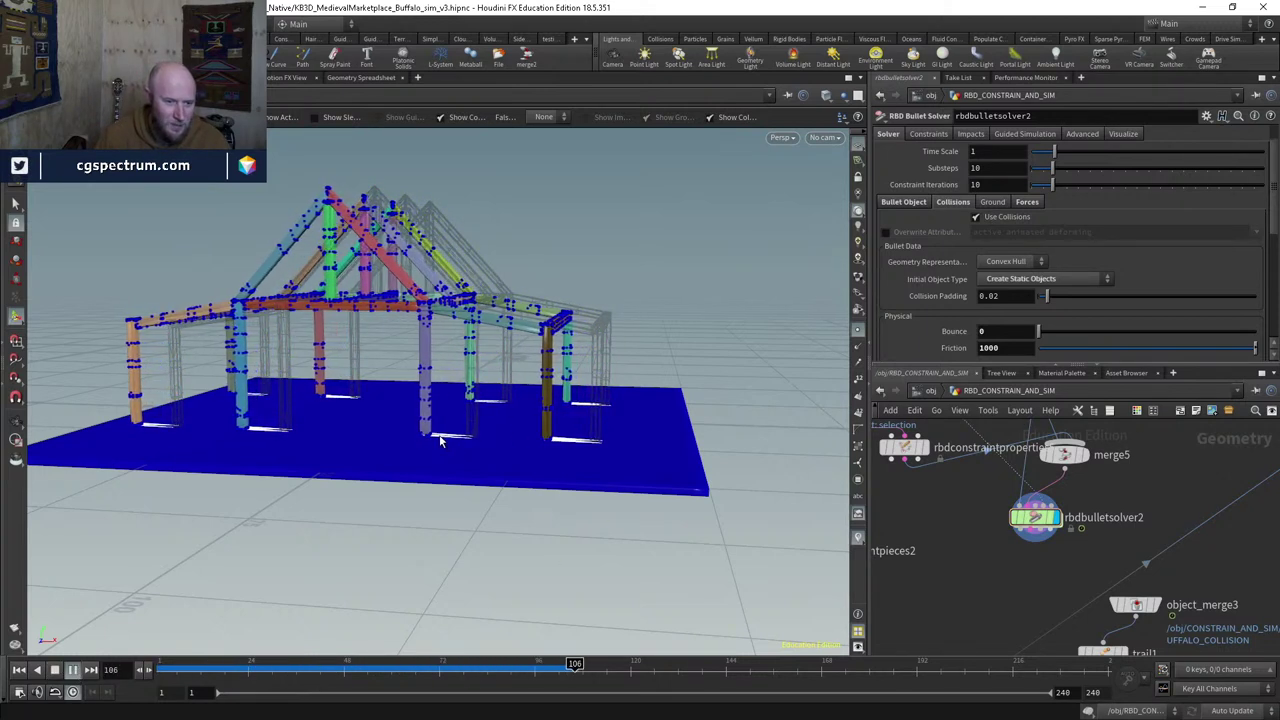
# Step: Stop playback, rewind, and replay the bullet solver's sim from frame 1
pyautogui.click(256, 664)
pyautogui.moveTo(234, 664); pyautogui.dragTo(165, 664)
pyautogui.moveTo(996, 513); pyautogui.dragTo(998, 559, button='middle')
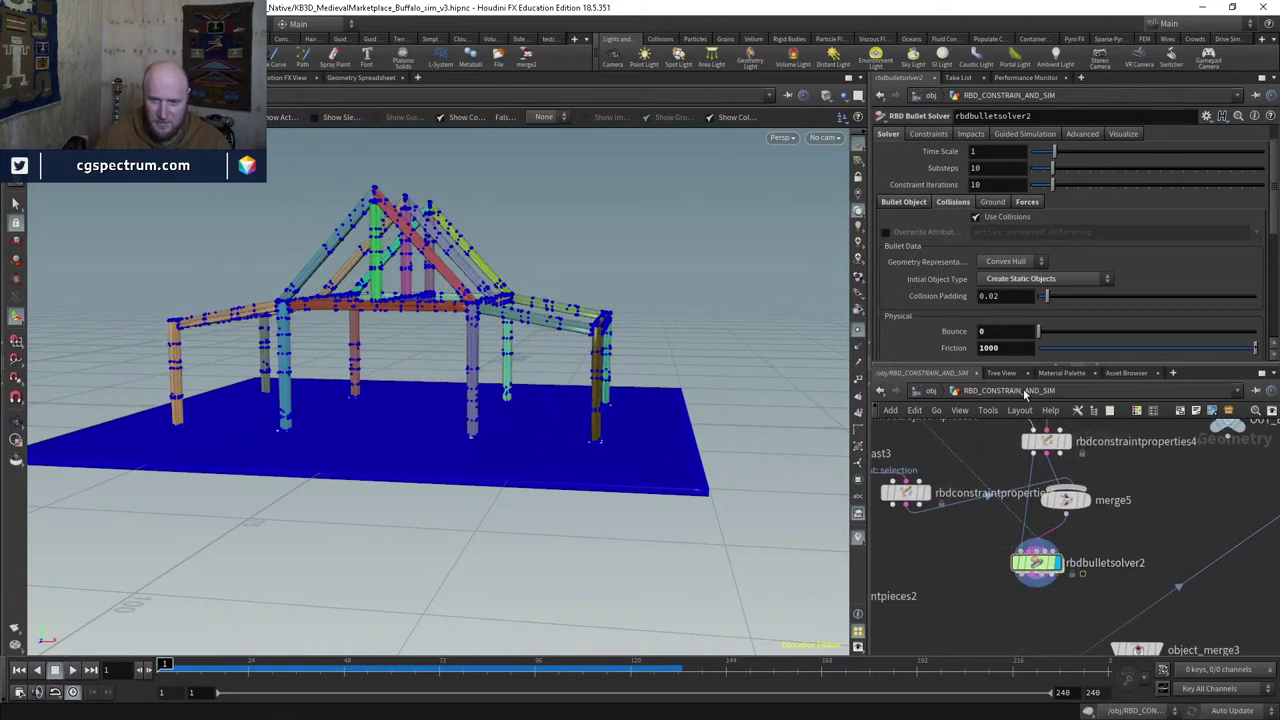
pyautogui.click(905, 492)
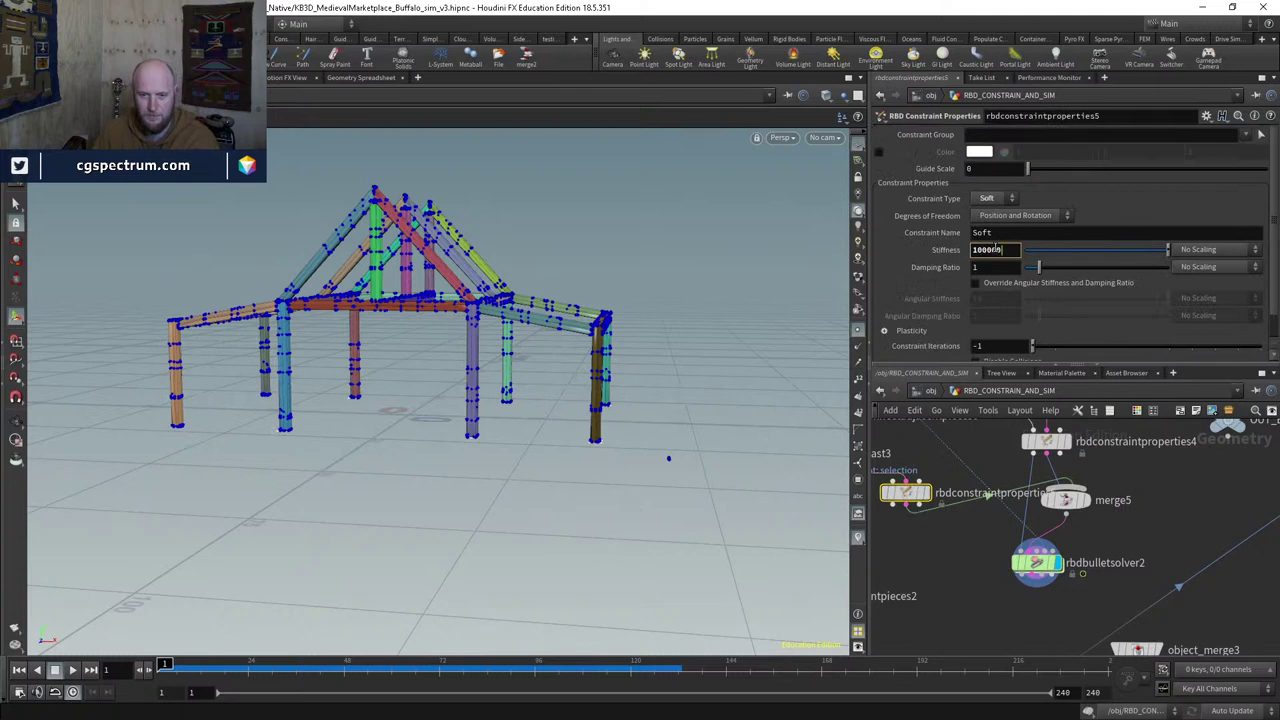
pyautogui.click(1037, 562)
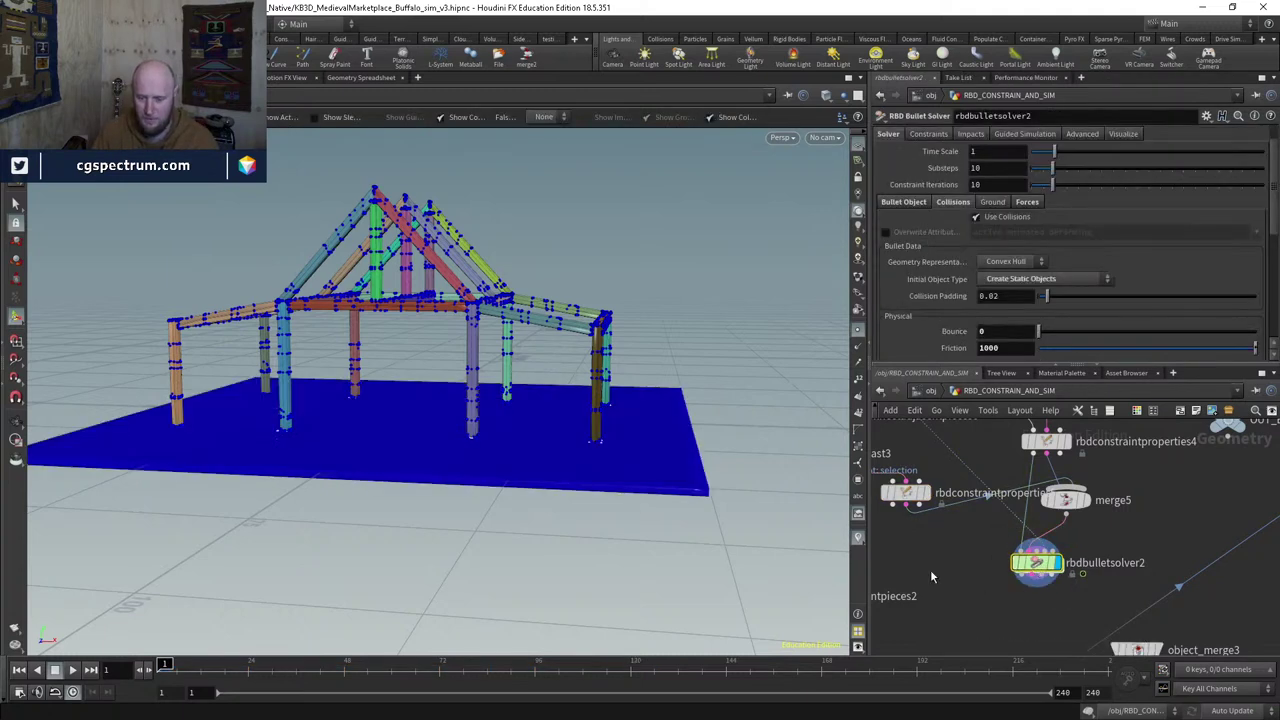
pyautogui.press('Up')
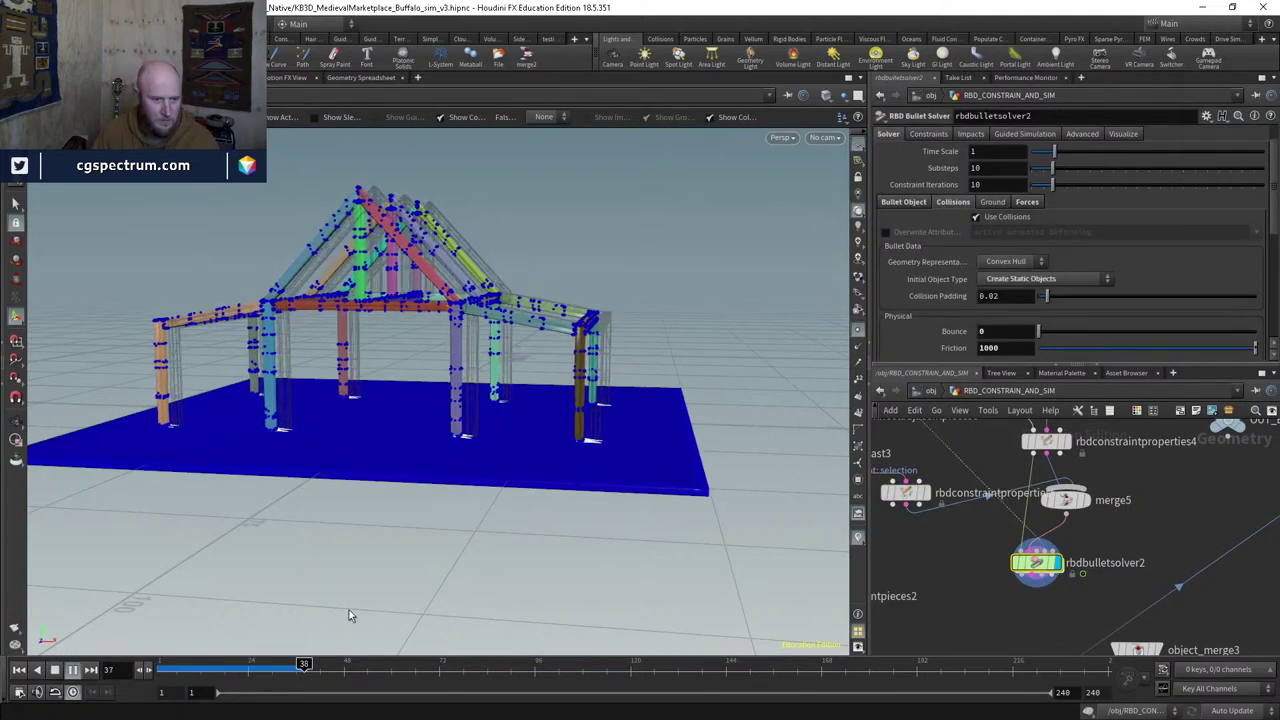
pyautogui.hotkey('ctrl', 'Up')
# Step: Check connectadjacentpieces6, then set rbdconstraintproperties5's Stiffness to 1000000
pyautogui.moveTo(1000, 500)
pyautogui.mouseDown(button='middle')
pyautogui.moveTo(1080, 568)
pyautogui.moveTo(999, 488)
pyautogui.mouseUp(button='middle')
pyautogui.click(912, 482)
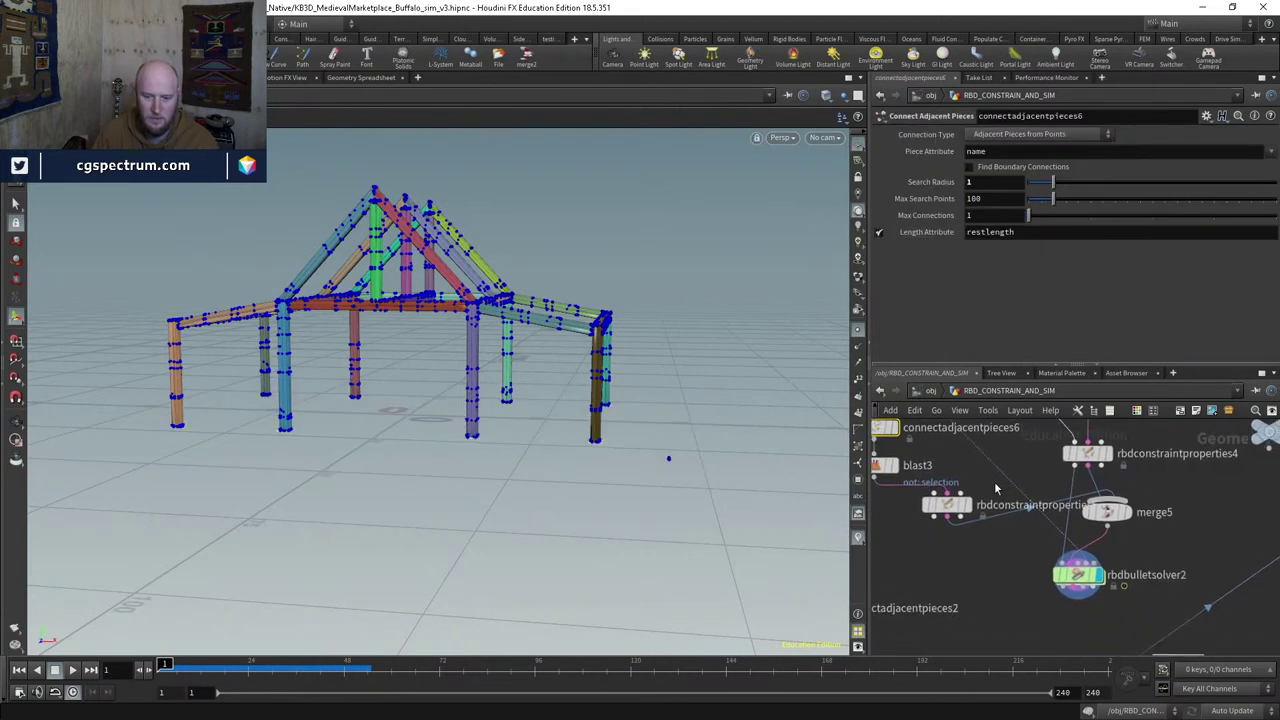
pyautogui.click(970, 505)
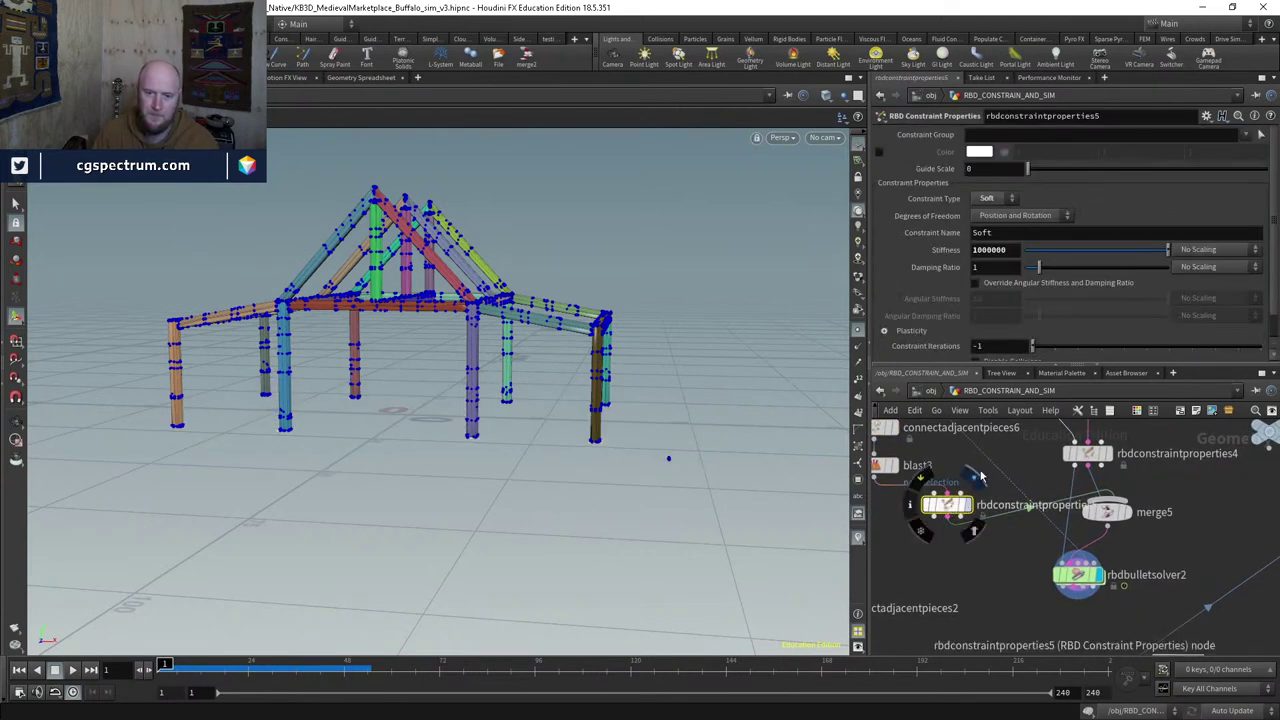
pyautogui.moveTo(952, 484); pyautogui.dragTo(1007, 527, button='middle')
pyautogui.click(977, 528)
# Step: Replay the sim from rbdbulletsolver2 with the stiffer constraints and return to frame 1
pyautogui.moveTo(1054, 606); pyautogui.dragTo(988, 521, button='middle')
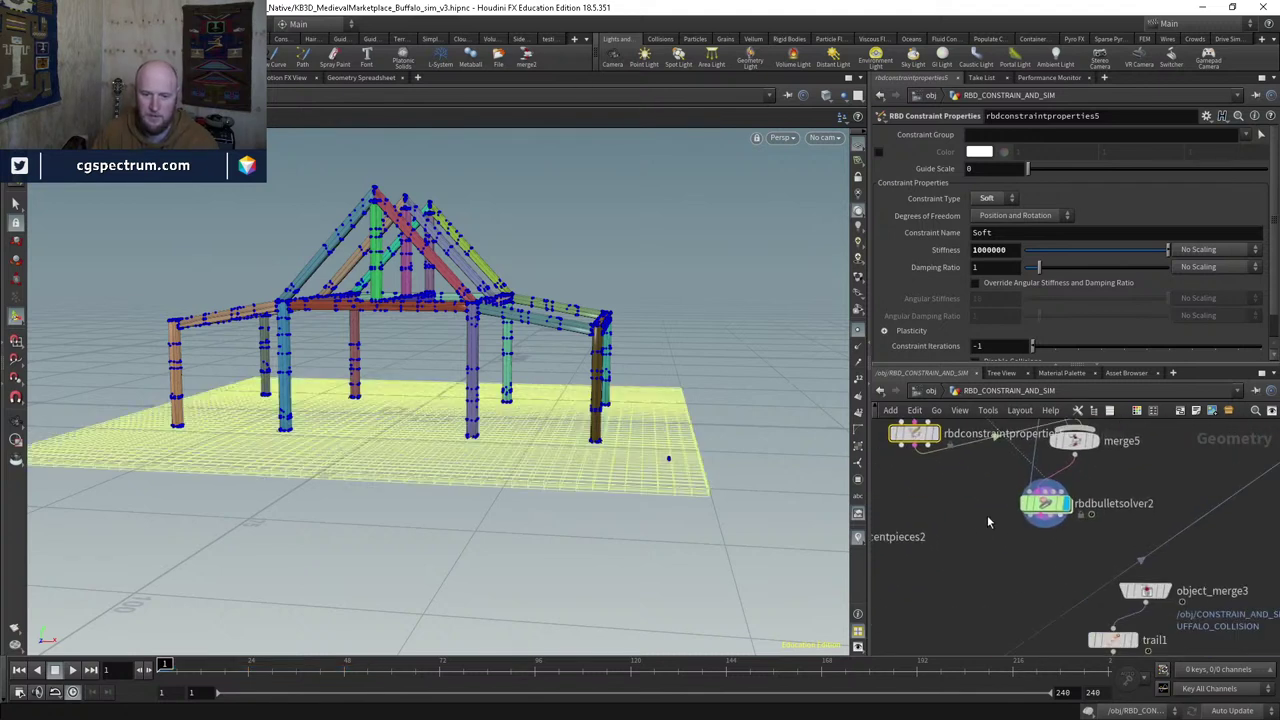
pyautogui.click(1047, 506)
pyautogui.press('Up')
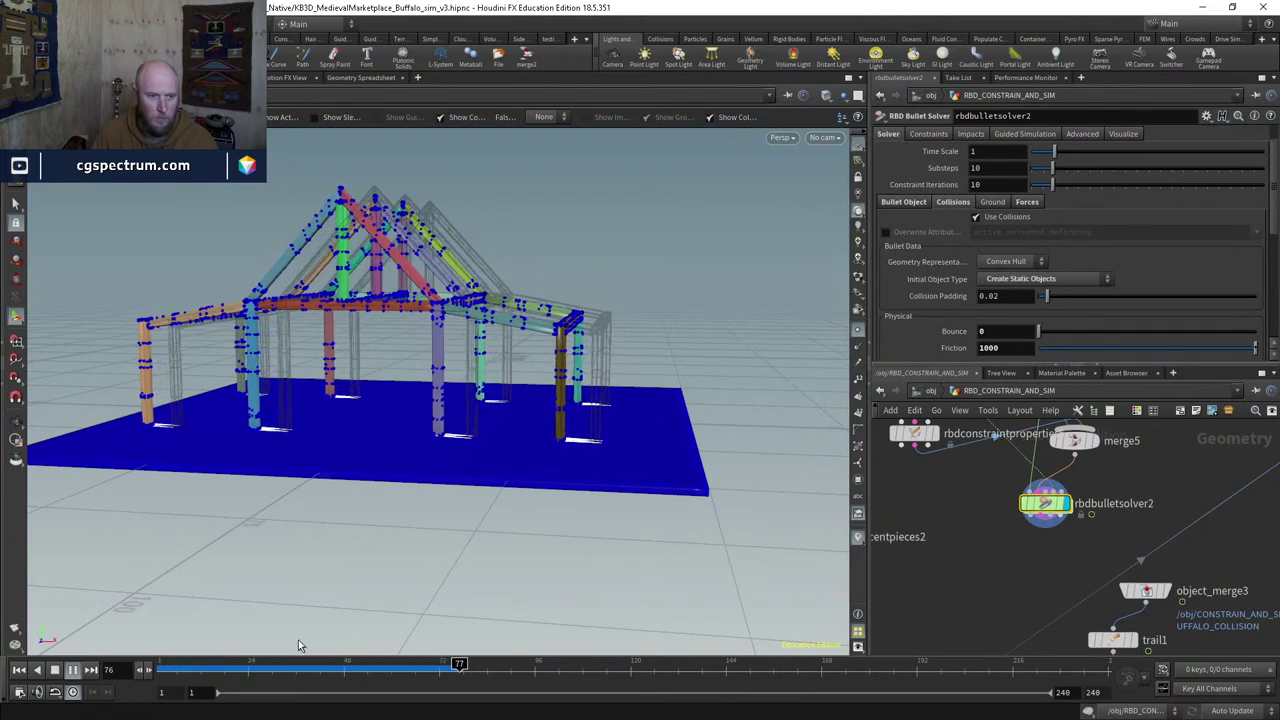
pyautogui.click(165, 663)
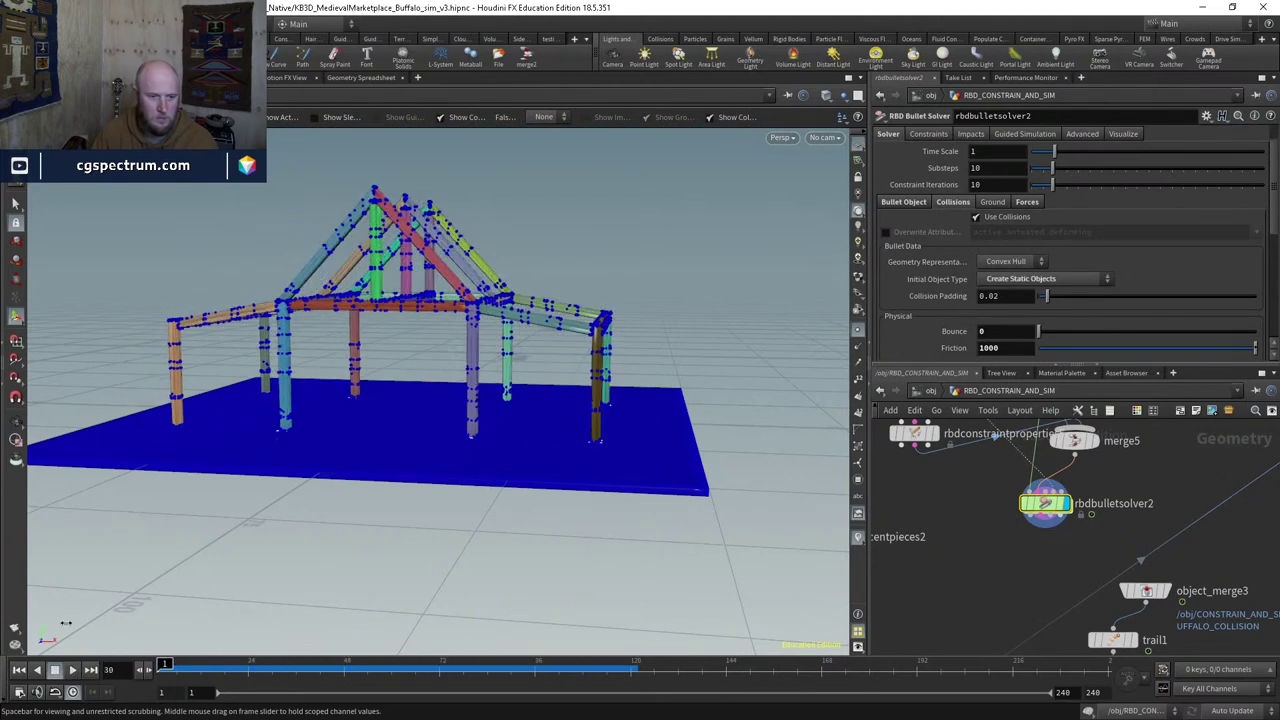
pyautogui.moveTo(973, 537); pyautogui.dragTo(896, 638, button='middle')
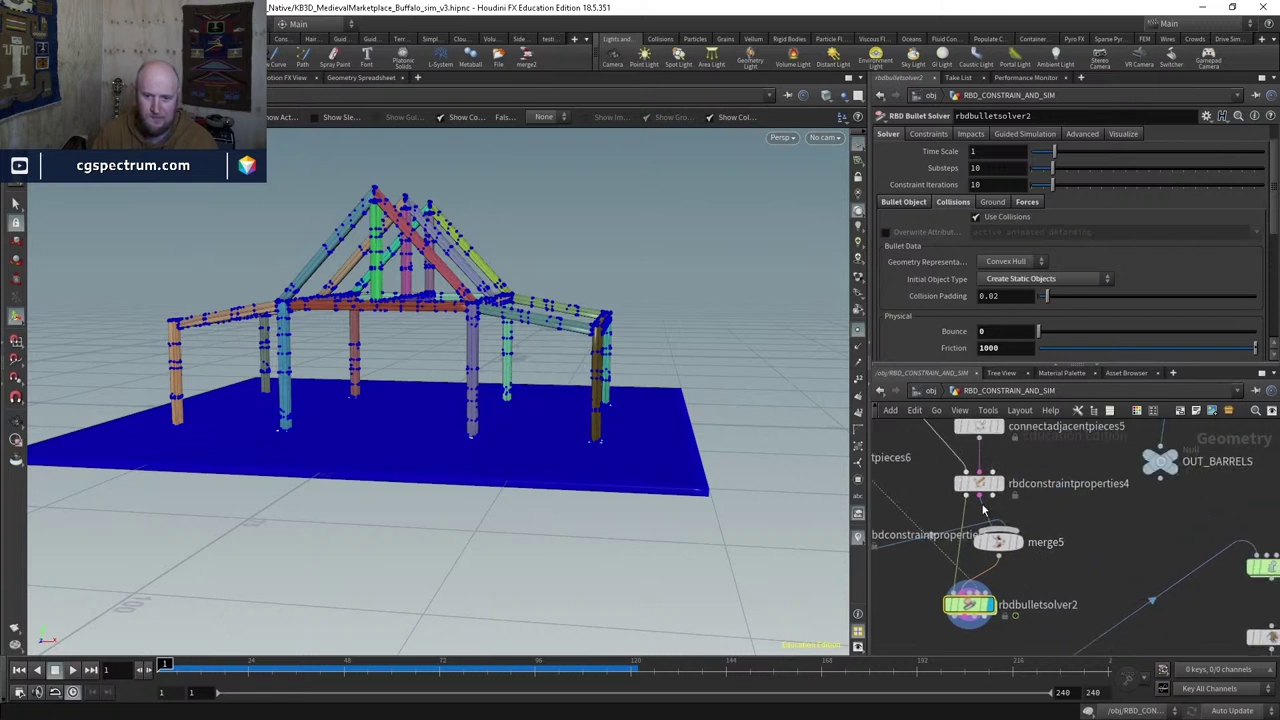
# Step: Set rbdconstraintproperties5 to Position Only freedom and test-play the sim from frame 1
pyautogui.moveTo(983, 510); pyautogui.dragTo(1133, 535, button='middle')
pyautogui.click(987, 559)
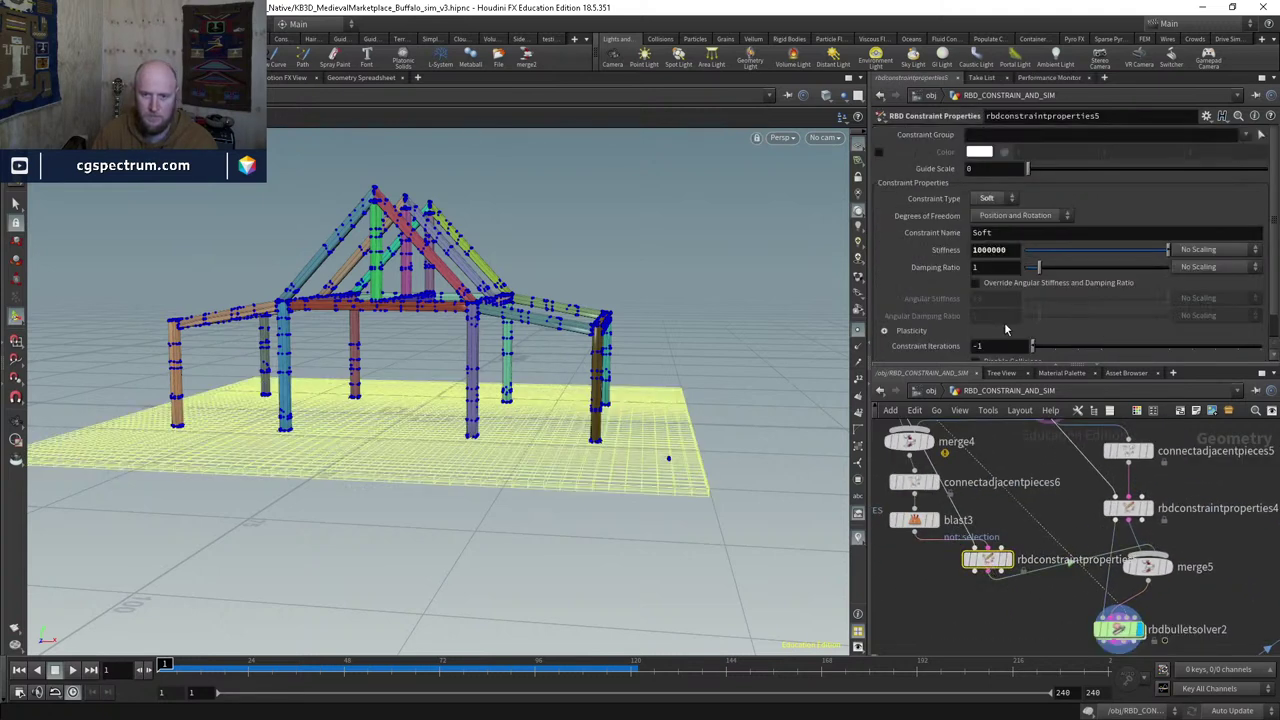
pyautogui.click(1014, 218)
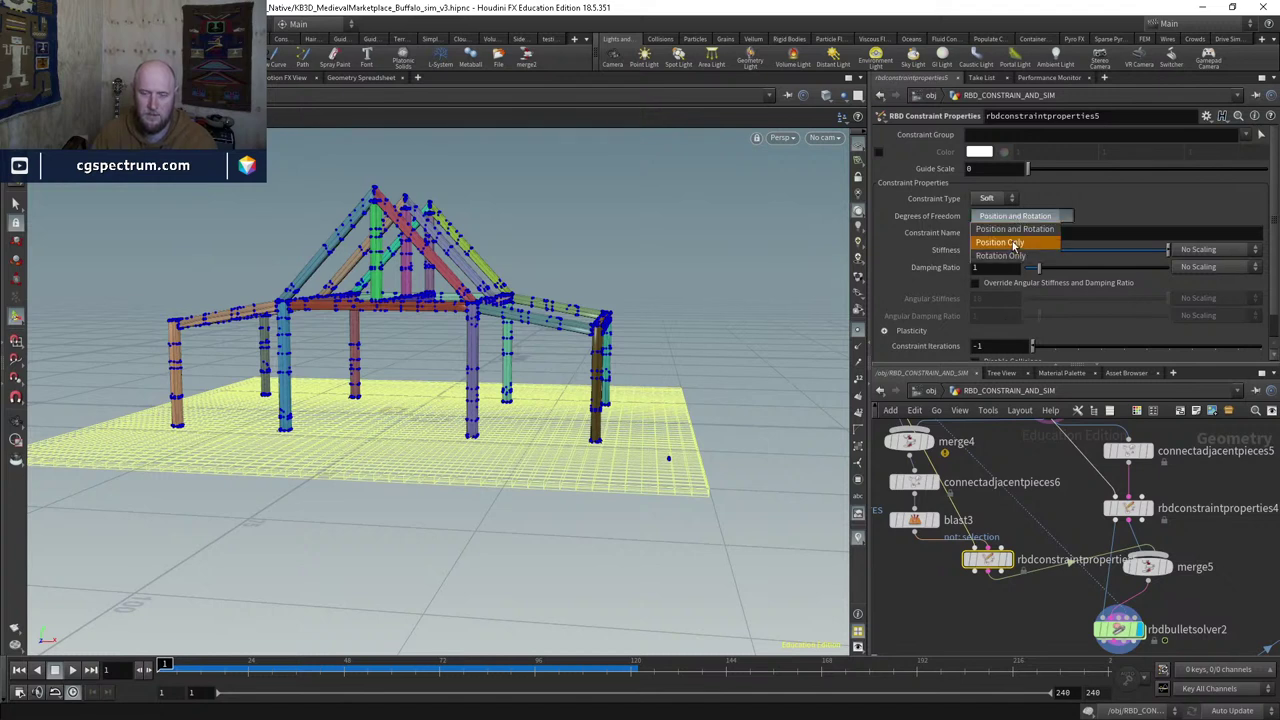
pyautogui.click(1014, 243)
pyautogui.moveTo(1006, 591); pyautogui.dragTo(900, 540, button='middle')
pyautogui.click(1012, 580)
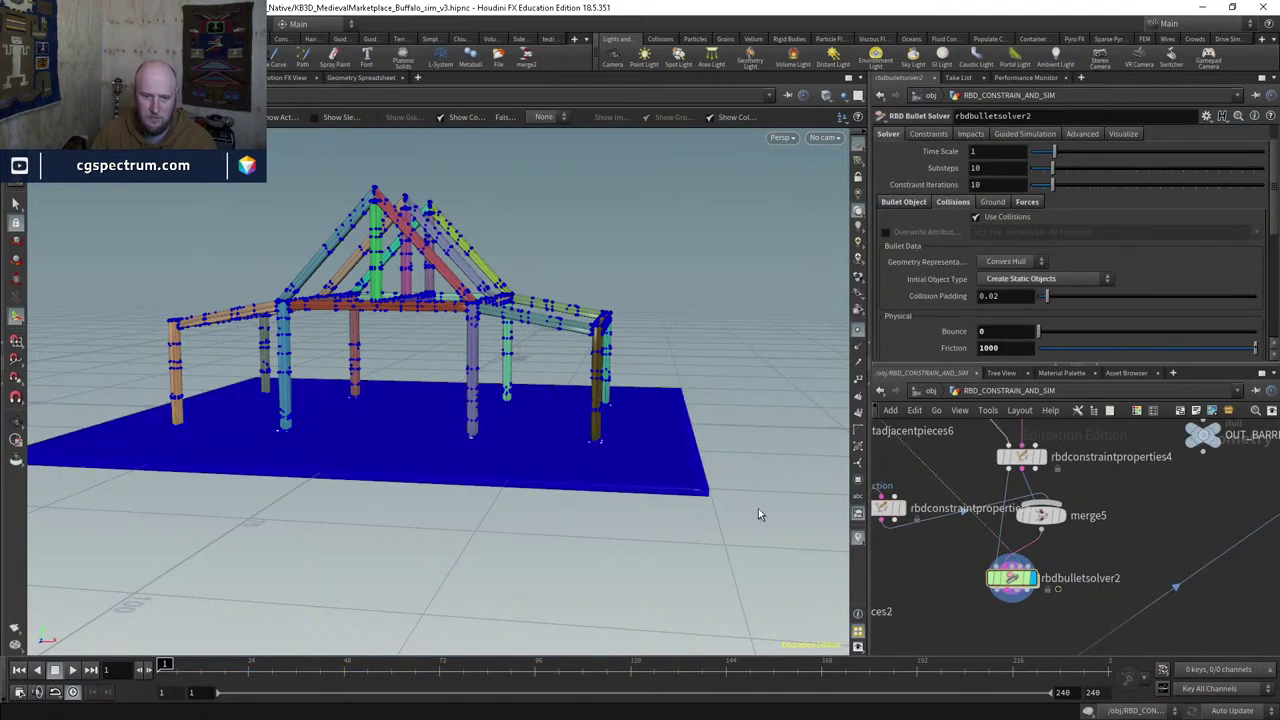
pyautogui.press('Up')
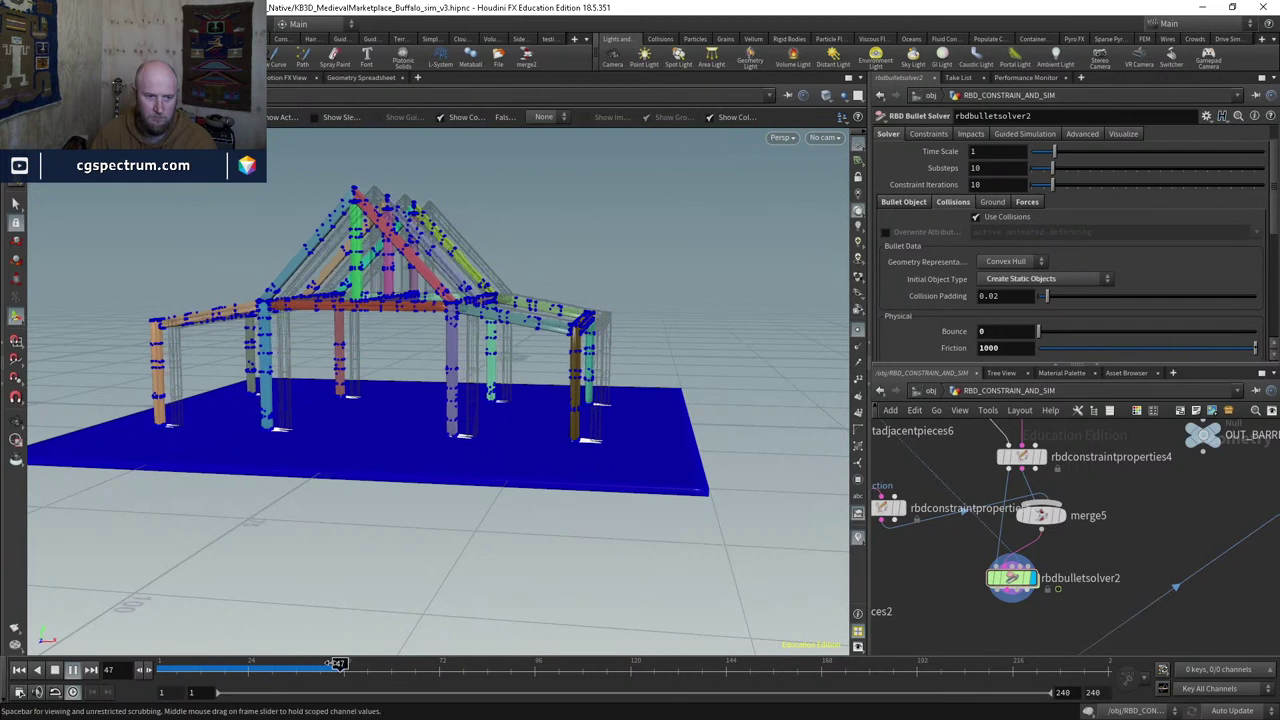
pyautogui.hotkey('ctrl', 'Up')
# Step: Set rbdconstraintproperties4 to Position Only freedom and play the sim again
pyautogui.click(1020, 457)
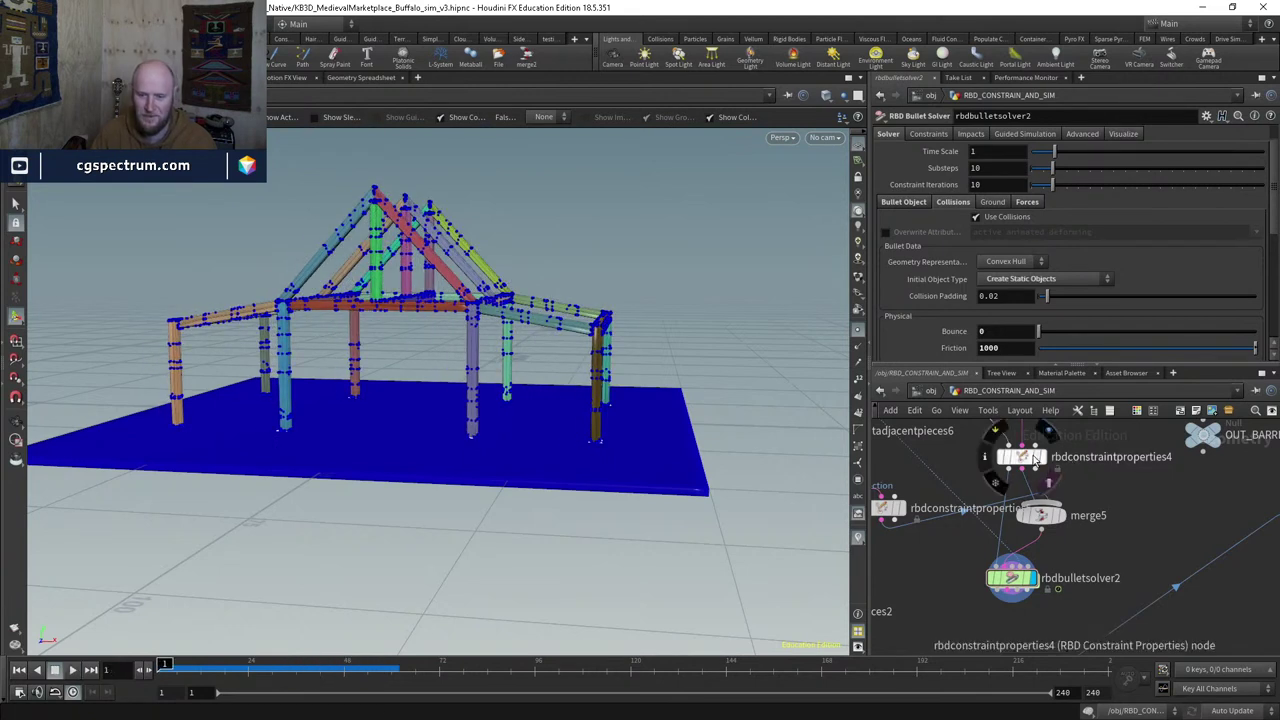
pyautogui.click(1010, 216)
pyautogui.click(1010, 229)
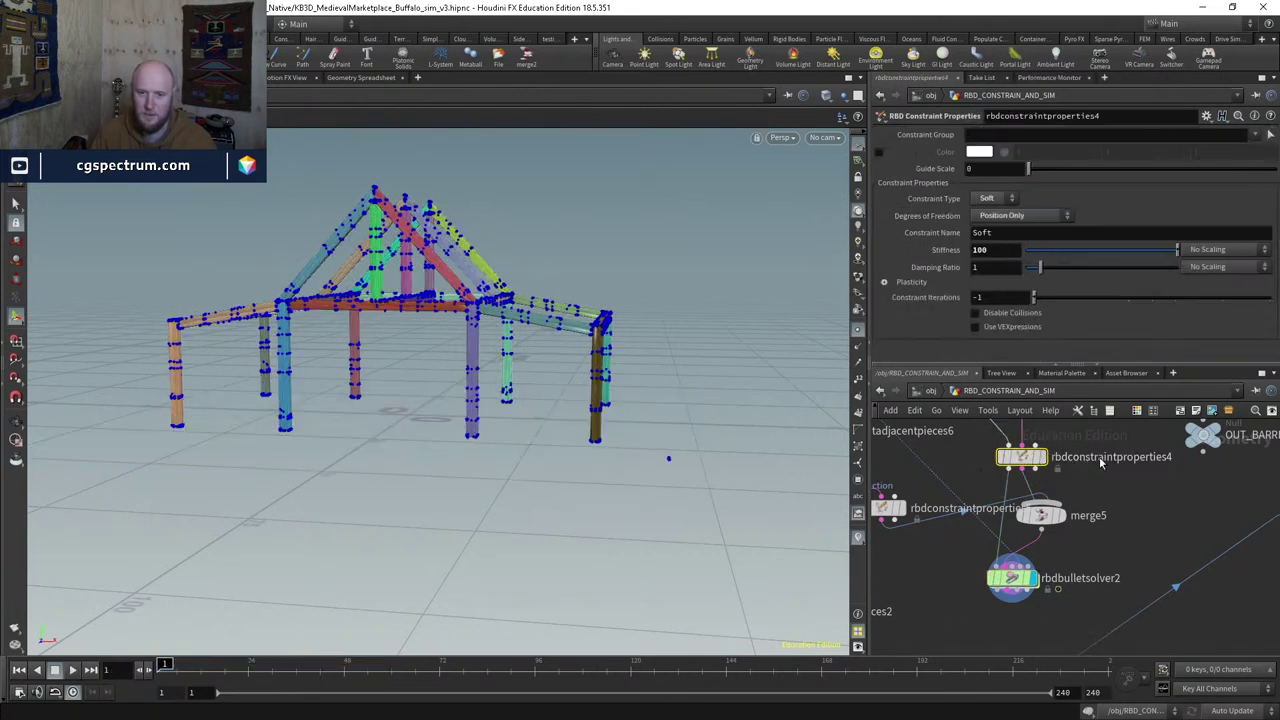
pyautogui.moveTo(1040, 600); pyautogui.dragTo(1014, 545, button='middle')
pyautogui.click(987, 523)
pyautogui.press('Up')
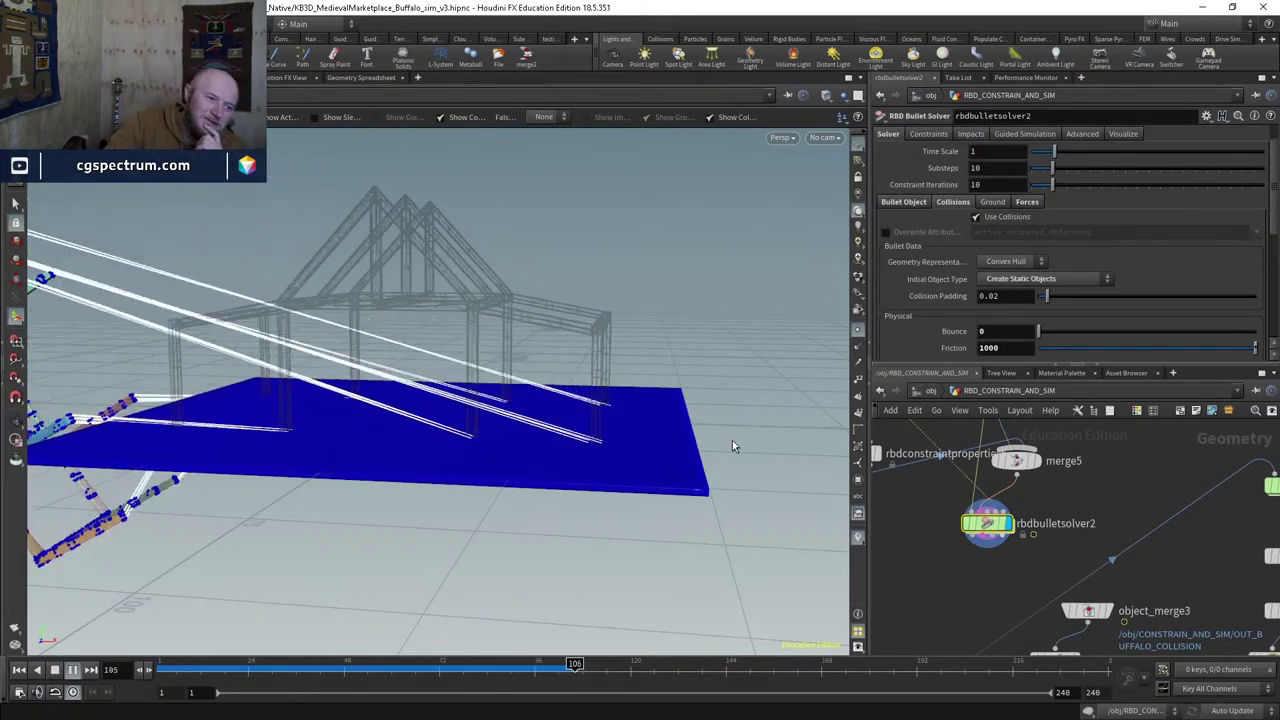
# Step: Scrub the sim through frames 33, 18 and 86 to watch the frame tilt and collapse
pyautogui.click(252, 665)
pyautogui.moveTo(268, 663); pyautogui.dragTo(397, 667)
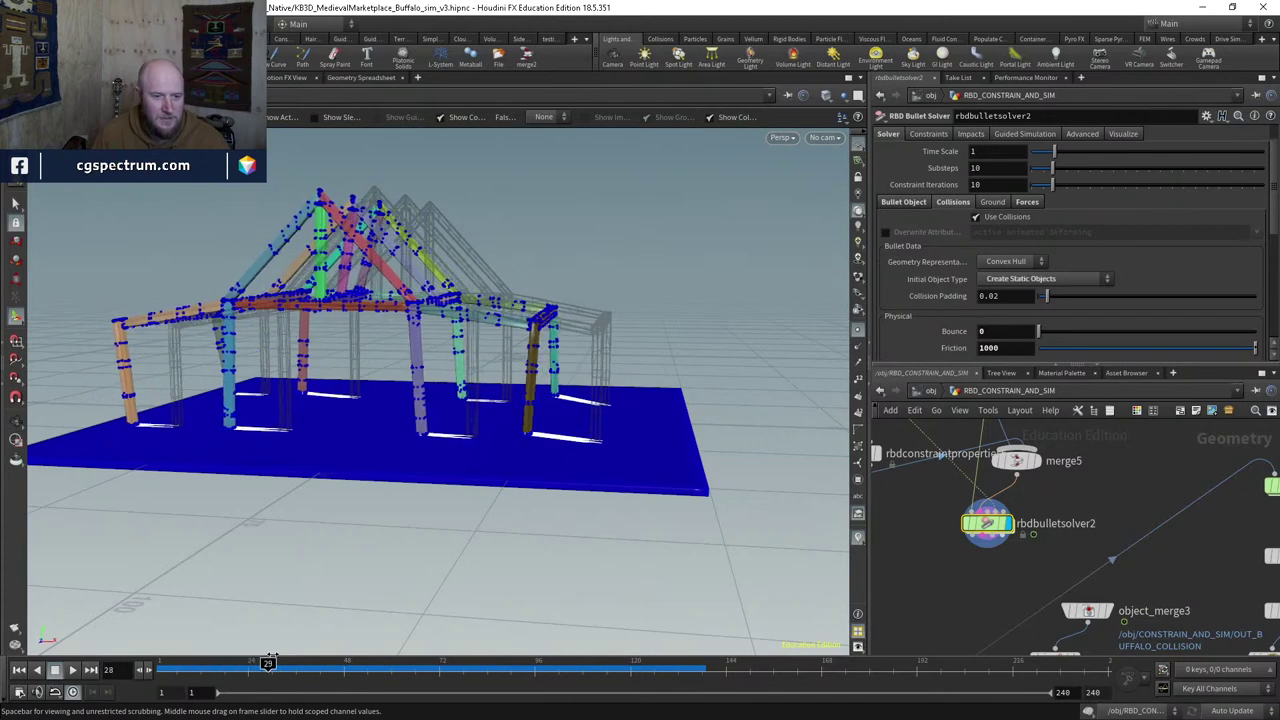
pyautogui.moveTo(316, 663); pyautogui.dragTo(165, 664)
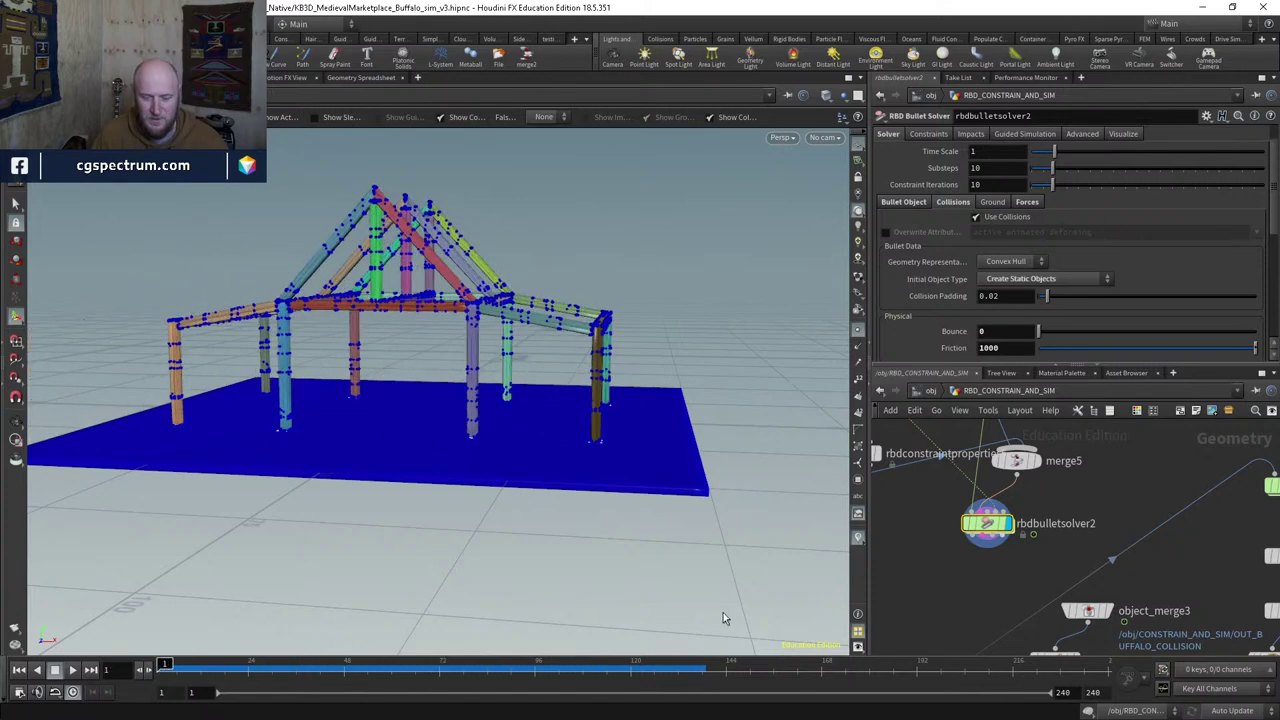
pyautogui.moveTo(952, 420); pyautogui.dragTo(953, 517, button='middle')
pyautogui.click(953, 517)
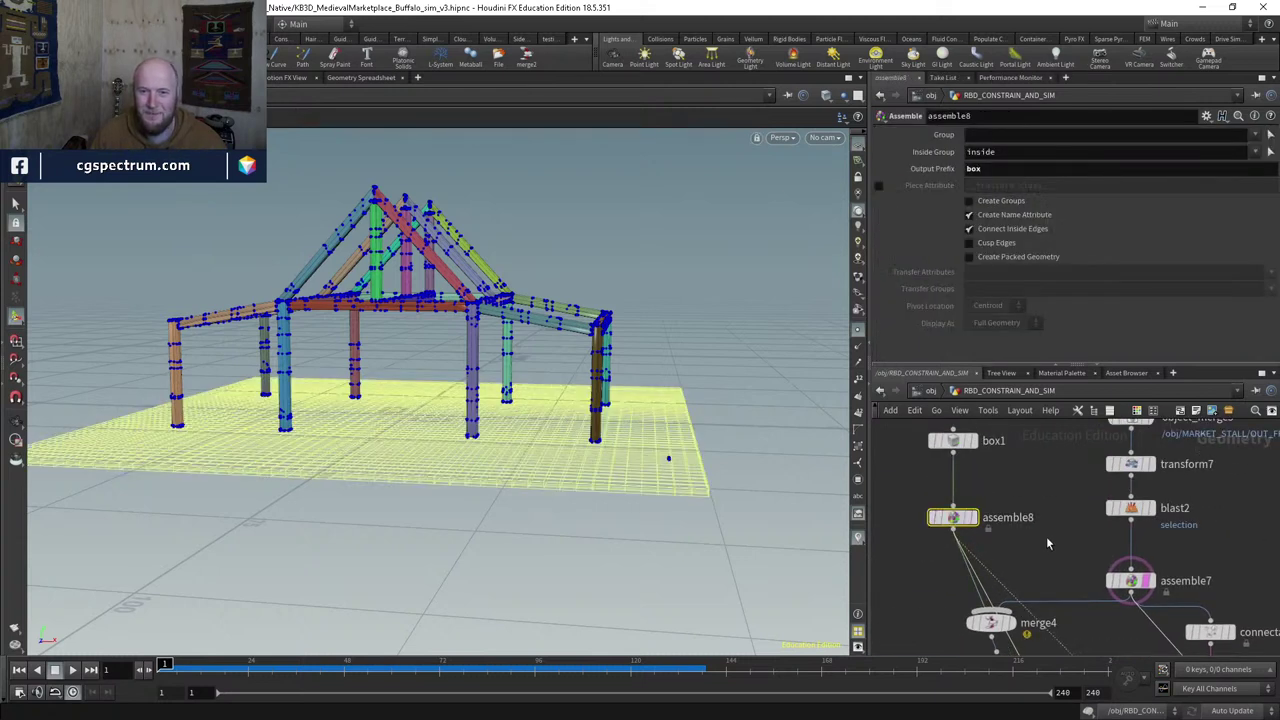
pyautogui.moveTo(1046, 536); pyautogui.dragTo(996, 398, button='middle')
pyautogui.middleClick(943, 530)
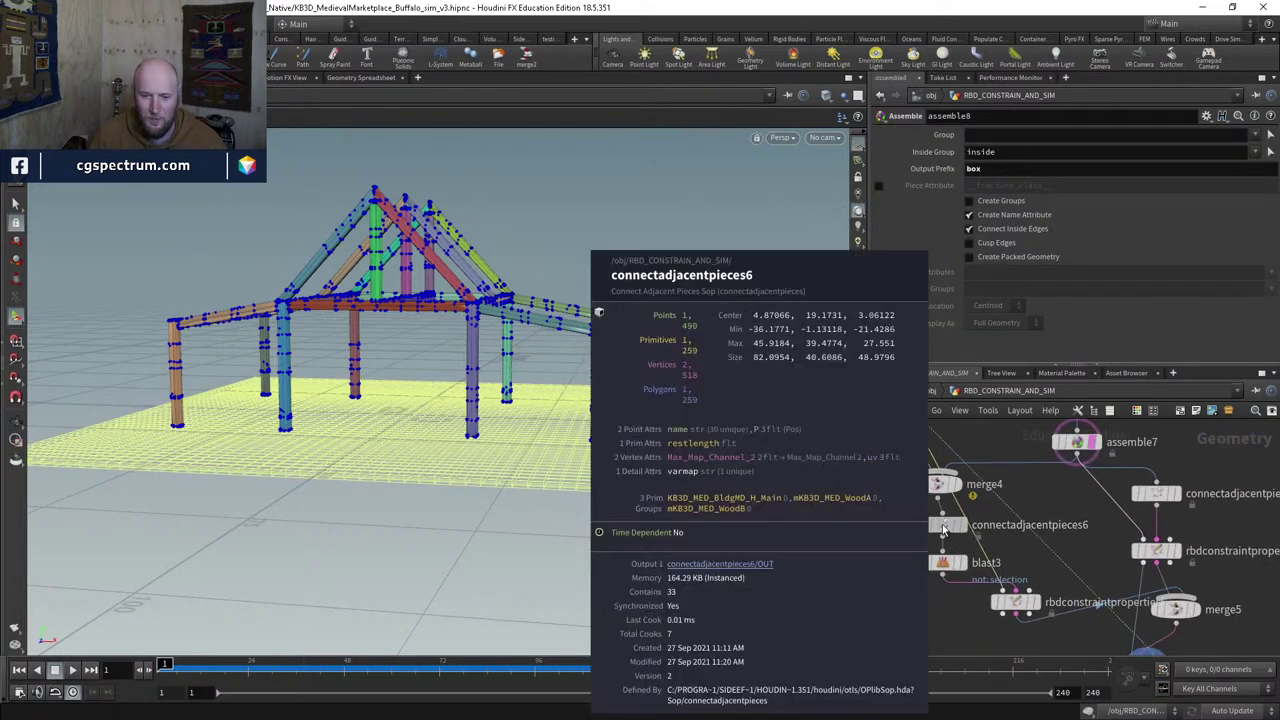
pyautogui.moveTo(1017, 601); pyautogui.dragTo(957, 523, button='middle')
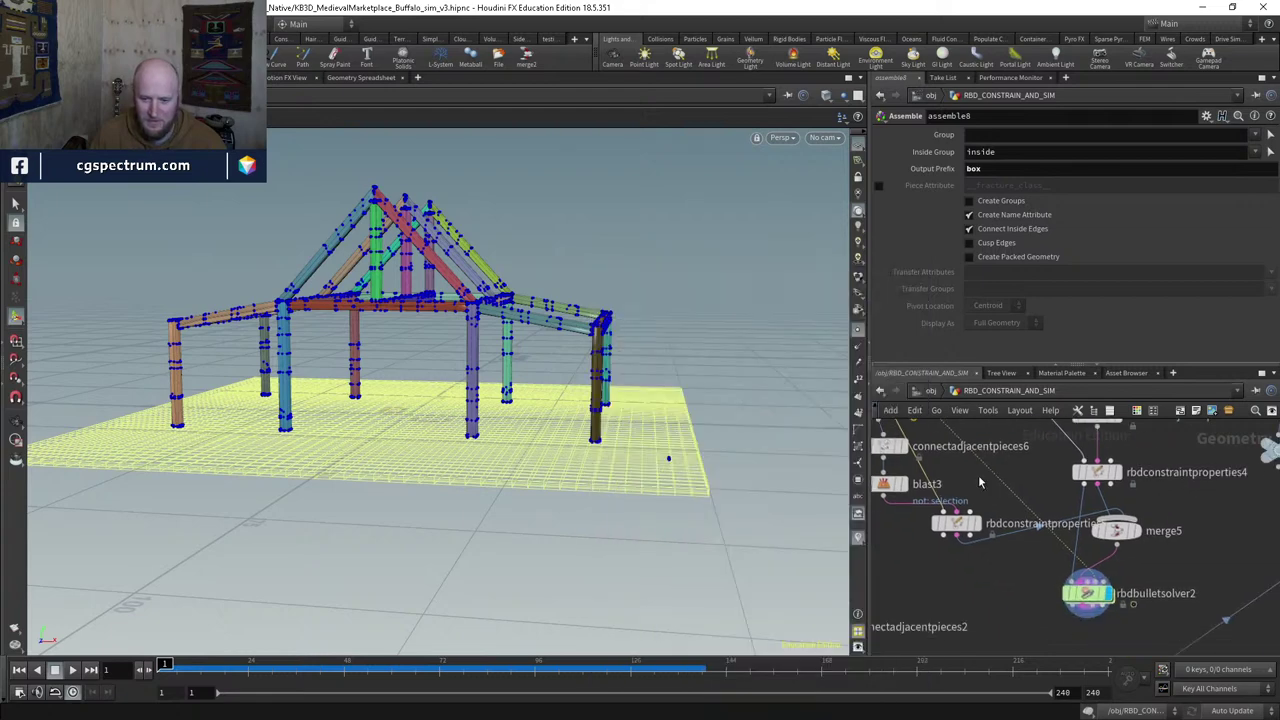
pyautogui.click(957, 522)
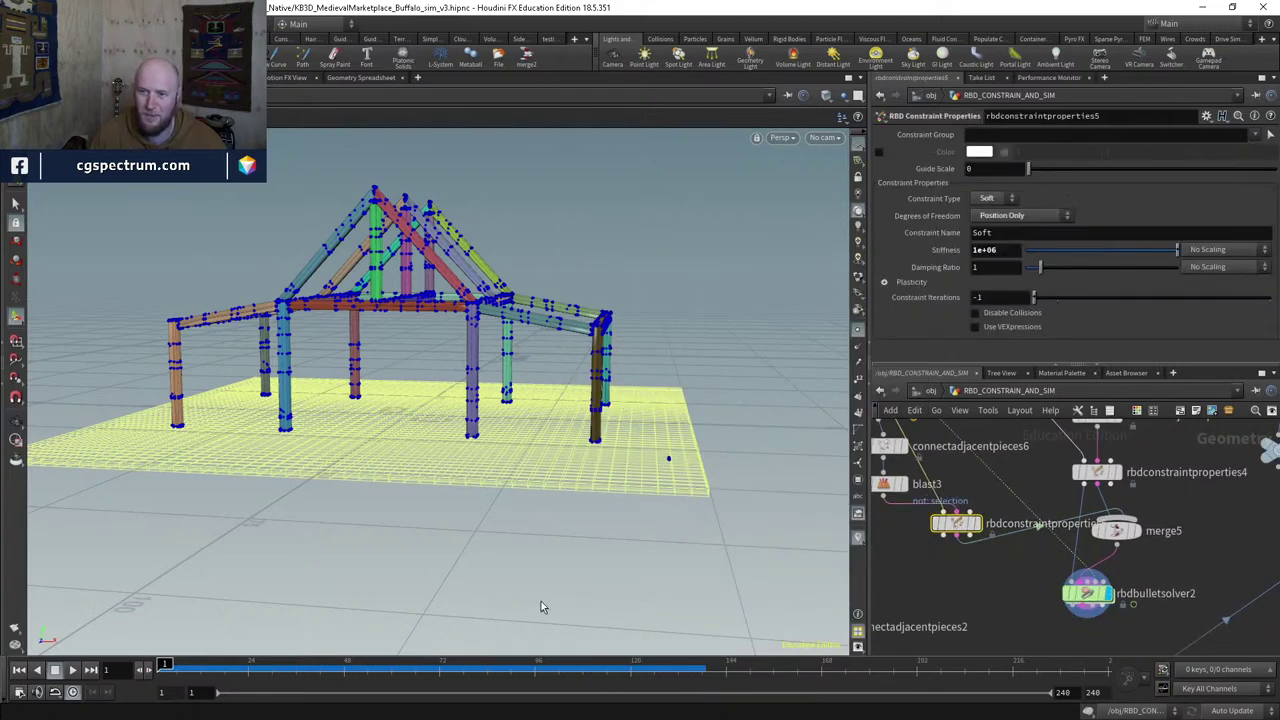
pyautogui.moveTo(164, 664); pyautogui.dragTo(308, 664)
pyautogui.hotkey('ctrl', 'Up')
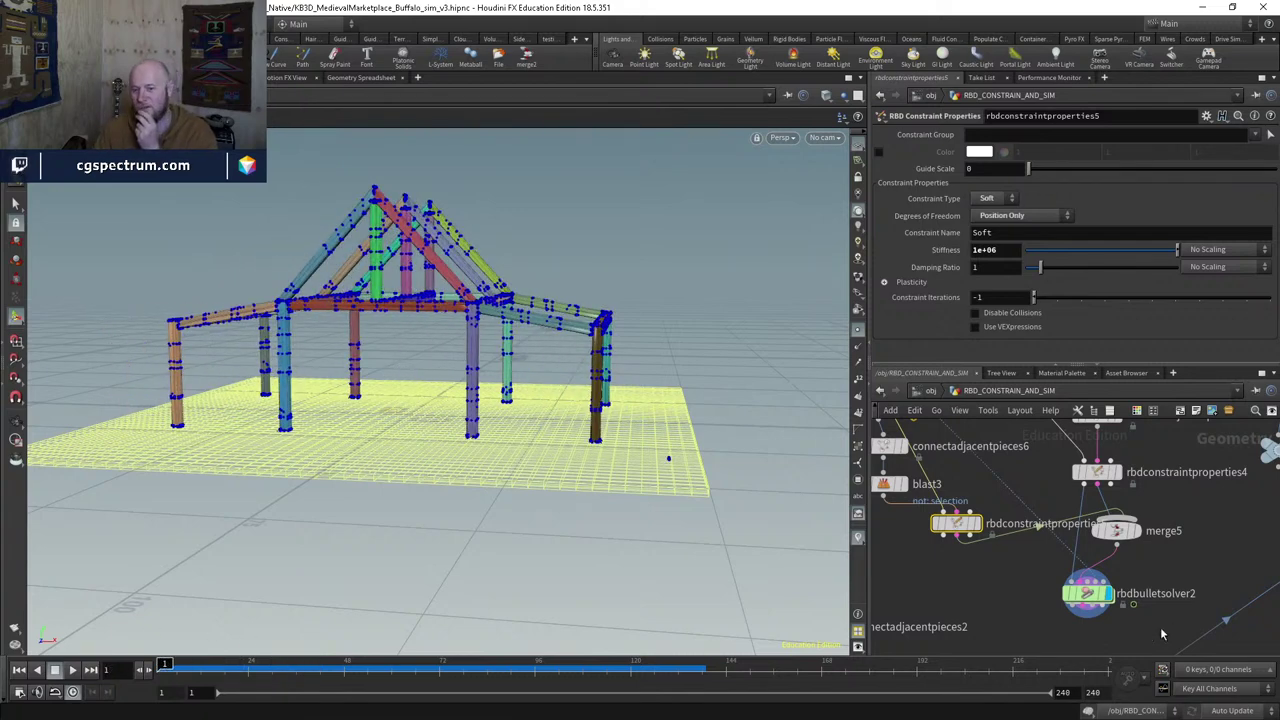
pyautogui.moveTo(1162, 634); pyautogui.dragTo(1144, 602, button='middle')
pyautogui.click(1068, 562)
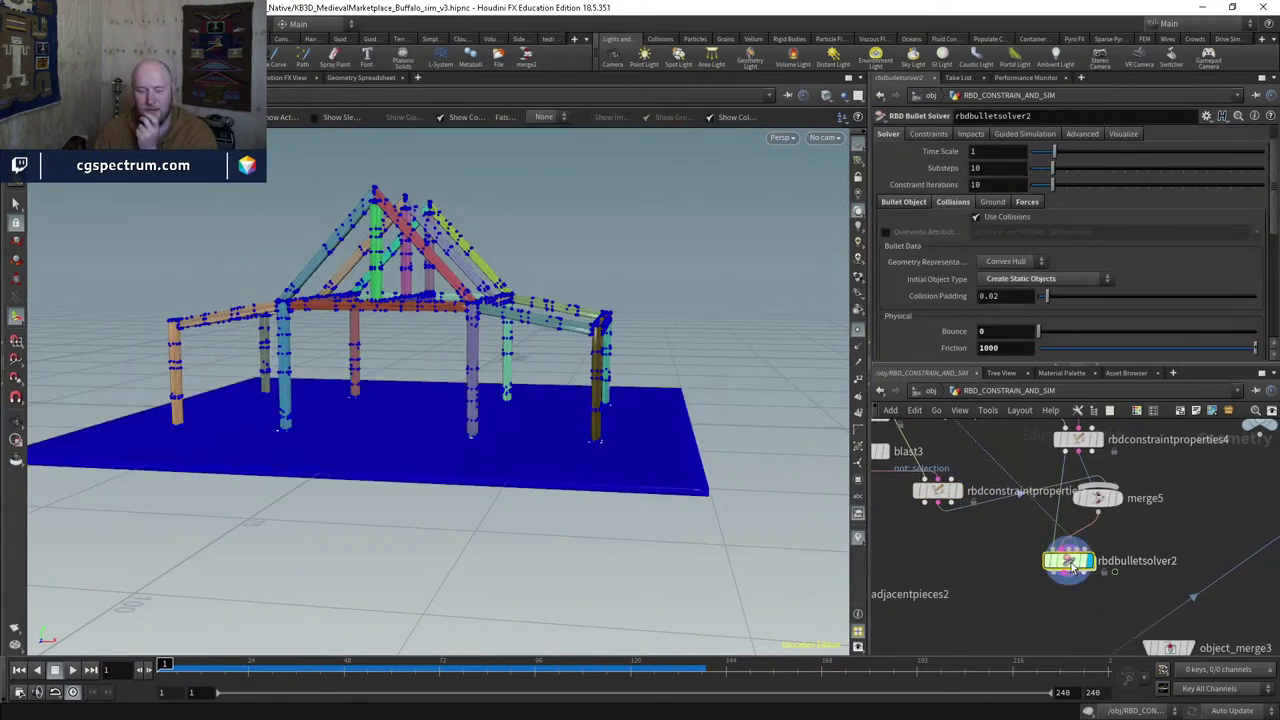
pyautogui.moveTo(1070, 563)
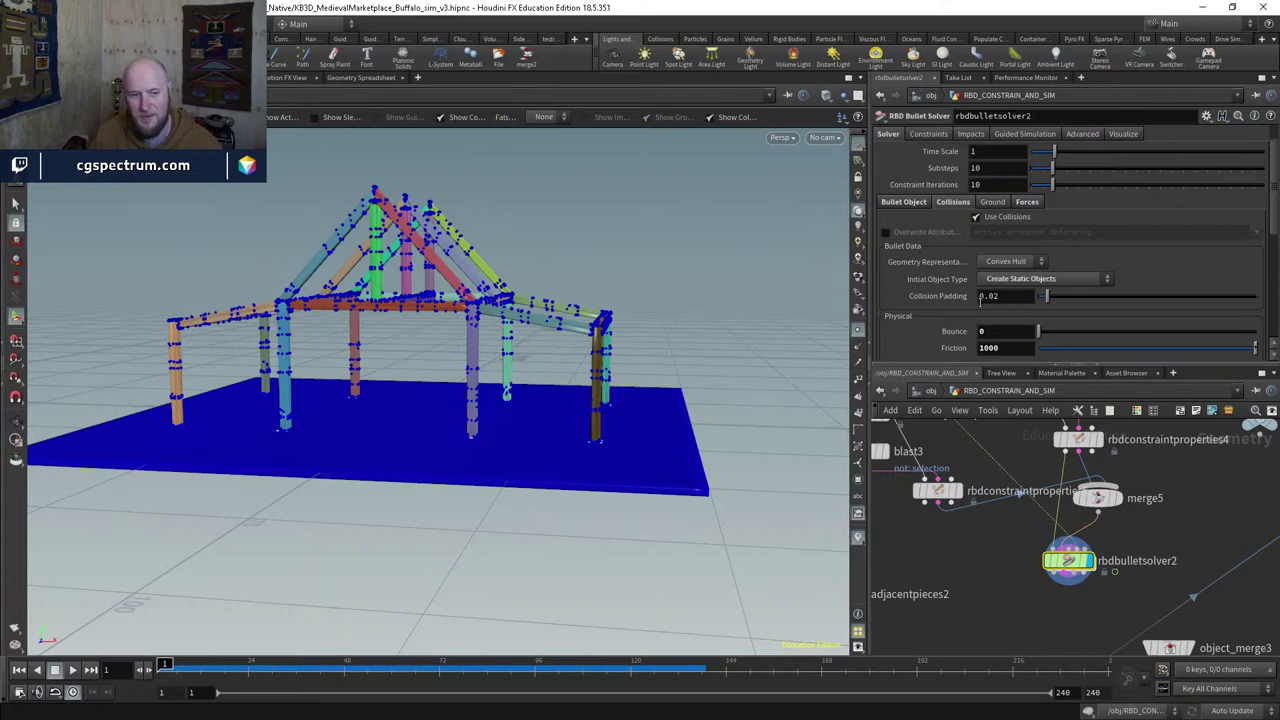
pyautogui.moveTo(1192, 562); pyautogui.dragTo(1170, 590, button='middle')
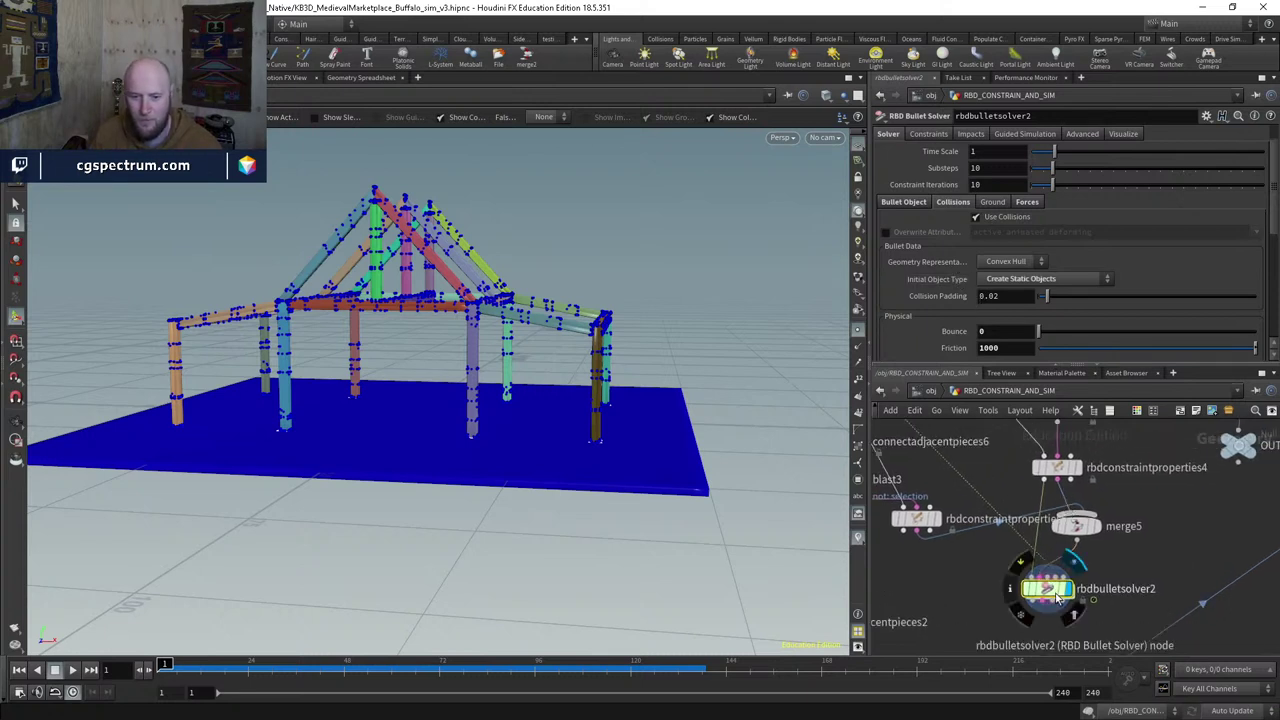
pyautogui.moveTo(1046, 588); pyautogui.dragTo(1046, 599)
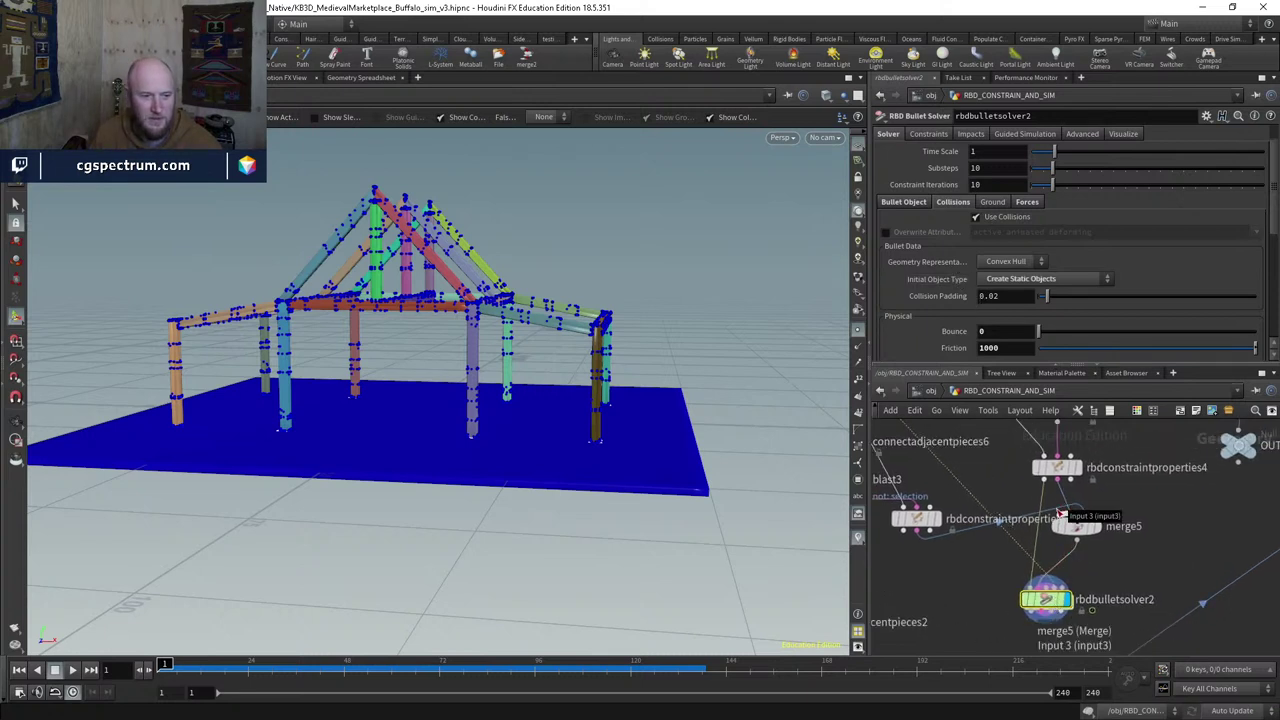
# Step: Compare with rbdconstraintproperties4, then make rbdconstraintproperties5 Hard with Position and Rotation freedom
pyautogui.click(914, 520)
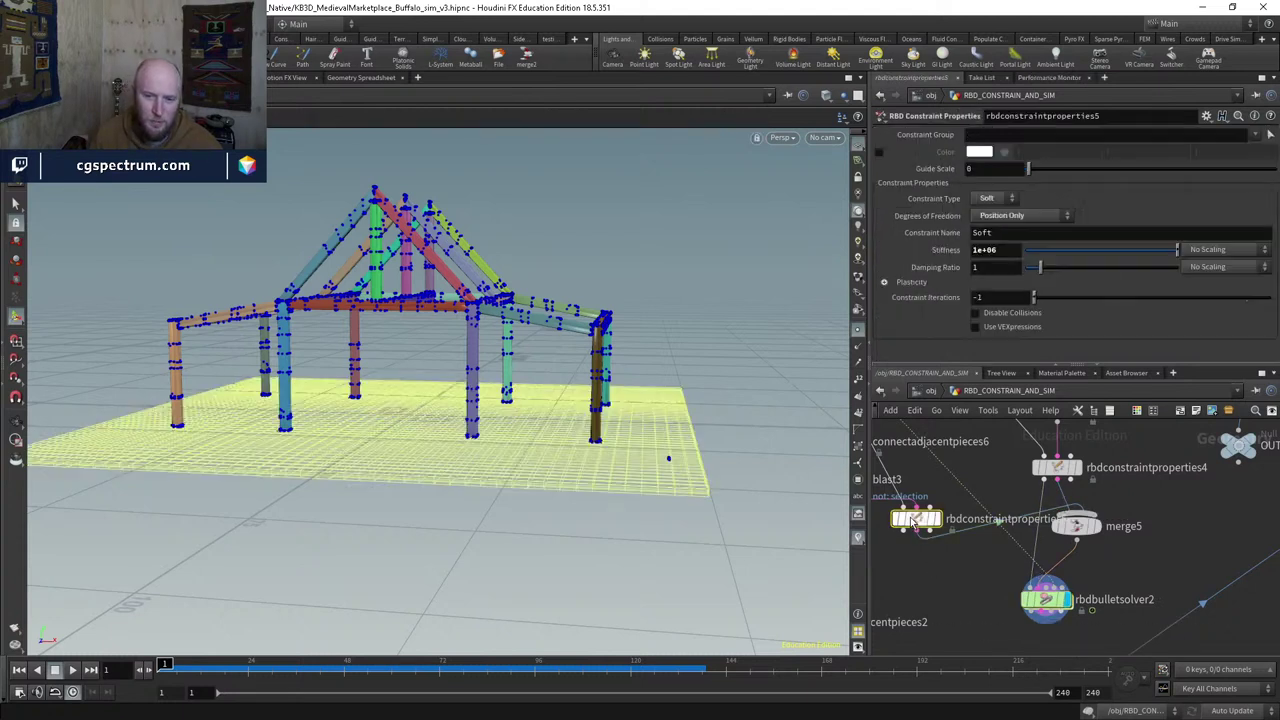
pyautogui.click(1056, 467)
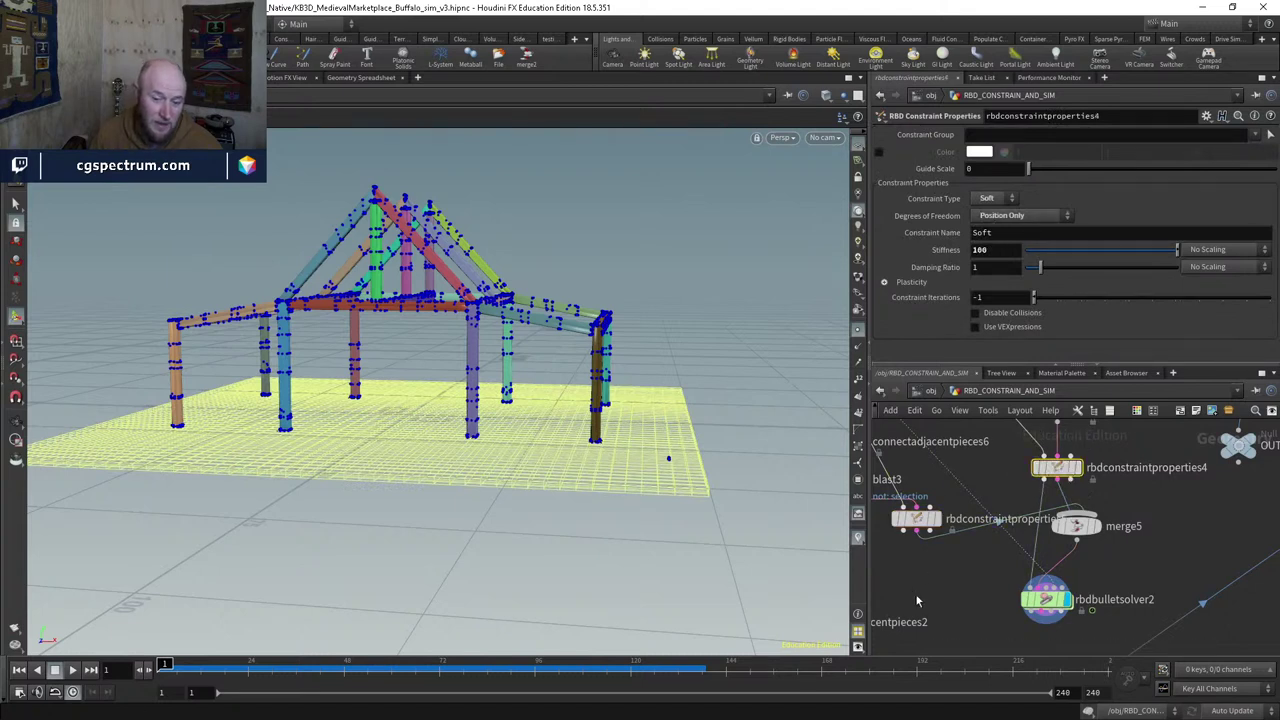
pyautogui.click(912, 519)
pyautogui.click(988, 199)
pyautogui.click(986, 238)
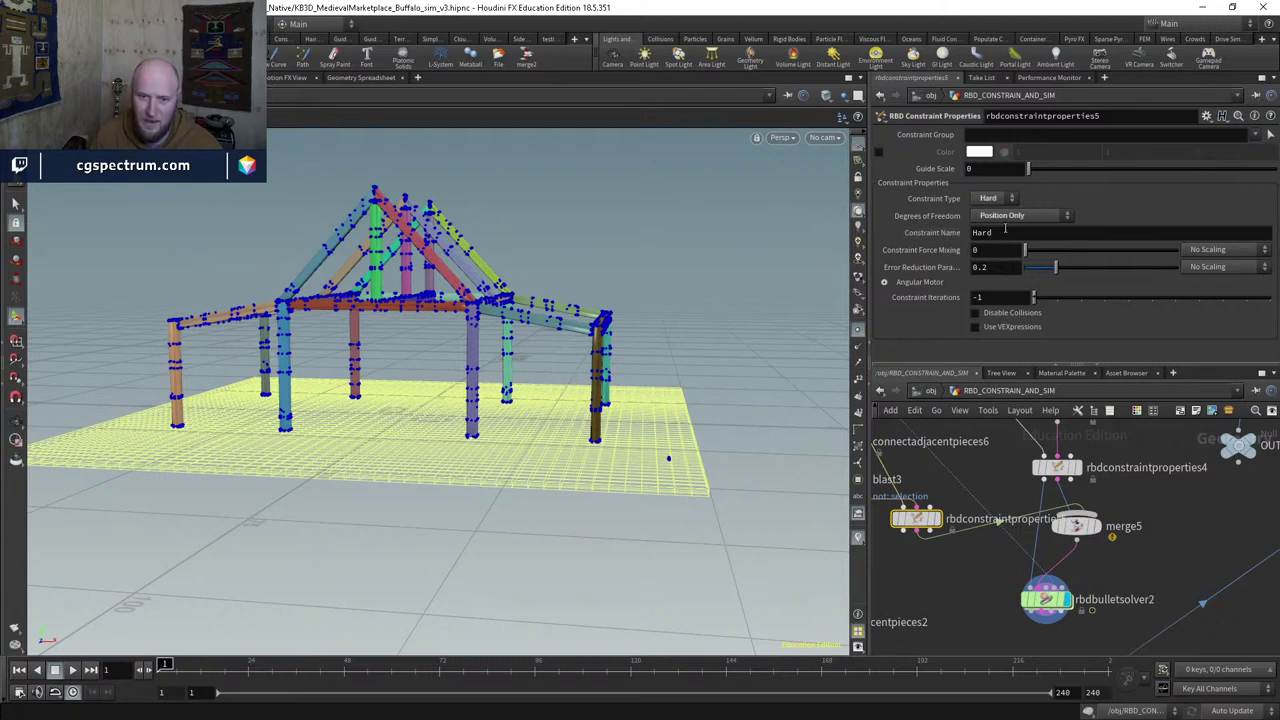
pyautogui.click(1008, 216)
pyautogui.click(1005, 234)
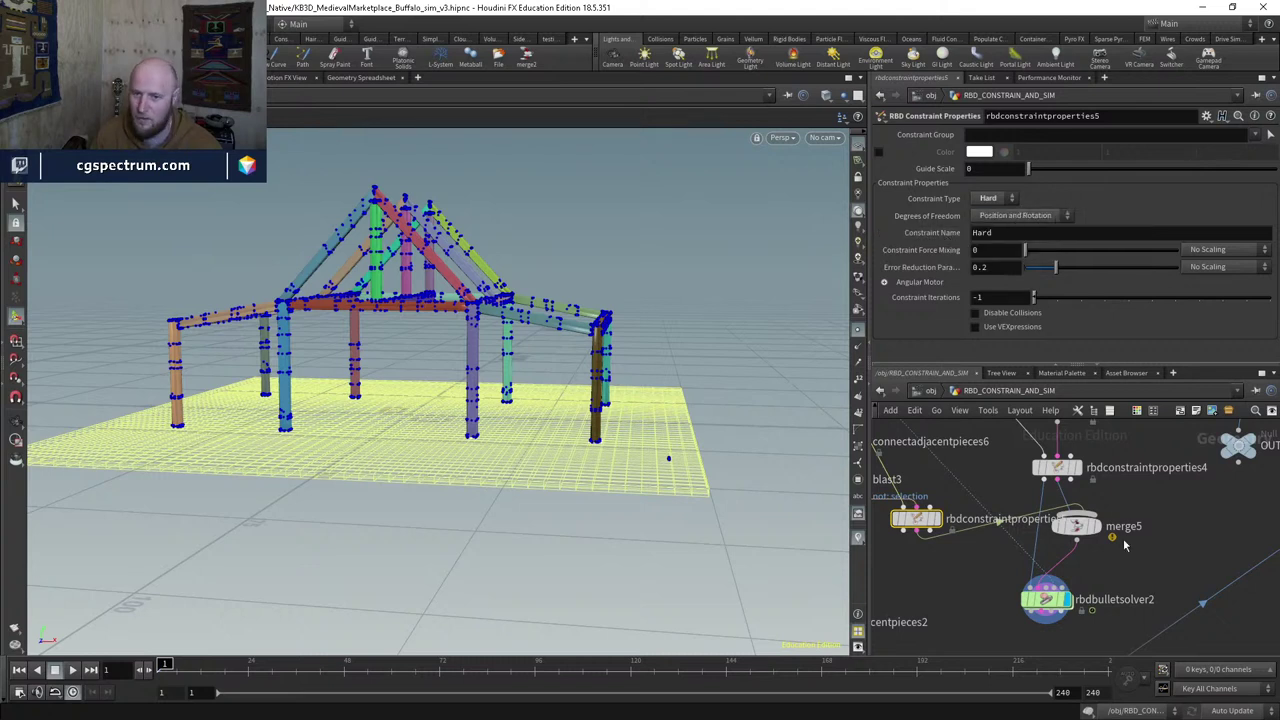
pyautogui.moveTo(1124, 545); pyautogui.dragTo(1118, 478, button='middle')
pyautogui.click(1040, 532)
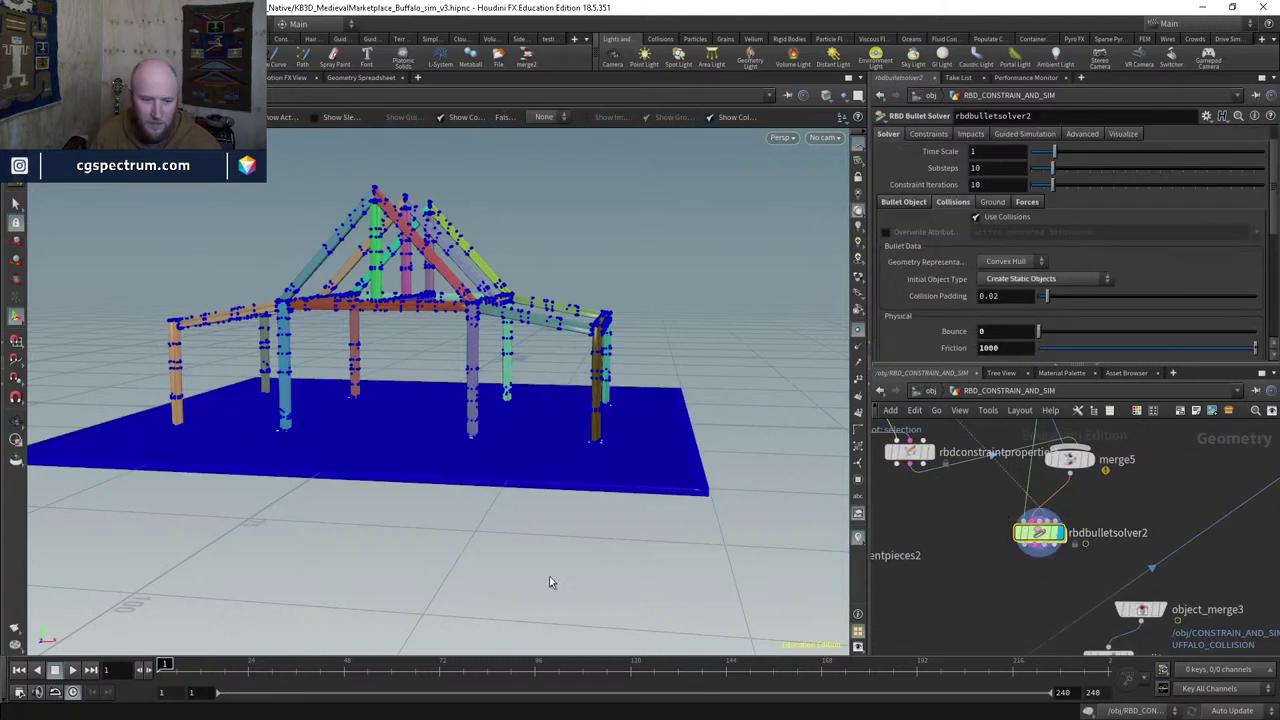
# Step: Play the hard-constraint sim, scrub between frames 51 and 42, and reselect rbdconstraintproperties5
pyautogui.click(75, 670)
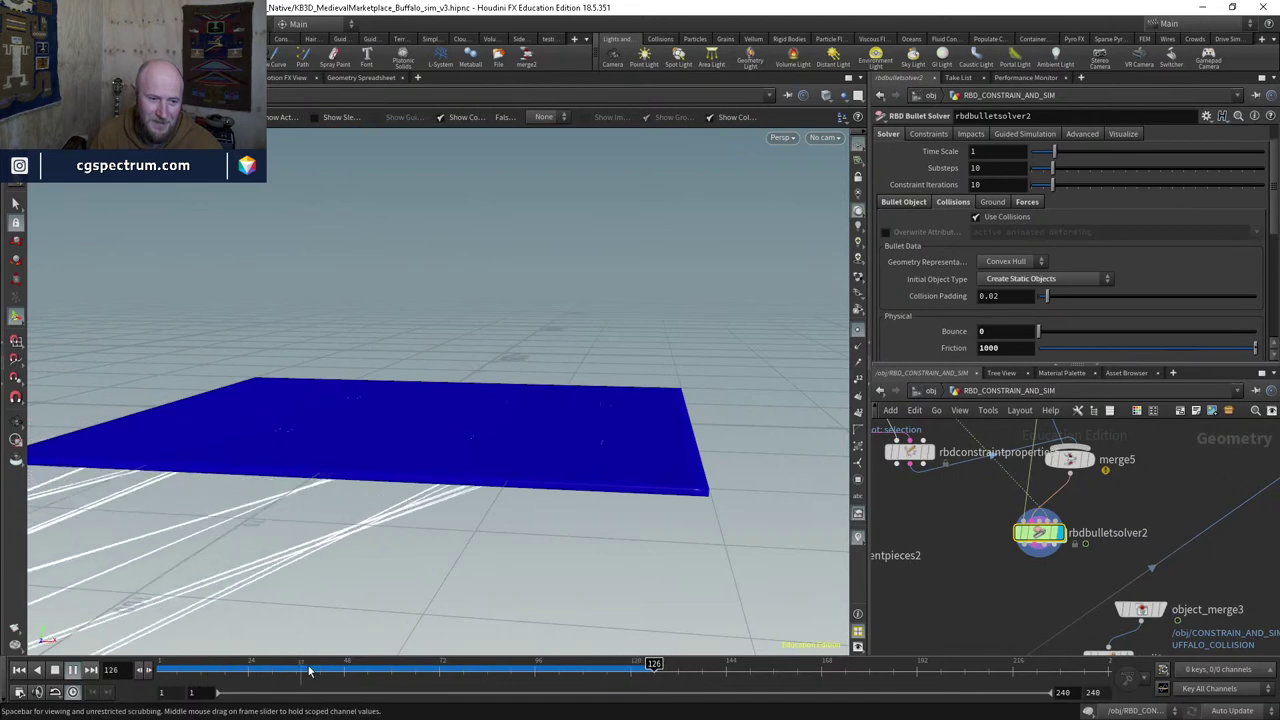
pyautogui.click(358, 676)
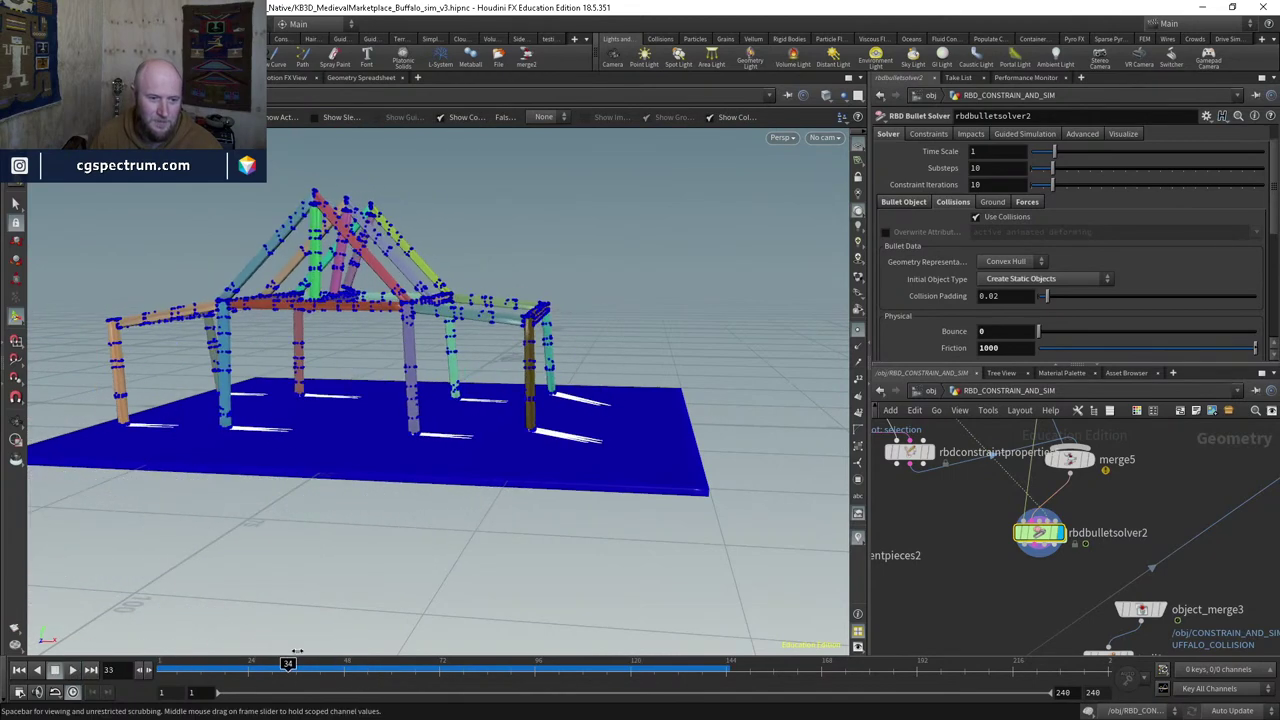
pyautogui.moveTo(357, 668); pyautogui.dragTo(177, 623)
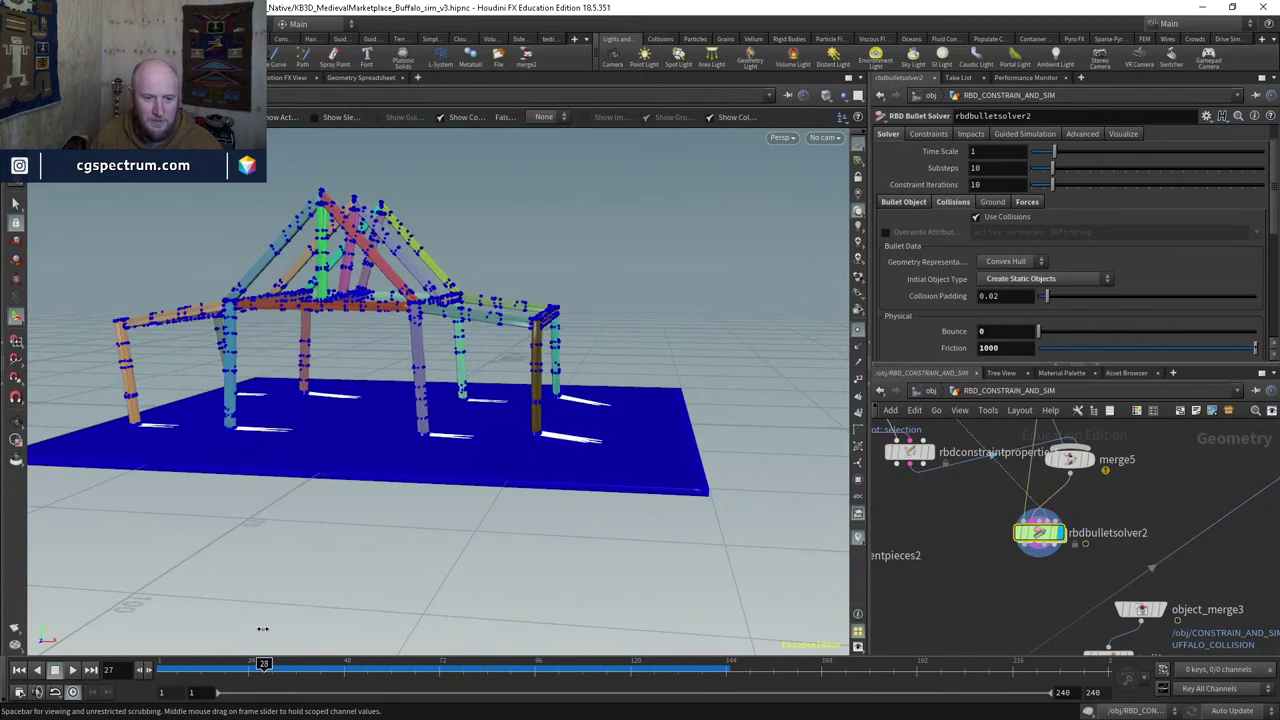
pyautogui.click(912, 456)
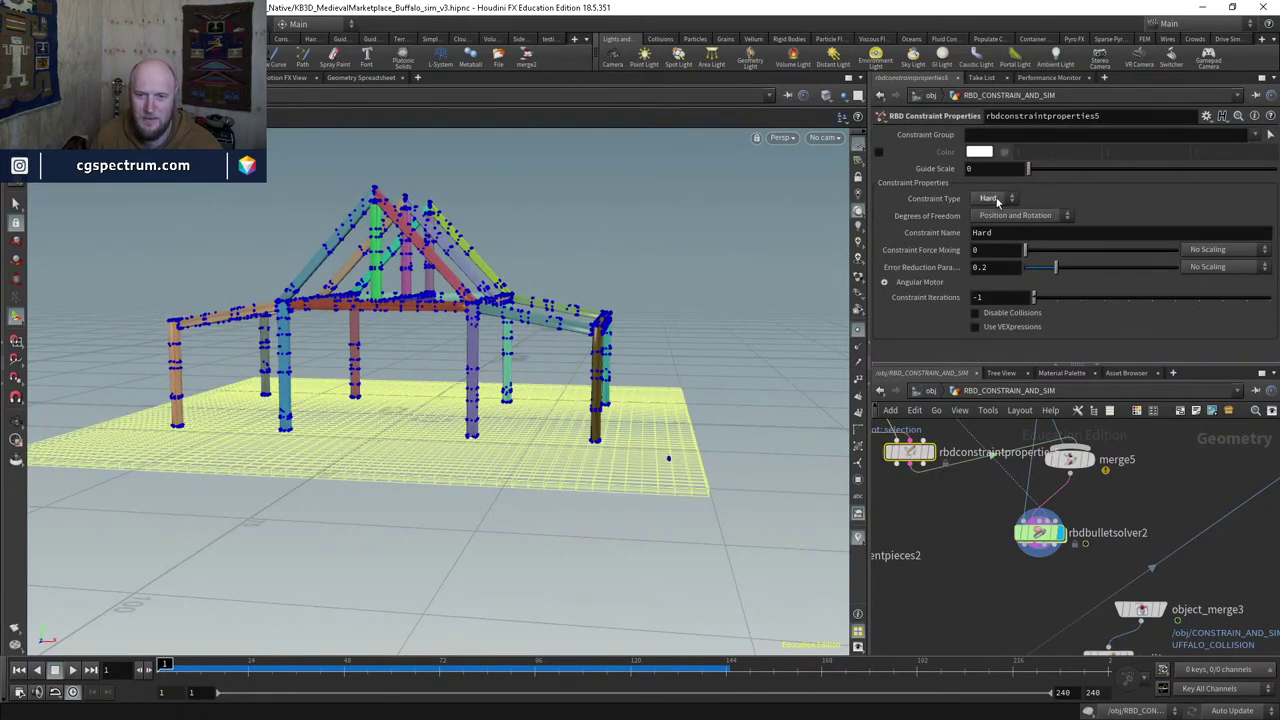
# Step: Switch rbdconstraintproperties5 to Glue constraints and test-play the sim from rbdbulletsolver2
pyautogui.click(997, 198)
pyautogui.click(995, 214)
pyautogui.moveTo(1043, 532); pyautogui.dragTo(1003, 482, button='middle')
pyautogui.click(1003, 482)
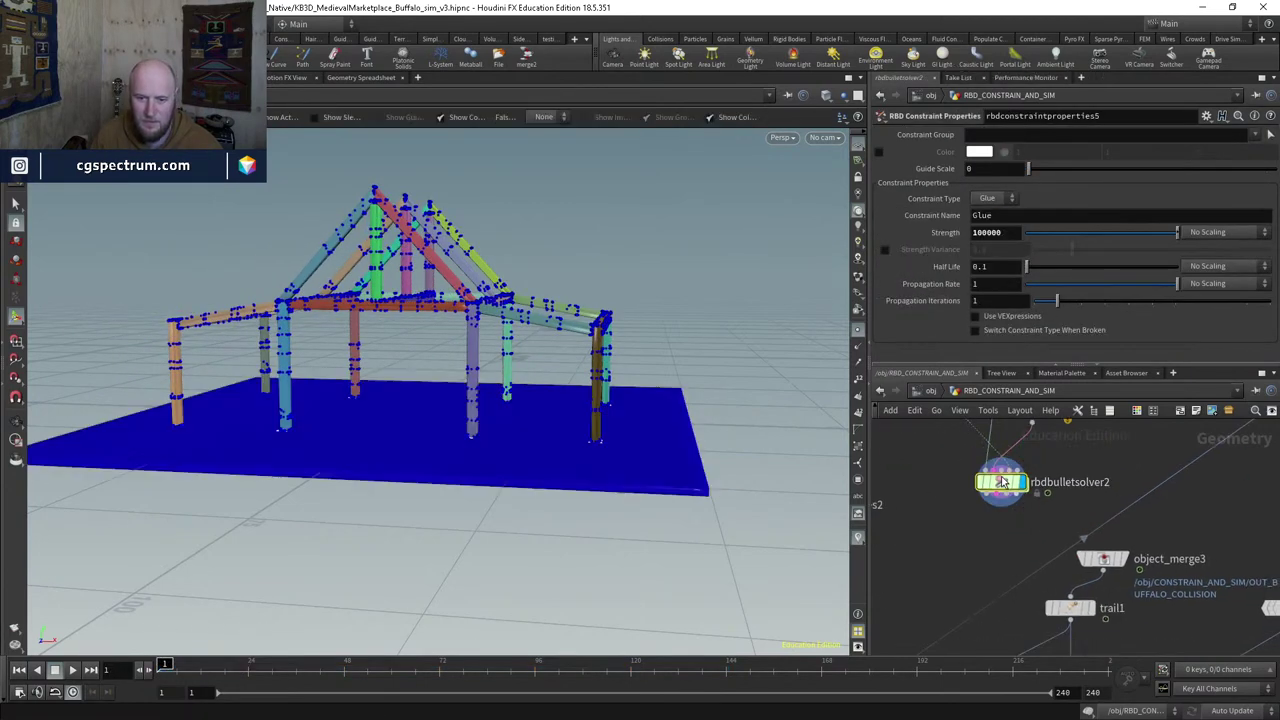
pyautogui.press('Up')
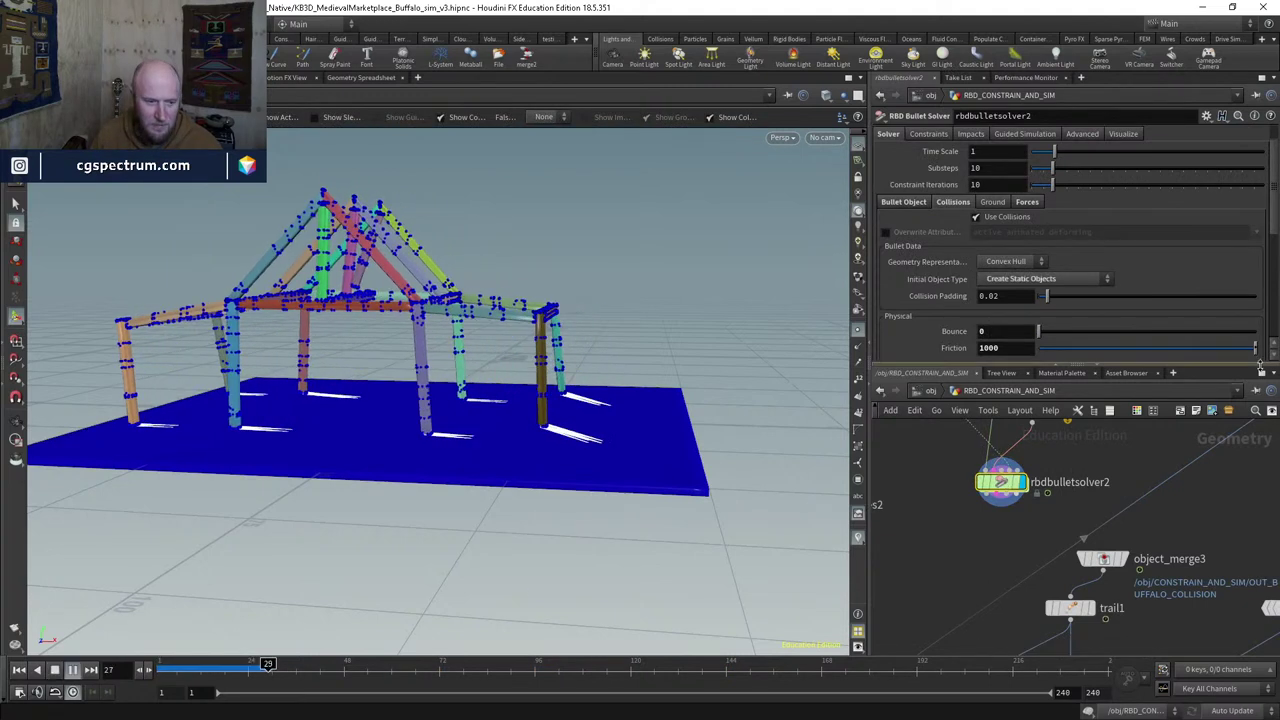
pyautogui.hotkey('ctrl', 'Up')
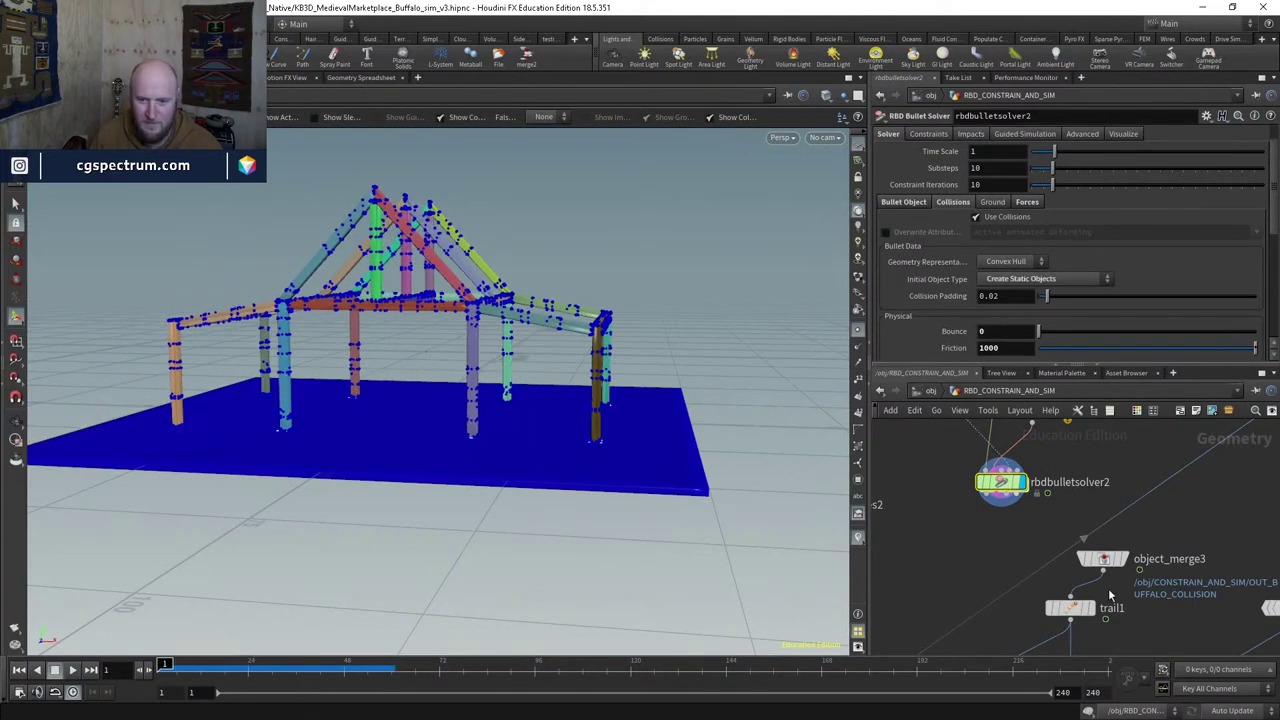
# Step: Set the bullet solver's Glue Strength to 100000 and replay the sim from frame 1
pyautogui.moveTo(1109, 594); pyautogui.dragTo(1040, 652, button='middle')
pyautogui.moveTo(1078, 540); pyautogui.dragTo(1178, 560, button='middle')
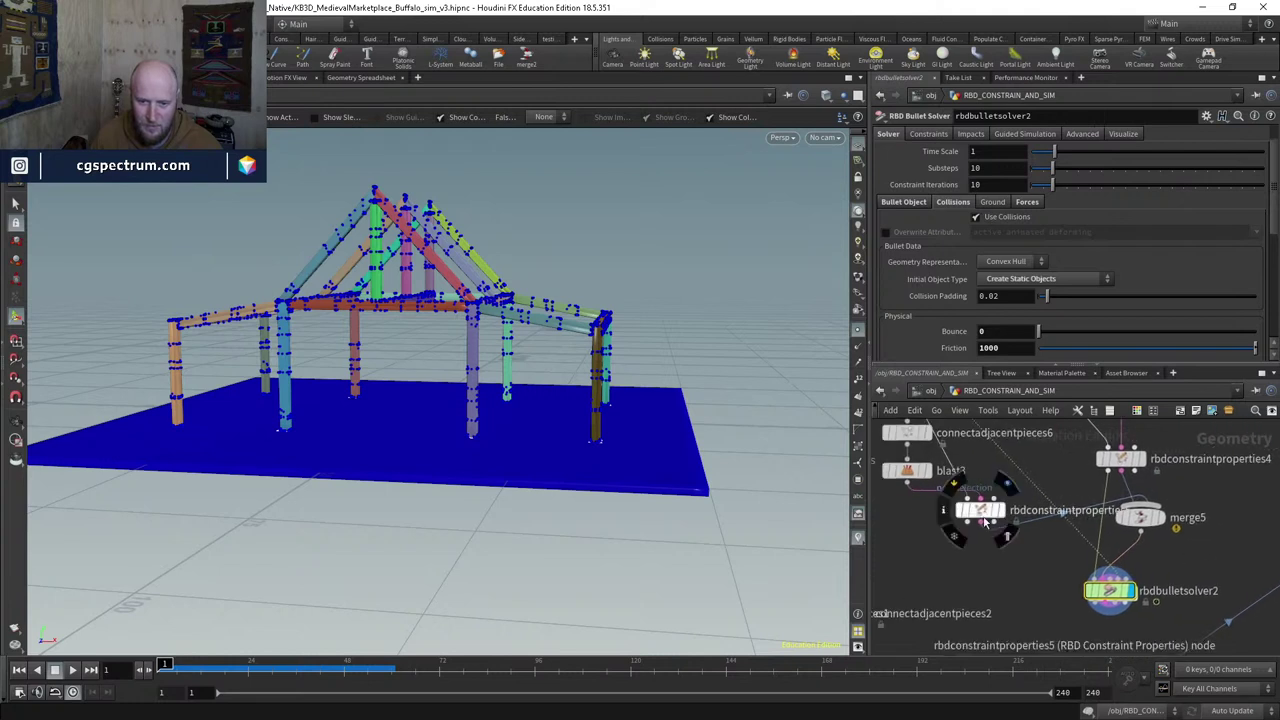
pyautogui.click(975, 513)
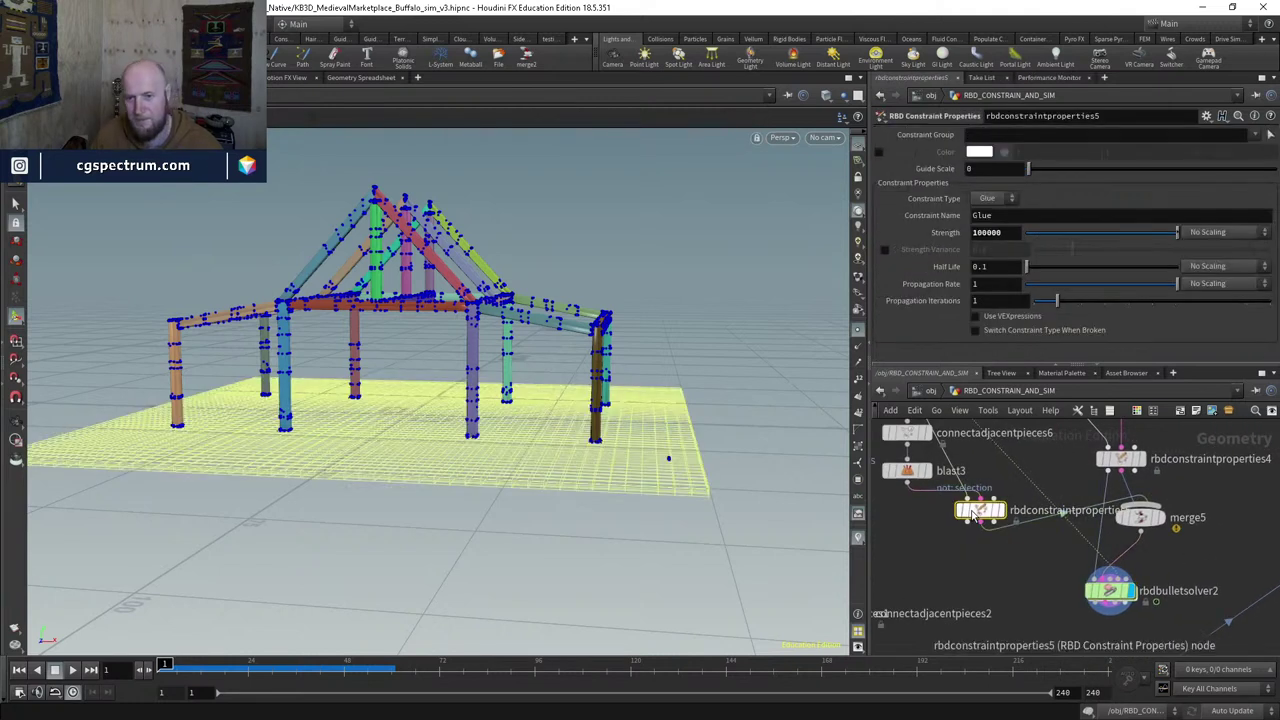
pyautogui.click(1110, 590)
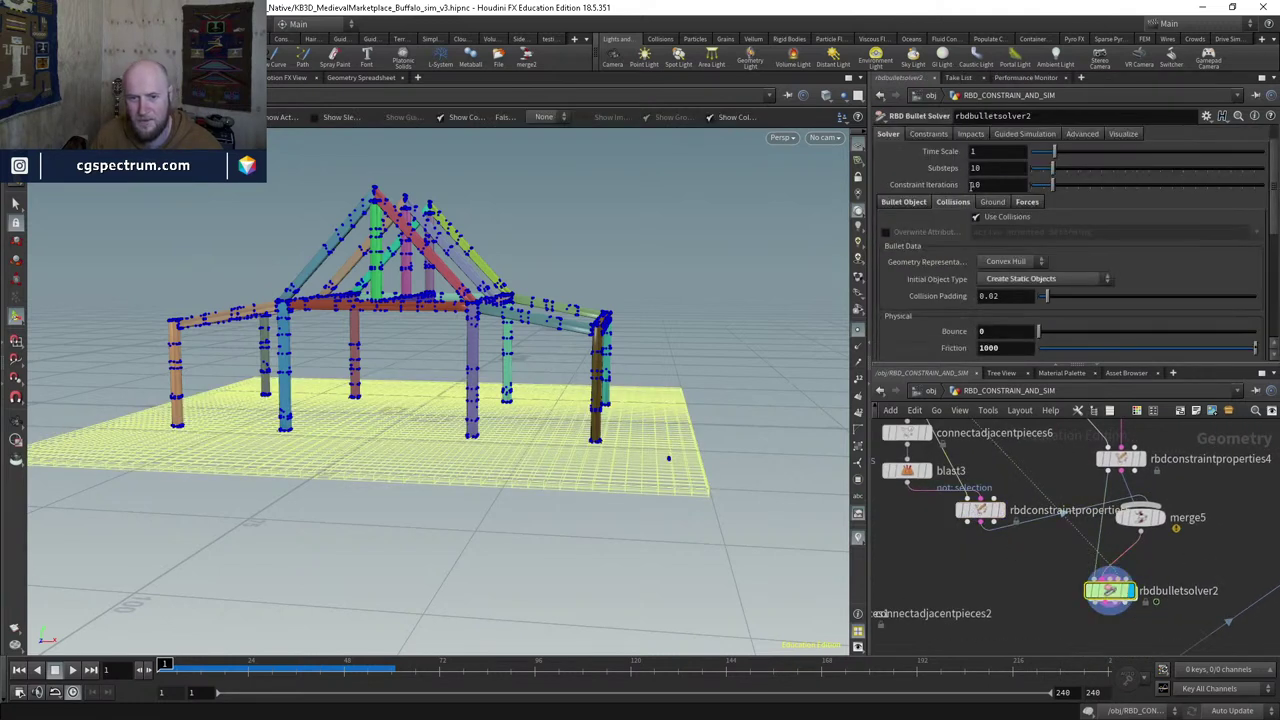
pyautogui.click(928, 133)
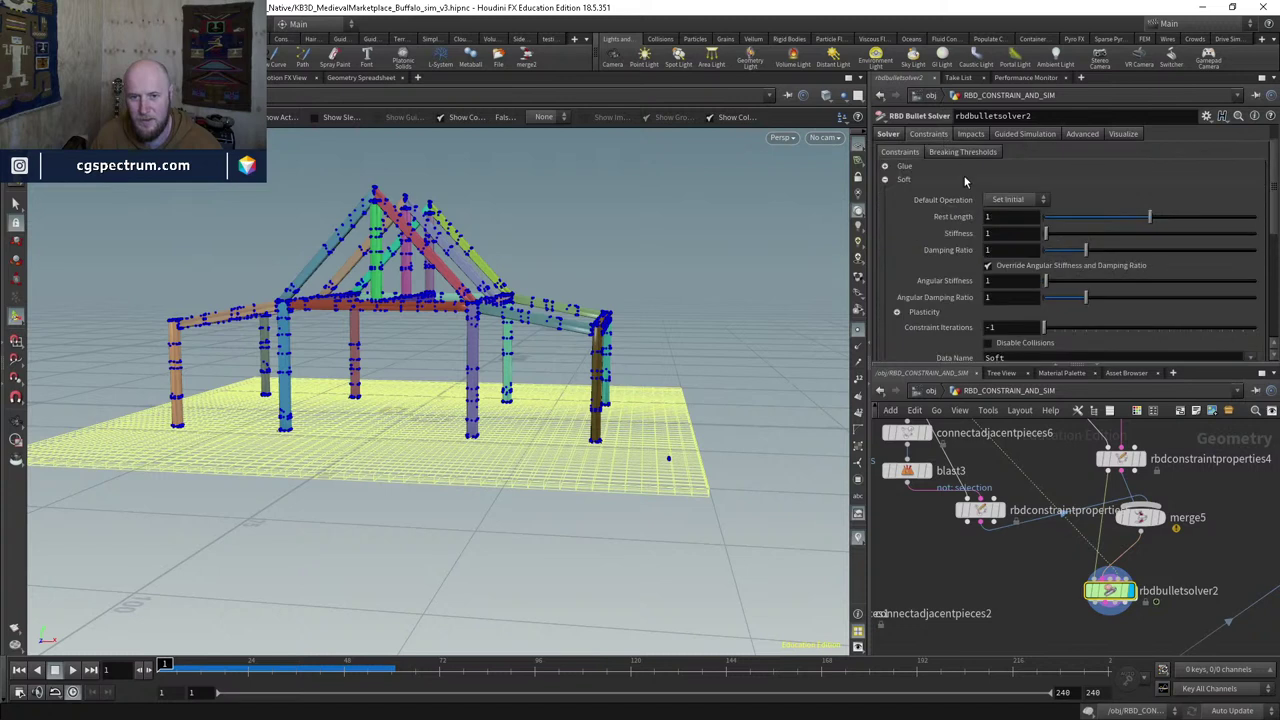
pyautogui.click(886, 166)
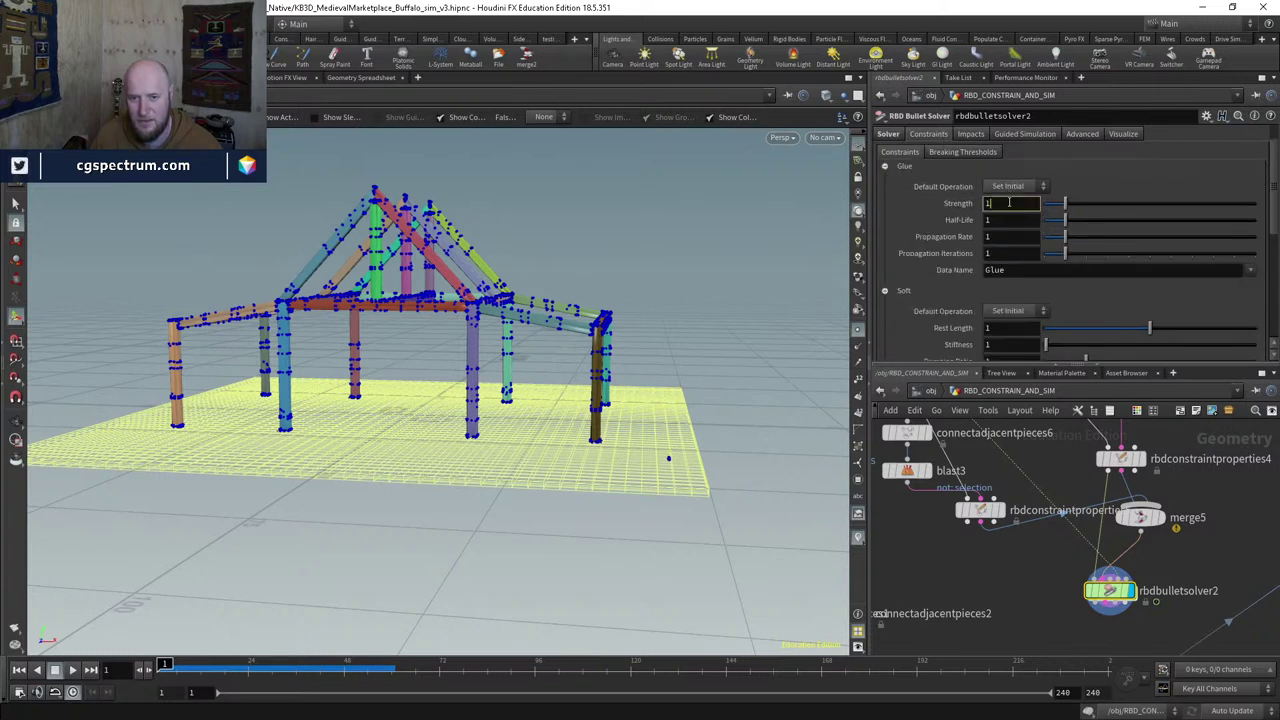
pyautogui.press('Return')
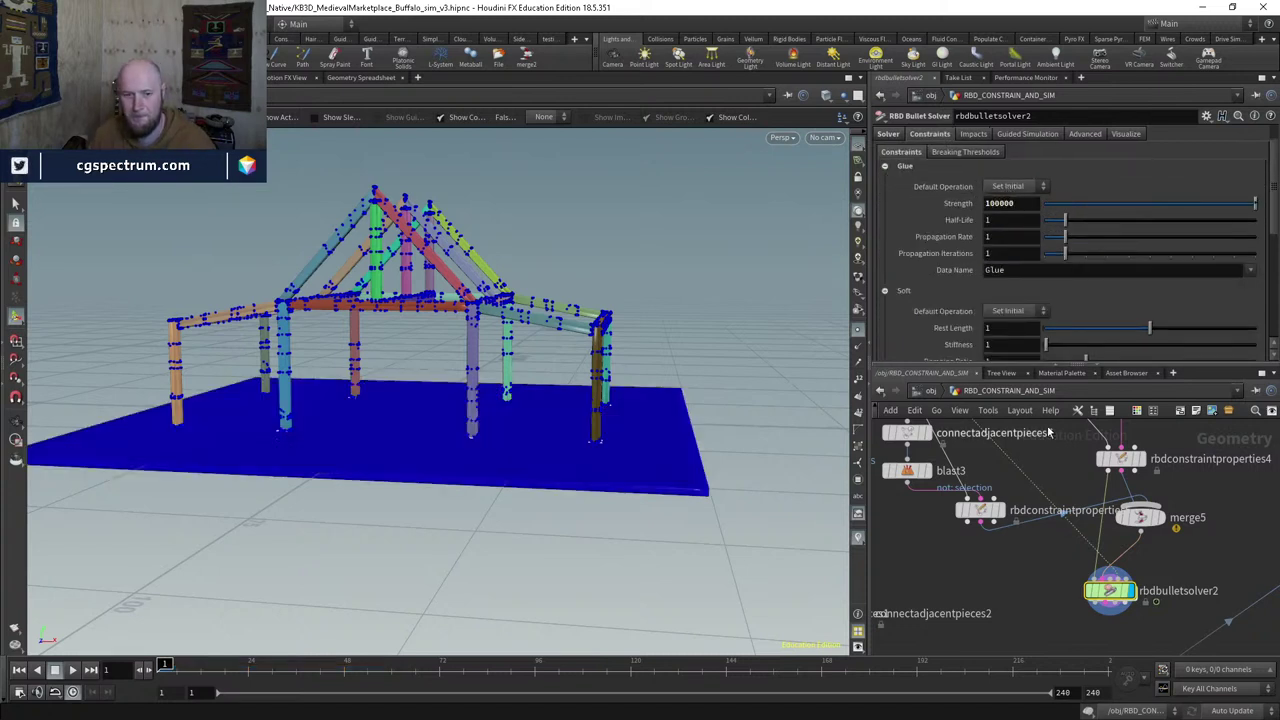
pyautogui.press('Up')
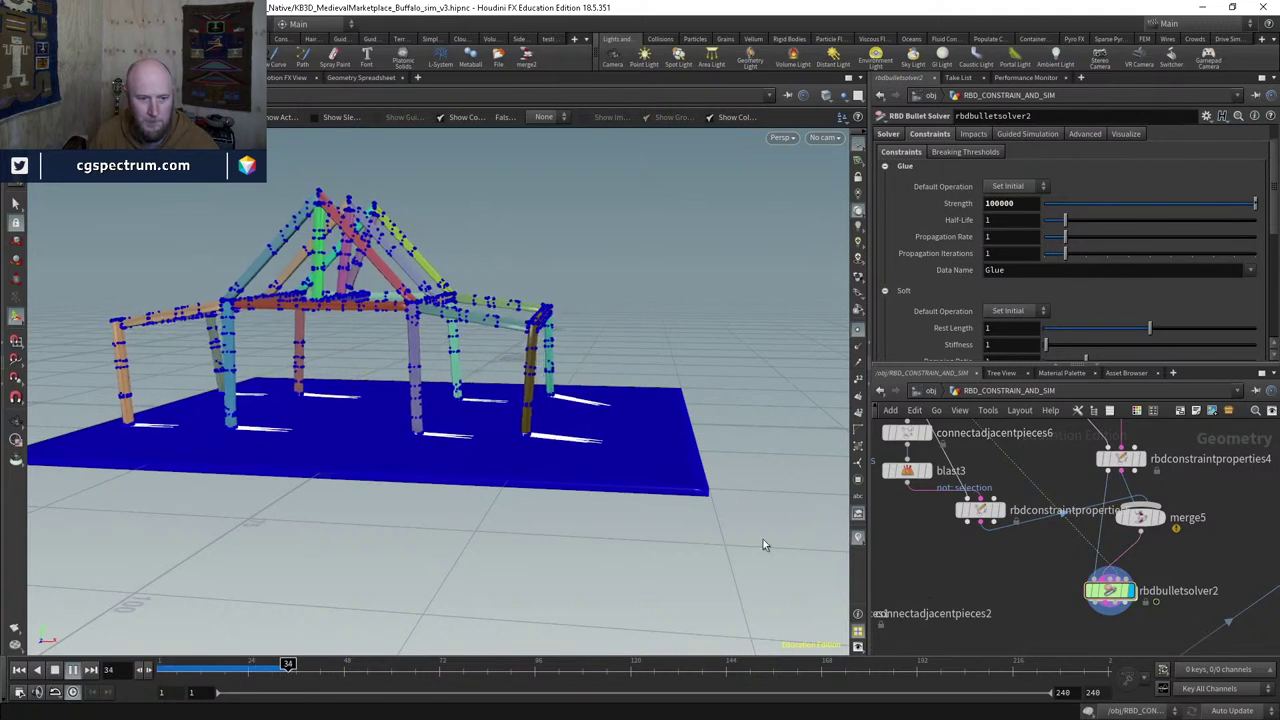
pyautogui.hotkey('ctrl', 'Up')
pyautogui.moveTo(1151, 611); pyautogui.dragTo(1079, 632, button='middle')
# Step: Select the soft frame constraint node and fit the whole node graph in view
pyautogui.scroll(-2, 1079, 632)
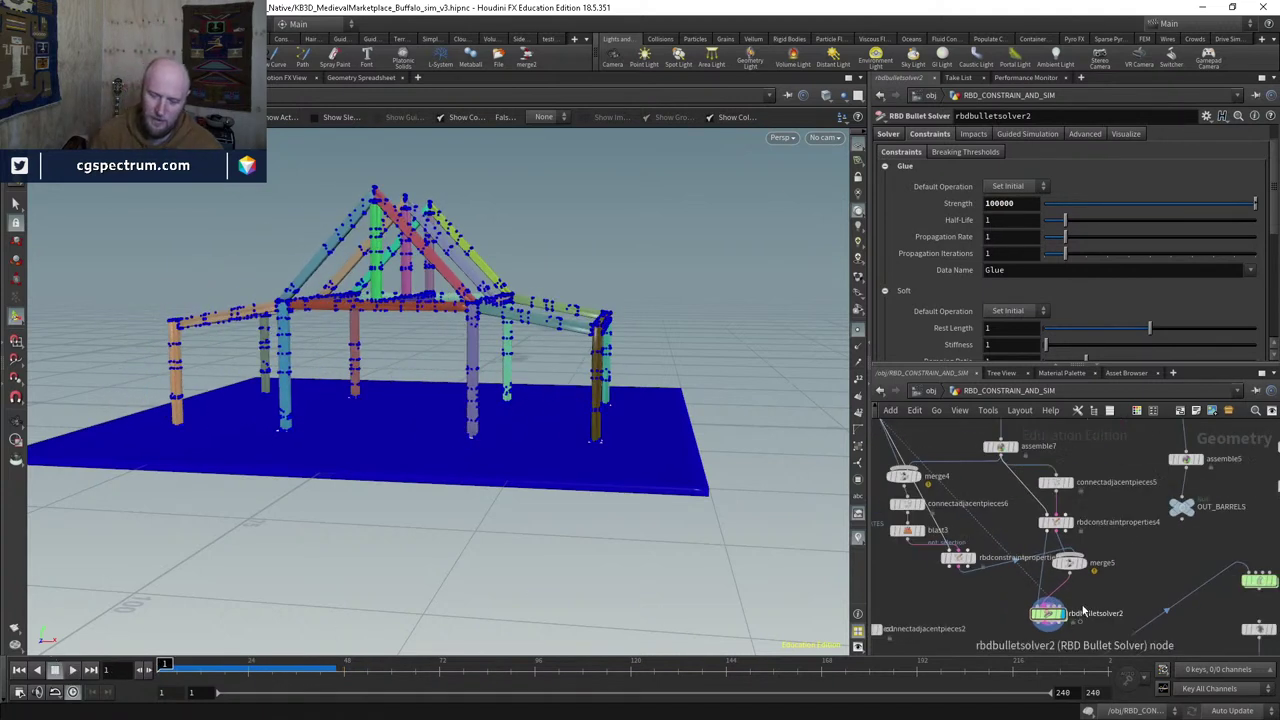
pyautogui.scroll(1, 1052, 616)
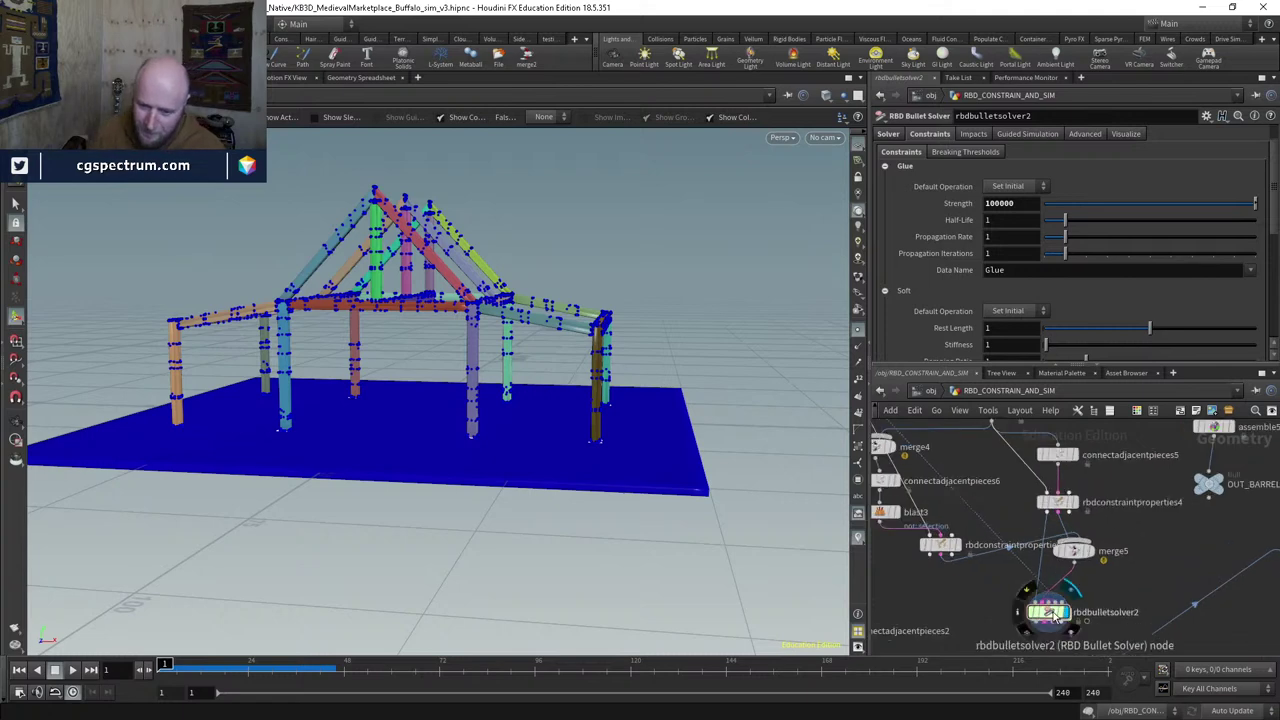
pyautogui.click(1058, 502)
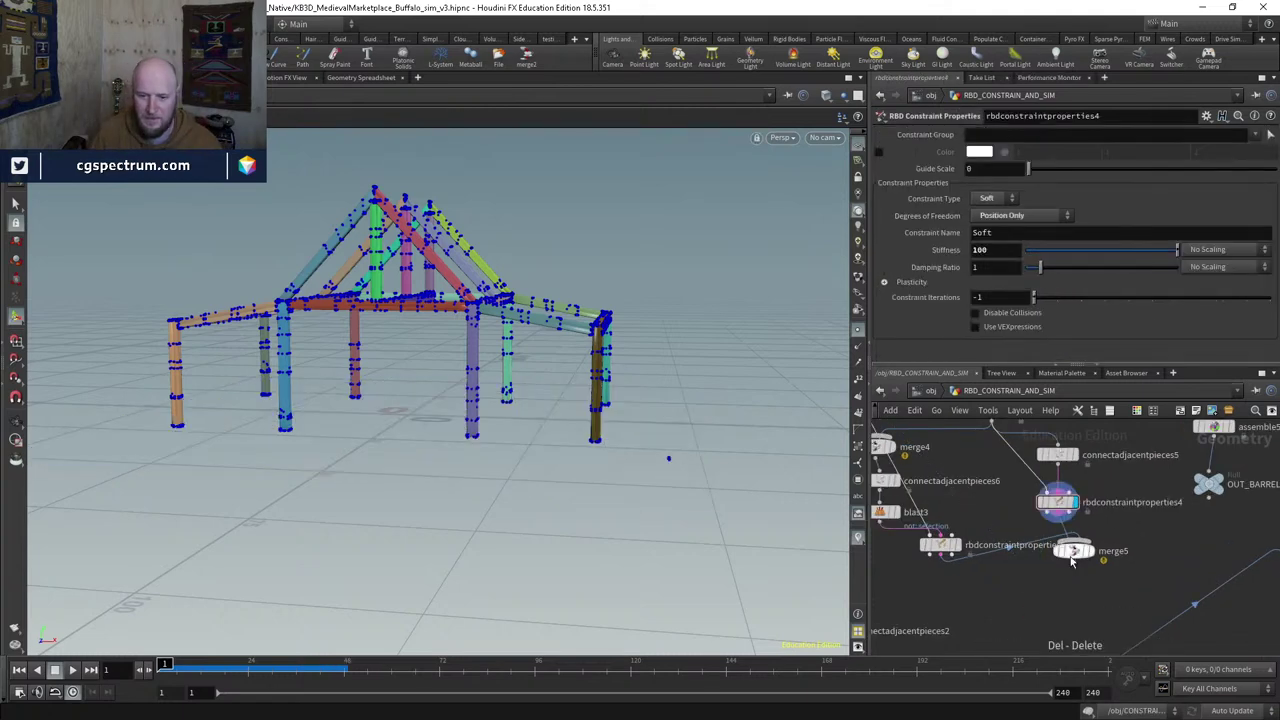
pyautogui.moveTo(944, 550); pyautogui.dragTo(1022, 588, button='middle')
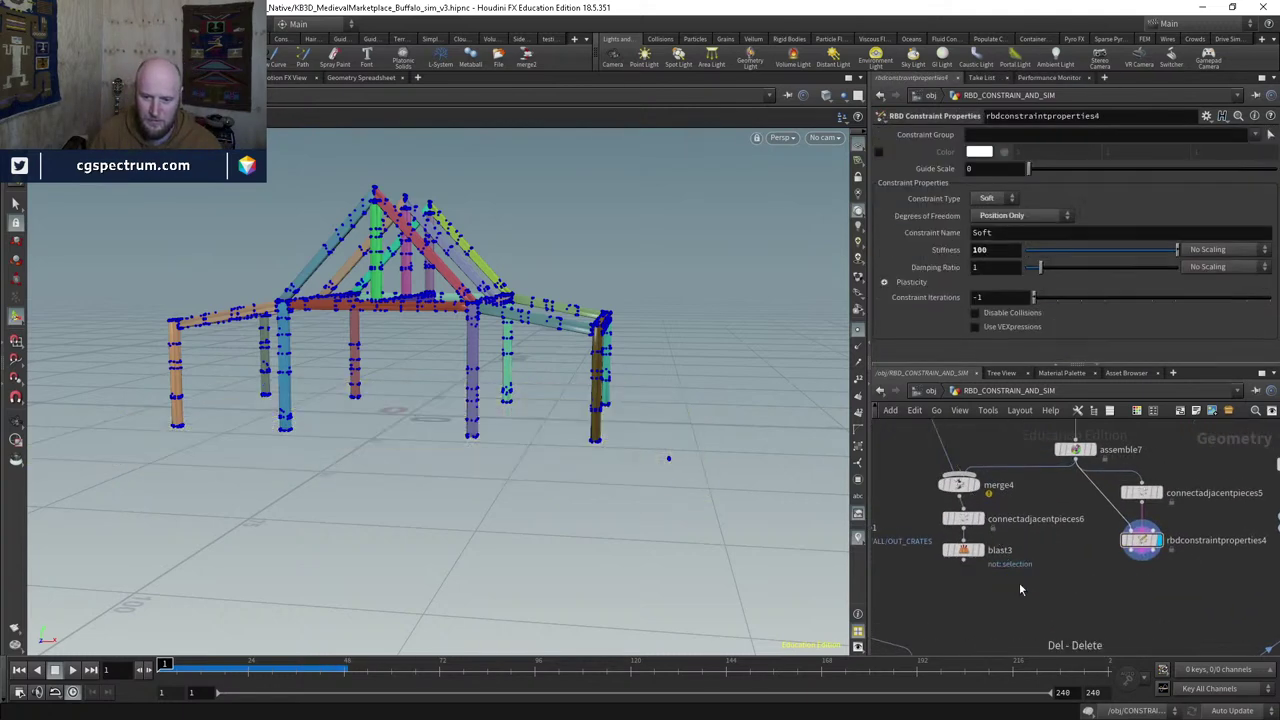
pyautogui.scroll(-5, 1019, 582)
pyautogui.press('h')
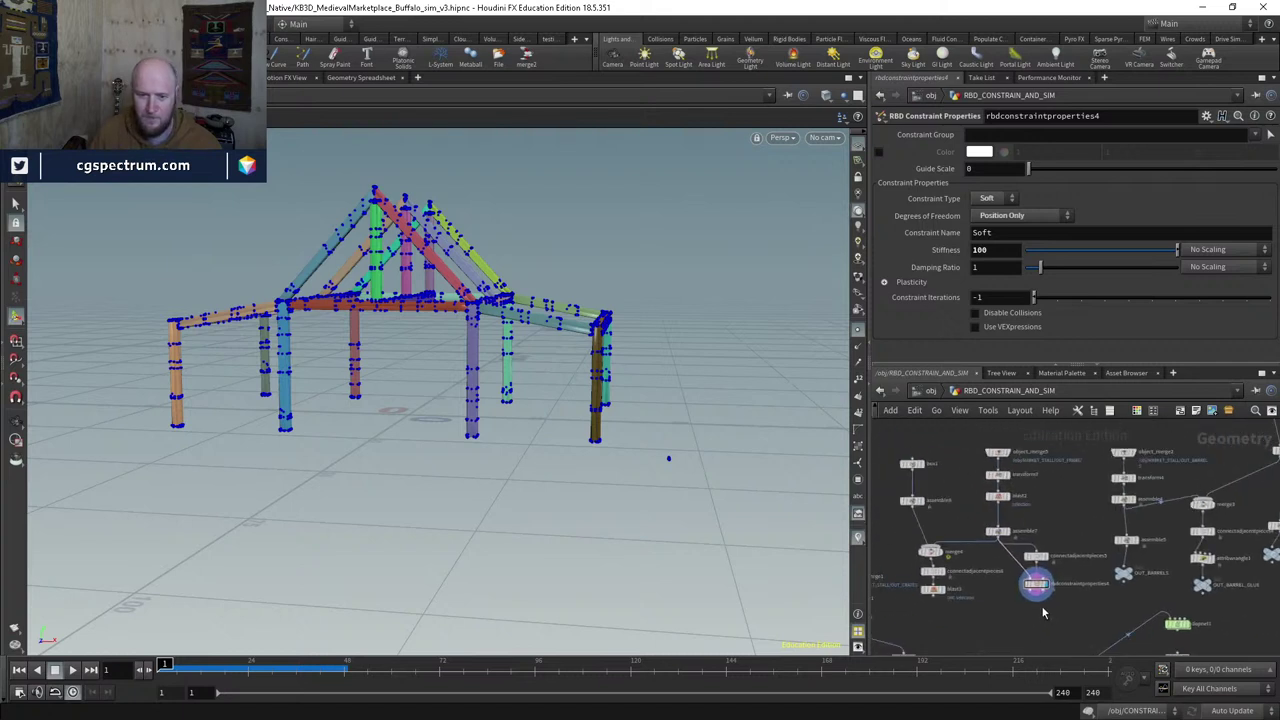
pyautogui.moveTo(1054, 603); pyautogui.dragTo(1050, 600)
pyautogui.scroll(2, 1000, 570)
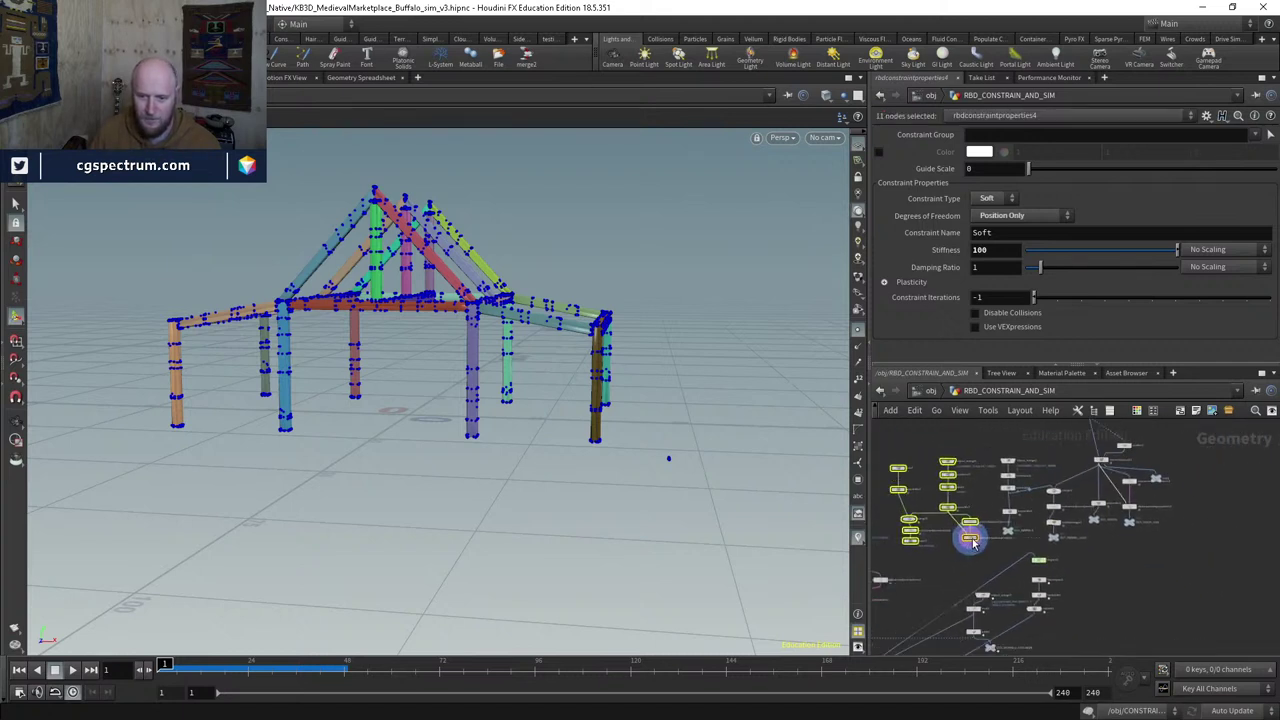
pyautogui.moveTo(971, 537); pyautogui.dragTo(1186, 557, button='middle')
pyautogui.scroll(3, 1021, 565)
pyautogui.moveTo(1021, 566); pyautogui.dragTo(1082, 597, button='middle')
# Step: Copy dopnet1 and paste the duplicate dopnet2 lower in the graph
pyautogui.click(918, 522)
pyautogui.hotkey('ctrl', 'c')
pyautogui.hotkey('ctrl', 'v')
pyautogui.moveTo(1060, 590); pyautogui.dragTo(1075, 614)
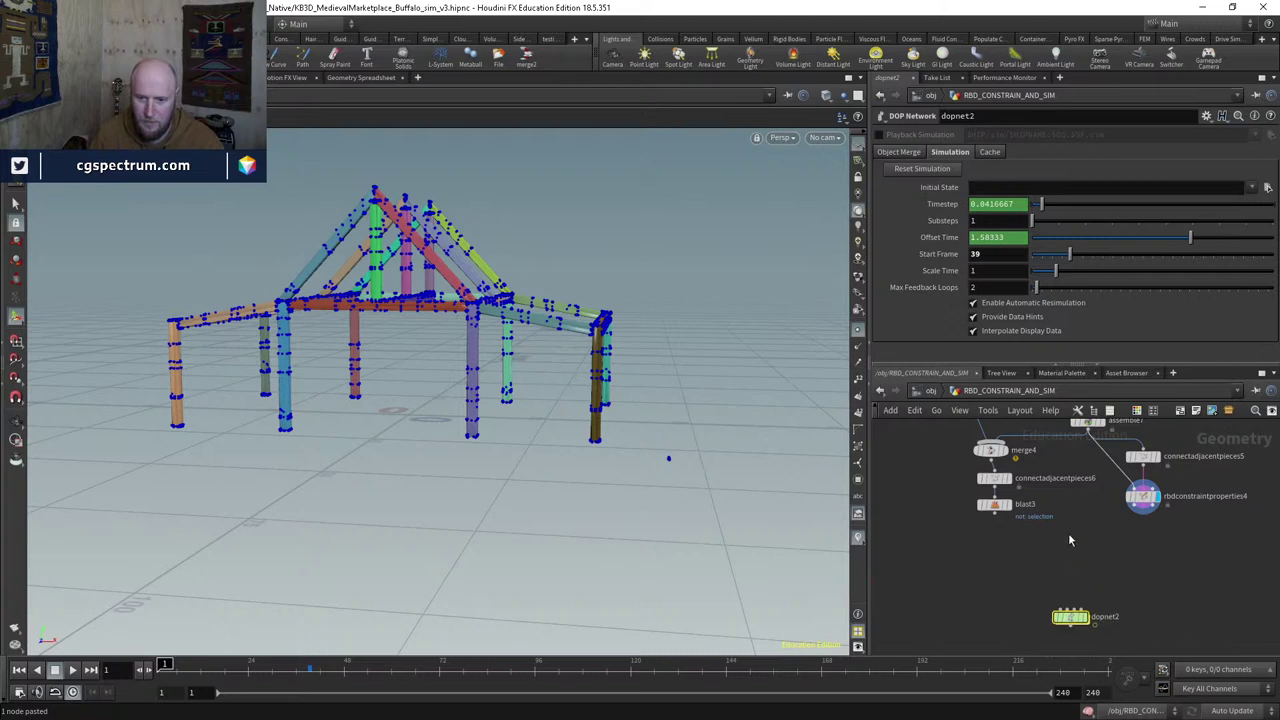
pyautogui.moveTo(982, 440); pyautogui.dragTo(934, 557, button='middle')
# Step: Set the display flag on assemble8 to show the ground slab
pyautogui.scroll(2, 1018, 507)
pyautogui.click(1016, 504)
pyautogui.press('Tab')
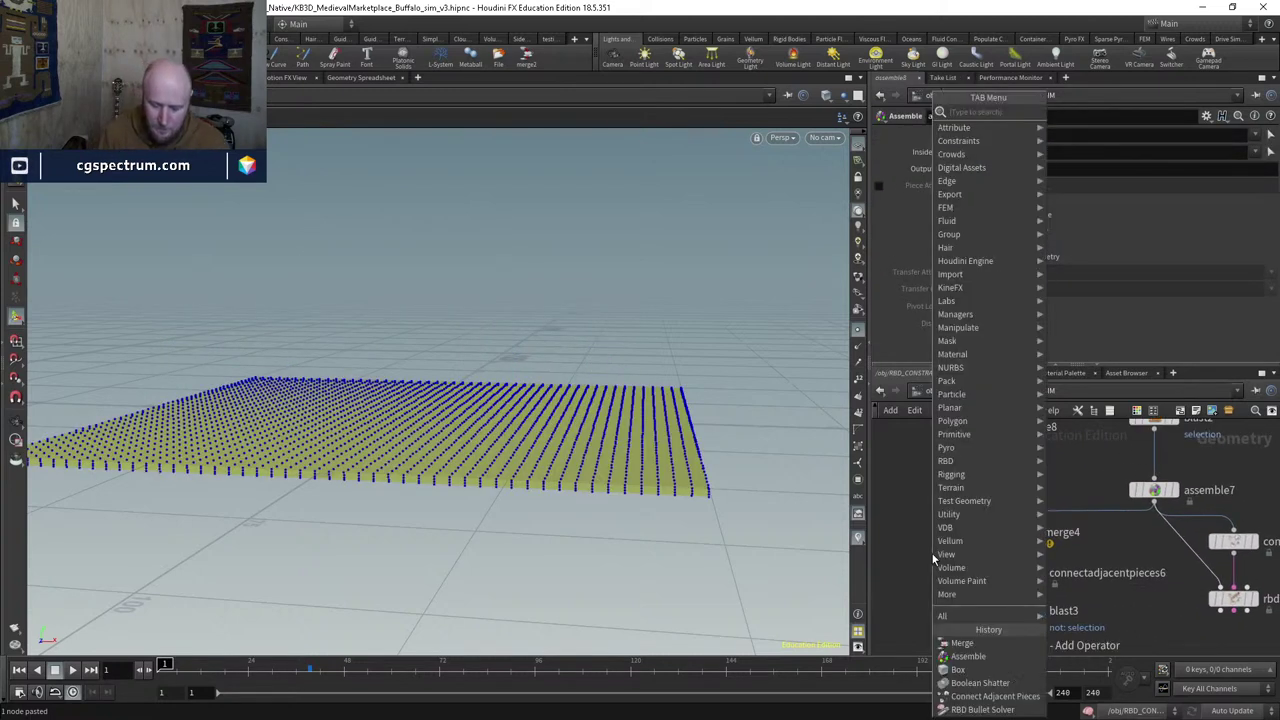
# Step: Add assemble9 fed by assemble8 with Create Packed Geometry enabled, and display it
pyautogui.click(968, 656)
pyautogui.click(930, 553)
pyautogui.click(931, 544)
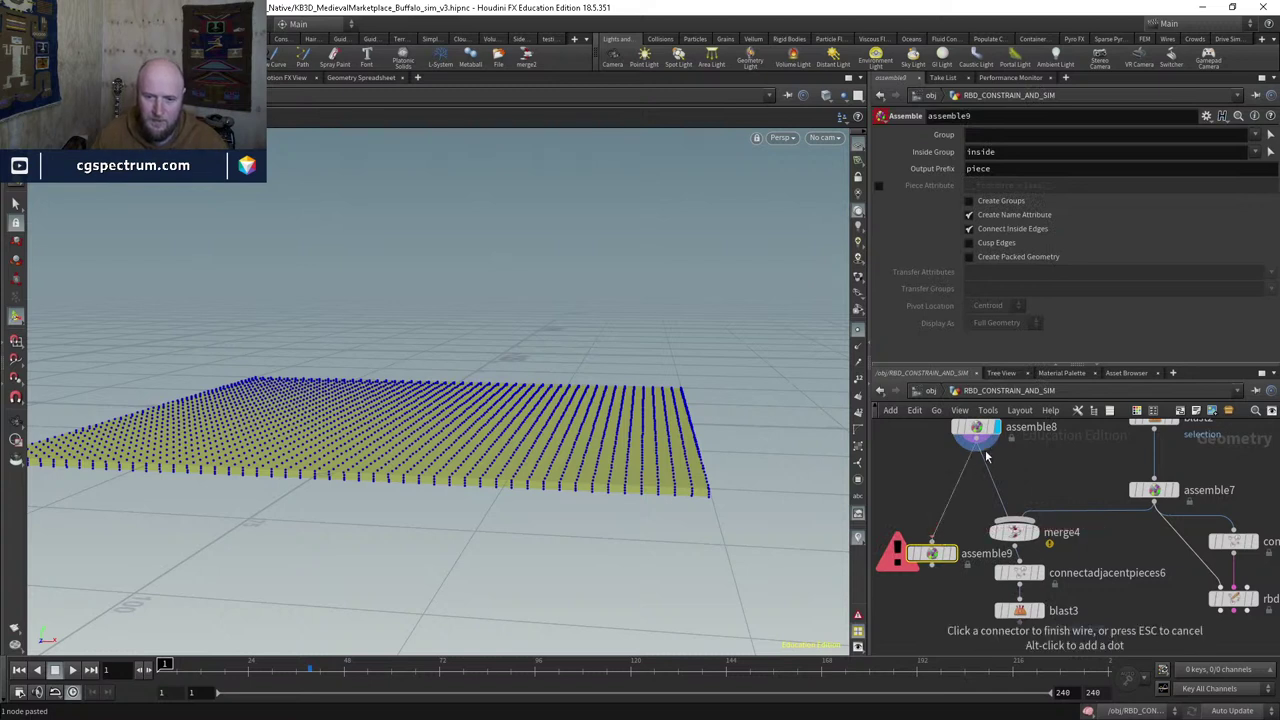
pyautogui.click(976, 441)
pyautogui.moveTo(931, 553); pyautogui.dragTo(902, 541)
pyautogui.click(921, 541)
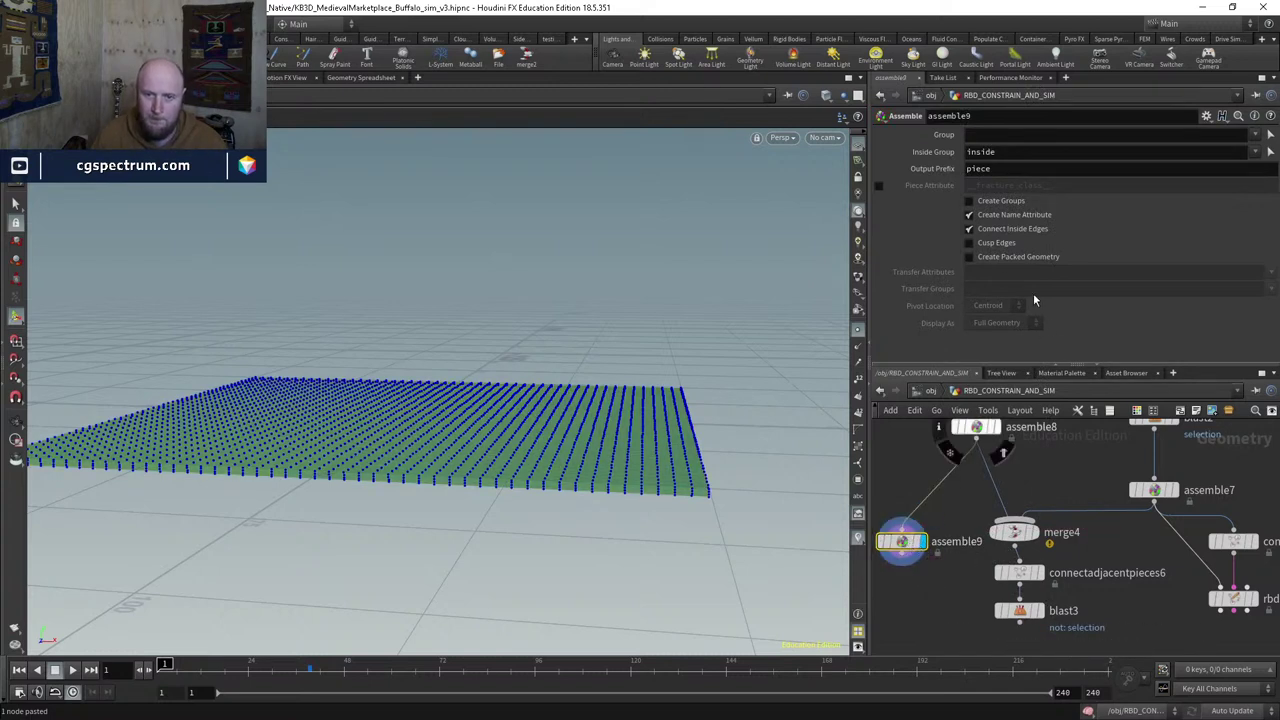
pyautogui.click(984, 214)
# Step: Display blast3 and add an Attribute Wrangle, attribwrangle2, beneath it
pyautogui.moveTo(1036, 617); pyautogui.dragTo(1030, 533, button='middle')
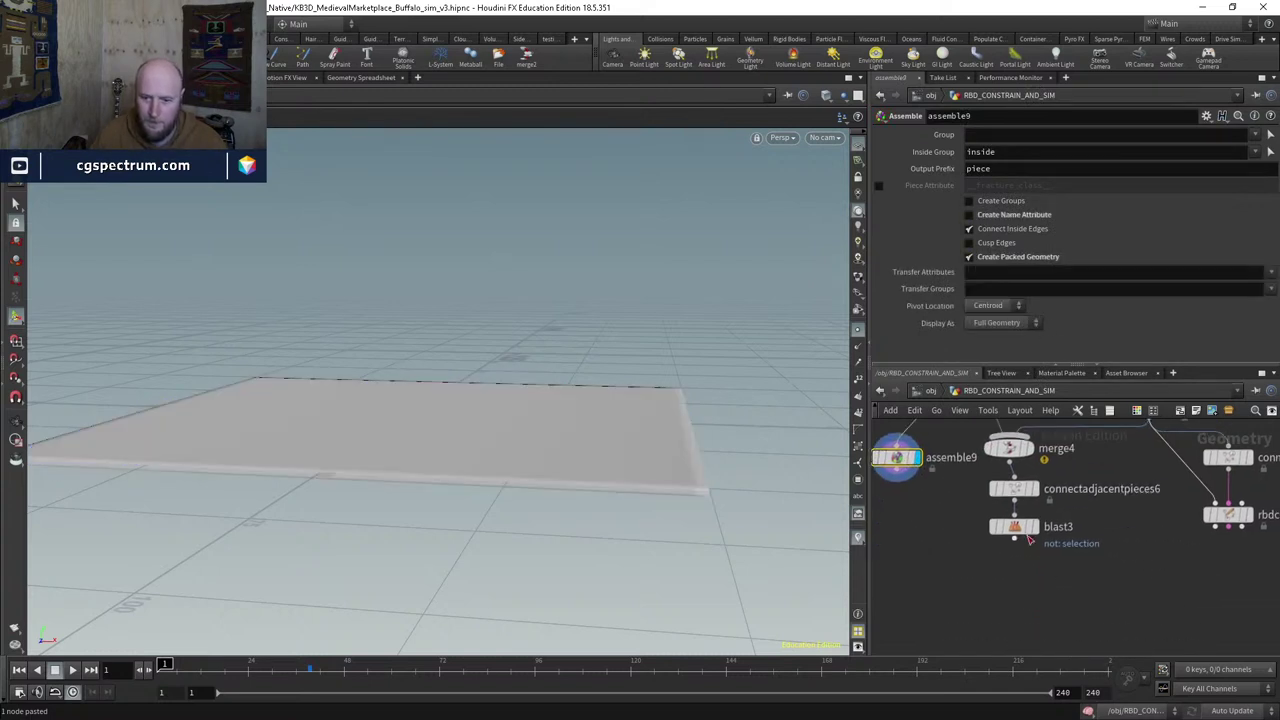
pyautogui.click(1030, 532)
pyautogui.press('Tab')
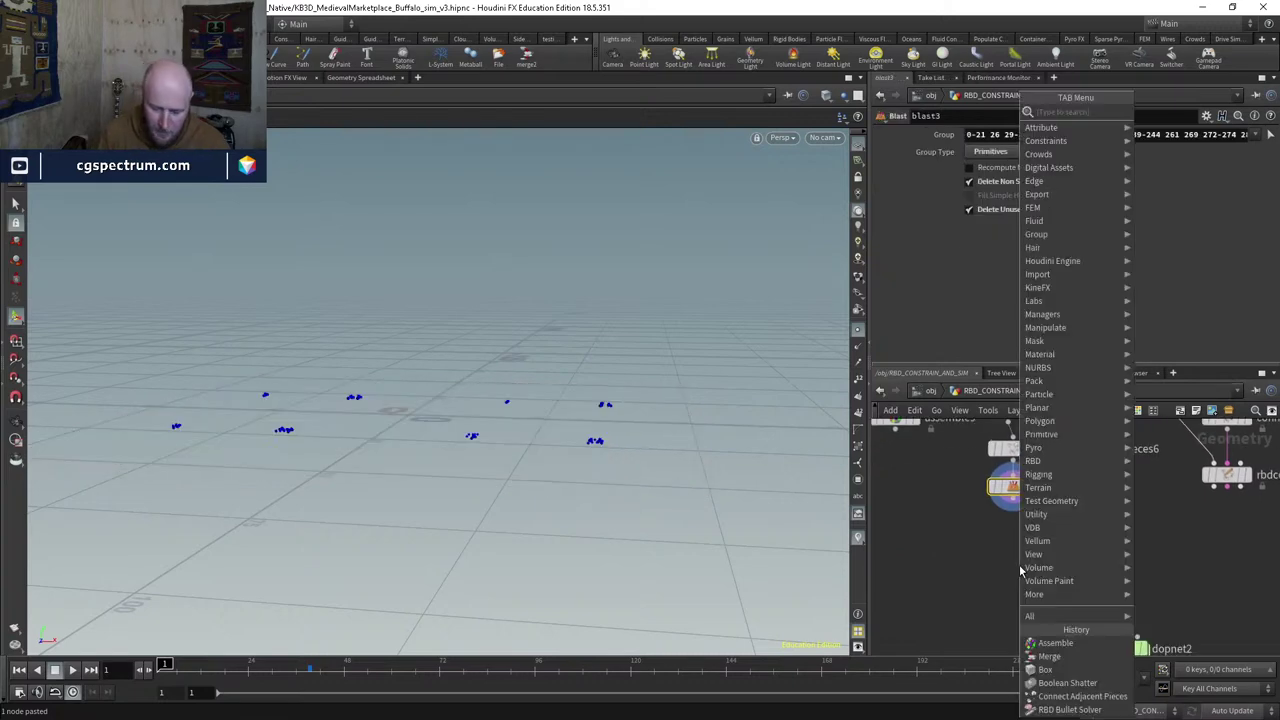
pyautogui.moveTo(1030, 616)
pyautogui.click(1010, 565)
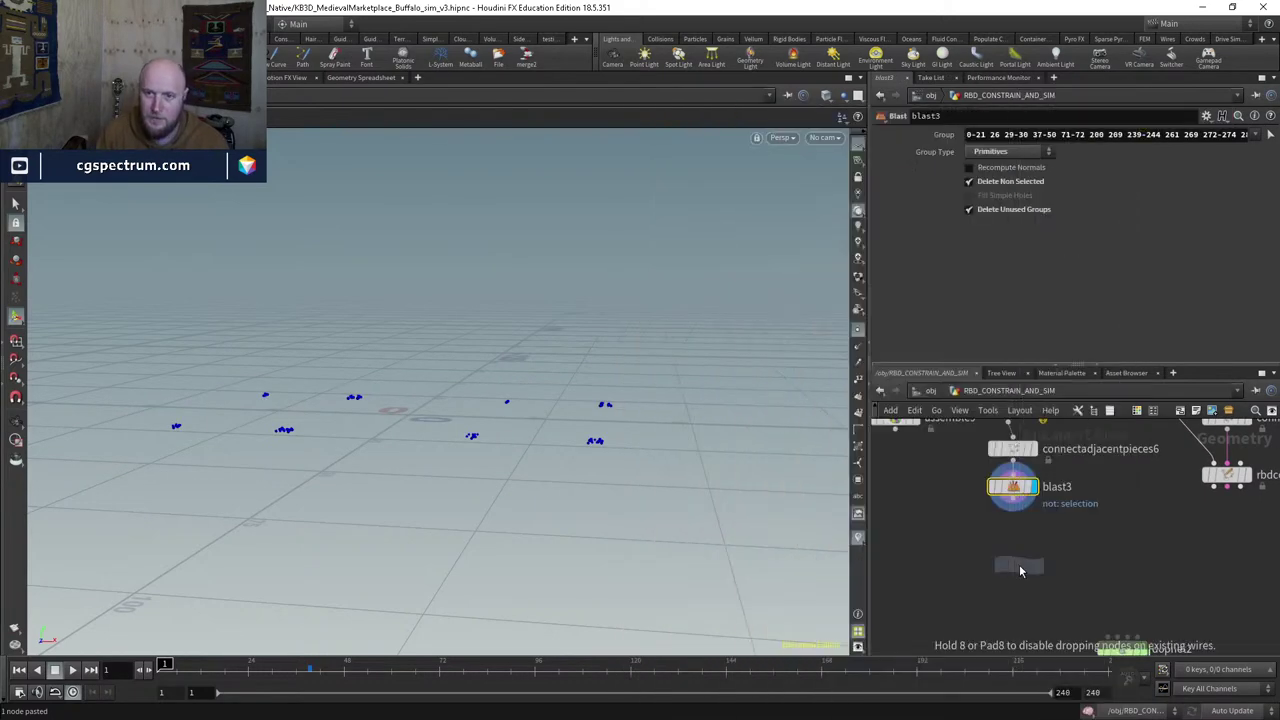
pyautogui.click(1018, 555)
pyautogui.moveTo(1008, 543); pyautogui.dragTo(1016, 506)
# Step: Connect blast3 into attribwrangle2 and begin its VEX code with 's@'
pyautogui.click(985, 275)
pyautogui.write('s')
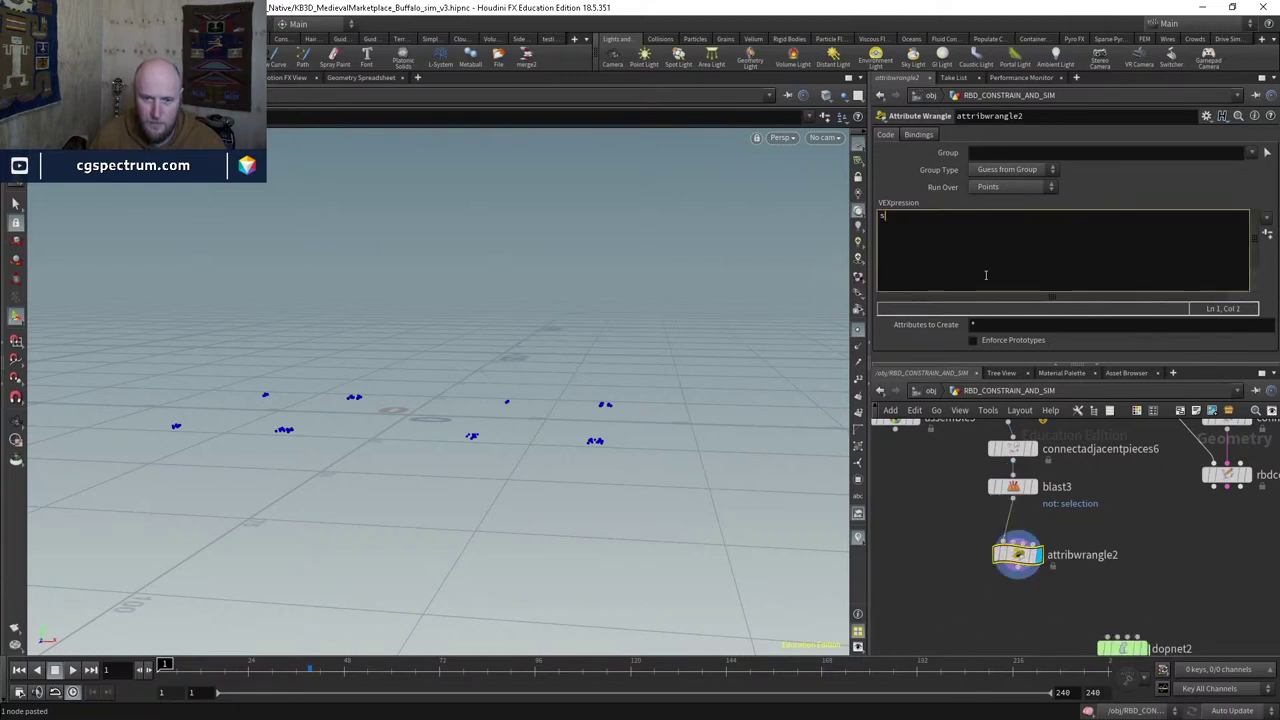
pyautogui.write('@cpns')
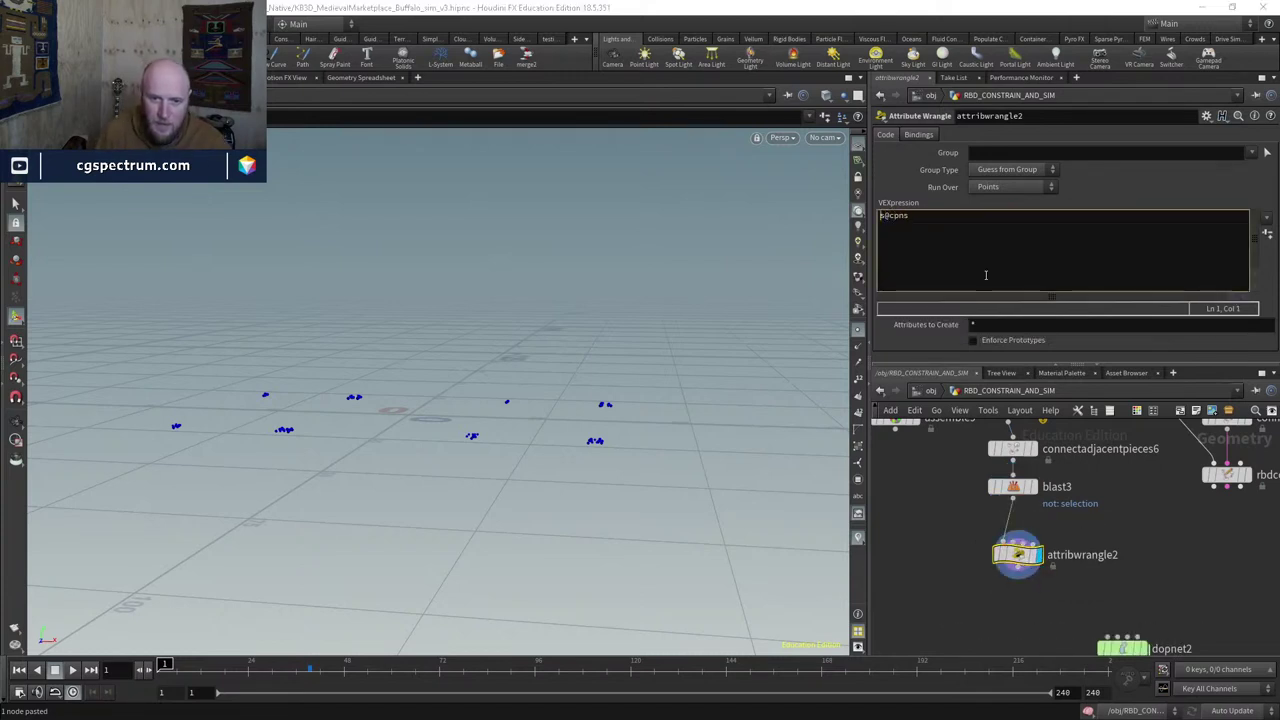
pyautogui.scroll(-5, 1171, 543)
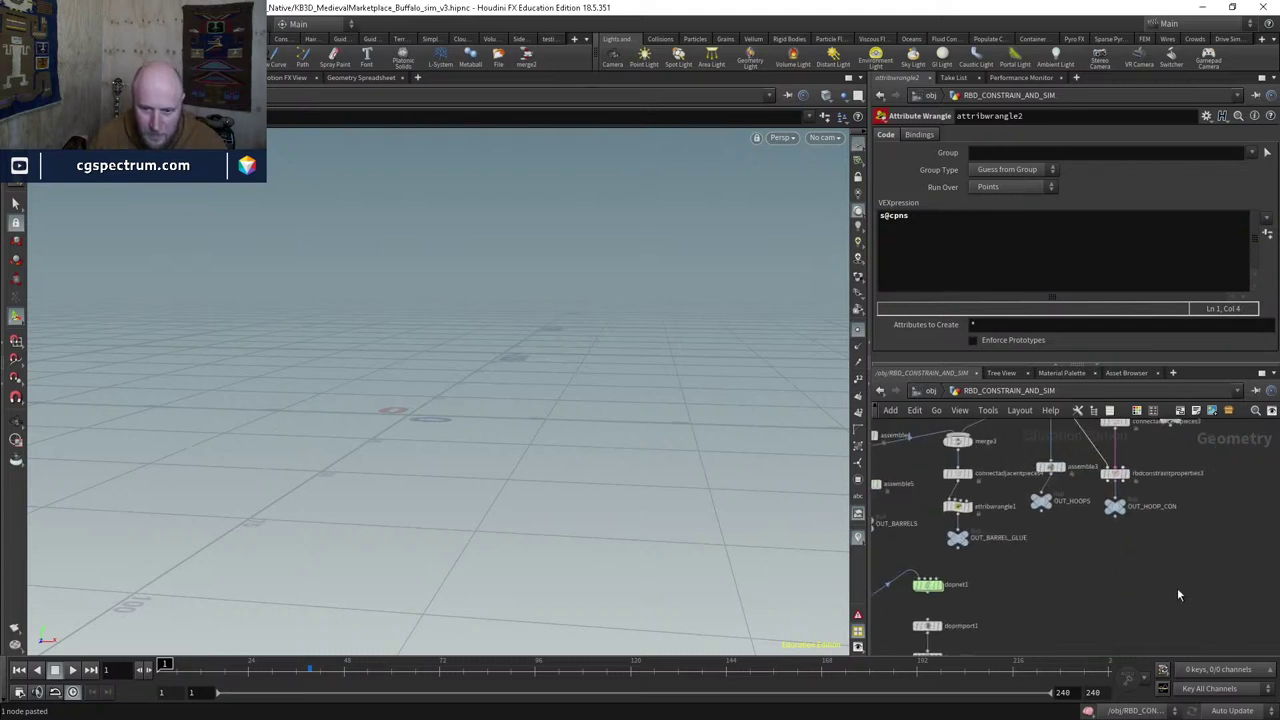
# Step: Paste a copy of attribwrangle1 under blast3 as attribwrangle3 and delete attribwrangle2
pyautogui.click(975, 579)
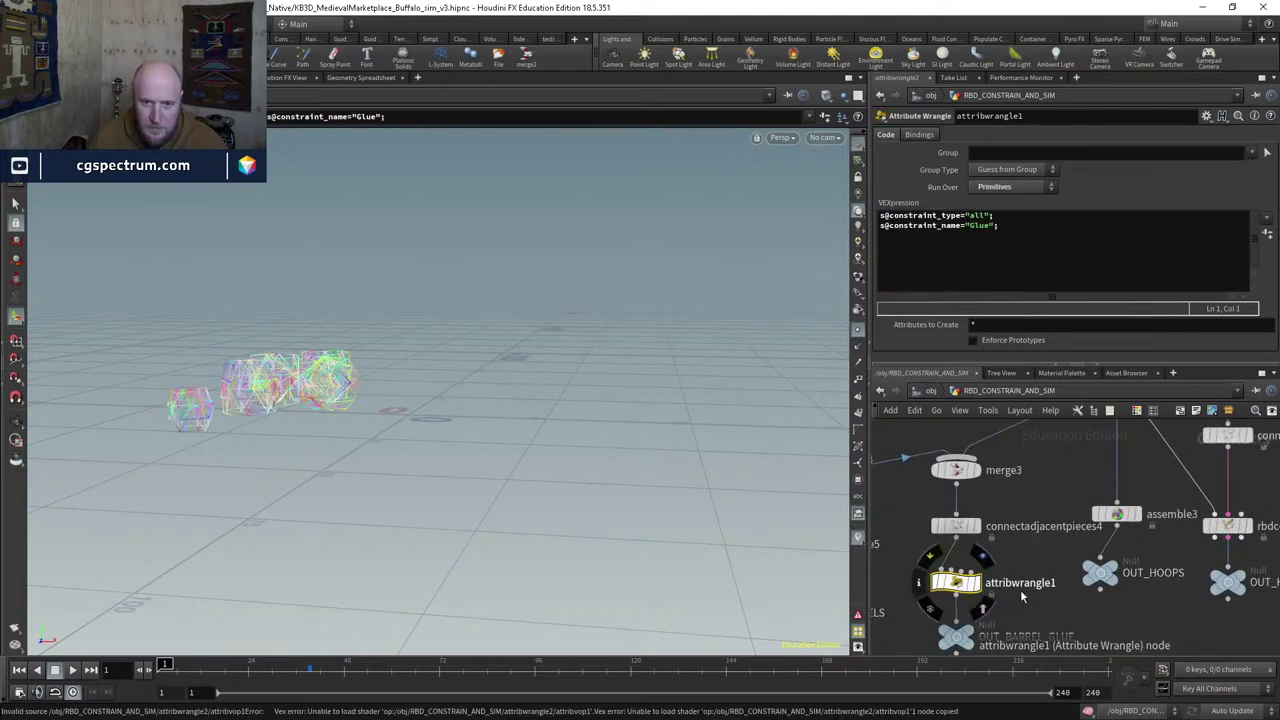
pyautogui.hotkey('ctrl', 'c')
pyautogui.scroll(4, 957, 567)
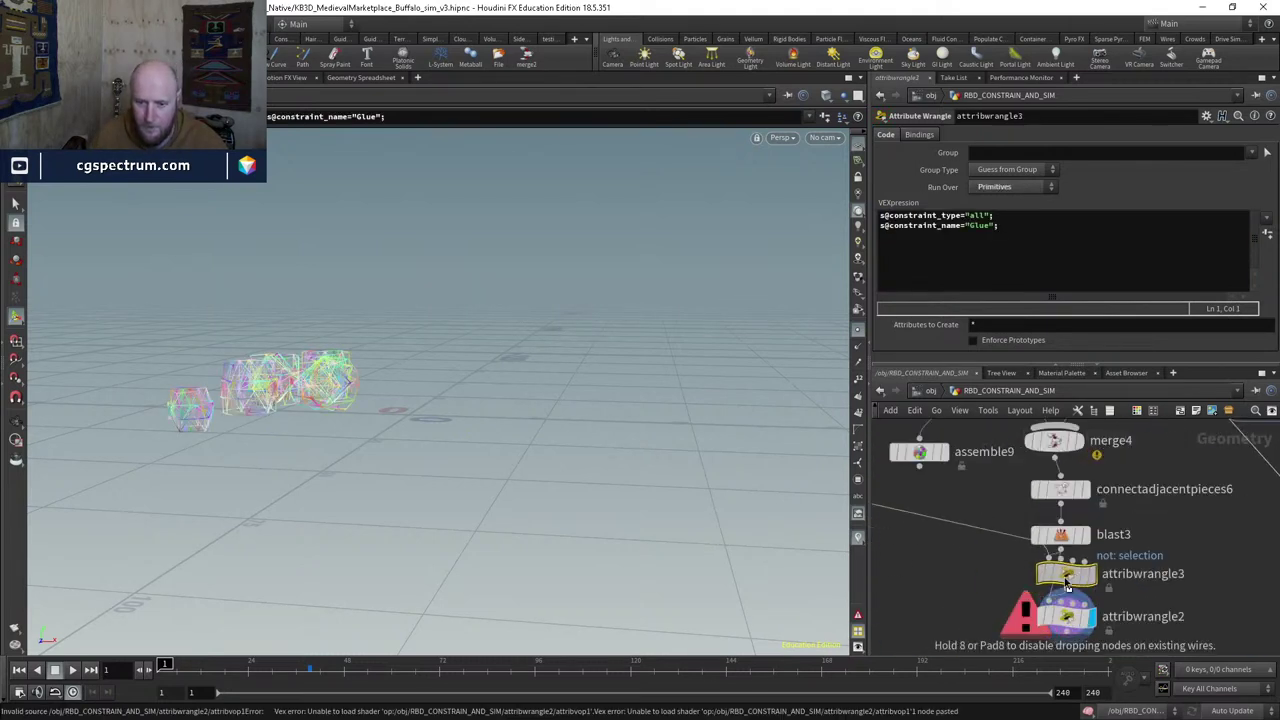
pyautogui.click(1070, 594)
pyautogui.moveTo(1070, 660); pyautogui.dragTo(1000, 590, button='middle')
pyautogui.click(1002, 588)
pyautogui.press('Delete')
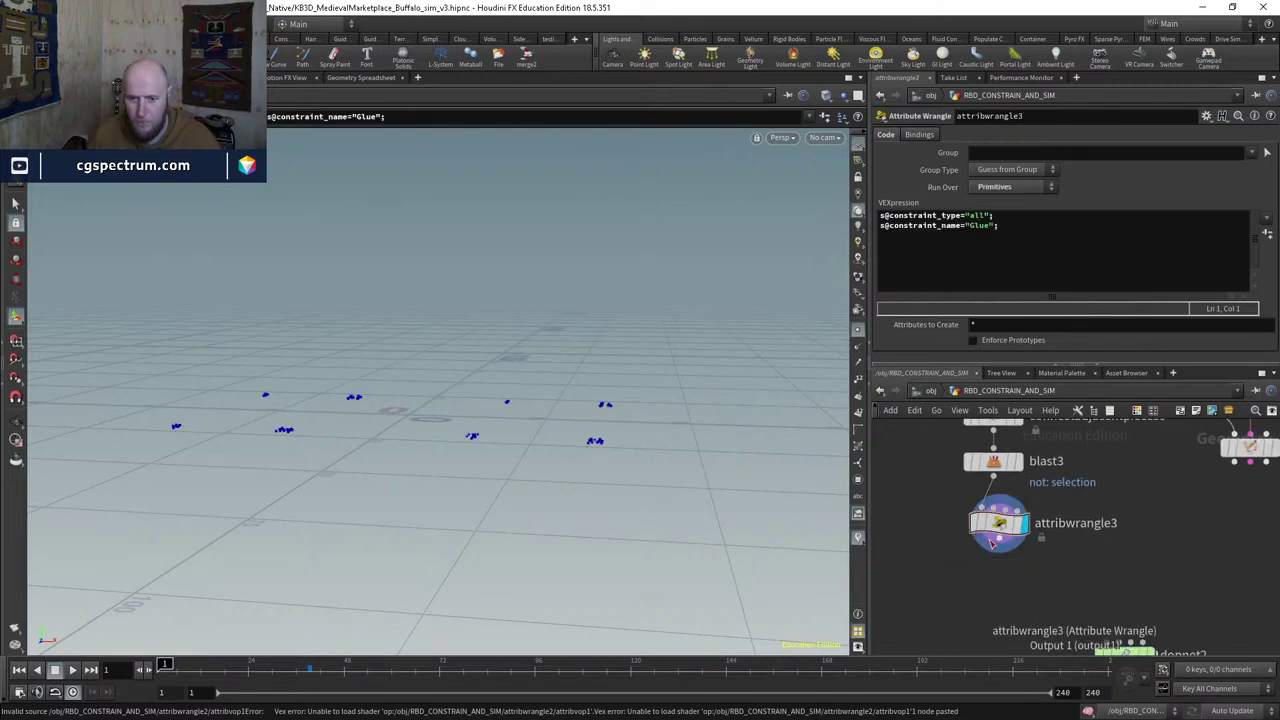
pyautogui.press('Tab')
# Step: Add a Null after attribwrangle3 and name it OUT_GROUND_GLUE
pyautogui.write('null')
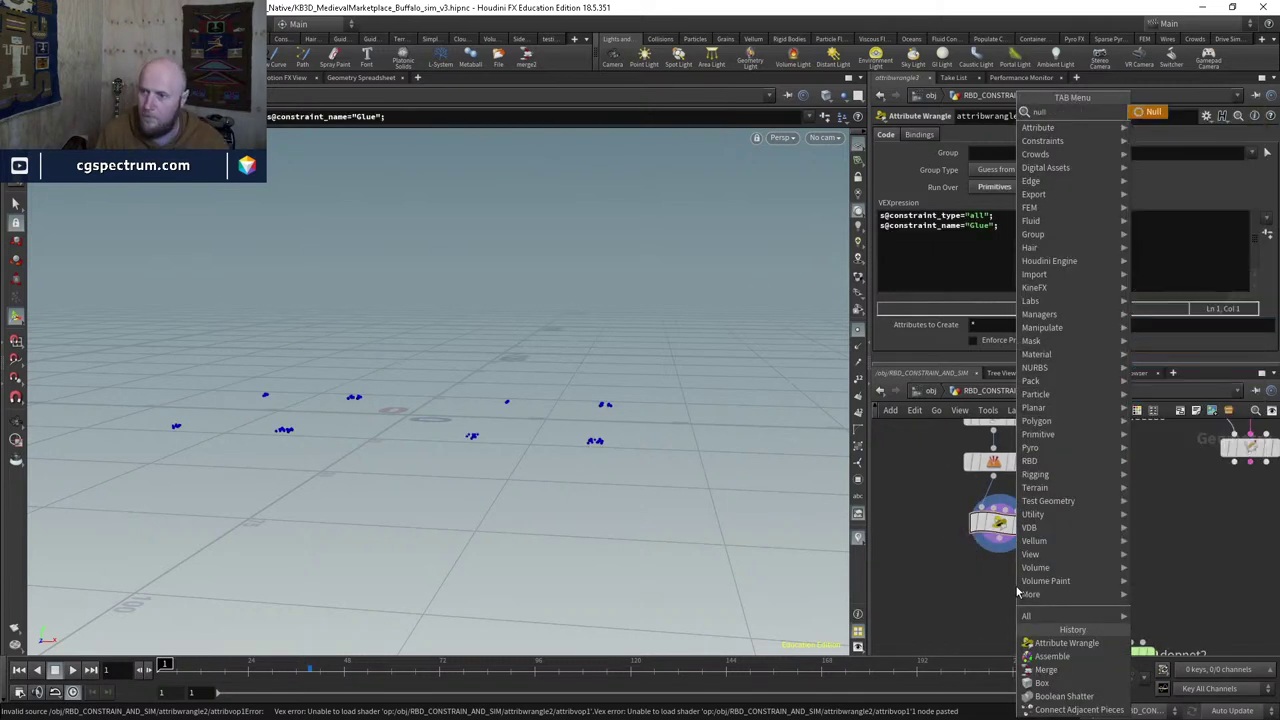
pyautogui.press('Return')
pyautogui.click(1016, 586)
pyautogui.moveTo(1016, 588); pyautogui.dragTo(1000, 586)
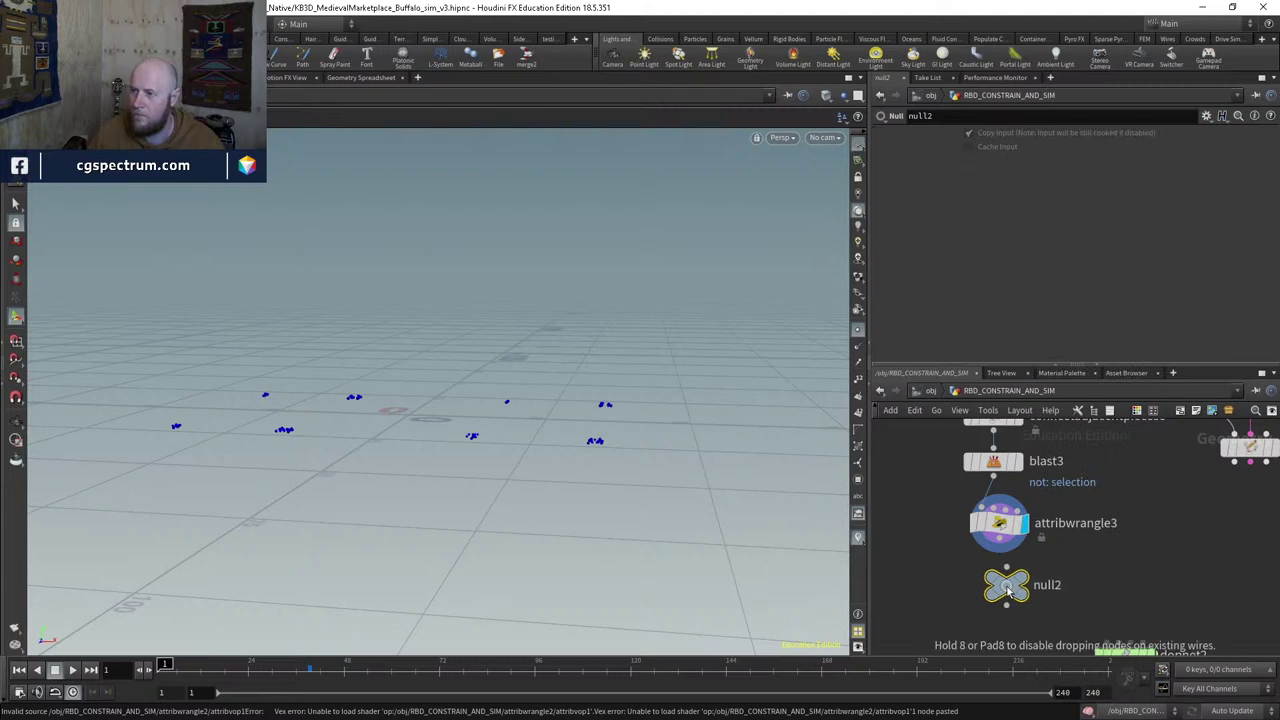
pyautogui.moveTo(1004, 582); pyautogui.dragTo(1004, 508, button='middle')
pyautogui.click(999, 464)
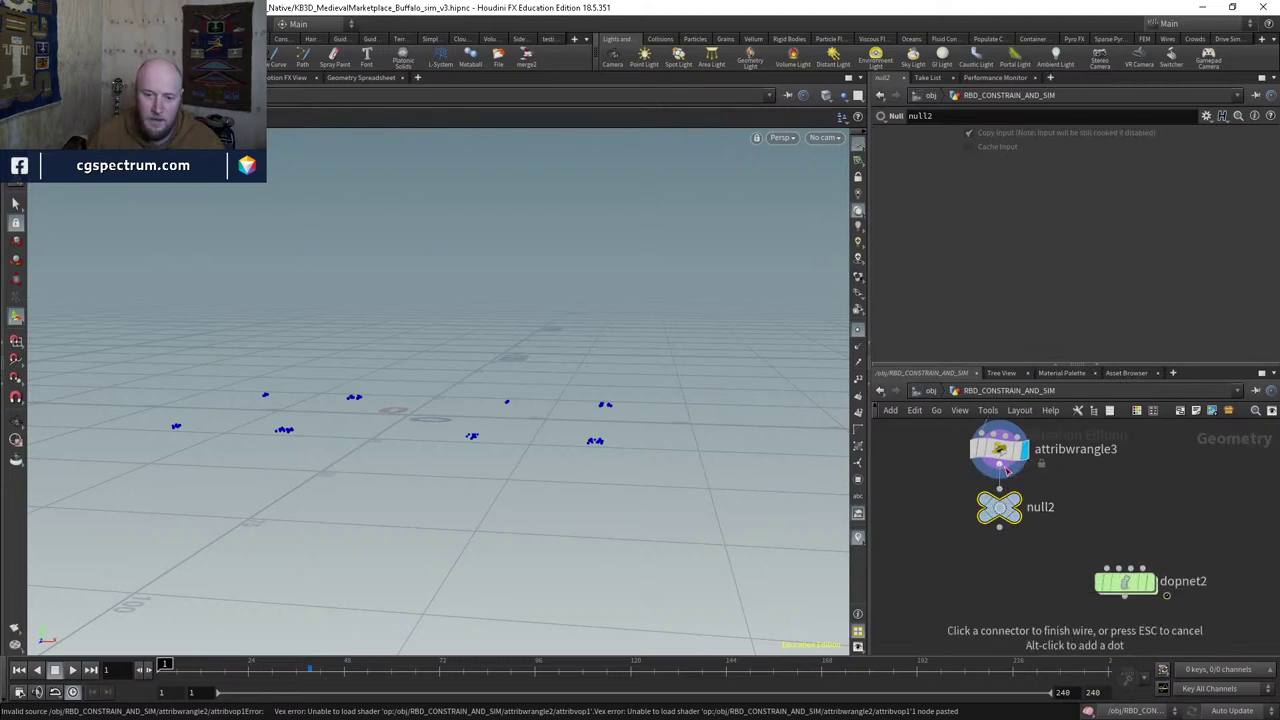
pyautogui.click(999, 491)
pyautogui.doubleClick(1042, 507)
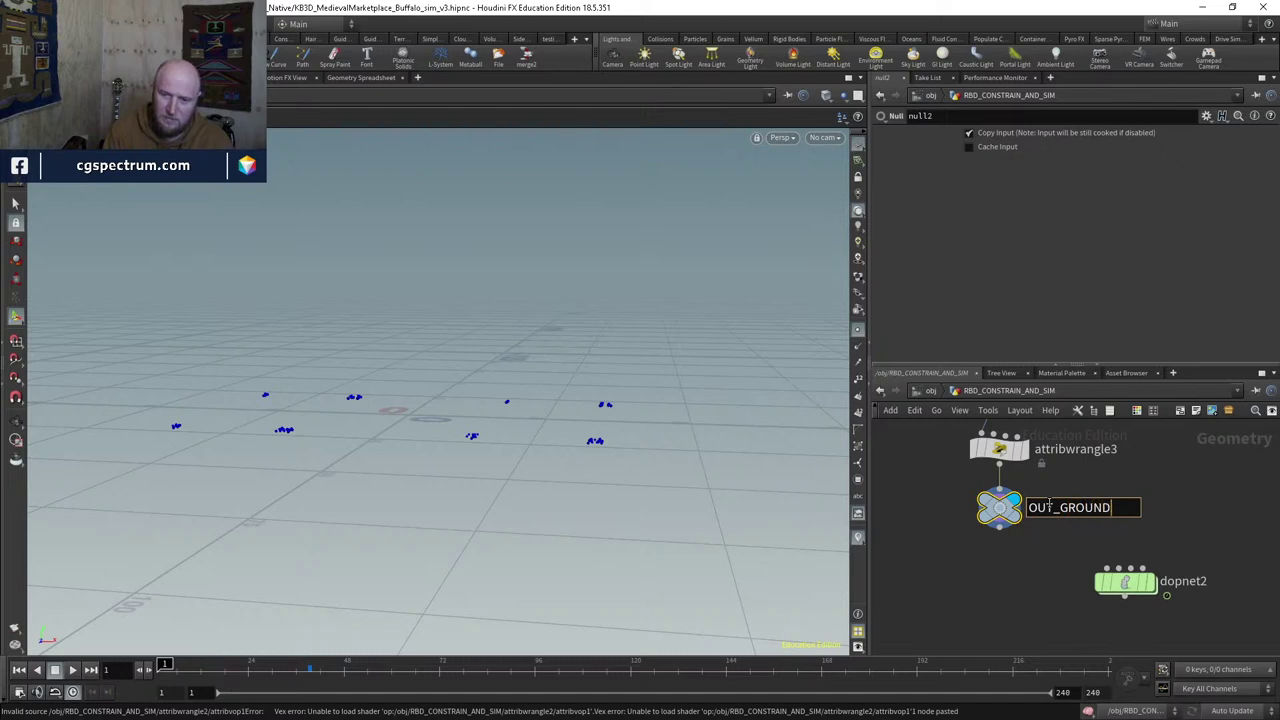
pyautogui.write('LUE')
pyautogui.press('Return')
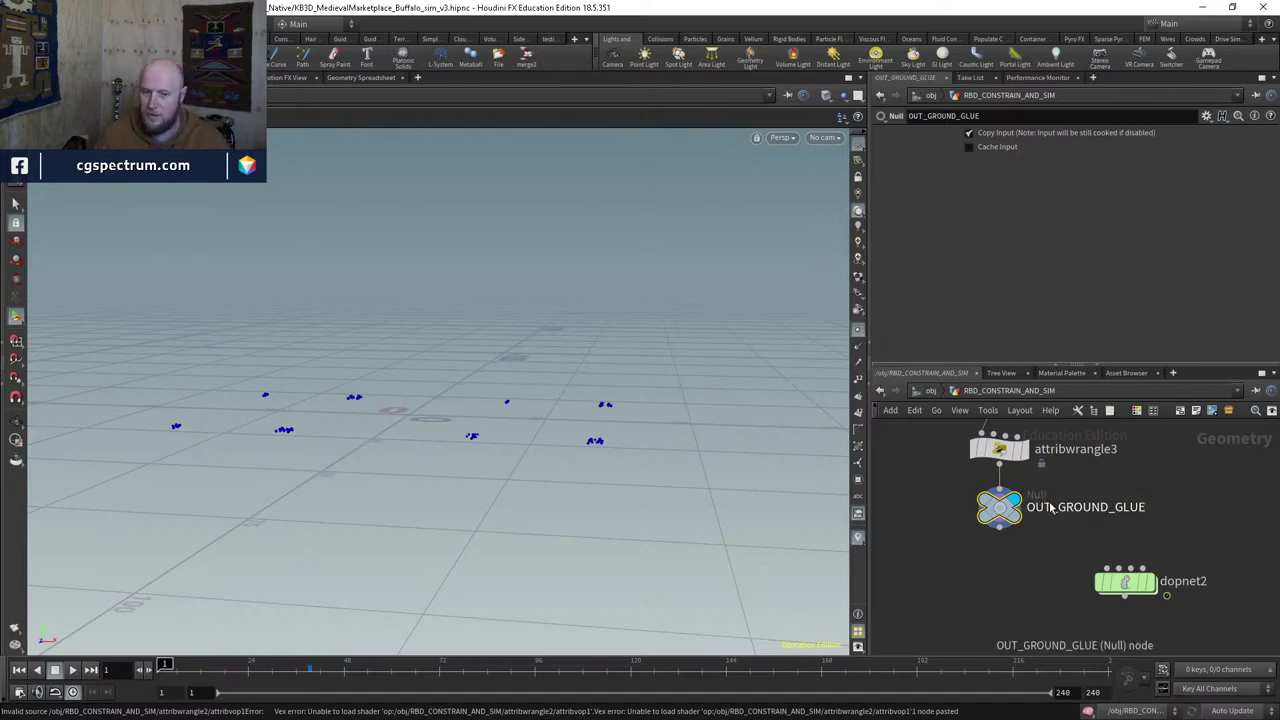
# Step: Display rbdconstraintproperties4's constraint geometry and show its settings
pyautogui.moveTo(1183, 594); pyautogui.dragTo(1149, 507, button='middle')
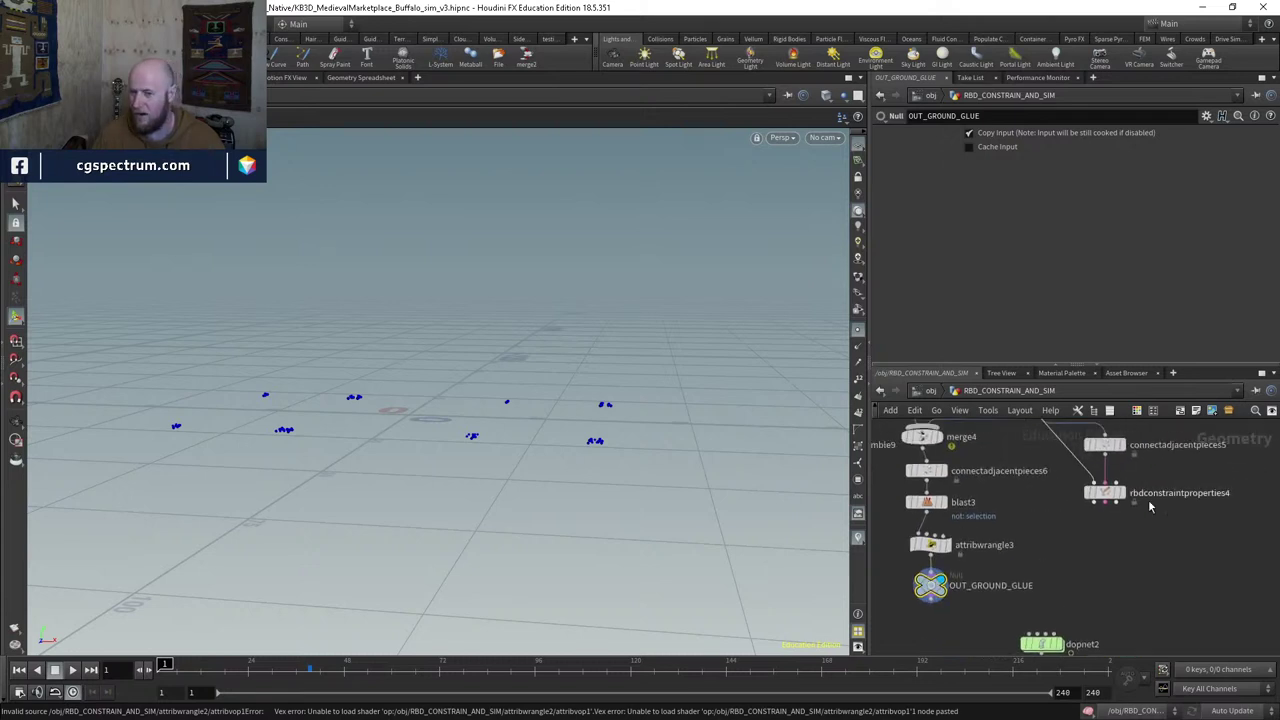
pyautogui.click(1120, 493)
pyautogui.click(1104, 492)
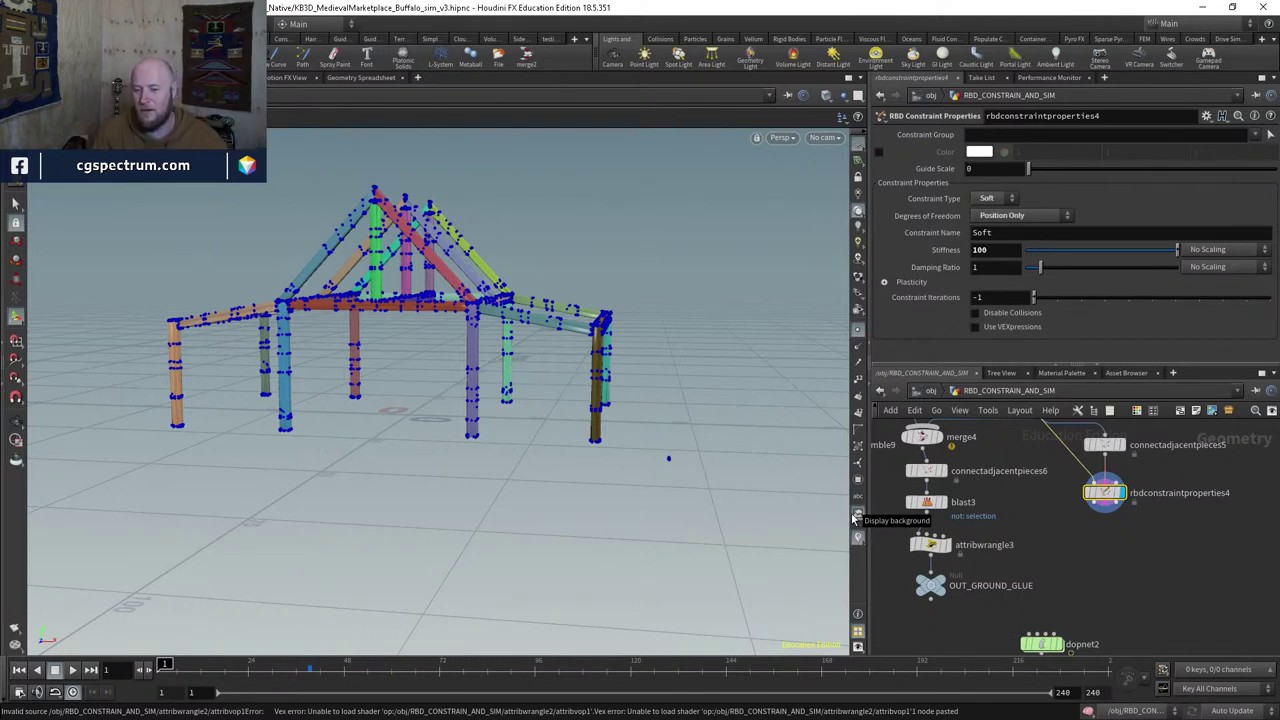
# Step: Duplicate attribwrangle3 and OUT_GROUND_GLUE, wiring the pasted attribwrangle4 after rbdconstraintproperties4
pyautogui.scroll(-2, 1019, 524)
pyautogui.moveTo(928, 540); pyautogui.dragTo(924, 500)
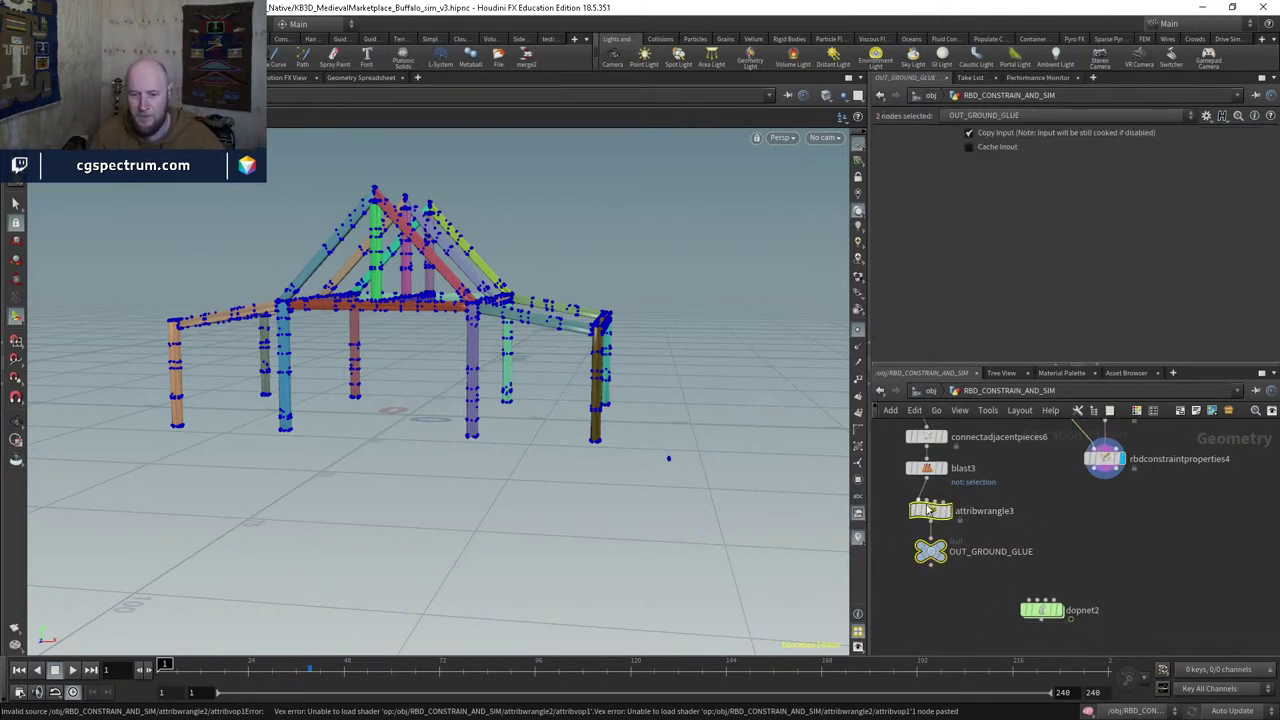
pyautogui.hotkey('ctrl', 'c')
pyautogui.hotkey('ctrl', 'v')
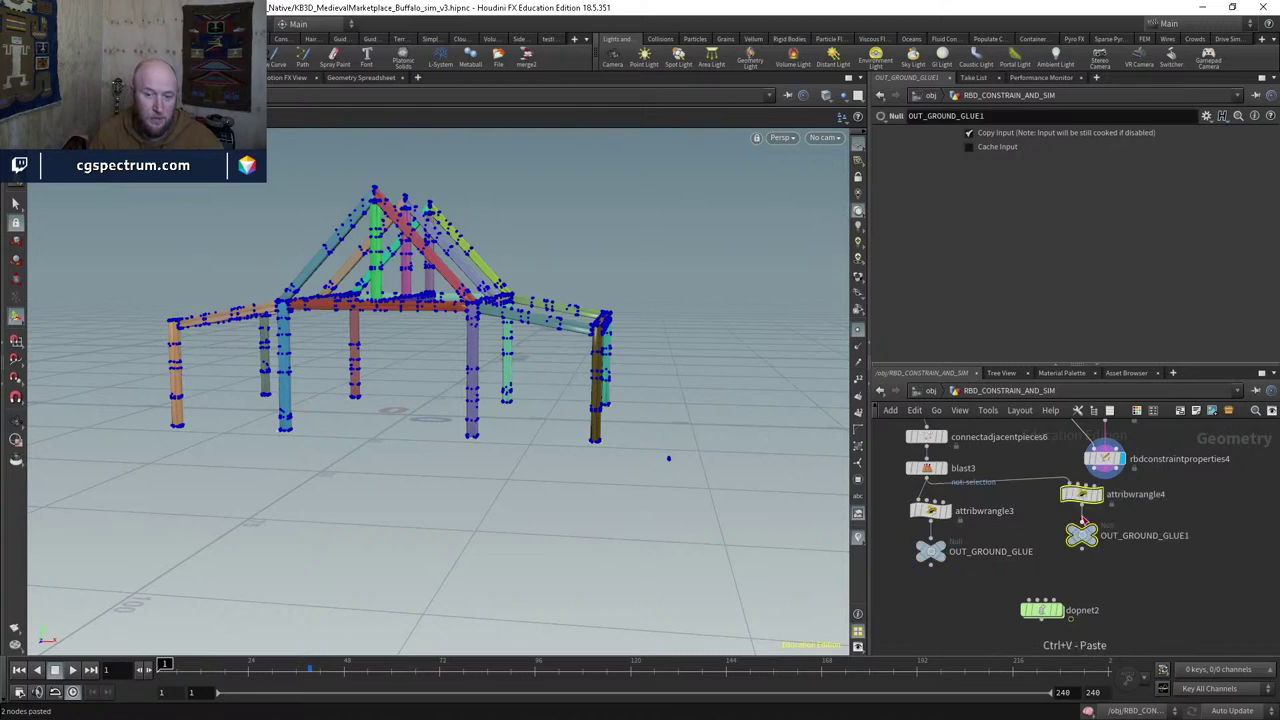
pyautogui.moveTo(1080, 492); pyautogui.dragTo(1106, 518)
pyautogui.click(1177, 505)
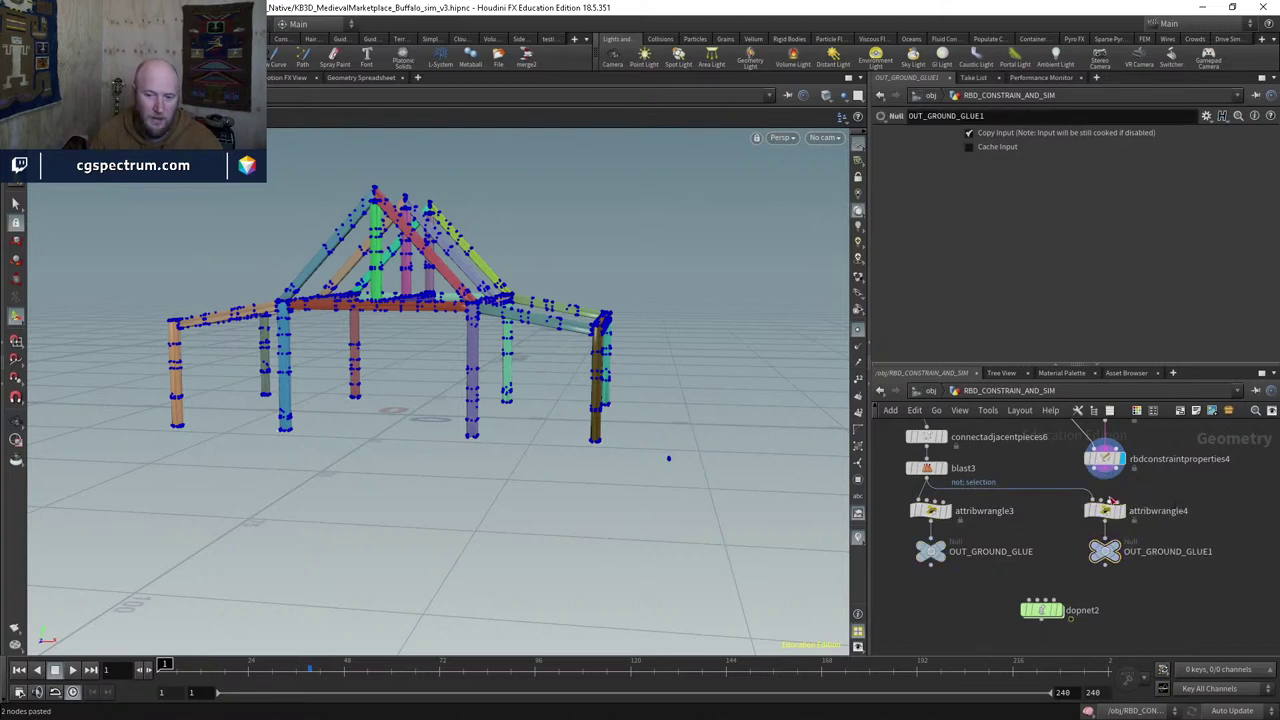
pyautogui.scroll(3, 1110, 497)
pyautogui.click(1082, 502)
pyautogui.click(1101, 448)
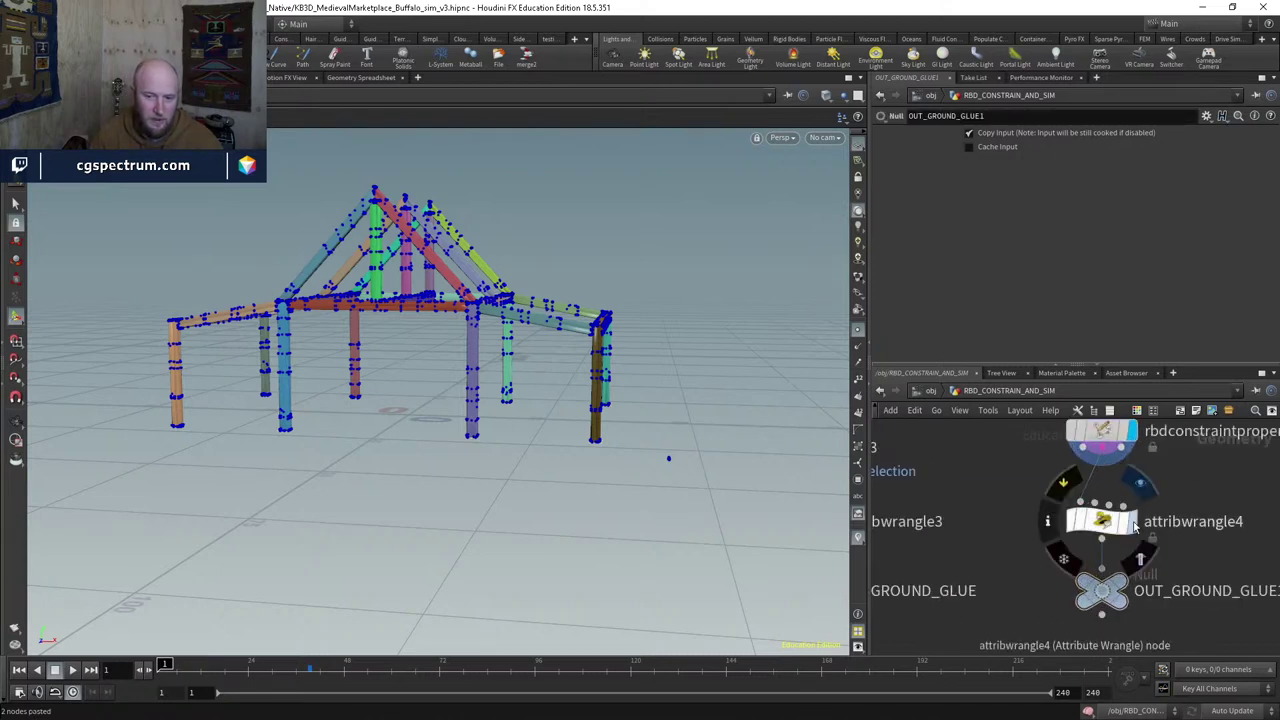
# Step: Change the pasted wrangle's constraint_name to "Soft" and rename its null OUT_FRAME_CON
pyautogui.click(1130, 521)
pyautogui.moveTo(1159, 561); pyautogui.dragTo(1115, 511, button='middle')
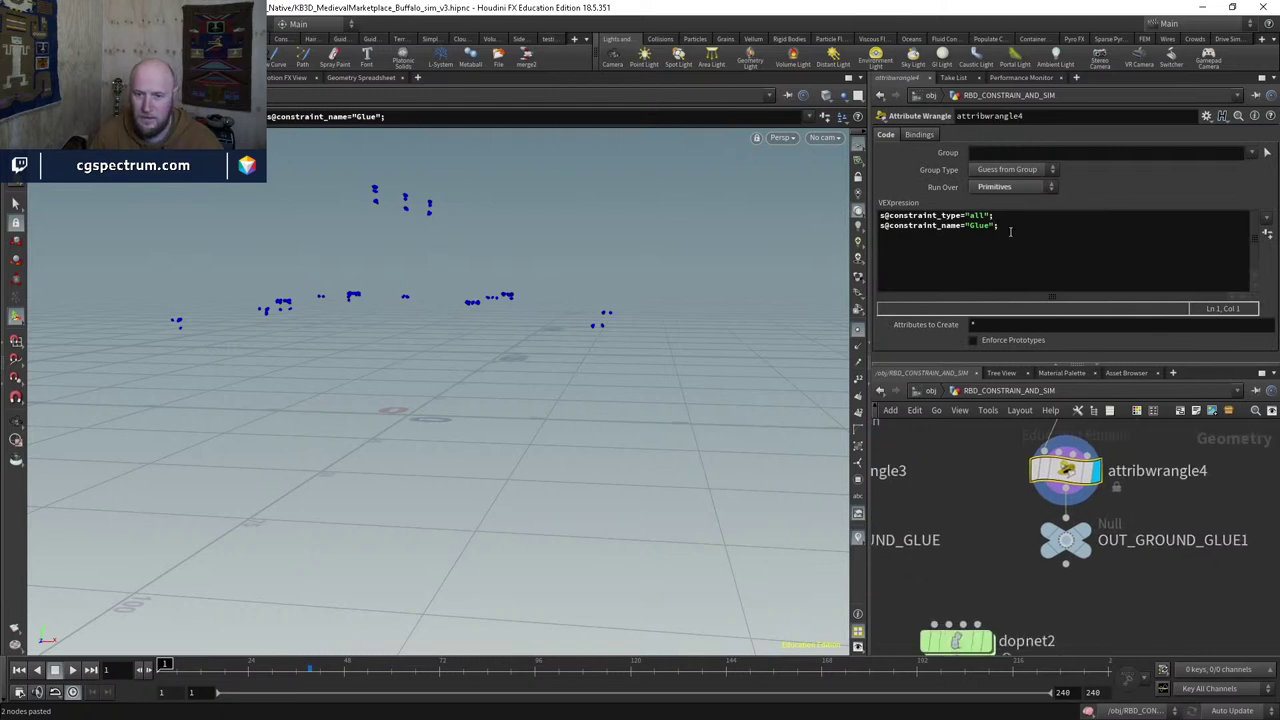
pyautogui.click(989, 225)
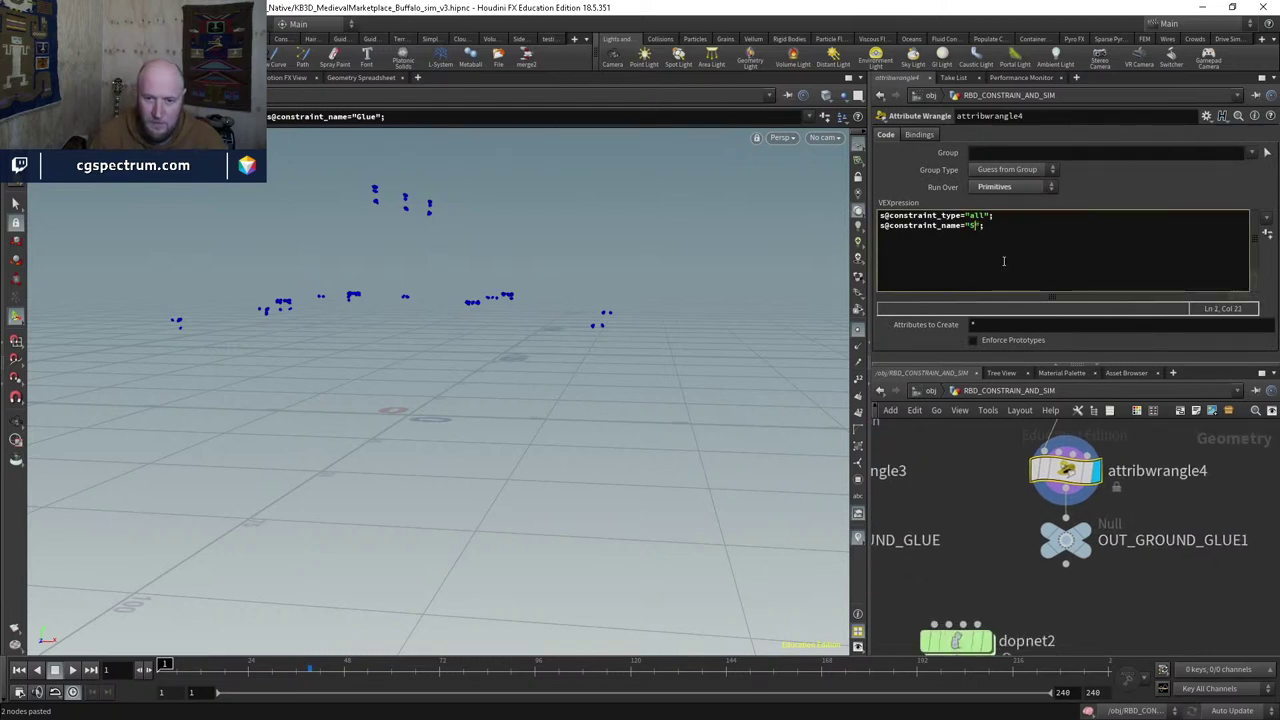
pyautogui.doubleClick(1173, 540)
pyautogui.moveTo(1137, 540); pyautogui.dragTo(1250, 540)
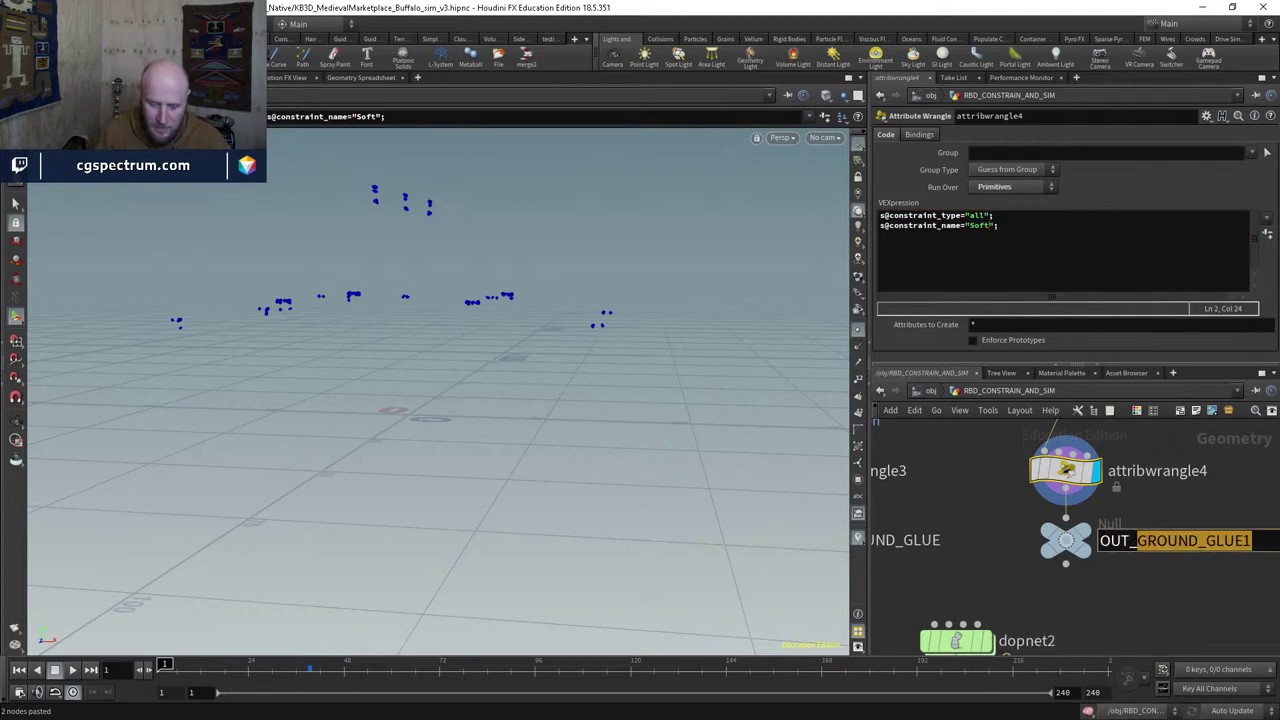
pyautogui.write('F')
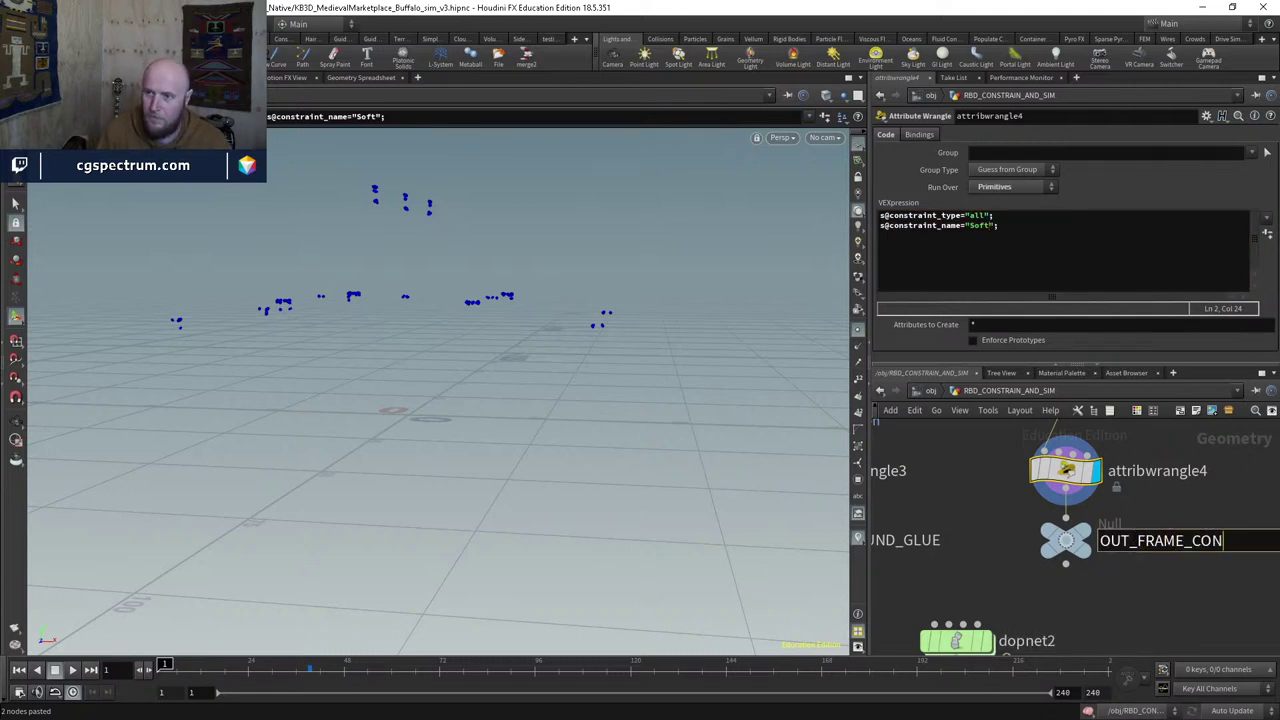
pyautogui.write('RAME_CON')
pyautogui.press('Return')
pyautogui.scroll(-2, 1134, 577)
pyautogui.moveTo(1222, 559); pyautogui.dragTo(1010, 600, button='middle')
# Step: Display assemble9 and append a Null node below it
pyautogui.click(1000, 472)
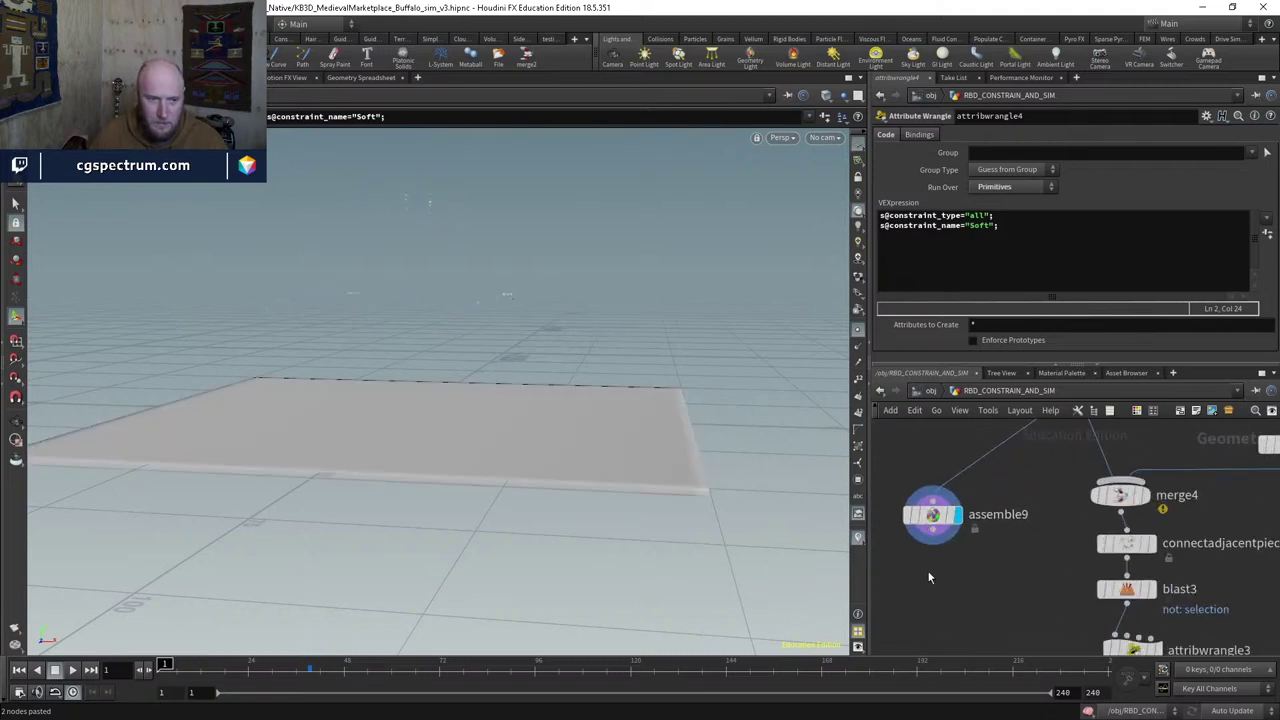
pyautogui.click(932, 516)
pyautogui.press('Tab')
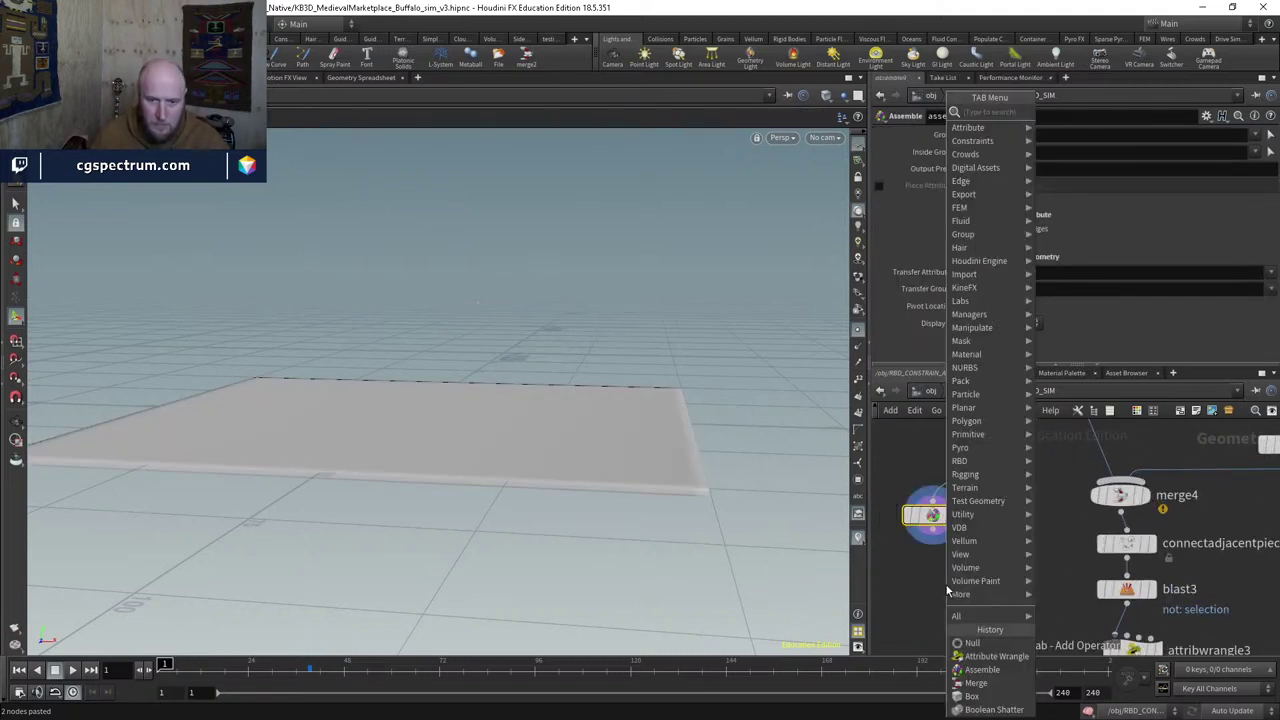
pyautogui.write('null')
pyautogui.press('Return')
pyautogui.click(945, 583)
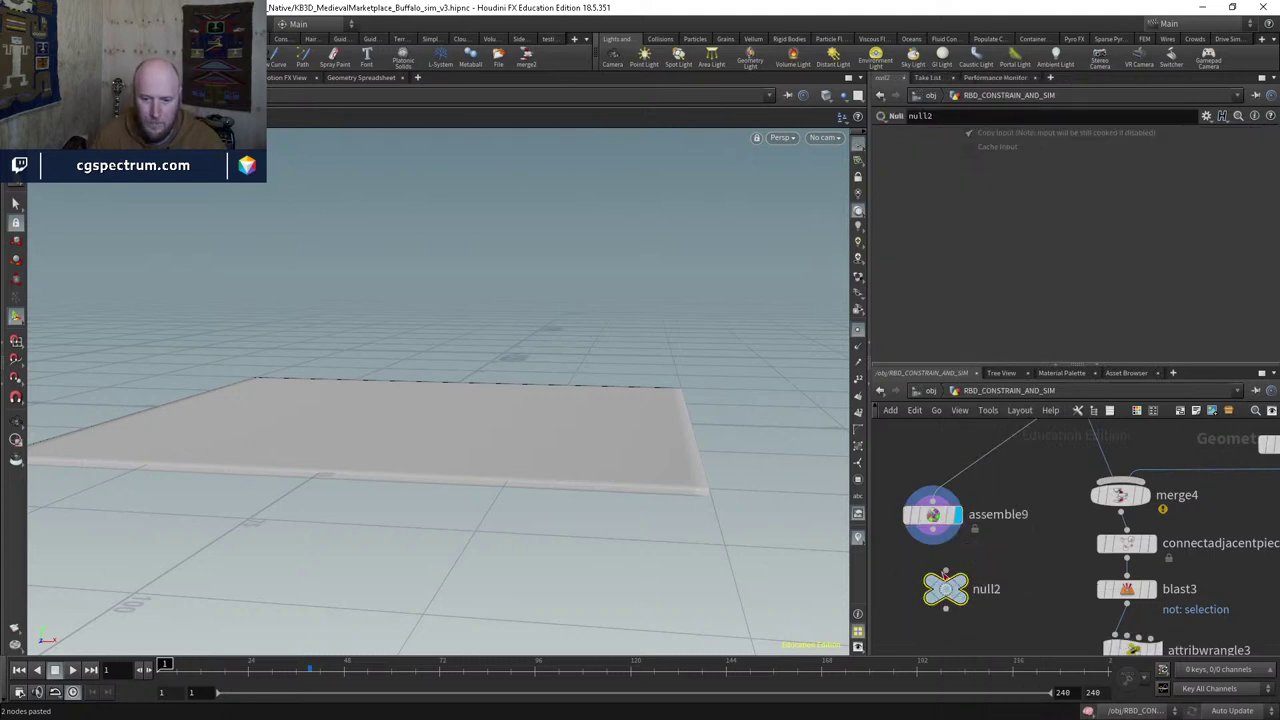
# Step: Rename the new null OUT_GROUND and copy it
pyautogui.doubleClick(986, 589)
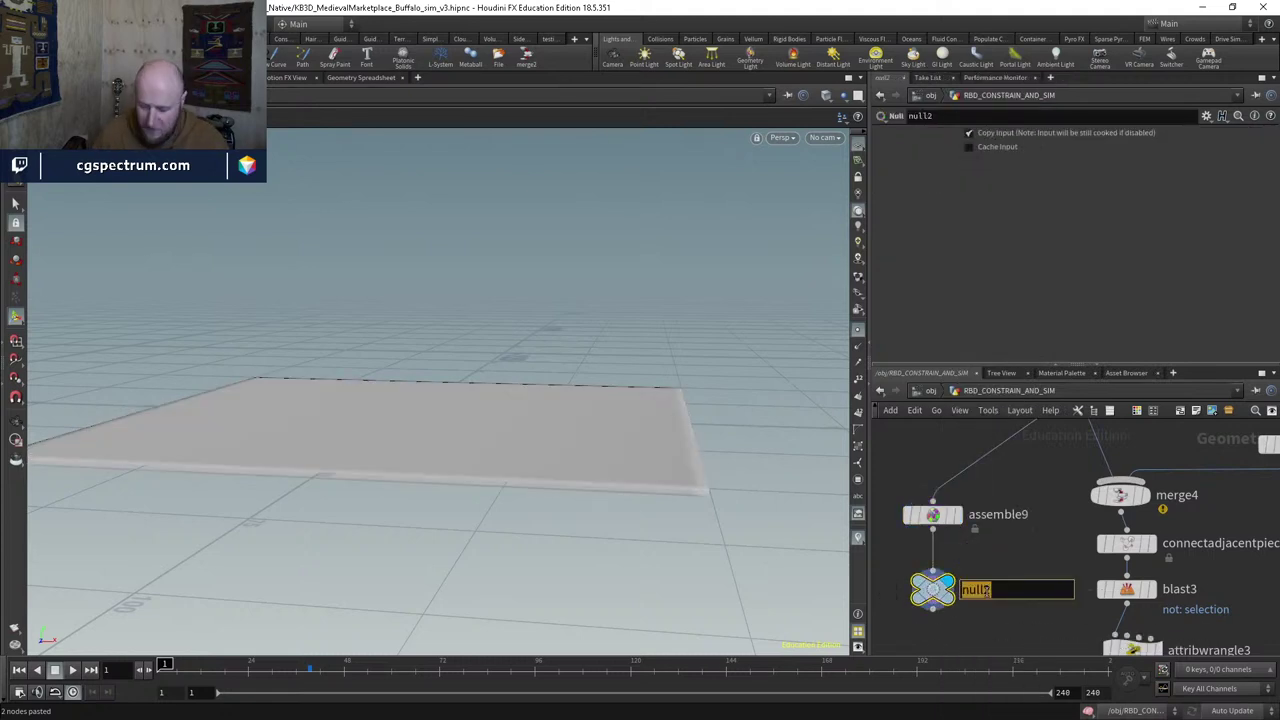
pyautogui.write('OUT_CON')
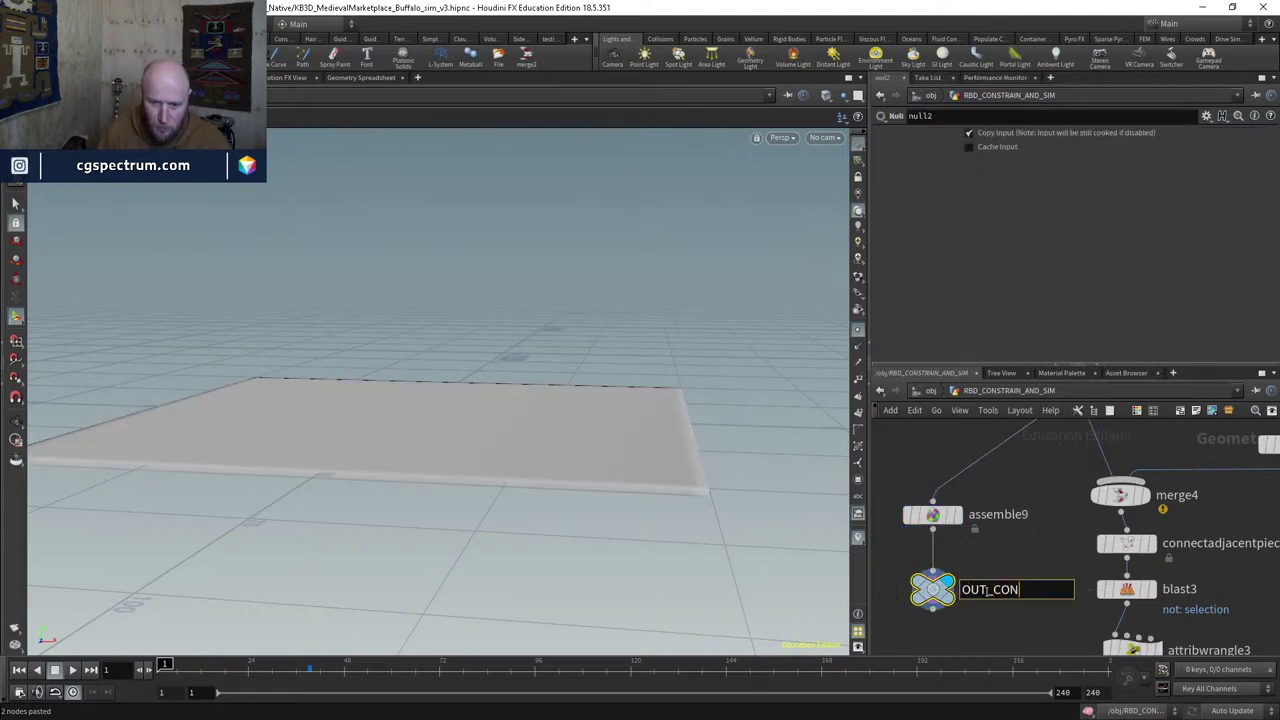
pyautogui.write('GROUND')
pyautogui.press('Return')
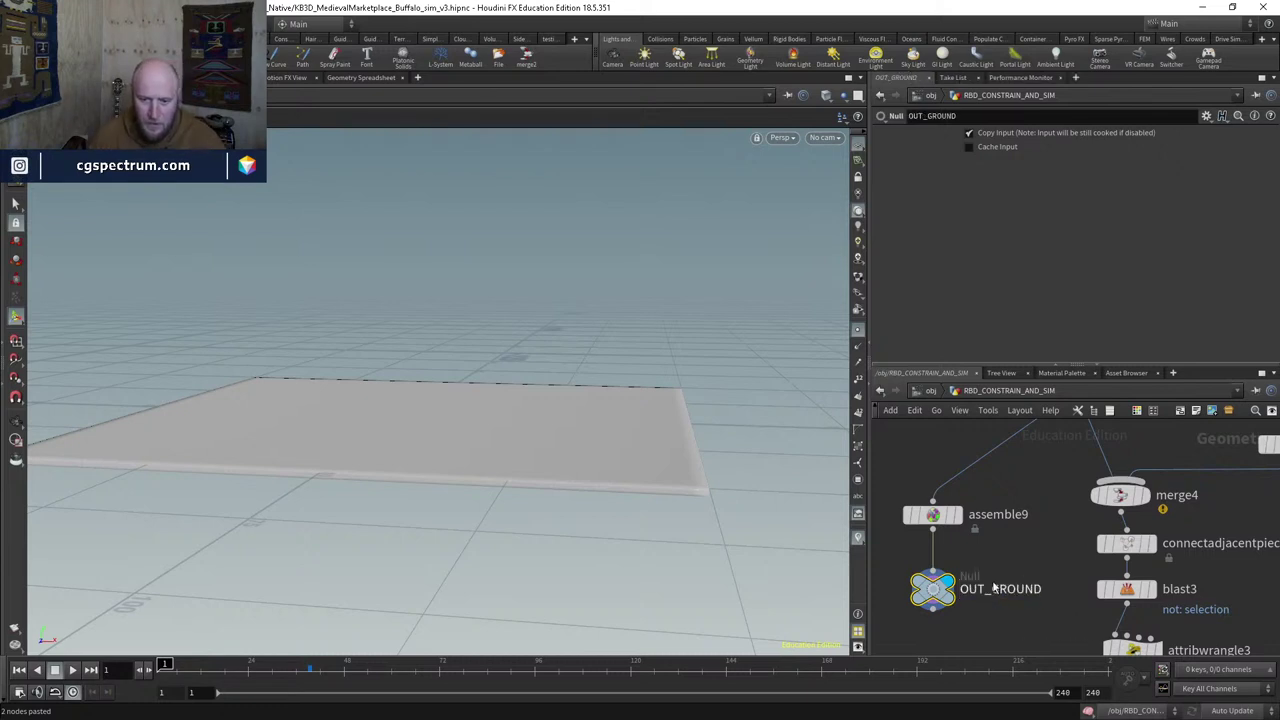
pyautogui.hotkey('ctrl', 'c')
pyautogui.scroll(-10, 921, 564)
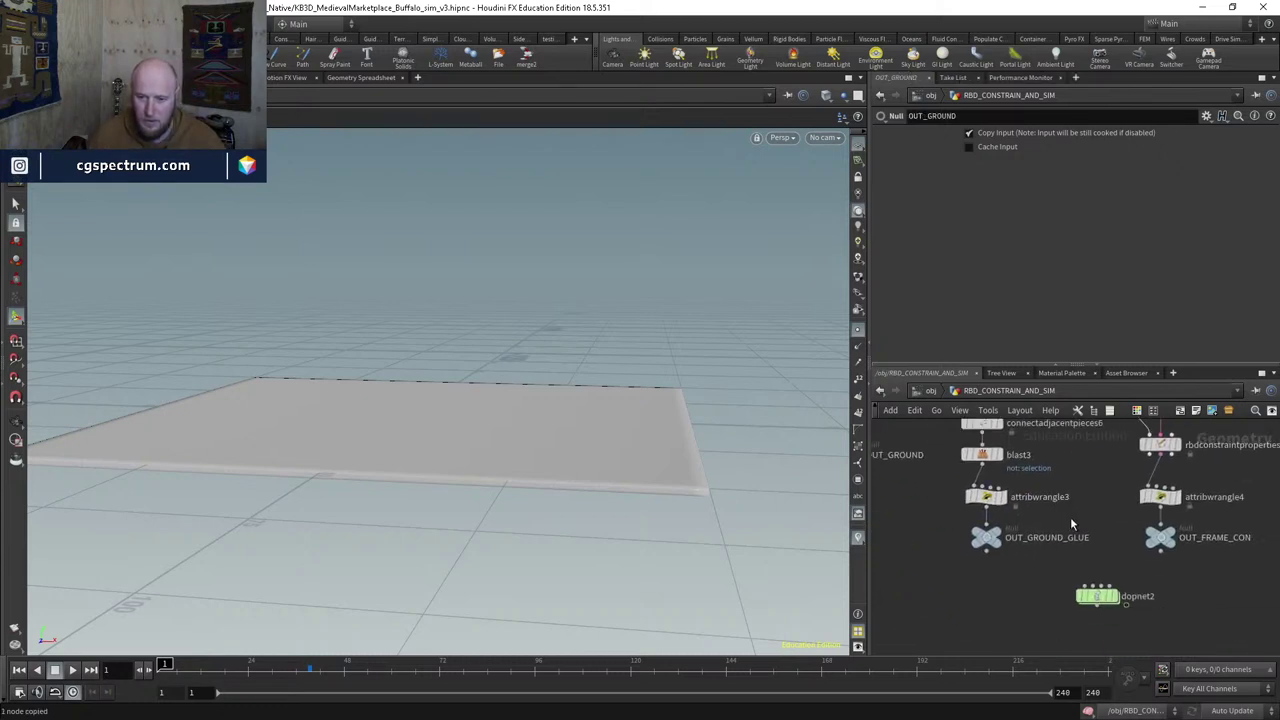
pyautogui.scroll(8, 1087, 560)
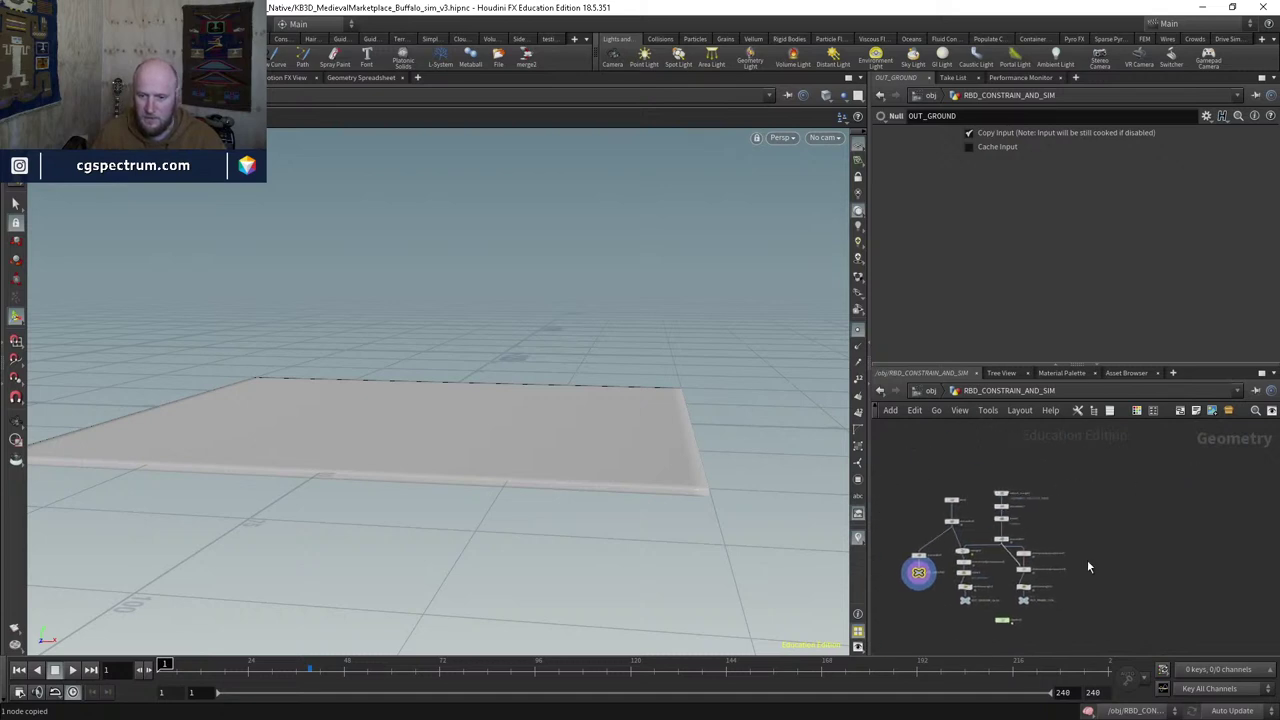
# Step: Paste the OUT_GROUND null copy and add an assemble10 node fed by assemble7
pyautogui.hotkey('ctrl', 'v')
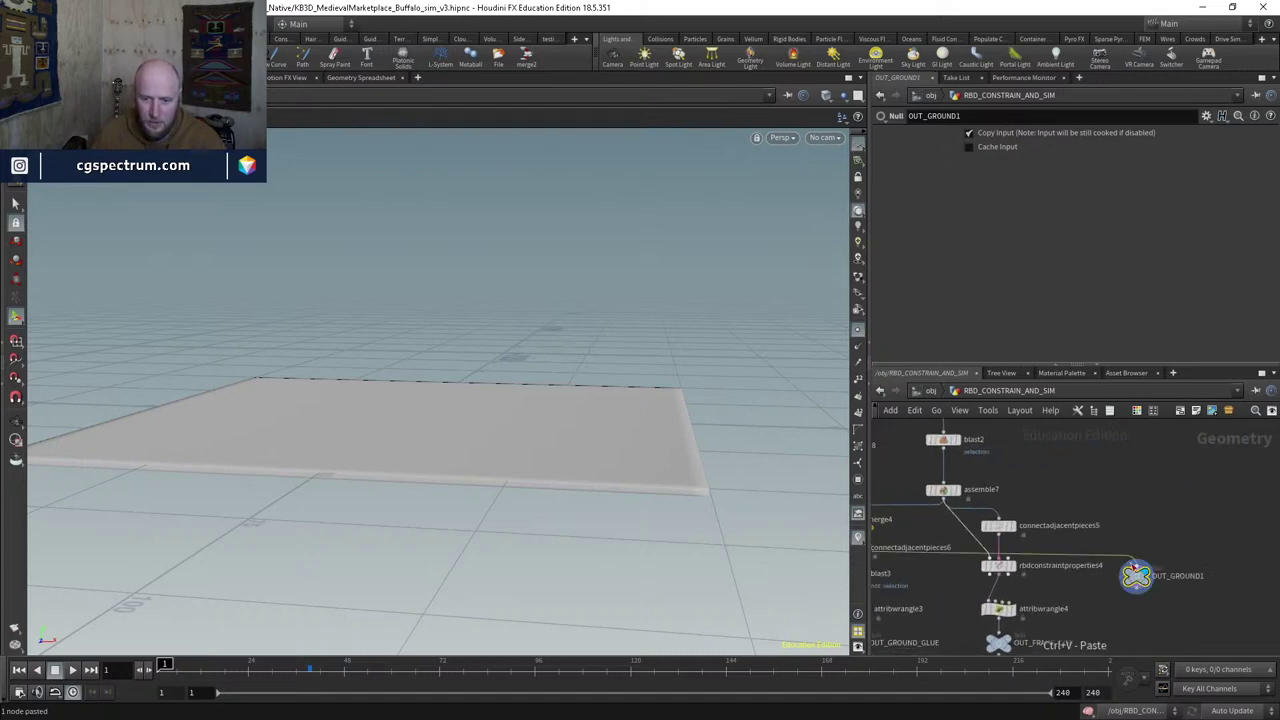
pyautogui.click(958, 497)
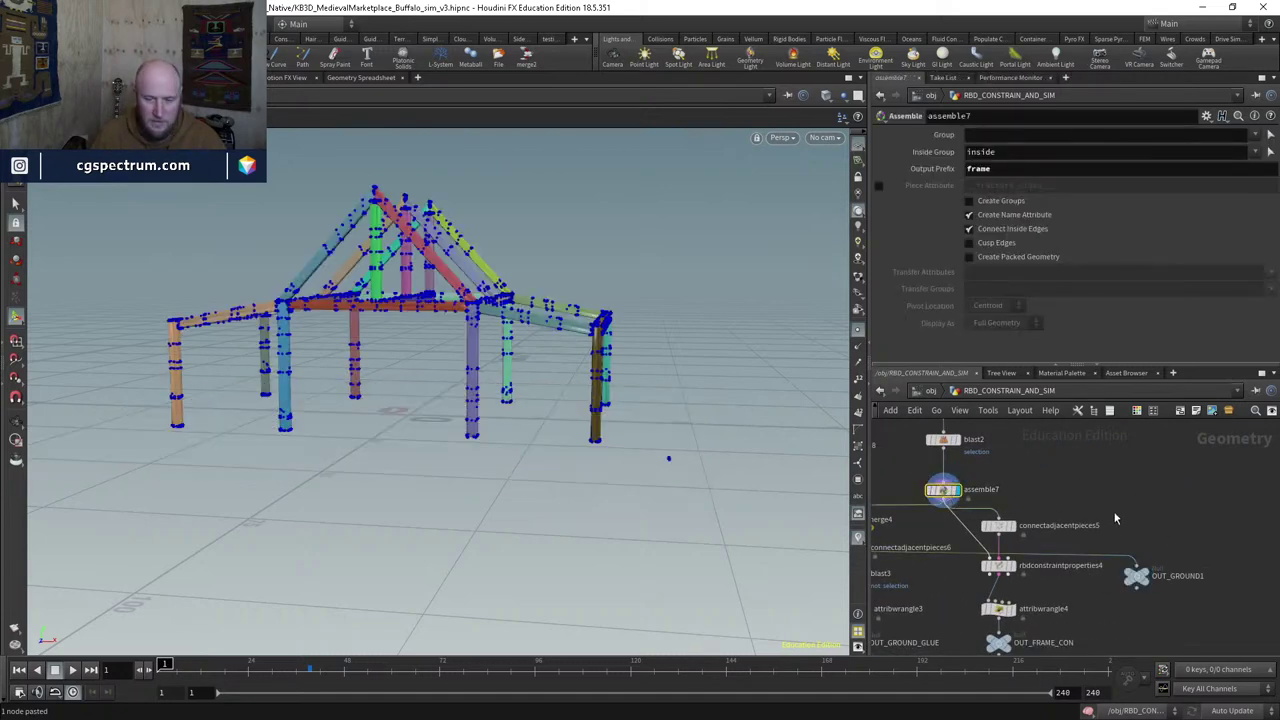
pyautogui.press('Tab')
pyautogui.write('assemble')
pyautogui.press('Return')
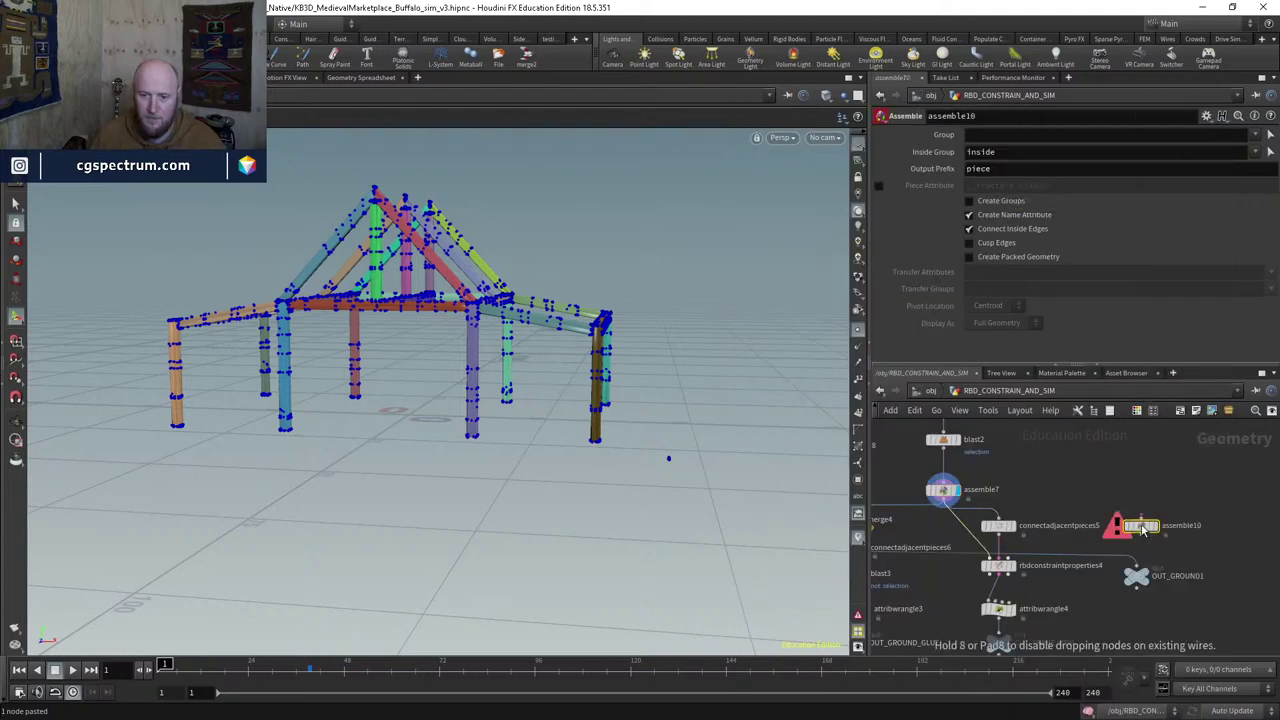
pyautogui.click(1140, 525)
pyautogui.click(1141, 518)
pyautogui.click(945, 497)
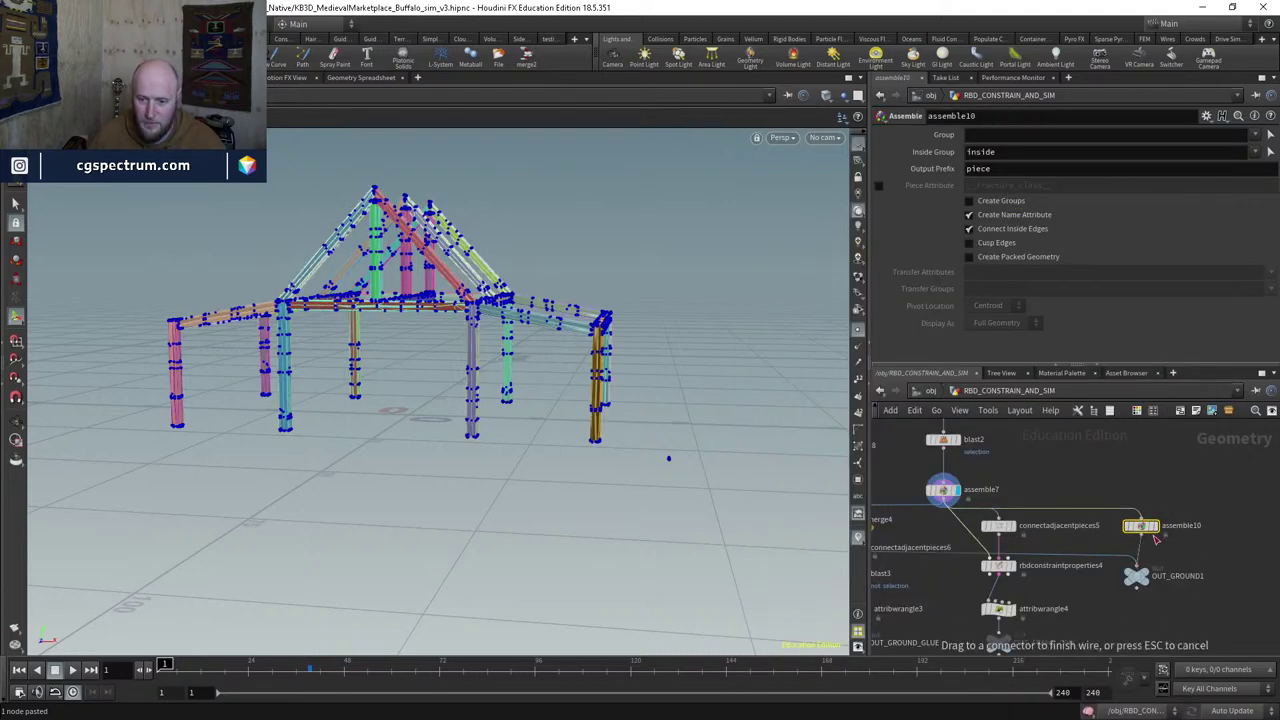
# Step: Rename the pasted OUT_GROUND1 null to OUT_FRAME_PACKED below assemble10
pyautogui.click(1152, 574)
pyautogui.scroll(3, 1155, 575)
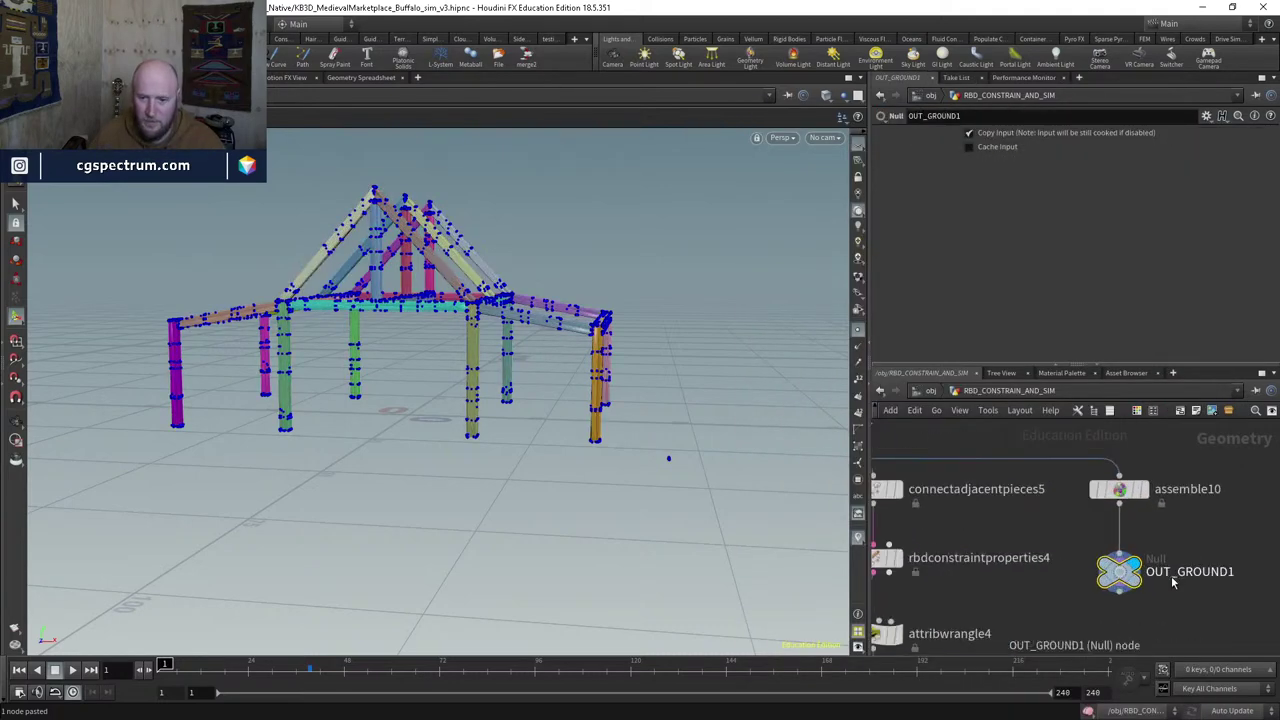
pyautogui.moveTo(1229, 615); pyautogui.dragTo(1058, 531, button='middle')
pyautogui.click(1034, 493)
pyautogui.doubleClick(1058, 516)
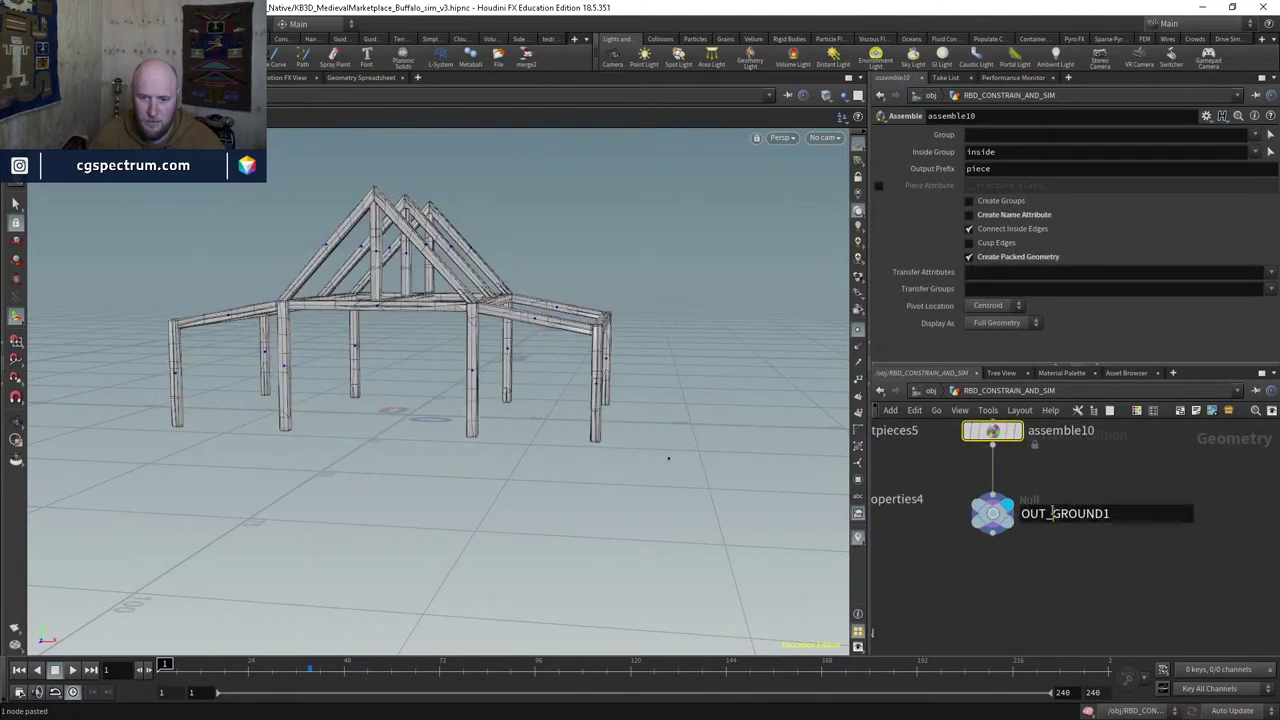
pyautogui.moveTo(1052, 514); pyautogui.dragTo(1182, 512)
pyautogui.write('FRA')
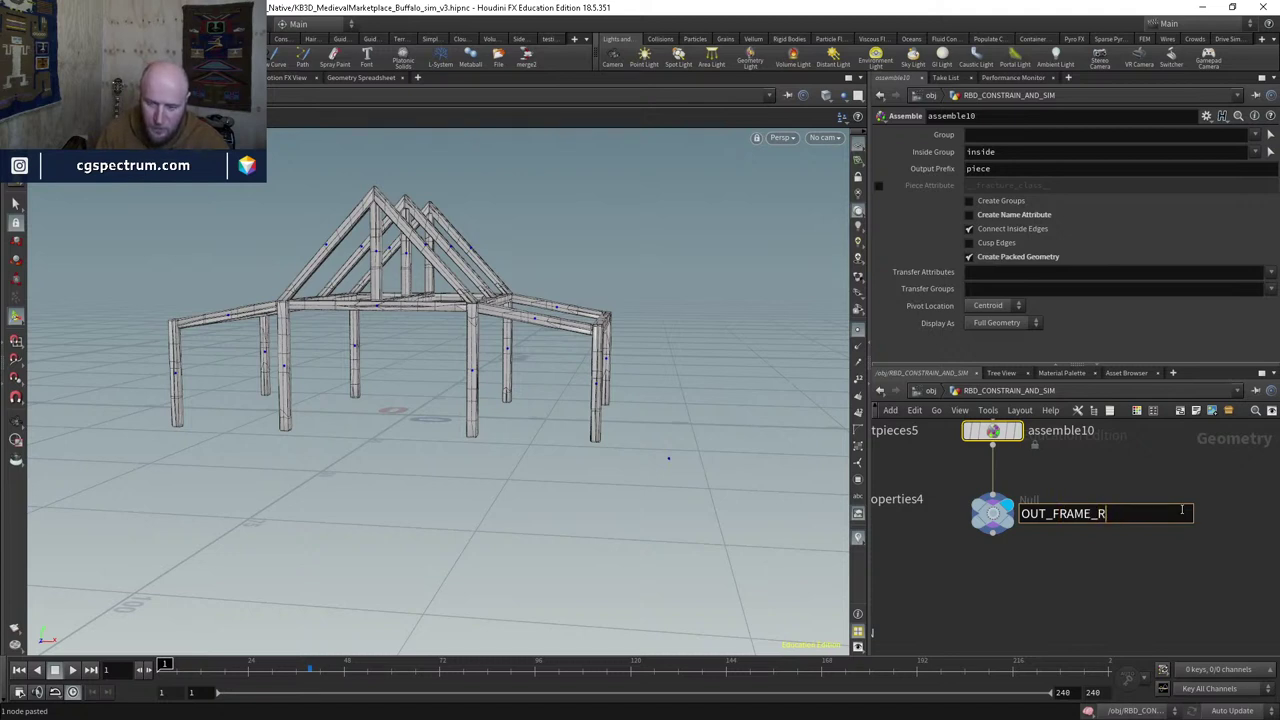
pyautogui.write('ME_PACKED')
pyautogui.press('Return')
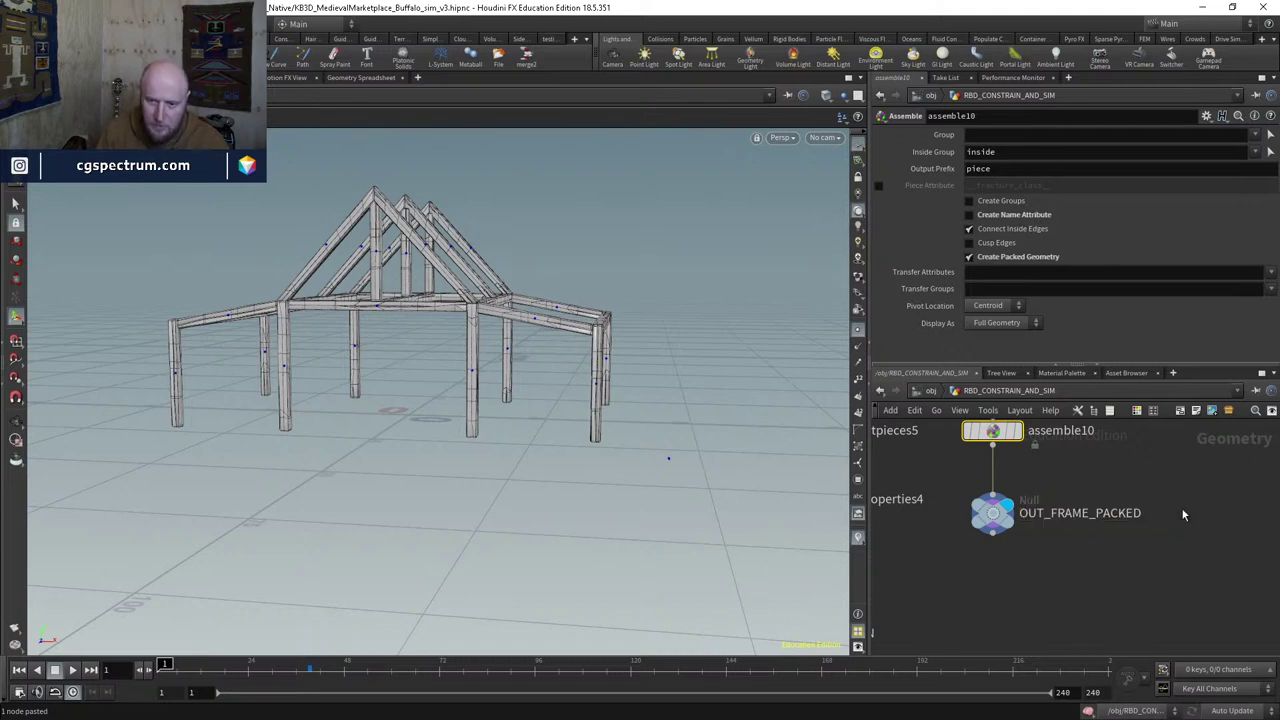
# Step: Inspect assemble7, assemble8, connectadjacentpieces6 and attribwrangle3, then display OUT_FRAME_CON
pyautogui.scroll(-6, 1107, 547)
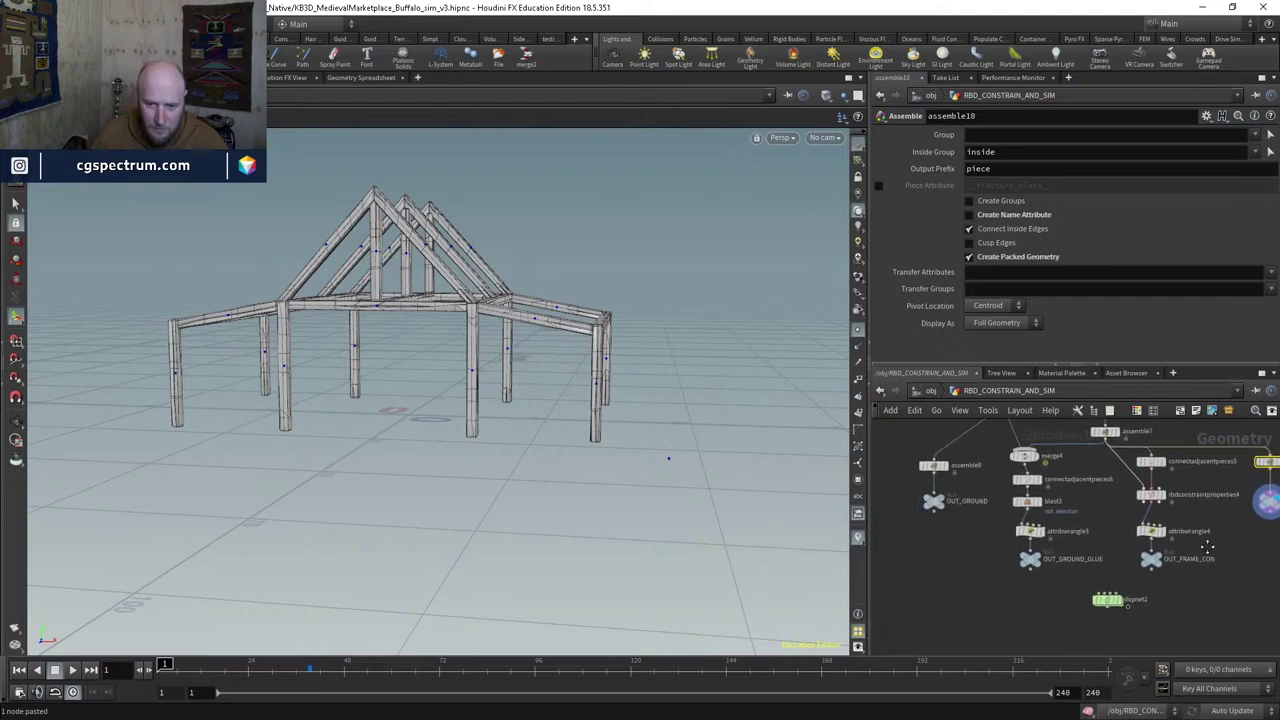
pyautogui.scroll(-2, 1058, 545)
pyautogui.scroll(5, 1053, 598)
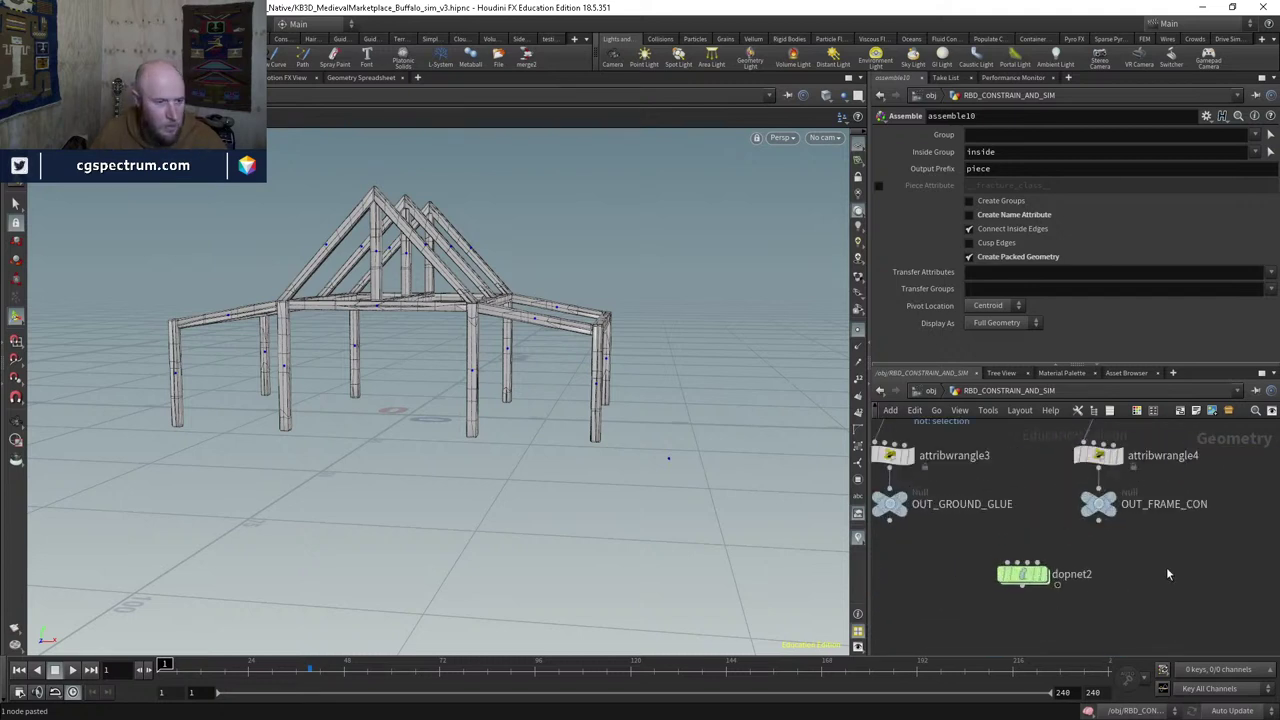
pyautogui.scroll(-3, 1090, 585)
pyautogui.moveTo(1090, 540); pyautogui.dragTo(1127, 578, button='middle')
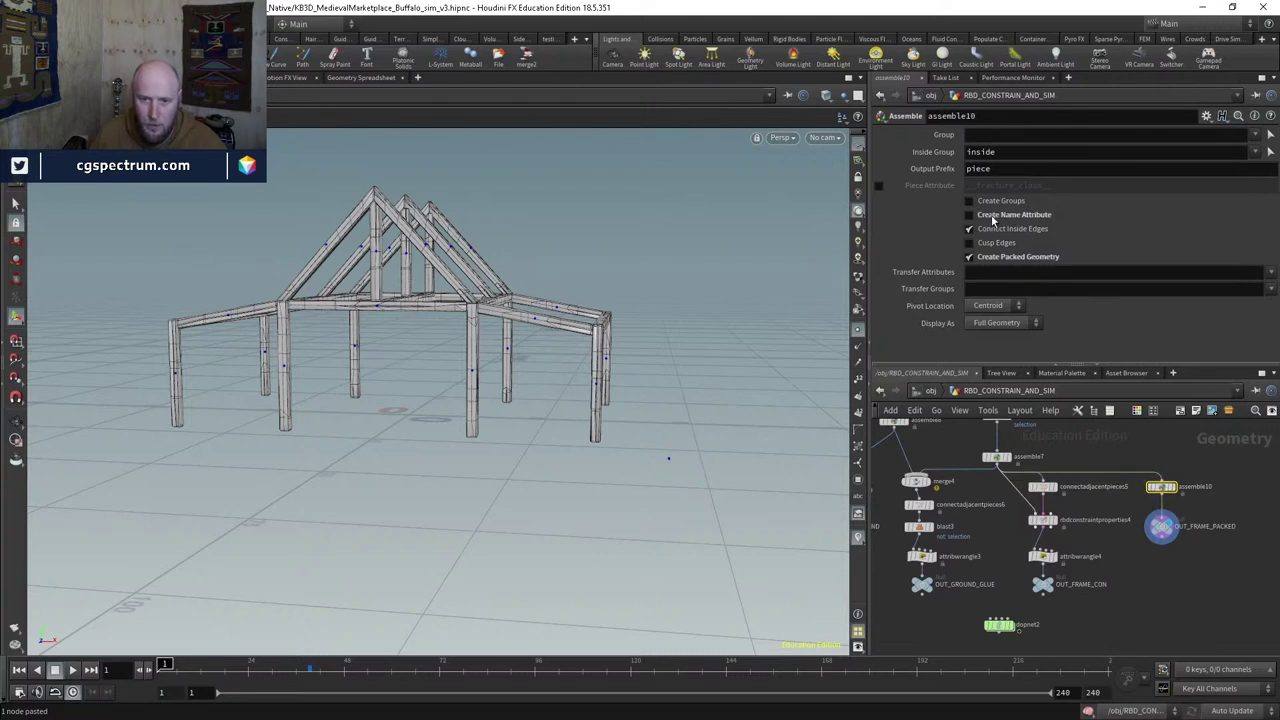
pyautogui.click(1003, 457)
pyautogui.moveTo(964, 524); pyautogui.dragTo(1046, 555, button='middle')
pyautogui.click(977, 452)
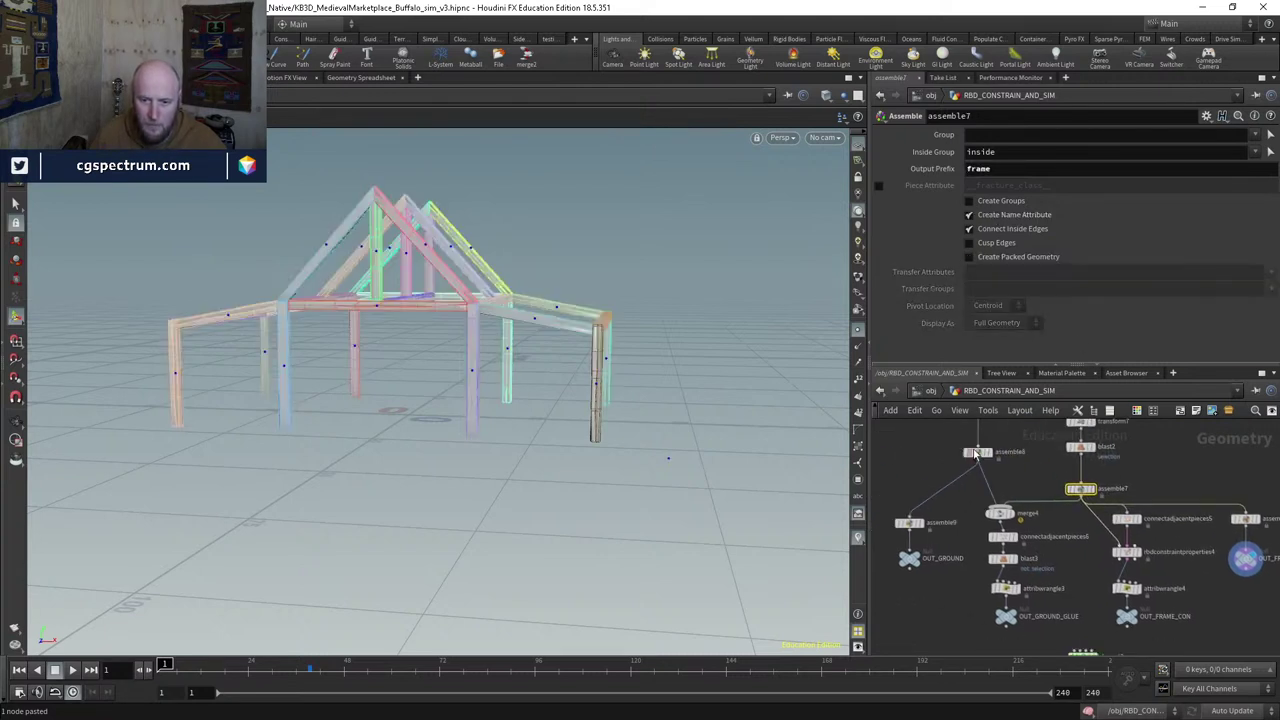
pyautogui.moveTo(1053, 604); pyautogui.dragTo(970, 498, button='middle')
pyautogui.click(981, 478)
pyautogui.click(955, 484)
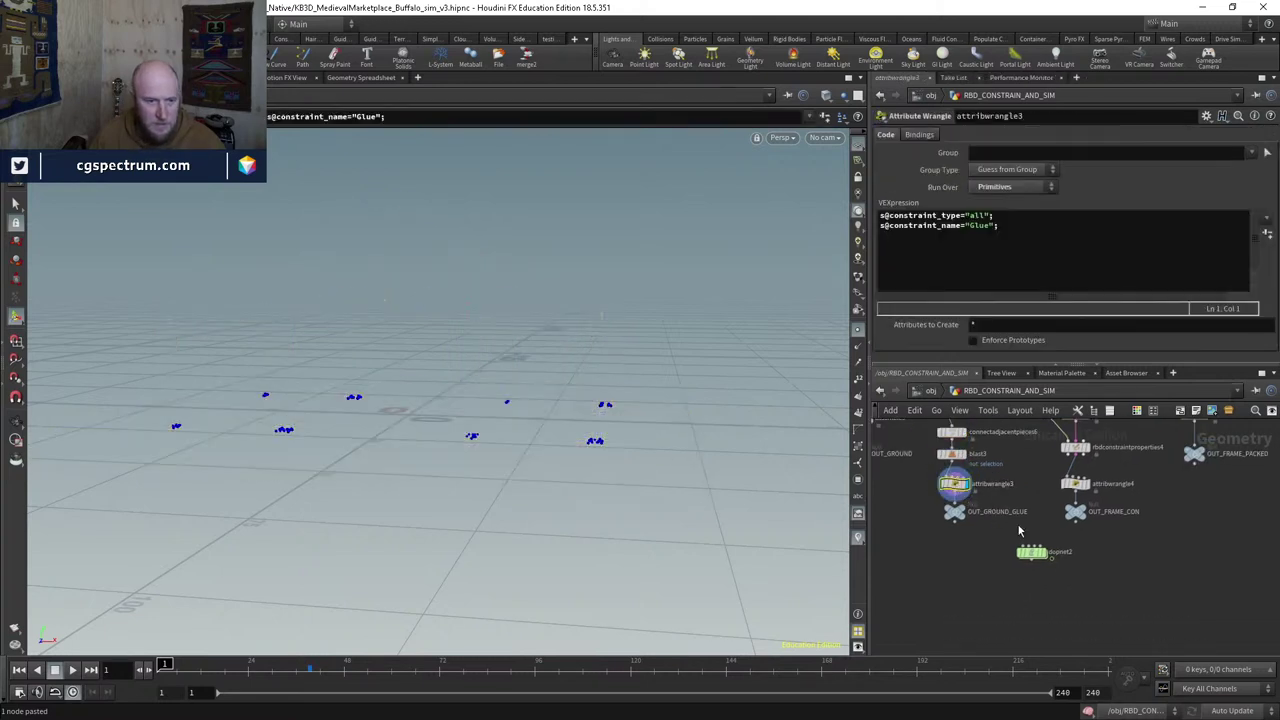
pyautogui.moveTo(1032, 552); pyautogui.dragTo(1006, 530, button='middle')
pyautogui.click(1061, 491)
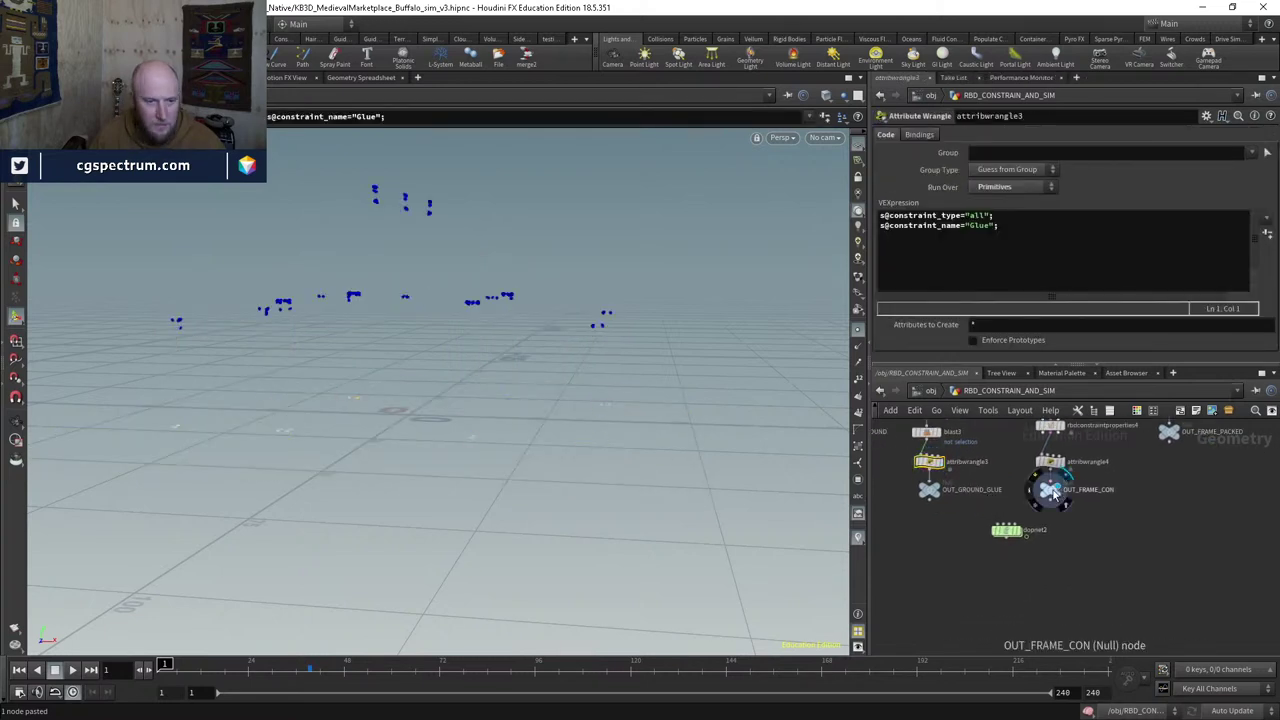
# Step: Set dopnet2's simulation Start Frame to 1
pyautogui.doubleClick(1010, 533)
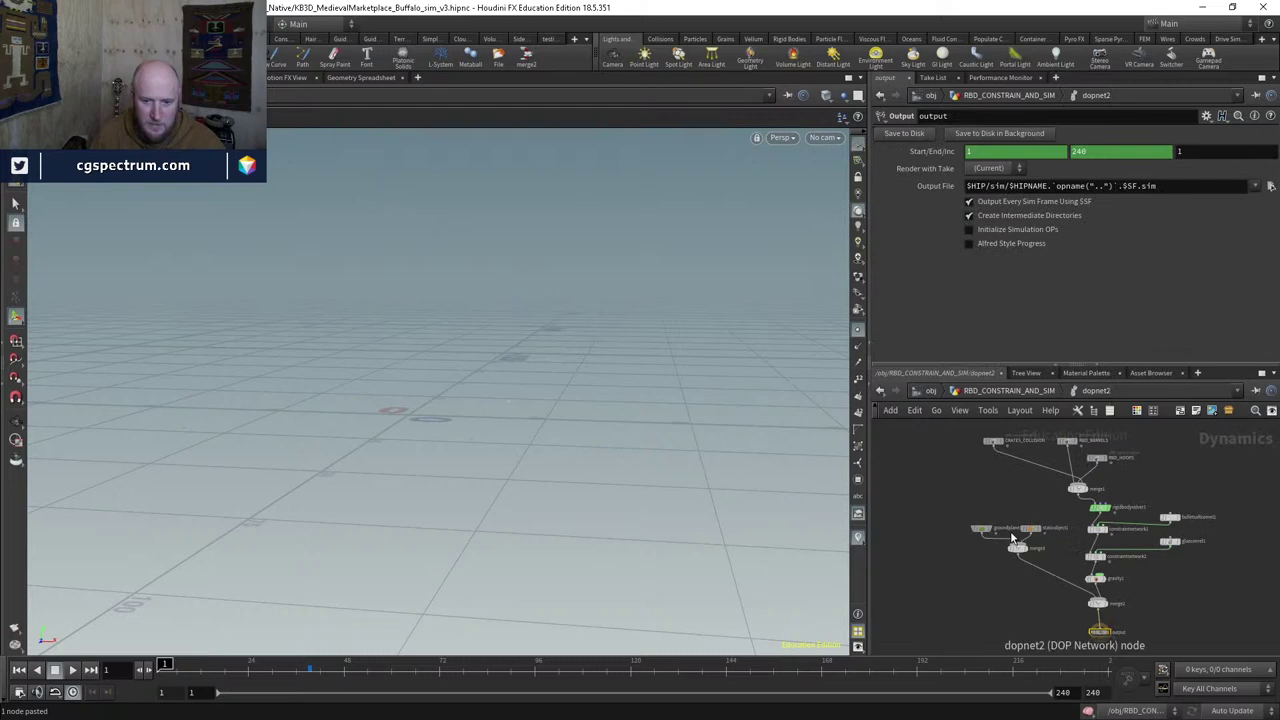
pyautogui.click(1020, 390)
pyautogui.click(985, 254)
pyautogui.write('39')
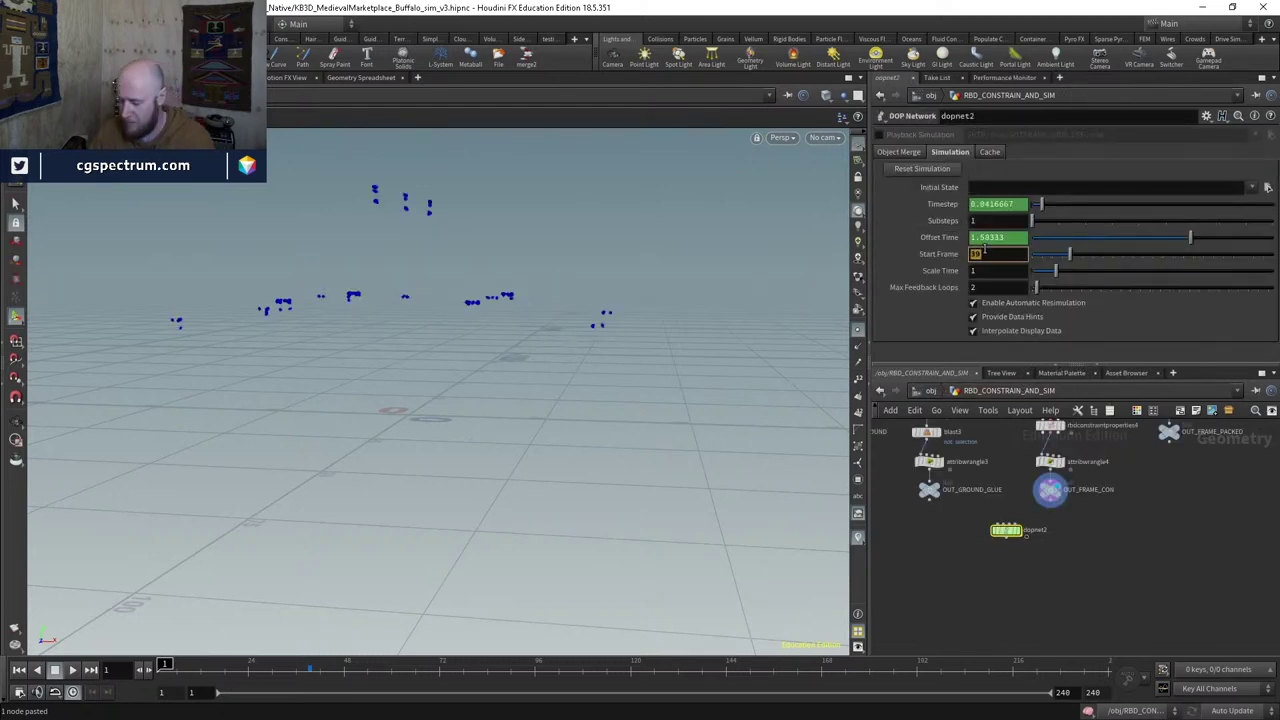
pyautogui.write('1')
pyautogui.press('Return')
# Step: Point RBD_BARRELS' SOP Path at OUT_FRAME_PACKED
pyautogui.doubleClick(1006, 530)
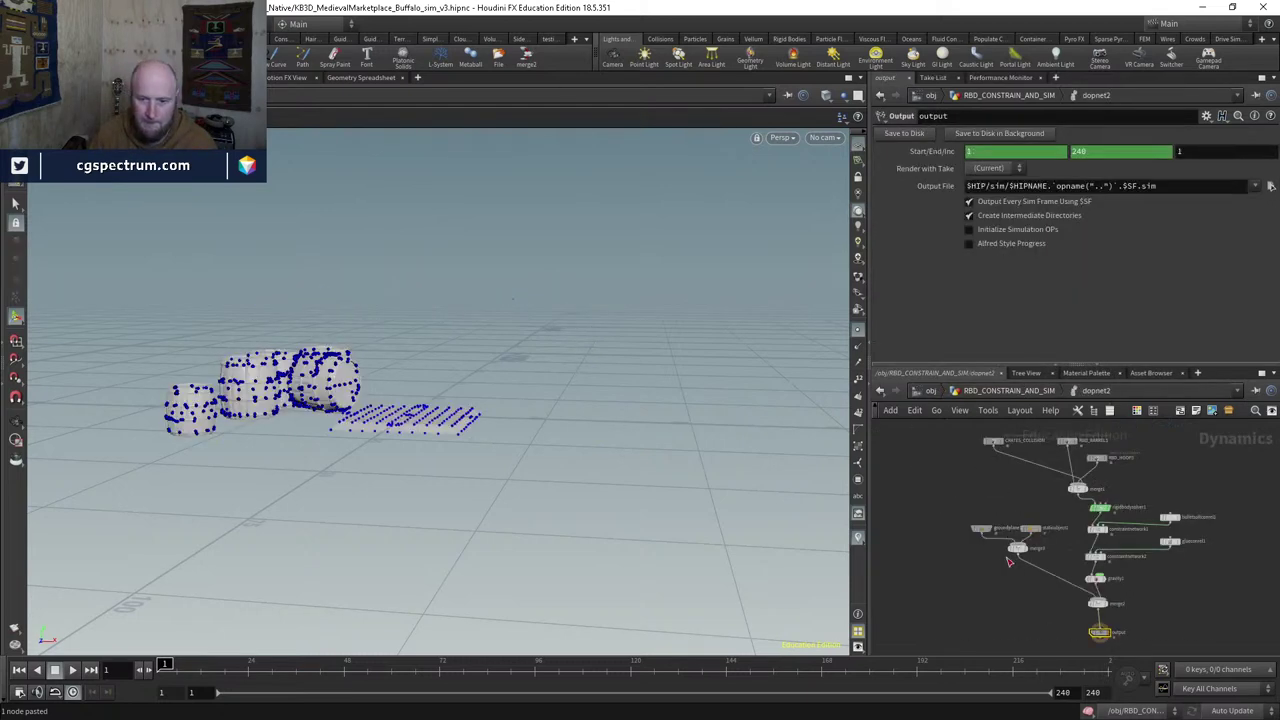
pyautogui.click(928, 476)
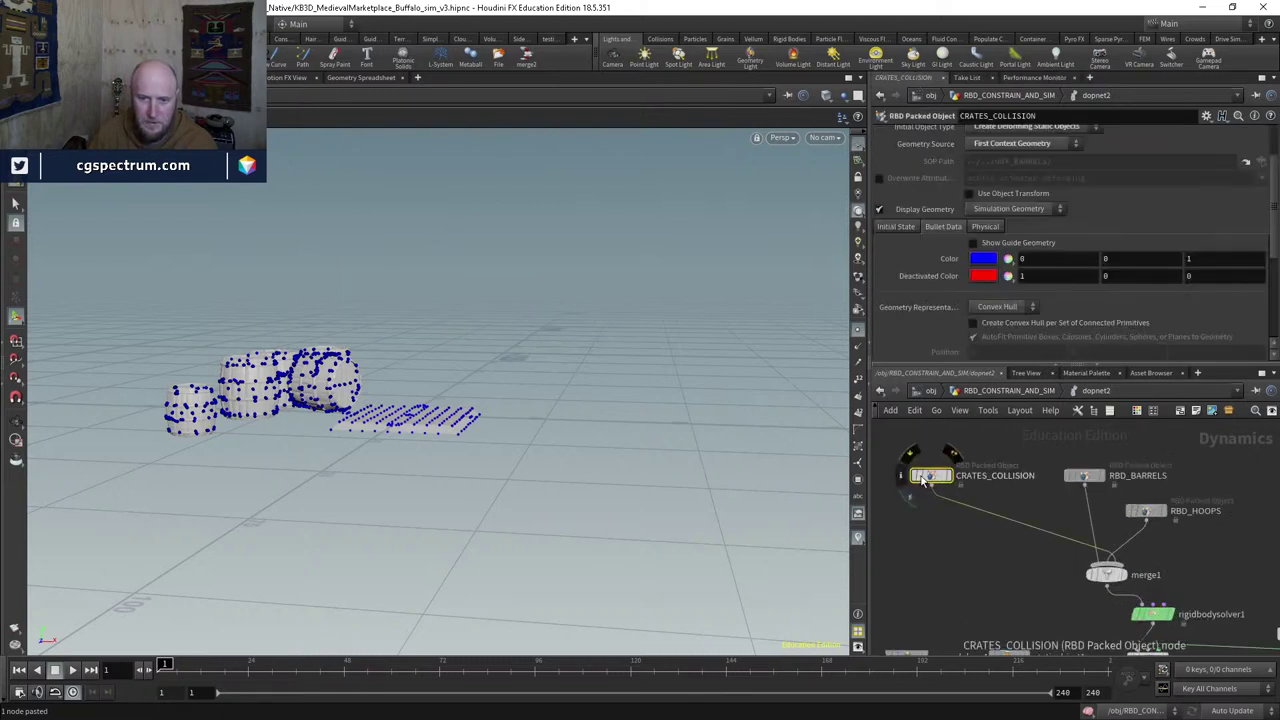
pyautogui.moveTo(1090, 478); pyautogui.dragTo(1020, 467, button='middle')
pyautogui.click(1016, 465)
pyautogui.doubleClick(1020, 161)
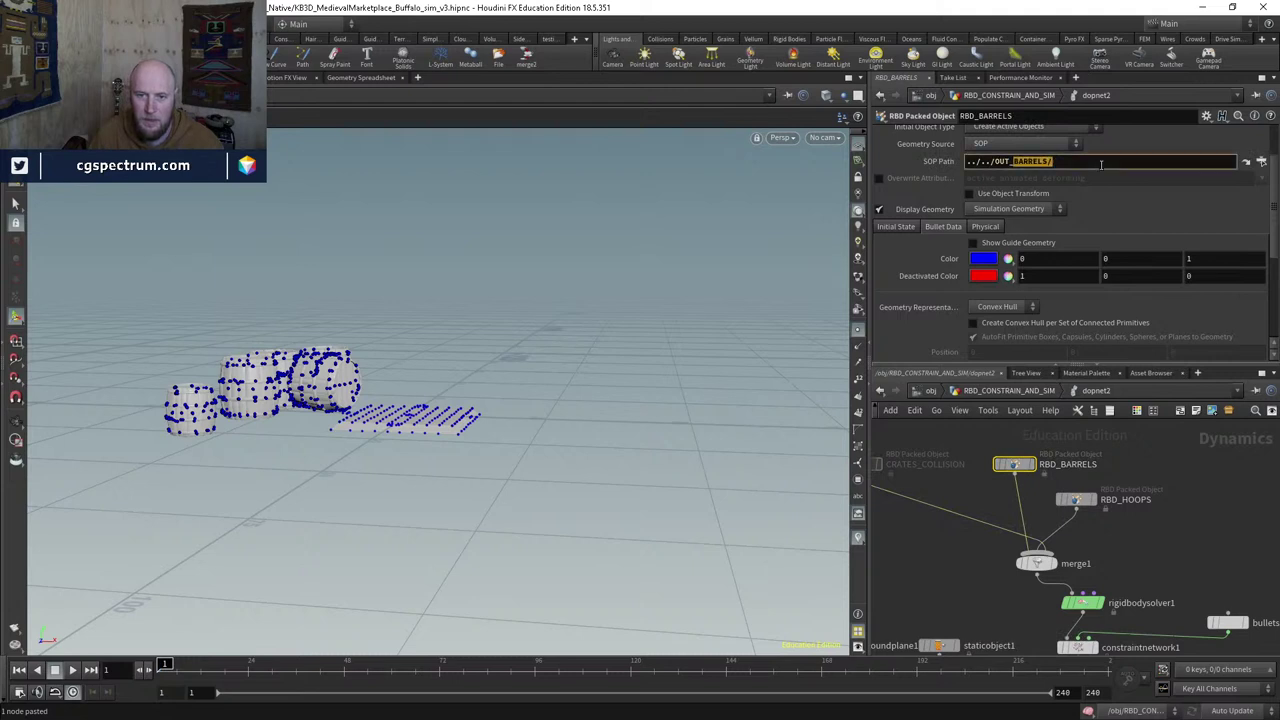
pyautogui.write('OUT_F')
pyautogui.press('Down')
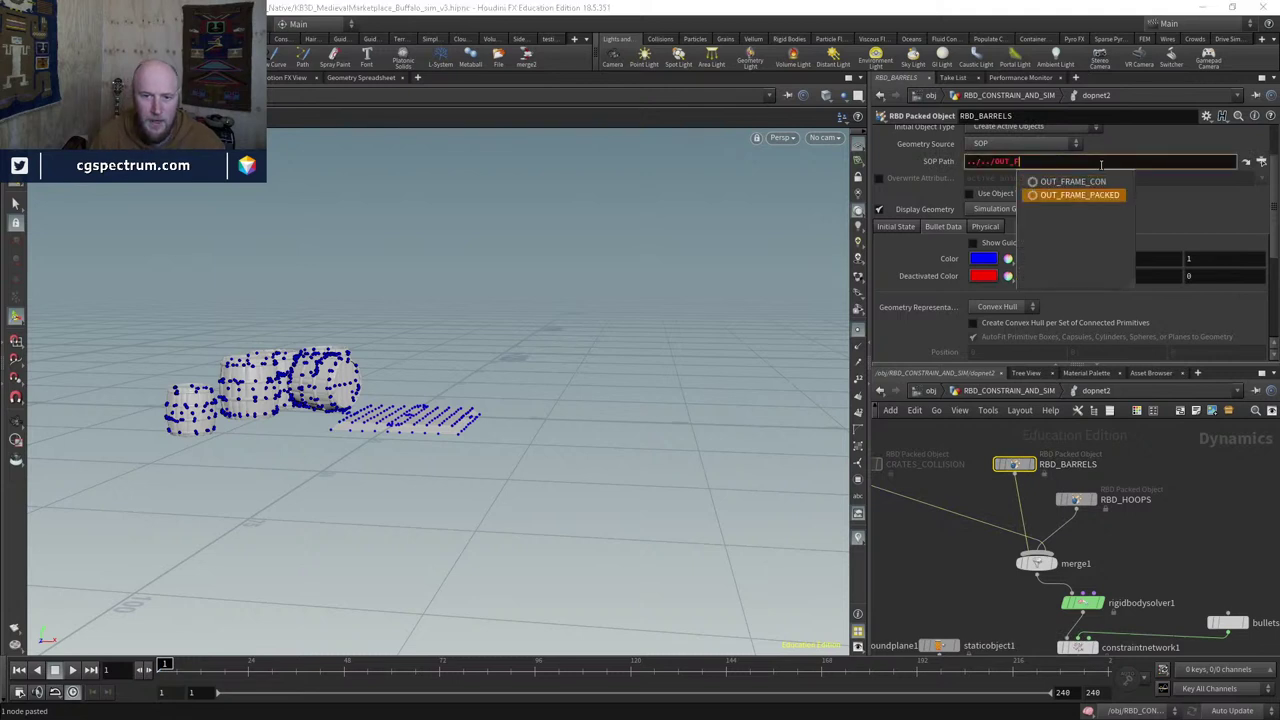
pyautogui.press('Return')
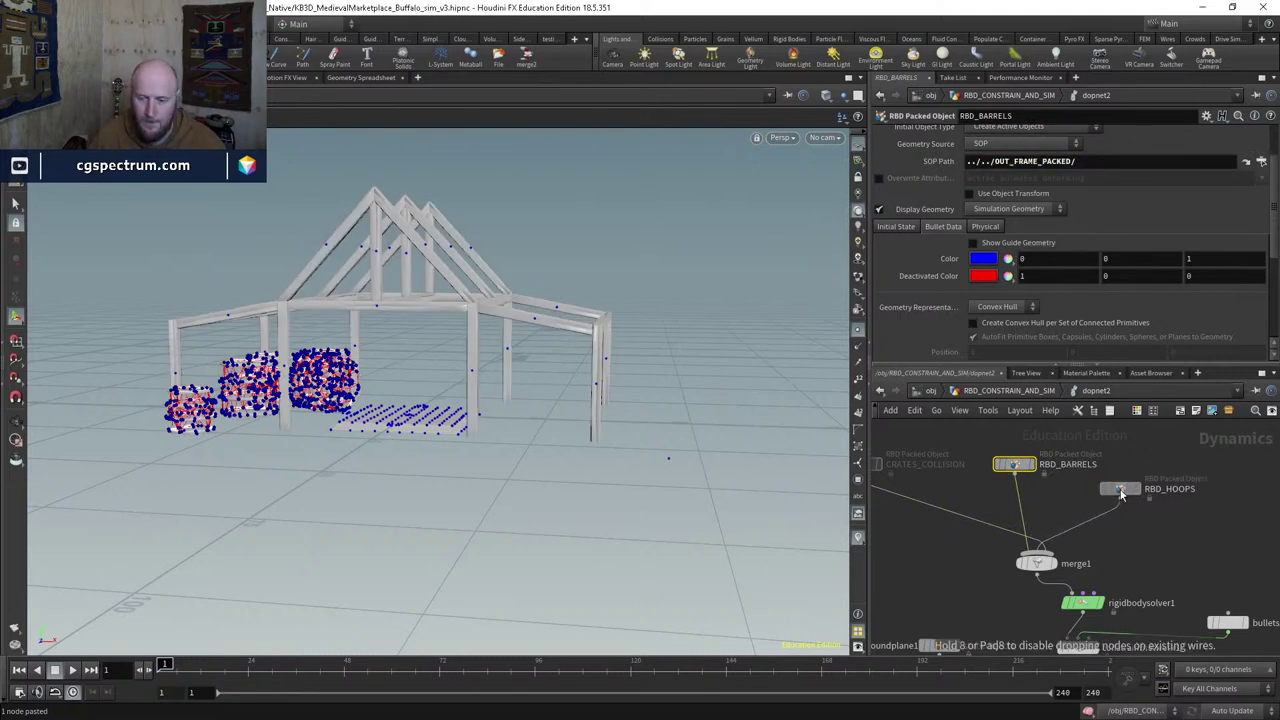
# Step: Point RBD_HOOPS' SOP Path at OUT_GROUND
pyautogui.moveTo(1076, 499); pyautogui.dragTo(1119, 488)
pyautogui.moveTo(1181, 539); pyautogui.dragTo(1137, 545, button='middle')
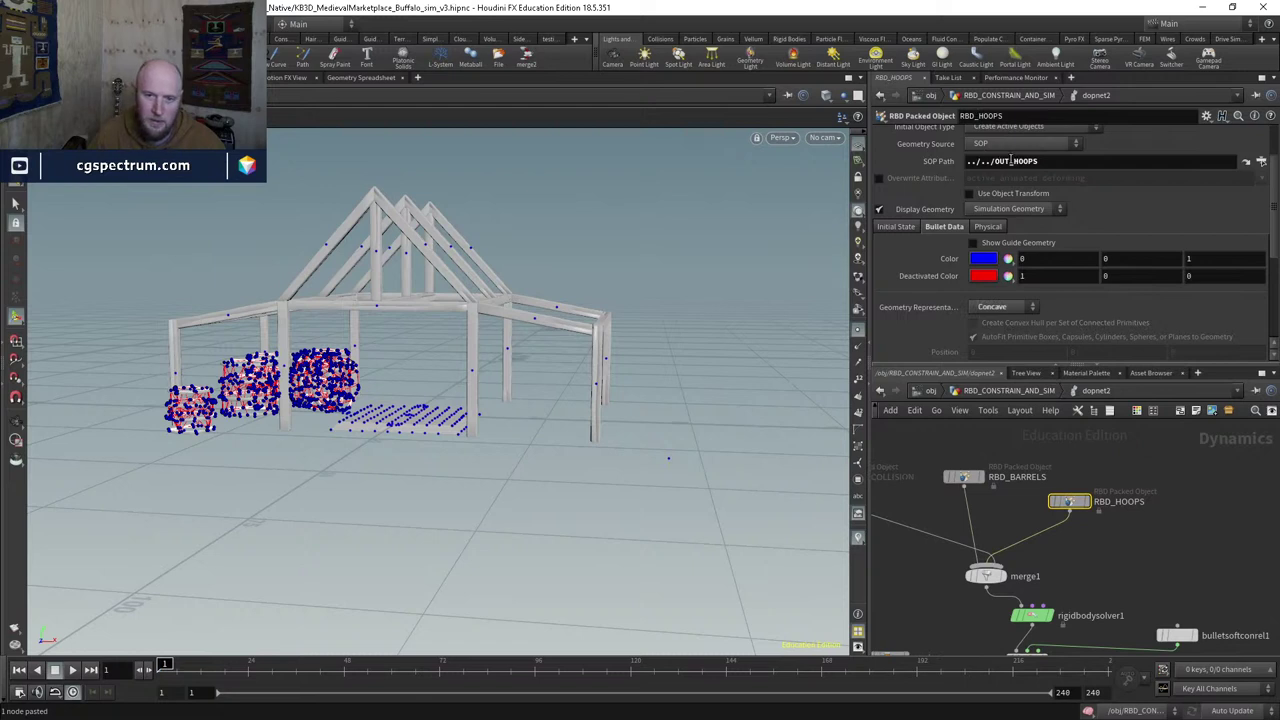
pyautogui.moveTo(1013, 161); pyautogui.dragTo(1121, 182)
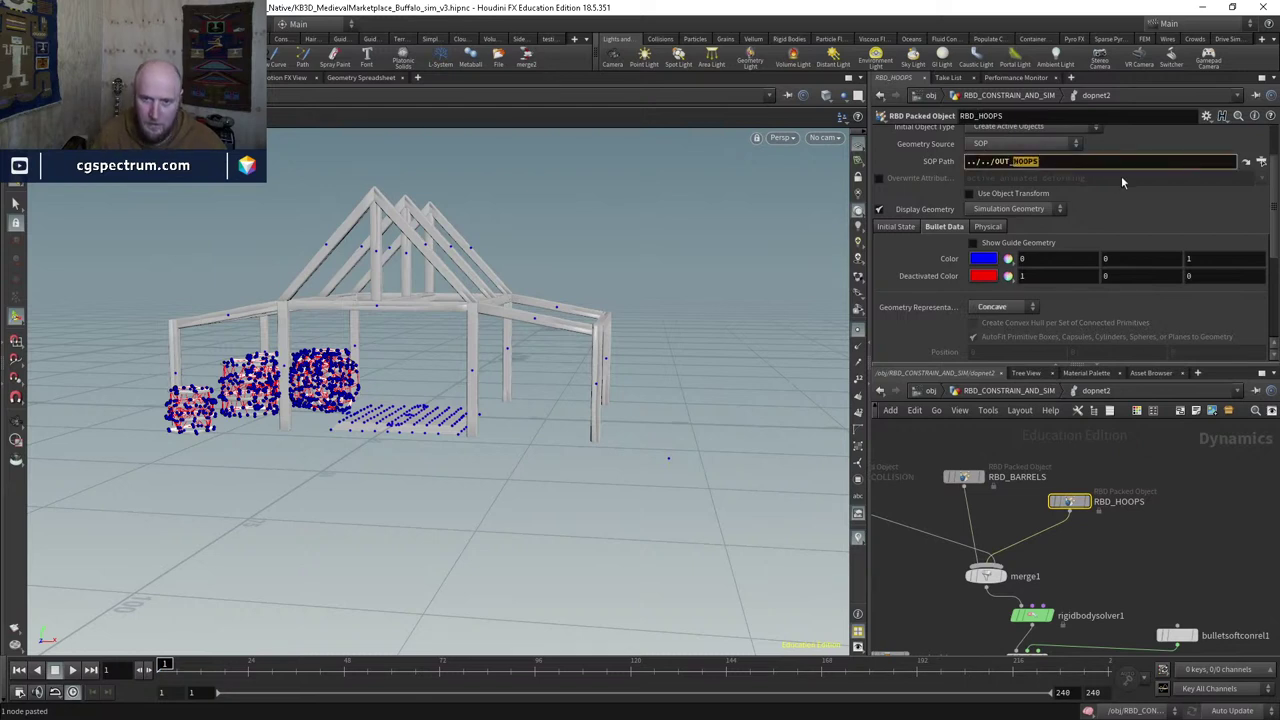
pyautogui.press('BackSpace')
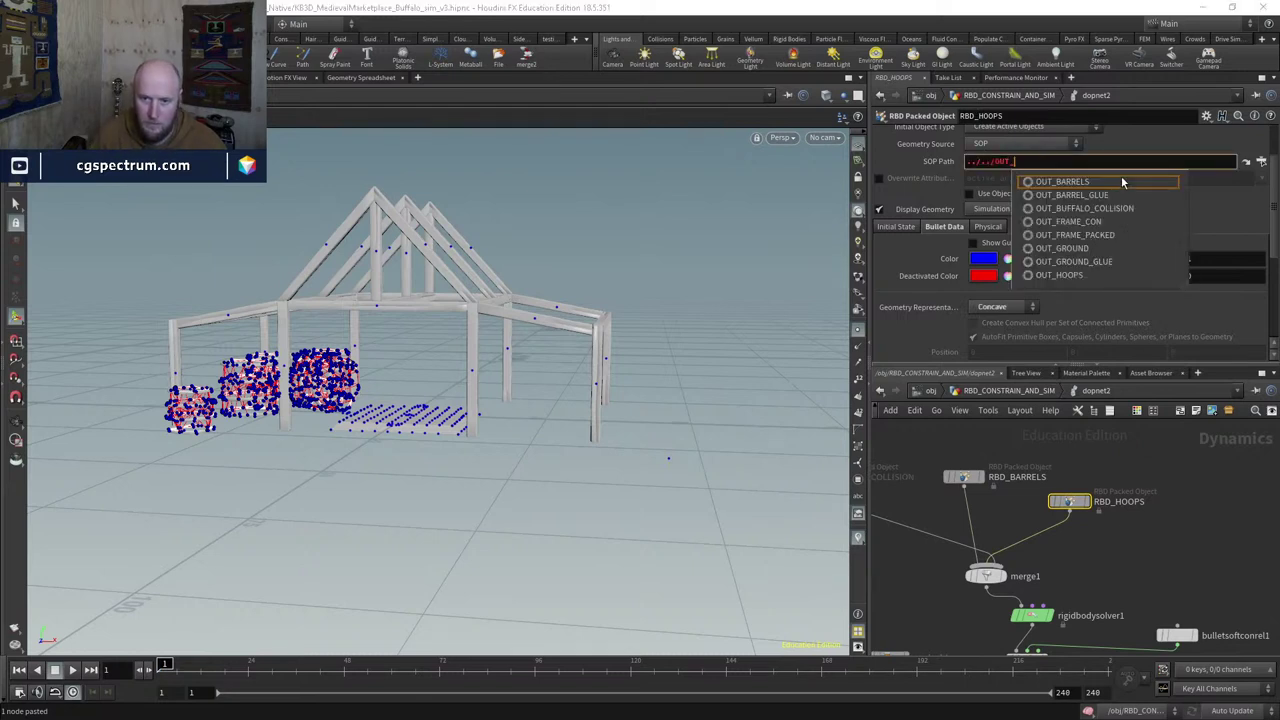
pyautogui.press('Down')
pyautogui.press('Down')
pyautogui.press('Down')
pyautogui.press('Down')
pyautogui.press('Down')
pyautogui.press('Down')
pyautogui.press('Return')
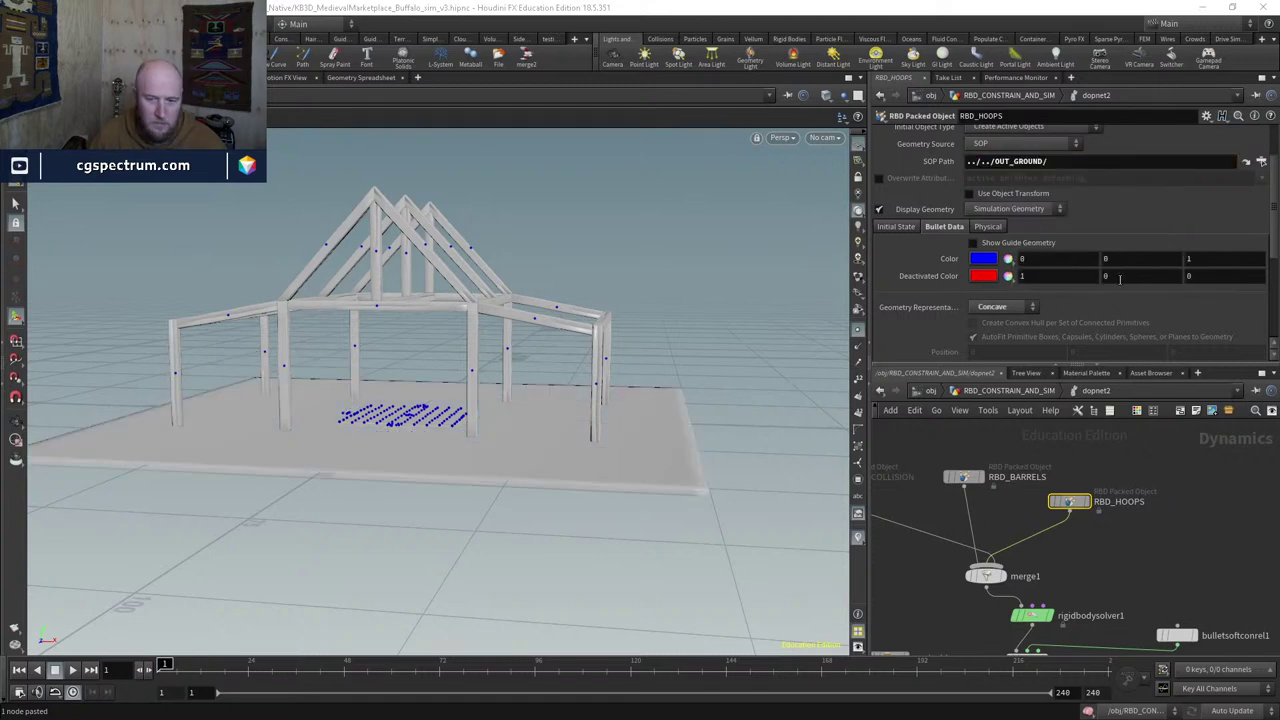
# Step: Make RBD_HOOPS create static objects
pyautogui.moveTo(875, 494); pyautogui.dragTo(963, 478, button='middle')
pyautogui.click(916, 461)
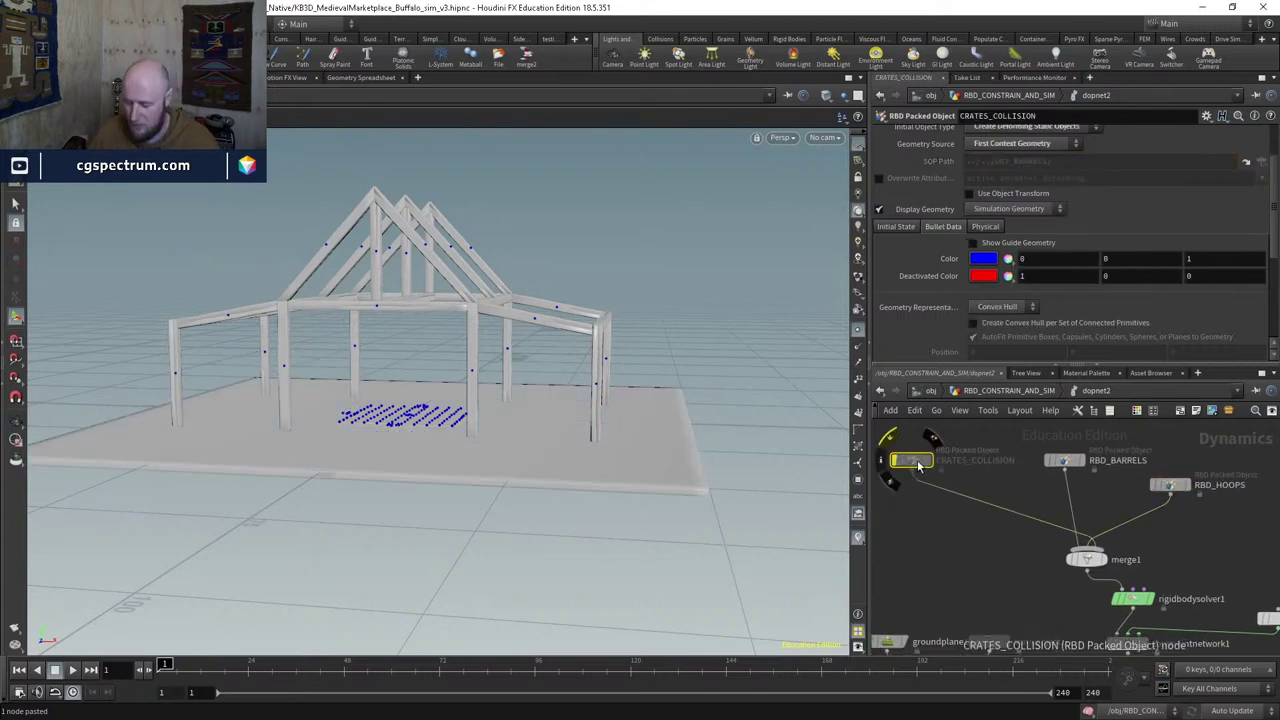
pyautogui.doubleClick(973, 482)
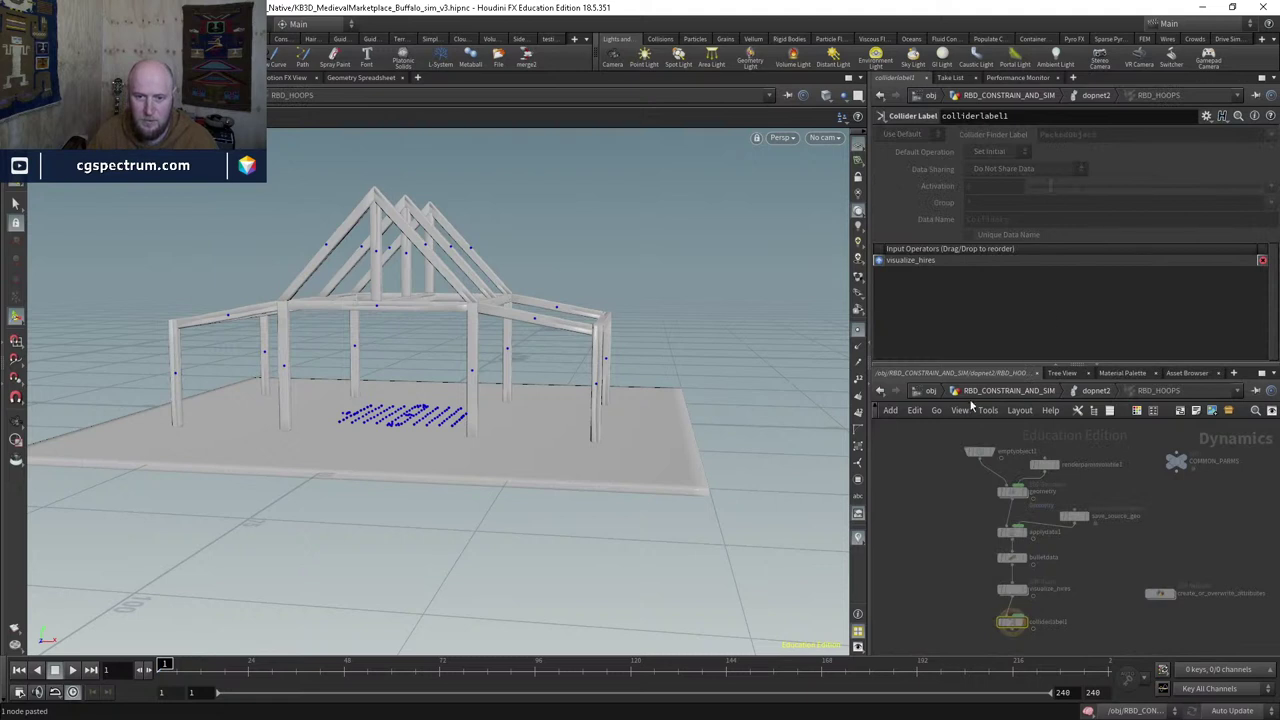
pyautogui.click(1093, 391)
pyautogui.scroll(1, 1024, 147)
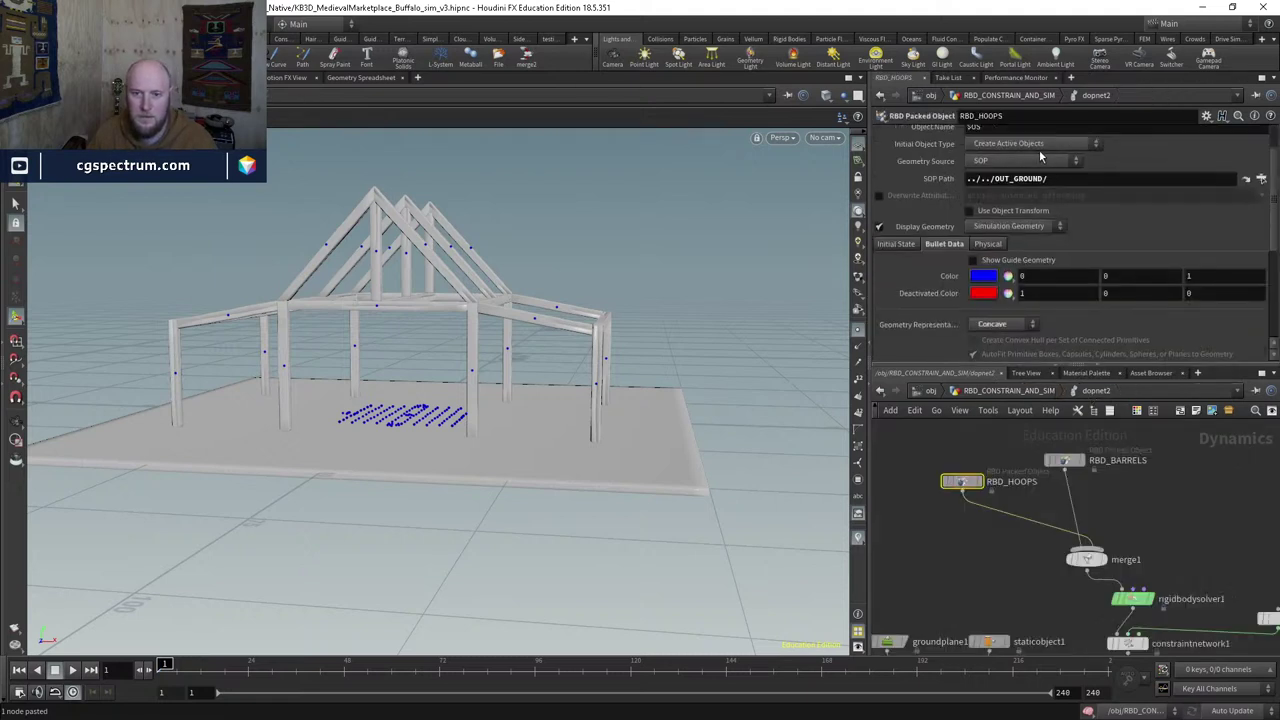
pyautogui.click(1024, 145)
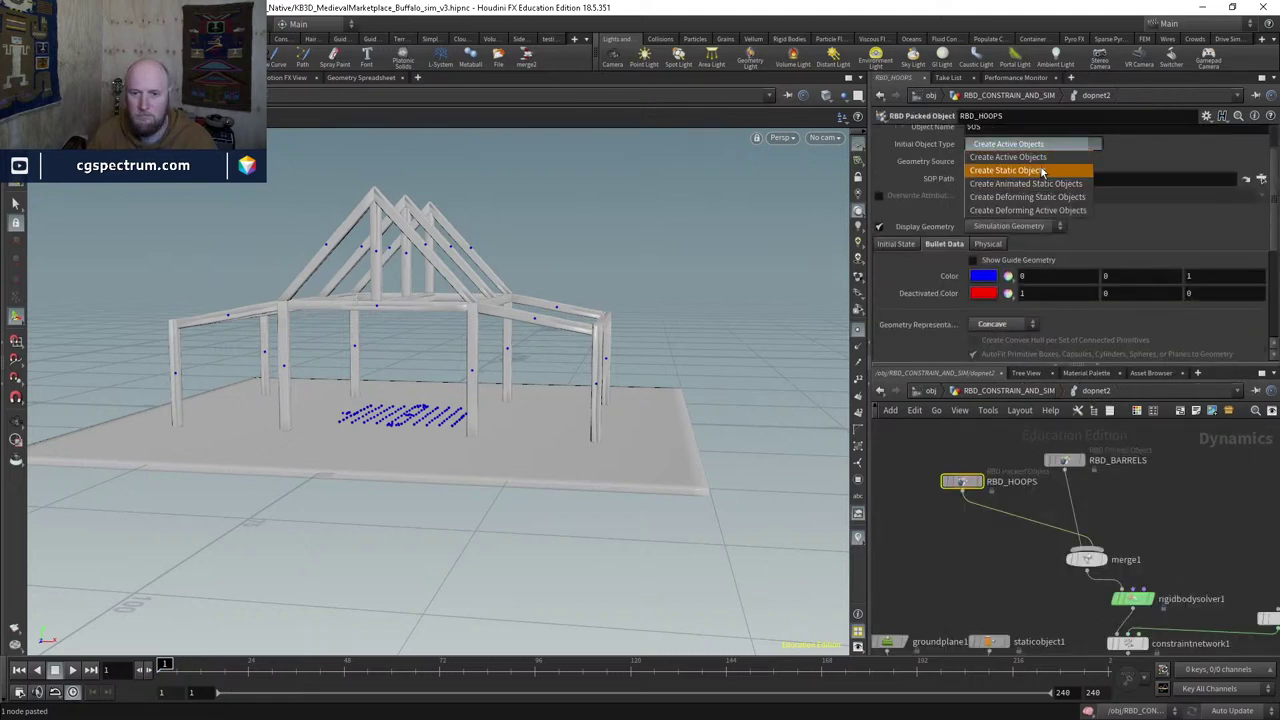
pyautogui.click(1043, 171)
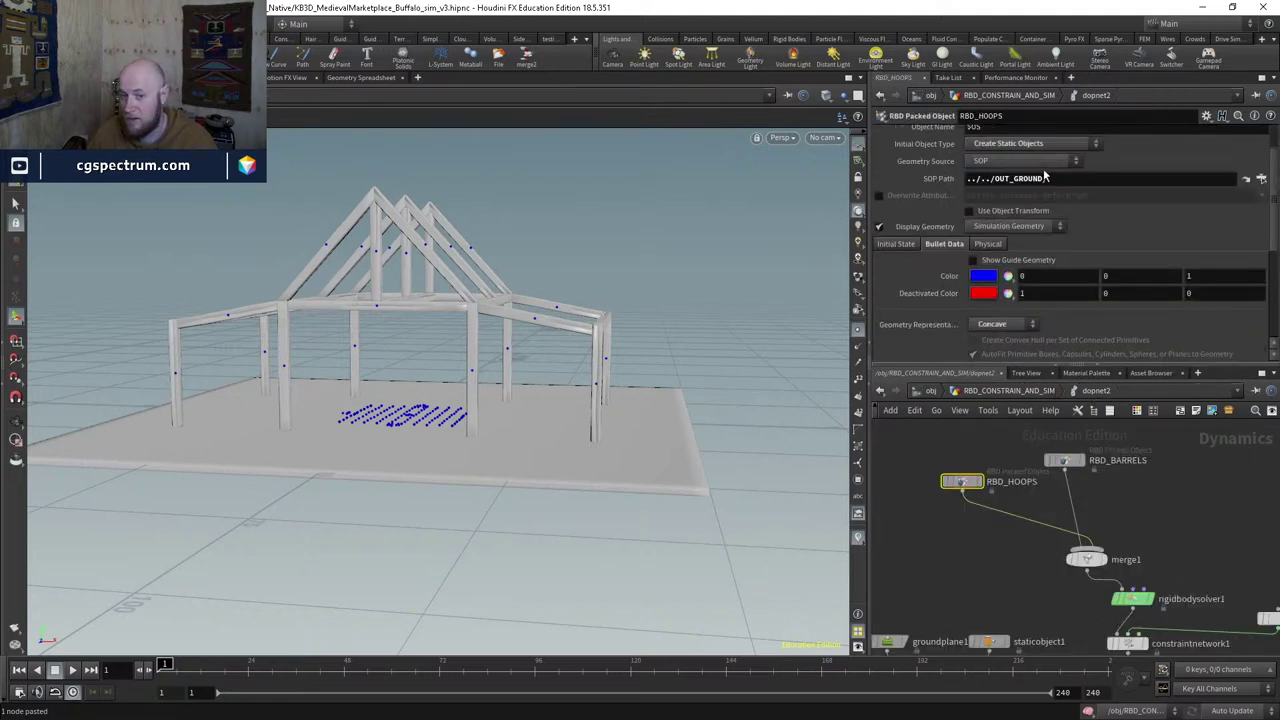
# Step: Give RBD_HOOPS a Convex Hull collision shape and check RBD_BARRELS' guide geometry
pyautogui.click(975, 261)
pyautogui.click(975, 261)
pyautogui.scroll(-2, 990, 280)
pyautogui.click(995, 291)
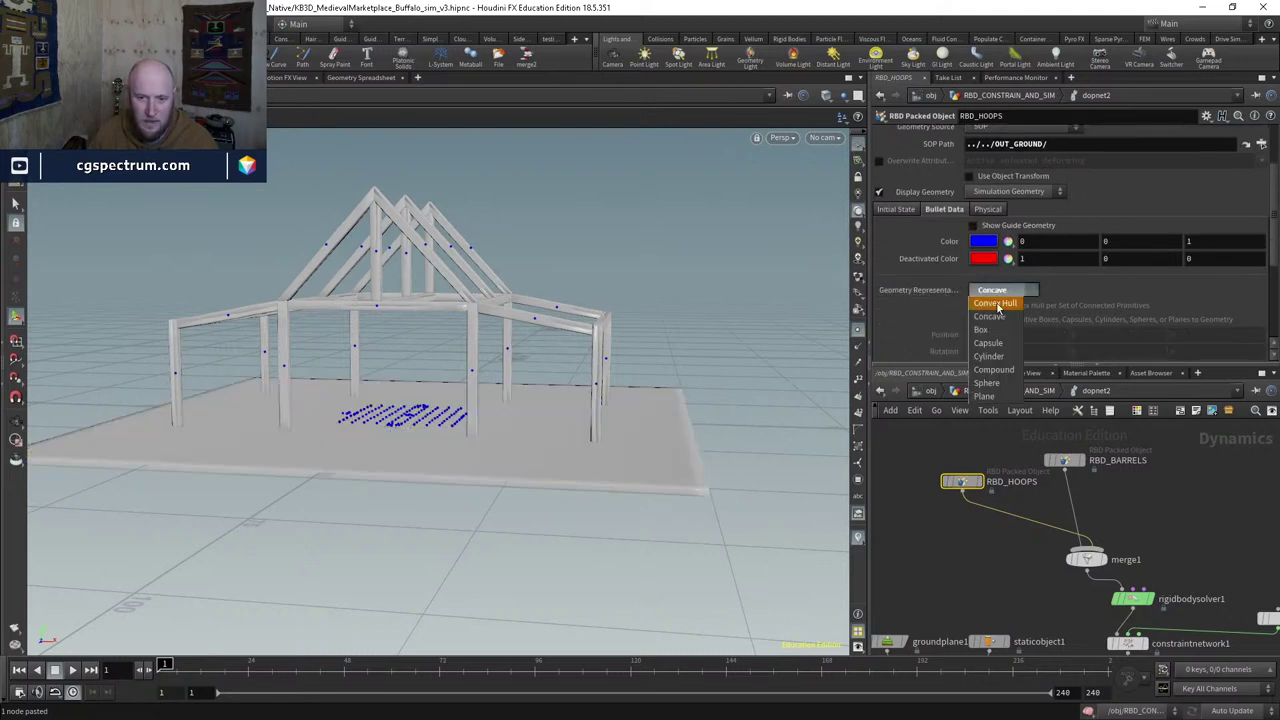
pyautogui.click(996, 304)
pyautogui.click(989, 228)
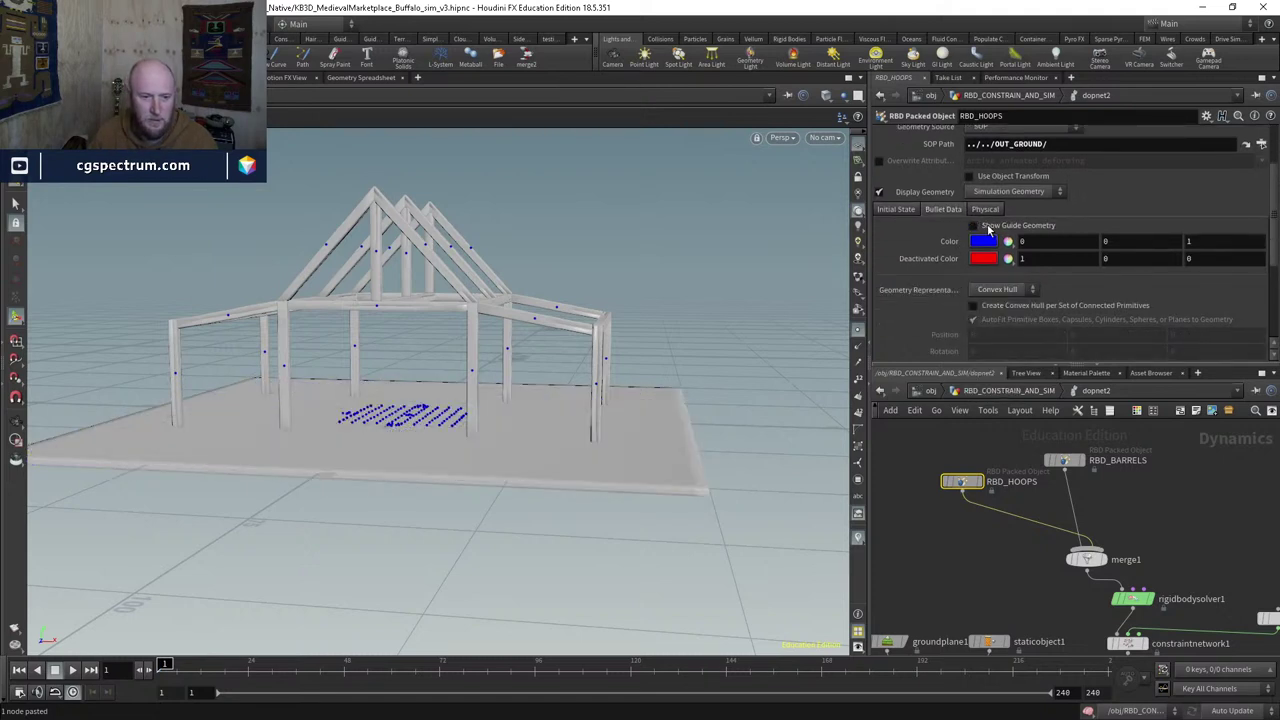
pyautogui.click(1063, 460)
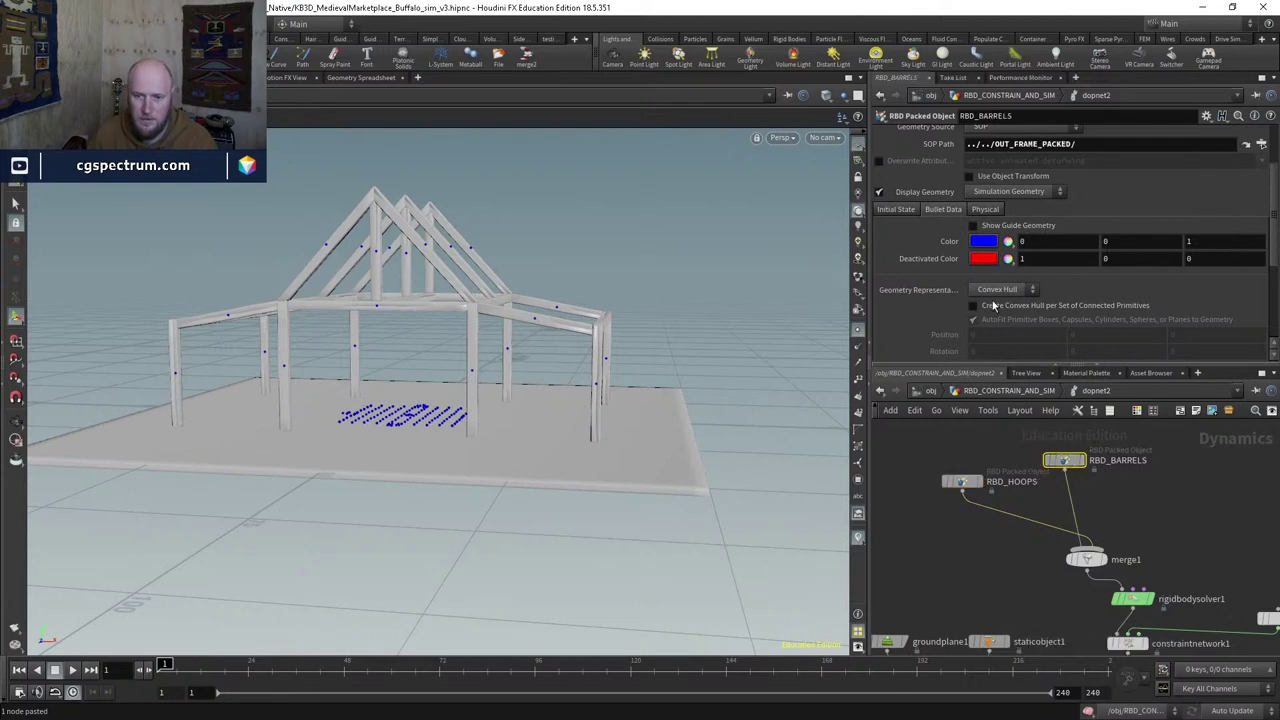
pyautogui.click(982, 228)
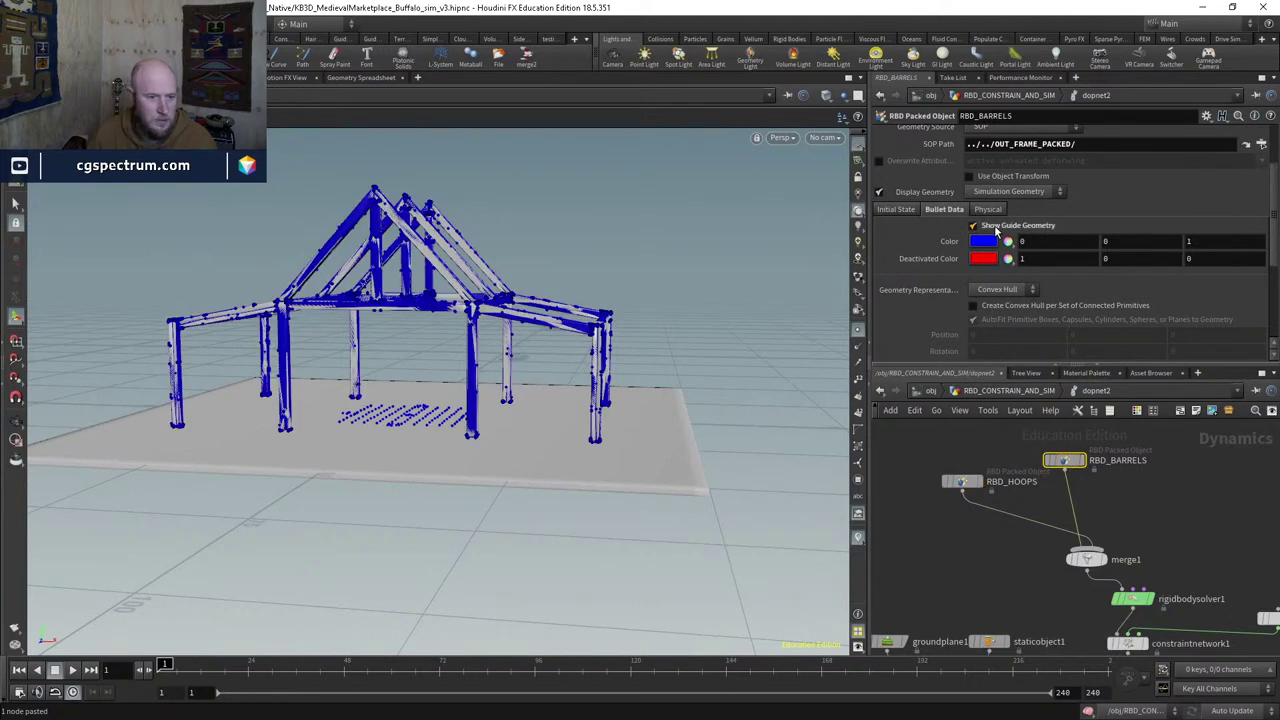
pyautogui.click(982, 228)
# Step: Switch constraintnetwork1's constraint source to OUT_FRAME_CON
pyautogui.moveTo(1178, 546); pyautogui.dragTo(1020, 431, button='middle')
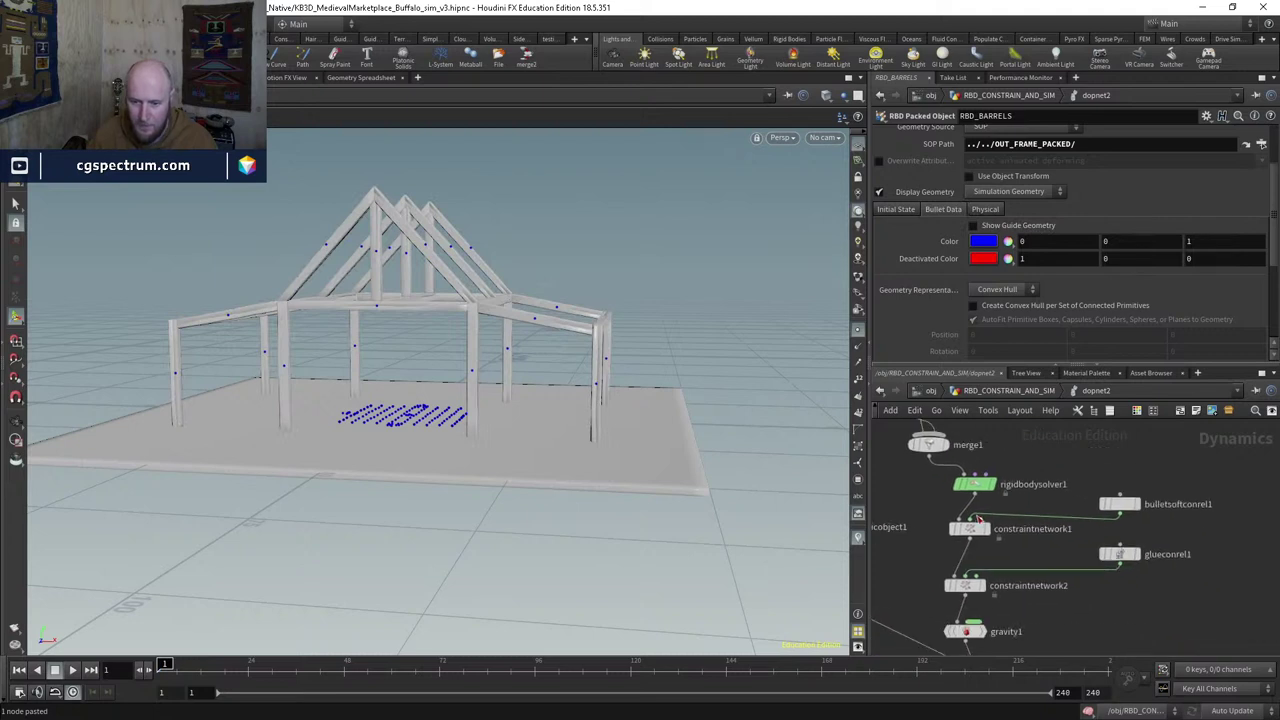
pyautogui.click(969, 529)
pyautogui.moveTo(1014, 170); pyautogui.dragTo(1151, 172)
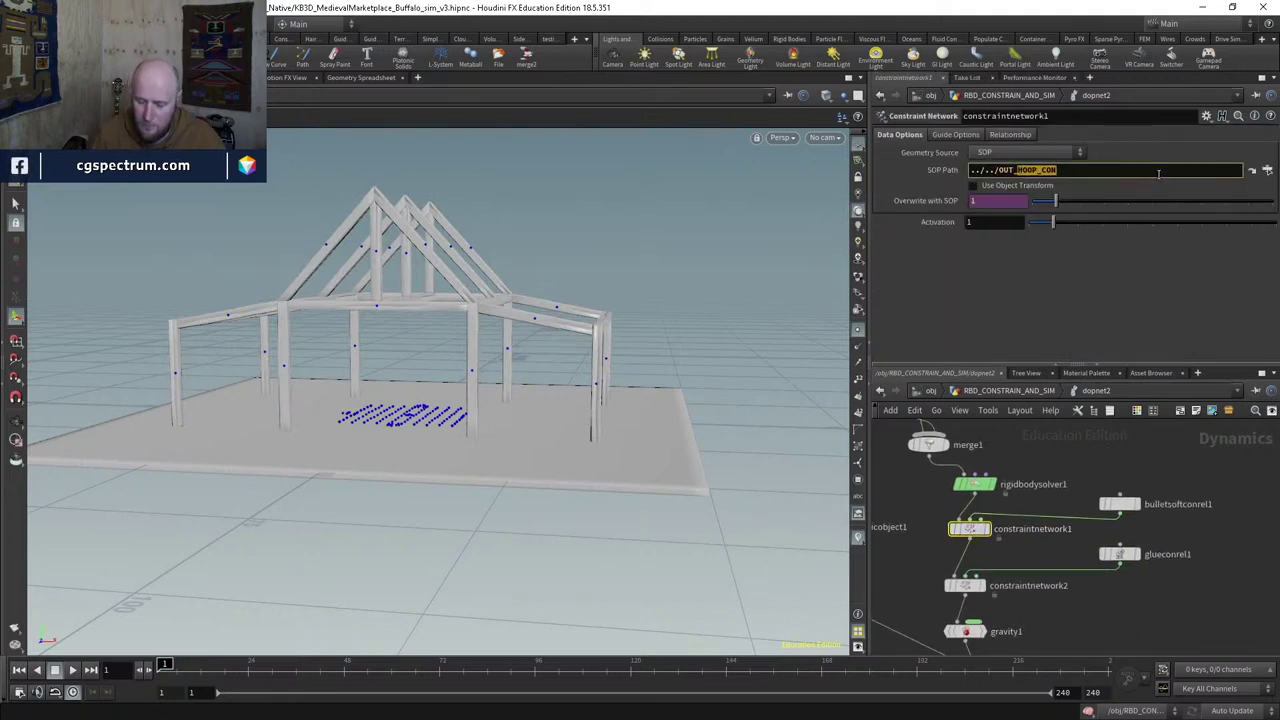
pyautogui.press('BackSpace')
pyautogui.press('Down')
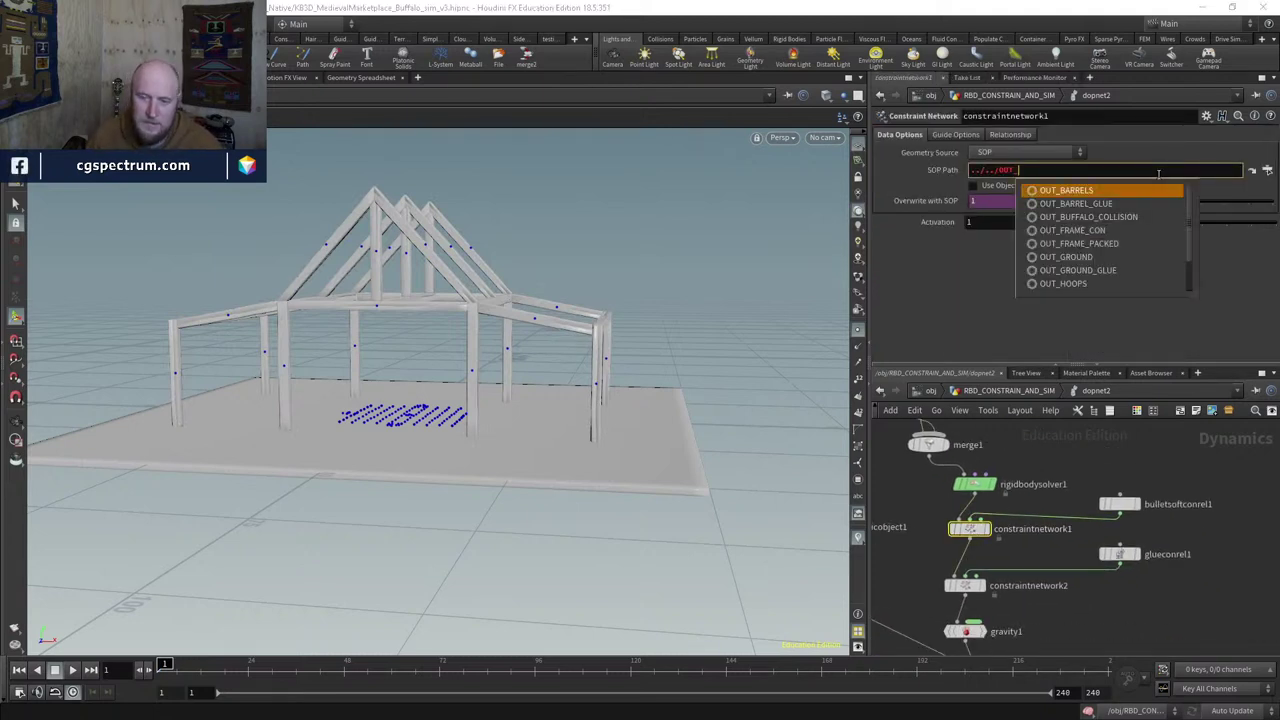
pyautogui.press('Down')
pyautogui.press('Down')
pyautogui.press('Down')
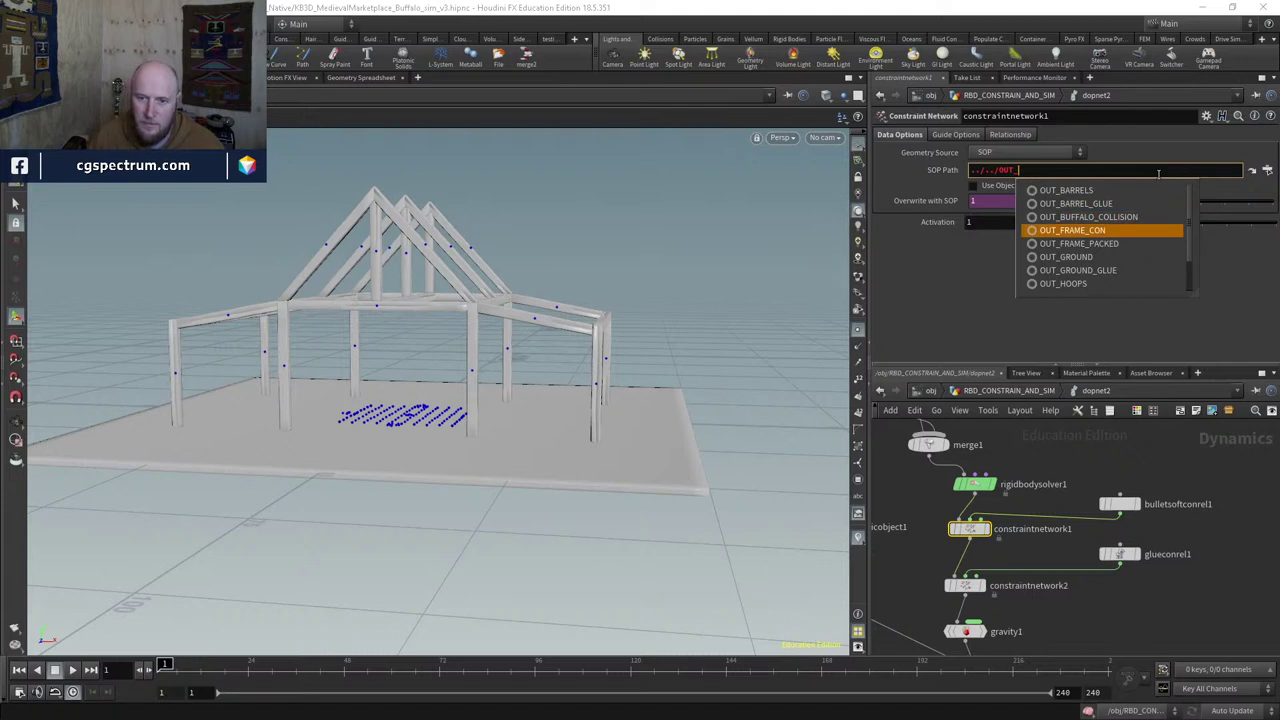
pyautogui.press('Return')
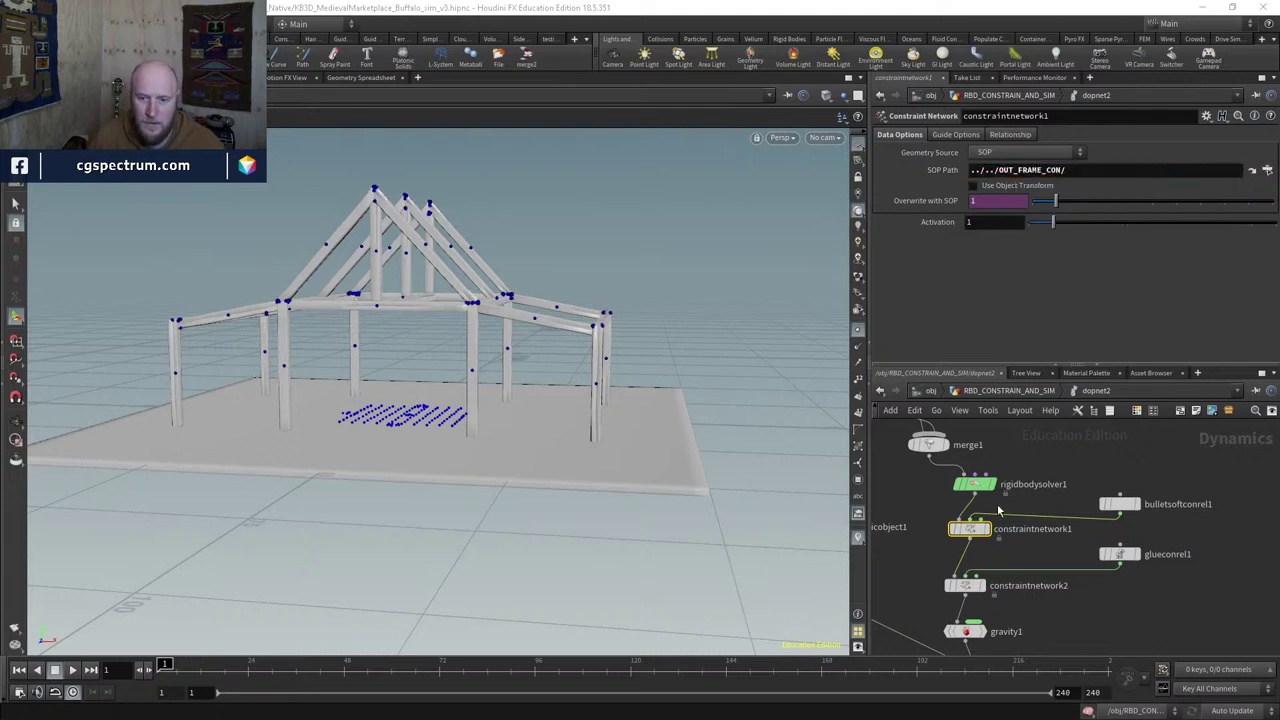
# Step: Set constraintnetwork2's SOP Path to OUT_GROUND_GLUE
pyautogui.click(1119, 504)
pyautogui.moveTo(1060, 580); pyautogui.dragTo(1038, 518, button='middle')
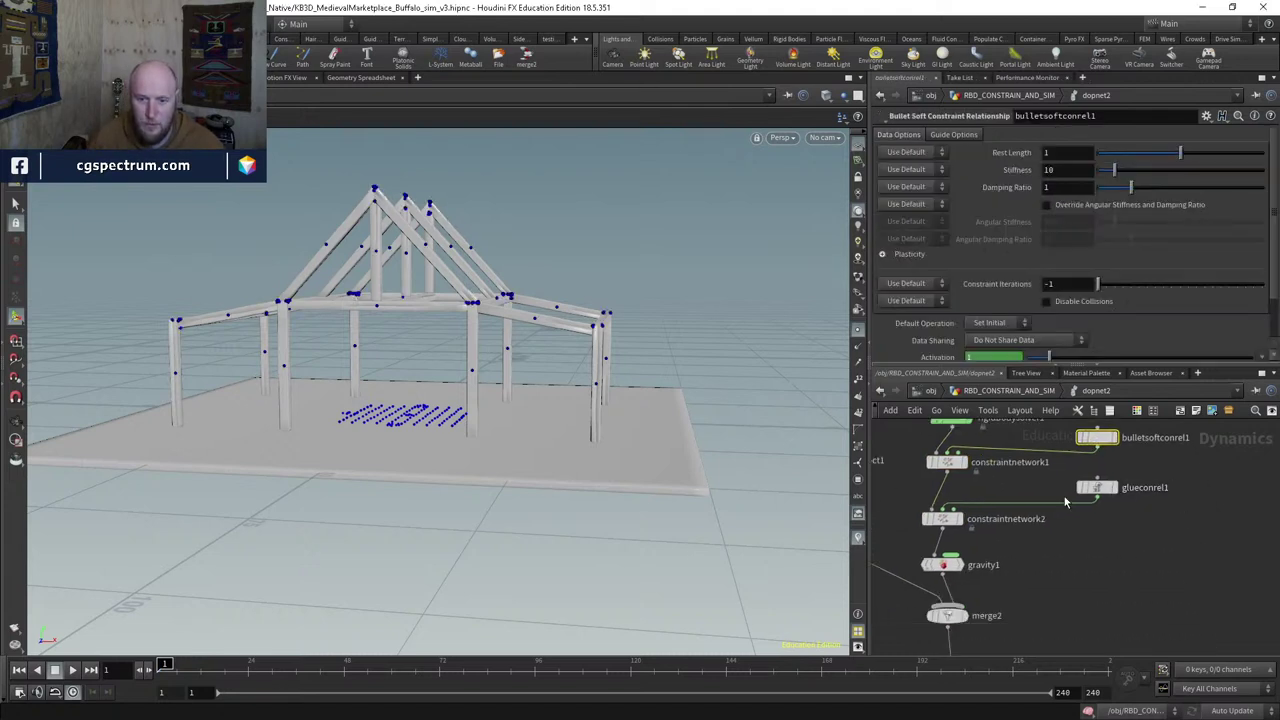
pyautogui.click(950, 528)
pyautogui.doubleClick(1016, 169)
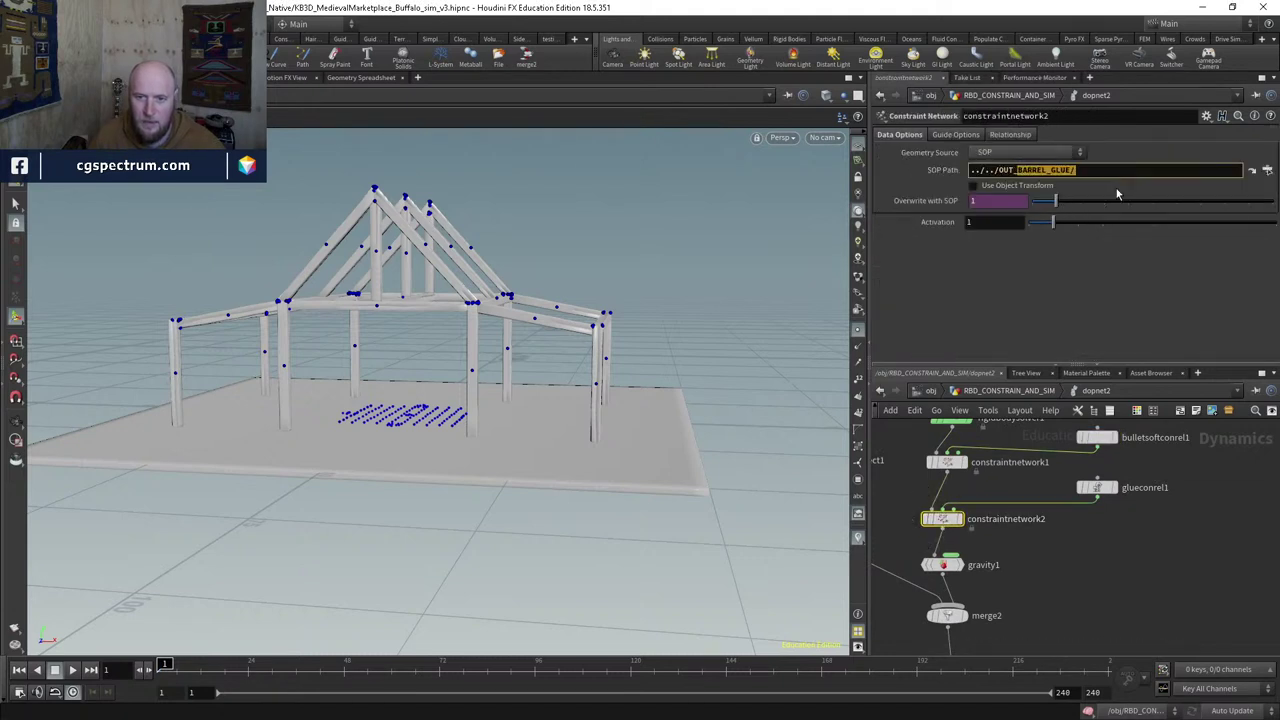
pyautogui.write('OUT_G')
pyautogui.click(1116, 194)
pyautogui.press('Return')
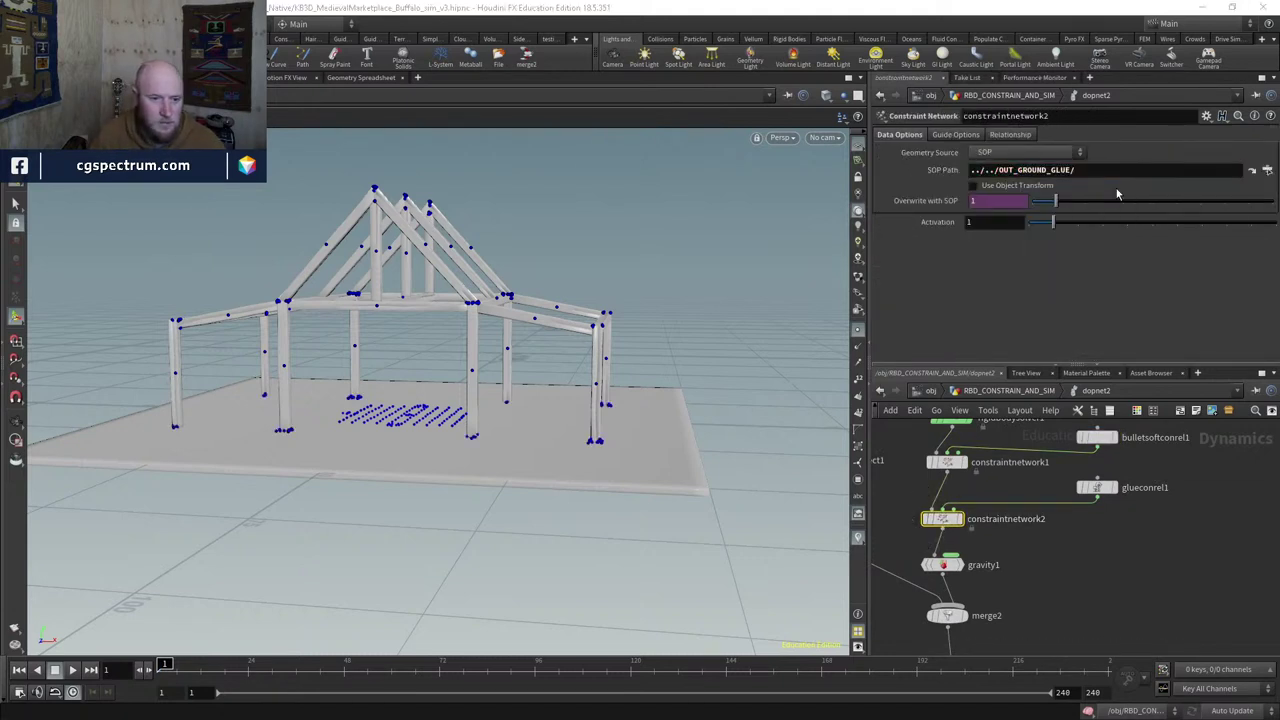
pyautogui.click(1108, 489)
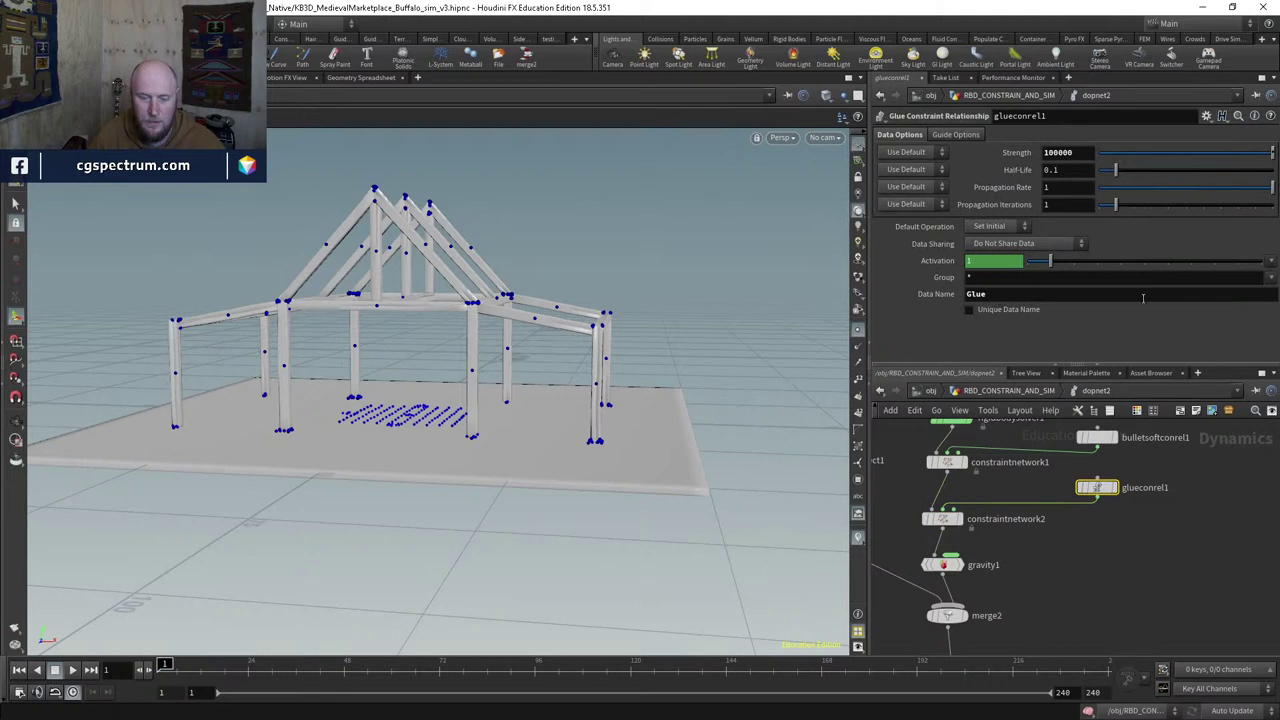
# Step: Bypass the groundplane1 node in dopnet2
pyautogui.scroll(-3, 919, 551)
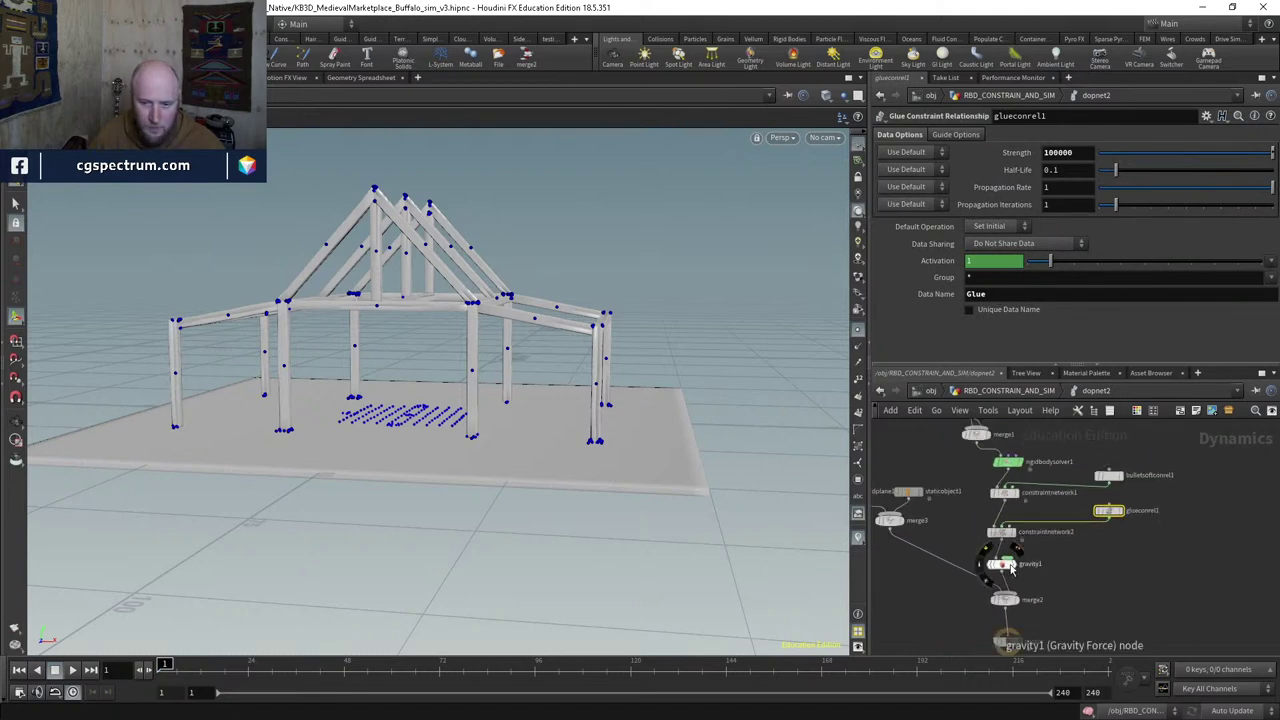
pyautogui.press('h')
pyautogui.scroll(3, 1045, 521)
pyautogui.click(1022, 488)
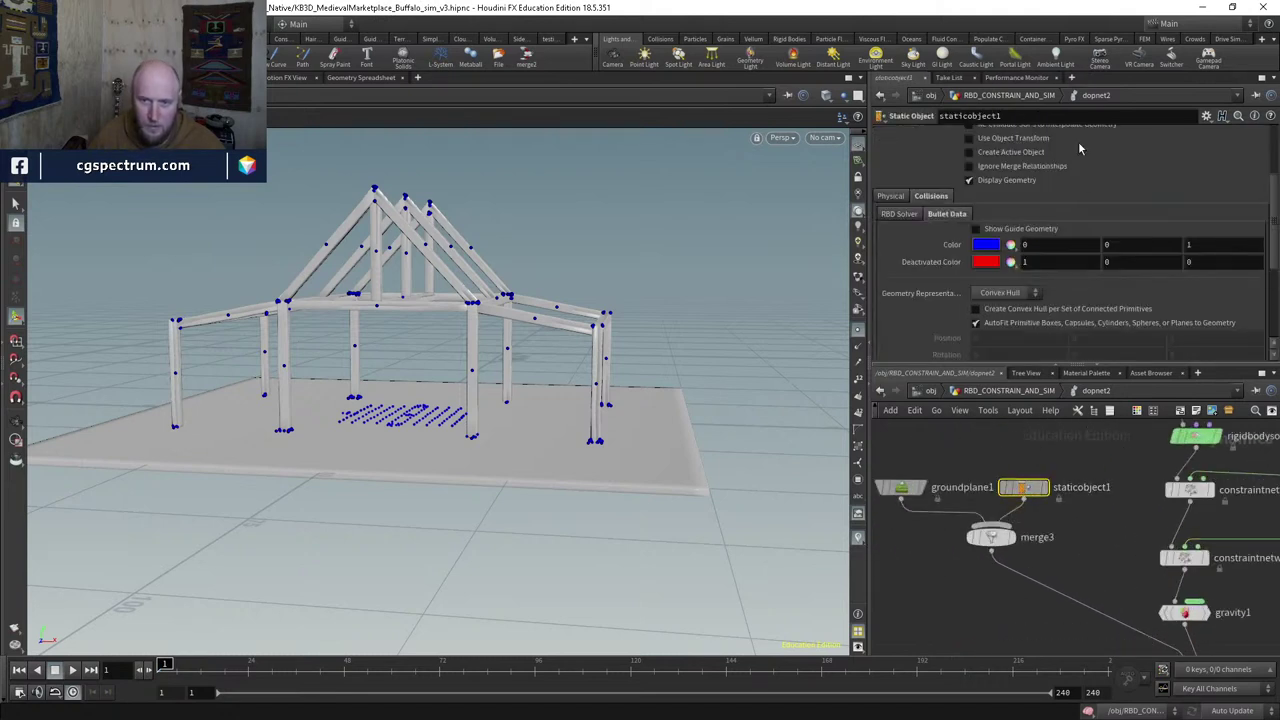
pyautogui.scroll(3, 1094, 226)
pyautogui.scroll(1, 1094, 224)
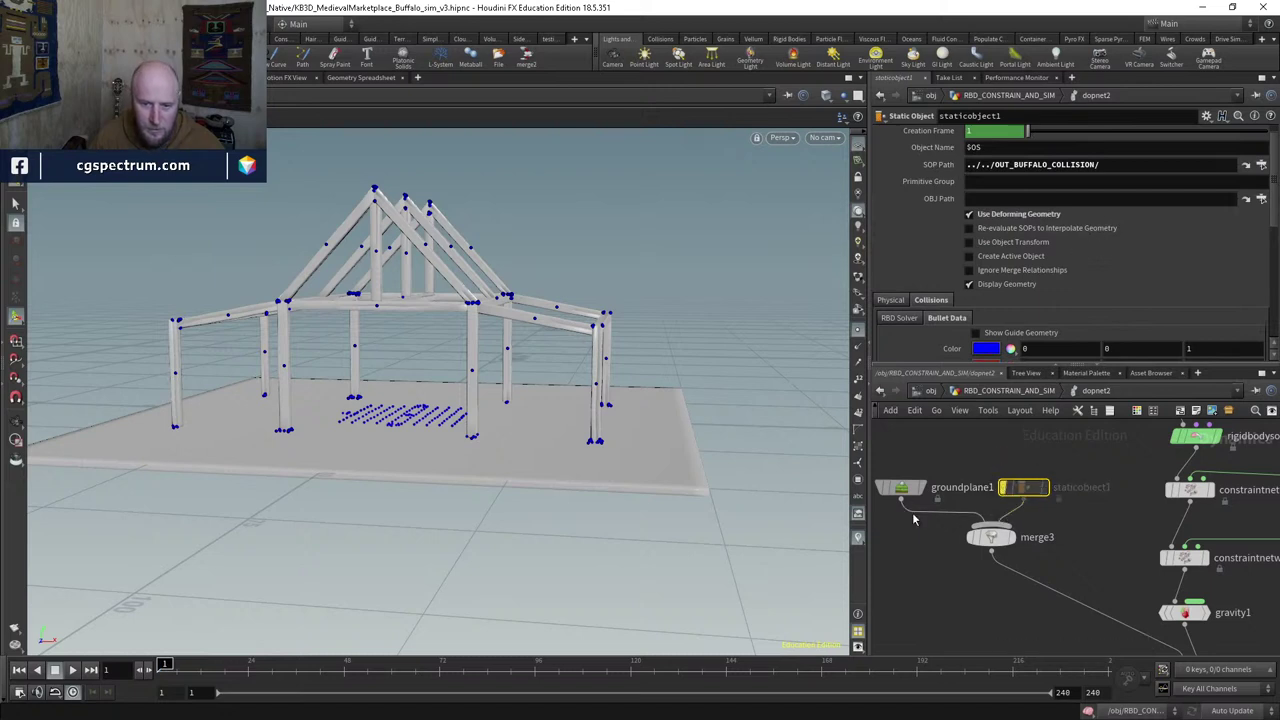
pyautogui.click(880, 488)
# Step: Play and scrub a test simulation, rewind to frame 1, and select gravity1
pyautogui.keyDown('alt'); pyautogui.moveTo(803, 528); pyautogui.dragTo(383, 603); pyautogui.keyUp('alt')
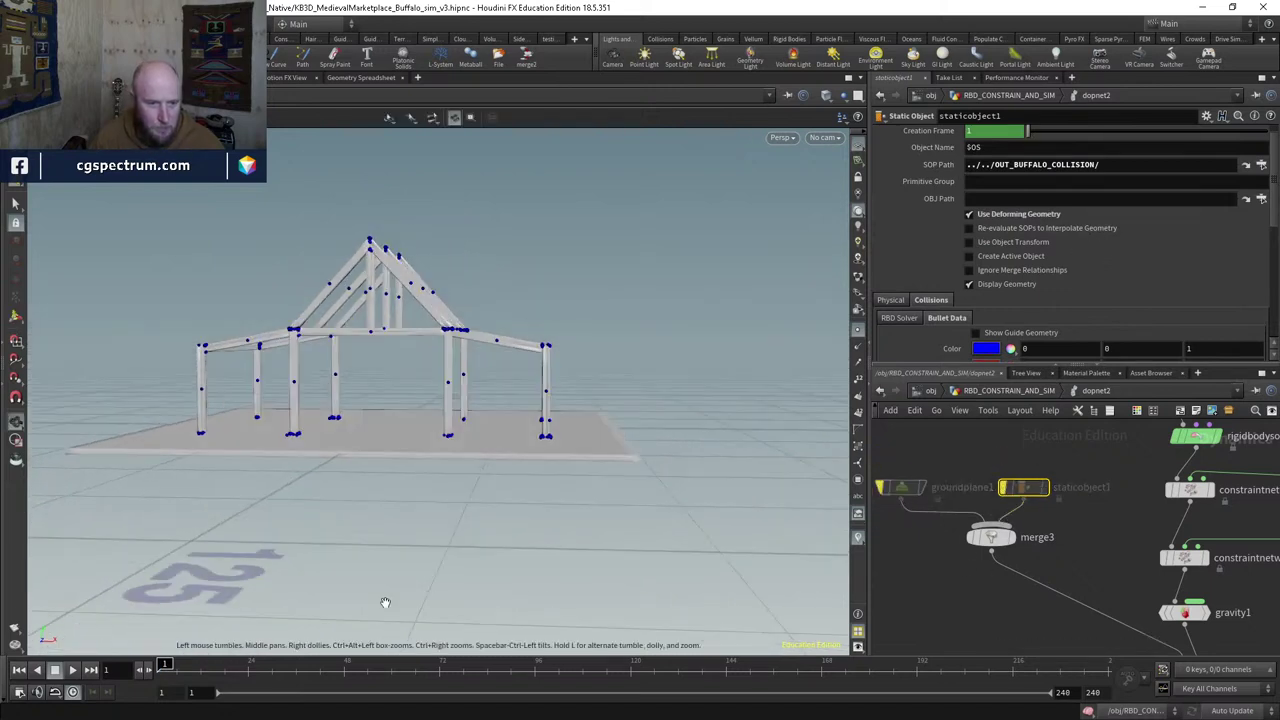
pyautogui.click(72, 669)
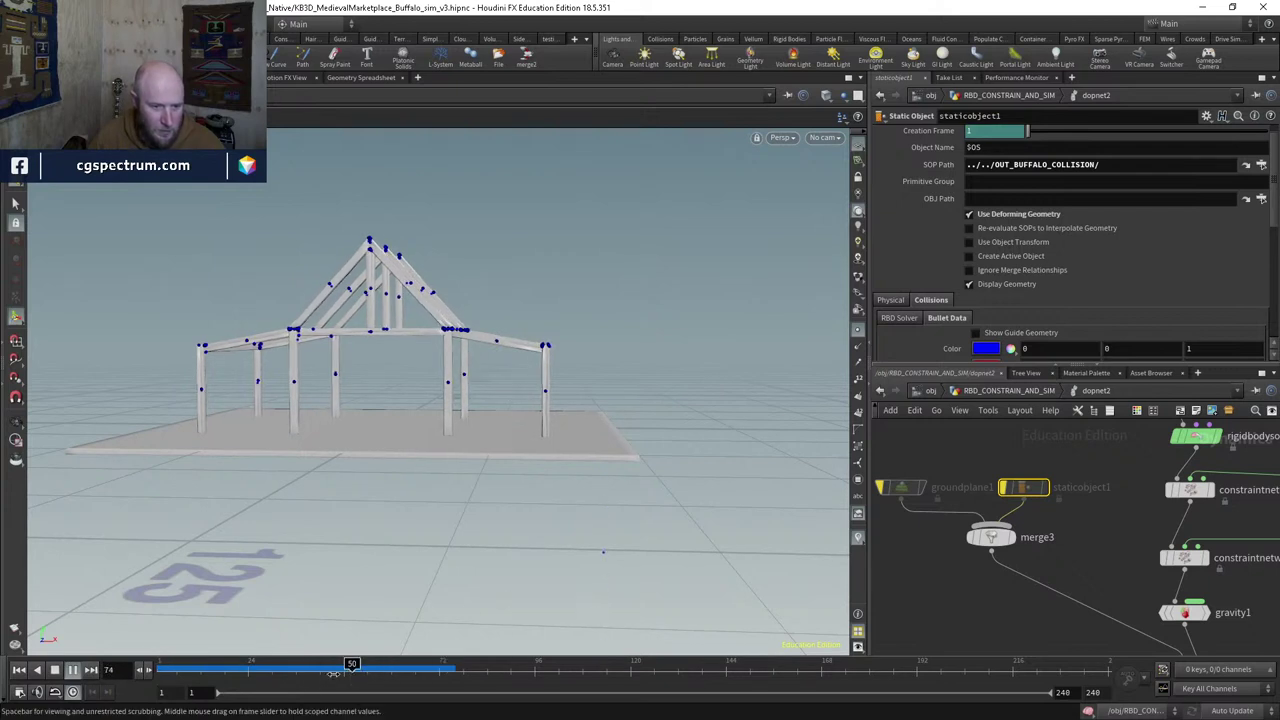
pyautogui.click(197, 664)
pyautogui.moveTo(239, 645); pyautogui.dragTo(263, 629)
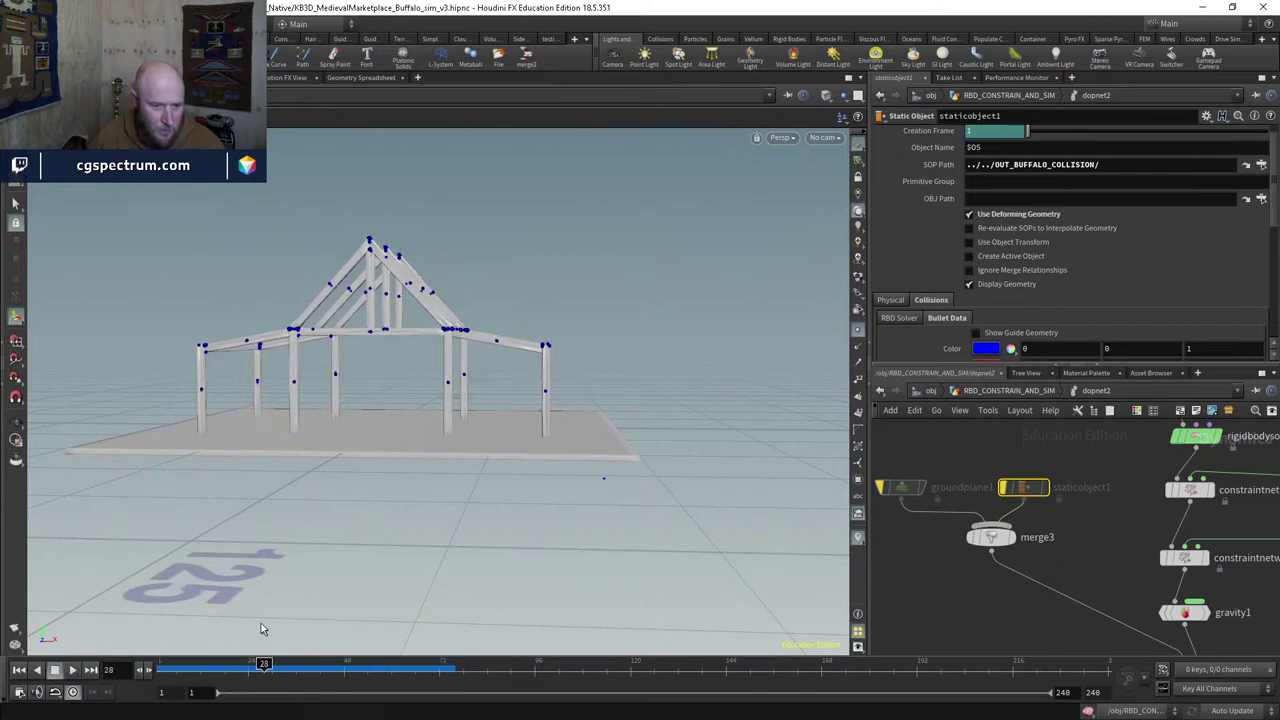
pyautogui.hotkey('ctrl', 'Up')
pyautogui.moveTo(1176, 531); pyautogui.dragTo(956, 454, button='middle')
pyautogui.click(964, 535)
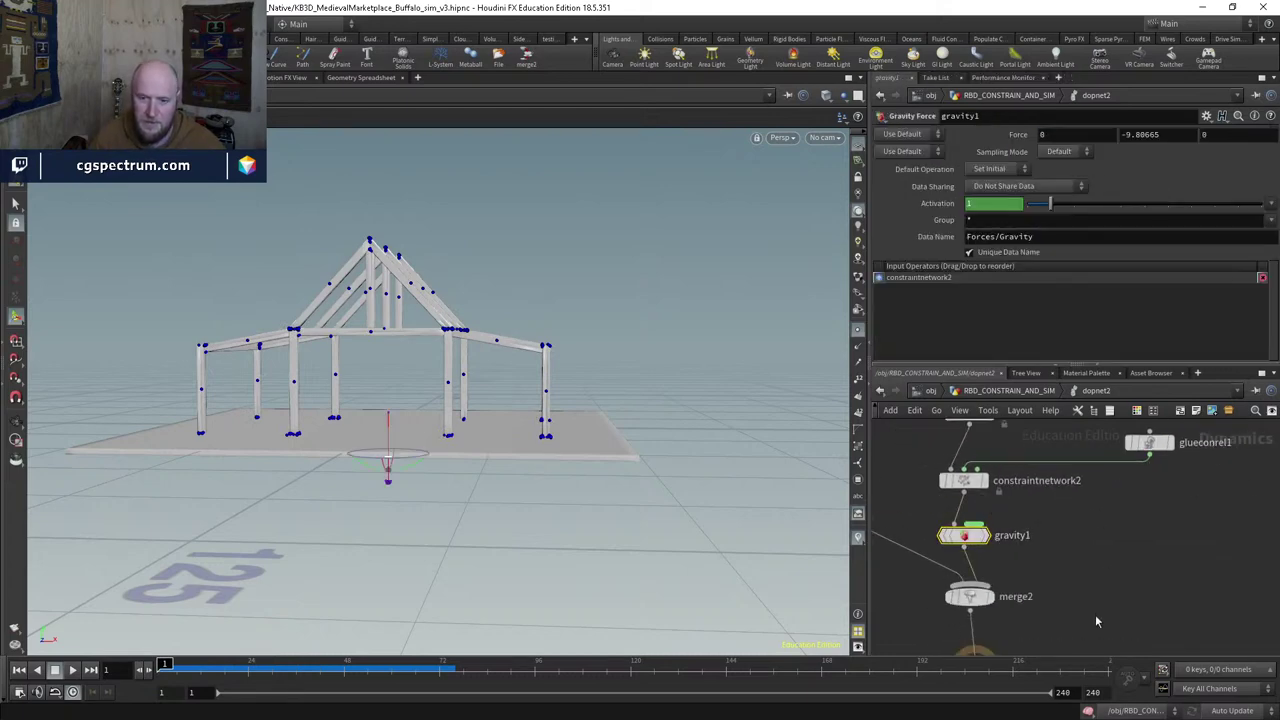
# Step: Add a POP Force node wired into rigidbodysolver1's Pre-Solve input
pyautogui.moveTo(1095, 622); pyautogui.dragTo(1038, 523, button='middle')
pyautogui.press('Tab')
pyautogui.write('pop')
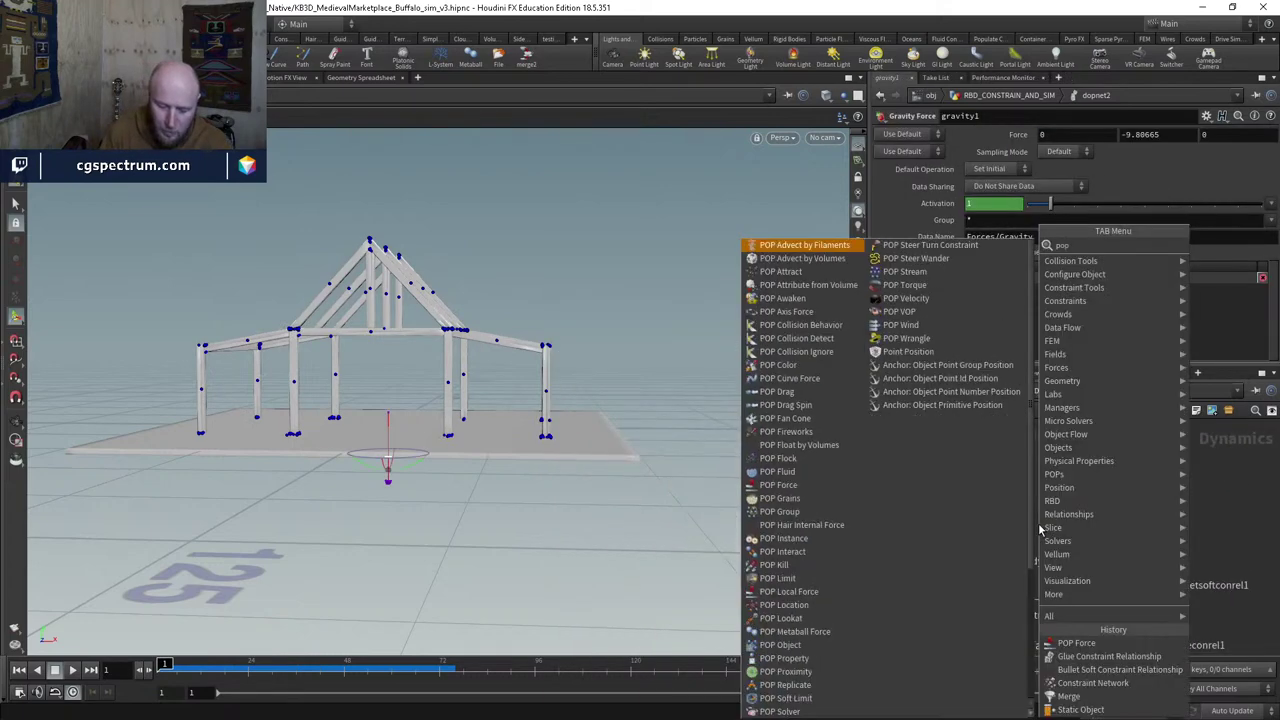
pyautogui.write(' f')
pyautogui.press('Down')
pyautogui.press('Down')
pyautogui.press('Down')
pyautogui.press('Return')
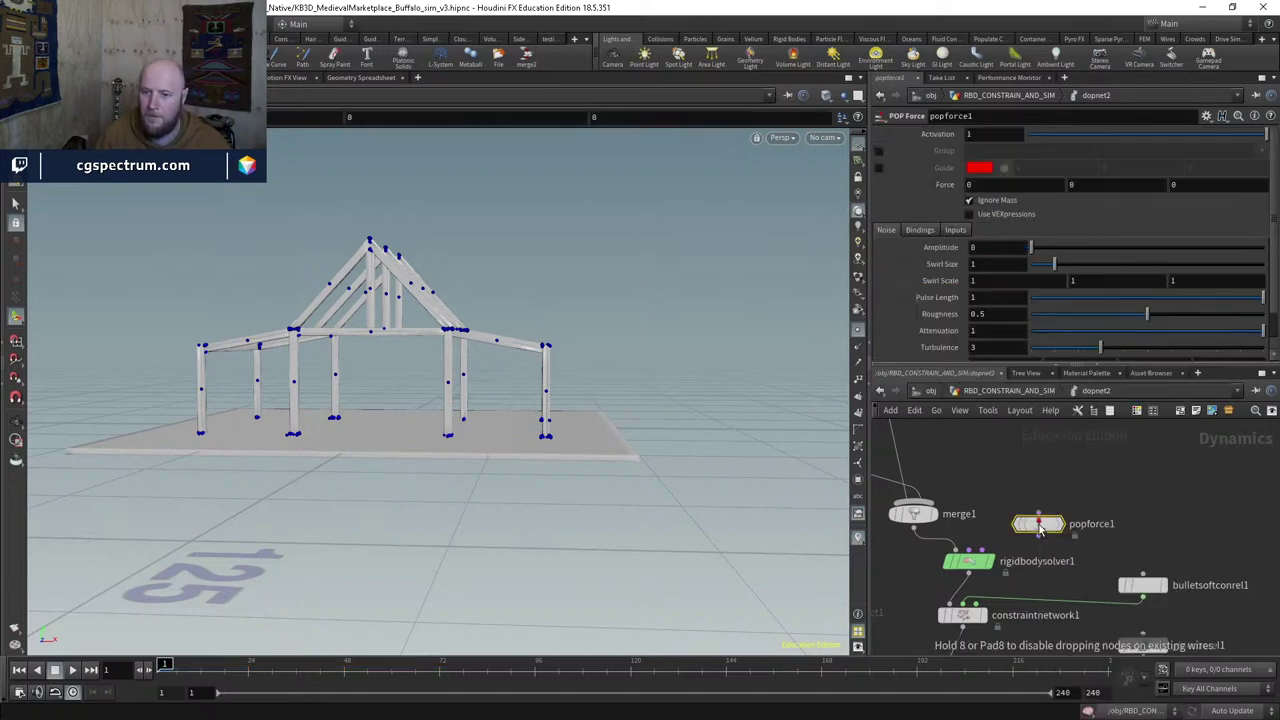
pyautogui.moveTo(1038, 532); pyautogui.dragTo(986, 553)
pyautogui.moveTo(1045, 522); pyautogui.dragTo(1047, 478)
# Step: Set the POP Force's Force X to -100 and test-play the push from frame 1
pyautogui.click(1021, 187)
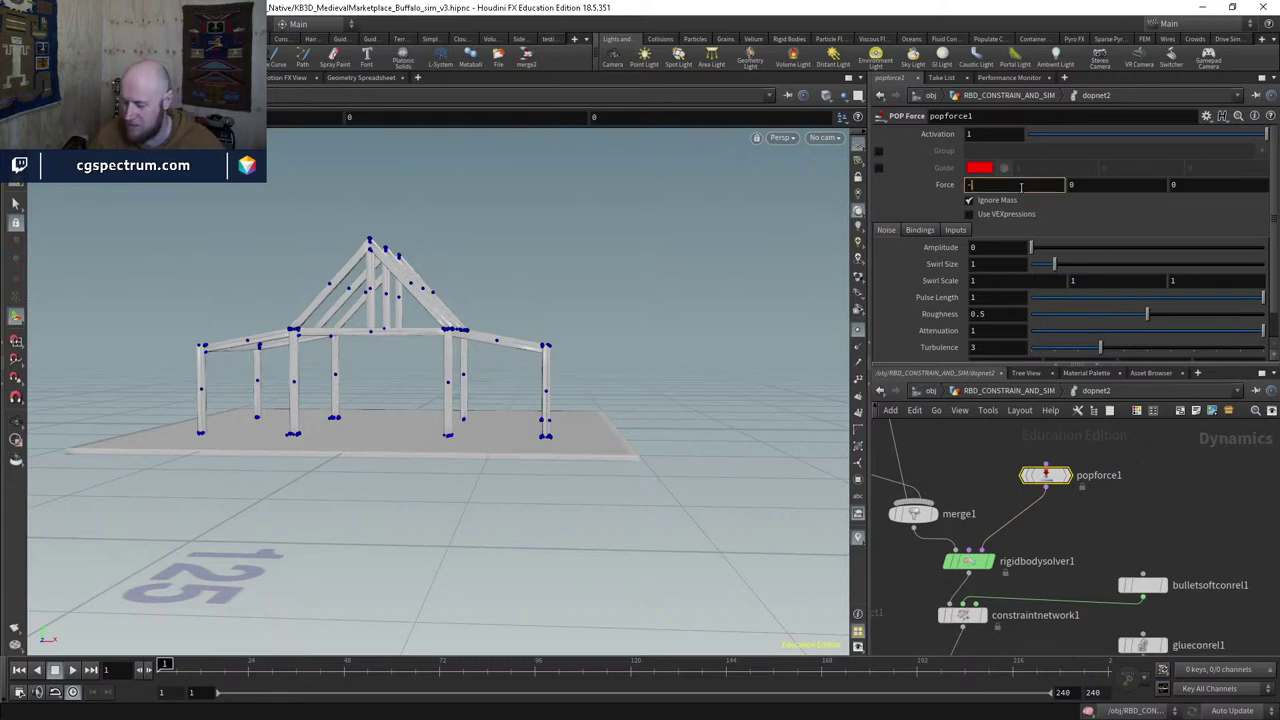
pyautogui.press('Return')
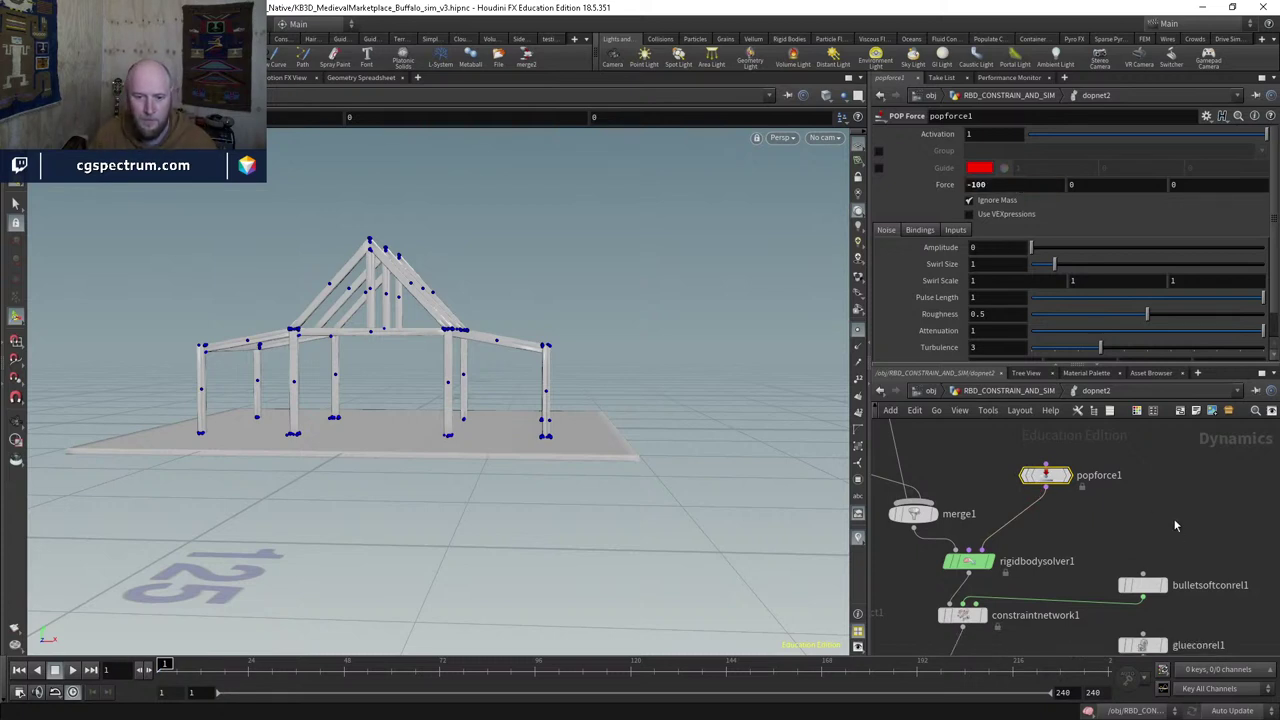
pyautogui.press('Up')
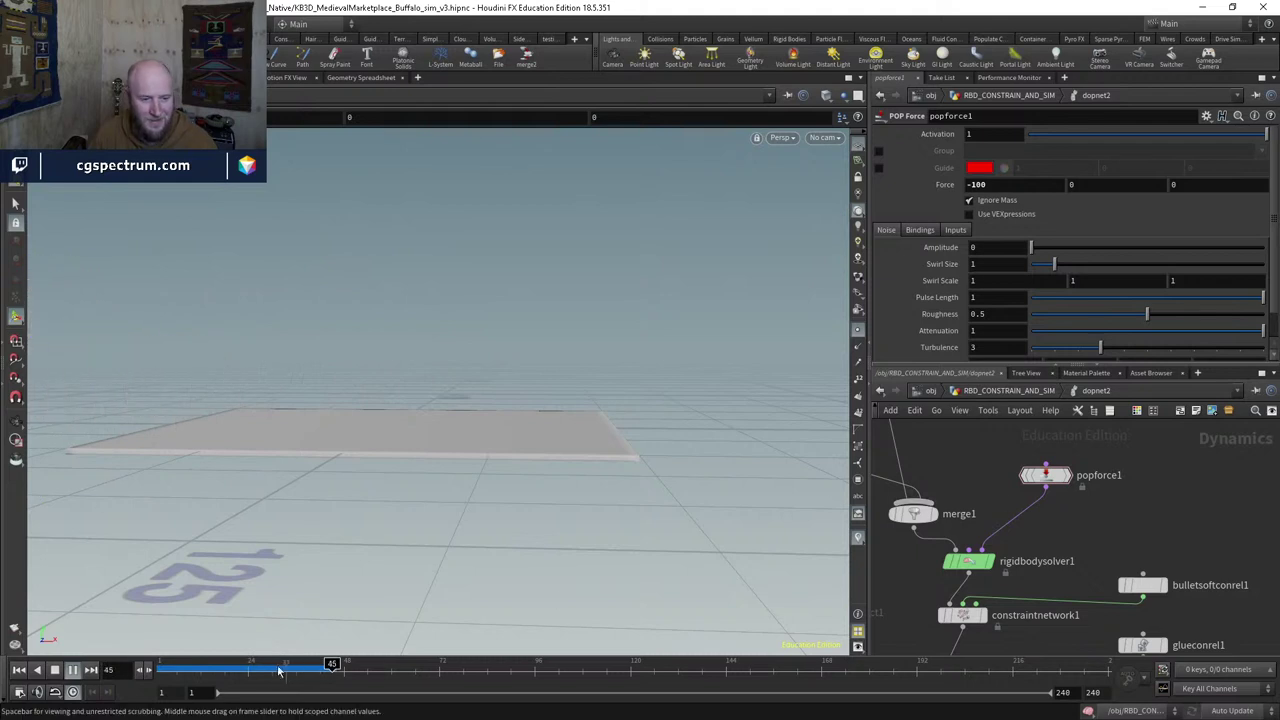
pyautogui.hotkey('ctrl', 'Up')
pyautogui.moveTo(1000, 600); pyautogui.dragTo(1000, 475, button='middle')
pyautogui.click(943, 558)
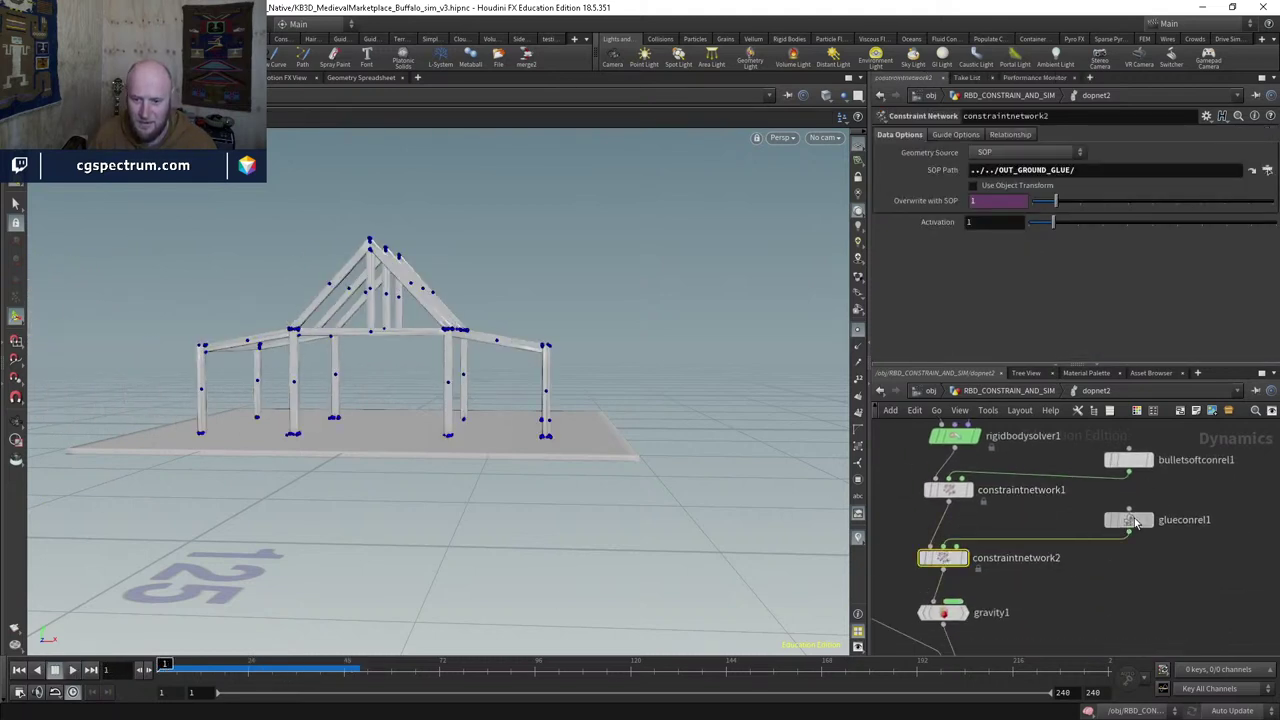
# Step: Go up to the RBD_CONSTRAIN_AND_SIM network and display OUT_GROUND_GLUE, tilting down onto the ground points
pyautogui.click(1133, 521)
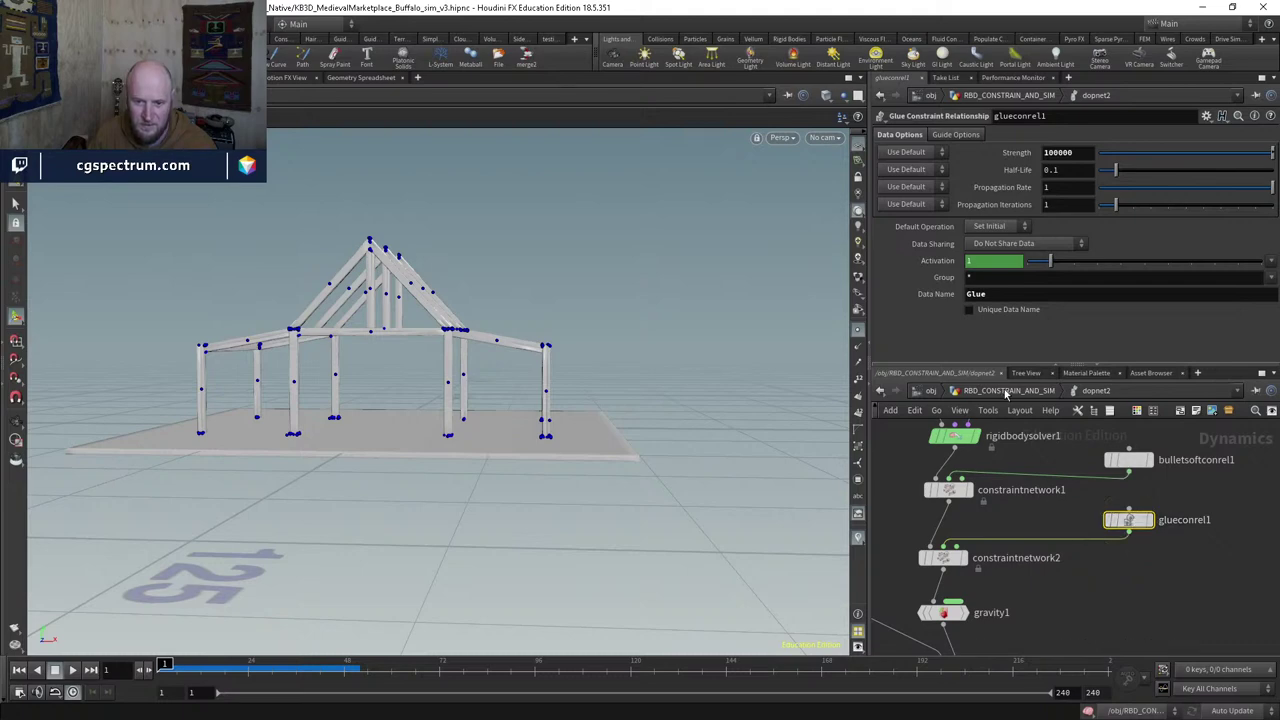
pyautogui.click(1005, 390)
pyautogui.middleClick(947, 500)
pyautogui.click(943, 541)
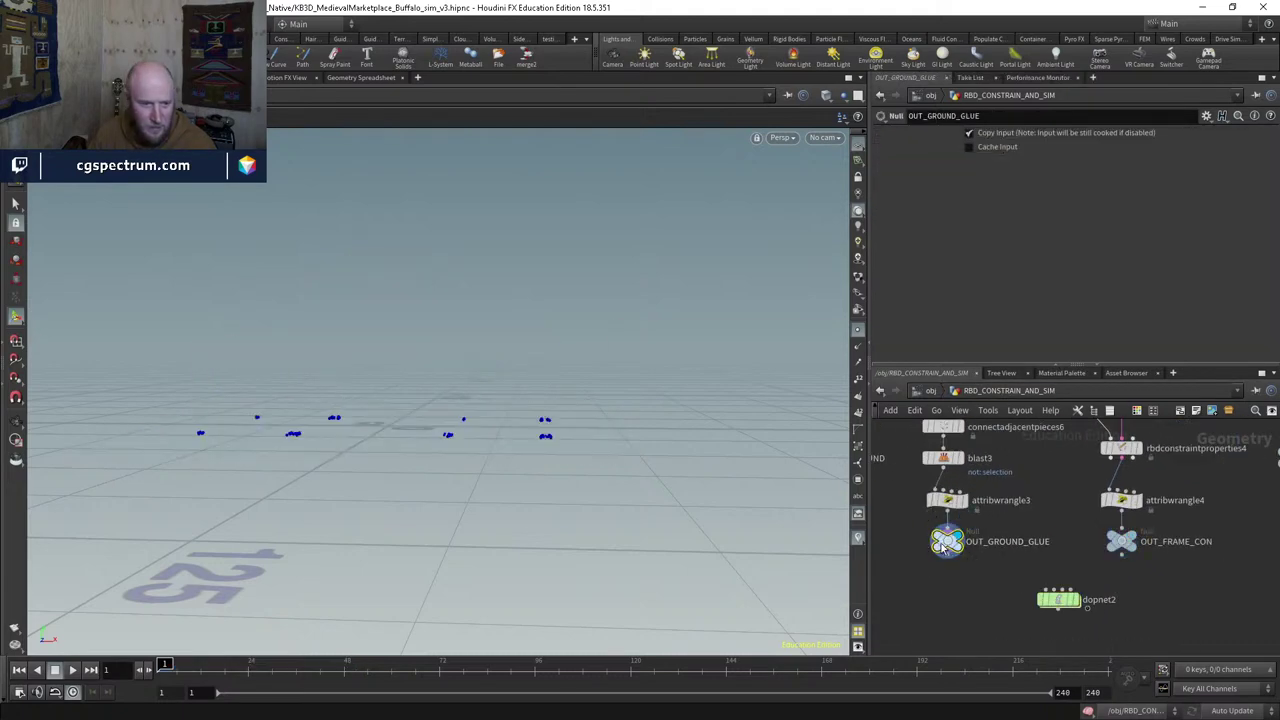
pyautogui.scroll(3, 589, 369)
pyautogui.moveTo(589, 369); pyautogui.dragTo(562, 481)
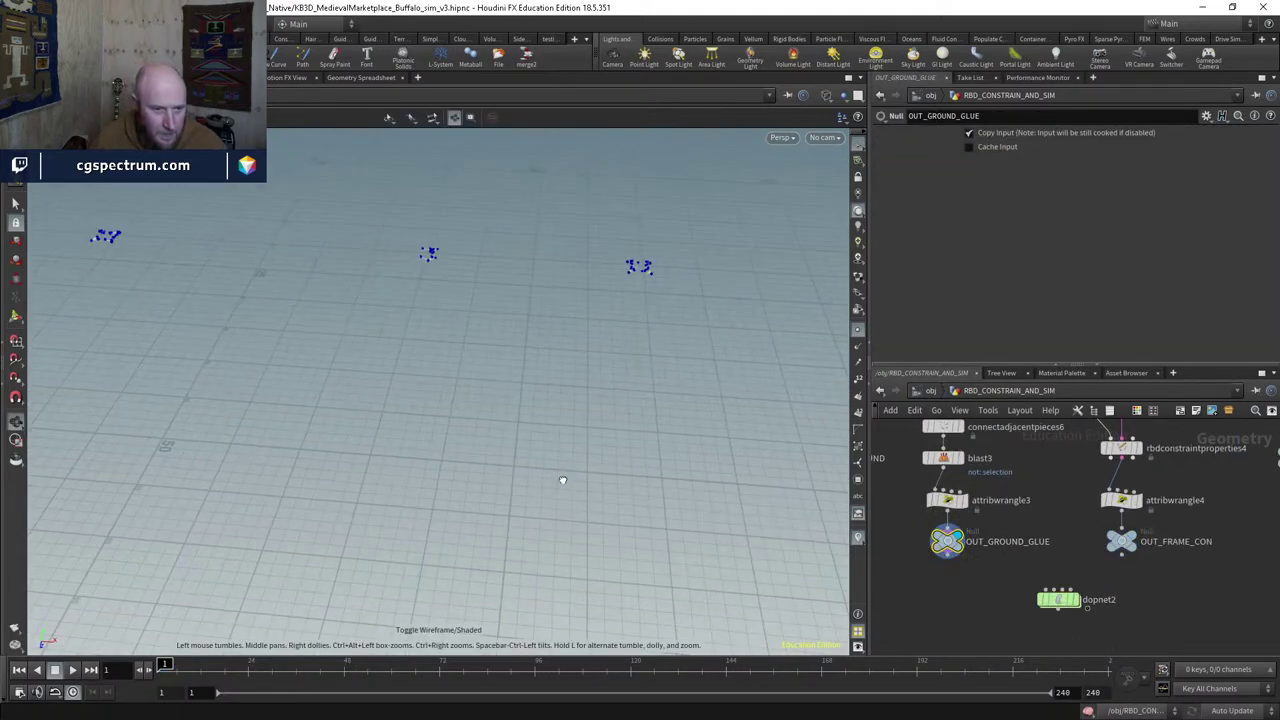
pyautogui.scroll(-3, 562, 481)
# Step: Display assemble7, the assemble8 box grid and assemble9 in turn
pyautogui.moveTo(965, 430); pyautogui.dragTo(1005, 525, button='middle')
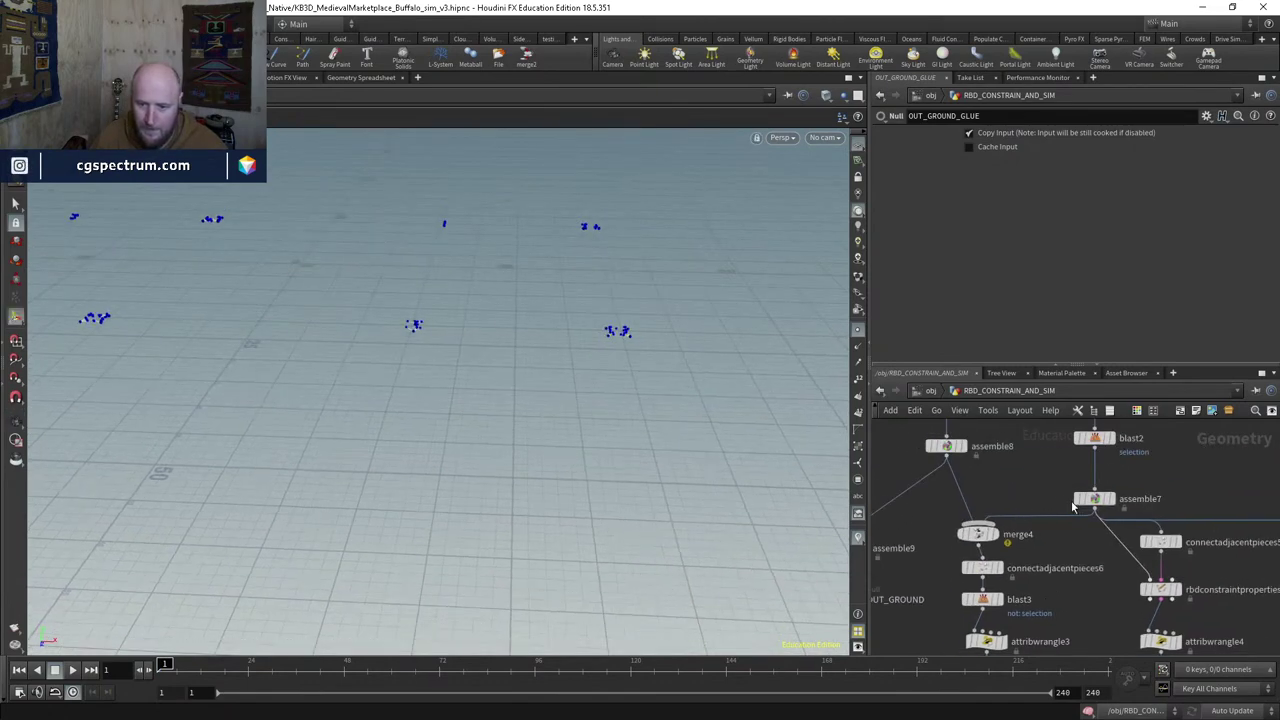
pyautogui.moveTo(1080, 508); pyautogui.dragTo(1069, 558, button='middle')
pyautogui.click(1054, 437)
pyautogui.click(950, 475)
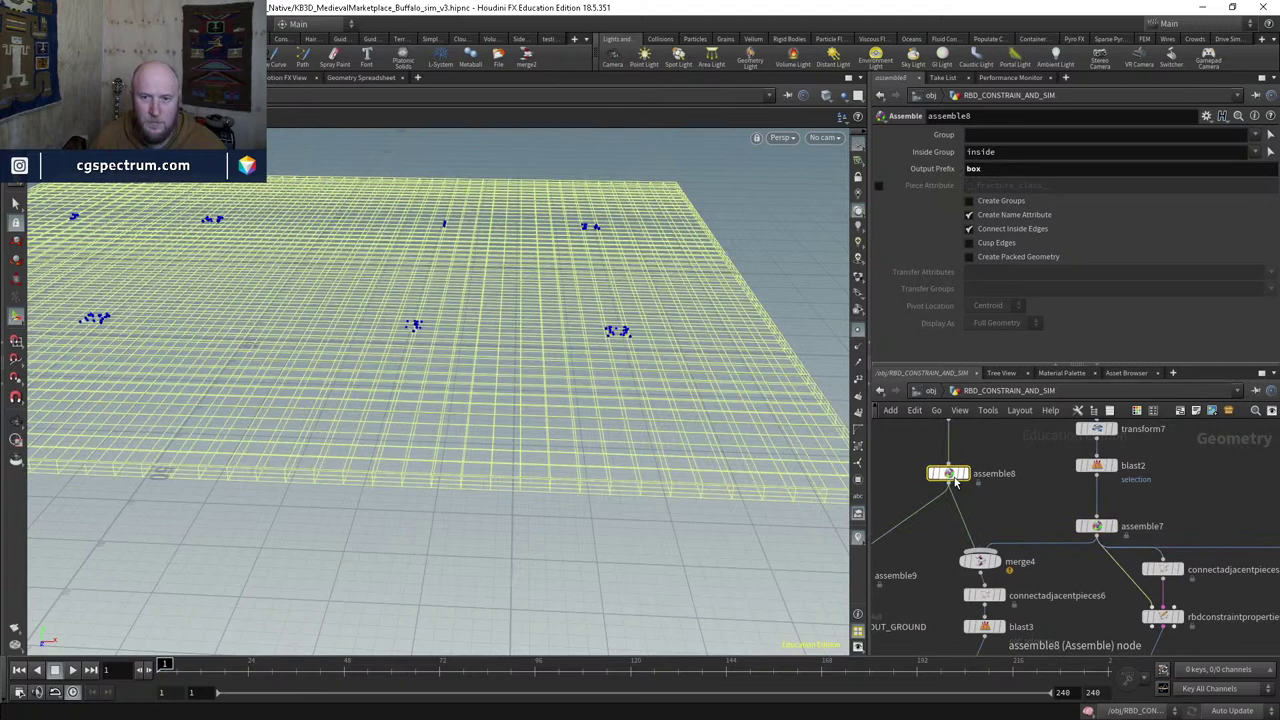
pyautogui.moveTo(885, 578); pyautogui.dragTo(1016, 500, button='middle')
pyautogui.click(980, 497)
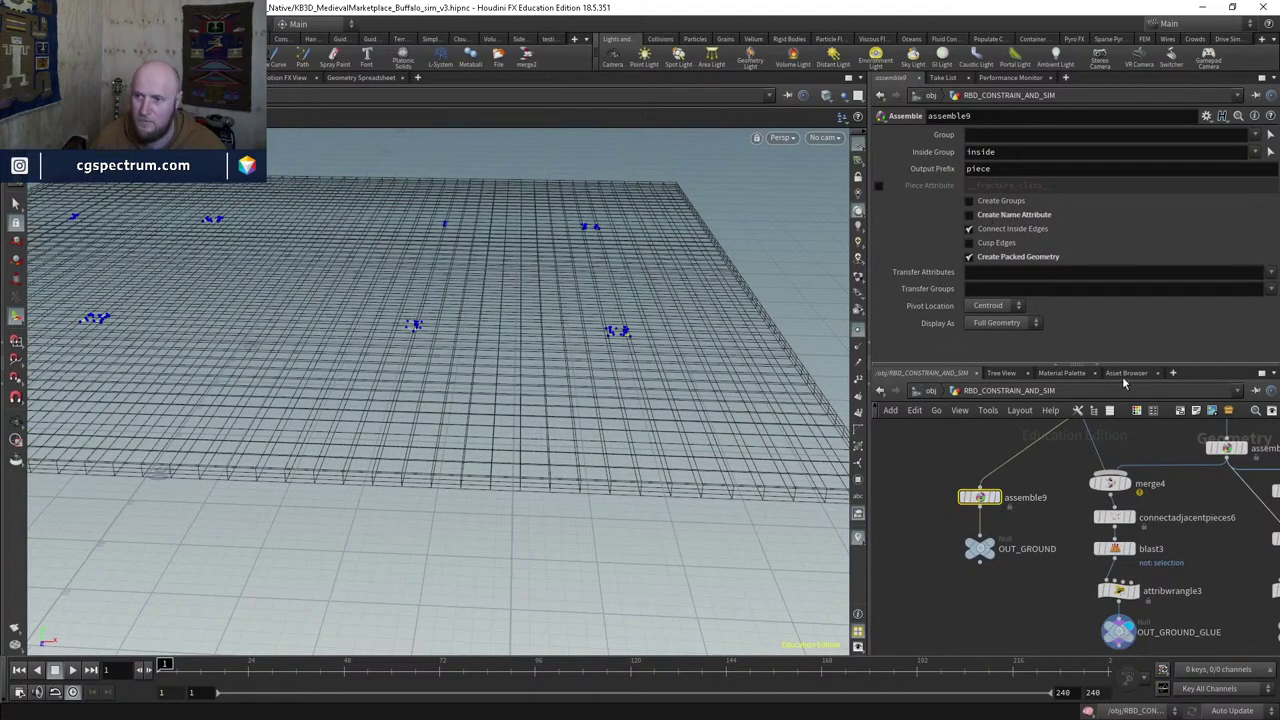
# Step: Display merge4, then connectadjacentpieces6's constraint lines, tumbling the view, and activate the Select tool
pyautogui.moveTo(1057, 527); pyautogui.dragTo(970, 530, button='middle')
pyautogui.scroll(2, 1038, 480)
pyautogui.click(1017, 489)
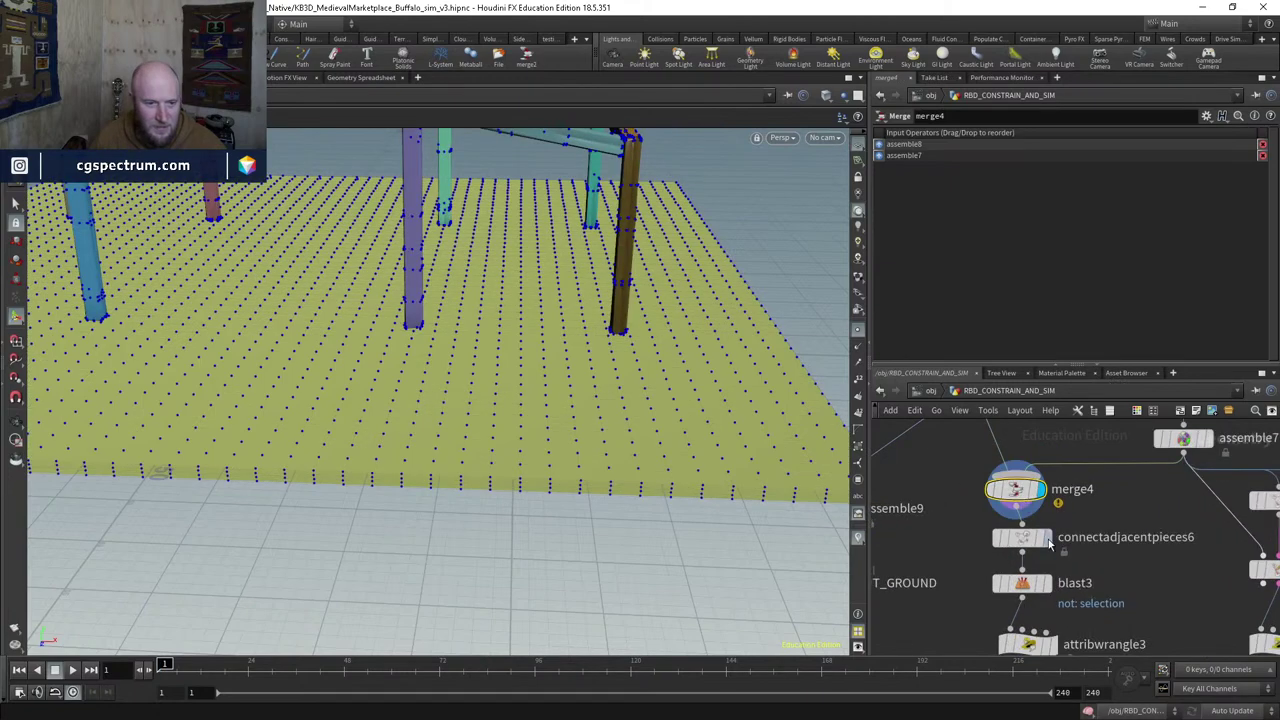
pyautogui.click(1048, 540)
pyautogui.moveTo(690, 100); pyautogui.dragTo(838, 296)
pyautogui.click(14, 204)
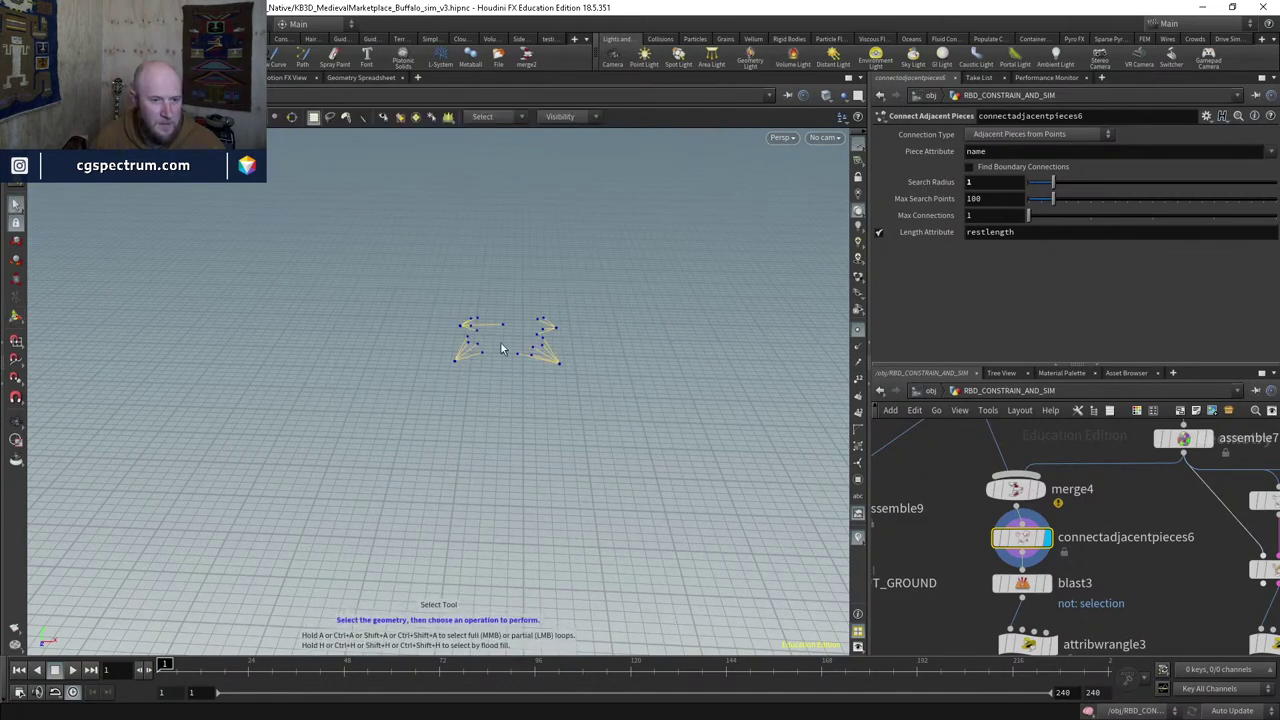
# Step: List only the selected points in the Geometry Spreadsheet and inspect the box0 name value
pyautogui.click(362, 78)
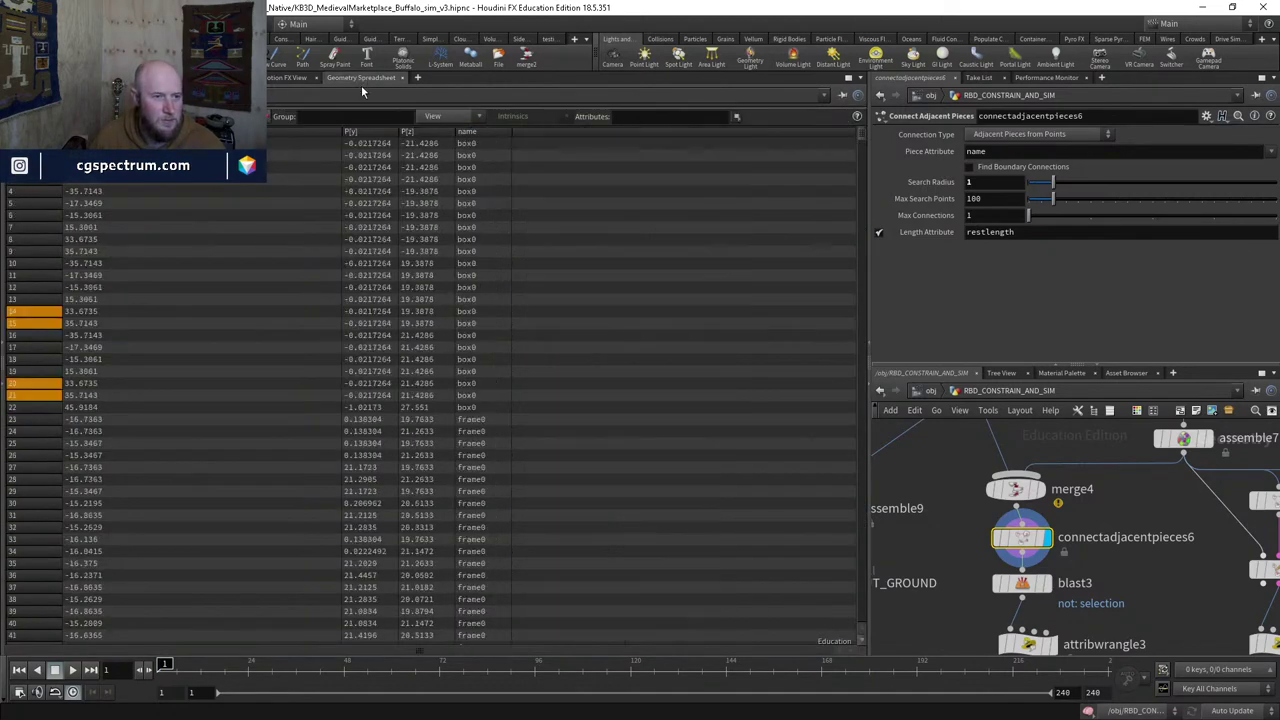
pyautogui.hscroll(5, 430, 390)
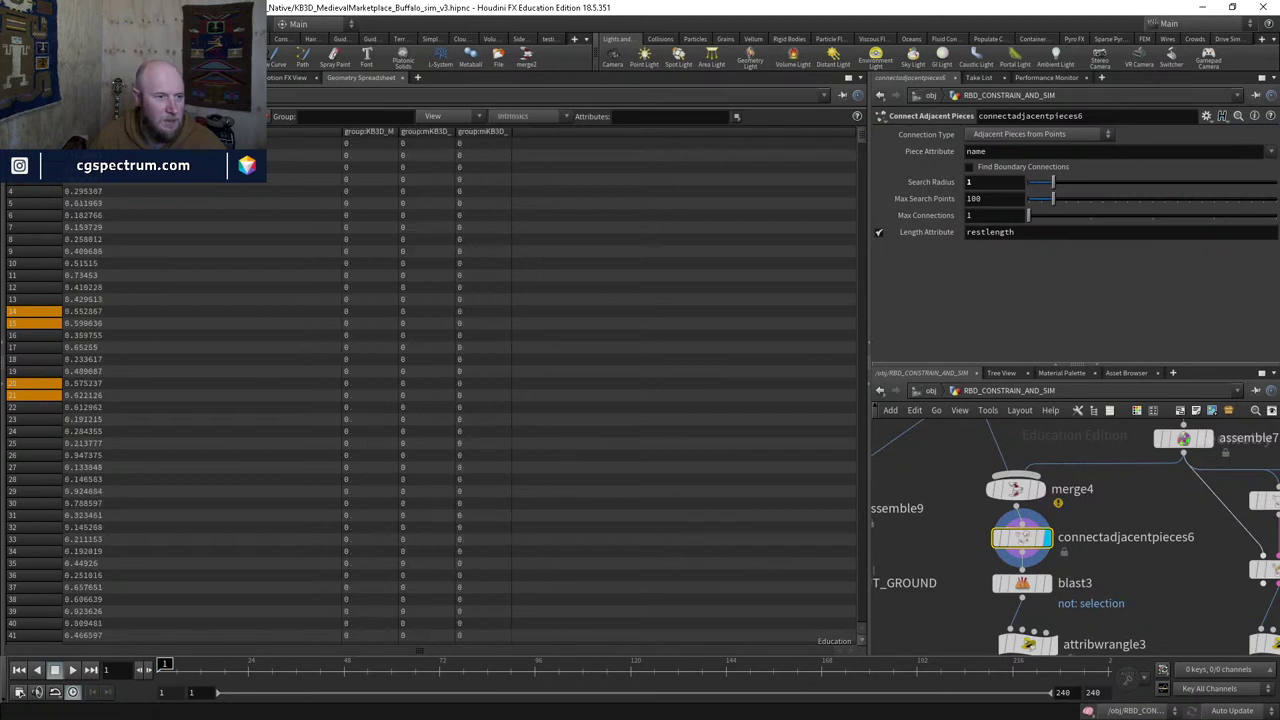
pyautogui.click(435, 120)
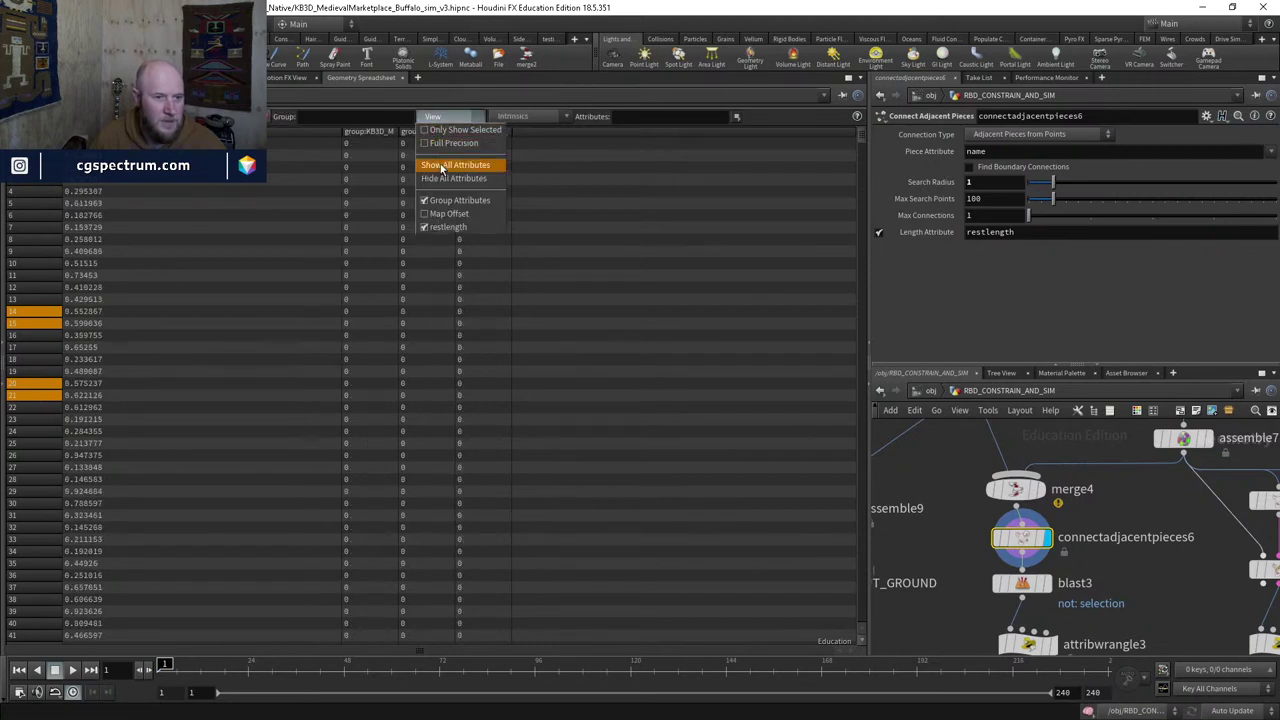
pyautogui.click(446, 180)
pyautogui.click(435, 116)
pyautogui.click(446, 145)
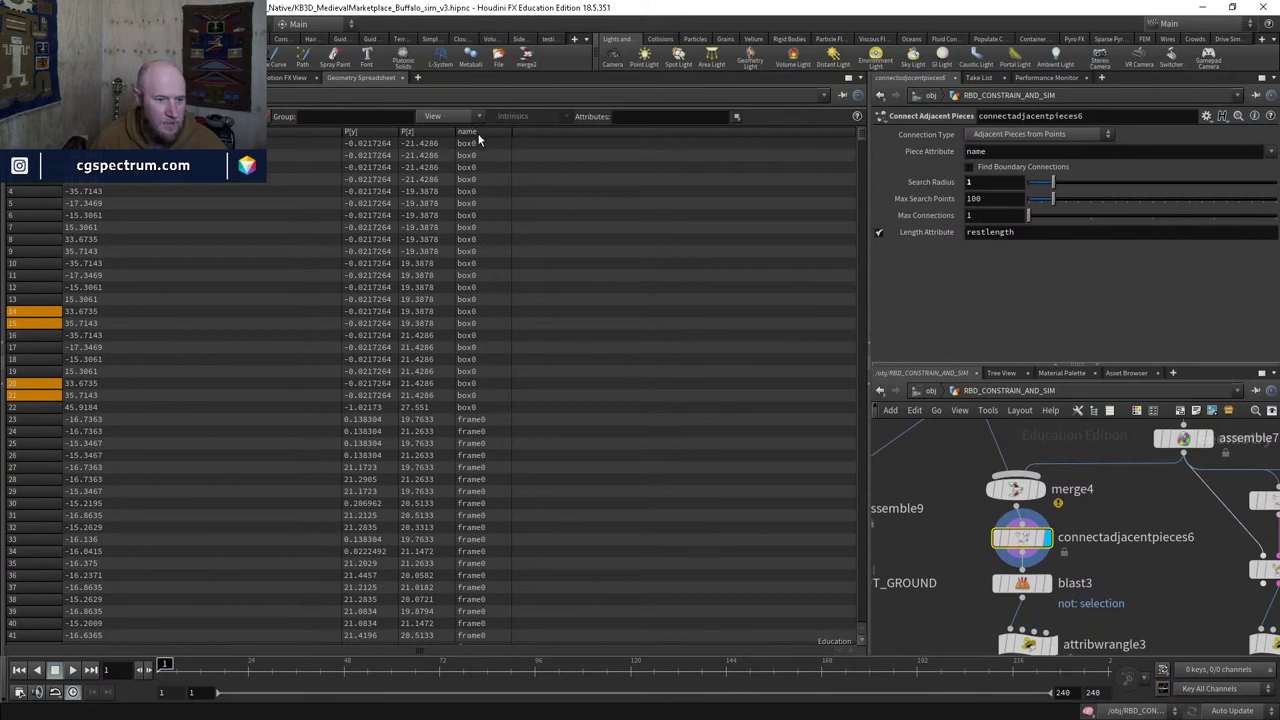
pyautogui.click(434, 116)
pyautogui.click(443, 137)
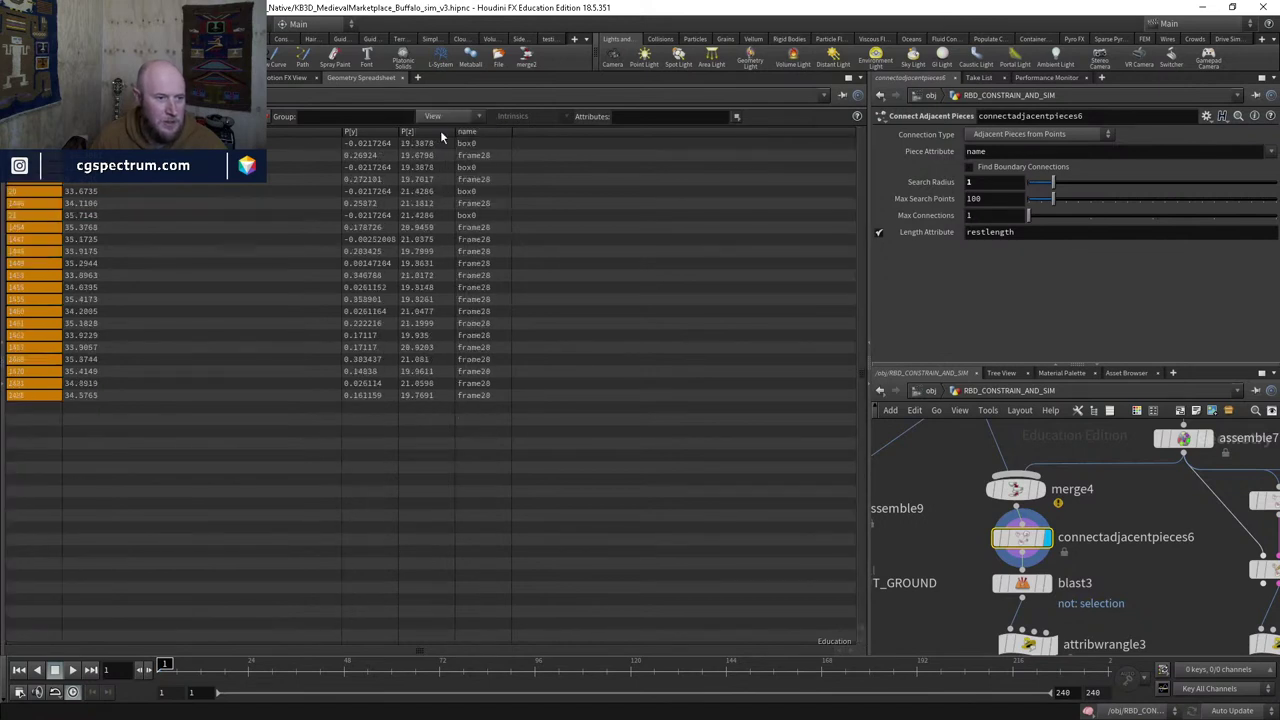
pyautogui.click(472, 148)
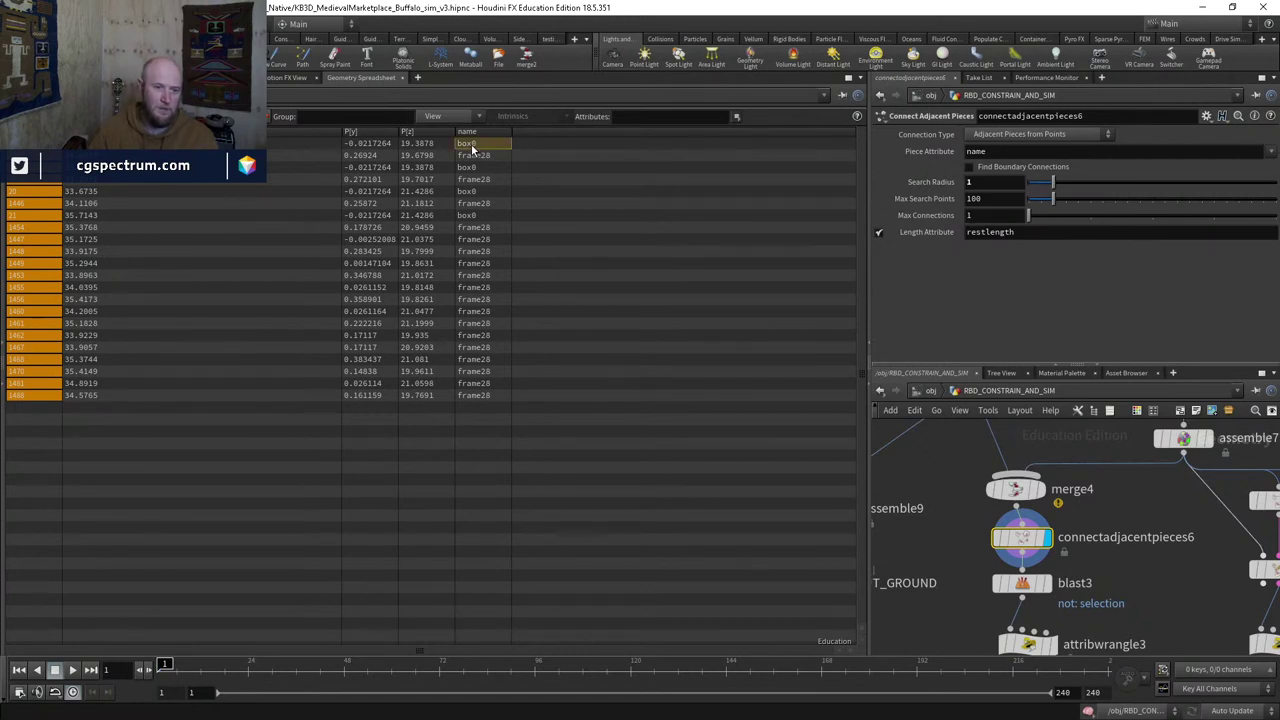
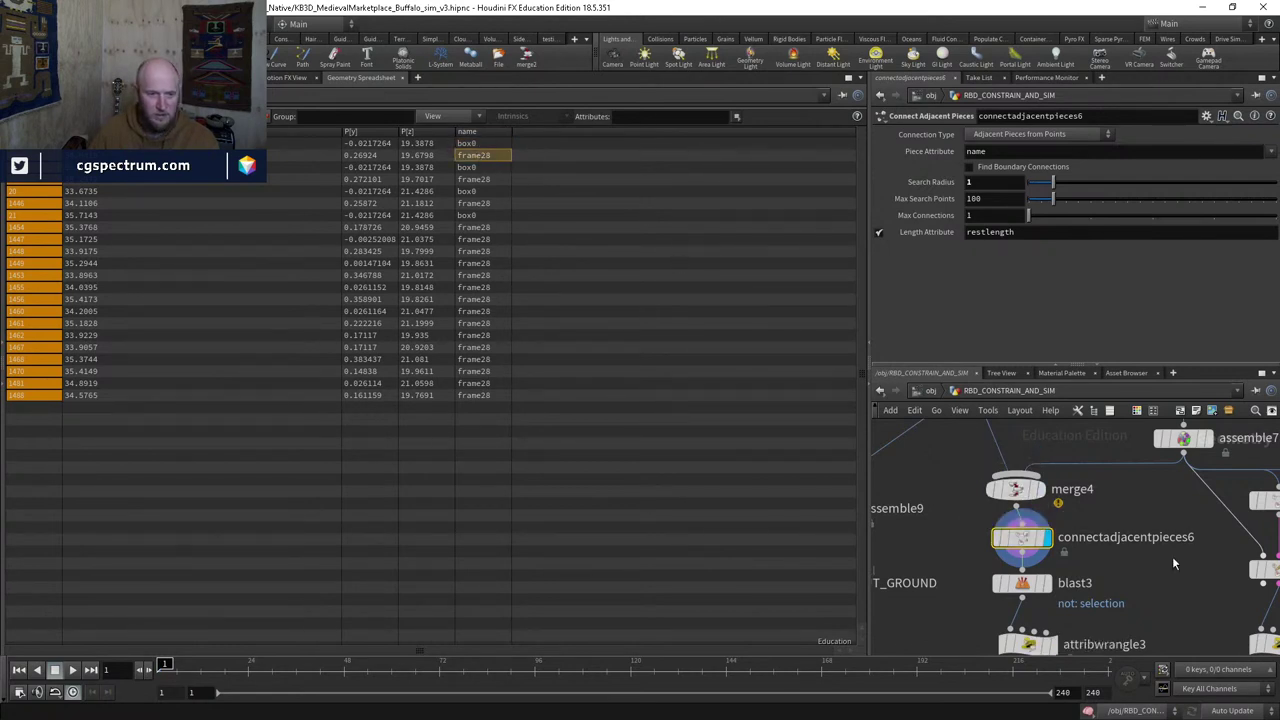
# Step: Pan the network to inspect the assemble10 node and bring the glue outputs into view
pyautogui.moveTo(1172, 556); pyautogui.dragTo(977, 524, button='middle')
pyautogui.scroll(-3, 977, 524)
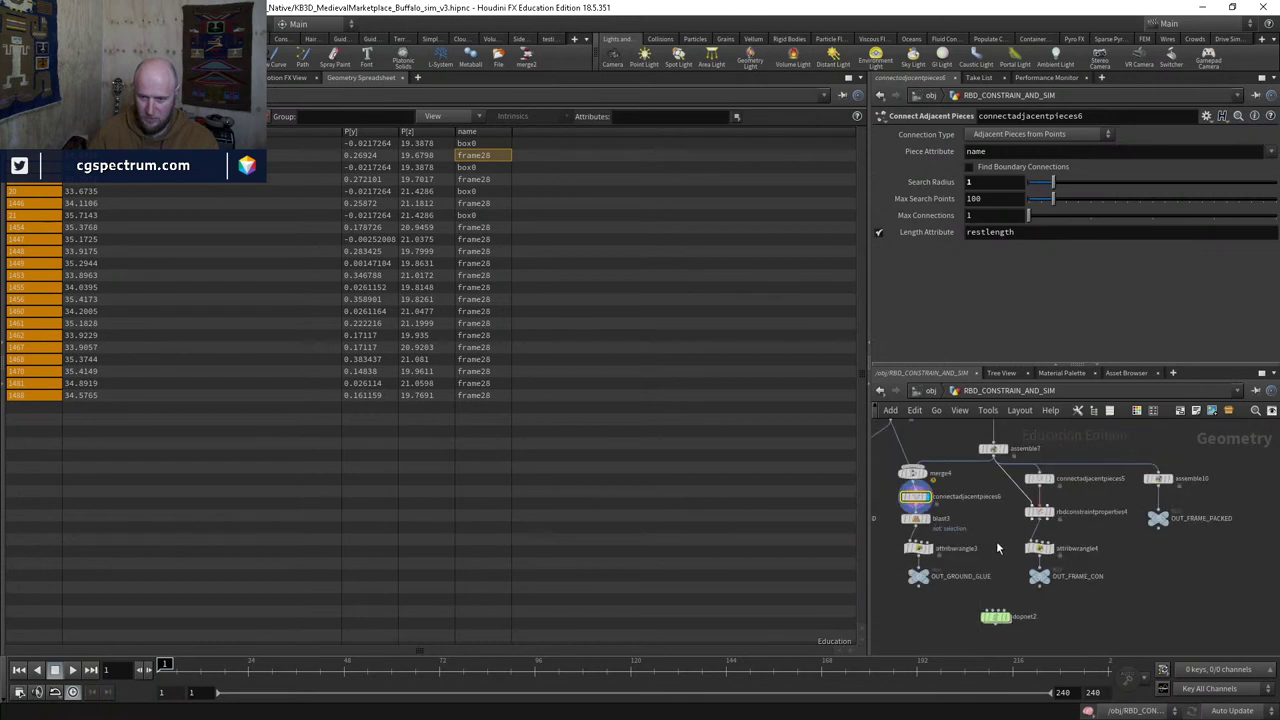
pyautogui.scroll(2, 1000, 548)
pyautogui.click(1145, 476)
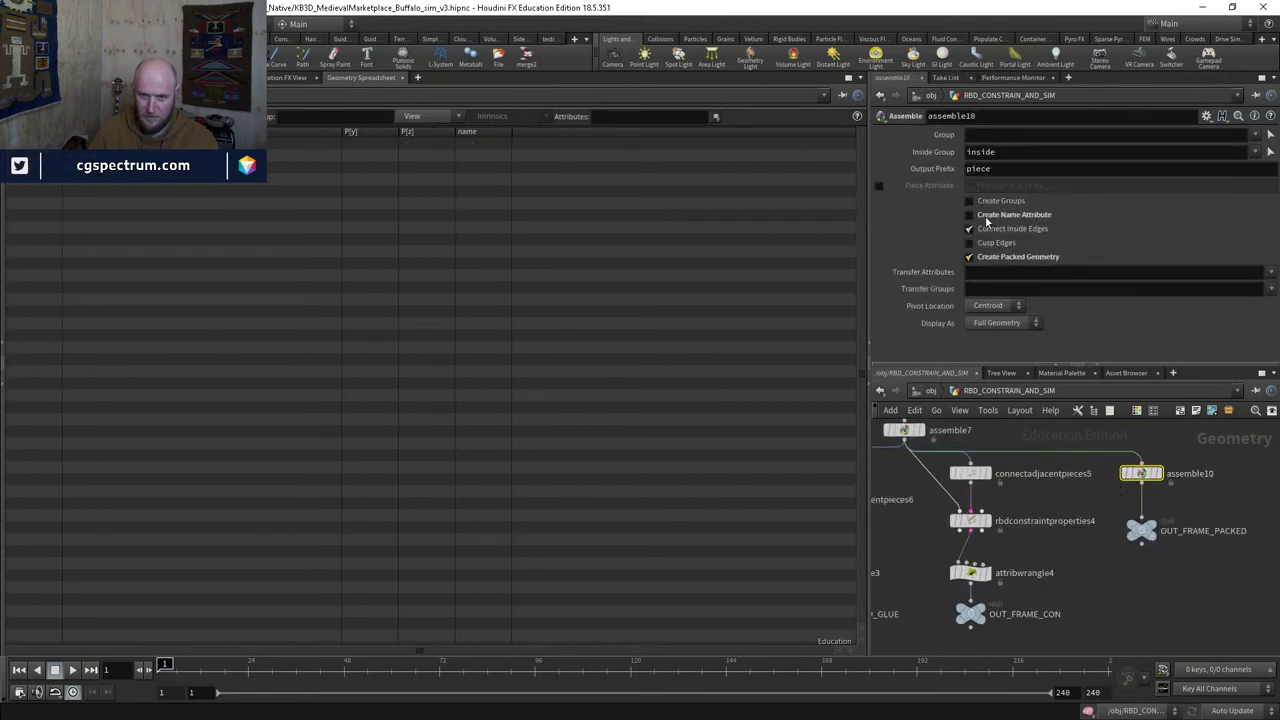
pyautogui.moveTo(1139, 604); pyautogui.dragTo(1251, 534, button='middle')
pyautogui.moveTo(1144, 582); pyautogui.dragTo(1163, 632, button='middle')
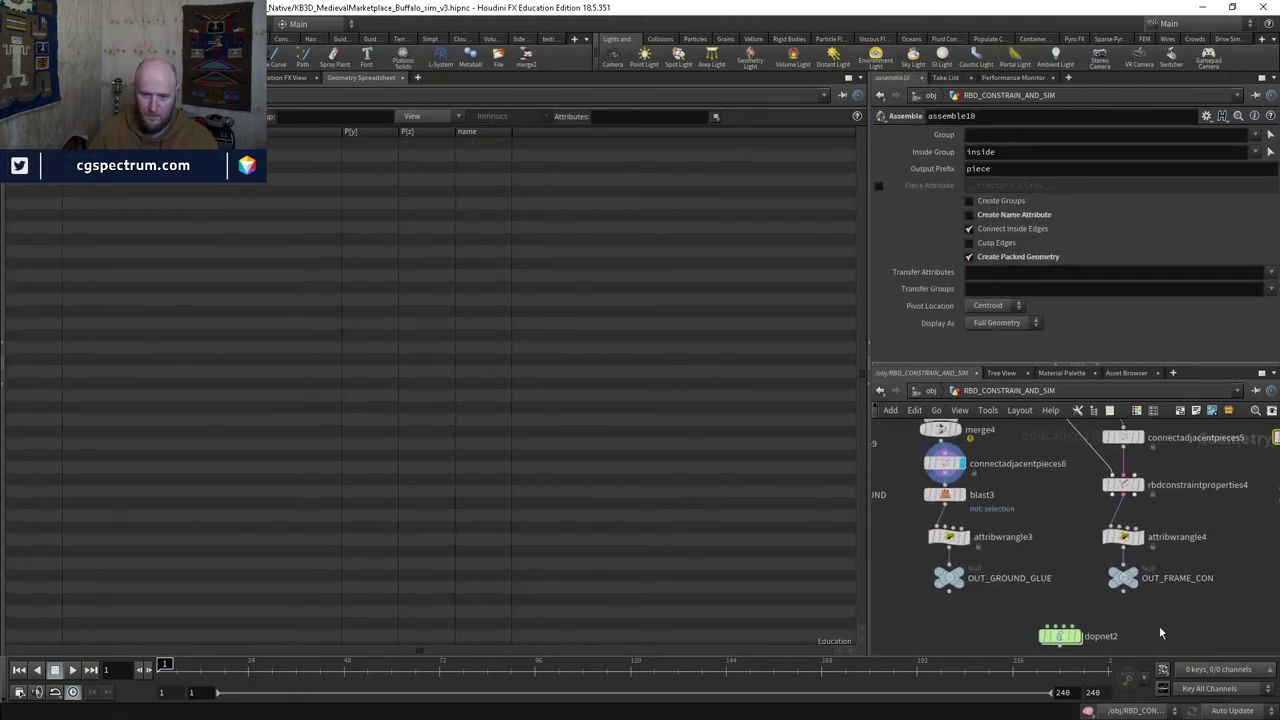
# Step: List OUT_GROUND_GLUE's glue constraint primitives with their constraint_type in the Geometry Spreadsheet
pyautogui.click(952, 578)
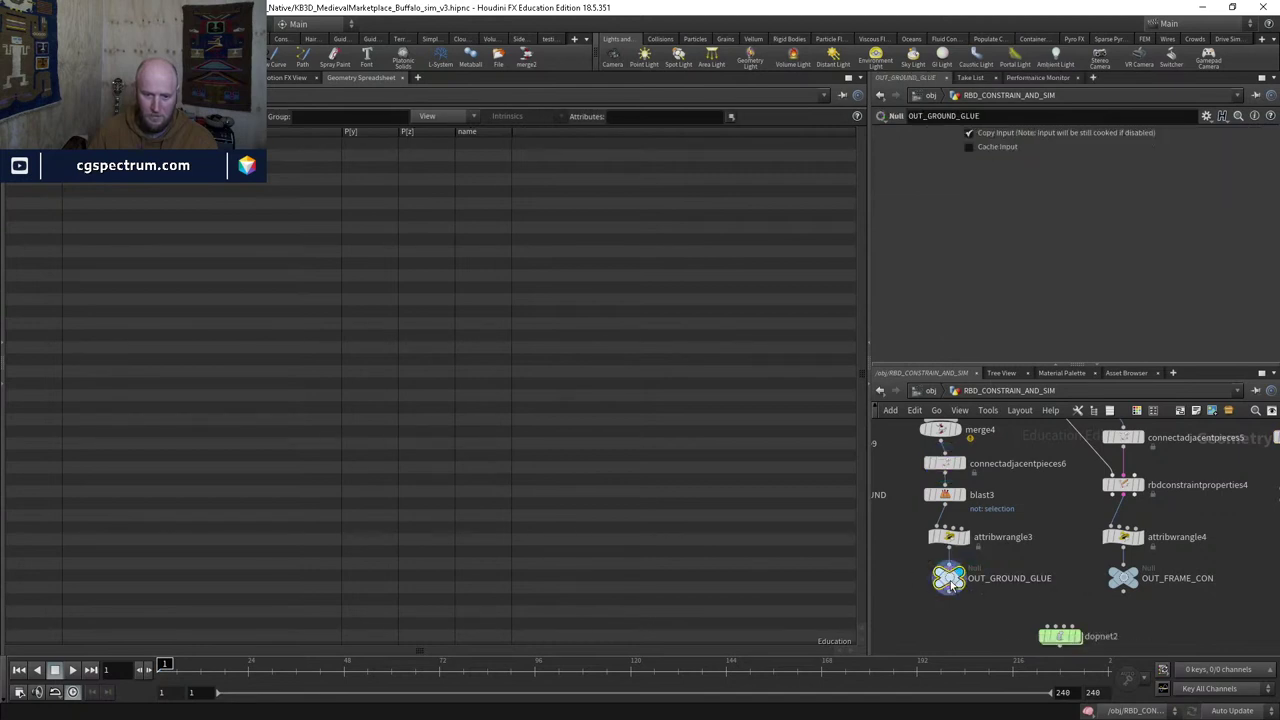
pyautogui.middleClick(953, 579)
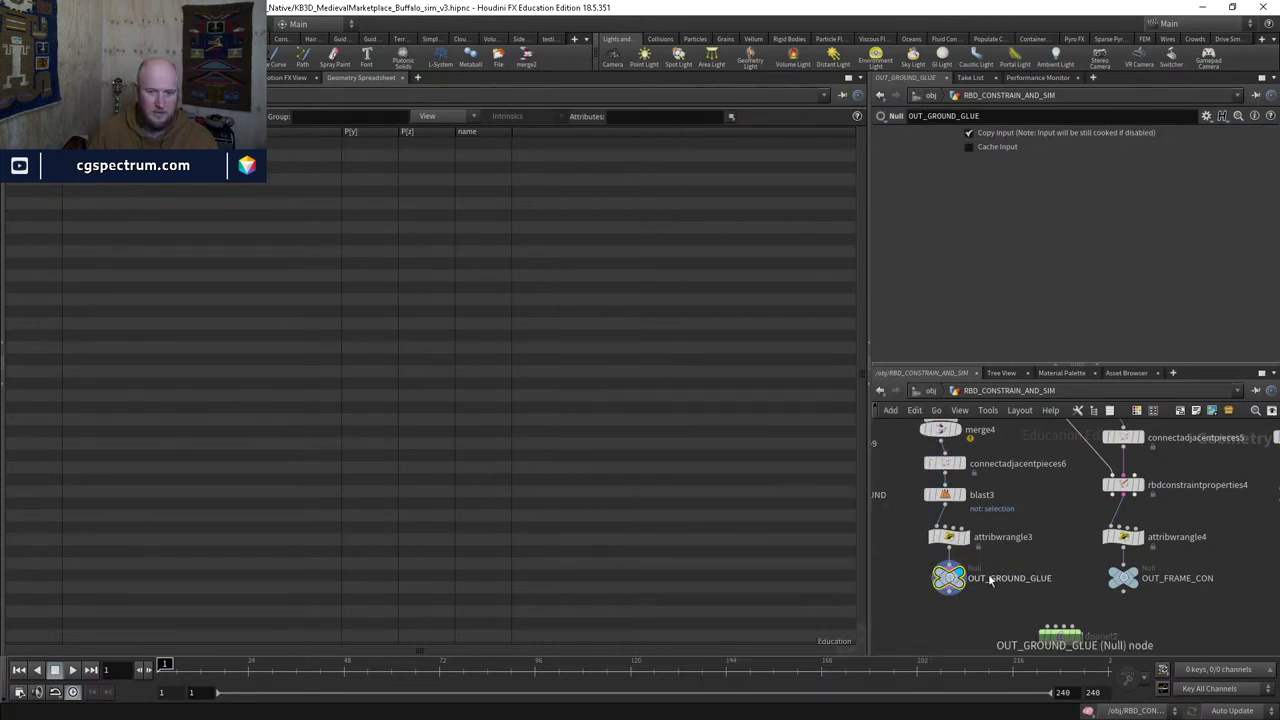
pyautogui.click(427, 116)
pyautogui.click(455, 129)
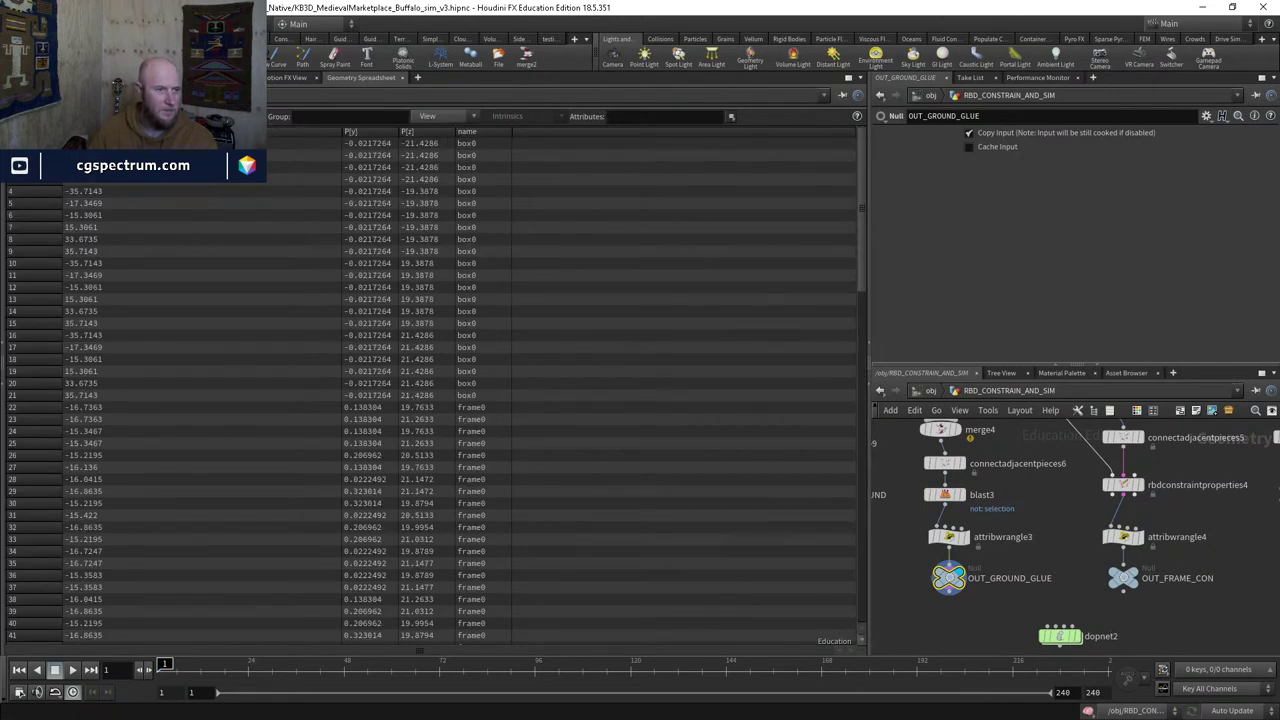
pyautogui.click(75, 95)
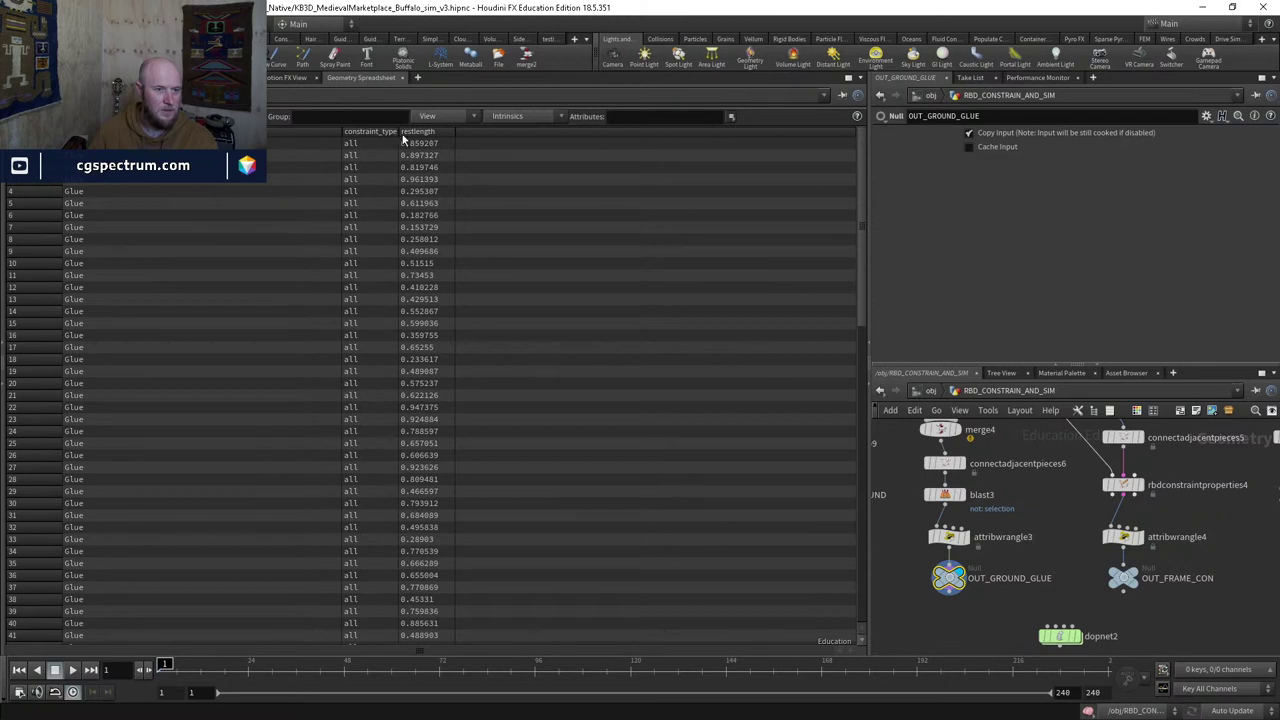
pyautogui.moveTo(400, 132); pyautogui.dragTo(430, 132)
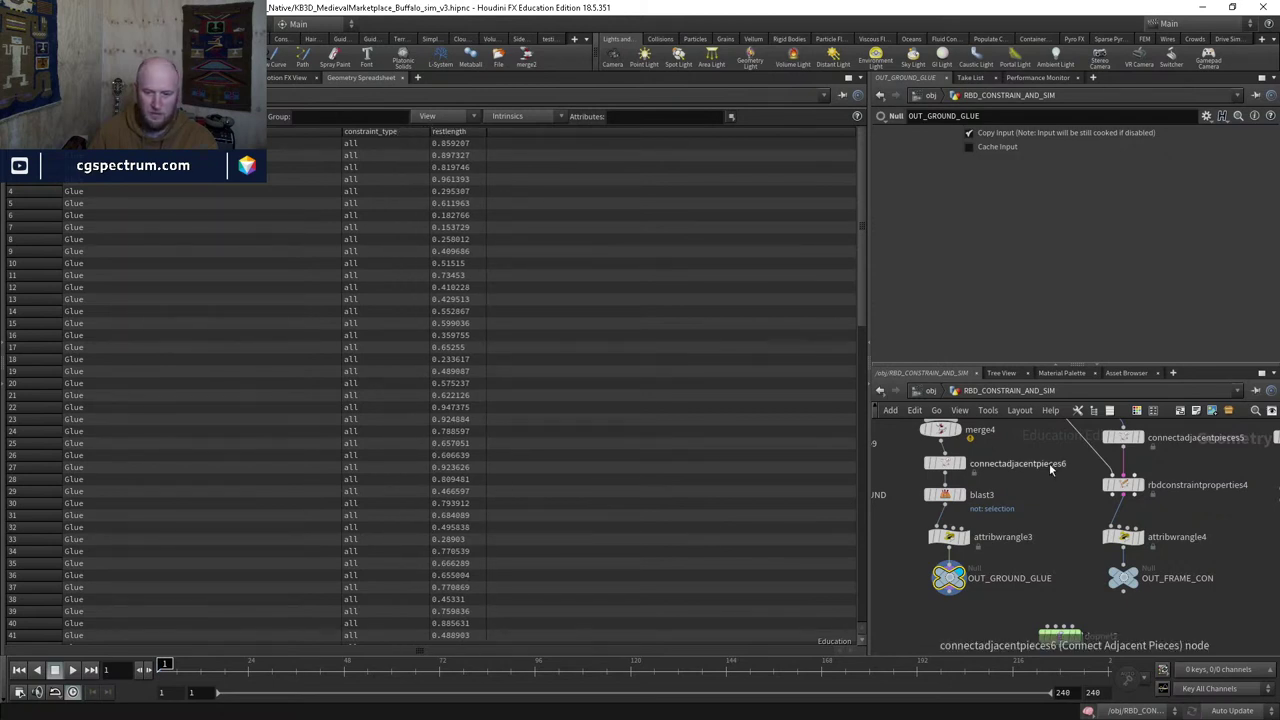
# Step: Inspect the frame constraints in OUT_FRAME_CON and bring dopnet2 into view
pyautogui.moveTo(1140, 576); pyautogui.dragTo(1045, 568, button='middle')
pyautogui.click(1045, 568)
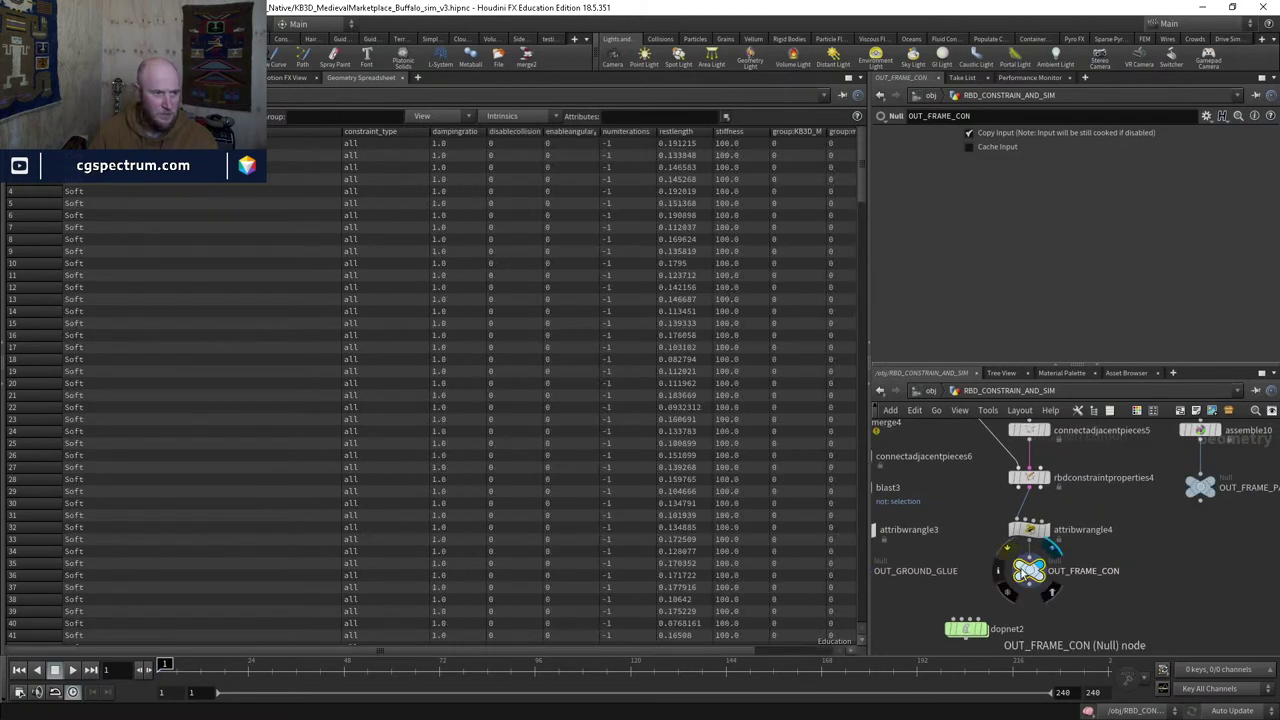
pyautogui.moveTo(968, 635); pyautogui.dragTo(938, 562, button='middle')
# Step: Inside dopnet2, bypass constraintnetwork1 and play the simulation at eye level
pyautogui.doubleClick(938, 562)
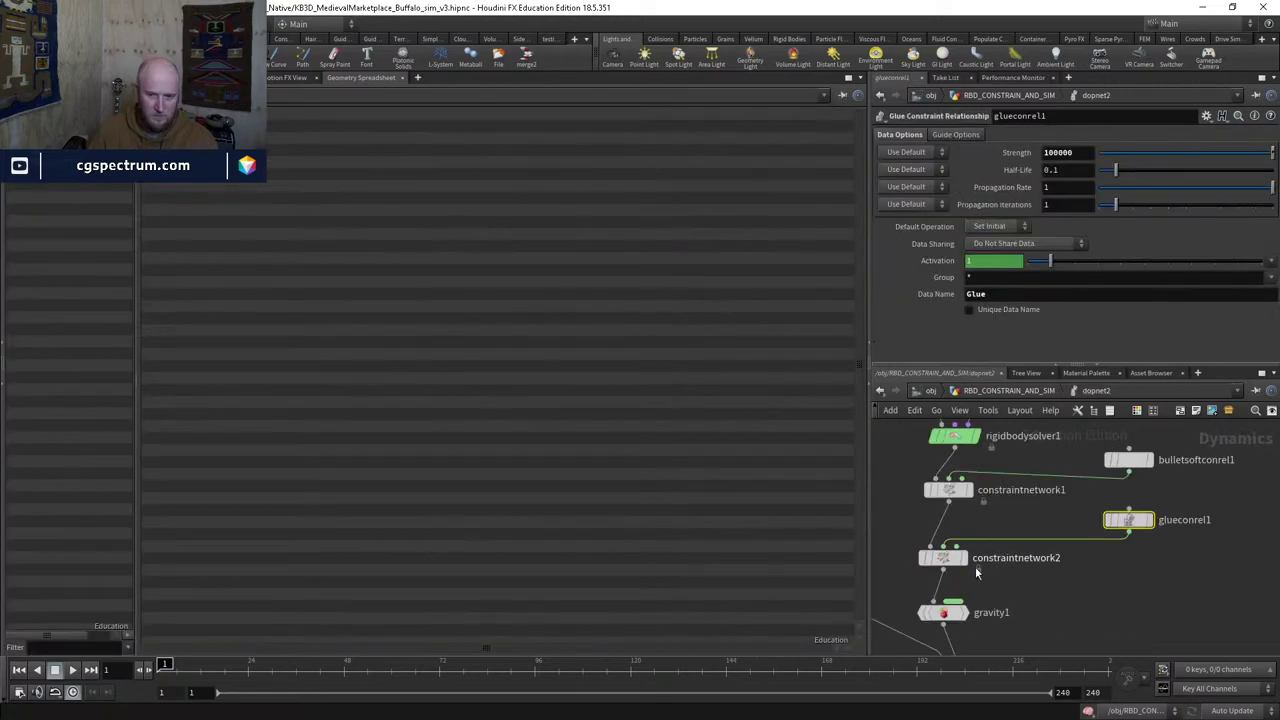
pyautogui.moveTo(1001, 590); pyautogui.dragTo(1134, 563, button='middle')
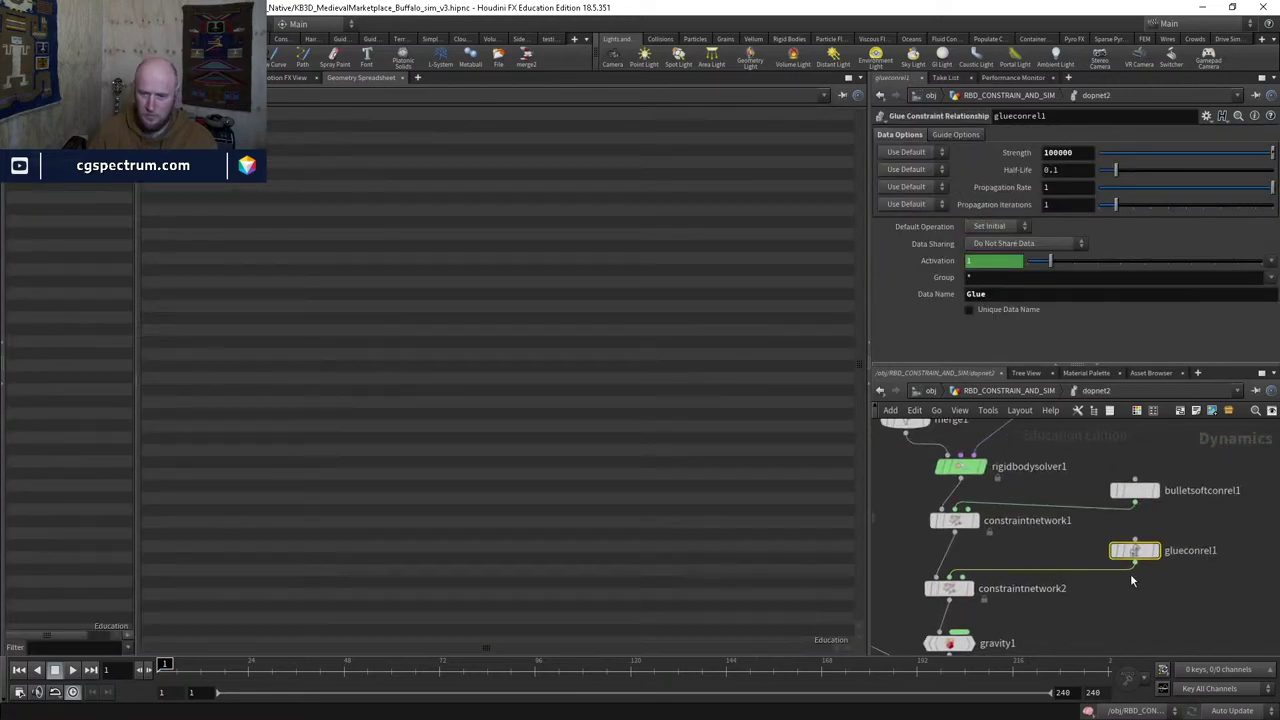
pyautogui.click(1137, 493)
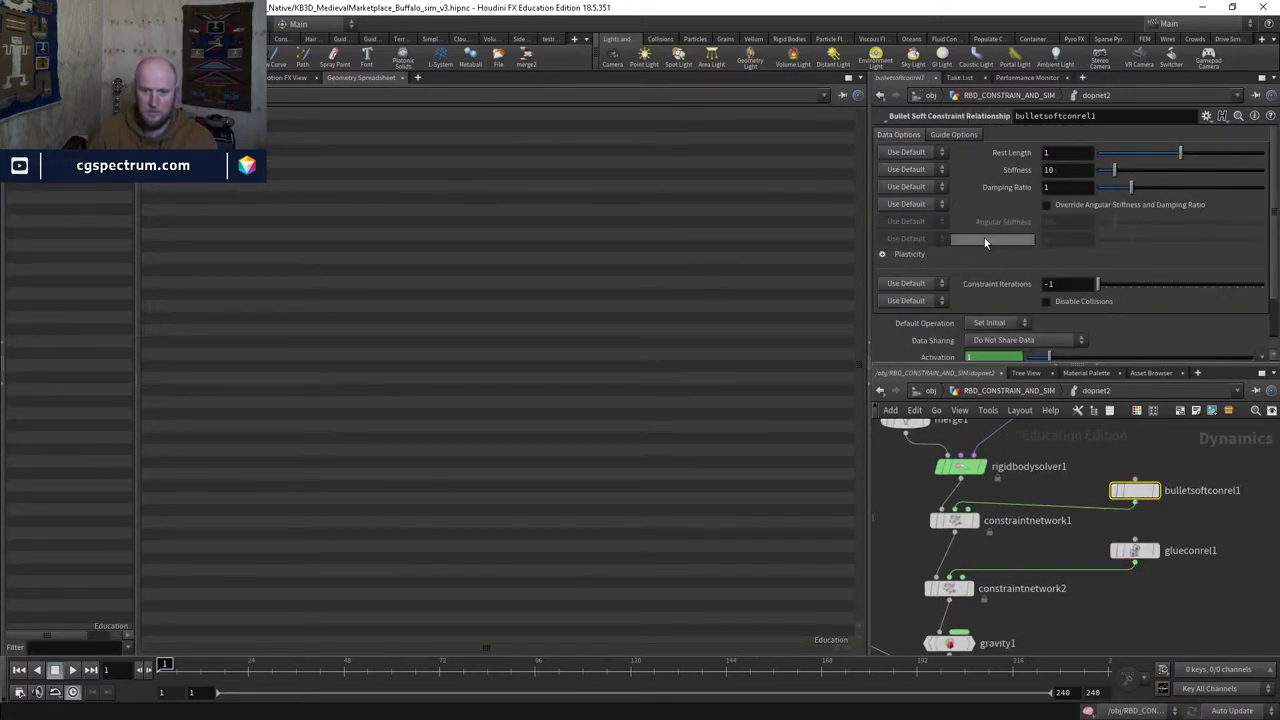
pyautogui.click(936, 520)
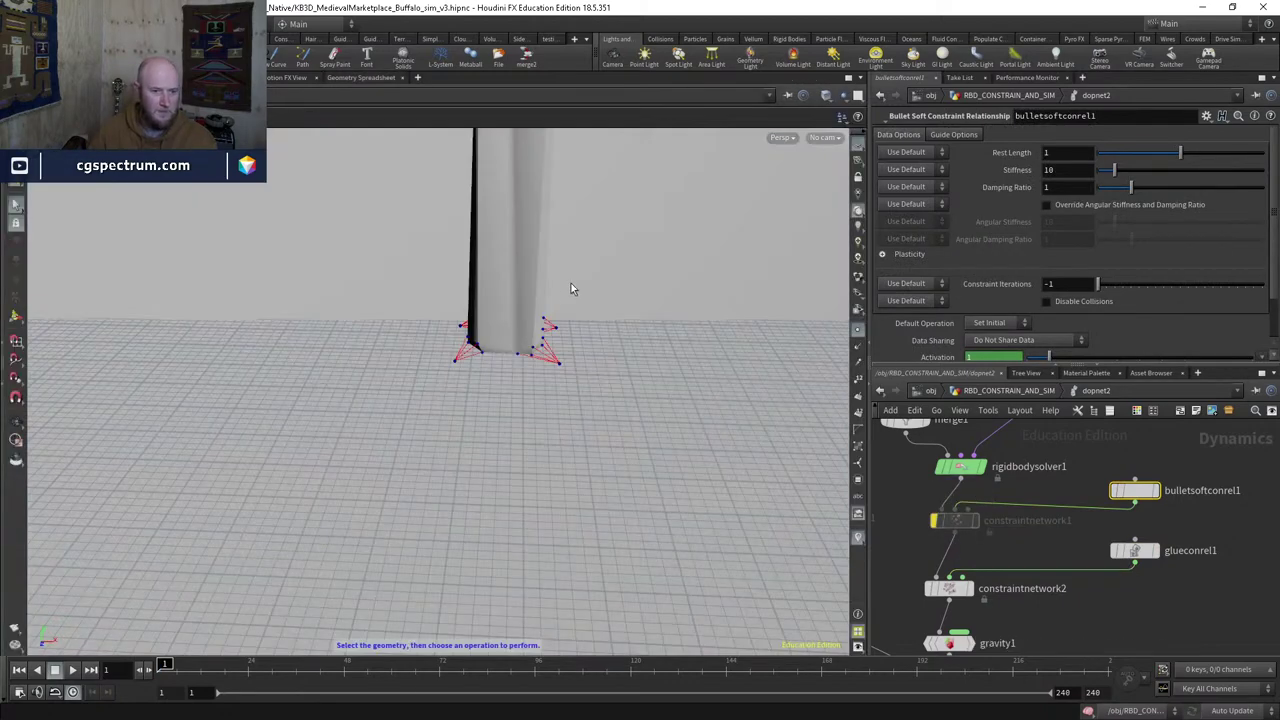
pyautogui.moveTo(571, 289); pyautogui.dragTo(500, 560)
pyautogui.click(68, 669)
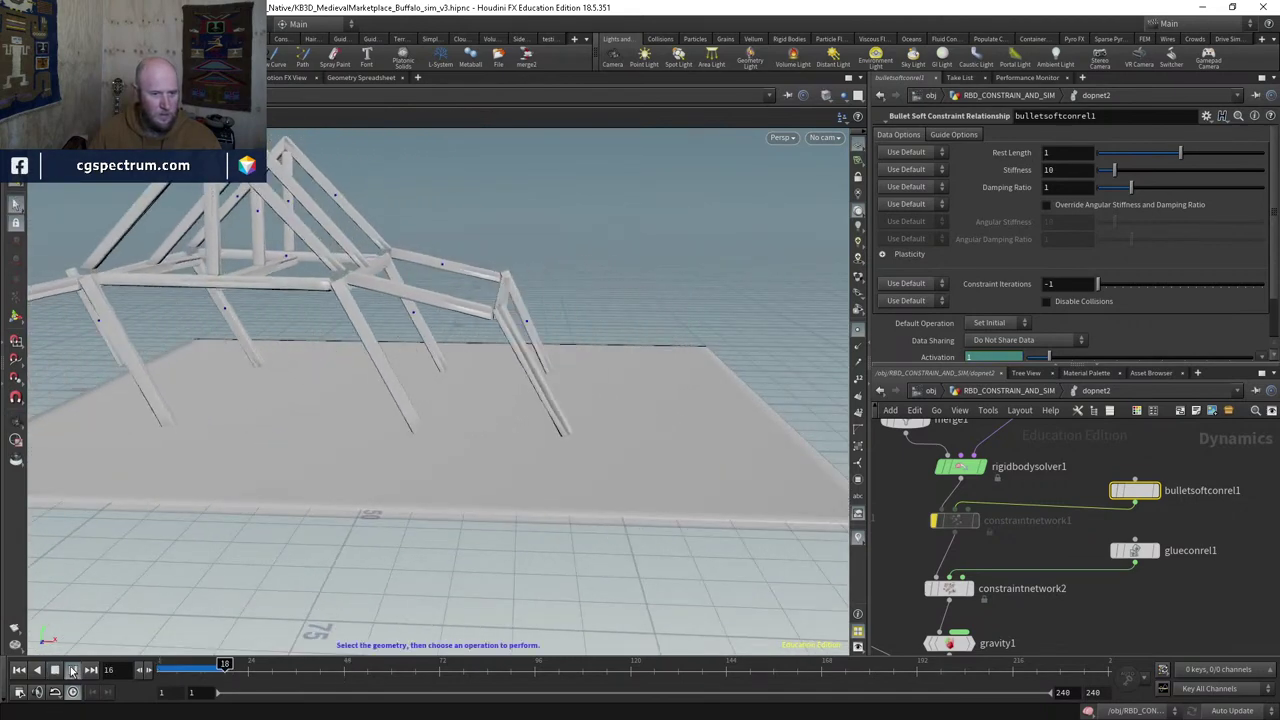
pyautogui.moveTo(187, 660)
pyautogui.mouseDown()
pyautogui.moveTo(229, 662)
pyautogui.moveTo(165, 662)
pyautogui.mouseUp()
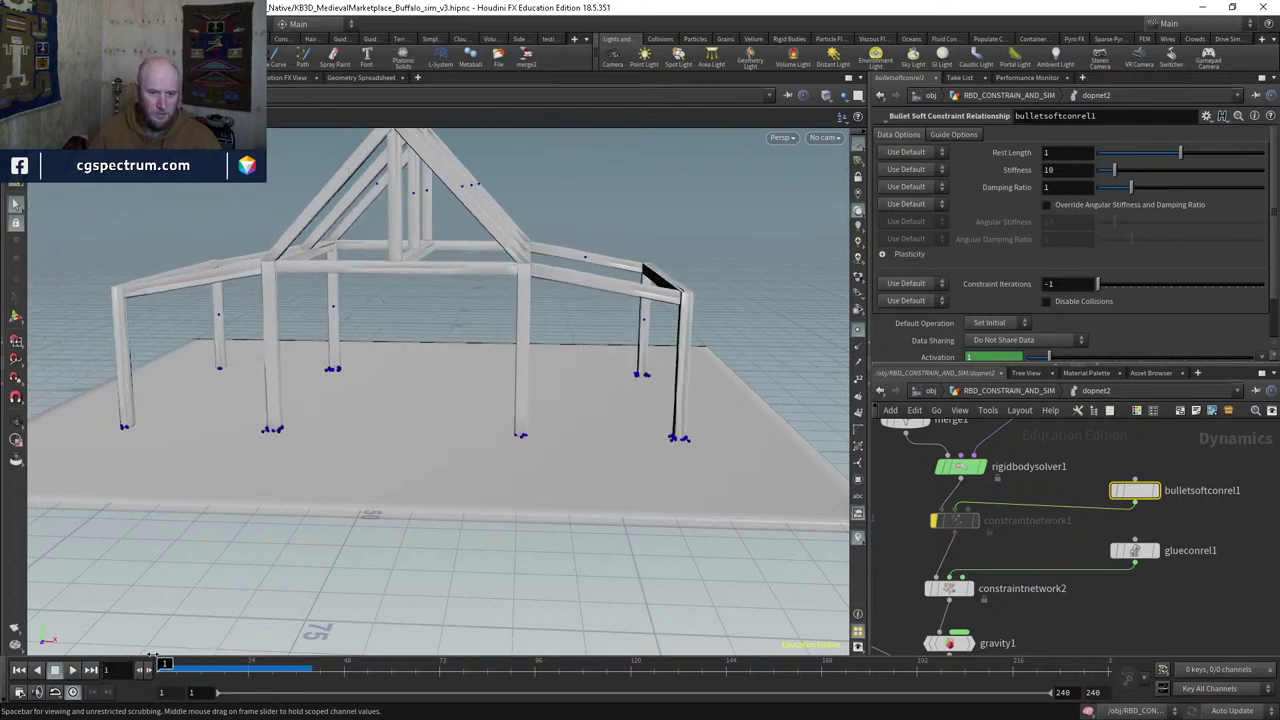
# Step: Test glueconrel1 with glue Strength -1 and scrub the collapsing frame to frame 24
pyautogui.click(1135, 550)
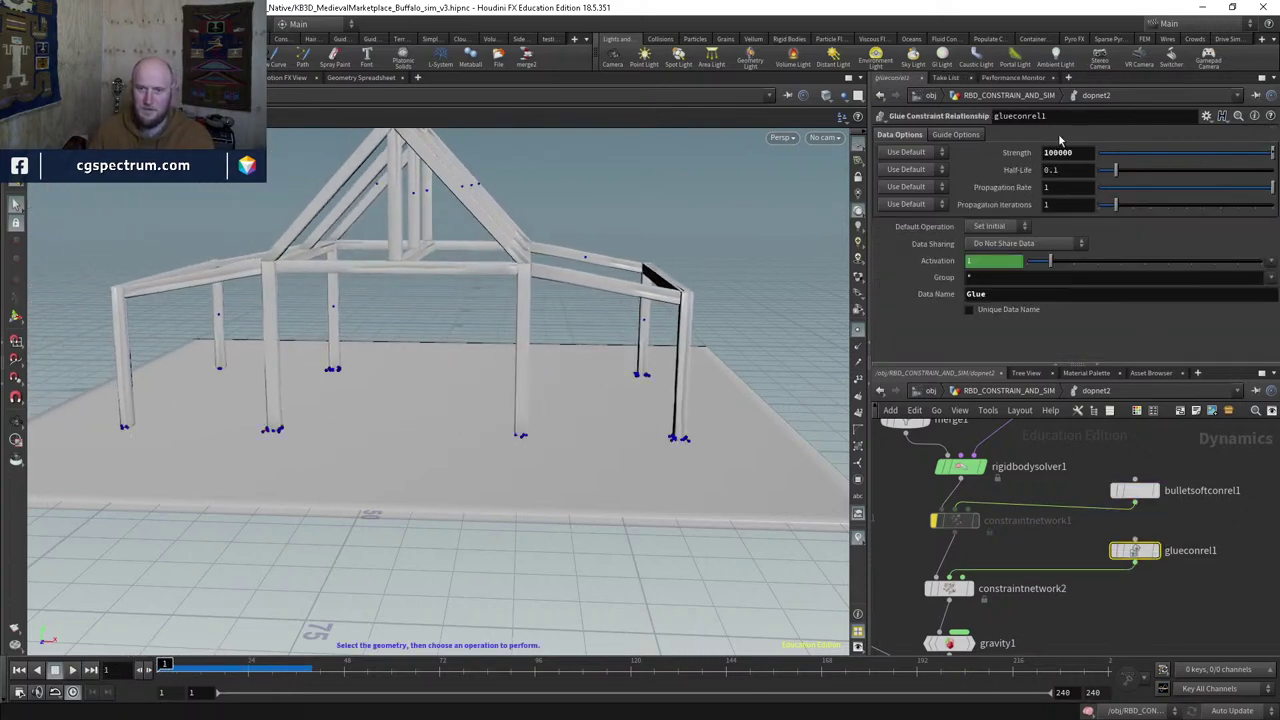
pyautogui.doubleClick(1084, 154)
pyautogui.write('-1')
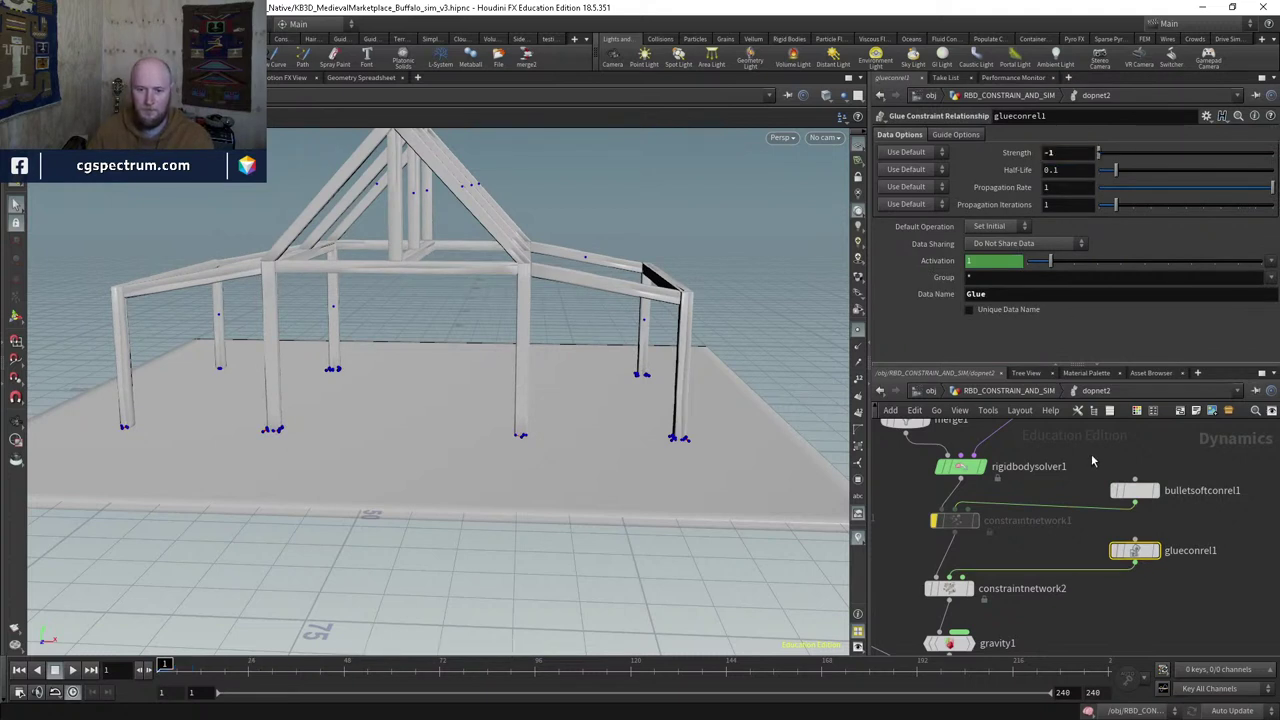
pyautogui.press('Up')
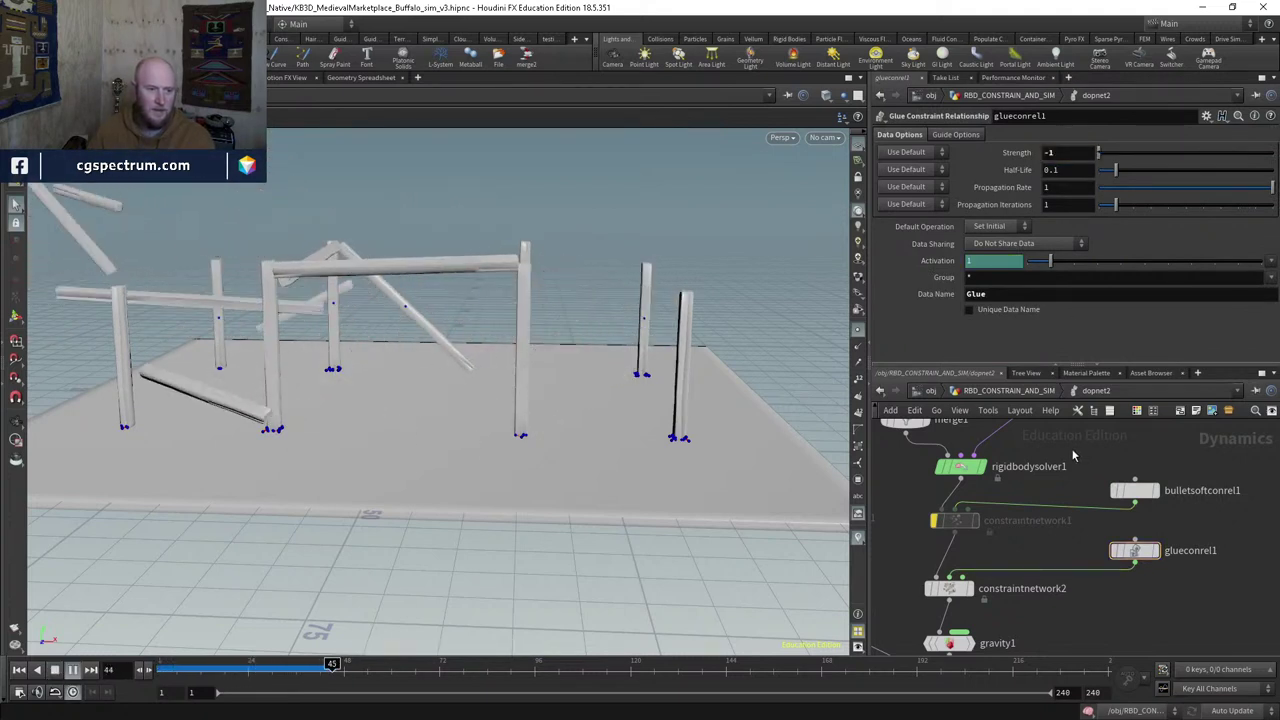
pyautogui.click(180, 664)
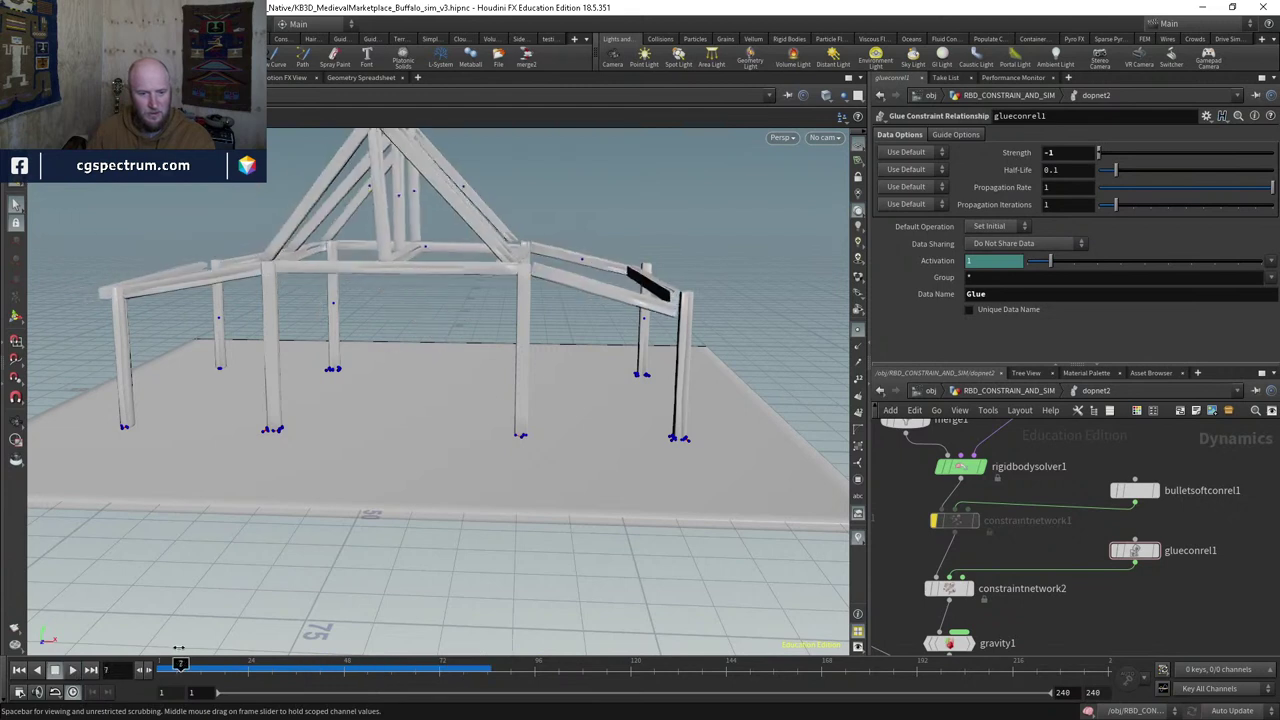
pyautogui.moveTo(180, 664); pyautogui.dragTo(164, 664)
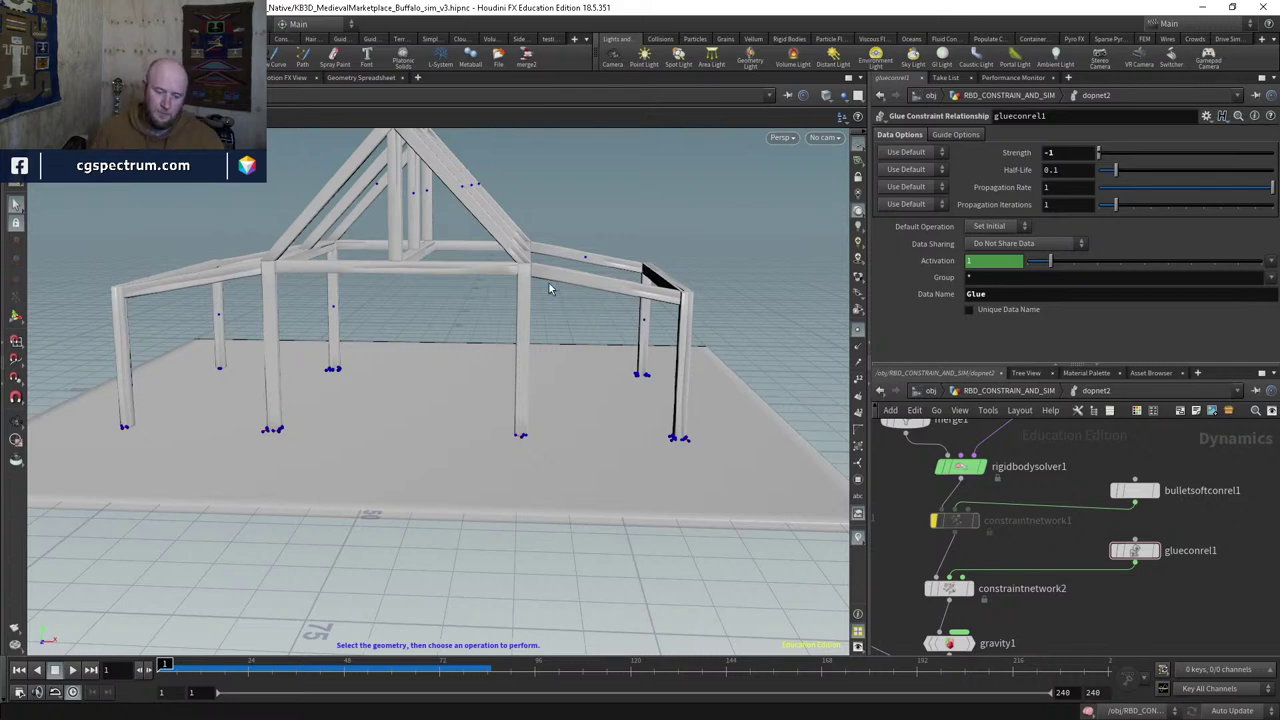
pyautogui.scroll(-5, 549, 283)
pyautogui.moveTo(197, 668); pyautogui.dragTo(176, 640)
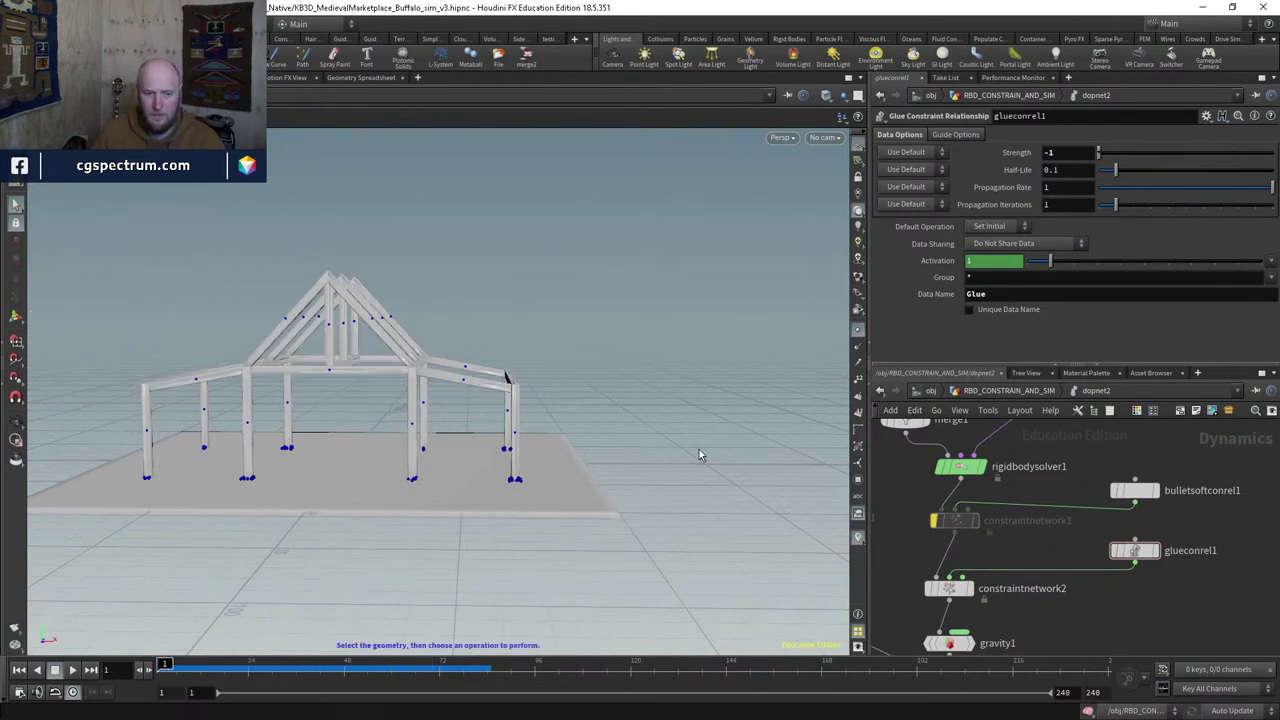
# Step: Restore the glue Strength to 100000 and replay the simulation from frame 1
pyautogui.click(1075, 153)
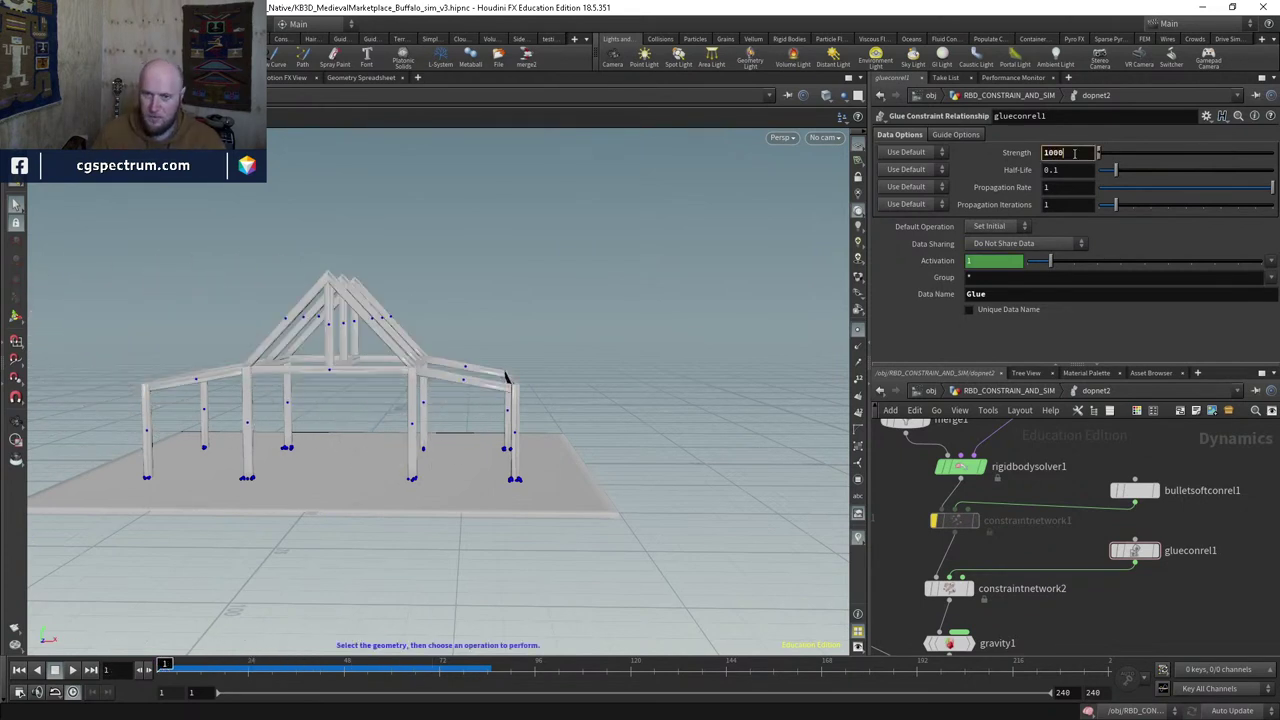
pyautogui.write('100000')
pyautogui.press('Return')
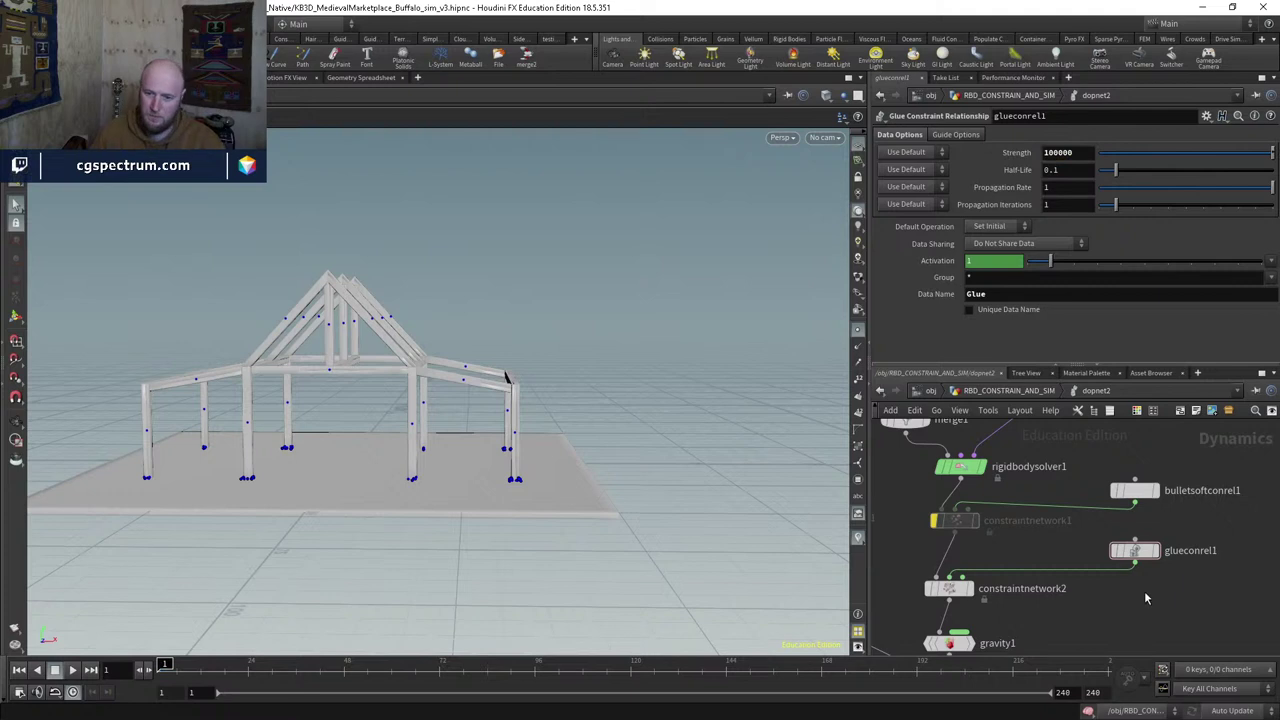
pyautogui.moveTo(1146, 598); pyautogui.dragTo(1136, 648, button='middle')
pyautogui.press('Up')
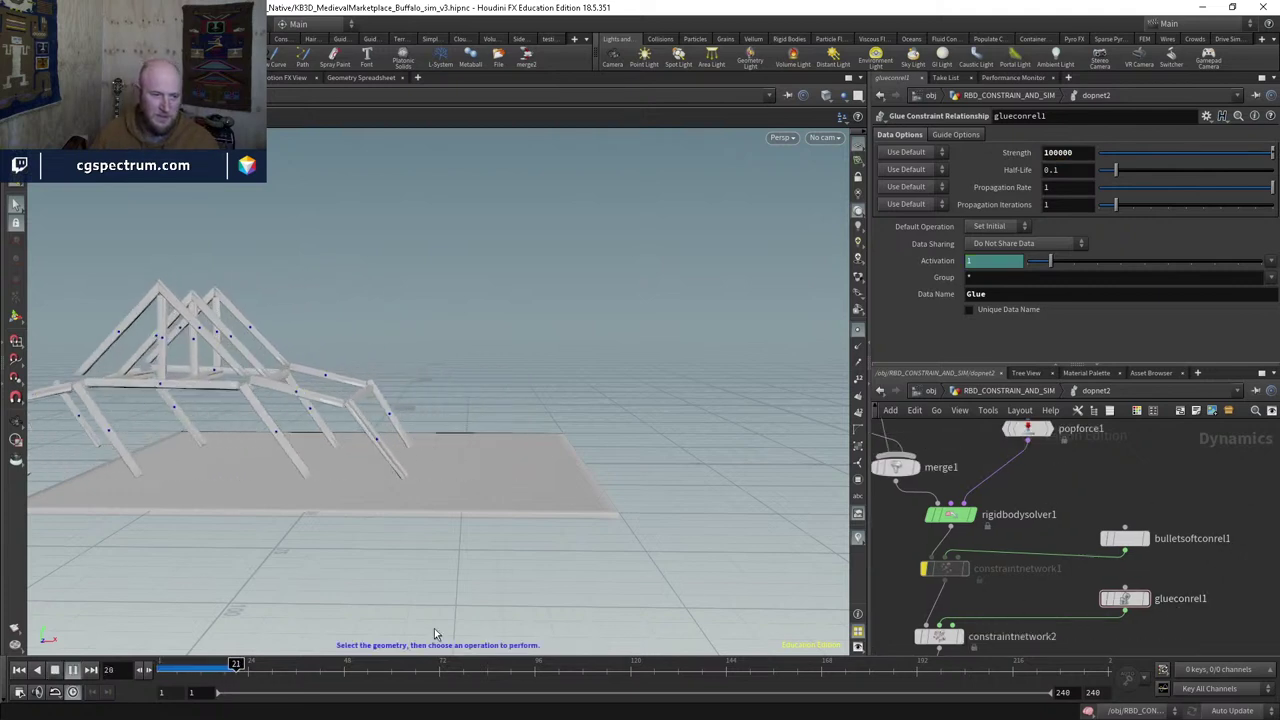
pyautogui.hotkey('ctrl', 'Up')
# Step: Shift glueconrel1 to the right to make room for a new constraint node
pyautogui.moveTo(1054, 607); pyautogui.dragTo(1052, 525, button='middle')
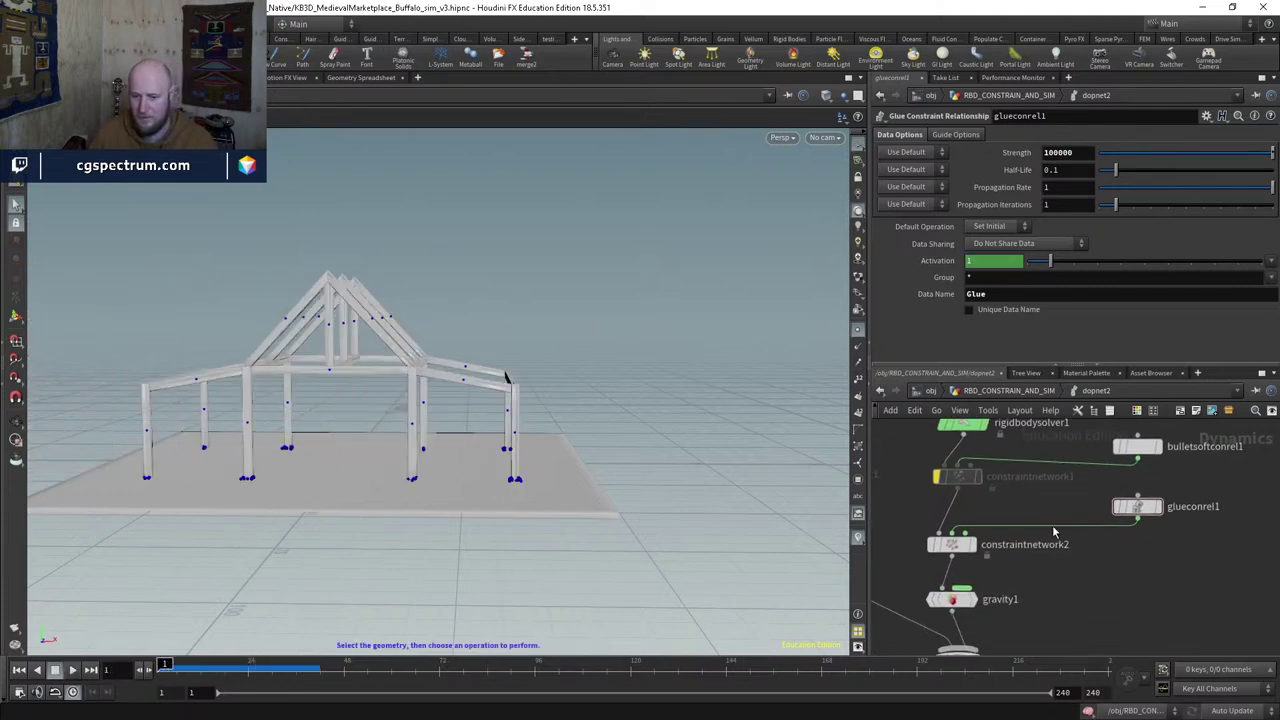
pyautogui.moveTo(1137, 506); pyautogui.dragTo(1222, 512)
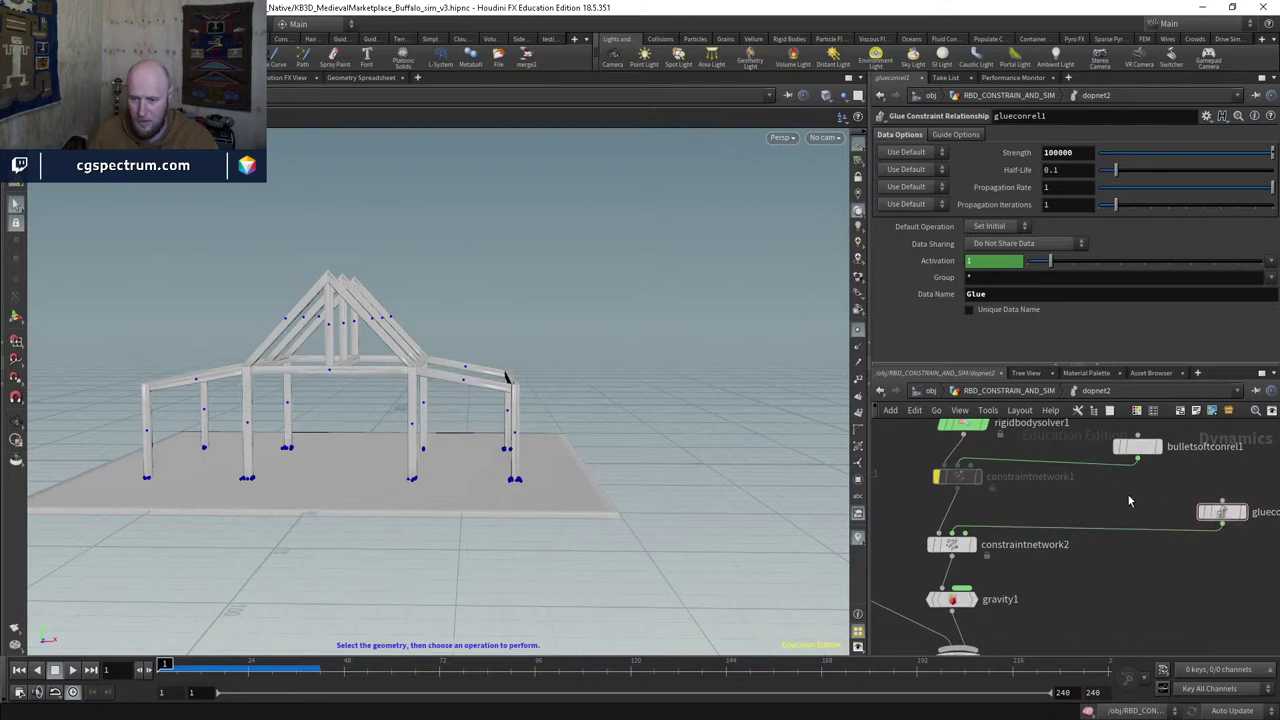
pyautogui.press('Tab')
# Step: Add a Bullet Soft Constraint Relationship (bulletsoftconrel2) and wire it into the constraint chain
pyautogui.write('soft')
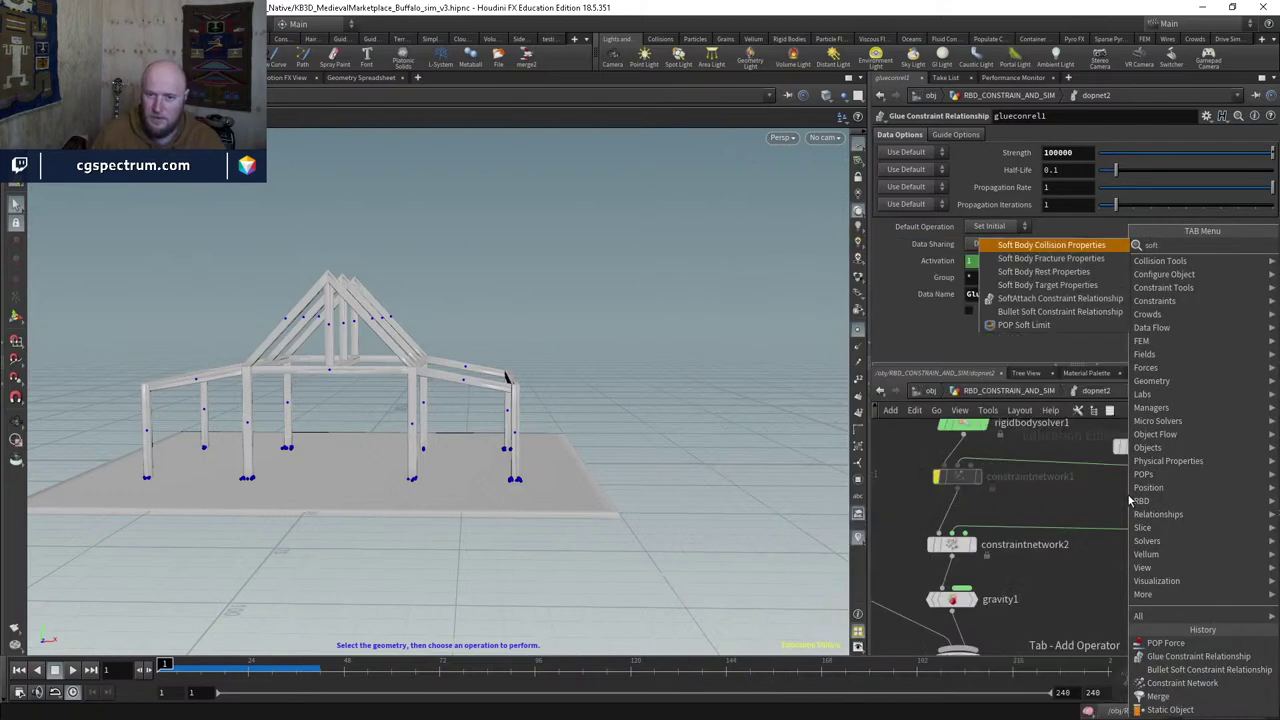
pyautogui.press('Down')
pyautogui.press('Down')
pyautogui.press('Down')
pyautogui.press('Down')
pyautogui.press('Down')
pyautogui.press('Return')
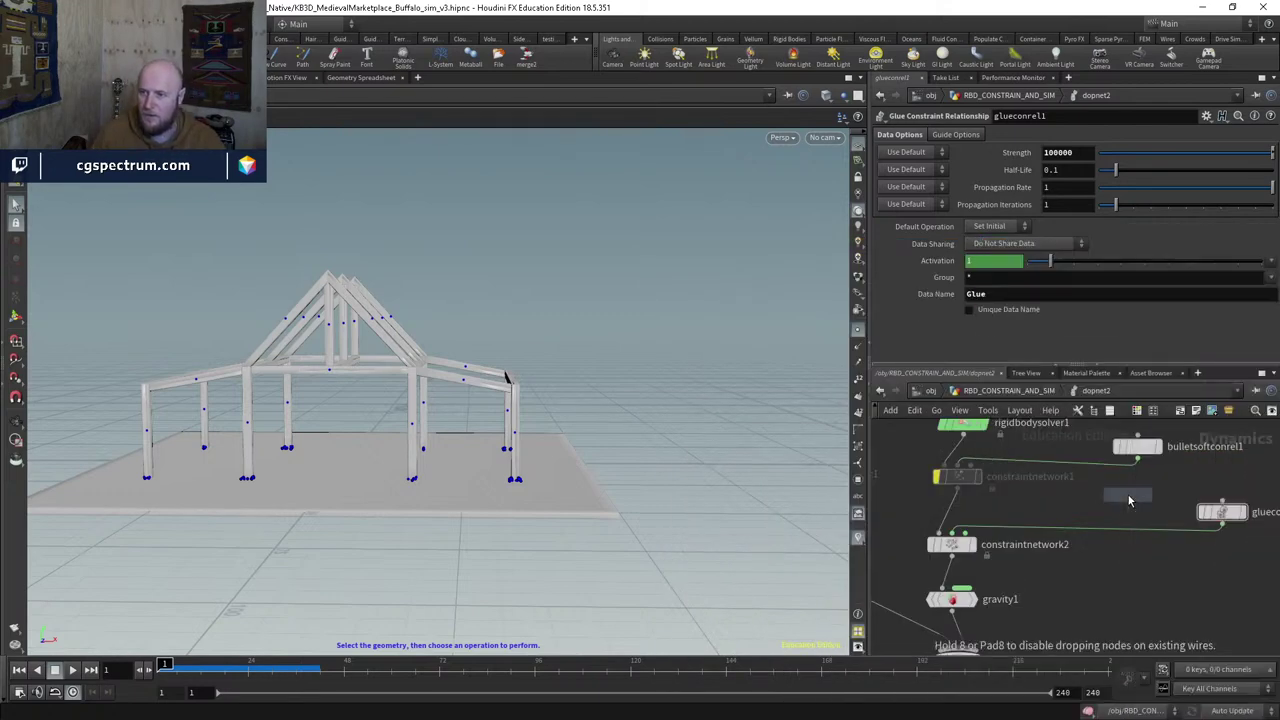
pyautogui.click(1118, 507)
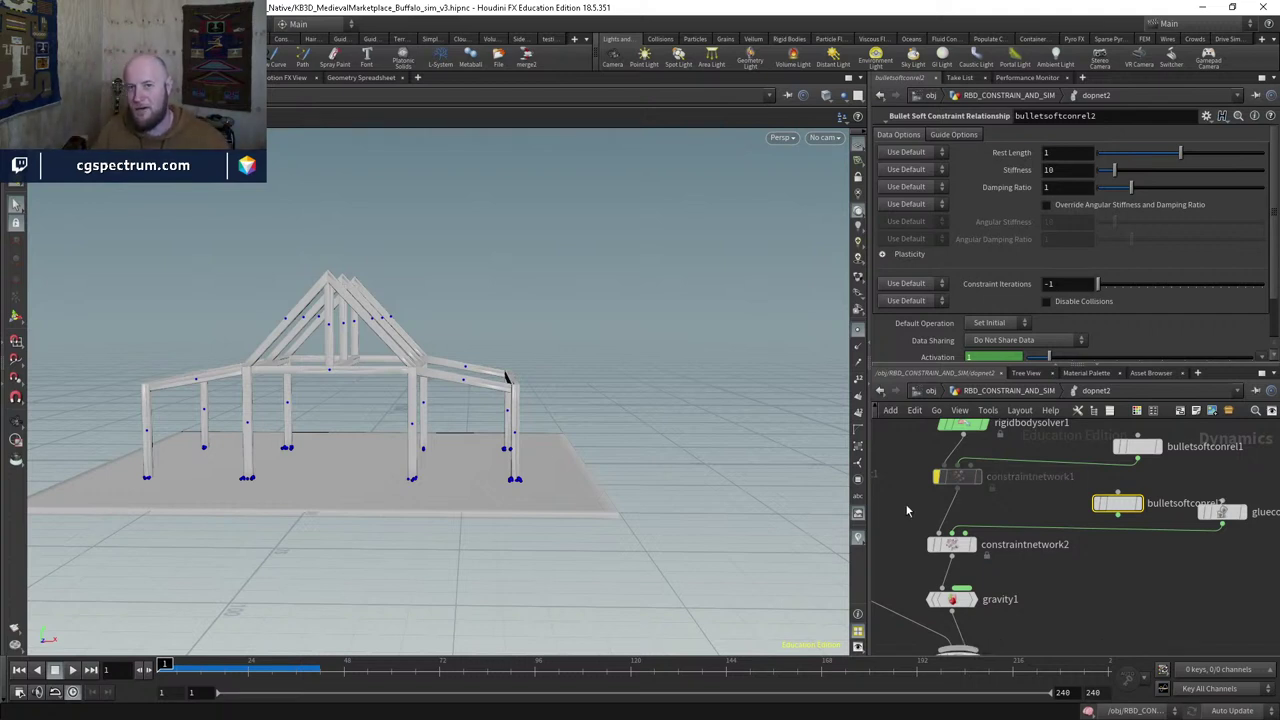
pyautogui.moveTo(1152, 551); pyautogui.dragTo(1012, 544, button='middle')
pyautogui.click(985, 514)
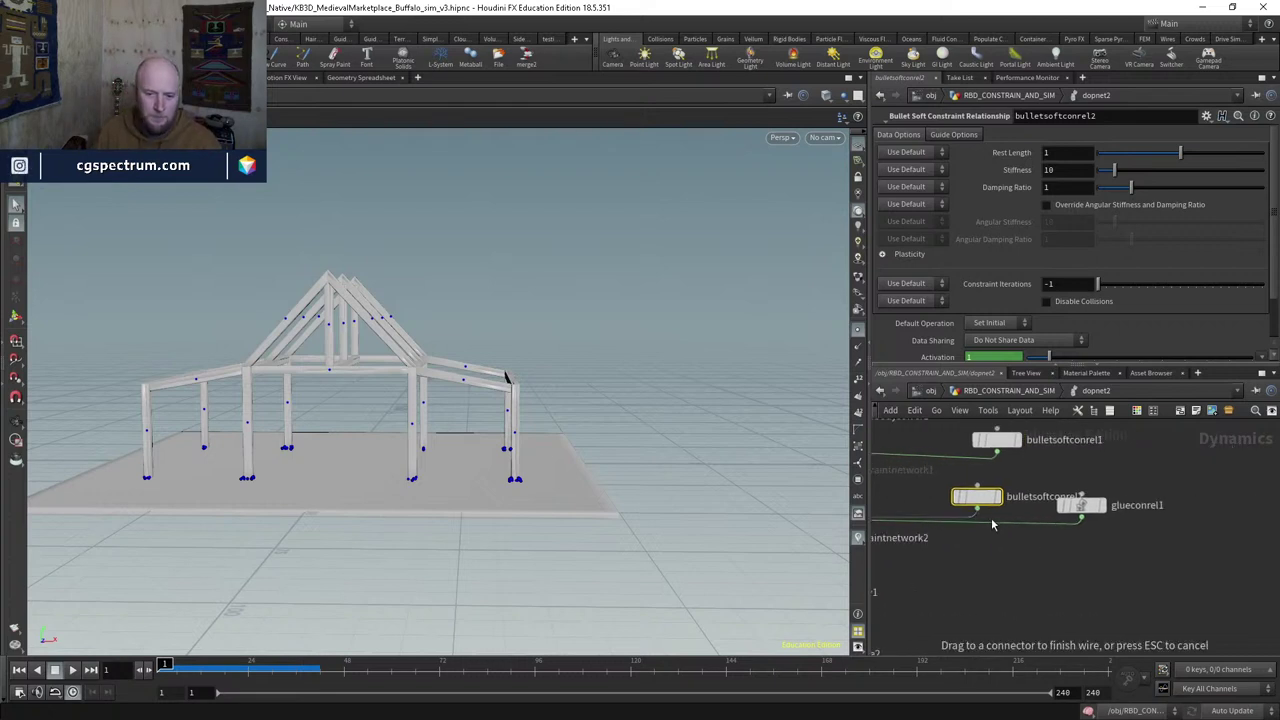
# Step: Move glueconrel1 aside and place bulletsoftconrel1 above bulletsoftconrel2
pyautogui.moveTo(1098, 507); pyautogui.dragTo(1163, 553)
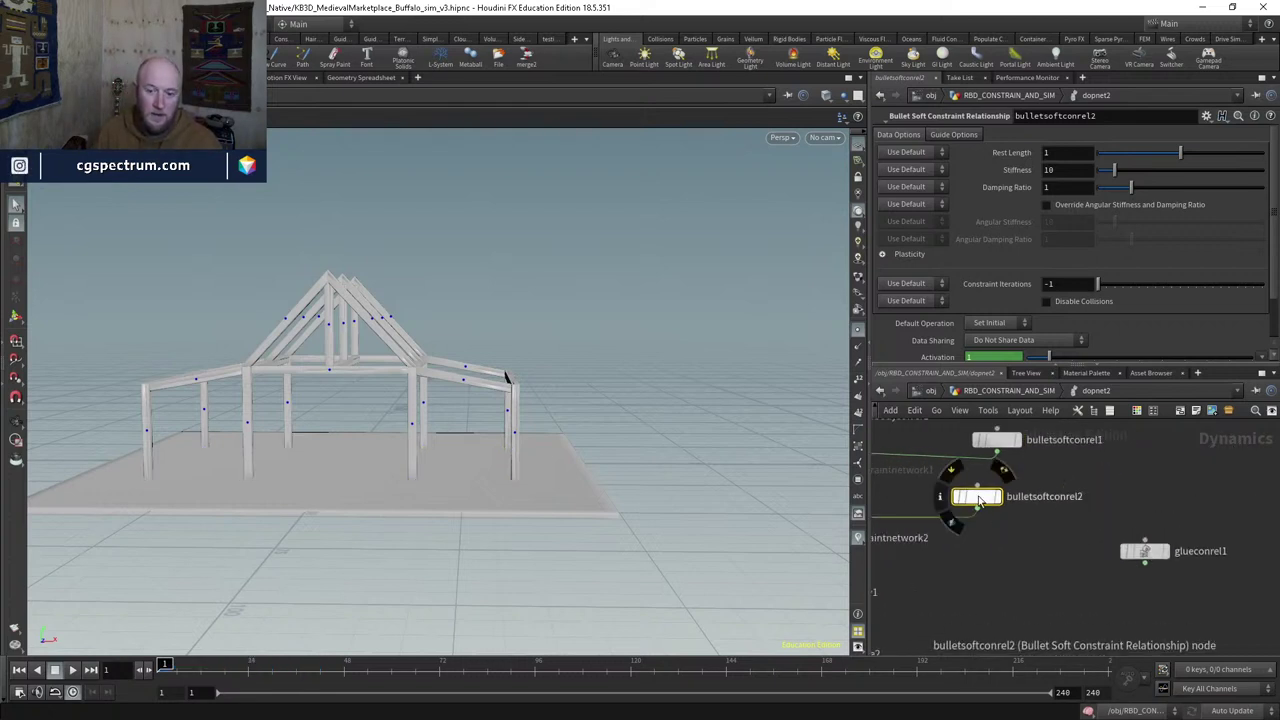
pyautogui.moveTo(981, 498); pyautogui.dragTo(1001, 498)
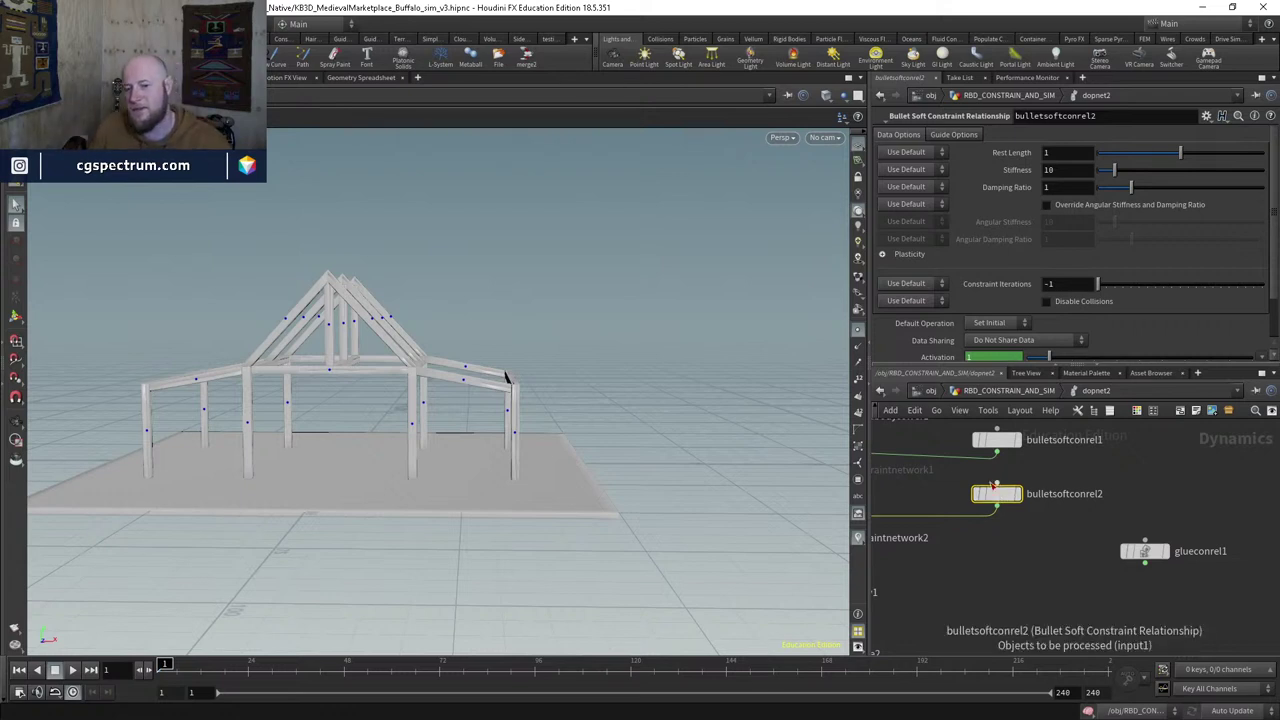
pyautogui.moveTo(1000, 493); pyautogui.dragTo(1032, 541, button='middle')
pyautogui.moveTo(1035, 501); pyautogui.dragTo(1035, 477)
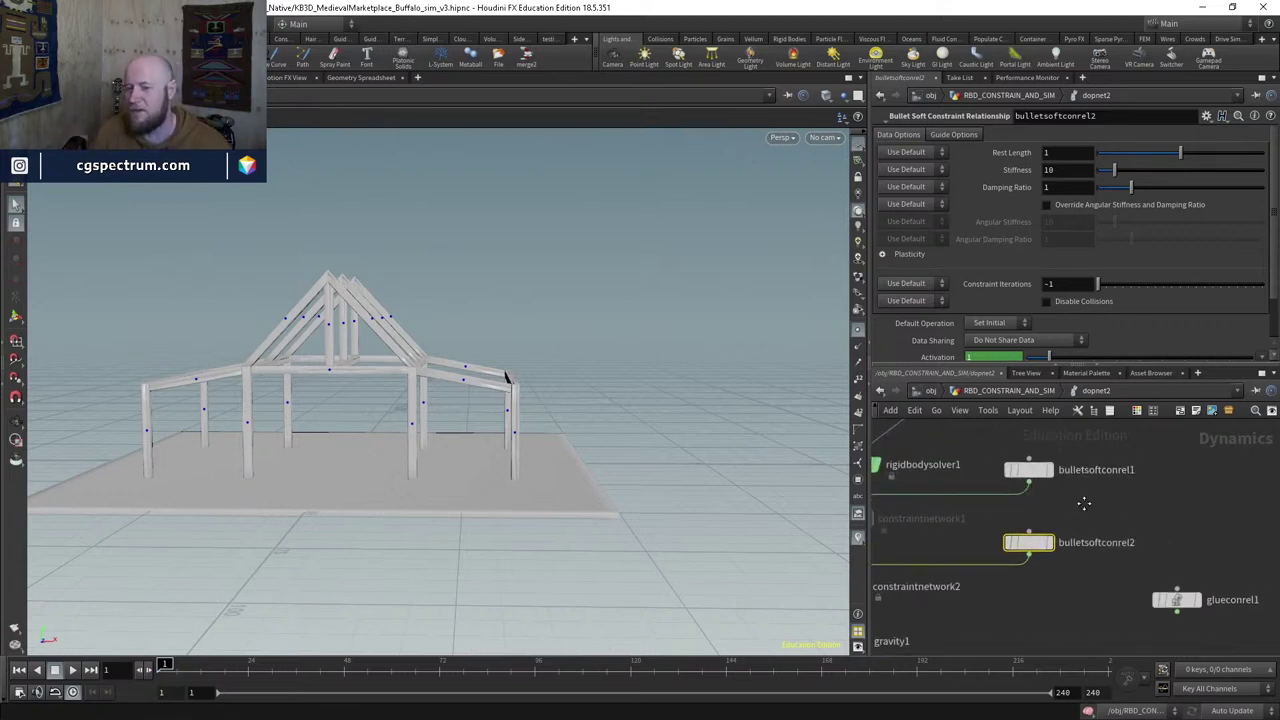
pyautogui.moveTo(1083, 506); pyautogui.dragTo(1073, 457, button='middle')
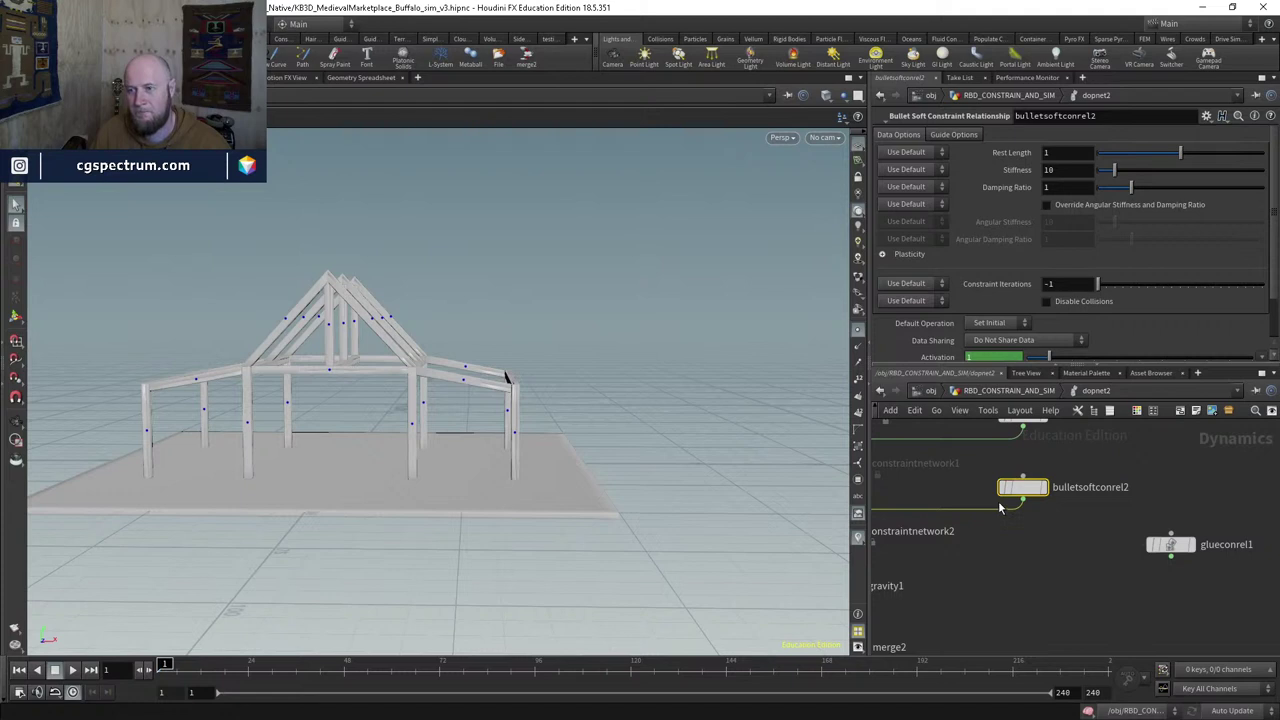
# Step: Reposition constraintnetwork2 and check the merge2 node feeding the output
pyautogui.moveTo(955, 502); pyautogui.dragTo(1125, 518, button='middle')
pyautogui.moveTo(1012, 548); pyautogui.dragTo(1018, 550)
pyautogui.moveTo(1097, 640); pyautogui.dragTo(1025, 560, button='middle')
pyautogui.moveTo(940, 588); pyautogui.dragTo(927, 586)
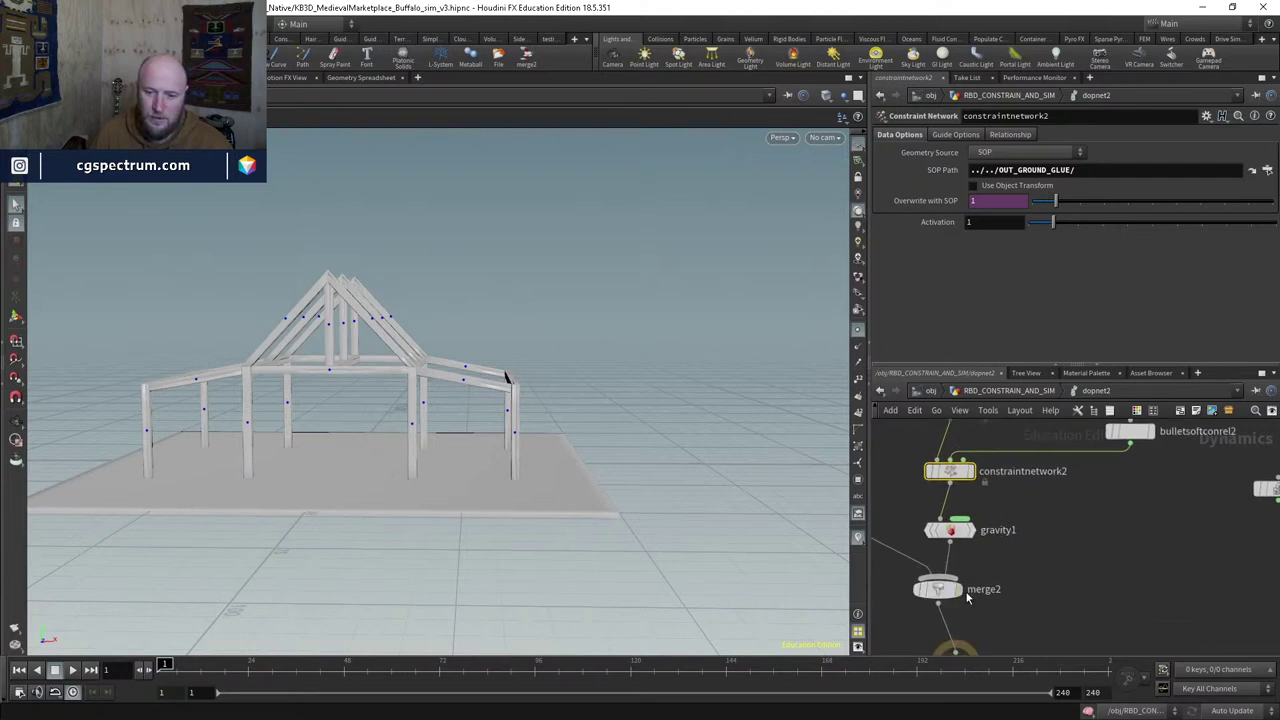
pyautogui.moveTo(960, 600); pyautogui.dragTo(978, 550, button='middle')
pyautogui.moveTo(950, 548); pyautogui.dragTo(952, 553)
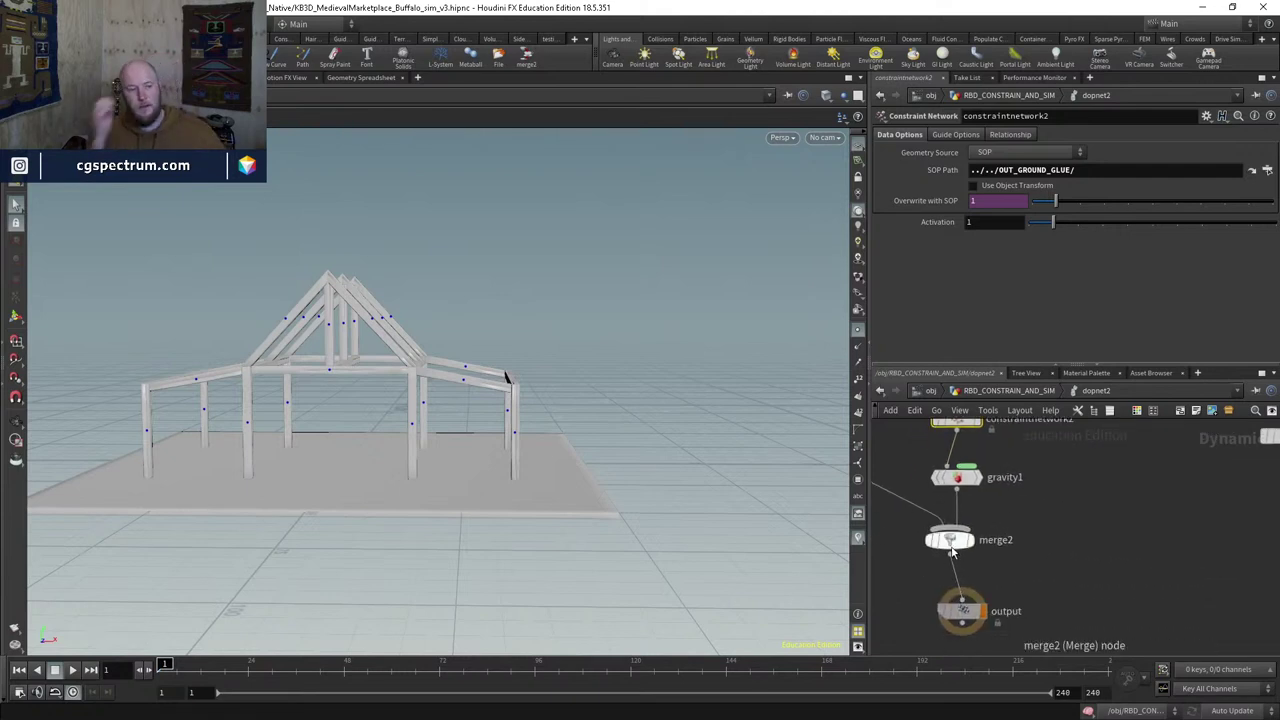
pyautogui.moveTo(980, 517); pyautogui.dragTo(918, 640, button='middle')
# Step: Set bulletsoftconrel2's Data Name to Glue
pyautogui.click(1066, 510)
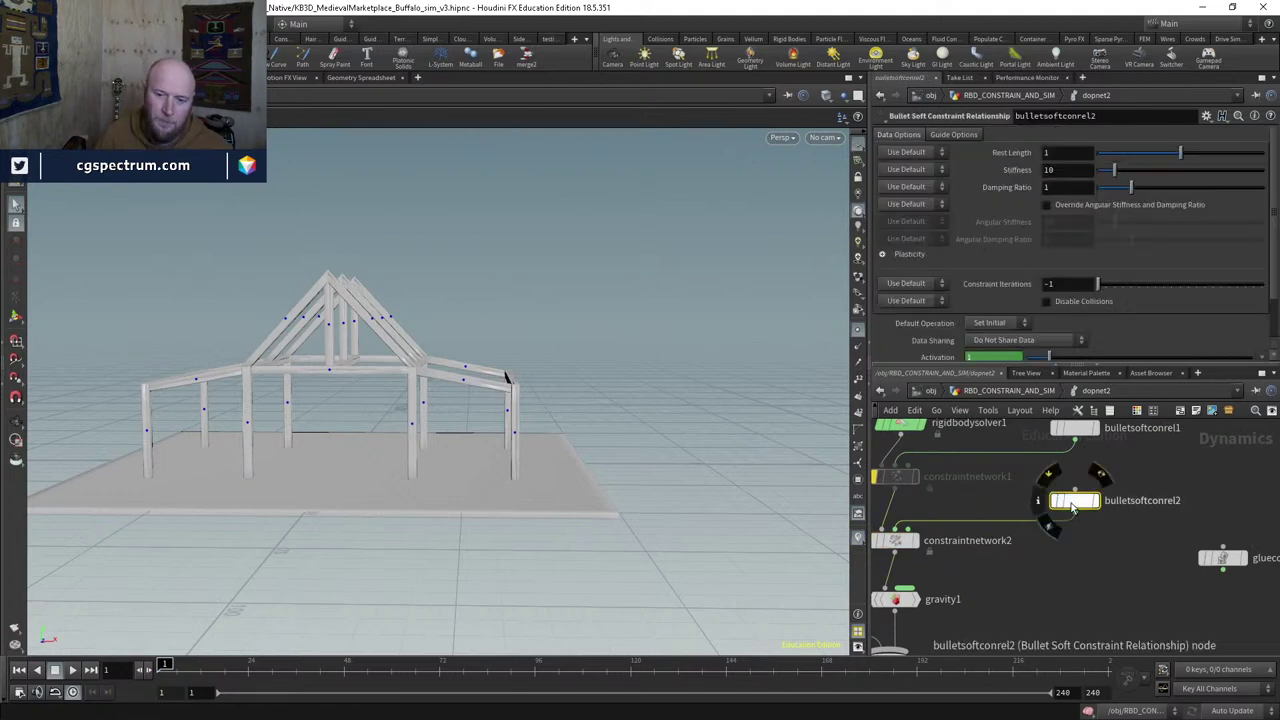
pyautogui.scroll(-2, 988, 270)
pyautogui.click(991, 339)
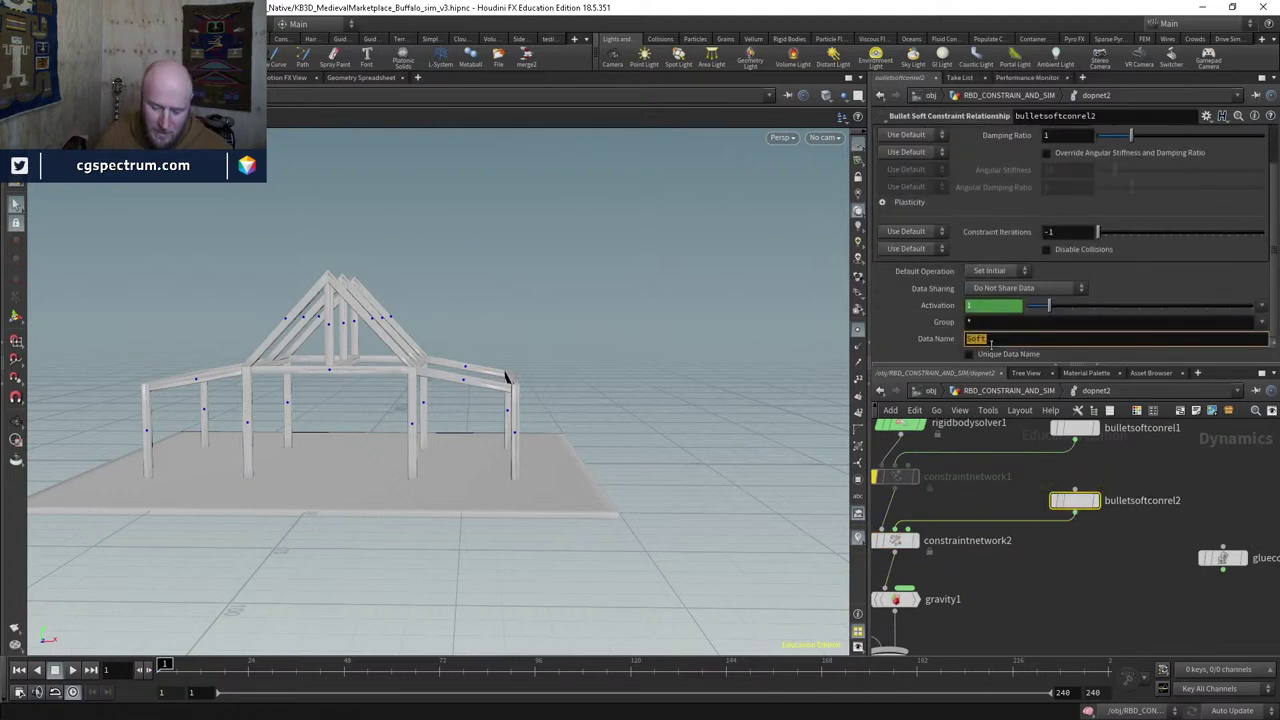
pyautogui.write('Glue')
pyautogui.press('Return')
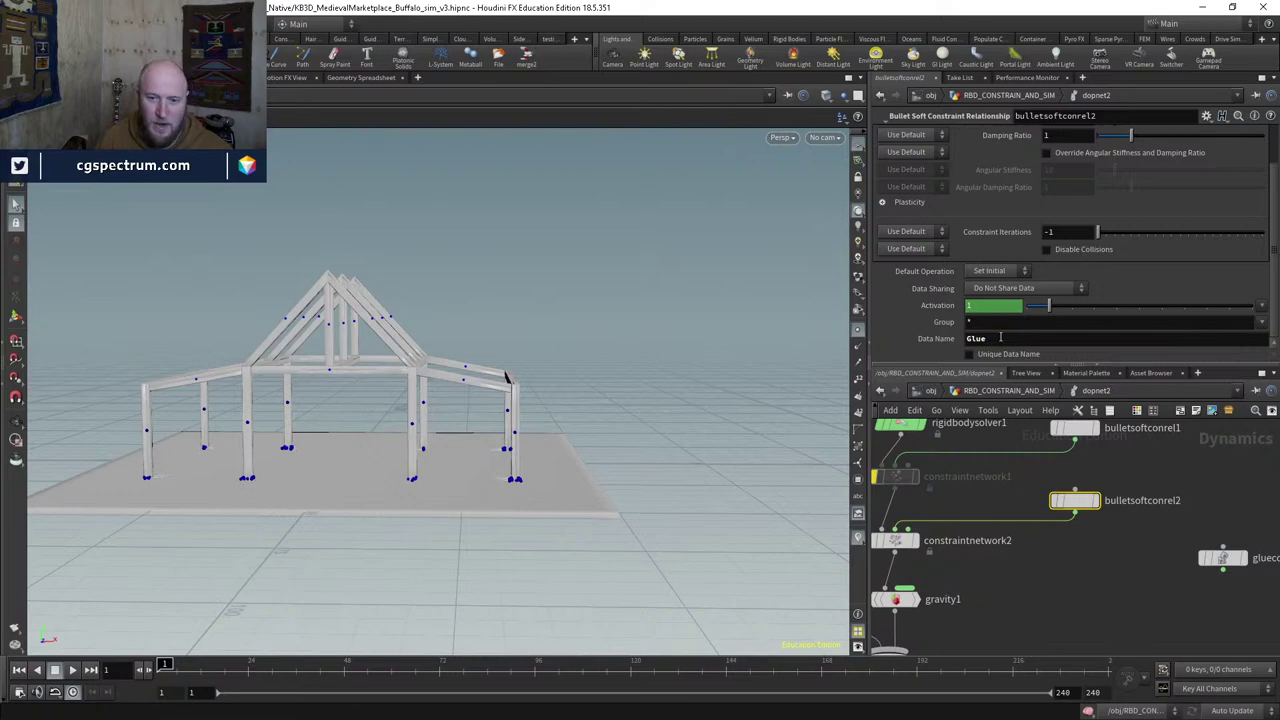
# Step: Orbit around the timber frame, play the simulation, then rewind and reset the cache
pyautogui.moveTo(488, 420); pyautogui.dragTo(510, 348)
pyautogui.moveTo(510, 348); pyautogui.dragTo(483, 463, button='right')
pyautogui.moveTo(483, 463); pyautogui.dragTo(593, 360)
pyautogui.scroll(2, 1048, 153)
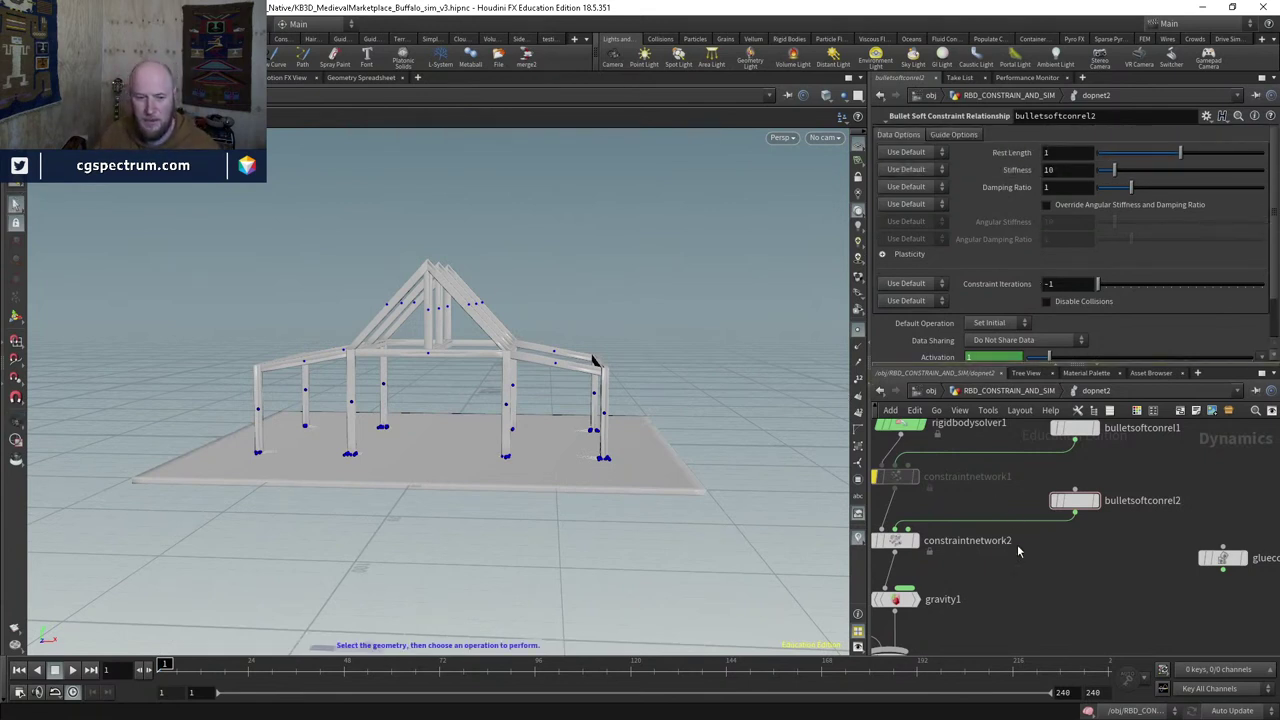
pyautogui.press('Up')
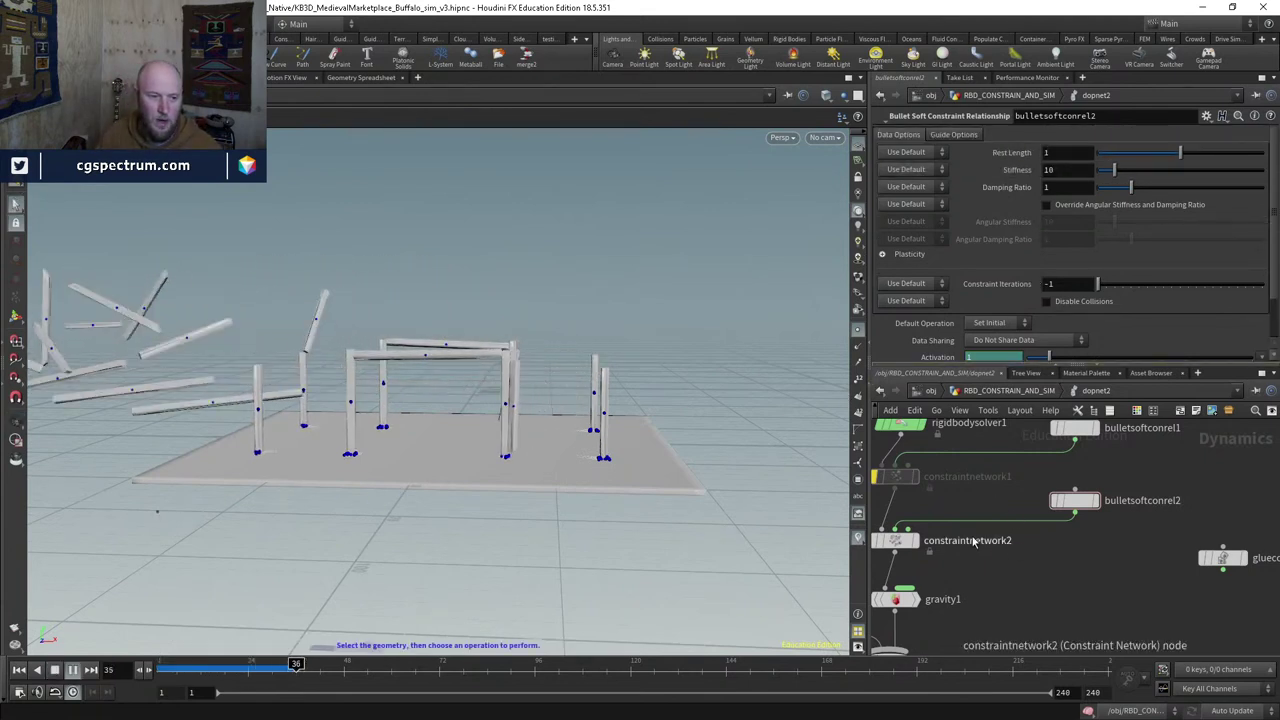
pyautogui.press('Down')
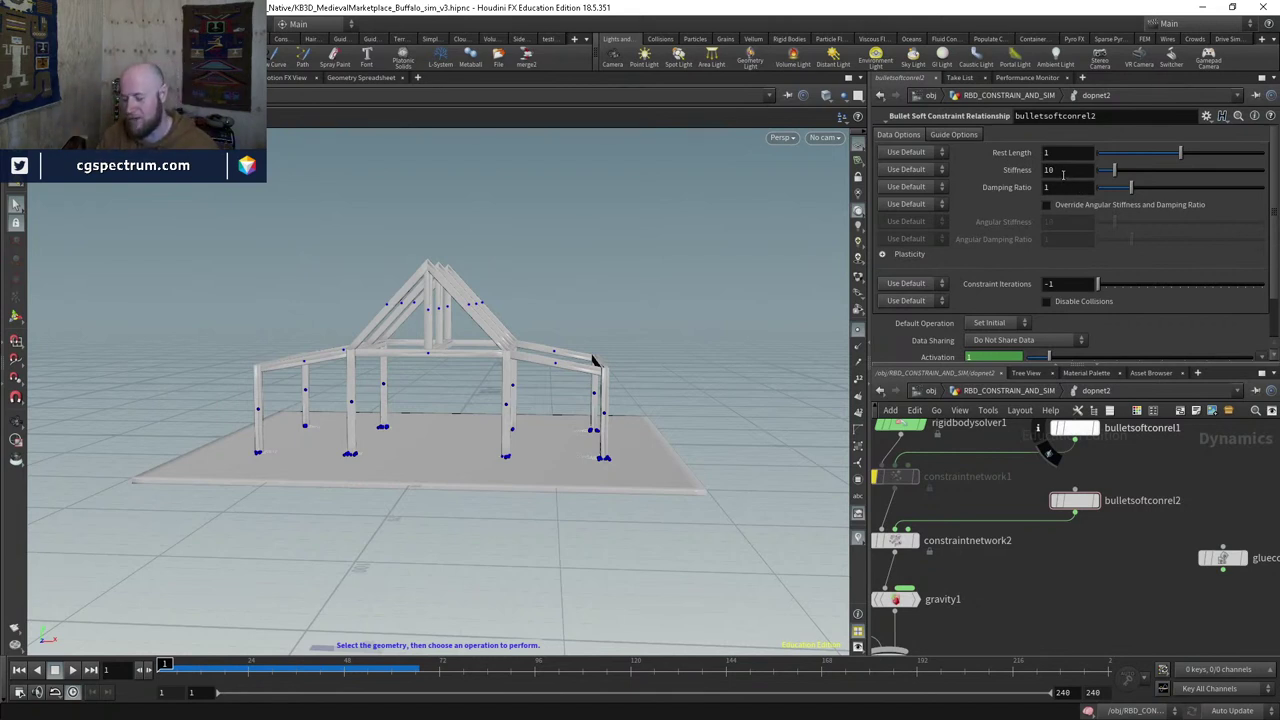
pyautogui.click(1075, 500)
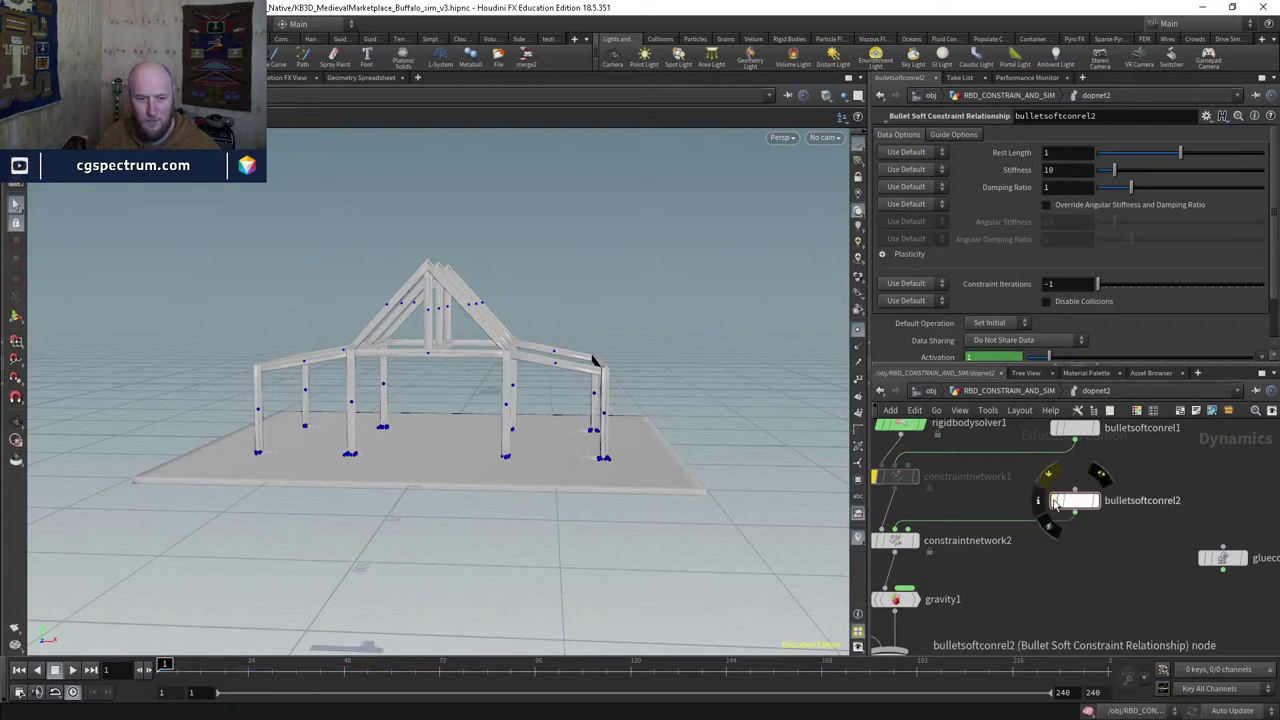
# Step: Check constraintnetwork2, then inspect attribwrangle4 and OUT_GROUND_GLUE before re-entering dopnet2
pyautogui.click(898, 540)
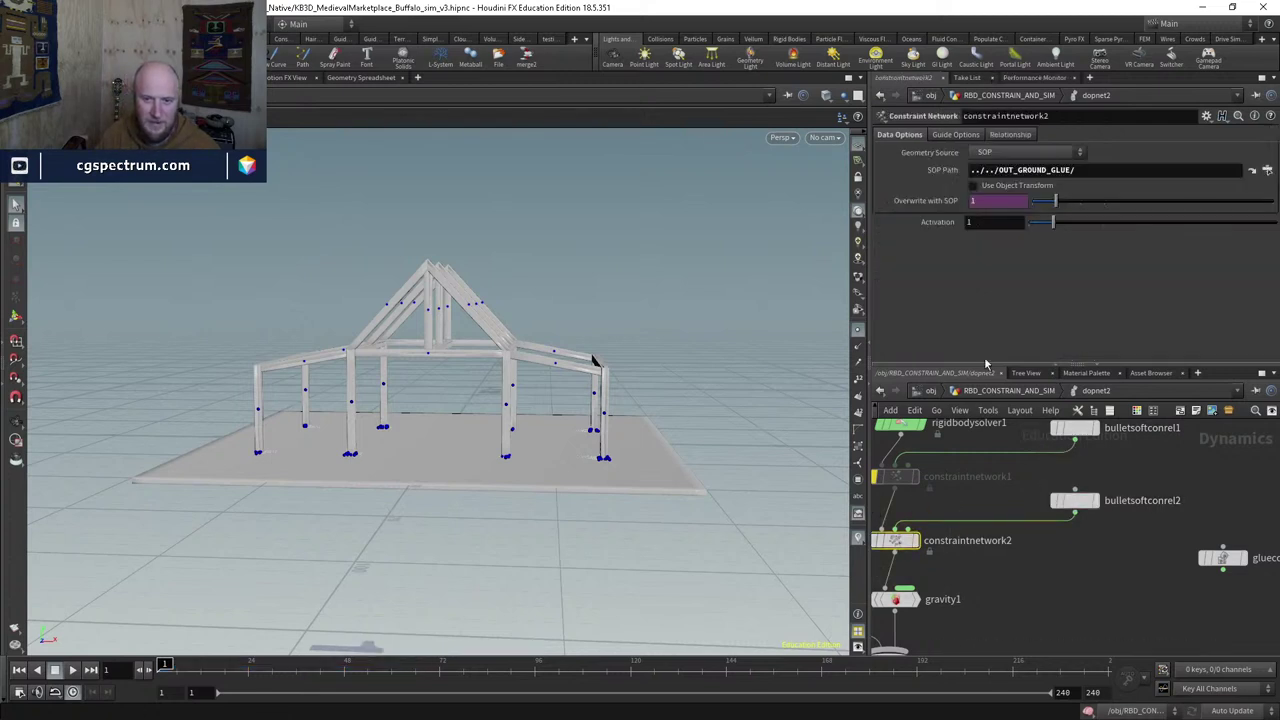
pyautogui.click(1012, 391)
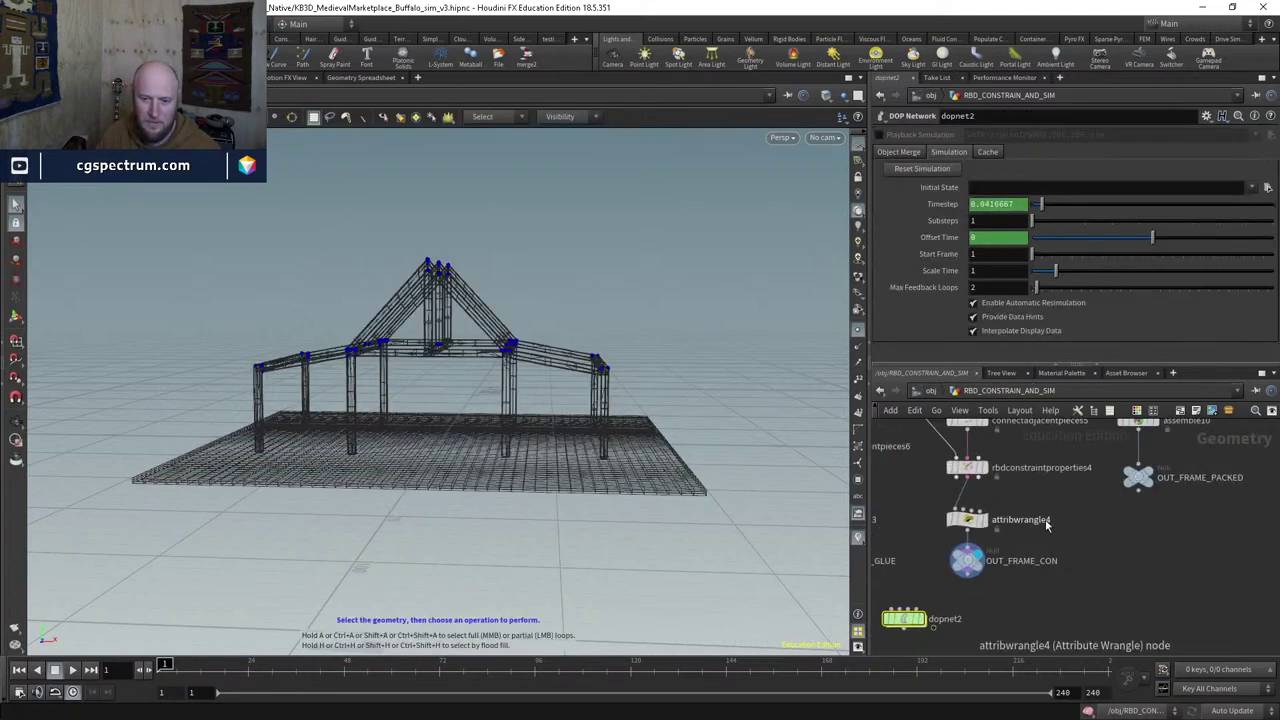
pyautogui.click(970, 509)
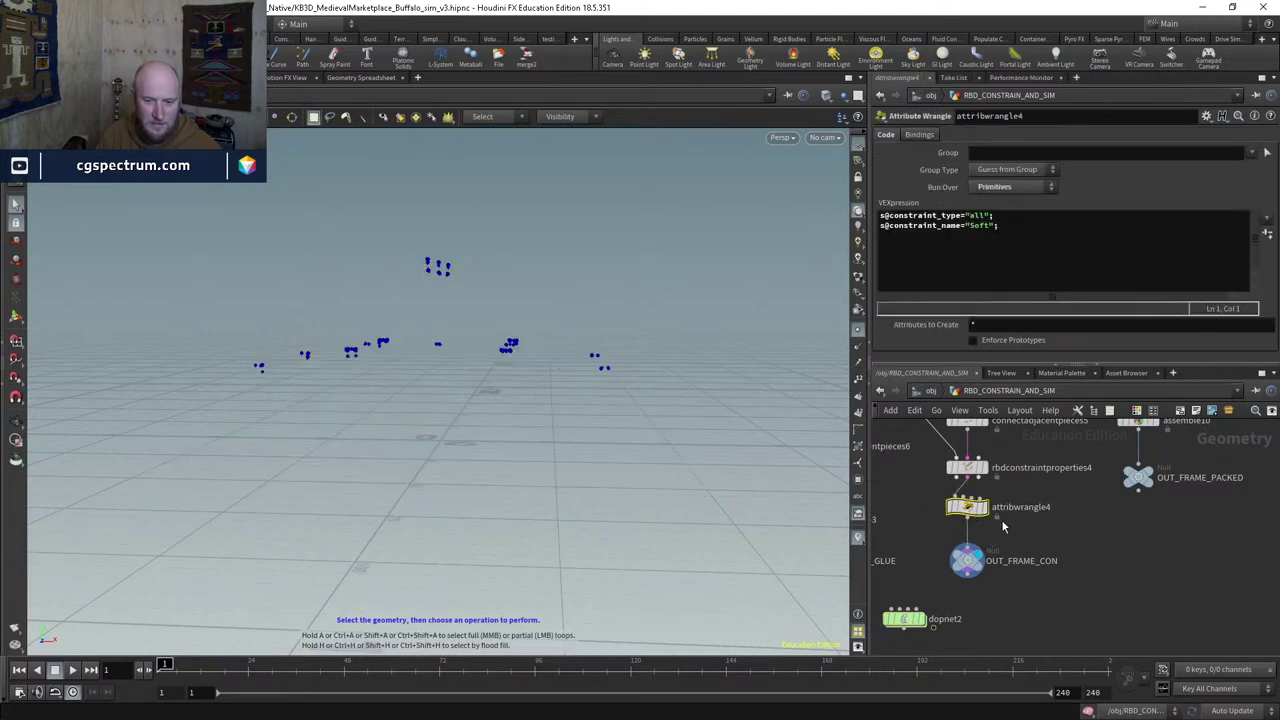
pyautogui.moveTo(1014, 543); pyautogui.dragTo(1200, 543, button='middle')
pyautogui.click(998, 556)
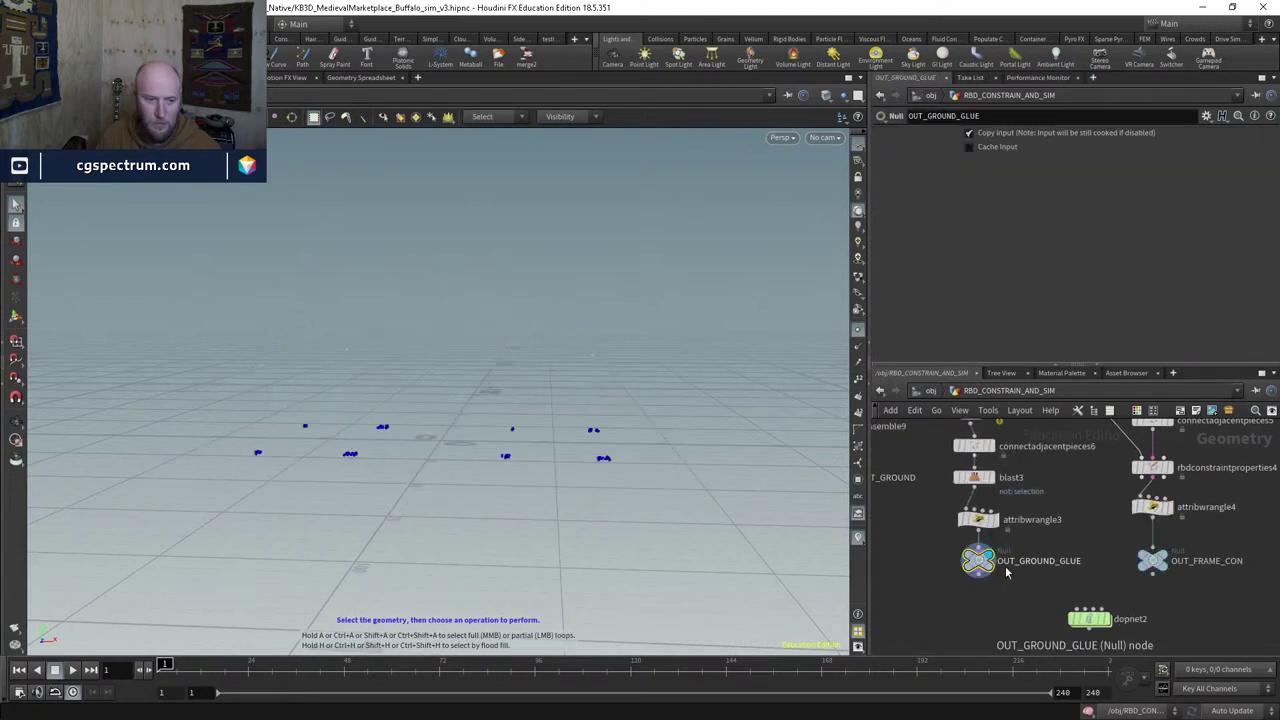
pyautogui.moveTo(1070, 588); pyautogui.dragTo(1048, 542, button='middle')
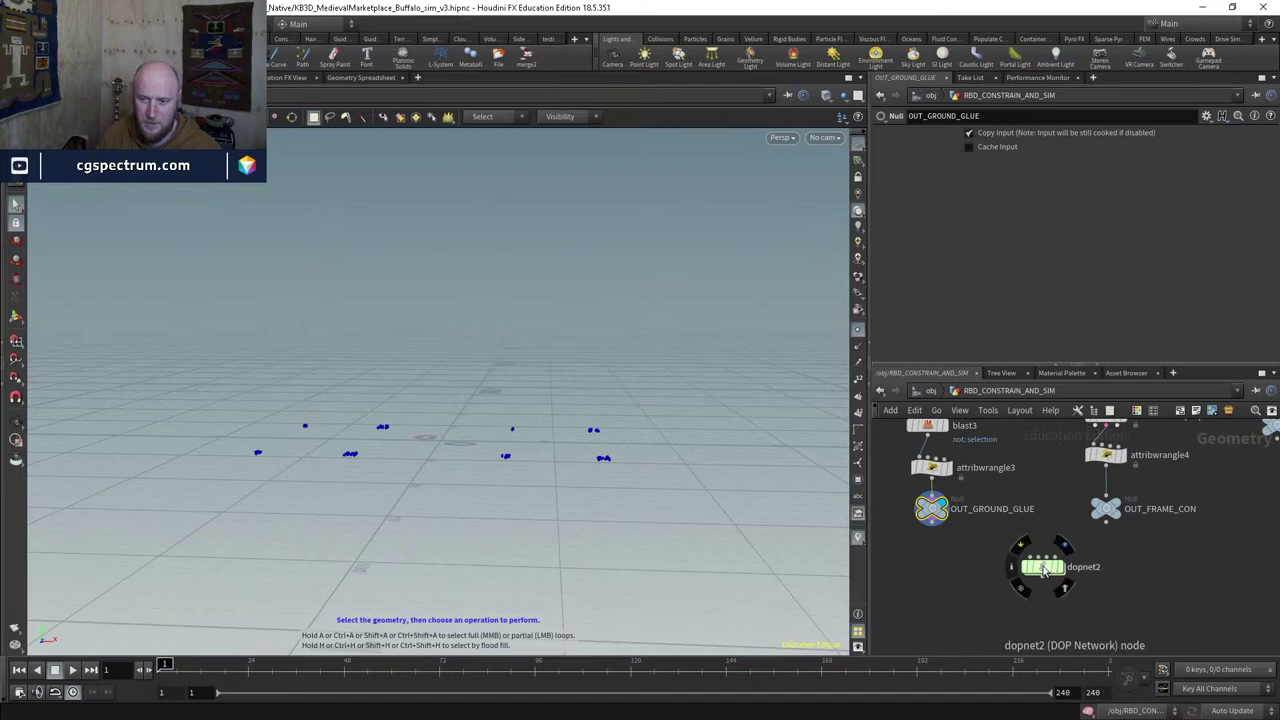
pyautogui.doubleClick(1042, 564)
# Step: Replay the simulation and return to frame 1
pyautogui.press('Up')
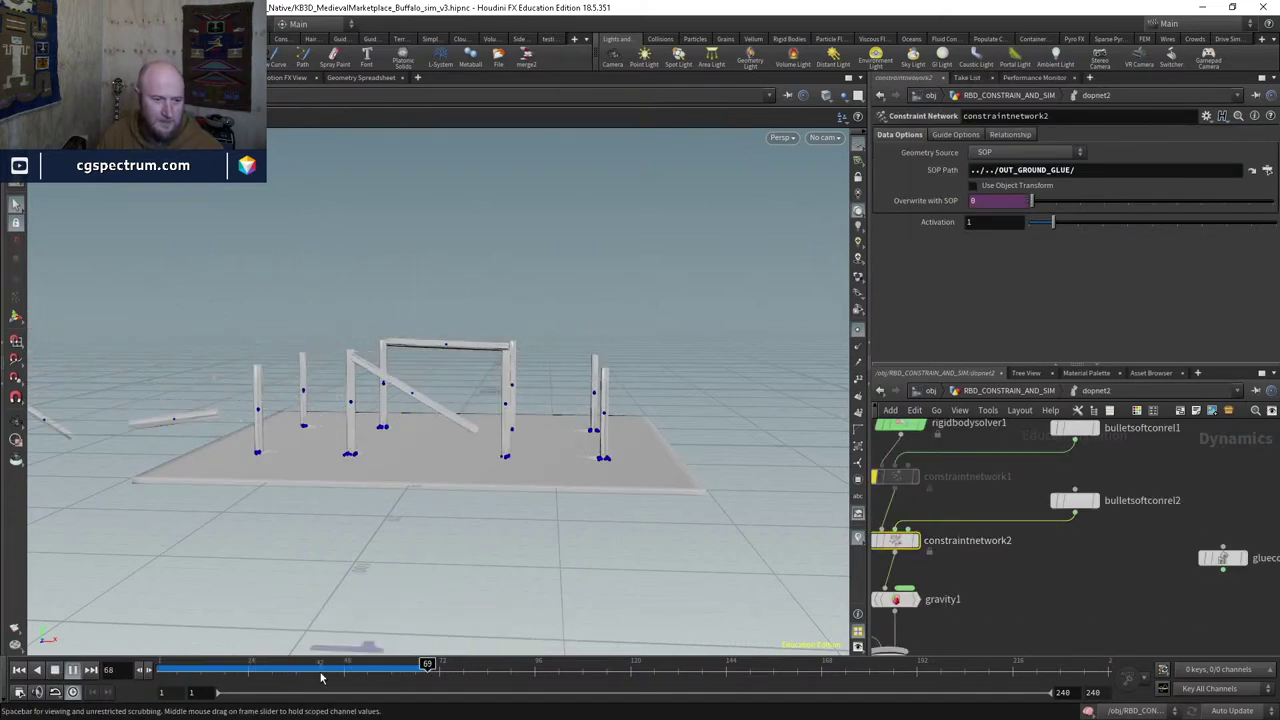
pyautogui.hotkey('ctrl', 'Up')
pyautogui.moveTo(1030, 568); pyautogui.dragTo(1066, 582, button='middle')
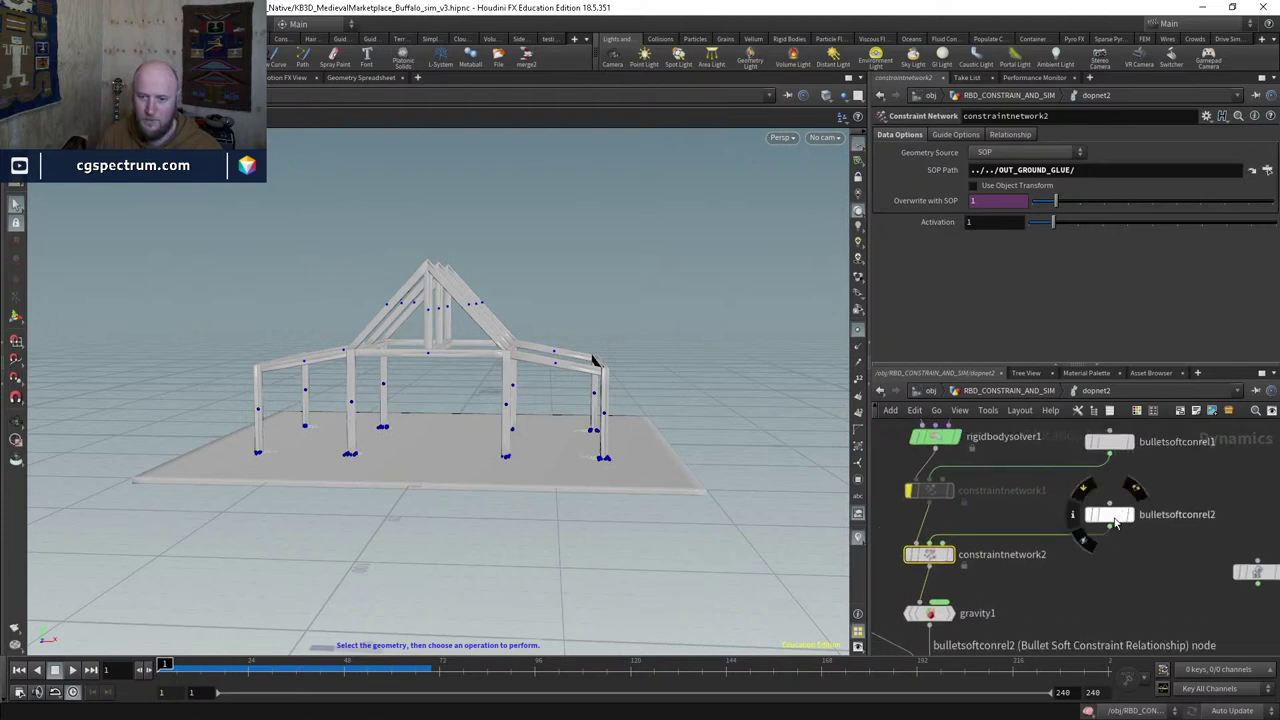
# Step: Place glueconrel1 beside bulletsoftconrel2 and compare their Data Names
pyautogui.click(1108, 514)
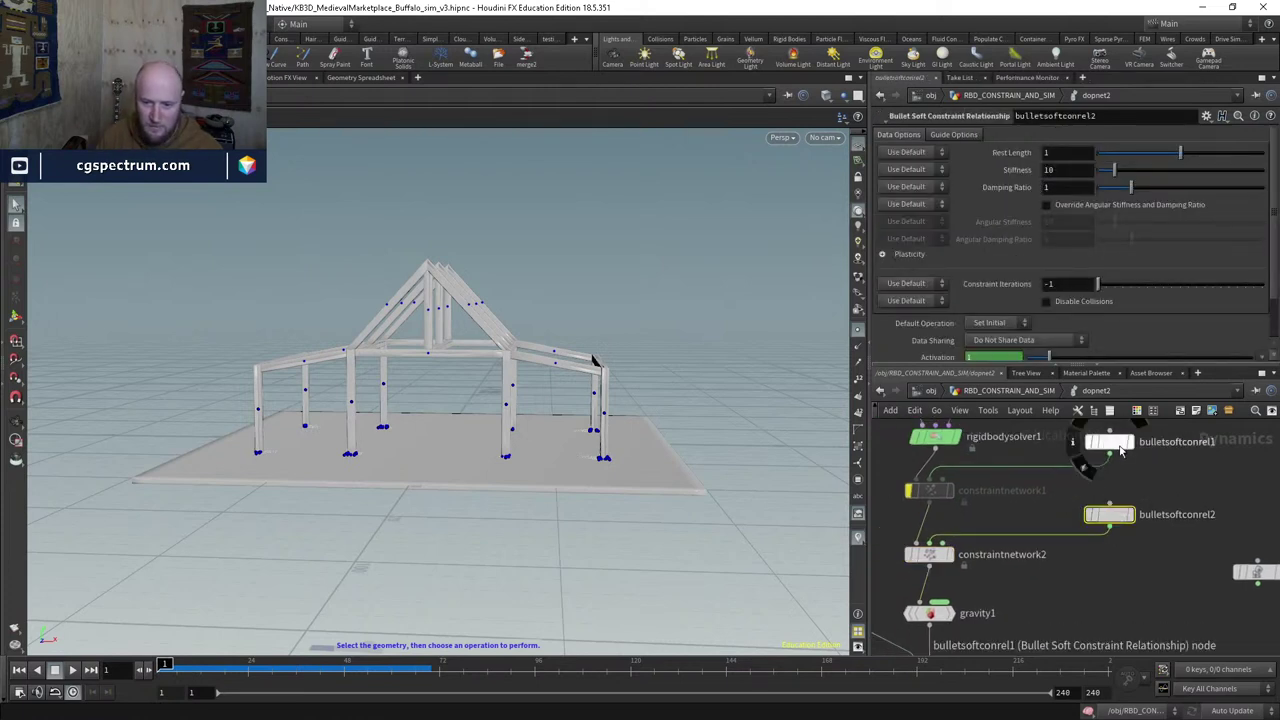
pyautogui.moveTo(1262, 585); pyautogui.dragTo(1196, 573, button='middle')
pyautogui.moveTo(1227, 573); pyautogui.dragTo(1192, 540)
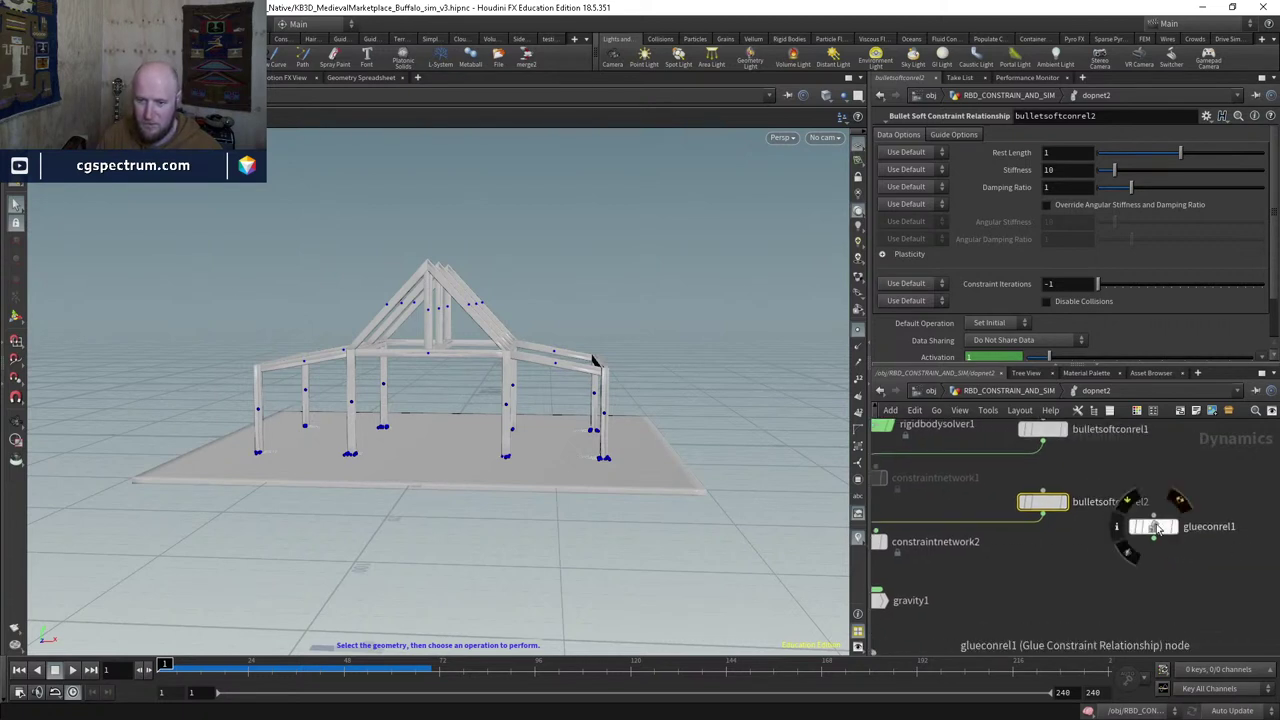
pyautogui.scroll(-2, 1030, 280)
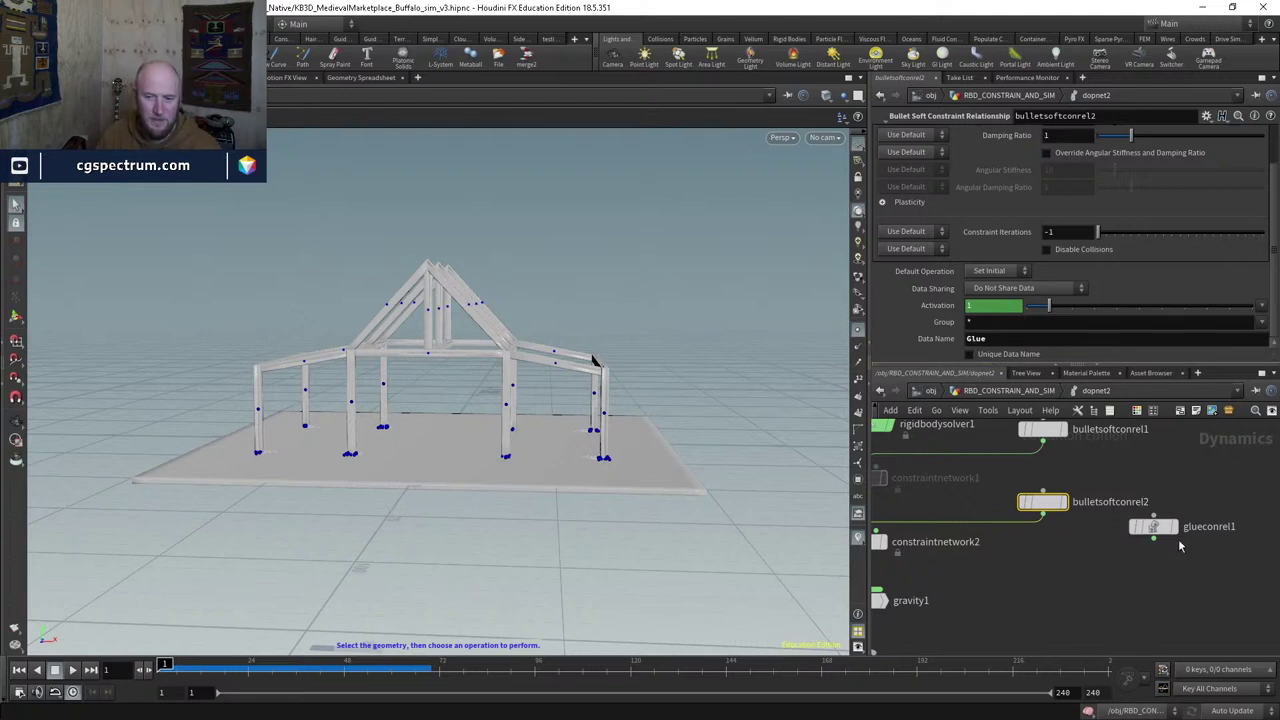
pyautogui.click(1155, 527)
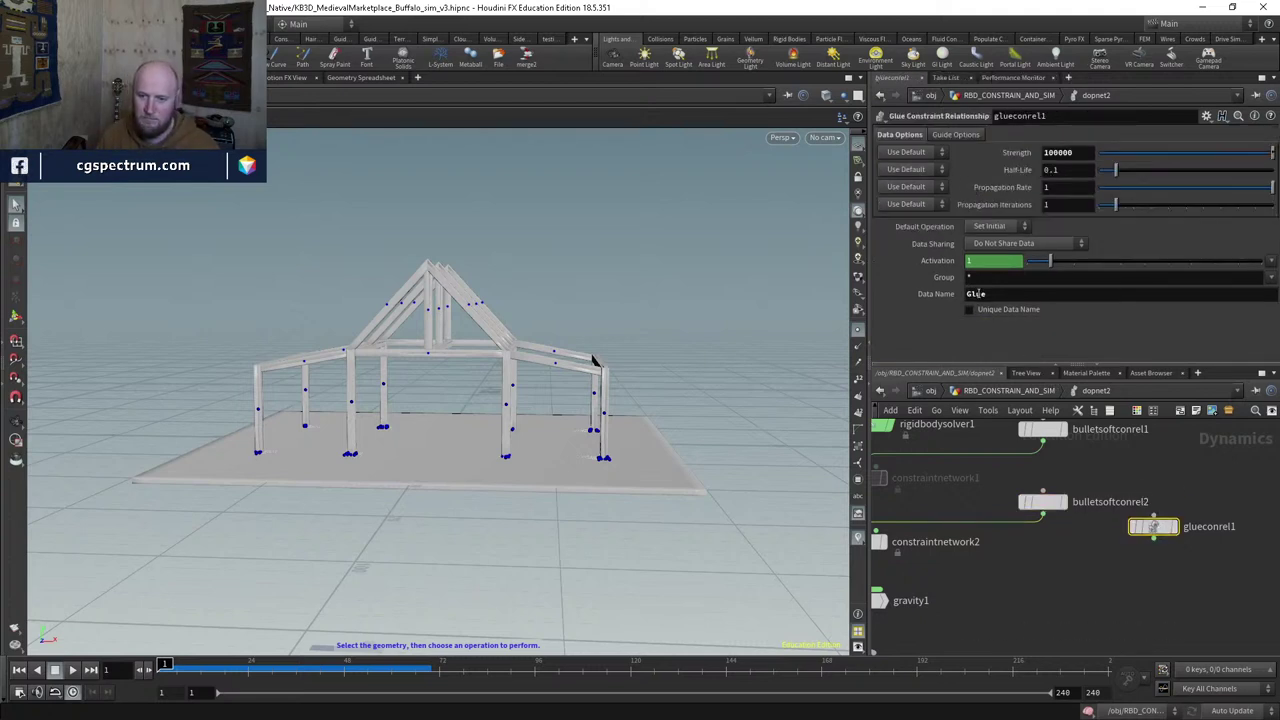
pyautogui.click(1043, 501)
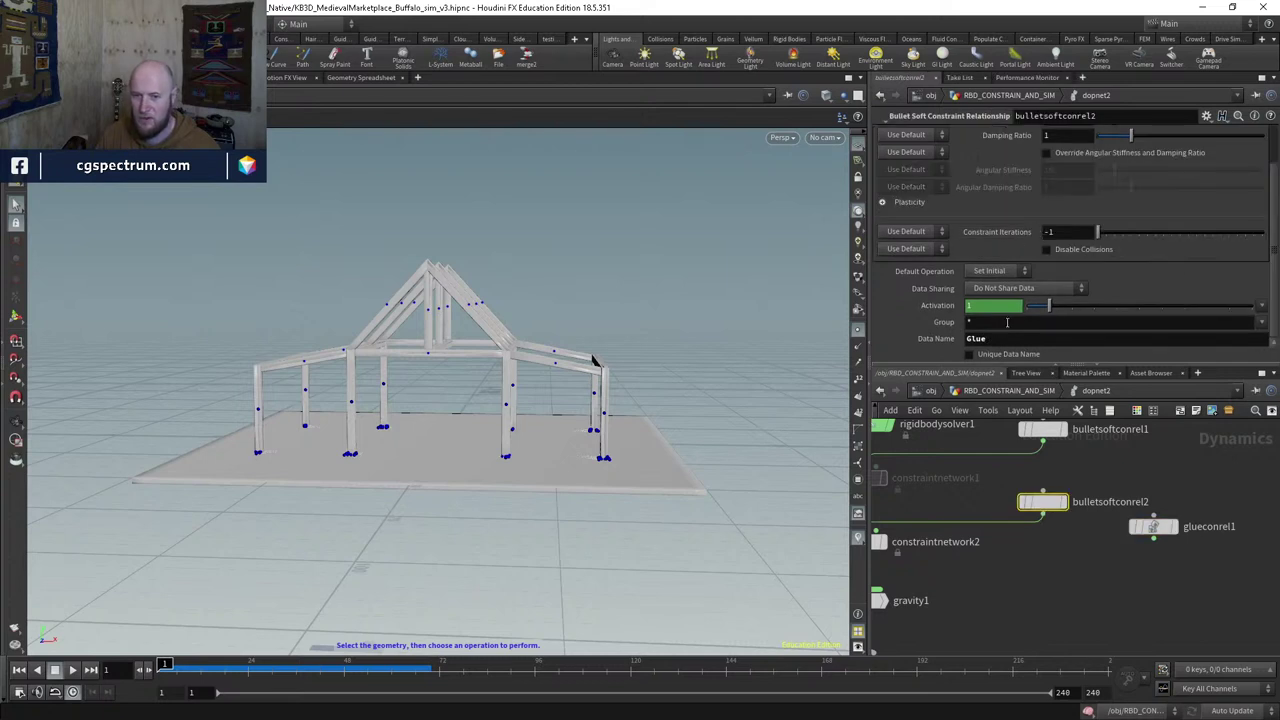
# Step: In attribwrangle3's VEX code, replace the Glue constraint name with Pizza
pyautogui.click(1006, 390)
pyautogui.click(944, 472)
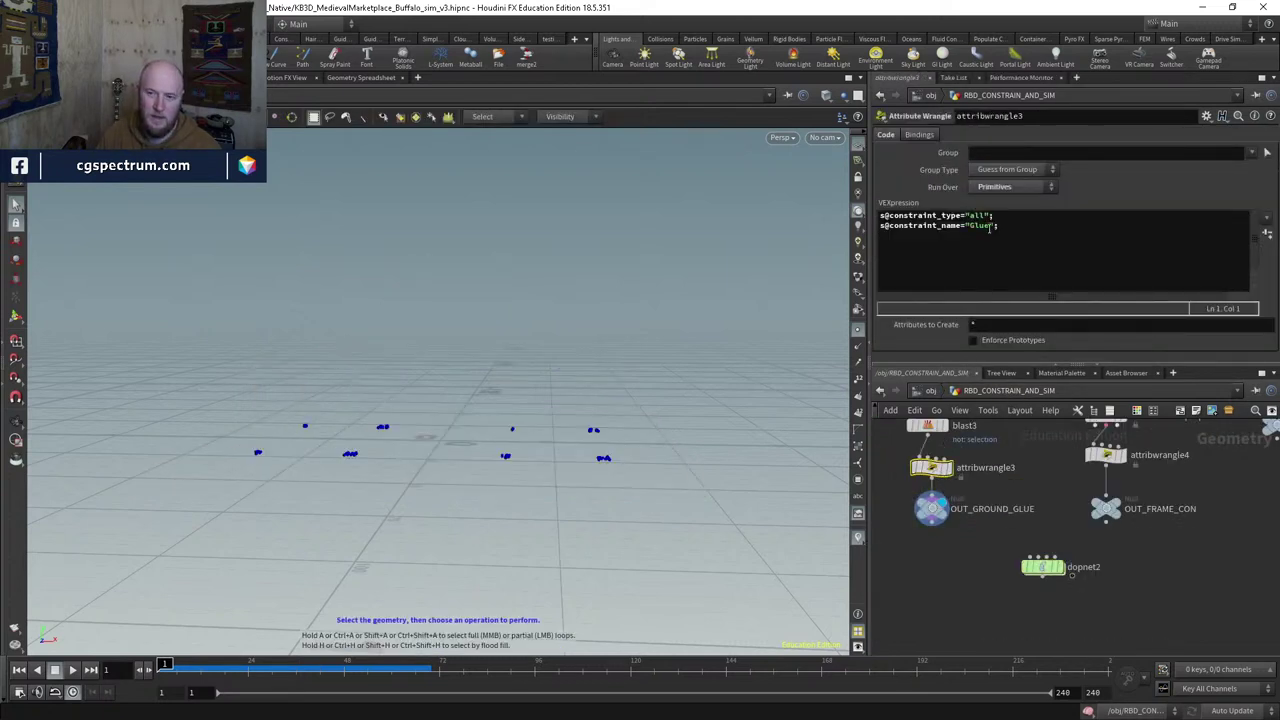
pyautogui.moveTo(989, 228); pyautogui.dragTo(968, 226)
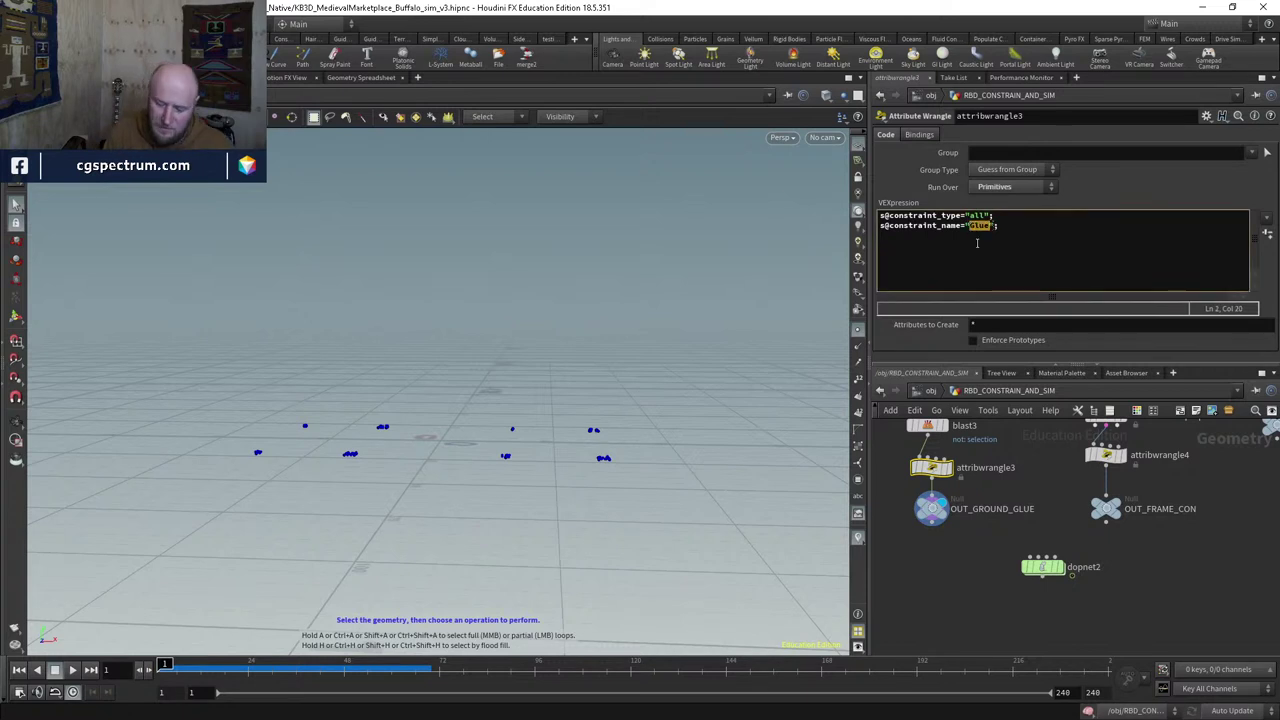
pyautogui.write('Pin')
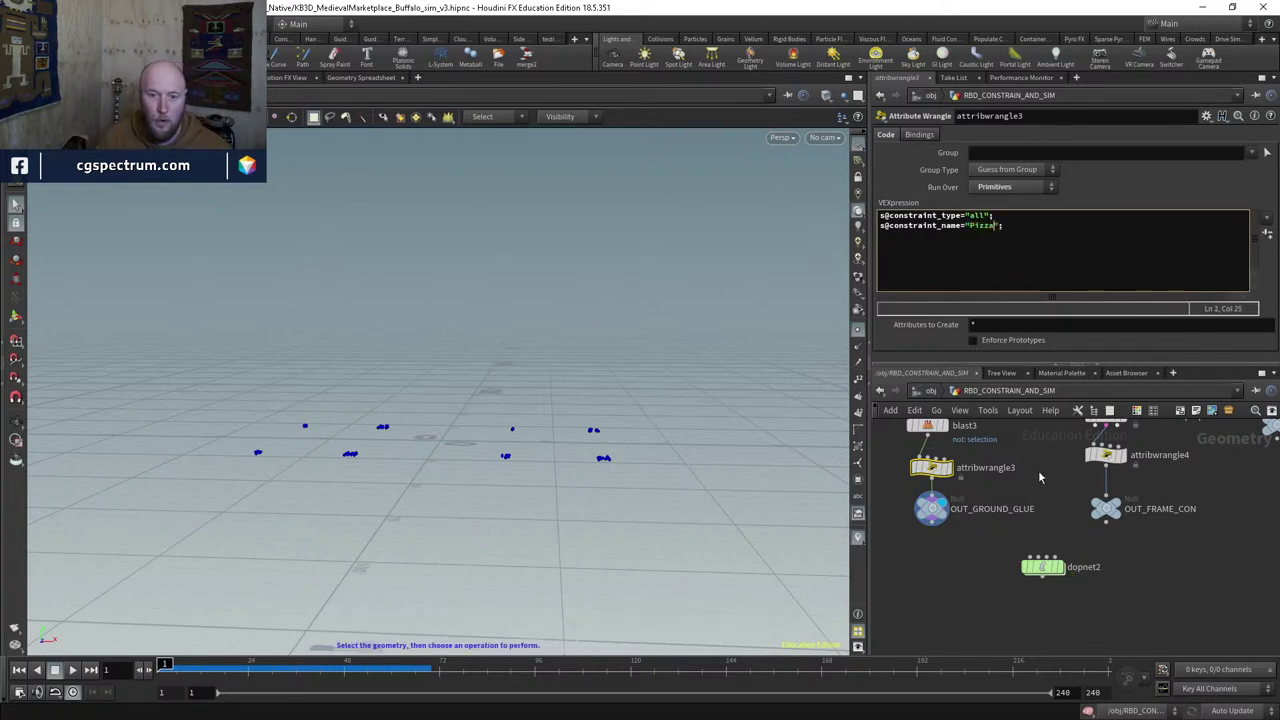
# Step: Back in dopnet2, set bulletsoftconrel2's Data Name to Pizza
pyautogui.doubleClick(1043, 567)
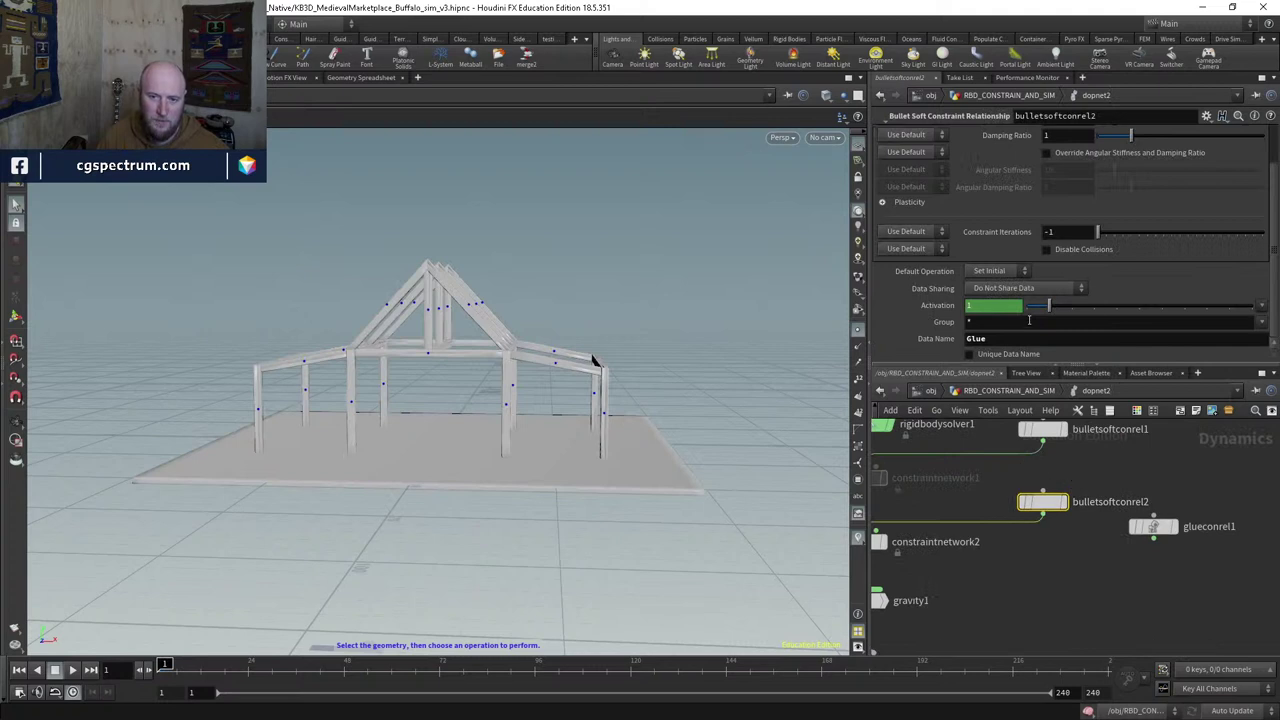
pyautogui.doubleClick(1024, 339)
pyautogui.write('Pizza')
pyautogui.press('Return')
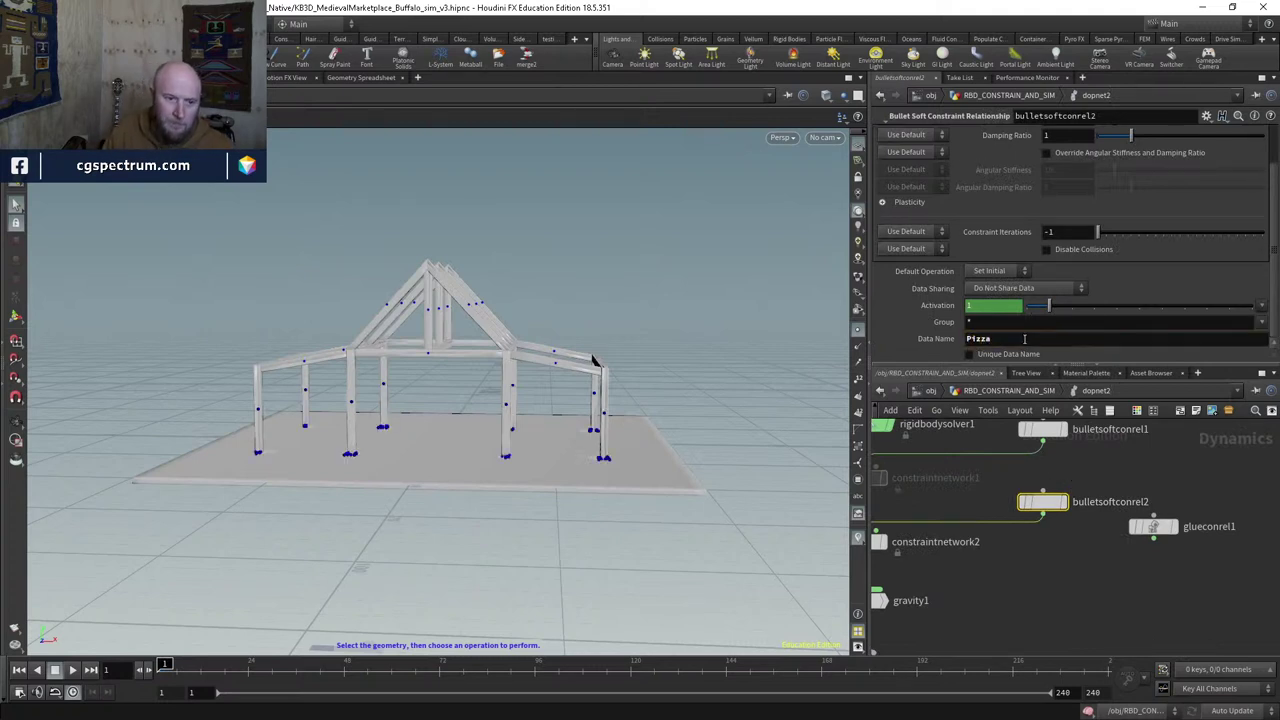
pyautogui.scroll(2, 1080, 169)
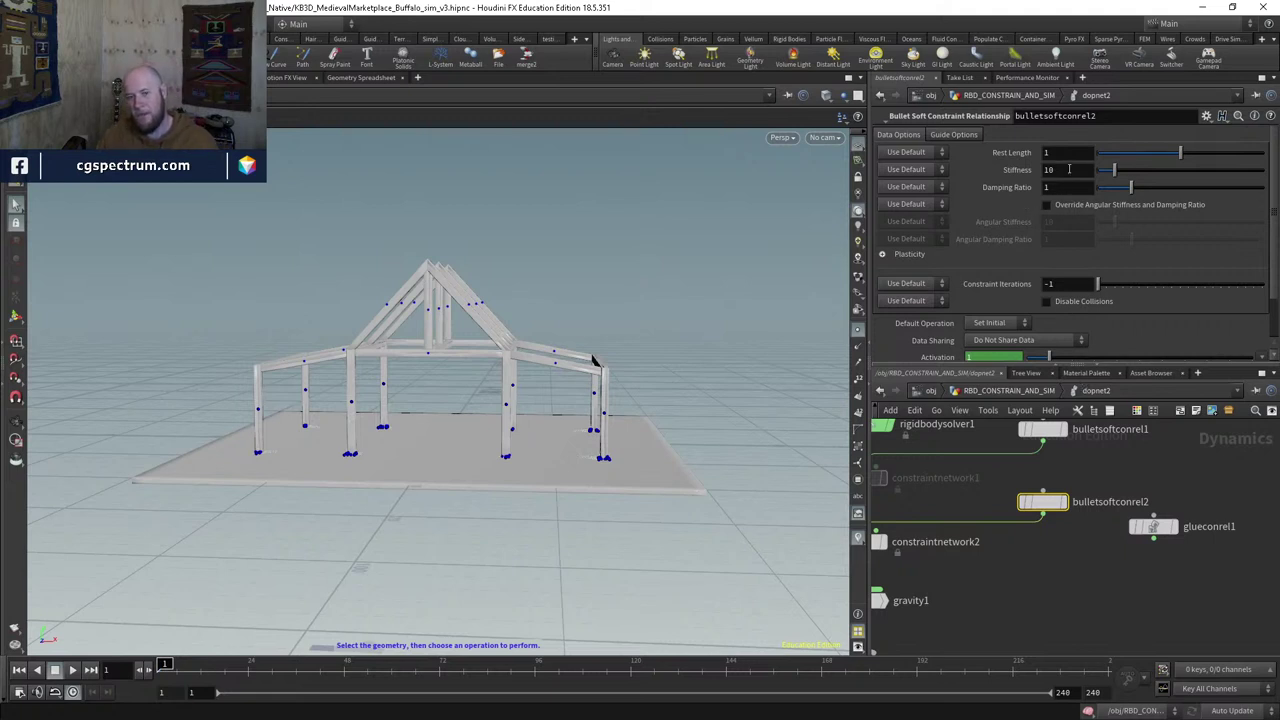
# Step: Try a bulletsoftconrel2 Stiffness of 10000 and play the simulation
pyautogui.click(1071, 169)
pyautogui.write('10000')
pyautogui.press('Return')
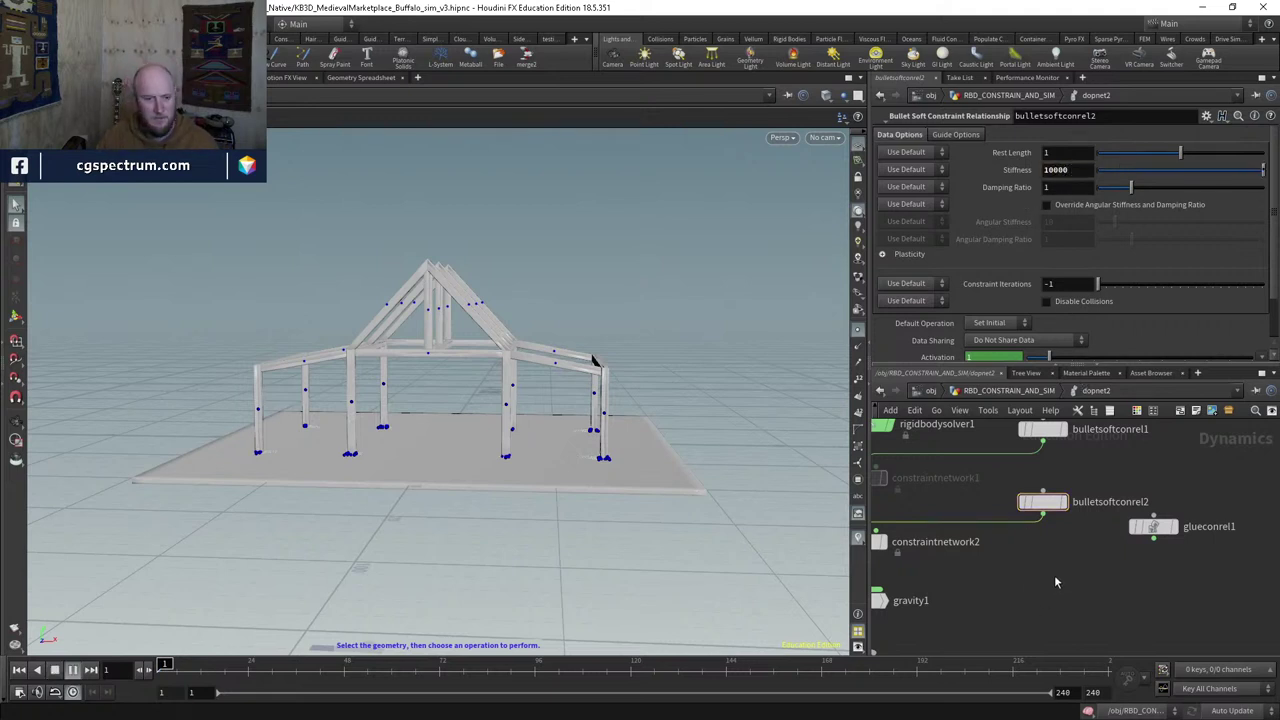
pyautogui.press('Up')
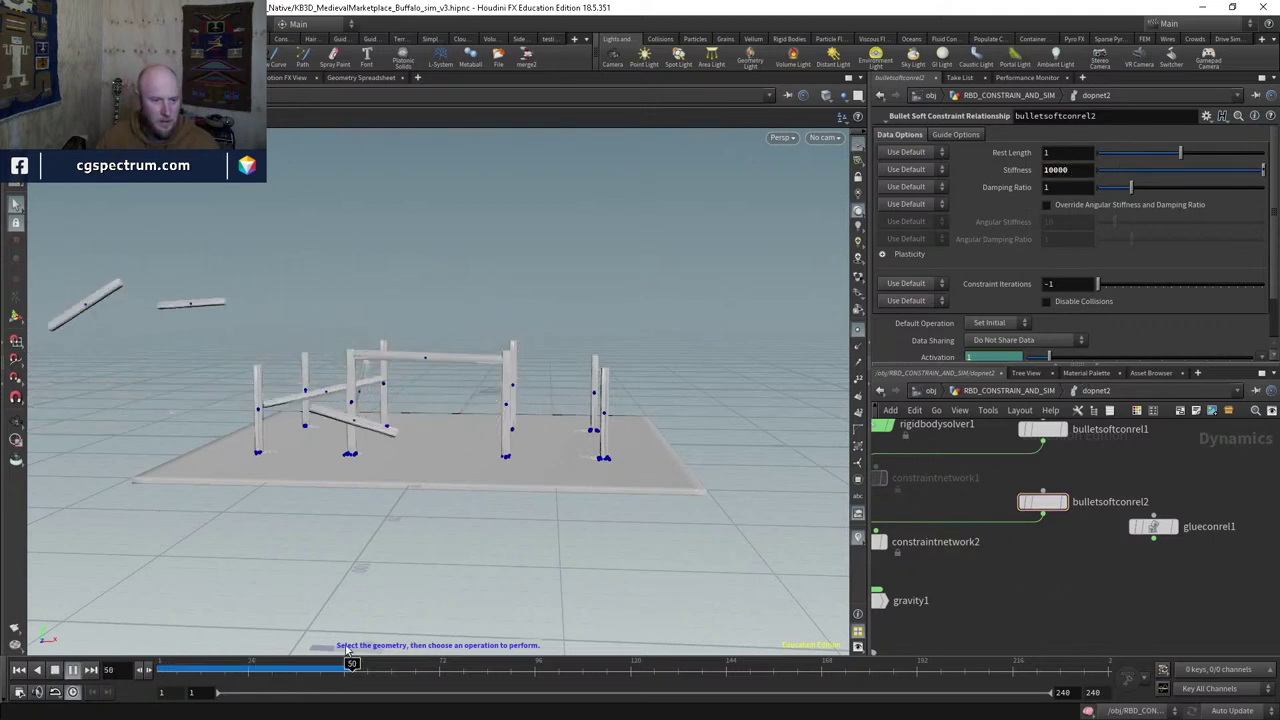
pyautogui.hotkey('ctrl', 'Up')
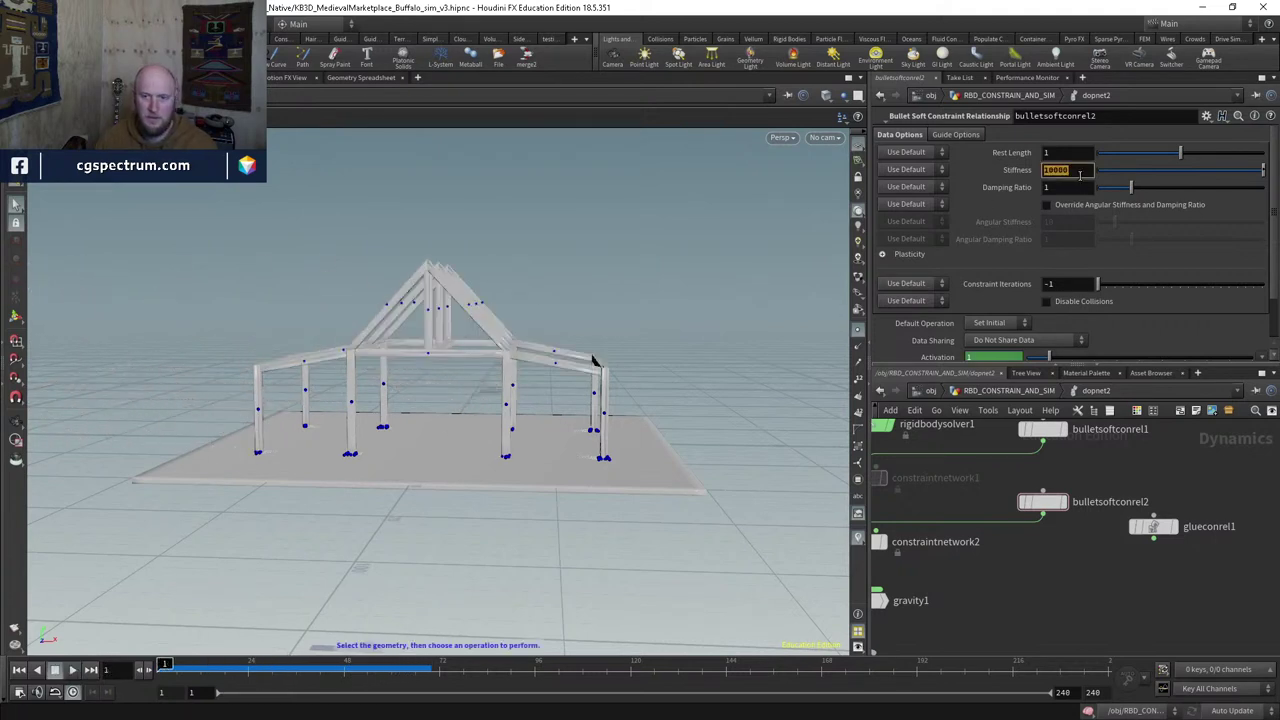
# Step: Lower the Stiffness to 1 and replay the simulation several times from frame 1
pyautogui.write('1')
pyautogui.press('Return')
pyautogui.press('Up')
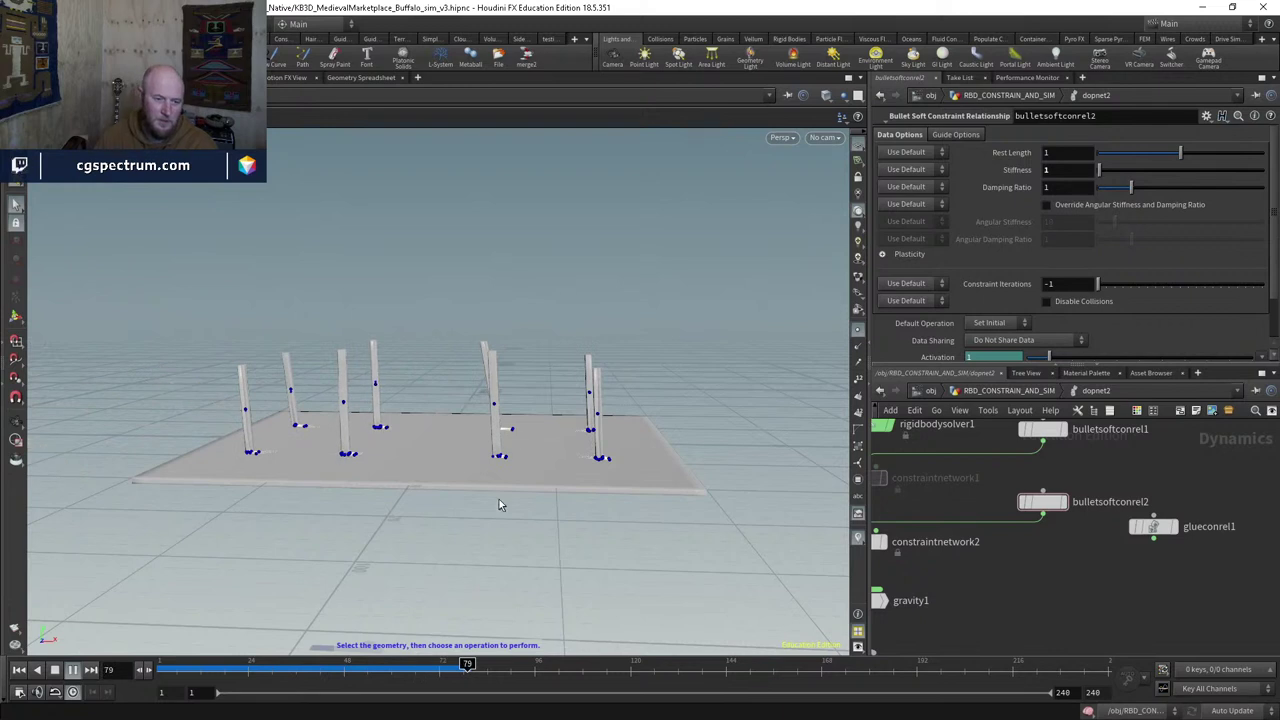
pyautogui.hotkey('ctrl', 'Up')
pyautogui.press('Up')
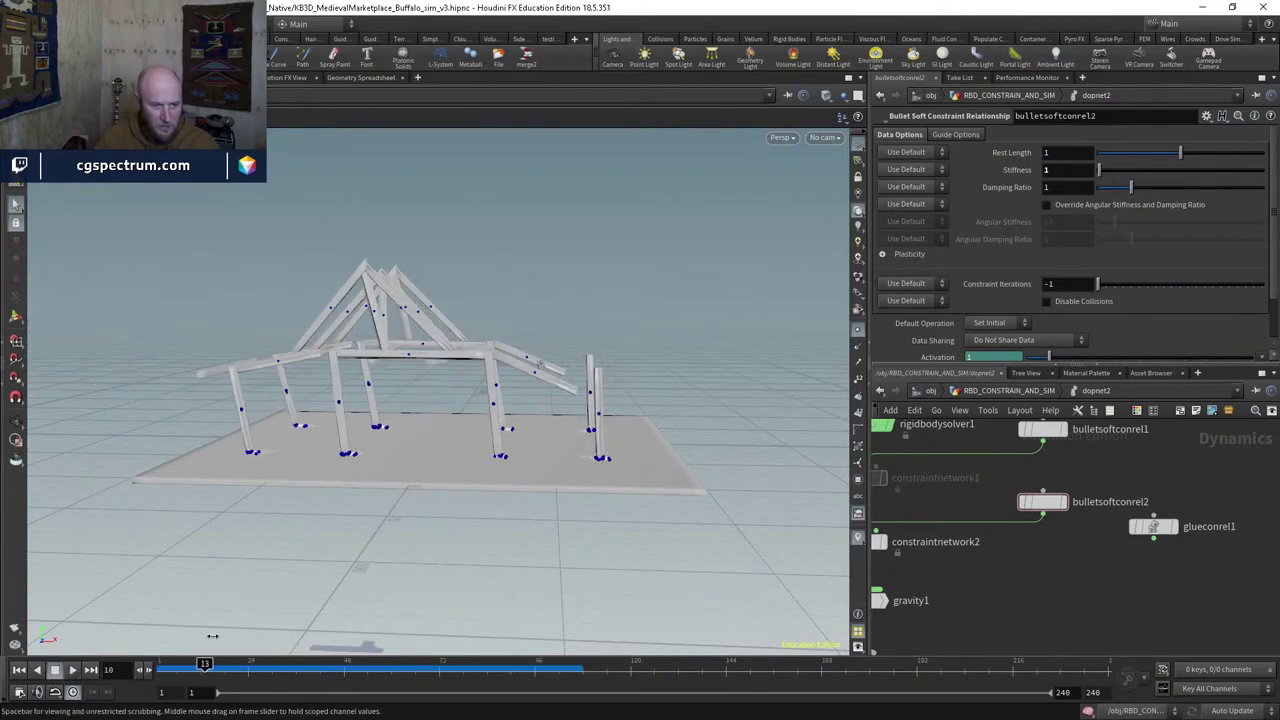
pyautogui.hotkey('ctrl', 'Up')
pyautogui.hotkey('ctrl', 'Up')
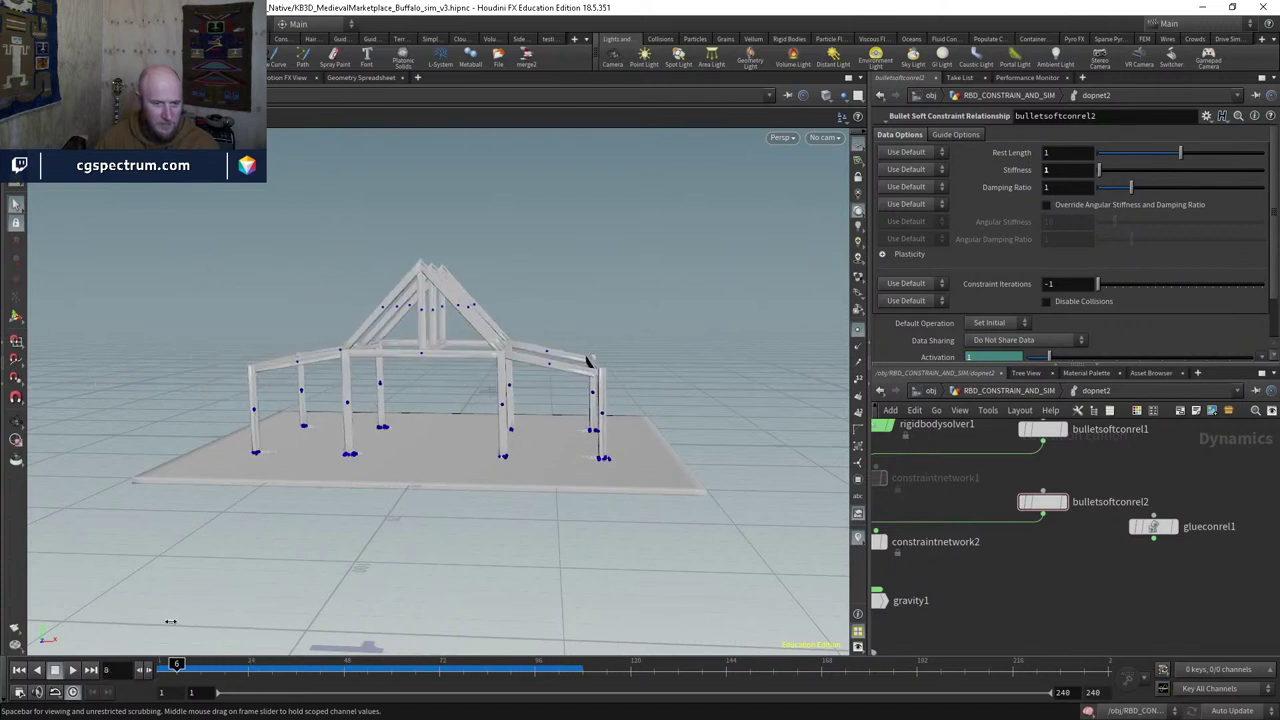
pyautogui.hotkey('ctrl', 'Up')
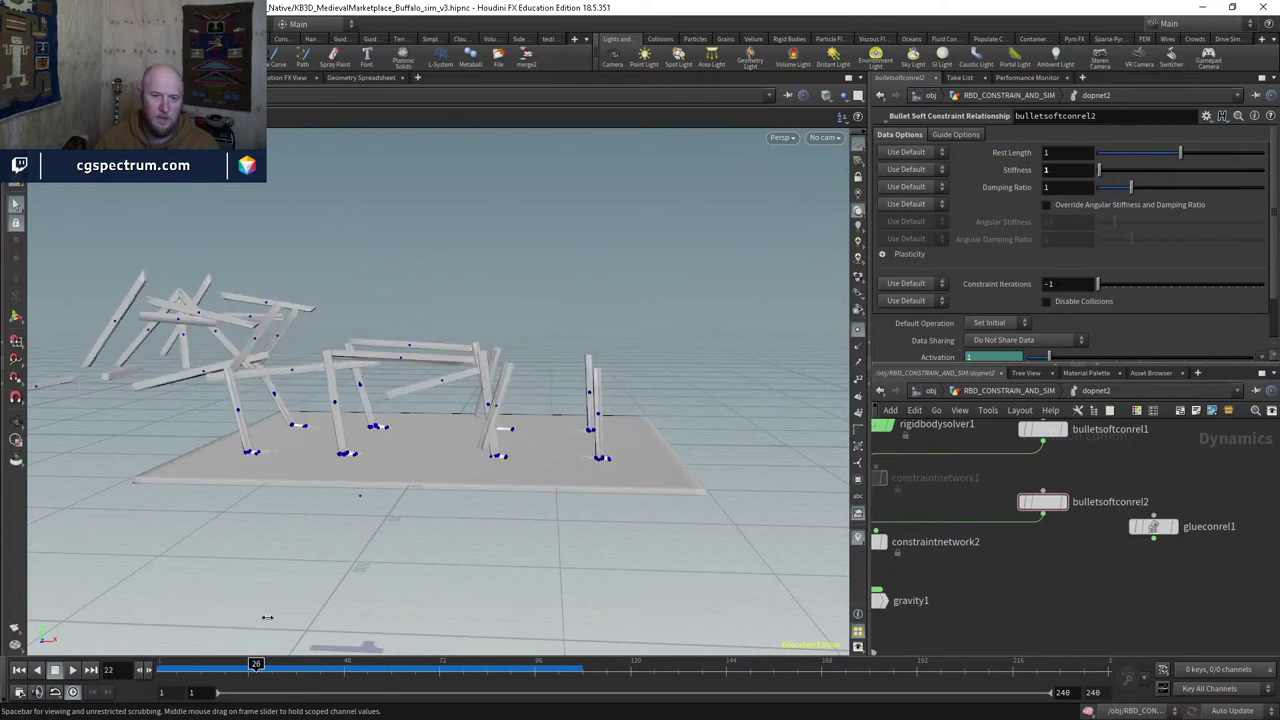
pyautogui.hotkey('ctrl', 'Up')
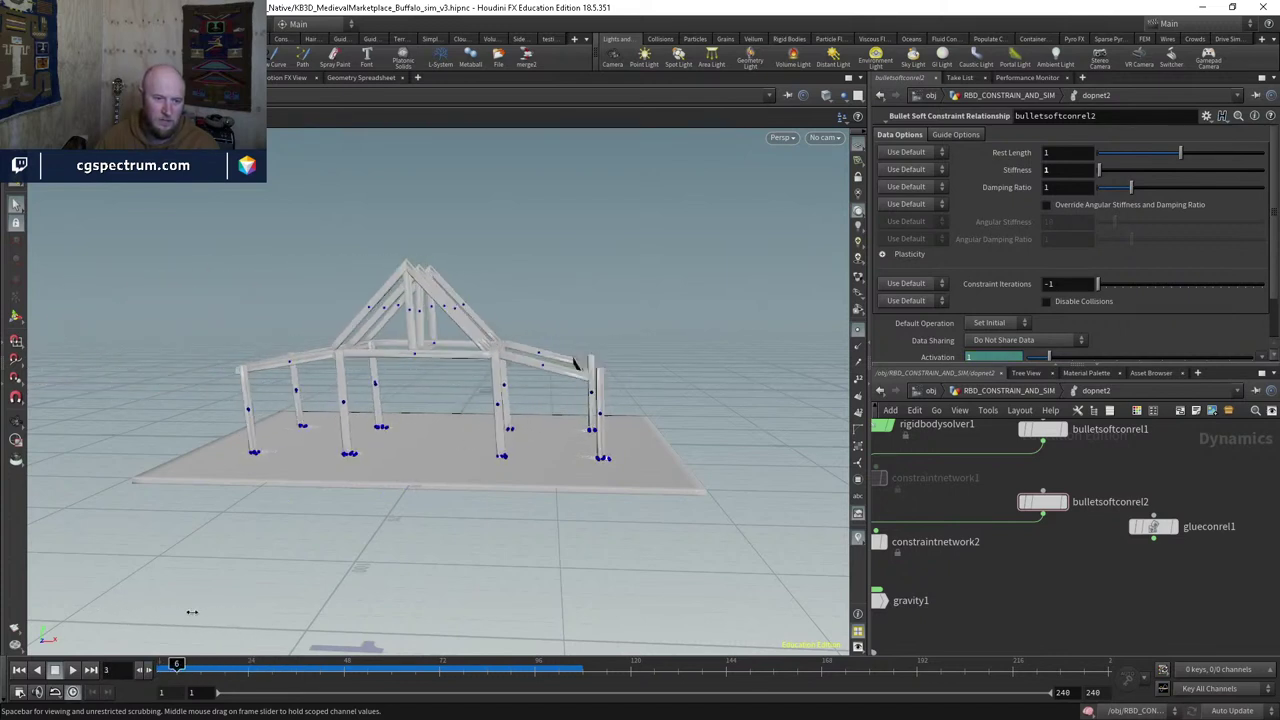
pyautogui.hotkey('ctrl', 'Up')
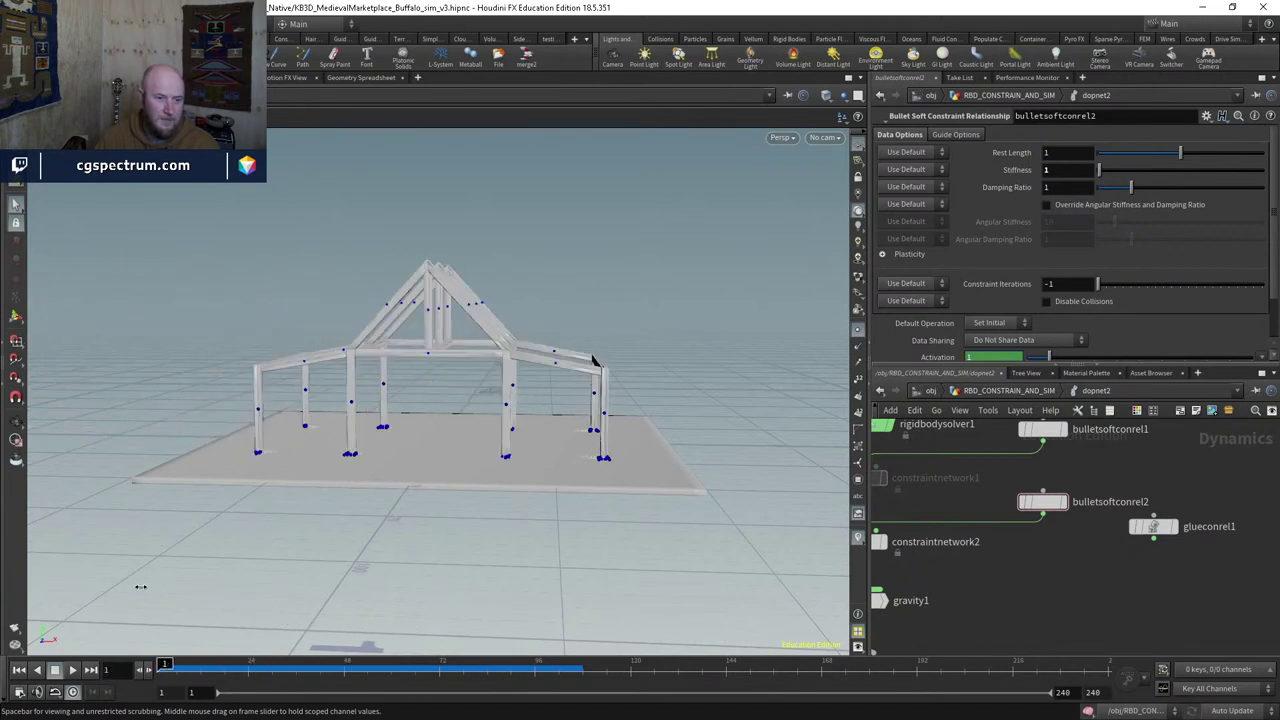
pyautogui.hotkey('ctrl', 'Up')
pyautogui.hotkey('ctrl', 'Up')
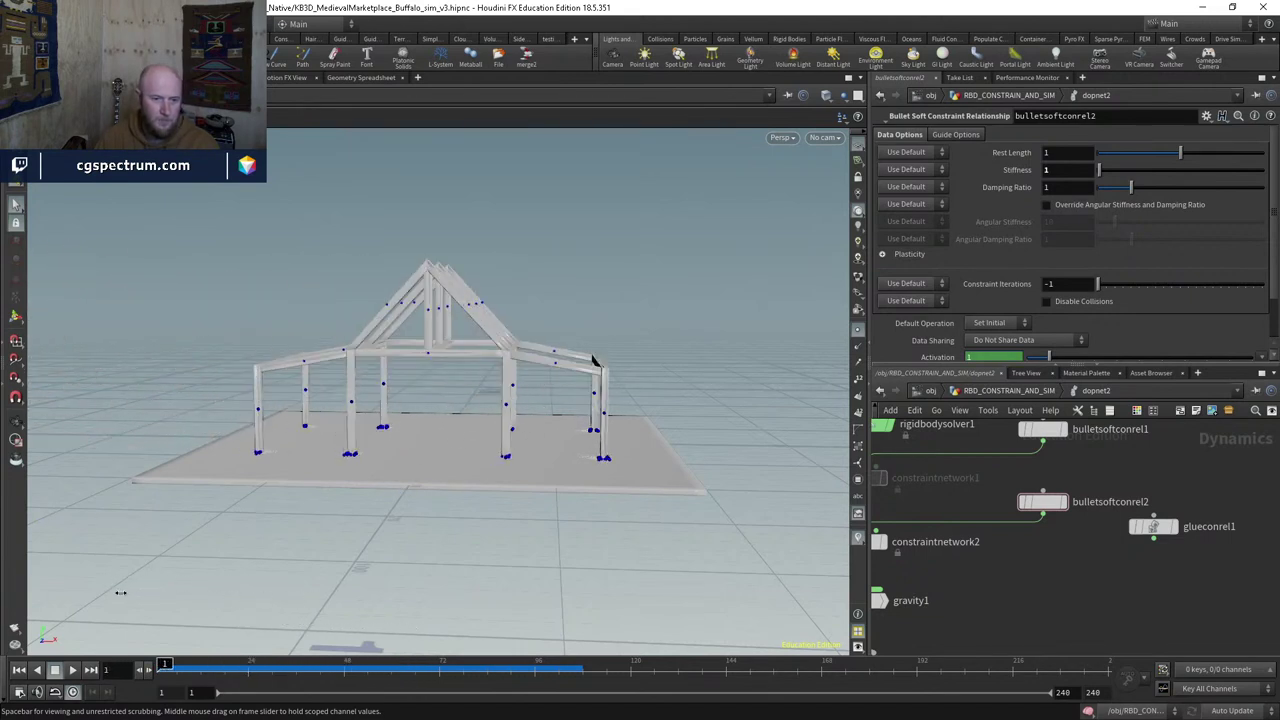
pyautogui.hotkey('ctrl', 'Up')
# Step: Re-enable constraintnetwork1 and set bulletsoftconrel1's Stiffness to 1
pyautogui.scroll(2, 1083, 464)
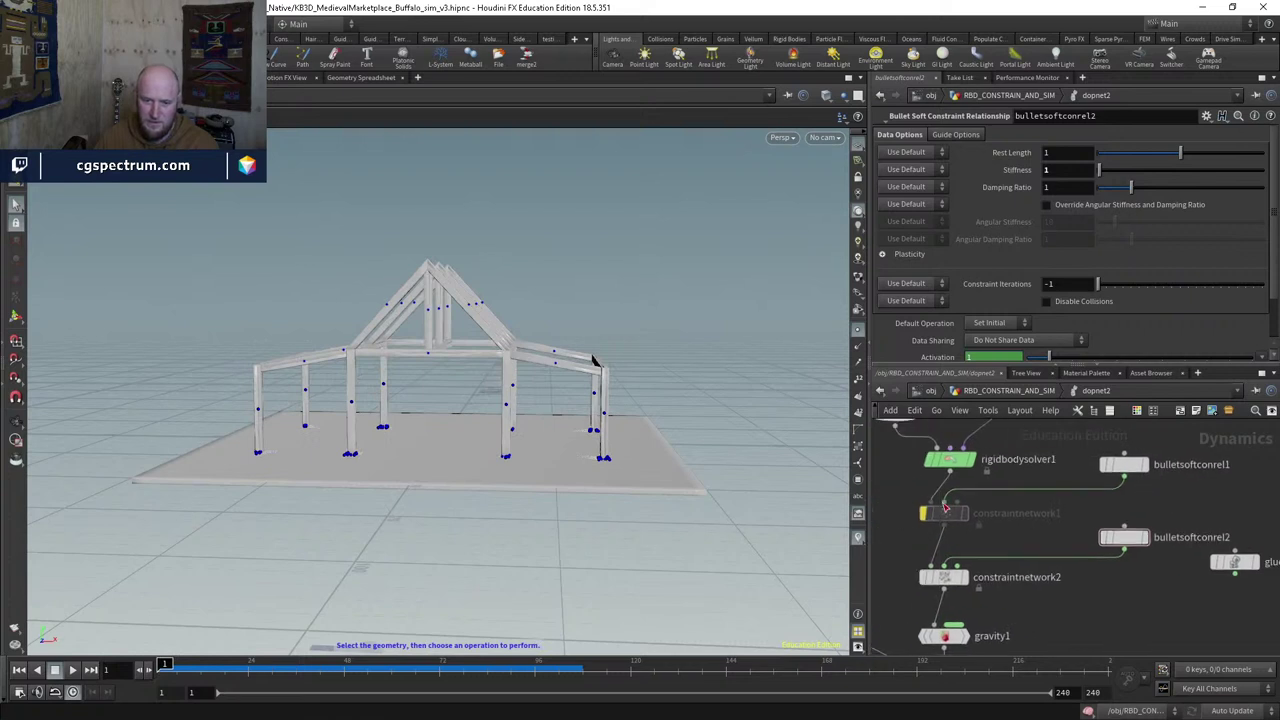
pyautogui.click(912, 500)
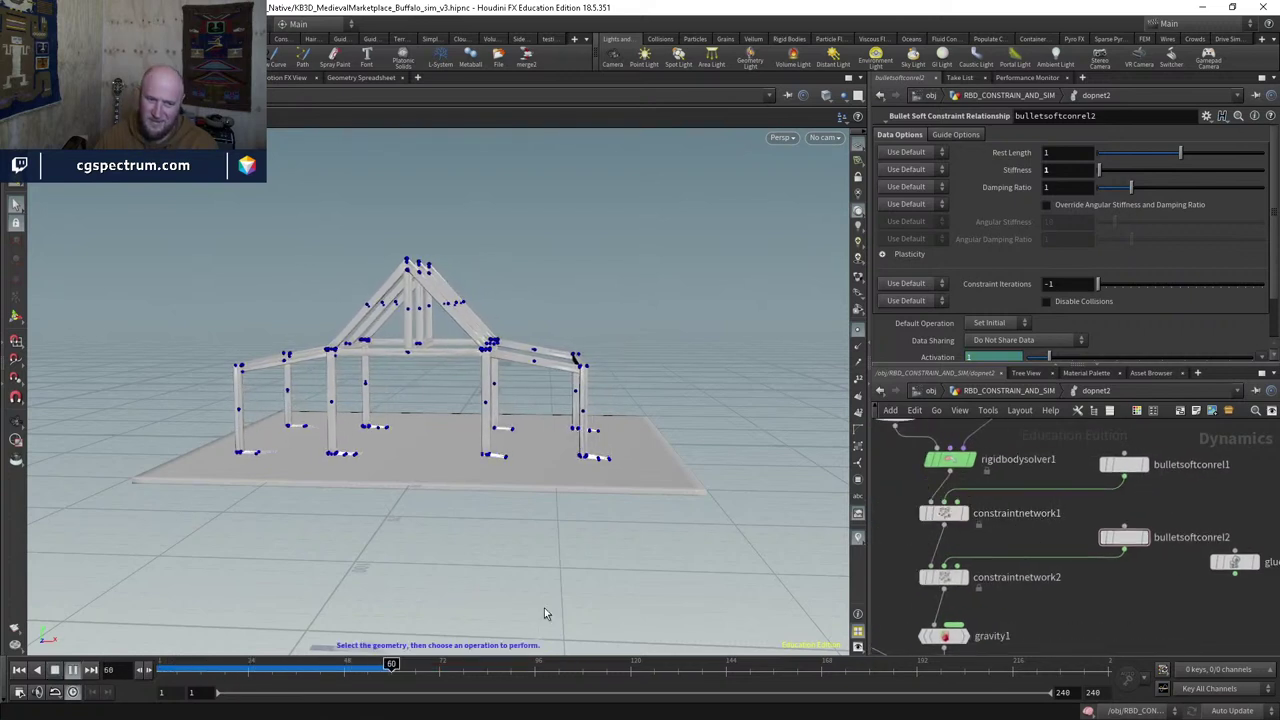
pyautogui.click(190, 668)
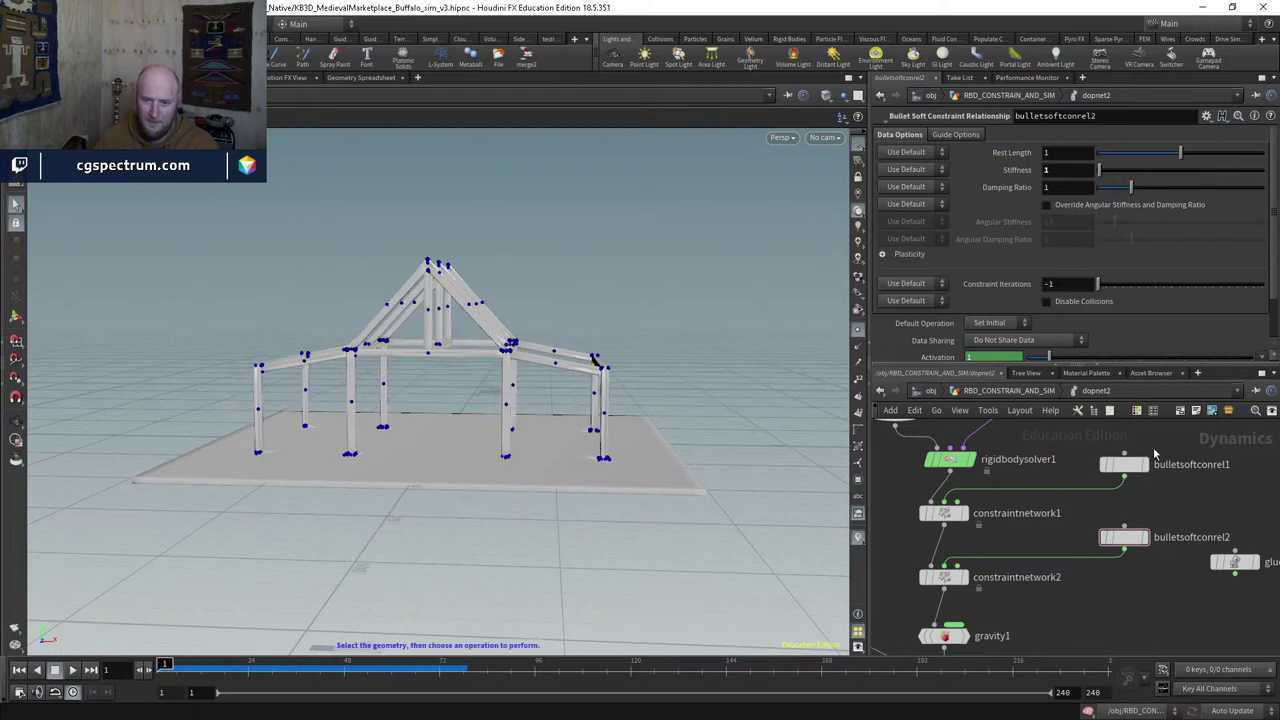
pyautogui.click(1124, 464)
pyautogui.write('1')
pyautogui.press('Return')
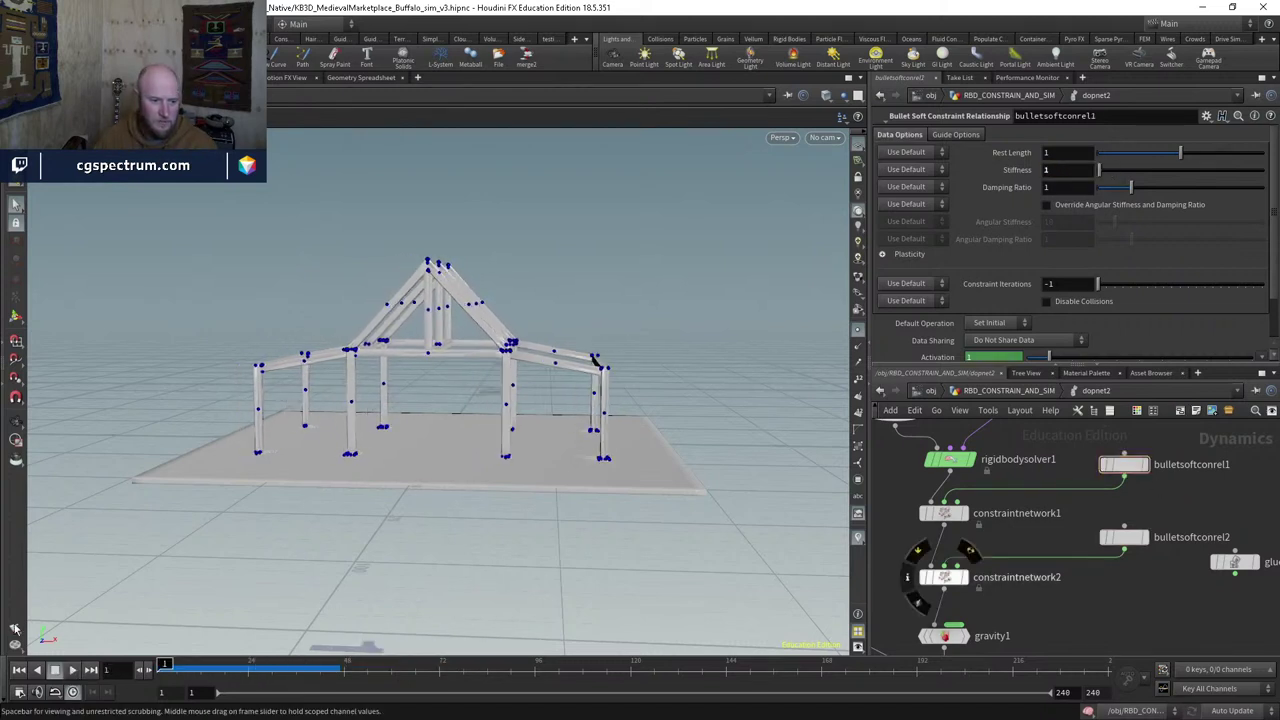
# Step: Set popforce1's Force Y to -100 and test the simulation
pyautogui.moveTo(990, 530); pyautogui.dragTo(956, 650, button='middle')
pyautogui.click(997, 497)
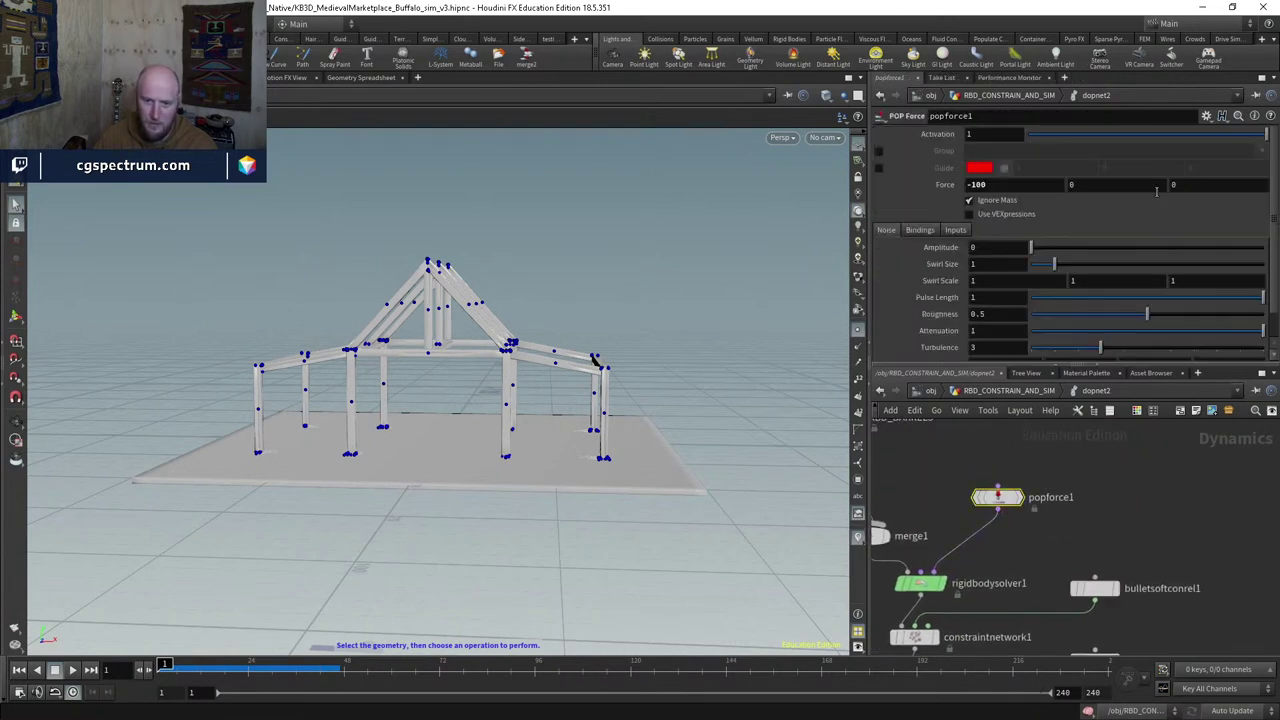
pyautogui.click(1093, 184)
pyautogui.write('-100')
pyautogui.press('Return')
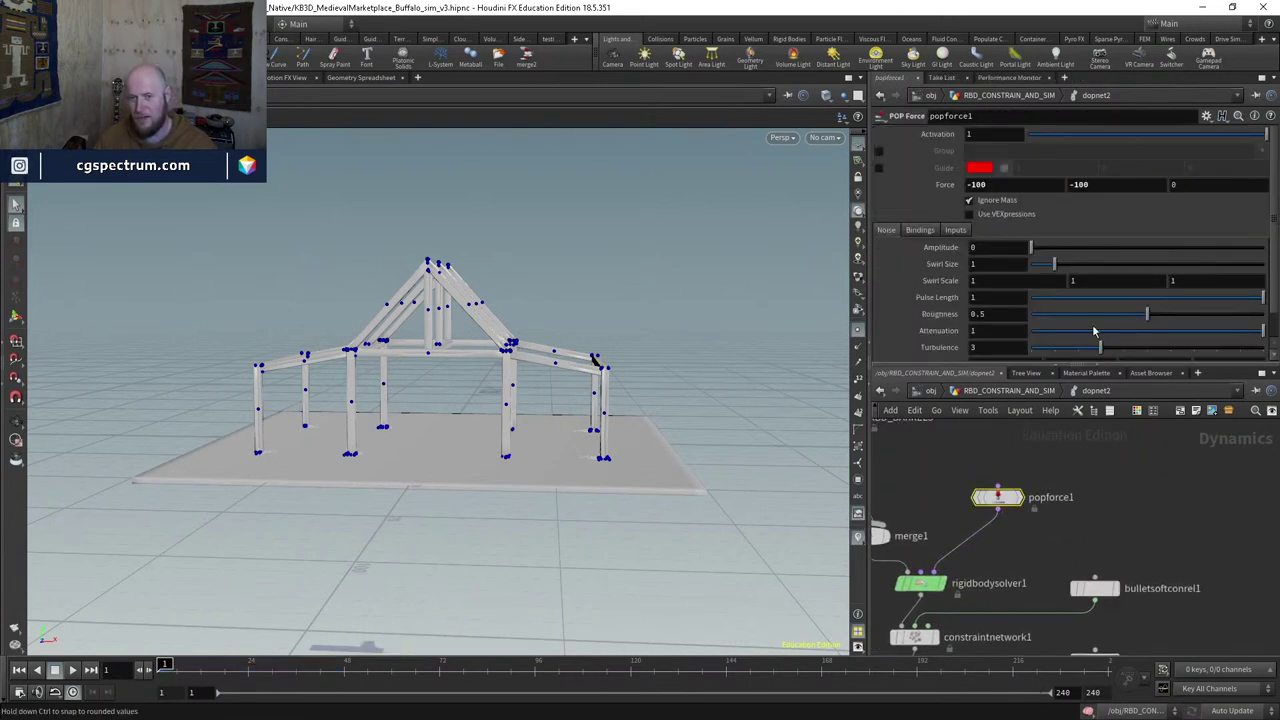
pyautogui.press('Up')
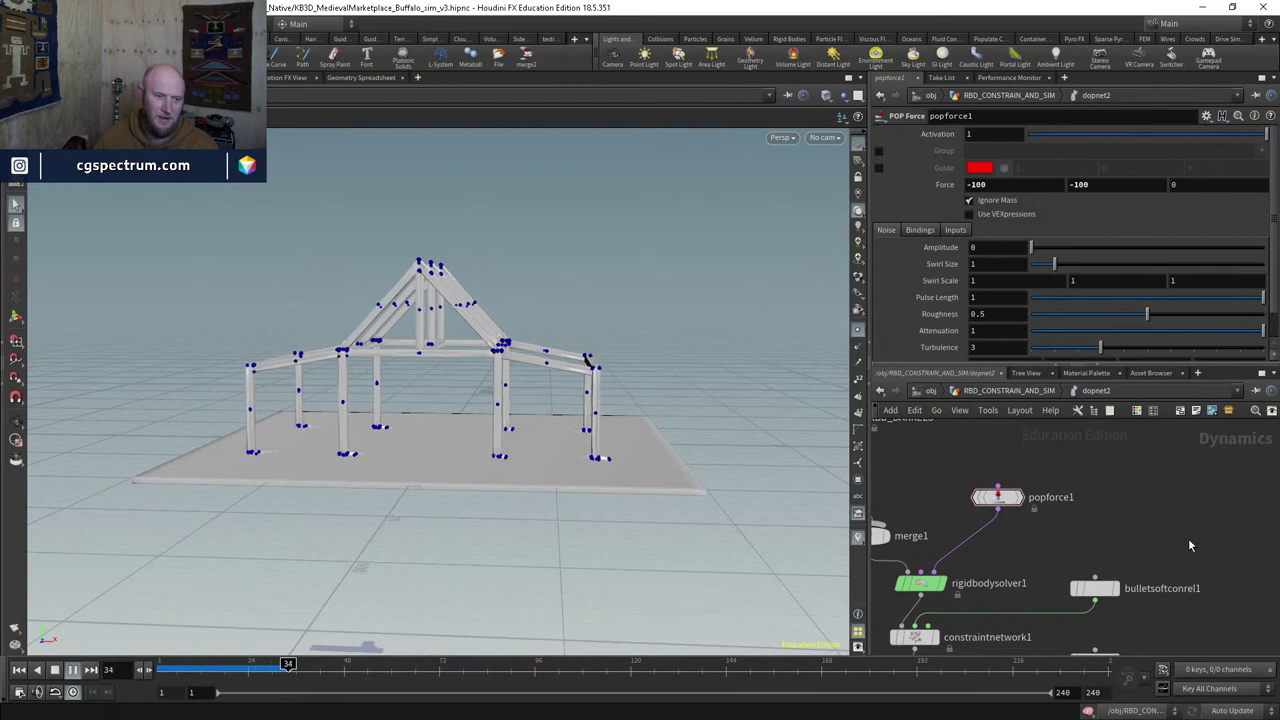
pyautogui.hotkey('ctrl', 'Up')
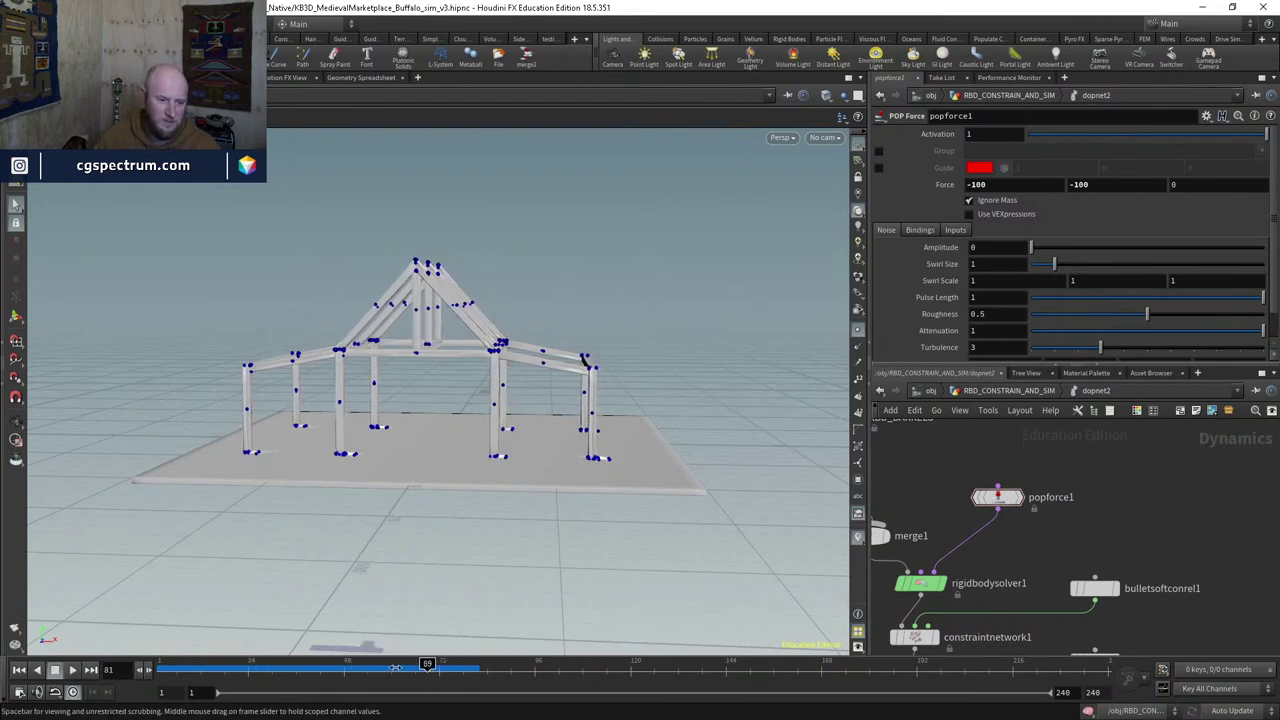
# Step: In RBD_CONSTRAIN_AND_SIM, inspect attribwrangle4 and rbdconstraintproperties4's Soft constraints with stiffness 100
pyautogui.moveTo(1010, 577)
pyautogui.mouseDown(button='middle')
pyautogui.moveTo(1070, 501)
pyautogui.moveTo(1010, 566)
pyautogui.mouseUp(button='middle')
pyautogui.click(1097, 502)
pyautogui.press('u')
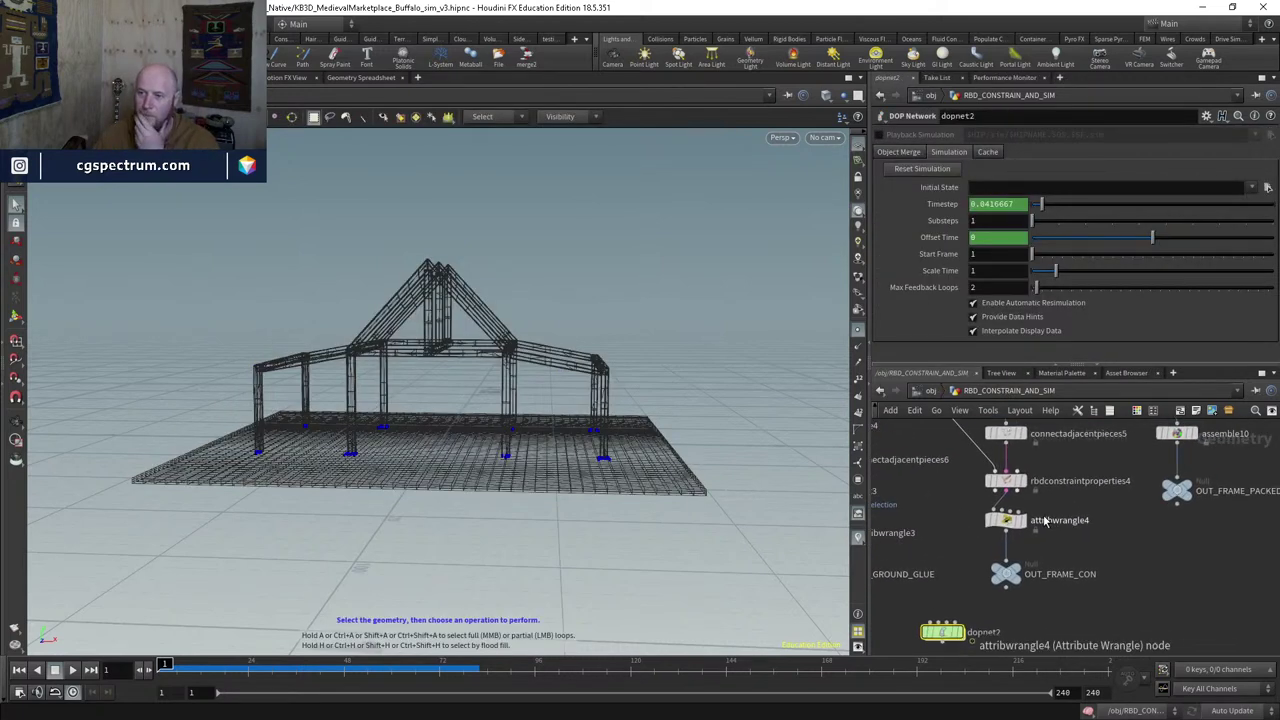
pyautogui.scroll(4, 1044, 520)
pyautogui.click(1010, 515)
pyautogui.moveTo(1084, 488); pyautogui.dragTo(1086, 531, button='middle')
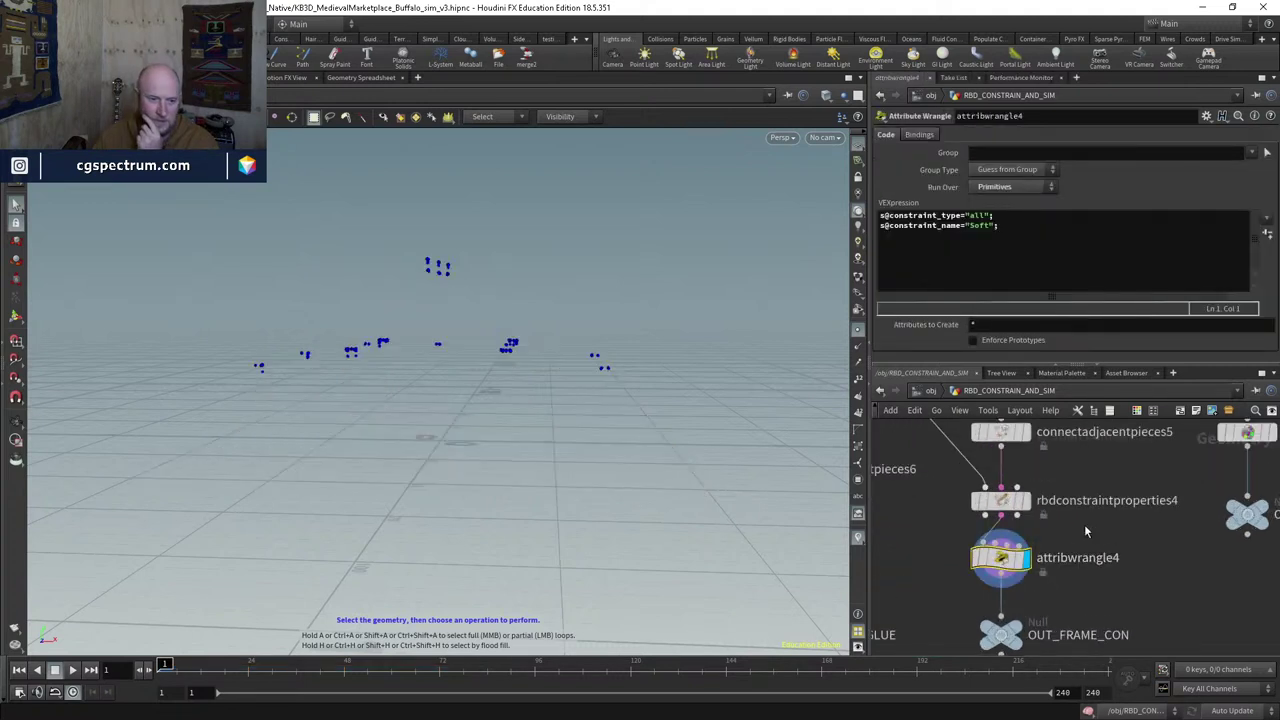
pyautogui.click(1025, 505)
# Step: Check connectadjacentpieces5, then enter dopnet2, play the sim and rewind to frame 1
pyautogui.moveTo(1030, 470); pyautogui.dragTo(1042, 536, button='middle')
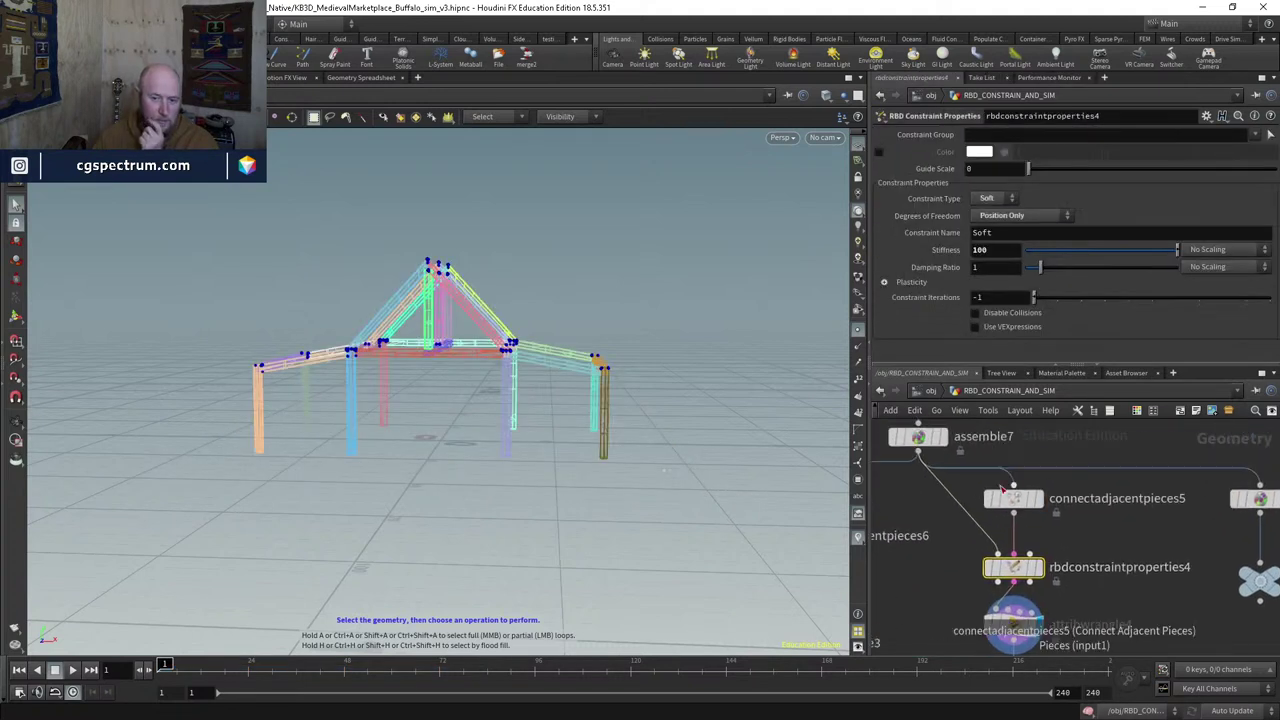
pyautogui.click(1013, 498)
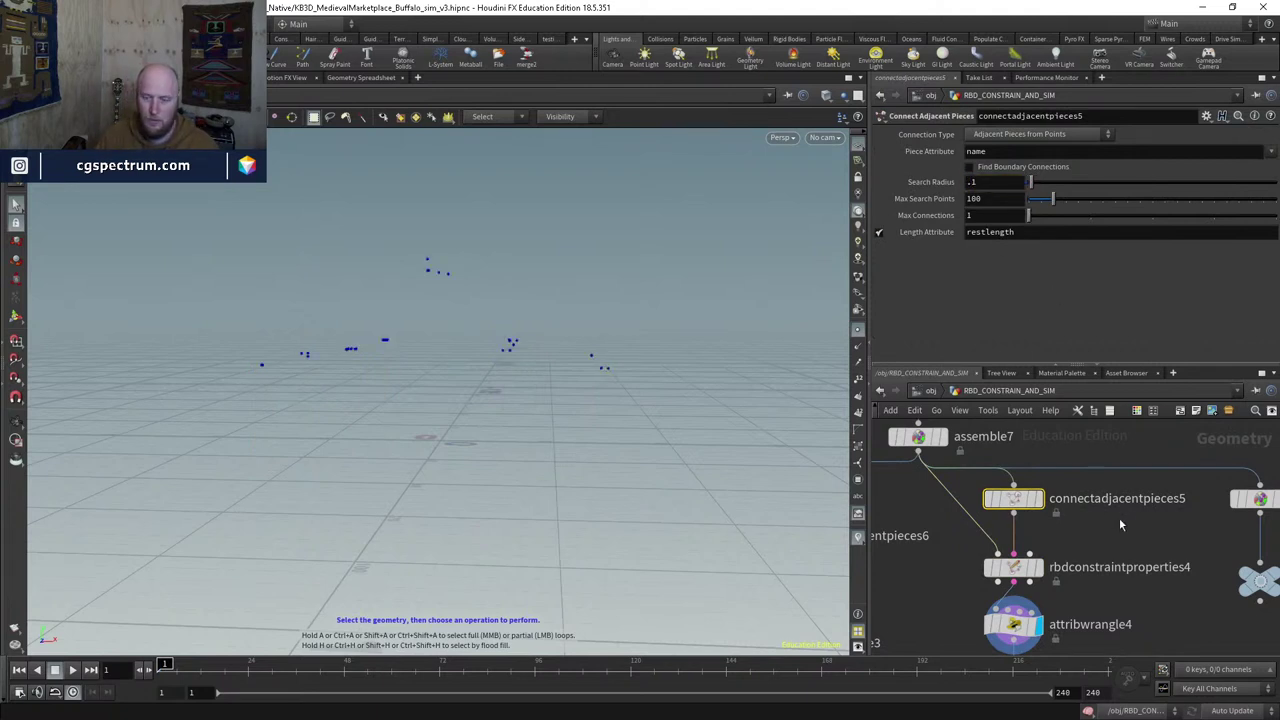
pyautogui.moveTo(1119, 518); pyautogui.dragTo(1110, 469, button='middle')
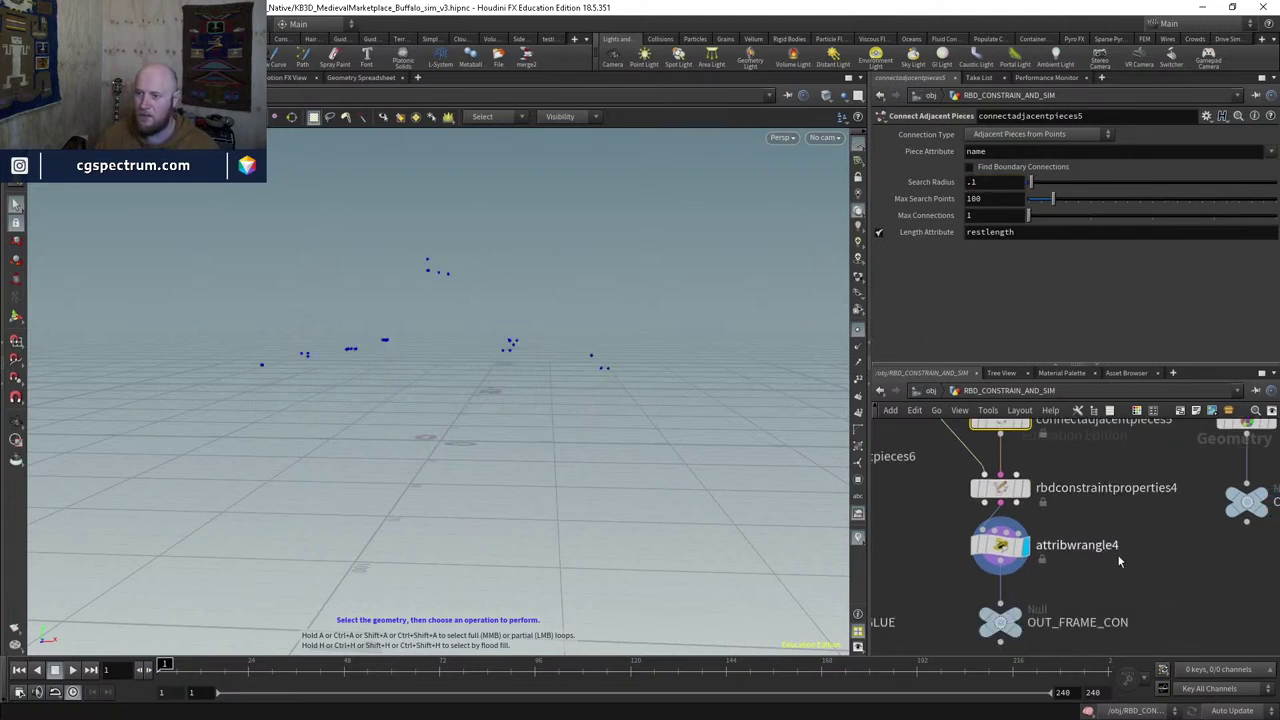
pyautogui.moveTo(1119, 561); pyautogui.dragTo(1141, 483, button='middle')
pyautogui.doubleClick(951, 541)
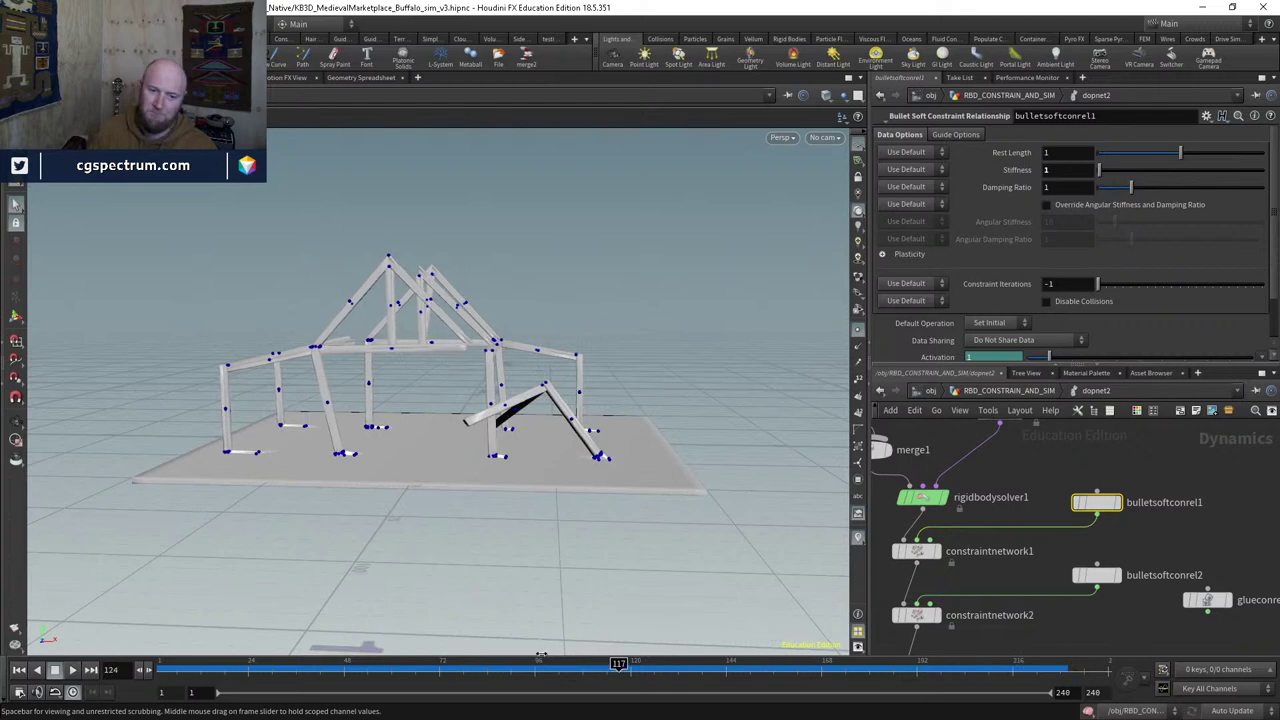
pyautogui.hotkey('ctrl', 'Up')
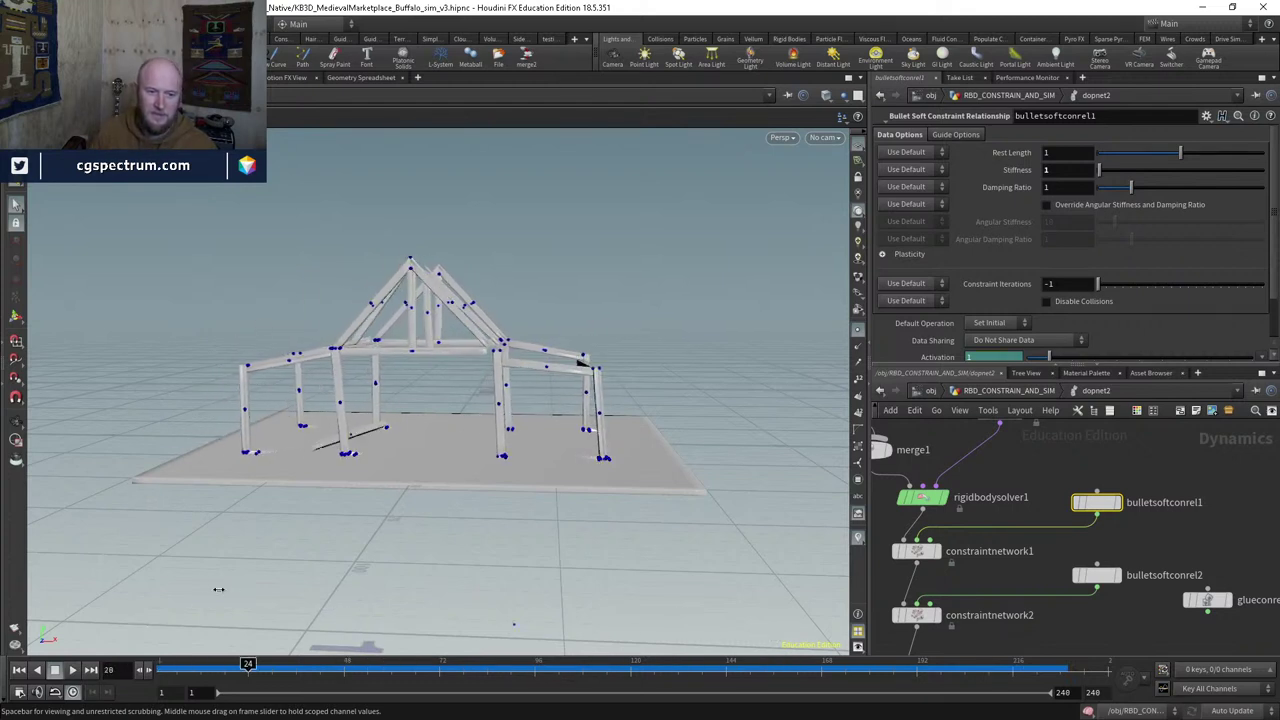
pyautogui.hotkey('ctrl', 'Up')
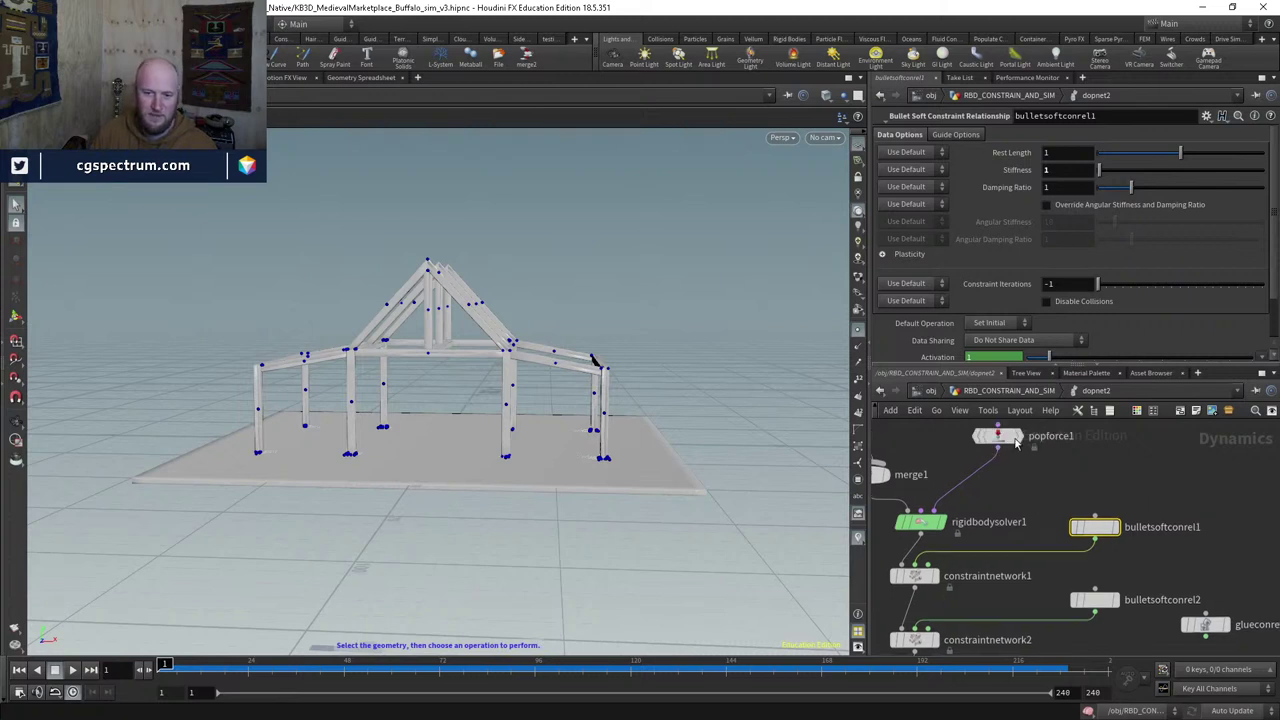
# Step: Back in the geometry network, review attribwrangle4 and rbdconstraintproperties4's stiffness settings
pyautogui.press('u')
pyautogui.scroll(3, 1080, 520)
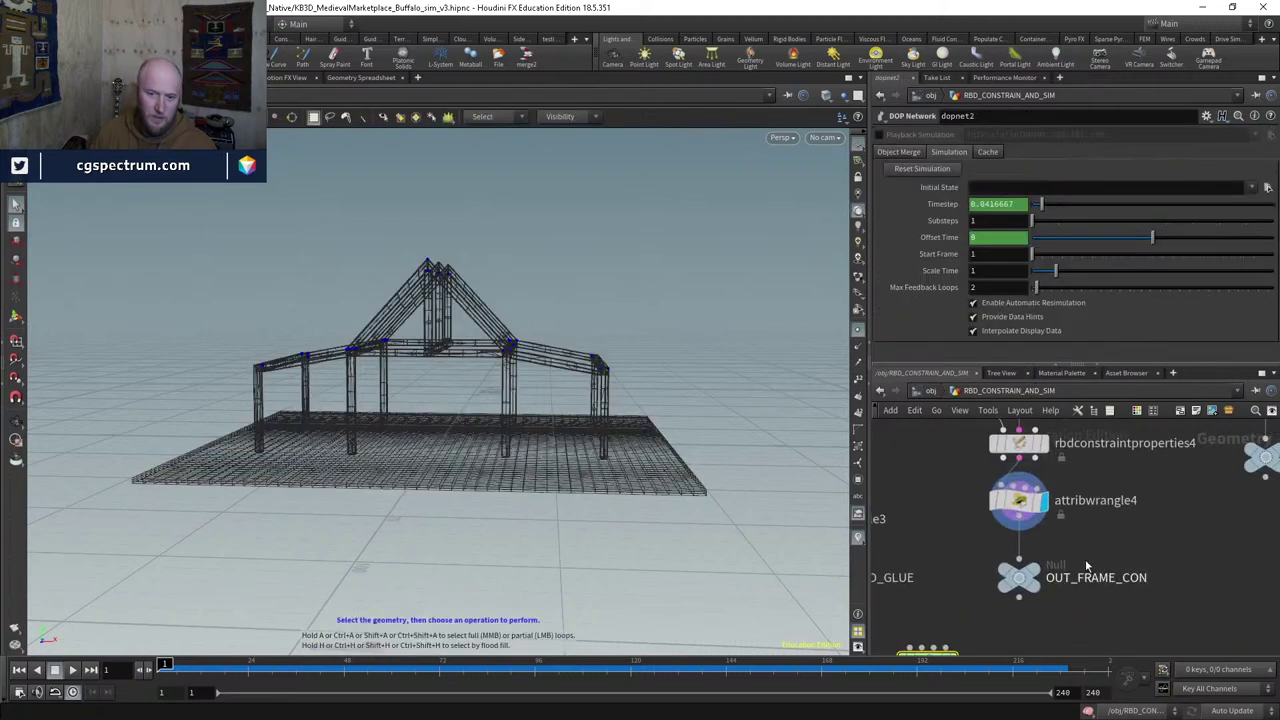
pyautogui.click(1018, 500)
pyautogui.moveTo(1100, 520); pyautogui.dragTo(1100, 568, button='middle')
pyautogui.click(1017, 490)
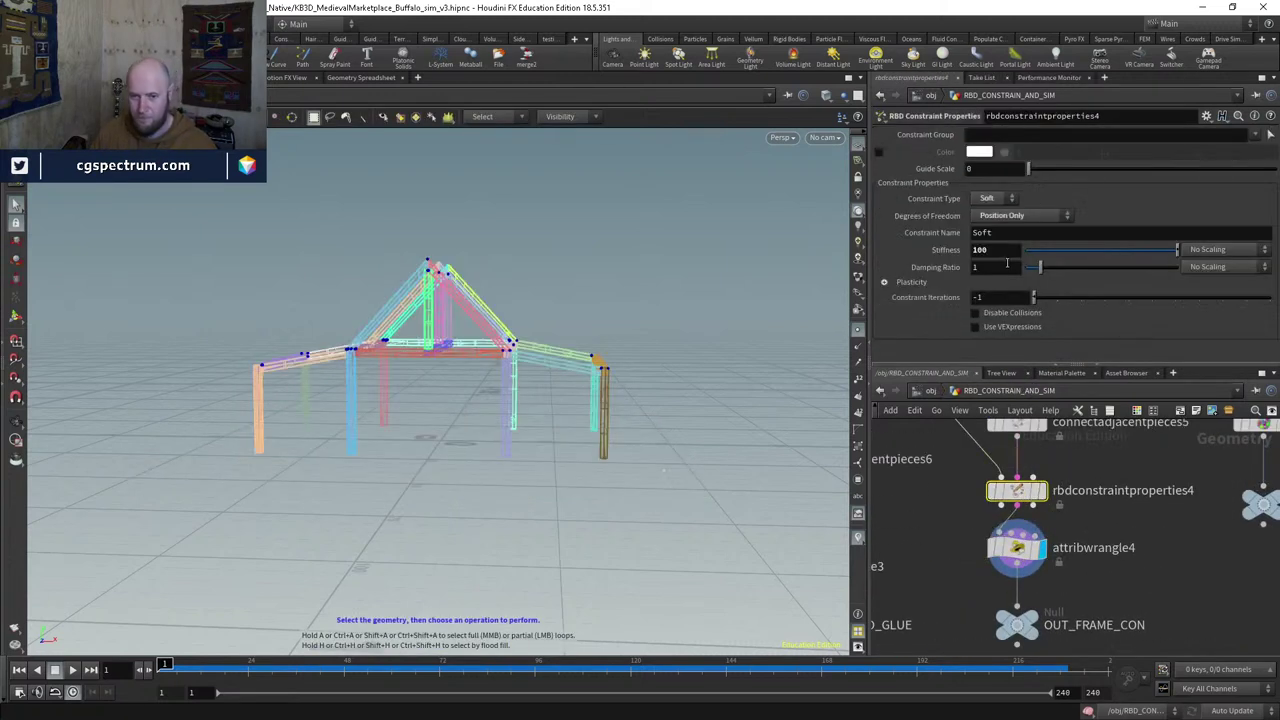
pyautogui.moveTo(1123, 474); pyautogui.dragTo(1120, 380, button='middle')
# Step: Enter dopnet2 again, stop playback at frame 1, and return to RBD_CONSTRAIN_AND_SIM
pyautogui.click(996, 534)
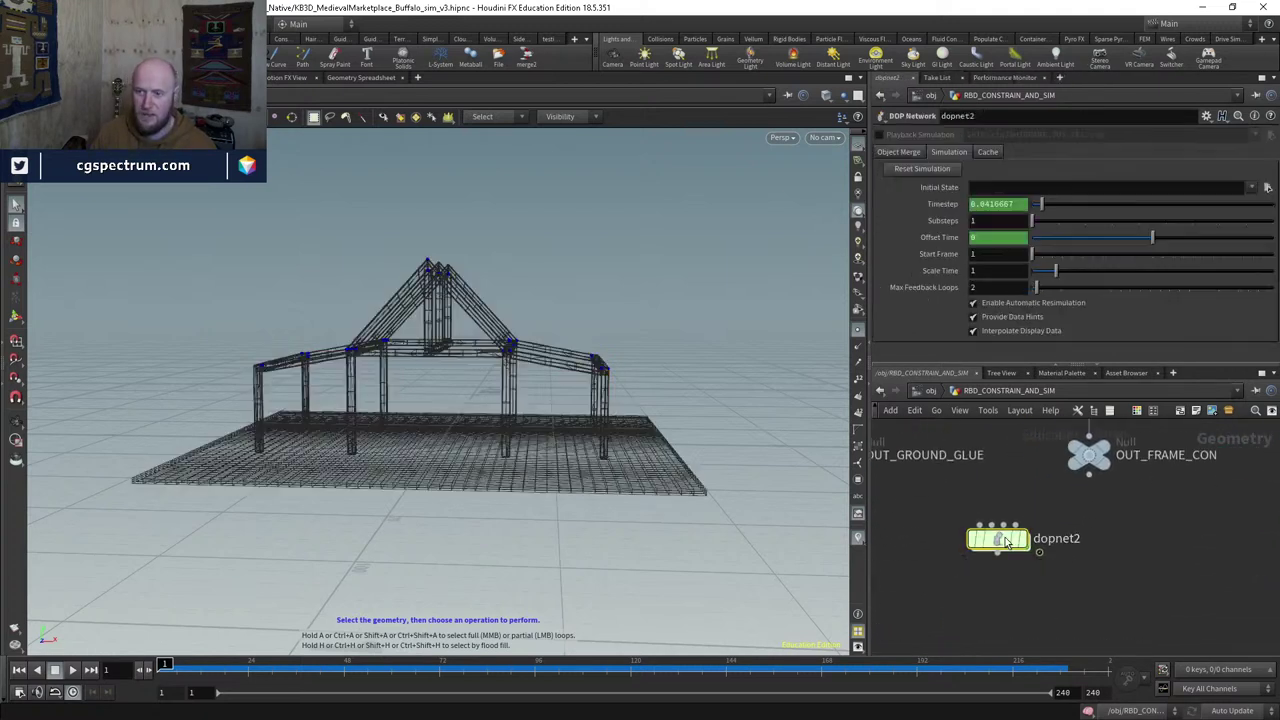
pyautogui.doubleClick(1000, 537)
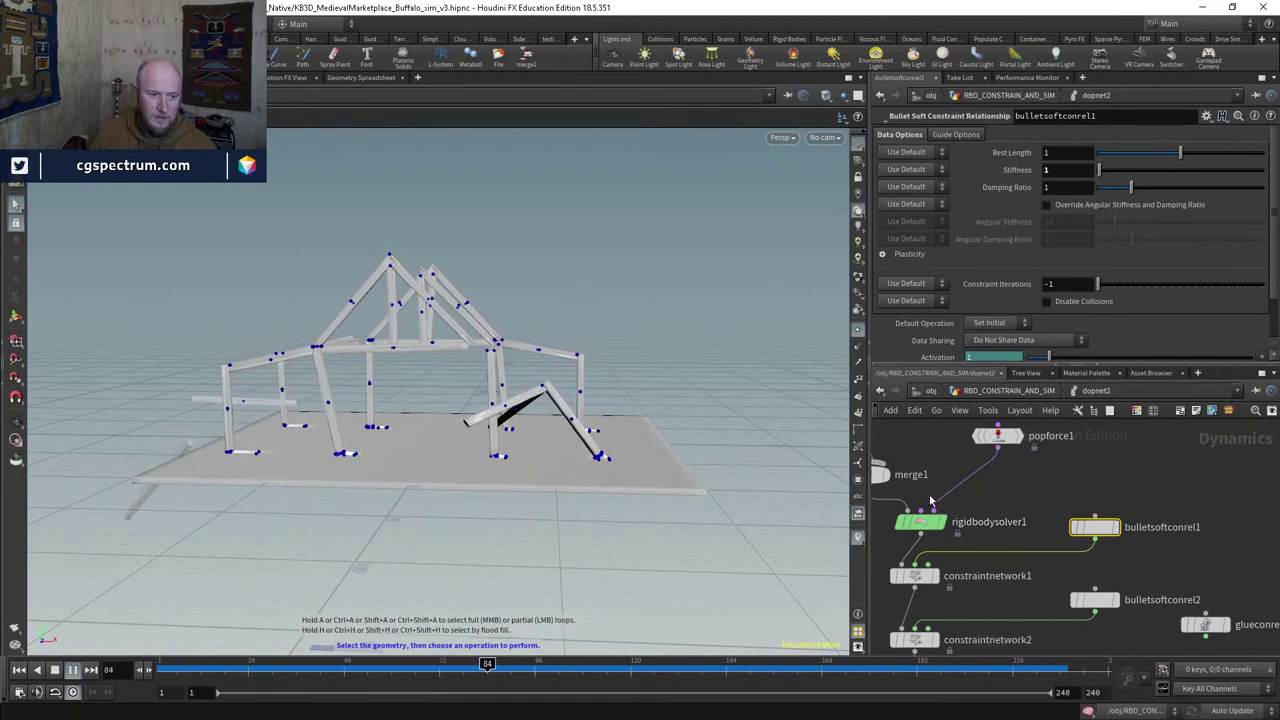
pyautogui.click(19, 669)
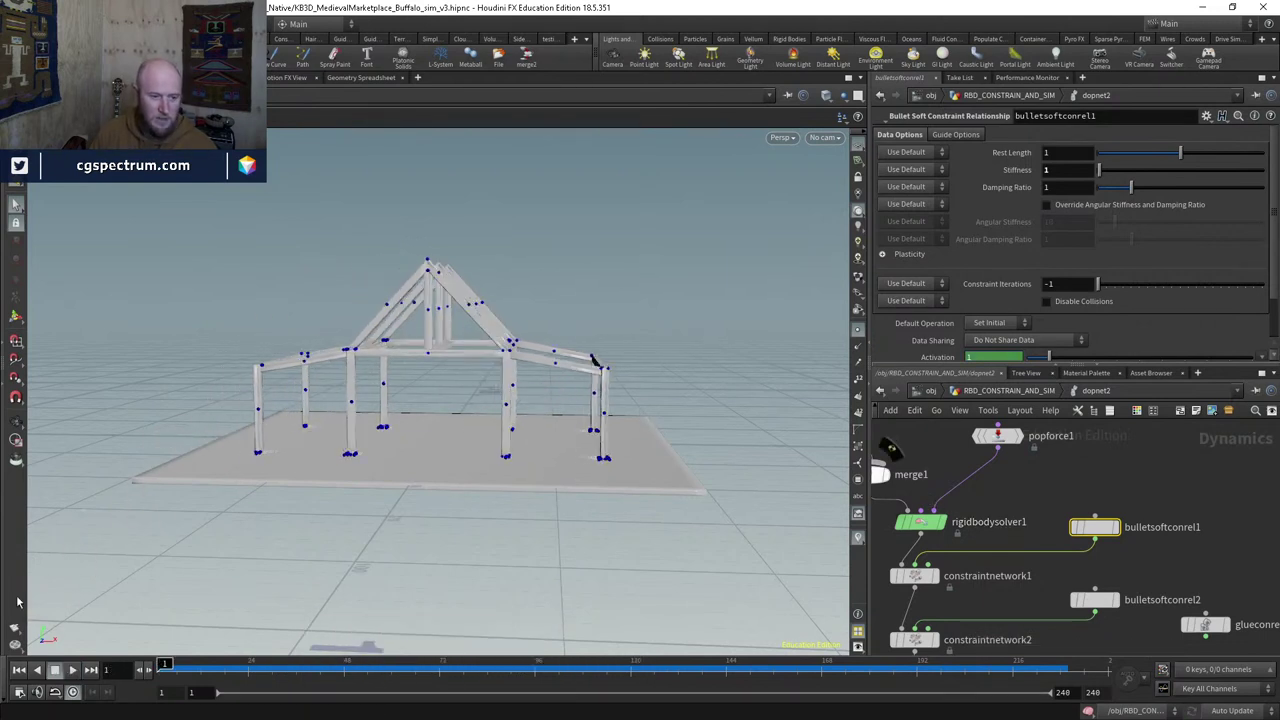
pyautogui.press('u')
# Step: Recheck connectadjacentpieces5, preview the sim inside dopnet2 at frame 1, then go back up
pyautogui.moveTo(1080, 440); pyautogui.dragTo(1060, 498, button='middle')
pyautogui.click(1058, 500)
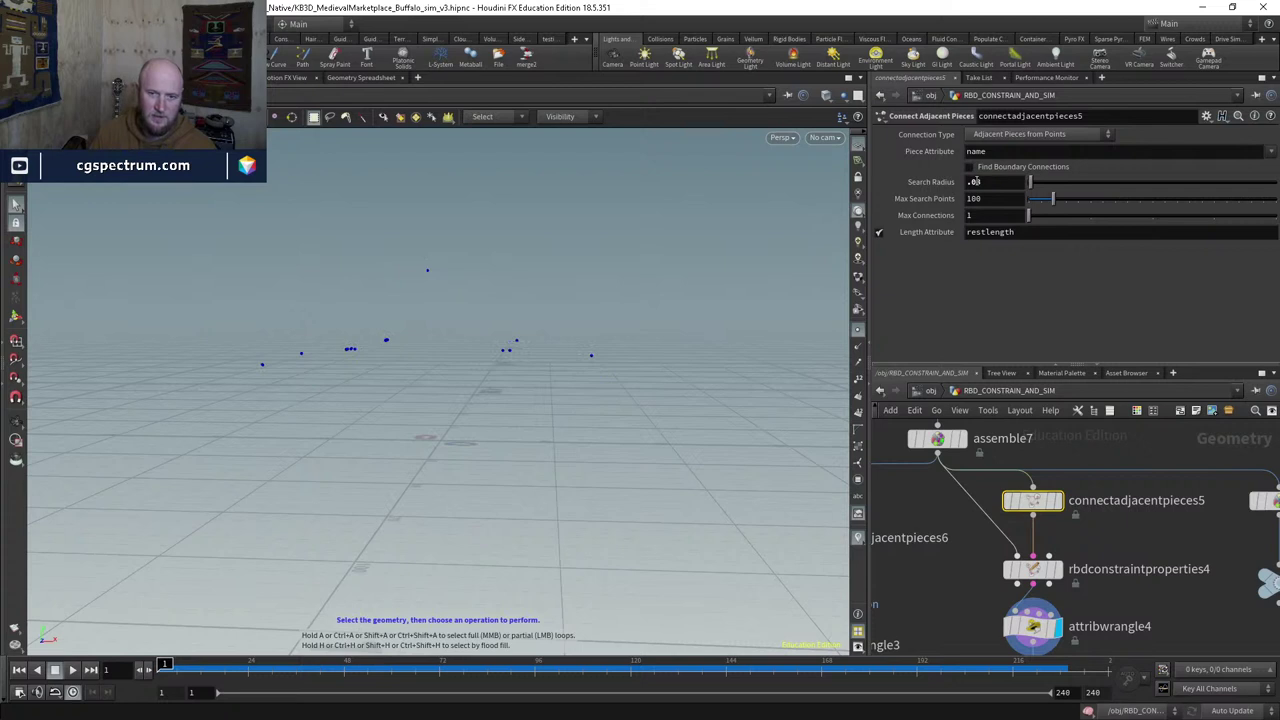
pyautogui.moveTo(1102, 608); pyautogui.dragTo(935, 533, button='middle')
pyautogui.doubleClick(935, 530)
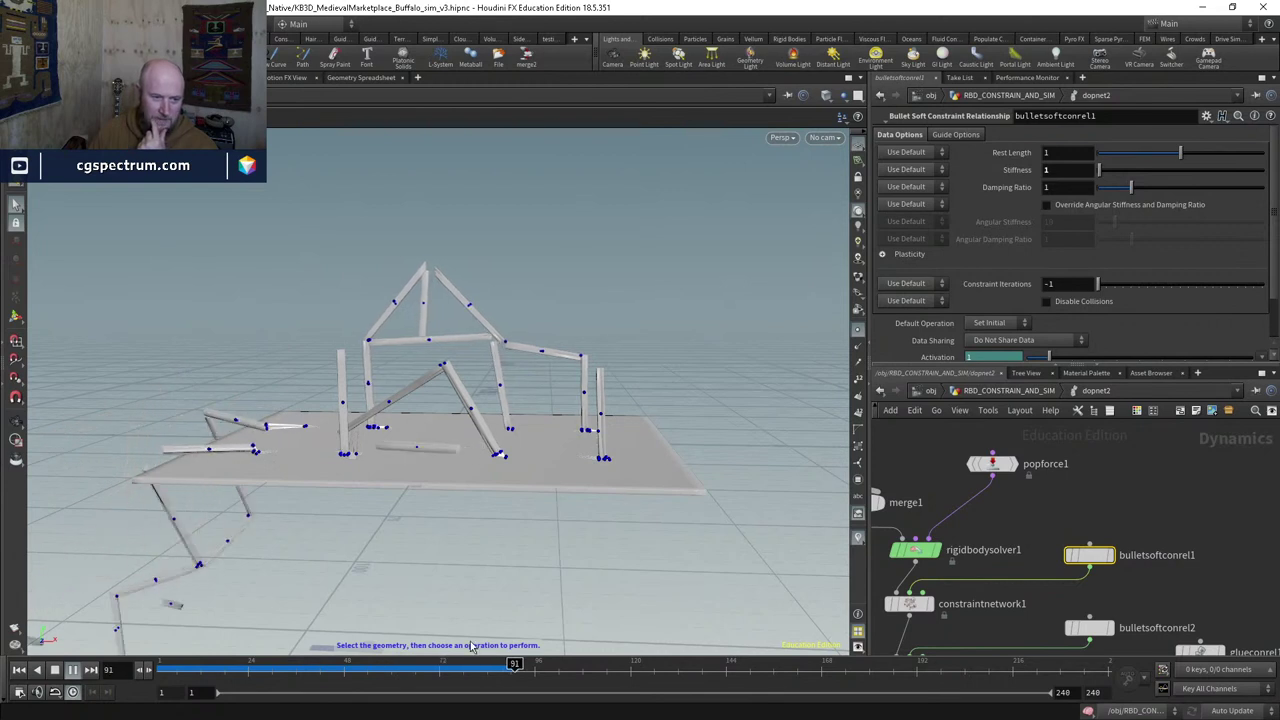
pyautogui.hotkey('ctrl', 'Up')
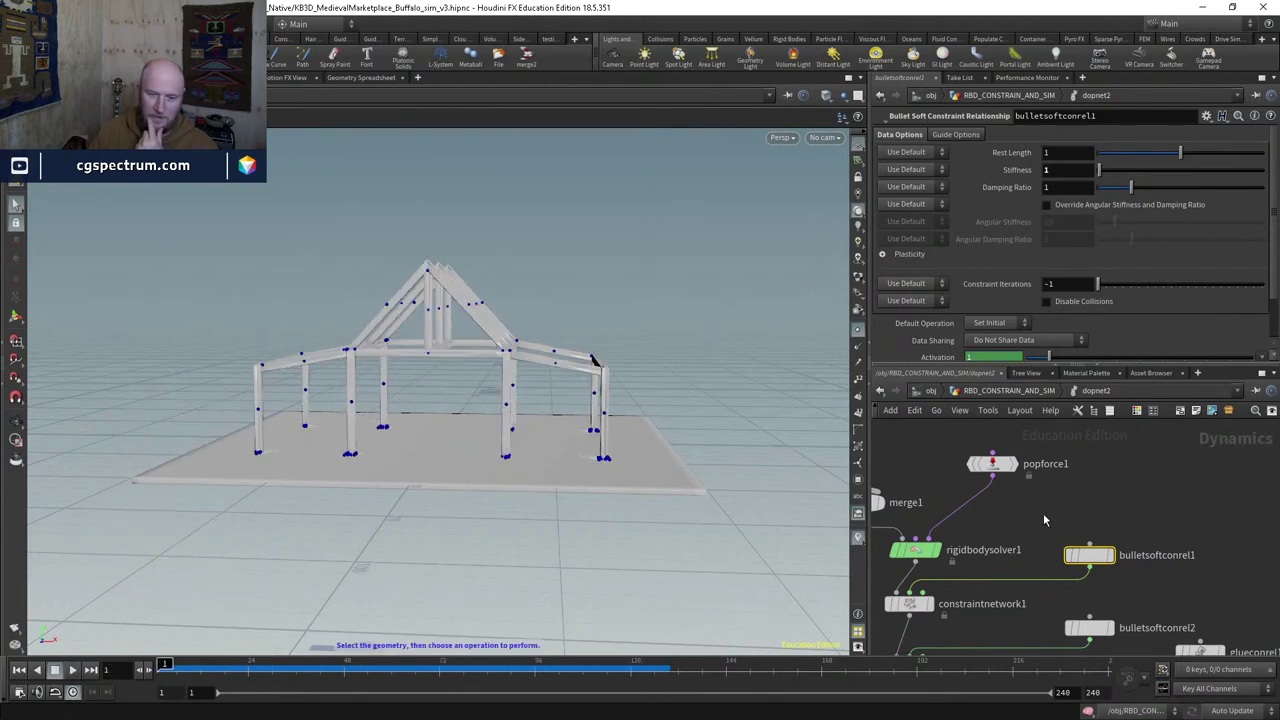
pyautogui.click(1005, 390)
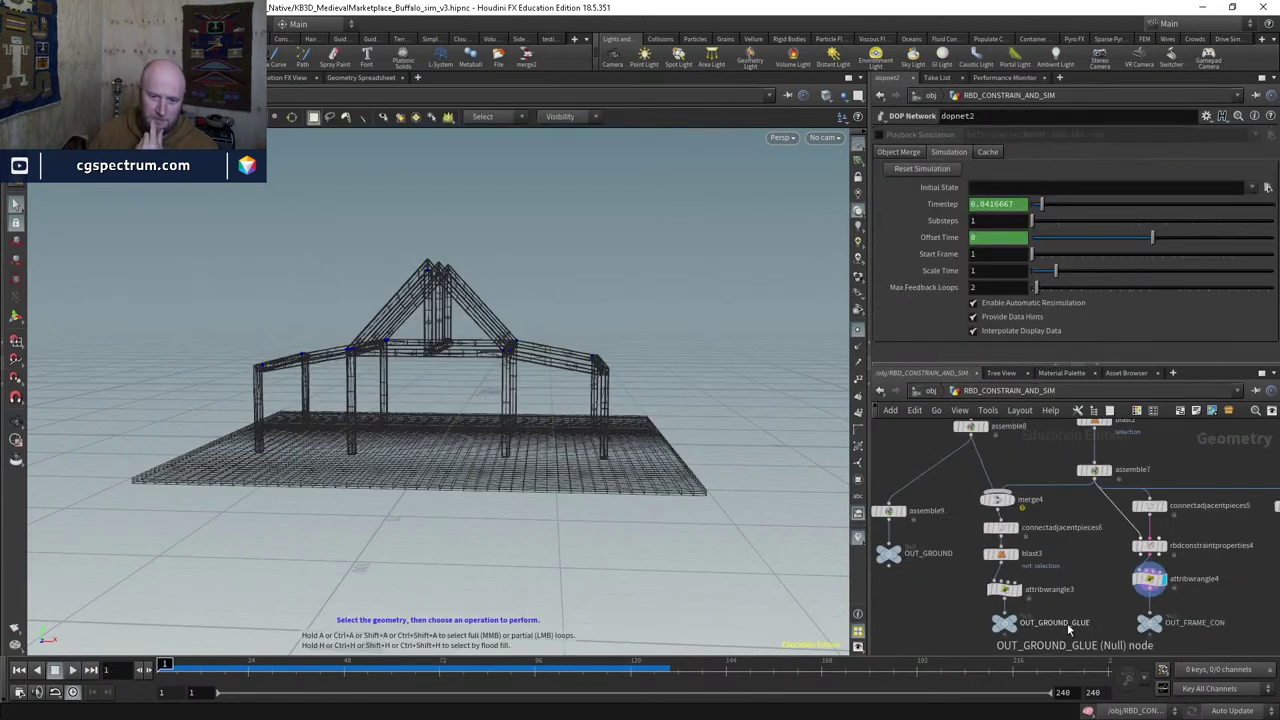
# Step: Resize ground box1 to 200 in X and Z, after first trying 150
pyautogui.click(1053, 493)
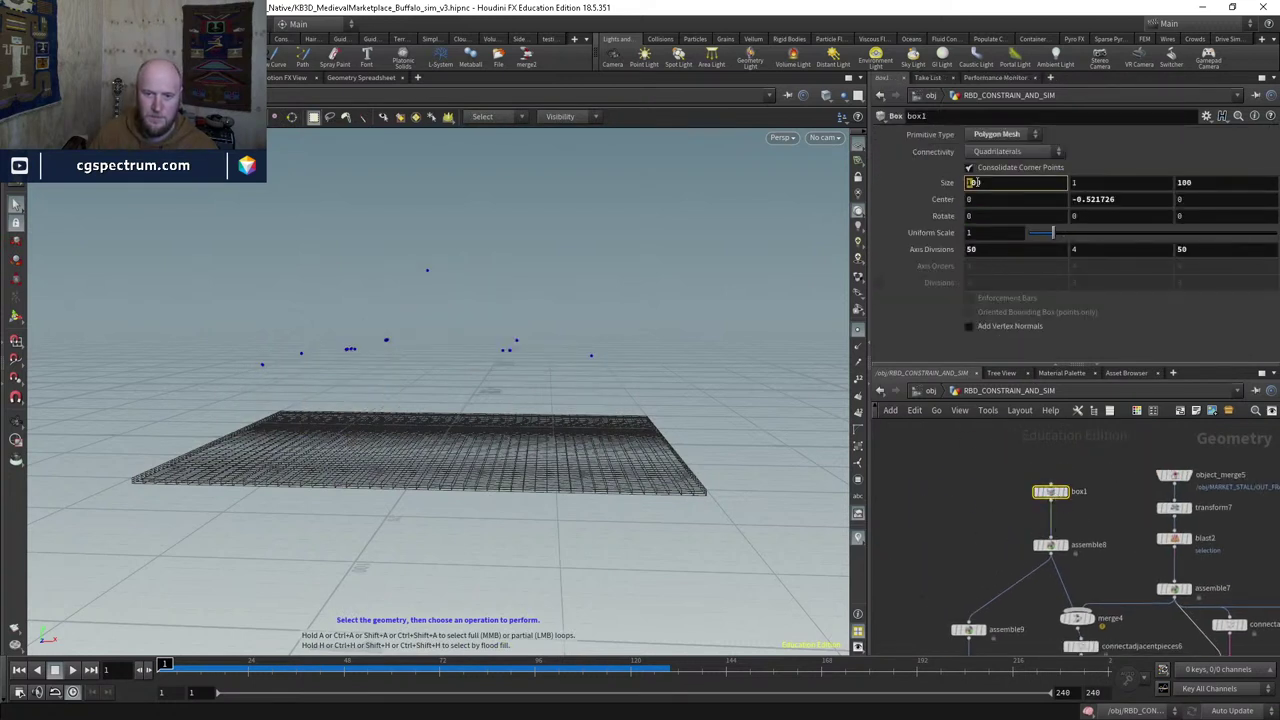
pyautogui.write('150')
pyautogui.press('Return')
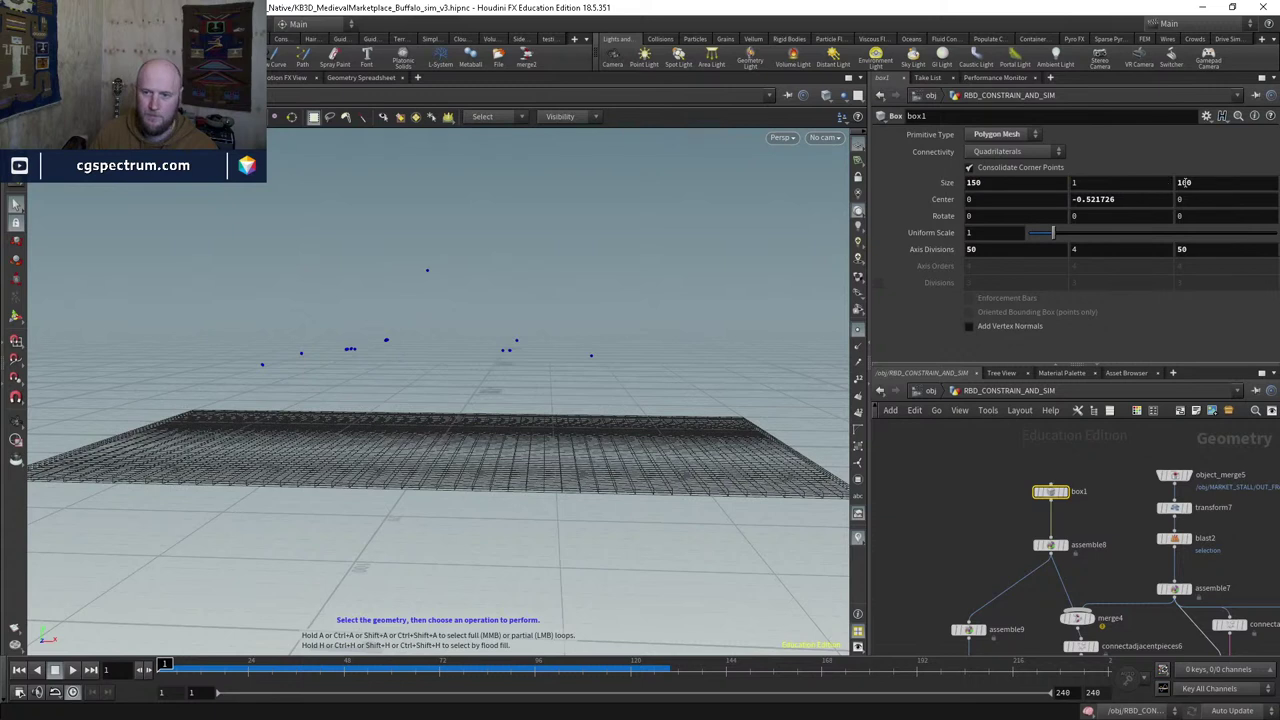
pyautogui.click(1212, 182)
pyautogui.write('150')
pyautogui.press('Return')
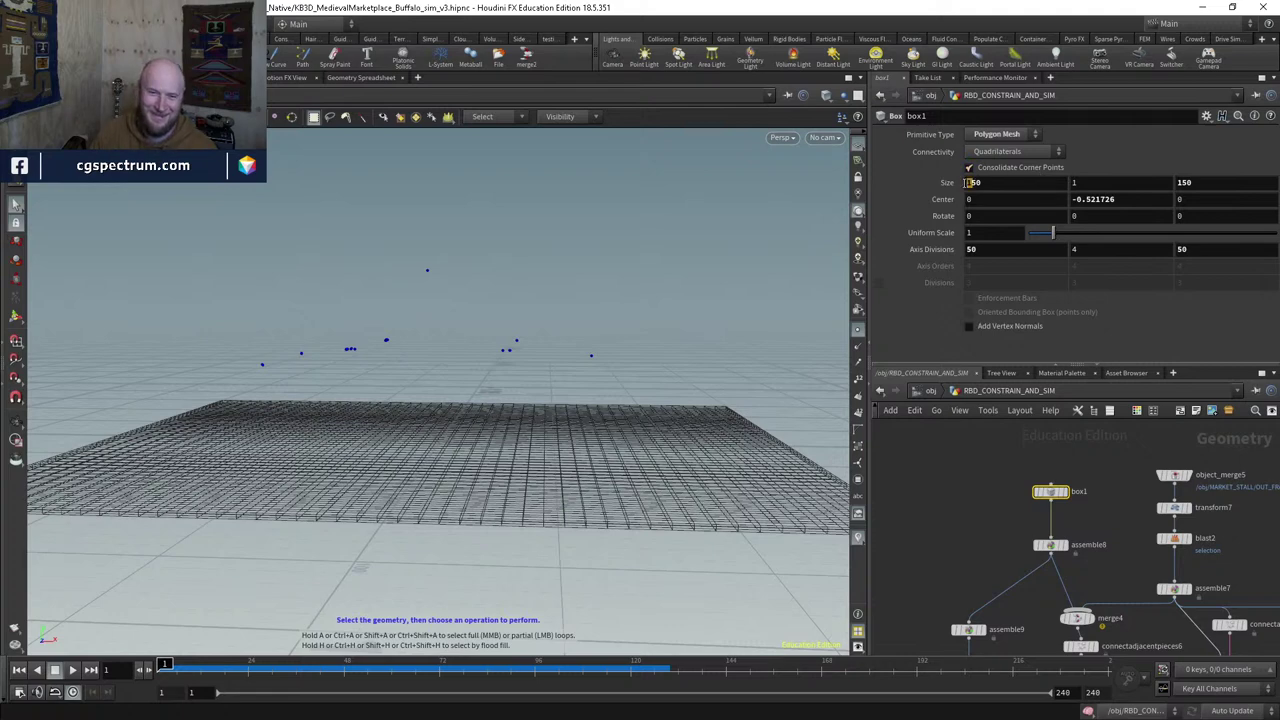
pyautogui.write('200')
pyautogui.press('Return')
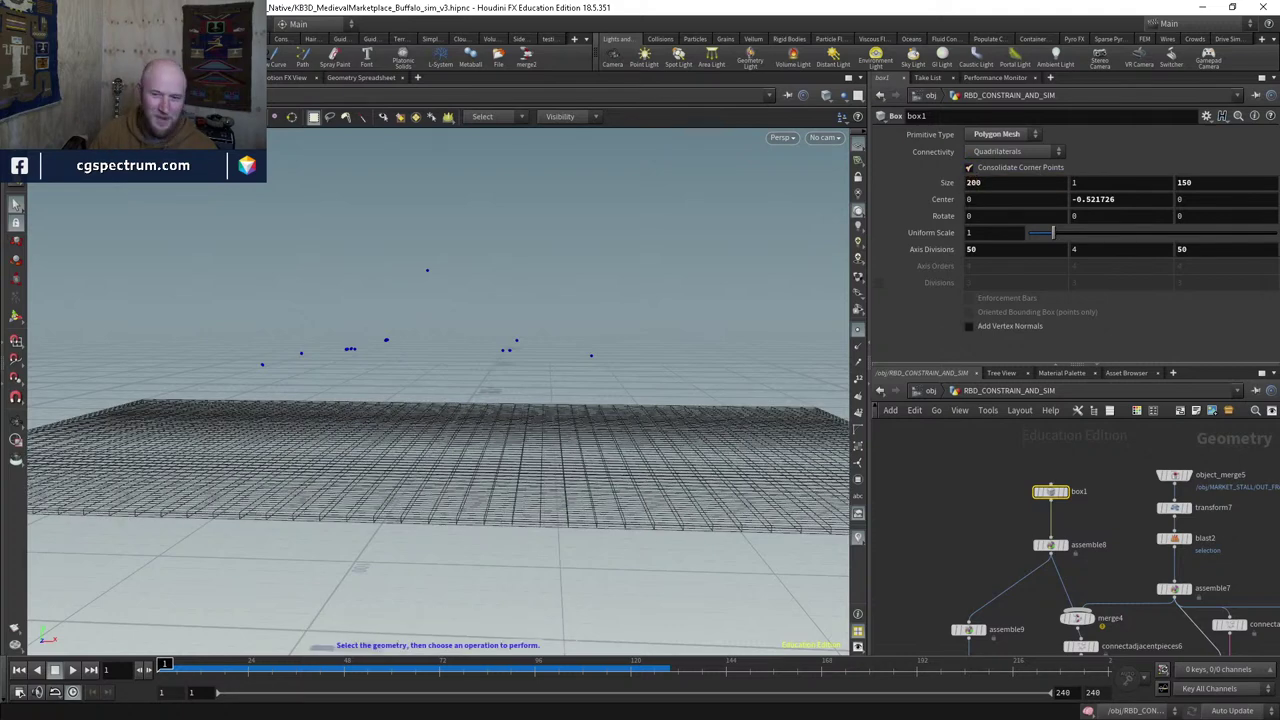
pyautogui.write('200')
pyautogui.press('Return')
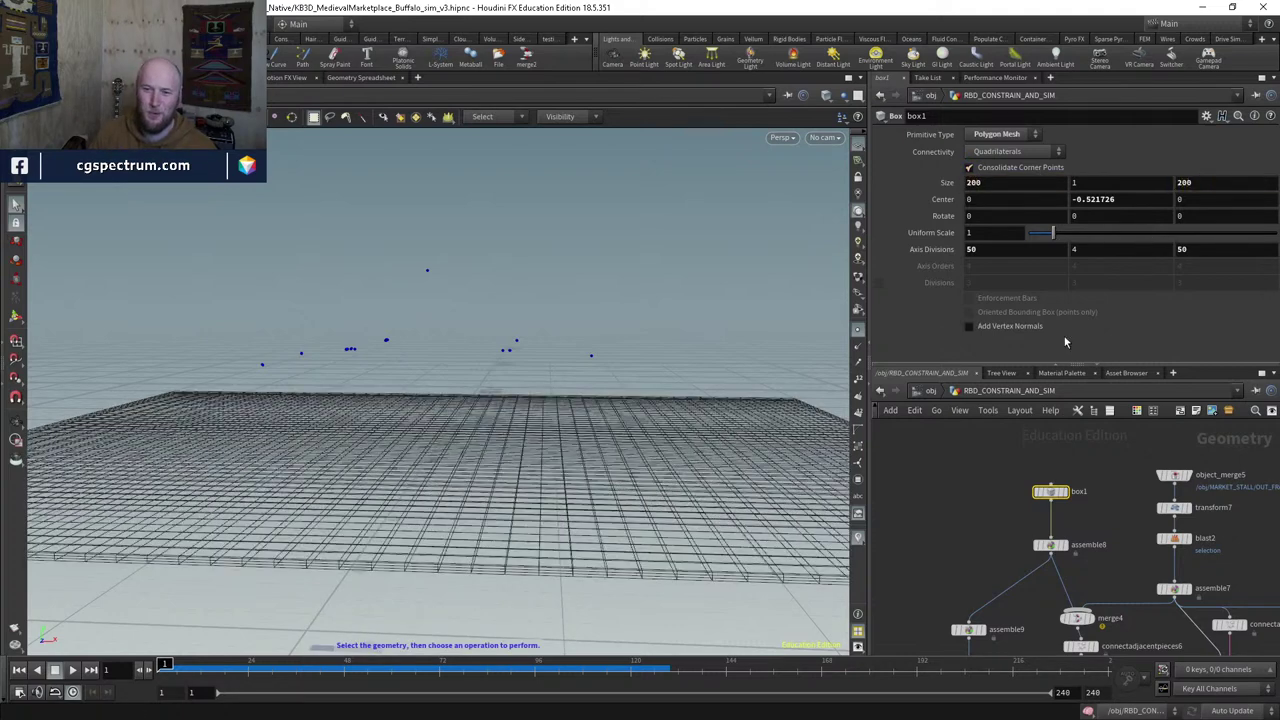
# Step: Bring dopnet2 into view and enter the simulation network
pyautogui.moveTo(1091, 432); pyautogui.dragTo(1070, 400, button='middle')
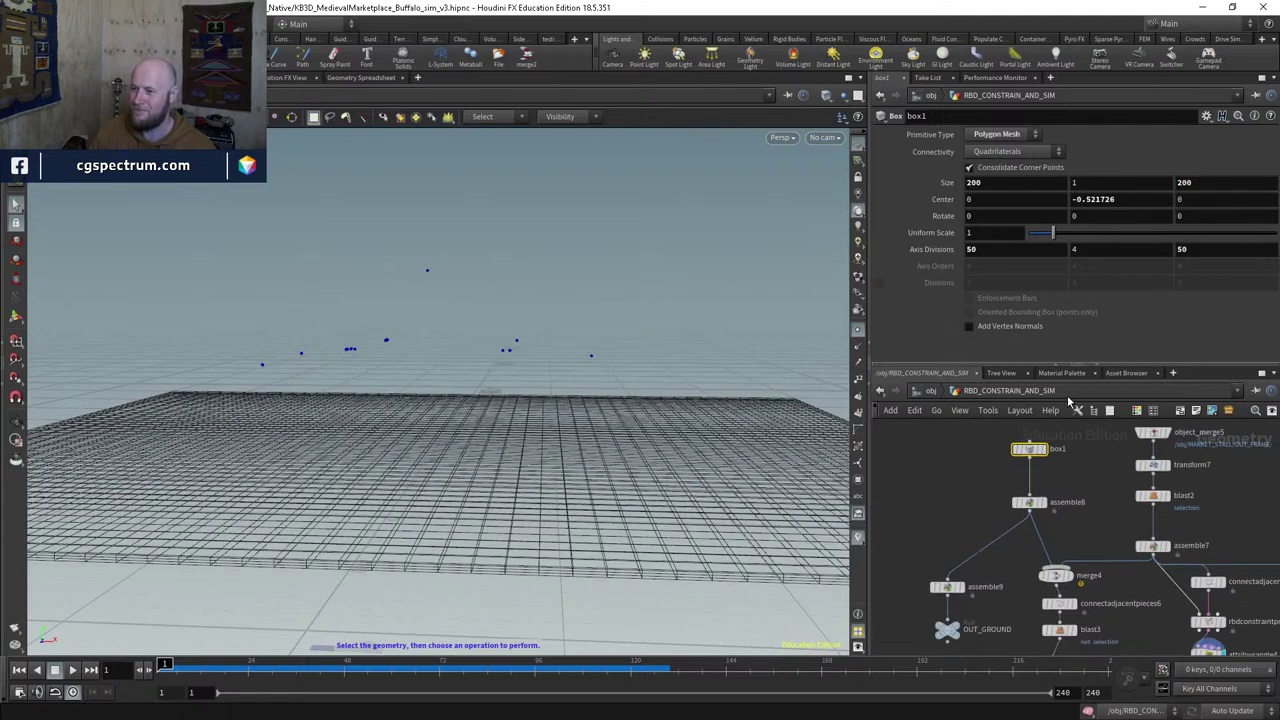
pyautogui.moveTo(1068, 497)
pyautogui.mouseDown(button='middle')
pyautogui.moveTo(1060, 470)
pyautogui.moveTo(1052, 514)
pyautogui.mouseUp(button='middle')
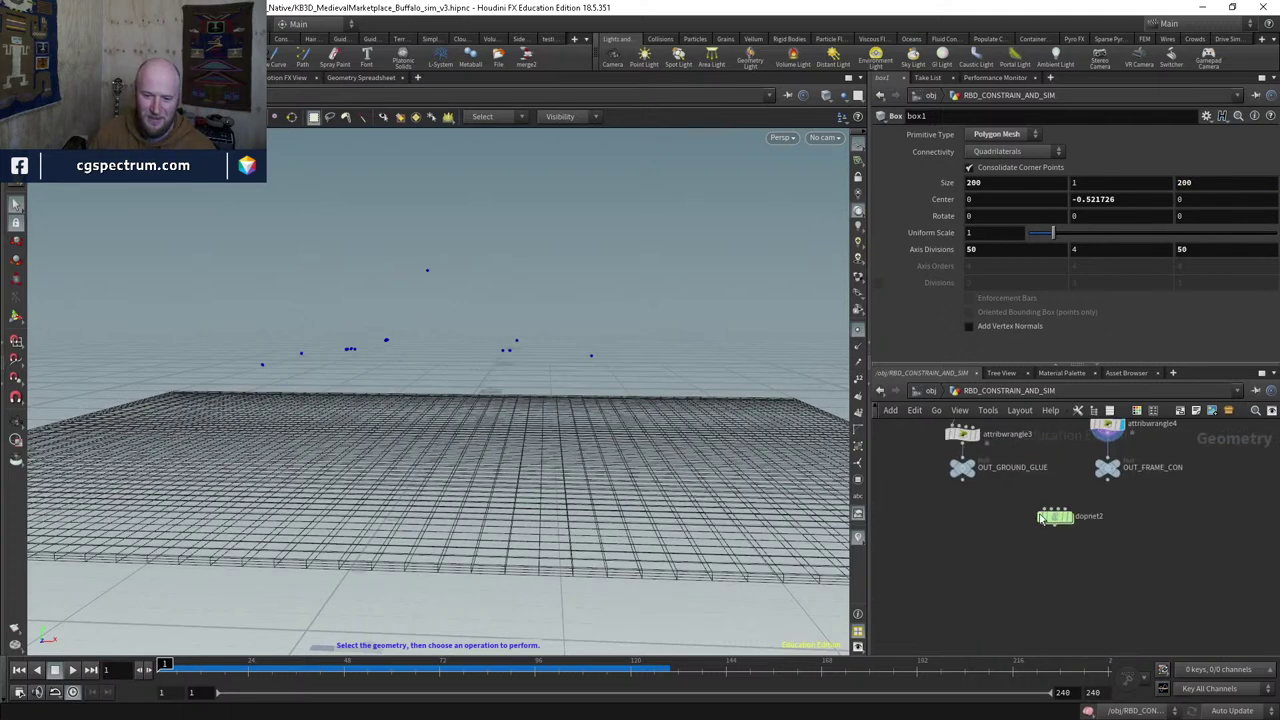
pyautogui.scroll(2, 1055, 518)
pyautogui.doubleClick(1055, 520)
# Step: Play the sim, return to frame 1, and scrub to watch the frame collapse
pyautogui.press('Up')
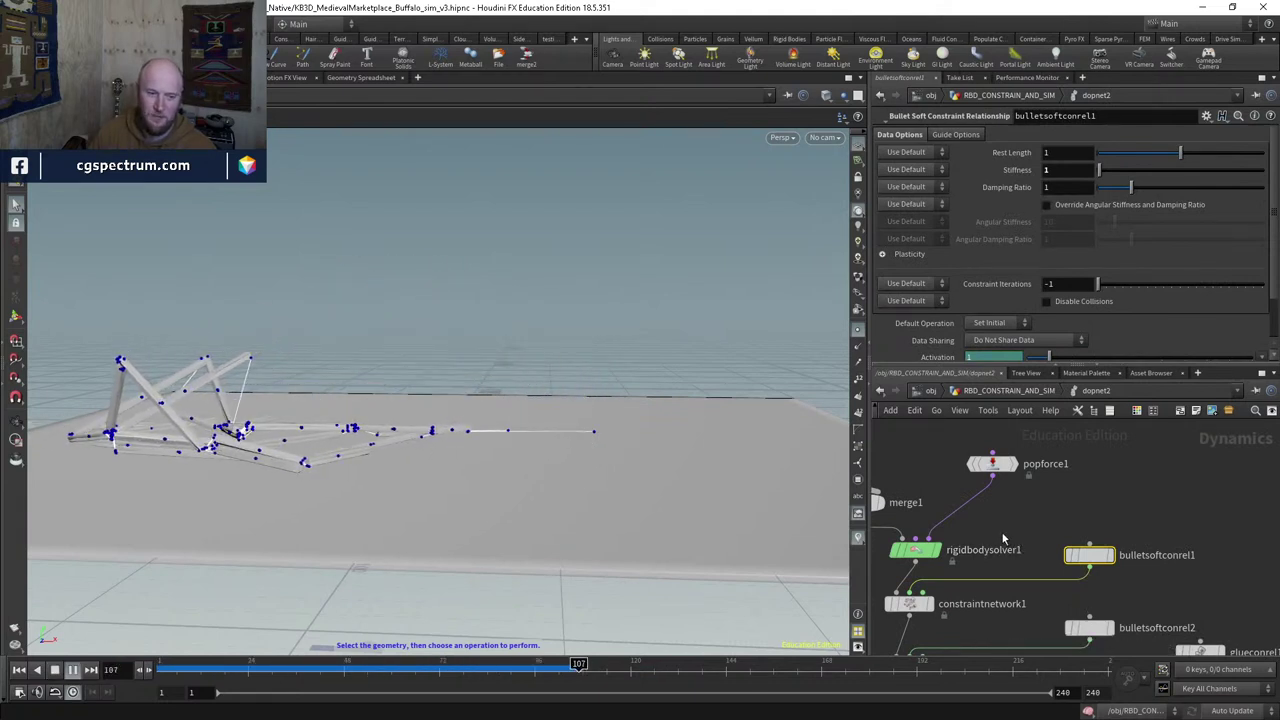
pyautogui.press('Up')
pyautogui.hotkey('ctrl', 'Up')
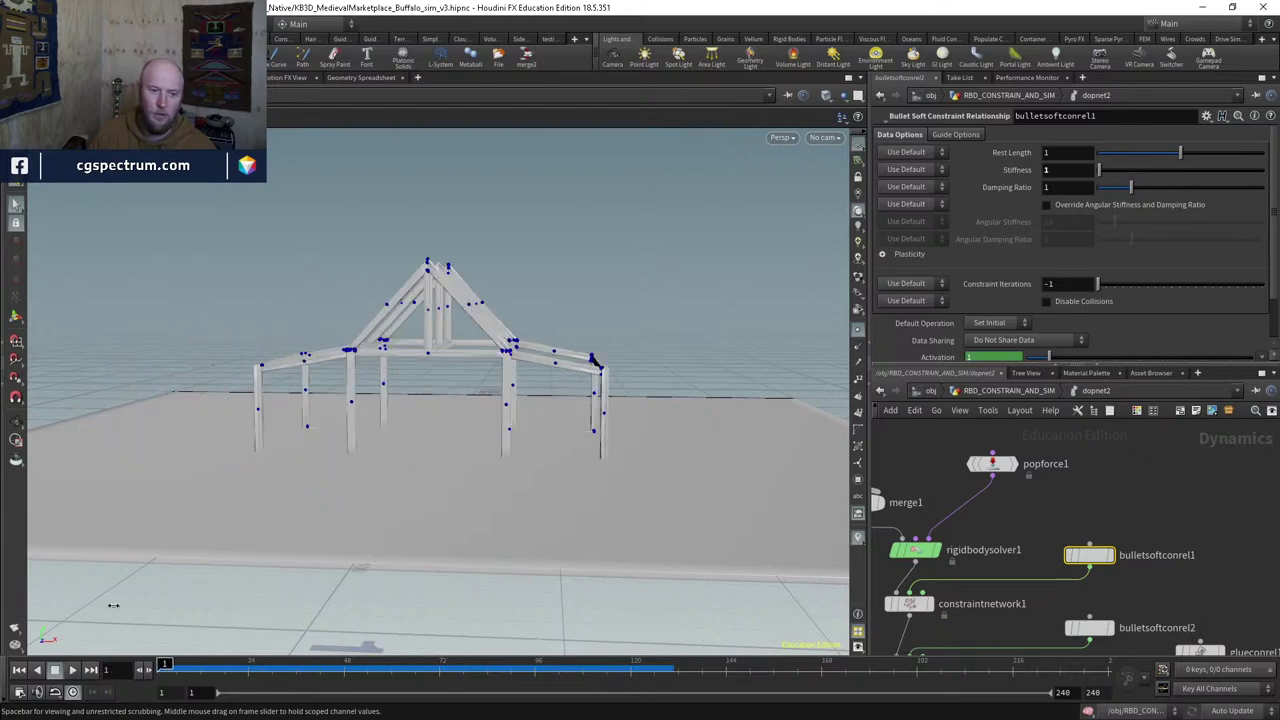
pyautogui.moveTo(113, 605); pyautogui.dragTo(148, 693)
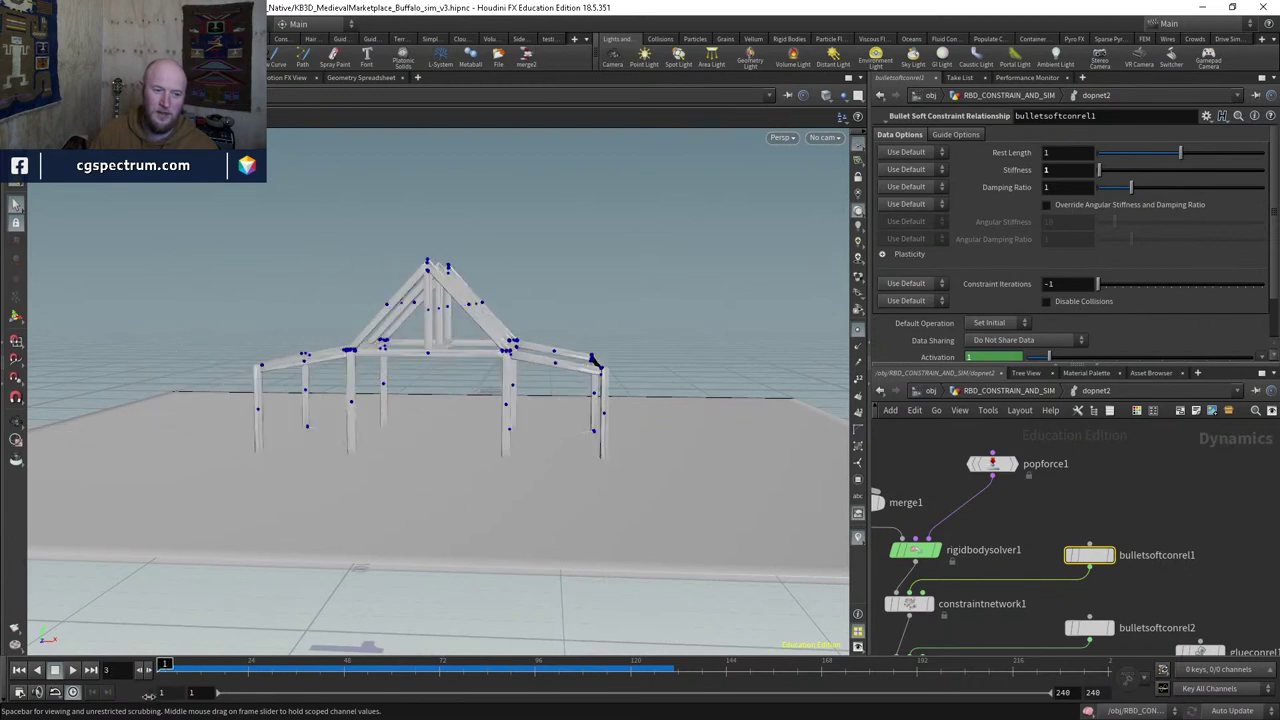
# Step: Rearrange rigidbodysolver1, merge1 and popforce1 in the DOP network
pyautogui.moveTo(1084, 505); pyautogui.dragTo(1112, 451, button='middle')
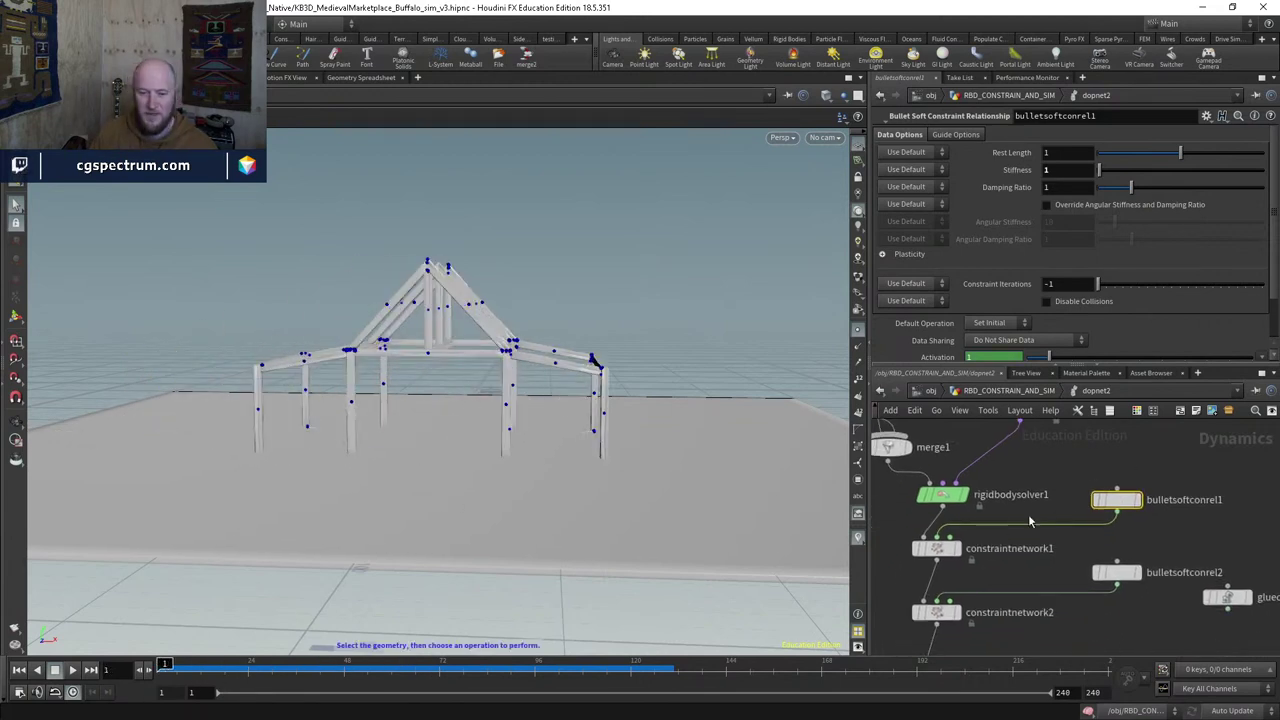
pyautogui.moveTo(945, 549); pyautogui.dragTo(947, 560)
pyautogui.moveTo(947, 560); pyautogui.dragTo(965, 600, button='middle')
pyautogui.moveTo(960, 534); pyautogui.dragTo(907, 461)
pyautogui.moveTo(1038, 457); pyautogui.dragTo(1050, 457)
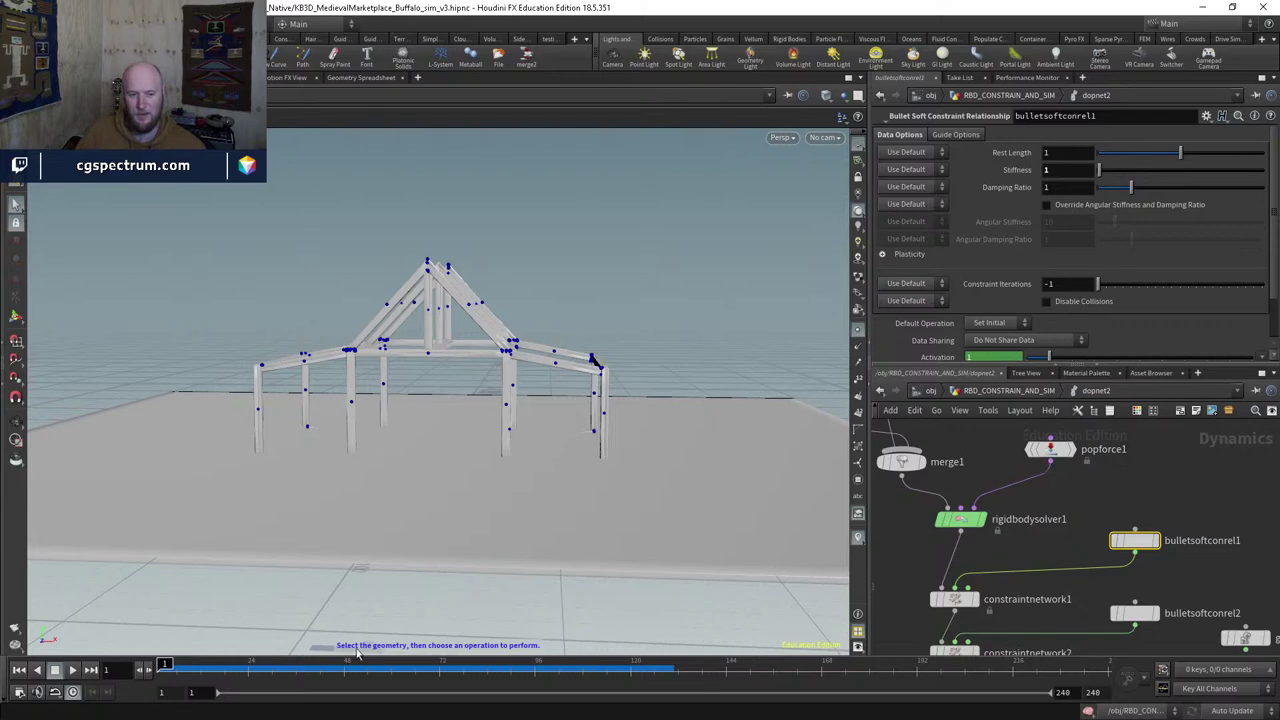
# Step: Scrub the collapse frames again, then shift popforce1 up and to the right
pyautogui.moveTo(358, 652); pyautogui.dragTo(126, 672)
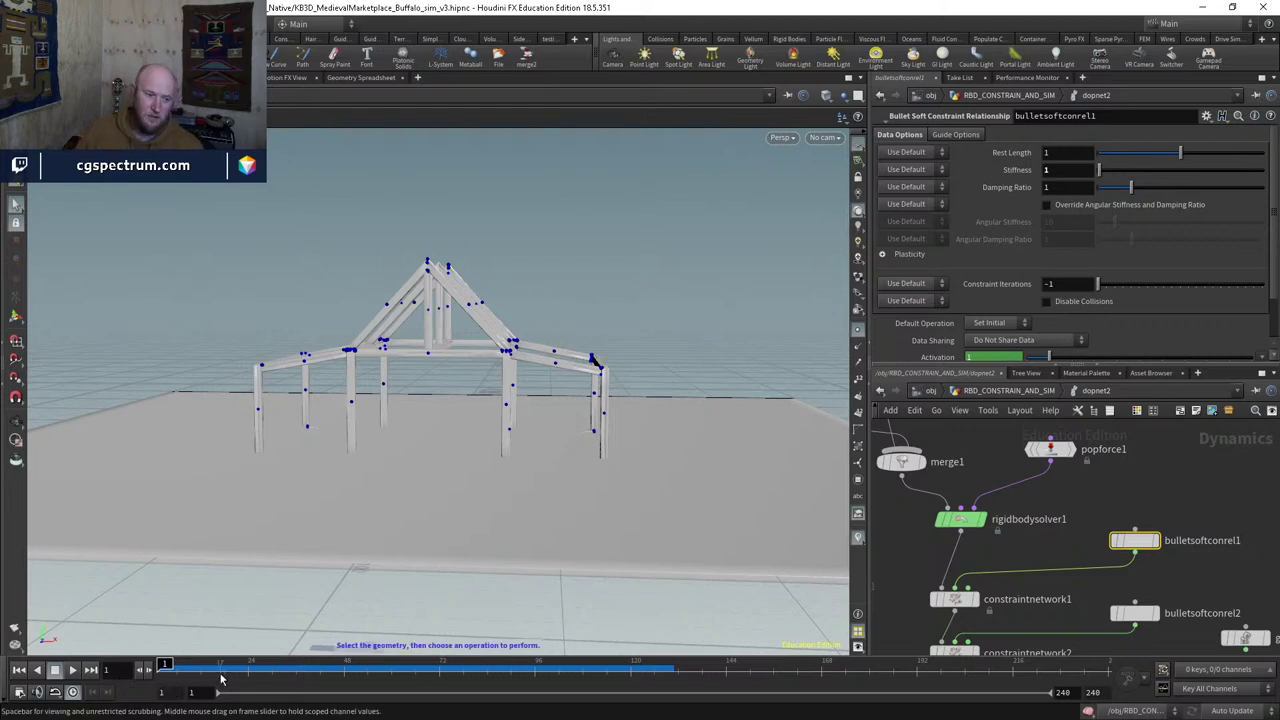
pyautogui.moveTo(165, 664)
pyautogui.mouseDown()
pyautogui.moveTo(548, 666)
pyautogui.moveTo(155, 660)
pyautogui.moveTo(173, 643)
pyautogui.moveTo(343, 663)
pyautogui.moveTo(166, 665)
pyautogui.moveTo(147, 648)
pyautogui.mouseUp()
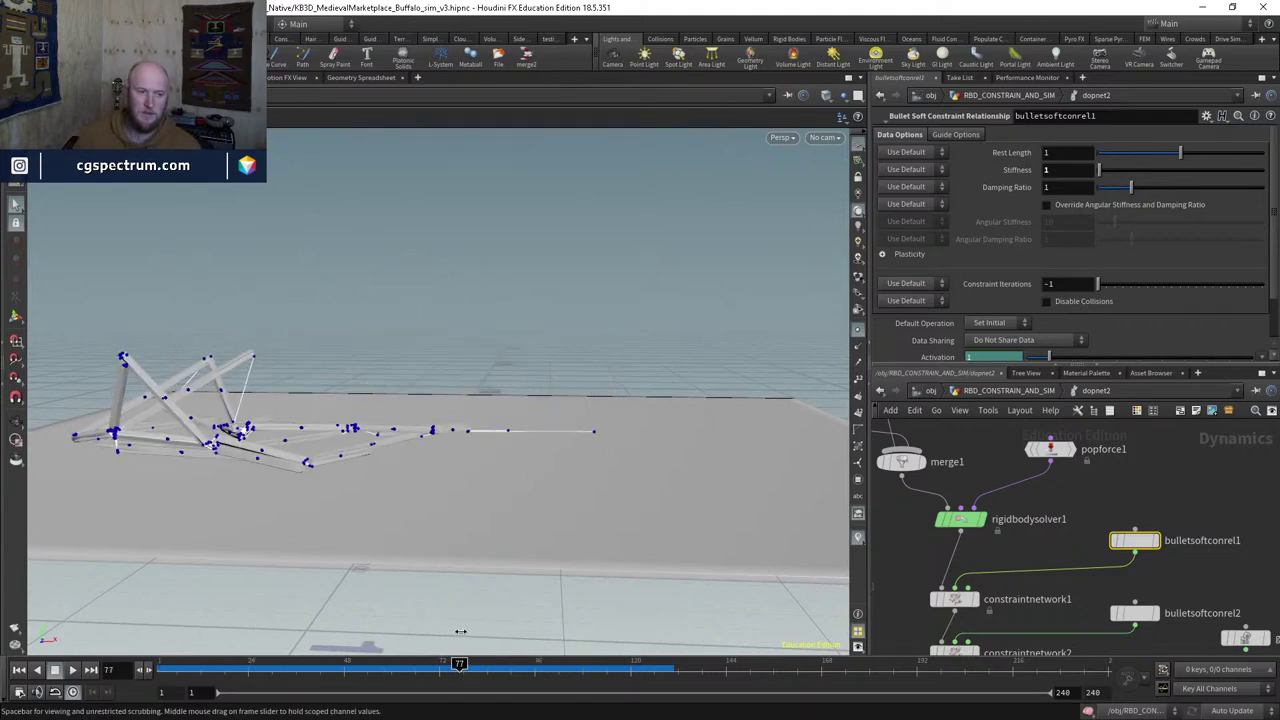
pyautogui.moveTo(181, 614)
pyautogui.mouseDown()
pyautogui.moveTo(150, 614)
pyautogui.moveTo(353, 628)
pyautogui.moveTo(155, 630)
pyautogui.moveTo(375, 658)
pyautogui.moveTo(165, 662)
pyautogui.mouseUp()
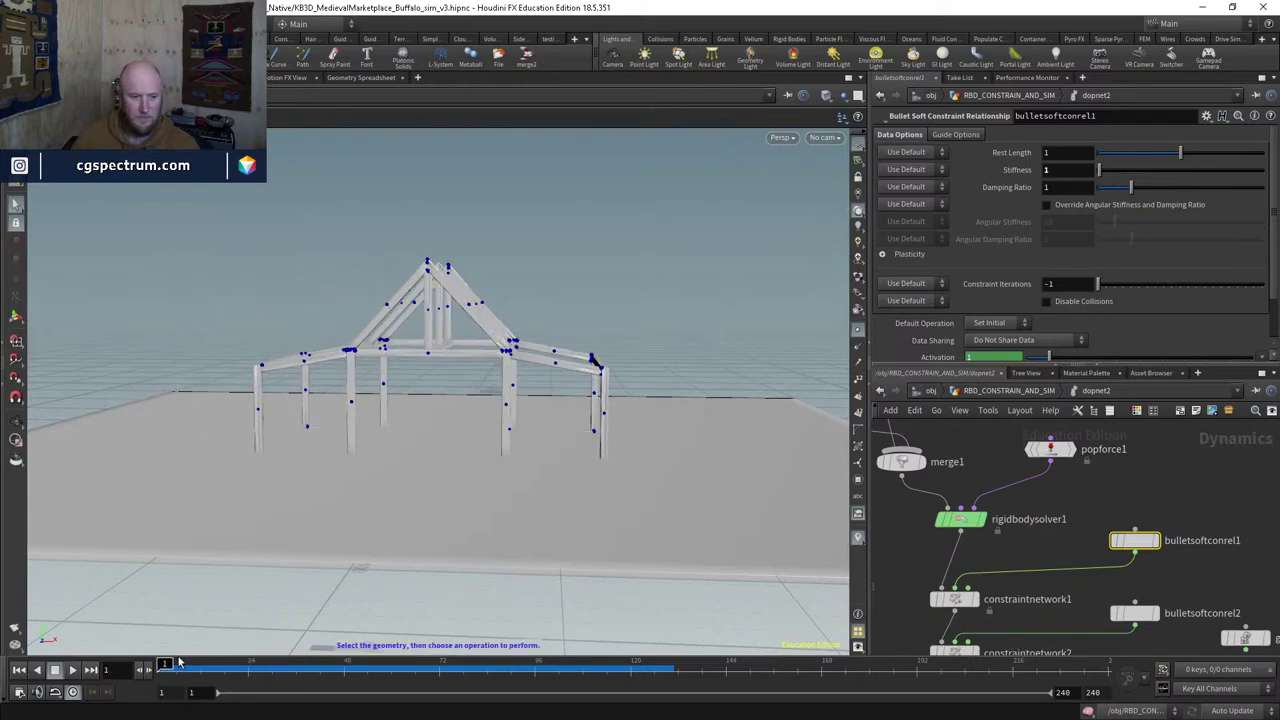
pyautogui.moveTo(252, 663)
pyautogui.mouseDown()
pyautogui.moveTo(277, 662)
pyautogui.moveTo(205, 662)
pyautogui.moveTo(382, 664)
pyautogui.moveTo(165, 662)
pyautogui.moveTo(252, 662)
pyautogui.moveTo(199, 651)
pyautogui.moveTo(168, 662)
pyautogui.moveTo(240, 662)
pyautogui.moveTo(165, 662)
pyautogui.mouseUp()
pyautogui.moveTo(1052, 501); pyautogui.dragTo(1052, 581, button='middle')
pyautogui.moveTo(1050, 528); pyautogui.dragTo(1183, 487)
# Step: Add sopsolver1 wired into rigidbodysolver1's post-solve input and look inside it
pyautogui.press('Tab')
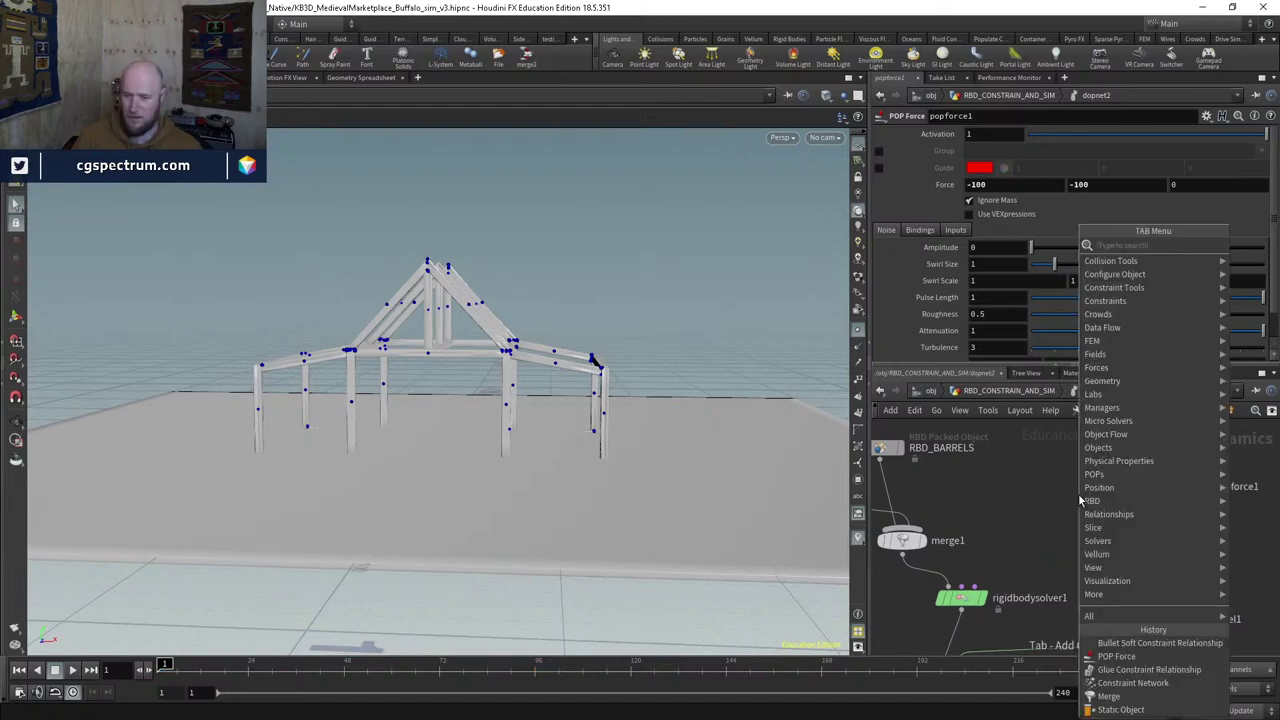
pyautogui.write('sopso')
pyautogui.press('Return')
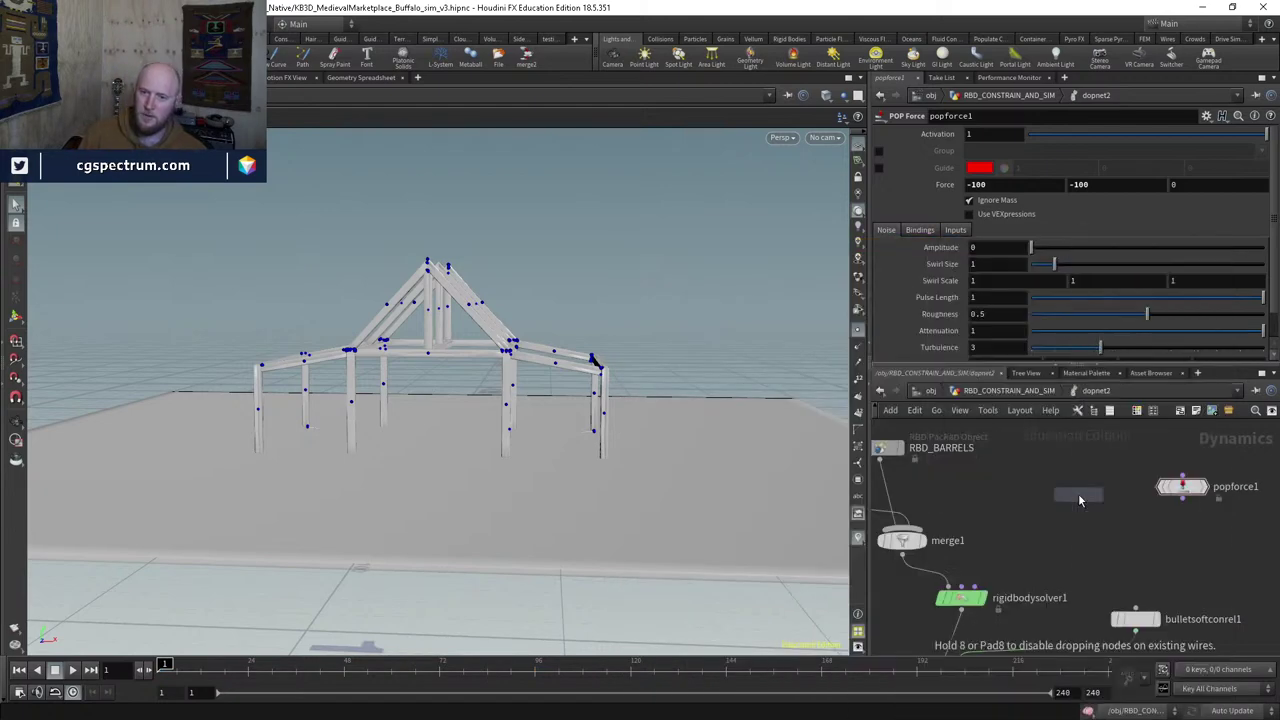
pyautogui.click(1078, 493)
pyautogui.click(1078, 503)
pyautogui.click(997, 570)
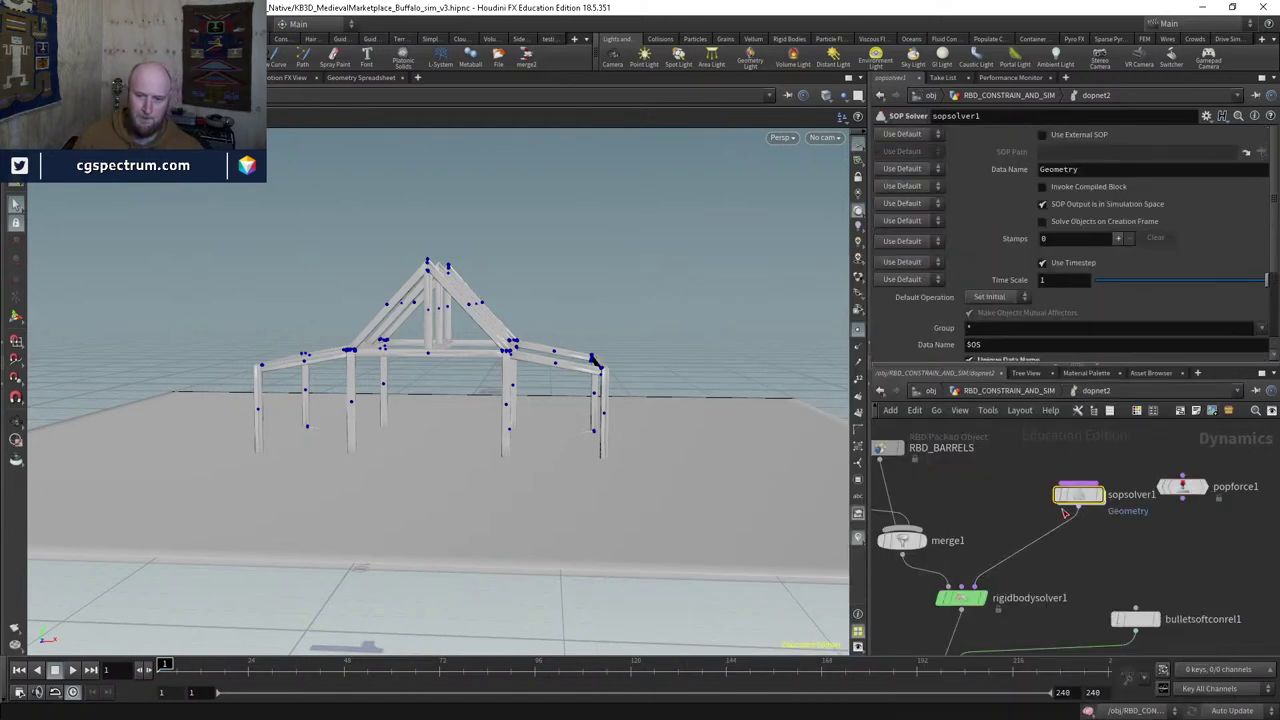
pyautogui.doubleClick(1078, 495)
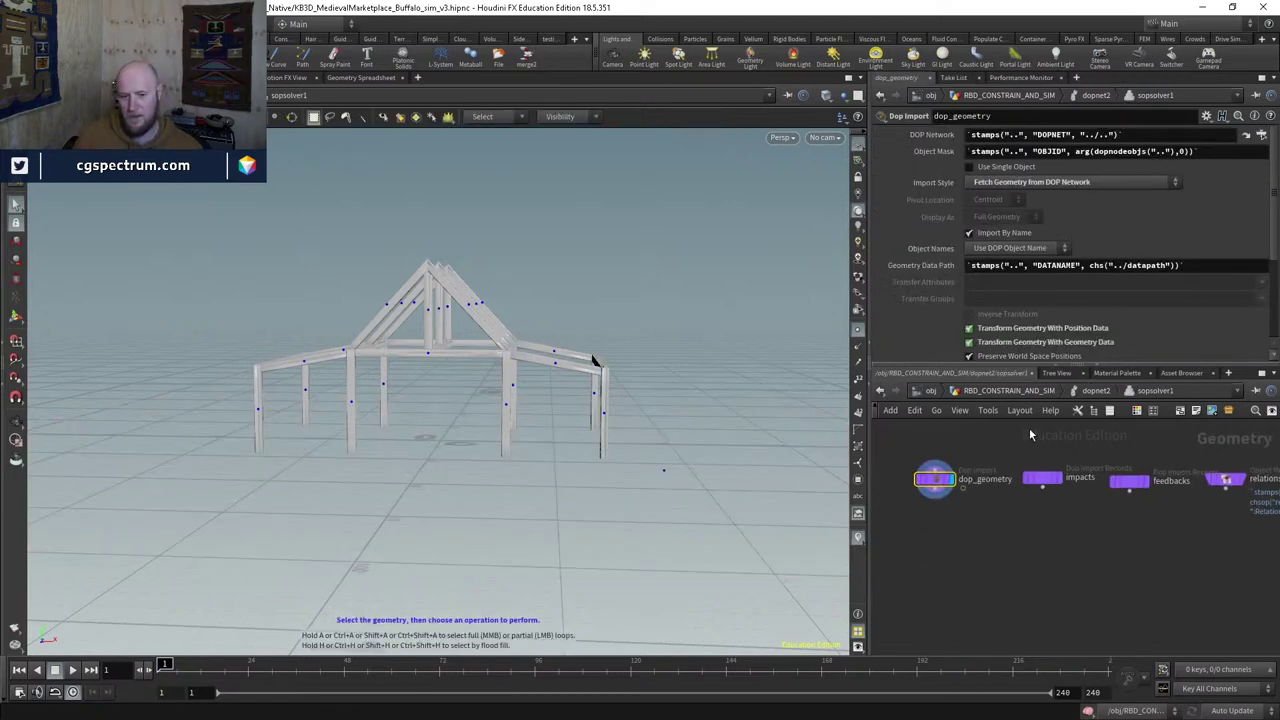
# Step: Return up to the RBD_CONSTRAIN_AND_SIM geometry network
pyautogui.click(1098, 391)
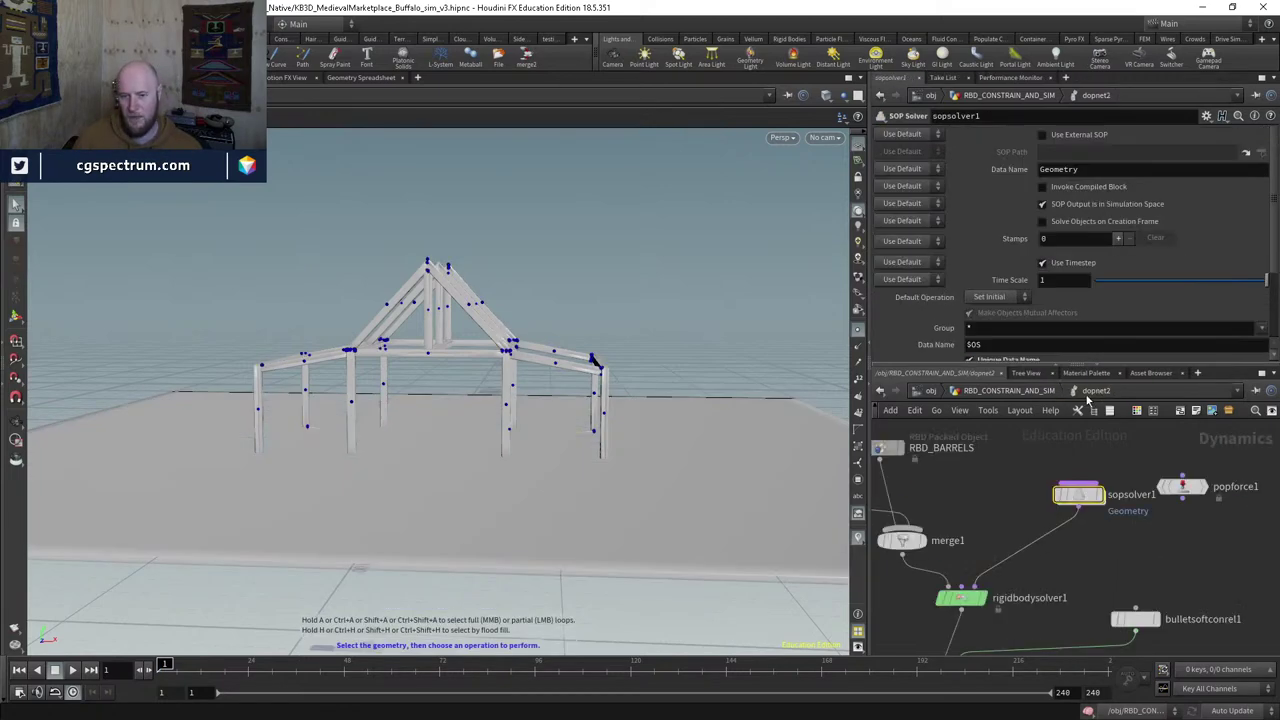
pyautogui.click(1016, 391)
pyautogui.moveTo(1010, 486); pyautogui.dragTo(1005, 561, button='middle')
pyautogui.scroll(-3, 1127, 623)
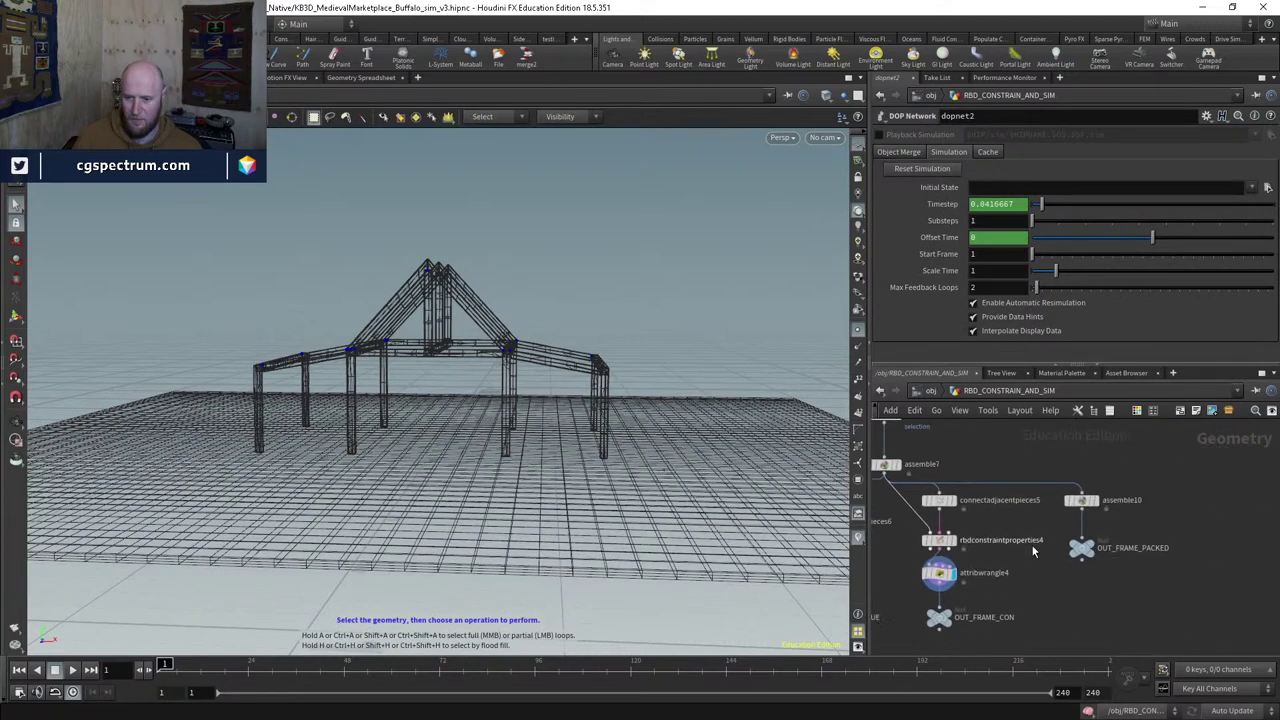
pyautogui.scroll(3, 1070, 560)
# Step: Insert an Attribute Wrangle, attribwrangle5, above OUT_FRAME_PACKED and display it
pyautogui.press('Tab')
pyautogui.write('at')
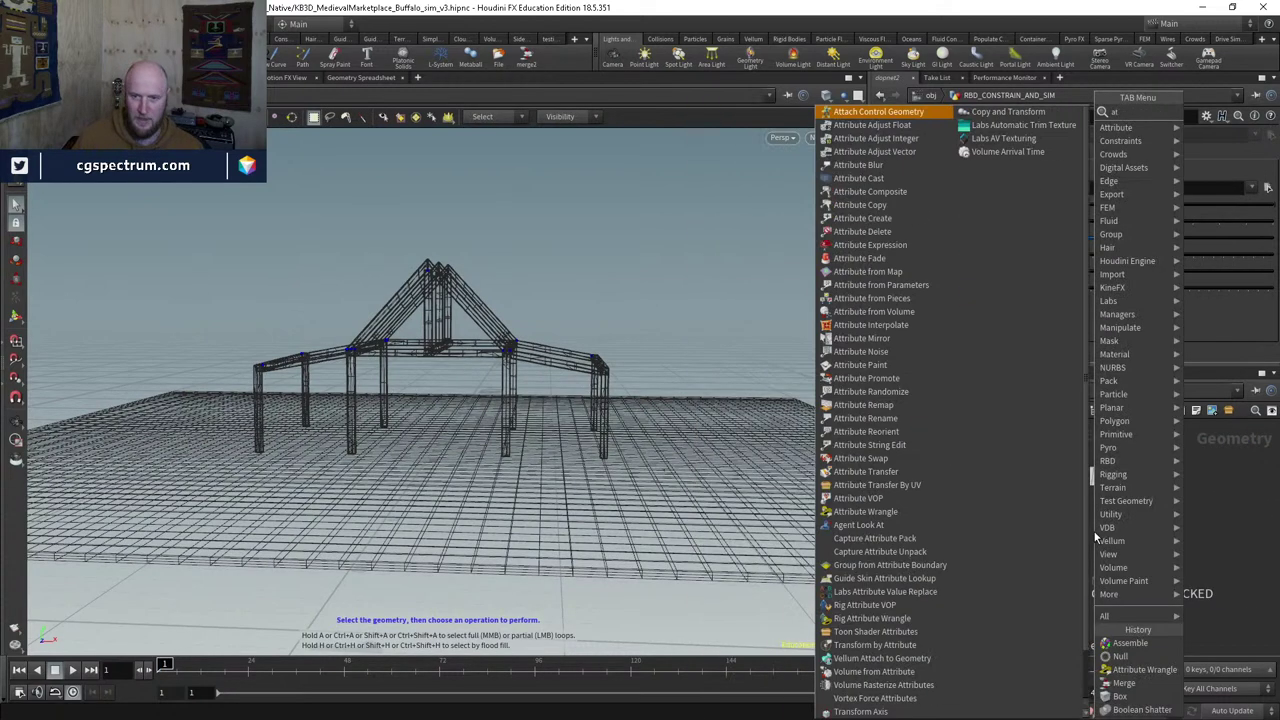
pyautogui.write('rc')
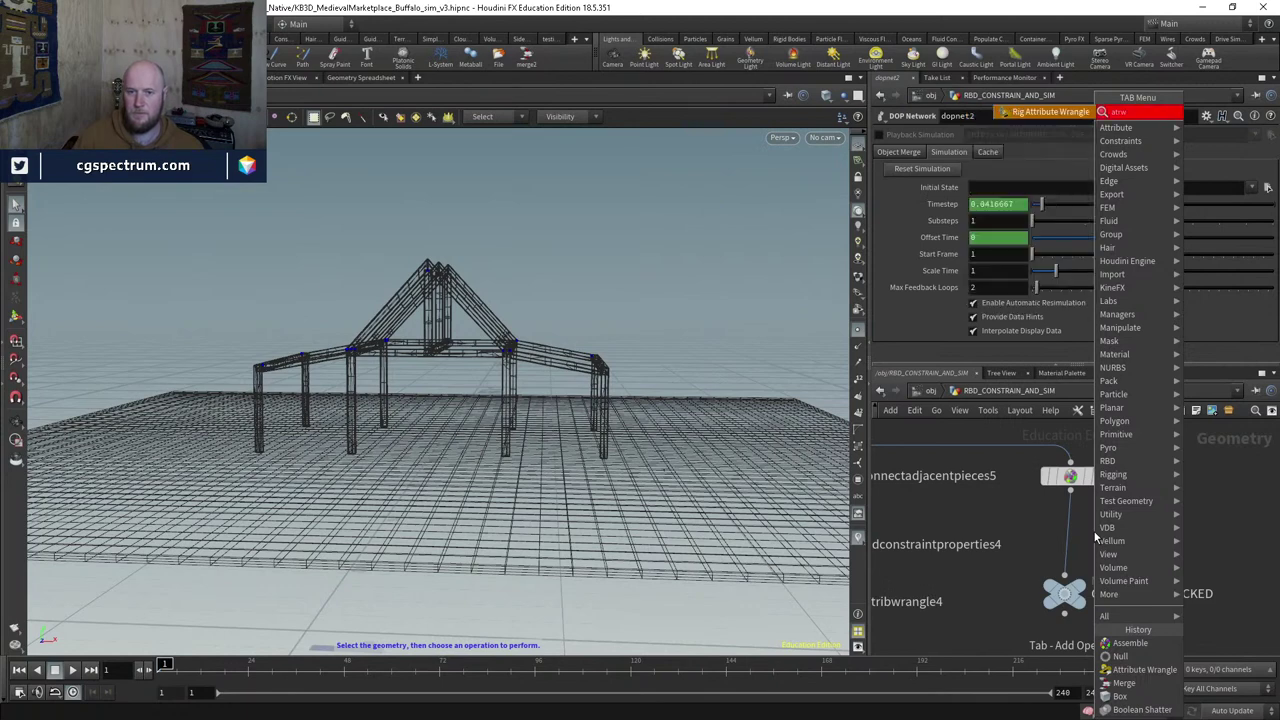
pyautogui.press('BackSpace')
pyautogui.press('BackSpace')
pyautogui.write('c')
pyautogui.press('BackSpace')
pyautogui.write('w')
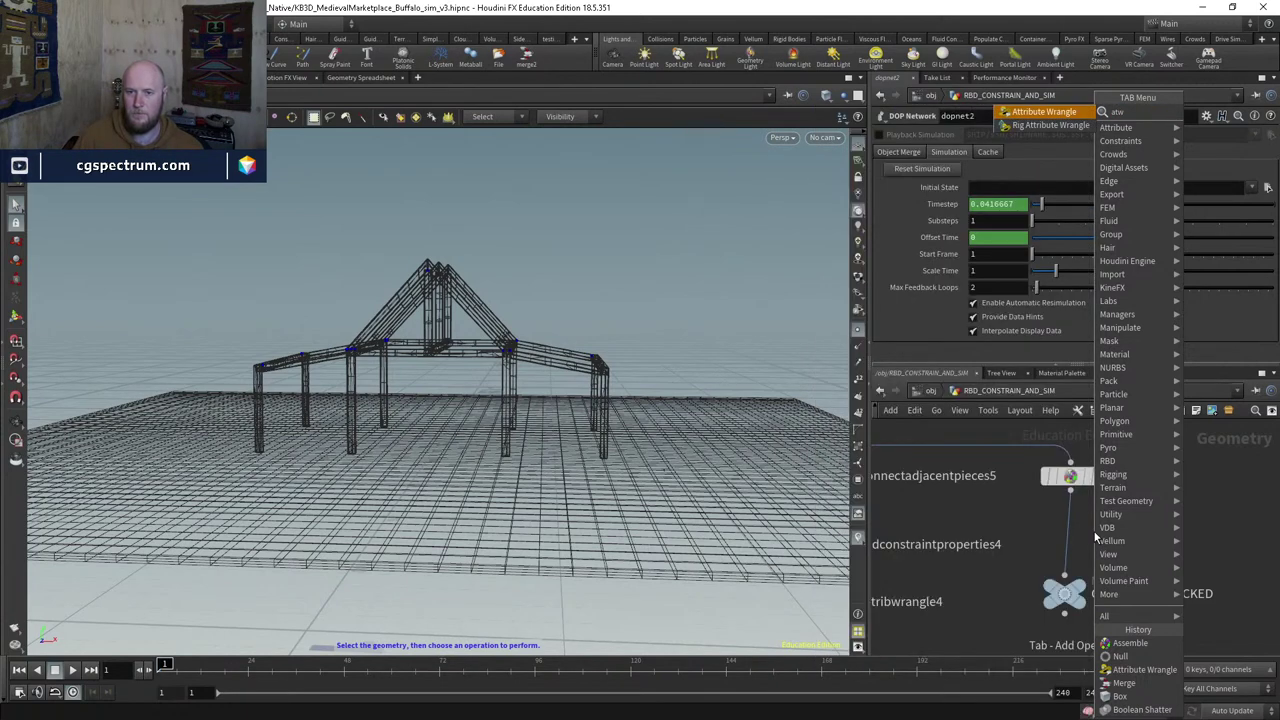
pyautogui.press('Return')
pyautogui.click(1095, 537)
pyautogui.click(1117, 537)
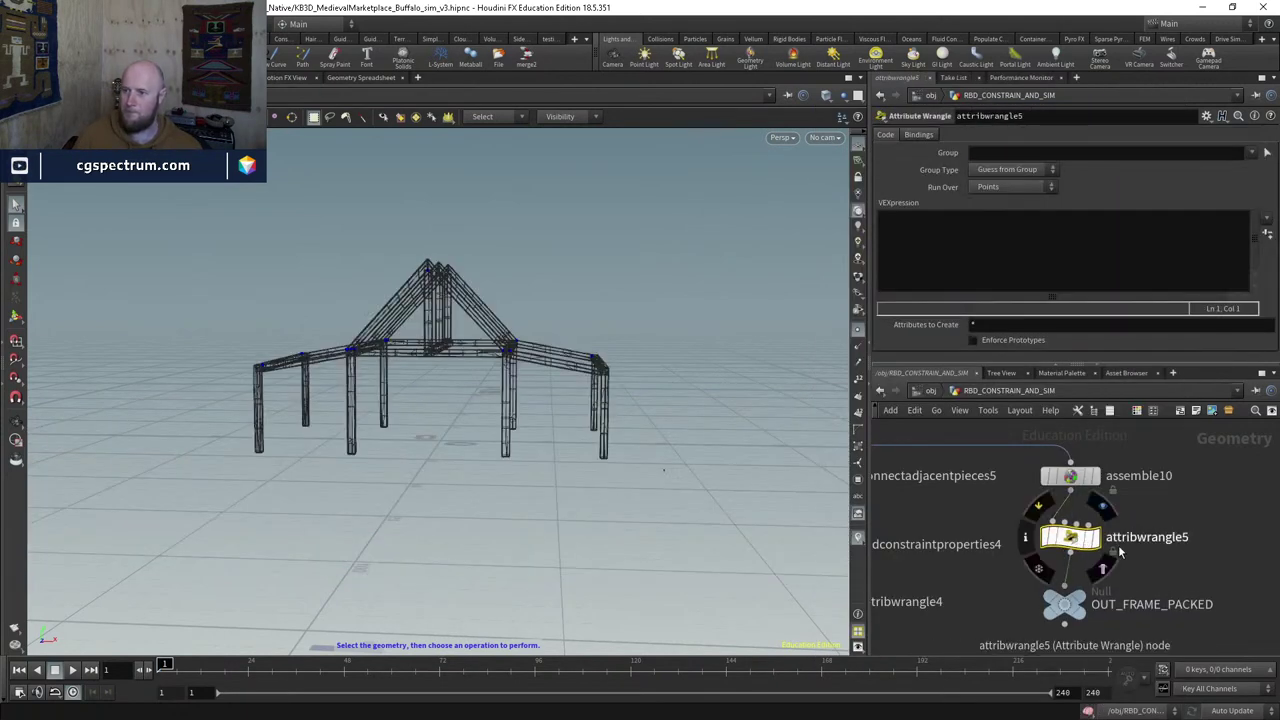
pyautogui.moveTo(1118, 545); pyautogui.dragTo(1097, 463, button='middle')
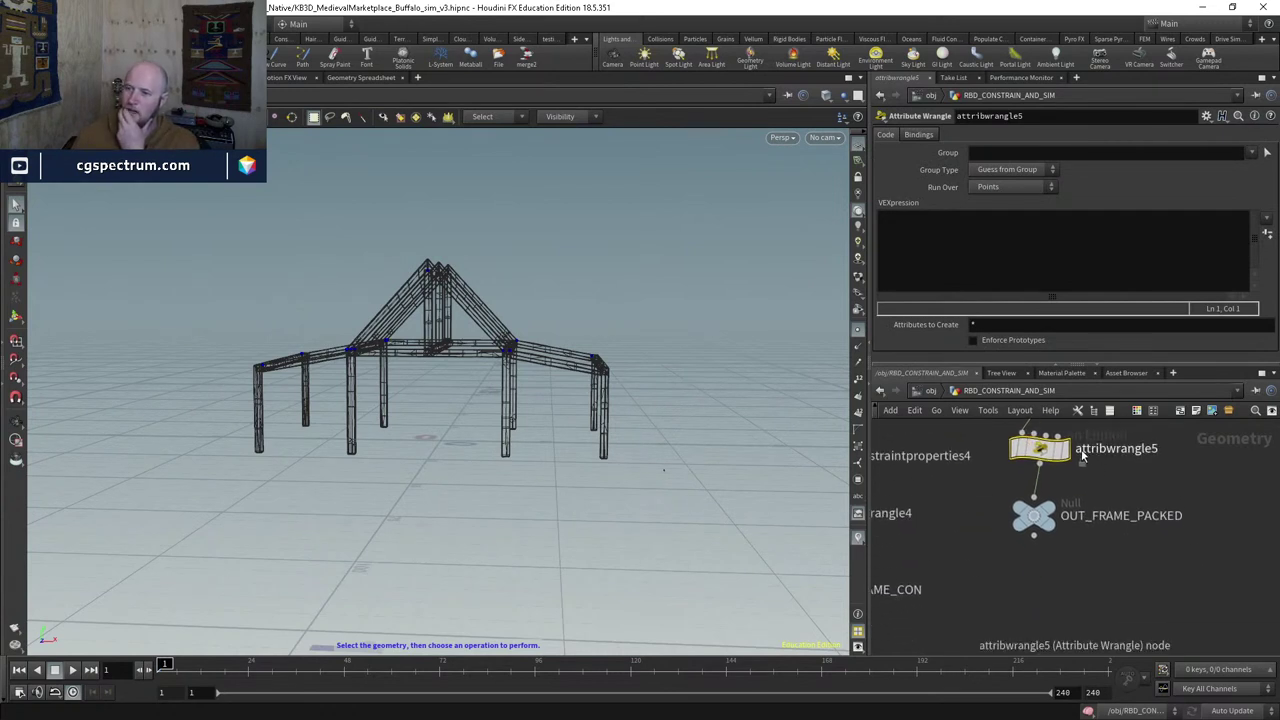
# Step: Pack the frame pieces with an Assemble node (Create Packed Geometry on) feeding the wrangle
pyautogui.moveTo(1074, 455)
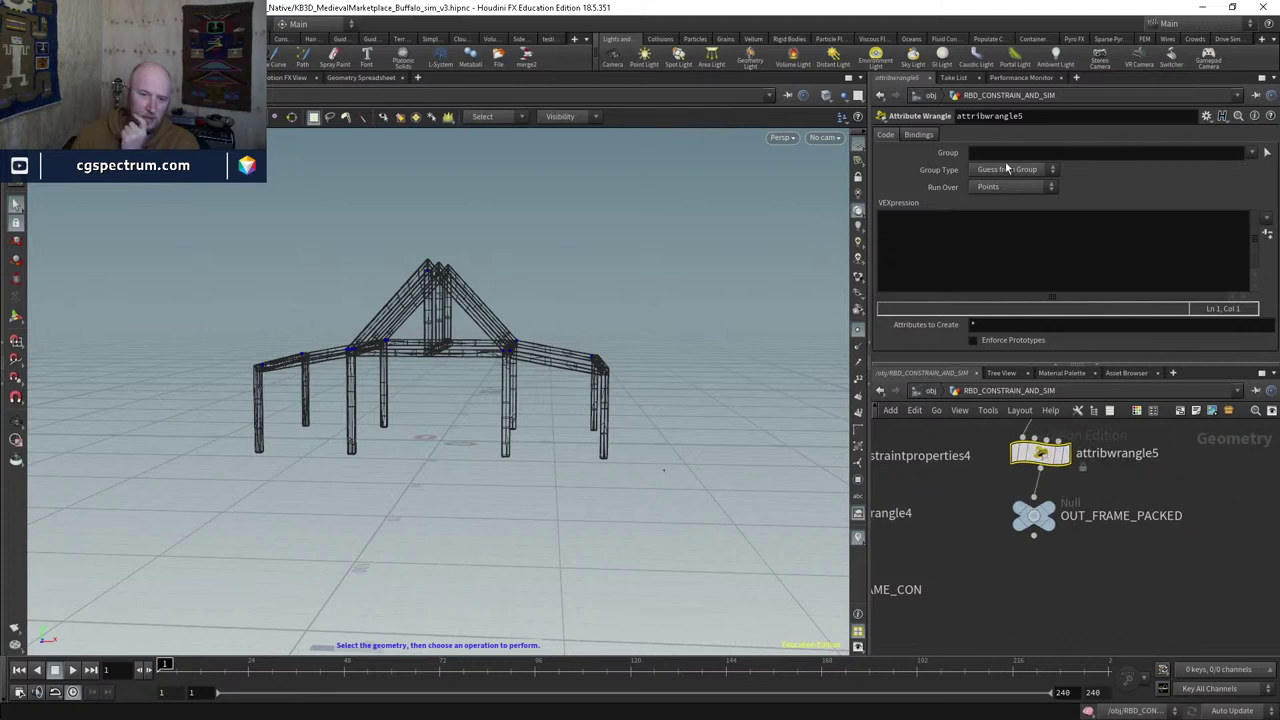
pyautogui.click(990, 238)
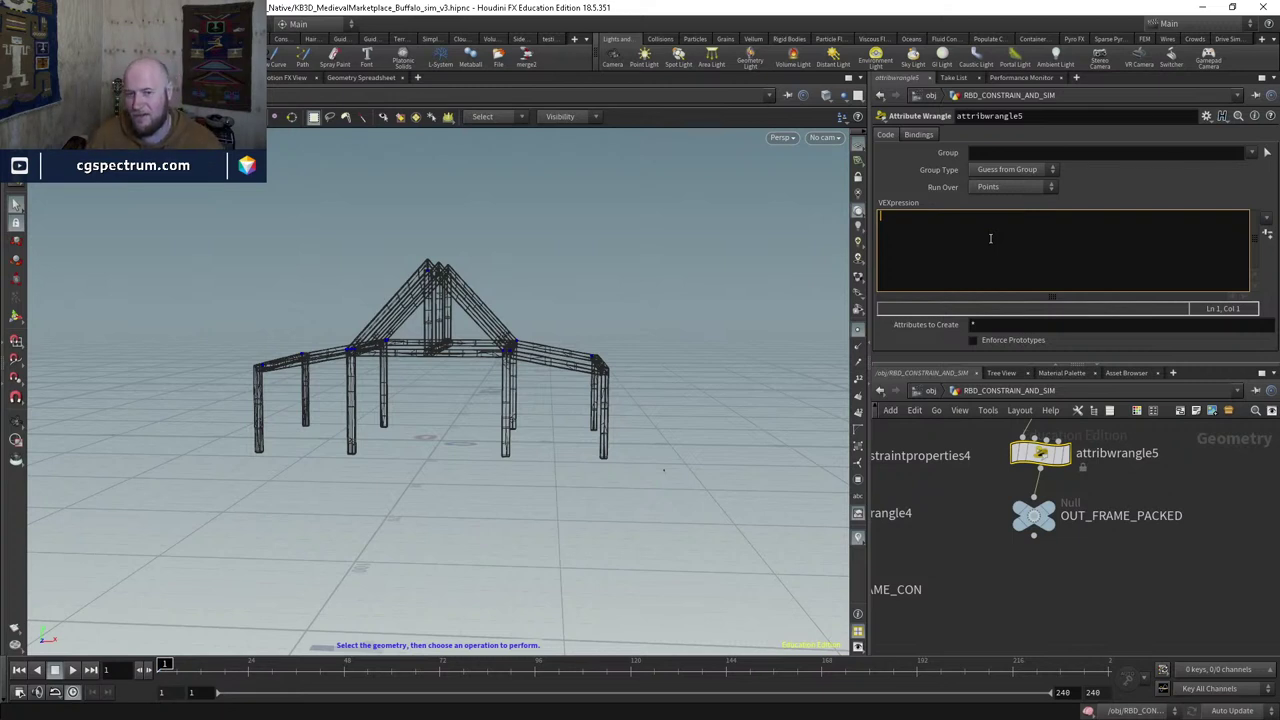
pyautogui.click(994, 478)
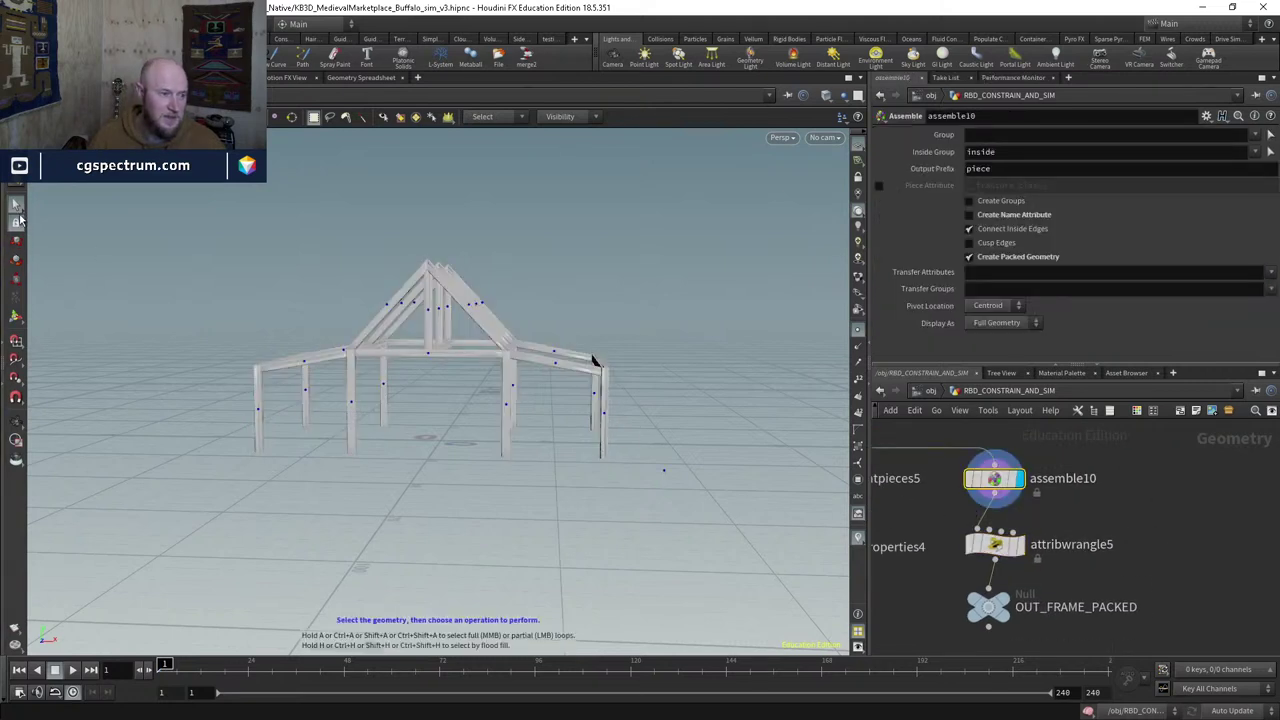
# Step: Delete stray primitive 17 at the frame's right corner, creating blast4
pyautogui.moveTo(717, 429); pyautogui.dragTo(636, 510)
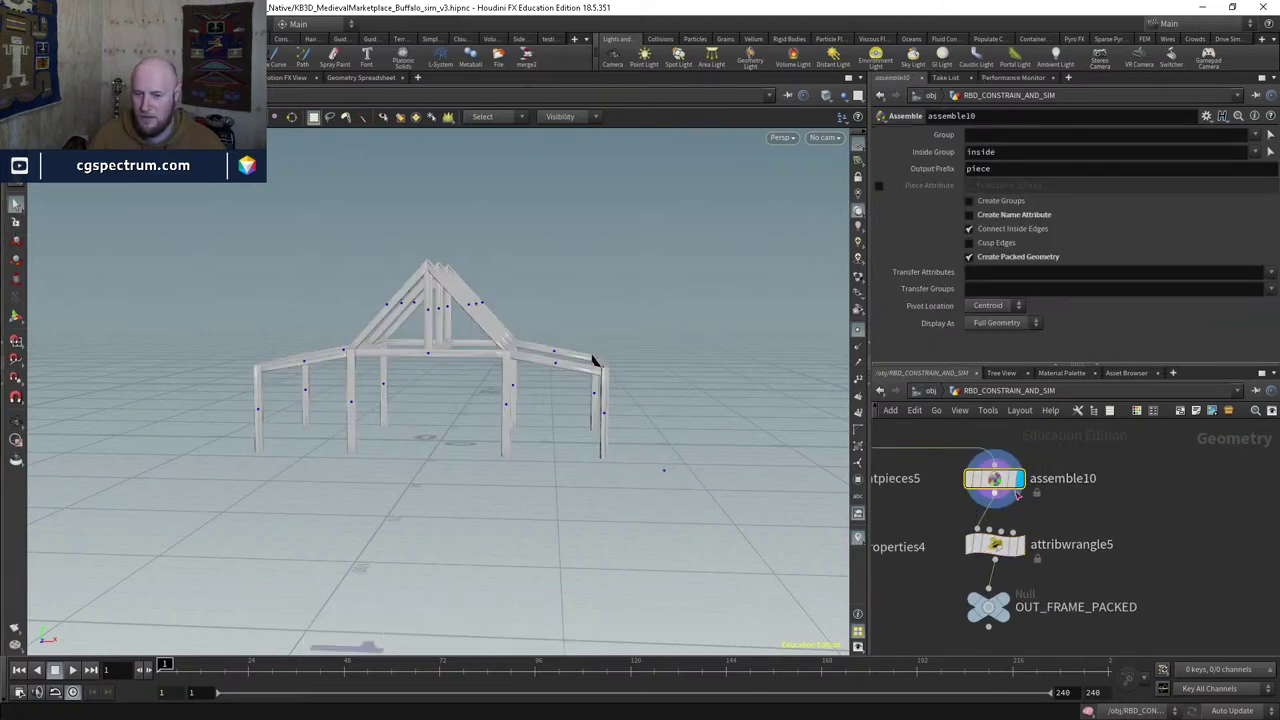
pyautogui.moveTo(716, 400); pyautogui.dragTo(634, 512)
pyautogui.press('Delete')
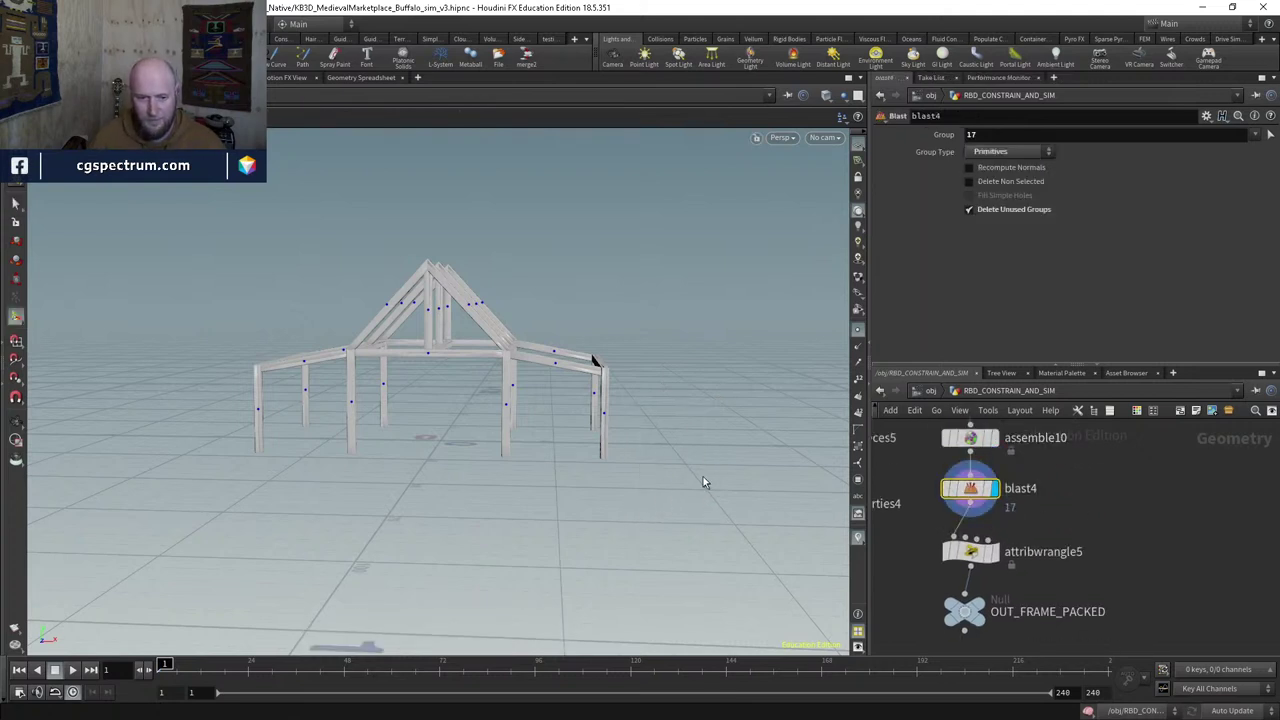
# Step: Set attribwrangle5's VEXpression to i@active=0;
pyautogui.moveTo(997, 594); pyautogui.dragTo(955, 538, button='middle')
pyautogui.click(930, 494)
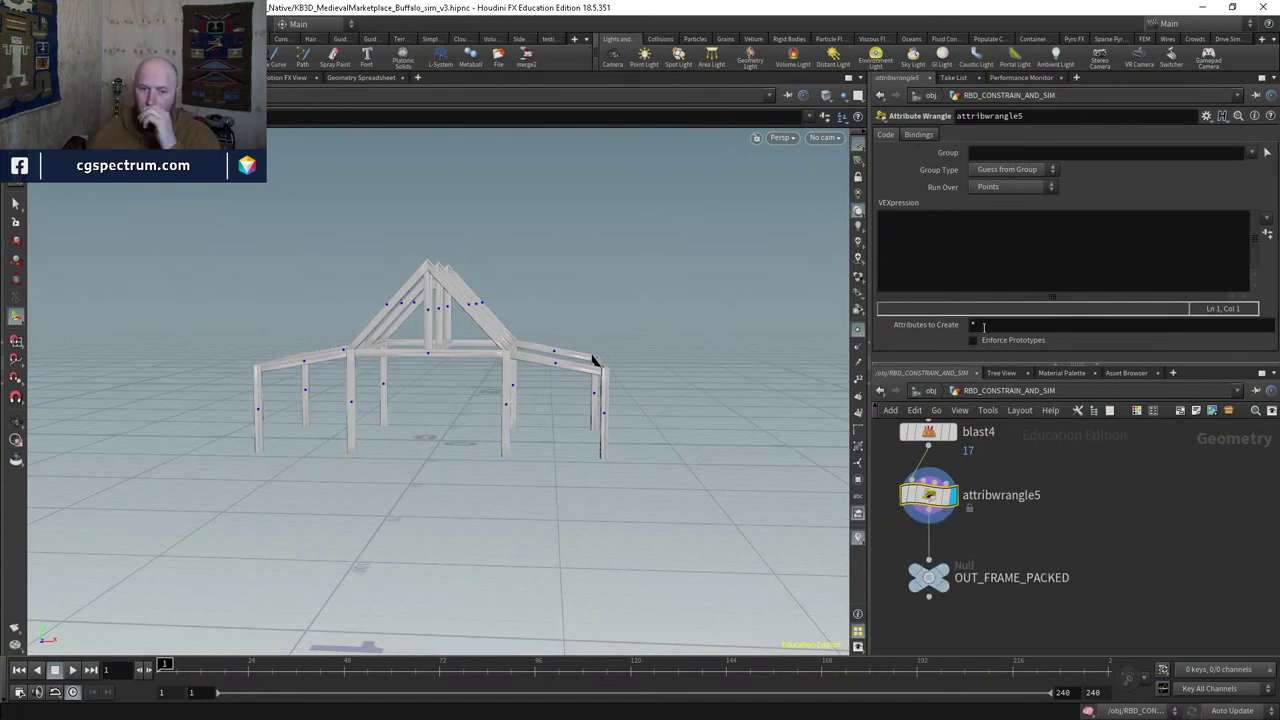
pyautogui.click(986, 244)
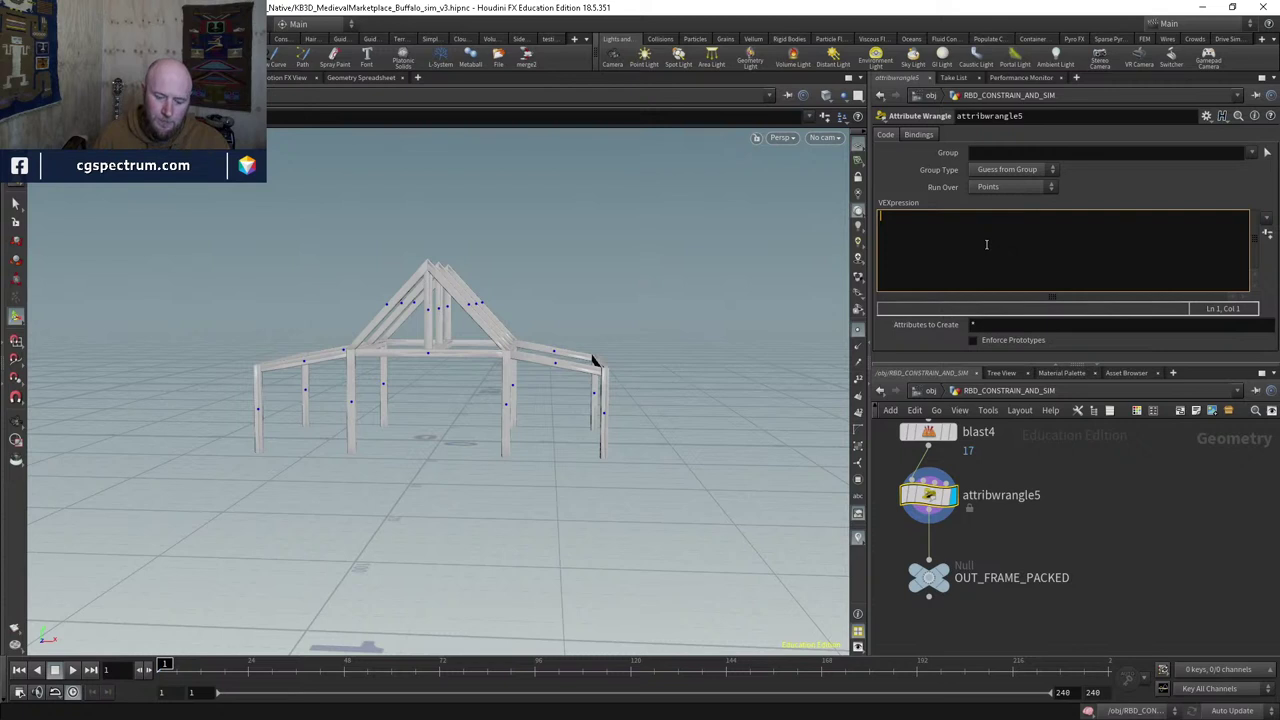
pyautogui.write('@acti')
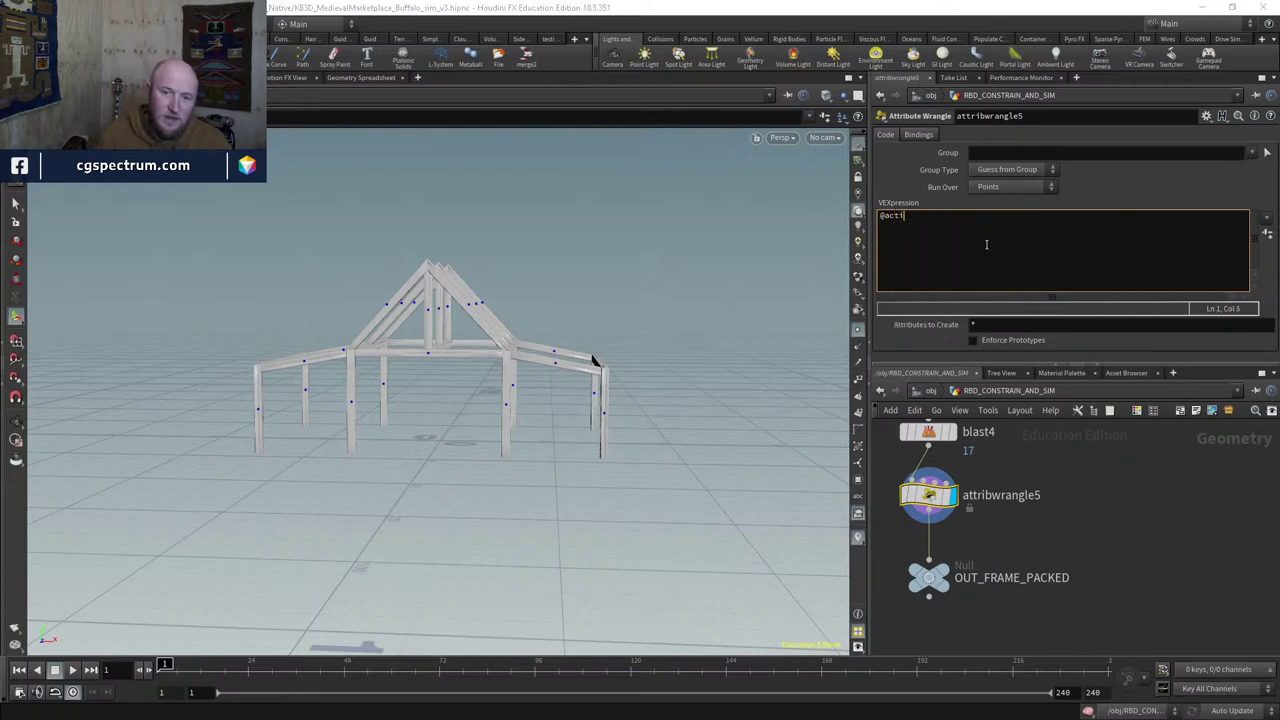
pyautogui.write('ve=1')
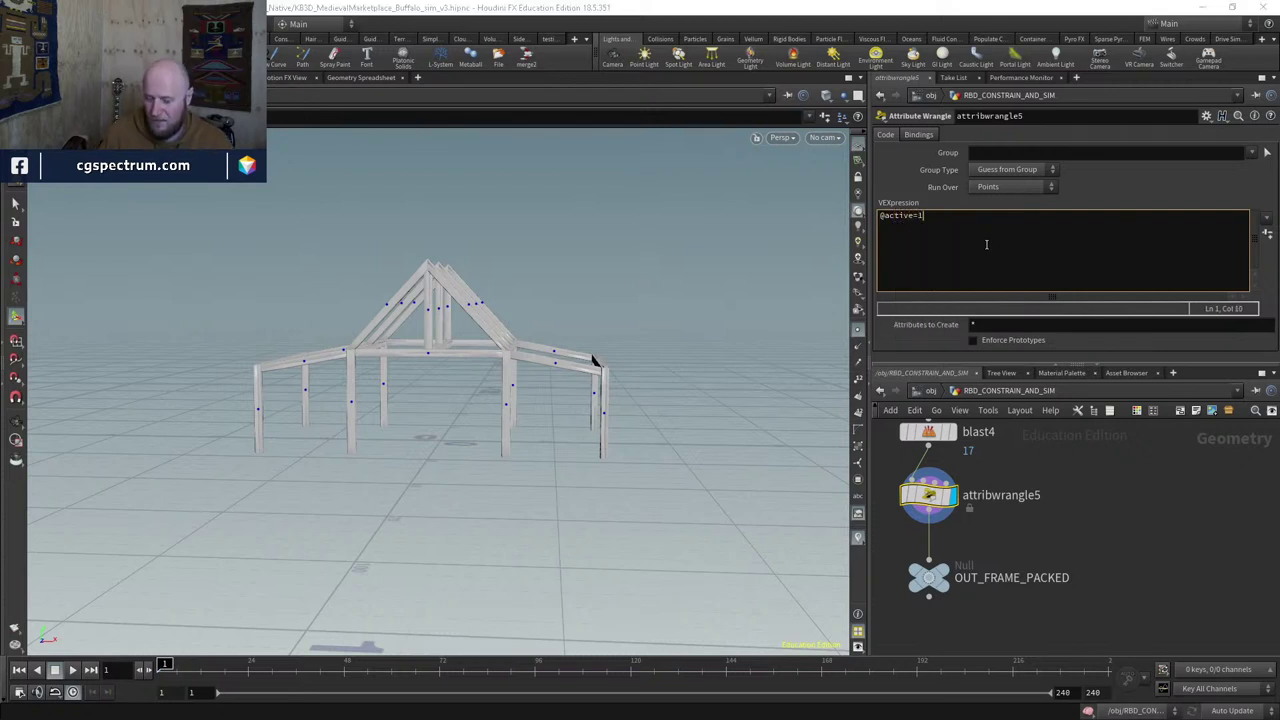
pyautogui.write(';')
pyautogui.press('Left')
pyautogui.press('Left')
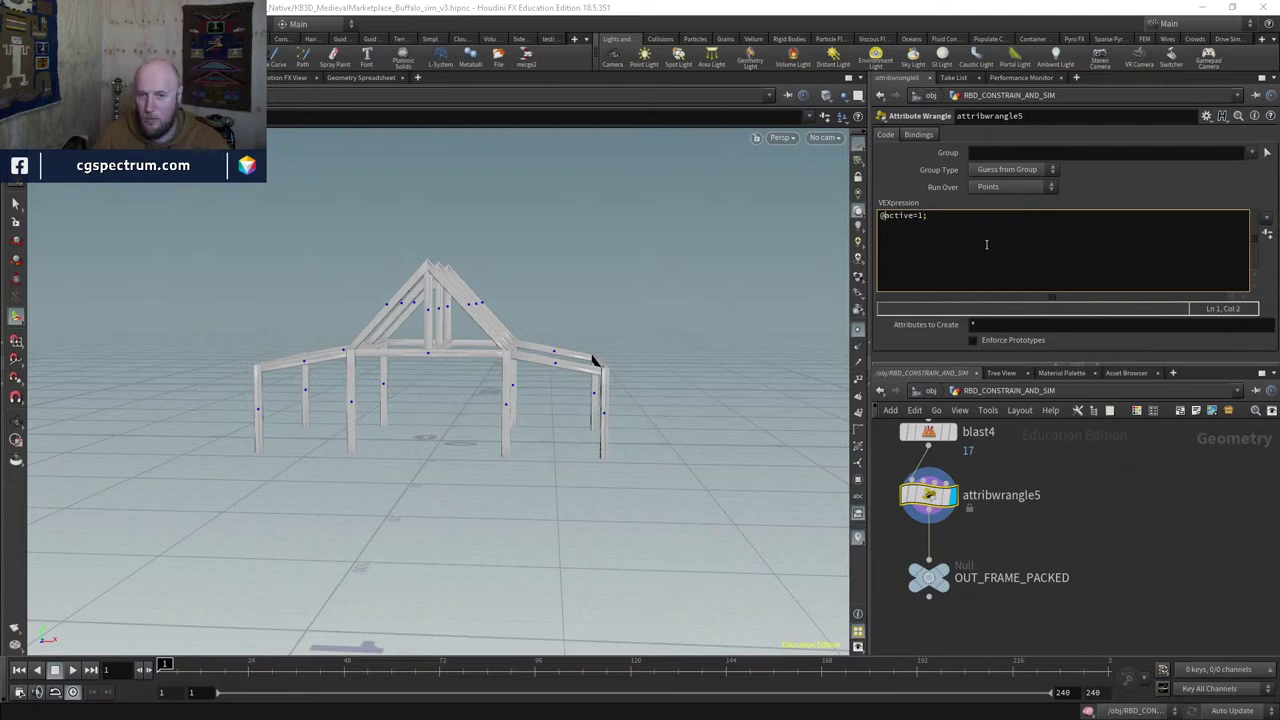
pyautogui.write('i')
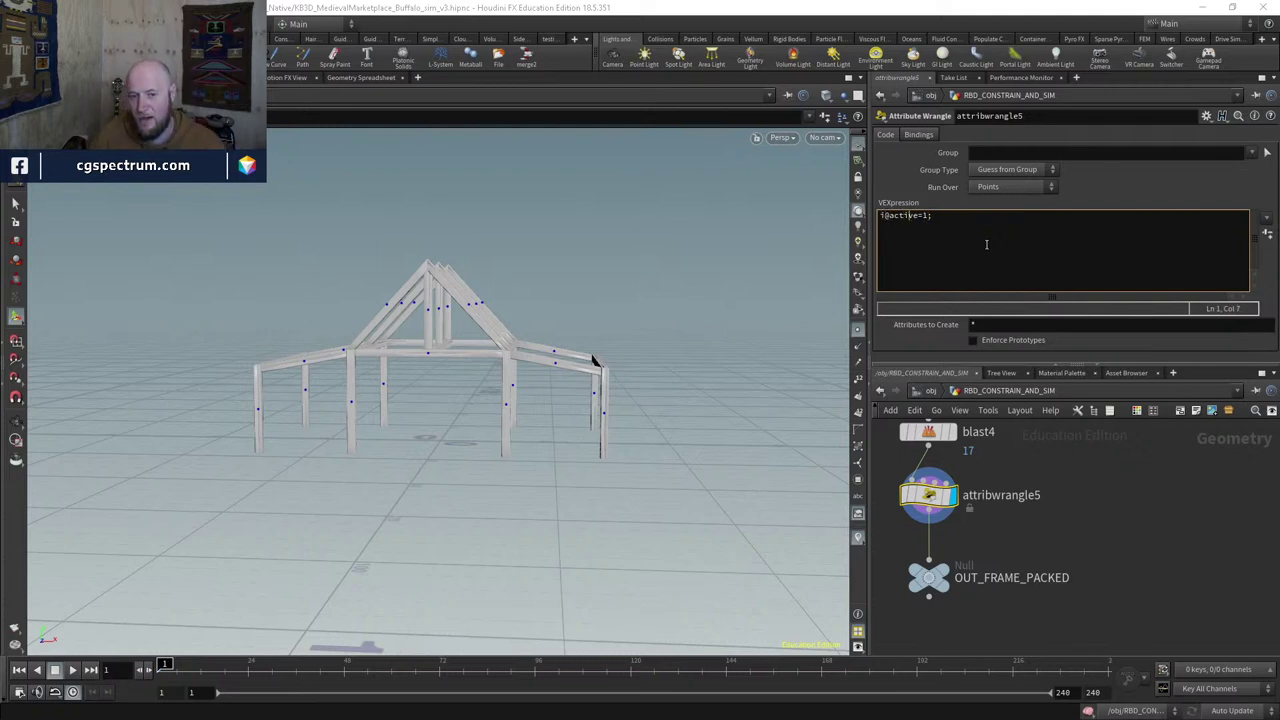
pyautogui.press('Delete')
pyautogui.write('0')
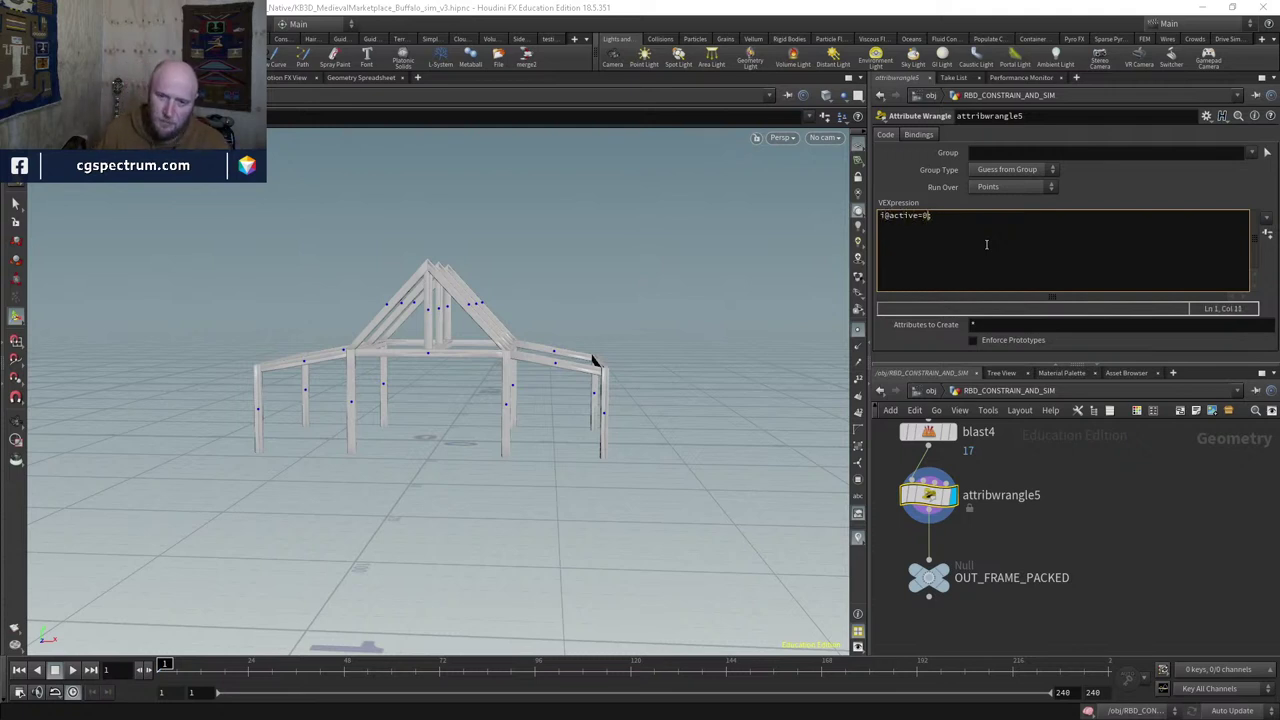
# Step: Position attribwrangle5 just above OUT_FRAME_PACKED
pyautogui.moveTo(1029, 563); pyautogui.dragTo(1024, 523, button='middle')
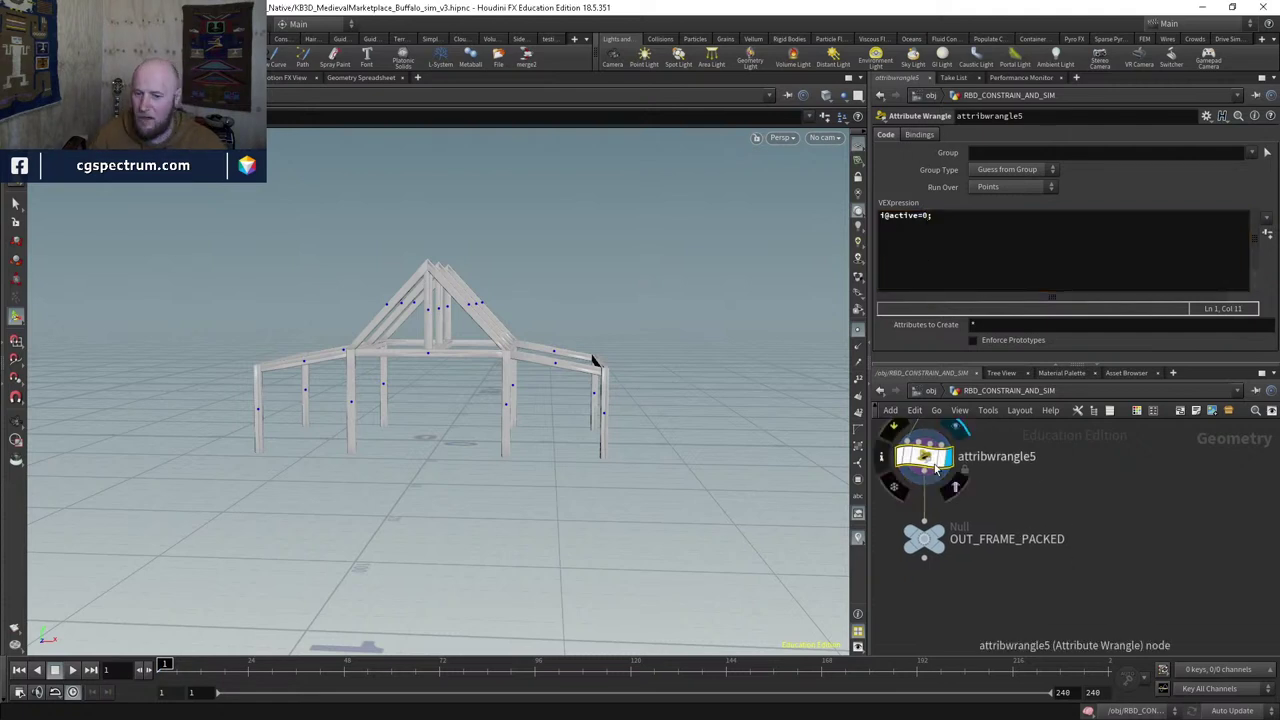
pyautogui.moveTo(926, 458); pyautogui.dragTo(929, 474)
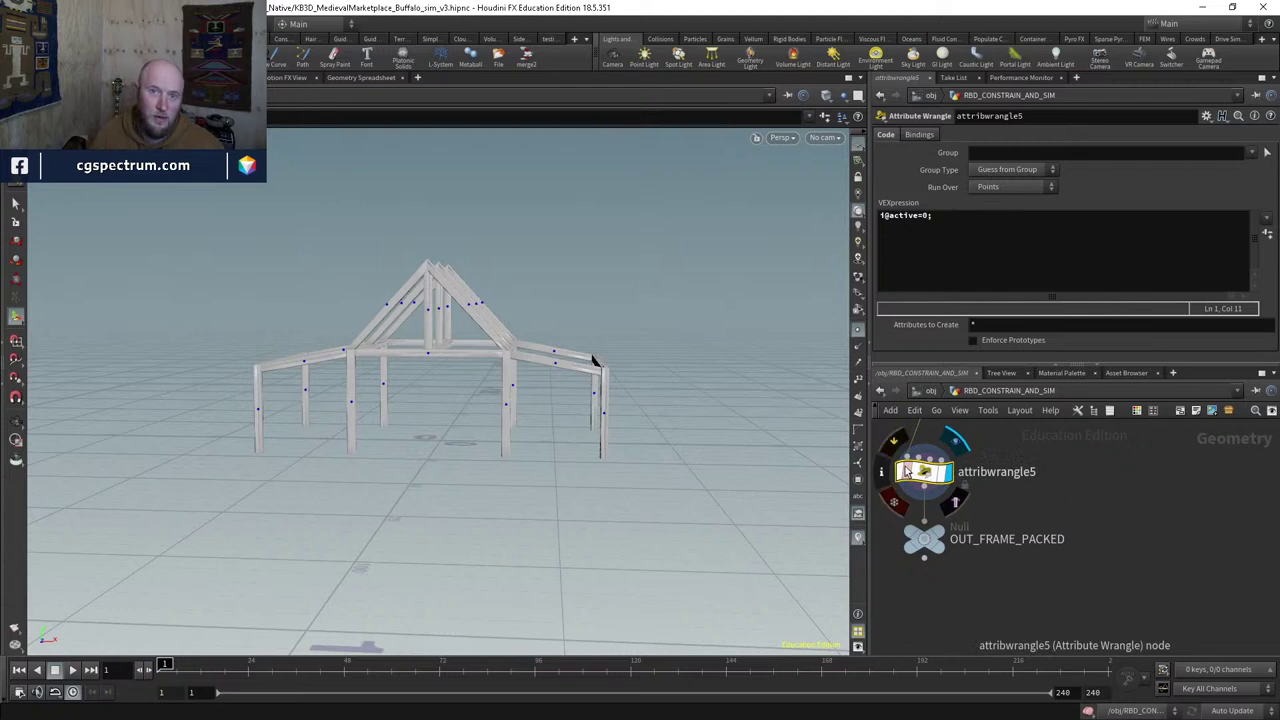
pyautogui.moveTo(909, 471); pyautogui.dragTo(909, 465)
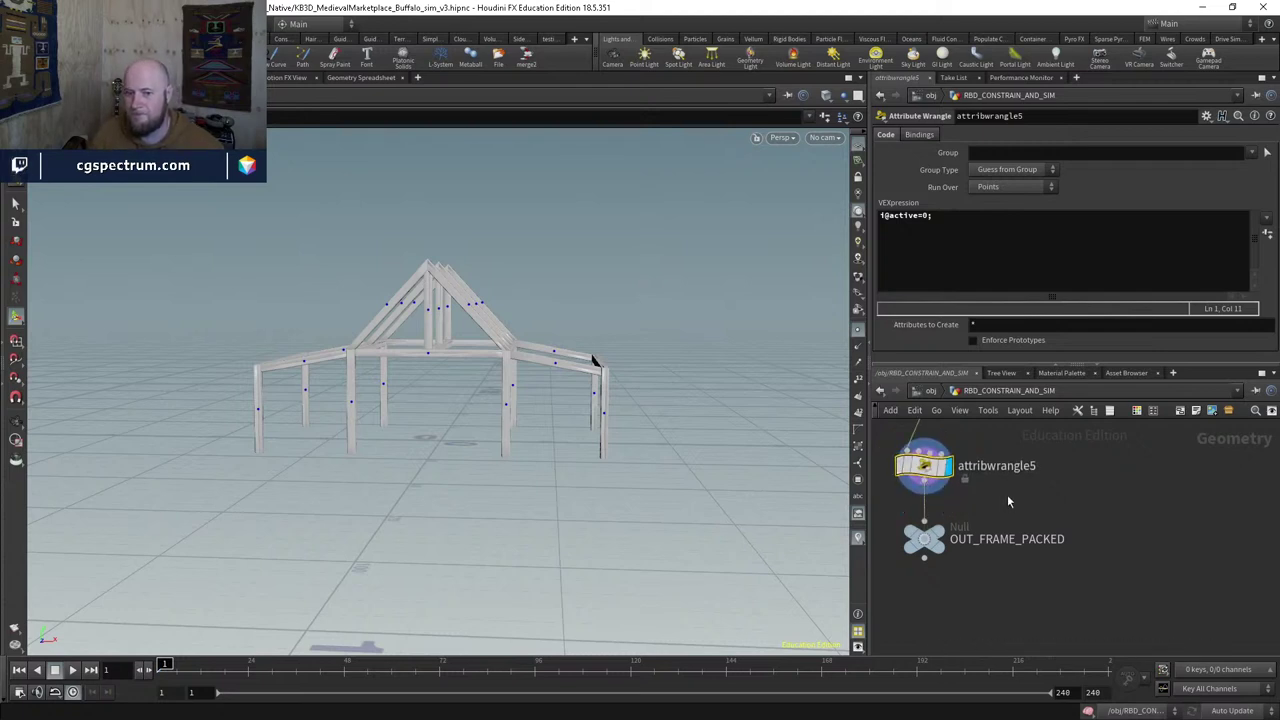
# Step: Display OUT_FRAME_PACKED and frame the whole node network
pyautogui.scroll(-2, 1007, 494)
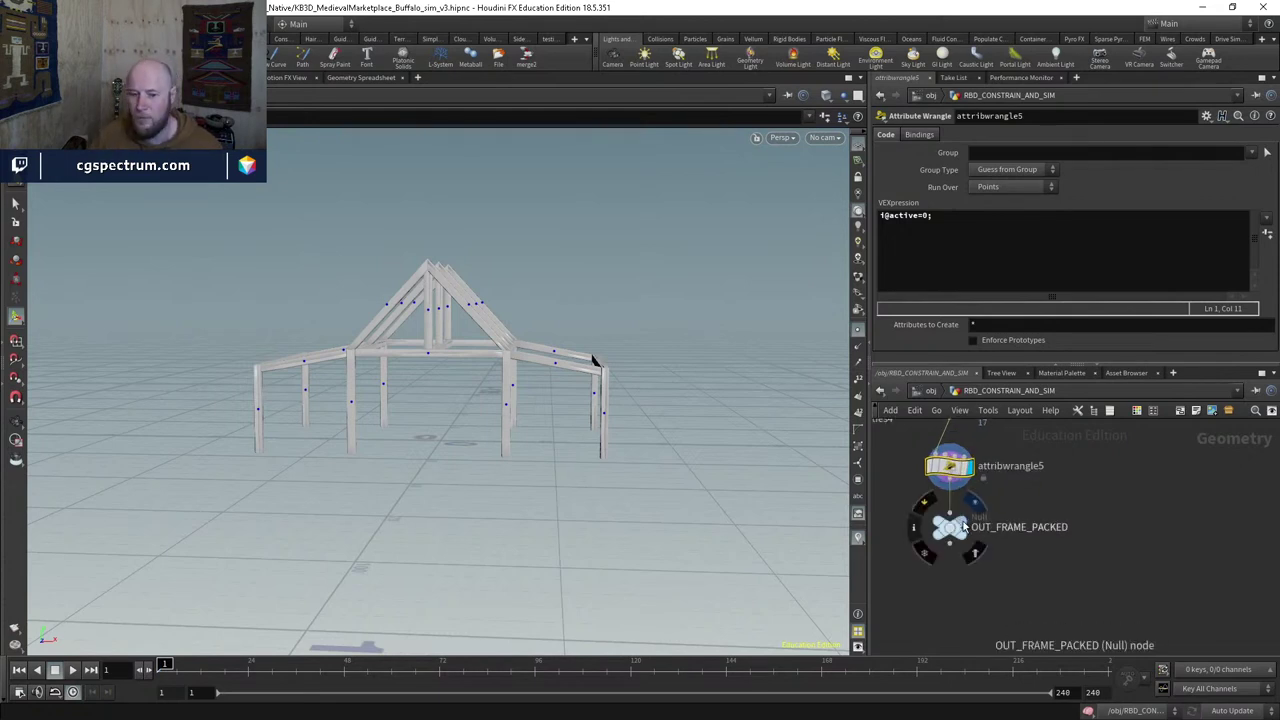
pyautogui.click(953, 537)
pyautogui.click(950, 530)
pyautogui.press('h')
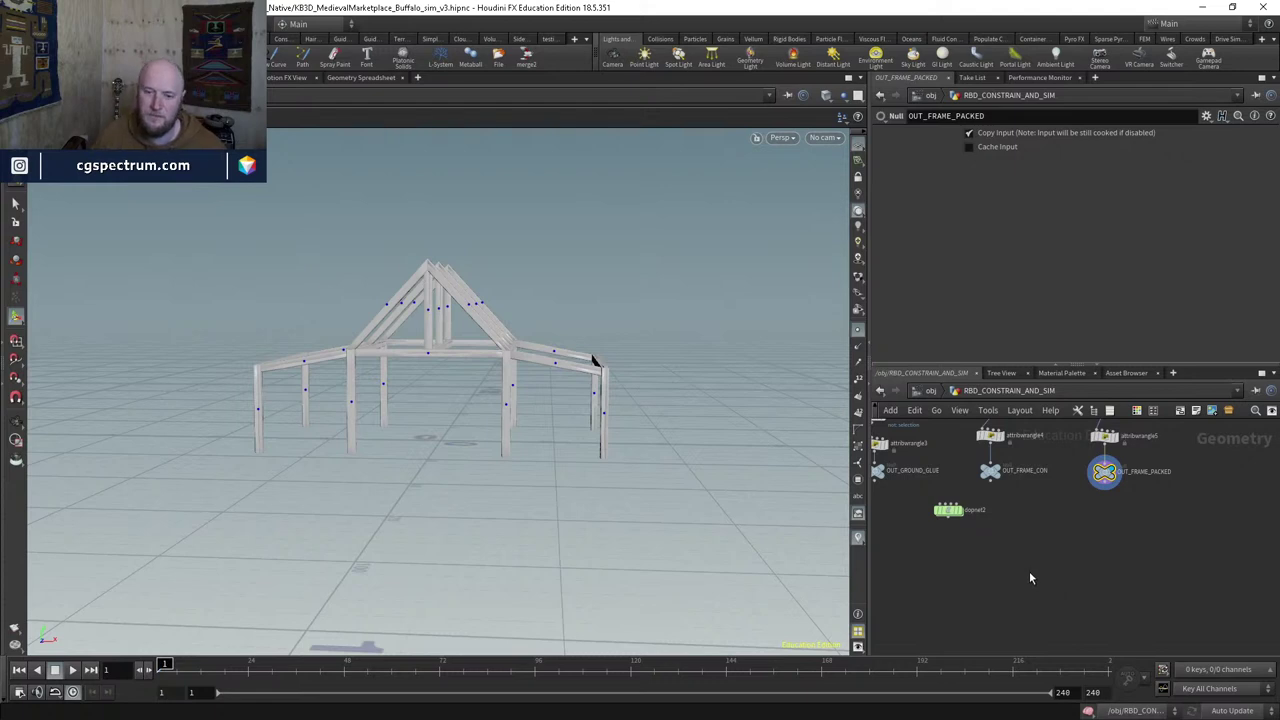
# Step: Move dopnet2 toward the middle and show its simulation settings
pyautogui.scroll(3, 955, 530)
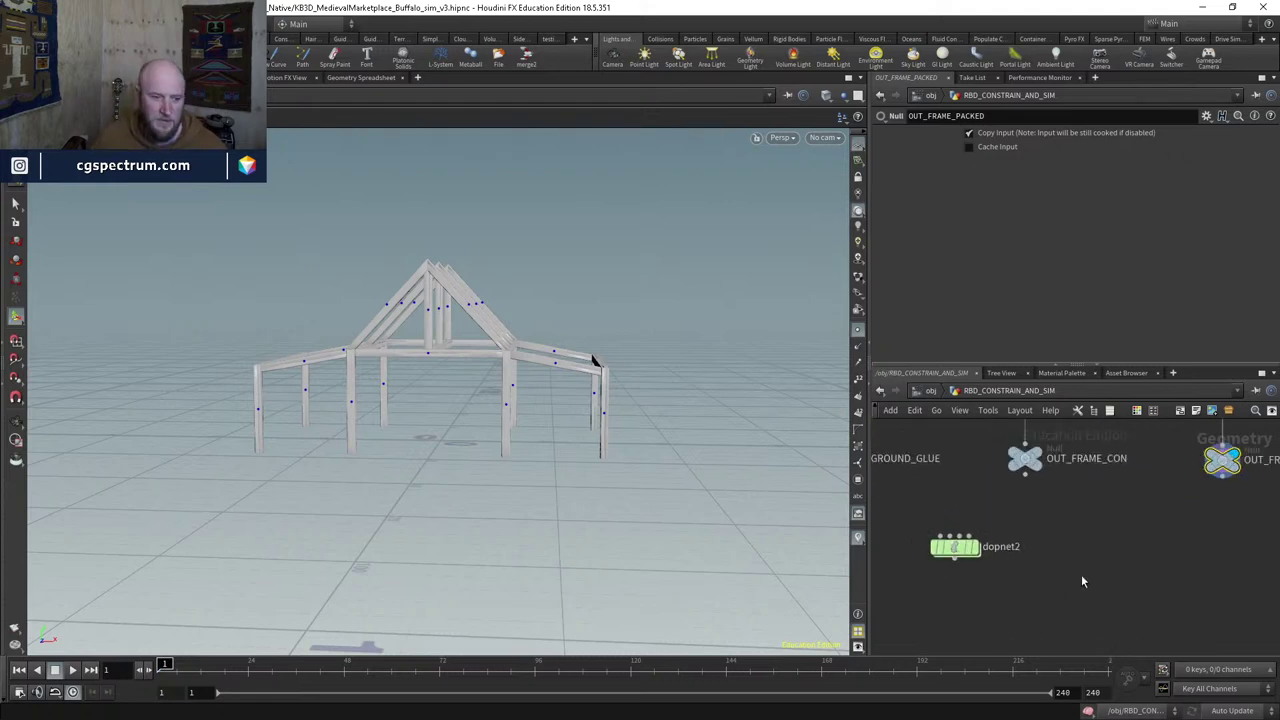
pyautogui.moveTo(1081, 574); pyautogui.dragTo(1065, 530, button='middle')
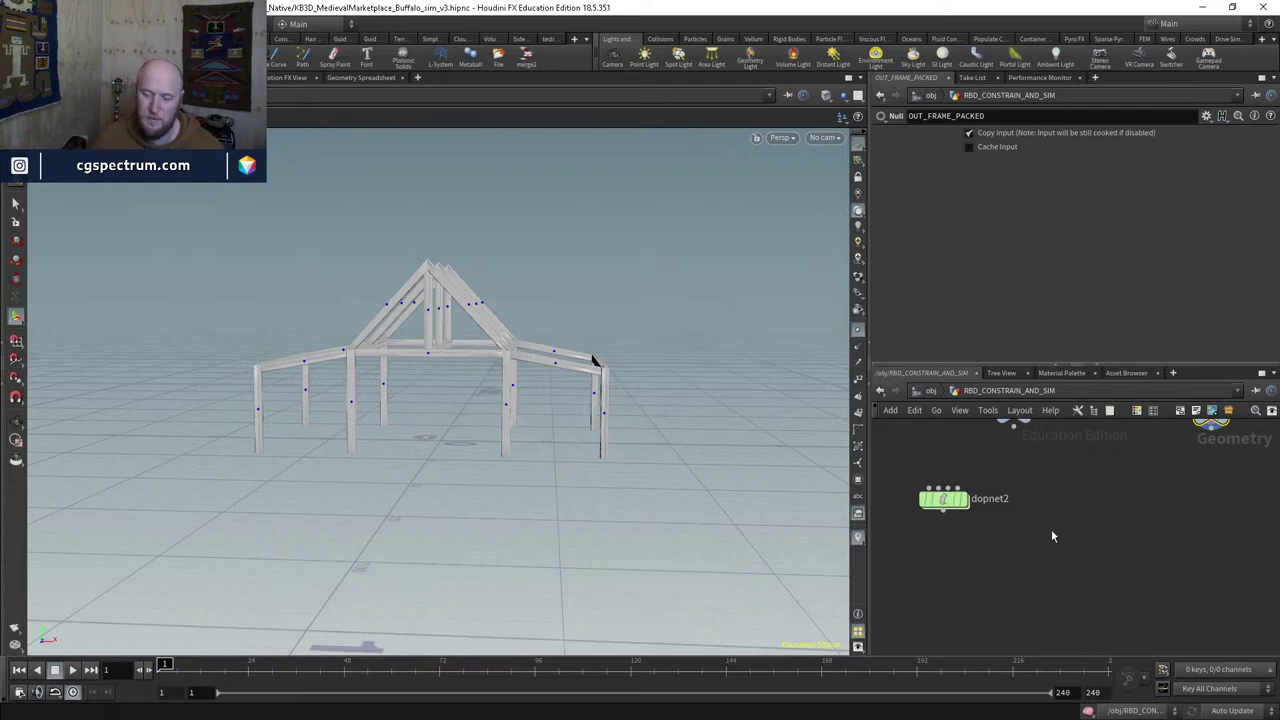
pyautogui.scroll(-2, 1051, 529)
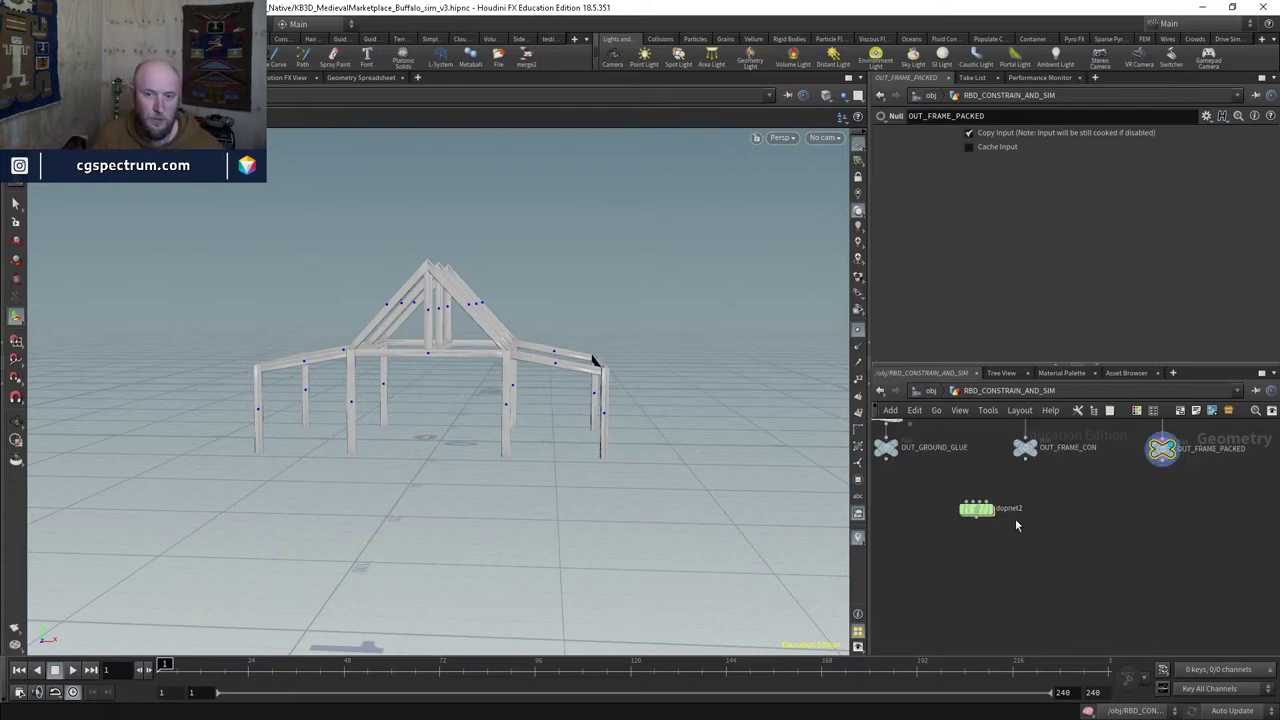
pyautogui.scroll(1, 1007, 518)
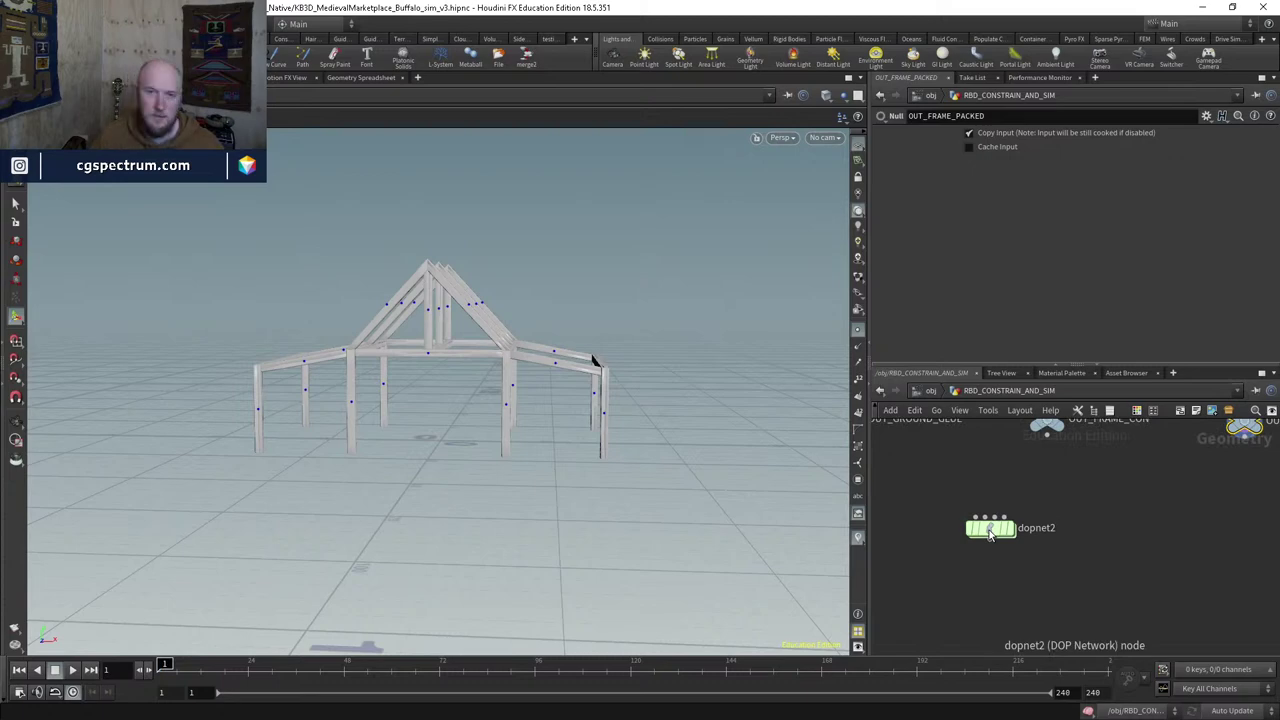
pyautogui.moveTo(1000, 536)
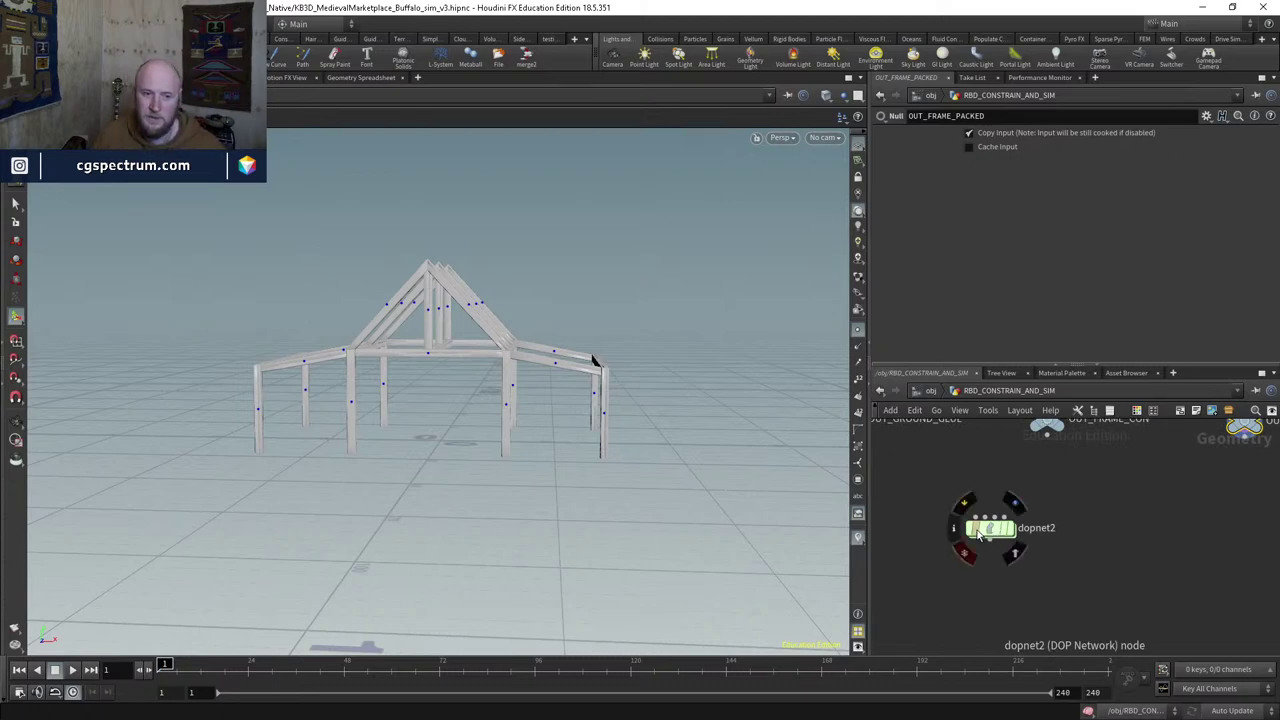
pyautogui.moveTo(995, 535); pyautogui.dragTo(1003, 505)
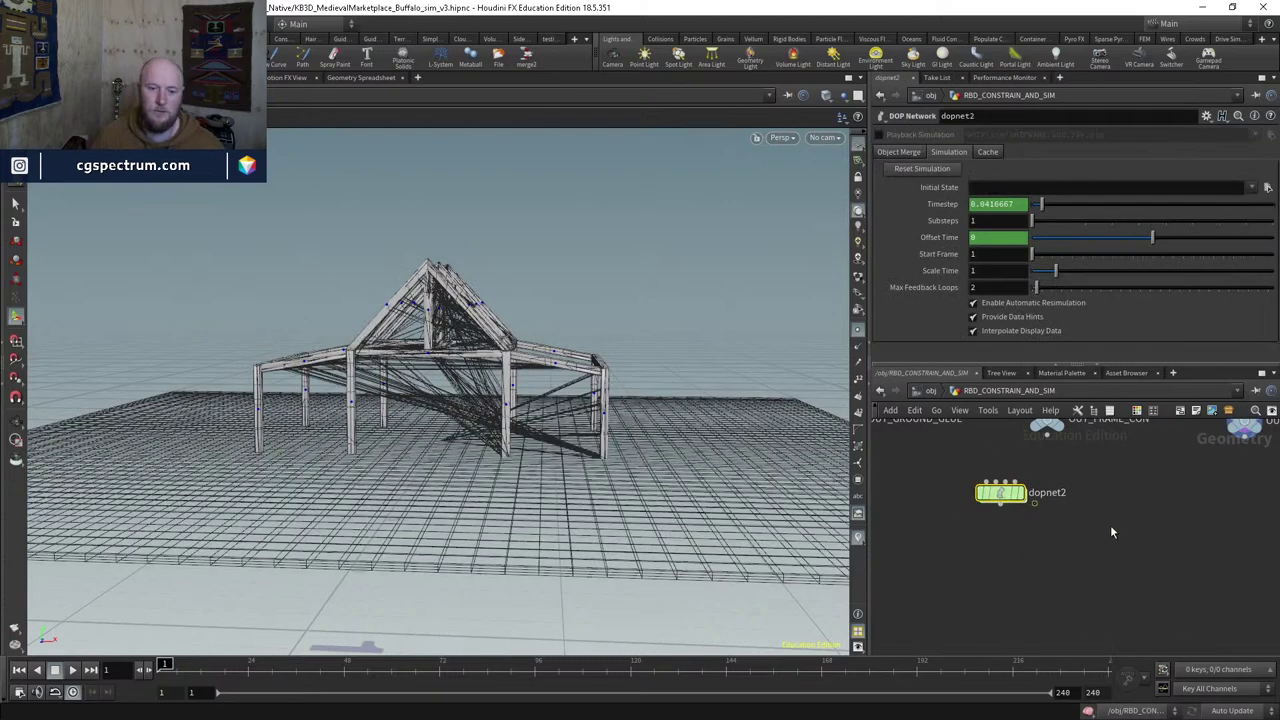
pyautogui.scroll(2, 995, 525)
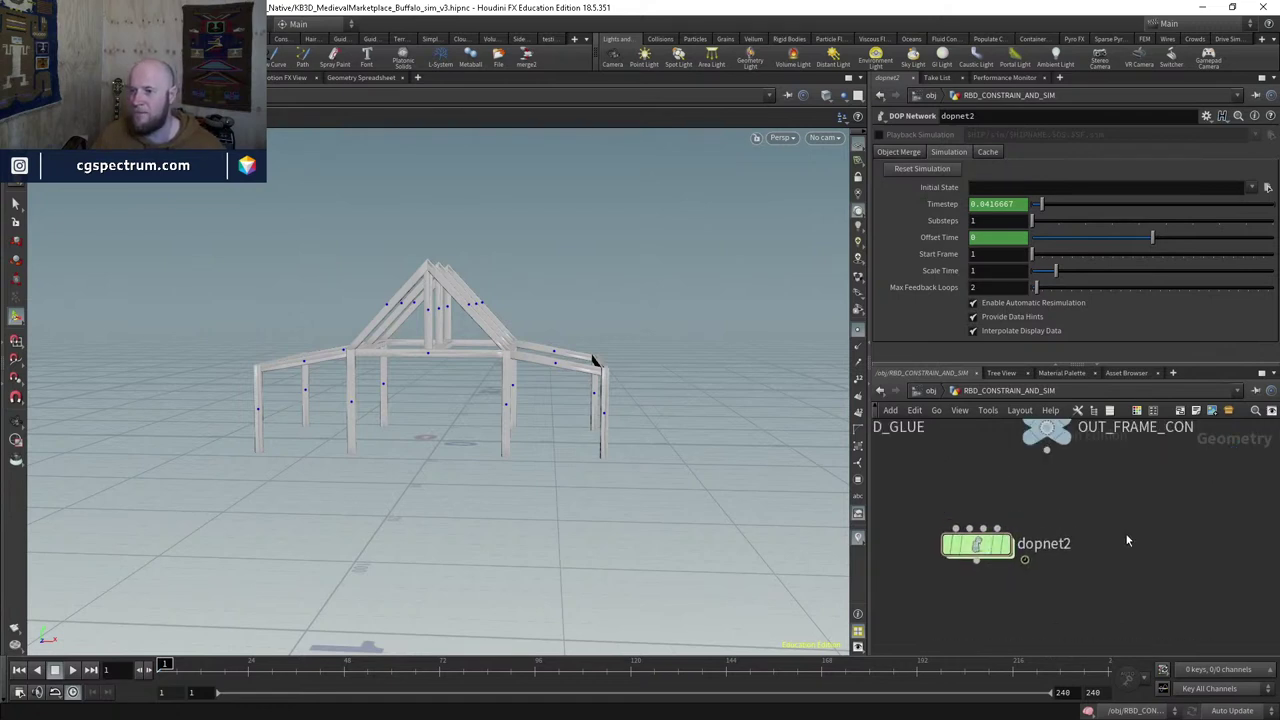
pyautogui.moveTo(977, 547)
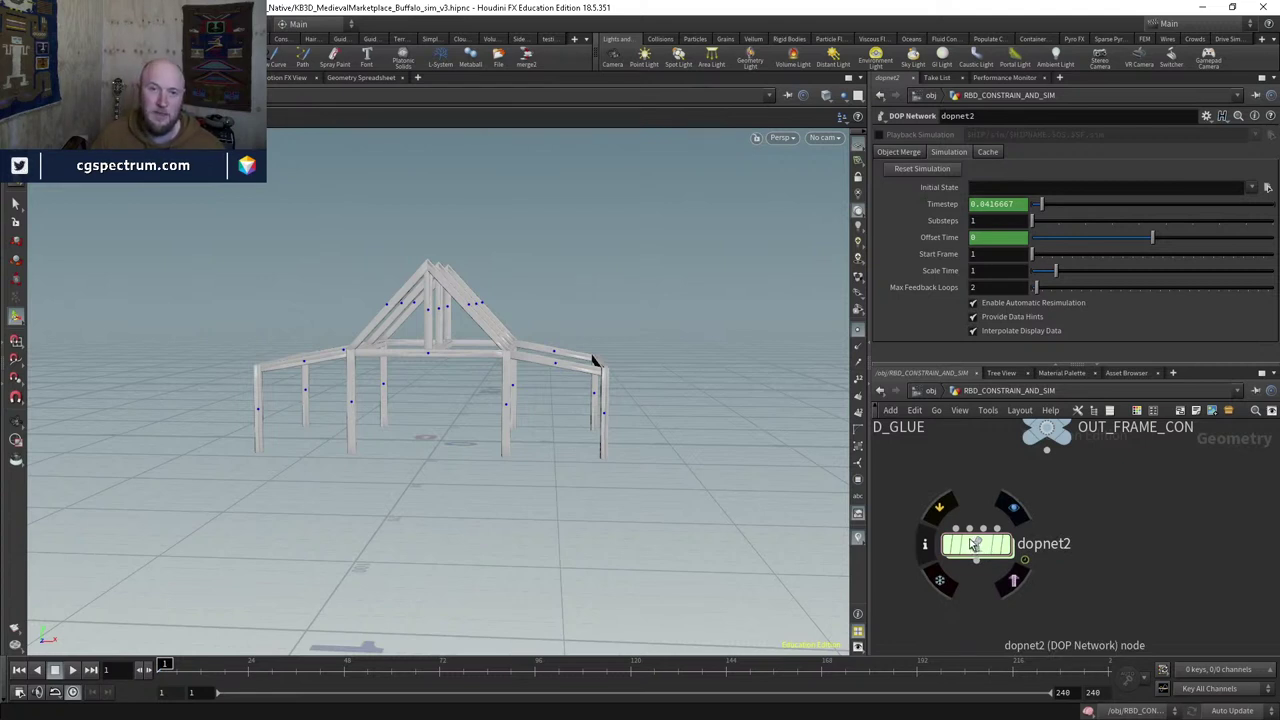
pyautogui.scroll(-6, 975, 545)
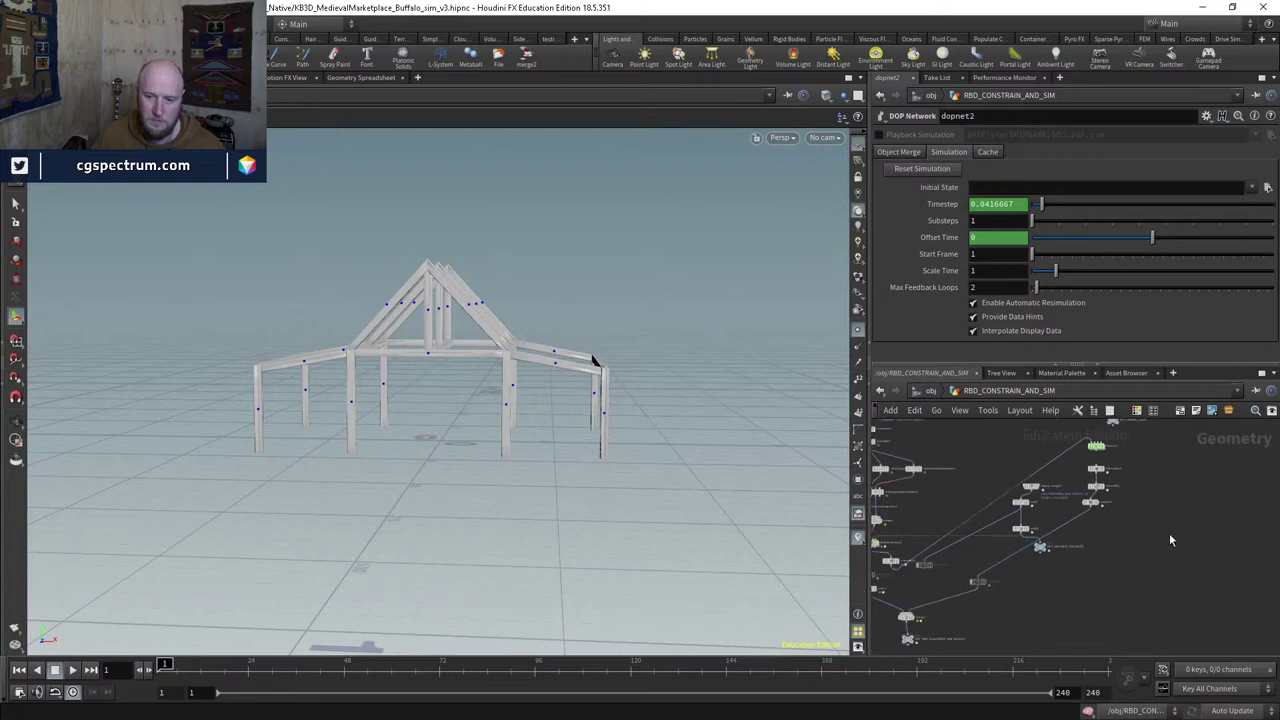
pyautogui.scroll(6, 1008, 513)
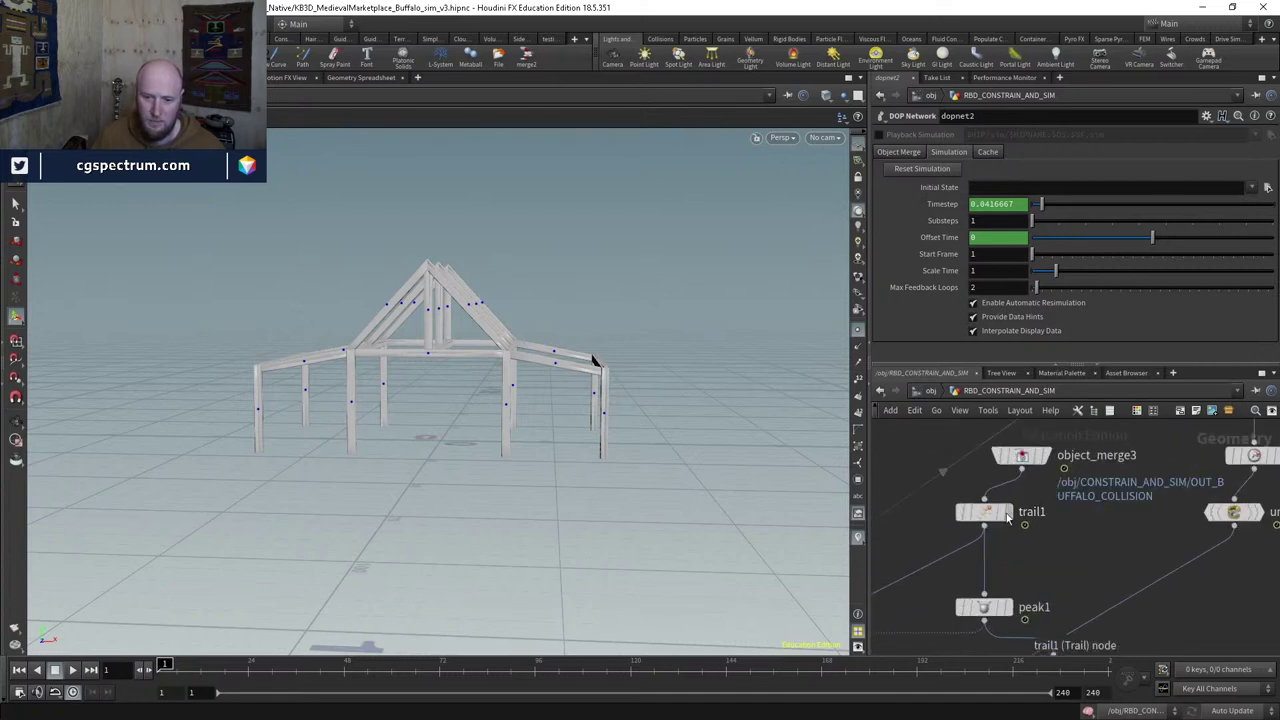
# Step: Display the buffalo trail output and play the animation to watch the buffalo run
pyautogui.click(1008, 513)
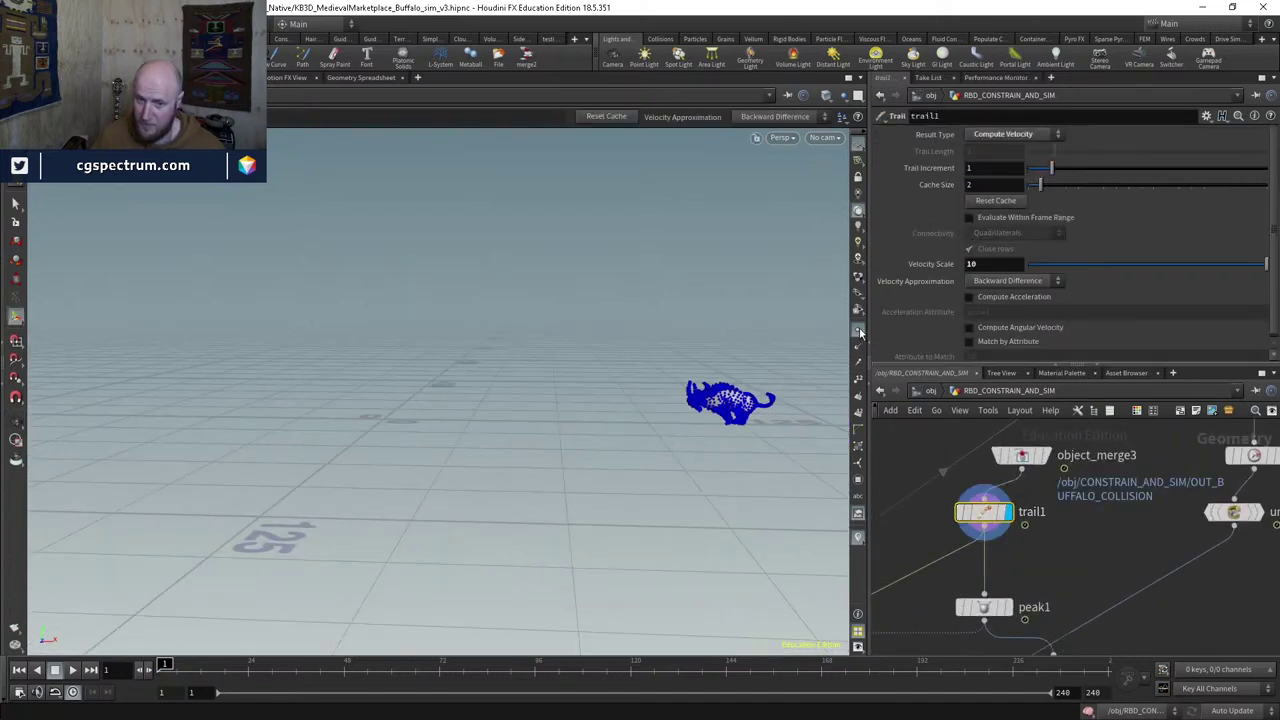
pyautogui.press('Up')
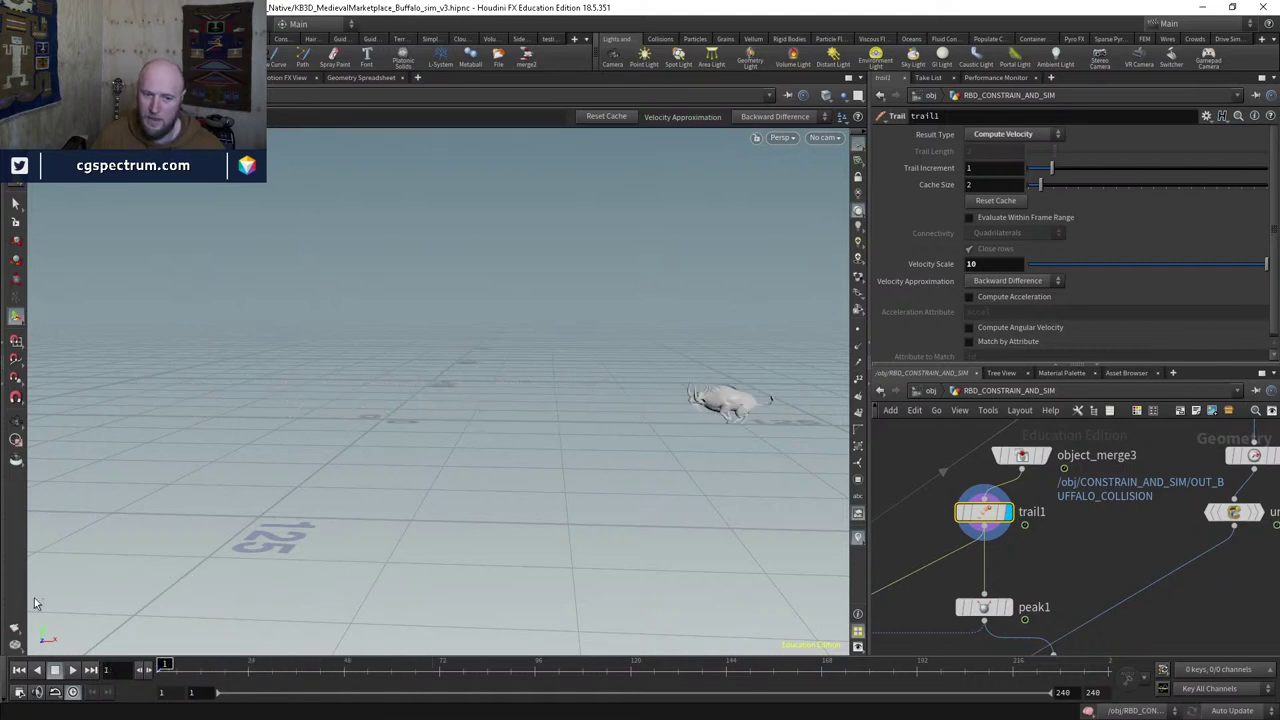
pyautogui.scroll(-5, 1000, 540)
pyautogui.scroll(3, 1029, 586)
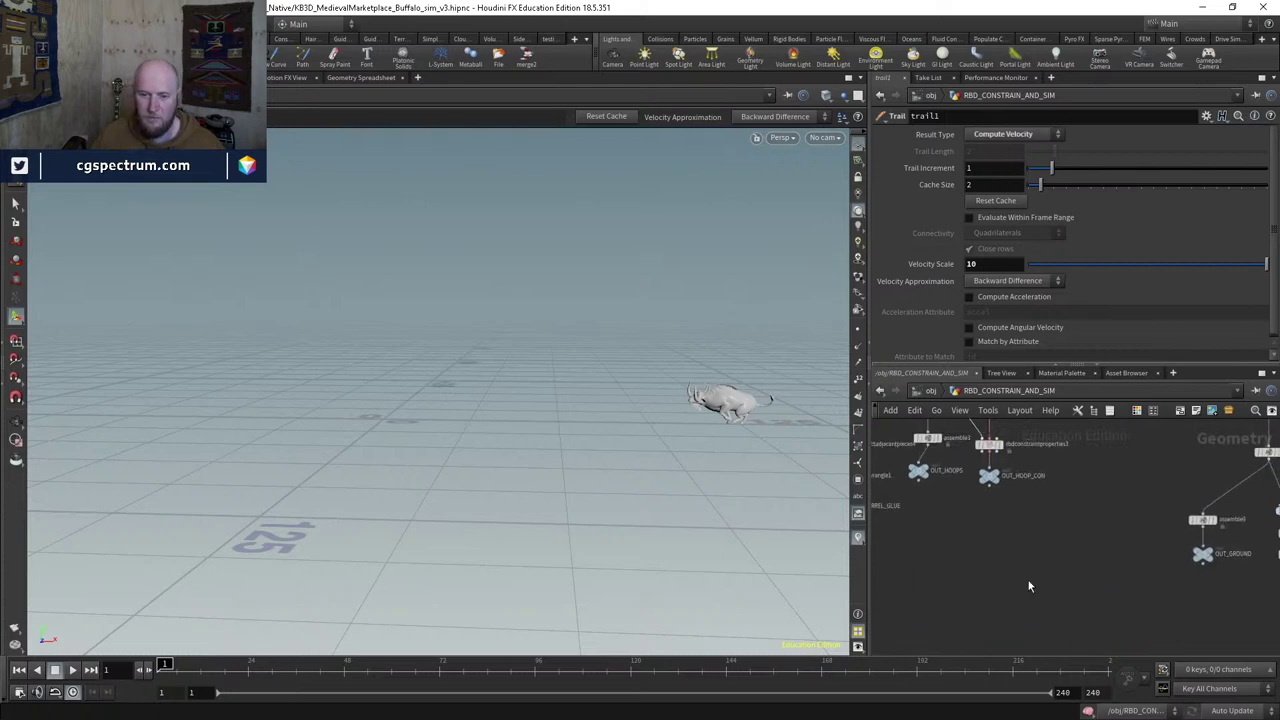
pyautogui.scroll(6, 1029, 586)
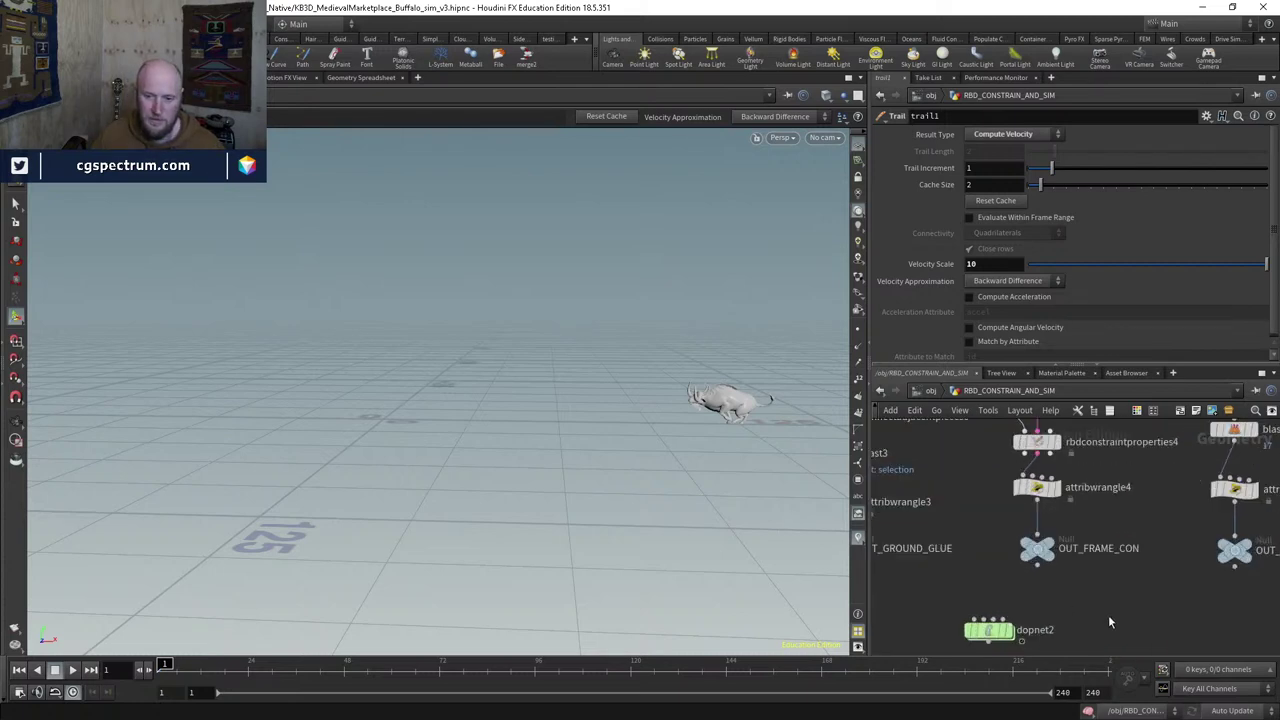
pyautogui.scroll(-1, 1037, 580)
pyautogui.scroll(3, 1000, 575)
# Step: Check dopnet2's simulation settings and attribwrangle5's i@active=0 code
pyautogui.click(989, 566)
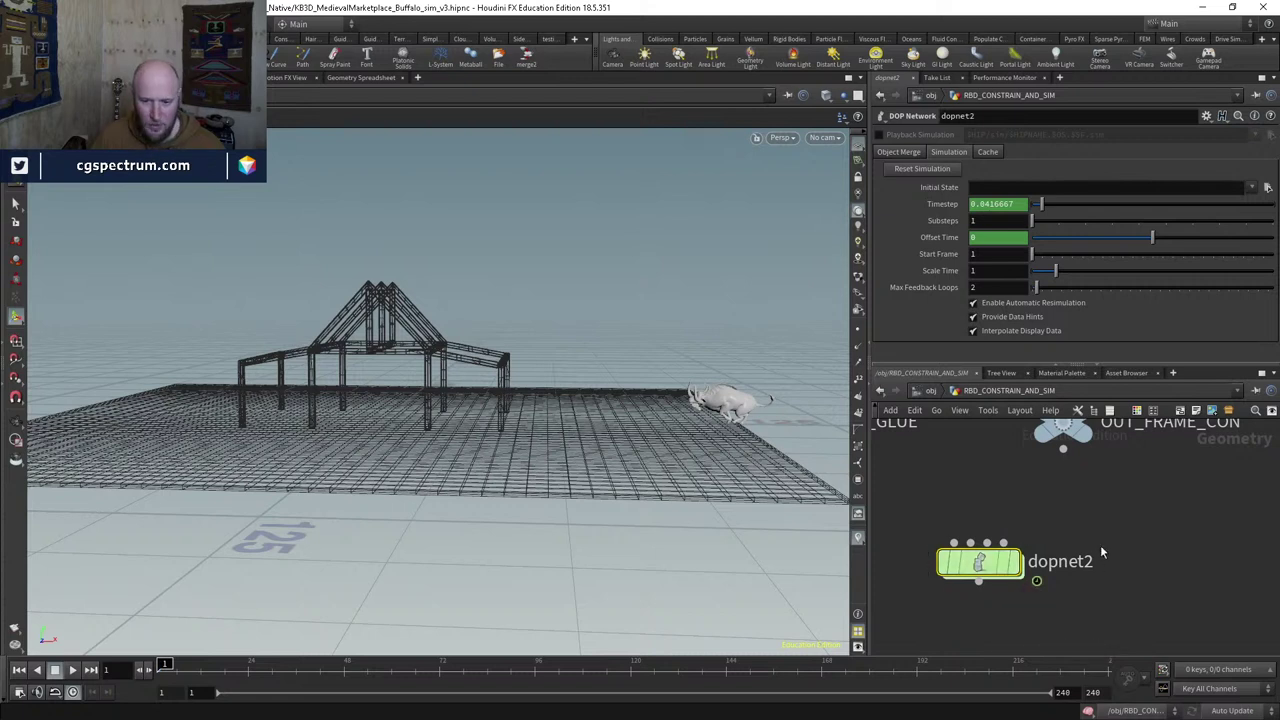
pyautogui.scroll(-2, 1103, 556)
pyautogui.scroll(-5, 1100, 575)
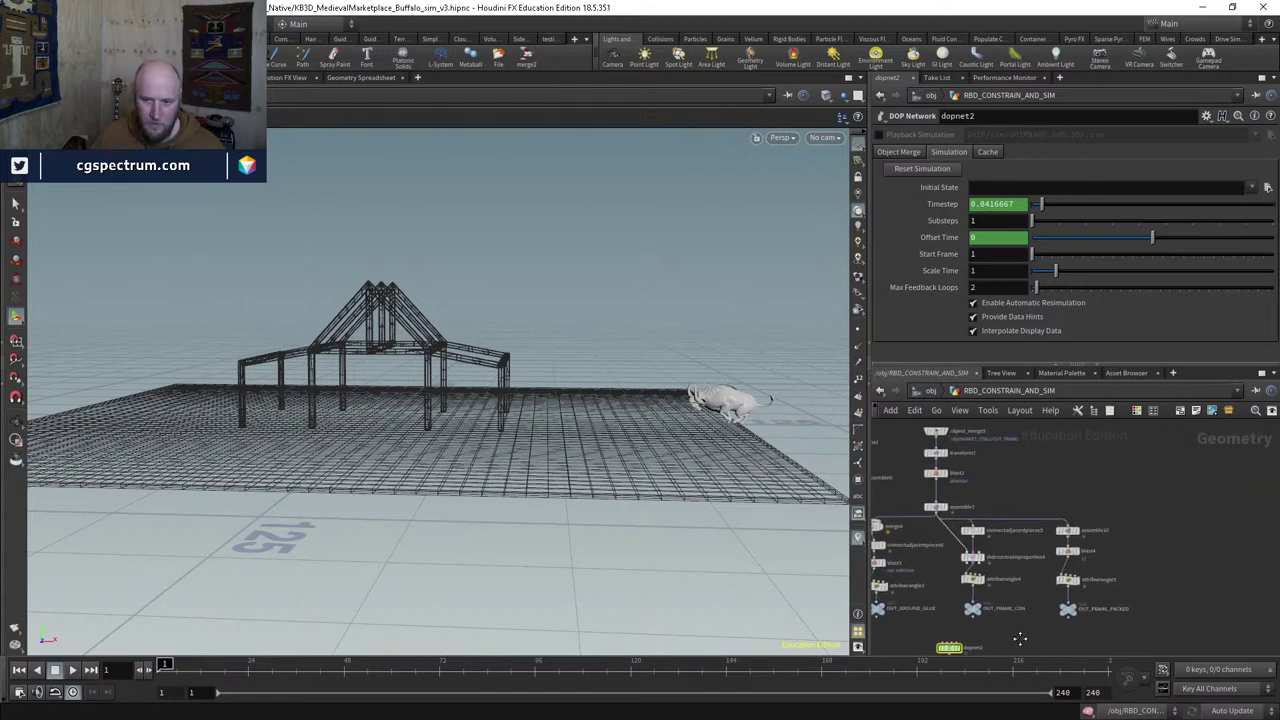
pyautogui.scroll(4, 1120, 628)
pyautogui.click(1025, 534)
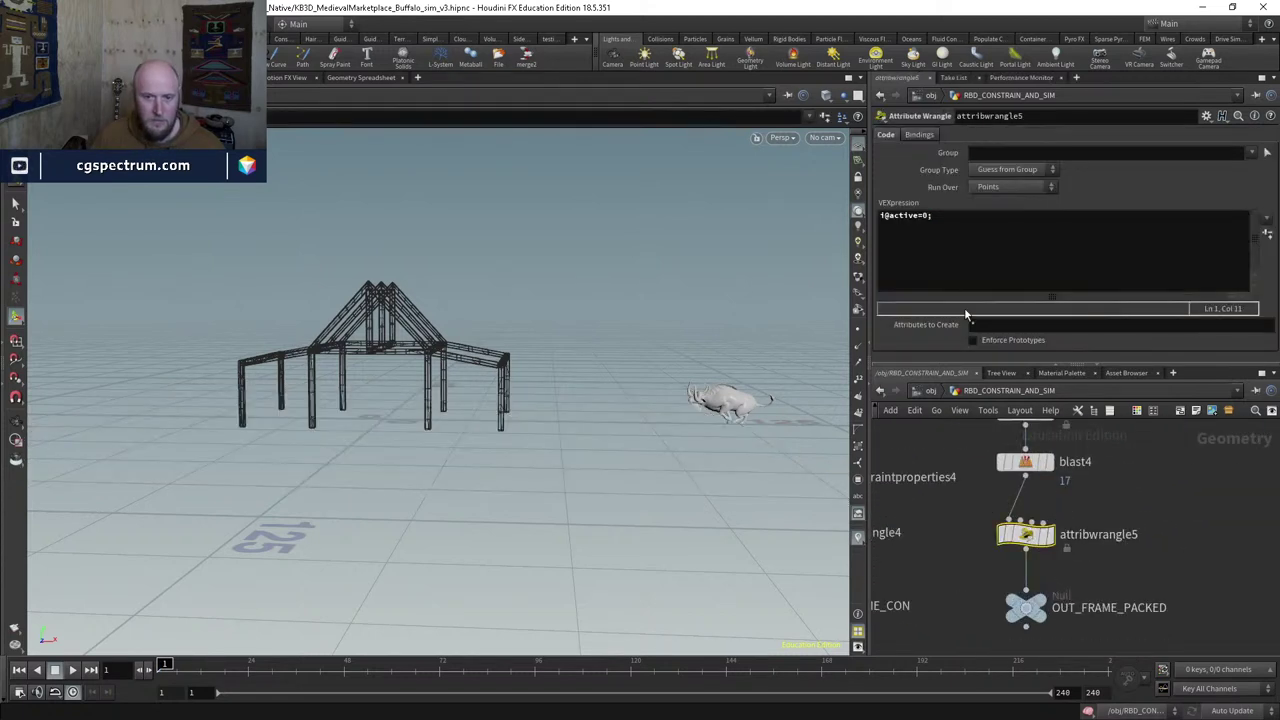
pyautogui.scroll(-4, 1060, 480)
# Step: Enter dopnet2, play the sim, rewind to frame 1, and dive into sopsolver1
pyautogui.doubleClick(1004, 563)
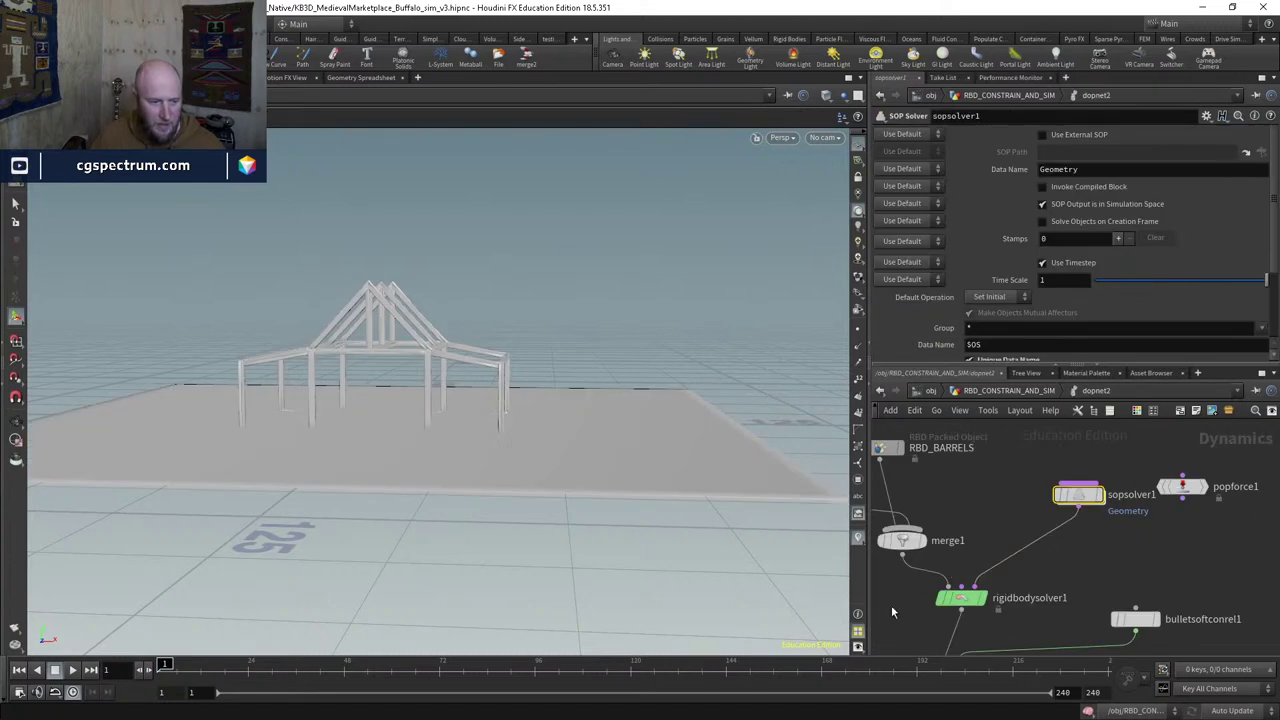
pyautogui.click(72, 669)
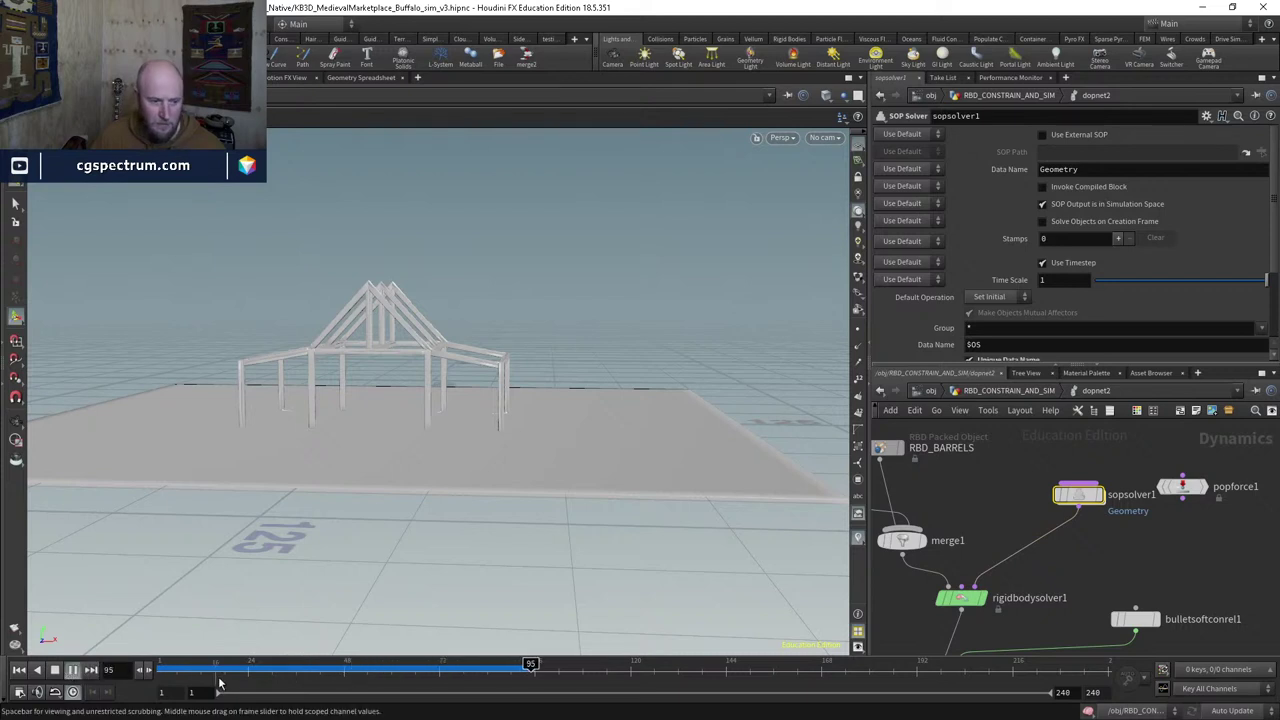
pyautogui.click(55, 670)
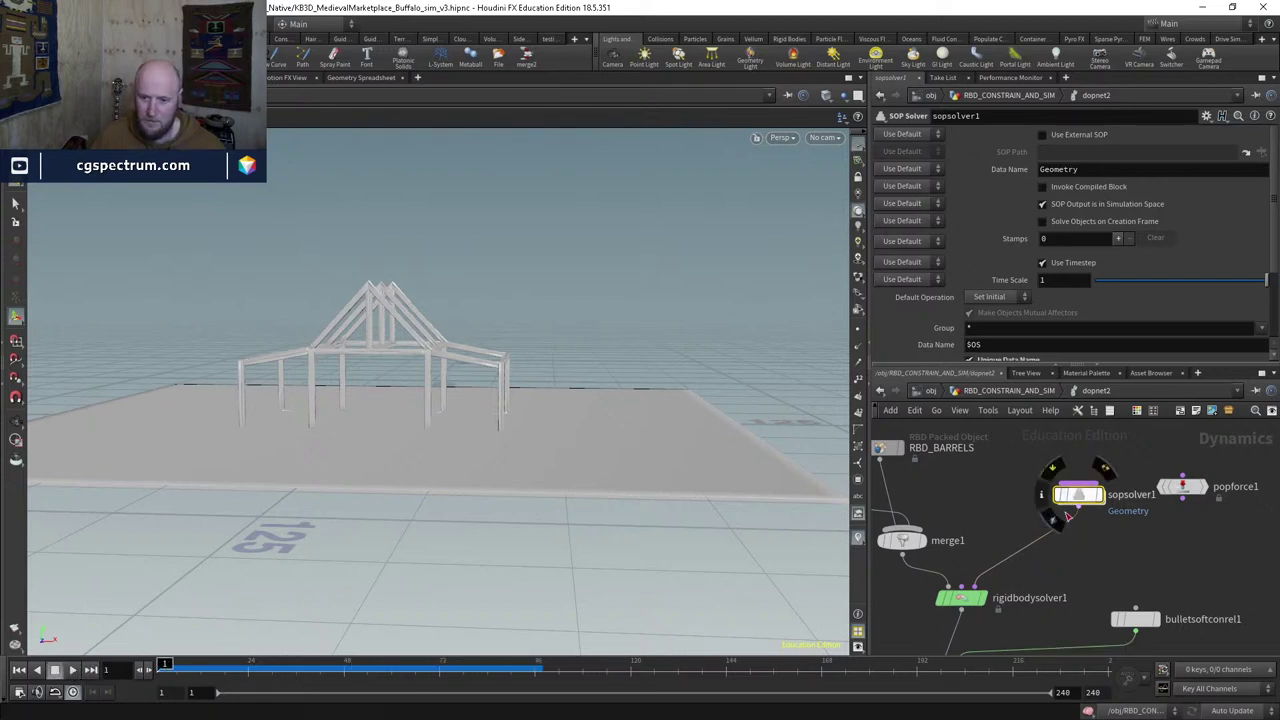
pyautogui.doubleClick(1078, 494)
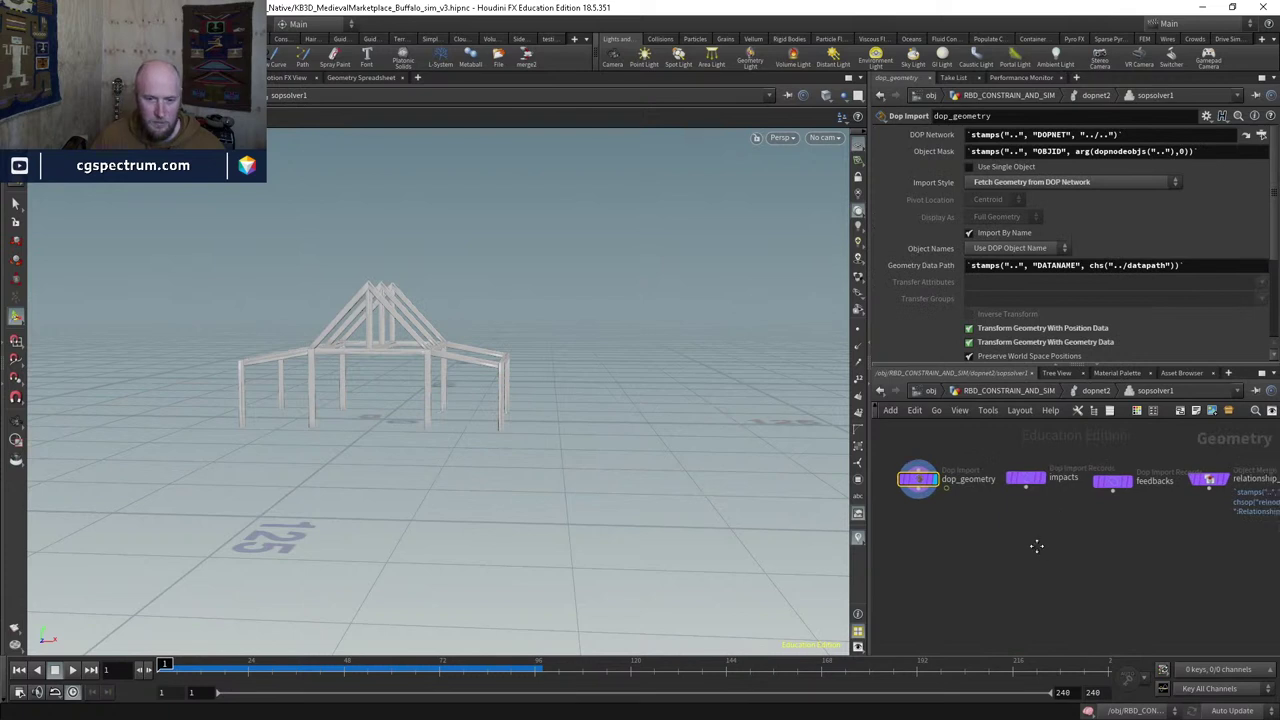
# Step: Add object_merge1 inside sopsolver1 and open Object 1's chooser to pick OUT_BUFFALO_COLLISION
pyautogui.press('Tab')
pyautogui.write('obj')
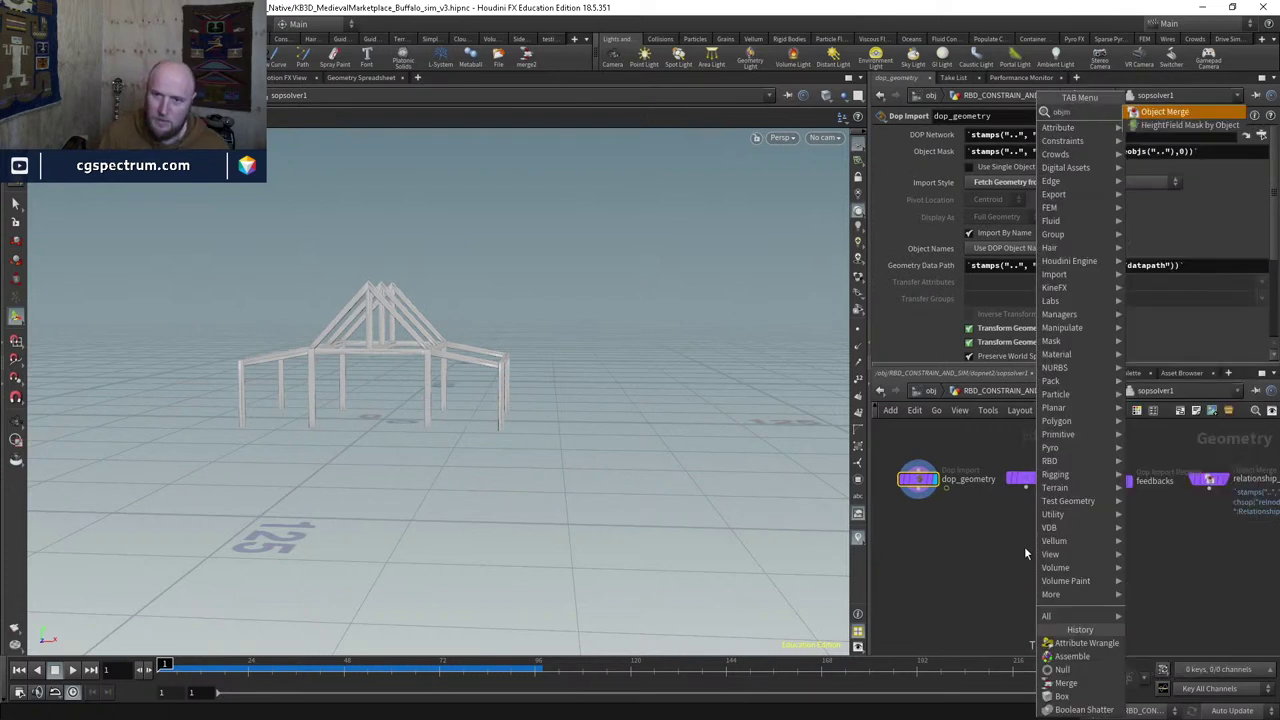
pyautogui.press('Return')
pyautogui.click(1024, 546)
pyautogui.click(1258, 168)
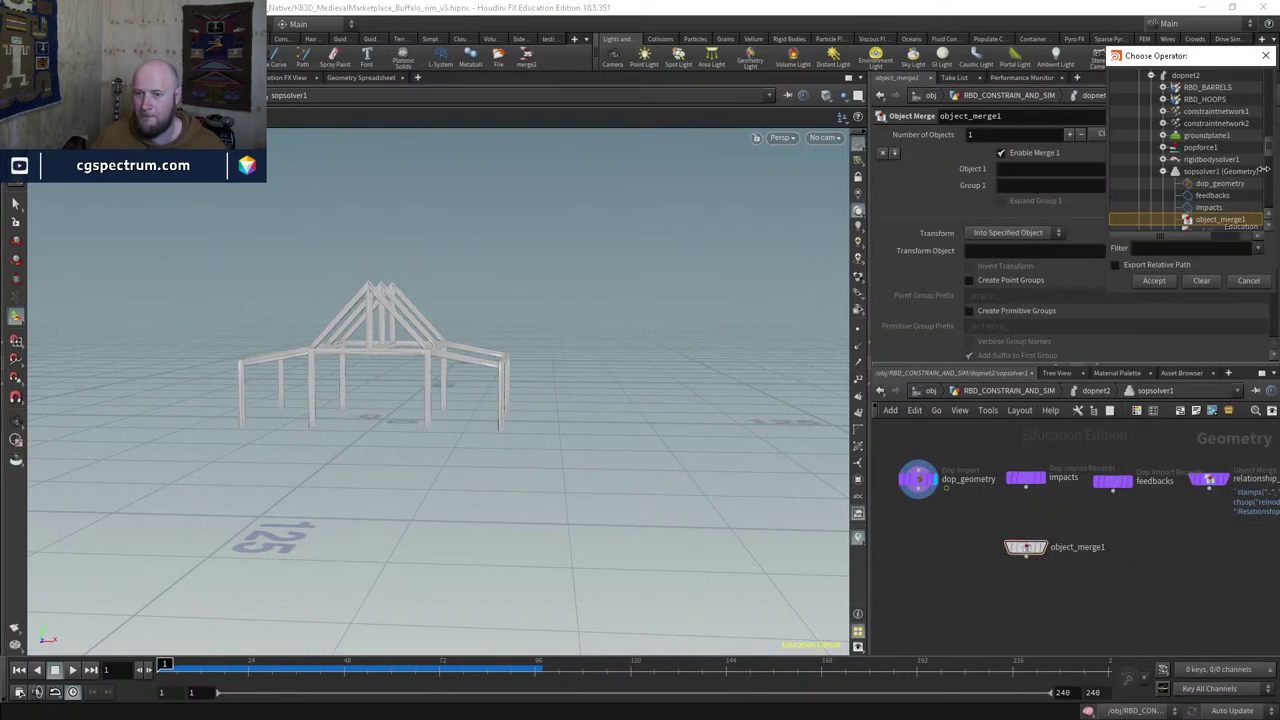
pyautogui.scroll(-5, 1220, 170)
pyautogui.scroll(3, 1228, 193)
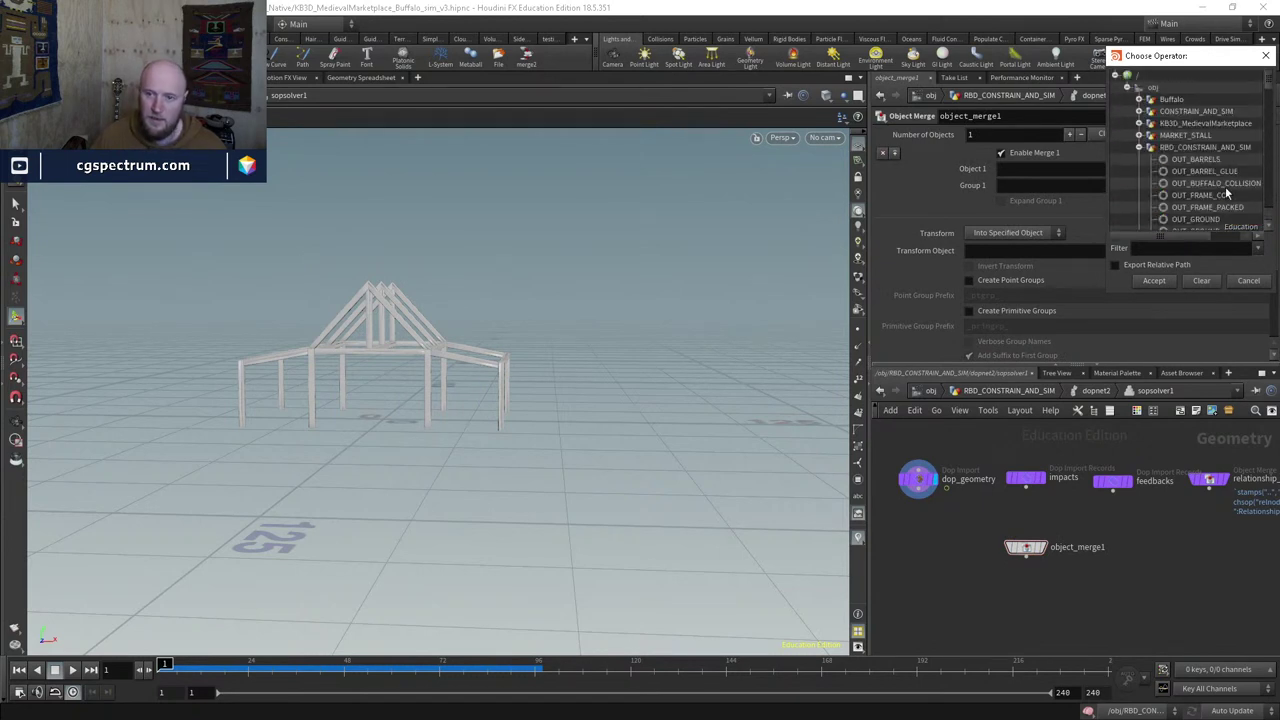
# Step: Merge in the OUT_BUFFALO_COLLISION geometry and display object_merge1 in the viewport
pyautogui.doubleClick(1220, 184)
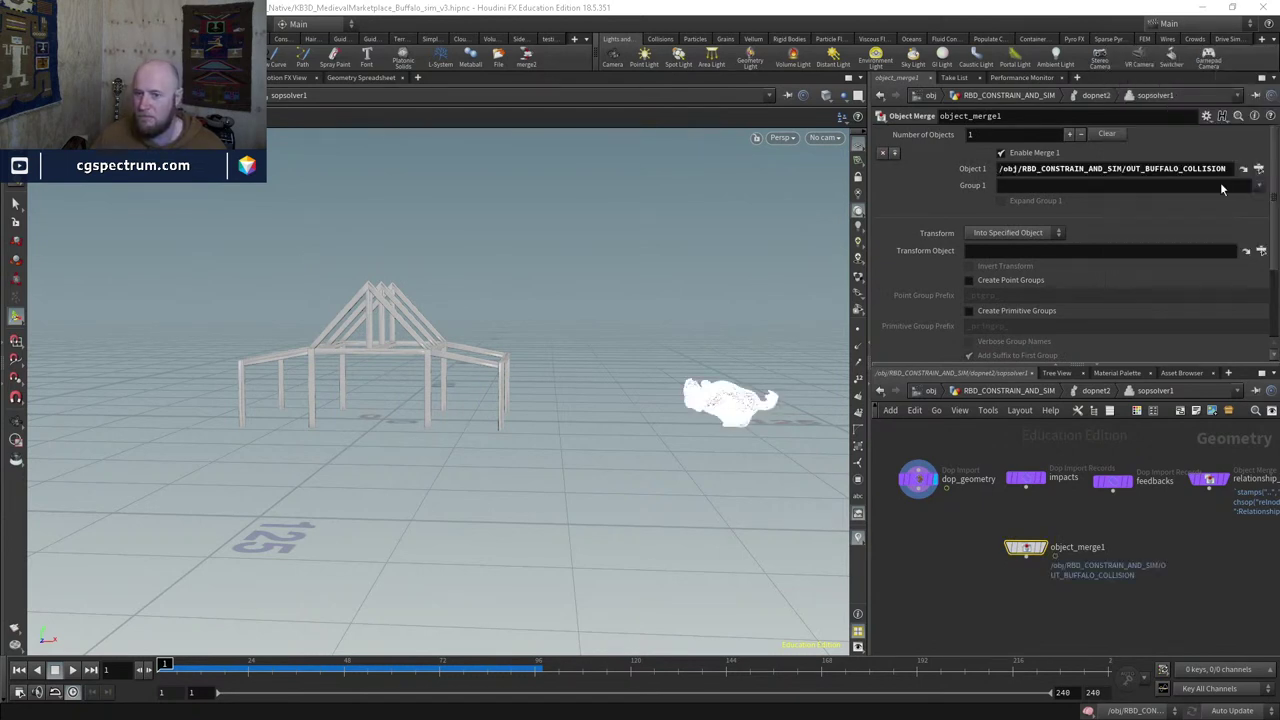
pyautogui.click(1056, 547)
pyautogui.scroll(3, 1009, 595)
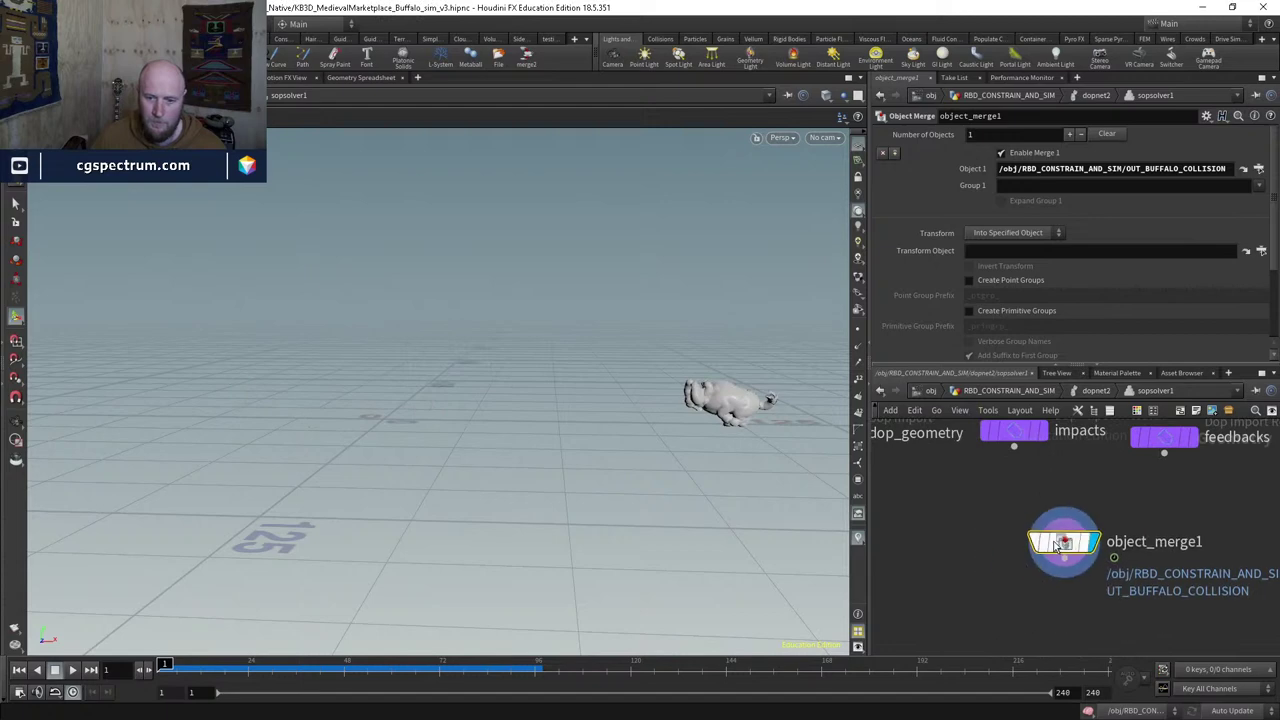
# Step: Add an Attribute Wrangle below object_merge1 and wire object_merge1 into it
pyautogui.press('Tab')
pyautogui.write('activ')
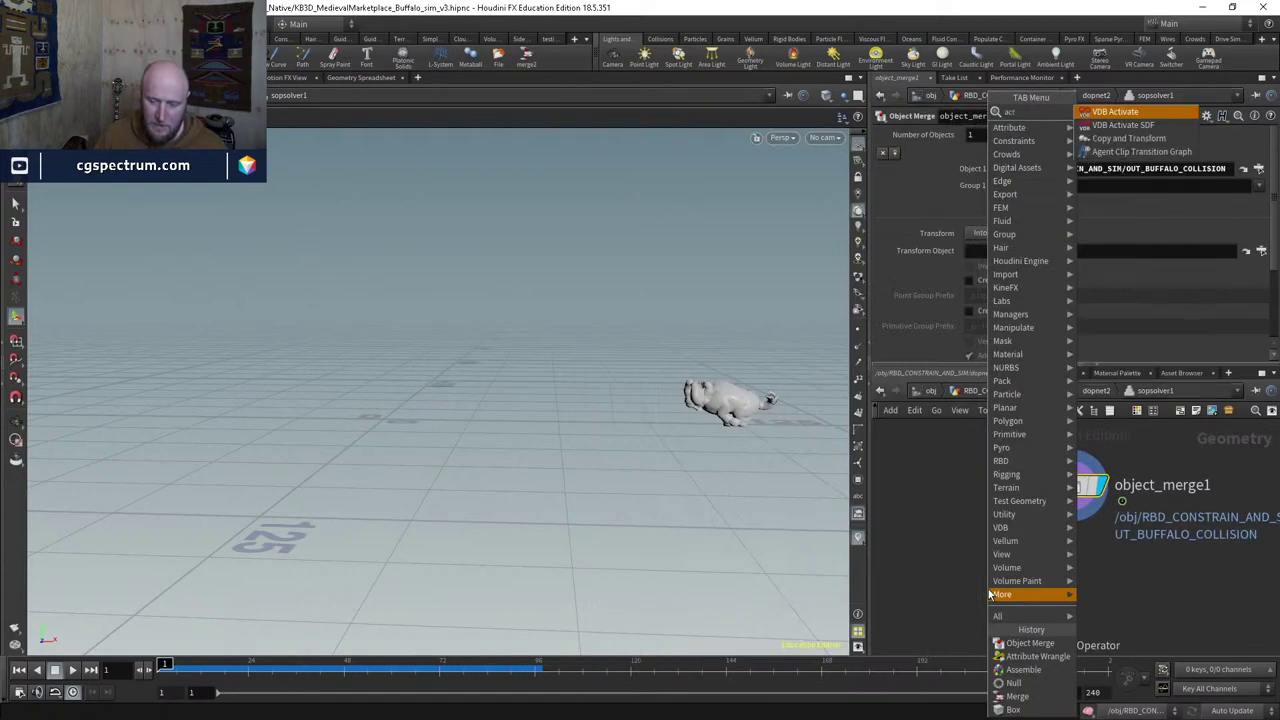
pyautogui.press('BackSpace')
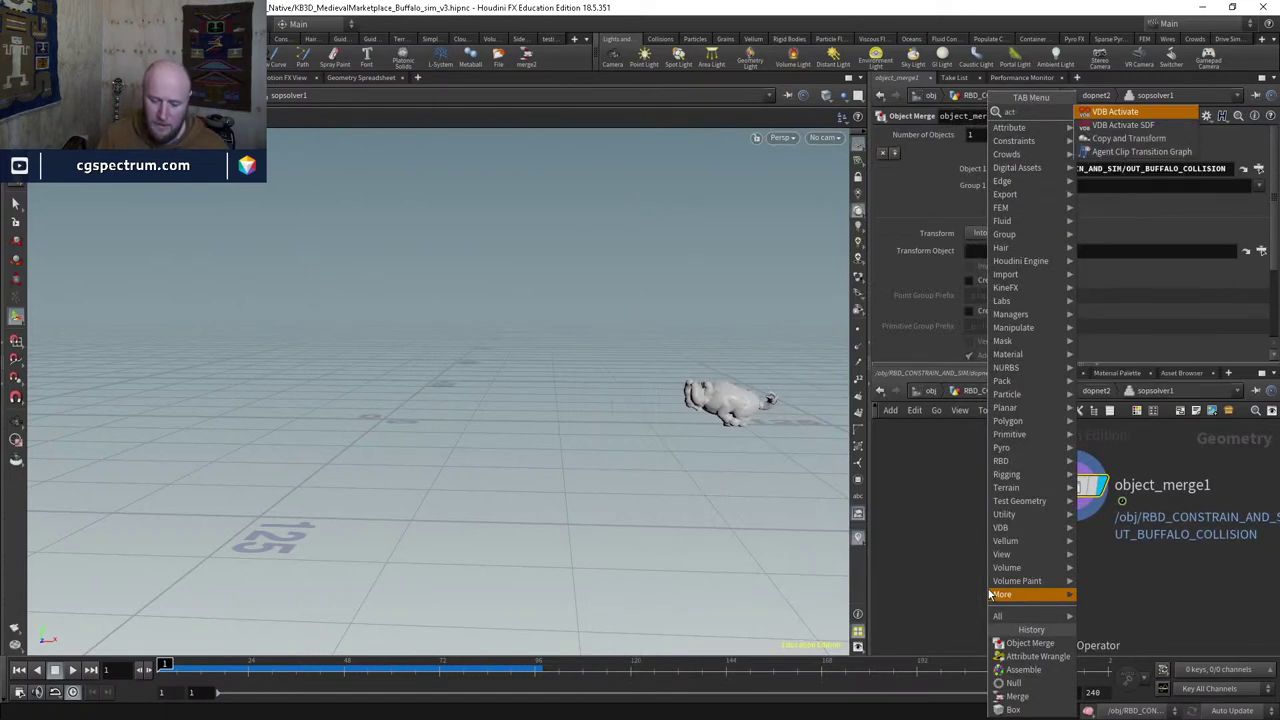
pyautogui.write('iv')
pyautogui.press('BackSpace')
pyautogui.press('BackSpace')
pyautogui.press('BackSpace')
pyautogui.press('BackSpace')
pyautogui.press('BackSpace')
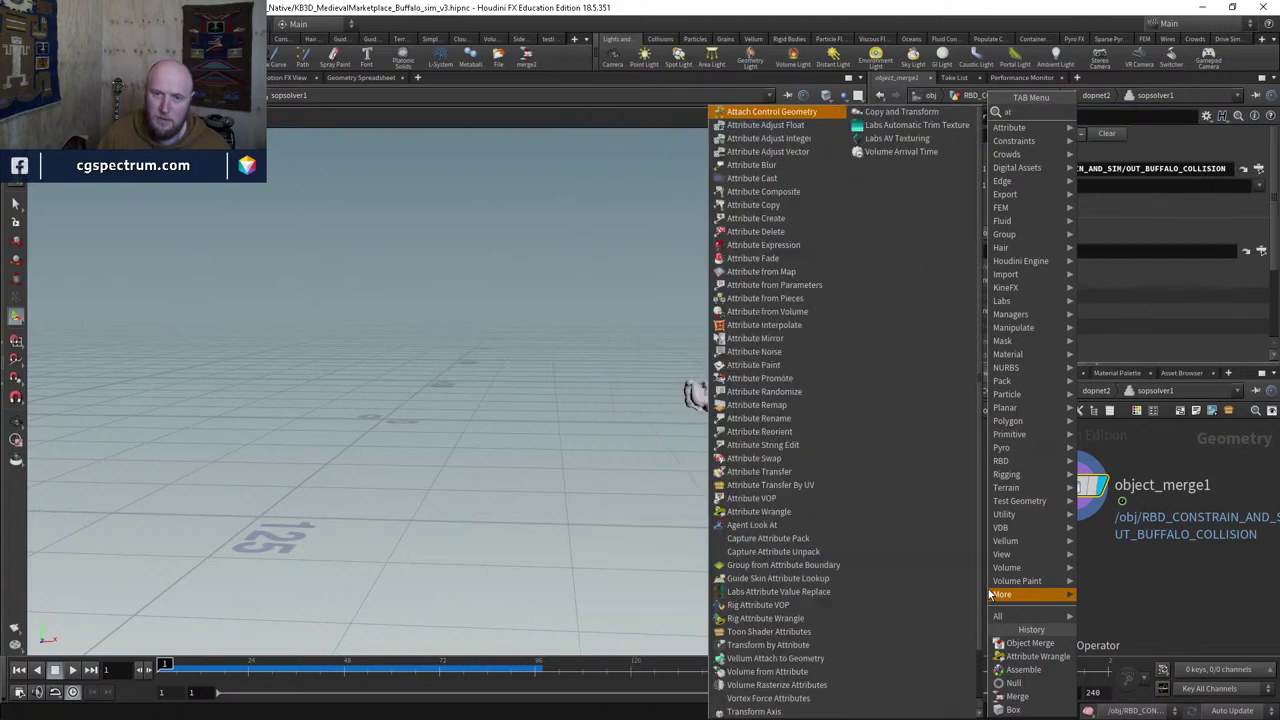
pyautogui.write('attribw')
pyautogui.press('Return')
pyautogui.click(988, 590)
pyautogui.click(984, 572)
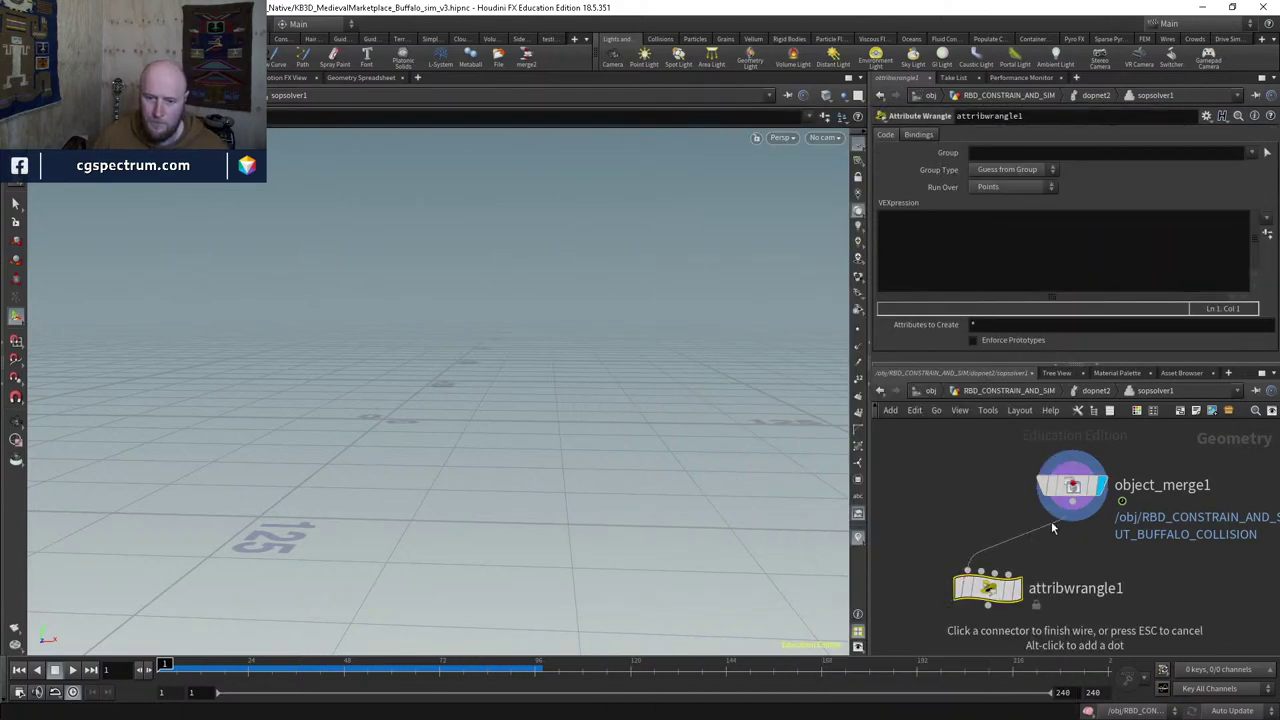
pyautogui.click(1072, 502)
pyautogui.click(956, 265)
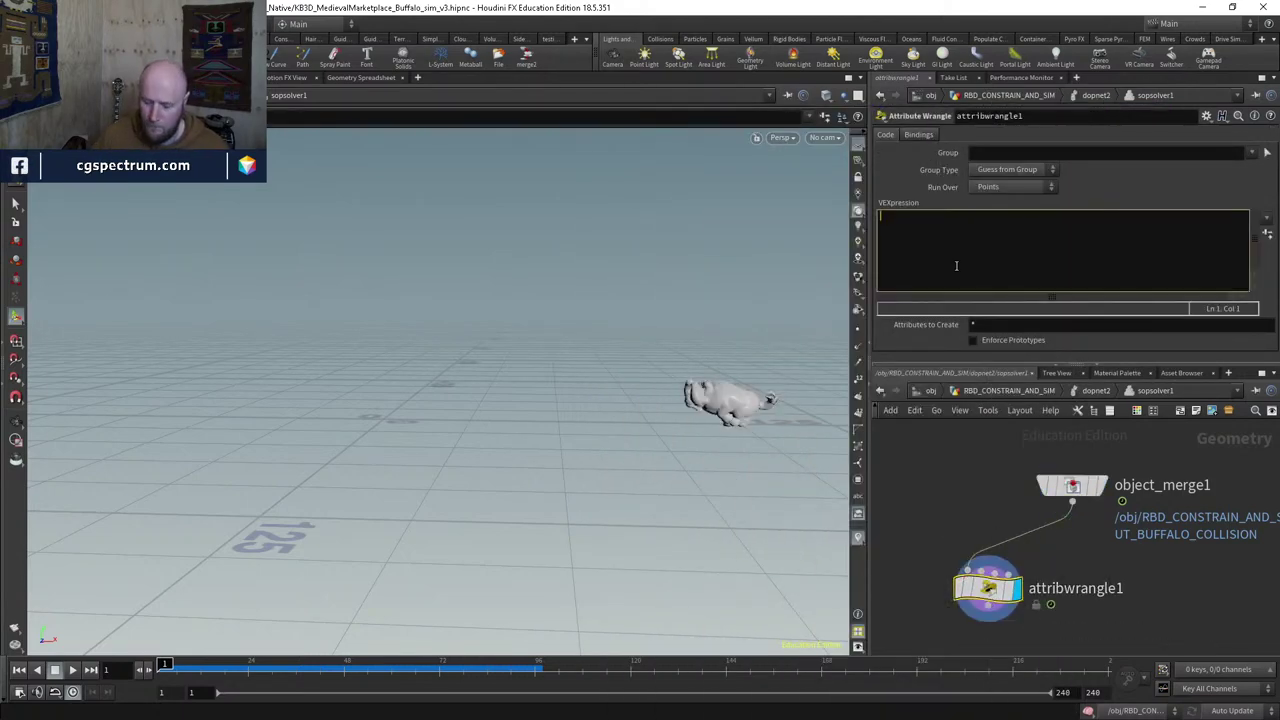
pyautogui.write('@active=1;')
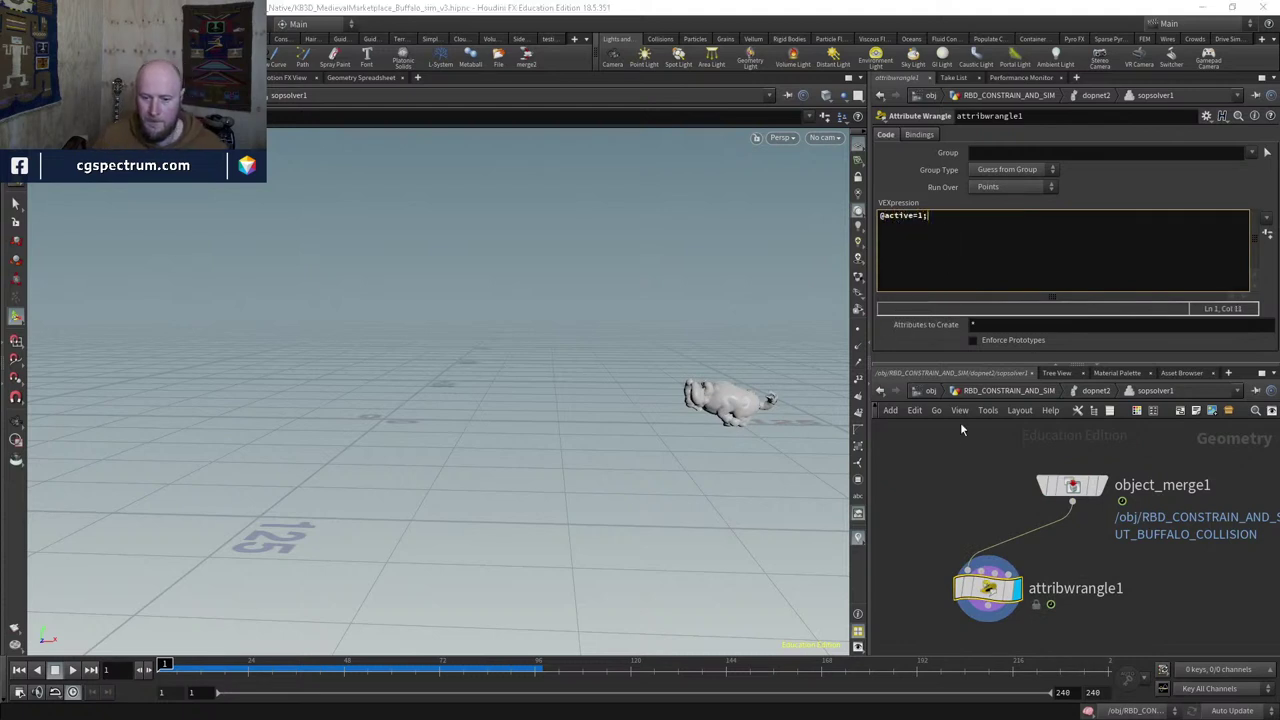
pyautogui.scroll(-3, 994, 524)
pyautogui.scroll(-2, 948, 577)
# Step: Add attribtransfer1 and feed attribwrangle1 into its second input
pyautogui.press('Tab')
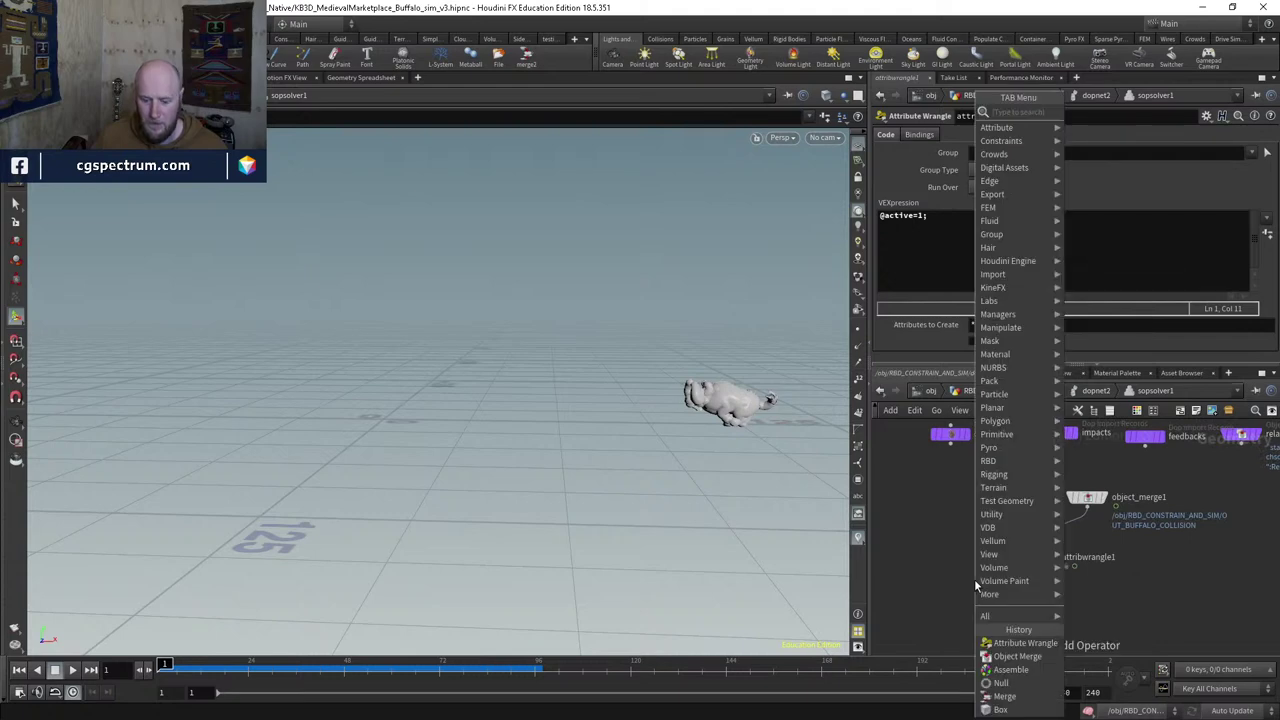
pyautogui.write('attran')
pyautogui.press('Down')
pyautogui.press('Return')
pyautogui.click(965, 578)
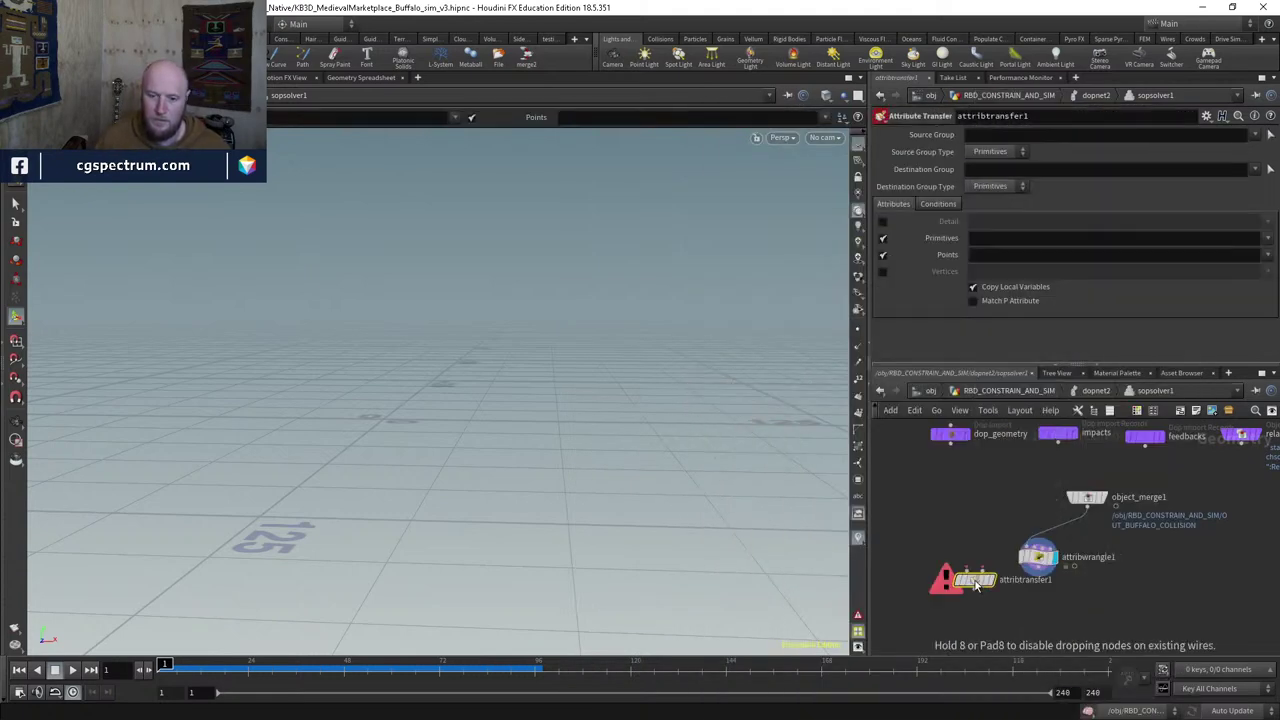
pyautogui.click(963, 571)
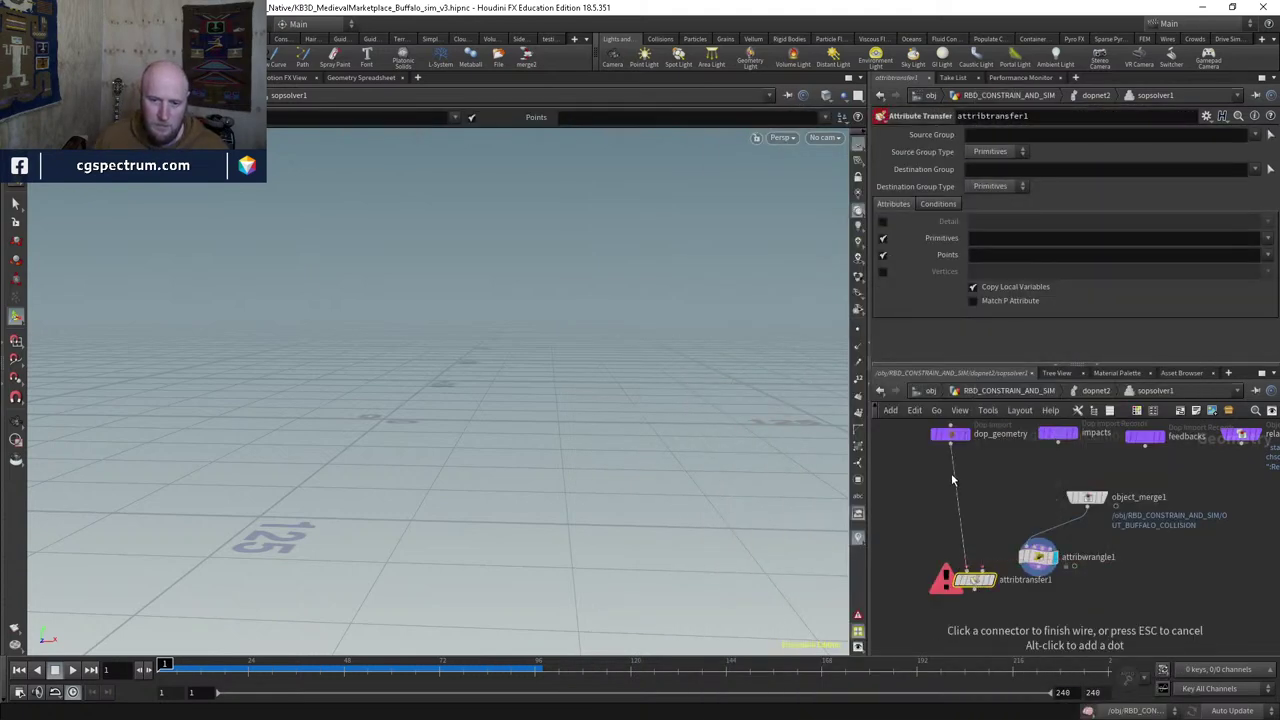
pyautogui.click(1038, 566)
pyautogui.moveTo(976, 592); pyautogui.dragTo(973, 605)
pyautogui.click(1038, 557)
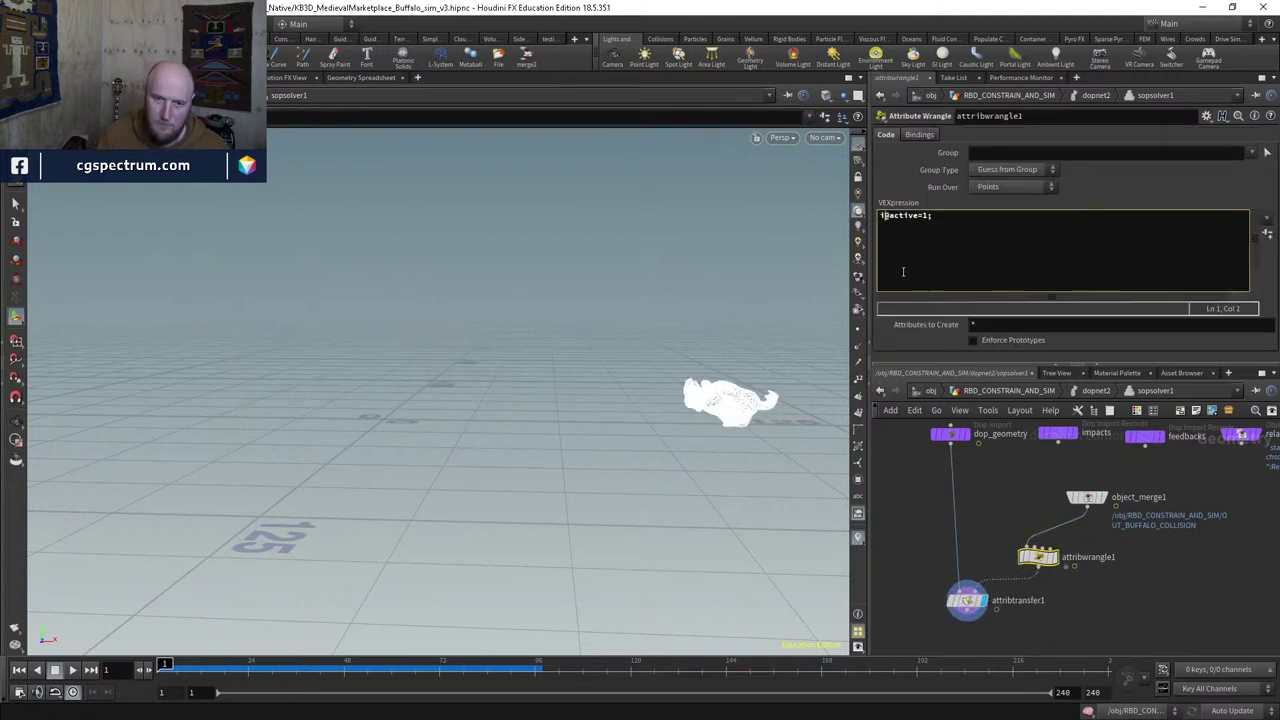
pyautogui.moveTo(968, 600); pyautogui.dragTo(950, 540, button='middle')
# Step: Transfer only the active point attribute, with a Distance Threshold of 2
pyautogui.click(950, 540)
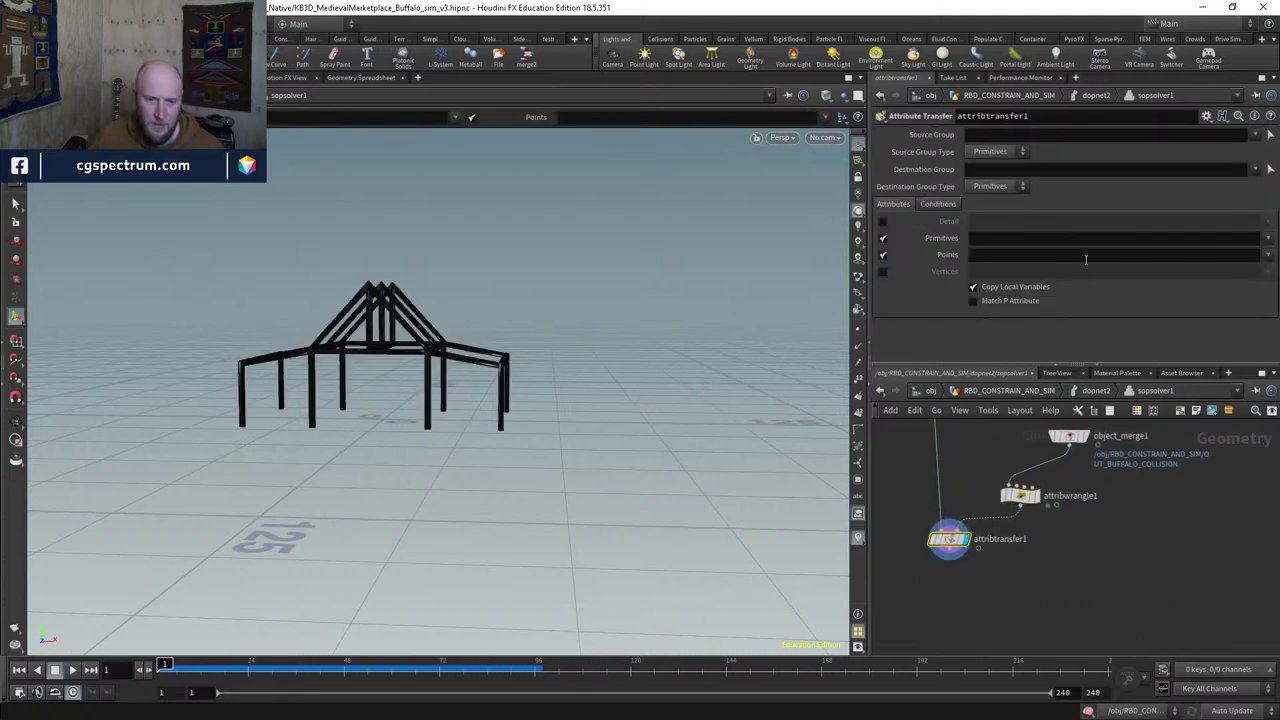
pyautogui.click(1267, 256)
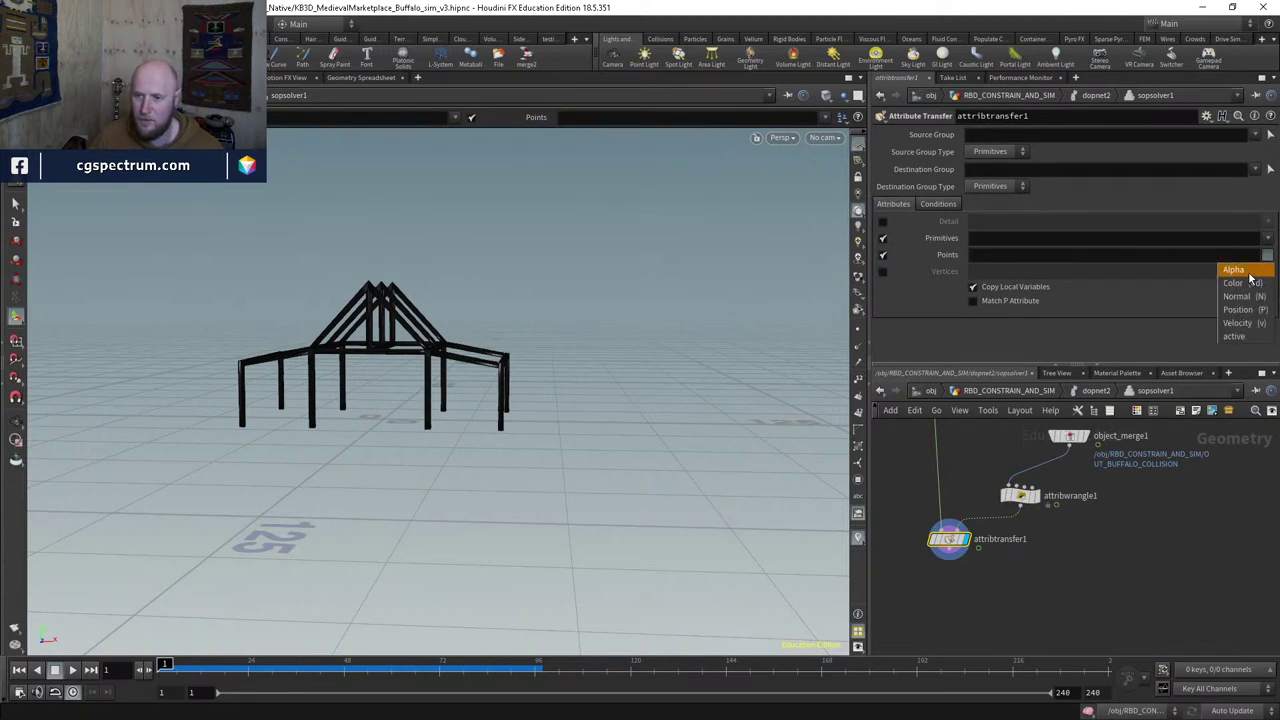
pyautogui.click(1250, 337)
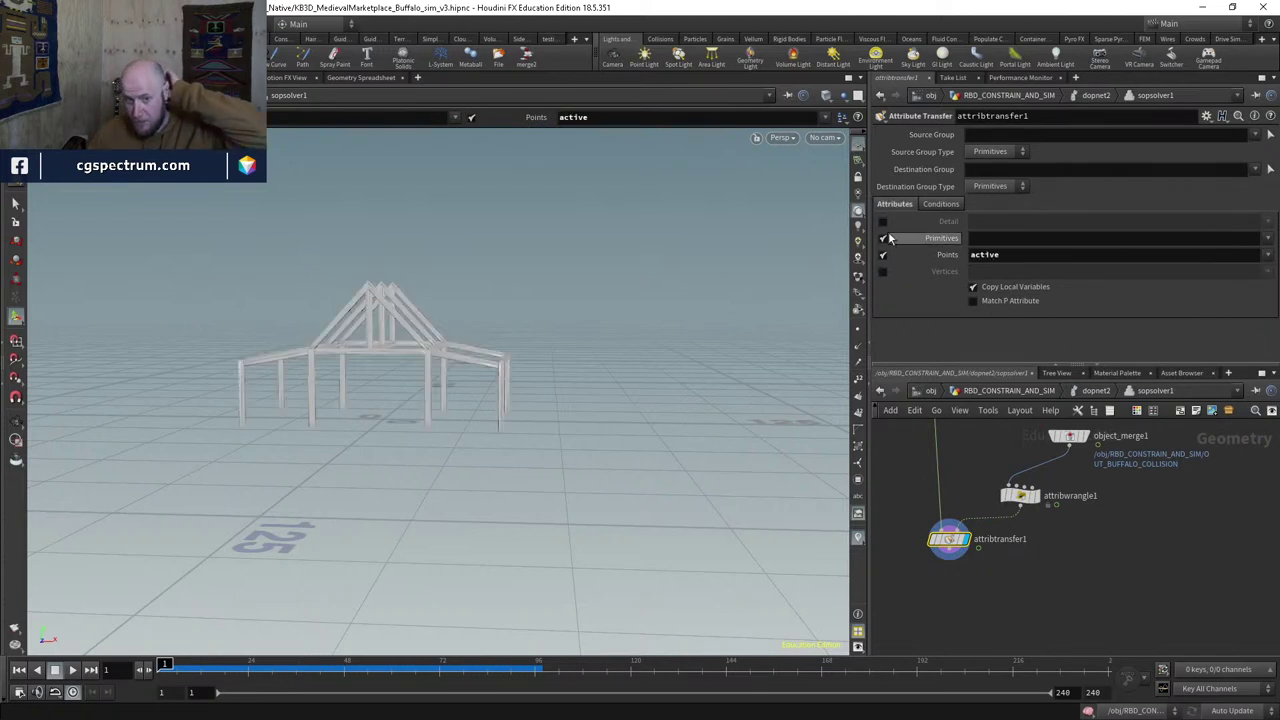
pyautogui.click(943, 205)
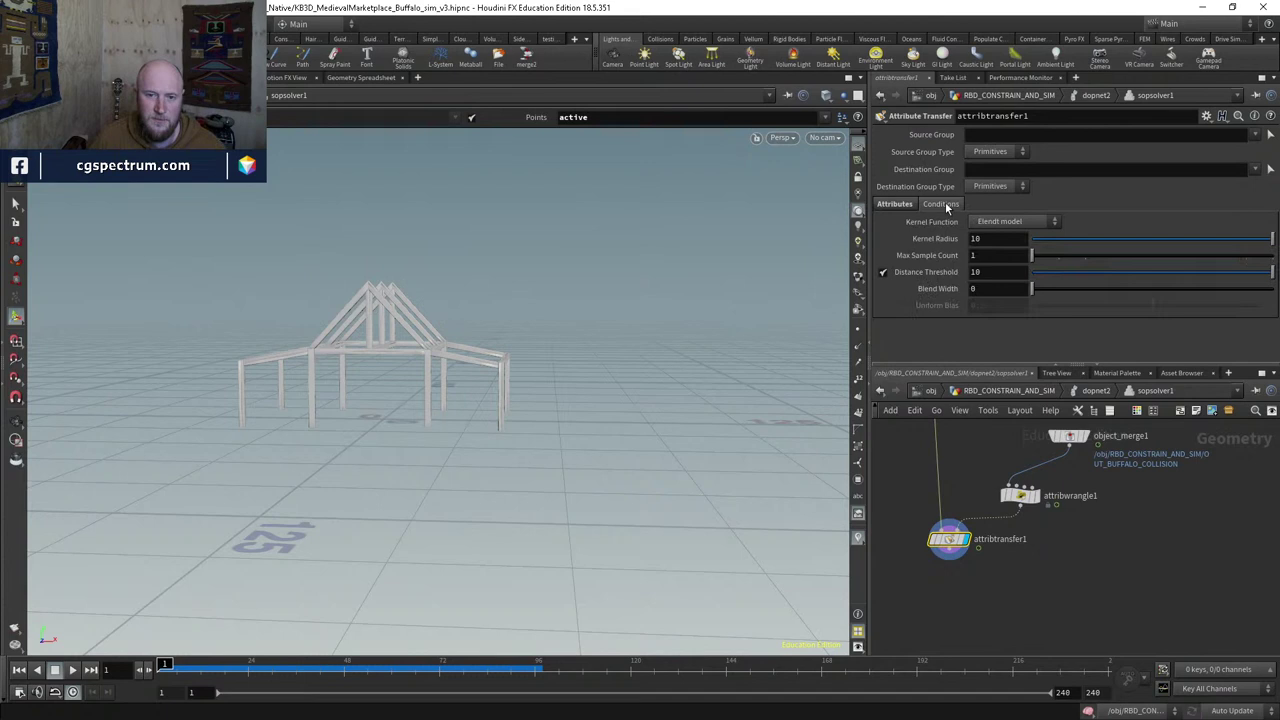
pyautogui.click(997, 270)
pyautogui.write('2')
pyautogui.press('Return')
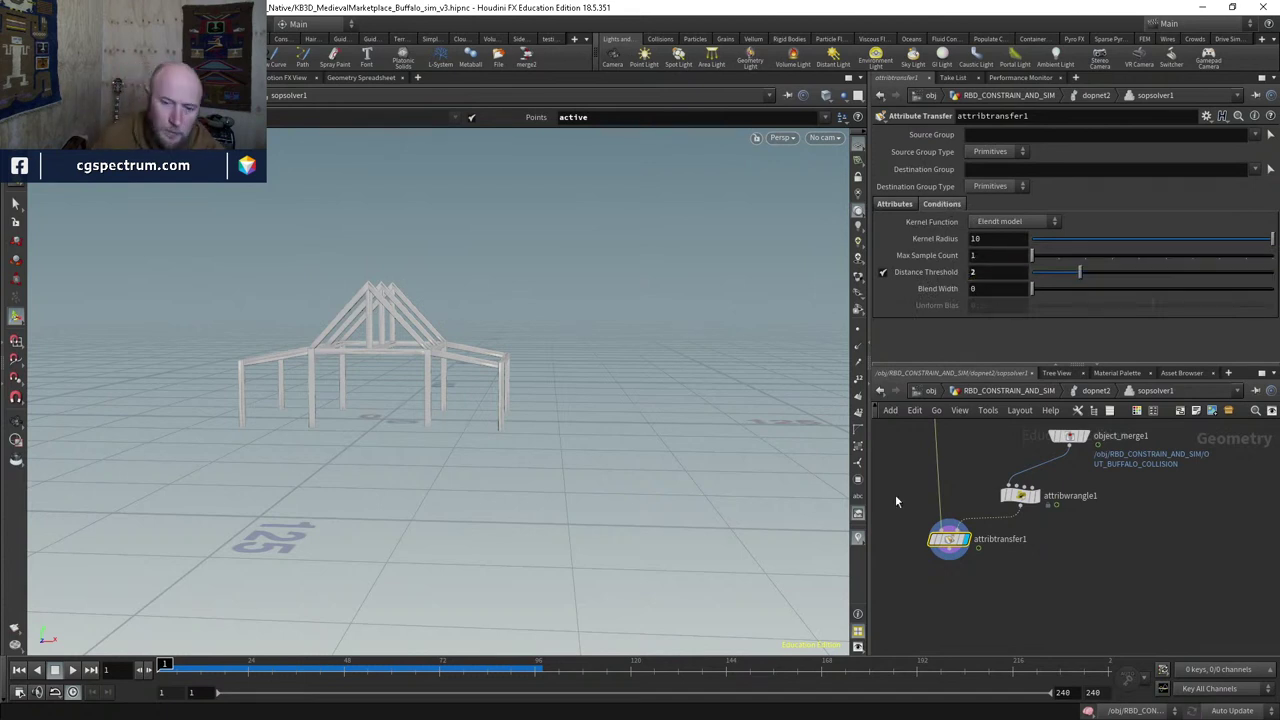
# Step: Return to dopnet2 and play and scrub the simulation to test the transfer
pyautogui.click(1040, 390)
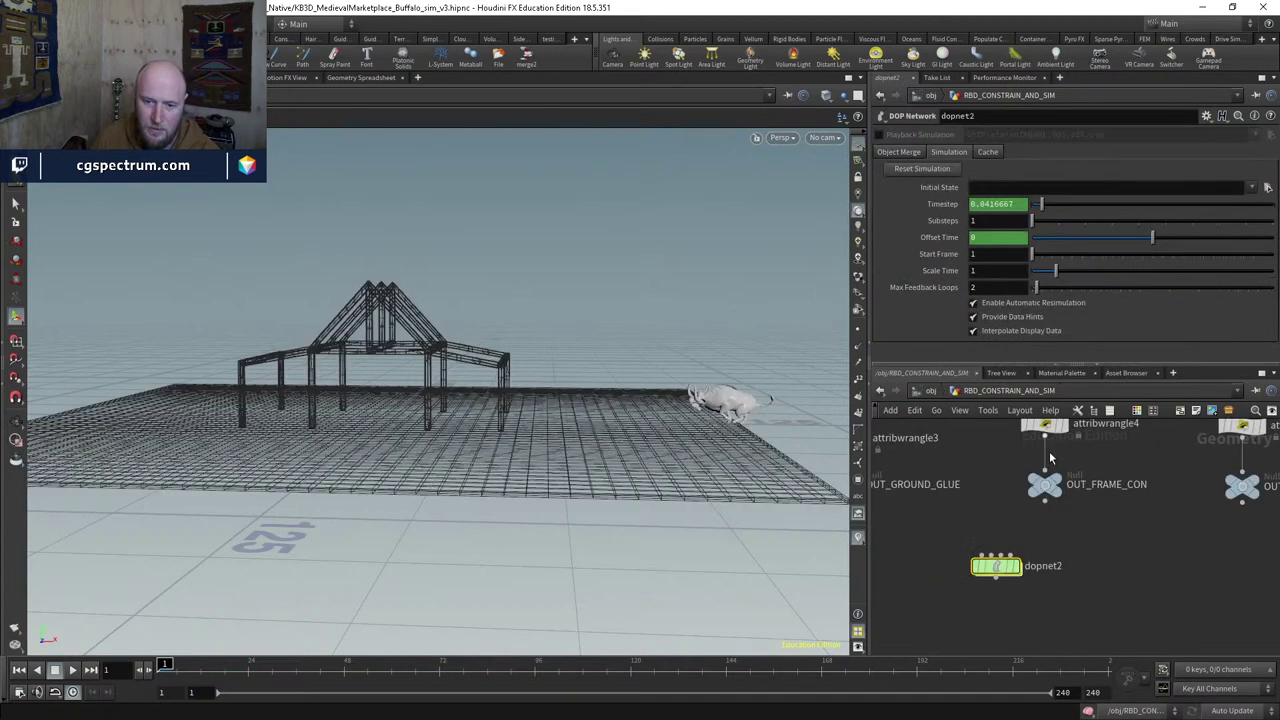
pyautogui.doubleClick(1000, 534)
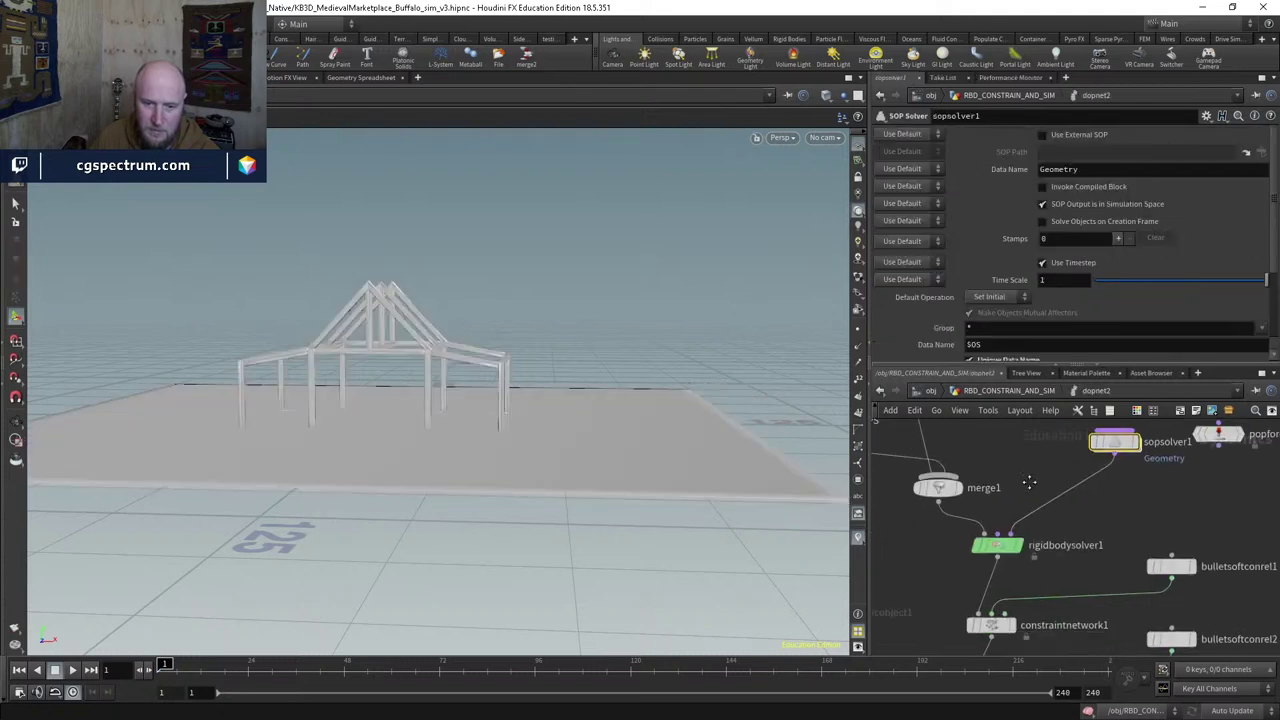
pyautogui.press('Up')
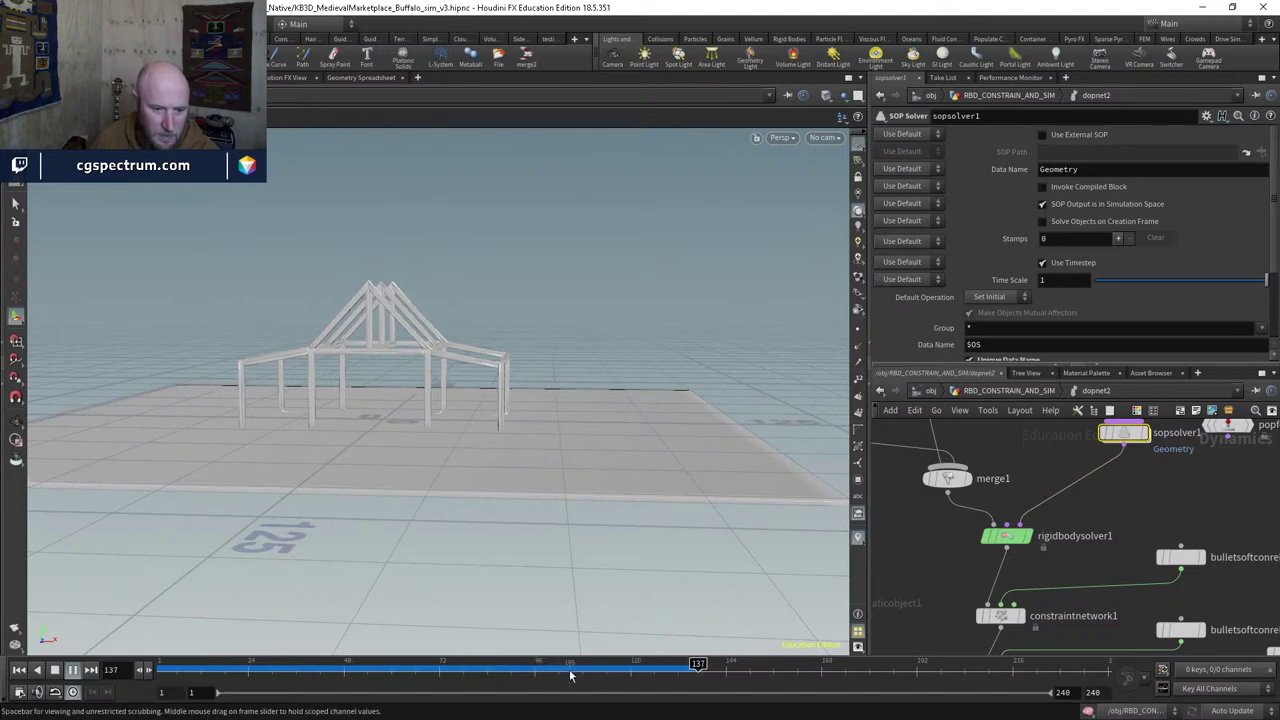
pyautogui.moveTo(570, 676); pyautogui.dragTo(100, 603)
pyautogui.moveTo(1012, 486); pyautogui.dragTo(940, 528, button='middle')
pyautogui.moveTo(880, 478); pyautogui.dragTo(1017, 524, button='middle')
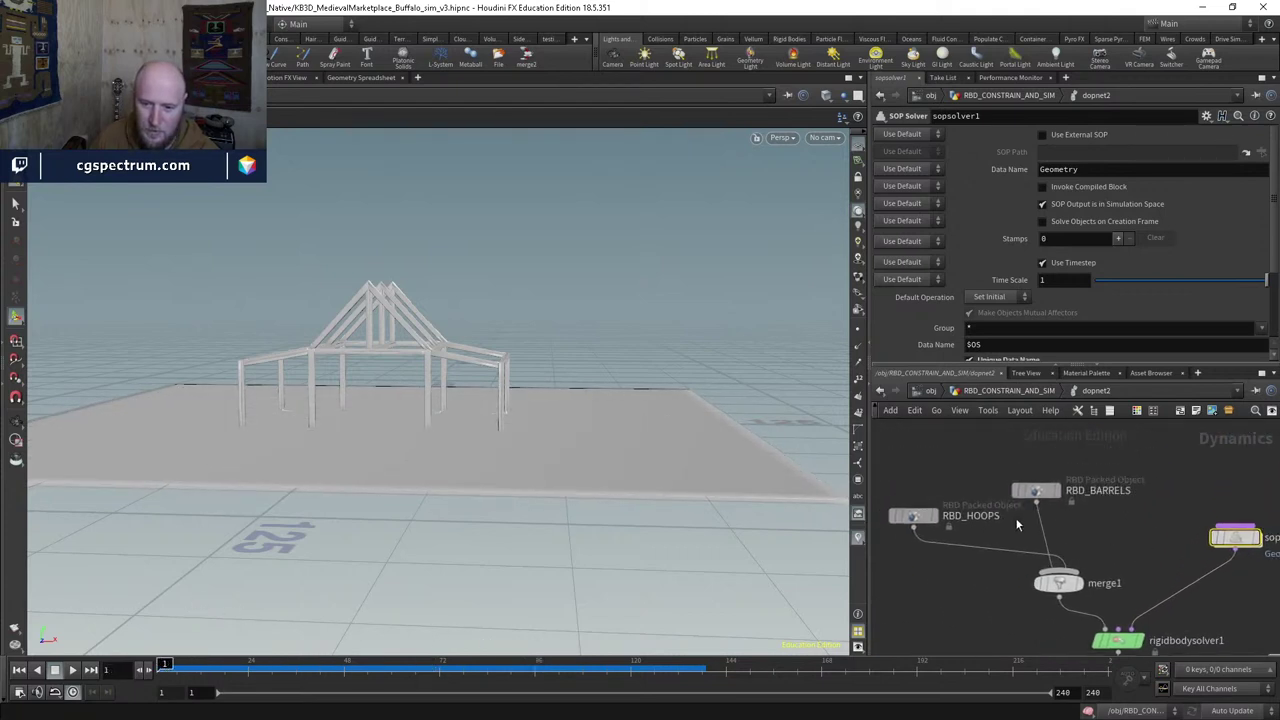
# Step: Rename RBD_HOOPS to GROUND and RBD_BARRELS to RBD_FRAME
pyautogui.click(966, 516)
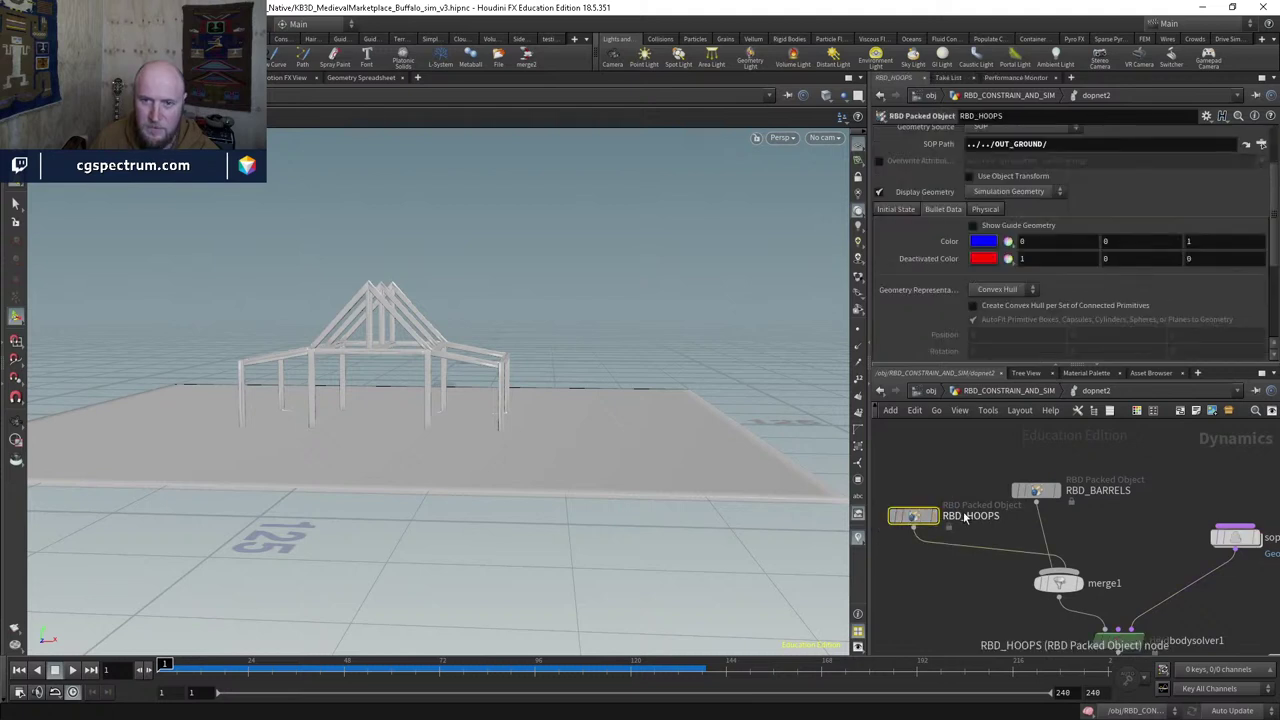
pyautogui.doubleClick(966, 516)
pyautogui.moveTo(968, 516); pyautogui.dragTo(1000, 517)
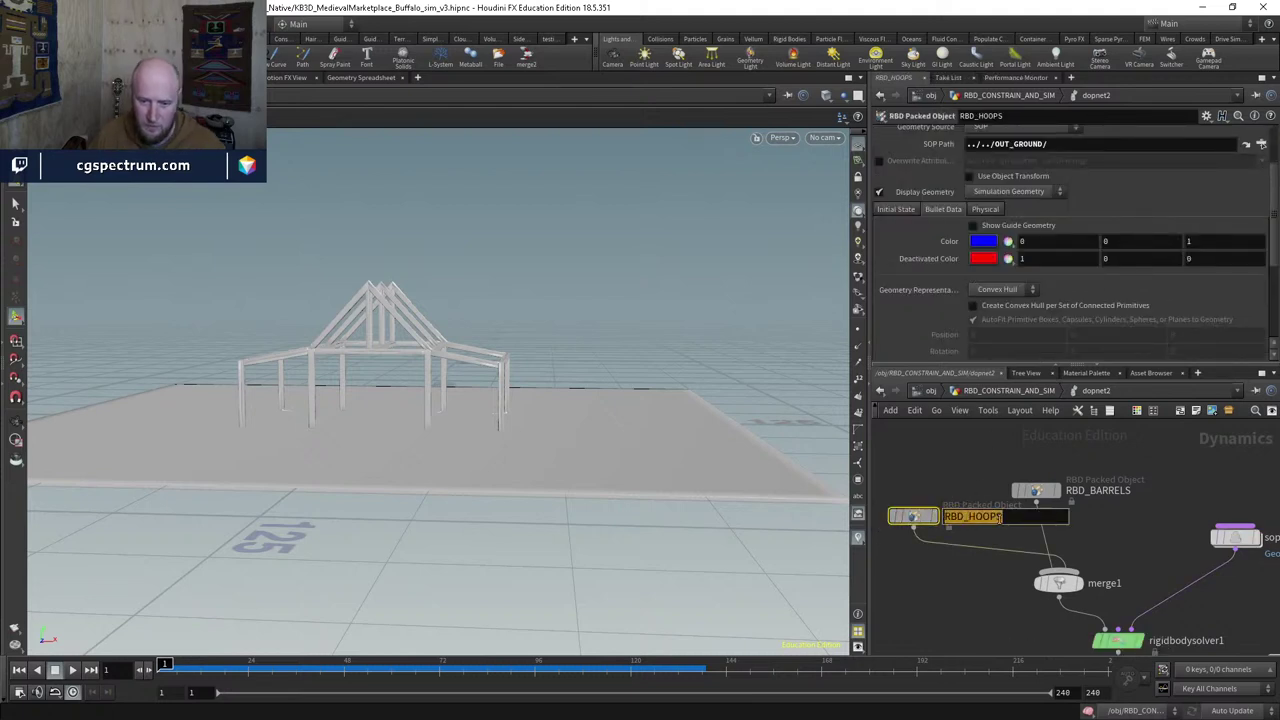
pyautogui.write('GROUND')
pyautogui.press('Return')
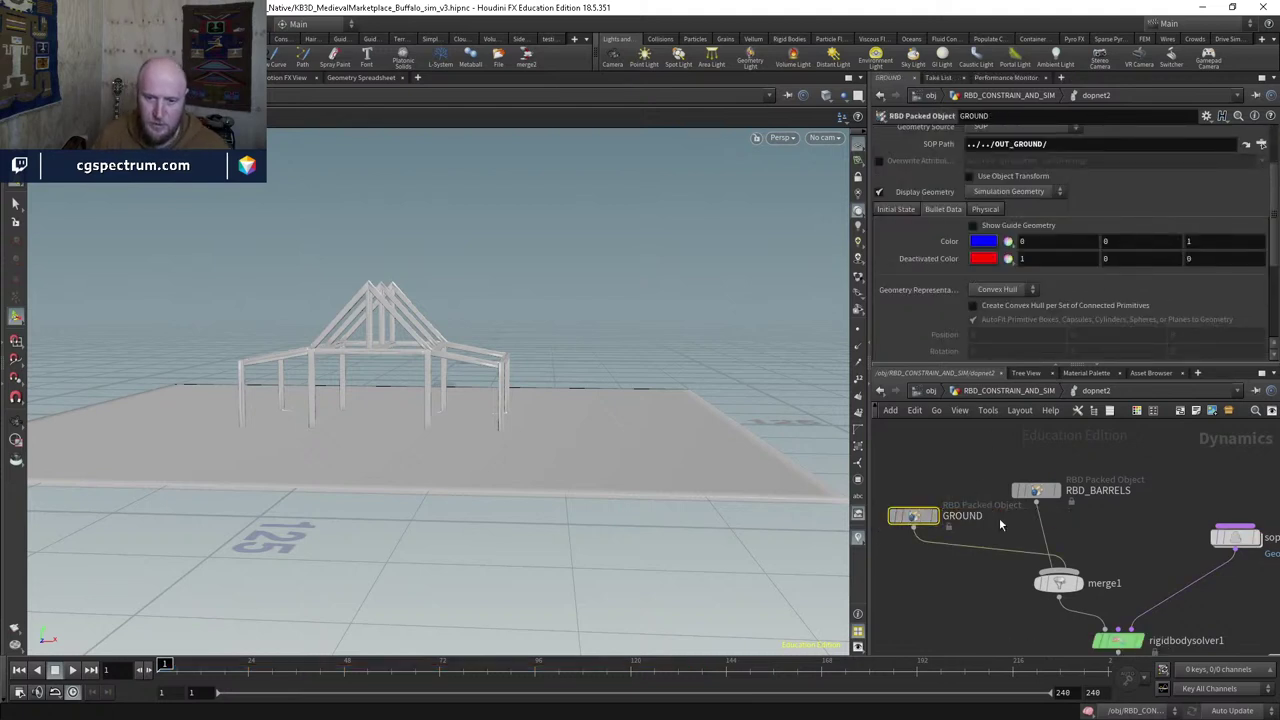
pyautogui.doubleClick(1098, 491)
pyautogui.moveTo(1100, 491); pyautogui.dragTo(1245, 508)
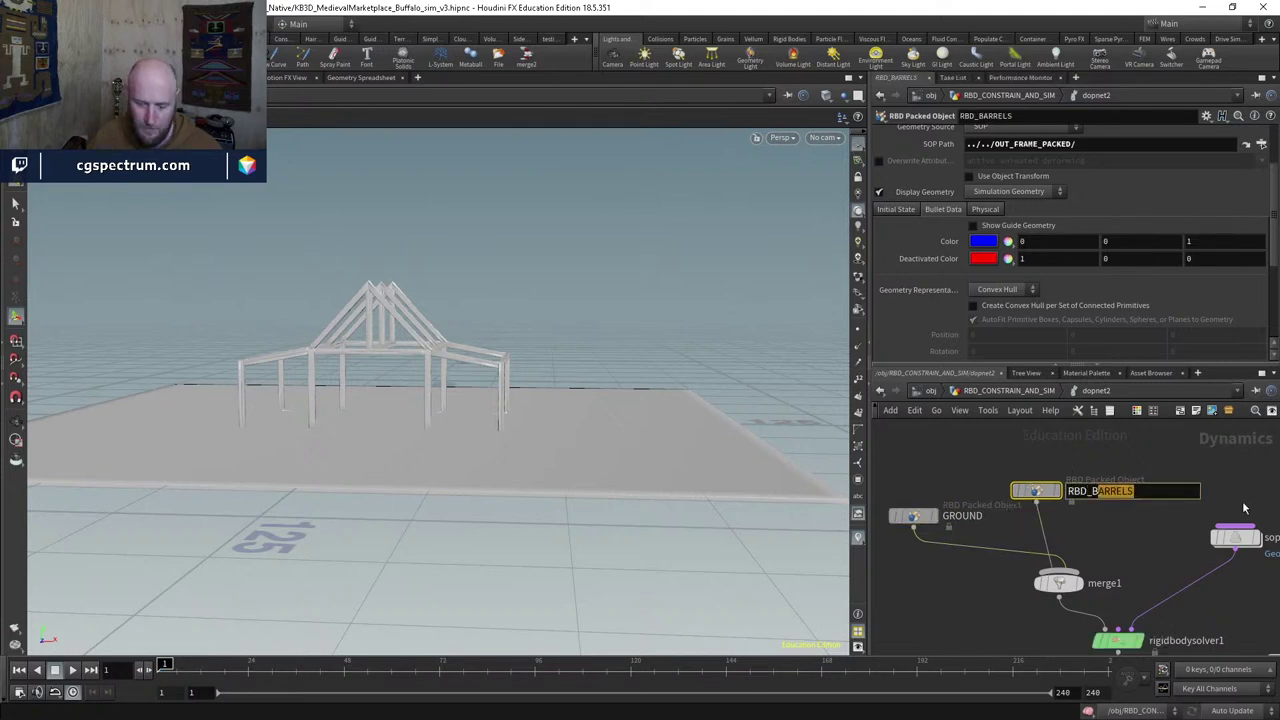
pyautogui.press('BackSpace')
pyautogui.press('BackSpace')
pyautogui.write('FRAME')
pyautogui.press('Return')
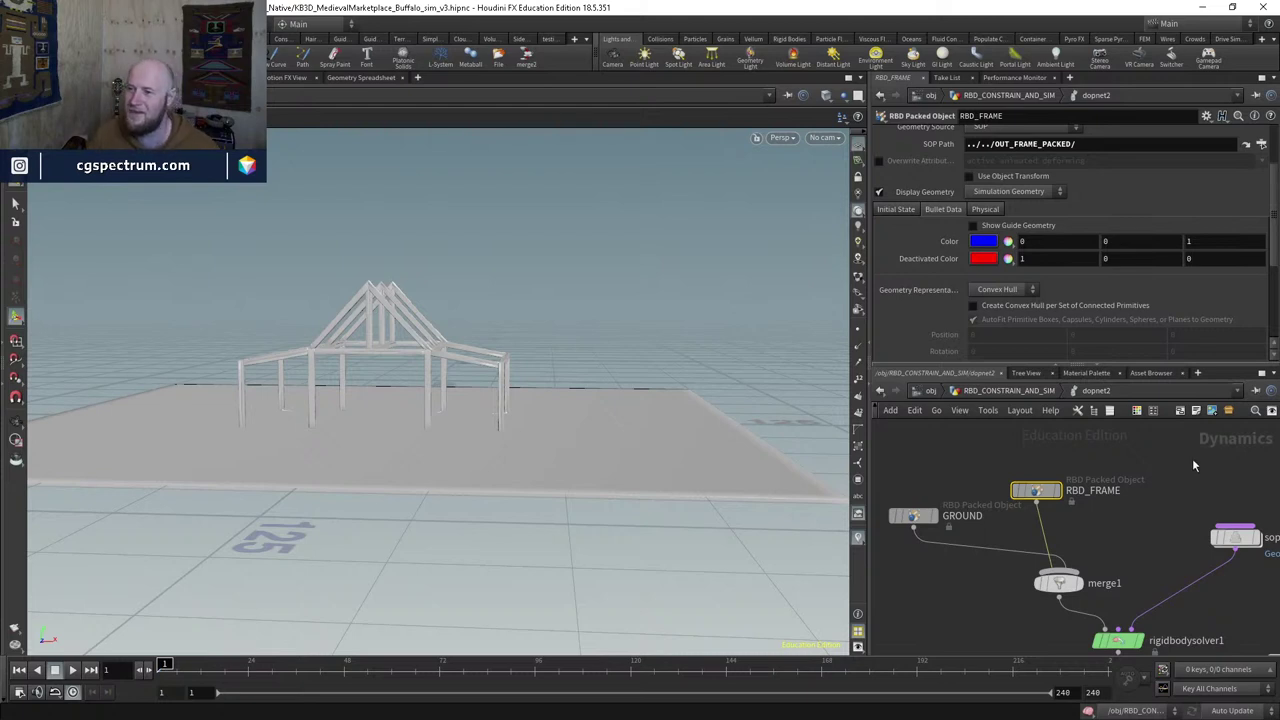
# Step: Confirm GROUND's Initial Object Type stays Create Static Objects
pyautogui.moveTo(1036, 490); pyautogui.dragTo(1058, 482)
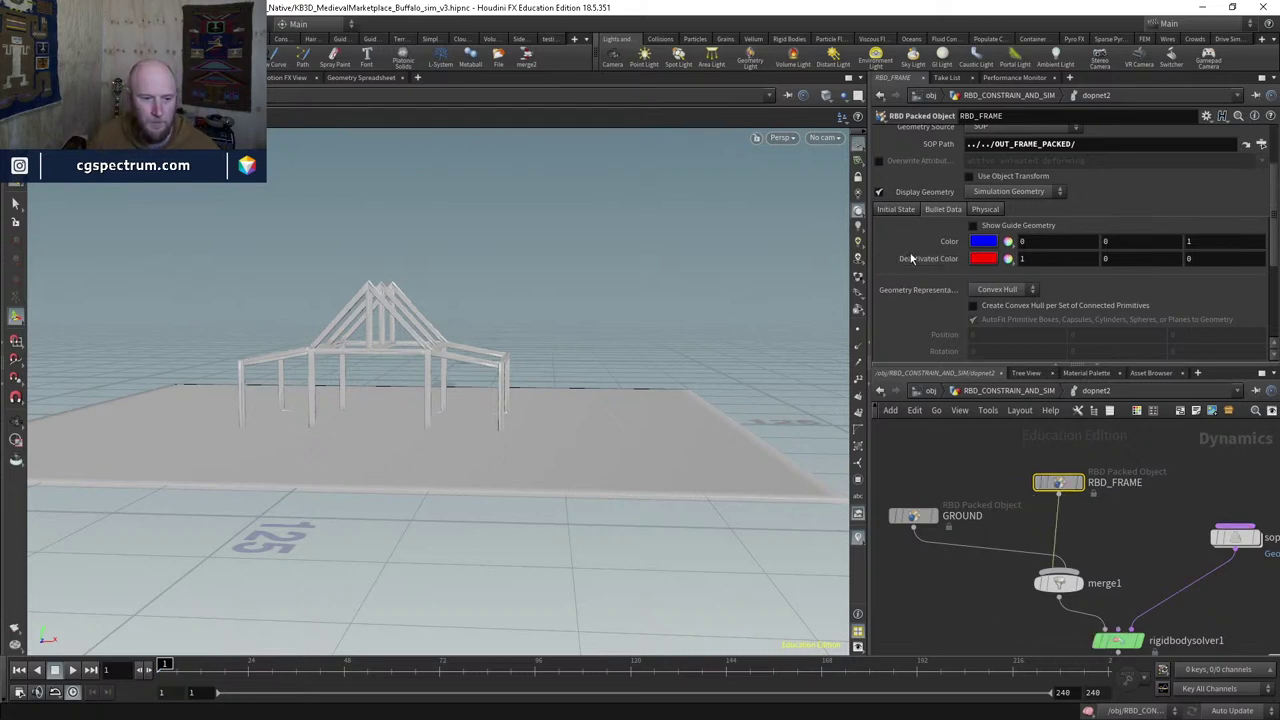
pyautogui.click(912, 516)
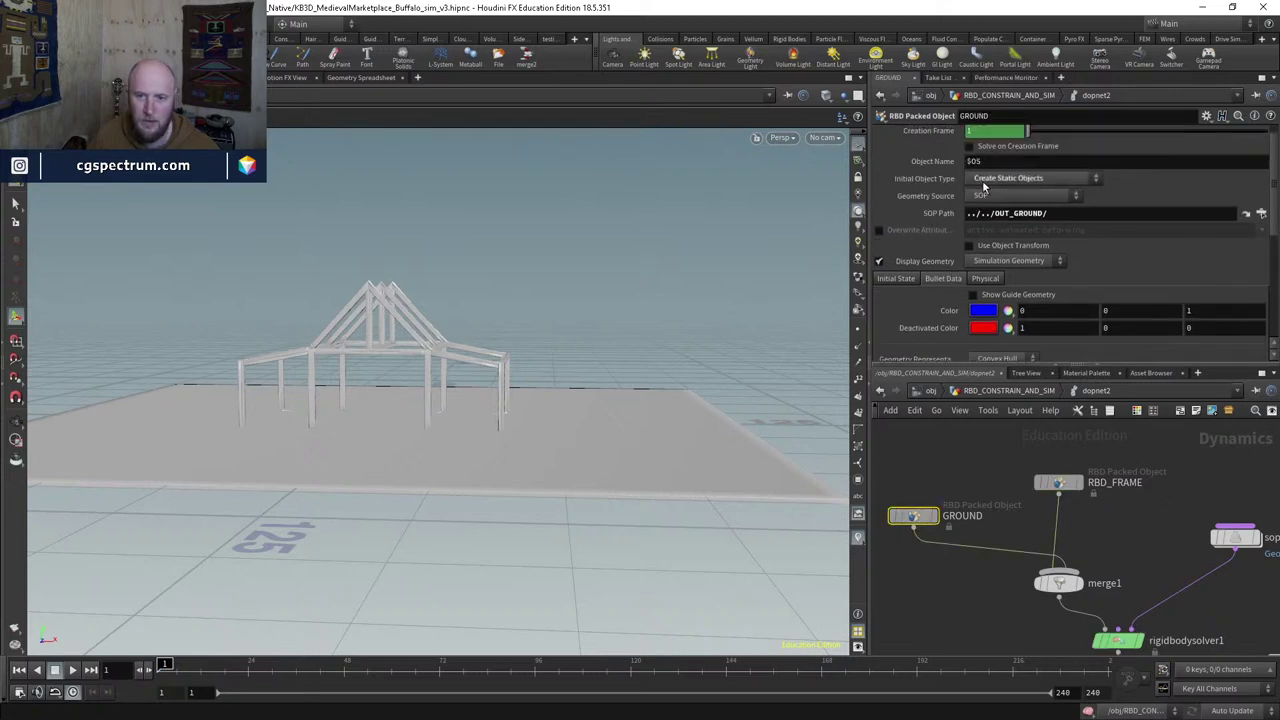
pyautogui.click(985, 180)
pyautogui.click(993, 181)
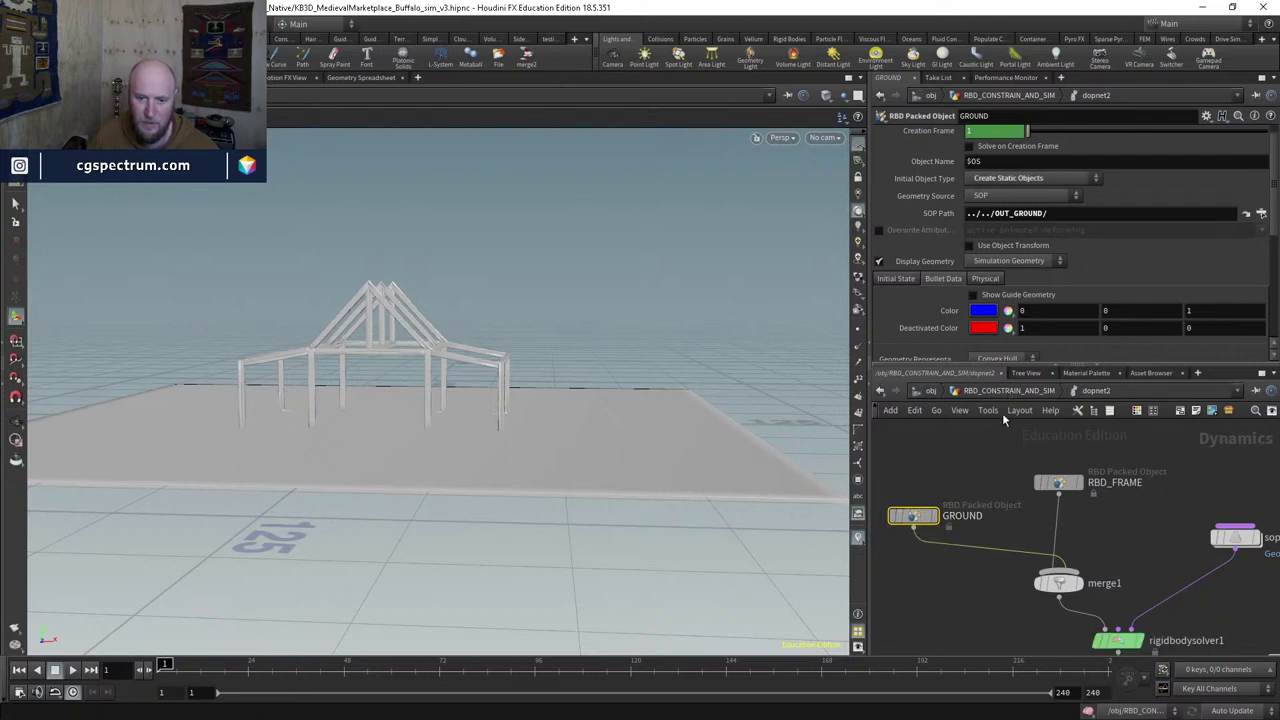
pyautogui.moveTo(1126, 486); pyautogui.dragTo(1056, 479, button='middle')
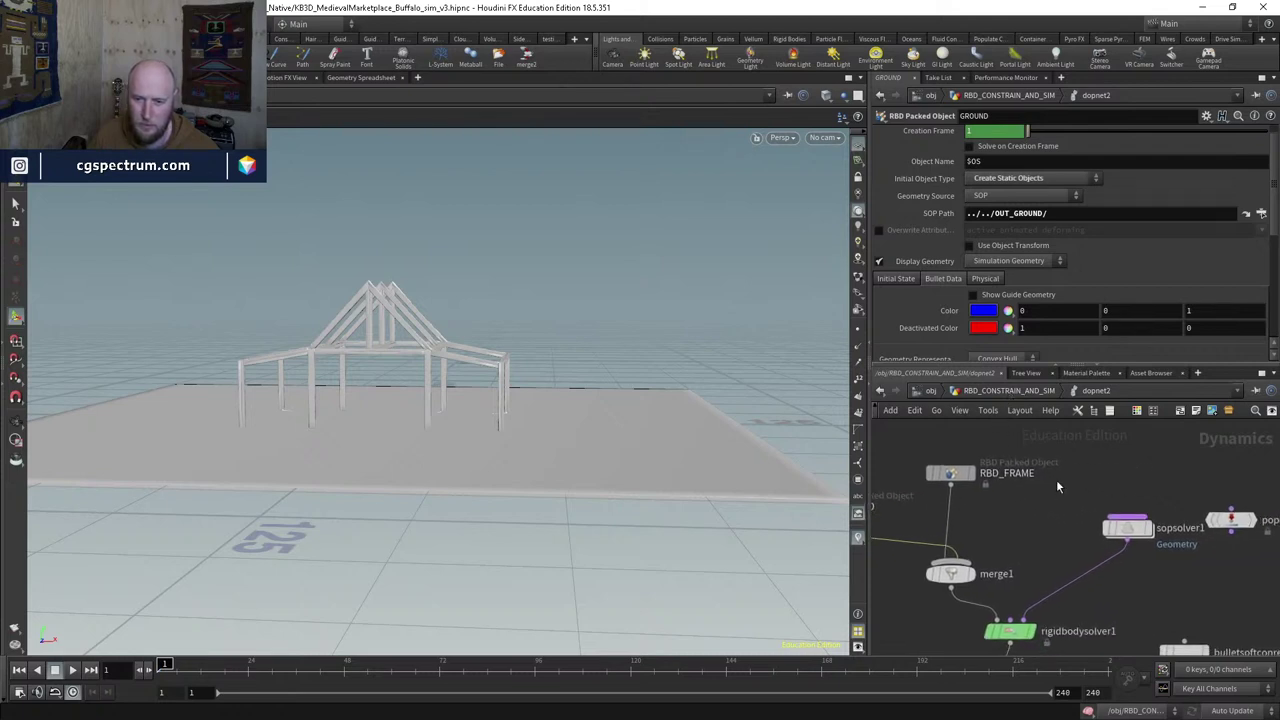
# Step: Wire assemble9 into OUT_GROUND in the RBD_CONSTRAIN_AND_SIM network
pyautogui.click(1012, 391)
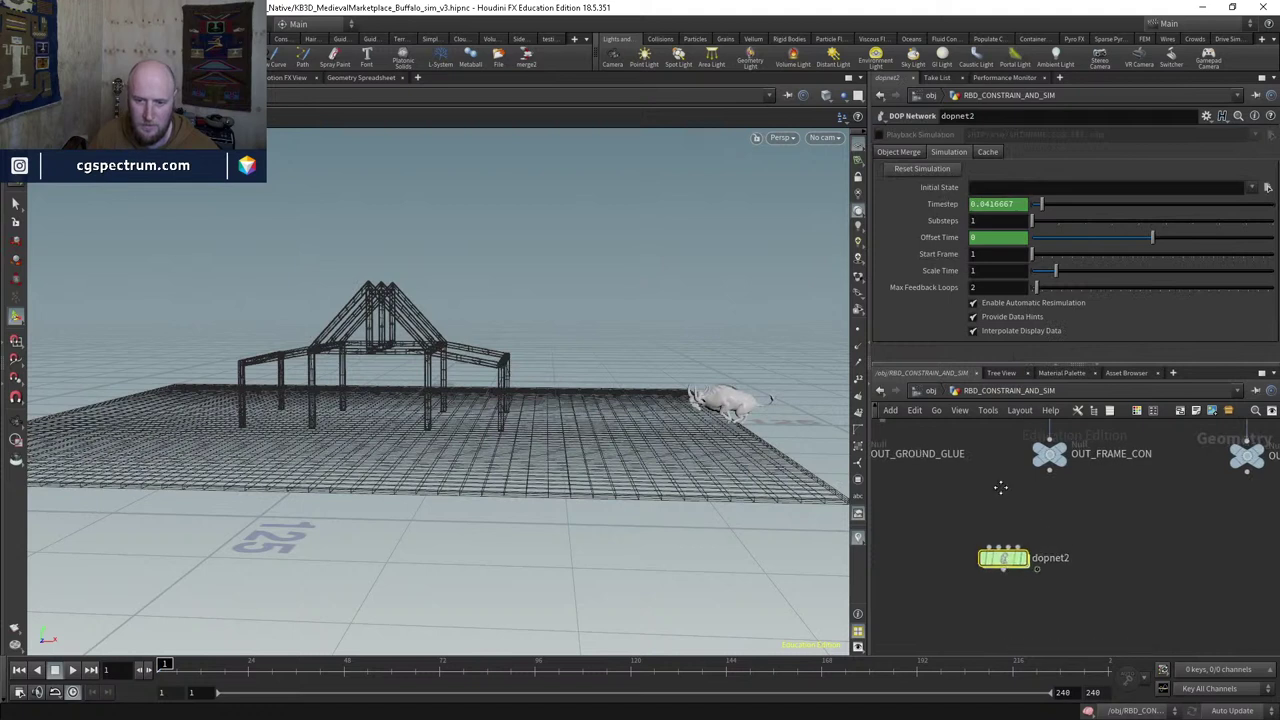
pyautogui.click(994, 590)
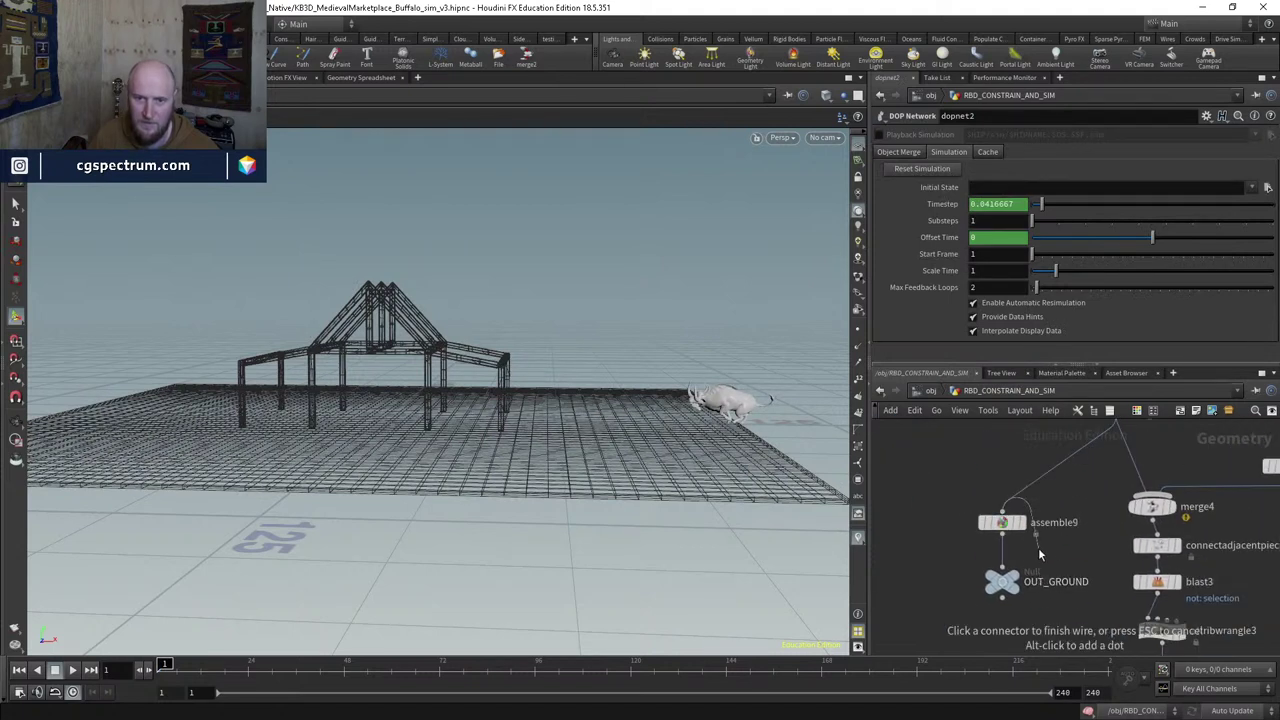
pyautogui.click(960, 533)
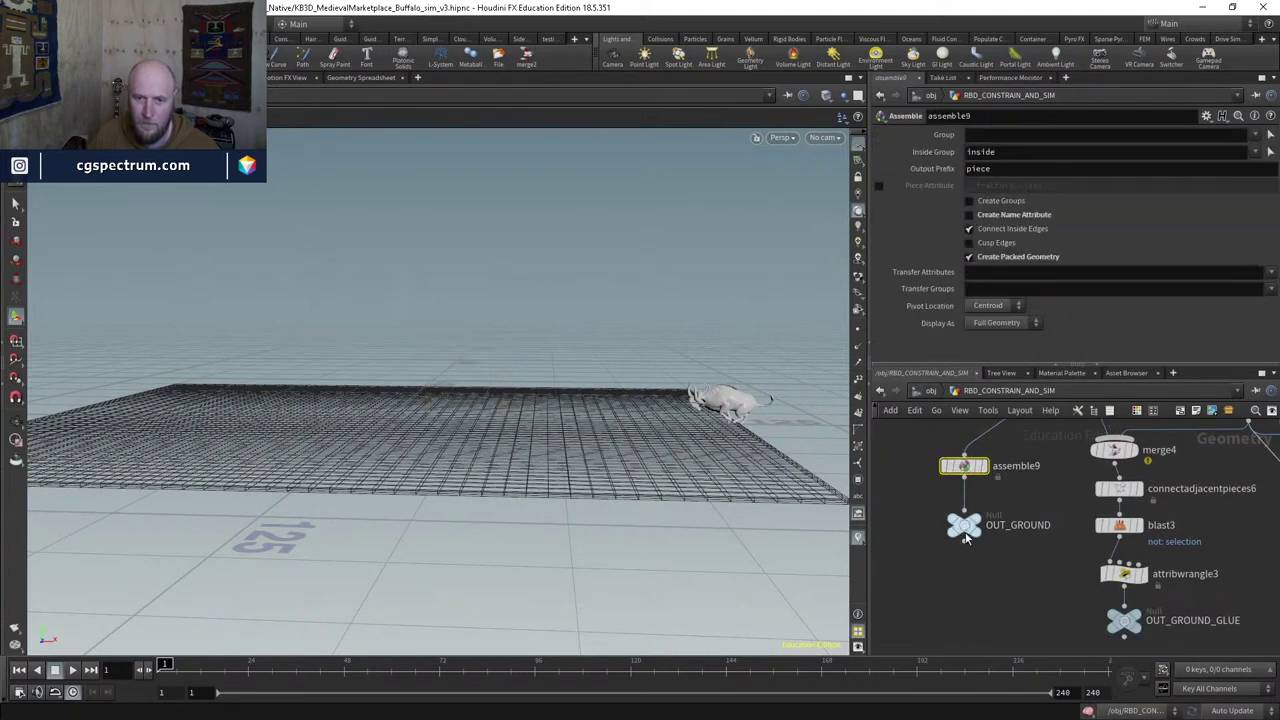
pyautogui.moveTo(965, 532); pyautogui.dragTo(965, 545)
pyautogui.moveTo(965, 545); pyautogui.dragTo(900, 685, button='middle')
# Step: Set assemble8's Output Prefix to ground and check the other assemble prefixes
pyautogui.click(1016, 488)
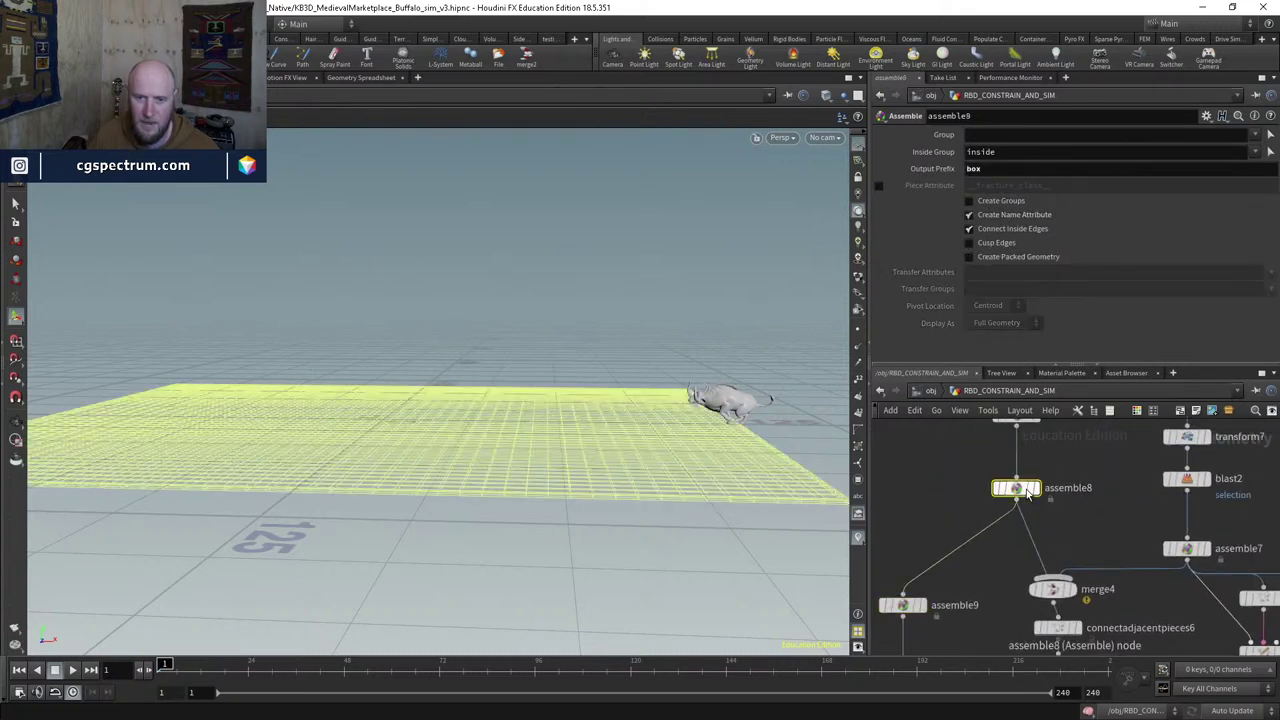
pyautogui.doubleClick(975, 169)
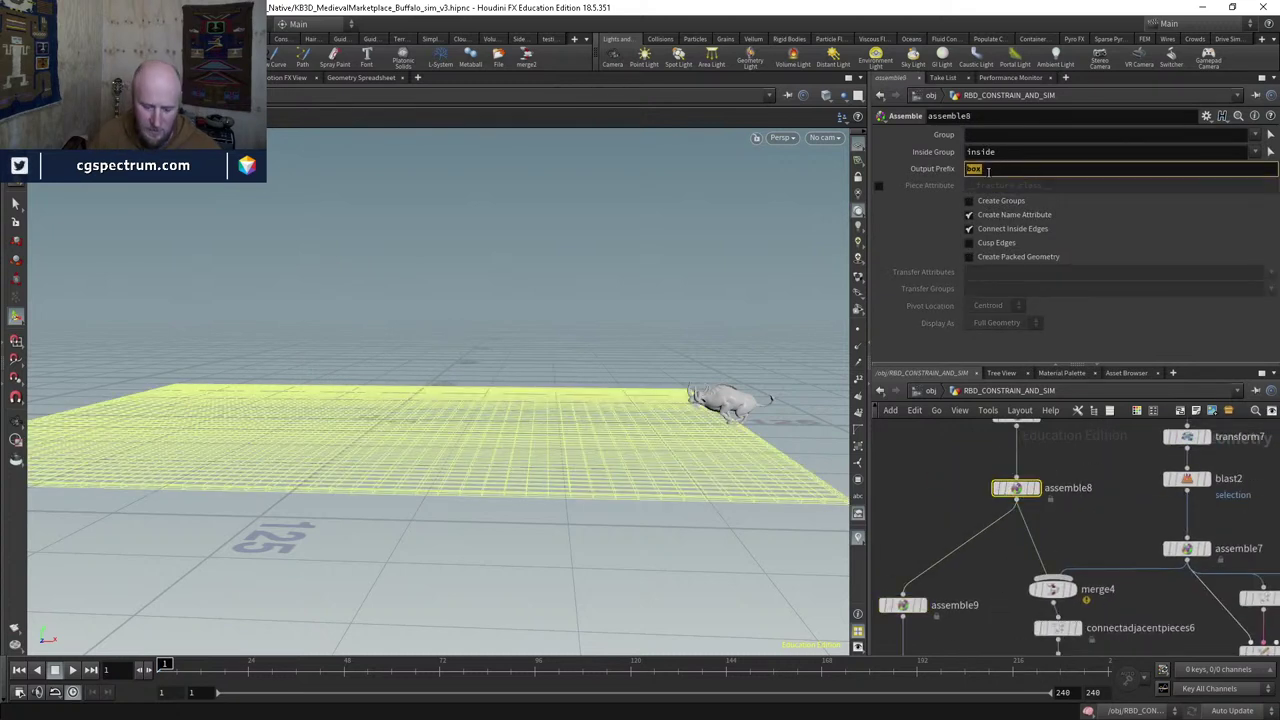
pyautogui.write('ground')
pyautogui.press('Return')
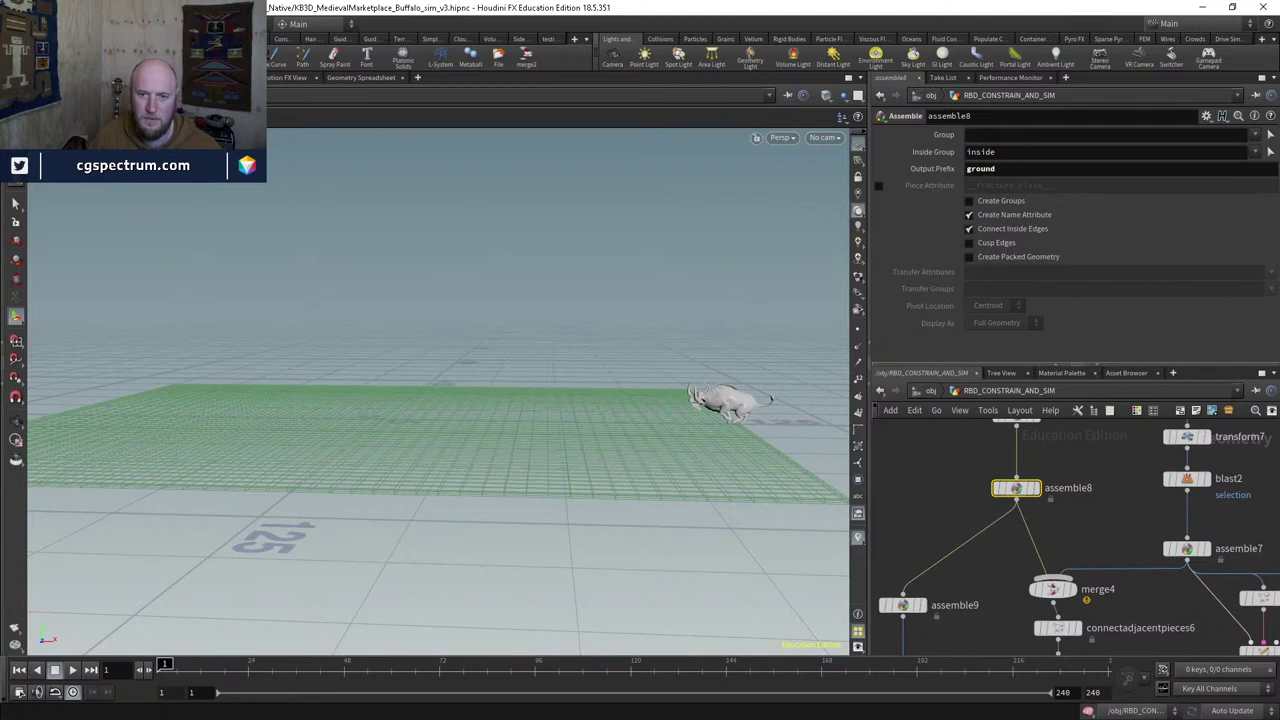
pyautogui.moveTo(1029, 554); pyautogui.dragTo(677, 487, button='middle')
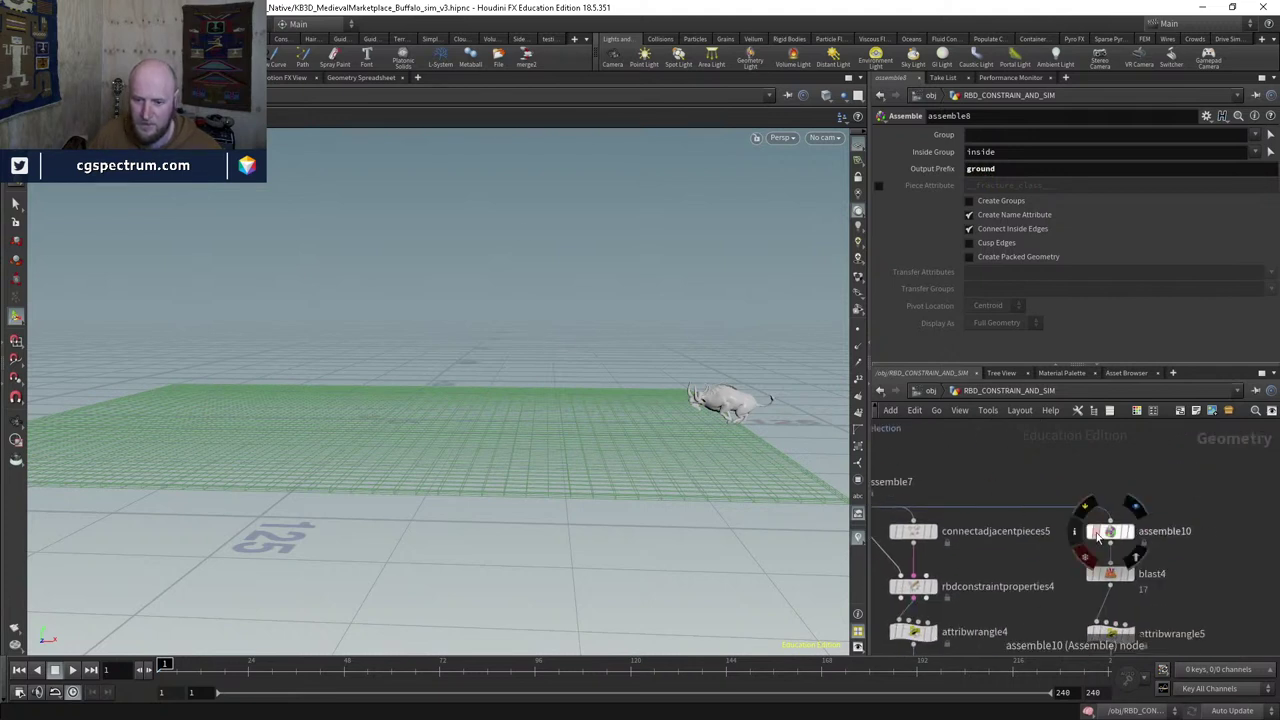
pyautogui.click(1105, 531)
pyautogui.moveTo(1064, 569); pyautogui.dragTo(1024, 515, button='middle')
pyautogui.click(985, 500)
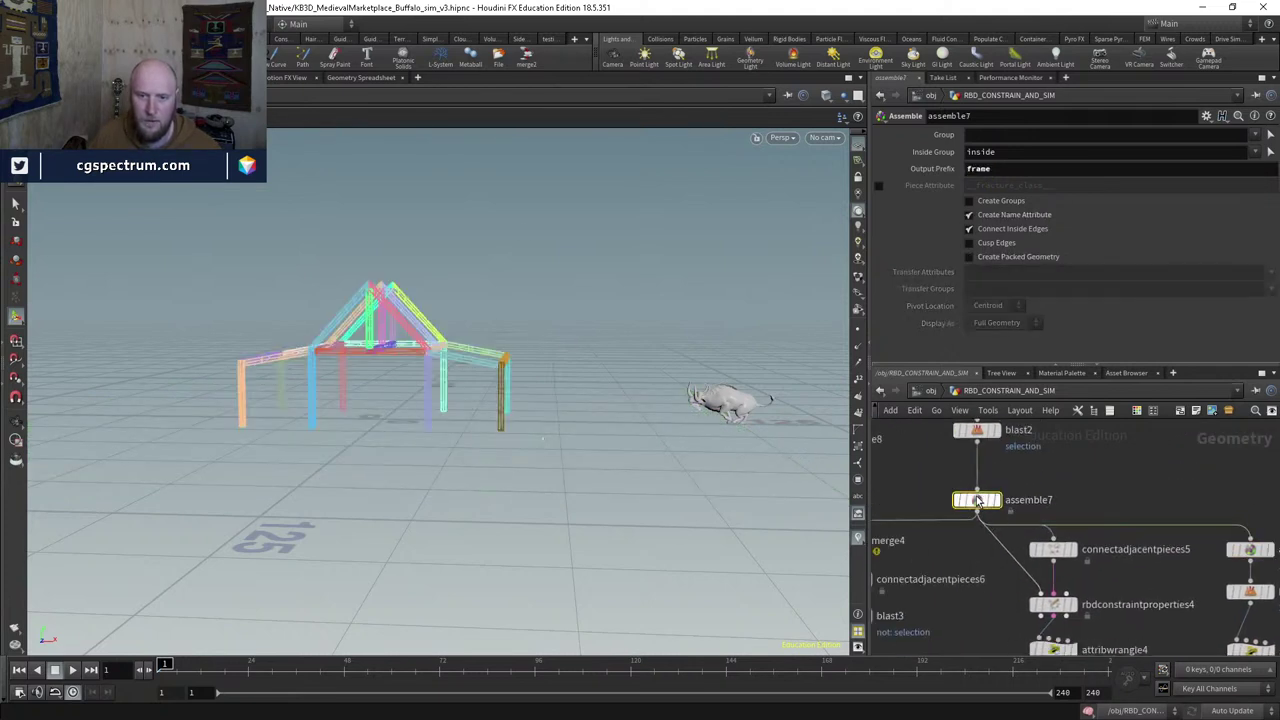
pyautogui.moveTo(930, 640)
pyautogui.mouseDown(button='middle')
pyautogui.moveTo(1010, 651)
pyautogui.moveTo(1010, 517)
pyautogui.moveTo(981, 452)
pyautogui.mouseUp(button='middle')
# Step: Inside sopsolver1, set attribtransfer1's source and destination group types to Points
pyautogui.doubleClick(988, 525)
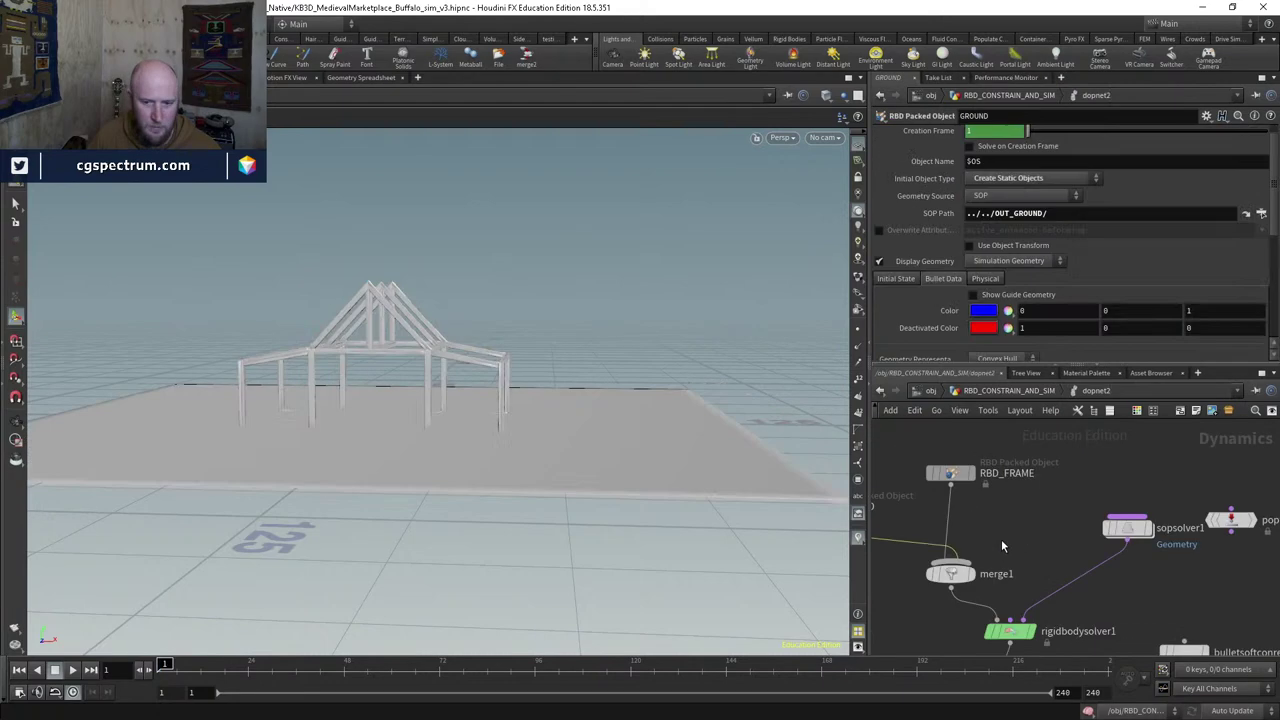
pyautogui.moveTo(1001, 539); pyautogui.dragTo(901, 502, button='middle')
pyautogui.click(1004, 480)
pyautogui.doubleClick(1004, 488)
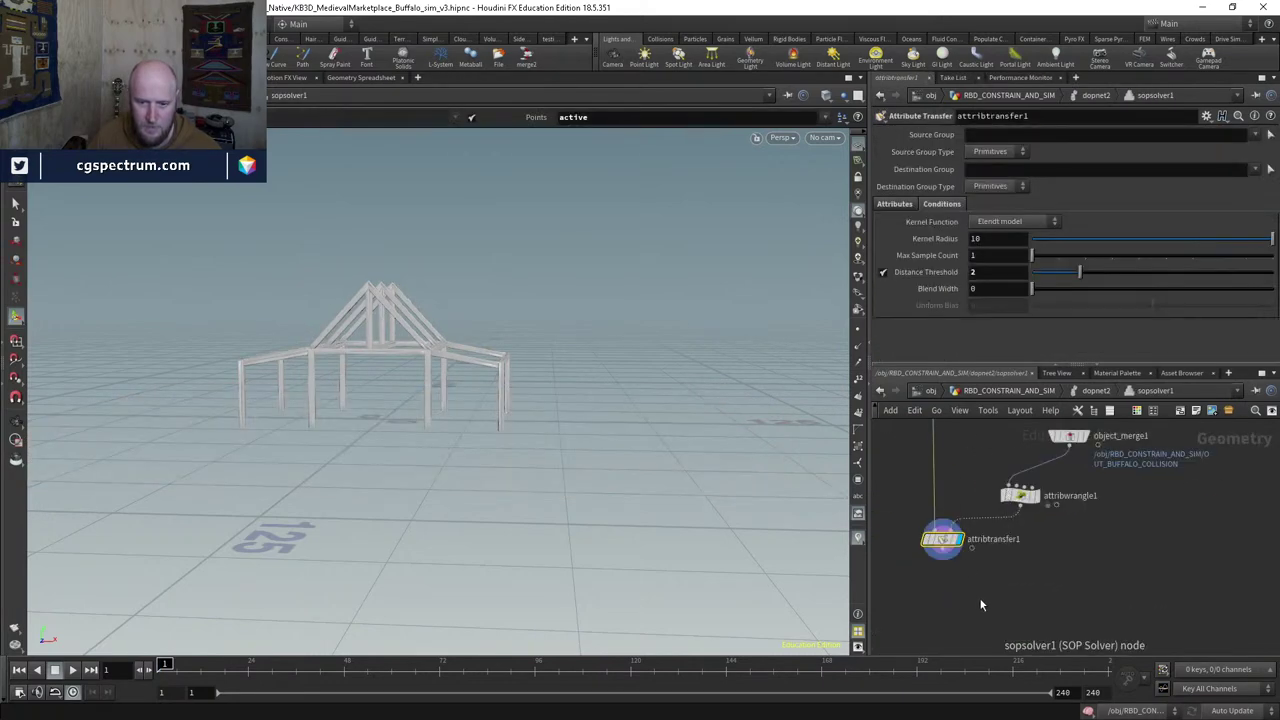
pyautogui.click(1254, 134)
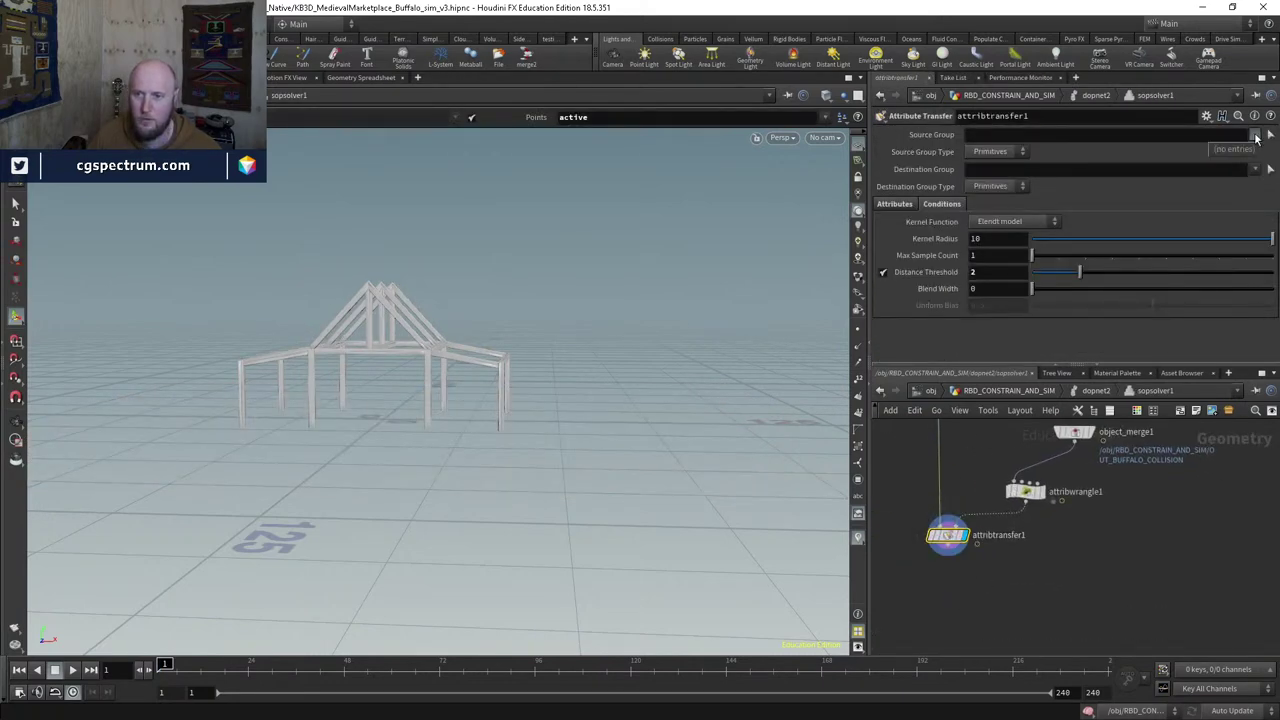
pyautogui.click(1255, 169)
pyautogui.click(996, 152)
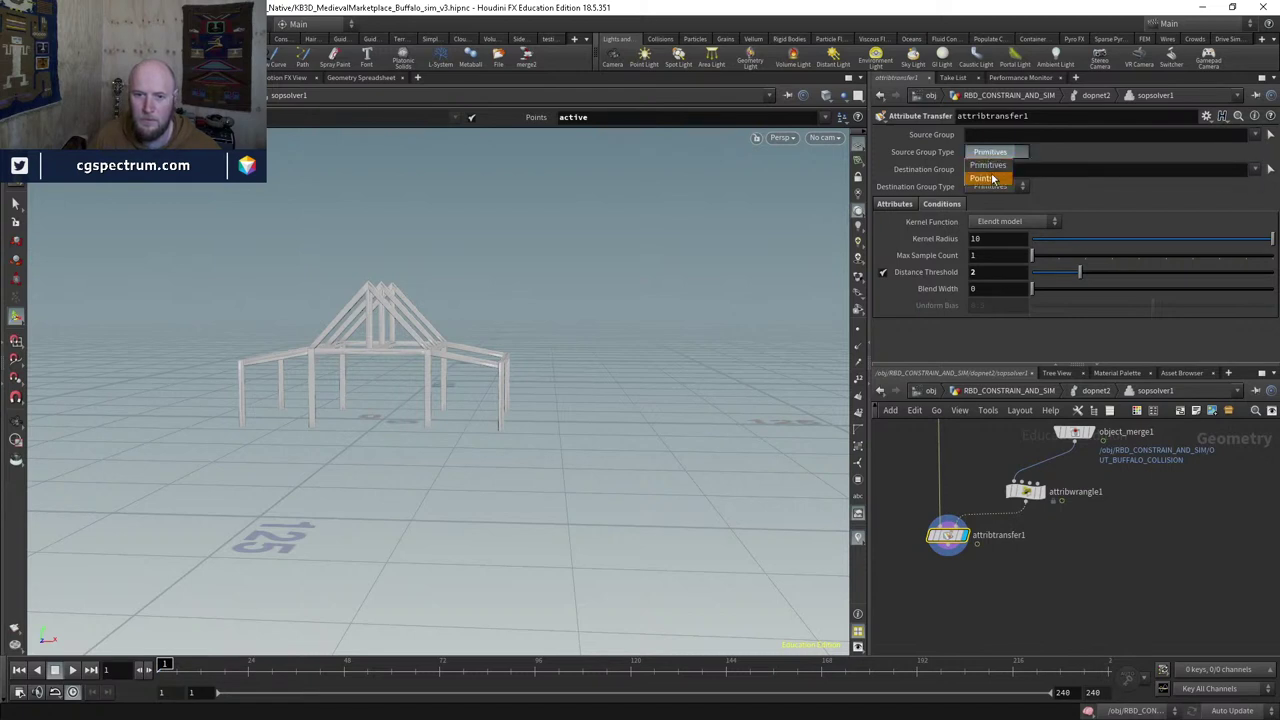
pyautogui.click(995, 180)
pyautogui.click(1256, 170)
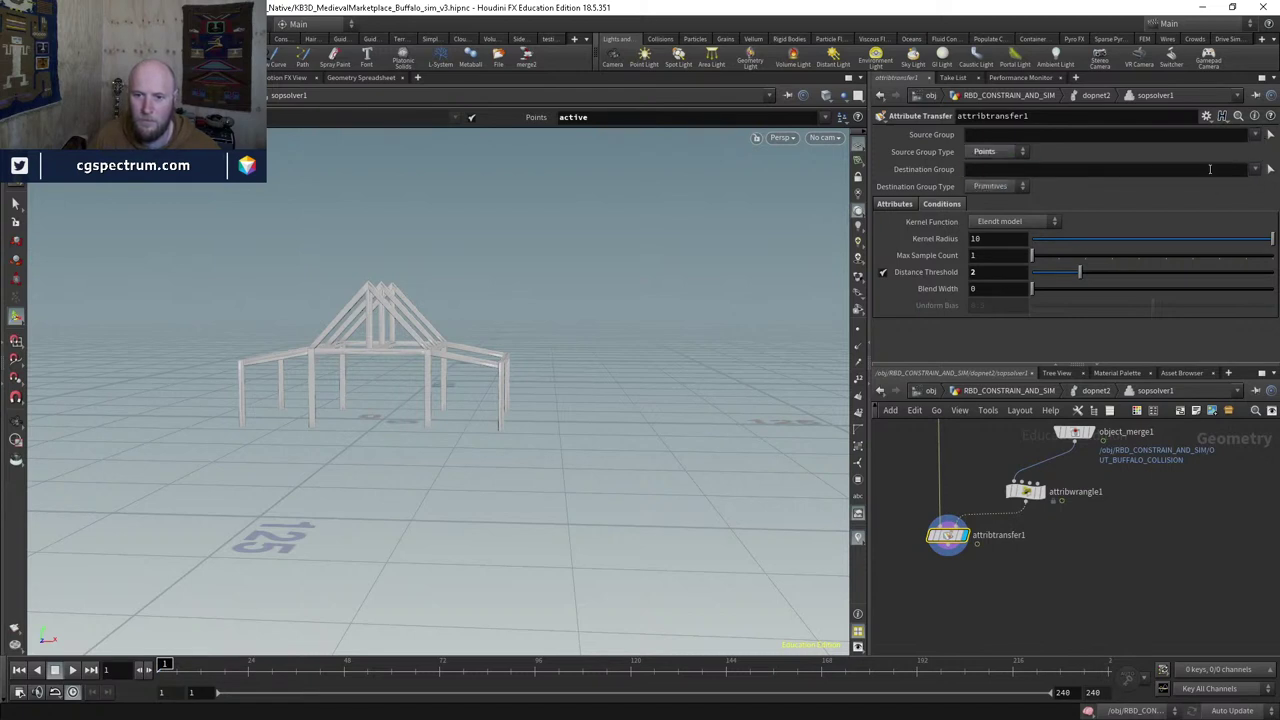
pyautogui.click(998, 186)
pyautogui.click(996, 212)
pyautogui.click(1258, 170)
pyautogui.click(1060, 134)
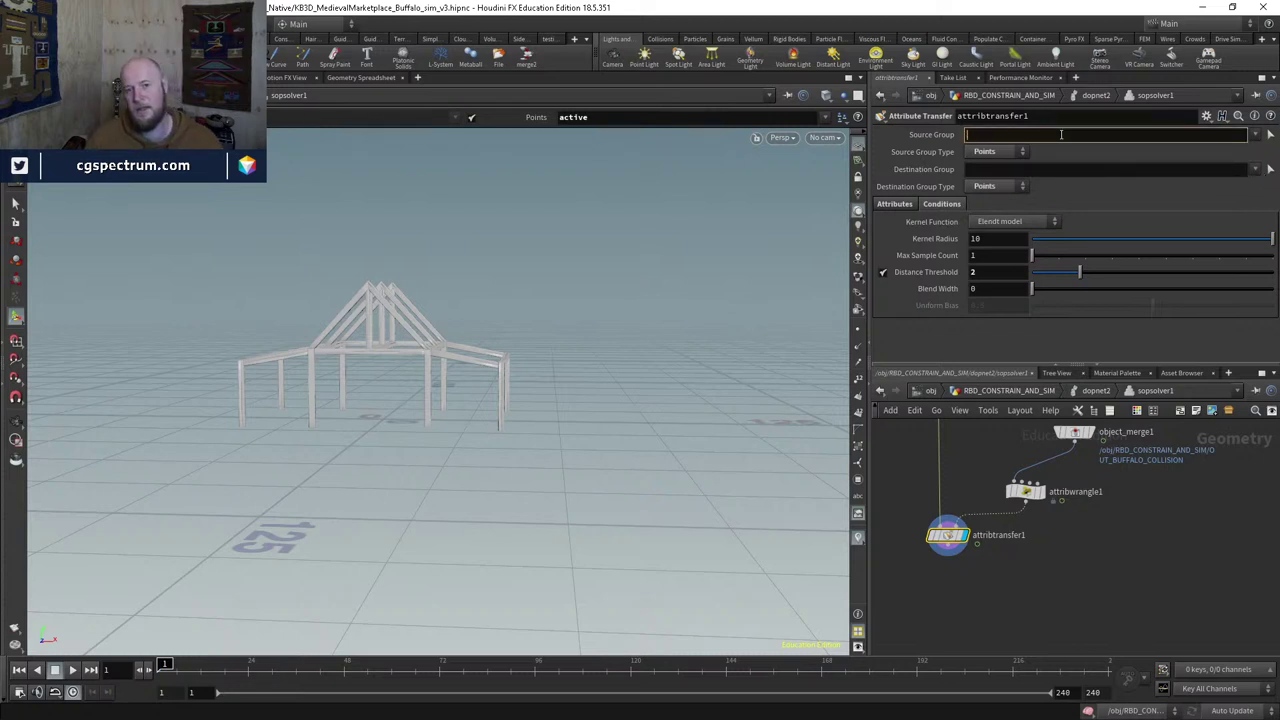
pyautogui.click(1045, 170)
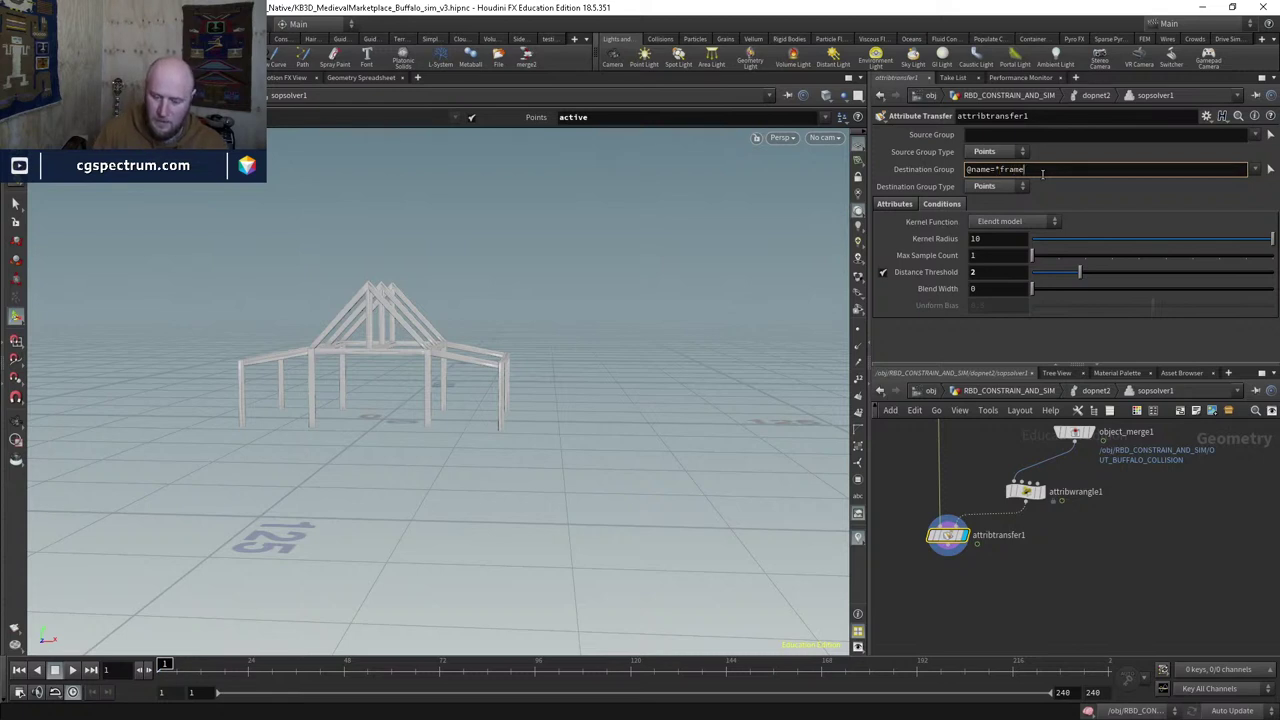
pyautogui.write('@name=*frame*')
pyautogui.press('Return')
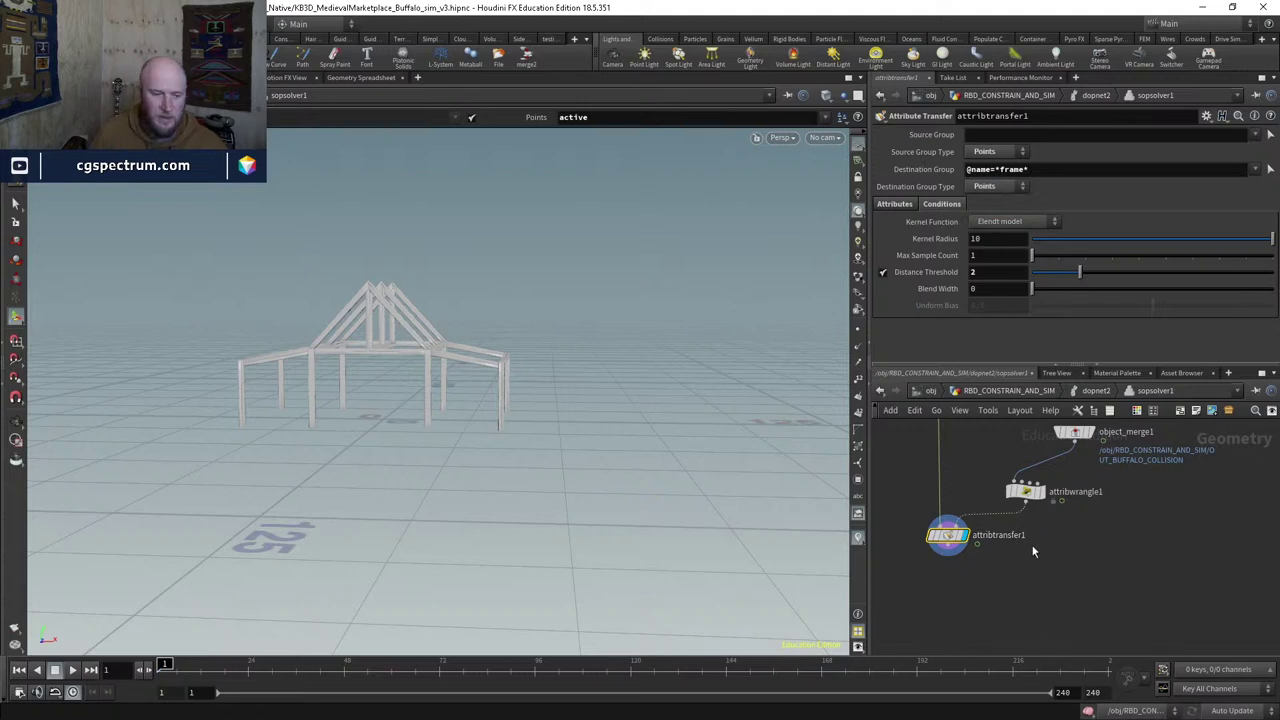
pyautogui.click(1095, 392)
pyautogui.press('Up')
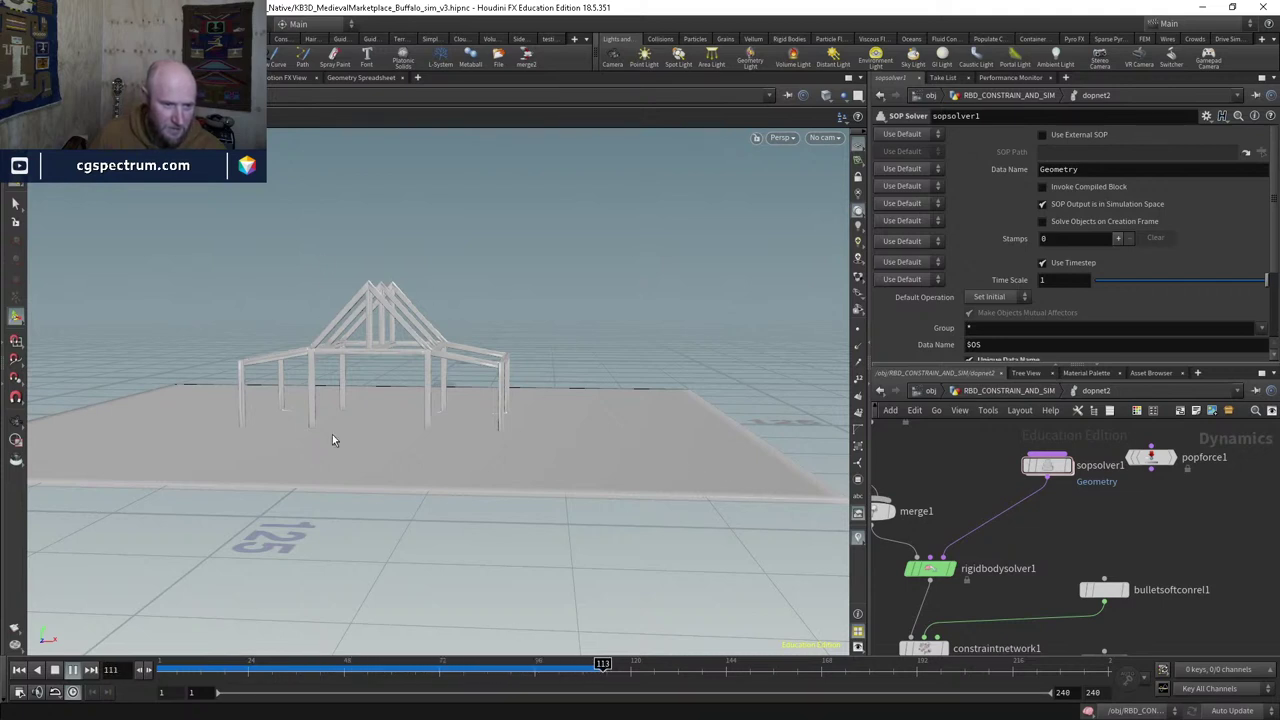
# Step: Insert merge4 on the sopsolver1 wire and connect popforce1 into it
pyautogui.press('Up')
pyautogui.hotkey('ctrl', 'Up')
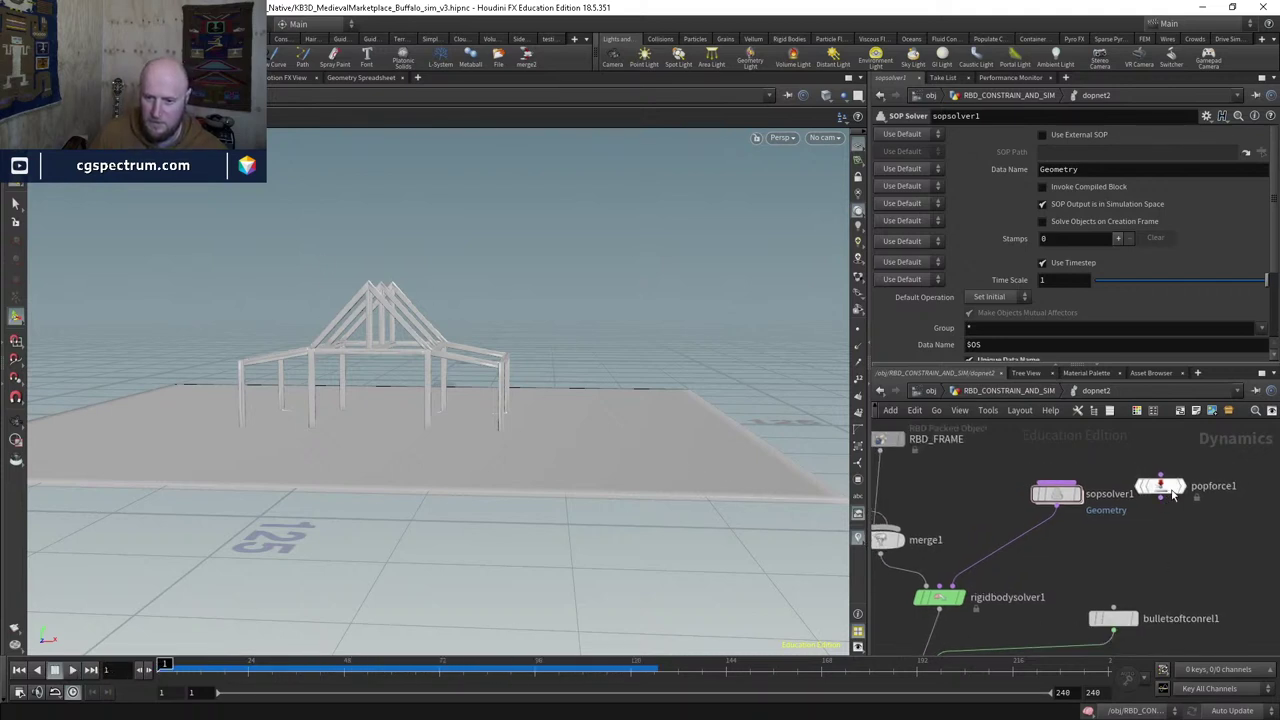
pyautogui.press('Tab')
pyautogui.write('merge')
pyautogui.press('Return')
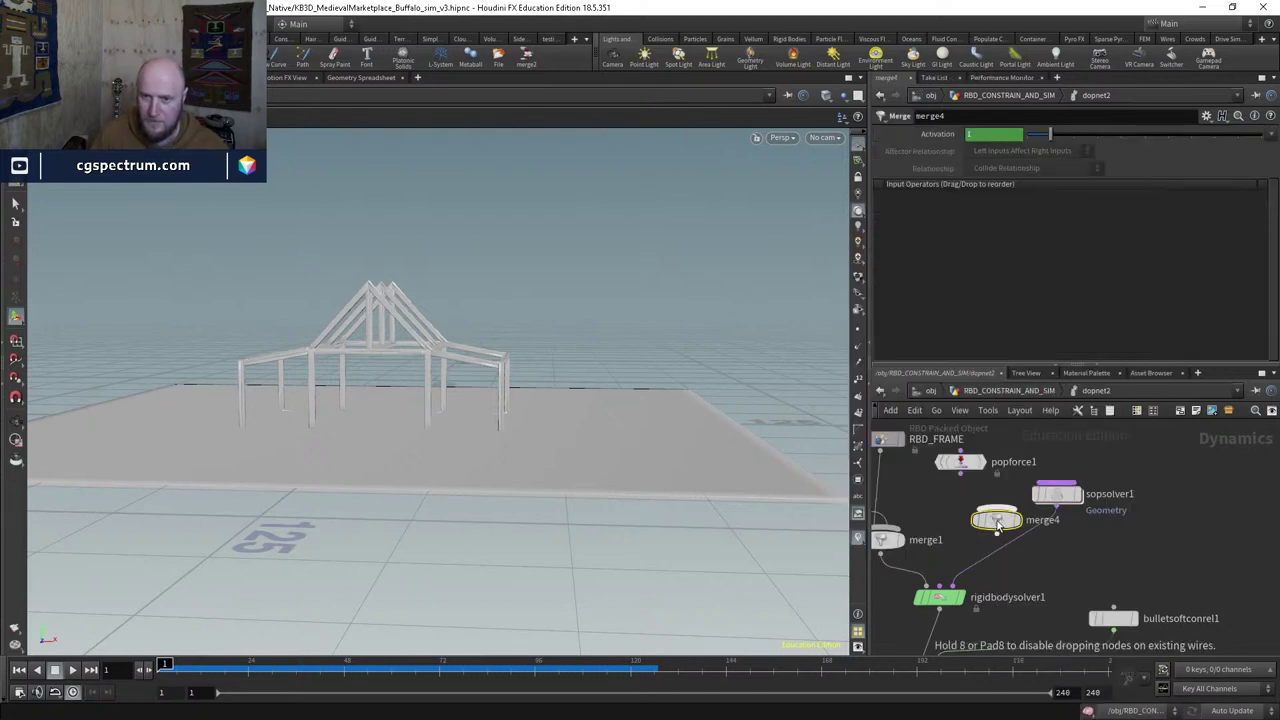
pyautogui.click(1010, 541)
pyautogui.click(961, 474)
pyautogui.click(1010, 536)
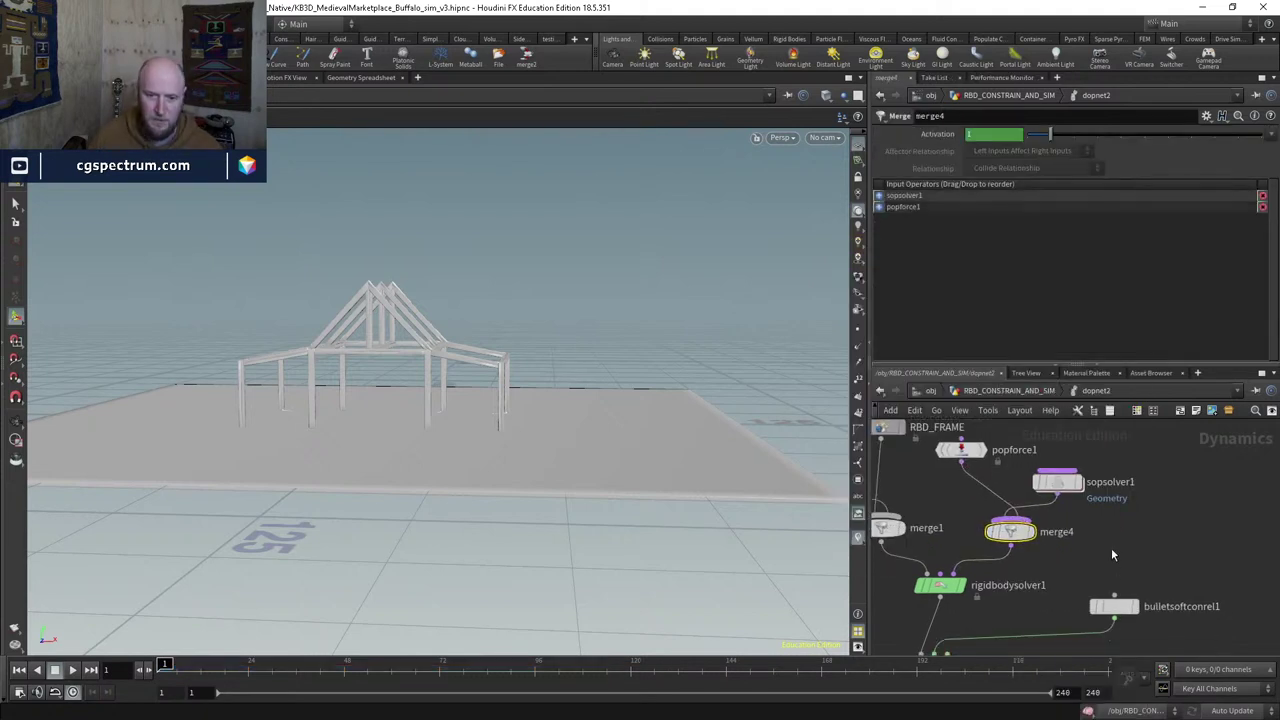
# Step: Play the simulation to test, check popforce1, then go inside sopsolver1
pyautogui.press('Up')
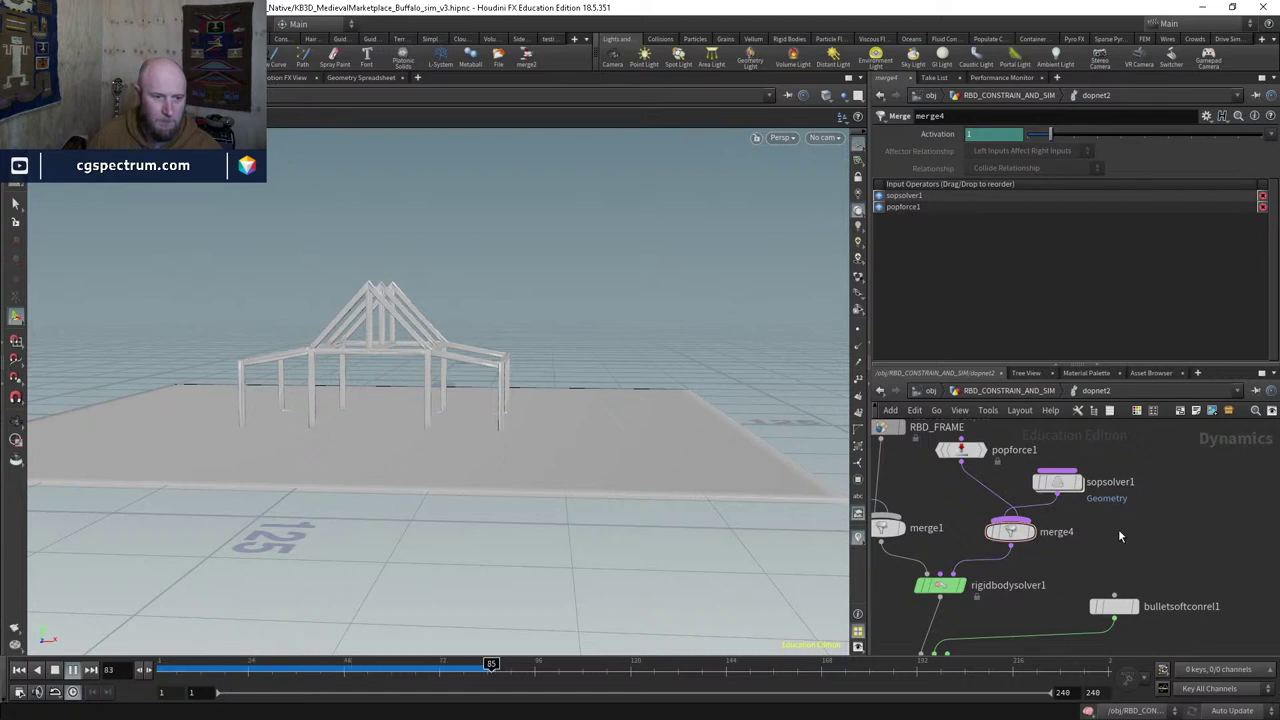
pyautogui.press('Up')
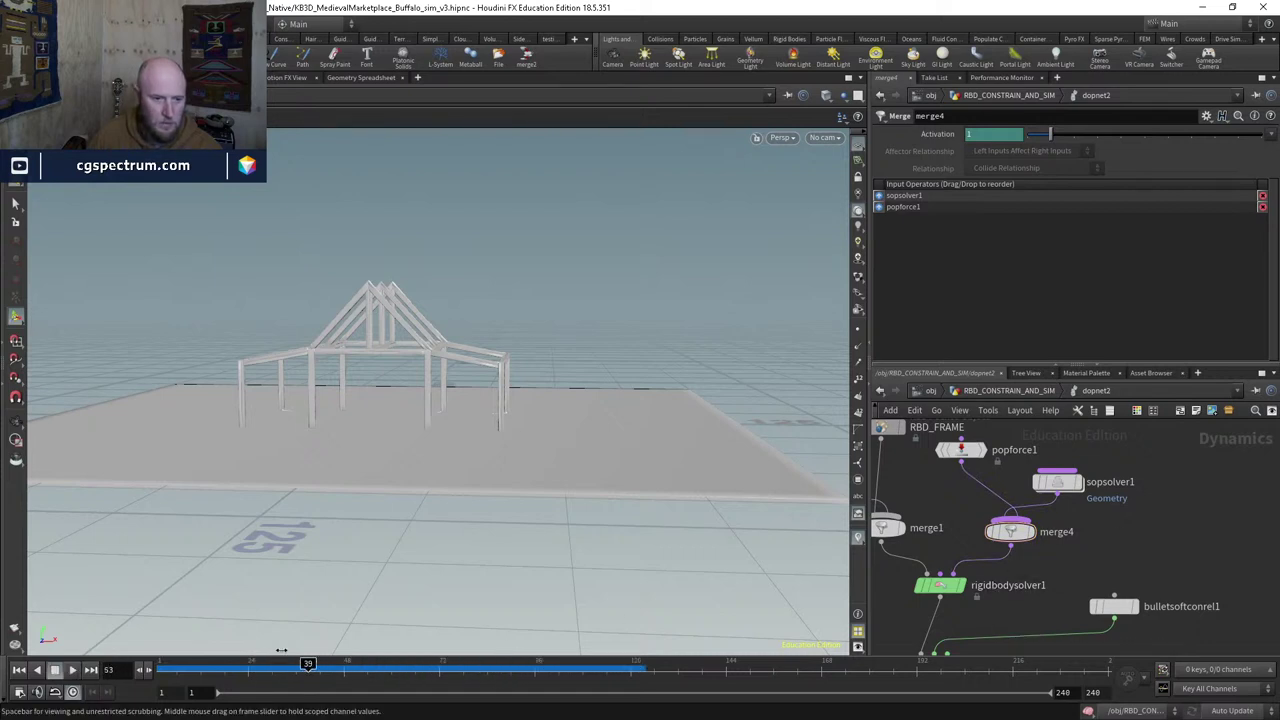
pyautogui.hotkey('ctrl', 'Up')
pyautogui.click(960, 450)
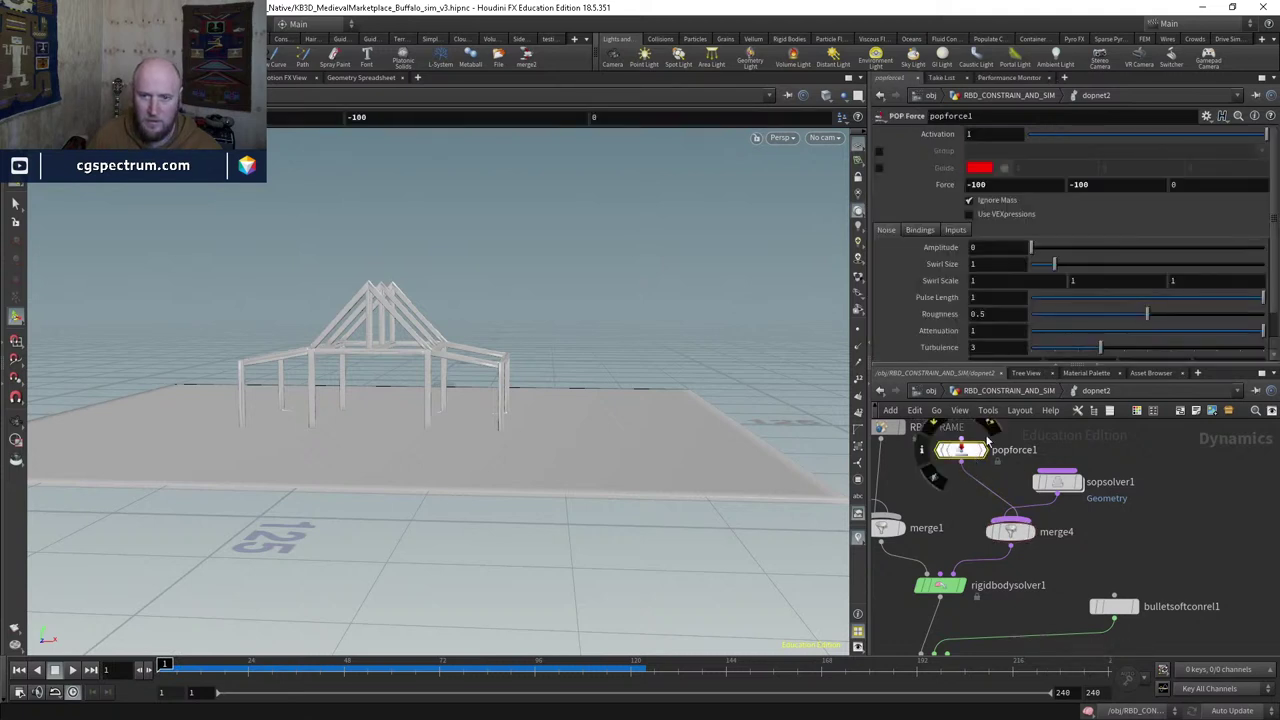
pyautogui.doubleClick(1059, 485)
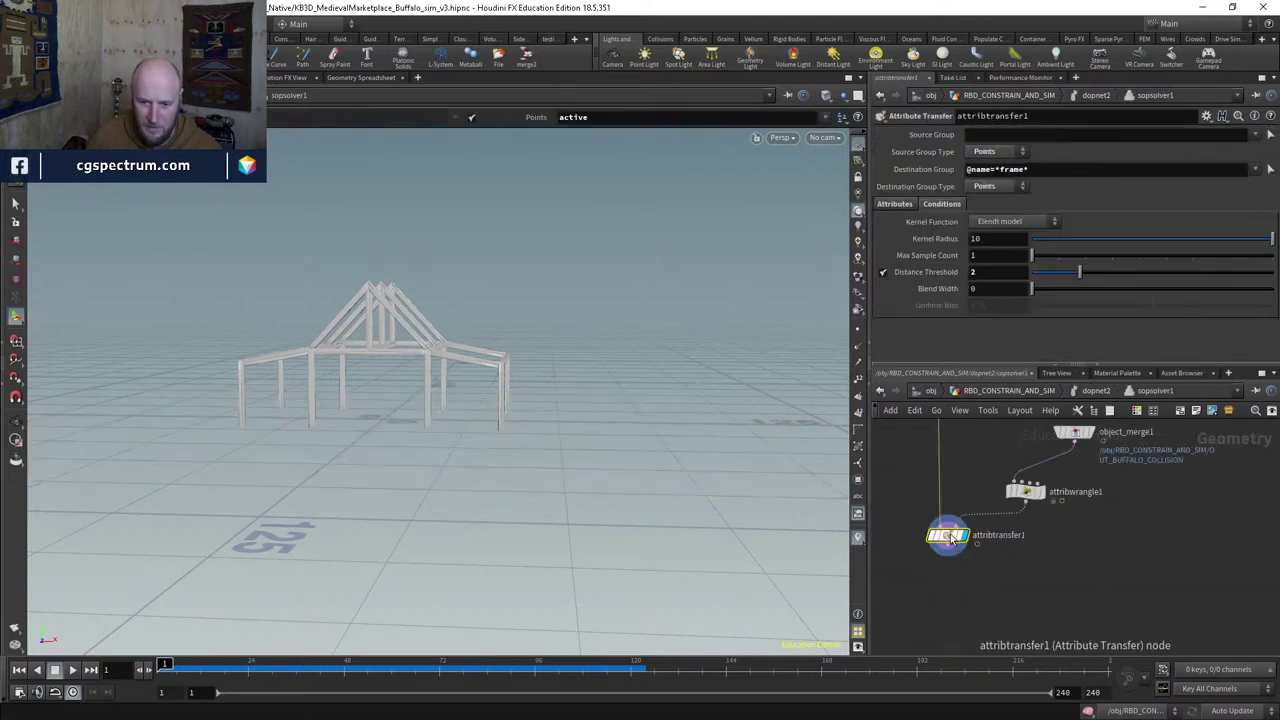
# Step: Add unpack1 below attribtransfer1 and display the unpacked frame pieces
pyautogui.click(894, 206)
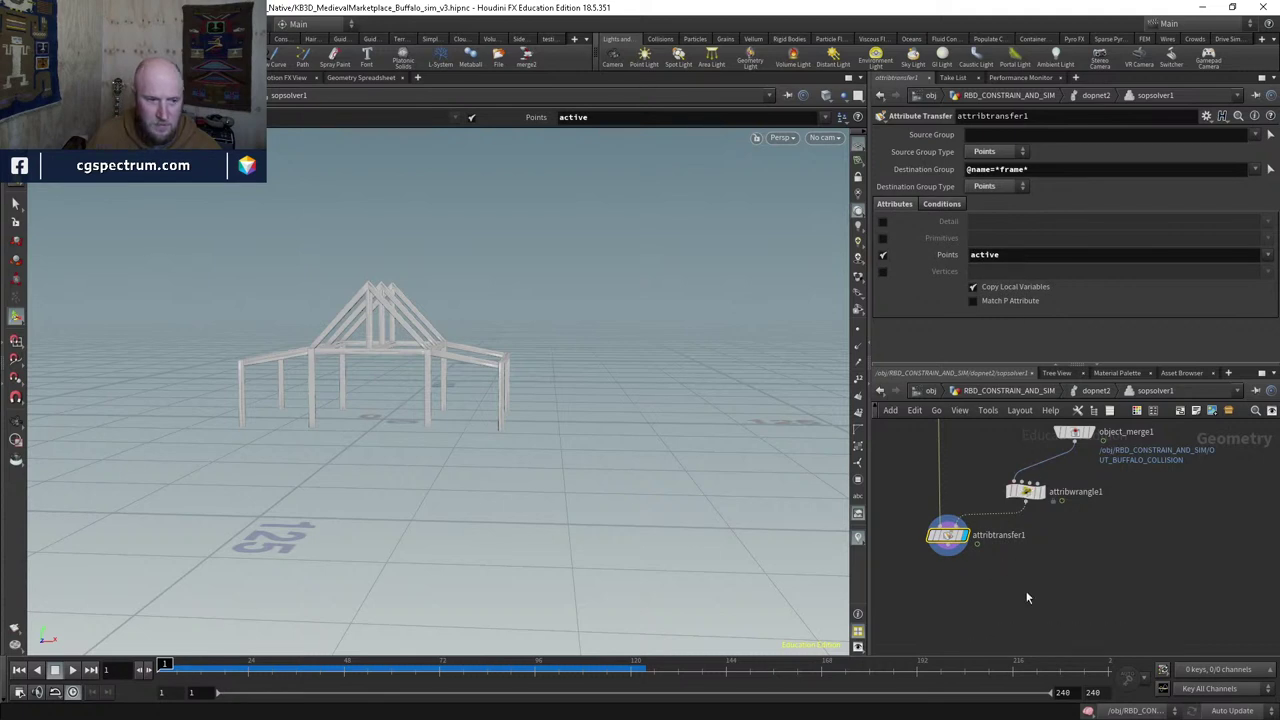
pyautogui.moveTo(1027, 597); pyautogui.dragTo(1050, 575, button='middle')
pyautogui.press('Tab')
pyautogui.click(1190, 180)
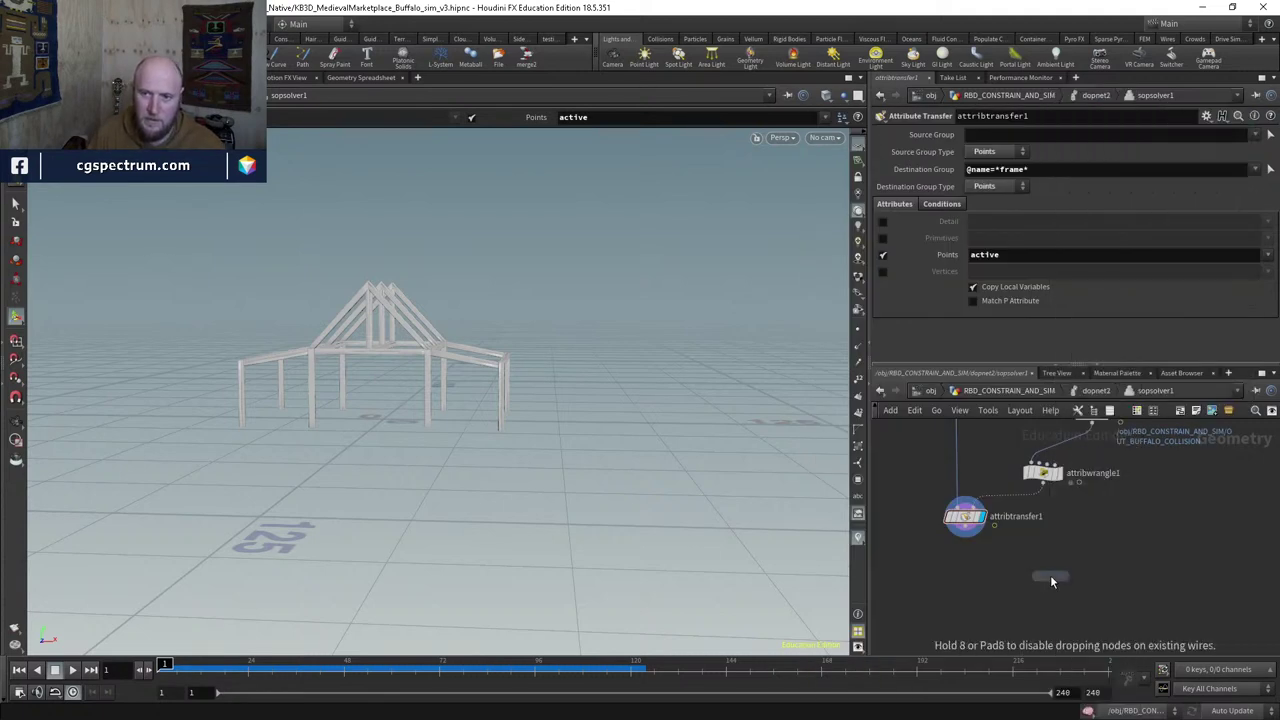
pyautogui.click(1052, 580)
pyautogui.moveTo(994, 528); pyautogui.dragTo(1062, 545)
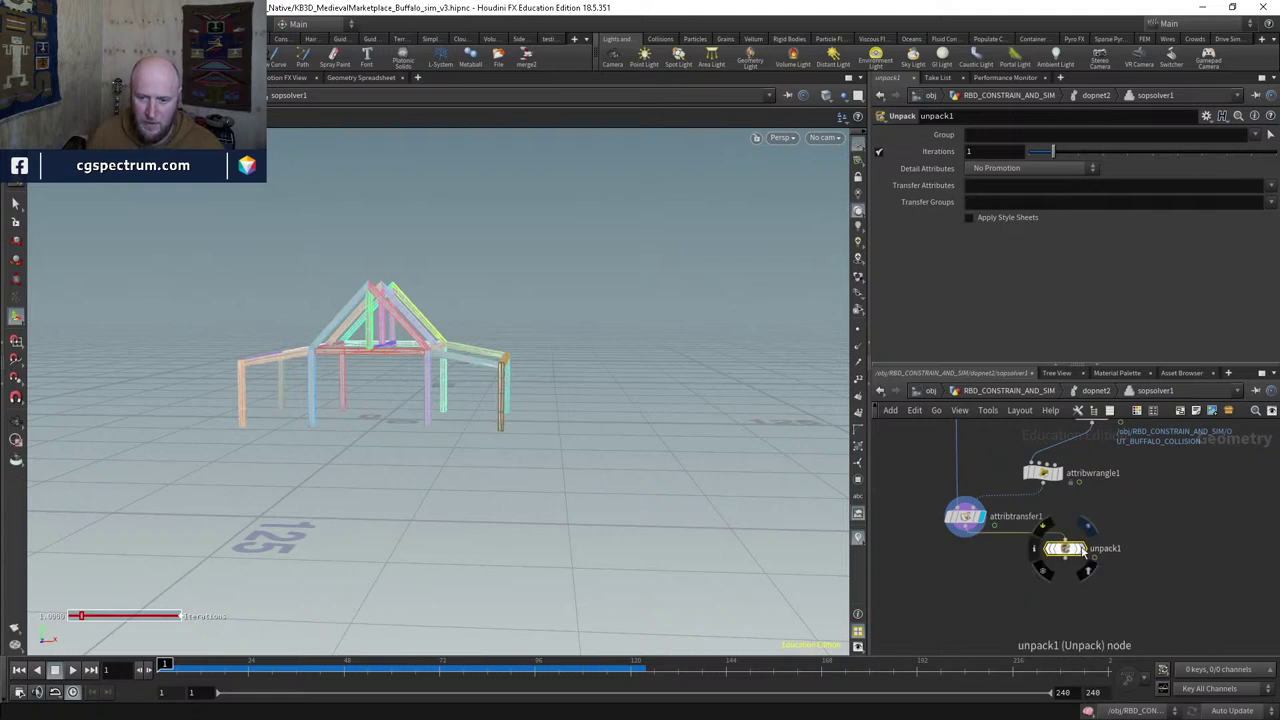
pyautogui.click(1080, 550)
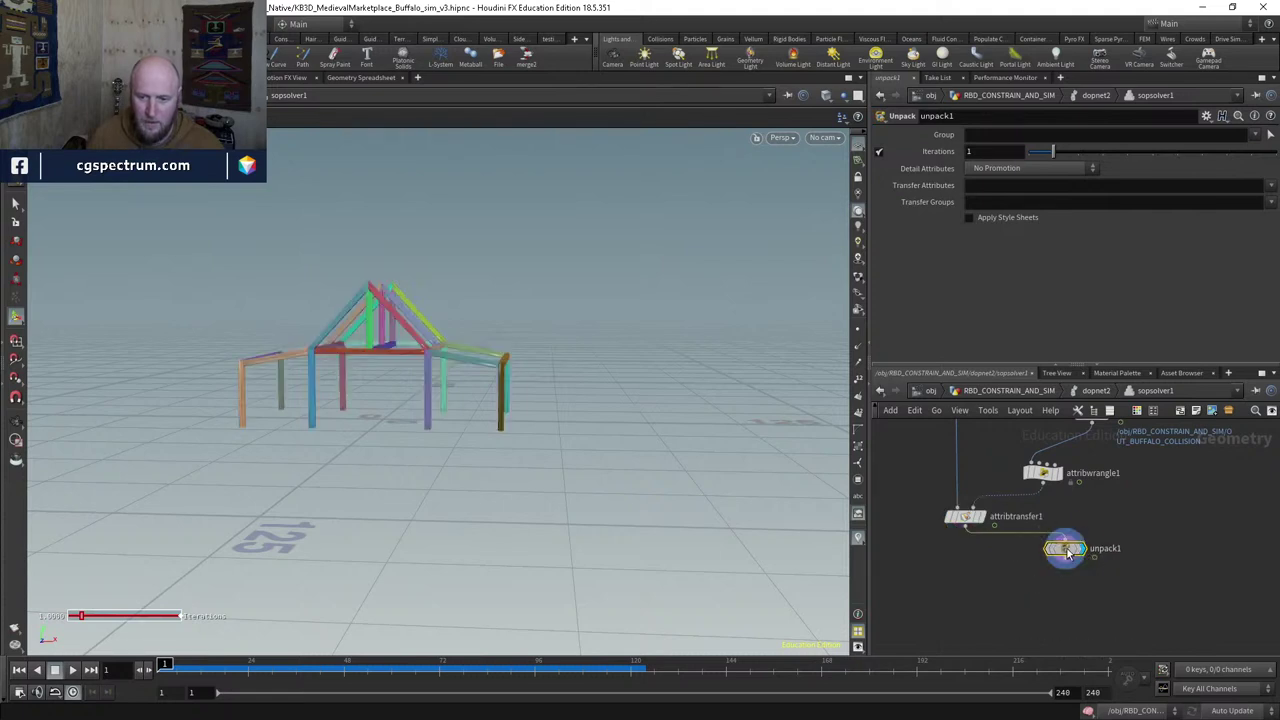
# Step: Set unpack1's Transfer Attributes to active
pyautogui.click(1270, 186)
pyautogui.click(1251, 207)
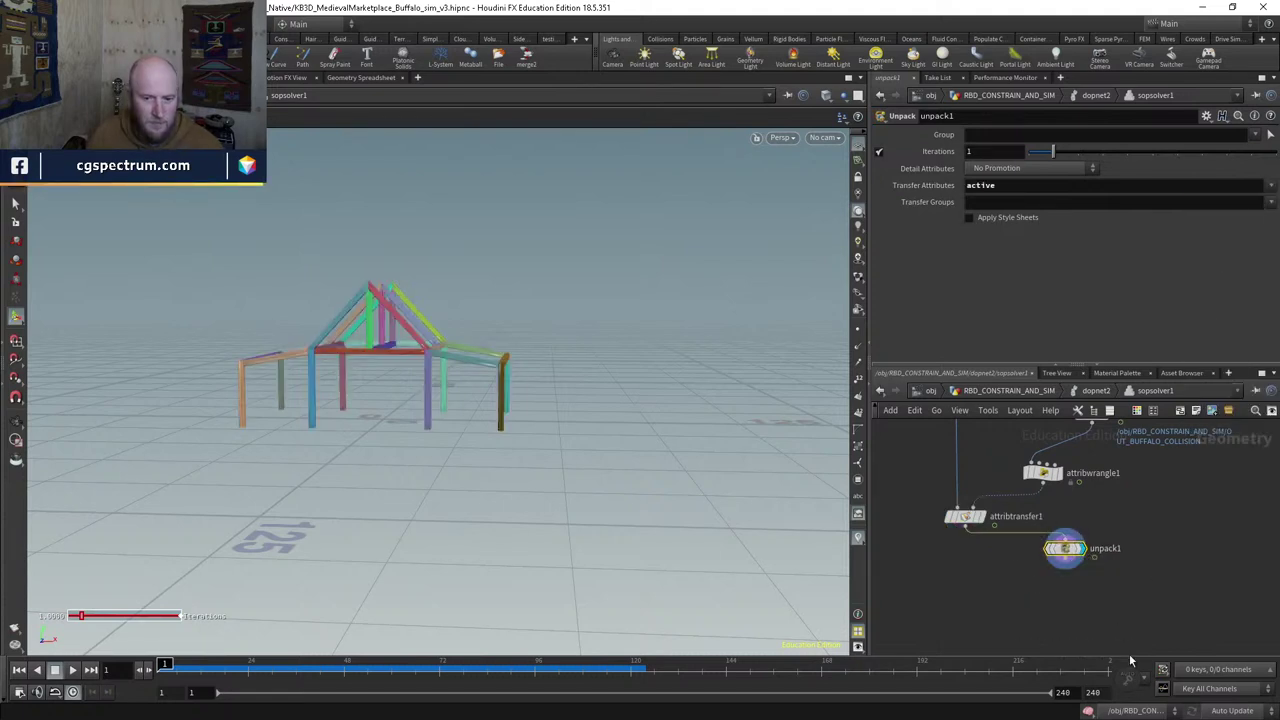
pyautogui.press('Tab')
# Step: Add color1 under unpack1 with Ramp from Attribute on active, checked at frame 33
pyautogui.write('color')
pyautogui.press('Return')
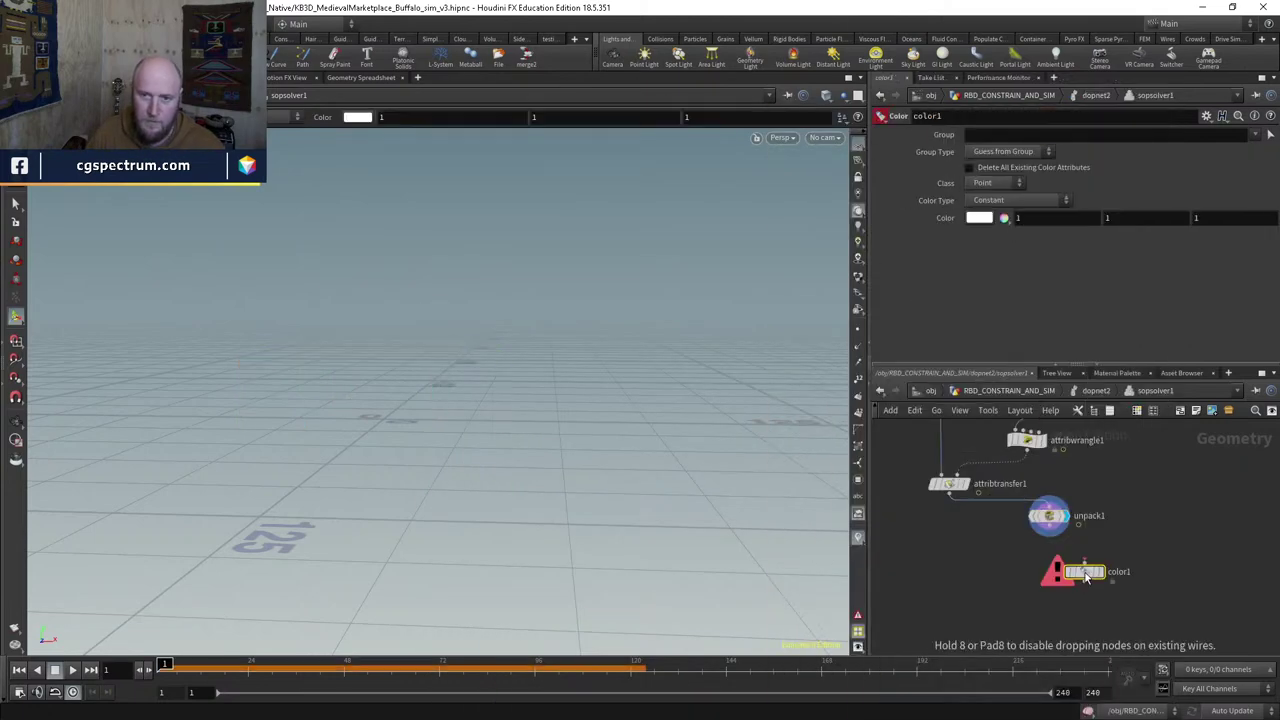
pyautogui.click(1085, 577)
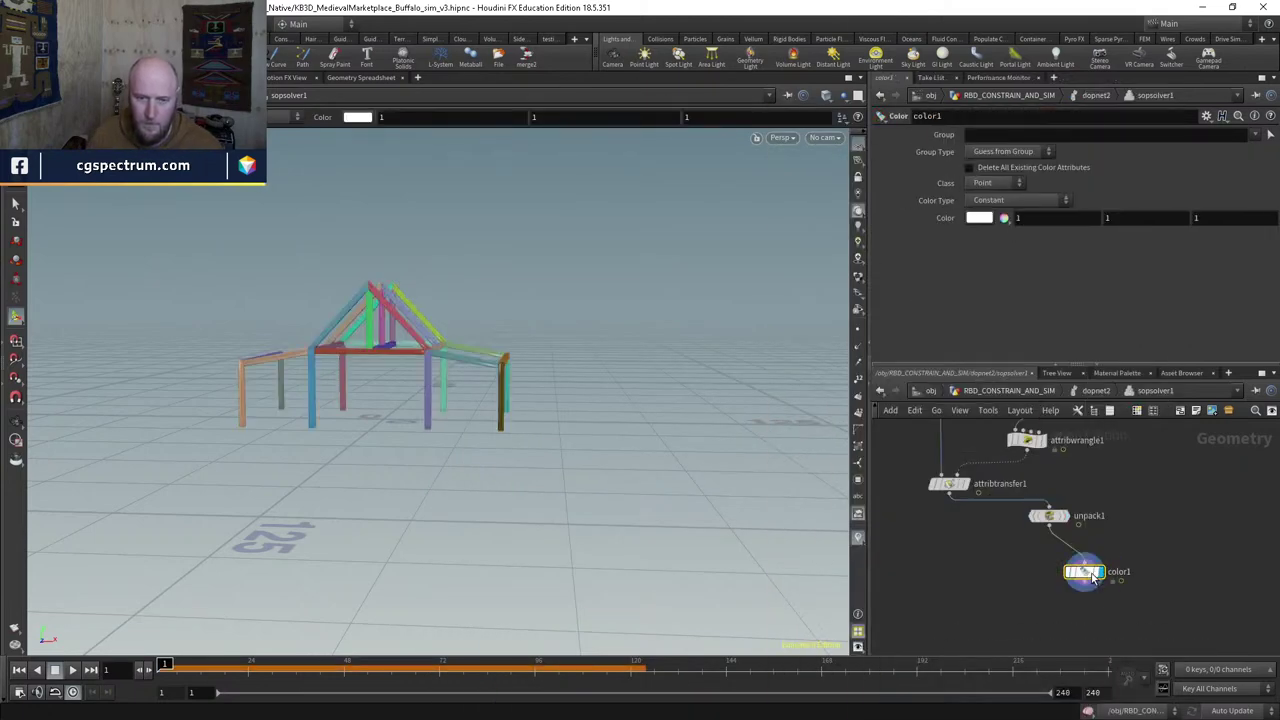
pyautogui.click(1015, 200)
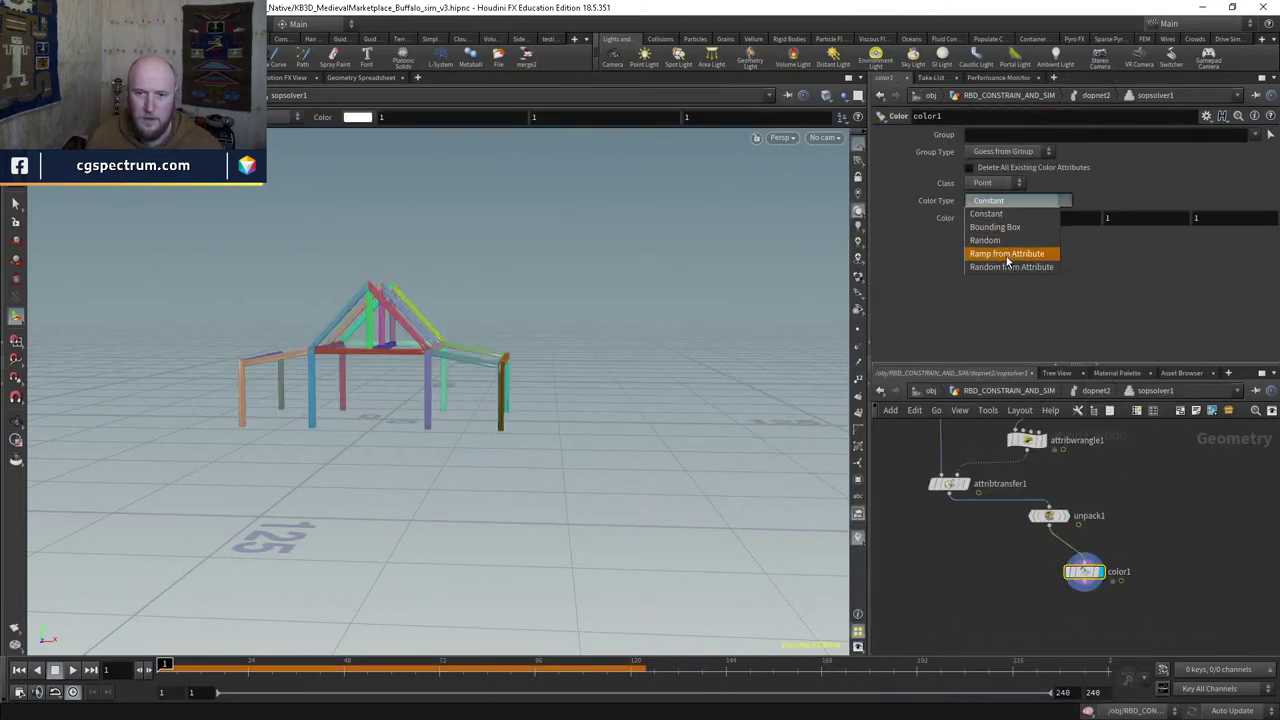
pyautogui.click(1010, 252)
pyautogui.click(1019, 218)
pyautogui.write('a c')
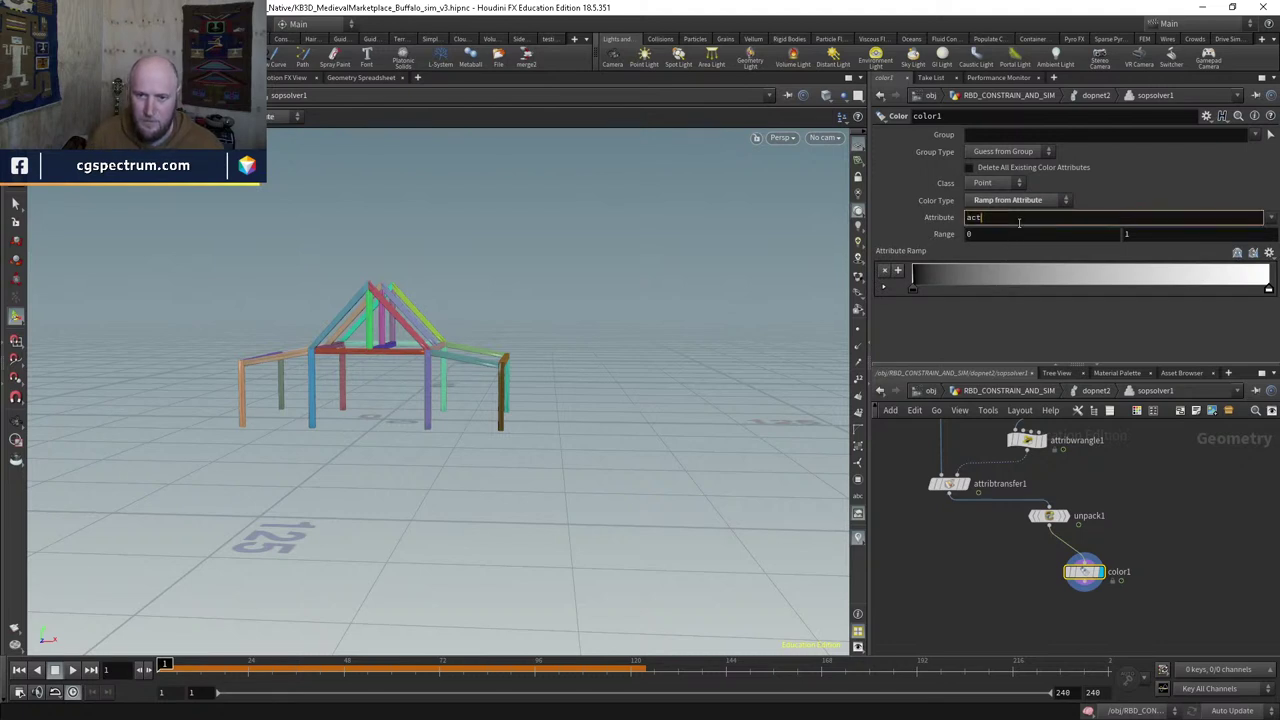
pyautogui.write('tive')
pyautogui.press('Return')
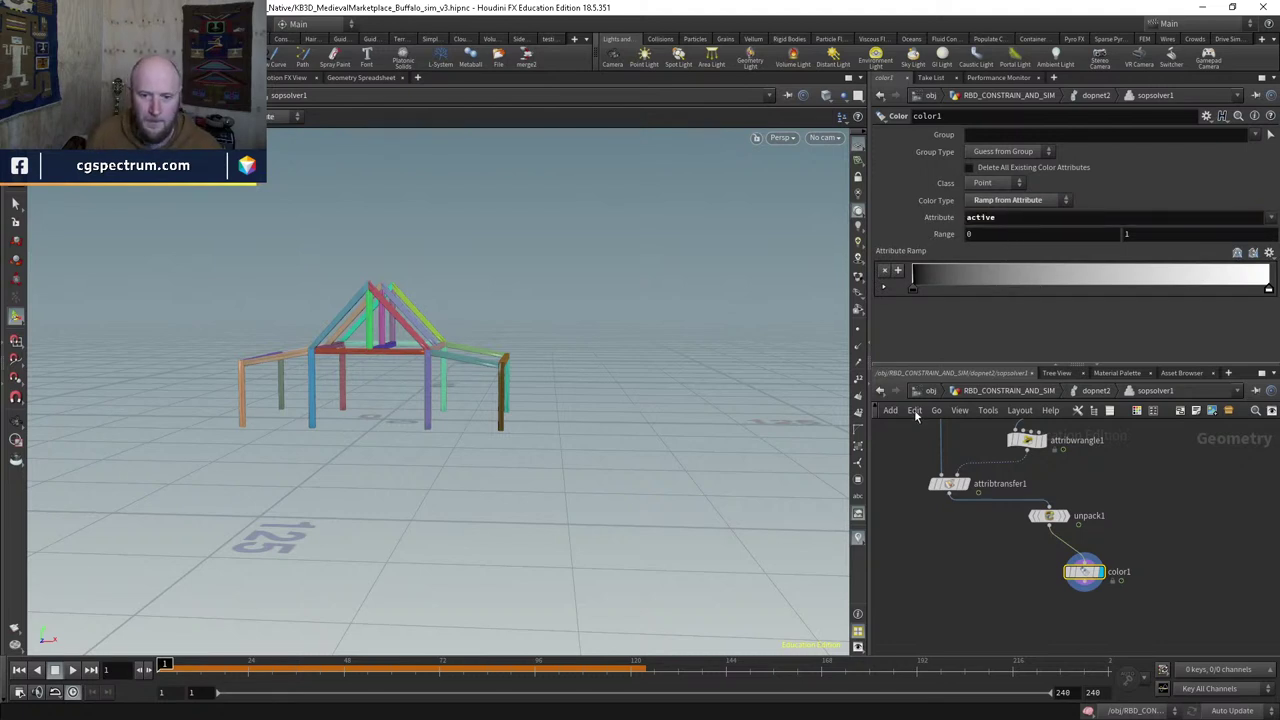
pyautogui.click(857, 535)
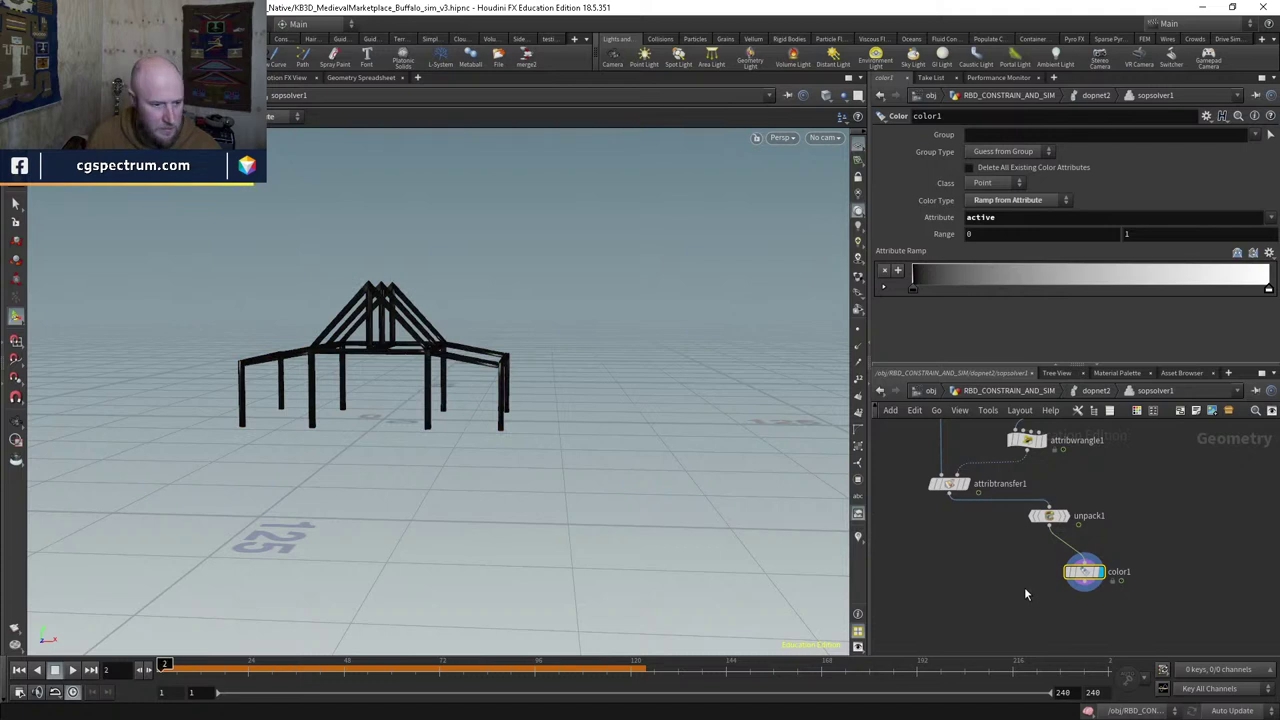
pyautogui.moveTo(248, 668); pyautogui.dragTo(308, 668)
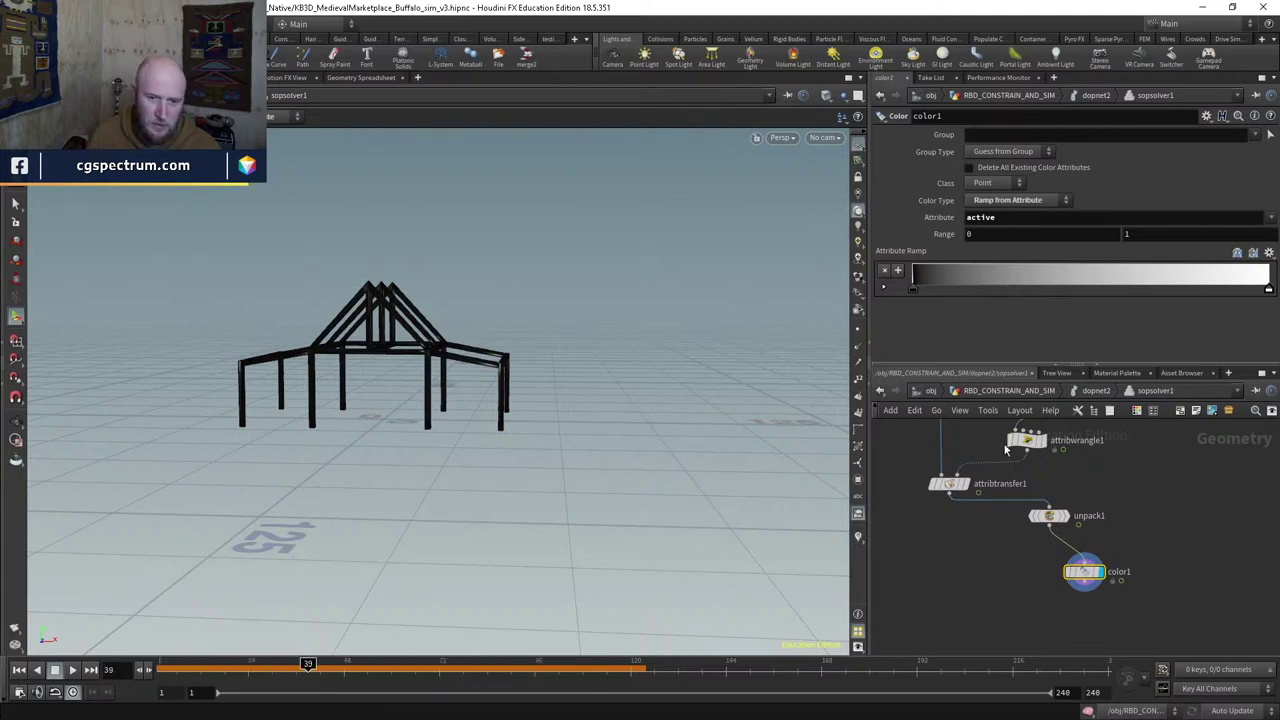
# Step: Set attribtransfer1's Distance Threshold to 5
pyautogui.click(948, 484)
pyautogui.click(941, 203)
pyautogui.write('5')
pyautogui.press('Return')
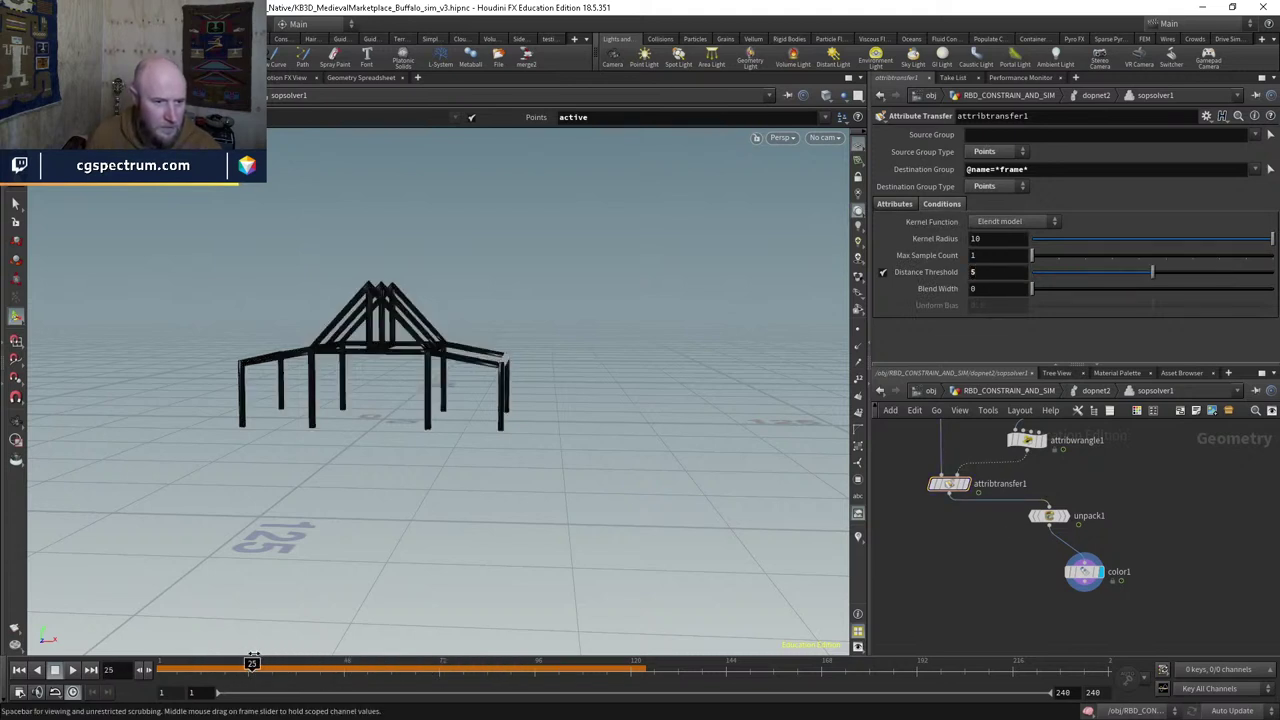
# Step: Display the buffalo collision geometry and orbit while scrubbing to inspect its contact with the frame
pyautogui.moveTo(1043, 458); pyautogui.dragTo(983, 568, button='middle')
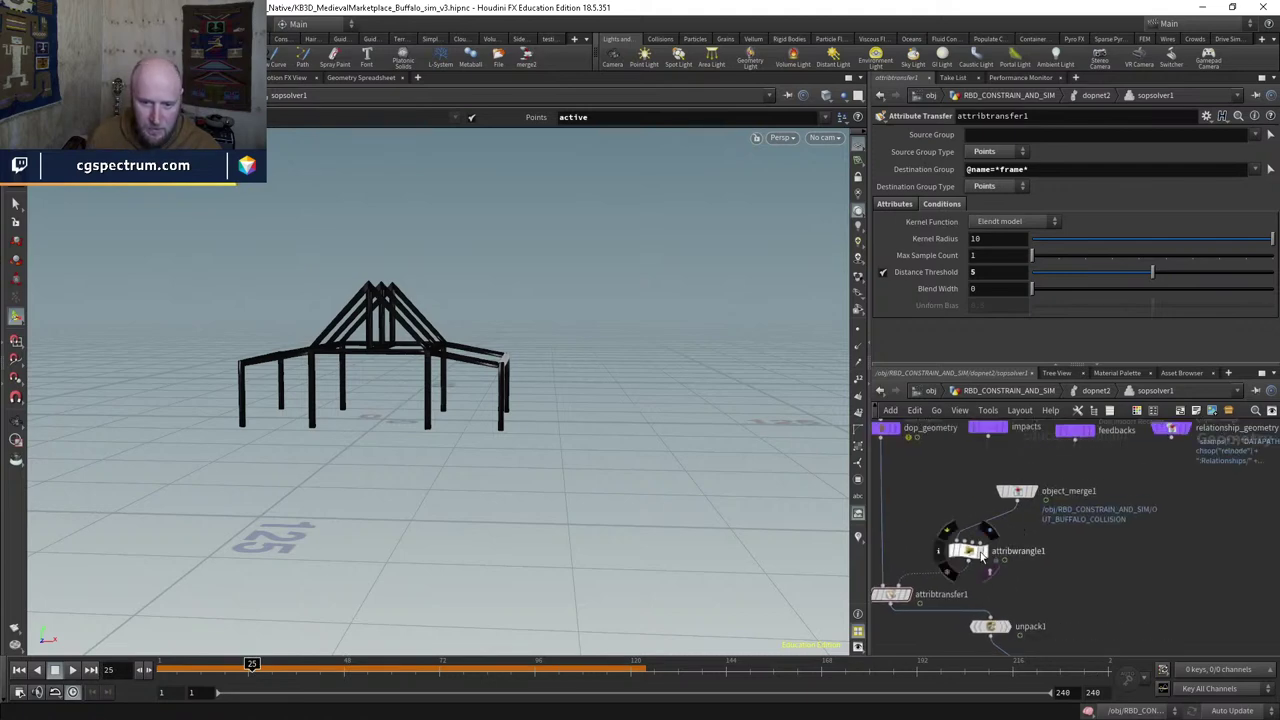
pyautogui.click(983, 558)
pyautogui.scroll(4, 652, 249)
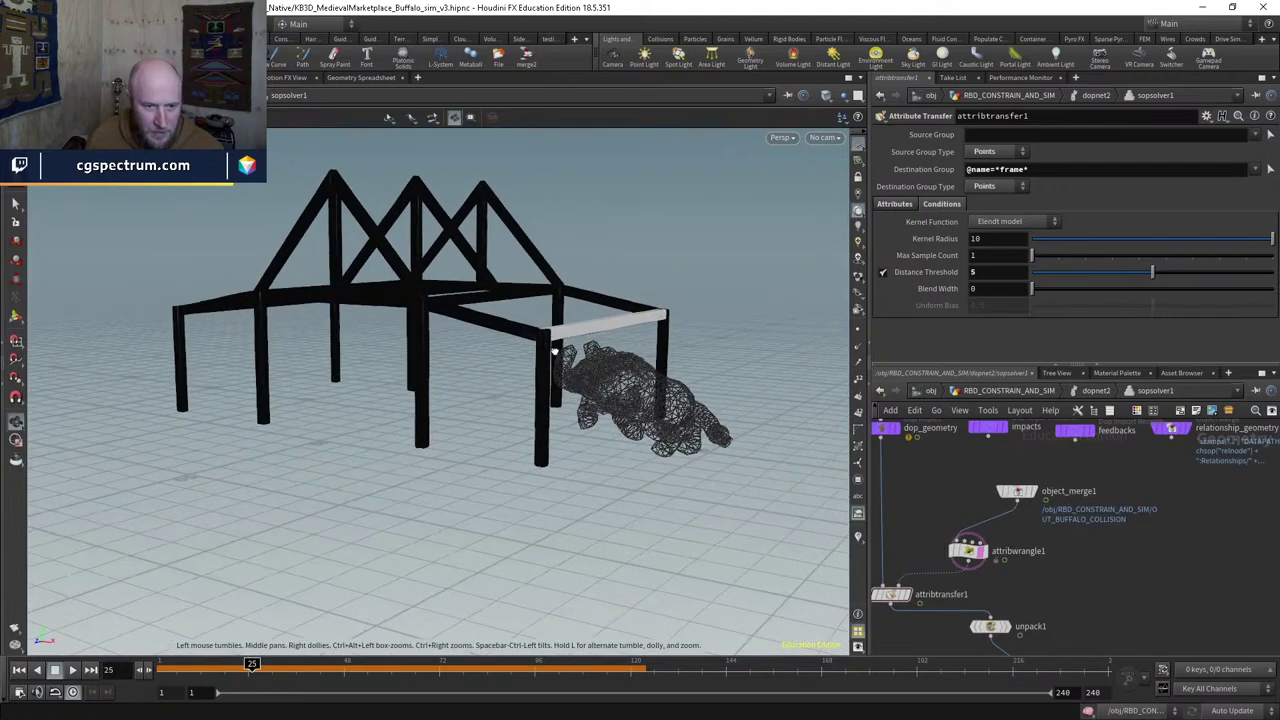
pyautogui.moveTo(555, 350)
pyautogui.mouseDown()
pyautogui.moveTo(608, 349)
pyautogui.moveTo(560, 360)
pyautogui.mouseUp()
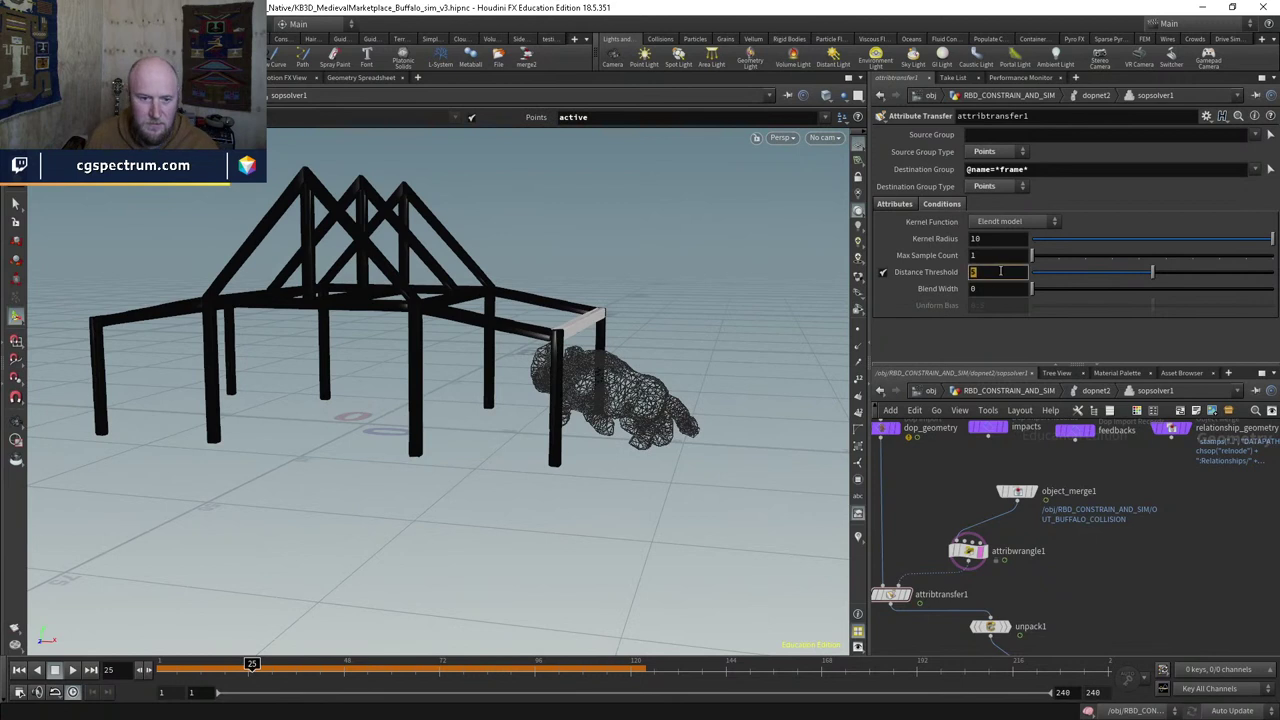
pyautogui.moveTo(252, 665)
pyautogui.mouseDown()
pyautogui.moveTo(355, 668)
pyautogui.moveTo(237, 665)
pyautogui.moveTo(375, 665)
pyautogui.moveTo(240, 665)
pyautogui.mouseUp()
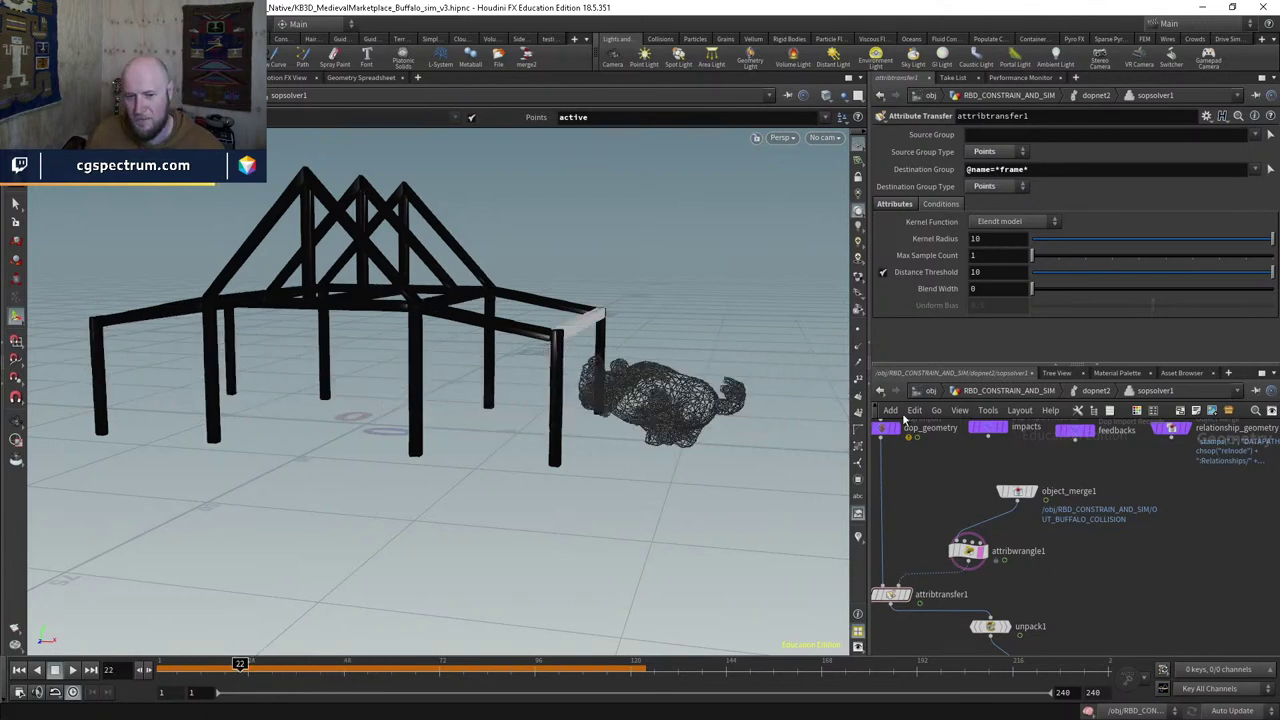
pyautogui.moveTo(560, 420); pyautogui.dragTo(684, 423)
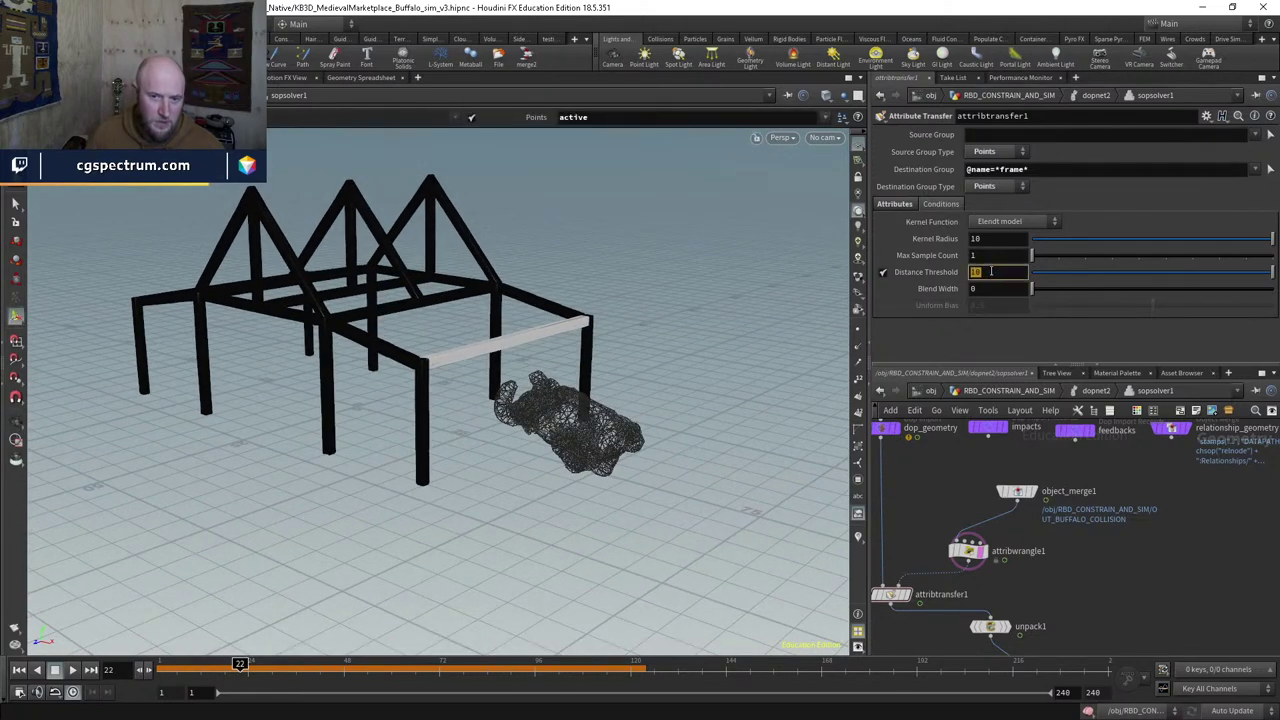
# Step: Raise attribtransfer1's Distance Threshold to 20 and check the result at frame 87
pyautogui.press('Return')
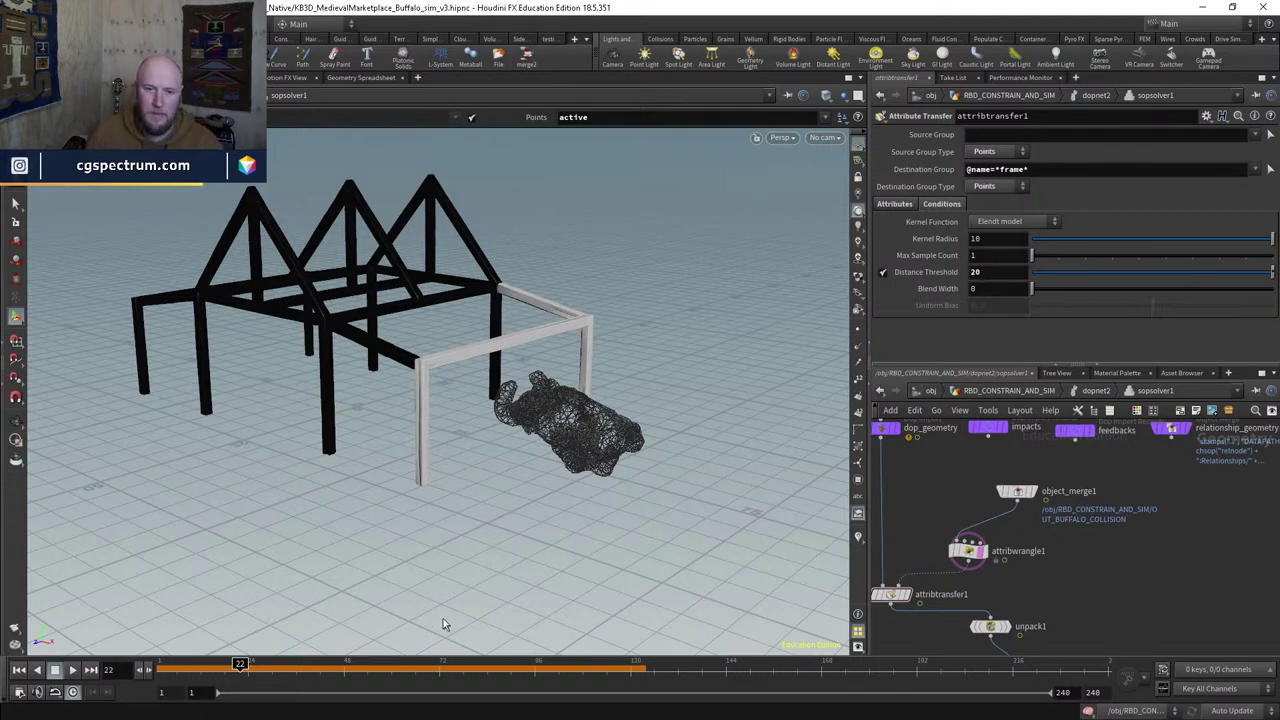
pyautogui.moveTo(218, 678); pyautogui.dragTo(165, 666)
pyautogui.moveTo(1063, 585); pyautogui.dragTo(1082, 440, button='middle')
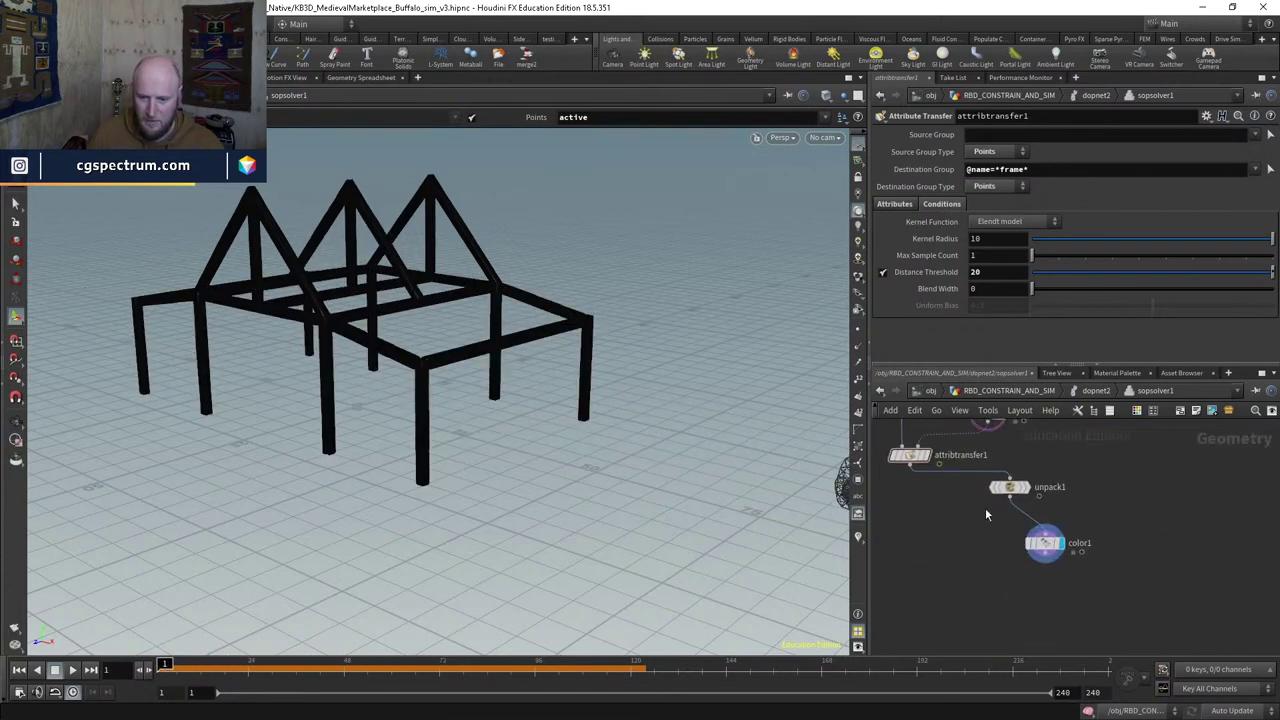
# Step: Display the attribute transfer result, then return to dopnet2 and frame the whole timber structure
pyautogui.click(926, 455)
pyautogui.moveTo(1047, 506)
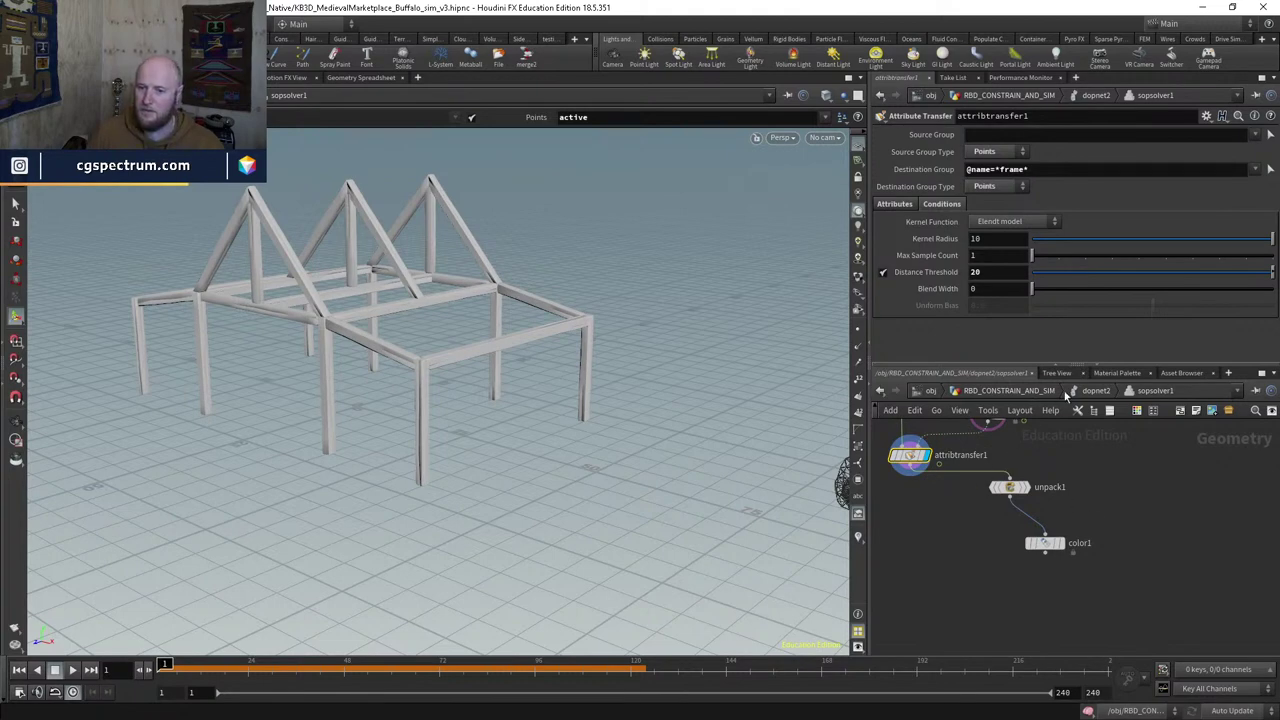
pyautogui.click(1094, 391)
pyautogui.keyDown('alt'); pyautogui.moveTo(611, 471); pyautogui.dragTo(449, 589); pyautogui.keyUp('alt')
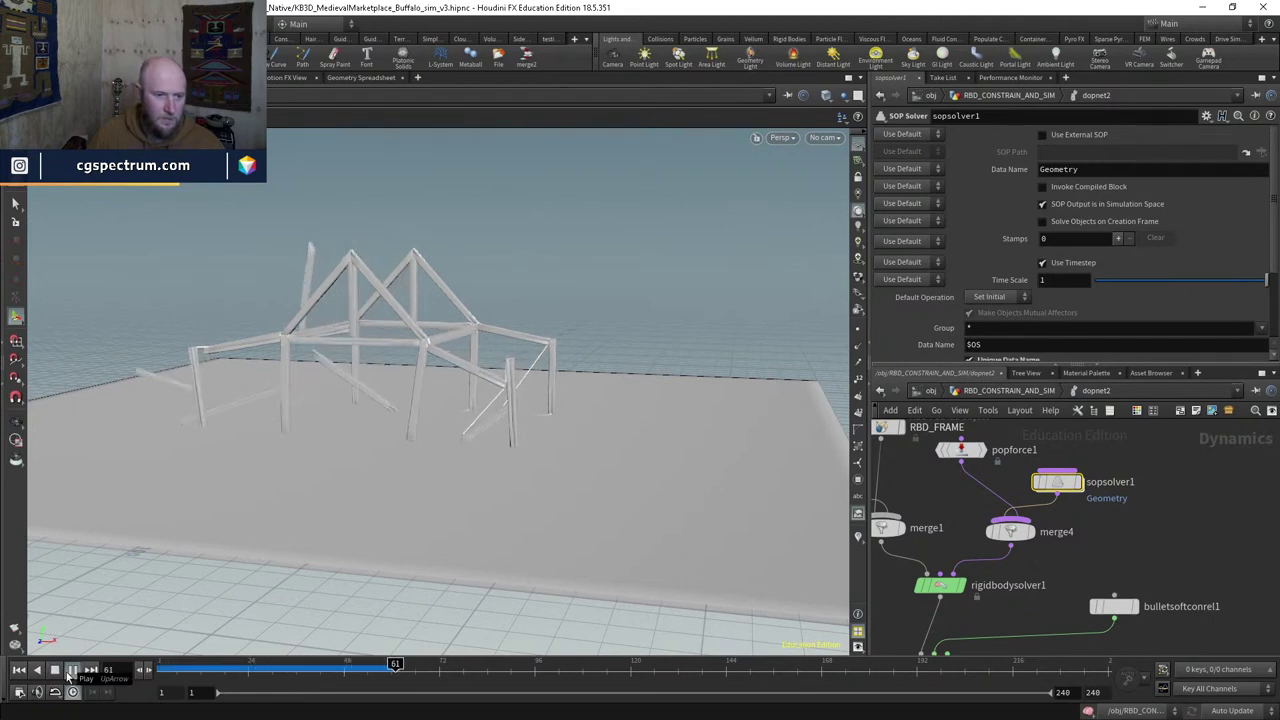
# Step: Stop the test simulation, rewind it to frame 1, and bypass the popforce1 node
pyautogui.click(168, 664)
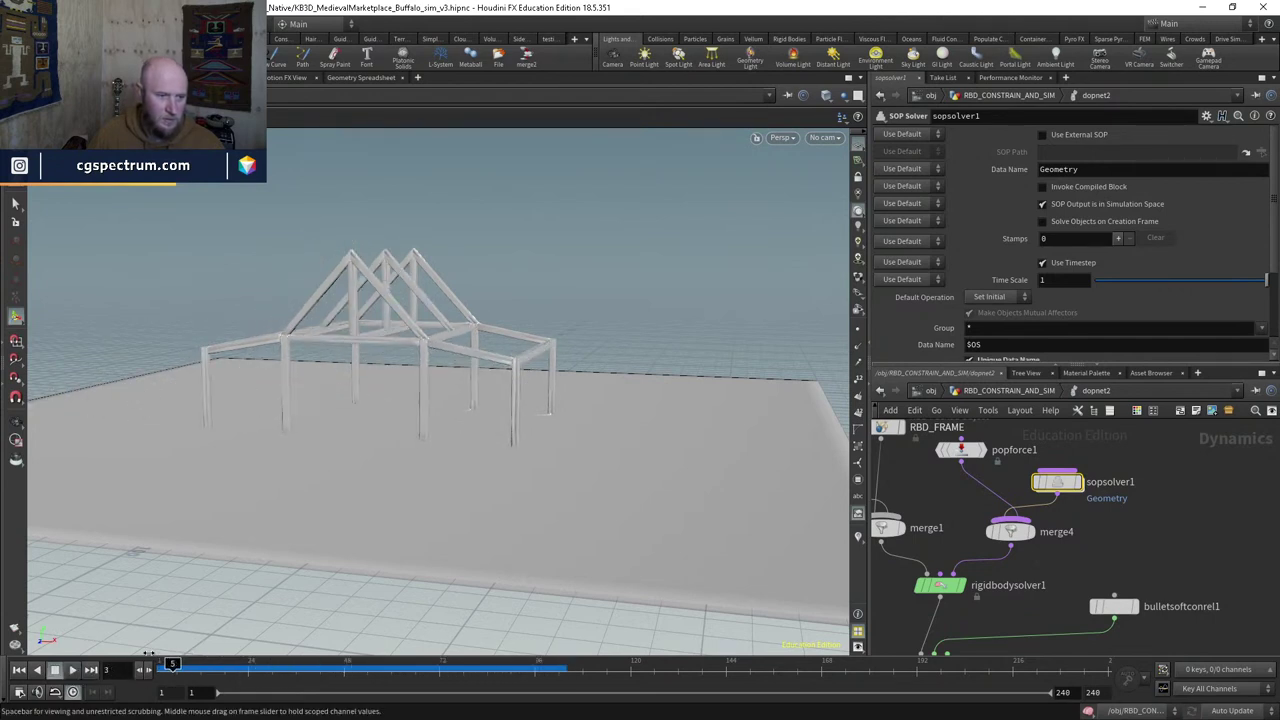
pyautogui.moveTo(147, 652)
pyautogui.mouseDown()
pyautogui.moveTo(240, 664)
pyautogui.moveTo(160, 664)
pyautogui.mouseUp()
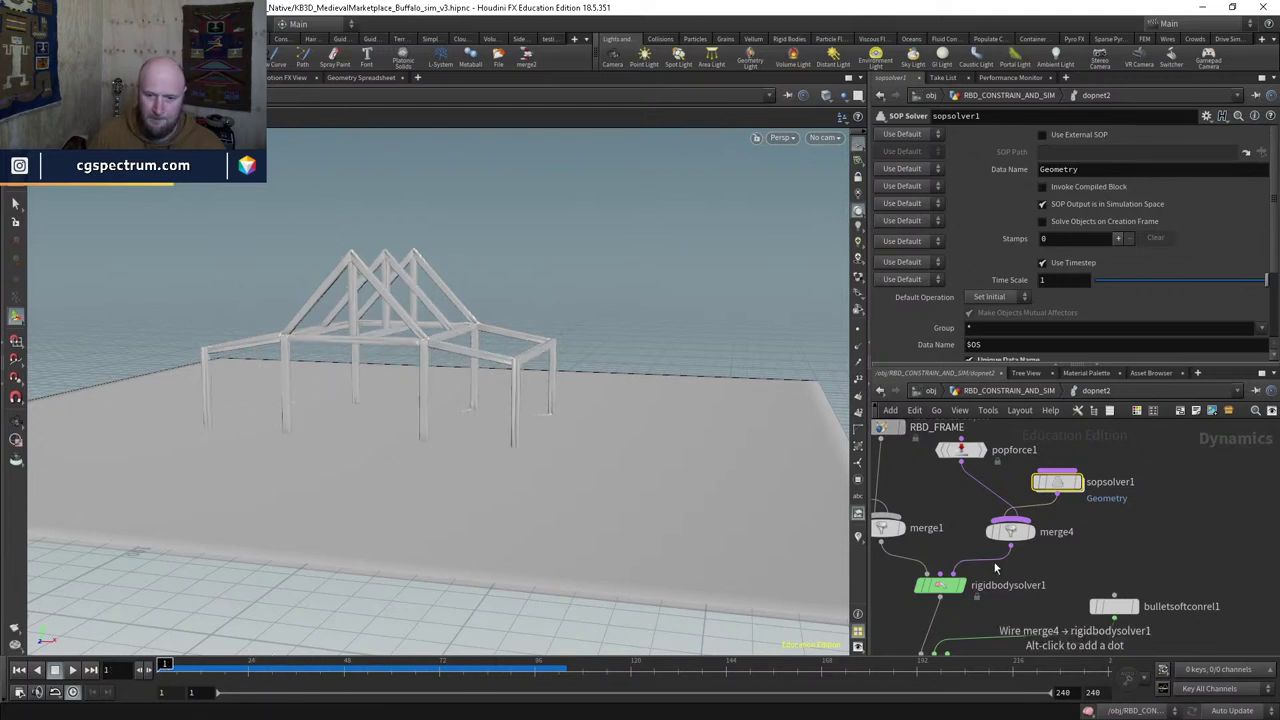
pyautogui.moveTo(995, 568); pyautogui.dragTo(984, 610, button='middle')
pyautogui.click(930, 492)
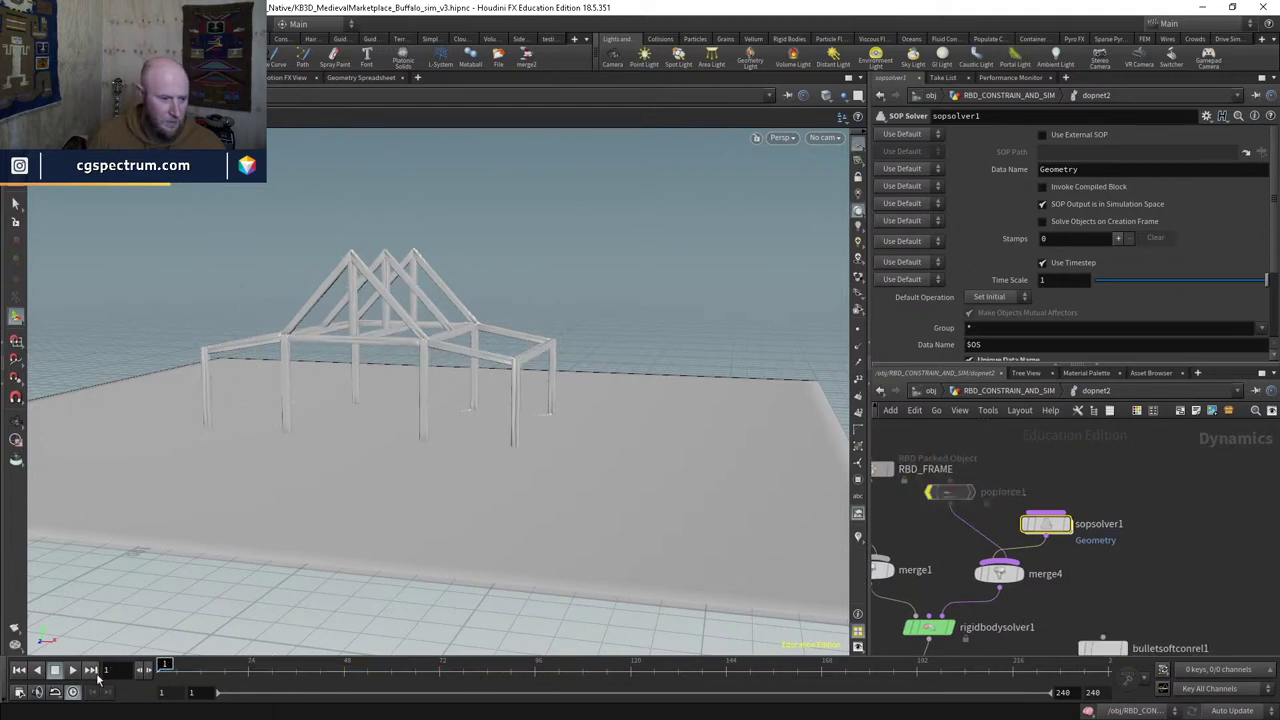
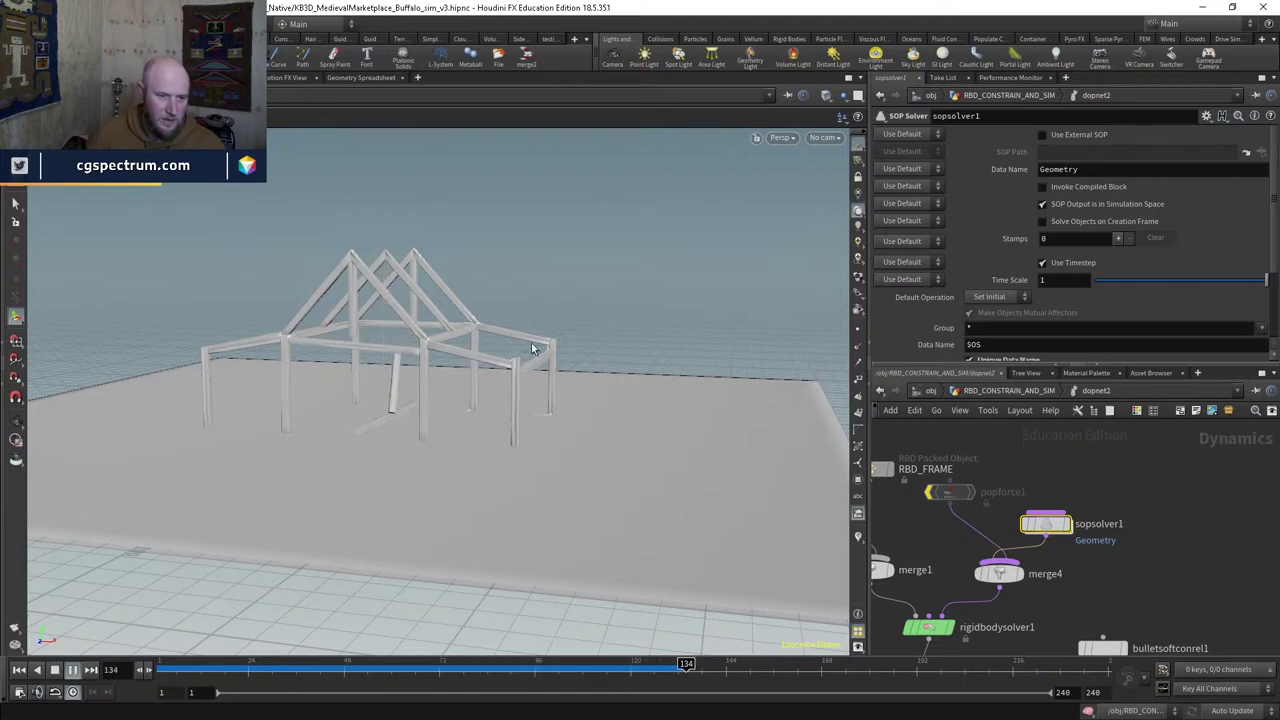
# Step: Bypass constraintnetwork1 to disable the timber-frame constraints
pyautogui.moveTo(532, 348); pyautogui.dragTo(591, 423)
pyautogui.hotkey('ctrl', 'Up')
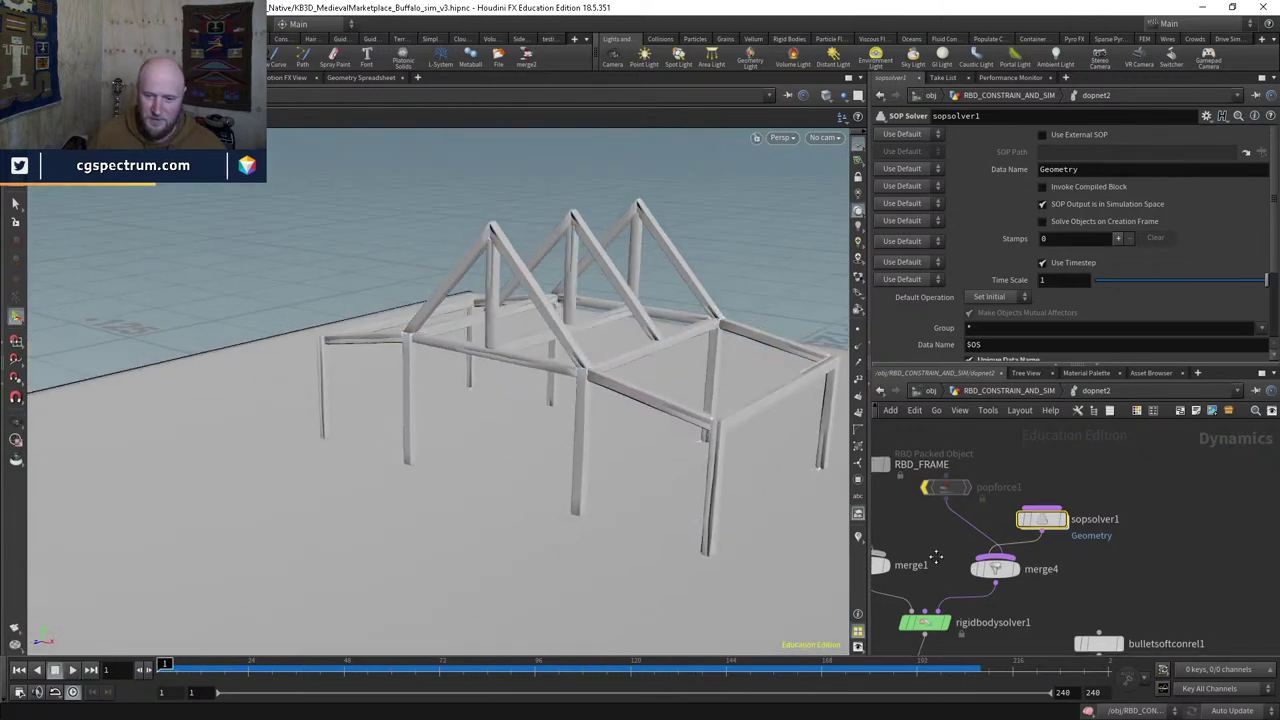
pyautogui.moveTo(935, 557); pyautogui.dragTo(945, 411, button='middle')
pyautogui.click(1108, 497)
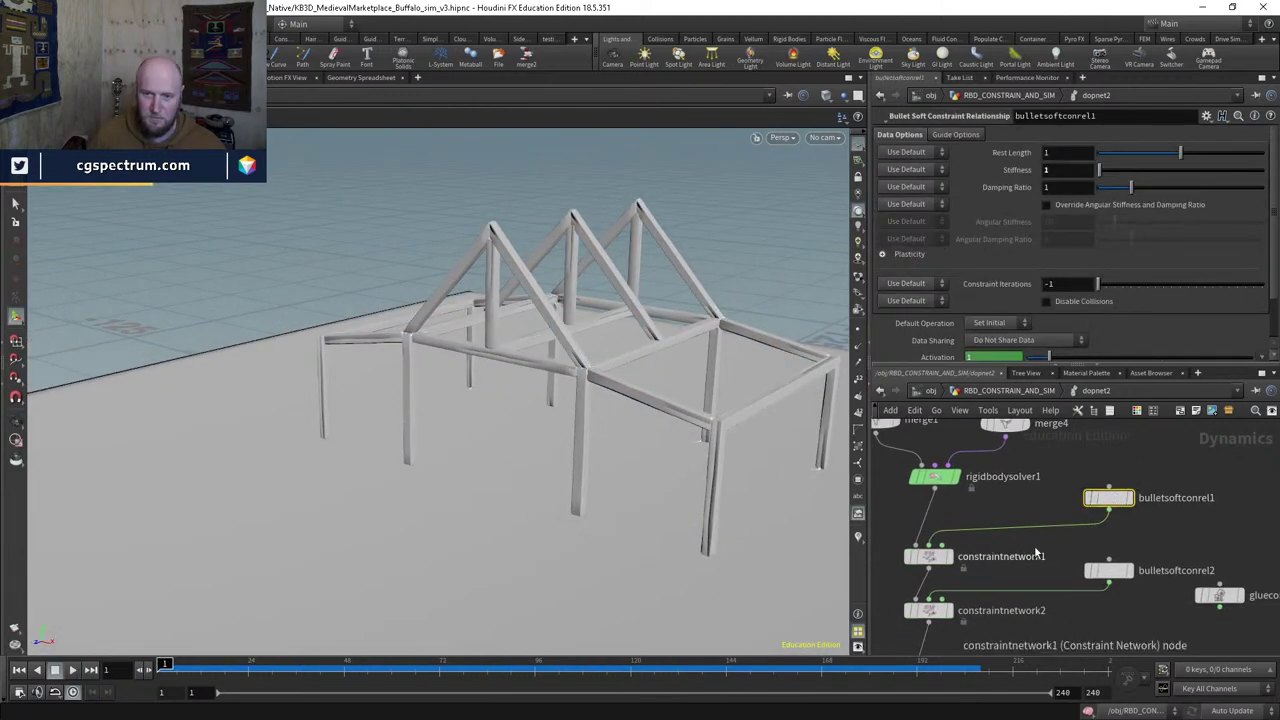
pyautogui.moveTo(1037, 553); pyautogui.dragTo(1009, 515, button='middle')
pyautogui.click(905, 520)
pyautogui.click(880, 520)
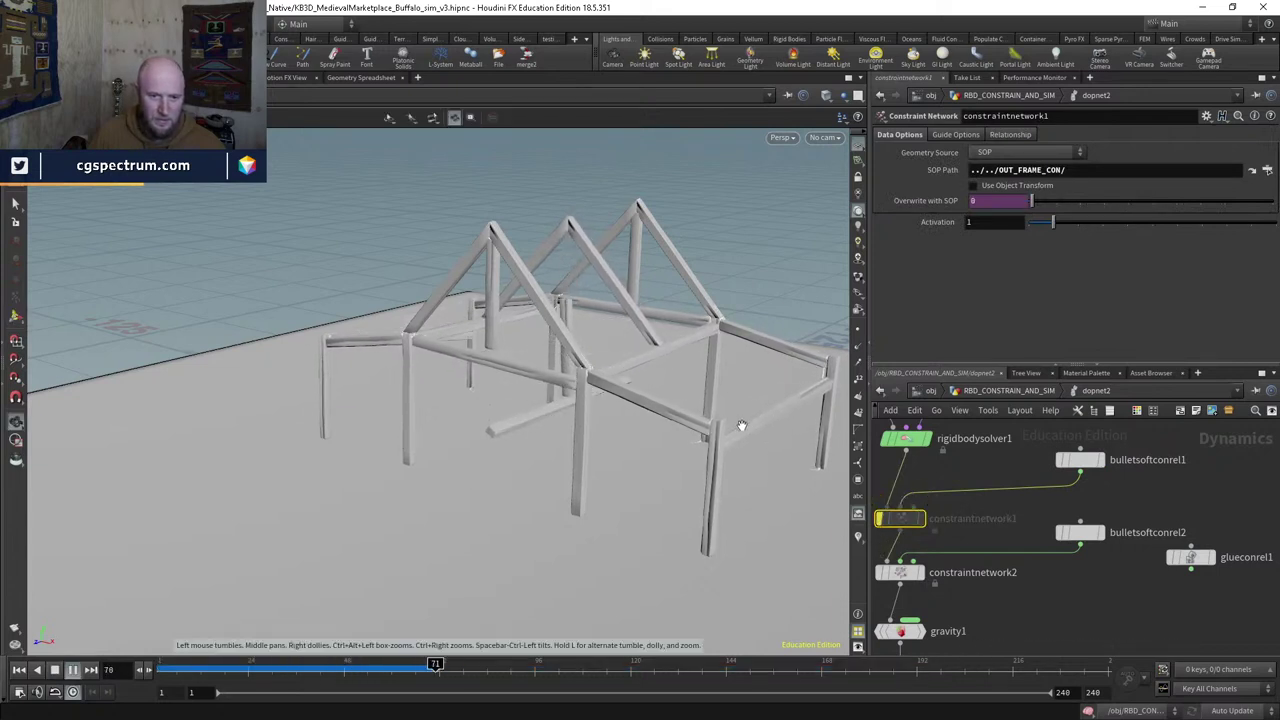
# Step: Set gravity1's Force Y to -98.0665 and rewind the simulation to frame 1
pyautogui.moveTo(741, 425); pyautogui.dragTo(643, 417)
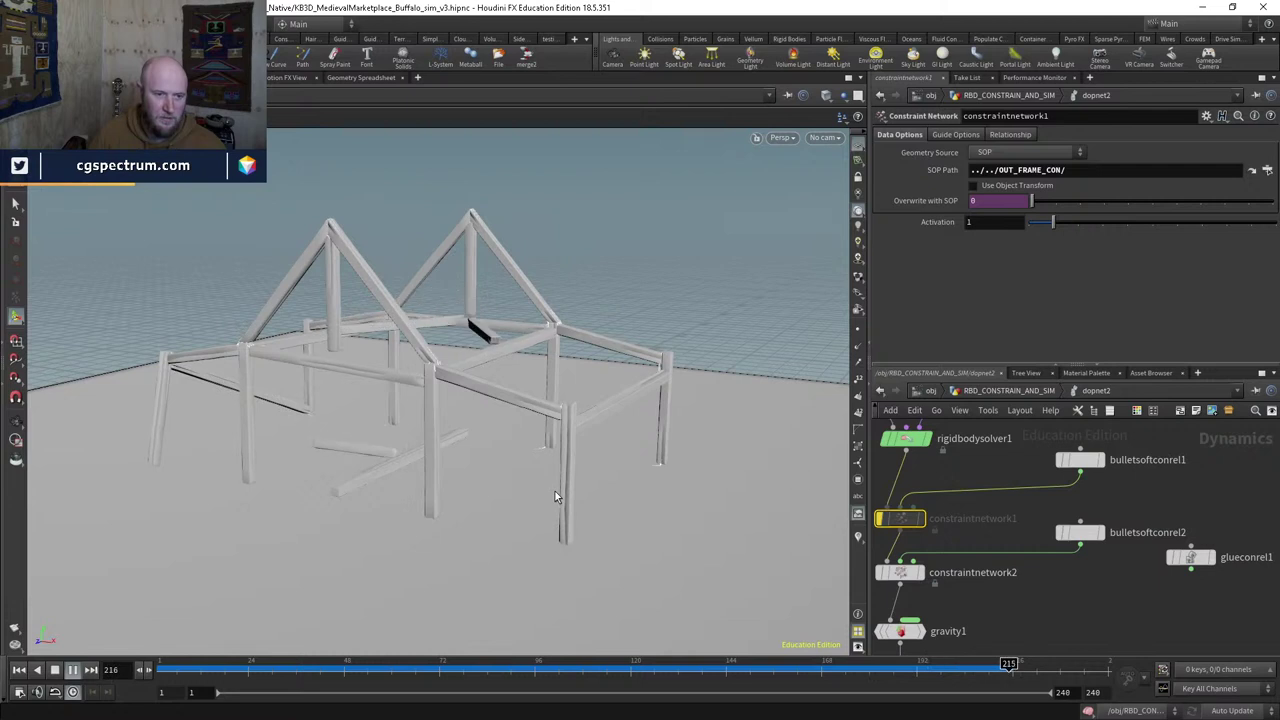
pyautogui.moveTo(1000, 560); pyautogui.dragTo(1047, 495, button='middle')
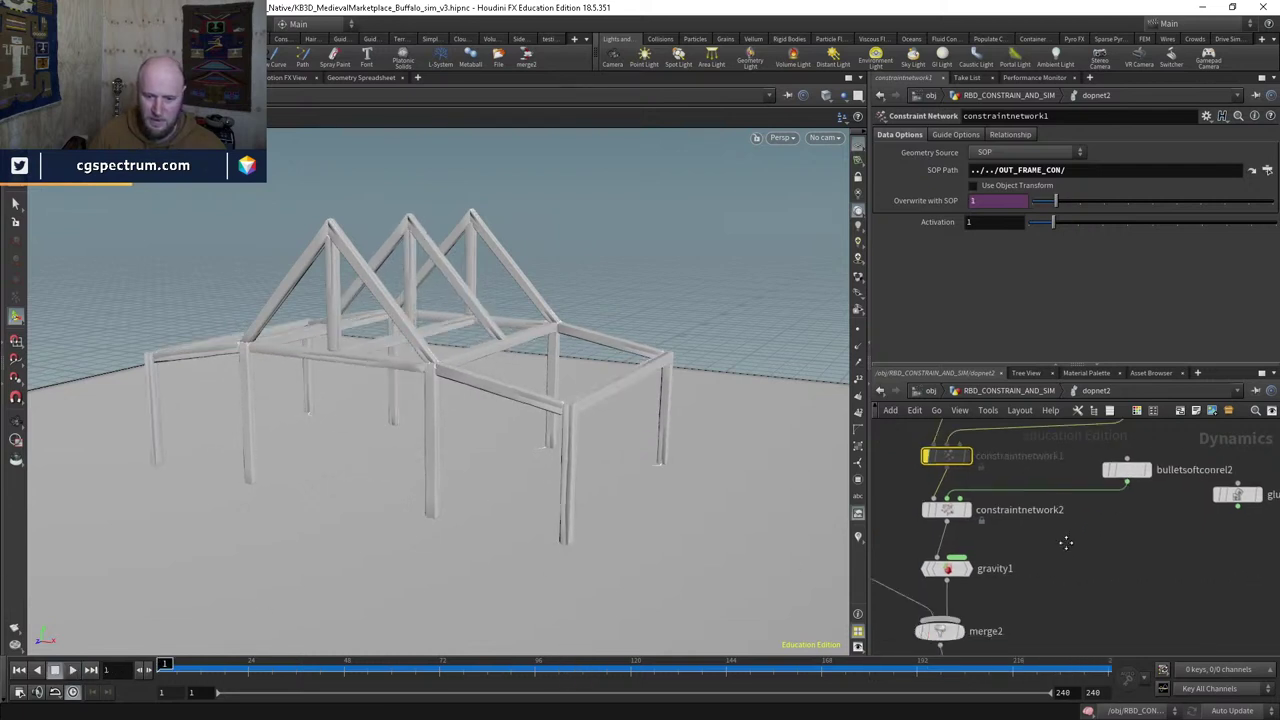
pyautogui.click(947, 566)
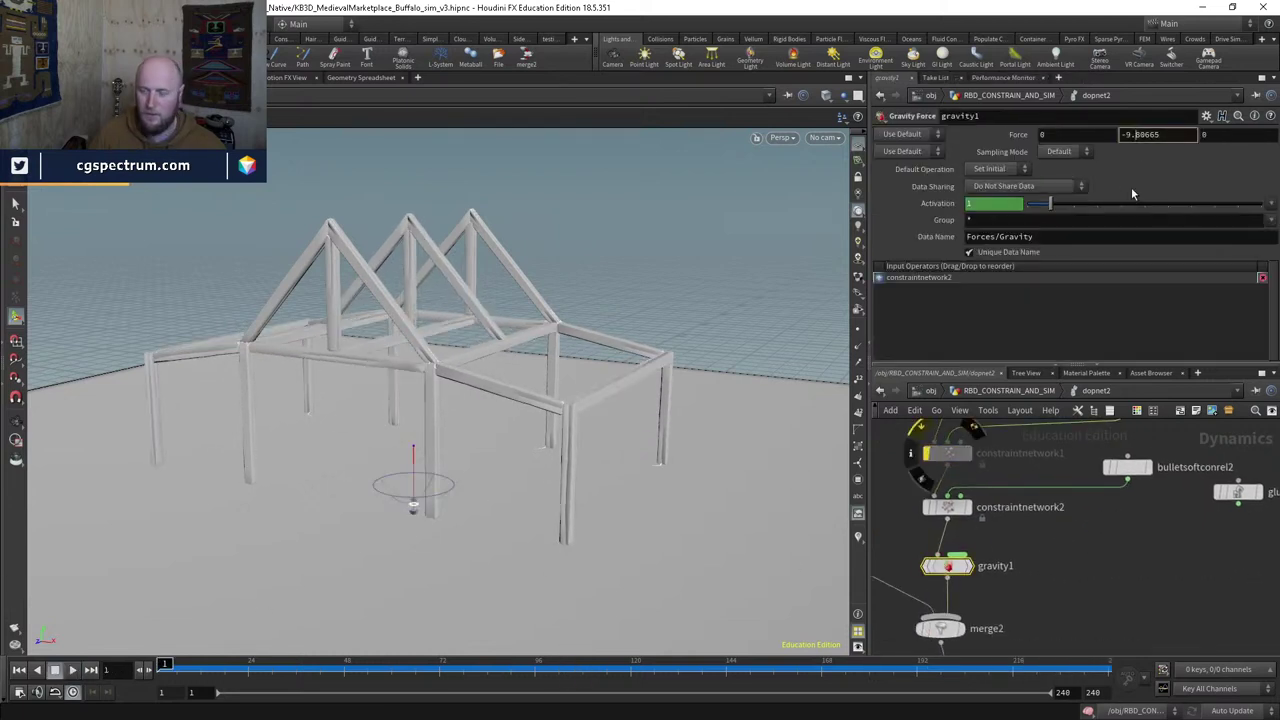
pyautogui.press('Return')
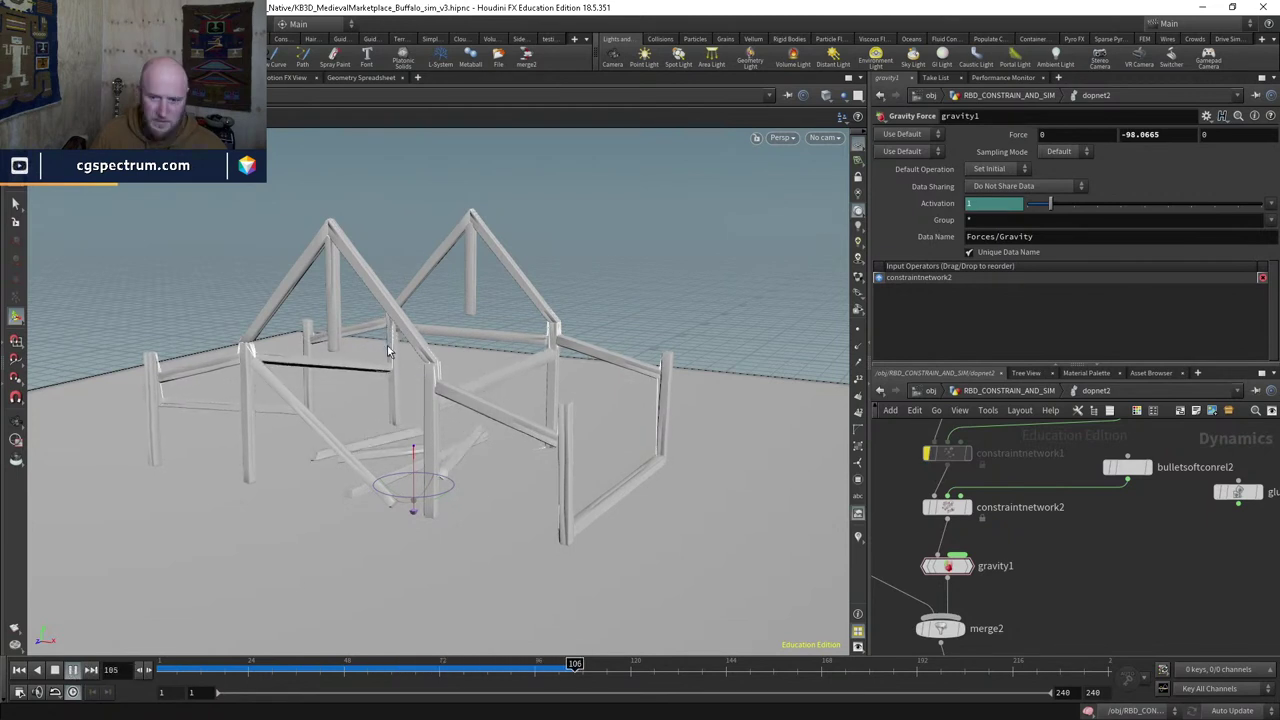
pyautogui.hotkey('ctrl', 'Up')
# Step: Select constraintnetwork2 and jump to its SOP Path, OUT_GROUND_GLUE
pyautogui.moveTo(1121, 518); pyautogui.dragTo(1101, 558, button='middle')
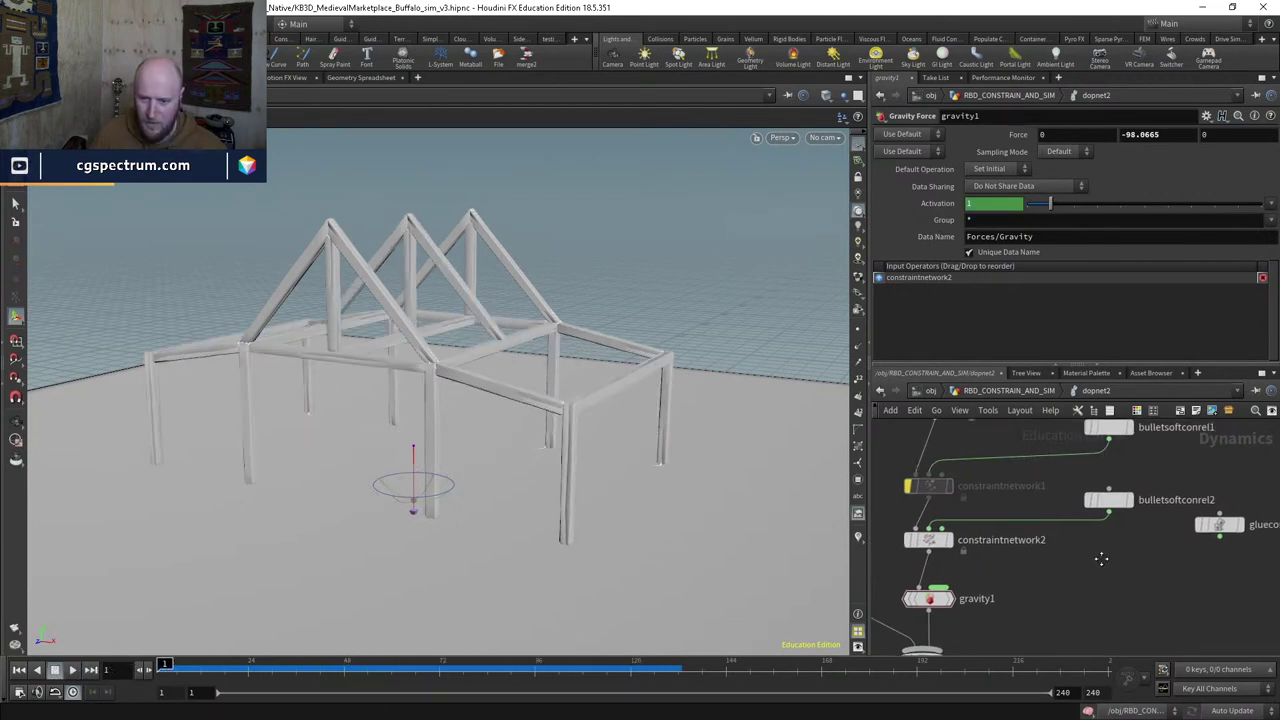
pyautogui.click(913, 550)
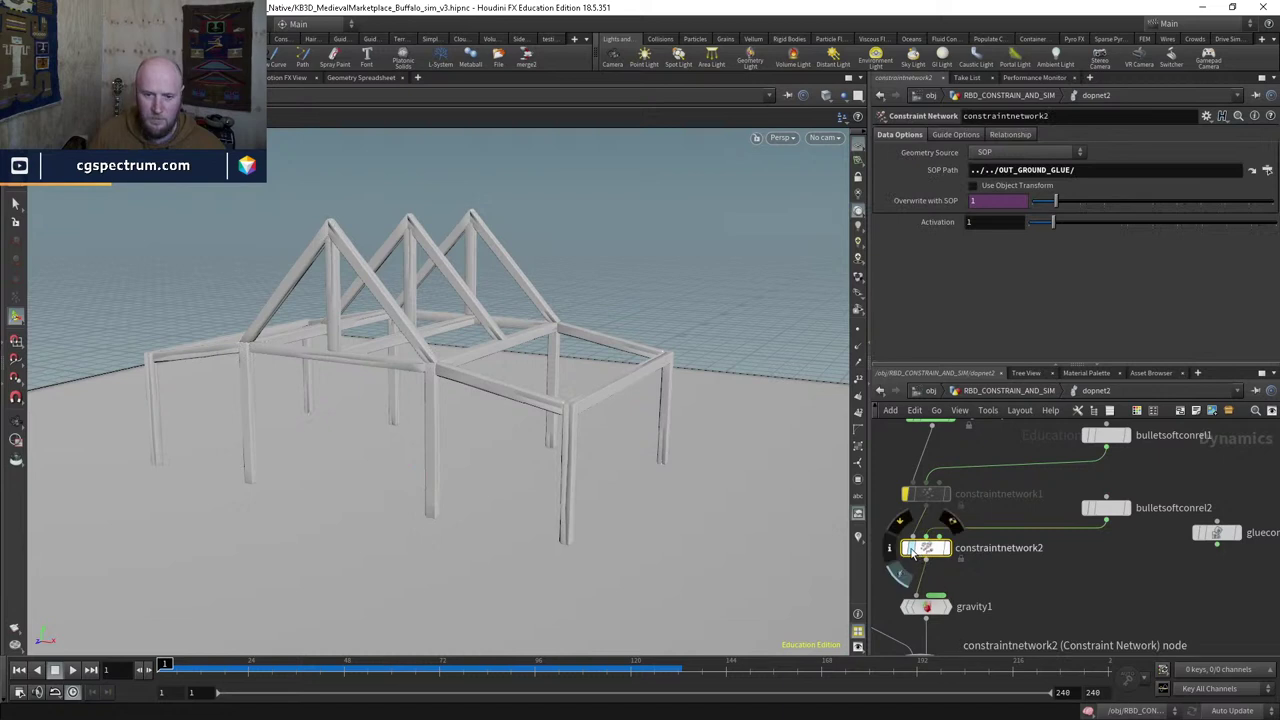
pyautogui.click(1250, 172)
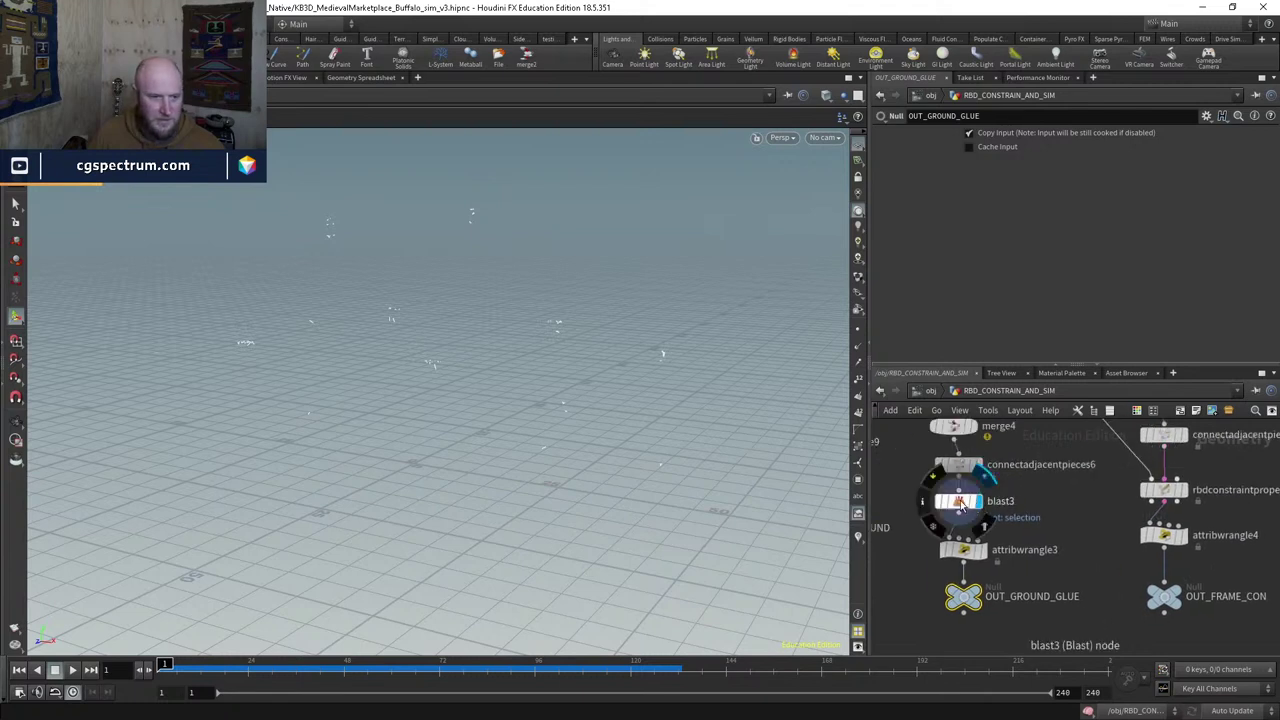
# Step: Inspect the blast3 and connectadjacentpieces6 outputs and try picking pieces for blast3
pyautogui.click(960, 503)
pyautogui.moveTo(1024, 430); pyautogui.dragTo(1049, 469, button='middle')
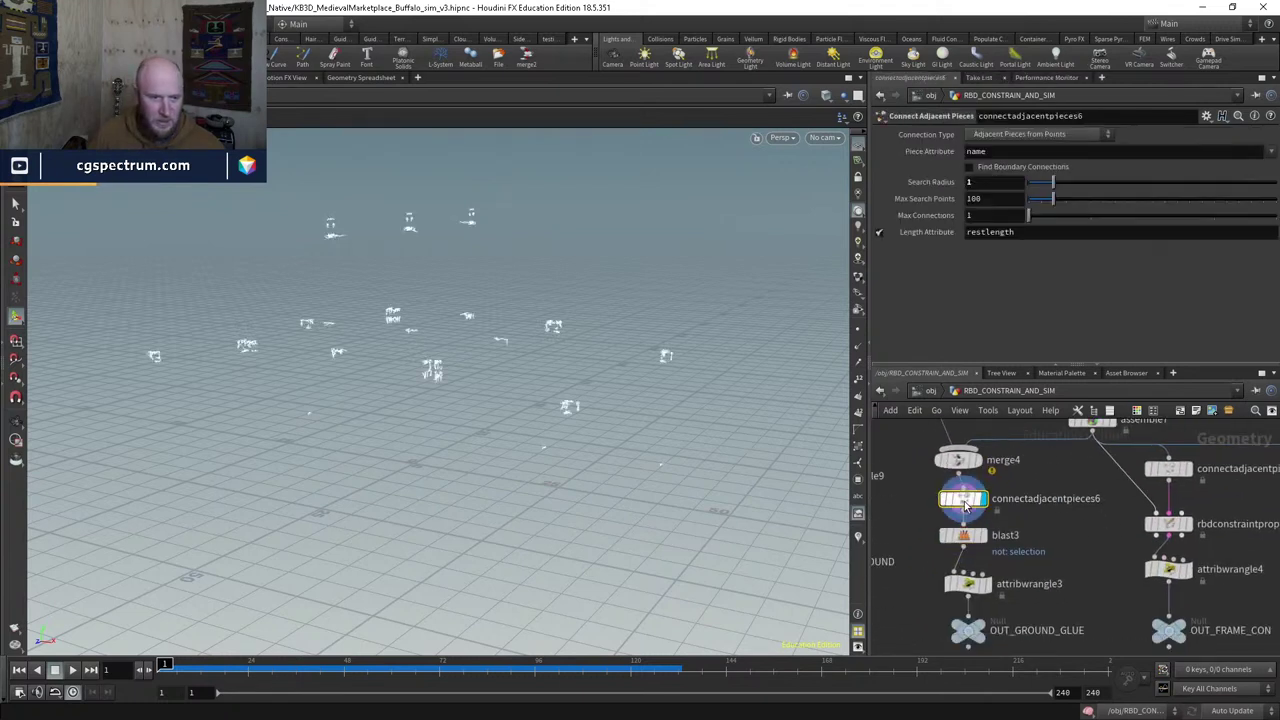
pyautogui.click(975, 508)
pyautogui.moveTo(986, 567); pyautogui.dragTo(982, 516, button='middle')
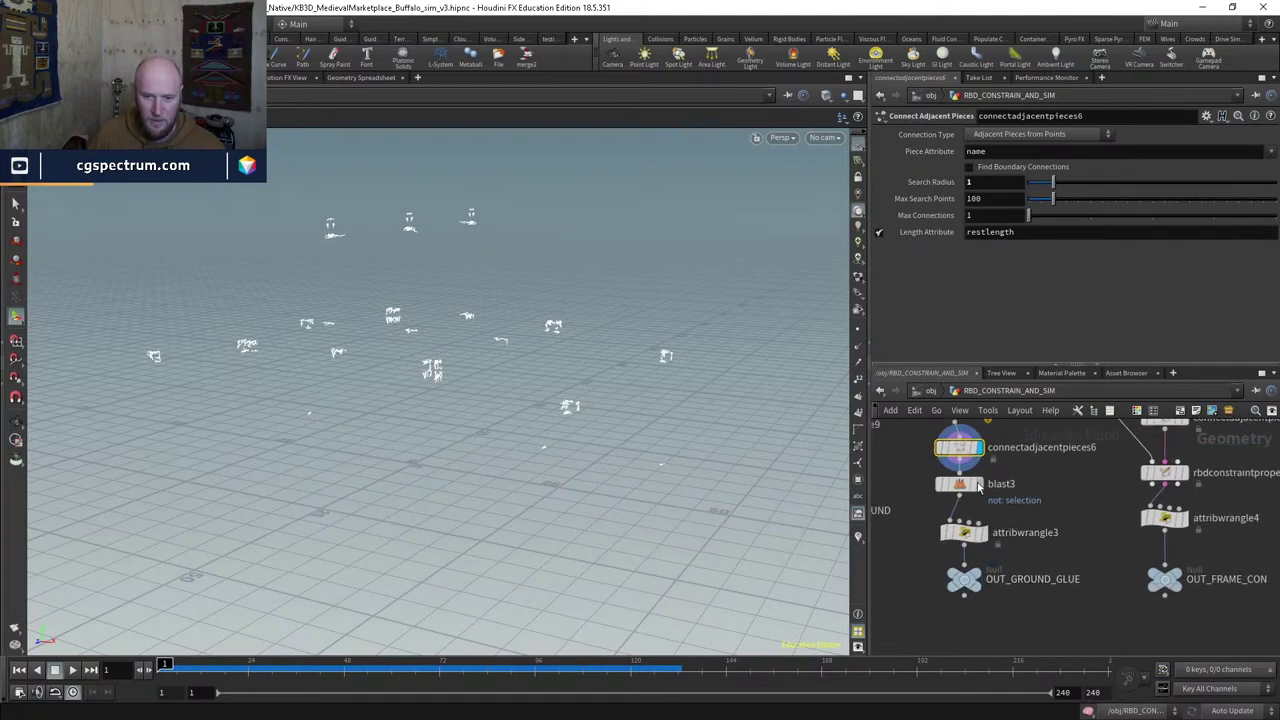
pyautogui.click(972, 485)
pyautogui.keyDown('alt'); pyautogui.moveTo(675, 468); pyautogui.dragTo(651, 480); pyautogui.keyUp('alt')
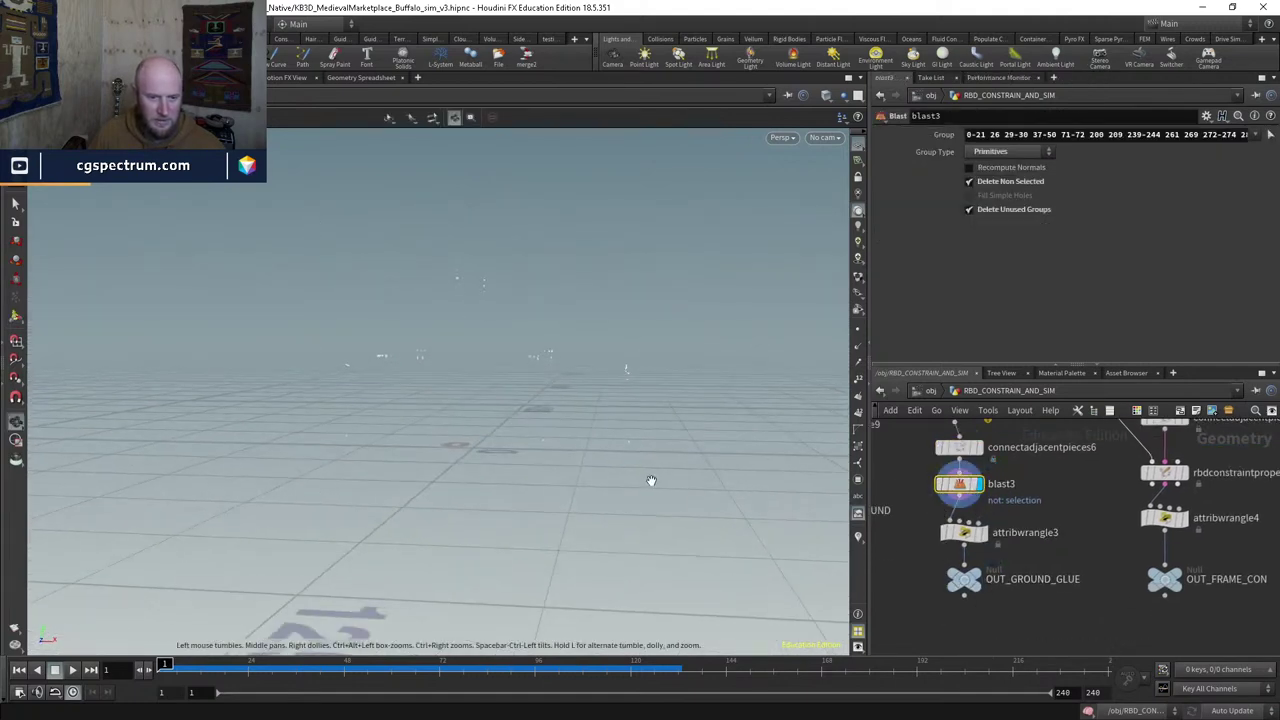
pyautogui.click(1270, 135)
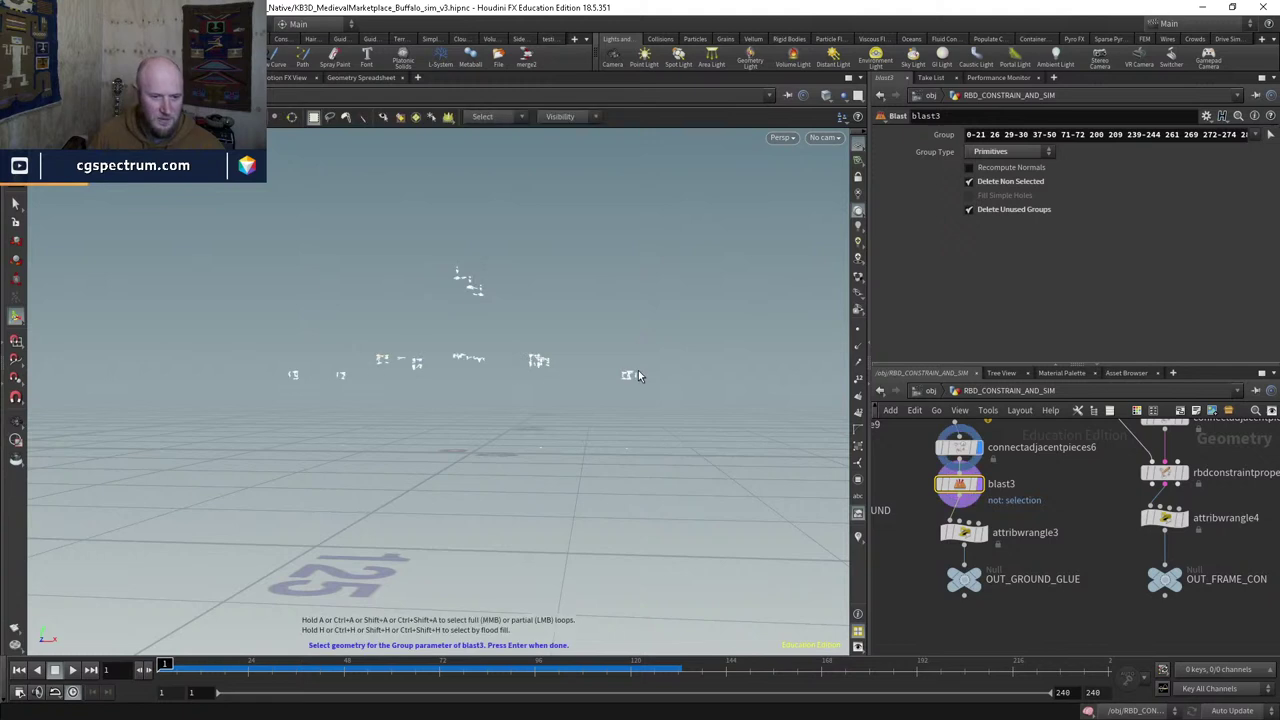
pyautogui.moveTo(979, 455)
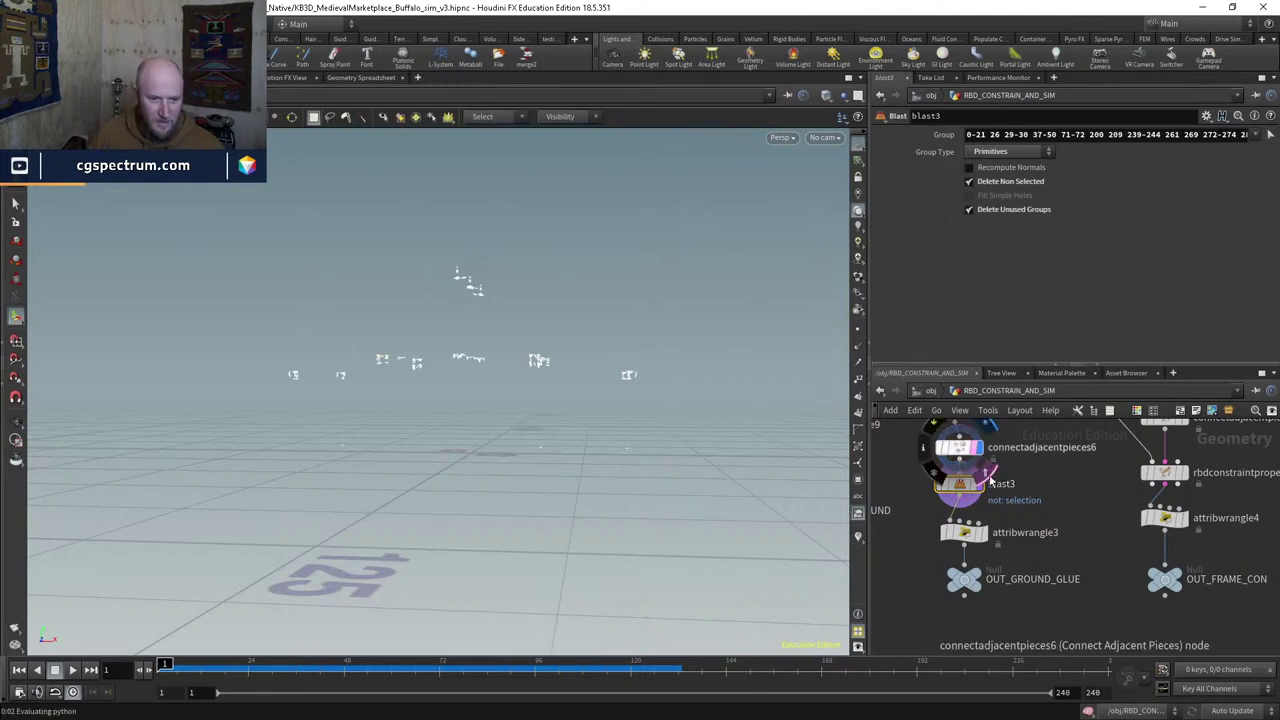
pyautogui.press('Escape')
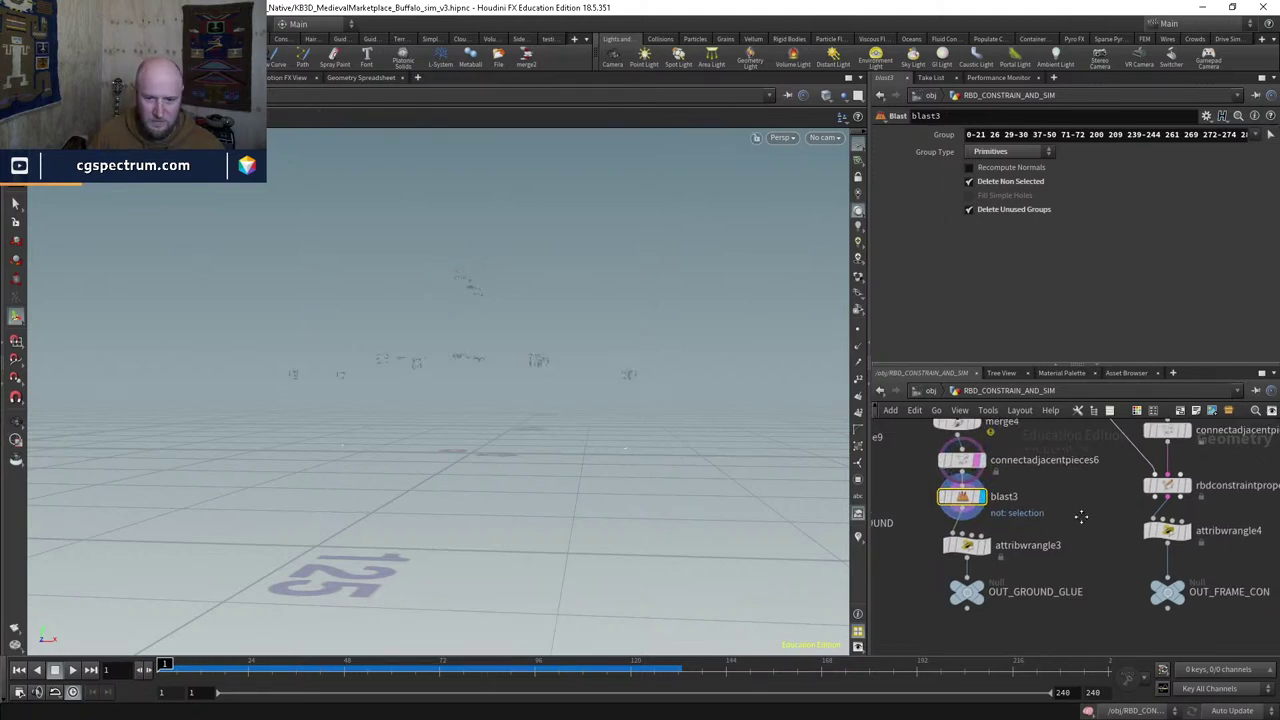
pyautogui.moveTo(1081, 516); pyautogui.dragTo(1077, 560, button='middle')
# Step: Compare the merge4, blast3 and connectadjacentpieces6 outputs in the viewport
pyautogui.click(961, 504)
pyautogui.moveTo(1087, 516); pyautogui.dragTo(1106, 553, button='middle')
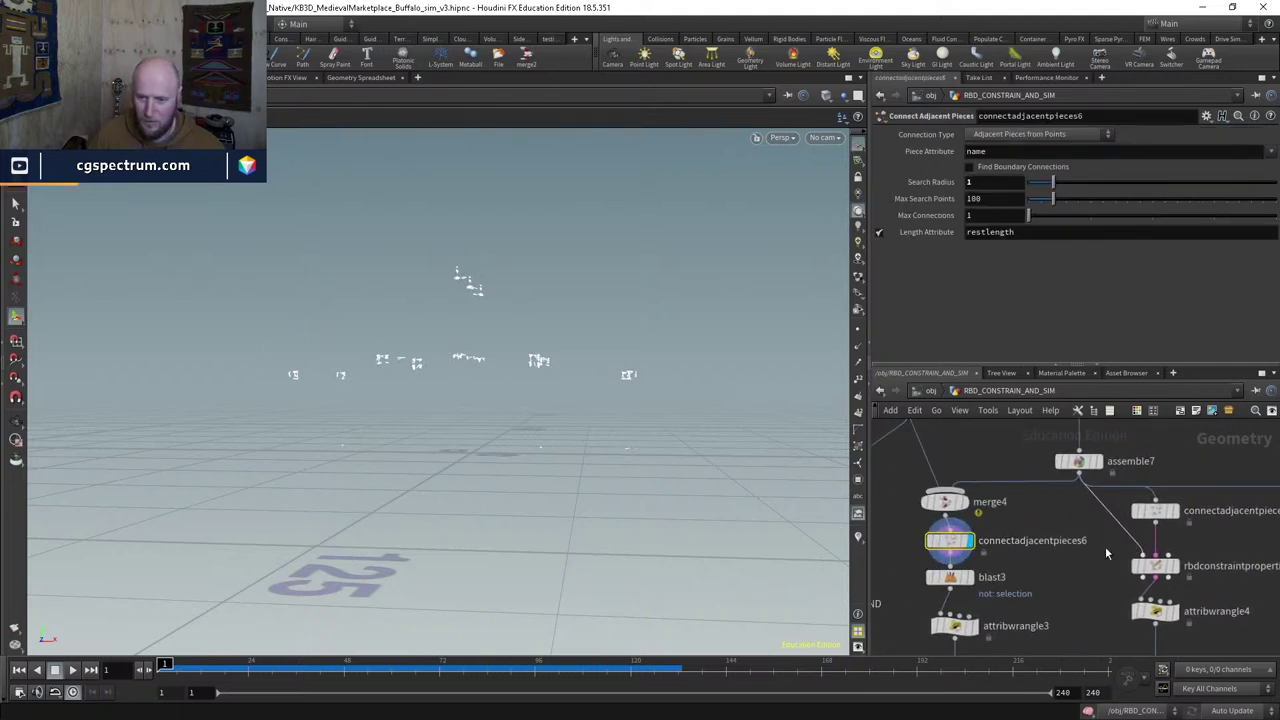
pyautogui.click(962, 502)
pyautogui.click(944, 505)
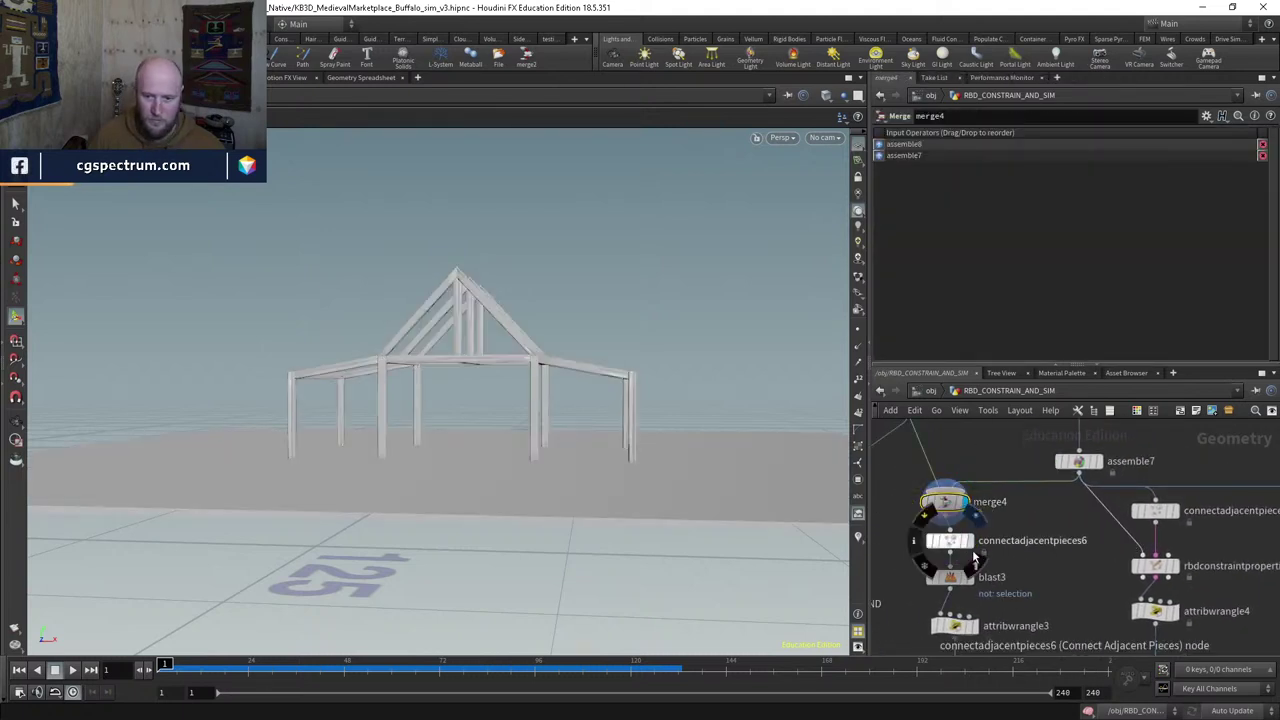
pyautogui.click(970, 580)
pyautogui.click(950, 577)
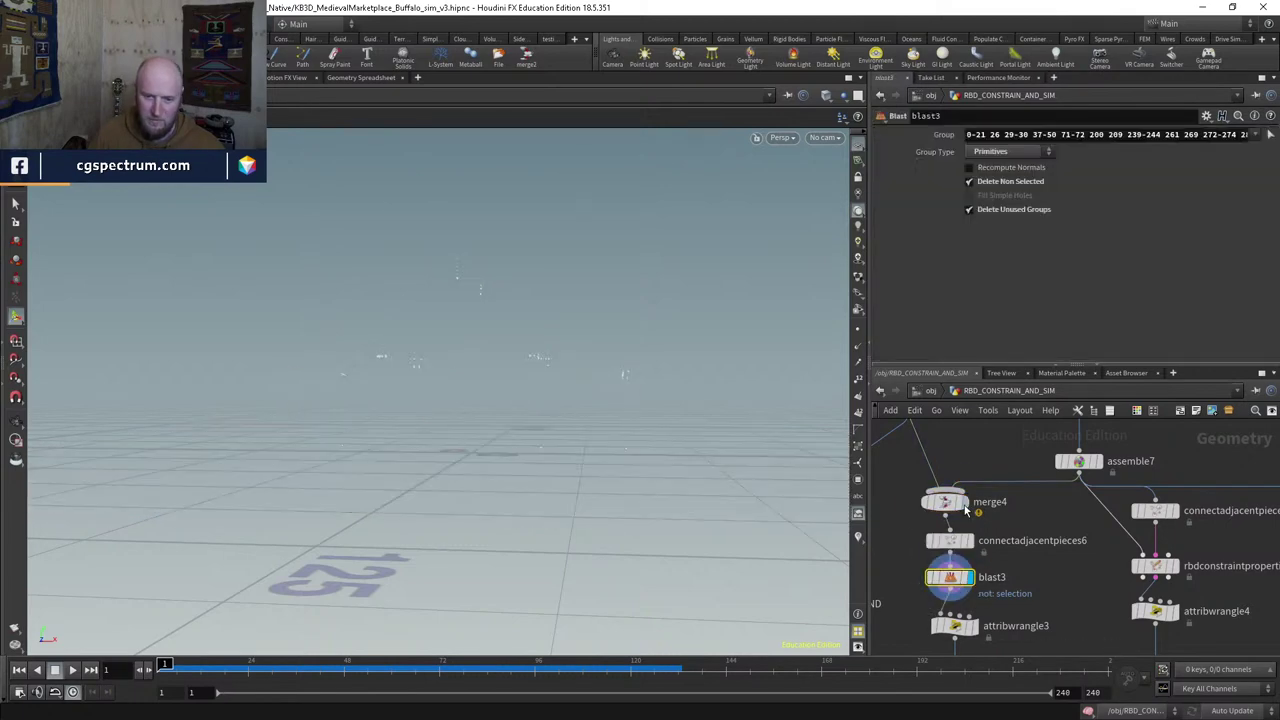
pyautogui.click(970, 503)
pyautogui.click(944, 502)
pyautogui.click(970, 541)
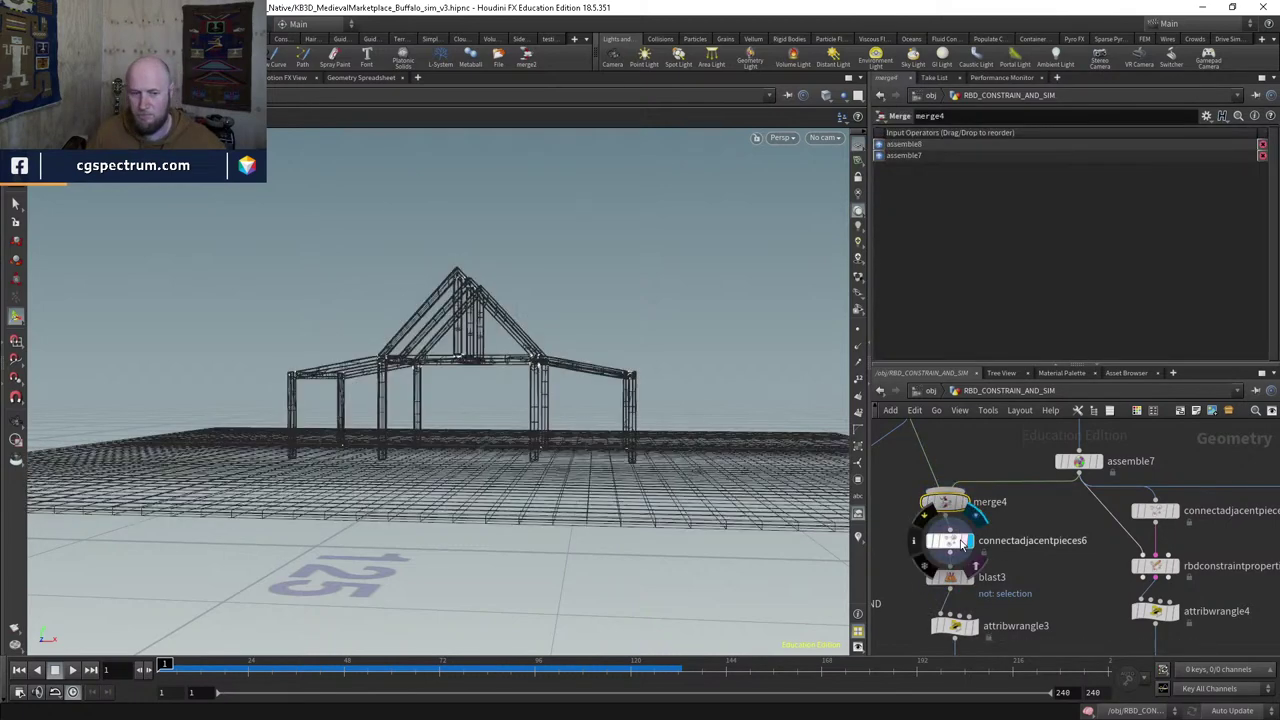
# Step: Set connectadjacentpieces6's Search Radius to 5, then back to 2
pyautogui.click(950, 541)
pyautogui.write('5')
pyautogui.press('Return')
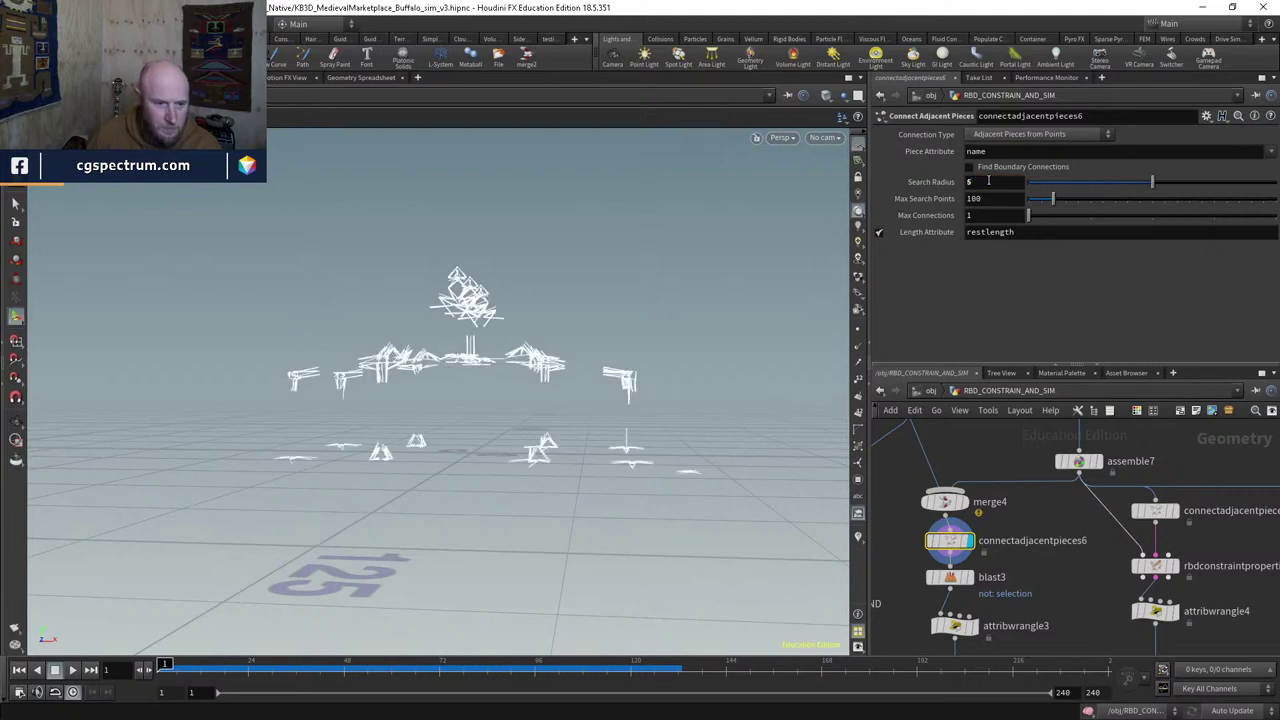
pyautogui.write('2')
pyautogui.press('Return')
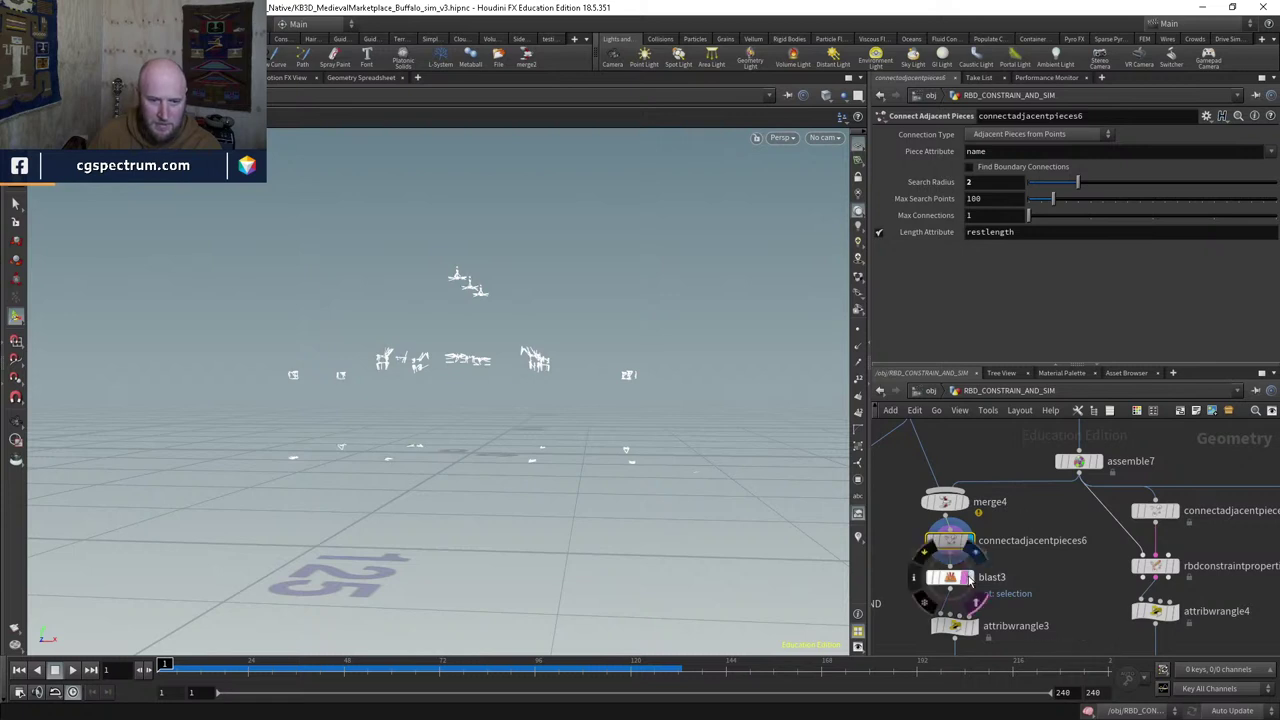
# Step: Test a viewport blast selection of frame pieces, then select blast3 and blast5 together
pyautogui.click(965, 581)
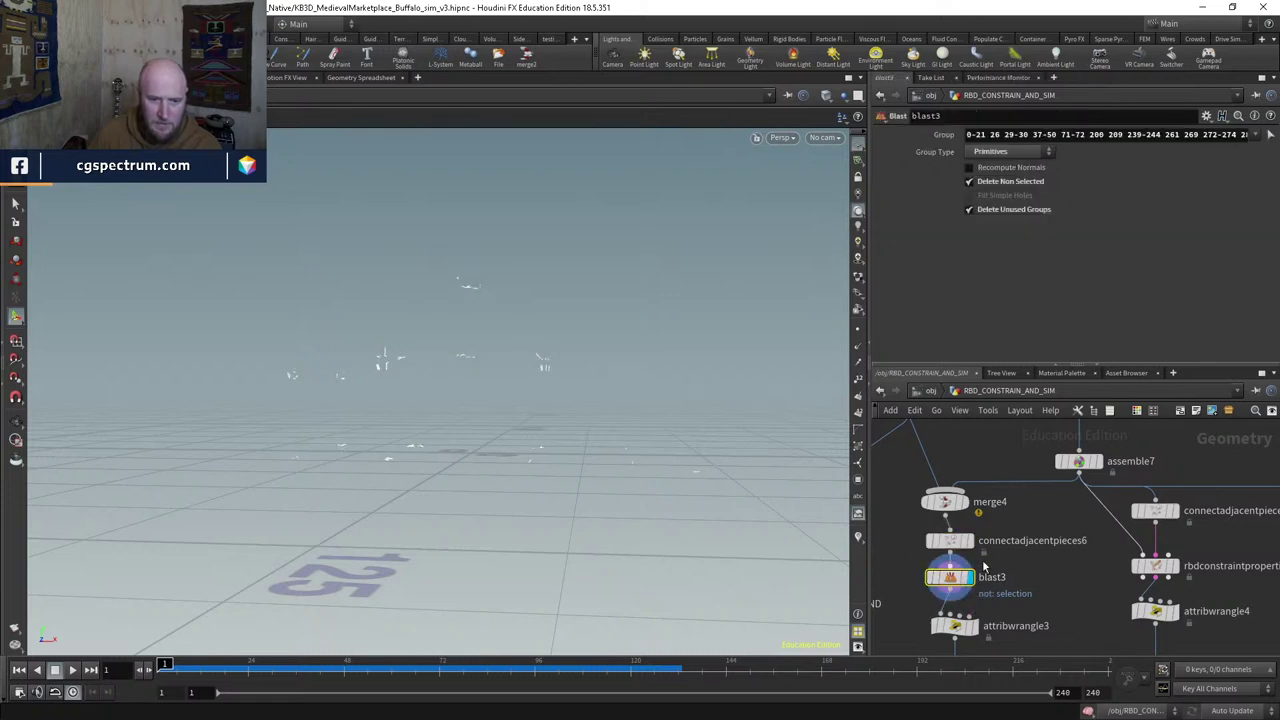
pyautogui.click(1271, 135)
pyautogui.press('h')
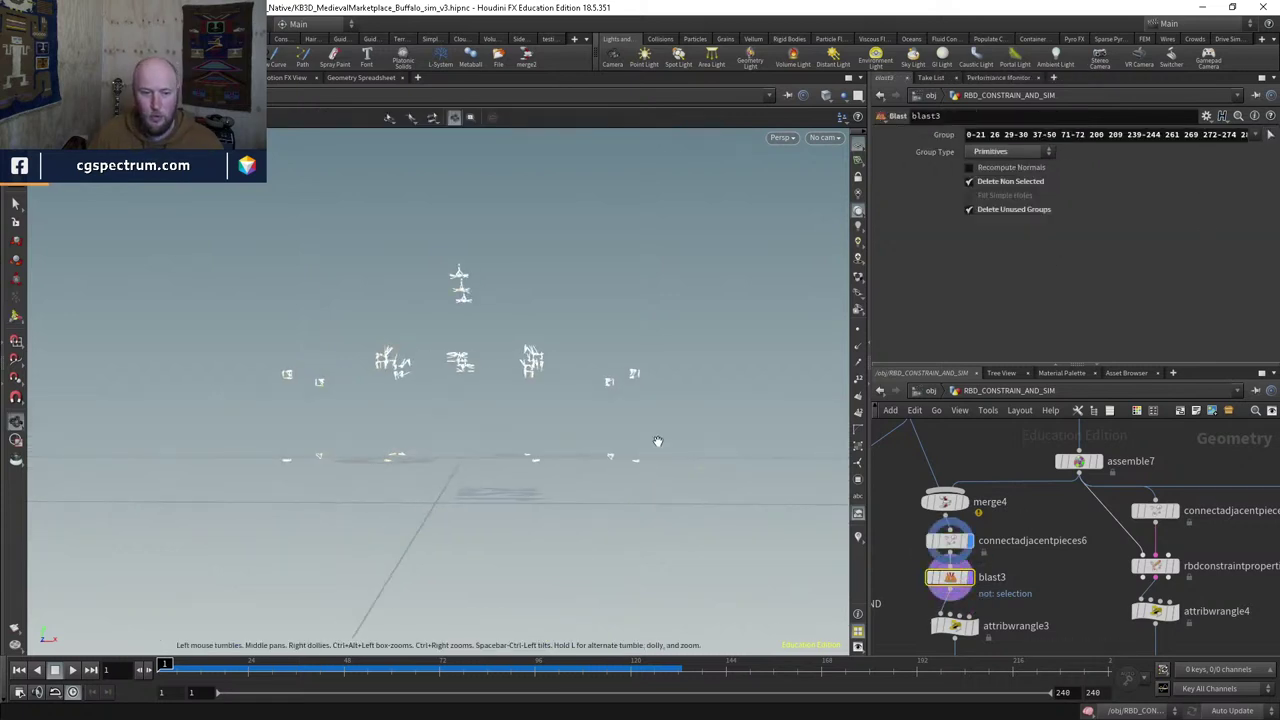
pyautogui.moveTo(660, 436); pyautogui.dragTo(194, 494)
pyautogui.press('Delete')
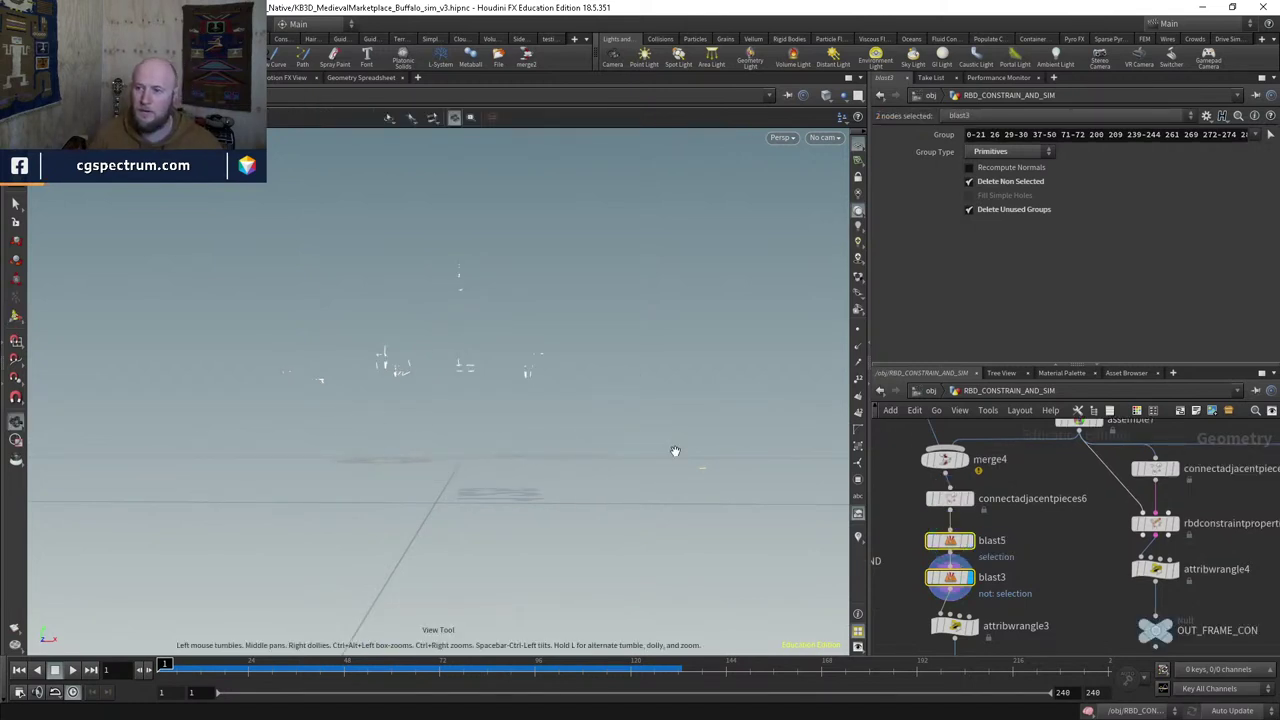
pyautogui.click(950, 578)
pyautogui.click(950, 540)
# Step: Insert a group1 node below connectadjacentpieces6 and display its result
pyautogui.click(950, 498)
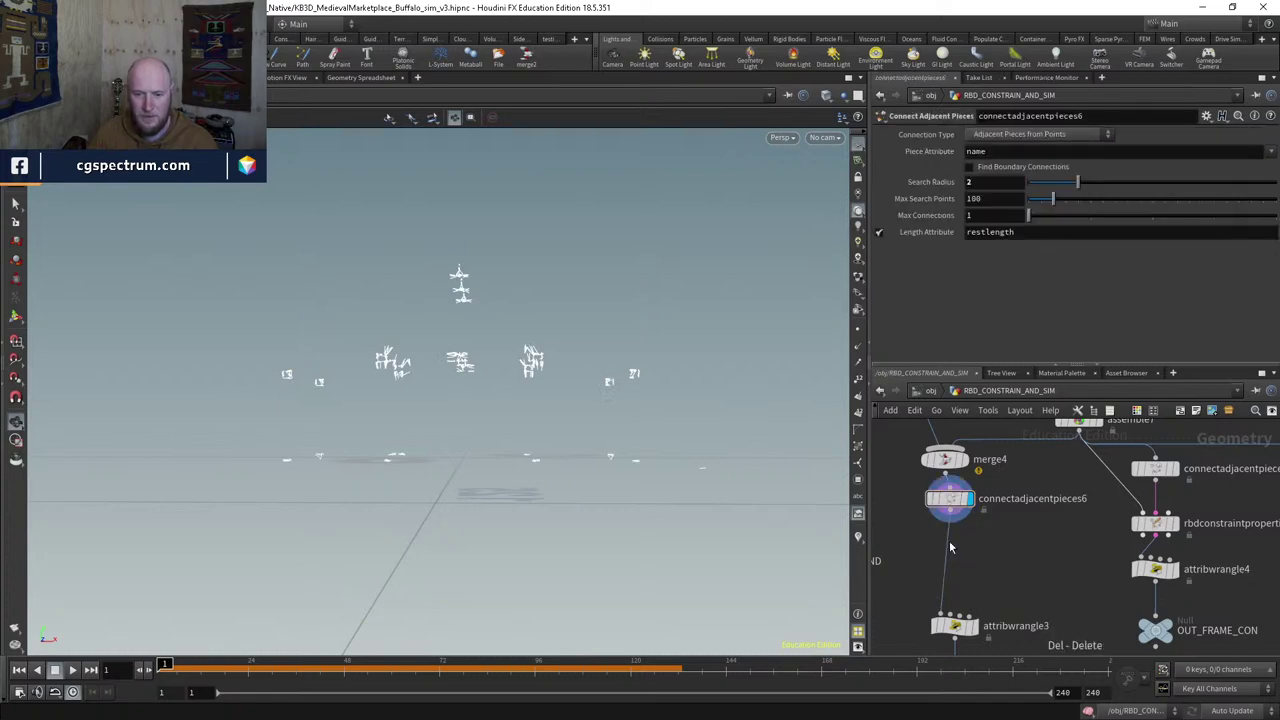
pyautogui.press('Tab')
pyautogui.moveTo(981, 234)
pyautogui.click(1090, 141)
pyautogui.click(963, 540)
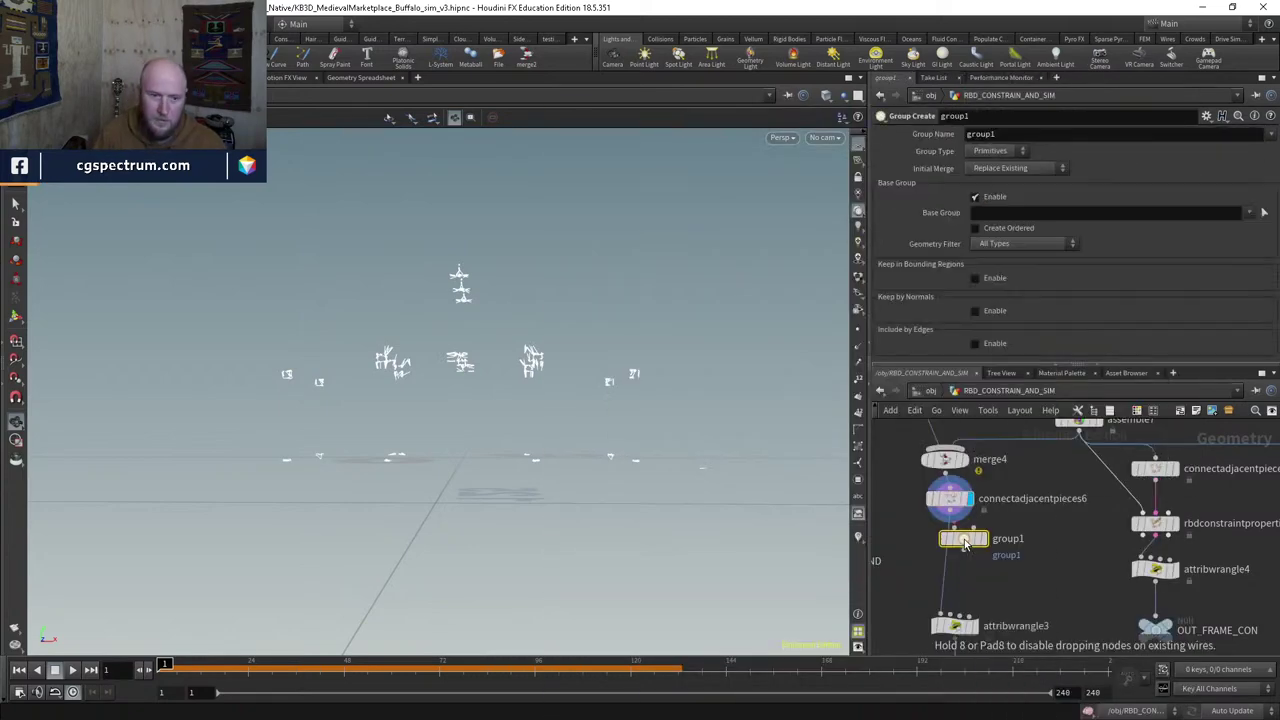
pyautogui.click(963, 541)
pyautogui.click(968, 546)
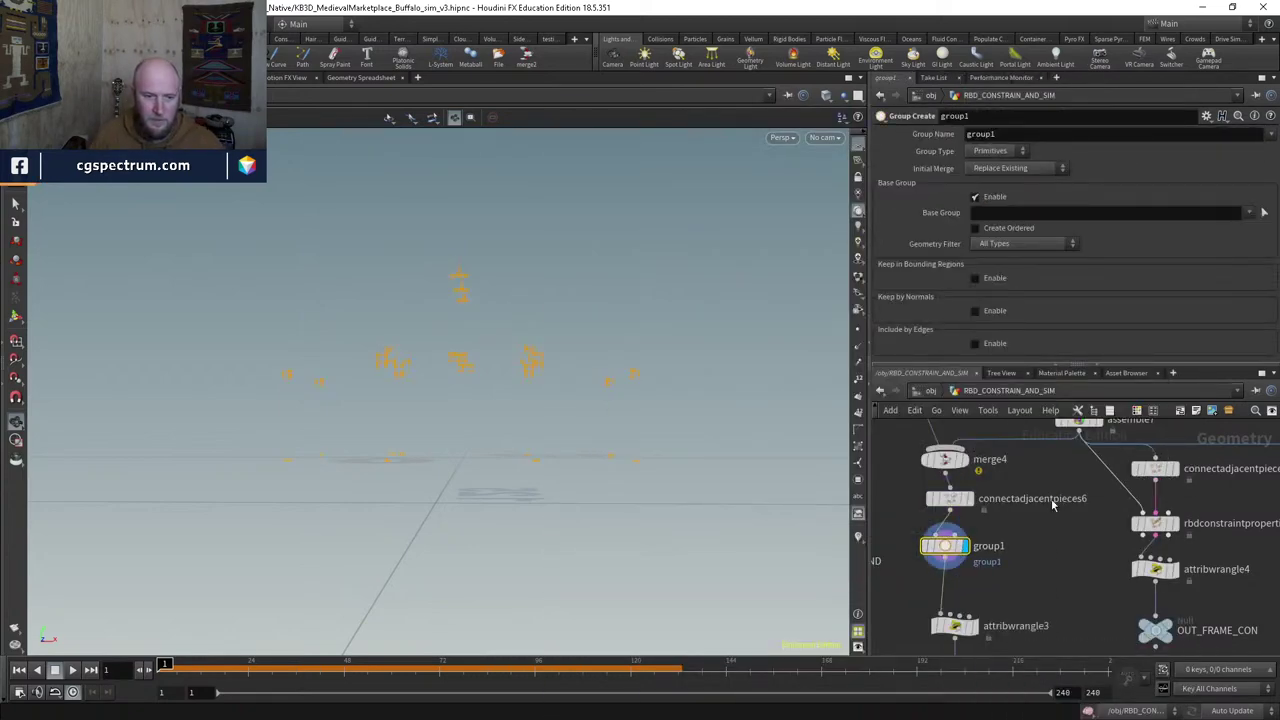
# Step: Set group1's Group Type to Primitives with bounding-region filtering enabled
pyautogui.click(995, 151)
pyautogui.click(993, 165)
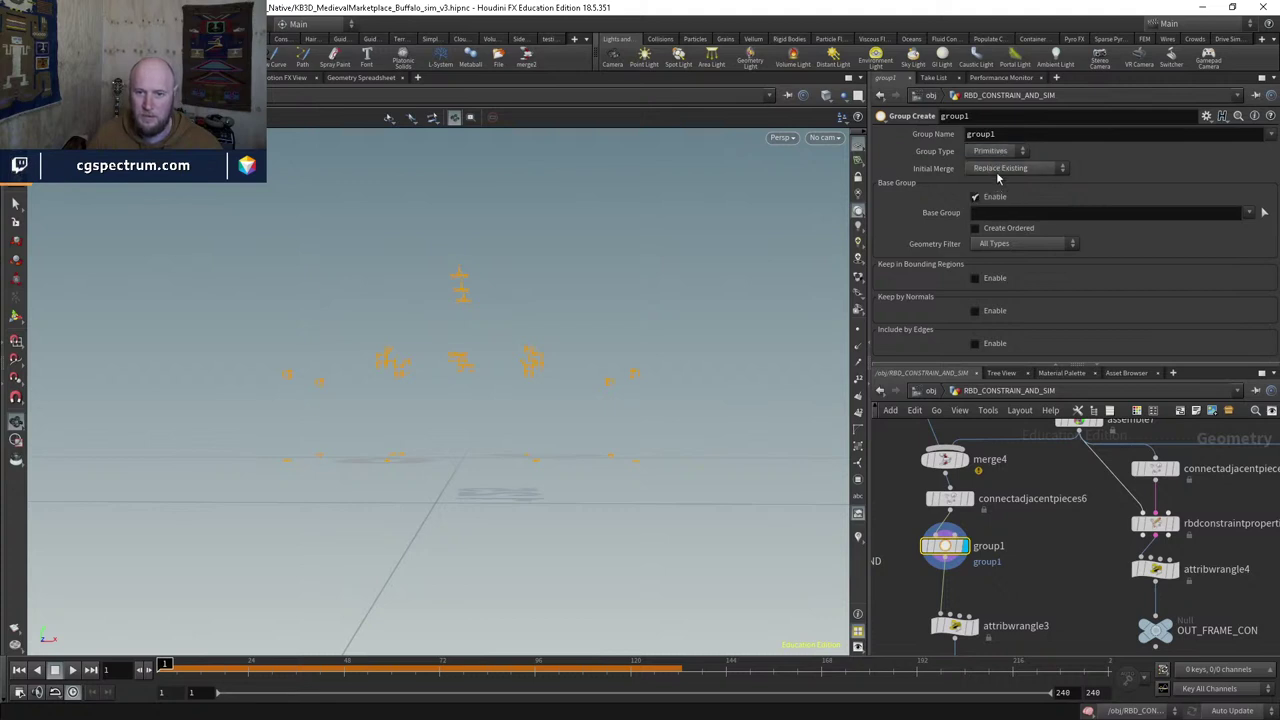
pyautogui.click(996, 152)
pyautogui.click(988, 180)
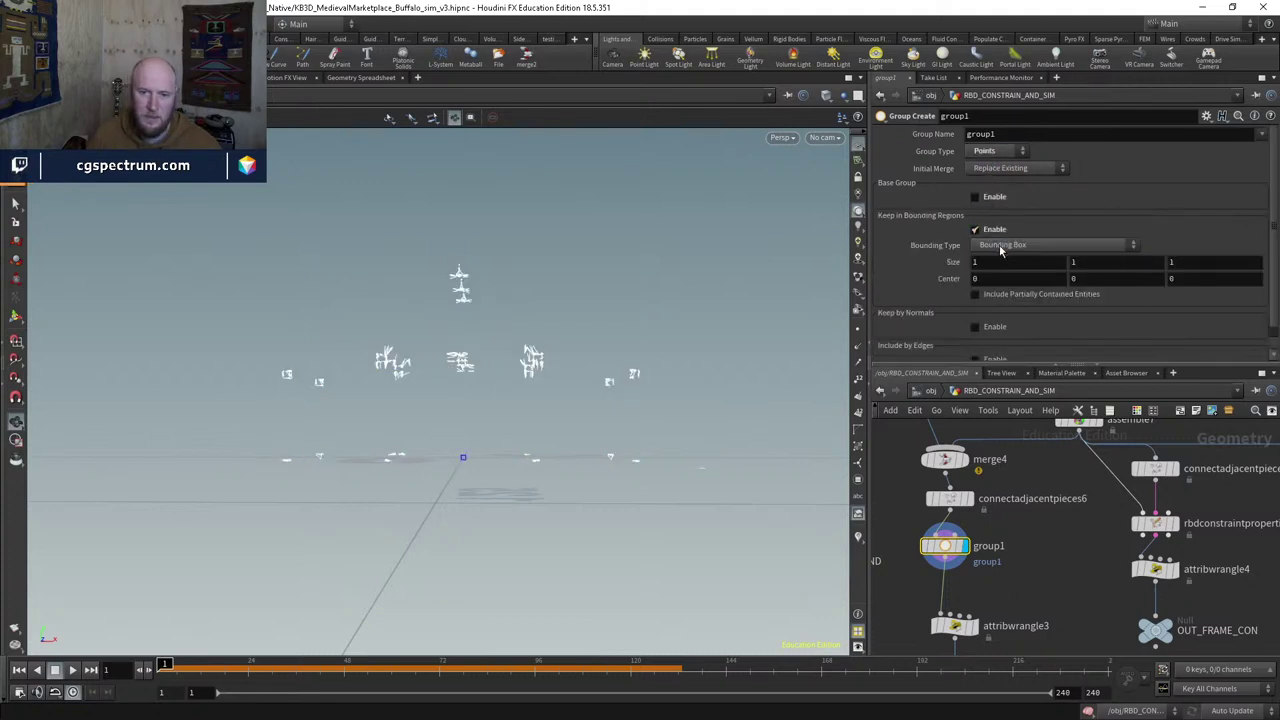
pyautogui.click(1000, 151)
pyautogui.click(996, 150)
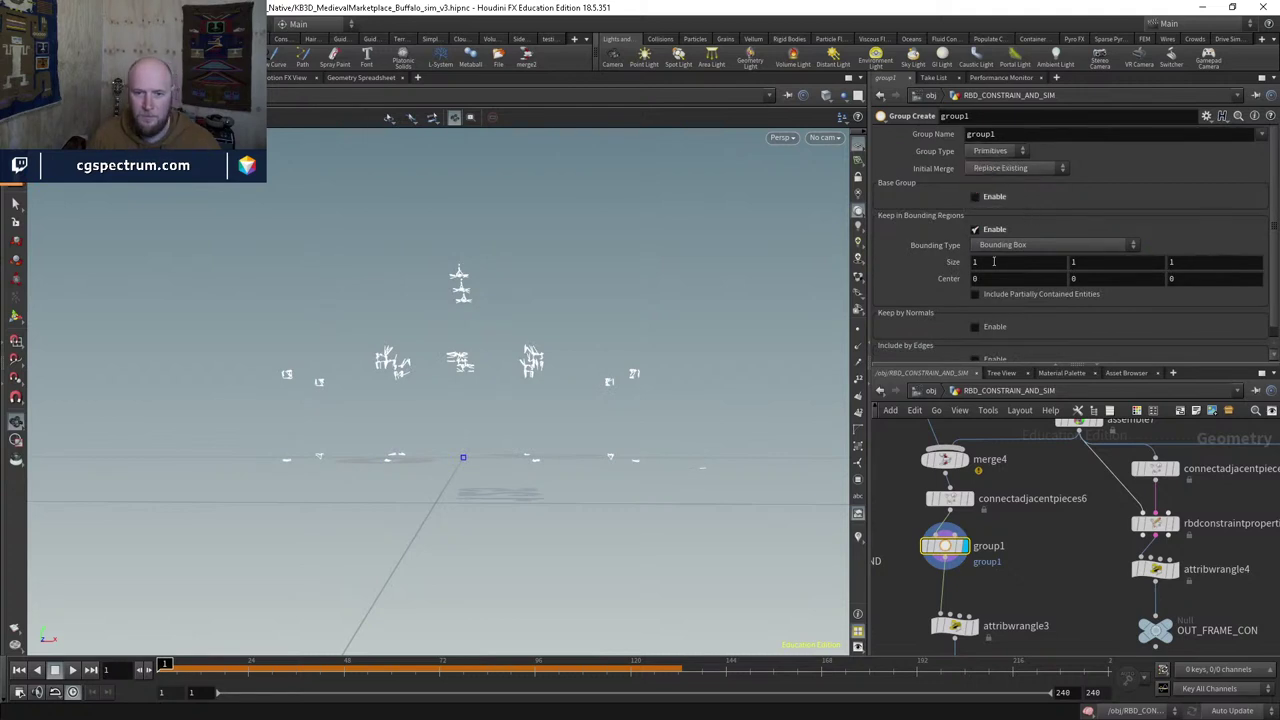
# Step: Size group1's bounding box to 100 × 5 × 100 for the keep group
pyautogui.write('0')
pyautogui.press('Return')
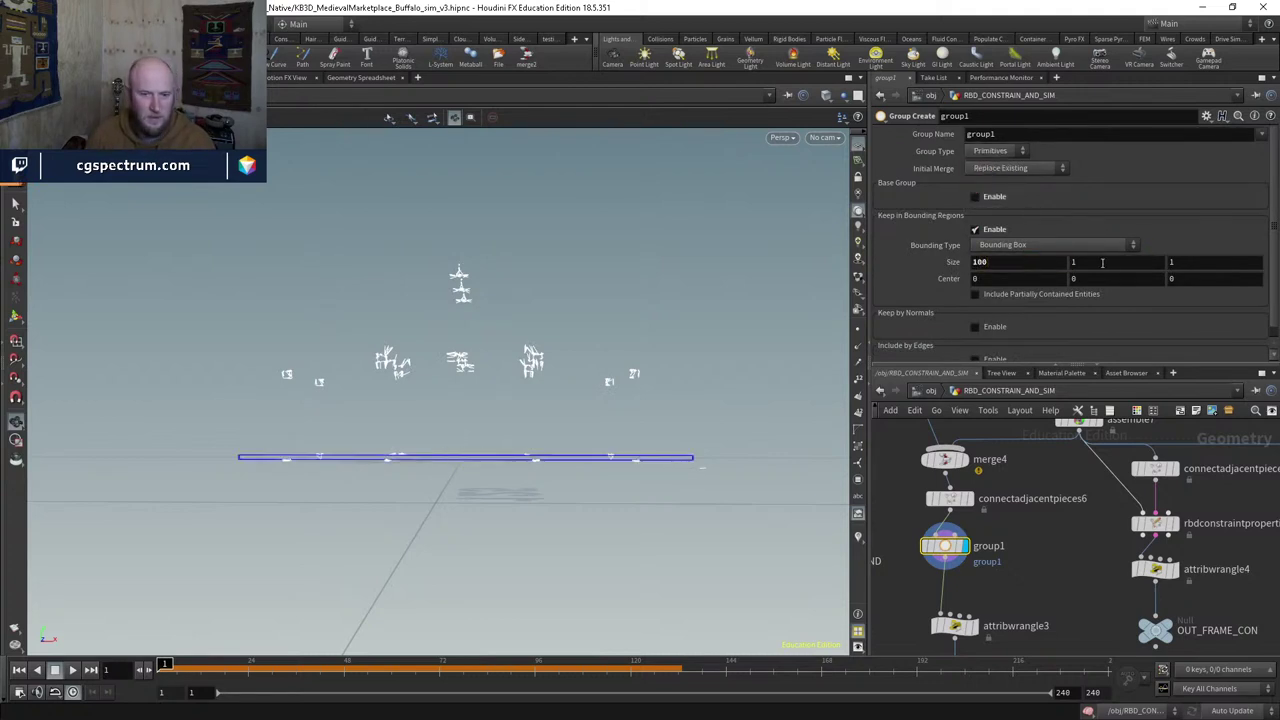
pyautogui.click(1214, 264)
pyautogui.write('100')
pyautogui.press('Return')
pyautogui.write('5')
pyautogui.press('Return')
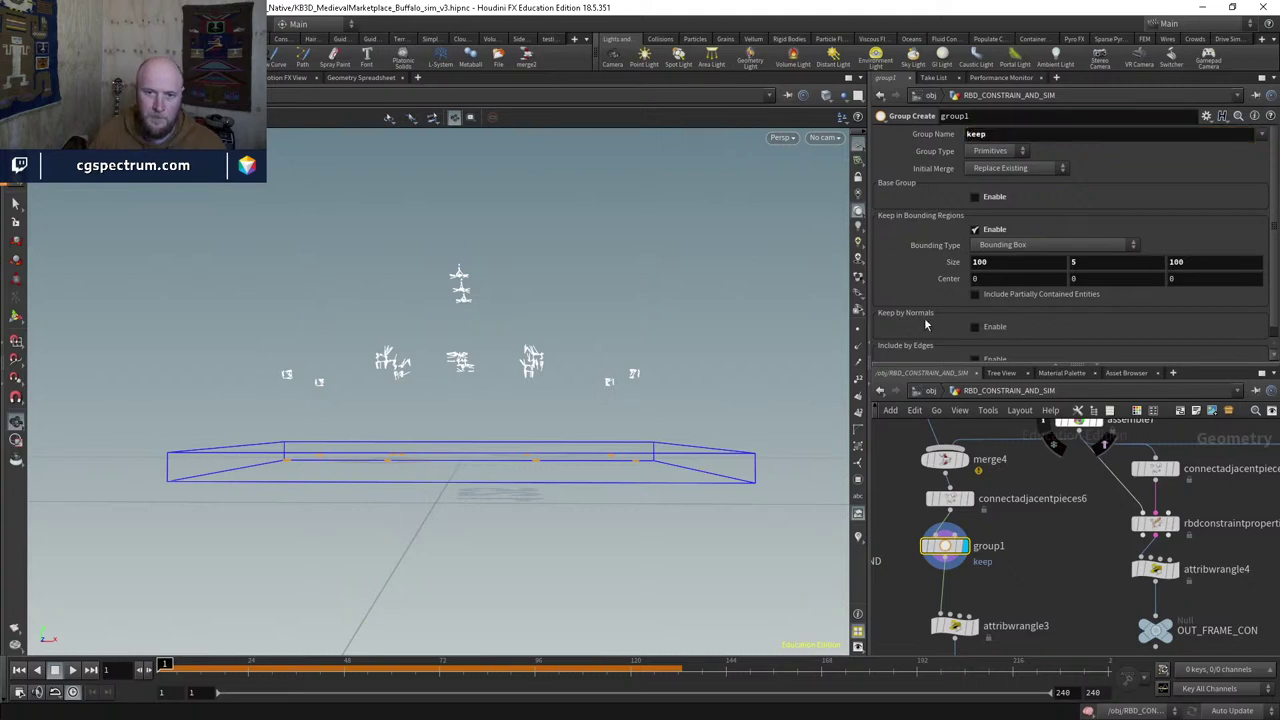
# Step: Add blast5 below group1 with Group keep and Delete Non Selected checked
pyautogui.moveTo(1037, 566); pyautogui.dragTo(1043, 512, button='middle')
pyautogui.press('Tab')
pyautogui.write('blast')
pyautogui.press('Return')
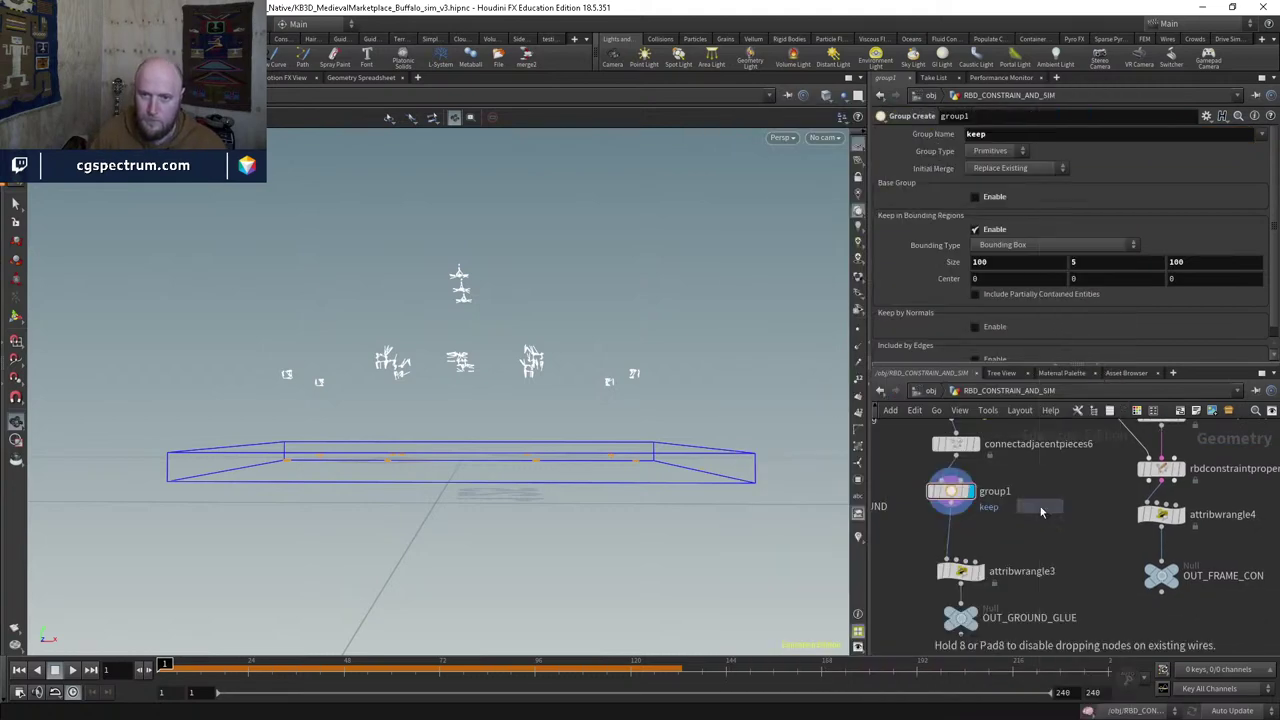
pyautogui.click(955, 536)
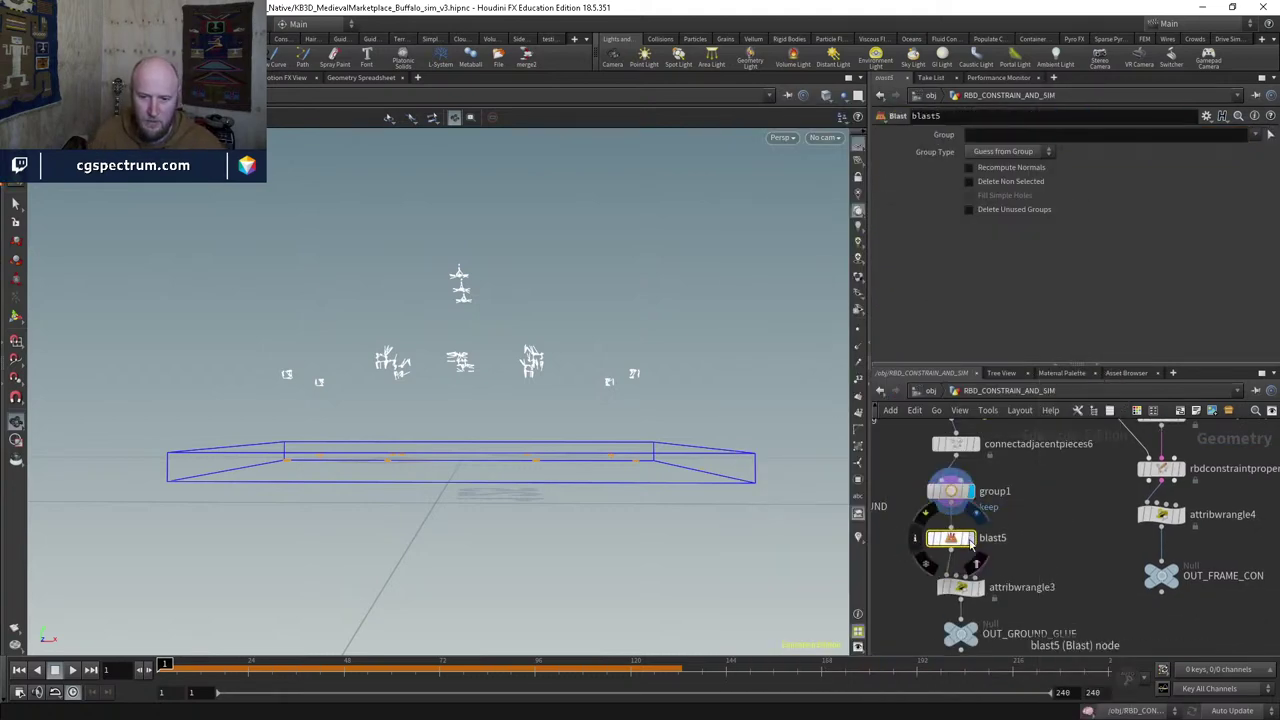
pyautogui.click(1255, 134)
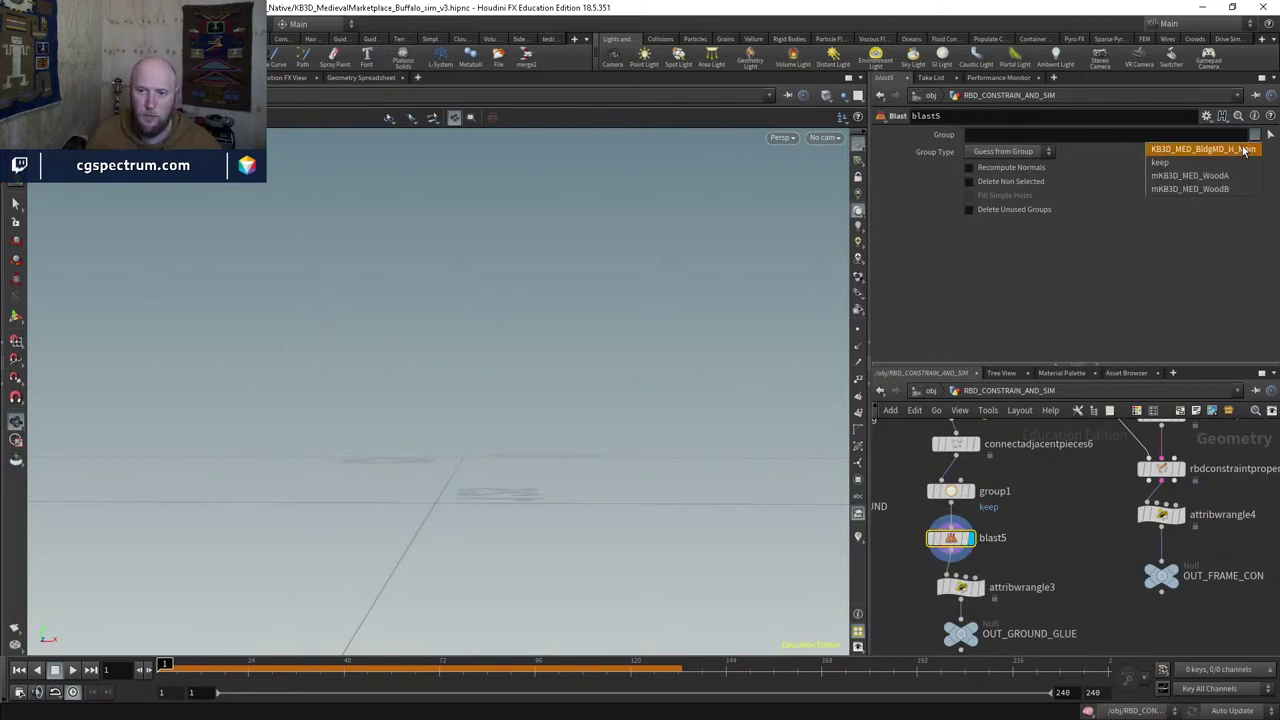
pyautogui.click(1205, 160)
pyautogui.click(968, 181)
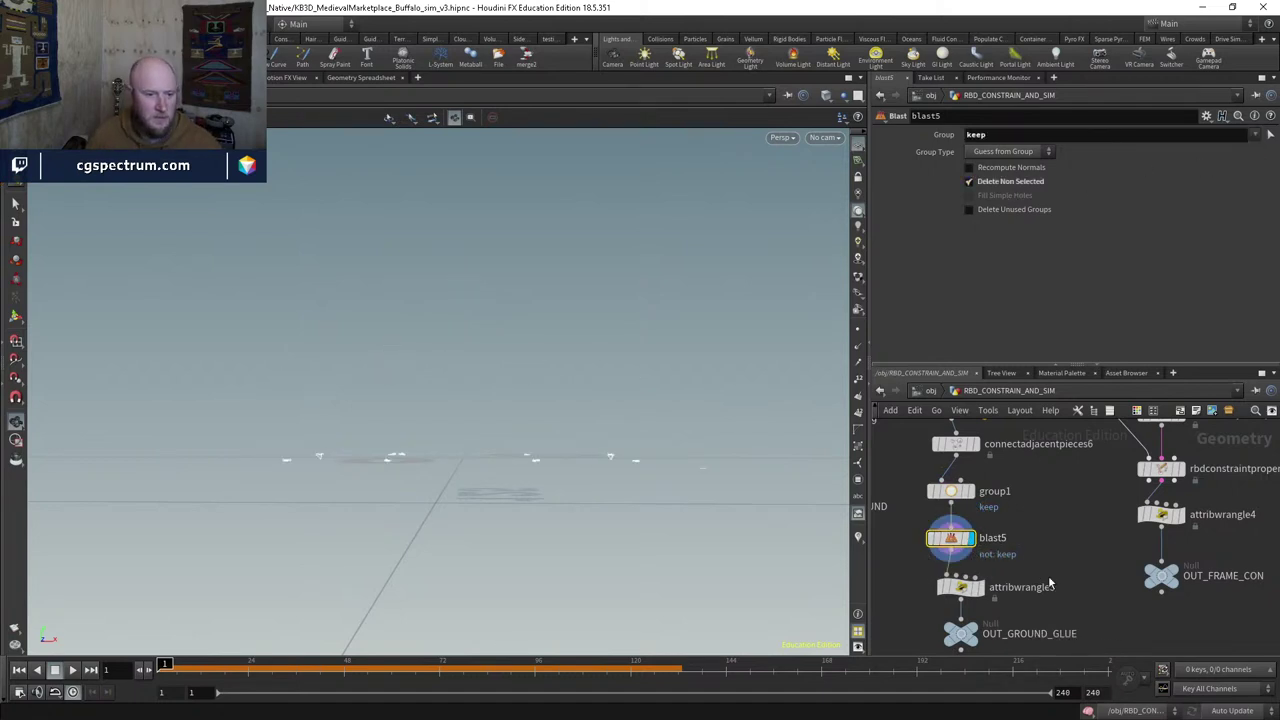
# Step: Inspect the timber frame's blast4 and assemble10 outputs
pyautogui.moveTo(698, 465)
pyautogui.mouseDown()
pyautogui.moveTo(686, 506)
pyautogui.moveTo(703, 486)
pyautogui.mouseUp()
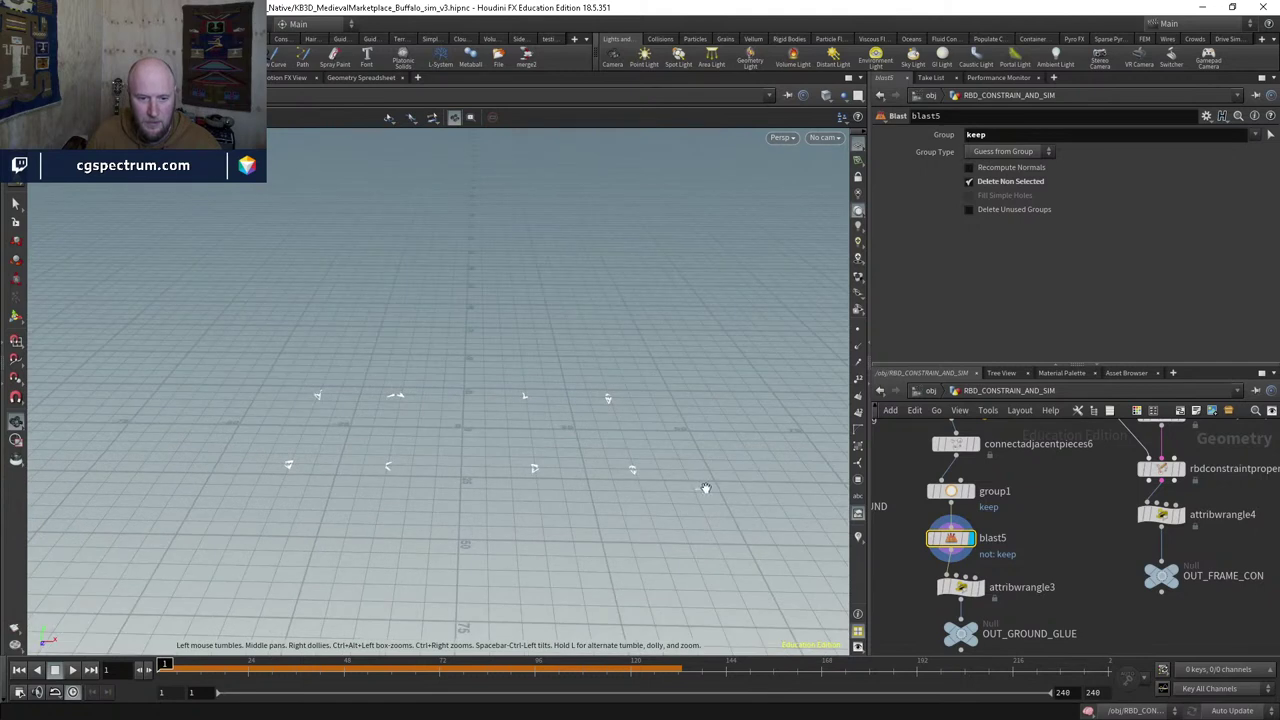
pyautogui.moveTo(1051, 517); pyautogui.dragTo(897, 565, button='middle')
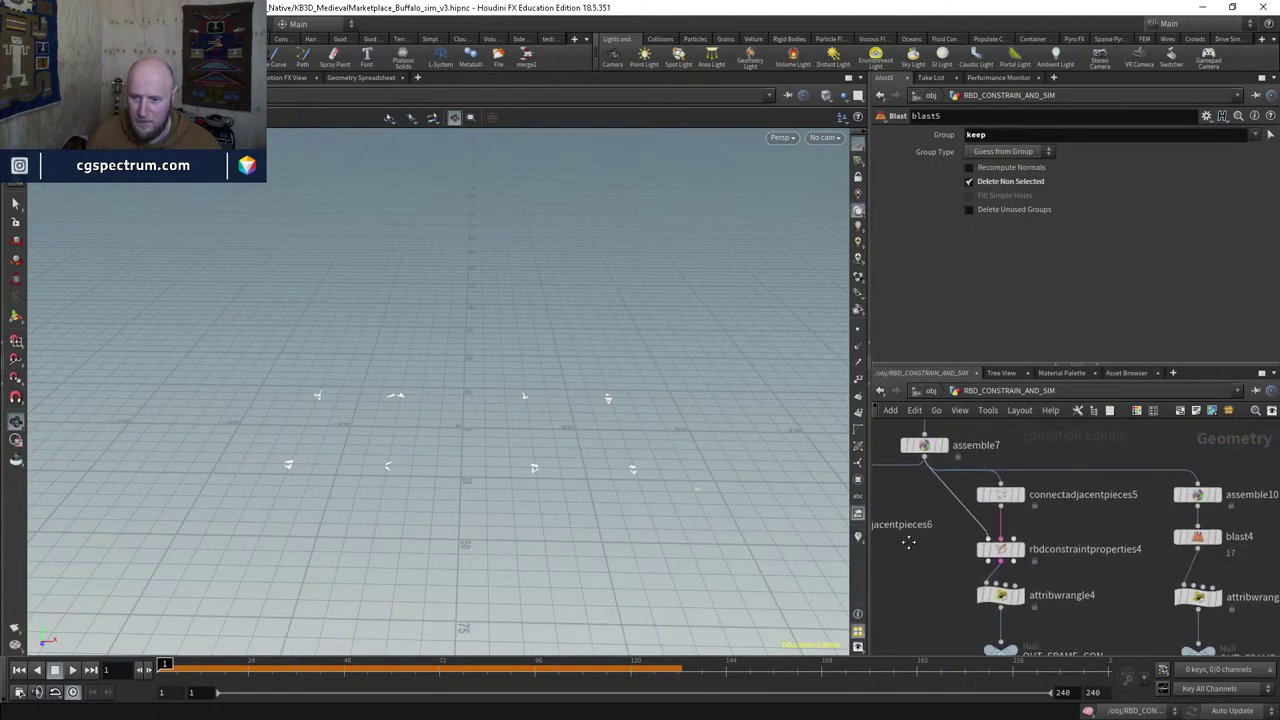
pyautogui.click(1209, 535)
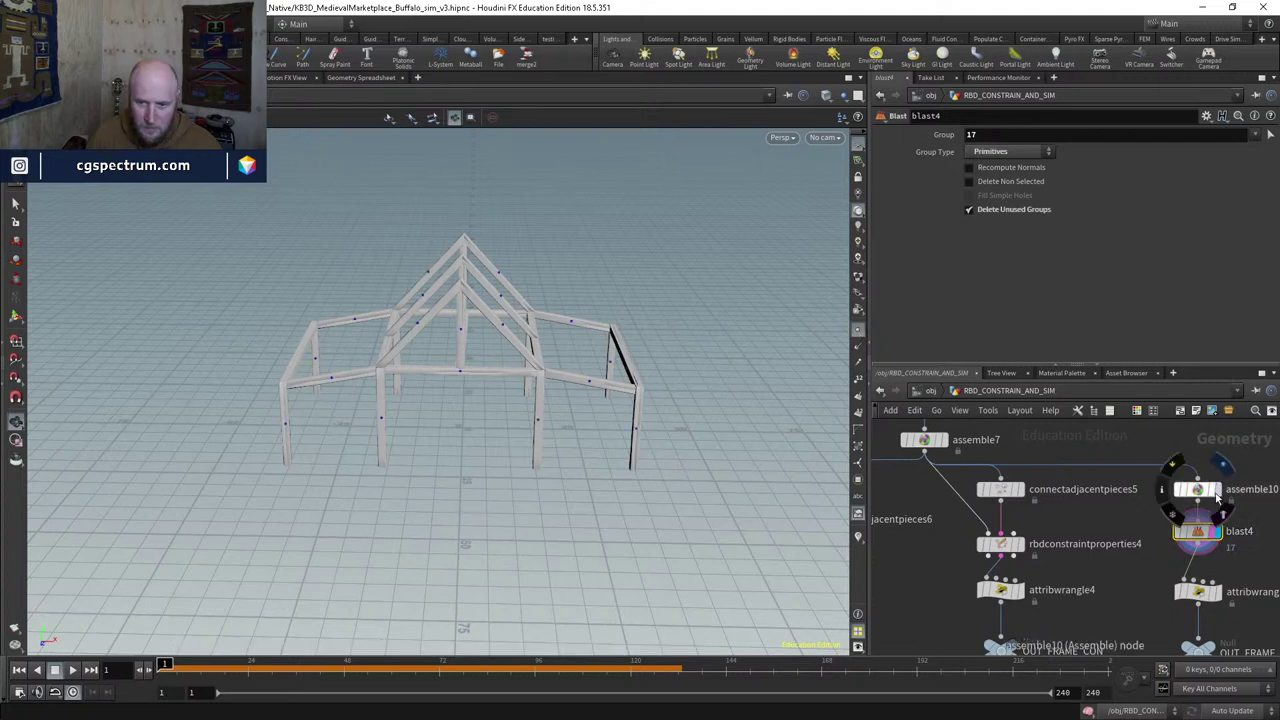
pyautogui.click(1208, 491)
pyautogui.click(1203, 490)
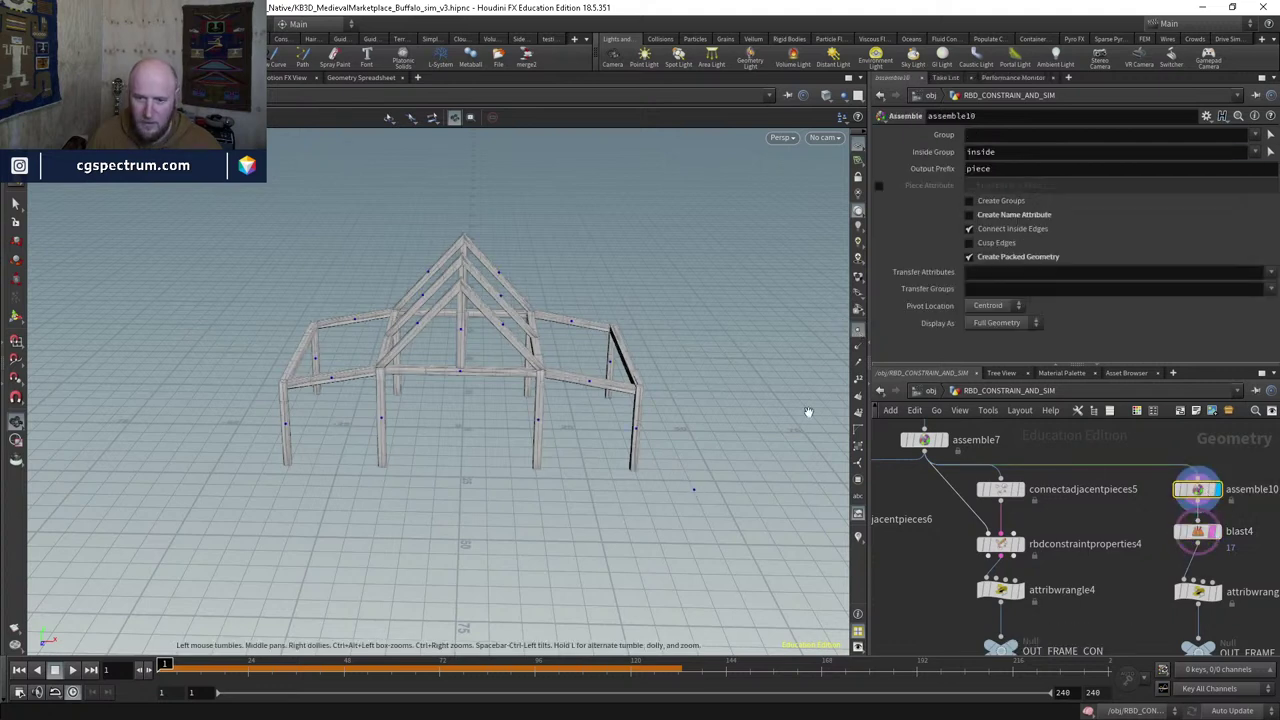
pyautogui.scroll(-5, 1106, 572)
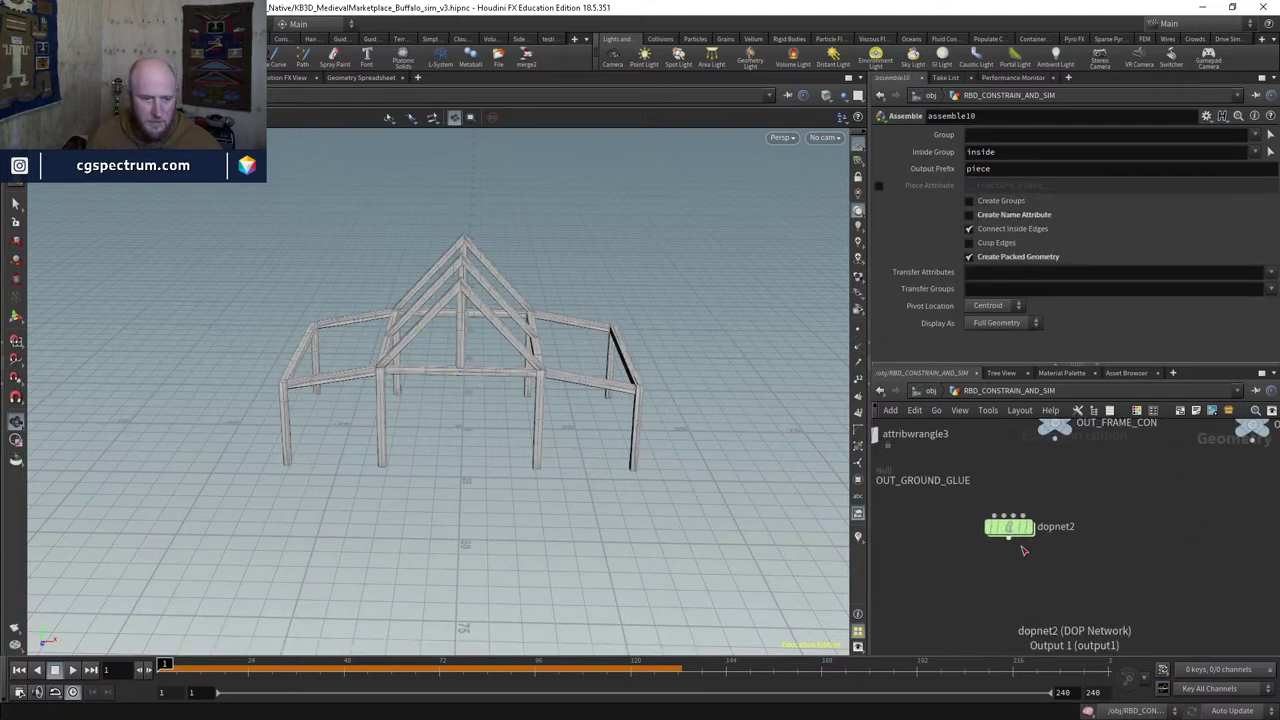
# Step: Enter dopnet2 and preview the collapse with constraintnetwork1 still bypassed
pyautogui.doubleClick(1017, 532)
pyautogui.moveTo(588, 398); pyautogui.dragTo(429, 491)
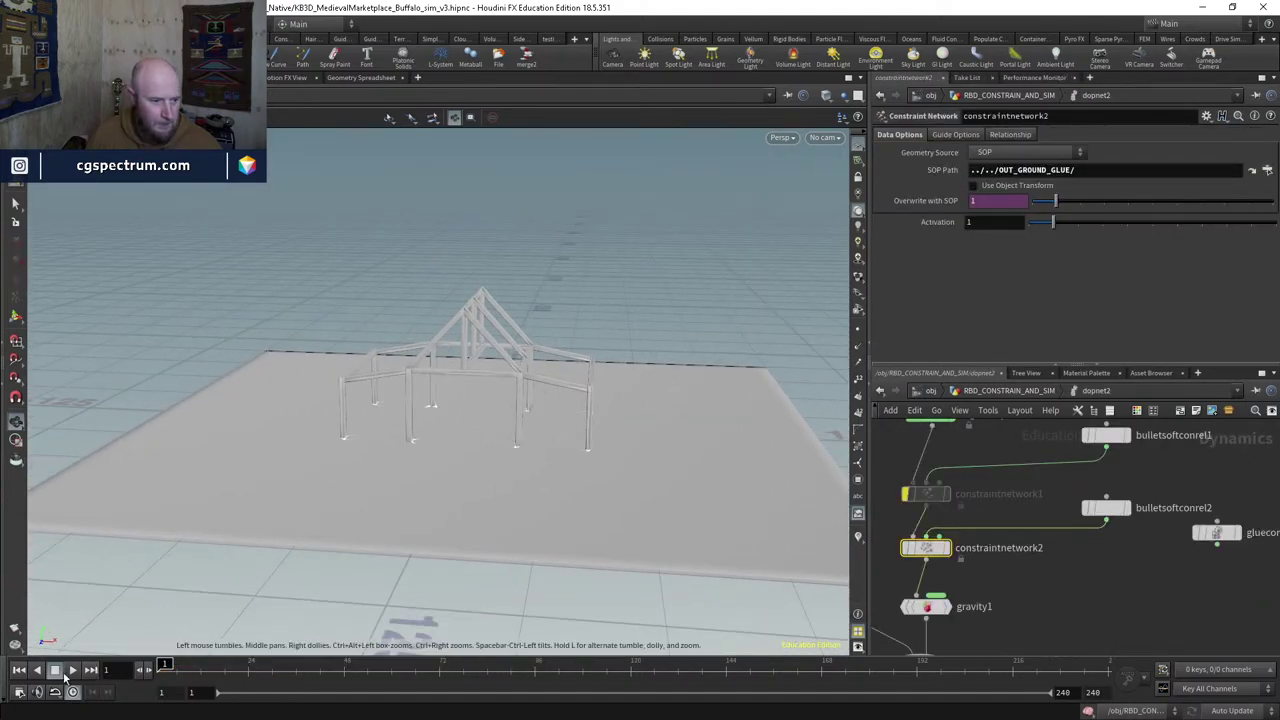
pyautogui.click(72, 670)
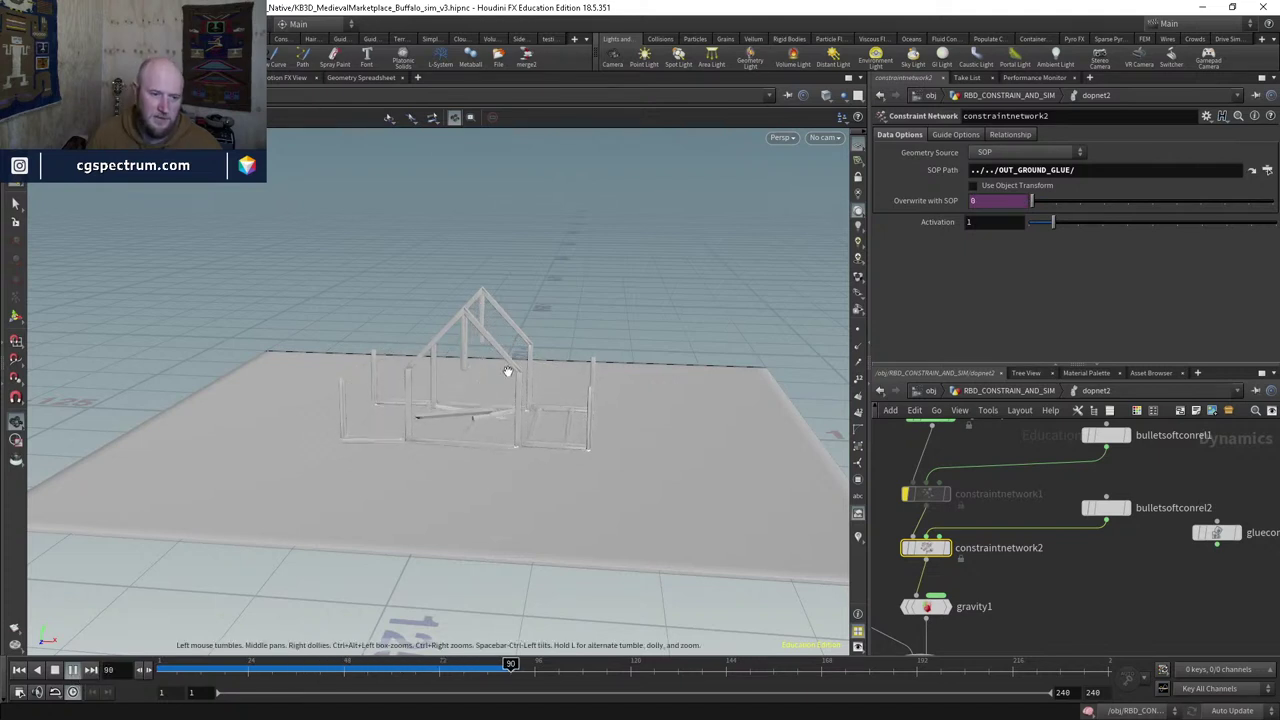
pyautogui.moveTo(508, 371); pyautogui.dragTo(580, 410, button='right')
pyautogui.hotkey('ctrl', 'Up')
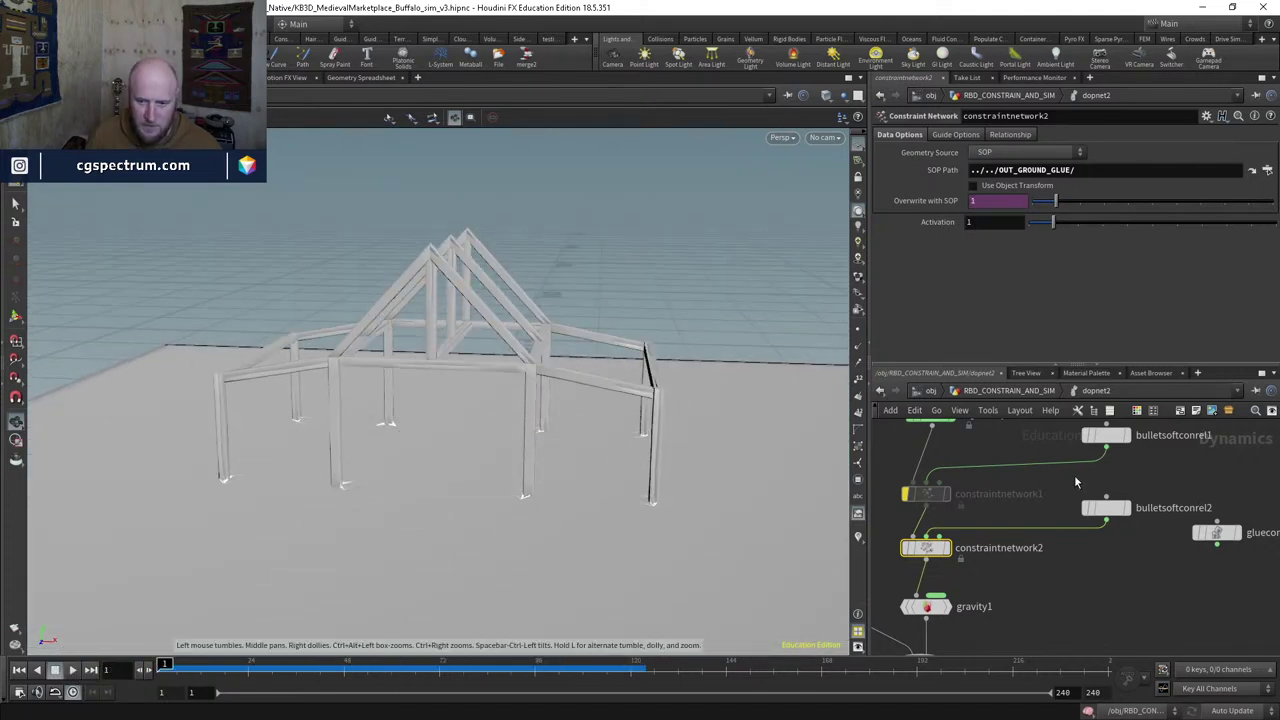
# Step: Re-enable constraintnetwork1, replay, and return to RBD_CONSTRAIN_AND_SIM
pyautogui.click(906, 493)
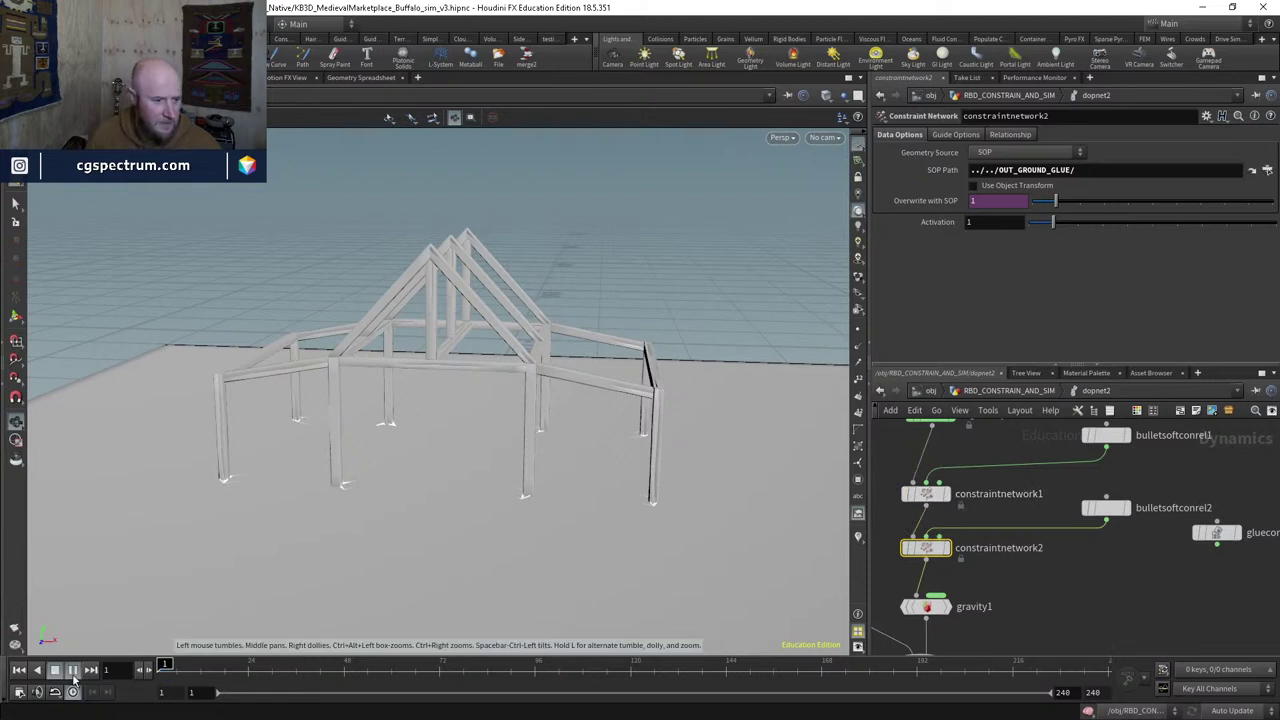
pyautogui.click(73, 673)
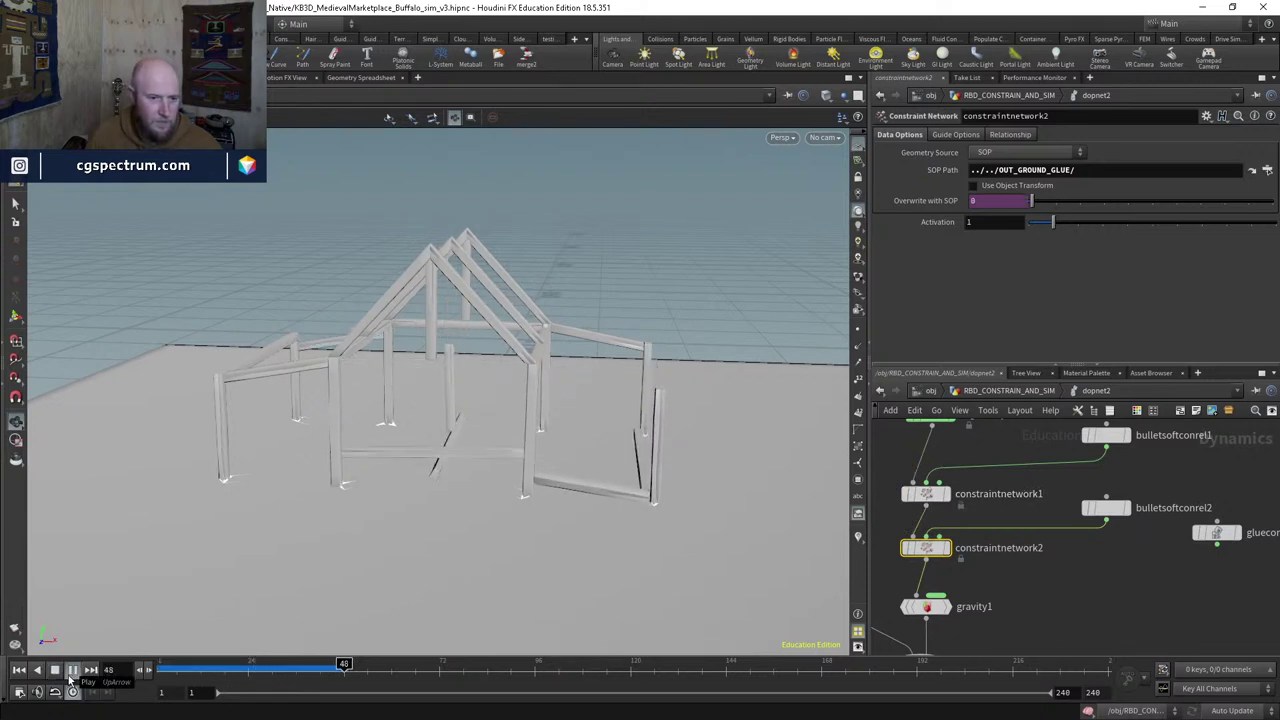
pyautogui.hotkey('ctrl', 'Up')
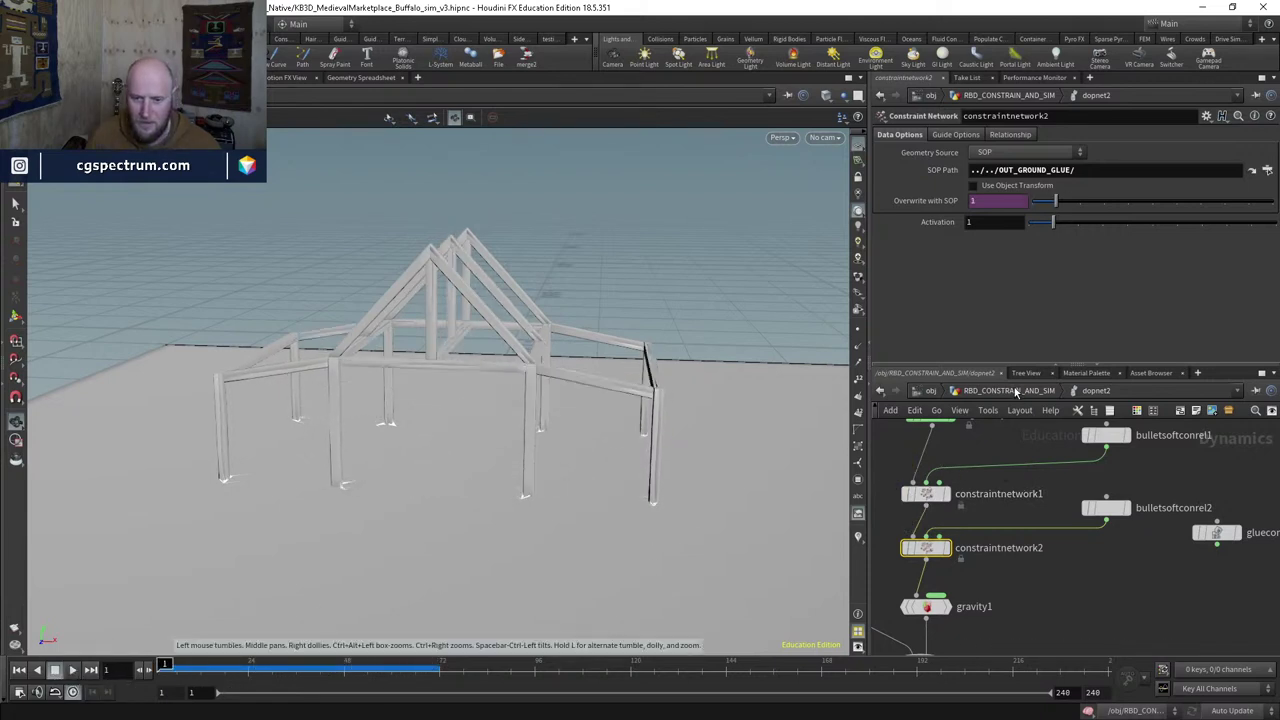
pyautogui.click(1016, 391)
# Step: View the OUT_FRAME_CON output and inspect assemble7 and connectadjacentpieces5
pyautogui.click(951, 565)
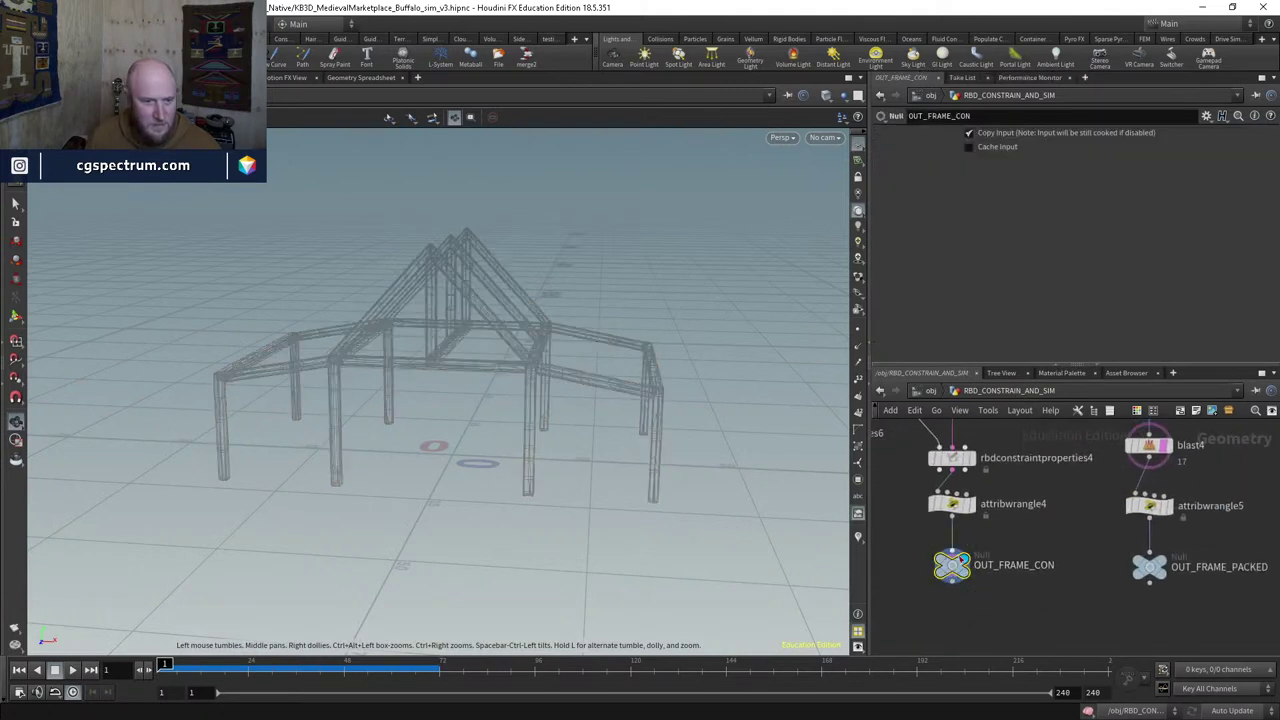
pyautogui.moveTo(1060, 600); pyautogui.dragTo(1075, 676, button='middle')
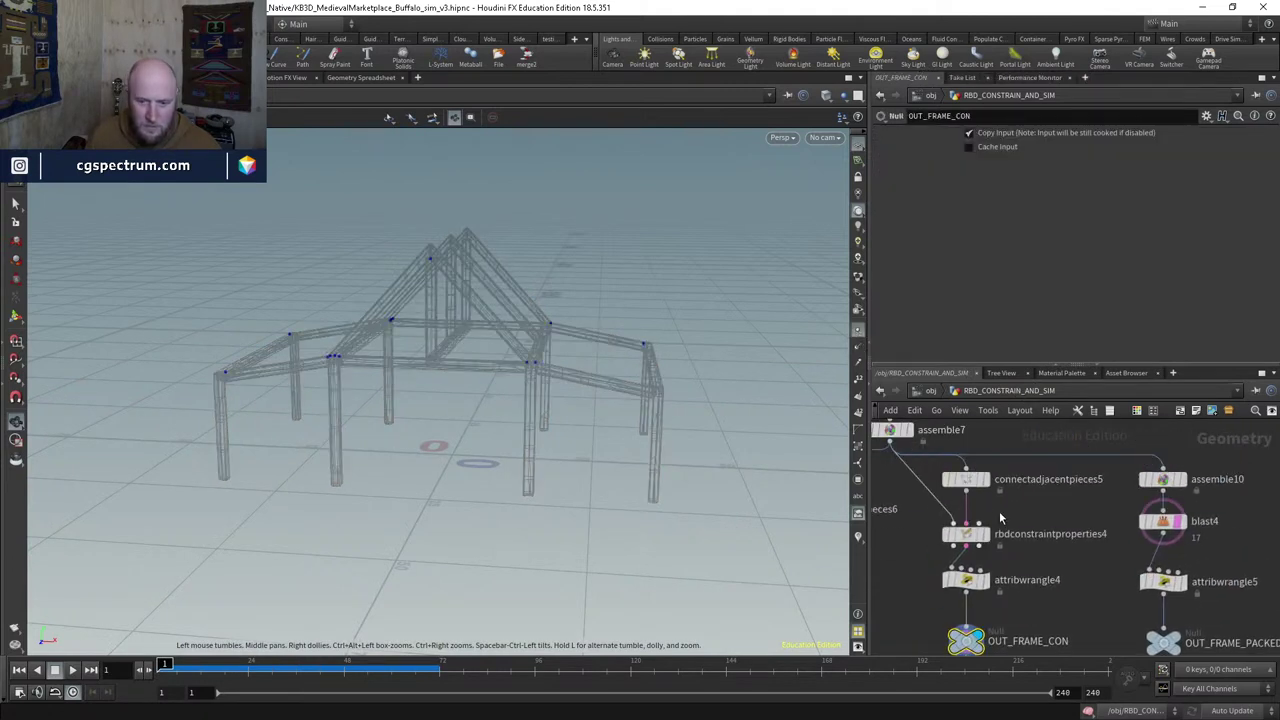
pyautogui.moveTo(970, 484)
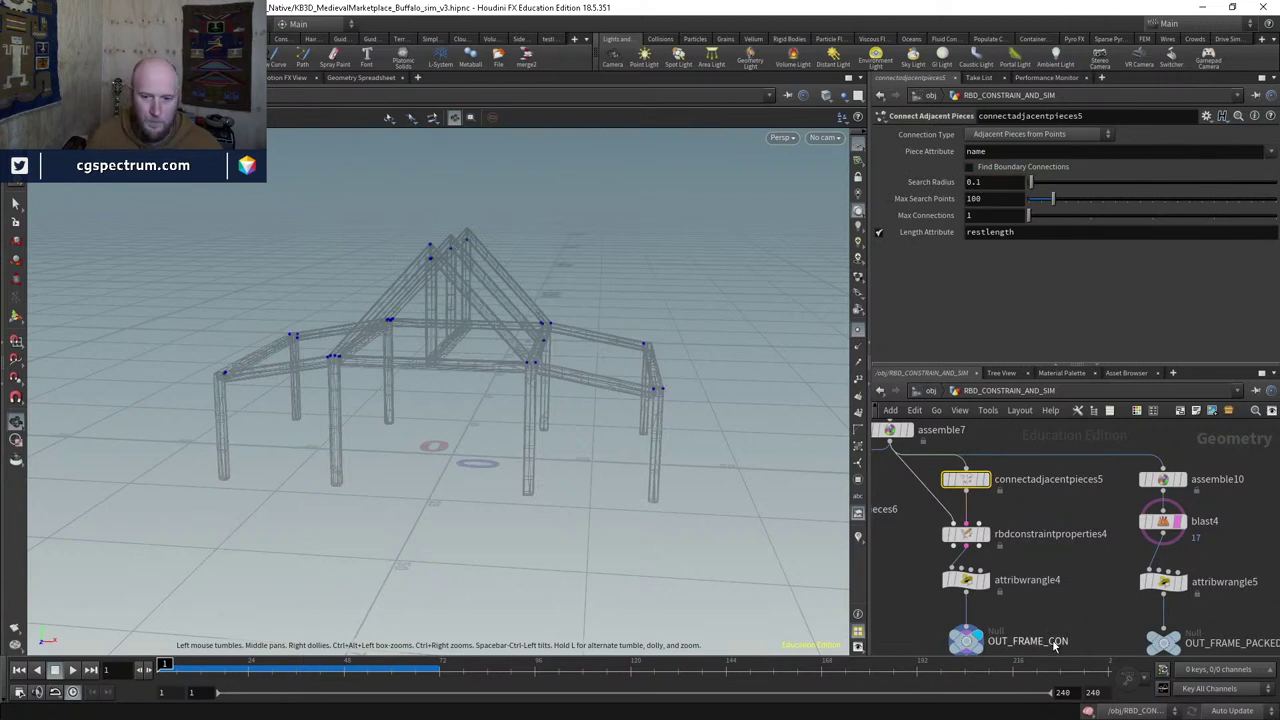
pyautogui.moveTo(1054, 647); pyautogui.dragTo(1010, 540, button='middle')
# Step: Enter dopnet2, play the sim, check frame 12, and reset to frame 1
pyautogui.doubleClick(1003, 522)
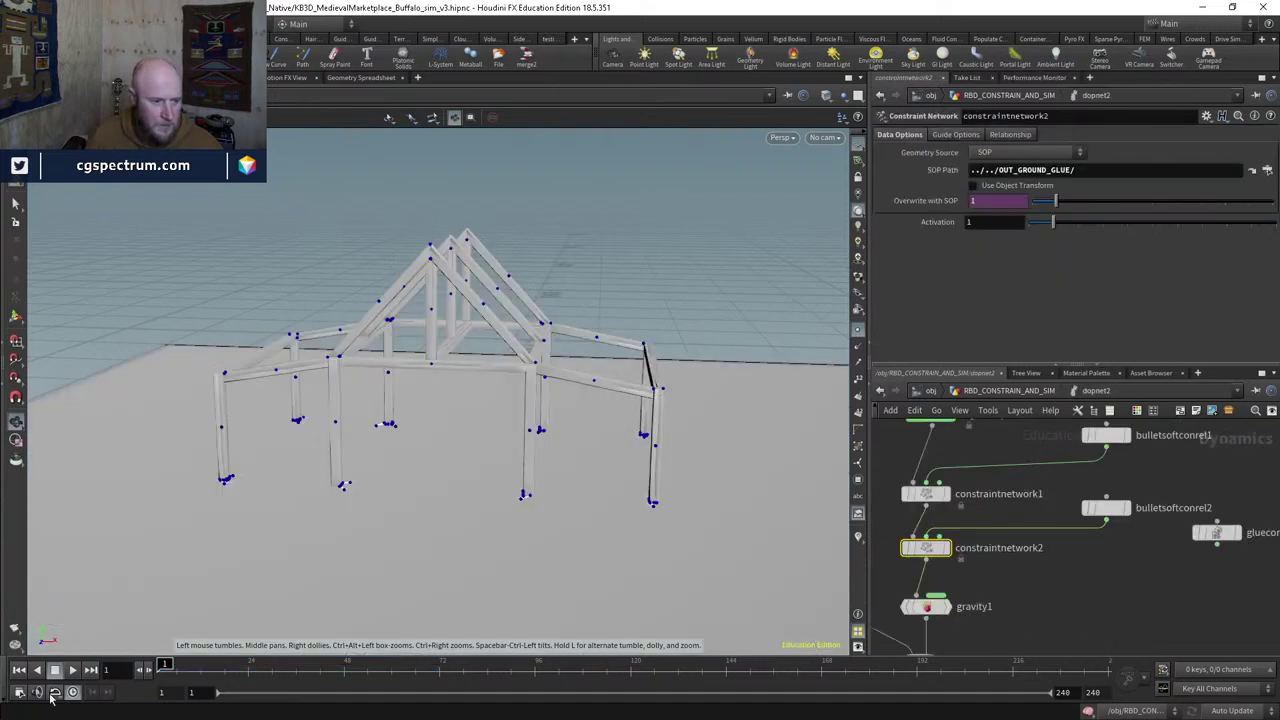
pyautogui.click(71, 671)
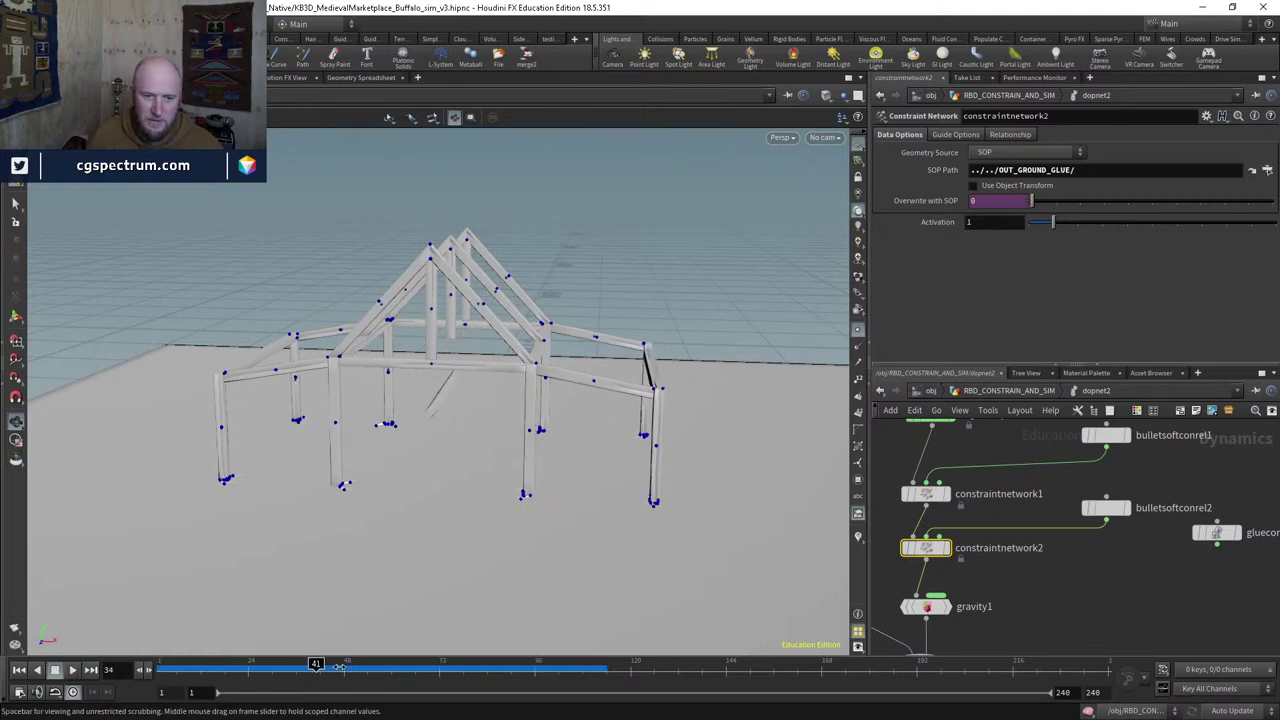
pyautogui.hotkey('ctrl', 'Up')
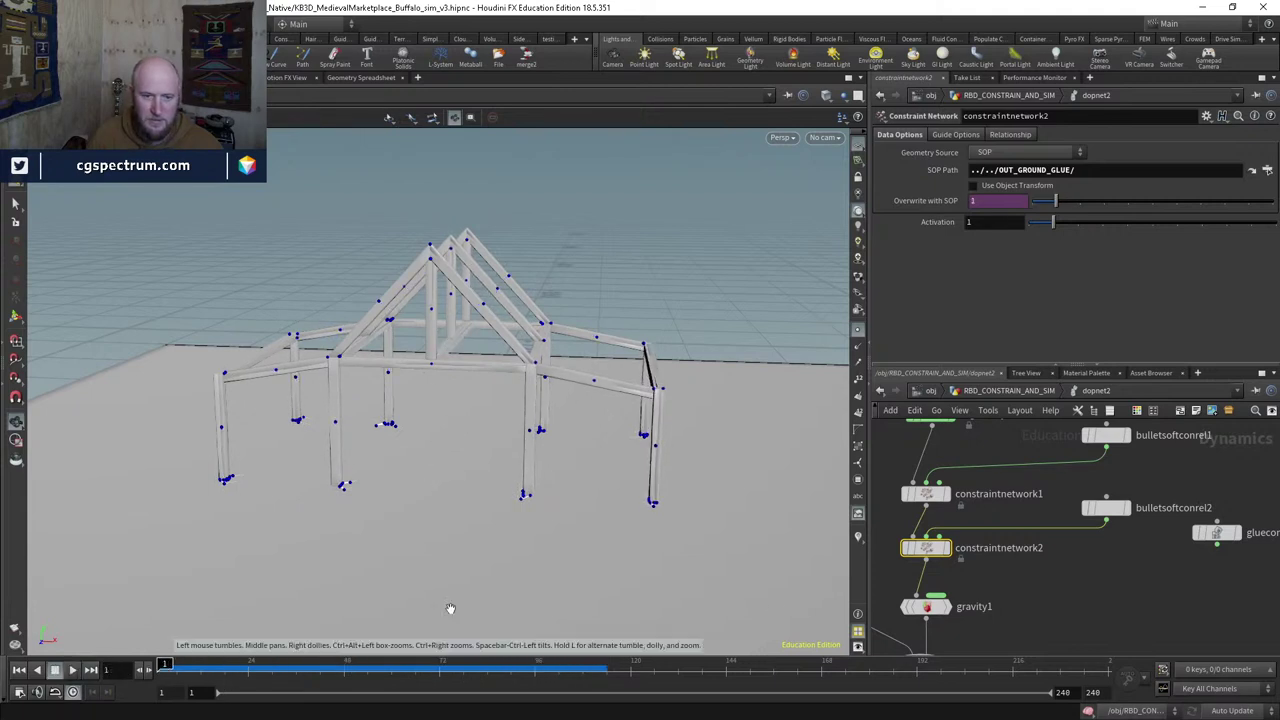
pyautogui.click(210, 663)
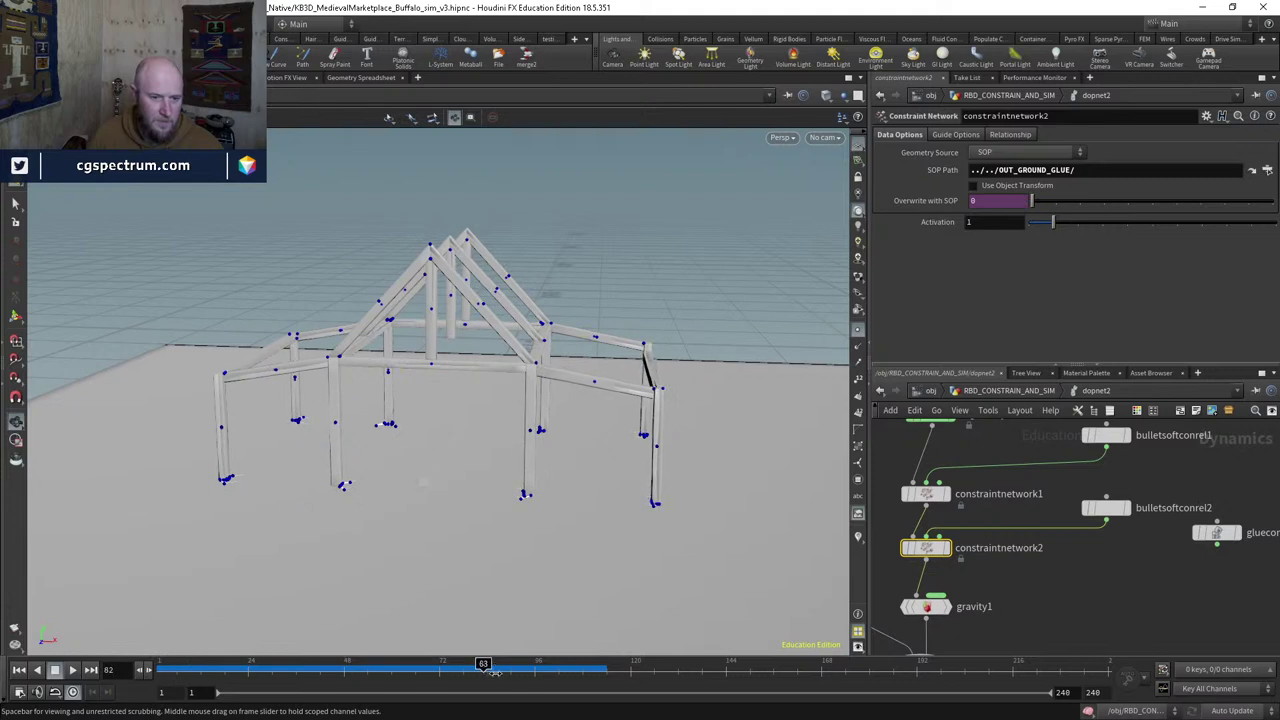
pyautogui.hotkey('ctrl', 'Up')
pyautogui.moveTo(549, 457); pyautogui.dragTo(862, 568)
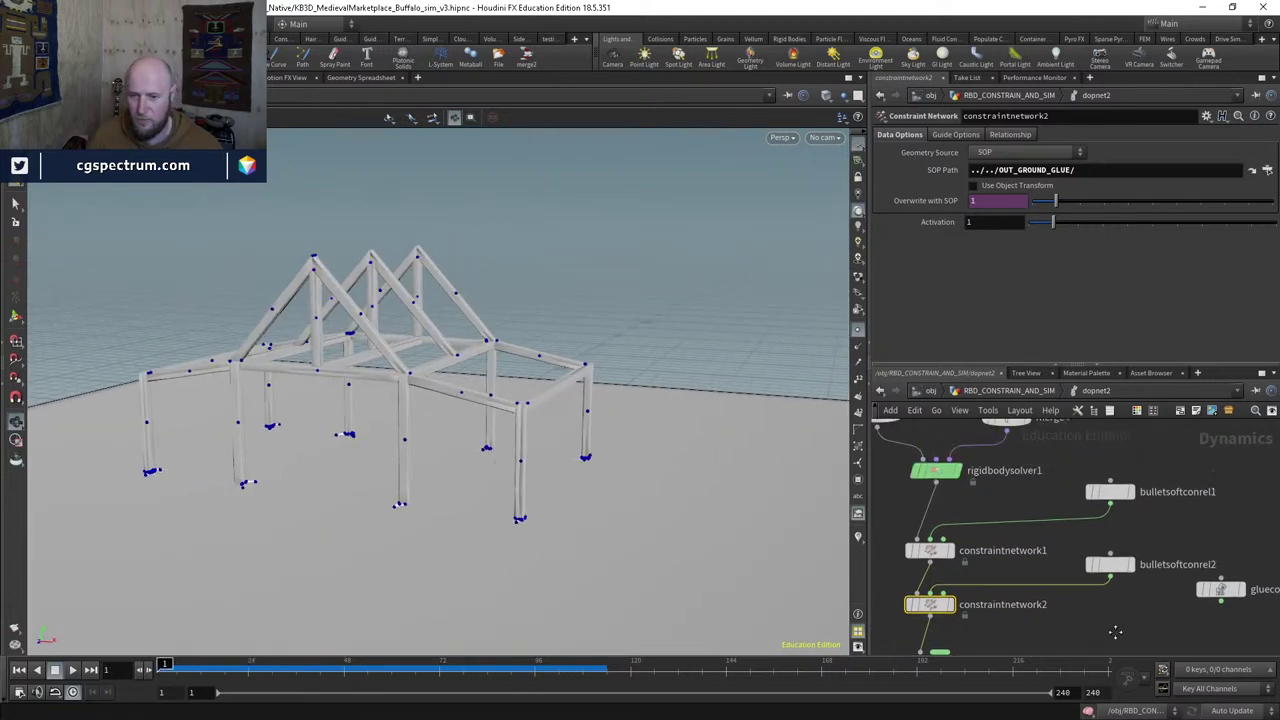
# Step: Inspect the bulletsoftconrel1 and popforce1 settings while playing the simulation
pyautogui.click(1110, 502)
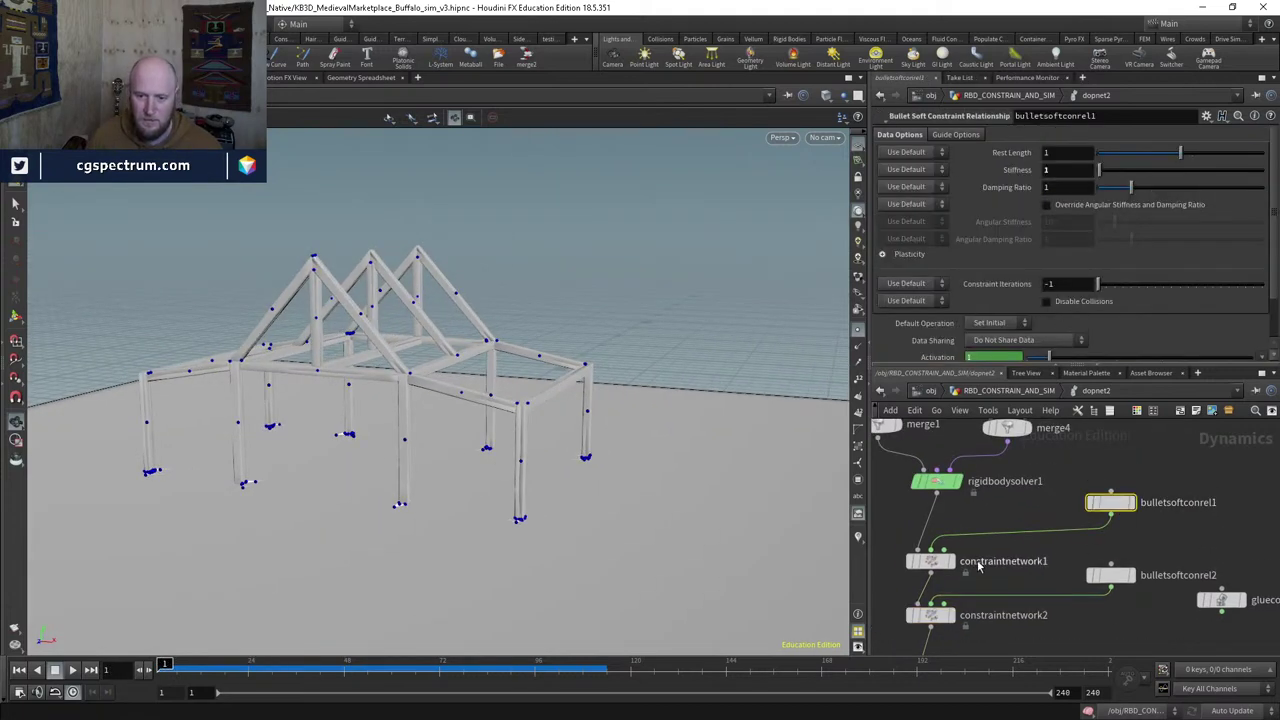
pyautogui.moveTo(1020, 508); pyautogui.dragTo(1065, 595, button='middle')
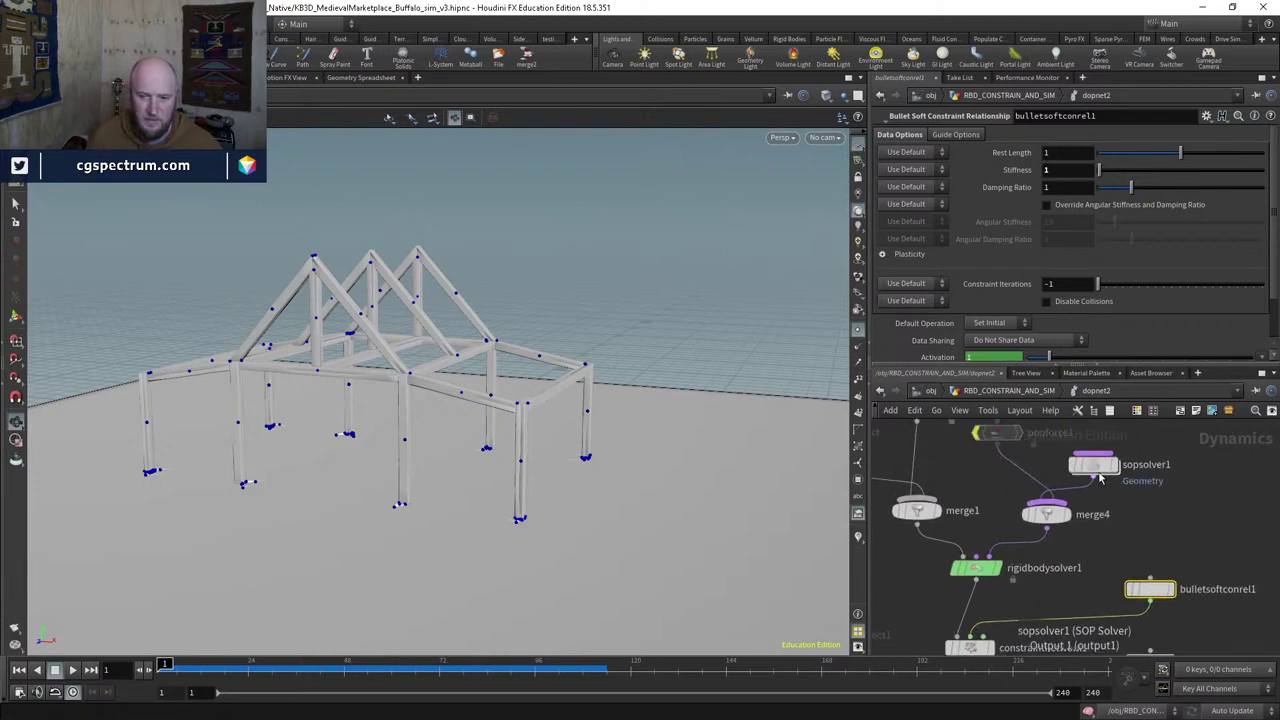
pyautogui.press('Up')
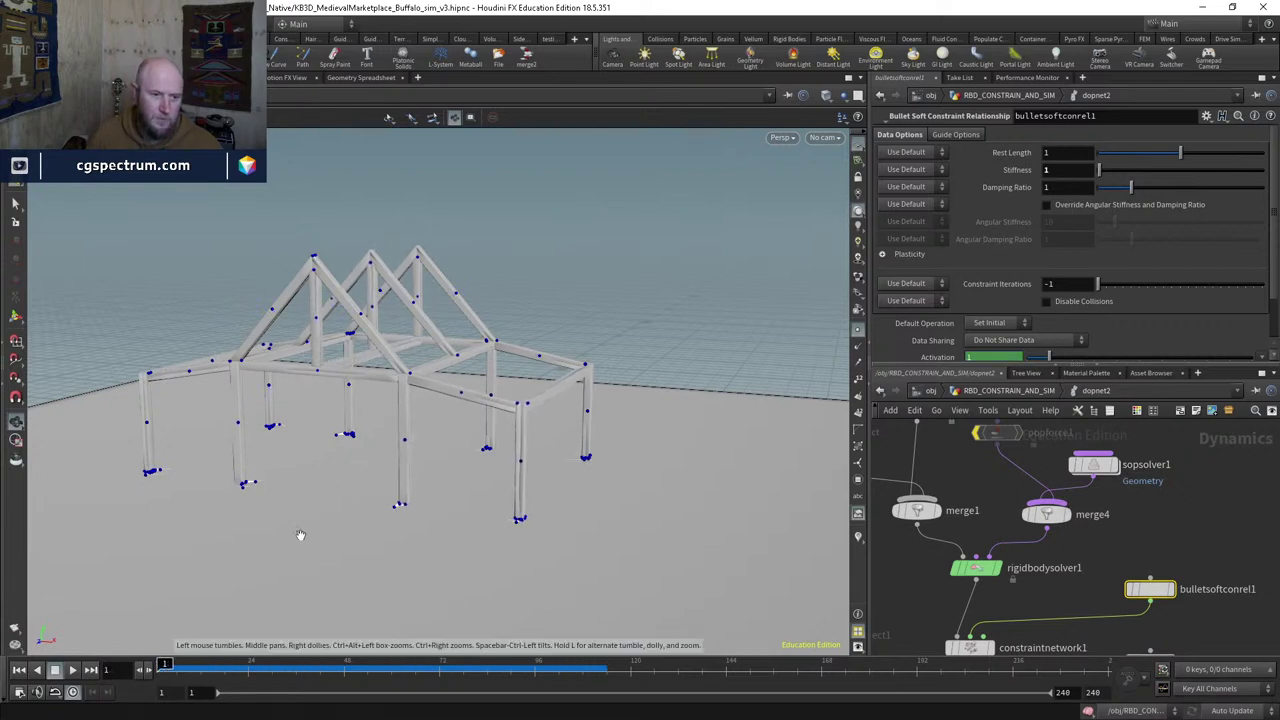
pyautogui.moveTo(975, 435); pyautogui.dragTo(953, 455, button='middle')
pyautogui.click(955, 455)
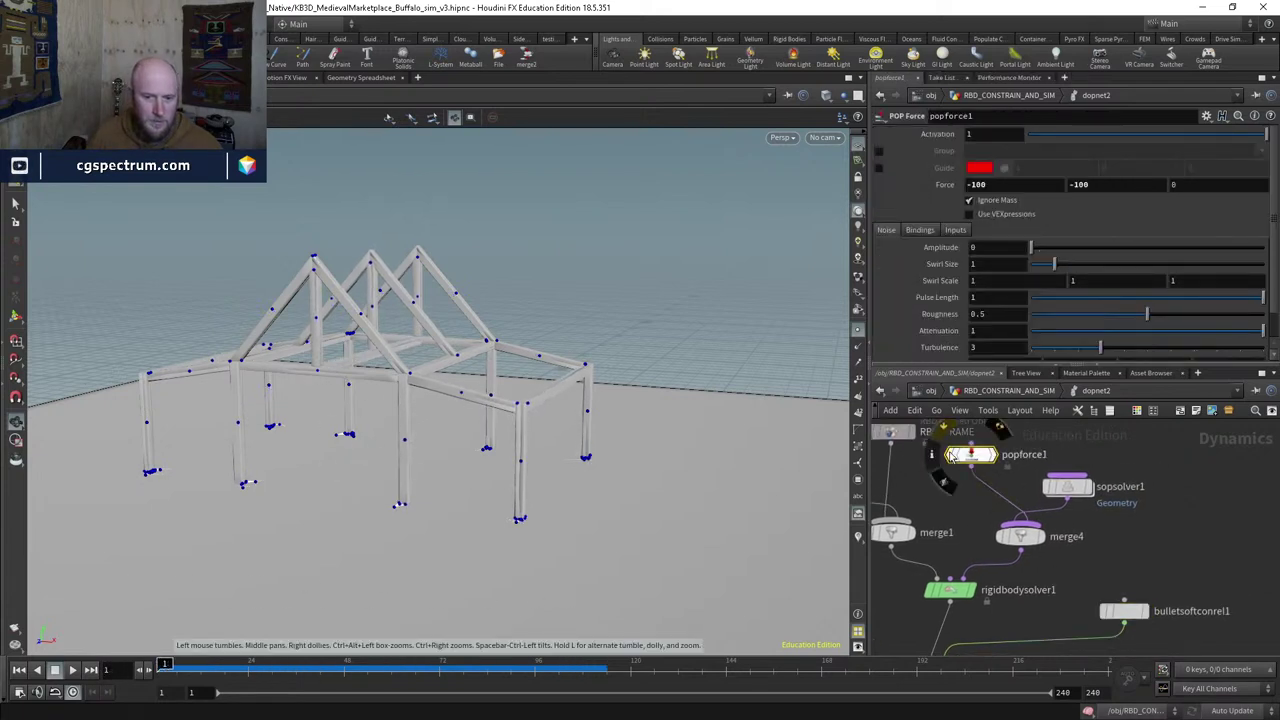
pyautogui.click(73, 670)
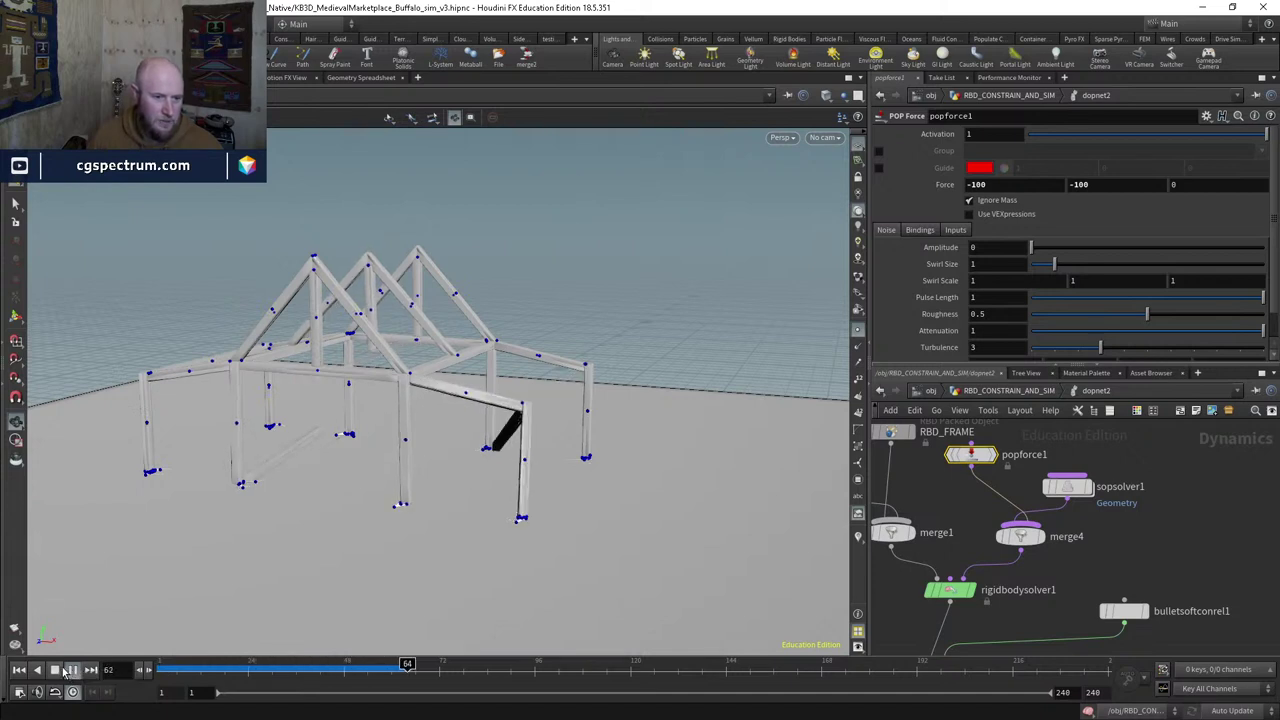
# Step: Review the collapse from a frontal view at frame 30, then rewind to the start
pyautogui.moveTo(159, 604); pyautogui.dragTo(388, 459)
pyautogui.moveTo(262, 663); pyautogui.dragTo(347, 663)
pyautogui.scroll(-2, 260, 590)
pyautogui.moveTo(260, 590); pyautogui.dragTo(291, 537)
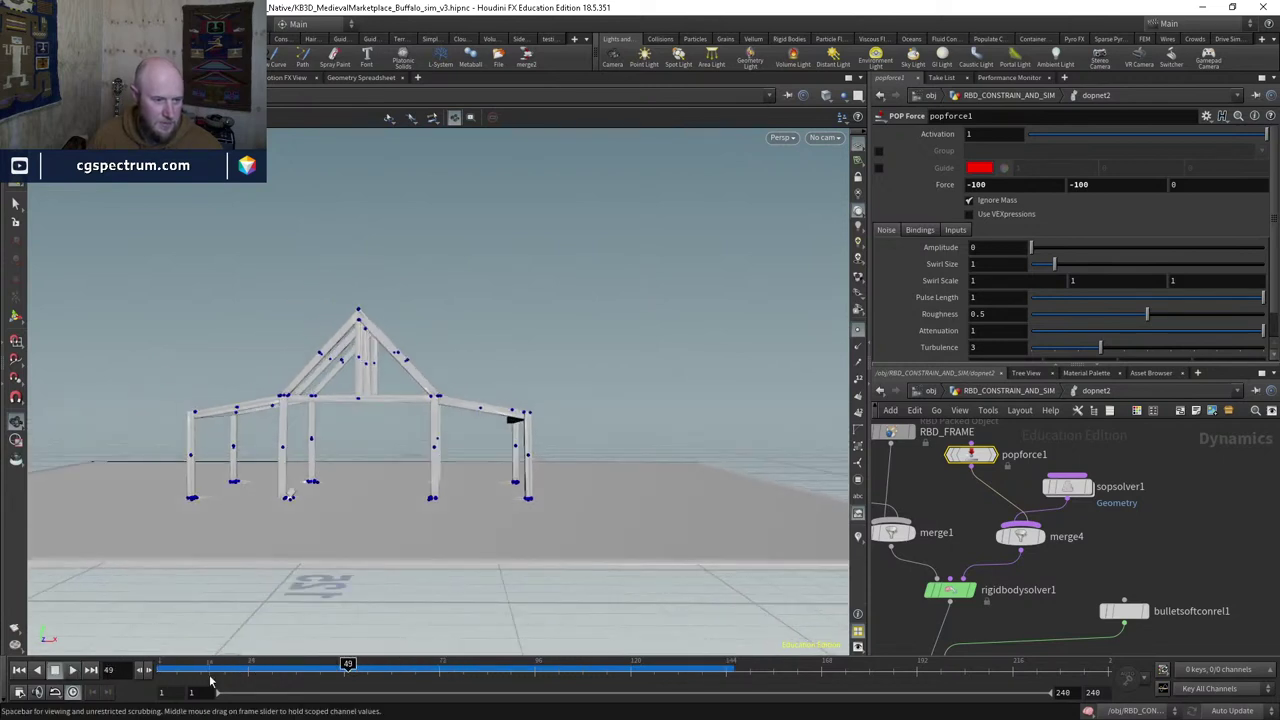
pyautogui.click(18, 670)
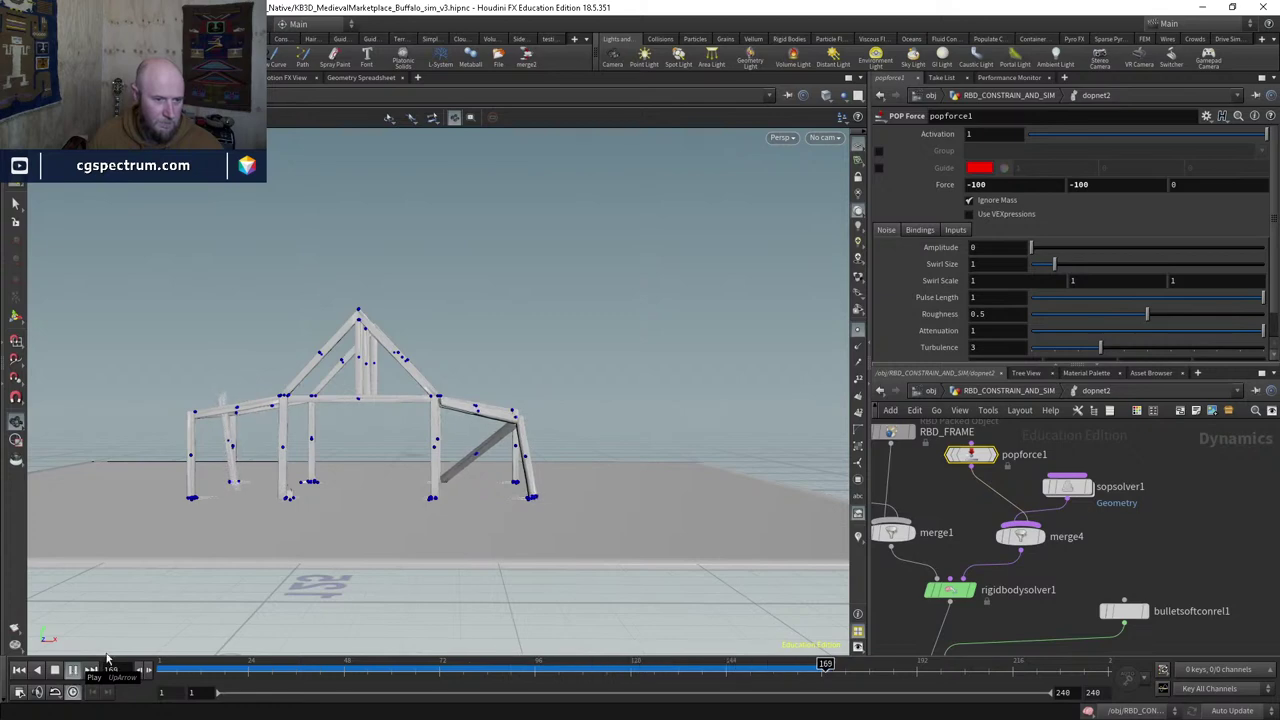
# Step: Scrub the collapse between frames 54 and 72 from a three-quarter view, then reset to frame 1
pyautogui.moveTo(140, 590); pyautogui.dragTo(323, 540)
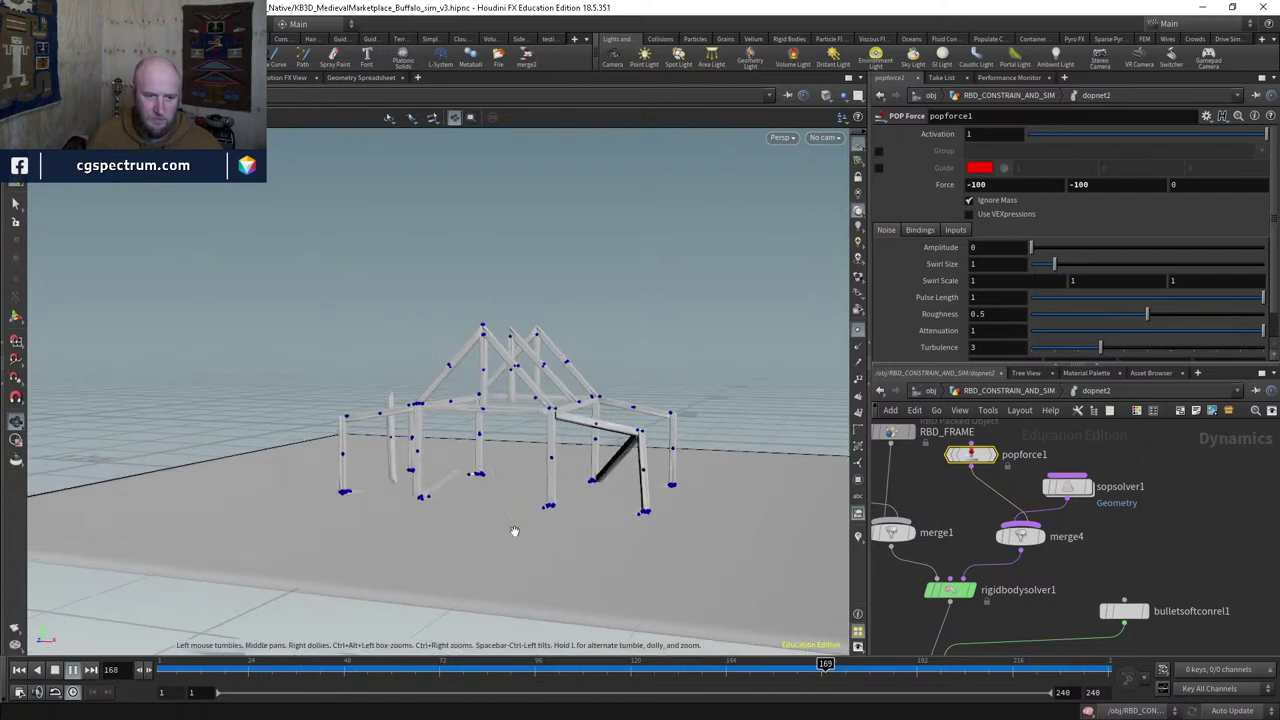
pyautogui.moveTo(781, 667); pyautogui.dragTo(367, 664)
pyautogui.moveTo(640, 440); pyautogui.dragTo(708, 442)
pyautogui.scroll(5, 708, 442)
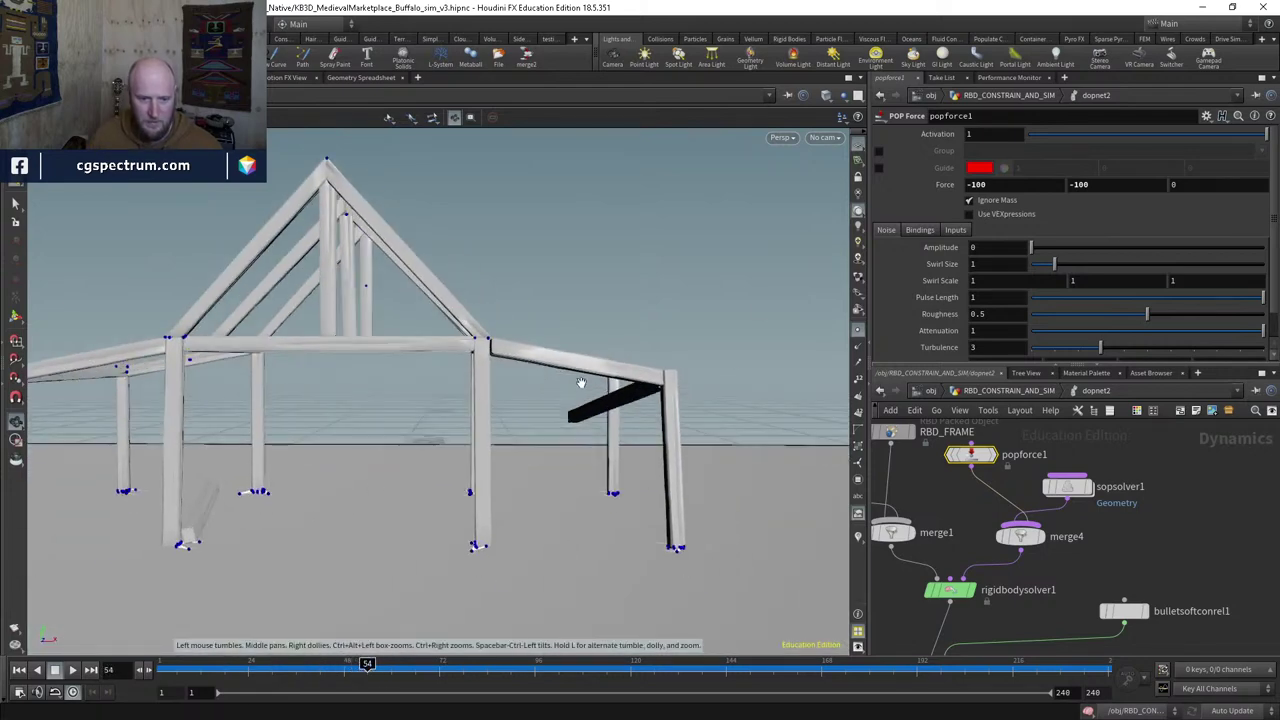
pyautogui.click(464, 668)
pyautogui.moveTo(464, 668); pyautogui.dragTo(220, 668)
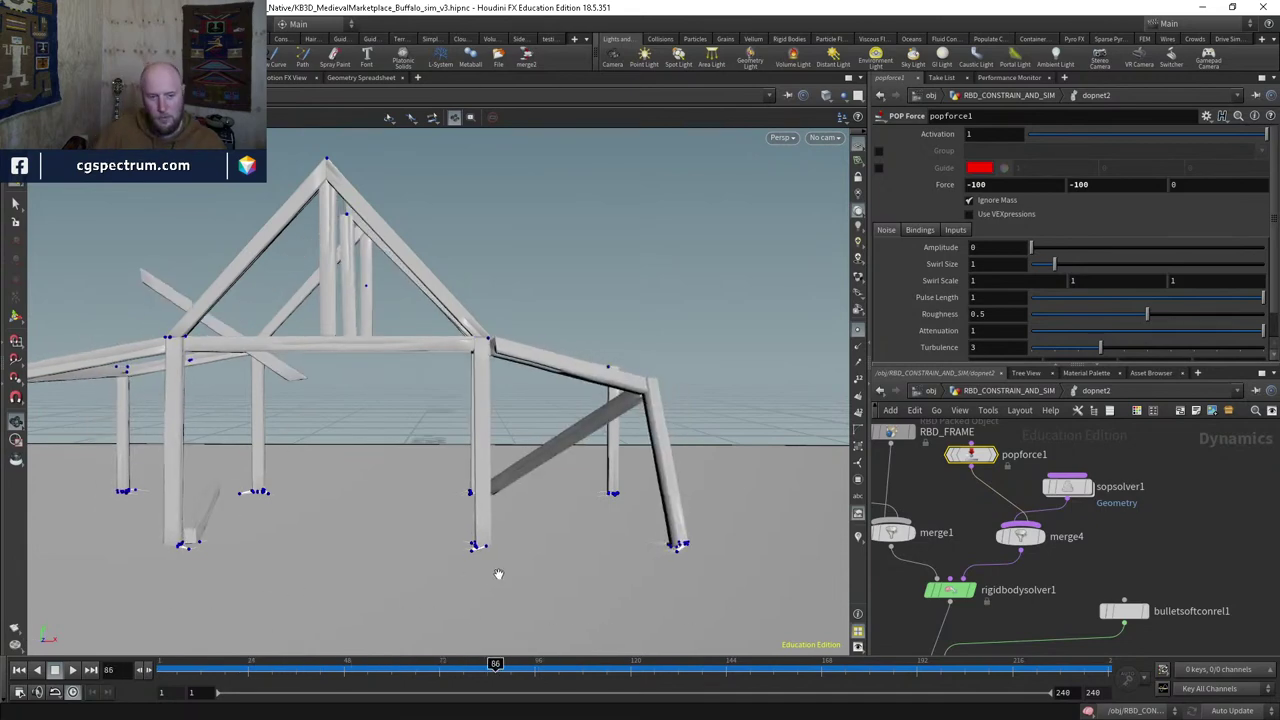
pyautogui.moveTo(584, 350); pyautogui.dragTo(608, 465)
pyautogui.hotkey('ctrl', 'Up')
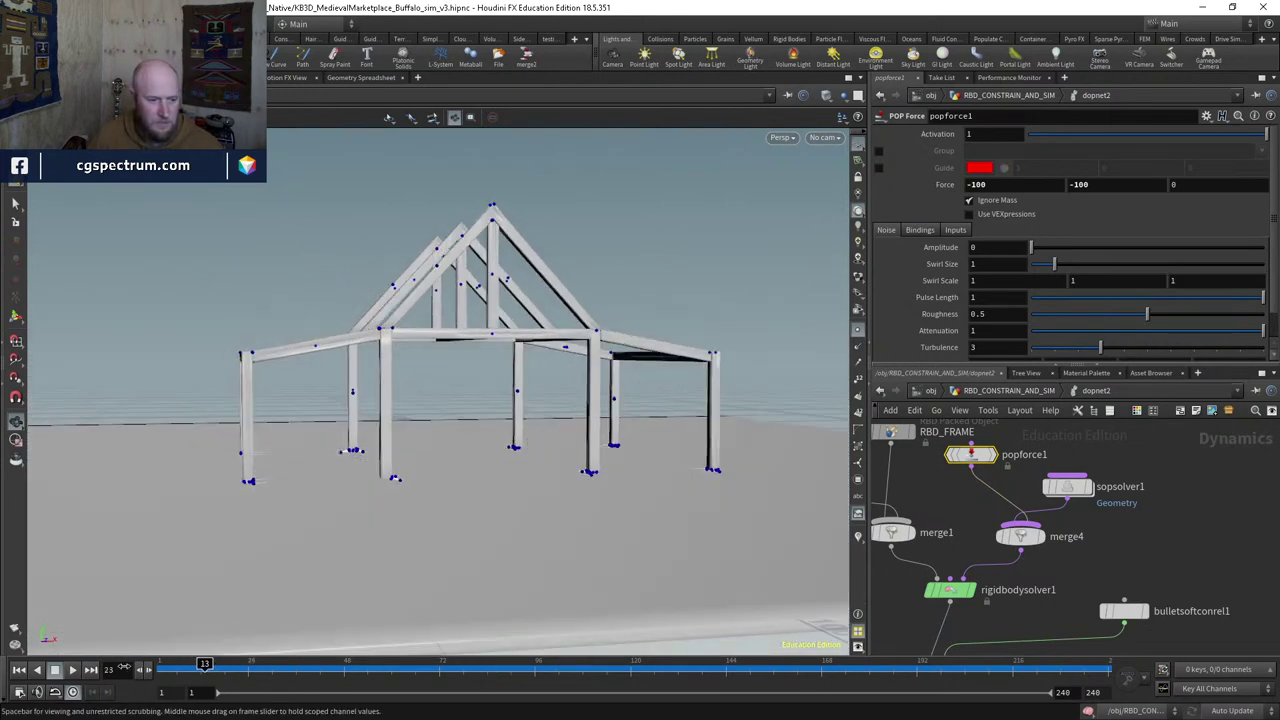
pyautogui.moveTo(1111, 531); pyautogui.dragTo(1070, 432, button='middle')
# Step: Lower bulletsoftconrel1's Stiffness to .1 and scrub back to replay the collapse
pyautogui.click(1083, 512)
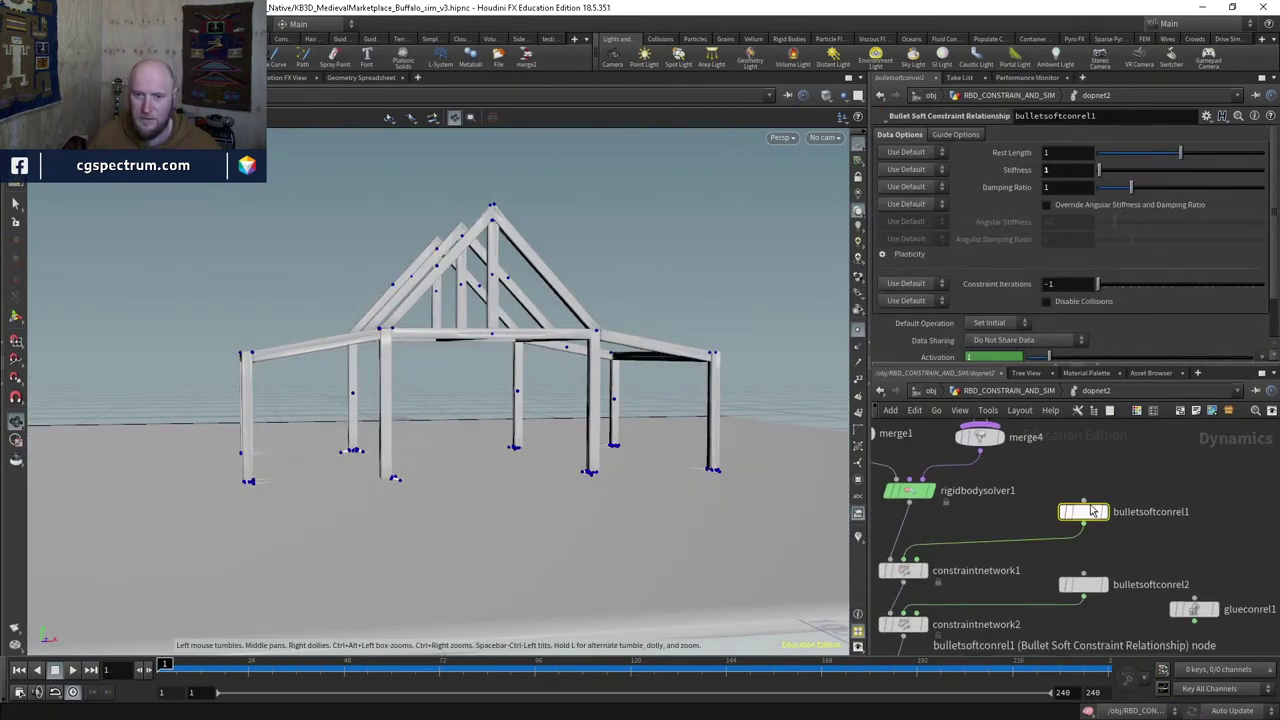
pyautogui.write('.1')
pyautogui.press('Return')
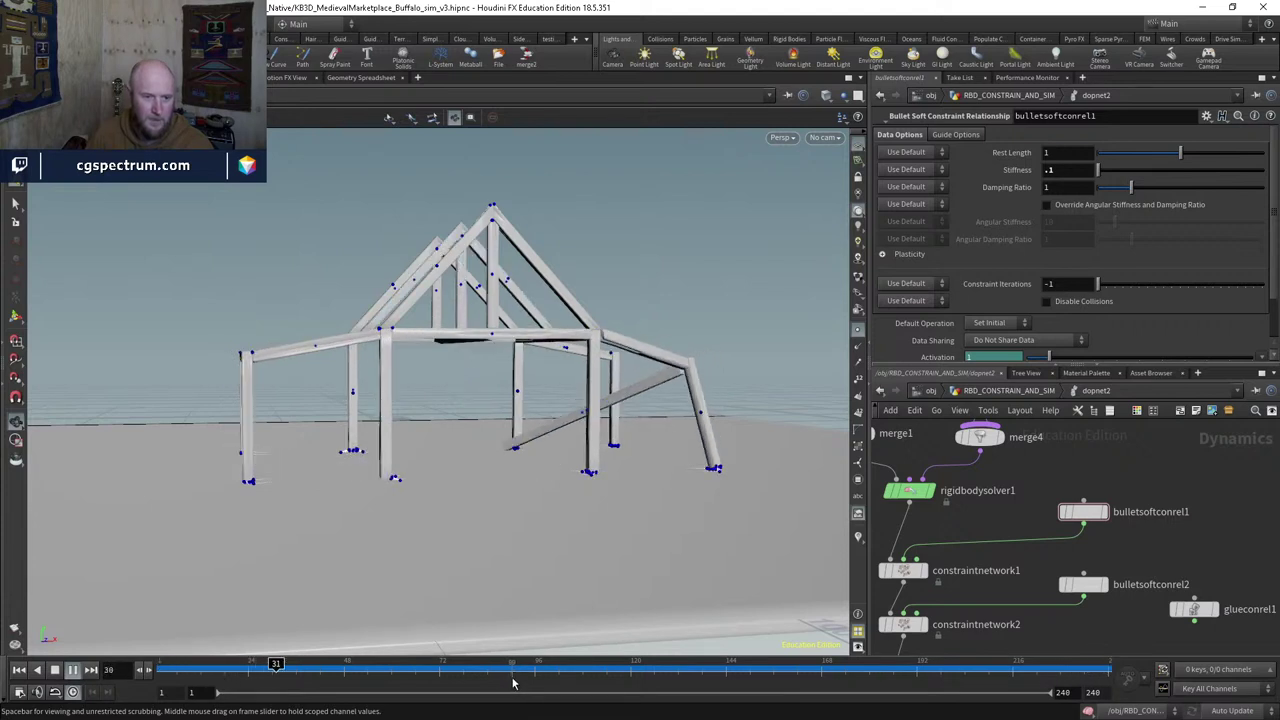
pyautogui.moveTo(343, 662); pyautogui.dragTo(205, 662)
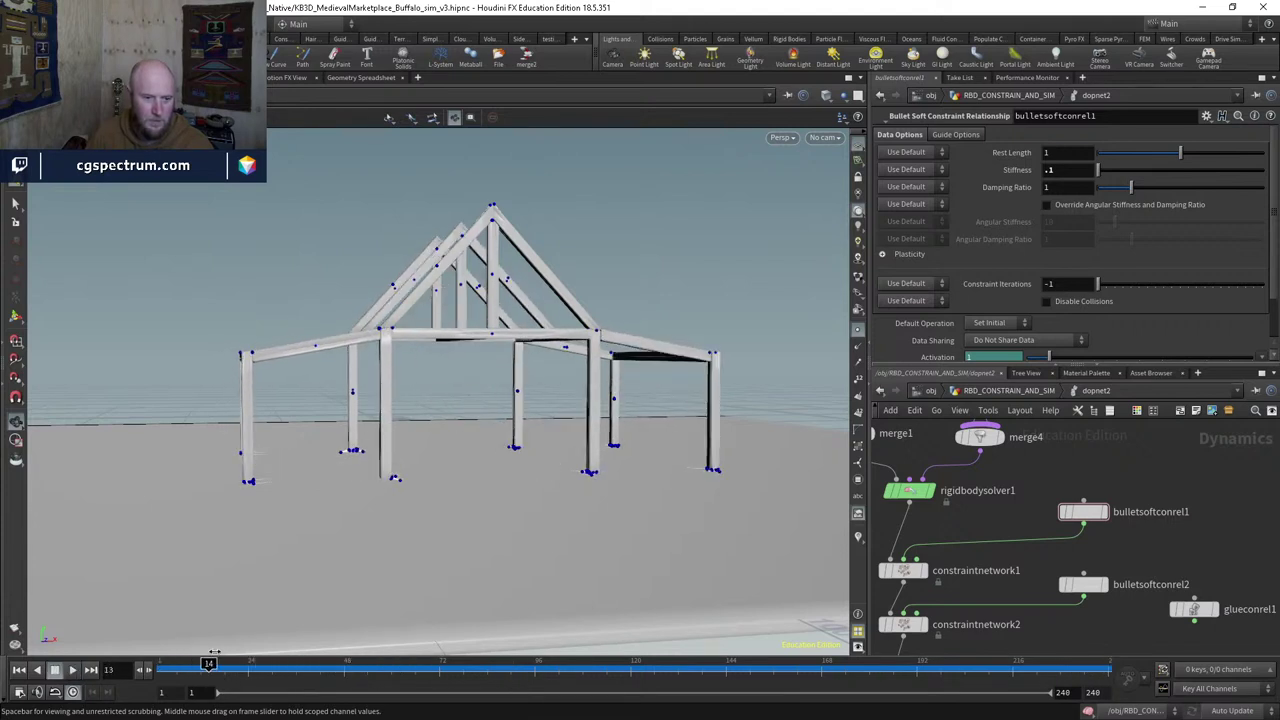
pyautogui.moveTo(1035, 610); pyautogui.dragTo(1097, 509, button='middle')
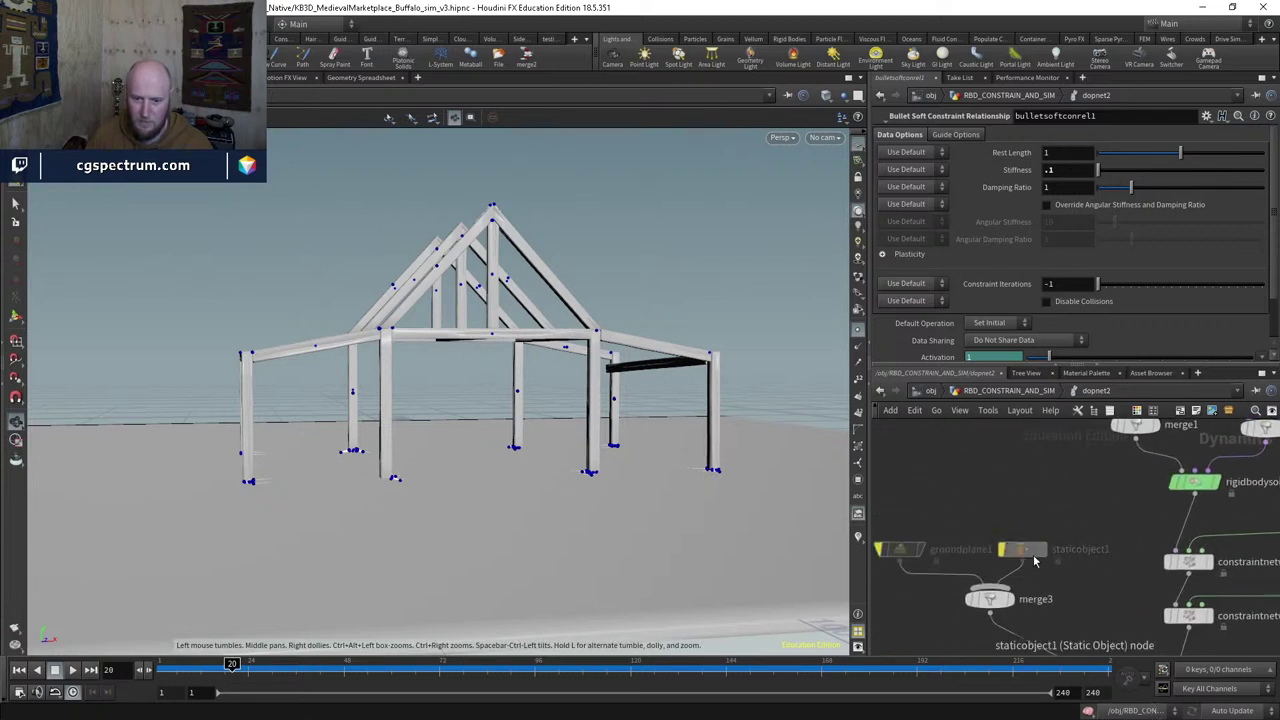
# Step: Select the buffalo collision object, then play and scrub the simulation through the impact
pyautogui.click(1003, 550)
pyautogui.click(125, 664)
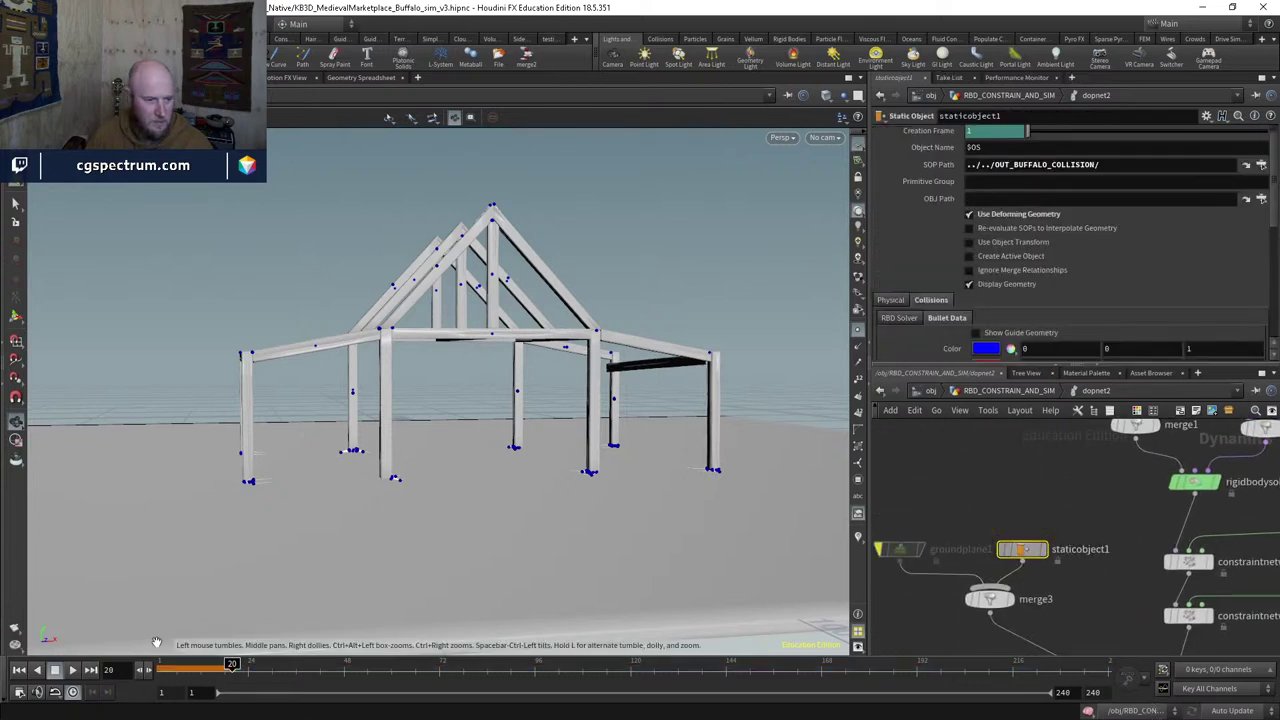
pyautogui.click(72, 670)
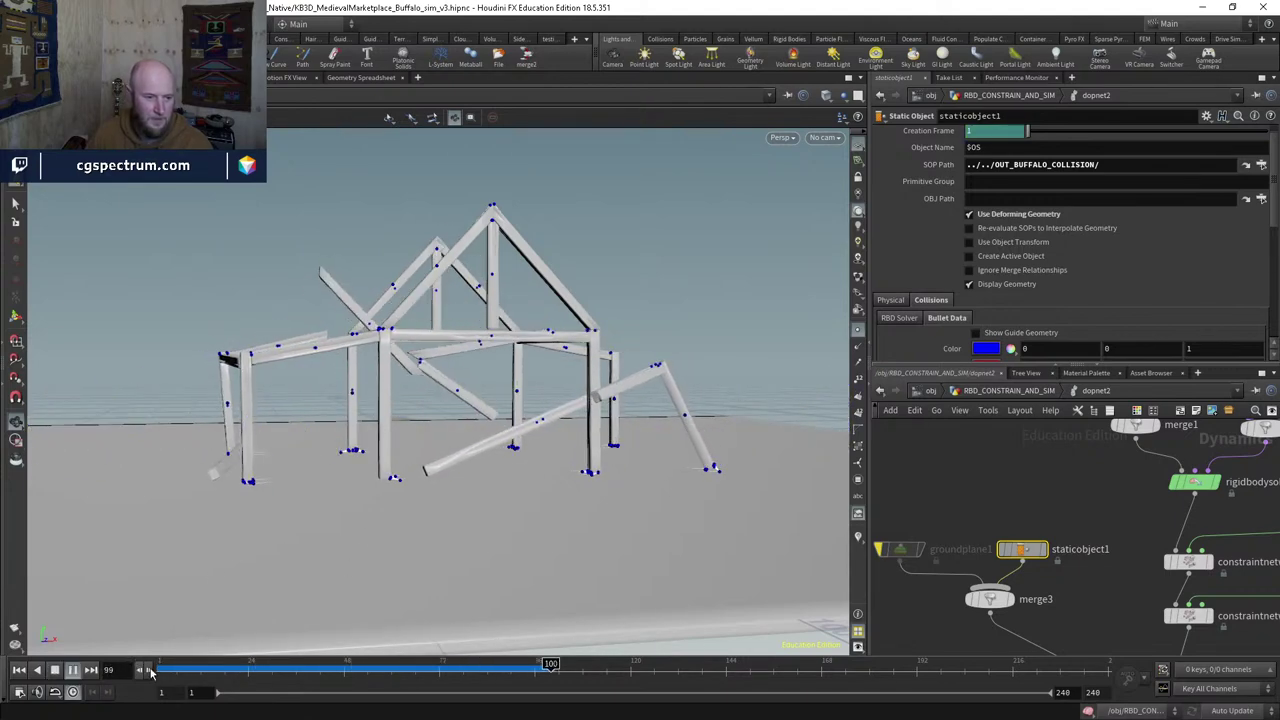
pyautogui.click(268, 664)
pyautogui.moveTo(268, 667); pyautogui.dragTo(232, 668)
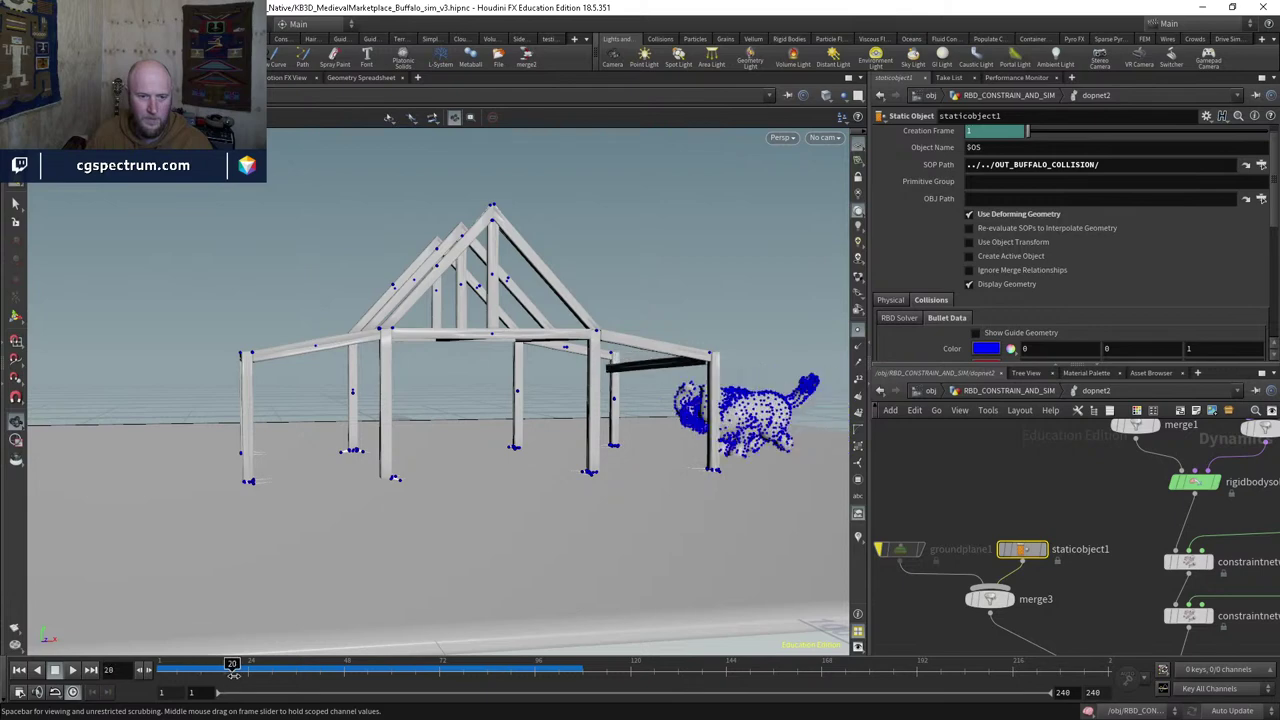
pyautogui.moveTo(620, 378); pyautogui.dragTo(690, 360)
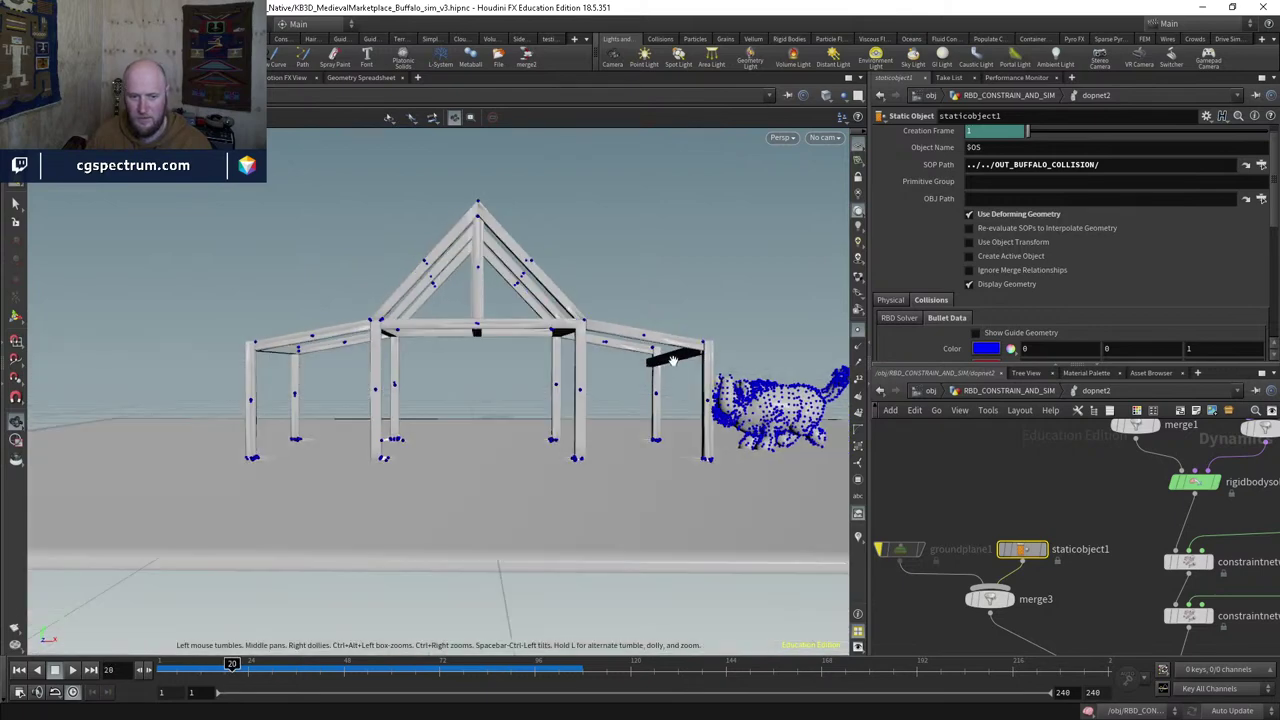
pyautogui.click(241, 667)
pyautogui.moveTo(241, 665); pyautogui.dragTo(228, 667)
# Step: Set dopnet2's simulation Start Frame to 20
pyautogui.click(1006, 390)
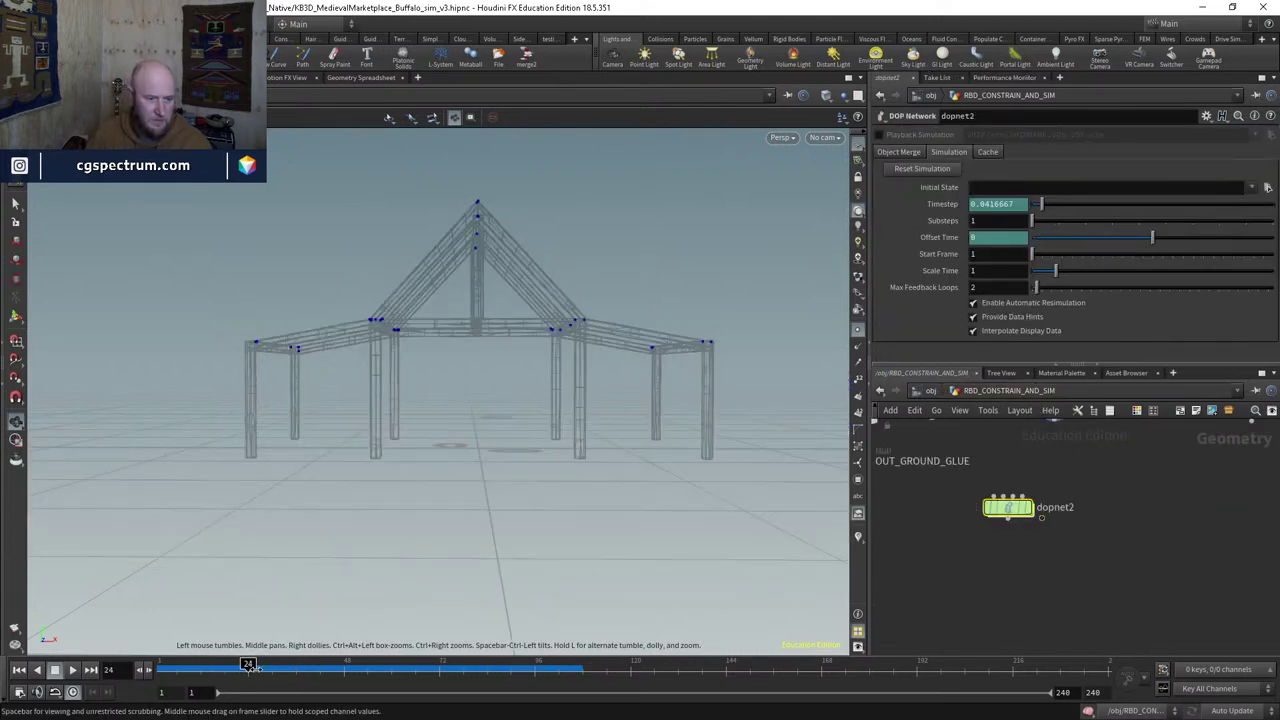
pyautogui.doubleClick(1010, 507)
pyautogui.moveTo(236, 668); pyautogui.dragTo(236, 668)
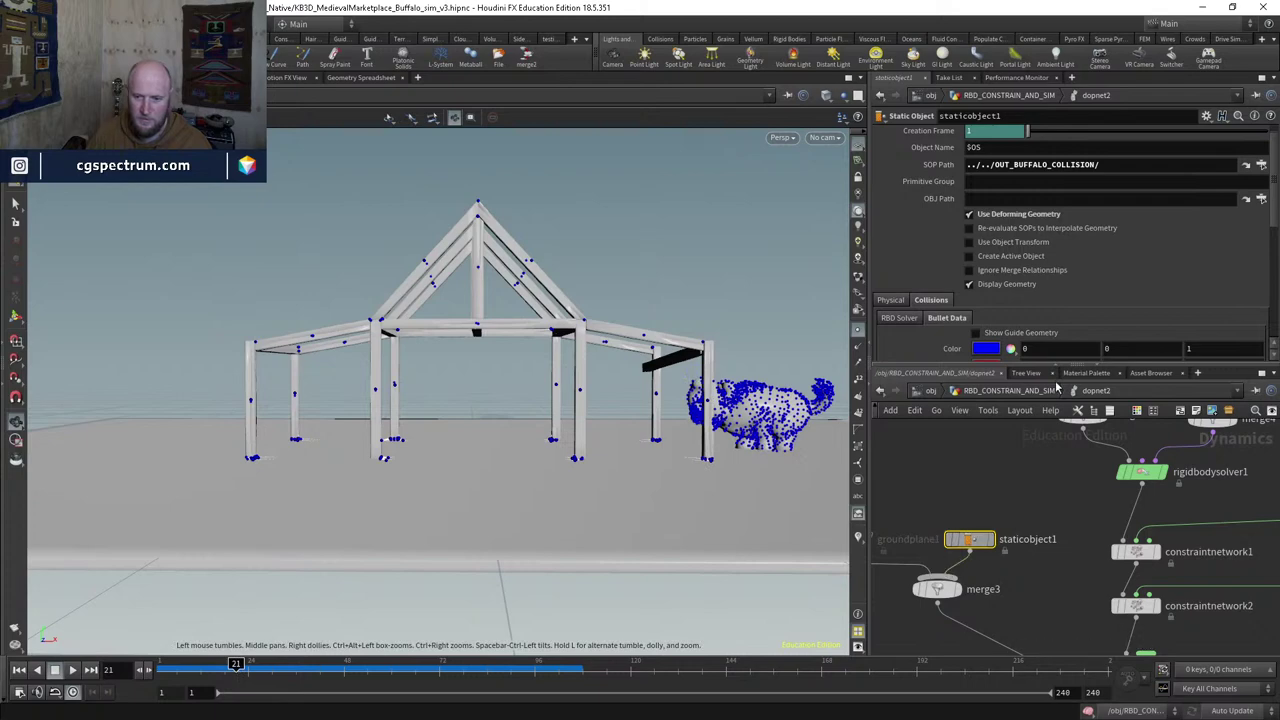
pyautogui.click(1012, 391)
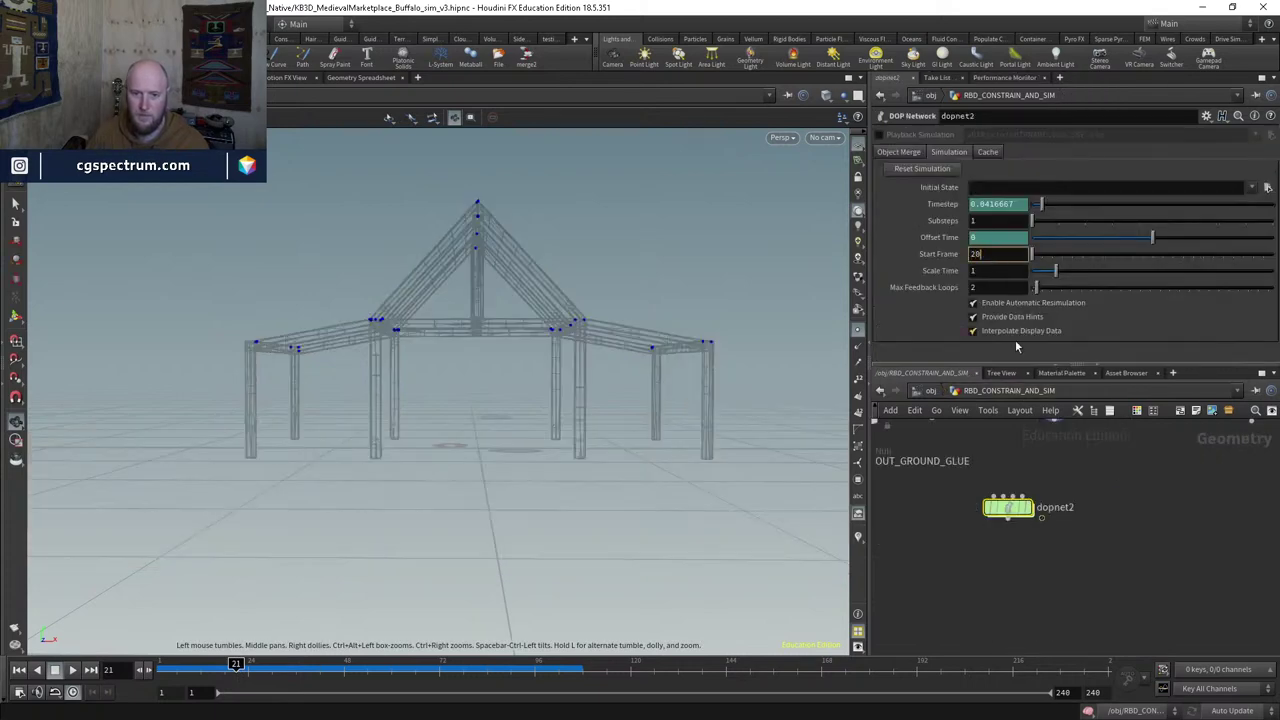
pyautogui.doubleClick(1012, 508)
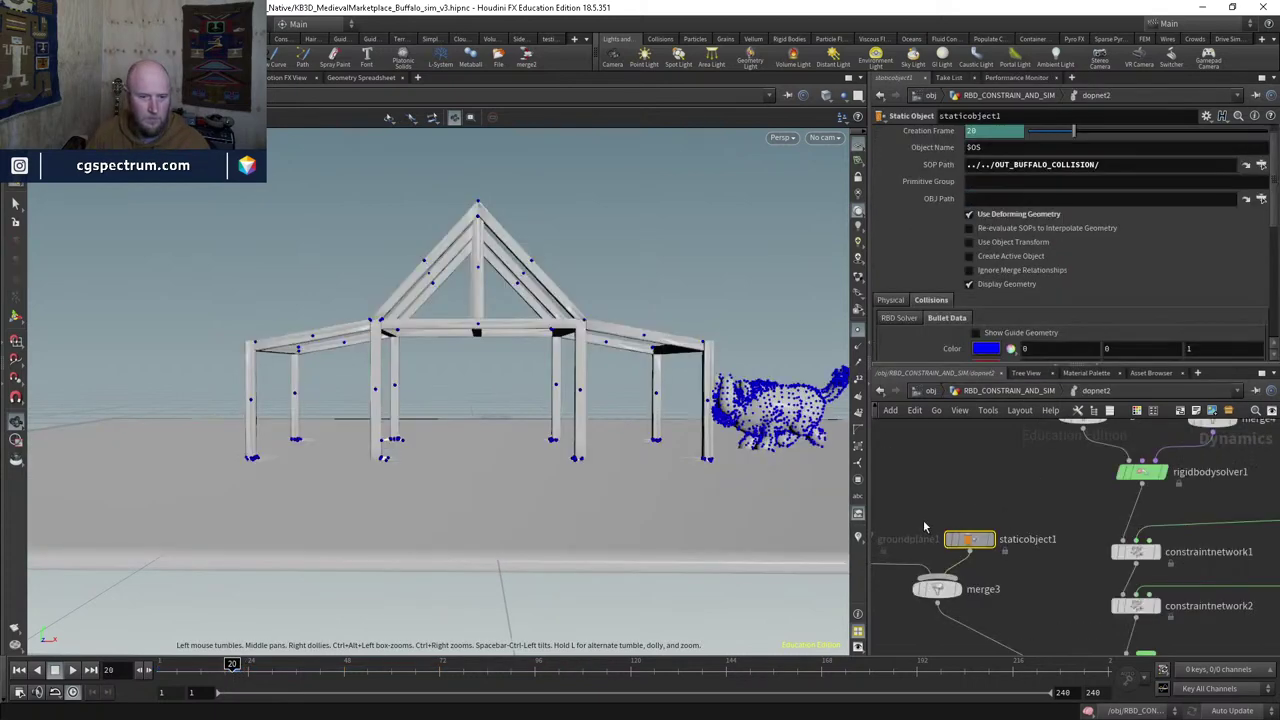
# Step: Replay from frame 21 and orbit to a high view of the timber frame collapsing
pyautogui.press('Up')
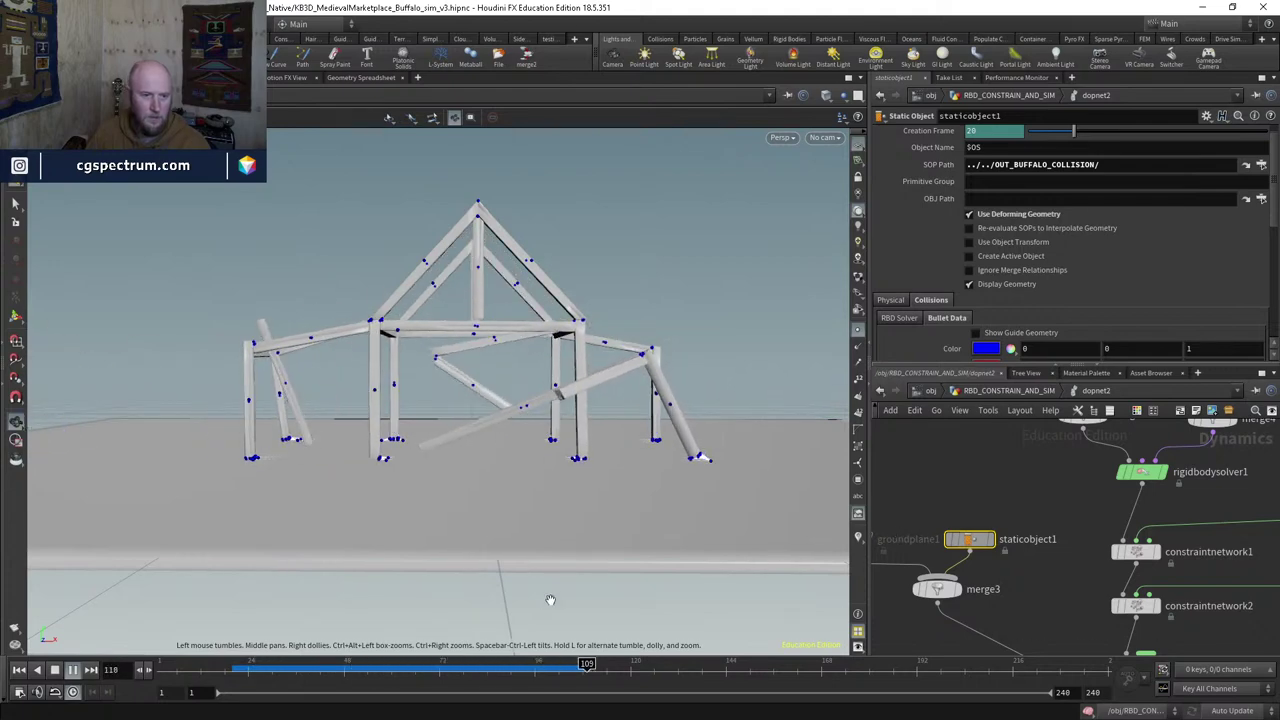
pyautogui.moveTo(460, 672); pyautogui.dragTo(328, 668)
pyautogui.moveTo(500, 440); pyautogui.dragTo(495, 410)
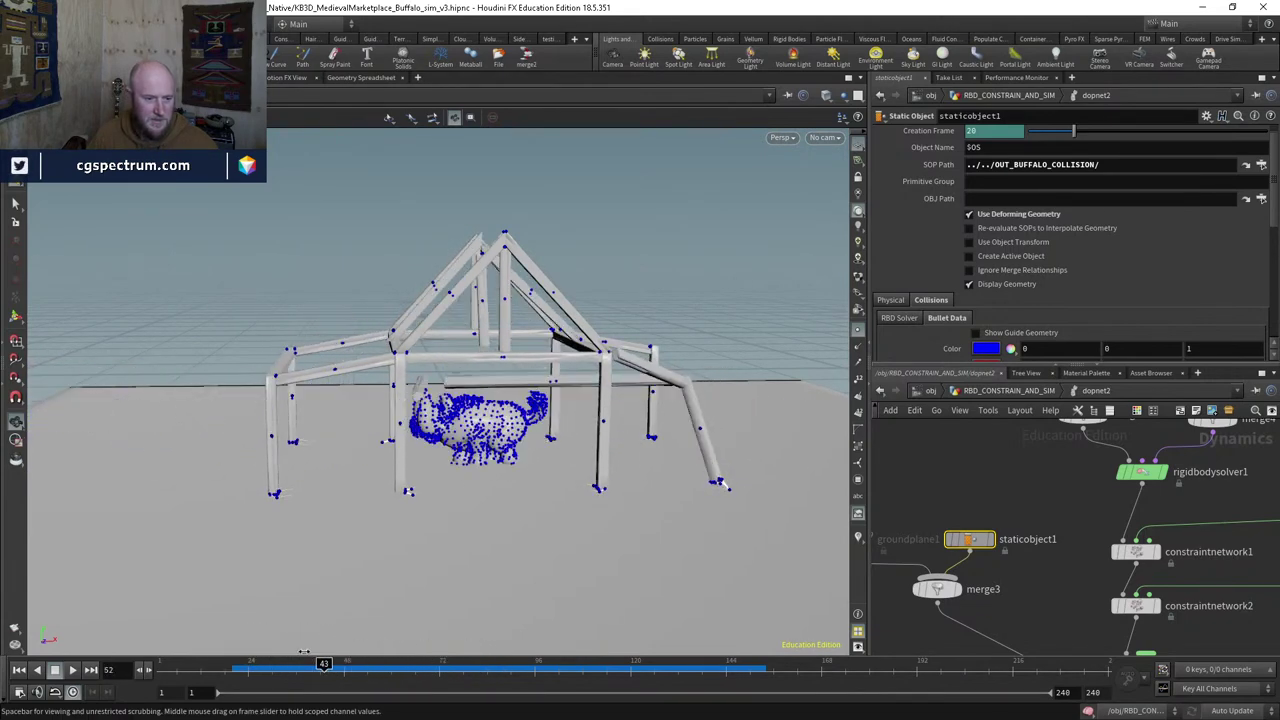
pyautogui.moveTo(303, 662); pyautogui.dragTo(236, 663)
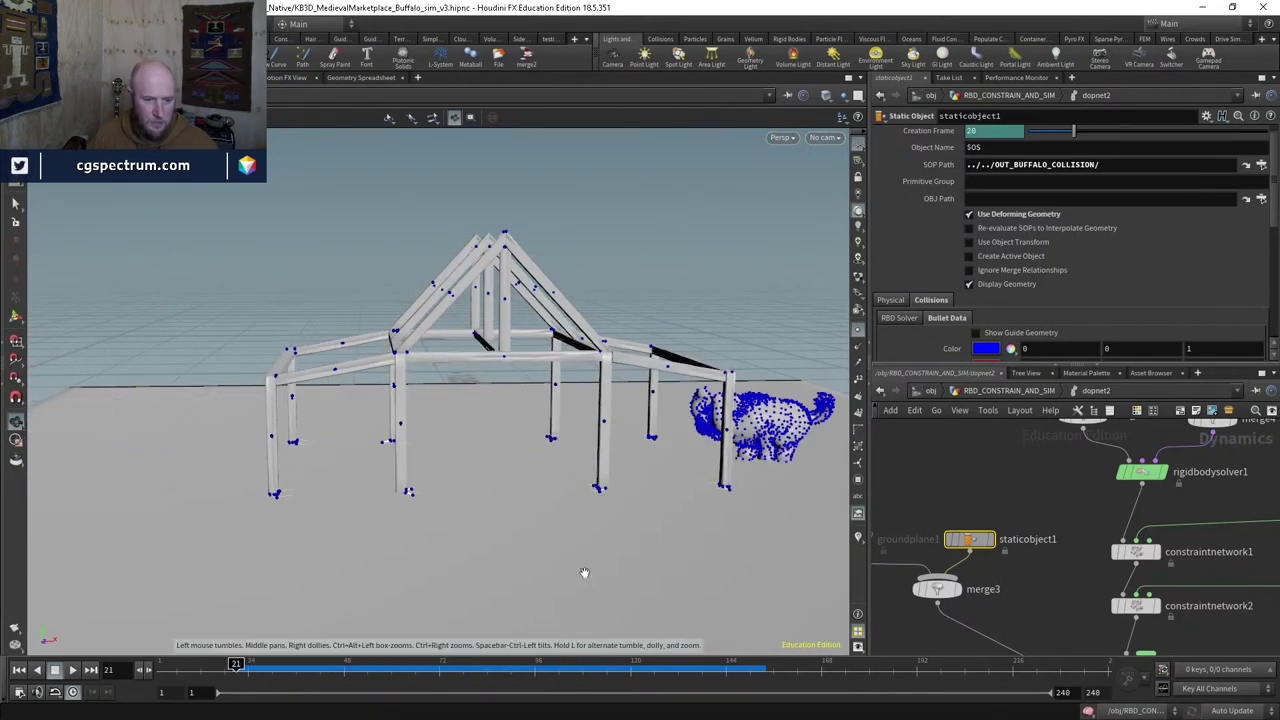
pyautogui.click(1010, 390)
# Step: Add a Dop Import below dopnet2 that fetches *RBD* geometry from dopnet2, and display it
pyautogui.click(1028, 462)
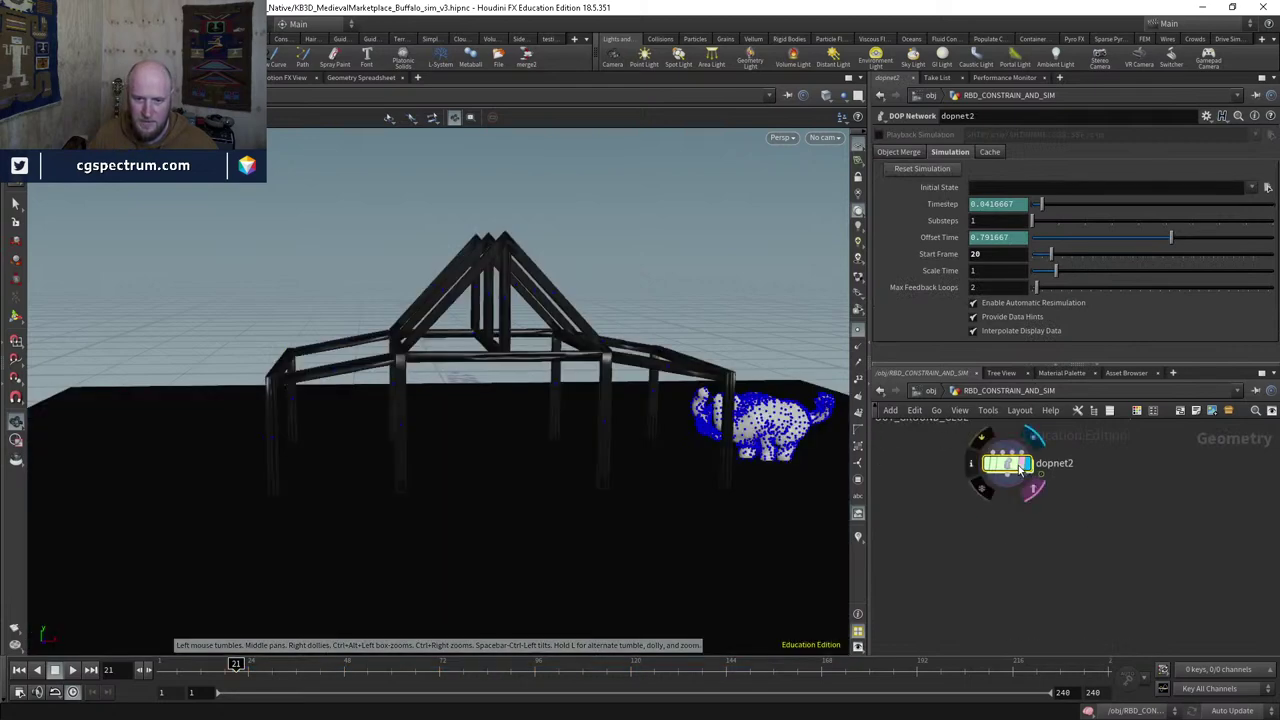
pyautogui.press('Tab')
pyautogui.write('dop')
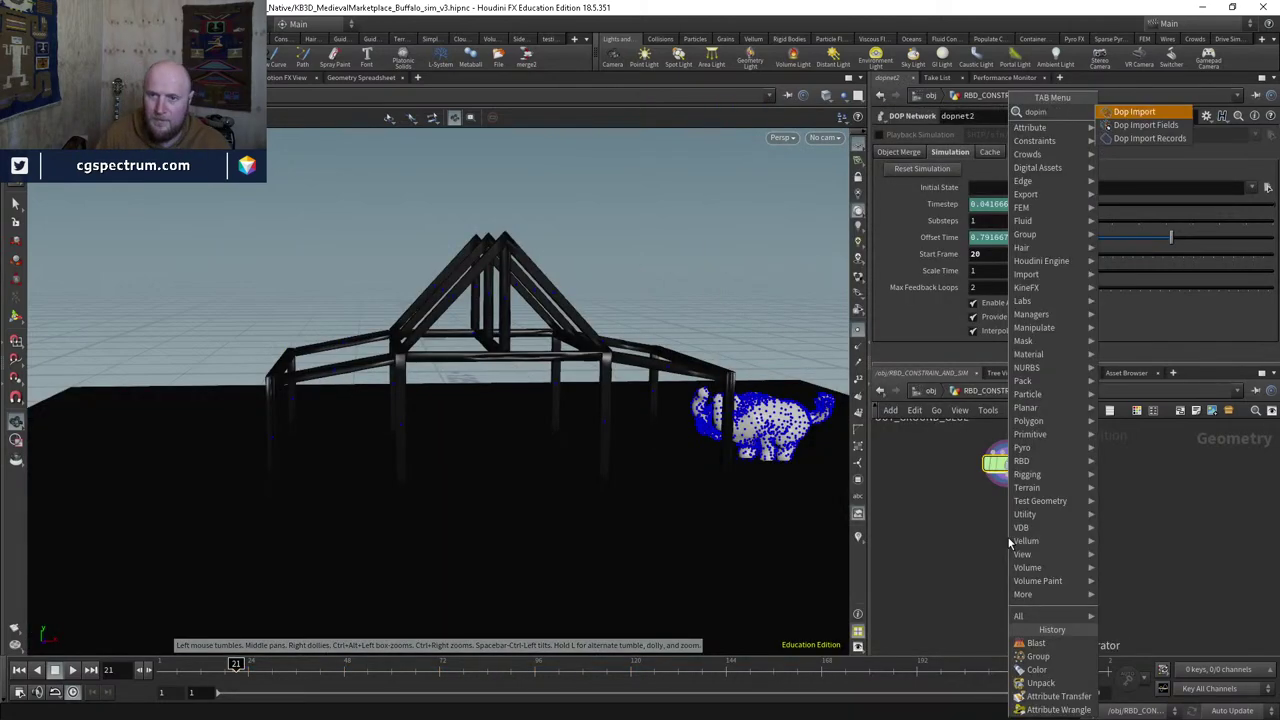
pyautogui.press('Return')
pyautogui.click(1003, 542)
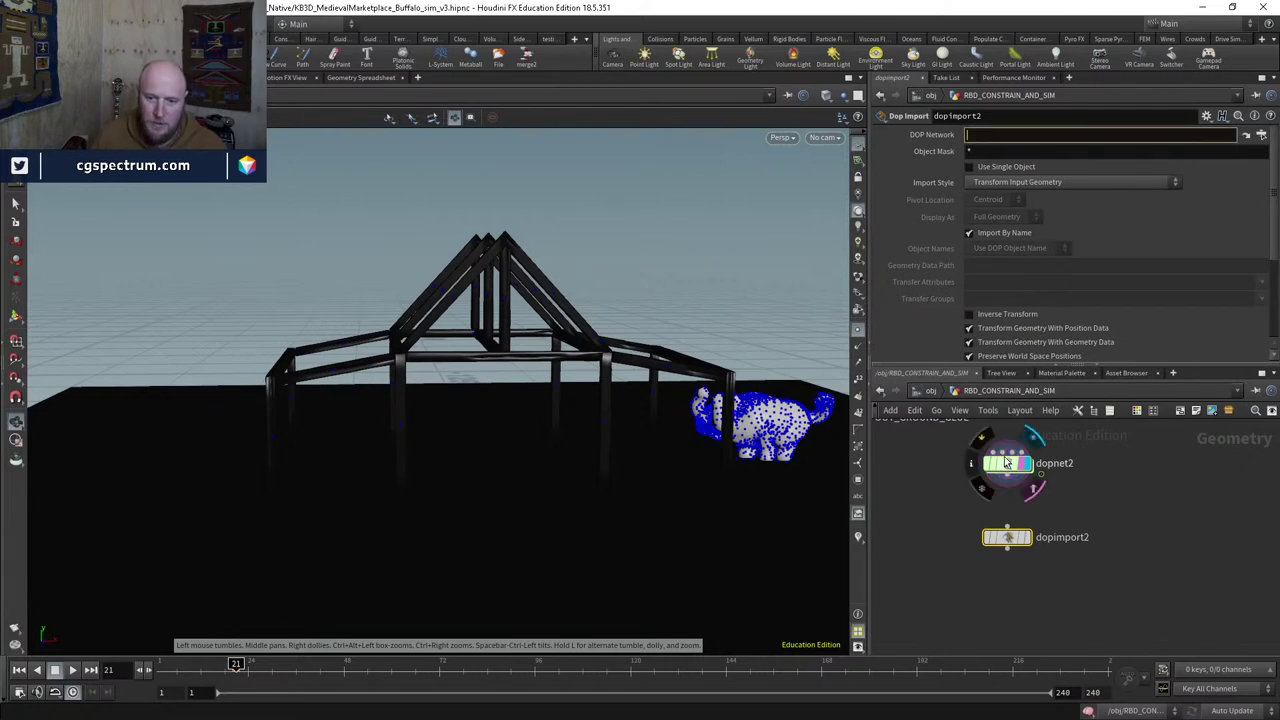
pyautogui.moveTo(1007, 462); pyautogui.dragTo(1022, 182)
pyautogui.click(1001, 150)
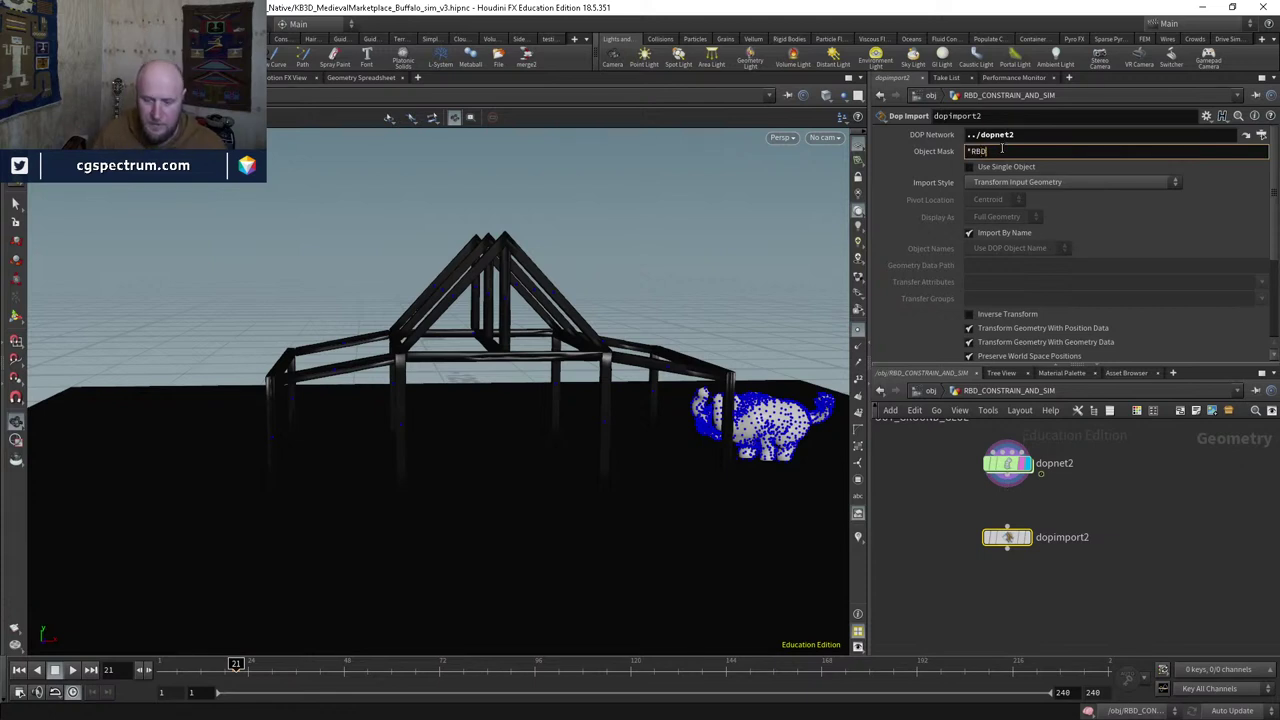
pyautogui.click(1070, 182)
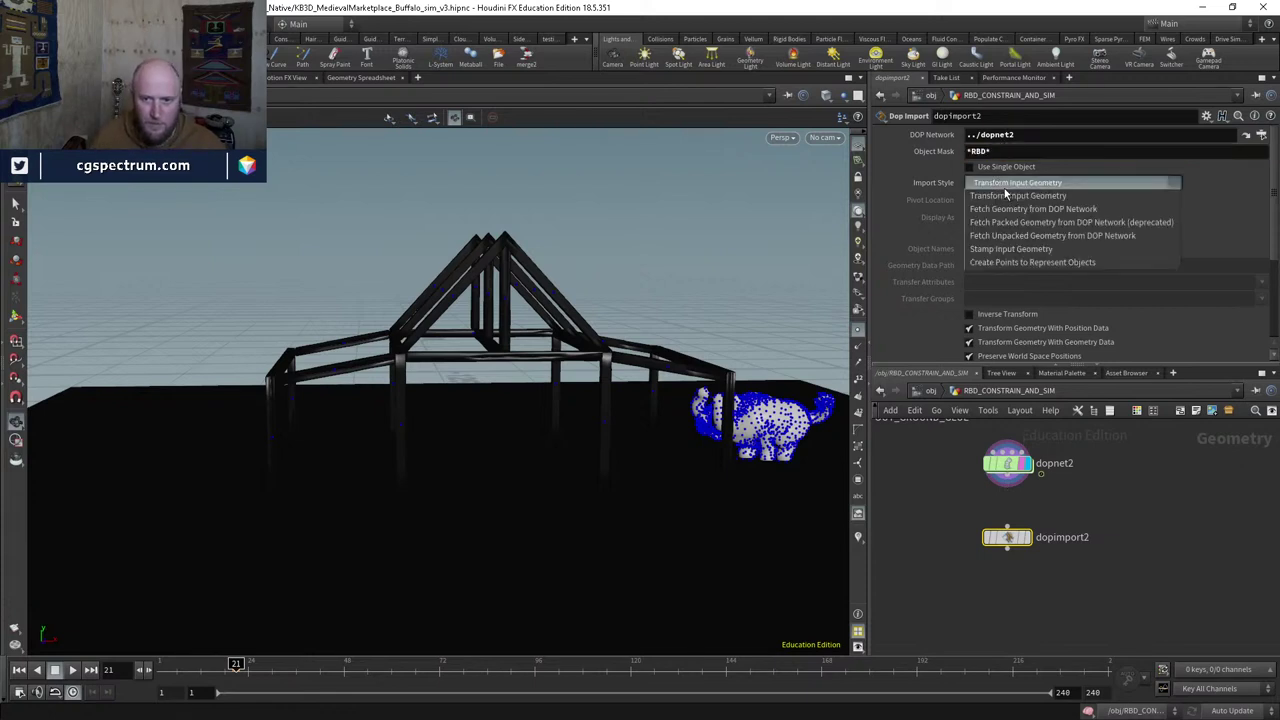
pyautogui.click(1040, 200)
pyautogui.click(1026, 538)
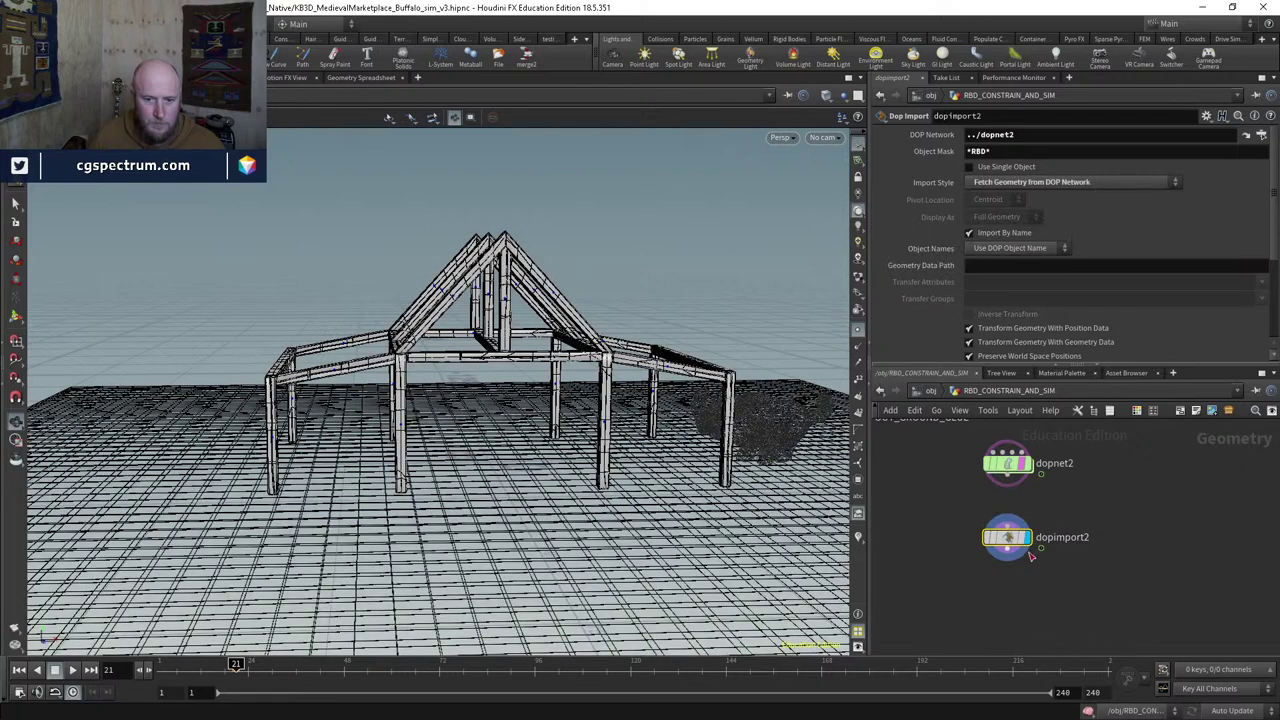
# Step: Add an Unpack node fed by dopimport2 and display the unpacked points
pyautogui.moveTo(1019, 596); pyautogui.dragTo(1027, 564, button='middle')
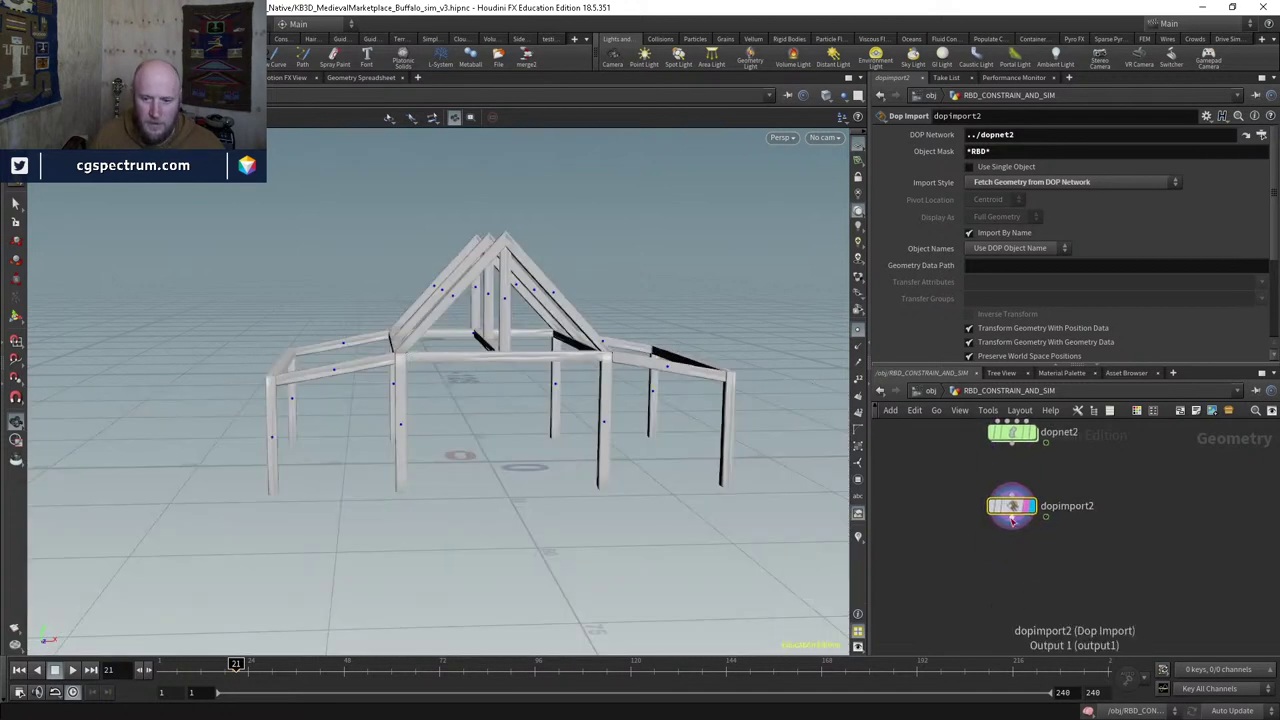
pyautogui.middleClick(1016, 503)
pyautogui.press('Tab')
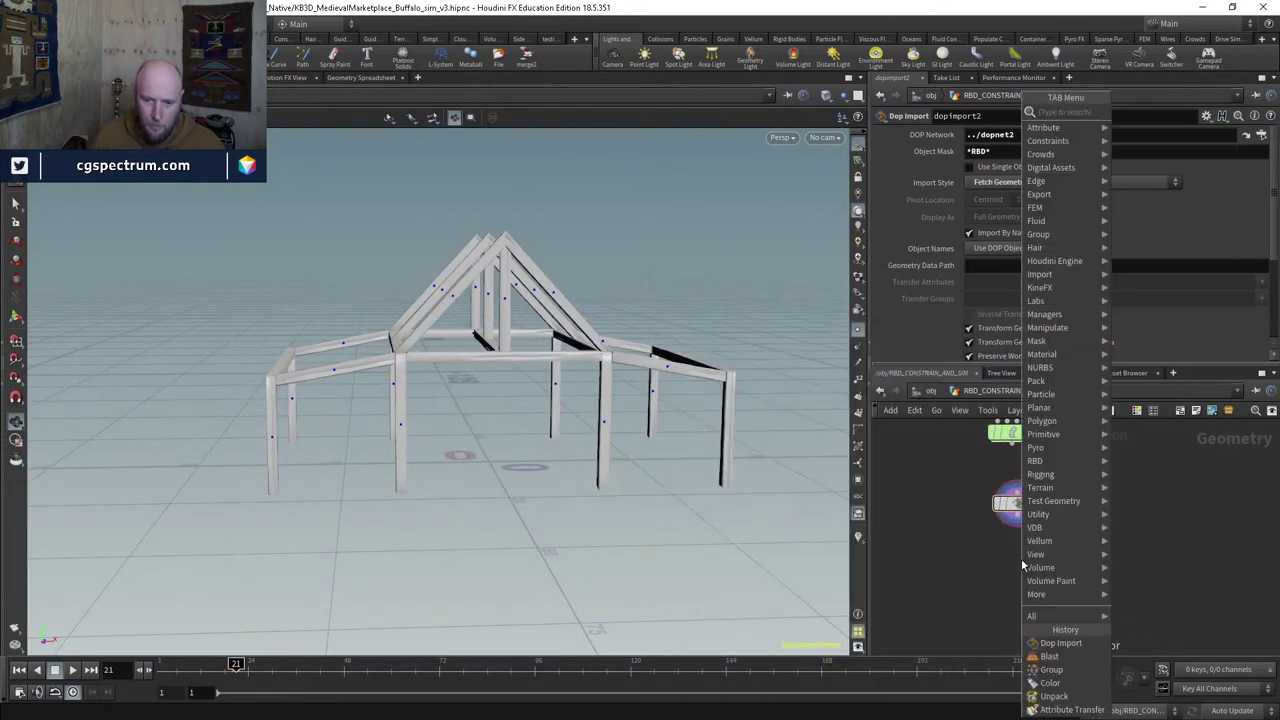
pyautogui.click(1054, 696)
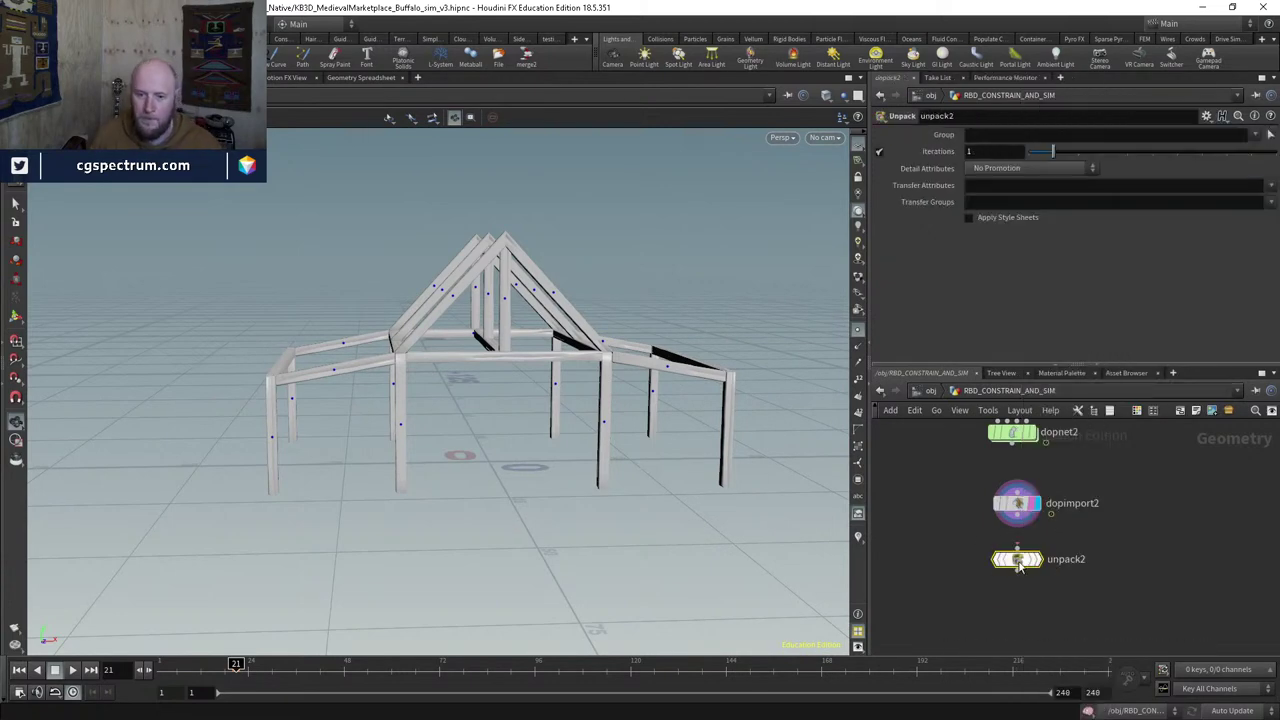
pyautogui.click(1018, 518)
pyautogui.click(1017, 549)
pyautogui.click(1038, 559)
# Step: Add a Trail node after unpack2 with Result Type Compute Velocity, and display it
pyautogui.press('Tab')
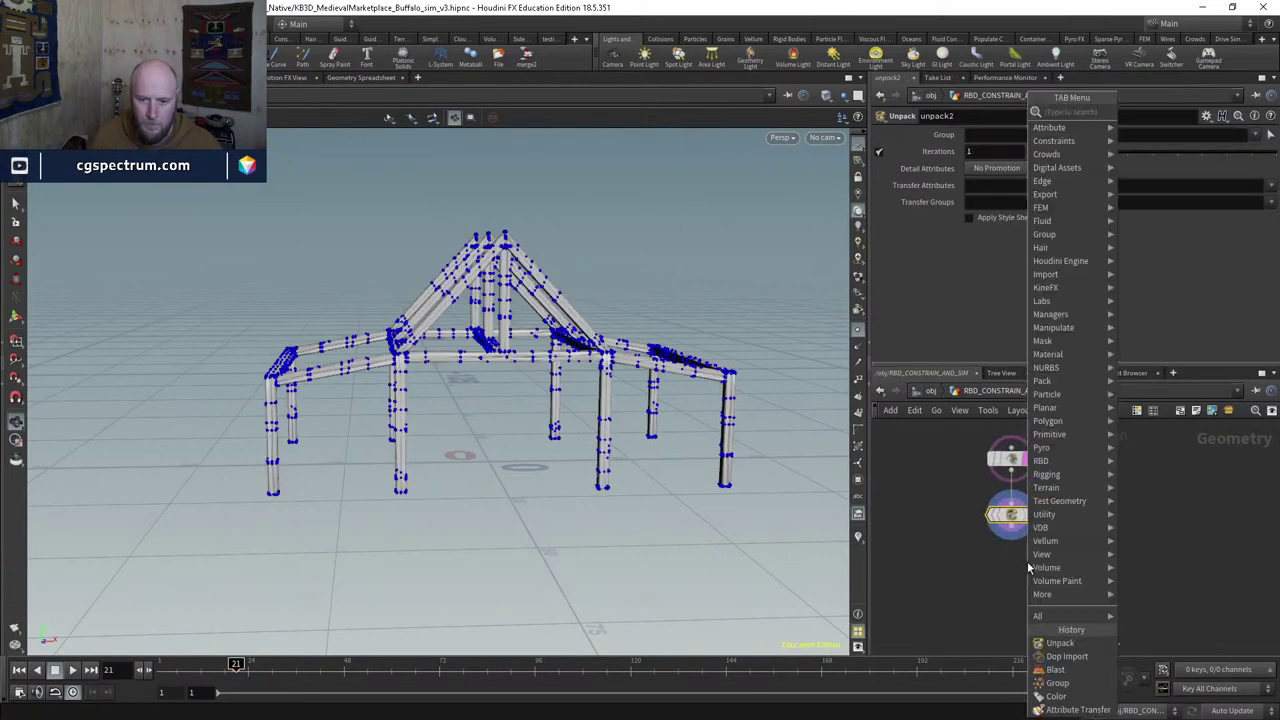
pyautogui.write('trail')
pyautogui.press('Return')
pyautogui.click(1027, 561)
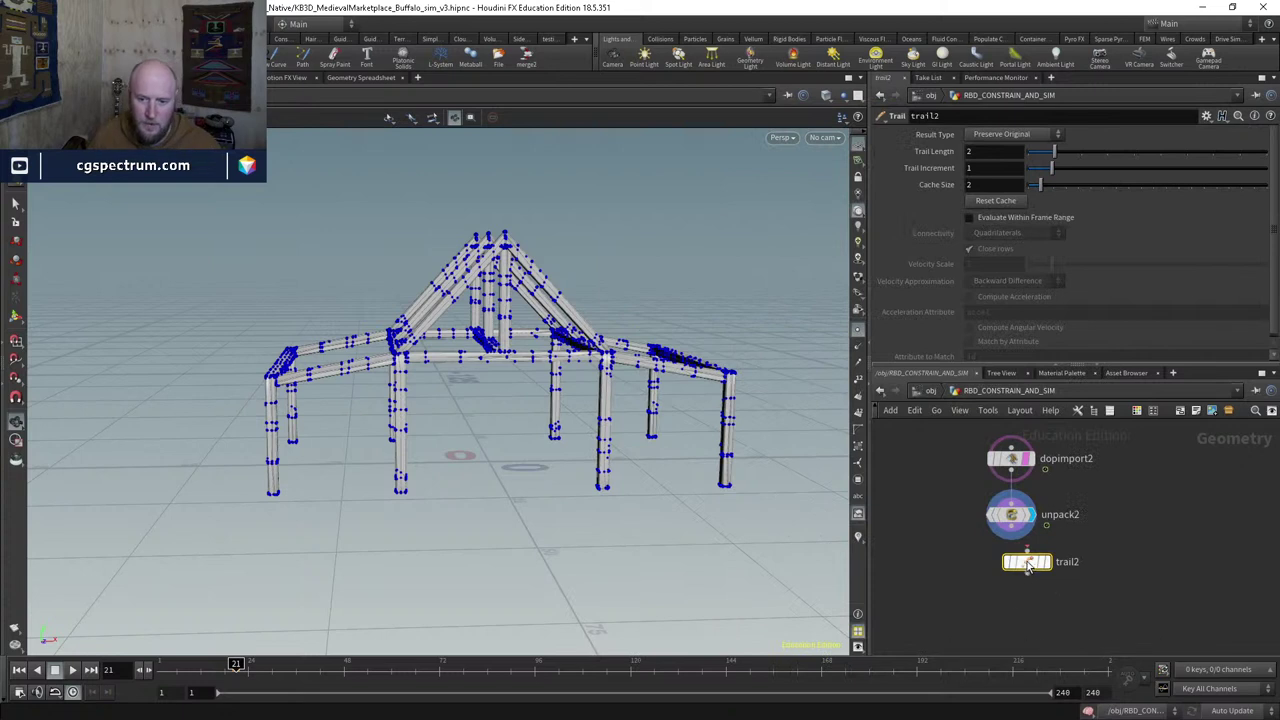
pyautogui.click(1012, 528)
pyautogui.click(1015, 553)
pyautogui.click(1027, 562)
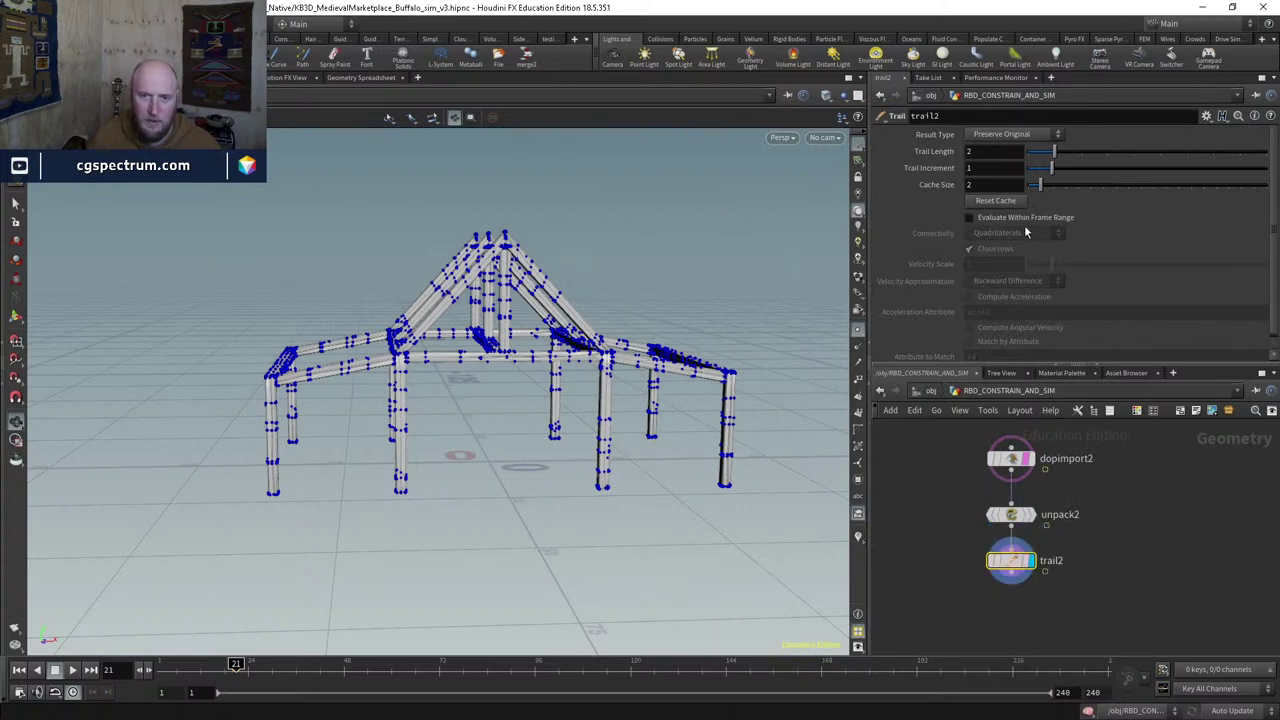
pyautogui.click(1007, 137)
pyautogui.click(1000, 168)
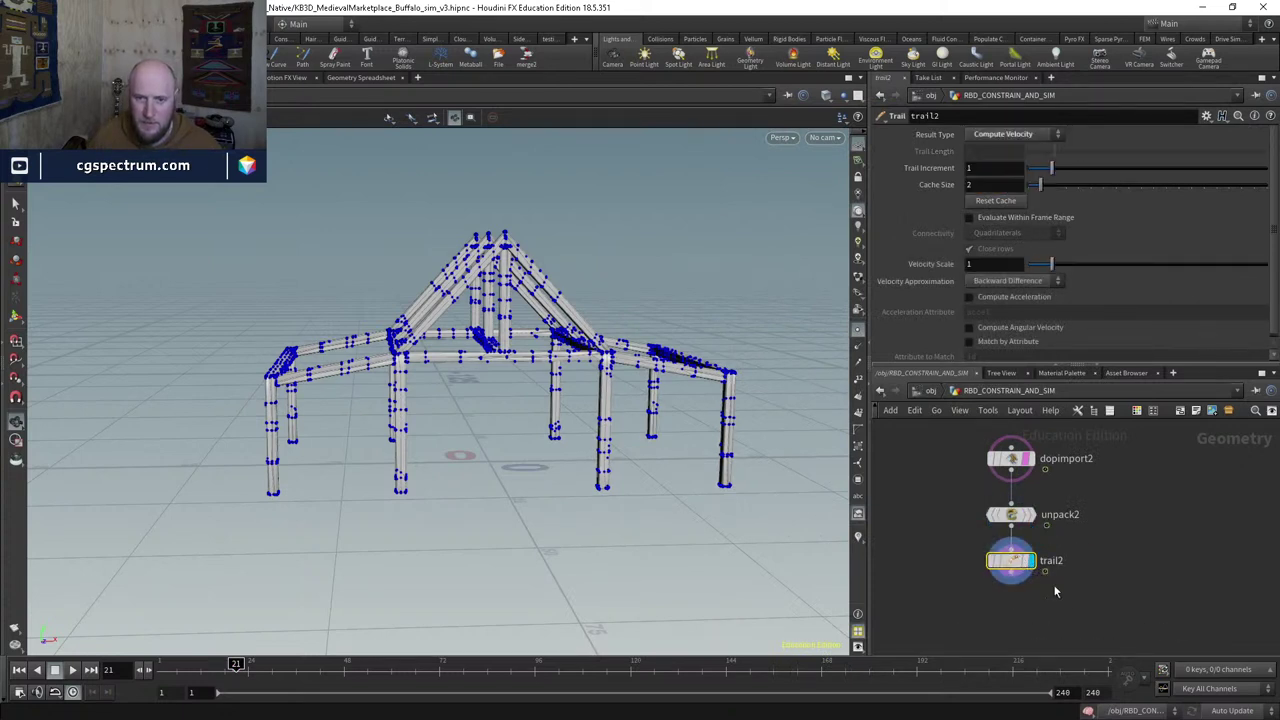
# Step: Turn off the per-piece name colouring, review Marker 1 settings, and scrub to check motion
pyautogui.moveTo(1053, 584); pyautogui.dragTo(1040, 532, button='middle')
pyautogui.click(858, 538)
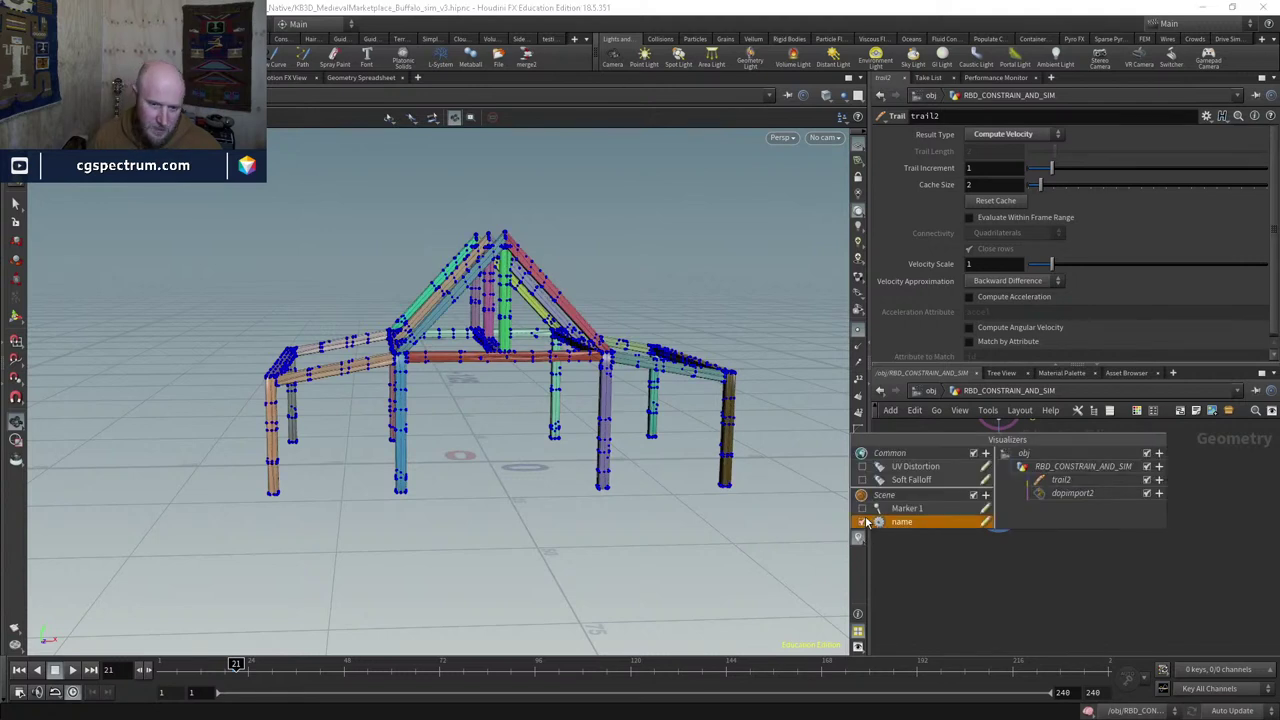
pyautogui.click(864, 522)
pyautogui.click(986, 509)
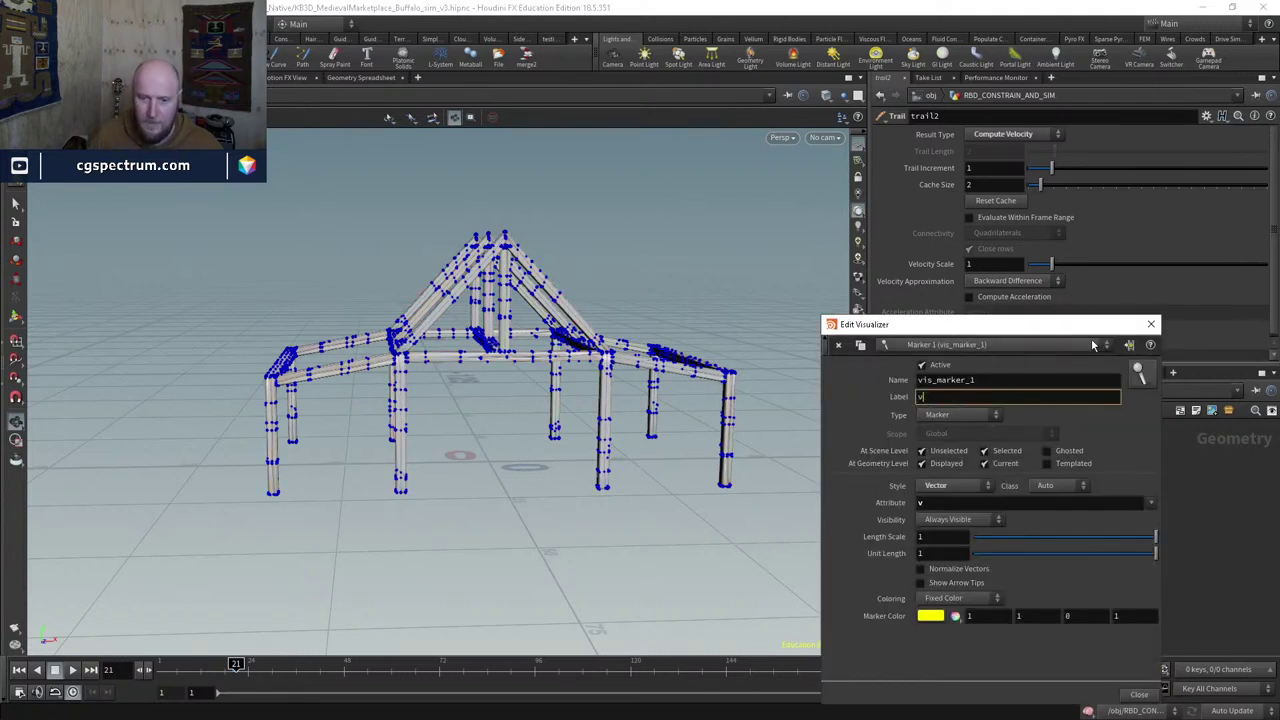
pyautogui.click(1152, 325)
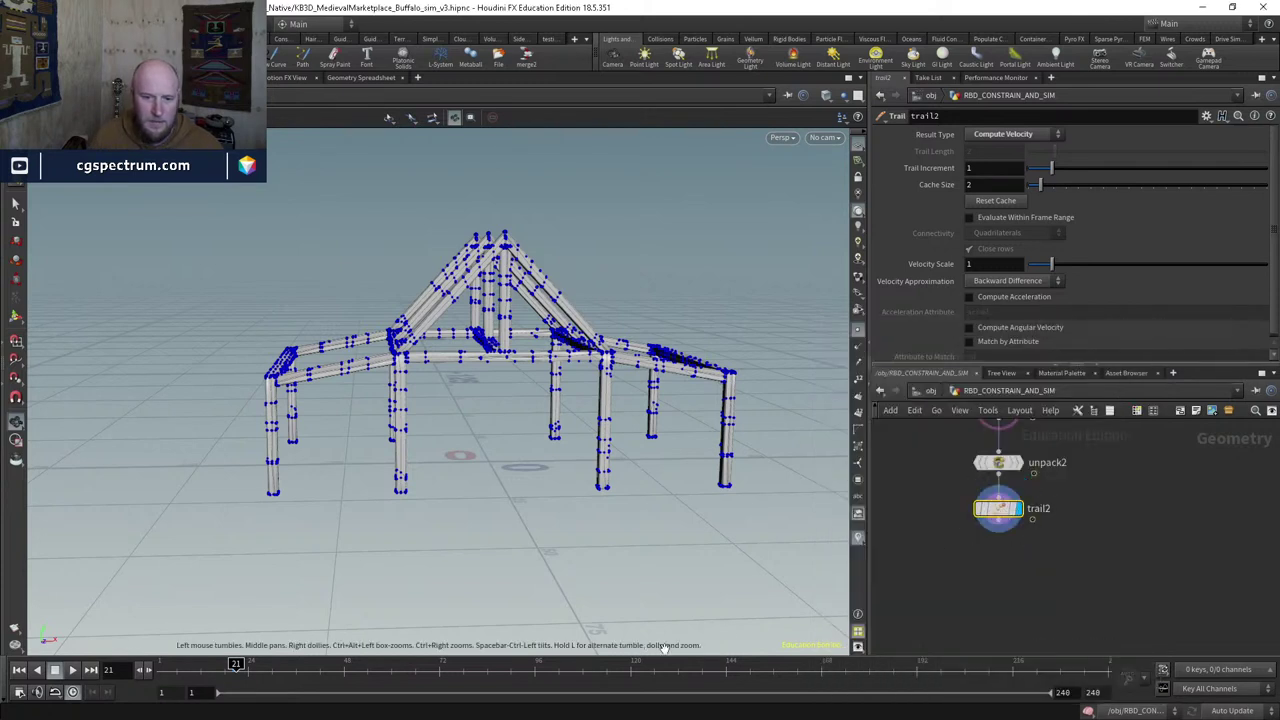
pyautogui.moveTo(233, 664); pyautogui.dragTo(262, 664)
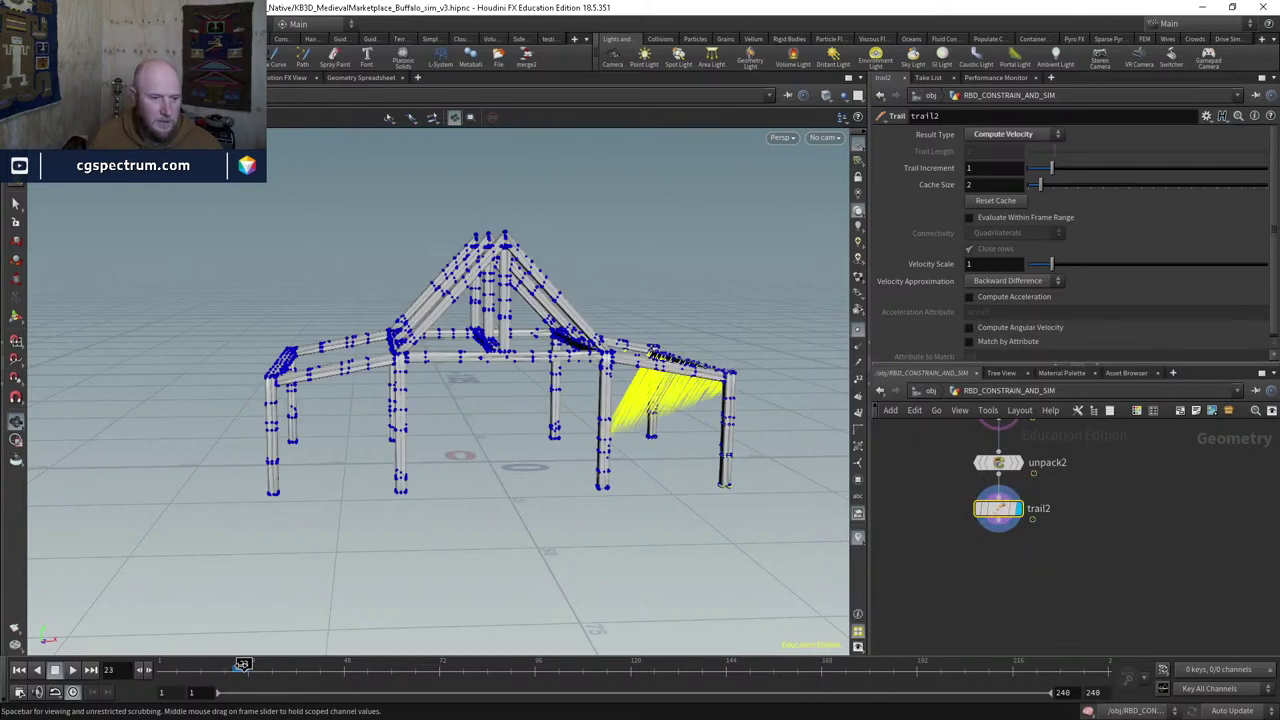
pyautogui.click(999, 463)
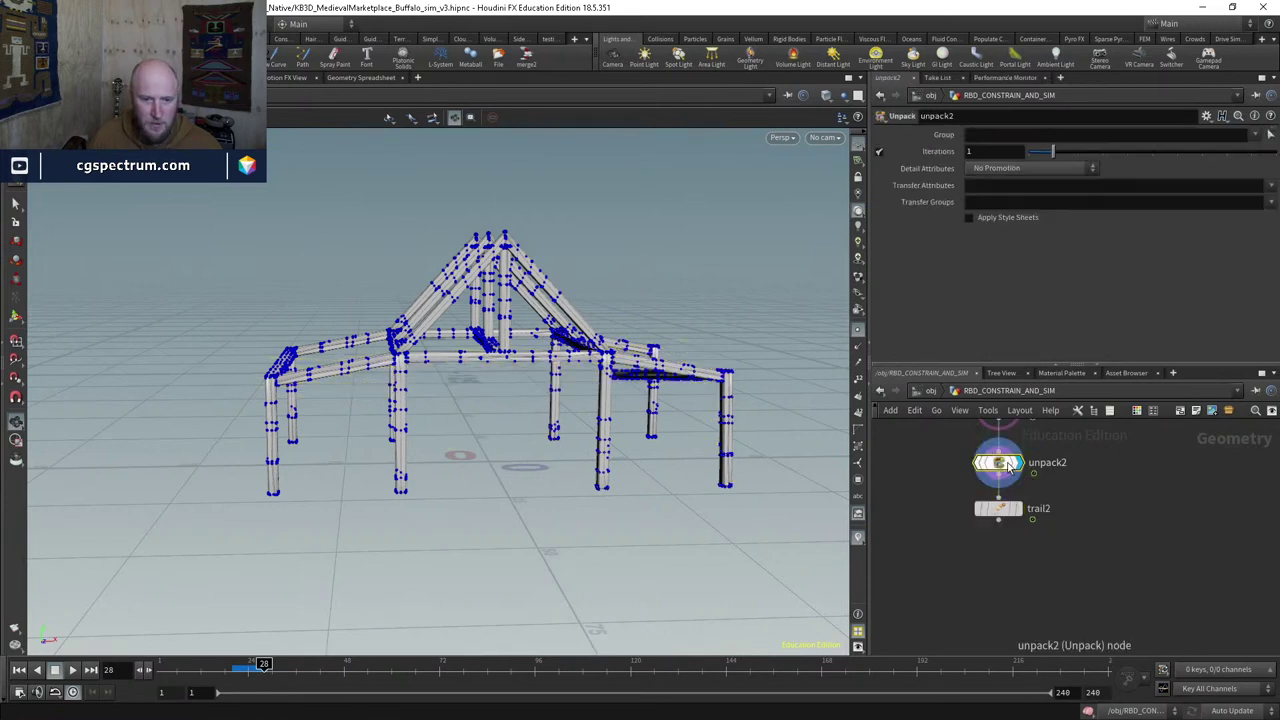
# Step: Set unpack2's Transfer Attributes to v
pyautogui.click(1270, 186)
pyautogui.click(1203, 624)
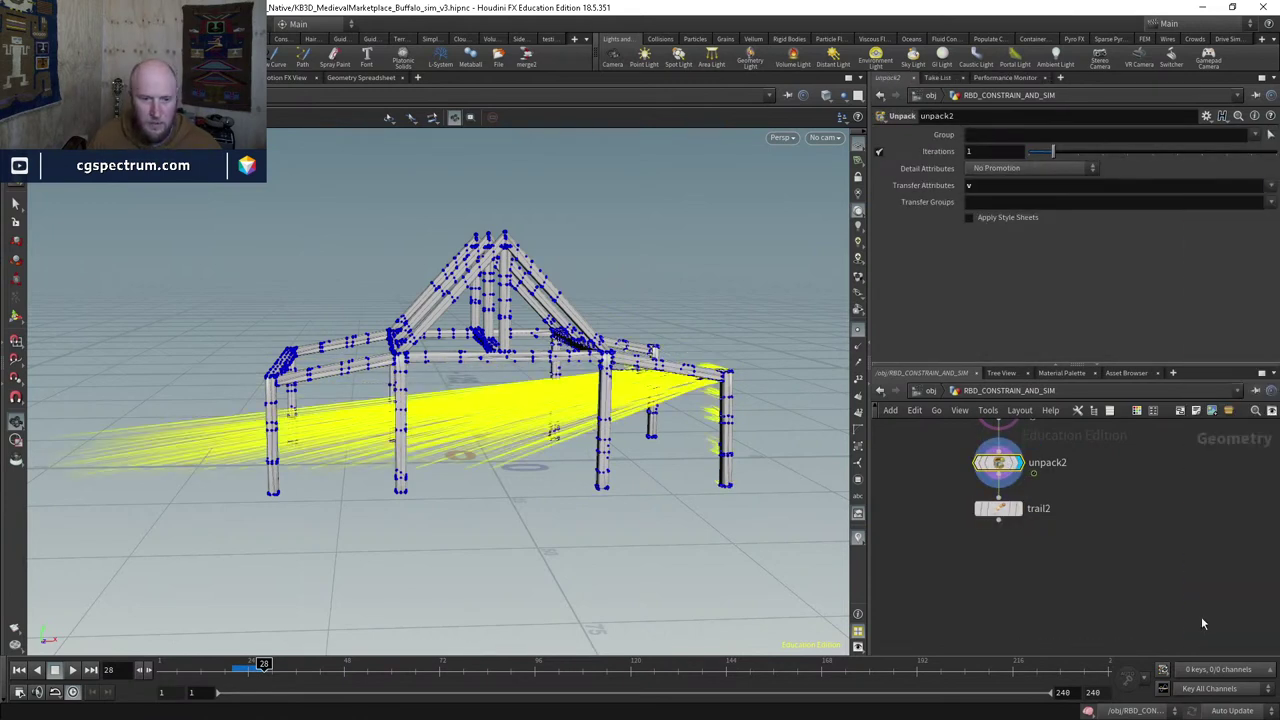
pyautogui.moveTo(610, 375)
pyautogui.mouseDown()
pyautogui.moveTo(612, 405)
pyautogui.moveTo(610, 385)
pyautogui.mouseUp()
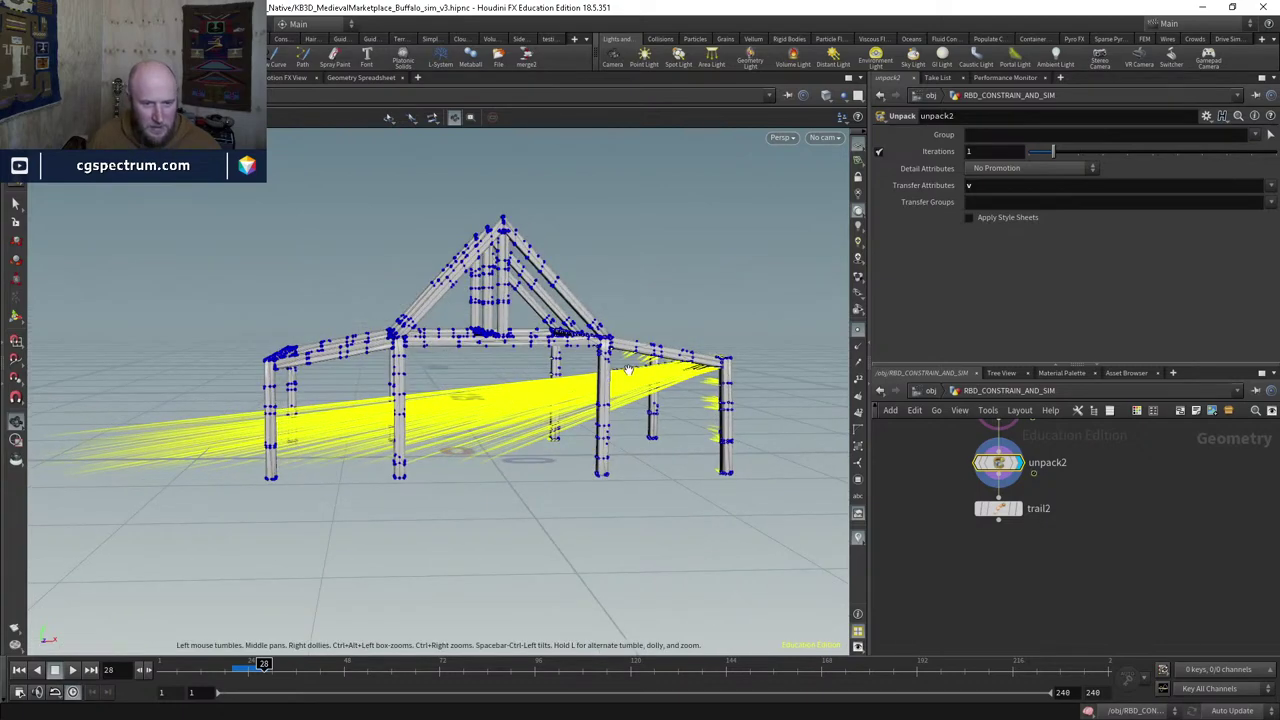
# Step: Scrub to about frame 53 and orbit to review trail2's velocity lines on the breaking frame
pyautogui.click(1000, 510)
pyautogui.moveTo(640, 440)
pyautogui.mouseDown()
pyautogui.moveTo(620, 430)
pyautogui.moveTo(700, 390)
pyautogui.moveTo(660, 445)
pyautogui.mouseUp()
pyautogui.moveTo(263, 665); pyautogui.dragTo(363, 665)
pyautogui.click(1013, 465)
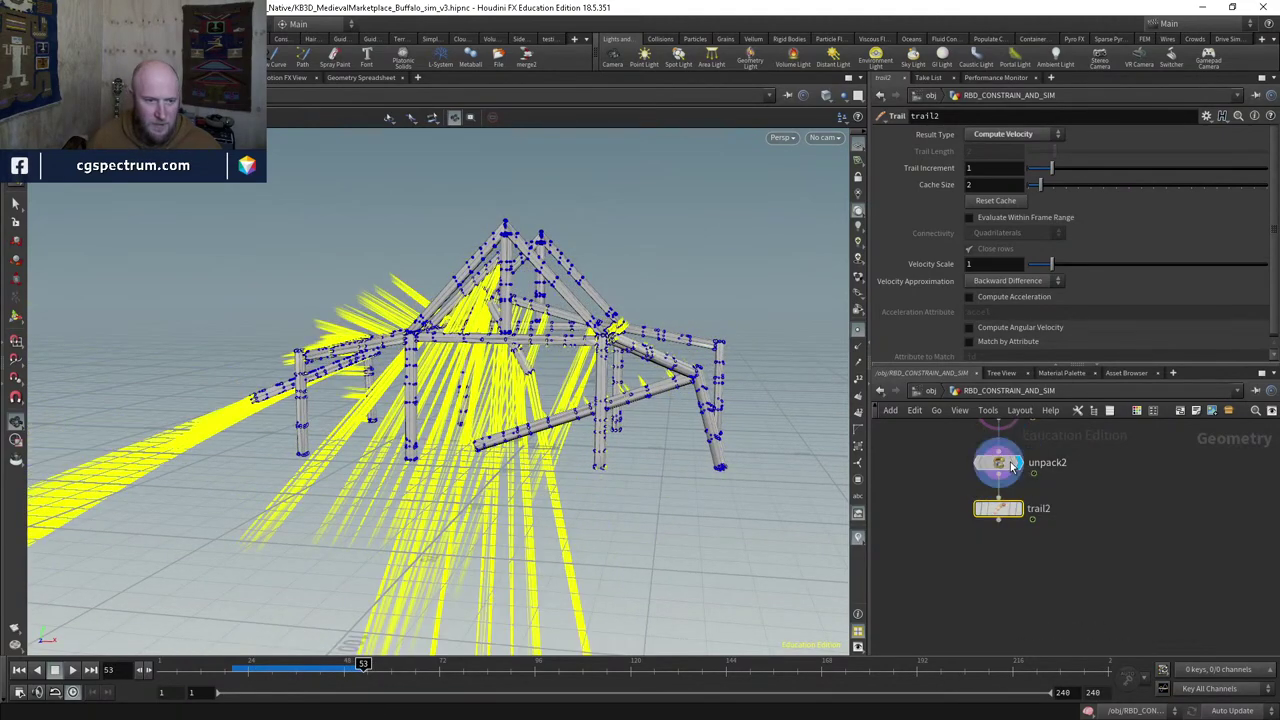
pyautogui.click(1013, 465)
pyautogui.moveTo(640, 440); pyautogui.dragTo(600, 509)
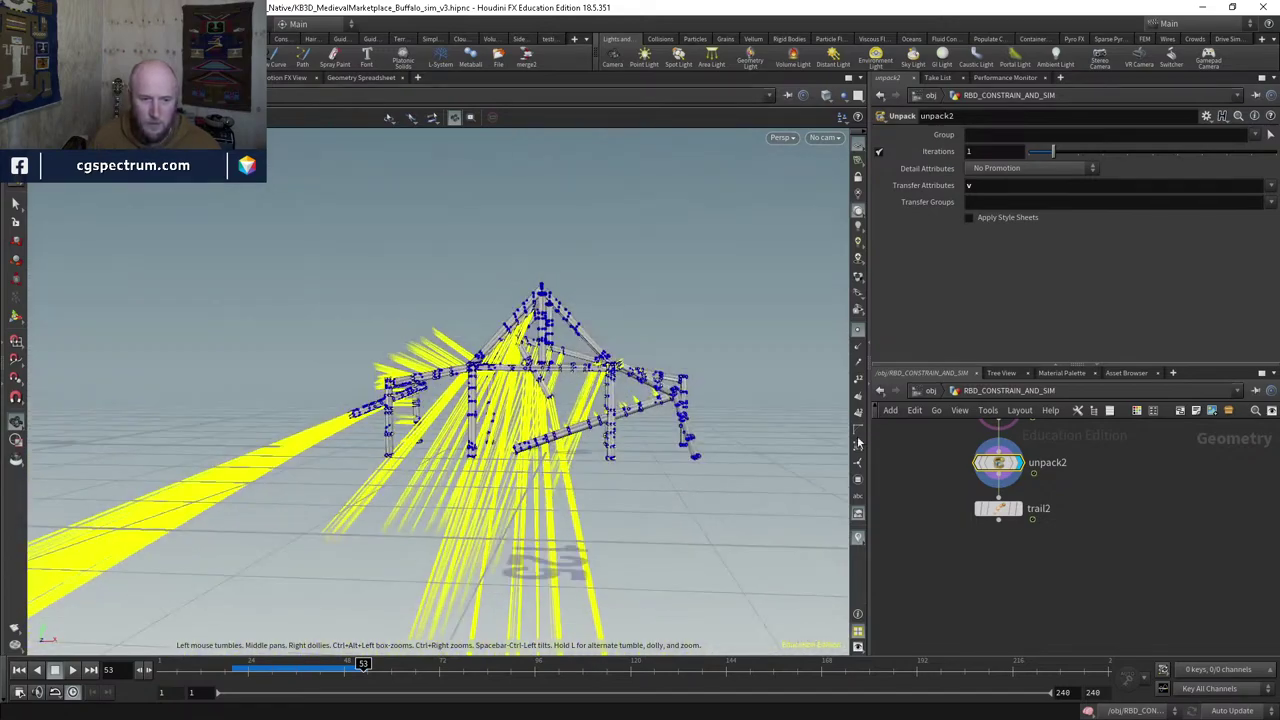
pyautogui.click(1018, 511)
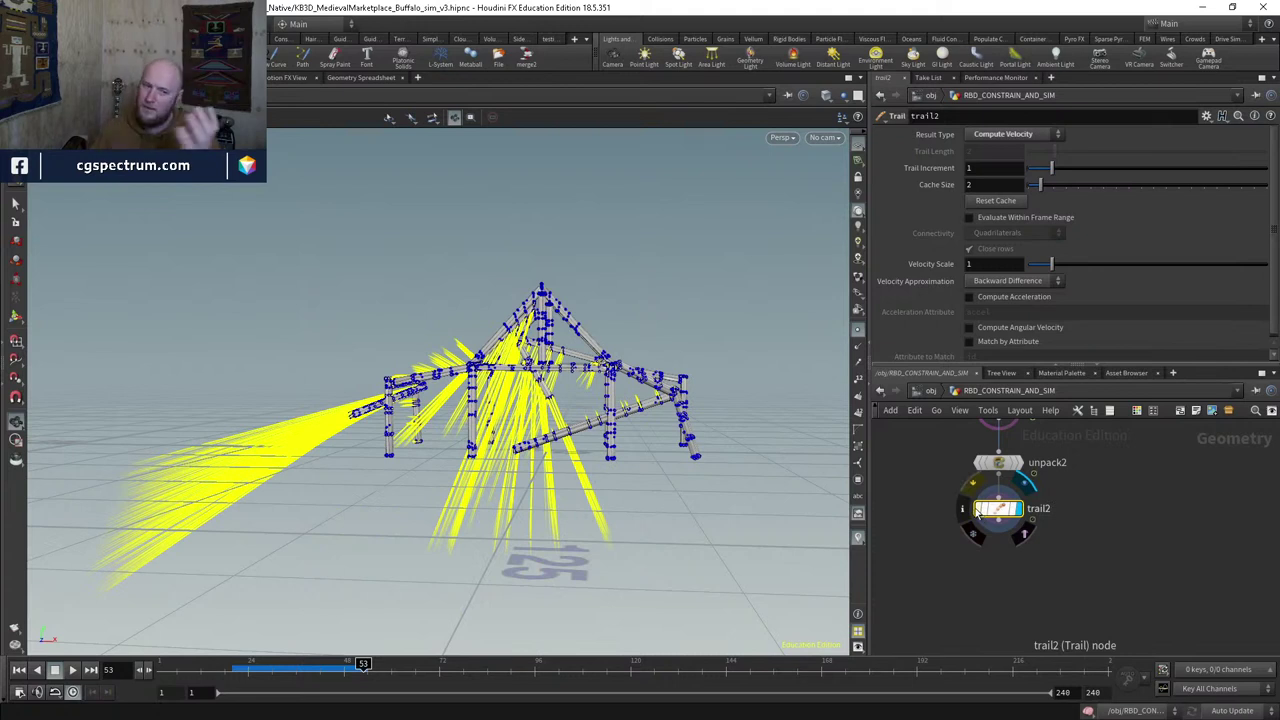
pyautogui.click(1000, 566)
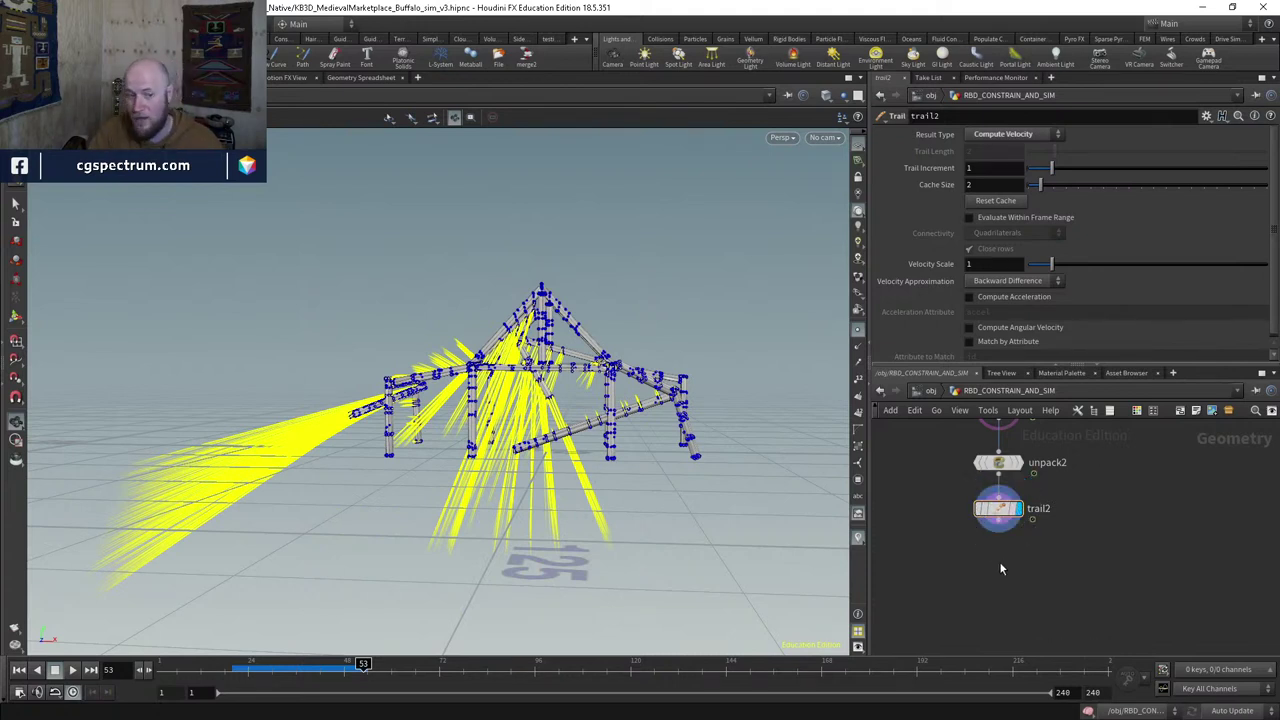
pyautogui.press('Tab')
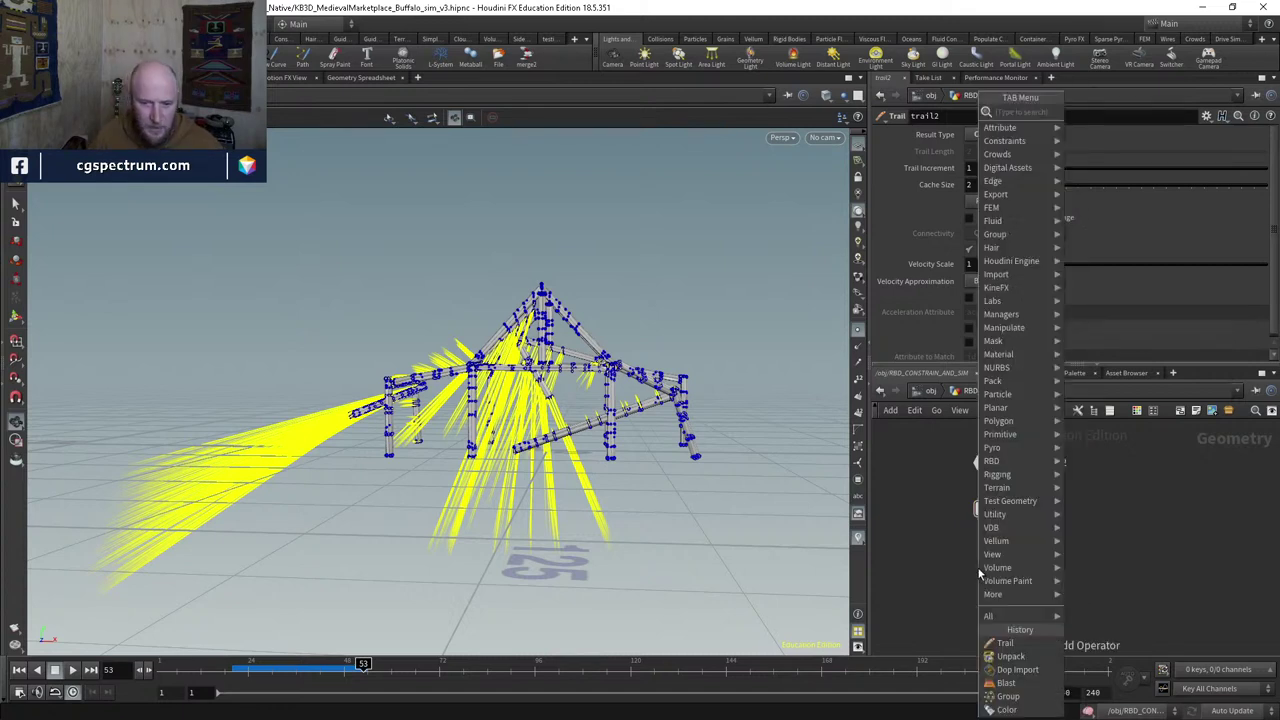
# Step: Add a null below trail2 named OUT_FRAME_FOR_VELLUM
pyautogui.write('null')
pyautogui.press('Return')
pyautogui.click(978, 568)
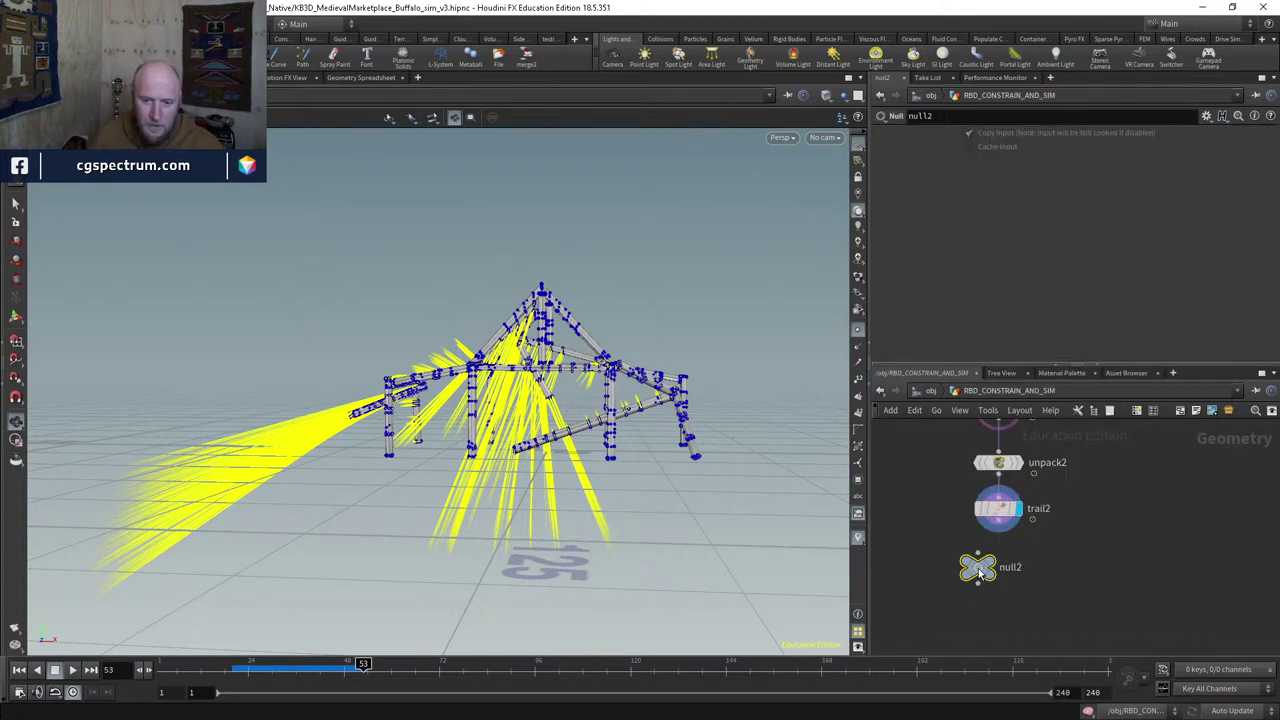
pyautogui.doubleClick(1024, 573)
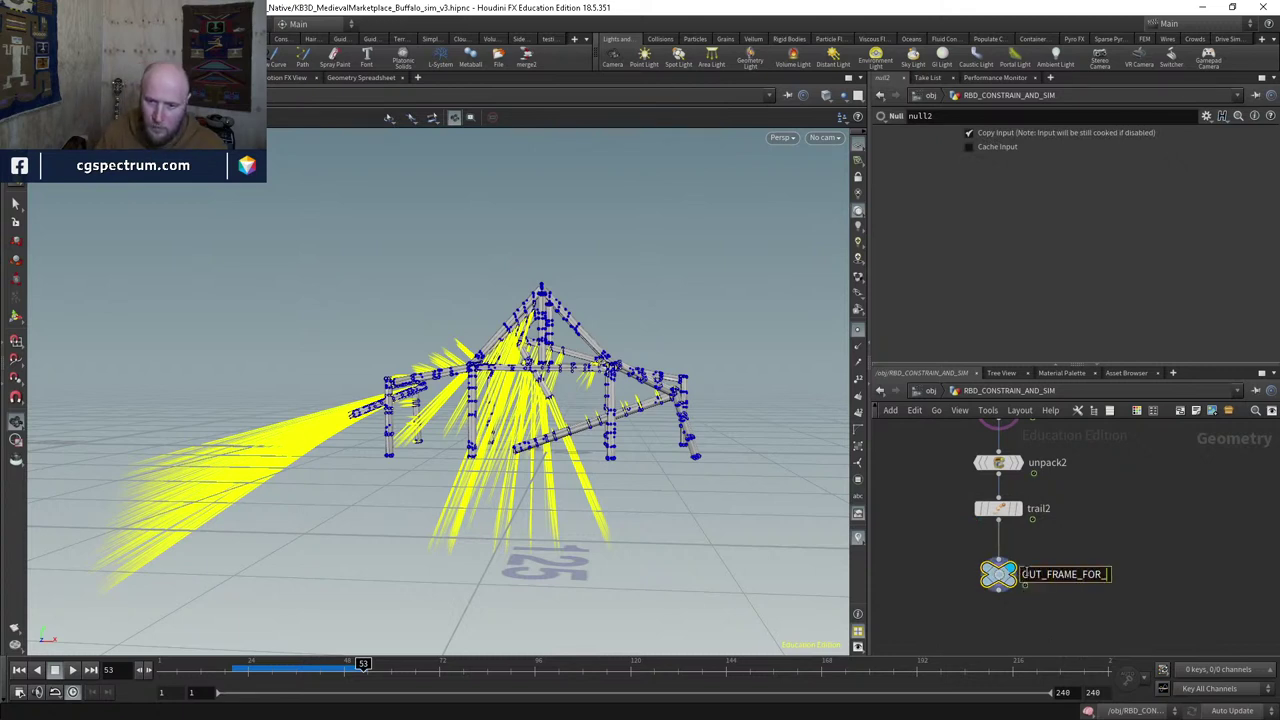
pyautogui.write('OUT_FRAME_FOR_VELLUM')
pyautogui.press('Return')
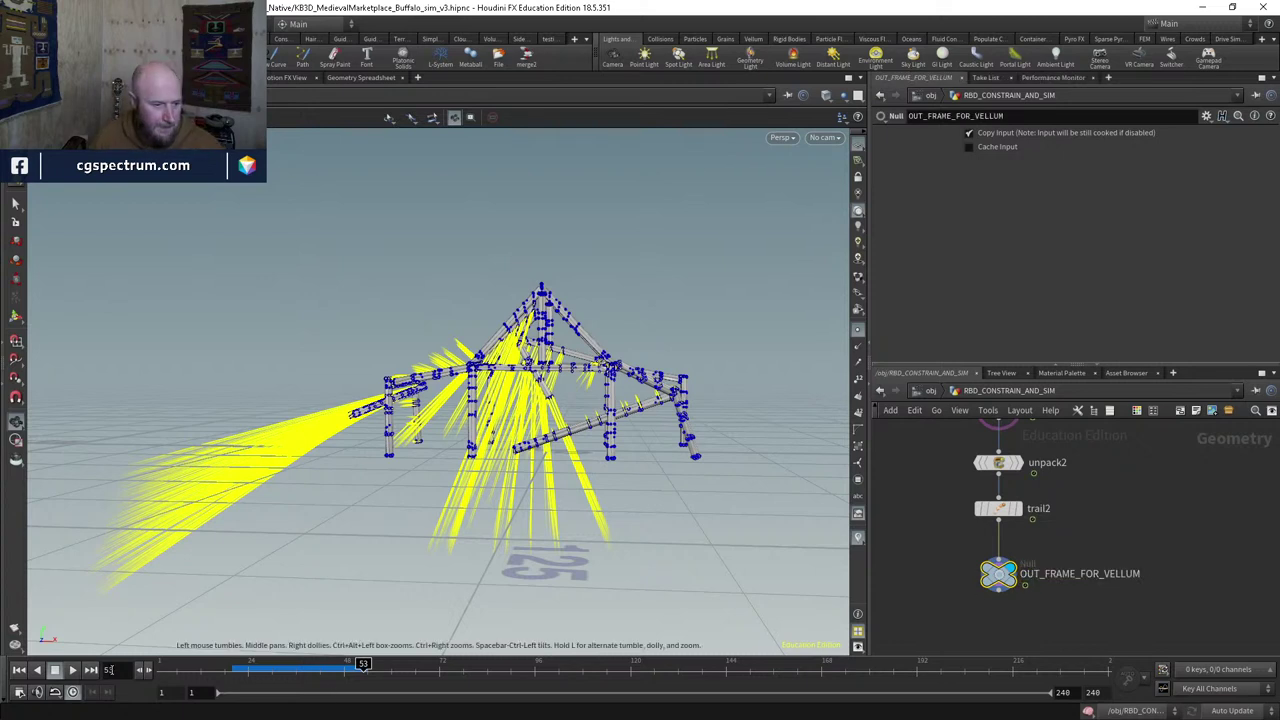
pyautogui.click(20, 671)
# Step: Enter the CONSTRAIN_AND_SIM network and move object_merge3 higher
pyautogui.click(930, 390)
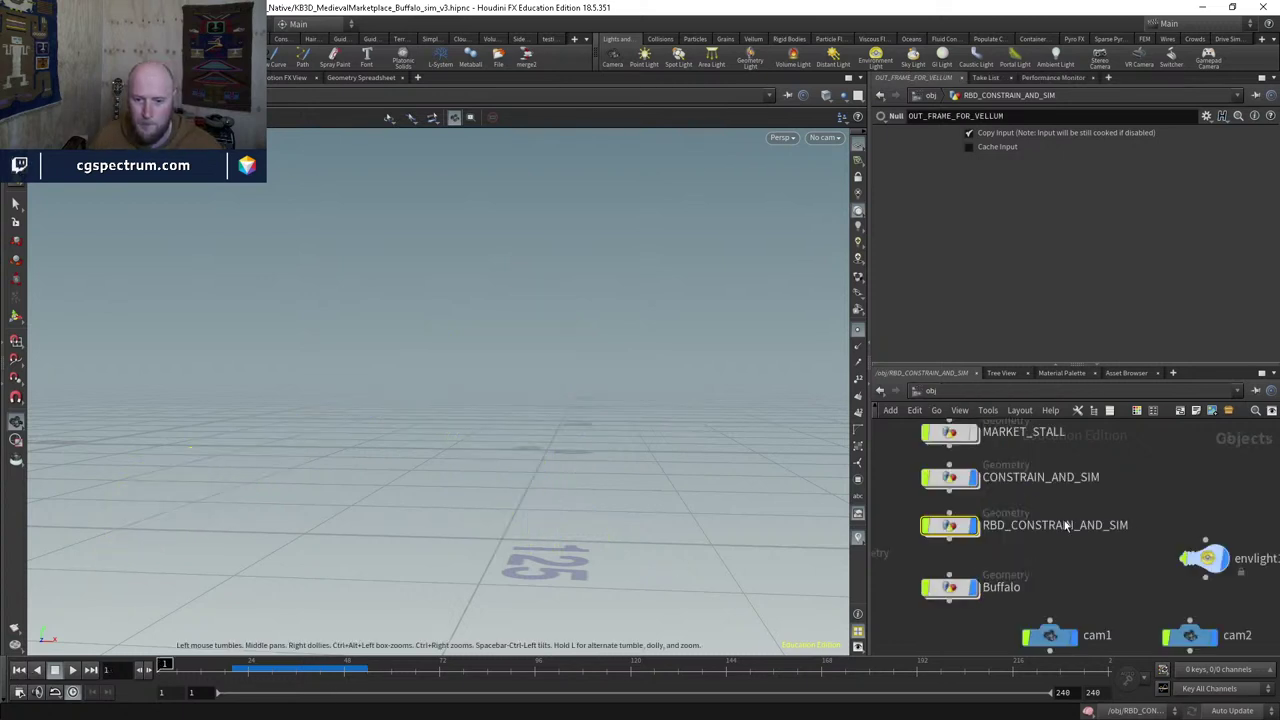
pyautogui.doubleClick(1040, 520)
pyautogui.moveTo(1049, 535); pyautogui.dragTo(1134, 505, button='middle')
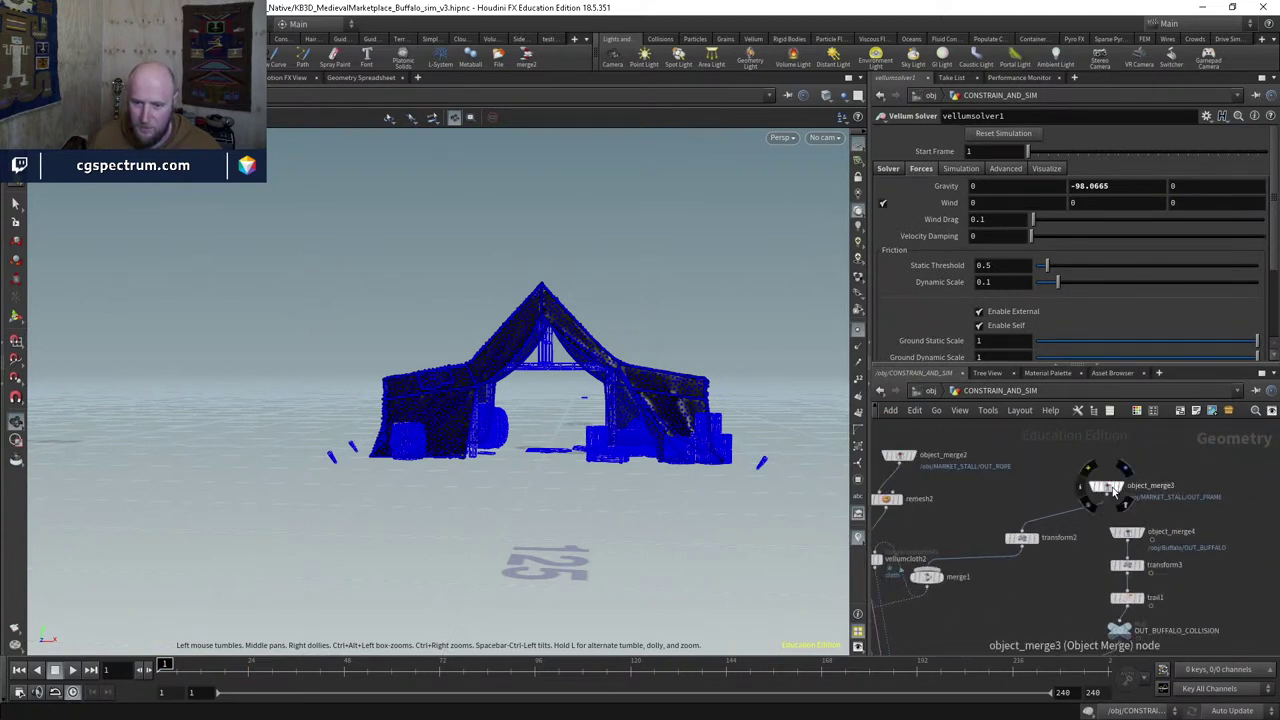
pyautogui.moveTo(1112, 488); pyautogui.dragTo(1100, 457)
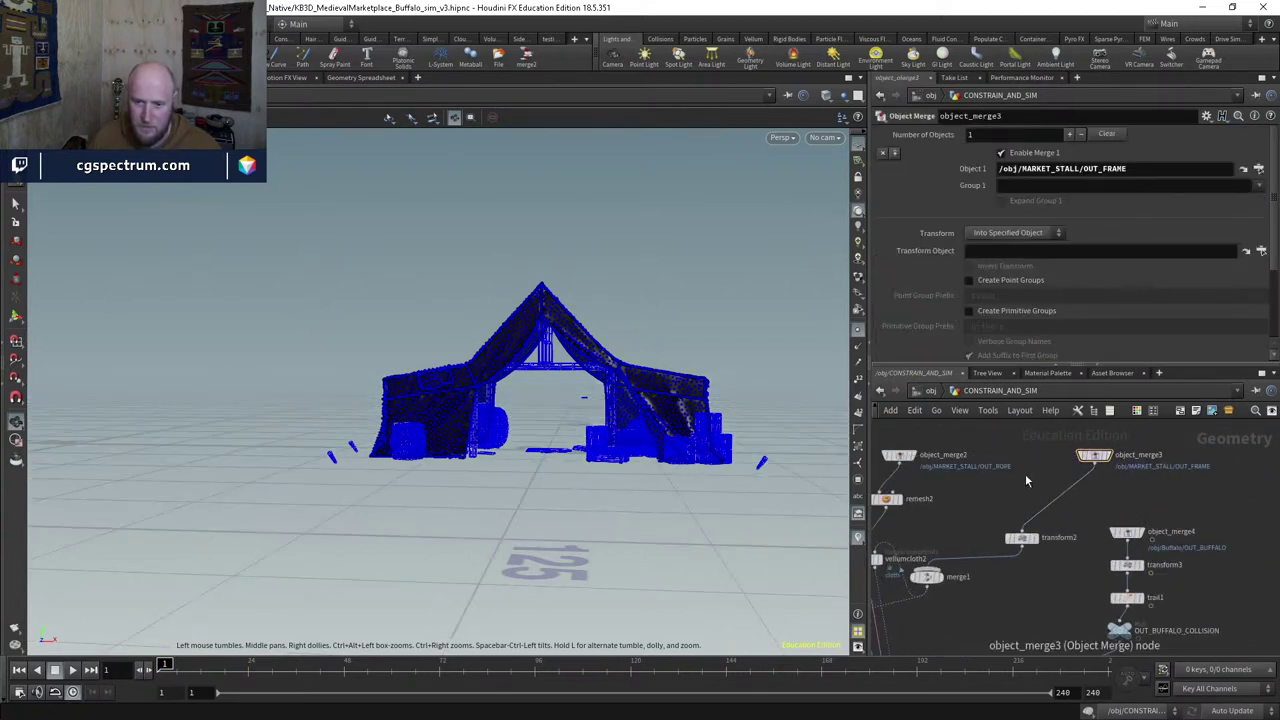
# Step: Duplicate the Object Merge and point Object 1 to /obj/RBD_CONSTRAIN_AND_SIM/OUT_FRAME_FOR_VELLUM
pyautogui.hotkey('ctrl', 'v')
pyautogui.hotkey('ctrl', 'z')
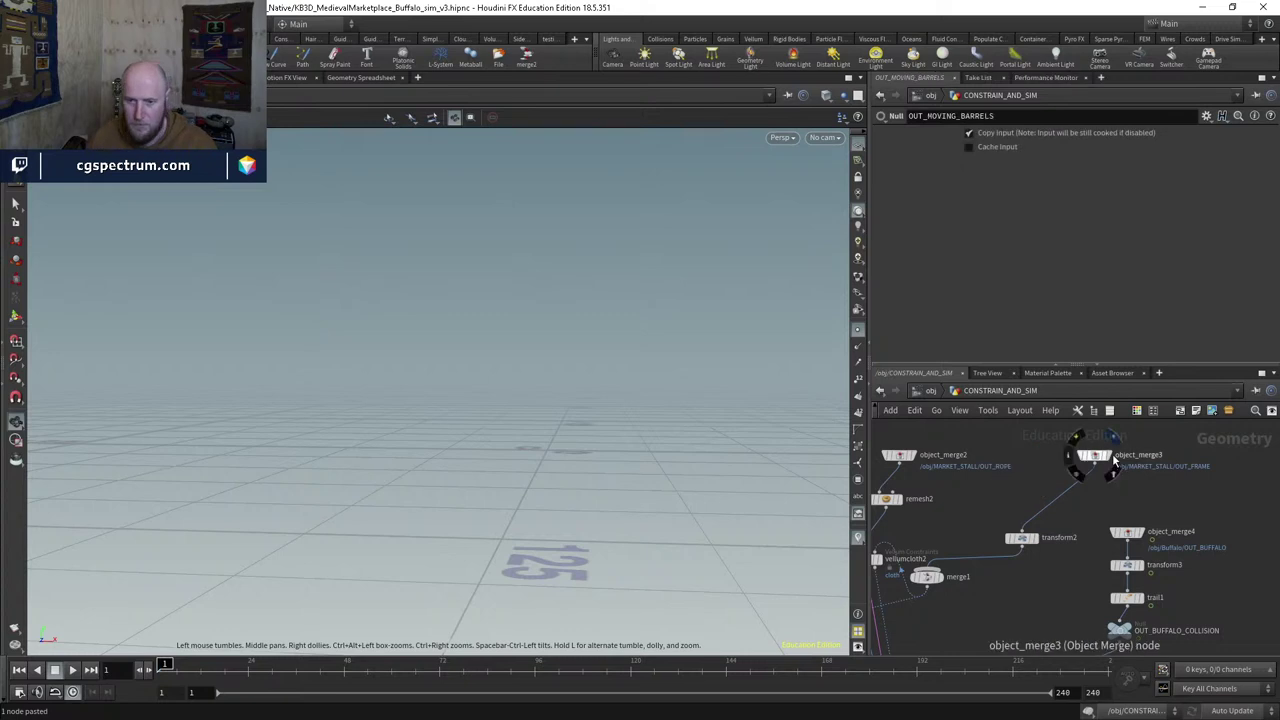
pyautogui.hotkey('ctrl', 'c')
pyautogui.hotkey('ctrl', 'v')
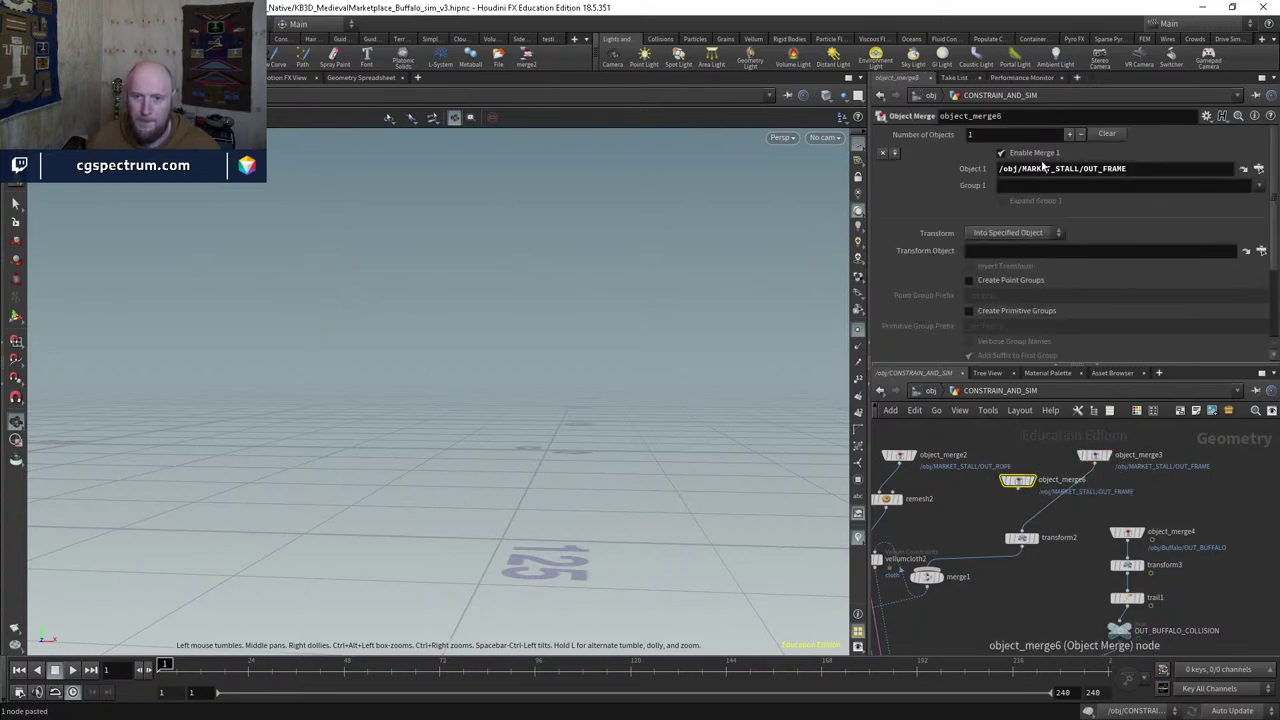
pyautogui.write('/obj/R')
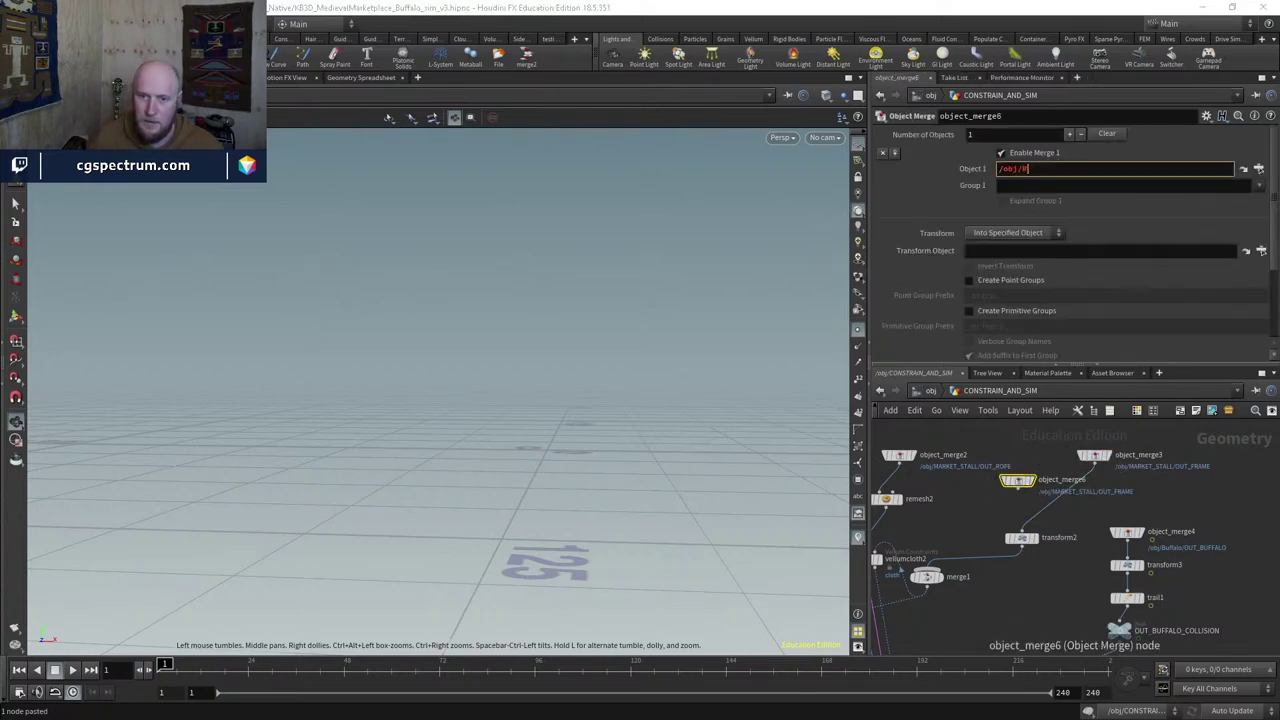
pyautogui.press('Tab')
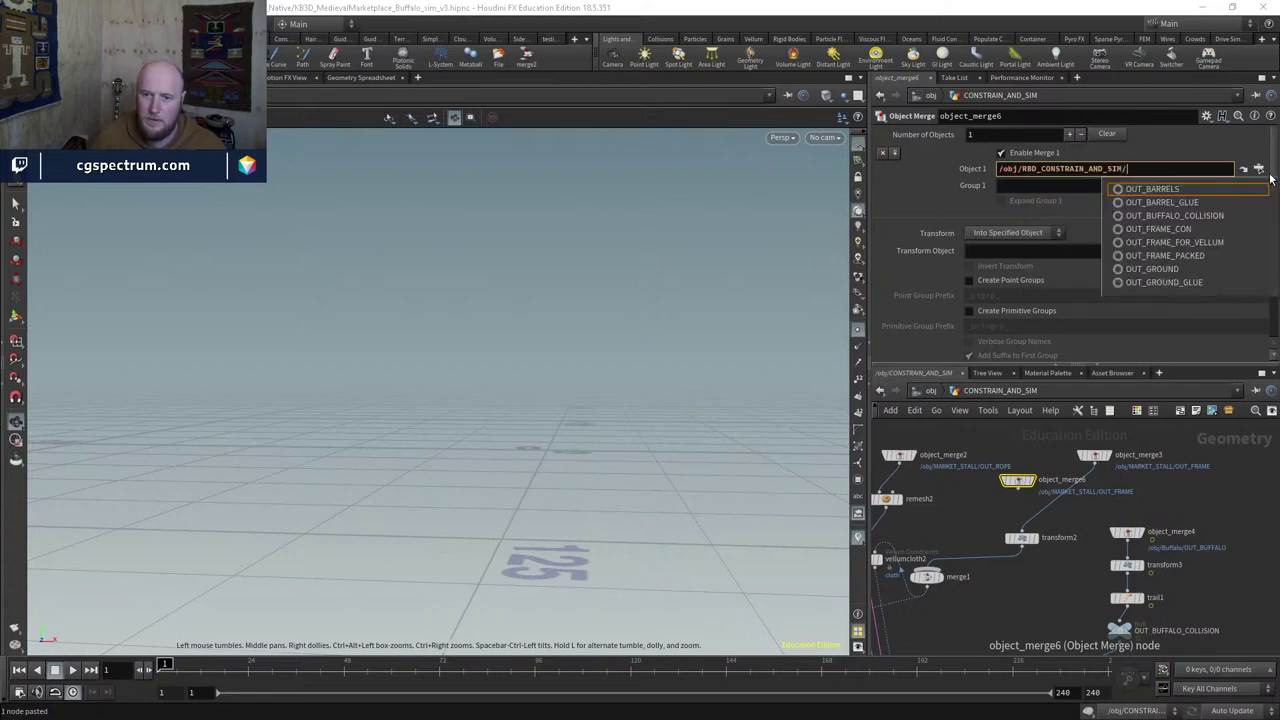
pyautogui.press('Down')
pyautogui.press('Down')
pyautogui.press('Down')
pyautogui.press('Down')
pyautogui.press('Tab')
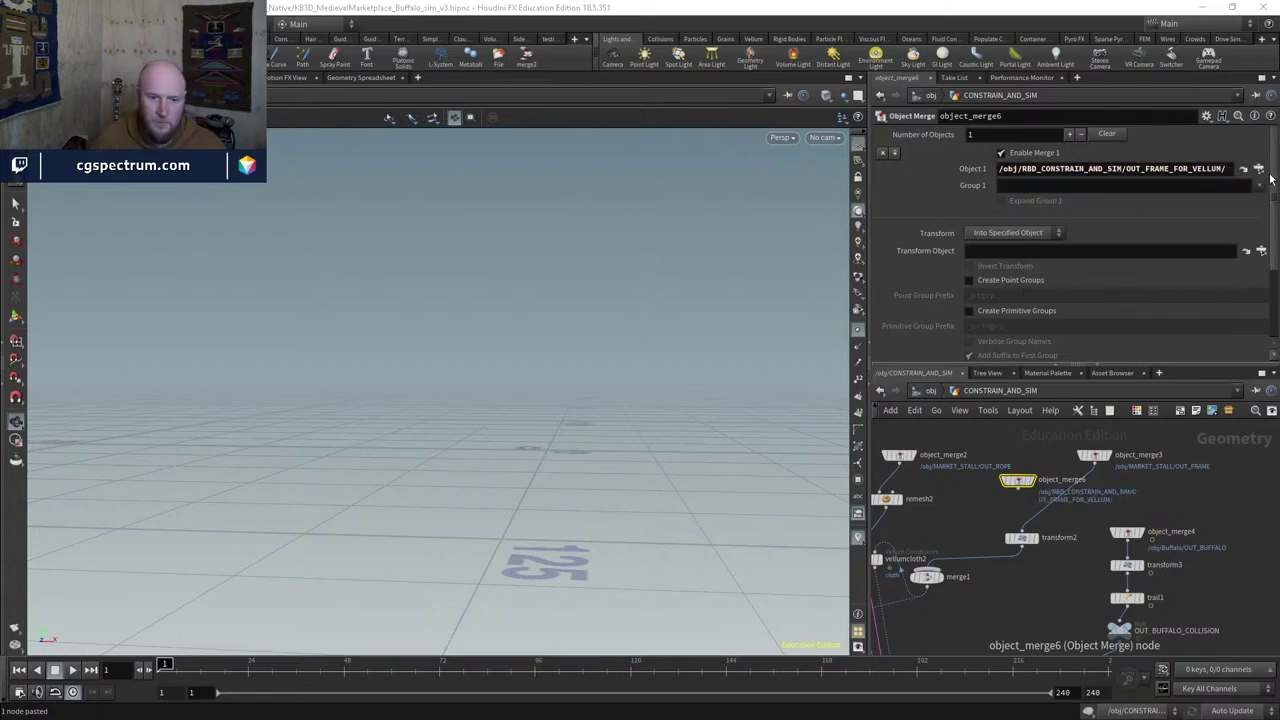
pyautogui.scroll(2, 1037, 494)
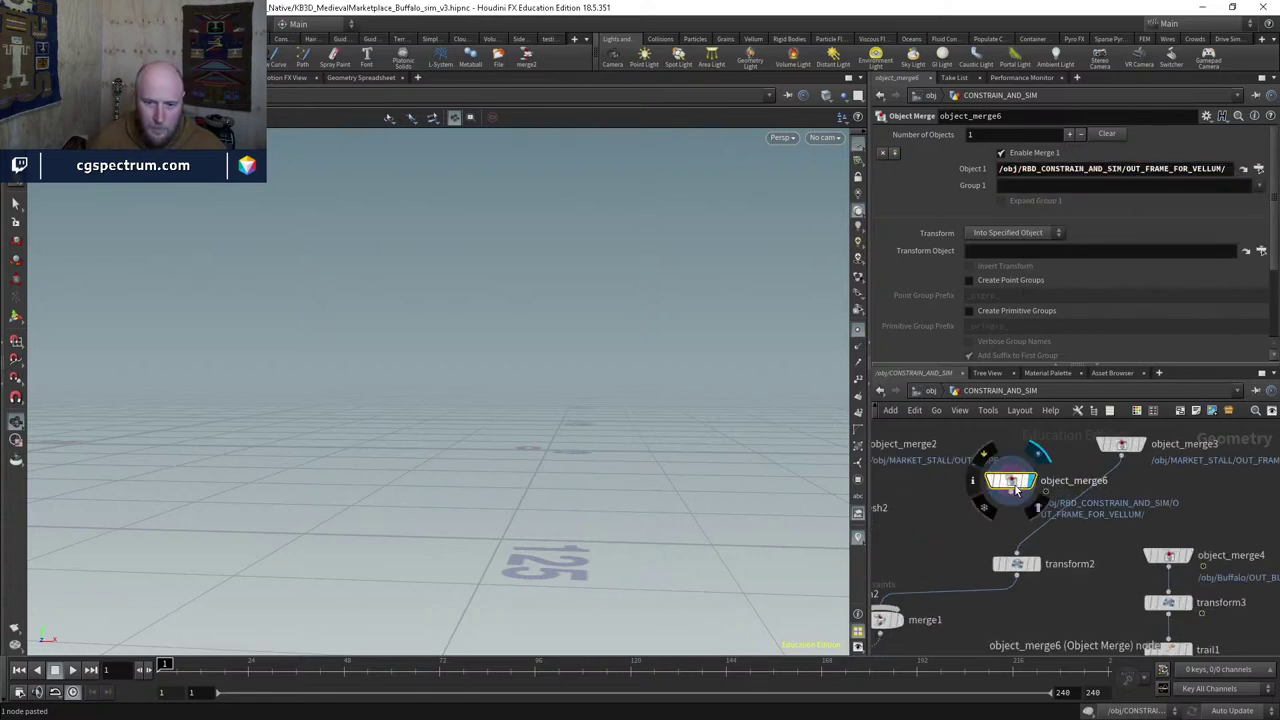
pyautogui.moveTo(737, 468); pyautogui.dragTo(768, 460)
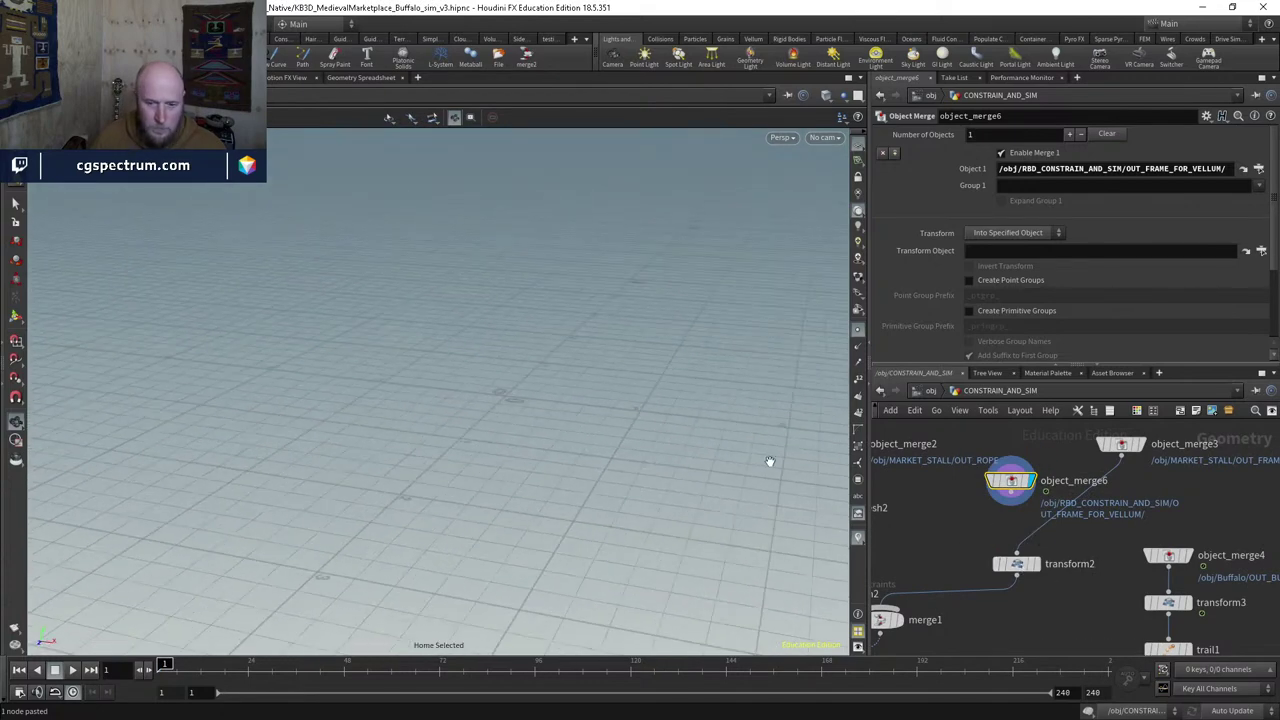
# Step: Insert a Time Shift node between dopimport2 and unpack2
pyautogui.click(931, 390)
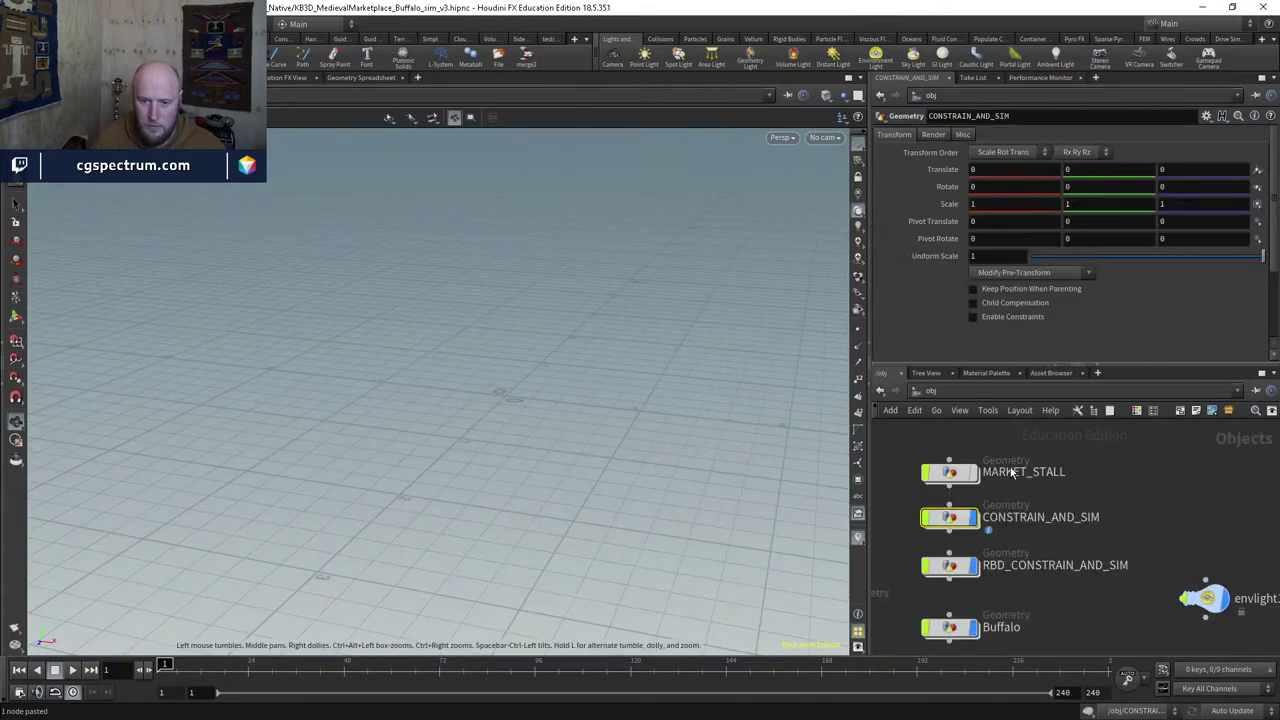
pyautogui.doubleClick(943, 566)
pyautogui.press('Tab')
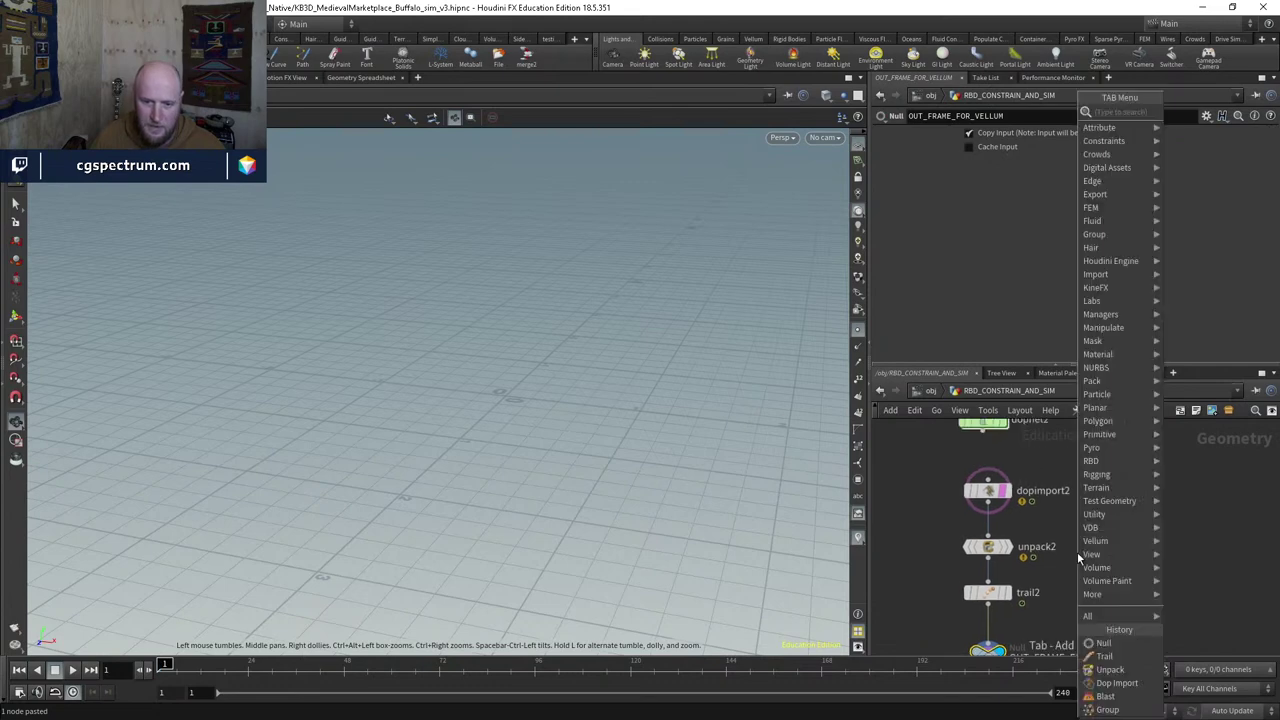
pyautogui.write('timeshift')
pyautogui.press('Return')
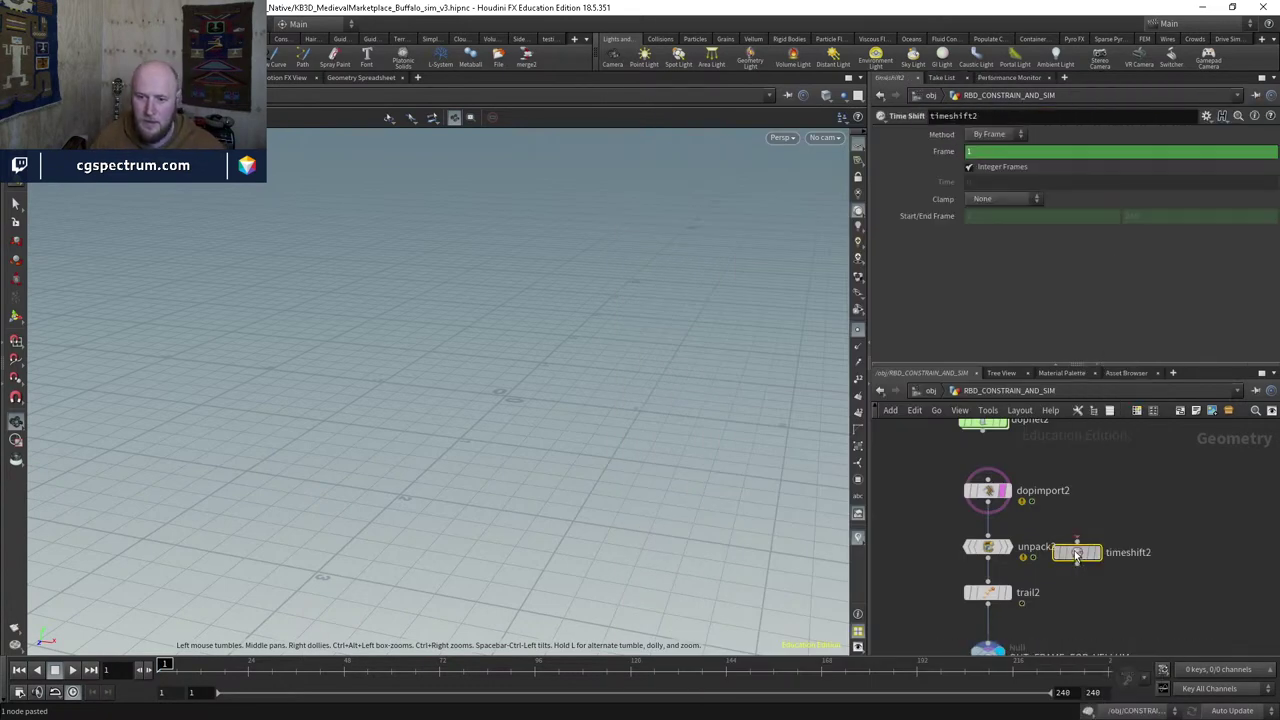
pyautogui.click(988, 523)
# Step: Clamp timeshift2 to First and link its Start/End Frame to dopnet2's Start Frame (20)
pyautogui.click(985, 421)
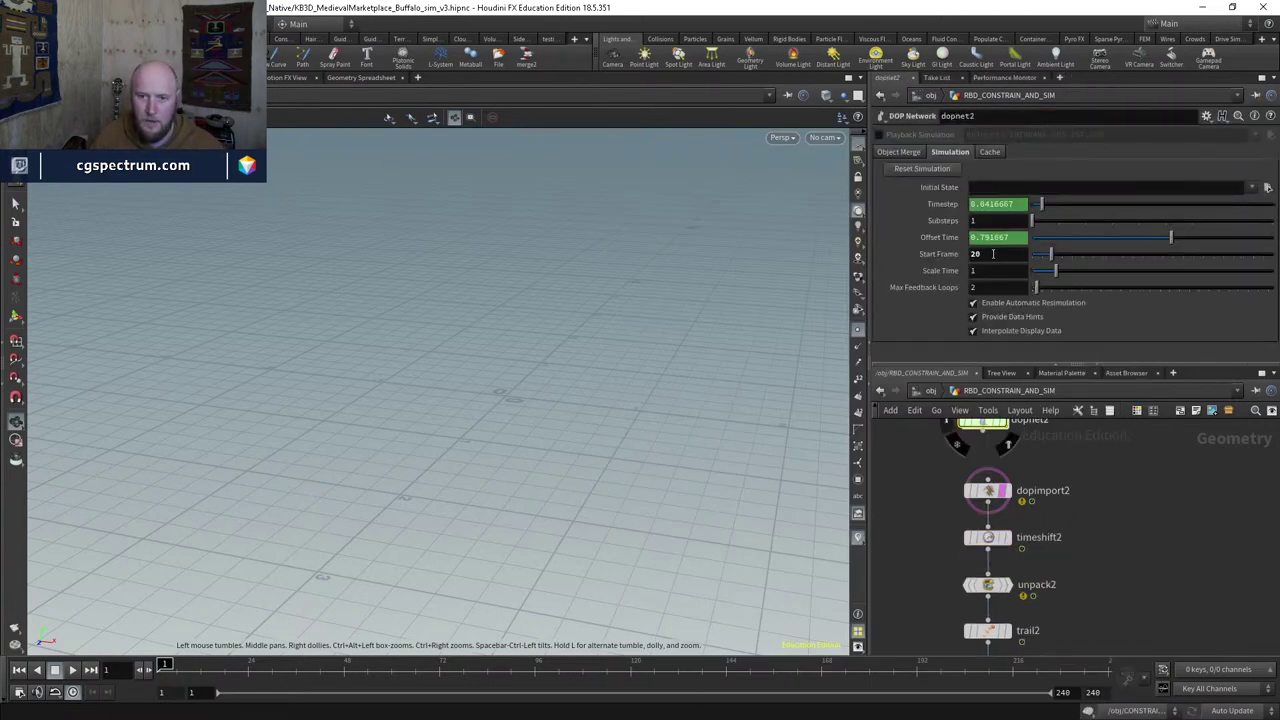
pyautogui.rightClick(993, 253)
pyautogui.click(1035, 341)
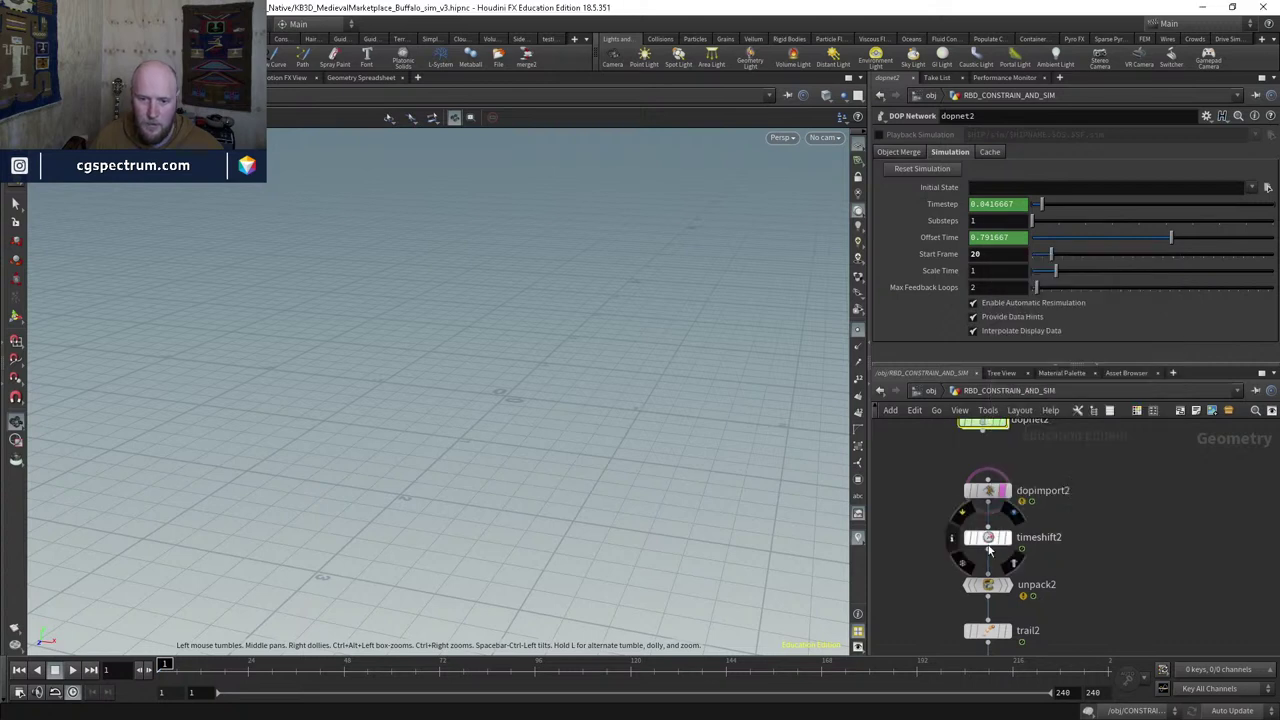
pyautogui.click(988, 540)
pyautogui.click(1003, 198)
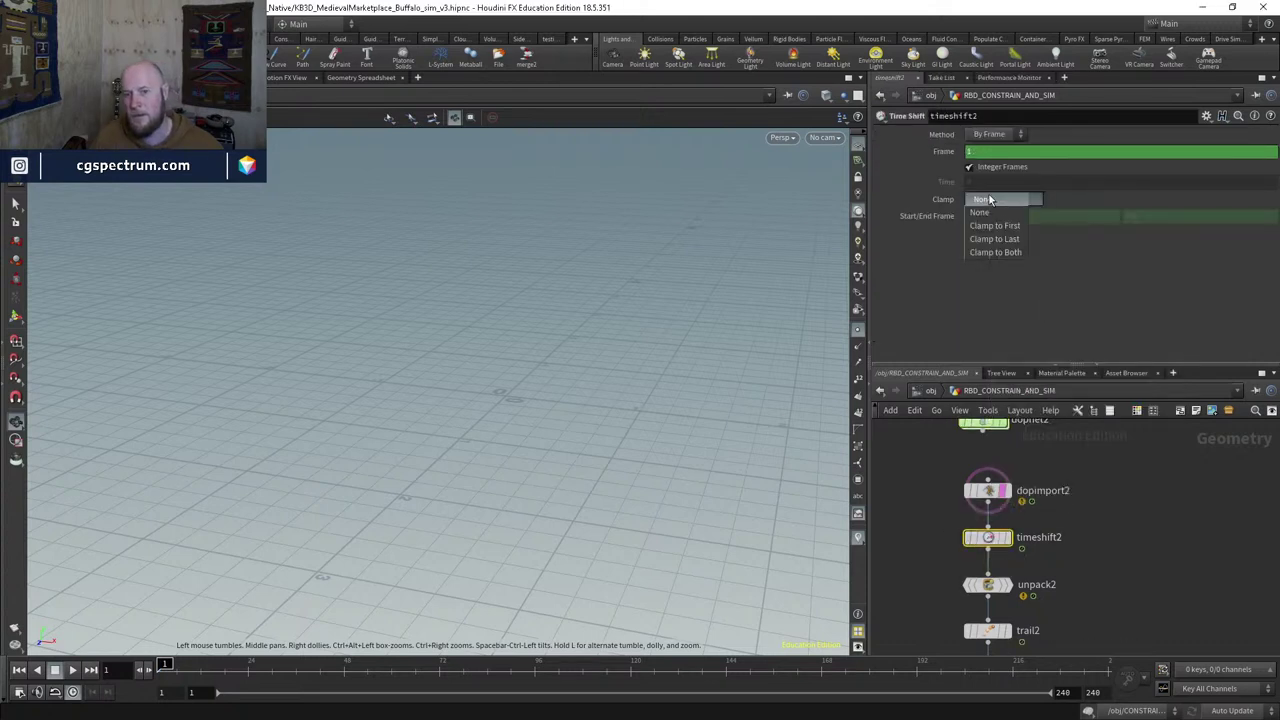
pyautogui.click(1000, 214)
pyautogui.rightClick(993, 217)
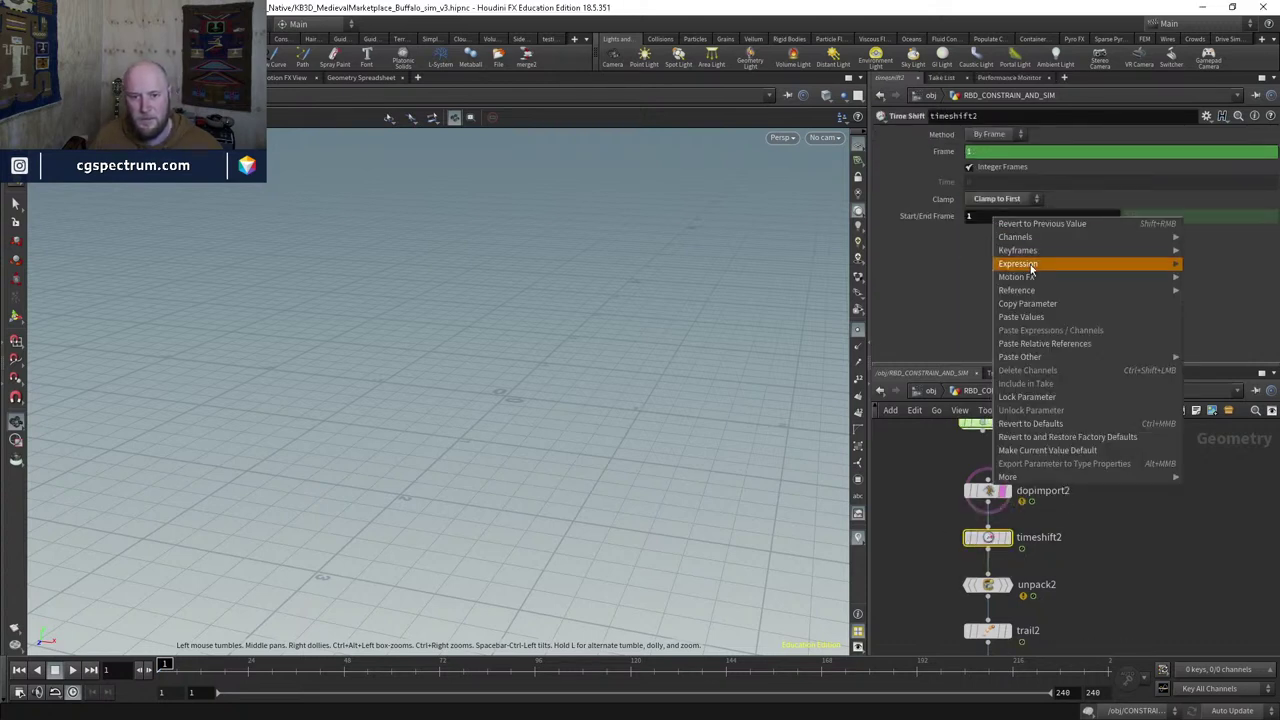
pyautogui.click(1050, 343)
pyautogui.scroll(-5, 1100, 572)
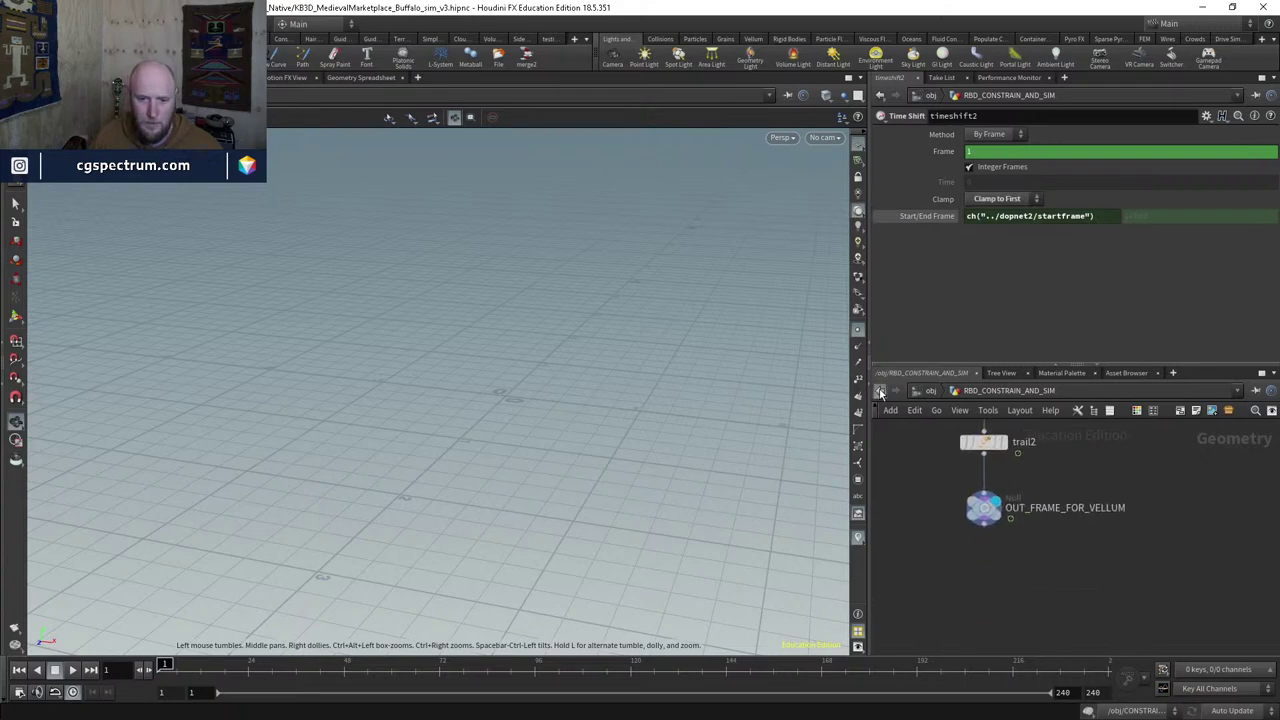
pyautogui.click(879, 392)
pyautogui.doubleClick(993, 531)
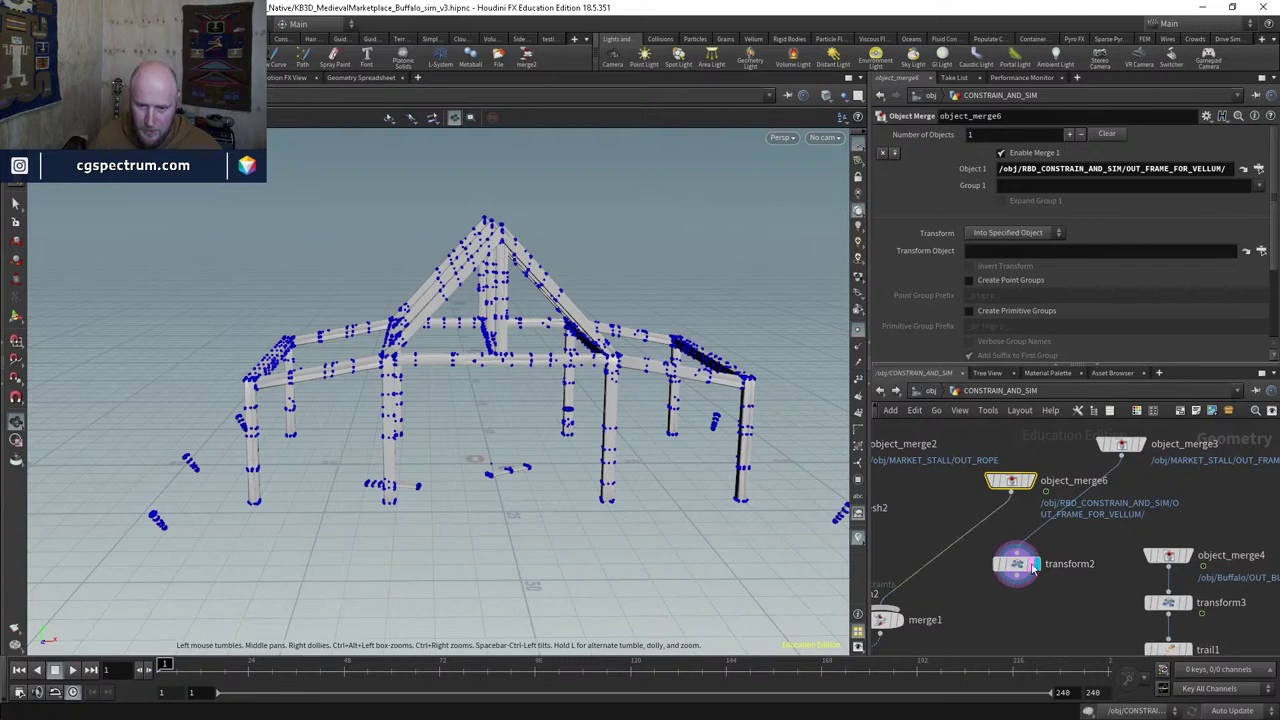
# Step: Browse the CONSTRAIN_AND_SIM network, checking merge4 and the OUT_BUFFALO_COLLISION null
pyautogui.moveTo(952, 583); pyautogui.dragTo(980, 492, button='middle')
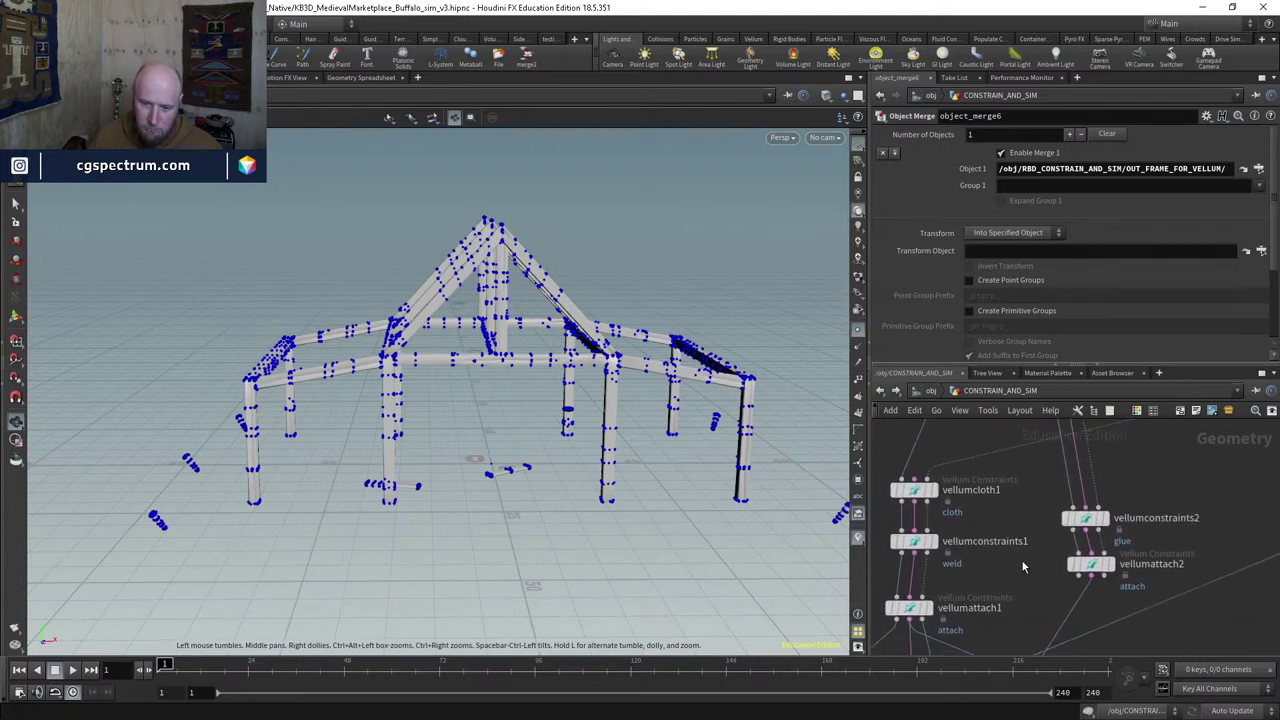
pyautogui.scroll(-2, 975, 560)
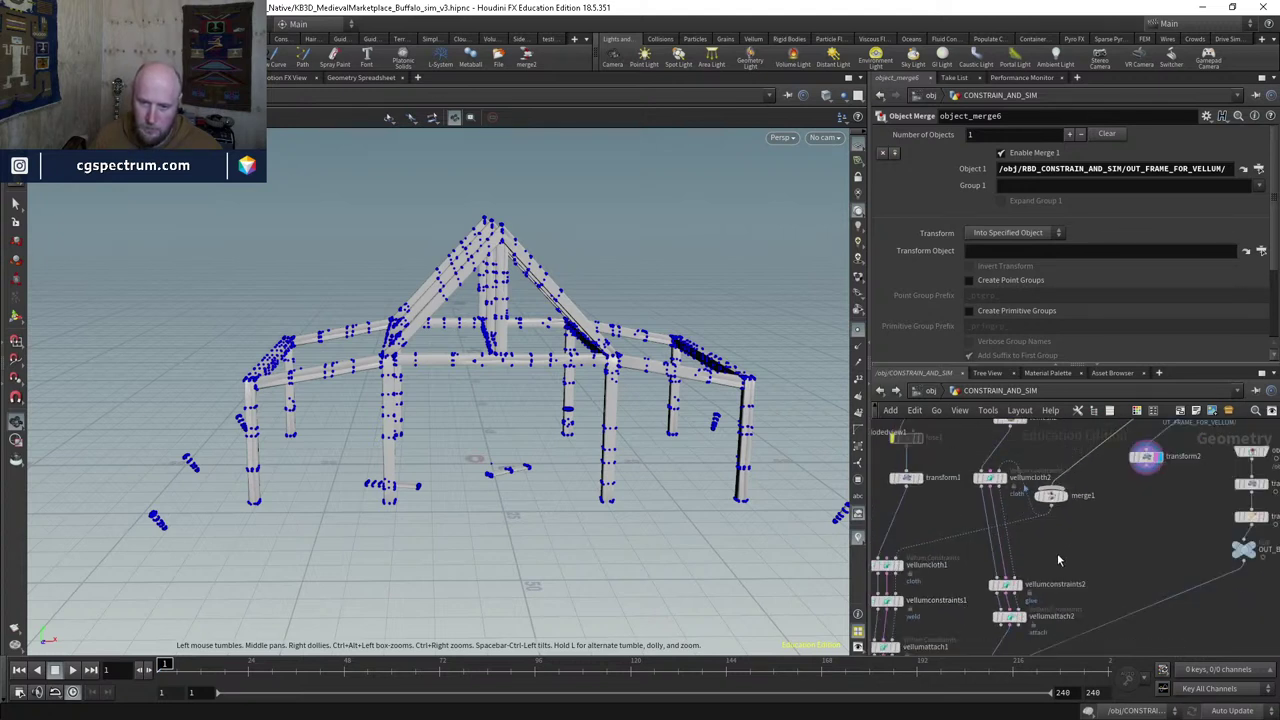
pyautogui.moveTo(1058, 558); pyautogui.dragTo(1017, 512, button='middle')
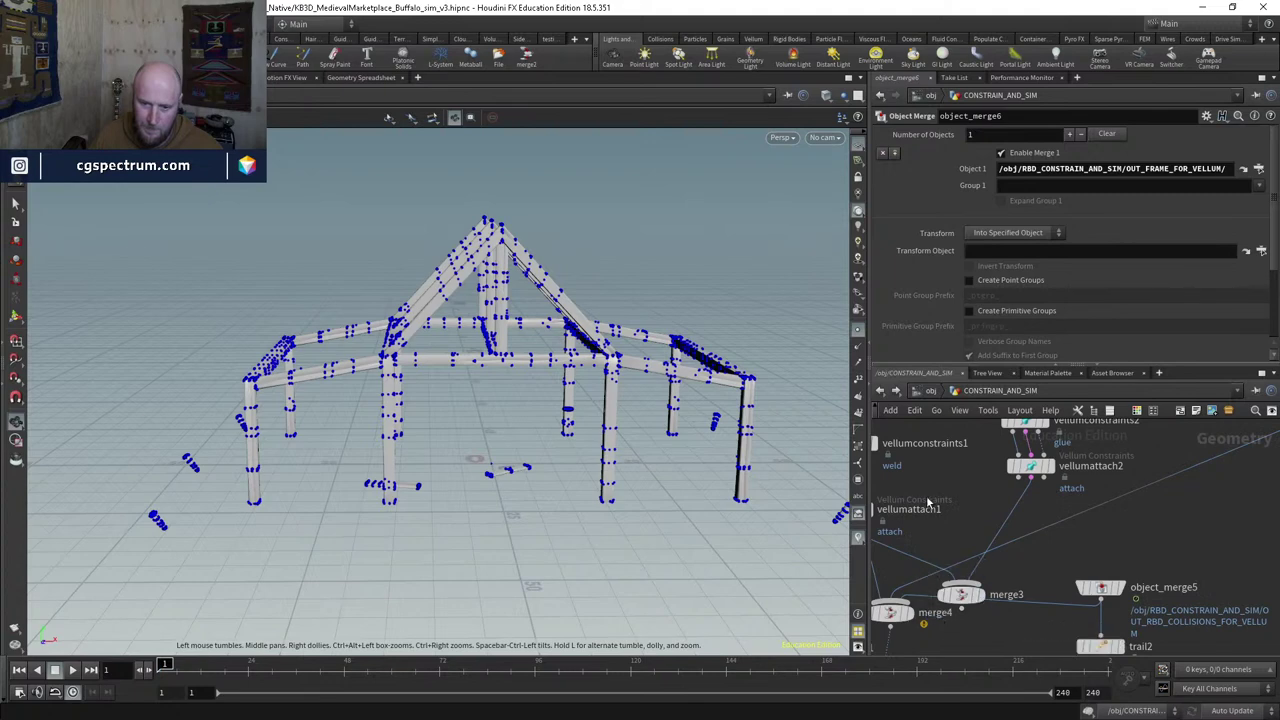
pyautogui.scroll(4, 1032, 527)
pyautogui.moveTo(1032, 527); pyautogui.dragTo(1006, 526, button='middle')
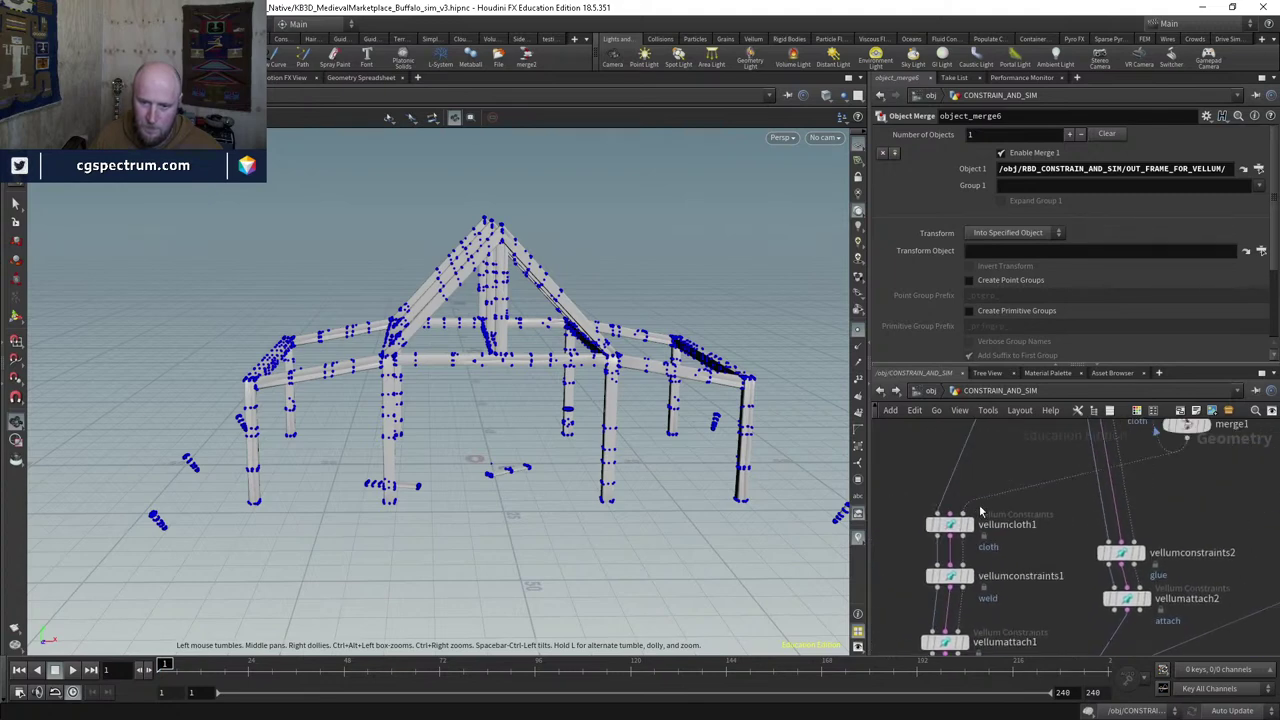
pyautogui.moveTo(978, 598); pyautogui.dragTo(1029, 586, button='middle')
pyautogui.click(986, 520)
pyautogui.click(966, 543)
pyautogui.click(1045, 538)
pyautogui.click(1040, 538)
pyautogui.moveTo(1045, 538); pyautogui.dragTo(1050, 640, button='middle')
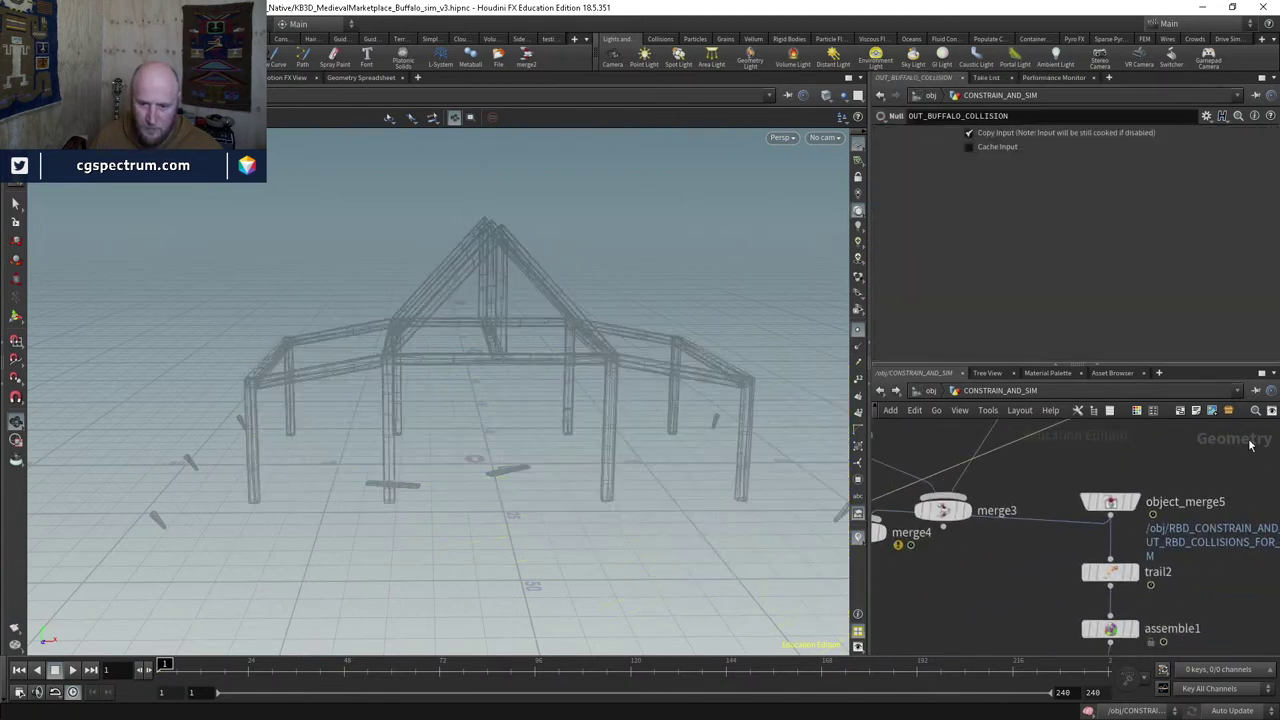
pyautogui.moveTo(937, 591); pyautogui.dragTo(1069, 520, button='middle')
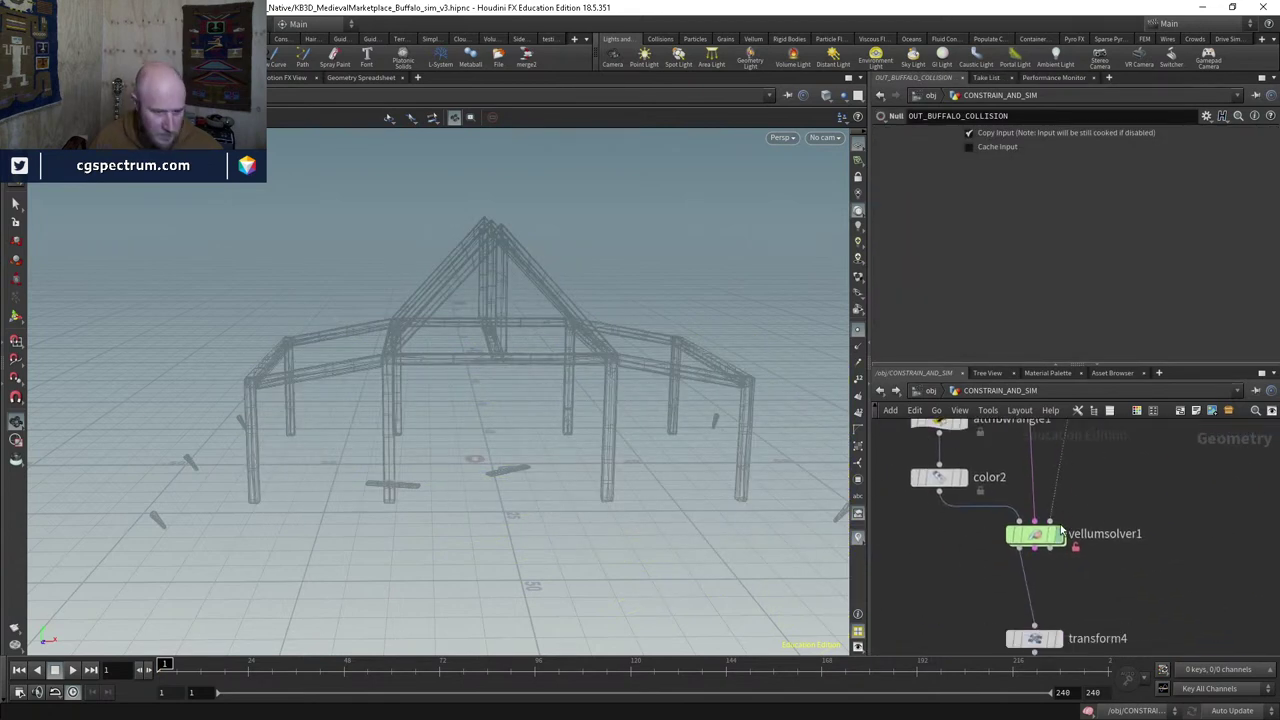
# Step: Display vellumsolver1 shaded, orbit around the tent, and hide the constraint visualization
pyautogui.click(1060, 534)
pyautogui.press('w')
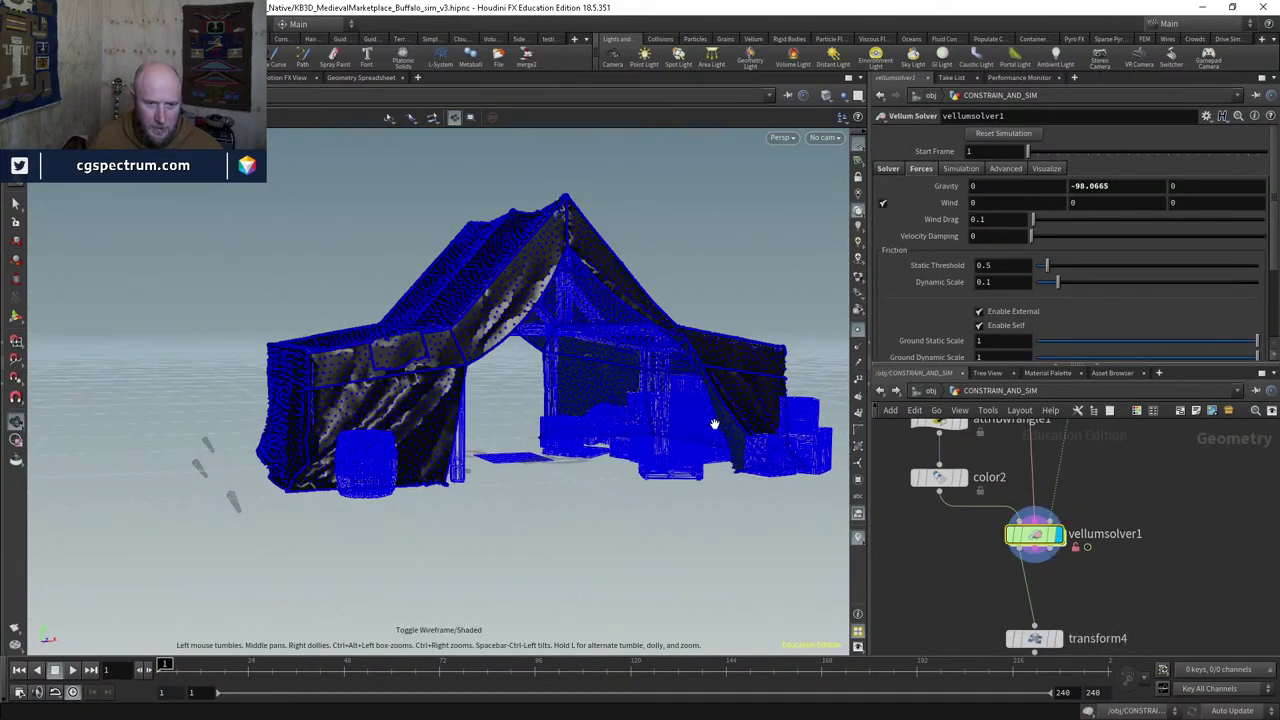
pyautogui.moveTo(714, 424); pyautogui.dragTo(634, 478)
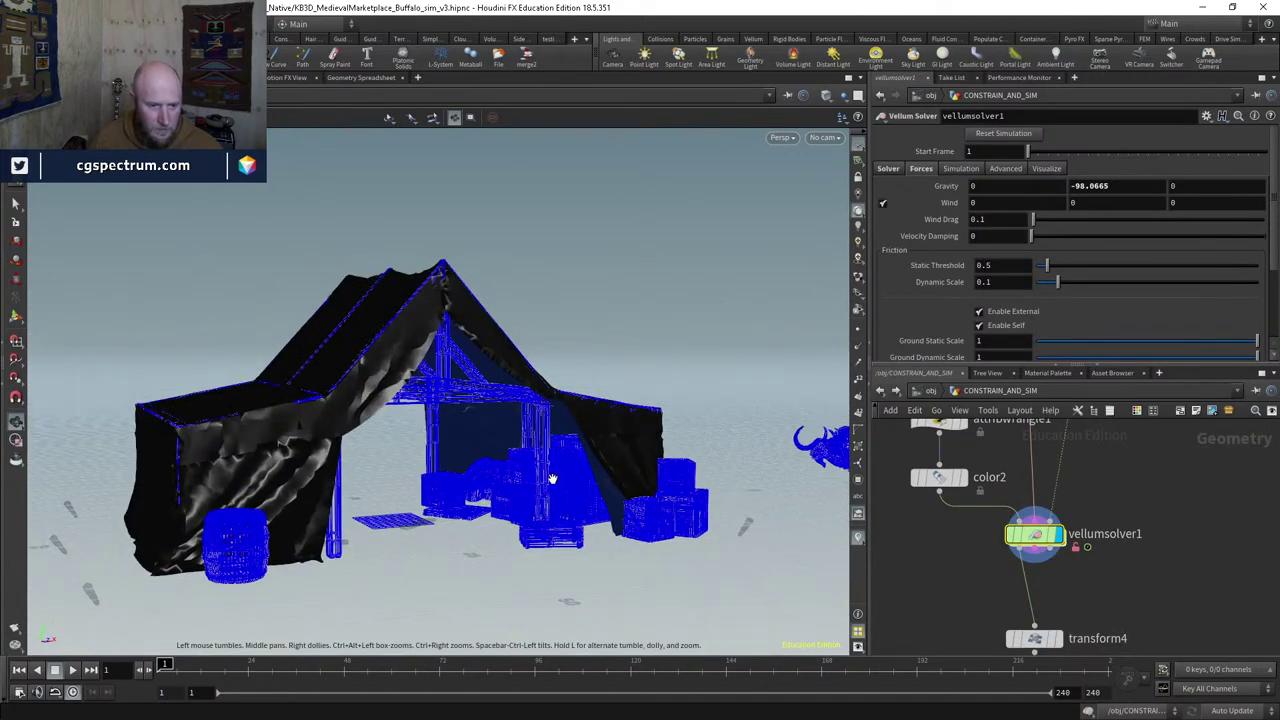
pyautogui.moveTo(551, 480); pyautogui.dragTo(648, 340)
pyautogui.moveTo(420, 470)
pyautogui.mouseDown()
pyautogui.moveTo(429, 489)
pyautogui.moveTo(445, 470)
pyautogui.moveTo(440, 480)
pyautogui.mouseUp()
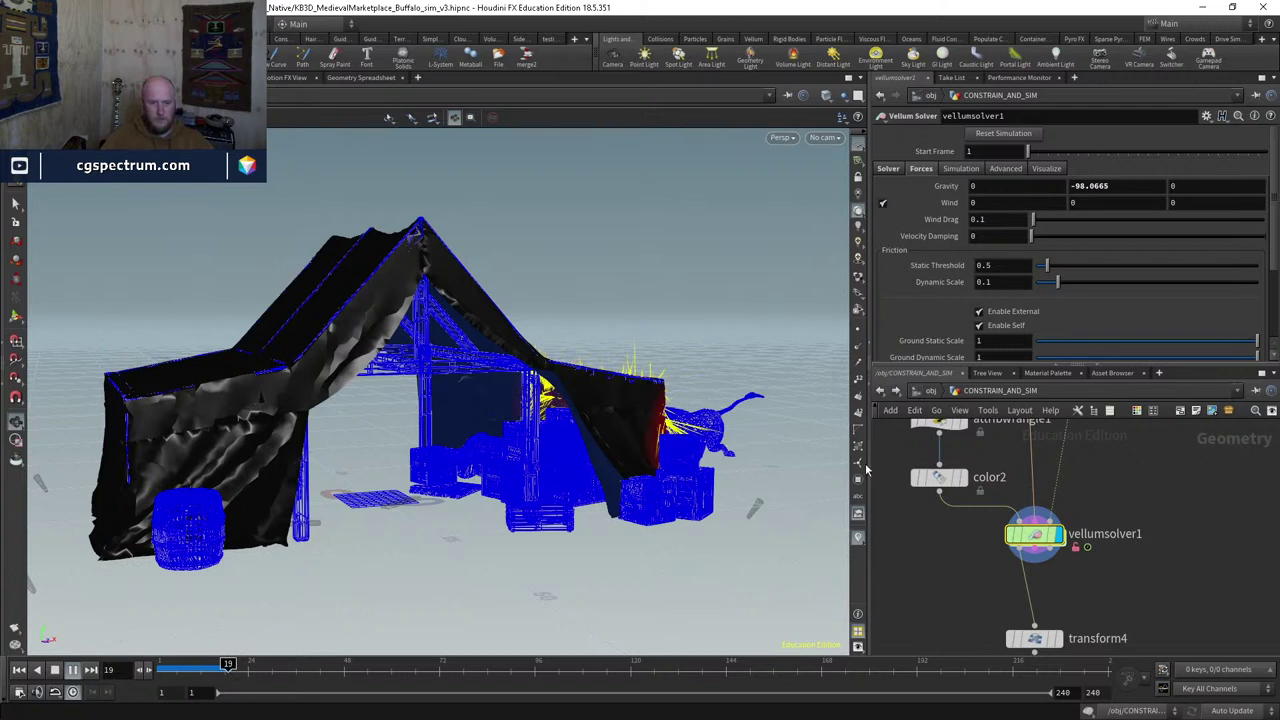
pyautogui.click(859, 539)
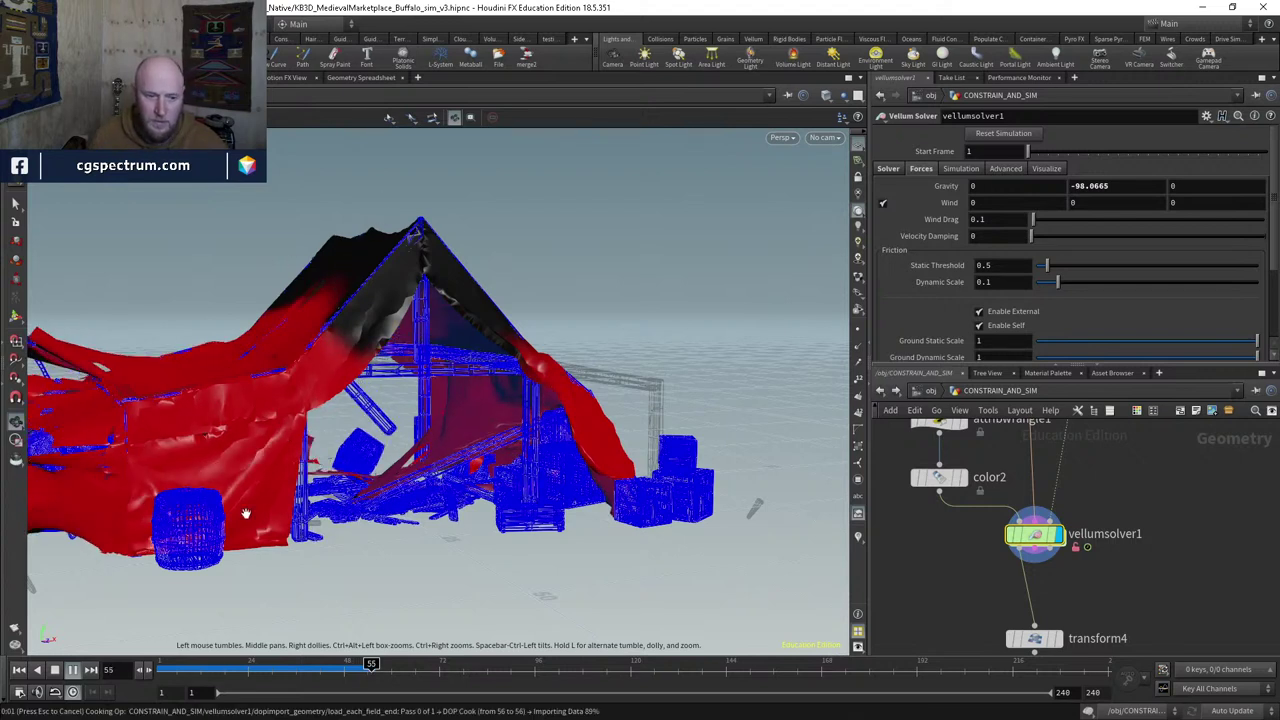
# Step: Scrub back to the buffalo's entry, orbit around the collapsing red cloth, then resume playback
pyautogui.click(205, 670)
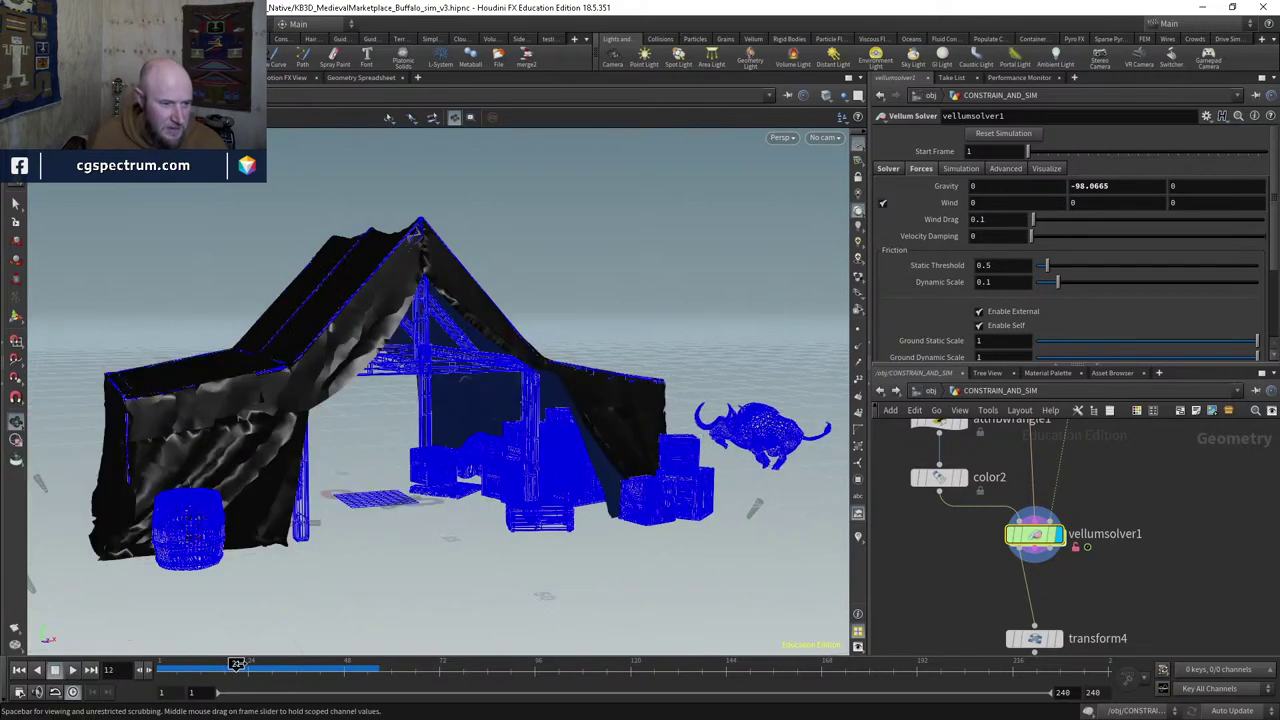
pyautogui.moveTo(545, 474); pyautogui.dragTo(520, 512)
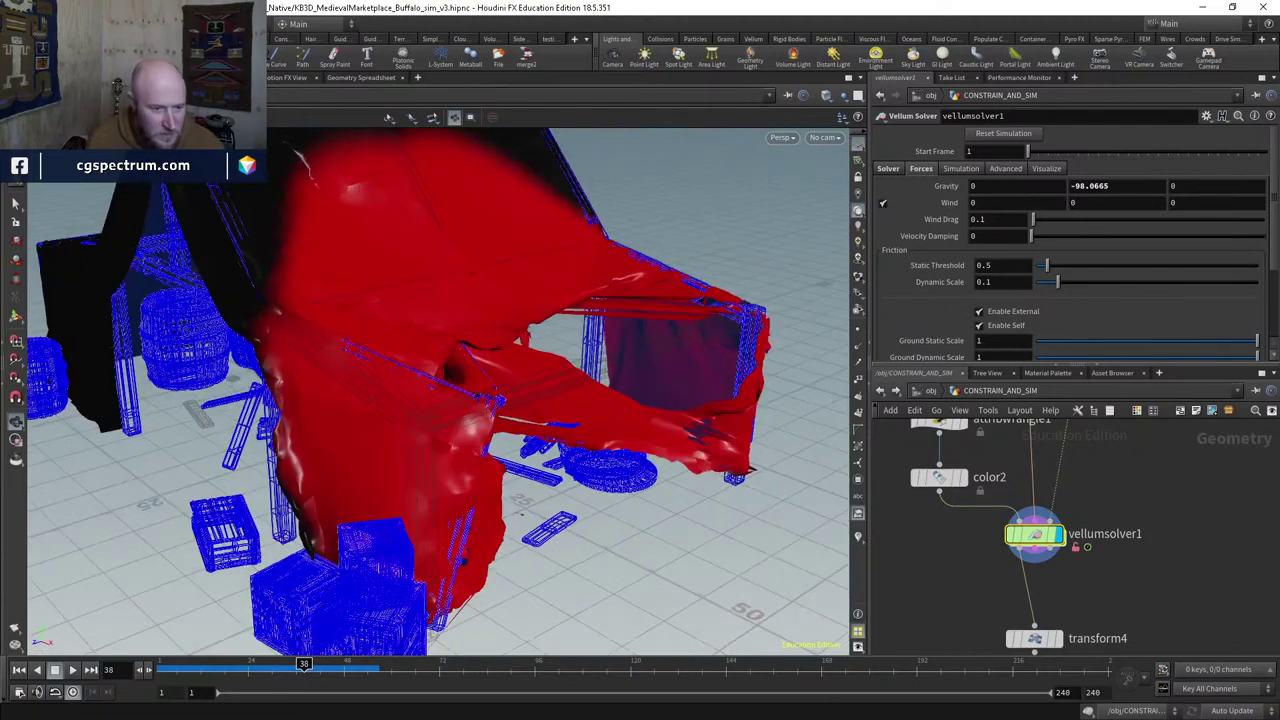
pyautogui.moveTo(232, 679); pyautogui.dragTo(316, 663)
pyautogui.moveTo(330, 430); pyautogui.dragTo(395, 506)
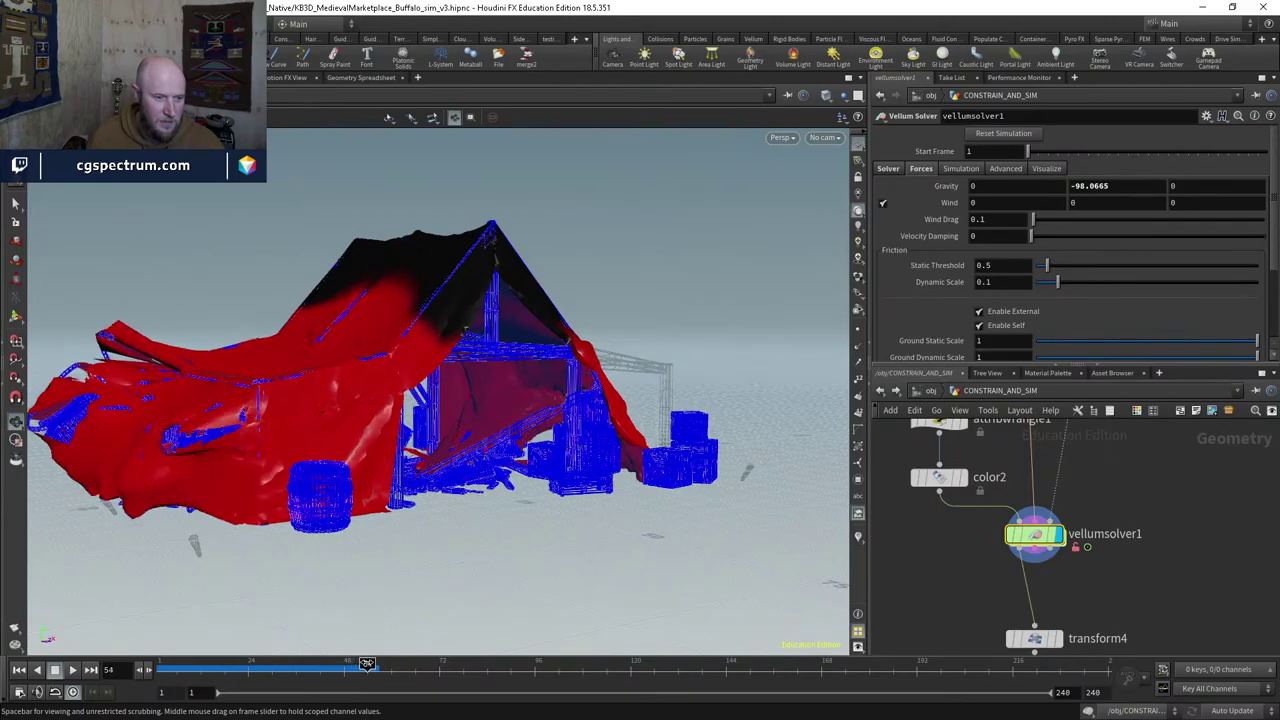
pyautogui.moveTo(503, 409); pyautogui.dragTo(330, 440)
pyautogui.scroll(6, 607, 387)
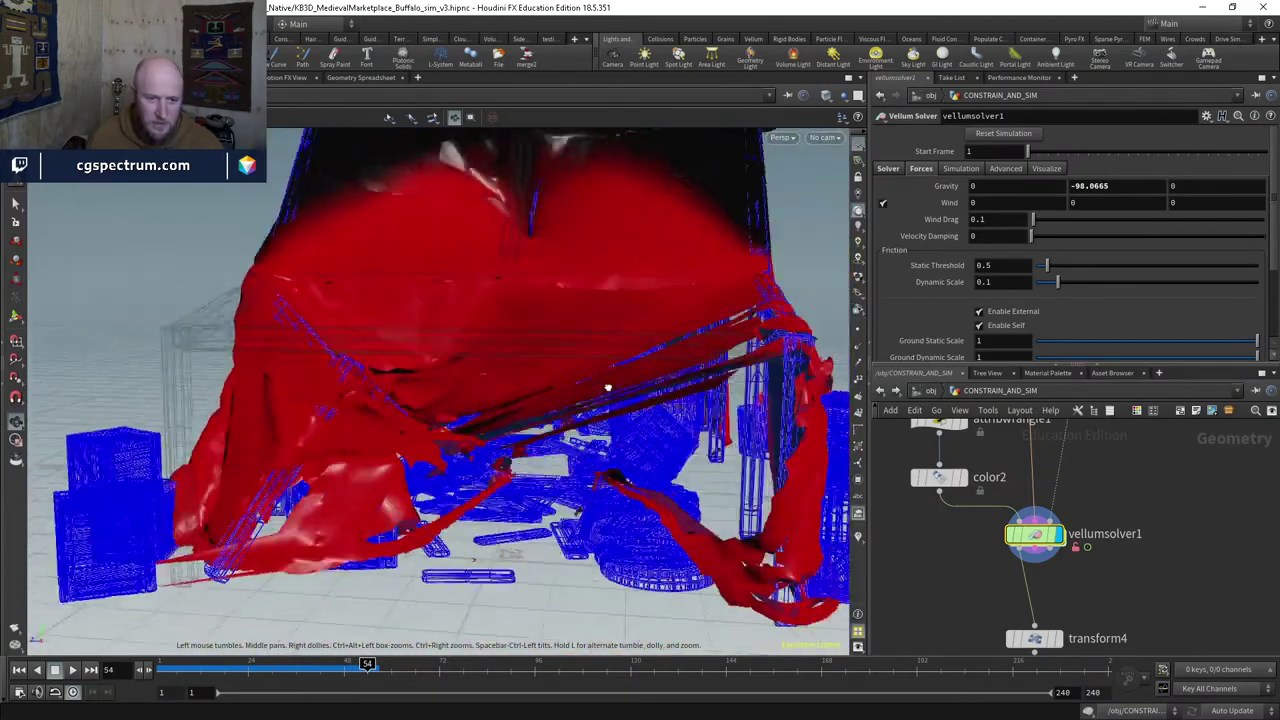
pyautogui.scroll(-5, 607, 387)
pyautogui.moveTo(607, 387); pyautogui.dragTo(651, 460)
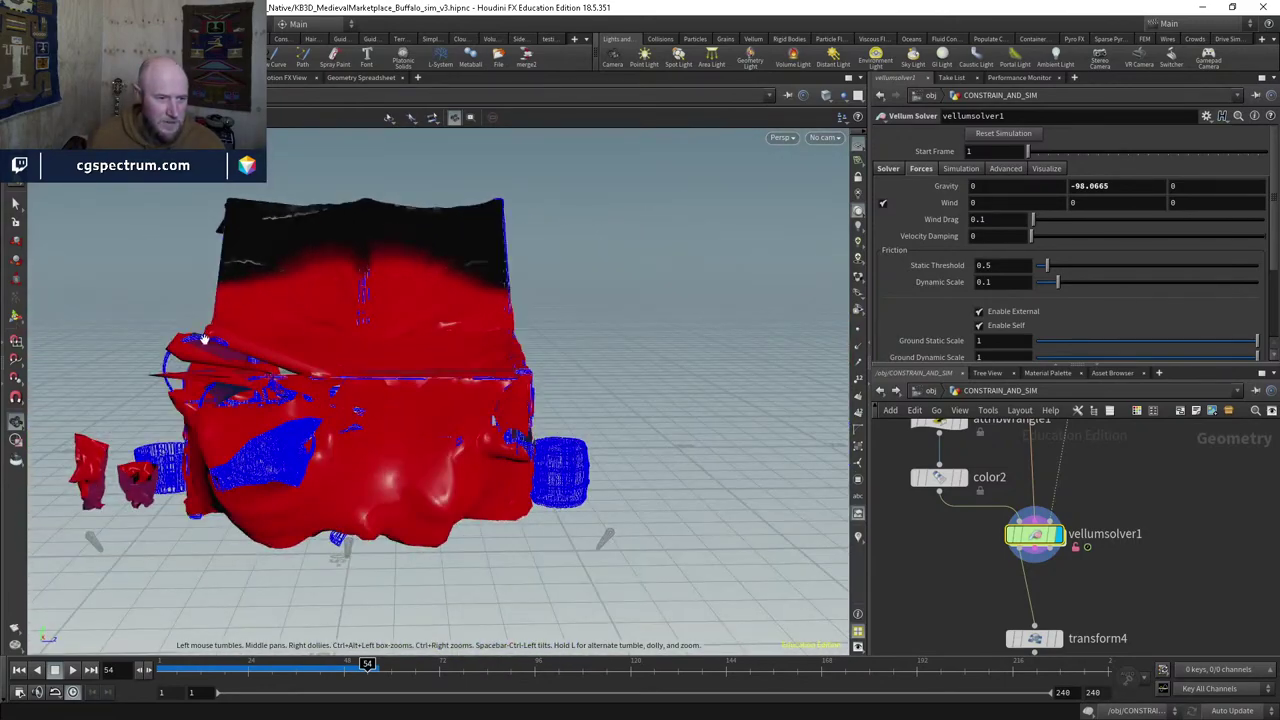
pyautogui.moveTo(204, 340); pyautogui.dragTo(265, 667)
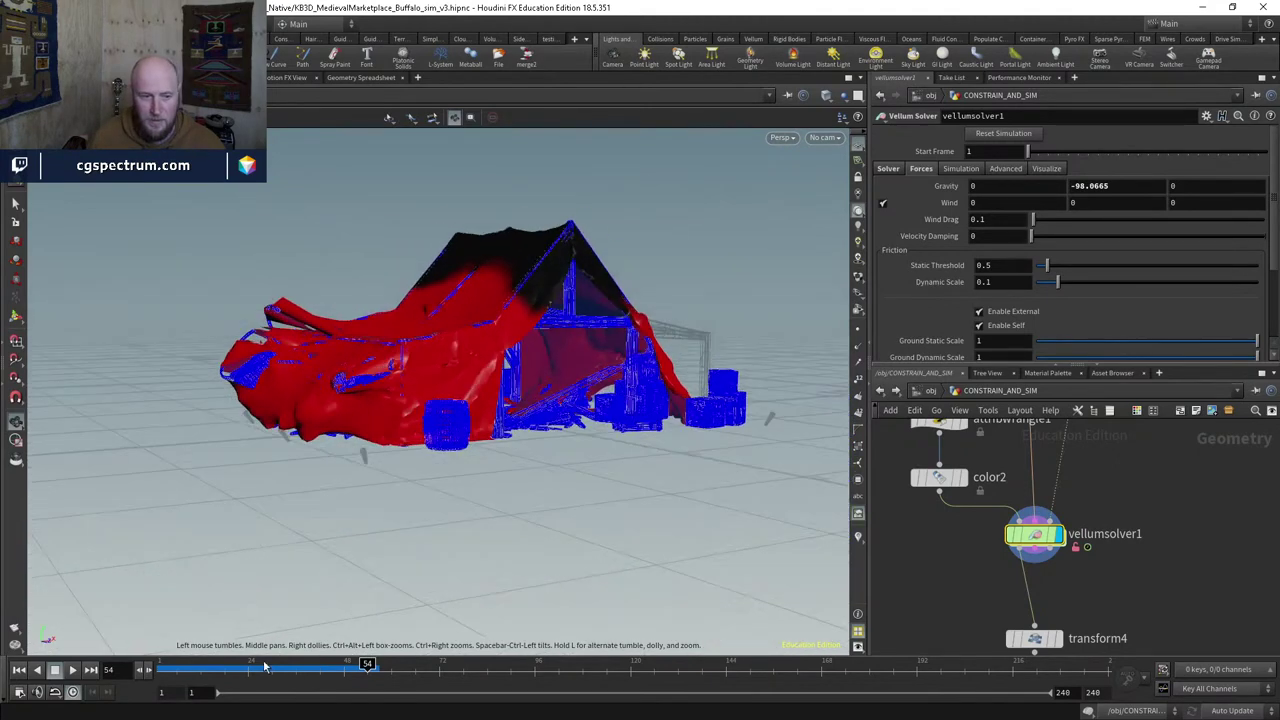
pyautogui.click(72, 671)
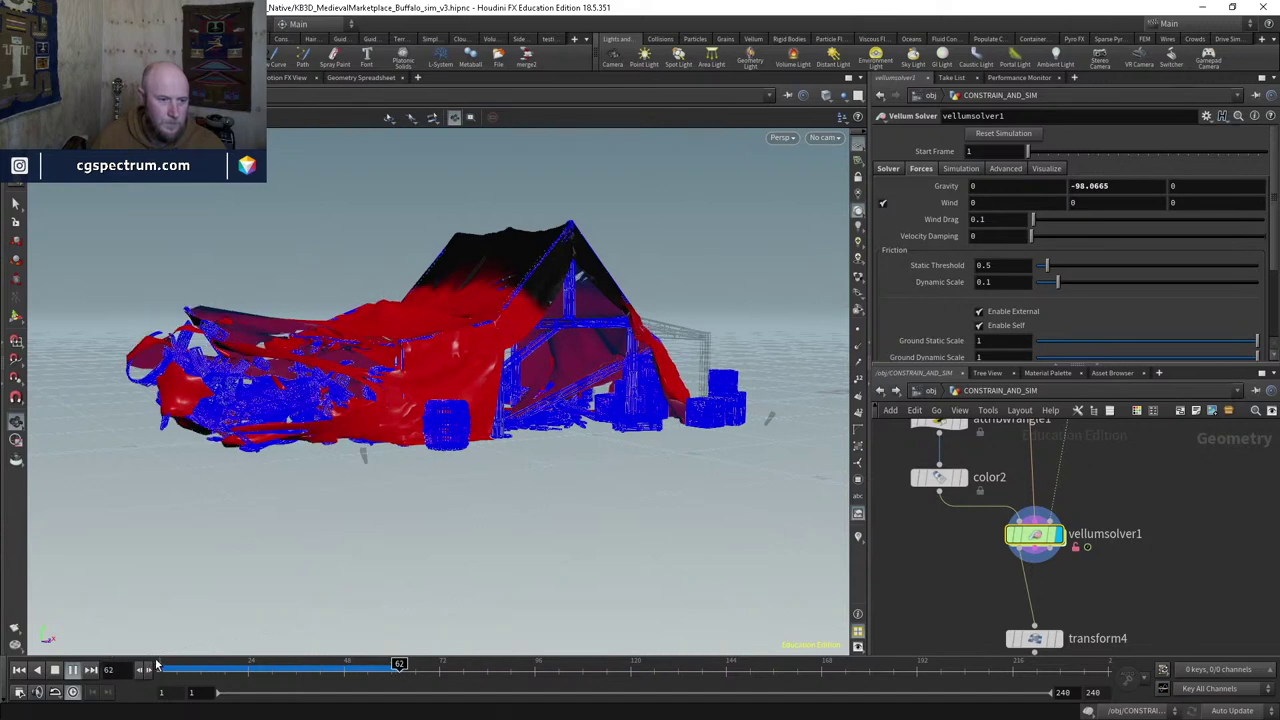
# Step: Scrub to frame 45, orbit around the torn cloth and crates, then rewind to frame 1
pyautogui.moveTo(200, 672); pyautogui.dragTo(390, 662)
pyautogui.moveTo(430, 345); pyautogui.dragTo(345, 527)
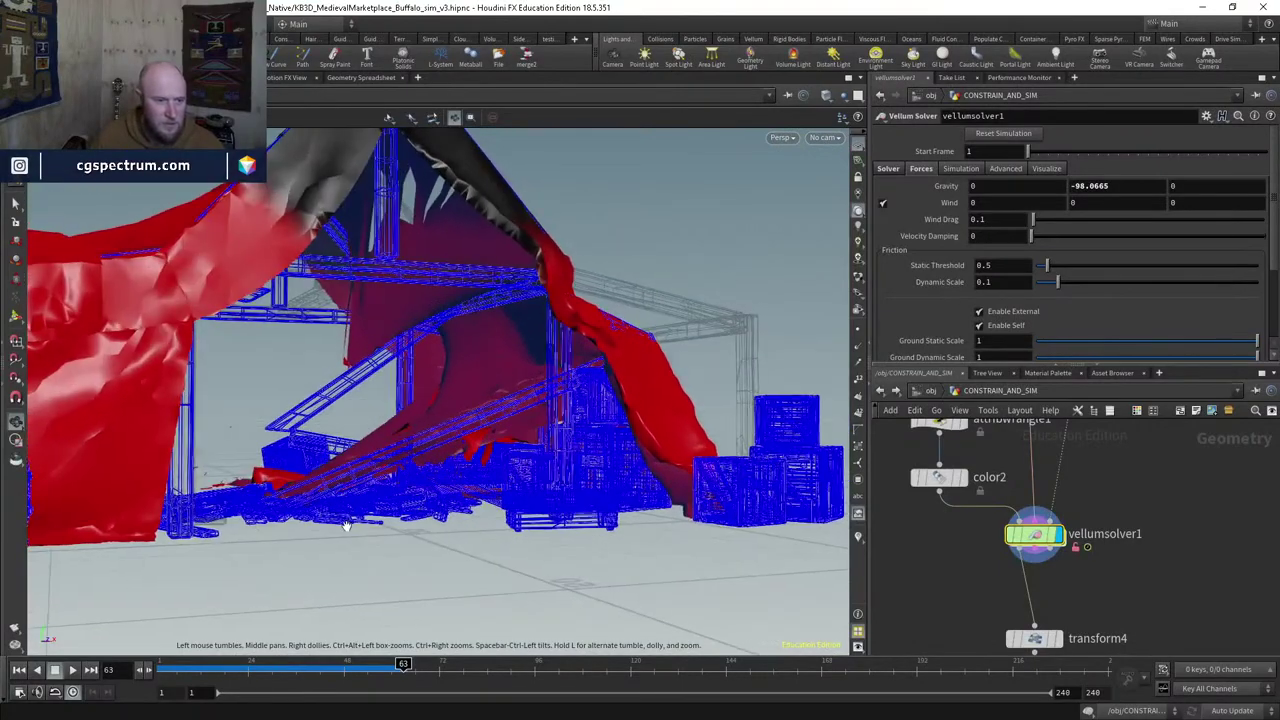
pyautogui.click(221, 664)
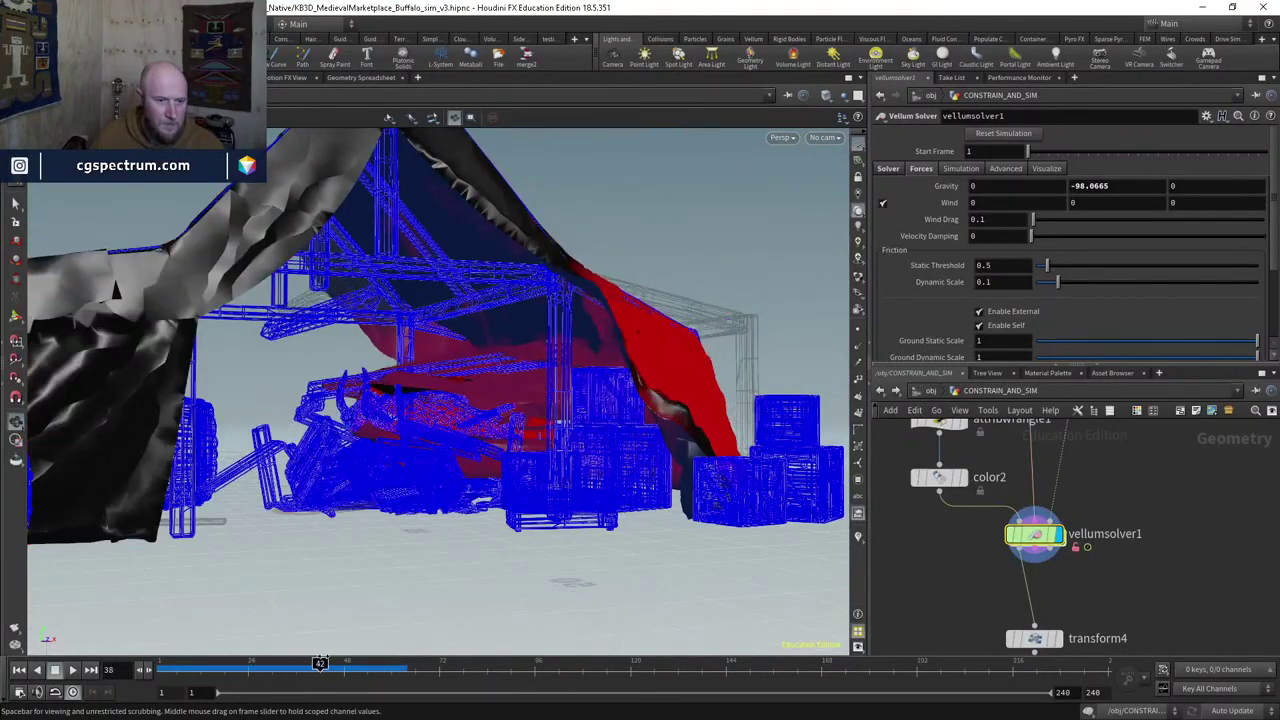
pyautogui.moveTo(320, 663); pyautogui.dragTo(365, 651)
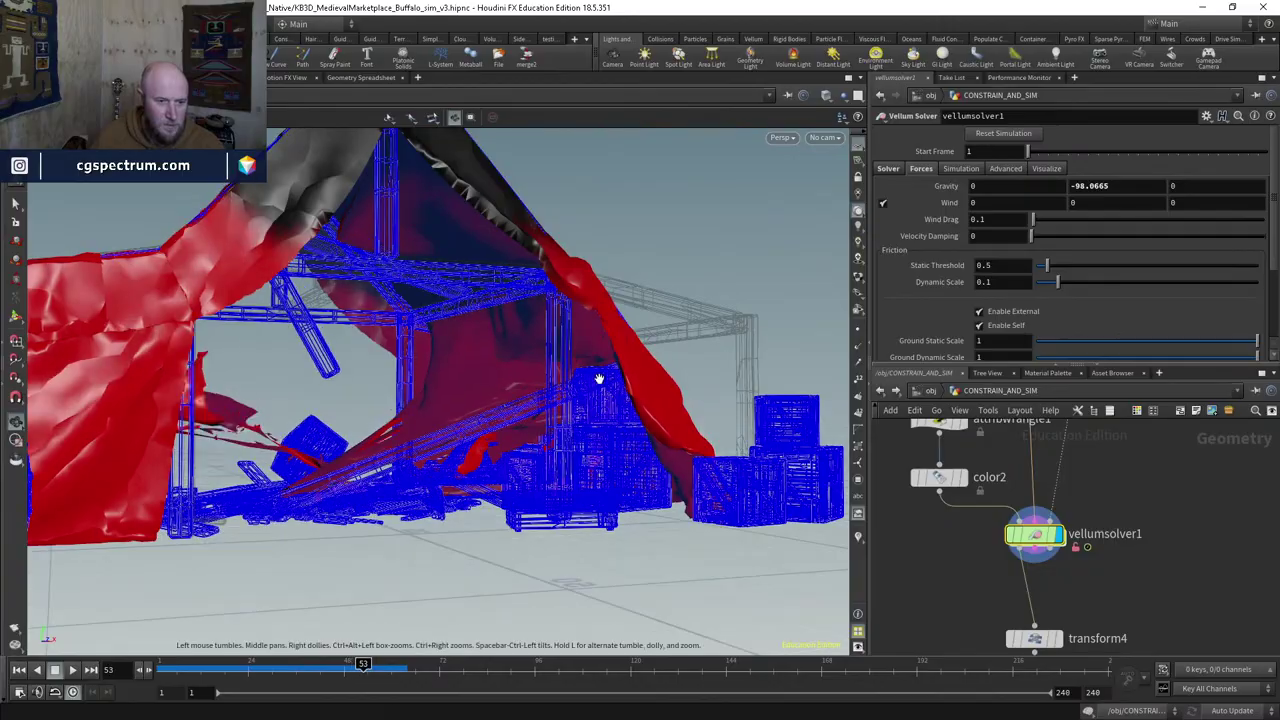
pyautogui.moveTo(462, 424); pyautogui.dragTo(429, 462)
pyautogui.moveTo(339, 488); pyautogui.dragTo(429, 513)
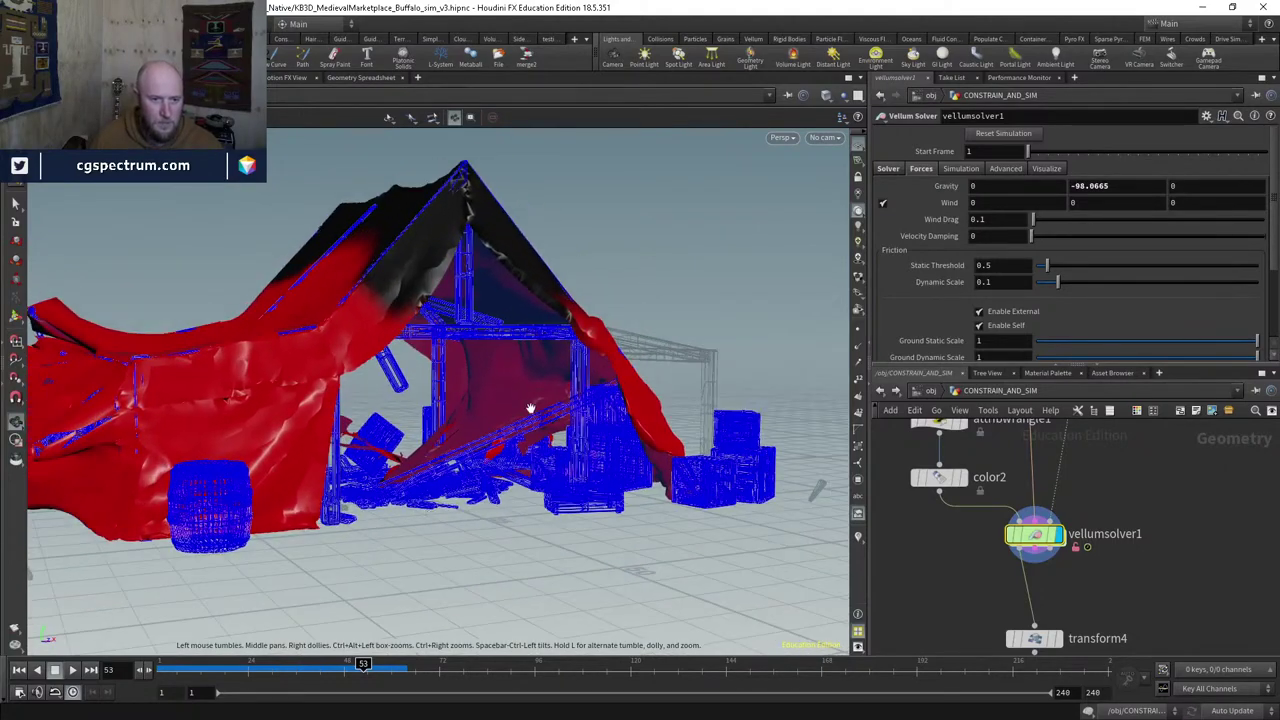
pyautogui.moveTo(363, 663); pyautogui.dragTo(163, 663)
pyautogui.scroll(-2, 938, 577)
pyautogui.moveTo(1175, 568); pyautogui.dragTo(940, 508, button='middle')
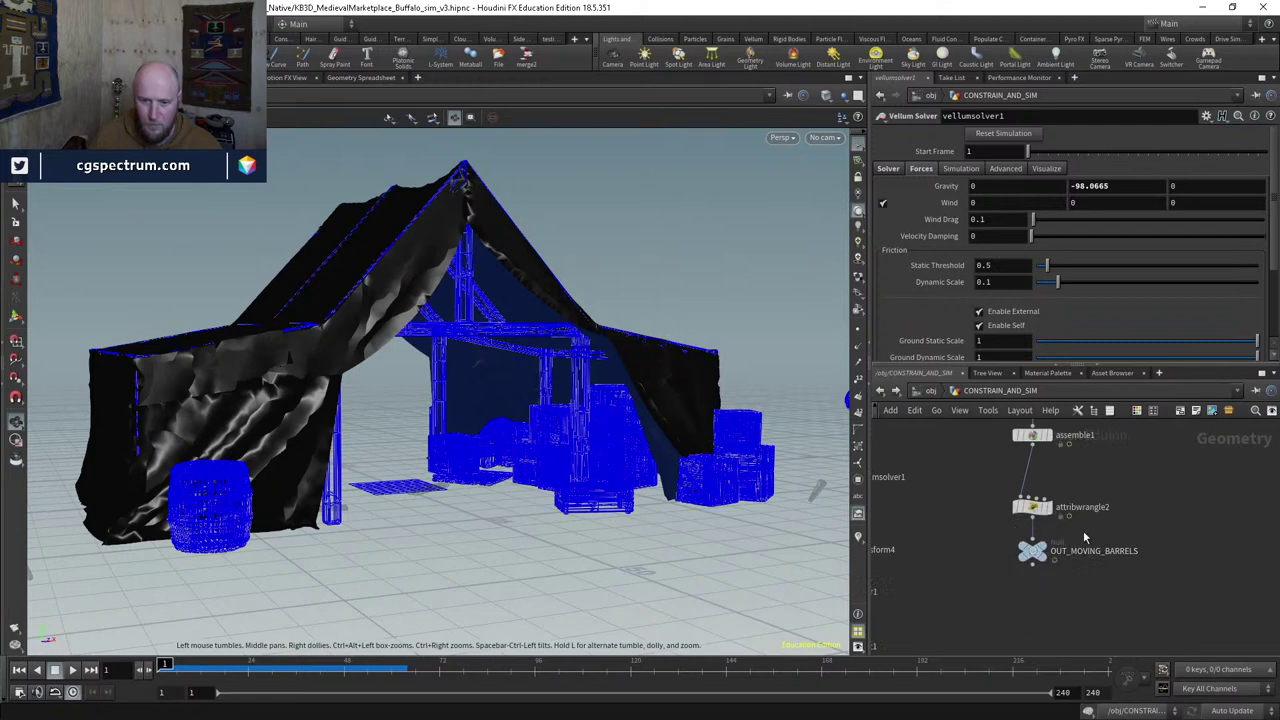
# Step: Copy the assemble1, attribwrangle2 and OUT_MOVING_BARRELS nodes
pyautogui.moveTo(1084, 538); pyautogui.dragTo(979, 590, button='middle')
pyautogui.scroll(-3, 1064, 556)
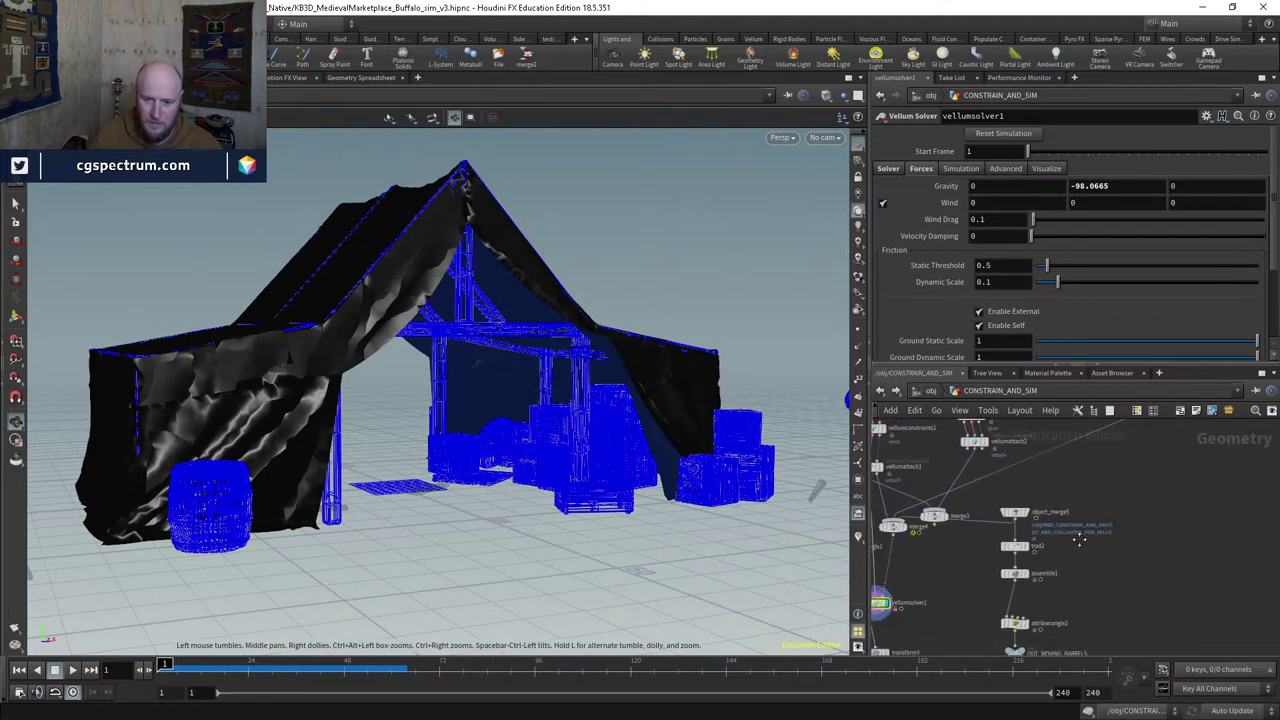
pyautogui.scroll(3, 1024, 573)
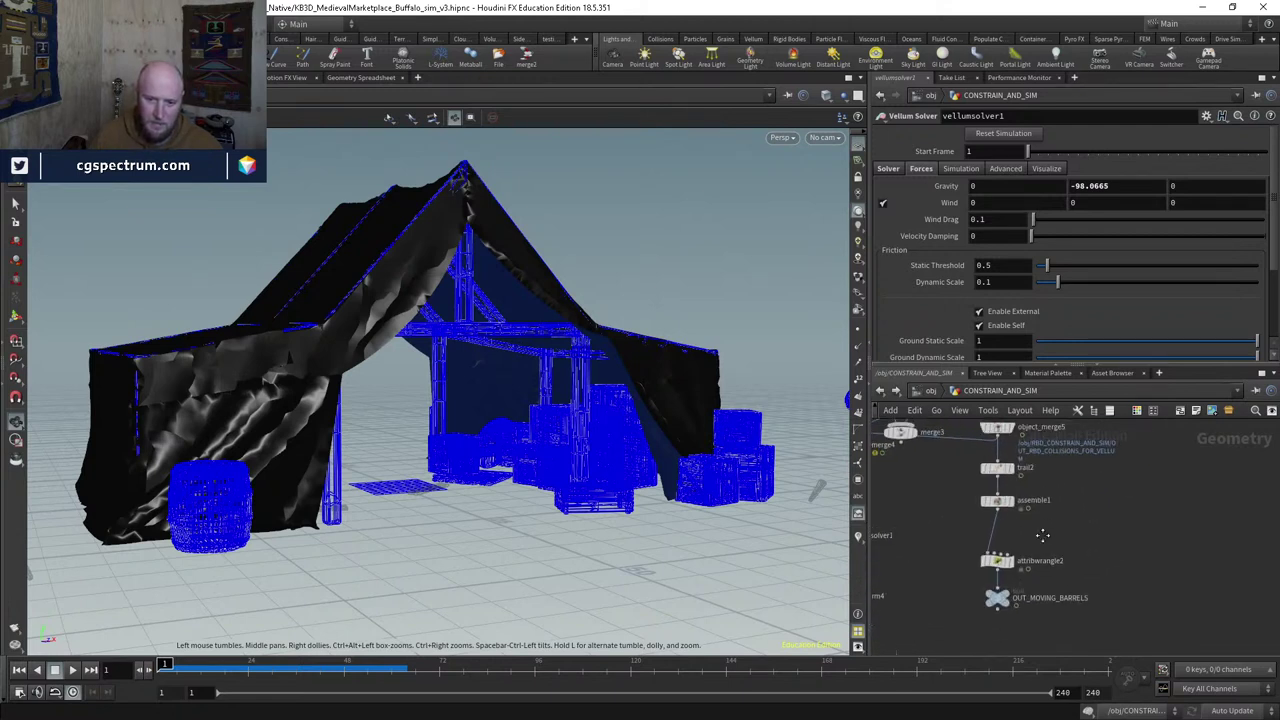
pyautogui.moveTo(931, 502); pyautogui.dragTo(931, 502)
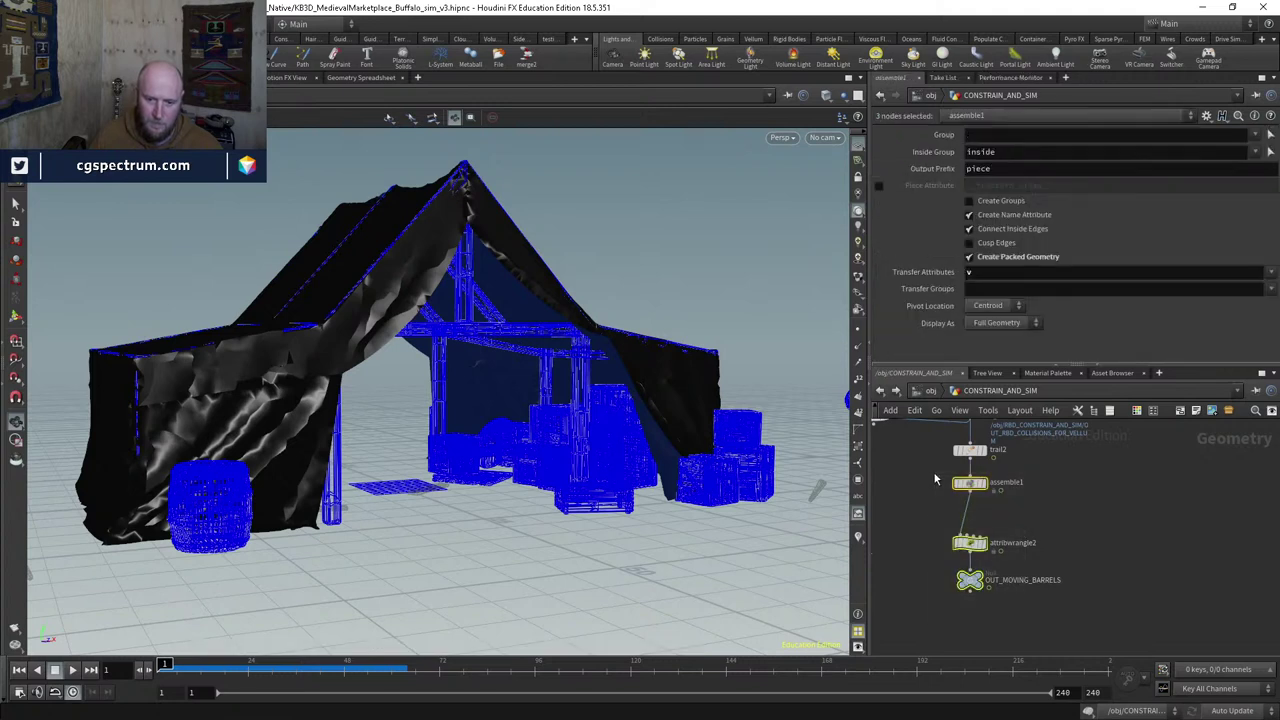
pyautogui.hotkey('ctrl', 'c')
# Step: Paste the three nodes and wire assemble2 into the pasted attribwrangle3
pyautogui.scroll(-3, 1086, 512)
pyautogui.moveTo(1086, 512); pyautogui.dragTo(1017, 513, button='middle')
pyautogui.click(978, 550)
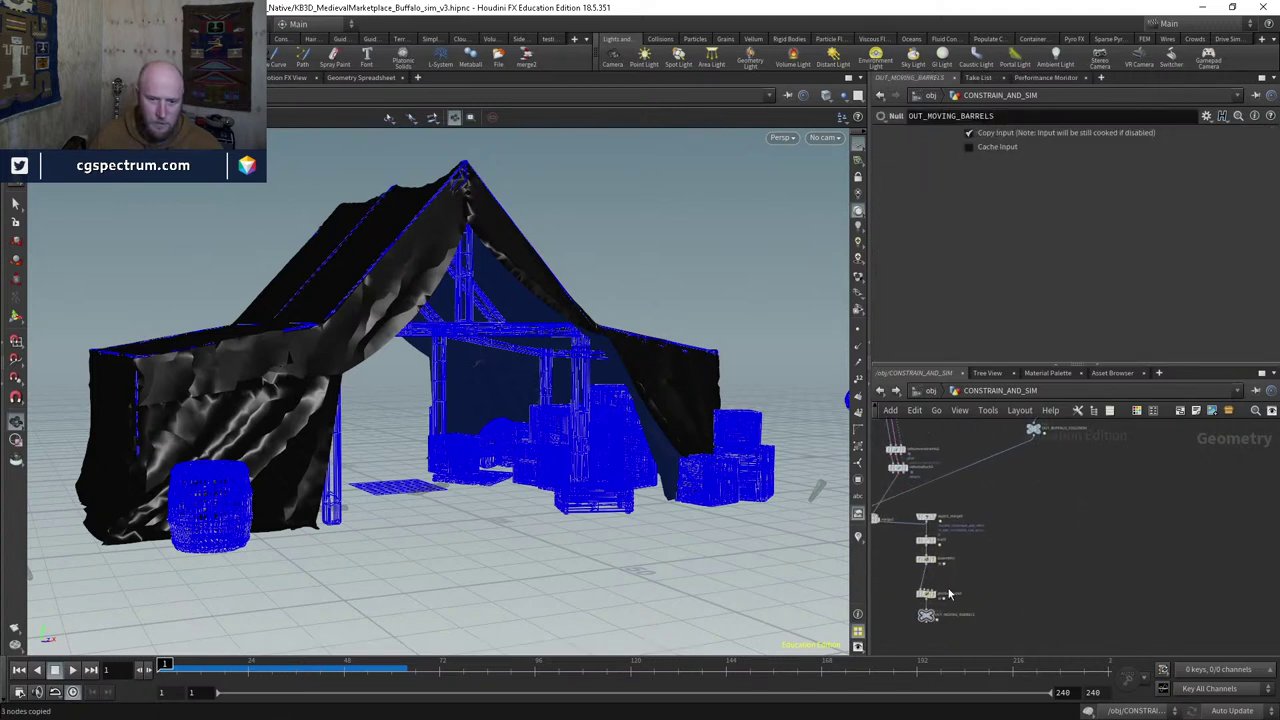
pyautogui.hotkey('ctrl', 'v')
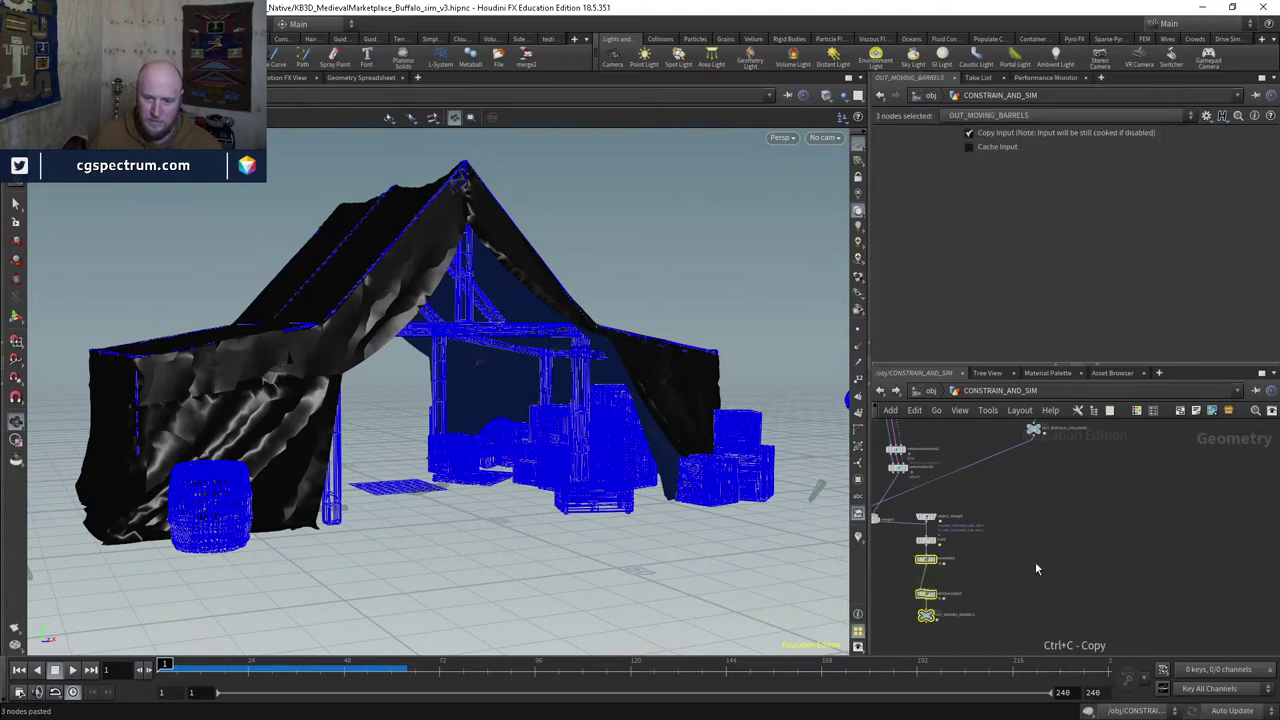
pyautogui.click(1088, 534)
pyautogui.moveTo(1080, 514); pyautogui.dragTo(996, 632, button='middle')
pyautogui.click(996, 630)
pyautogui.moveTo(997, 638); pyautogui.dragTo(1055, 643)
pyautogui.moveTo(1055, 643); pyautogui.dragTo(1070, 515, button='middle')
pyautogui.scroll(4, 1050, 510)
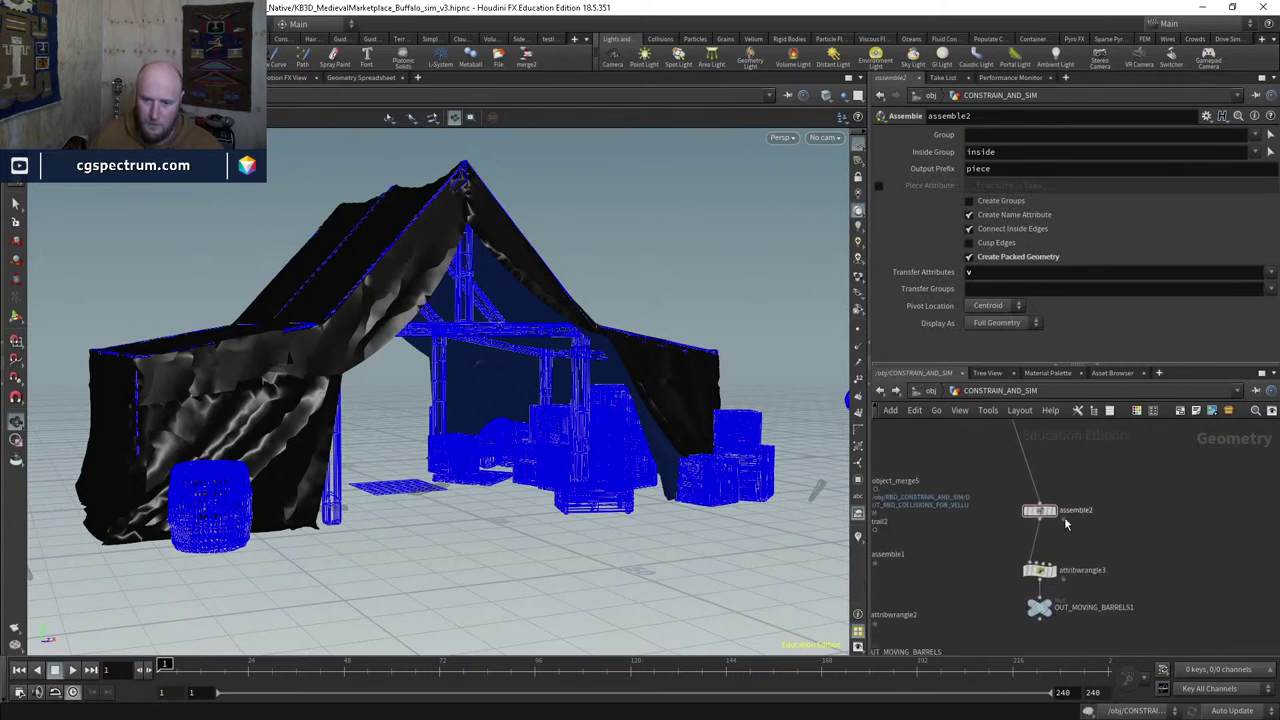
# Step: View attribwrangle3's output and scrub frames to watch the beams fall
pyautogui.click(1050, 507)
pyautogui.scroll(-1, 1060, 540)
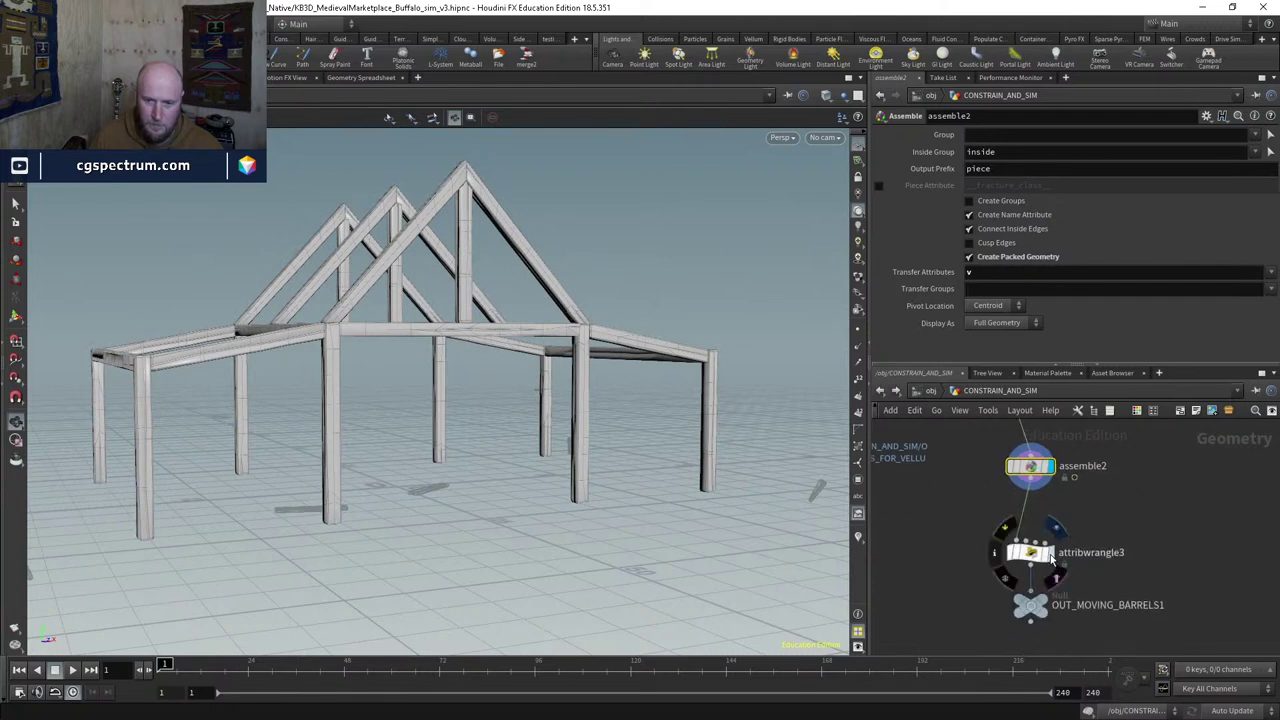
pyautogui.click(1048, 553)
pyautogui.moveTo(1080, 587); pyautogui.dragTo(1047, 558, button='middle')
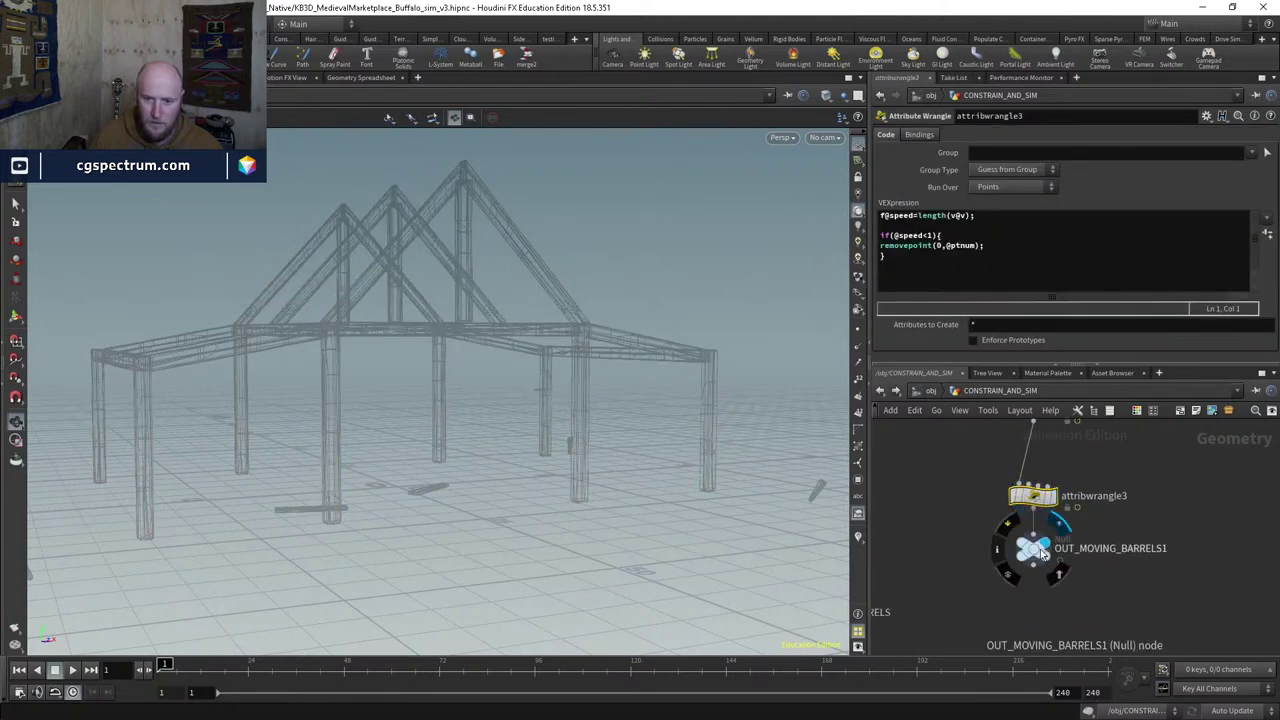
pyautogui.click(1035, 548)
pyautogui.moveTo(205, 664); pyautogui.dragTo(200, 630)
pyautogui.scroll(2, 1060, 608)
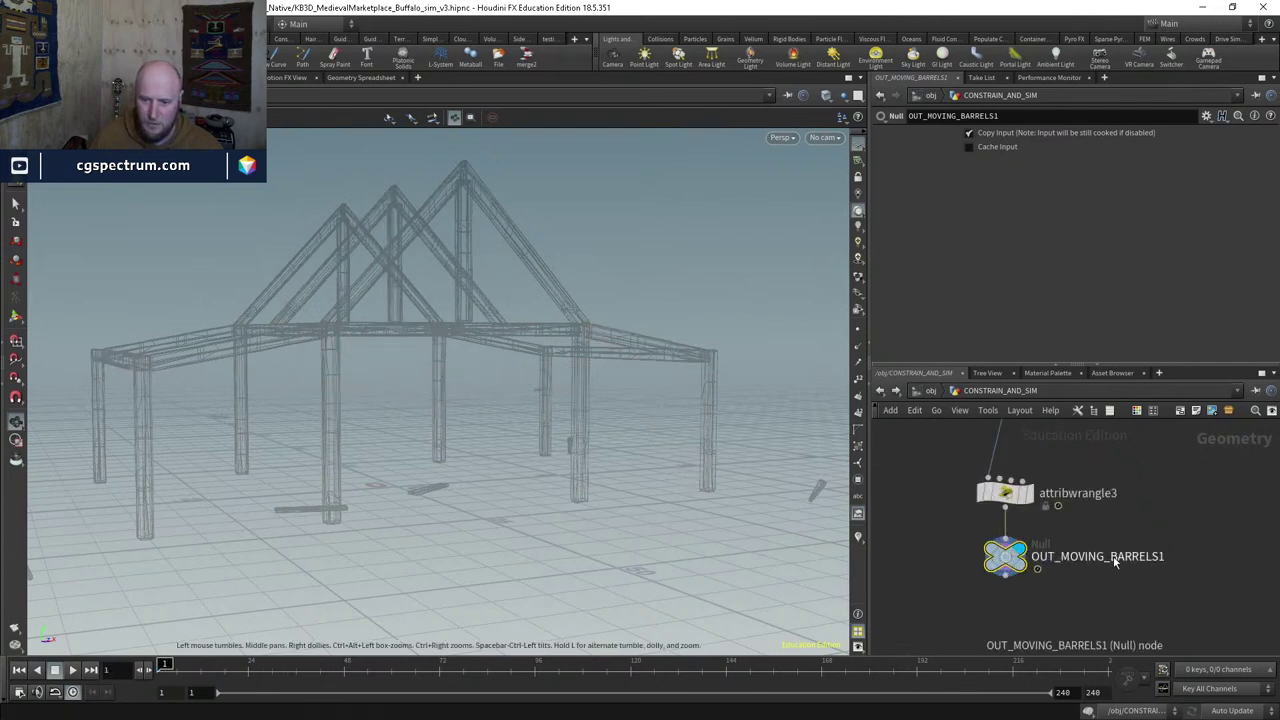
# Step: Rename the OUT_MOVING_BARRELS1 null to OUT_MOVING_FRAME
pyautogui.doubleClick(1113, 556)
pyautogui.write('FRAME')
pyautogui.press('Return')
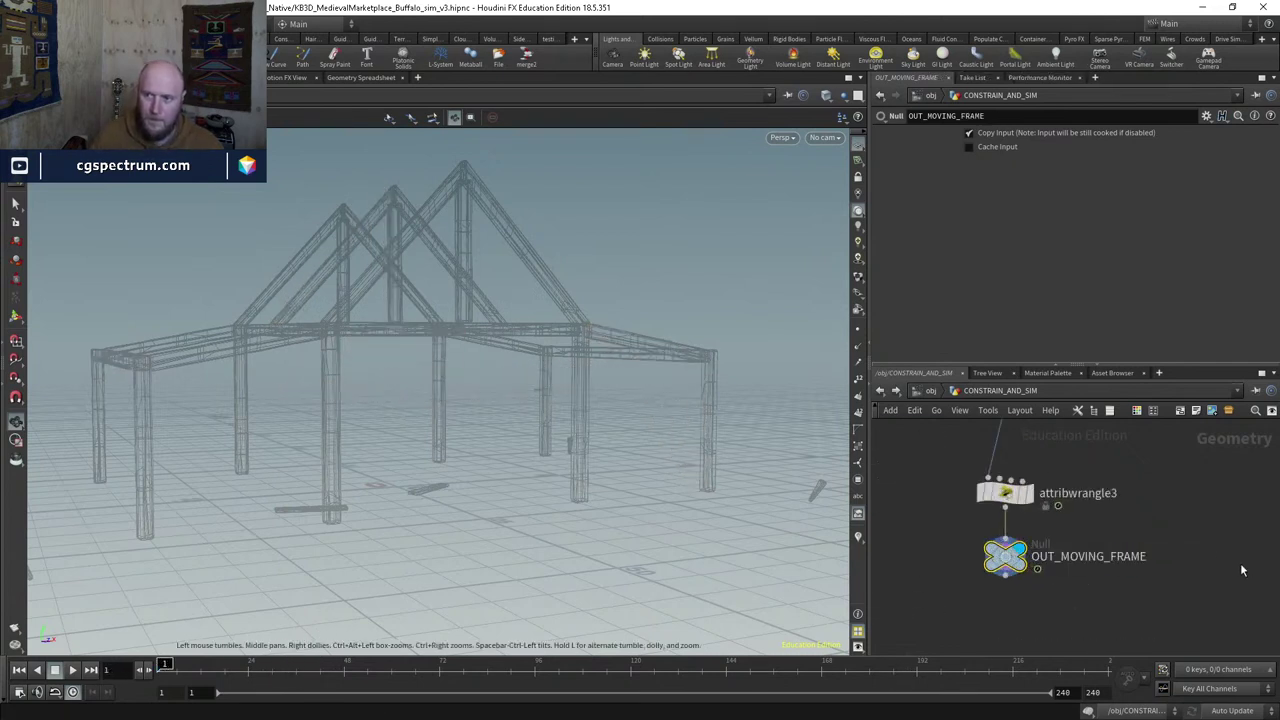
pyautogui.scroll(-3, 1242, 570)
pyautogui.scroll(1, 980, 603)
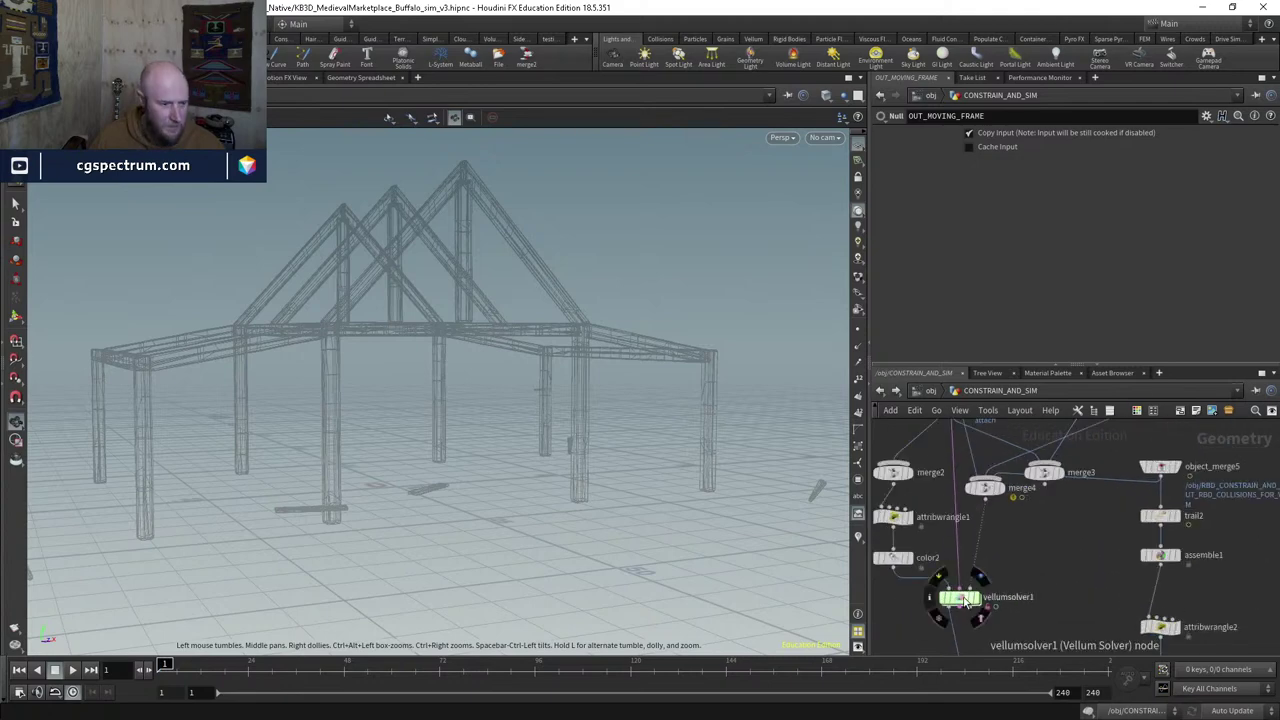
# Step: Navigate into vellumsolver1 > dopnet1 > sopsolver1
pyautogui.doubleClick(966, 600)
pyautogui.doubleClick(943, 523)
pyautogui.click(1103, 530)
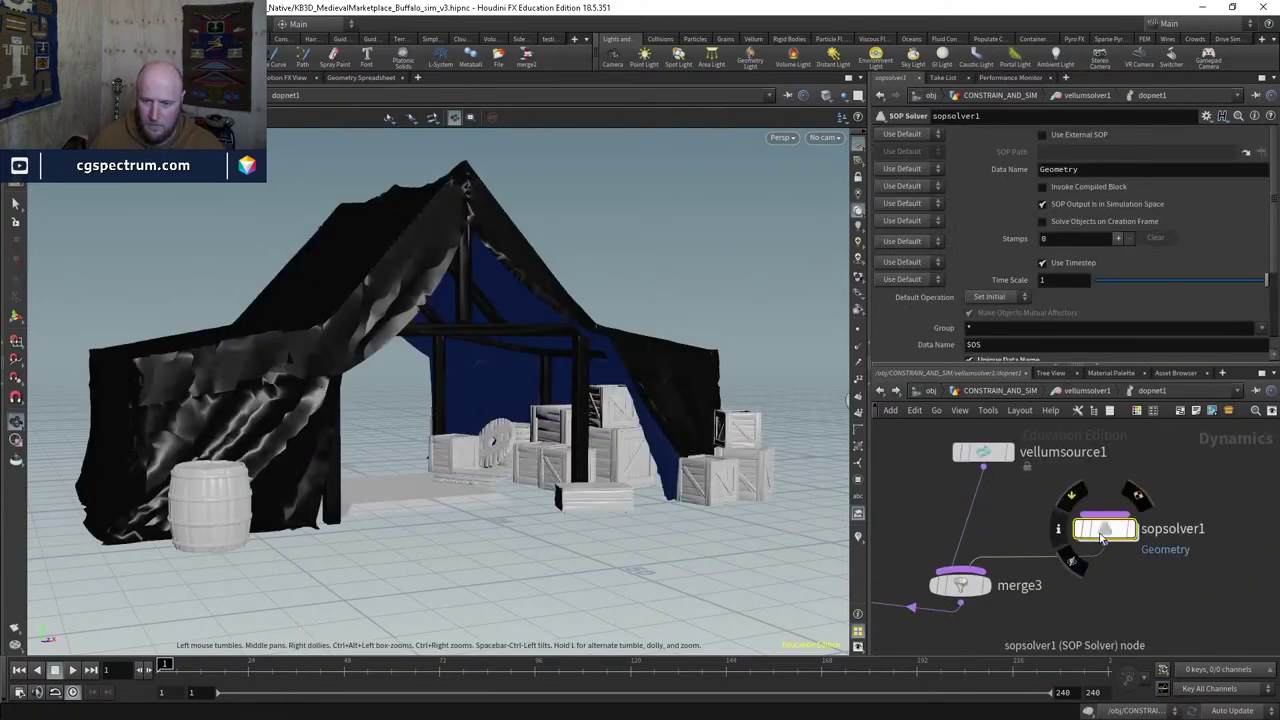
pyautogui.click(998, 390)
pyautogui.press('f')
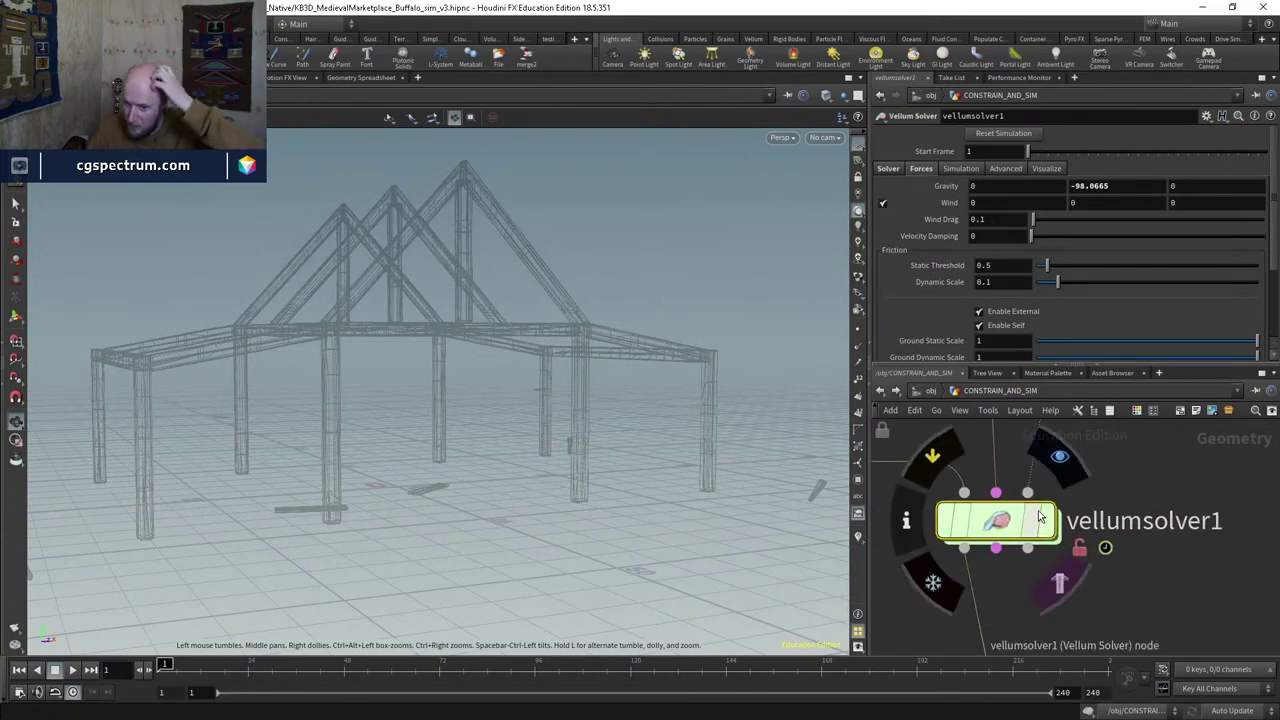
pyautogui.doubleClick(1000, 525)
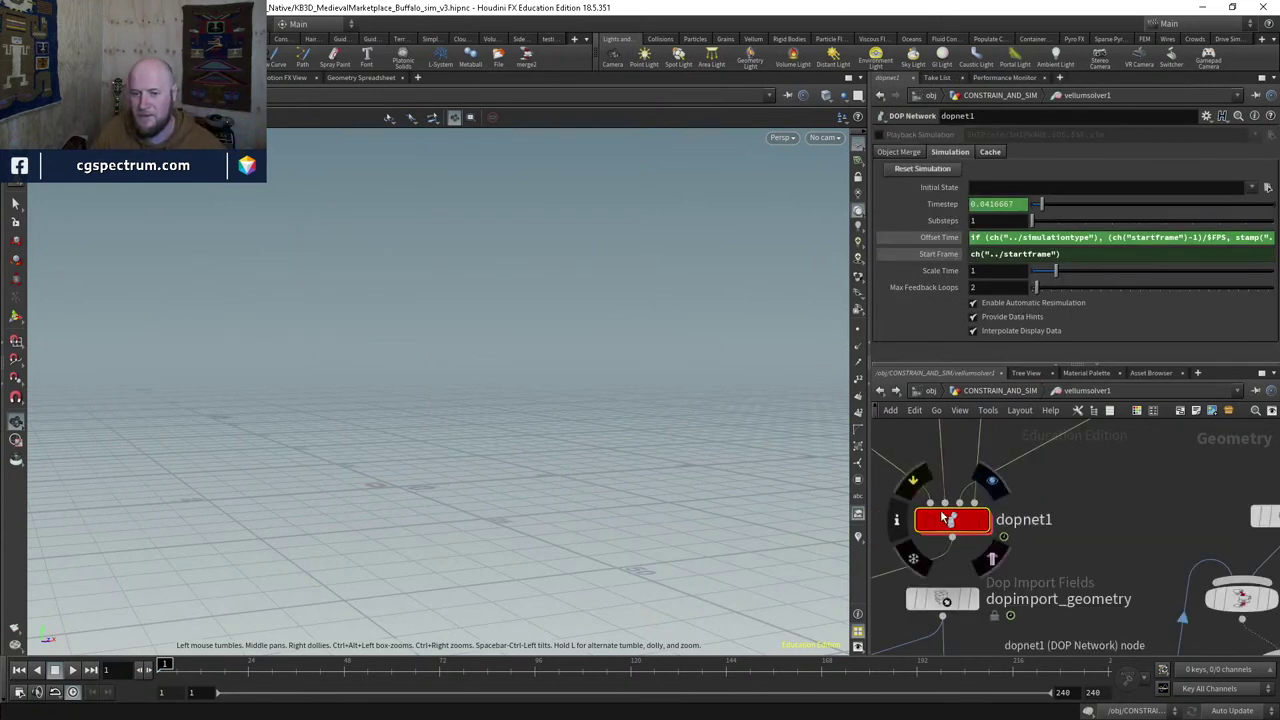
pyautogui.doubleClick(950, 530)
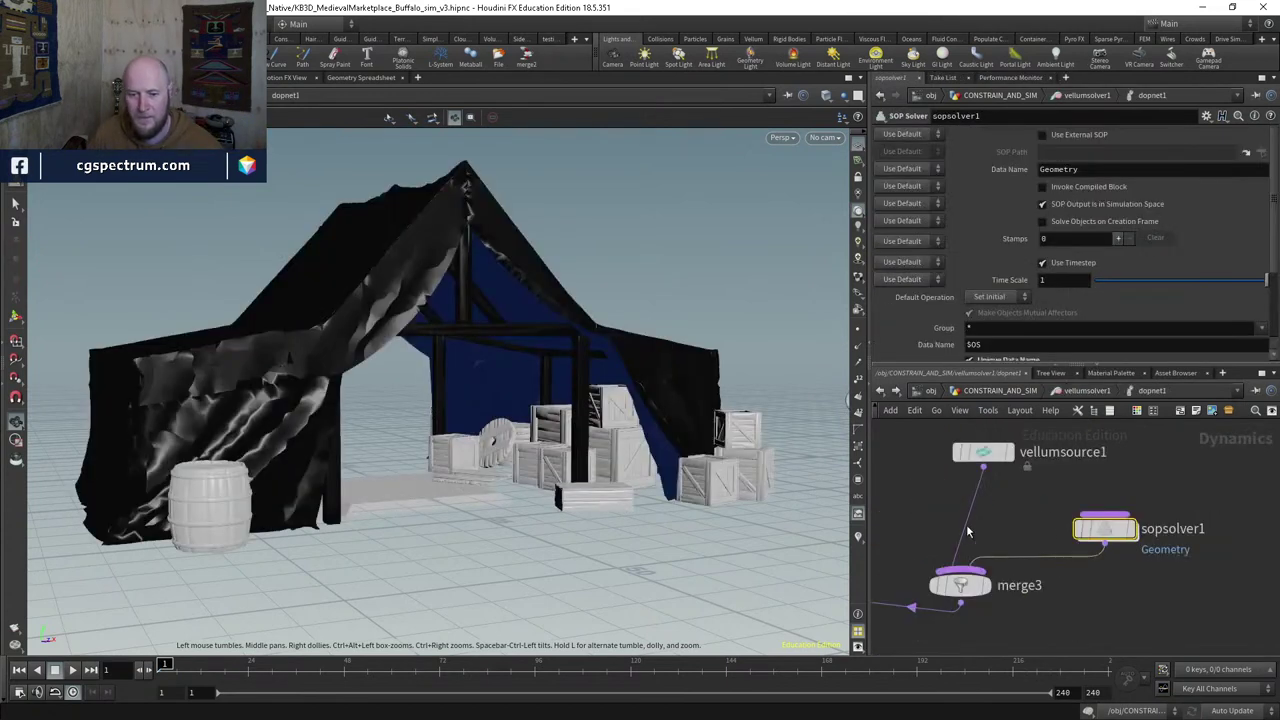
pyautogui.doubleClick(1120, 530)
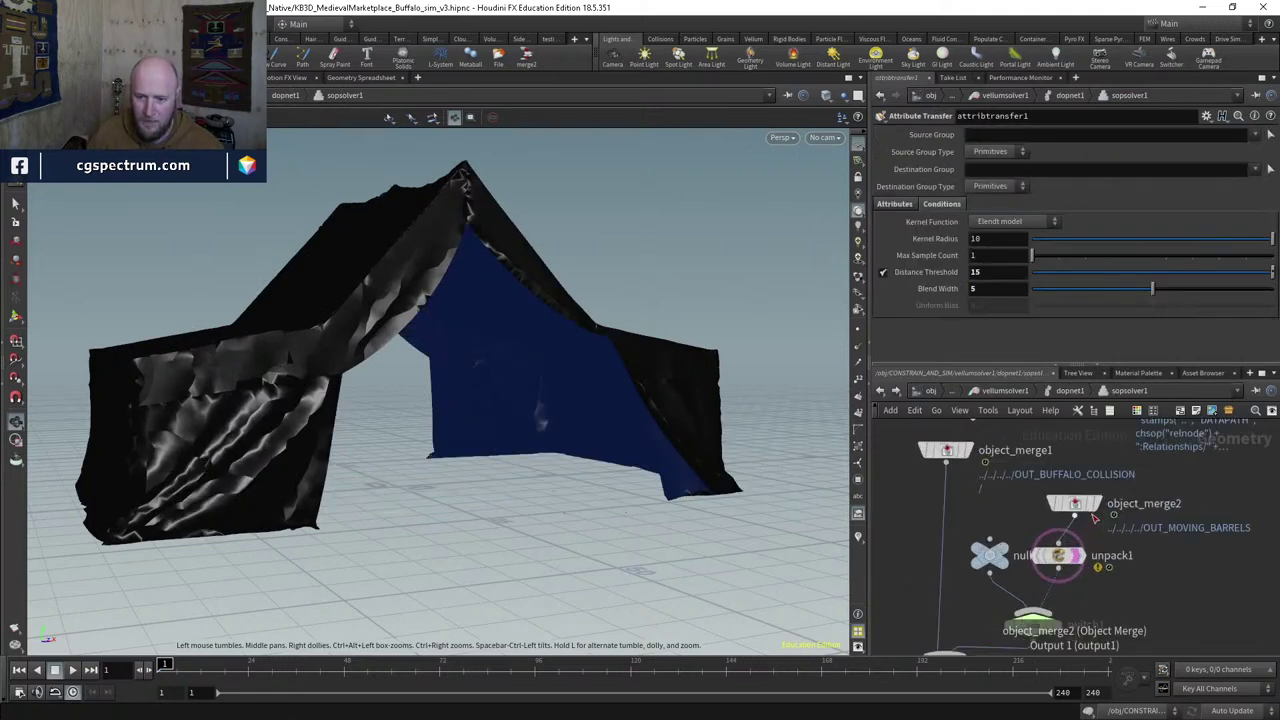
# Step: Duplicate object_merge2 as object_merge3 pointing to OUT_MOVING_FRAME, followed by unpack2
pyautogui.click(1040, 490)
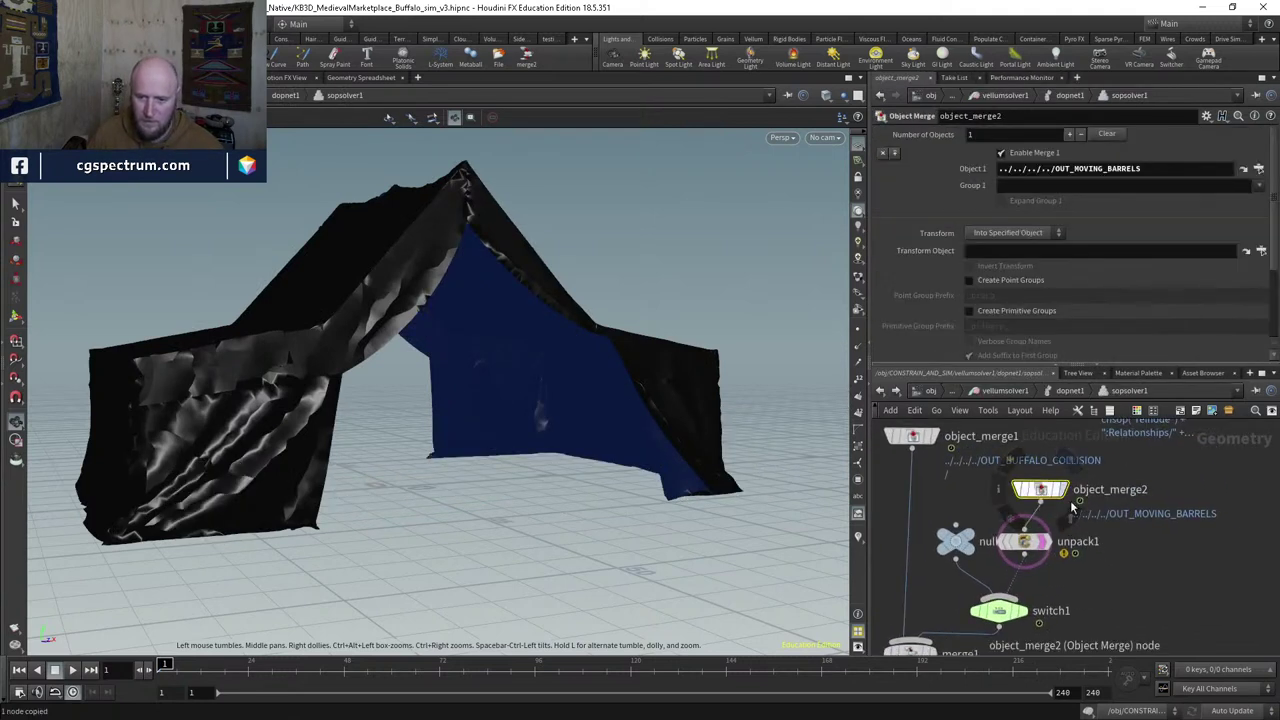
pyautogui.hotkey('ctrl', 'v')
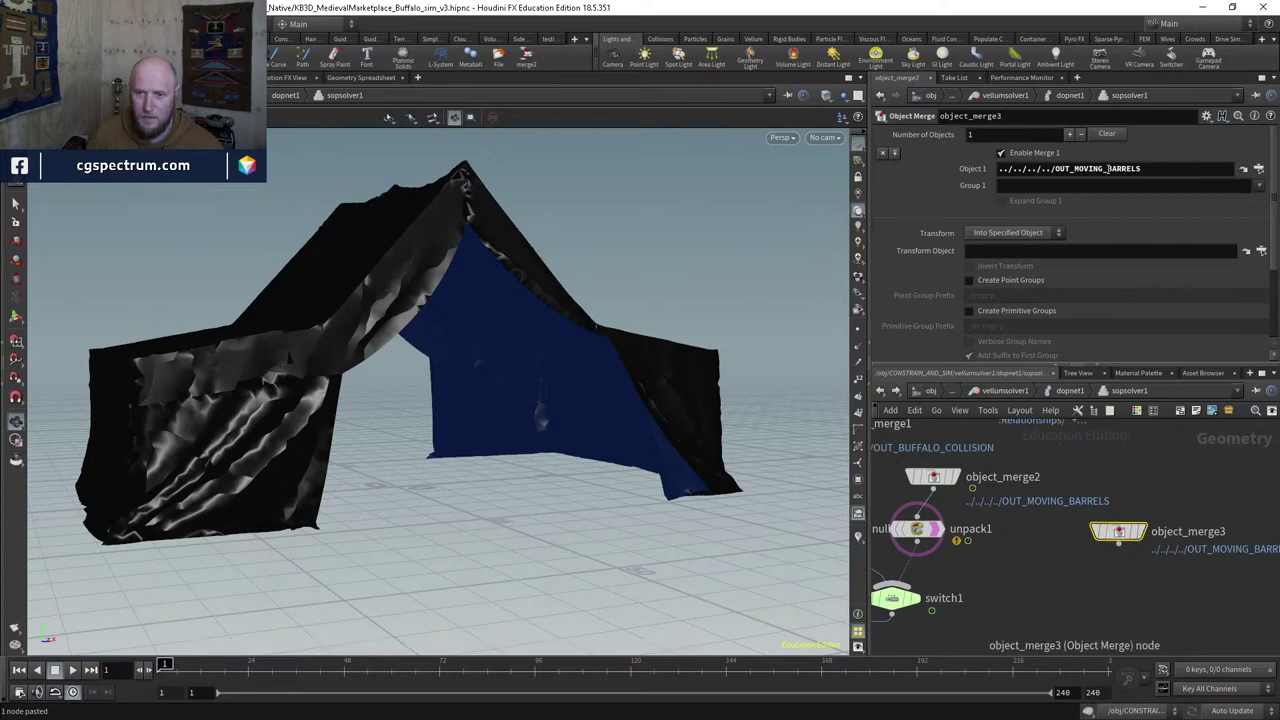
pyautogui.press('Return')
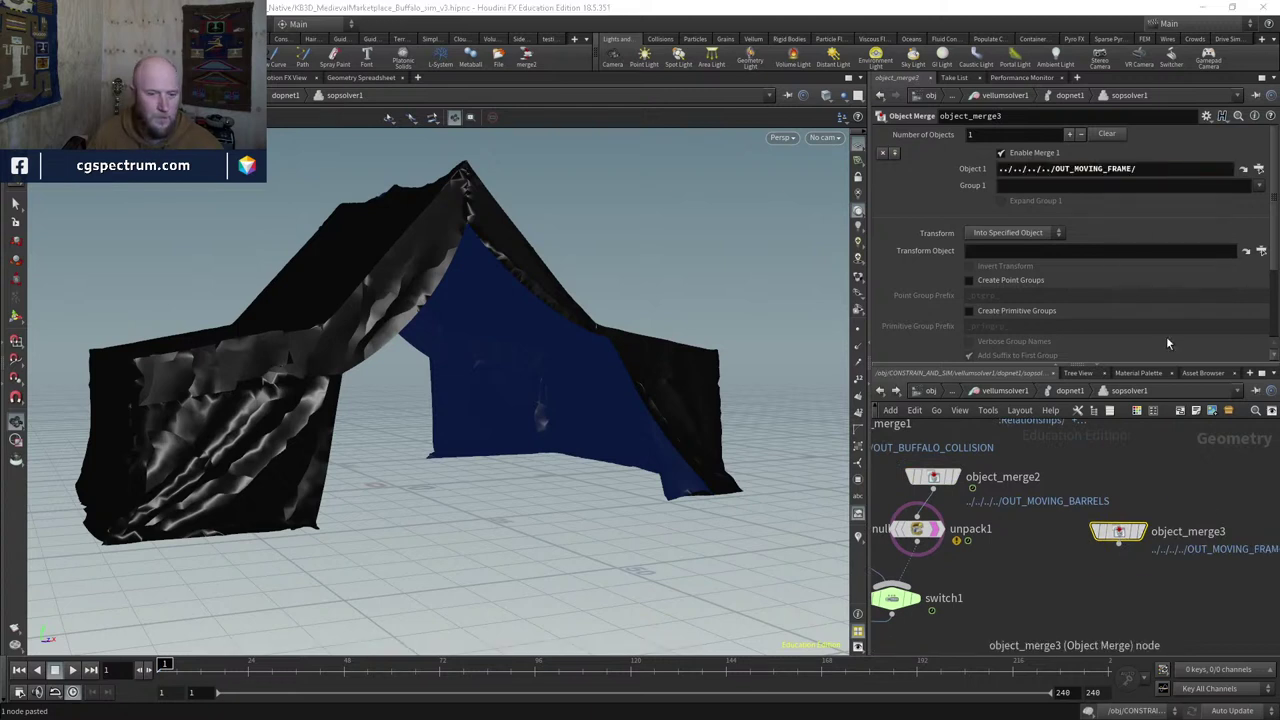
pyautogui.click(1145, 531)
pyautogui.keyDown('alt'); pyautogui.moveTo(917, 529); pyautogui.dragTo(1076, 567); pyautogui.keyUp('alt')
pyautogui.press('r')
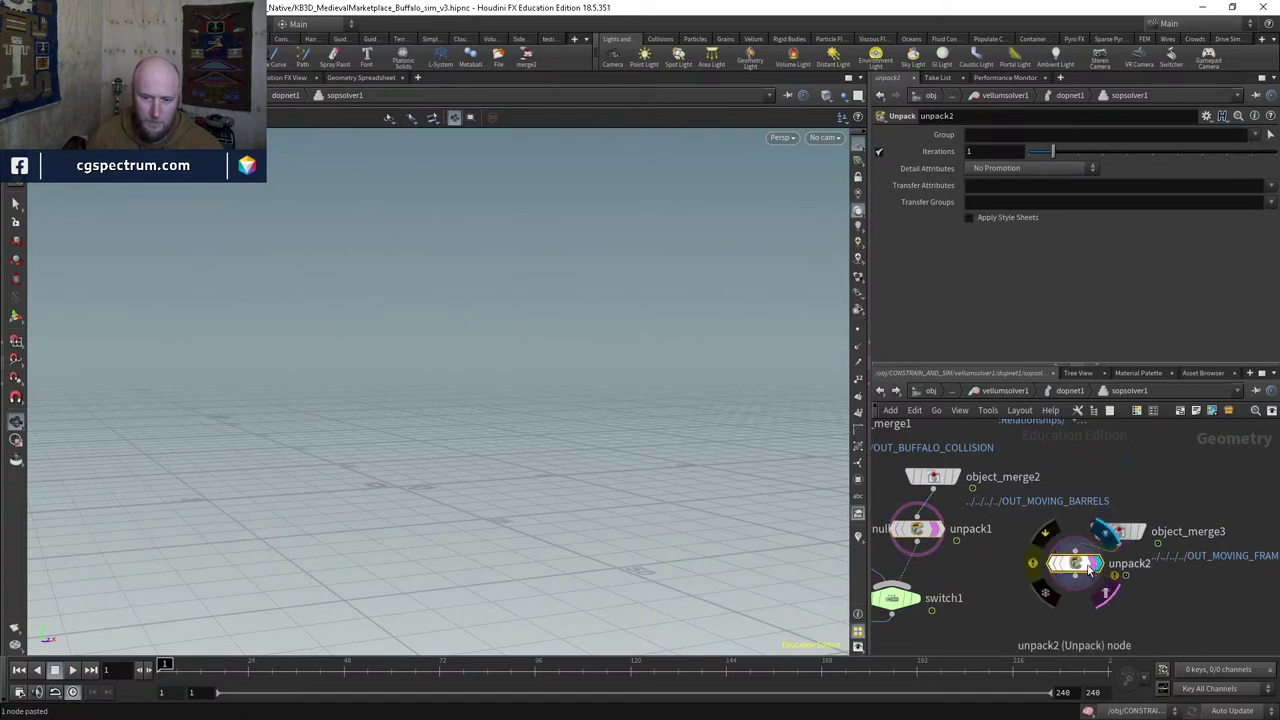
# Step: Scrub the sim between frames 16 and 56 to check unpack2's planks
pyautogui.moveTo(1033, 616); pyautogui.dragTo(1143, 531, button='middle')
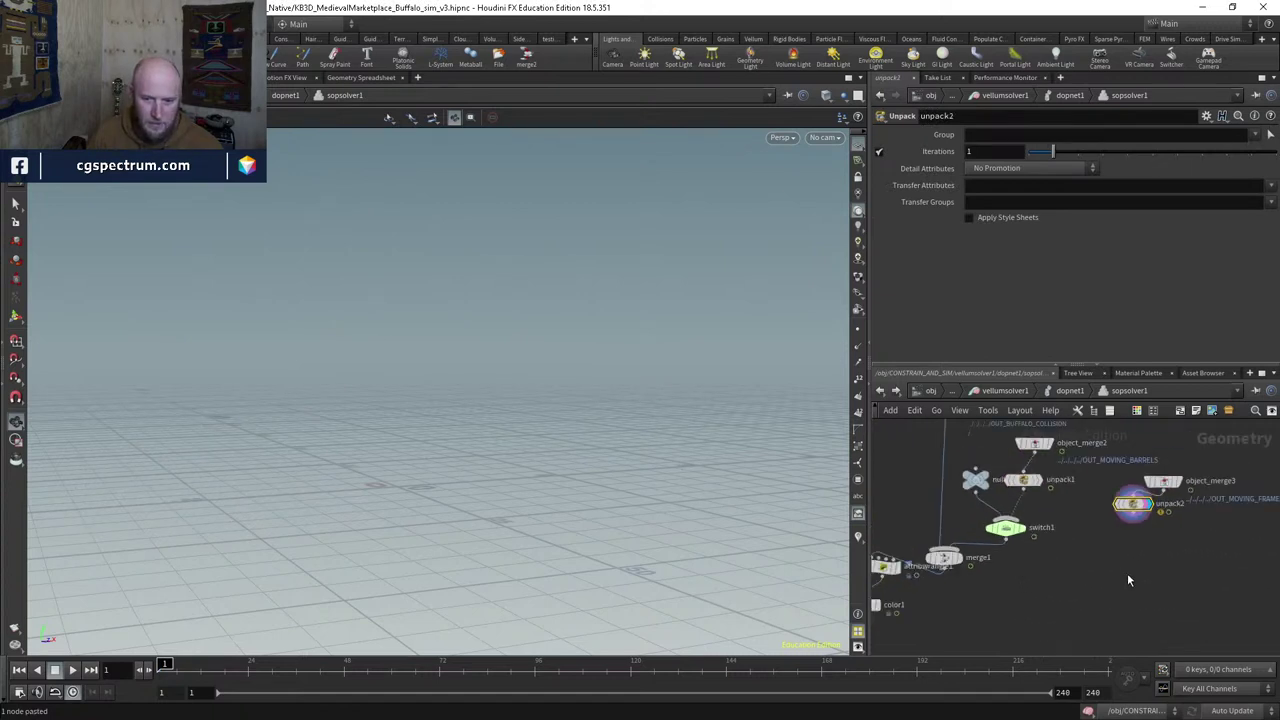
pyautogui.scroll(-2, 1127, 573)
pyautogui.moveTo(213, 665); pyautogui.dragTo(252, 668)
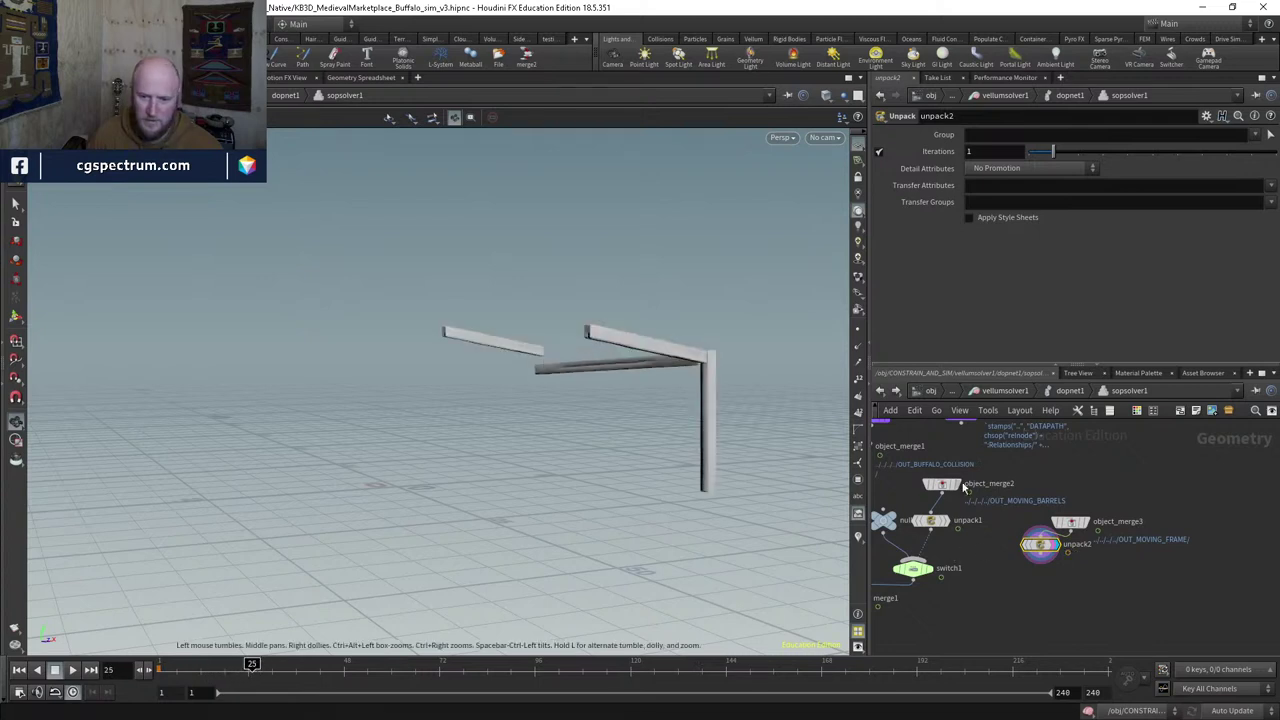
pyautogui.moveTo(924, 578); pyautogui.dragTo(1017, 609, button='middle')
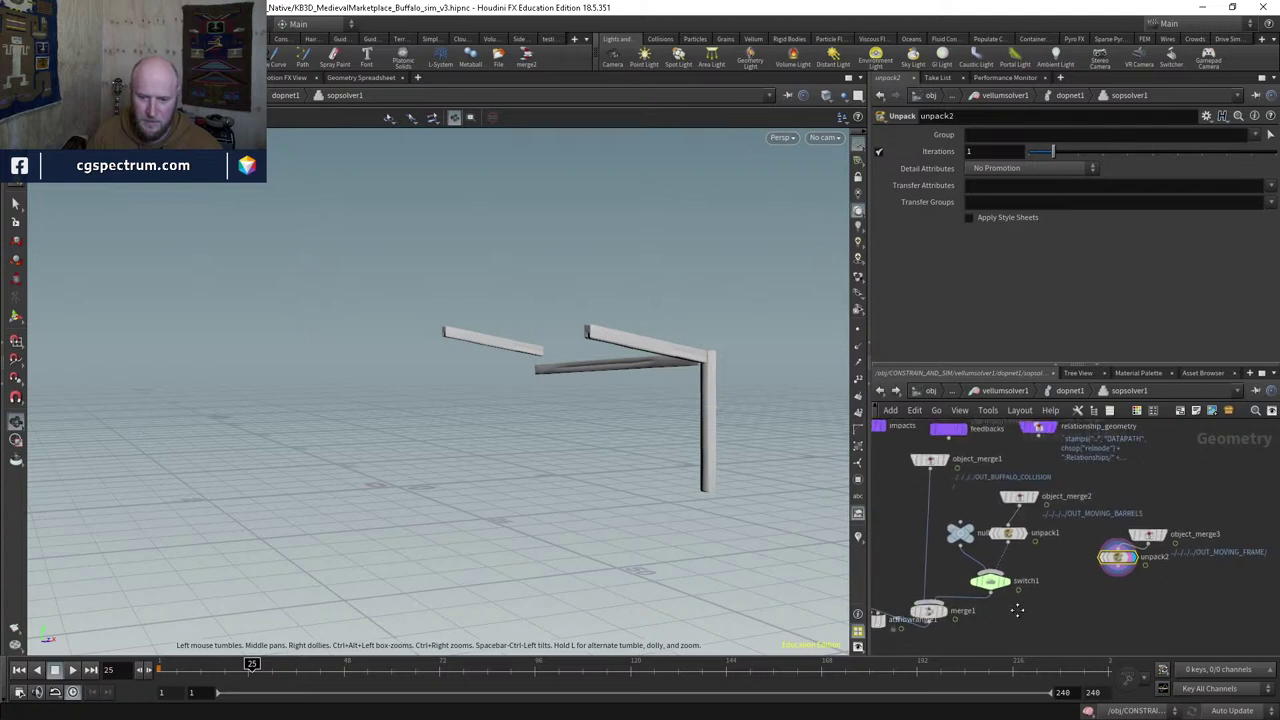
pyautogui.click(995, 583)
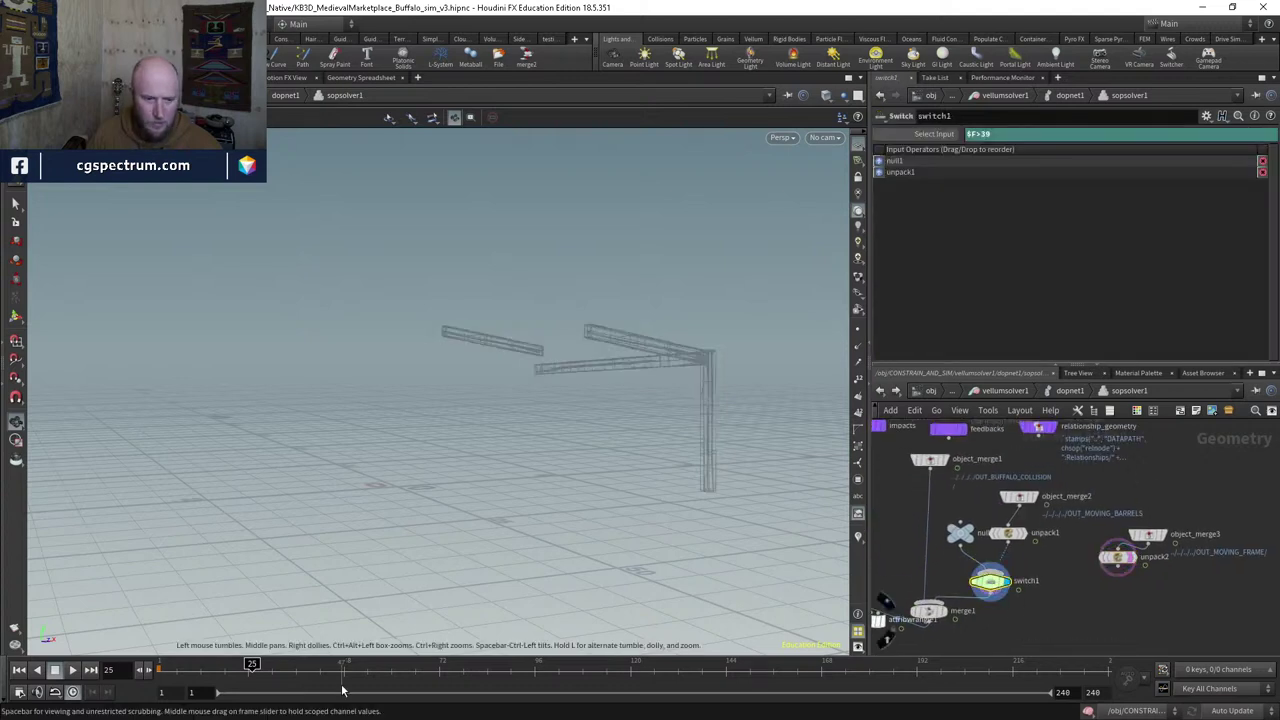
pyautogui.click(310, 665)
pyautogui.moveTo(310, 665); pyautogui.dragTo(240, 666)
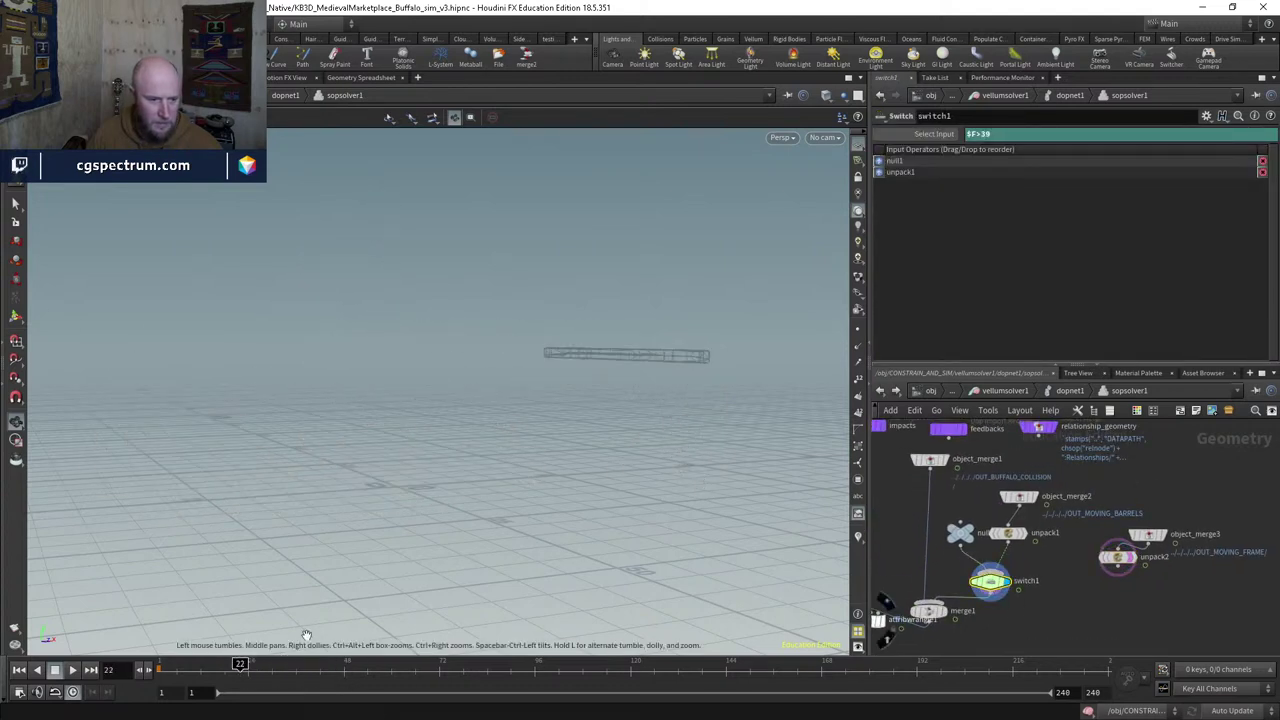
pyautogui.scroll(3, 1133, 563)
pyautogui.click(1133, 561)
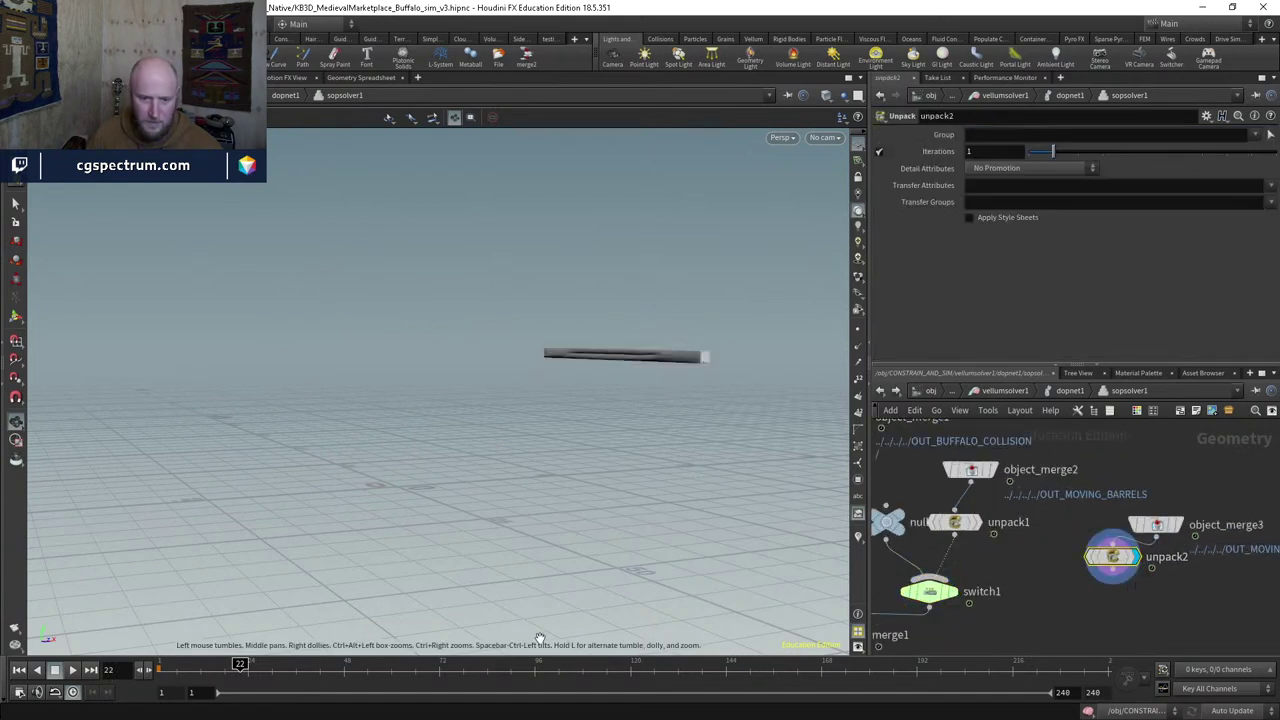
pyautogui.click(213, 665)
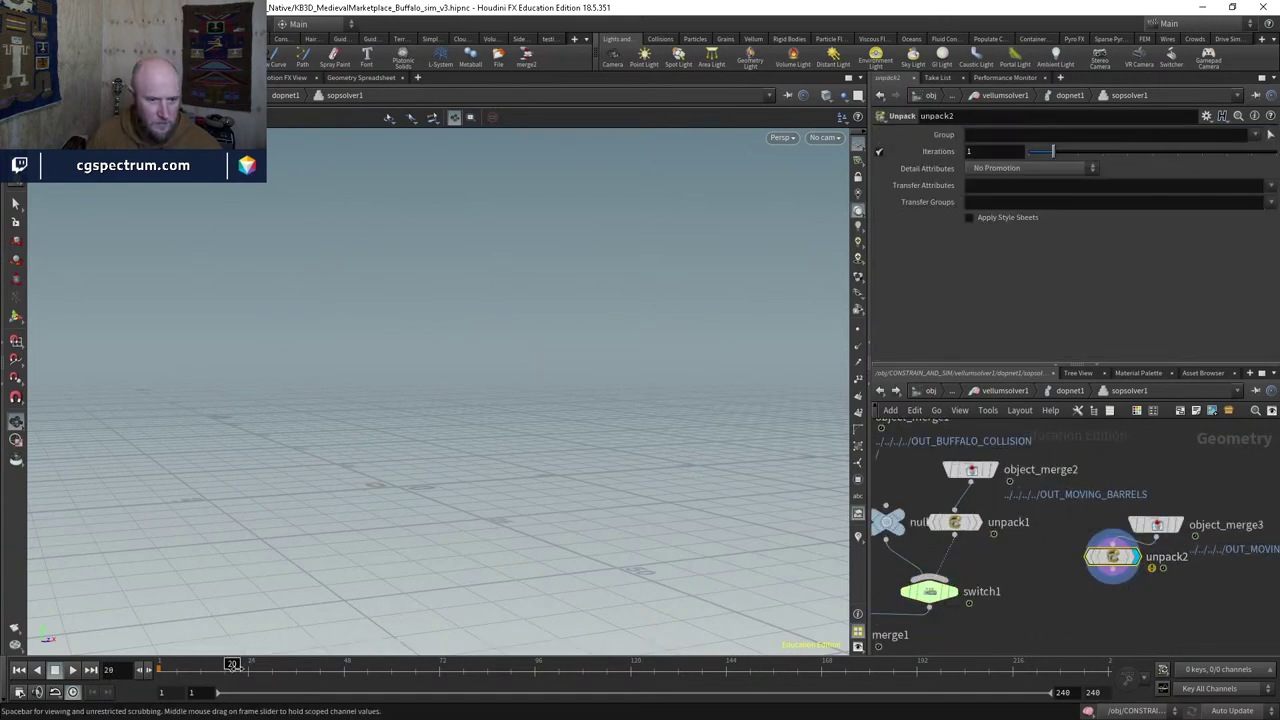
pyautogui.moveTo(236, 666); pyautogui.dragTo(133, 648)
# Step: Duplicate attribtransfer1 as attribtransfer2, placed just below it
pyautogui.moveTo(921, 636); pyautogui.dragTo(1198, 497, button='middle')
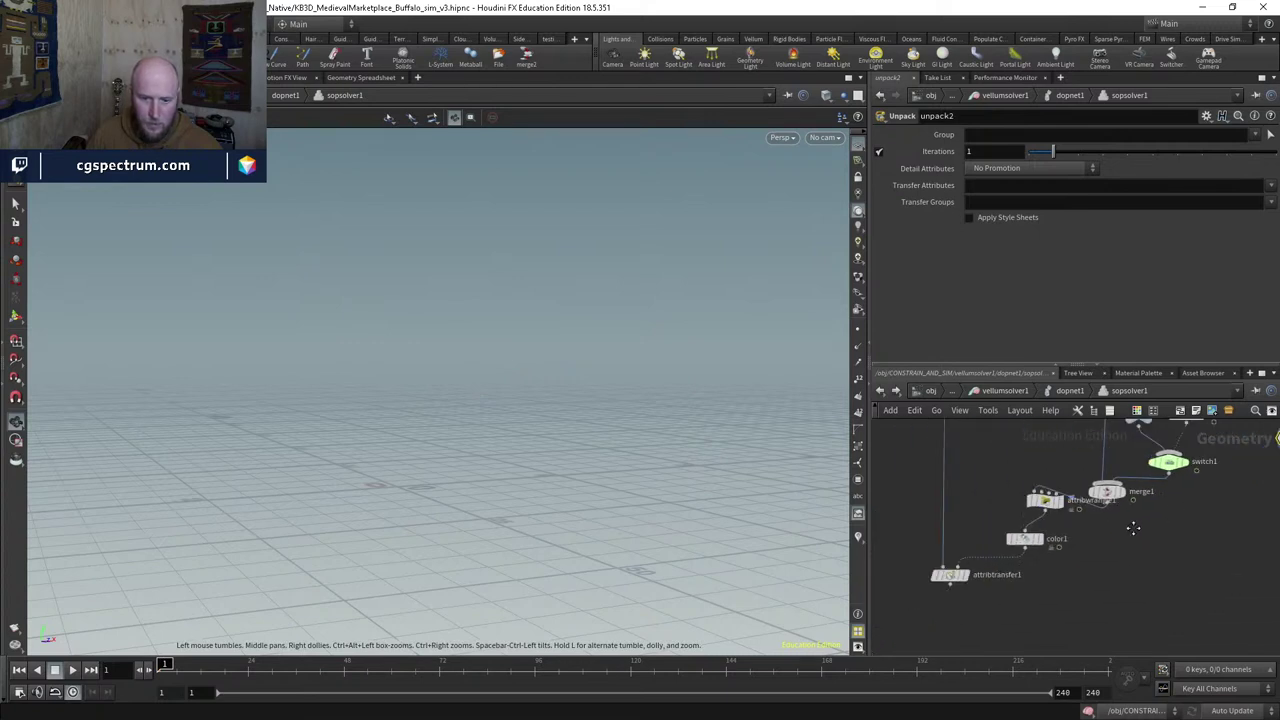
pyautogui.click(963, 568)
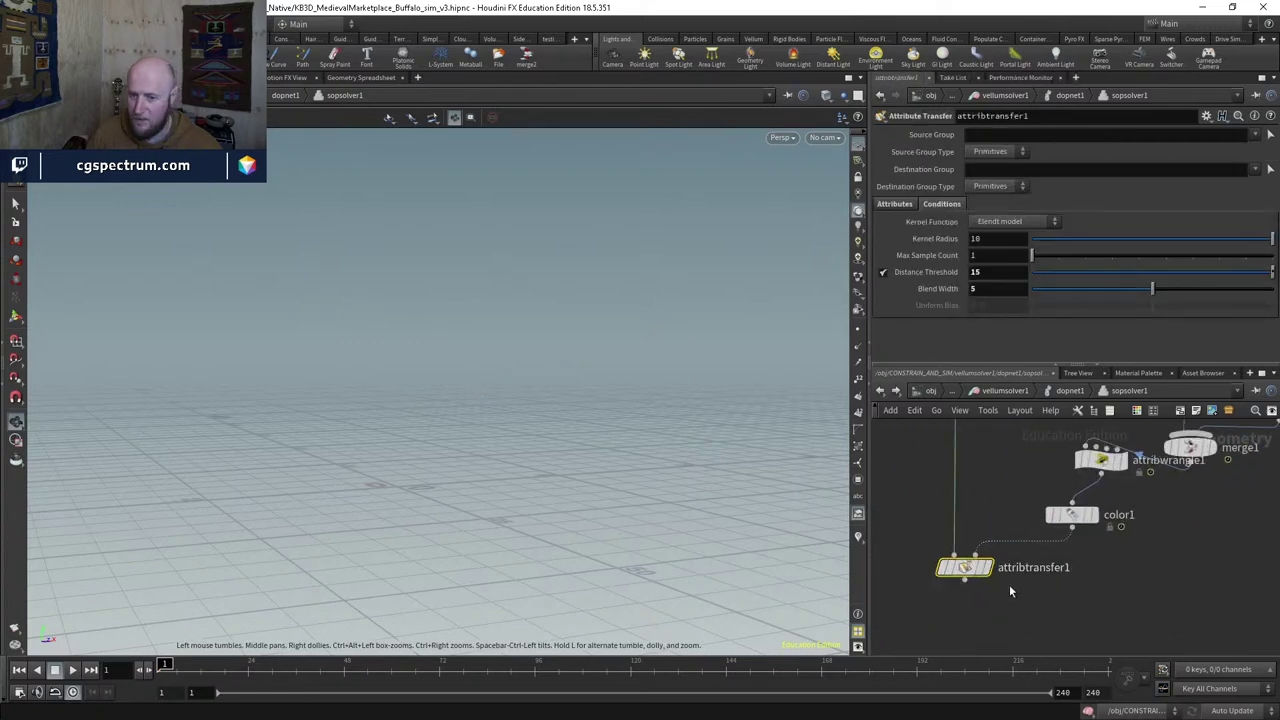
pyautogui.scroll(2, 1009, 584)
pyautogui.moveTo(1057, 594); pyautogui.dragTo(1040, 522, button='middle')
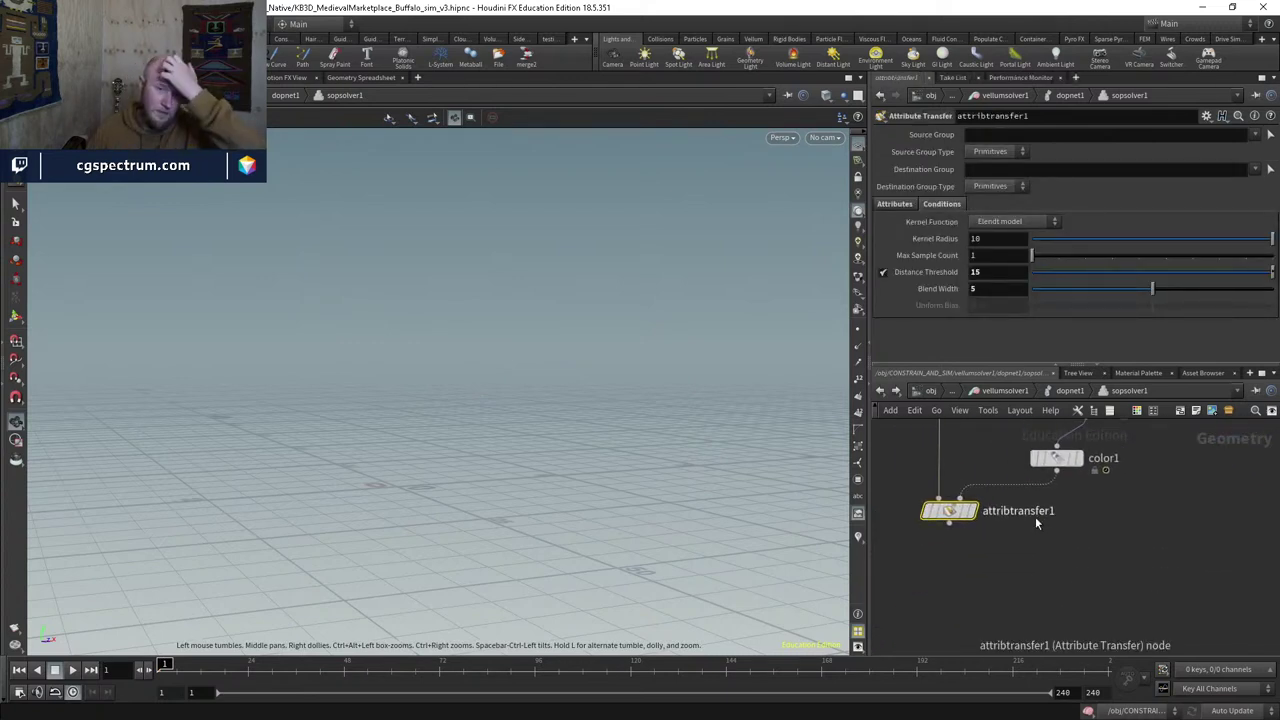
pyautogui.hotkey('ctrl', 'c')
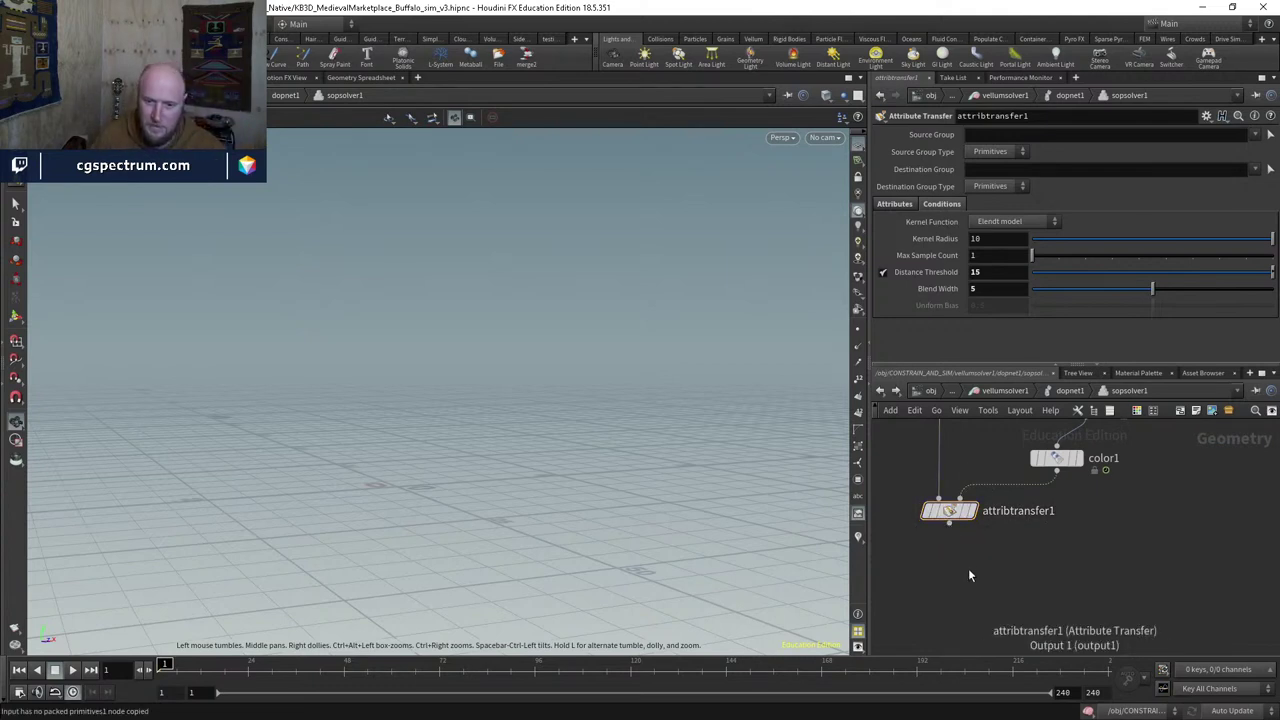
pyautogui.hotkey('ctrl', 'v')
pyautogui.click(968, 571)
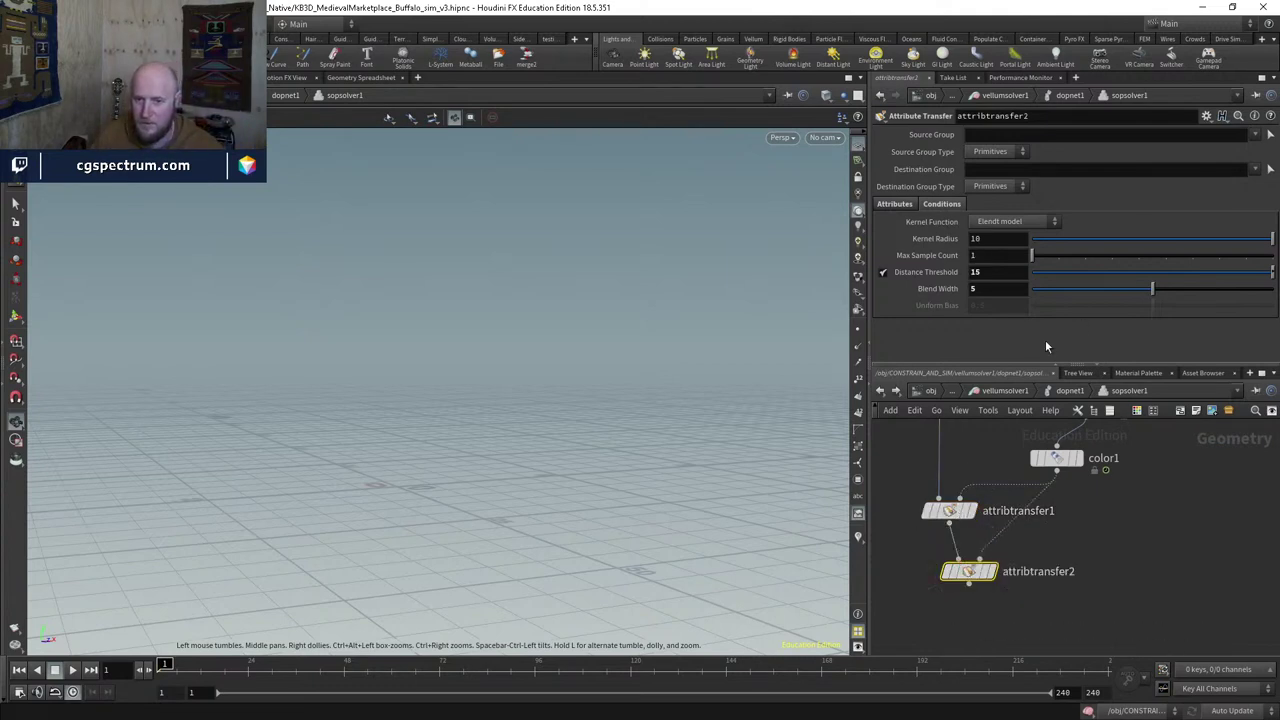
pyautogui.moveTo(968, 571); pyautogui.dragTo(968, 603)
# Step: Copy and paste attribwrangle1 to create attribwrangle2
pyautogui.moveTo(1070, 440); pyautogui.dragTo(987, 522, button='middle')
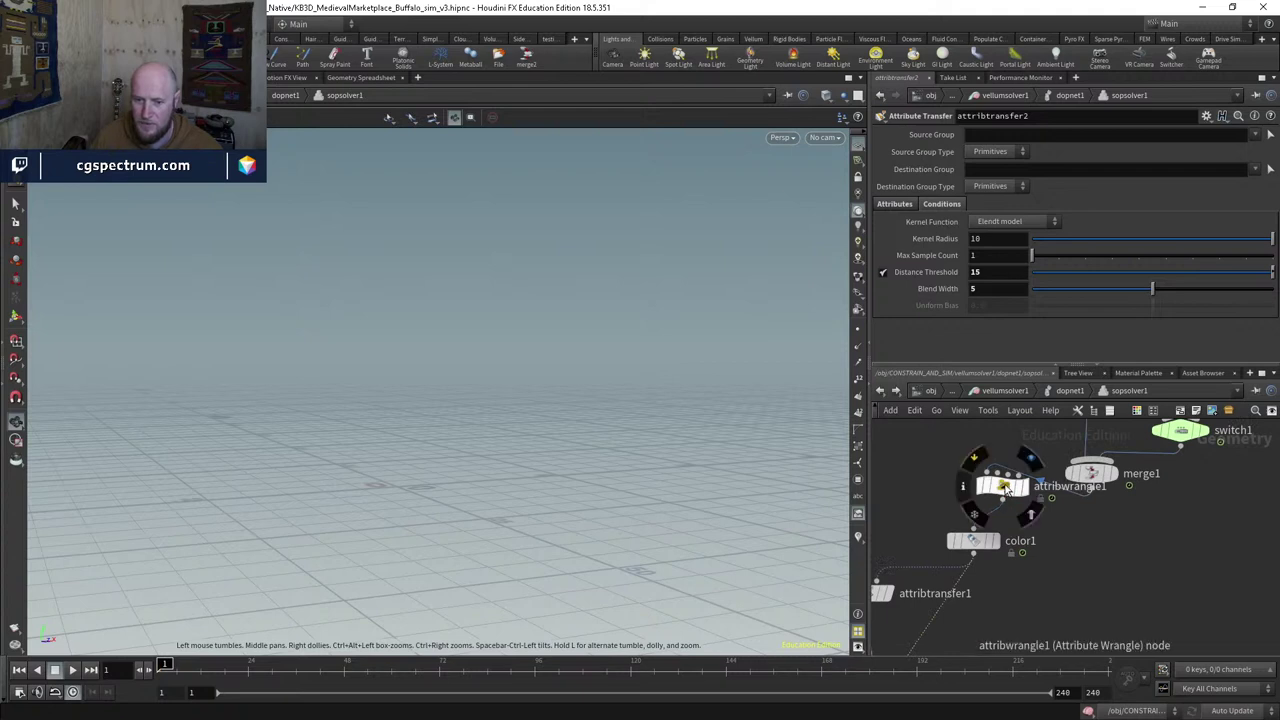
pyautogui.click(1003, 487)
pyautogui.hotkey('ctrl', 'c')
pyautogui.hotkey('ctrl', 'v')
# Step: Copy color1 as color2 and wire attribwrangle2 into color2
pyautogui.click(1060, 560)
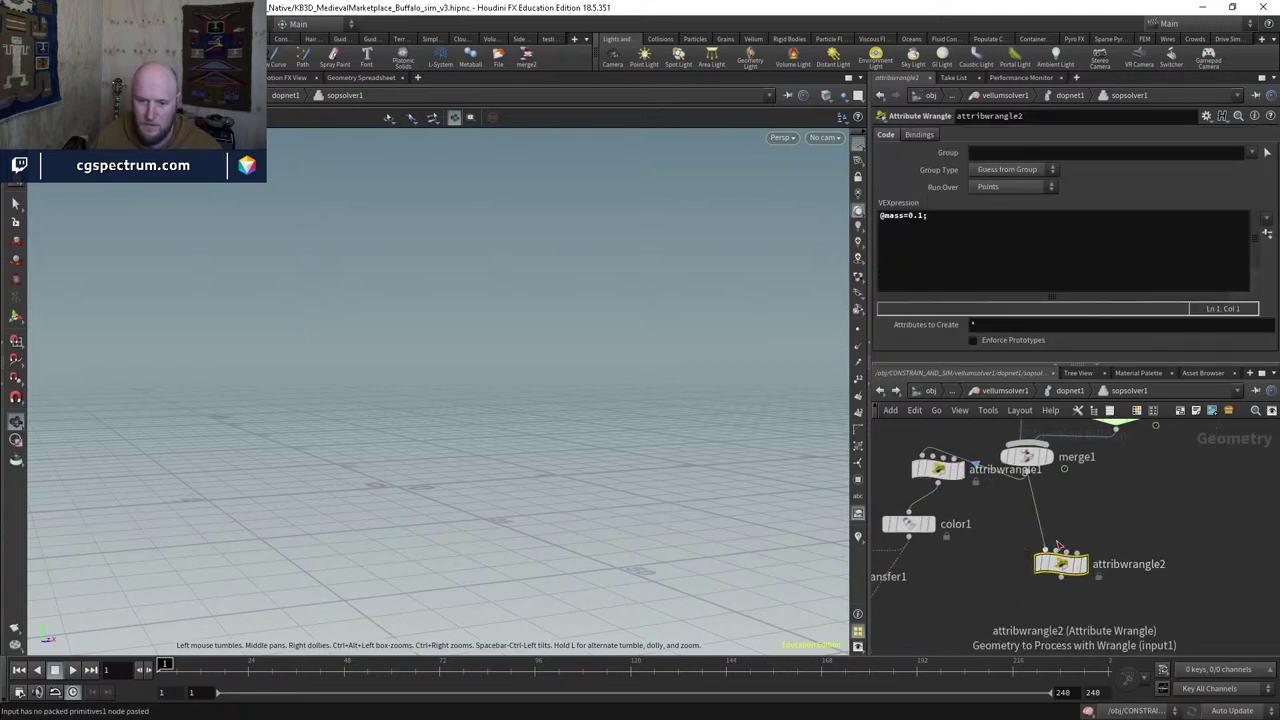
pyautogui.moveTo(1058, 547); pyautogui.dragTo(1093, 538)
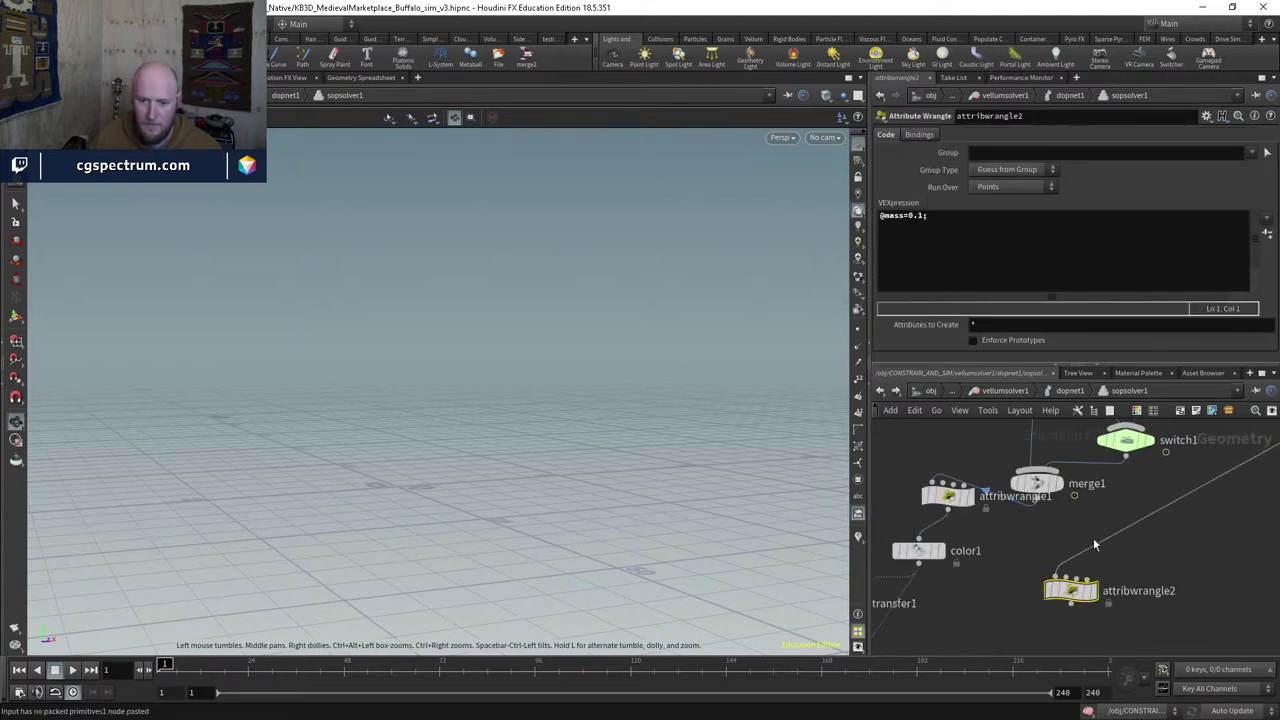
pyautogui.click(920, 552)
pyautogui.hotkey('ctrl', 'c')
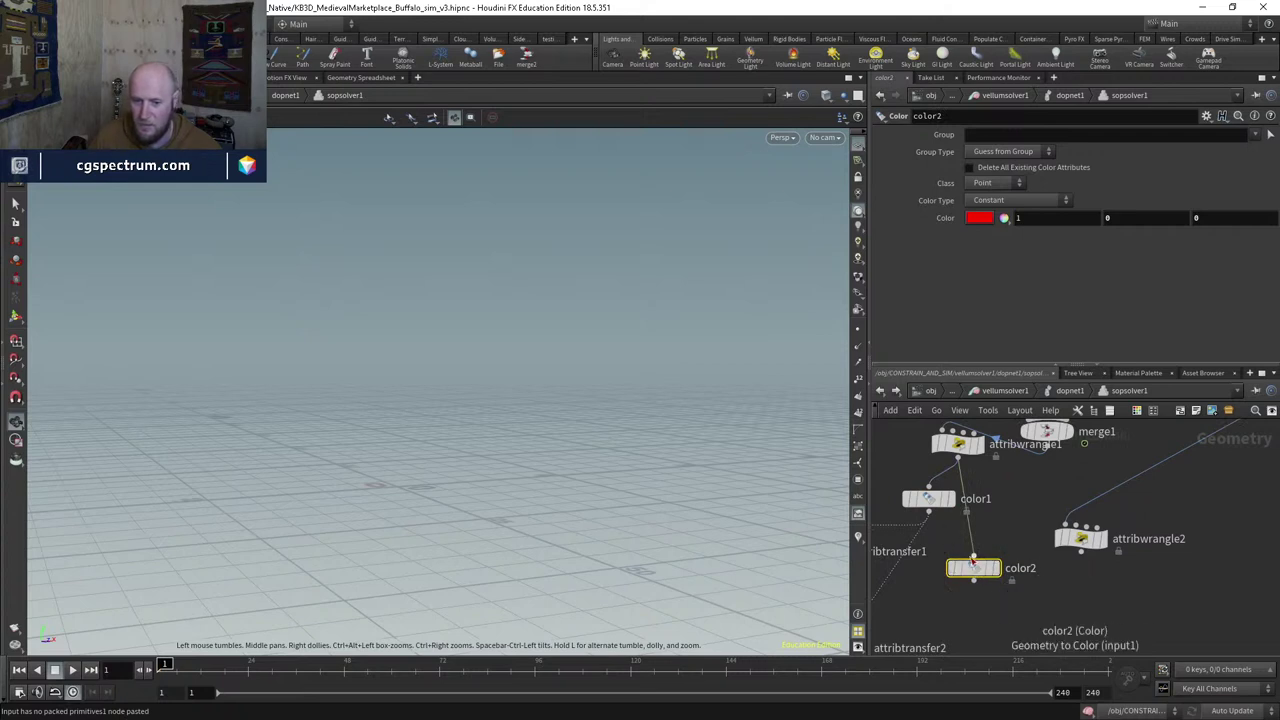
pyautogui.click(973, 557)
pyautogui.click(1081, 553)
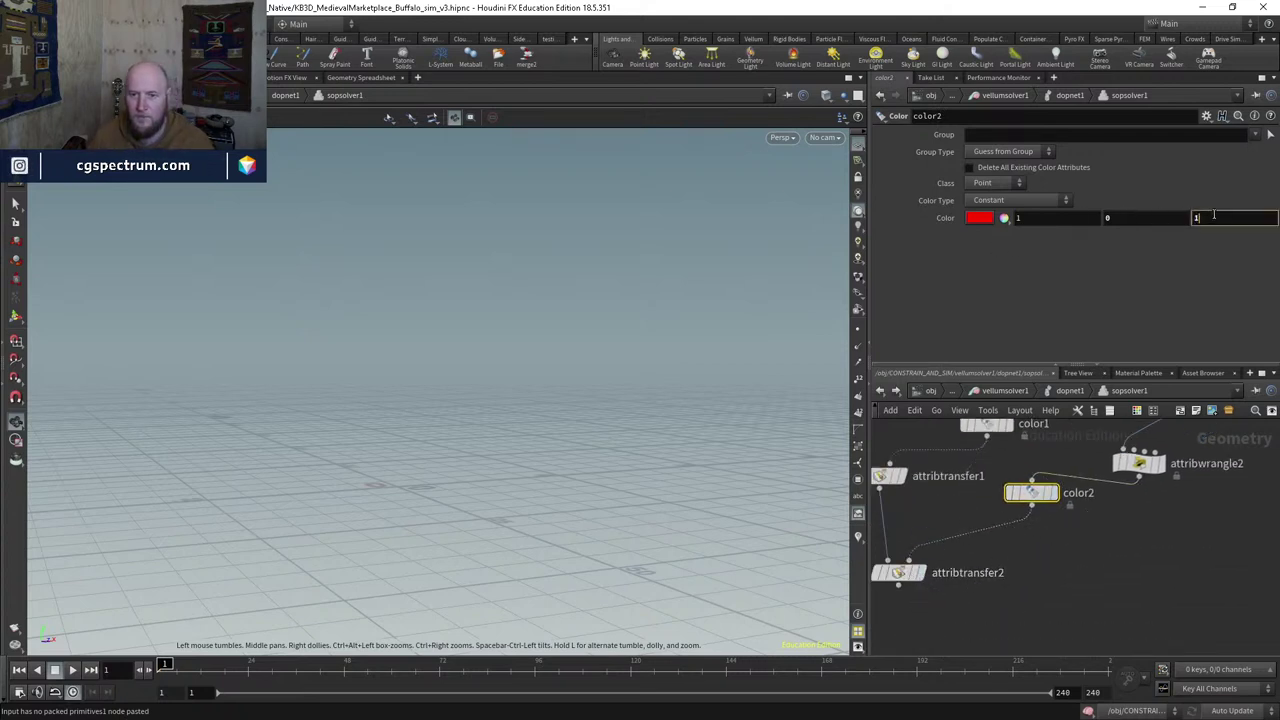
# Step: Display attribtransfer2 and try Distance Threshold values 5, 1 and 2
pyautogui.click(922, 572)
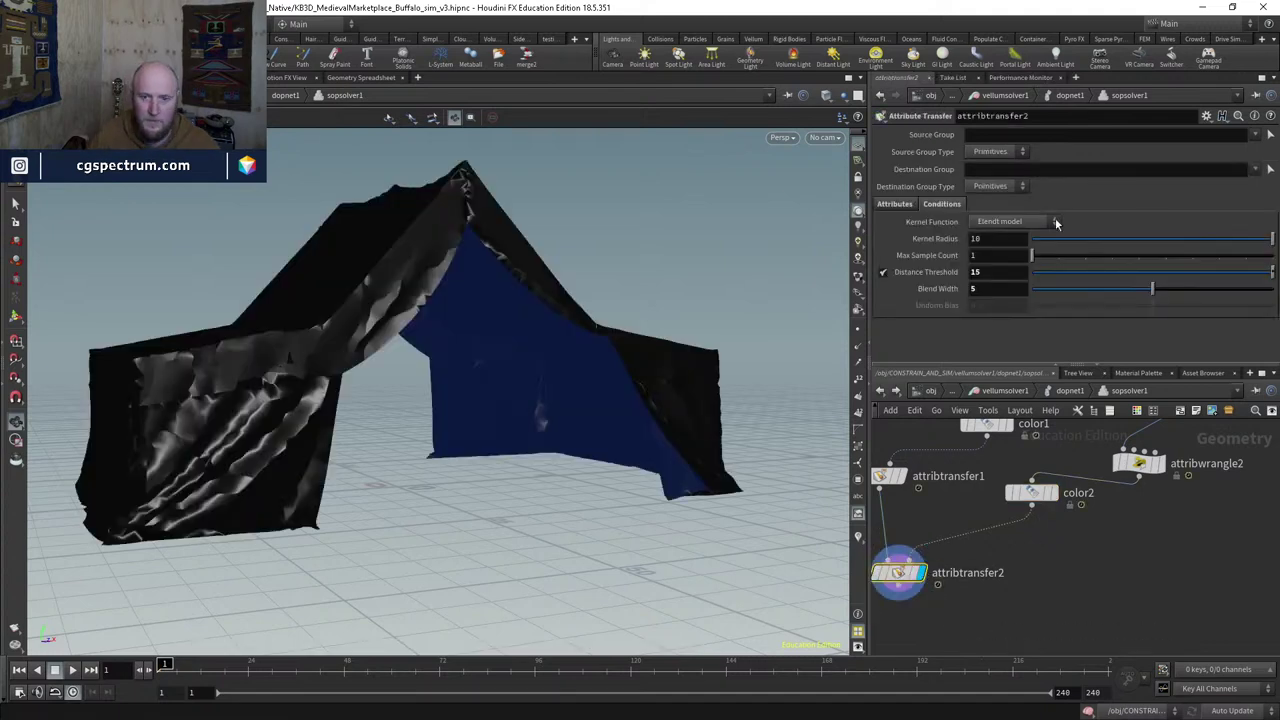
pyautogui.moveTo(163, 665); pyautogui.dragTo(300, 665)
pyautogui.doubleClick(993, 272)
pyautogui.write('5')
pyautogui.press('Return')
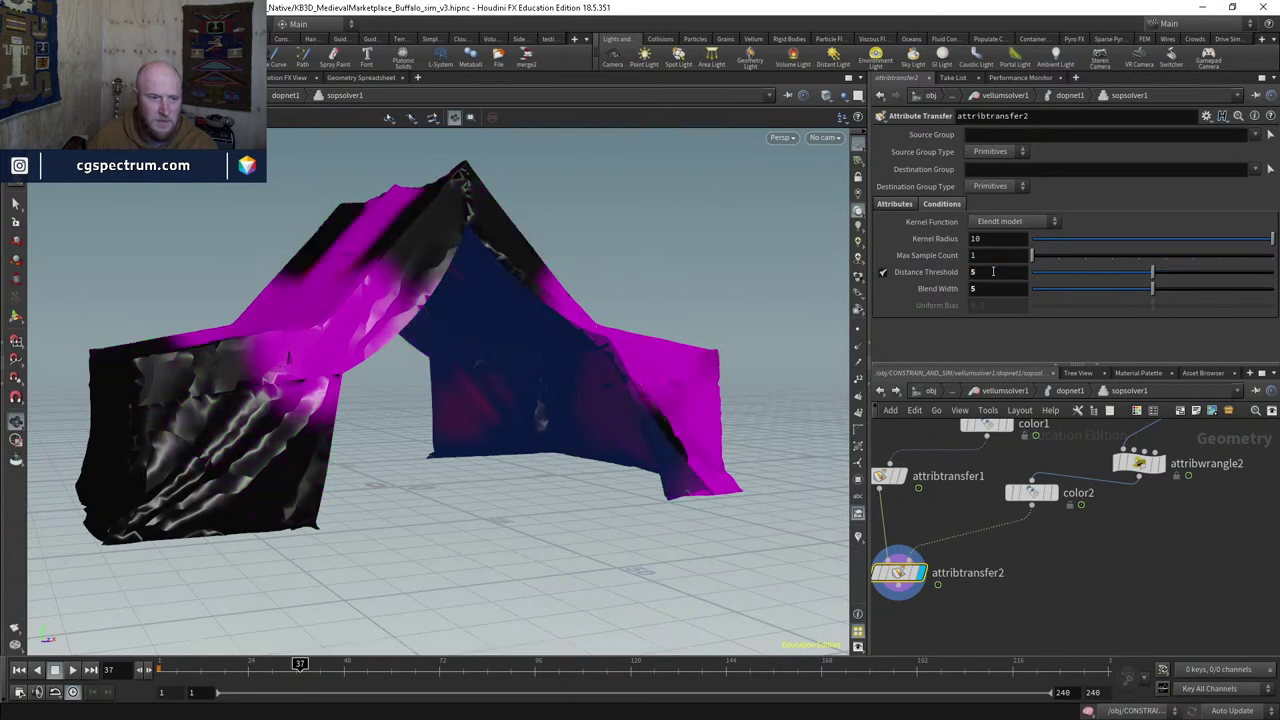
pyautogui.press('BackSpace')
pyautogui.write('1')
pyautogui.press('Return')
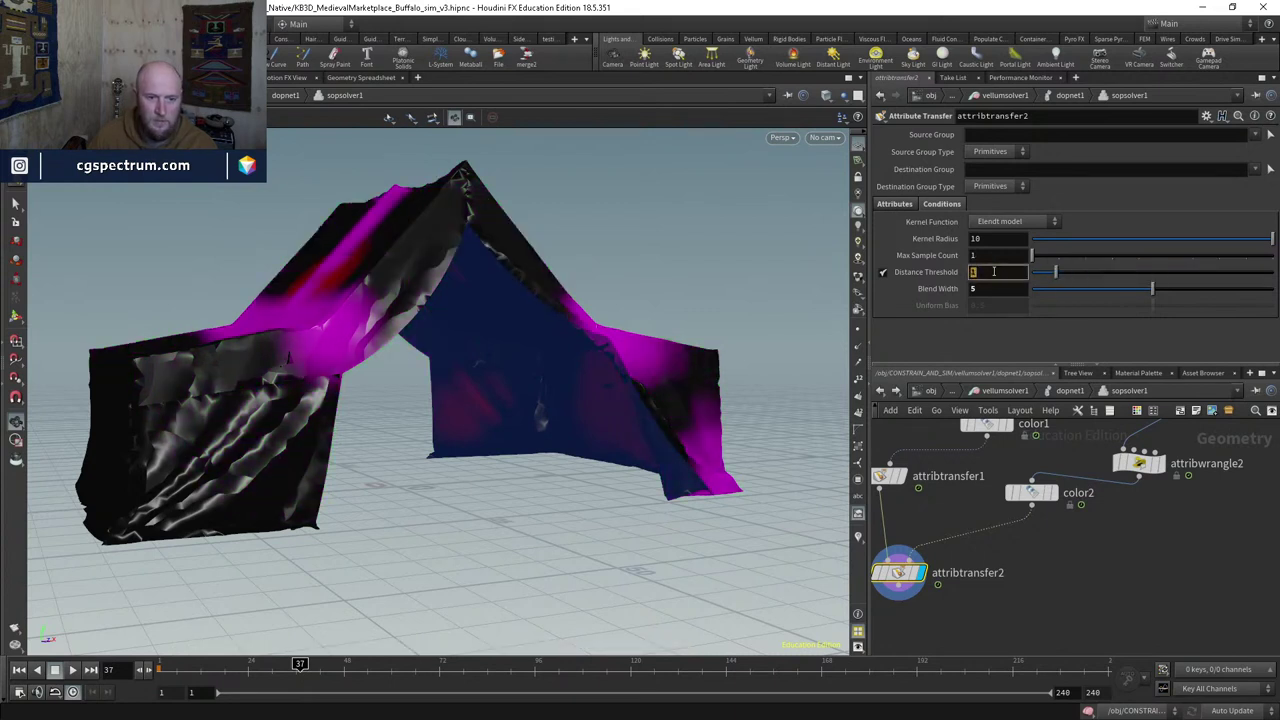
pyautogui.write('2')
pyautogui.press('Return')
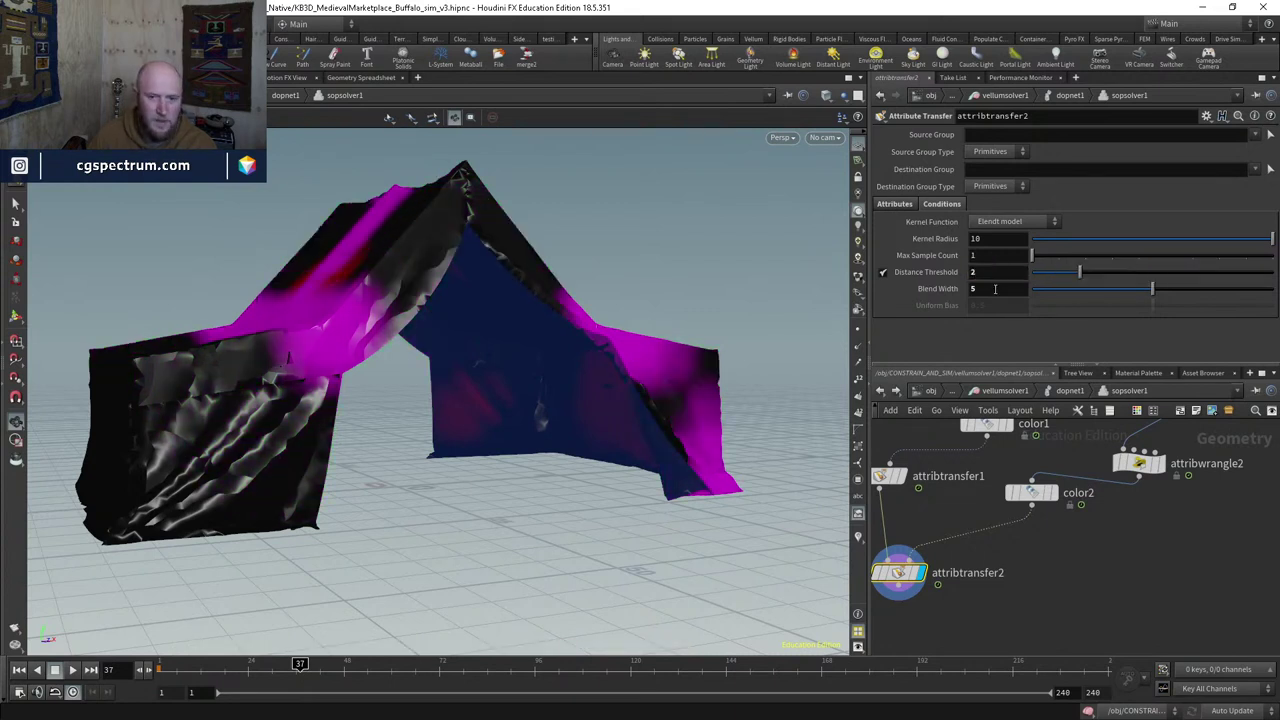
# Step: Compare transfers across frames and settle on a Distance Threshold of 5
pyautogui.moveTo(430, 360)
pyautogui.mouseDown()
pyautogui.moveTo(466, 386)
pyautogui.moveTo(437, 378)
pyautogui.mouseUp()
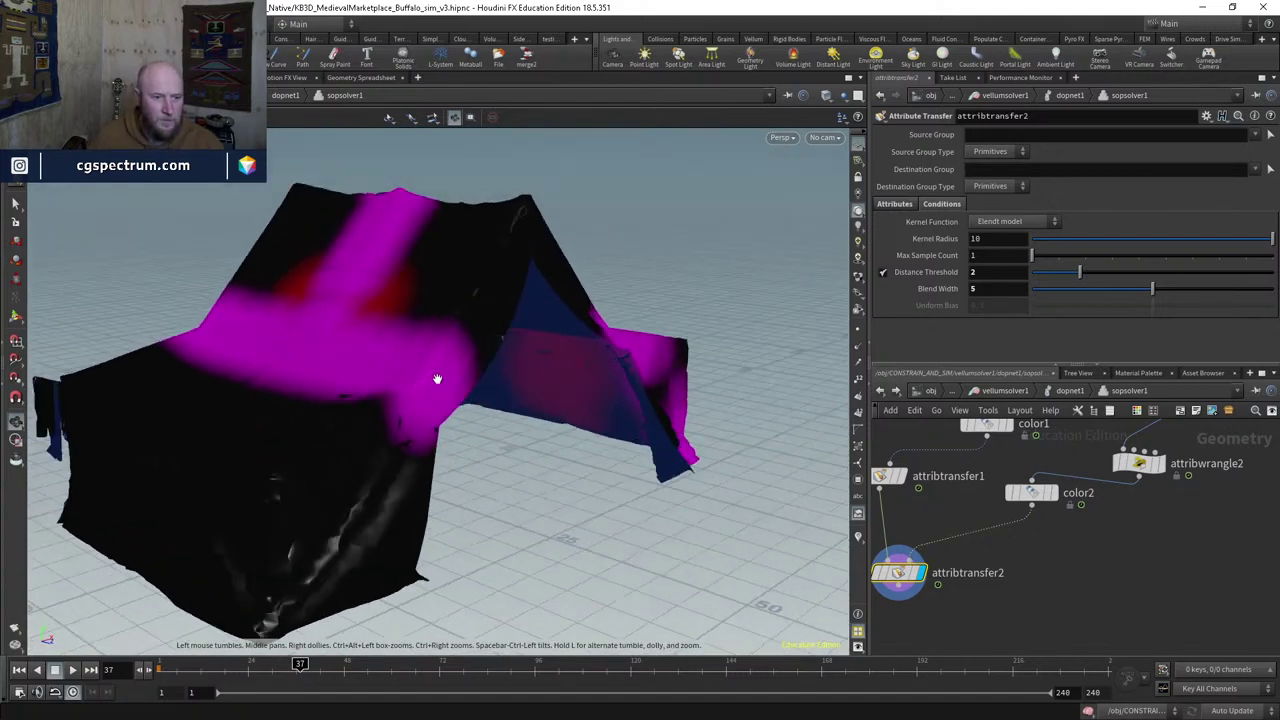
pyautogui.moveTo(300, 664)
pyautogui.mouseDown()
pyautogui.moveTo(355, 664)
pyautogui.moveTo(242, 664)
pyautogui.moveTo(308, 664)
pyautogui.mouseUp()
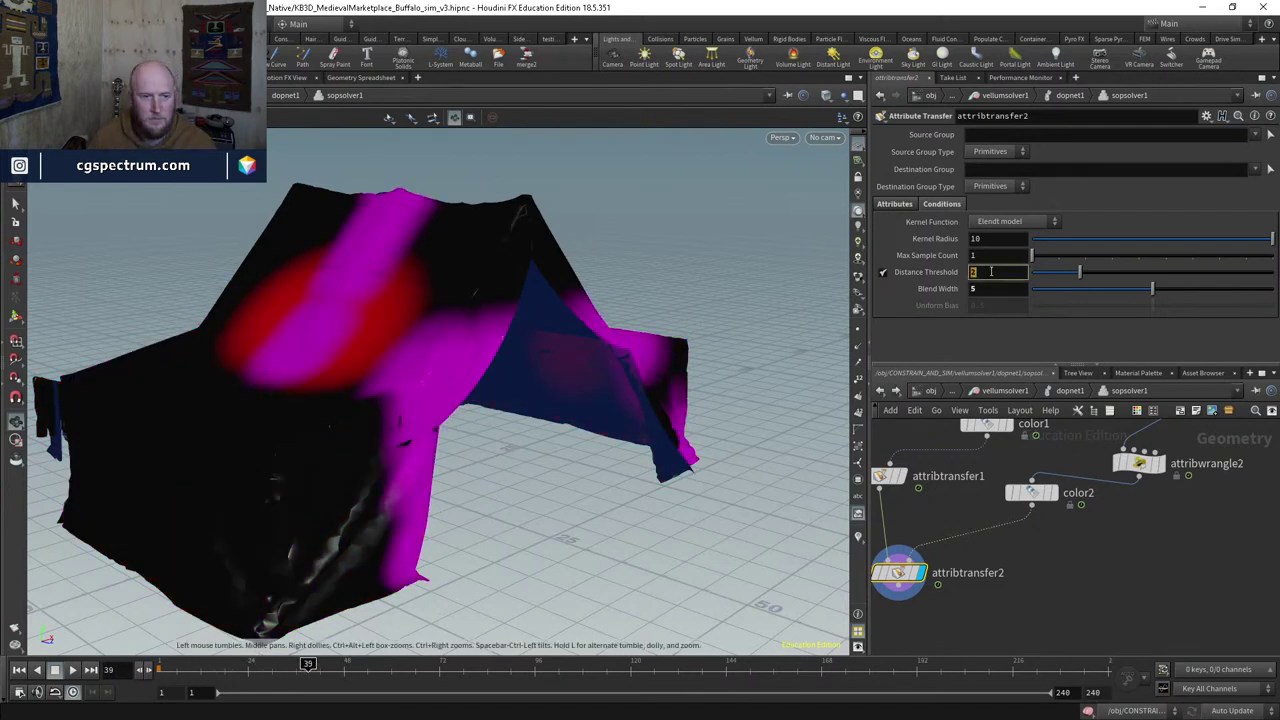
pyautogui.press('Return')
pyautogui.write('5')
pyautogui.press('Return')
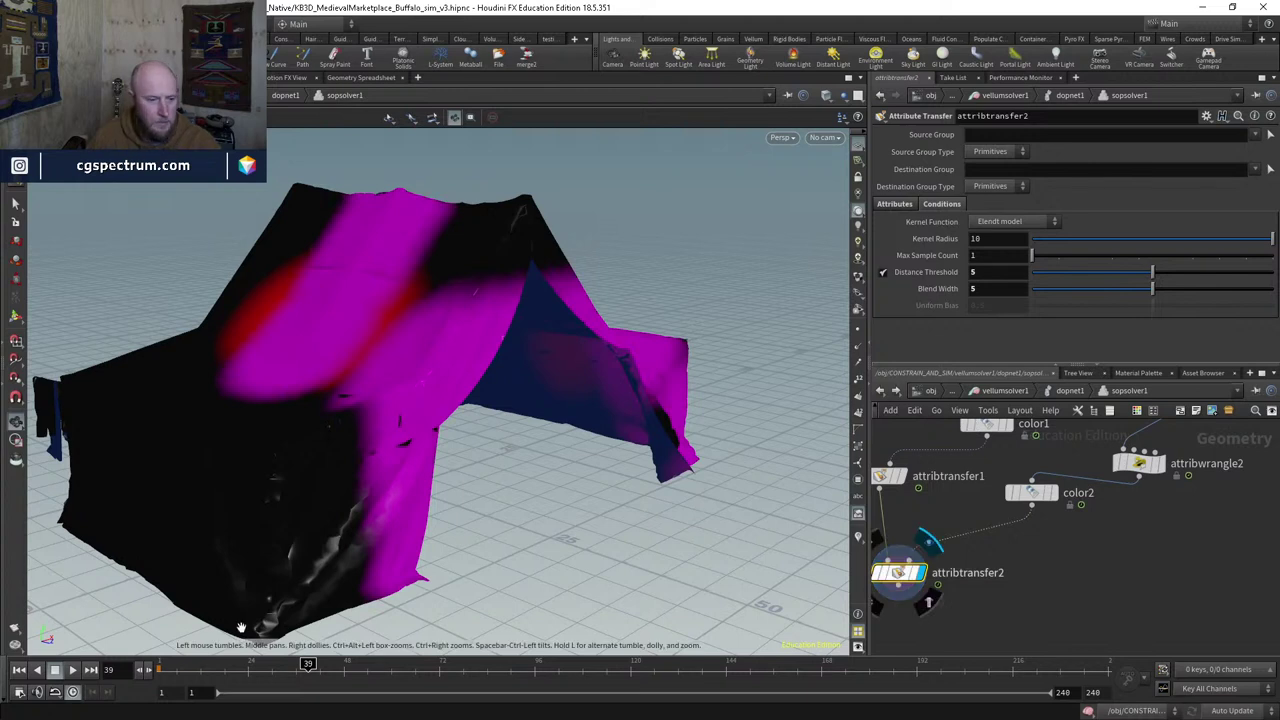
pyautogui.moveTo(192, 665); pyautogui.dragTo(165, 665)
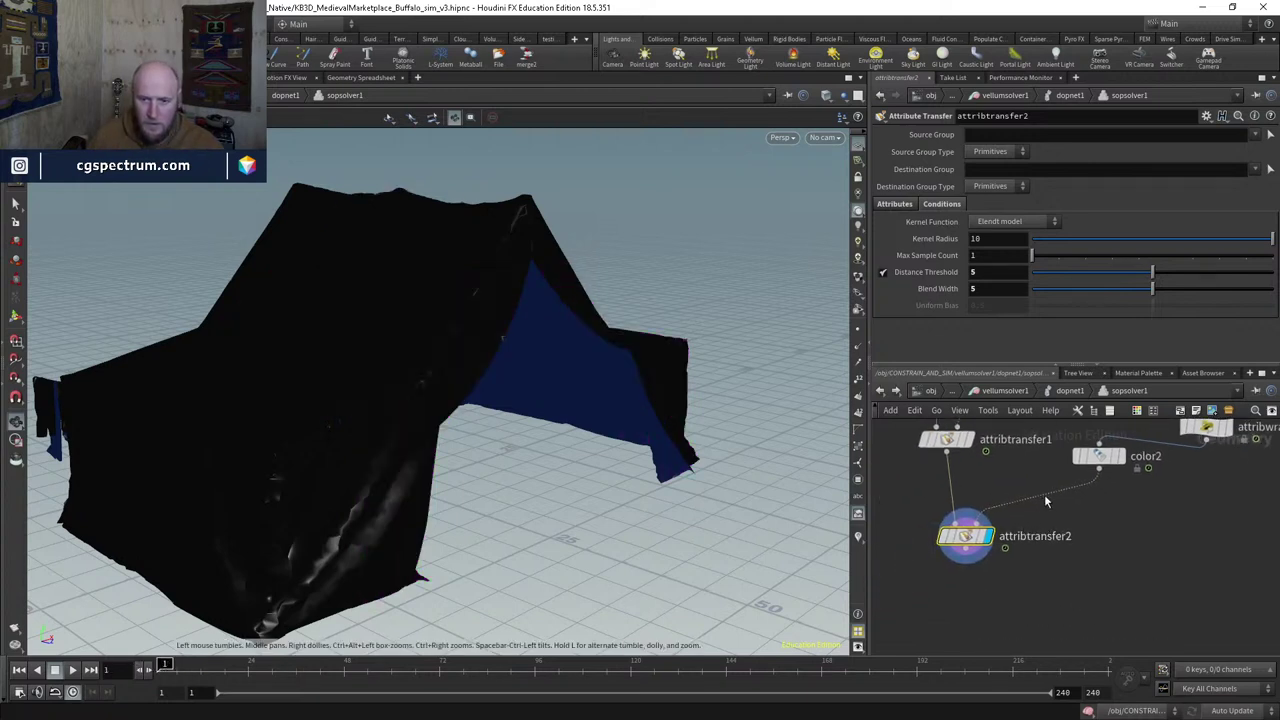
pyautogui.click(895, 204)
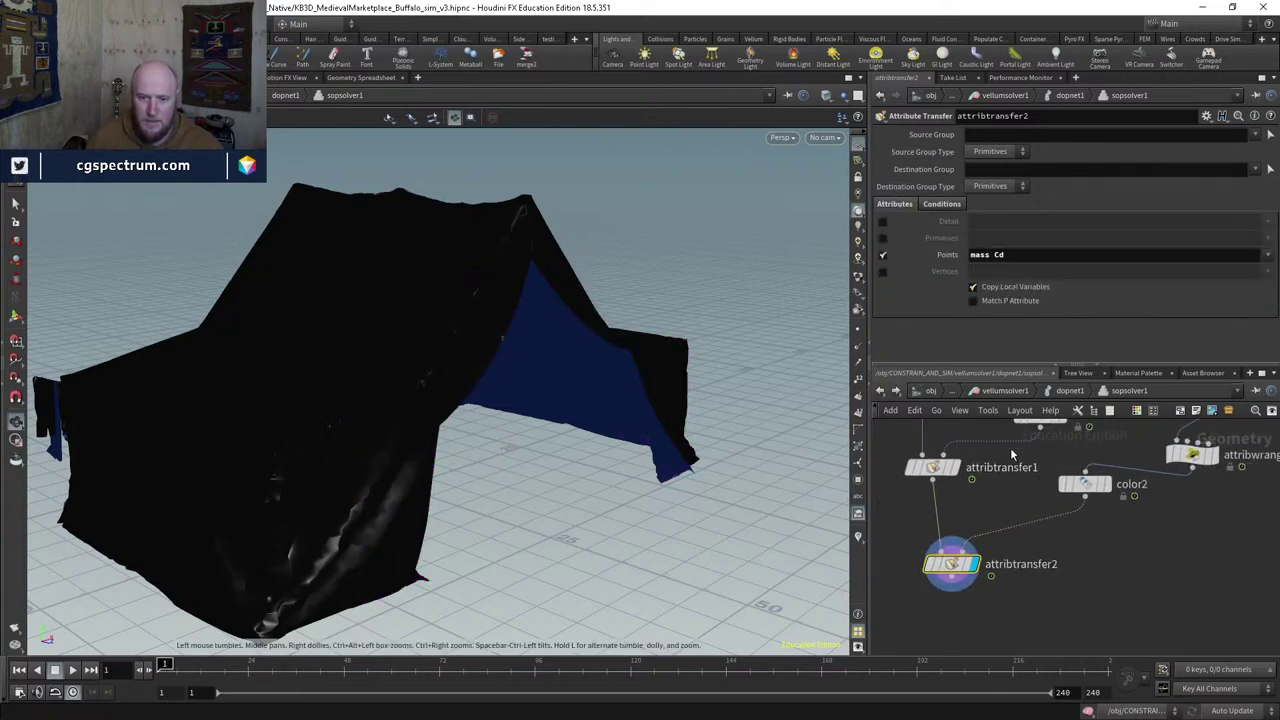
pyautogui.click(1068, 390)
# Step: Return to CONSTRAIN_AND_SIM and display vellumsolver1 to cook the coloured tent sim
pyautogui.click(1073, 394)
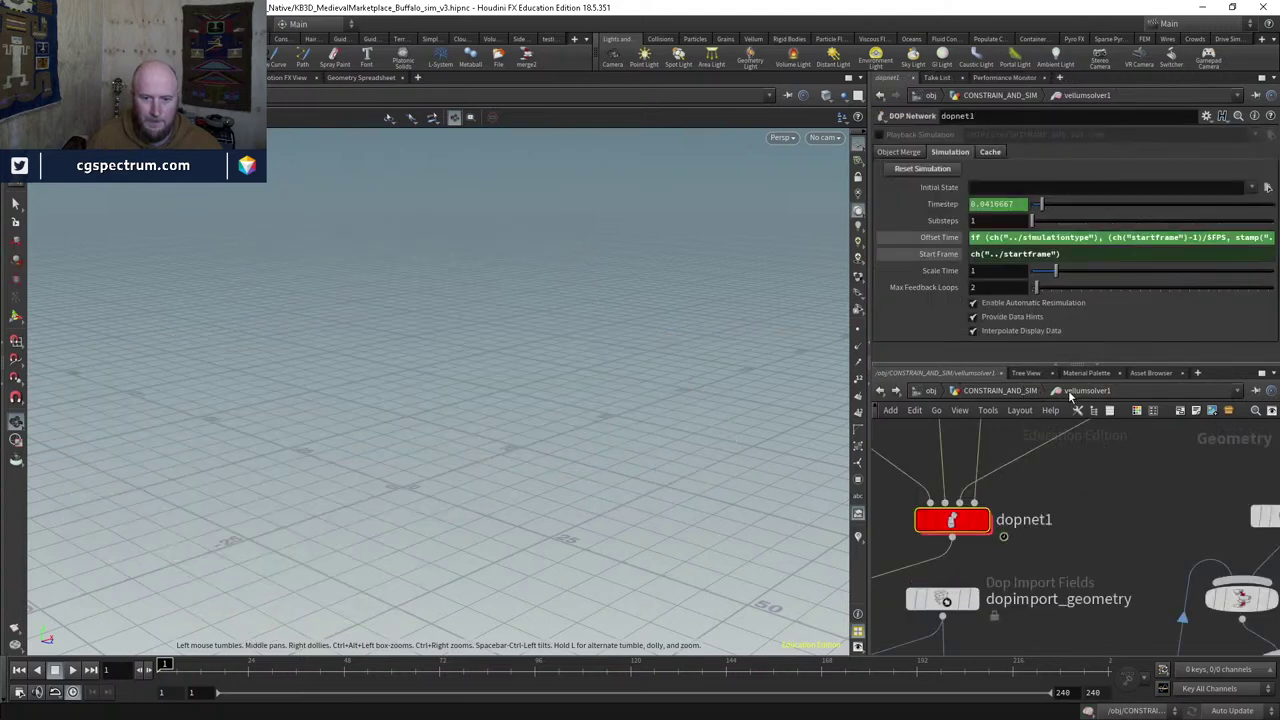
pyautogui.click(1024, 390)
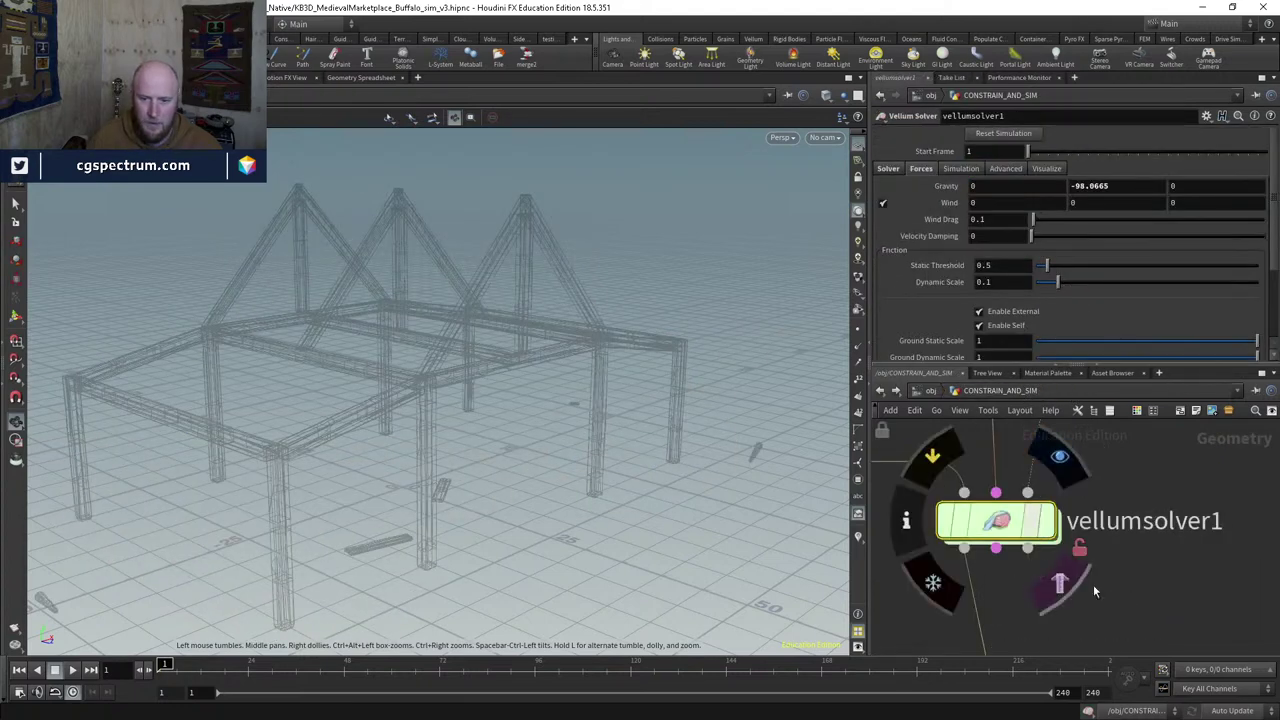
pyautogui.moveTo(1093, 584); pyautogui.dragTo(1054, 498, button='middle')
pyautogui.scroll(-2, 1054, 498)
pyautogui.click(1003, 485)
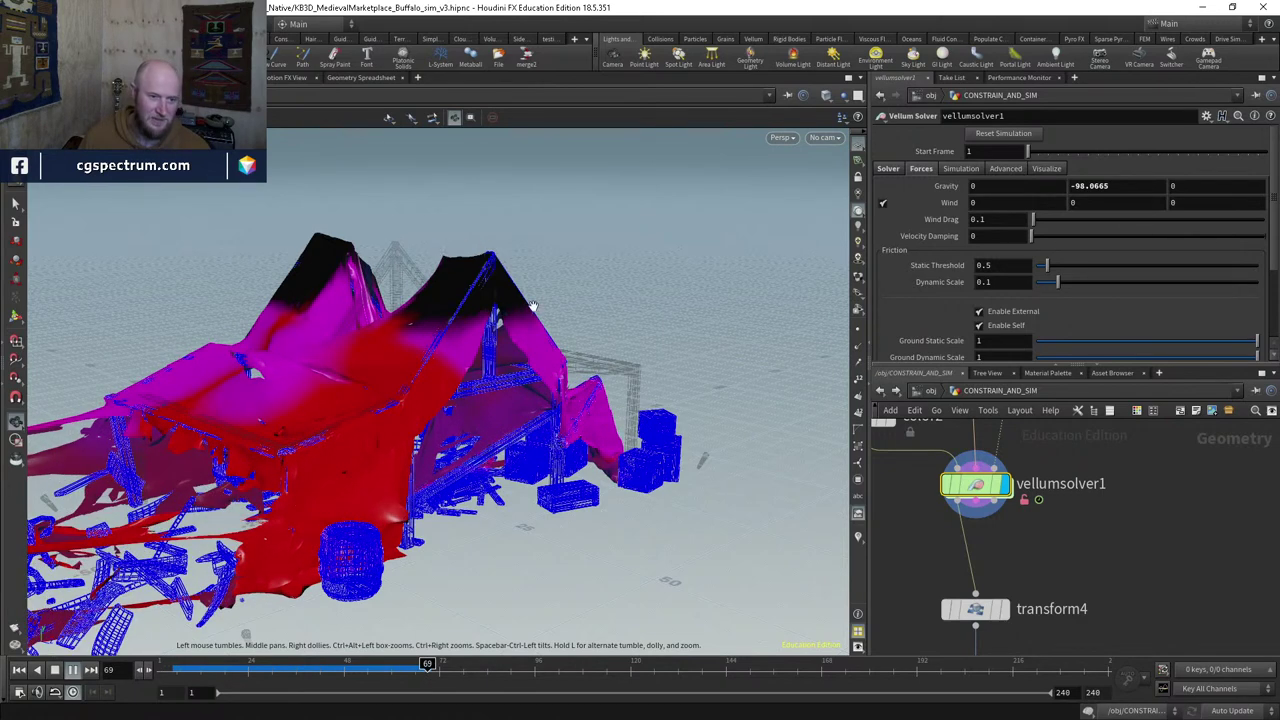
# Step: Review the collapse around frame 45, then enter vellumsolver1's dopnet1
pyautogui.moveTo(253, 666); pyautogui.dragTo(296, 665)
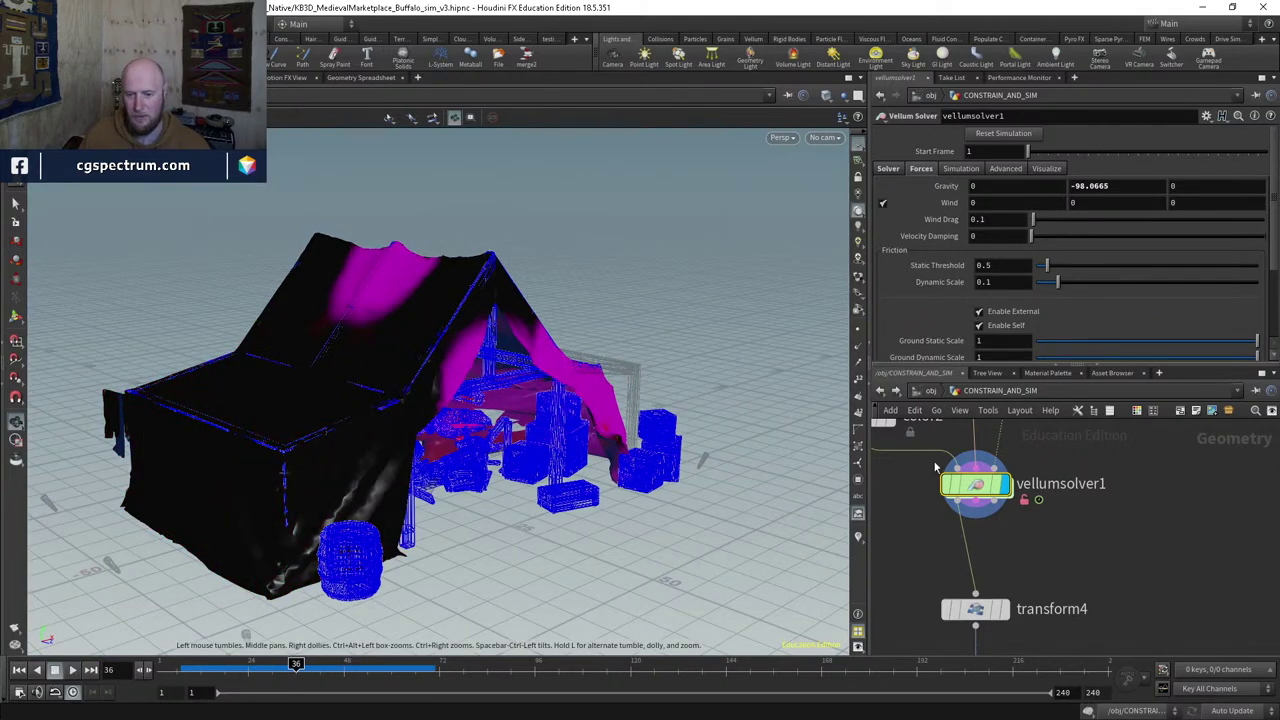
pyautogui.doubleClick(975, 485)
pyautogui.doubleClick(950, 522)
# Step: Raise attribtransfer2's Distance Threshold to 10 inside sopsolver1, then return to CONSTRAIN_AND_SIM
pyautogui.moveTo(1019, 534); pyautogui.dragTo(1107, 537)
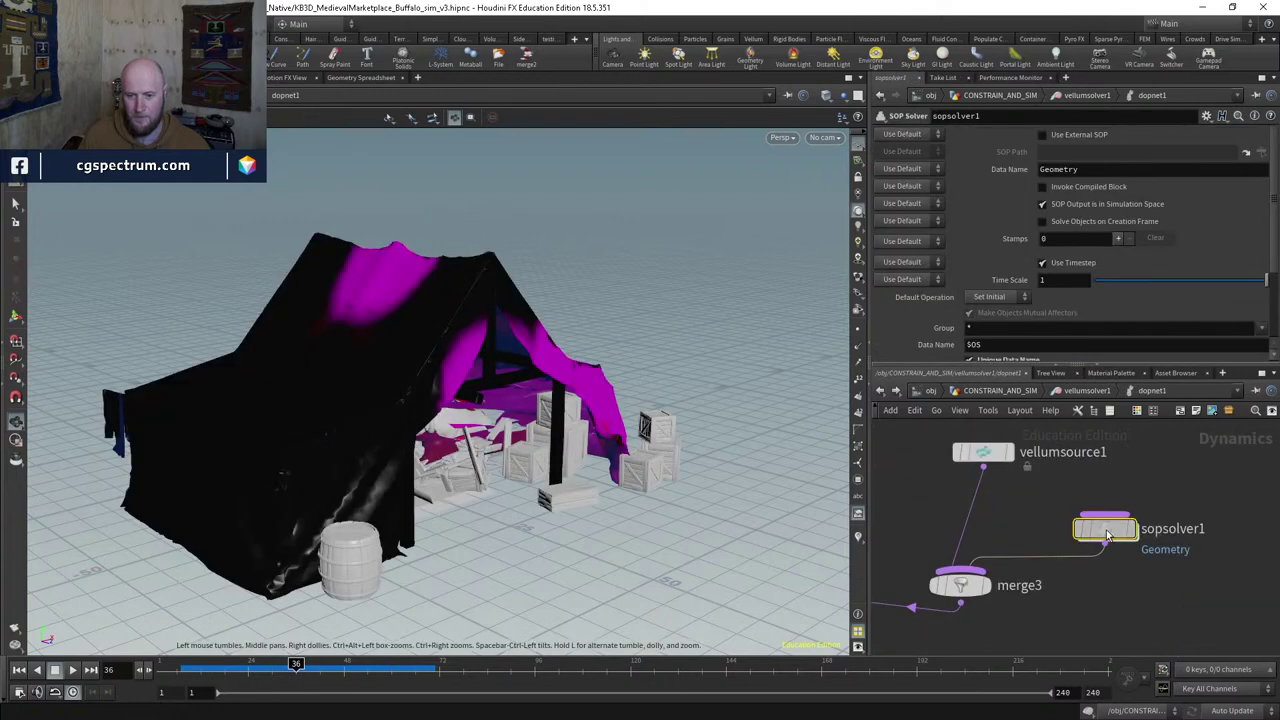
pyautogui.doubleClick(1107, 537)
pyautogui.click(940, 205)
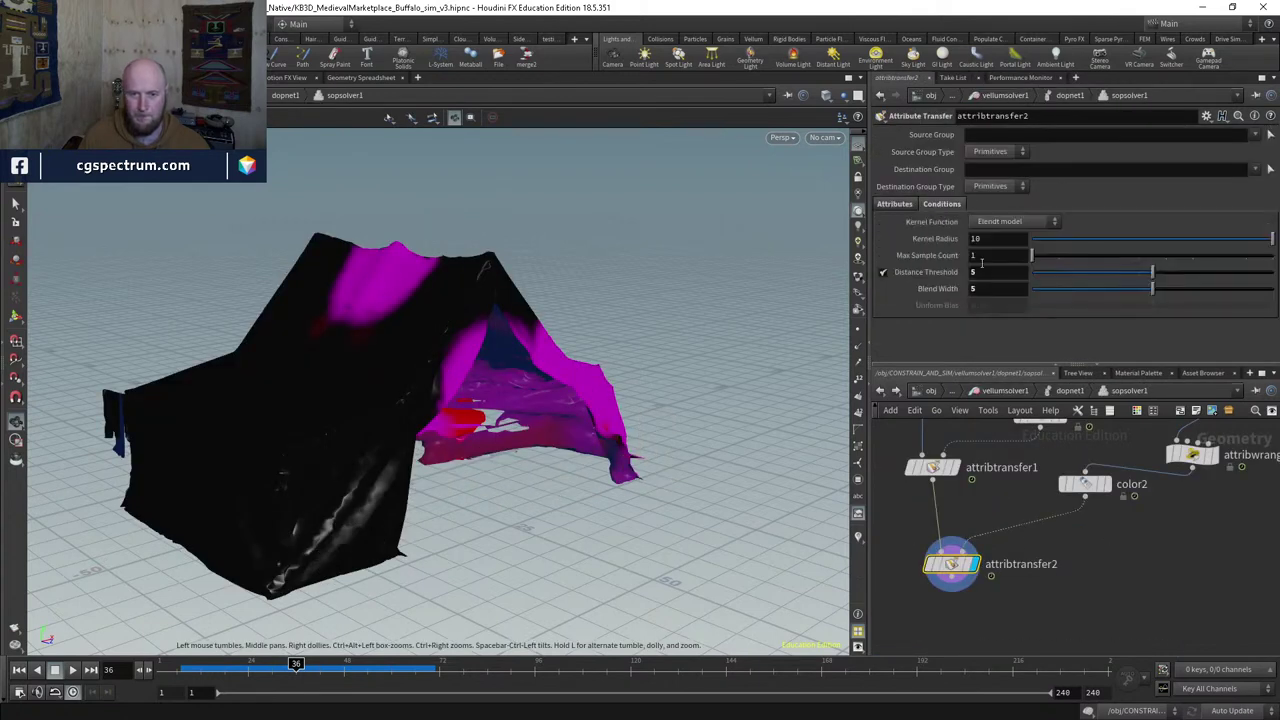
pyautogui.press('Return')
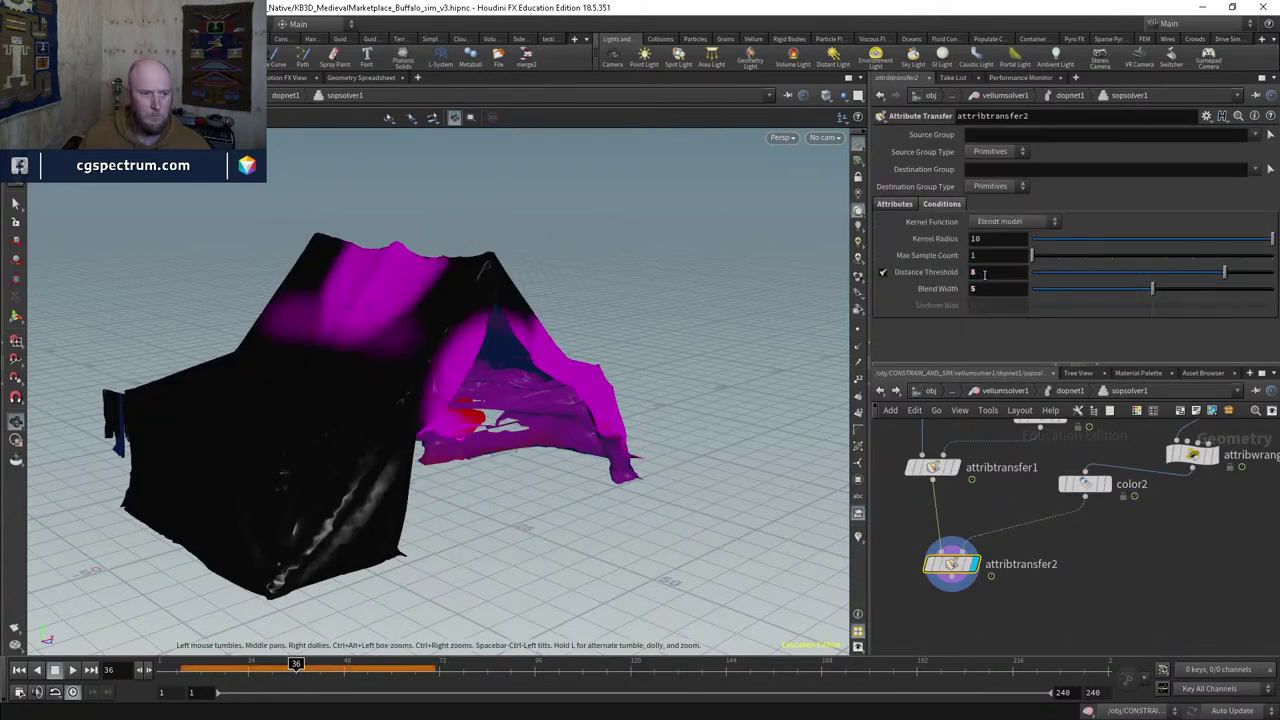
pyautogui.write('10')
pyautogui.press('Return')
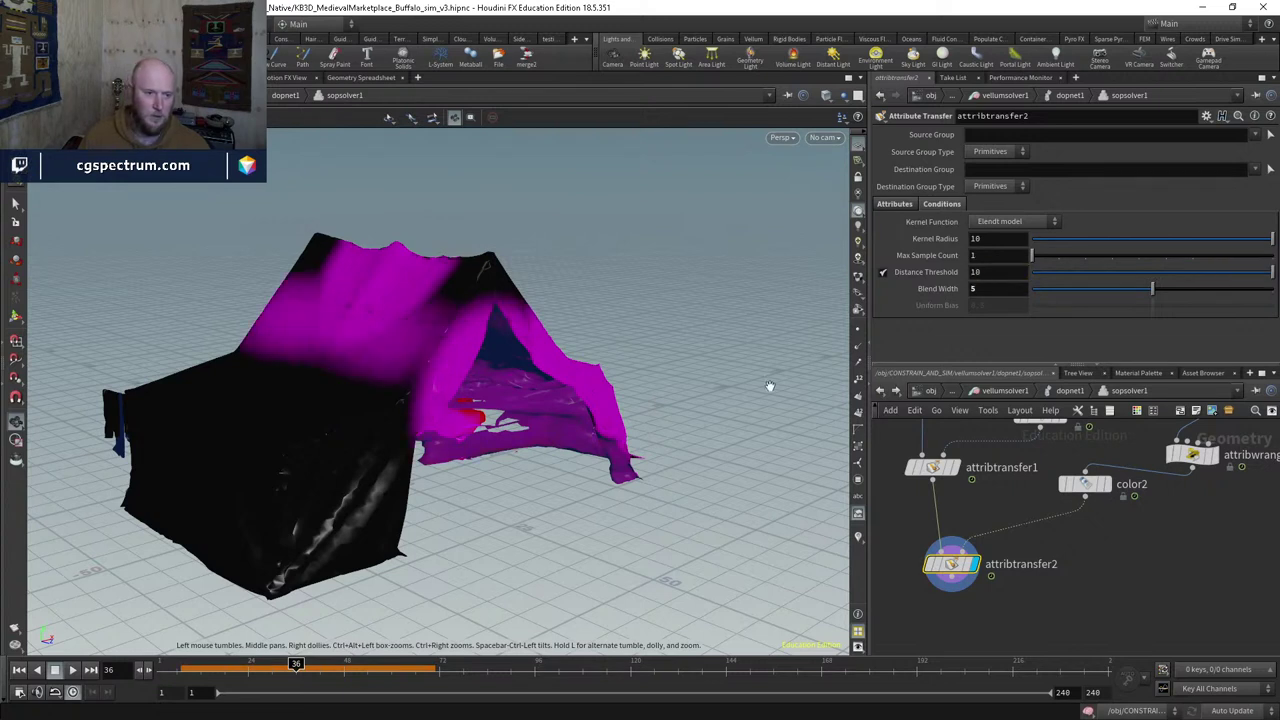
pyautogui.moveTo(296, 665); pyautogui.dragTo(165, 666)
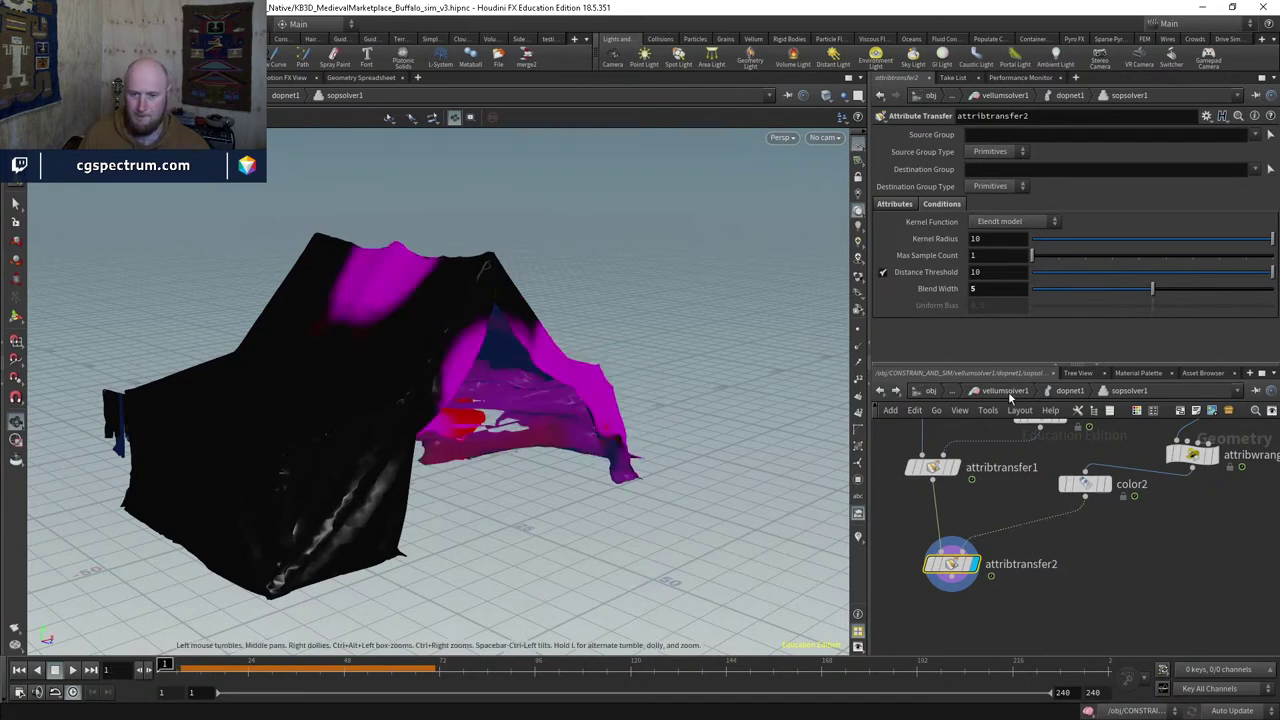
pyautogui.click(1005, 391)
pyautogui.click(982, 391)
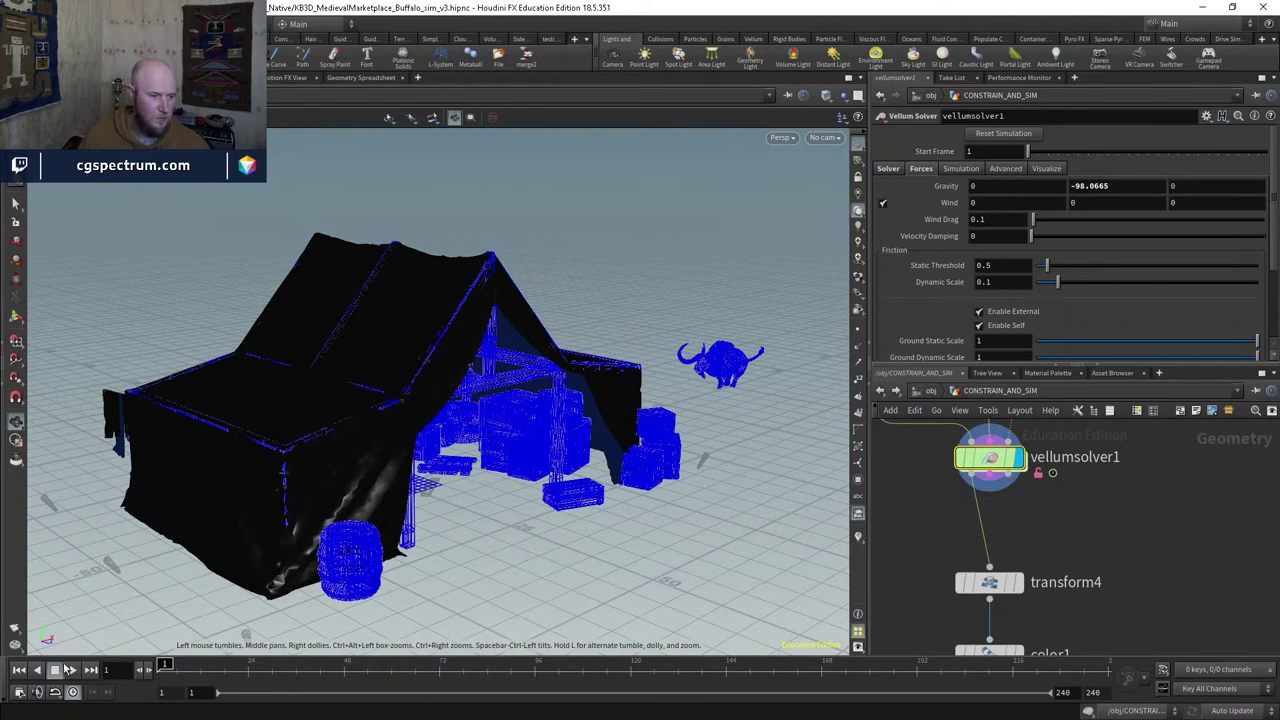
# Step: Play the buffalo crash sim past frame 60, orbiting and toggling wireframe to review the torn tent
pyautogui.click(72, 670)
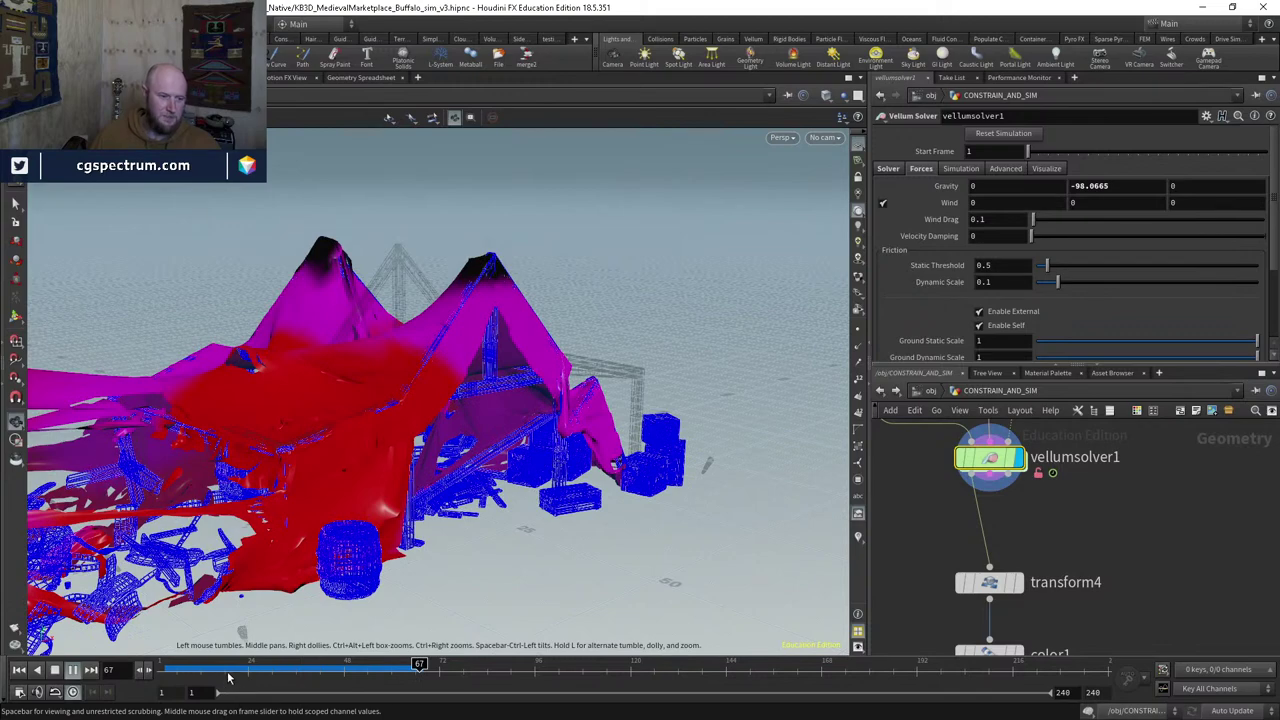
pyautogui.moveTo(228, 670); pyautogui.dragTo(363, 665)
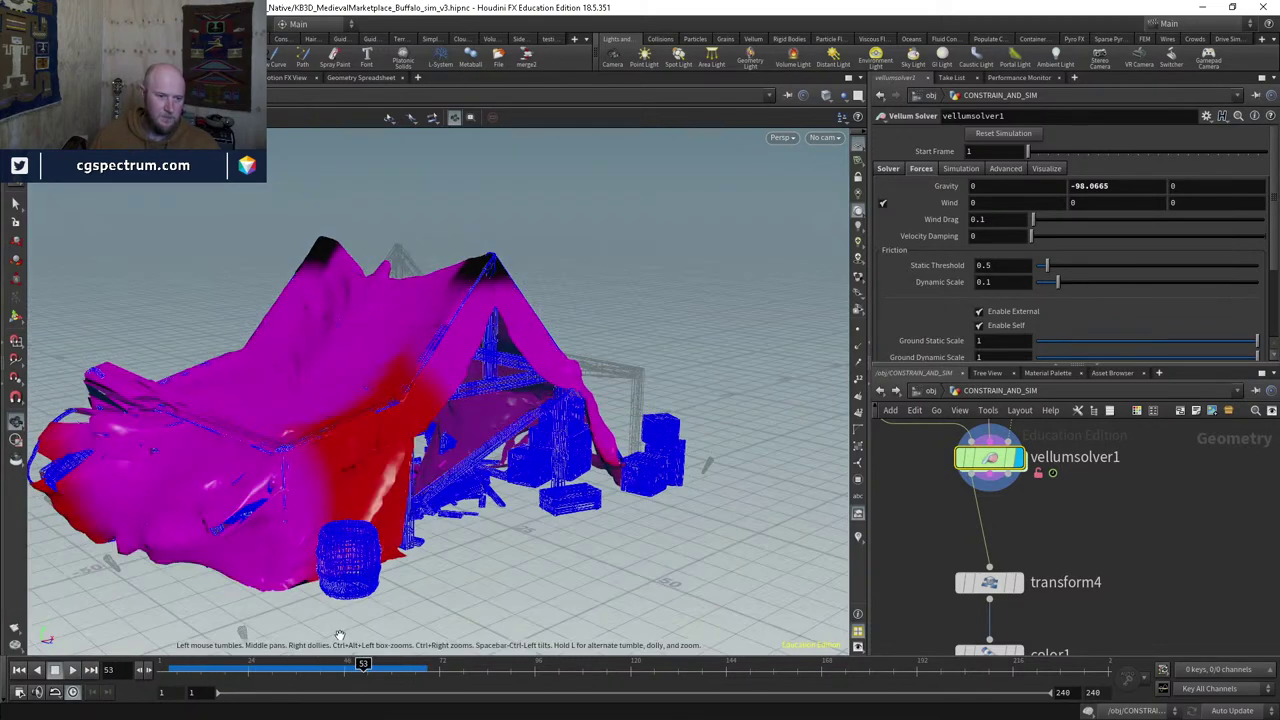
pyautogui.moveTo(440, 425); pyautogui.dragTo(240, 555)
pyautogui.click(362, 664)
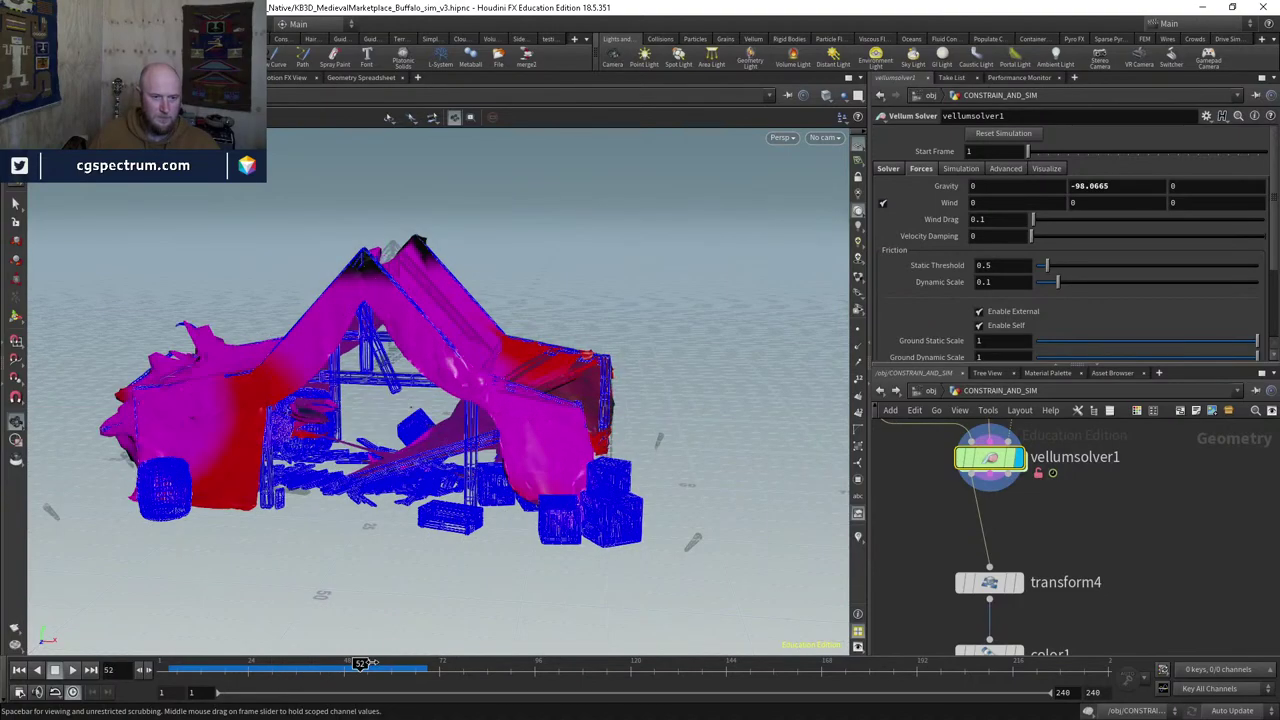
pyautogui.moveTo(392, 664); pyautogui.dragTo(419, 664)
pyautogui.moveTo(420, 470)
pyautogui.mouseDown()
pyautogui.moveTo(408, 400)
pyautogui.moveTo(483, 376)
pyautogui.moveTo(466, 440)
pyautogui.moveTo(609, 490)
pyautogui.moveTo(297, 575)
pyautogui.moveTo(292, 510)
pyautogui.mouseUp()
pyautogui.press('w')
pyautogui.press('w')
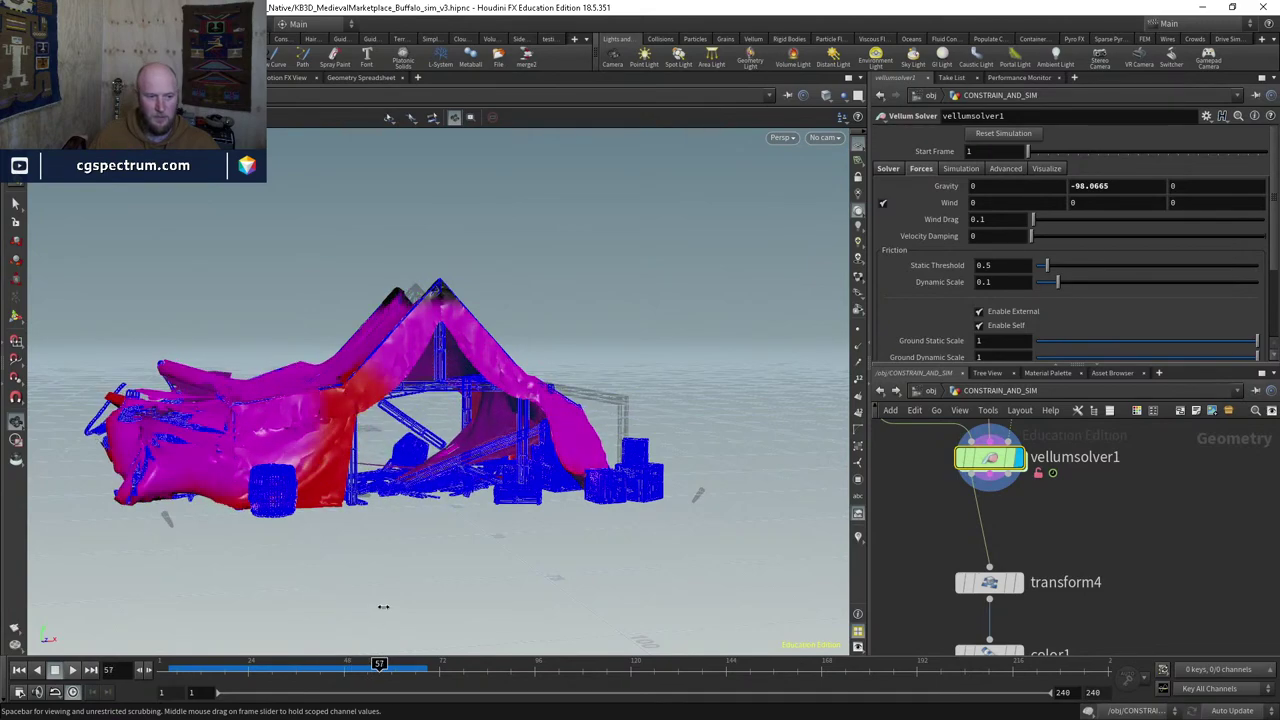
pyautogui.moveTo(395, 603)
pyautogui.mouseDown()
pyautogui.moveTo(373, 373)
pyautogui.moveTo(440, 420)
pyautogui.moveTo(503, 471)
pyautogui.moveTo(244, 500)
pyautogui.moveTo(285, 522)
pyautogui.moveTo(220, 474)
pyautogui.moveTo(560, 432)
pyautogui.moveTo(280, 429)
pyautogui.moveTo(287, 331)
pyautogui.moveTo(506, 393)
pyautogui.moveTo(140, 495)
pyautogui.moveTo(266, 558)
pyautogui.moveTo(320, 562)
pyautogui.moveTo(250, 490)
pyautogui.mouseUp()
pyautogui.press('w')
pyautogui.press('w')
pyautogui.press('w')
pyautogui.press('w')
pyautogui.press('w')
pyautogui.press('w')
# Step: Display transform4's output, then facet1's output, in the viewport
pyautogui.scroll(-3, 1156, 565)
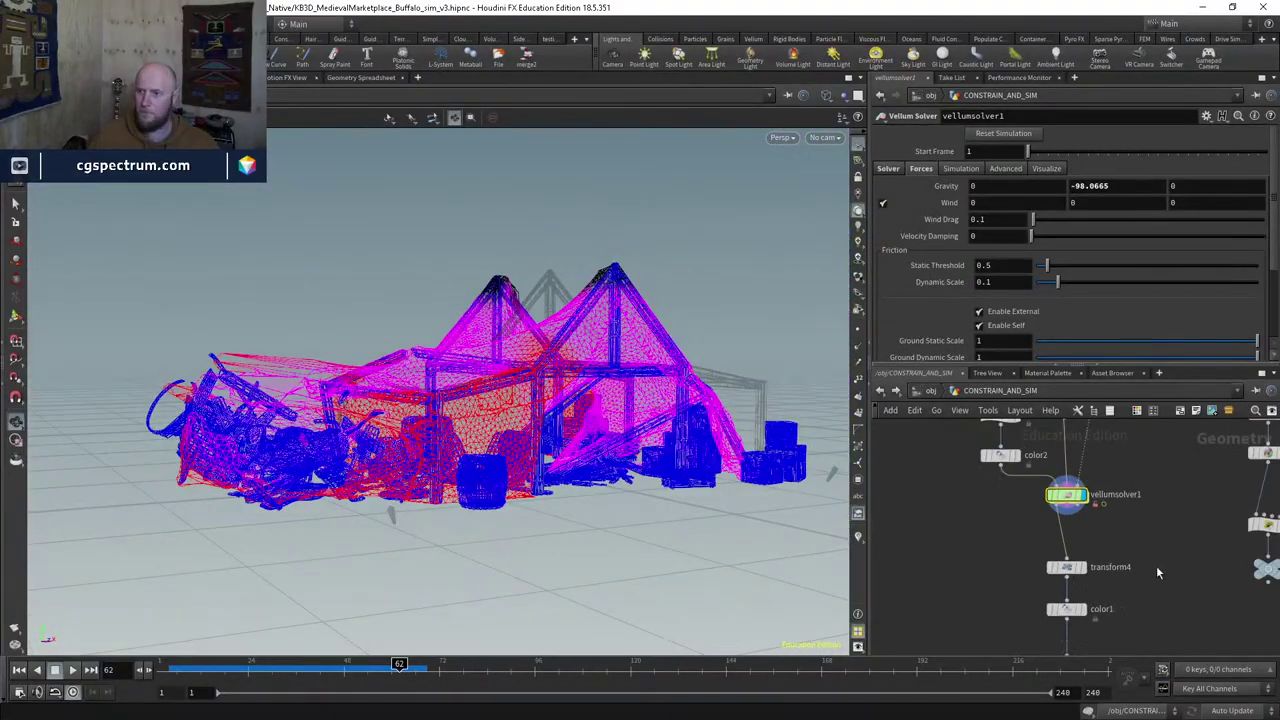
pyautogui.moveTo(1156, 565); pyautogui.dragTo(1063, 520, button='middle')
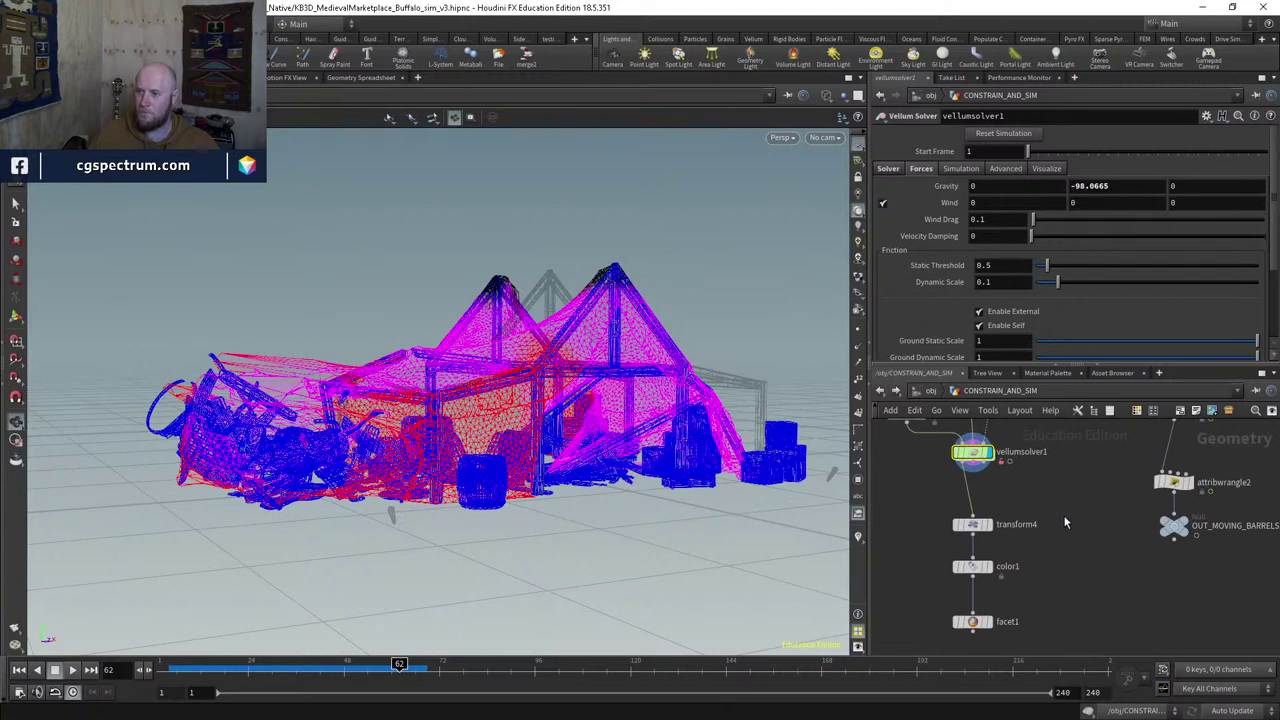
pyautogui.scroll(2, 985, 527)
pyautogui.click(985, 527)
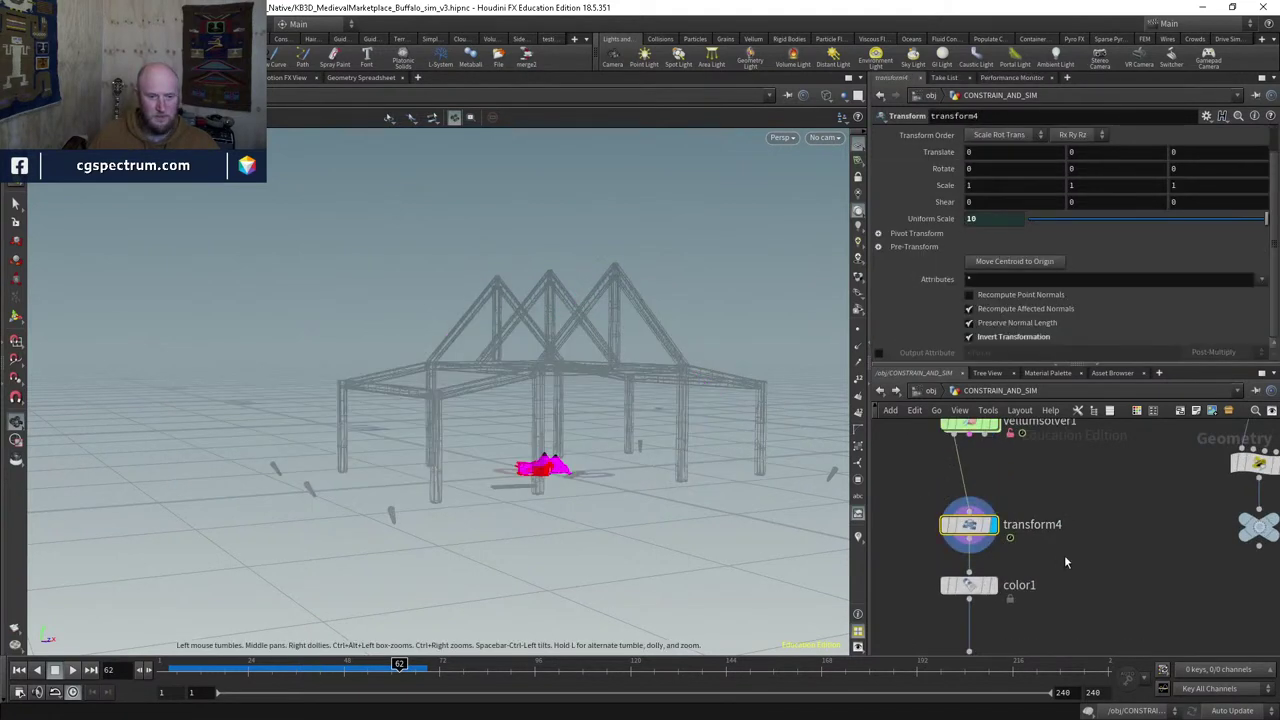
pyautogui.moveTo(1064, 555); pyautogui.dragTo(1073, 469, button='middle')
pyautogui.click(978, 555)
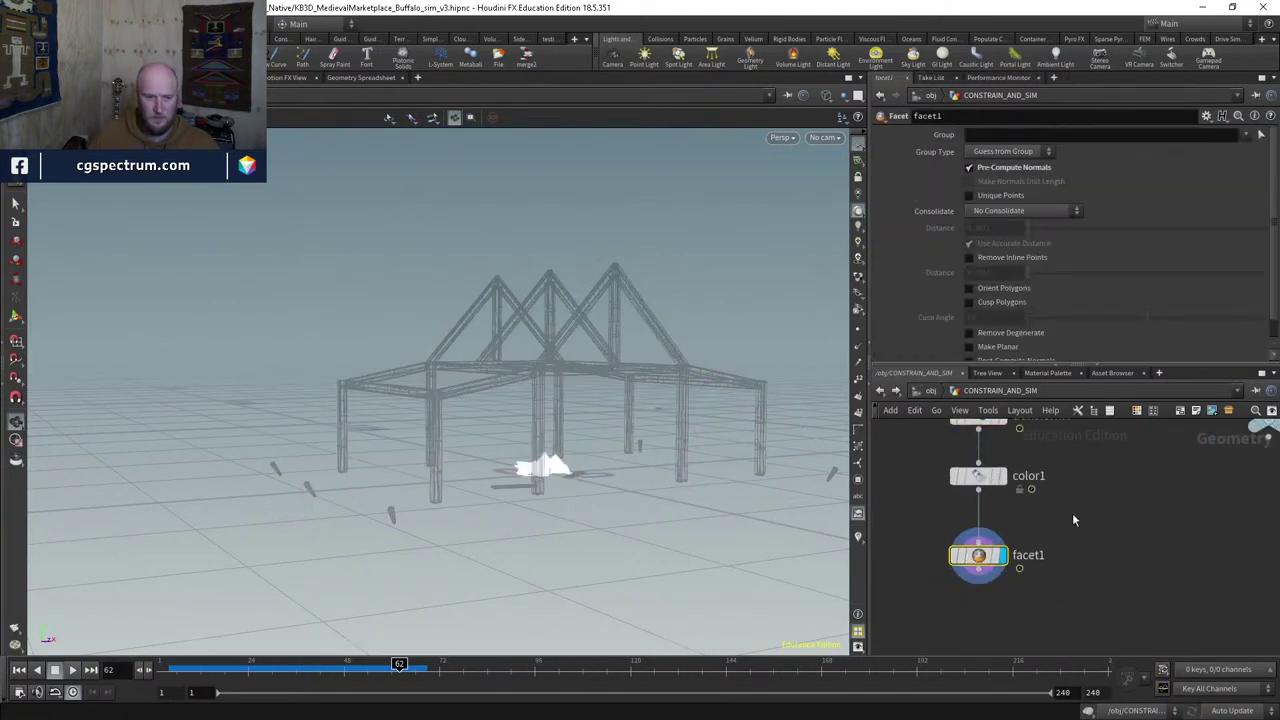
# Step: Look through cam1 and then cam2, then return to the object level
pyautogui.click(828, 137)
pyautogui.click(846, 215)
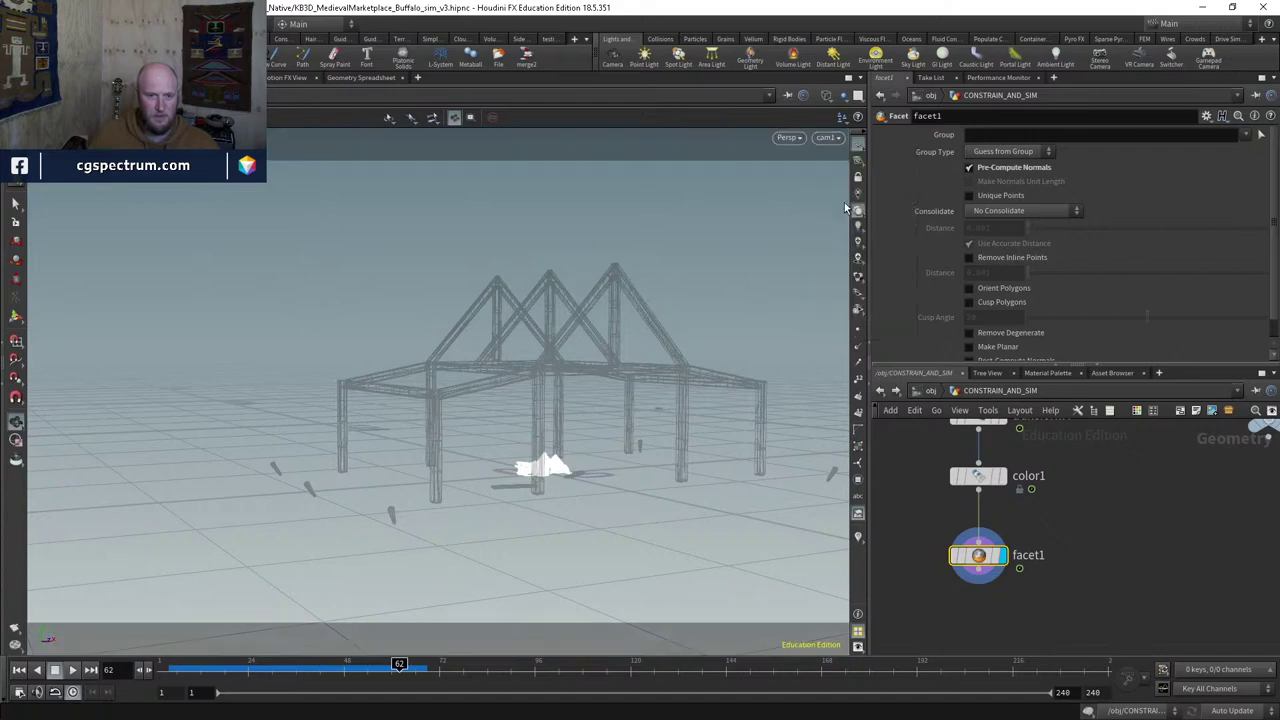
pyautogui.click(828, 137)
pyautogui.click(840, 208)
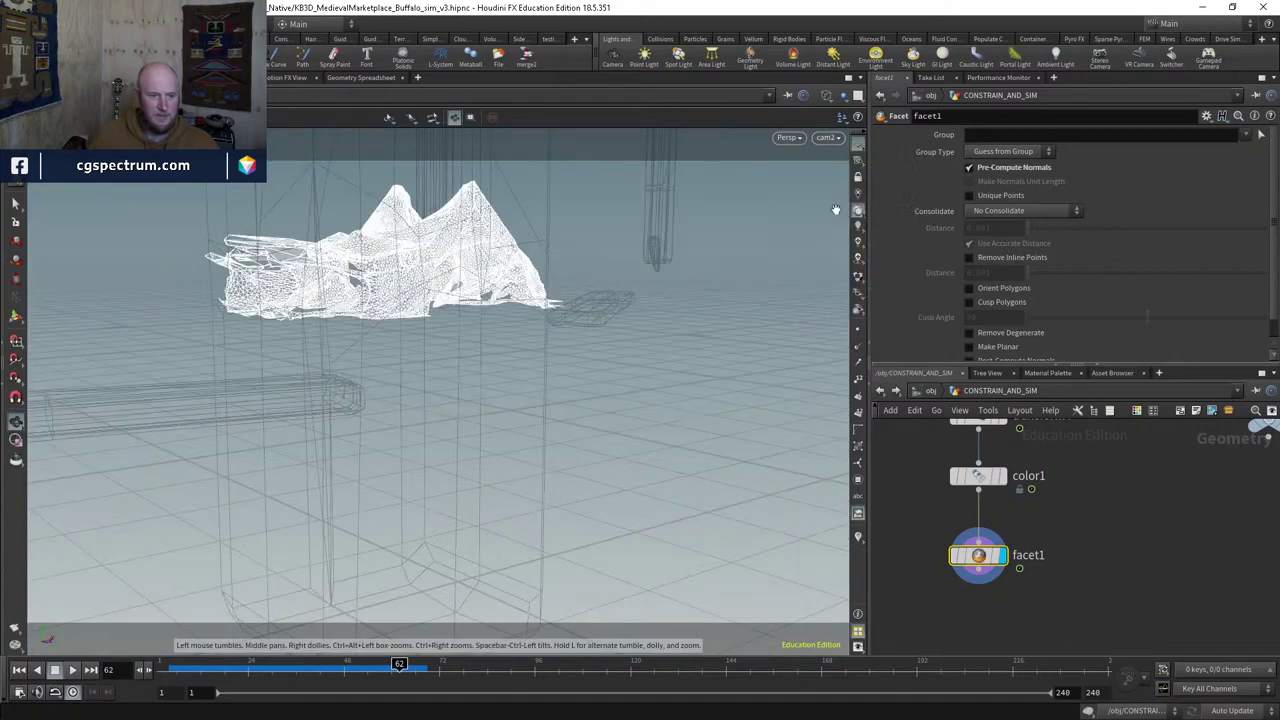
pyautogui.moveTo(444, 258); pyautogui.dragTo(840, 440)
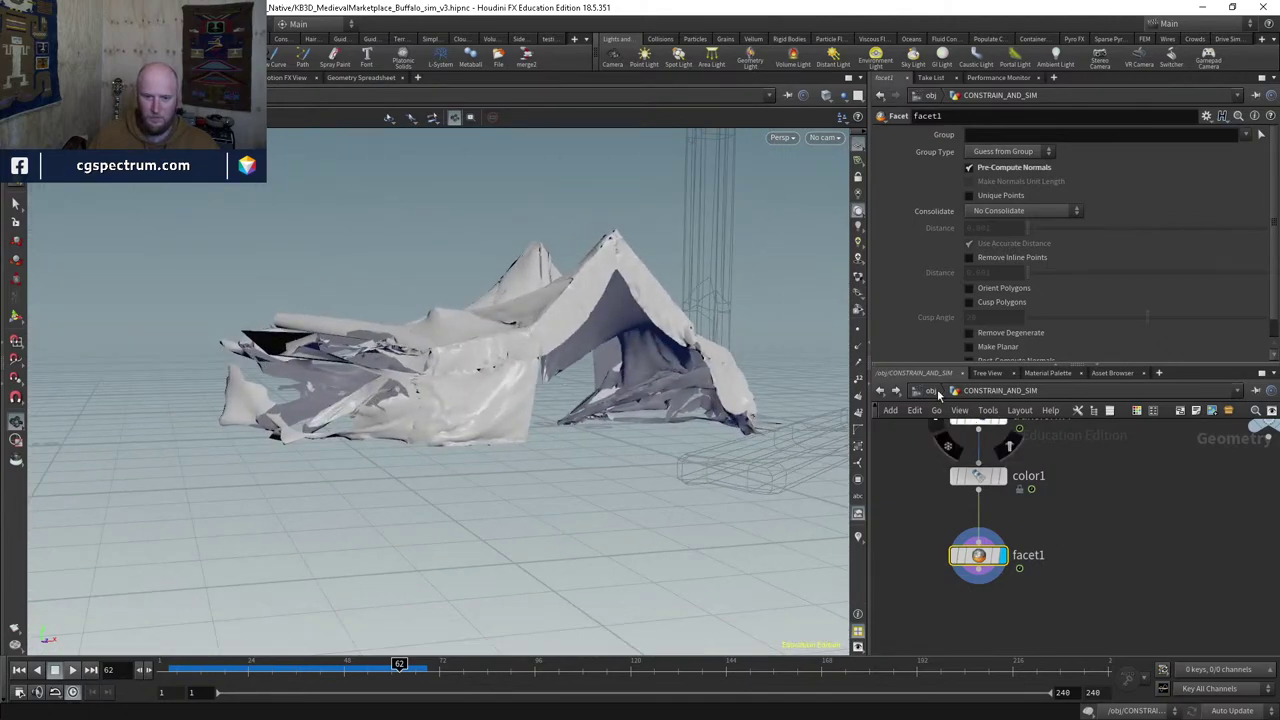
pyautogui.click(930, 390)
# Step: Look inside the RBD_CONSTRAIN_AND_SIM network, then return to the object level unchanged
pyautogui.doubleClick(966, 574)
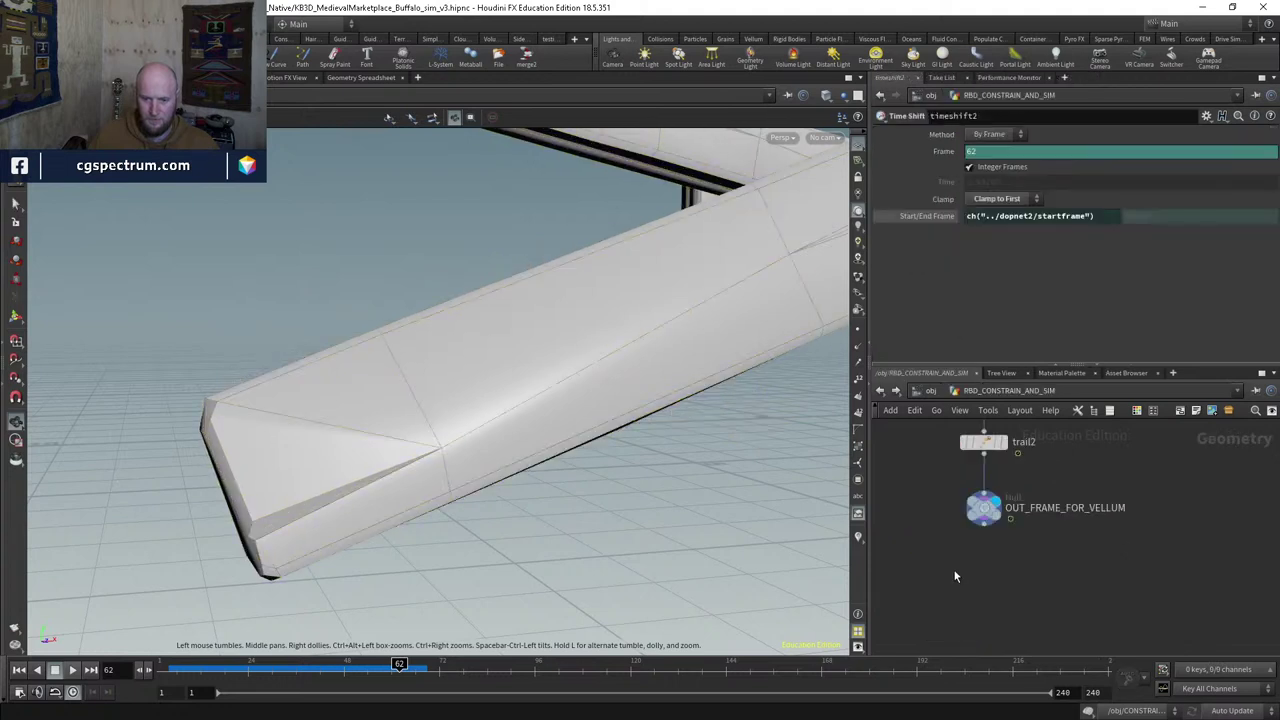
pyautogui.scroll(-8, 1049, 570)
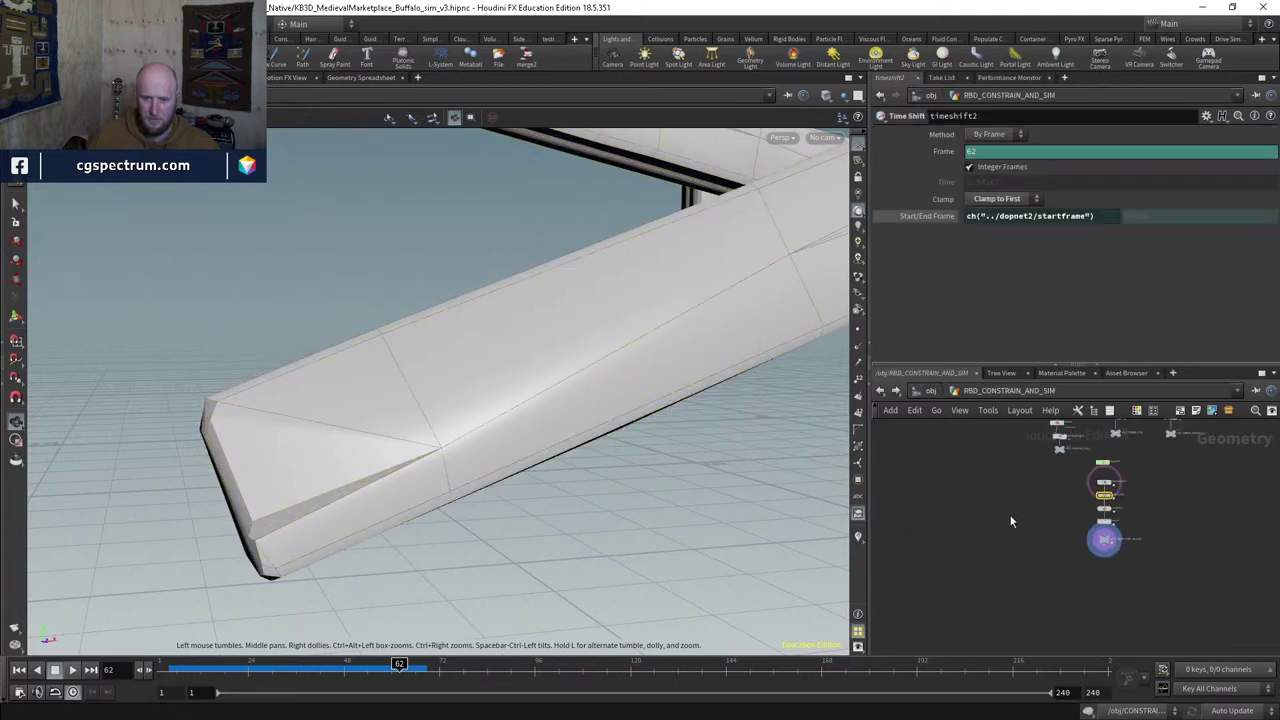
pyautogui.scroll(8, 1014, 551)
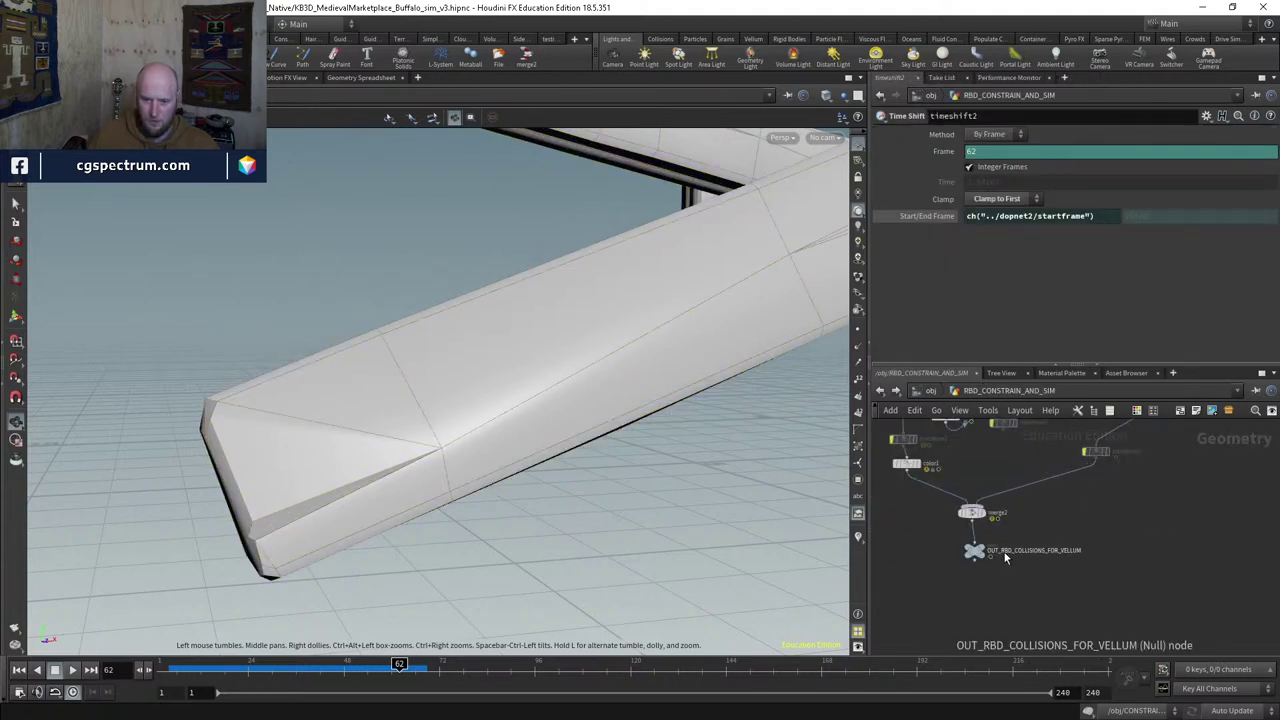
pyautogui.scroll(-5, 1012, 550)
pyautogui.press('Tab')
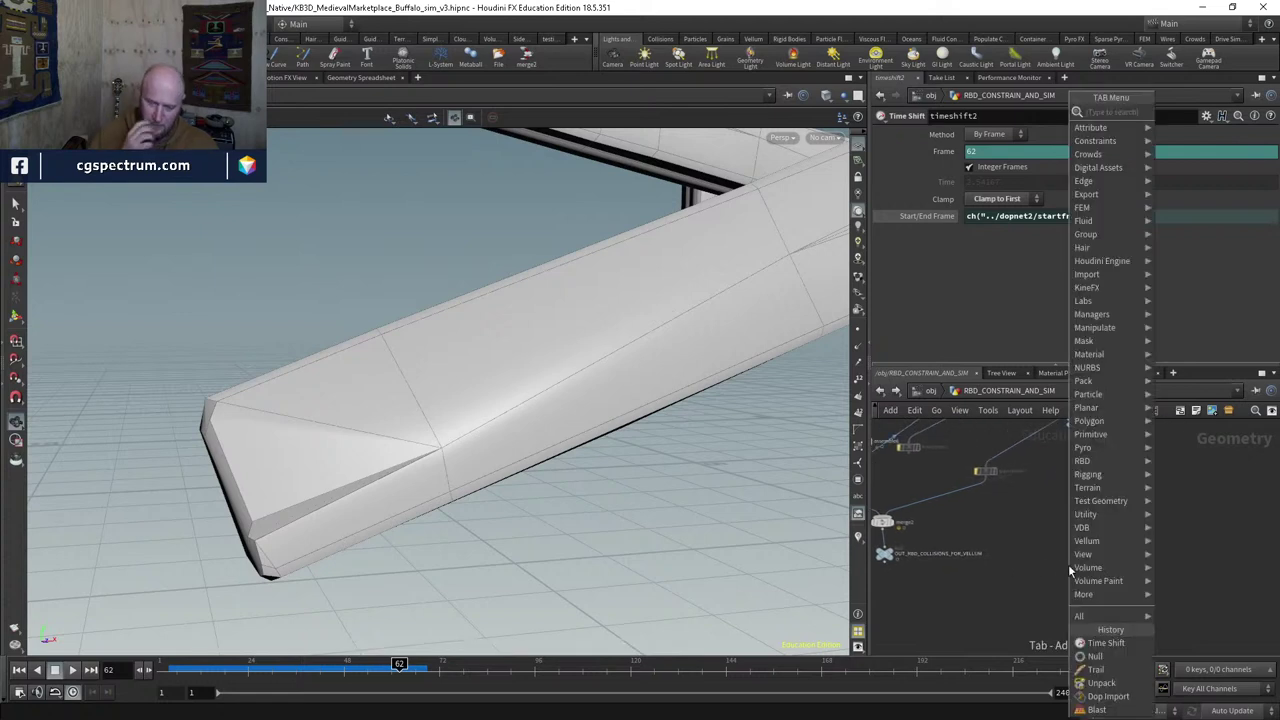
pyautogui.press('Escape')
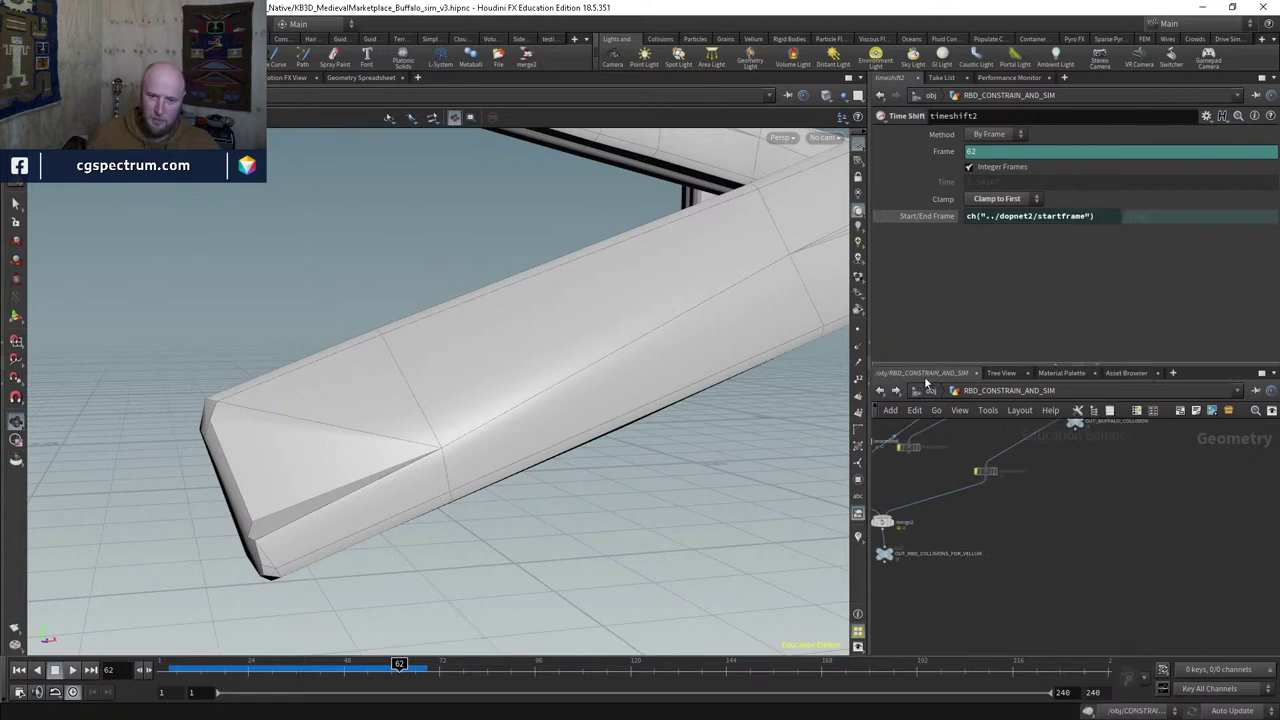
pyautogui.click(930, 391)
# Step: Bypass transform4 in the CONSTRAIN_AND_SIM cloth network
pyautogui.doubleClick(950, 518)
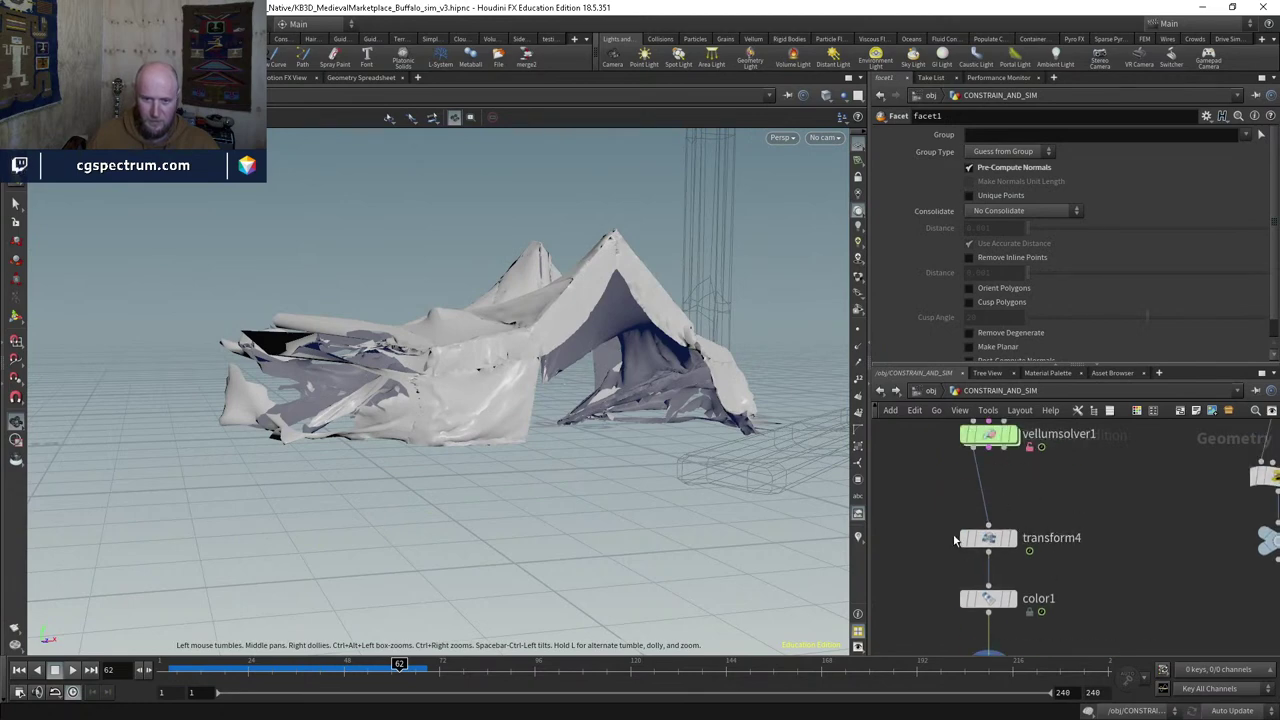
pyautogui.click(964, 538)
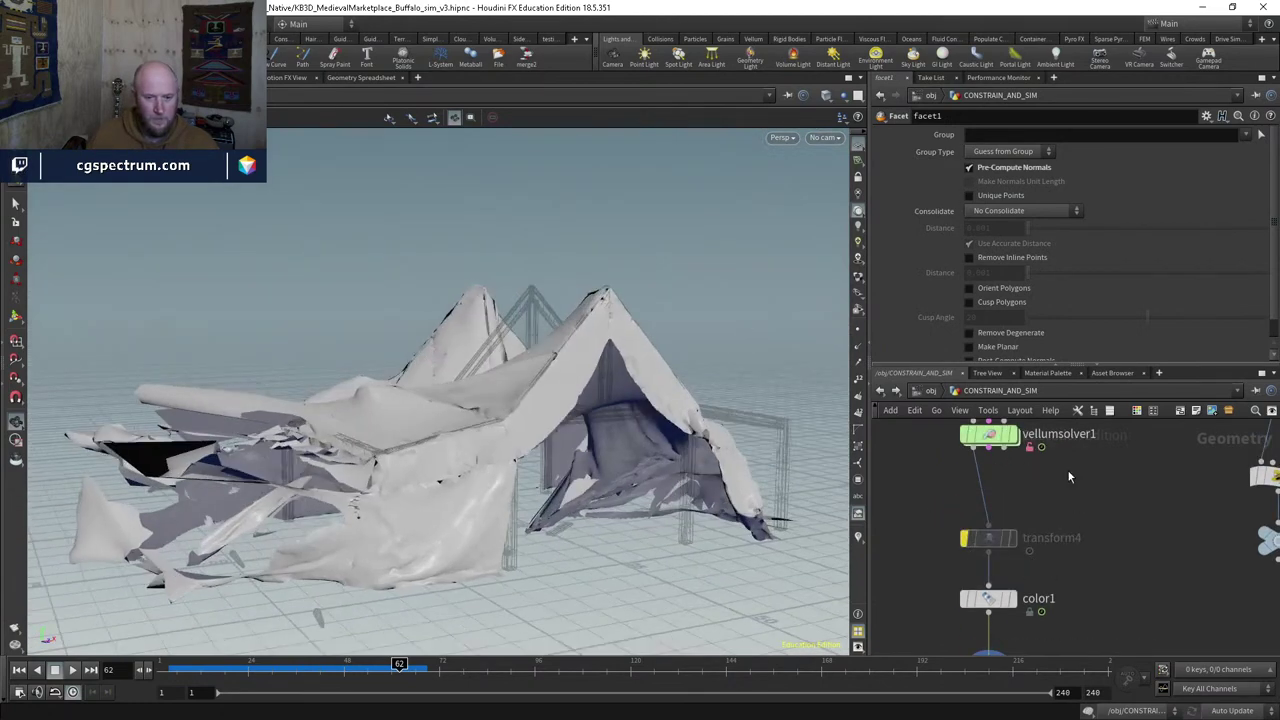
pyautogui.click(930, 391)
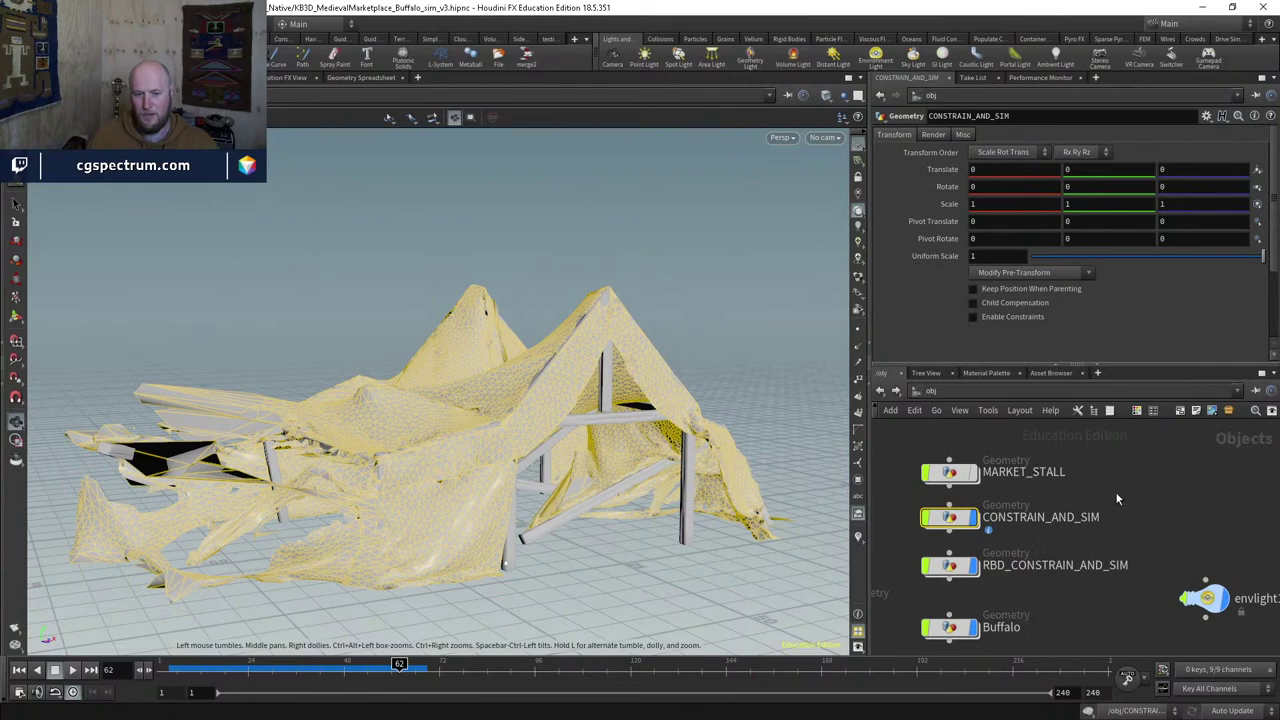
# Step: Add a Merge node, merge5, inside RBD_CONSTRAIN_AND_SIM
pyautogui.scroll(-2, 1104, 477)
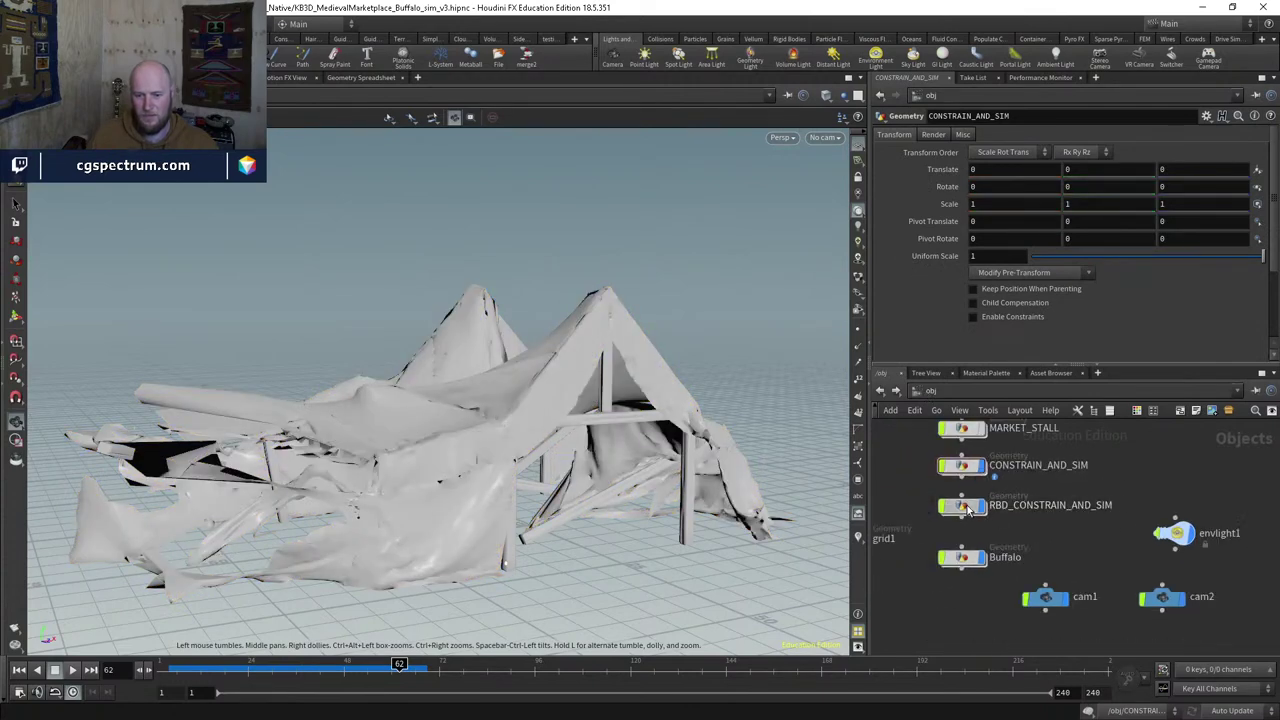
pyautogui.doubleClick(966, 508)
pyautogui.scroll(-3, 1055, 541)
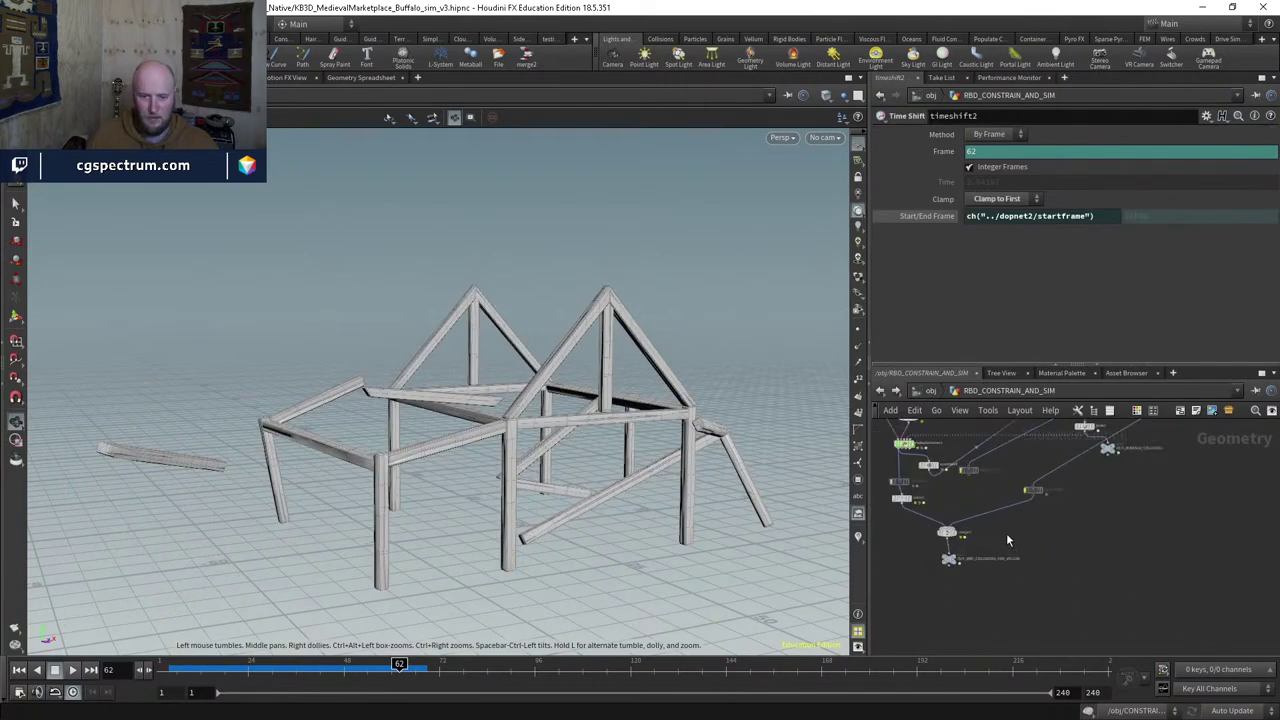
pyautogui.scroll(-3, 1010, 541)
pyautogui.press('Tab')
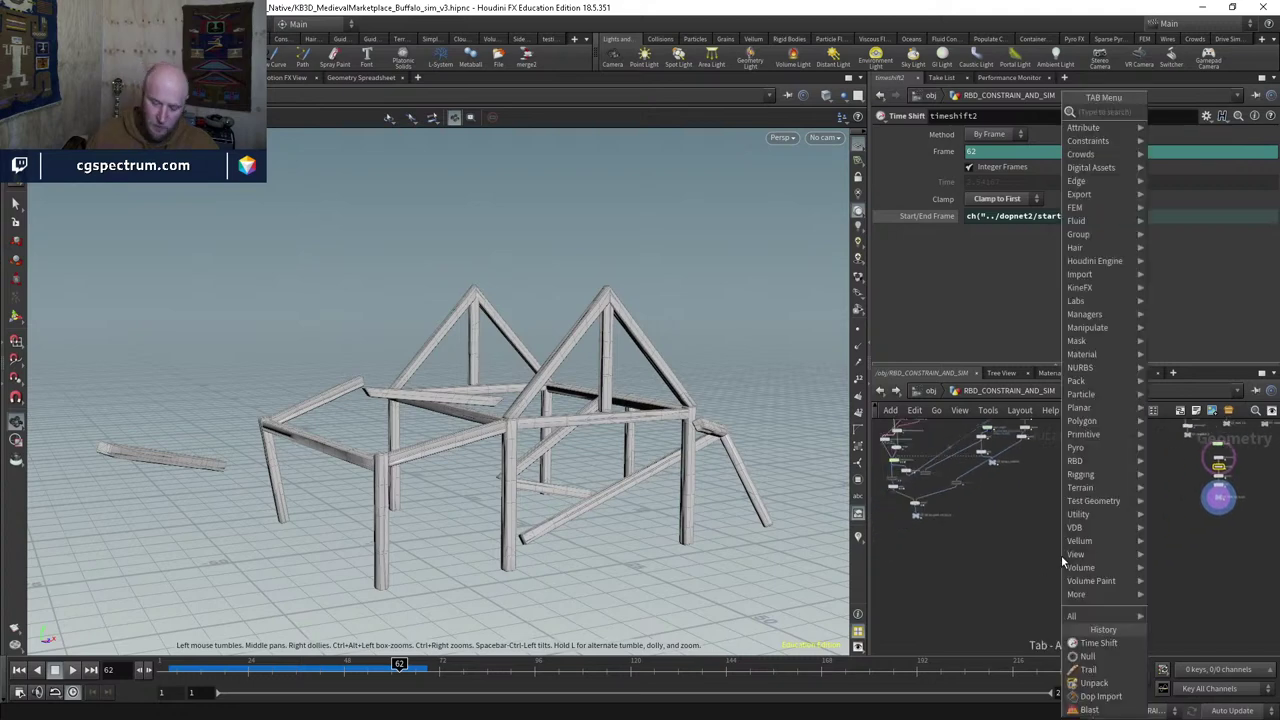
pyautogui.write('merge')
pyautogui.press('Return')
pyautogui.click(1061, 555)
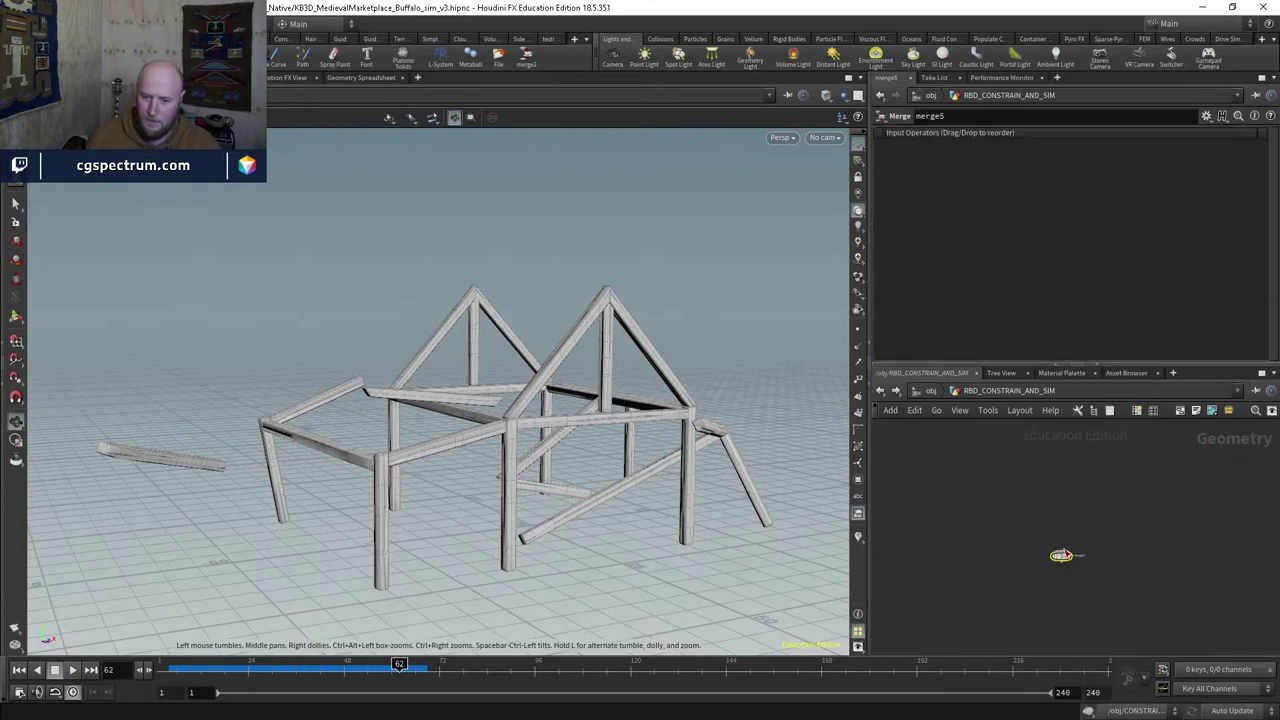
# Step: Wire OUT_FRAME_FOR_VELLUM and OUT_RBD_COLLISIONS_FOR_VELLUM into merge5, then return to /obj
pyautogui.moveTo(1061, 549); pyautogui.dragTo(1210, 475)
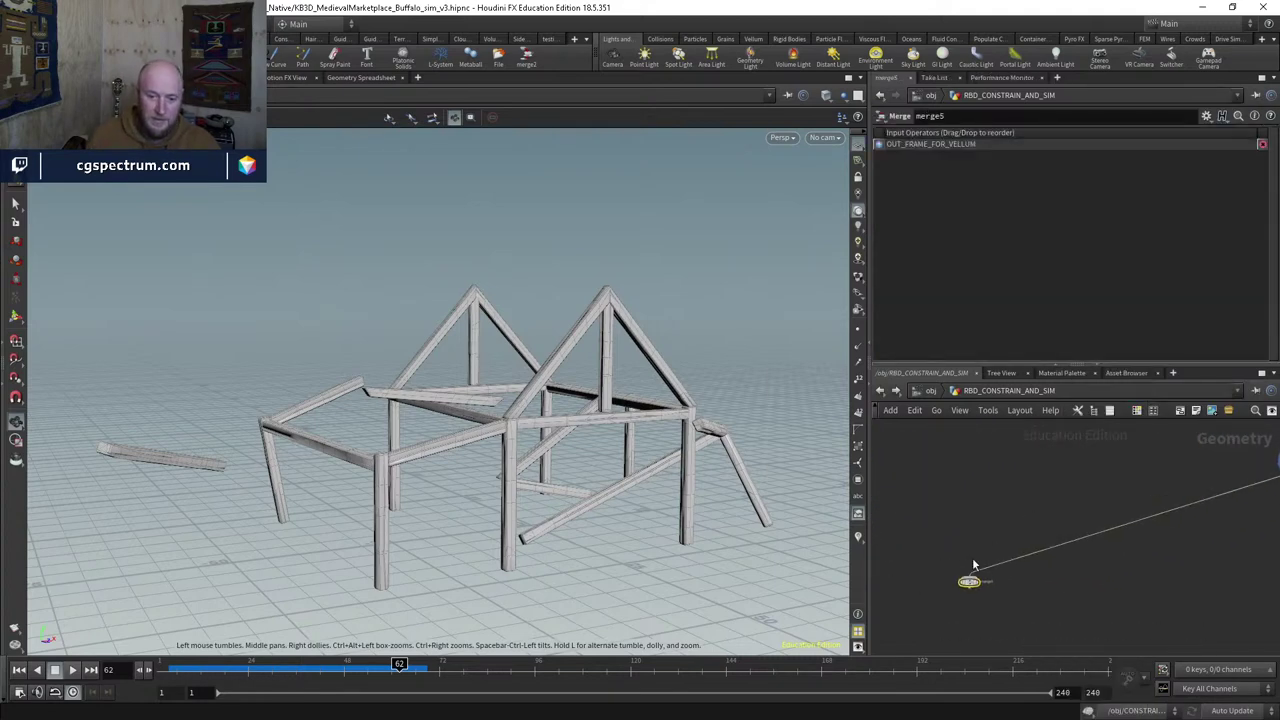
pyautogui.click(969, 576)
pyautogui.moveTo(969, 576); pyautogui.dragTo(988, 596, button='middle')
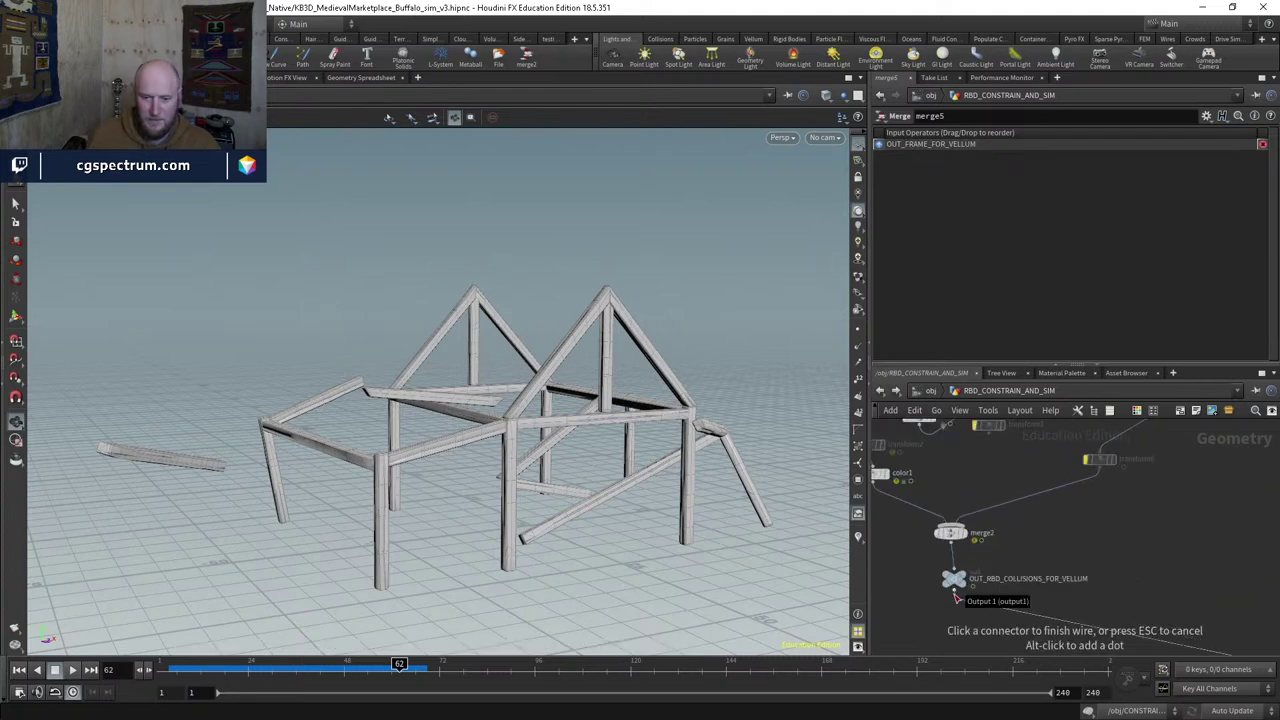
pyautogui.moveTo(983, 552); pyautogui.dragTo(1183, 570, button='middle')
pyautogui.click(1017, 594)
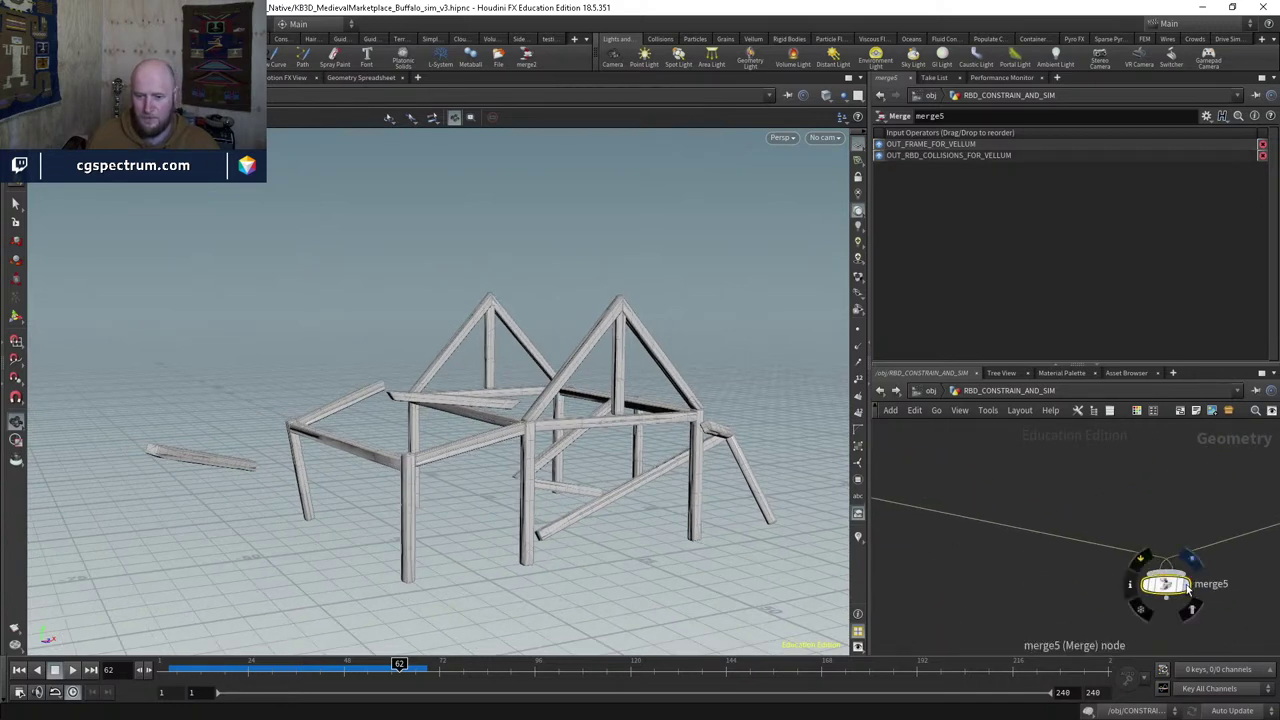
pyautogui.scroll(2, 994, 486)
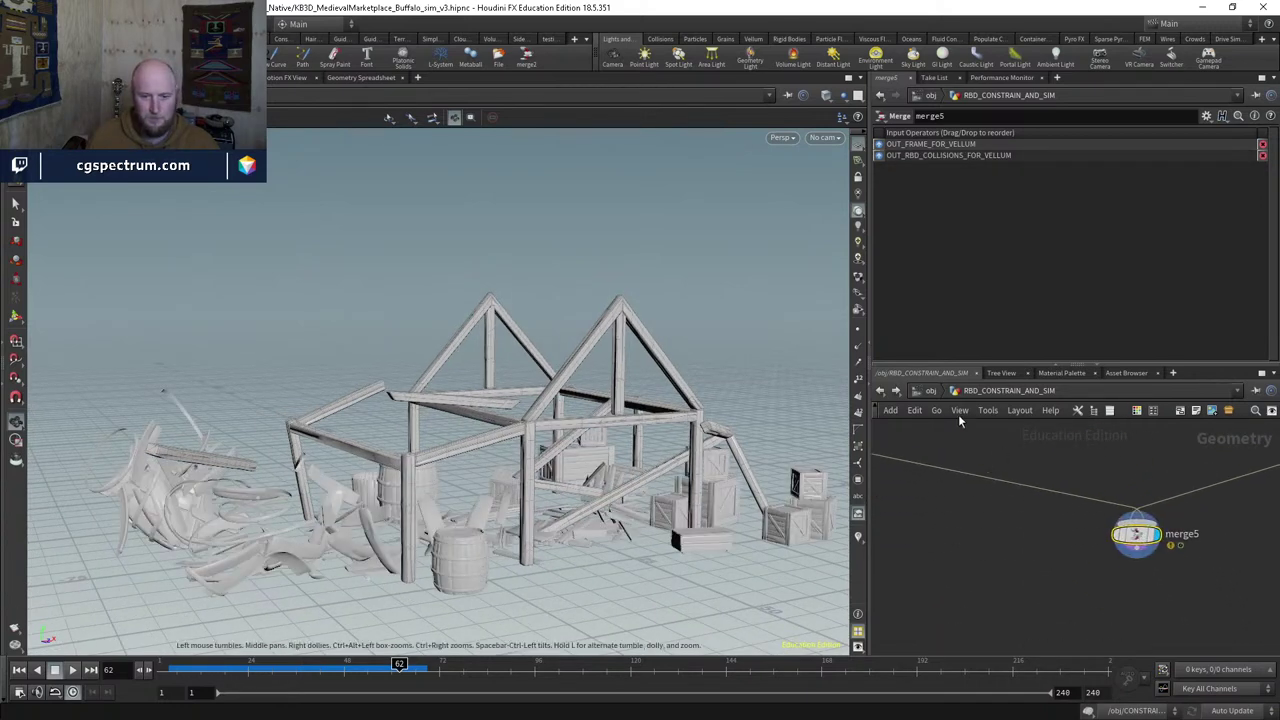
pyautogui.click(930, 390)
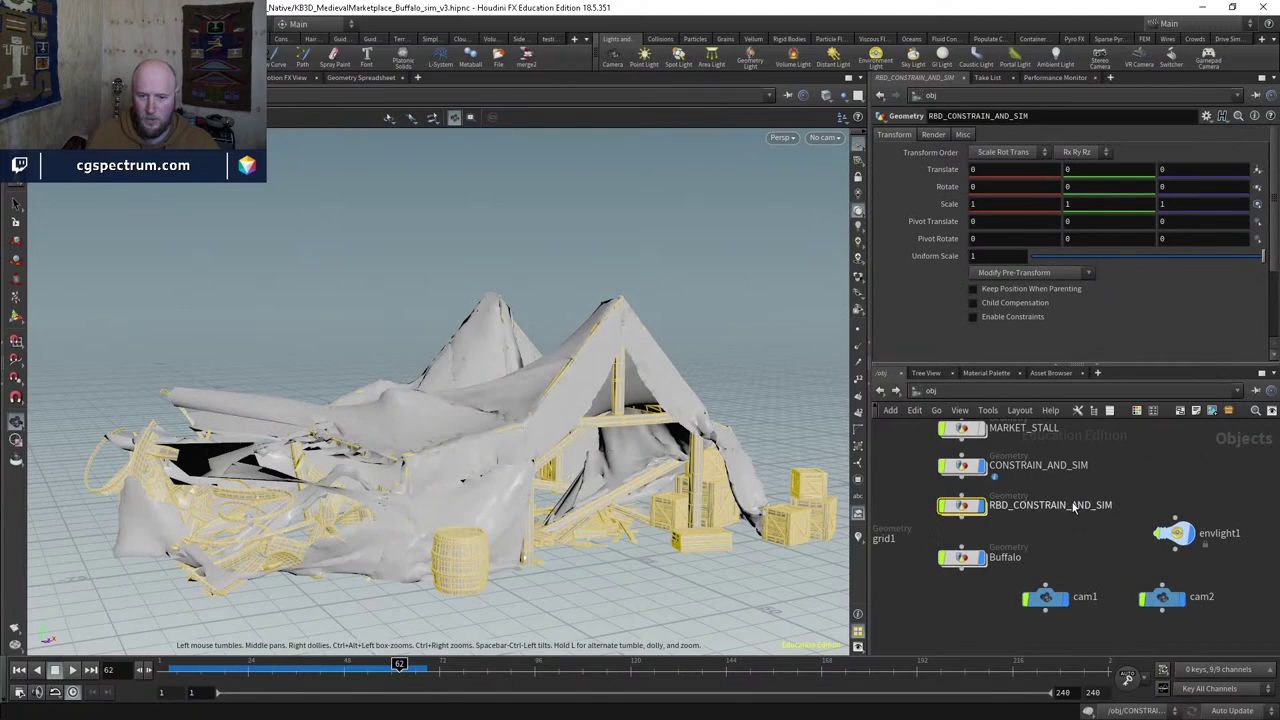
# Step: Scrub the collapse to about frame 53, orbiting the stall and toggling wireframe display
pyautogui.click(231, 666)
pyautogui.moveTo(253, 668); pyautogui.dragTo(415, 664)
pyautogui.moveTo(470, 610); pyautogui.dragTo(395, 497)
pyautogui.moveTo(214, 665); pyautogui.dragTo(411, 645)
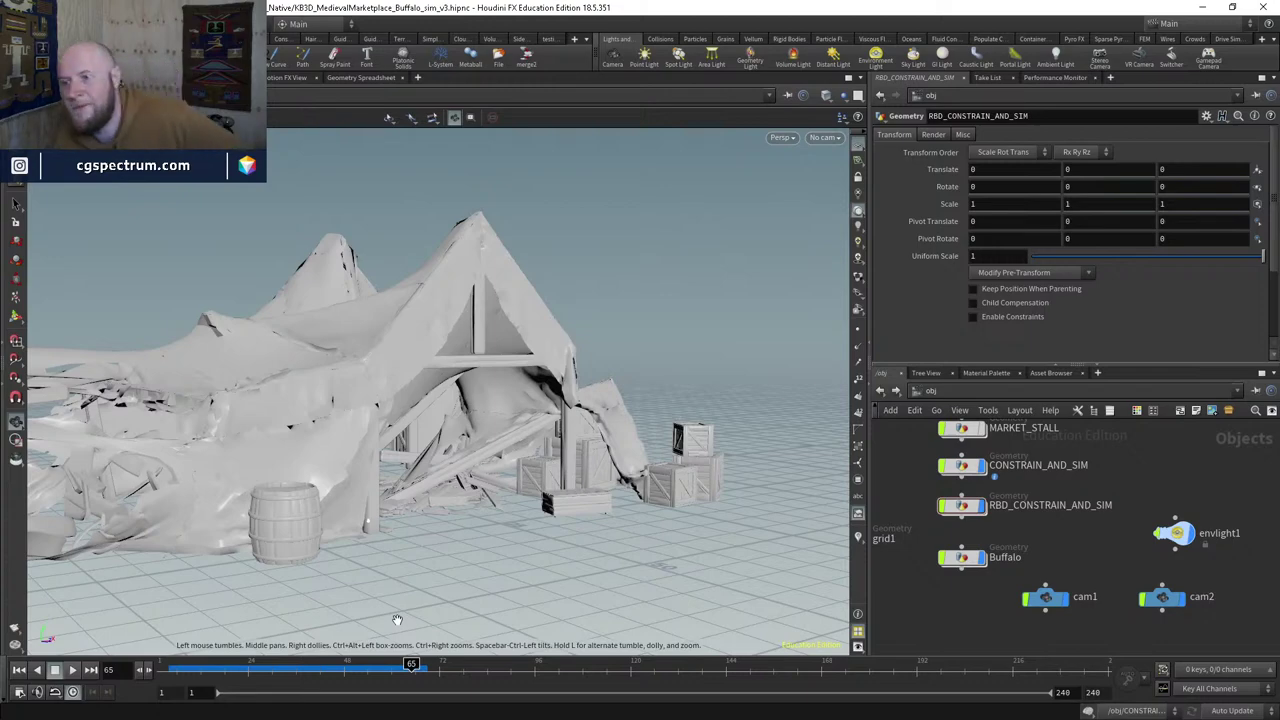
pyautogui.moveTo(375, 647)
pyautogui.mouseDown()
pyautogui.moveTo(520, 620)
pyautogui.moveTo(482, 497)
pyautogui.moveTo(450, 490)
pyautogui.moveTo(498, 478)
pyautogui.moveTo(358, 472)
pyautogui.moveTo(405, 174)
pyautogui.moveTo(368, 292)
pyautogui.moveTo(105, 259)
pyautogui.mouseUp()
pyautogui.press('w')
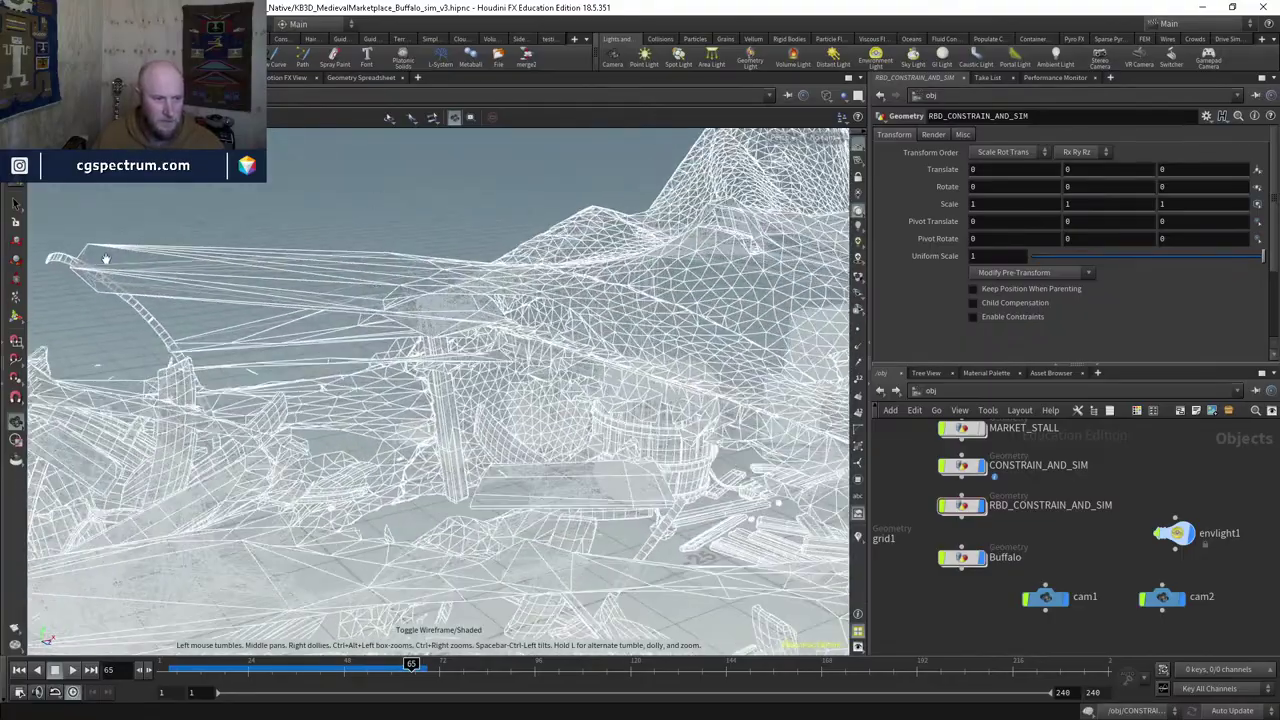
pyautogui.moveTo(218, 254)
pyautogui.mouseDown()
pyautogui.moveTo(414, 451)
pyautogui.moveTo(380, 380)
pyautogui.moveTo(300, 500)
pyautogui.moveTo(349, 483)
pyautogui.moveTo(390, 500)
pyautogui.moveTo(300, 560)
pyautogui.mouseUp()
pyautogui.press('w')
pyautogui.press('w')
pyautogui.press('w')
# Step: Scrub between frames 12 and 51, orbit to a frontal view, and stop mid-collapse
pyautogui.moveTo(182, 665); pyautogui.dragTo(218, 665)
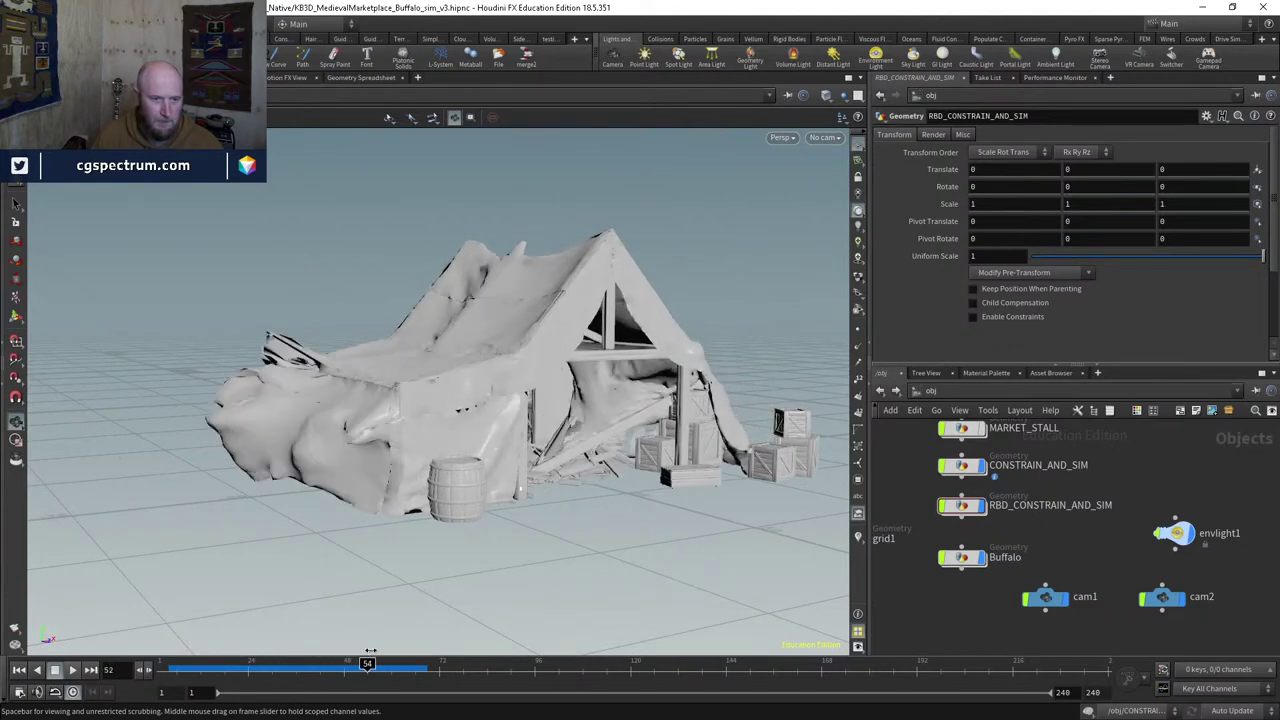
pyautogui.moveTo(399, 639); pyautogui.dragTo(365, 643)
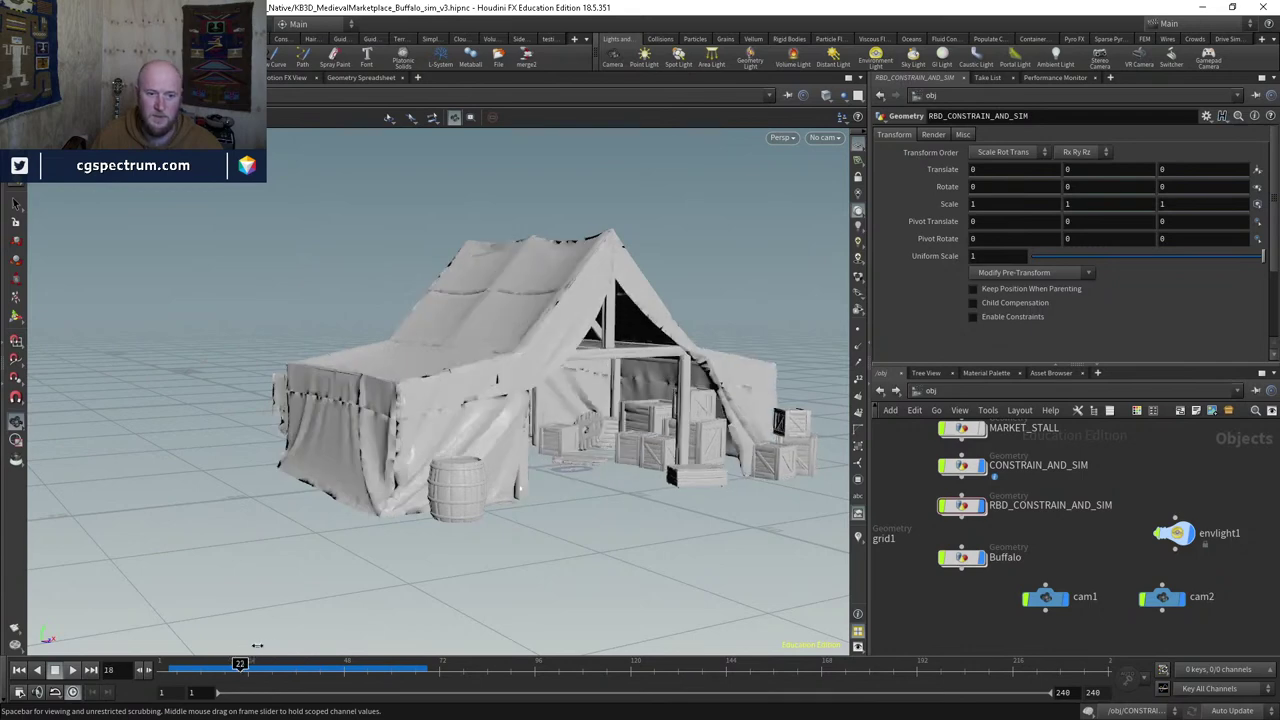
pyautogui.moveTo(385, 641)
pyautogui.mouseDown()
pyautogui.moveTo(412, 639)
pyautogui.moveTo(367, 644)
pyautogui.mouseUp()
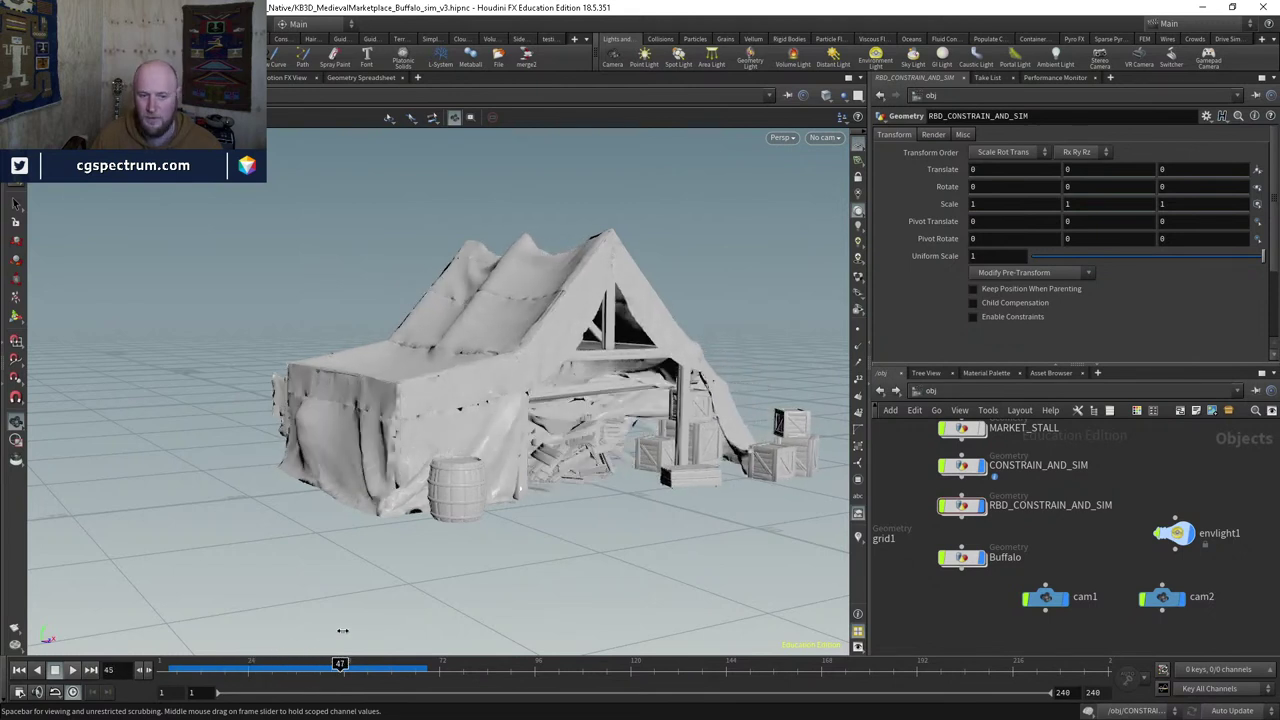
pyautogui.moveTo(357, 624)
pyautogui.mouseDown()
pyautogui.moveTo(380, 611)
pyautogui.moveTo(355, 620)
pyautogui.mouseUp()
pyautogui.scroll(10, 618, 456)
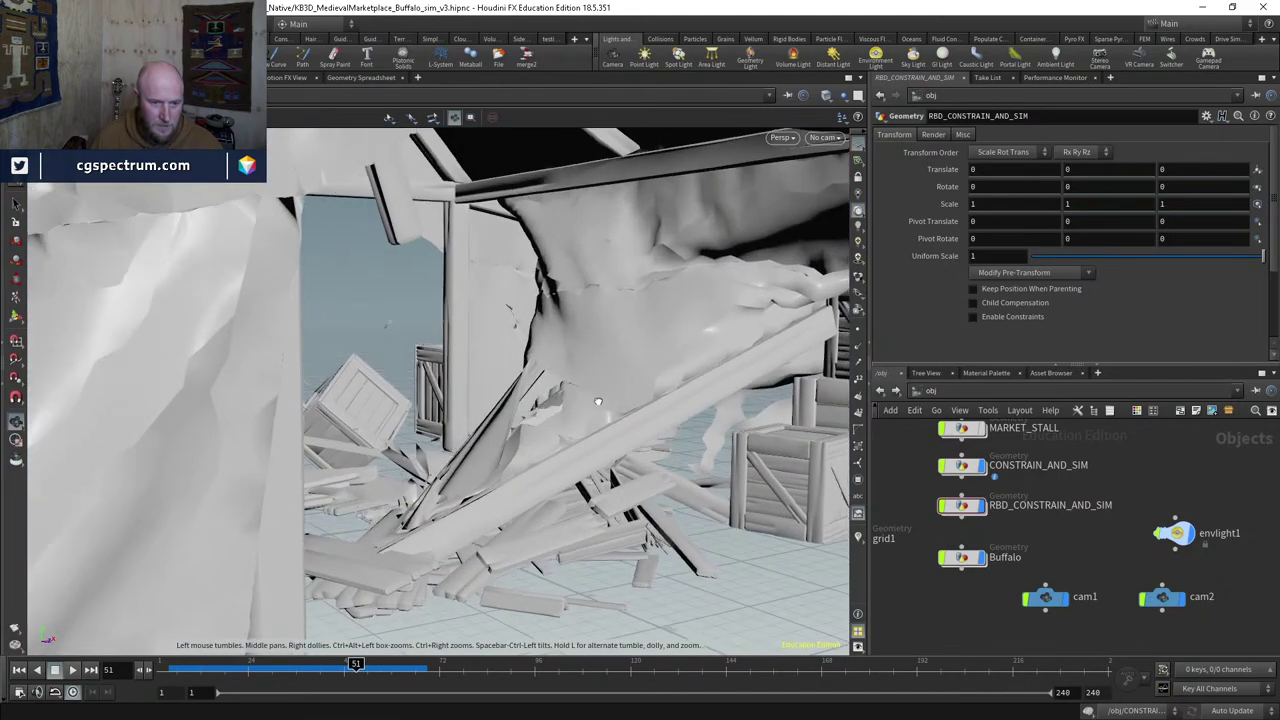
pyautogui.scroll(-10, 566, 403)
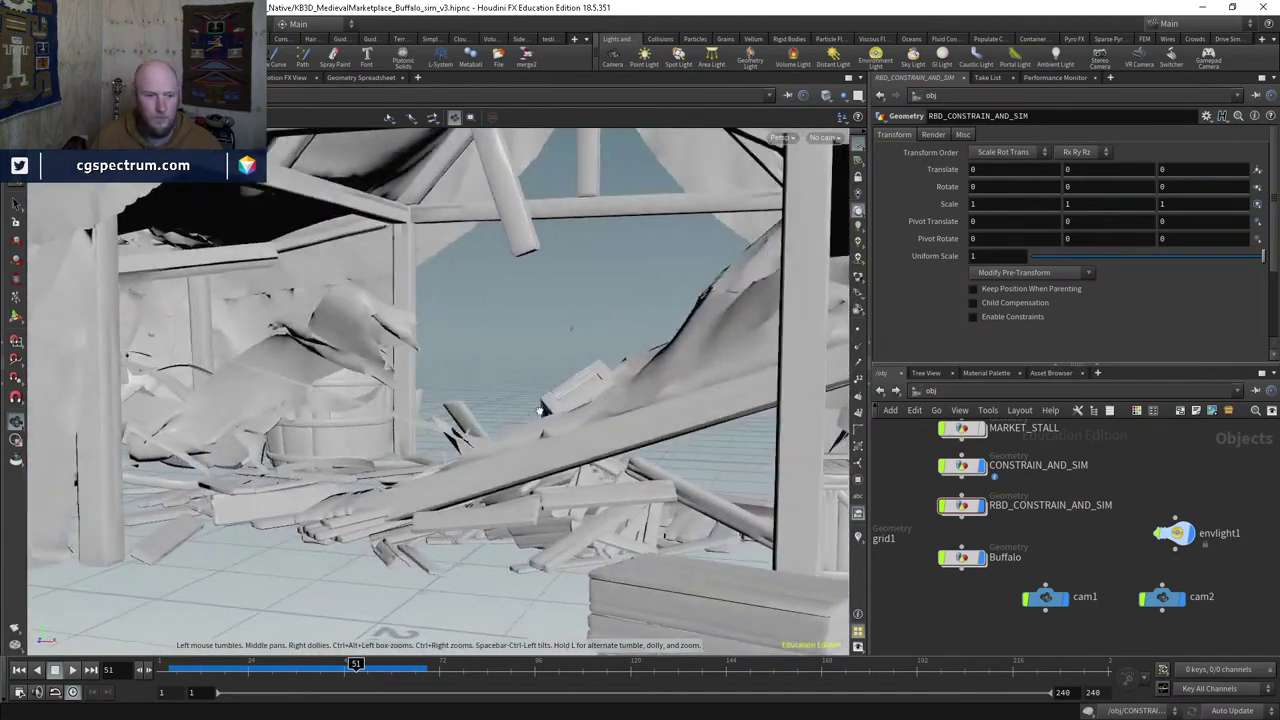
pyautogui.scroll(-8, 528, 455)
pyautogui.moveTo(525, 462); pyautogui.dragTo(485, 525)
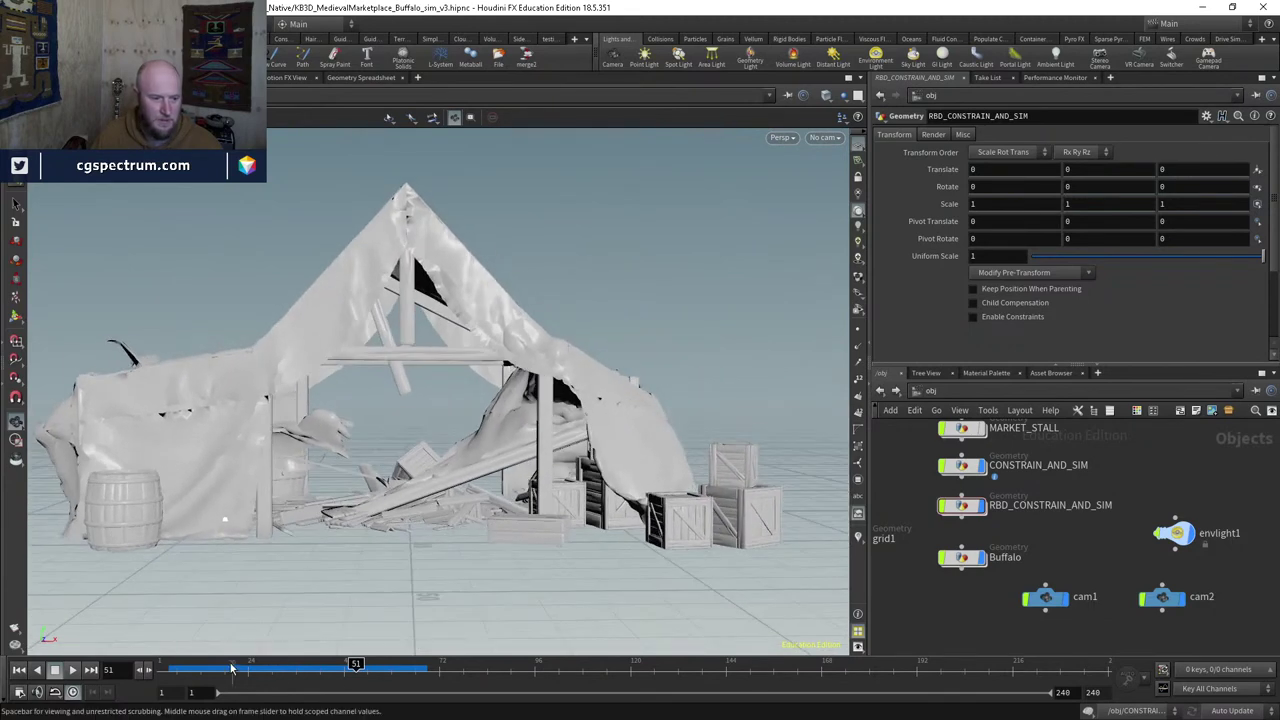
pyautogui.moveTo(235, 663); pyautogui.dragTo(301, 663)
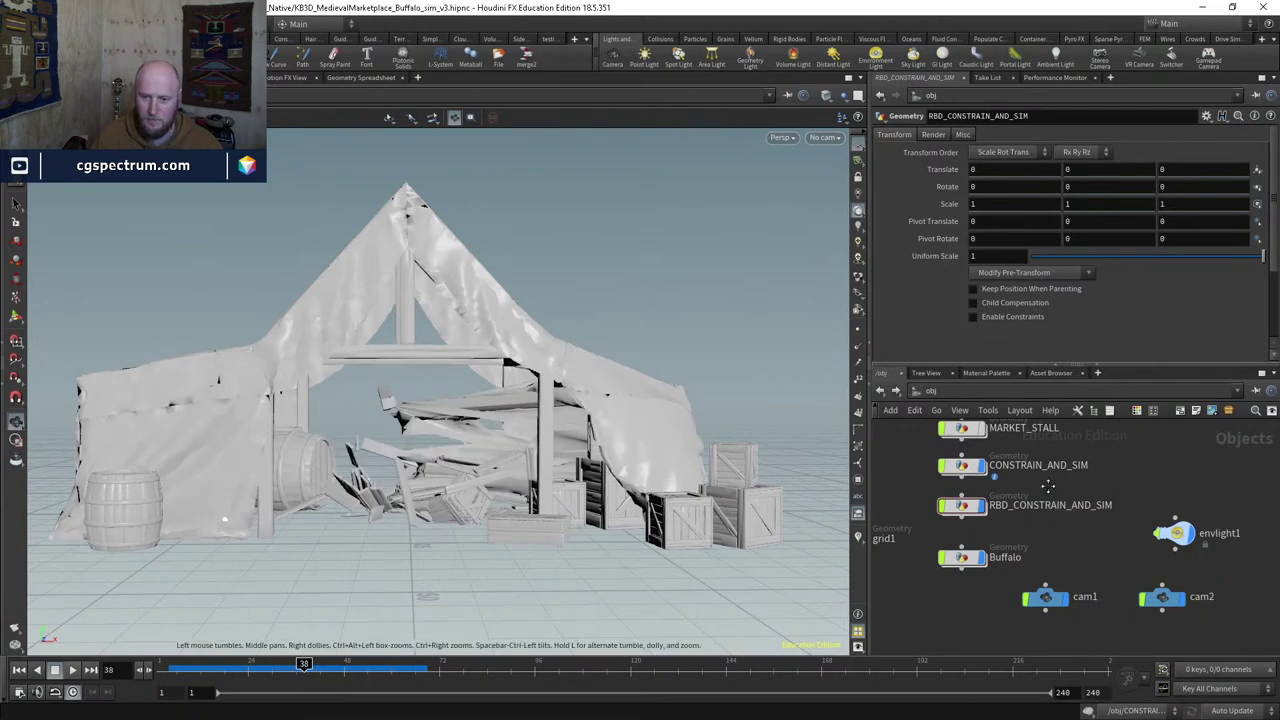
# Step: Add transform3 in the Buffalo network with uniform scale 10, then scrub the tent collapse
pyautogui.doubleClick(975, 581)
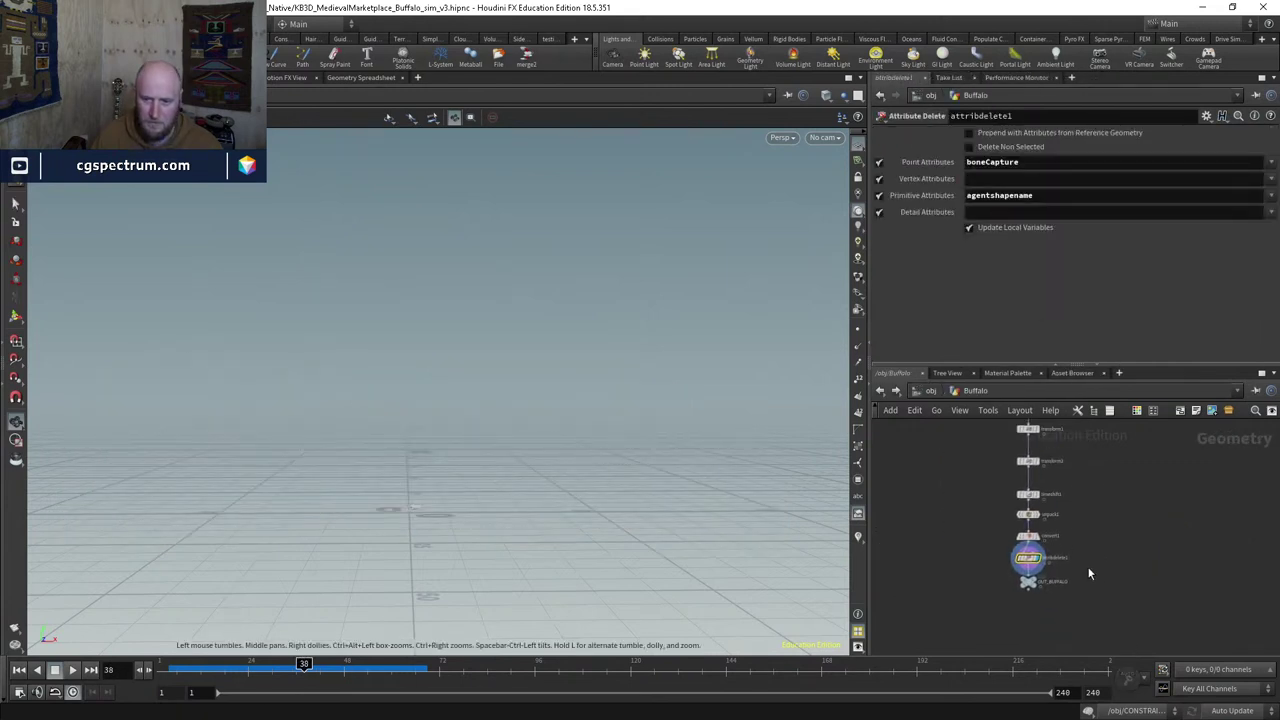
pyautogui.press('Tab')
pyautogui.write('transform')
pyautogui.press('Return')
pyautogui.click(1088, 568)
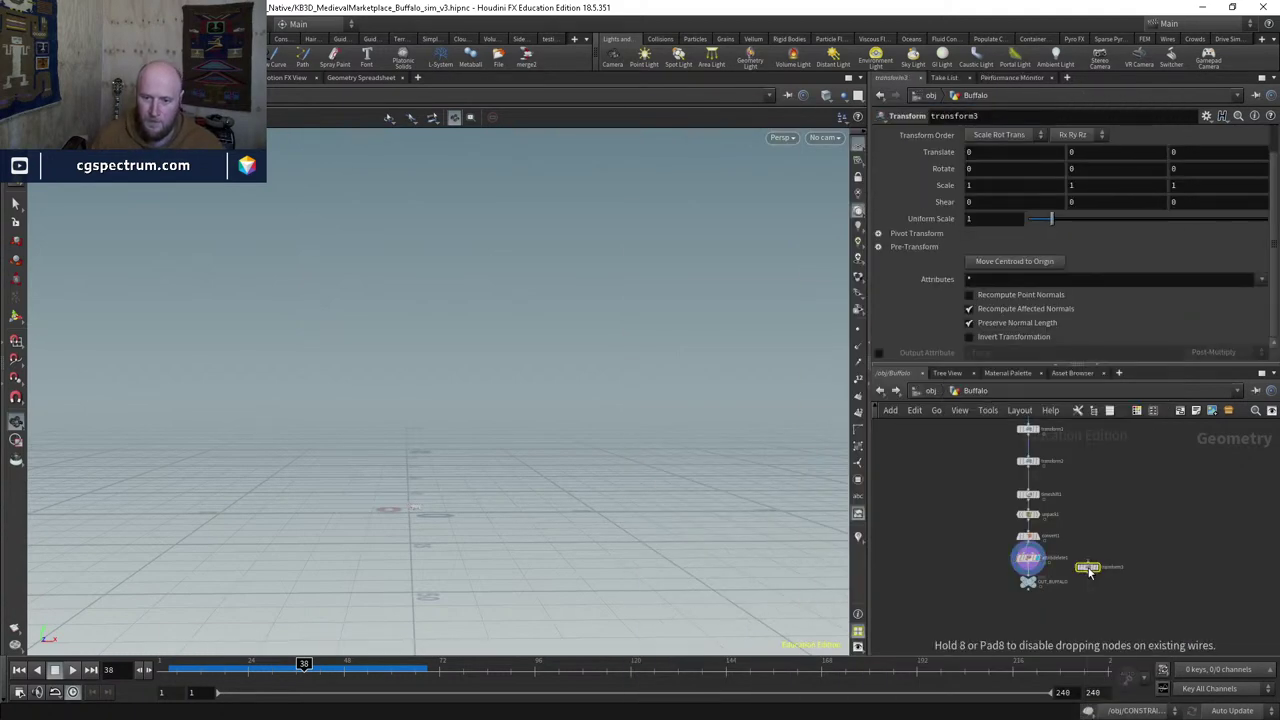
pyautogui.scroll(2, 1110, 567)
pyautogui.click(1104, 567)
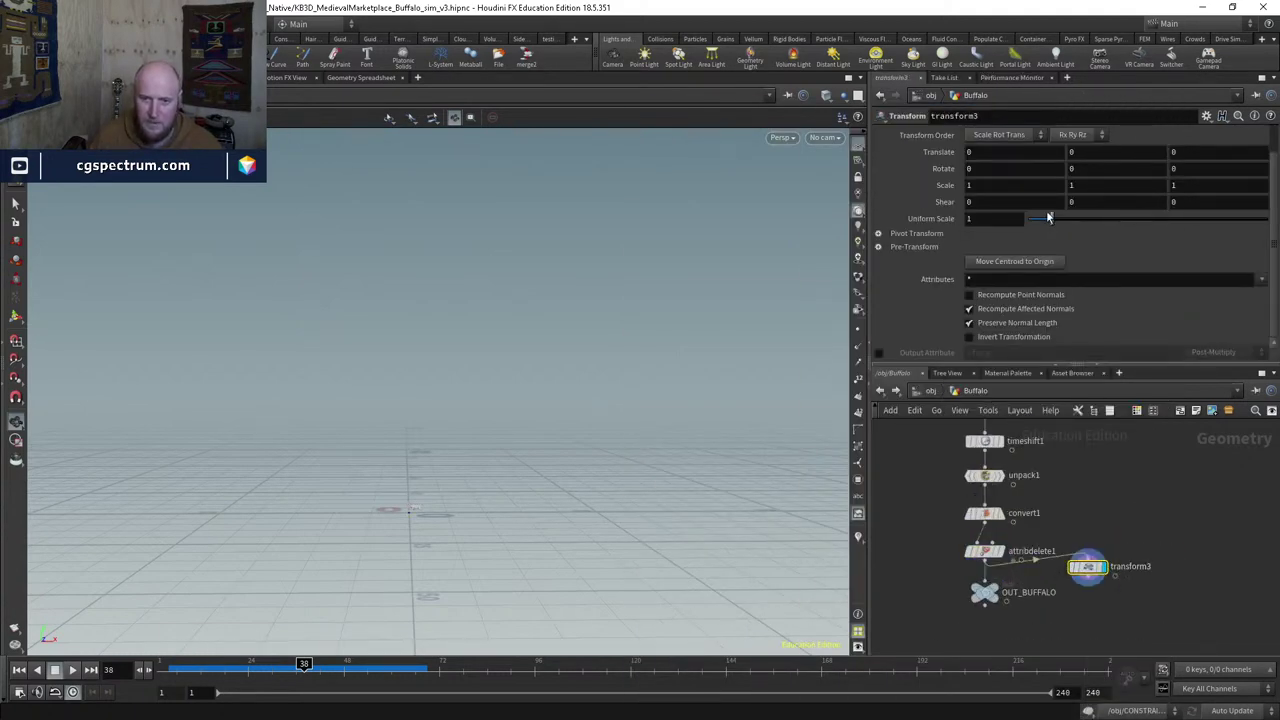
pyautogui.press('Return')
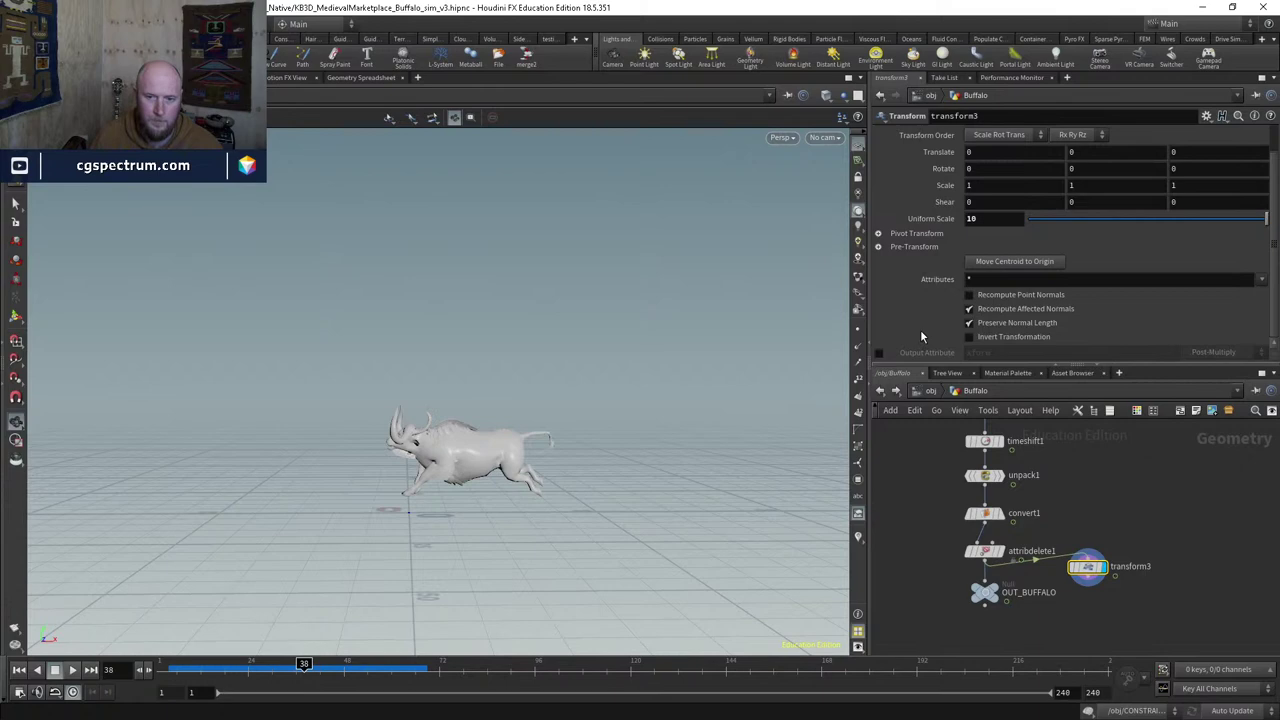
pyautogui.click(933, 392)
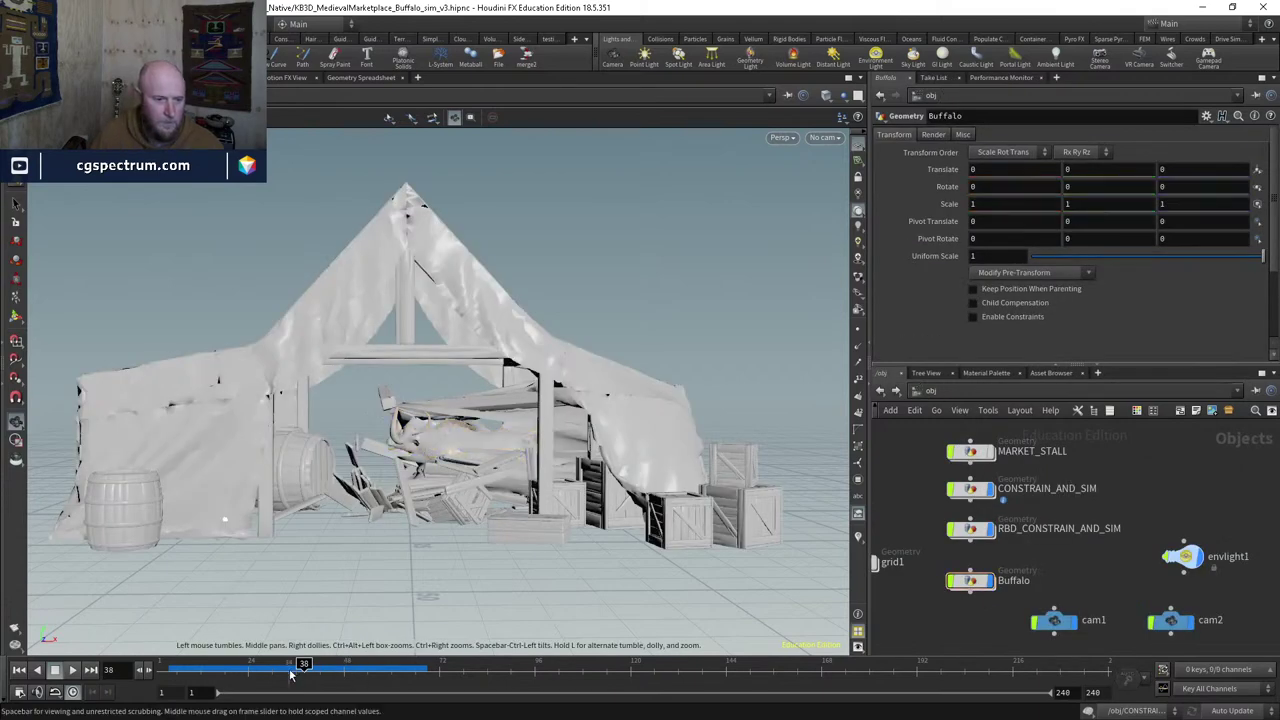
pyautogui.moveTo(291, 675); pyautogui.dragTo(360, 662)
# Step: Scrub the collapse between frames 27 and 61, orbit close around the tent, and restore shaded display
pyautogui.moveTo(470, 480); pyautogui.dragTo(496, 497)
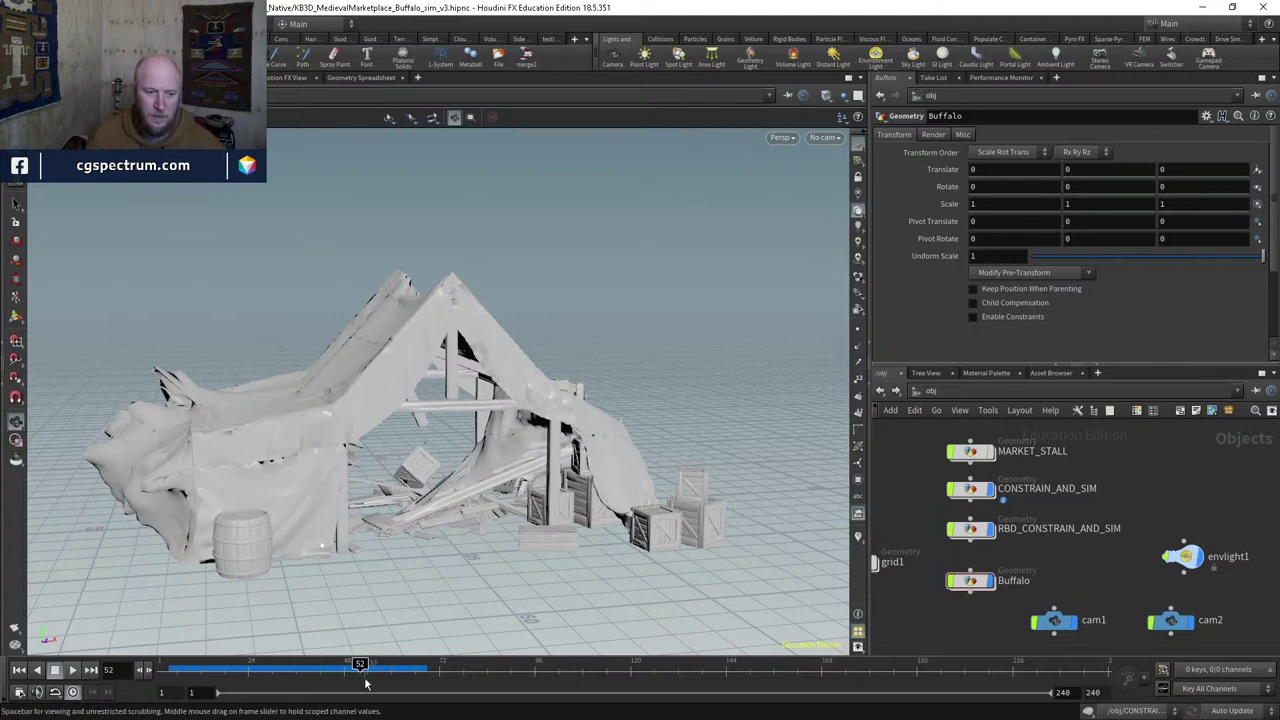
pyautogui.moveTo(360, 664); pyautogui.dragTo(403, 663)
pyautogui.click(333, 663)
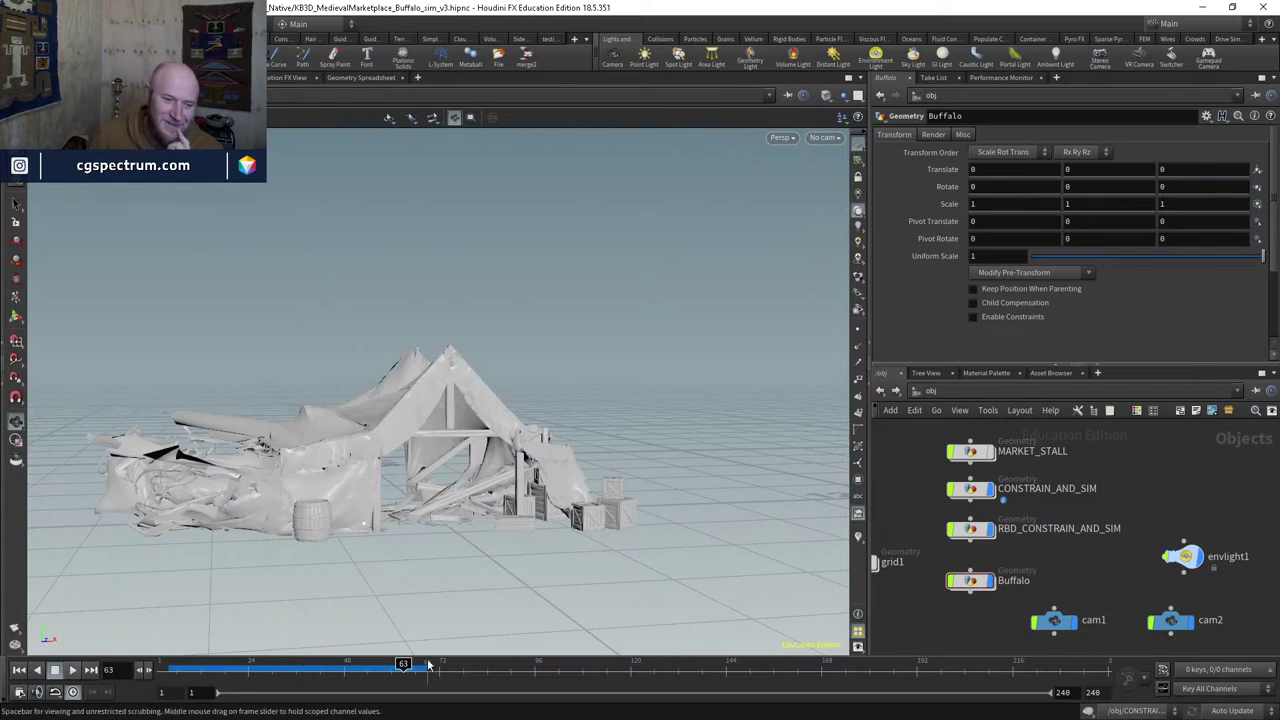
pyautogui.moveTo(235, 663); pyautogui.dragTo(306, 641)
pyautogui.moveTo(453, 487); pyautogui.dragTo(429, 414)
pyautogui.press('w')
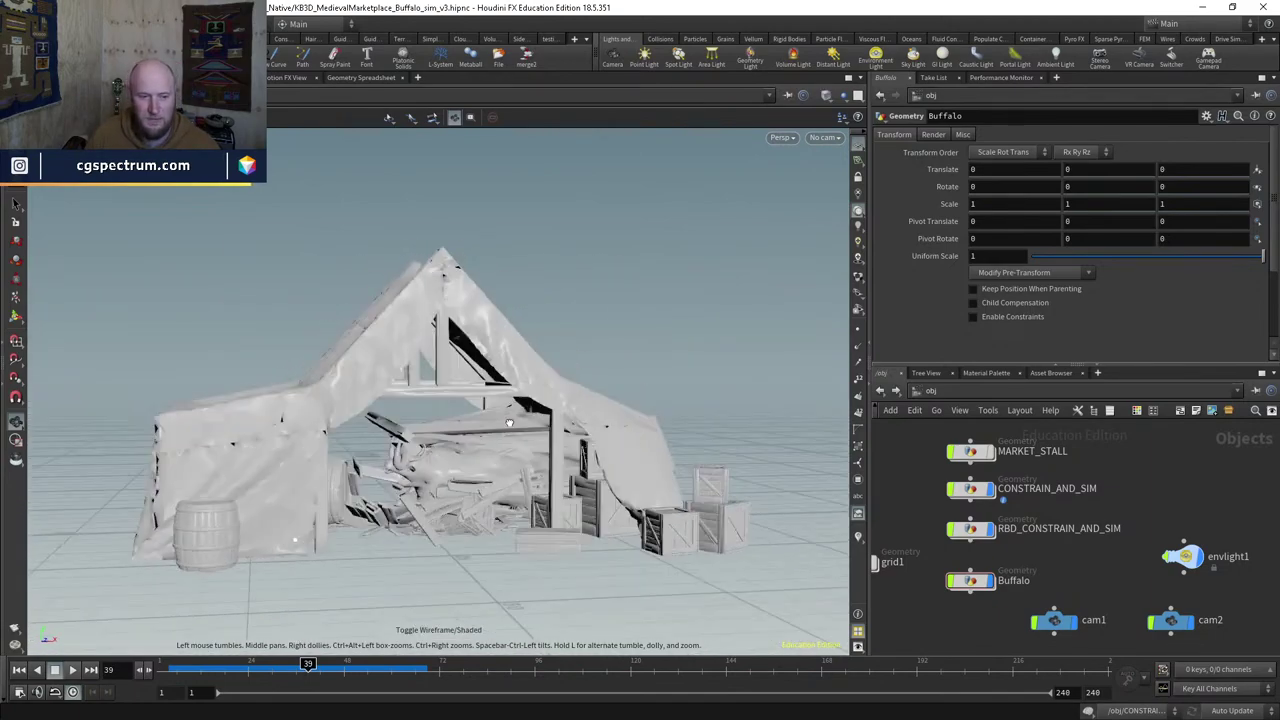
pyautogui.scroll(5, 540, 415)
pyautogui.moveTo(540, 415); pyautogui.dragTo(325, 604)
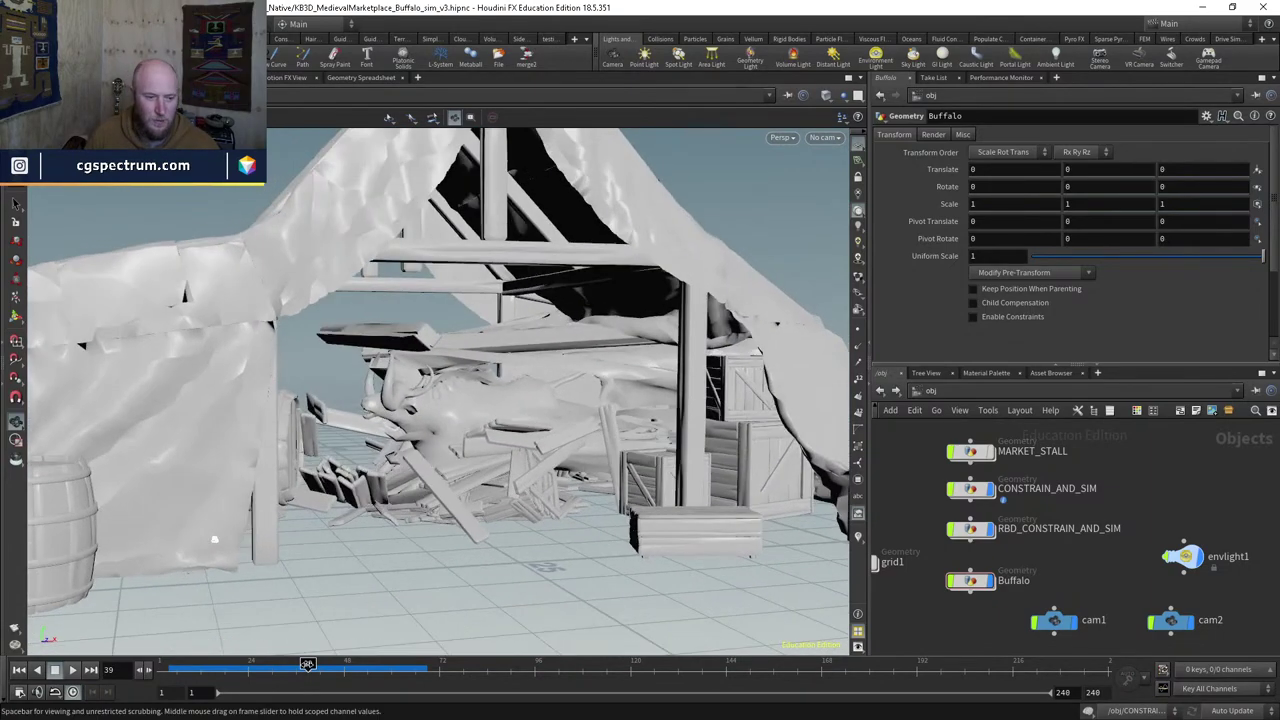
pyautogui.moveTo(308, 664)
pyautogui.mouseDown()
pyautogui.moveTo(378, 664)
pyautogui.moveTo(363, 664)
pyautogui.mouseUp()
# Step: Inside MARKET_STALL, check split1's output and give groupdelete1 the display flag
pyautogui.doubleClick(1005, 460)
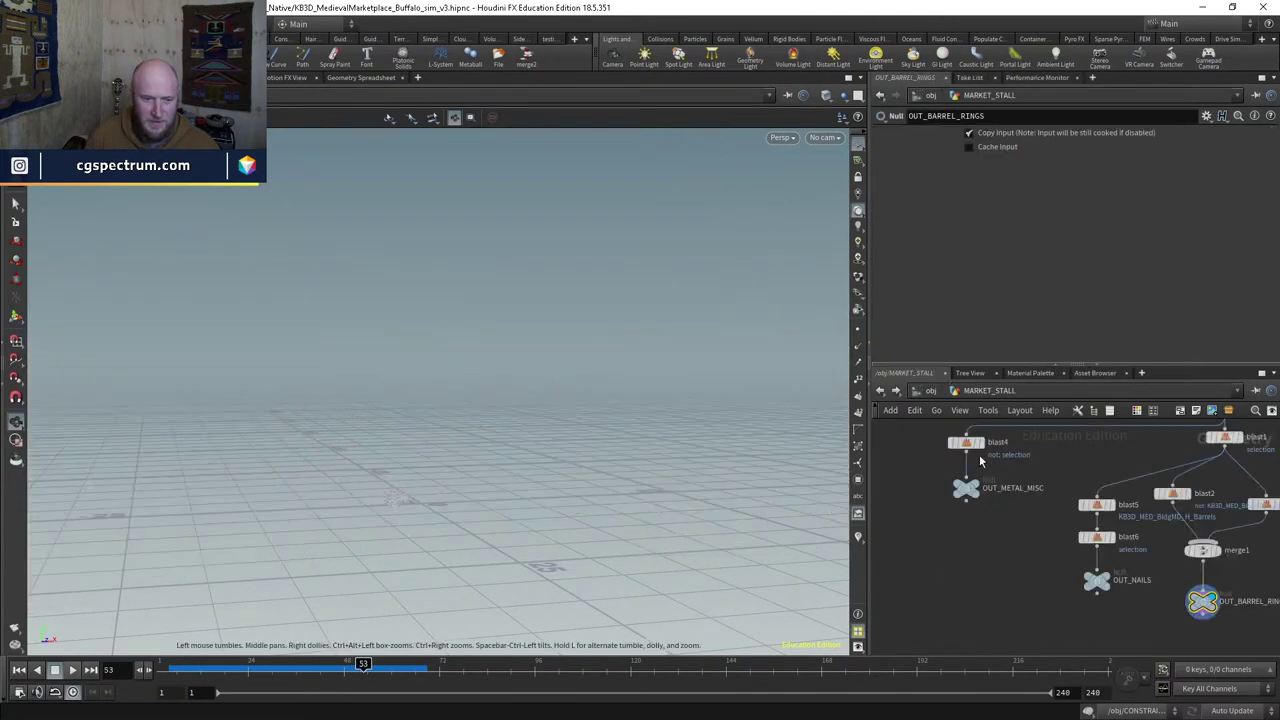
pyautogui.scroll(3, 1040, 510)
pyautogui.moveTo(1043, 510); pyautogui.dragTo(1040, 608, button='middle')
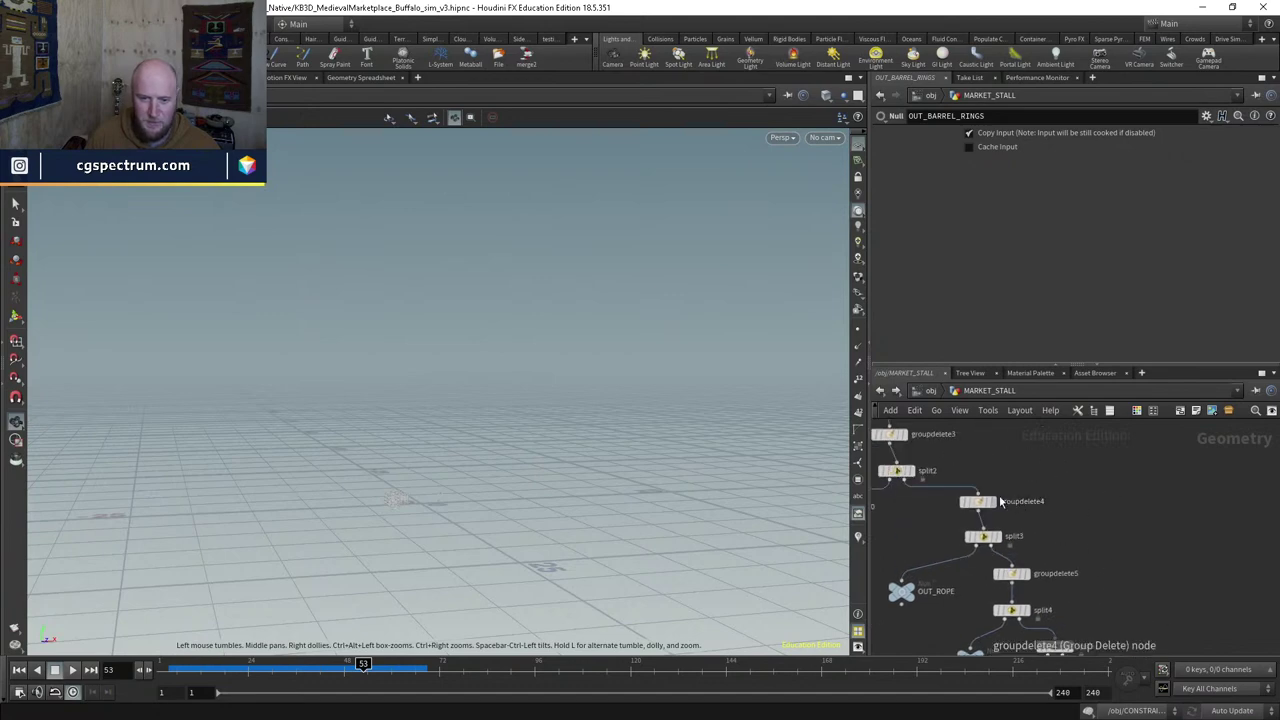
pyautogui.scroll(3, 963, 517)
pyautogui.press('r')
pyautogui.moveTo(963, 519); pyautogui.dragTo(998, 658, button='middle')
pyautogui.click(973, 562)
pyautogui.press('r')
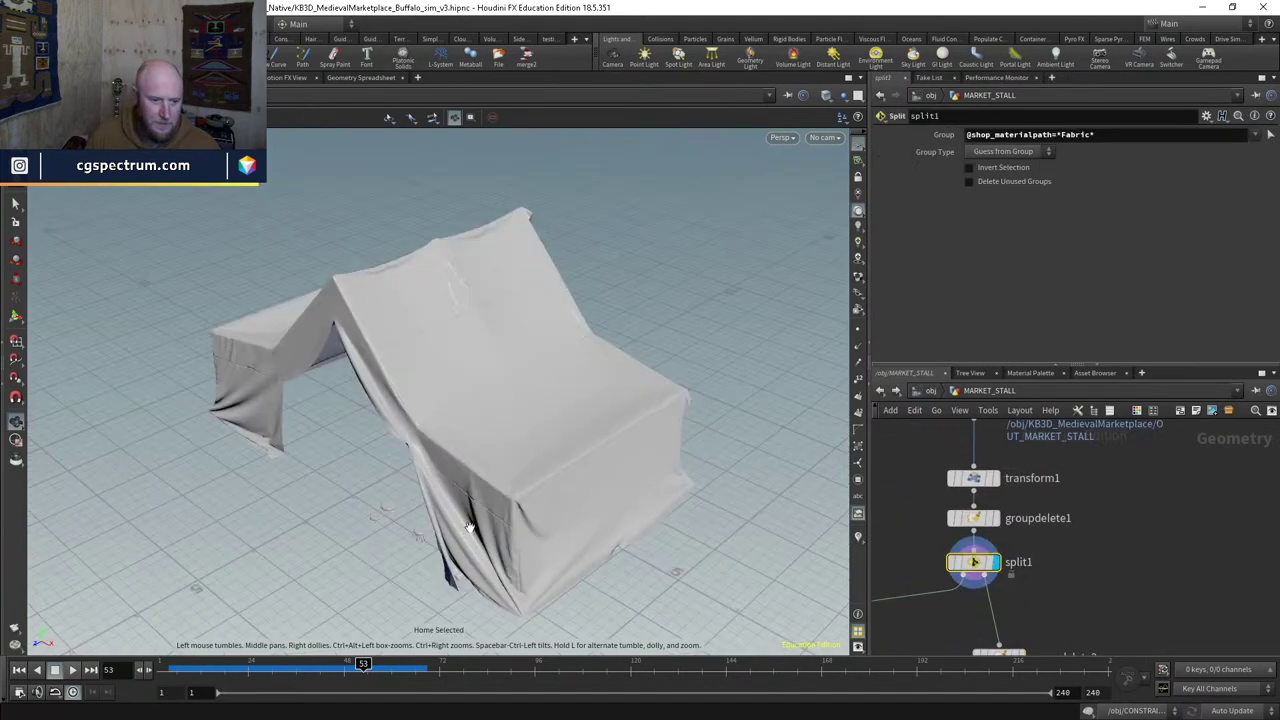
pyautogui.click(973, 518)
pyautogui.press('r')
# Step: Orbit through the stall's interior around the bench, bread loaves, table, stools and barrels in wireframe
pyautogui.moveTo(586, 506); pyautogui.dragTo(652, 440)
pyautogui.scroll(5, 620, 470)
pyautogui.scroll(3, 670, 346)
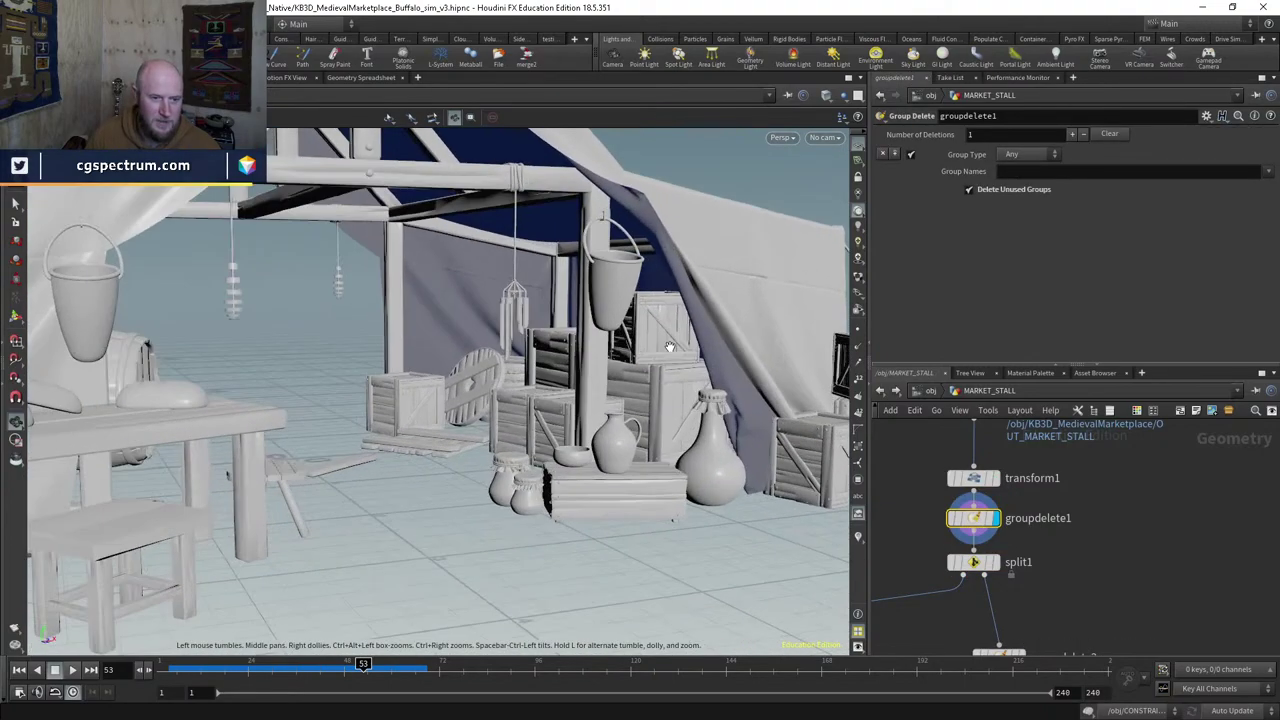
pyautogui.scroll(4, 521, 326)
pyautogui.press('w')
pyautogui.press('w')
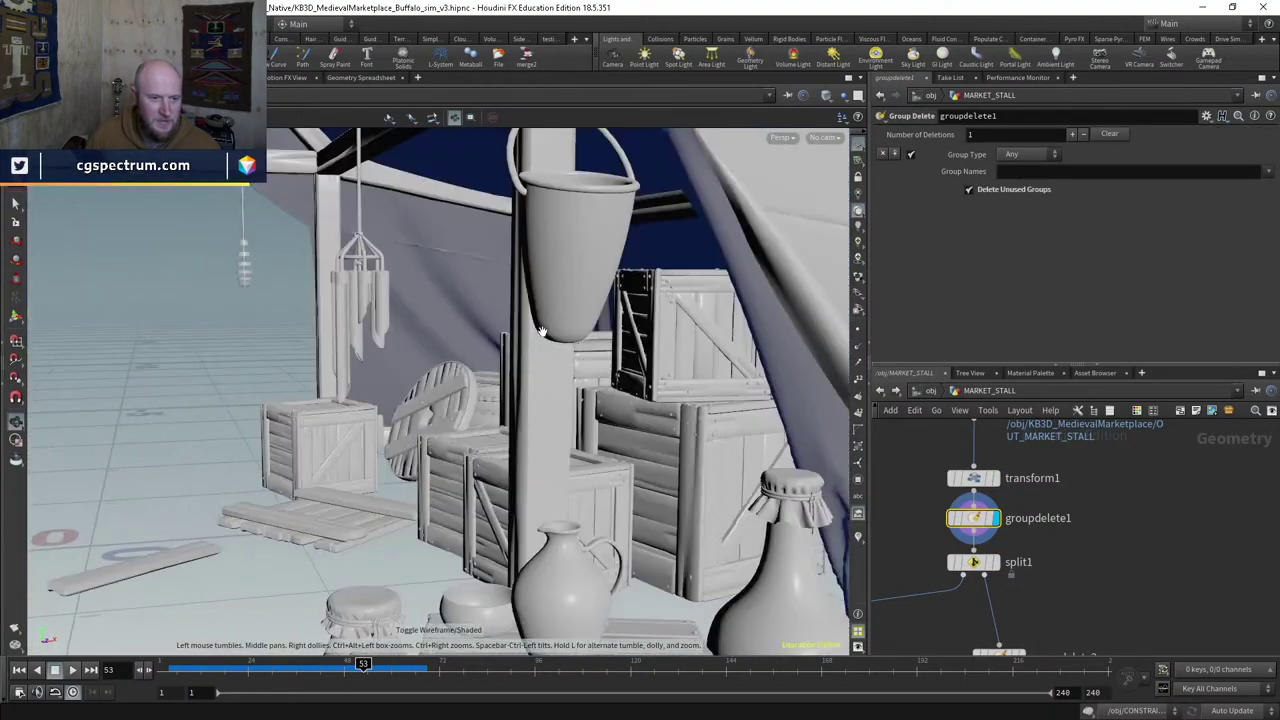
pyautogui.moveTo(612, 340); pyautogui.dragTo(548, 352)
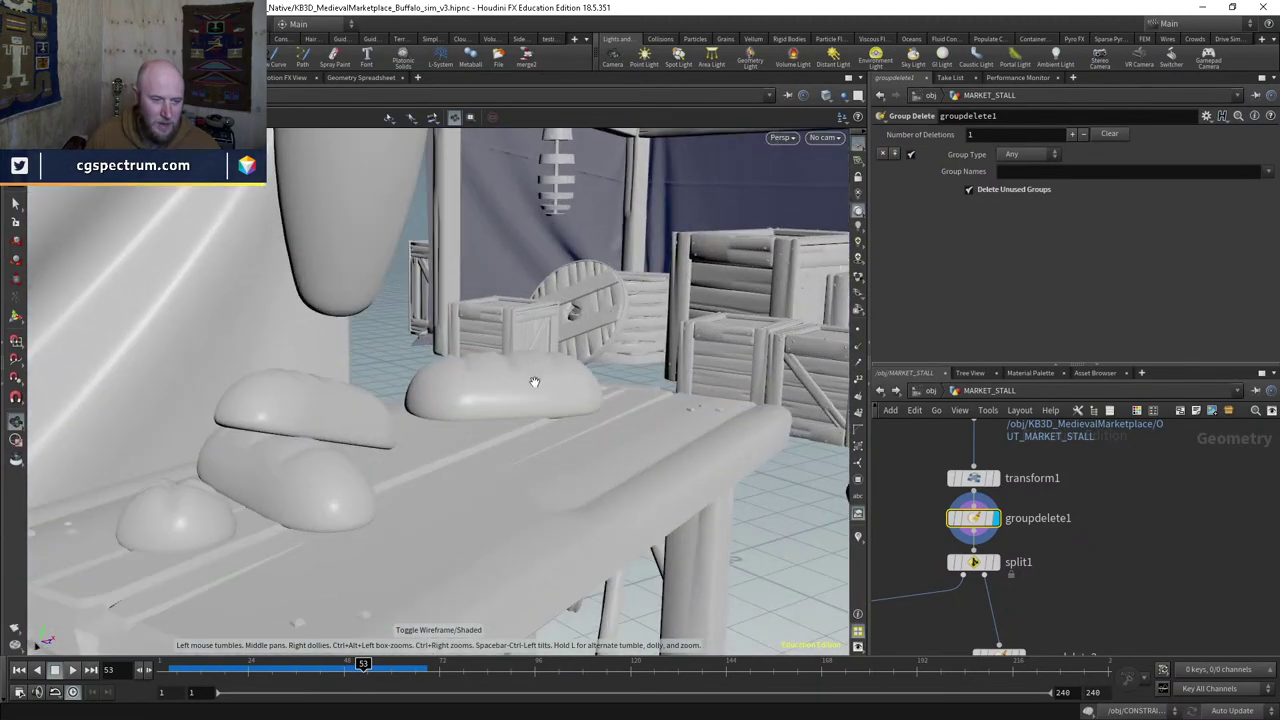
pyautogui.press('w')
pyautogui.press('w')
pyautogui.moveTo(525, 435)
pyautogui.mouseDown()
pyautogui.moveTo(617, 460)
pyautogui.moveTo(641, 303)
pyautogui.moveTo(429, 463)
pyautogui.moveTo(462, 383)
pyautogui.mouseUp()
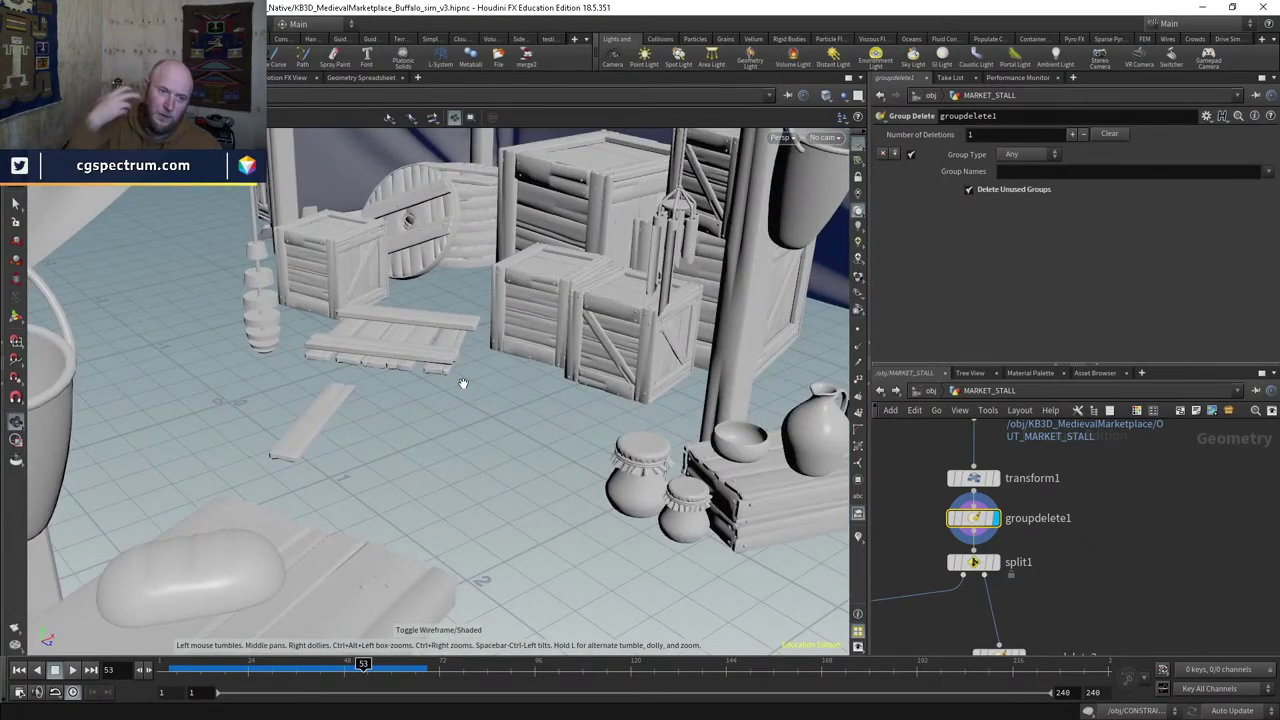
pyautogui.moveTo(462, 383); pyautogui.dragTo(302, 378)
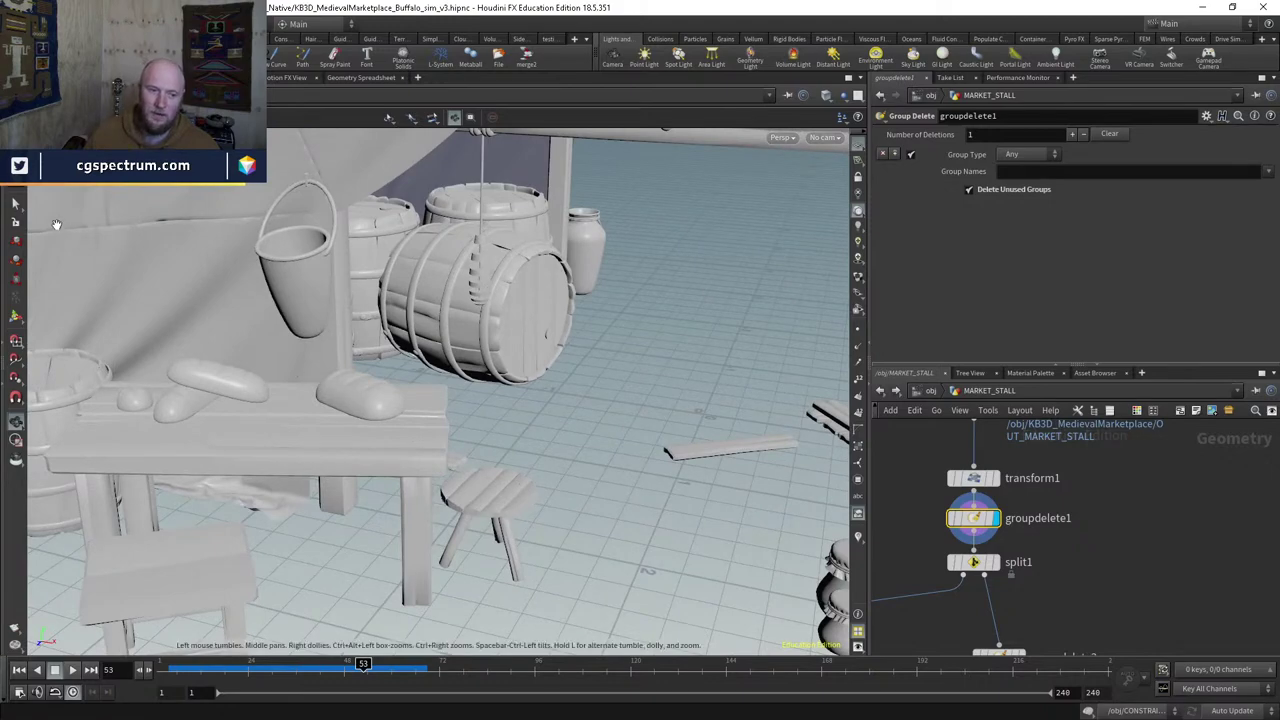
# Step: Frame the whole stall, compare wireframe and shaded views, then return to /obj
pyautogui.press('h')
pyautogui.moveTo(558, 370)
pyautogui.mouseDown()
pyautogui.moveTo(530, 398)
pyautogui.moveTo(535, 423)
pyautogui.mouseUp()
pyautogui.press('w')
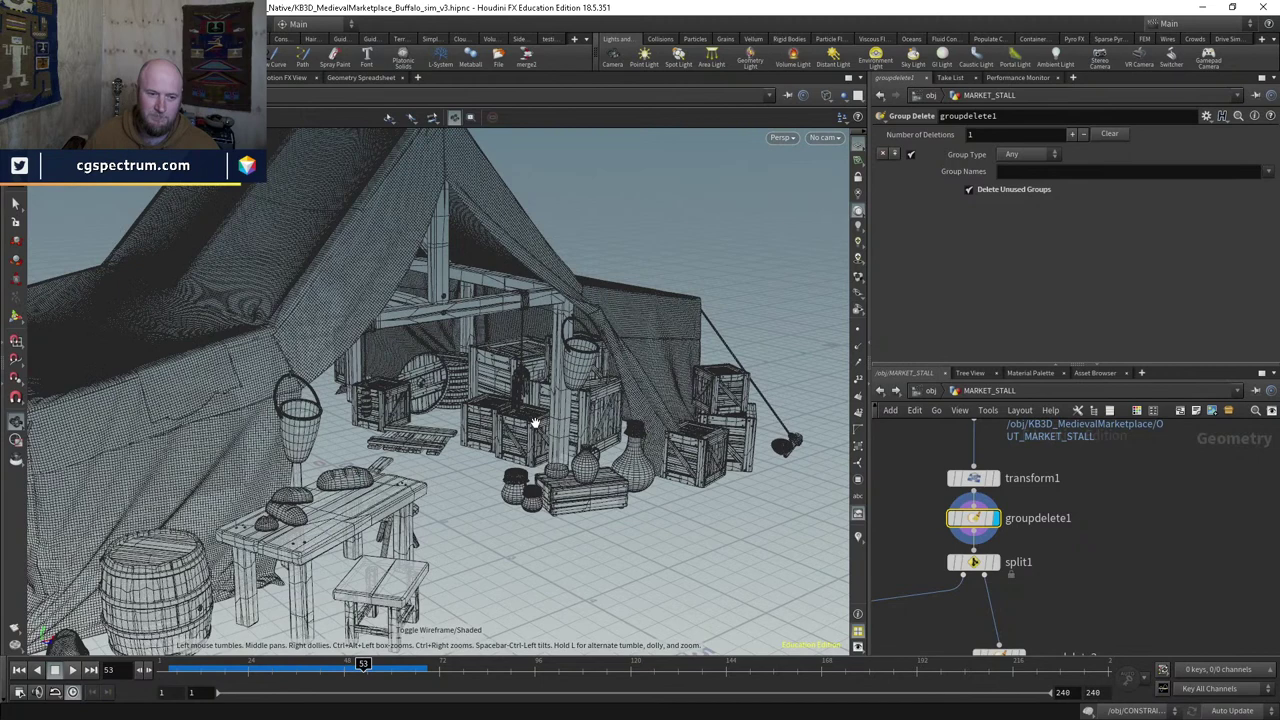
pyautogui.press('w')
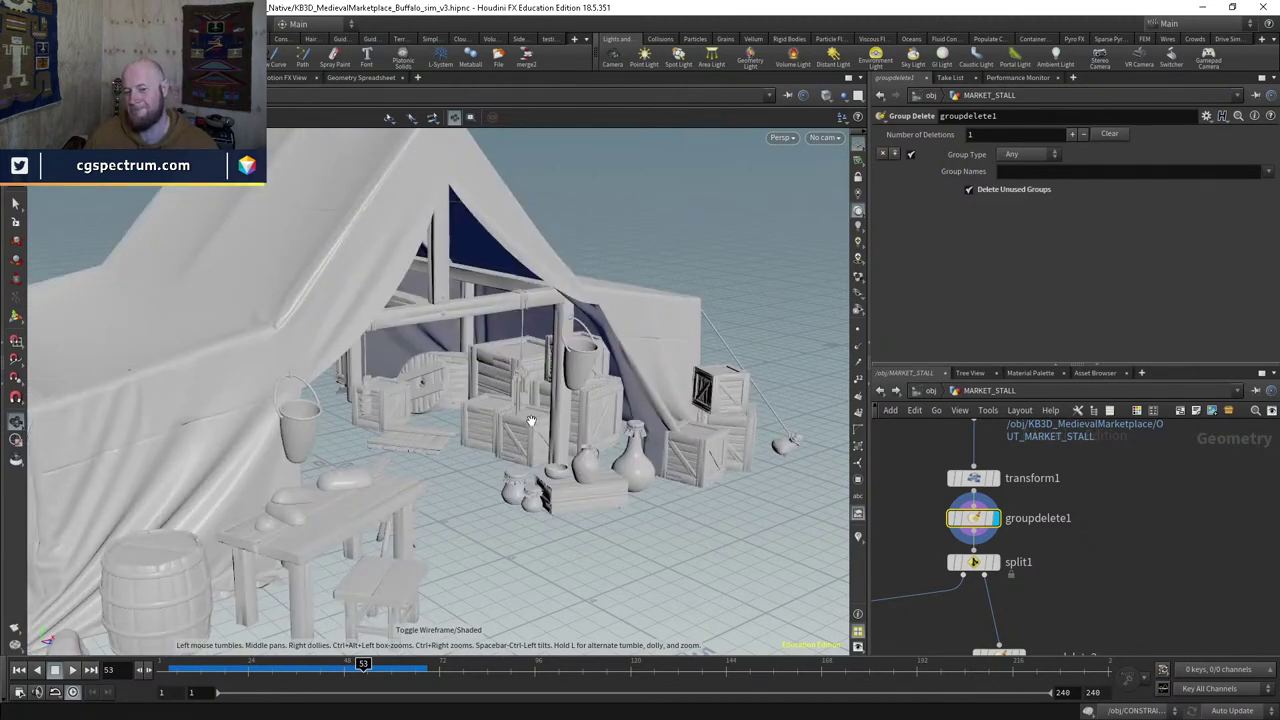
pyautogui.moveTo(530, 420)
pyautogui.mouseDown()
pyautogui.moveTo(466, 357)
pyautogui.moveTo(557, 379)
pyautogui.moveTo(540, 390)
pyautogui.moveTo(548, 410)
pyautogui.mouseUp()
pyautogui.press('w')
pyautogui.press('w')
pyautogui.press('h')
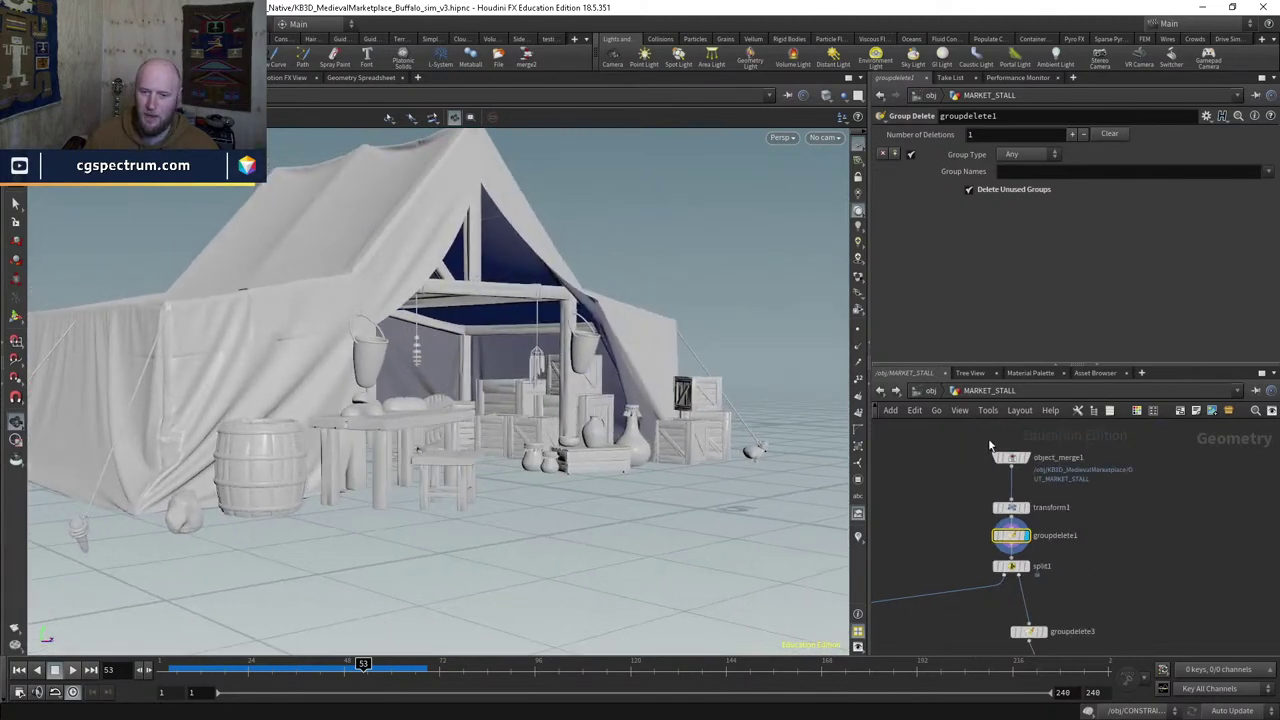
pyautogui.click(930, 391)
pyautogui.press('g')
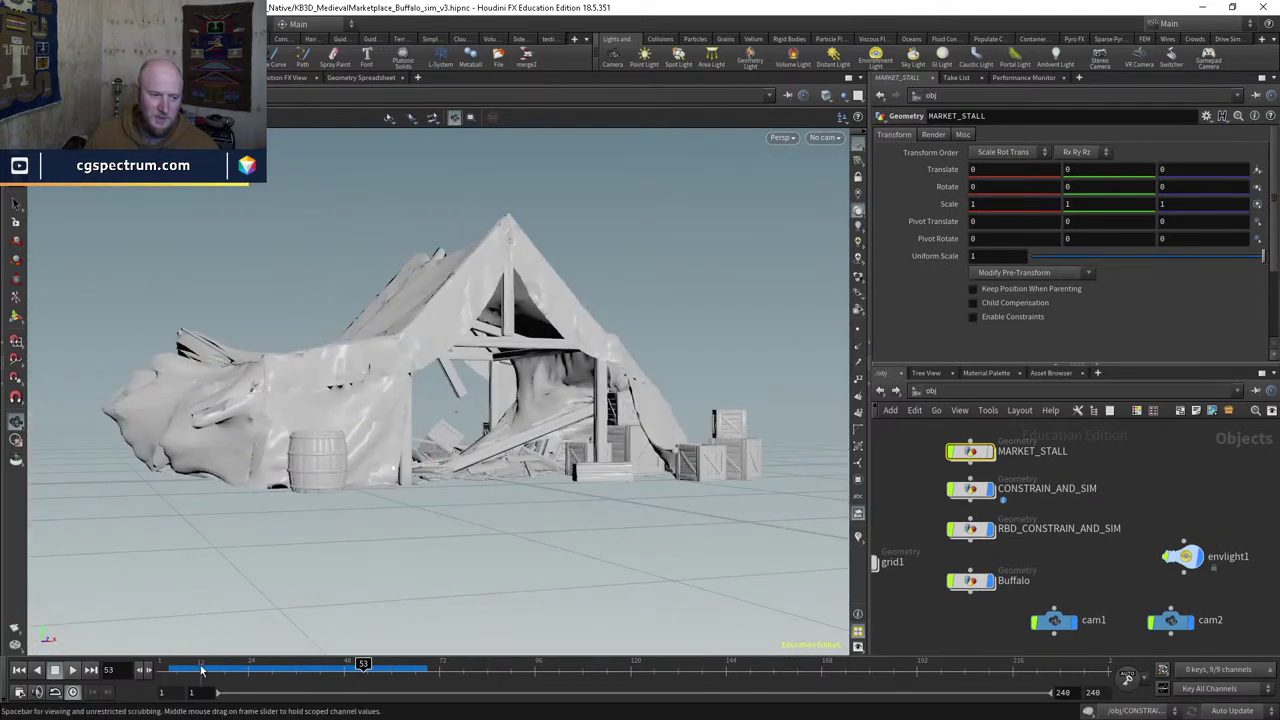
pyautogui.moveTo(363, 665); pyautogui.dragTo(296, 667)
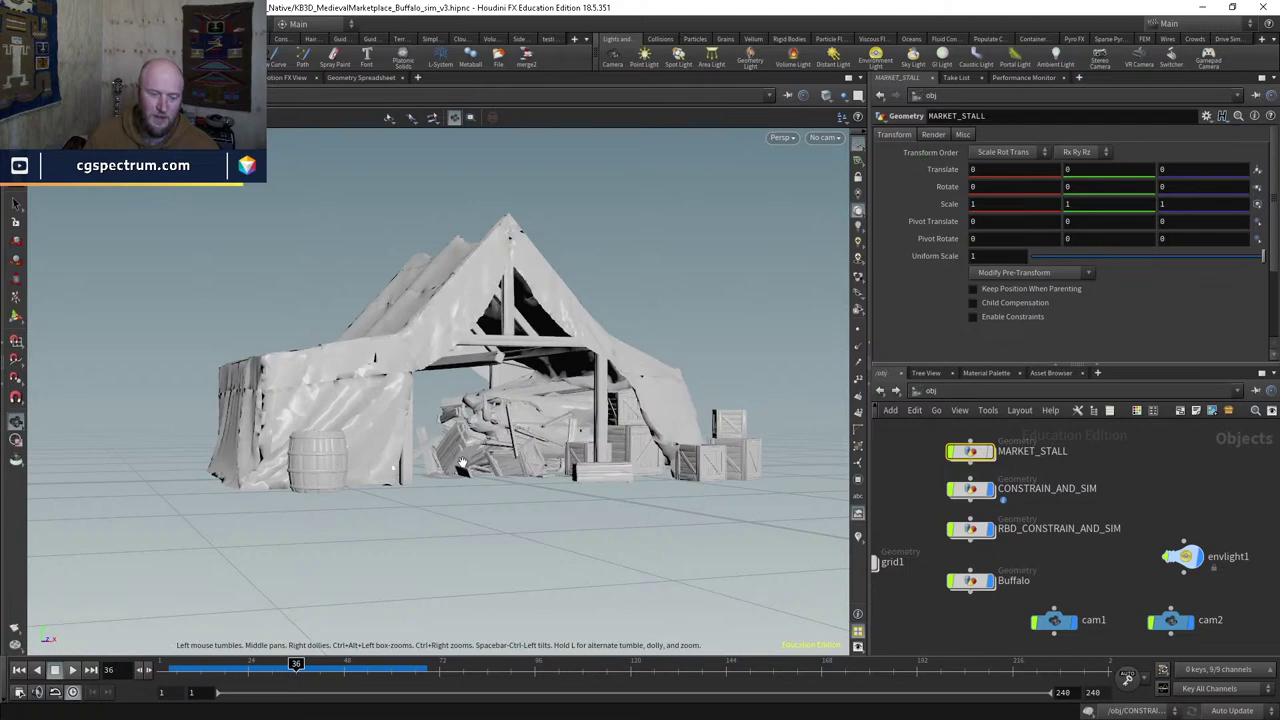
pyautogui.moveTo(461, 468); pyautogui.dragTo(392, 571)
pyautogui.press('w')
pyautogui.press('w')
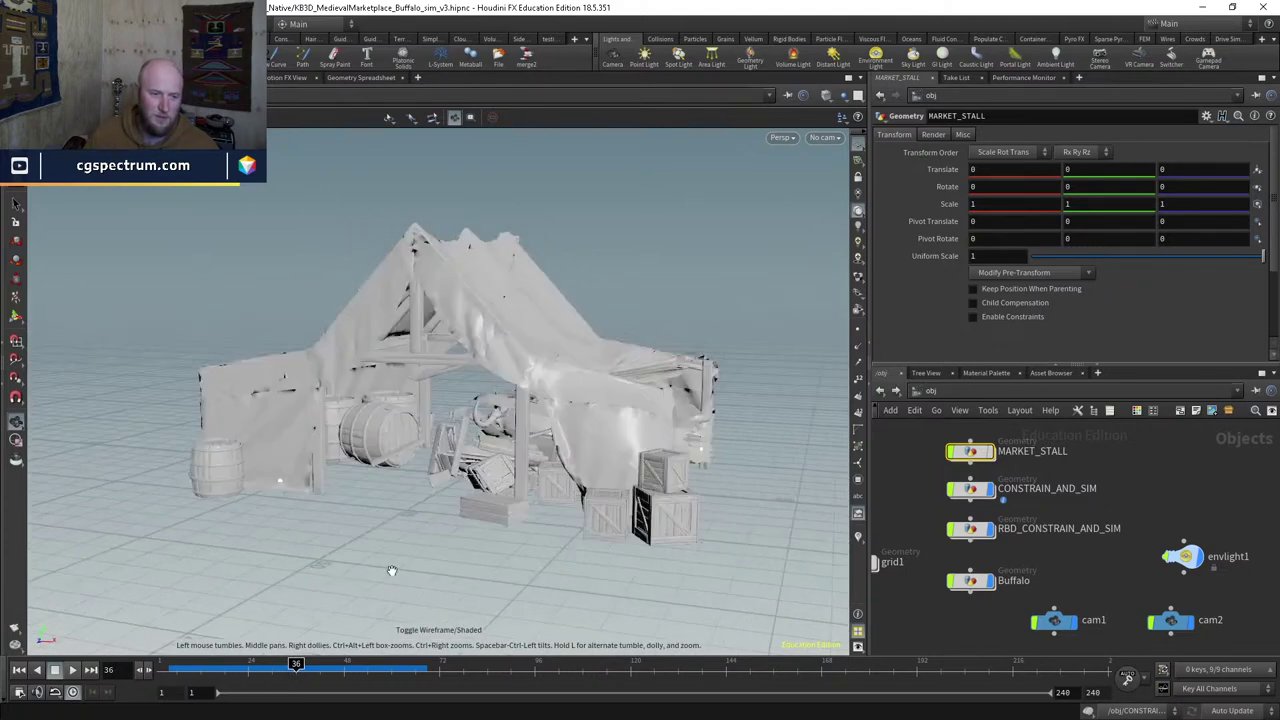
pyautogui.moveTo(296, 665); pyautogui.dragTo(344, 665)
pyautogui.moveTo(540, 480); pyautogui.dragTo(430, 412)
pyautogui.scroll(6, 390, 400)
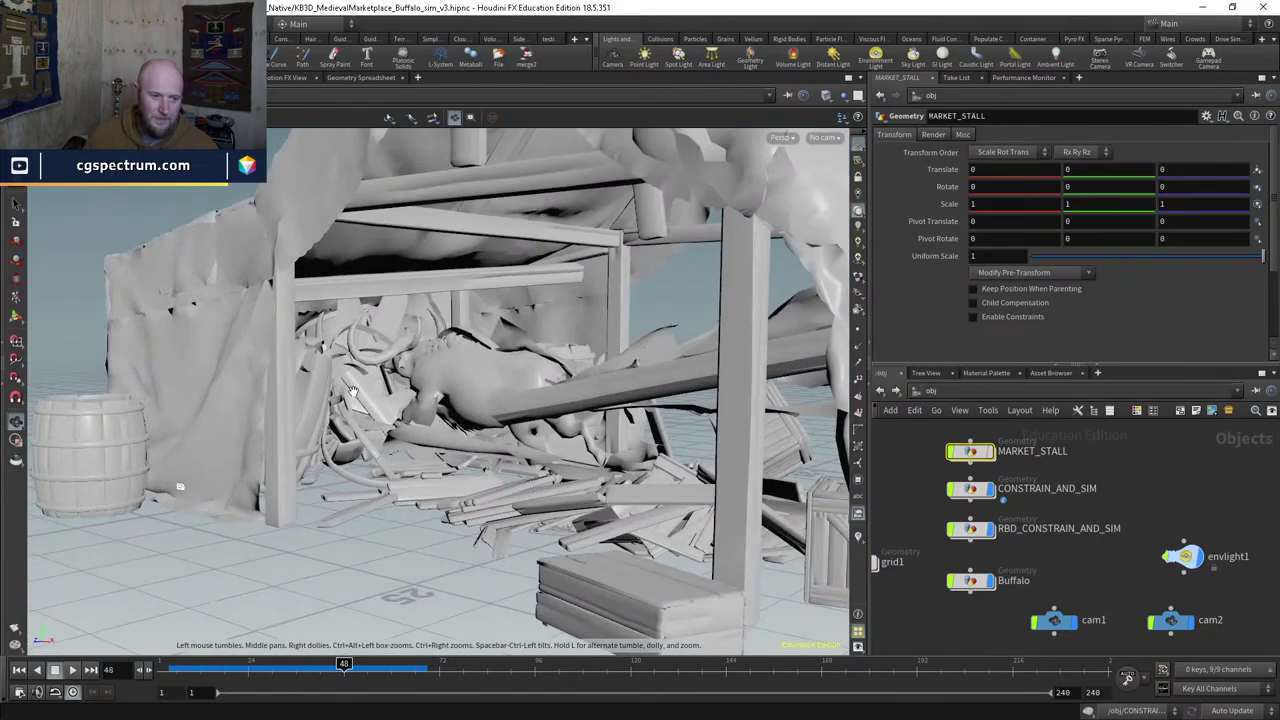
pyautogui.press('w')
pyautogui.scroll(3, 345, 420)
pyautogui.press('w')
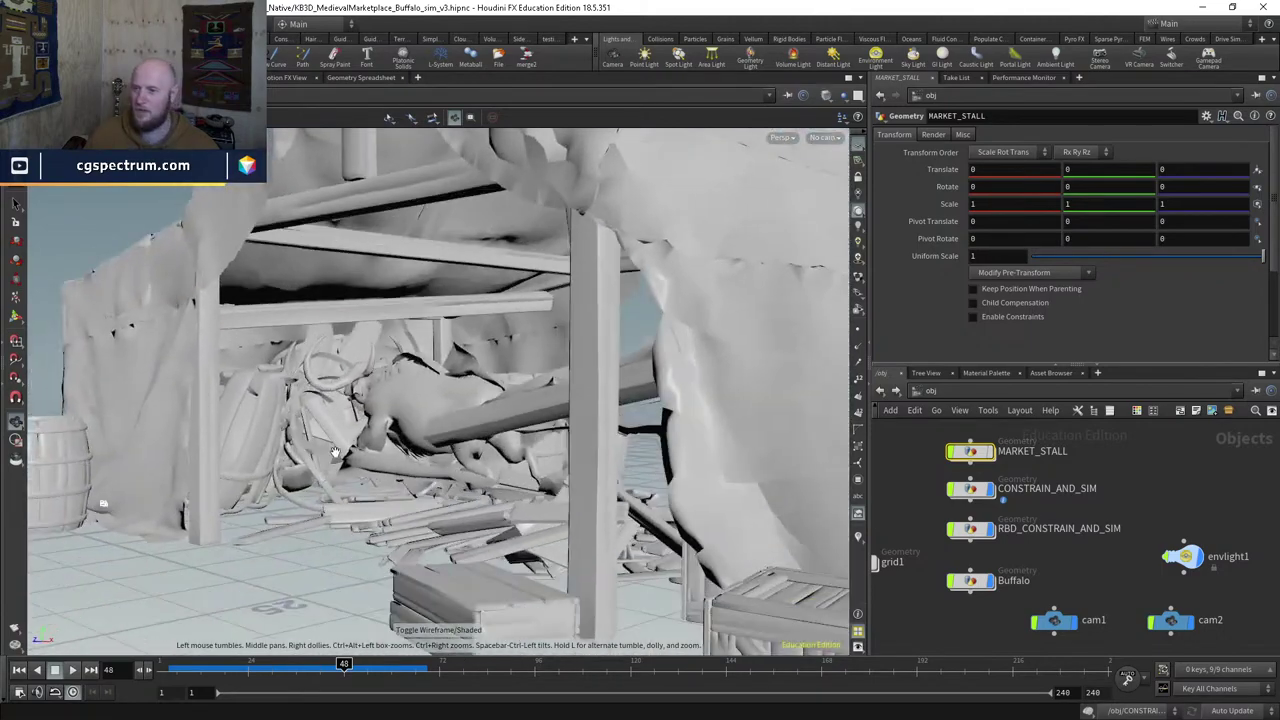
pyautogui.scroll(-3, 335, 452)
pyautogui.moveTo(335, 452)
pyautogui.mouseDown()
pyautogui.moveTo(362, 503)
pyautogui.moveTo(293, 420)
pyautogui.mouseUp()
pyautogui.press('w')
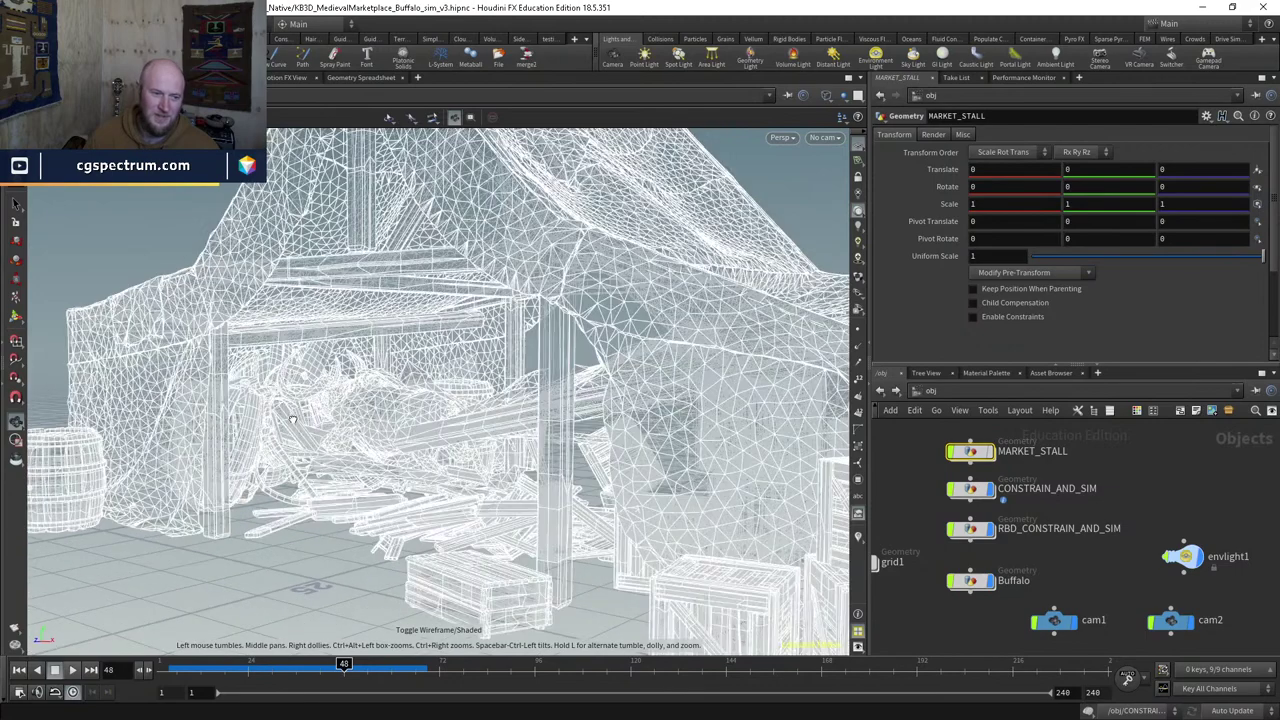
pyautogui.press('w')
pyautogui.click(308, 664)
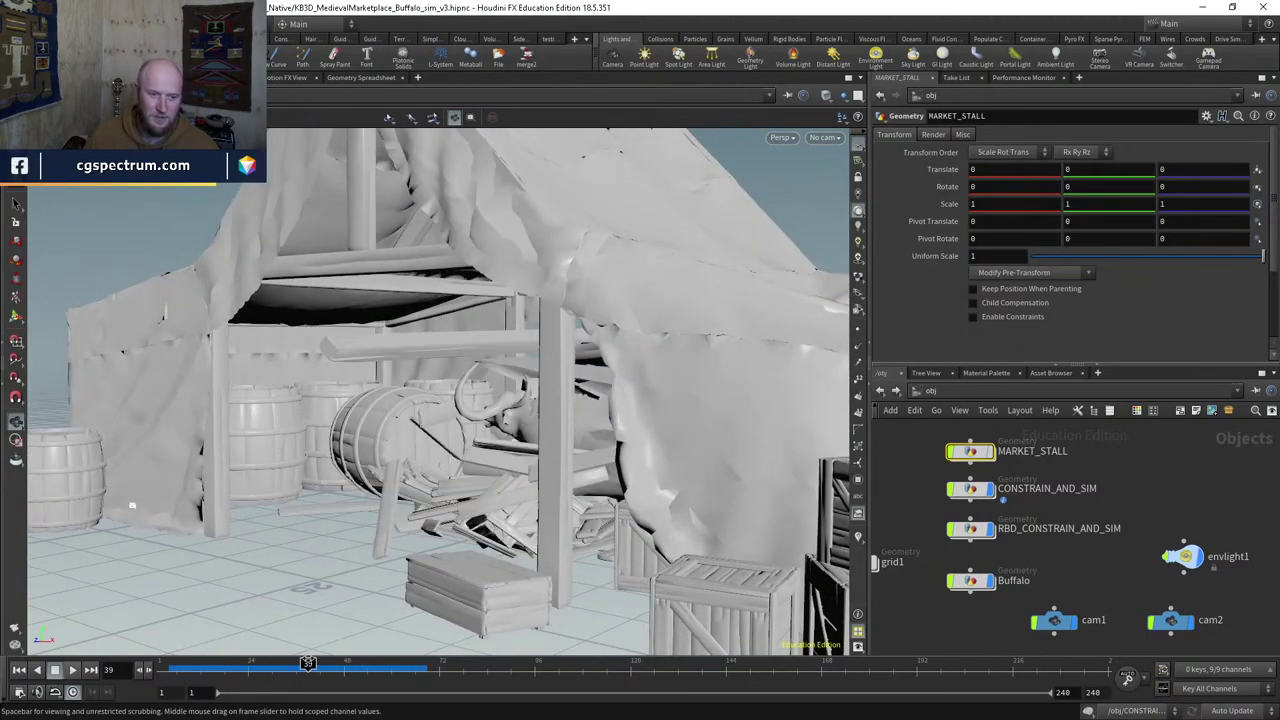
pyautogui.moveTo(308, 664); pyautogui.dragTo(352, 516)
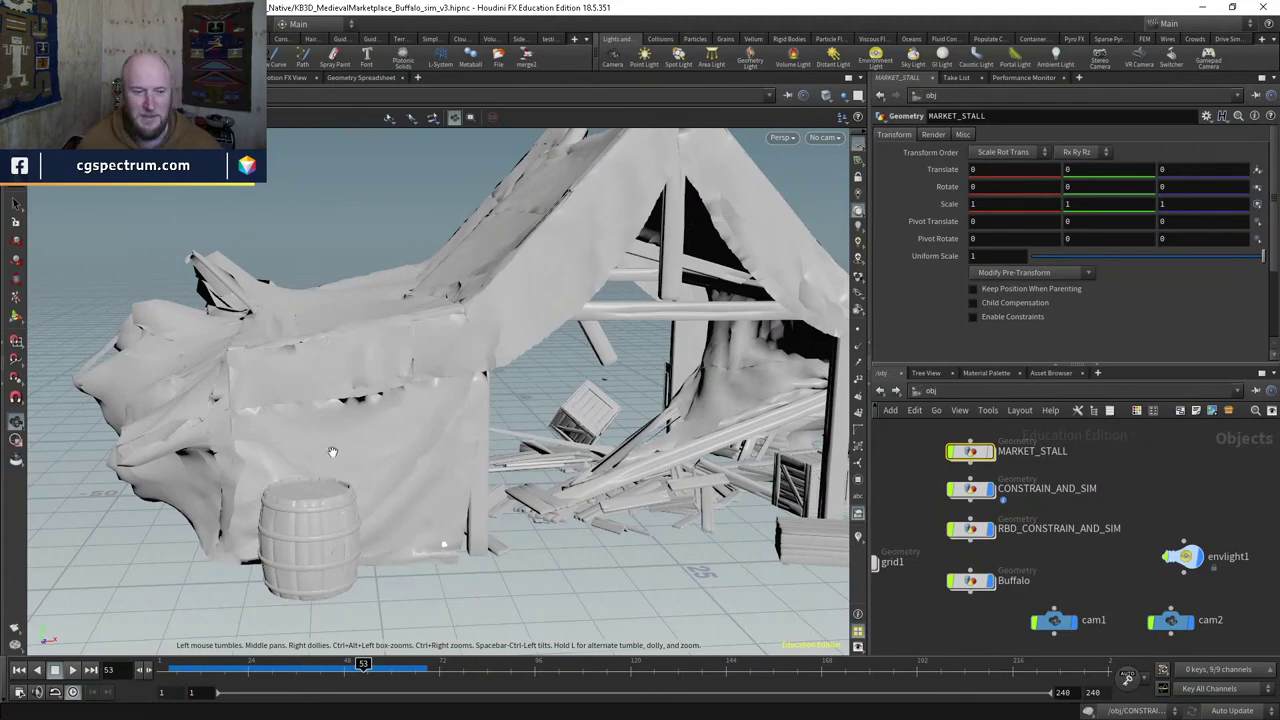
pyautogui.moveTo(332, 452)
pyautogui.mouseDown()
pyautogui.moveTo(713, 426)
pyautogui.moveTo(527, 405)
pyautogui.moveTo(749, 400)
pyautogui.moveTo(45, 410)
pyautogui.moveTo(265, 430)
pyautogui.moveTo(368, 497)
pyautogui.moveTo(529, 480)
pyautogui.moveTo(541, 541)
pyautogui.mouseUp()
pyautogui.press('w')
pyautogui.press('w')
pyautogui.press('w')
pyautogui.press('w')
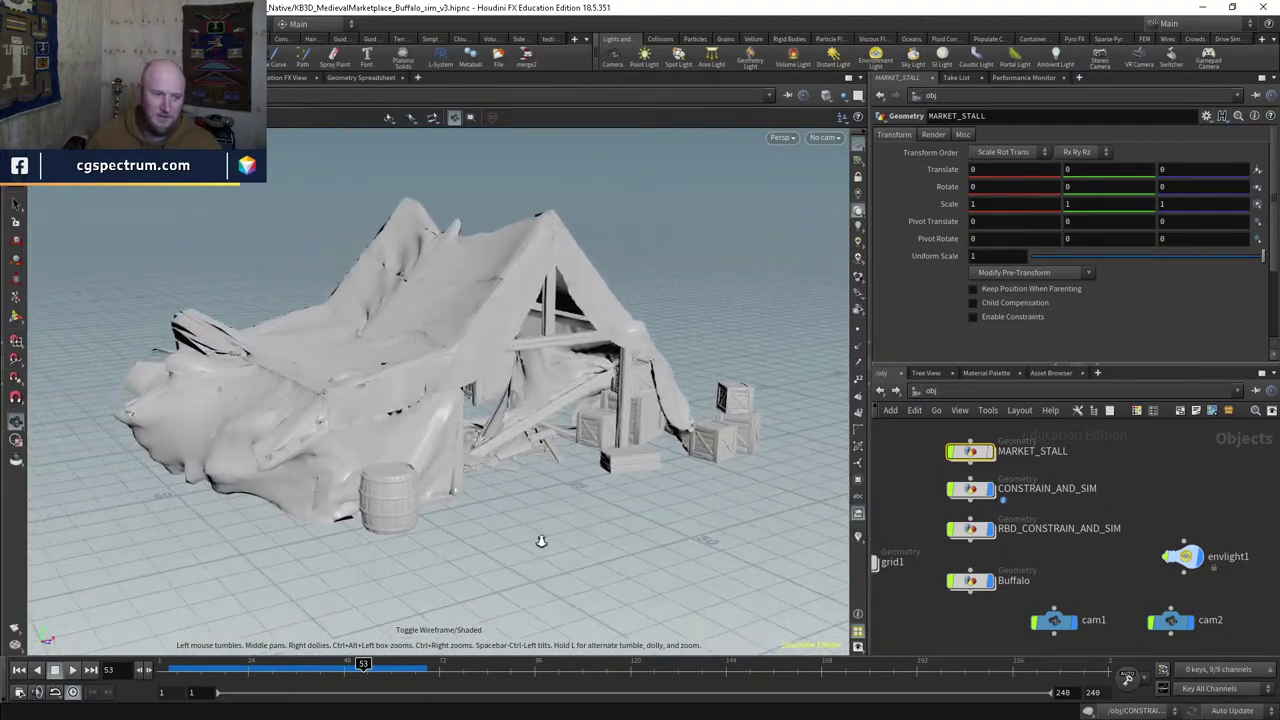
pyautogui.scroll(-3, 541, 541)
pyautogui.moveTo(363, 663); pyautogui.dragTo(347, 640)
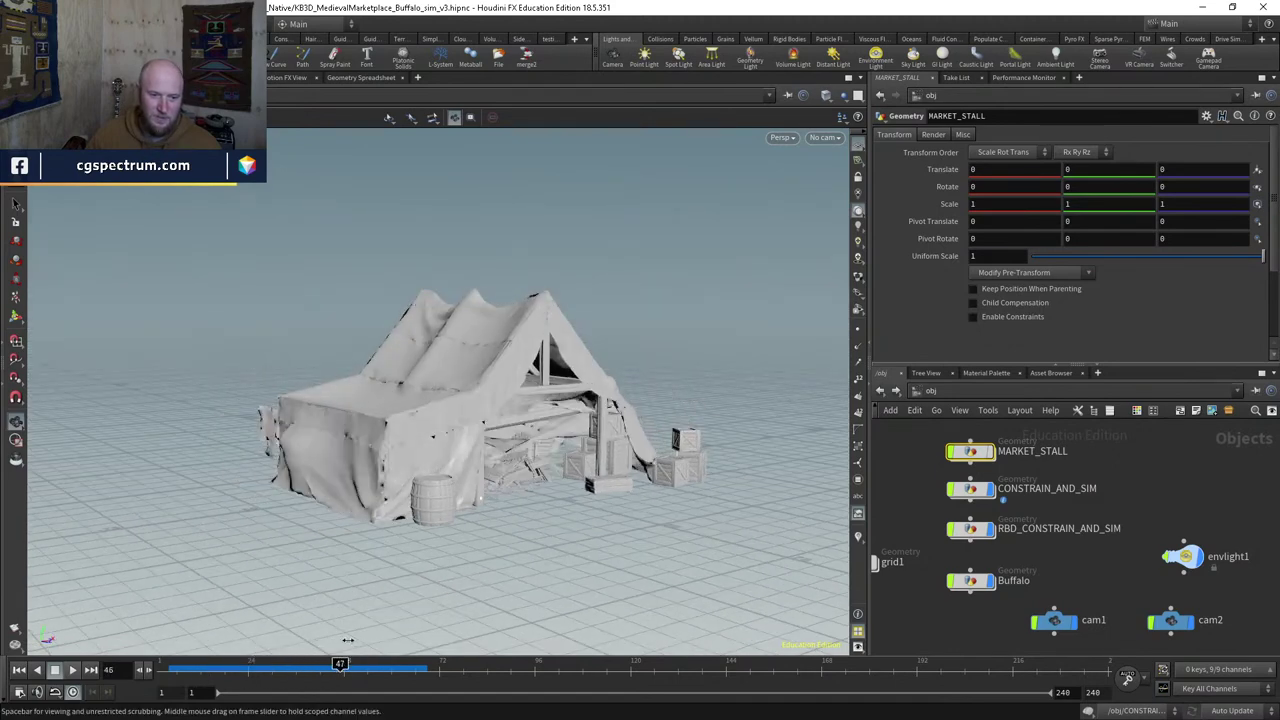